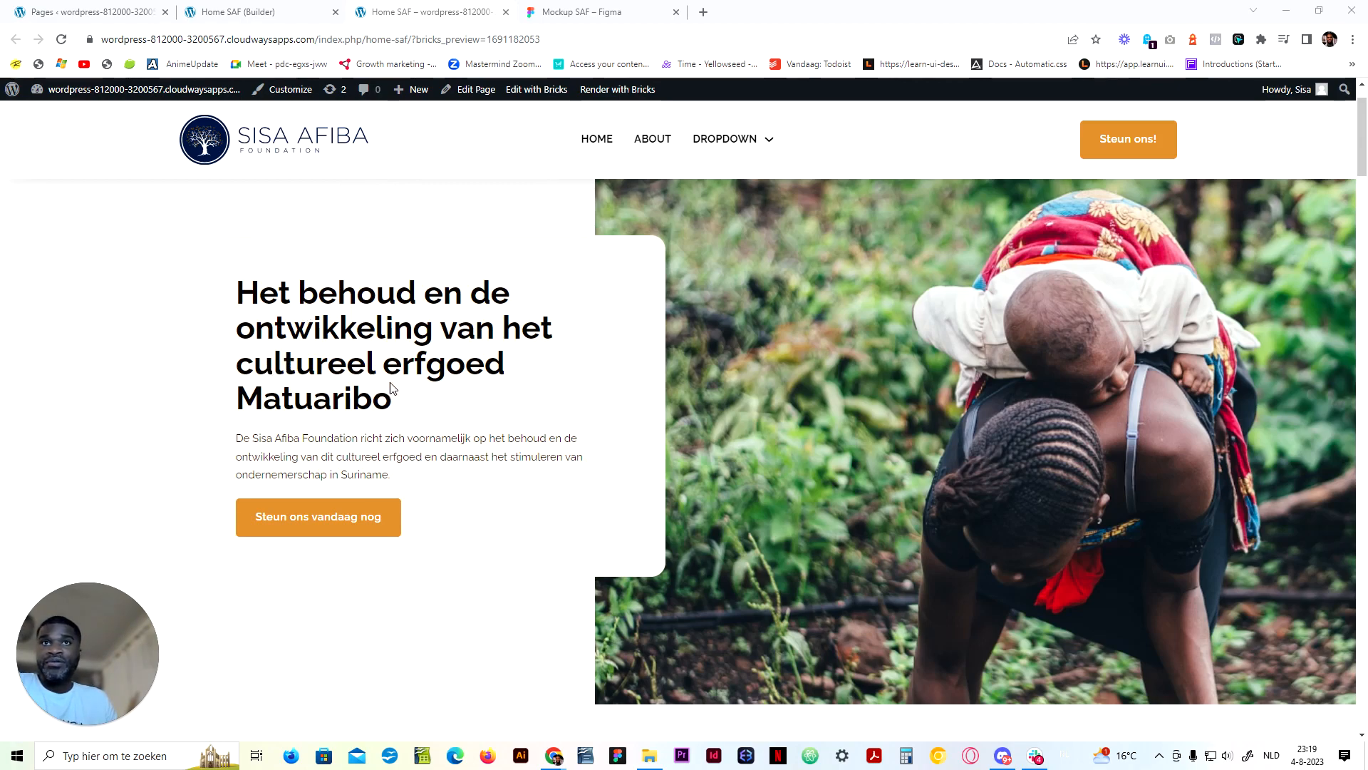
# Review the Home SAF page preview from the hero section down to the footer
pyautogui.scroll(-10, 517, 264)
pyautogui.scroll(-10, 517, 264)
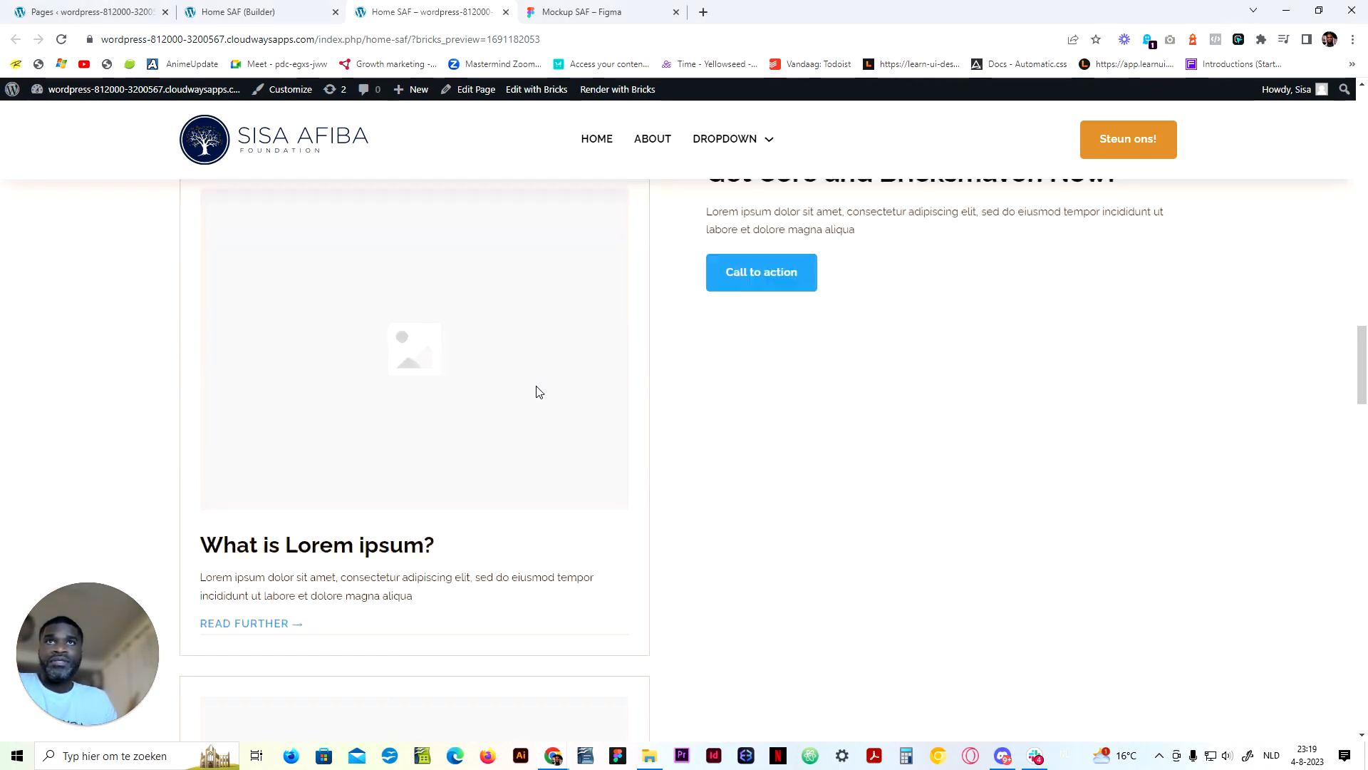
pyautogui.scroll(-10, 520, 394)
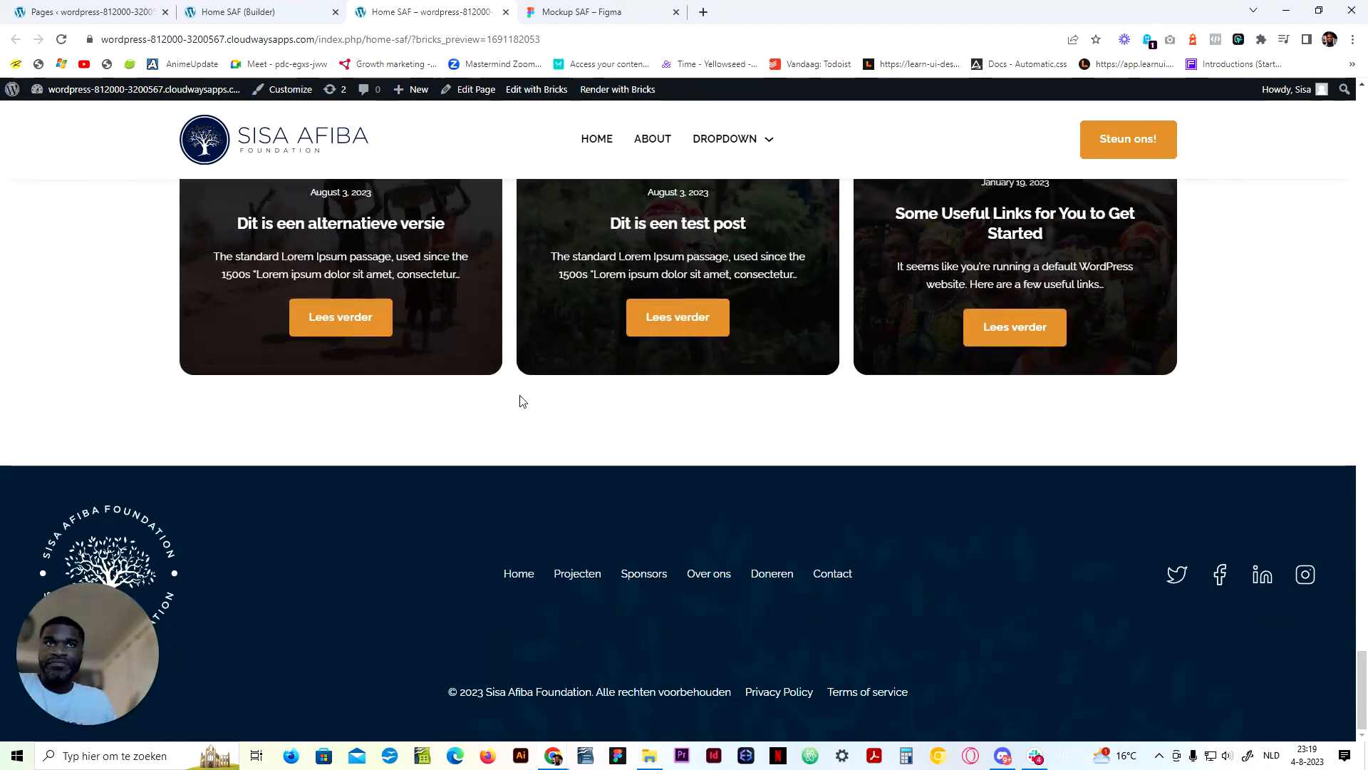
pyautogui.scroll(8, 519, 395)
pyautogui.scroll(10, 520, 402)
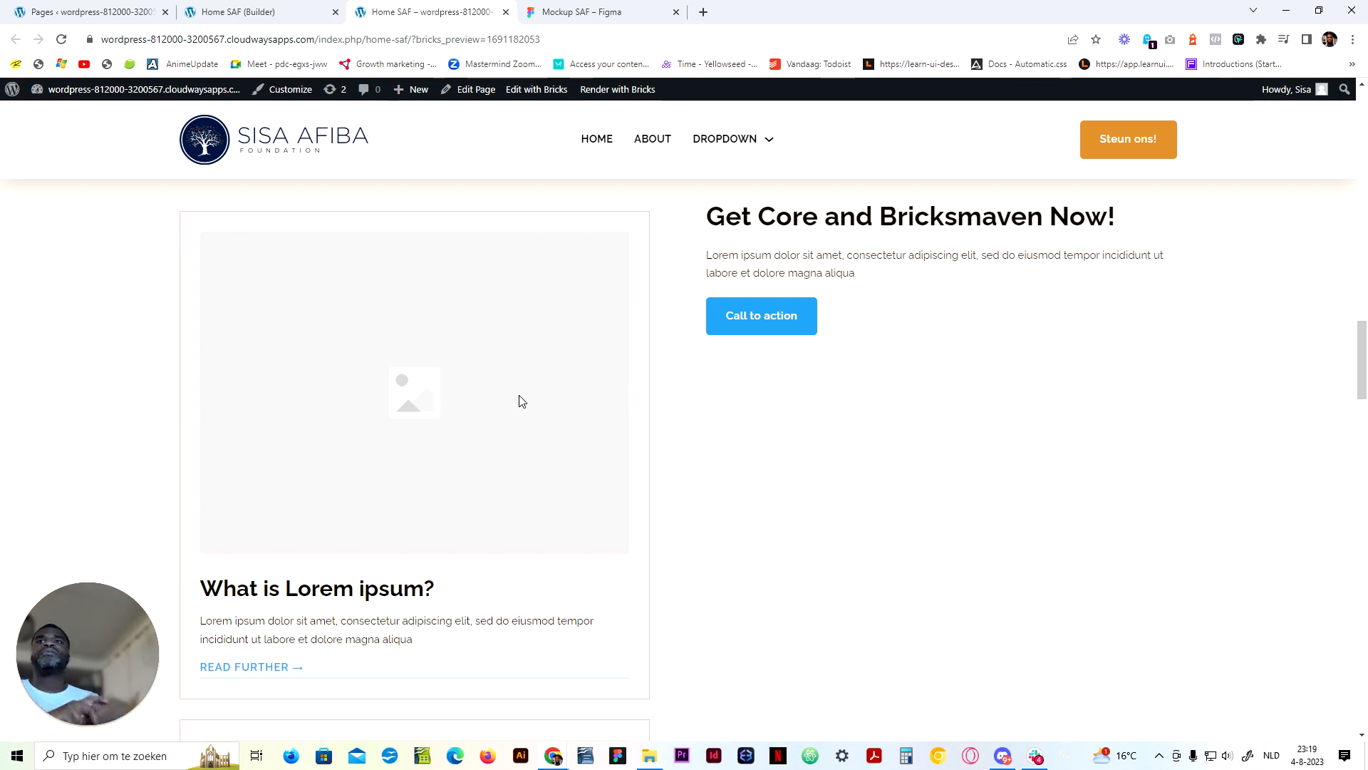
pyautogui.scroll(15, 742, 385)
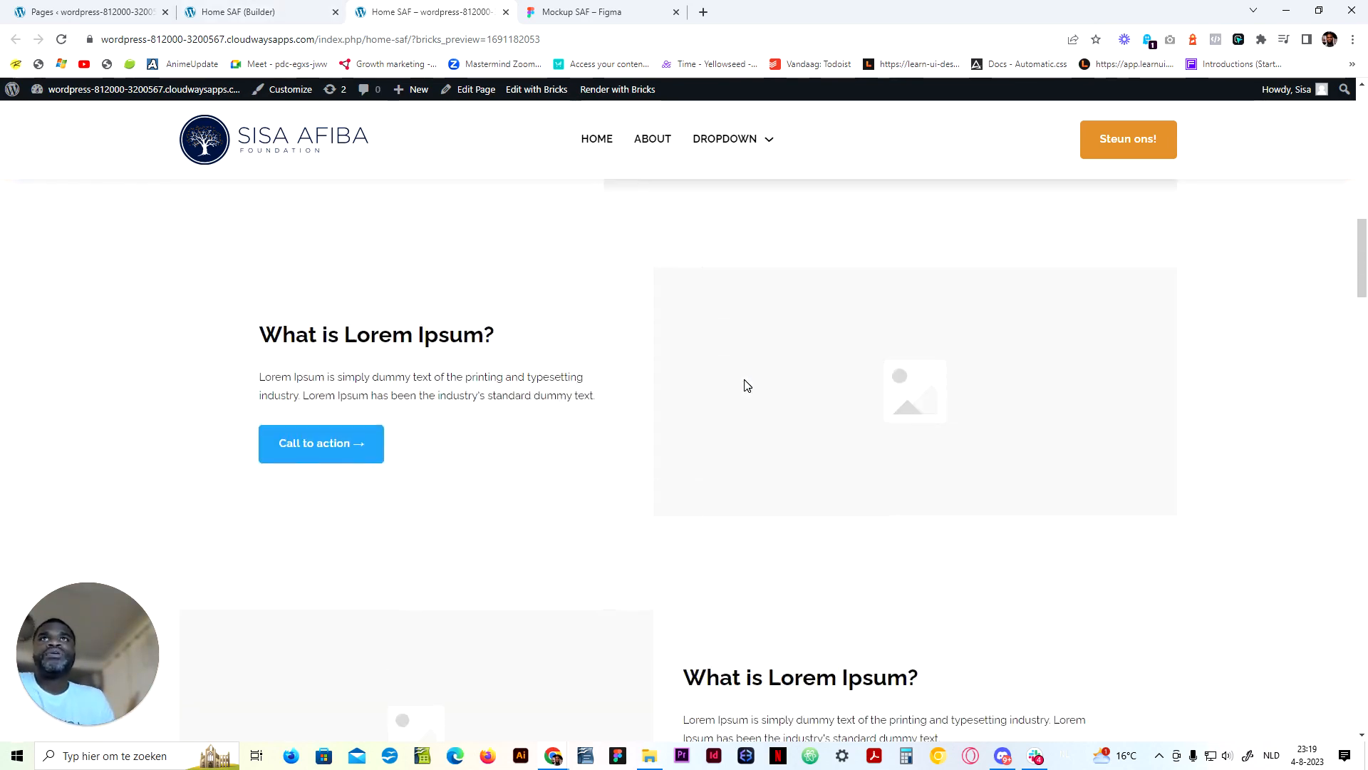
pyautogui.scroll(5, 746, 386)
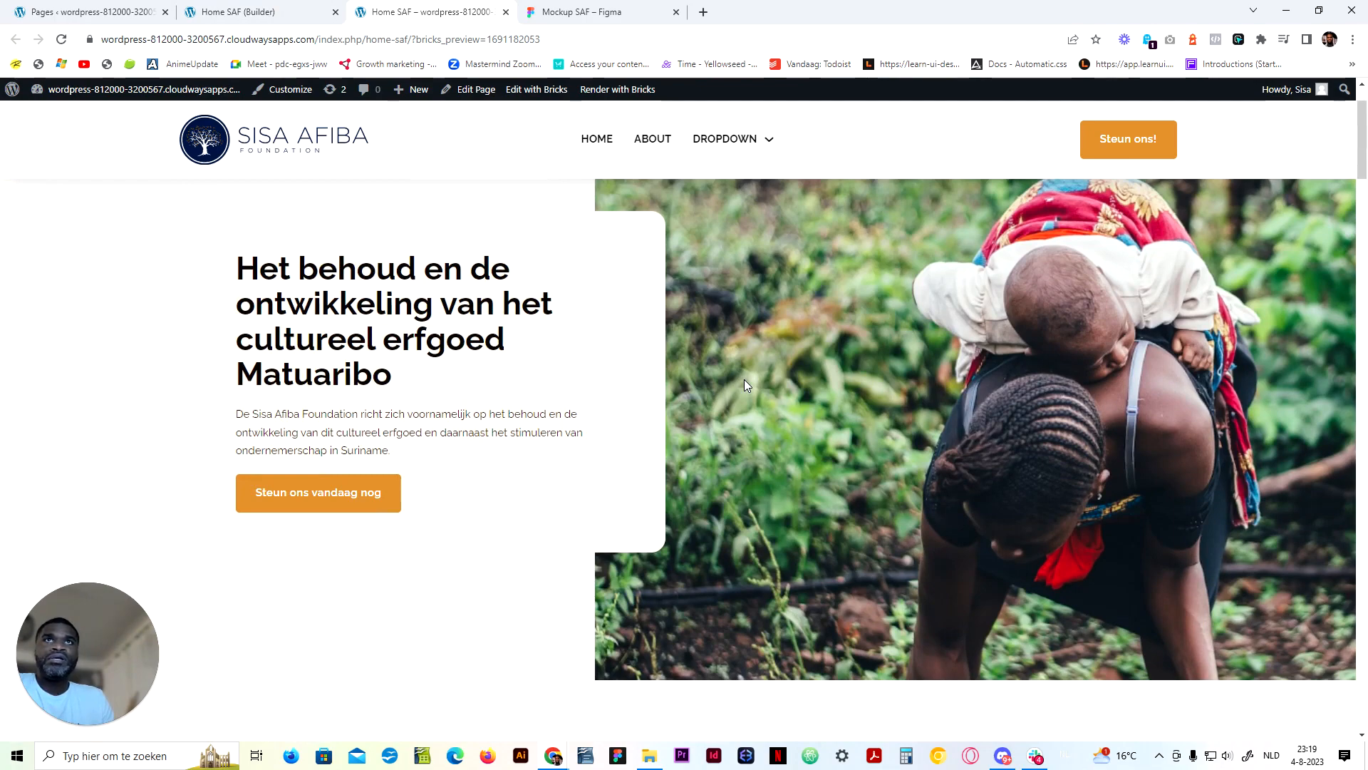
pyautogui.scroll(1, 744, 385)
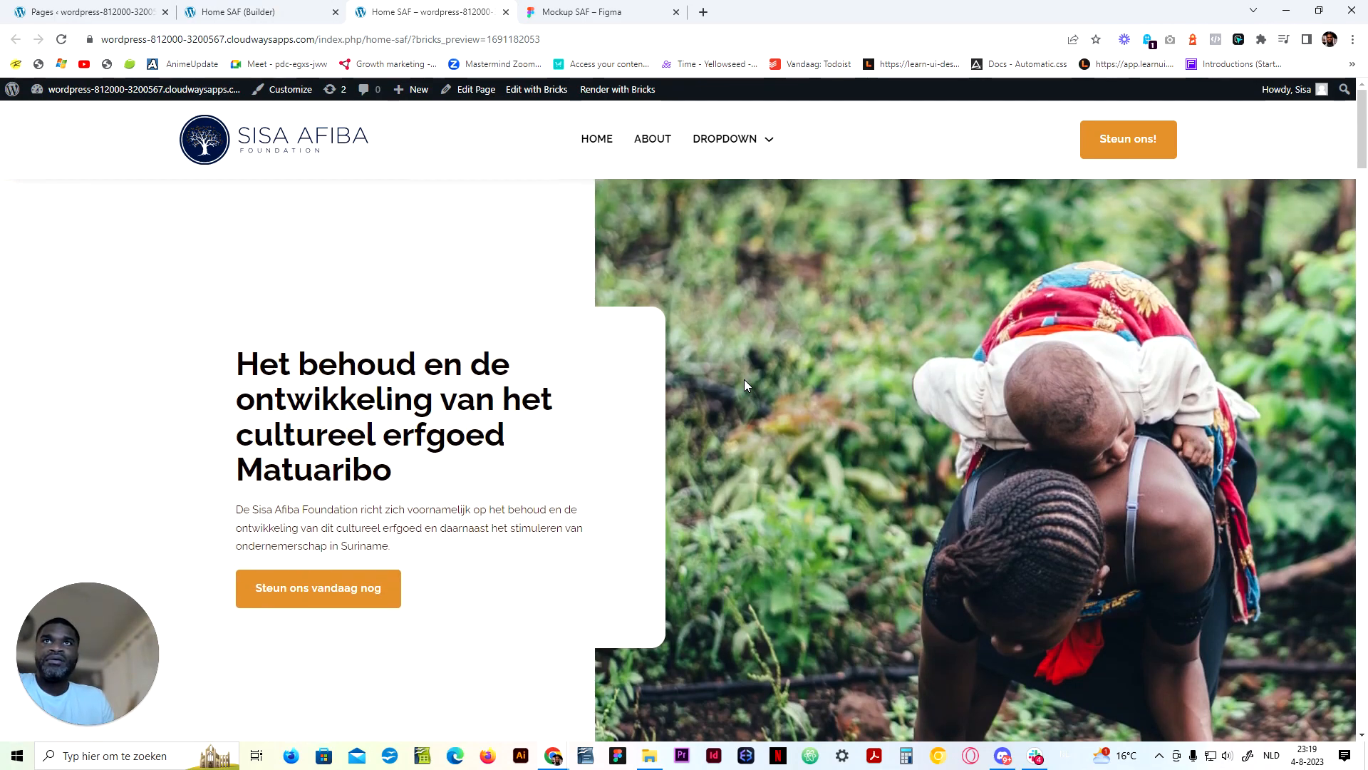
# Examine the preview's hero section, its image corners, the sticky header and the transition into the section below
pyautogui.scroll(-8, 744, 379)
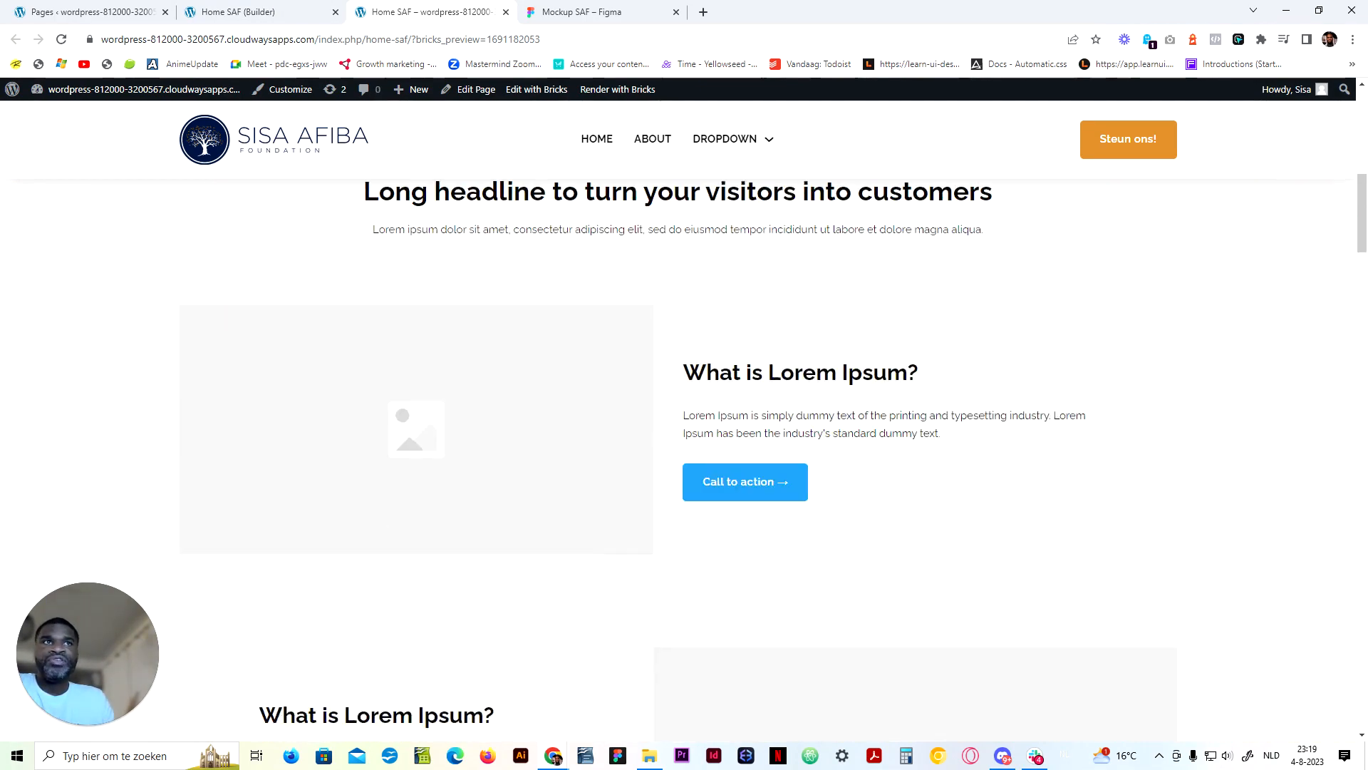
pyautogui.scroll(8, 688, 396)
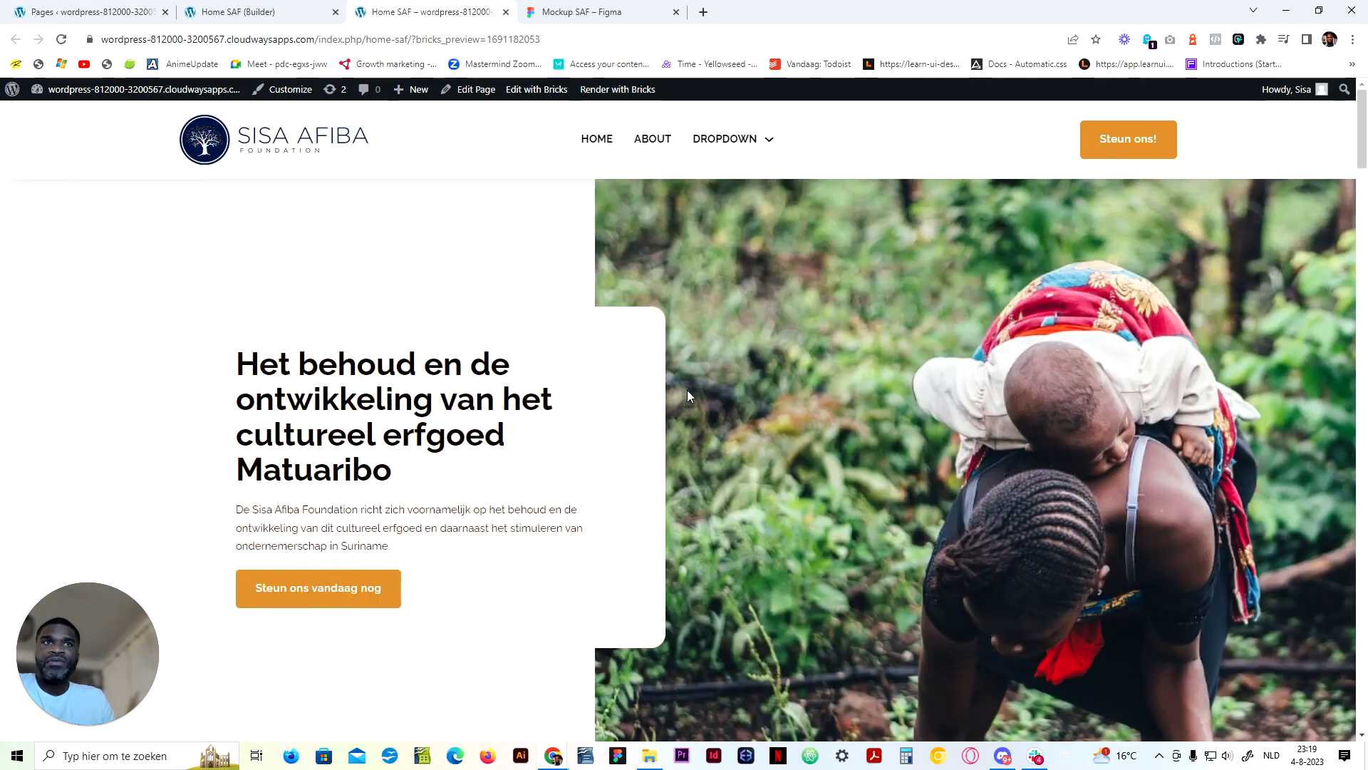
pyautogui.scroll(-2, 610, 503)
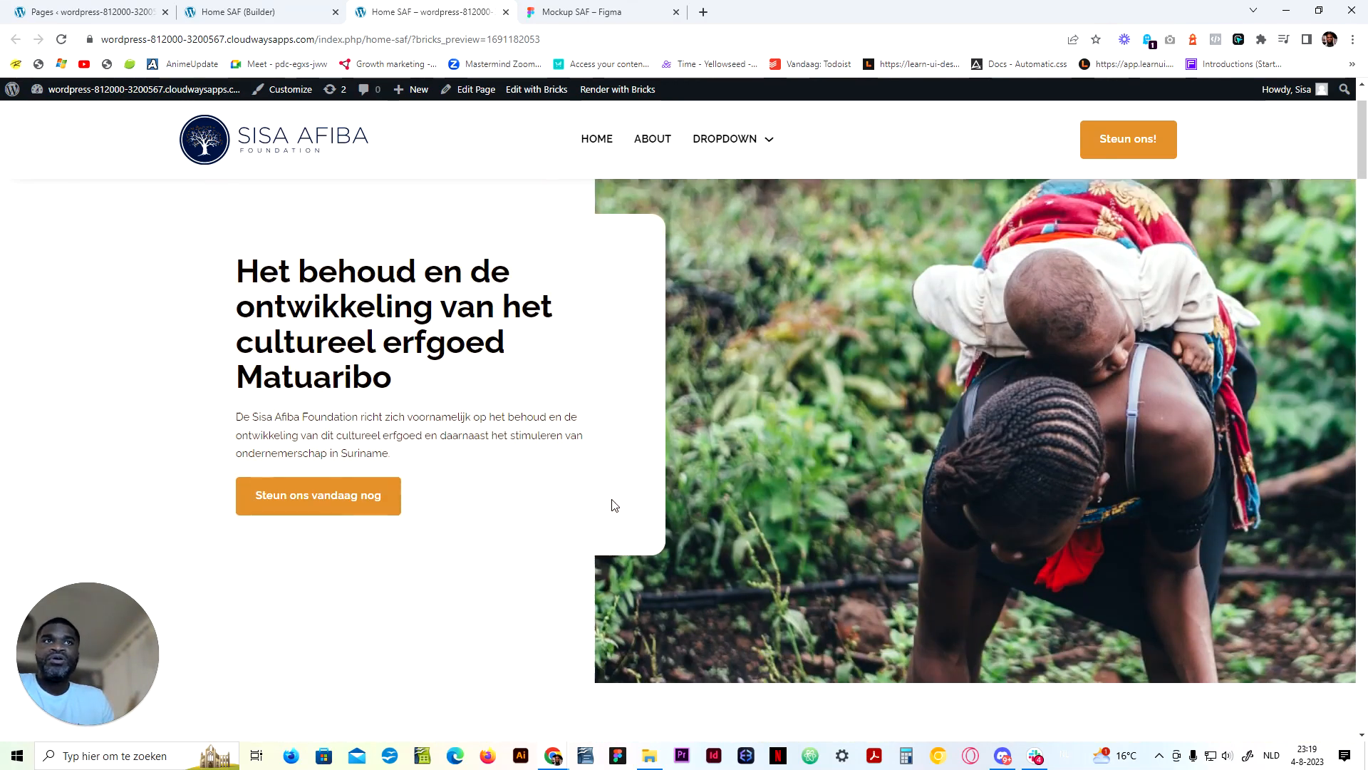
pyautogui.scroll(2, 275, 502)
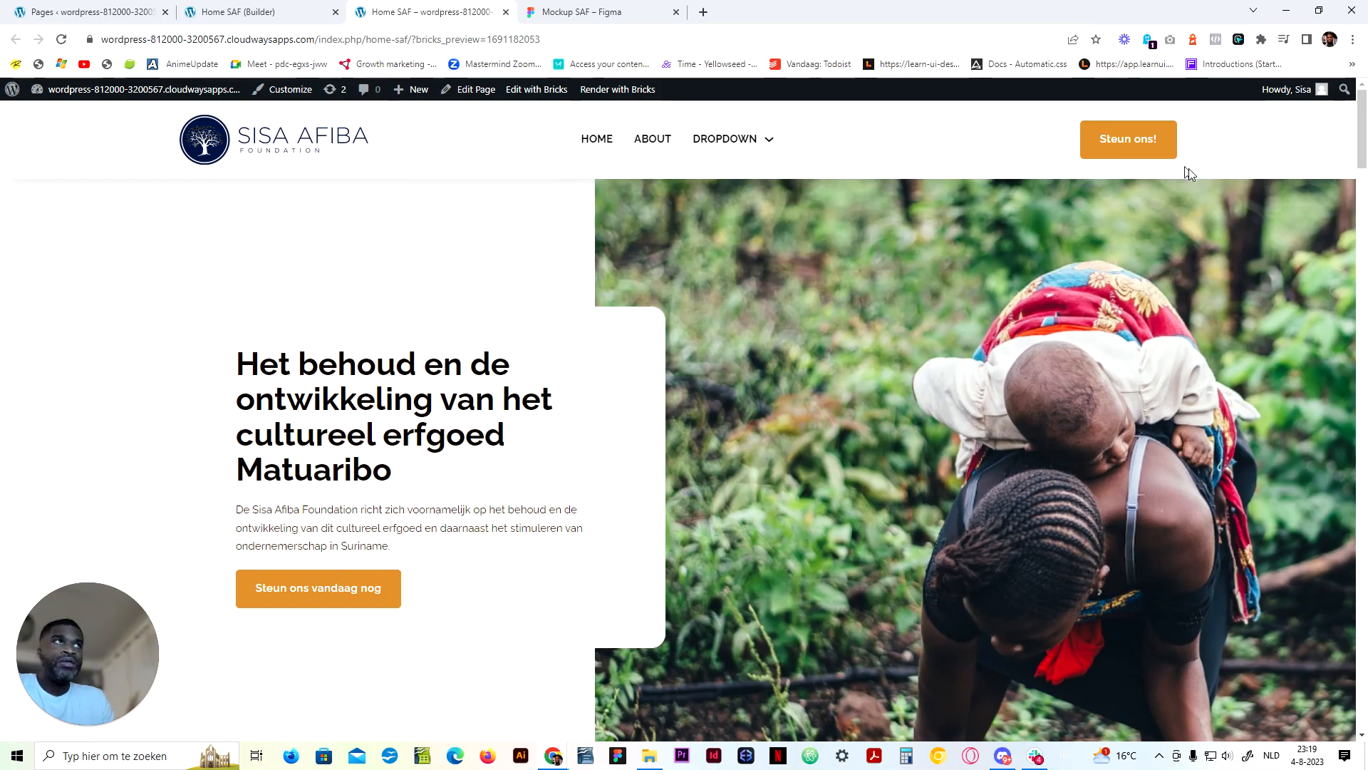
pyautogui.scroll(-3, 820, 485)
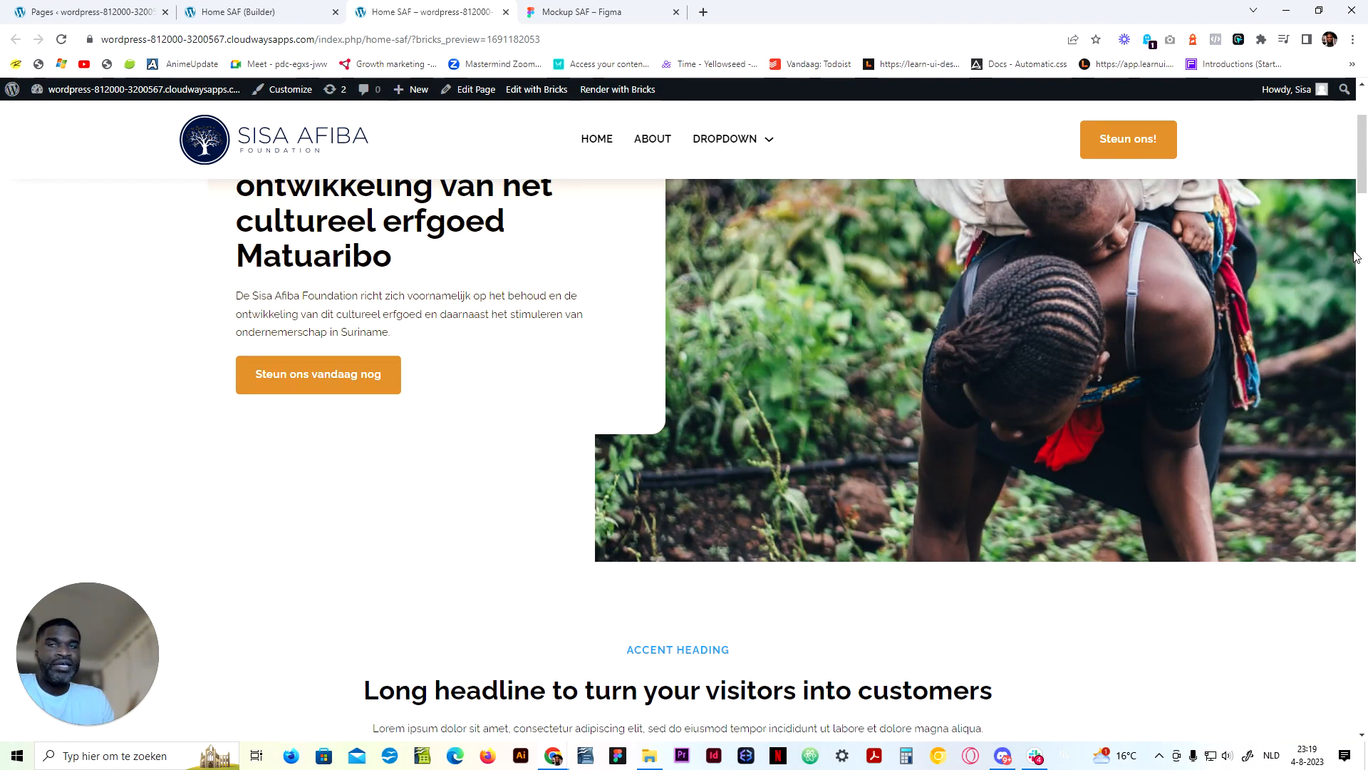
pyautogui.scroll(3, 1061, 349)
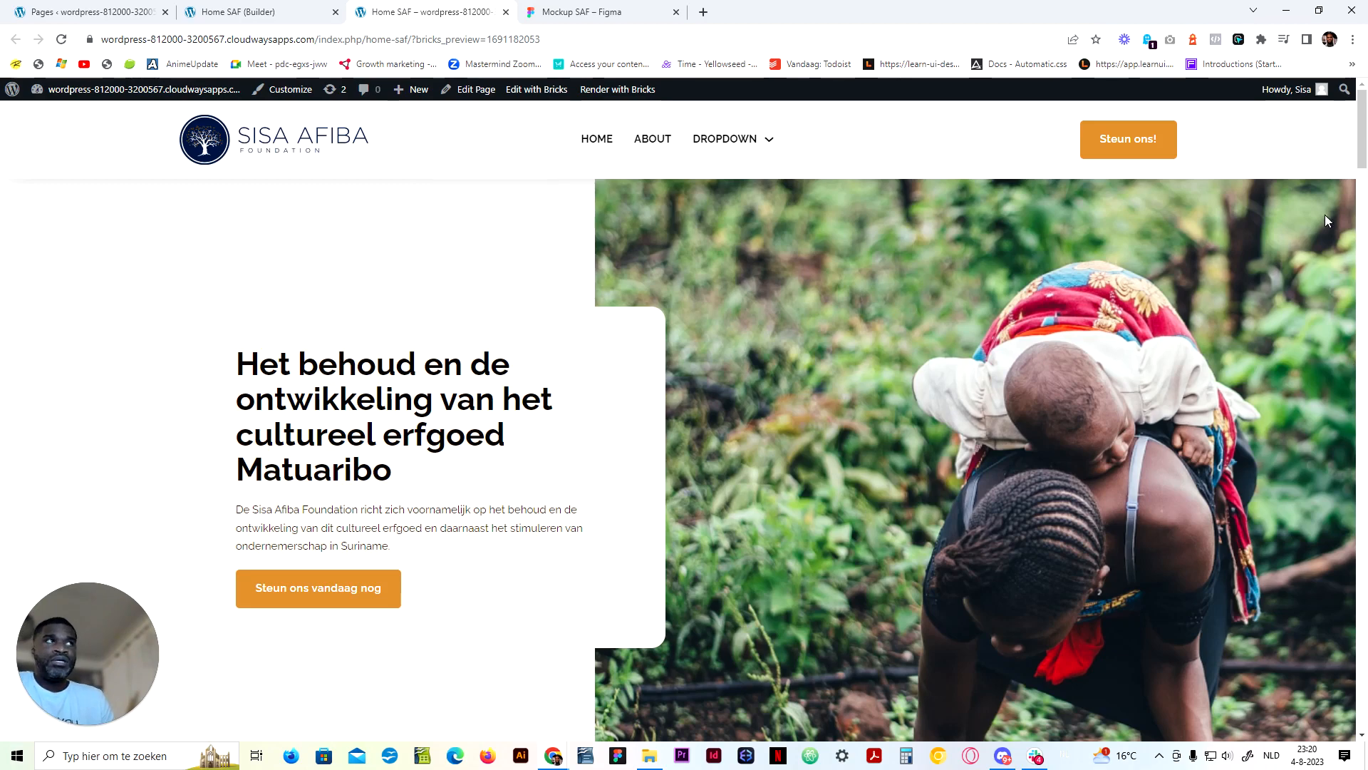
pyautogui.scroll(-5, 1083, 386)
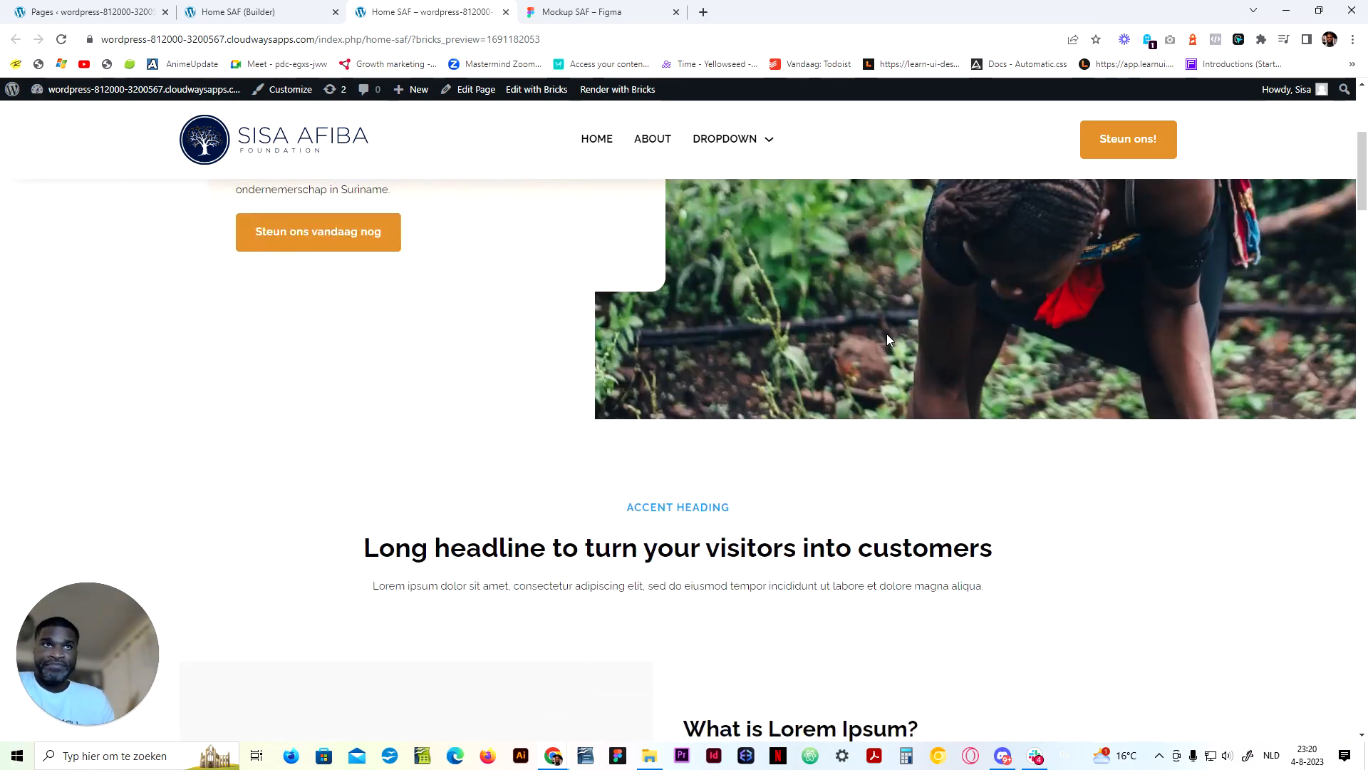
pyautogui.scroll(5, 905, 345)
pyautogui.scroll(-5, 891, 374)
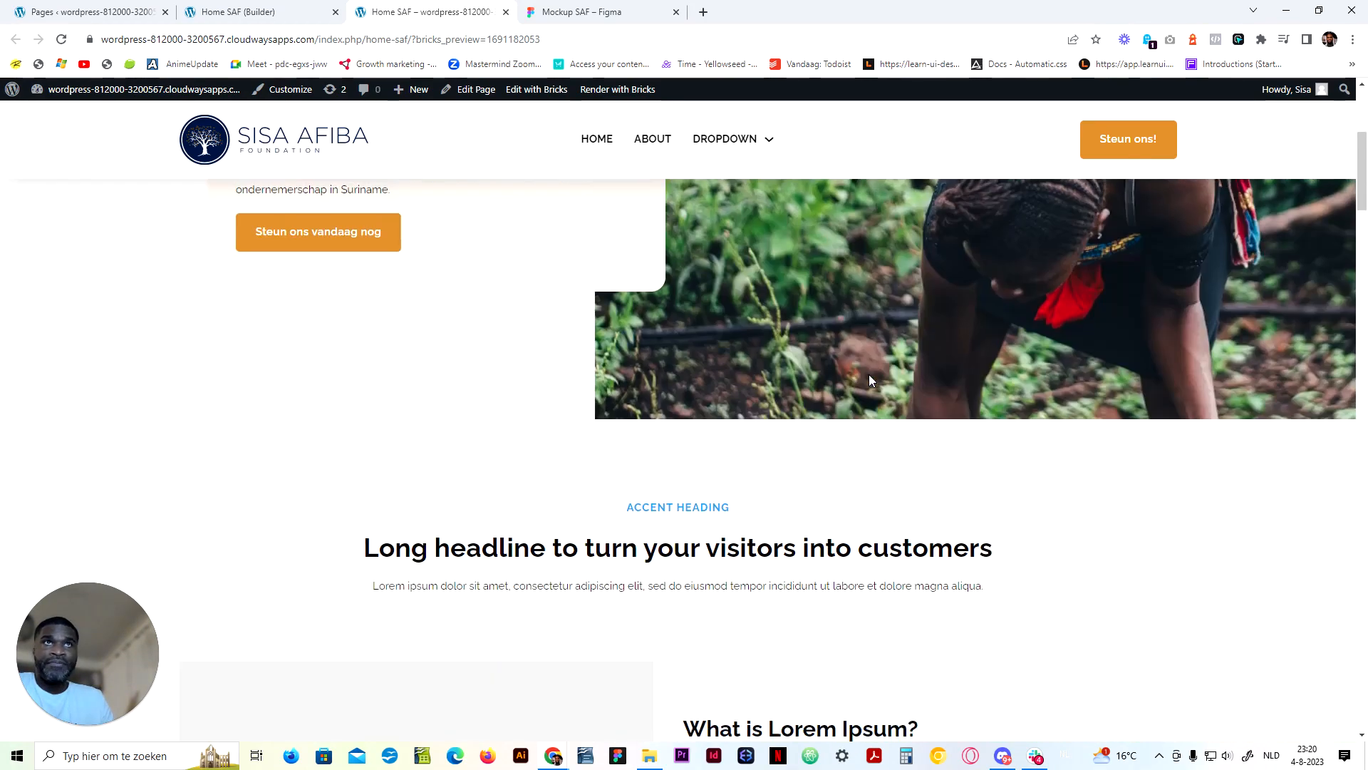
pyautogui.scroll(5, 641, 335)
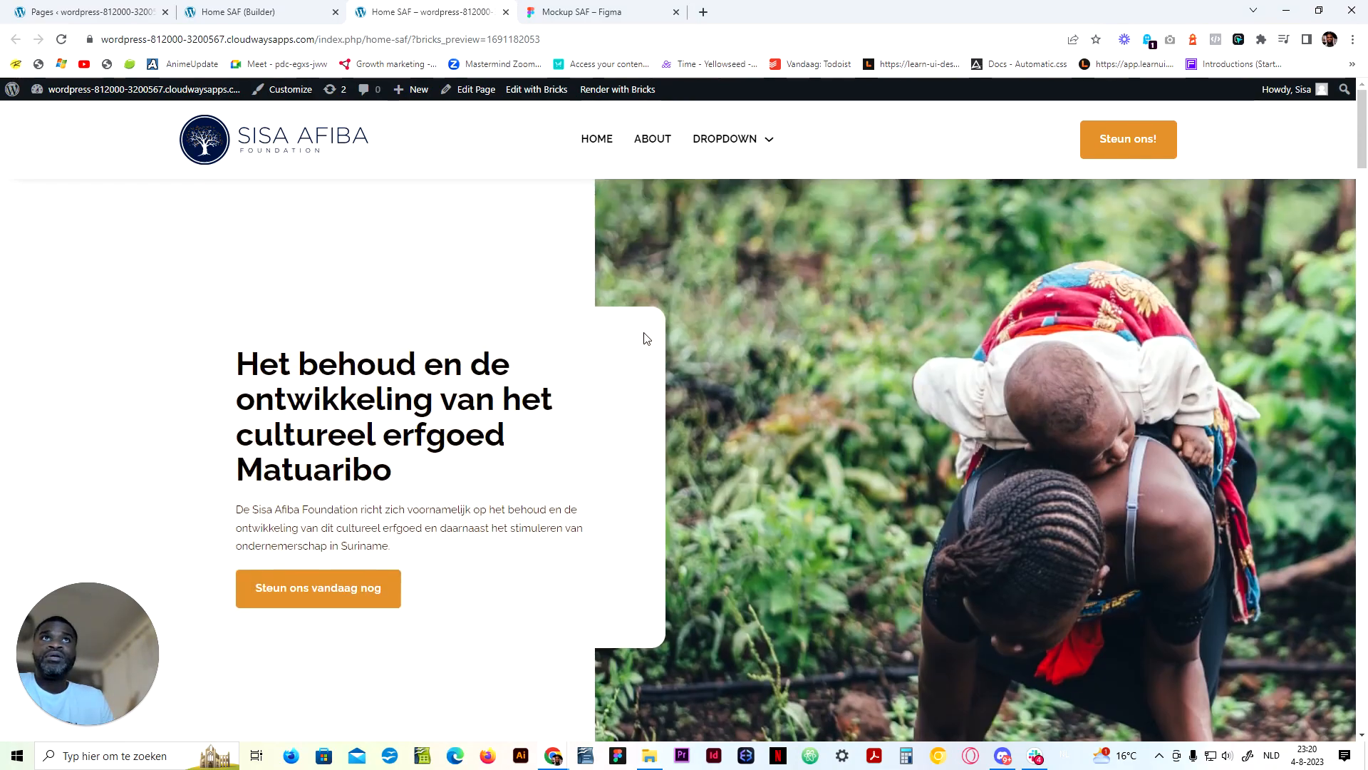
pyautogui.scroll(-4, 727, 326)
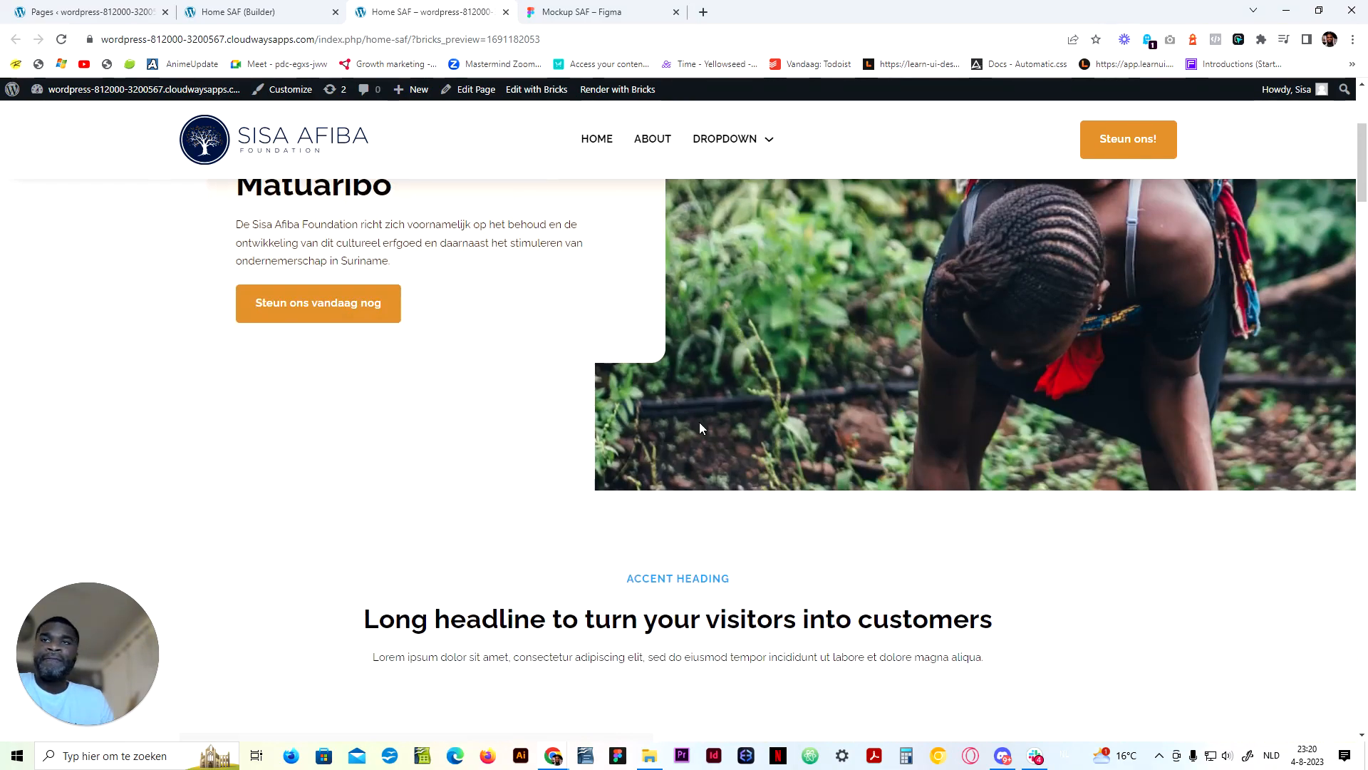
# Switch to the Home SAF builder and inspect the layout settings of the hero image
pyautogui.click(285, 10)
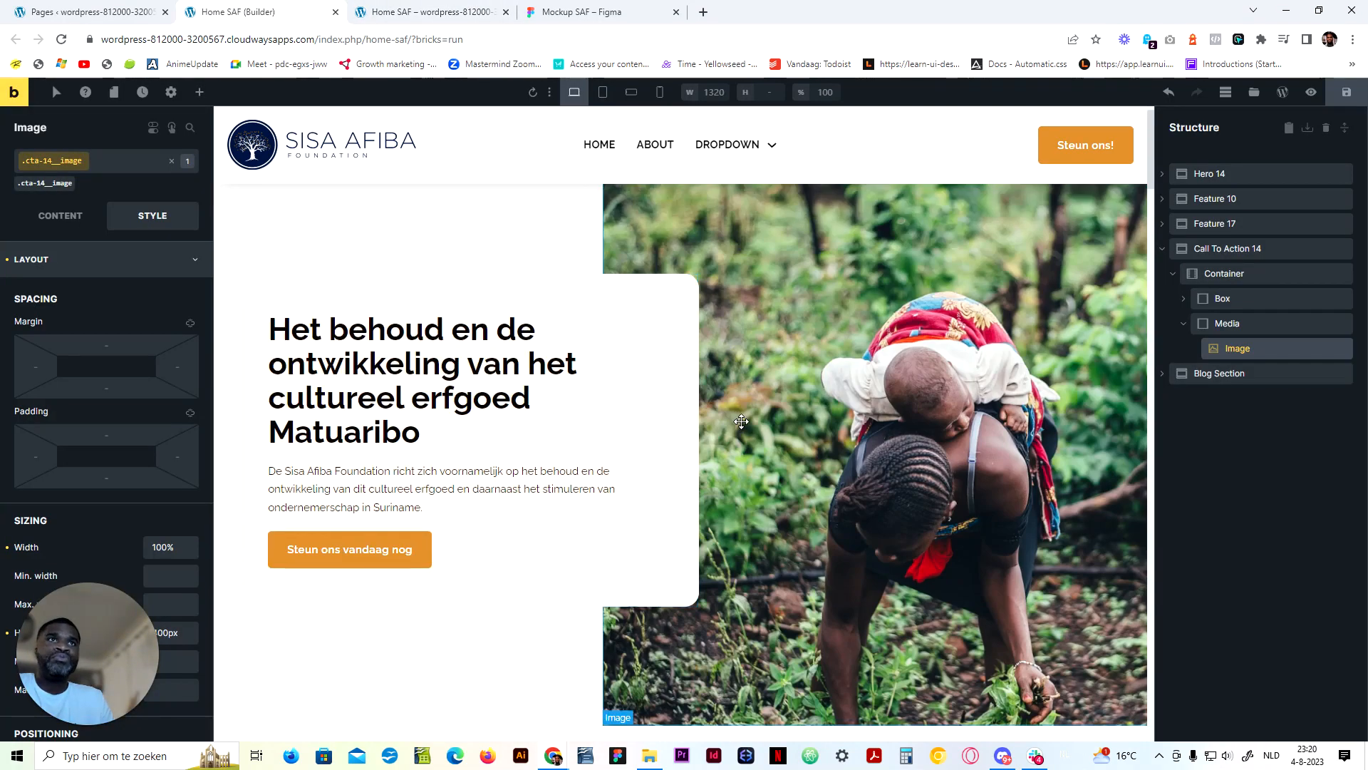
pyautogui.click(677, 426)
pyautogui.scroll(-3, 641, 428)
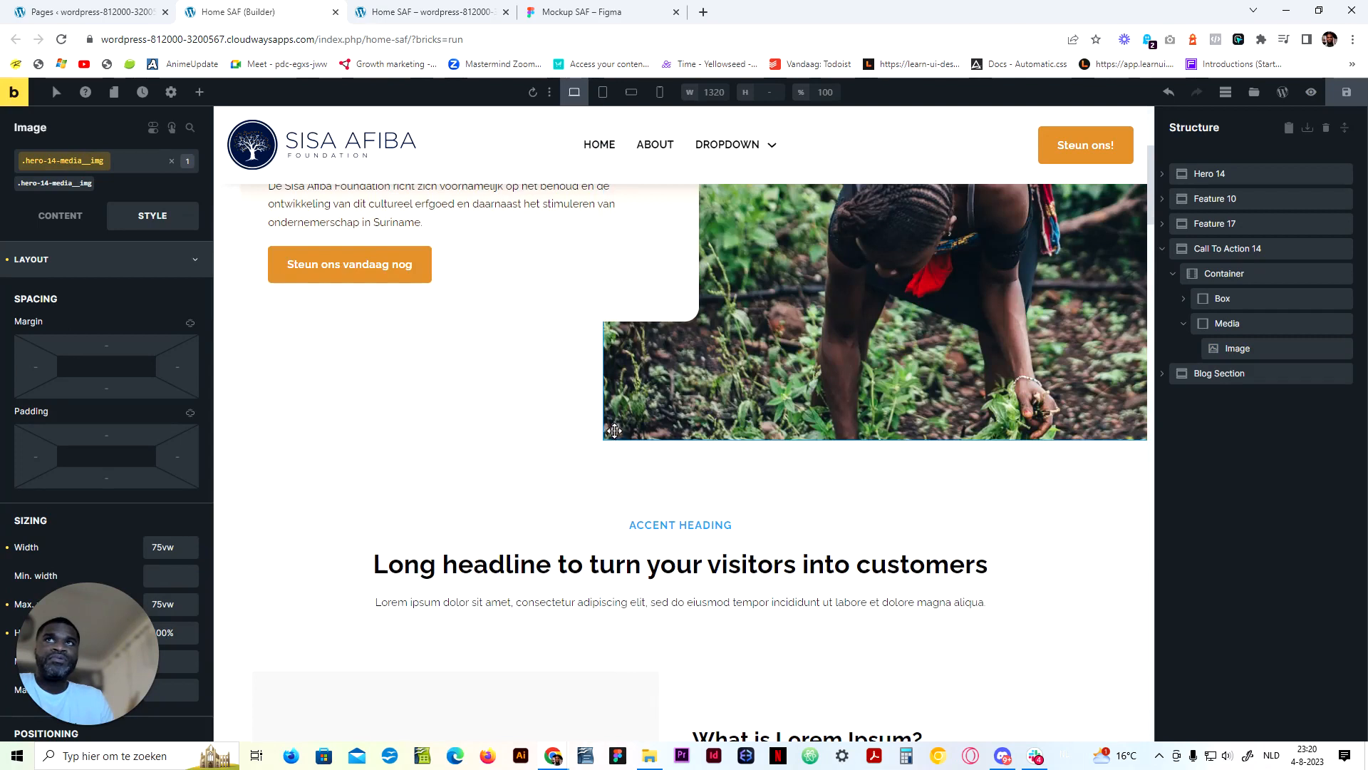
pyautogui.click(112, 269)
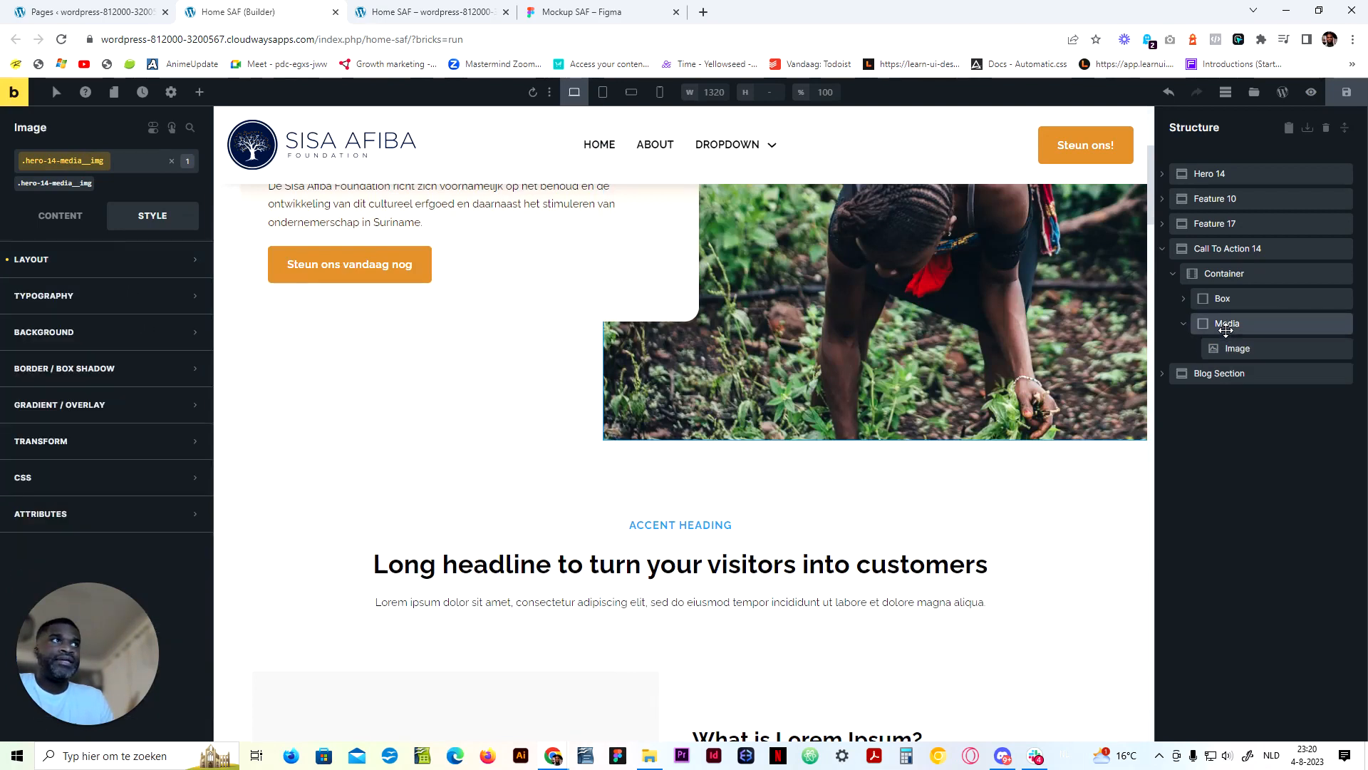
# Select the Media block inside Hero 14's container and open its border settings
pyautogui.click(1175, 181)
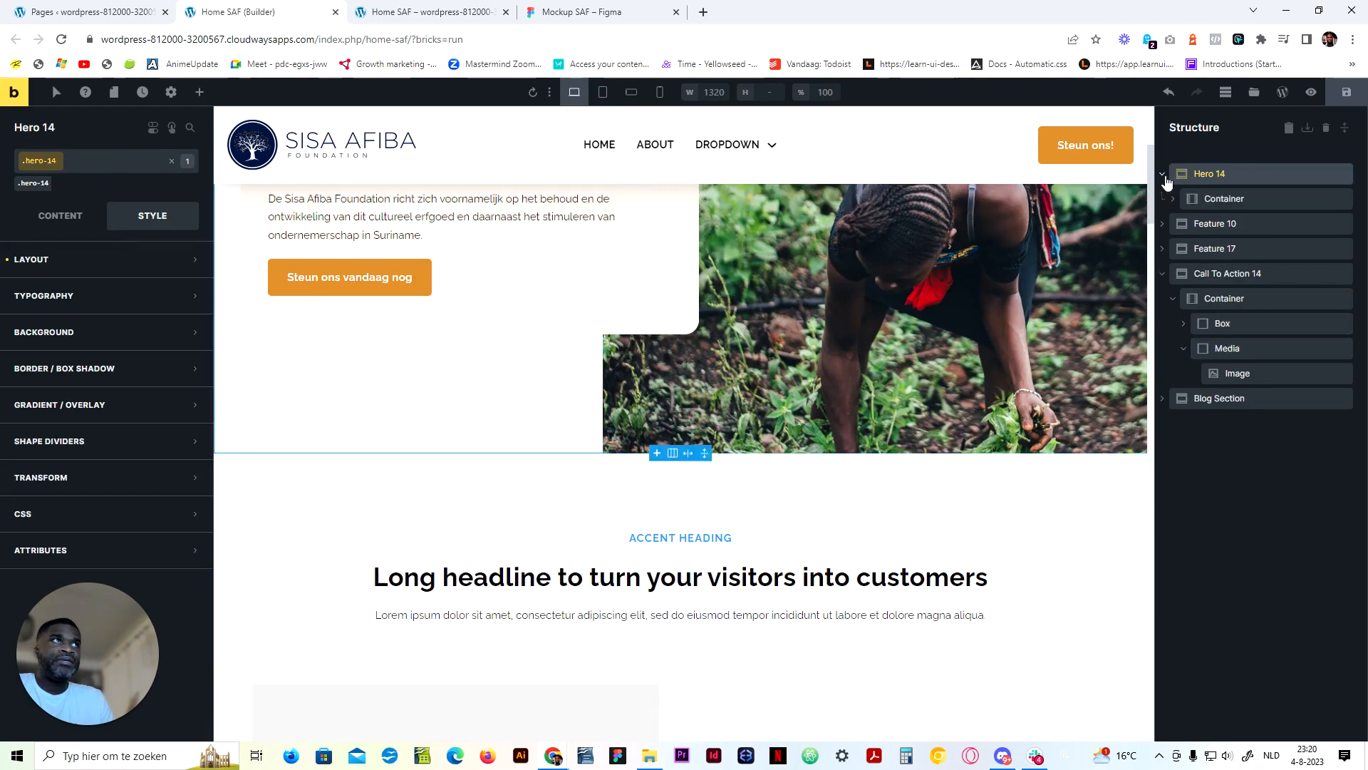
pyautogui.click(1186, 200)
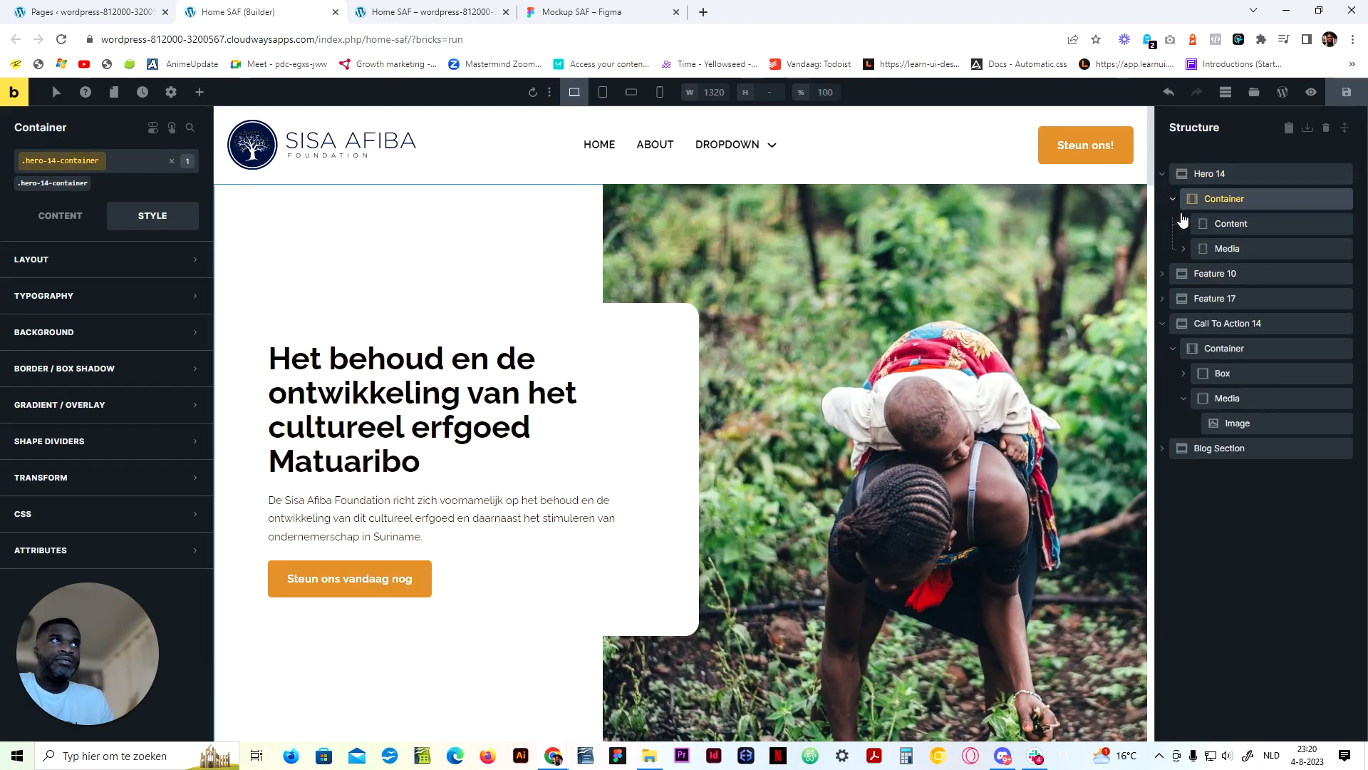
pyautogui.click(1186, 250)
pyautogui.click(151, 372)
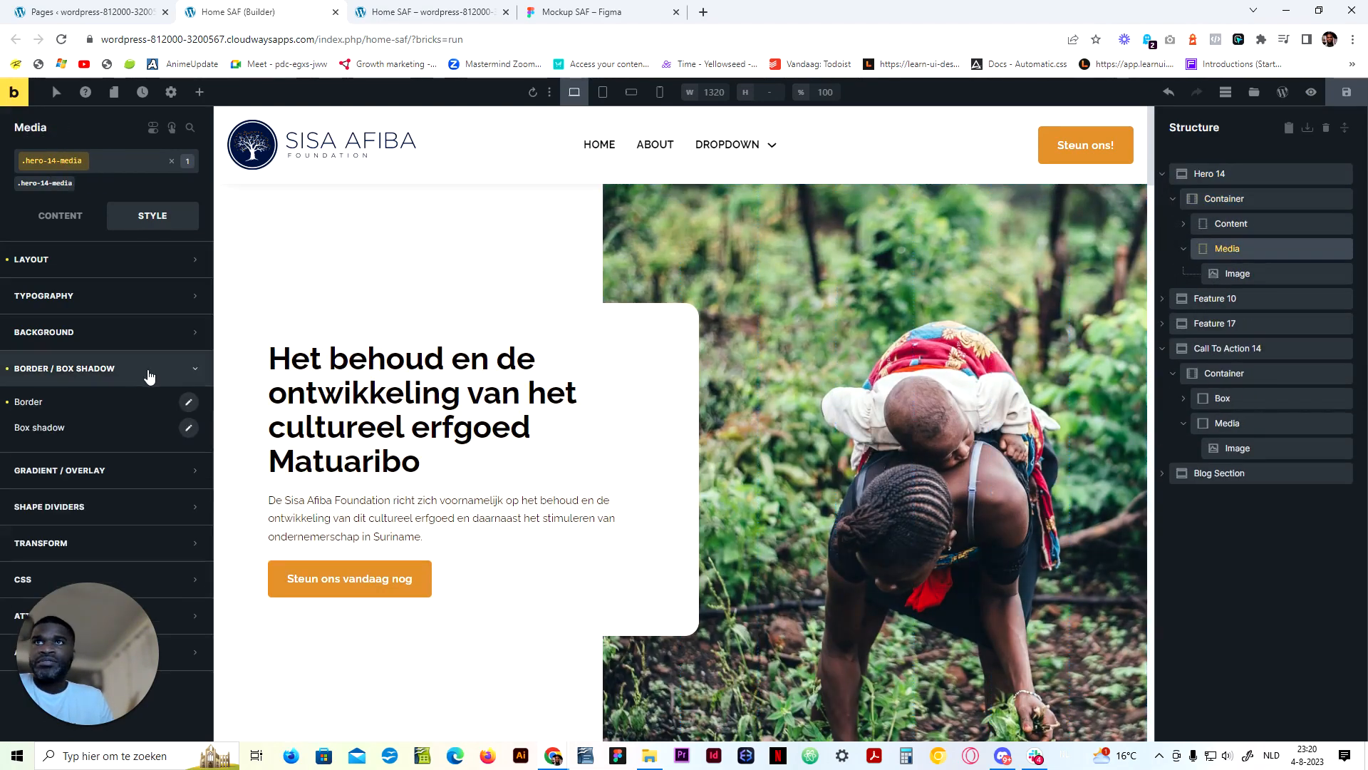
pyautogui.click(189, 405)
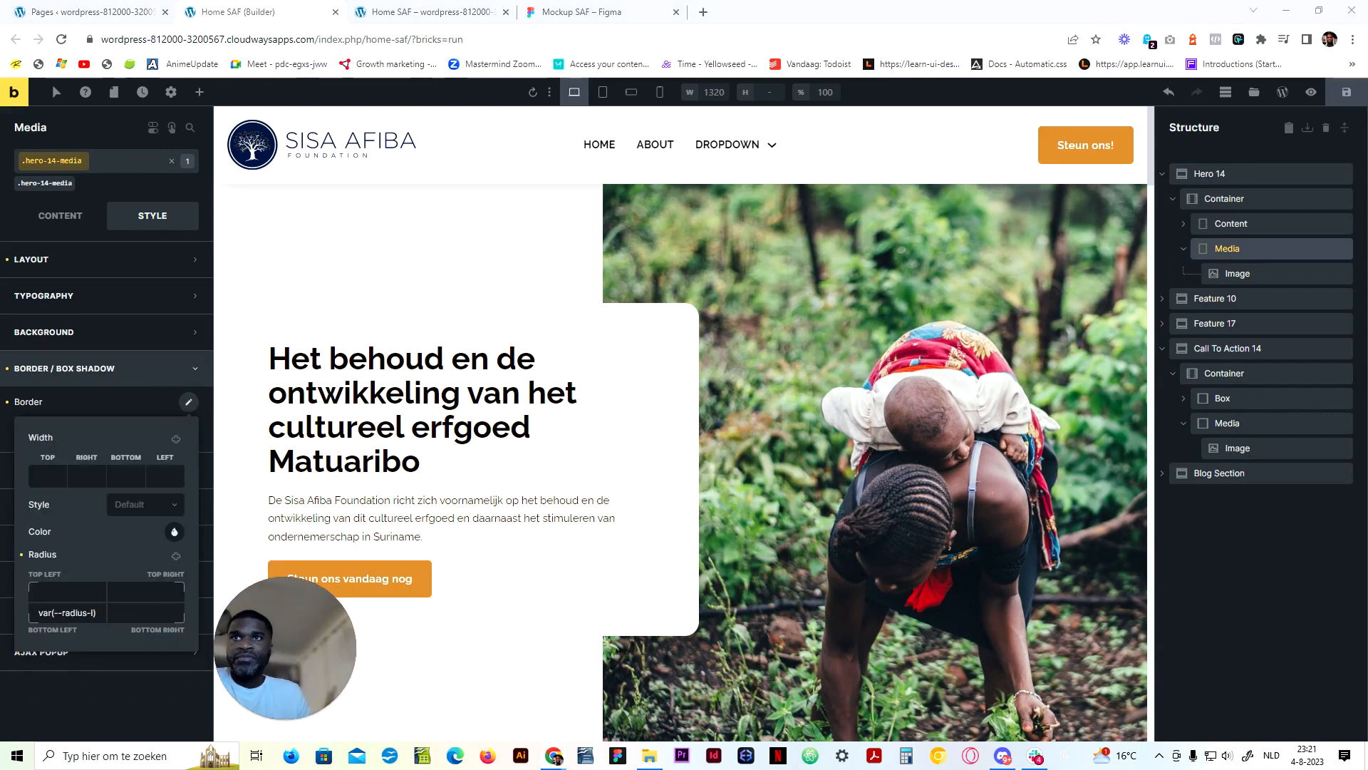
pyautogui.scroll(-4, 749, 436)
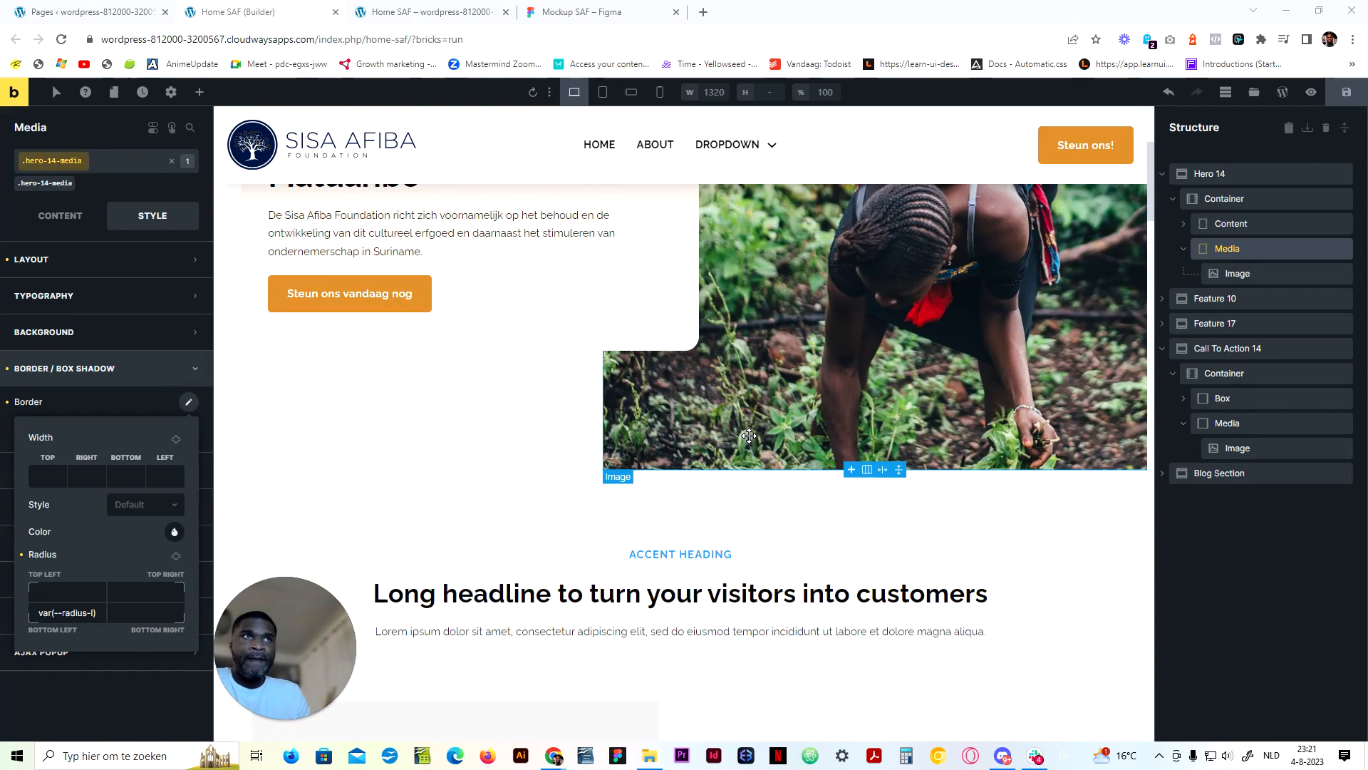
# Set the overflow of the hero's Media block to hidden and save the page
pyautogui.click(135, 260)
pyautogui.scroll(-5, 121, 427)
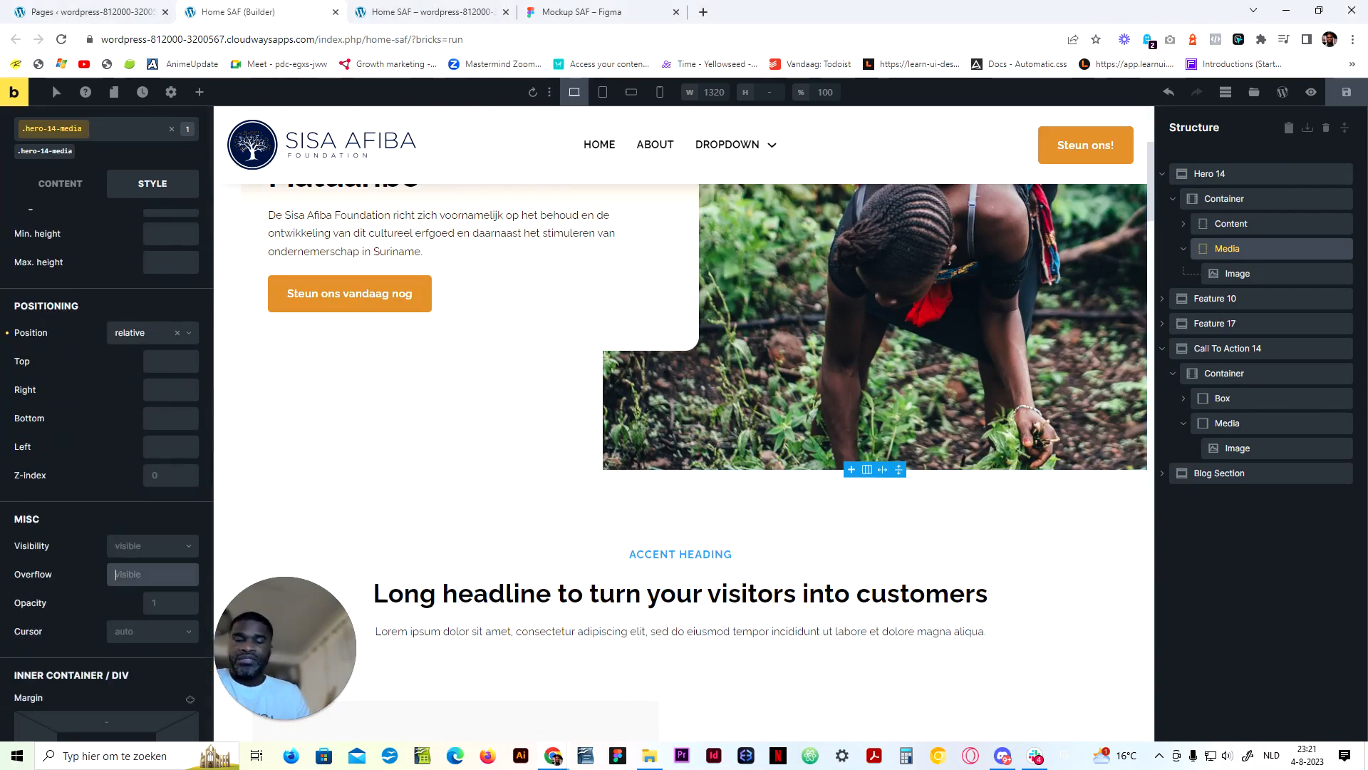
pyautogui.write('hidden')
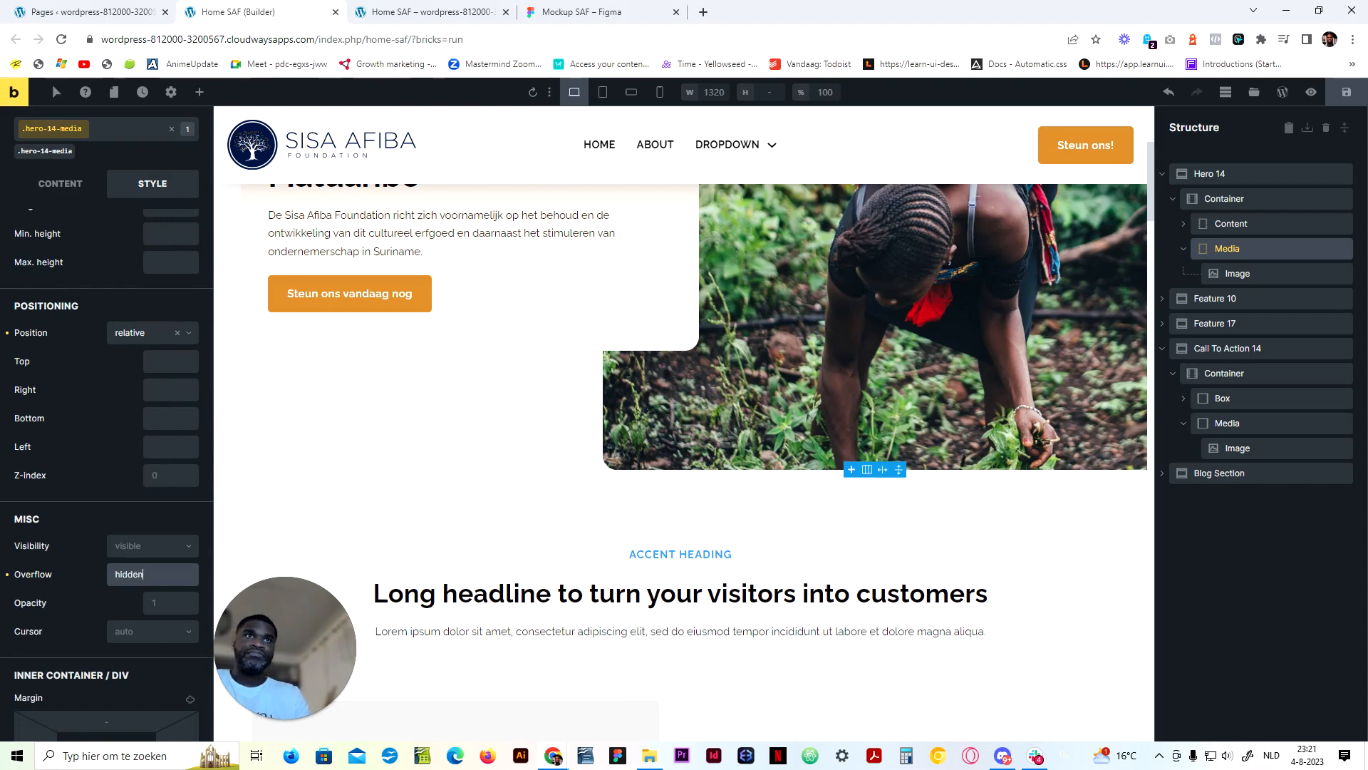
pyautogui.scroll(5, 143, 551)
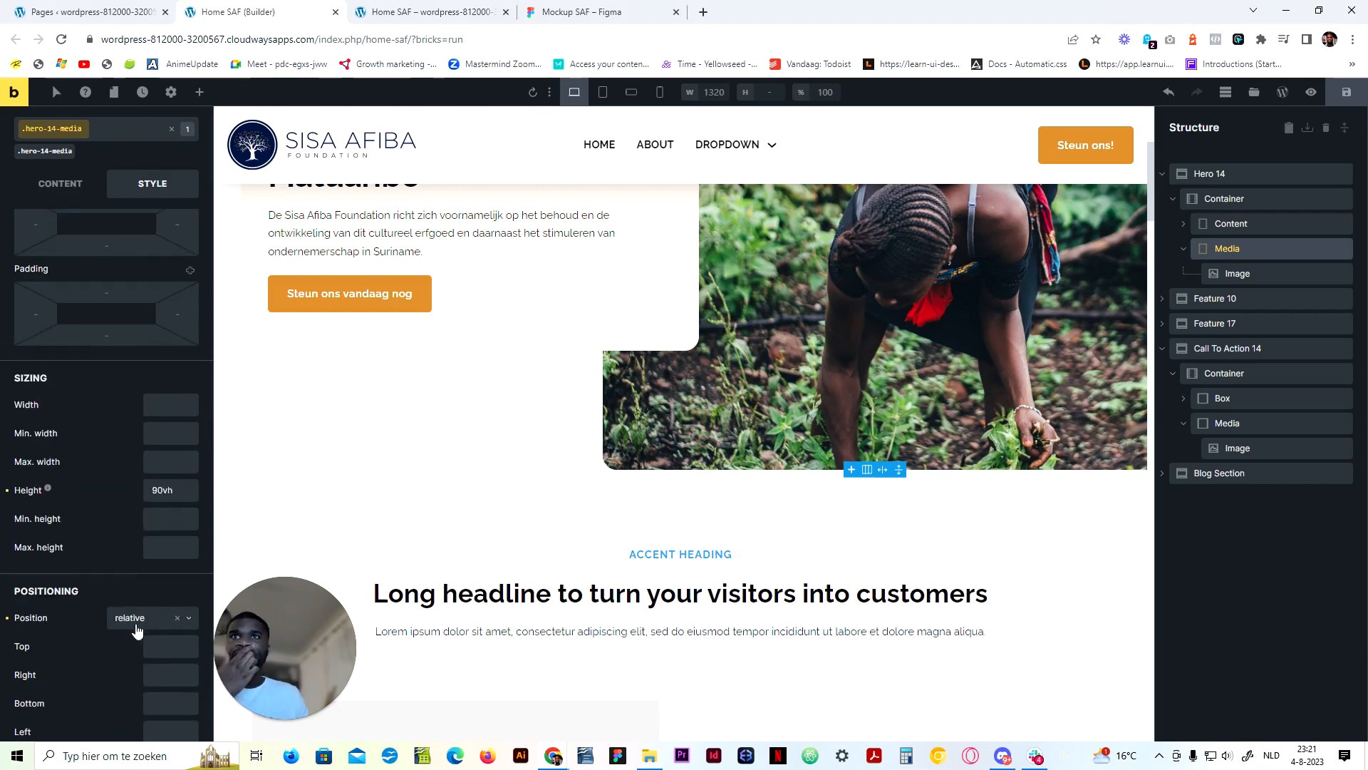
pyautogui.scroll(5, 138, 499)
pyautogui.click(127, 259)
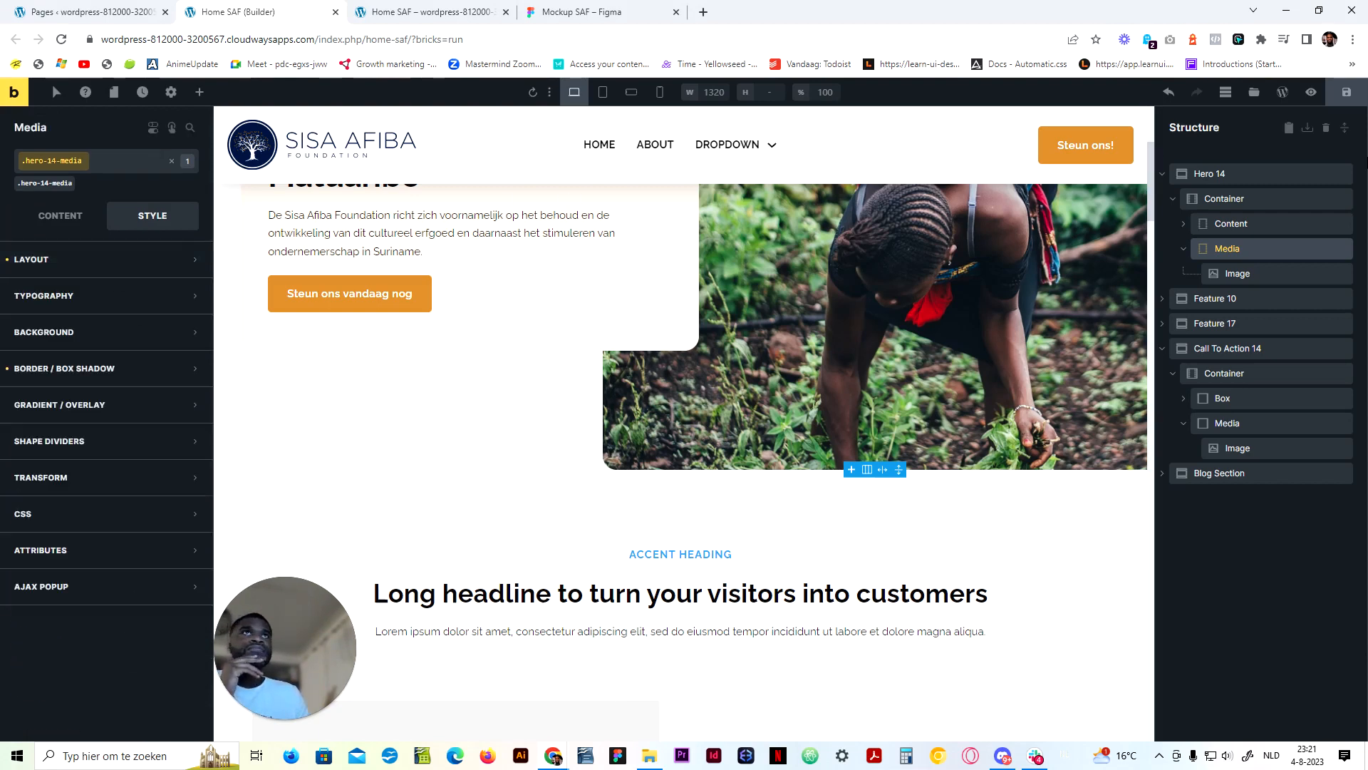
pyautogui.click(1346, 92)
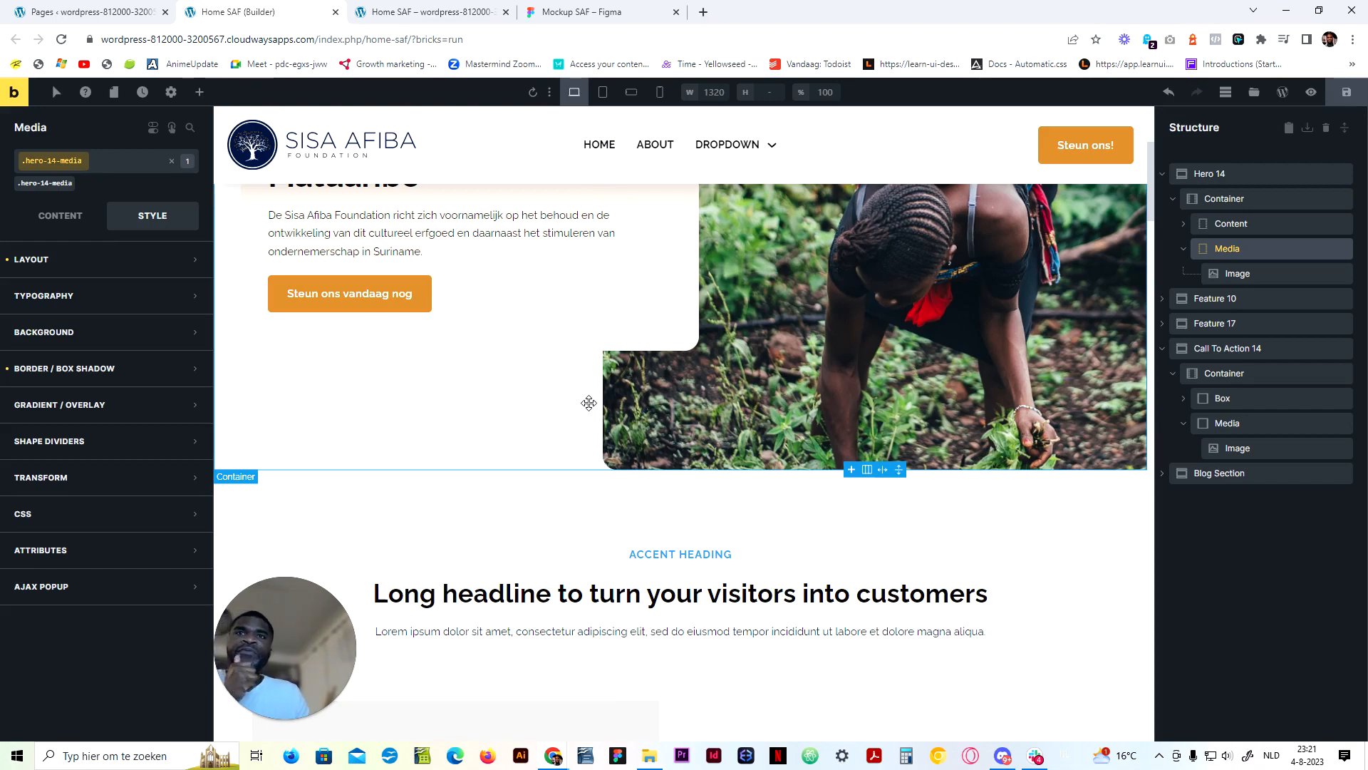
# Compare the feature sections below the hero with the Home v2 mockup in Figma and return to the builder
pyautogui.scroll(-3, 611, 504)
pyautogui.scroll(-6, 611, 509)
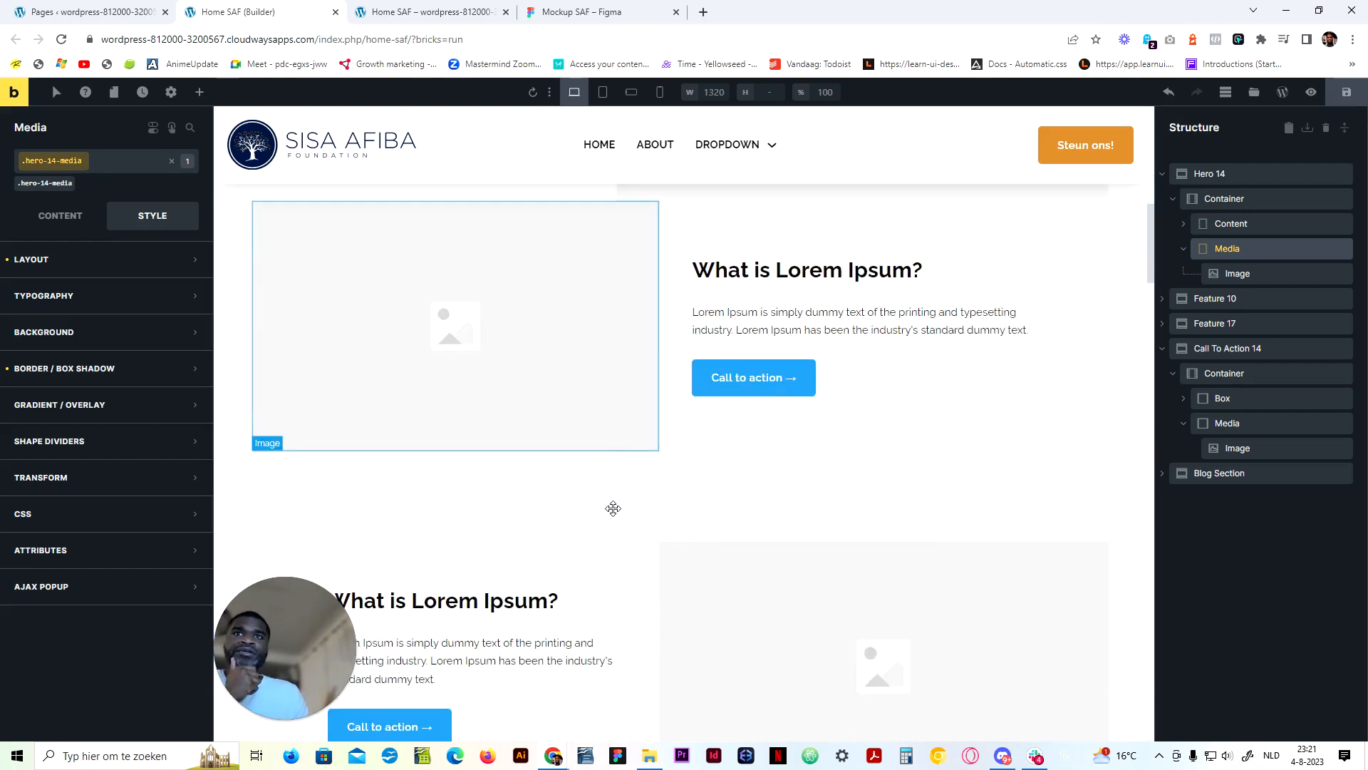
pyautogui.scroll(7, 611, 508)
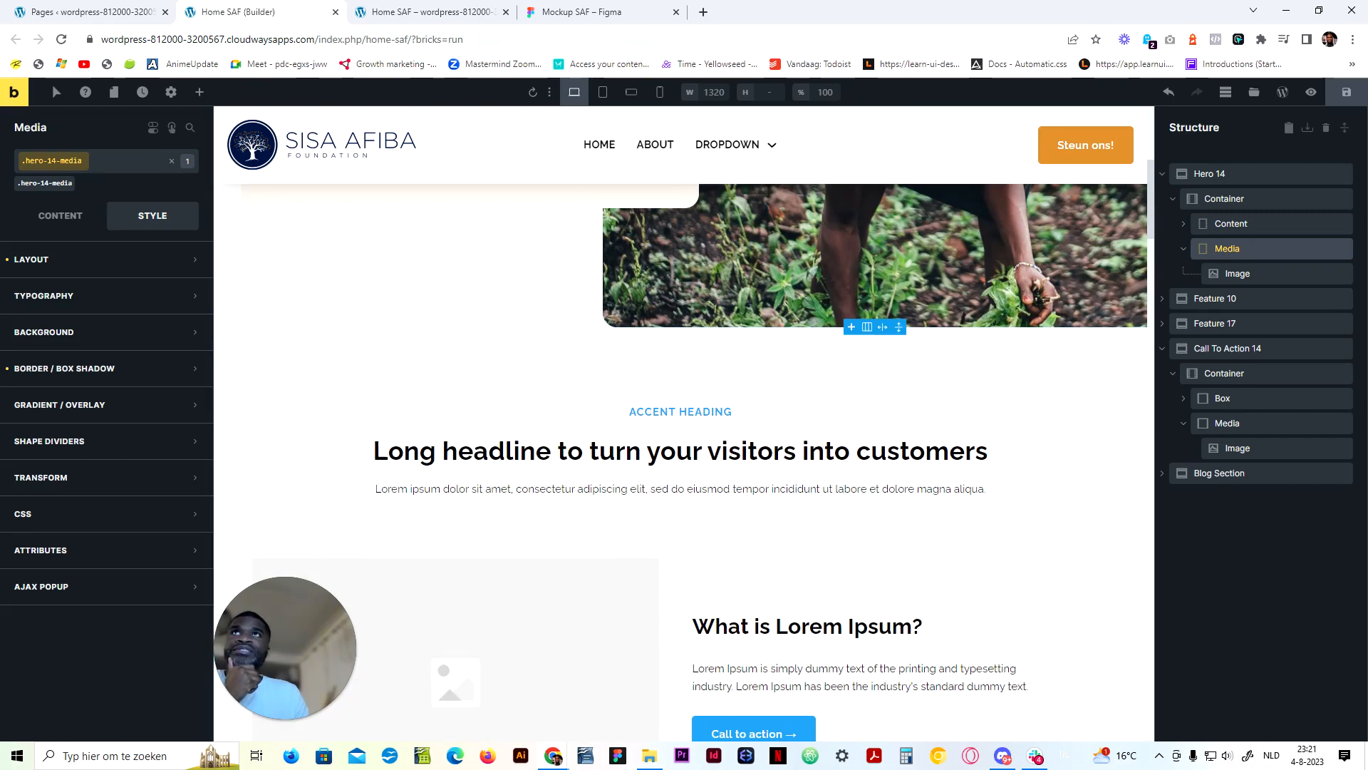
pyautogui.click(582, 12)
pyautogui.scroll(-5, 430, 311)
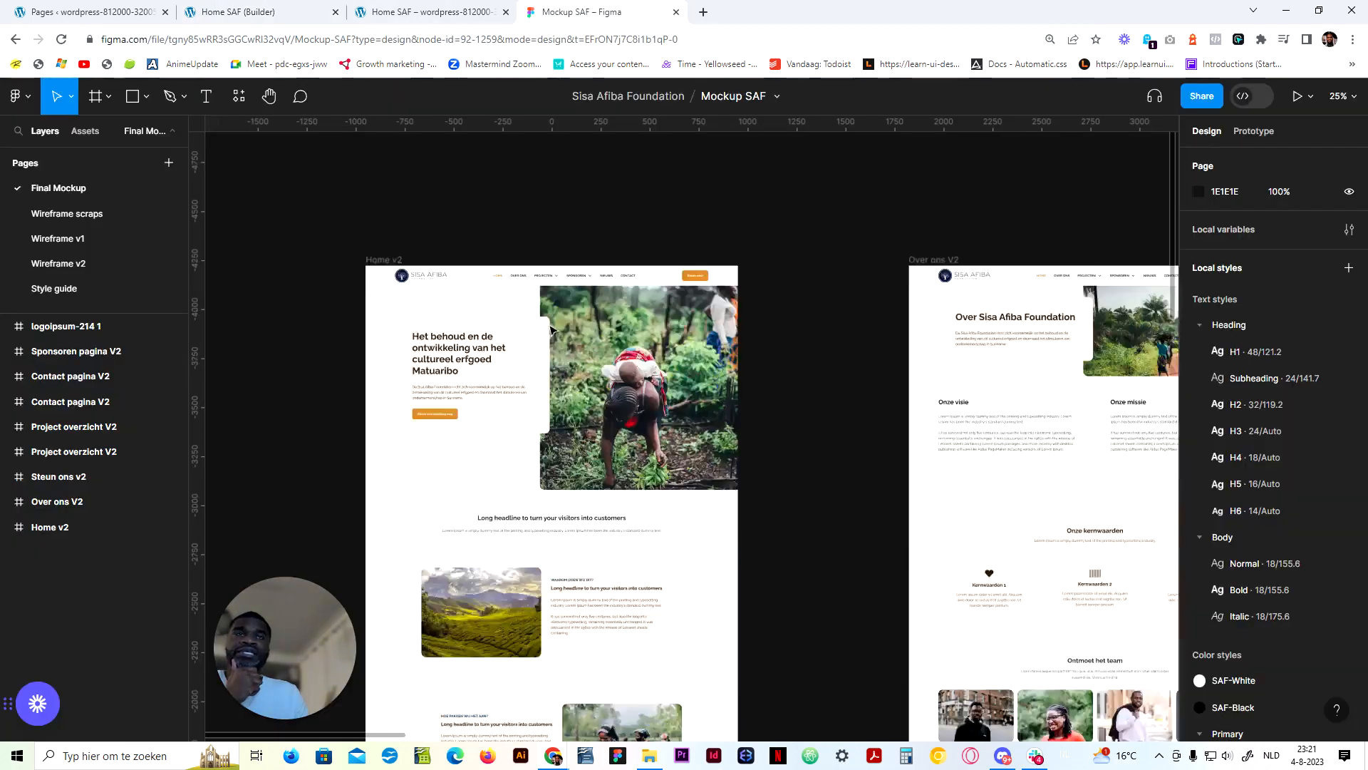
pyautogui.scroll(3, 430, 311)
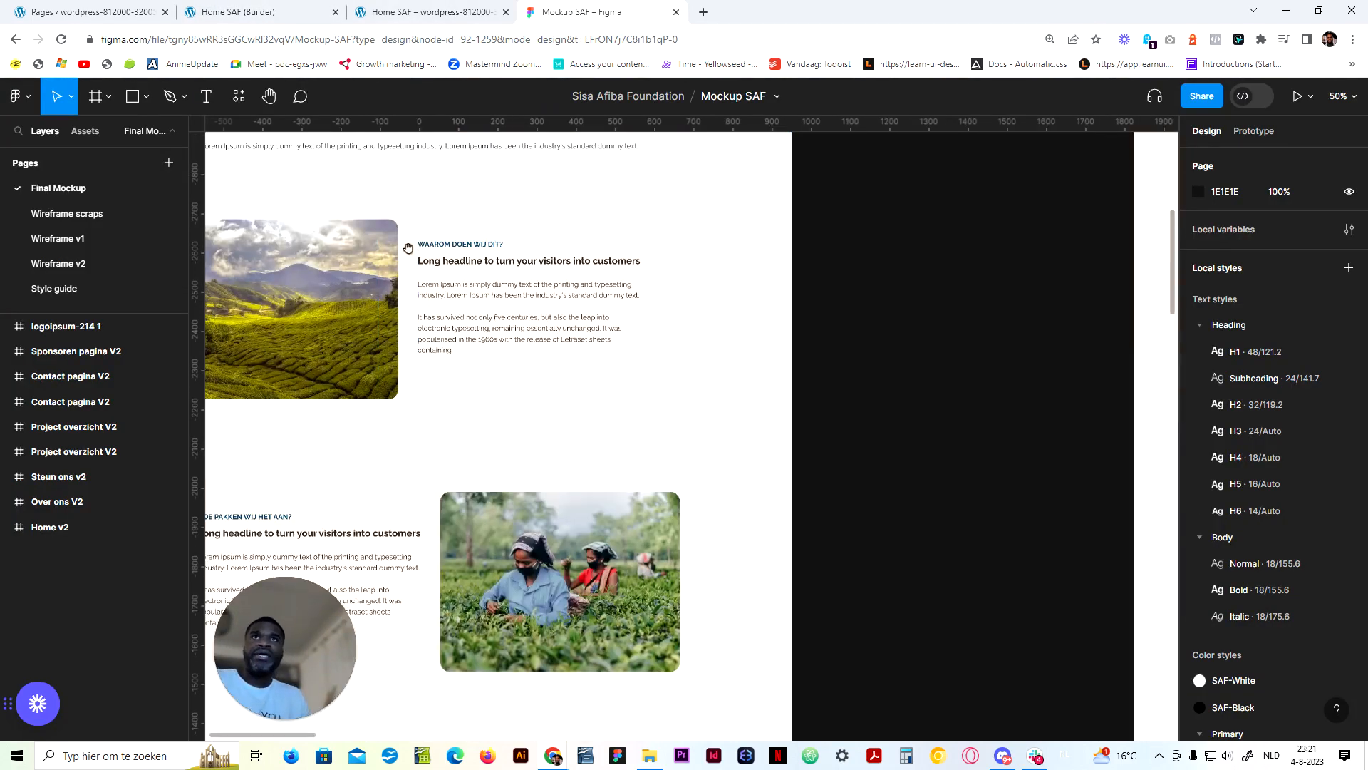
pyautogui.moveTo(410, 249); pyautogui.dragTo(677, 368)
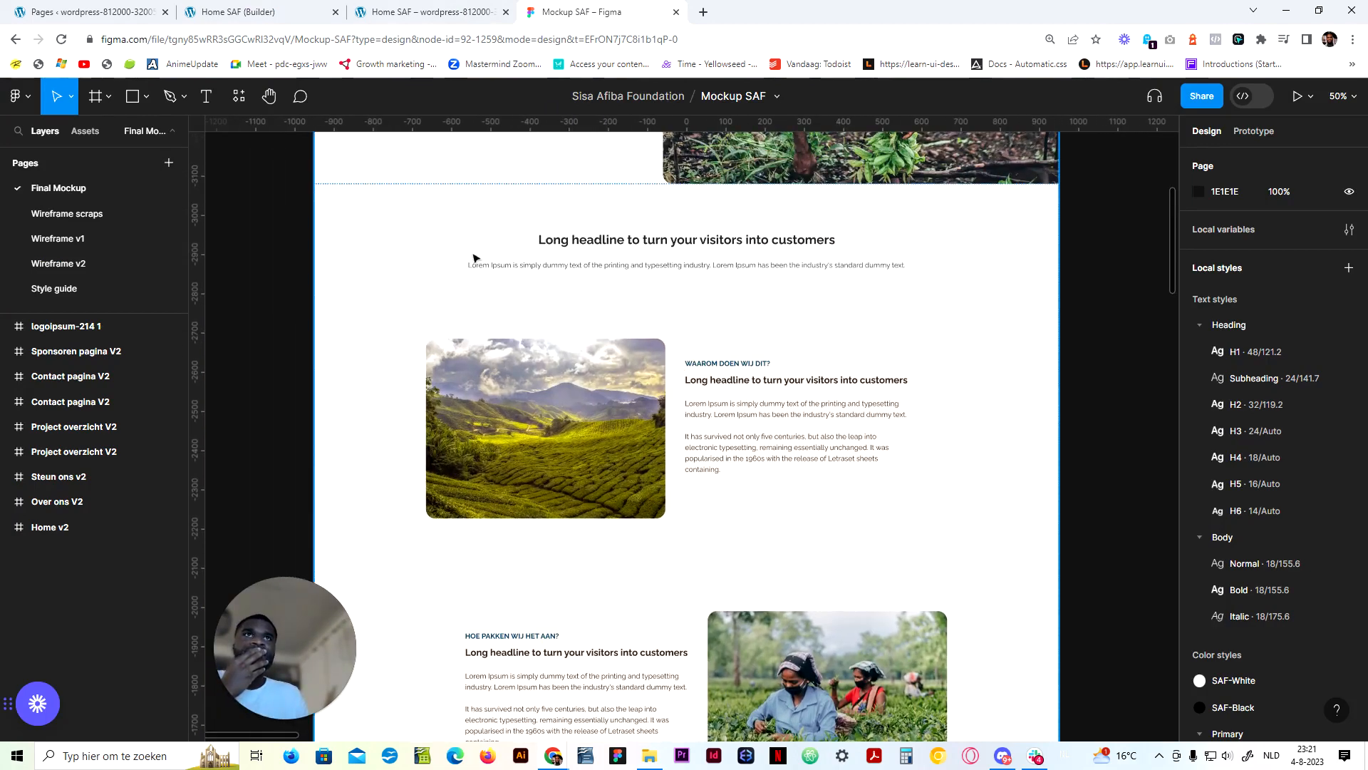
pyautogui.click(300, 7)
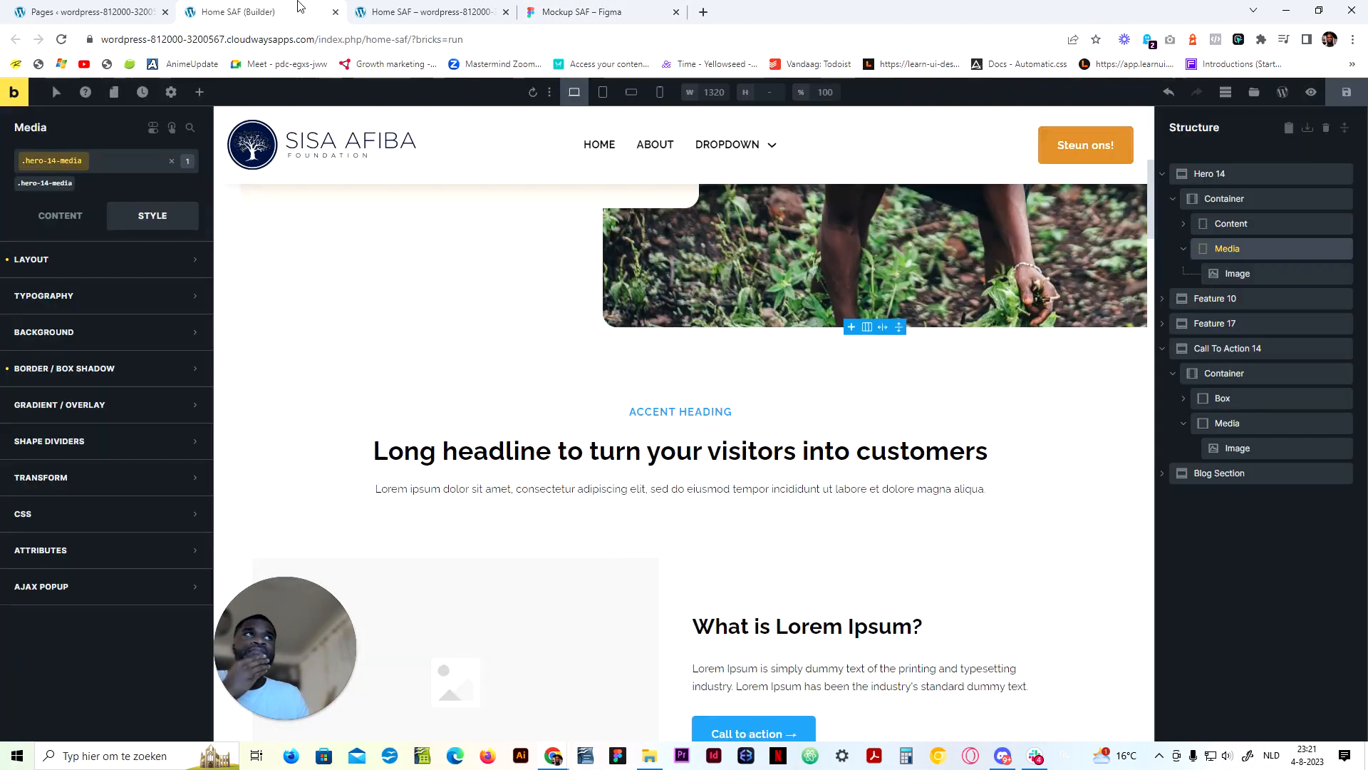
# Delete the accent heading above the "Long headline to turn your visitors into customers" heading
pyautogui.scroll(-2, 674, 285)
pyautogui.rightClick(675, 264)
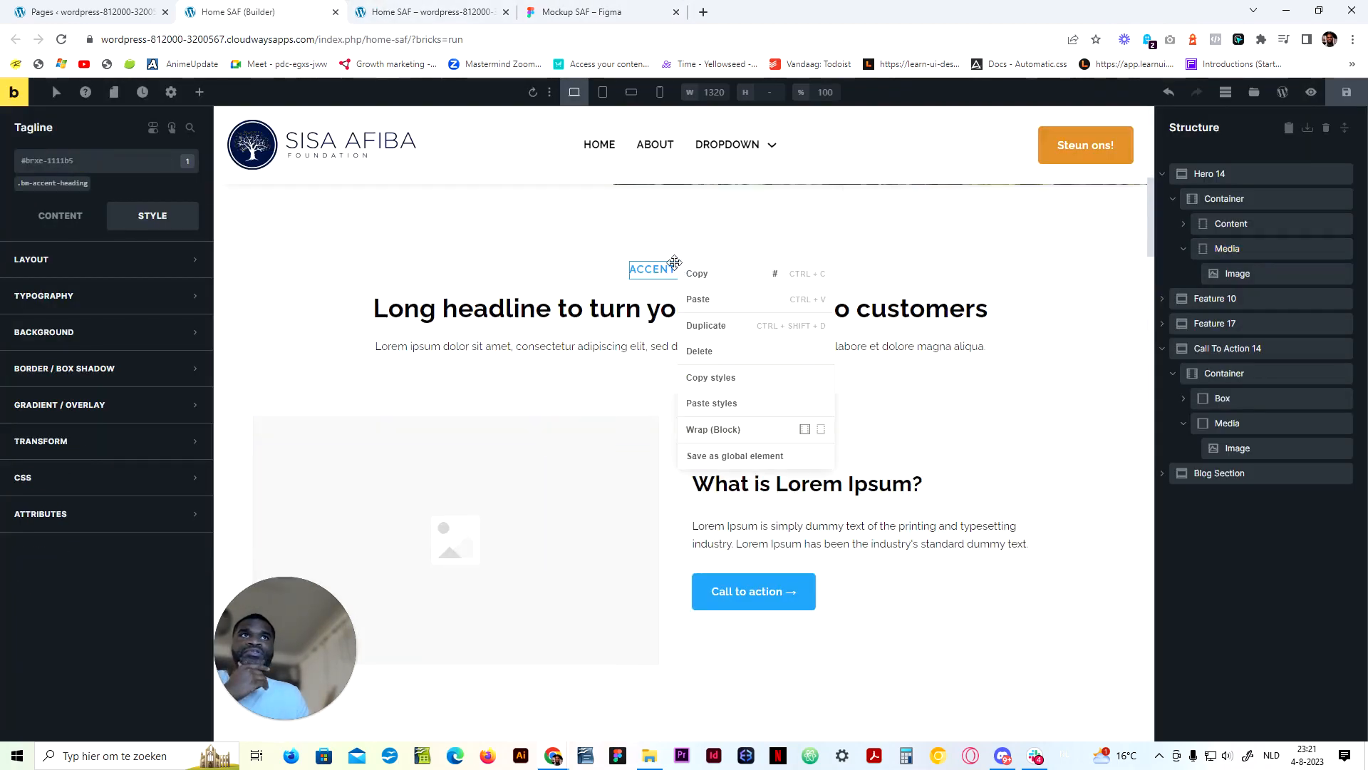
pyautogui.click(699, 350)
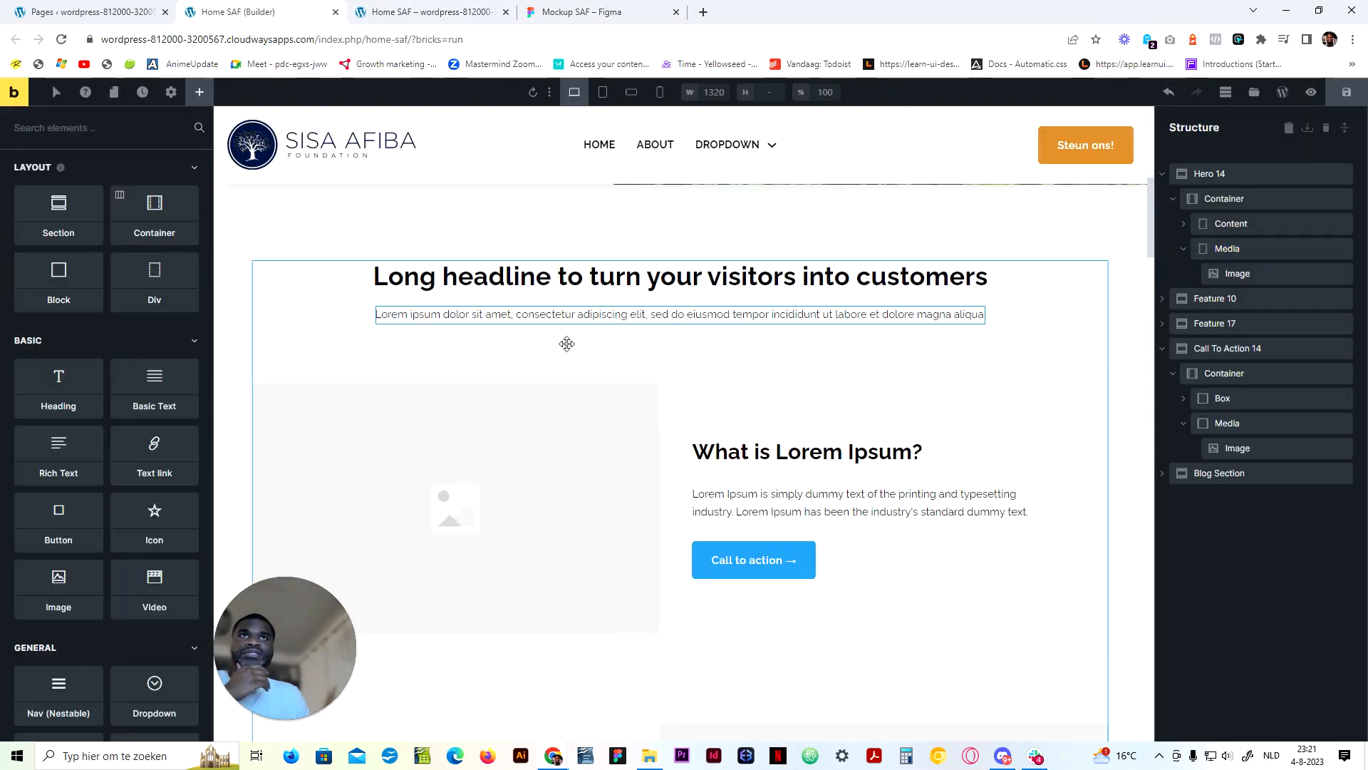
# Select the first feature image with its .feature-10__thumb-img class and inspect the aspect-ratio rule in its custom CSS
pyautogui.scroll(-3, 630, 424)
pyautogui.scroll(2, 660, 452)
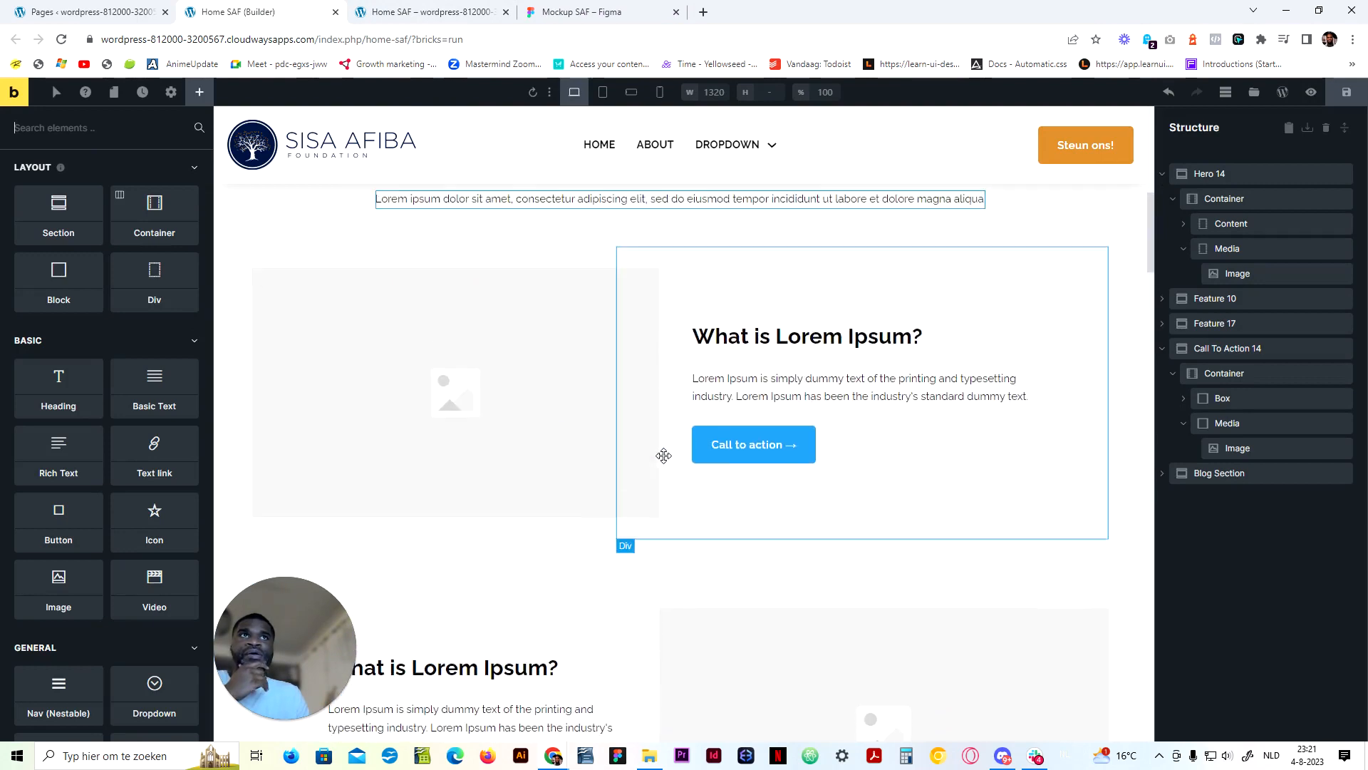
pyautogui.click(1287, 322)
pyautogui.scroll(5, 632, 351)
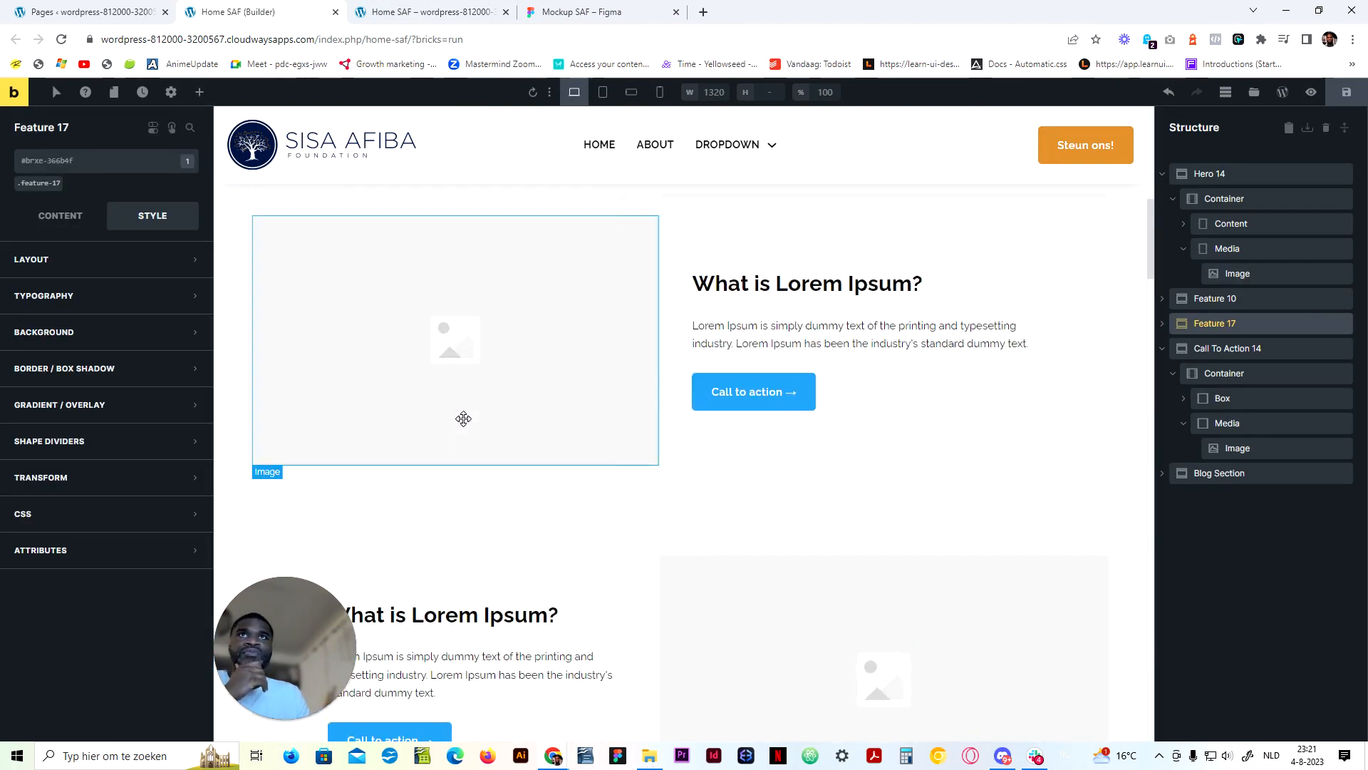
pyautogui.click(498, 357)
pyautogui.click(54, 184)
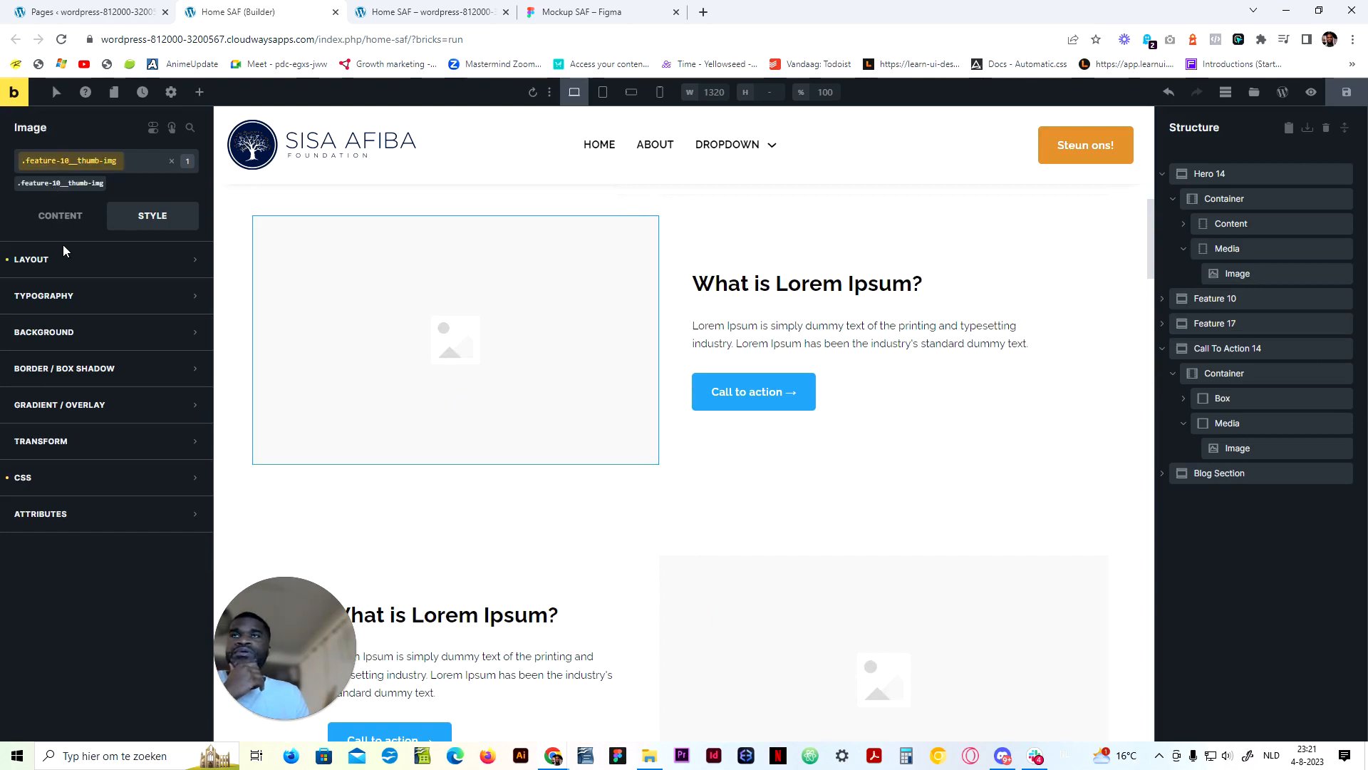
pyautogui.click(92, 477)
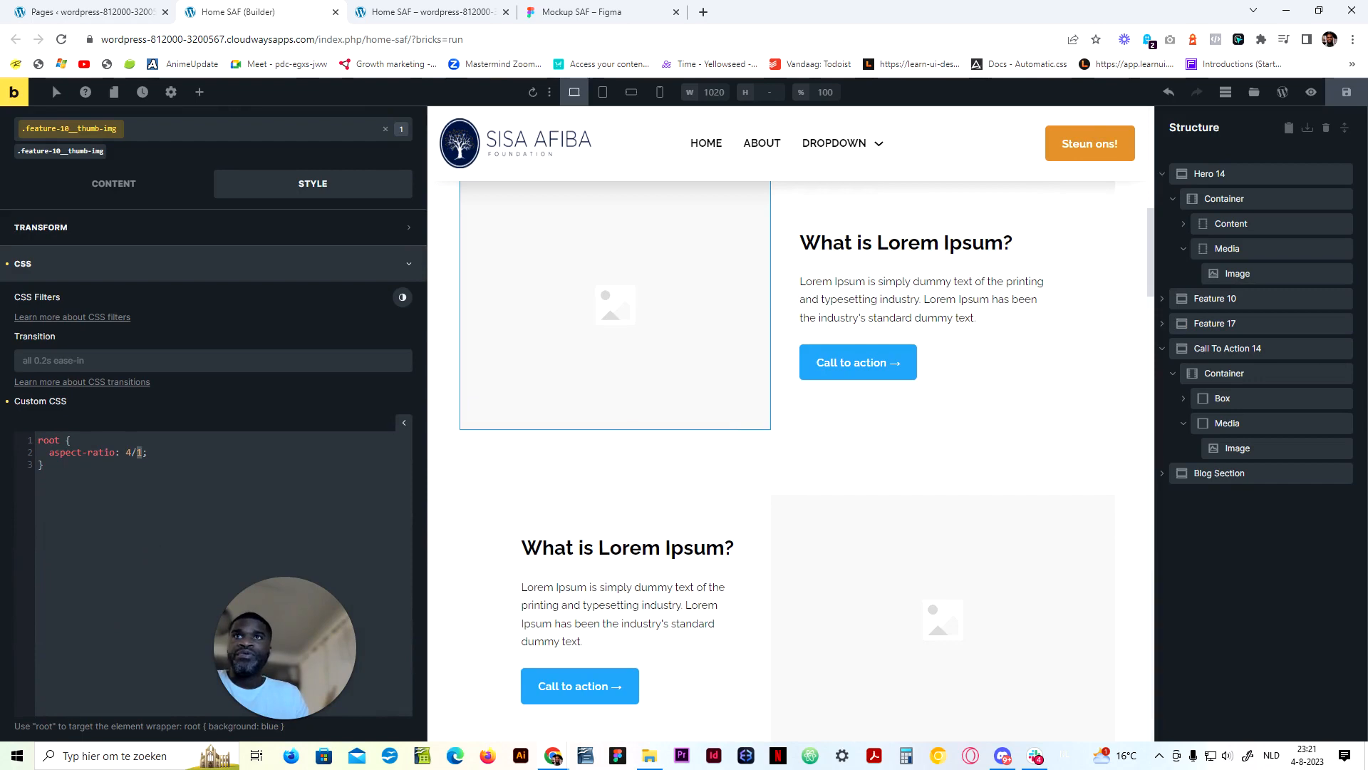
pyautogui.scroll(3, 730, 434)
pyautogui.scroll(-2, 623, 468)
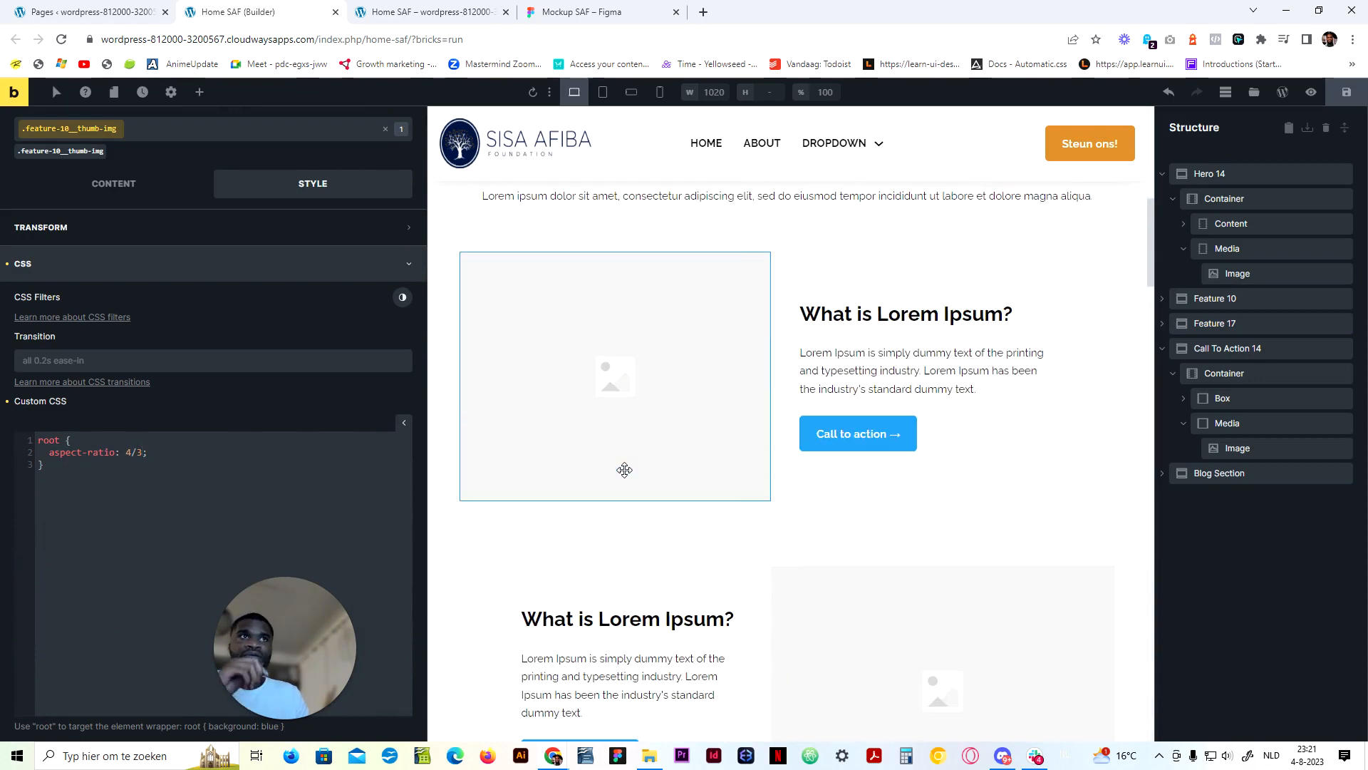
# Compare the feature rows in the builder with the matching image and text rows of the Figma mockup
pyautogui.scroll(-3, 756, 351)
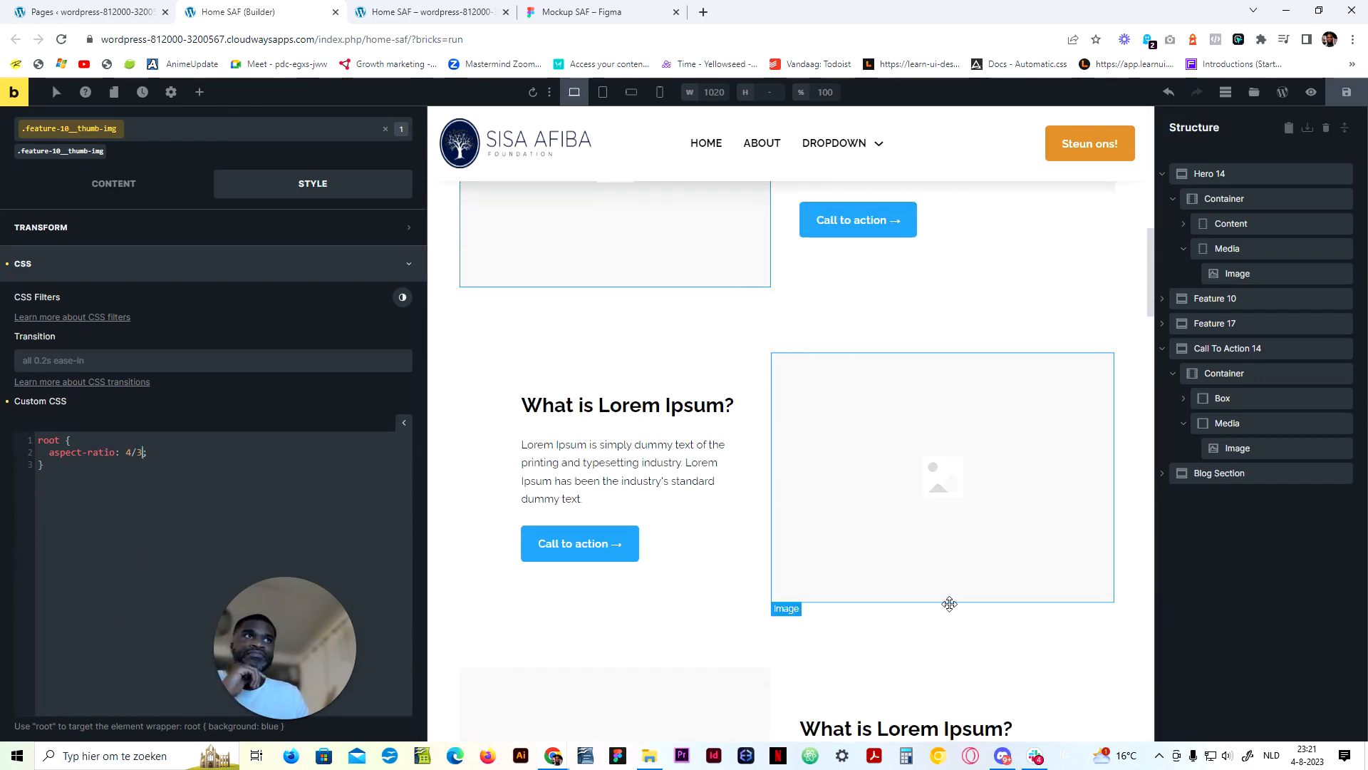
pyautogui.scroll(-3, 619, 544)
pyautogui.scroll(-5, 525, 494)
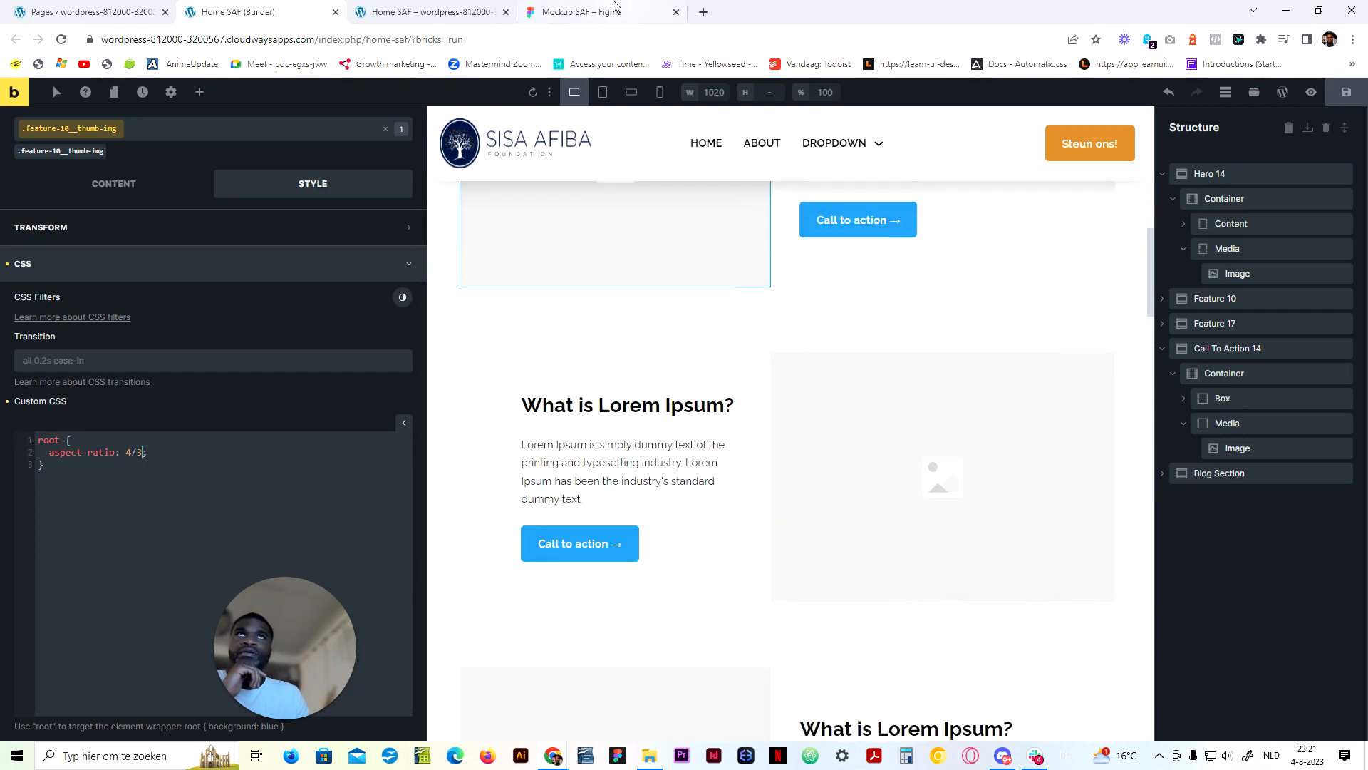
pyautogui.click(577, 13)
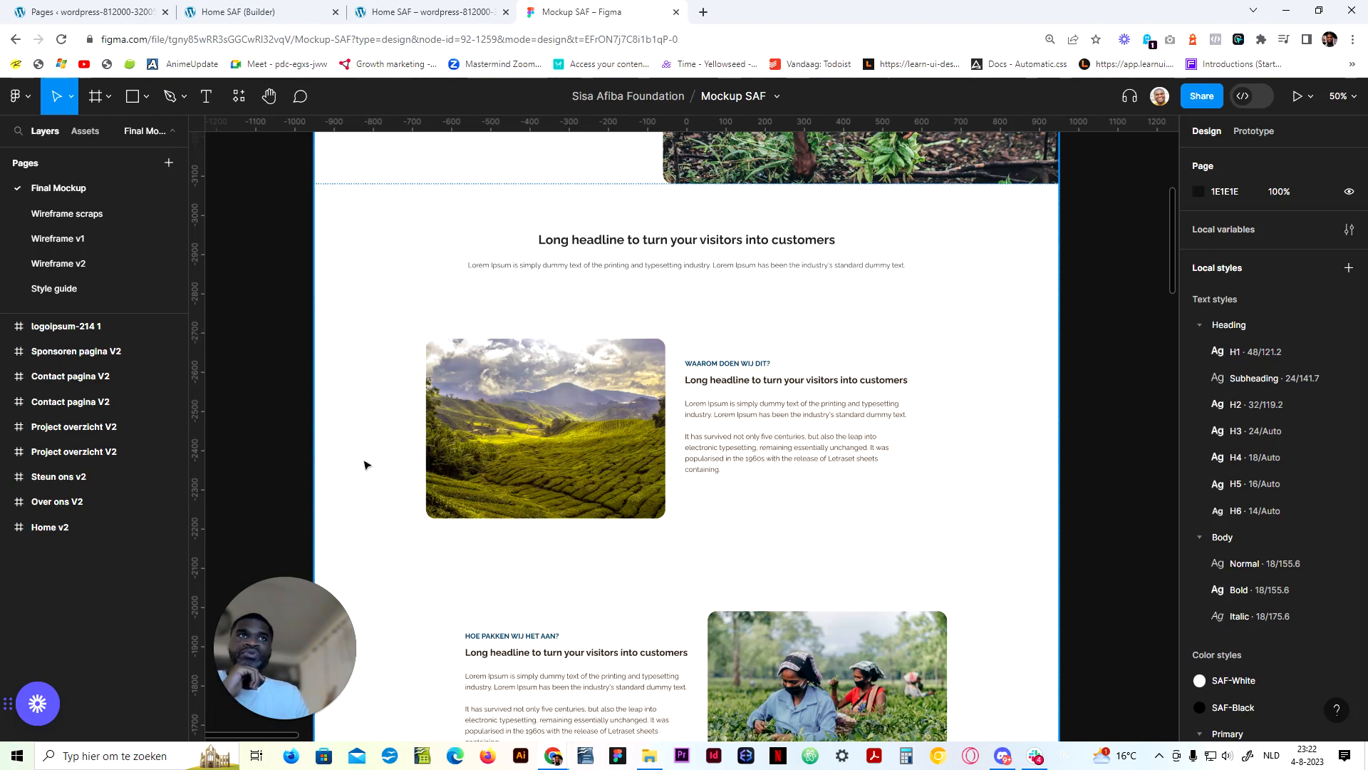
pyautogui.click(251, 12)
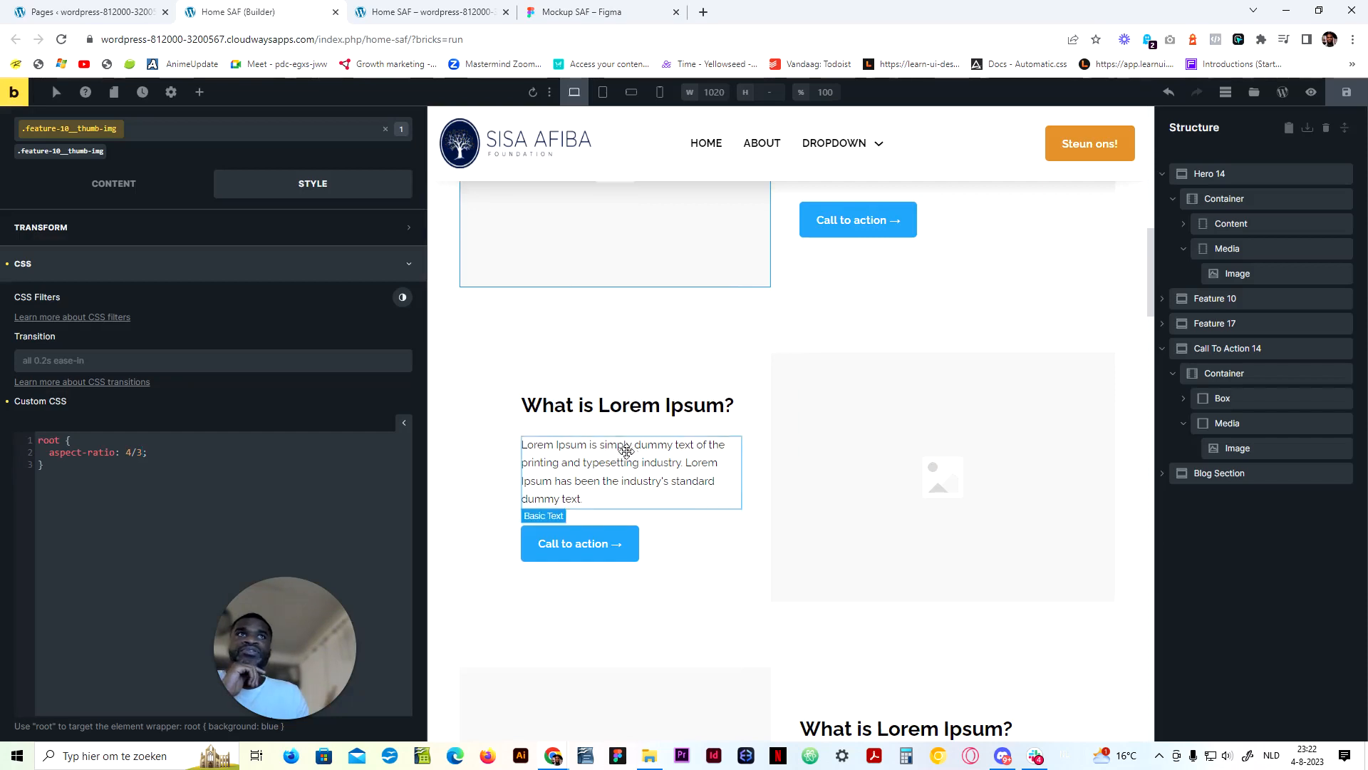
pyautogui.scroll(1, 632, 458)
pyautogui.scroll(-3, 616, 399)
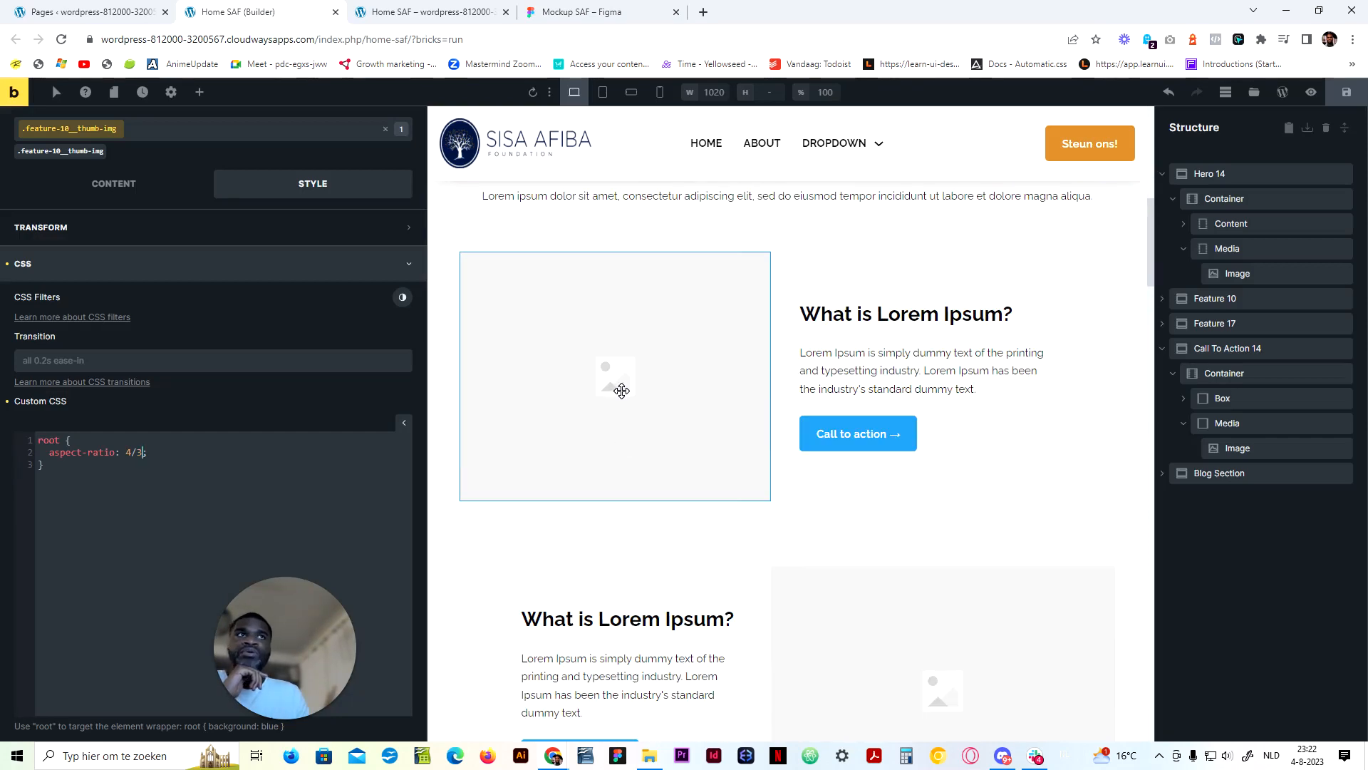
pyautogui.scroll(4, 622, 390)
pyautogui.scroll(1, 623, 391)
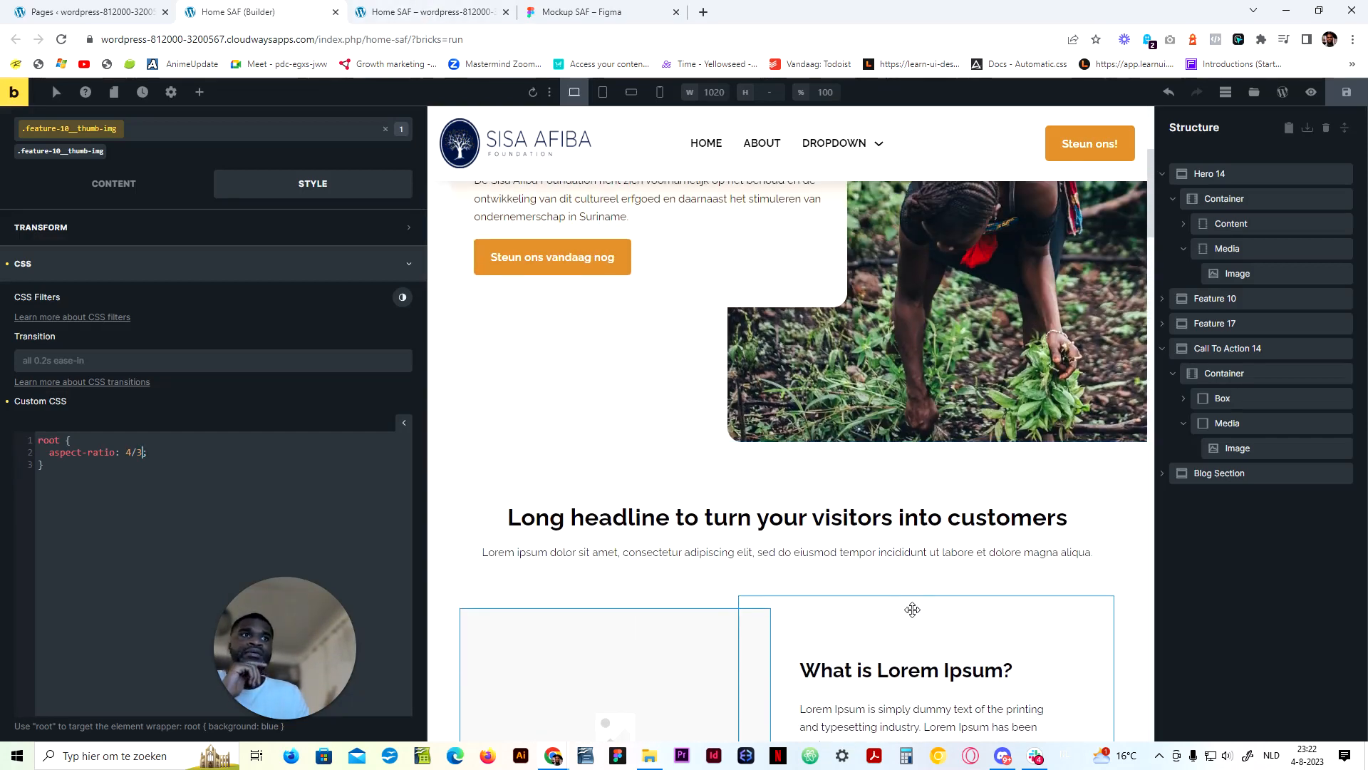
# Select the first feature card's content block and check its text against the page preview and the Figma mockup
pyautogui.click(911, 607)
pyautogui.click(429, 10)
pyautogui.click(596, 12)
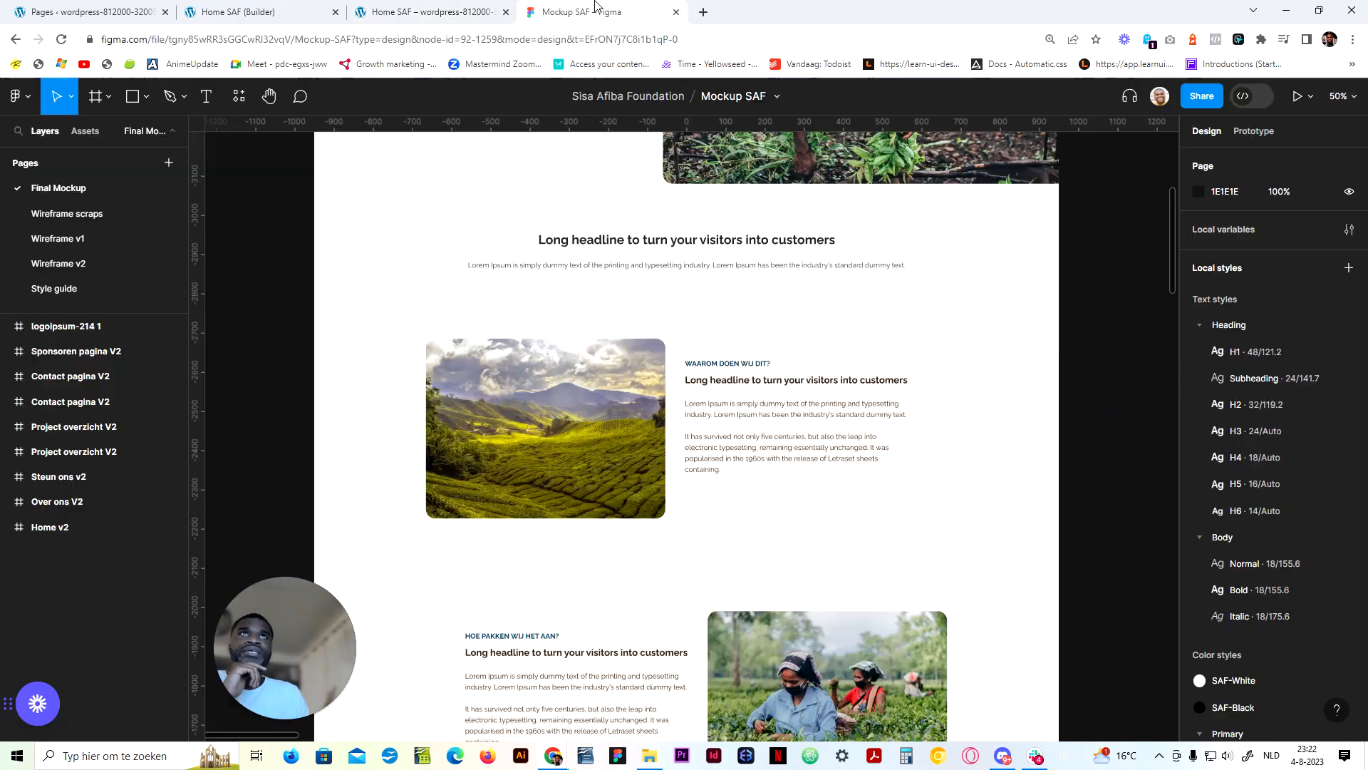
pyautogui.scroll(-3, 879, 623)
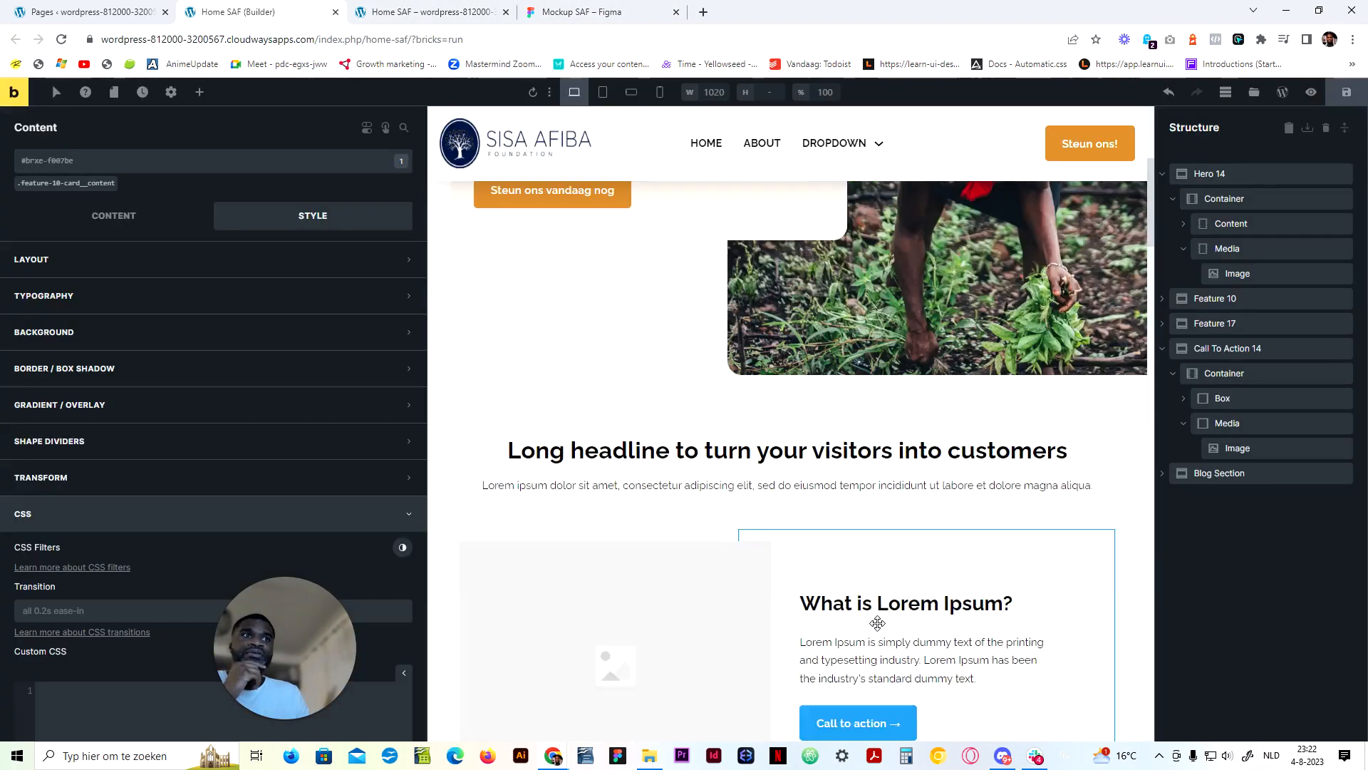
pyautogui.click(481, 7)
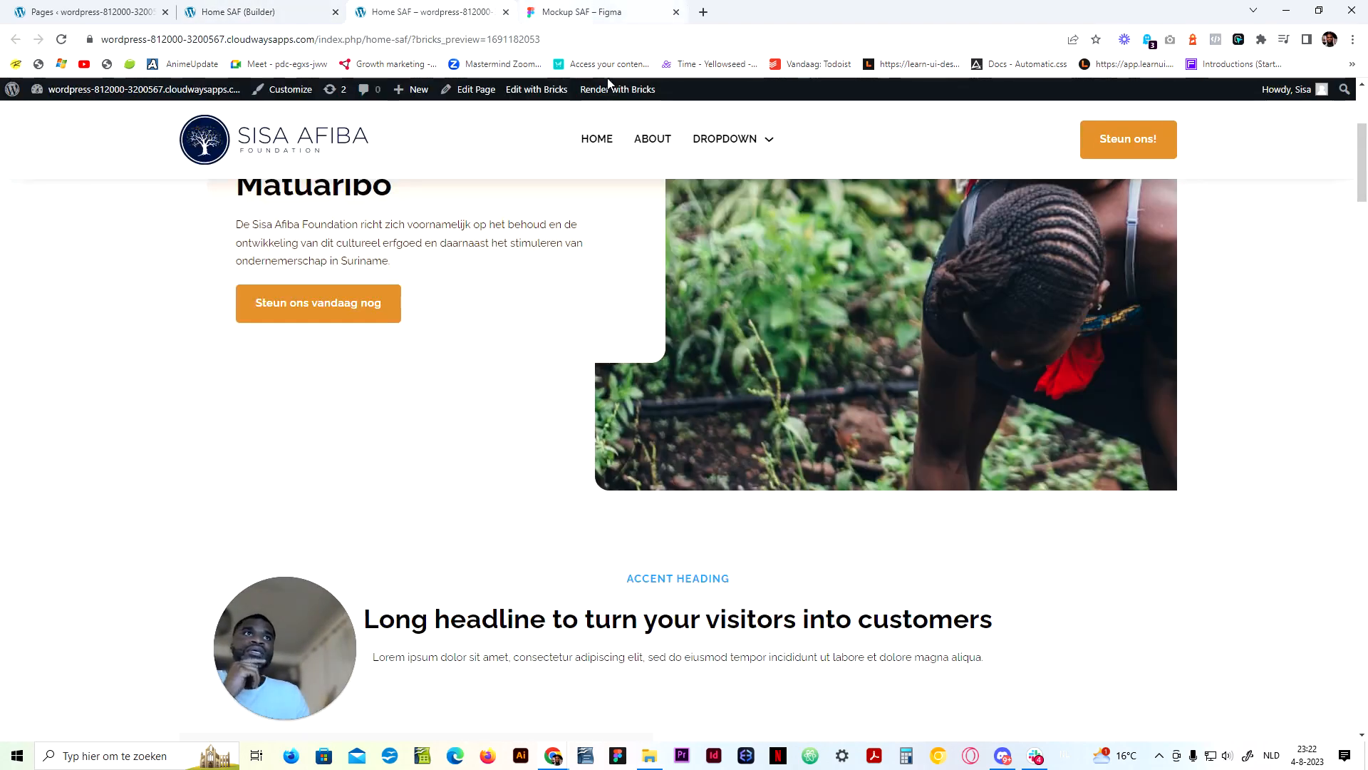
pyautogui.click(592, 13)
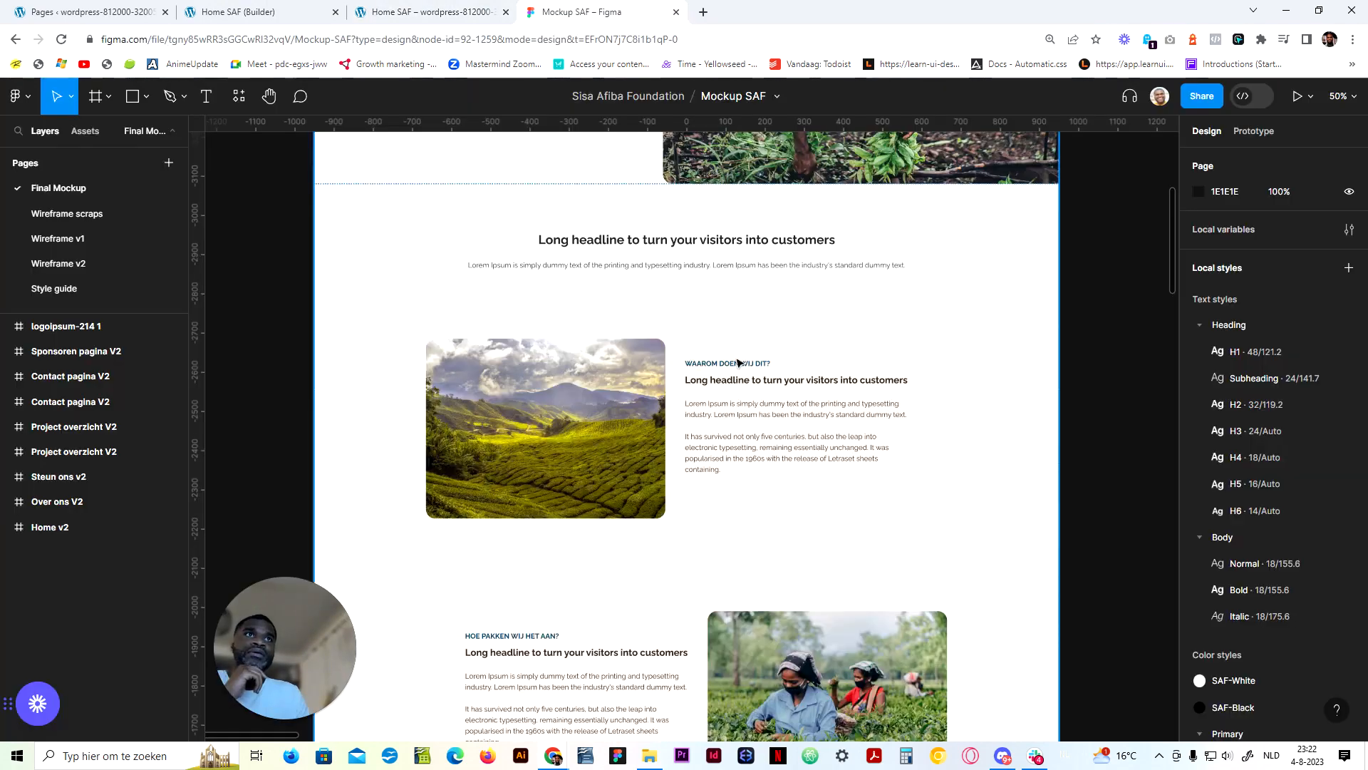
pyautogui.click(256, 12)
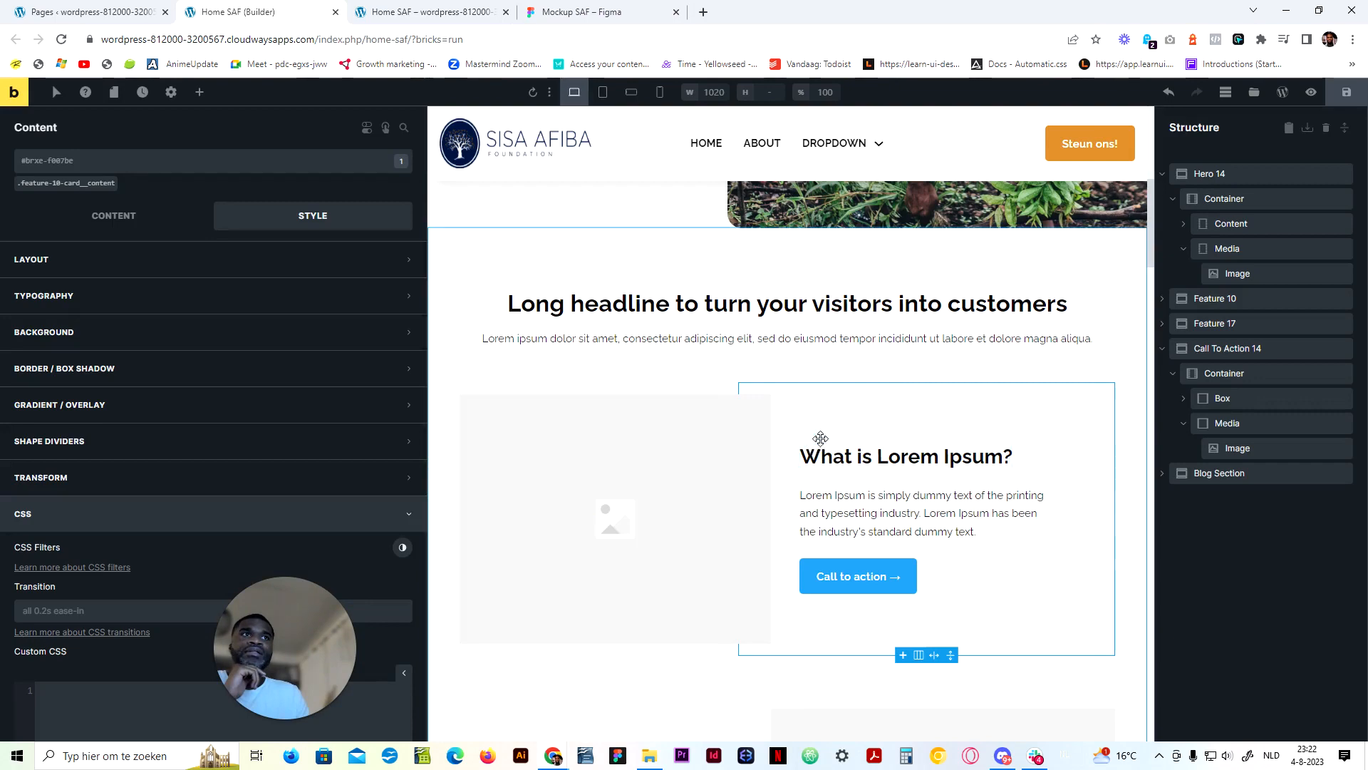
pyautogui.click(591, 12)
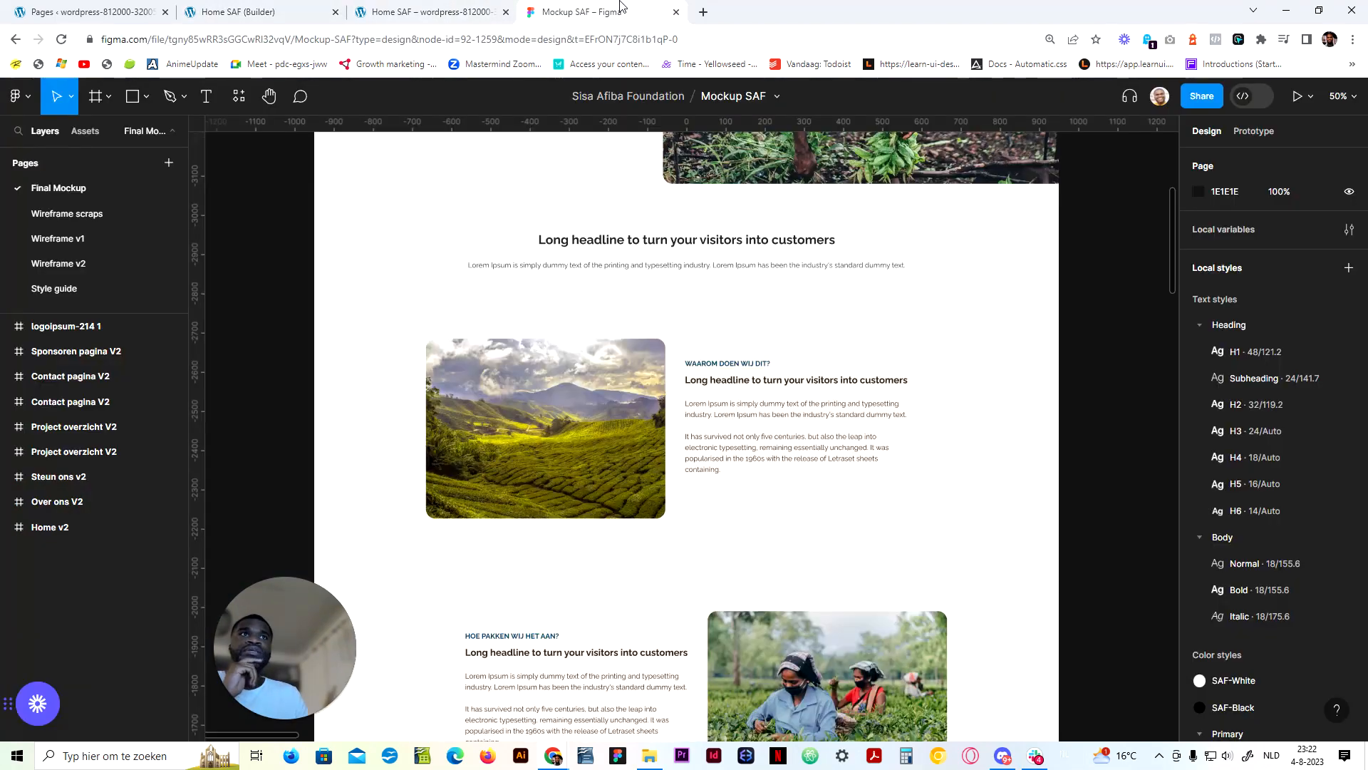
# Switch back to the builder and delete the "Call to action" button from the first feature card
pyautogui.click(295, 7)
pyautogui.scroll(-2, 819, 456)
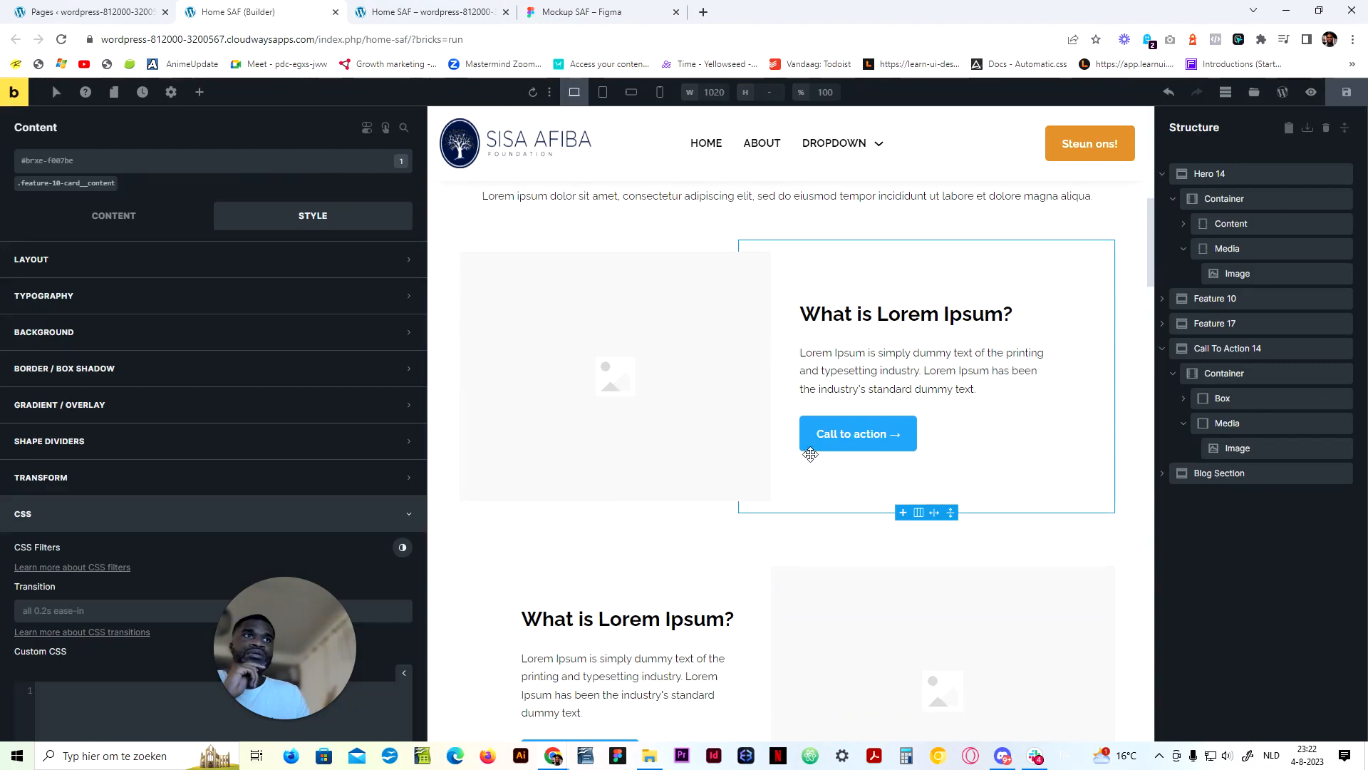
pyautogui.rightClick(848, 438)
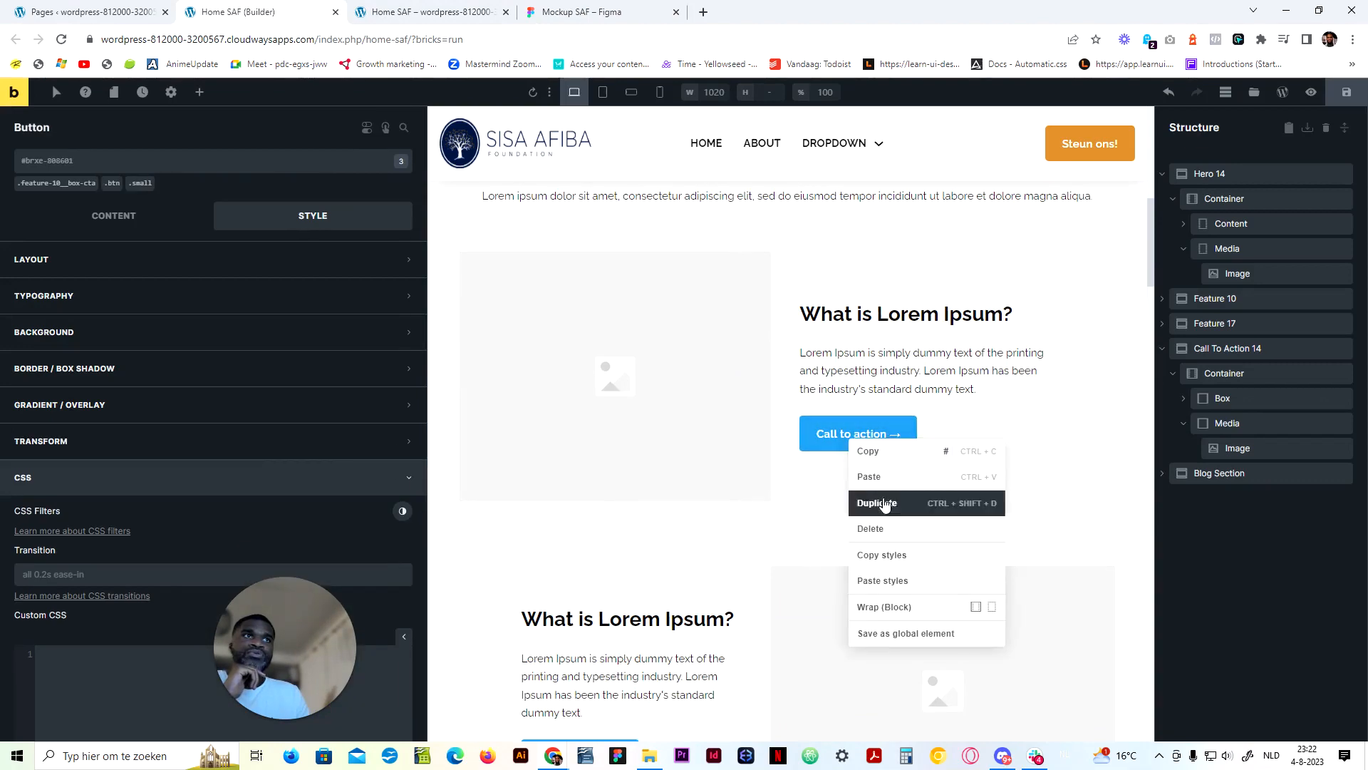
pyautogui.click(894, 535)
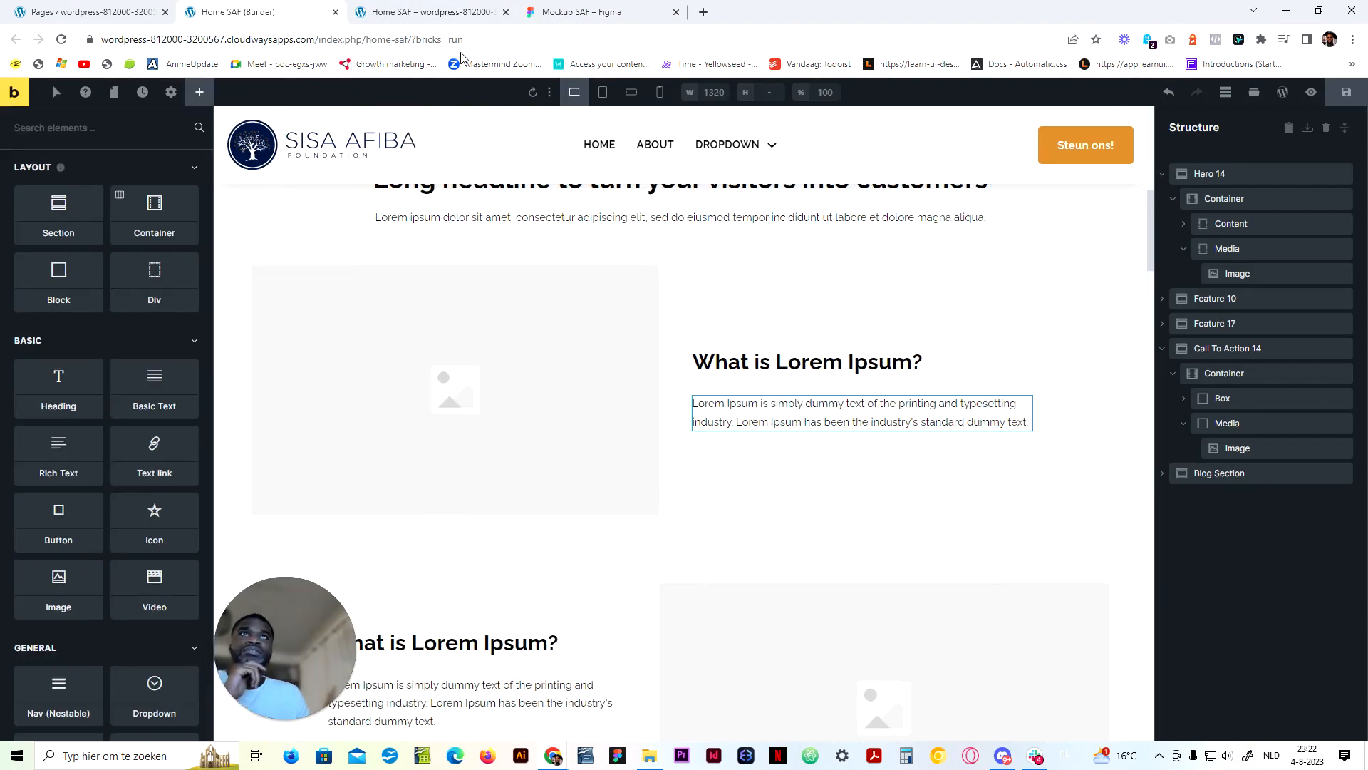
# Review the page preview and the remaining feature rows of the mockup in Figma
pyautogui.click(442, 7)
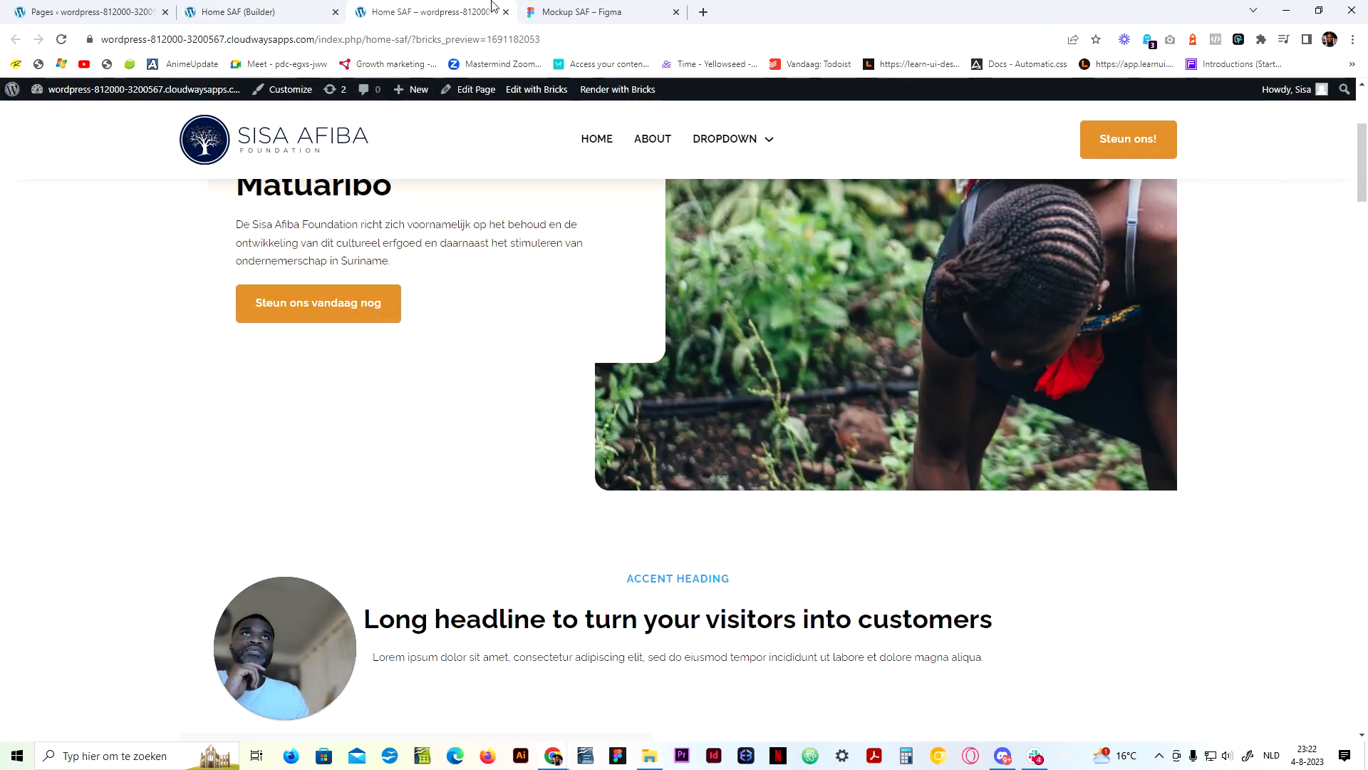
pyautogui.click(545, 10)
pyautogui.scroll(-2, 634, 448)
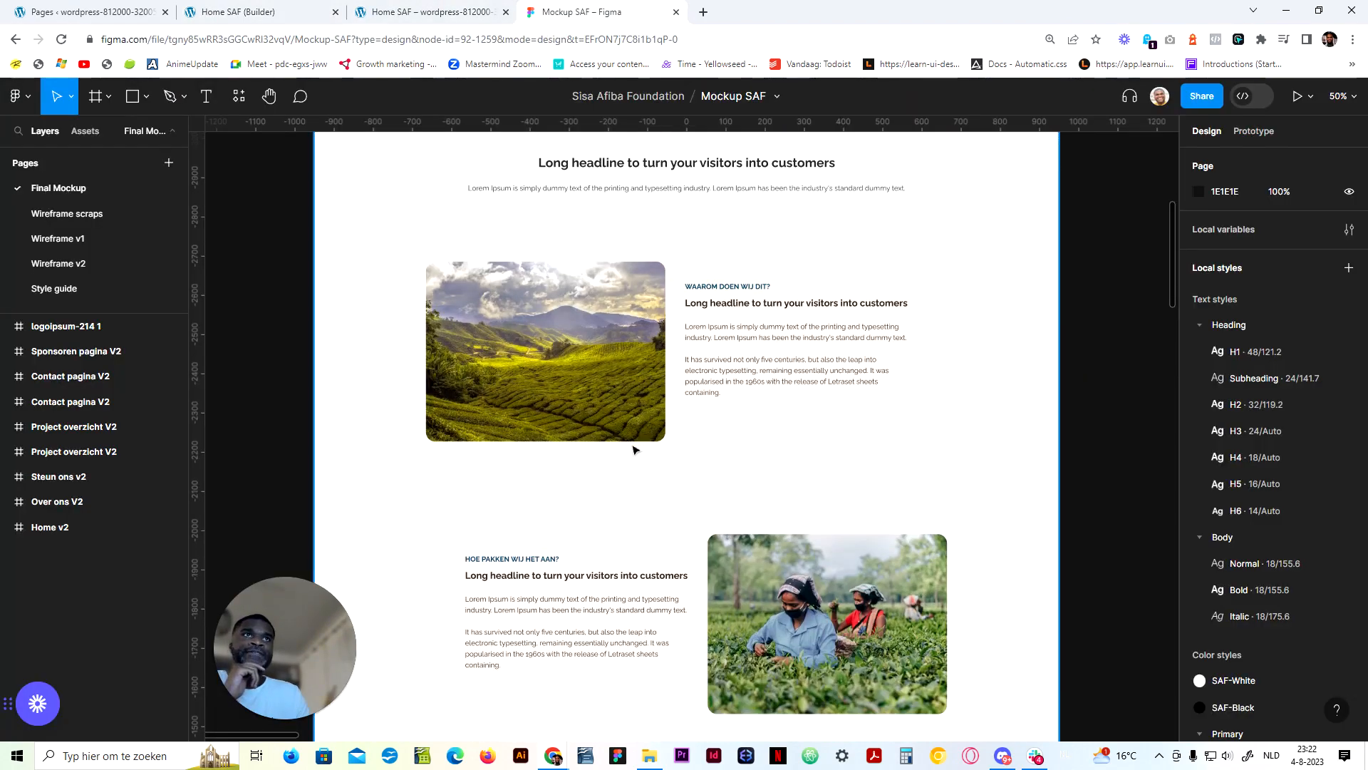
pyautogui.scroll(-6, 634, 449)
# Return to the builder and delete the "Call to action" buttons from the second and third feature cards
pyautogui.click(322, 10)
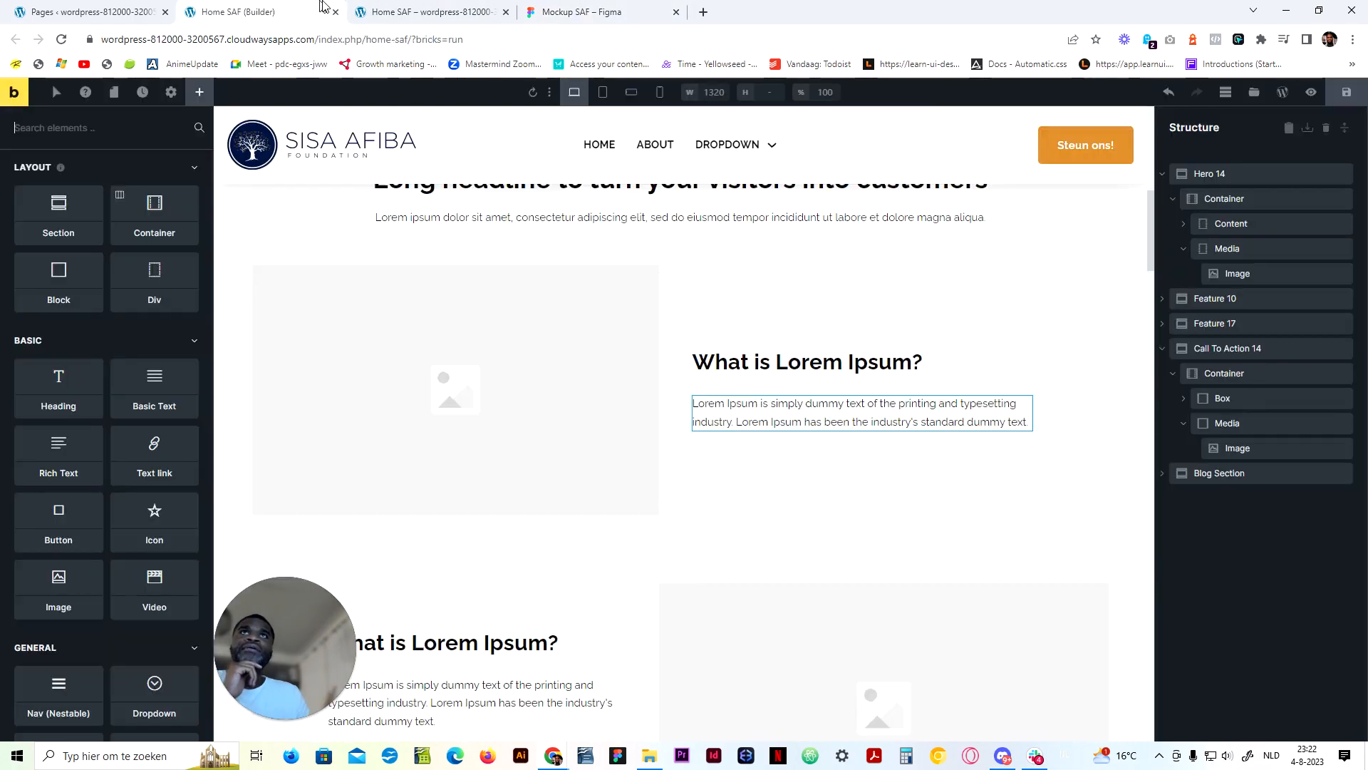
pyautogui.scroll(-7, 801, 451)
pyautogui.rightClick(416, 280)
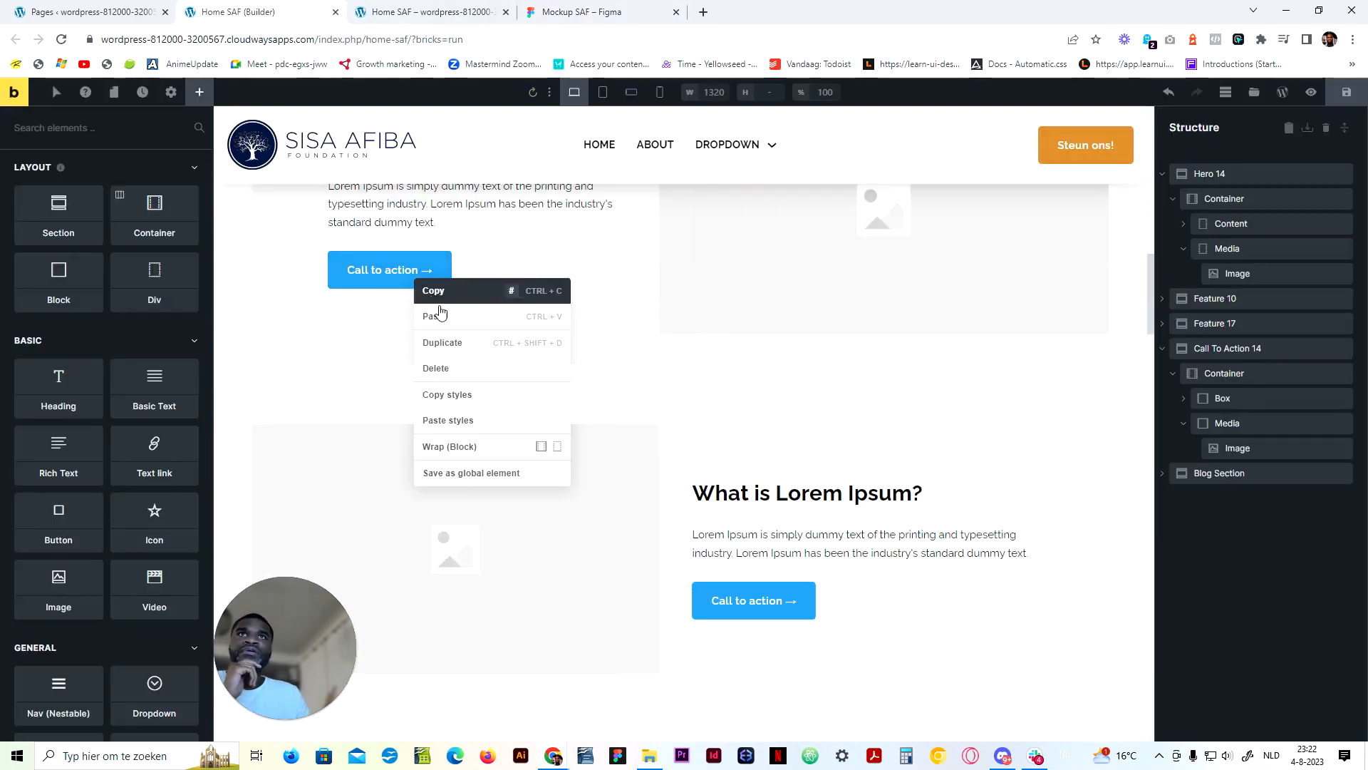
pyautogui.click(456, 368)
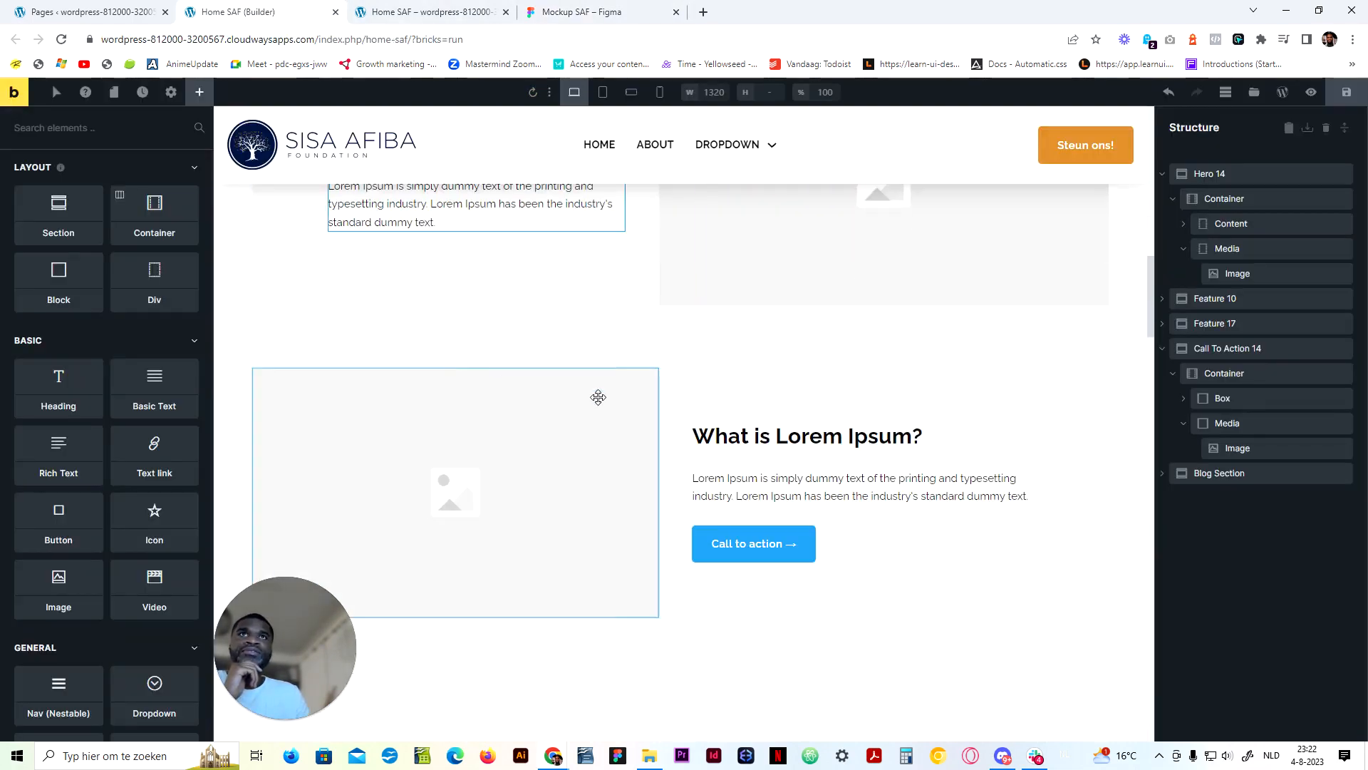
pyautogui.rightClick(761, 531)
pyautogui.rightClick(729, 555)
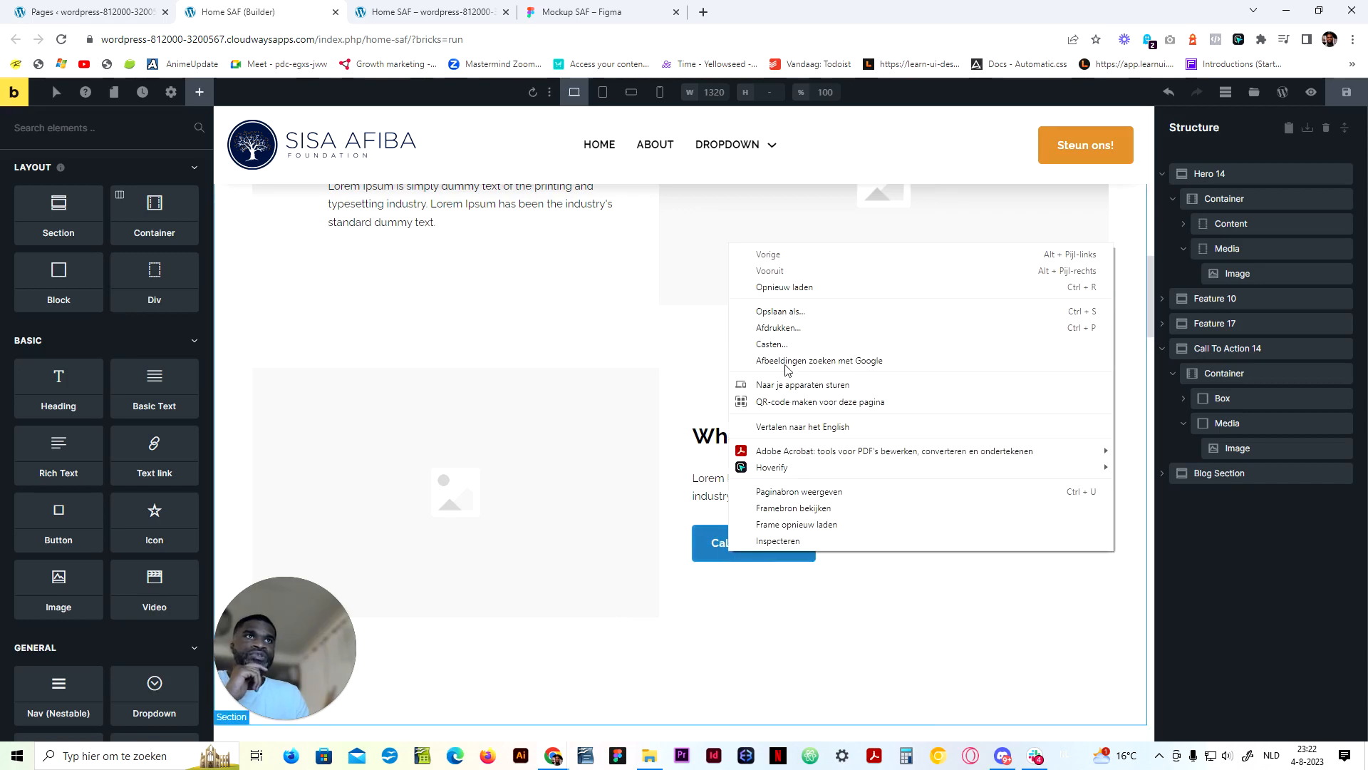
pyautogui.press('Escape')
pyautogui.rightClick(712, 550)
pyautogui.click(755, 624)
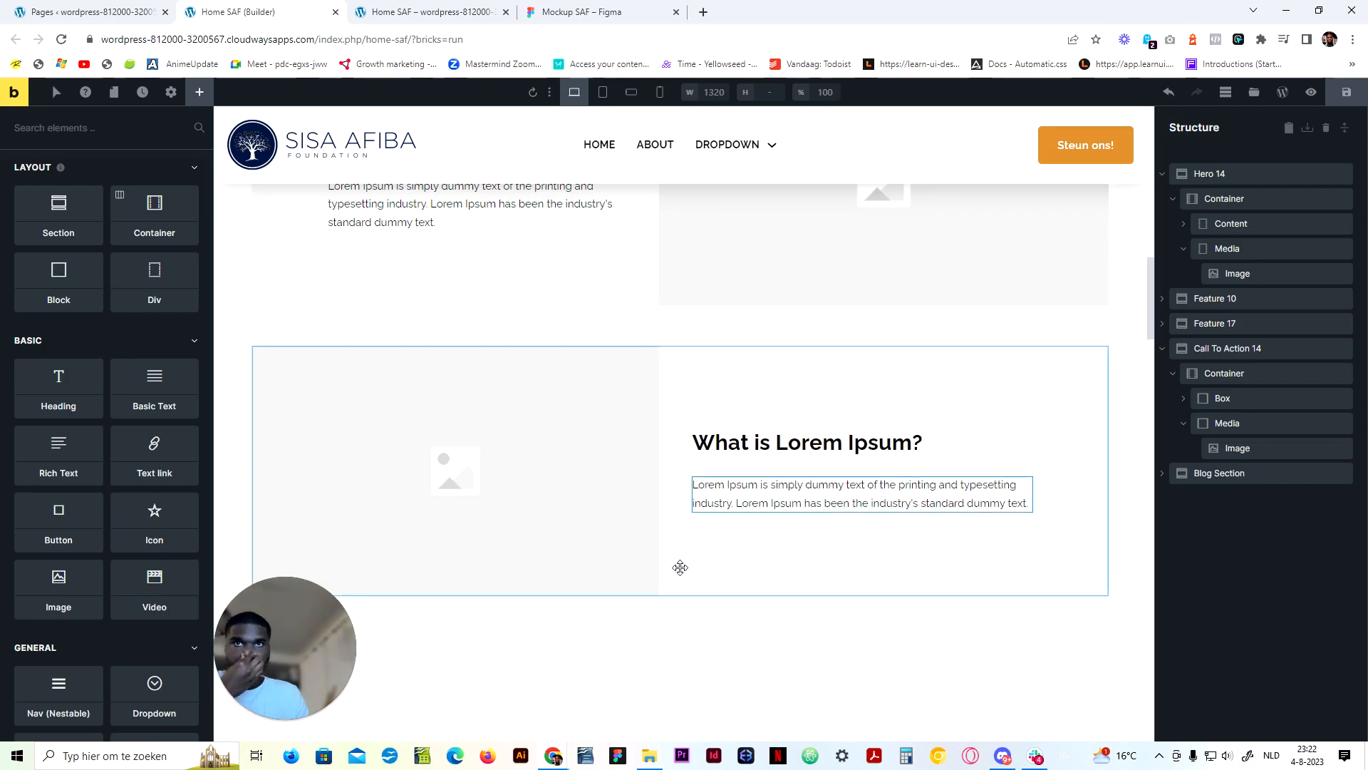
pyautogui.scroll(10, 680, 567)
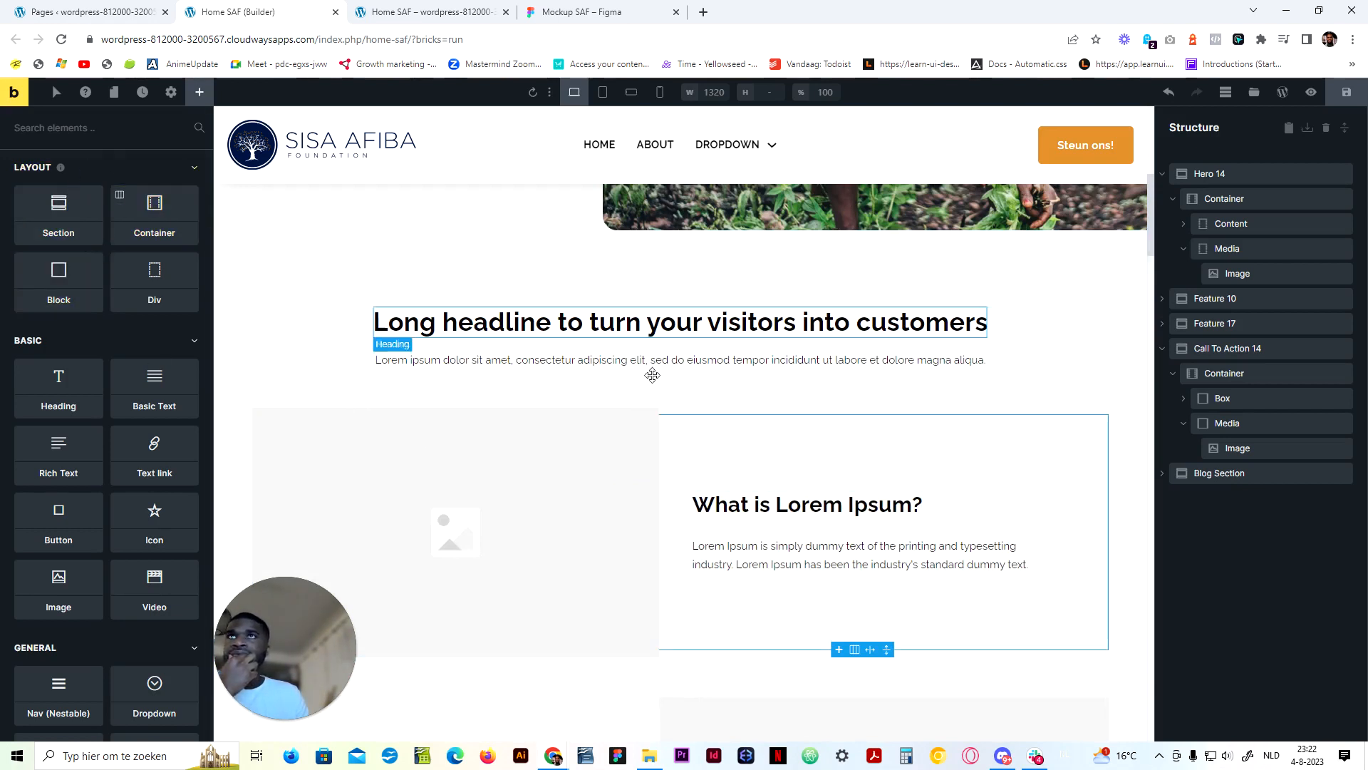
pyautogui.moveTo(1254, 395); pyautogui.dragTo(813, 474)
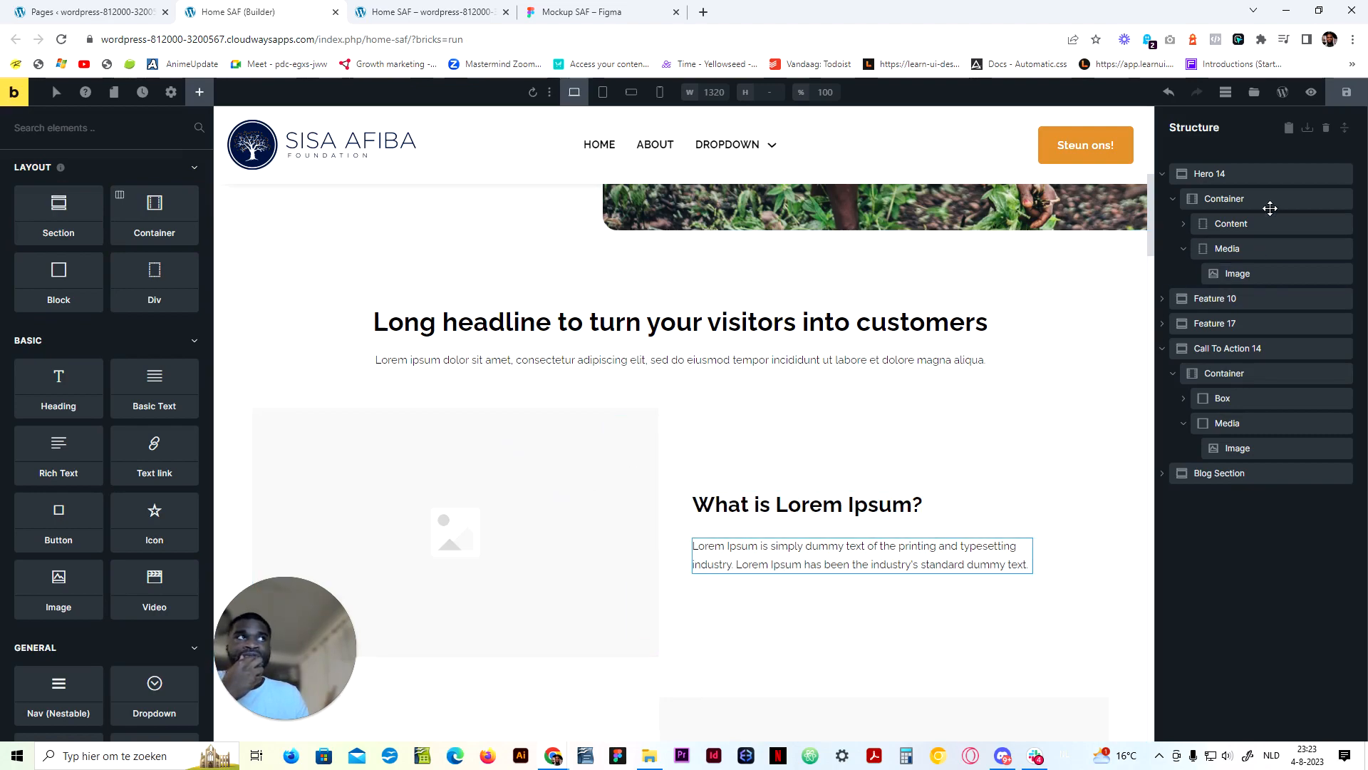
pyautogui.click(1235, 200)
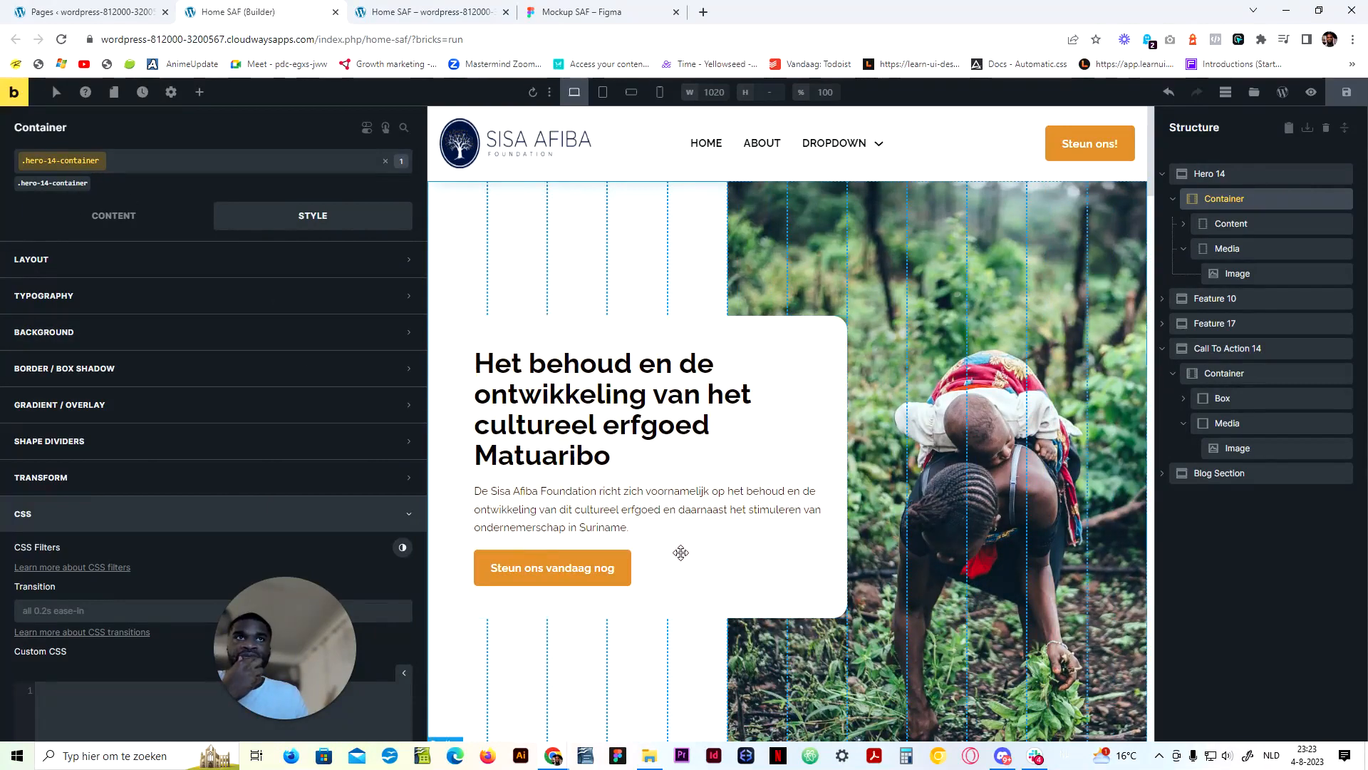
pyautogui.scroll(-8, 680, 552)
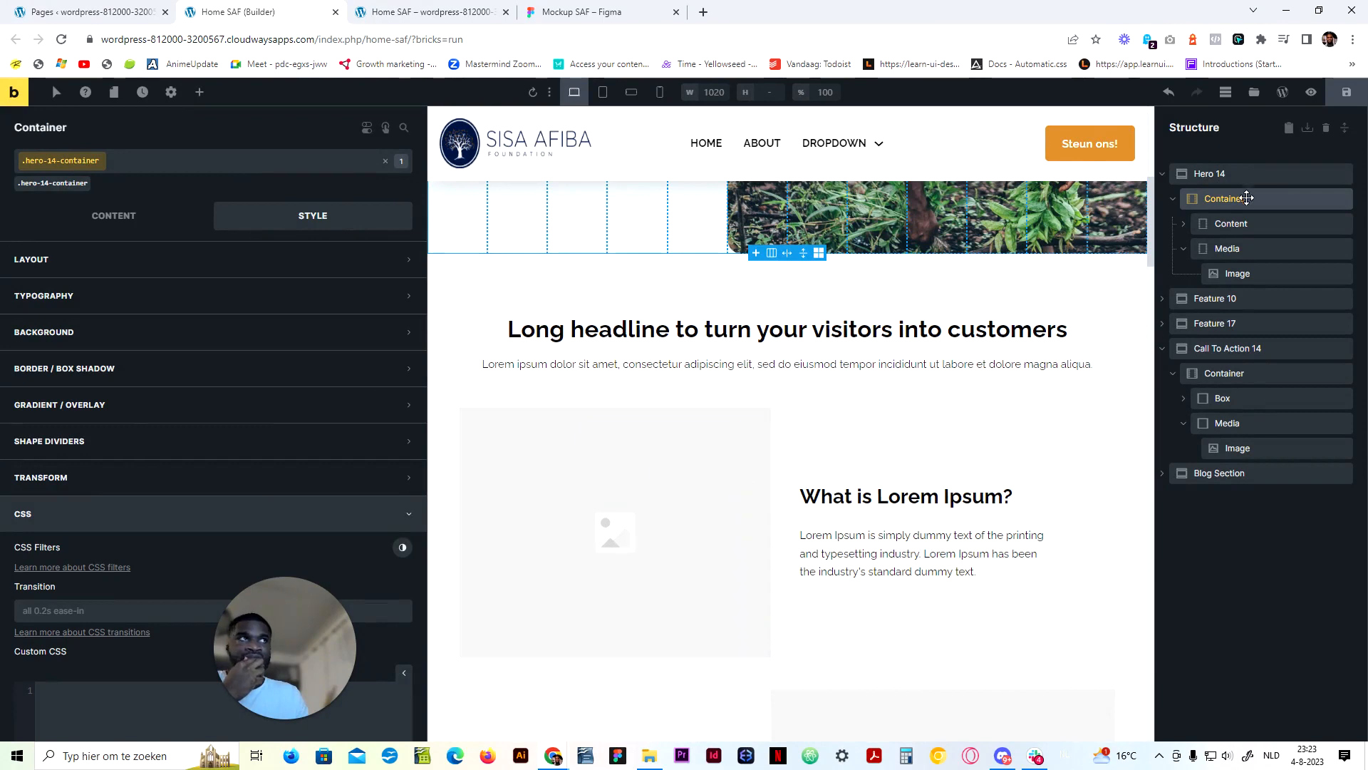
# Set the background color of the first feature card's content block to the beige variable on its feature-10-card__content class
pyautogui.click(909, 445)
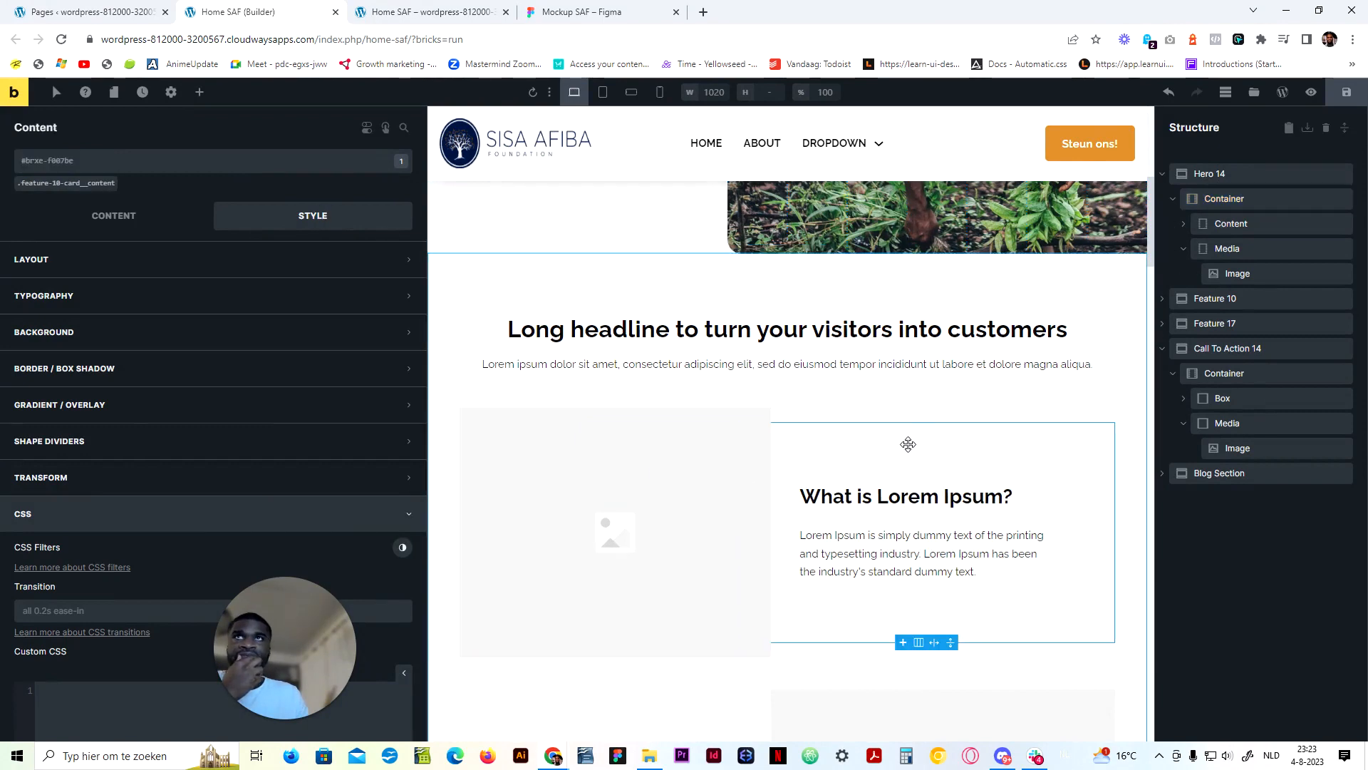
pyautogui.click(67, 183)
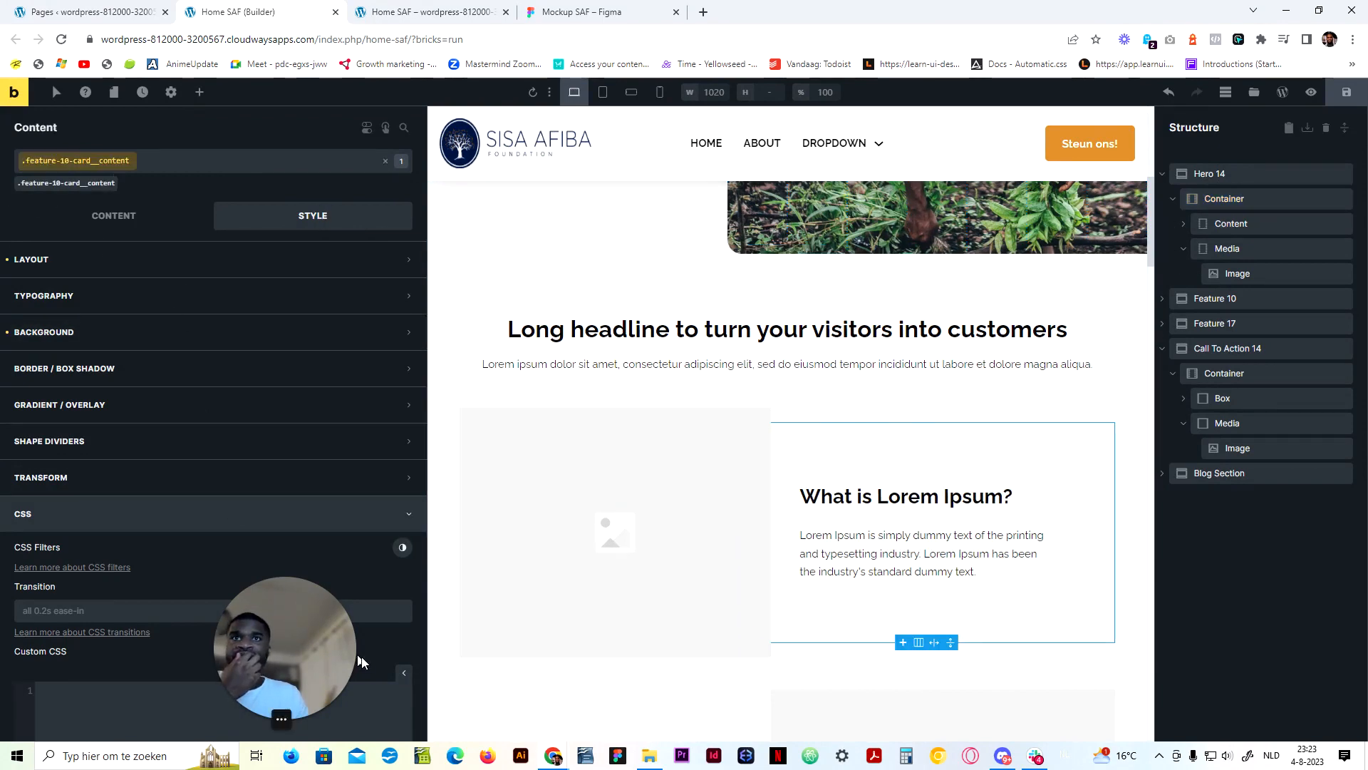
pyautogui.click(403, 676)
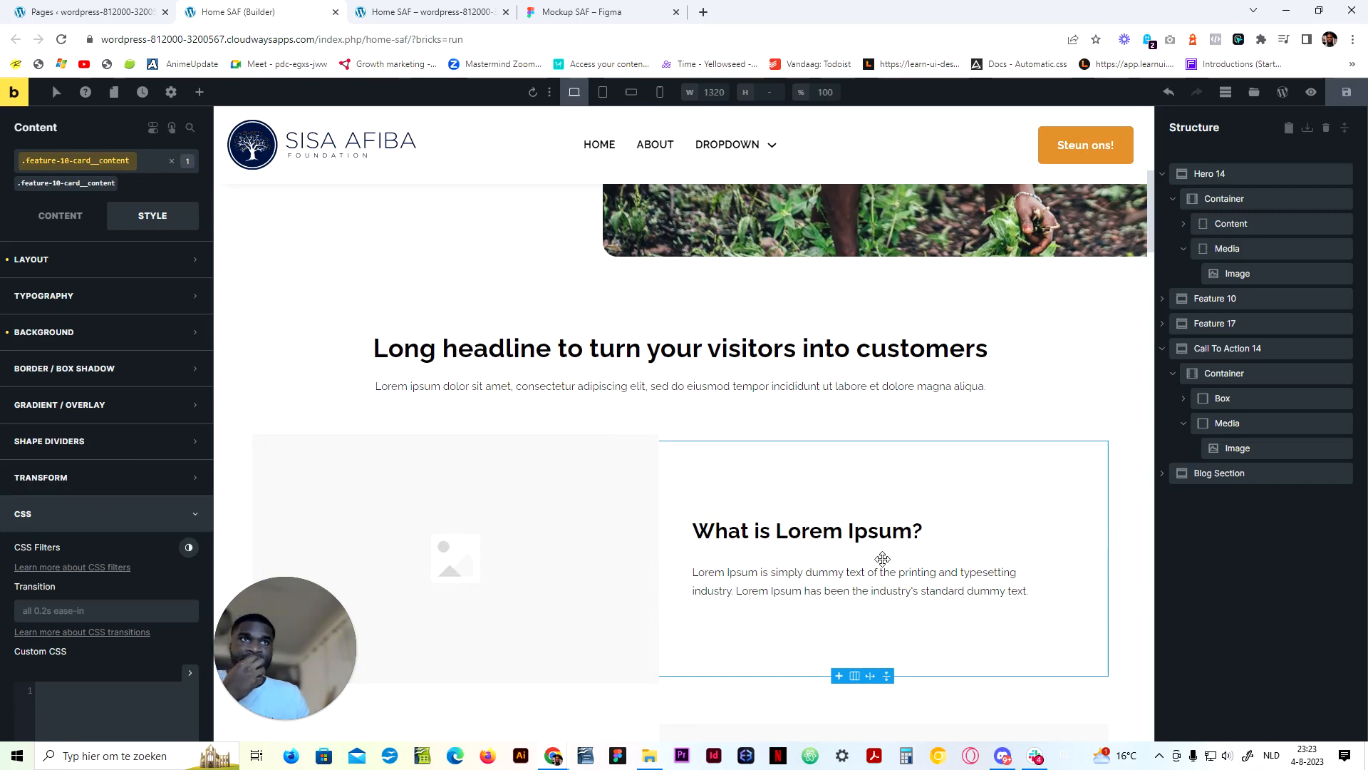
pyautogui.click(142, 335)
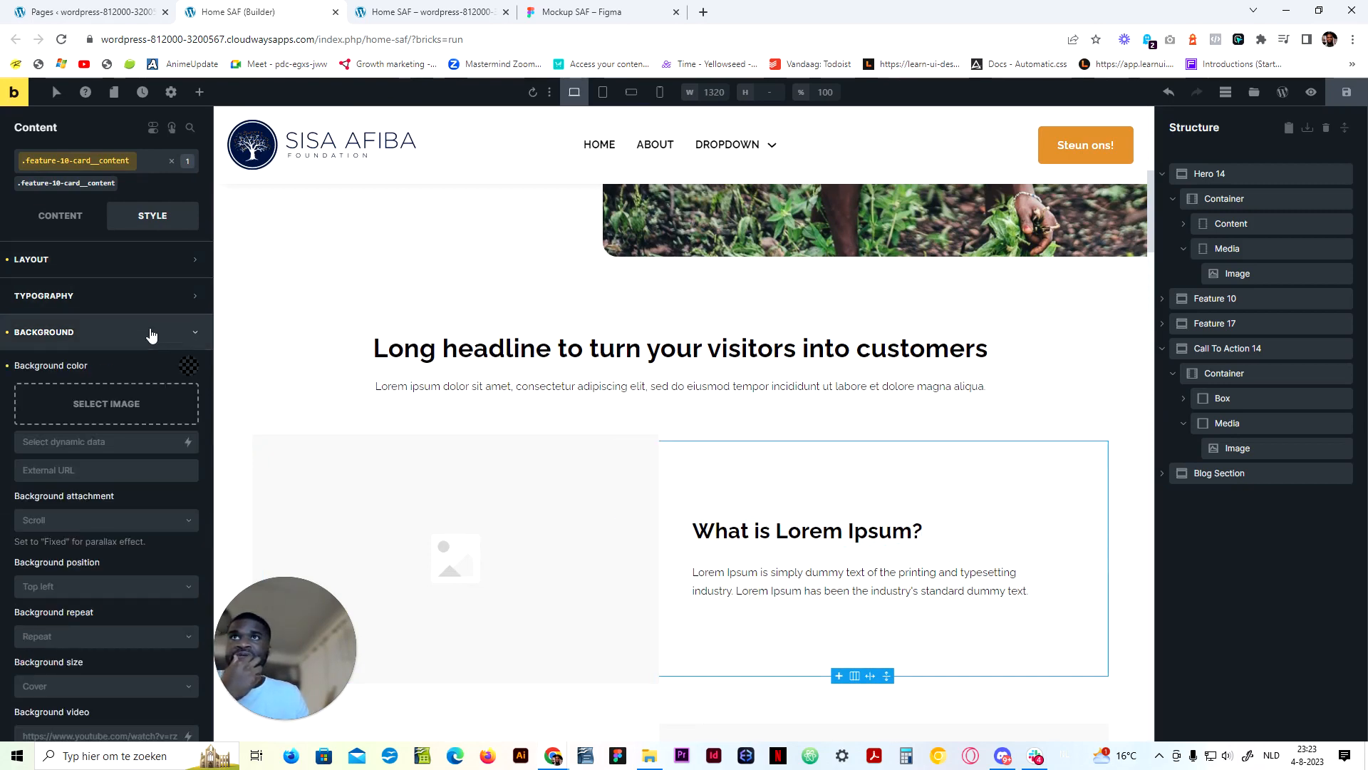
pyautogui.click(189, 366)
pyautogui.scroll(-2, 63, 449)
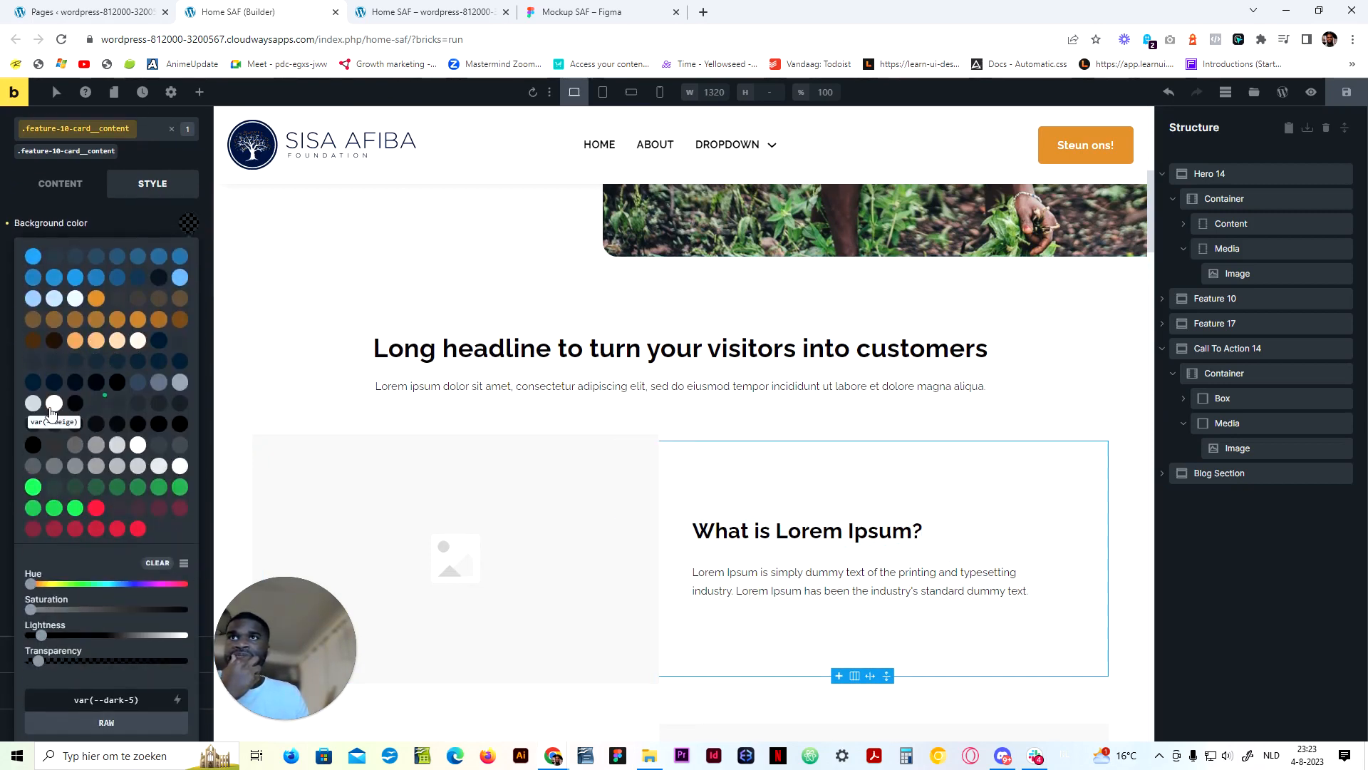
pyautogui.click(54, 403)
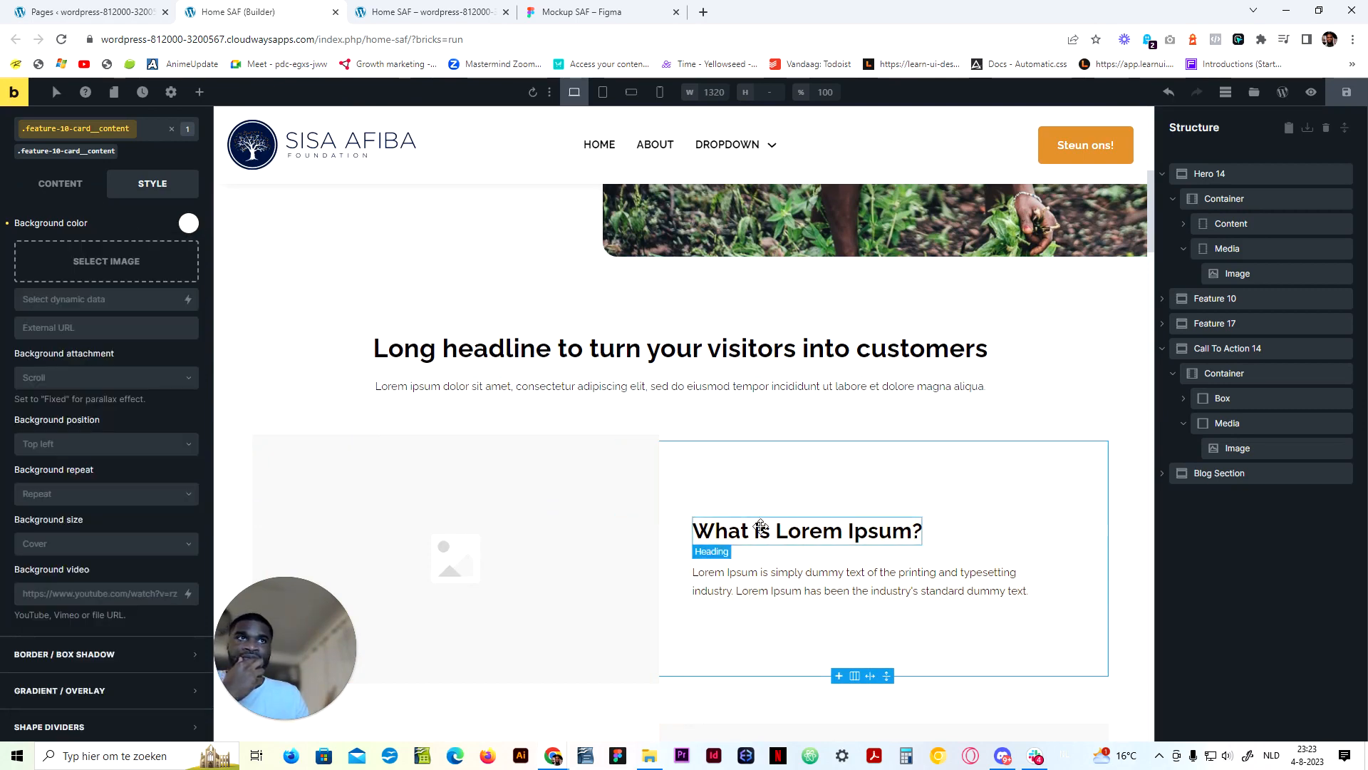
pyautogui.click(760, 531)
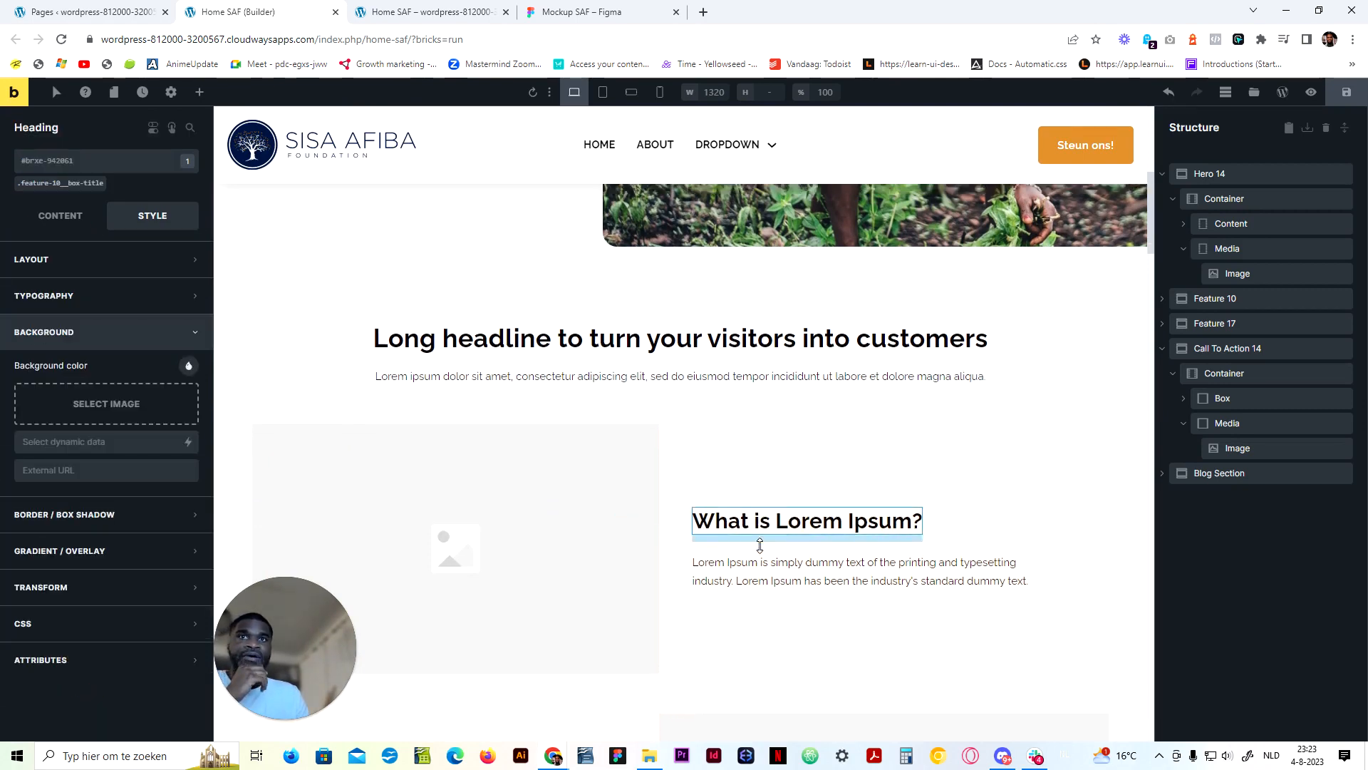
pyautogui.scroll(-3, 760, 545)
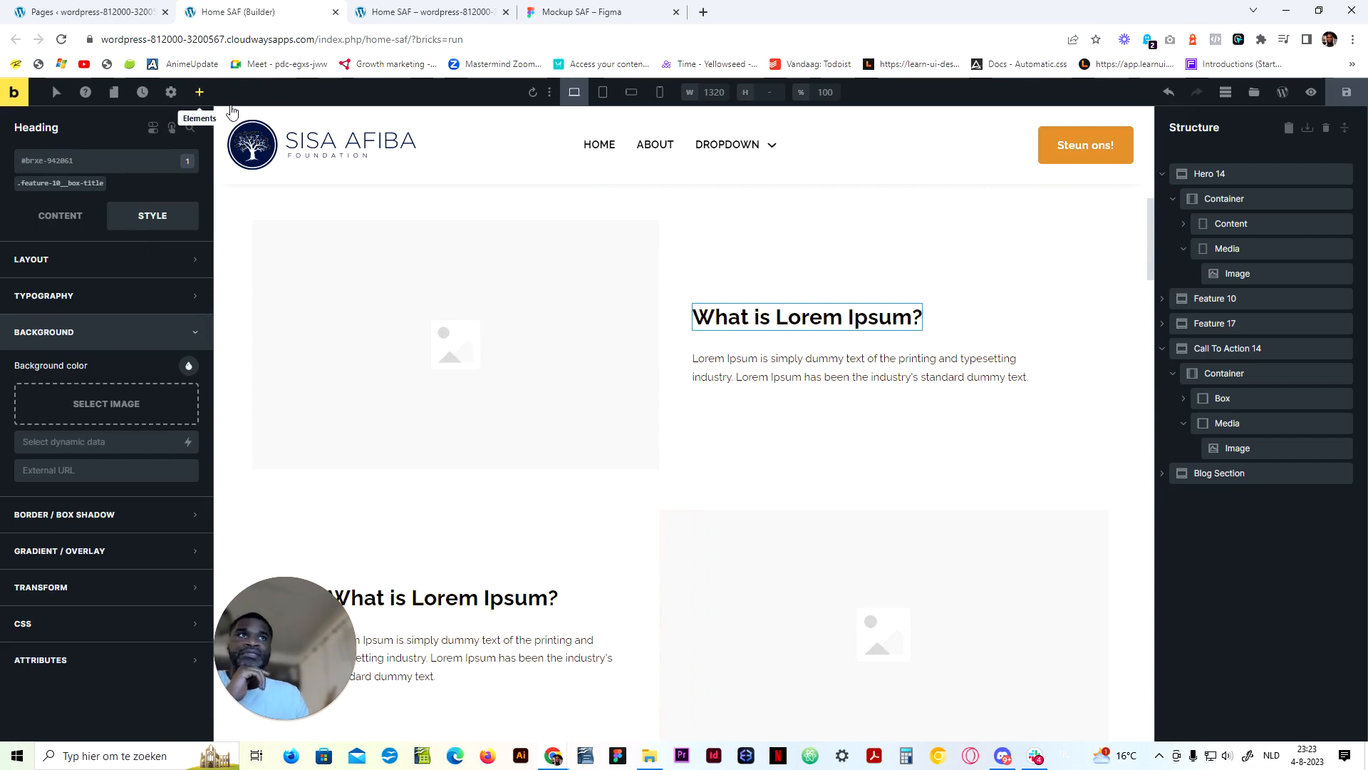
pyautogui.click(78, 184)
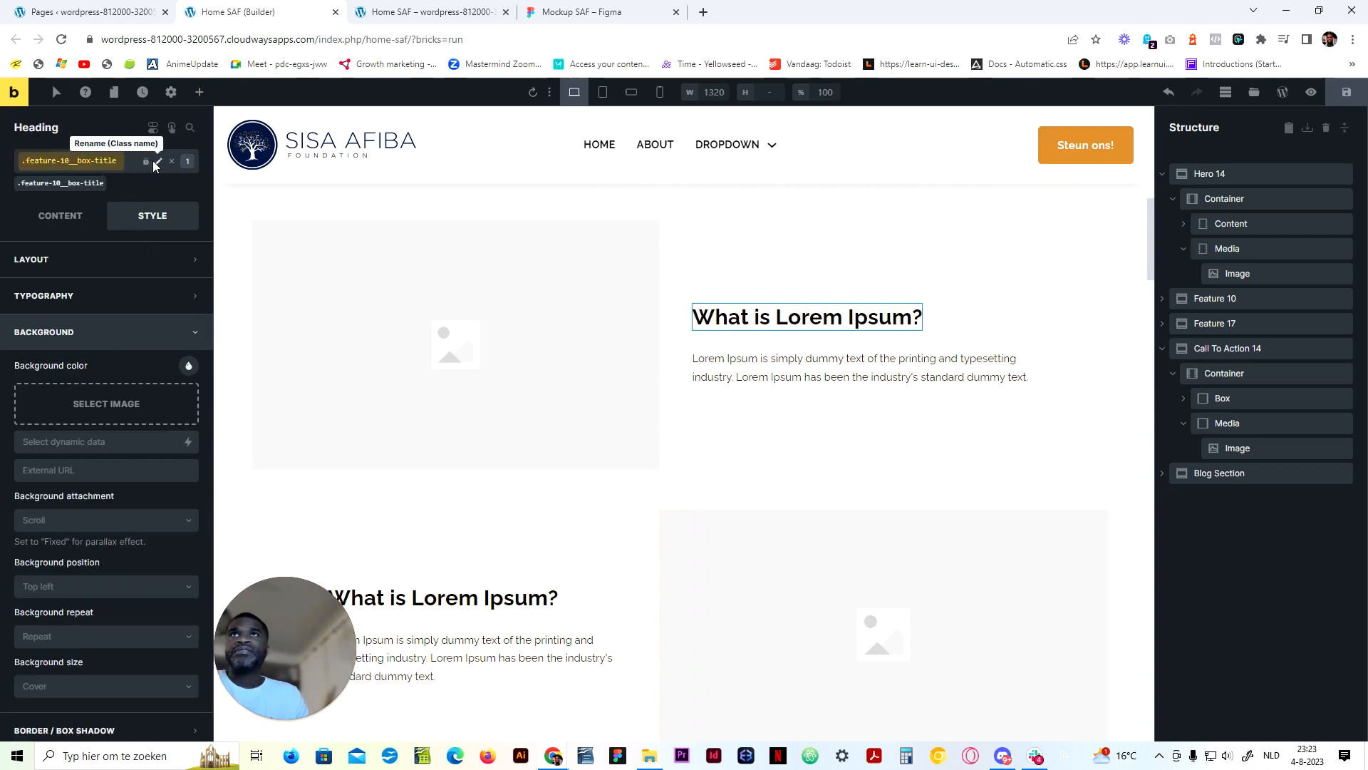
pyautogui.click(87, 163)
pyautogui.click(158, 162)
pyautogui.click(103, 161)
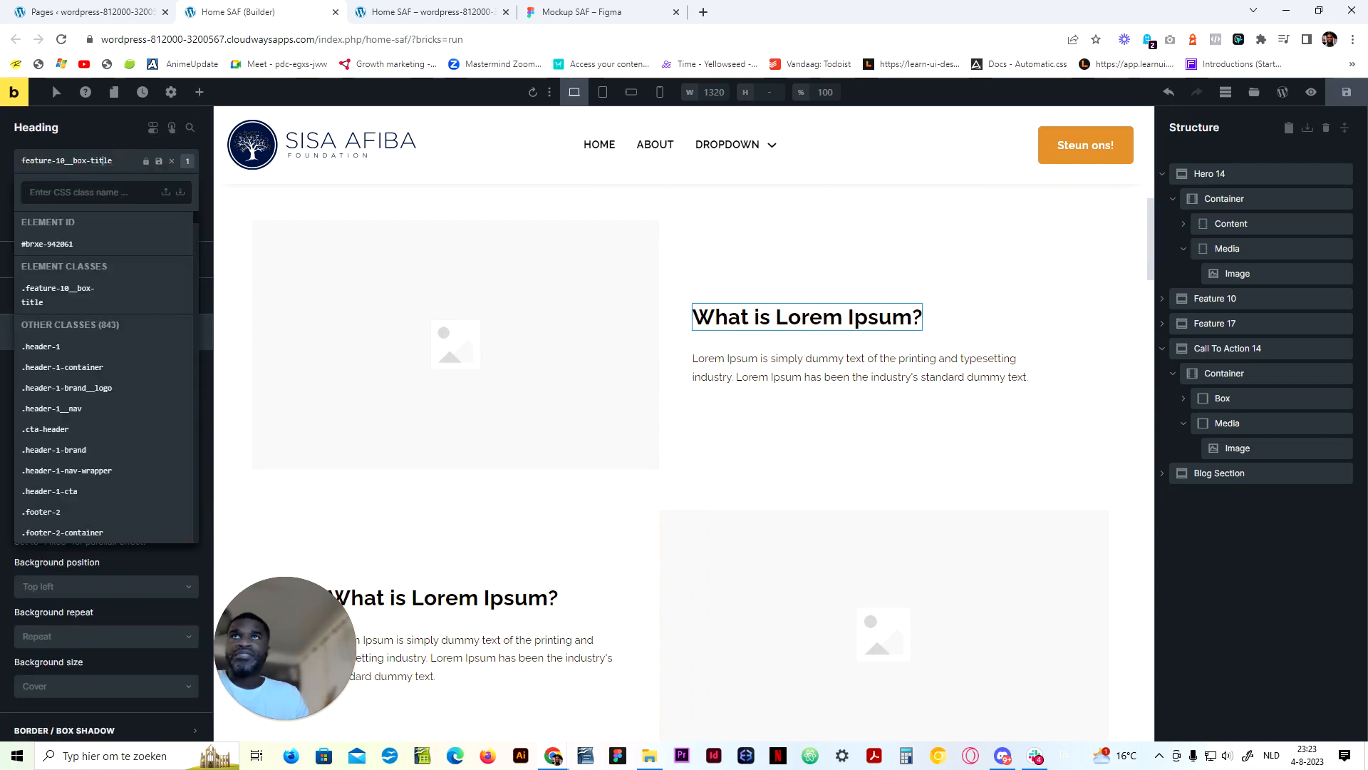
pyautogui.hotkey('ctrl', 'a')
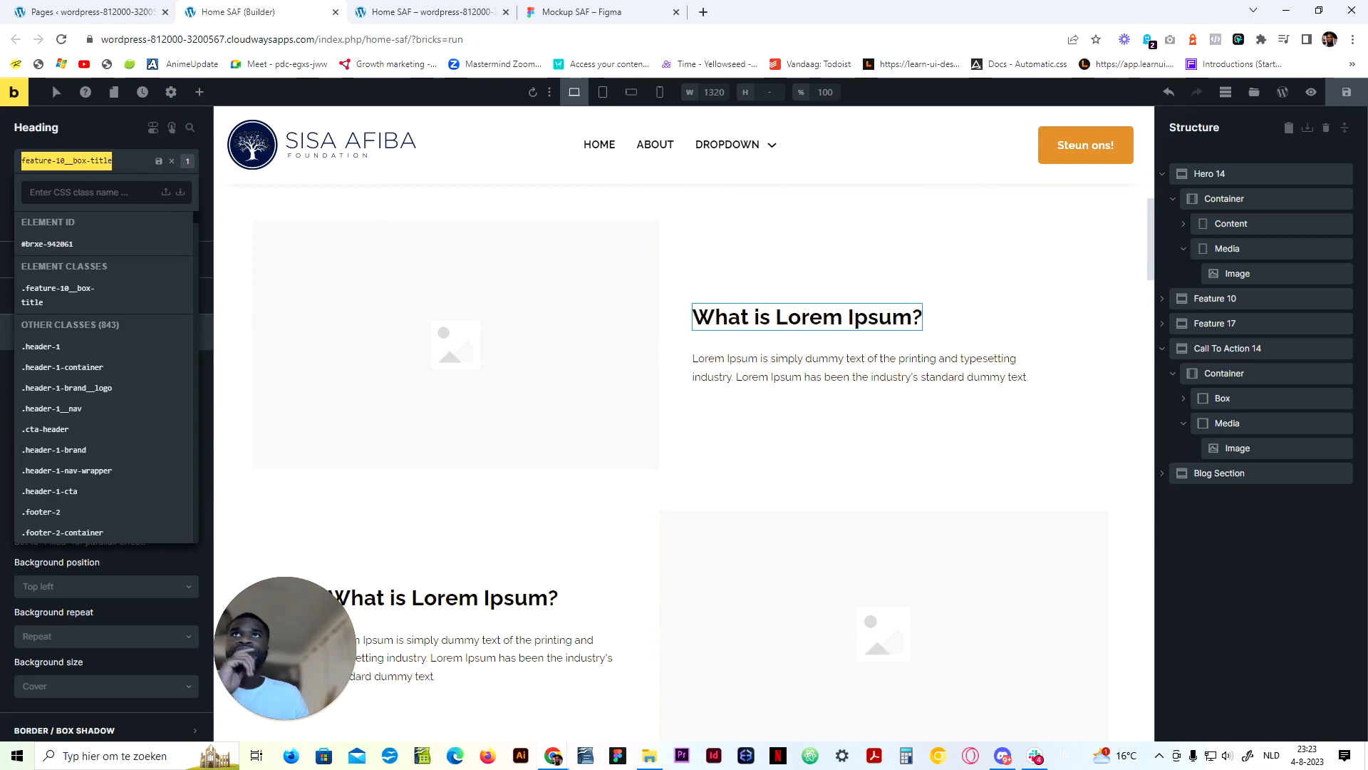
pyautogui.press('Escape')
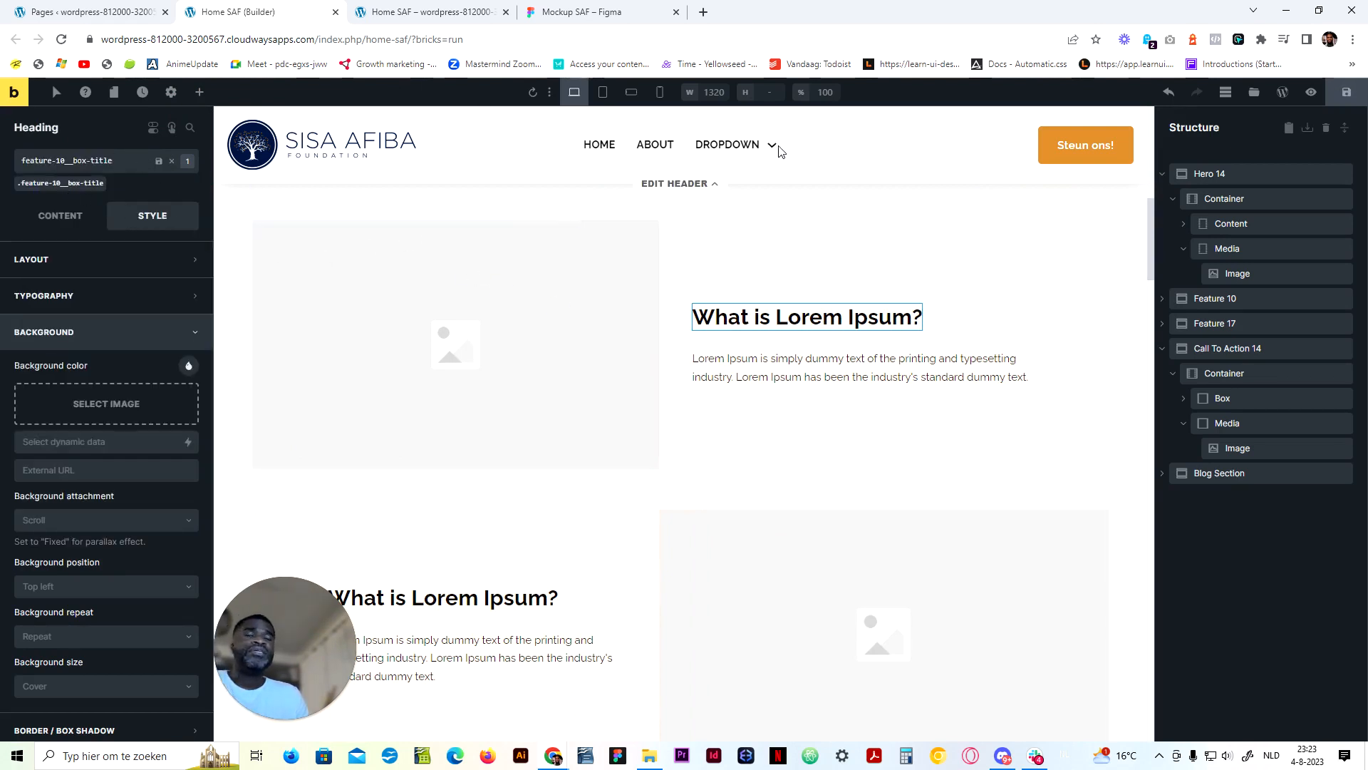
# Add a Basic Text element below the heading in the first feature card's content block and rename it "Accent heading"
pyautogui.click(200, 92)
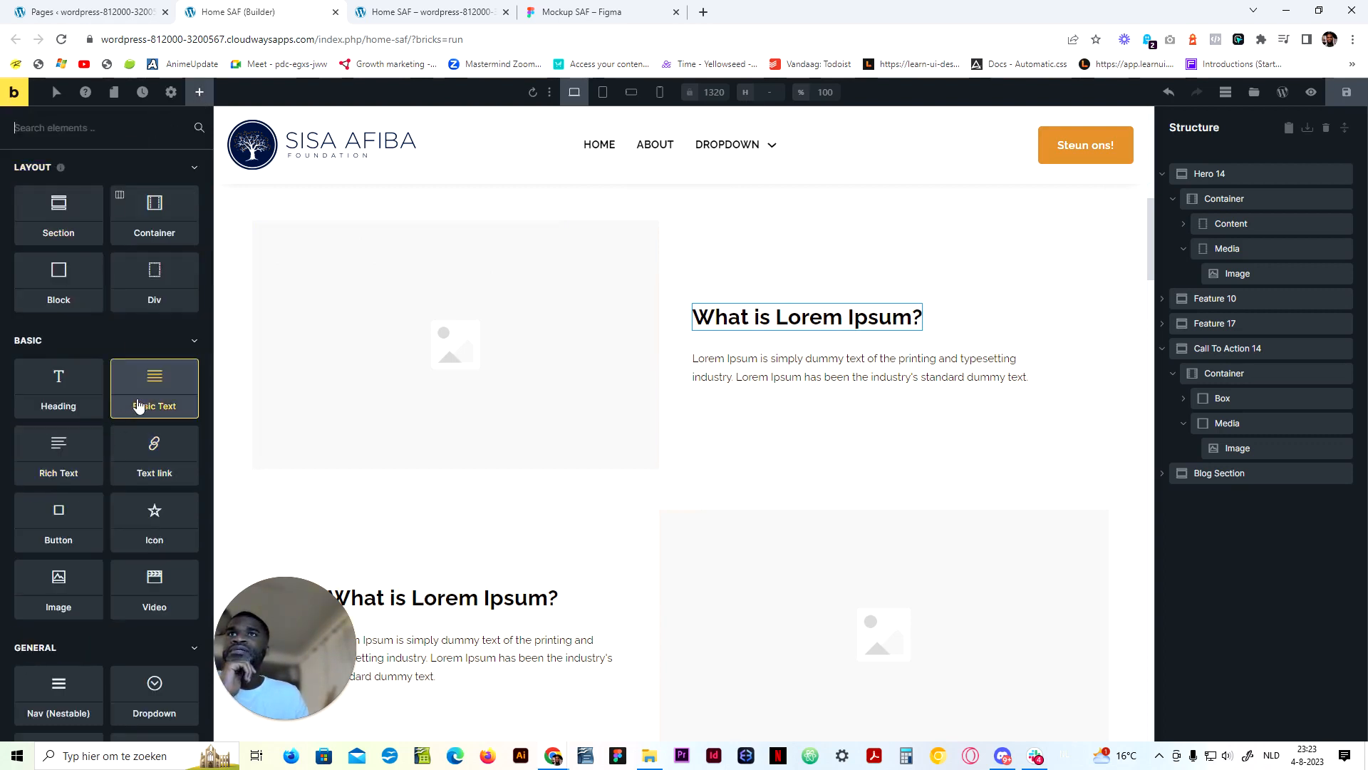
pyautogui.moveTo(797, 283); pyautogui.dragTo(1090, 355)
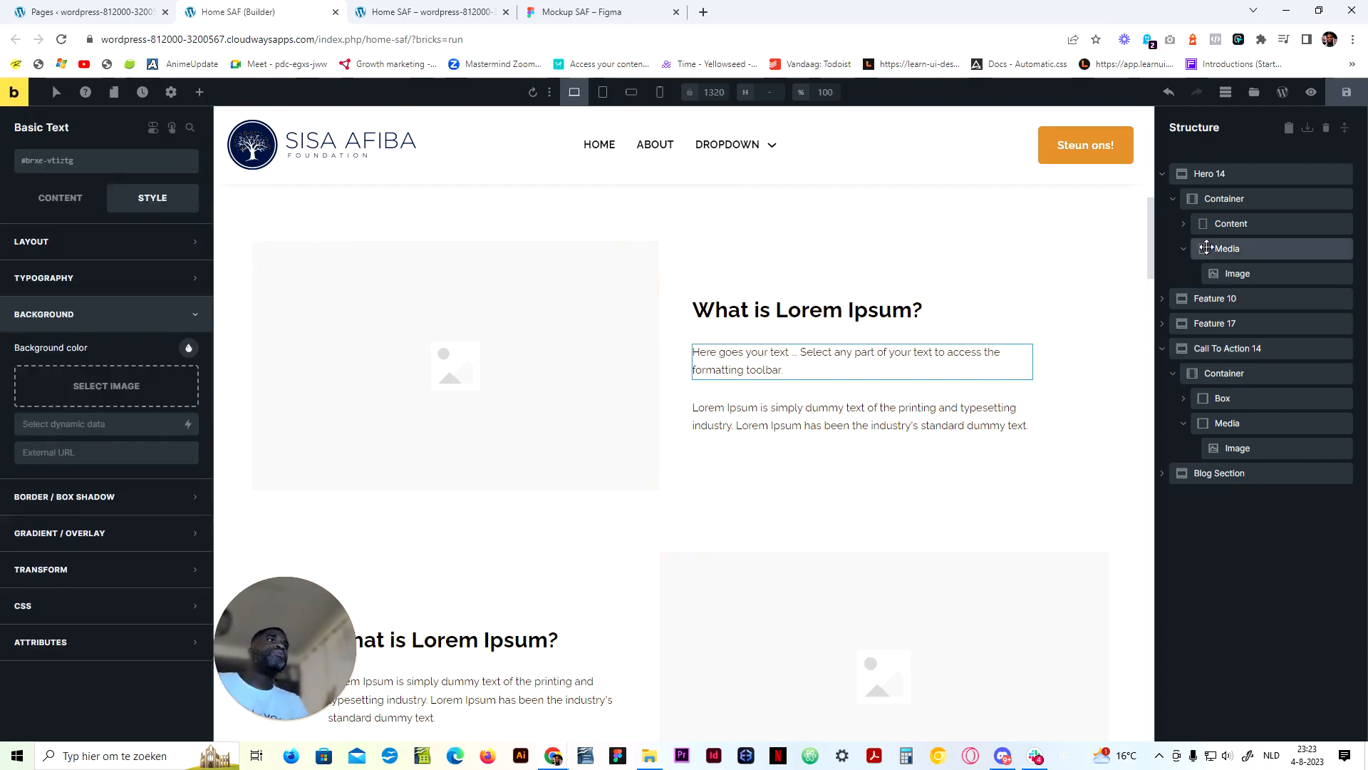
pyautogui.click(1165, 301)
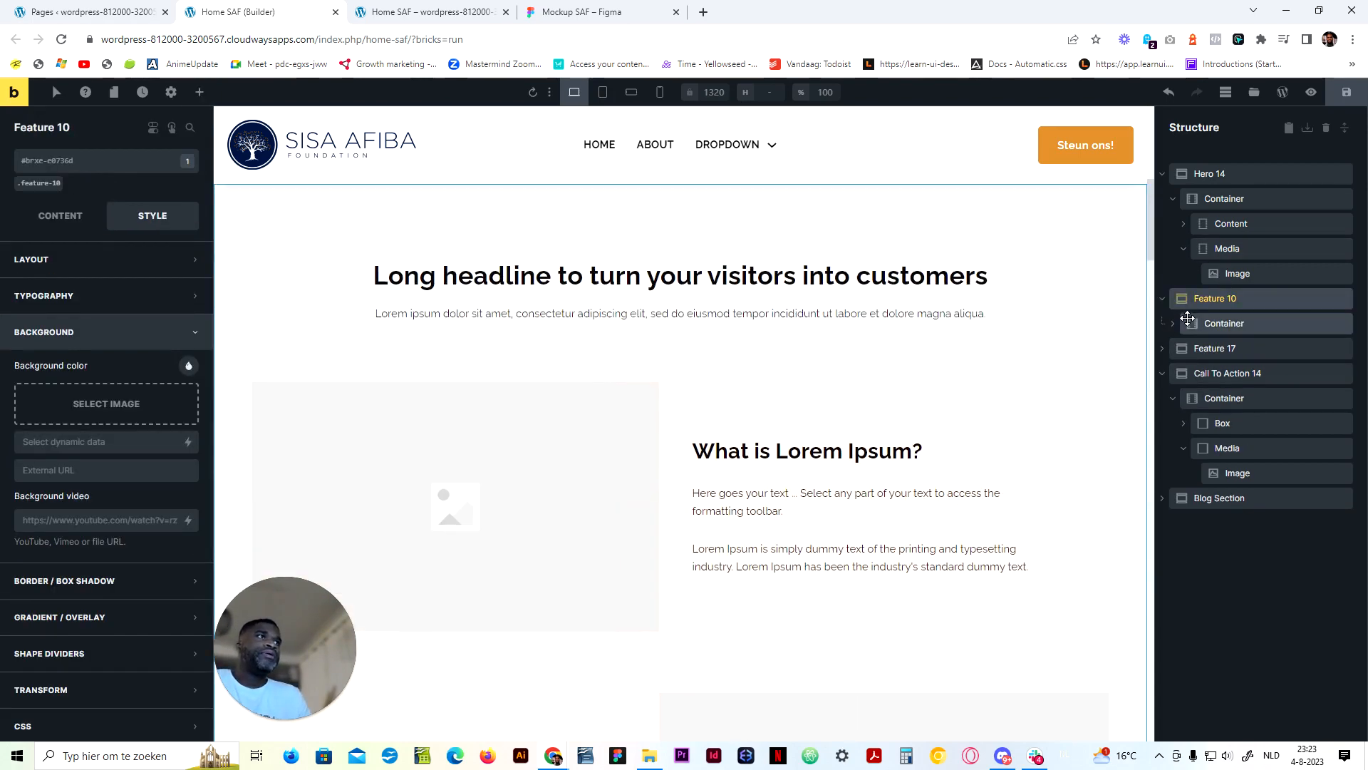
pyautogui.click(1179, 324)
pyautogui.click(1188, 376)
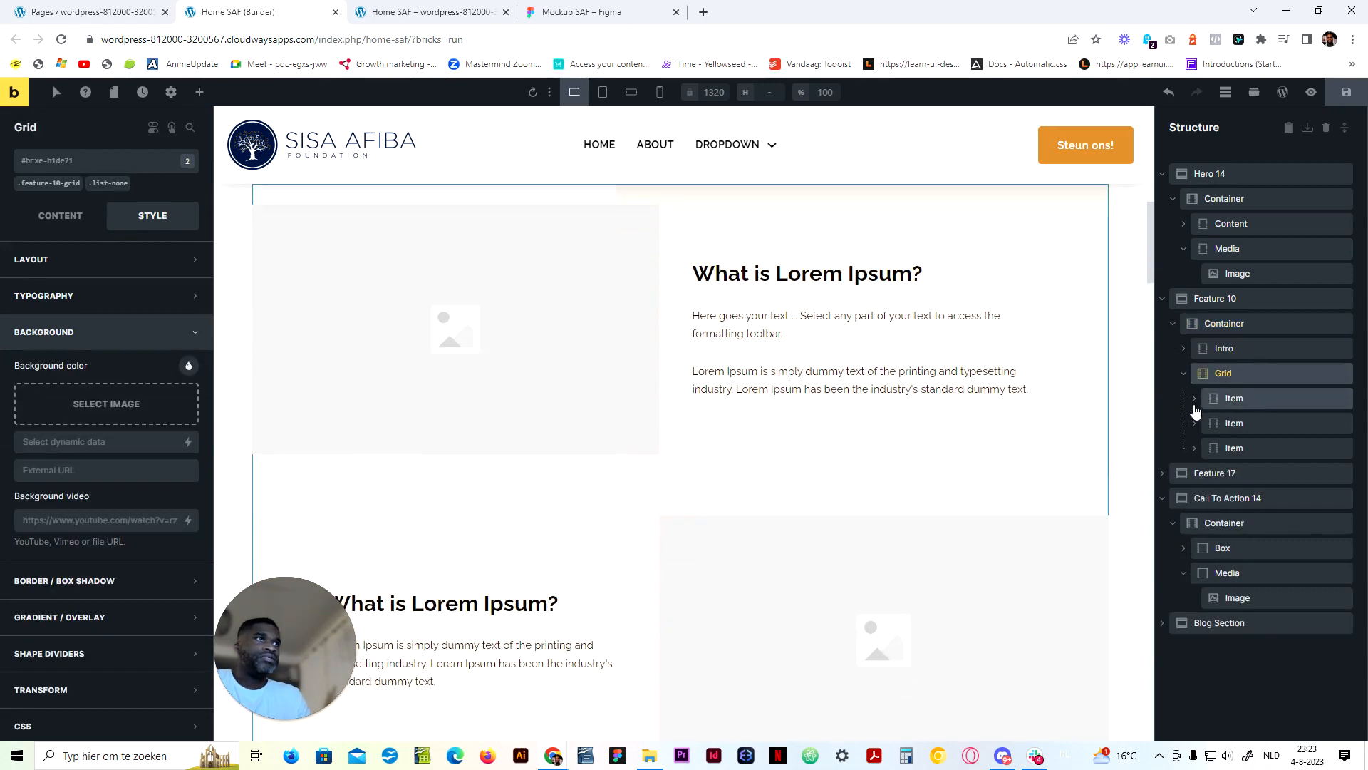
pyautogui.click(1195, 399)
pyautogui.click(1205, 424)
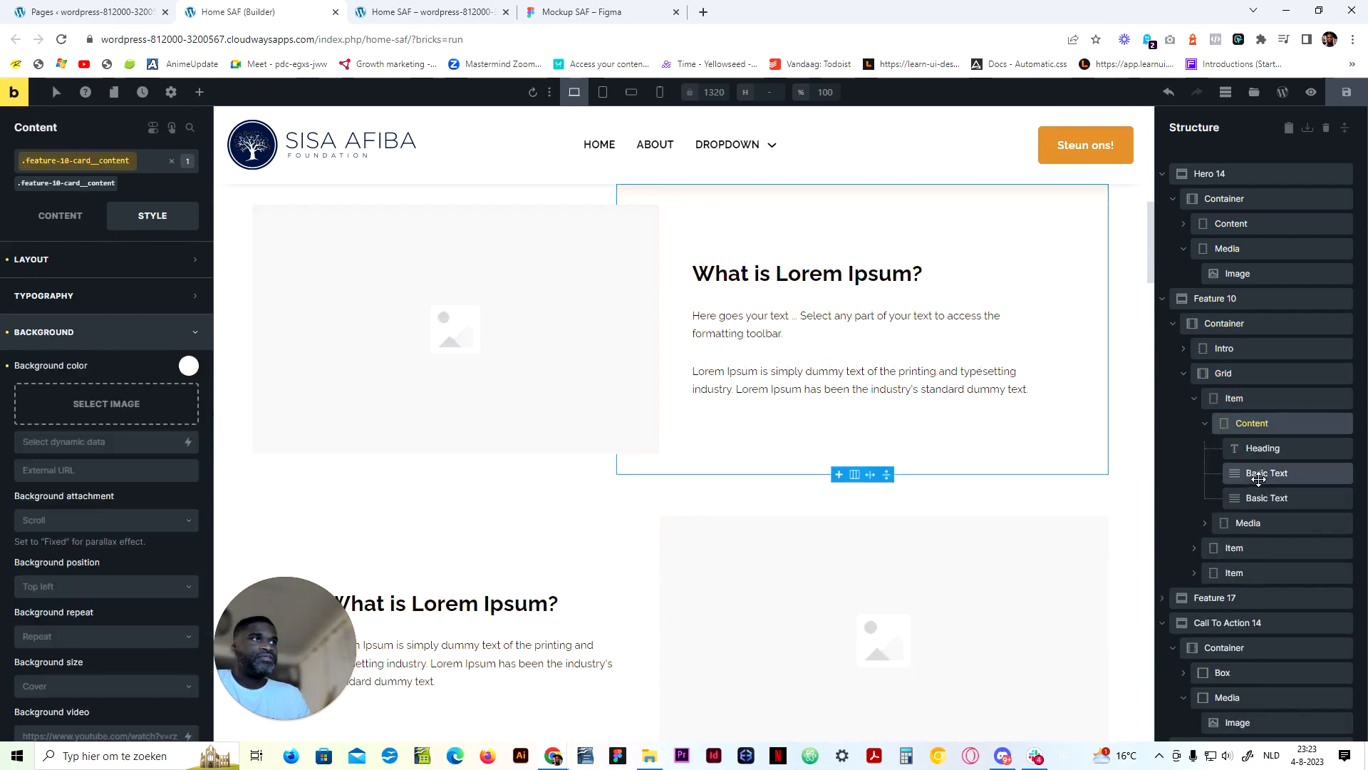
pyautogui.click(1262, 473)
pyautogui.doubleClick(1260, 474)
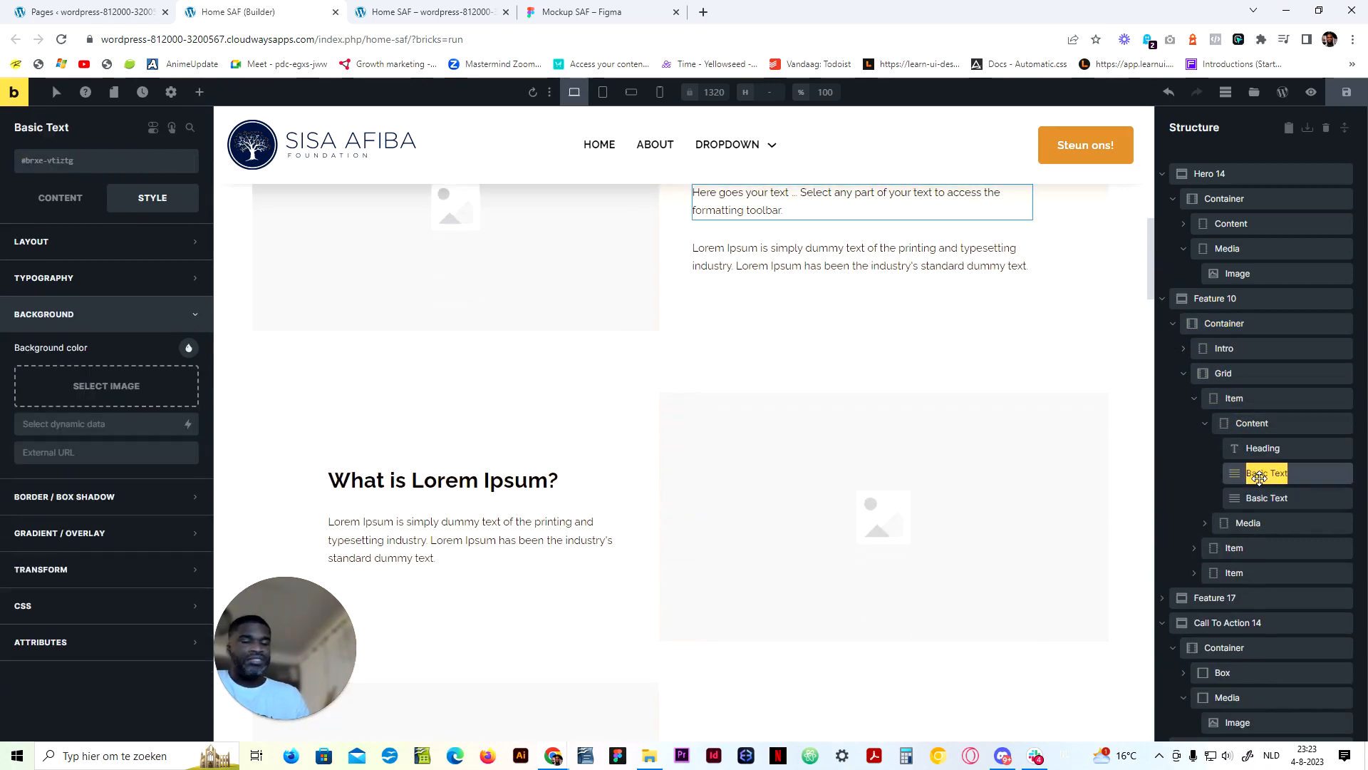
pyautogui.write('Accent heading')
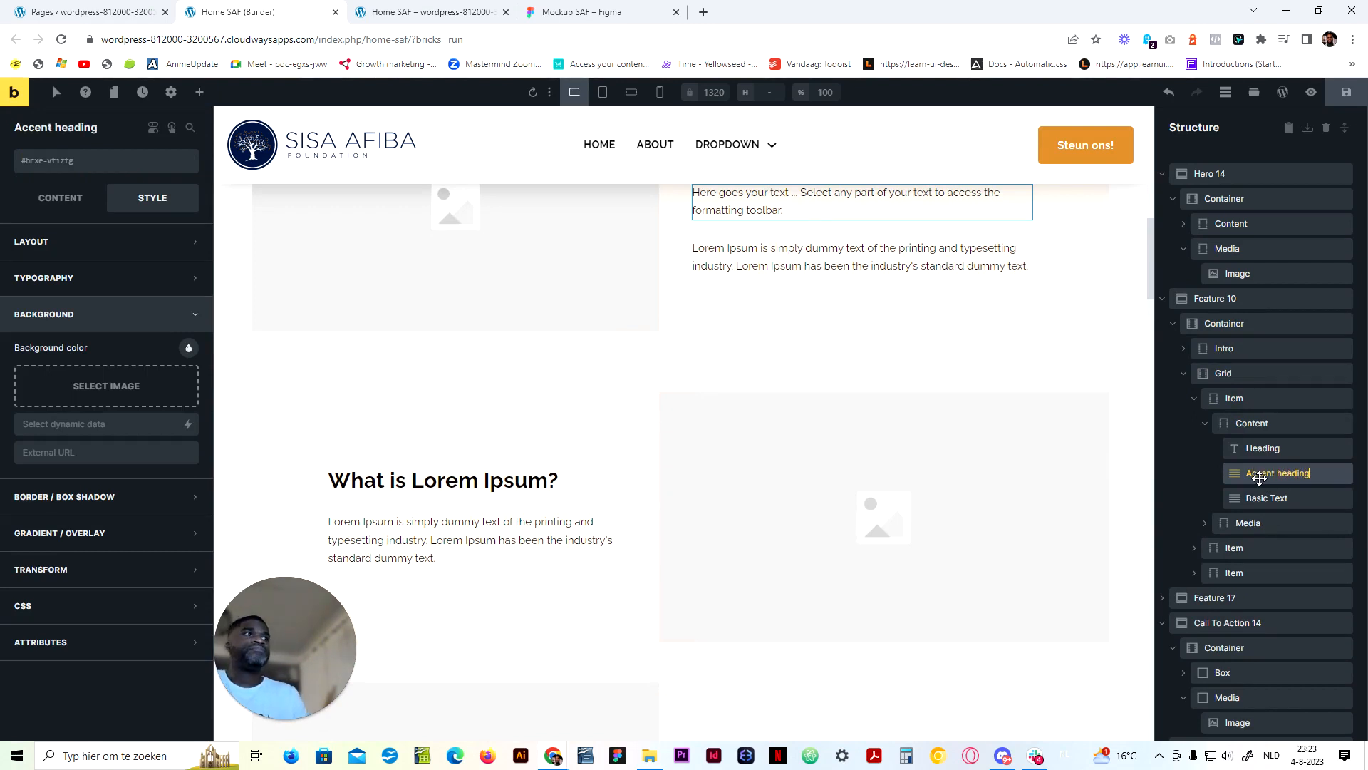
pyautogui.click(1334, 446)
# Assign the existing bm-accent-heading class to the Accent heading element in the first feature card
pyautogui.click(1298, 473)
pyautogui.click(100, 166)
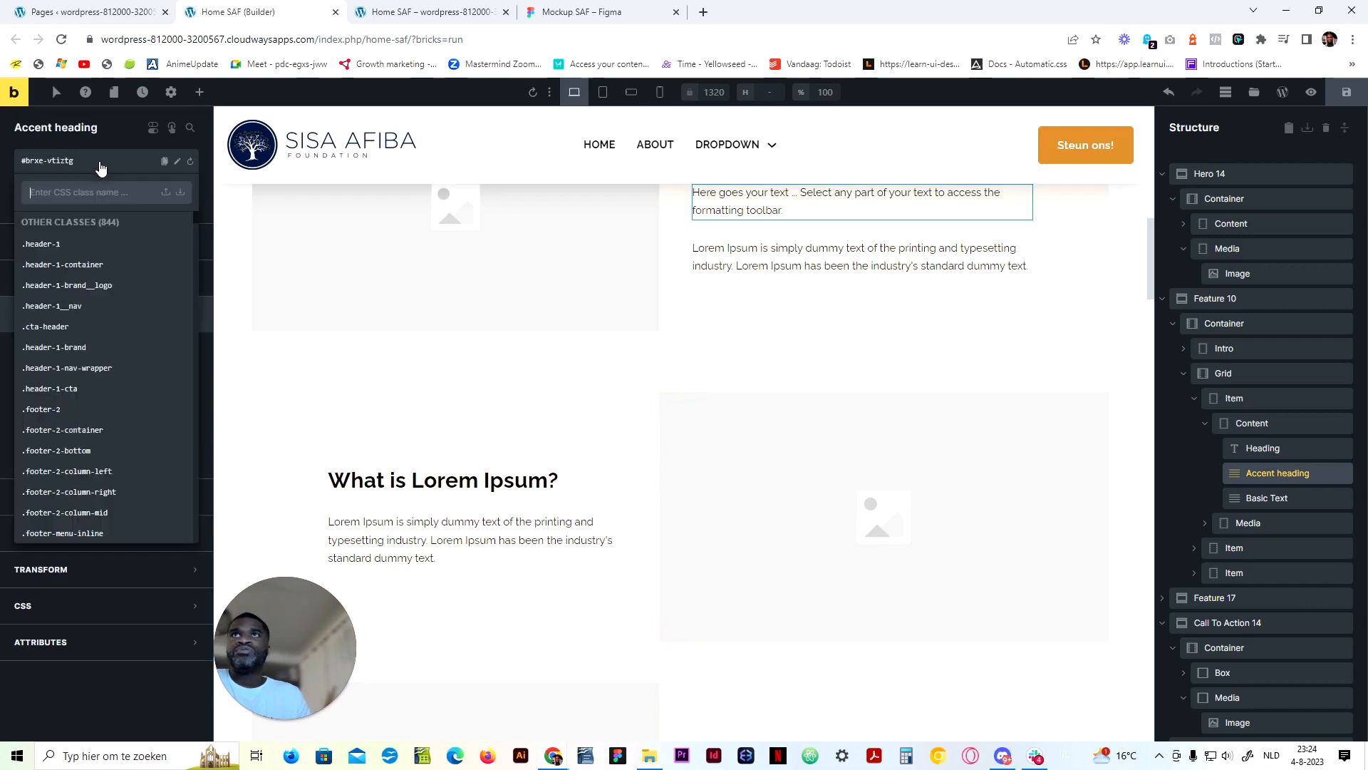
pyautogui.write('accen')
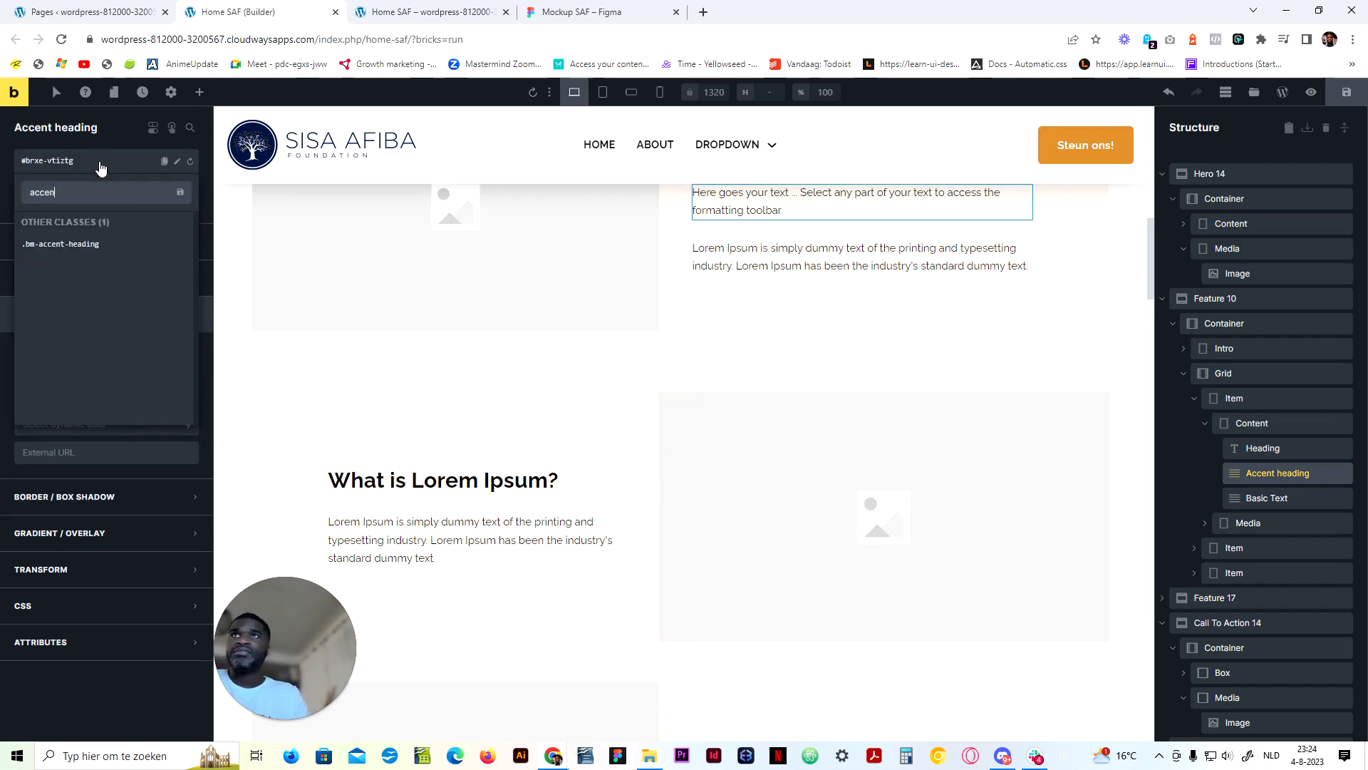
pyautogui.click(109, 246)
pyautogui.scroll(3, 778, 396)
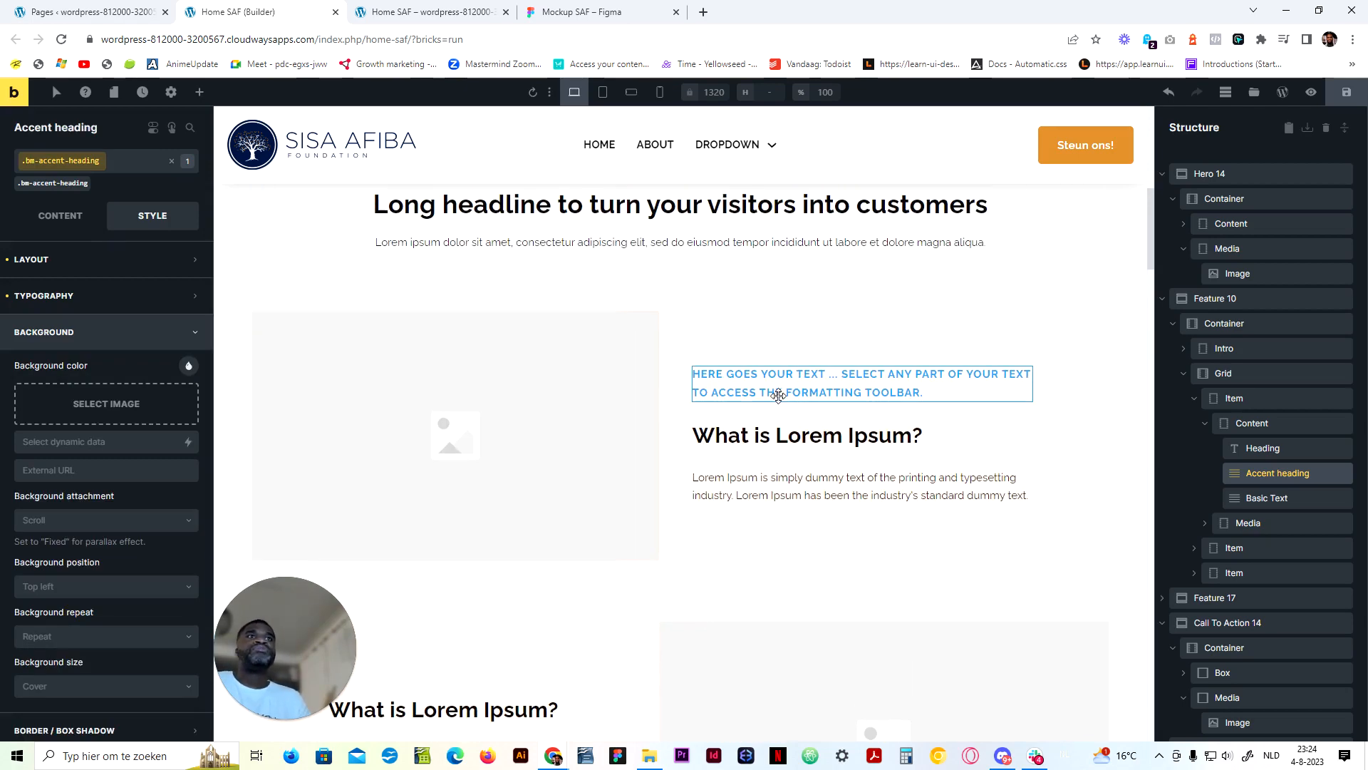
# Set the HTML tag of the first feature card's accent heading to span
pyautogui.click(49, 218)
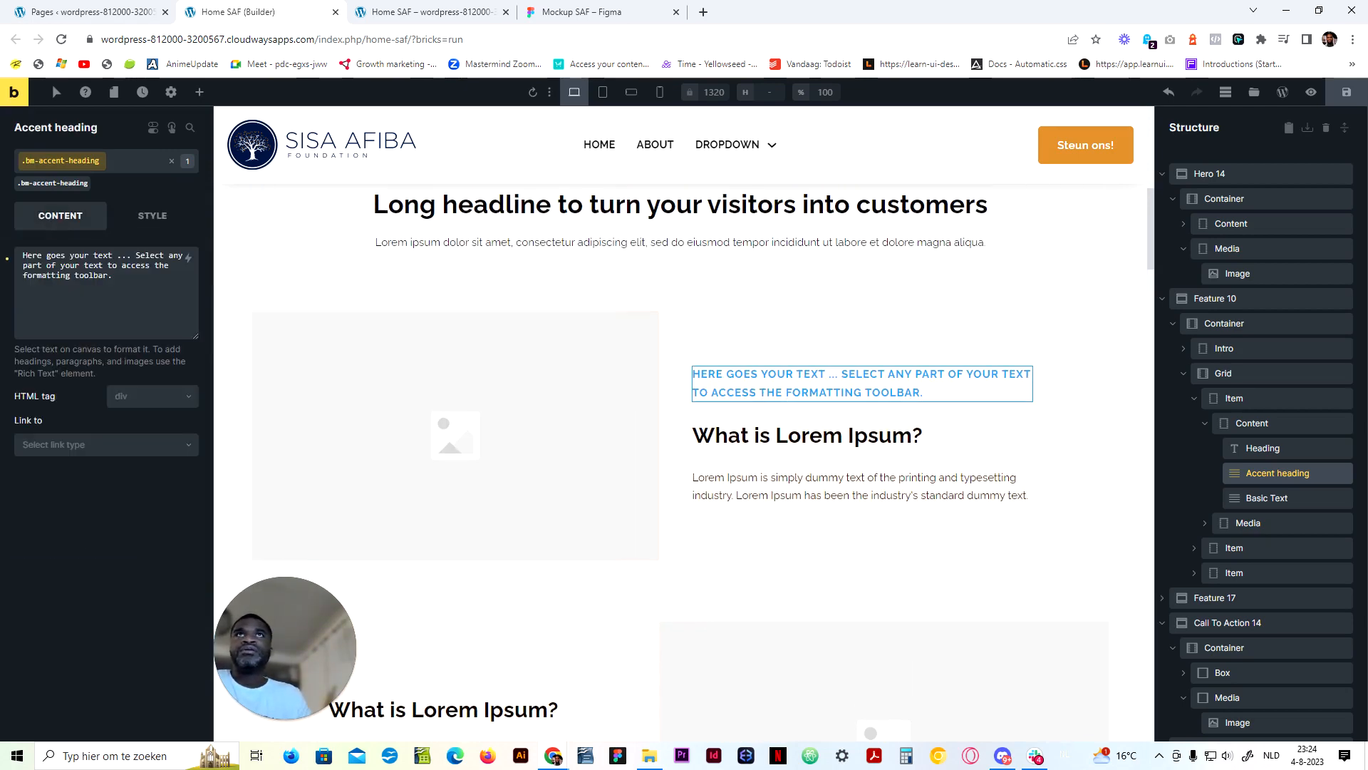
pyautogui.click(157, 401)
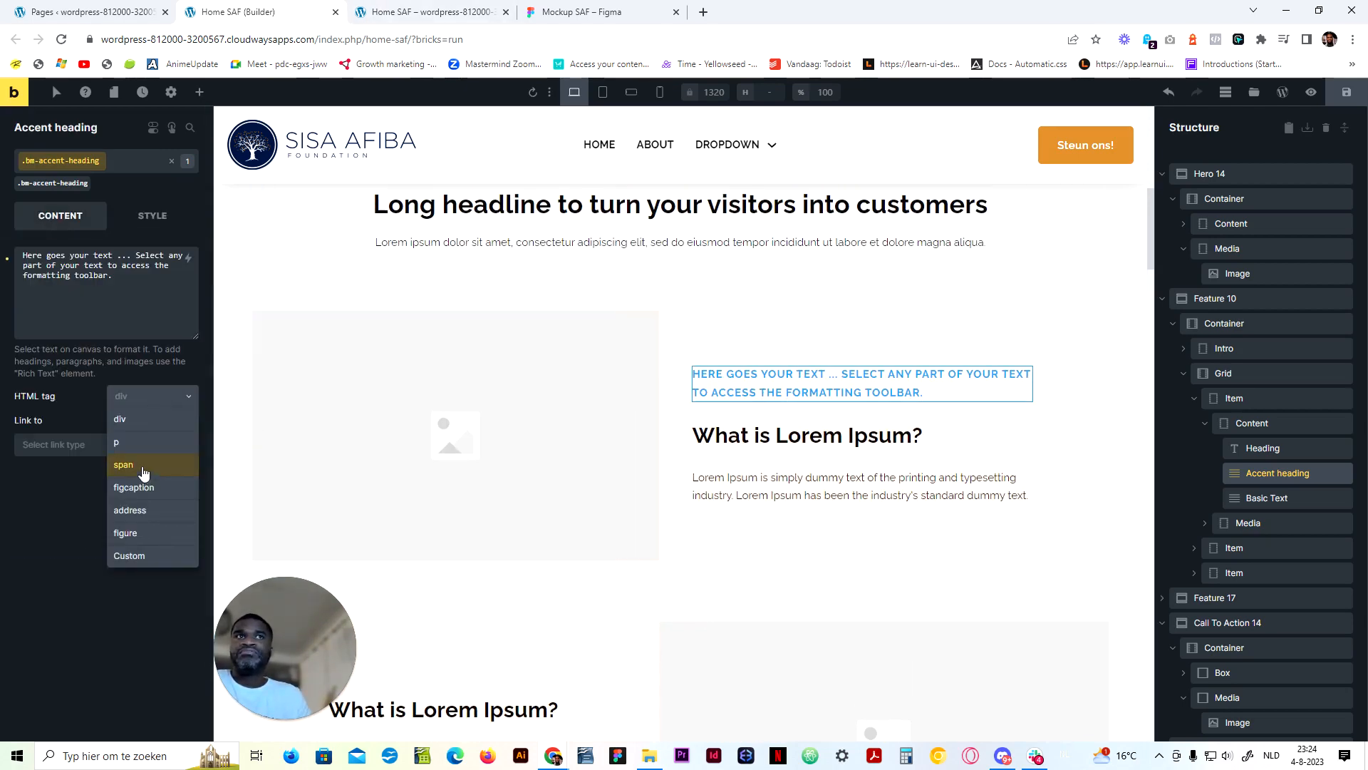
pyautogui.click(143, 465)
# Check the intro and first feature card in the page preview and return to the builder
pyautogui.click(441, 12)
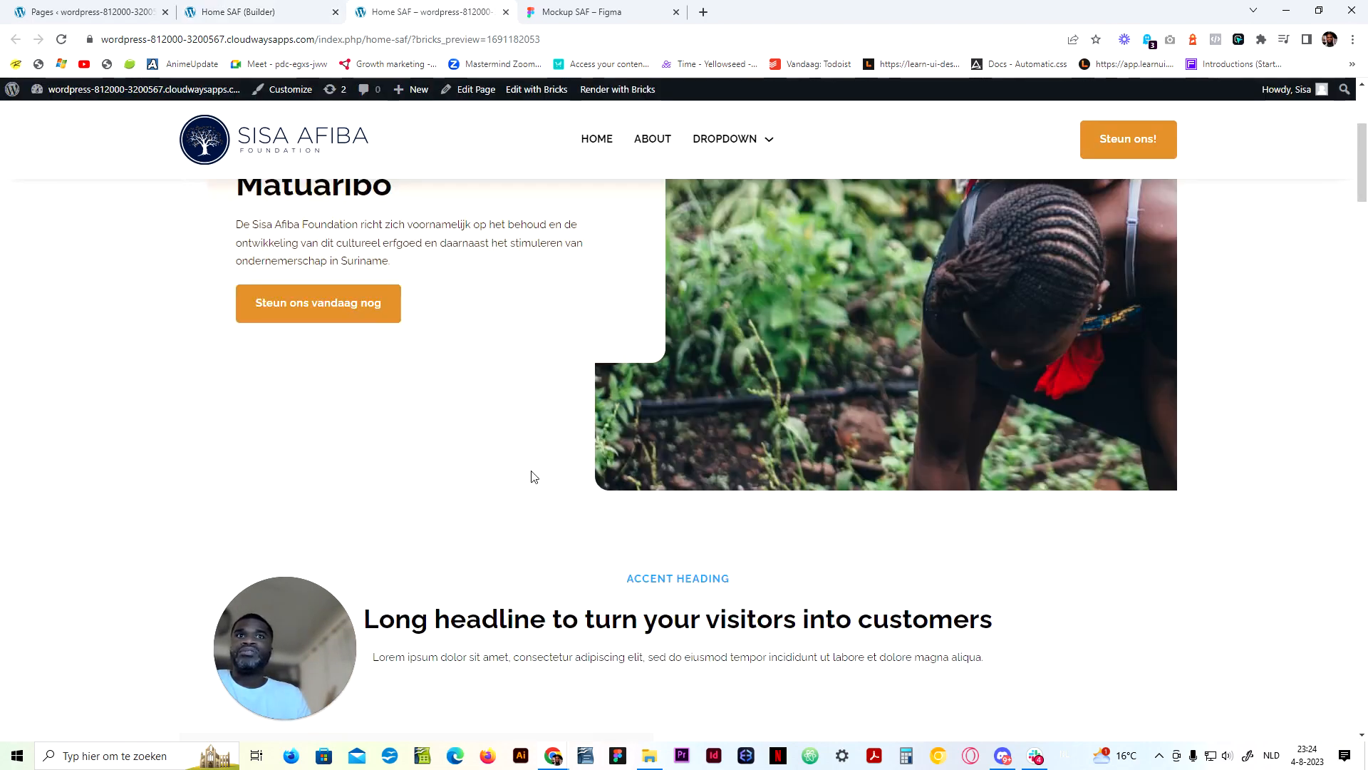
pyautogui.scroll(-4, 588, 576)
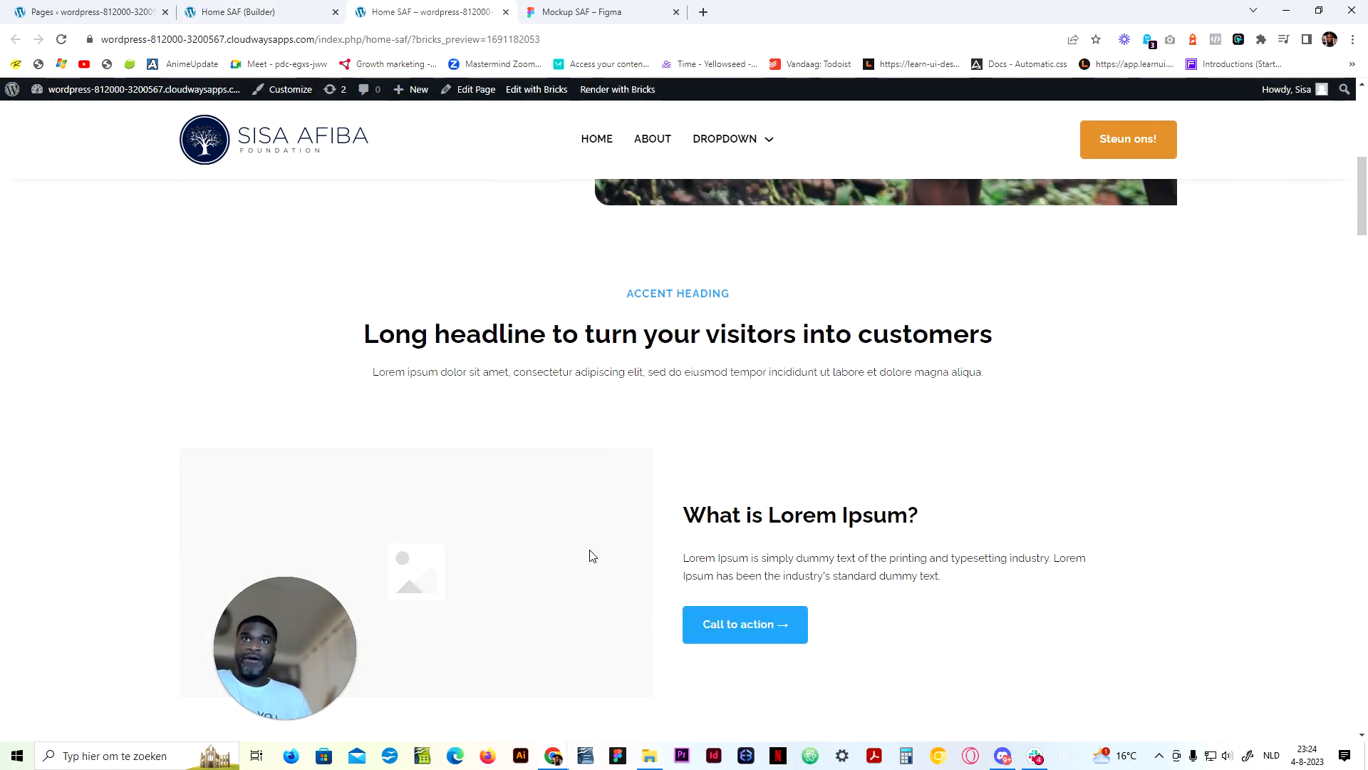
pyautogui.click(229, 7)
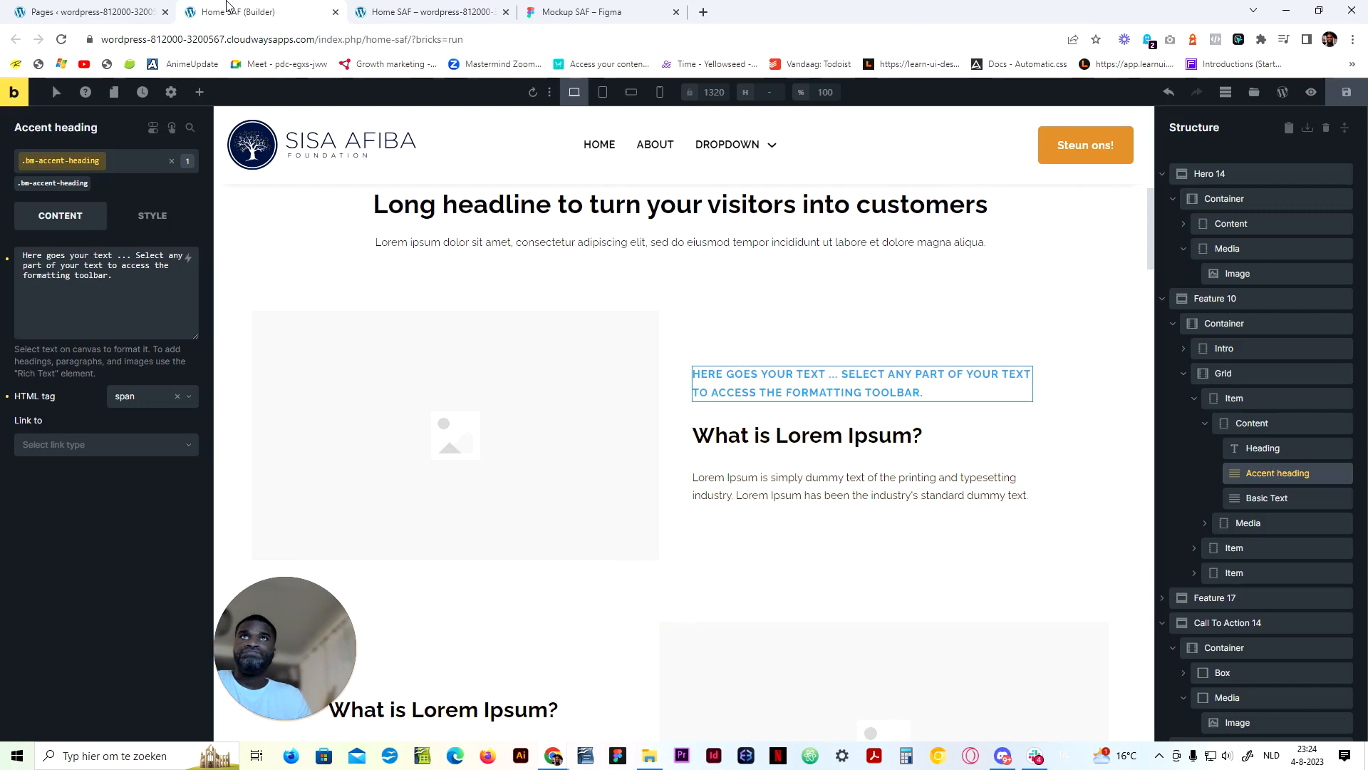
# Switch to the Figma mockup and select the accent text "WAAROM DOEN WIJ DIT?" in the first content frame
pyautogui.click(578, 12)
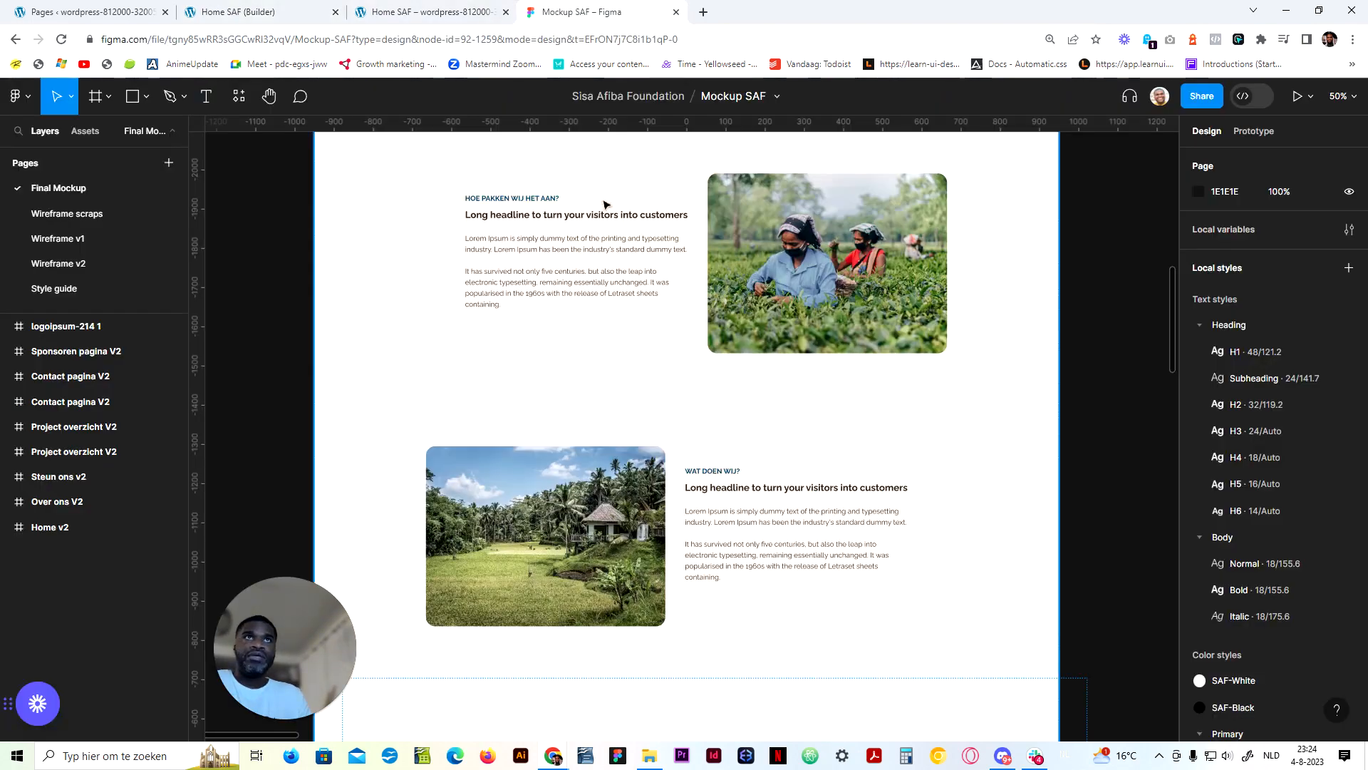
pyautogui.scroll(5, 702, 415)
pyautogui.click(710, 276)
pyautogui.doubleClick(713, 269)
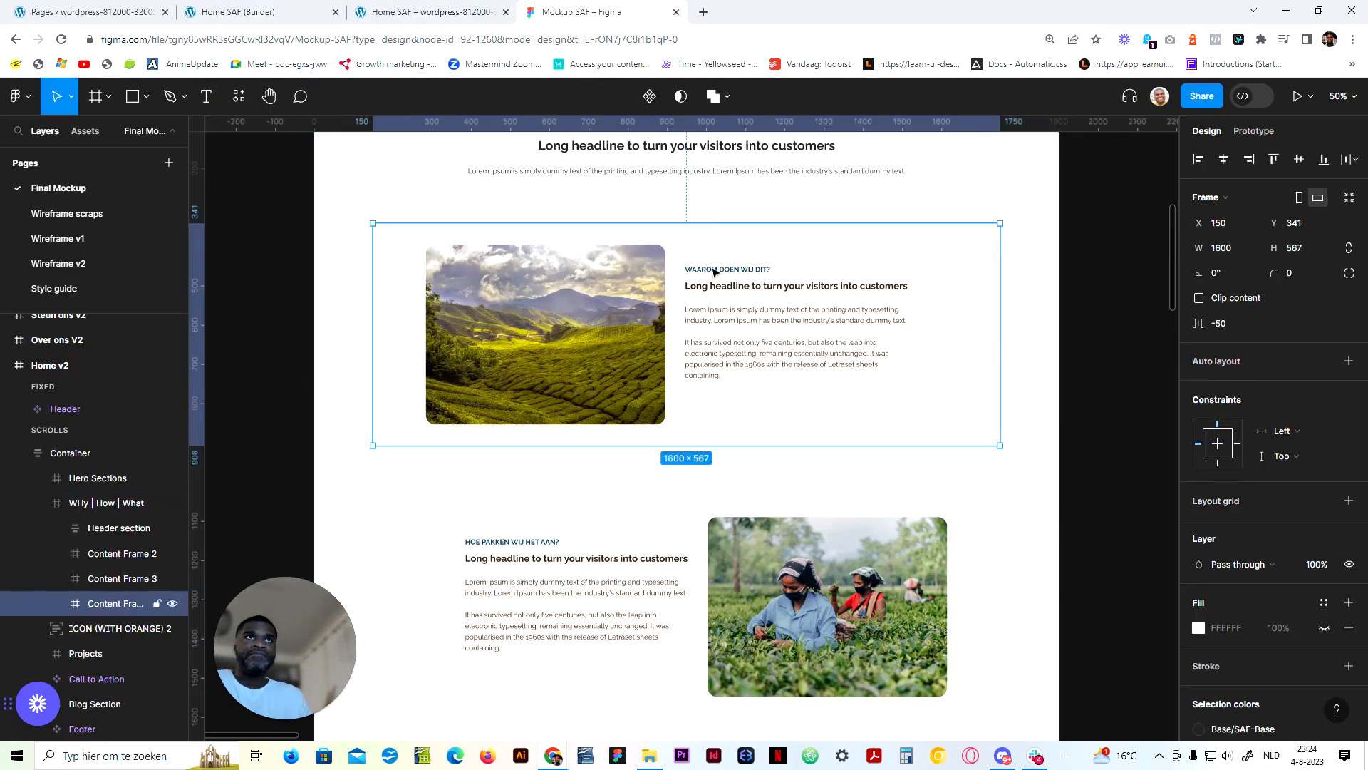
pyautogui.tripleClick(713, 268)
pyautogui.doubleClick(712, 268)
pyautogui.doubleClick(718, 270)
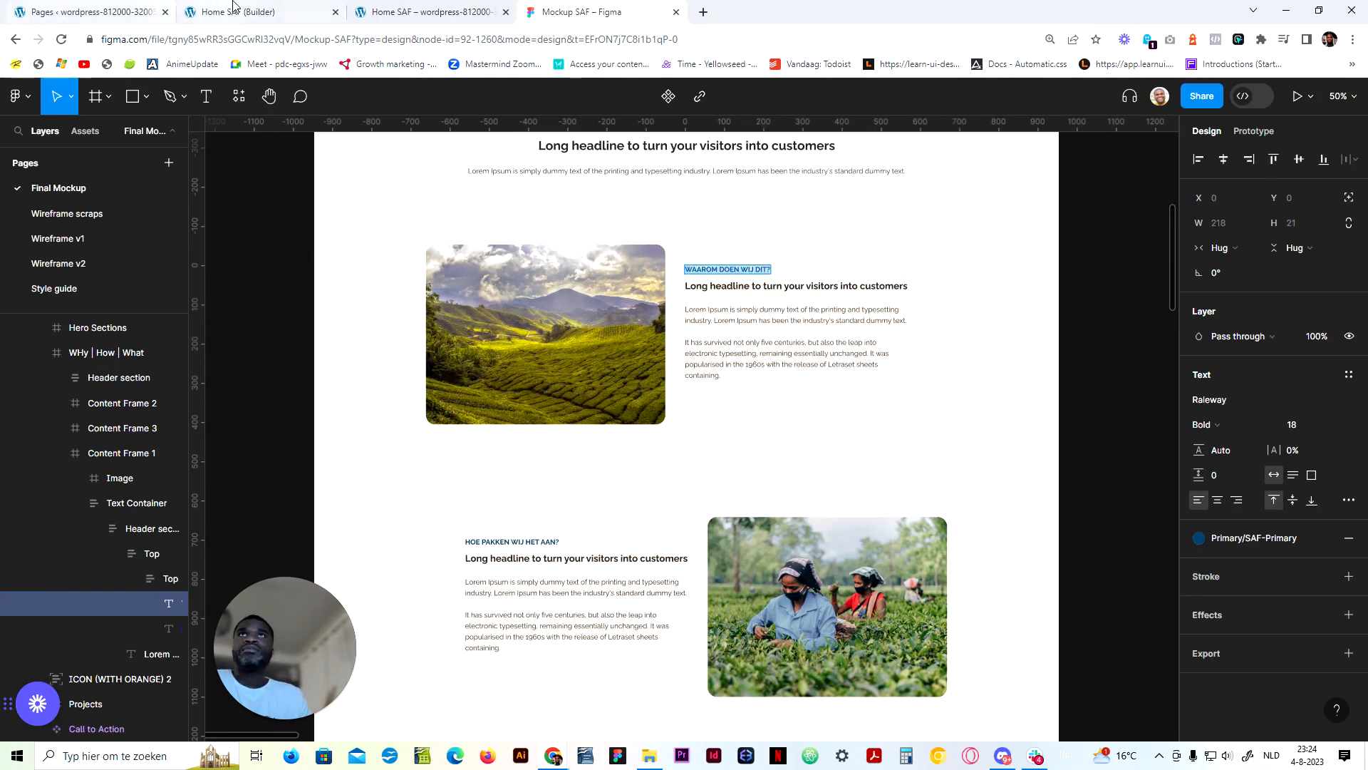
# Switch to the Bricks builder and set the first feature card's accent heading text to "Waarom doen wij dit?"
pyautogui.click(445, 11)
pyautogui.click(258, 11)
pyautogui.click(107, 300)
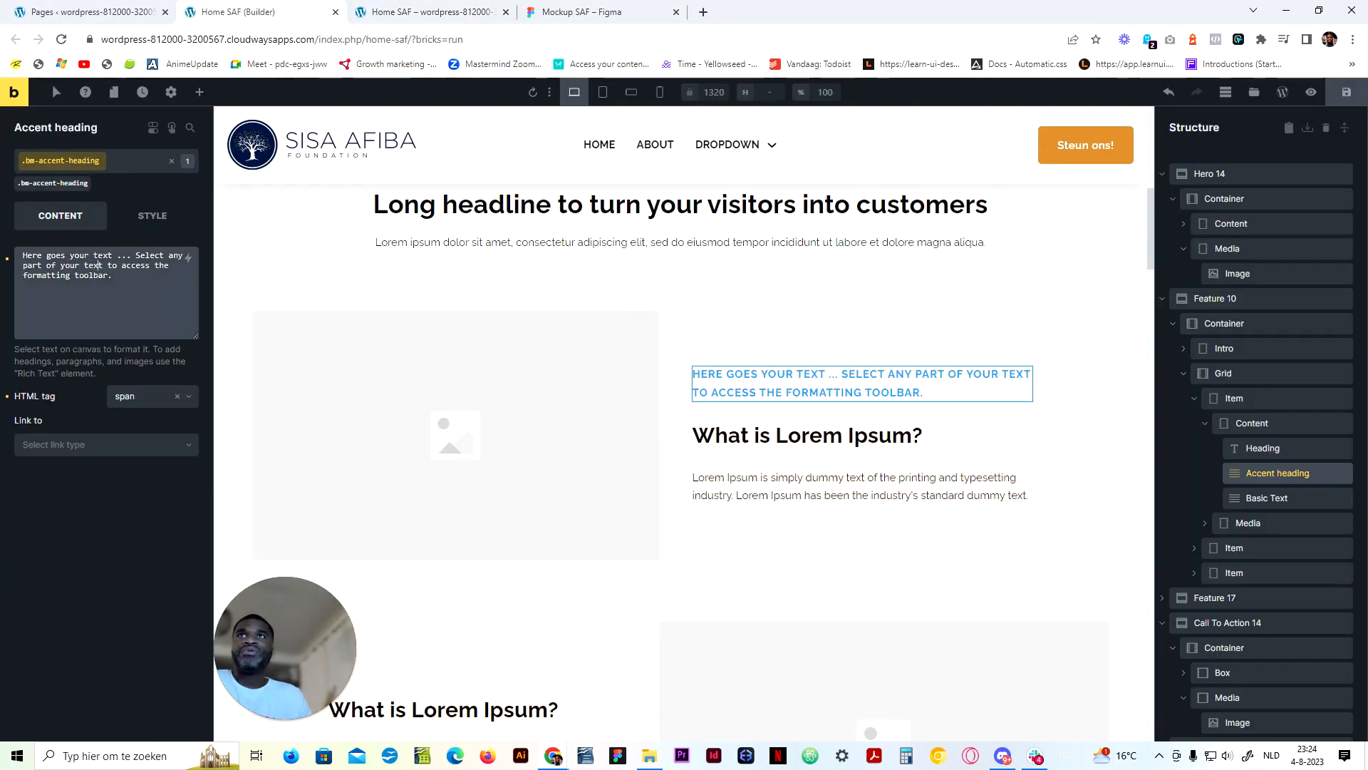
pyautogui.hotkey('ctrl', 'a')
pyautogui.write('Waarom doen wij dit?')
# Review the Figma mockup from the hero to the news section, comparing its content frames with the builder page
pyautogui.click(476, 10)
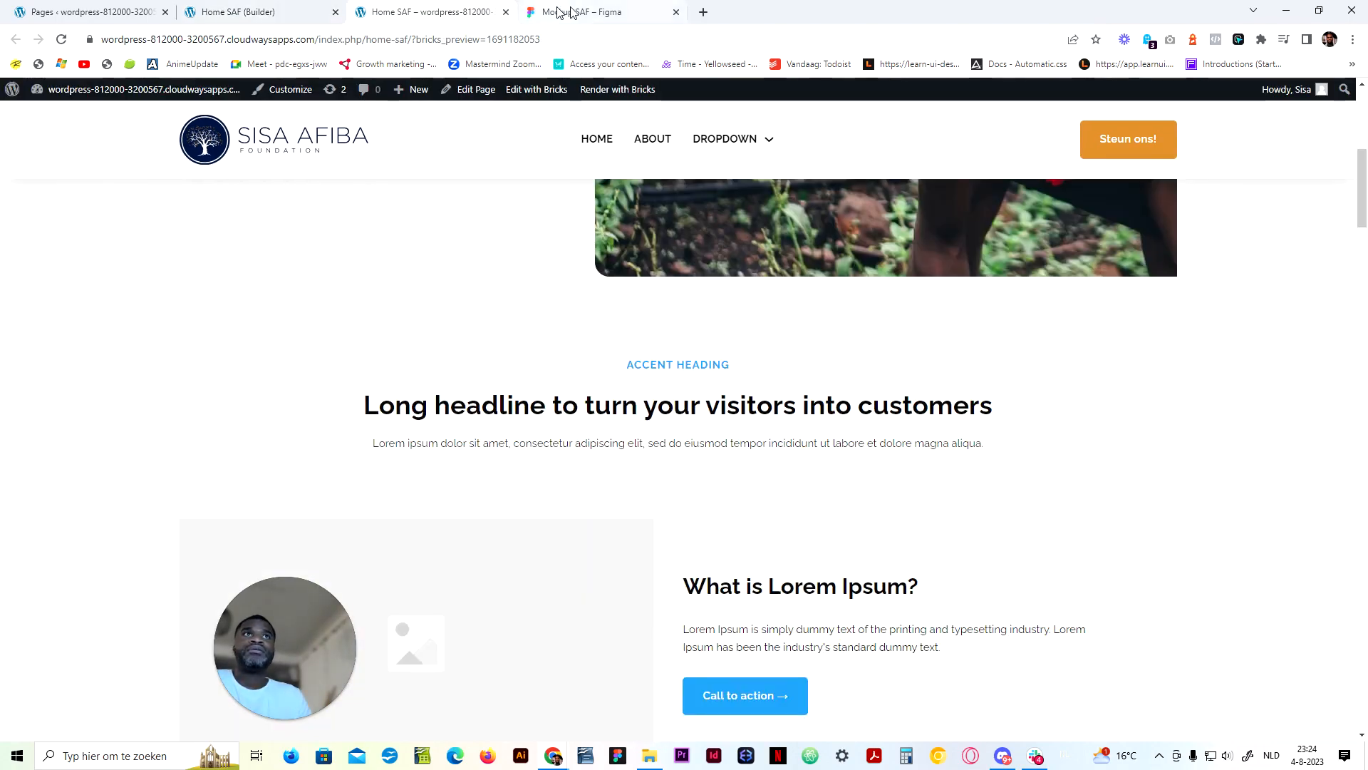
pyautogui.click(588, 10)
pyautogui.scroll(10, 439, 428)
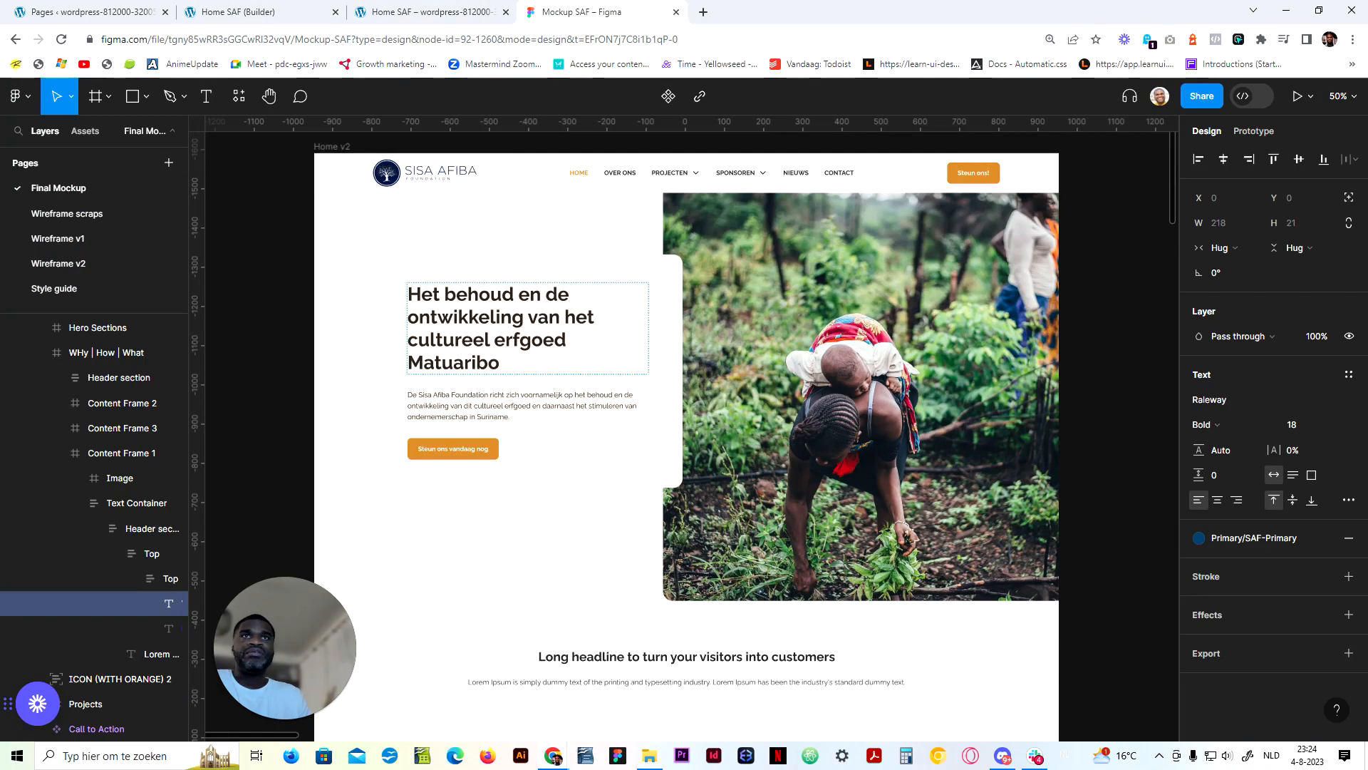
pyautogui.scroll(-7, 449, 399)
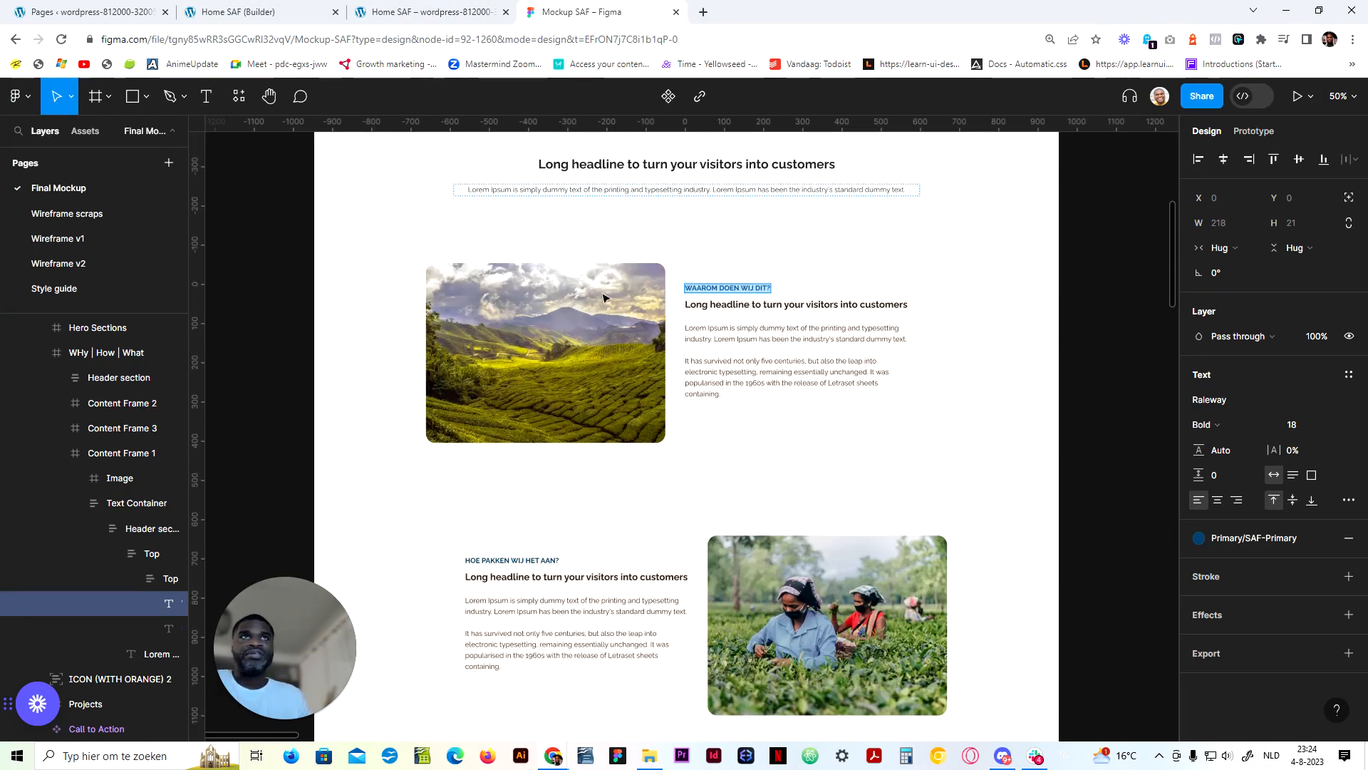
pyautogui.scroll(-3, 458, 391)
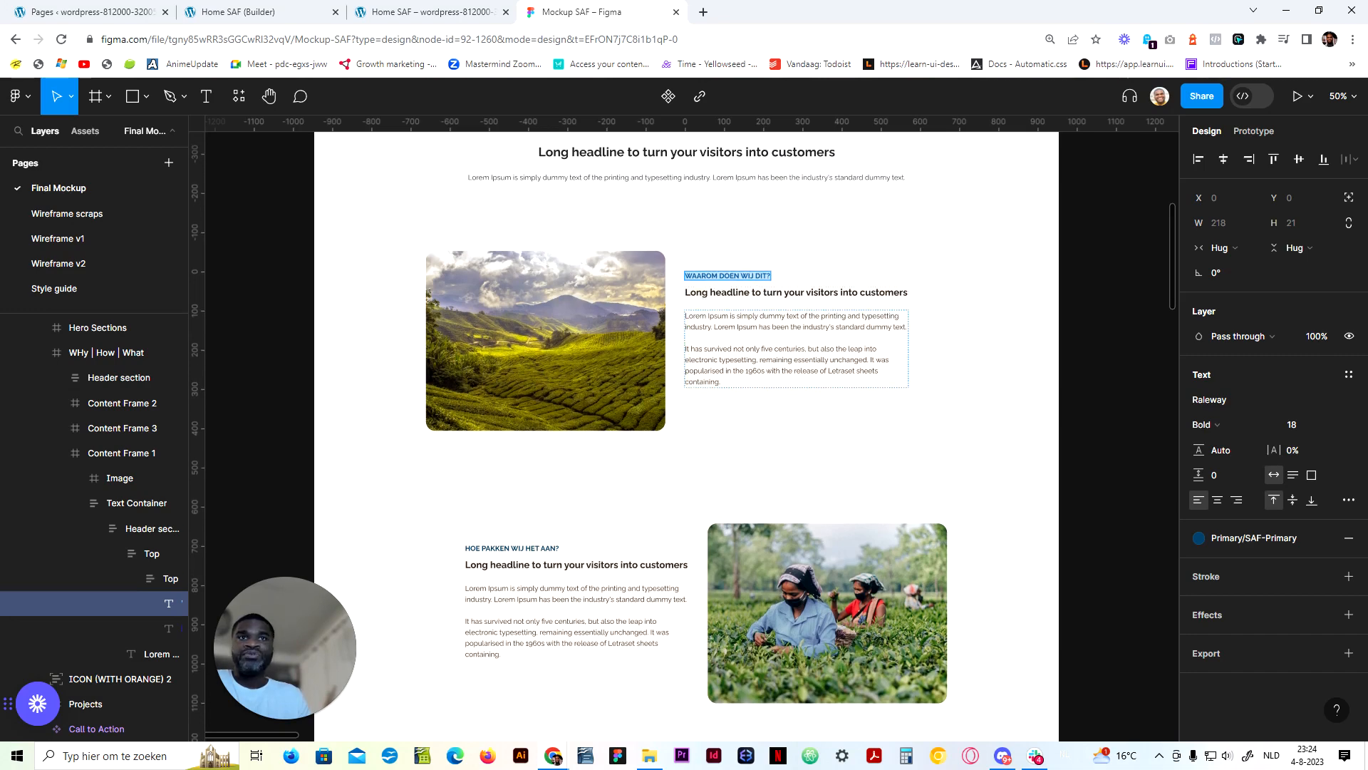
pyautogui.scroll(-3, 577, 460)
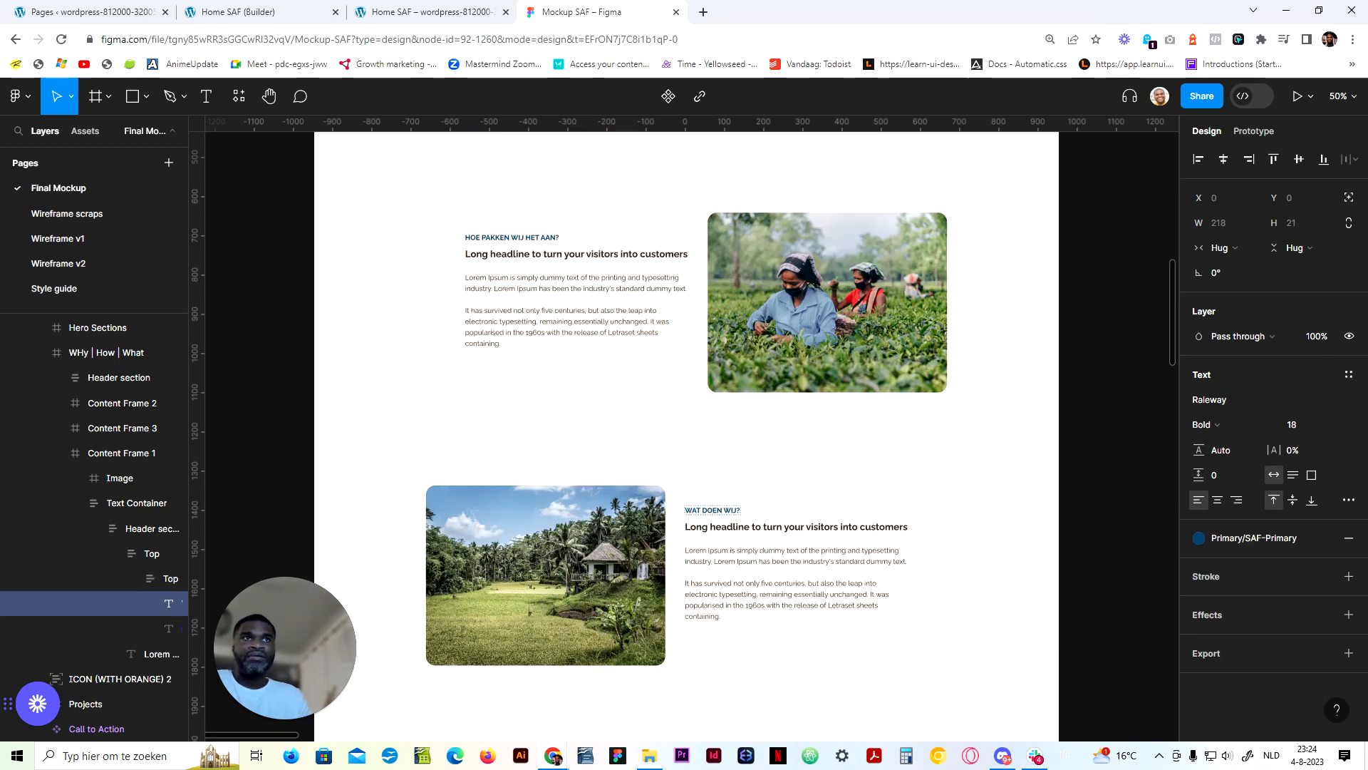
pyautogui.scroll(6, 706, 560)
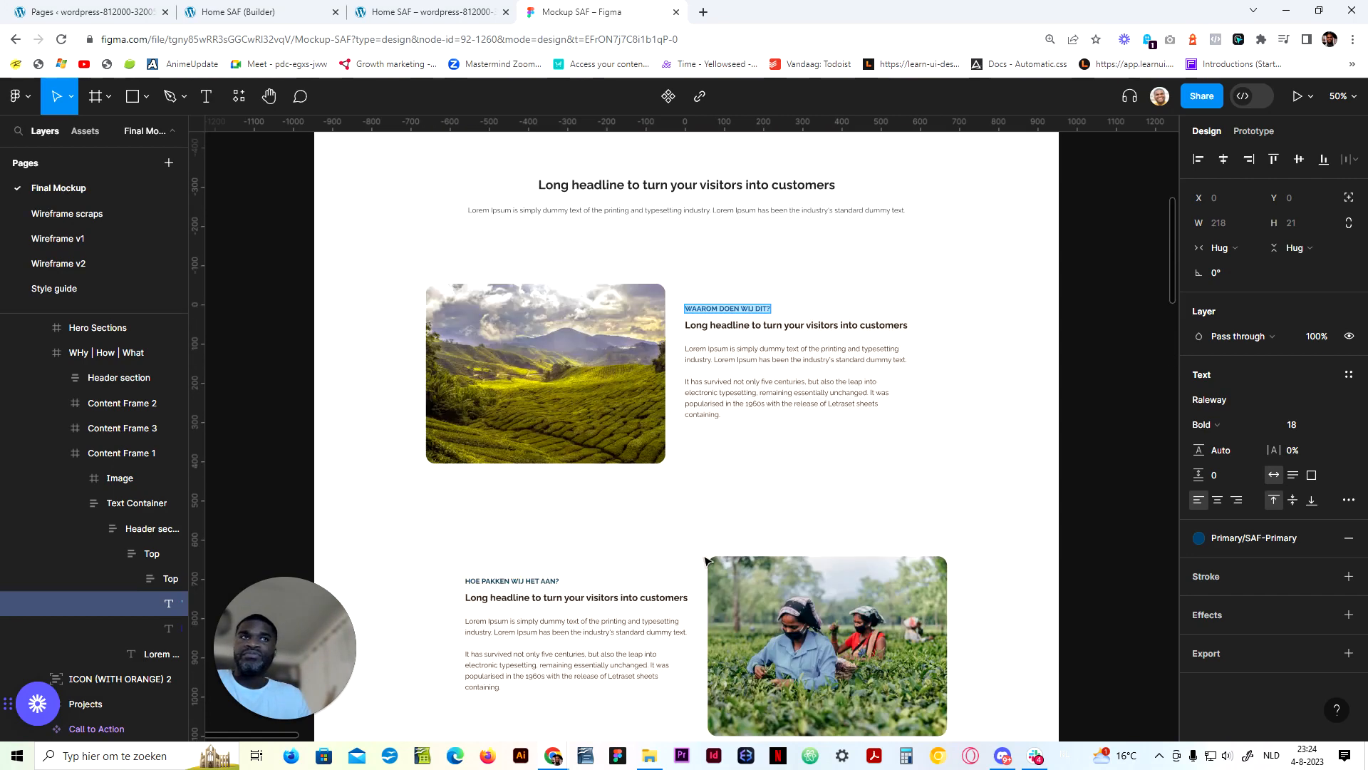
pyautogui.scroll(-4, 697, 570)
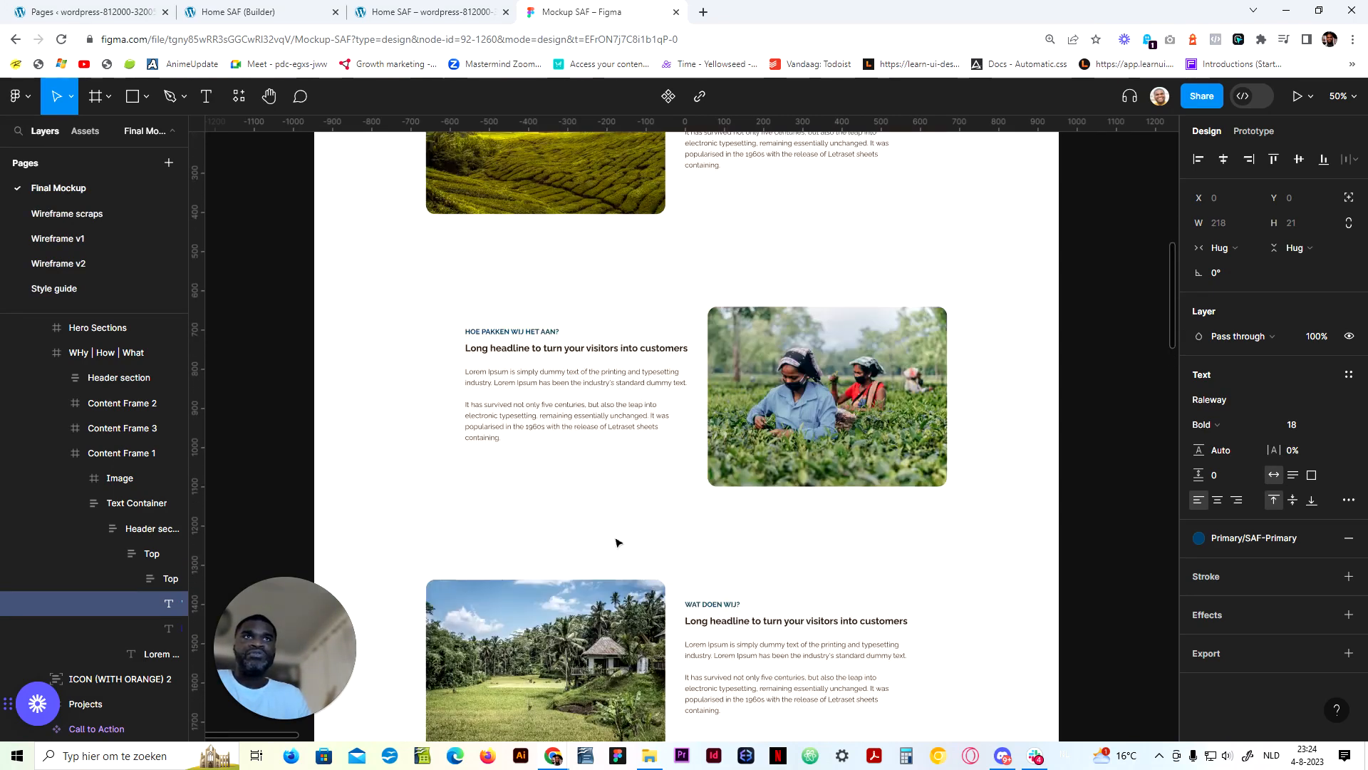
pyautogui.scroll(2, 617, 543)
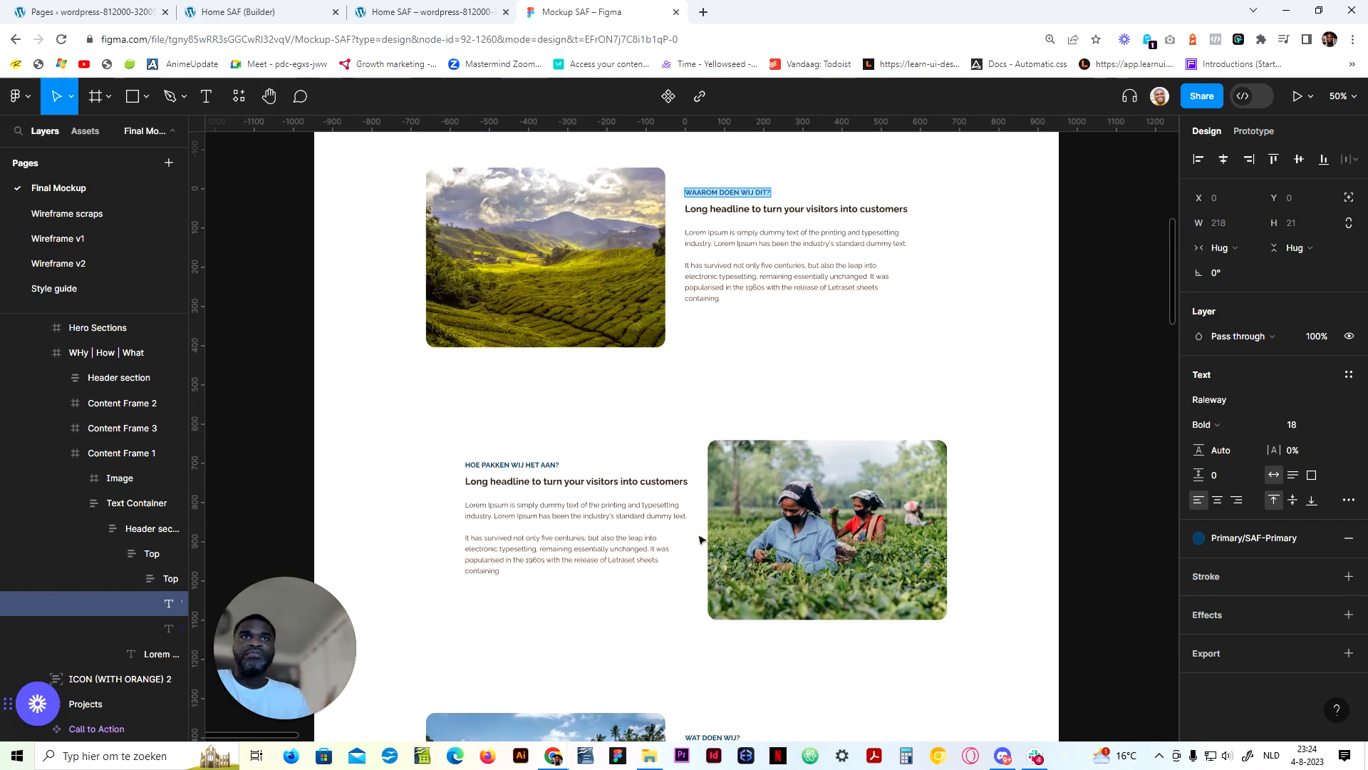
pyautogui.scroll(-1, 700, 539)
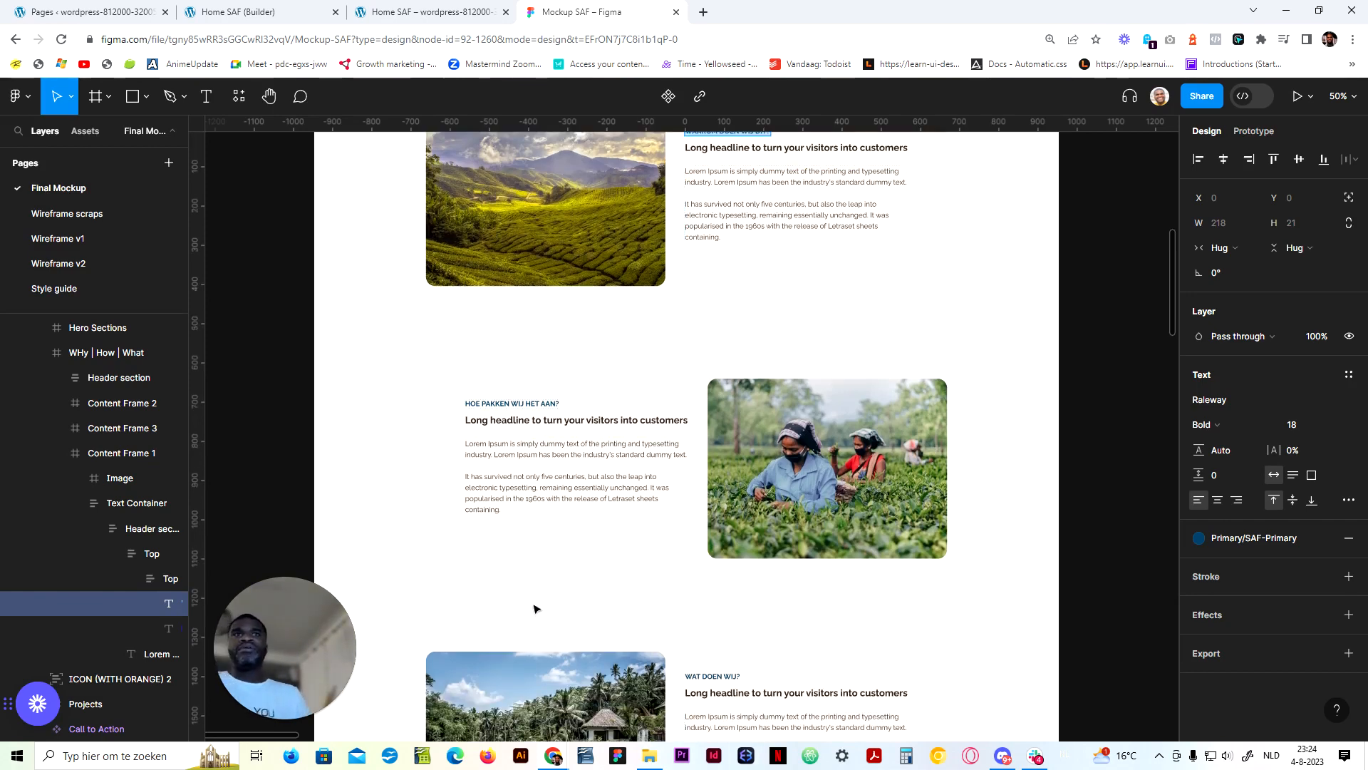
pyautogui.scroll(1, 536, 608)
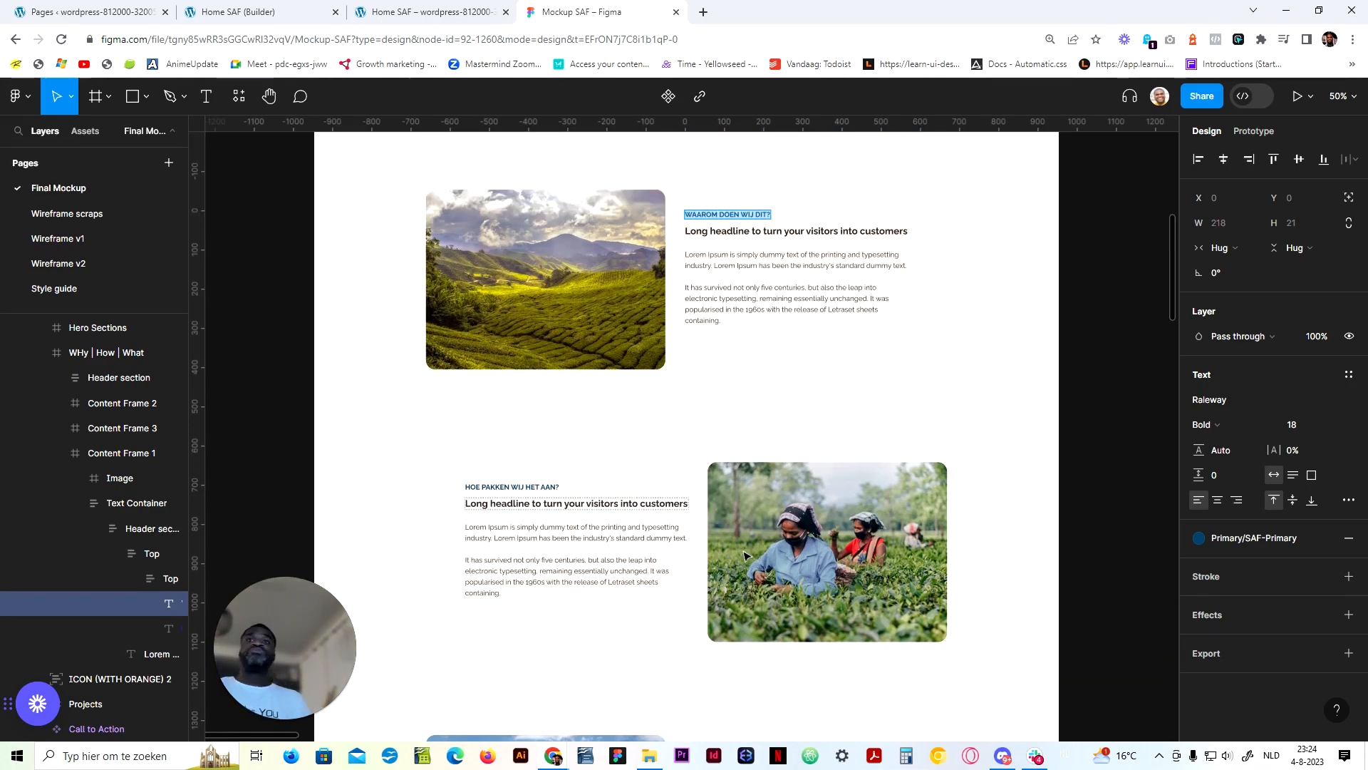
pyautogui.scroll(-12, 745, 556)
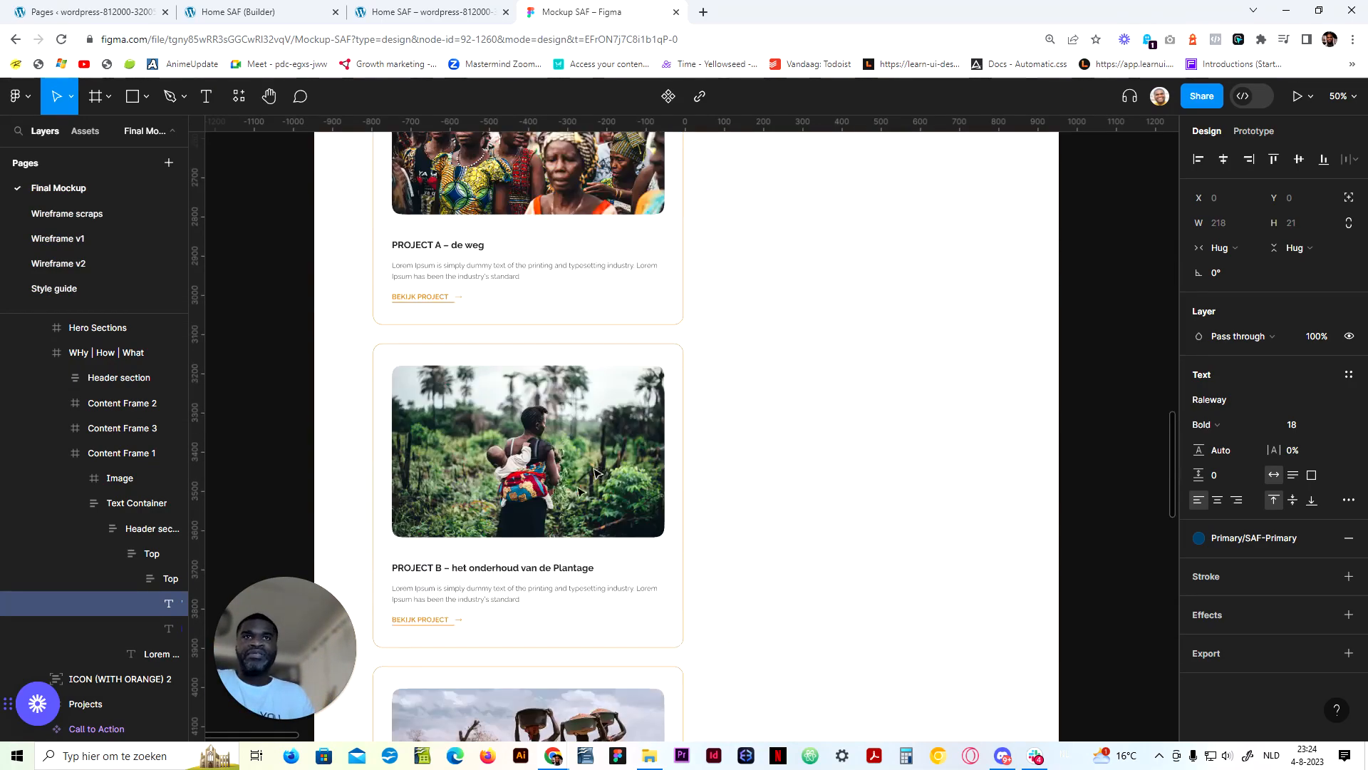
pyautogui.scroll(-10, 595, 472)
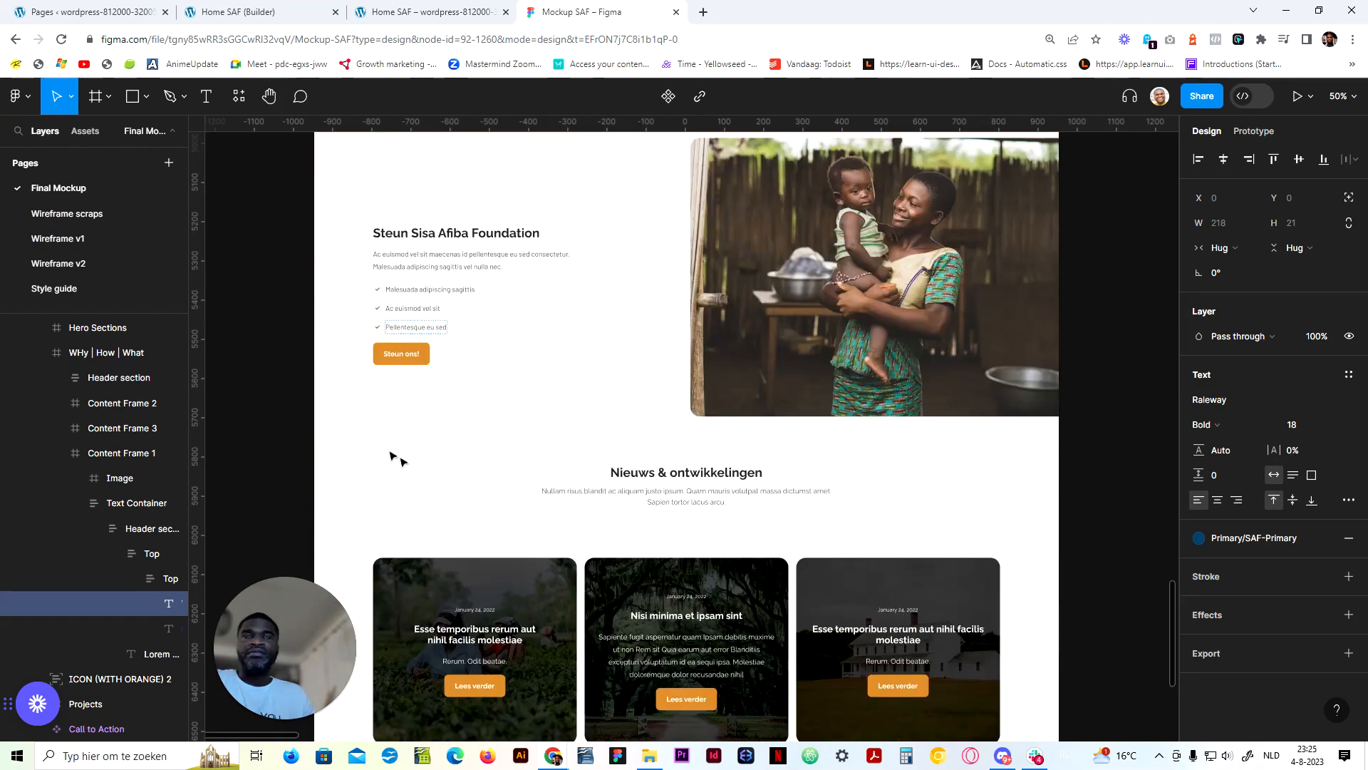
pyautogui.scroll(-1, 413, 463)
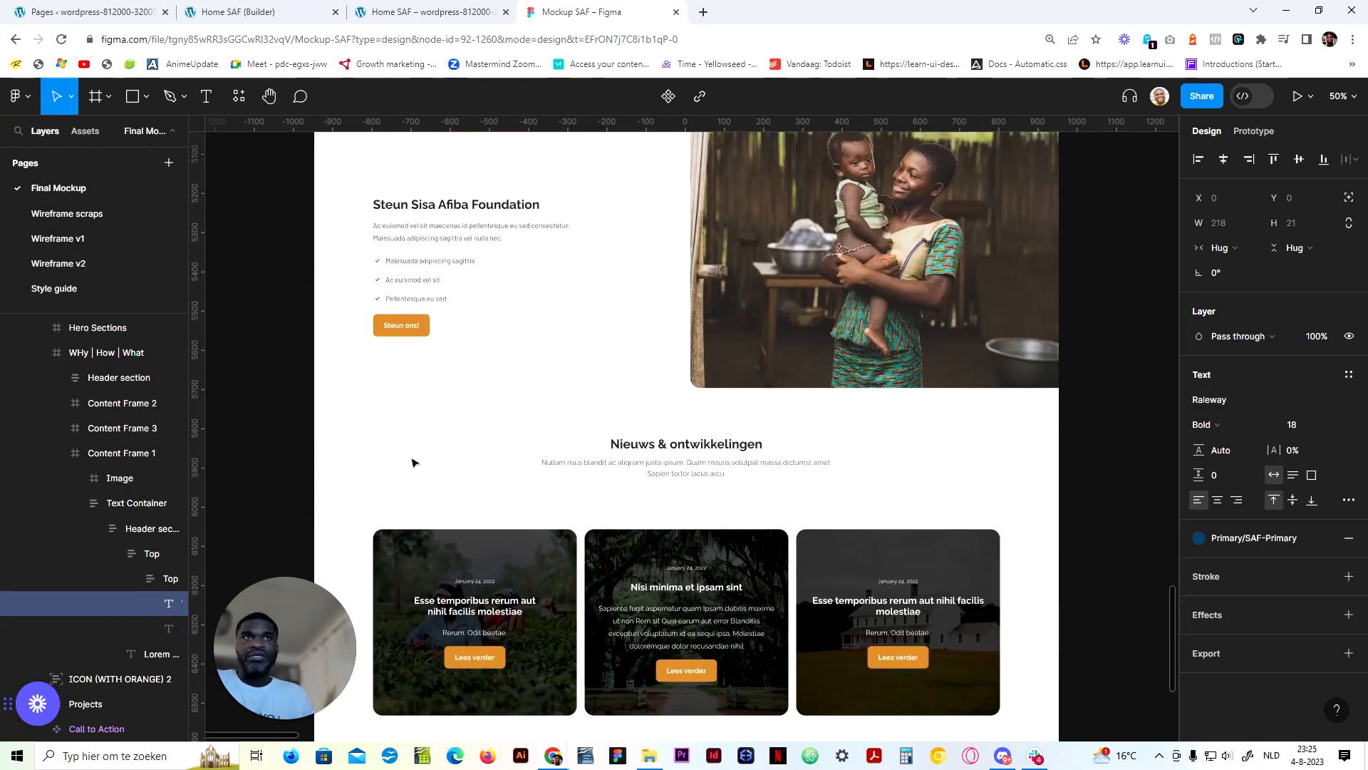
pyautogui.scroll(-3, 669, 553)
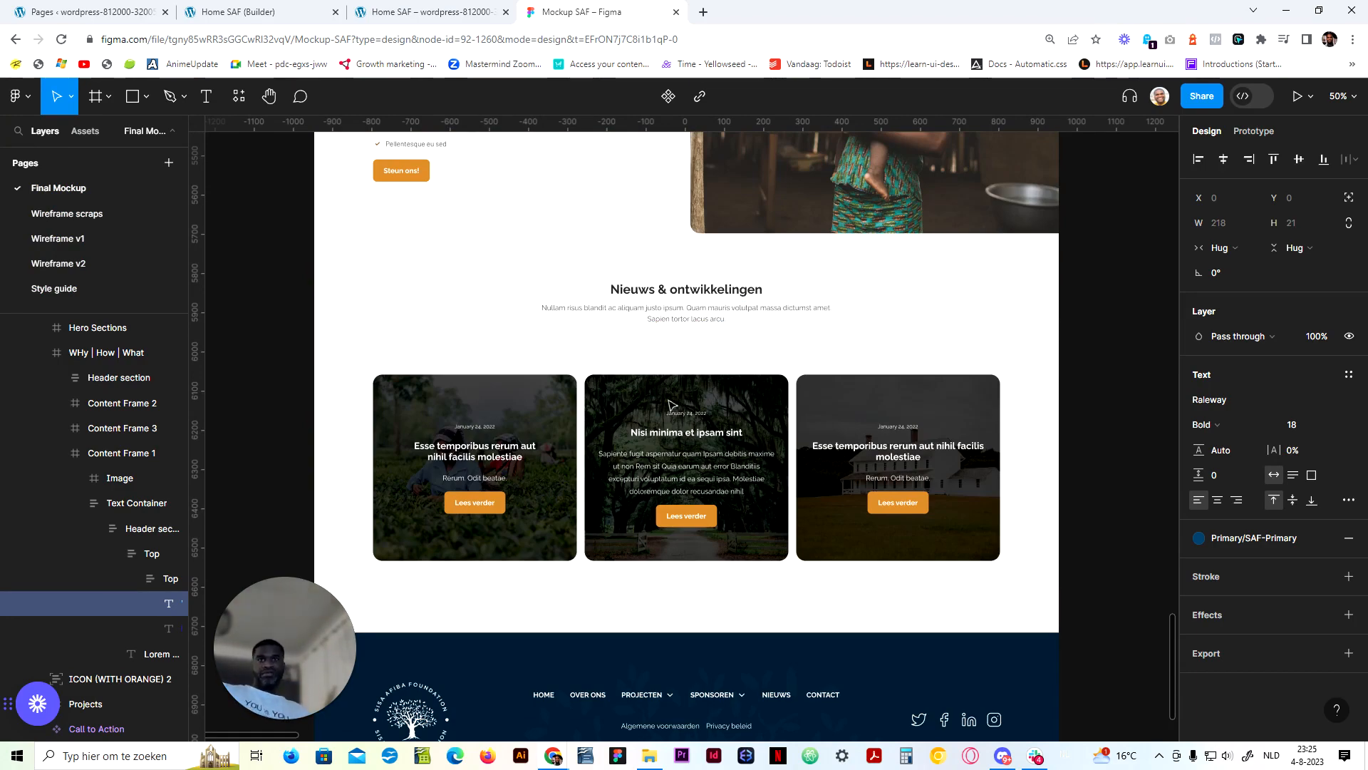
pyautogui.scroll(20, 624, 529)
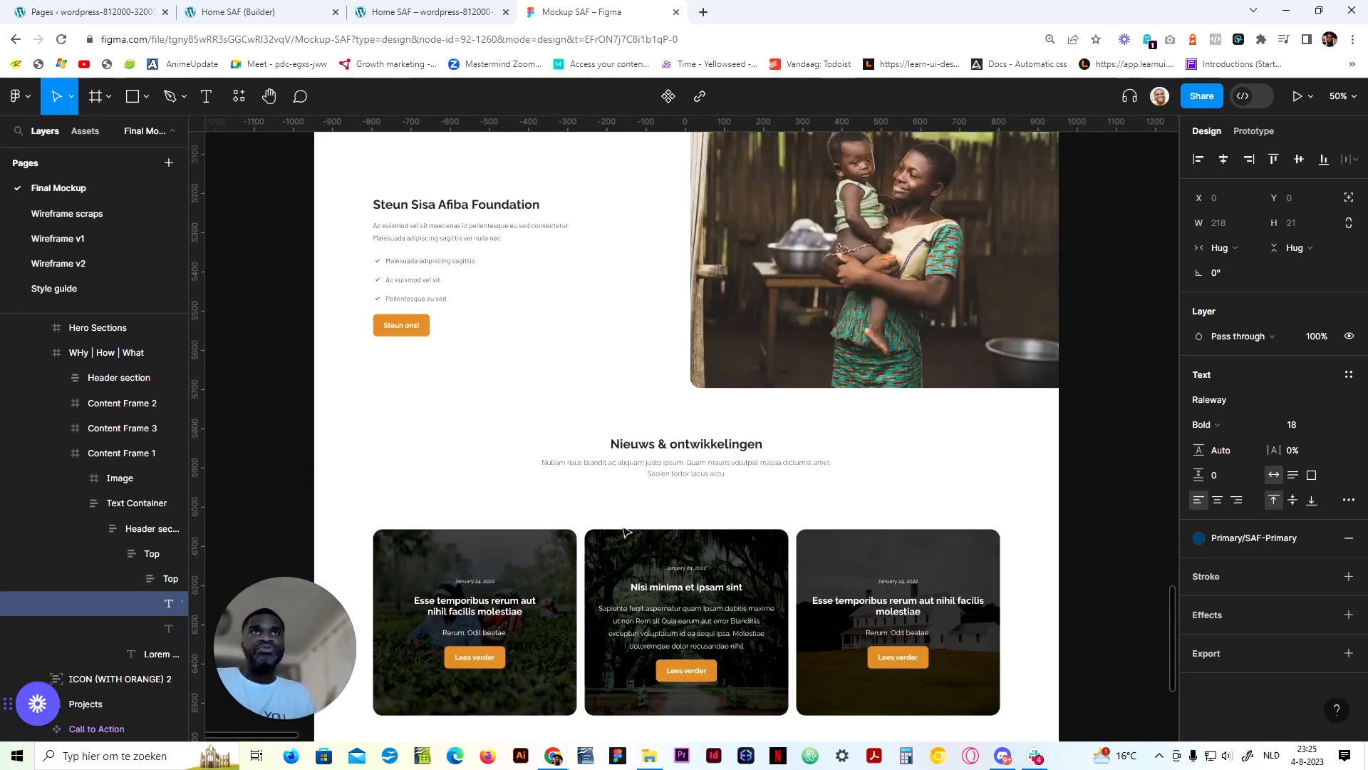
pyautogui.scroll(2, 624, 531)
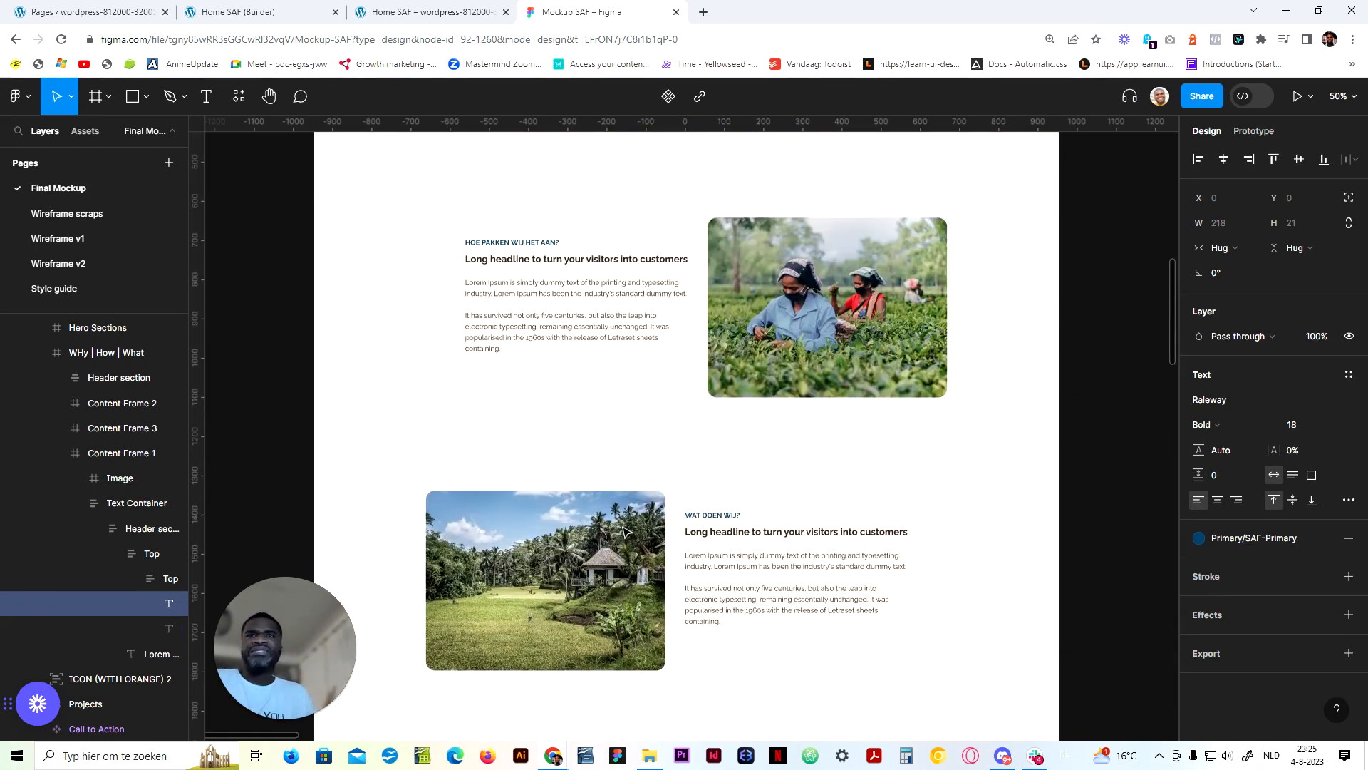
pyautogui.scroll(4, 656, 475)
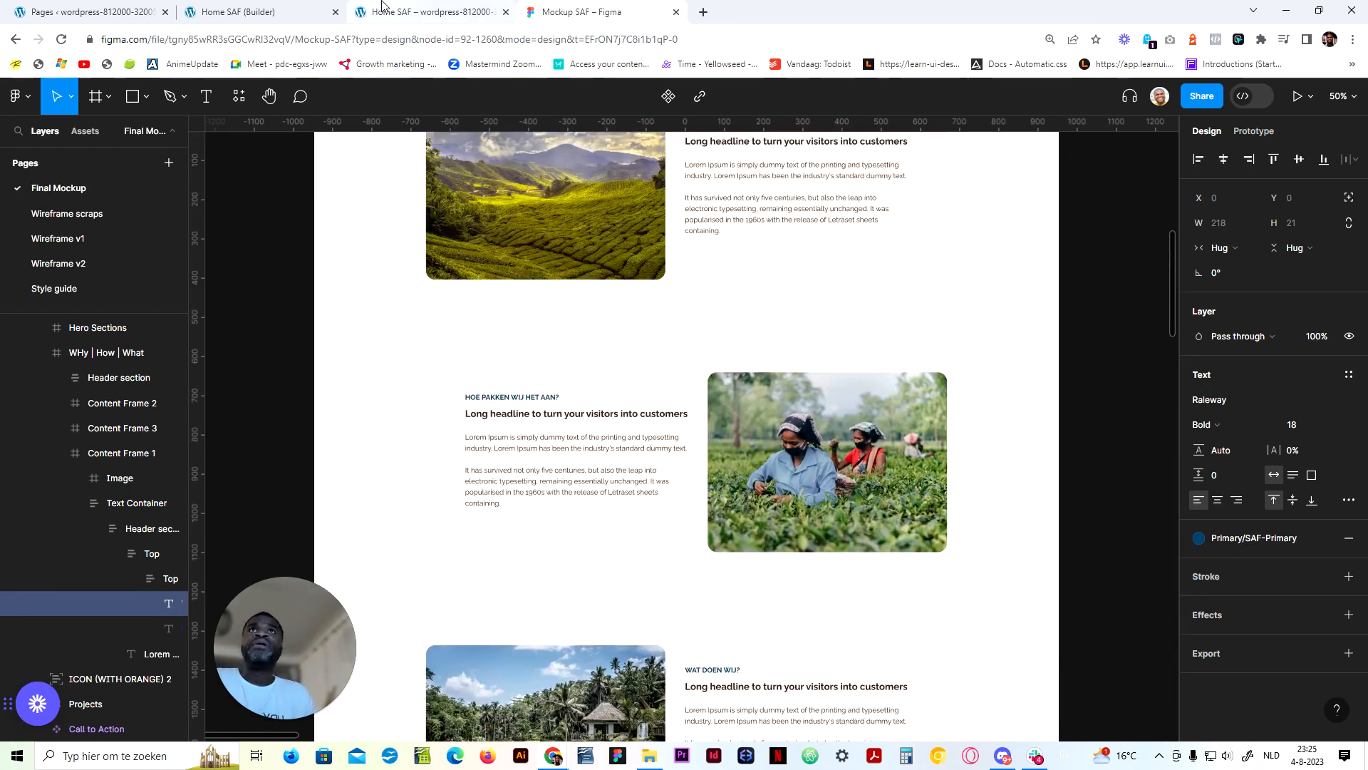
pyautogui.click(384, 10)
pyautogui.click(273, 7)
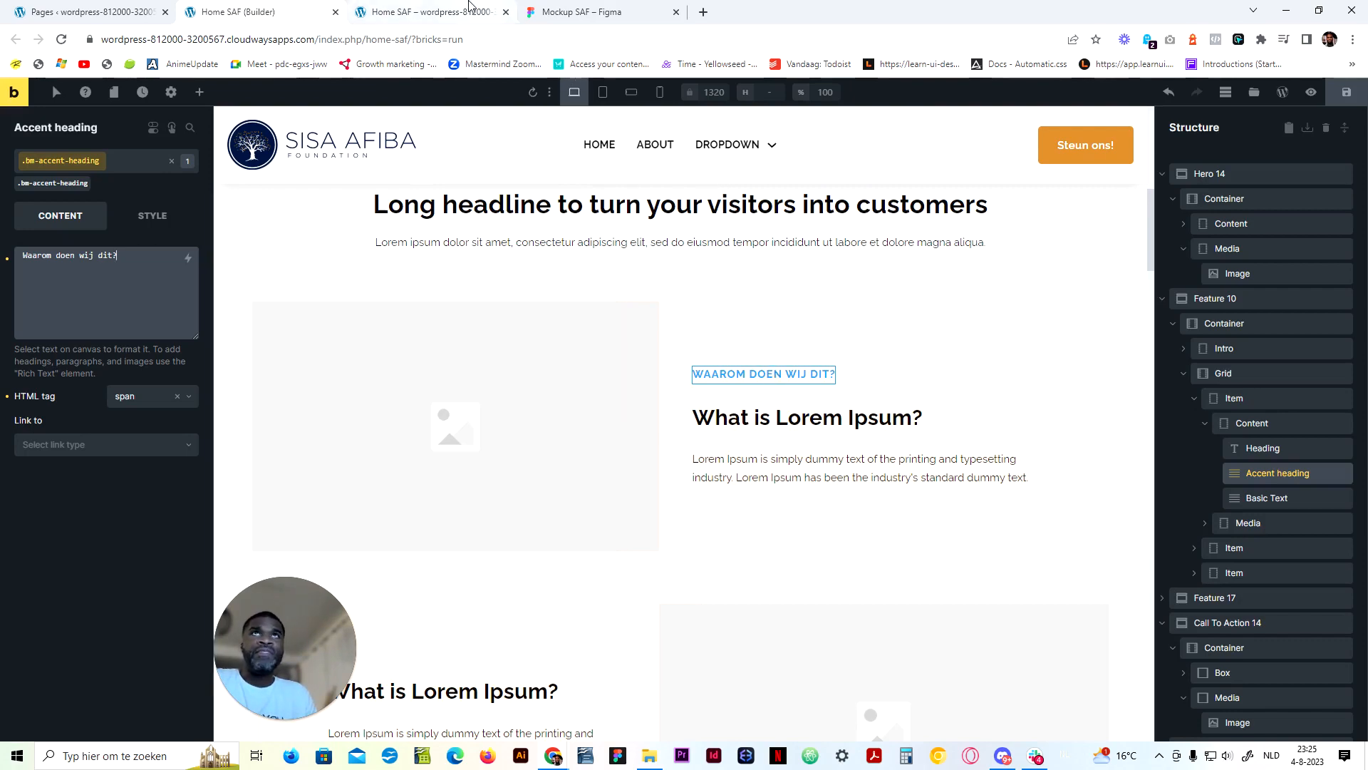
pyautogui.click(492, 12)
pyautogui.click(633, 9)
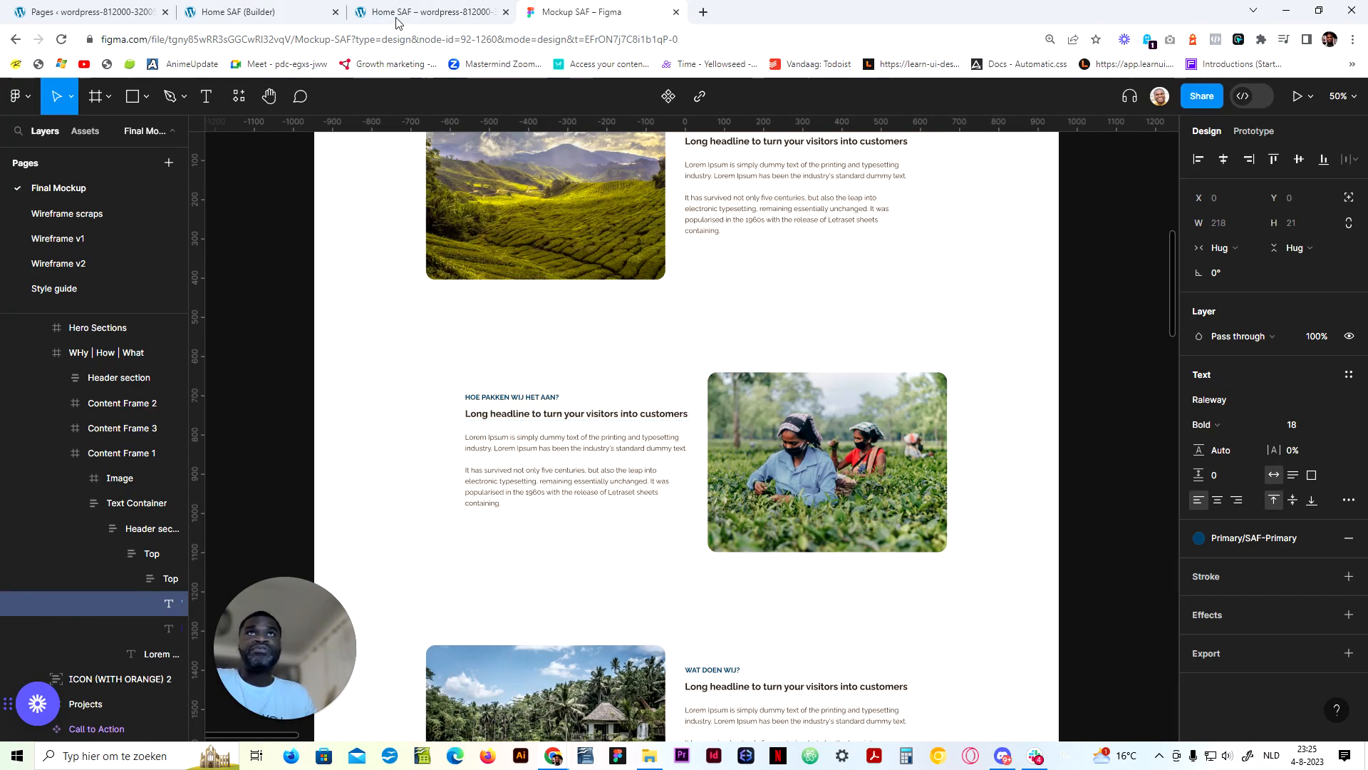
# Back in the builder, wrap the first feature card's Heading in a block and move the Accent heading above it inside that block
pyautogui.click(243, 12)
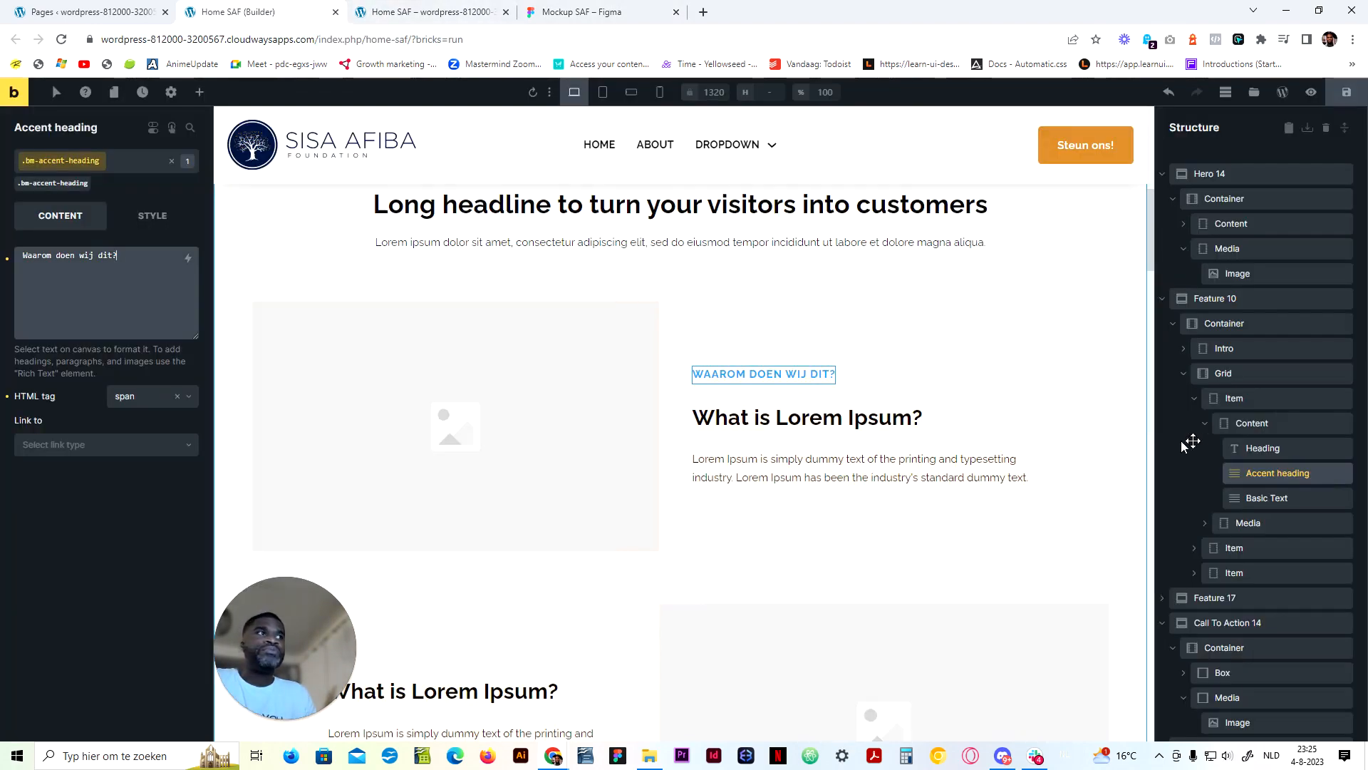
pyautogui.moveTo(1257, 474); pyautogui.dragTo(1259, 452)
pyautogui.rightClick(1259, 451)
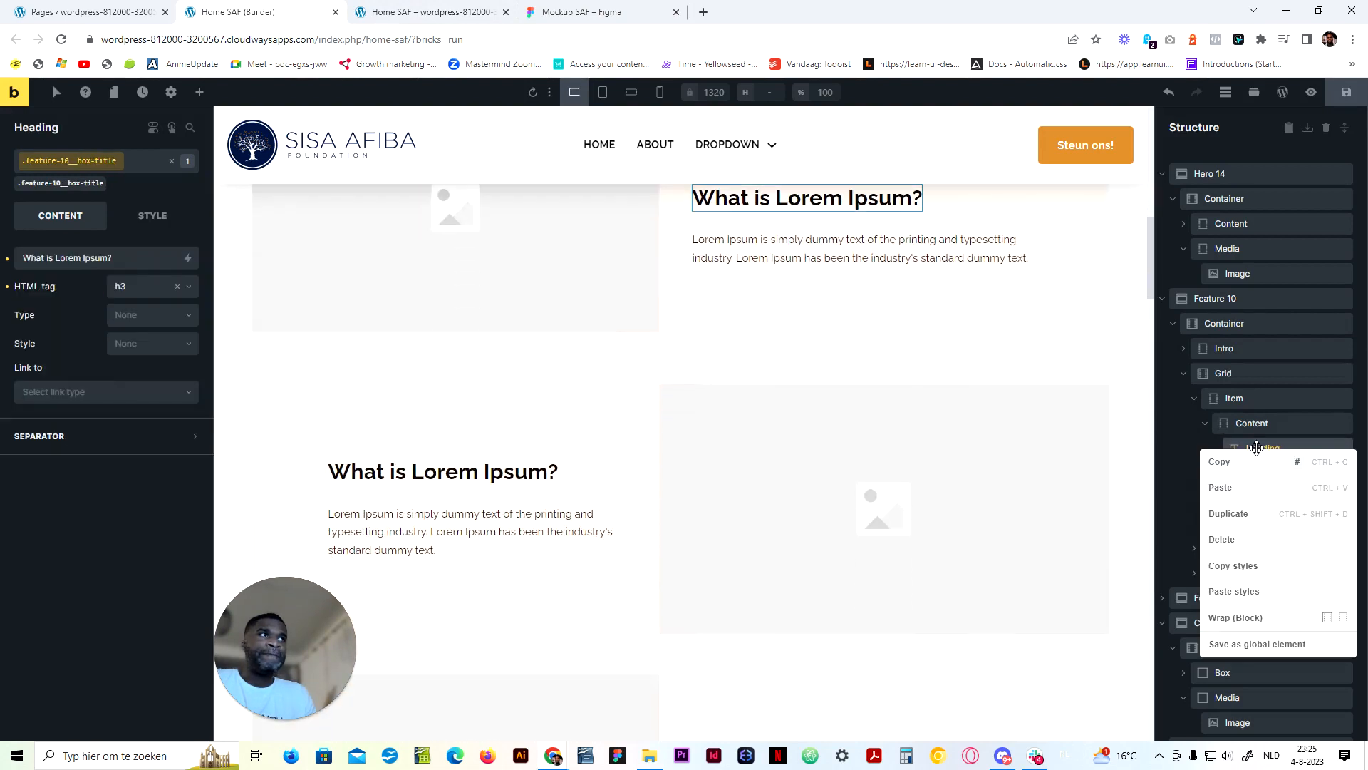
pyautogui.click(1265, 617)
pyautogui.click(1248, 499)
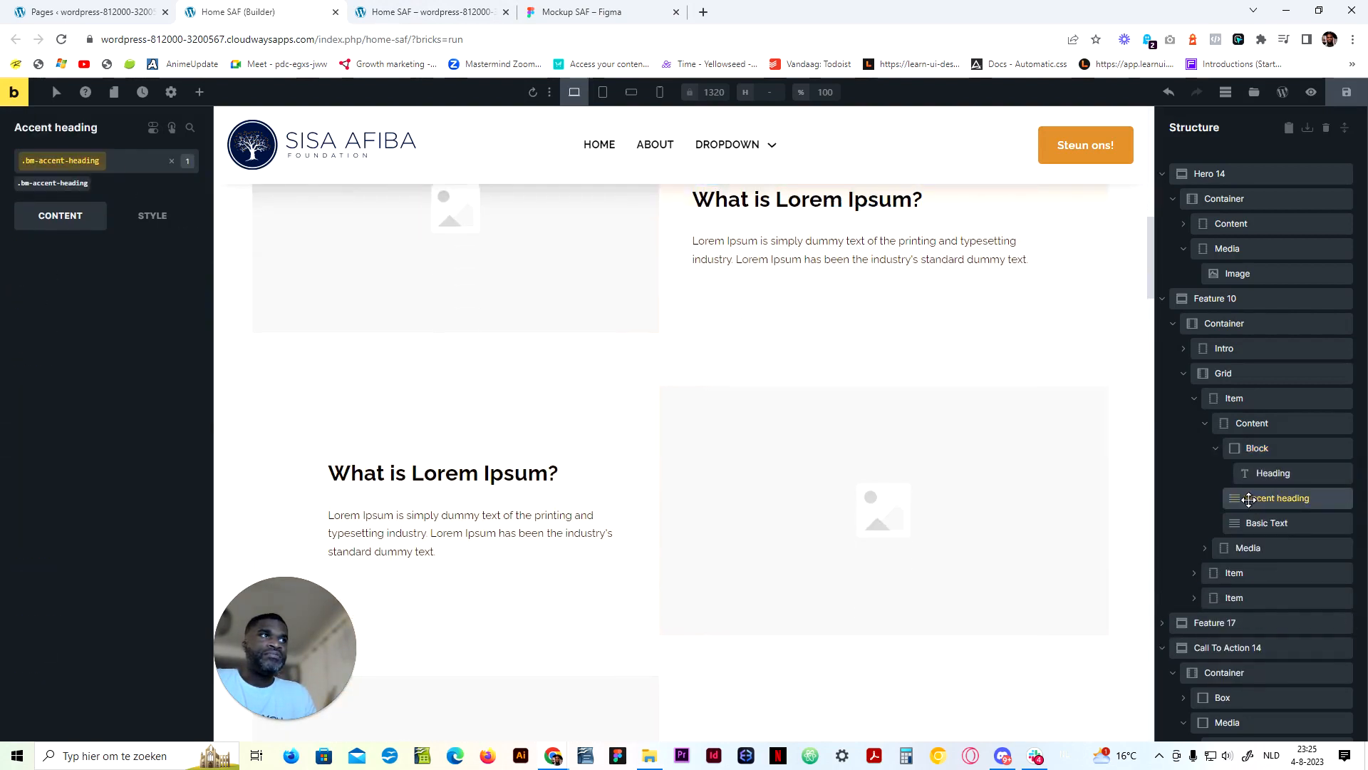
pyautogui.moveTo(1248, 499)
pyautogui.mouseDown()
pyautogui.moveTo(1258, 476)
pyautogui.moveTo(1267, 491)
pyautogui.moveTo(1261, 476)
pyautogui.mouseUp()
pyautogui.click(1215, 449)
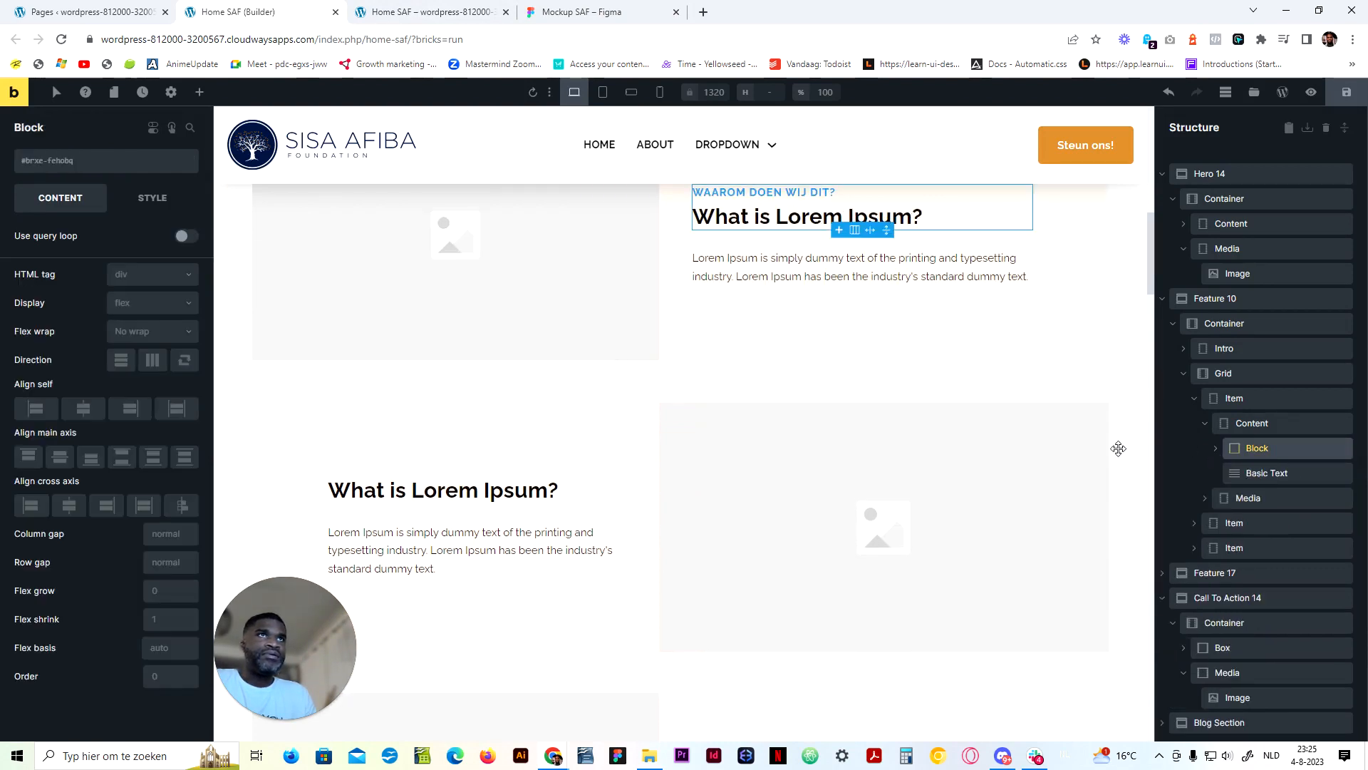
# Delete the second and third card items from the Feature 10 grid, keeping only the first
pyautogui.scroll(1, 535, 484)
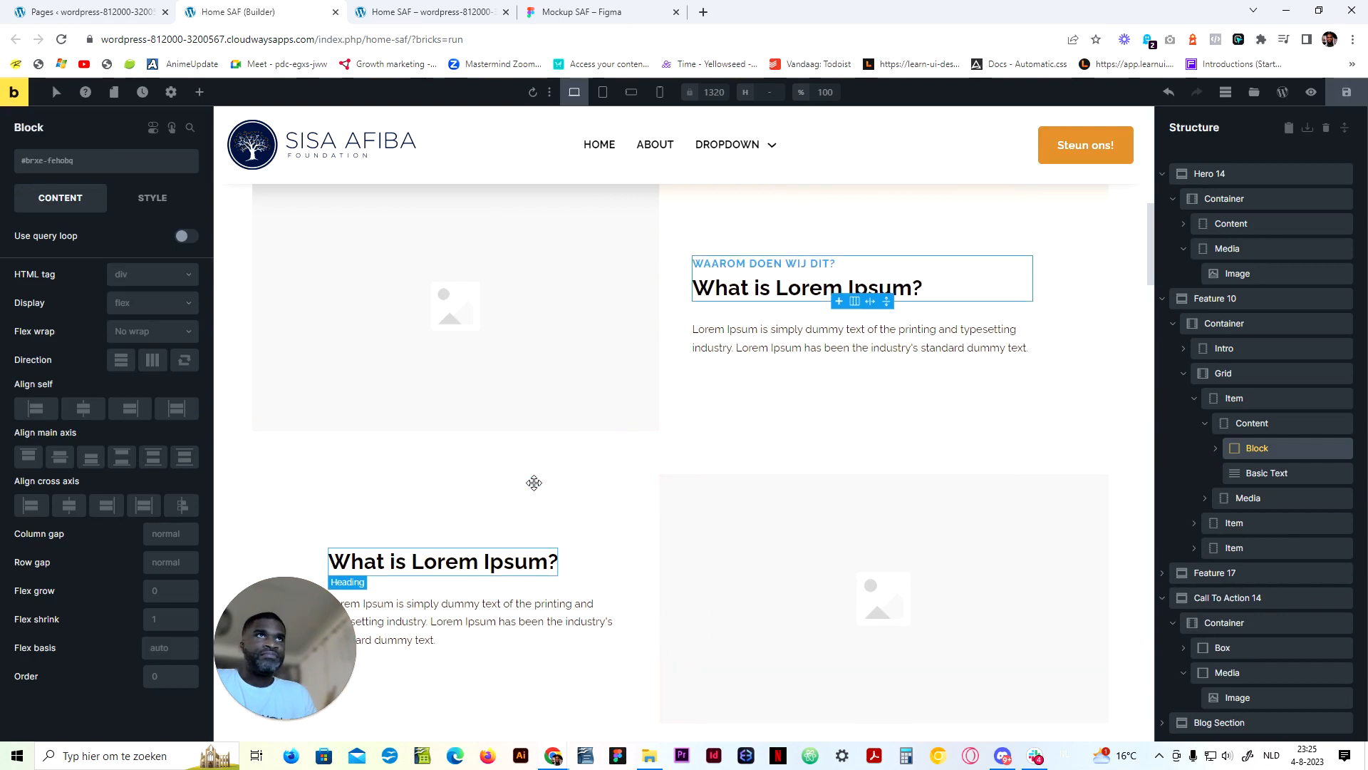
pyautogui.click(1196, 403)
pyautogui.rightClick(1227, 424)
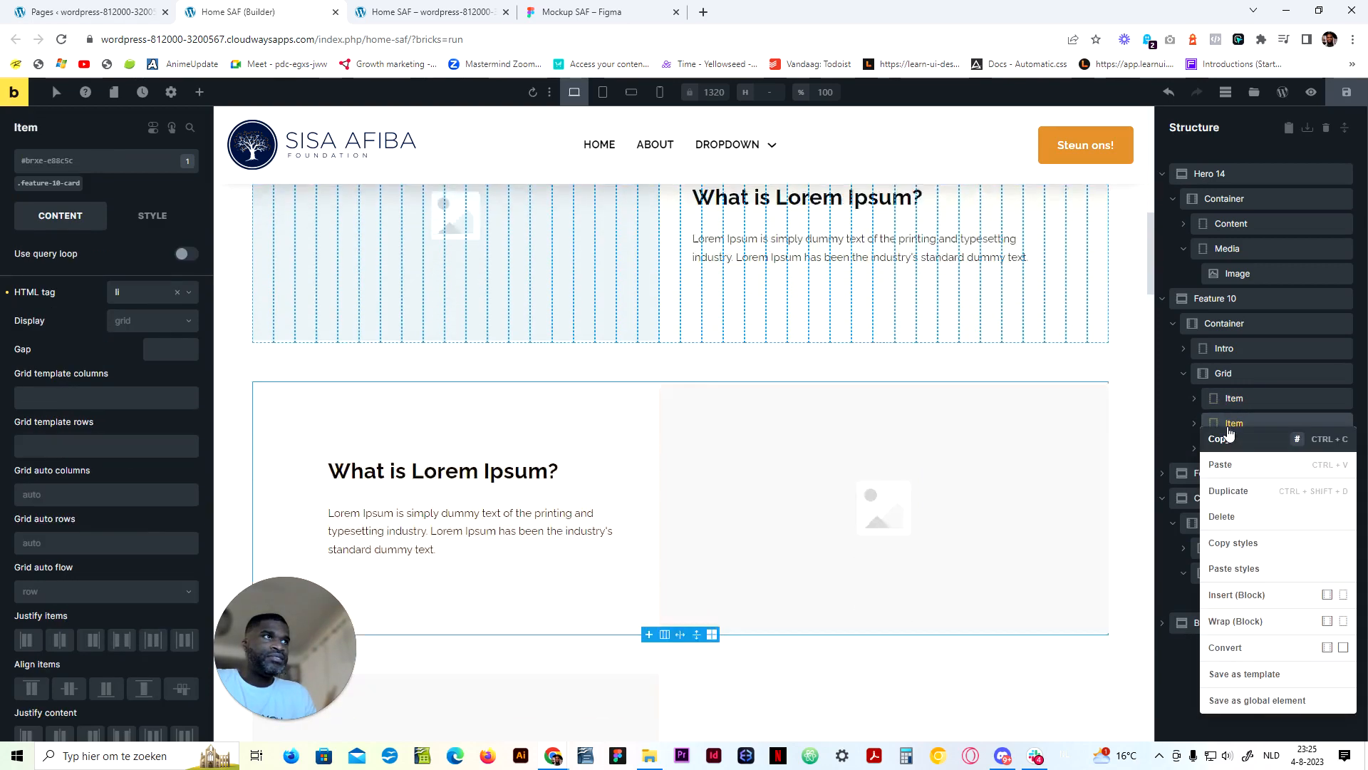
pyautogui.click(1259, 518)
pyautogui.rightClick(1240, 424)
pyautogui.click(1240, 514)
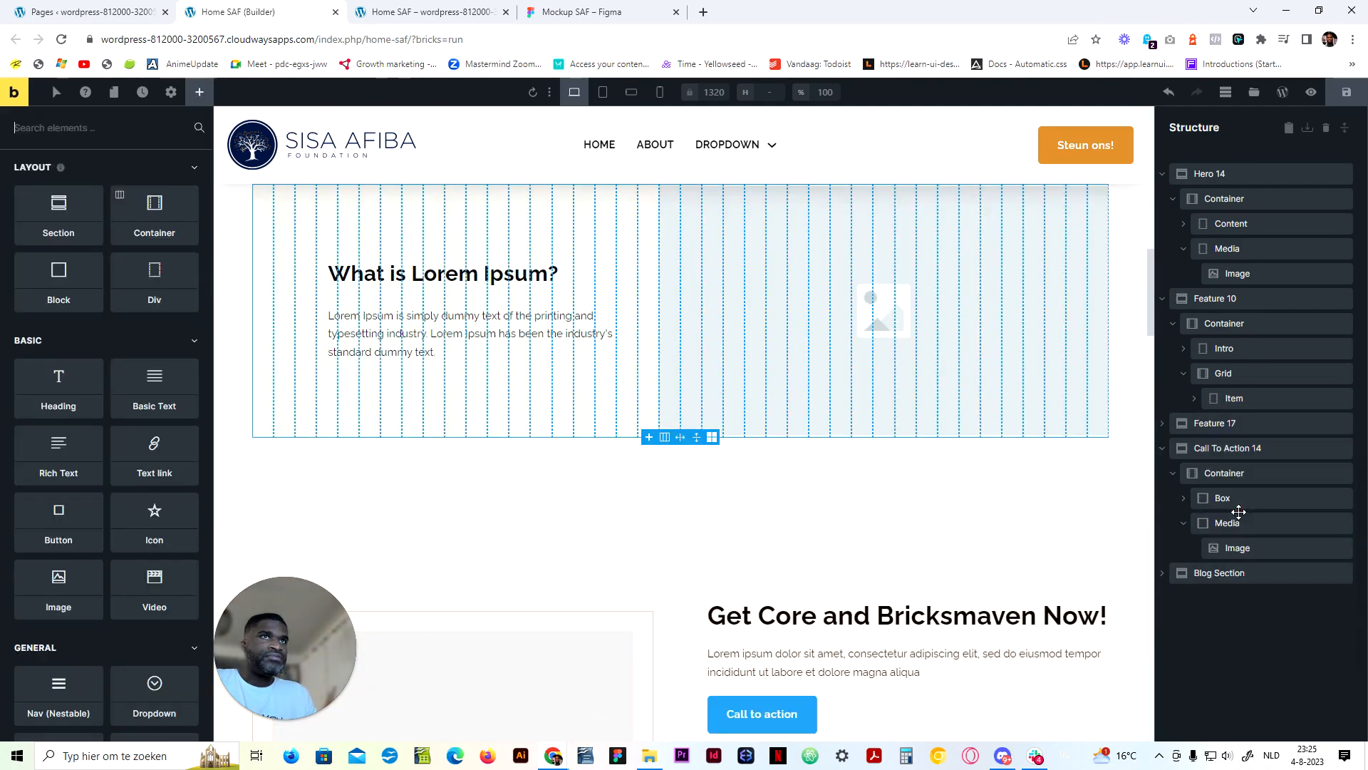
# Inspect the remaining feature card's layout, accent heading and heading, checking them against the Figma mockup
pyautogui.scroll(6, 635, 451)
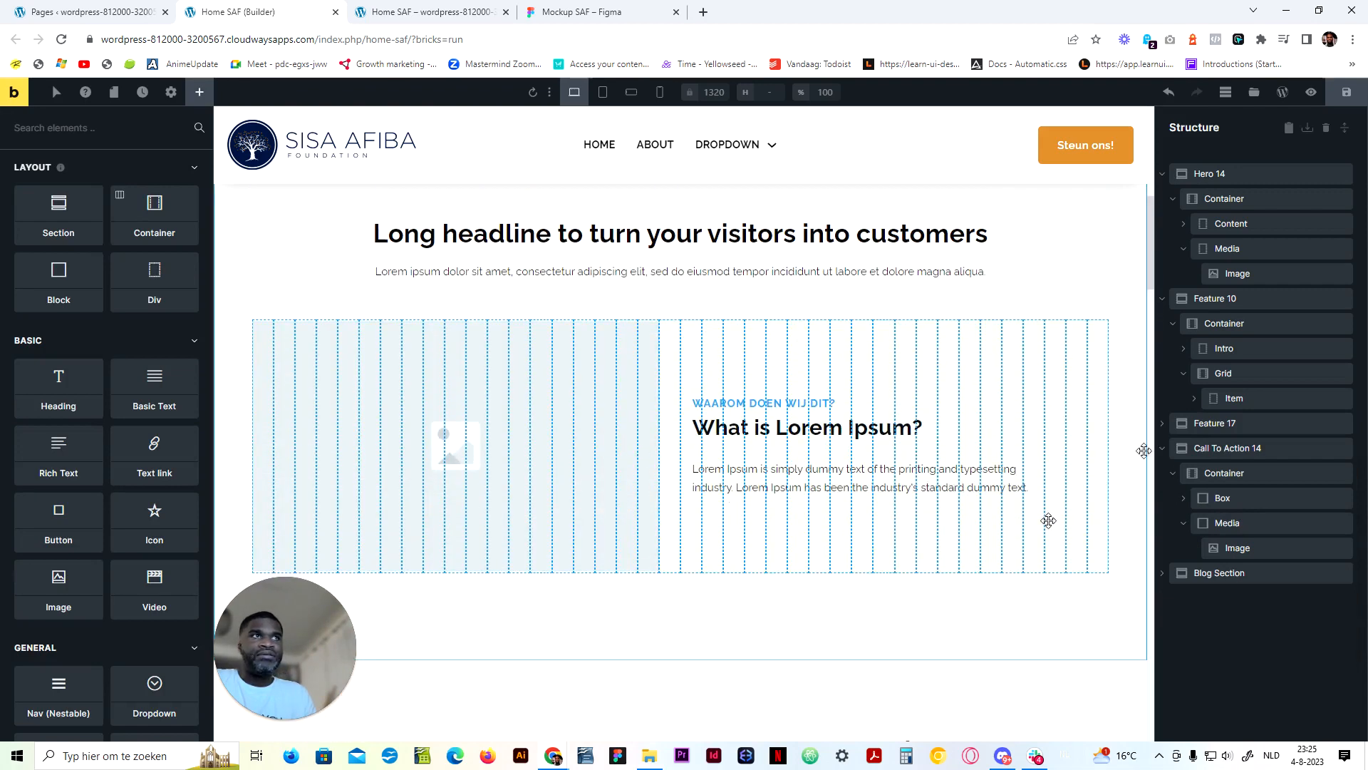
pyautogui.click(1257, 372)
pyautogui.click(1237, 397)
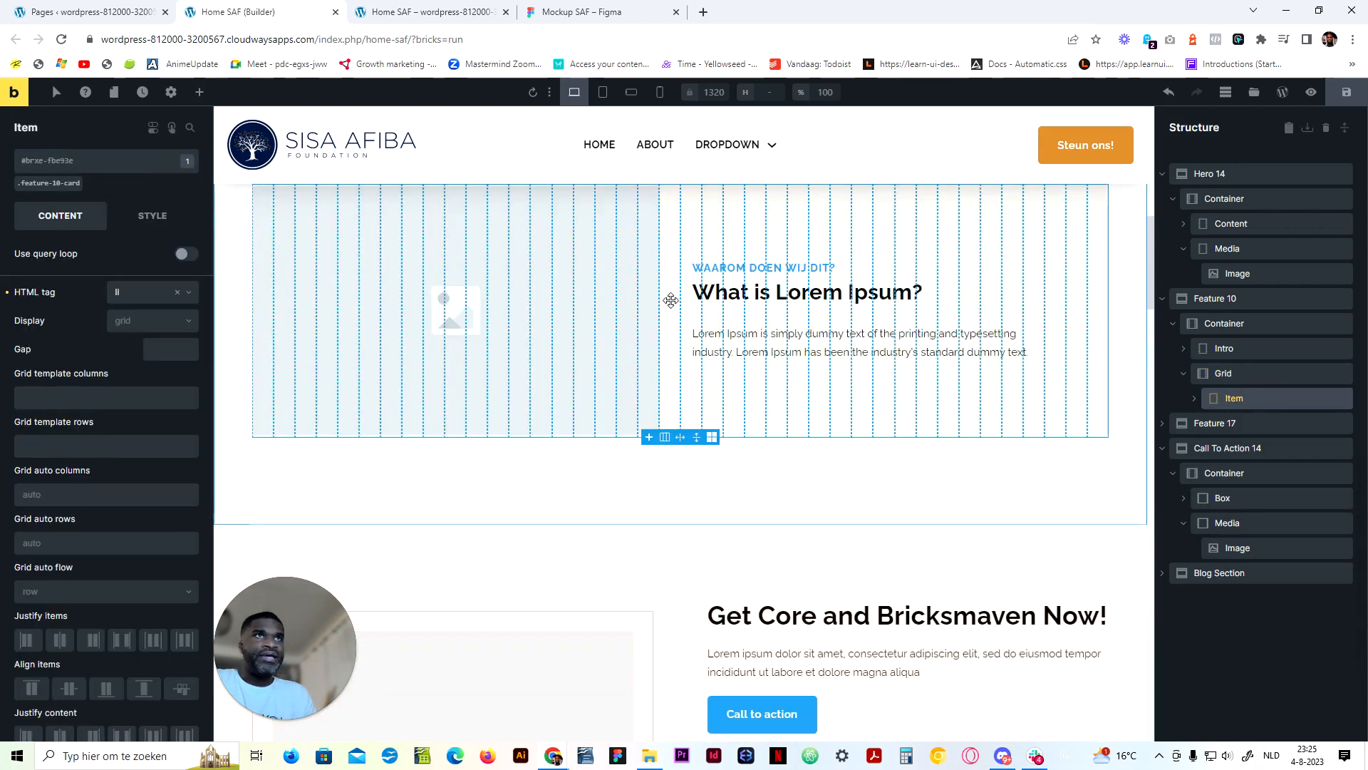
pyautogui.scroll(4, 671, 300)
pyautogui.scroll(-1, 657, 543)
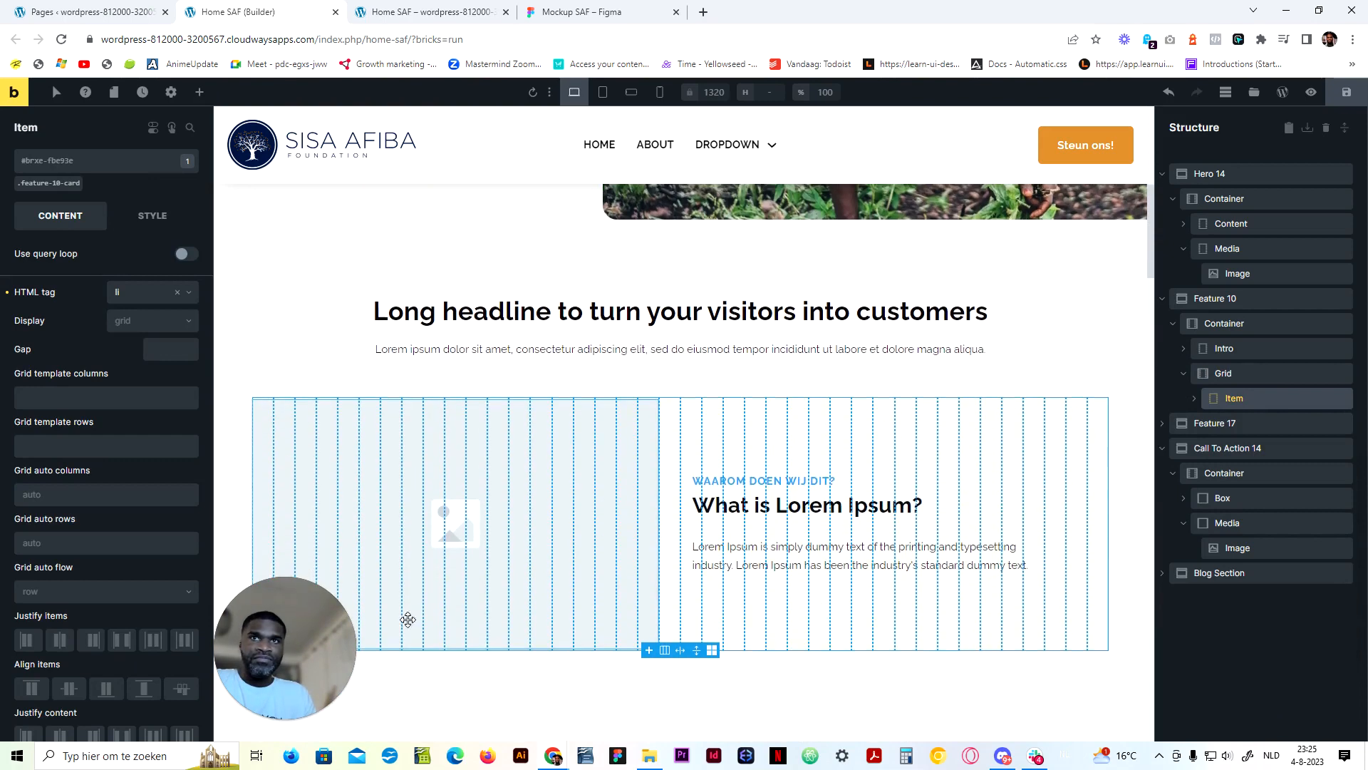
pyautogui.scroll(-3, 408, 619)
pyautogui.moveTo(287, 646); pyautogui.dragTo(169, 624)
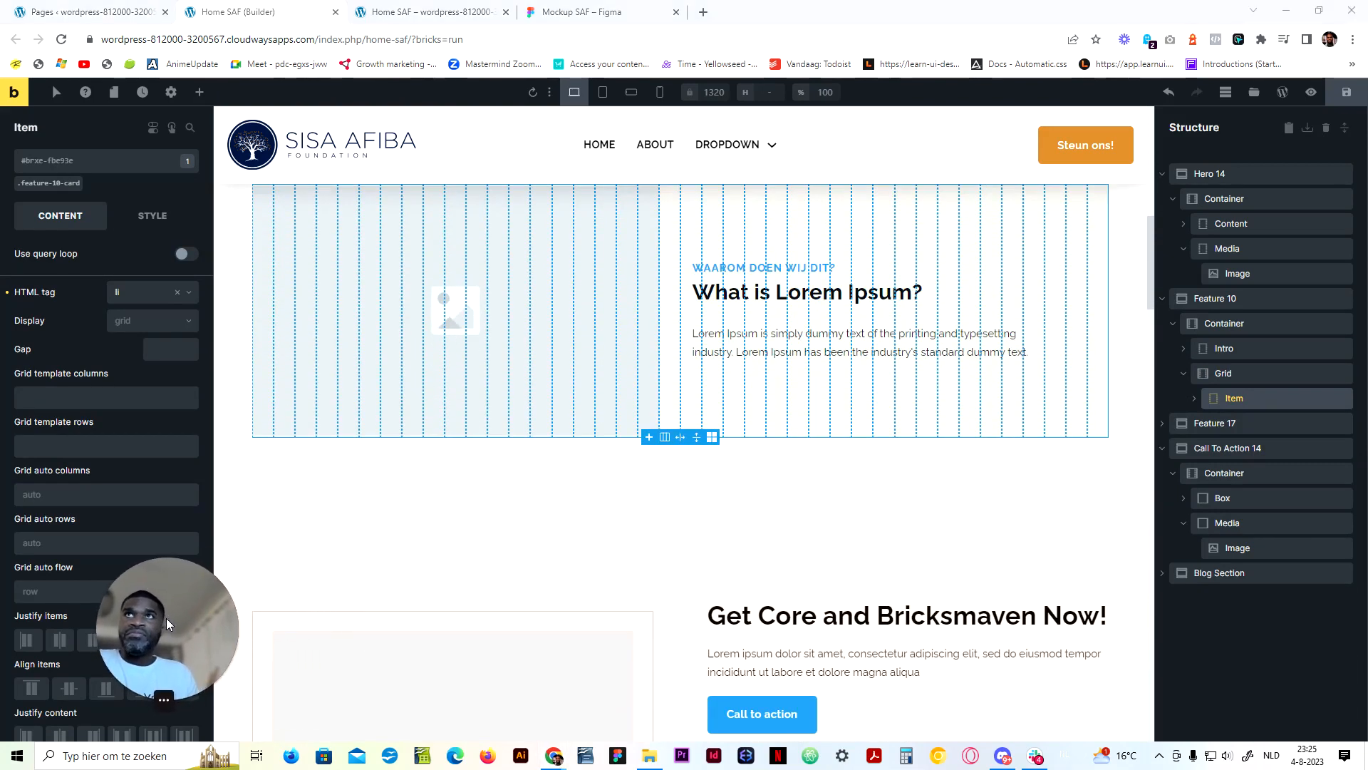
pyautogui.click(771, 269)
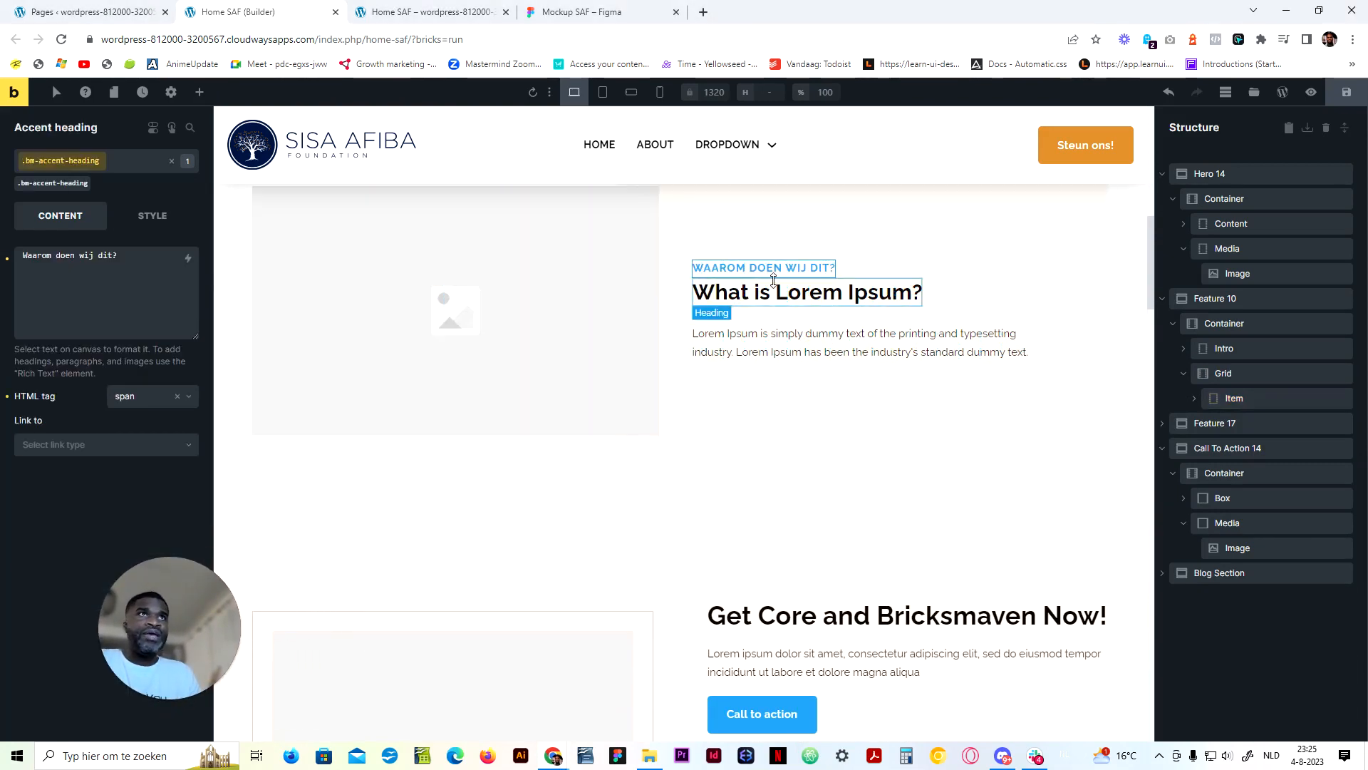
pyautogui.click(775, 288)
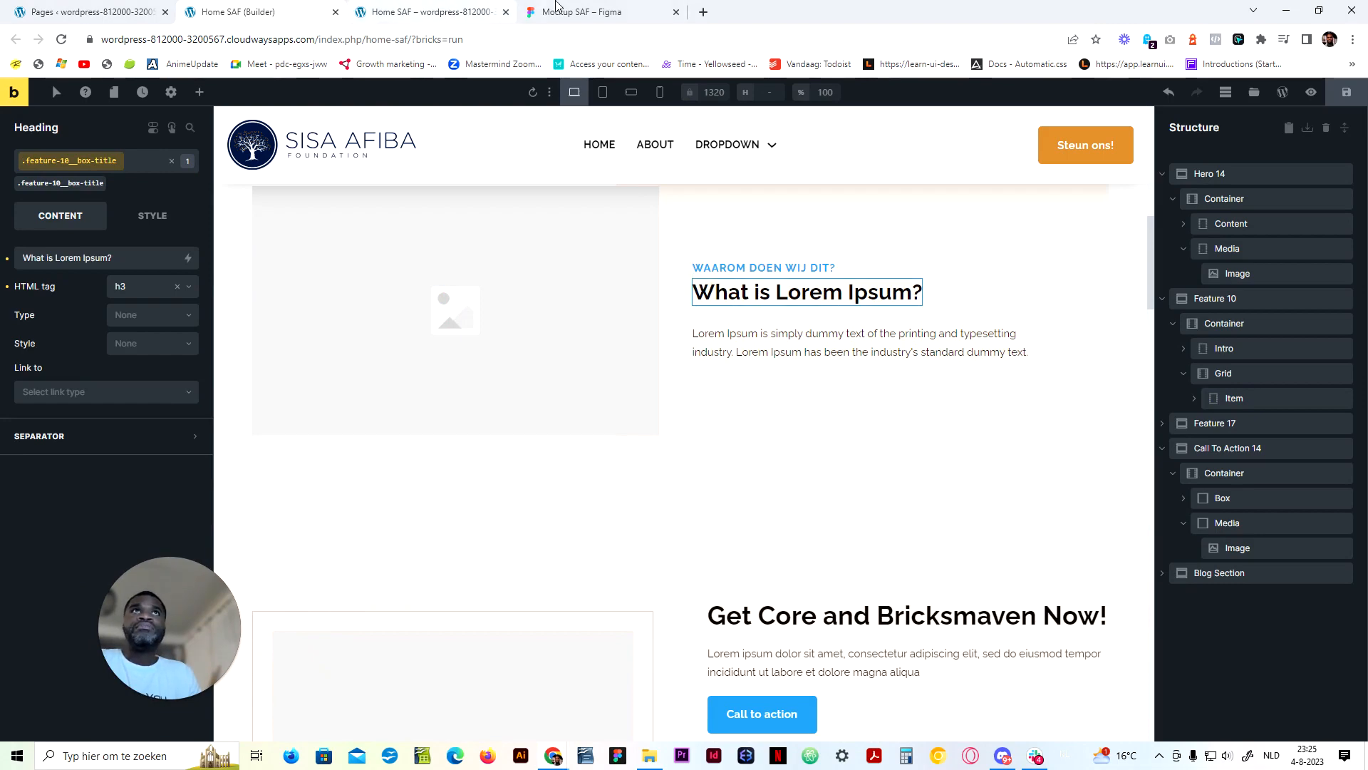
pyautogui.click(557, 9)
pyautogui.click(283, 8)
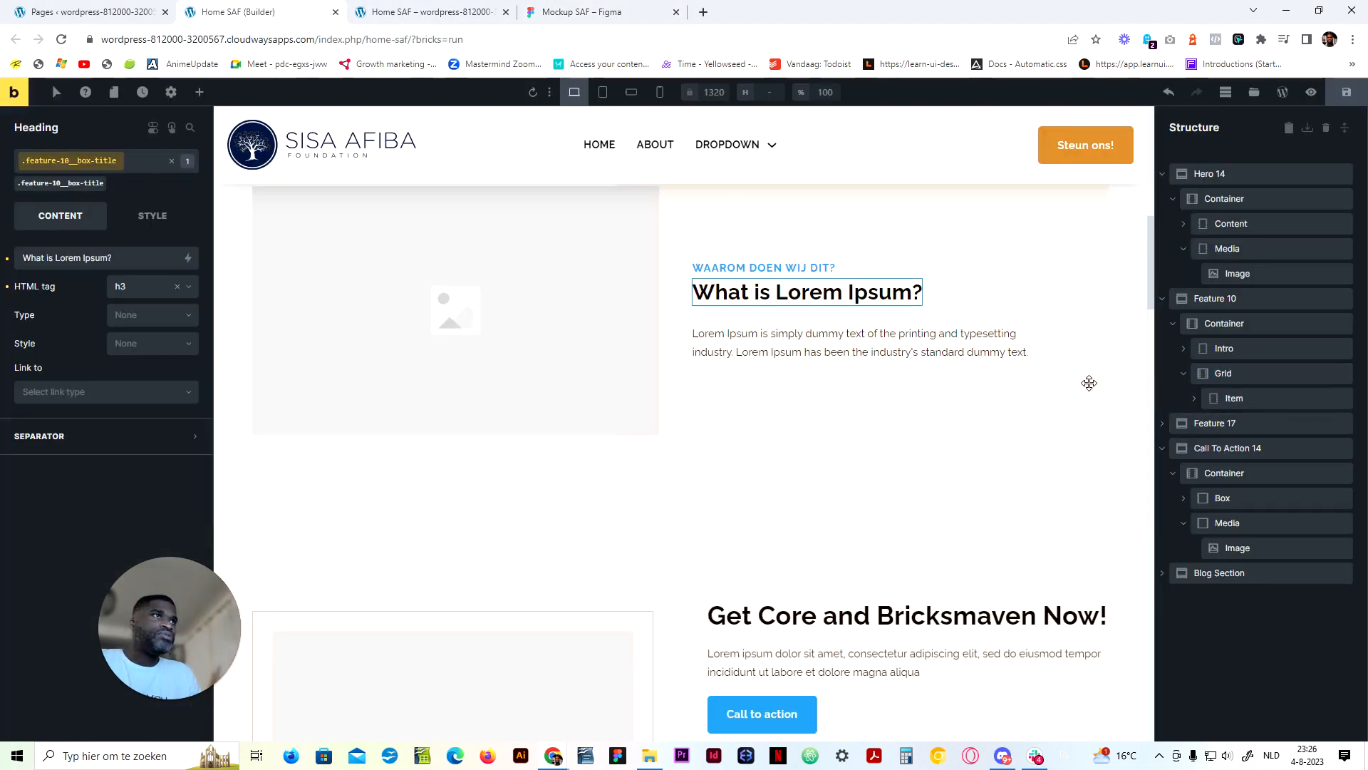
pyautogui.click(748, 267)
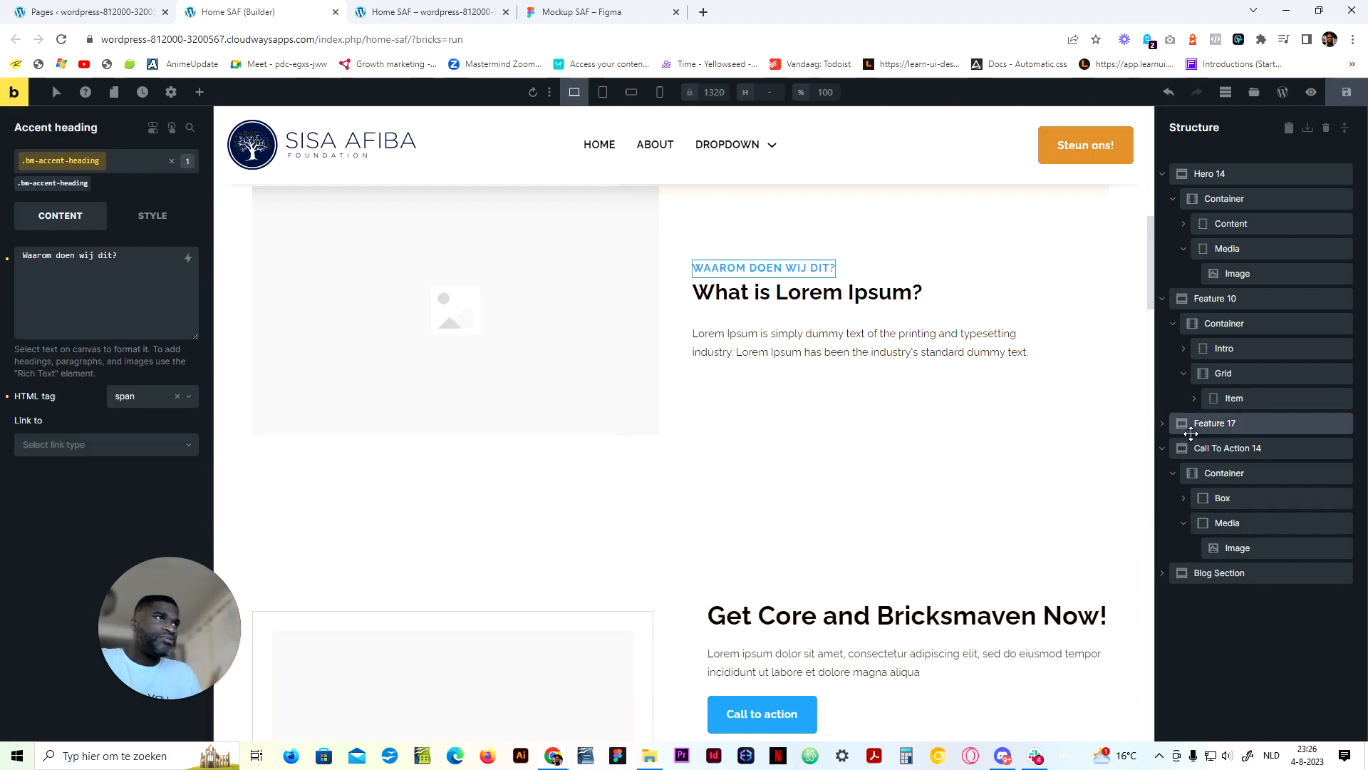
# Rename the block holding the accent heading and heading in the Feature 10 card to "Intro"
pyautogui.click(1222, 396)
pyautogui.click(1195, 397)
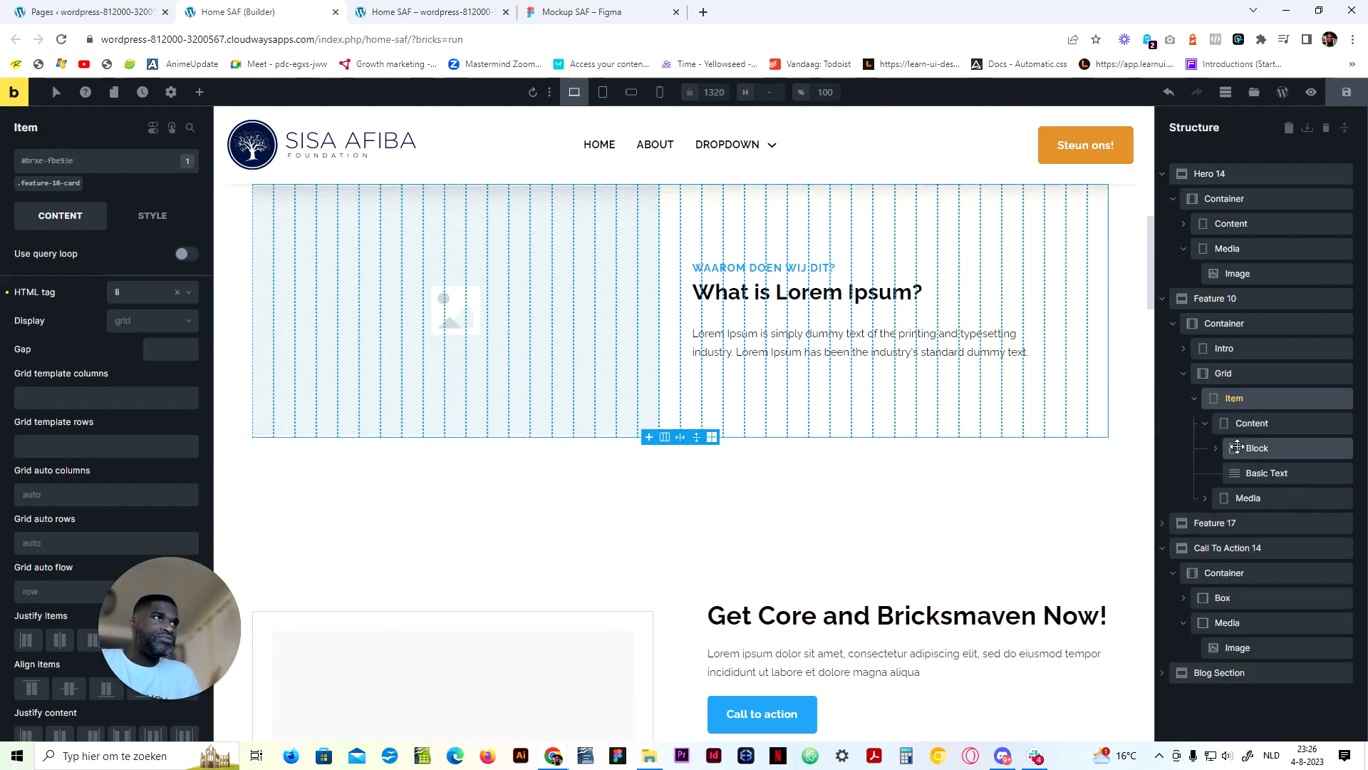
pyautogui.doubleClick(1258, 449)
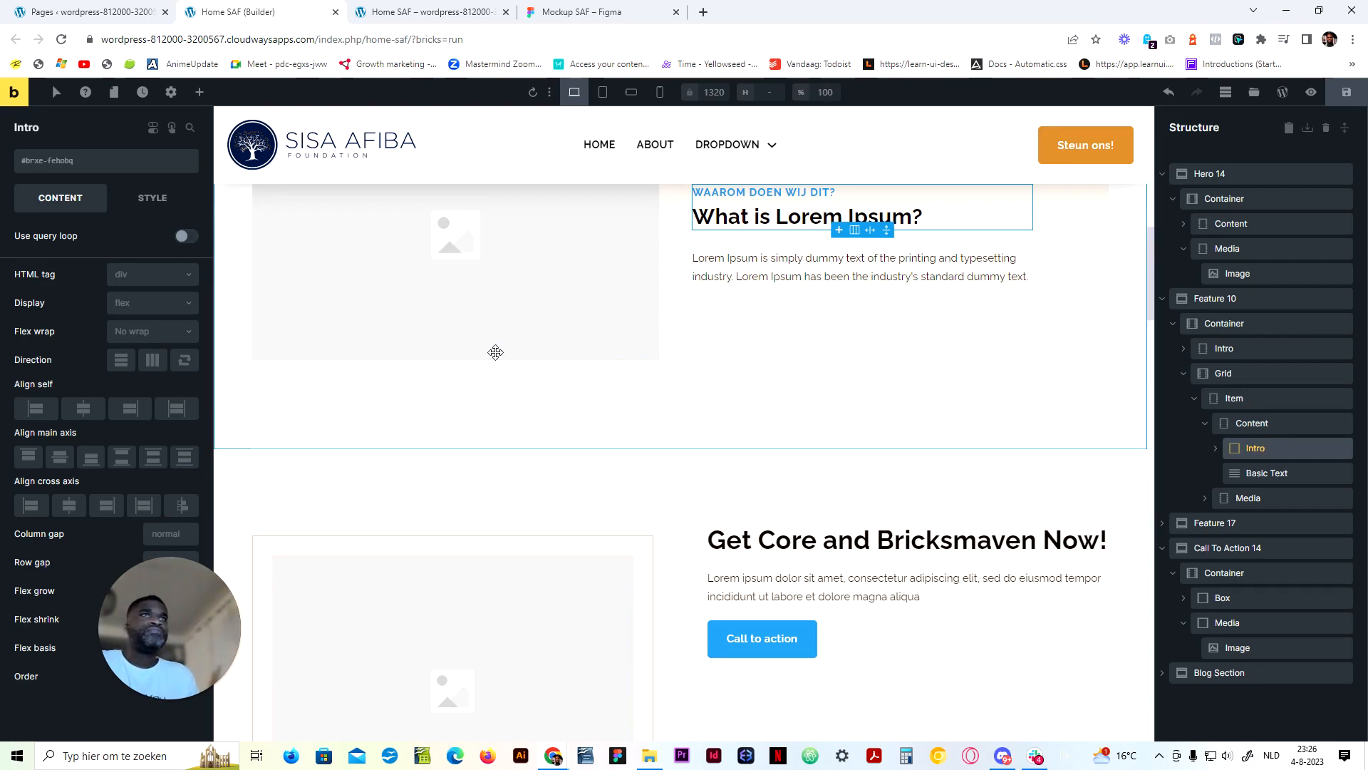
pyautogui.click(109, 170)
pyautogui.write('Waarom doen wij dit?')
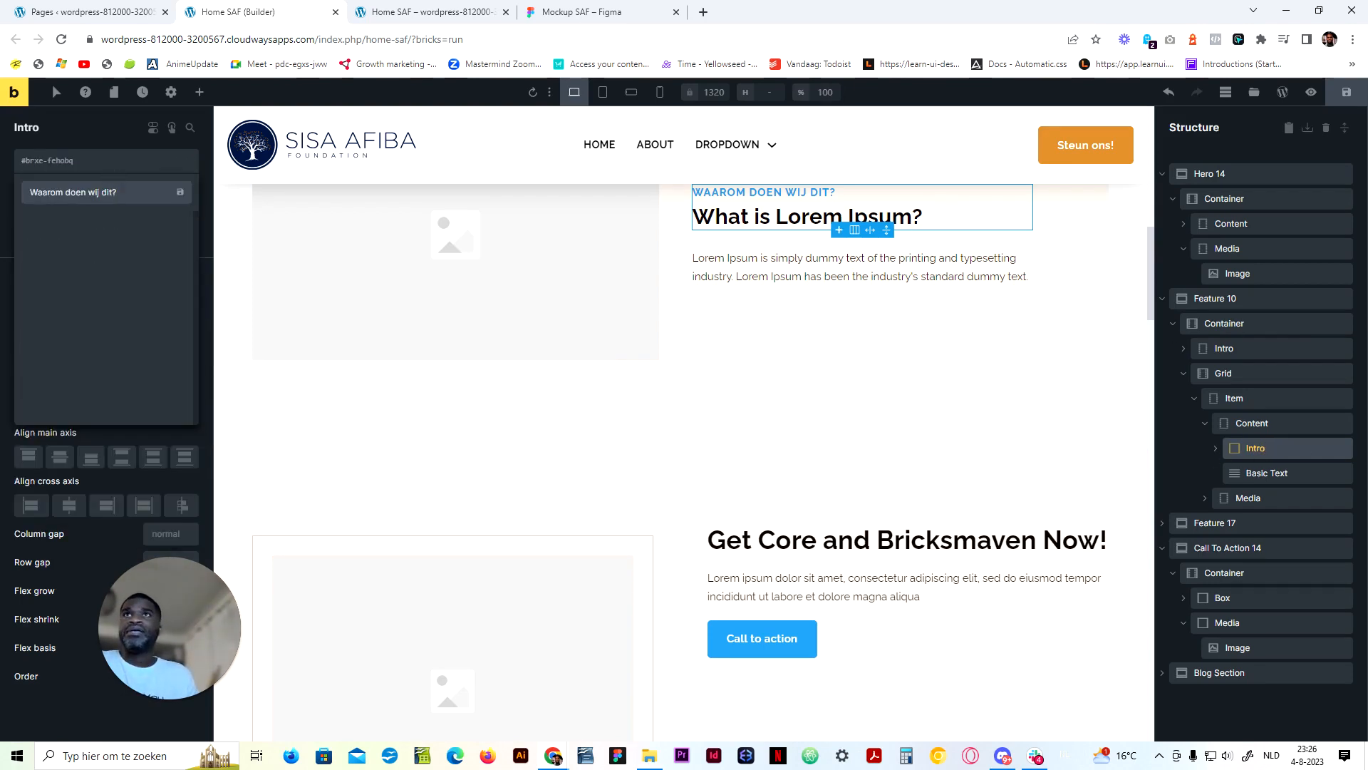
pyautogui.moveTo(118, 193); pyautogui.dragTo(2, 196)
# Add a new class feature-10-card__intro to the card's Intro block, based on the Content element's class name
pyautogui.click(1252, 422)
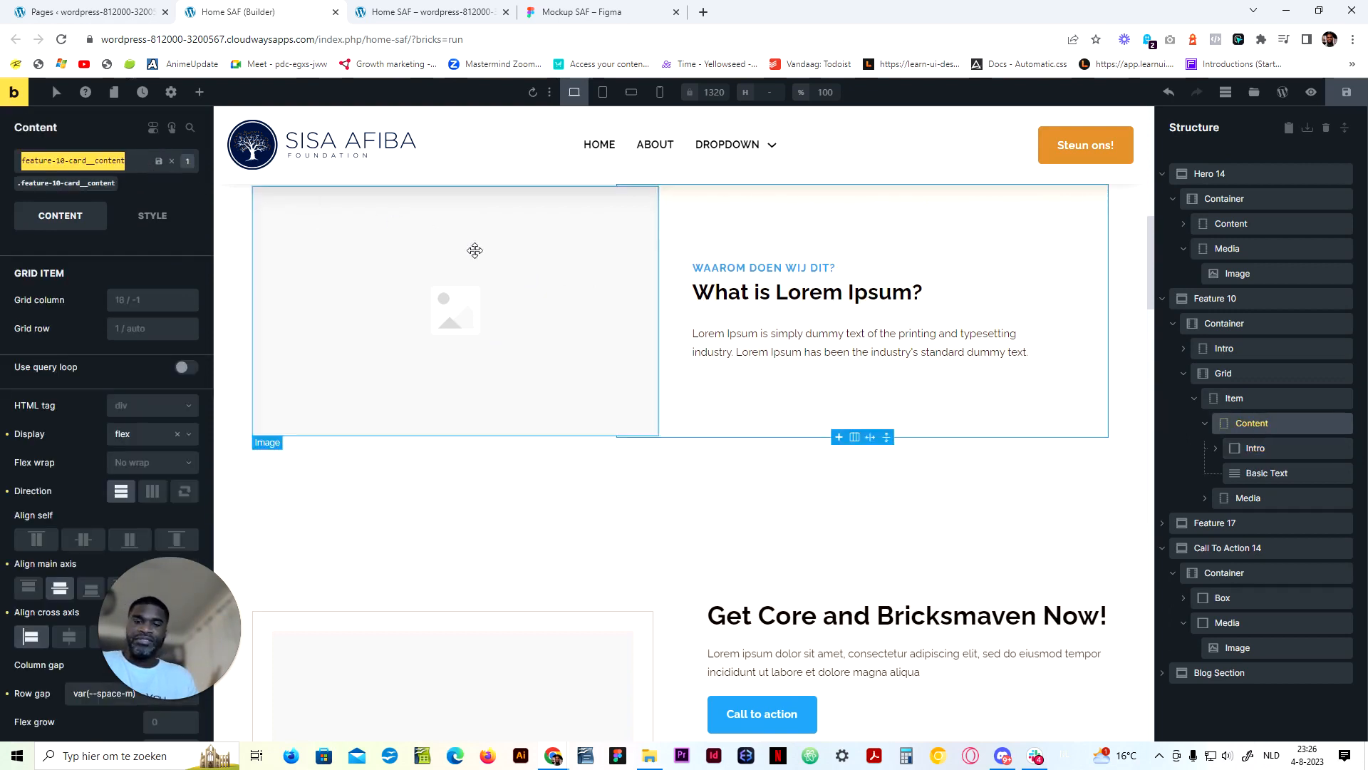
pyautogui.click(1256, 447)
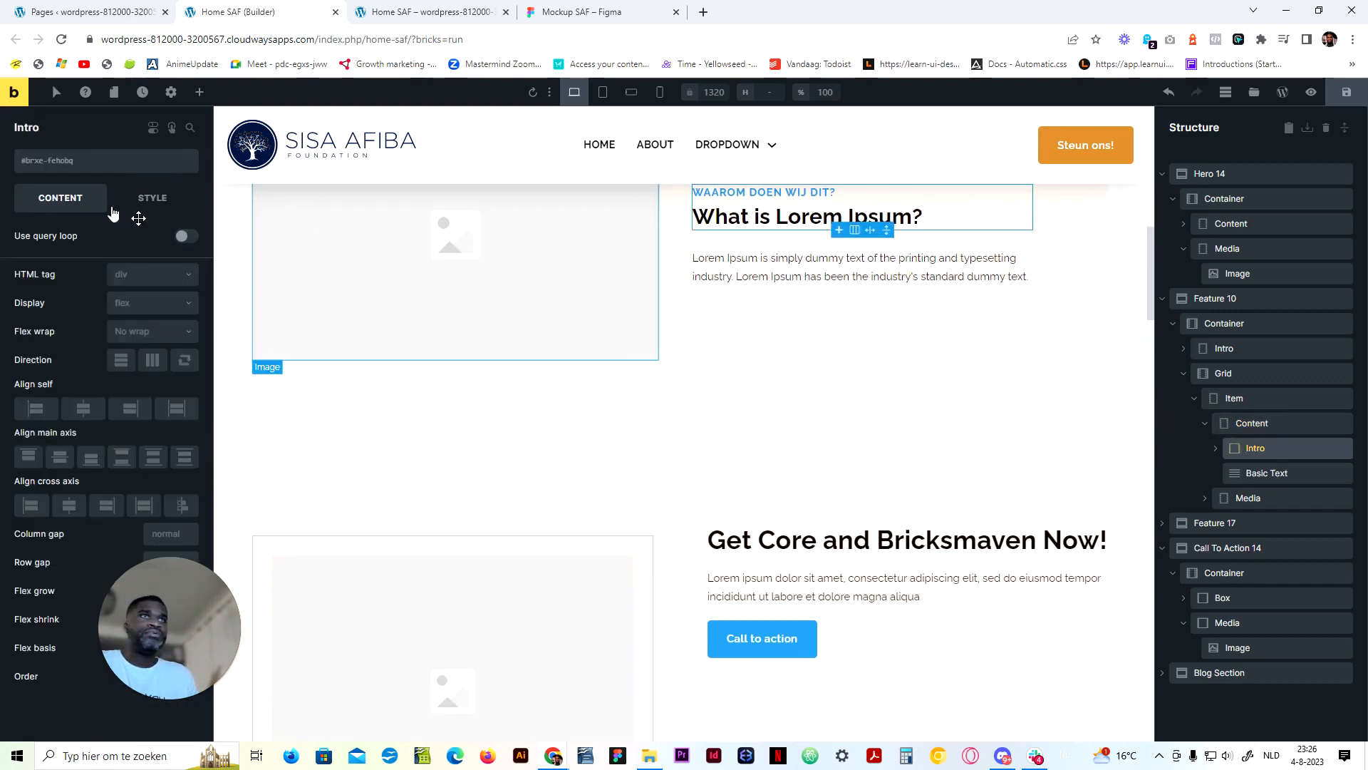
pyautogui.click(99, 165)
pyautogui.write('feature-10-card__conten')
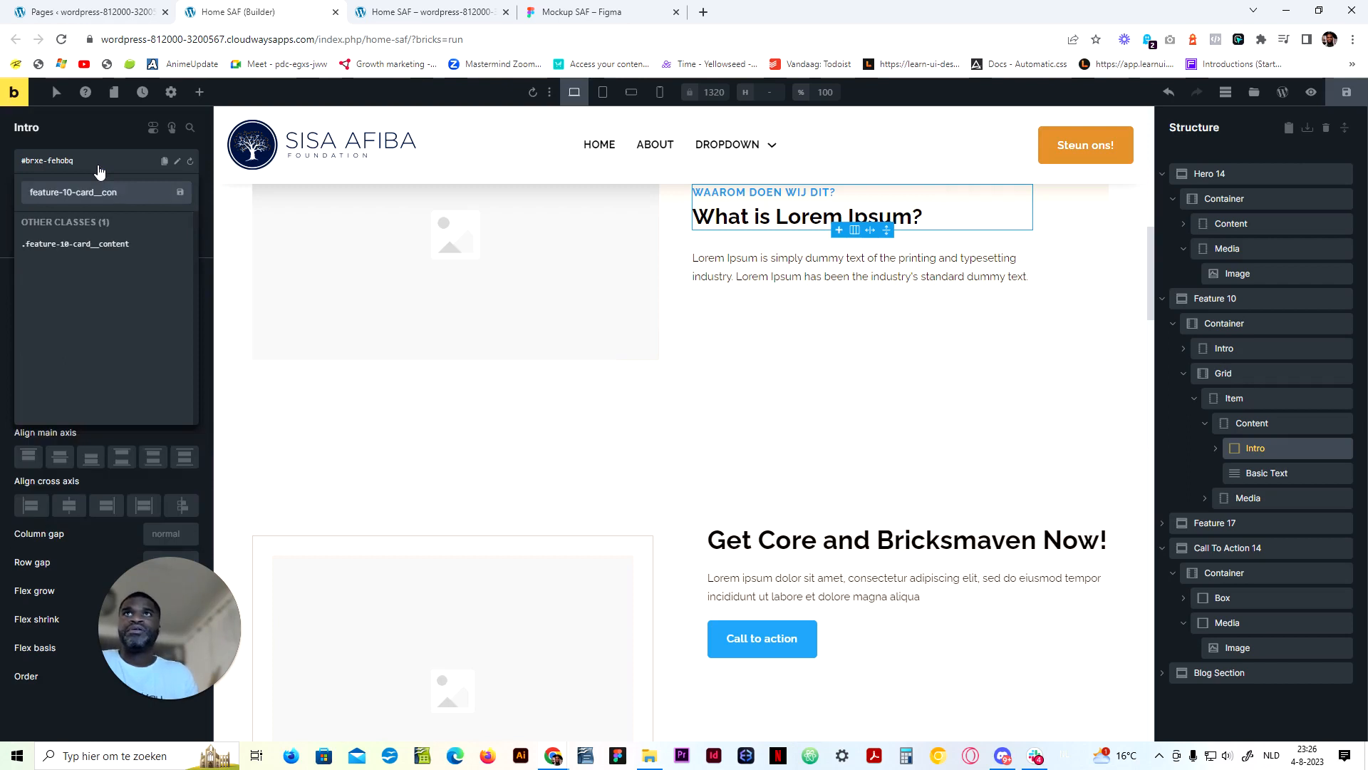
pyautogui.press('BackSpace')
pyautogui.write('intro')
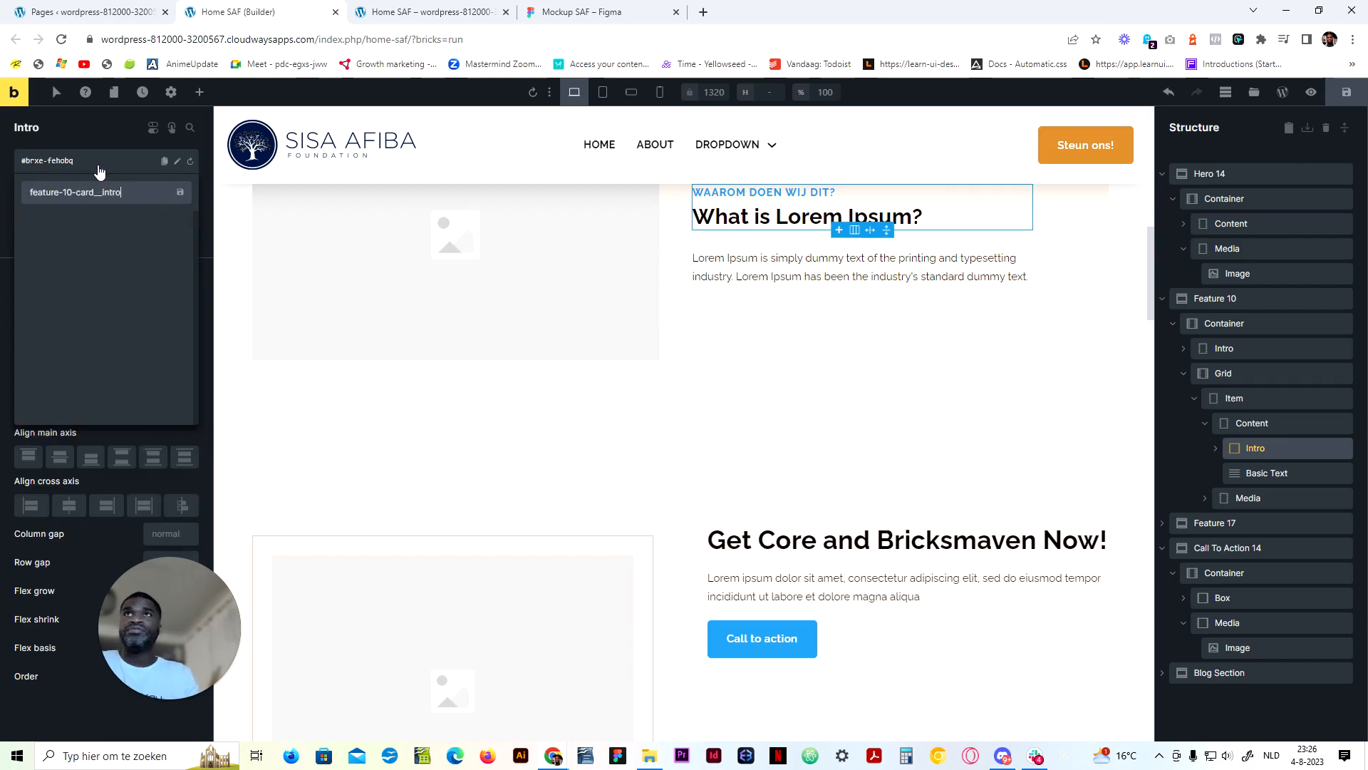
pyautogui.press('Return')
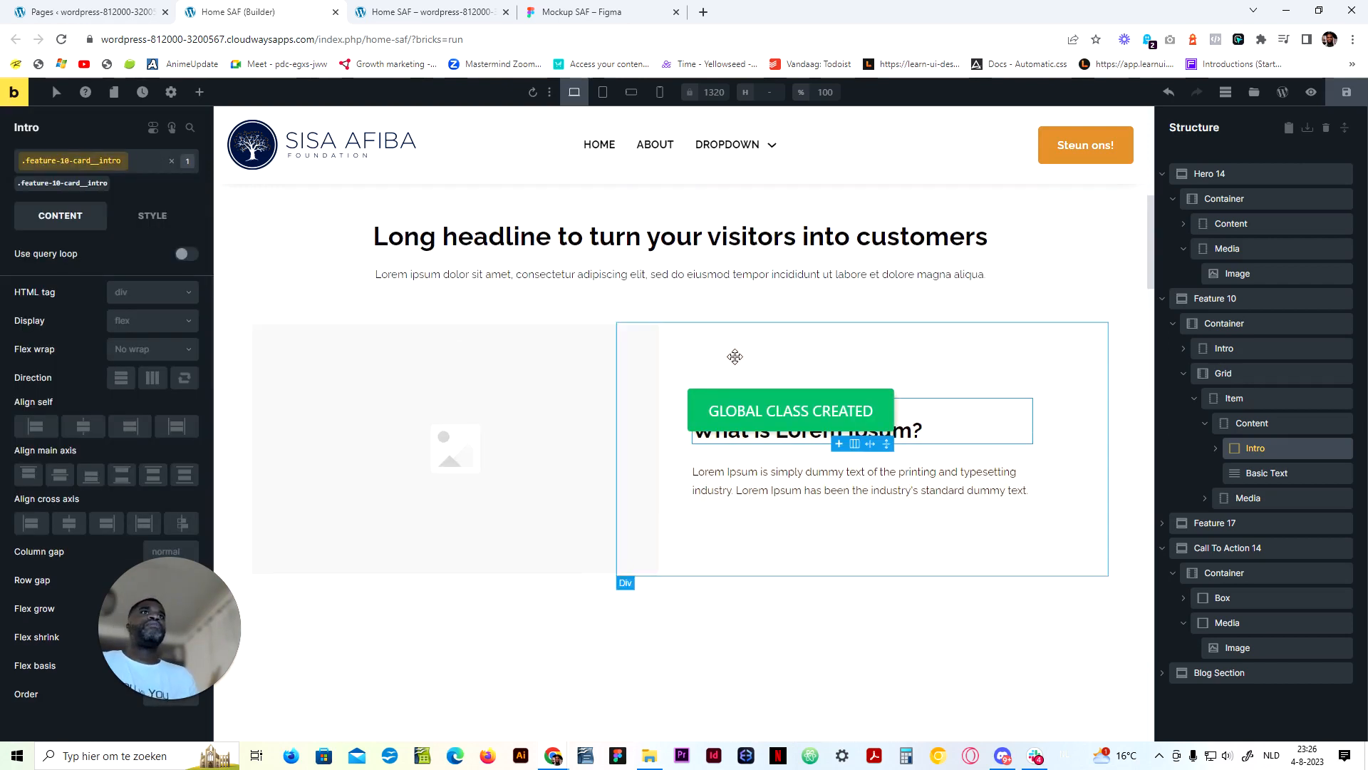
# Set the feature-10-card__intro class to flex display with a vertical column direction
pyautogui.click(131, 325)
pyautogui.click(131, 345)
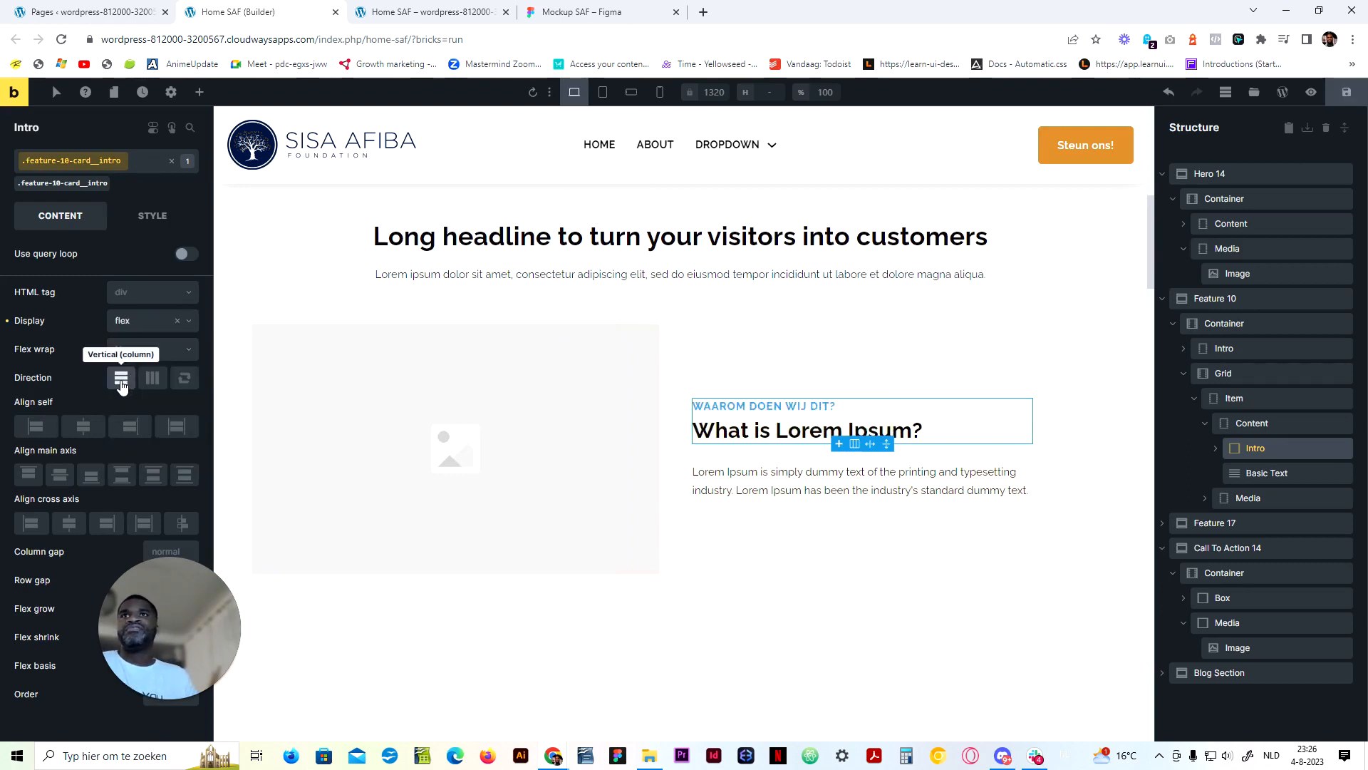
pyautogui.click(121, 381)
# Set the Intro block's row gap to var(--space-4xs) and save the page
pyautogui.moveTo(195, 624); pyautogui.dragTo(322, 644)
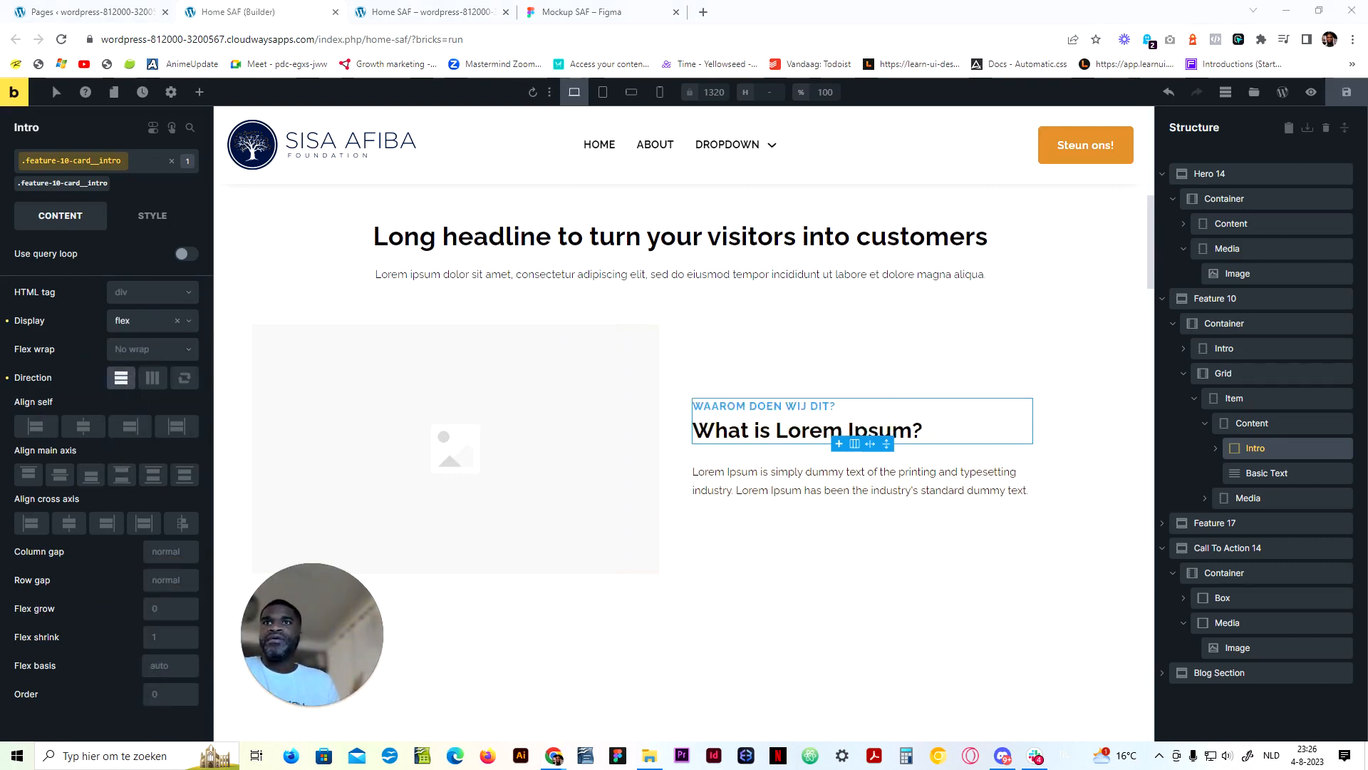
pyautogui.write('var()')
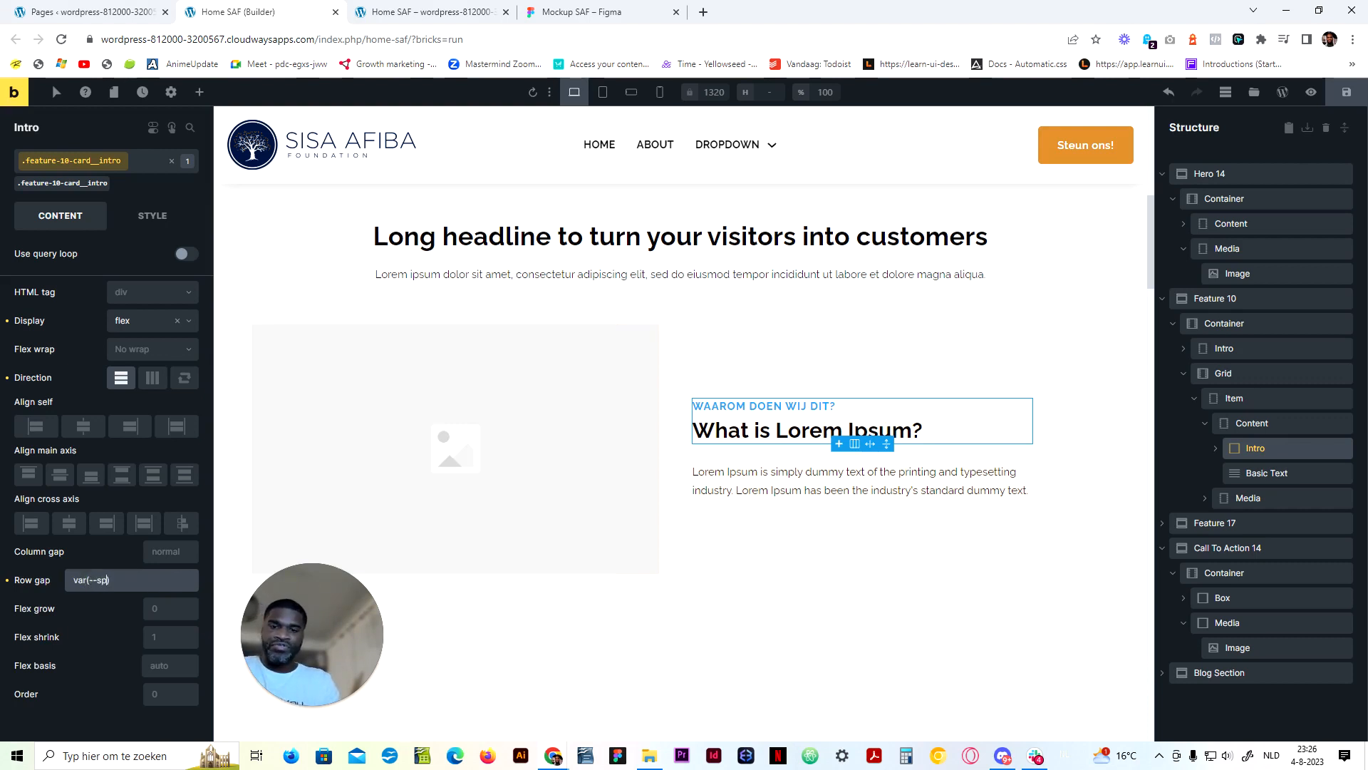
pyautogui.write('--space-xs')
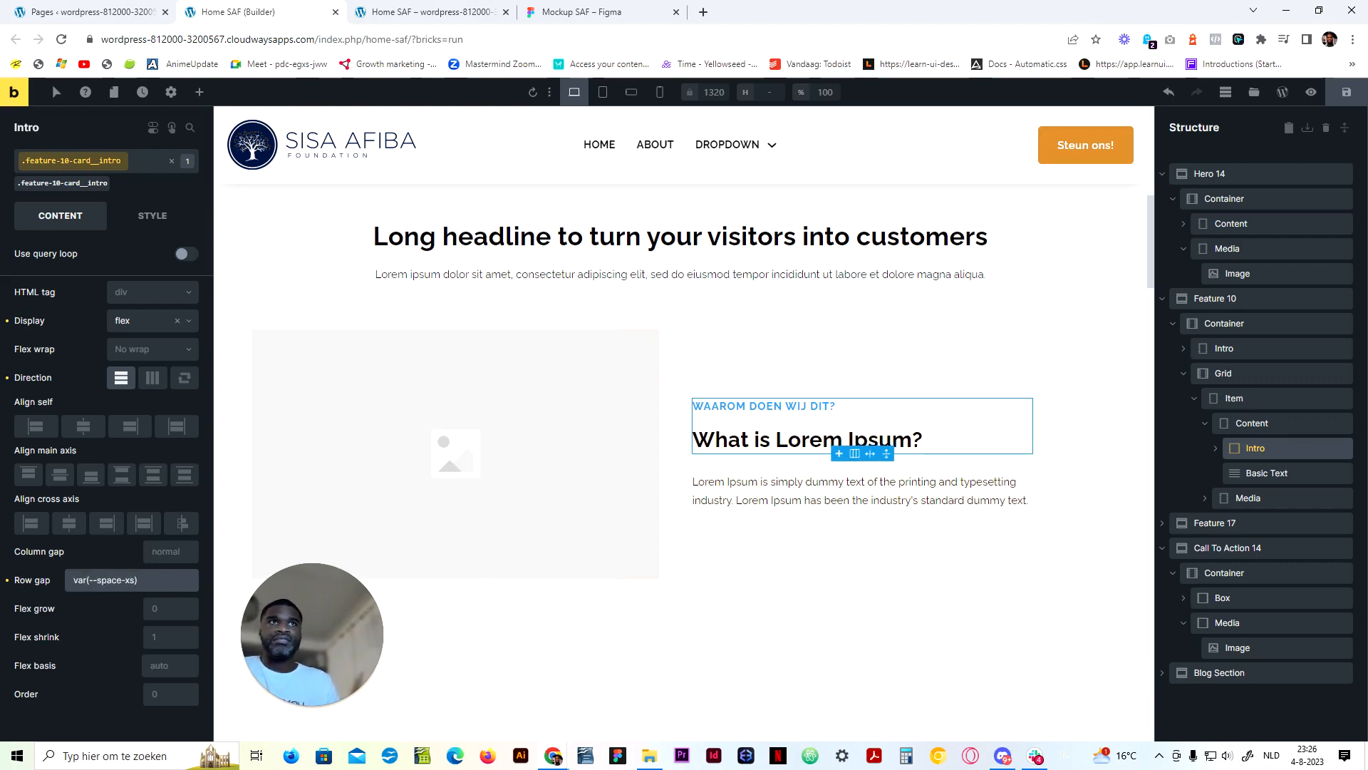
pyautogui.write('2')
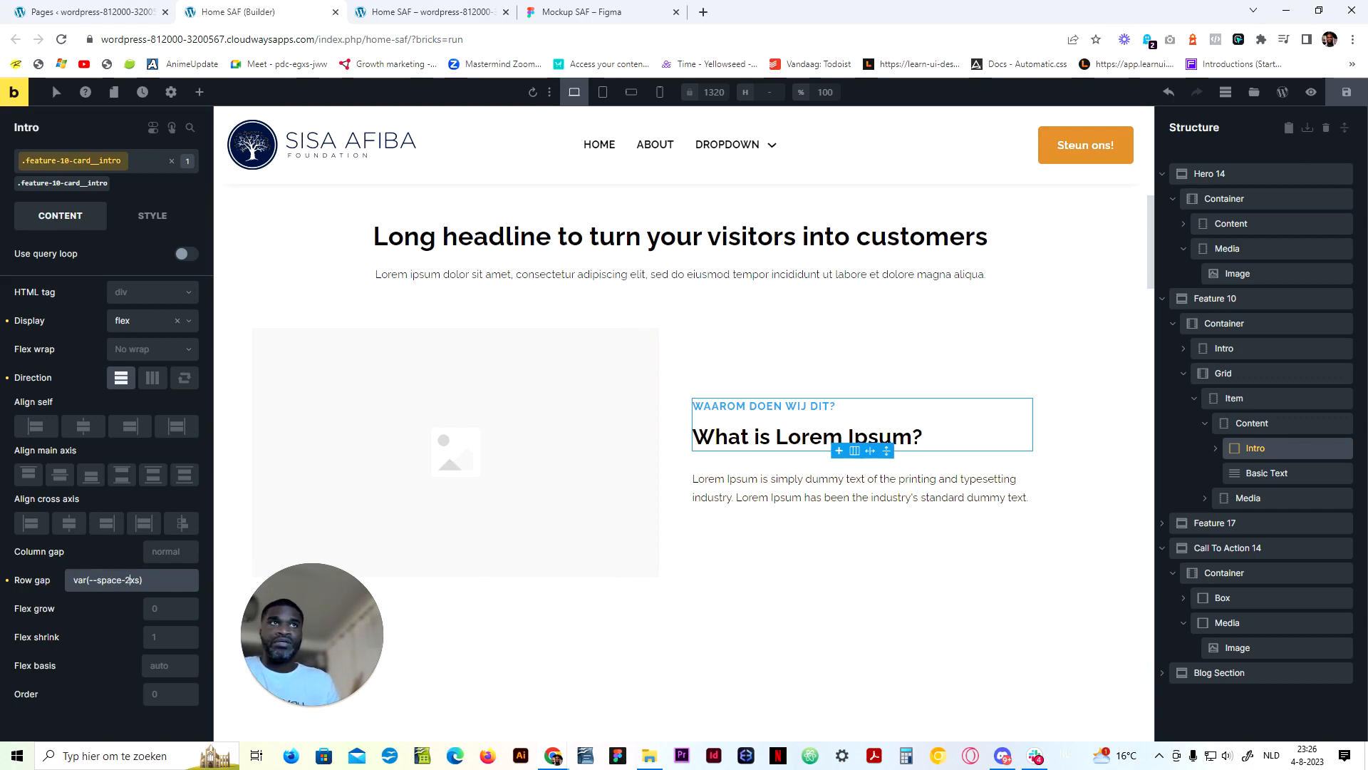
pyautogui.press('BackSpace')
pyautogui.write('4')
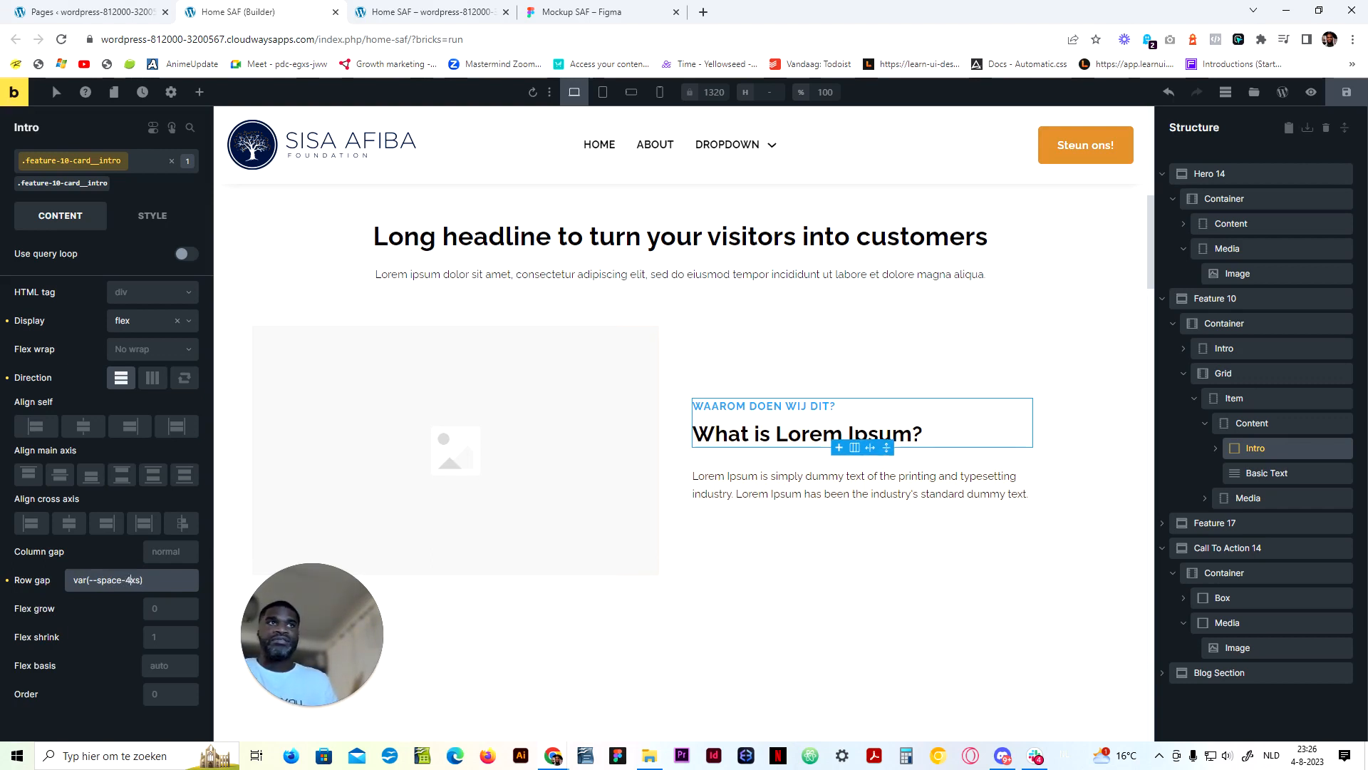
pyautogui.moveTo(334, 636); pyautogui.dragTo(250, 638)
pyautogui.click(1346, 92)
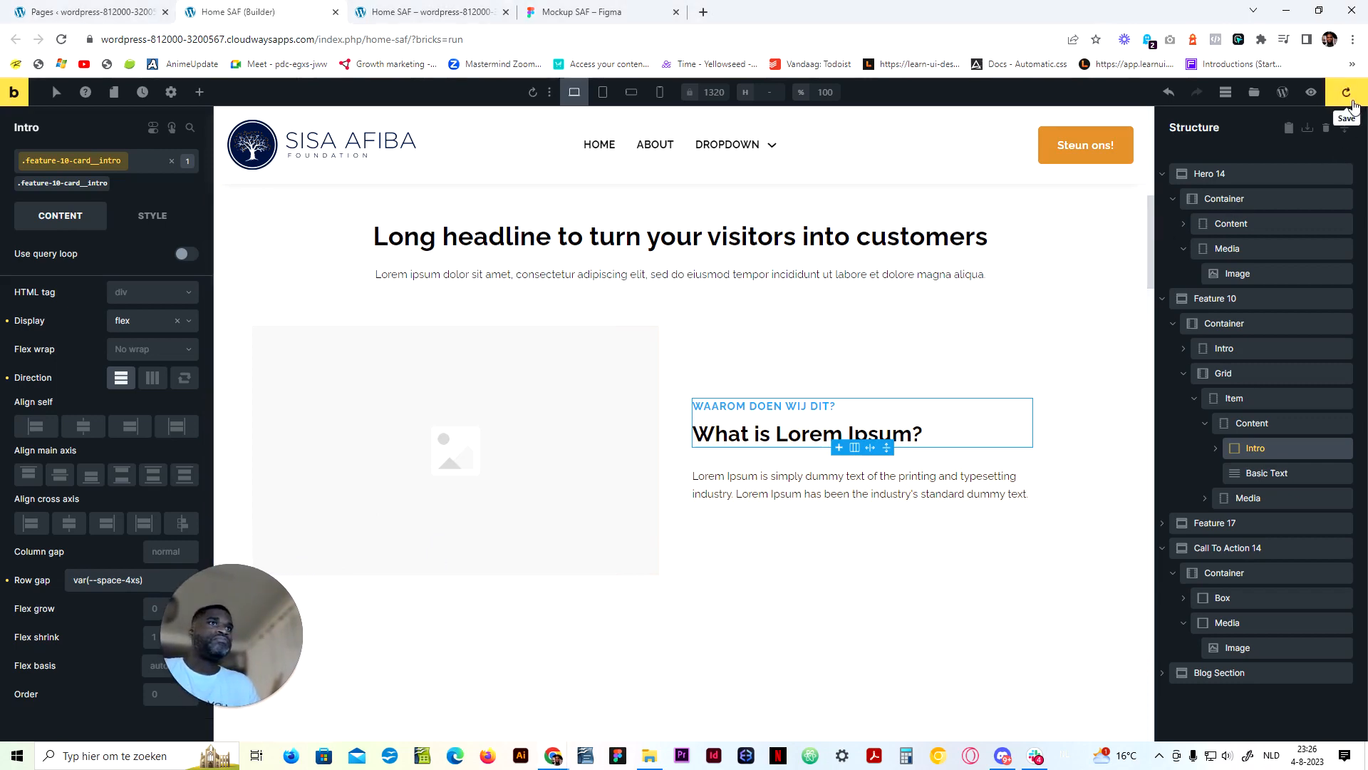
# Switch to the Figma mockup and copy the full body text under the "Waarom doen wij dit?" headline
pyautogui.click(435, 12)
pyautogui.click(552, 8)
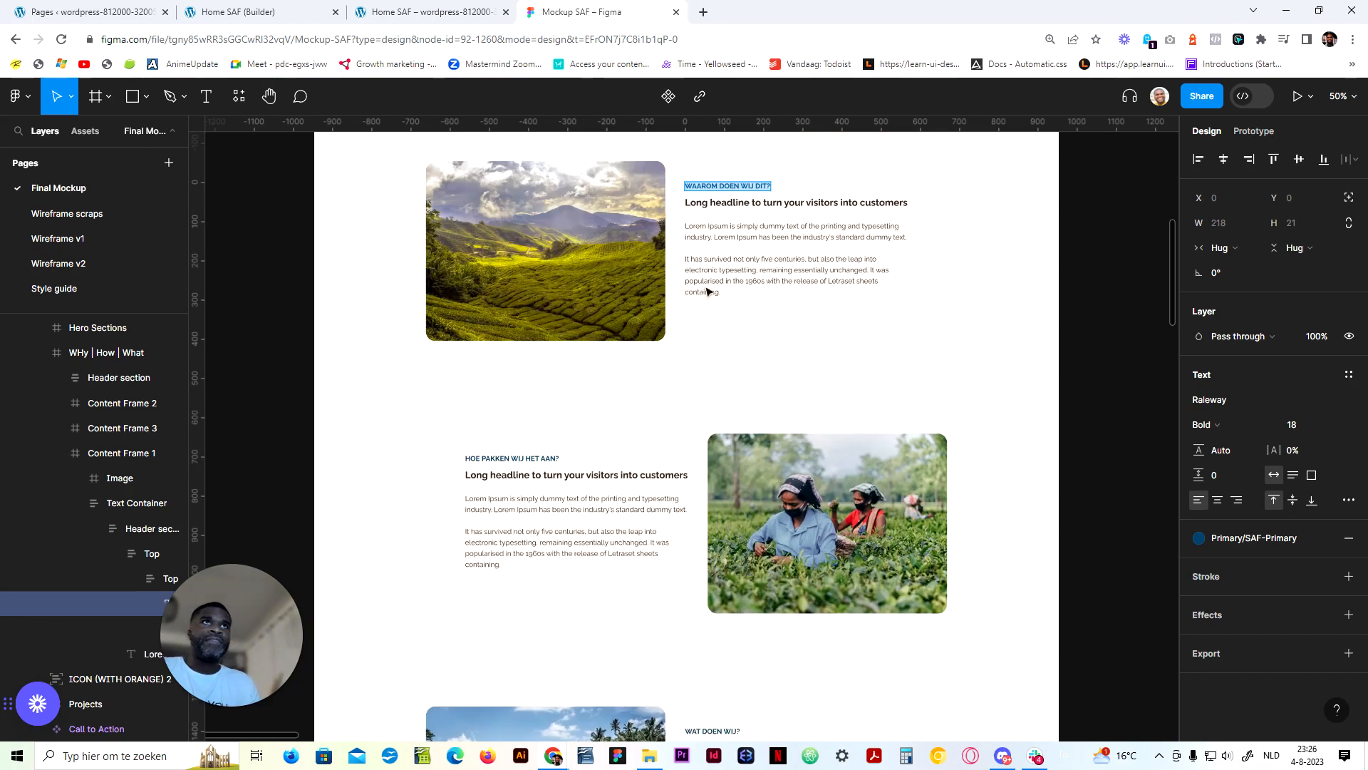
pyautogui.click(235, 11)
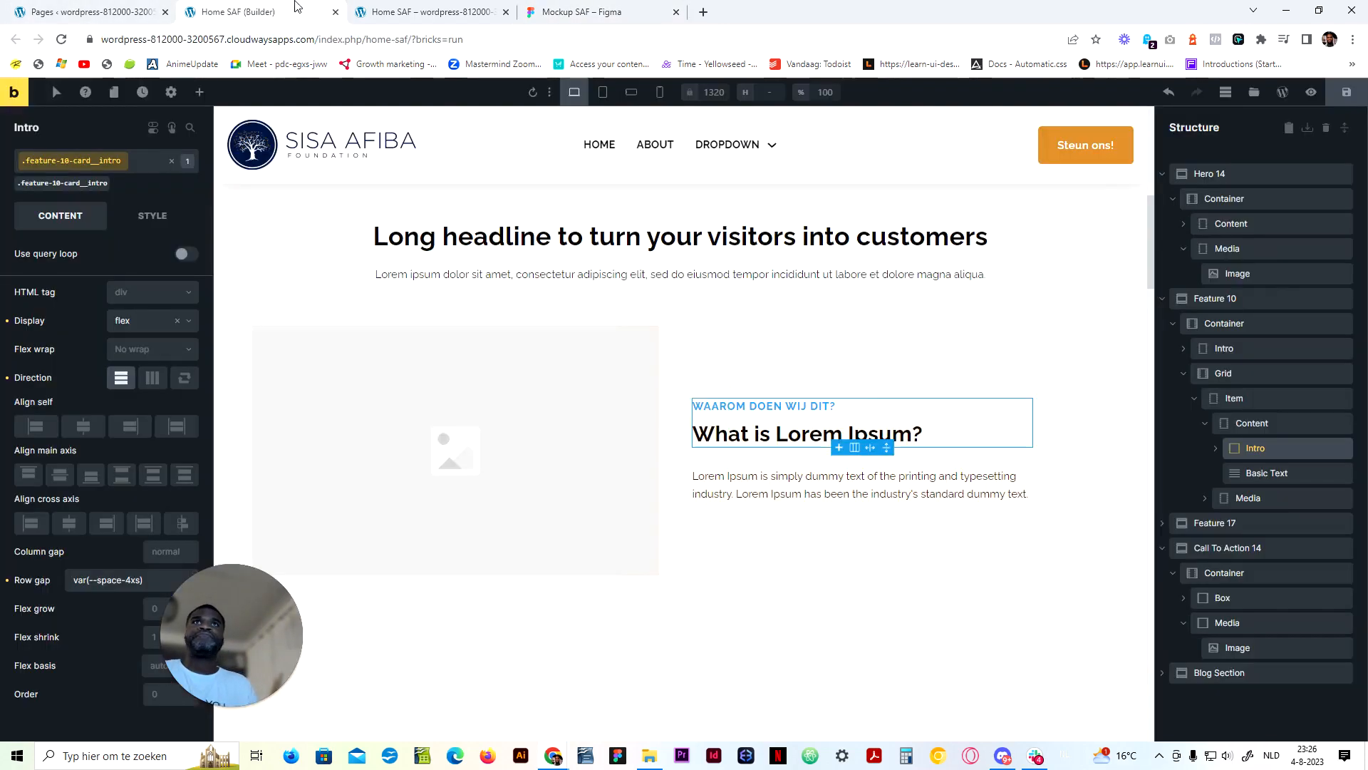
pyautogui.click(456, 12)
pyautogui.click(541, 10)
pyautogui.doubleClick(749, 226)
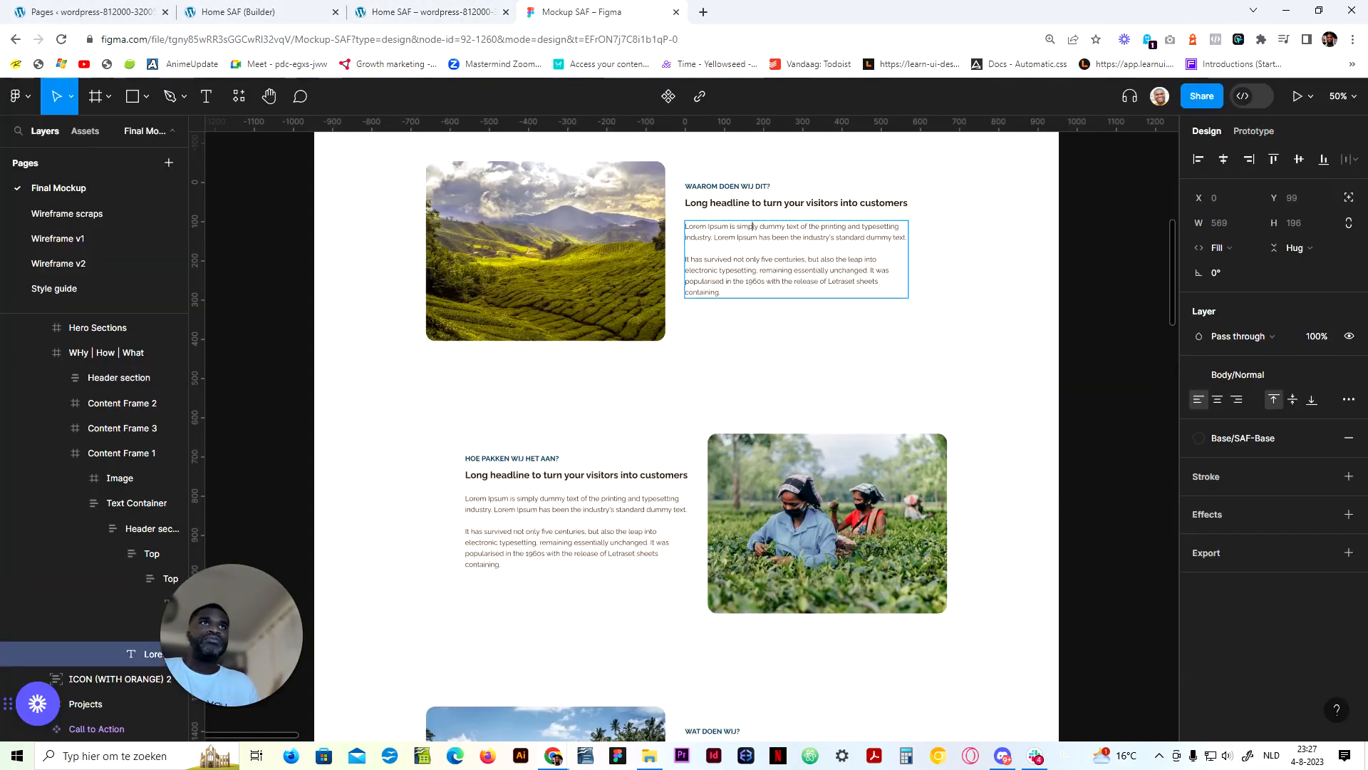
pyautogui.hotkey('ctrl', 'a')
pyautogui.hotkey('ctrl', 'c')
# Back in the builder, replace the feature card's Basic Text content with the body text copied from the mockup
pyautogui.click(397, 10)
pyautogui.click(285, 12)
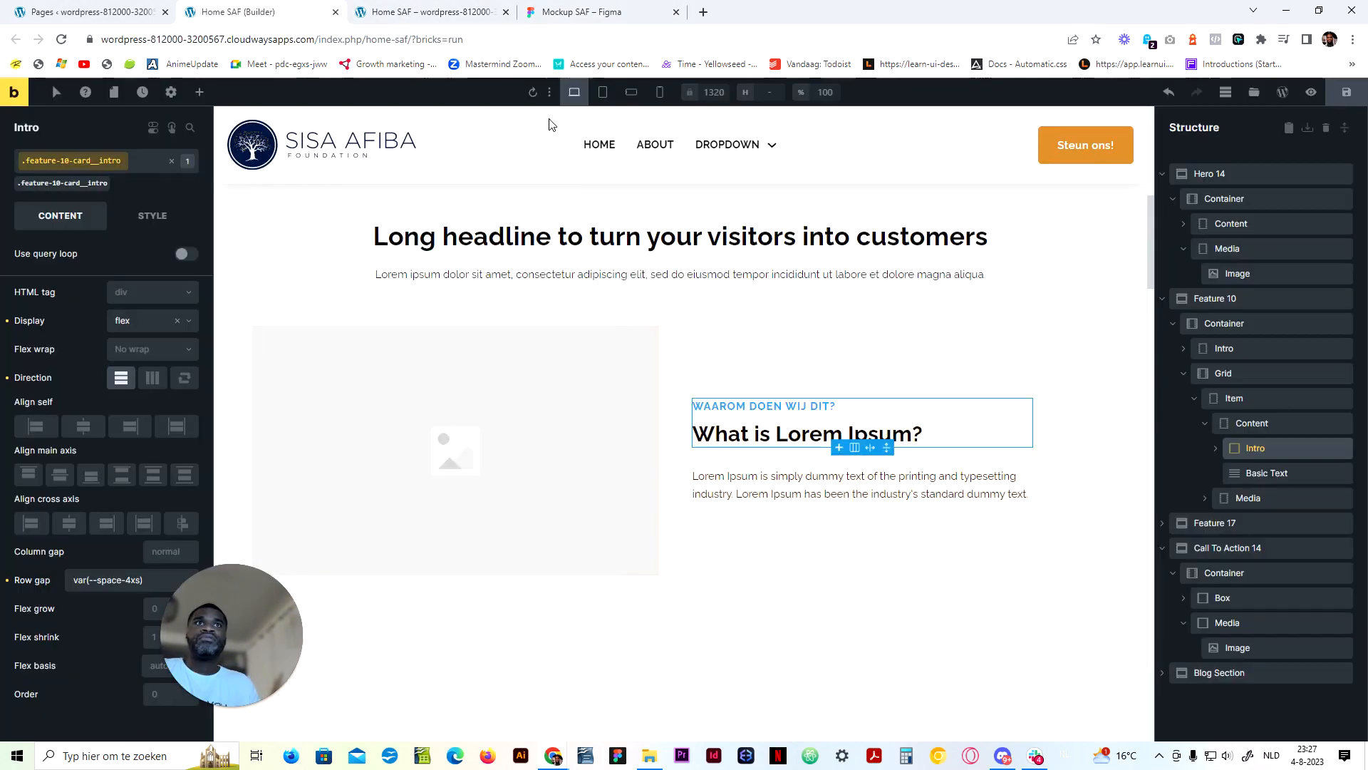
pyautogui.click(819, 474)
pyautogui.click(107, 306)
pyautogui.hotkey('ctrl', 'a')
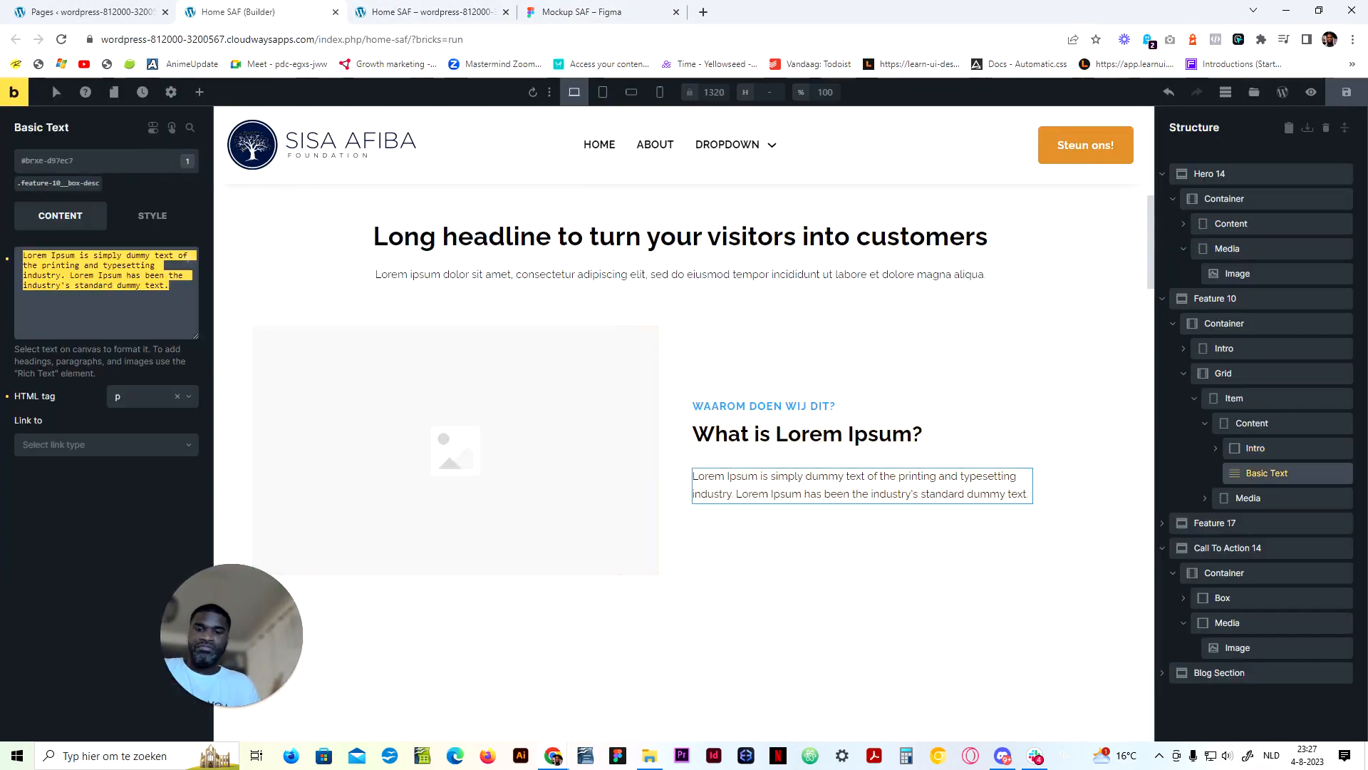
pyautogui.hotkey('ctrl', 'v')
# Replace the line breaks between the Basic Text's two paragraphs with <br><br>, checking the paragraph spacing against the mockup
pyautogui.click(570, 11)
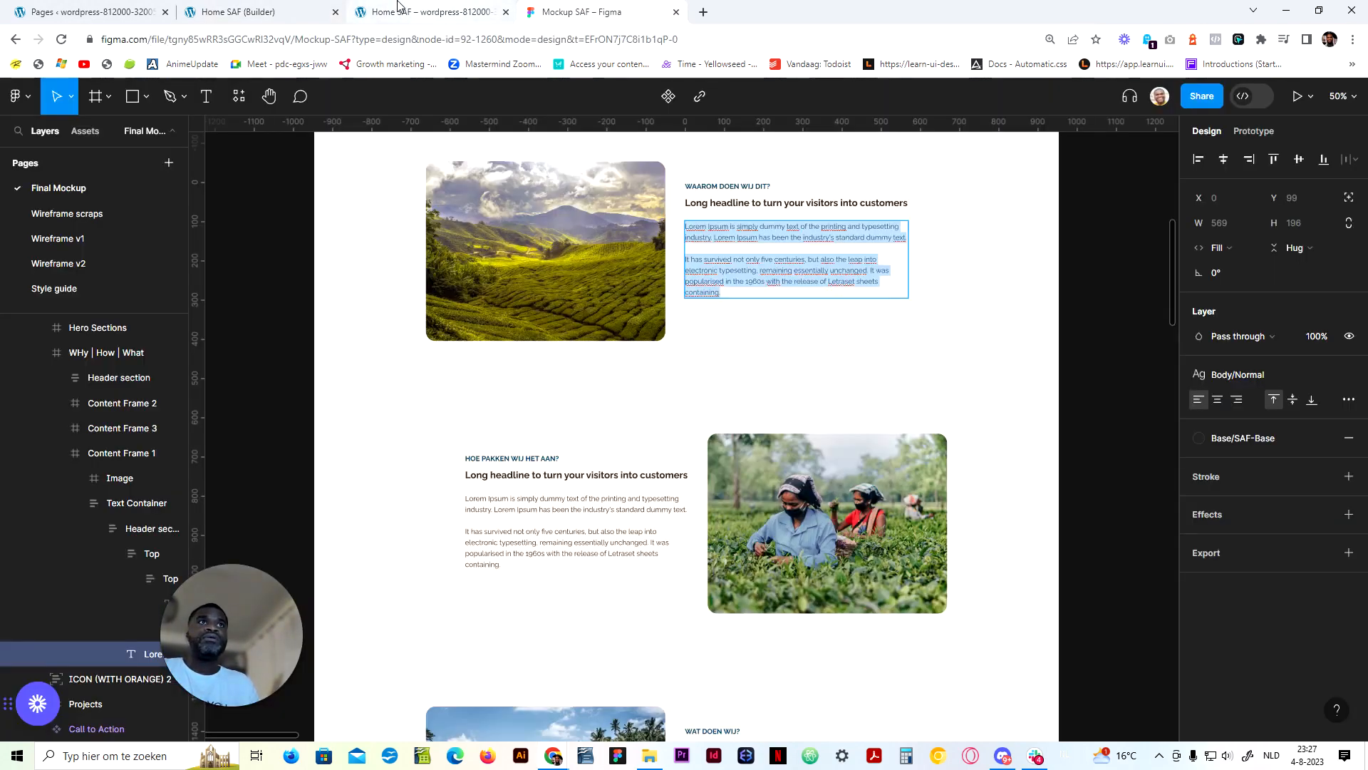
pyautogui.click(271, 11)
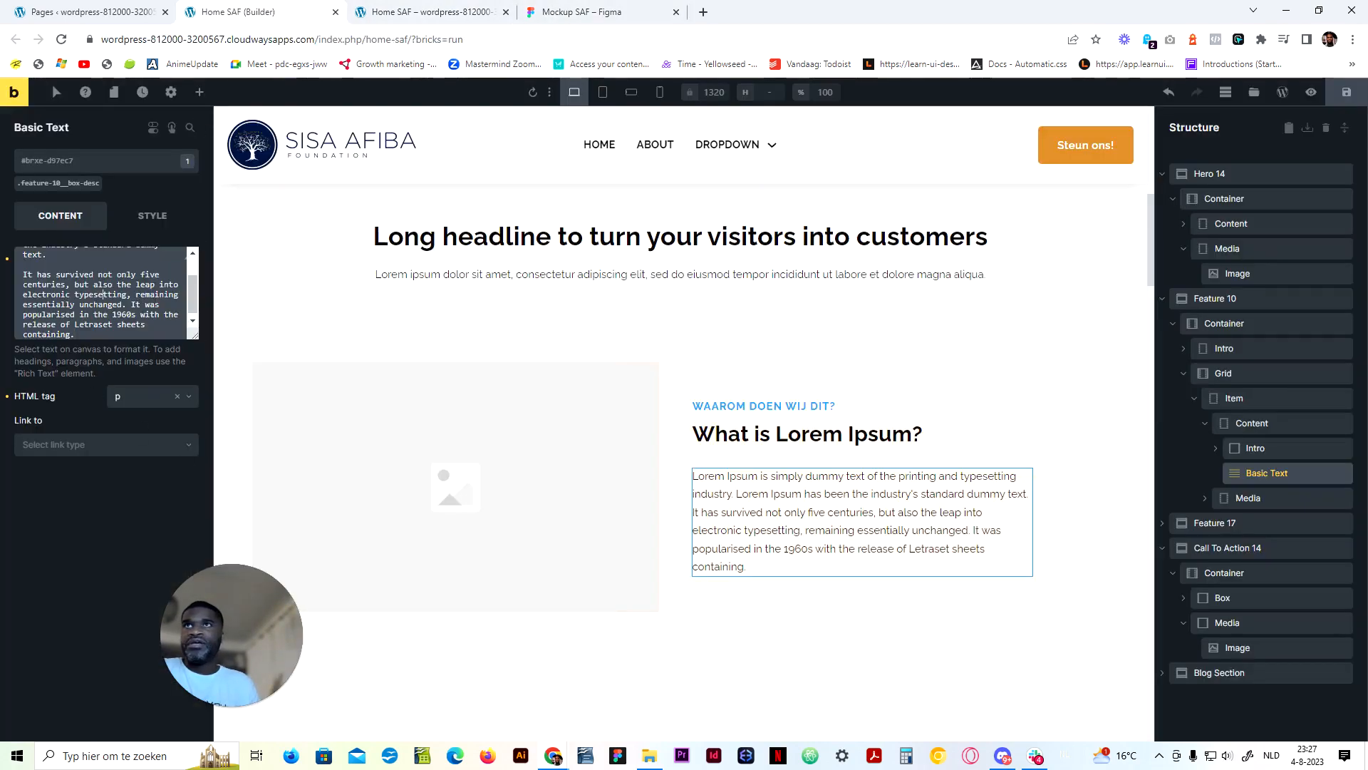
pyautogui.press('BackSpace')
pyautogui.press('BackSpace')
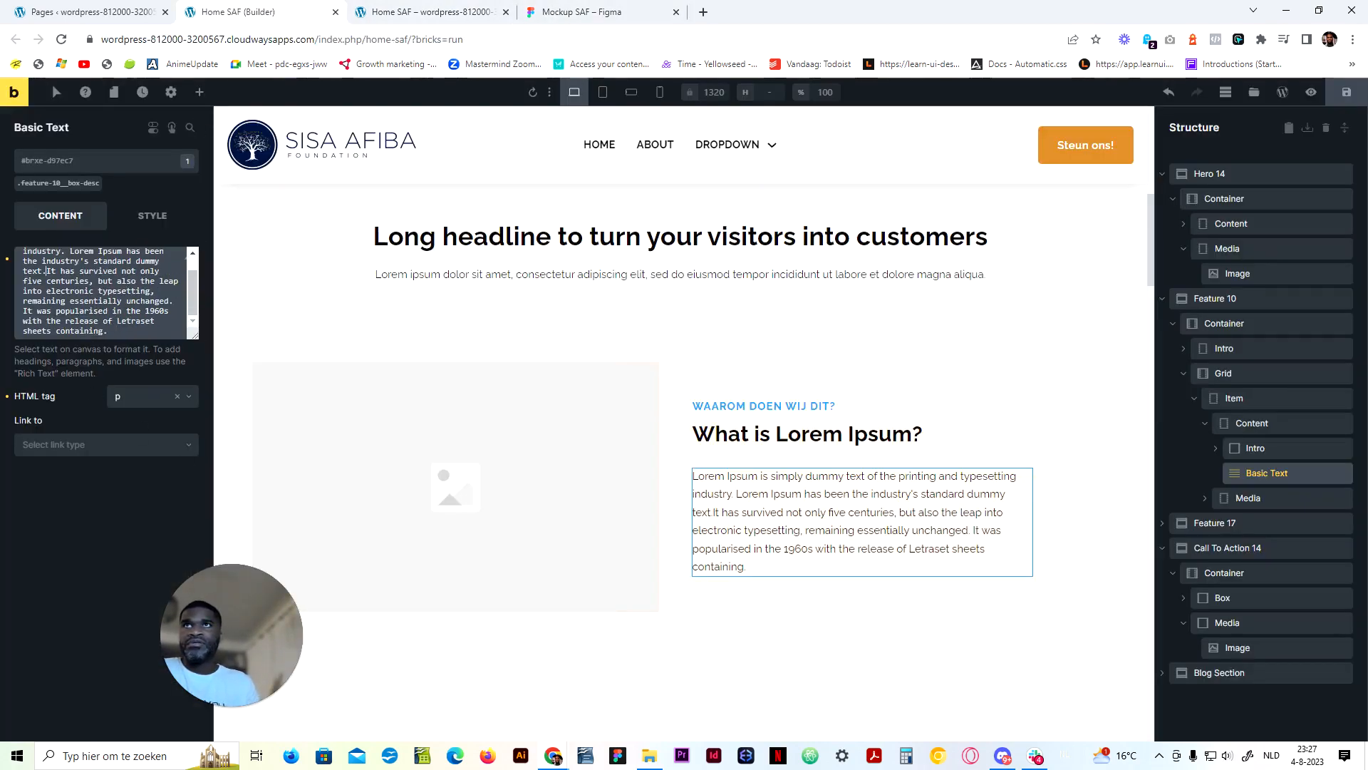
pyautogui.write('<br>')
pyautogui.click(108, 331)
pyautogui.press('Return')
pyautogui.press('BackSpace')
pyautogui.write('<br>')
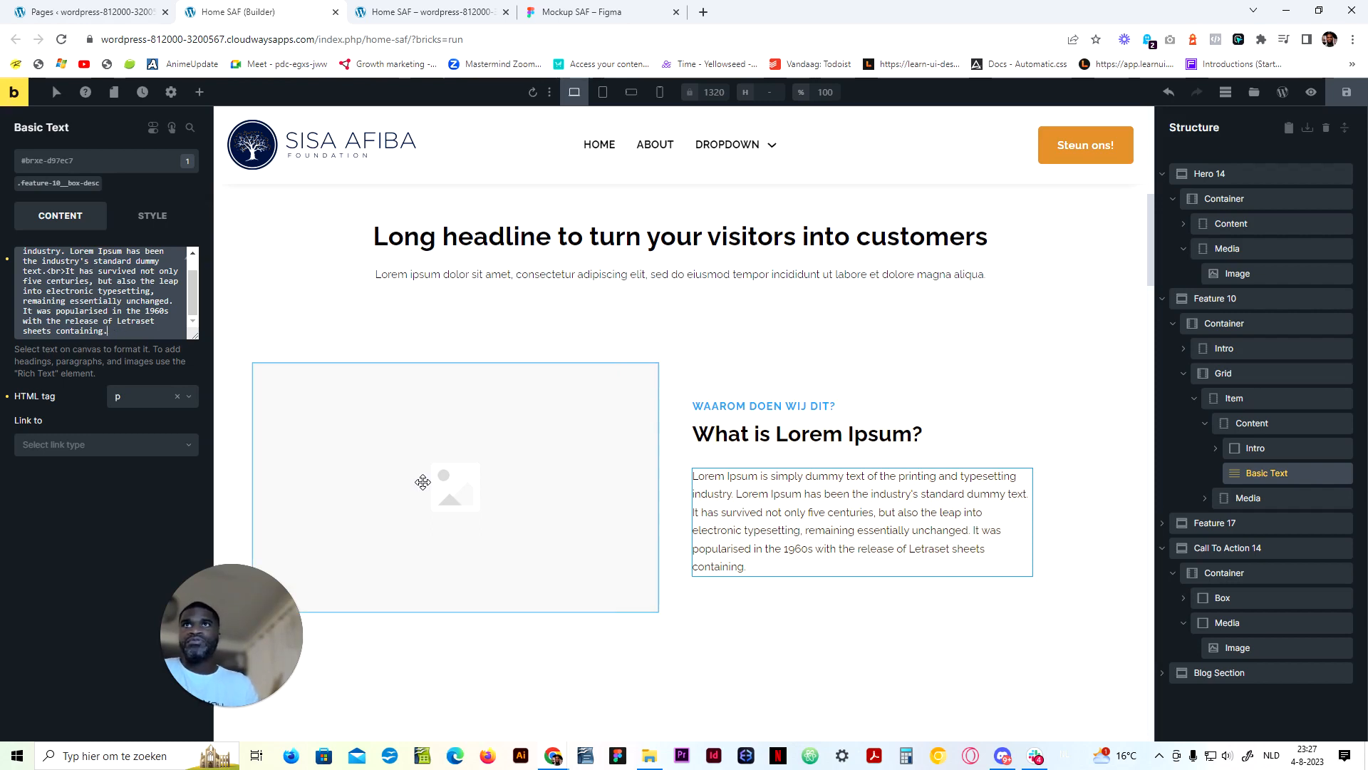
pyautogui.click(66, 271)
pyautogui.write('<br>')
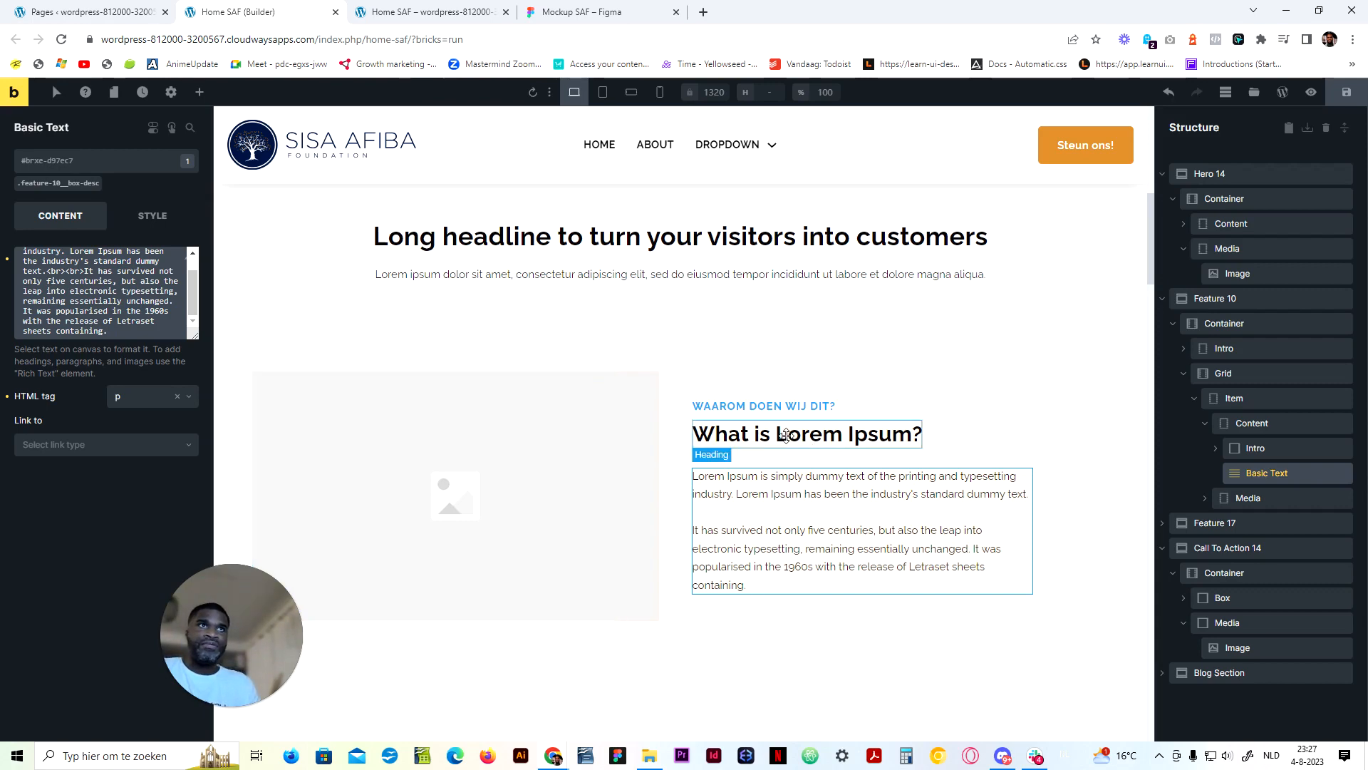
# Compare the alternating image and text content frames in the Figma mockup with the feature section on the live page preview
pyautogui.click(602, 6)
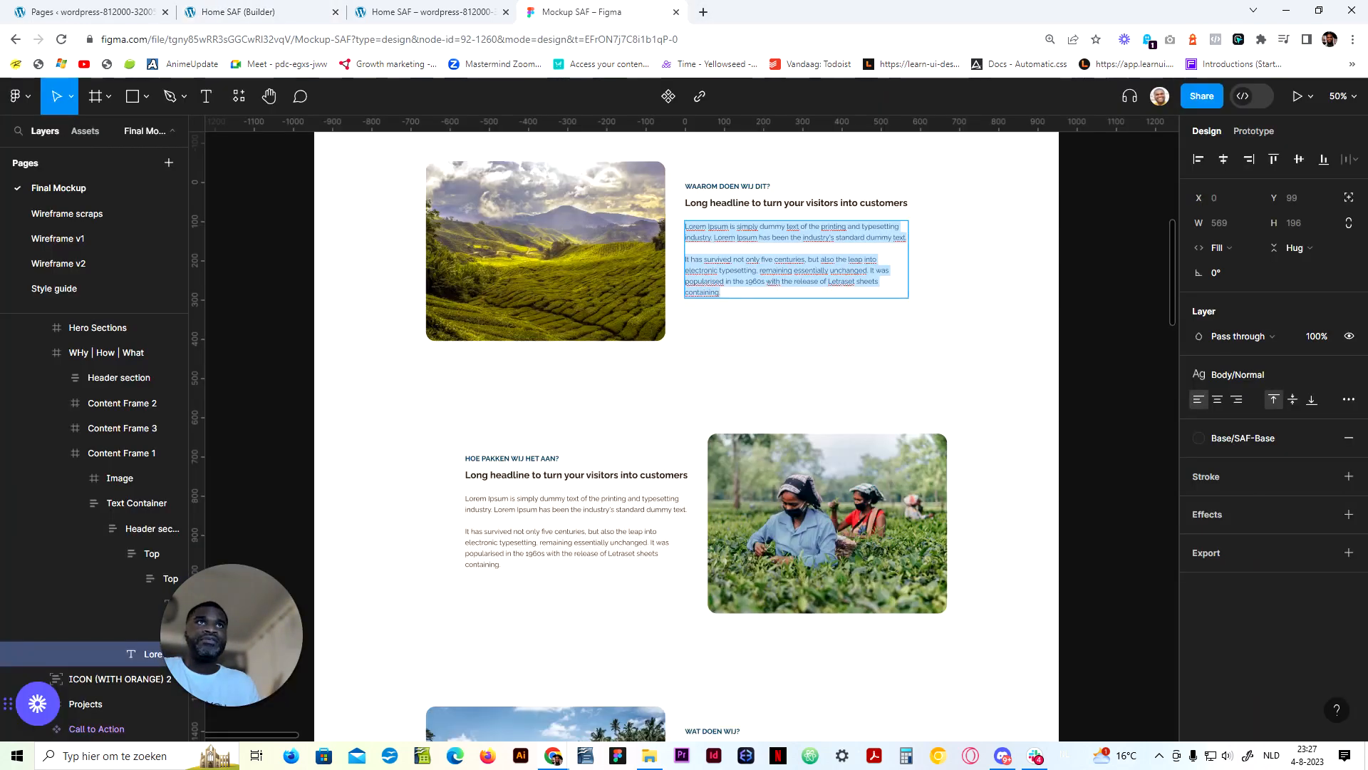
pyautogui.scroll(2, 686, 428)
pyautogui.press('Escape')
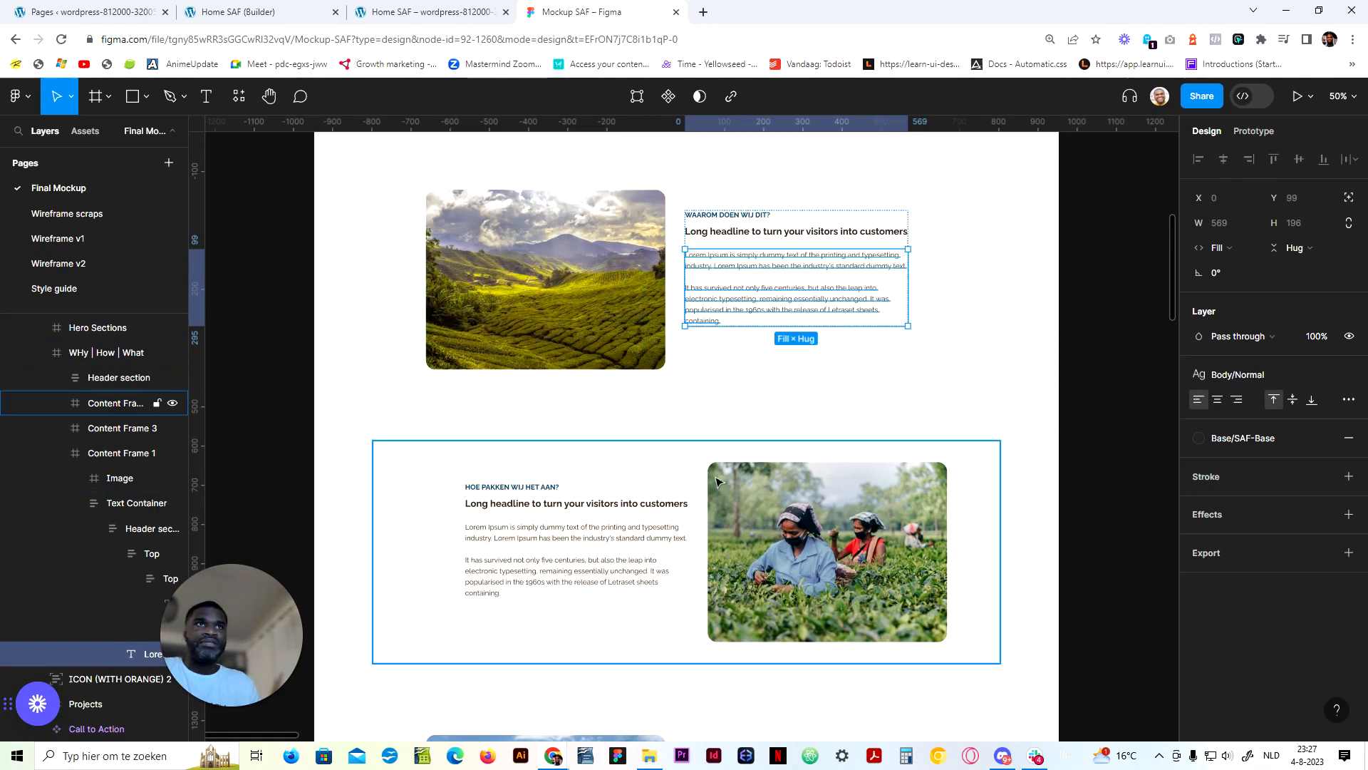
pyautogui.scroll(-4, 690, 636)
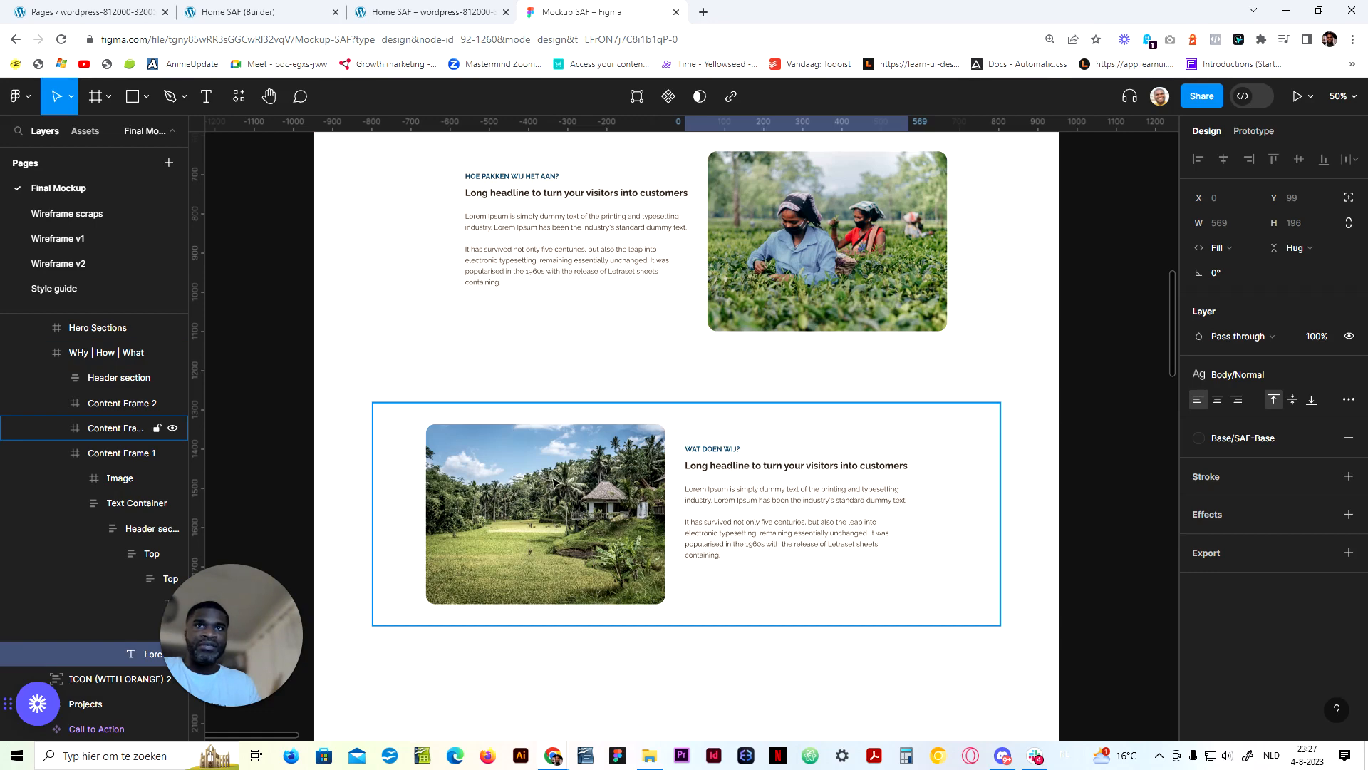
pyautogui.hotkey('ctrl', 'pageup')
pyautogui.scroll(4, 689, 610)
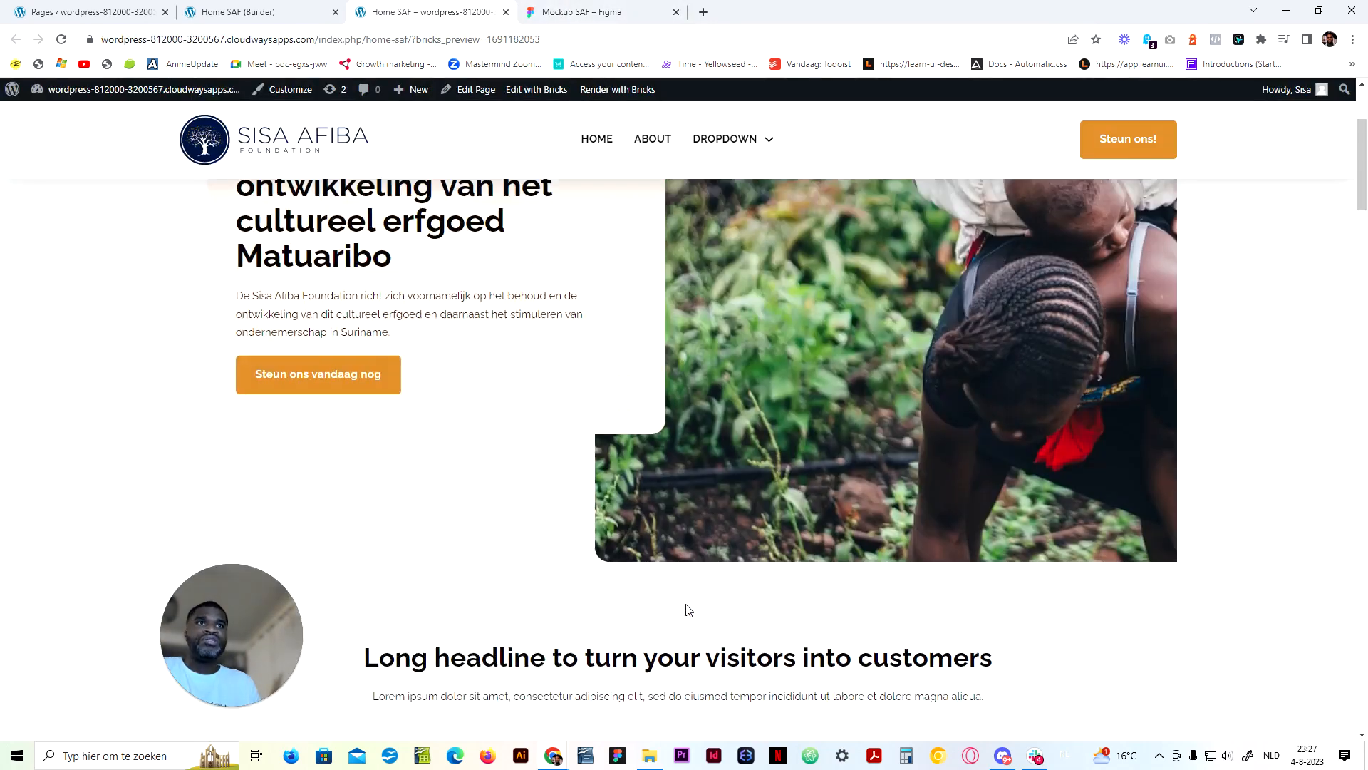
pyautogui.scroll(-7, 688, 610)
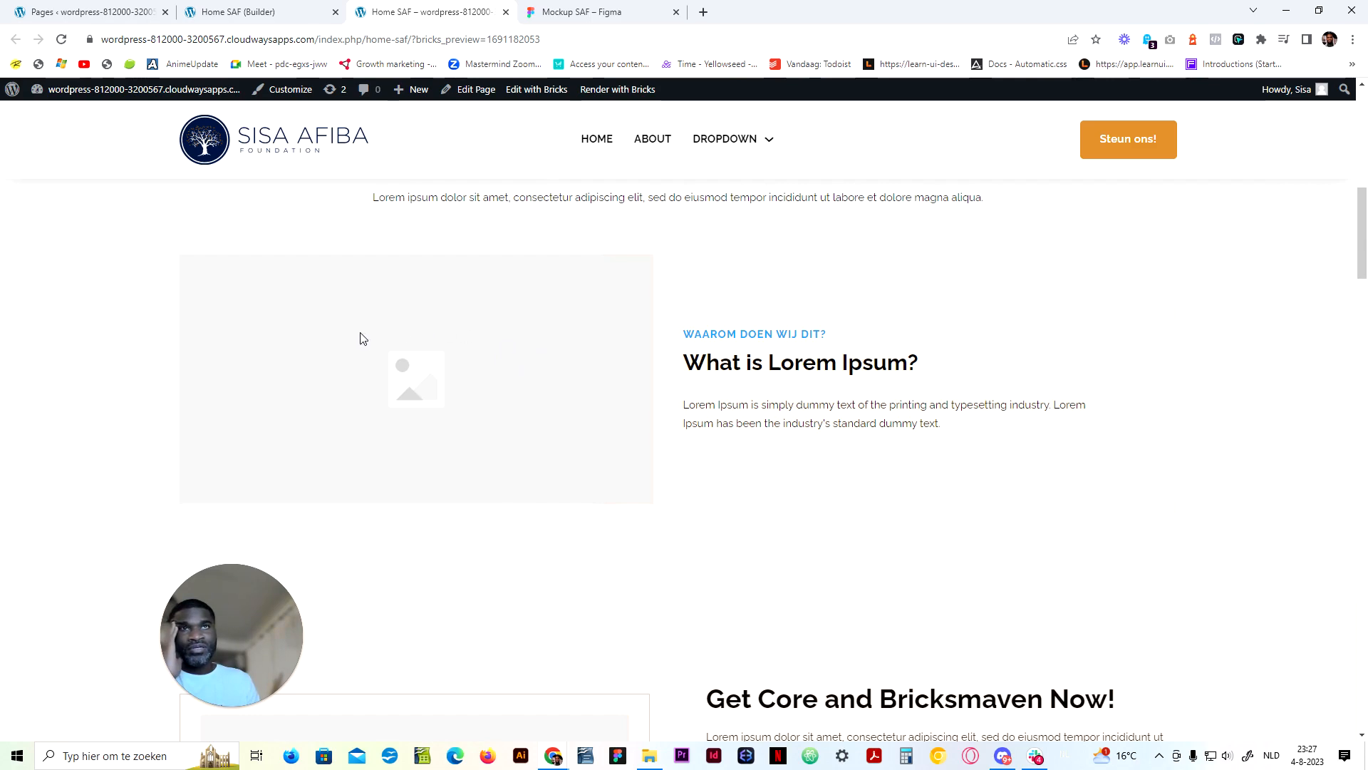
pyautogui.scroll(5, 580, 571)
pyautogui.scroll(-7, 593, 592)
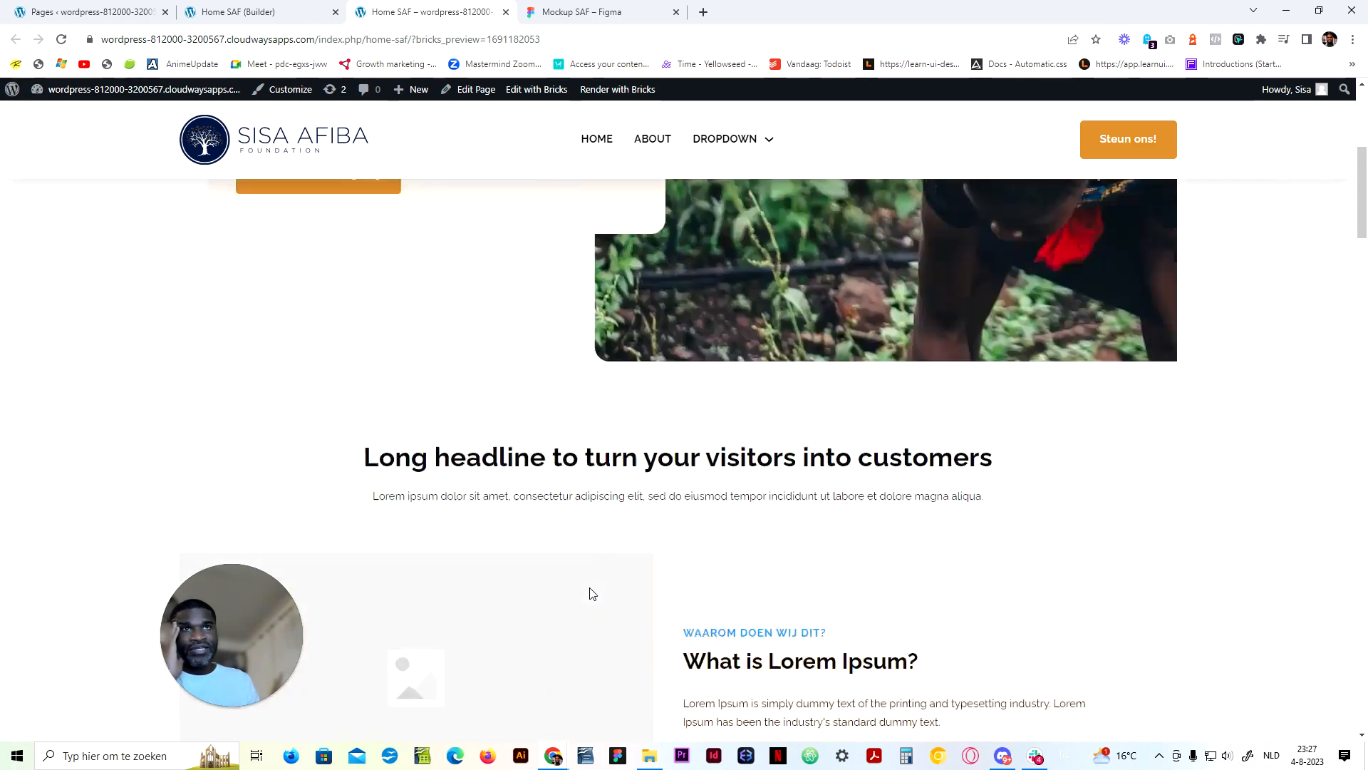
pyautogui.scroll(3, 592, 592)
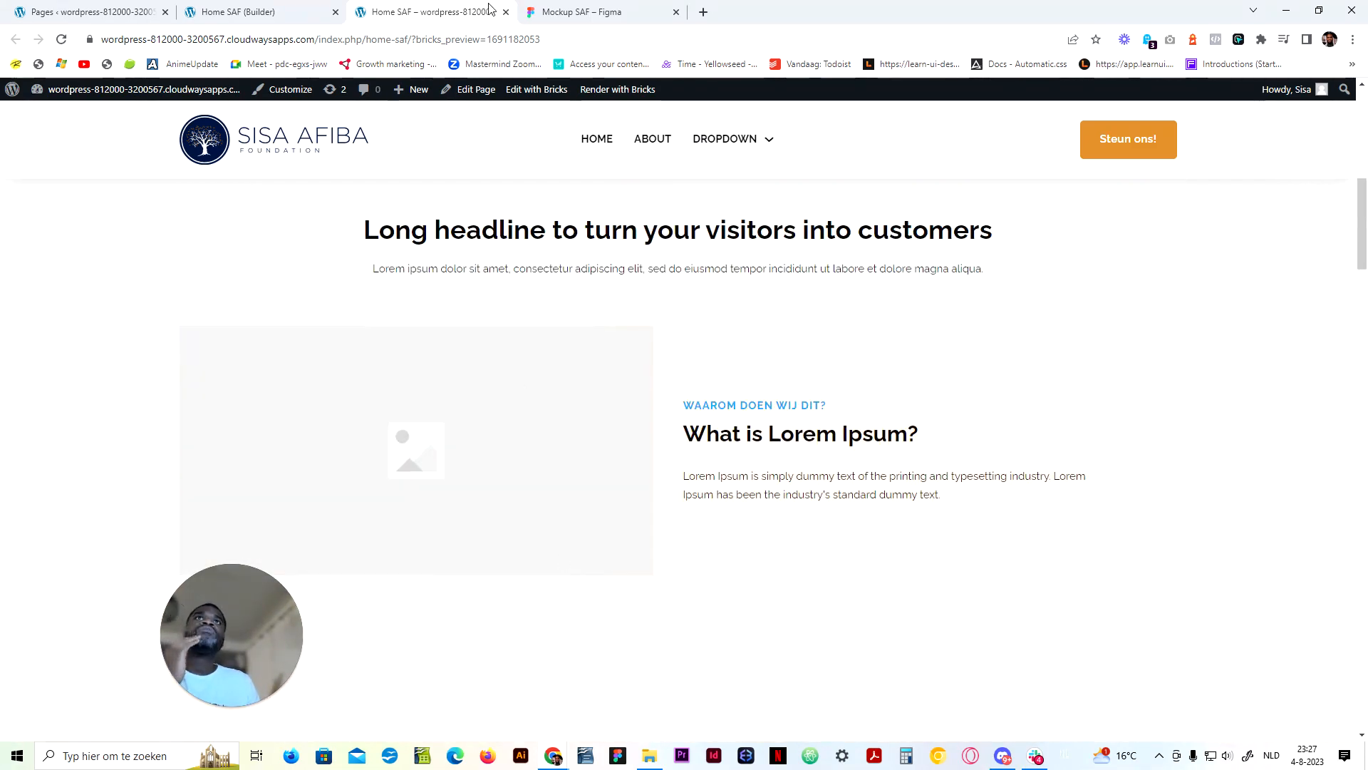
pyautogui.click(572, 9)
pyautogui.scroll(5, 630, 205)
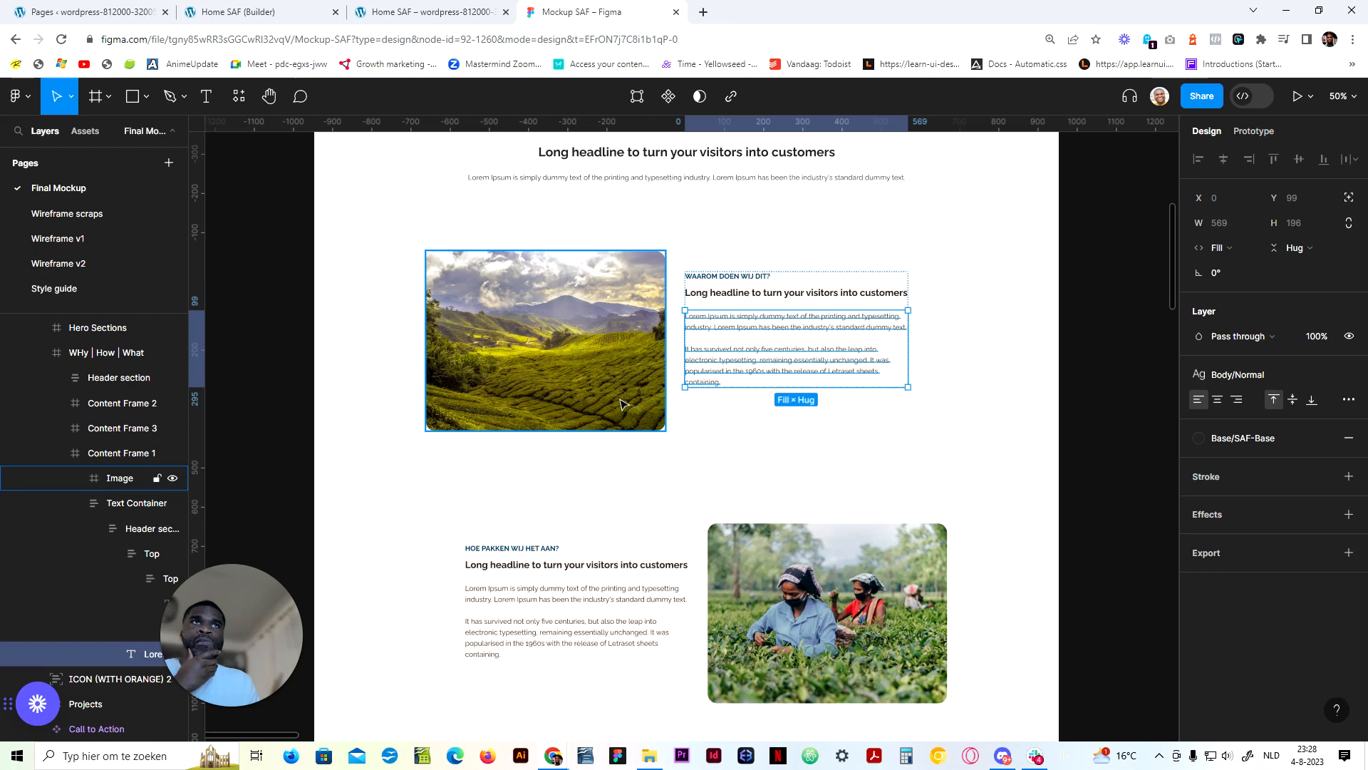
# Return to the builder and examine the layout settings of the .feature-10-grid and .feature-10-card classes
pyautogui.click(376, 11)
pyautogui.click(294, 10)
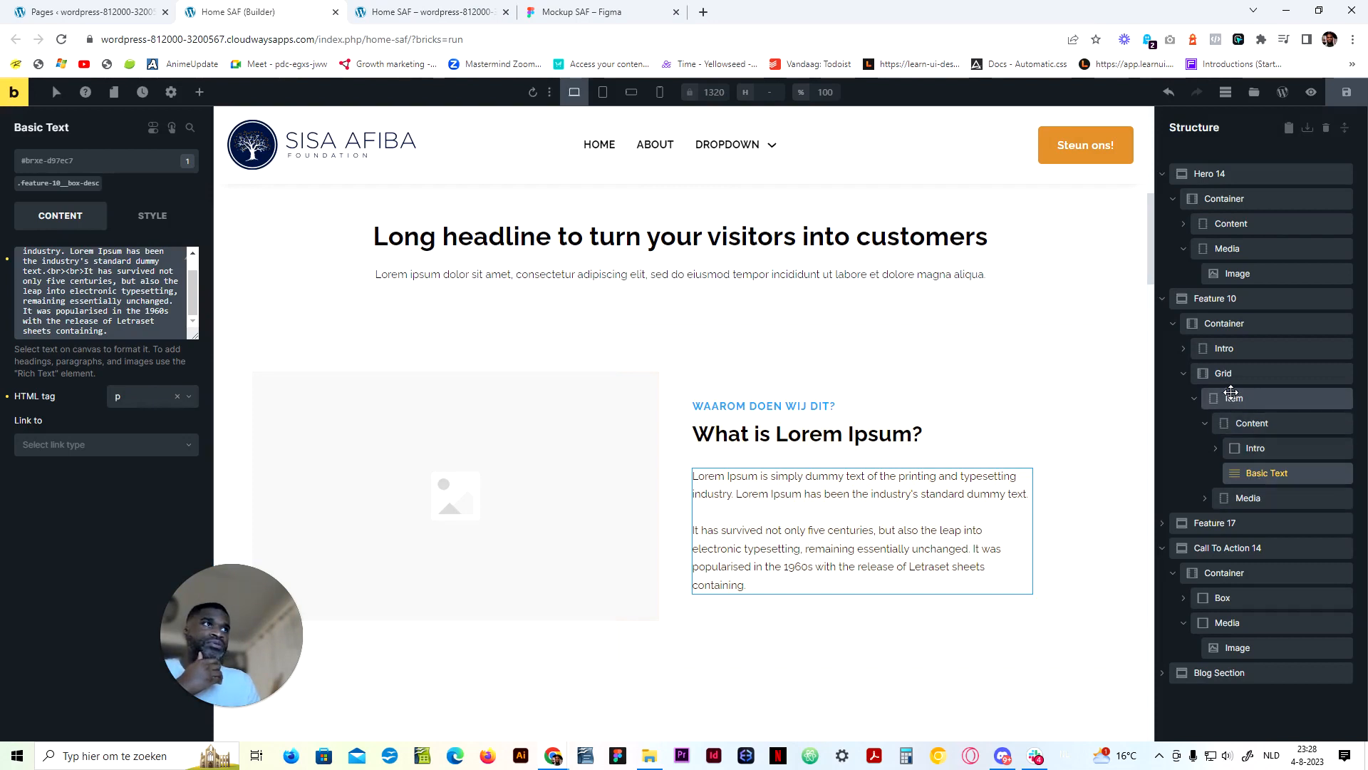
pyautogui.click(1223, 374)
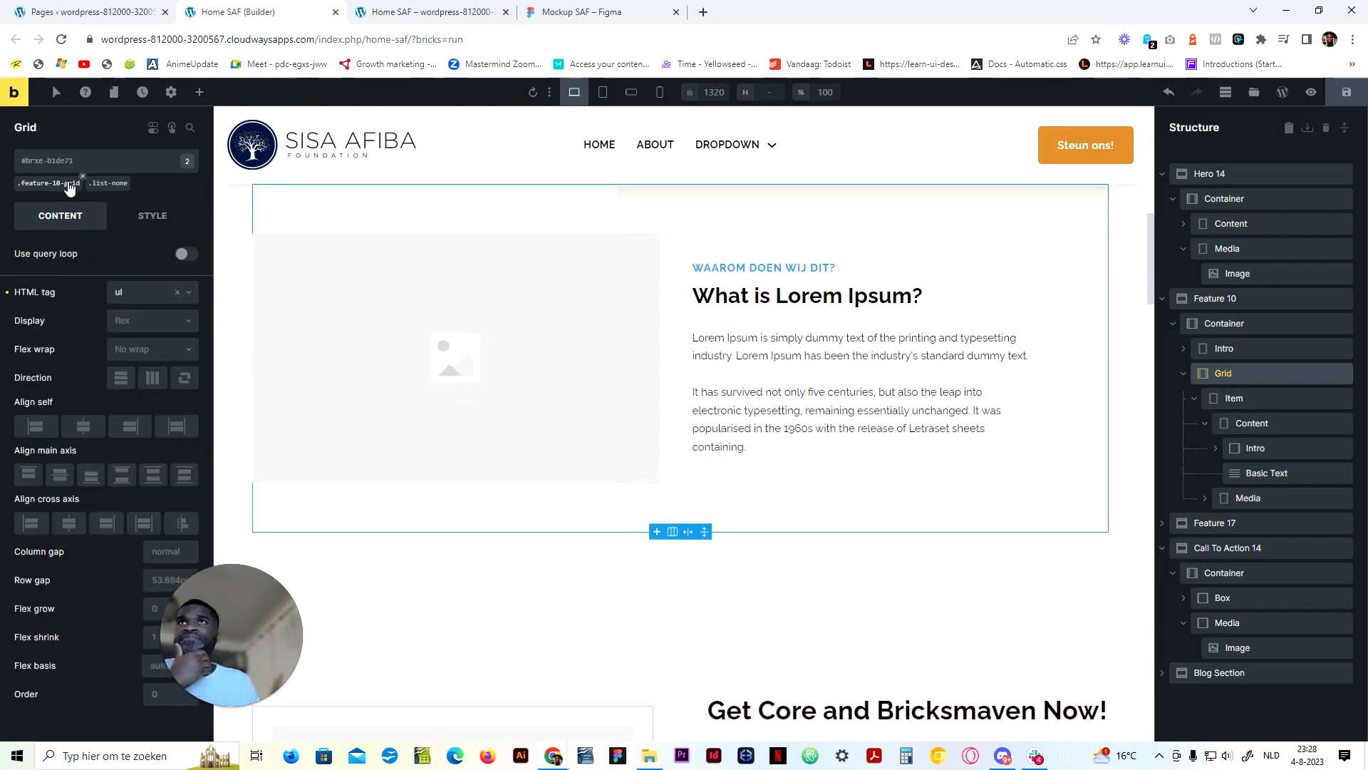
pyautogui.click(49, 183)
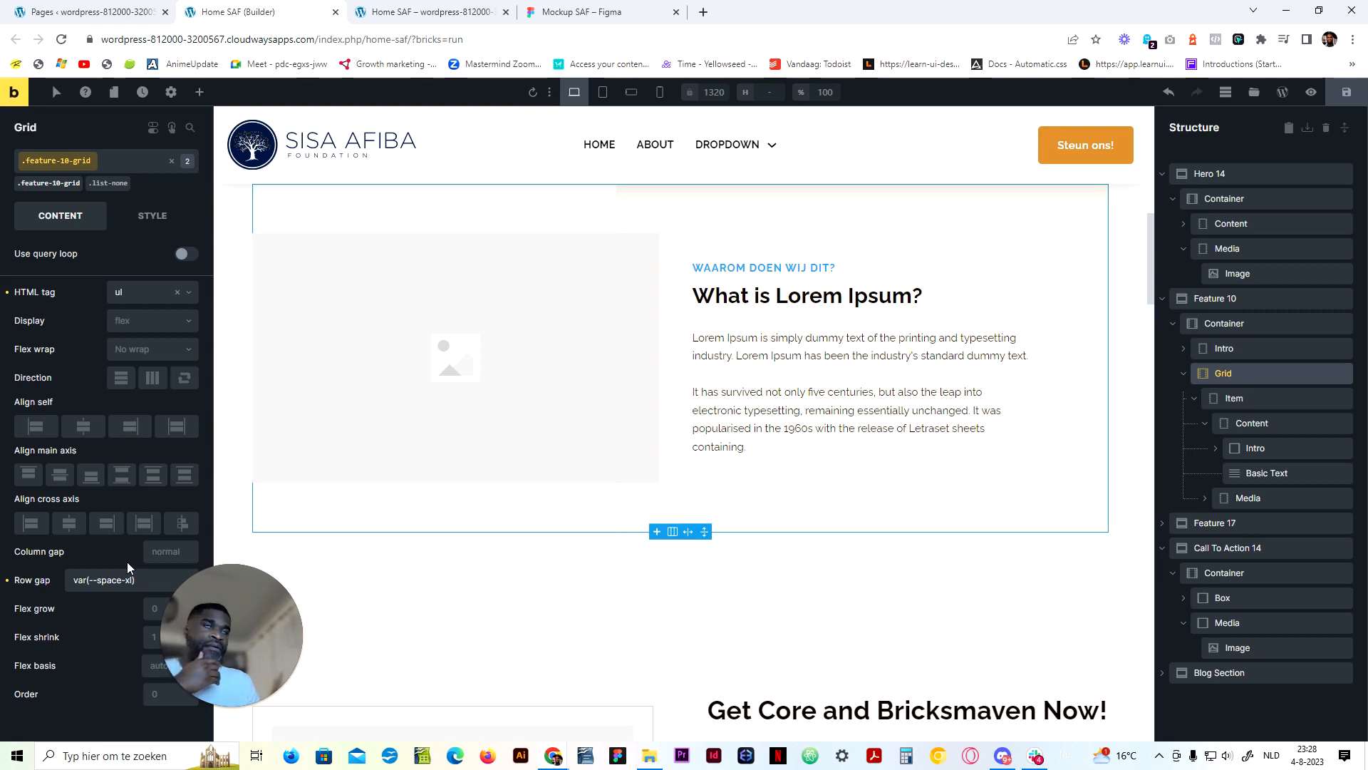
pyautogui.click(1234, 397)
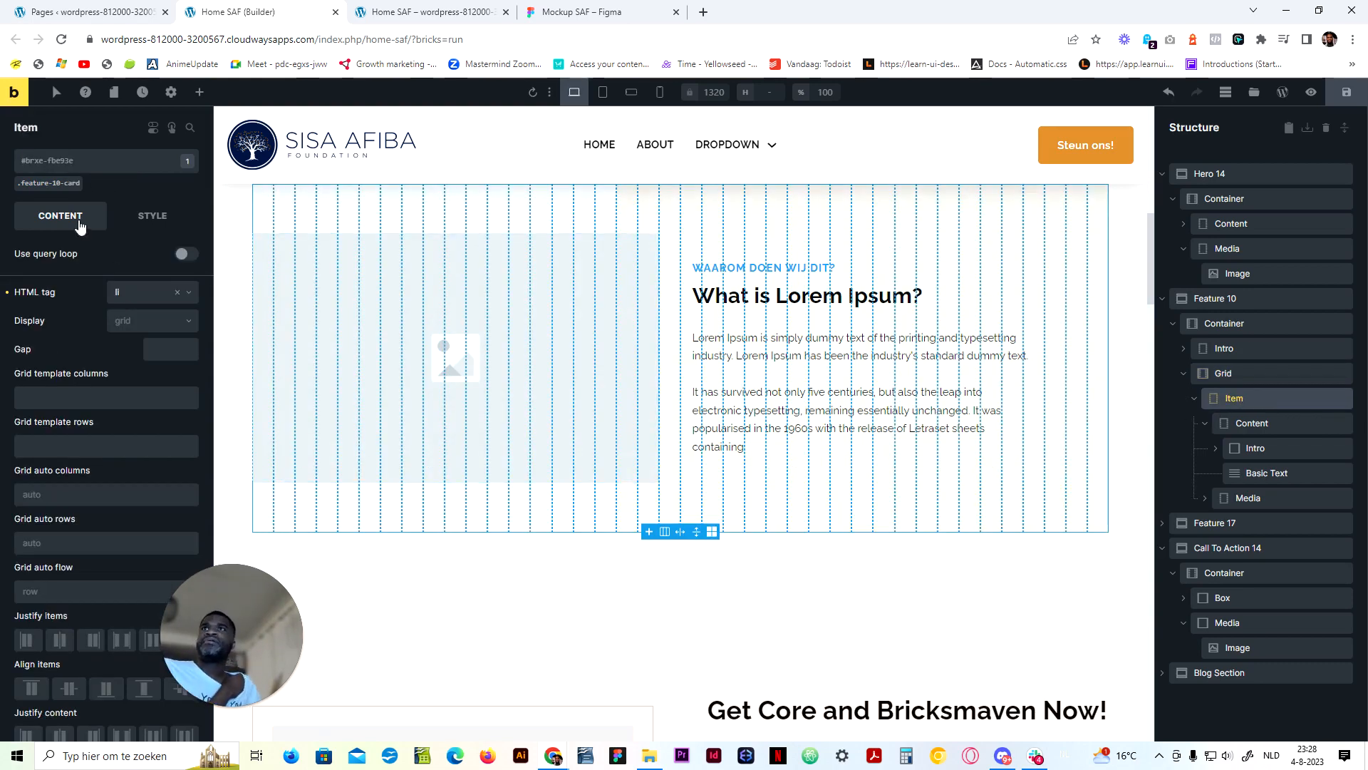
pyautogui.click(48, 183)
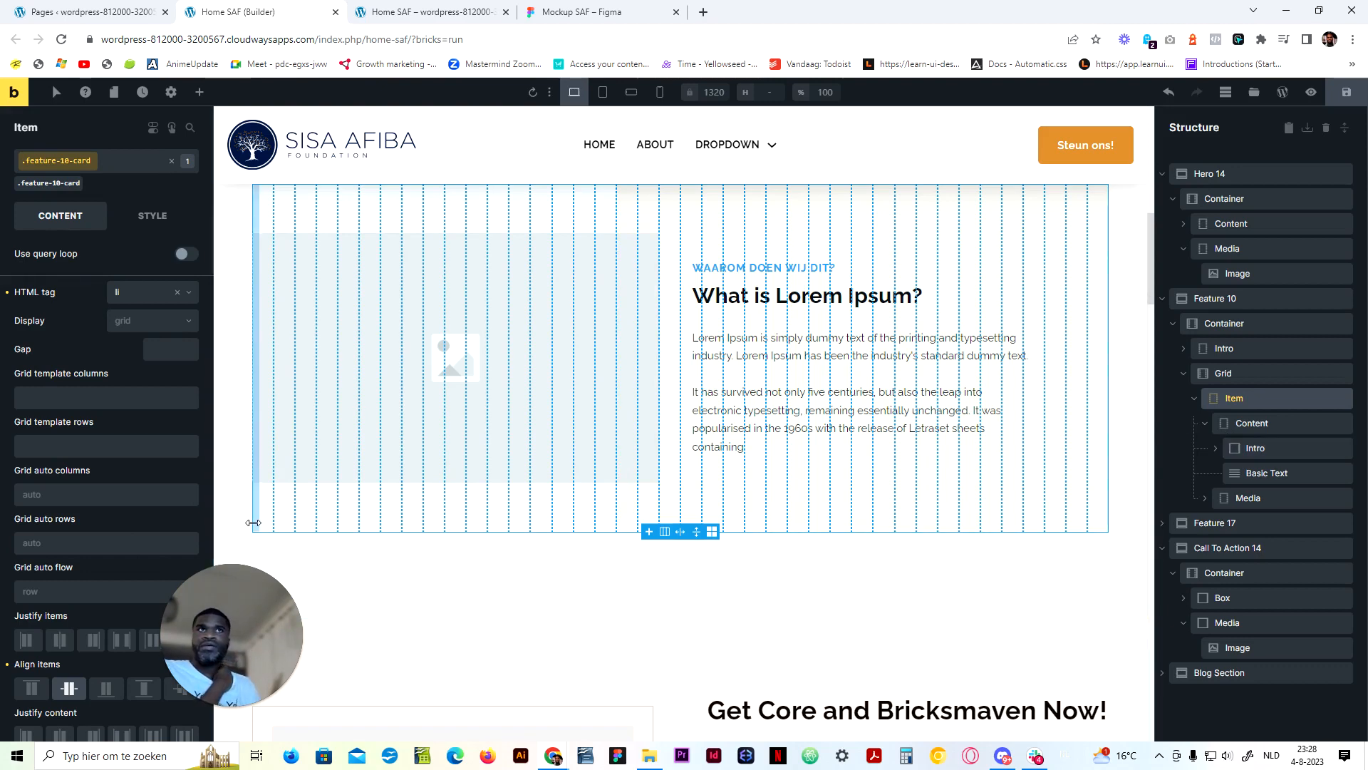
pyautogui.scroll(-2, 104, 529)
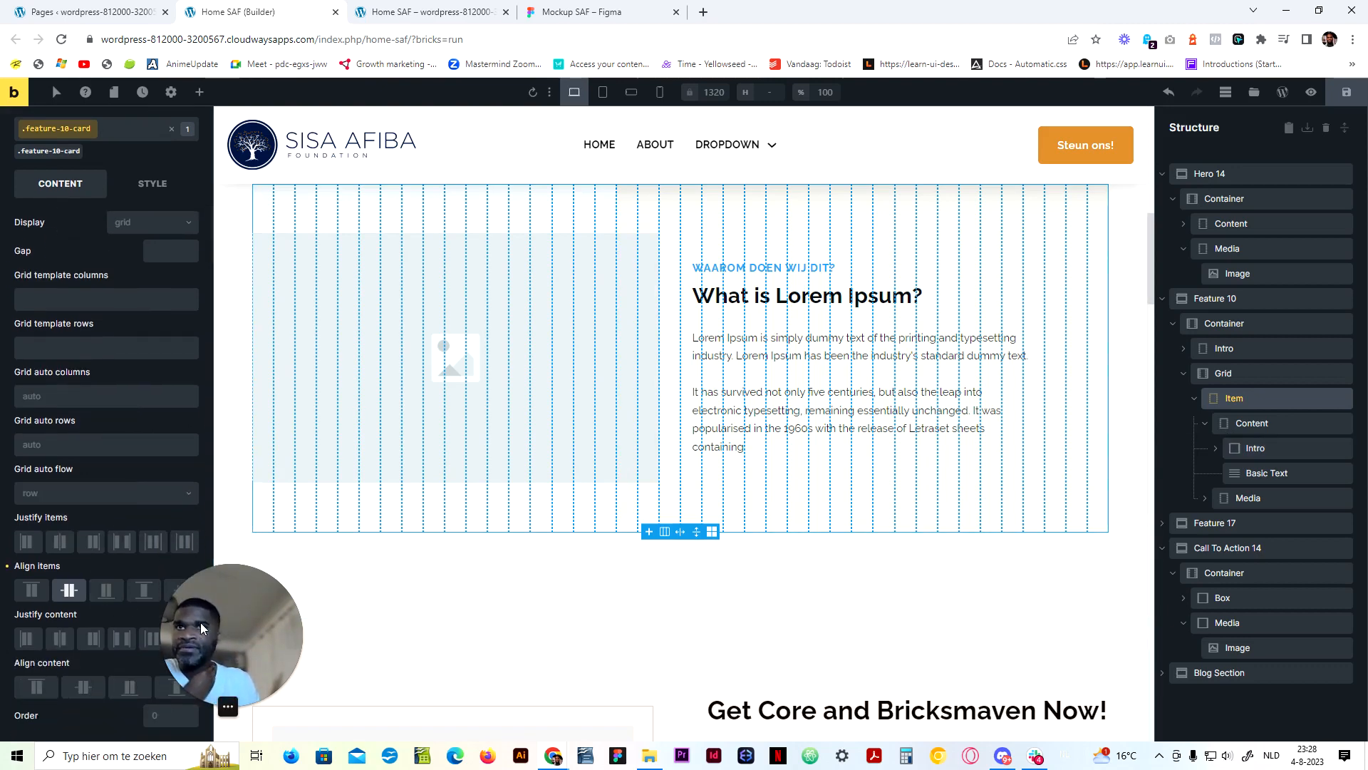
pyautogui.moveTo(216, 617); pyautogui.dragTo(289, 604)
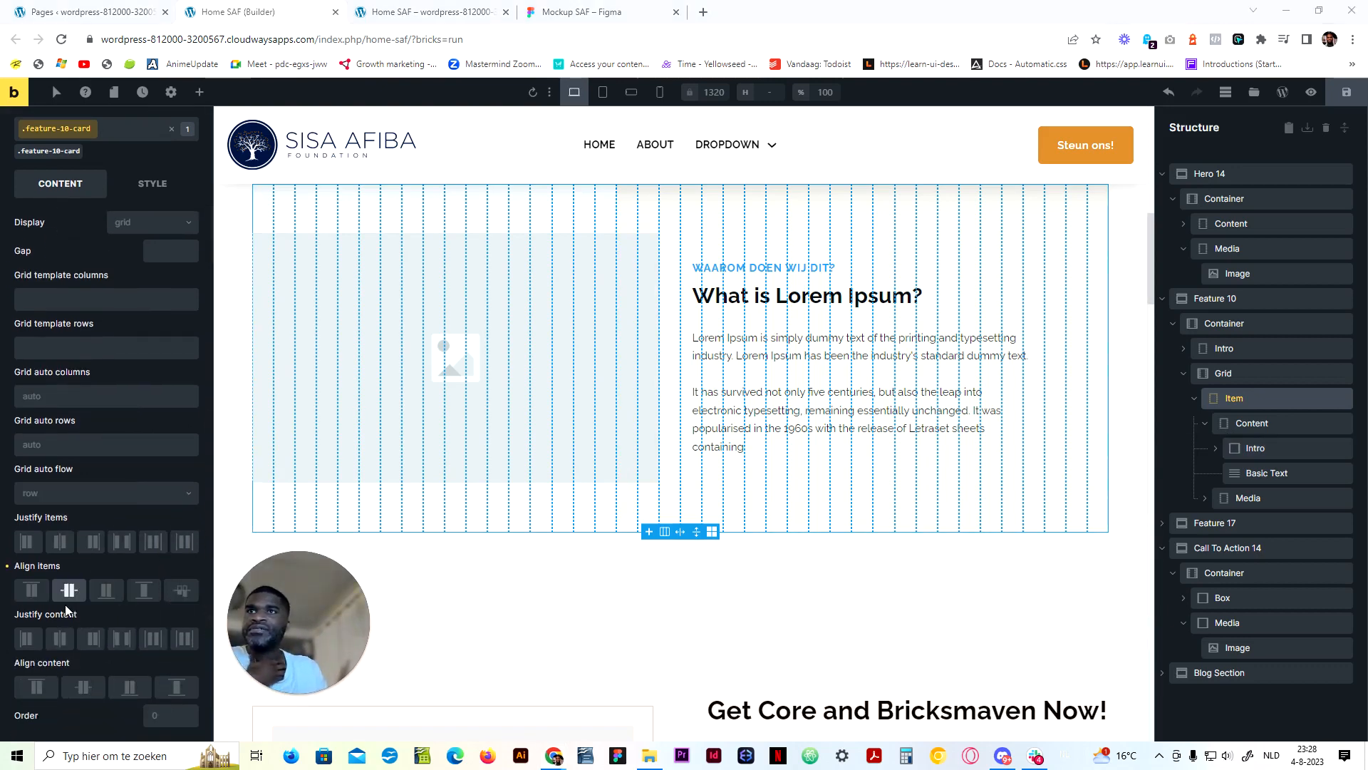
# Try End and Start for the .feature-10-card class's Align items setting and return it to Center
pyautogui.click(105, 592)
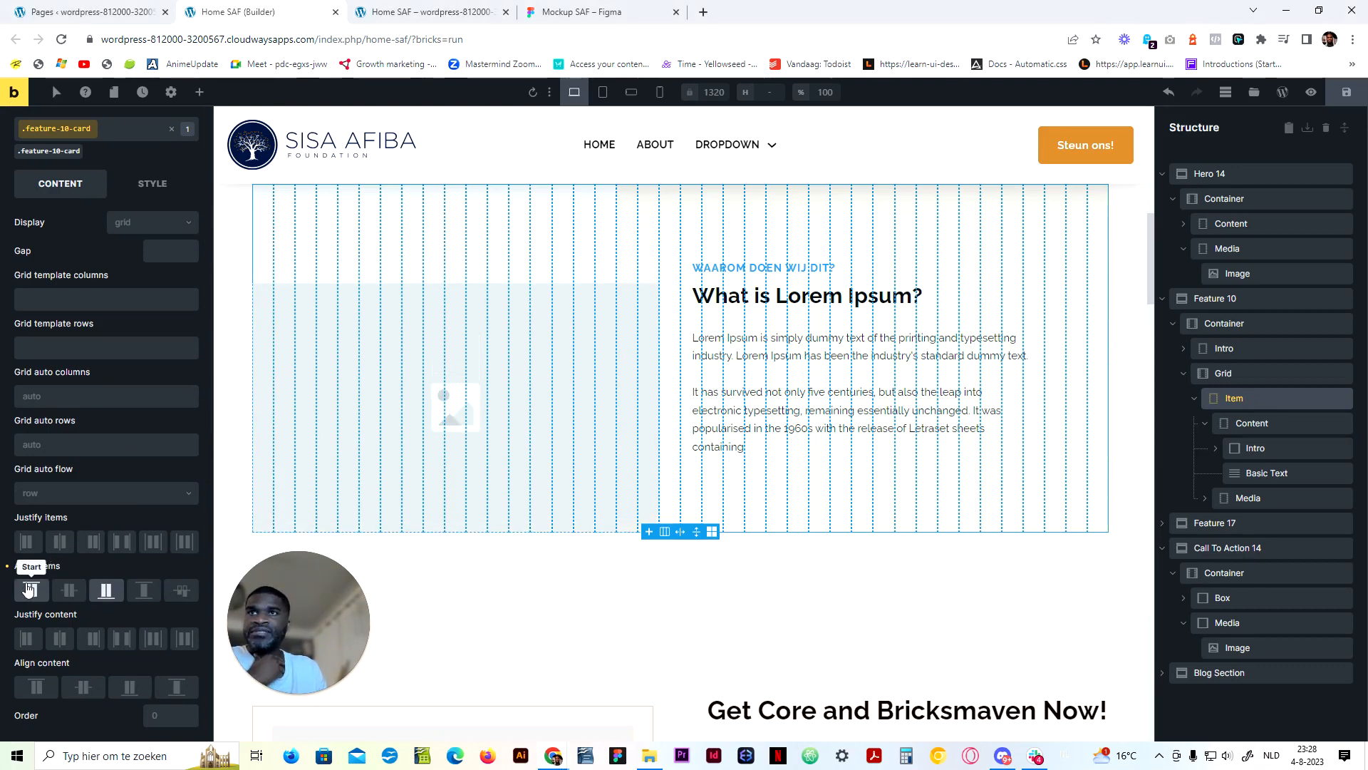
pyautogui.click(31, 589)
pyautogui.scroll(3, 430, 531)
pyautogui.scroll(-1, 432, 532)
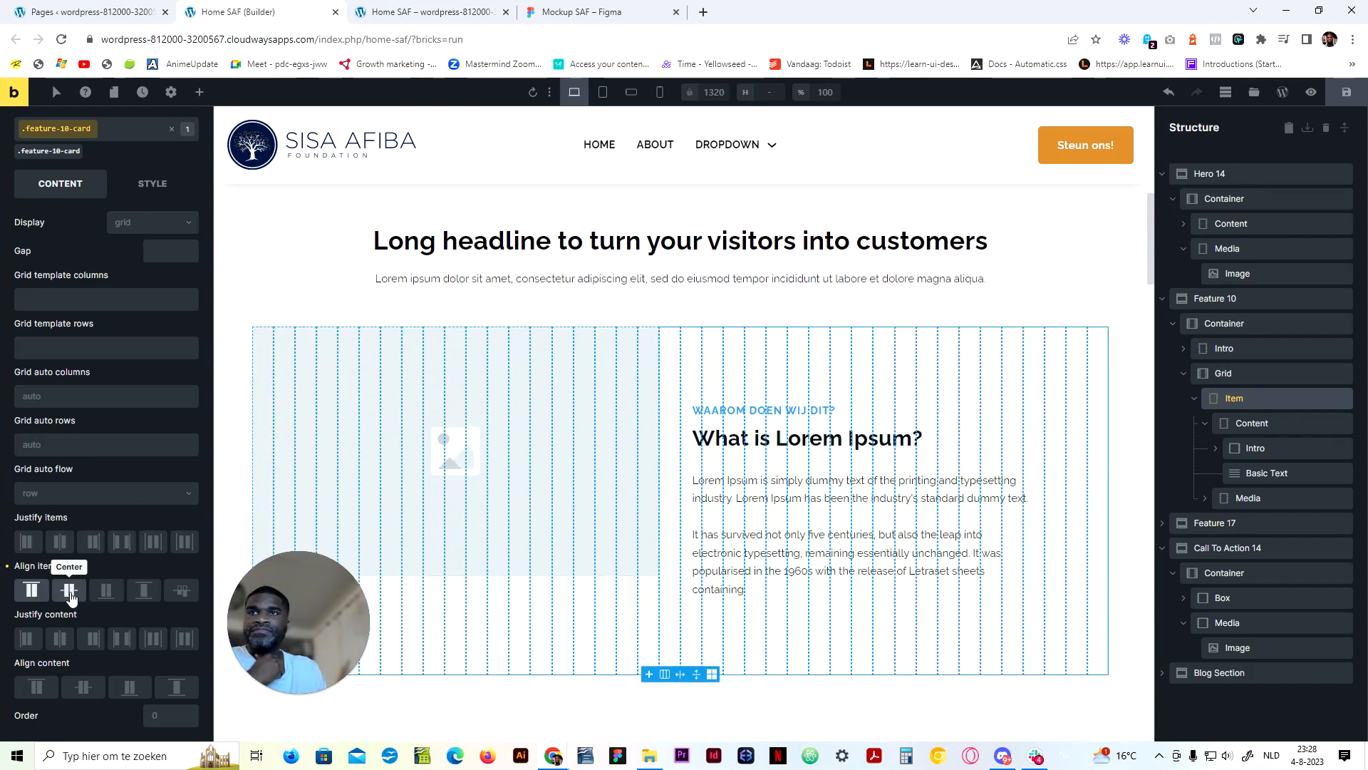
pyautogui.click(69, 590)
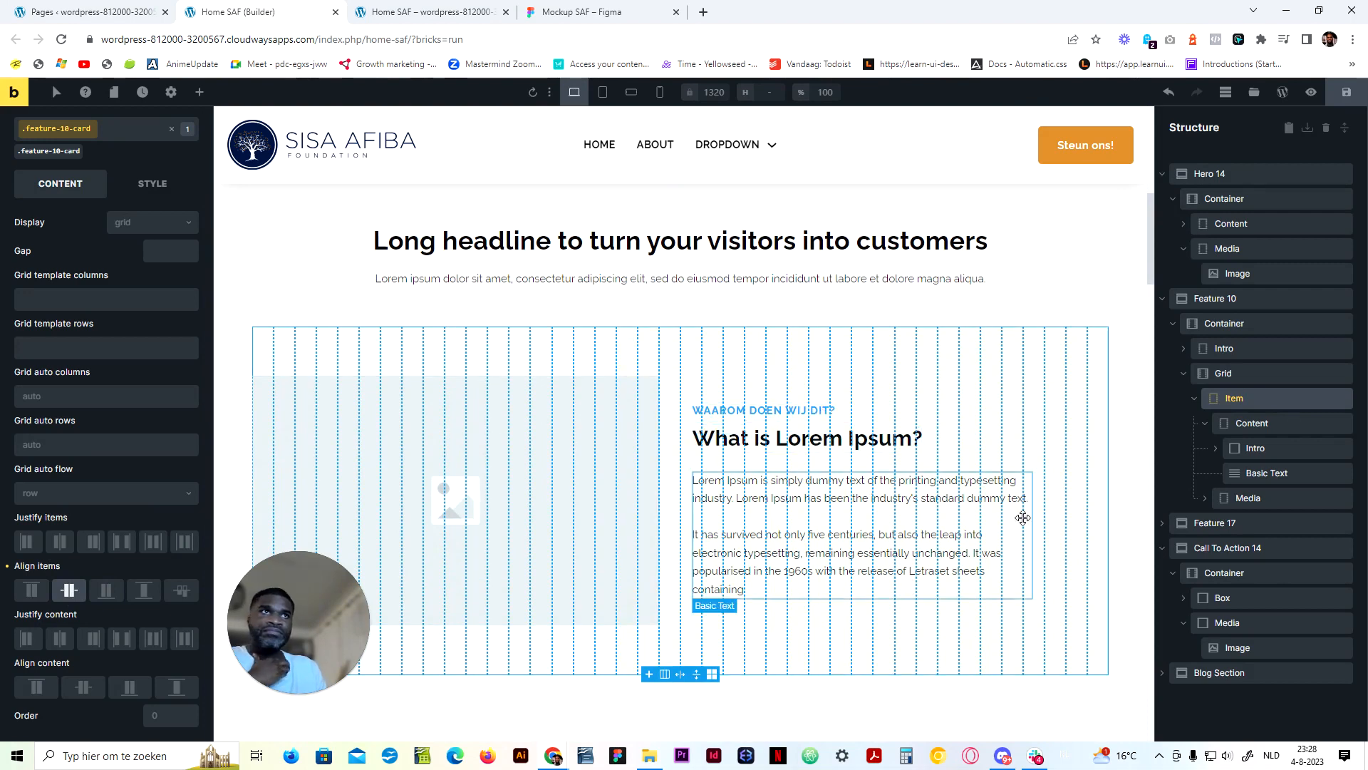
# Set the top and bottom padding of the .feature-10-card__content class to var(--space-xl)
pyautogui.click(1252, 423)
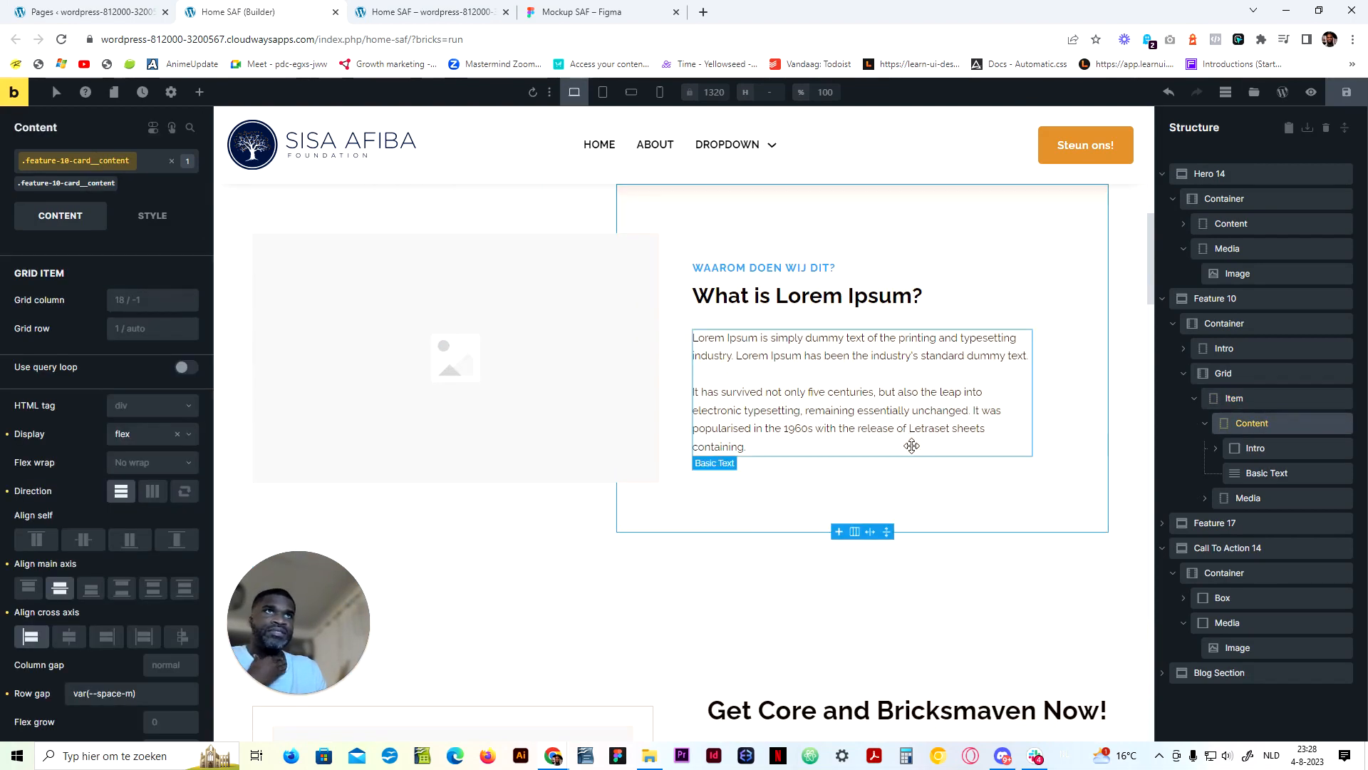
pyautogui.click(151, 219)
pyautogui.click(121, 259)
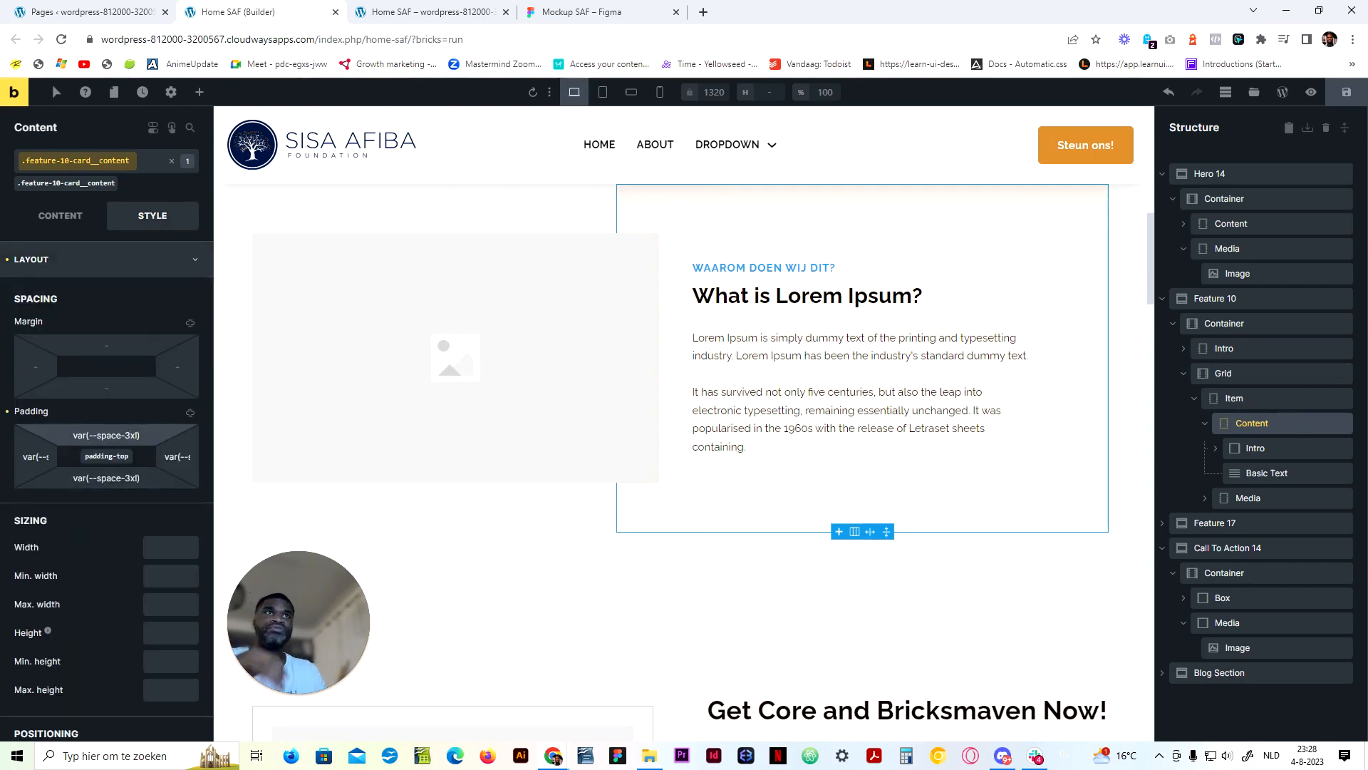
pyautogui.press('BackSpace')
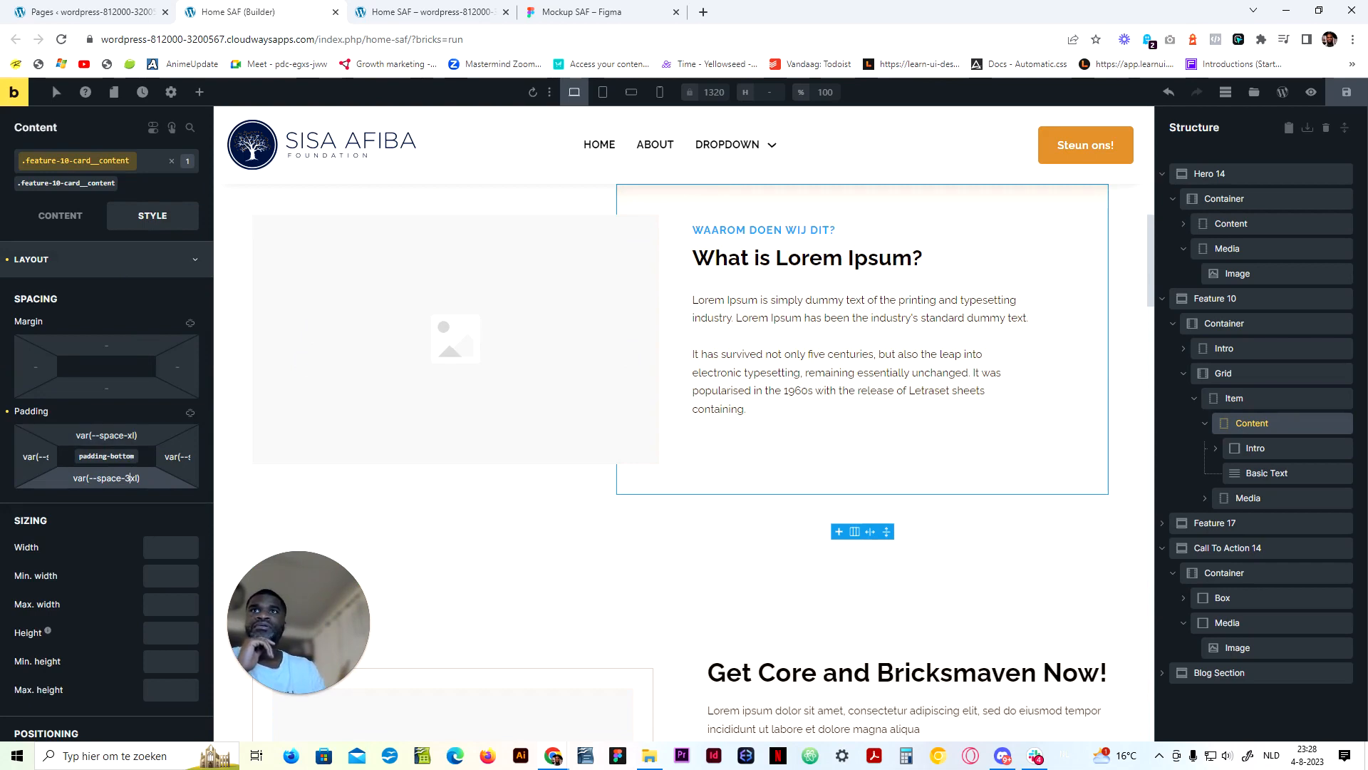
pyautogui.press('BackSpace')
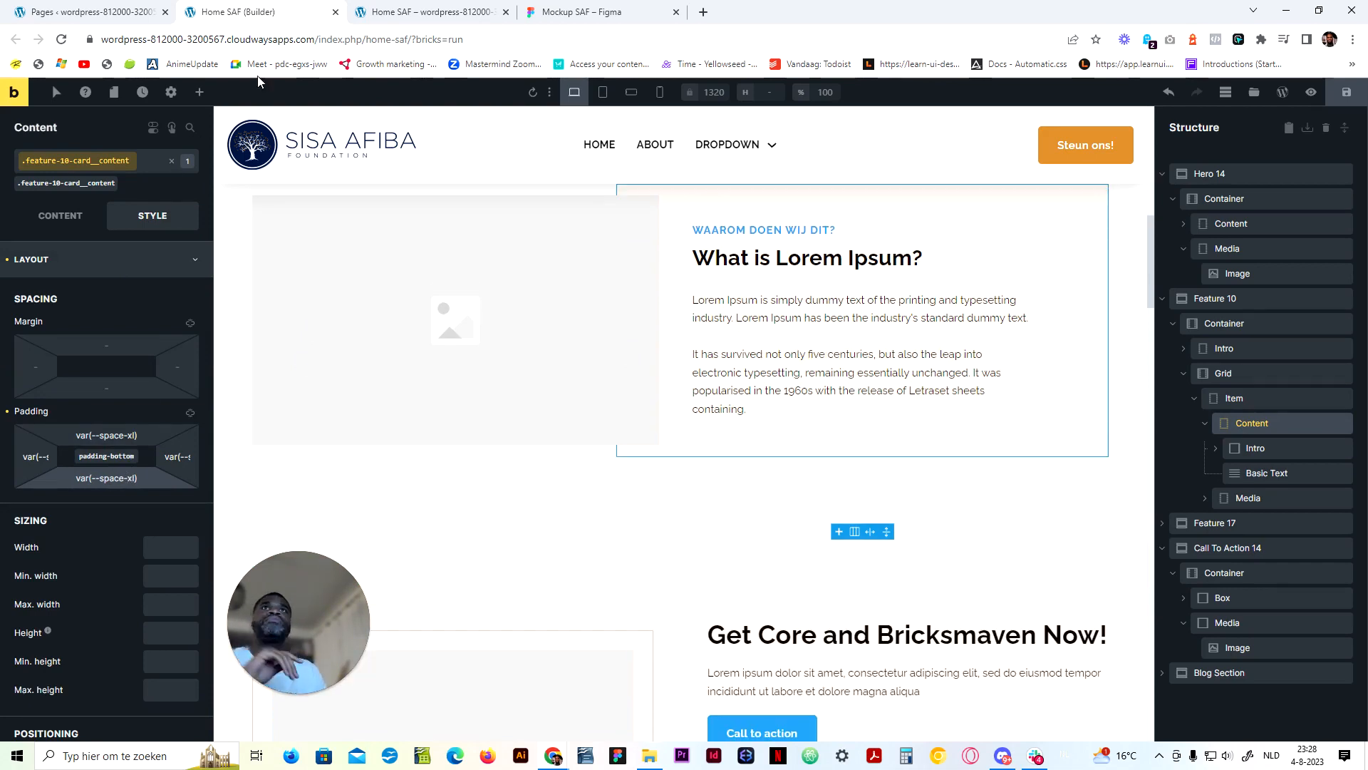
# Compare the feature card with the Figma mockup and live preview, and inspect the dimensions of the mockup's first content image
pyautogui.click(577, 7)
pyautogui.click(296, 7)
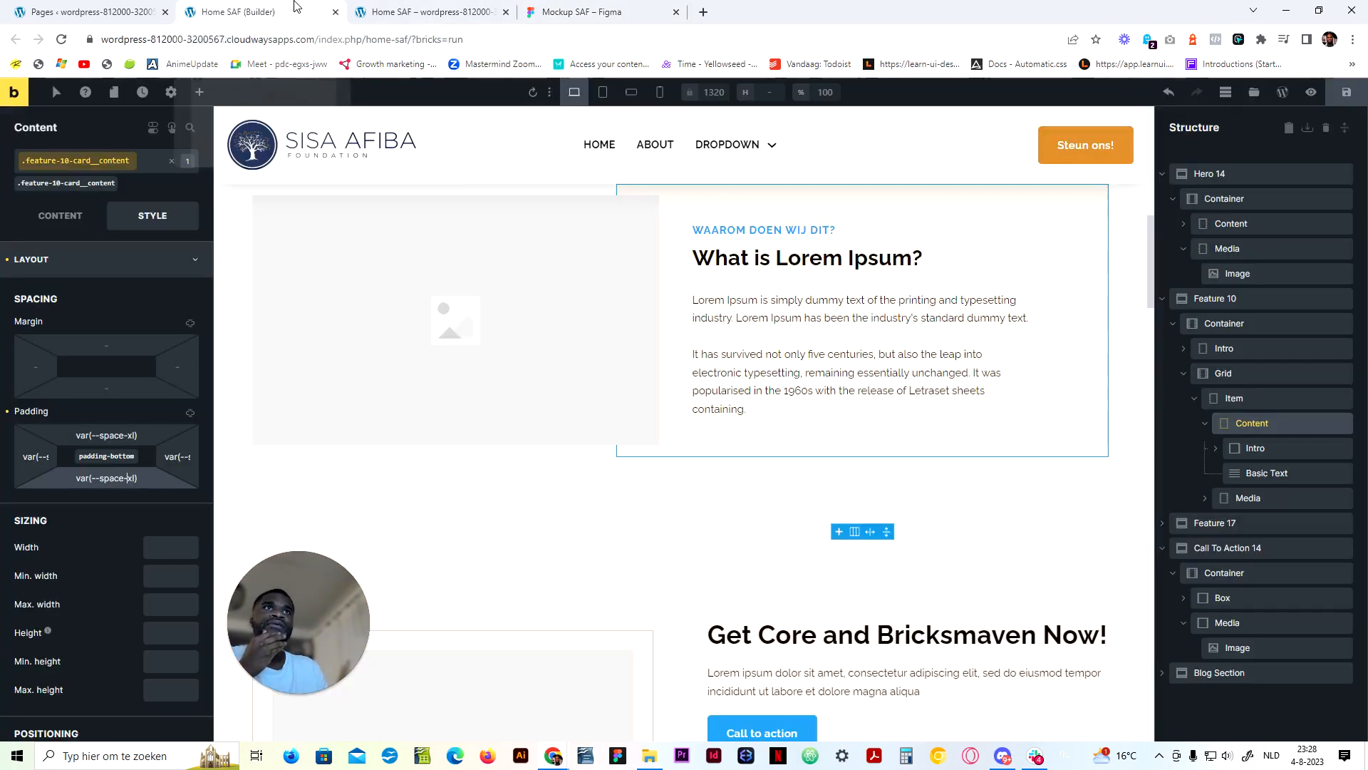
pyautogui.scroll(3, 694, 418)
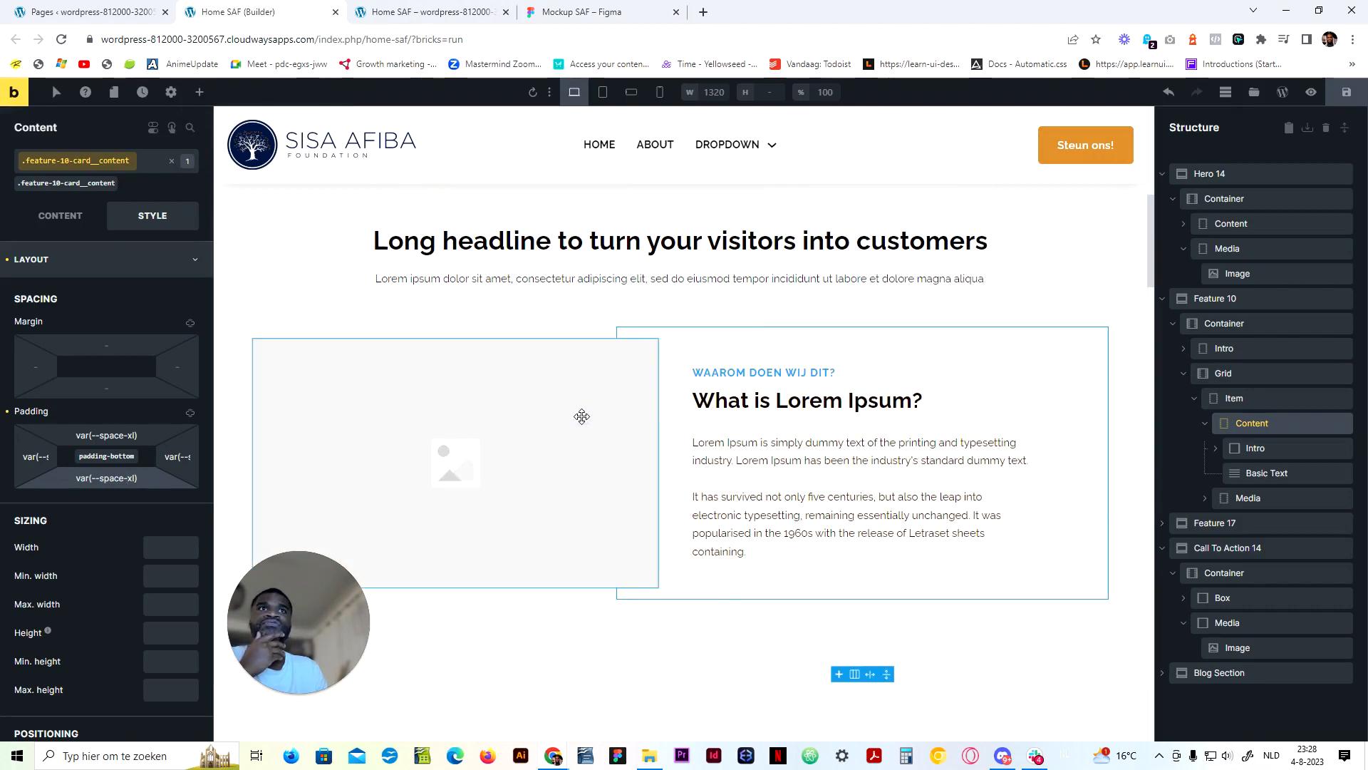
pyautogui.click(399, 8)
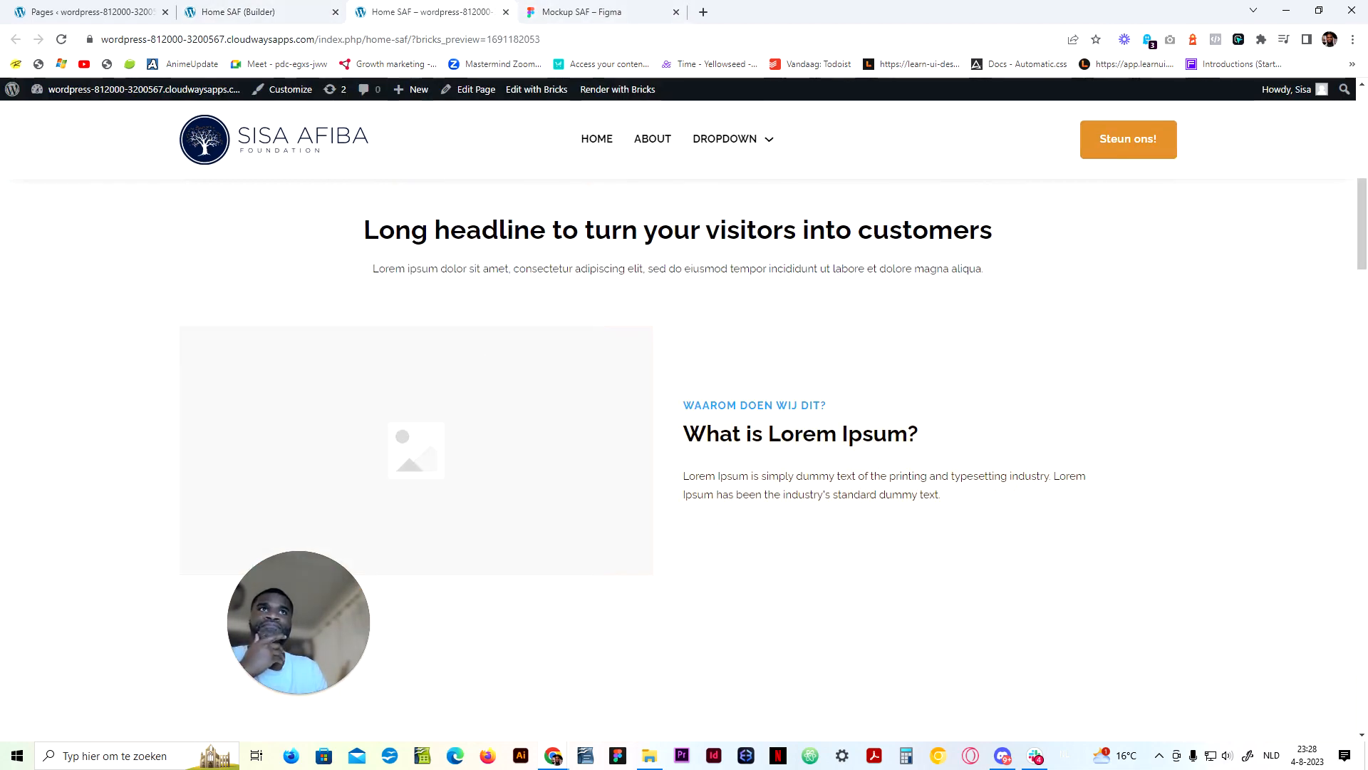
pyautogui.click(601, 12)
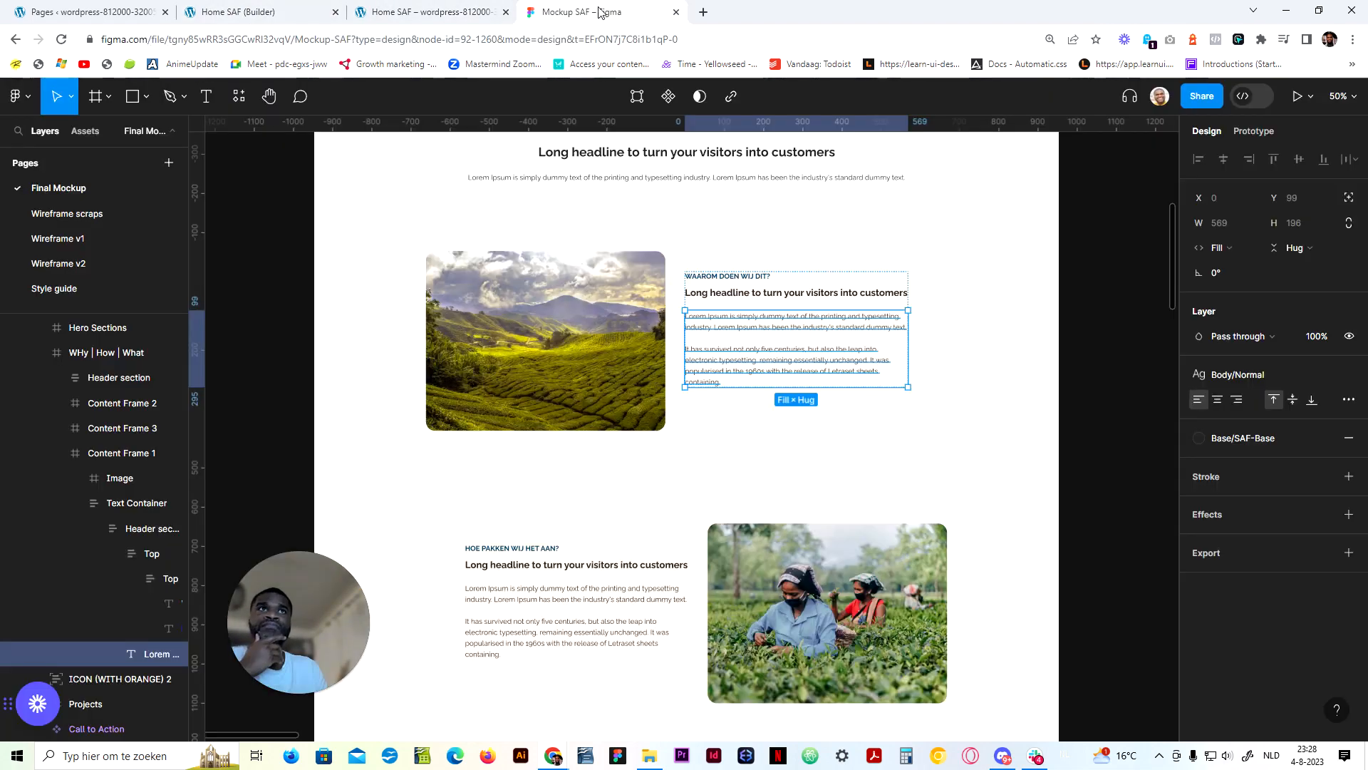
pyautogui.click(573, 301)
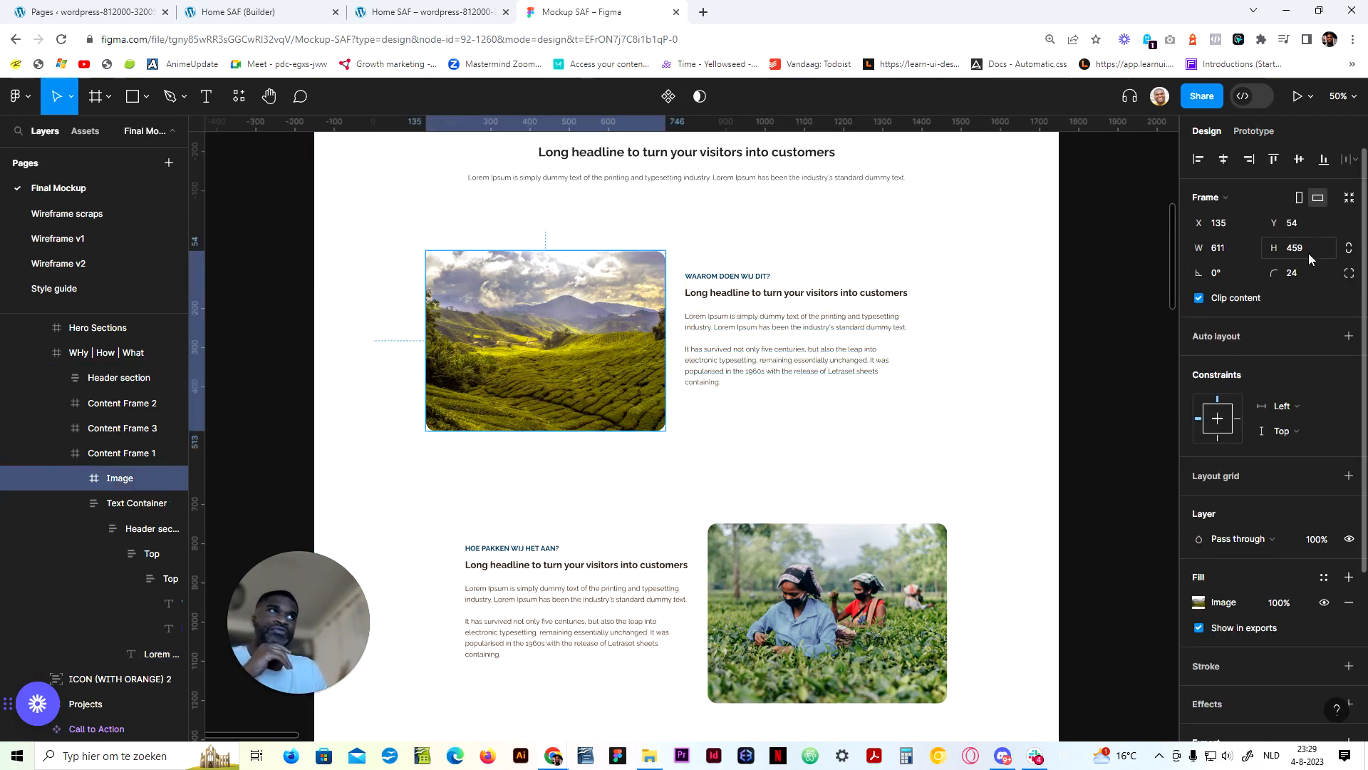
pyautogui.click(421, 8)
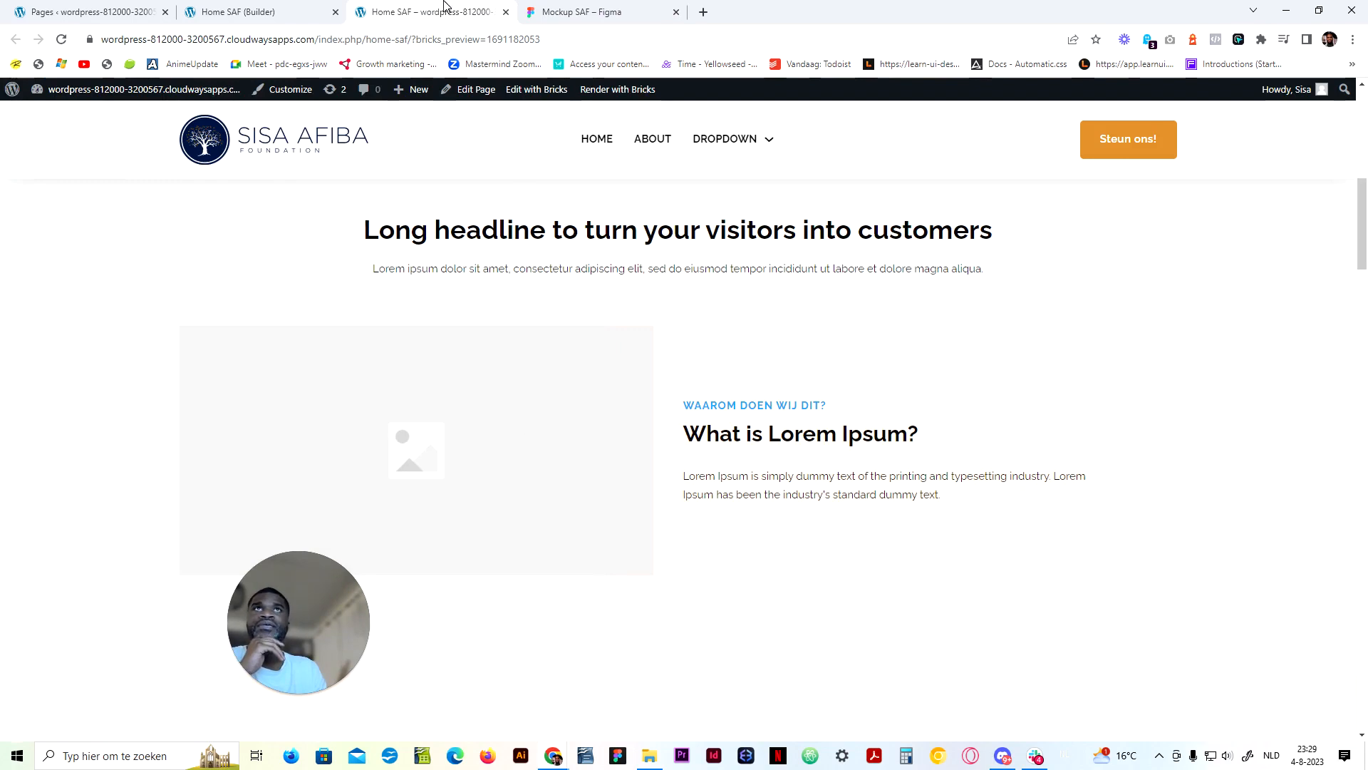
# Back in the builder, set the height of the feature card's image to 45.9rem in the .feature-10__thumb-img class
pyautogui.click(258, 7)
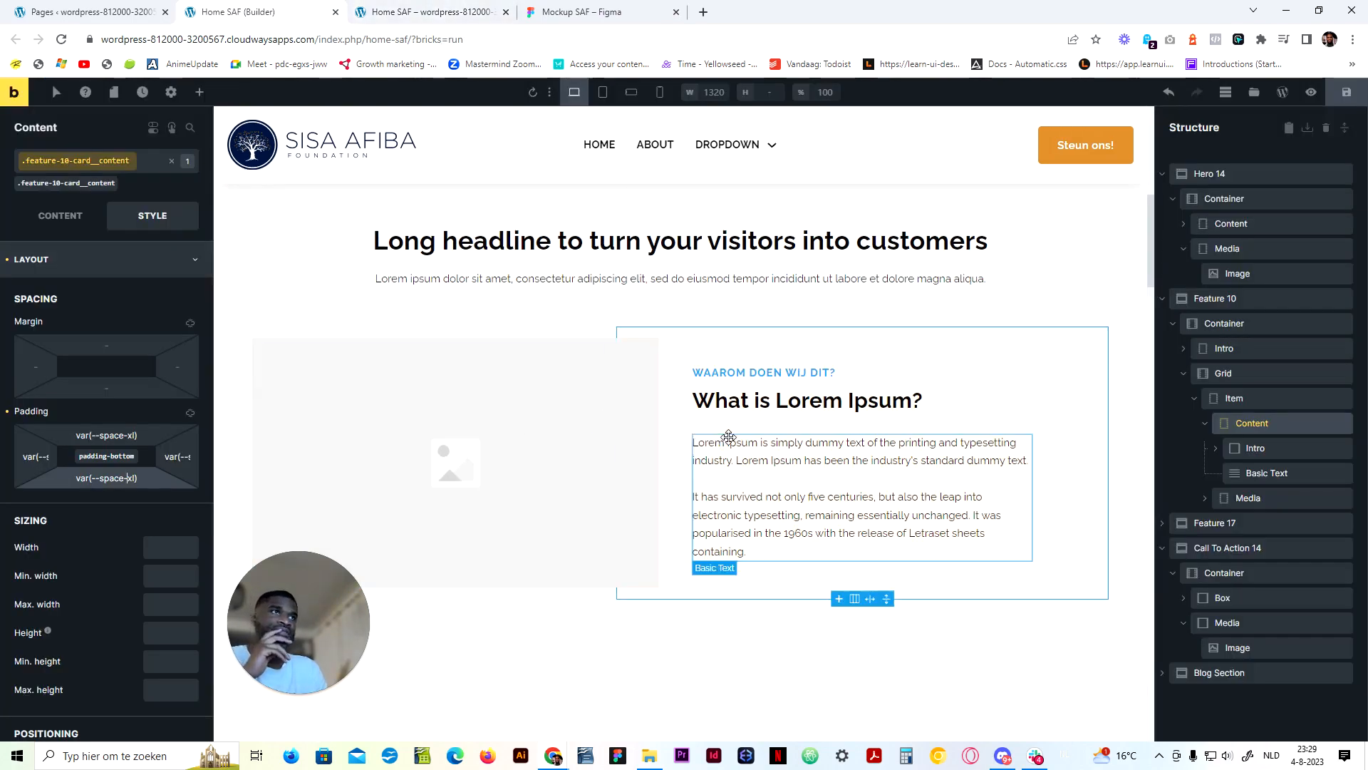
pyautogui.click(547, 419)
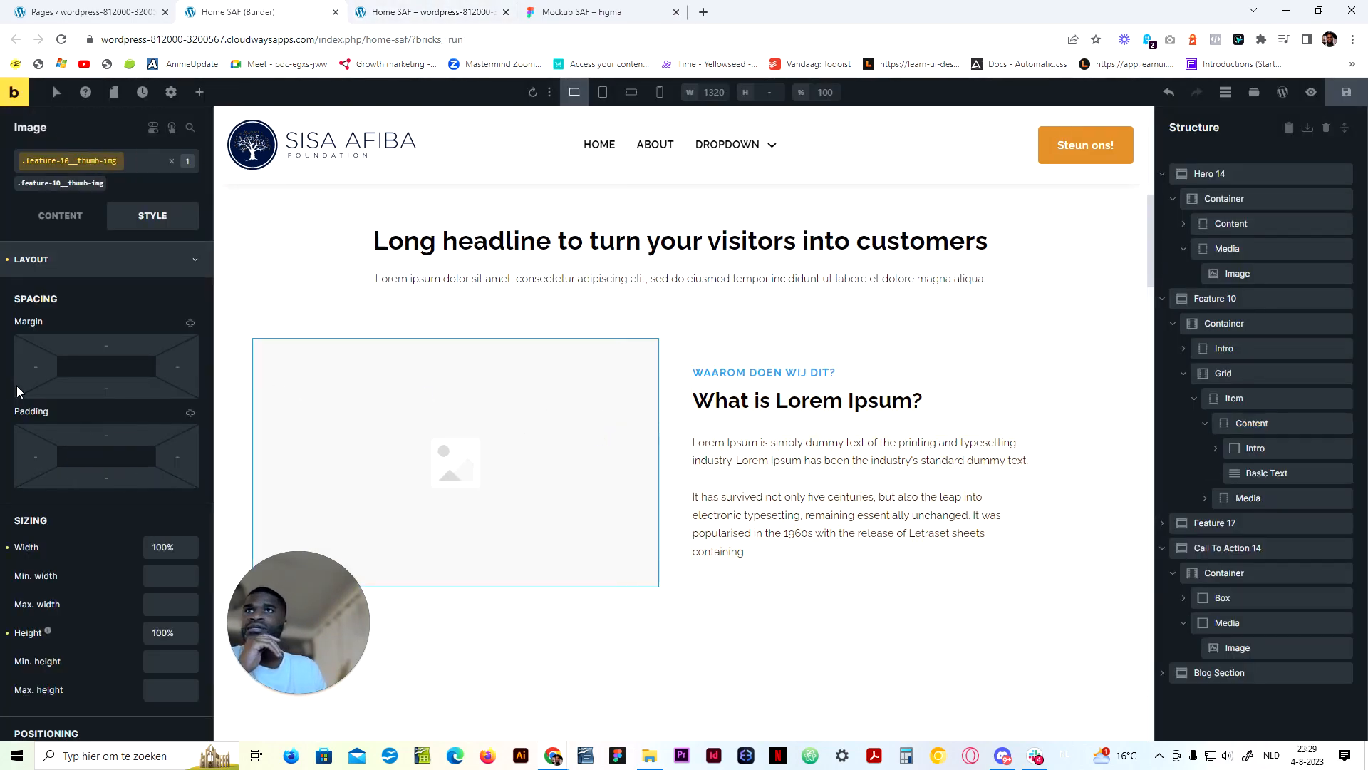
pyautogui.moveTo(175, 632); pyautogui.dragTo(96, 634)
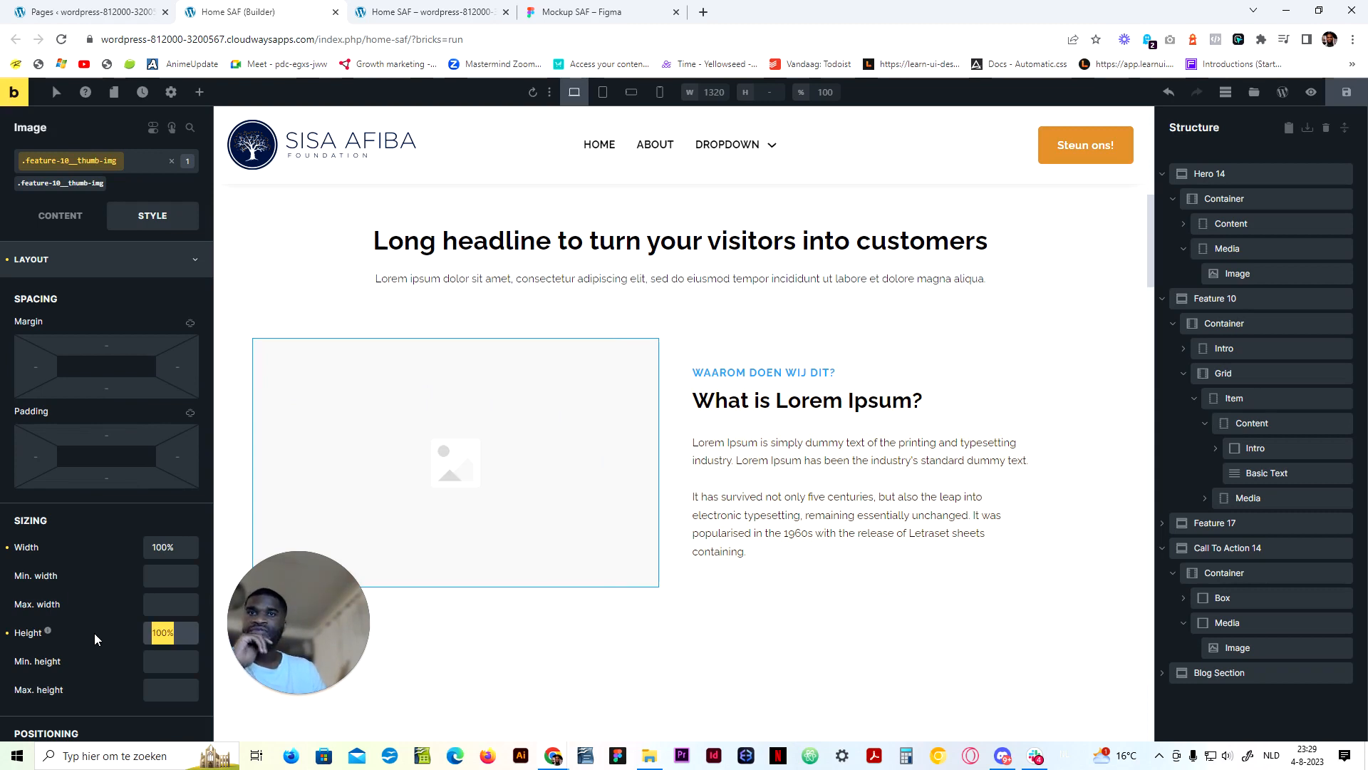
pyautogui.write('459')
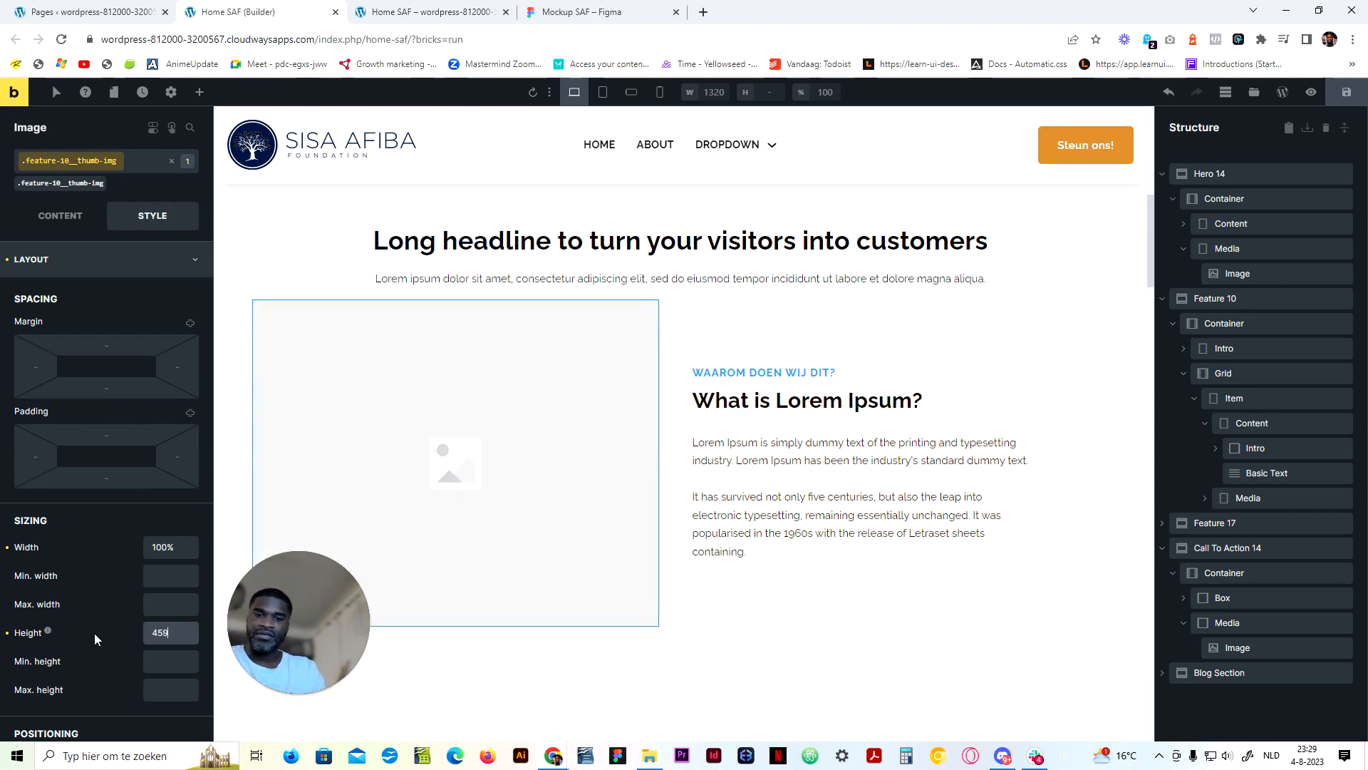
pyautogui.press('BackSpace')
pyautogui.write('r')
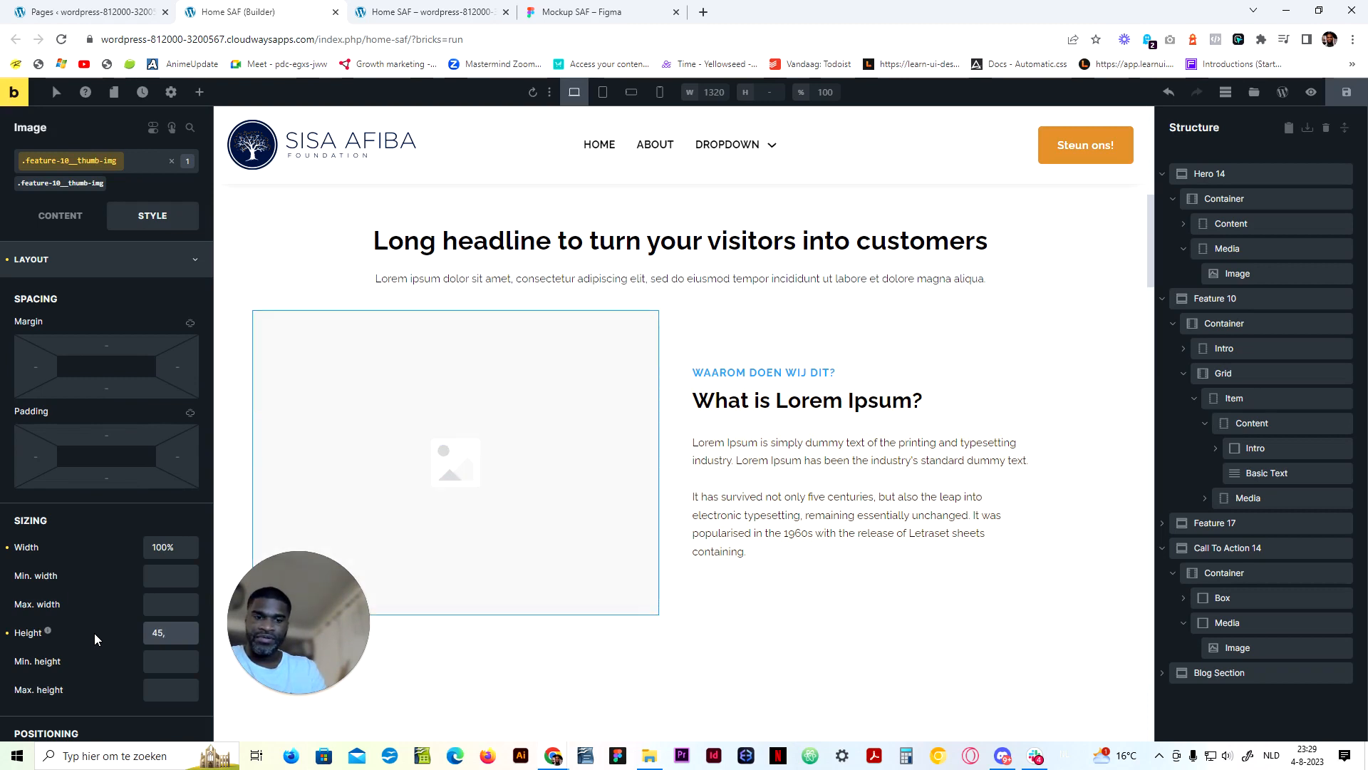
pyautogui.press('BackSpace')
pyautogui.write(',9rem')
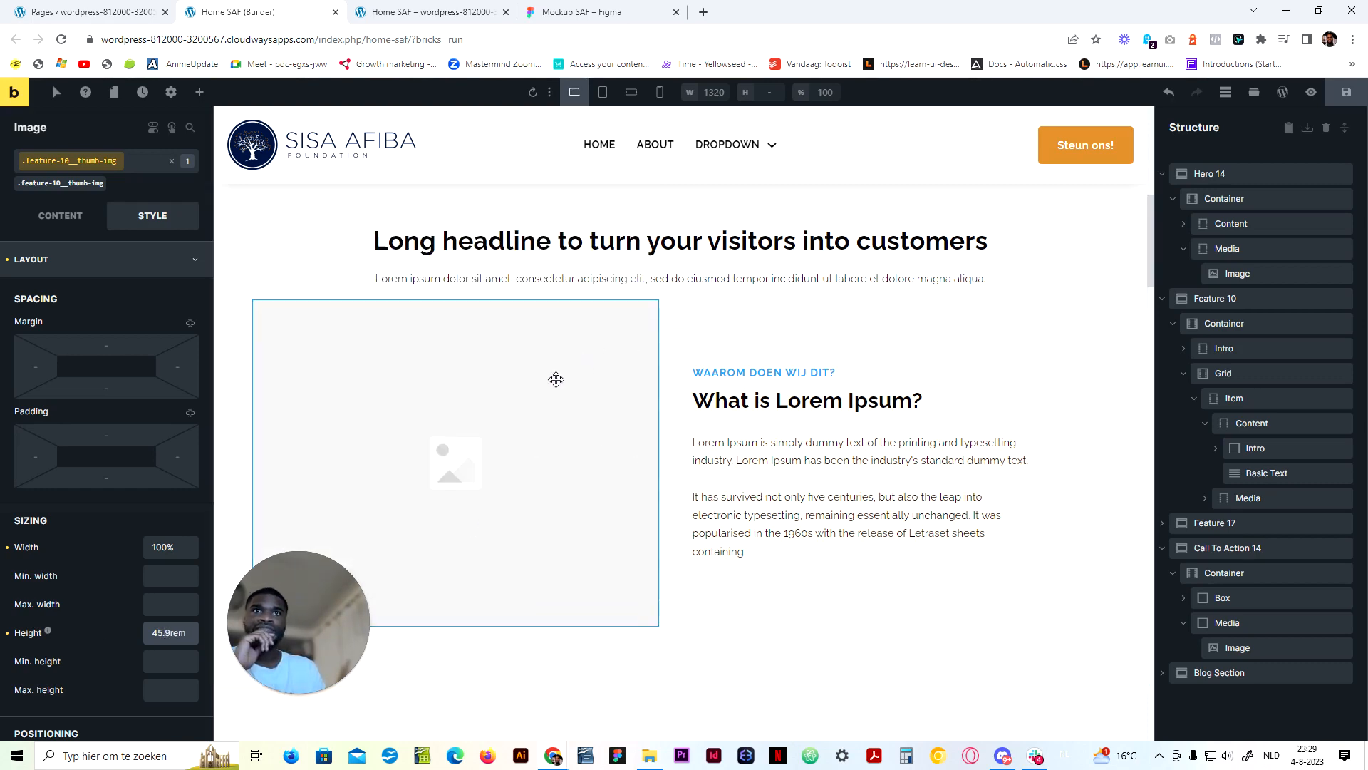
# Compare the image and text proportions in the Figma mockup and on the live page preview with the builder
pyautogui.click(563, 12)
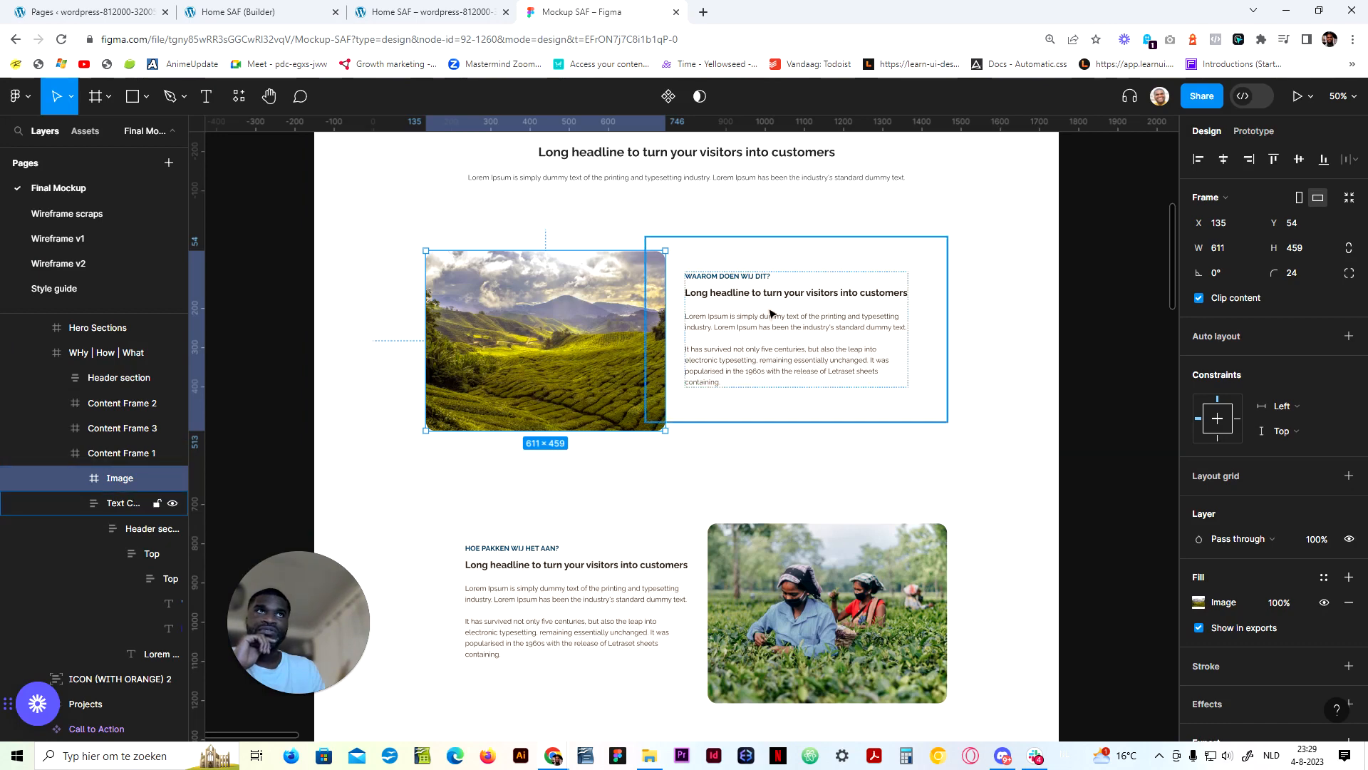
pyautogui.click(436, 10)
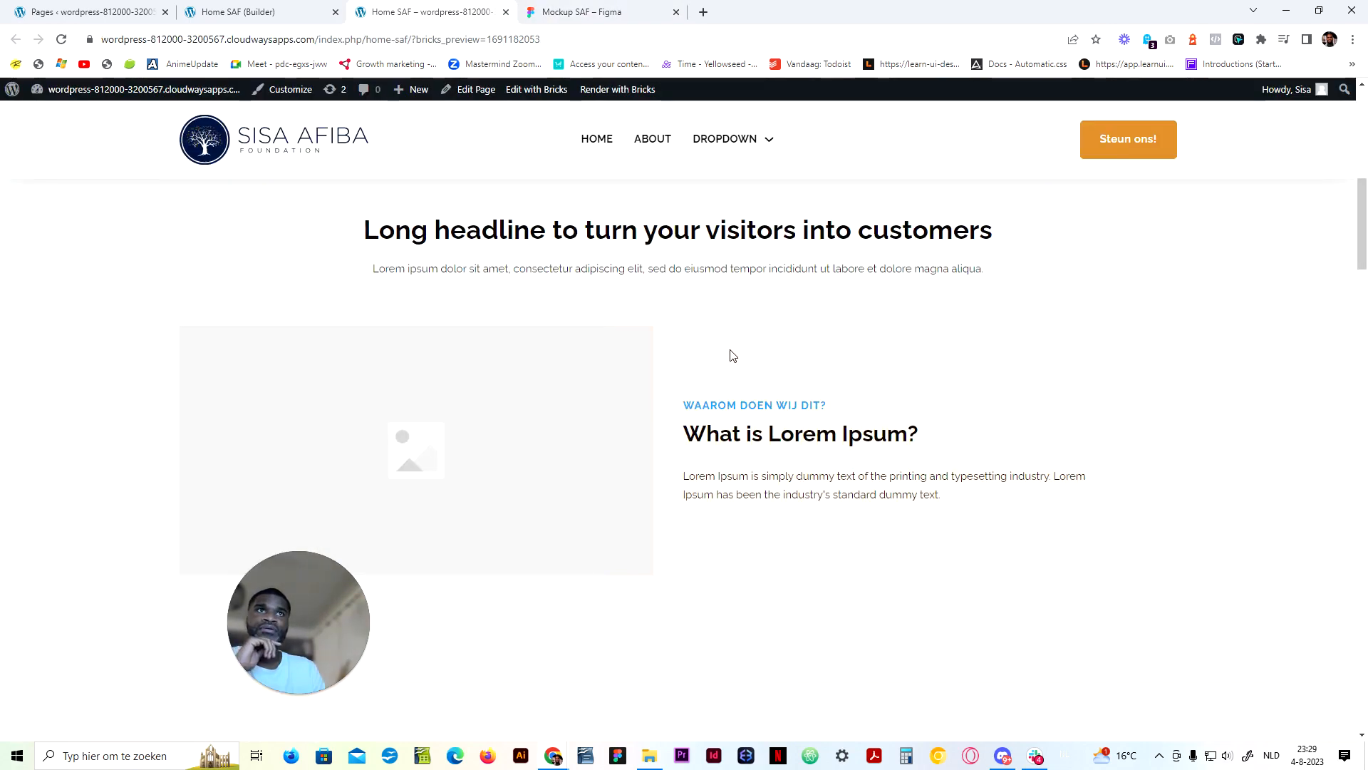
pyautogui.click(306, 12)
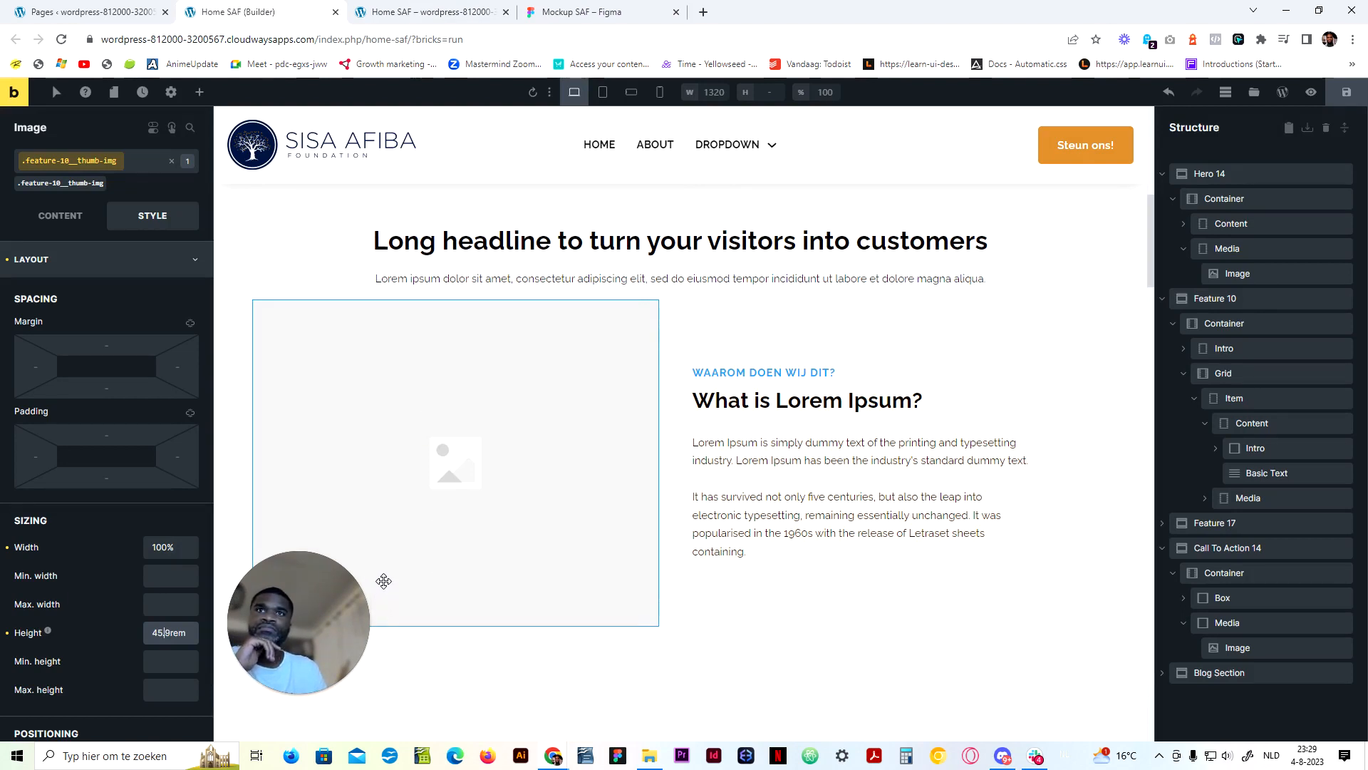
# Check the card image at the tablet and mobile breakpoints, and reset its height to 100% in the desktop view
pyautogui.click(603, 92)
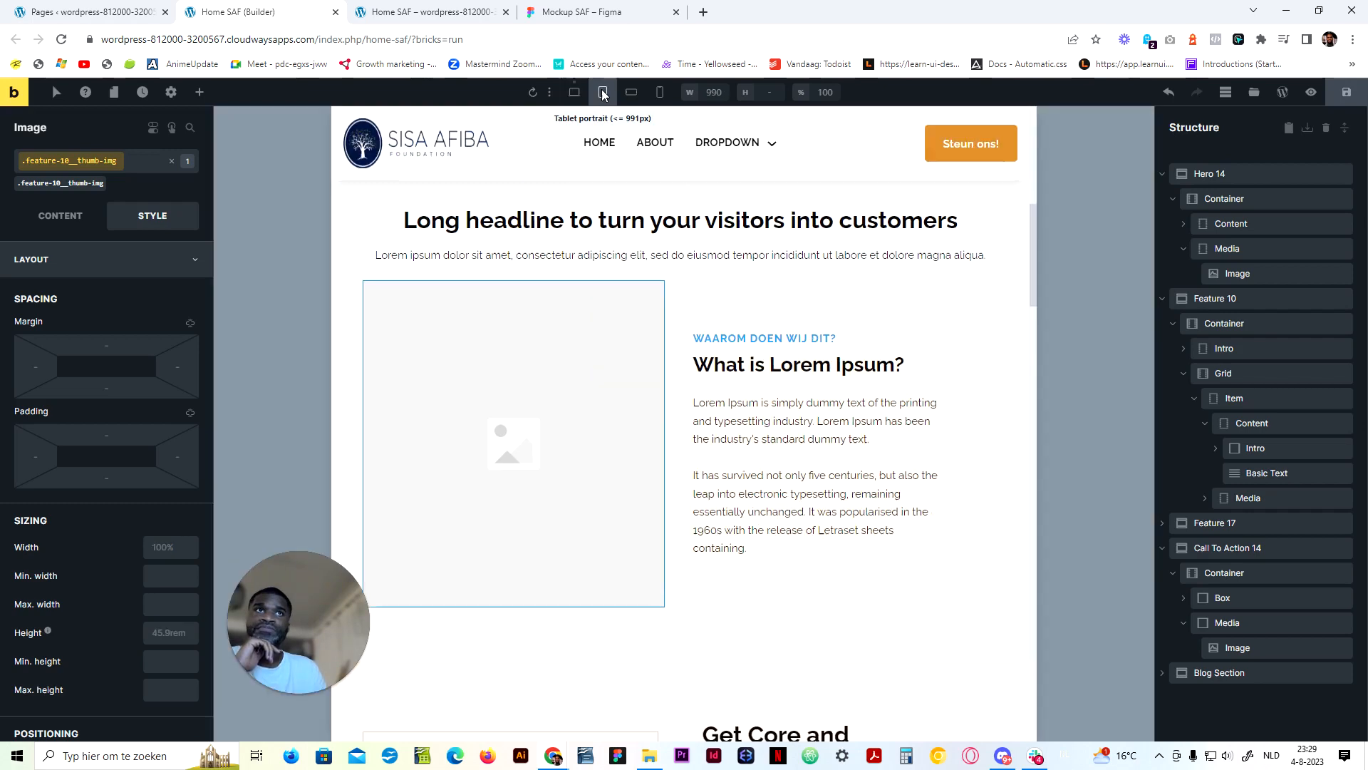
pyautogui.click(632, 92)
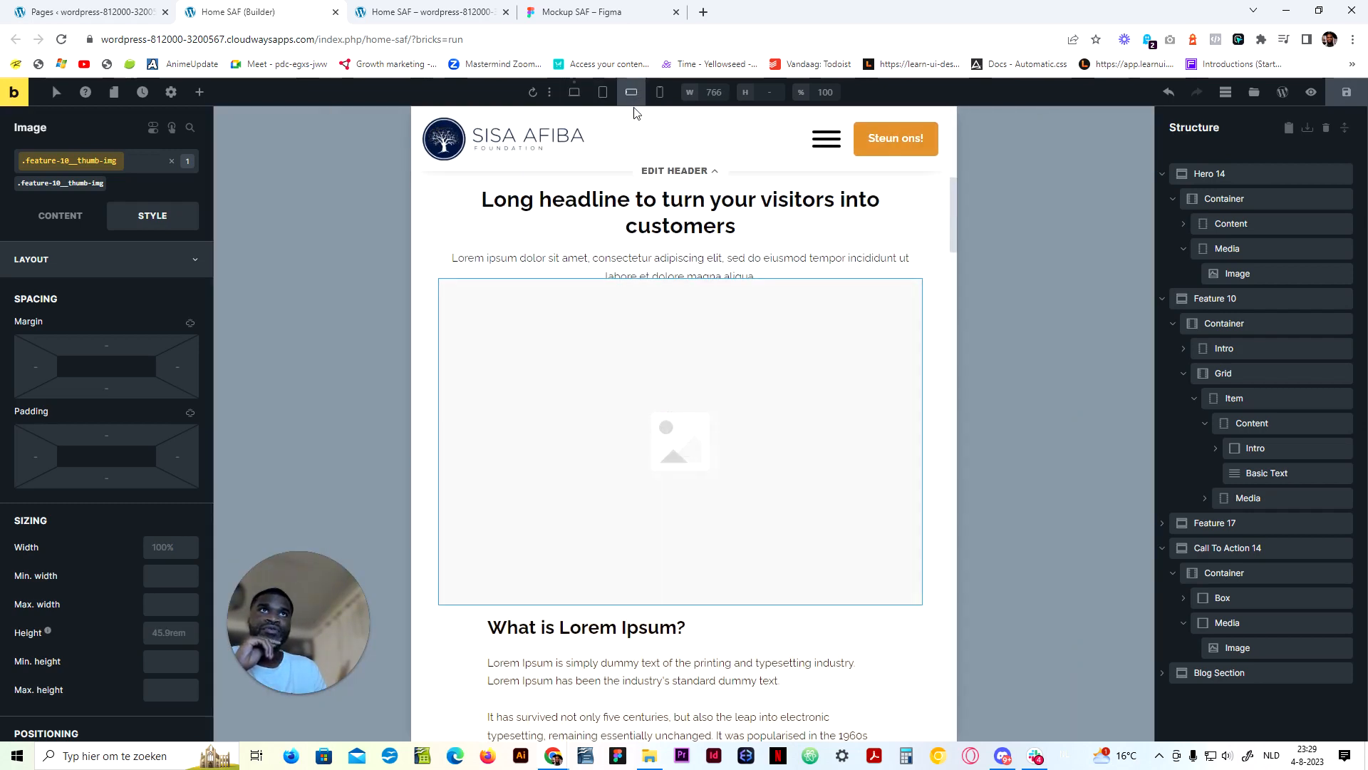
pyautogui.click(661, 93)
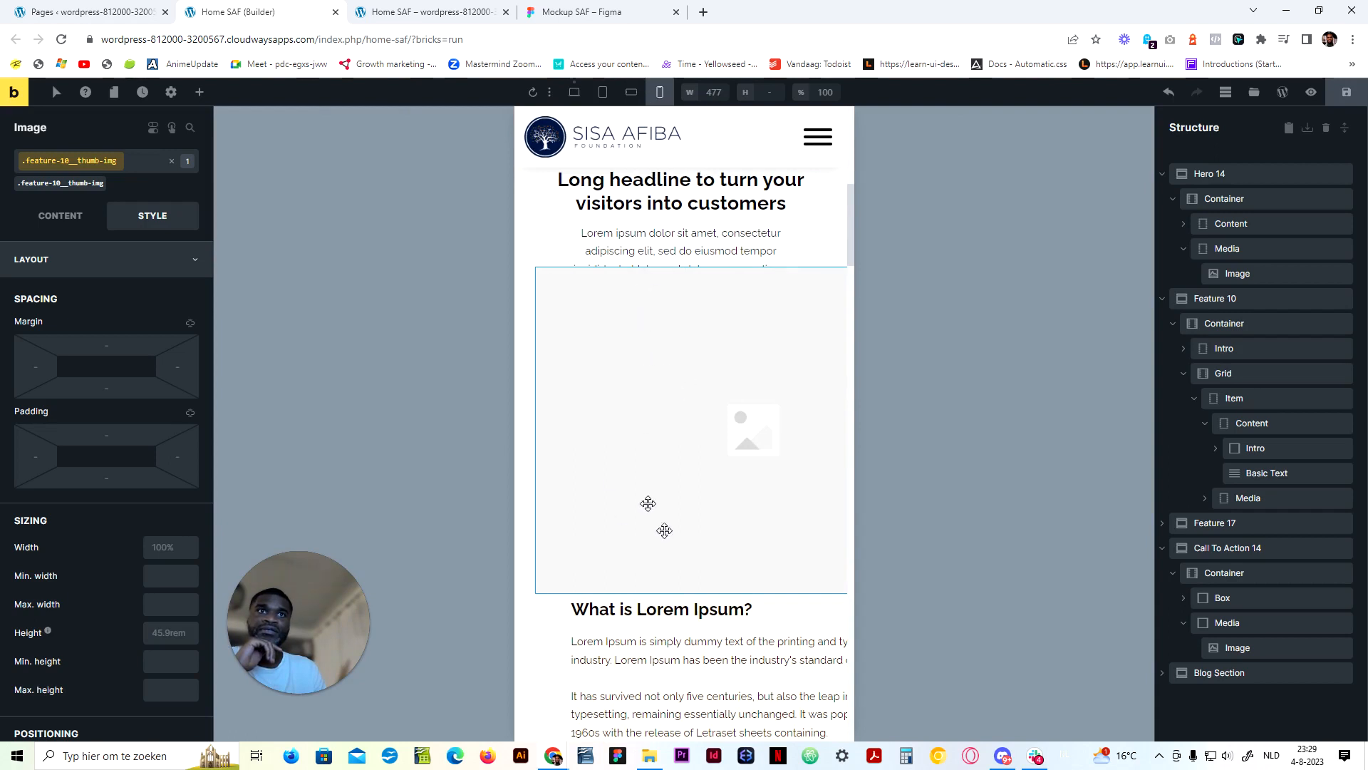
pyautogui.click(574, 92)
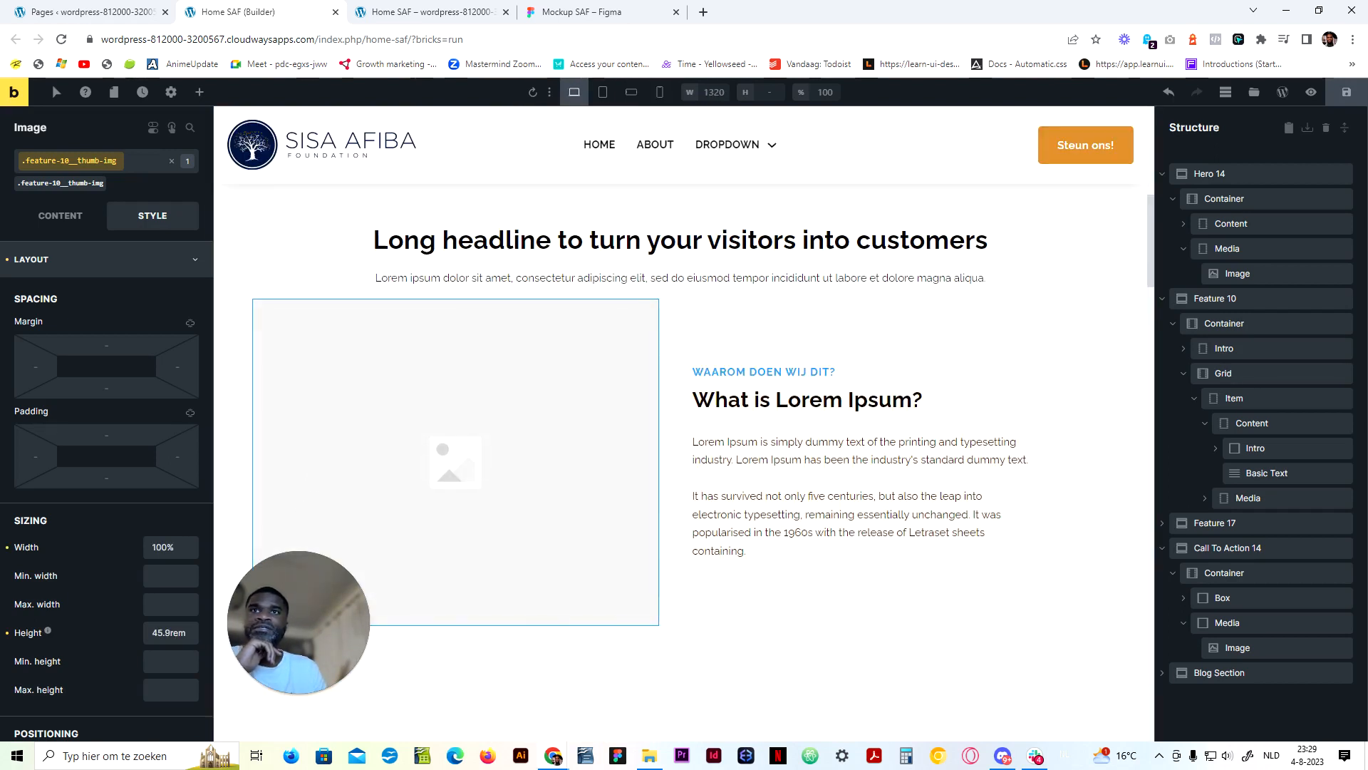
pyautogui.doubleClick(169, 632)
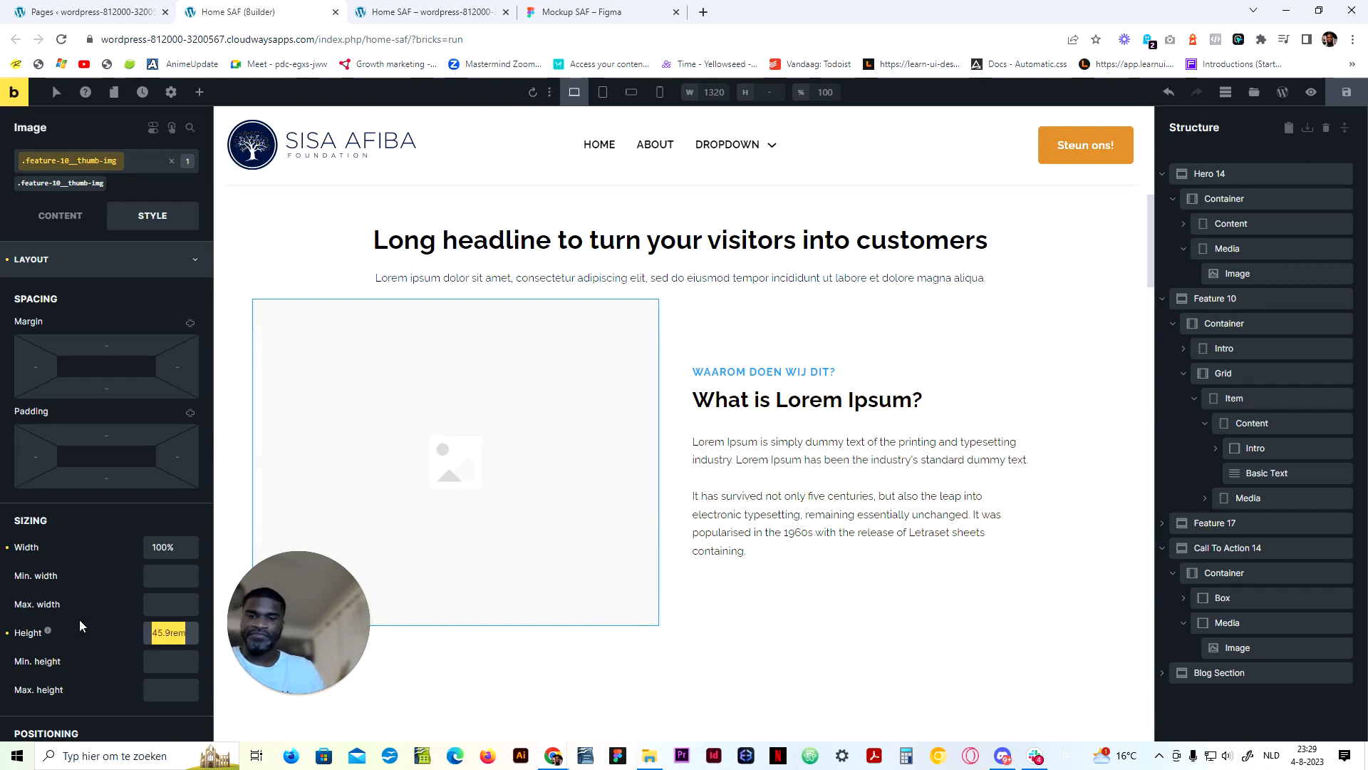
pyautogui.write('100%')
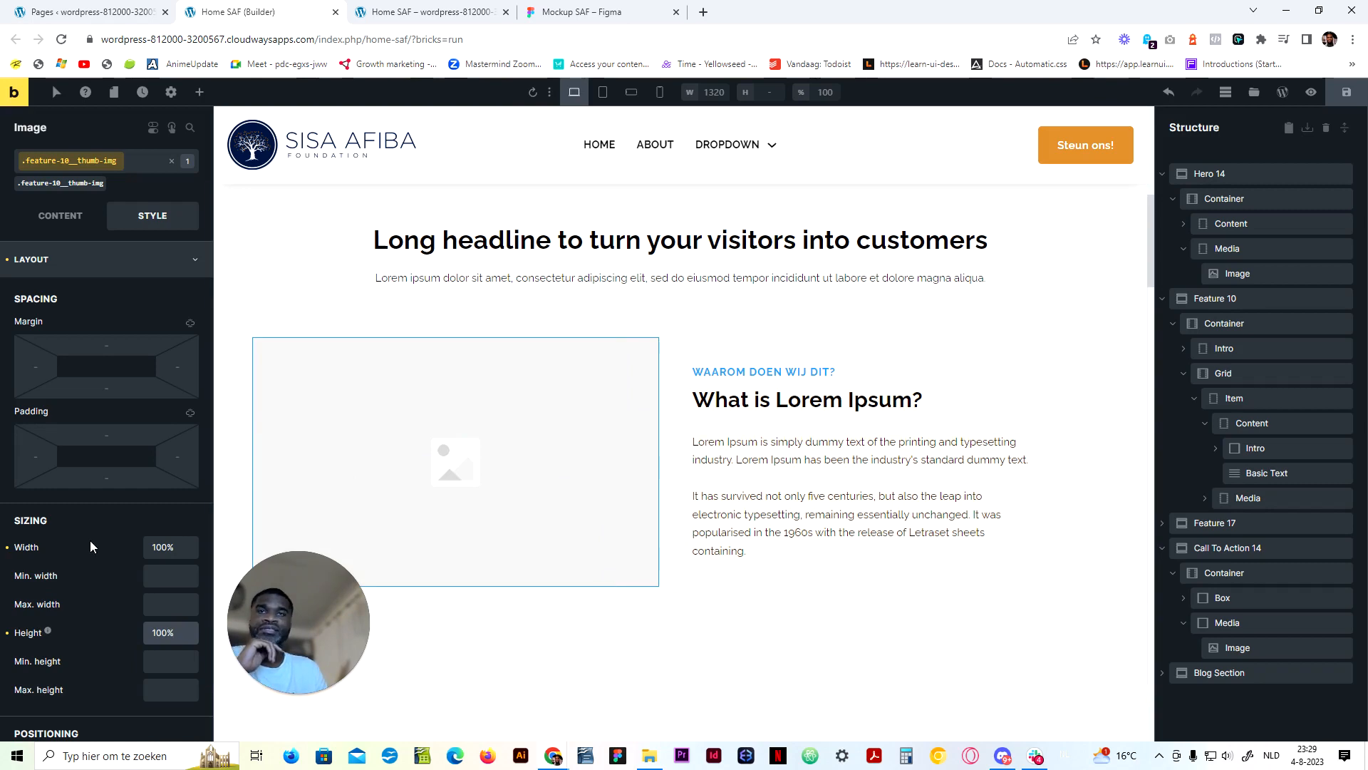
# Set the height of the Feature 10 card's Media block to 45rem in the .feature-10-card__media class
pyautogui.moveTo(325, 614); pyautogui.dragTo(320, 622)
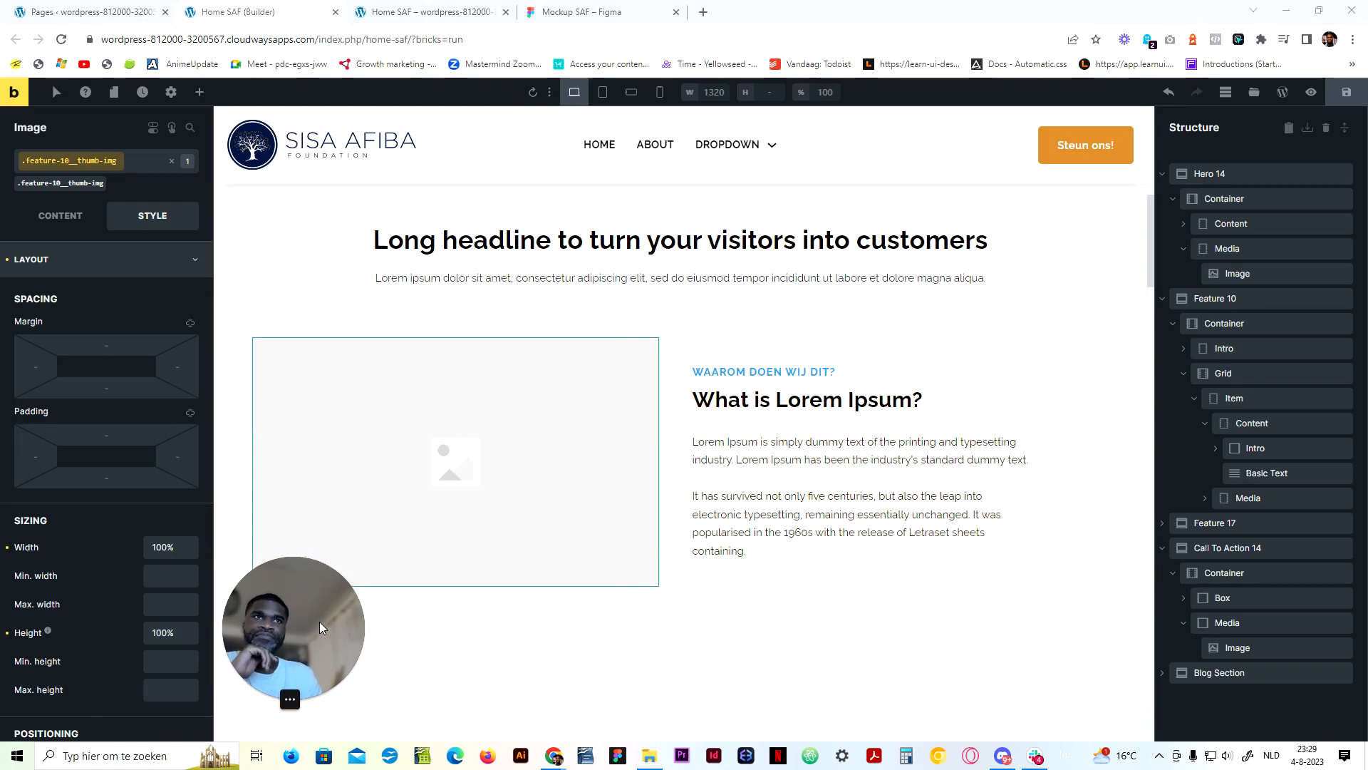
pyautogui.click(606, 9)
pyautogui.click(235, 12)
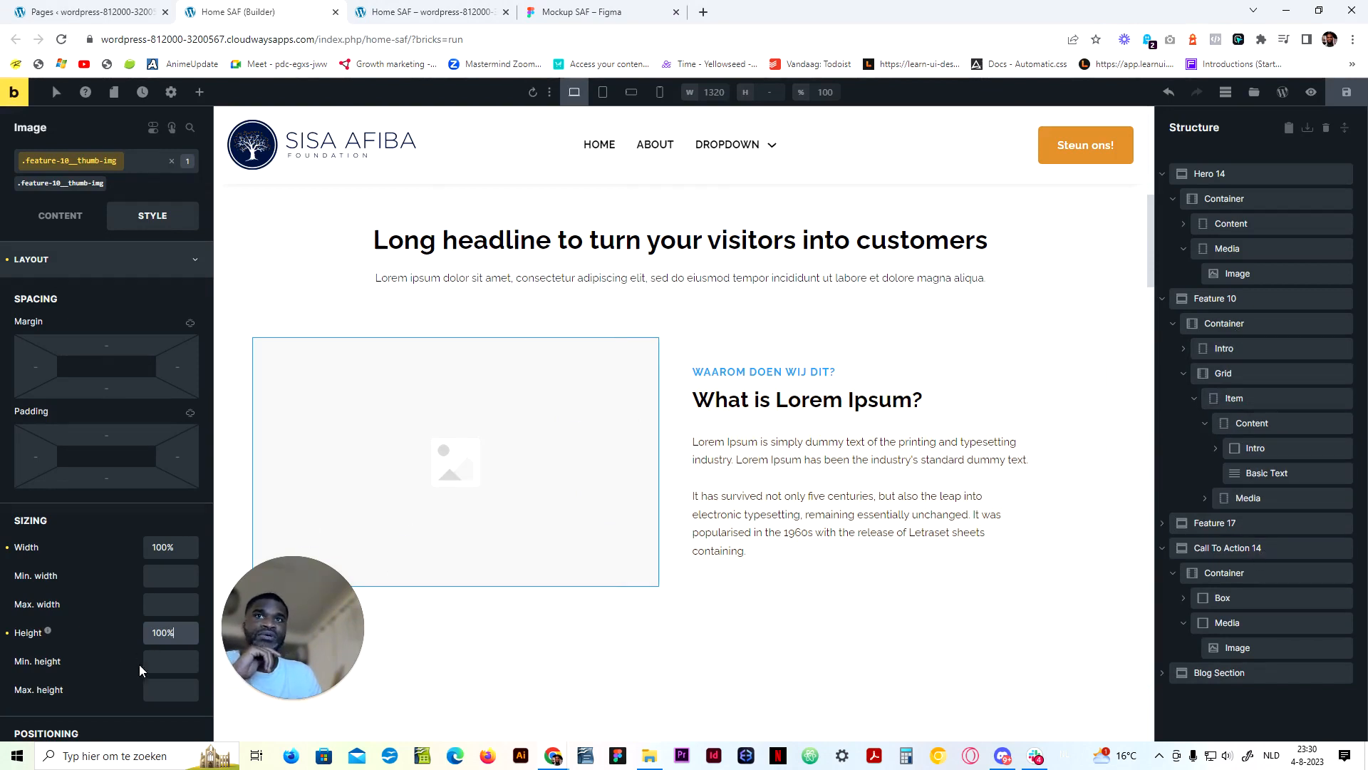
pyautogui.moveTo(268, 653); pyautogui.dragTo(331, 642)
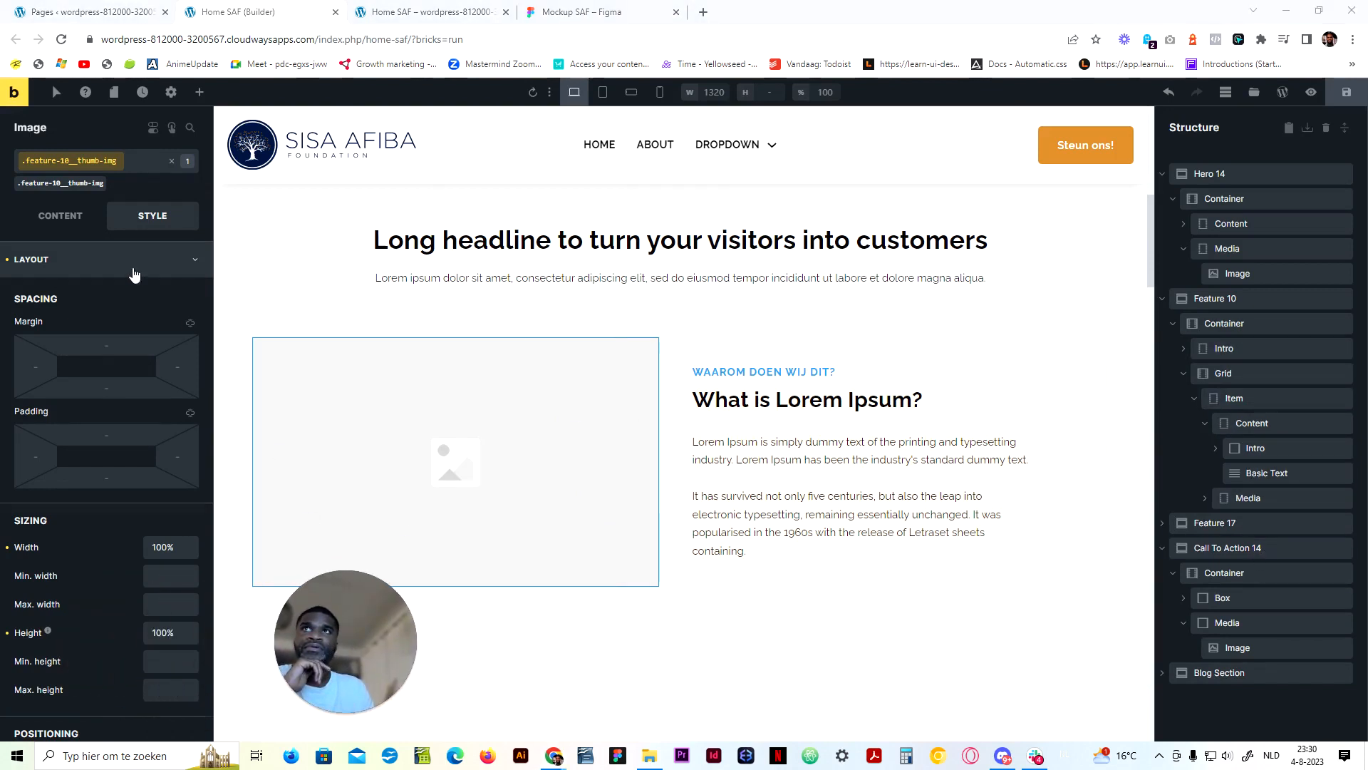
pyautogui.click(1252, 257)
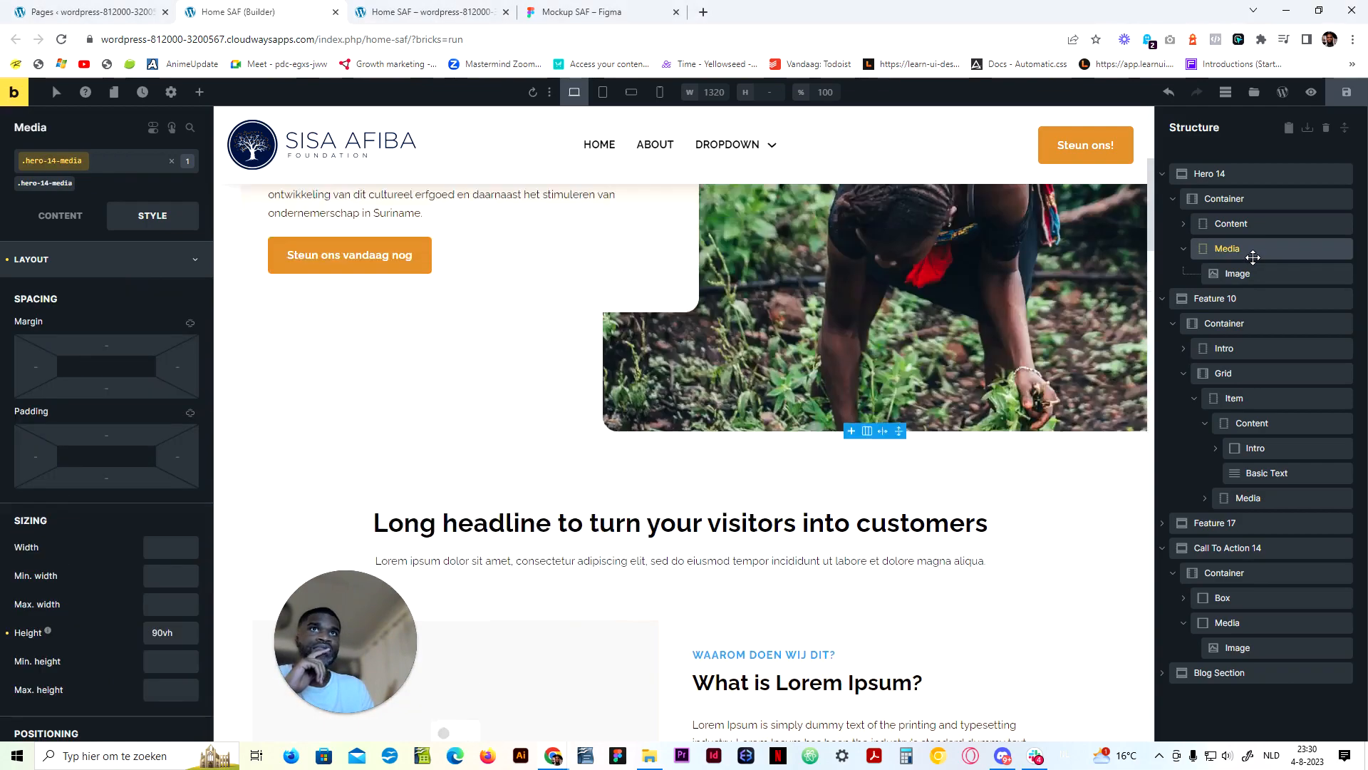
pyautogui.click(1256, 501)
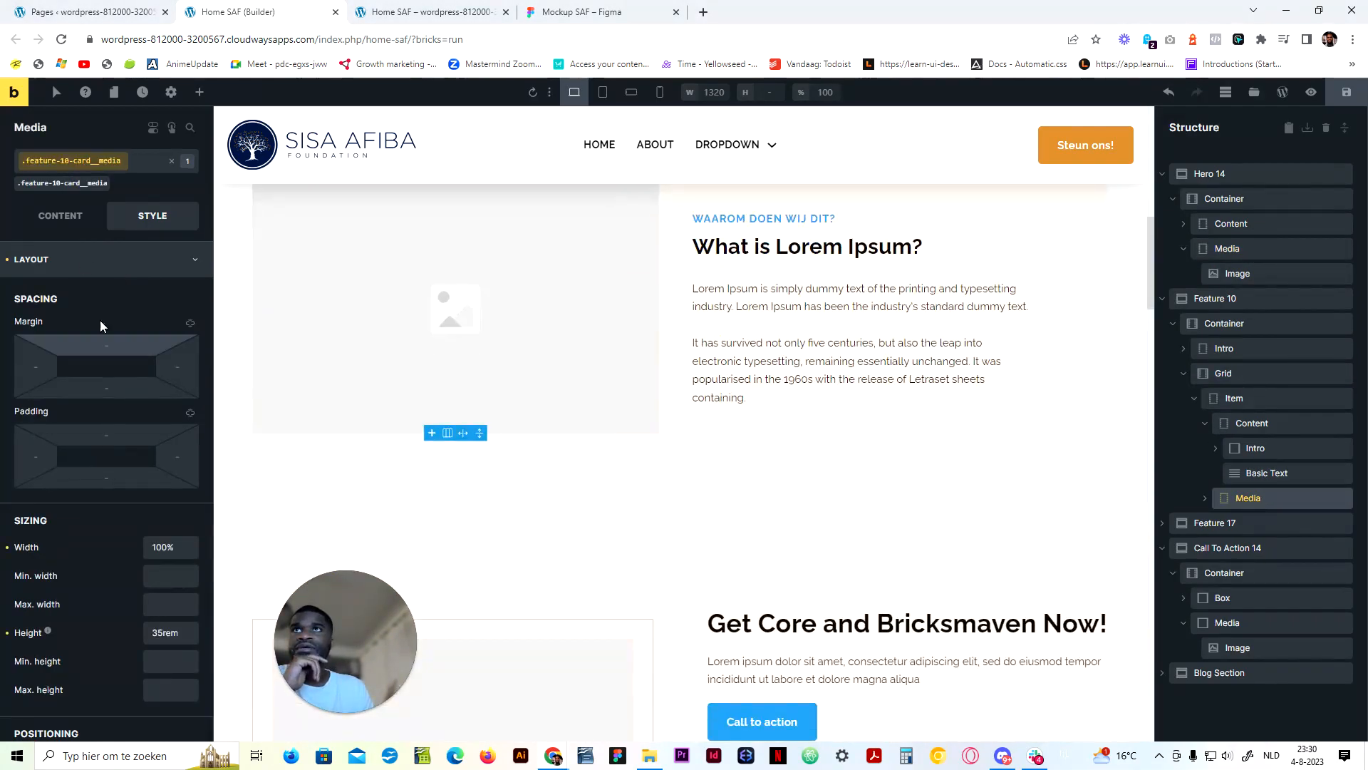
pyautogui.click(122, 259)
pyautogui.click(125, 262)
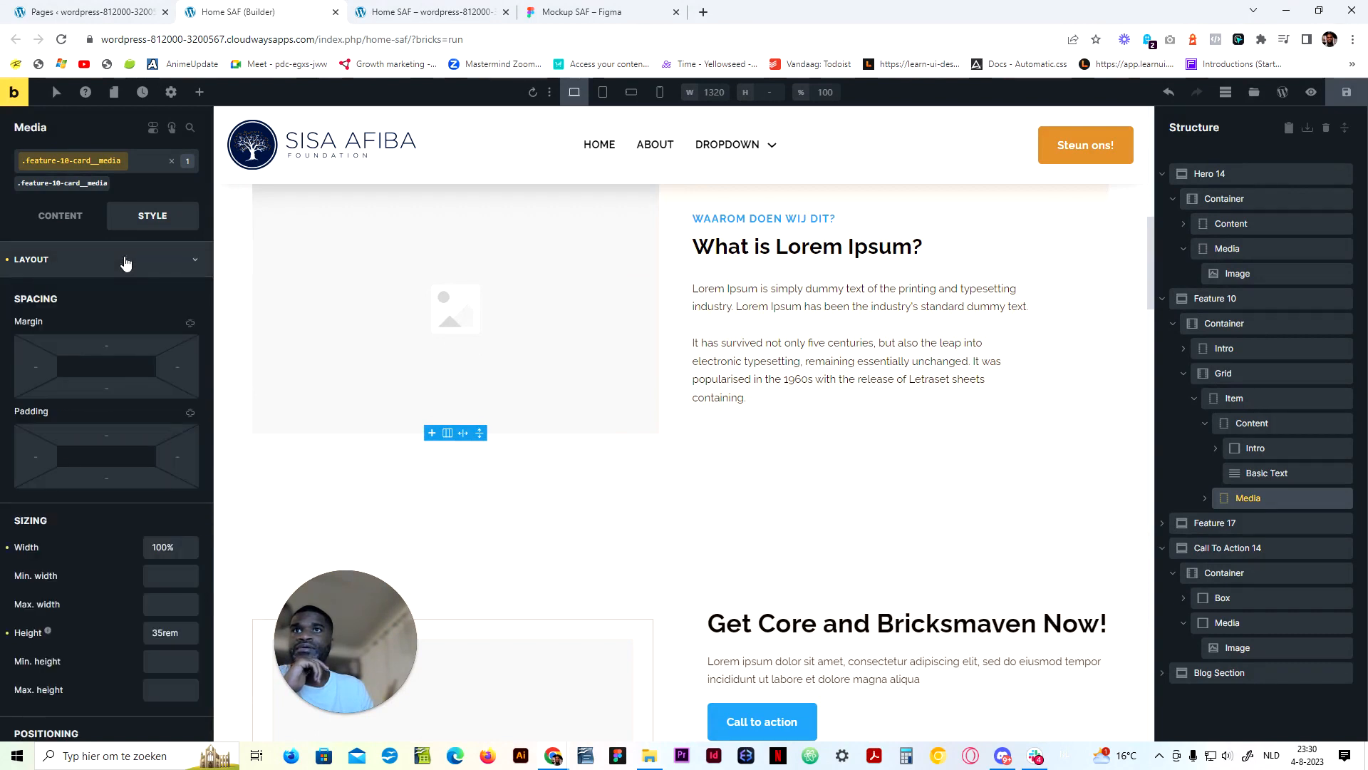
pyautogui.scroll(2, 558, 458)
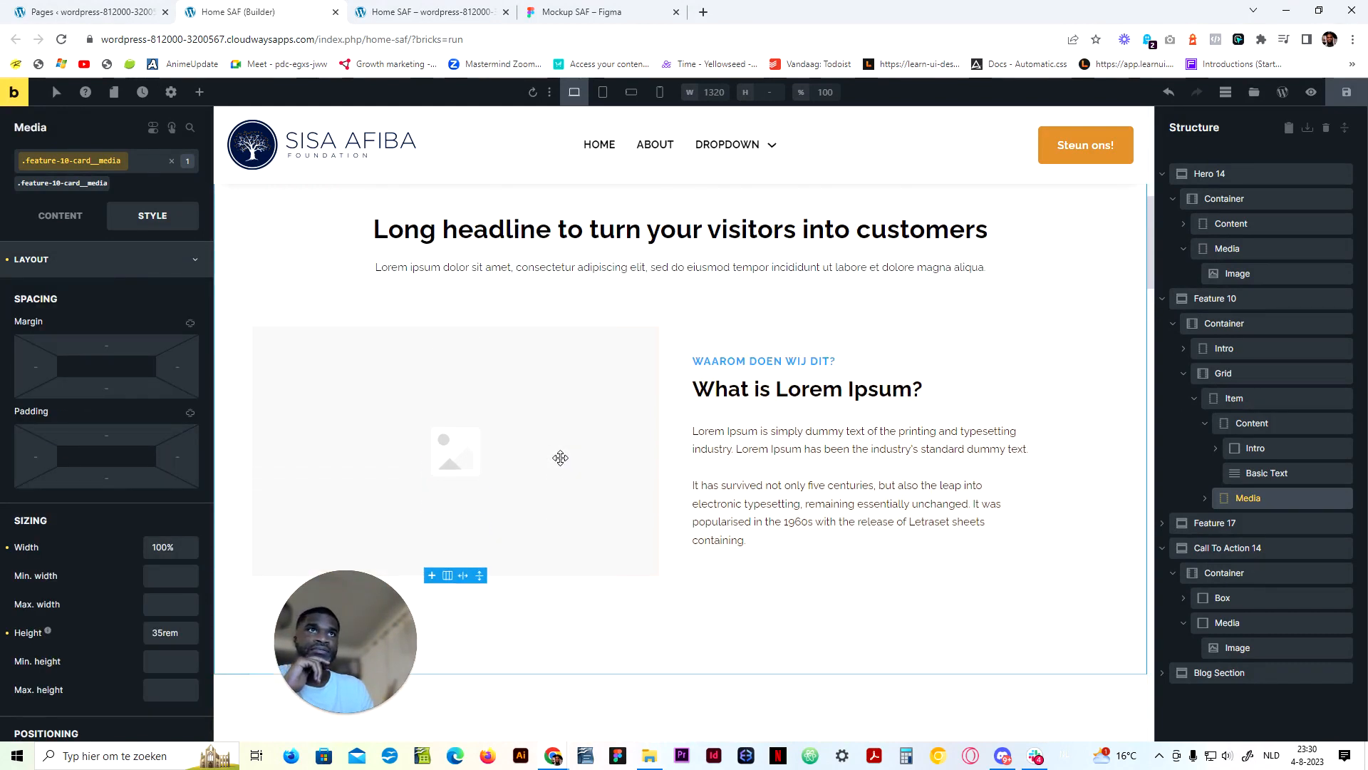
pyautogui.moveTo(151, 633); pyautogui.dragTo(157, 633)
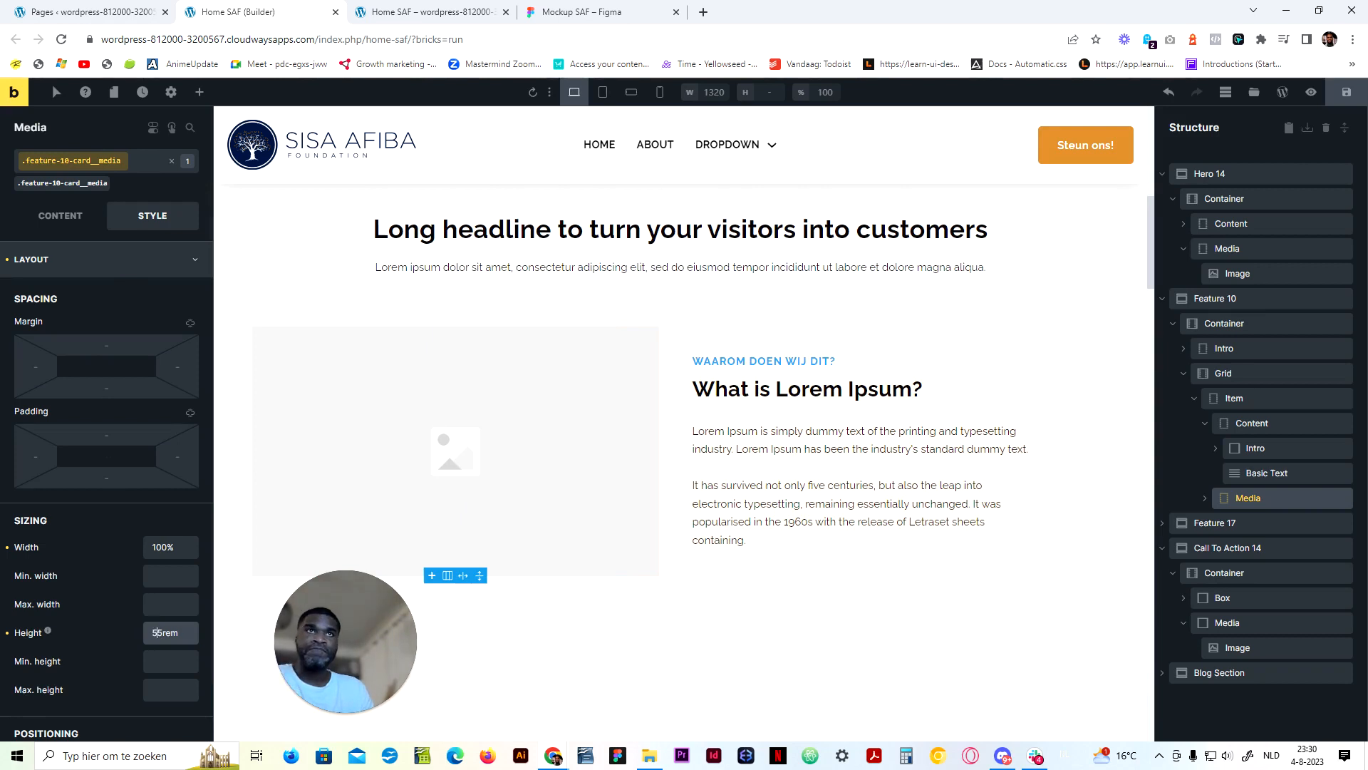
pyautogui.write('4')
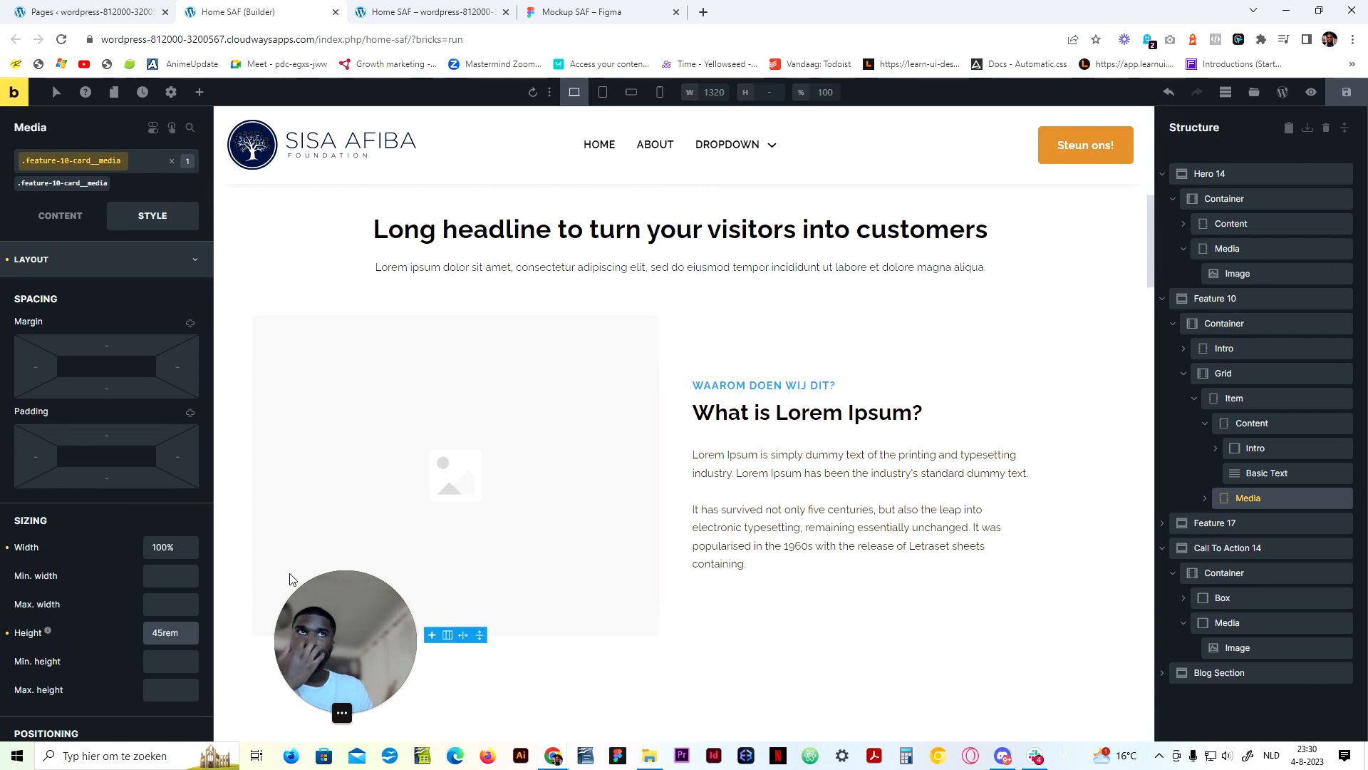
# Set the top and bottom padding of the feature card's Content block to var(--space-4xl)
pyautogui.click(933, 350)
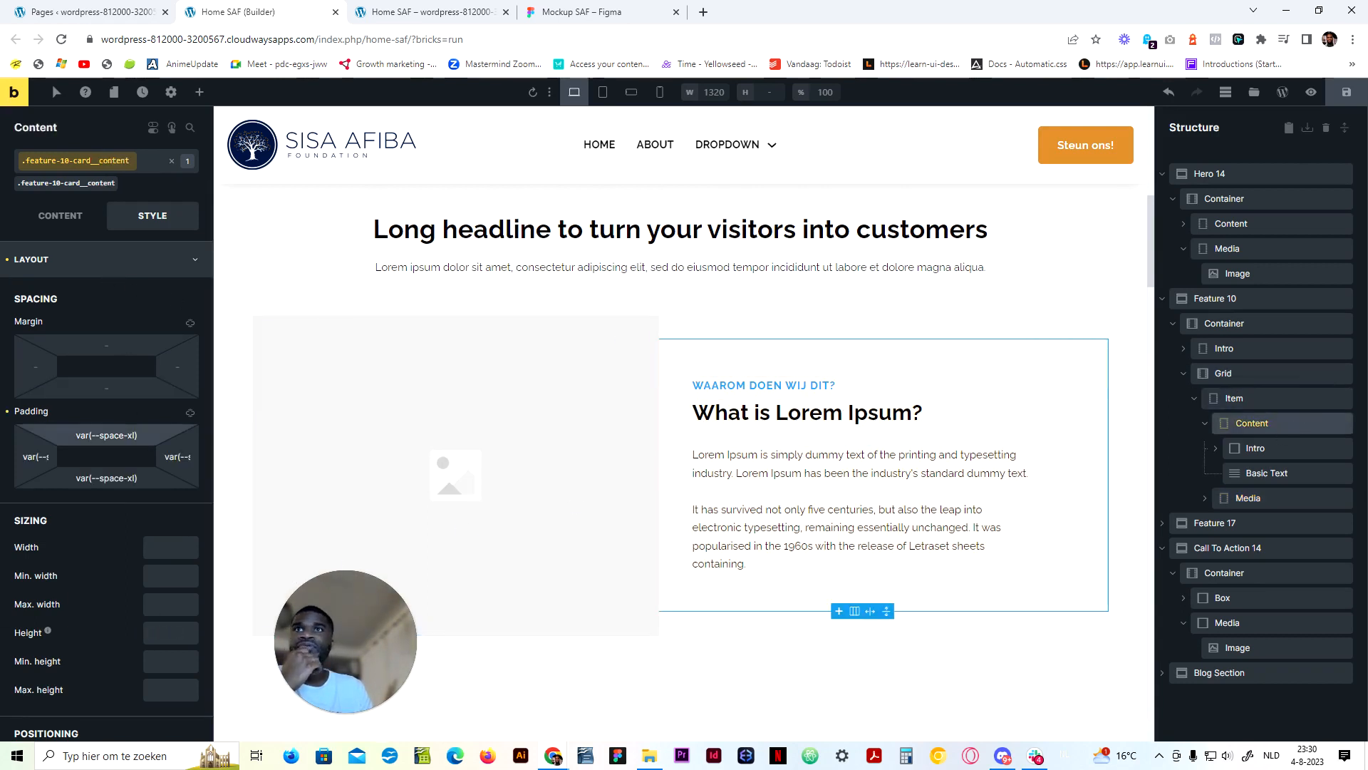
pyautogui.write('4')
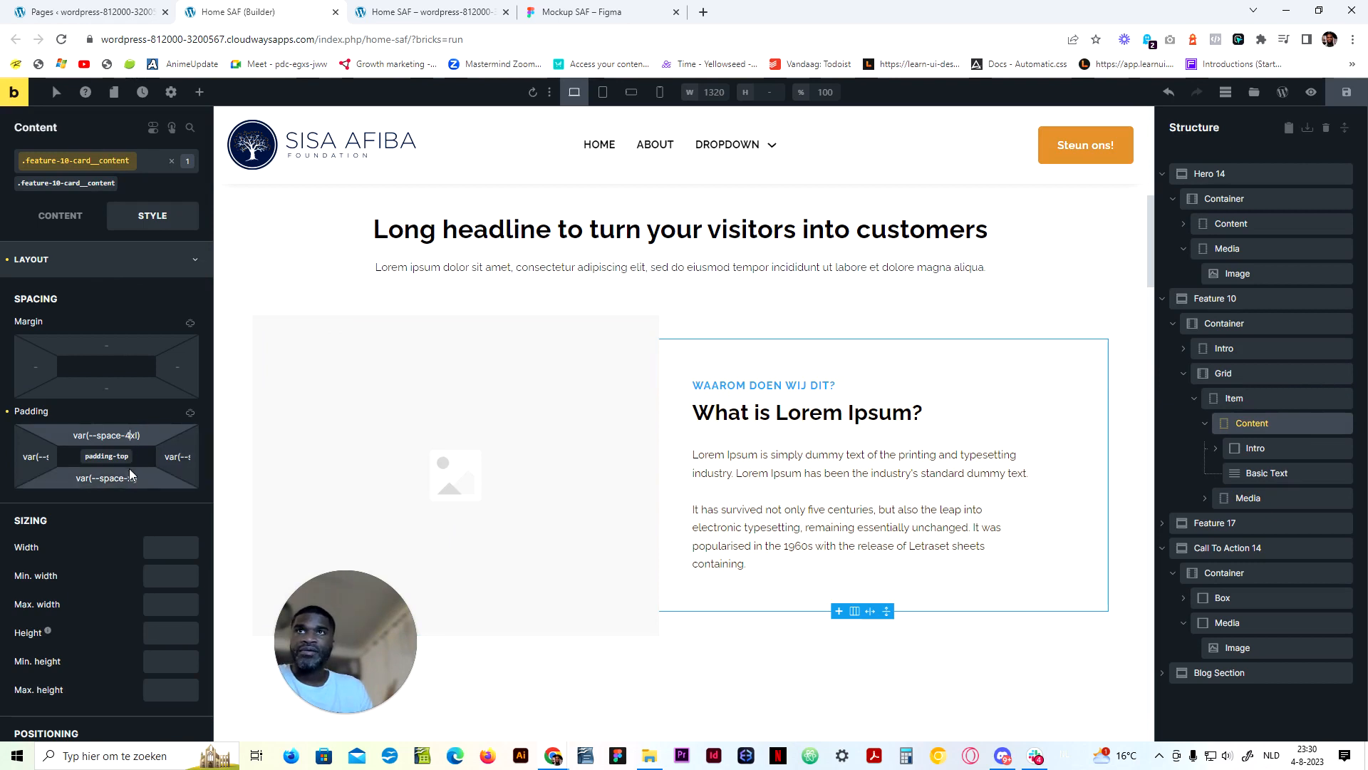
pyautogui.click(128, 477)
pyautogui.write('4')
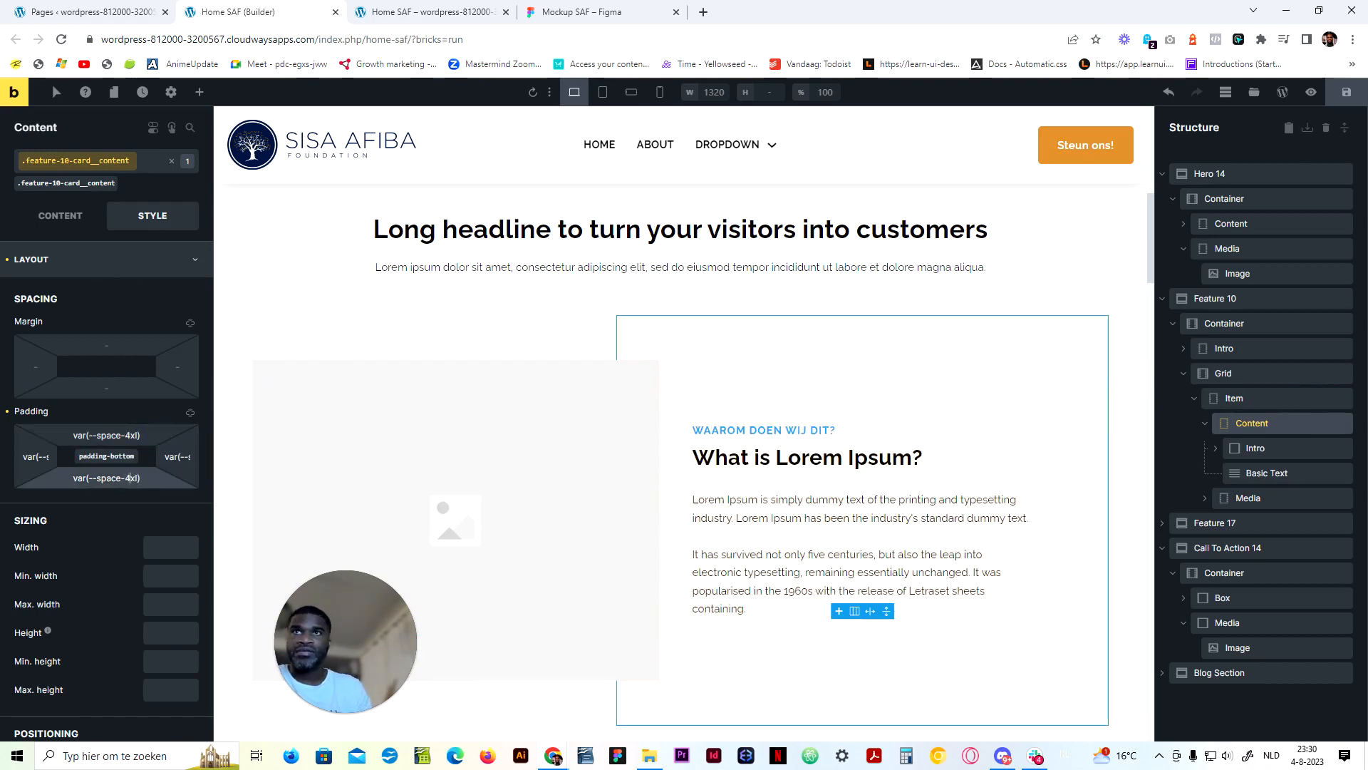
# Reduce the feature card Content block's bottom and top padding to var(--space-3xl)
pyautogui.press('BackSpace')
pyautogui.write('3')
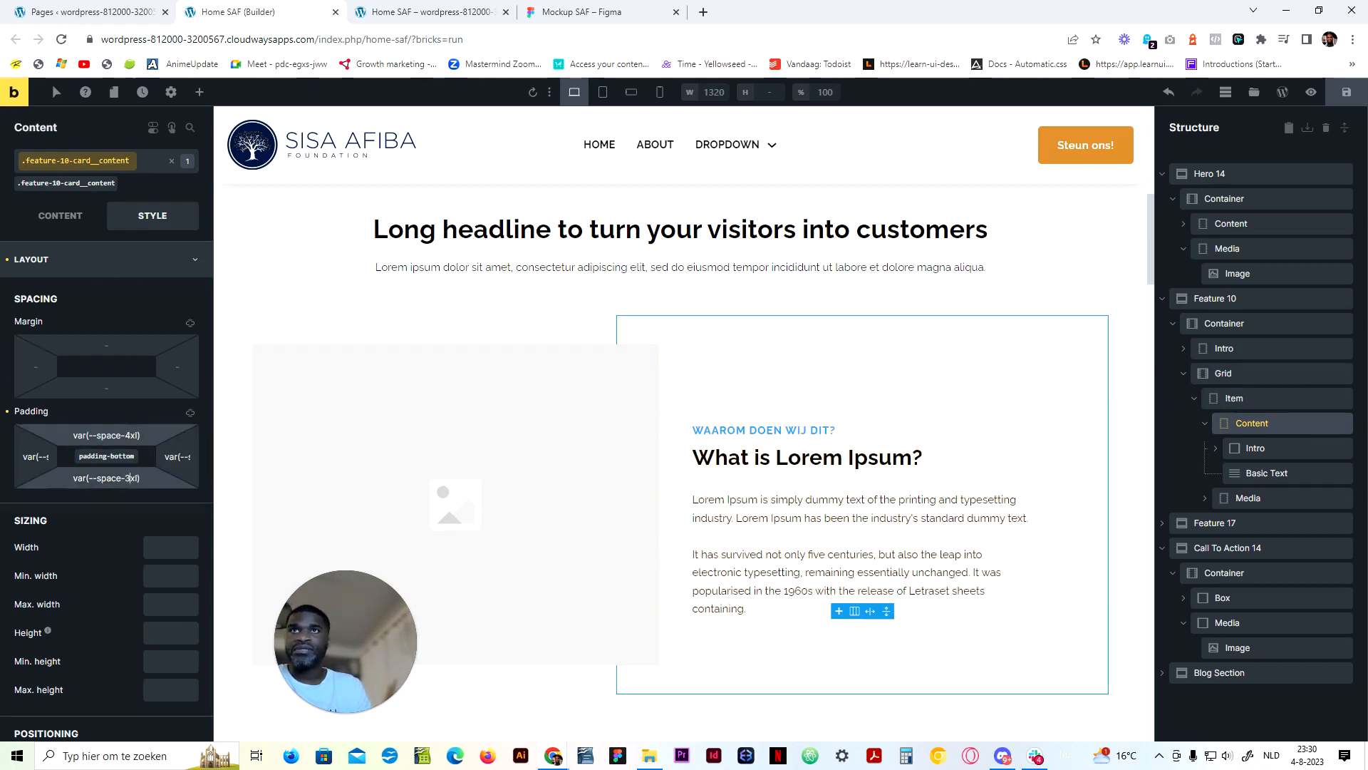
pyautogui.click(129, 435)
pyautogui.write('3')
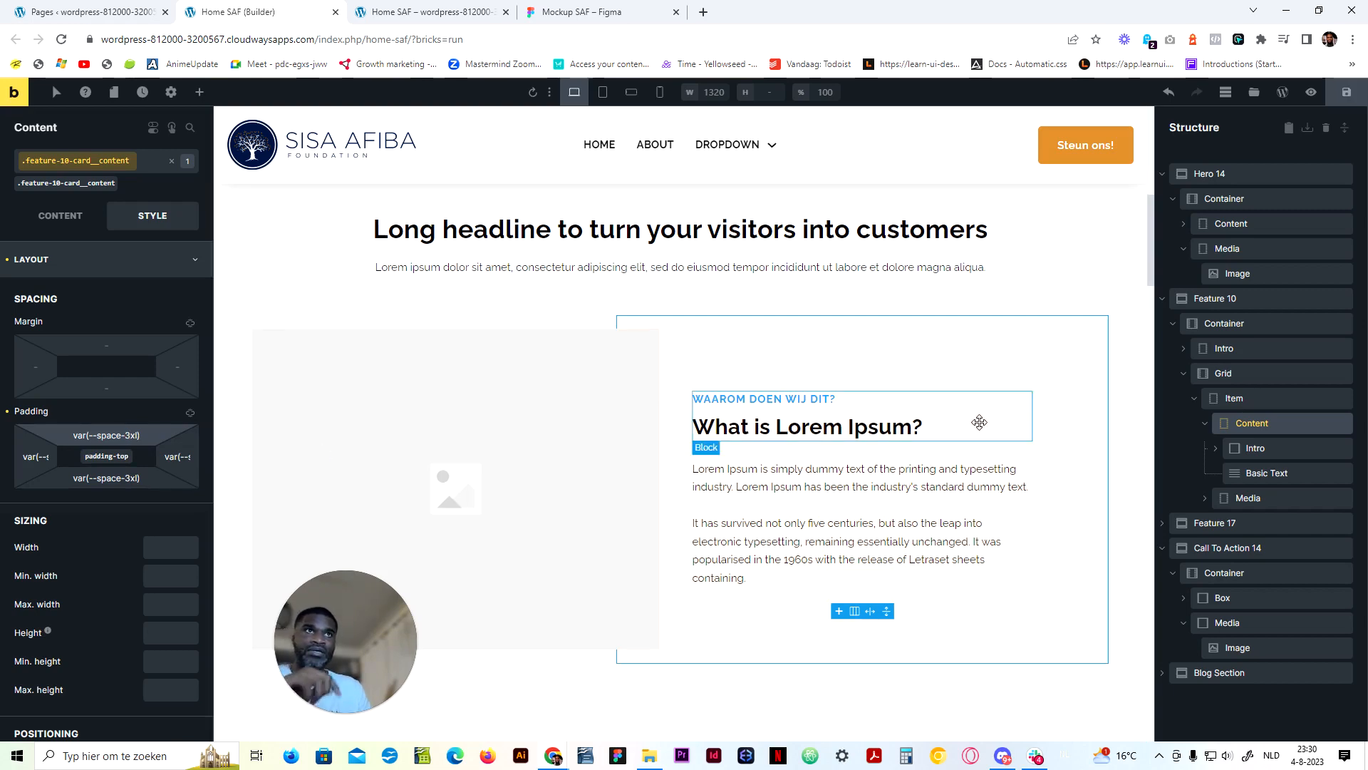
# Shift the feature card's Media block down with a transform, starting at Translate Y 10 and raising it gradually to 45
pyautogui.scroll(-3, 977, 419)
pyautogui.click(1247, 497)
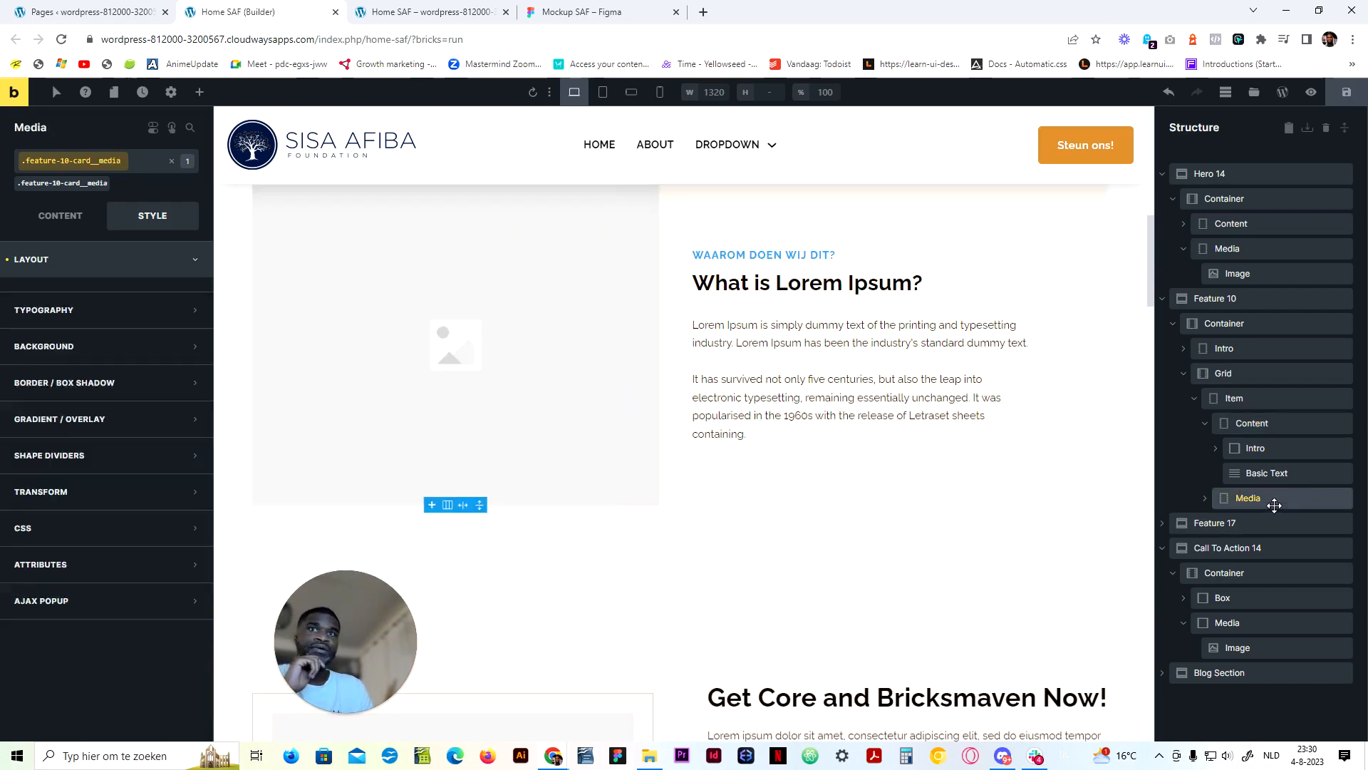
pyautogui.click(93, 262)
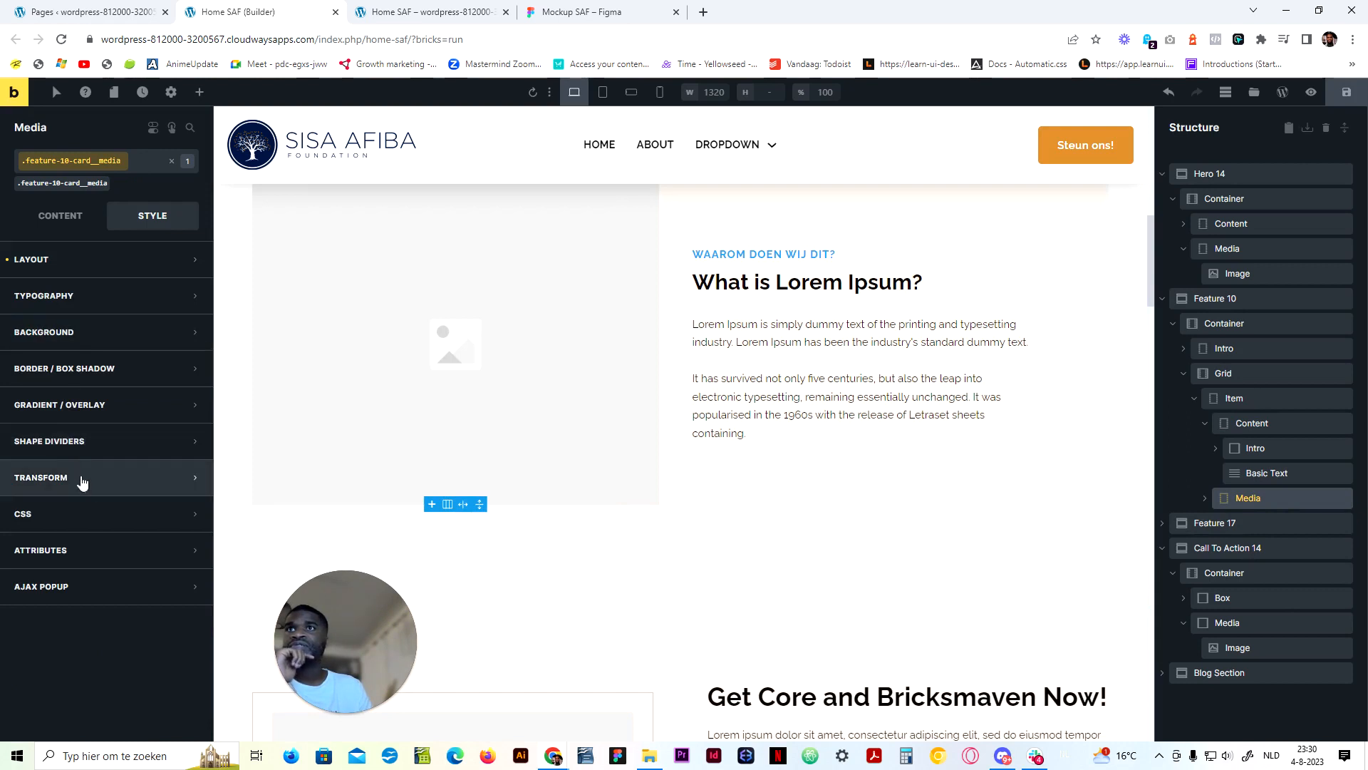
pyautogui.click(104, 485)
pyautogui.click(188, 511)
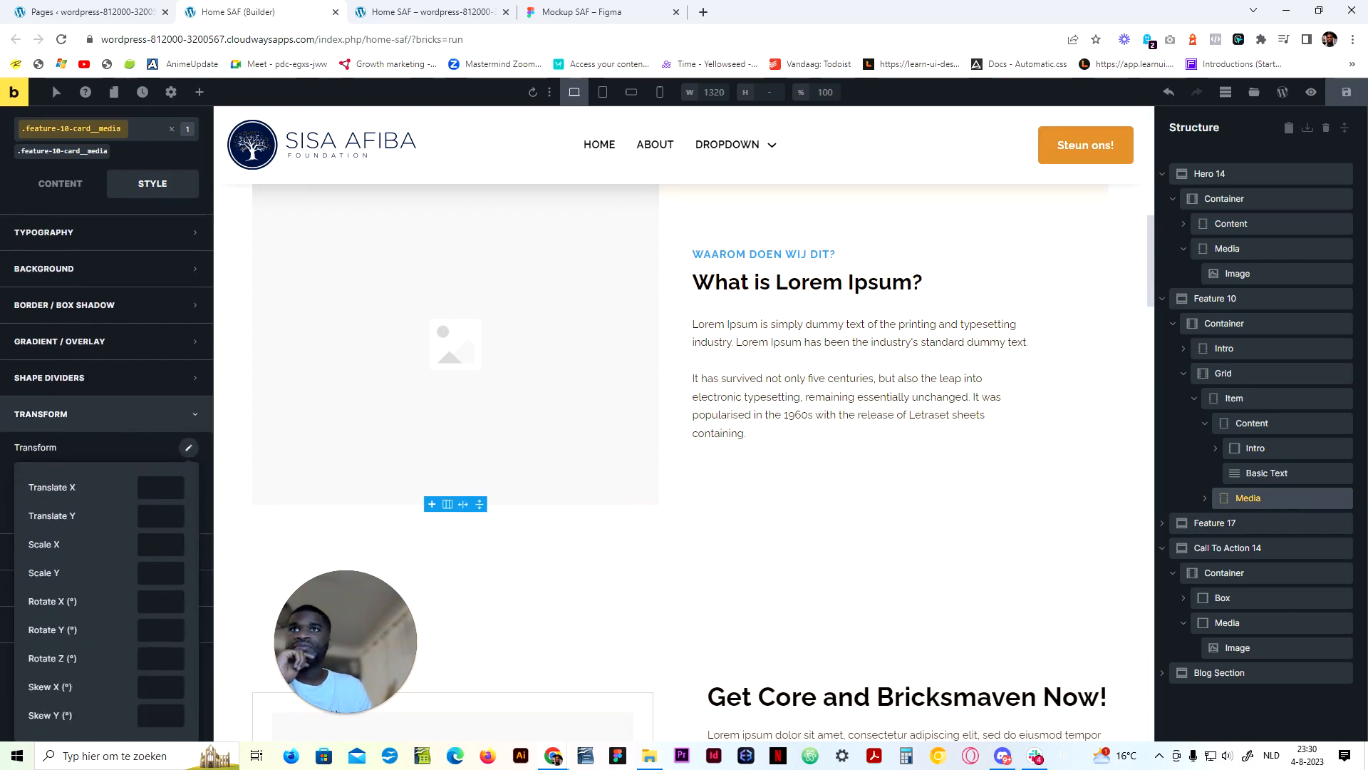
pyautogui.click(160, 515)
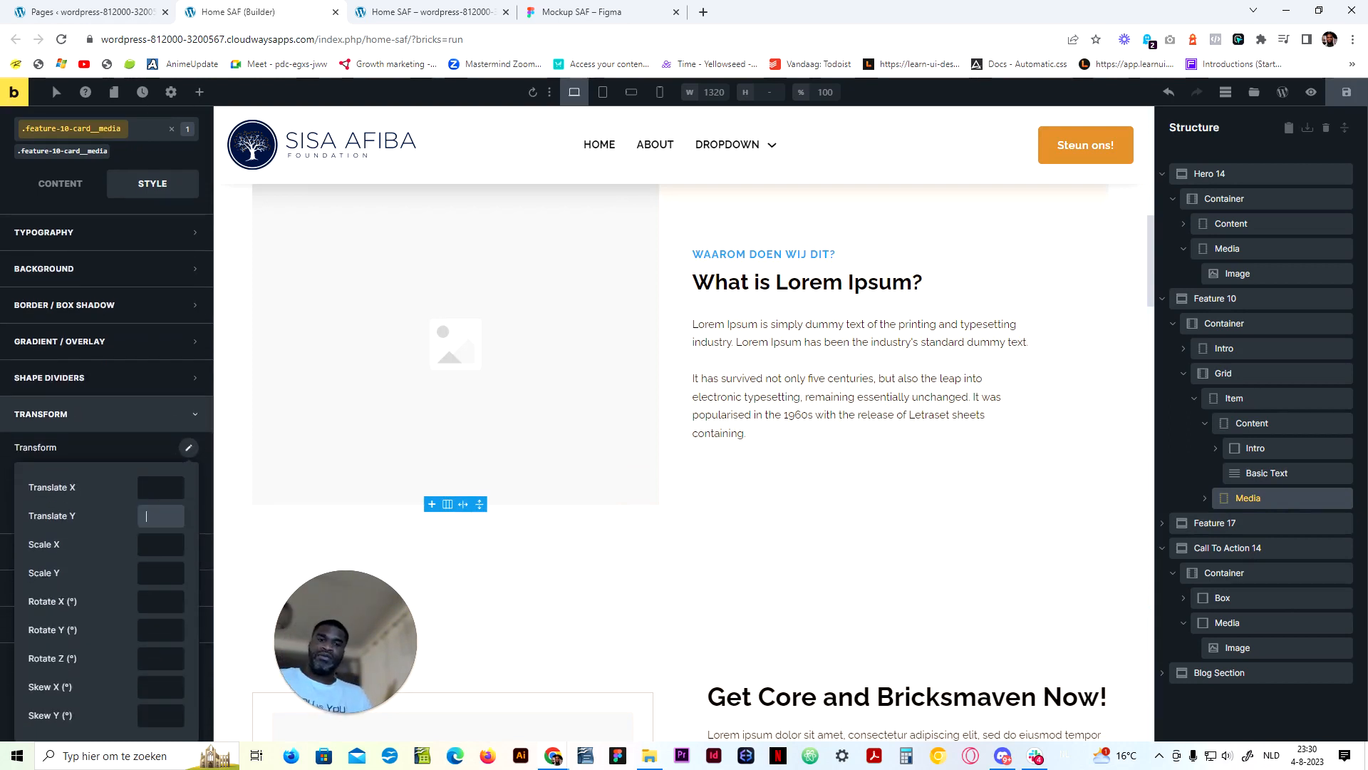
pyautogui.write('10')
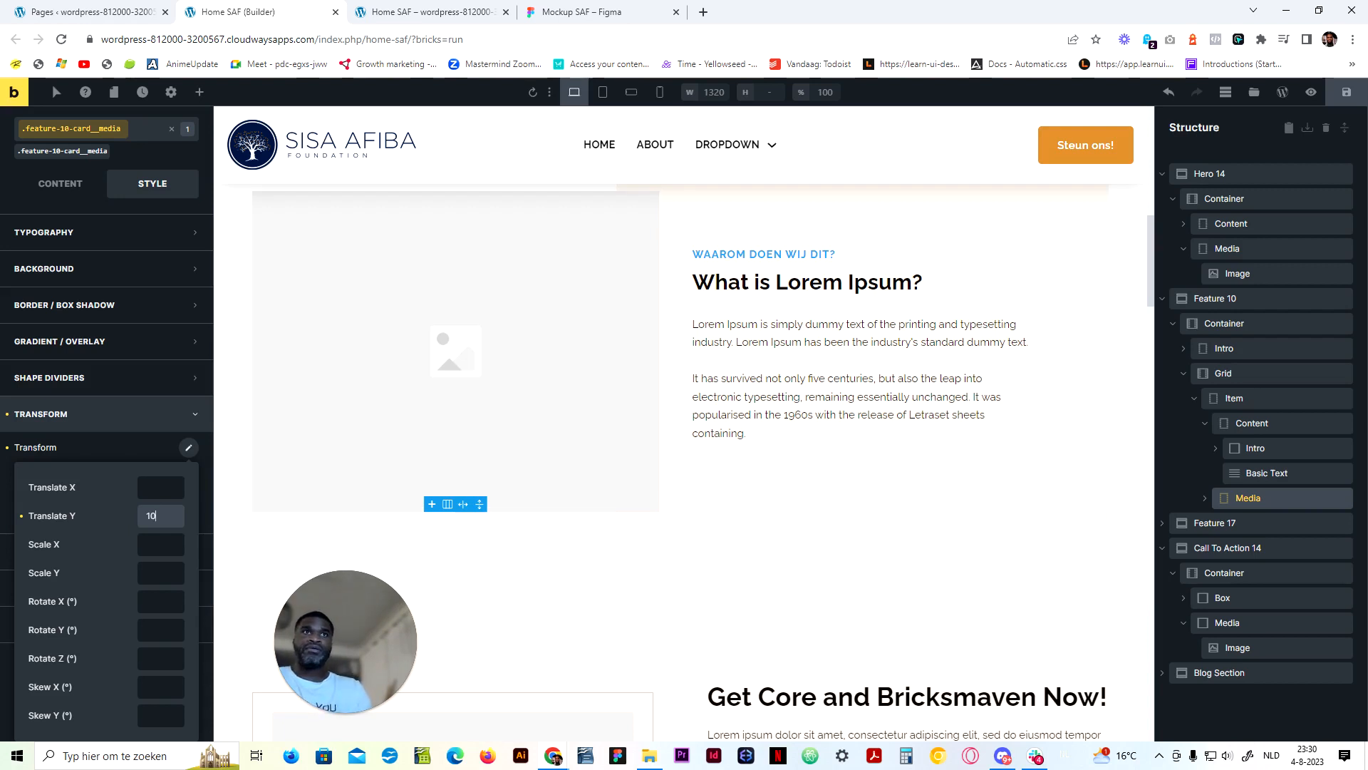
pyautogui.press('Up')
pyautogui.press('Up')
pyautogui.press('Up')
pyautogui.press('Up')
pyautogui.press('Up')
pyautogui.press('Up')
pyautogui.press('Up')
pyautogui.press('Up')
pyautogui.press('Up')
pyautogui.press('Up')
pyautogui.press('Up')
pyautogui.press('Up')
pyautogui.press('Up')
pyautogui.press('Up')
pyautogui.press('Up')
pyautogui.press('Up')
pyautogui.press('Up')
pyautogui.press('Up')
pyautogui.press('Up')
pyautogui.press('Up')
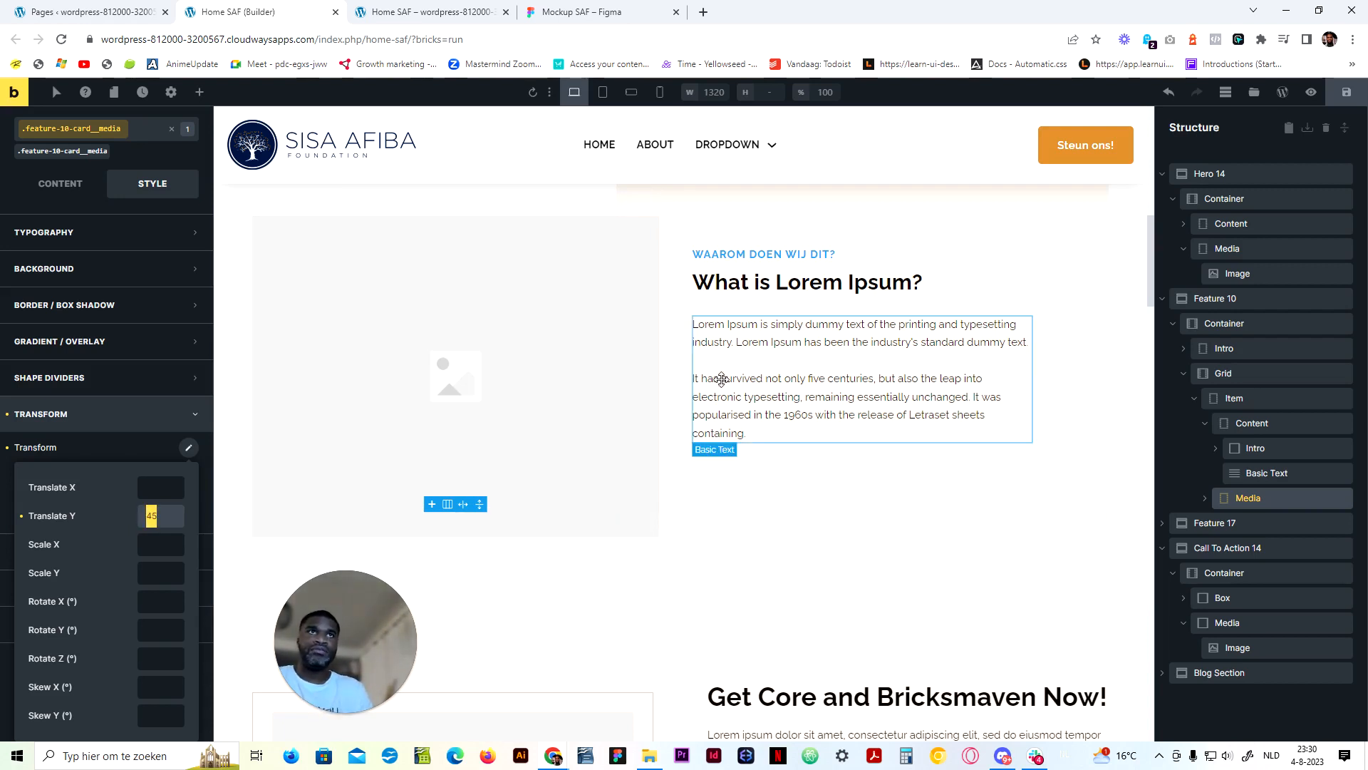
pyautogui.scroll(3, 718, 378)
pyautogui.scroll(-1, 668, 453)
pyautogui.scroll(-2, 668, 453)
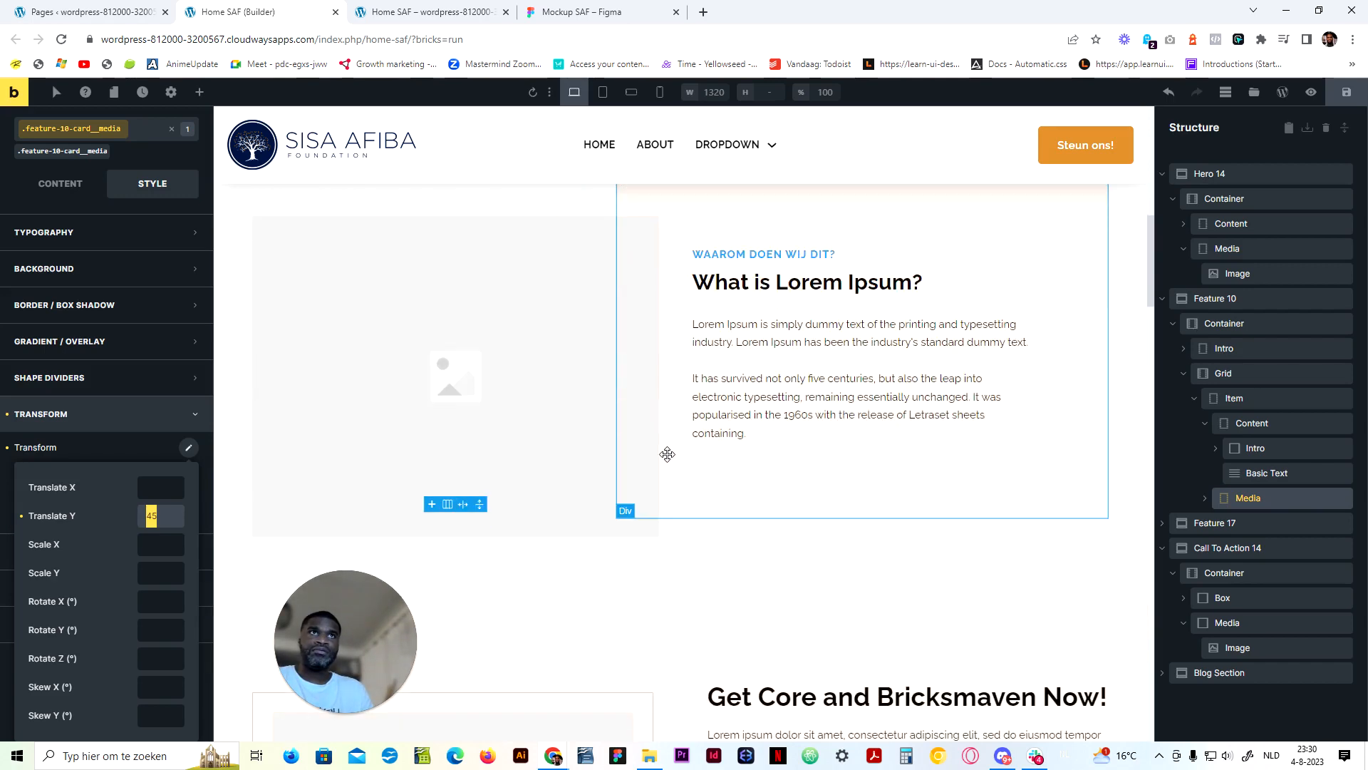
# Check the image placement against the live preview and Figma mockup, and set the Media block's Translate Y to 4rem
pyautogui.click(442, 11)
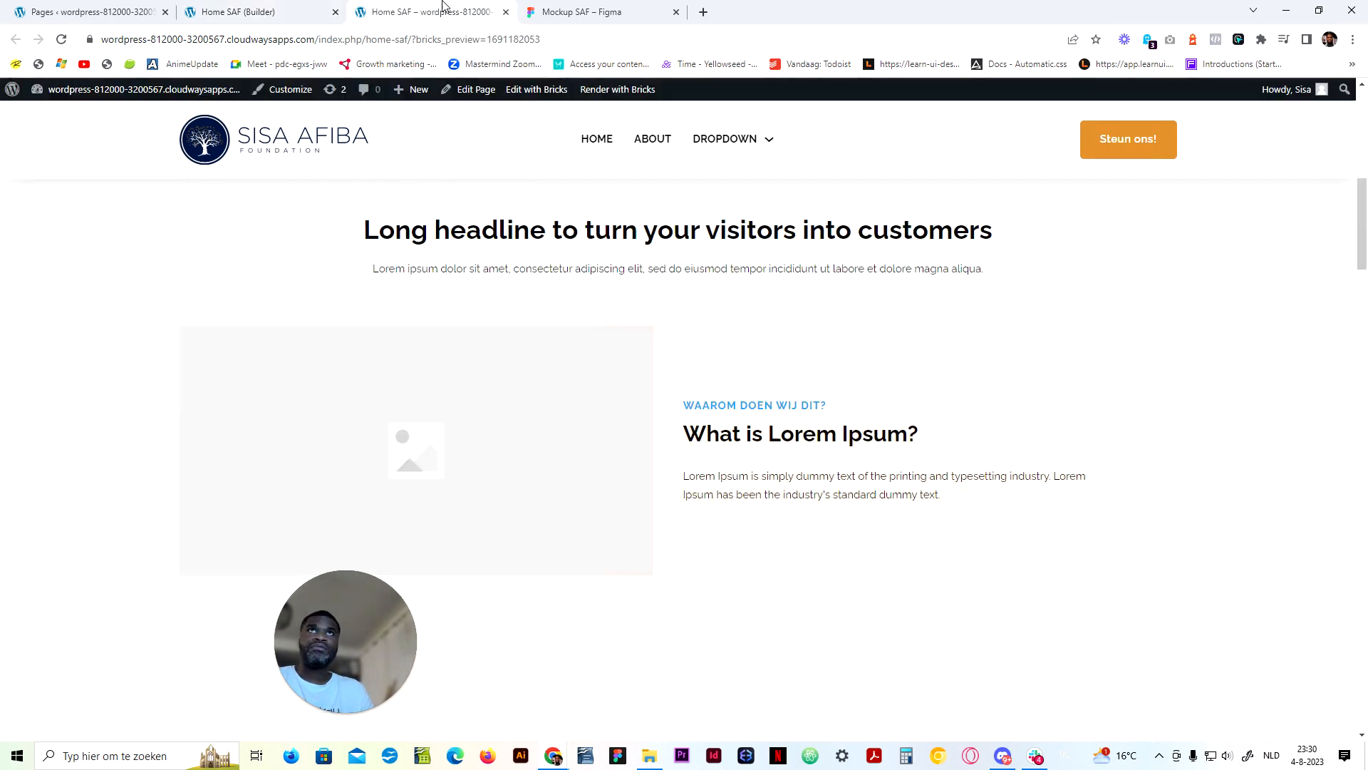
pyautogui.click(568, 10)
pyautogui.click(235, 11)
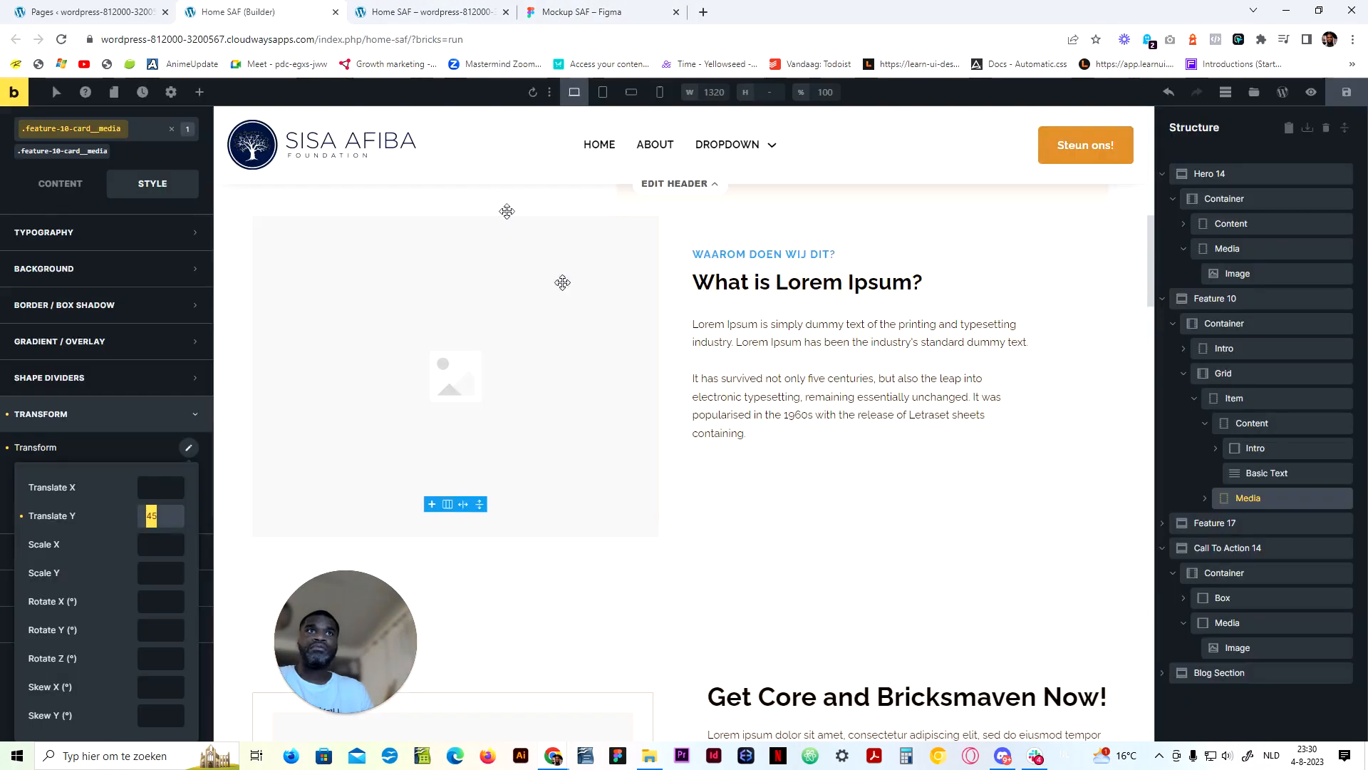
pyautogui.click(531, 8)
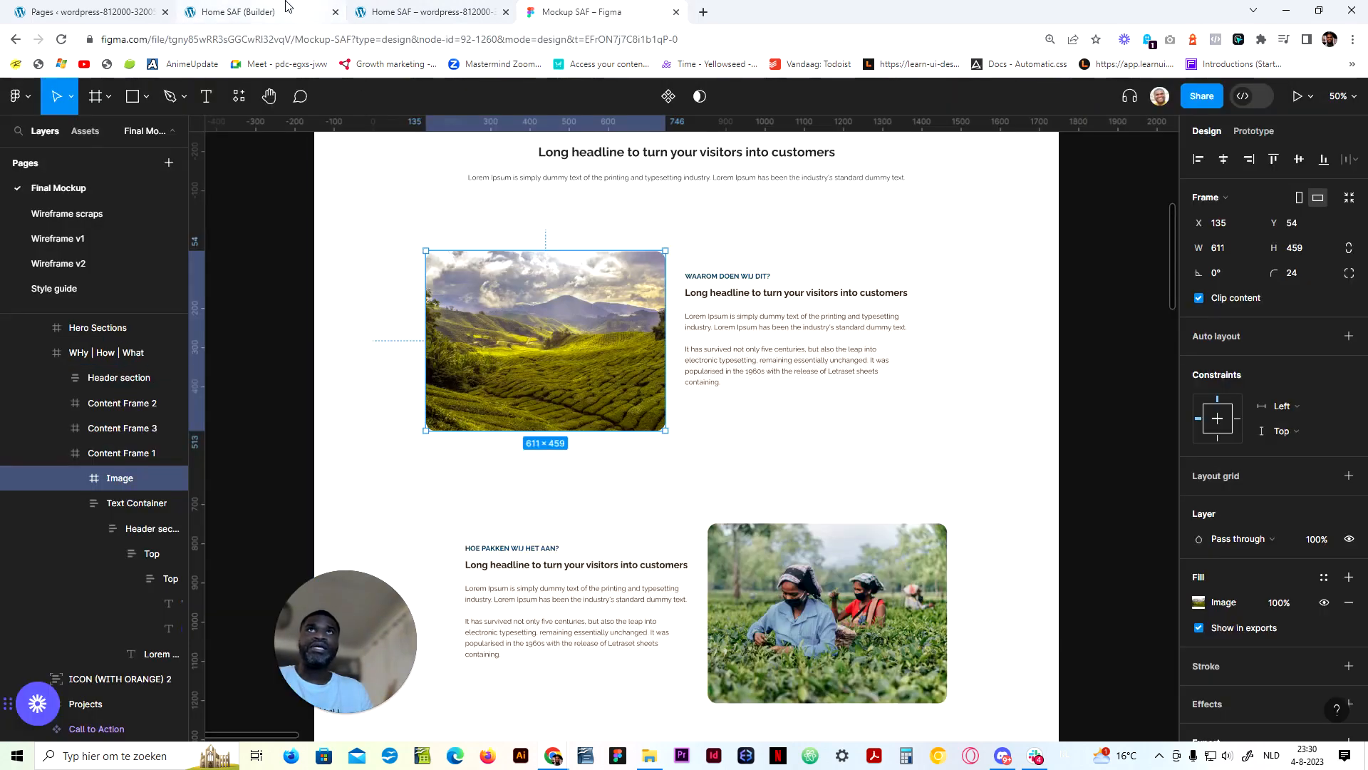
pyautogui.click(235, 12)
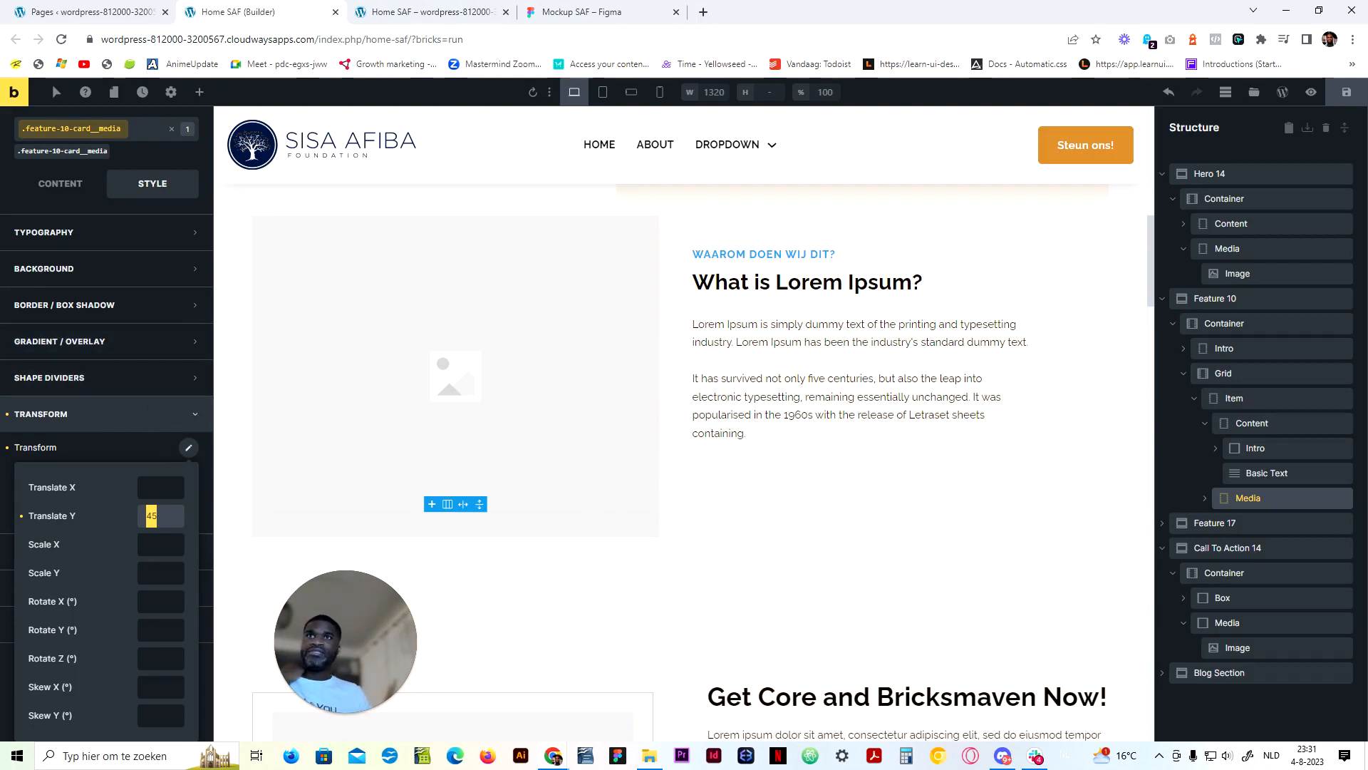
pyautogui.click(135, 522)
pyautogui.click(158, 515)
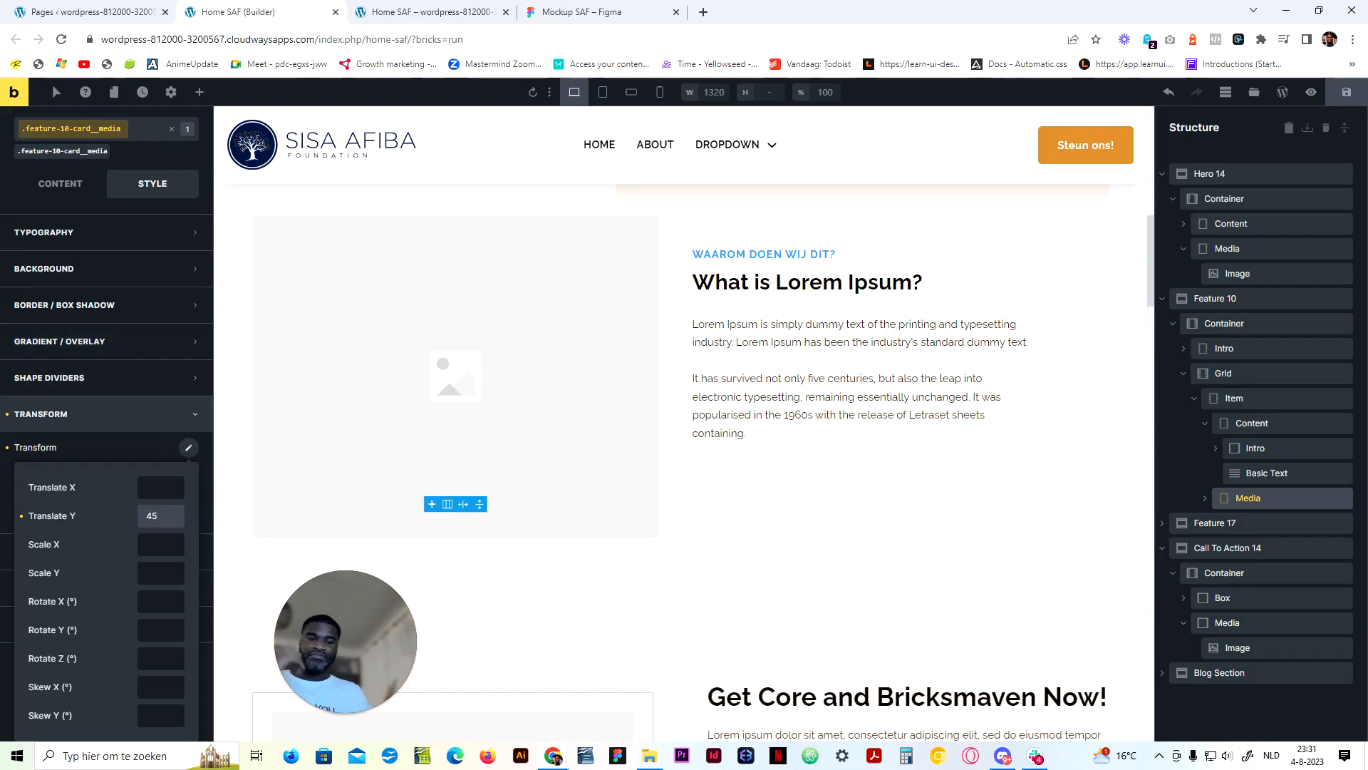
pyautogui.press('BackSpace')
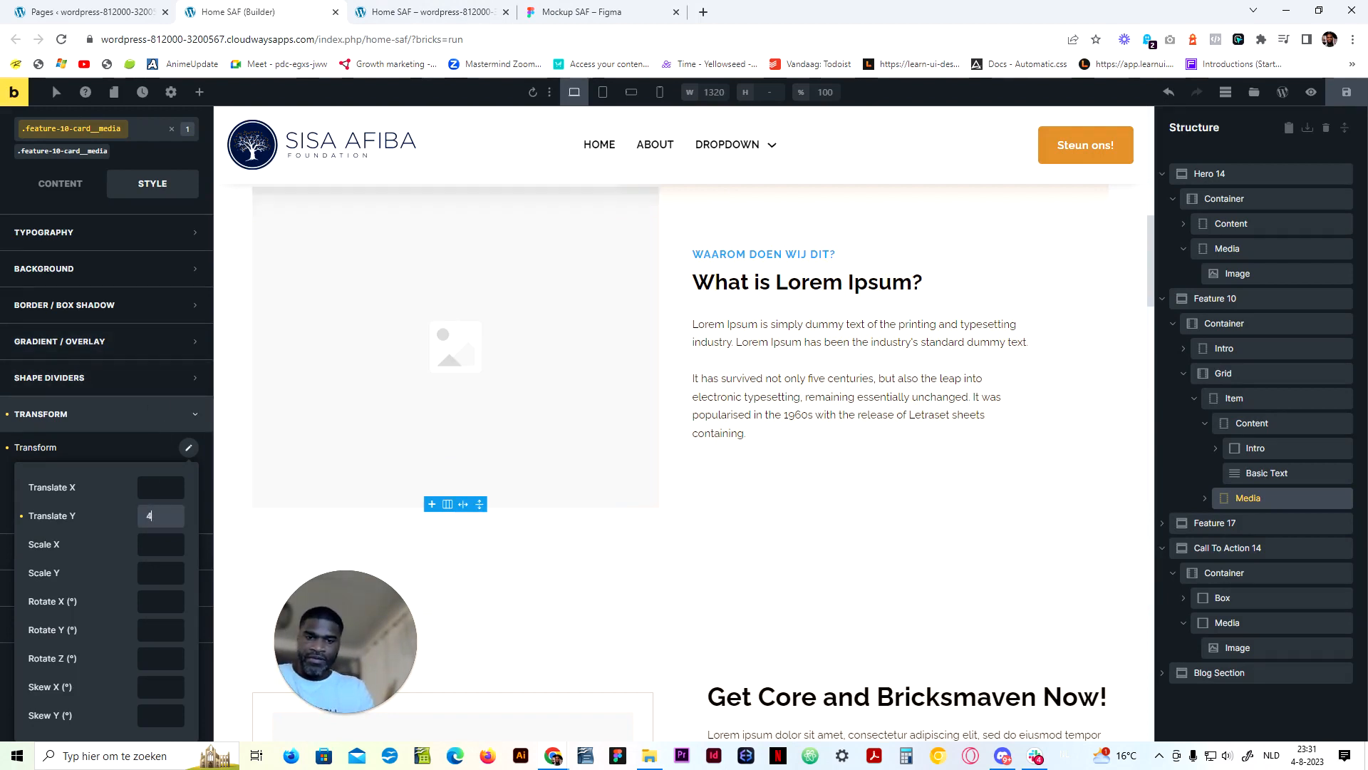
pyautogui.write('re')
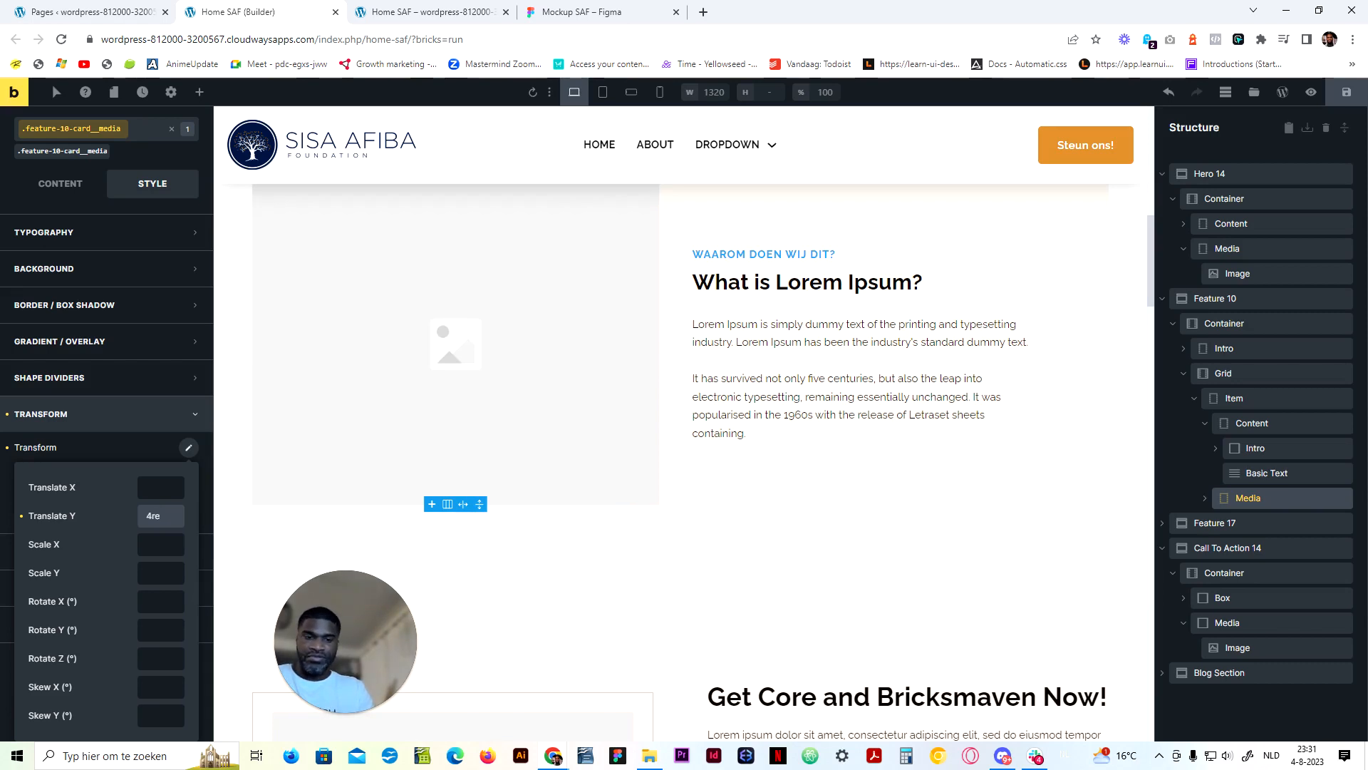
pyautogui.write('m')
pyautogui.scroll(3, 859, 357)
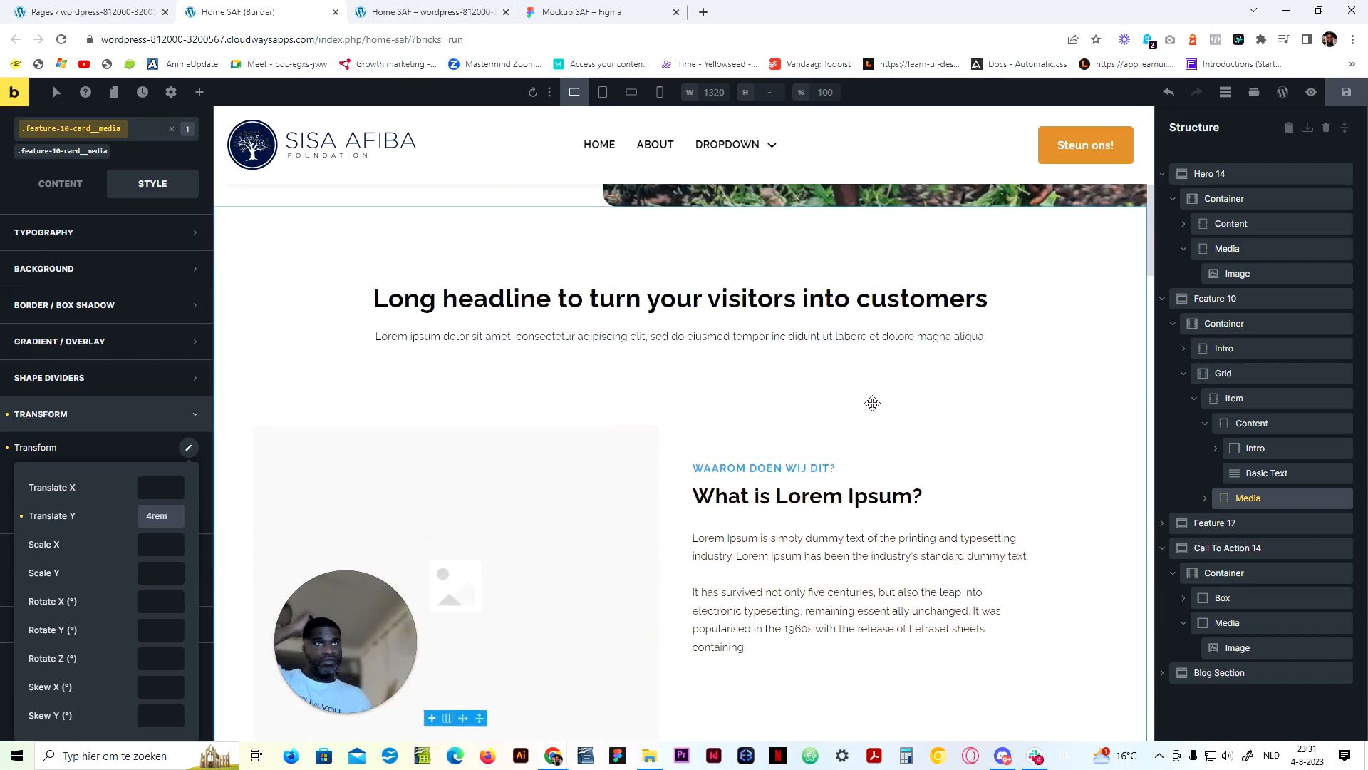
# Set the feature card Content block's top and bottom padding to var(--space-2xl) in the .feature-10-card__content class
pyautogui.click(871, 401)
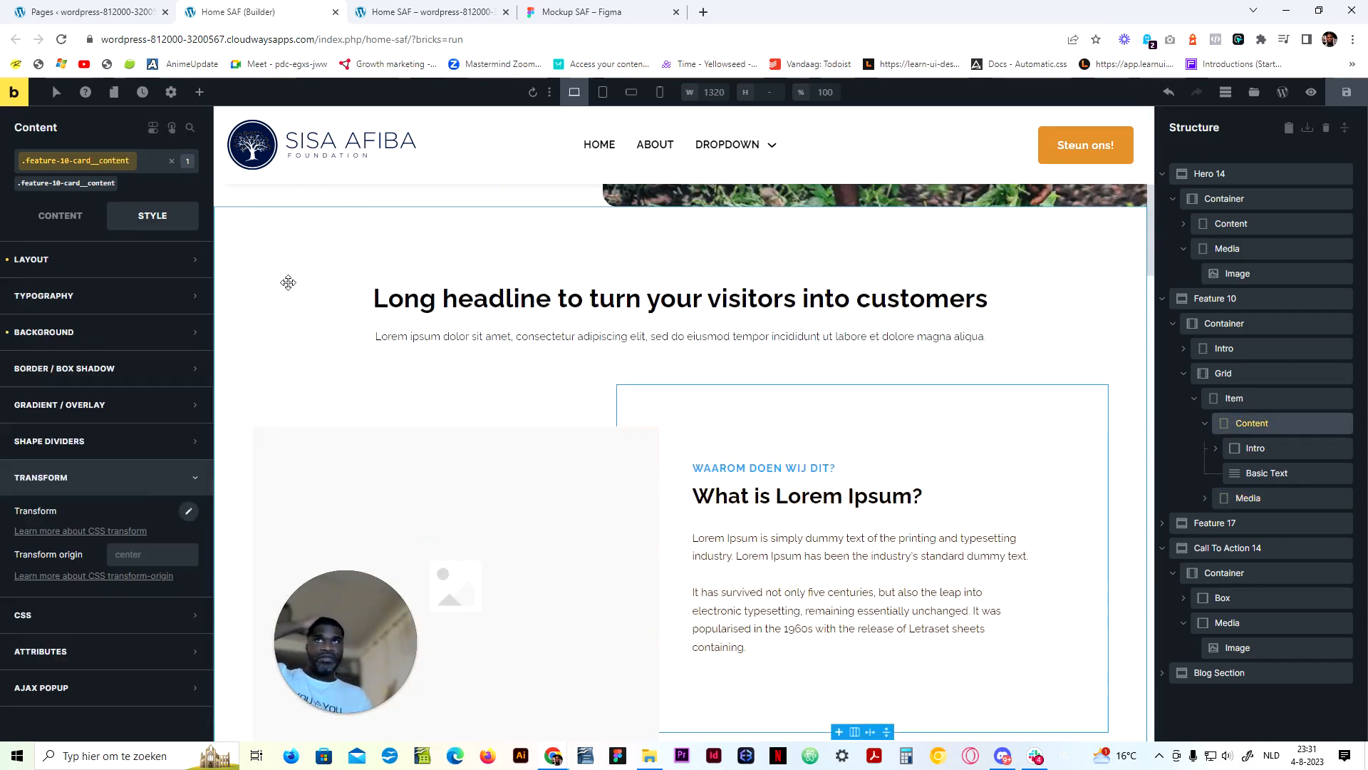
pyautogui.click(105, 261)
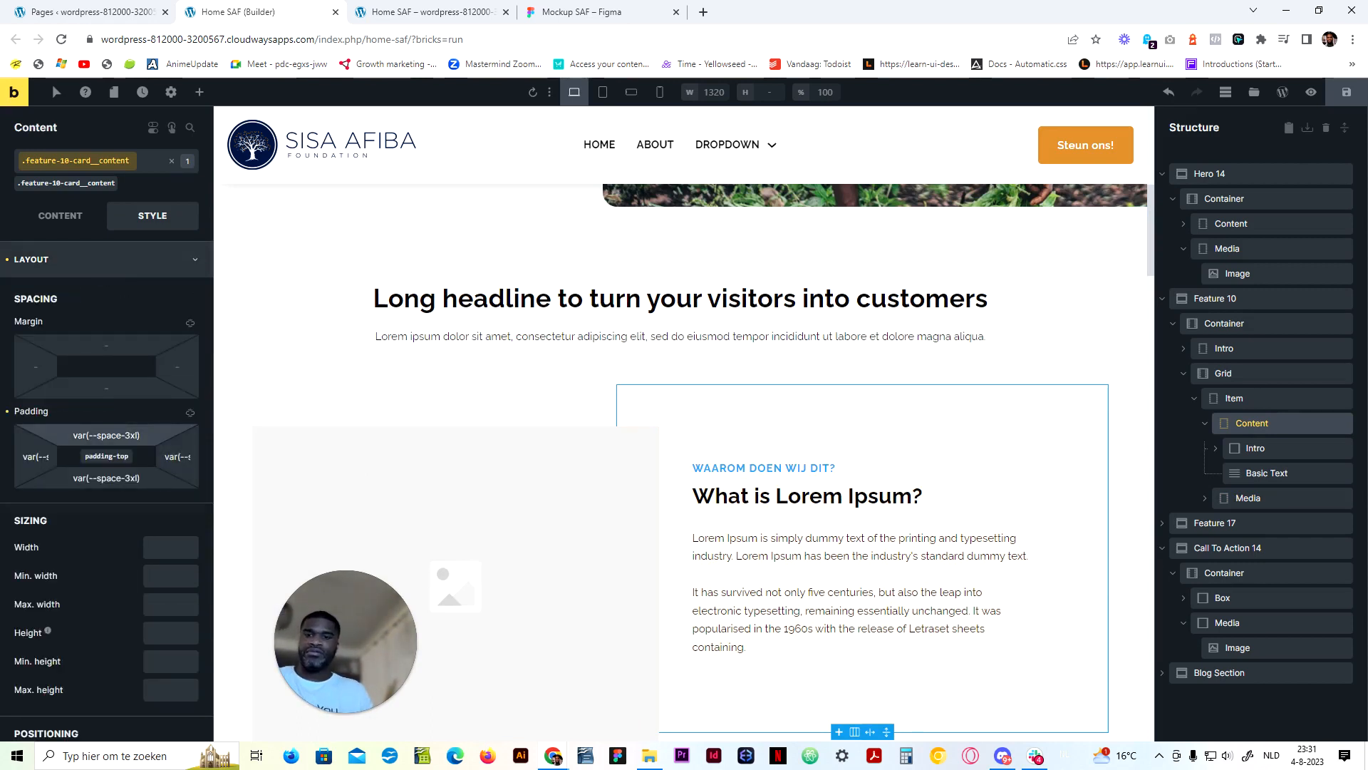
pyautogui.press('BackSpace')
pyautogui.write('2')
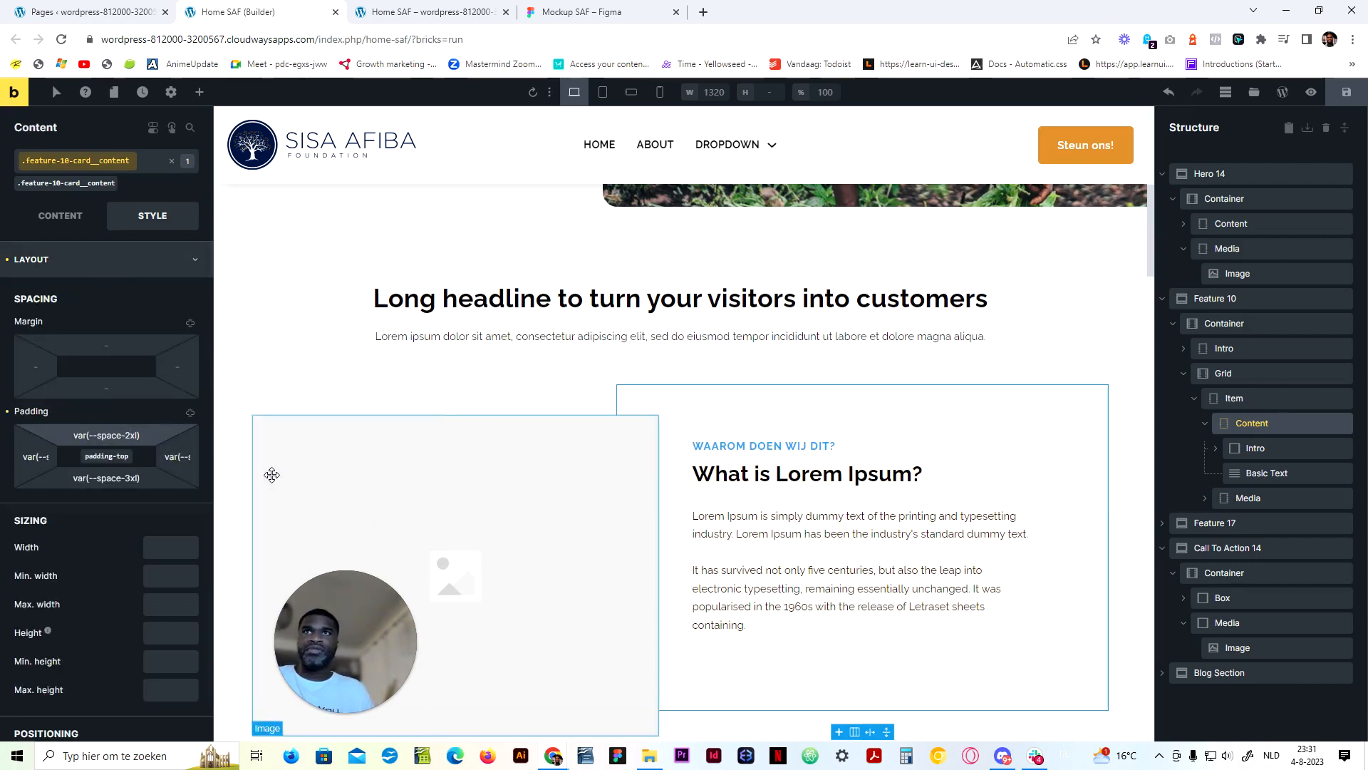
pyautogui.click(131, 478)
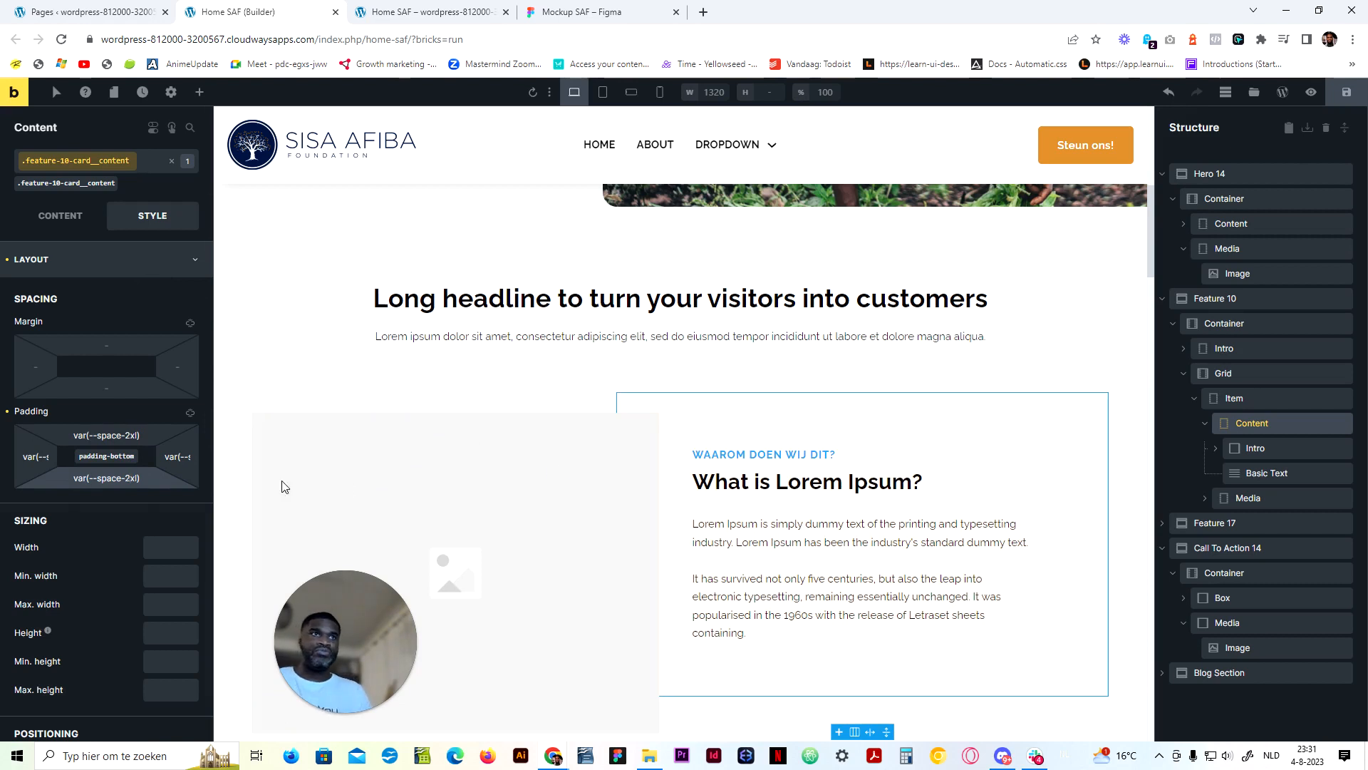
pyautogui.scroll(-1, 735, 663)
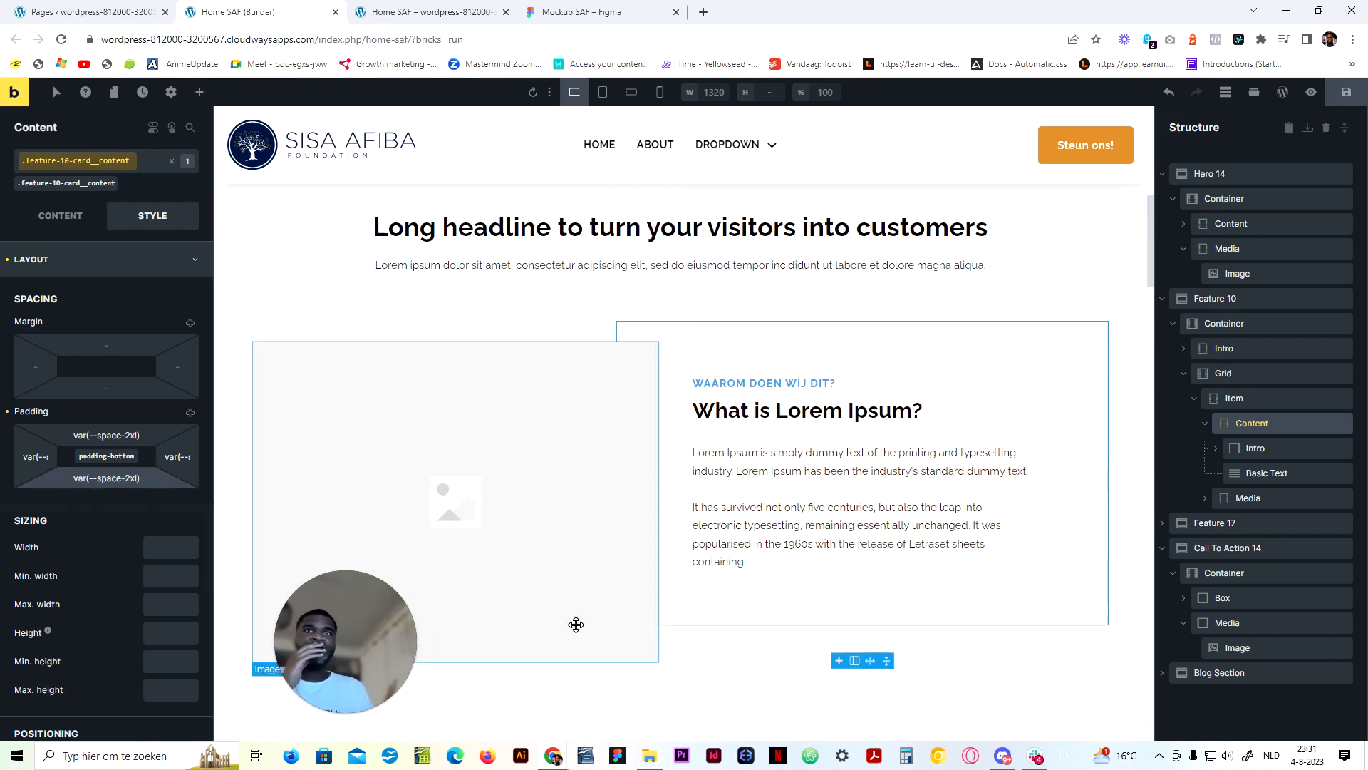
# Set the feature card Content block's bottom padding to var(--space-3xl) in the .feature-10-card__content class
pyautogui.click(1281, 497)
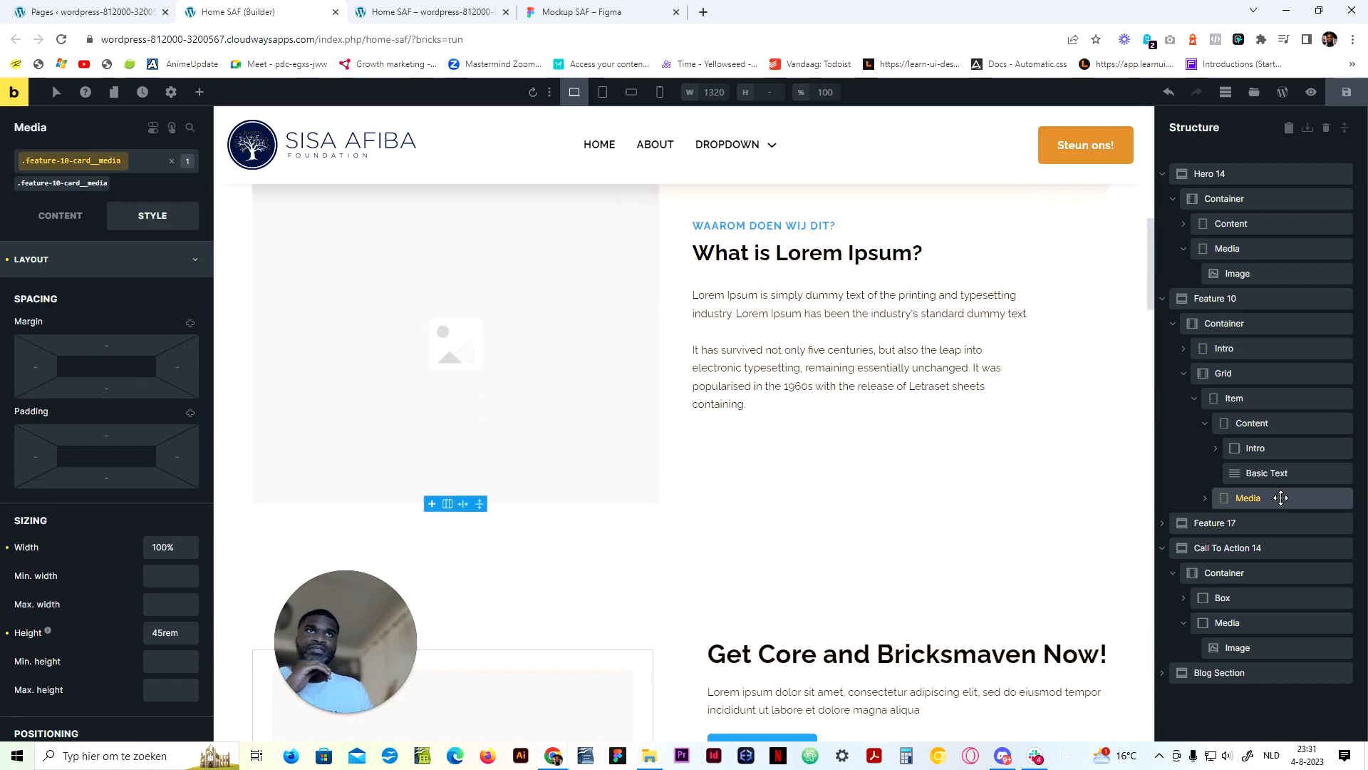
pyautogui.click(1252, 423)
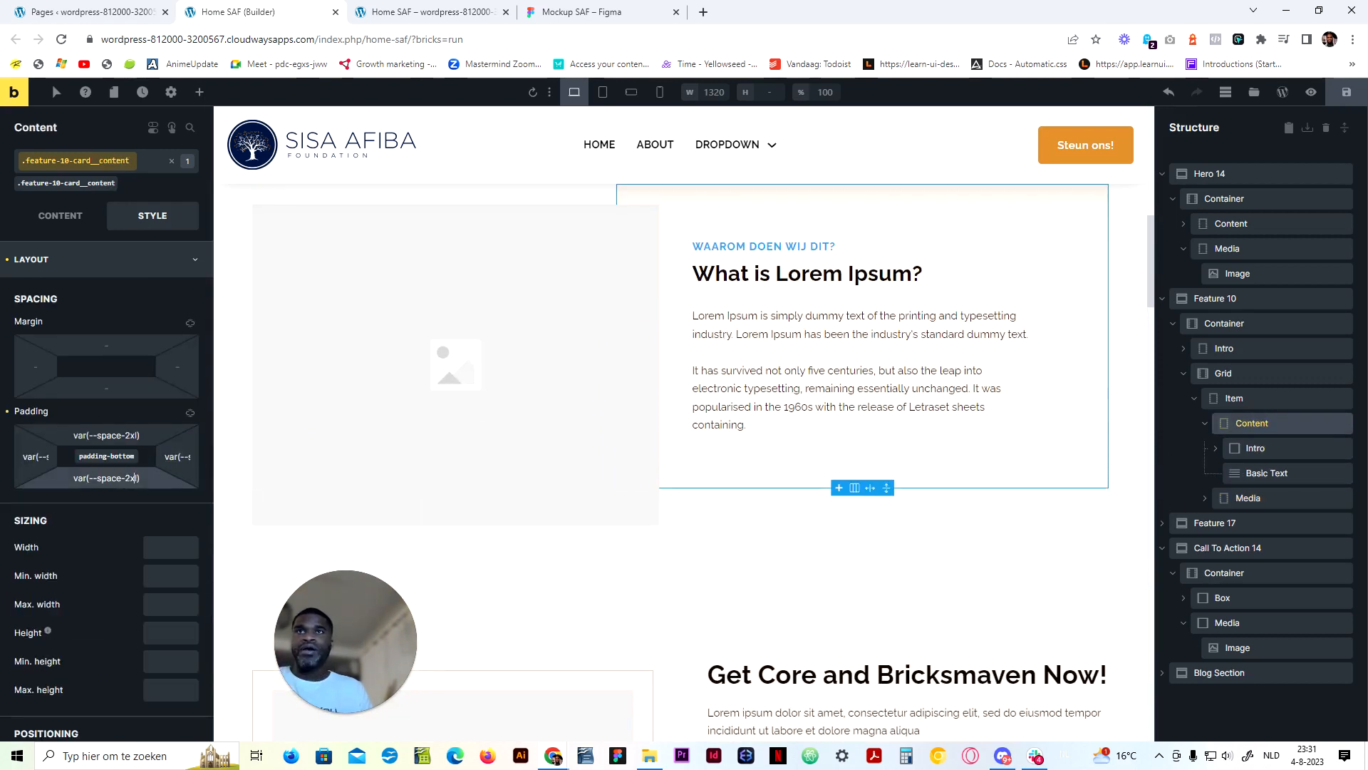
pyautogui.press('BackSpace')
pyautogui.write('3')
pyautogui.scroll(3, 755, 442)
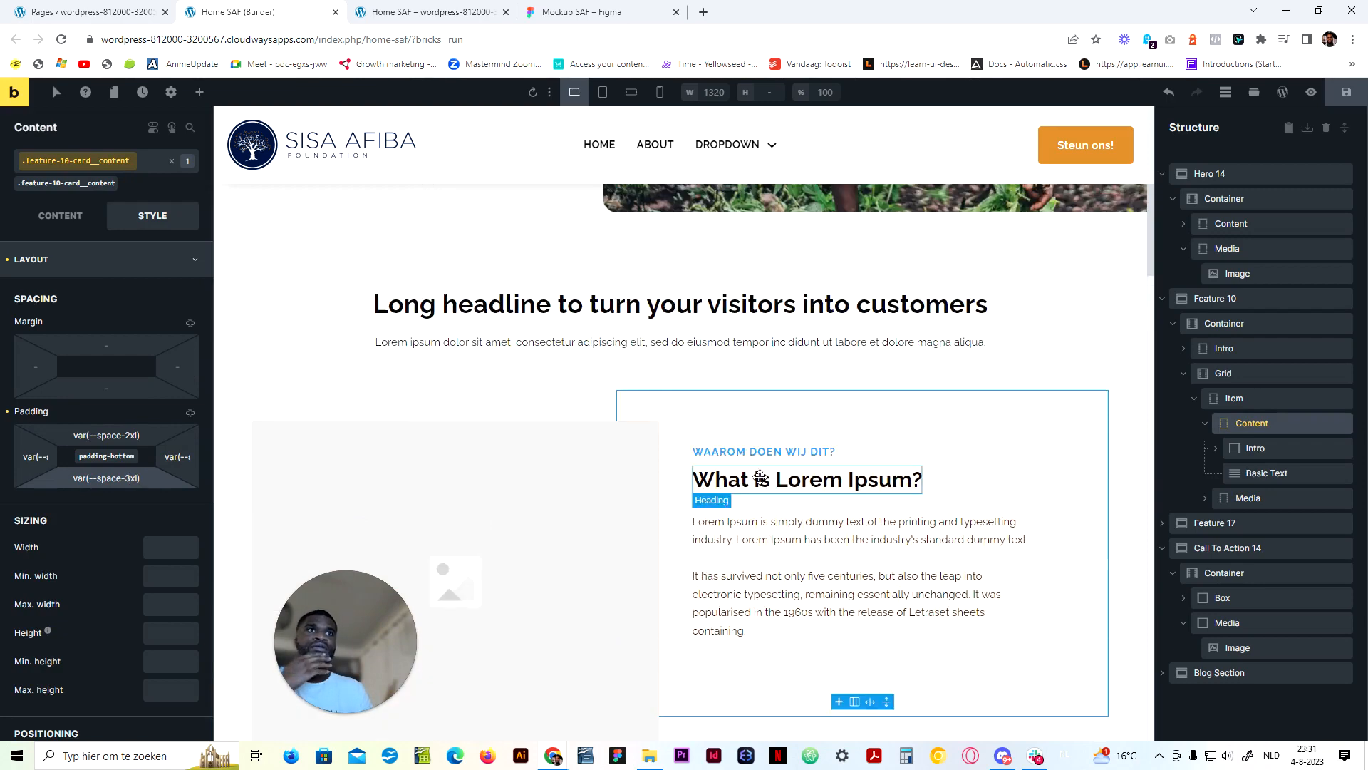
pyautogui.scroll(-2, 716, 437)
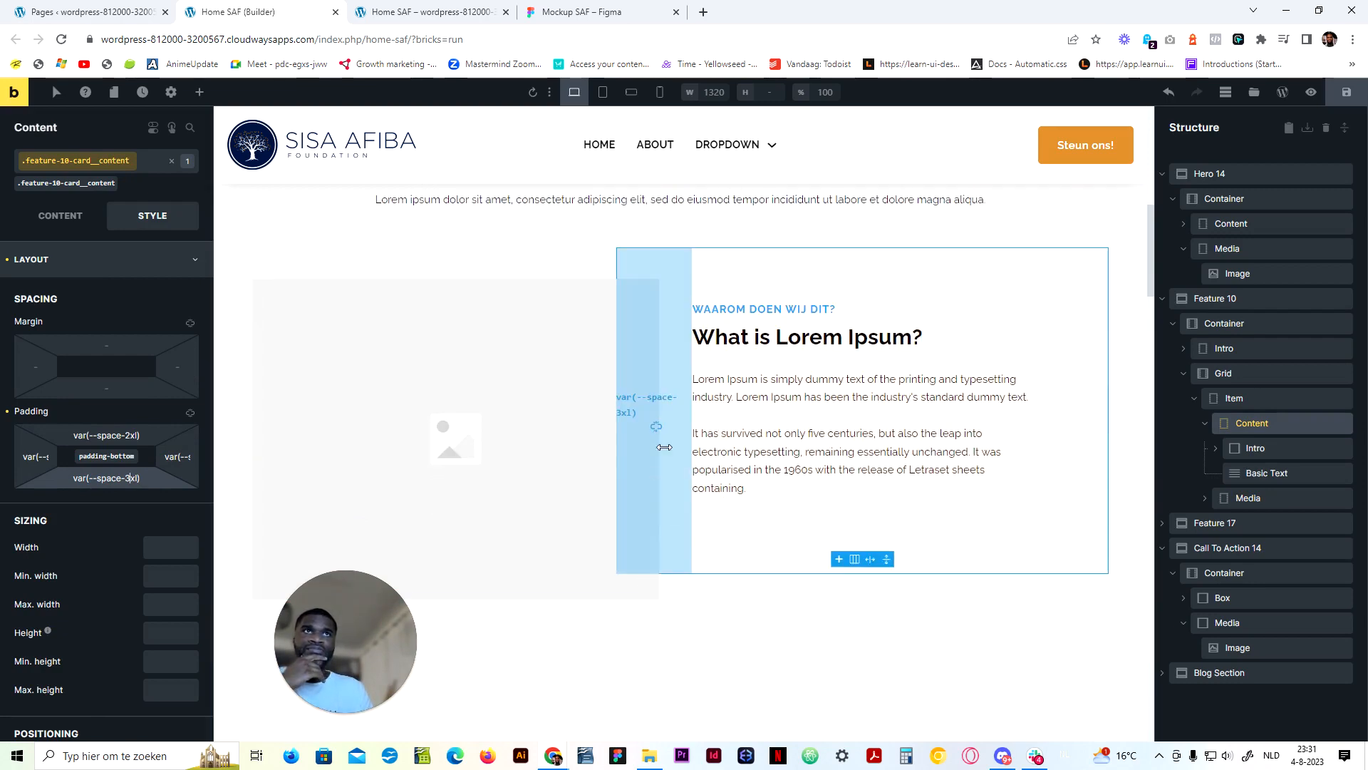
# Check the feature card at the tablet and mobile landscape breakpoints, and set the Media block's Translate Y to 0 at mobile landscape
pyautogui.click(604, 95)
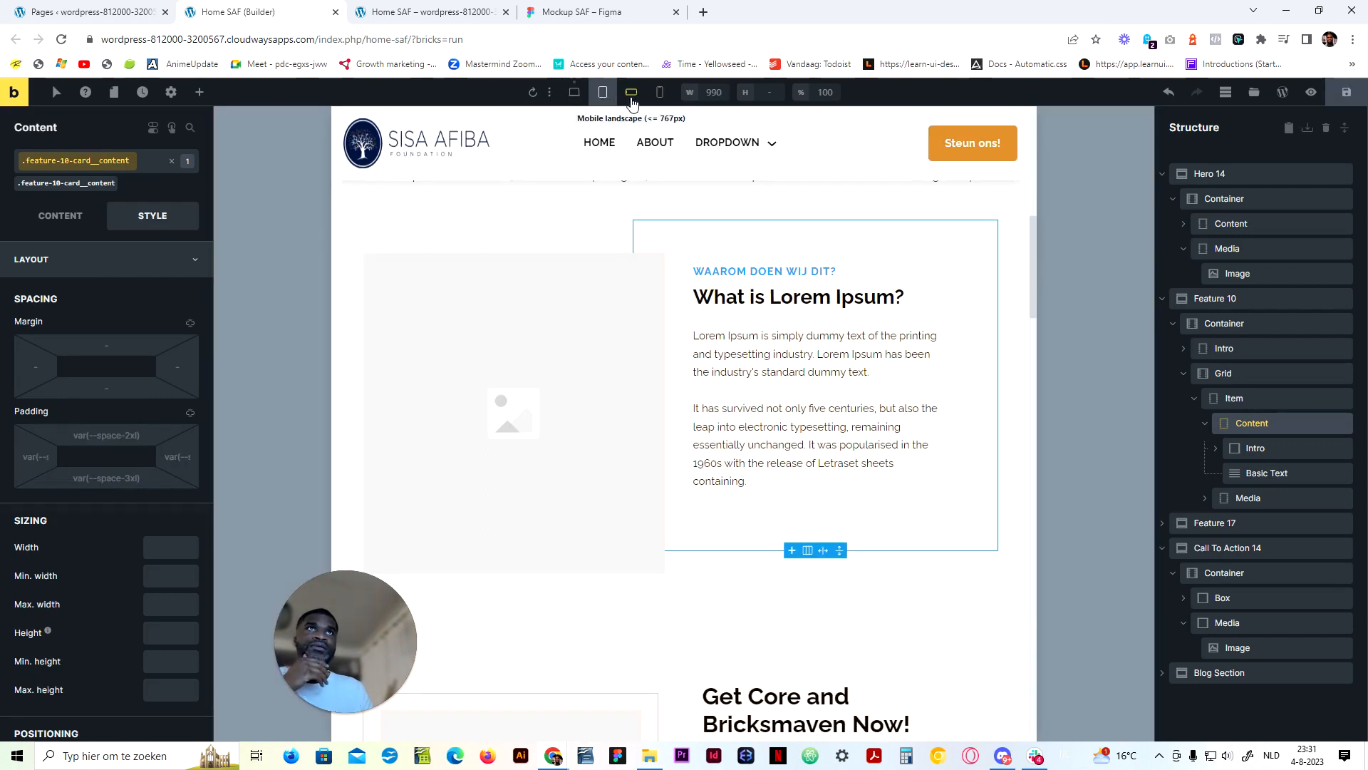
pyautogui.click(631, 94)
pyautogui.scroll(-3, 693, 332)
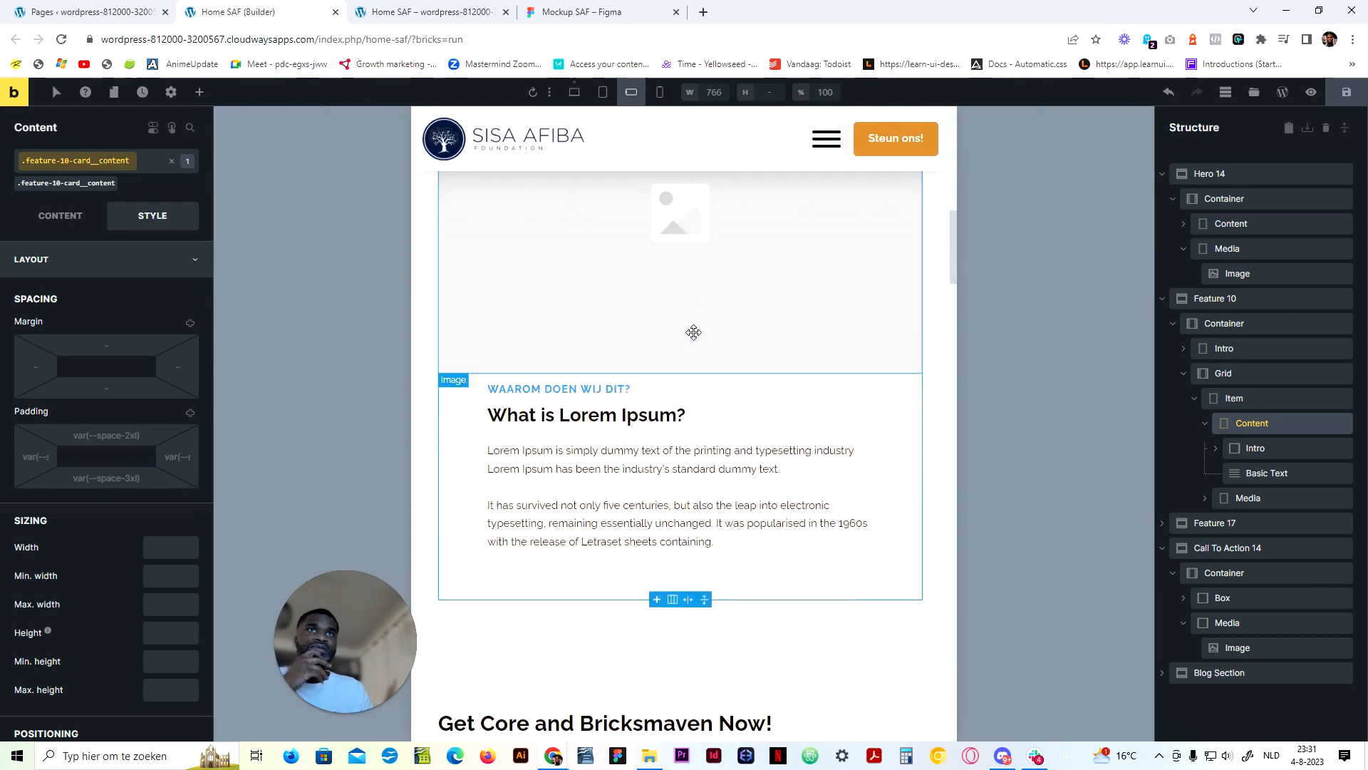
pyautogui.scroll(3, 694, 332)
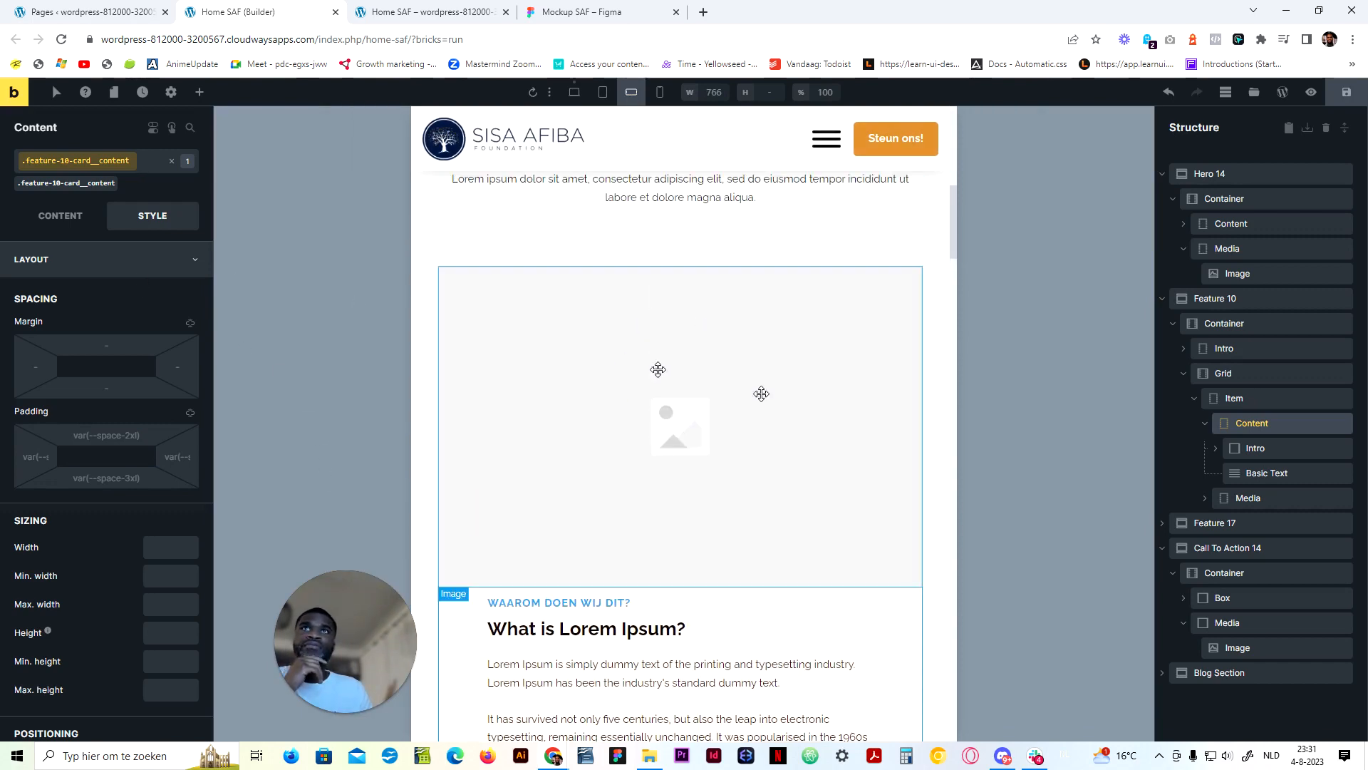
pyautogui.click(1245, 497)
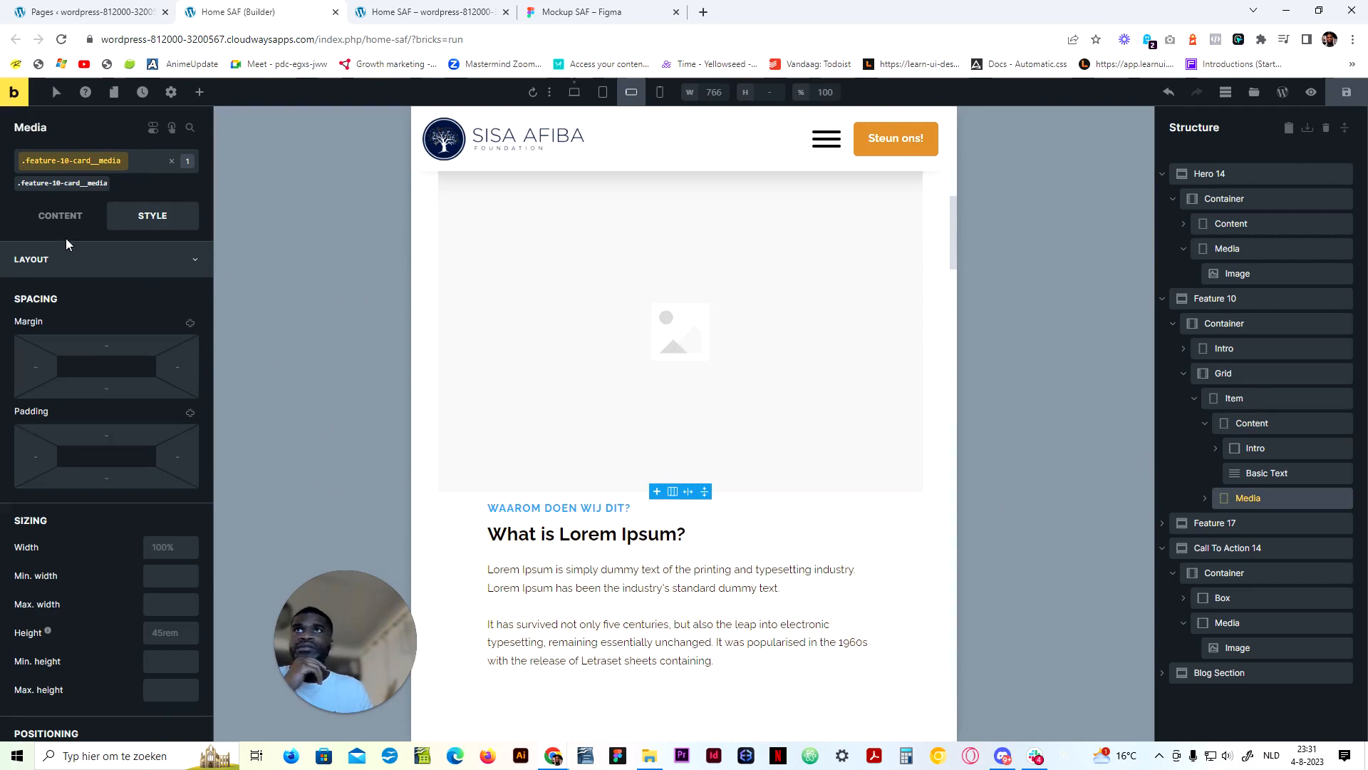
pyautogui.click(104, 262)
pyautogui.click(126, 491)
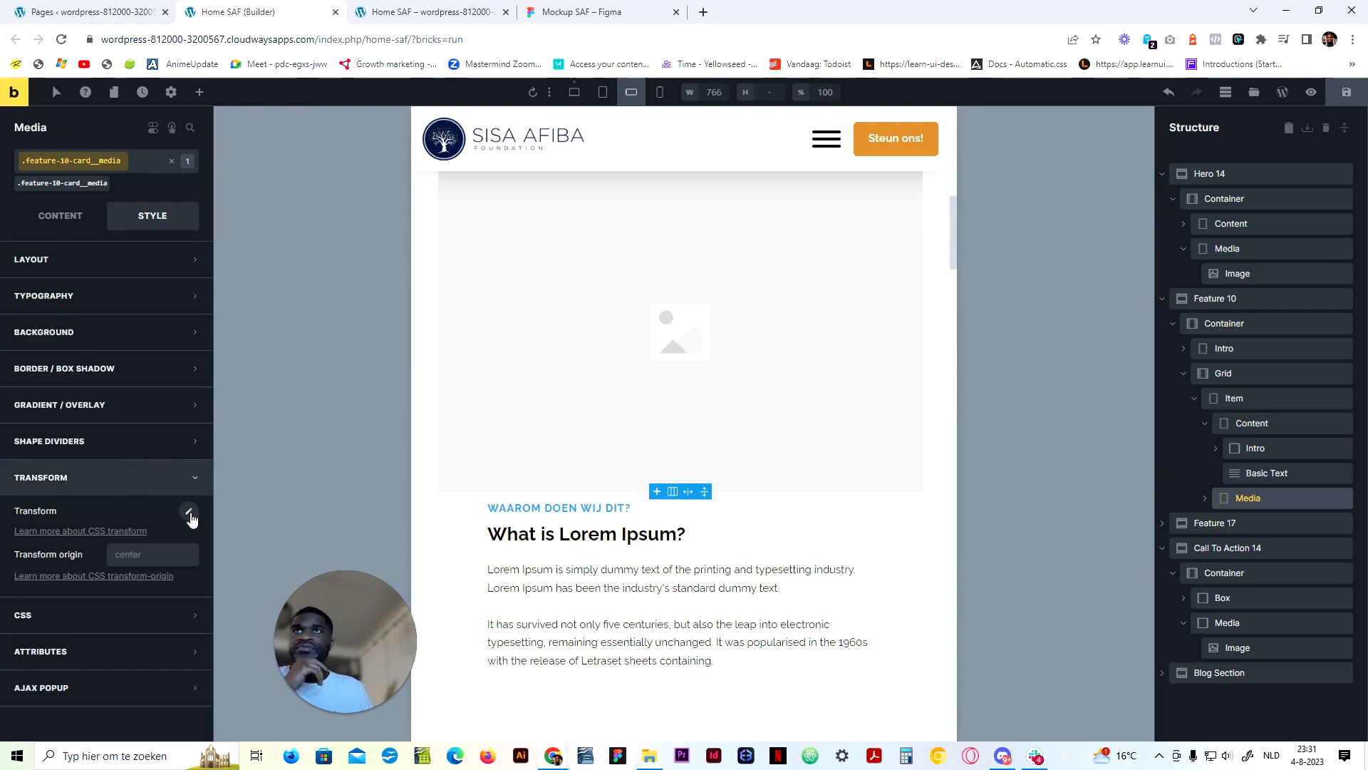
pyautogui.click(189, 513)
pyautogui.click(161, 579)
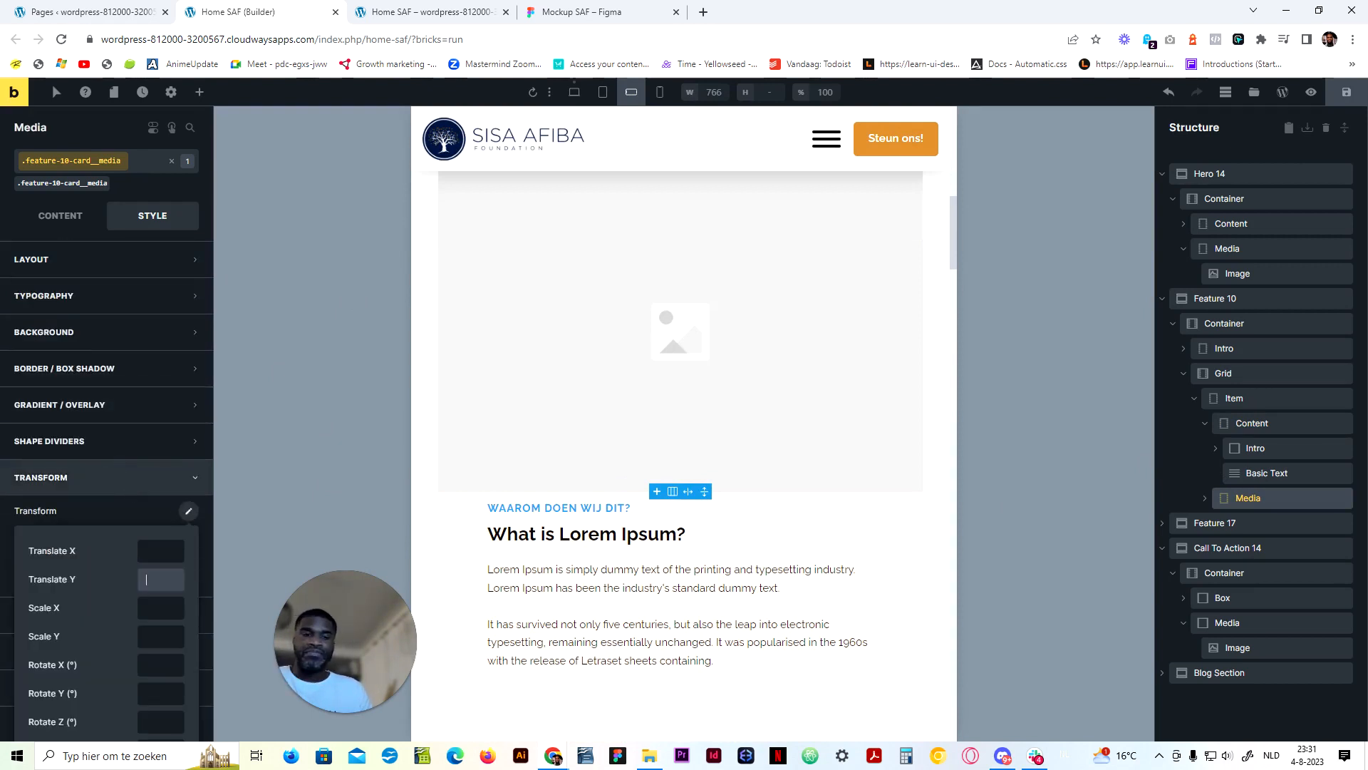
pyautogui.scroll(2, 586, 433)
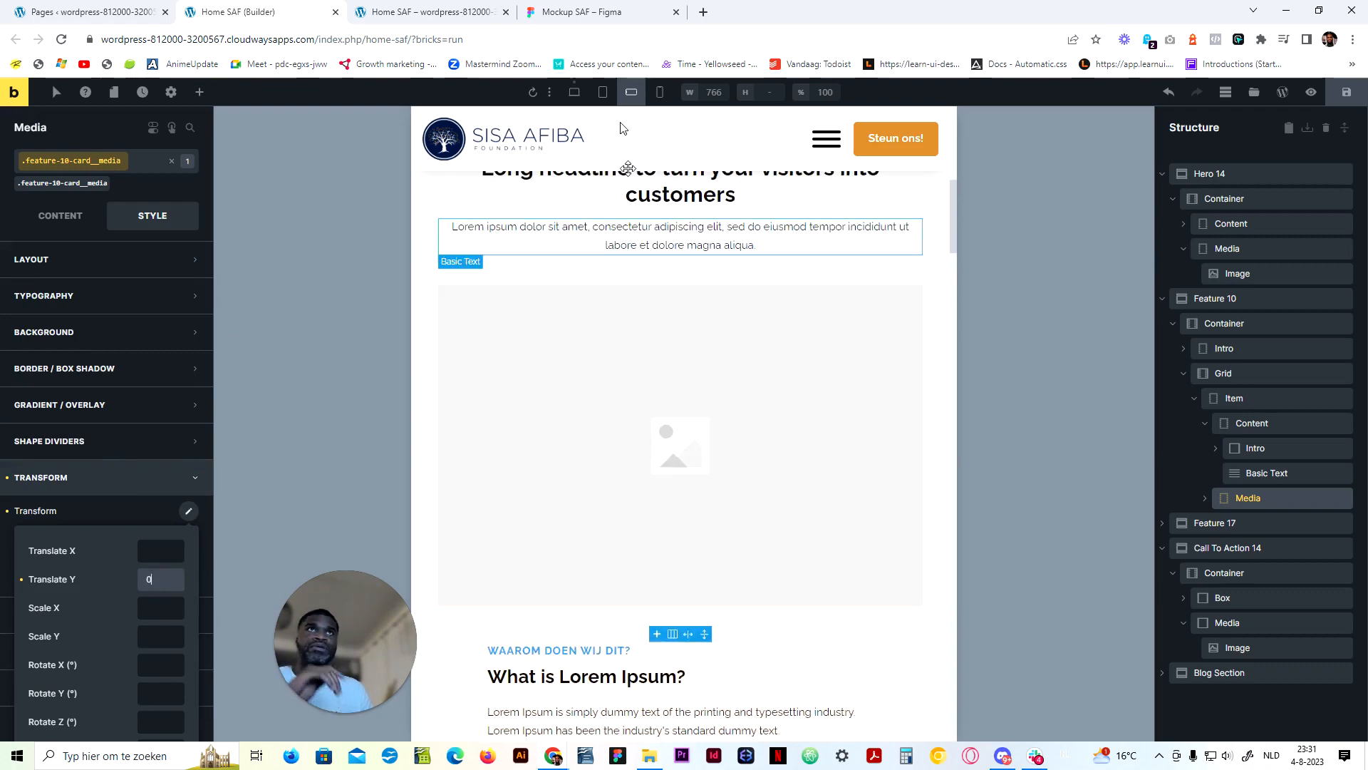
# Examine the feature card at the mobile portrait breakpoint, including the Media block's layout settings and the parent Item's content settings
pyautogui.click(659, 92)
pyautogui.scroll(-2, 687, 464)
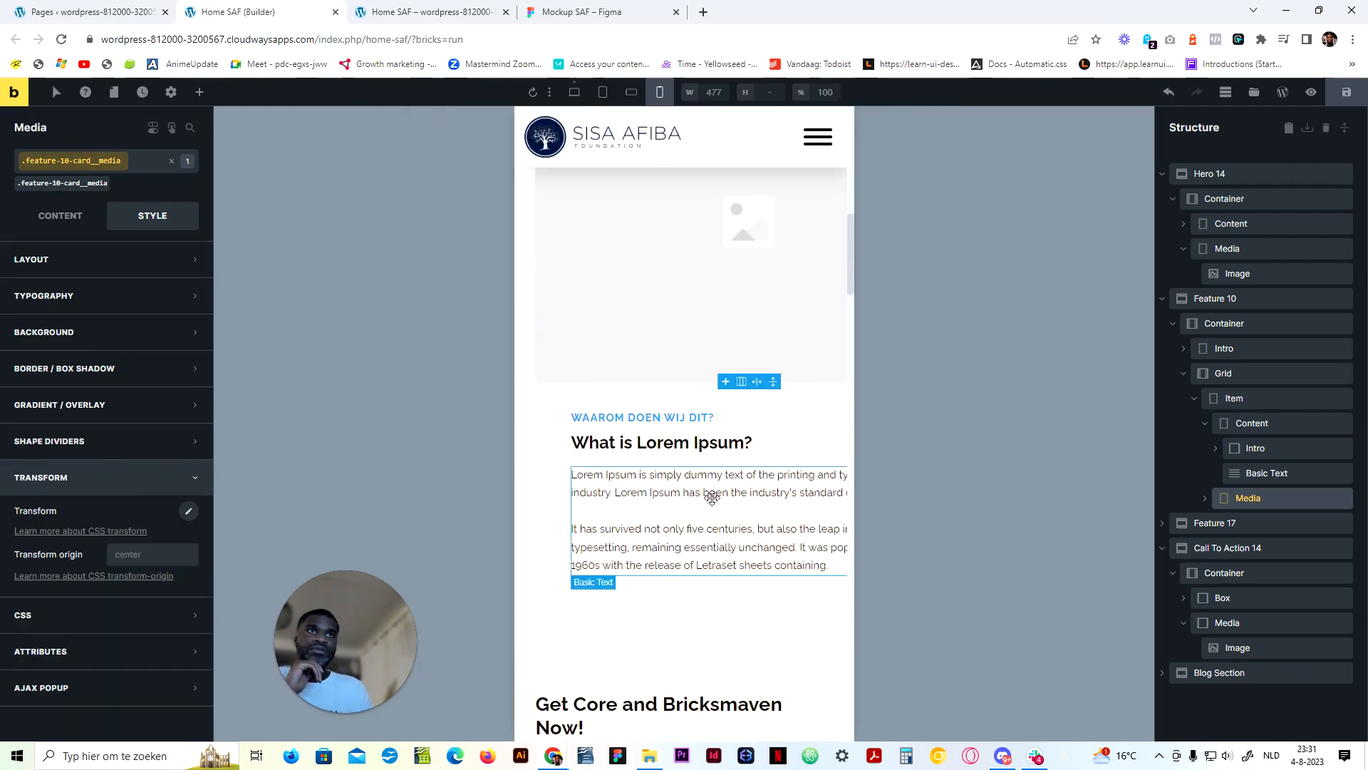
pyautogui.scroll(-1, 741, 488)
pyautogui.scroll(1, 815, 338)
pyautogui.scroll(3, 798, 333)
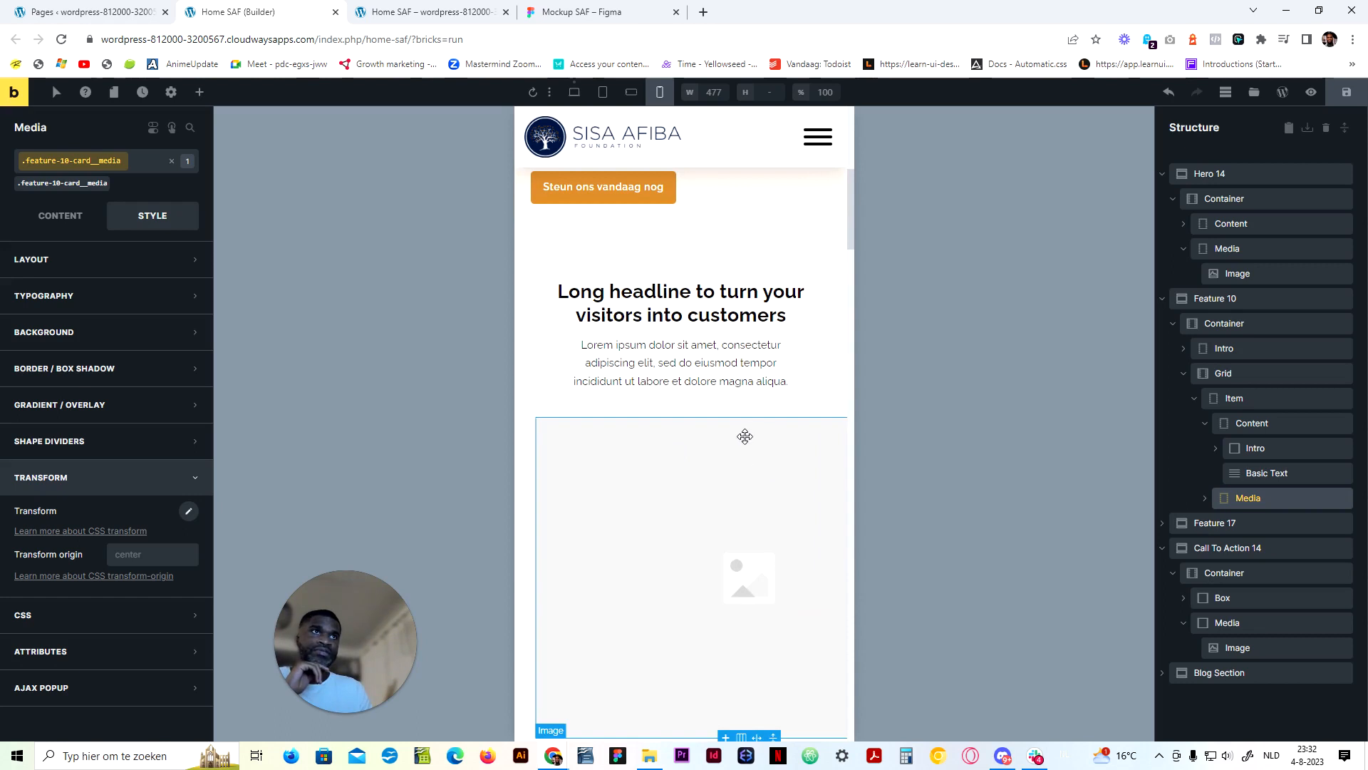
pyautogui.click(133, 263)
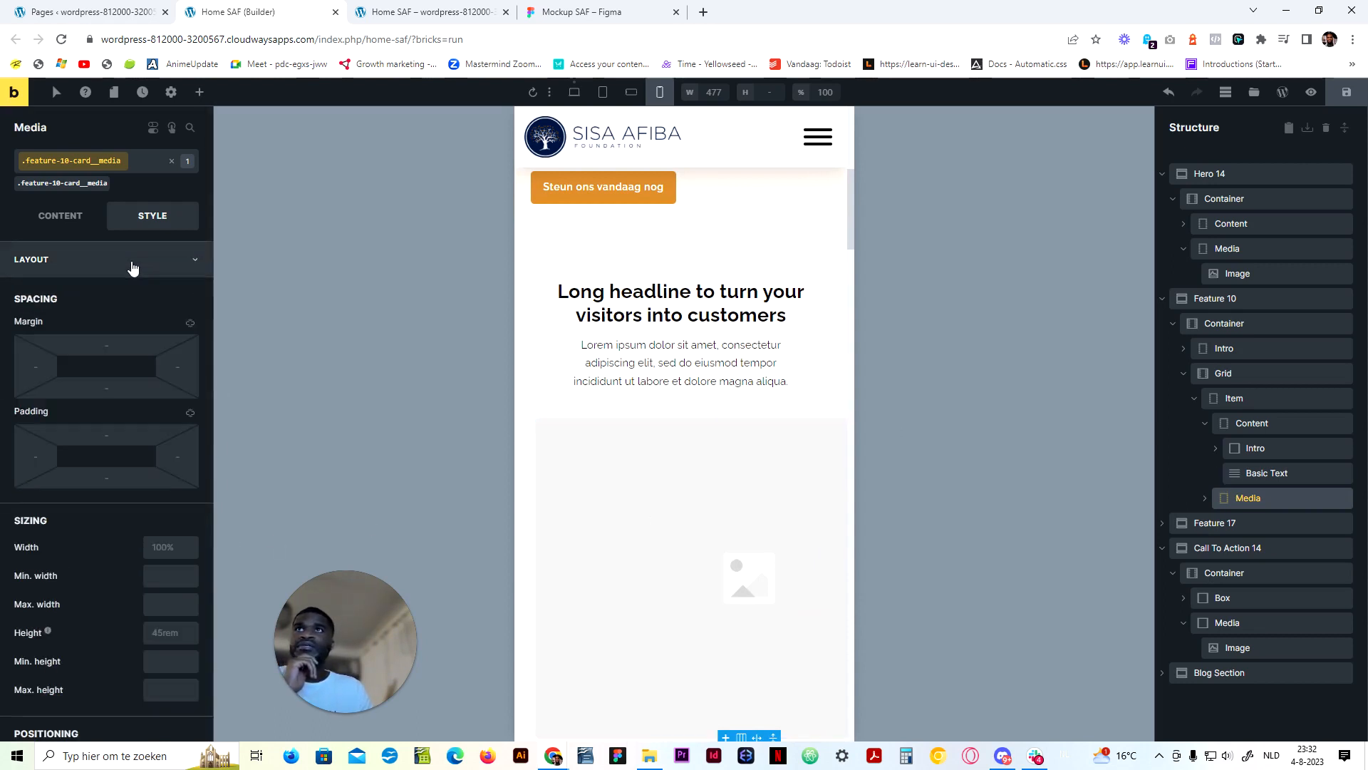
pyautogui.click(133, 263)
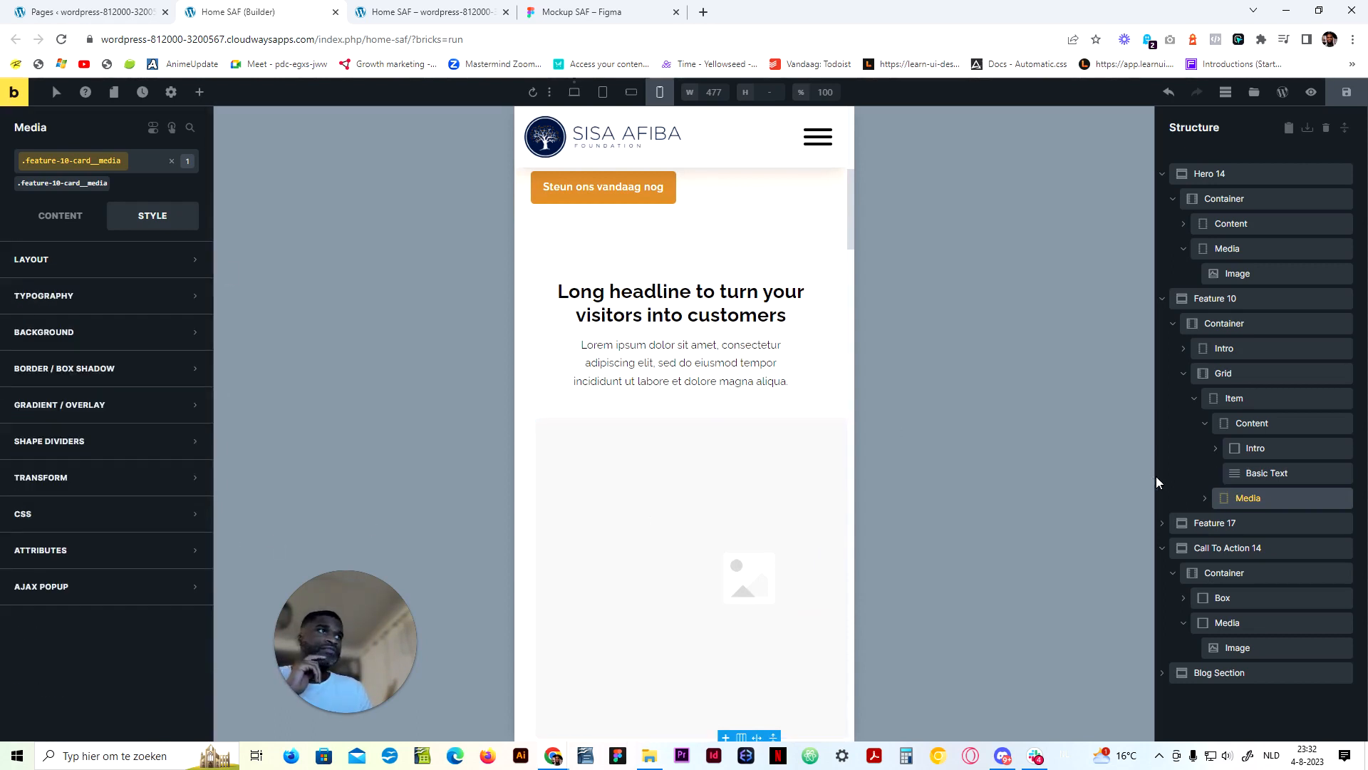
pyautogui.click(1240, 398)
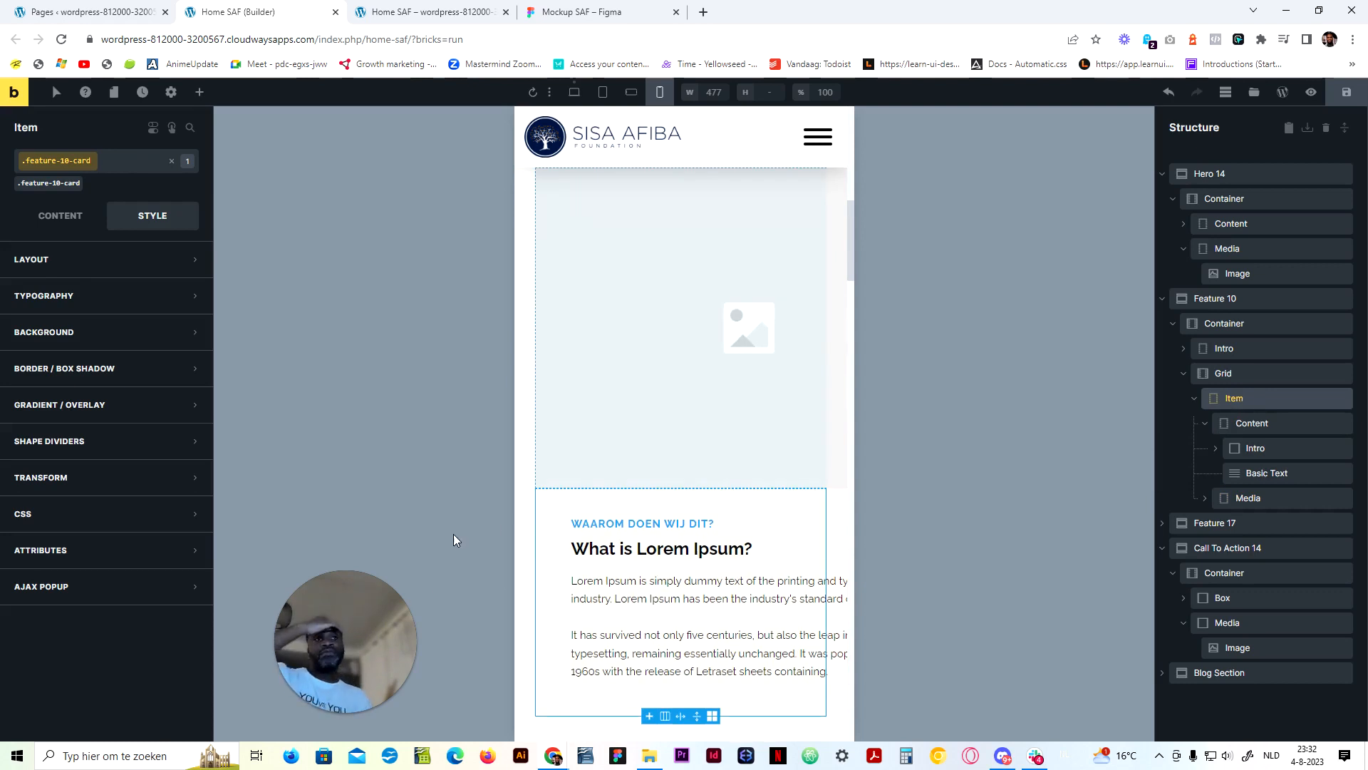
pyautogui.click(59, 218)
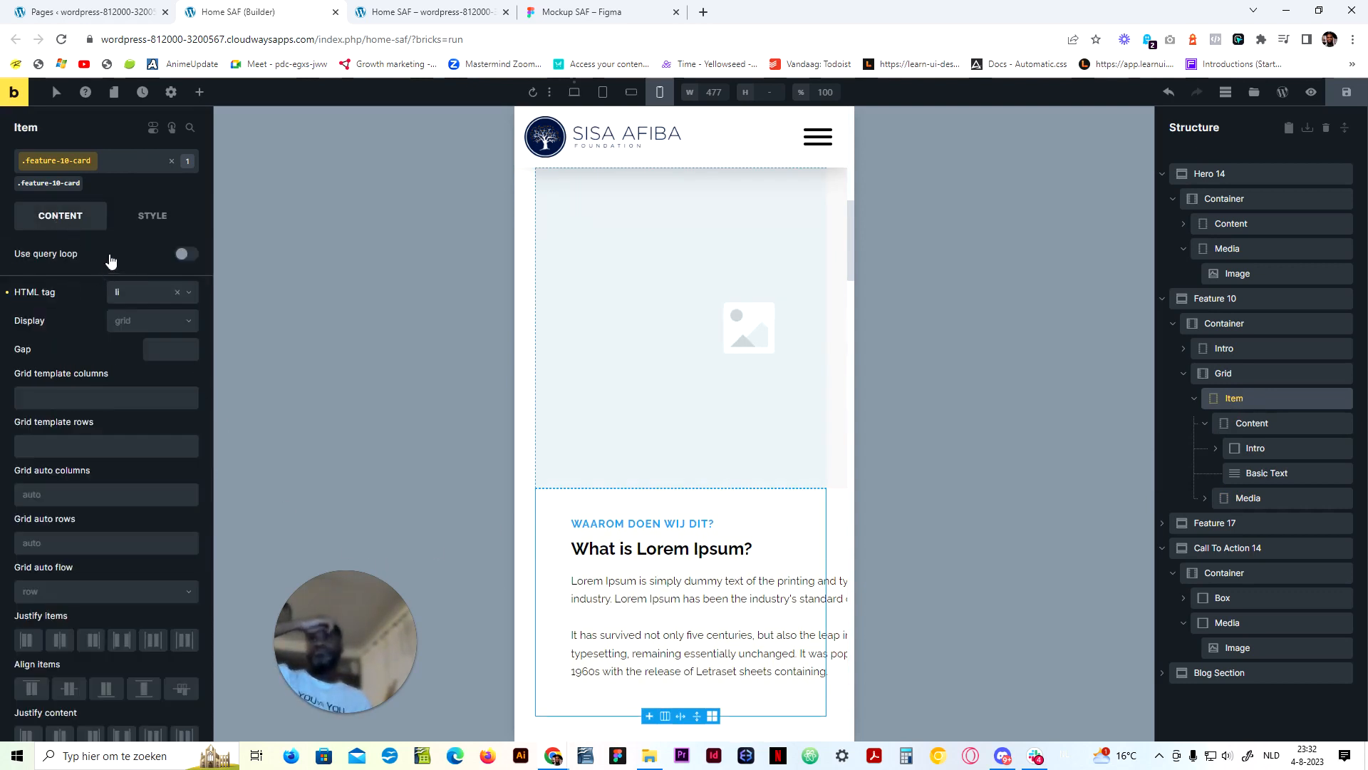
# Examine the grid and alignment settings of the card's Item and Content blocks at the desktop breakpoint
pyautogui.click(574, 92)
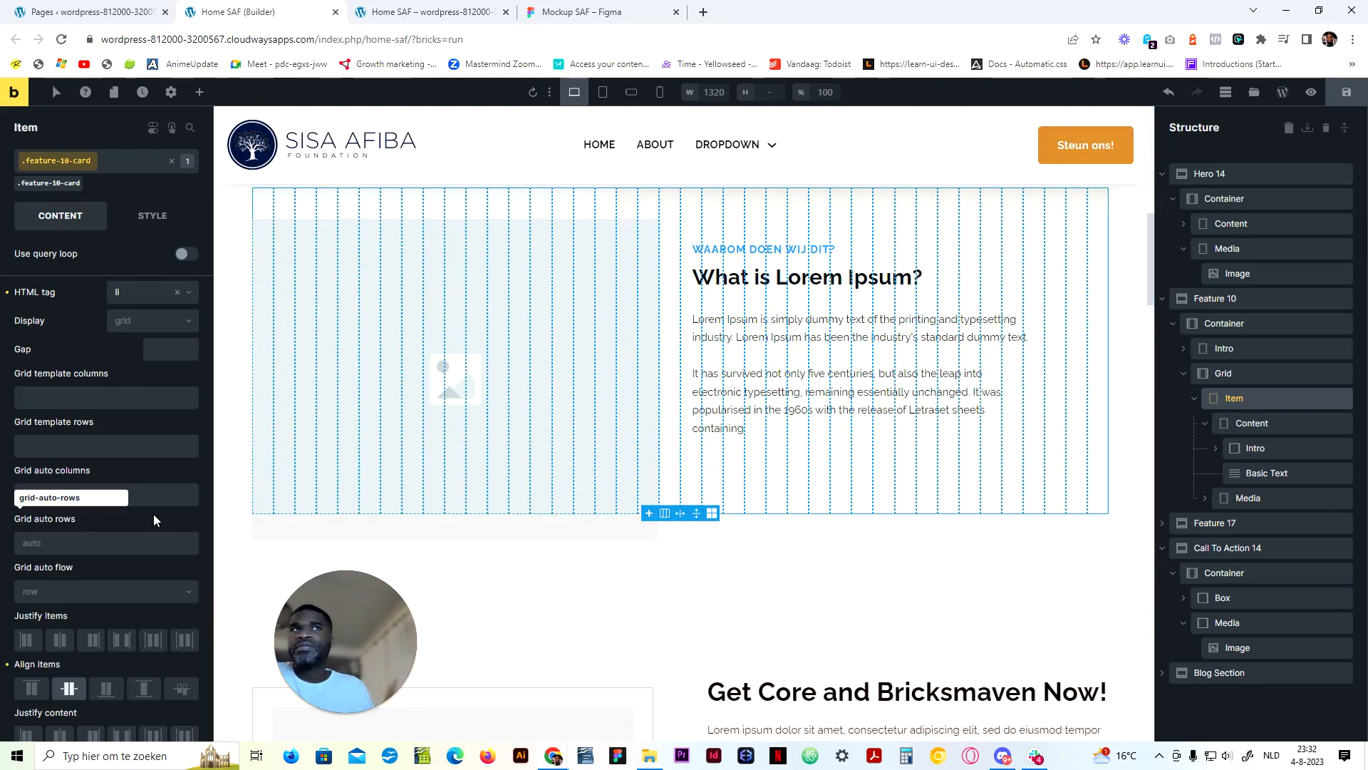
pyautogui.scroll(-3, 113, 481)
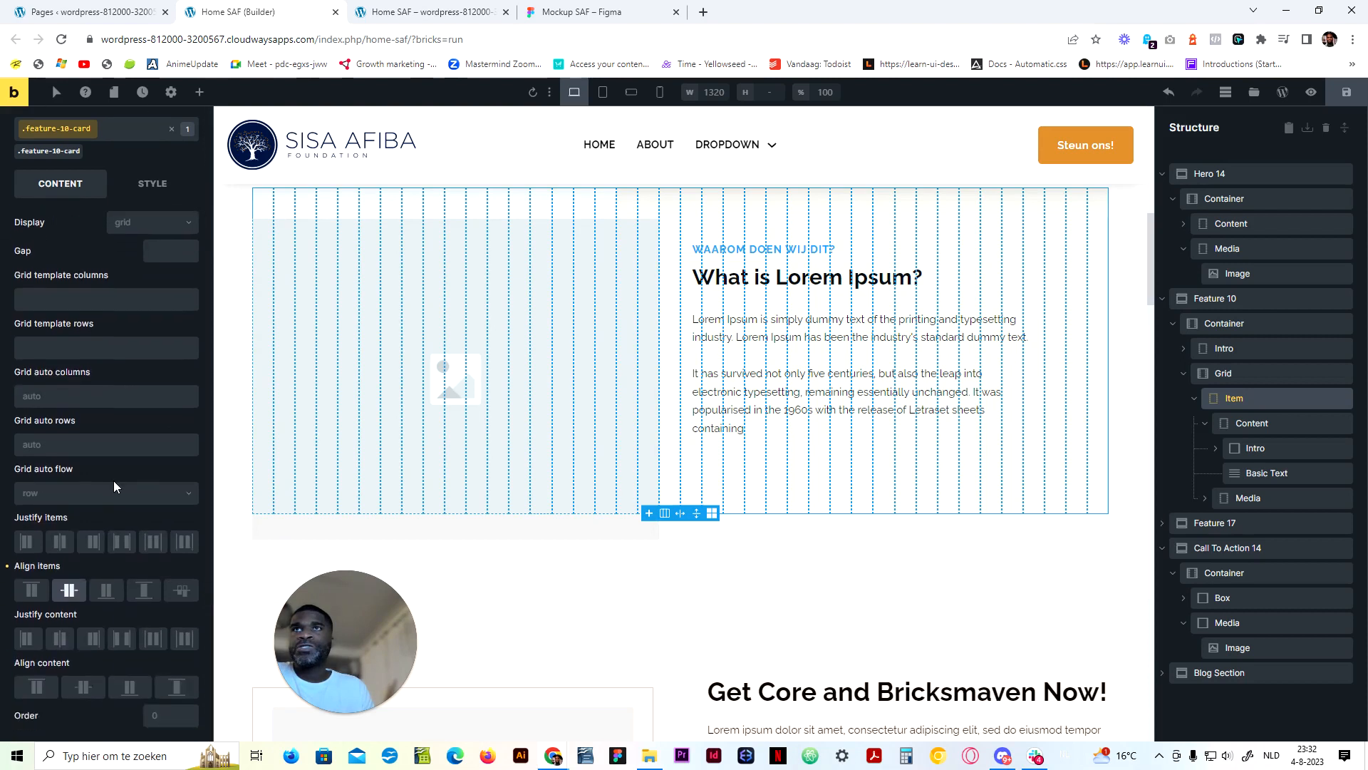
pyautogui.scroll(3, 113, 480)
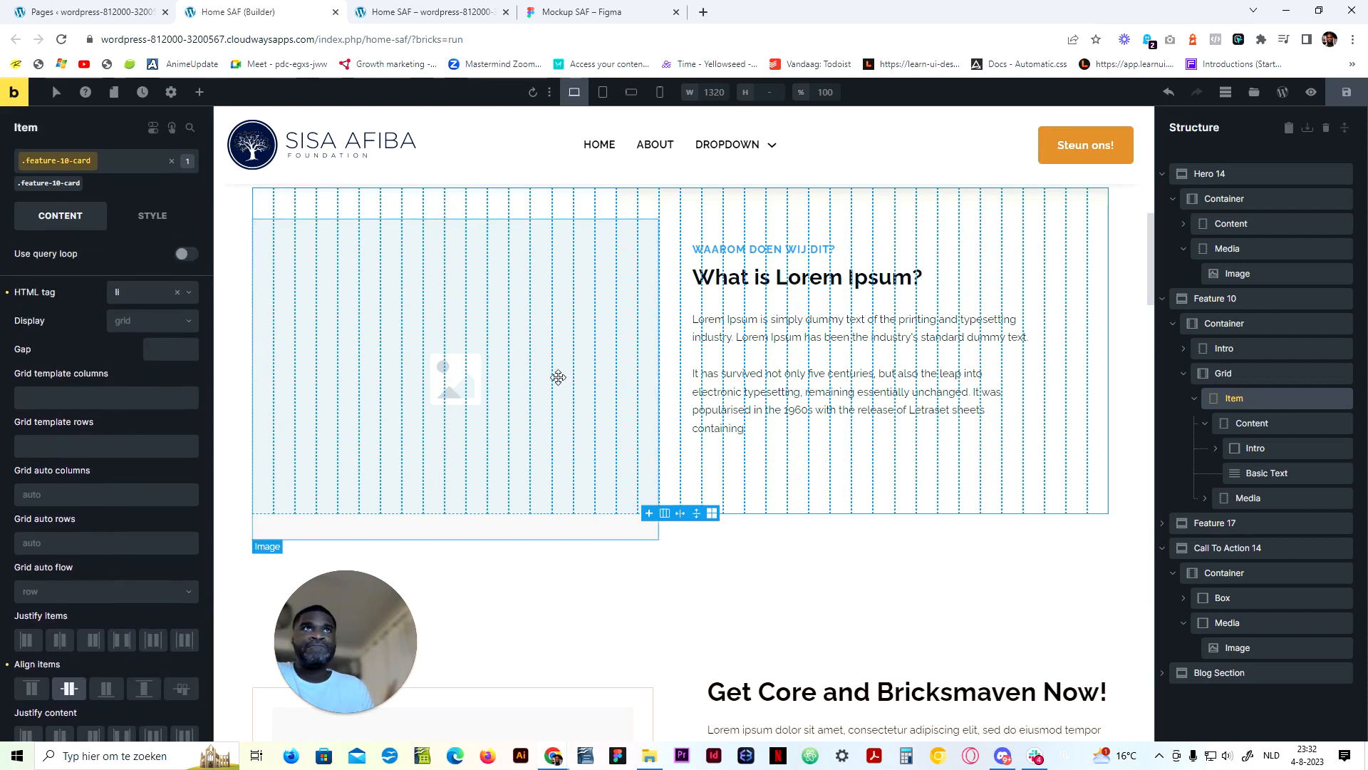
pyautogui.click(176, 164)
pyautogui.click(61, 187)
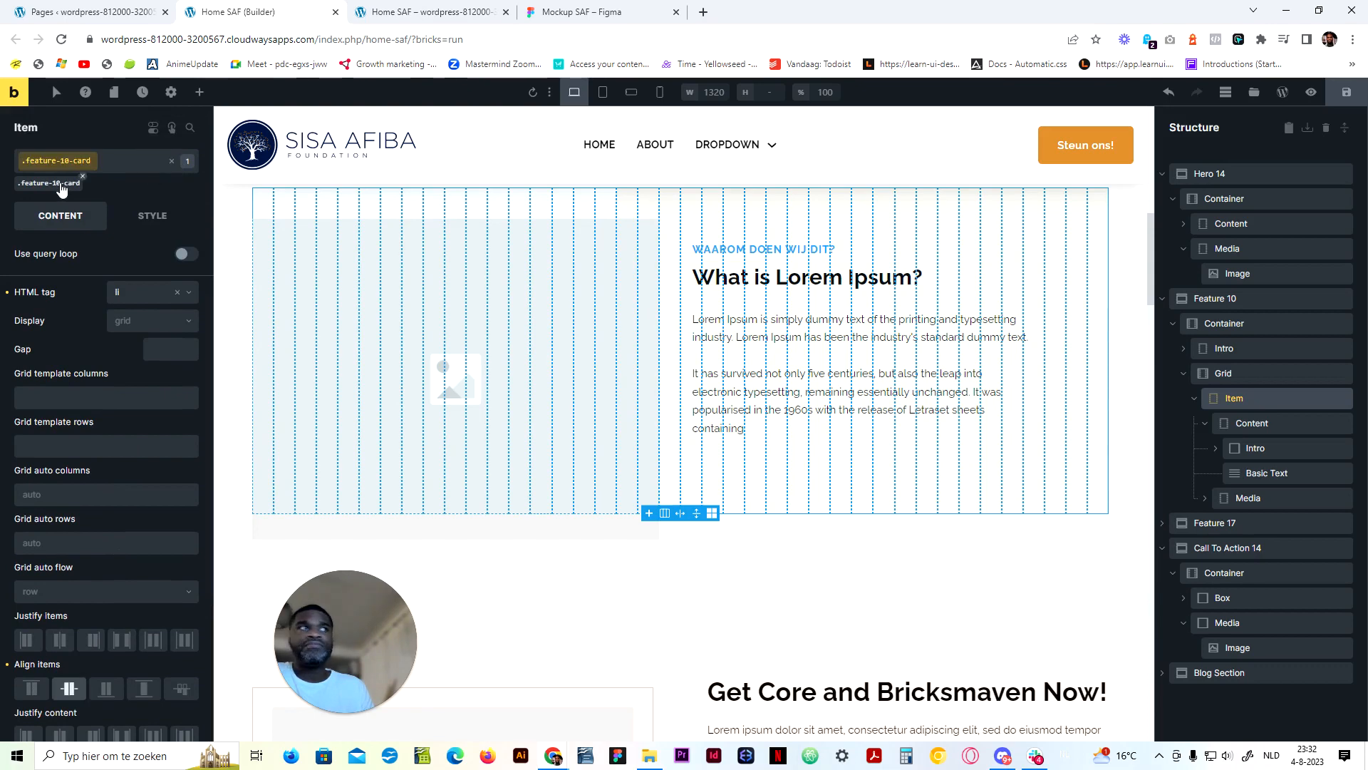
pyautogui.scroll(2, 770, 470)
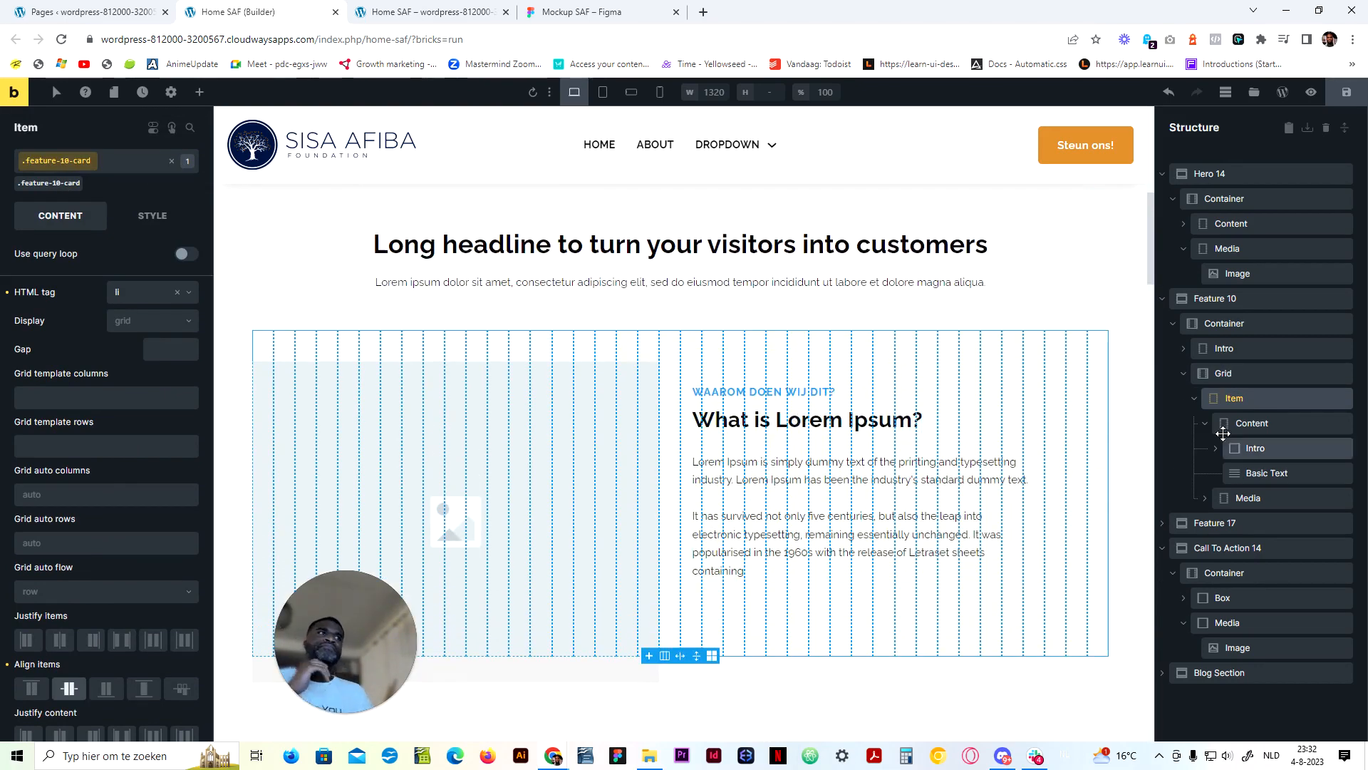
pyautogui.click(1252, 423)
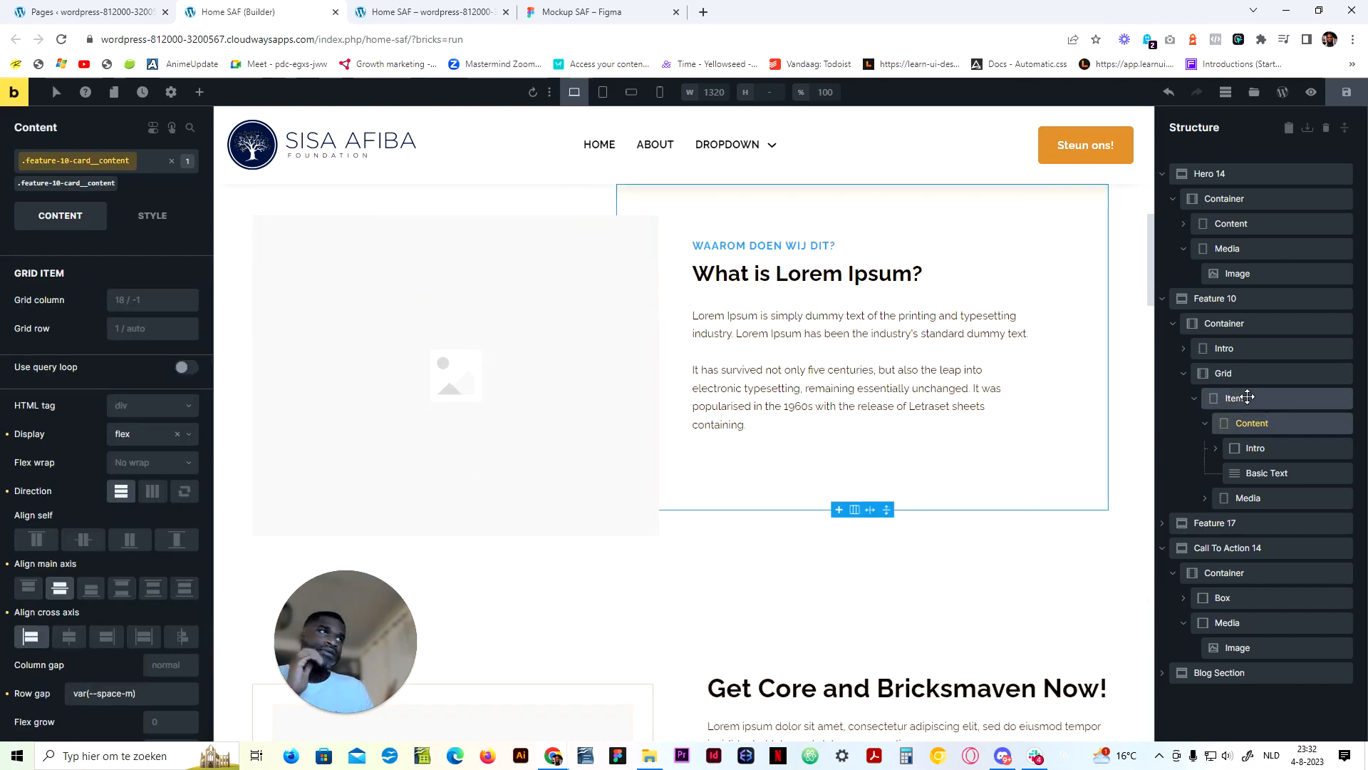
pyautogui.click(1247, 398)
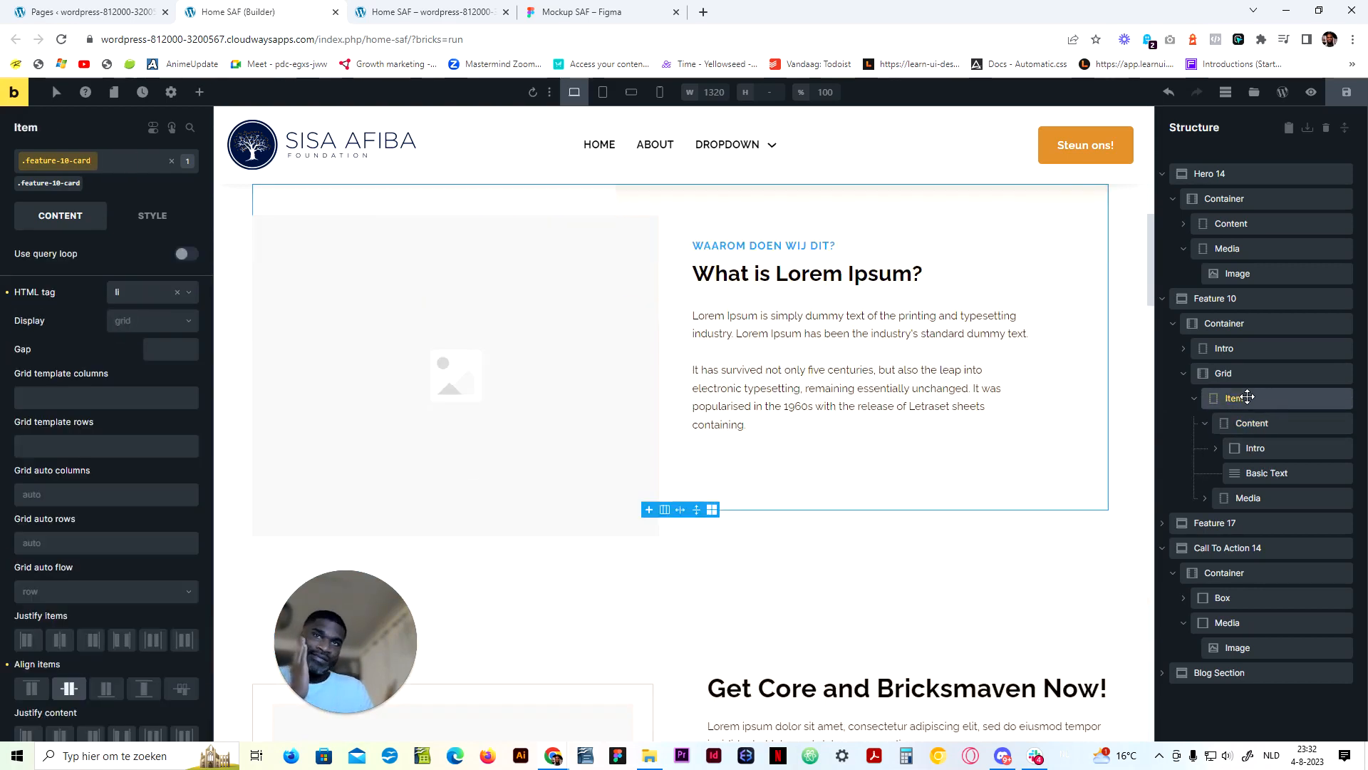
# Open the custom CSS of the card's Item in the .feature-10-card class and save the page
pyautogui.click(141, 216)
pyautogui.click(117, 532)
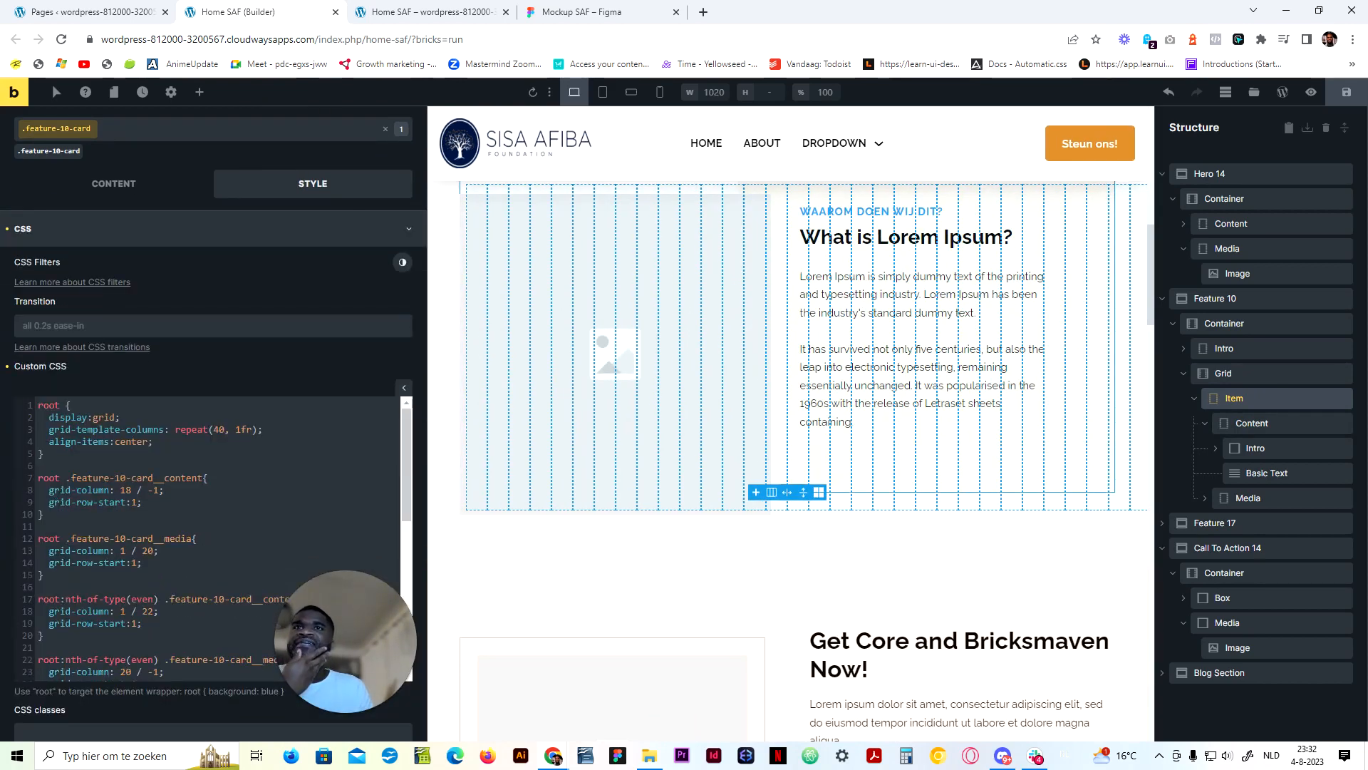
pyautogui.hotkey('ctrl', 's')
# Review the .feature-10-card custom CSS from the root grid rules to the 768px media query, comparing it with the card on the canvas
pyautogui.click(114, 216)
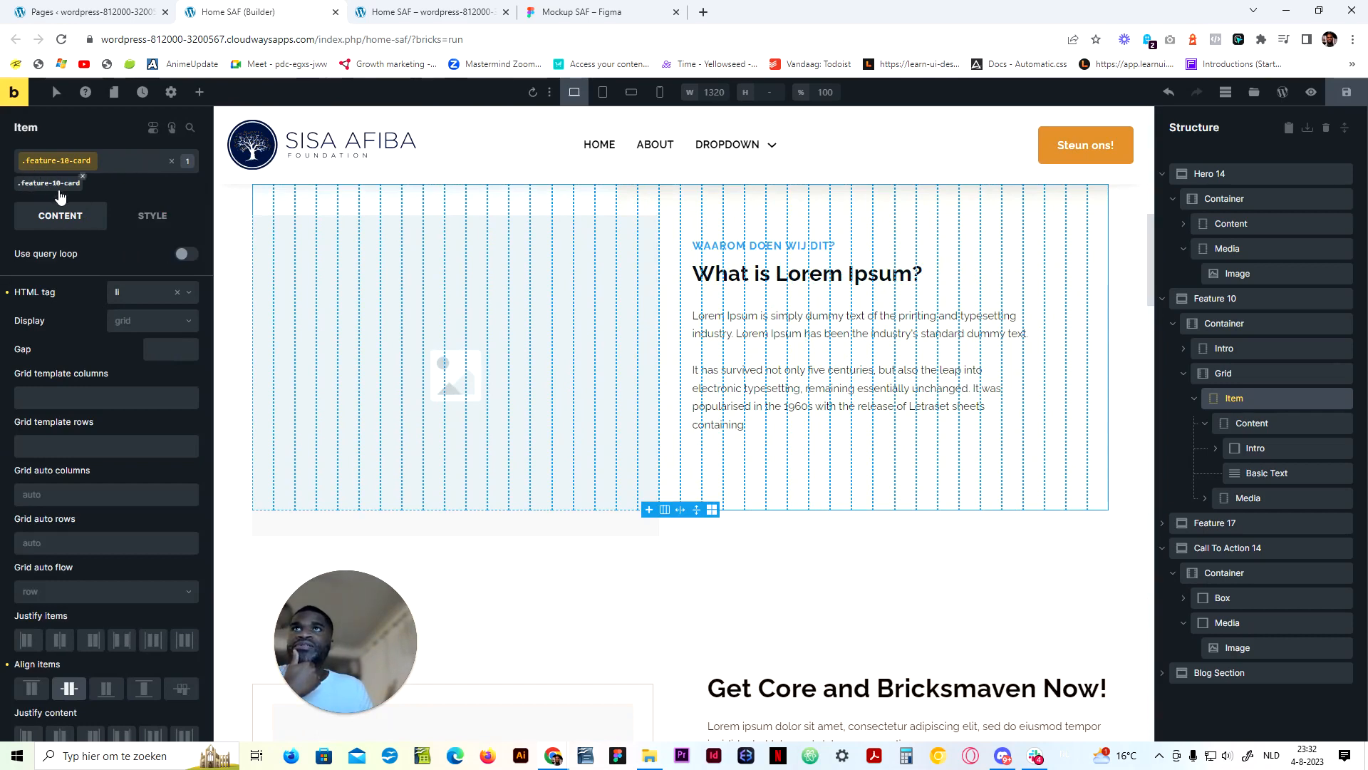
pyautogui.click(152, 214)
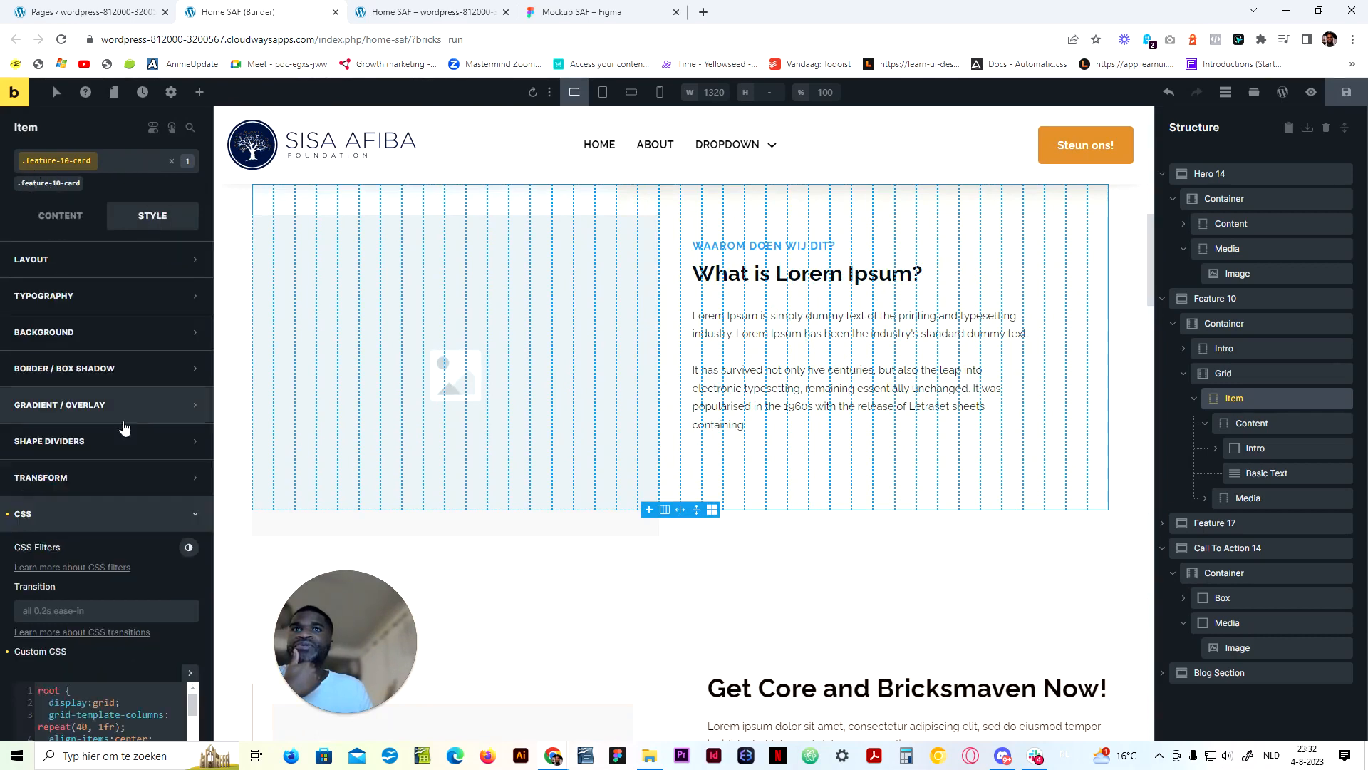
pyautogui.click(105, 514)
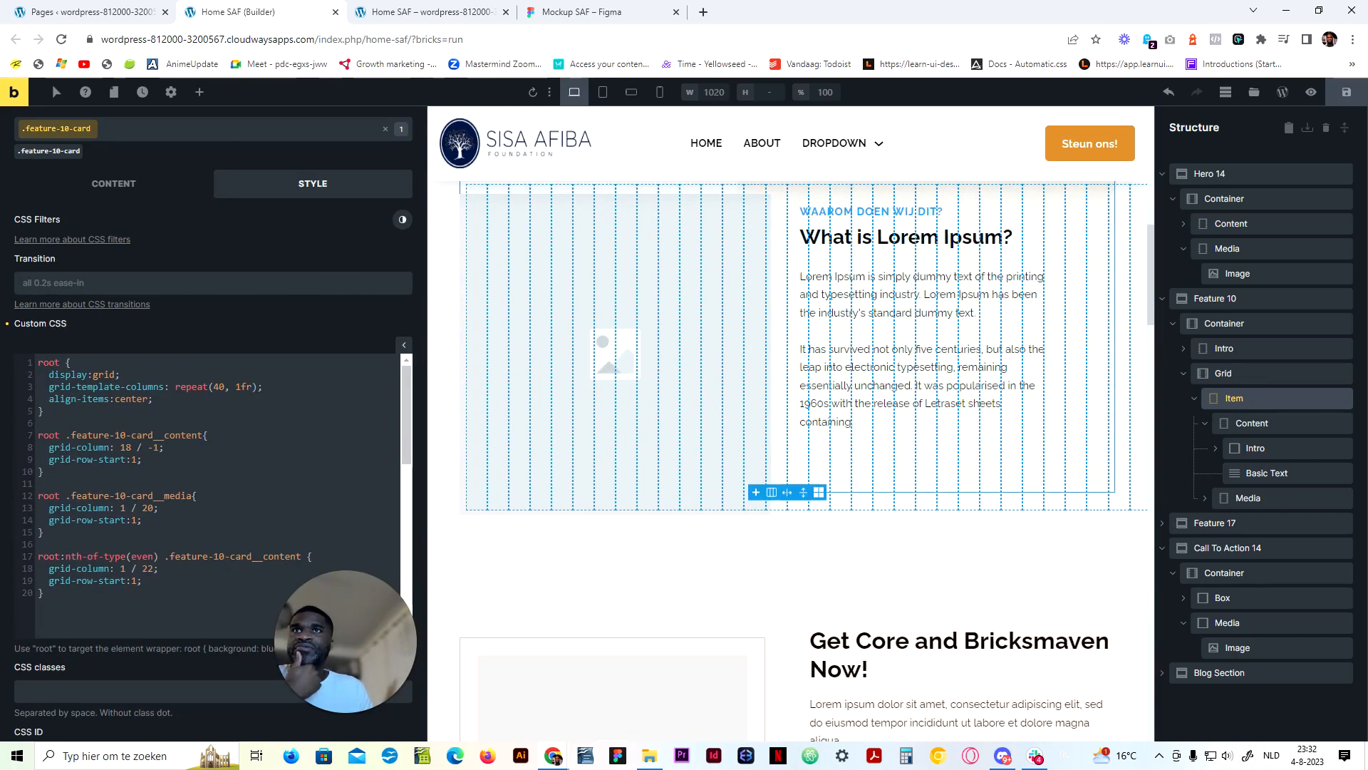
pyautogui.scroll(4, 198, 411)
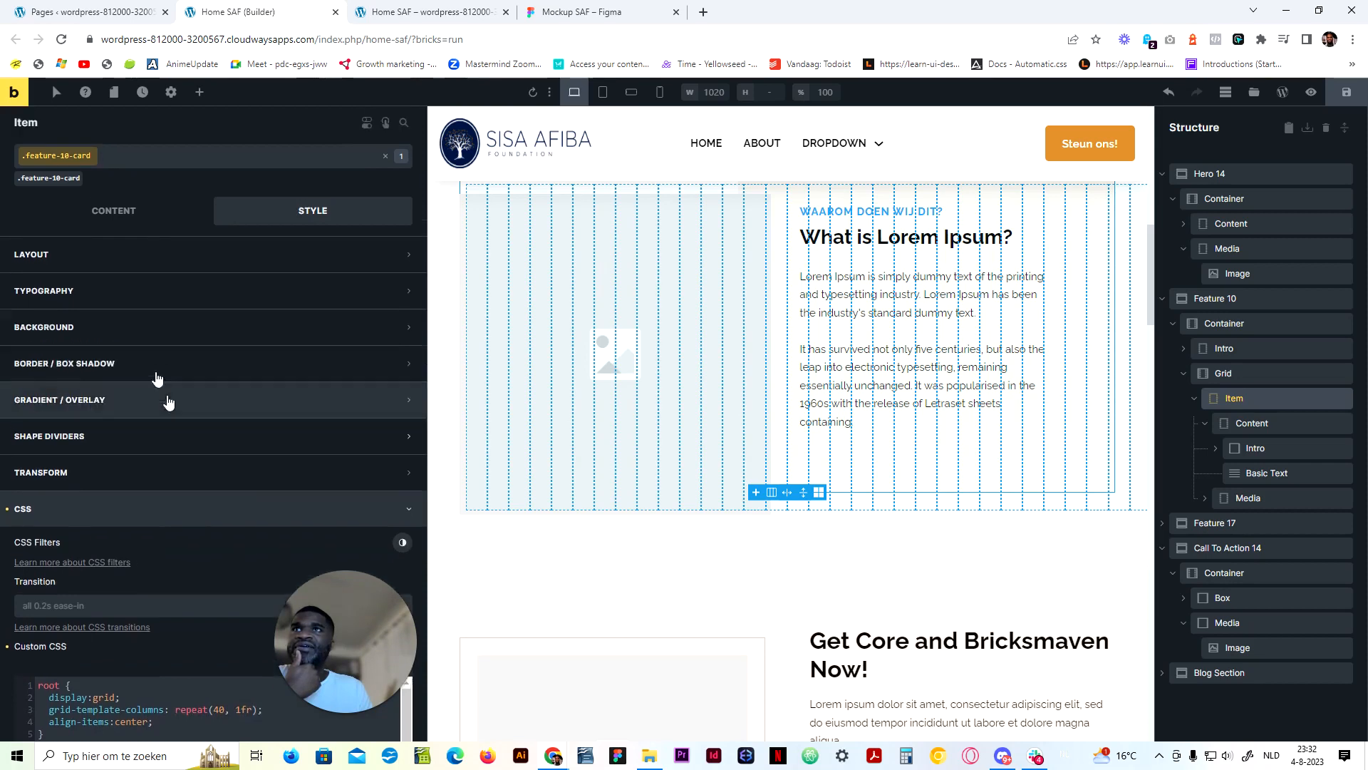
pyautogui.click(117, 217)
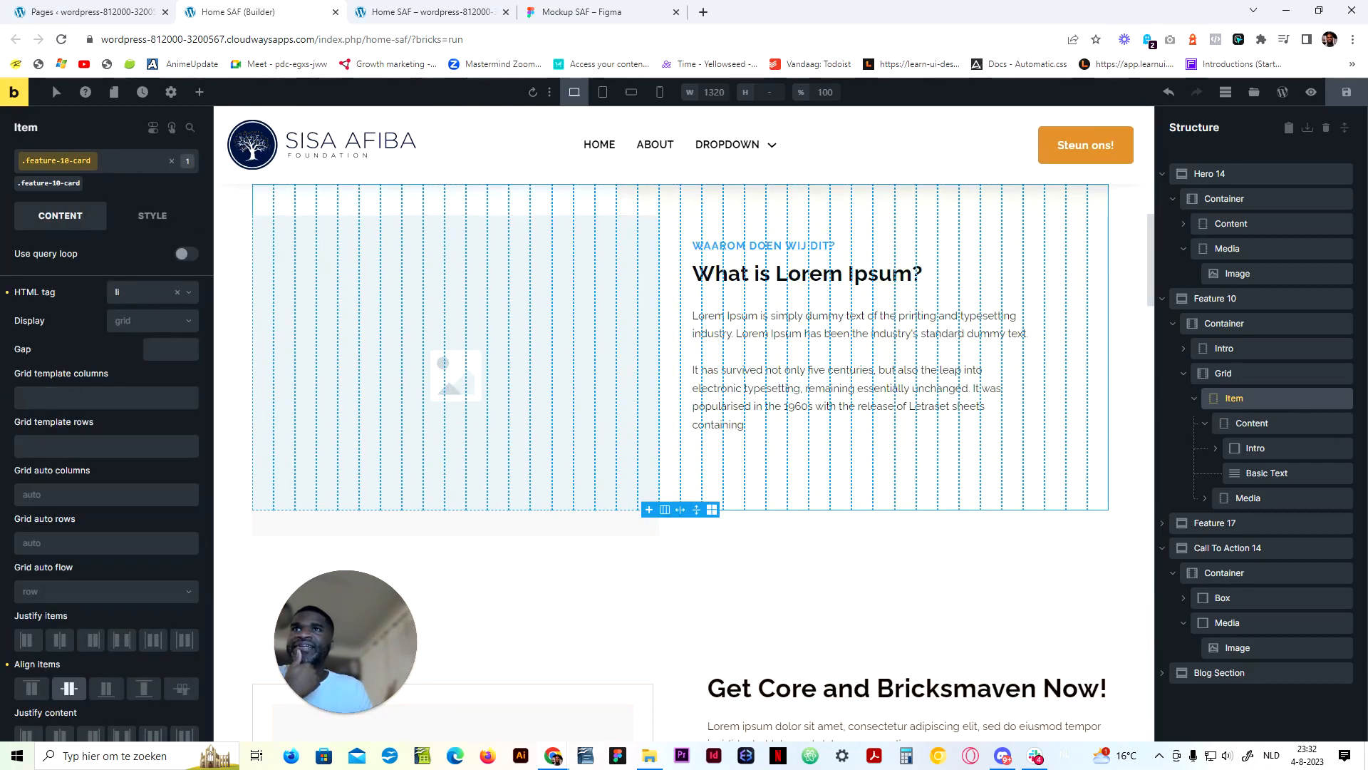
pyautogui.click(152, 216)
pyautogui.scroll(-4, 132, 531)
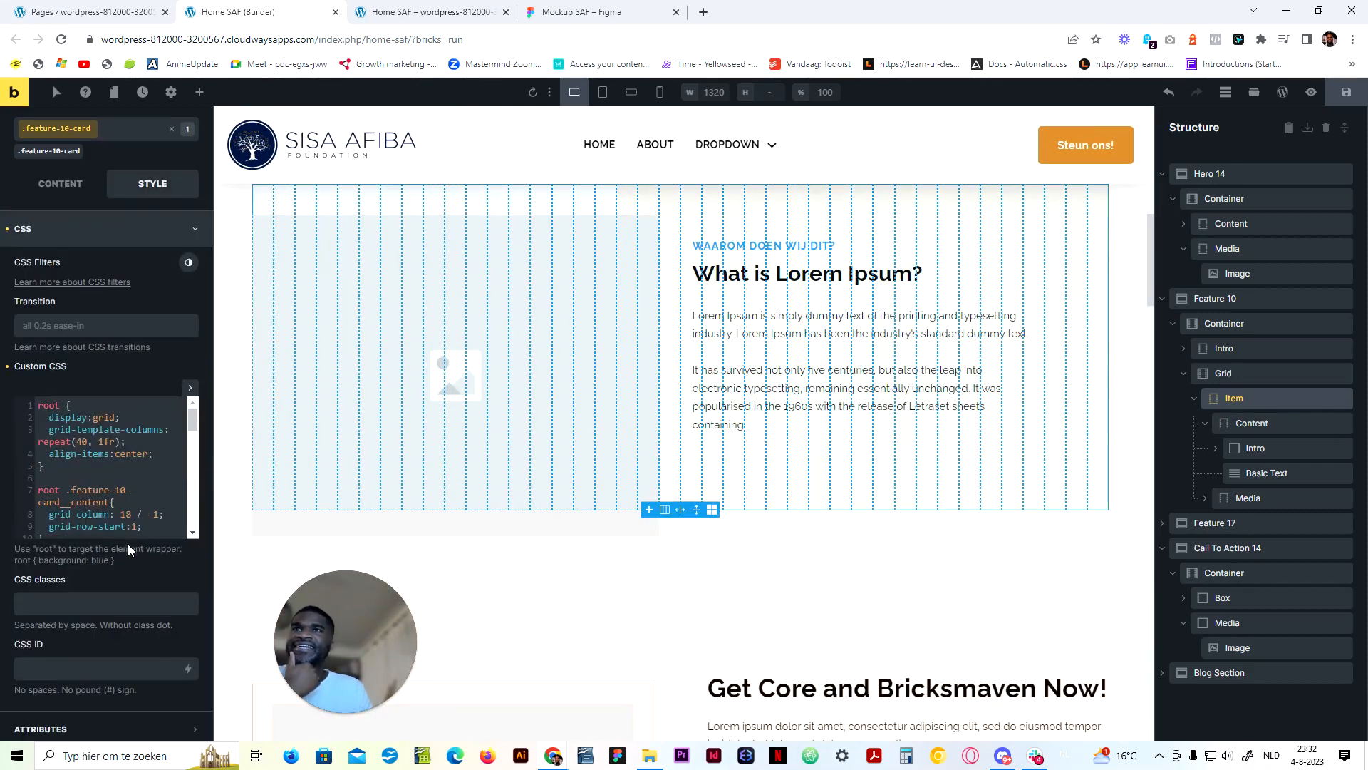
pyautogui.click(189, 387)
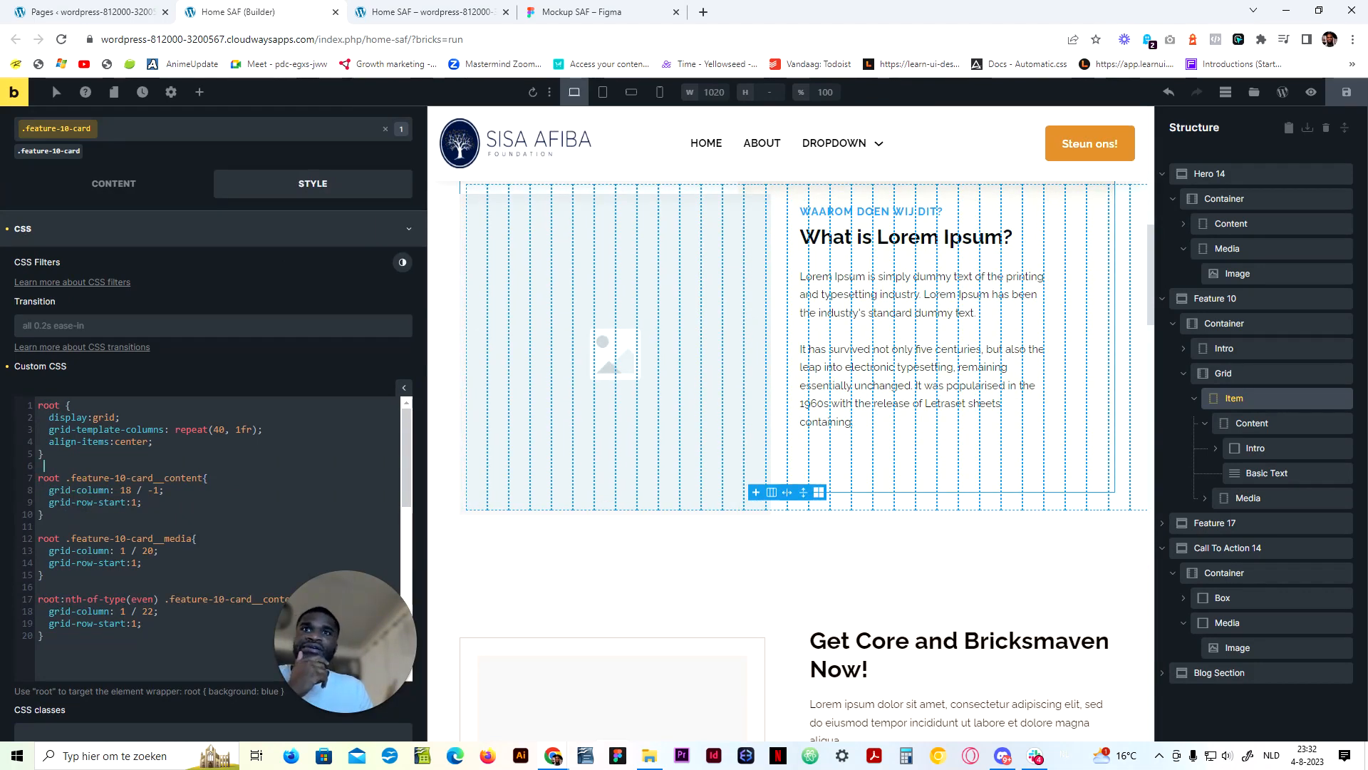
pyautogui.scroll(2, 720, 456)
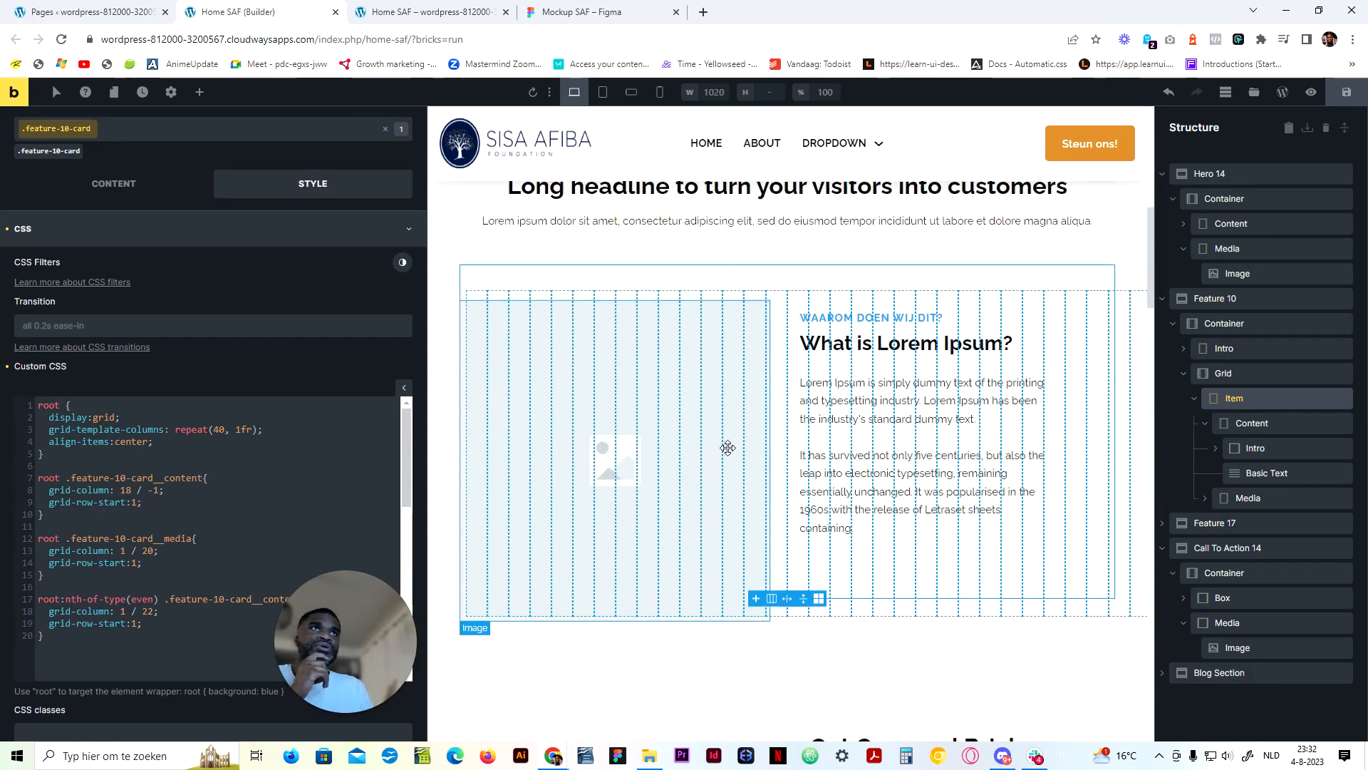
pyautogui.scroll(-2, 670, 484)
pyautogui.scroll(2, 654, 475)
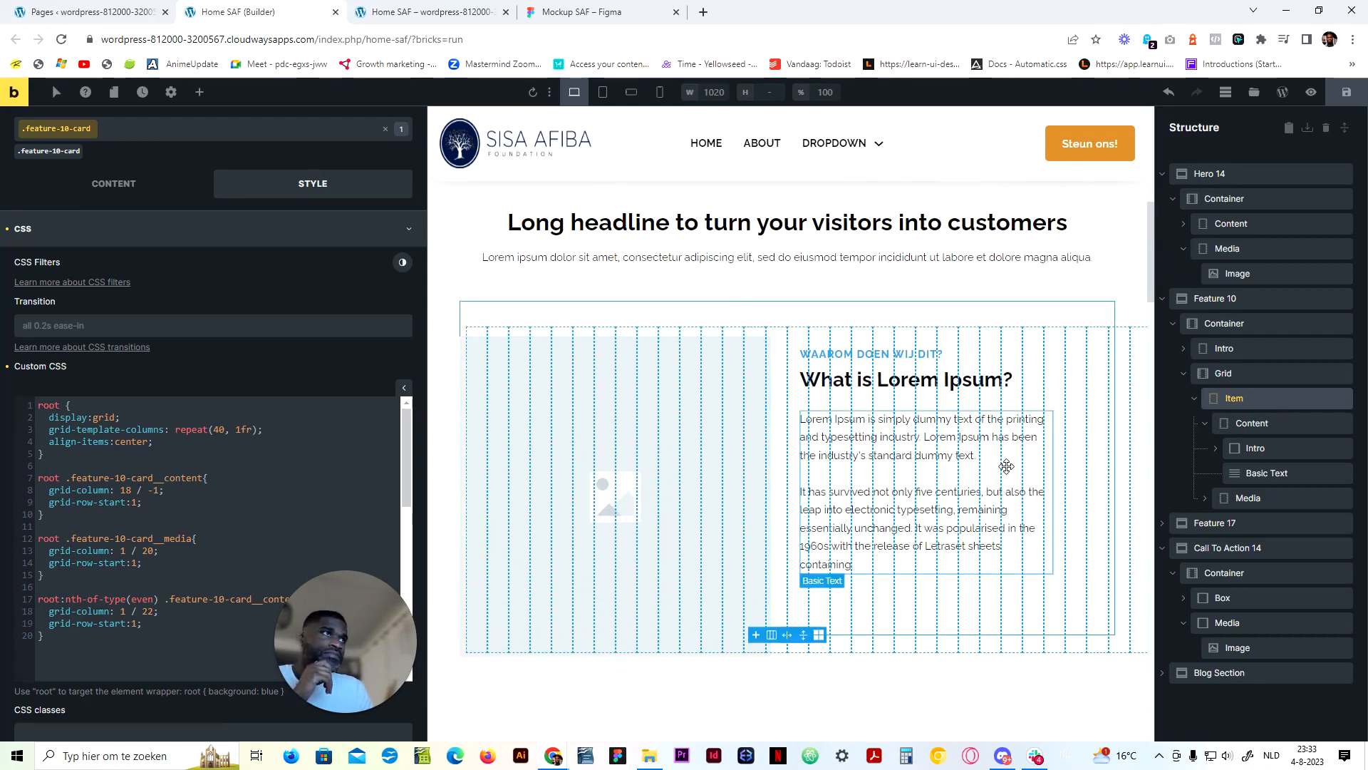
pyautogui.scroll(-3, 214, 534)
pyautogui.scroll(-5, 214, 535)
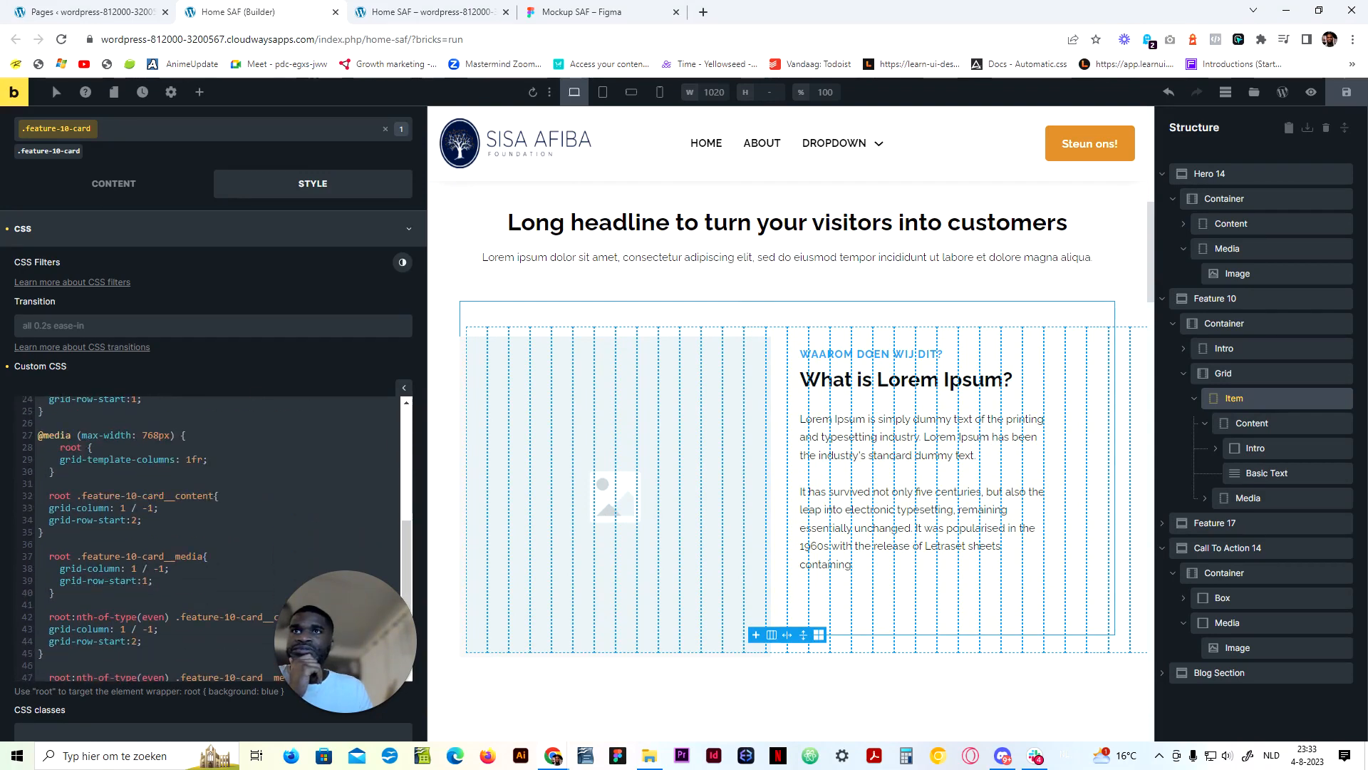
# Review the .feature-10-card 768px media query rules and examine the card at the mobile landscape and mobile portrait breakpoints
pyautogui.scroll(1, 214, 535)
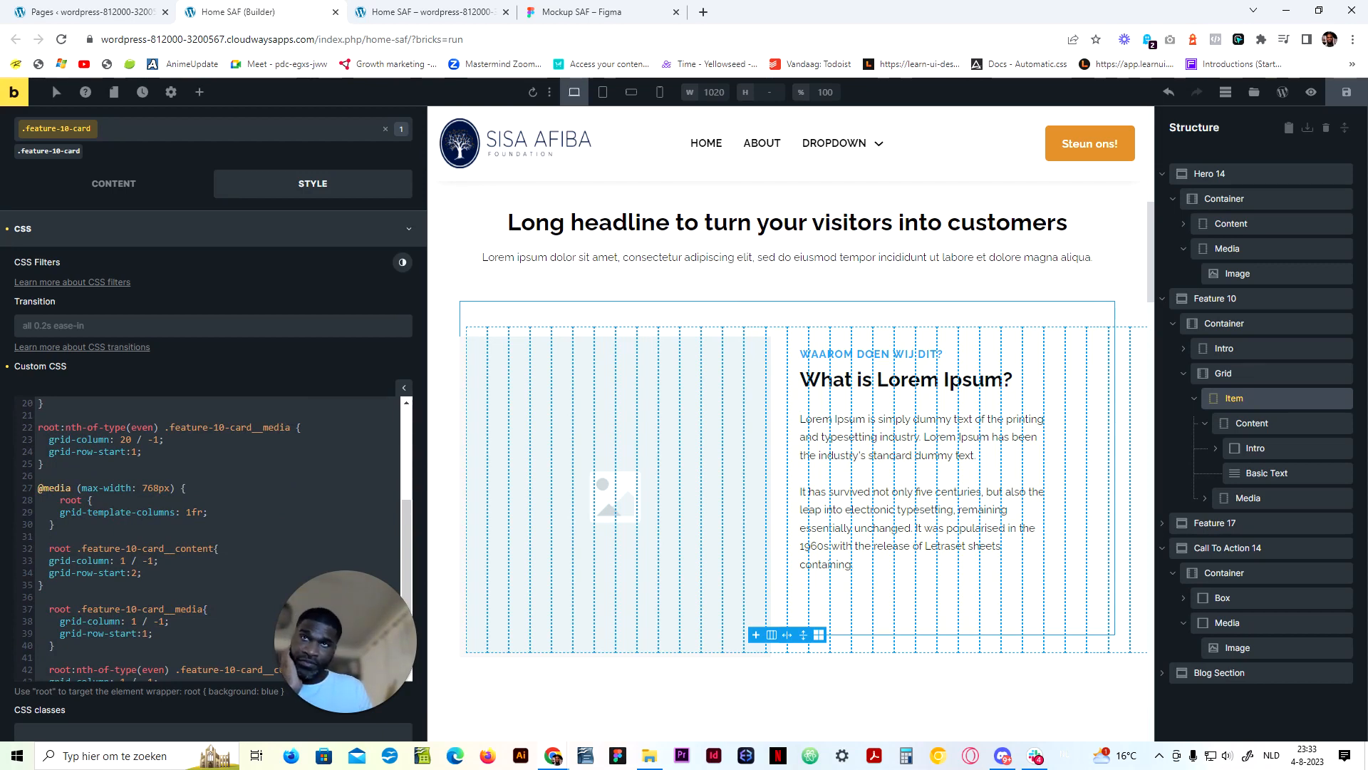
pyautogui.scroll(-2, 214, 535)
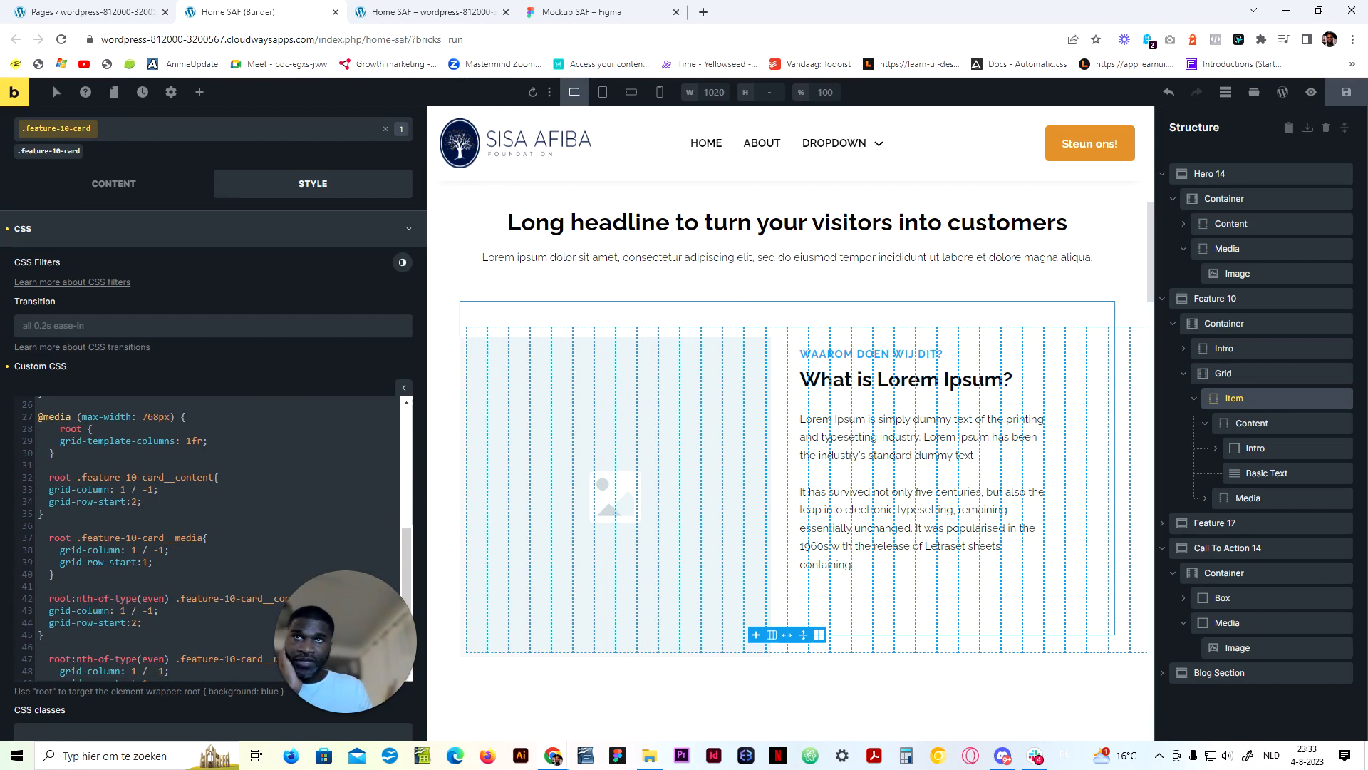
pyautogui.scroll(-2, 214, 535)
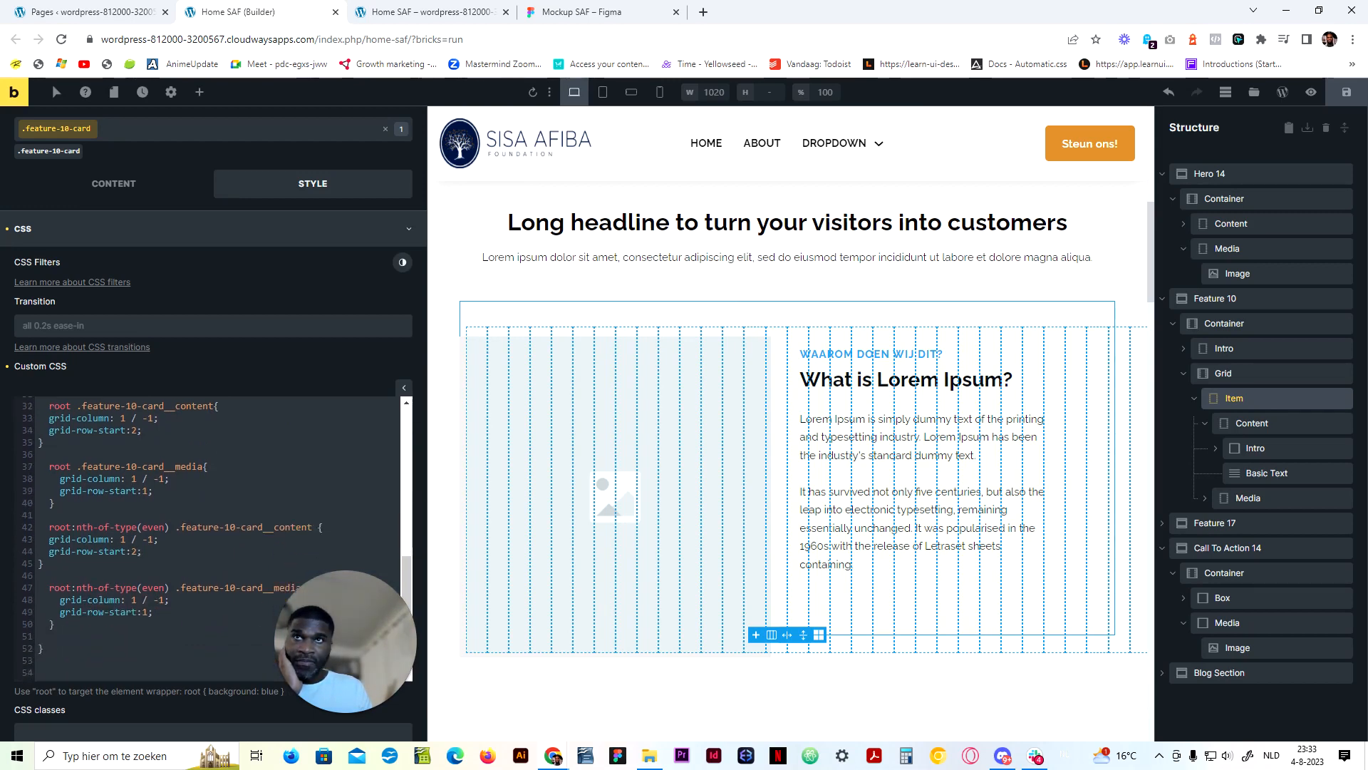
pyautogui.click(603, 92)
pyautogui.click(630, 93)
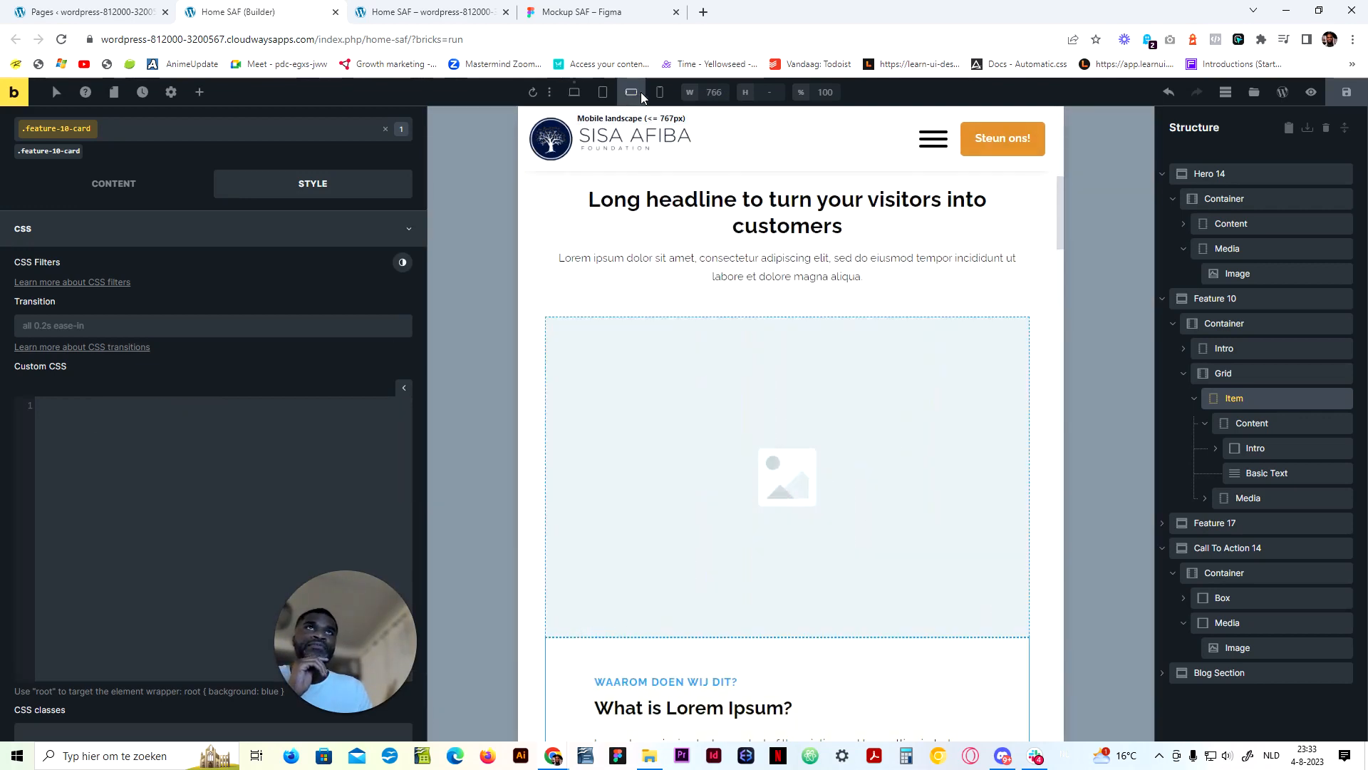
pyautogui.click(660, 92)
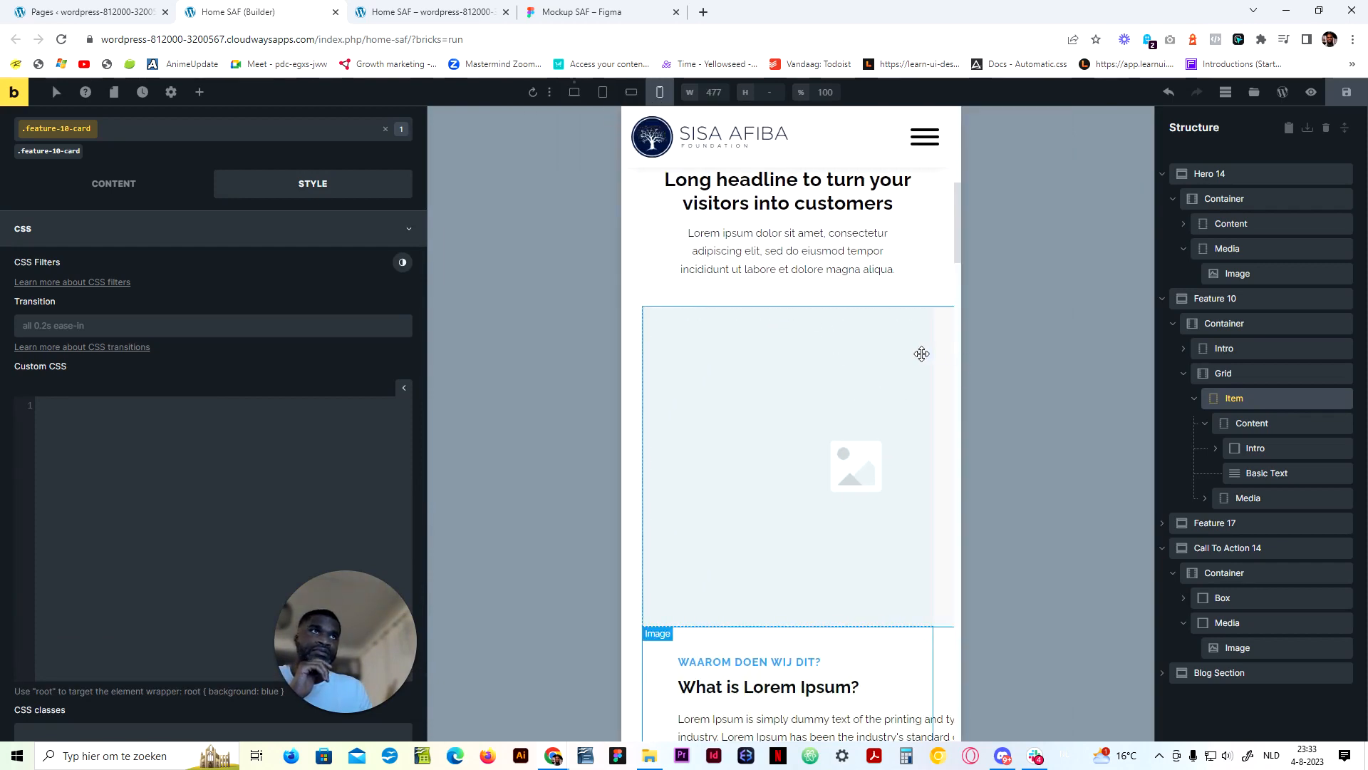
pyautogui.scroll(-4, 844, 622)
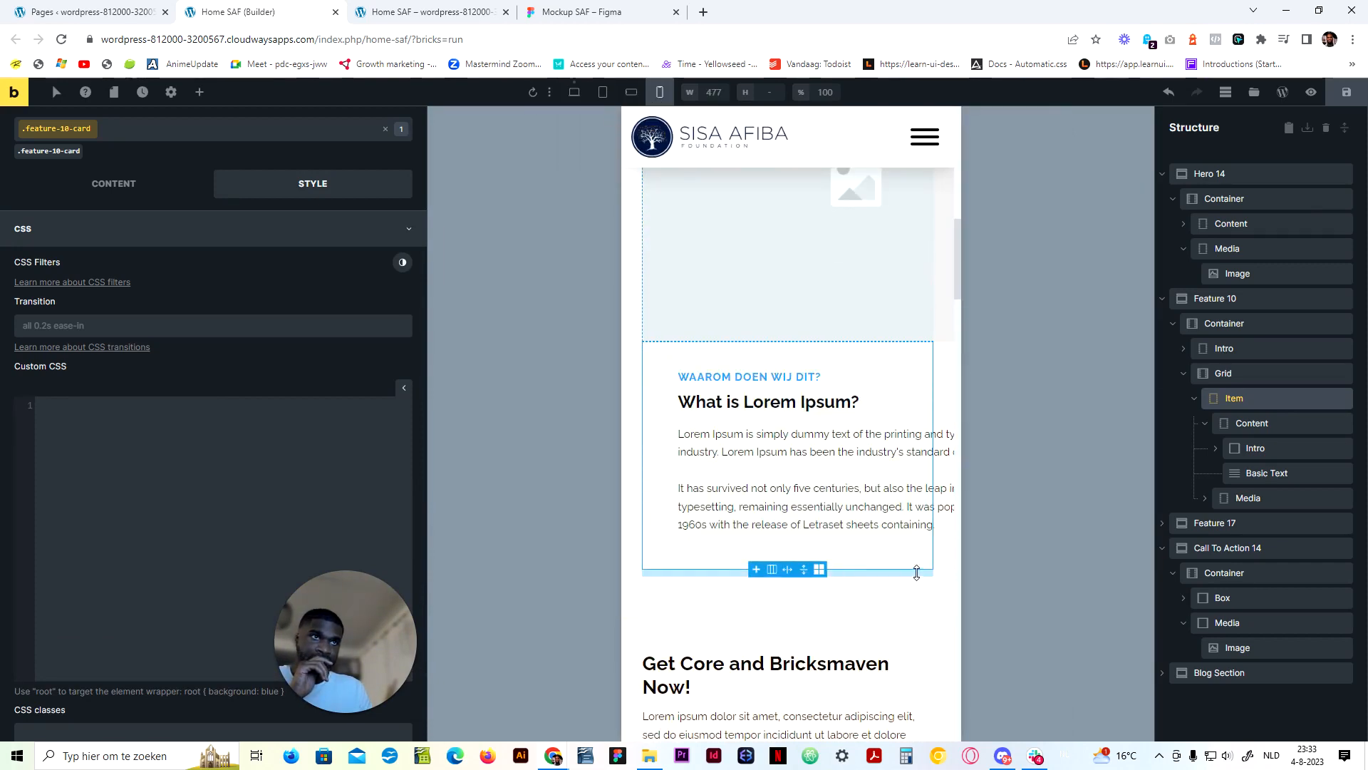
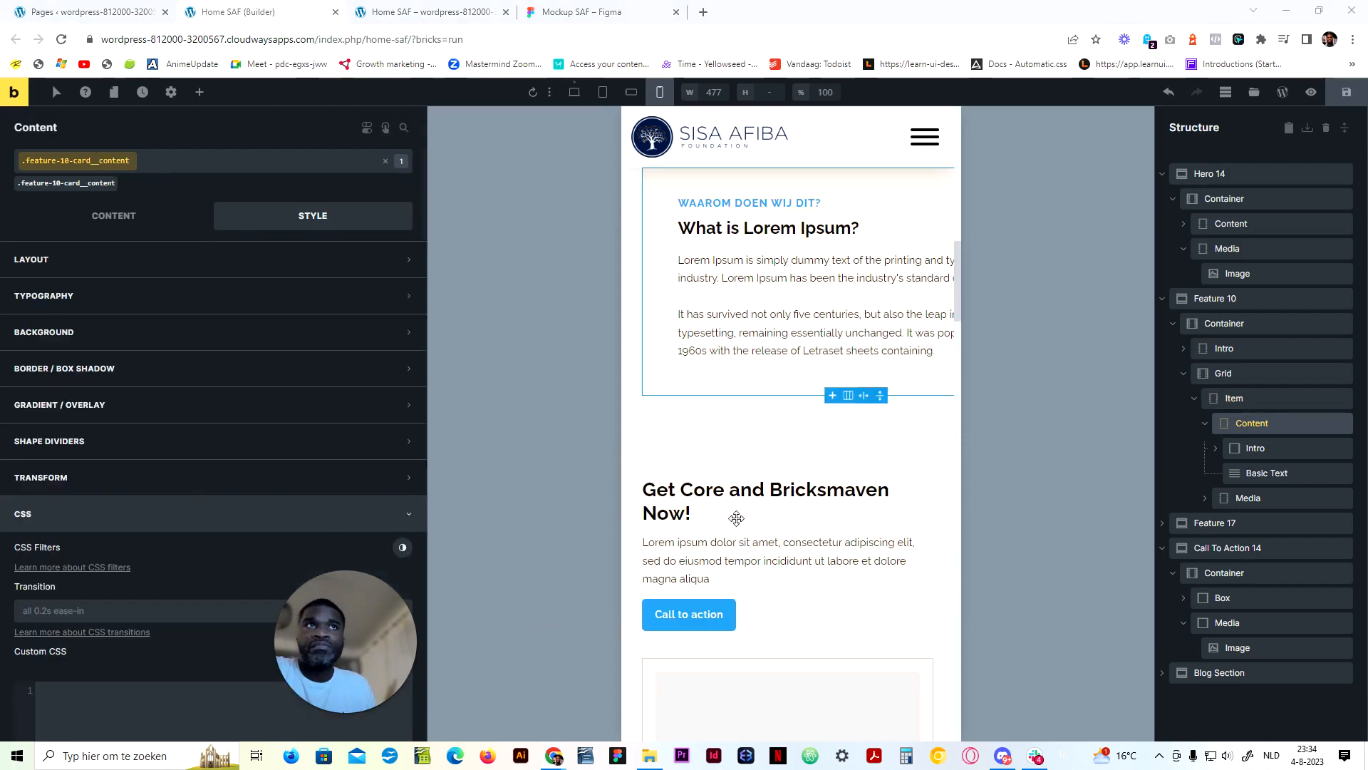
# Set the height of the card's Media block to 100% at the mobile portrait breakpoint and compare the card with mobile landscape
pyautogui.scroll(4, 832, 502)
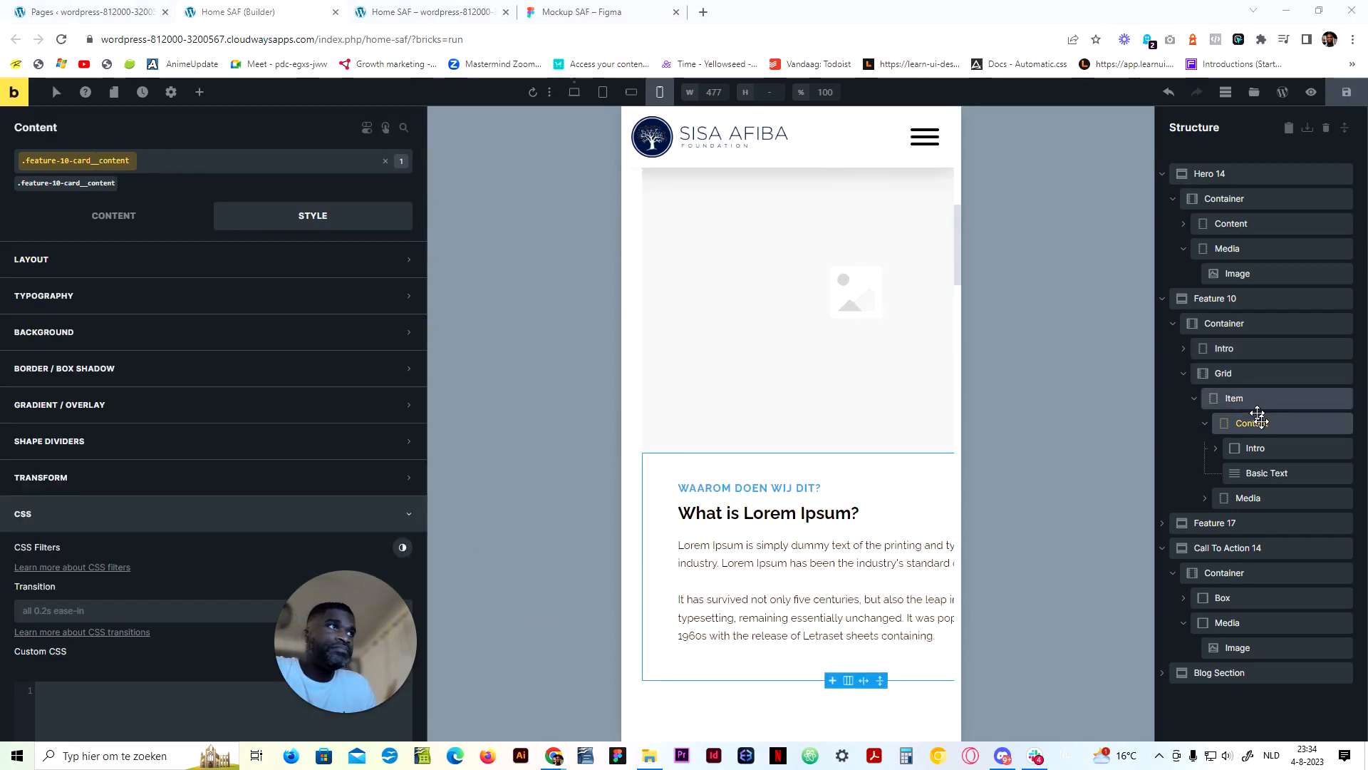
pyautogui.click(1258, 498)
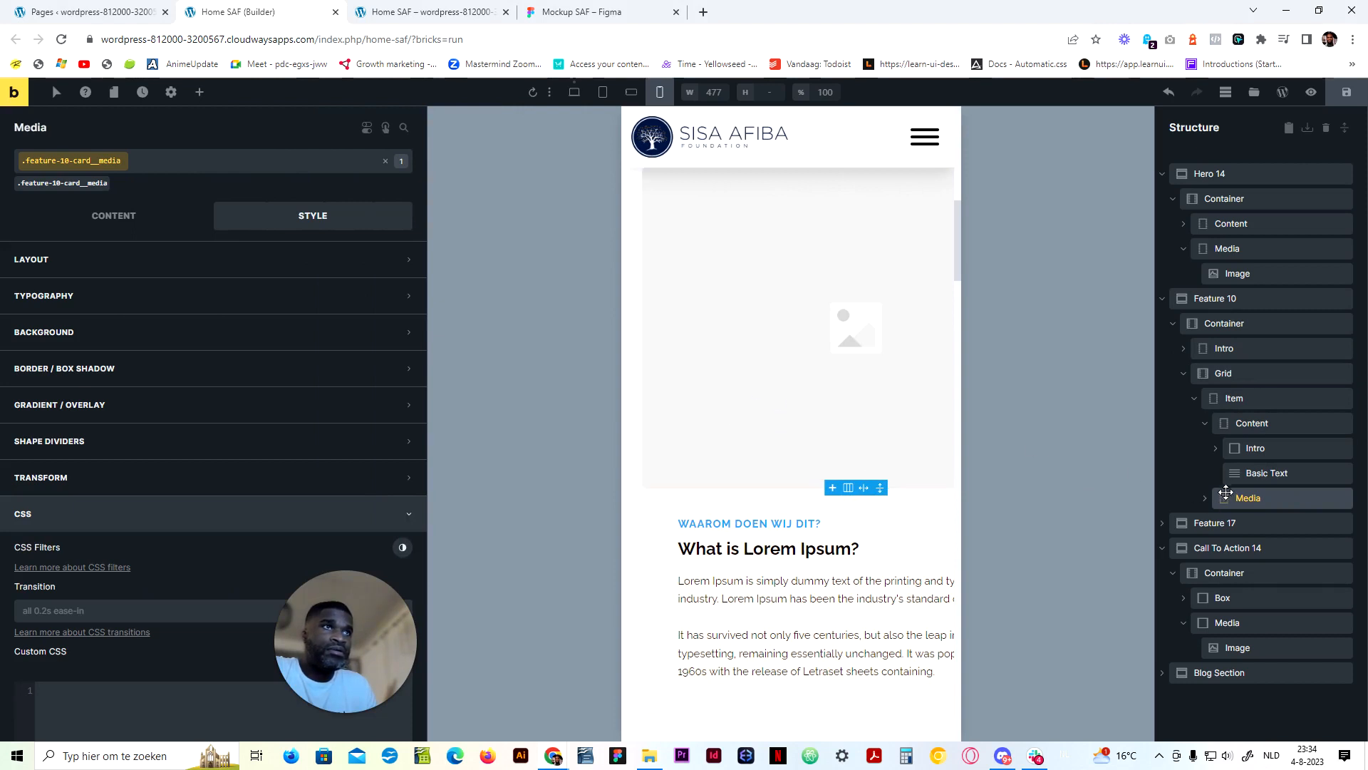
pyautogui.click(193, 262)
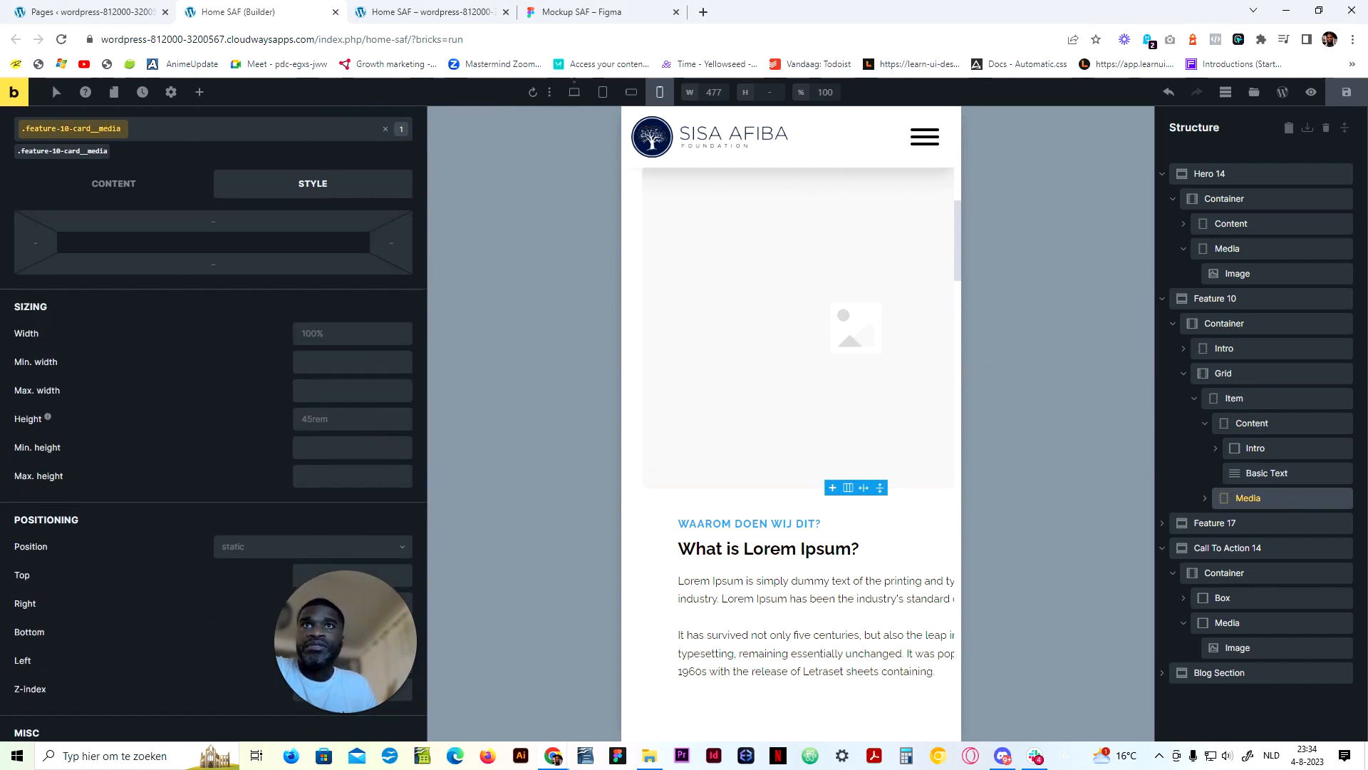
pyautogui.click(351, 418)
pyautogui.write('100%')
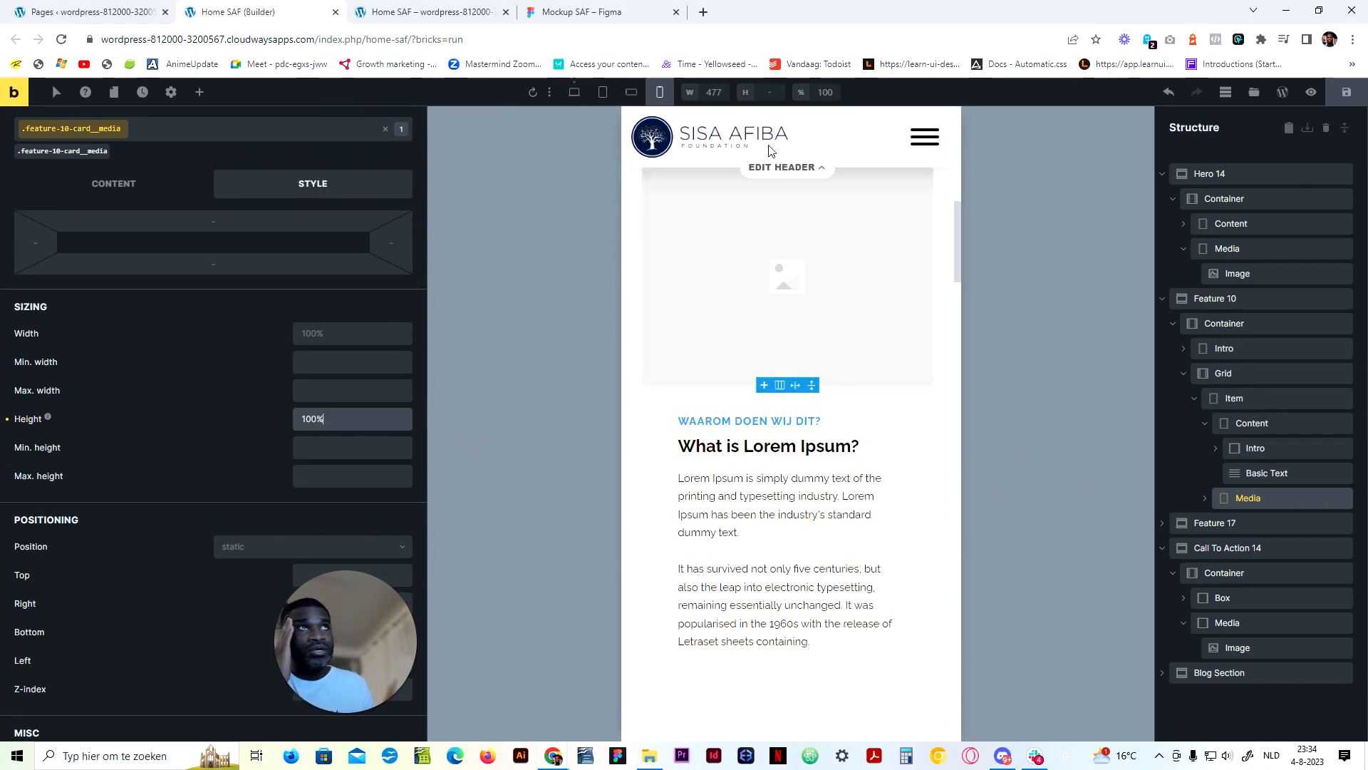
pyautogui.click(632, 95)
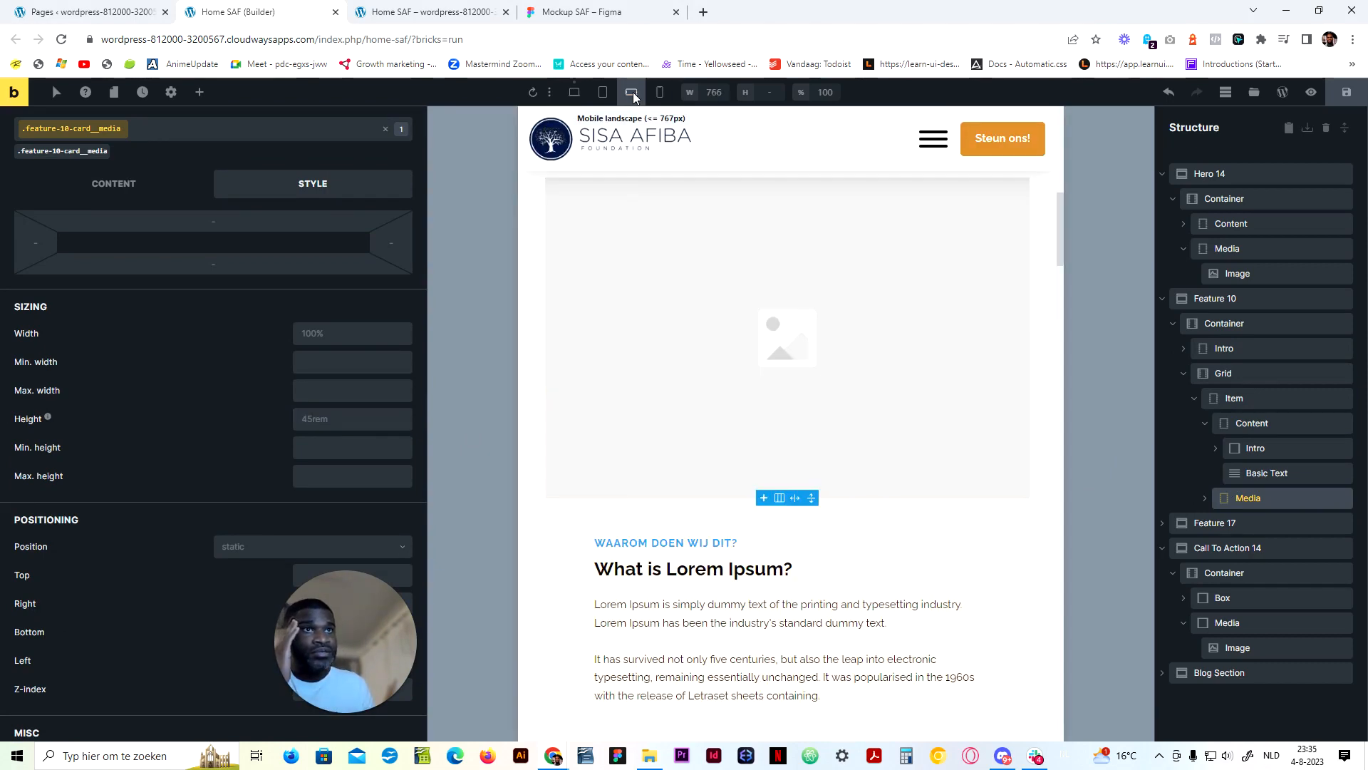
pyautogui.click(659, 92)
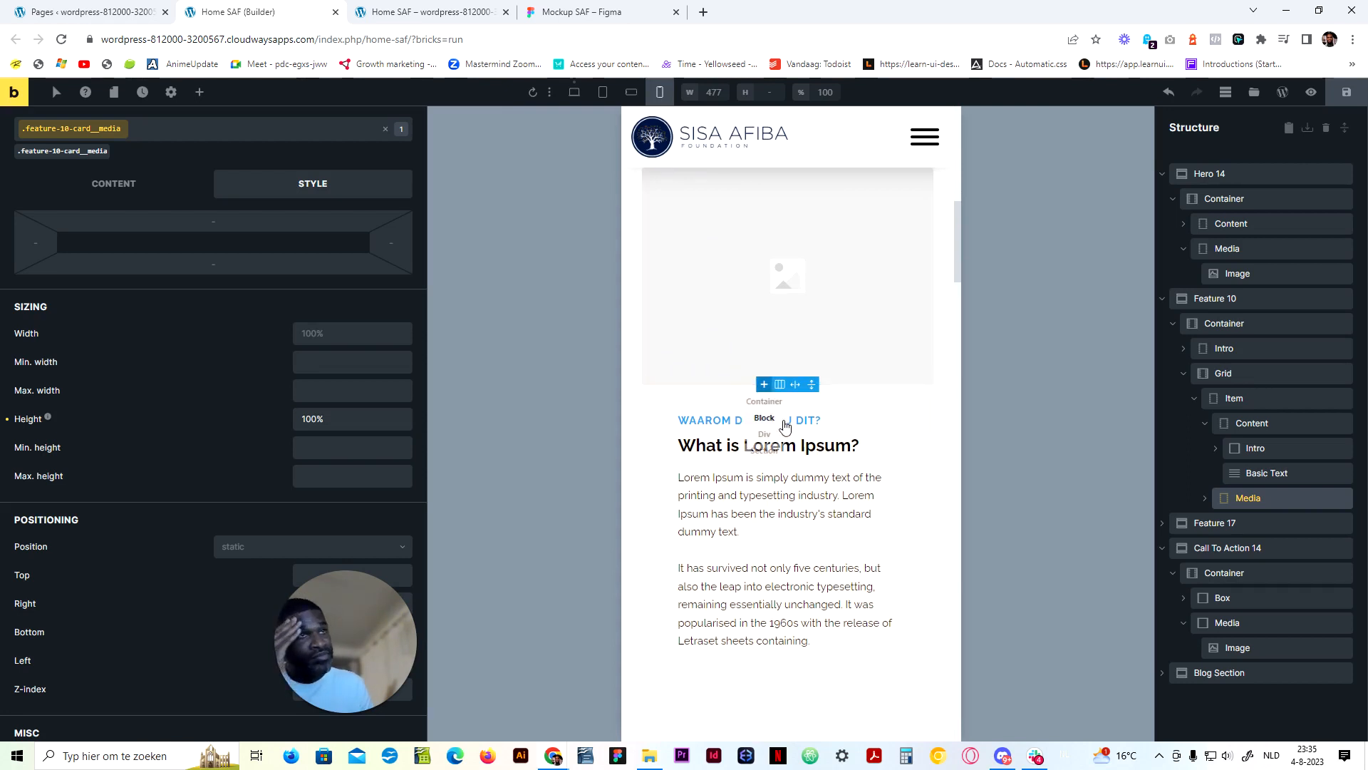
pyautogui.scroll(-2, 796, 428)
pyautogui.scroll(1, 816, 443)
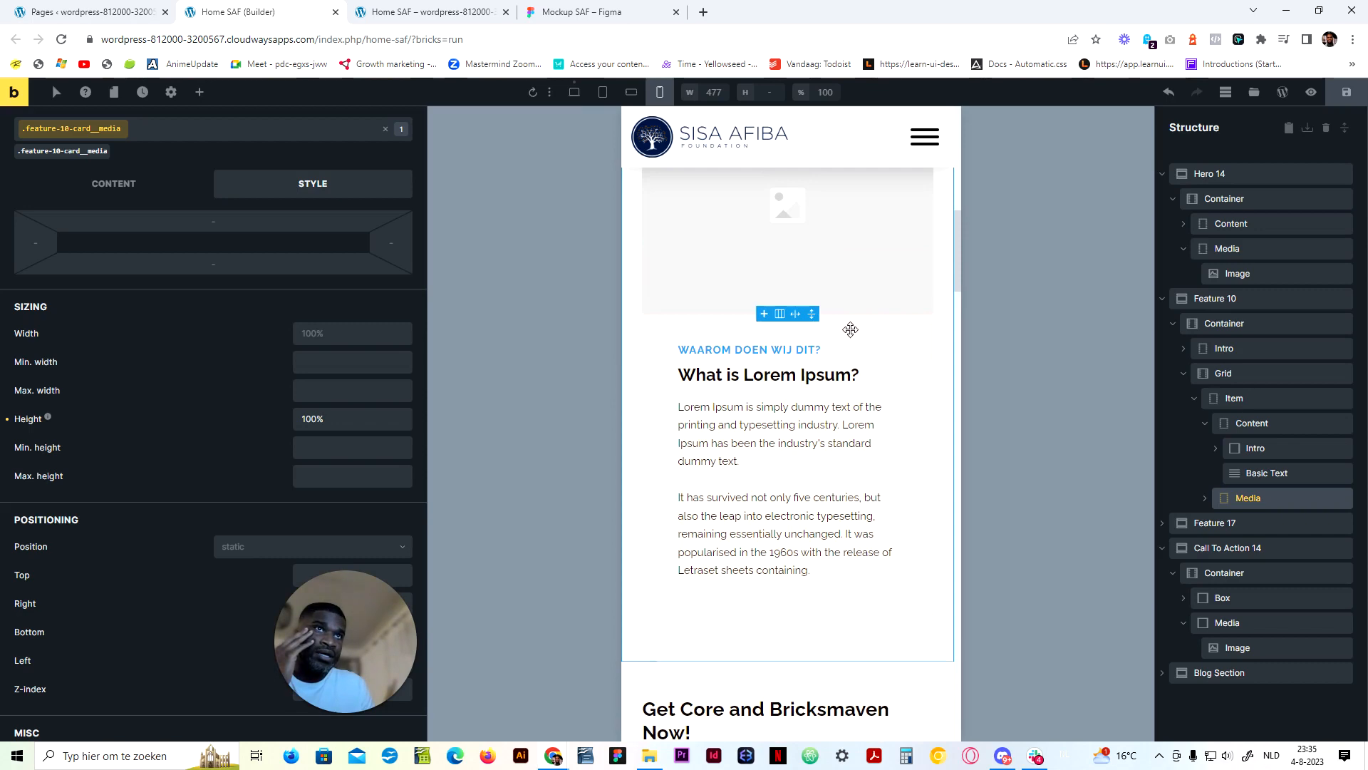
pyautogui.scroll(2, 763, 327)
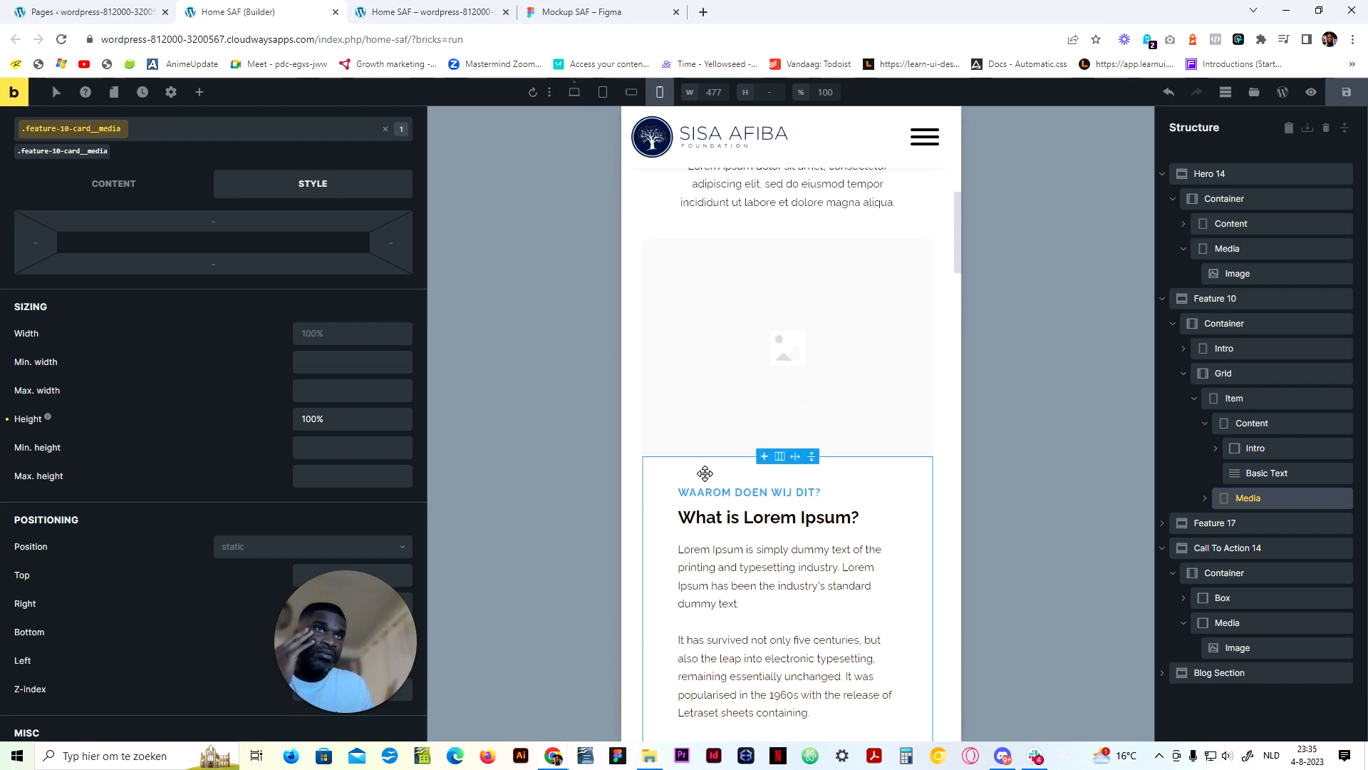
# Set the padding of the card's Content block to var(--space-xl) on all sides at the mobile landscape breakpoint
pyautogui.click(632, 92)
pyautogui.scroll(-2, 627, 385)
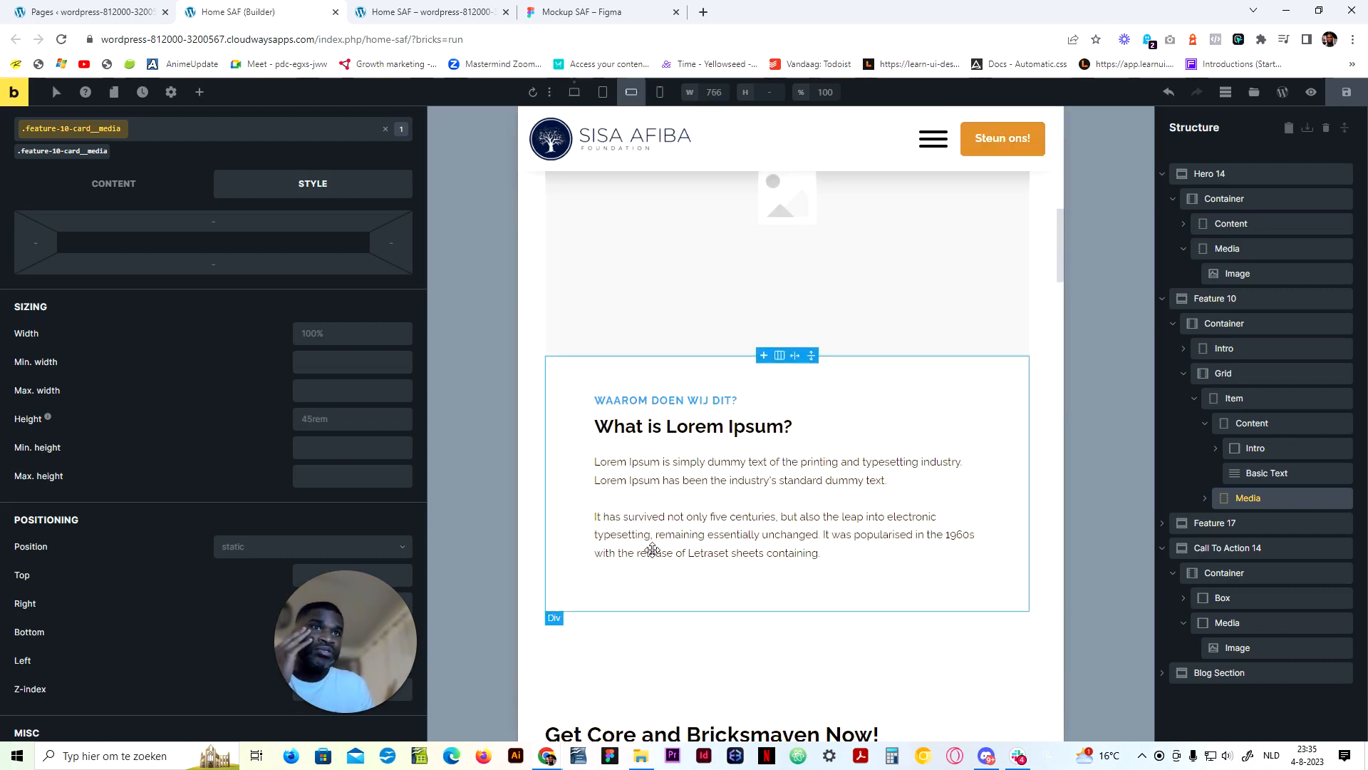
pyautogui.click(624, 377)
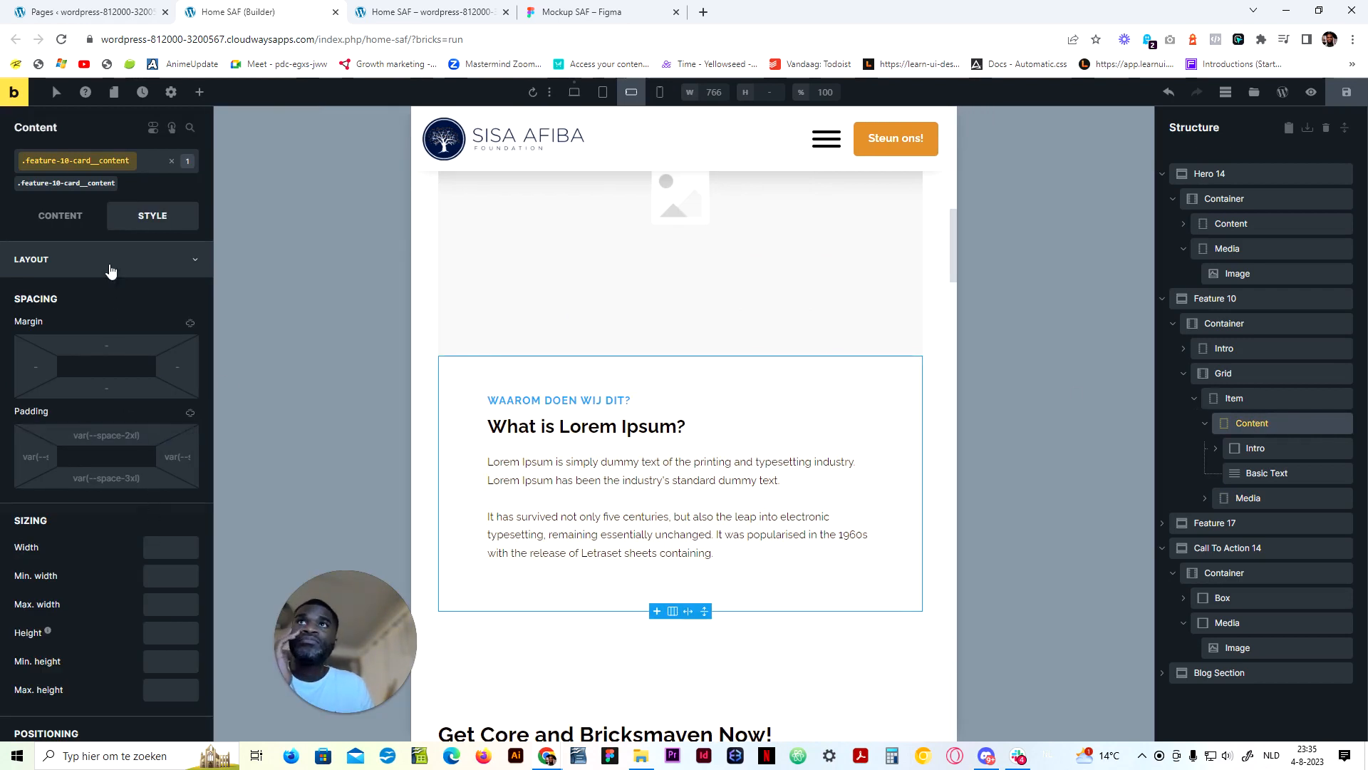
pyautogui.click(574, 92)
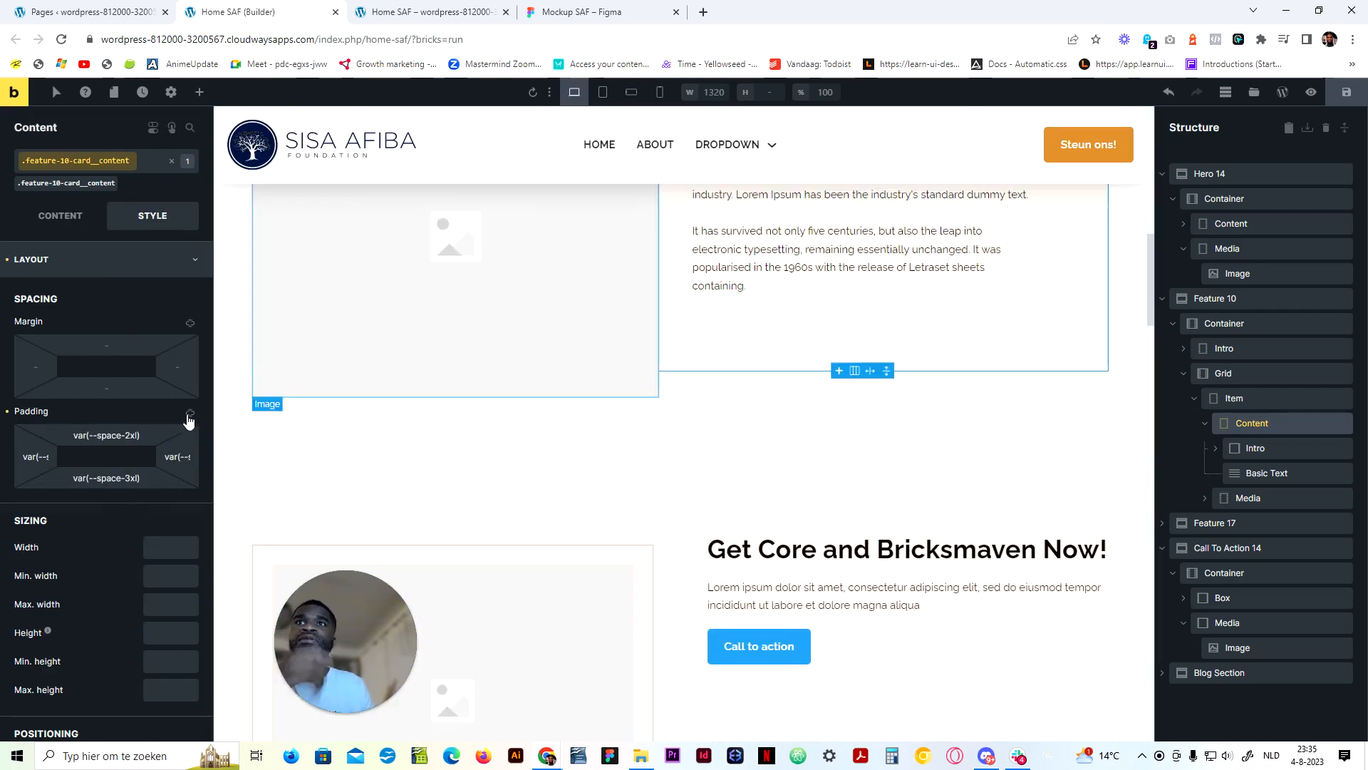
pyautogui.moveTo(139, 435); pyautogui.dragTo(32, 437)
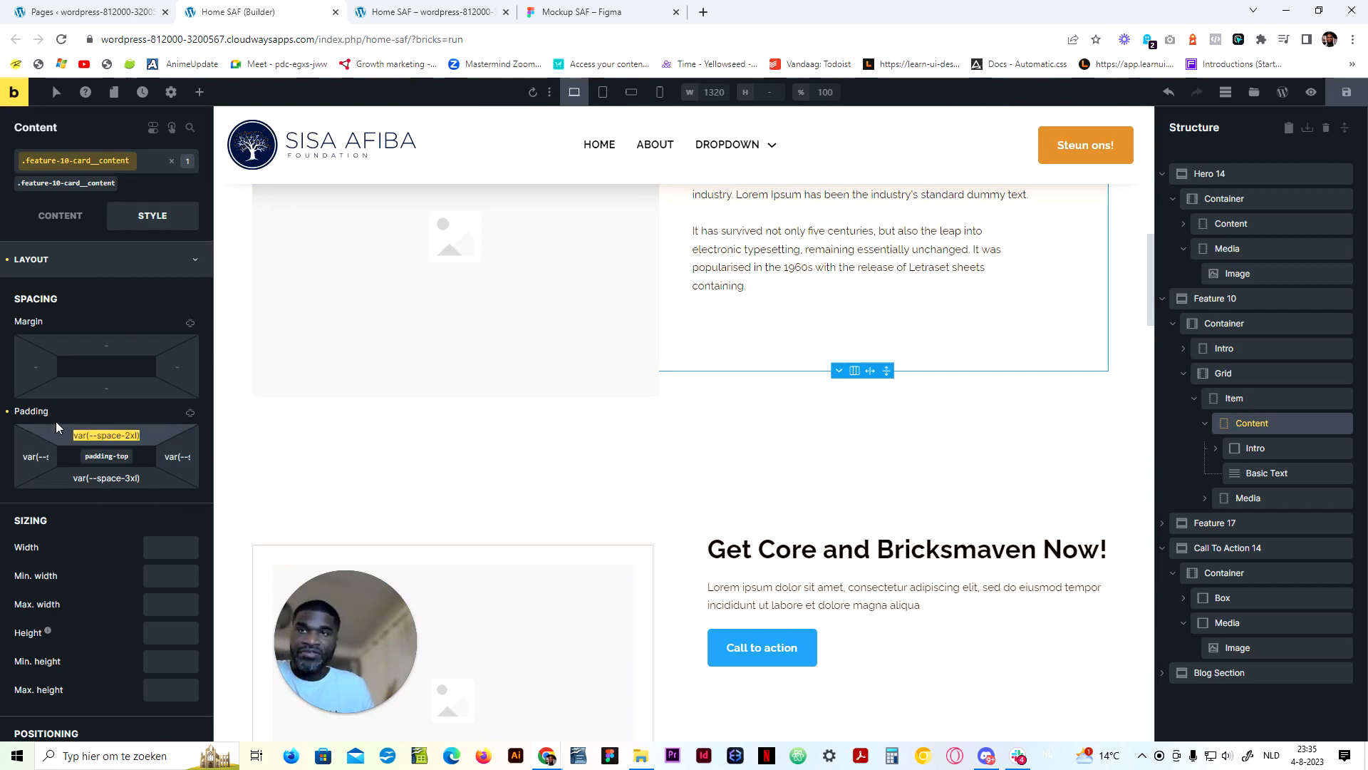
pyautogui.click(639, 95)
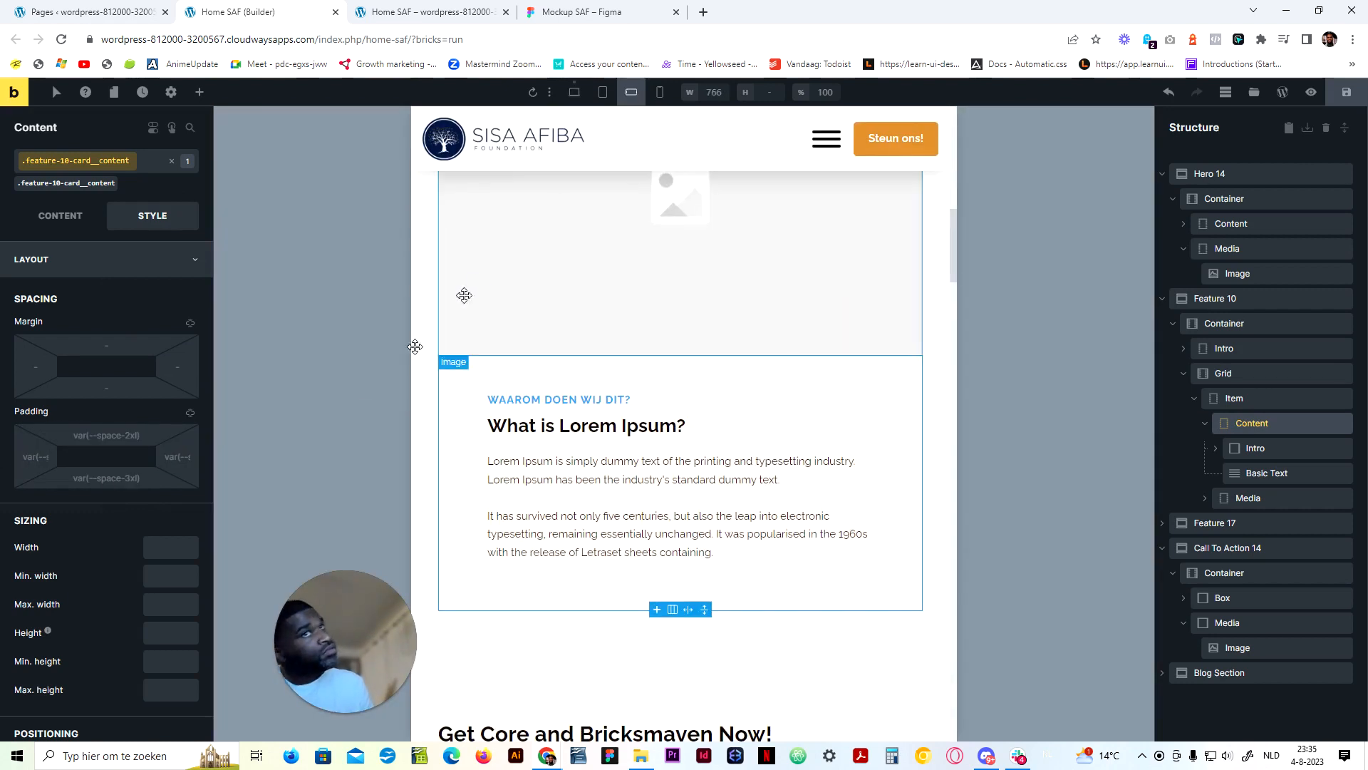
pyautogui.click(189, 412)
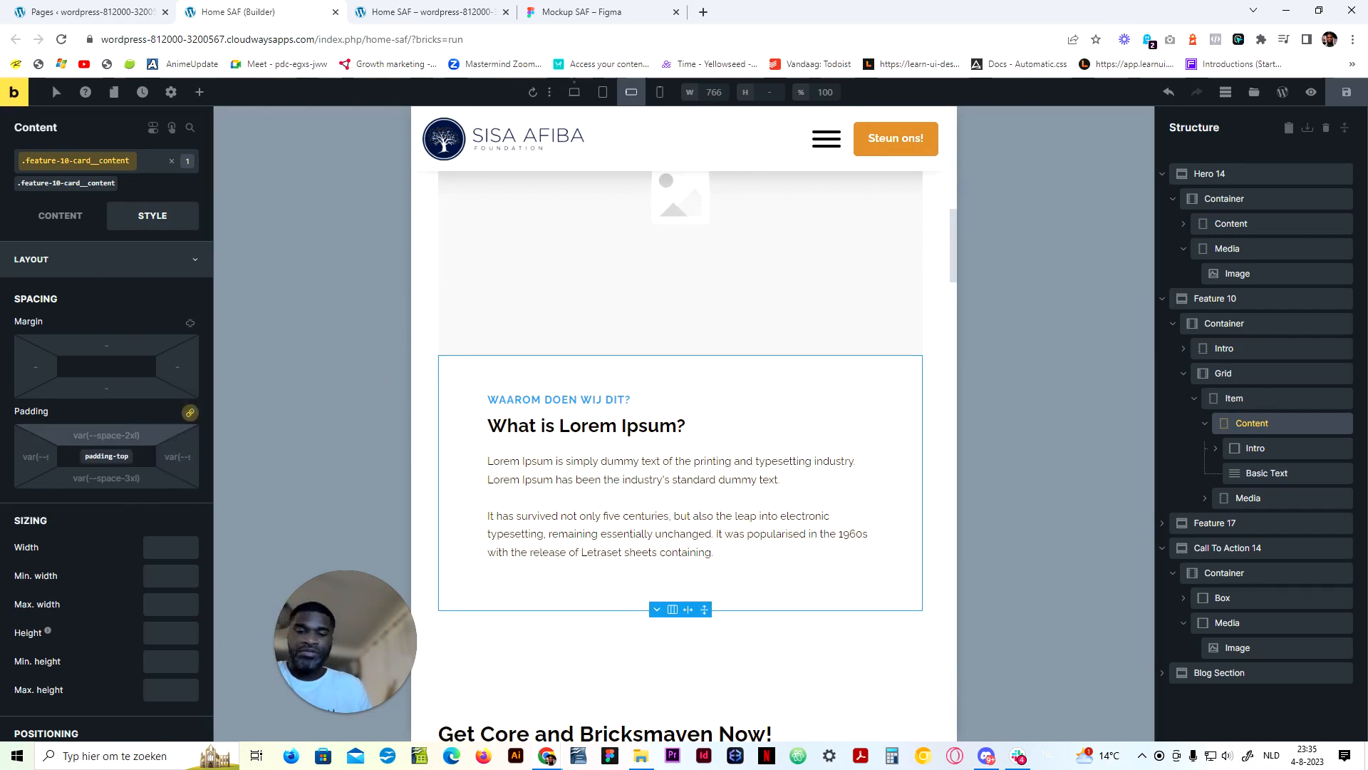
pyautogui.press('BackSpace')
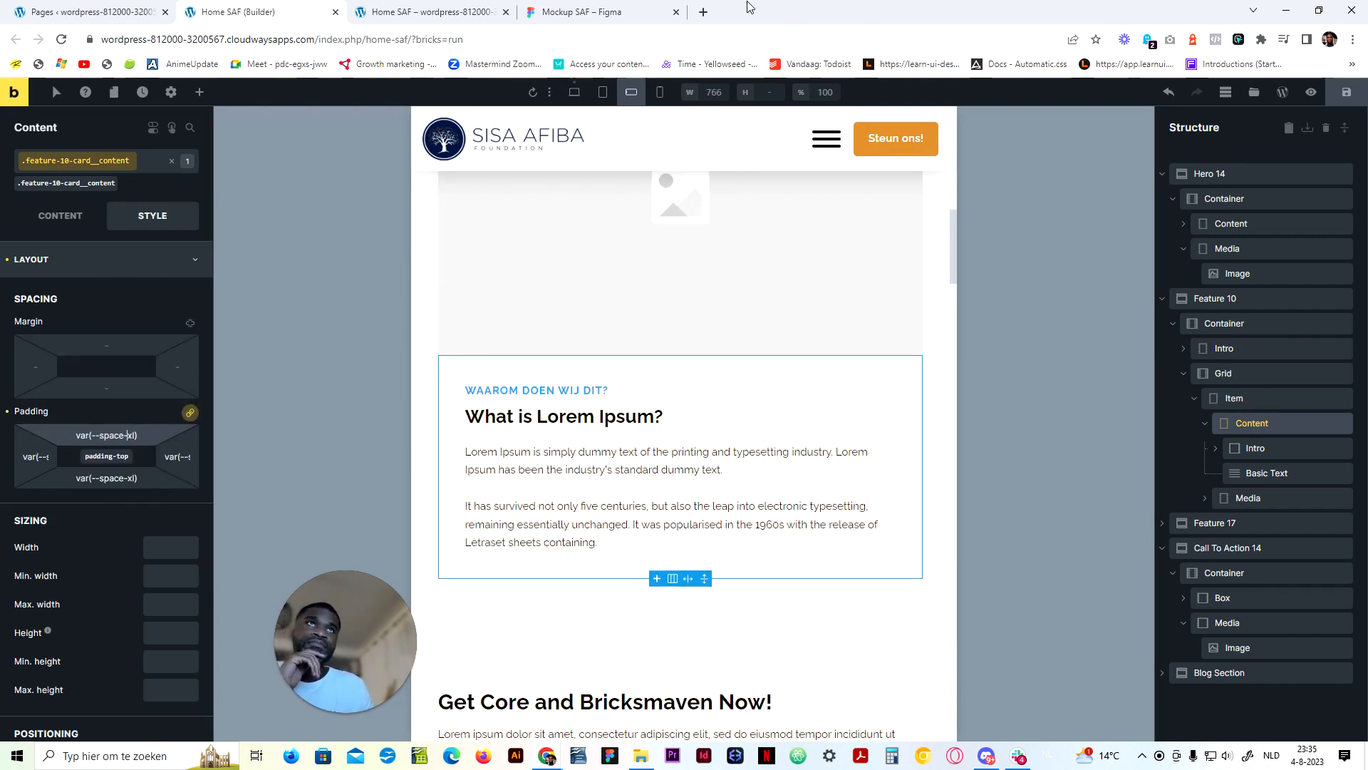
# Set the Content block's padding to var(--space-2xl) on all sides at the mobile portrait breakpoint and save the page
pyautogui.click(660, 92)
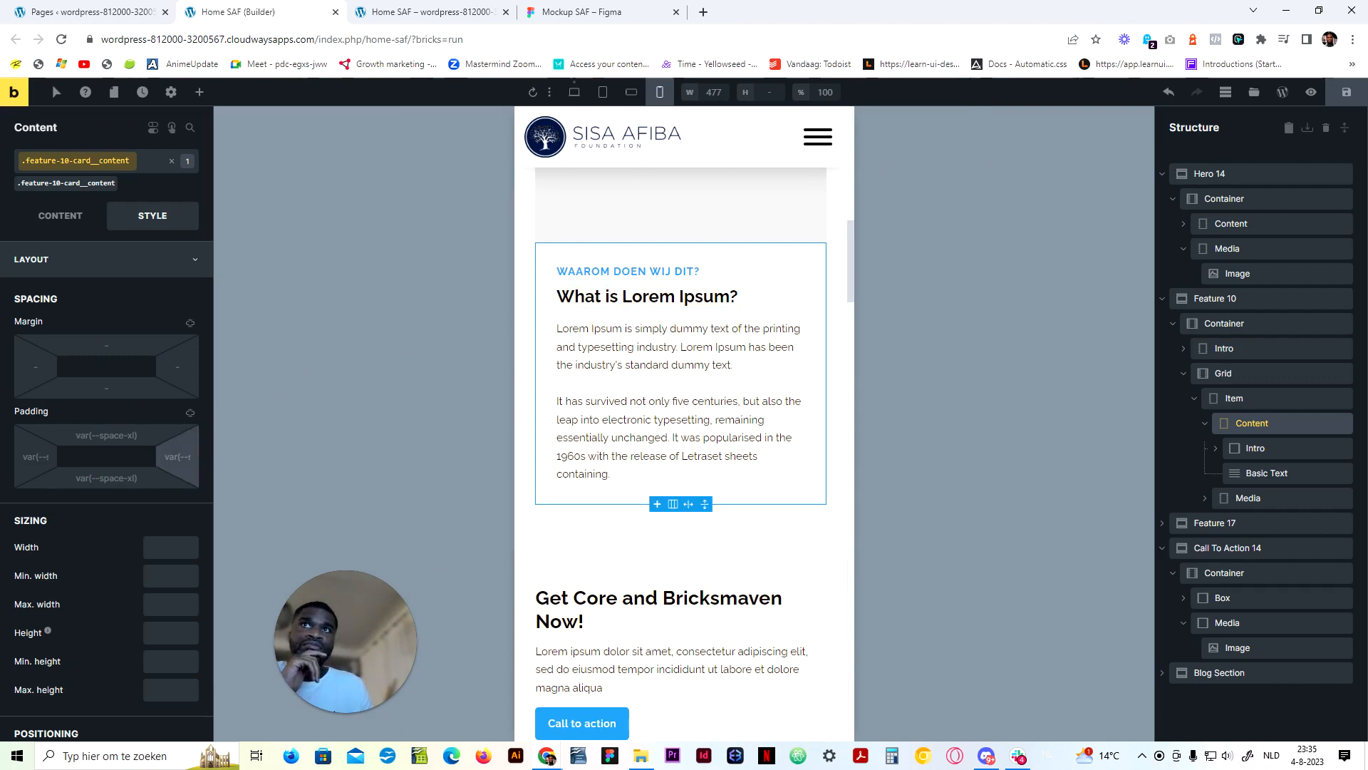
pyautogui.click(631, 92)
pyautogui.click(660, 92)
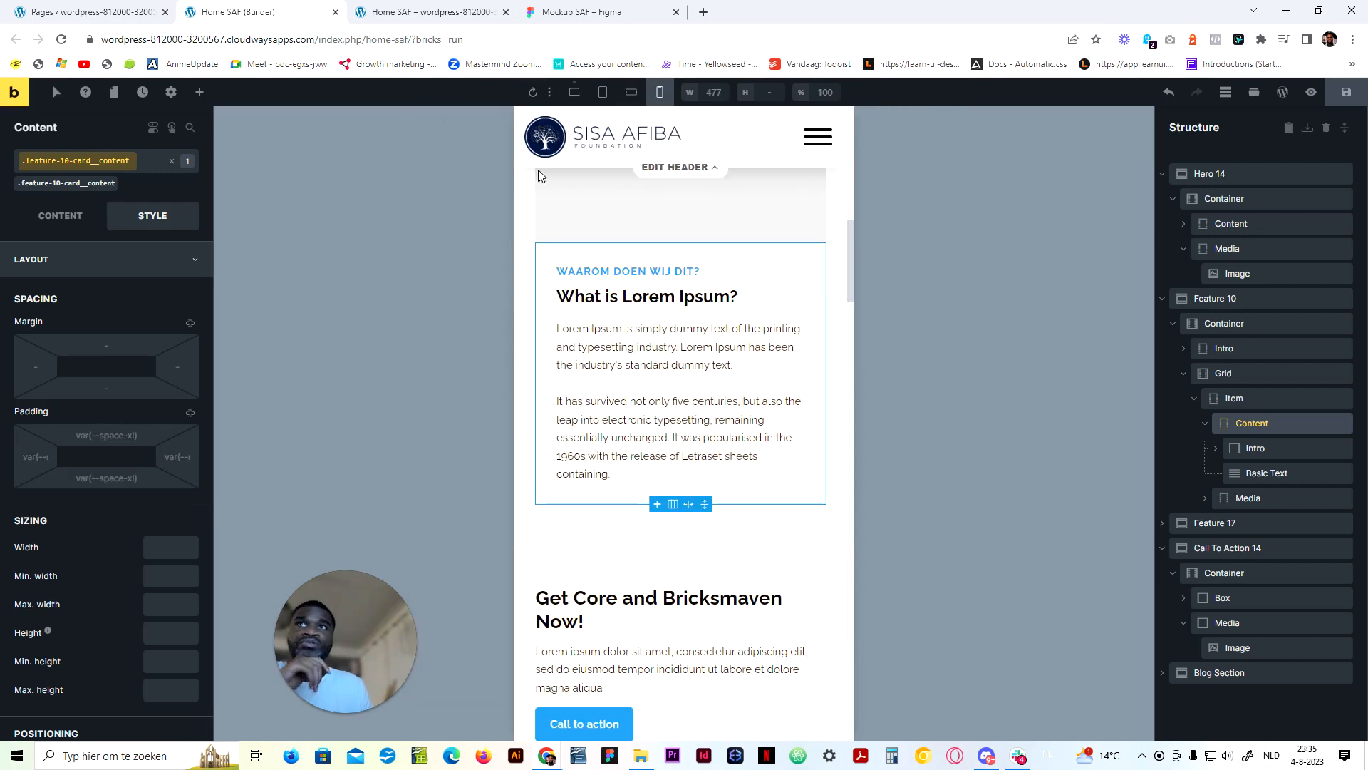
pyautogui.click(189, 414)
pyautogui.click(107, 435)
pyautogui.write('var(--space-2xl)')
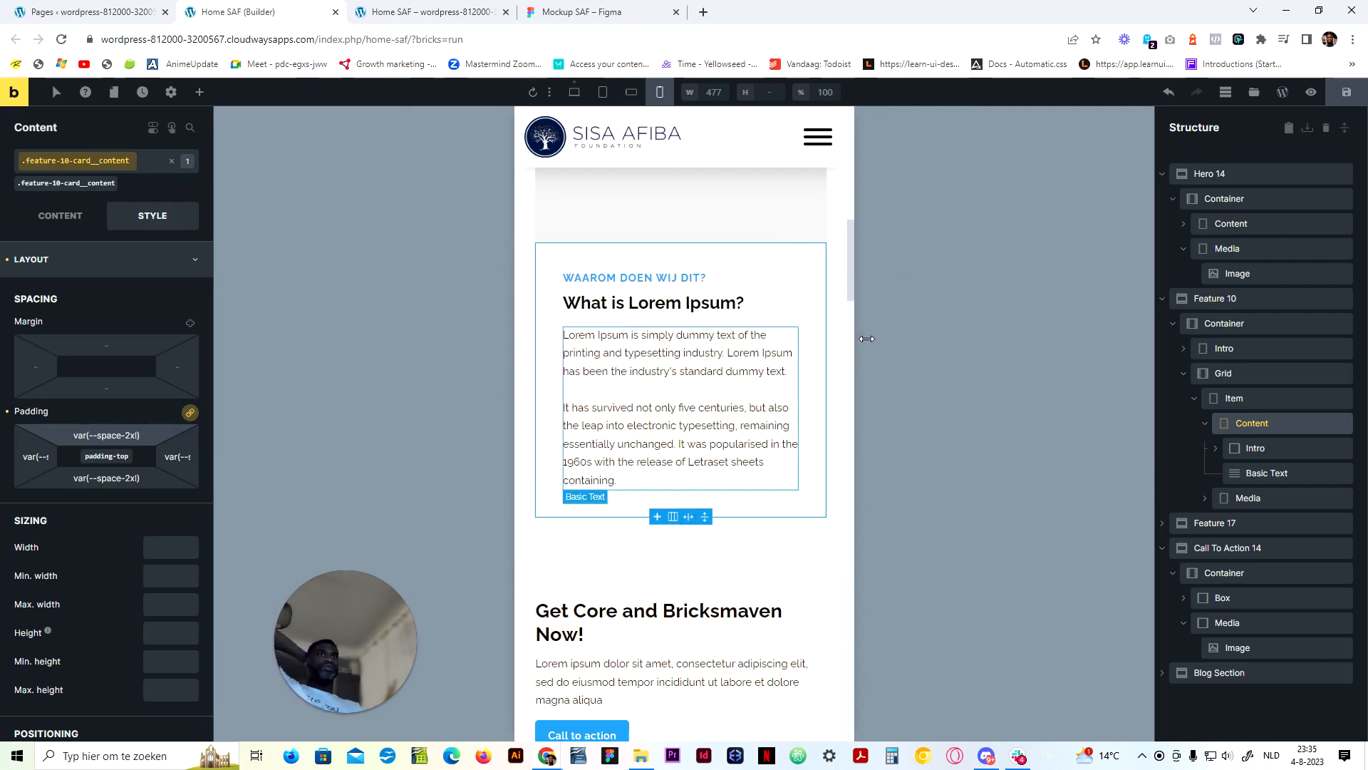
pyautogui.click(1346, 92)
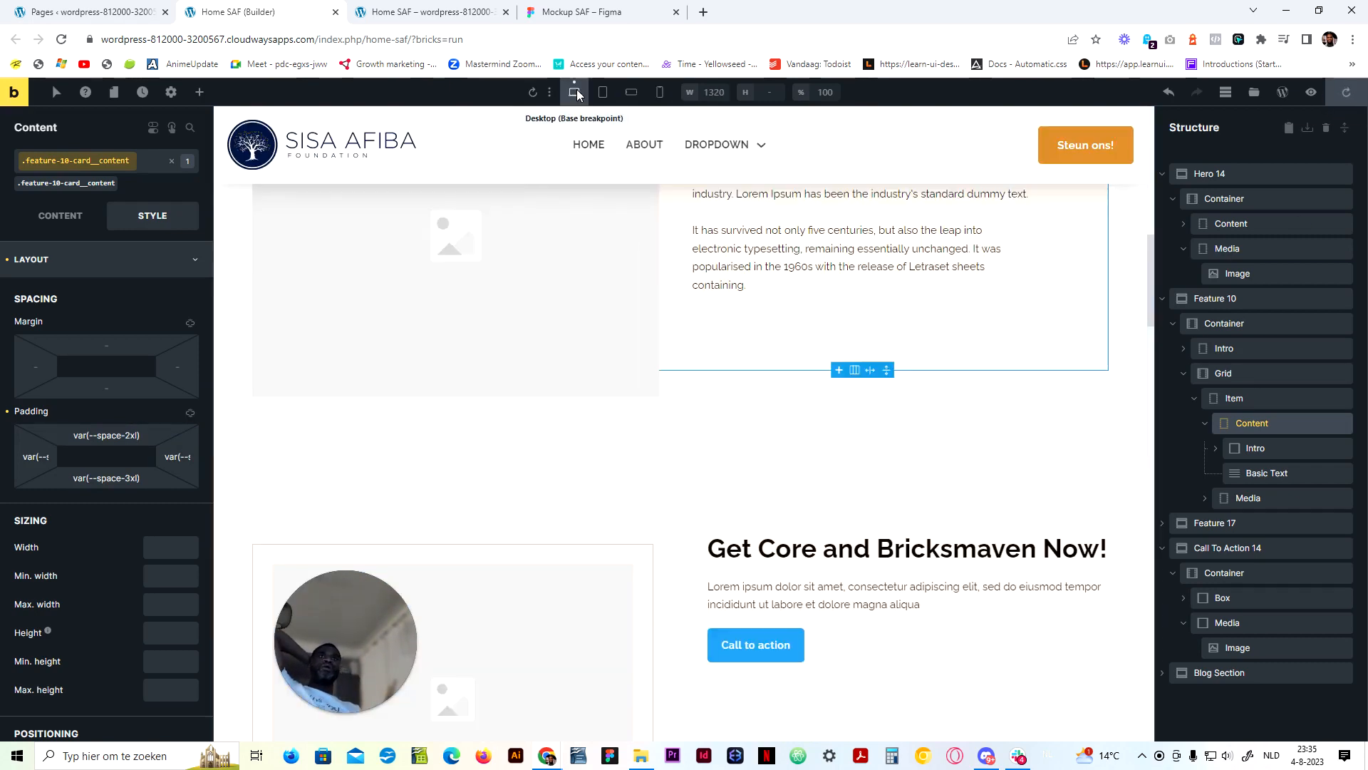
# Duplicate the feature card's Item inside the Feature 10 Grid at the desktop breakpoint
pyautogui.click(575, 92)
pyautogui.scroll(4, 643, 472)
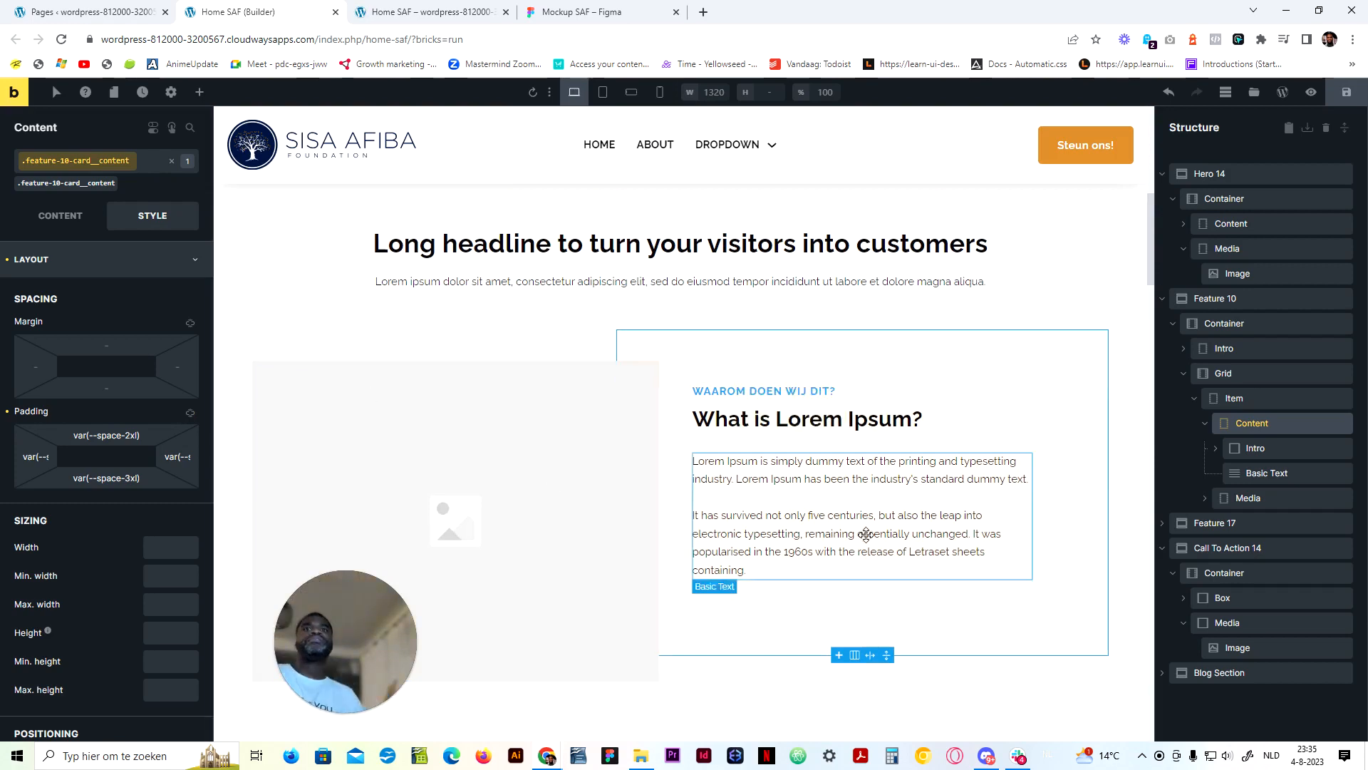
pyautogui.scroll(-3, 820, 428)
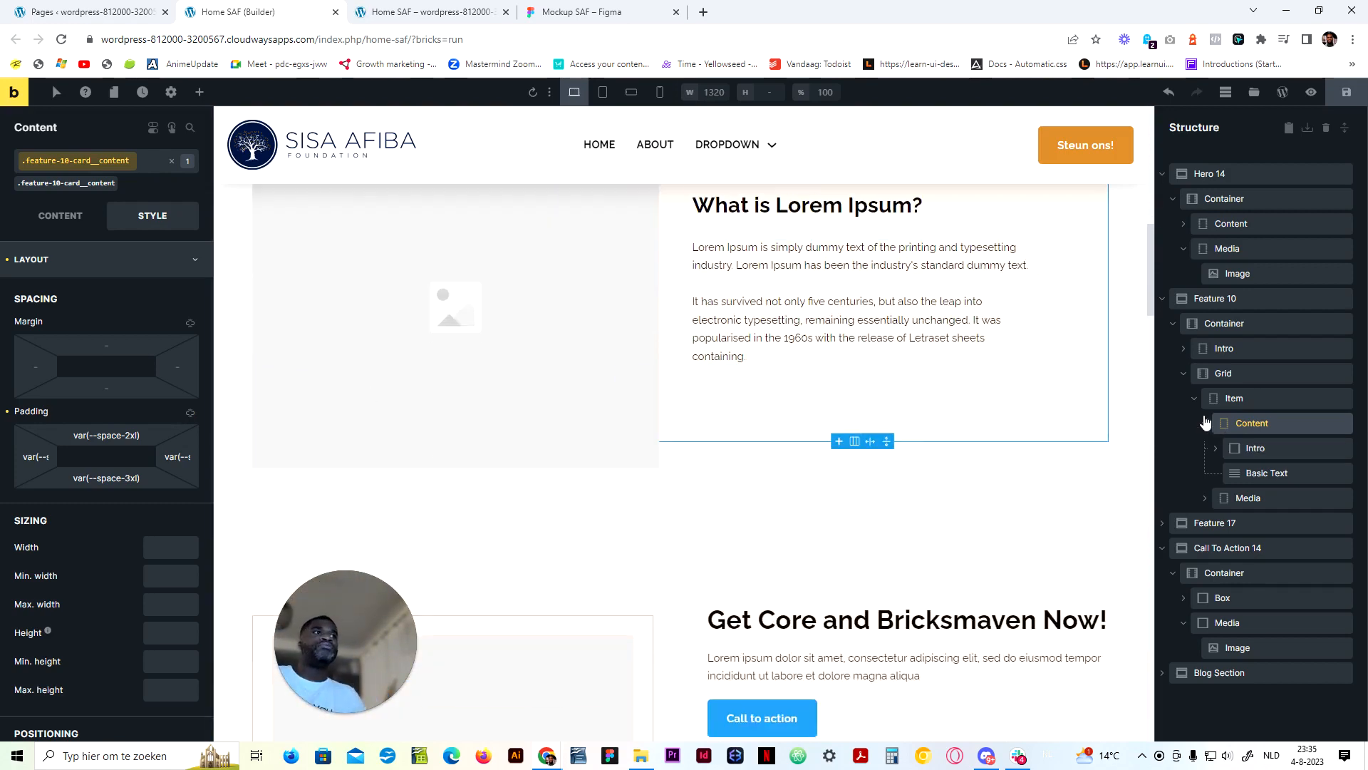
pyautogui.click(1194, 398)
pyautogui.click(1235, 397)
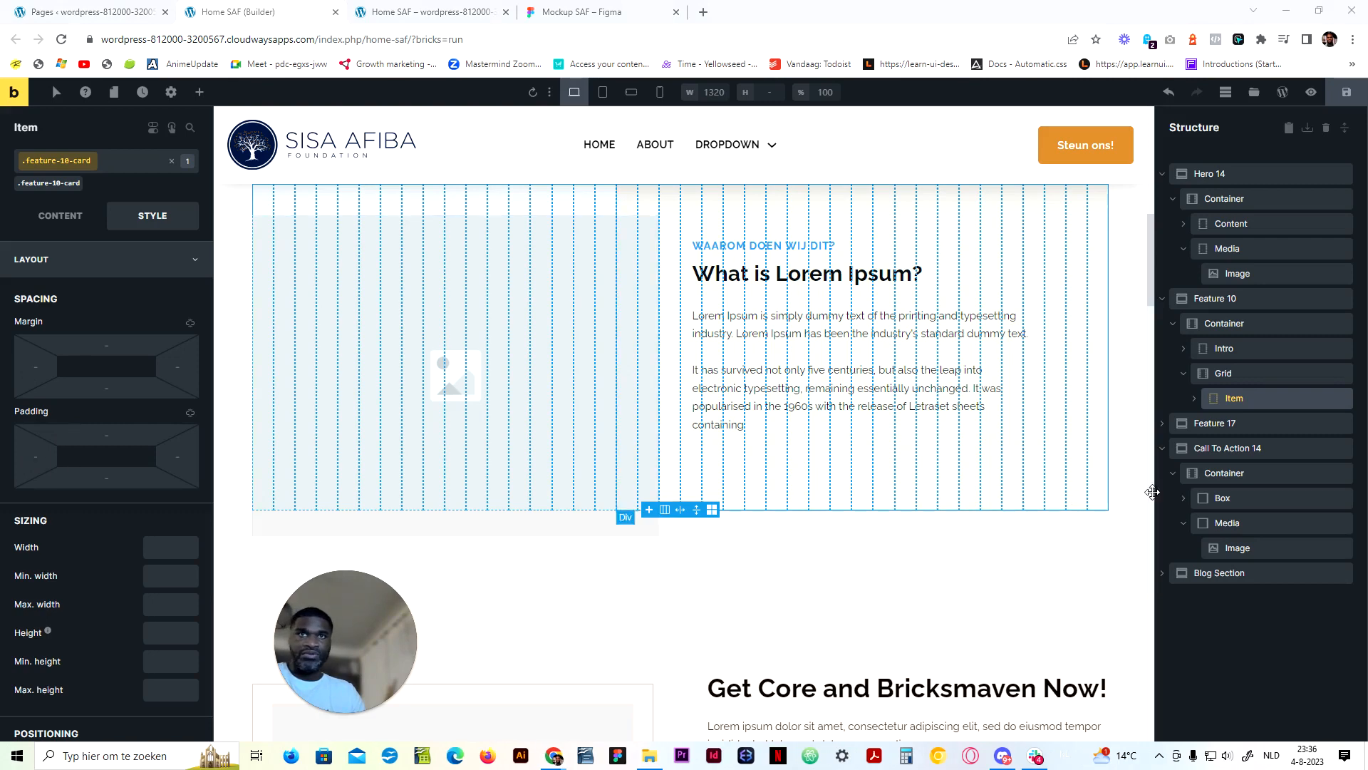
pyautogui.rightClick(1251, 399)
pyautogui.click(1246, 464)
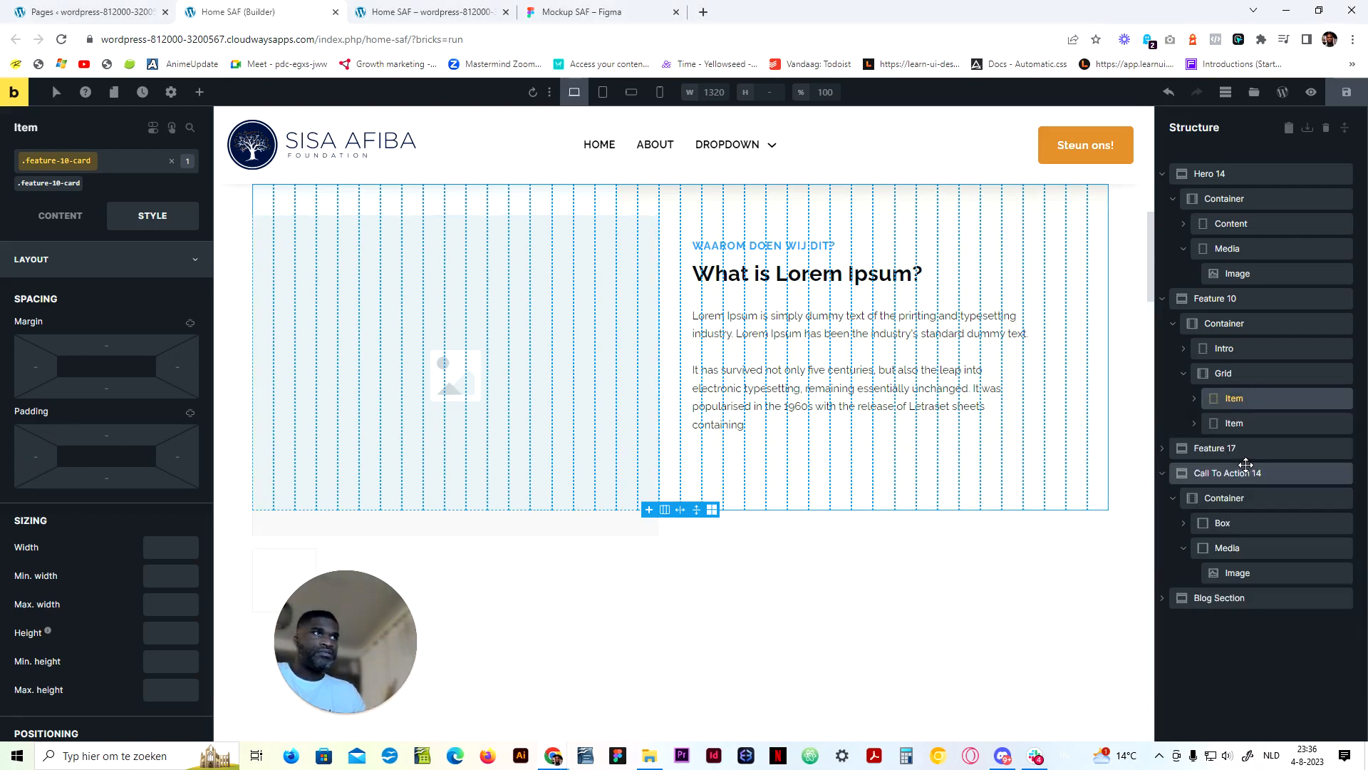
# Duplicate the Item again to add a third card to the Grid, and check how the cards alternate down the page
pyautogui.scroll(-3, 966, 455)
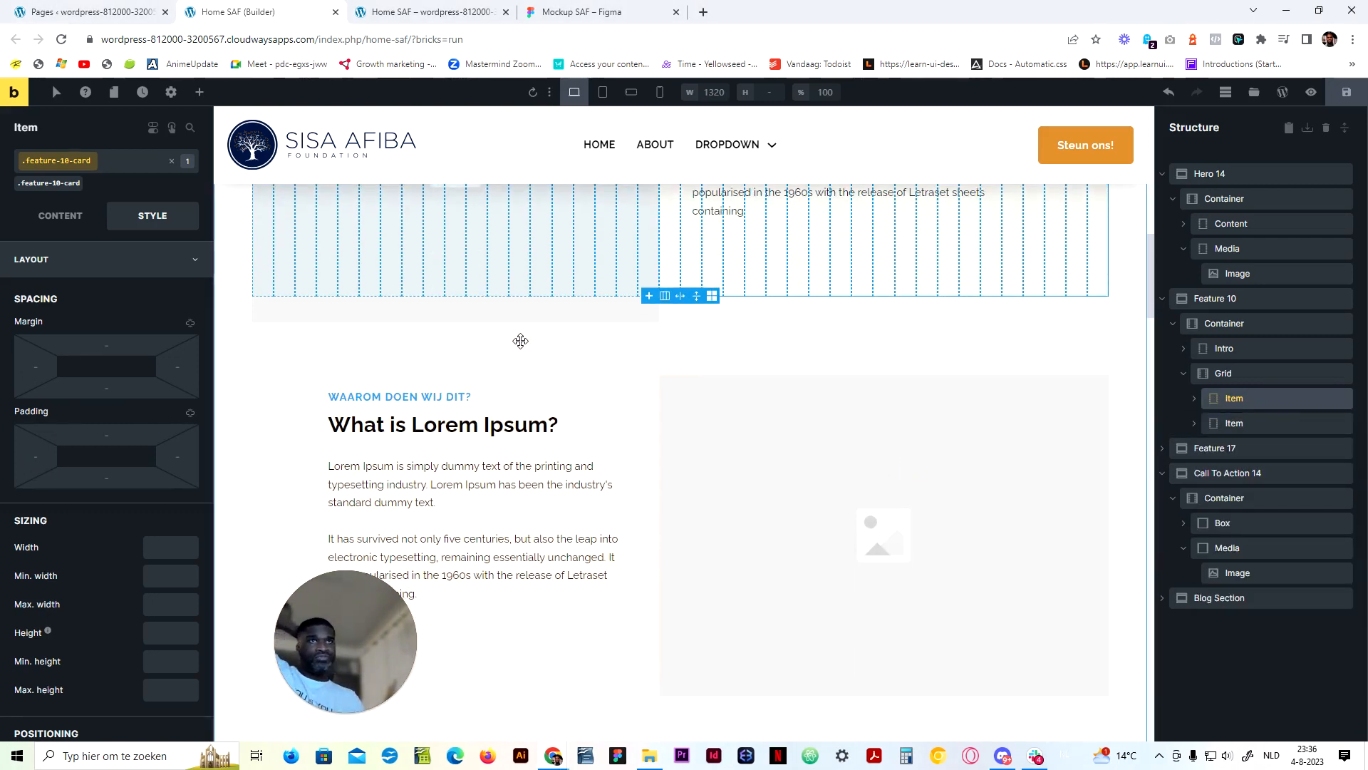
pyautogui.rightClick(1233, 423)
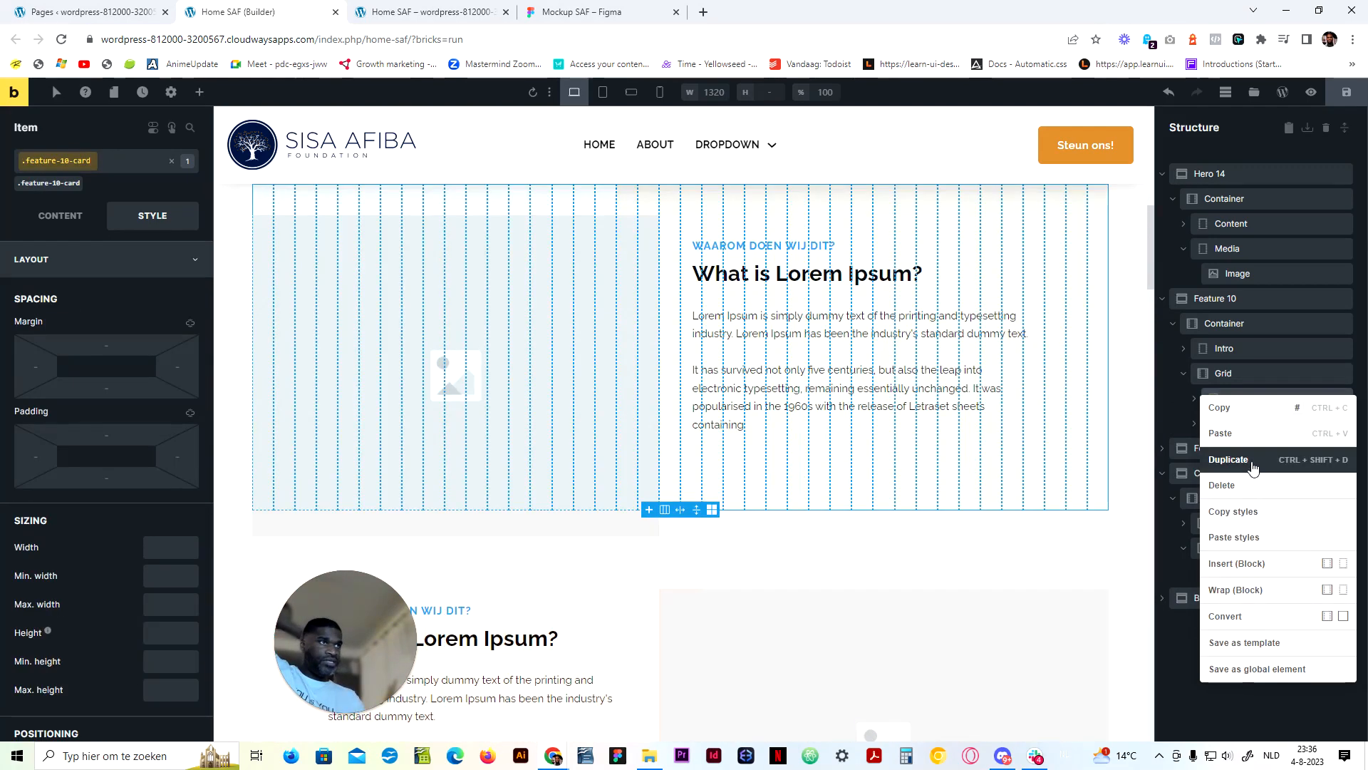
pyautogui.click(1248, 461)
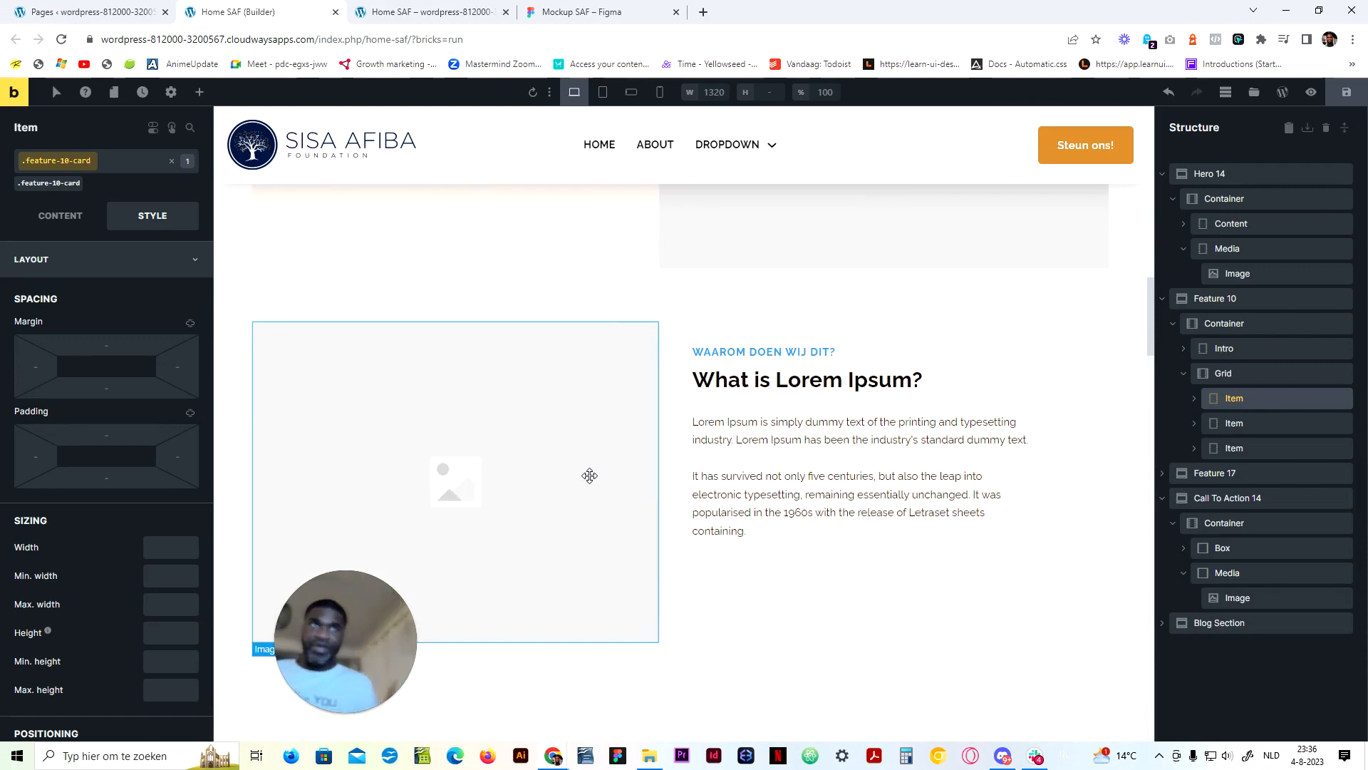
pyautogui.scroll(-5, 647, 400)
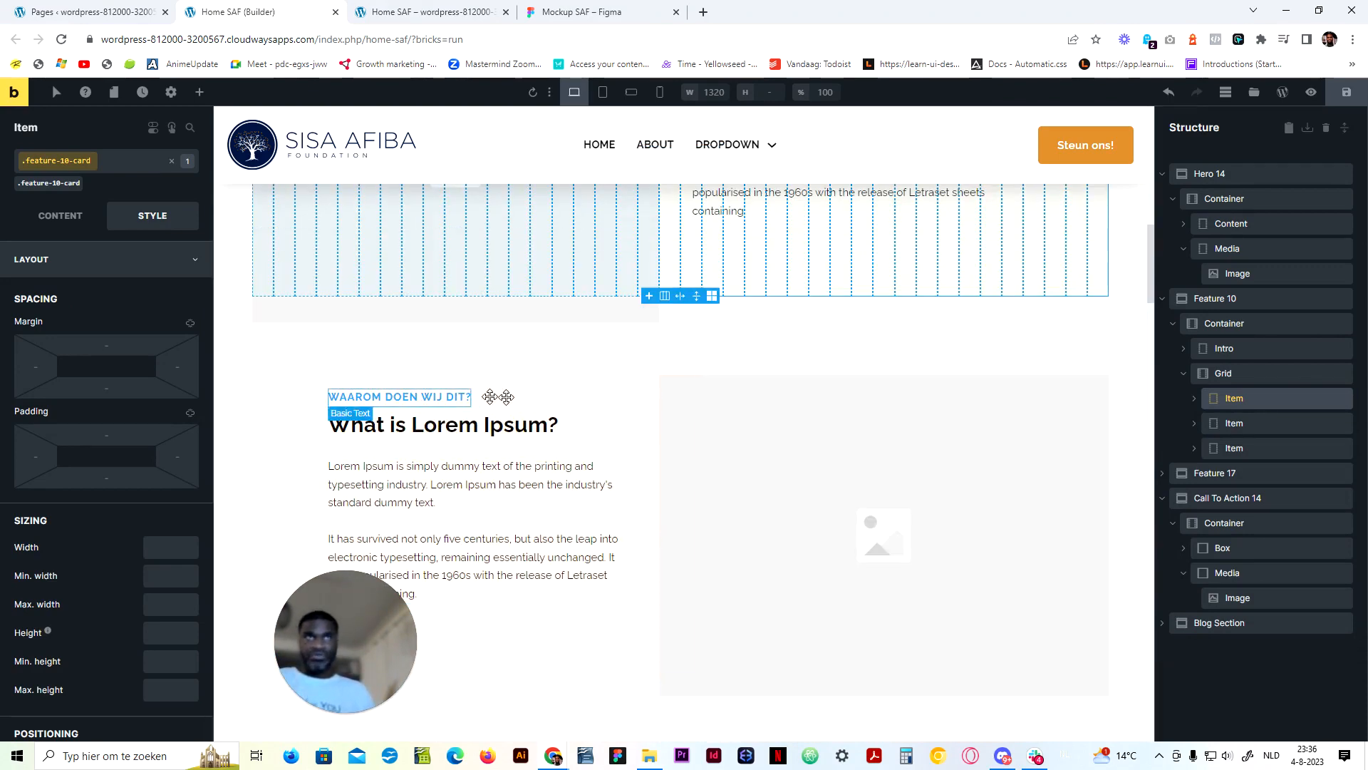
pyautogui.scroll(-4, 620, 471)
pyautogui.scroll(-3, 620, 457)
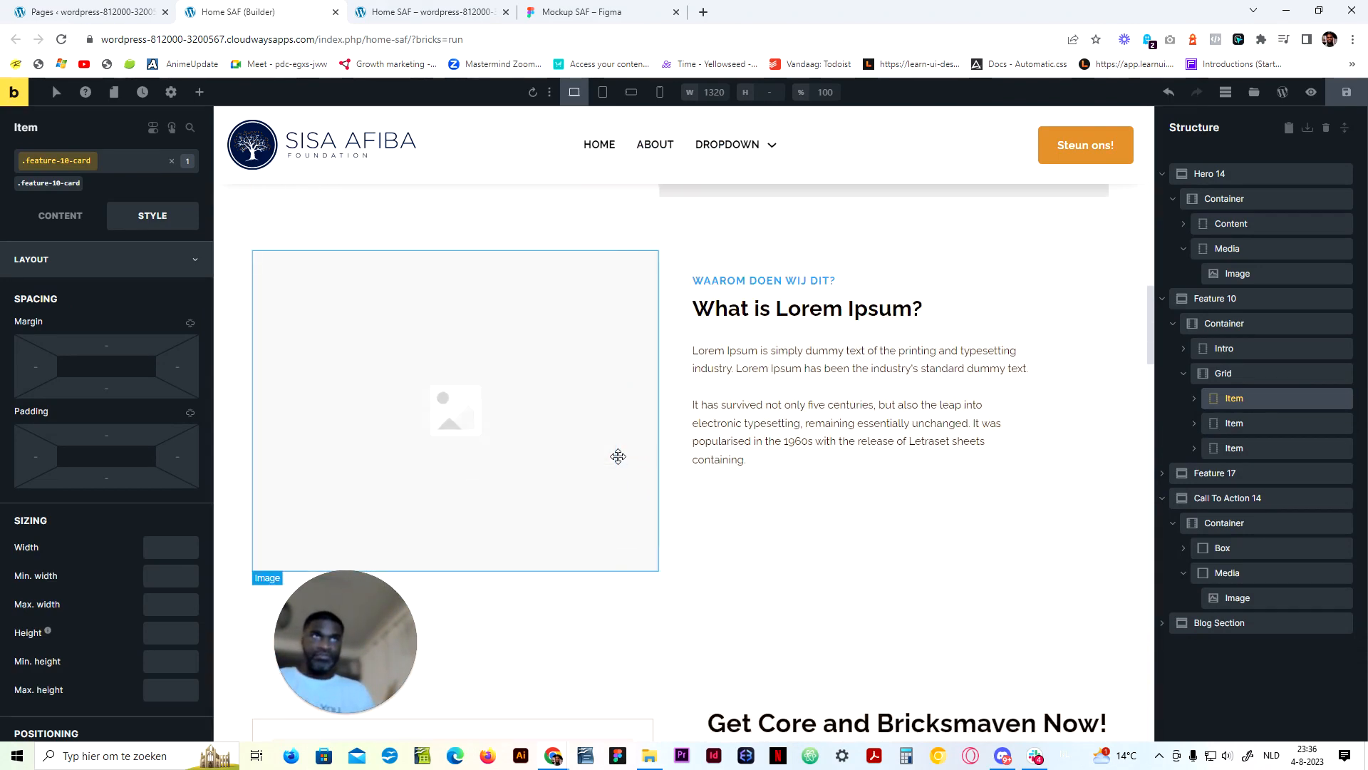
# Examine how the three Feature 10 cards alternate image and text, and the vertical spacing between them
pyautogui.scroll(6, 617, 455)
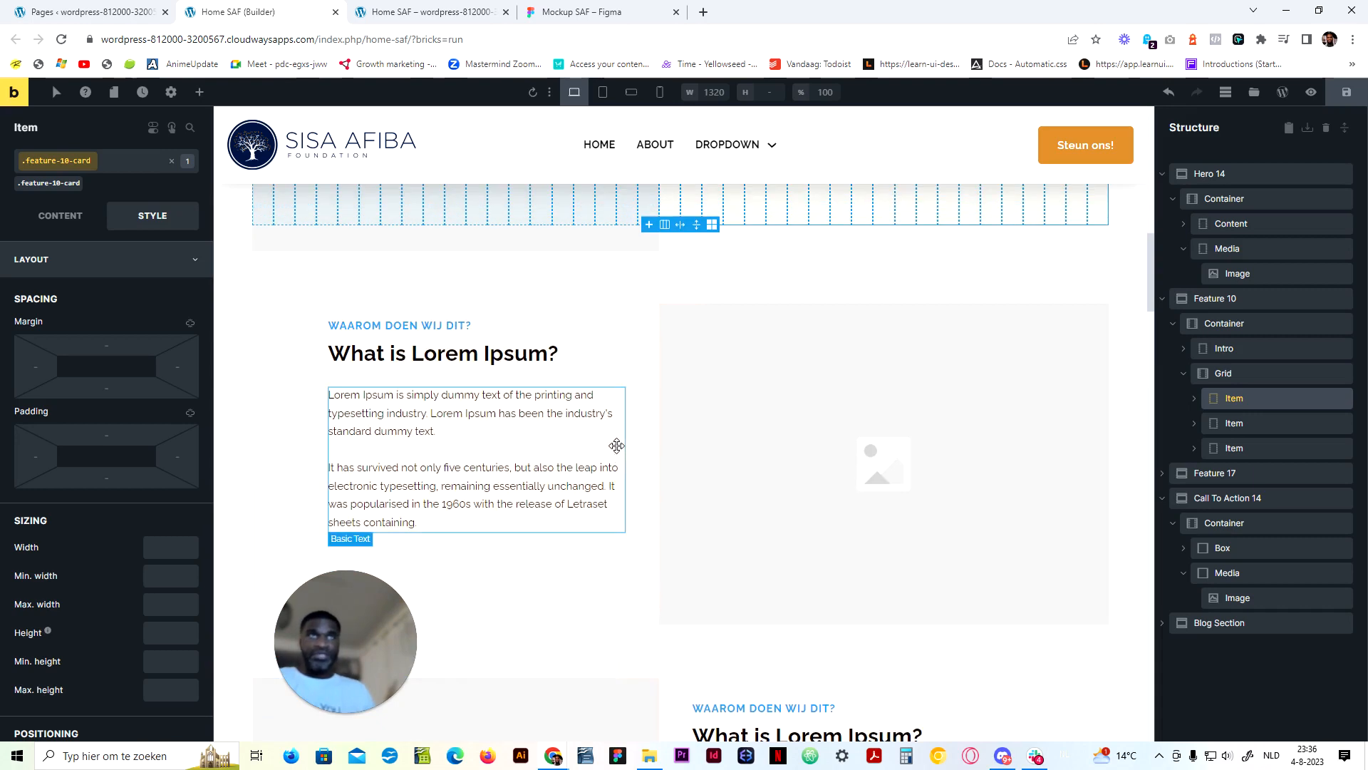
pyautogui.scroll(2, 617, 445)
pyautogui.scroll(2, 616, 445)
pyautogui.scroll(-2, 615, 442)
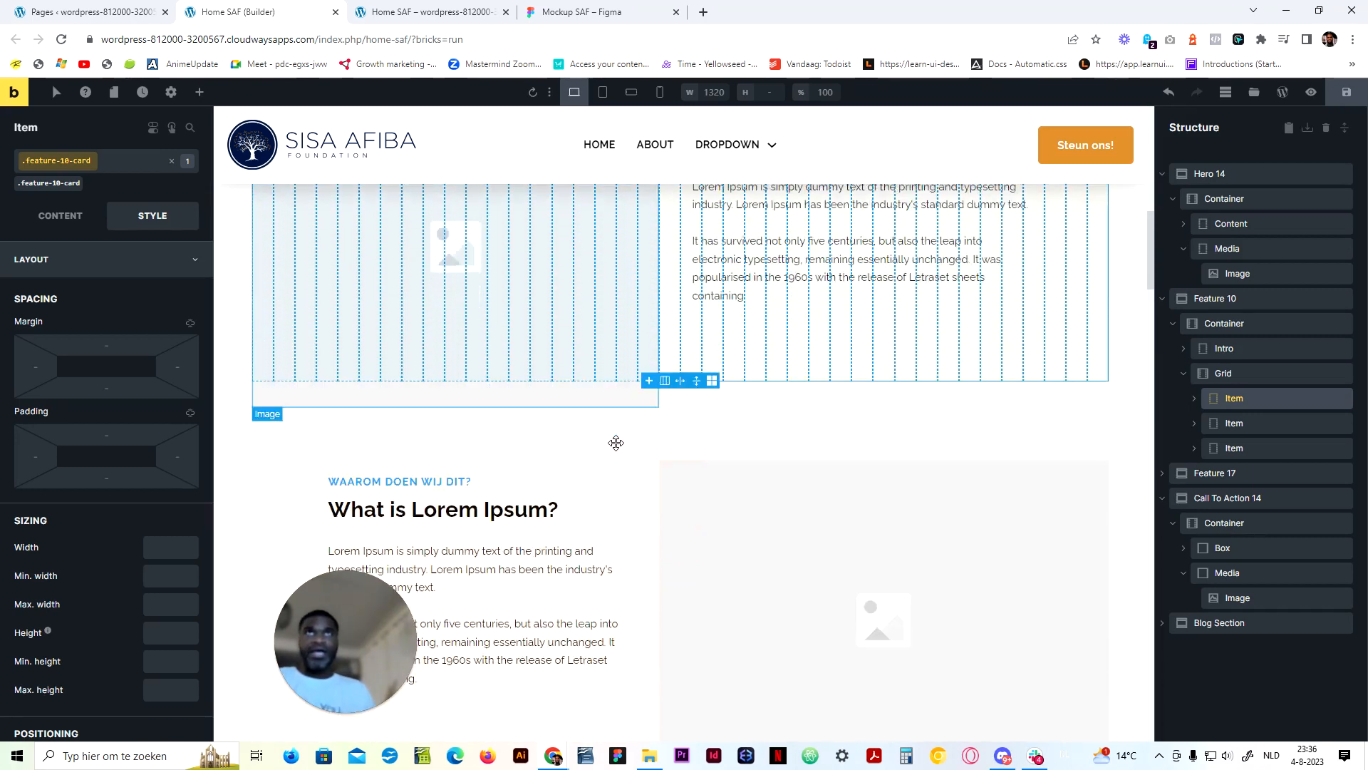
pyautogui.scroll(-1, 616, 443)
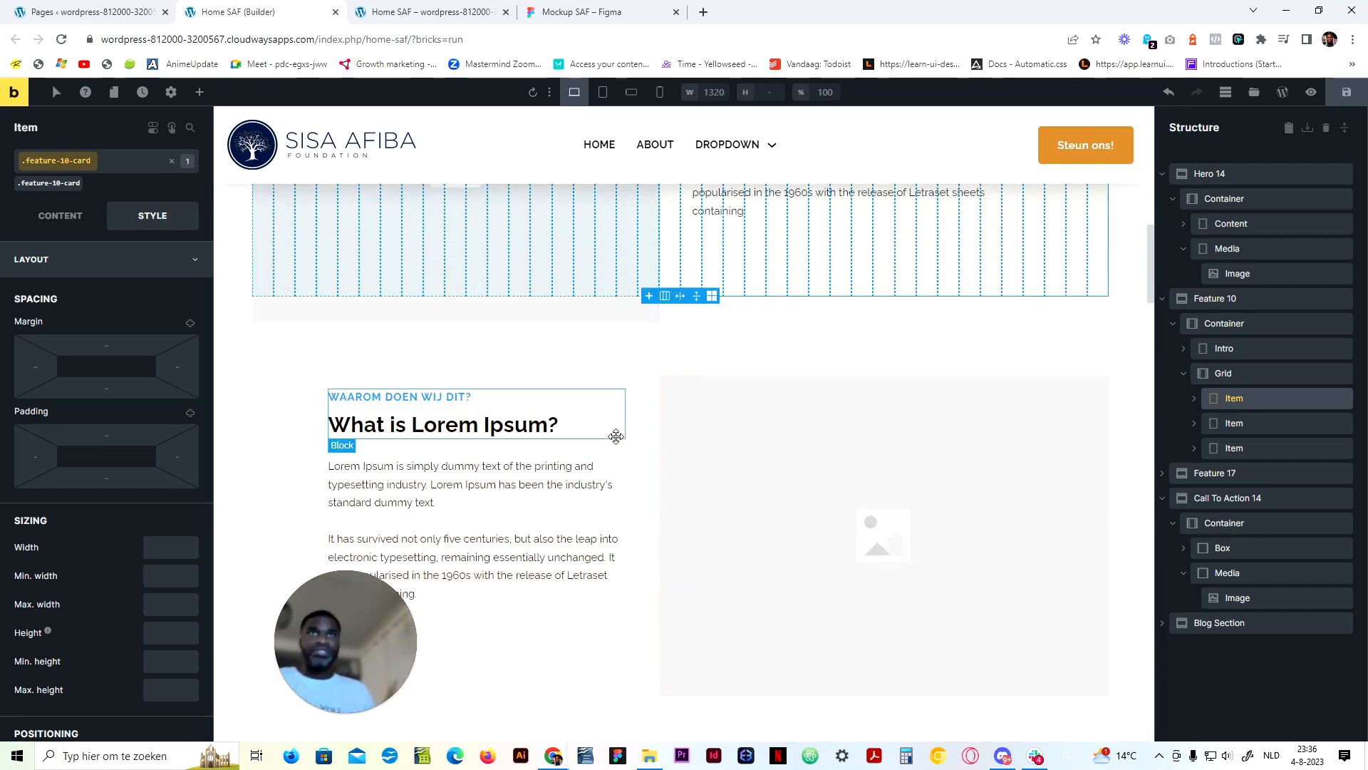
pyautogui.scroll(4, 632, 406)
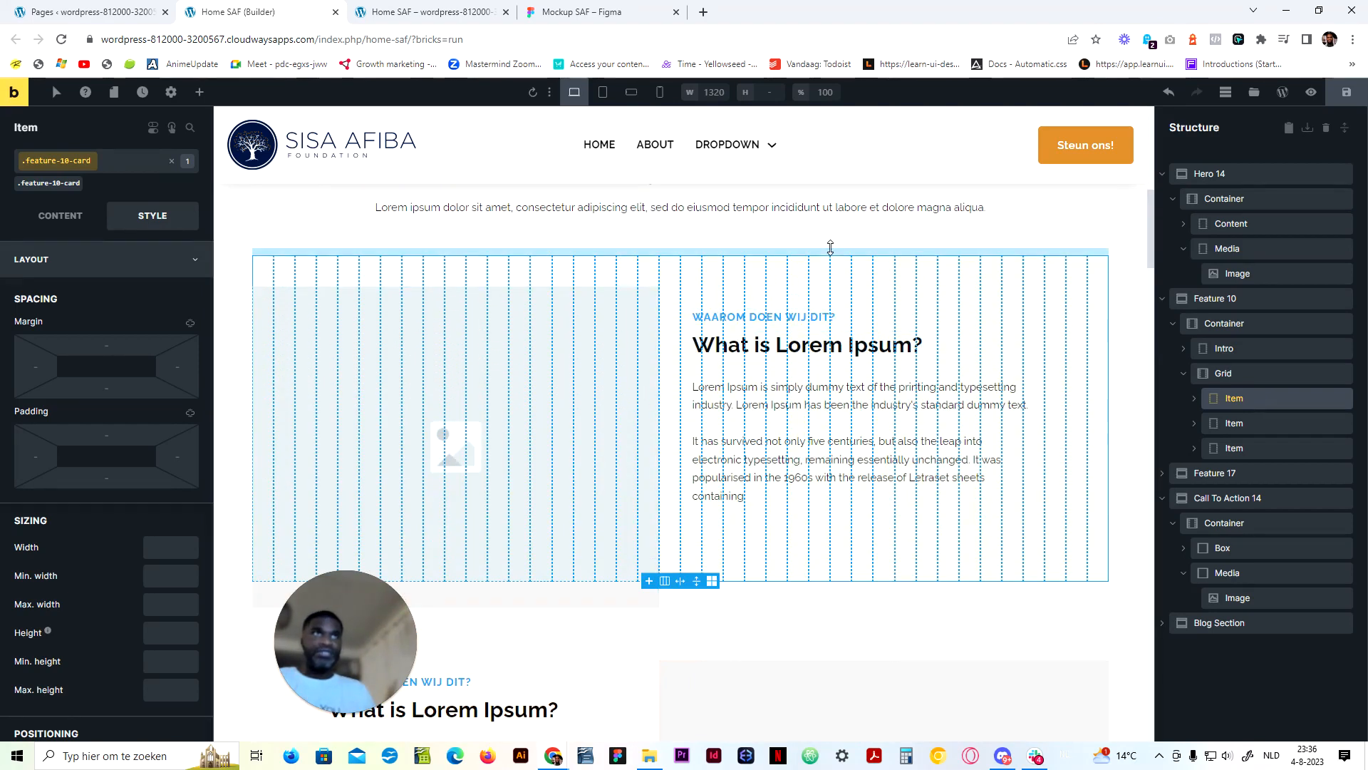
pyautogui.scroll(-5, 852, 382)
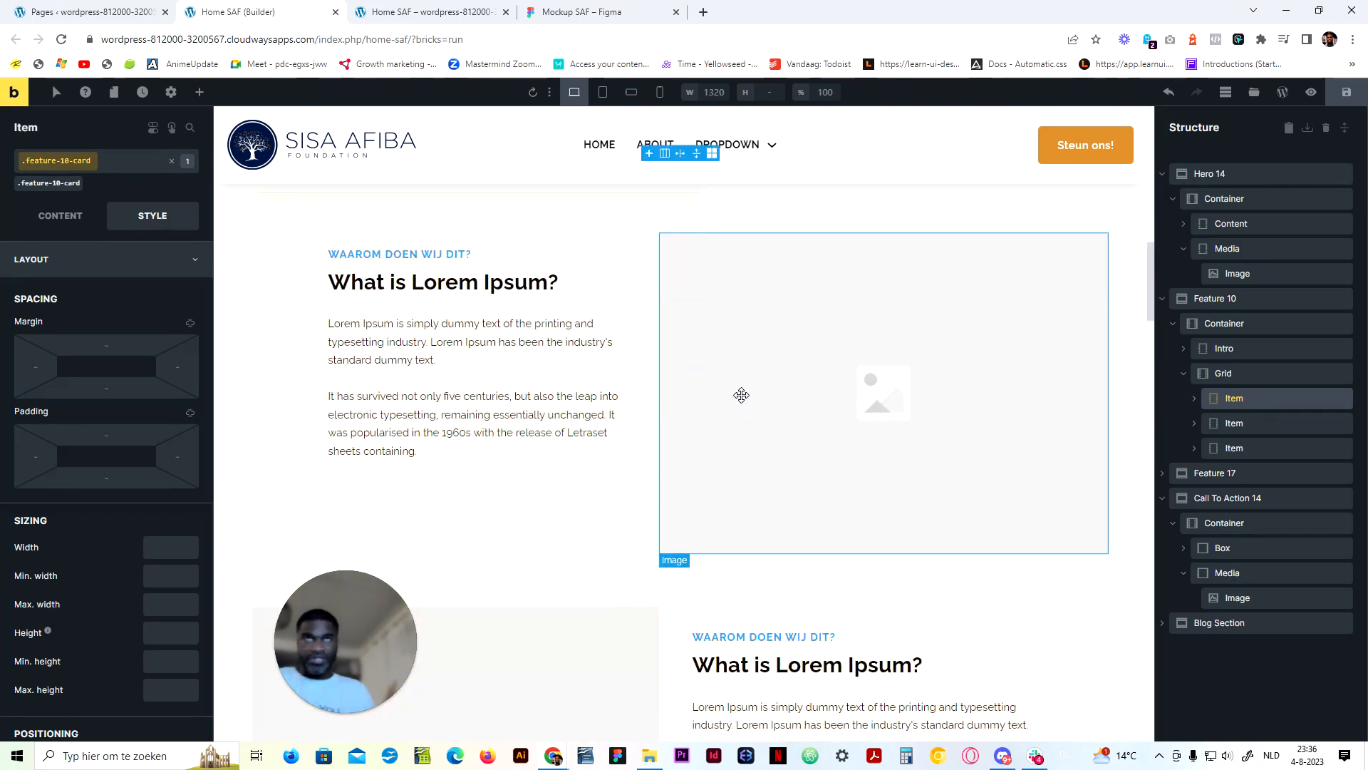
pyautogui.scroll(-3, 742, 395)
pyautogui.scroll(-1, 741, 395)
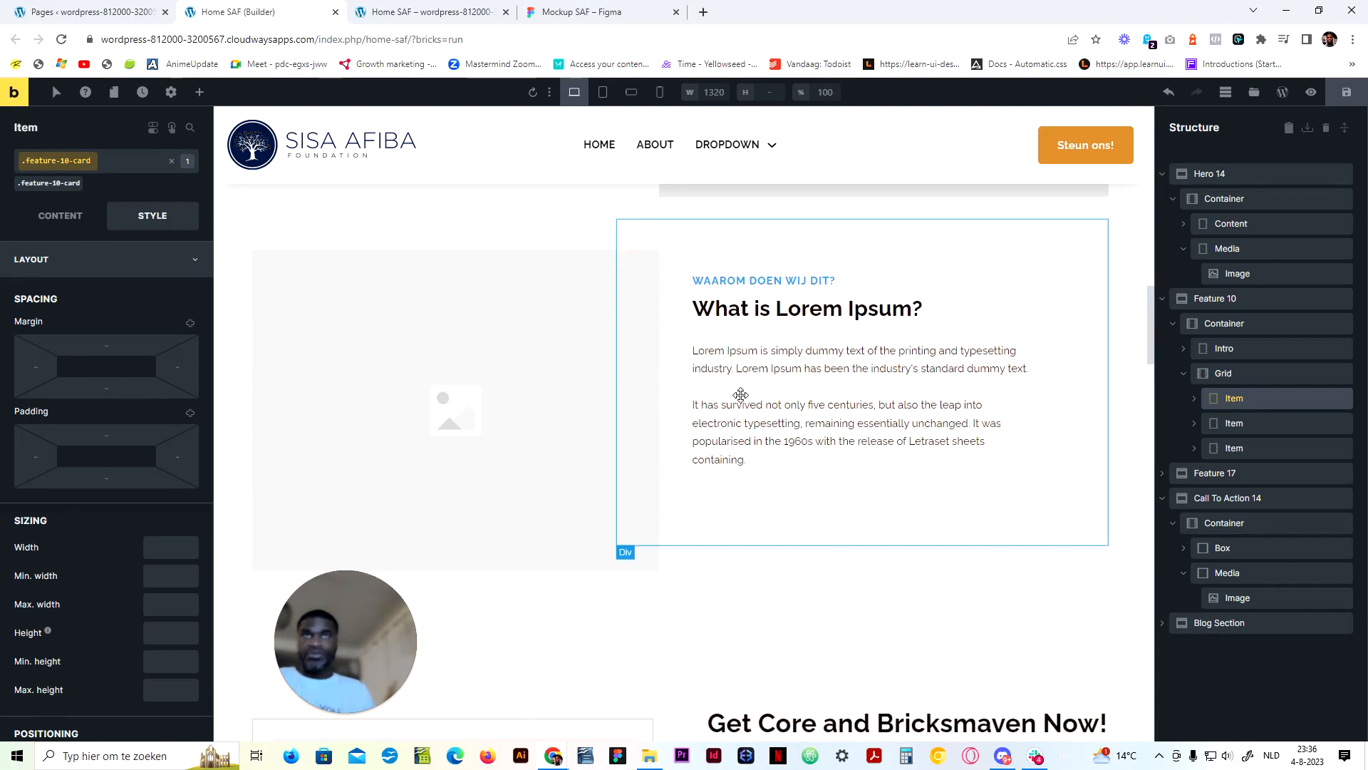
pyautogui.scroll(4, 741, 395)
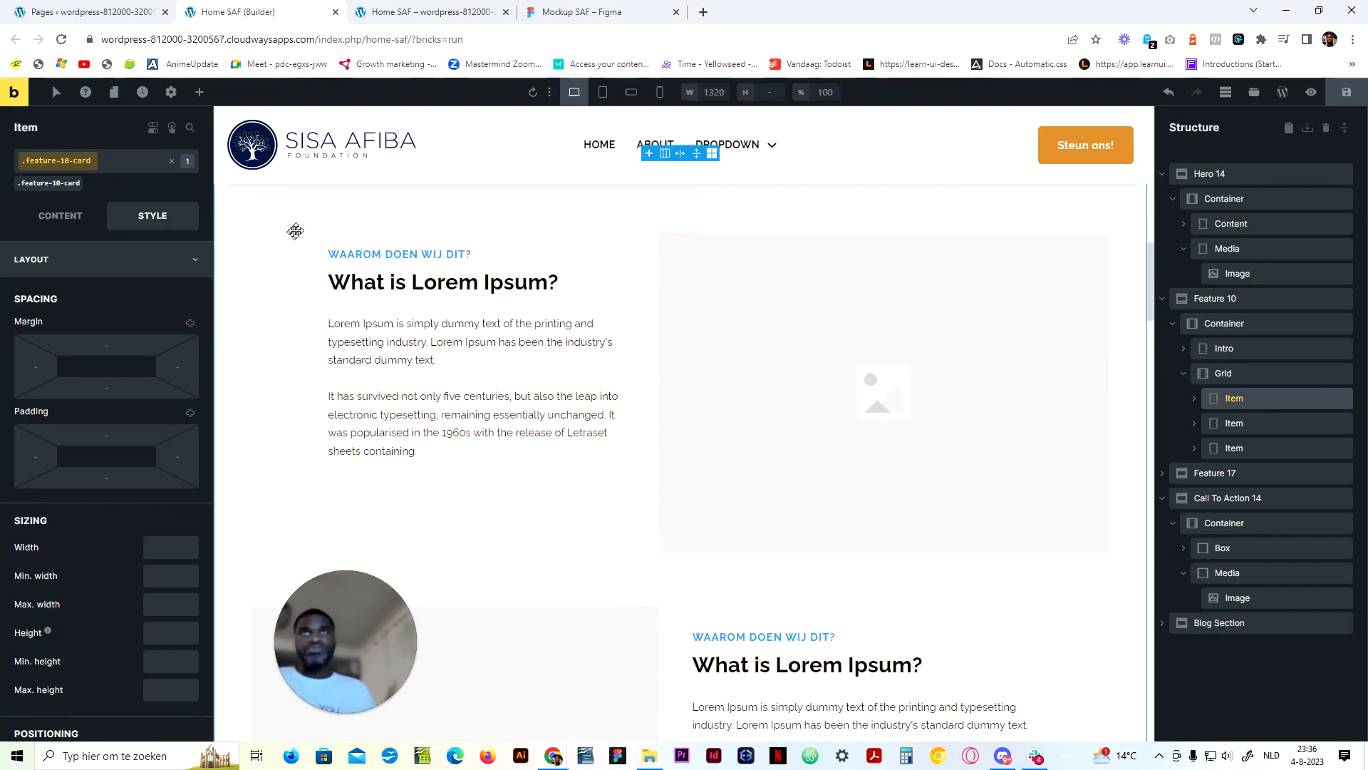
pyautogui.scroll(4, 297, 382)
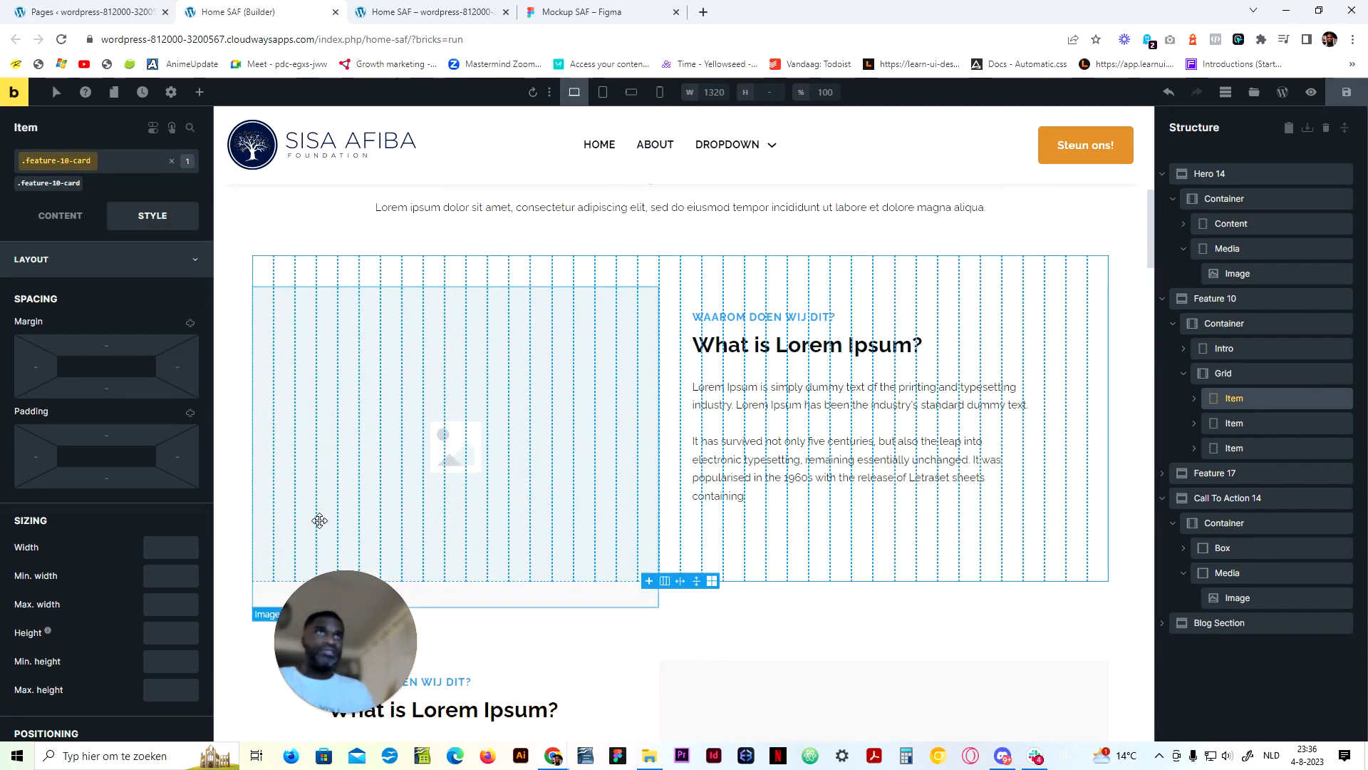
pyautogui.scroll(-1, 319, 520)
pyautogui.scroll(-3, 324, 511)
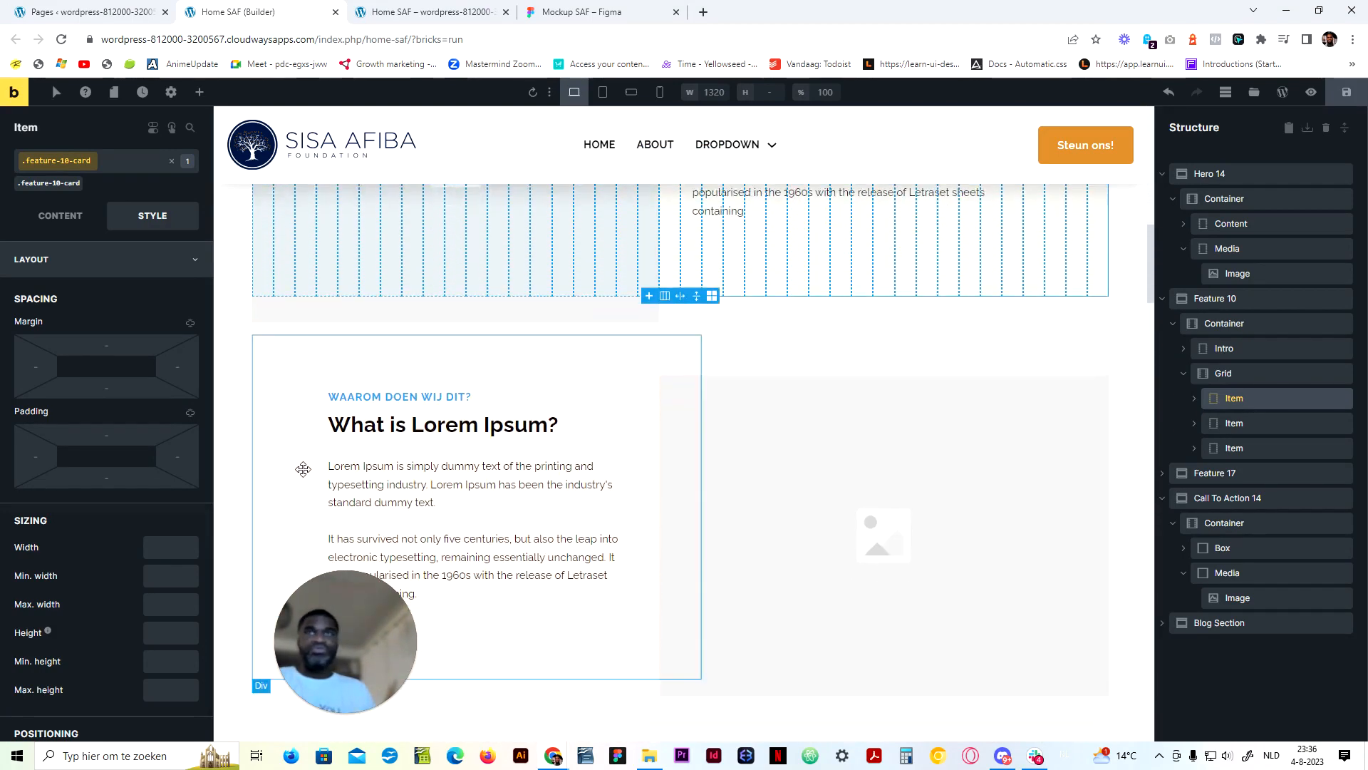
pyautogui.scroll(3, 330, 467)
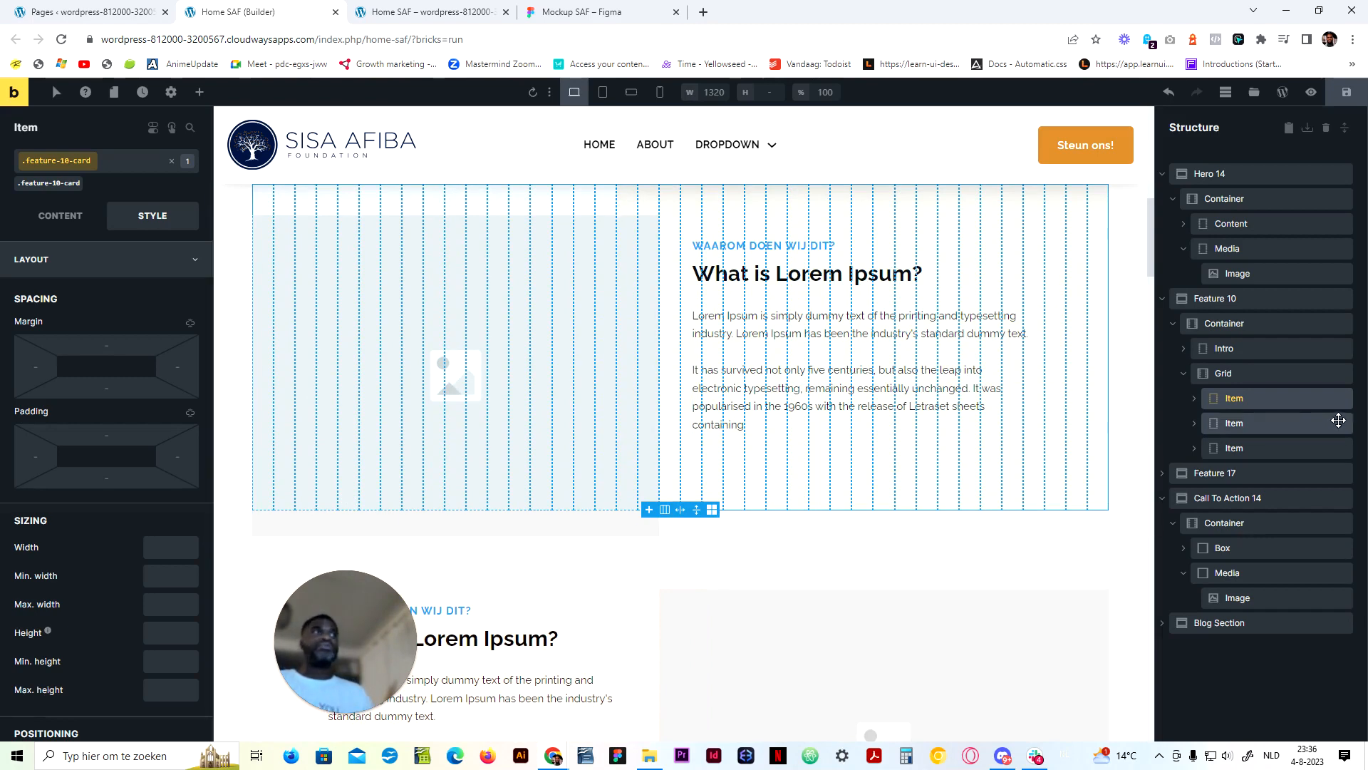
# Set the row gap of the Feature 10 Grid to var(--space-3xl)
pyautogui.click(1281, 380)
pyautogui.scroll(-3, 599, 427)
pyautogui.scroll(3, 598, 404)
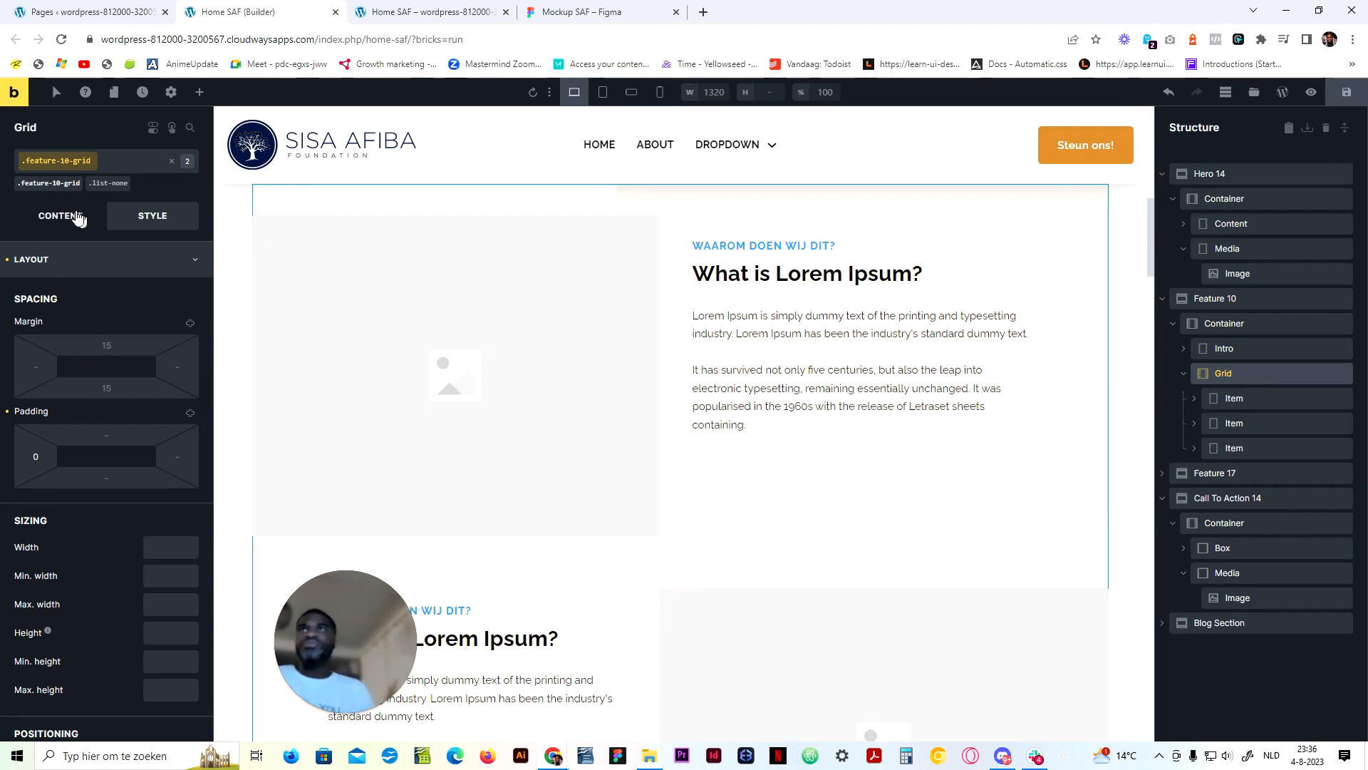
pyautogui.click(60, 223)
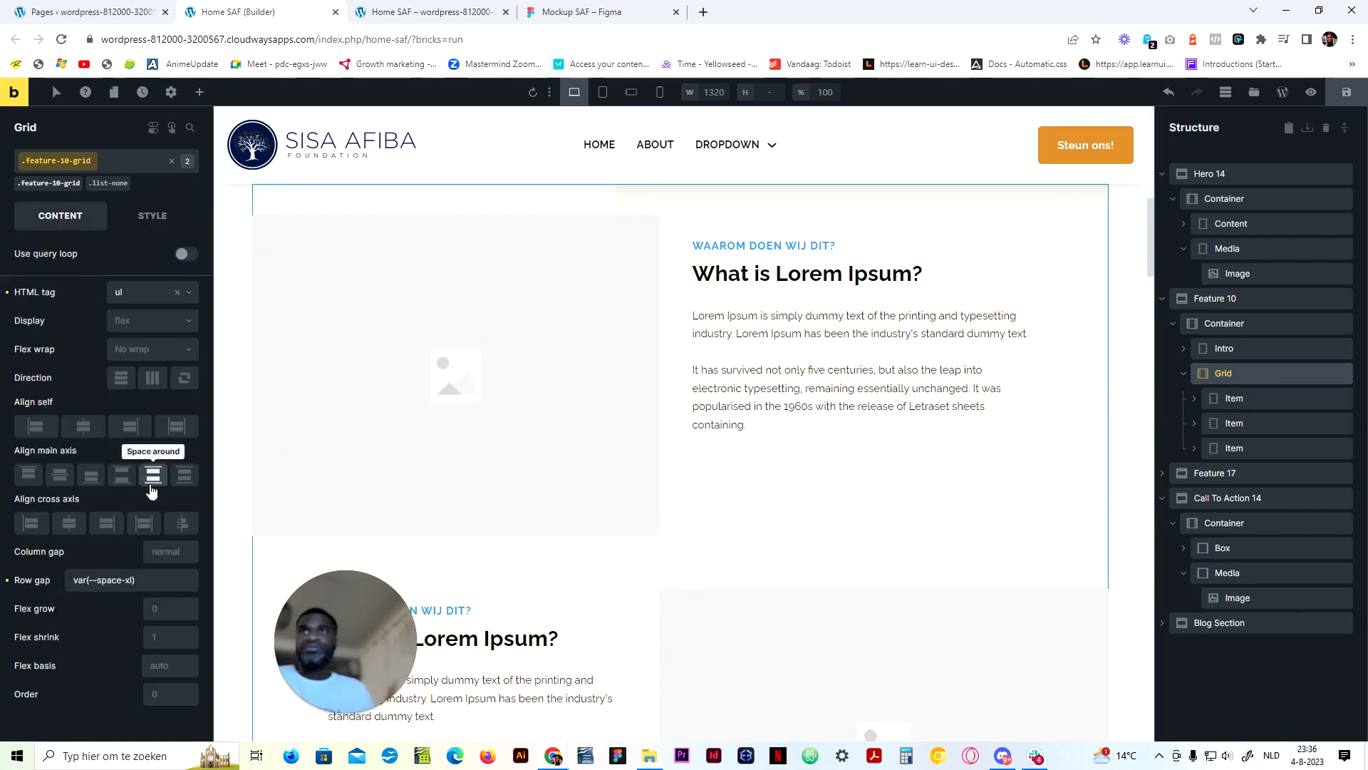
pyautogui.click(126, 580)
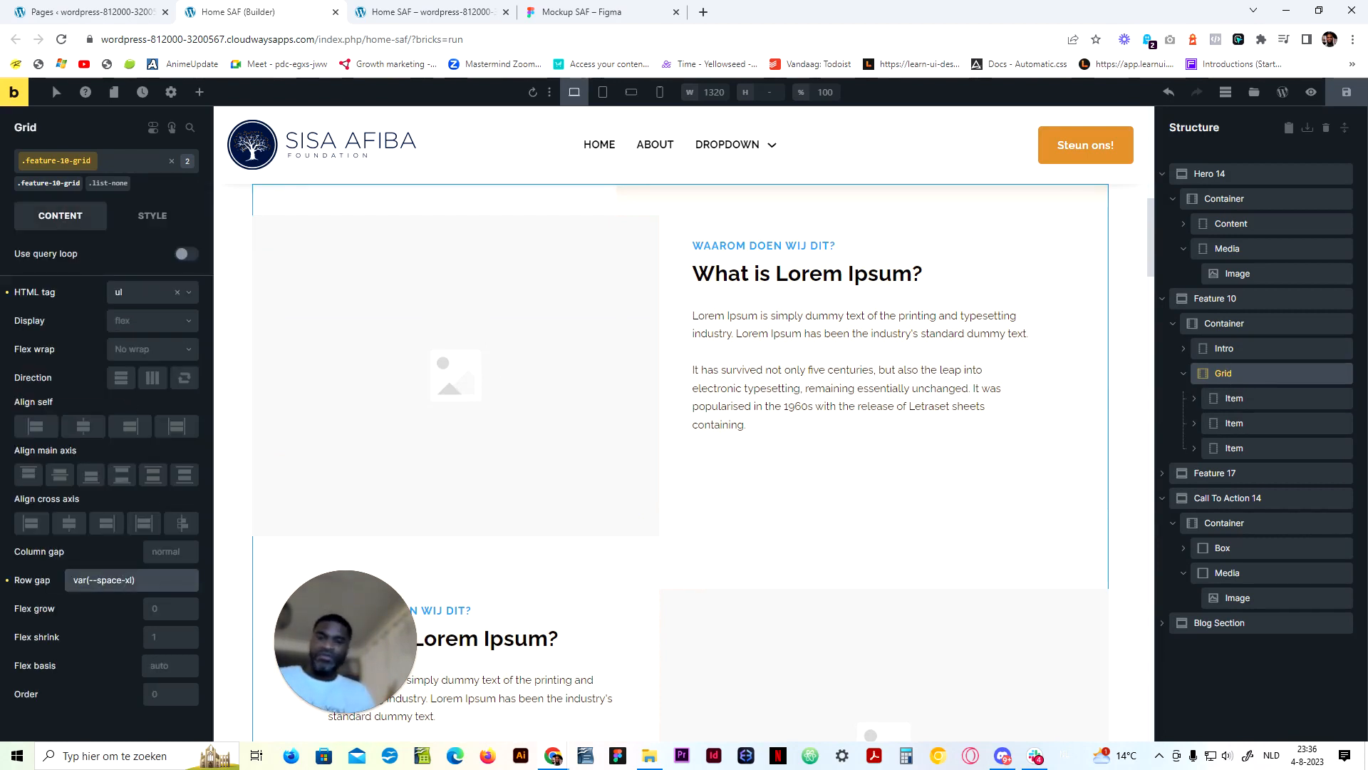
pyautogui.write('3')
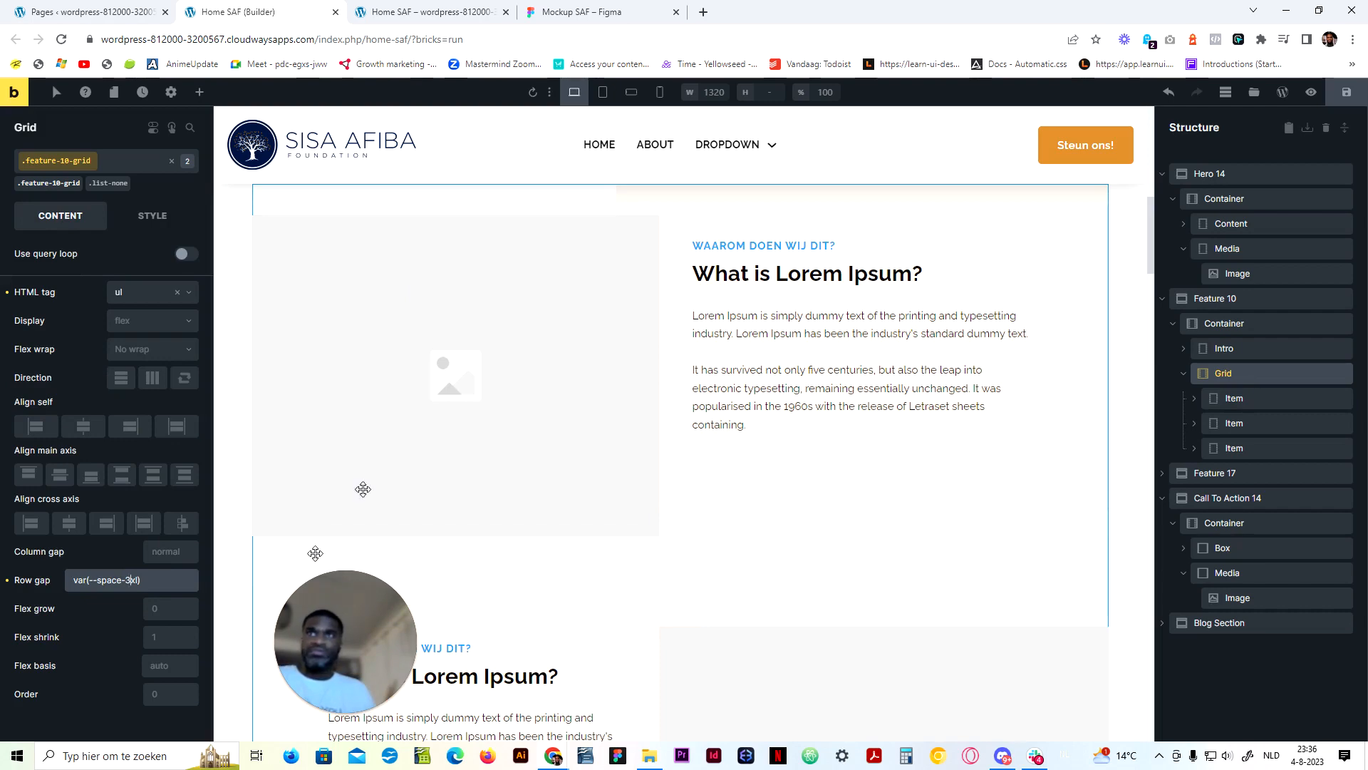
# Check the card spacing in the Figma mockup, then set the Grid's row gap to var(--space-4xl) in the Bricks builder and save the page
pyautogui.click(579, 11)
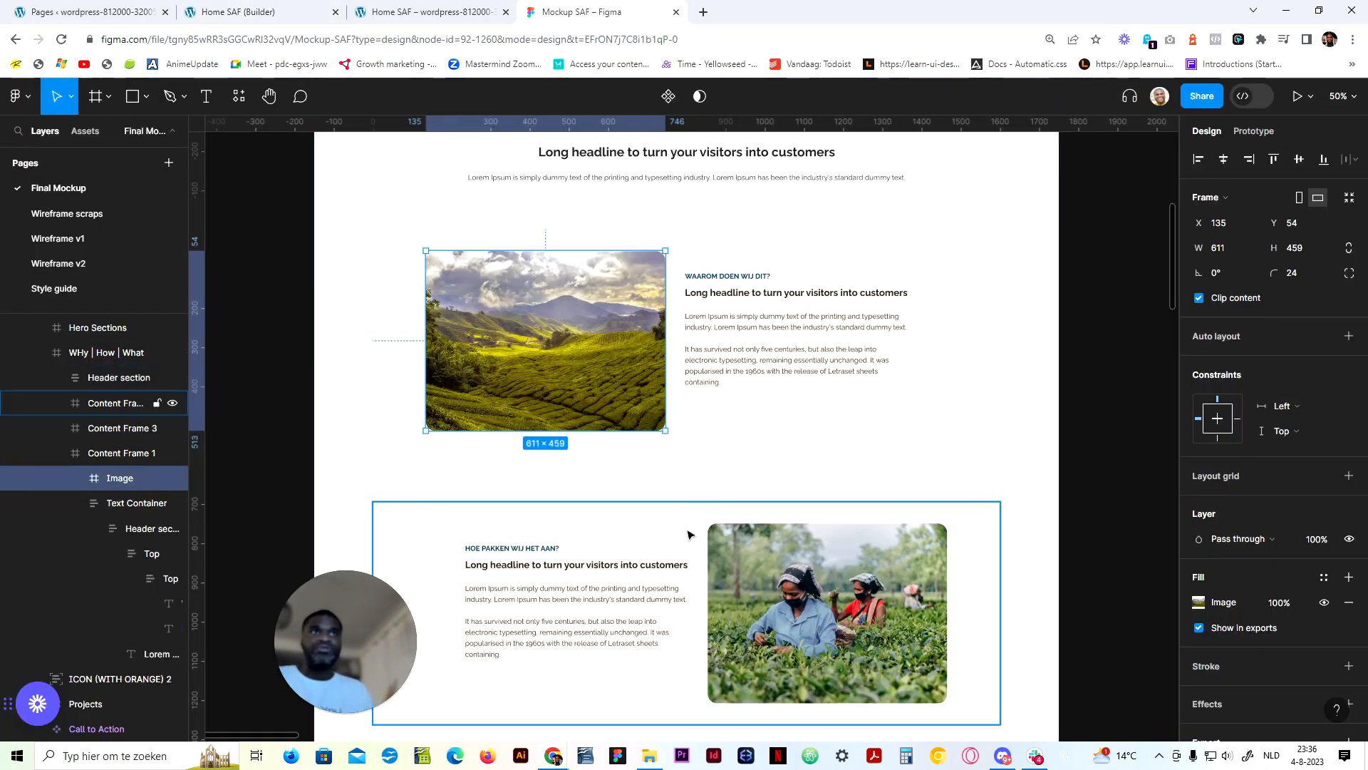
pyautogui.click(242, 12)
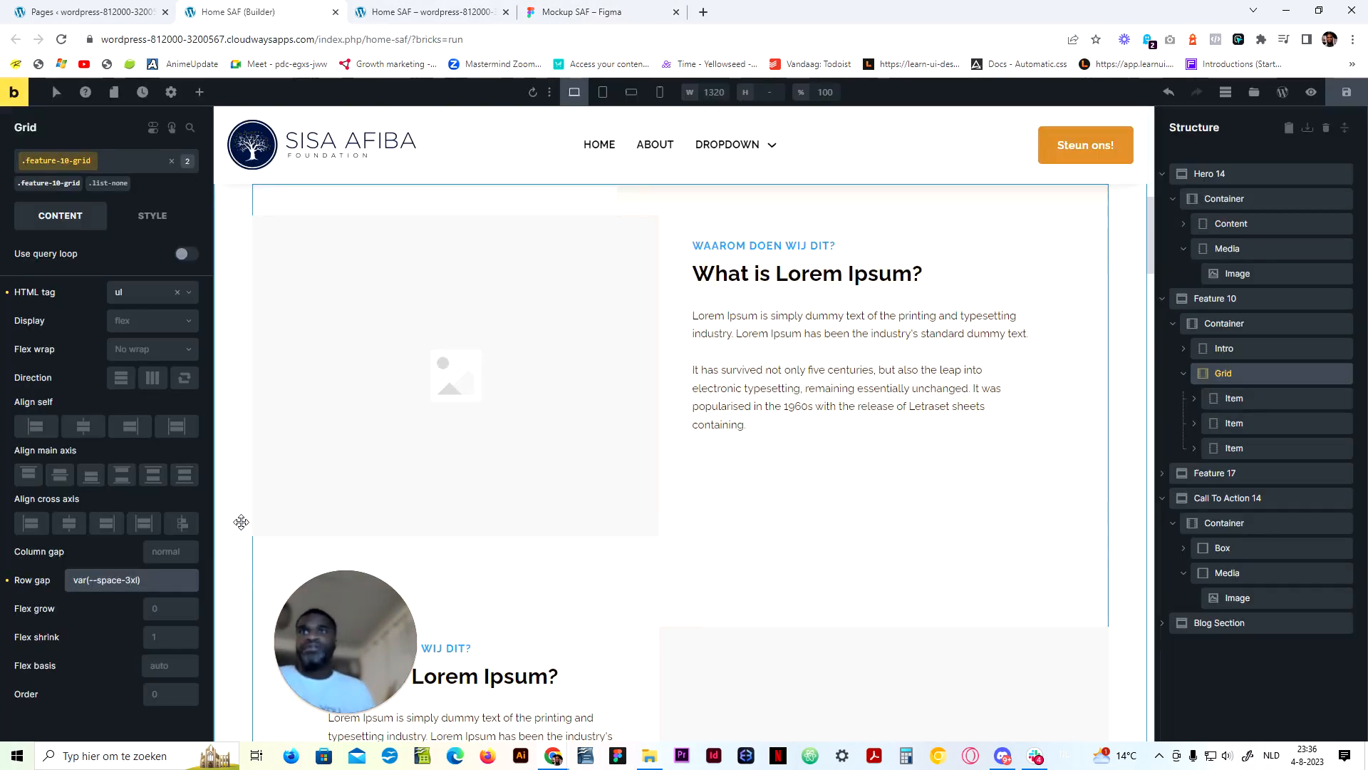
pyautogui.press('BackSpace')
pyautogui.write('4')
pyautogui.scroll(-5, 672, 503)
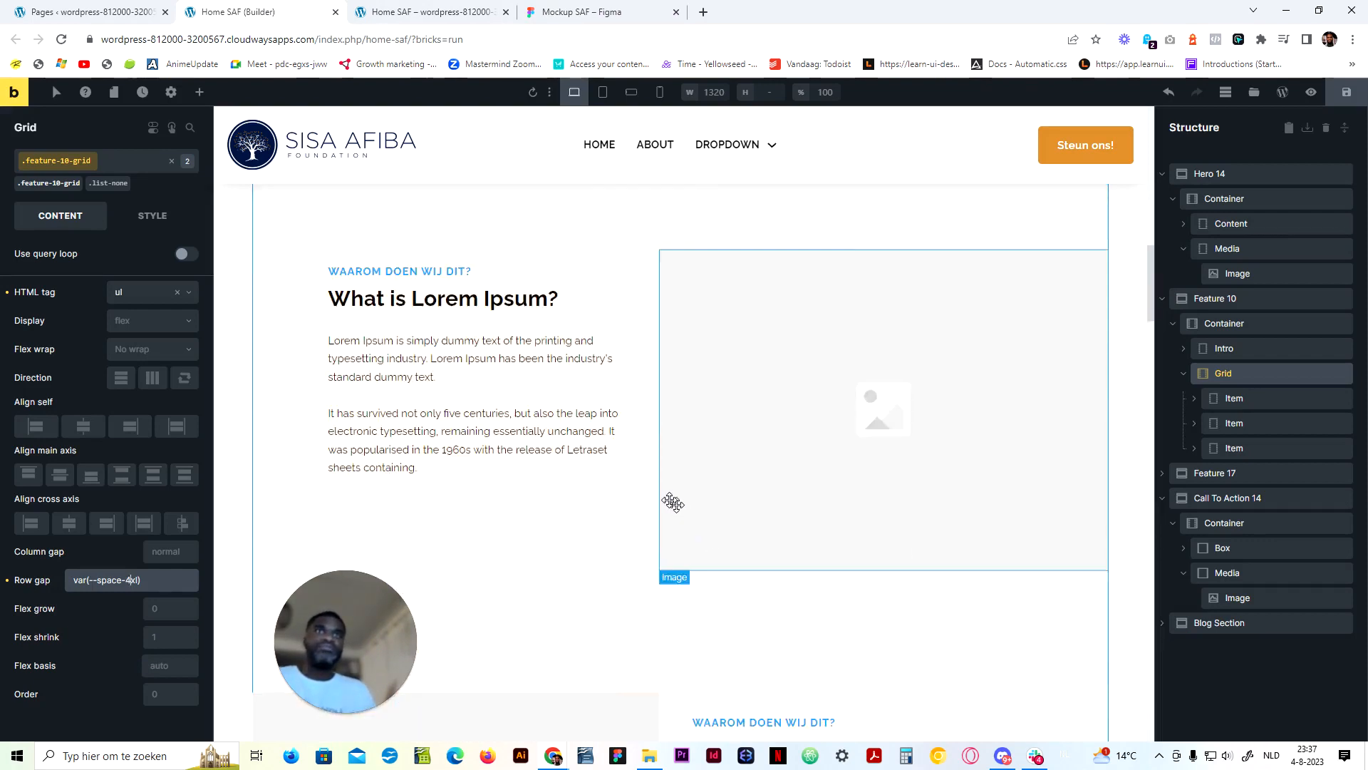
pyautogui.scroll(-5, 673, 502)
pyautogui.hotkey('ctrl', 's')
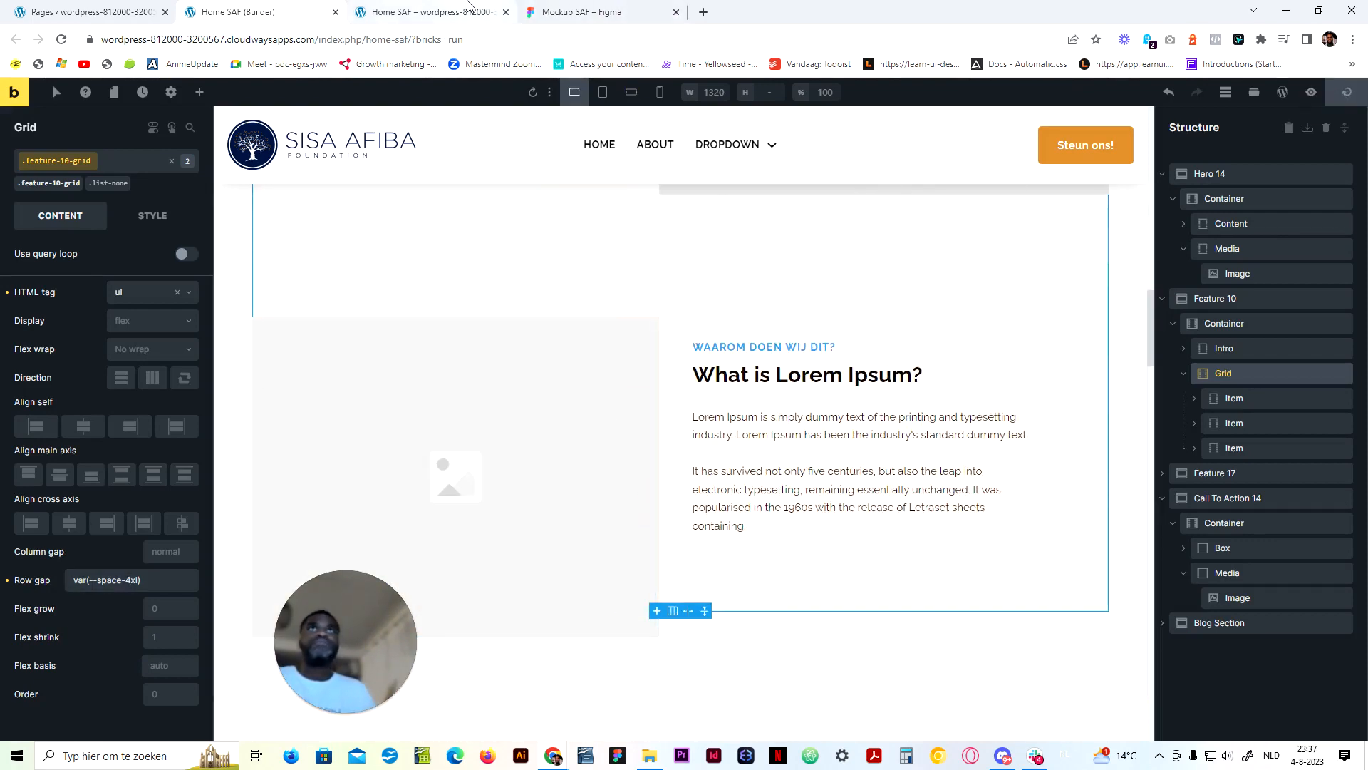
# Compare the card layout and spacing on the Home SAF preview page with the Figma mockup
pyautogui.click(469, 6)
pyautogui.scroll(-5, 557, 385)
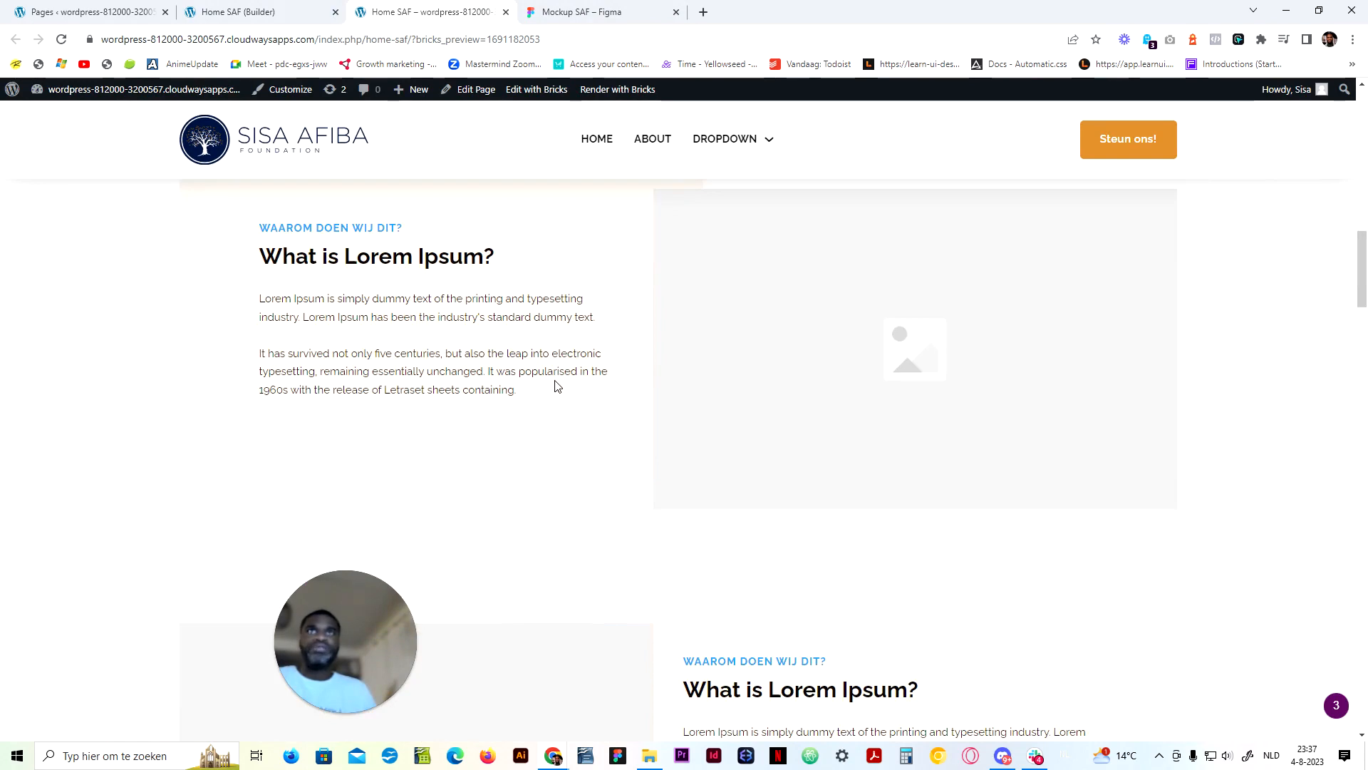
pyautogui.scroll(13, 558, 386)
pyautogui.scroll(-13, 558, 387)
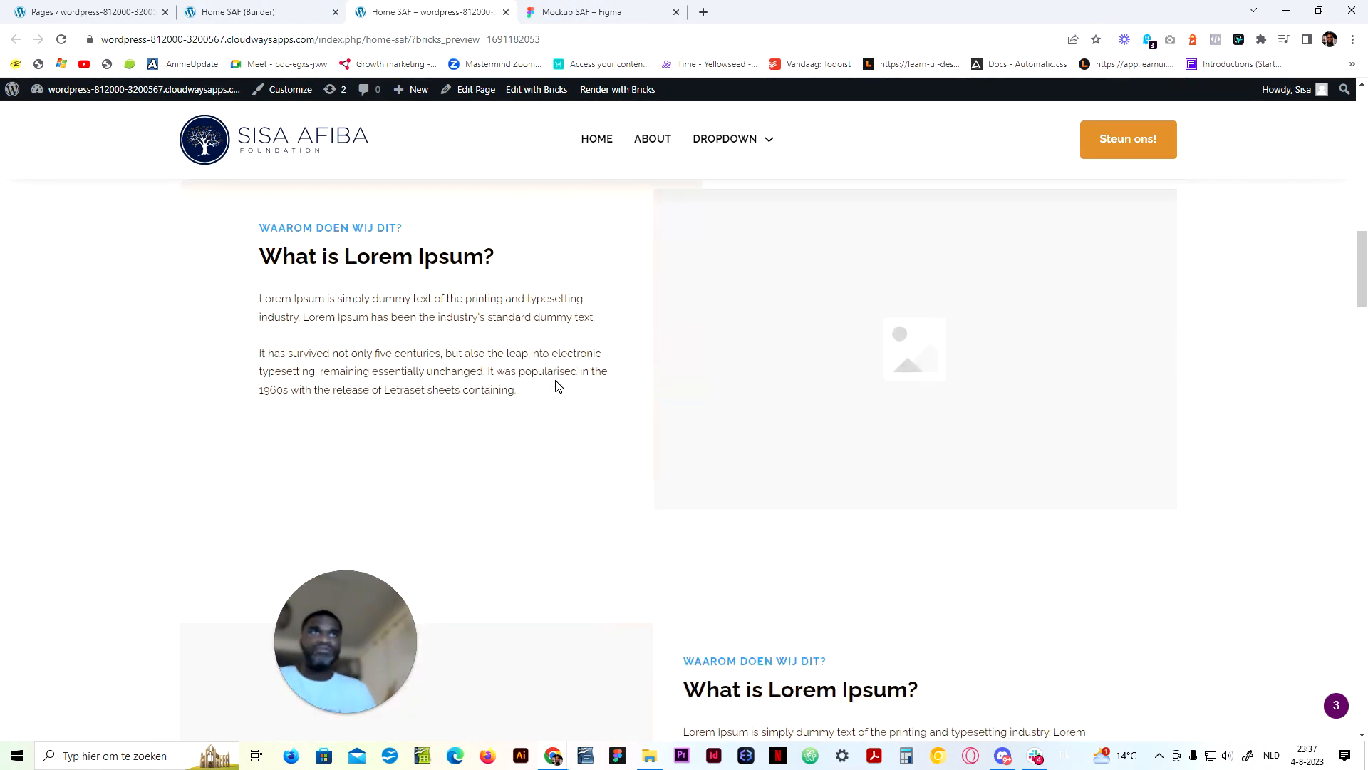
pyautogui.click(570, 12)
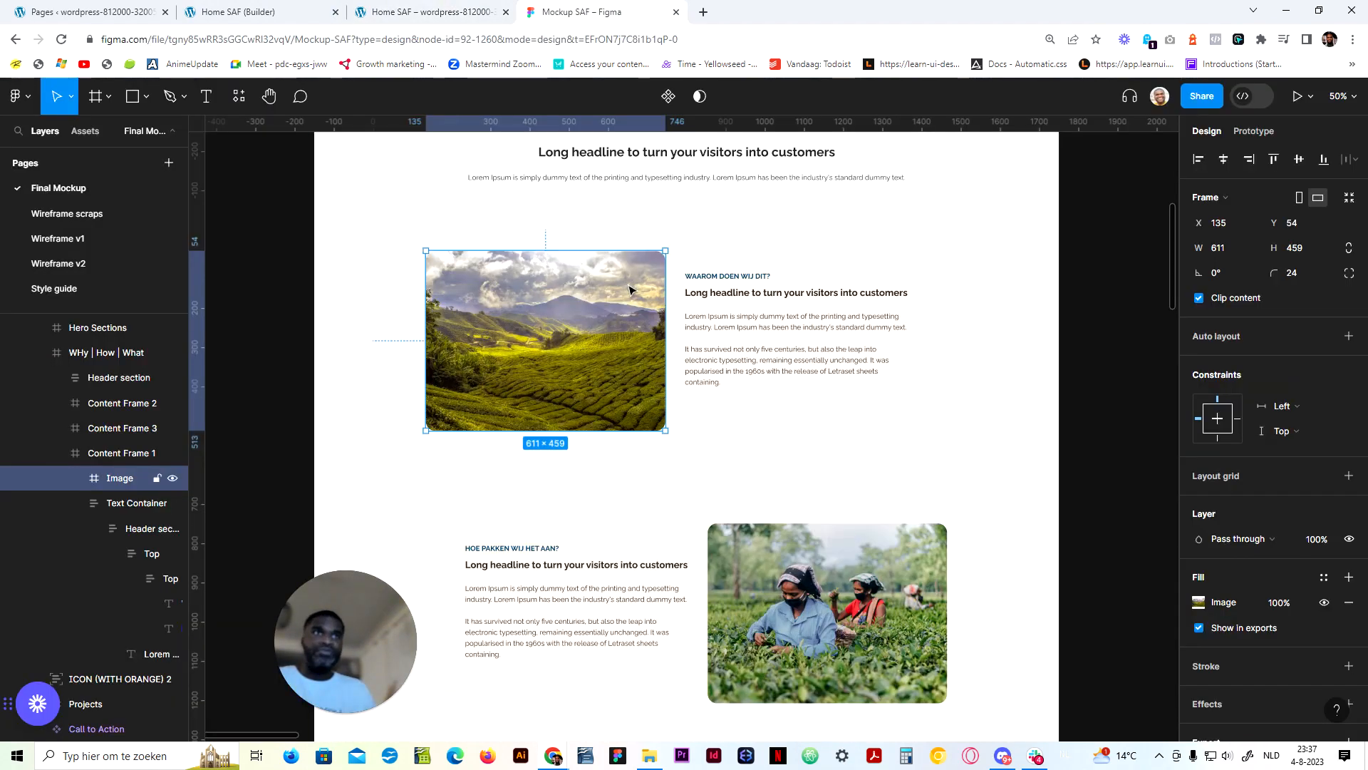
pyautogui.click(428, 12)
pyautogui.click(257, 12)
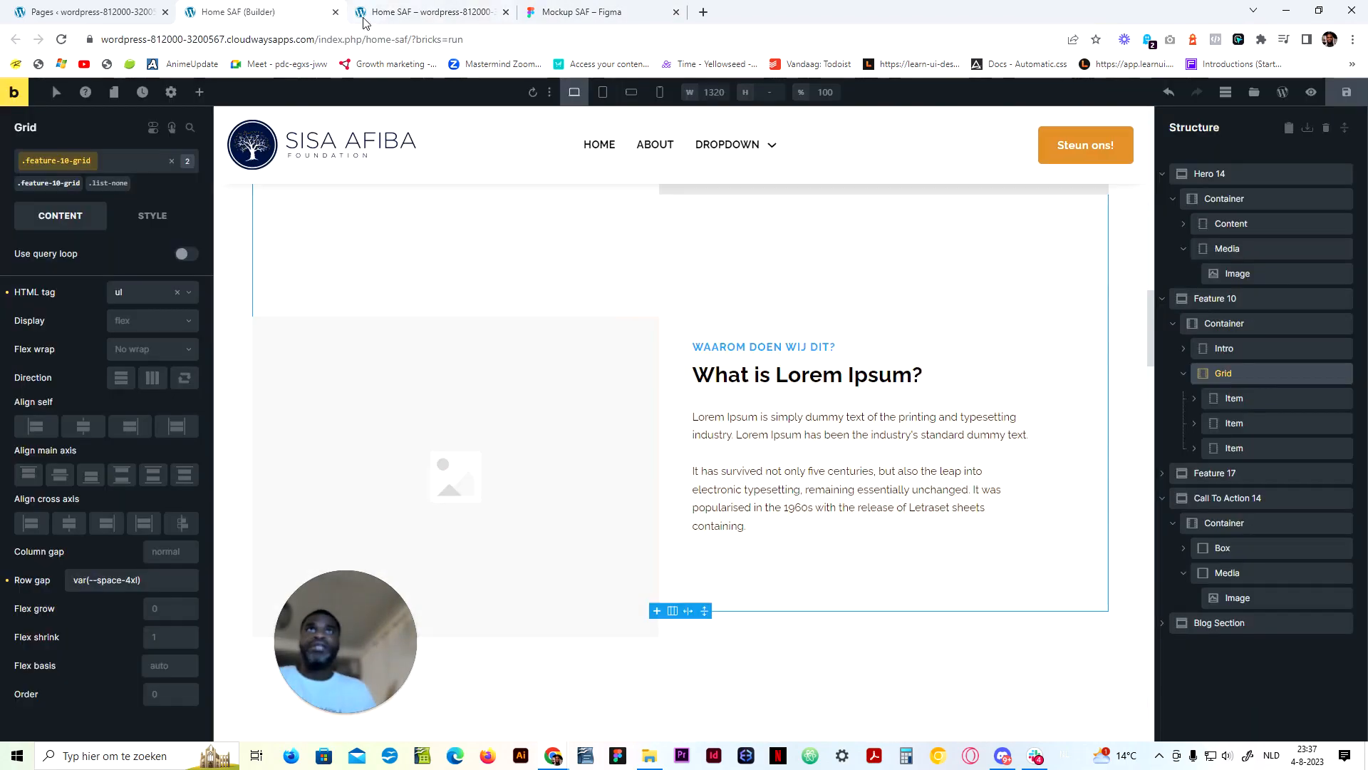
pyautogui.click(559, 8)
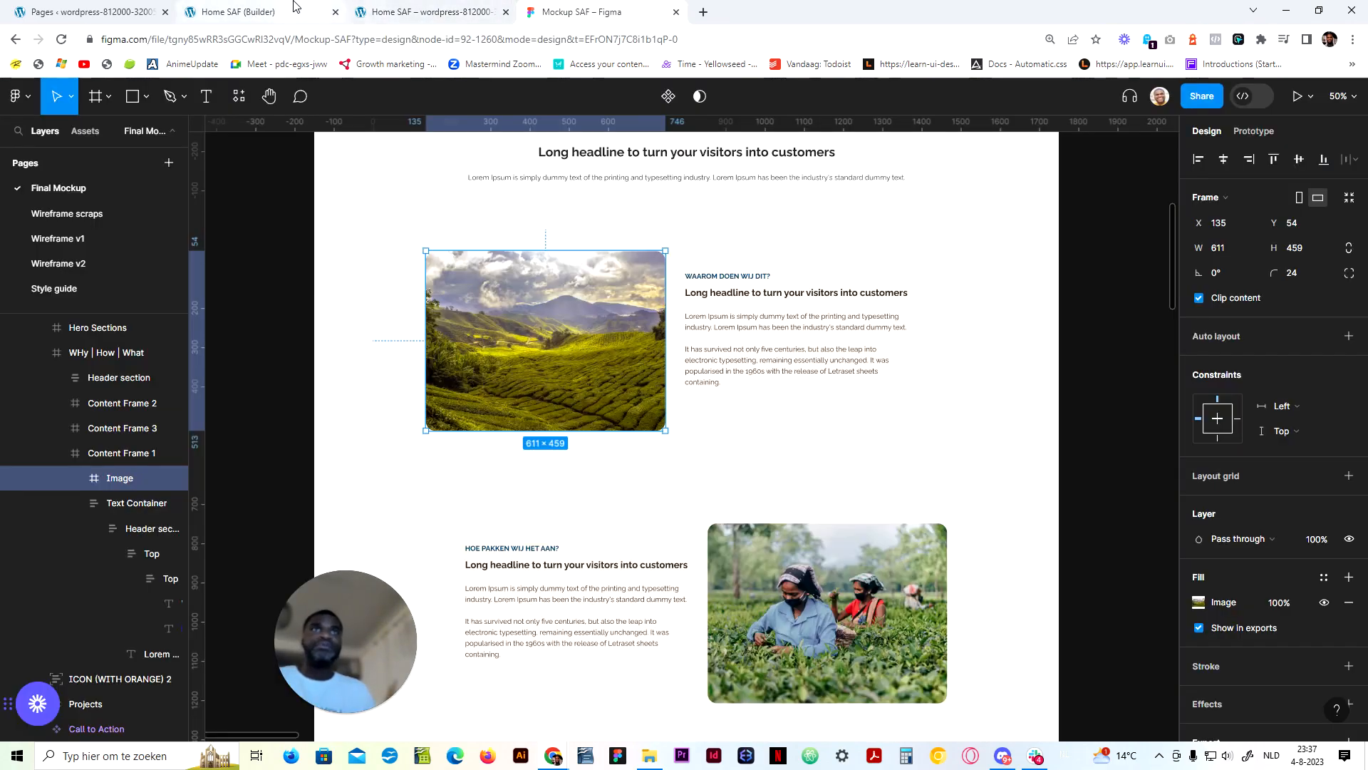
# Back in the Bricks builder, choose Aantrekkelijk-landschap.jpg from the media library for the first card's image, matching the Figma mockup
pyautogui.click(242, 13)
pyautogui.scroll(5, 797, 362)
pyautogui.scroll(8, 797, 362)
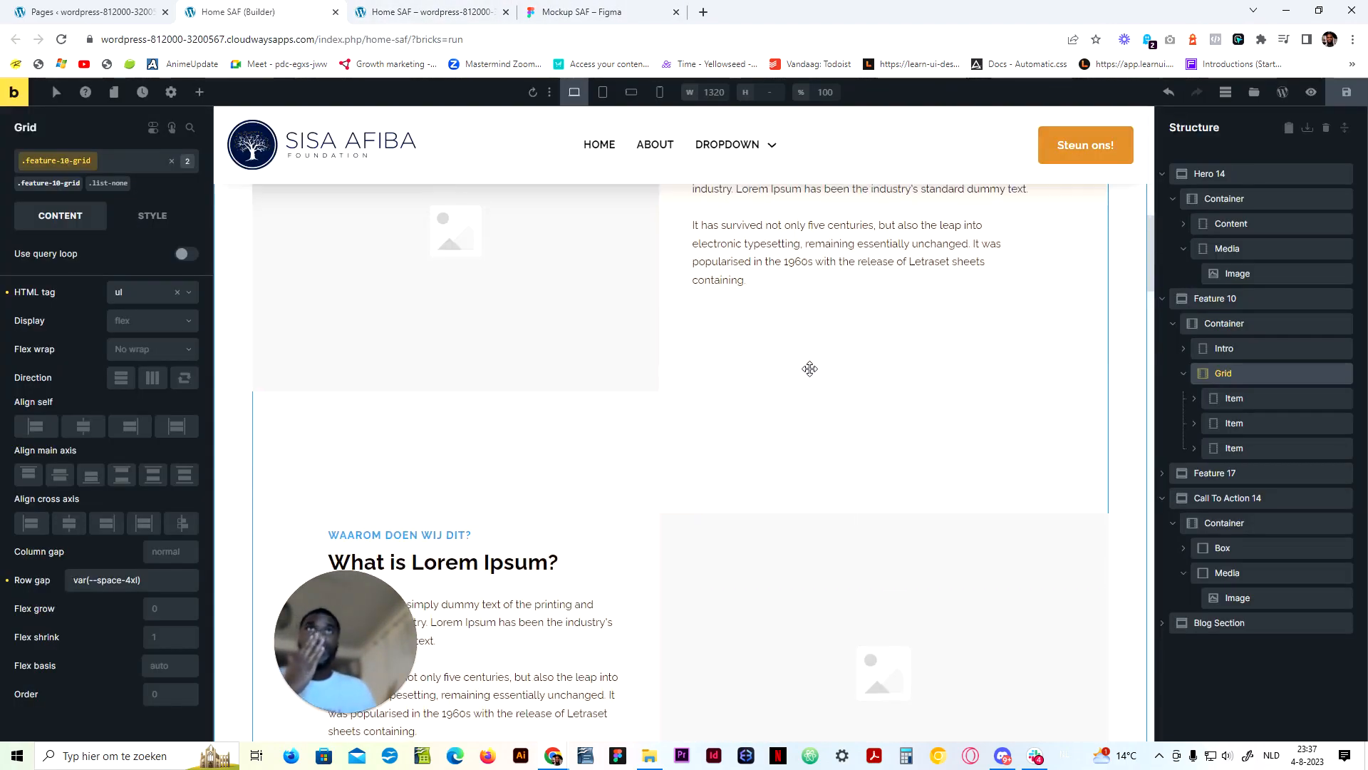
pyautogui.click(434, 409)
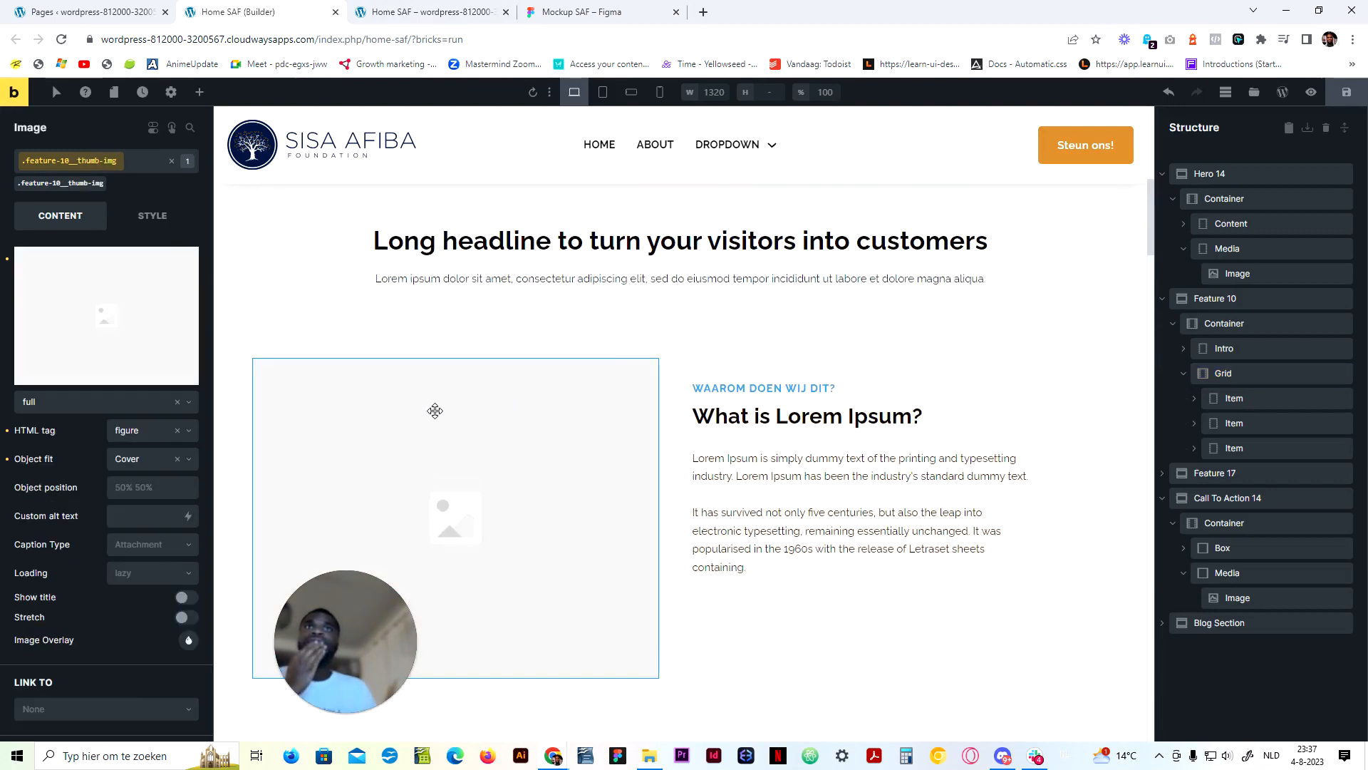
pyautogui.click(132, 318)
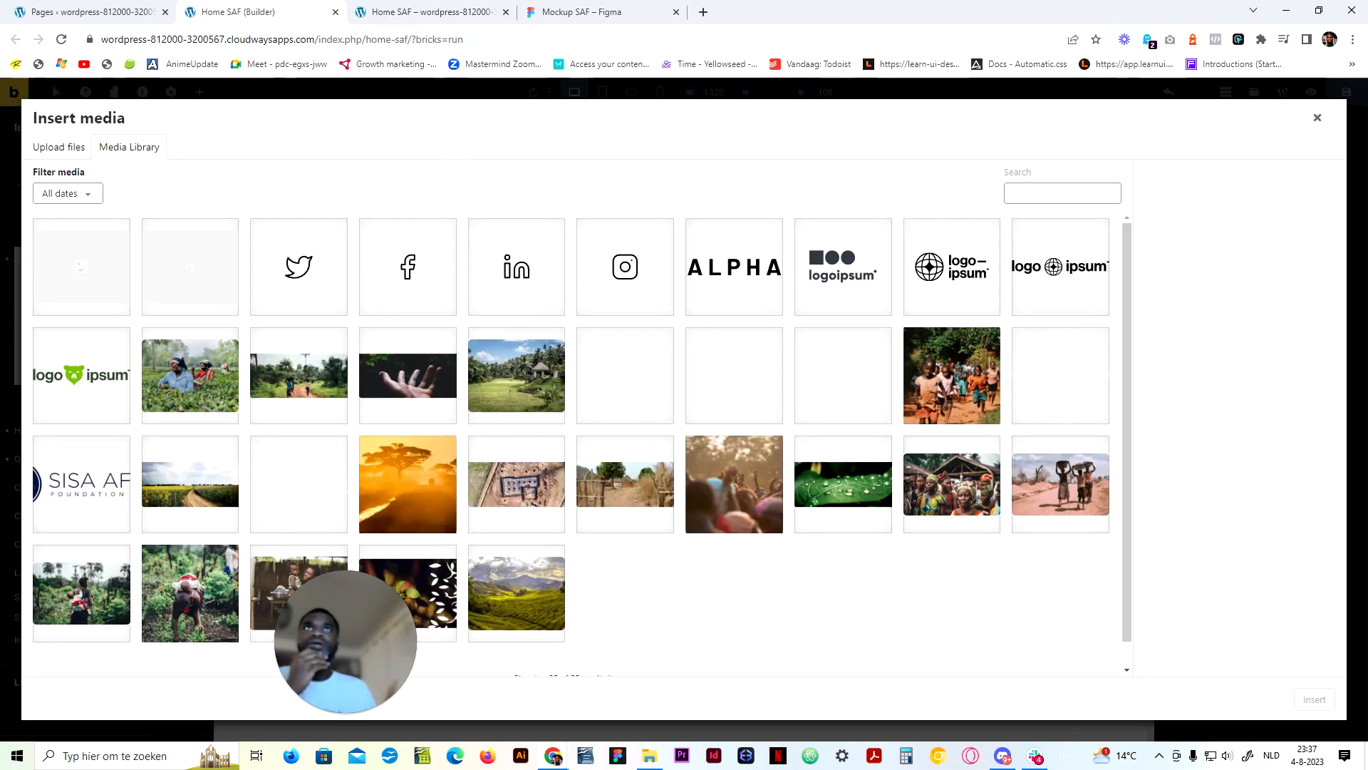
pyautogui.click(579, 12)
pyautogui.click(257, 12)
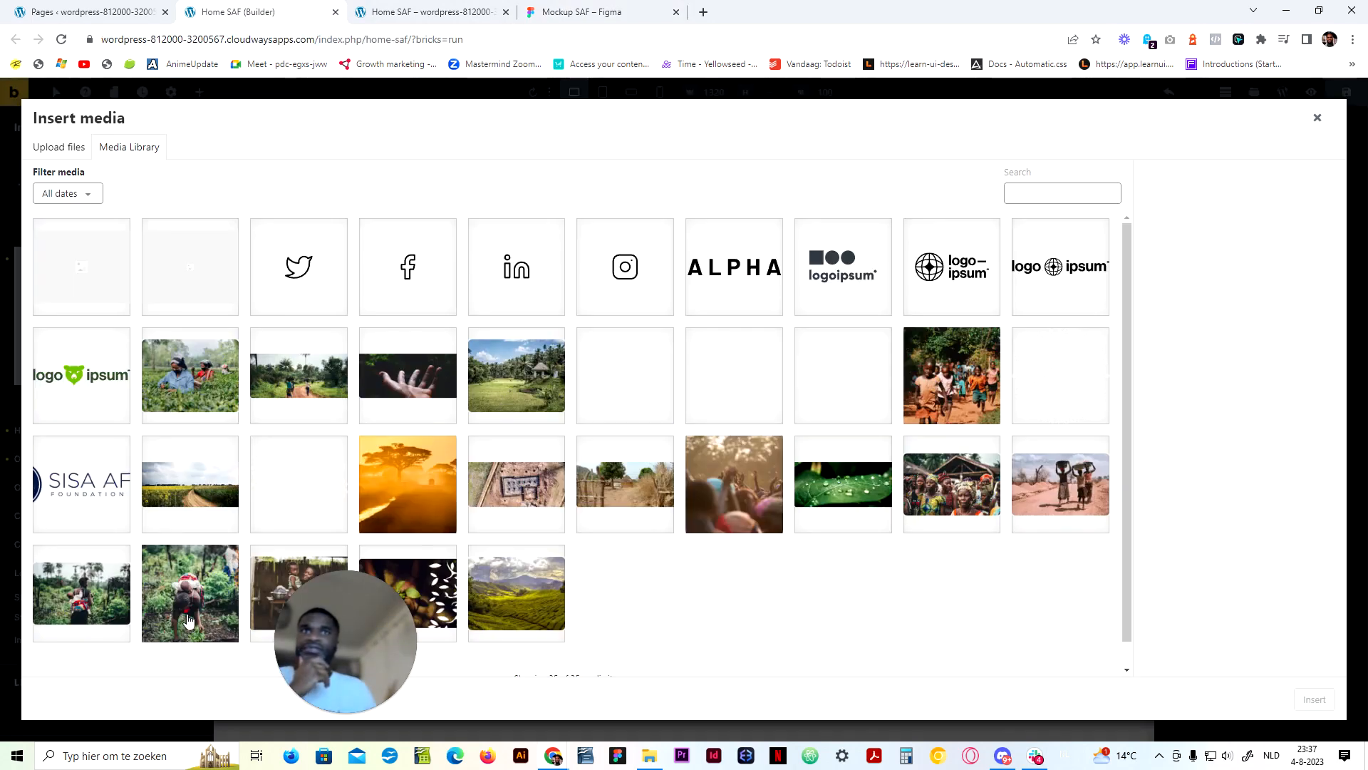
pyautogui.click(541, 589)
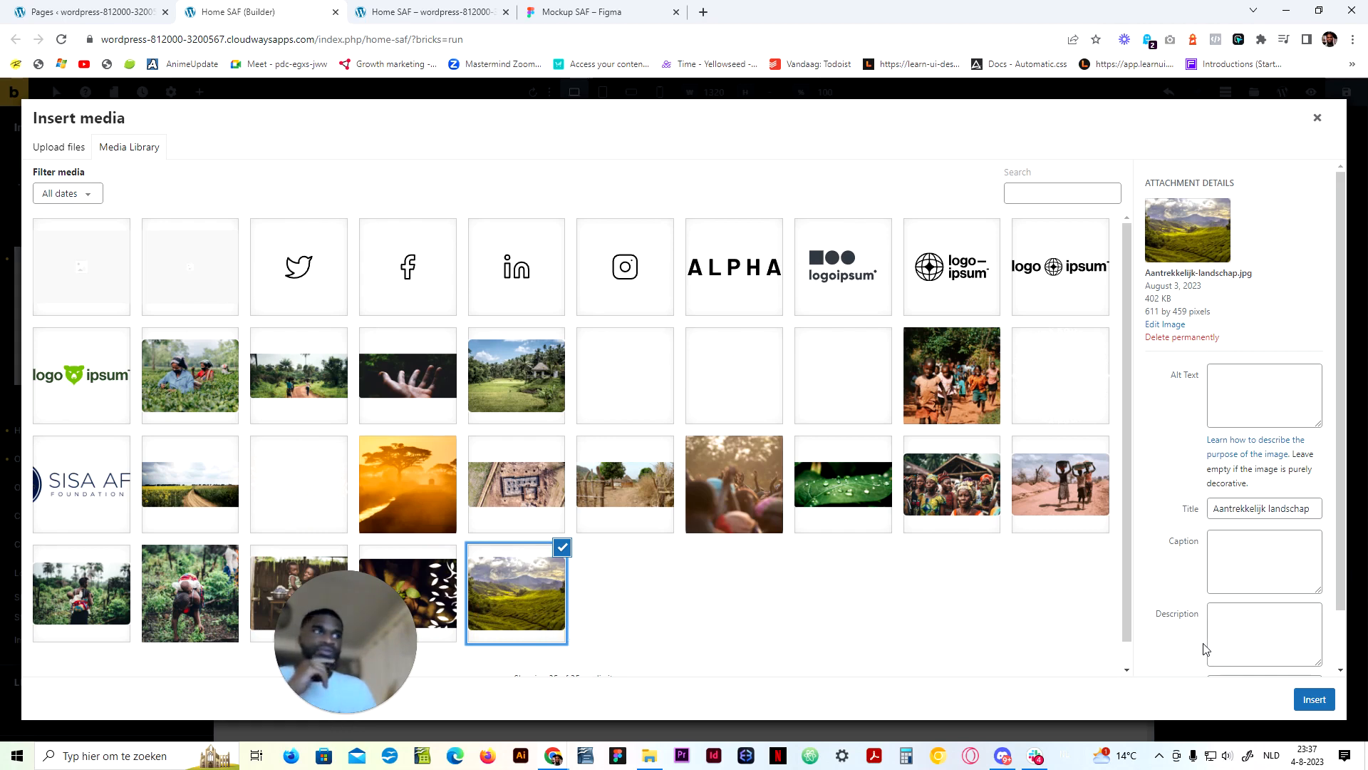
# Copy the picture's title "Aantrekkelijk landschap" into its alt text and insert it into the first card
pyautogui.click(1261, 508)
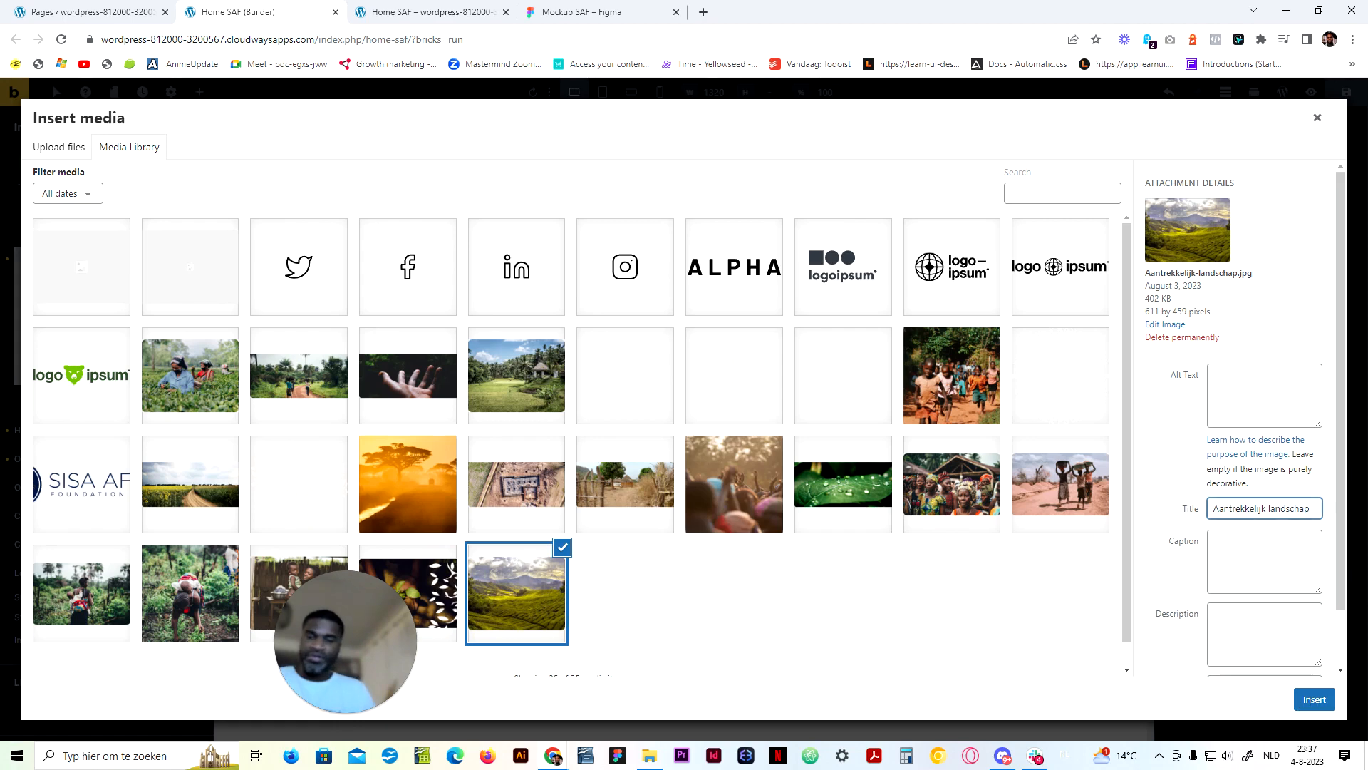
pyautogui.hotkey('ctrl', 'a')
pyautogui.hotkey('ctrl', 'c')
pyautogui.click(1262, 395)
pyautogui.hotkey('ctrl', 'v')
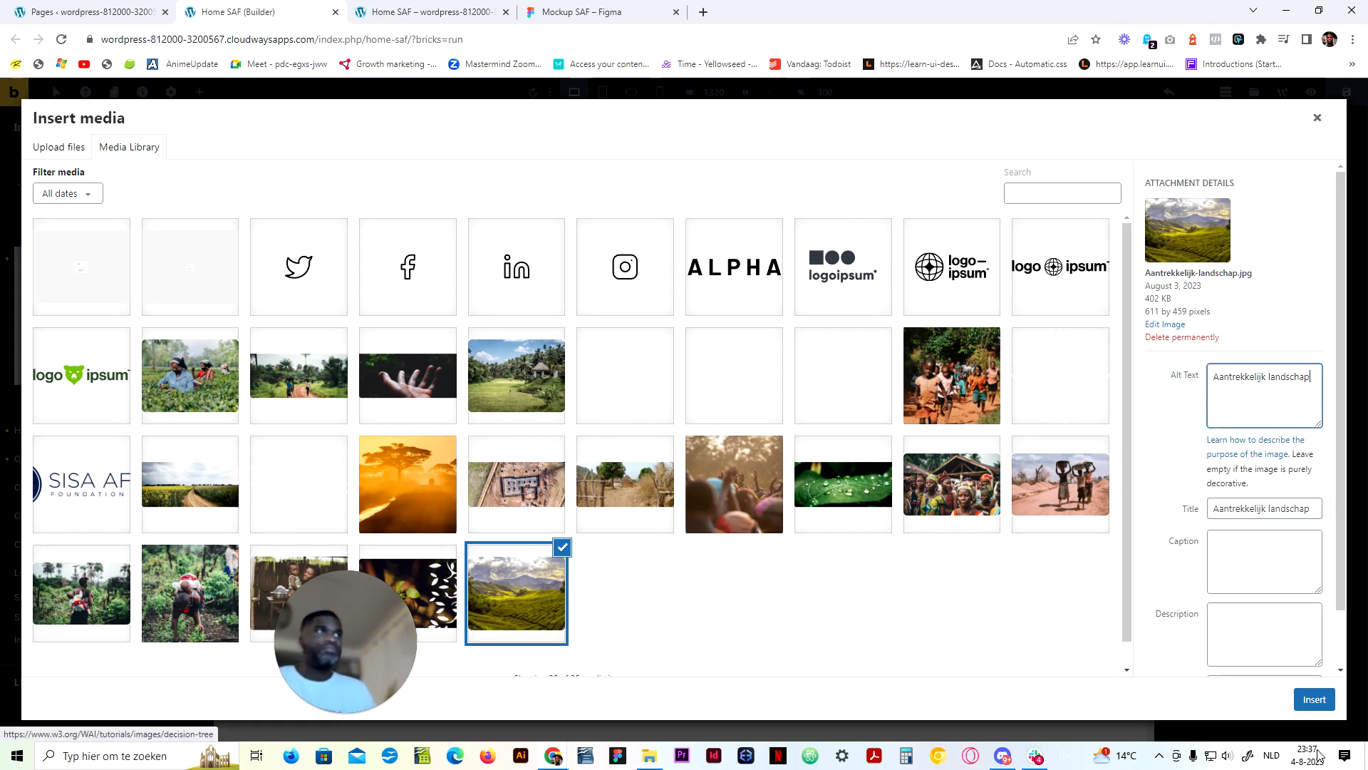
pyautogui.click(1315, 698)
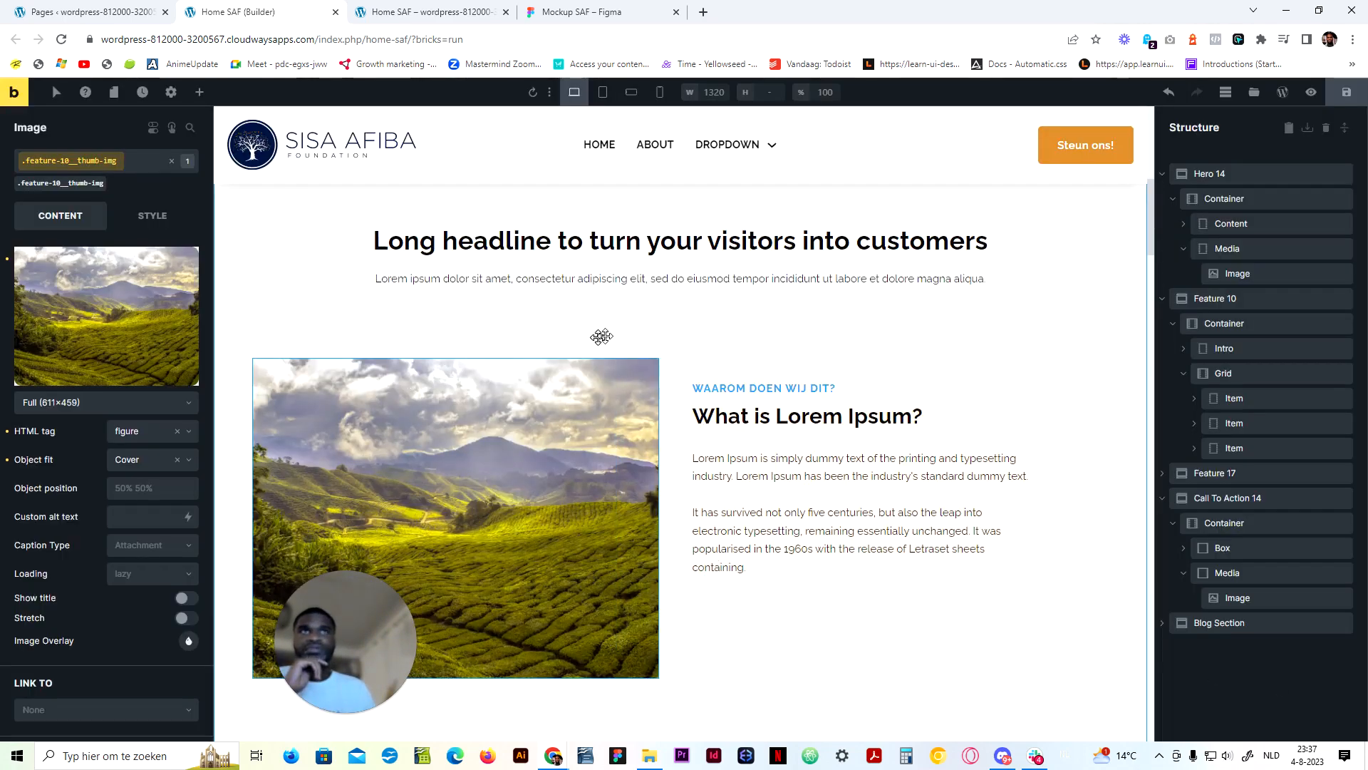
# Give the first card's image a border radius of var(--radius-l) on all corners through the .feature-10__thumb-img class
pyautogui.click(638, 337)
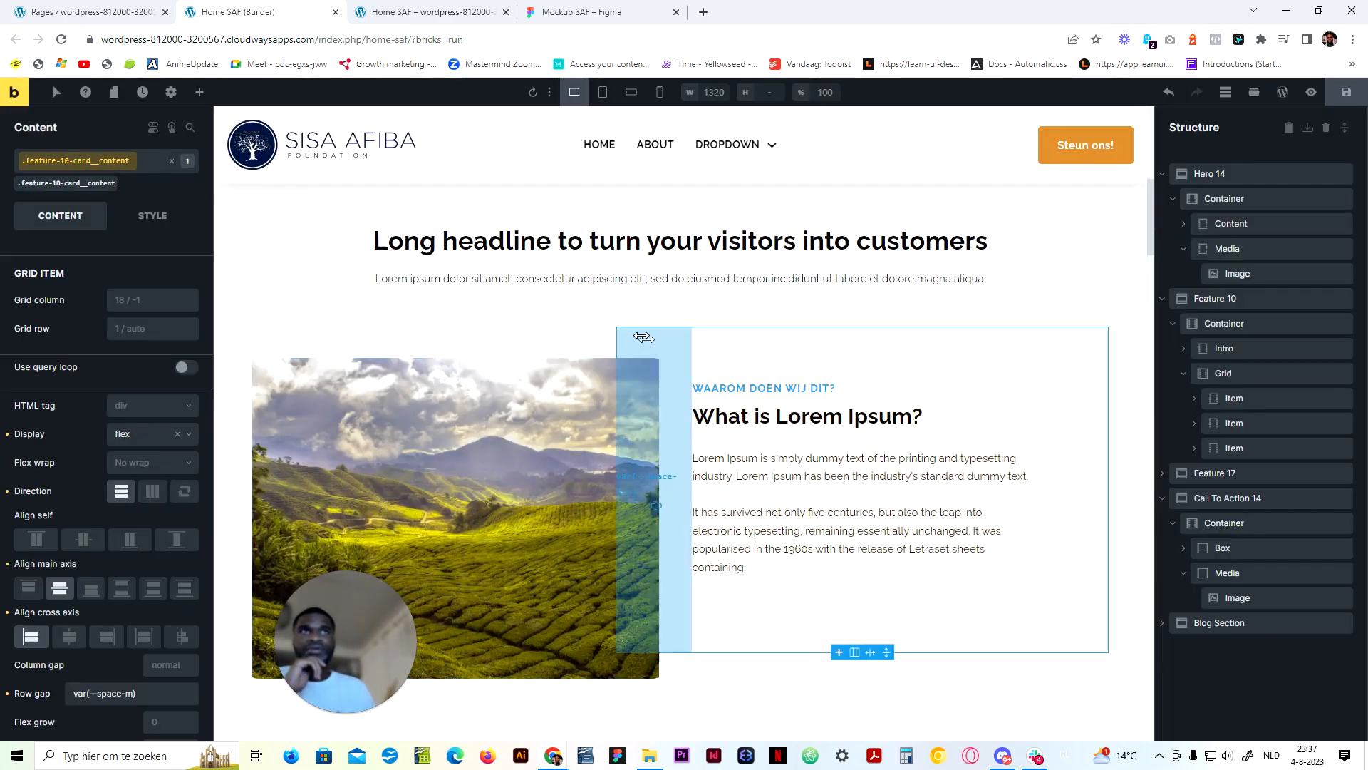
pyautogui.click(395, 418)
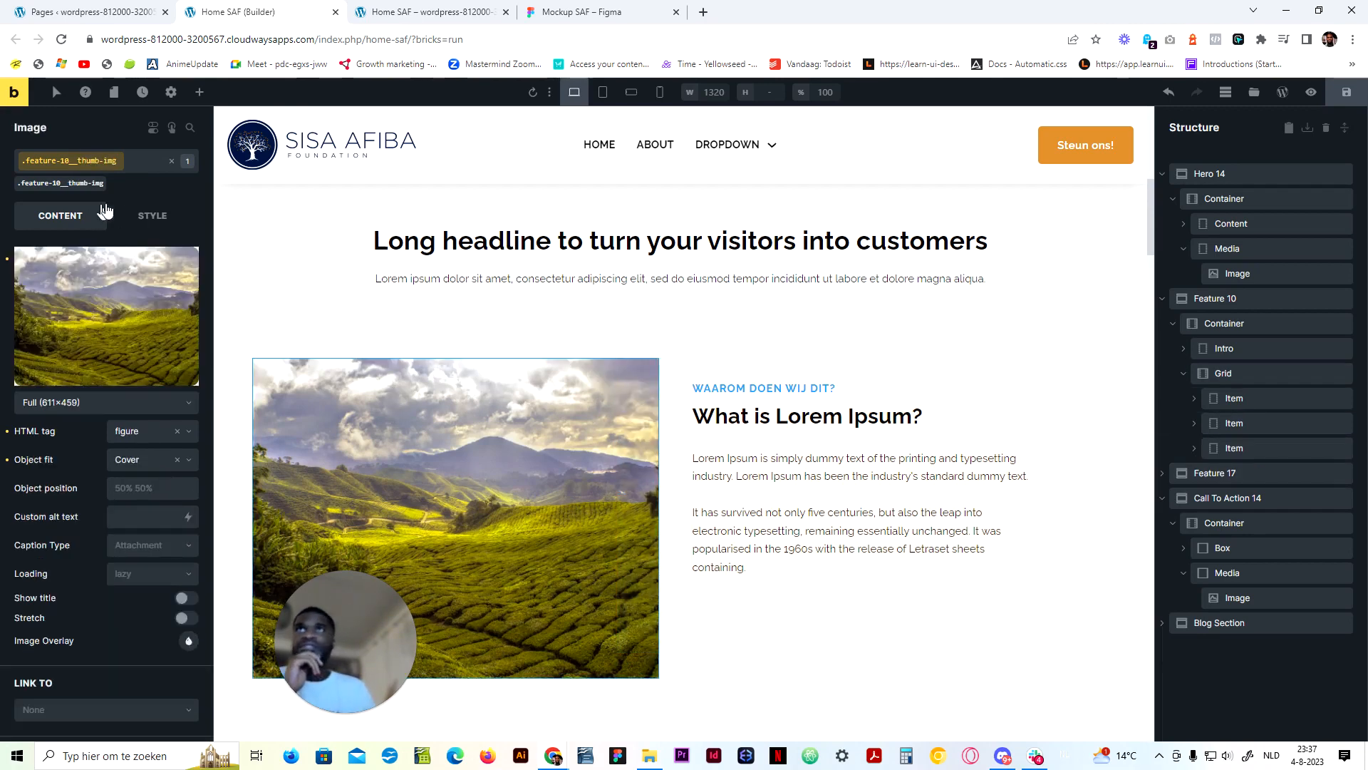
pyautogui.click(144, 224)
pyautogui.click(102, 260)
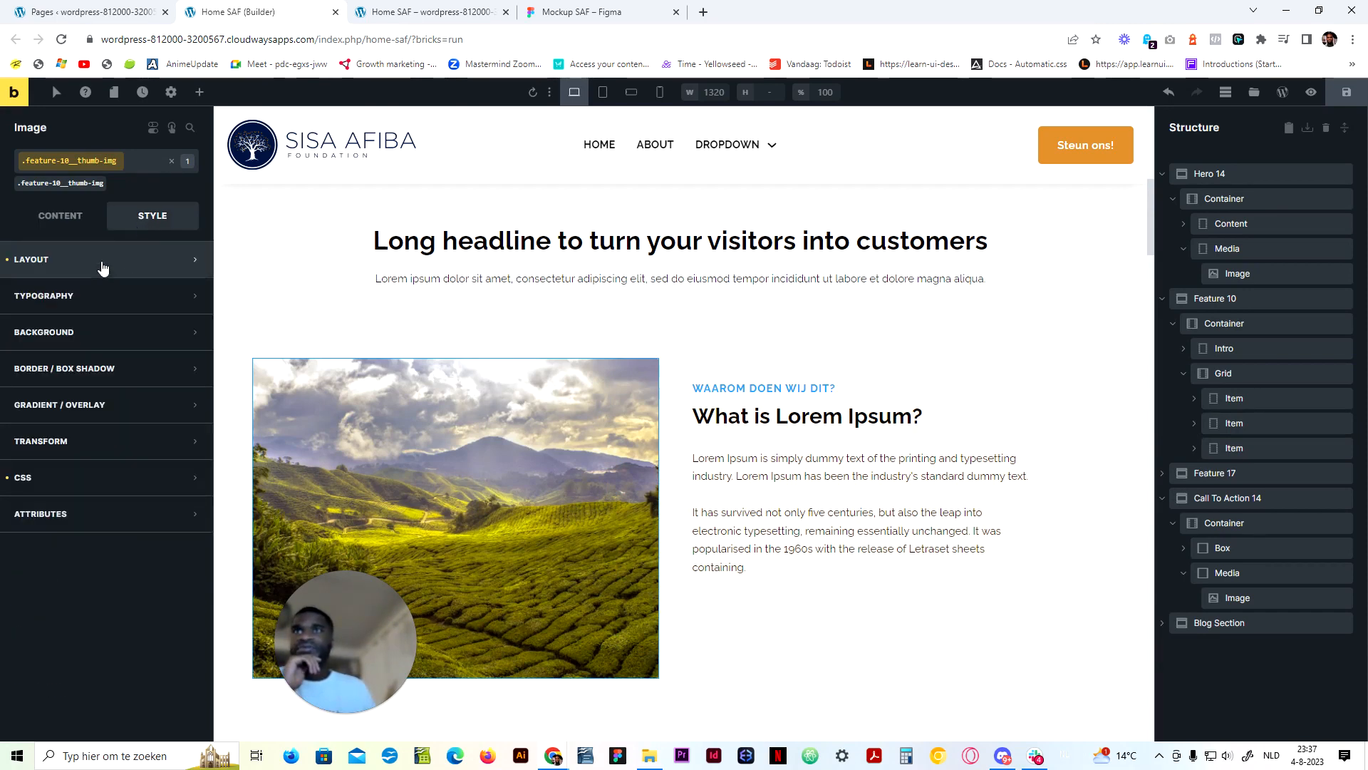
pyautogui.click(153, 376)
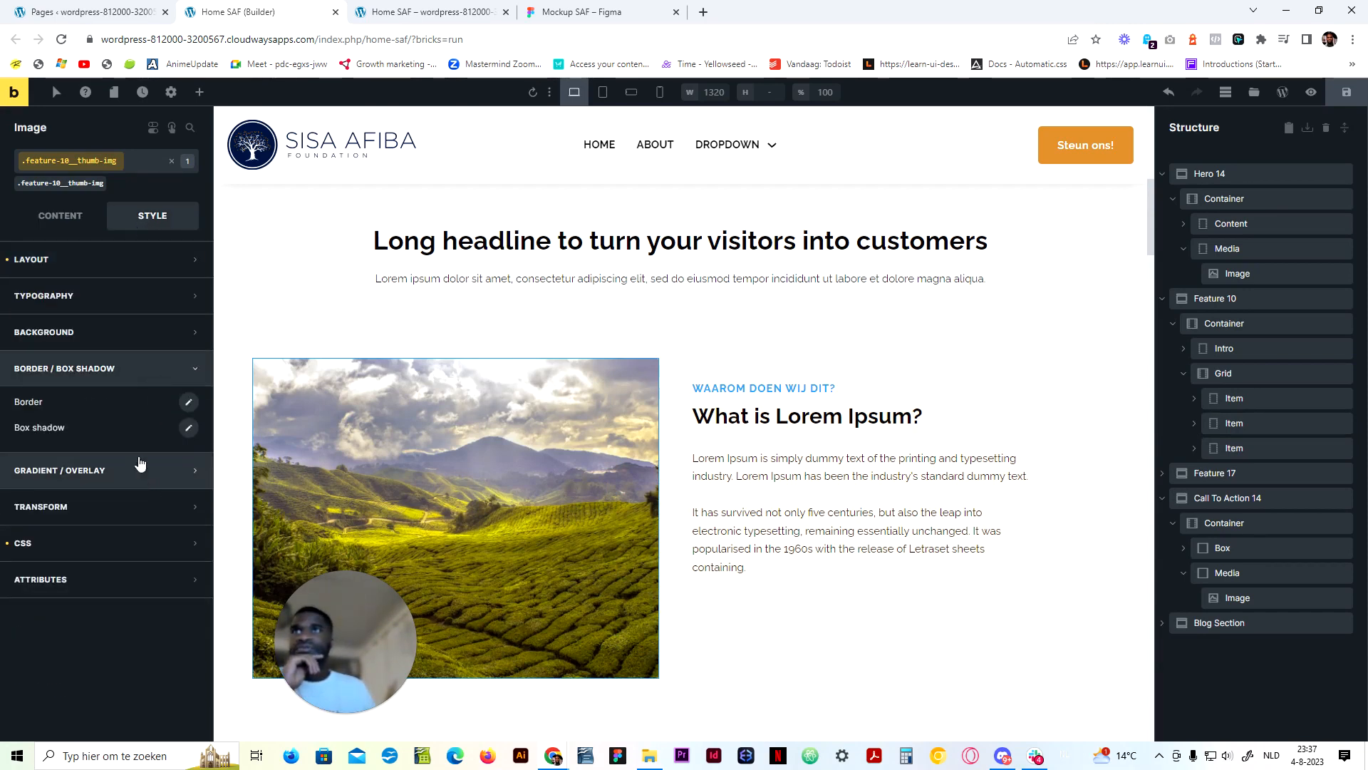
pyautogui.click(189, 403)
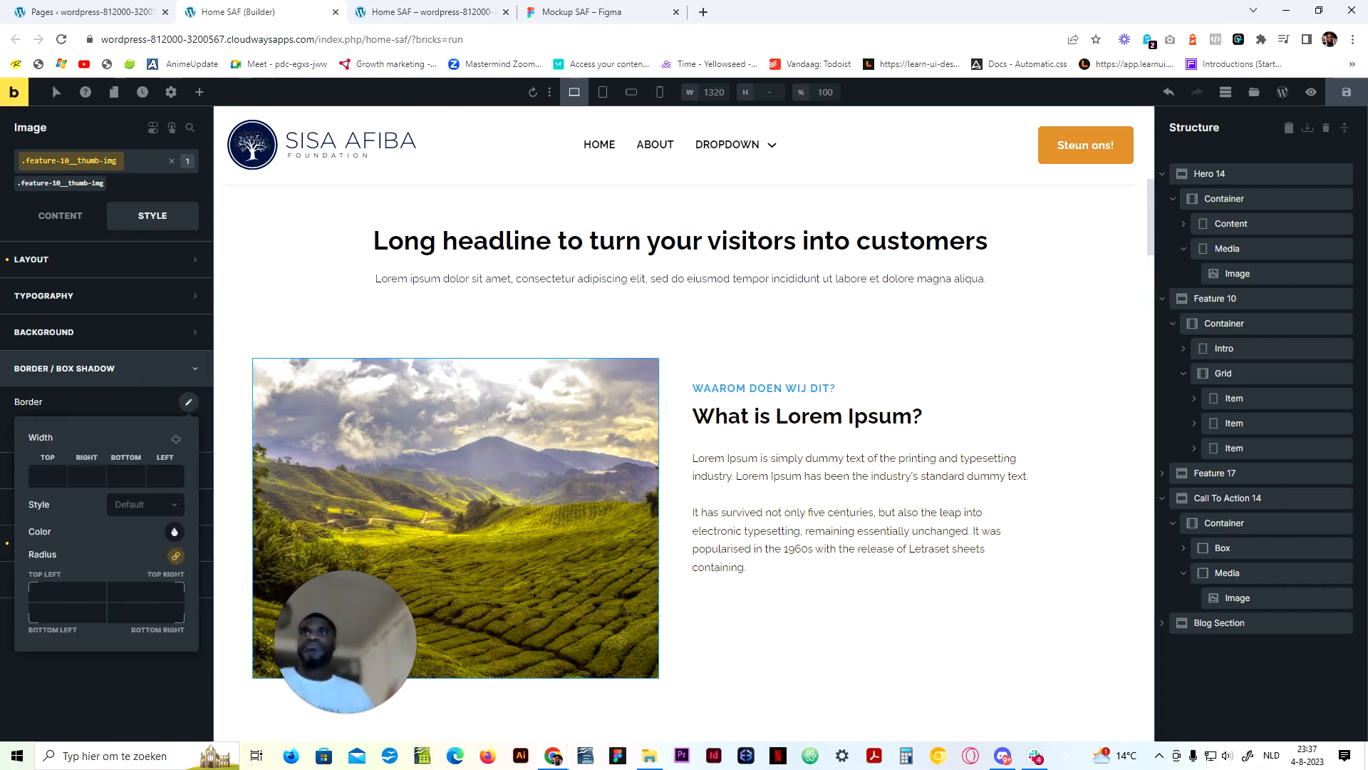
pyautogui.click(67, 592)
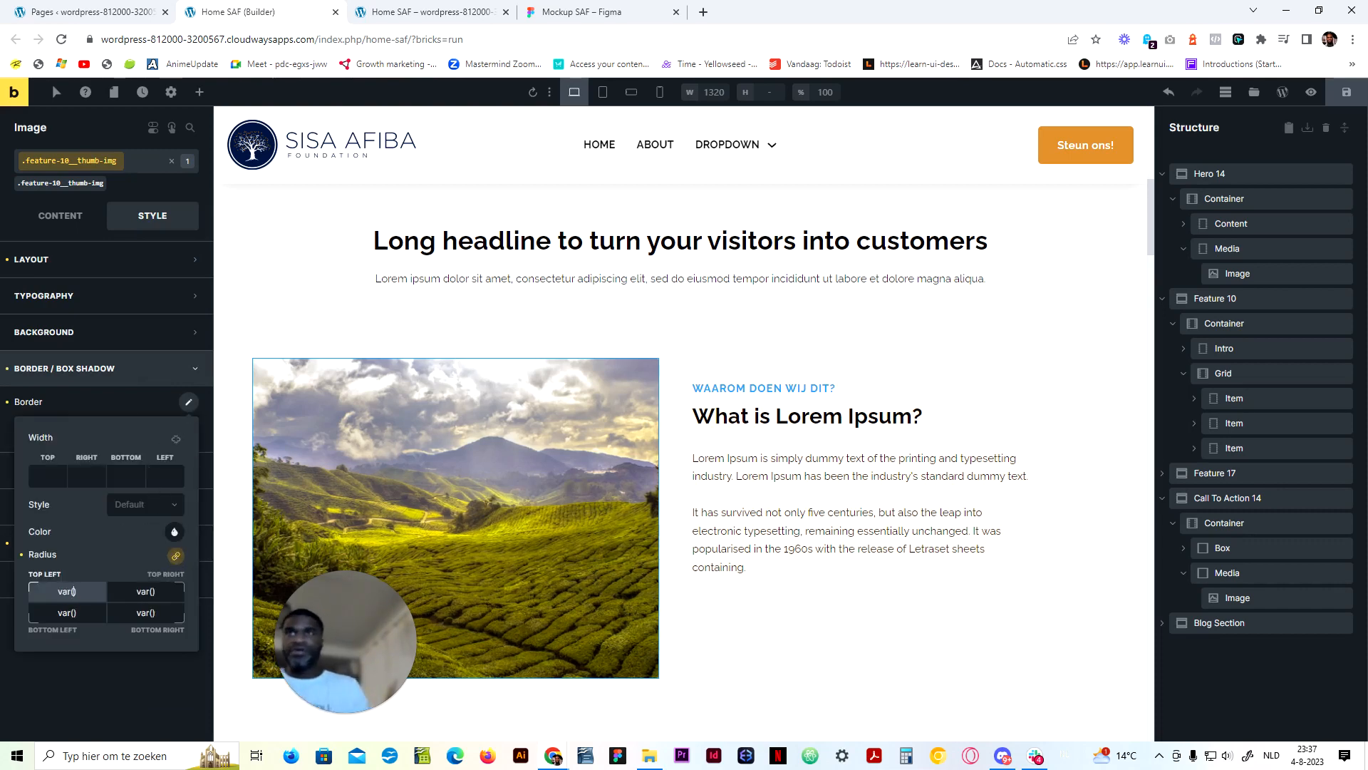
pyautogui.write('var(--radius-')
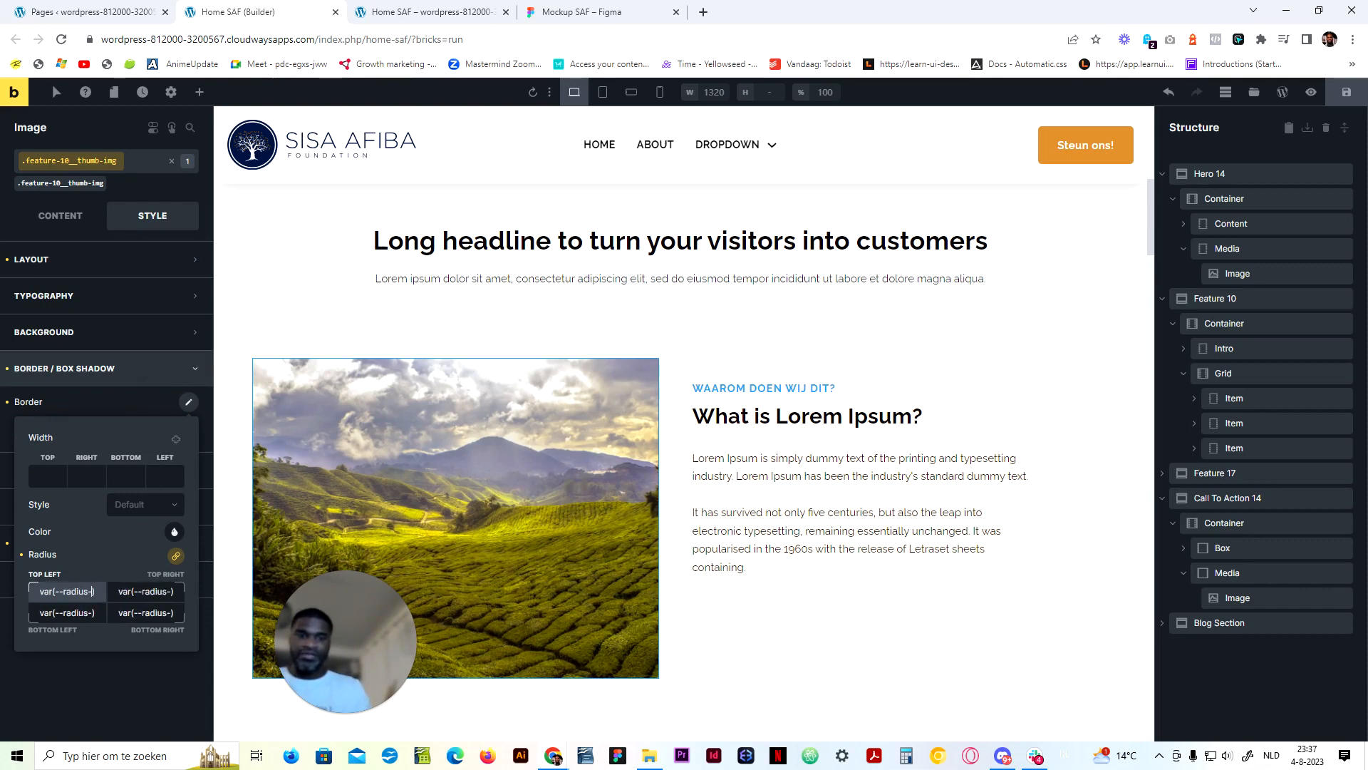
pyautogui.write('l')
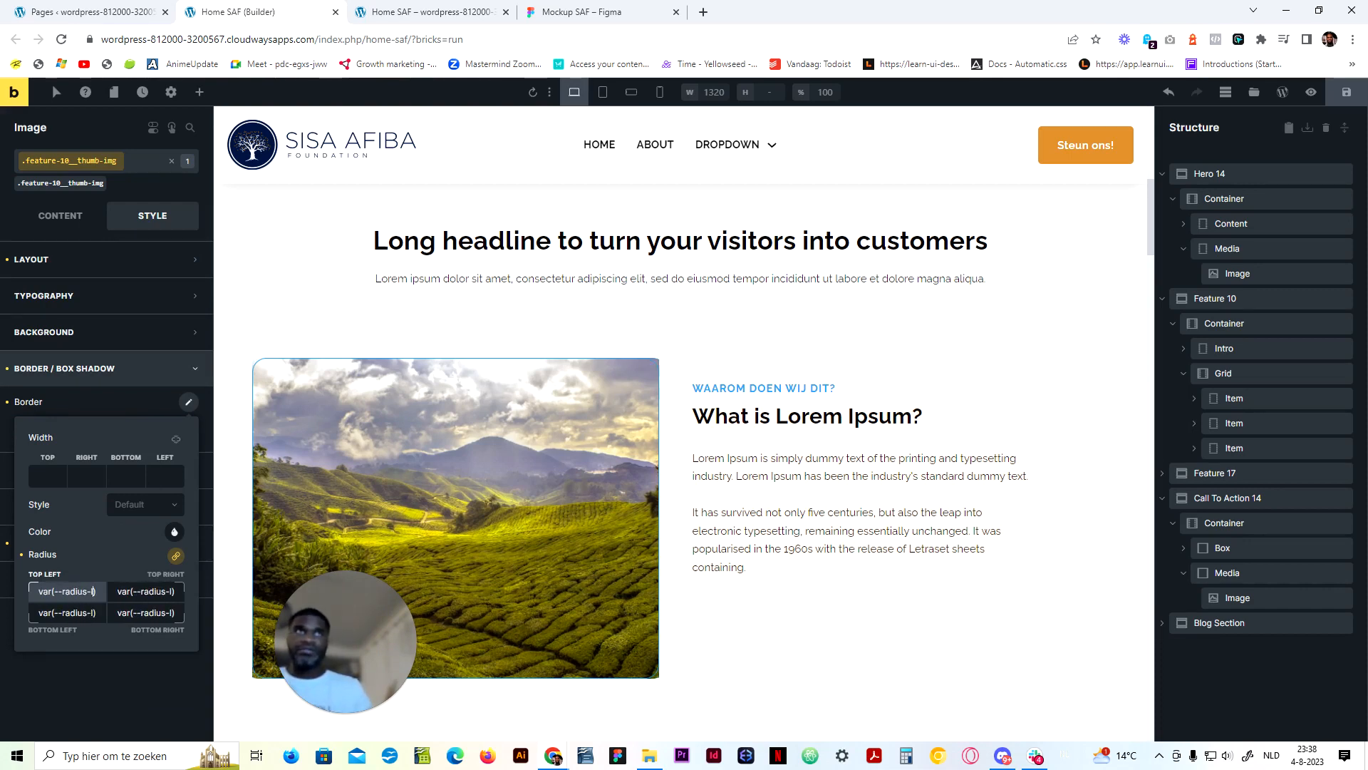
# Set the overflow of the .feature-10__thumb-img class to hidden and save the page
pyautogui.click(72, 259)
pyautogui.scroll(-8, 128, 499)
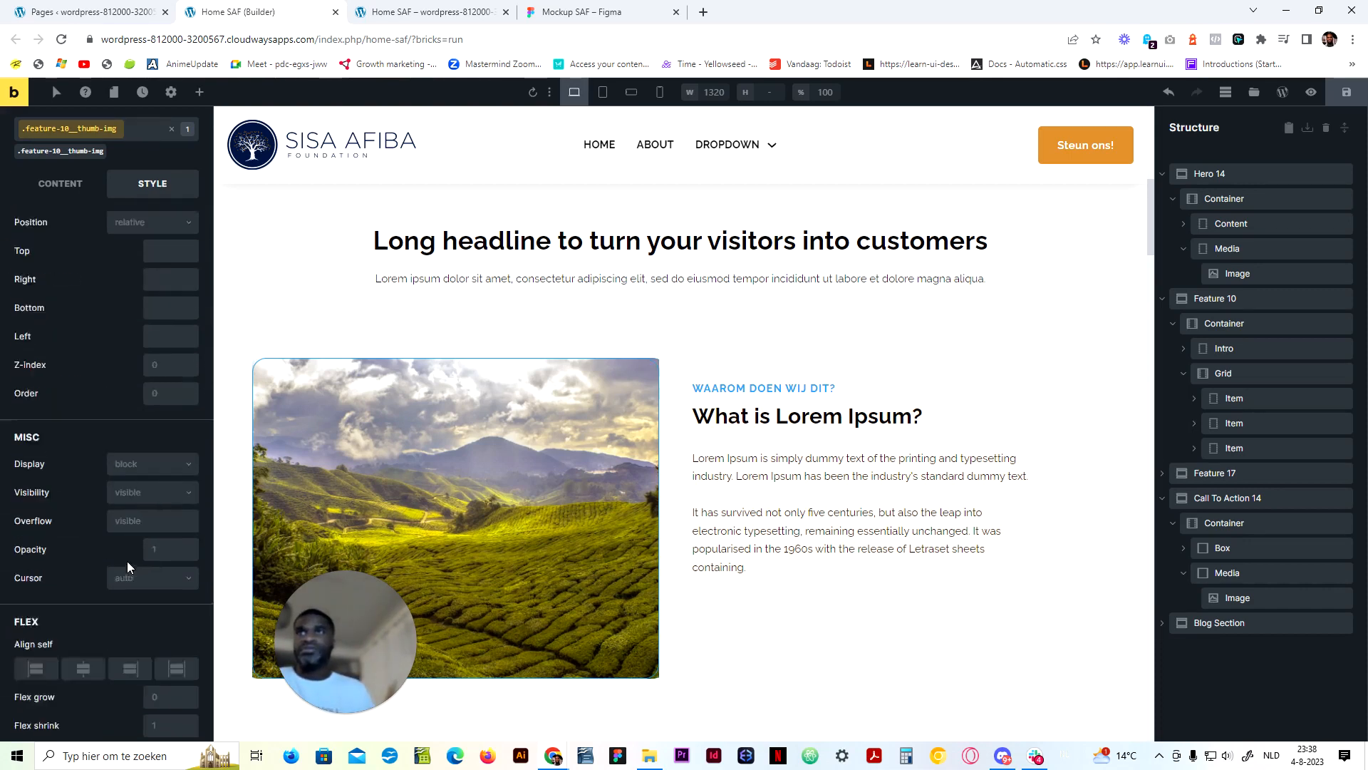
pyautogui.click(116, 417)
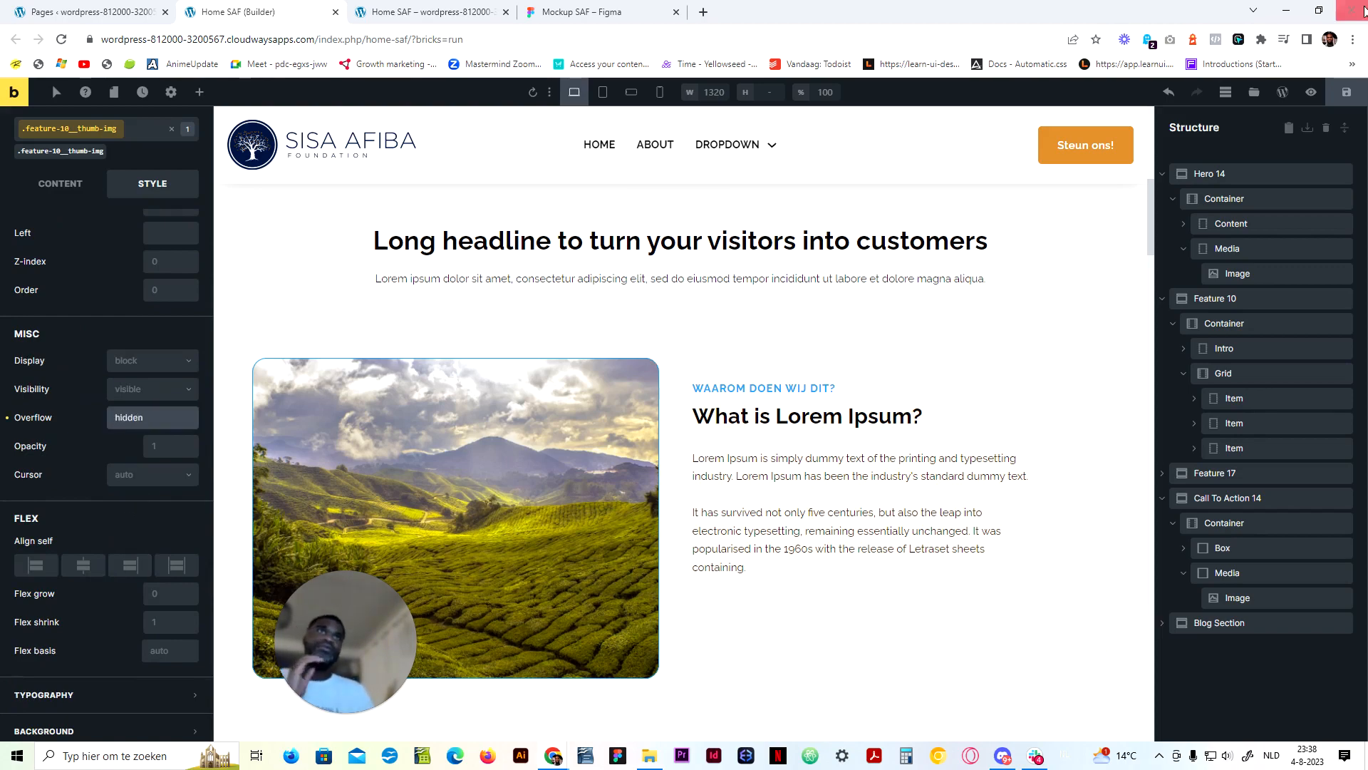
pyautogui.click(1347, 92)
# Switch to the Figma mockup and check which pictures the second and third cards use
pyautogui.scroll(-5, 713, 463)
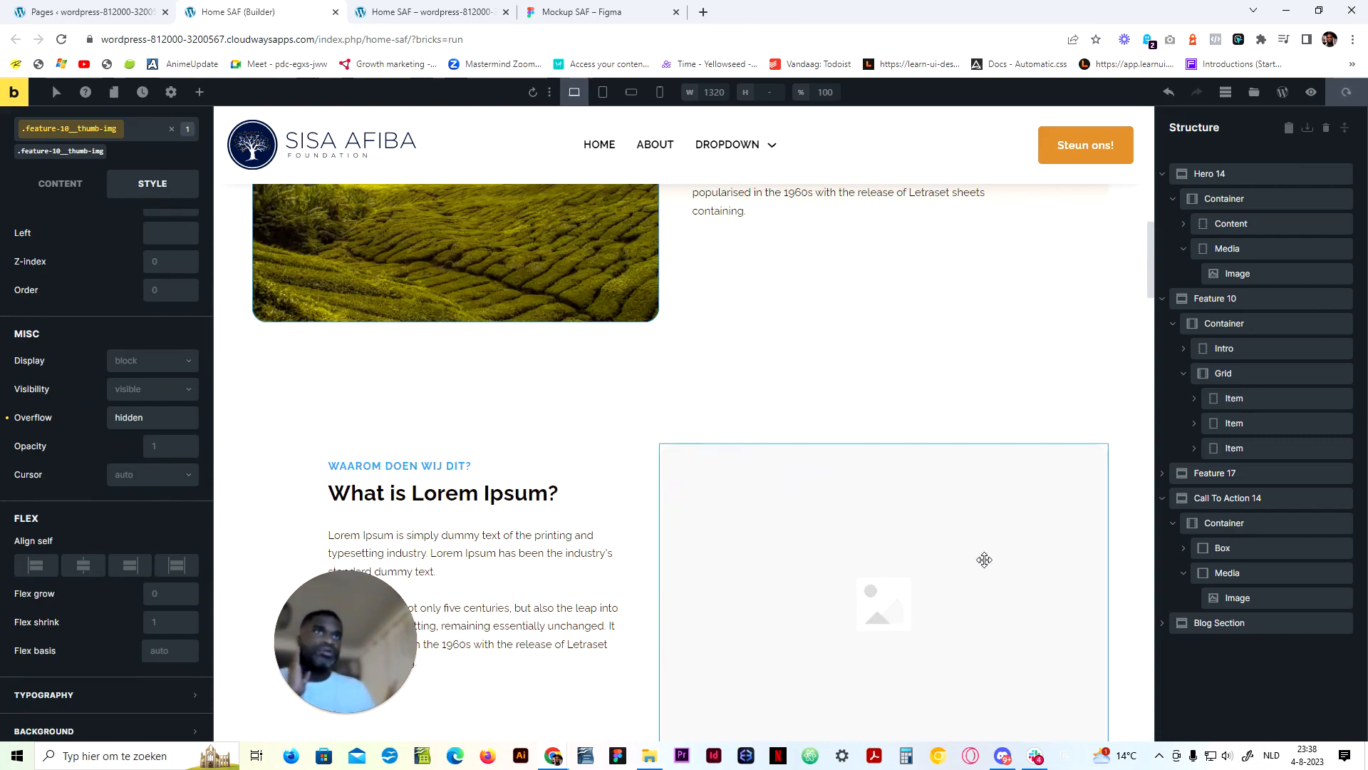
pyautogui.click(581, 12)
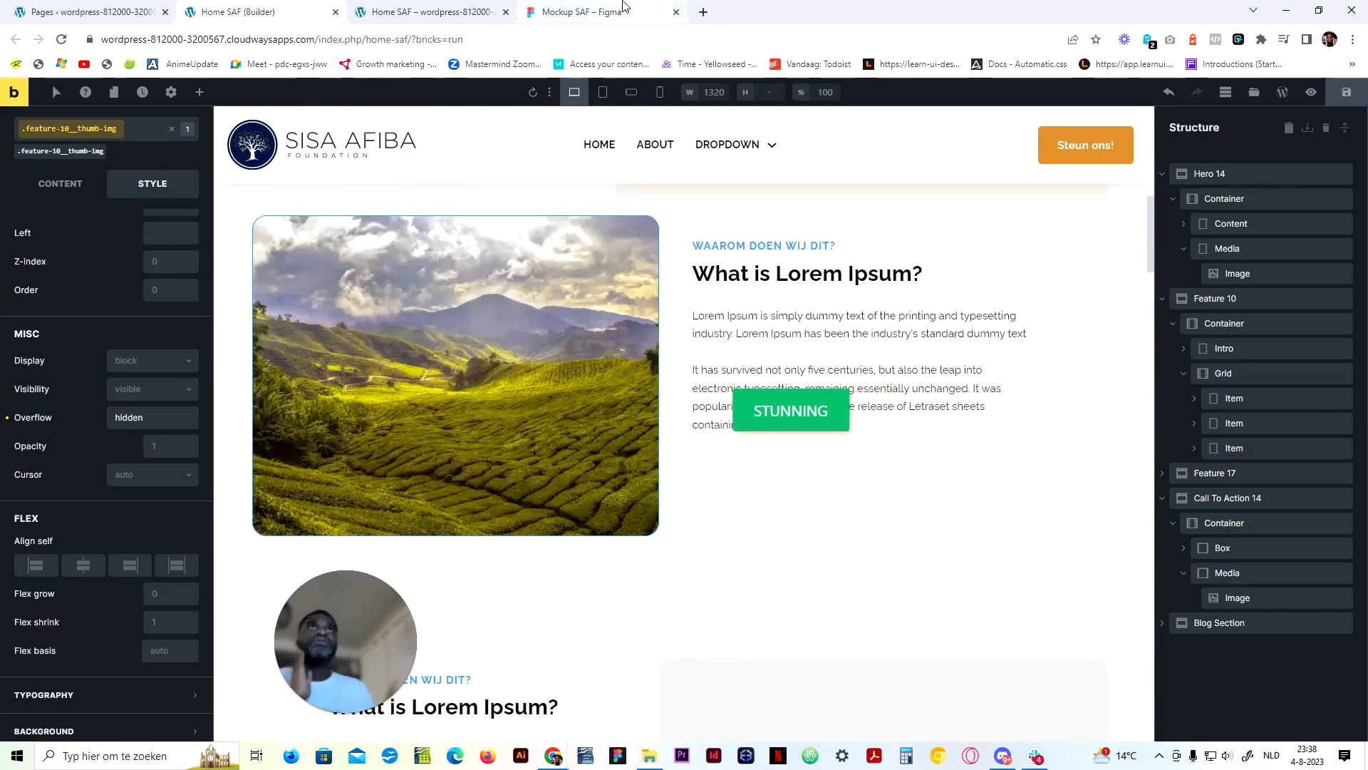
pyautogui.click(731, 488)
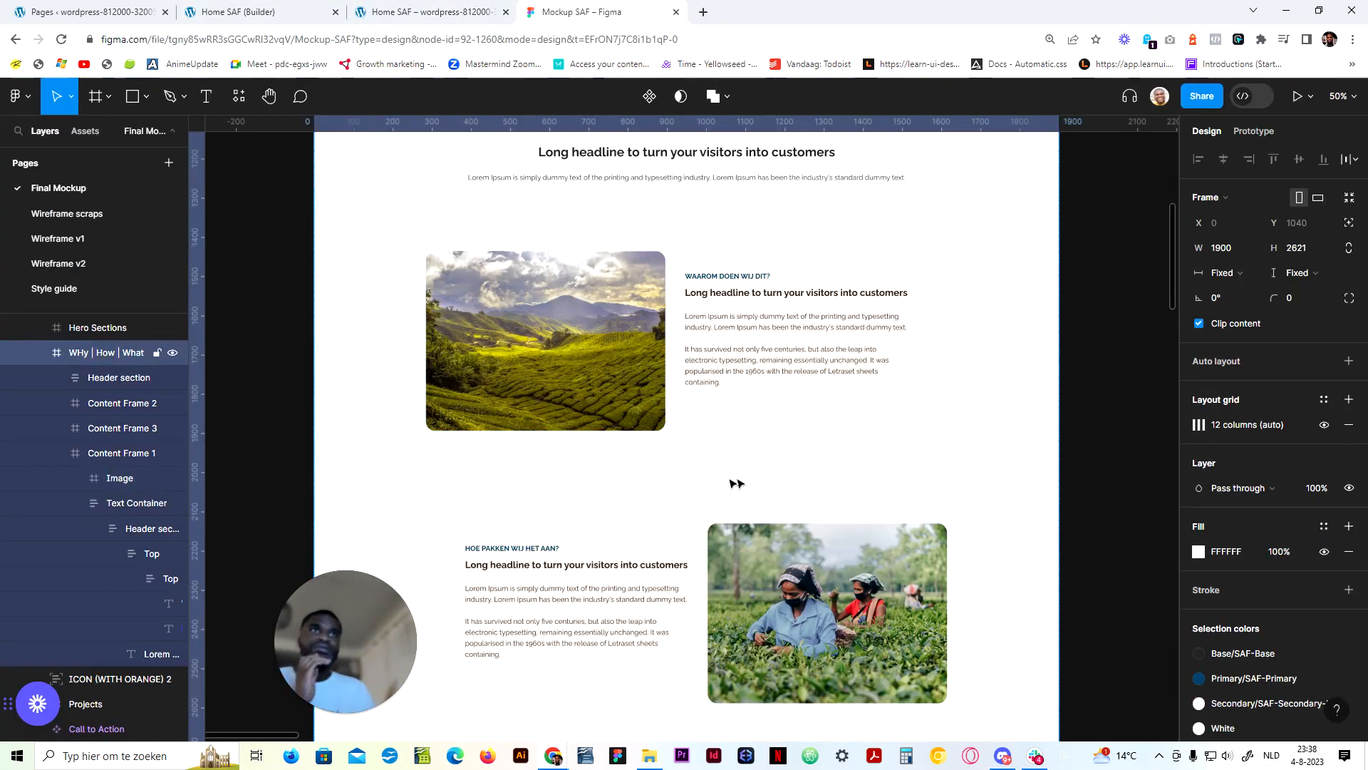
pyautogui.scroll(-3, 713, 492)
pyautogui.scroll(-3, 713, 492)
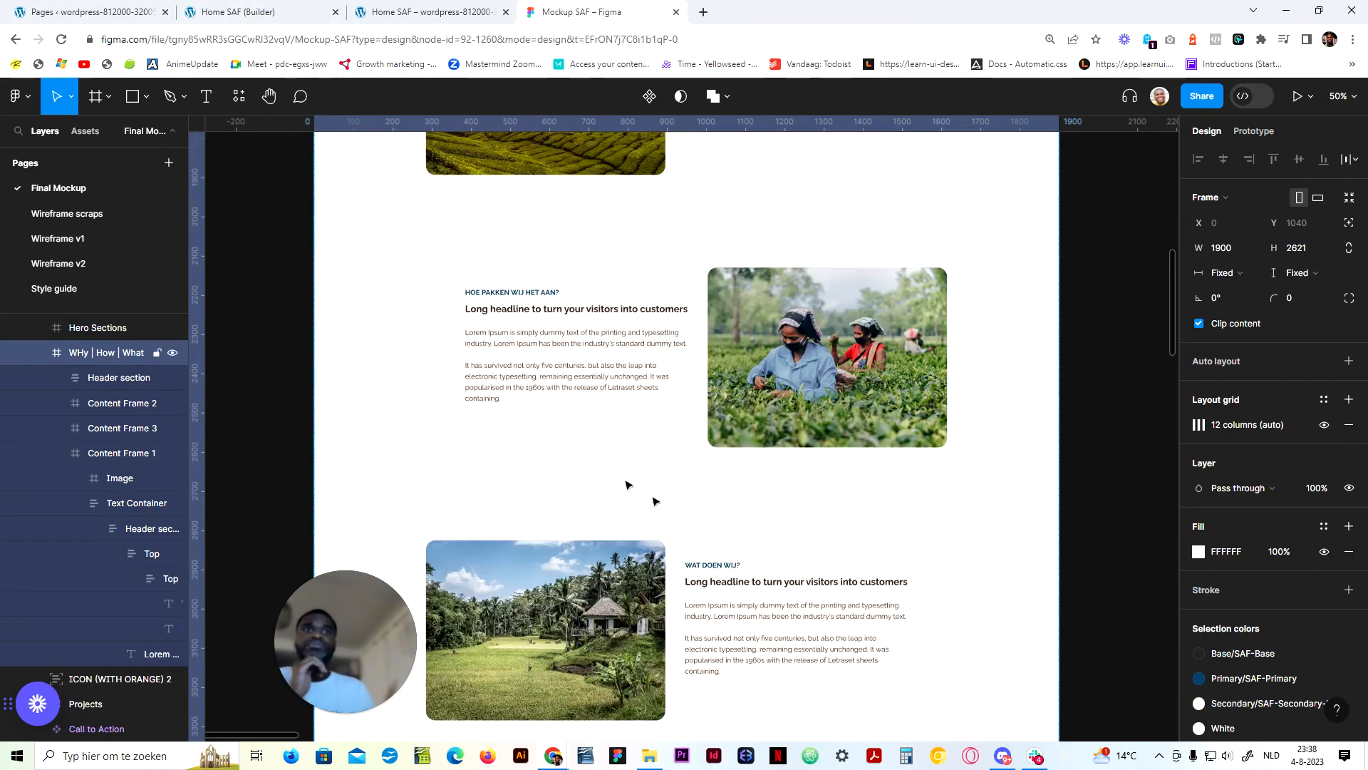
# Back in the Bricks builder, choose Vrouwen-aan-het-werk-op-het-veld.jpg from the media library for the second card's image
pyautogui.click(299, 7)
pyautogui.scroll(-2, 877, 641)
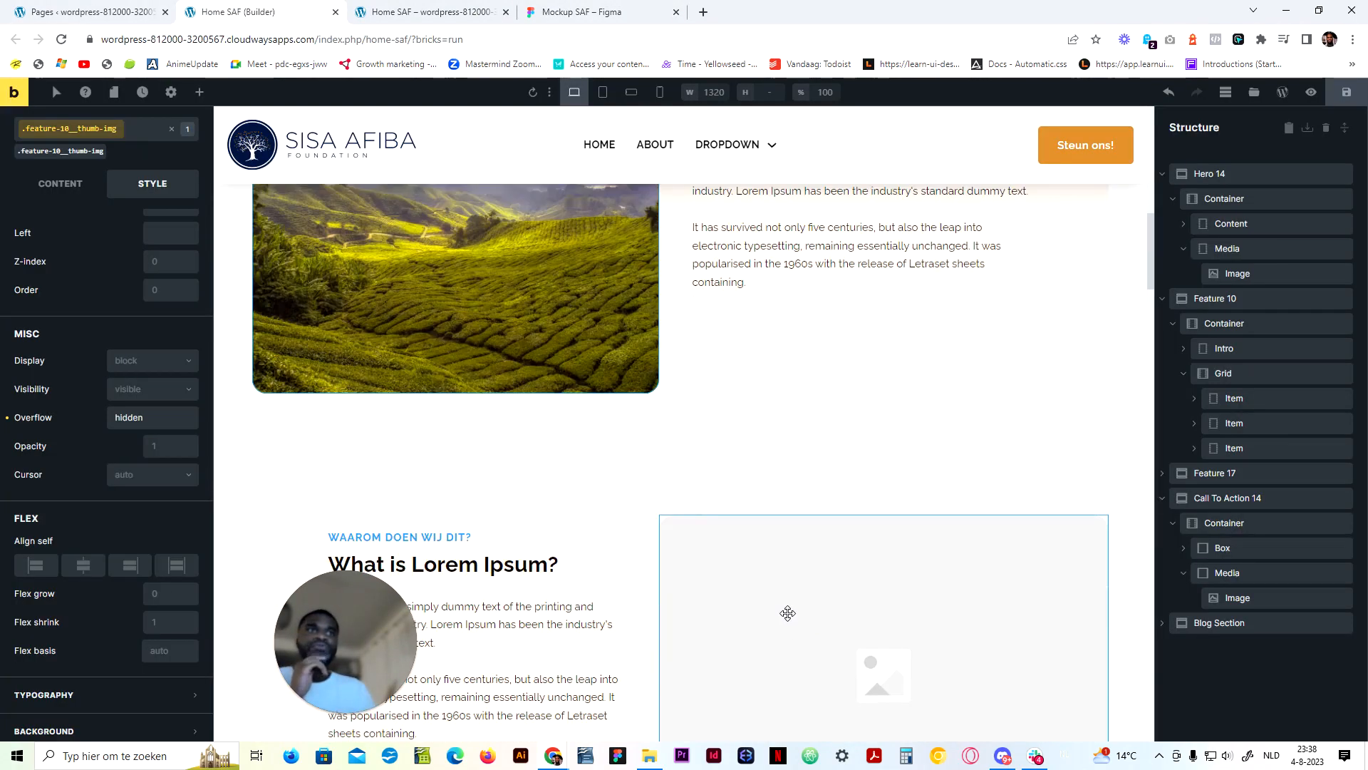
pyautogui.click(787, 611)
pyautogui.click(73, 214)
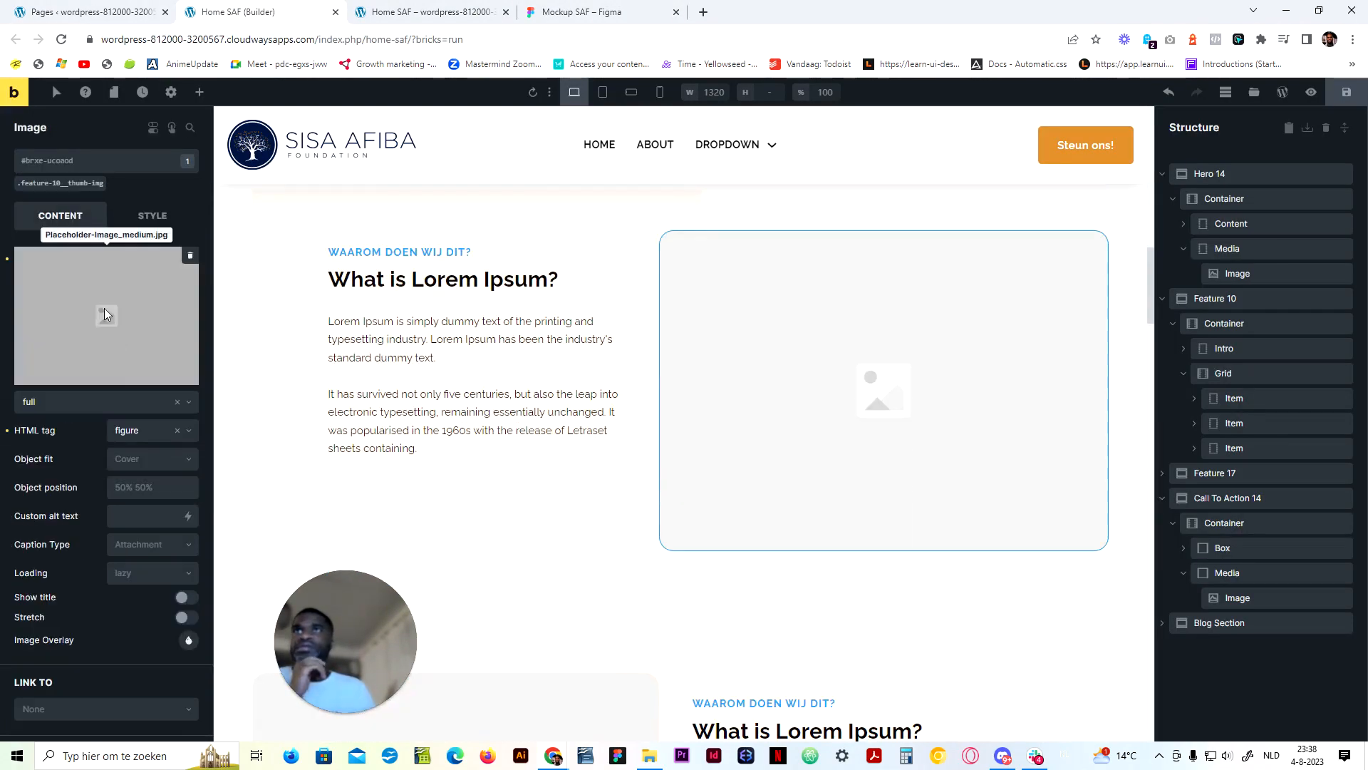
pyautogui.click(138, 340)
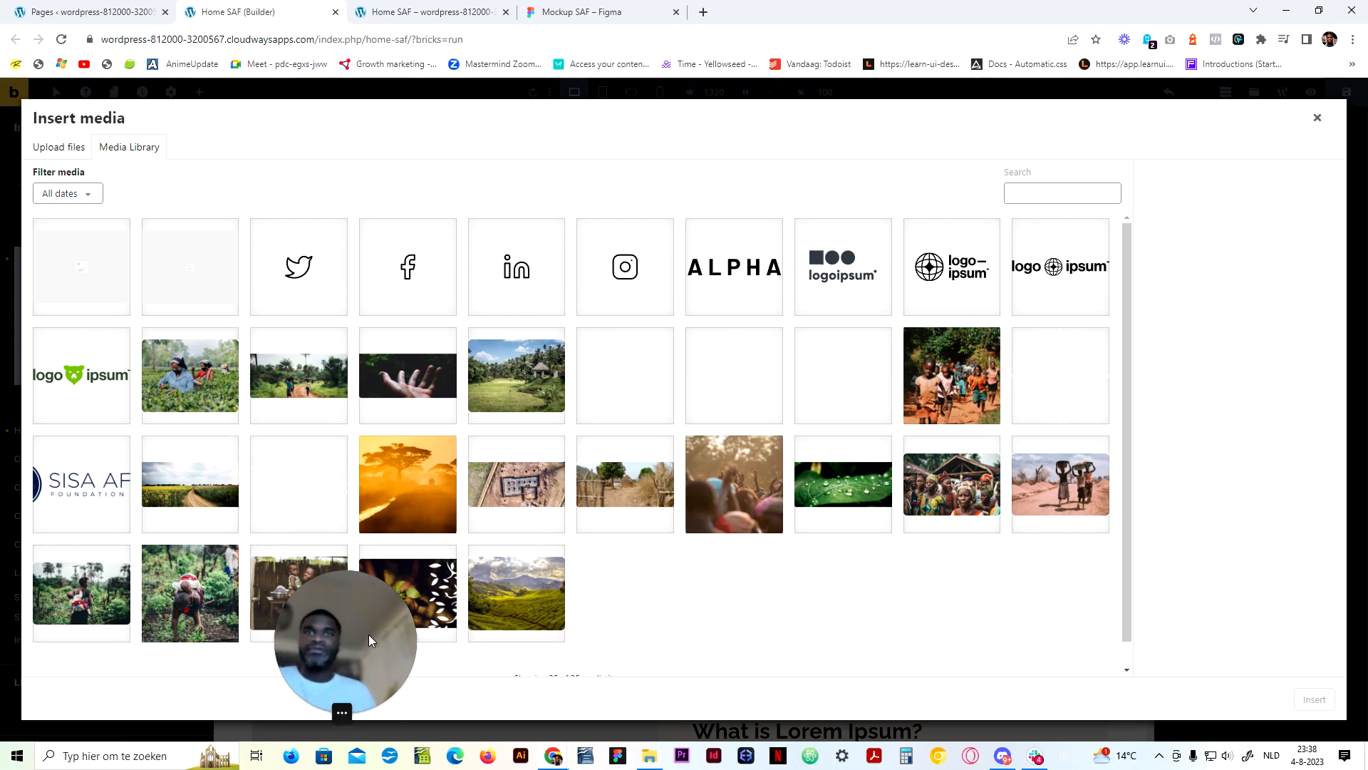
pyautogui.moveTo(342, 713)
pyautogui.moveTo(359, 665); pyautogui.dragTo(724, 621)
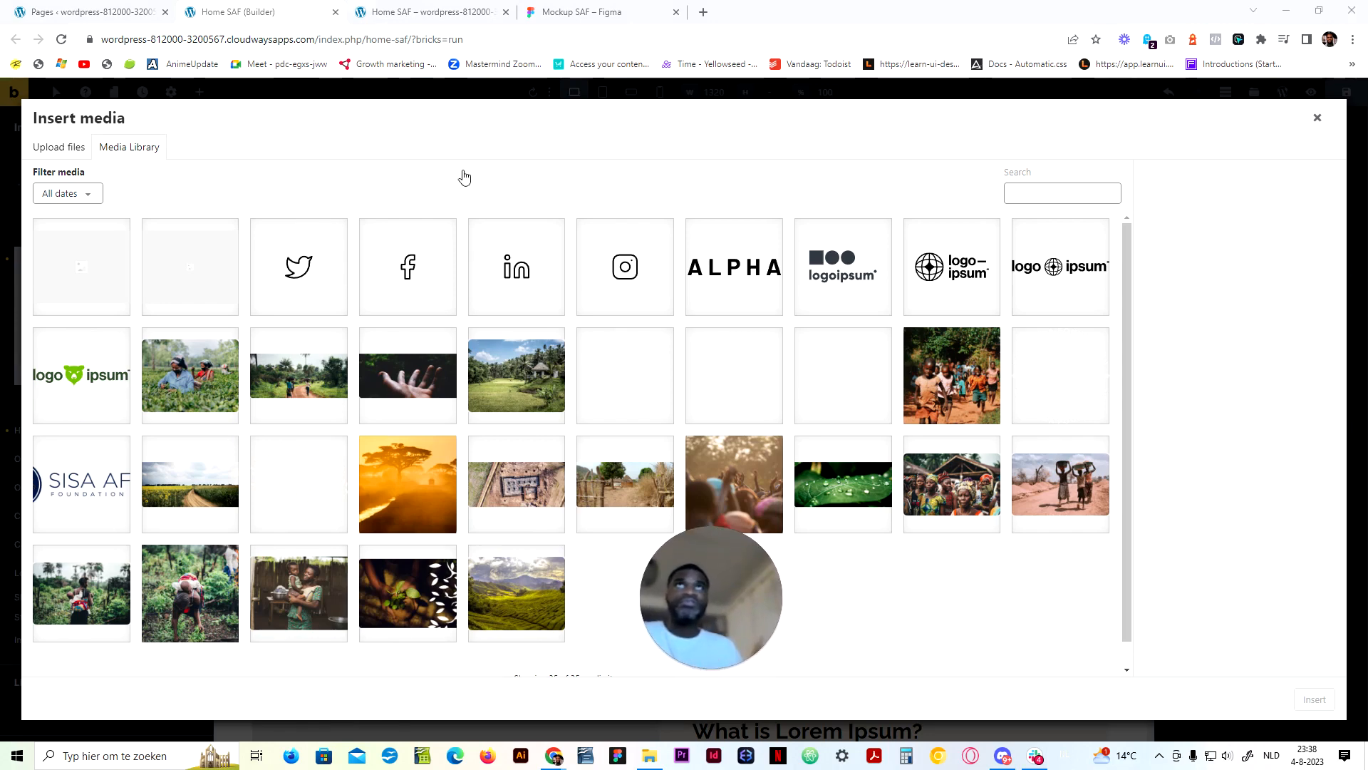
pyautogui.click(550, 9)
pyautogui.click(258, 10)
pyautogui.click(204, 388)
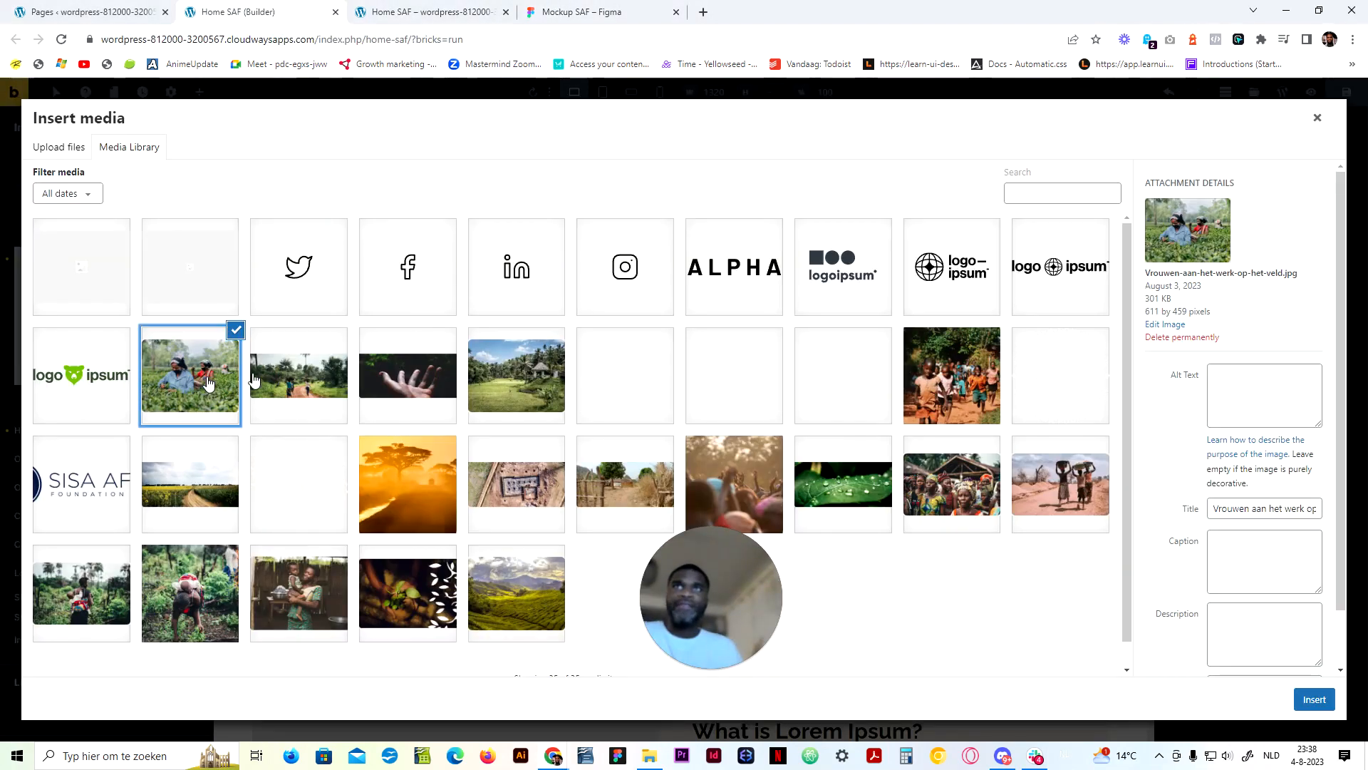
# Copy the selected picture's title into its alt text and insert the picture into the second card
pyautogui.click(1301, 508)
pyautogui.hotkey('ctrl', 'a')
pyautogui.hotkey('ctrl', 'c')
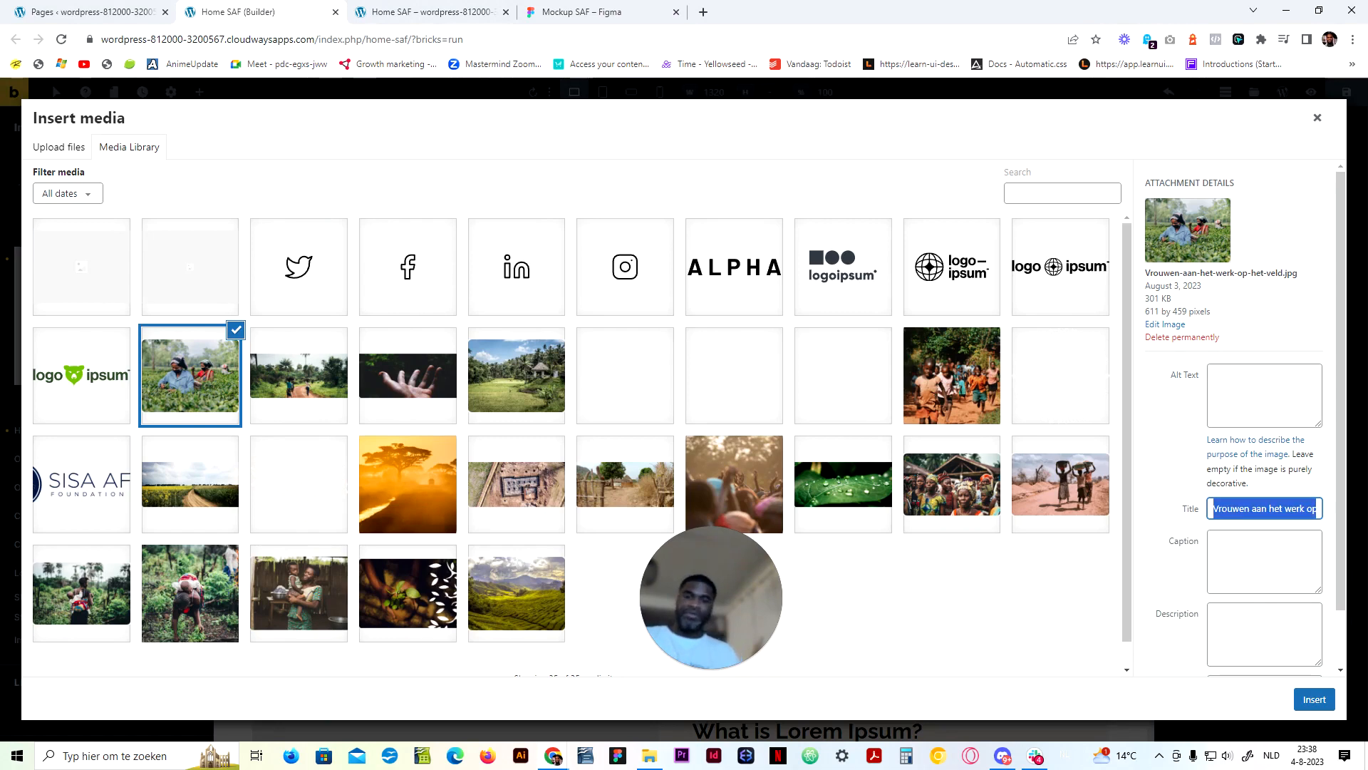
pyautogui.click(1265, 399)
pyautogui.hotkey('ctrl', 'v')
pyautogui.click(1315, 699)
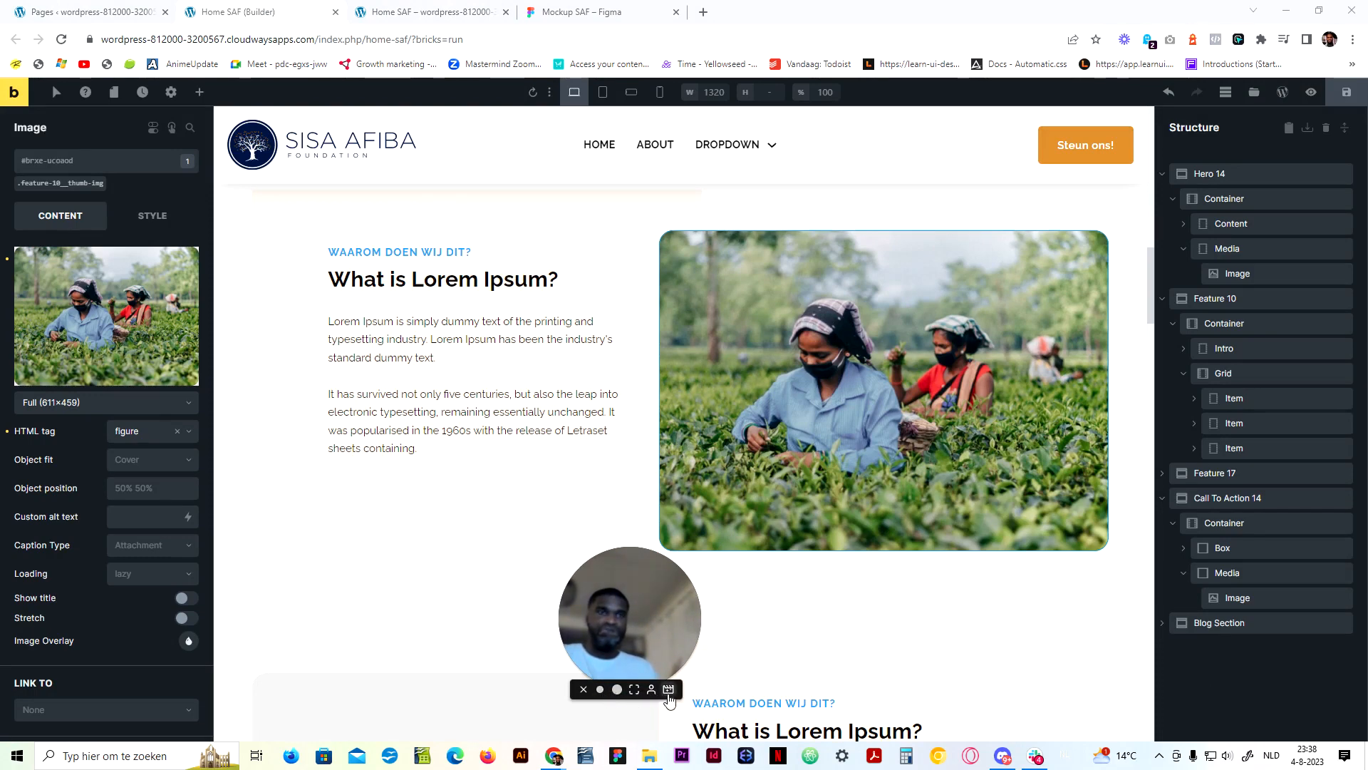
pyautogui.moveTo(635, 632); pyautogui.dragTo(328, 626)
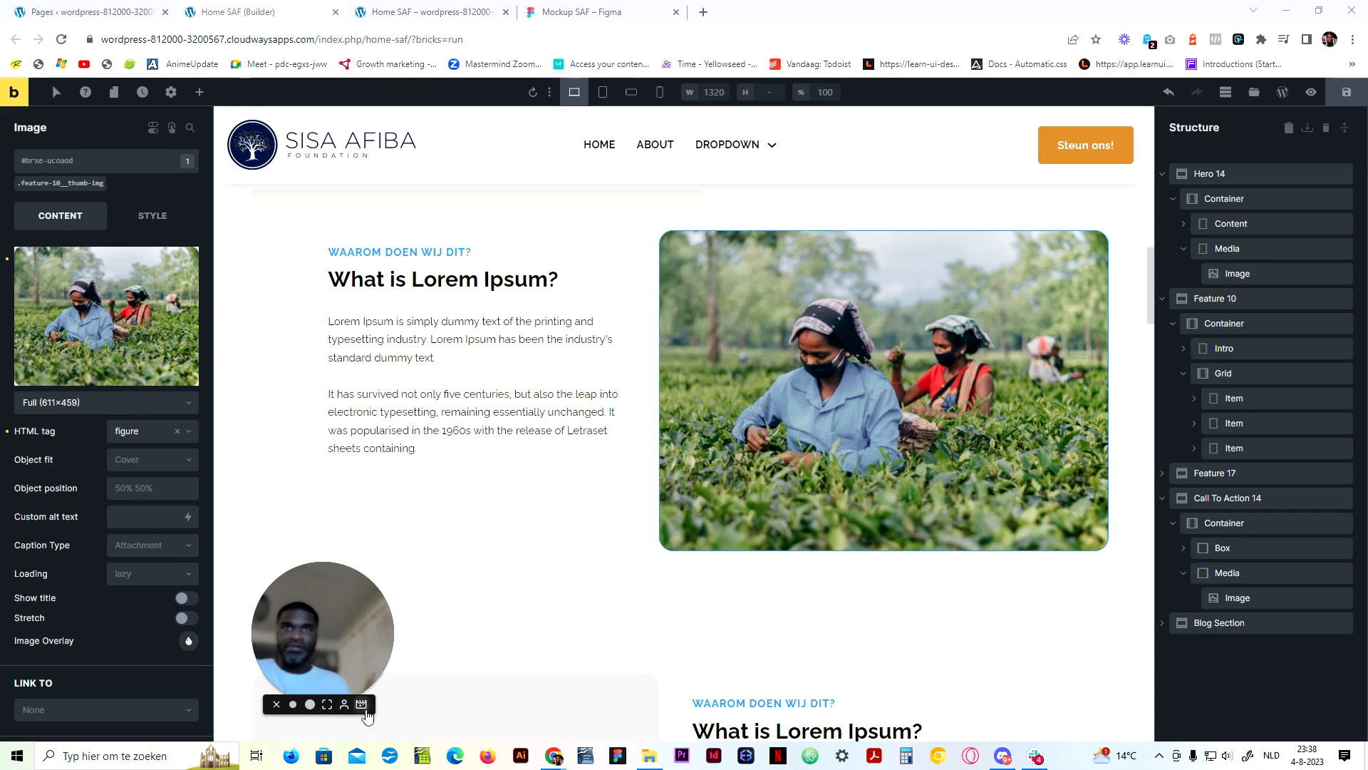
pyautogui.click(276, 706)
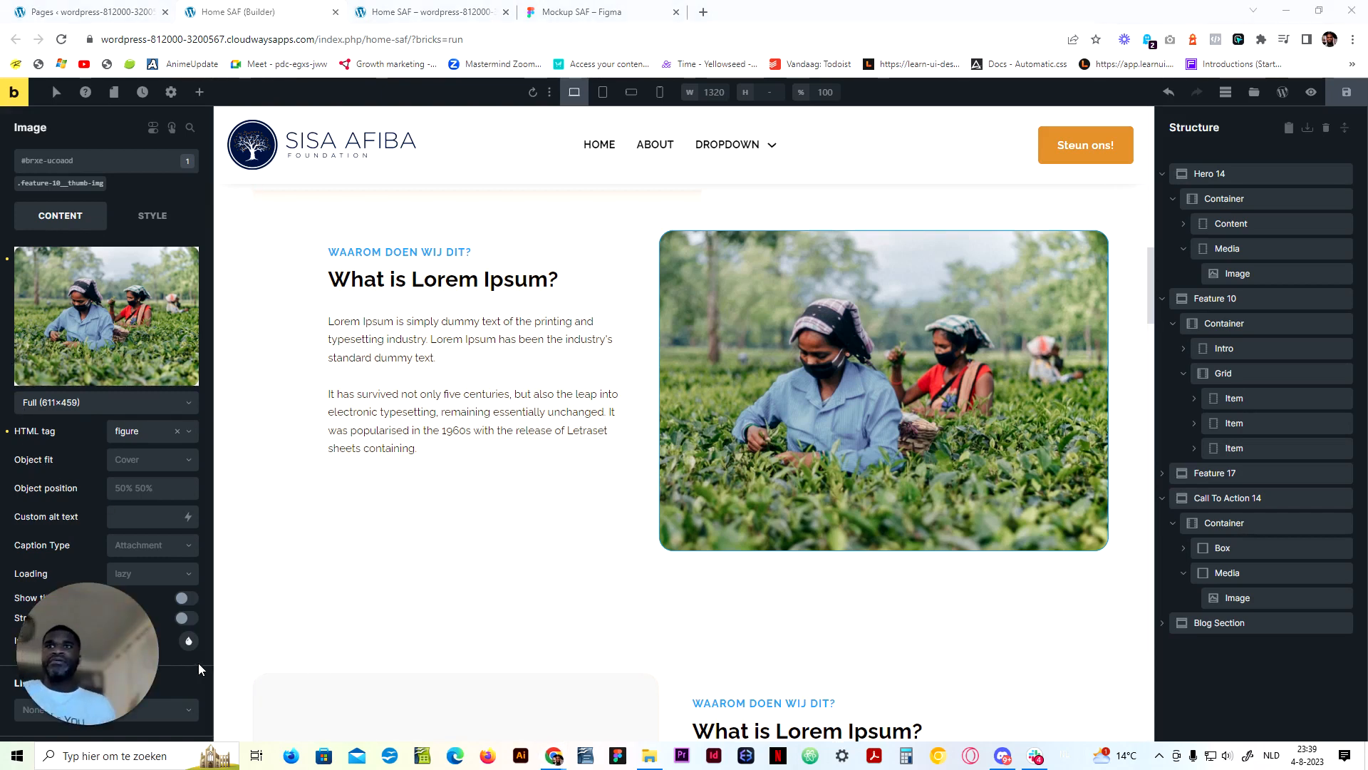
pyautogui.moveTo(82, 672); pyautogui.dragTo(259, 643)
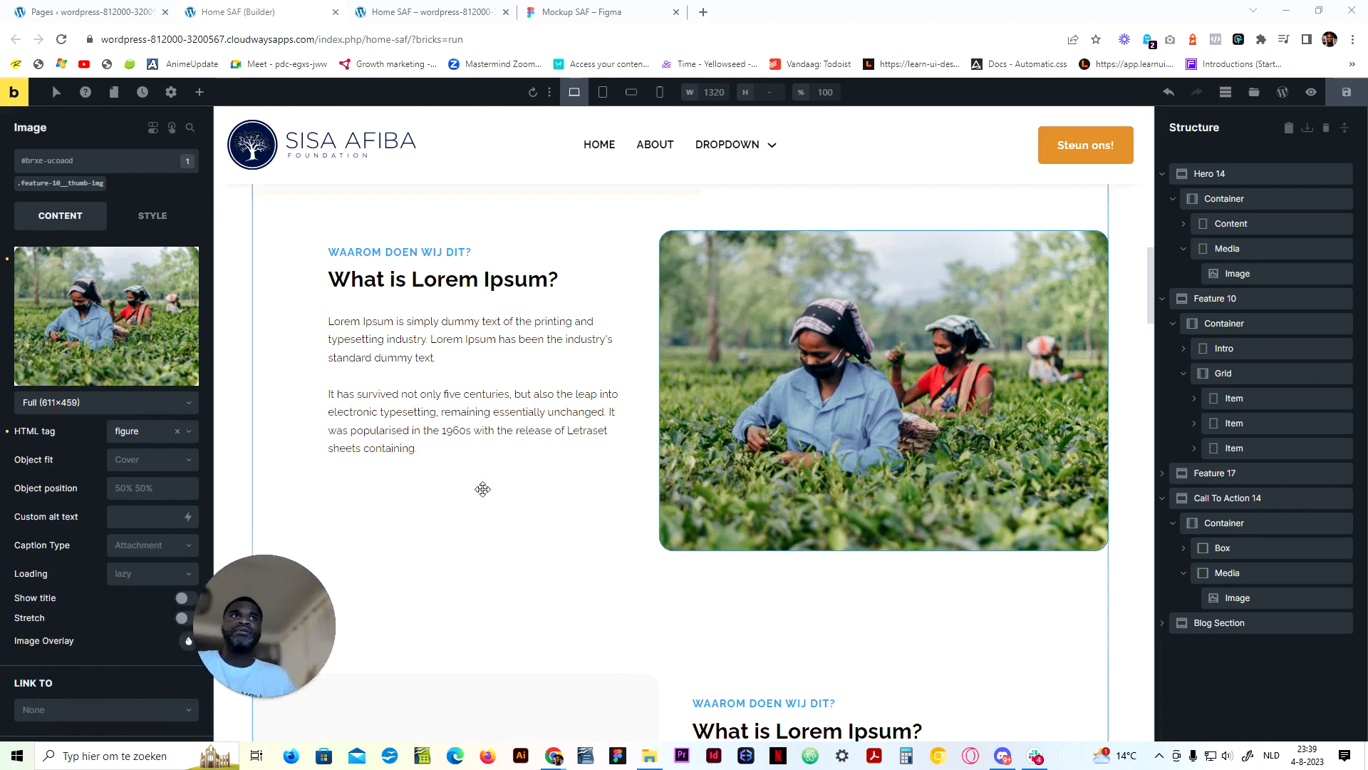
# Choose tropische-oerwoud-met-een-huisje.jpg from the media library for the third card's placeholder image
pyautogui.scroll(-5, 600, 559)
pyautogui.click(446, 473)
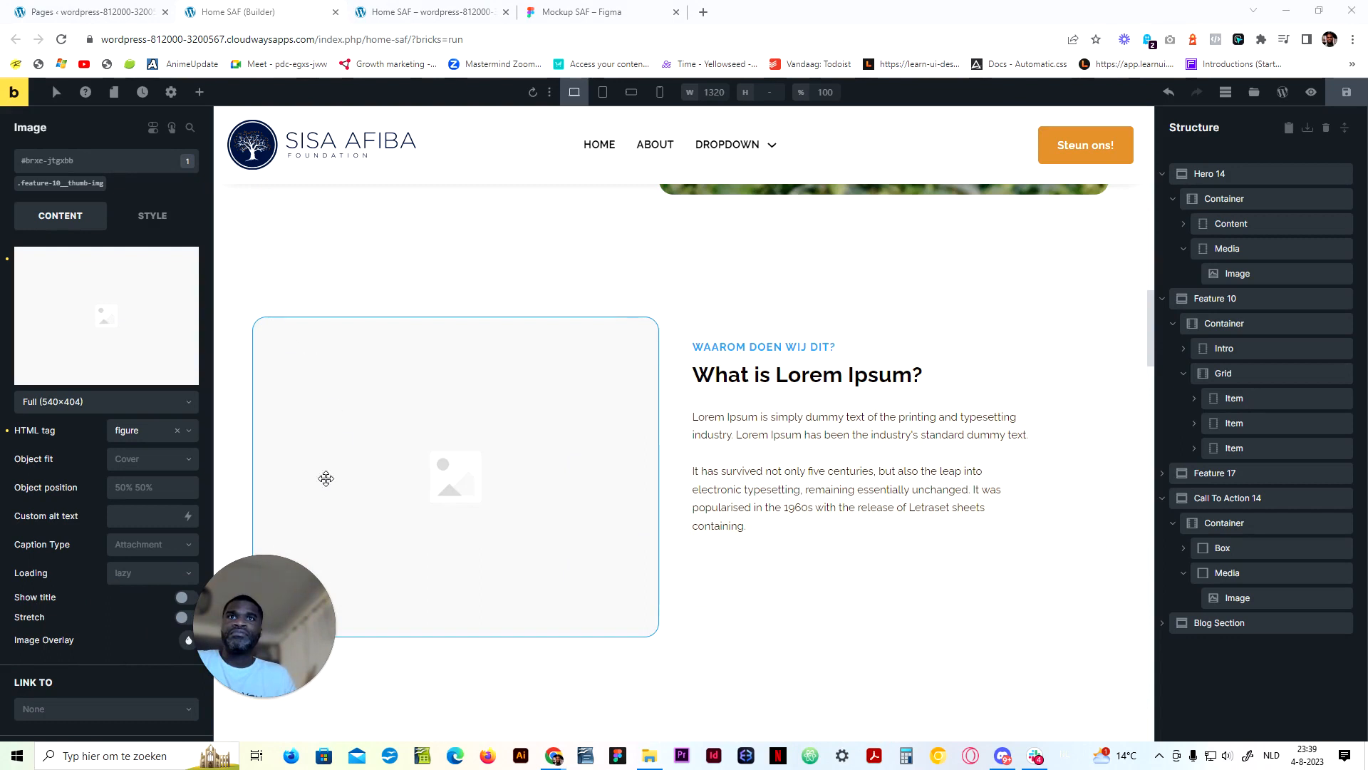
pyautogui.moveTo(298, 610); pyautogui.dragTo(373, 632)
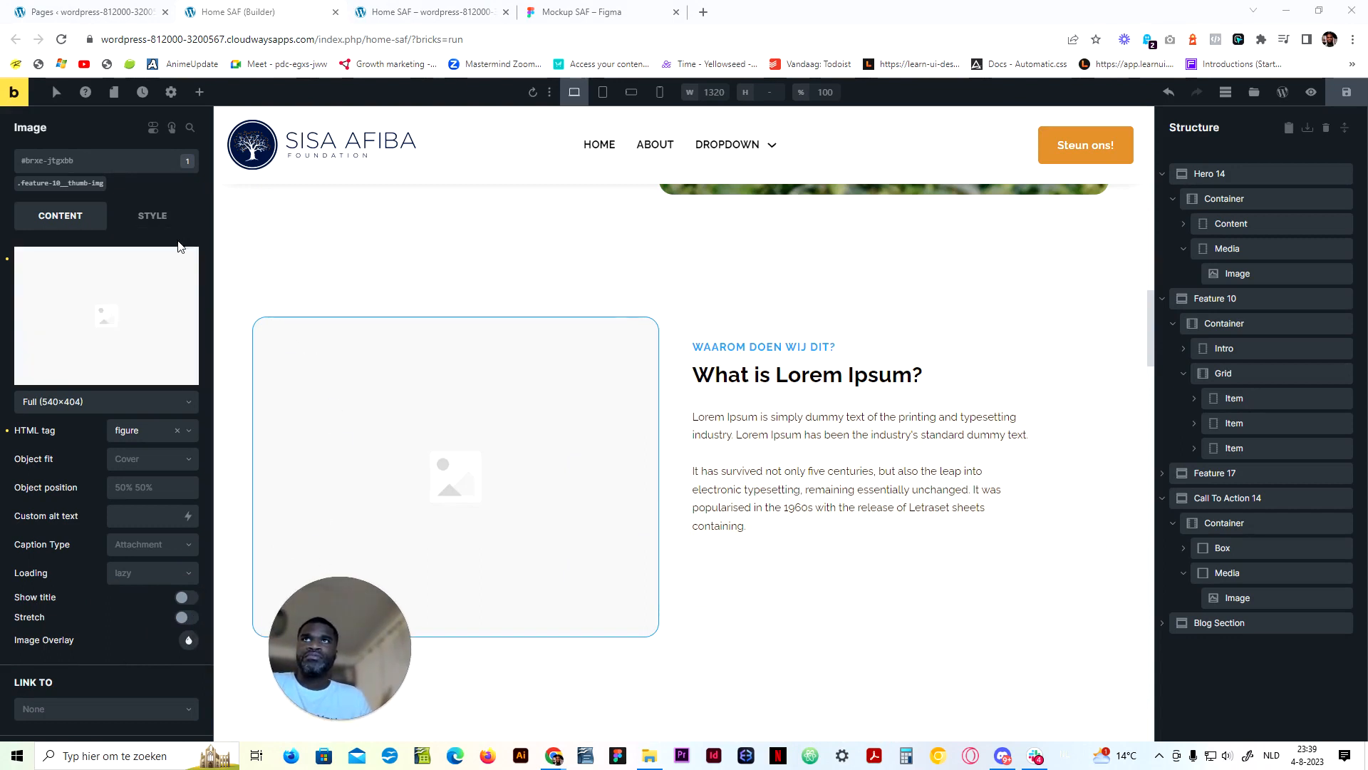
pyautogui.click(134, 224)
pyautogui.click(96, 216)
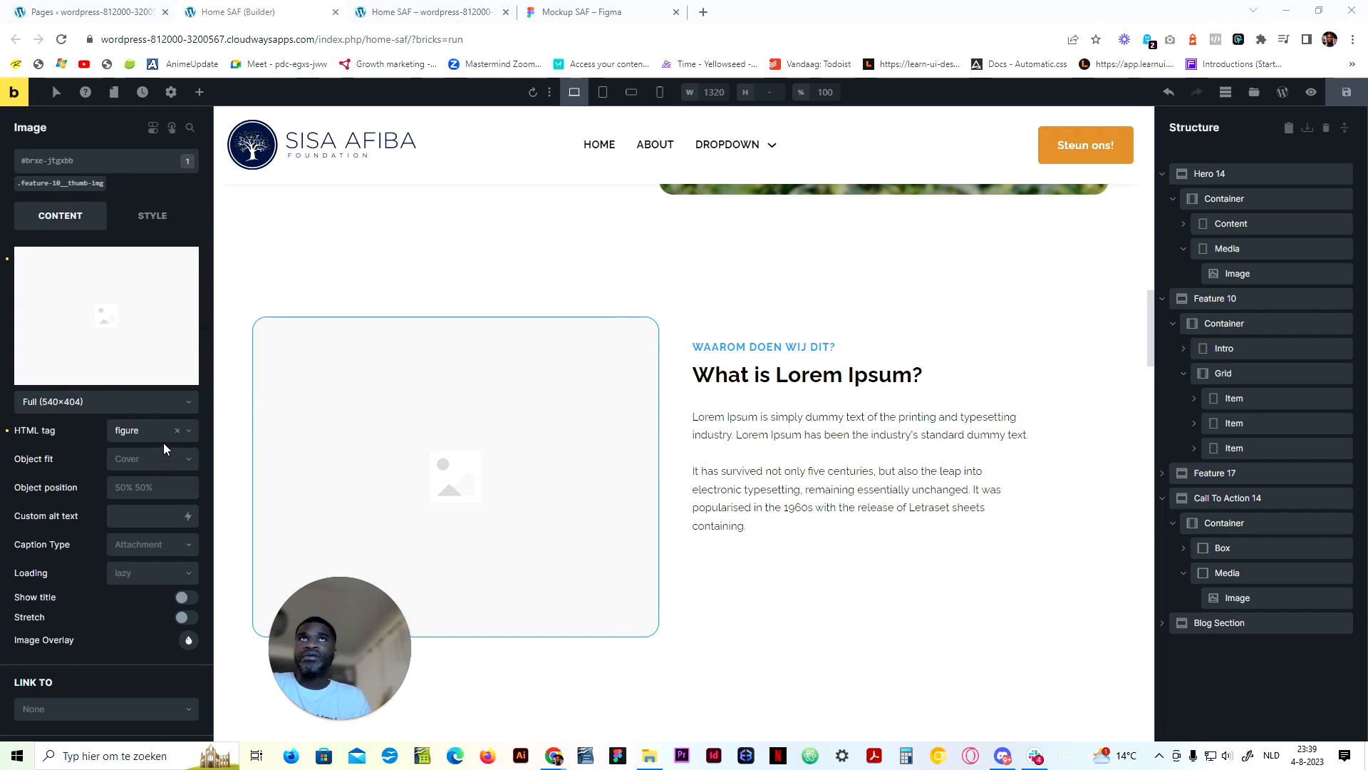
pyautogui.click(189, 340)
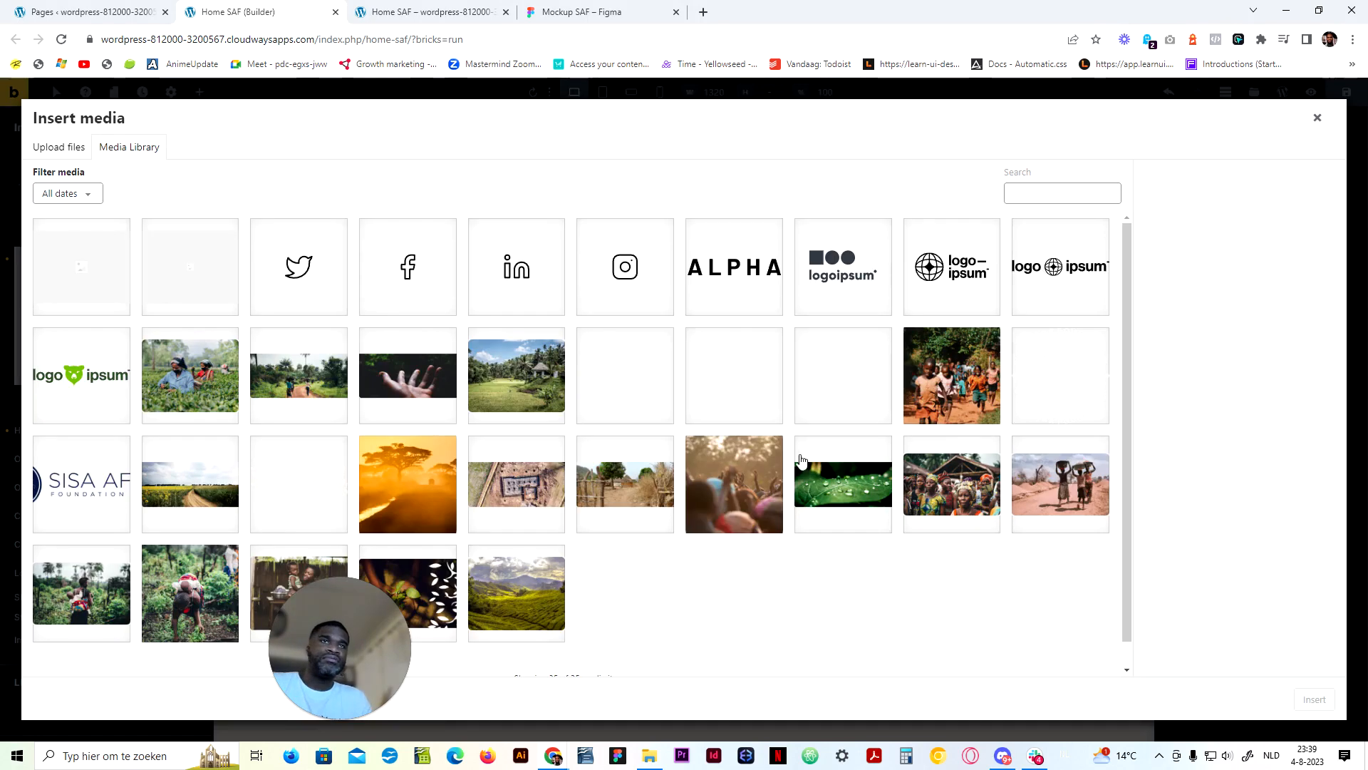
pyautogui.click(524, 399)
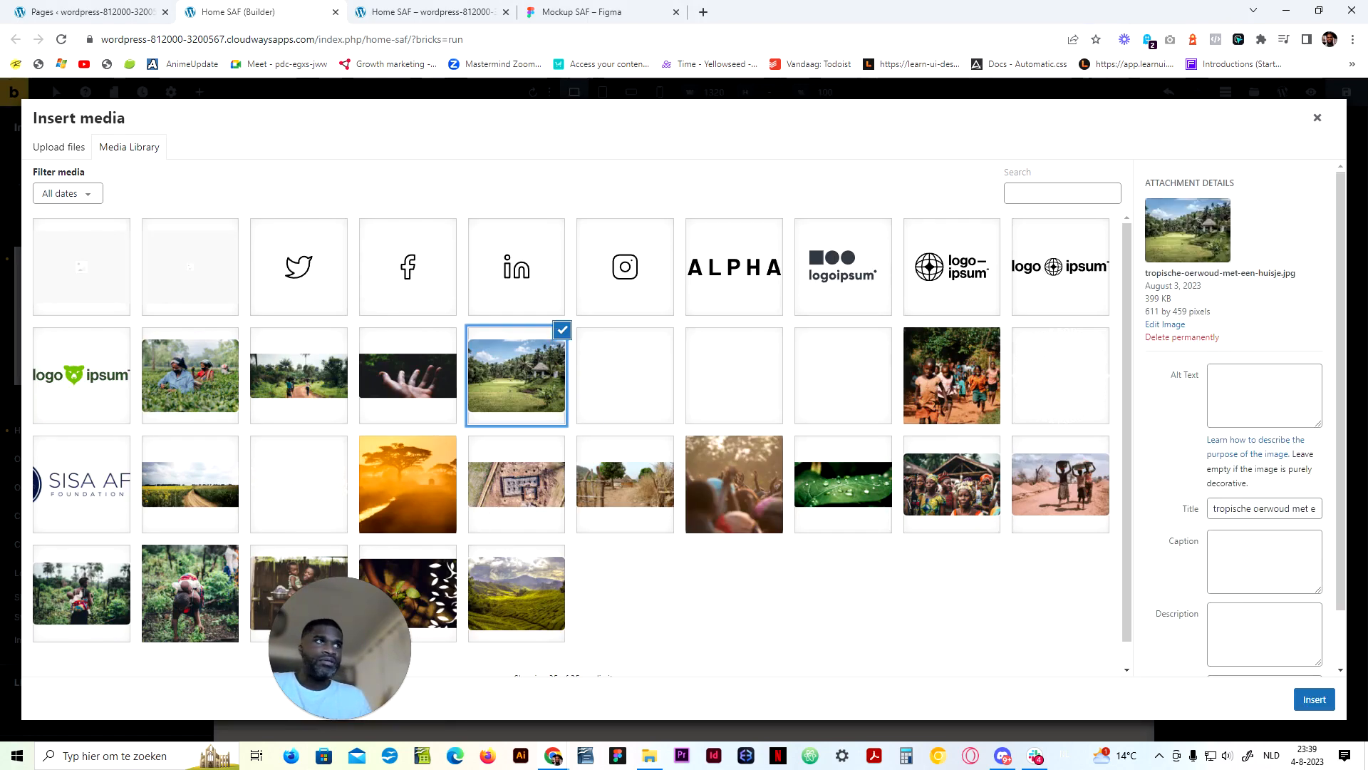
# Set the picture's alt text to "tropische oerwoud met een huisje", insert it into the third card and save the page
pyautogui.tripleClick(1263, 508)
pyautogui.click(1264, 395)
pyautogui.write('tropische oerwoud met een huisje')
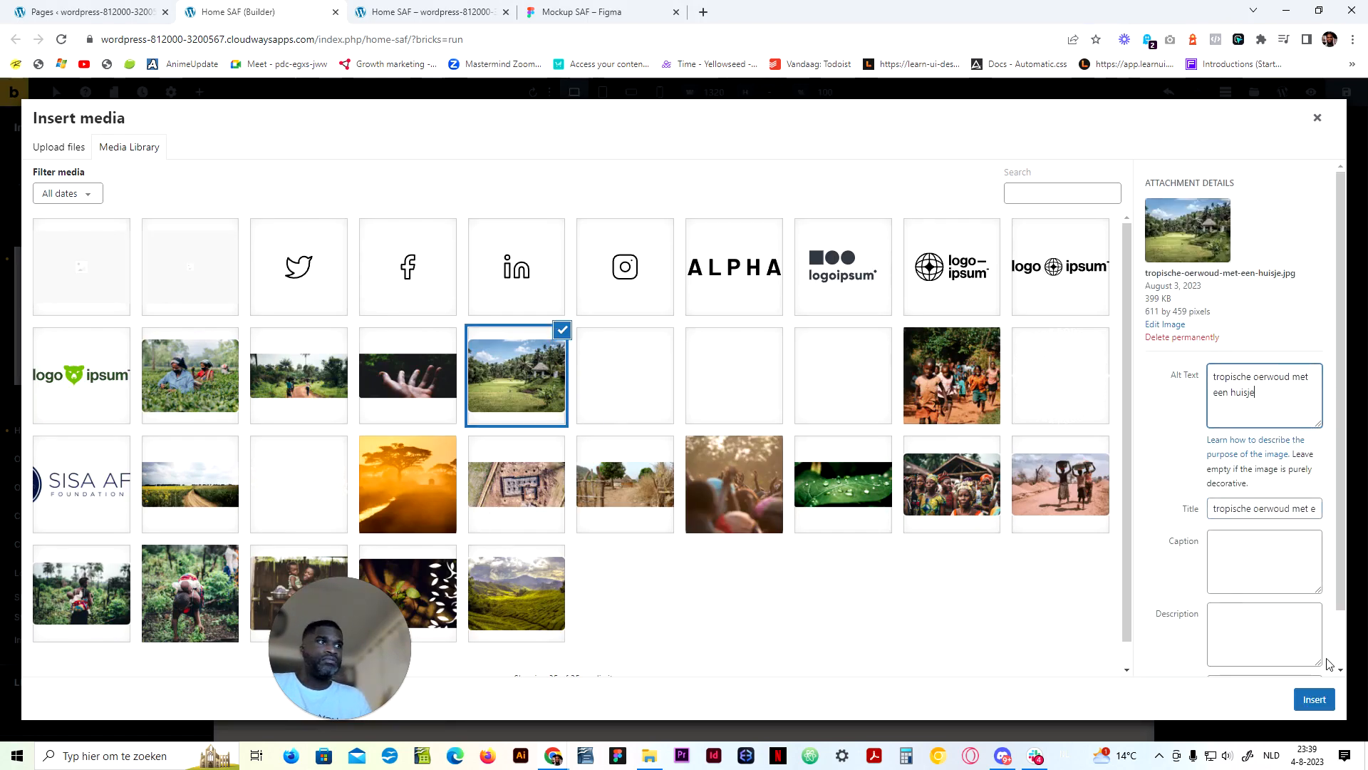
pyautogui.click(1313, 699)
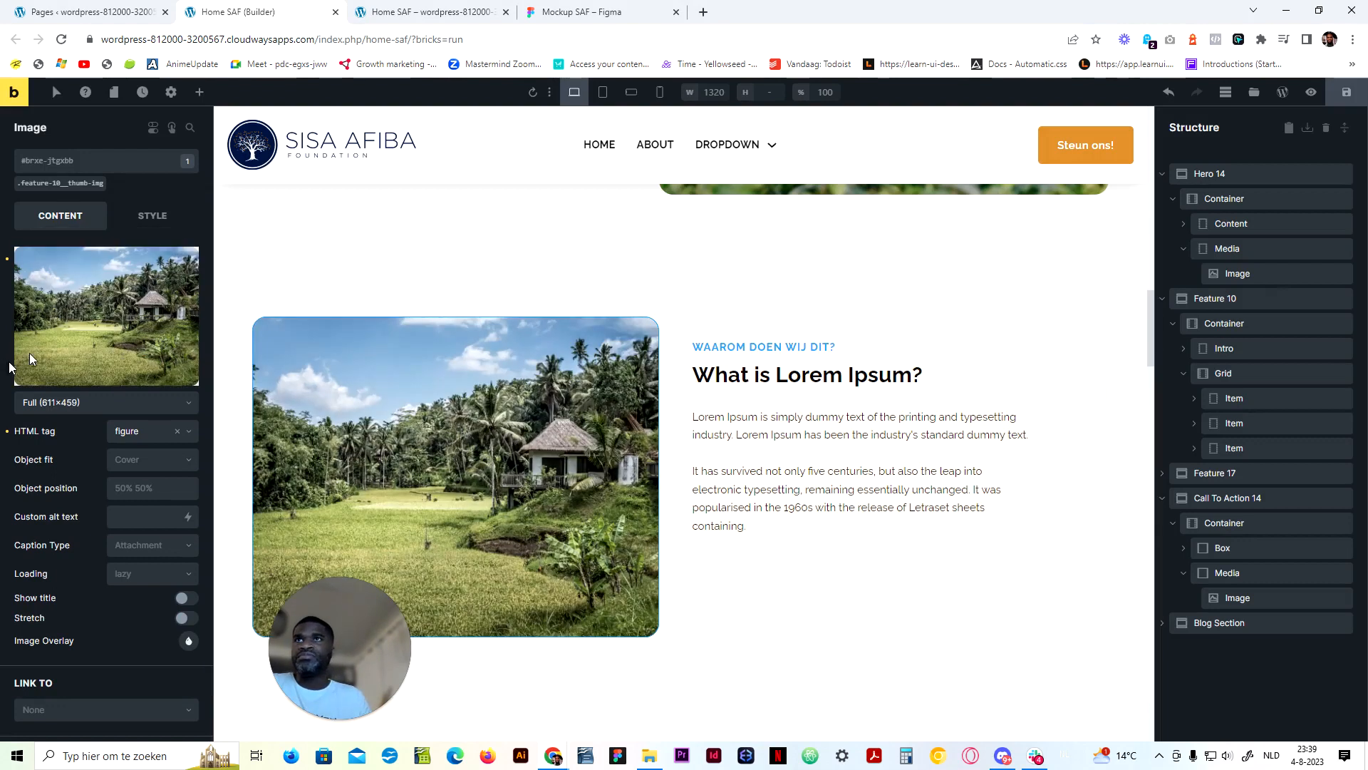
pyautogui.hotkey('ctrl', 's')
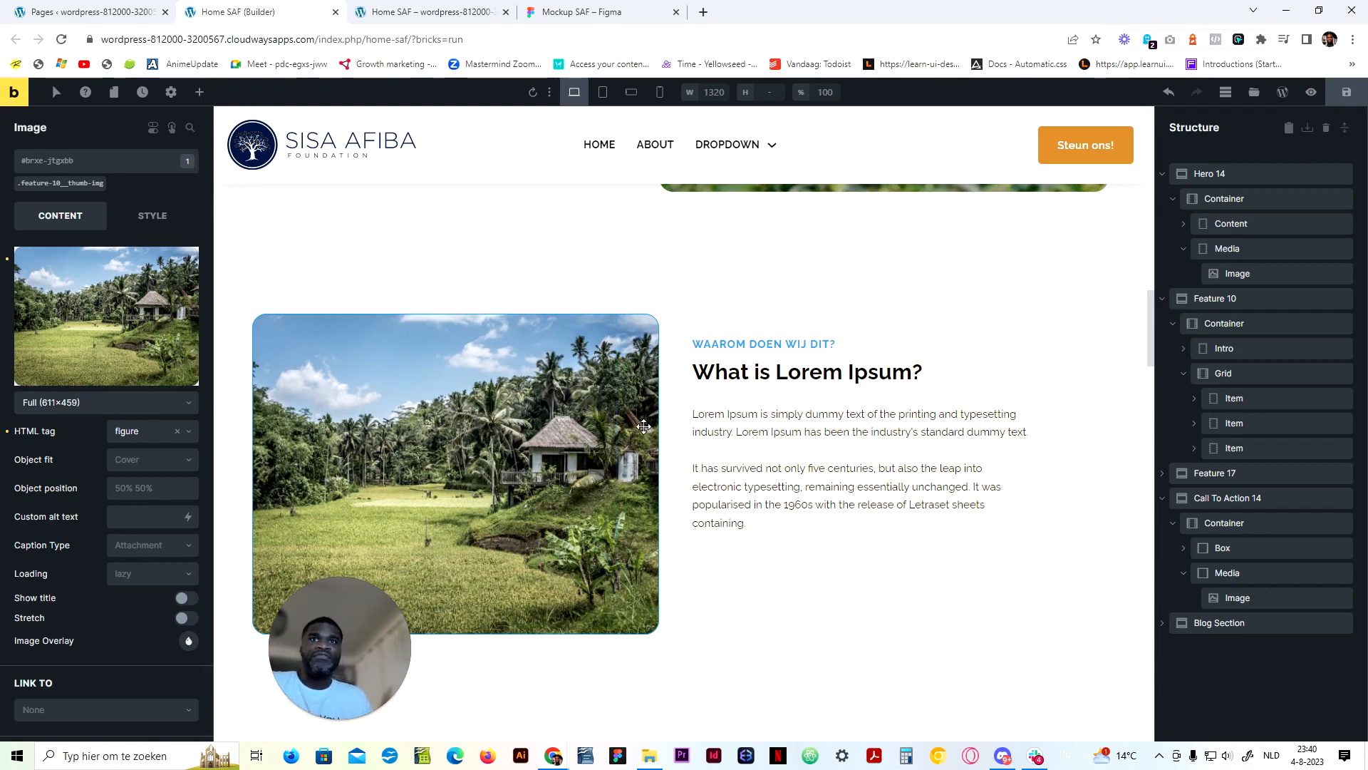
# Switch to the Home SAF preview page and review the images, rounded corners and spacing of the three cards
pyautogui.scroll(4, 643, 426)
pyautogui.click(426, 8)
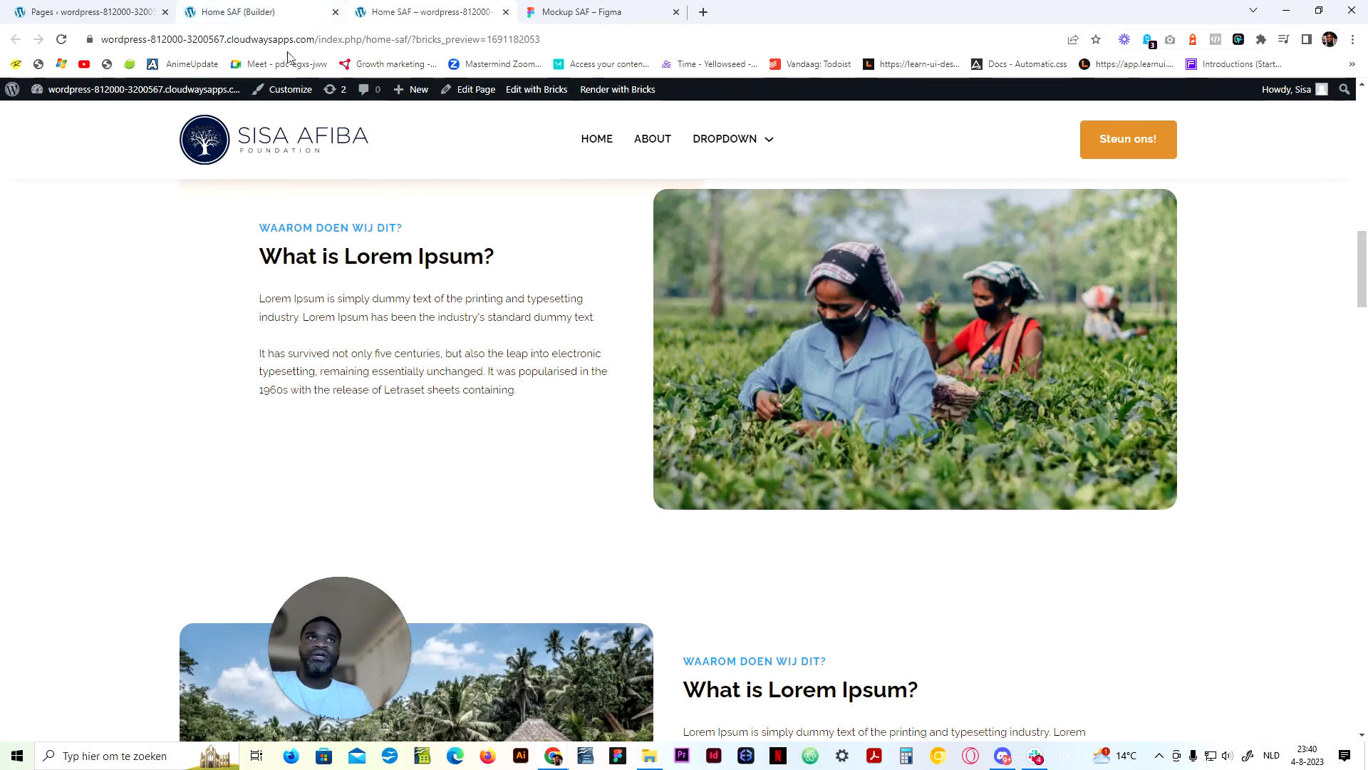
pyautogui.scroll(-9, 452, 373)
pyautogui.scroll(5, 621, 565)
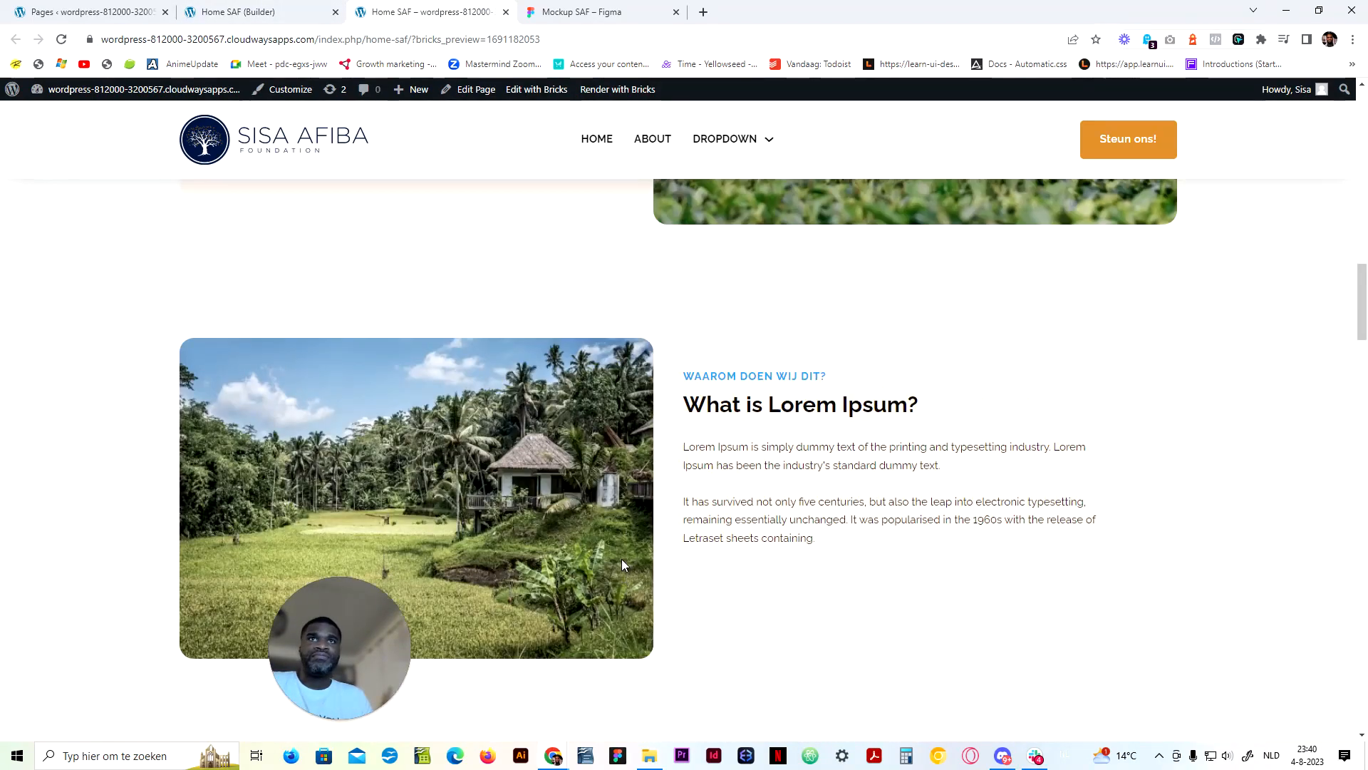
pyautogui.scroll(5, 622, 563)
pyautogui.scroll(15, 619, 550)
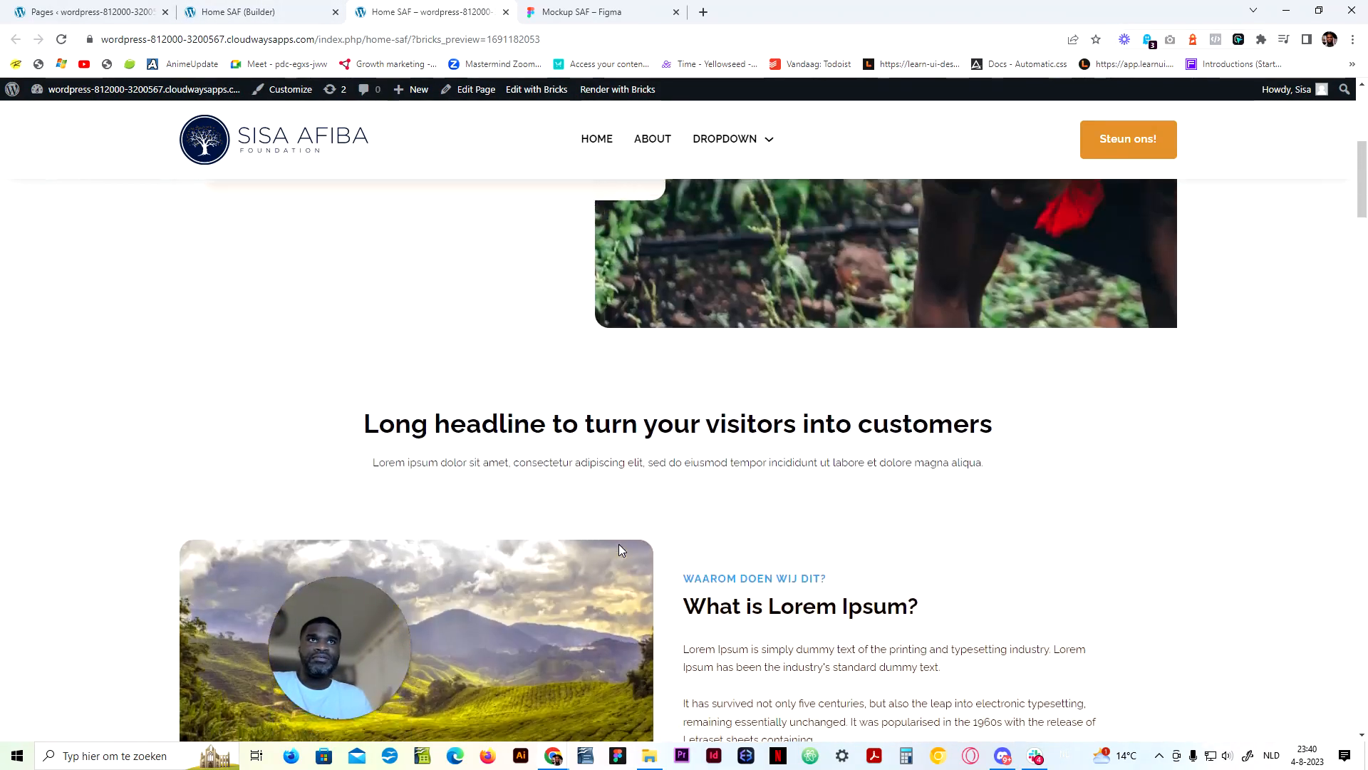
pyautogui.scroll(-7, 584, 563)
pyautogui.scroll(-6, 584, 557)
# Look at the section below the Feature 10 cards in the Bricks builder, then switch to the Figma mockup for comparison
pyautogui.hotkey('ctrl', 'pageup')
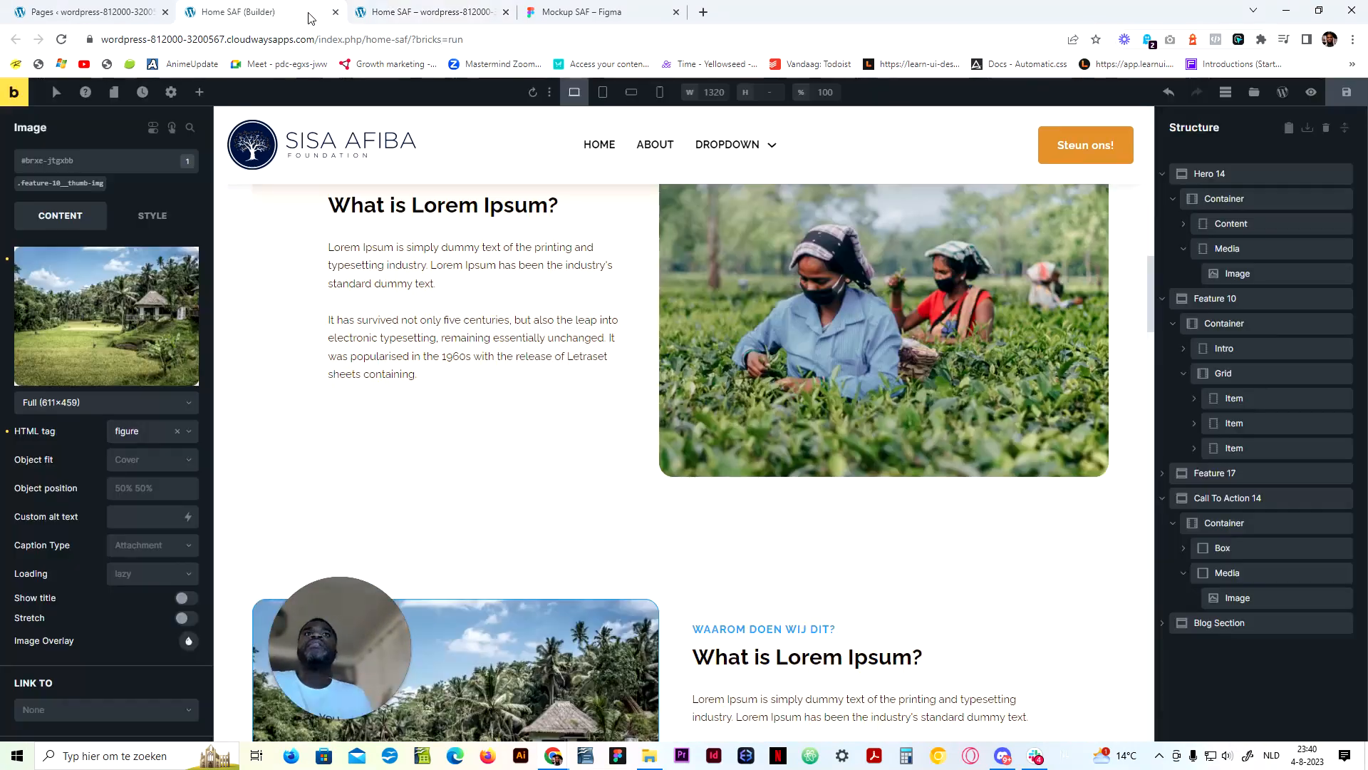
pyautogui.scroll(-10, 547, 471)
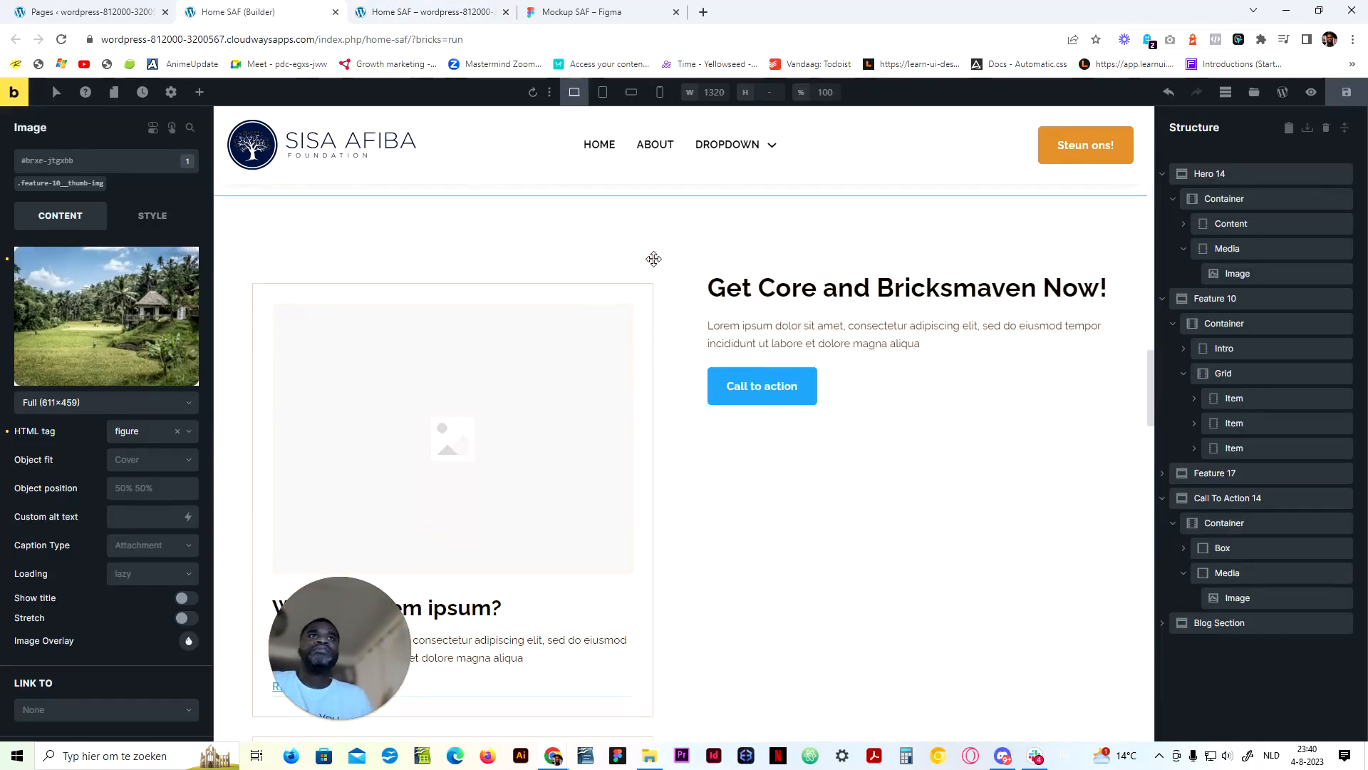
pyautogui.hotkey('ctrl', 'pagedown')
pyautogui.scroll(-3, 598, 300)
pyautogui.hotkey('ctrl', 'pagedown')
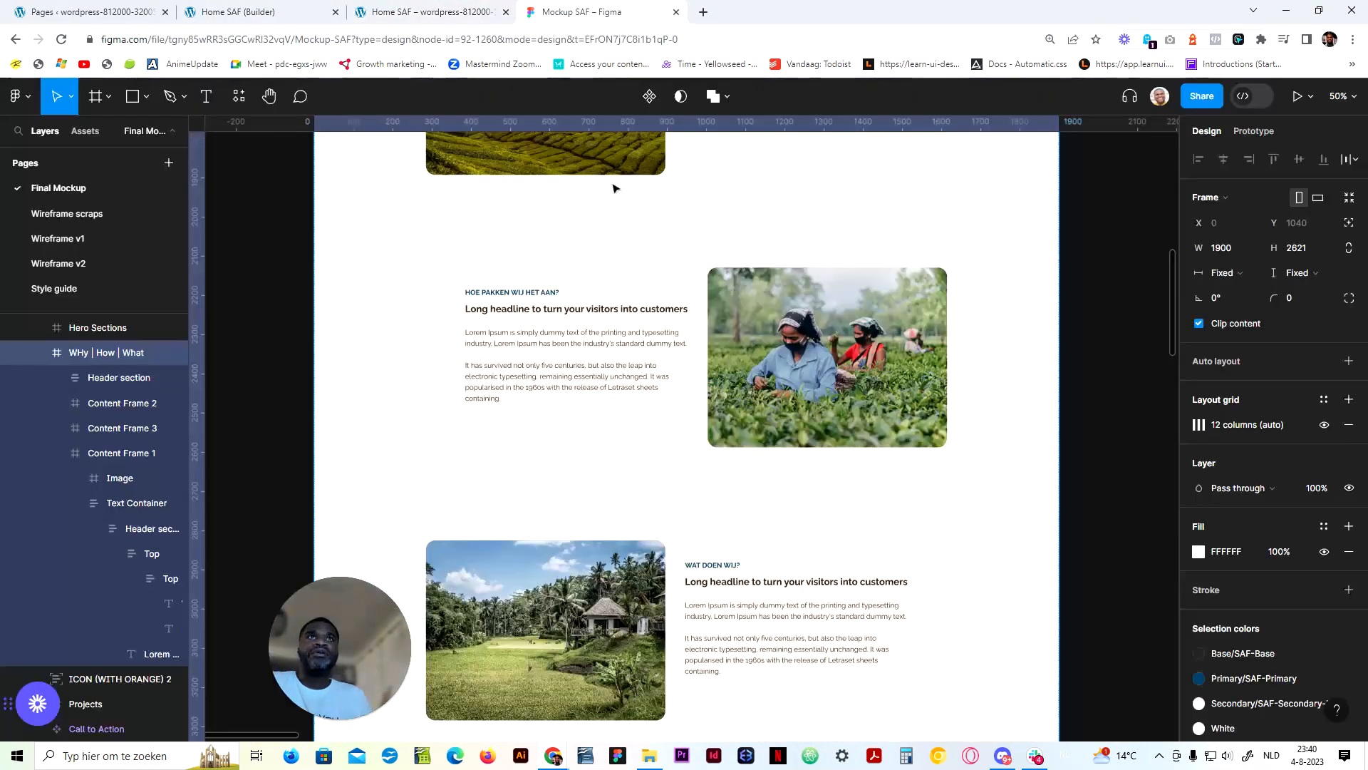
# In the Bricks builder, set the .bm-accent-heading class text colour to a dark navy swatch and save the page
pyautogui.scroll(-2, 613, 285)
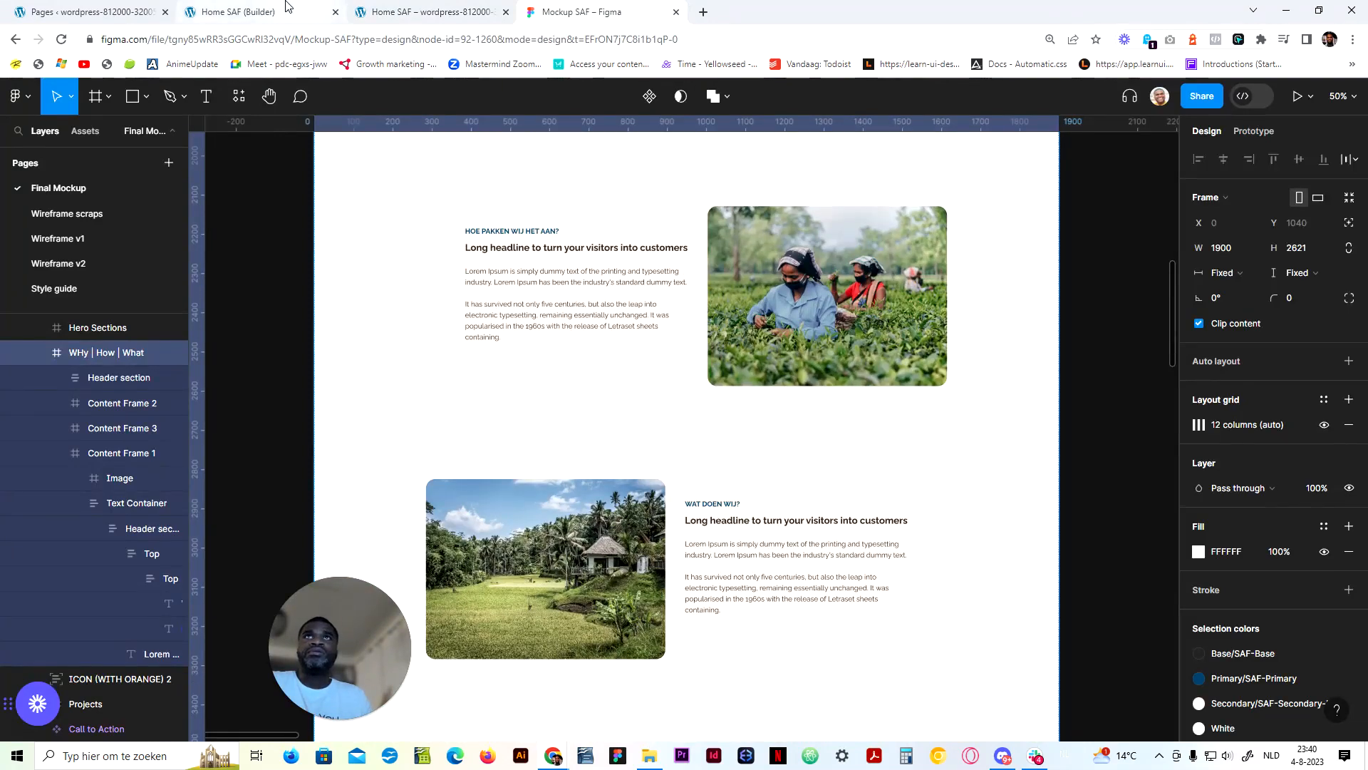
pyautogui.click(236, 12)
pyautogui.scroll(10, 602, 369)
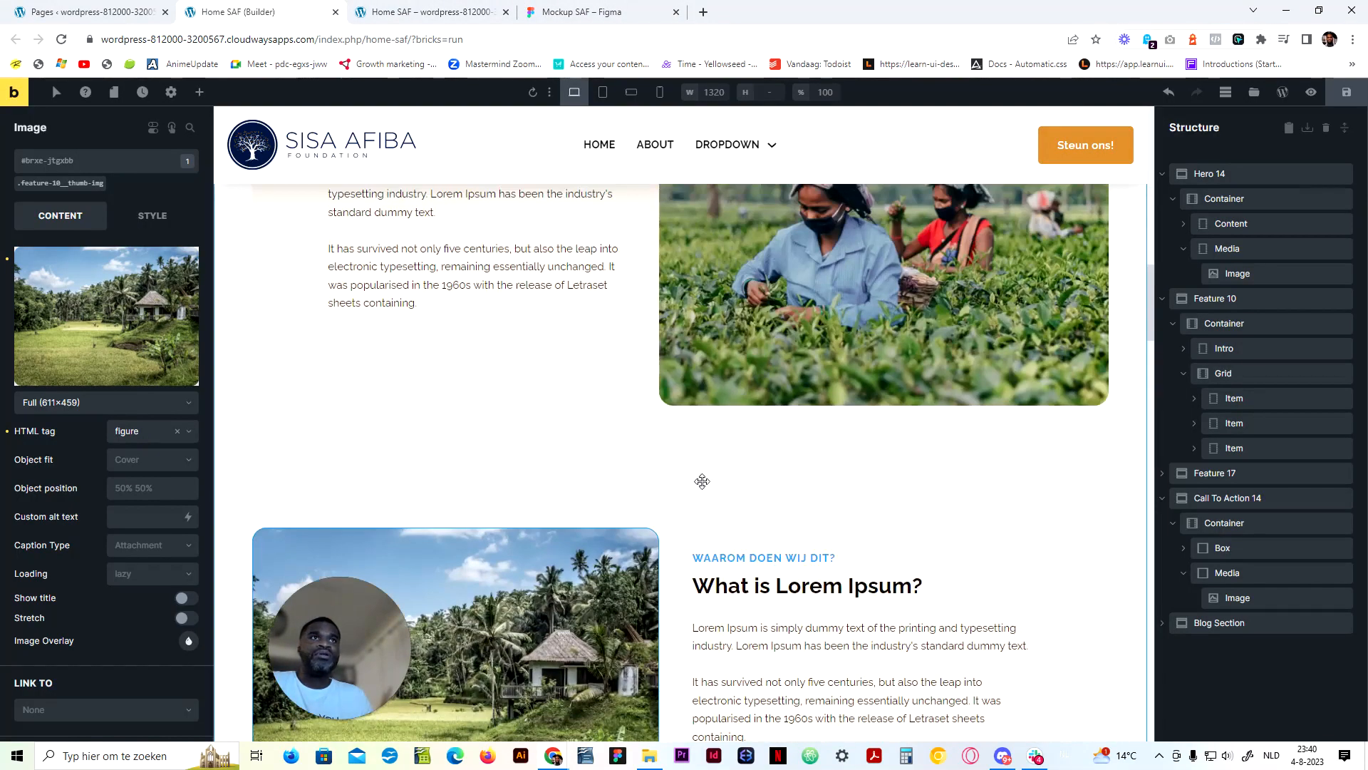
pyautogui.click(755, 558)
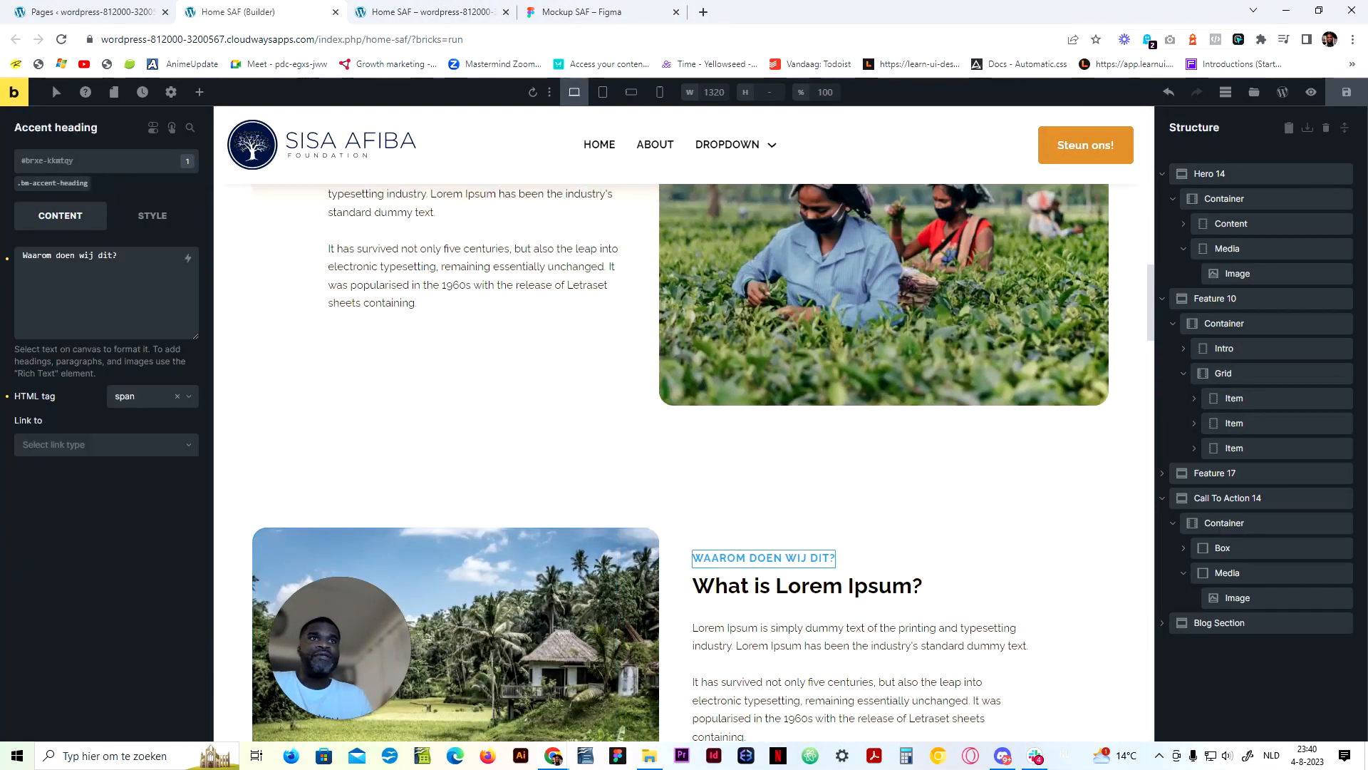
pyautogui.click(53, 184)
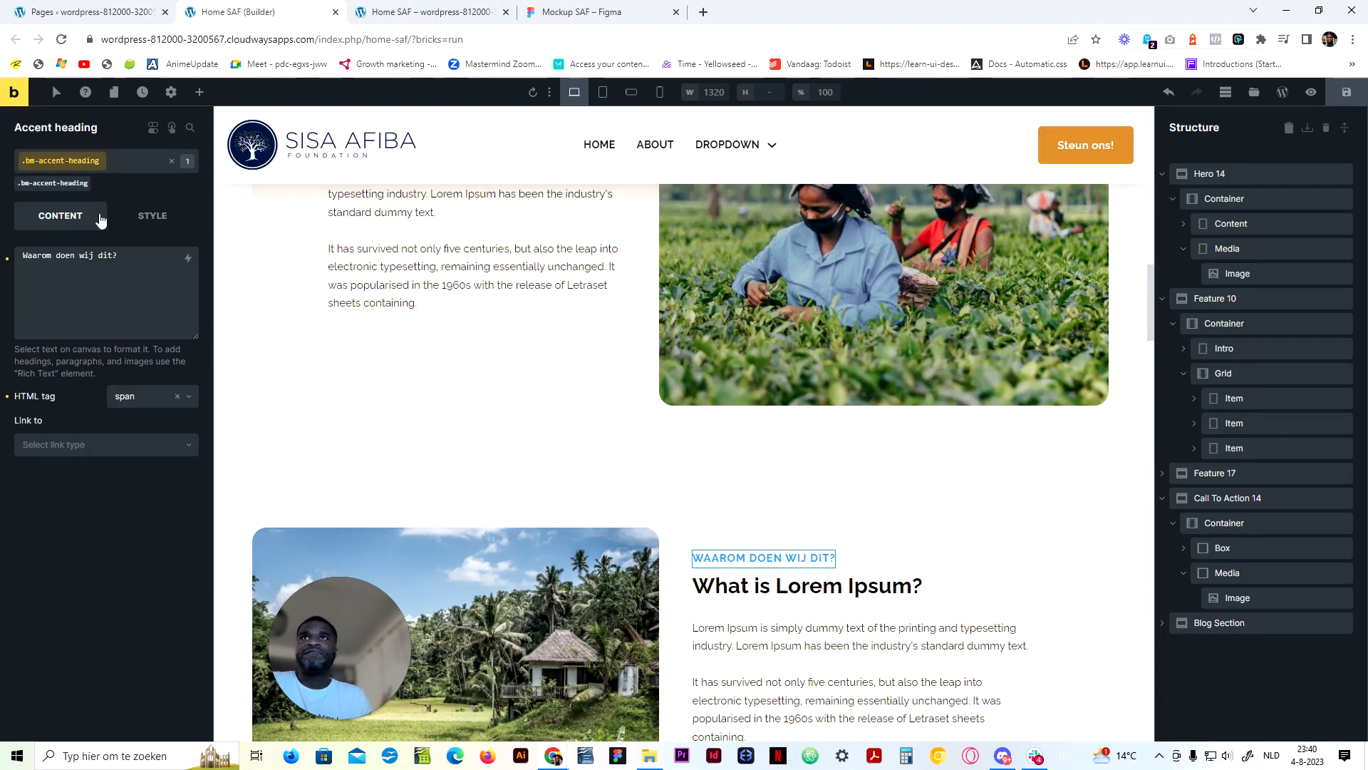
pyautogui.click(147, 216)
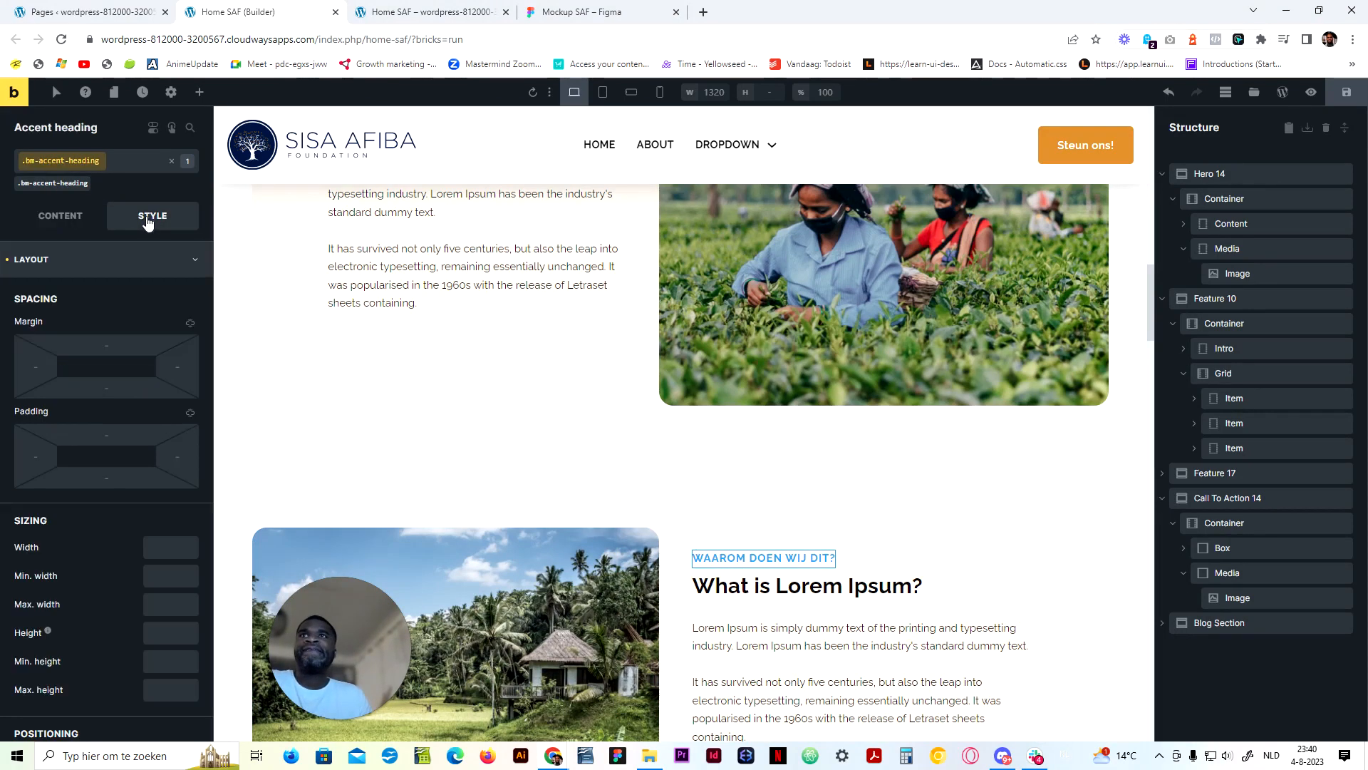
pyautogui.click(135, 265)
pyautogui.click(149, 296)
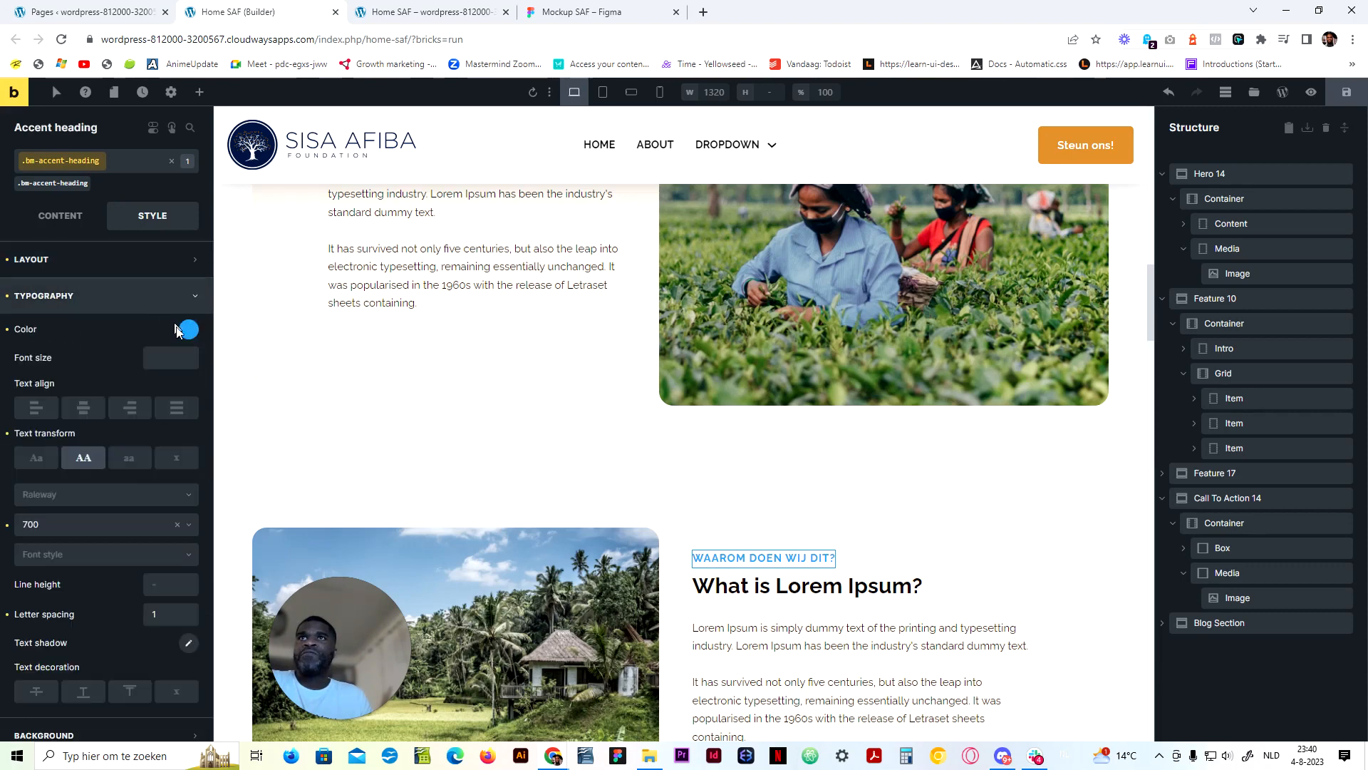
pyautogui.click(189, 329)
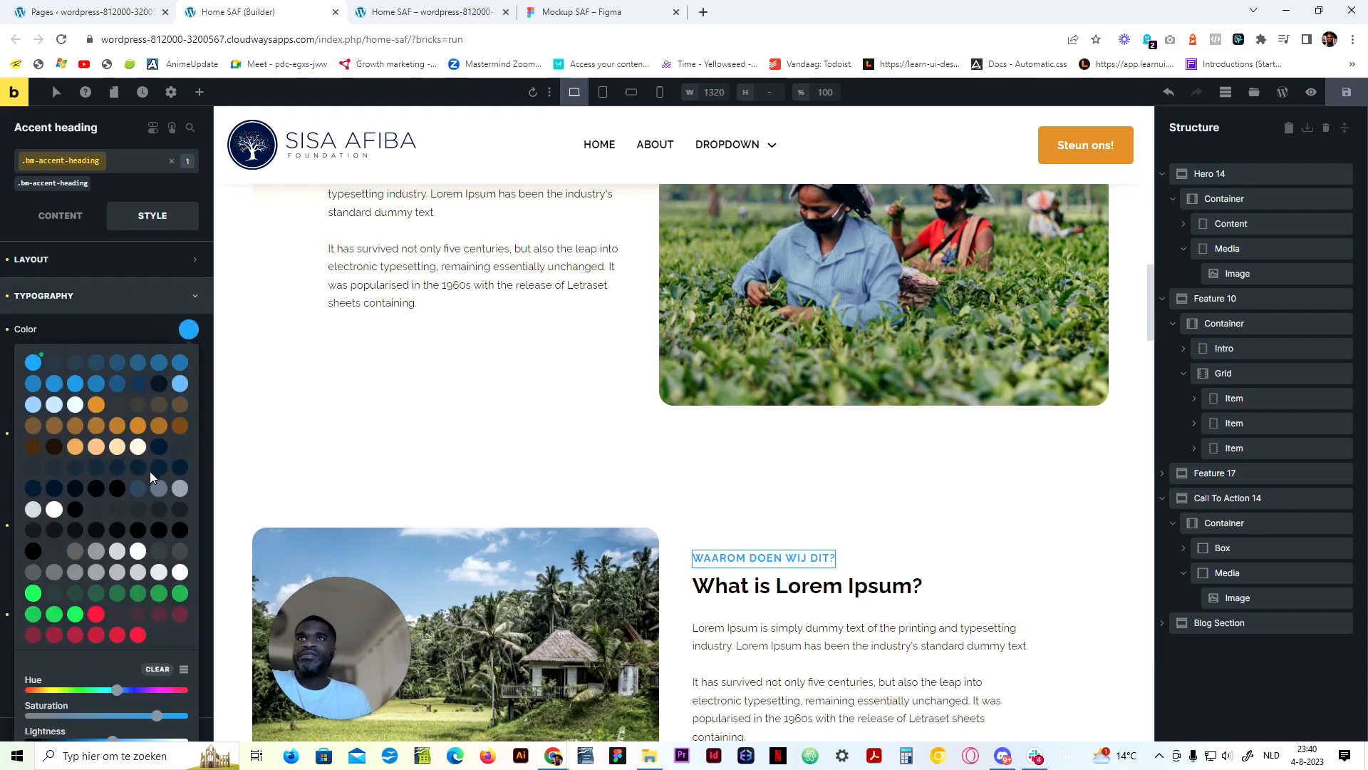
pyautogui.click(161, 449)
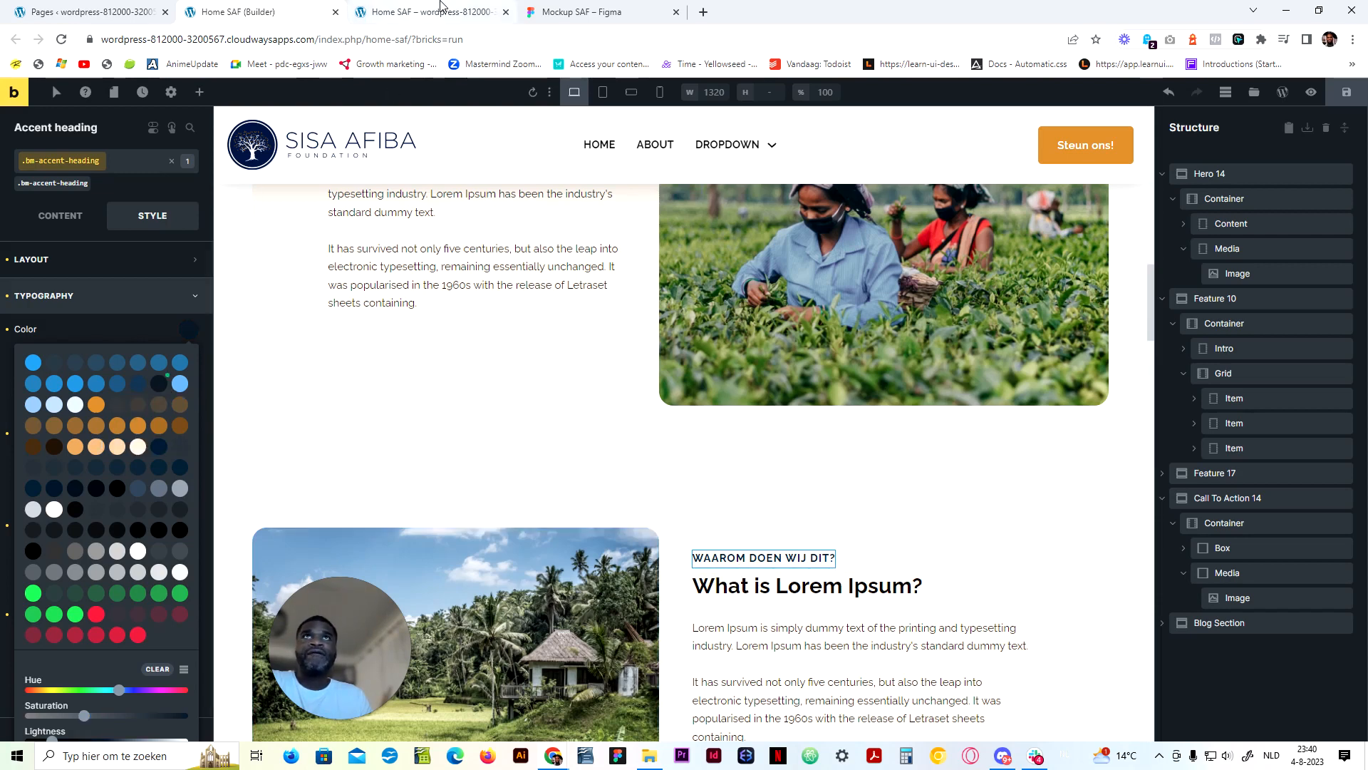
pyautogui.click(549, 8)
pyautogui.click(271, 11)
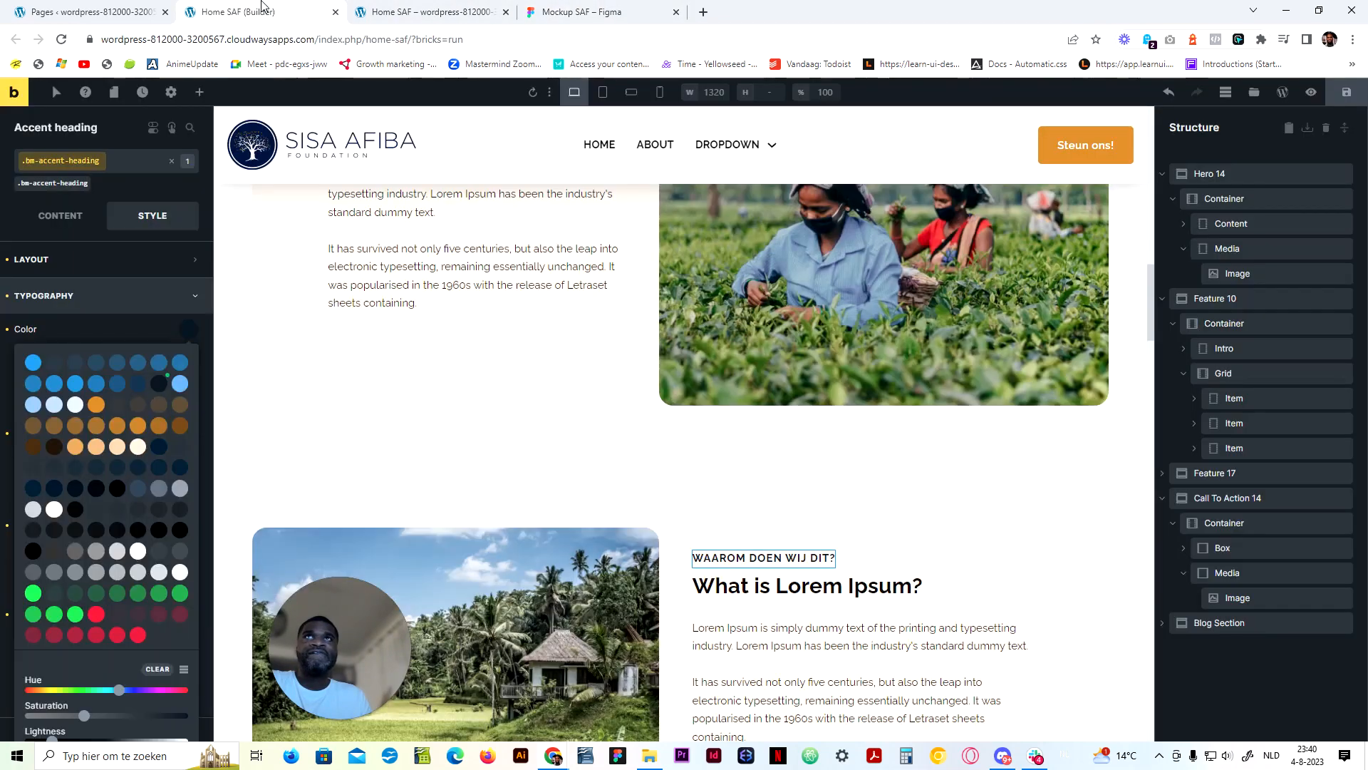
pyautogui.click(32, 490)
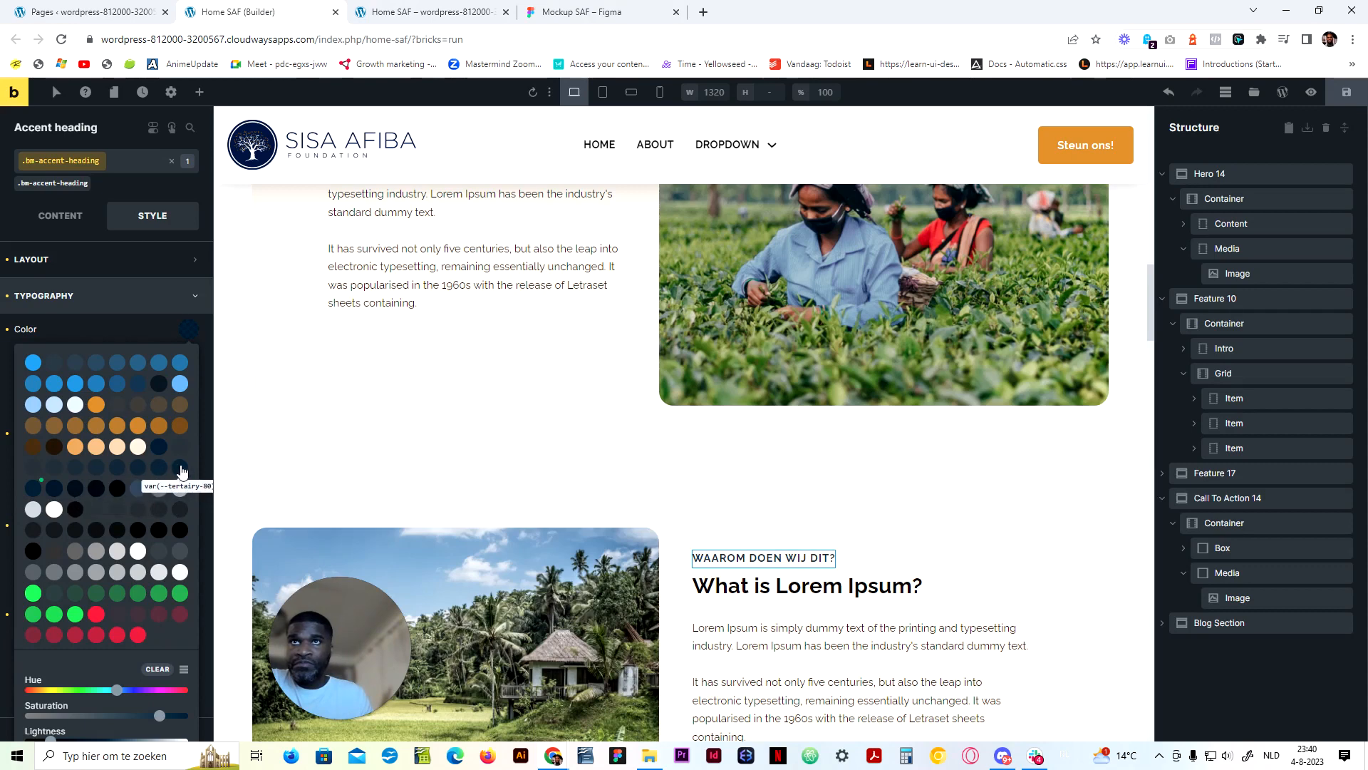
pyautogui.click(55, 489)
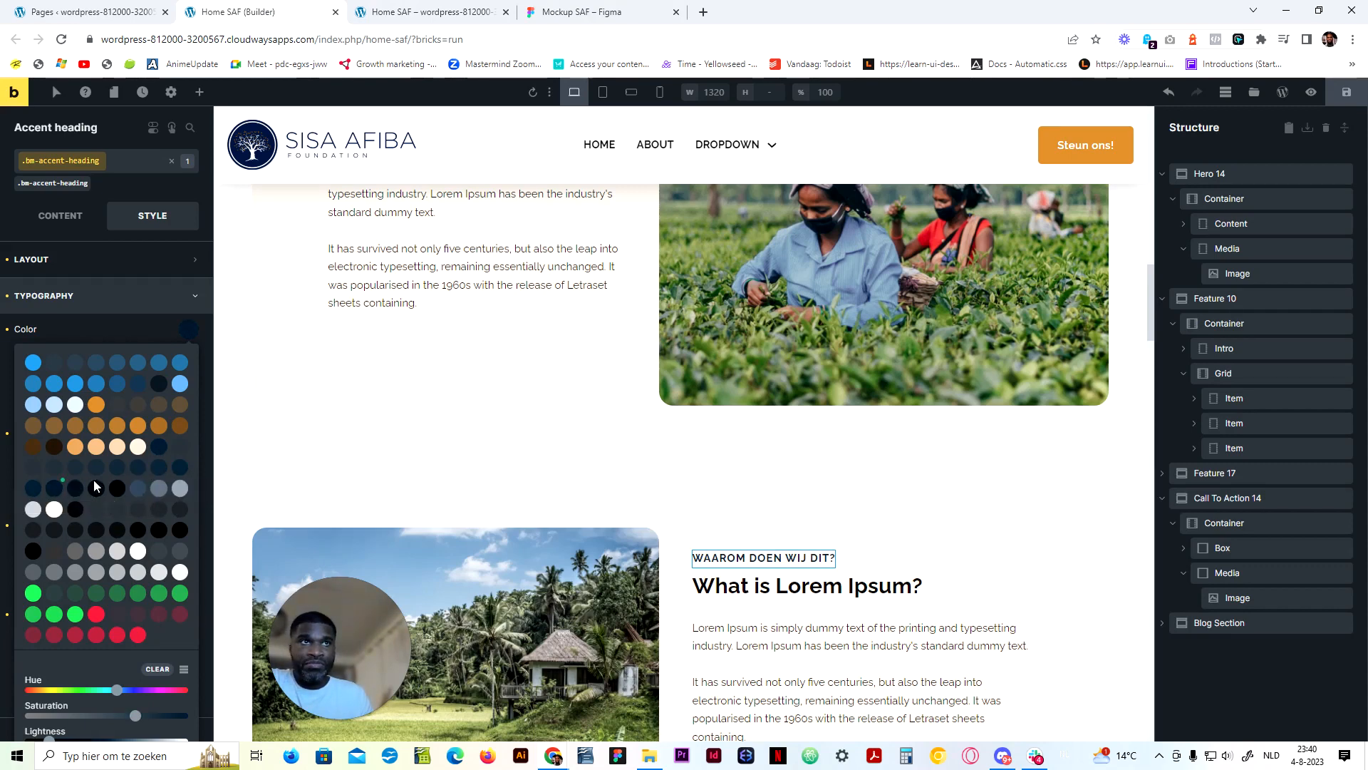
pyautogui.click(144, 320)
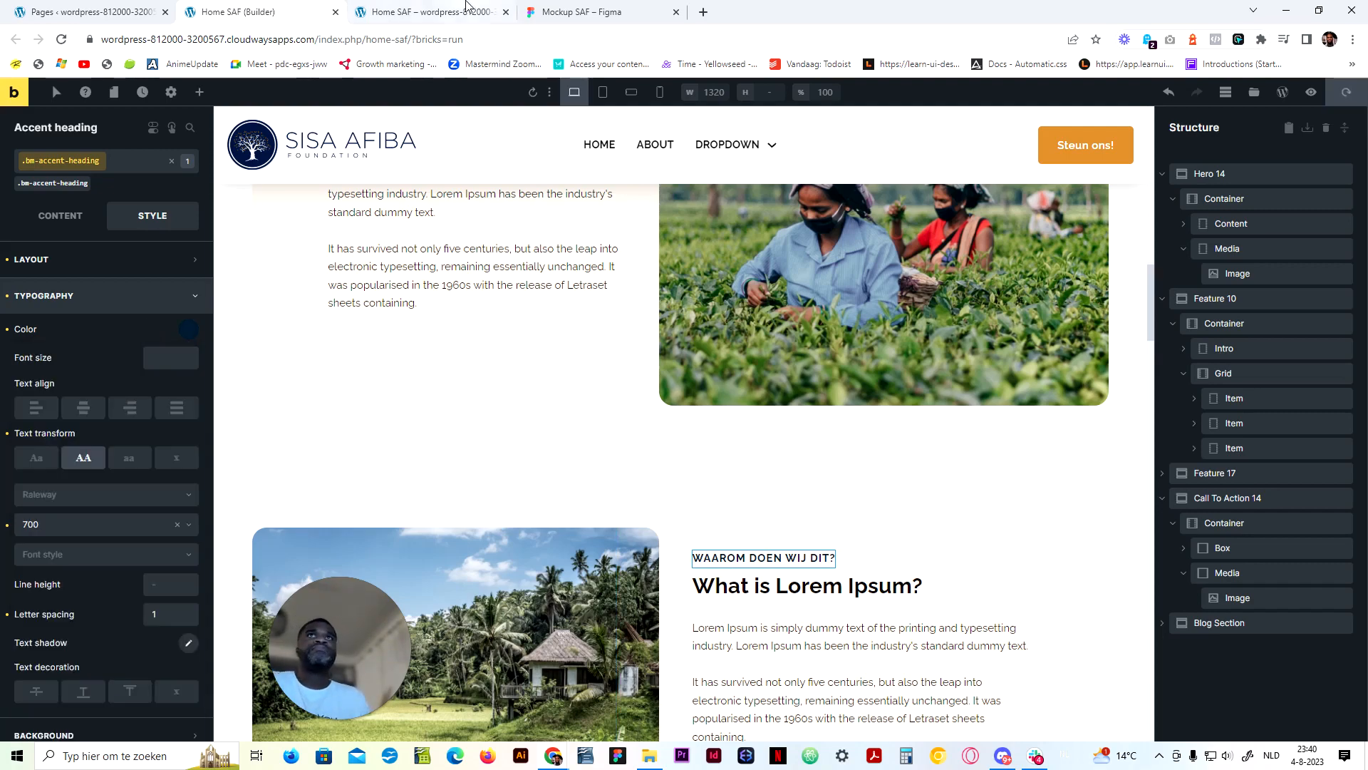
# Compare the feature section's heading colours and the spacing below its last row between the live page preview and the Figma mockup
pyautogui.click(427, 8)
pyautogui.click(613, 12)
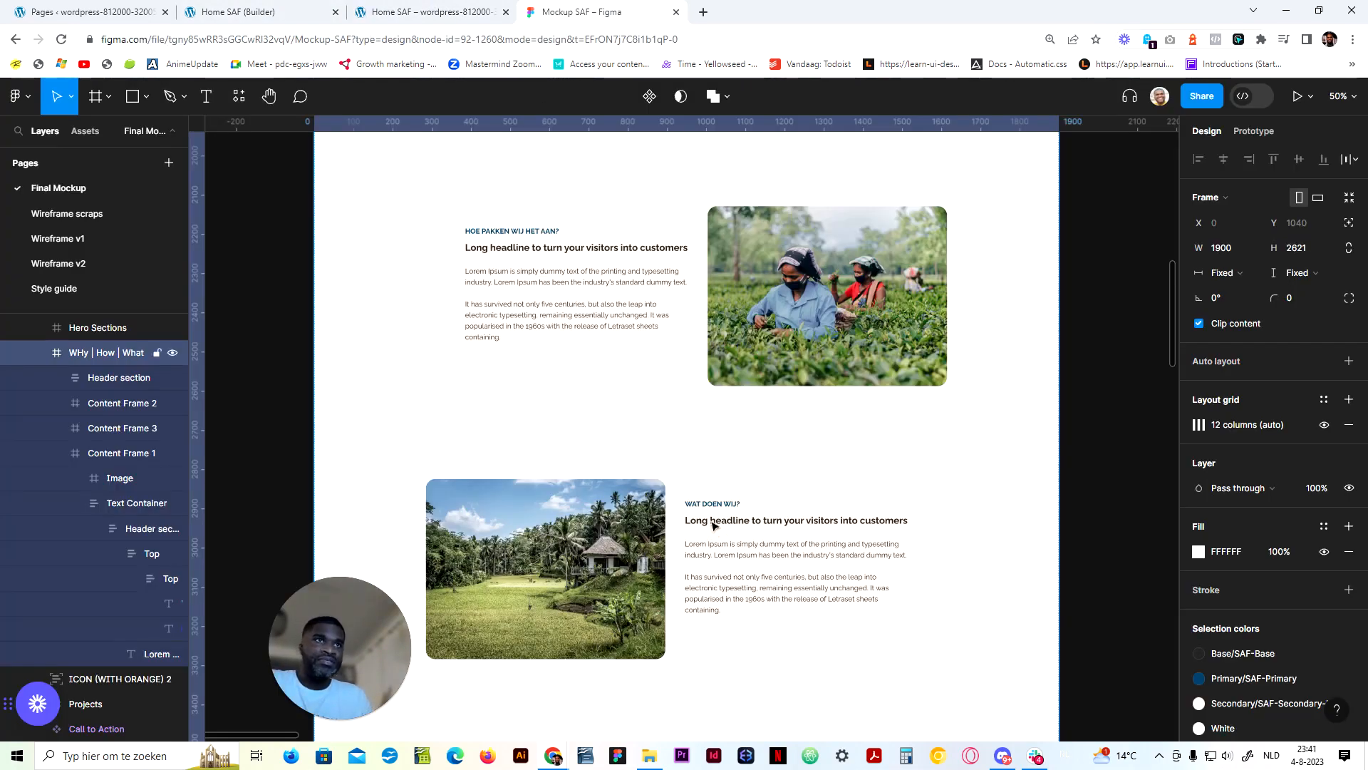
pyautogui.click(274, 10)
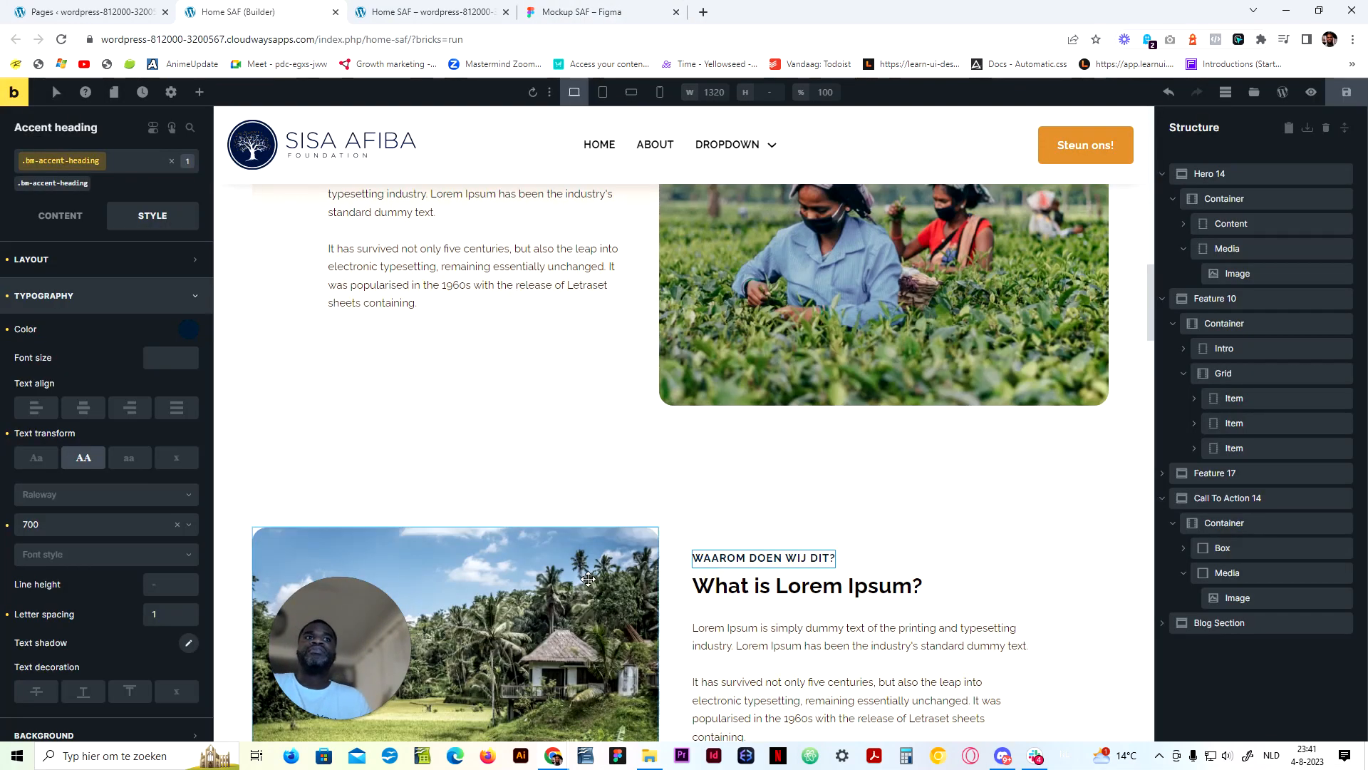
pyautogui.click(787, 592)
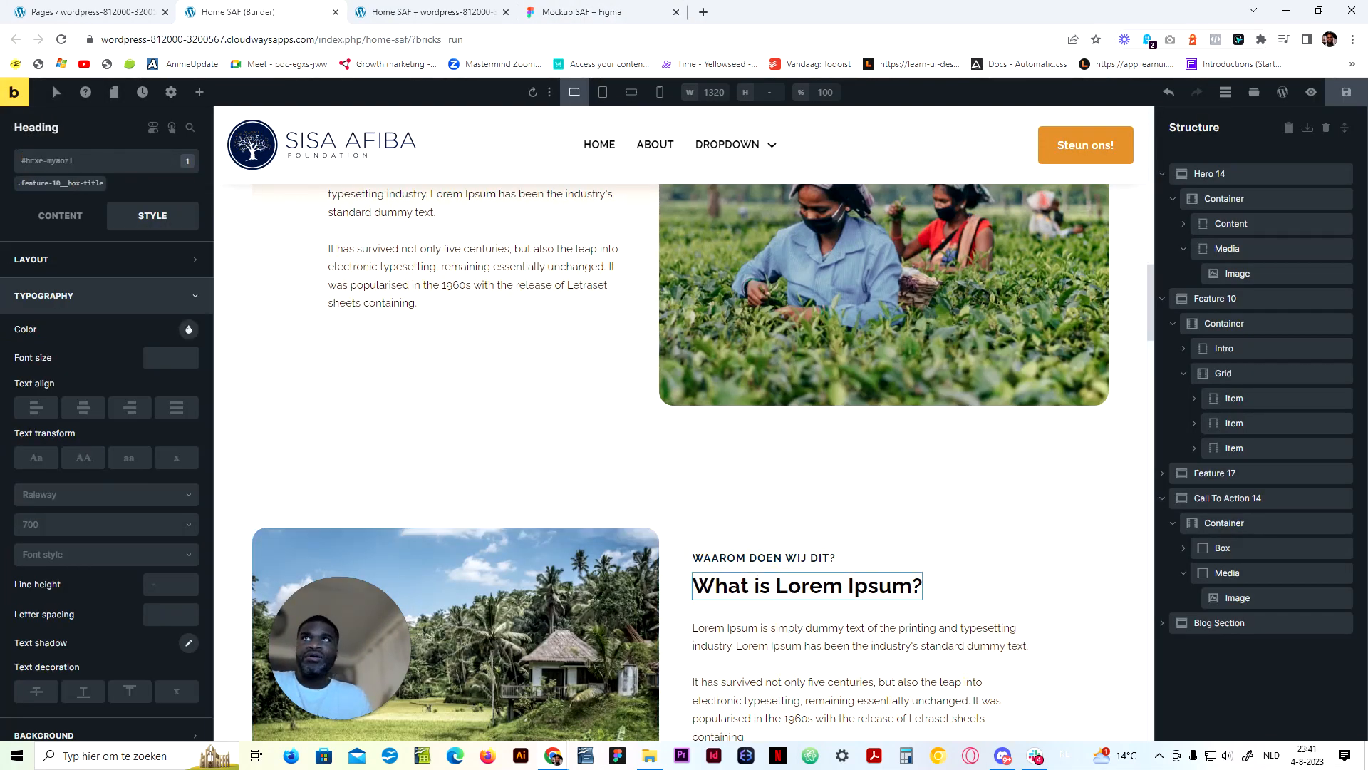
pyautogui.moveTo(752, 509); pyautogui.dragTo(629, 474)
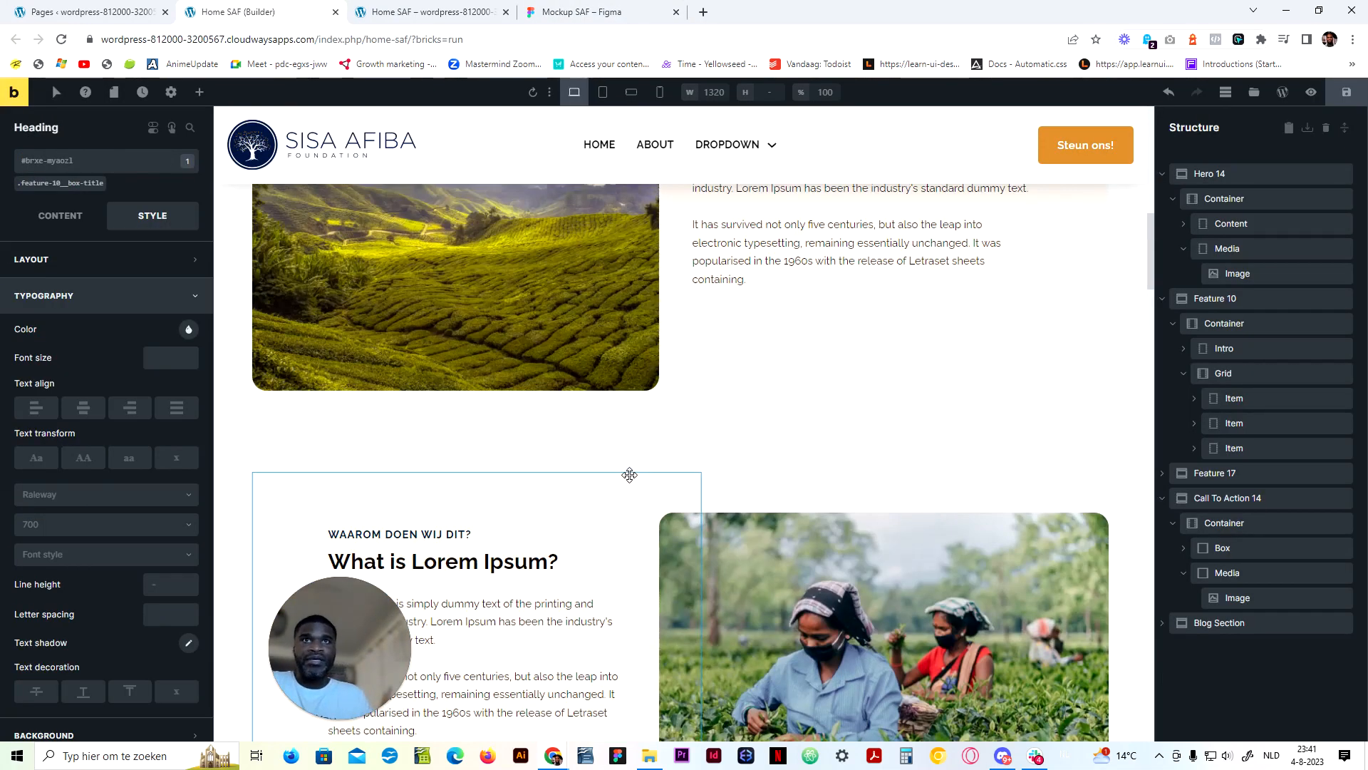
pyautogui.scroll(2, 629, 474)
pyautogui.click(377, 10)
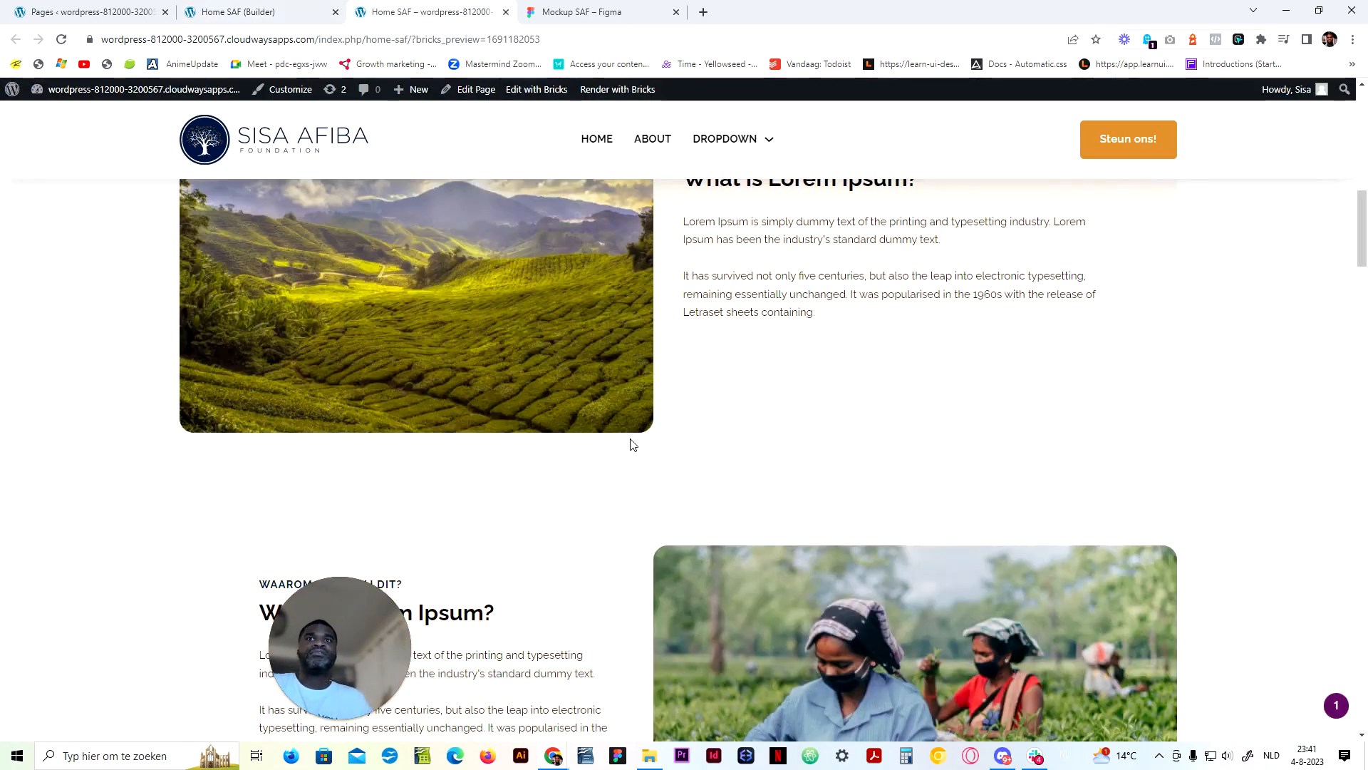
pyautogui.scroll(4, 630, 444)
pyautogui.hotkey('ctrl', 'Tab')
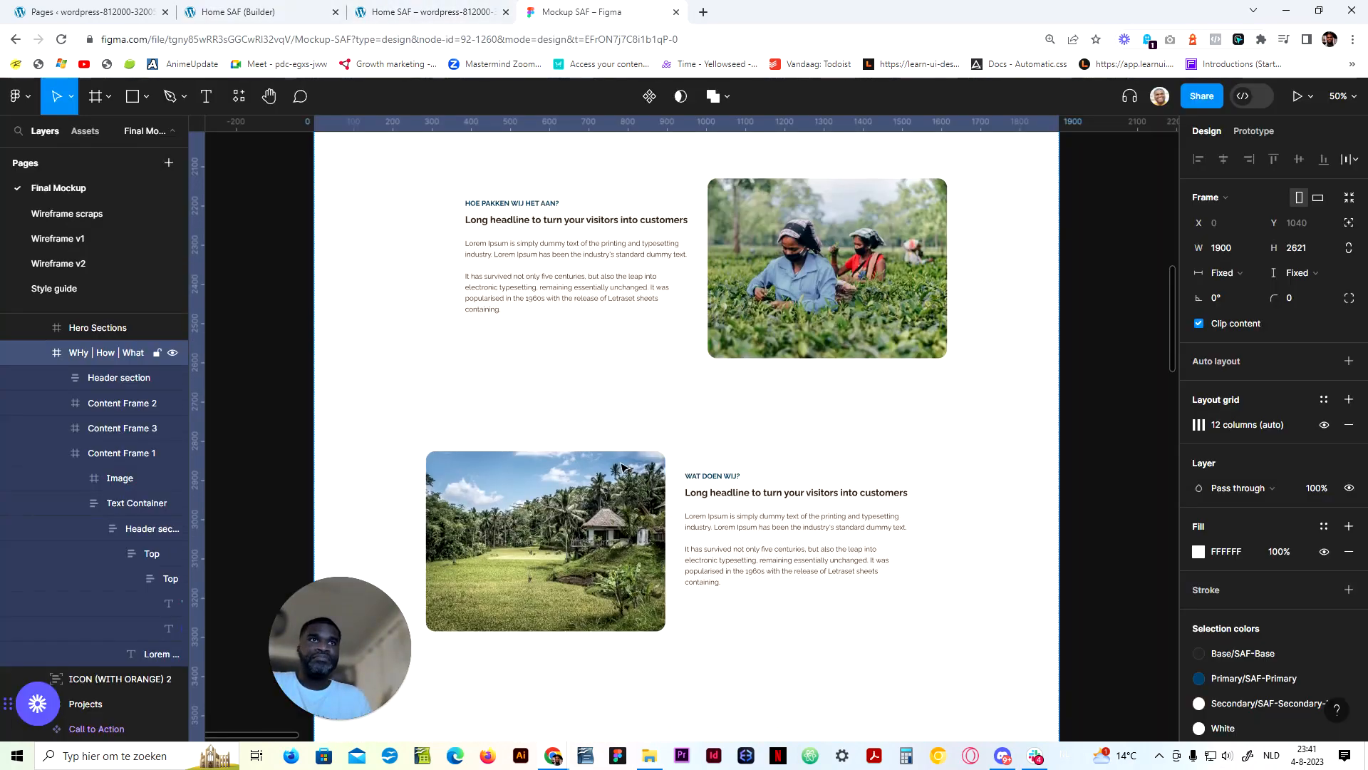
pyautogui.scroll(-1, 622, 467)
pyautogui.scroll(-8, 570, 421)
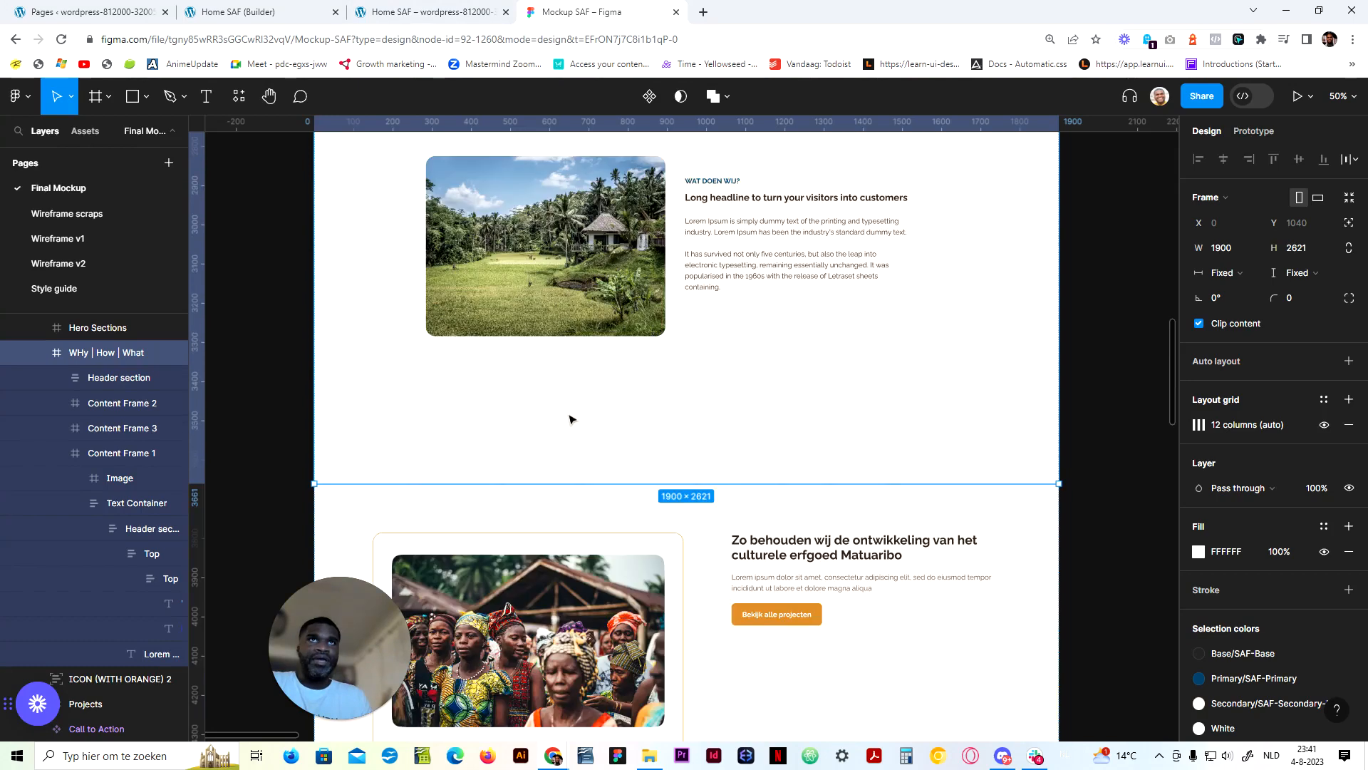
pyautogui.scroll(3, 570, 422)
pyautogui.click(574, 427)
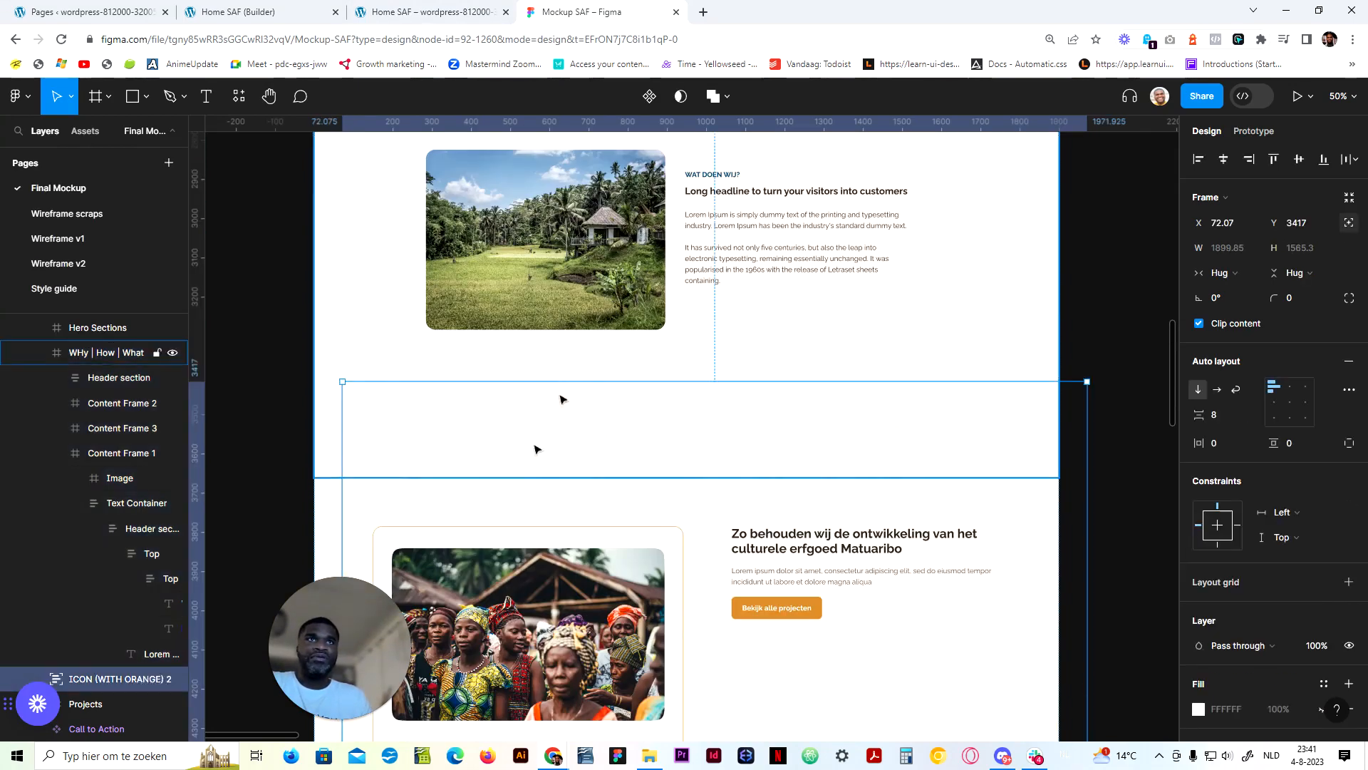
pyautogui.click(392, 12)
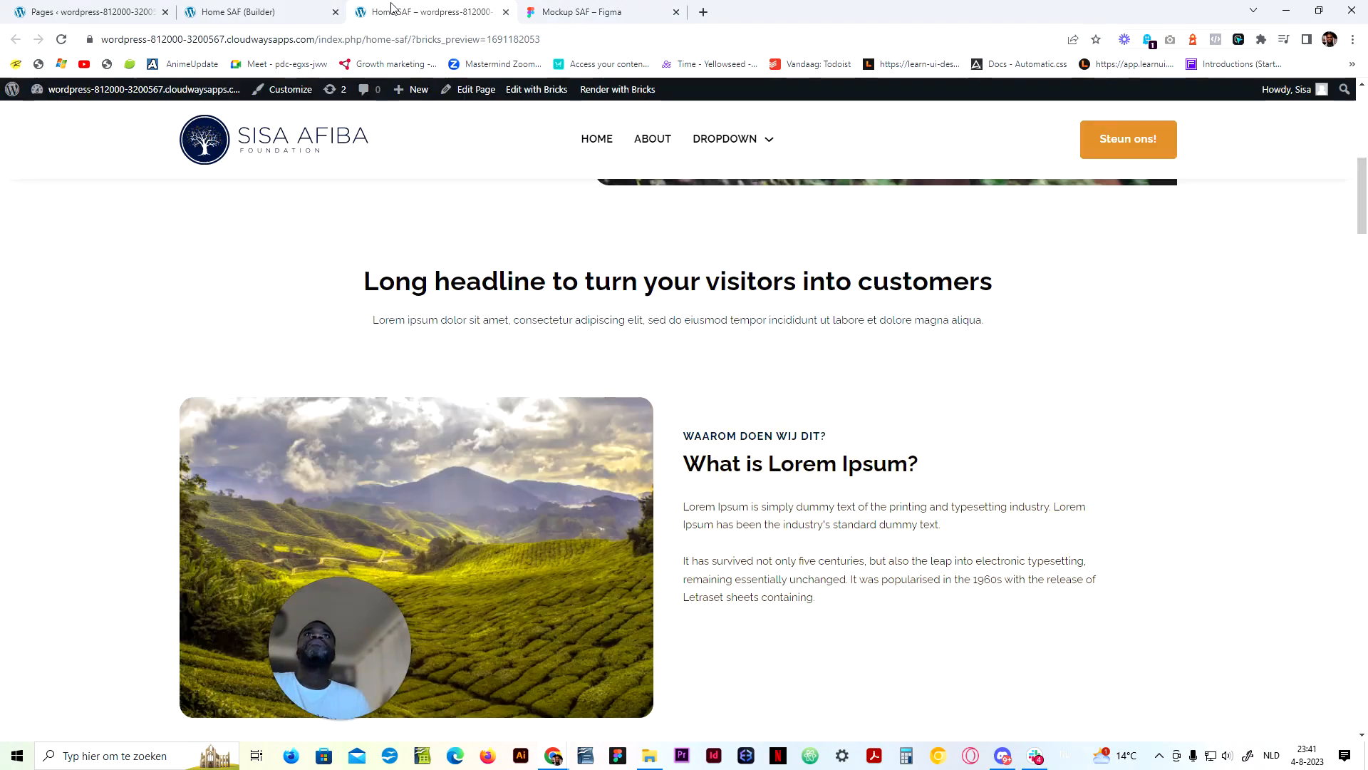
# Back in the Bricks builder, set the .feature-10 class's bottom padding to var(--space-4xl)
pyautogui.click(261, 12)
pyautogui.scroll(-10, 500, 456)
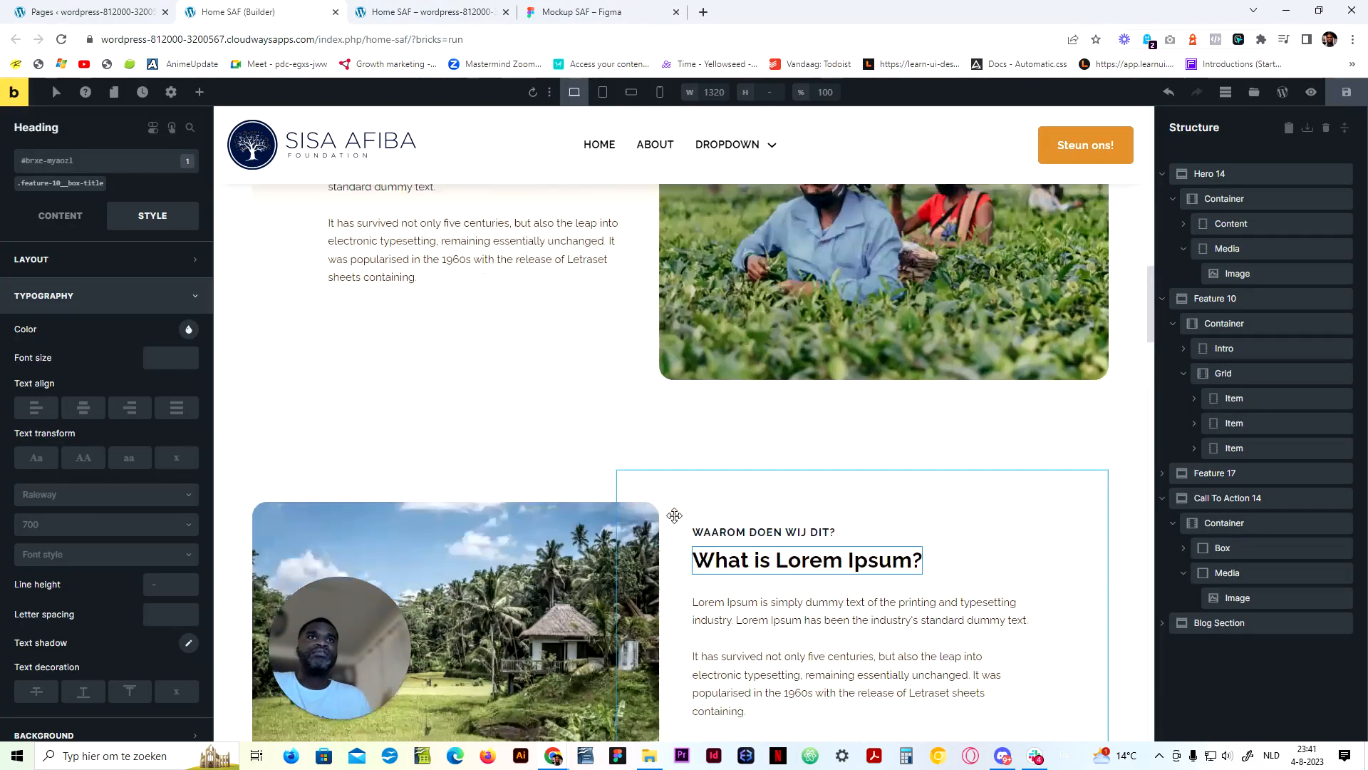
pyautogui.click(501, 255)
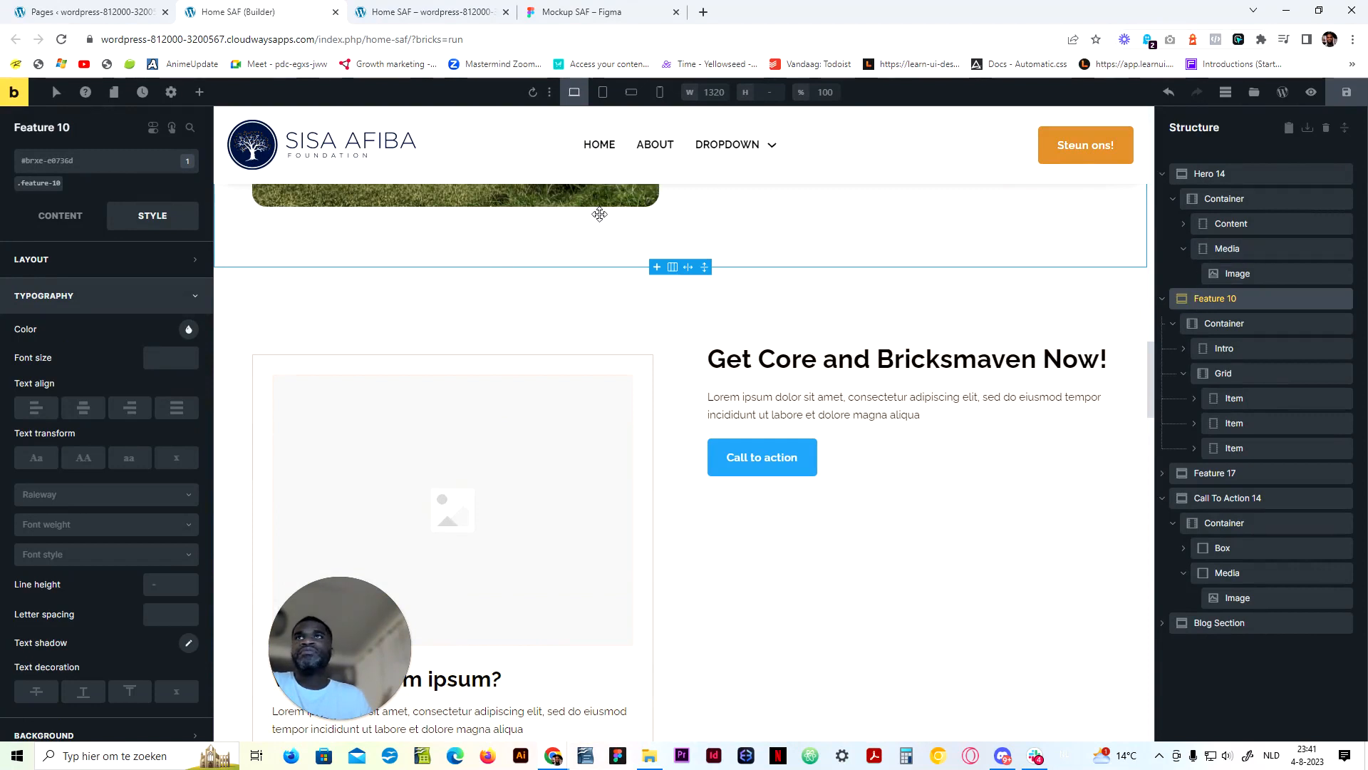
pyautogui.click(58, 189)
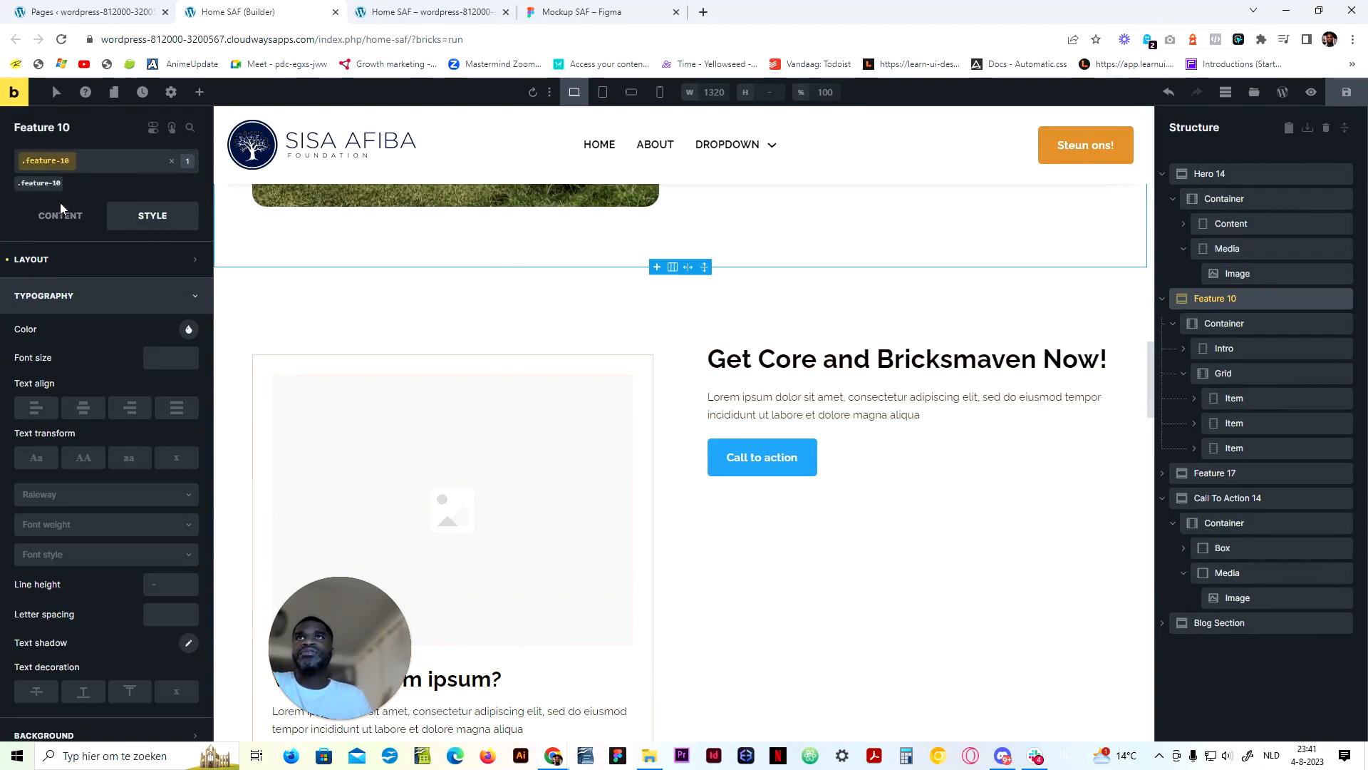
pyautogui.click(126, 298)
pyautogui.click(131, 261)
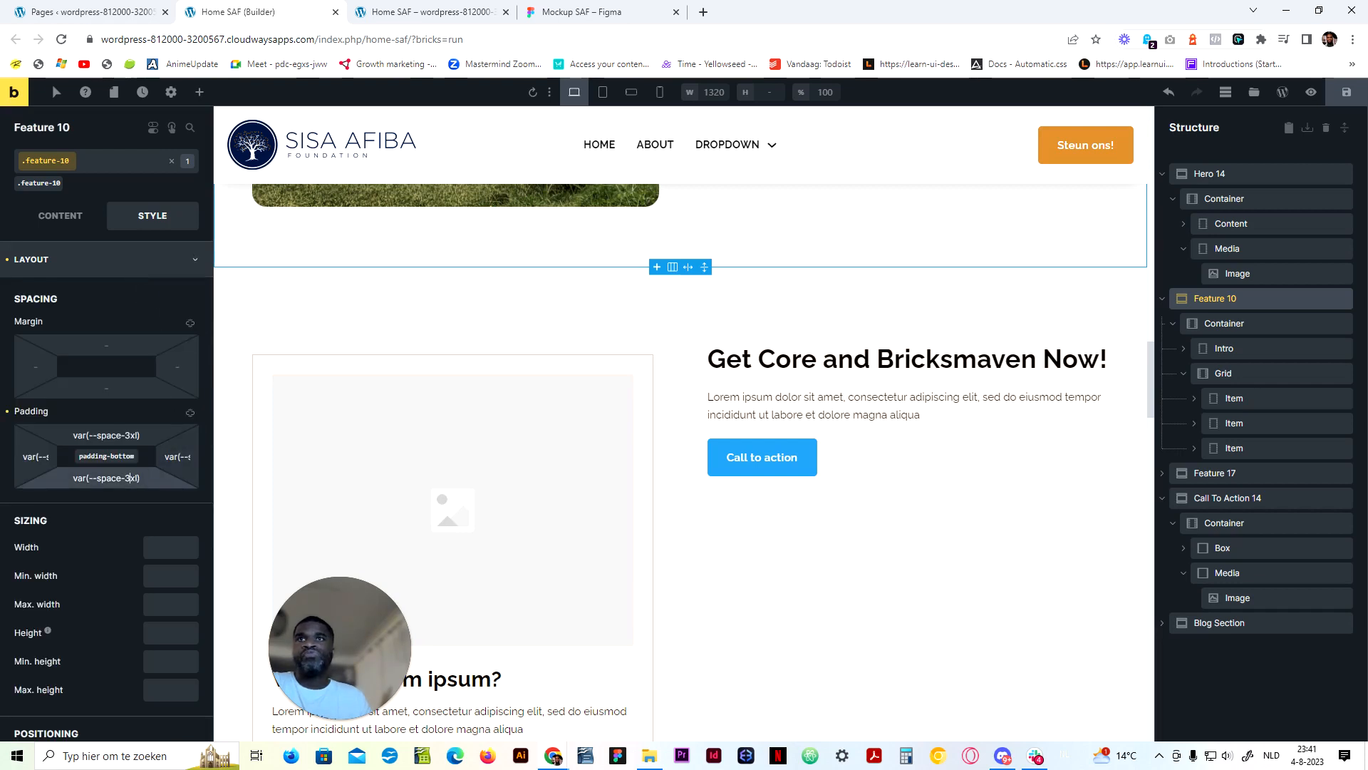
pyautogui.click(129, 478)
pyautogui.press('BackSpace')
pyautogui.write('4')
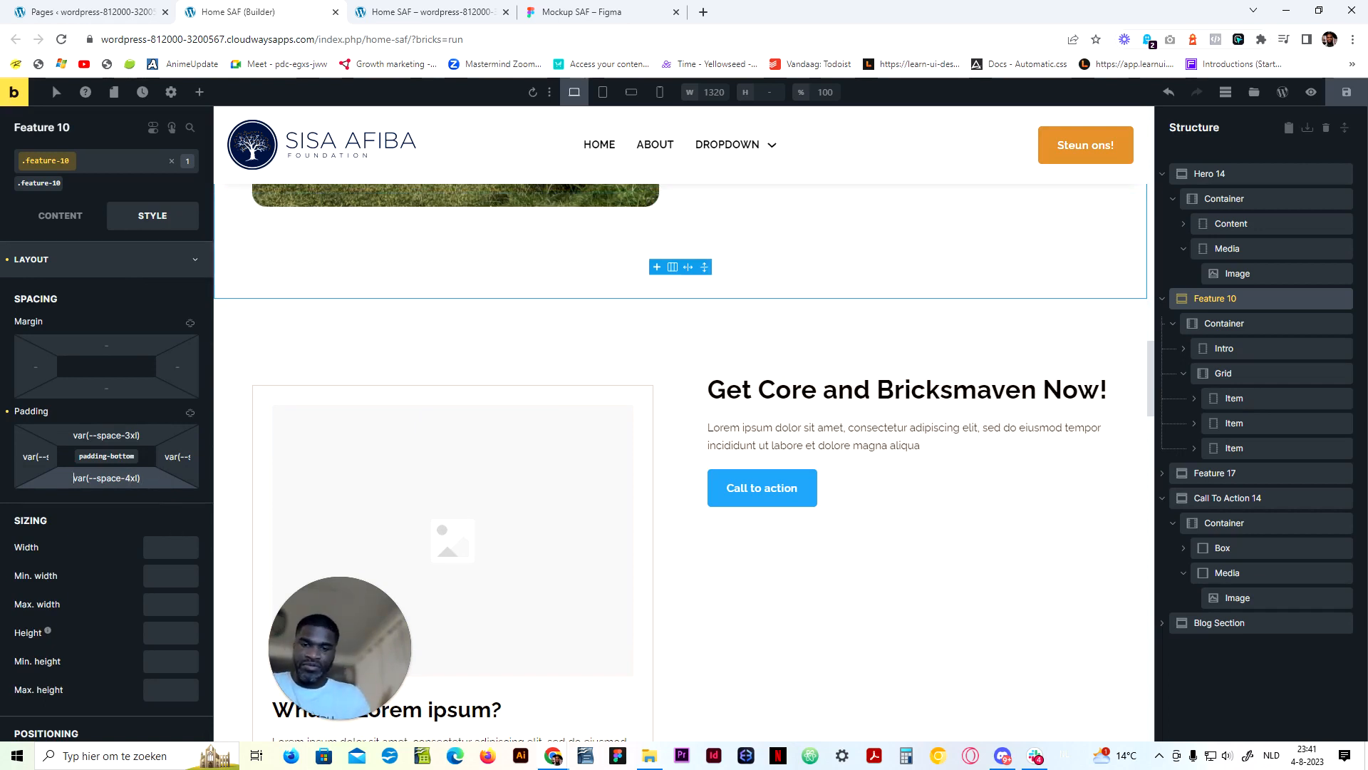
# Extend the .feature-10 bottom padding into the formula calc(var(--space-4xl) + 16rem)
pyautogui.write('calc')
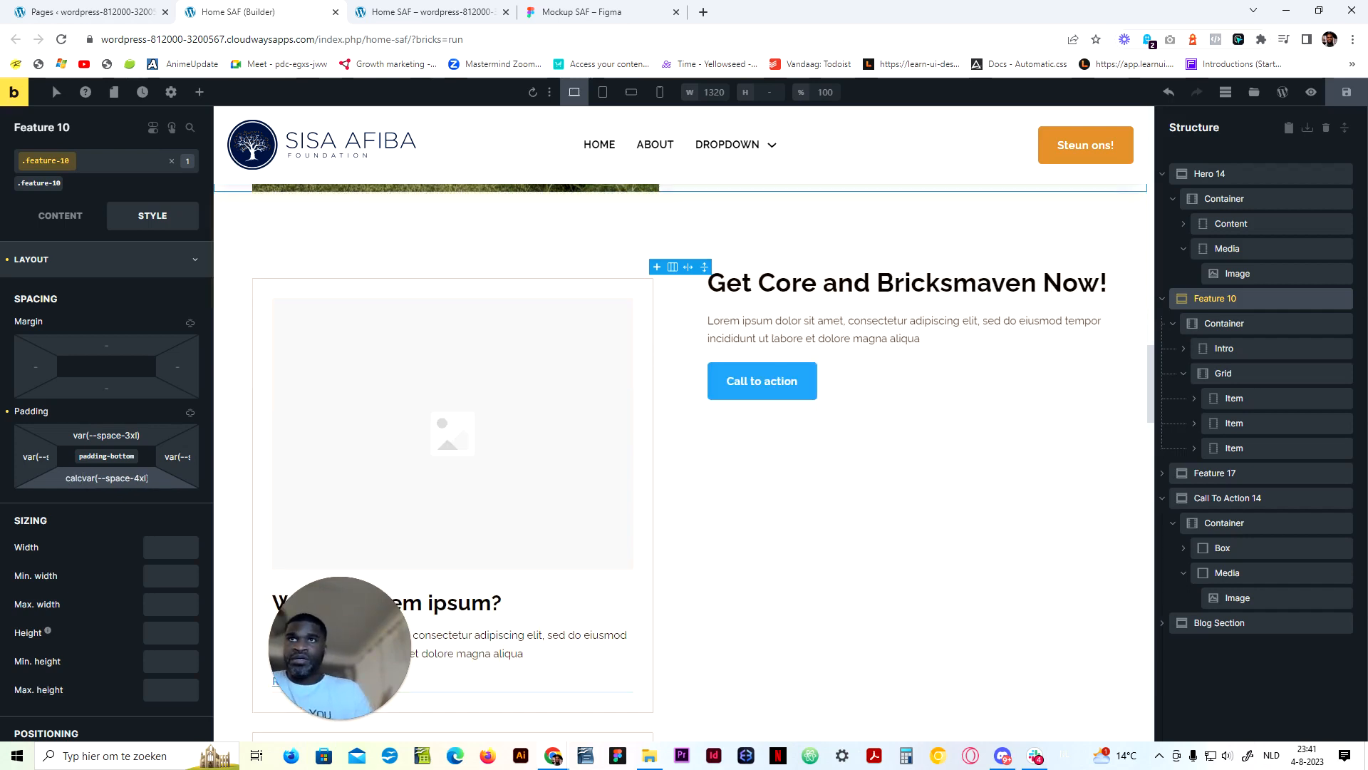
pyautogui.write('(')
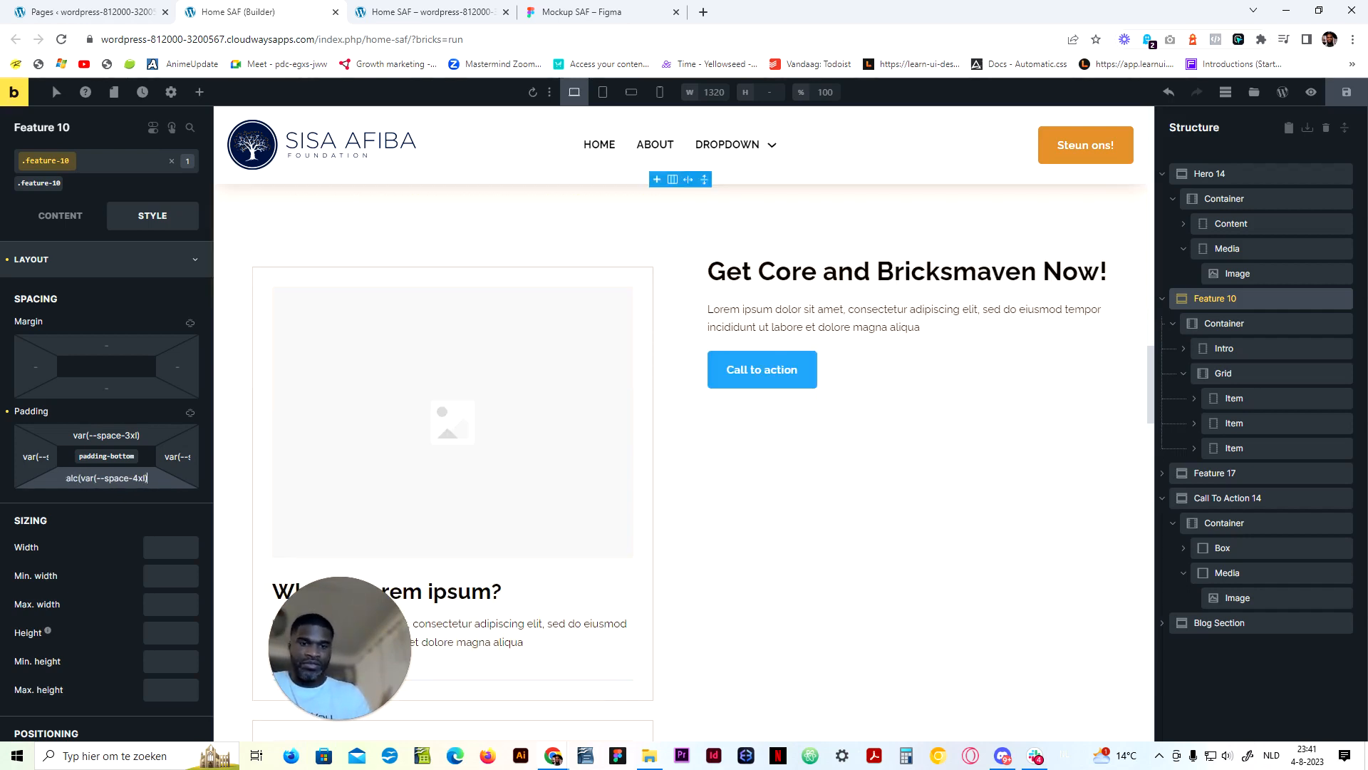
pyautogui.click(147, 477)
pyautogui.write(')')
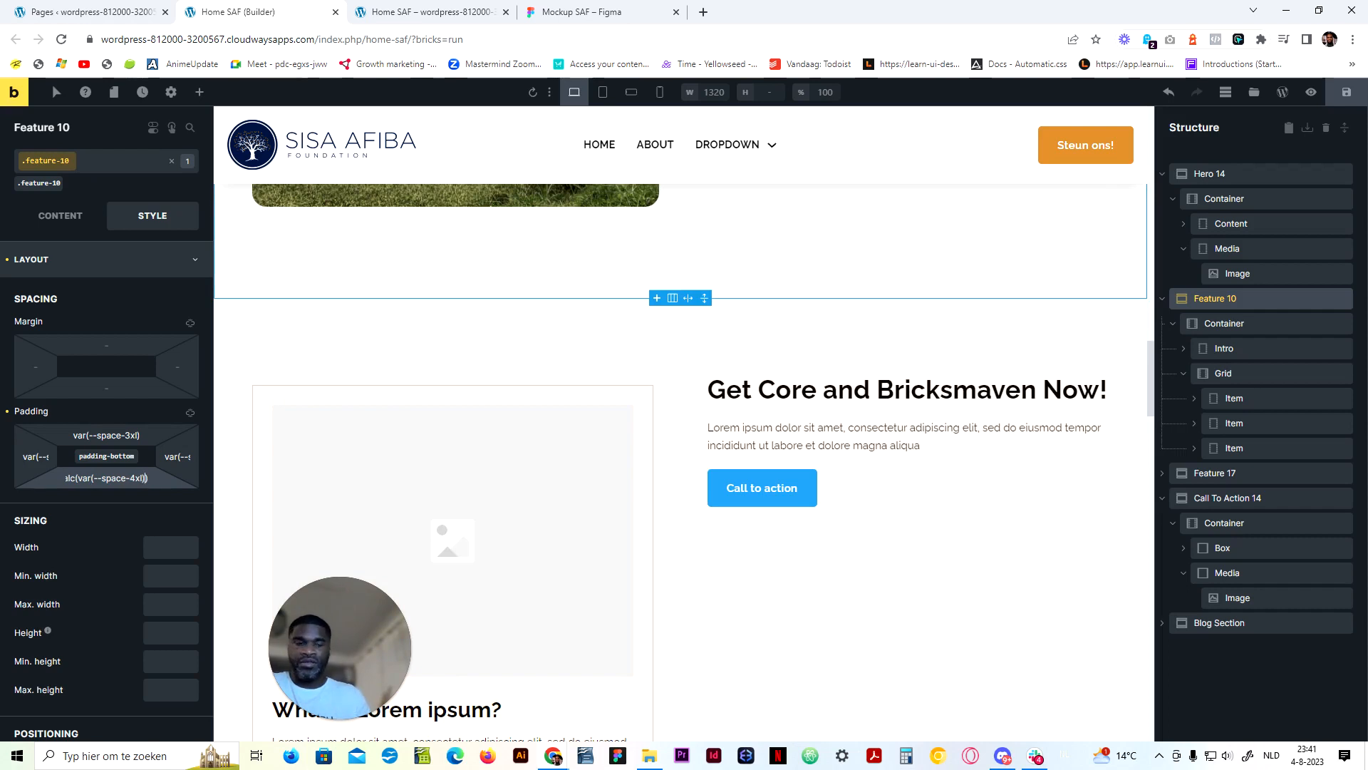
pyautogui.write(' + ')
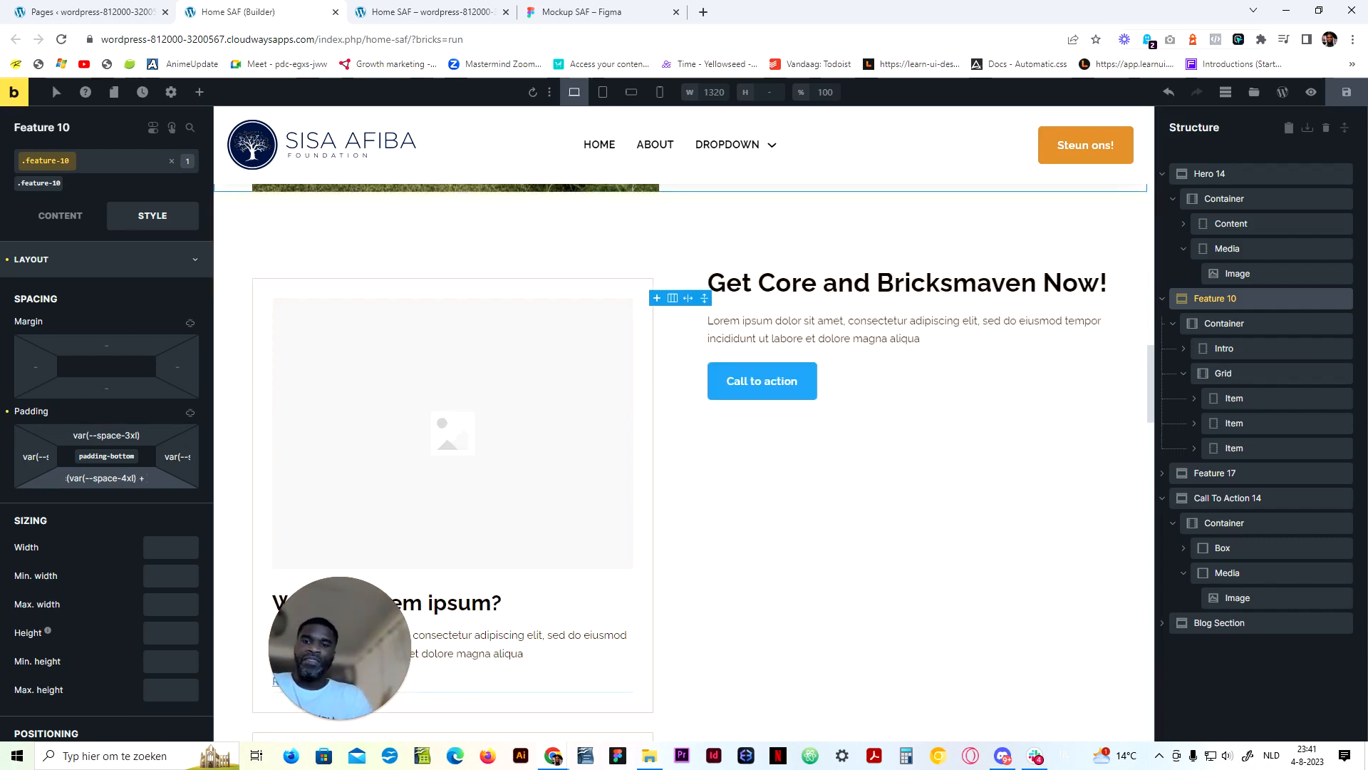
pyautogui.write('10rem')
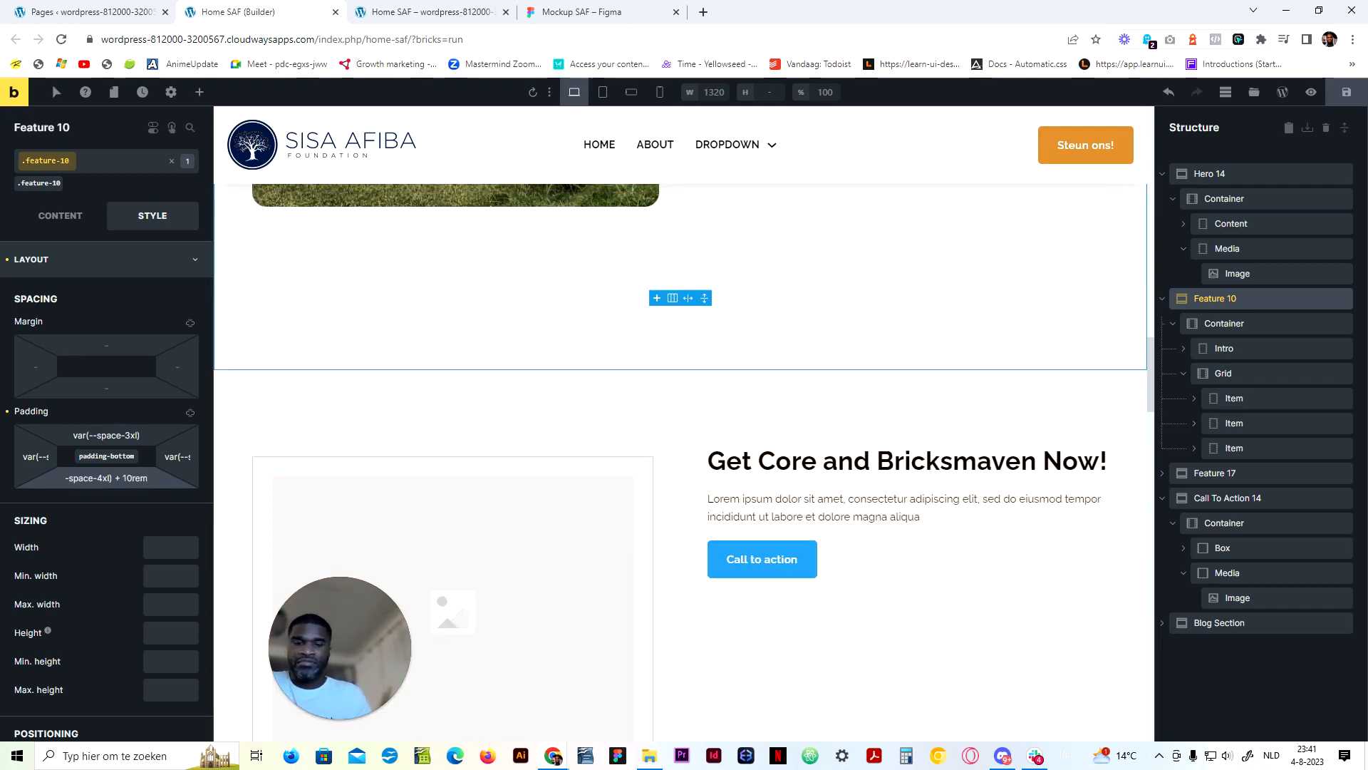
pyautogui.press('BackSpace')
pyautogui.write('6')
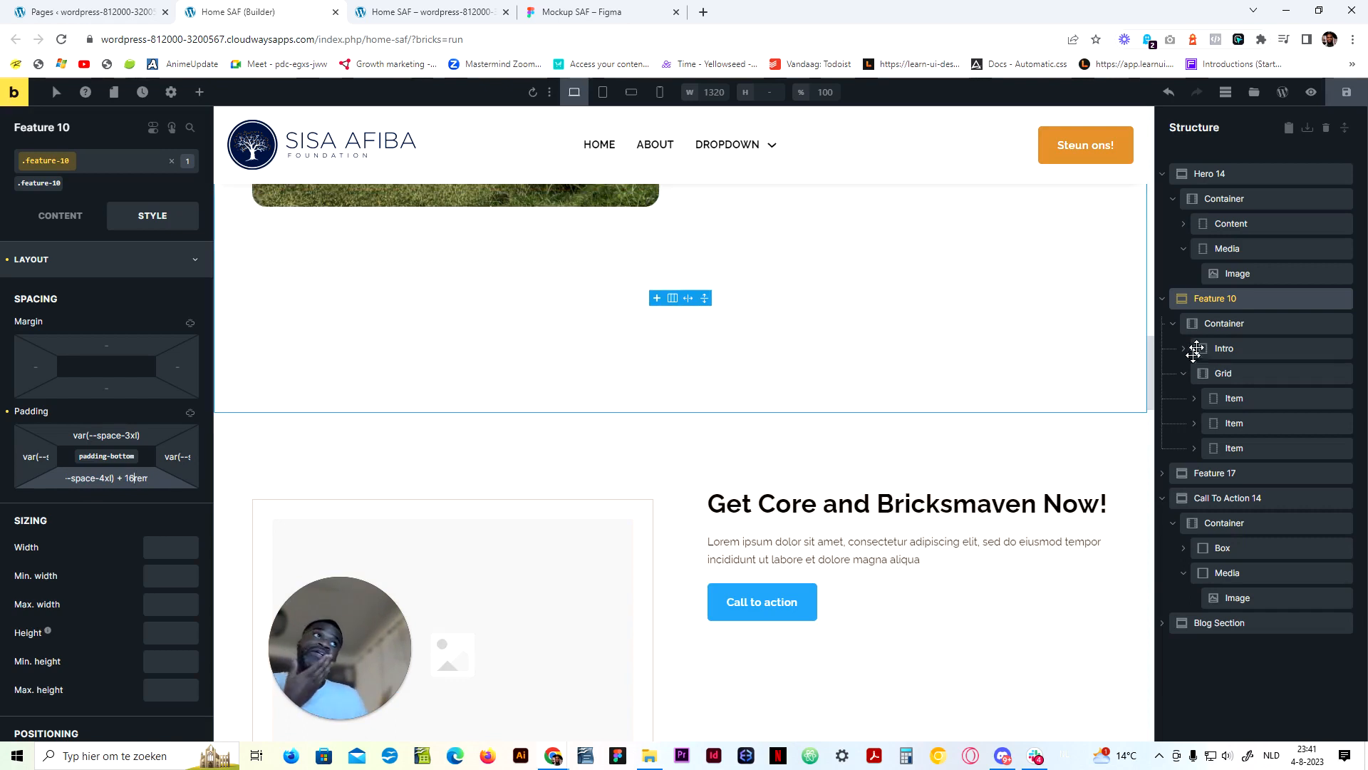
# Set the leaves-illustration.svg tree from the media library as the .feature-10 class's background image
pyautogui.click(74, 227)
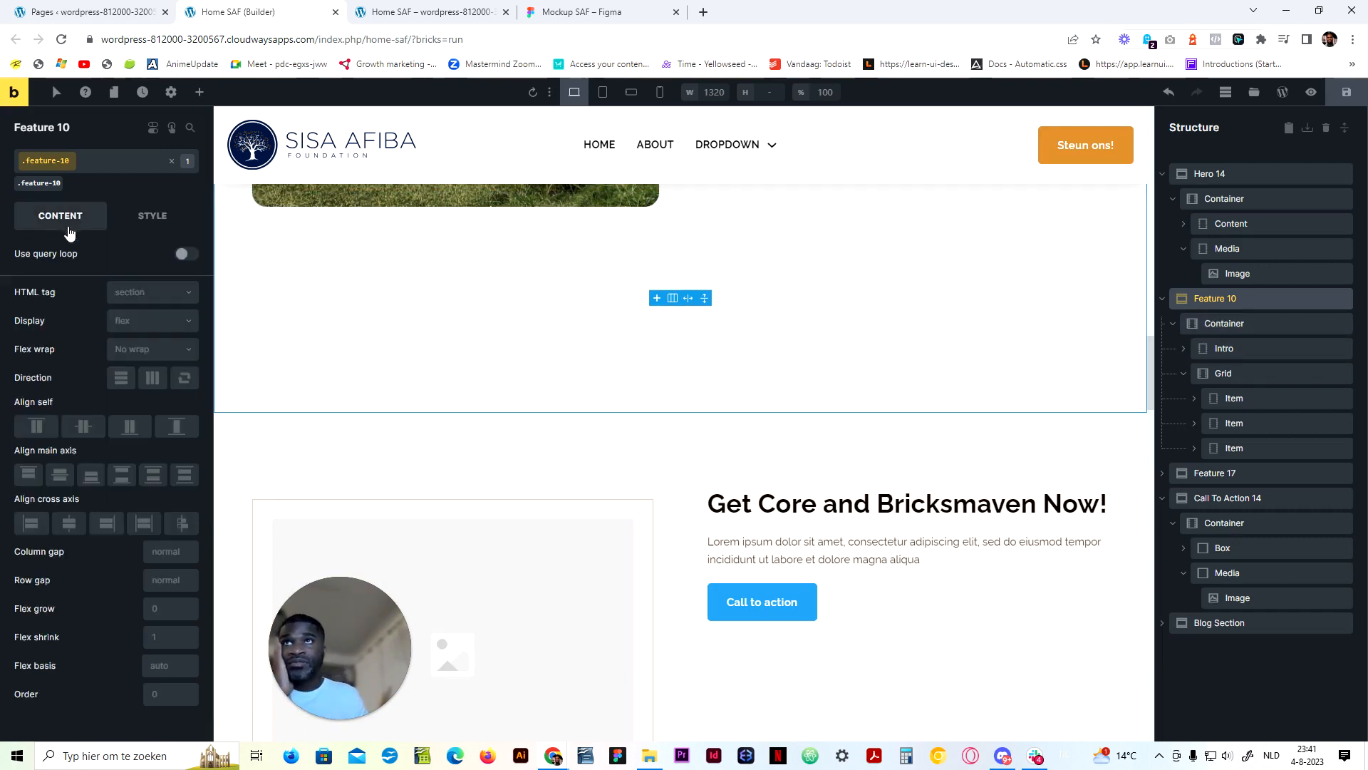
pyautogui.click(152, 215)
pyautogui.click(111, 335)
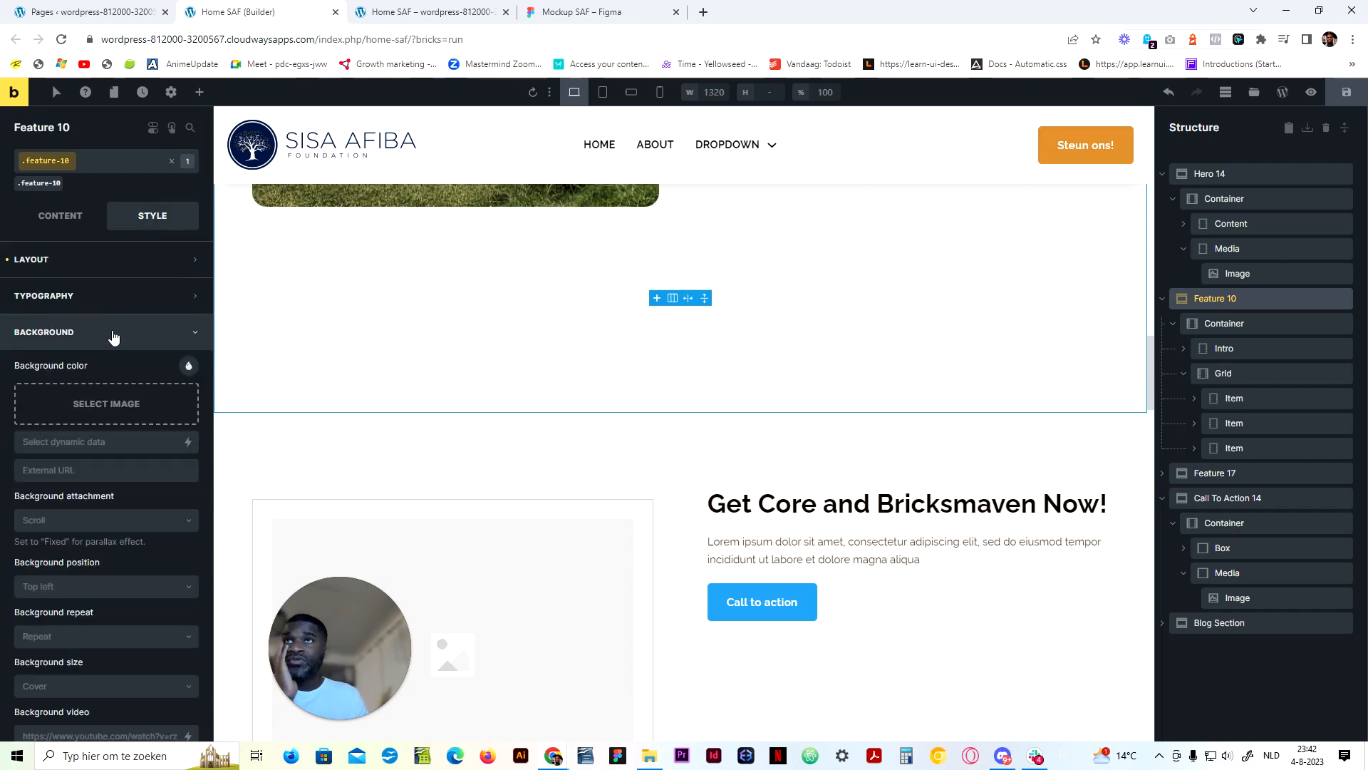
pyautogui.click(161, 411)
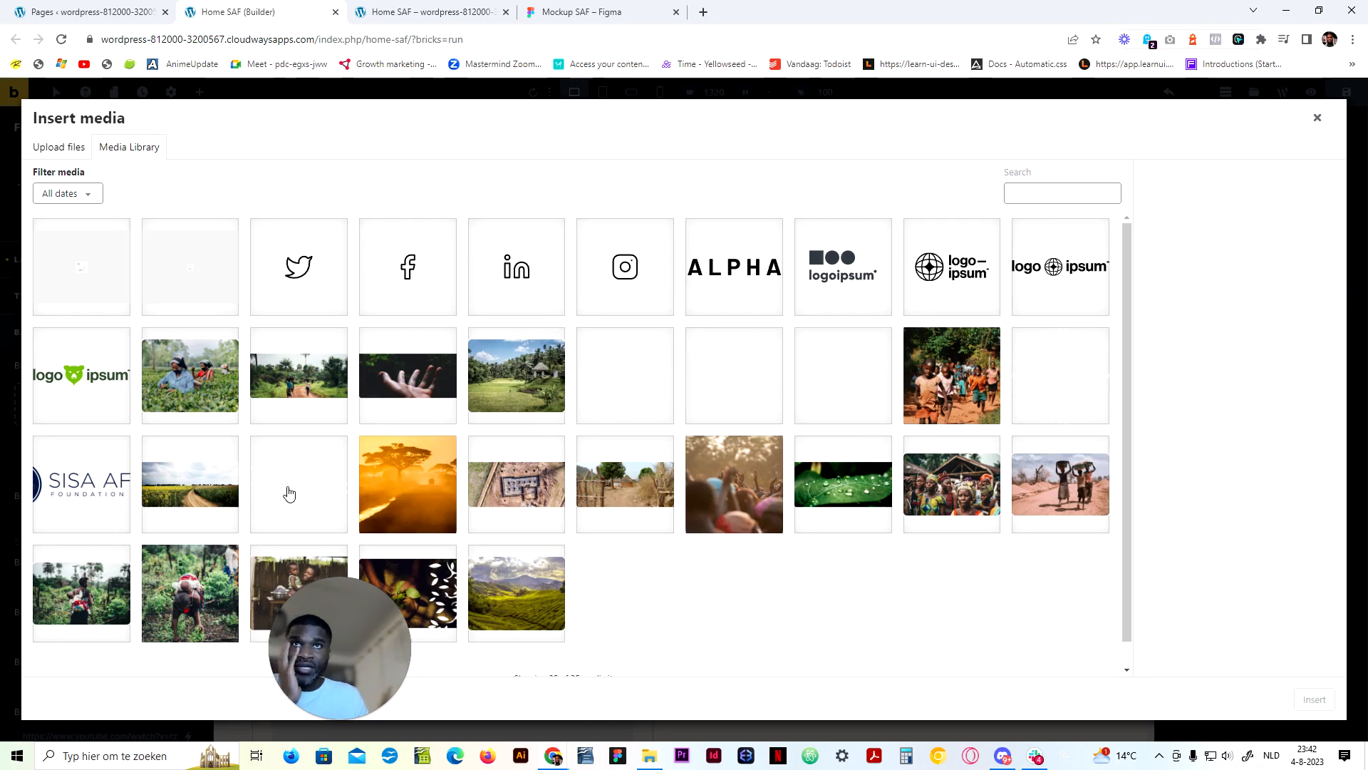
pyautogui.click(636, 408)
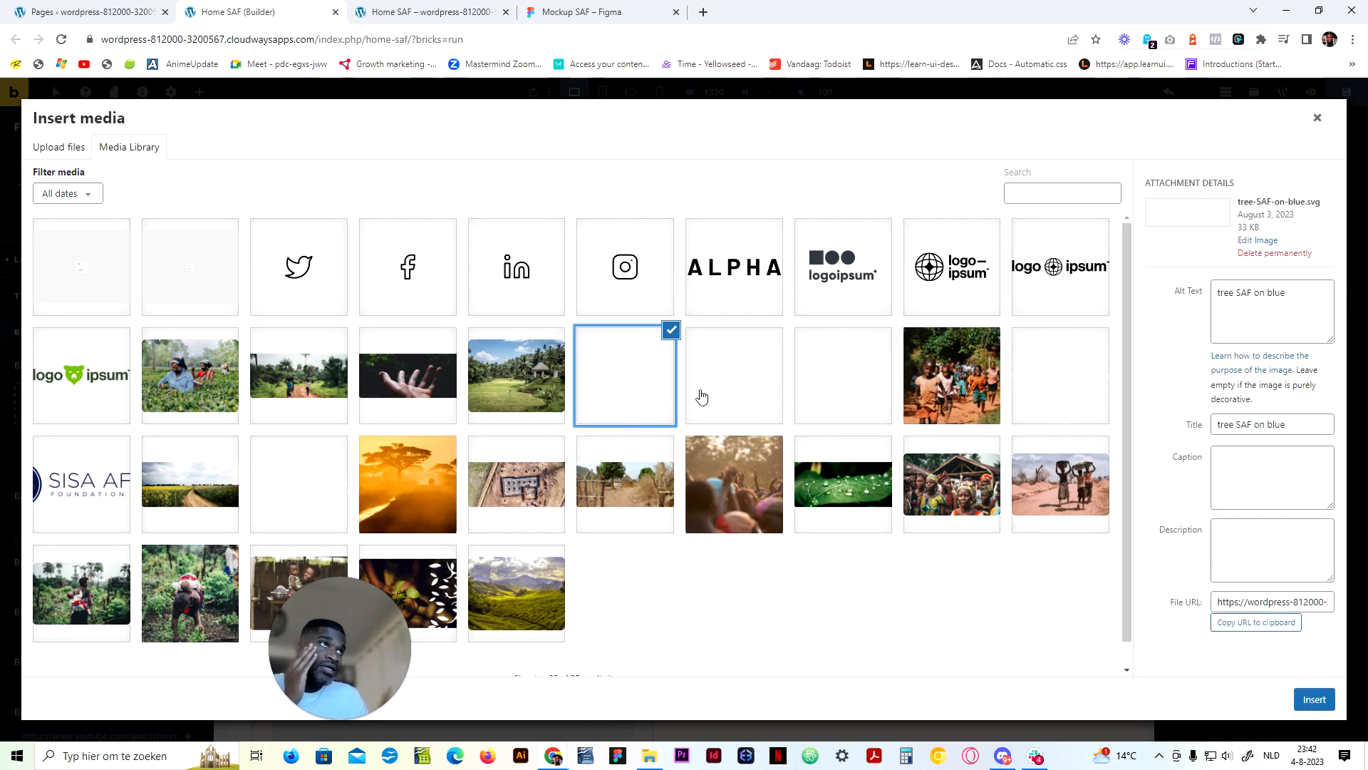
pyautogui.click(741, 394)
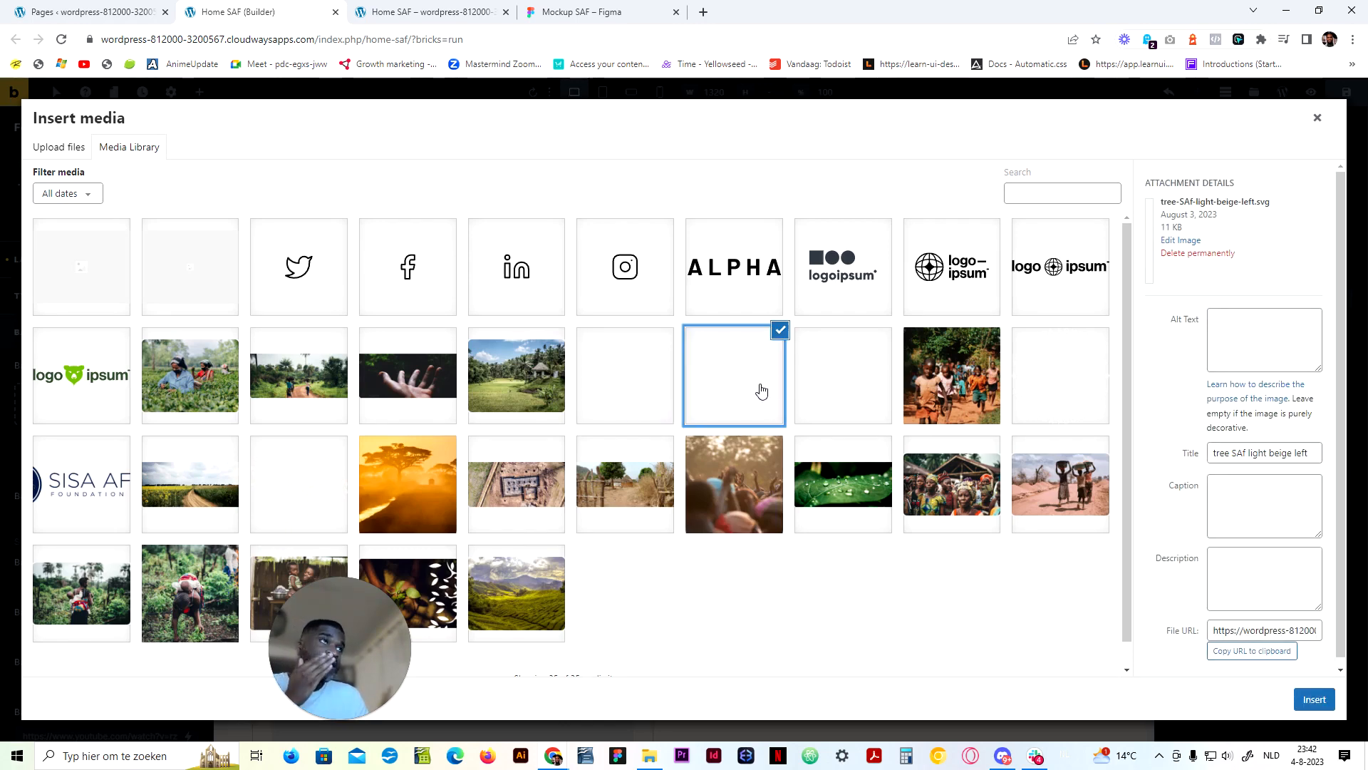
pyautogui.click(860, 390)
pyautogui.click(288, 493)
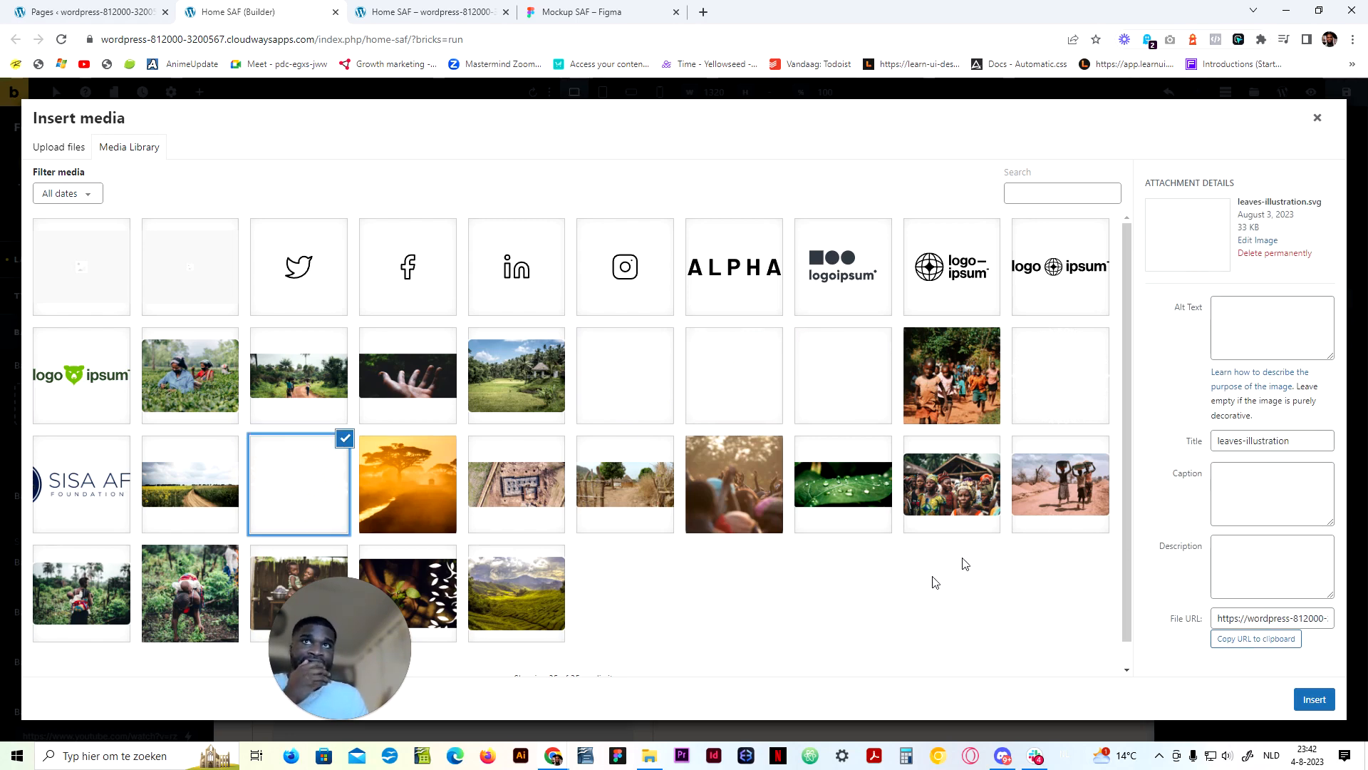
pyautogui.click(1316, 700)
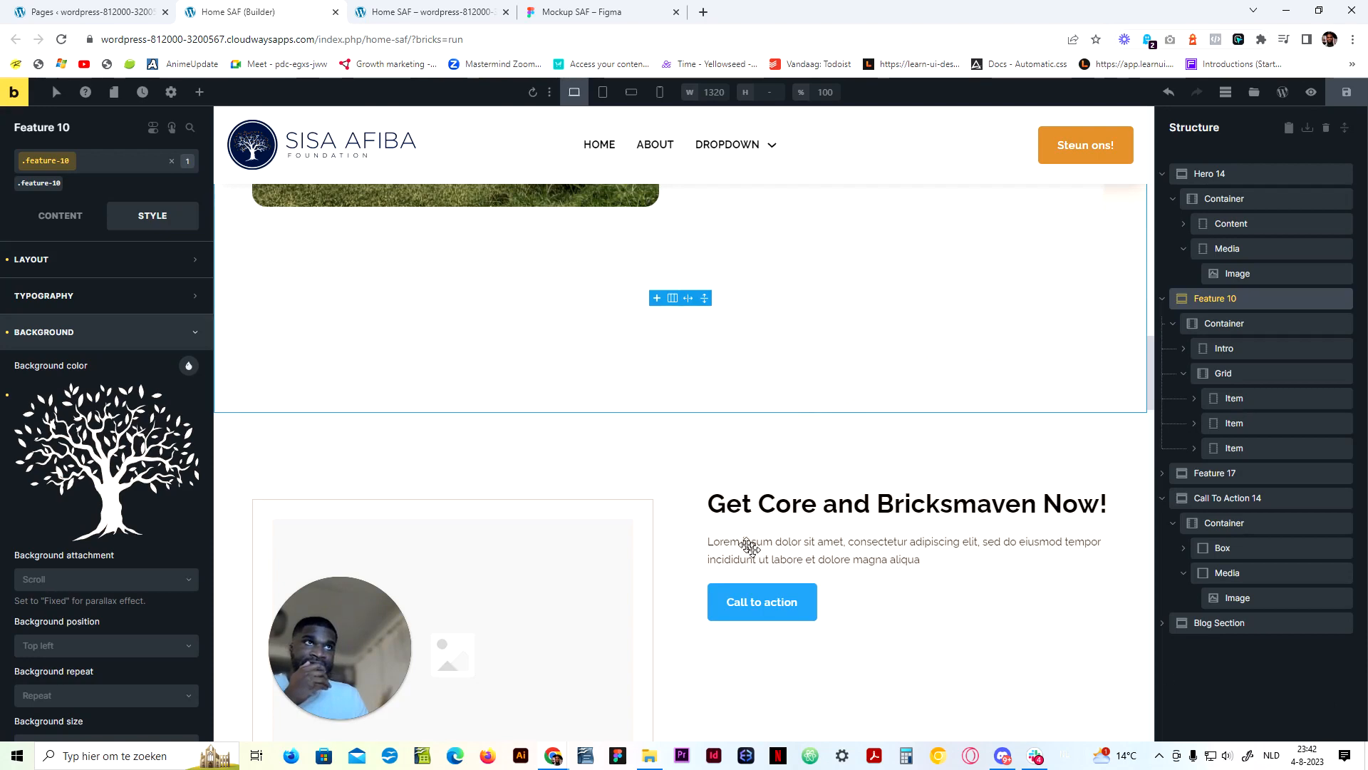
# Try the background positions Bottom center and Top center for the tree image and check the feature section
pyautogui.scroll(5, 742, 538)
pyautogui.scroll(-4, 738, 534)
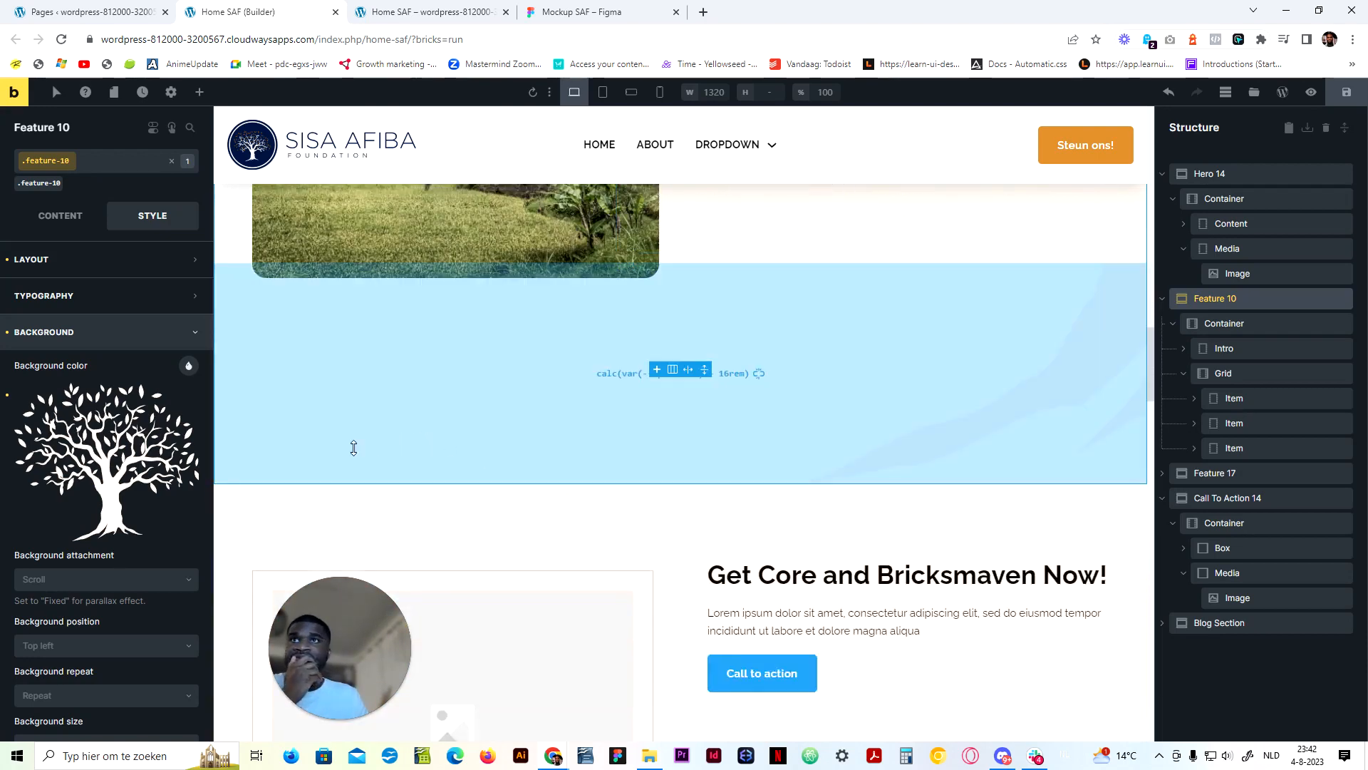
pyautogui.scroll(-4, 156, 513)
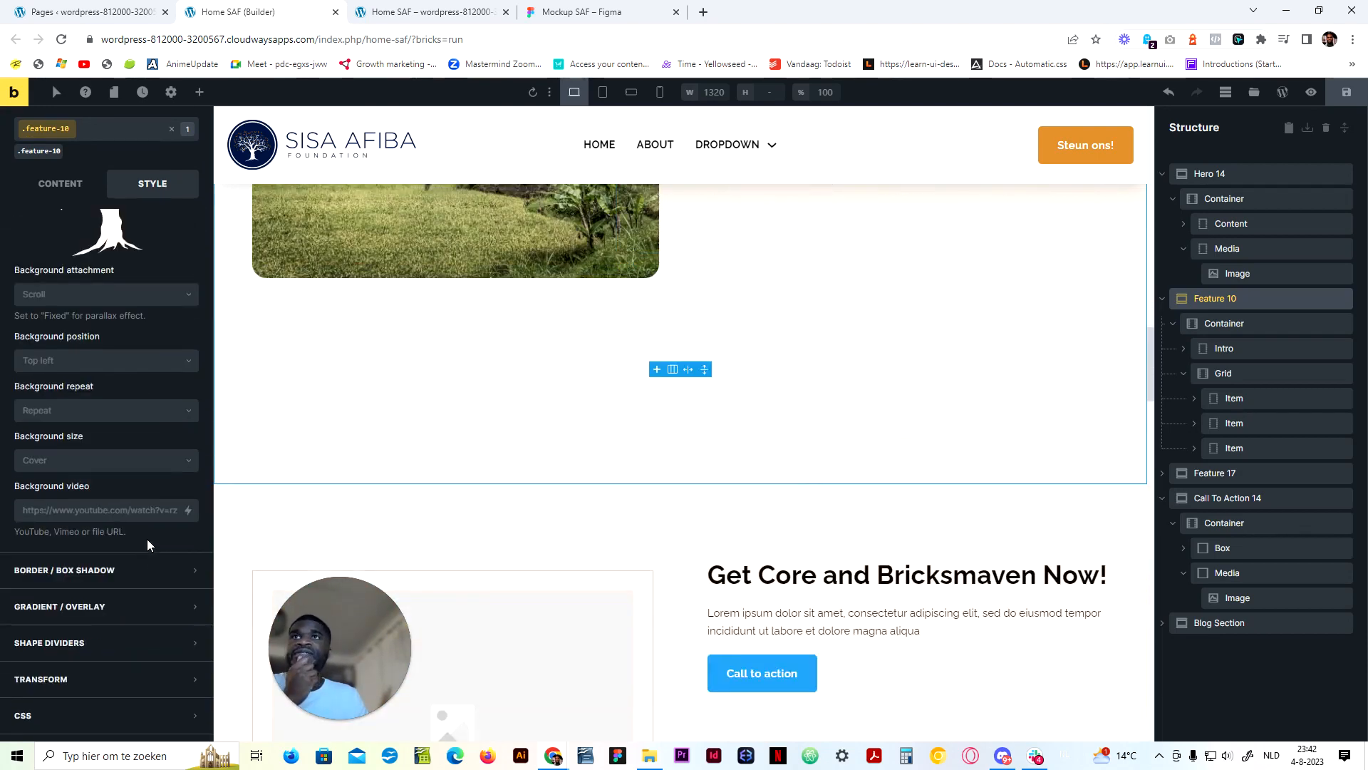
pyautogui.click(113, 365)
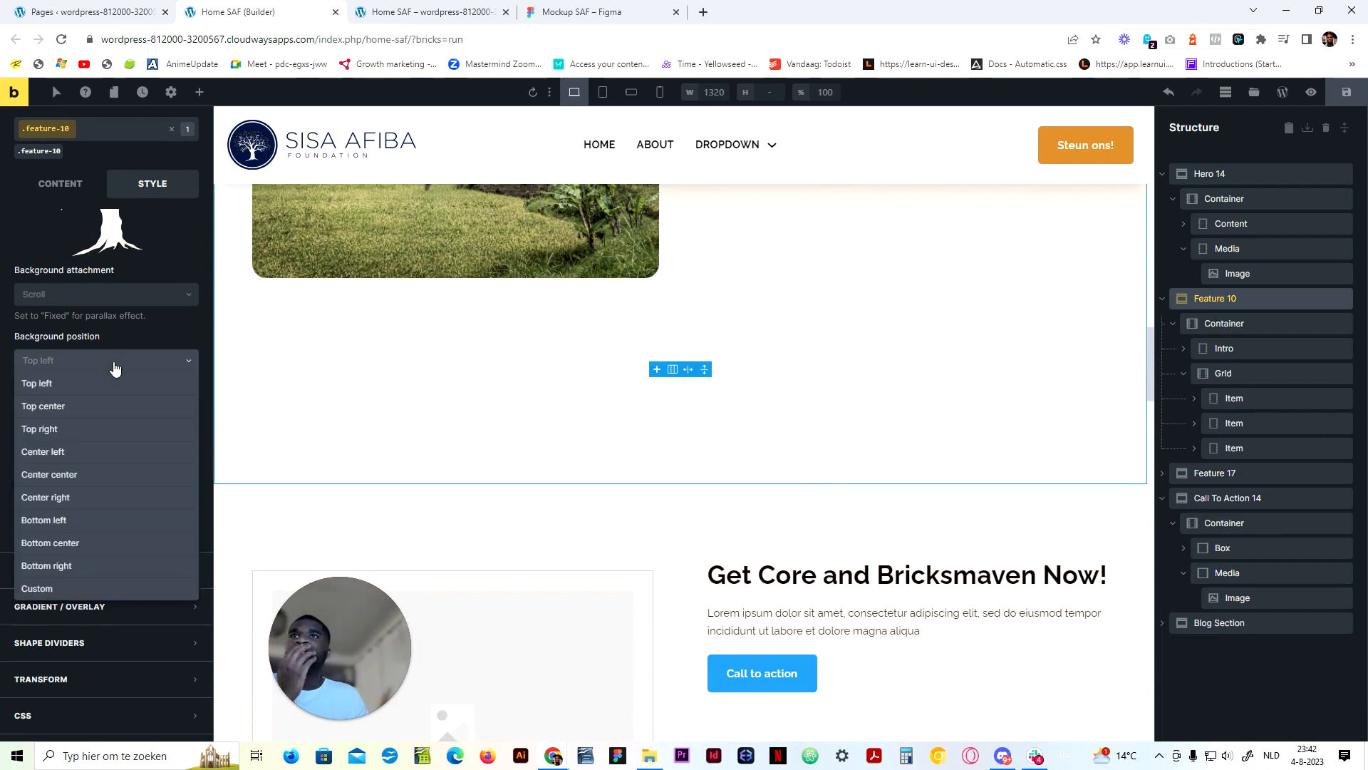
pyautogui.click(122, 544)
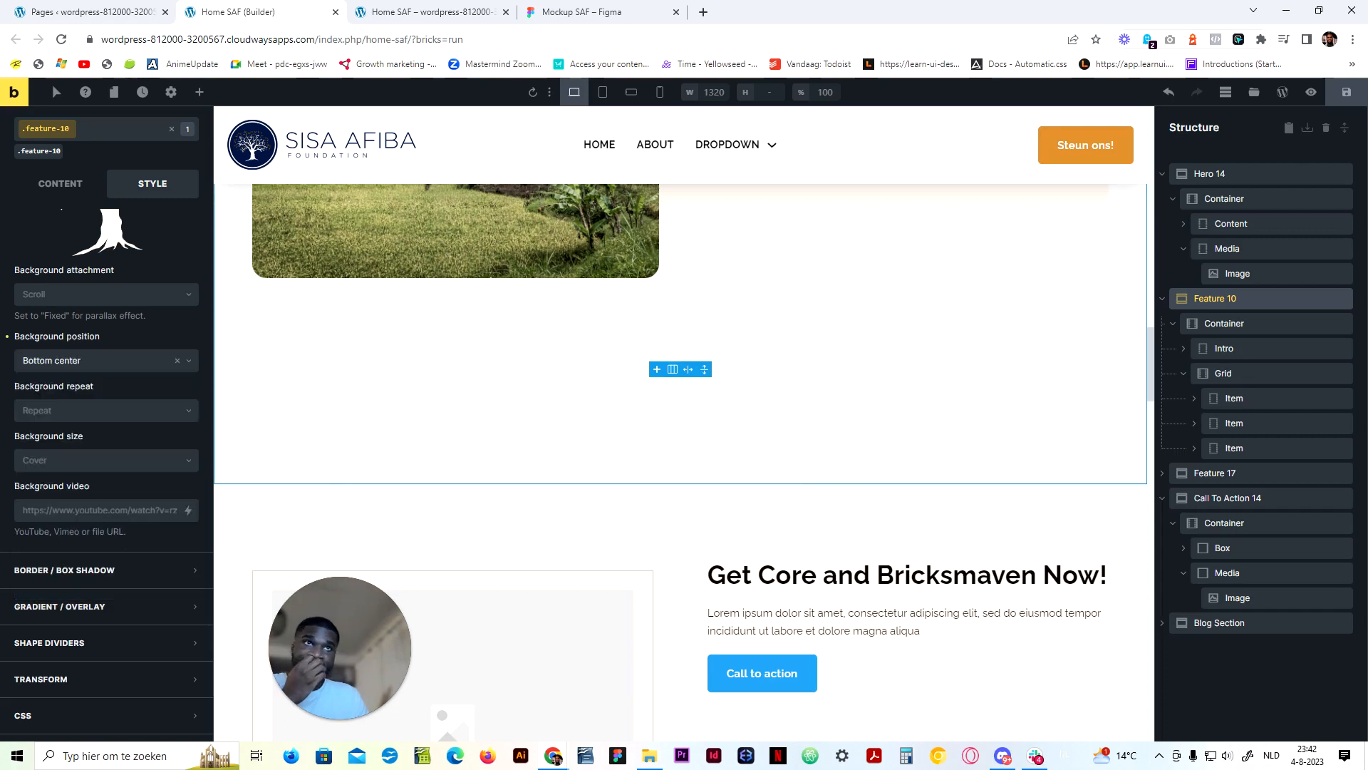
pyautogui.click(98, 362)
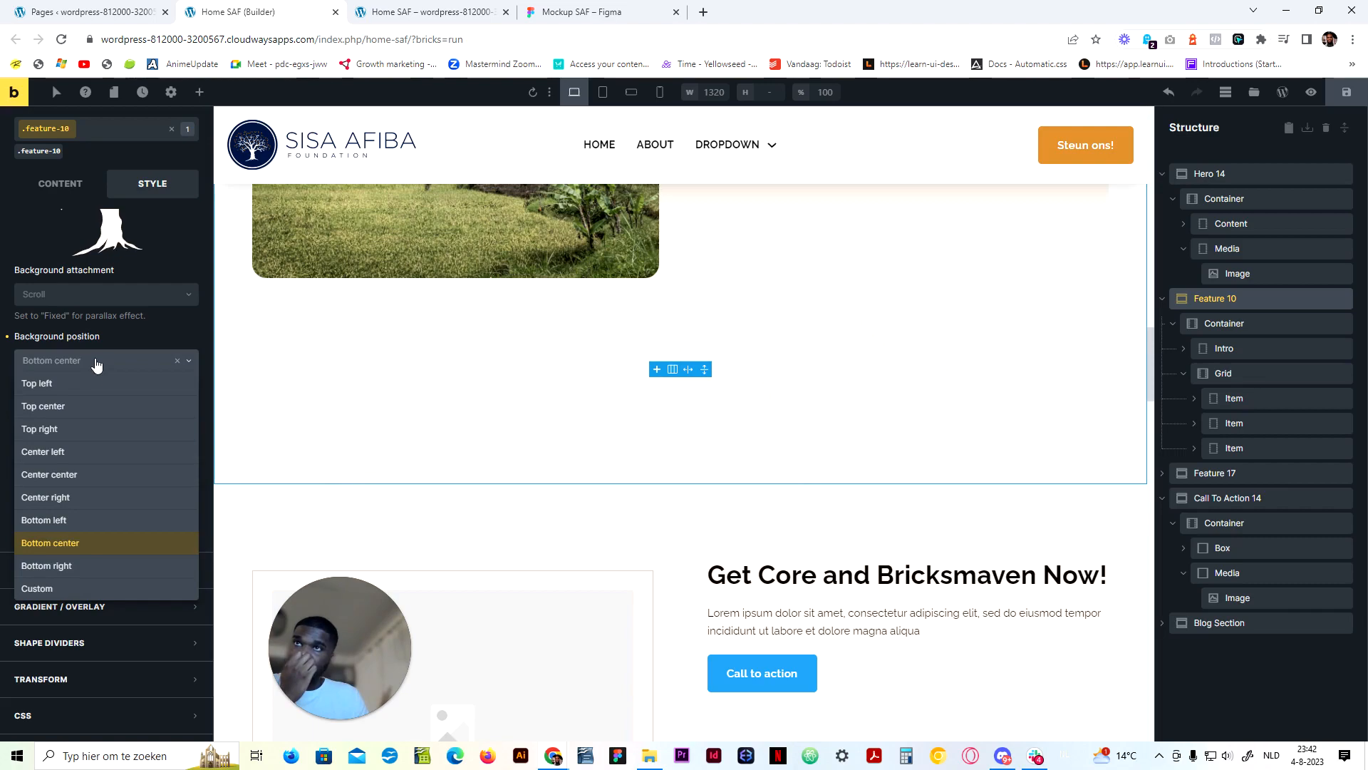
pyautogui.click(86, 406)
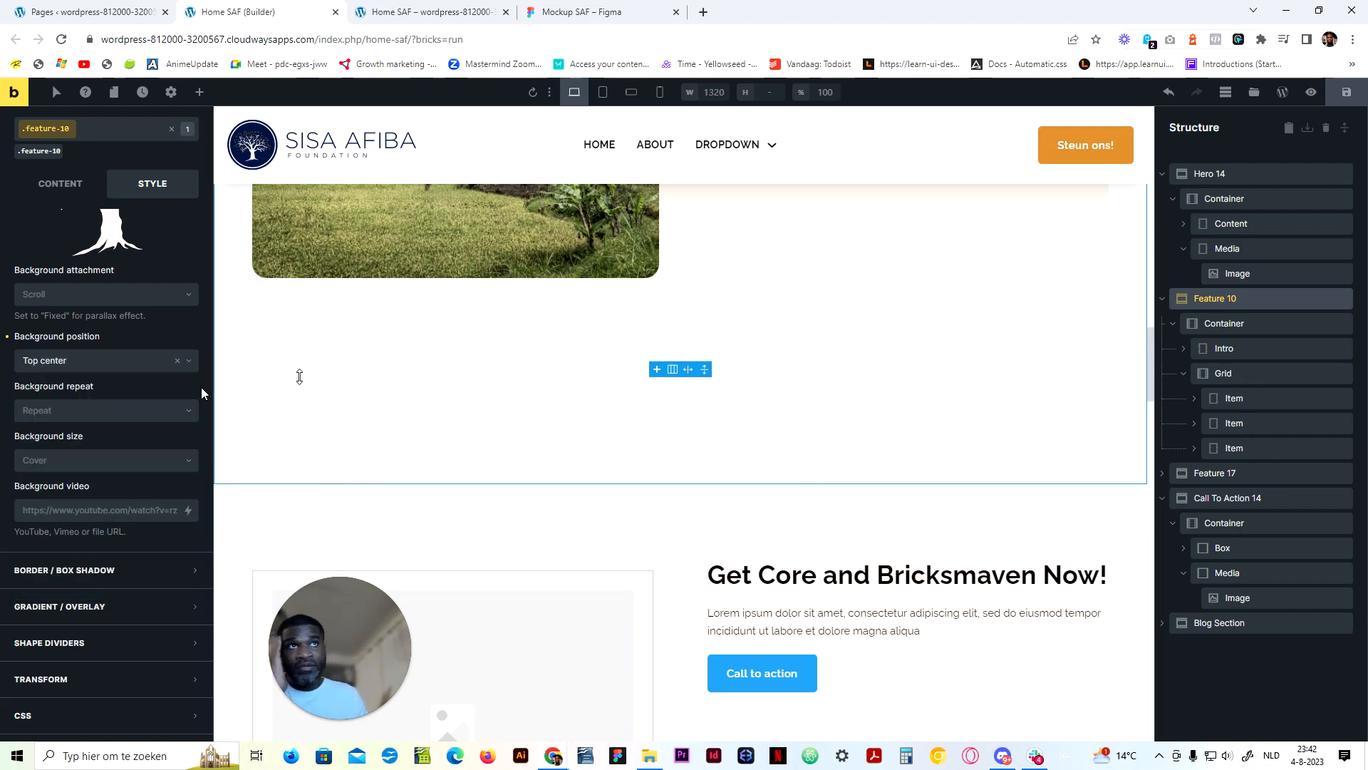
pyautogui.scroll(15, 684, 399)
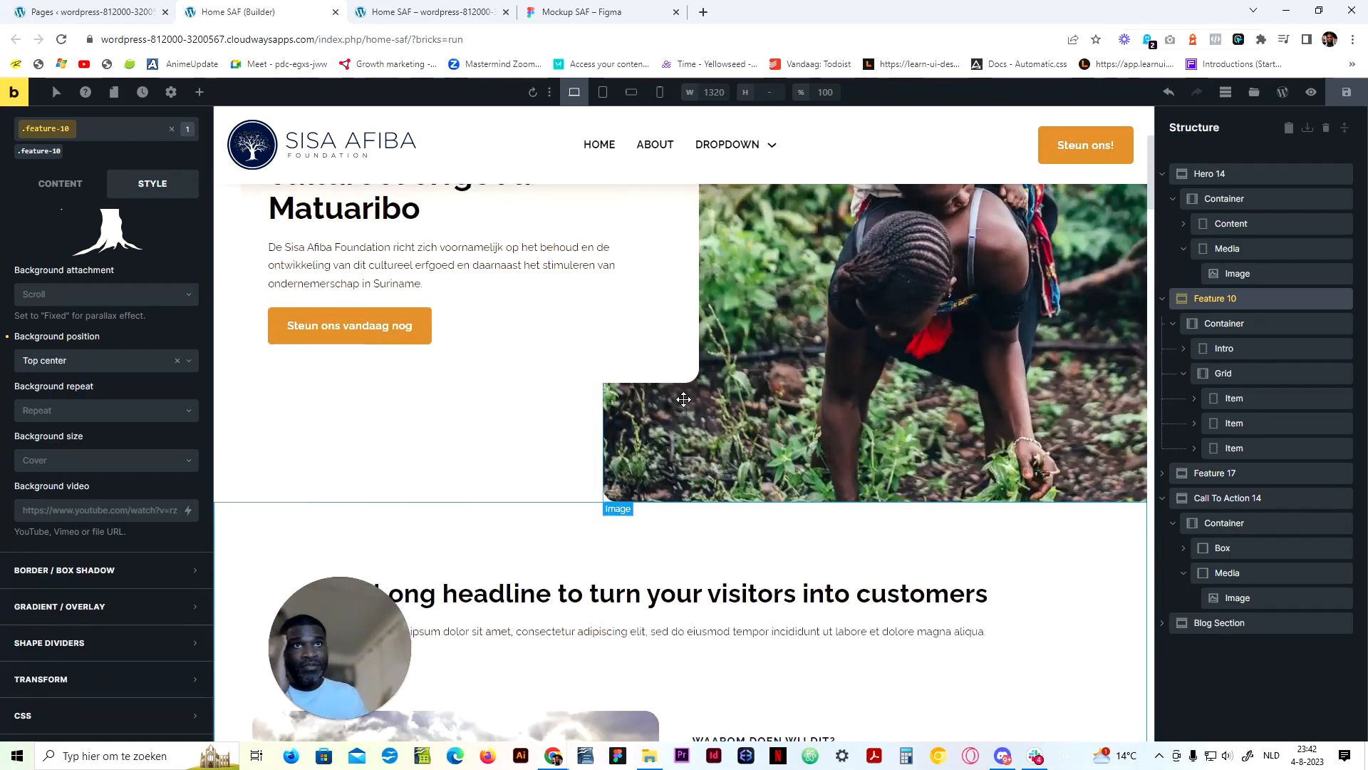
pyautogui.scroll(-10, 683, 399)
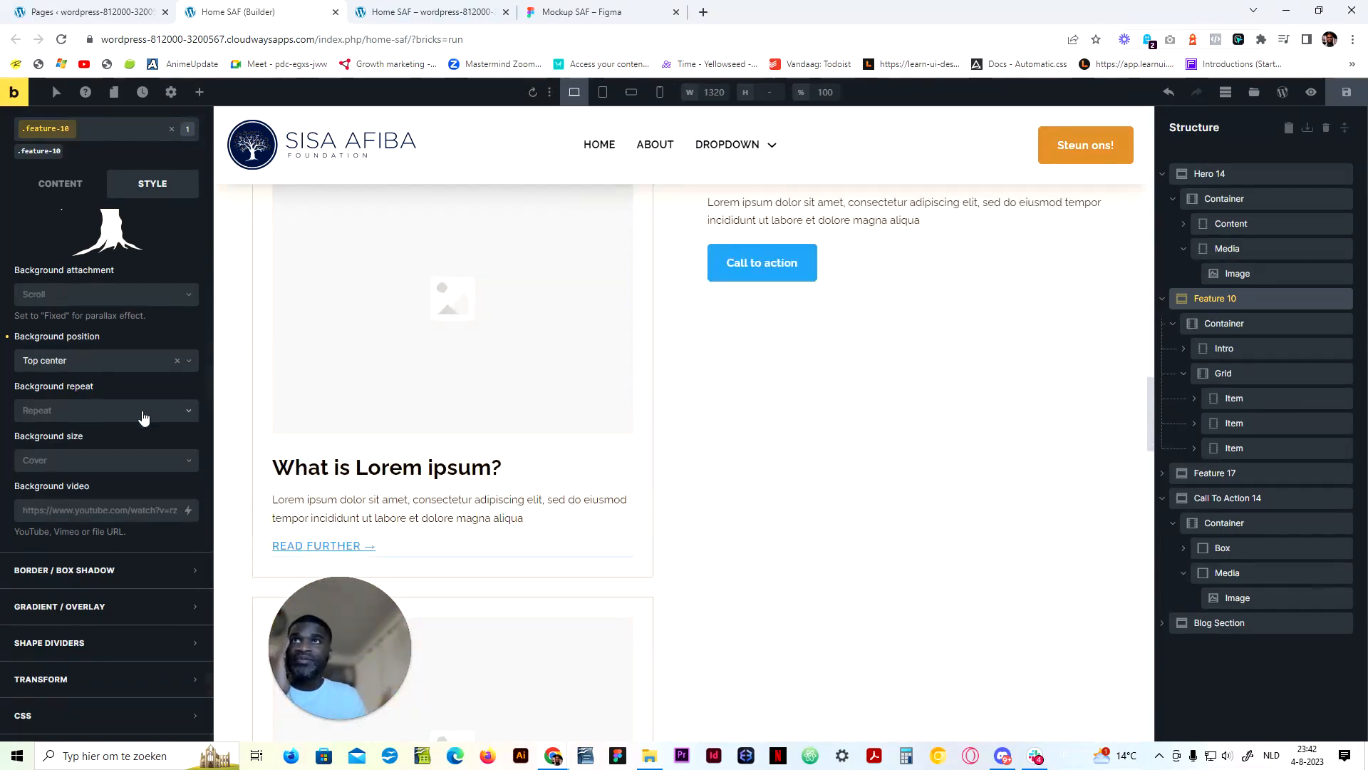
# Set the tree image's background repeat to No repeat and its background size to Contain
pyautogui.click(143, 417)
pyautogui.click(109, 436)
pyautogui.click(117, 474)
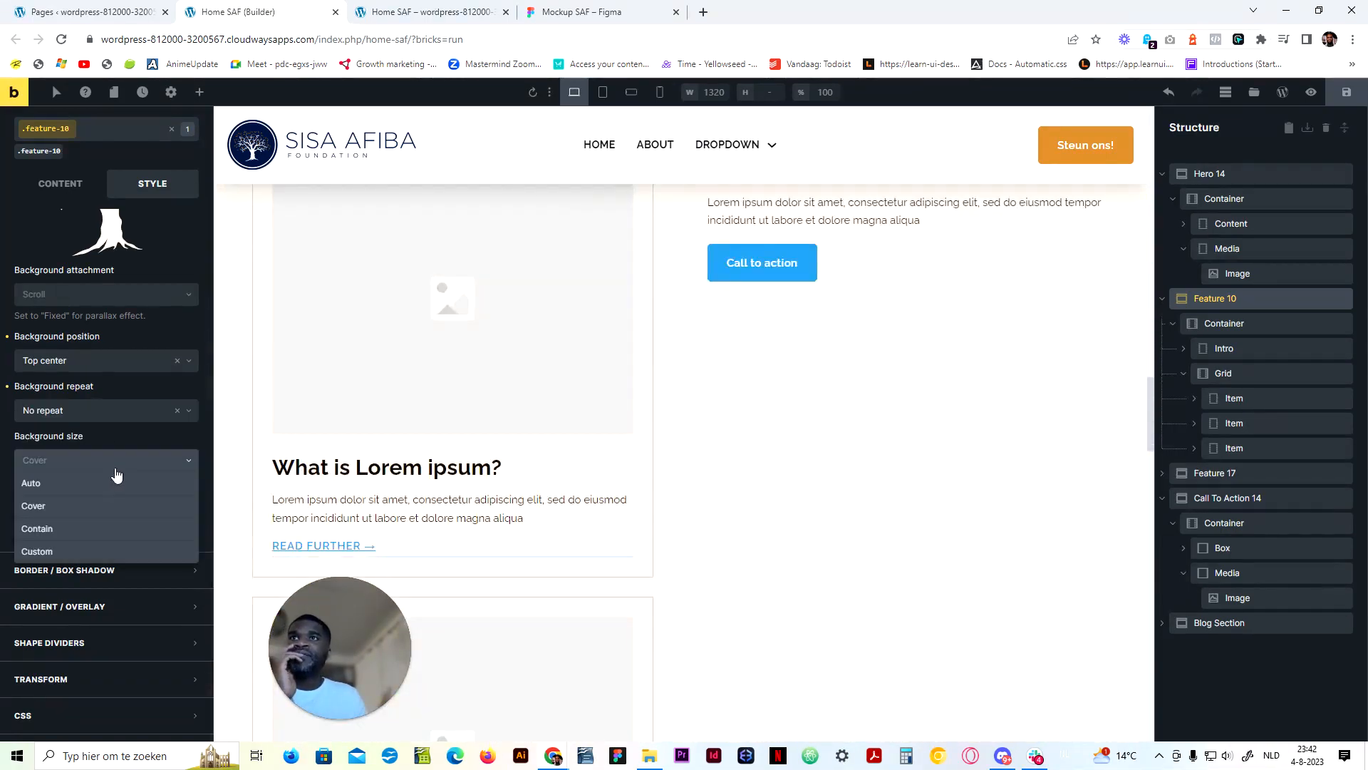
pyautogui.click(104, 528)
# Try the Bottom center background position for the contained tree image and check the end of the section
pyautogui.scroll(2, 702, 496)
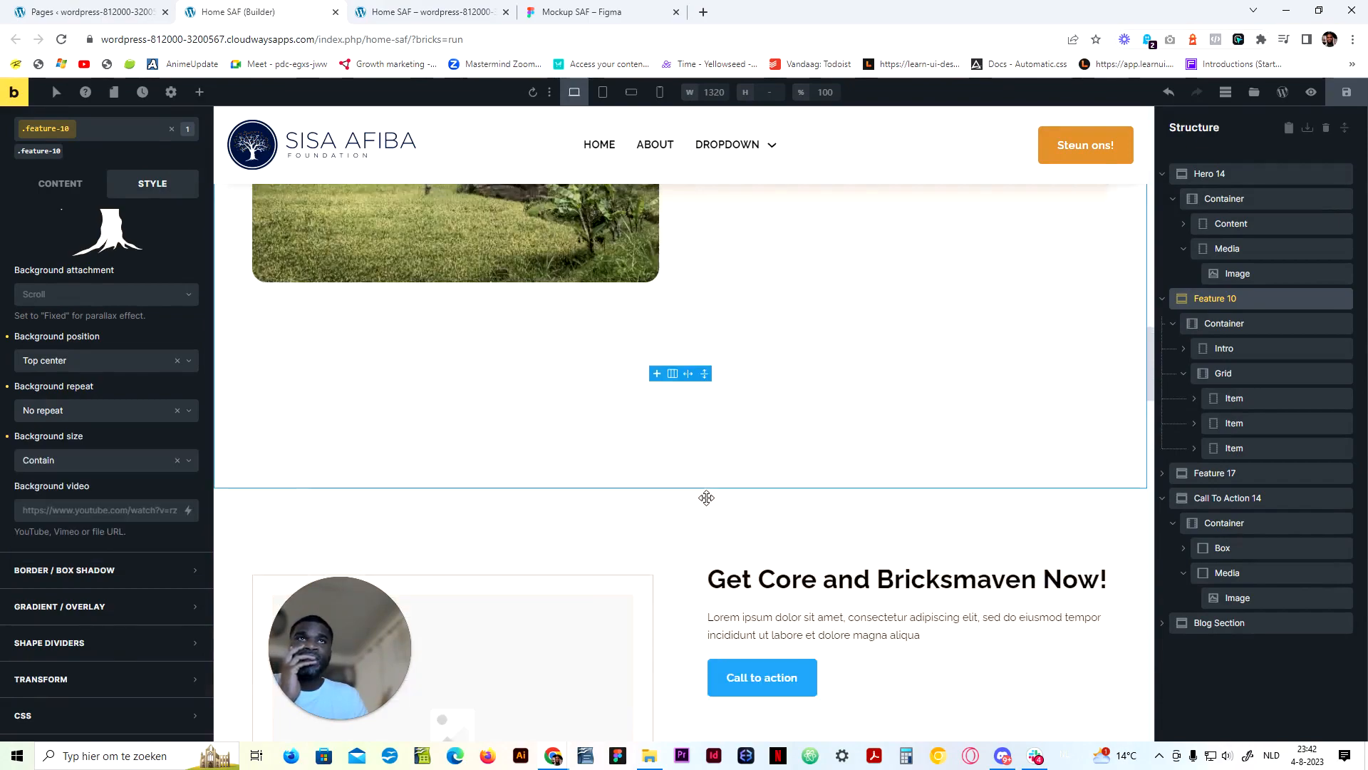
pyautogui.scroll(10, 706, 497)
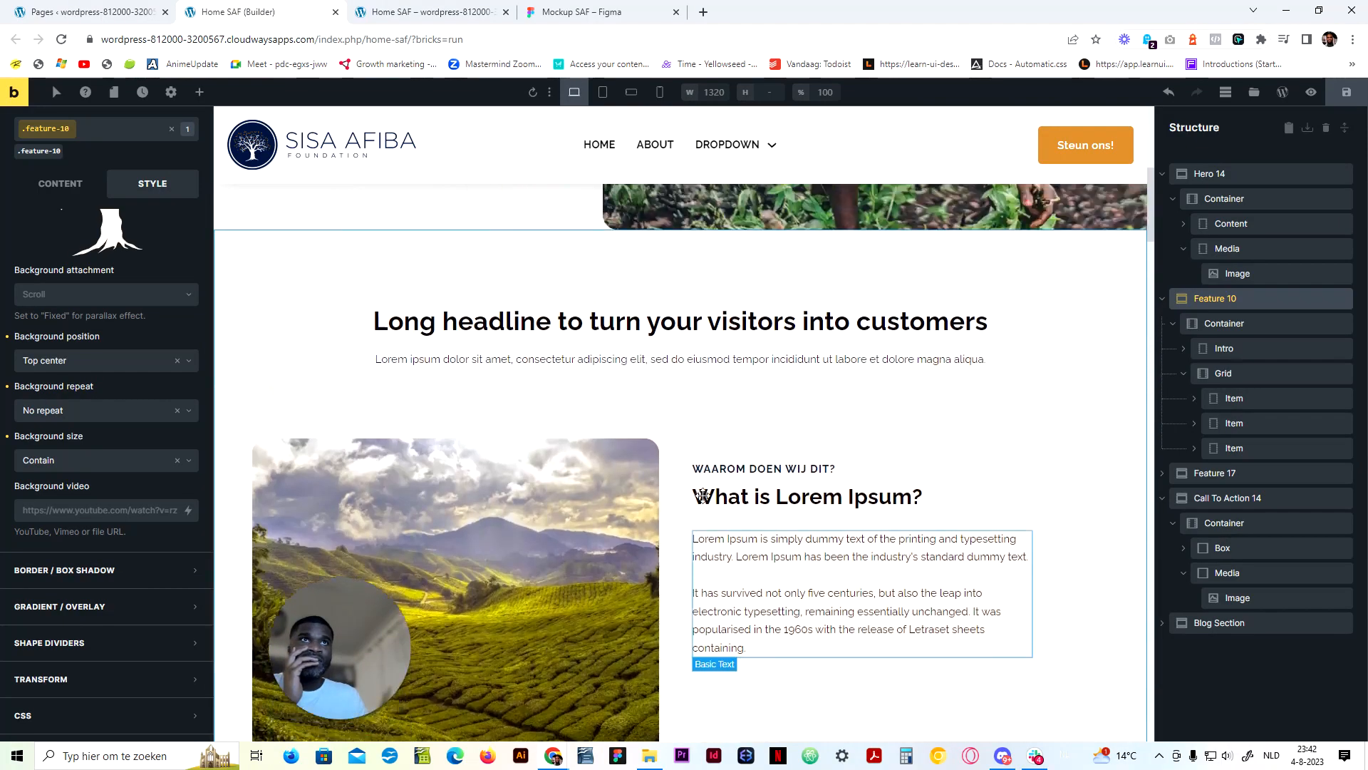
pyautogui.scroll(2, 702, 496)
pyautogui.scroll(-15, 702, 496)
pyautogui.click(89, 361)
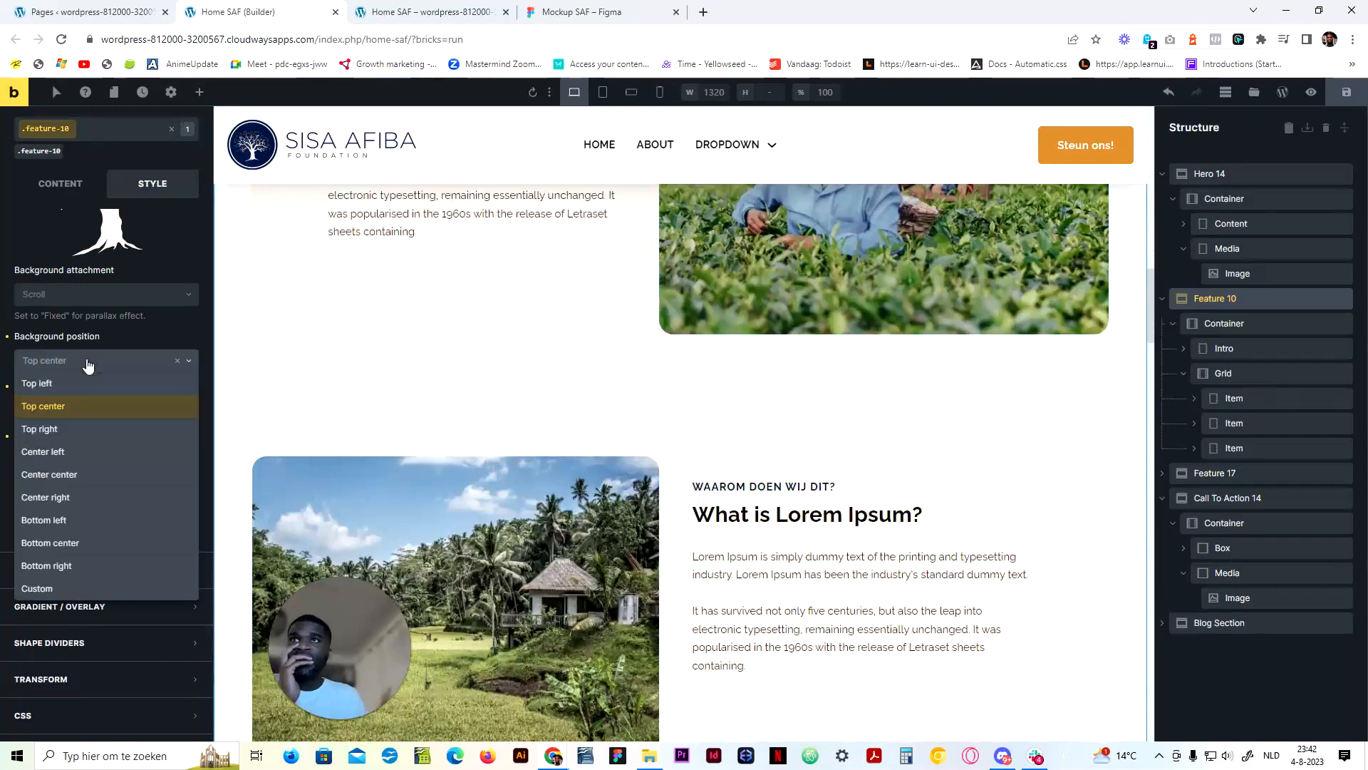
pyautogui.click(88, 546)
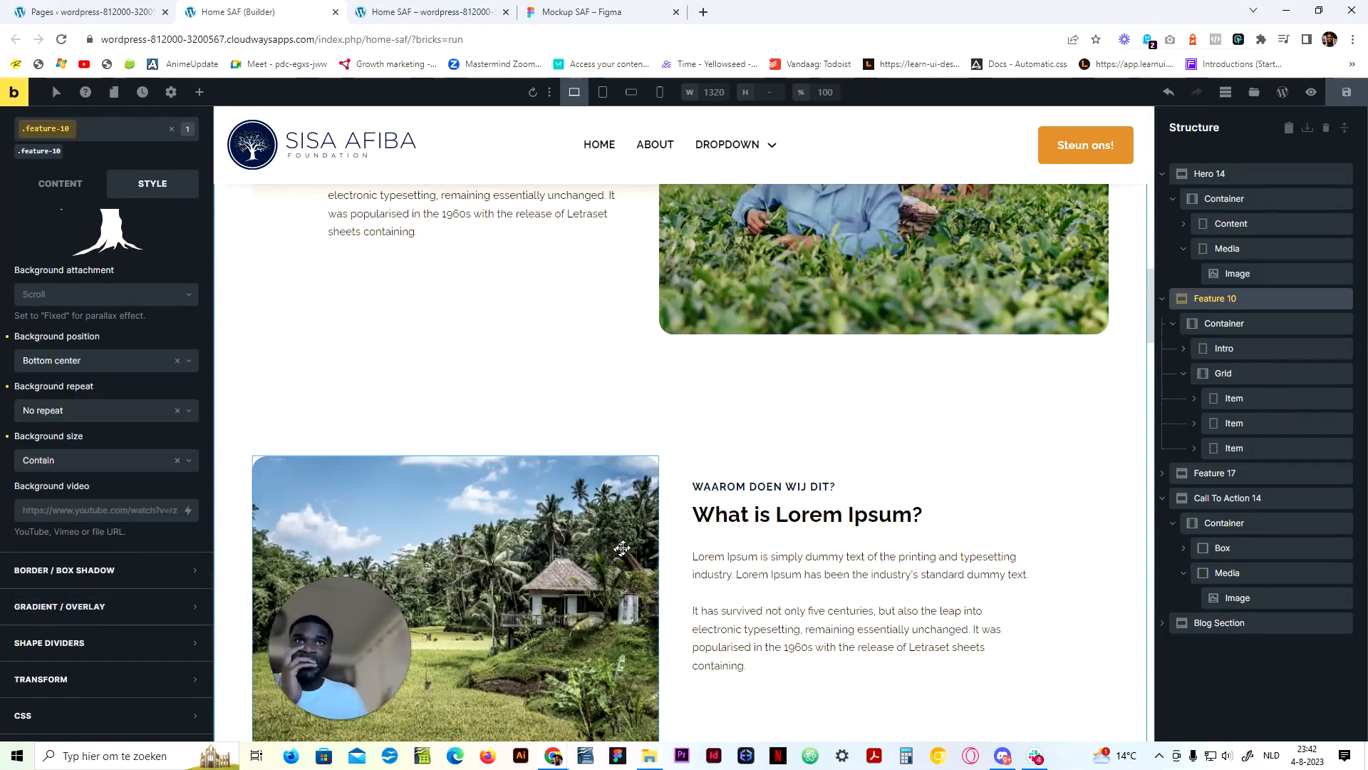
pyautogui.scroll(-10, 620, 543)
pyautogui.scroll(2, 619, 543)
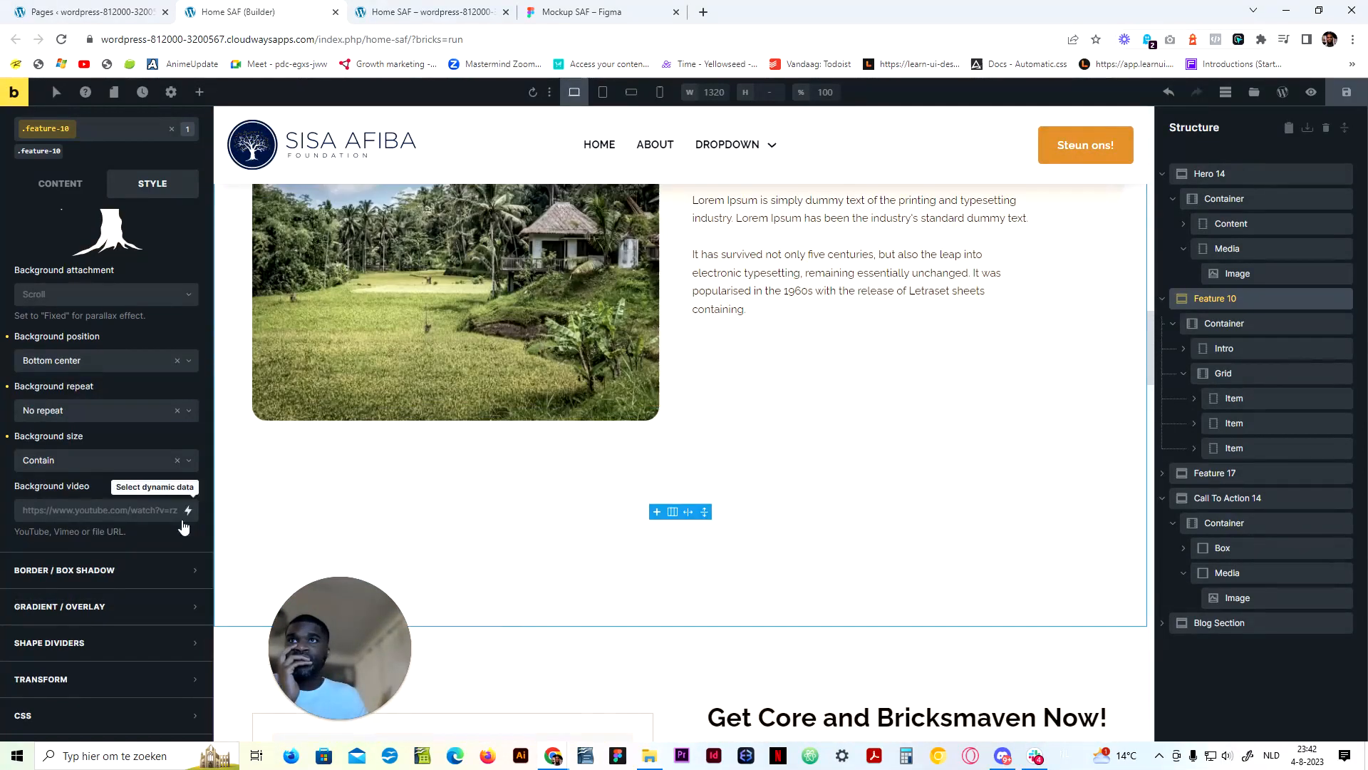
# Set the .feature-10 background position to Custom with an X axis offset of 100%
pyautogui.click(87, 361)
pyautogui.click(74, 590)
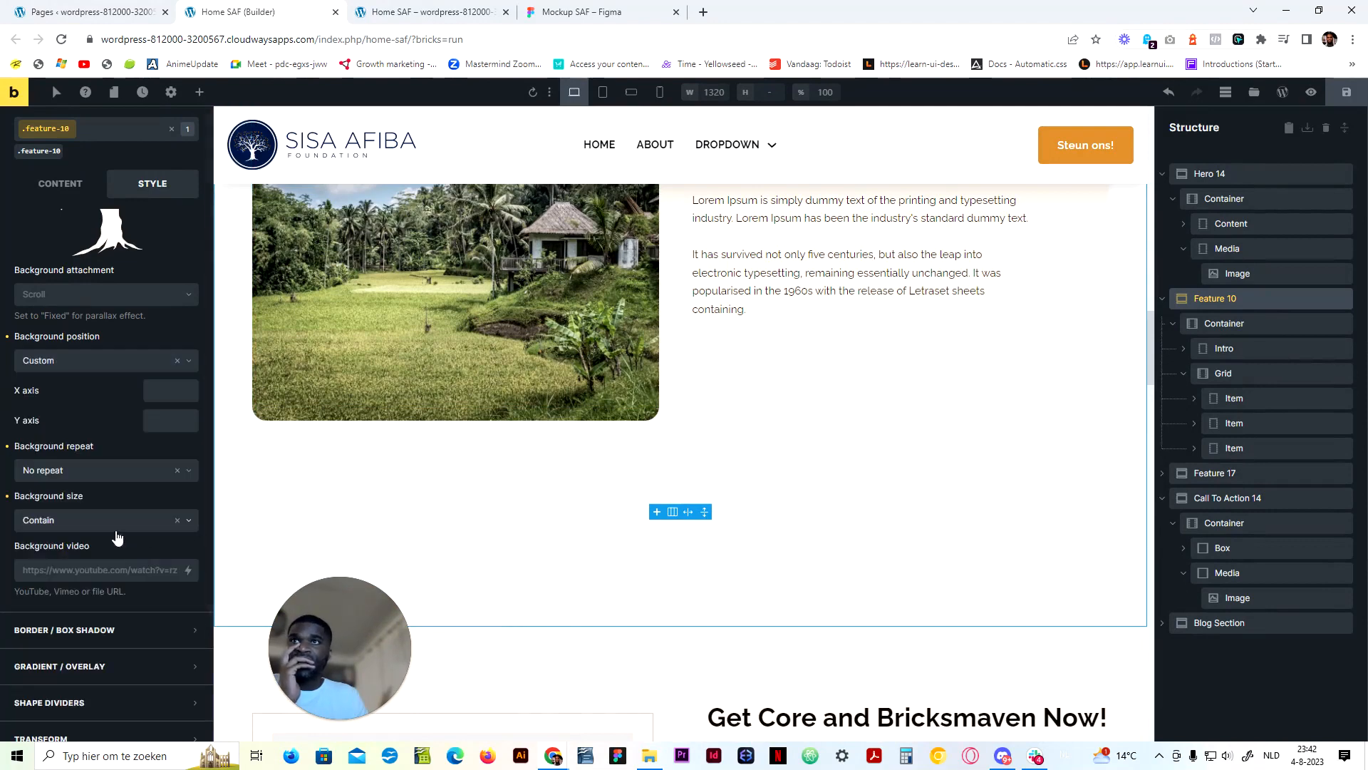
pyautogui.scroll(2, 109, 543)
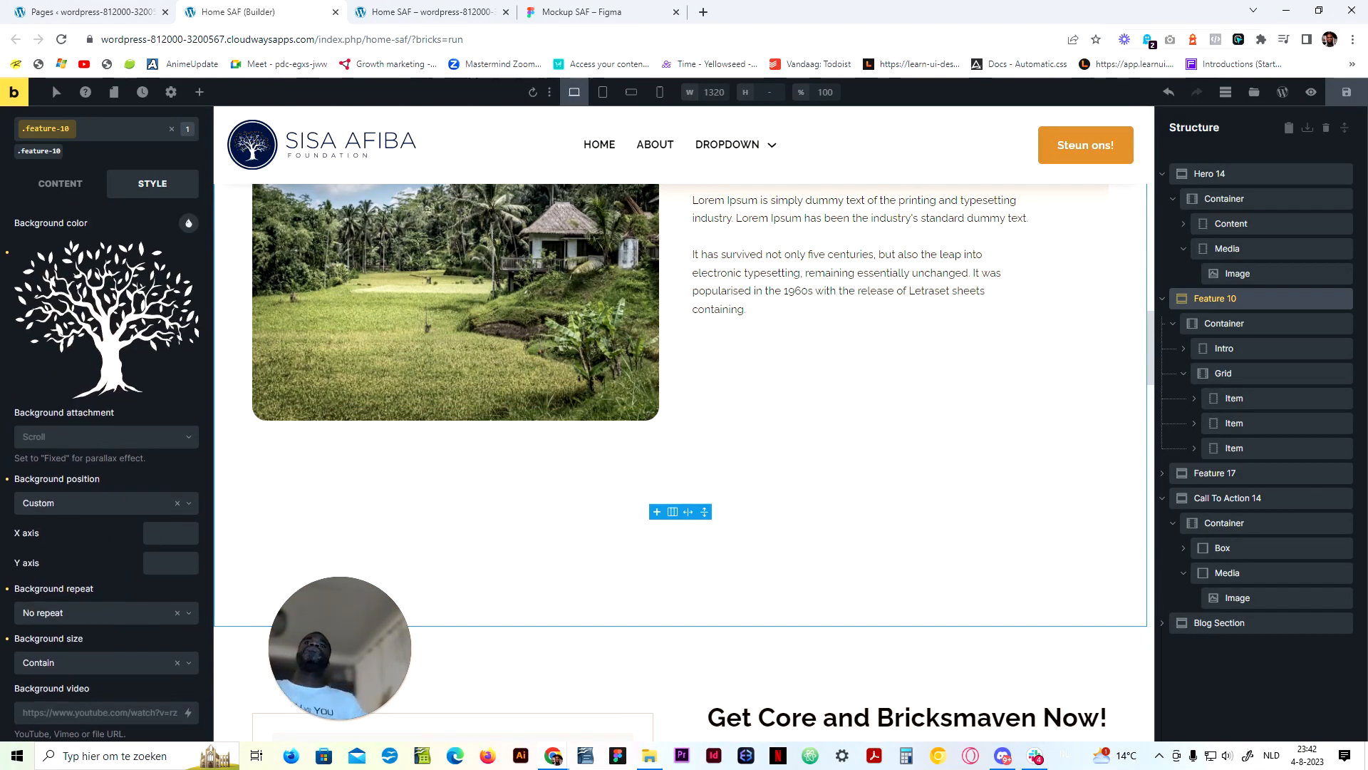
pyautogui.click(170, 532)
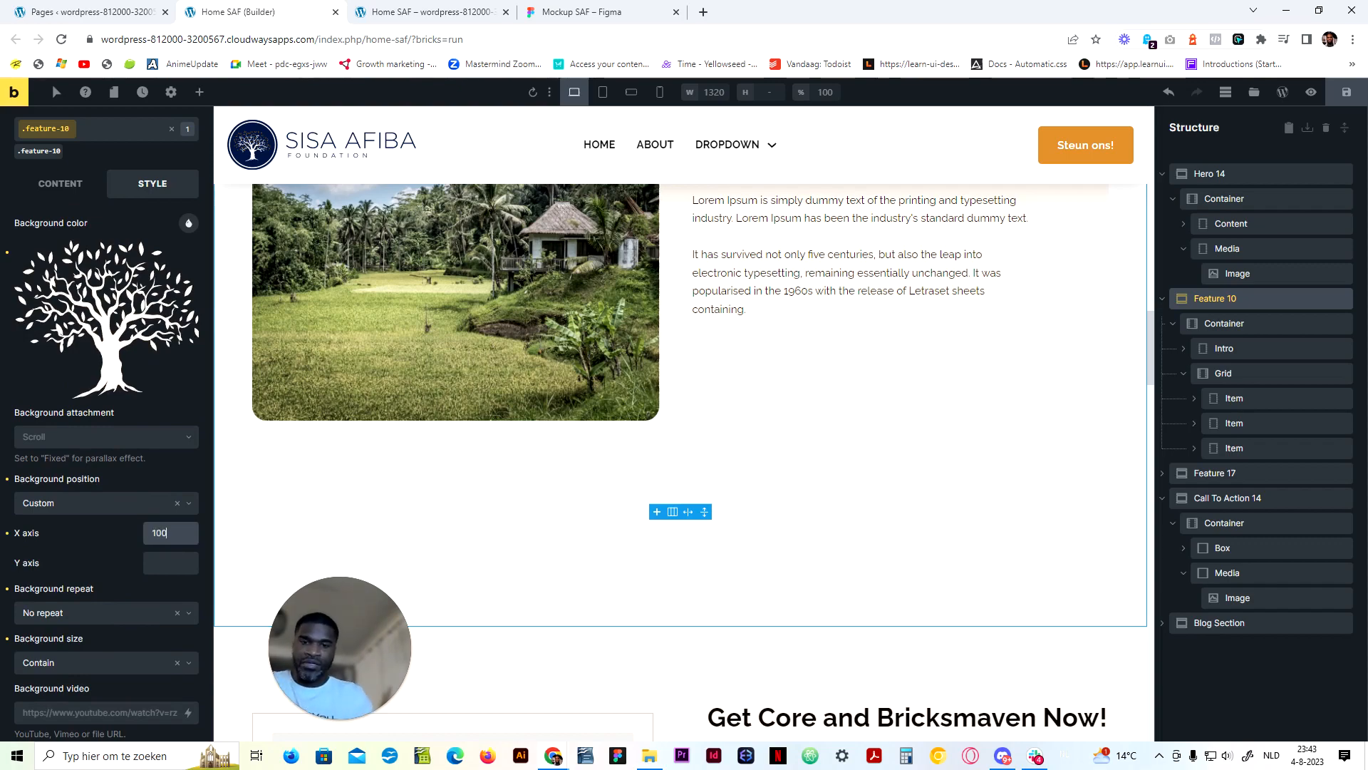
pyautogui.scroll(12, 471, 428)
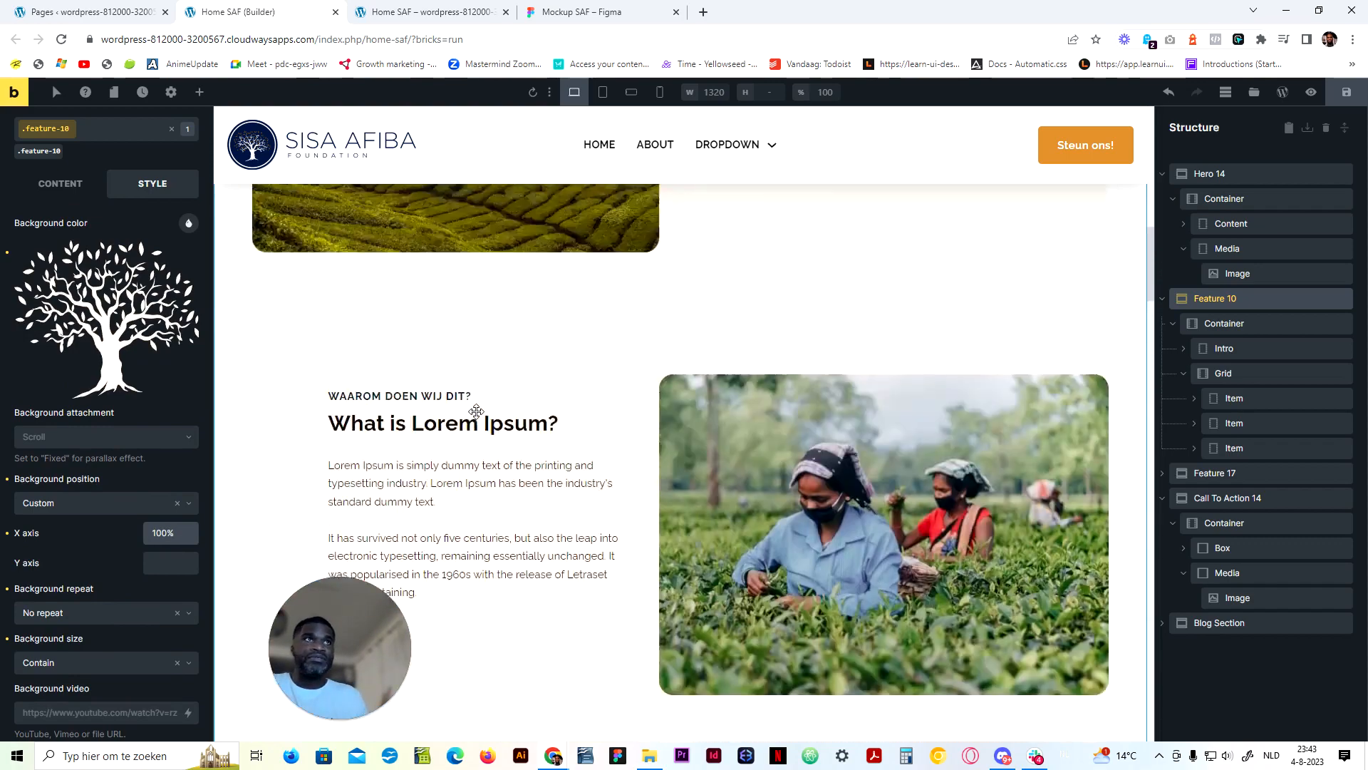
pyautogui.scroll(-5, 475, 410)
pyautogui.scroll(-3, 143, 441)
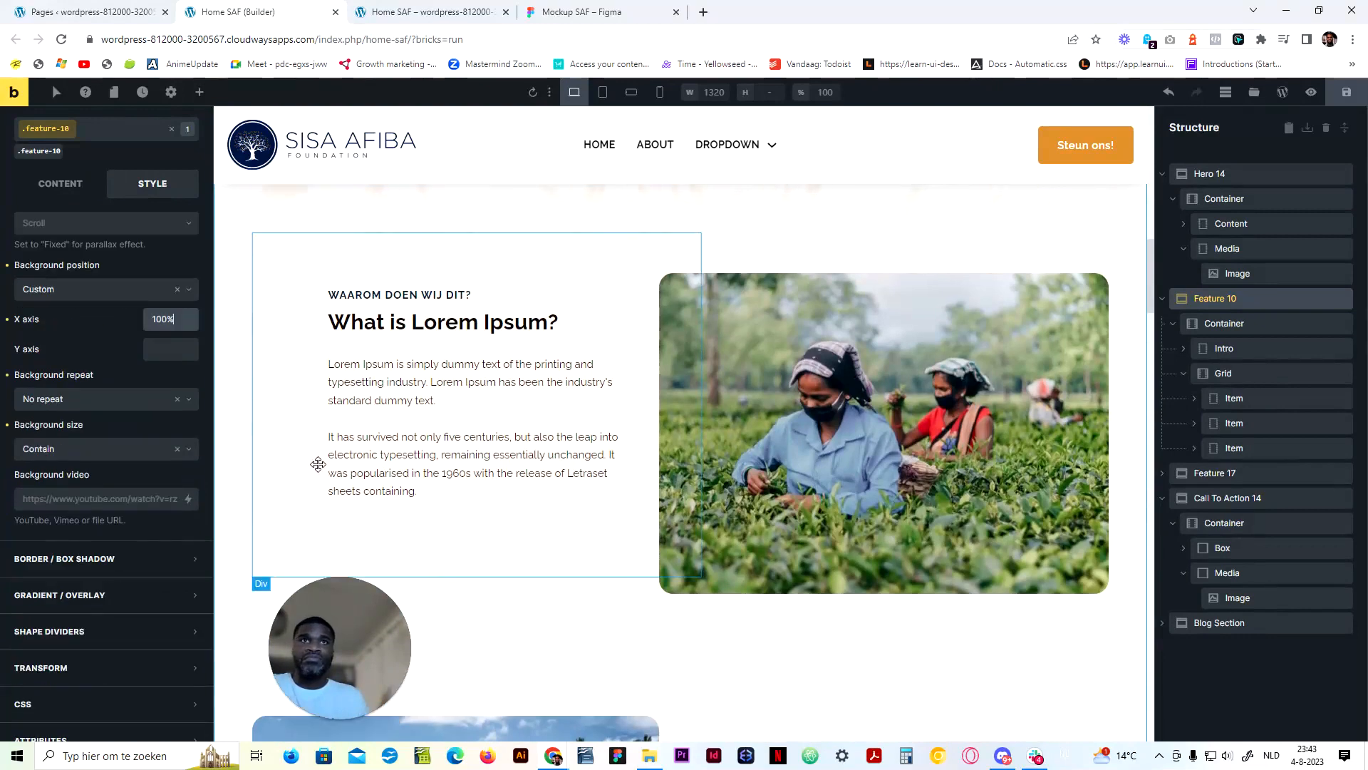
pyautogui.scroll(4, 400, 446)
pyautogui.scroll(-1, 191, 460)
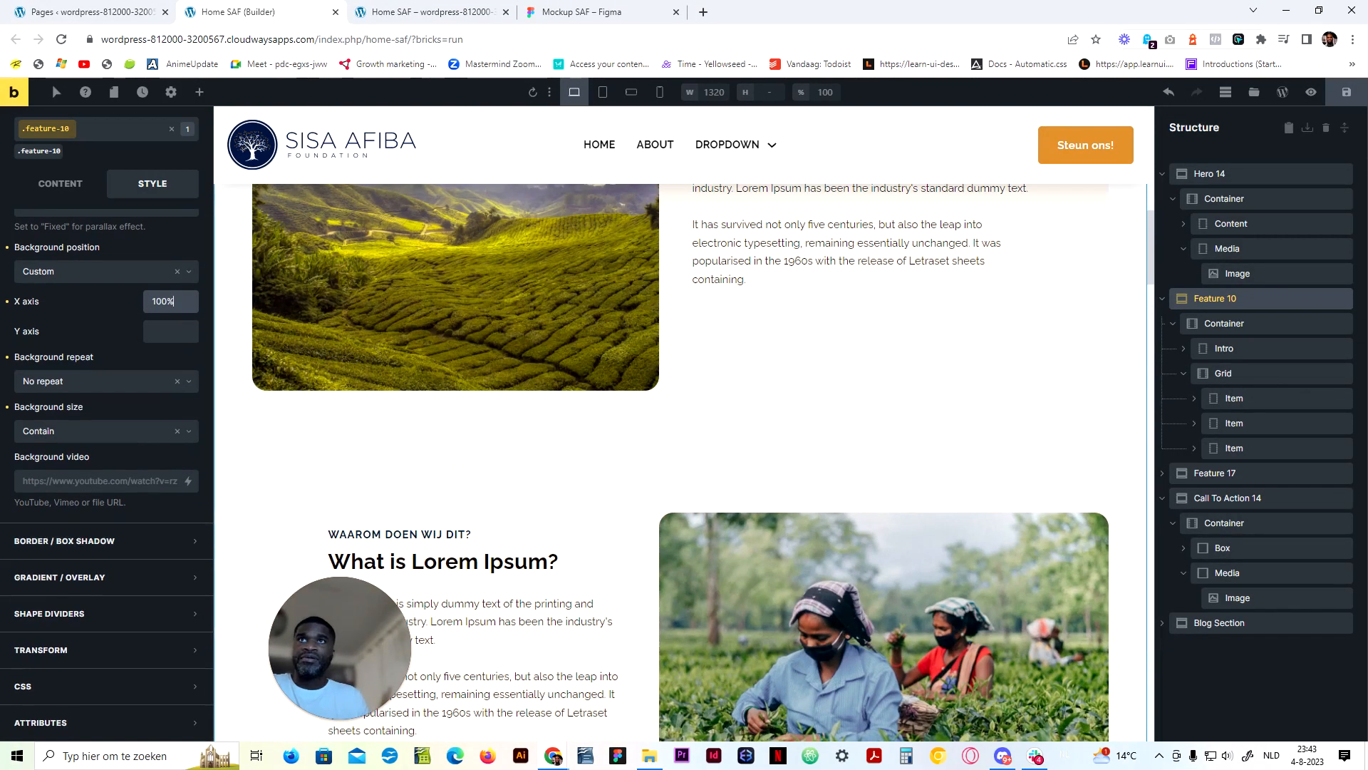
# Raise the background image's X axis offset to 170%
pyautogui.press('Up')
pyautogui.press('Up')
pyautogui.press('Up')
pyautogui.press('Up')
pyautogui.press('Up')
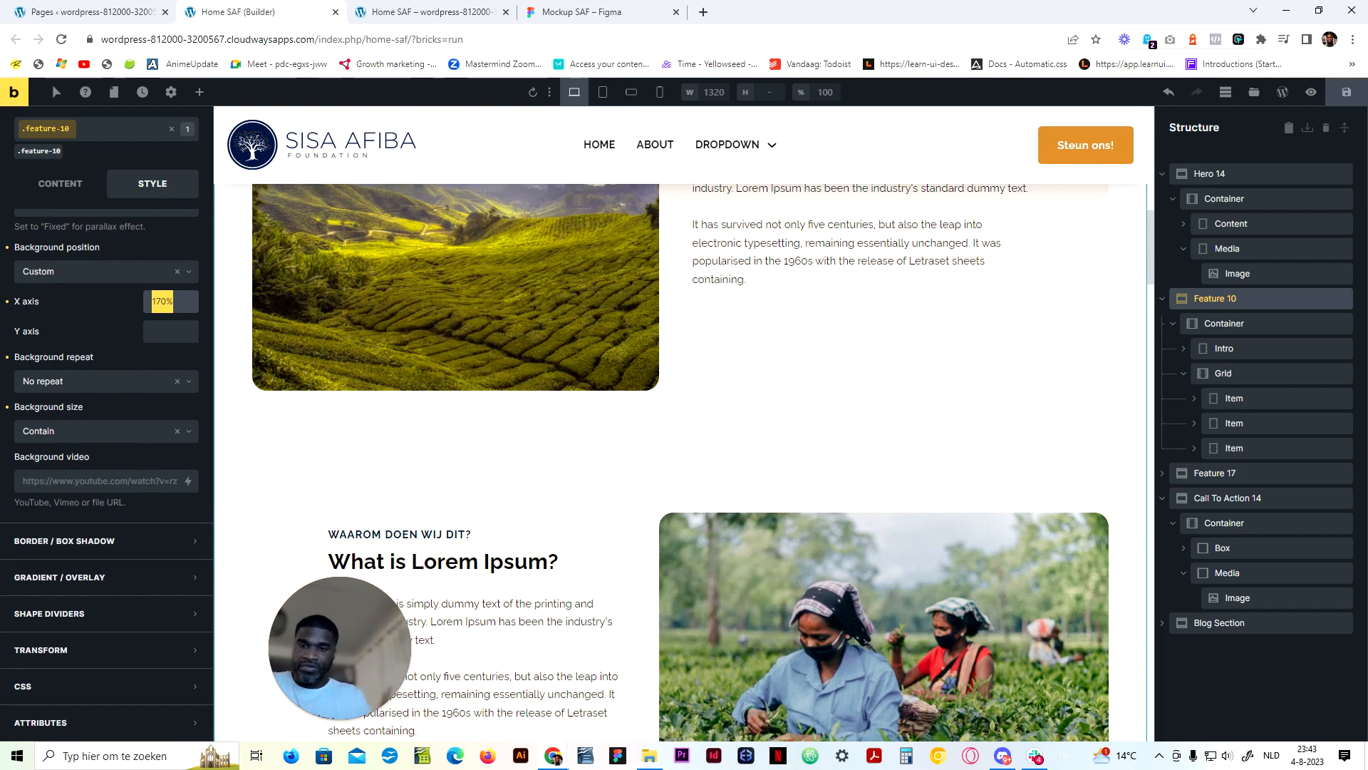
# Try X axis offsets of 10, 45 and 13 for the background image at the start of the feature section
pyautogui.press('BackSpace')
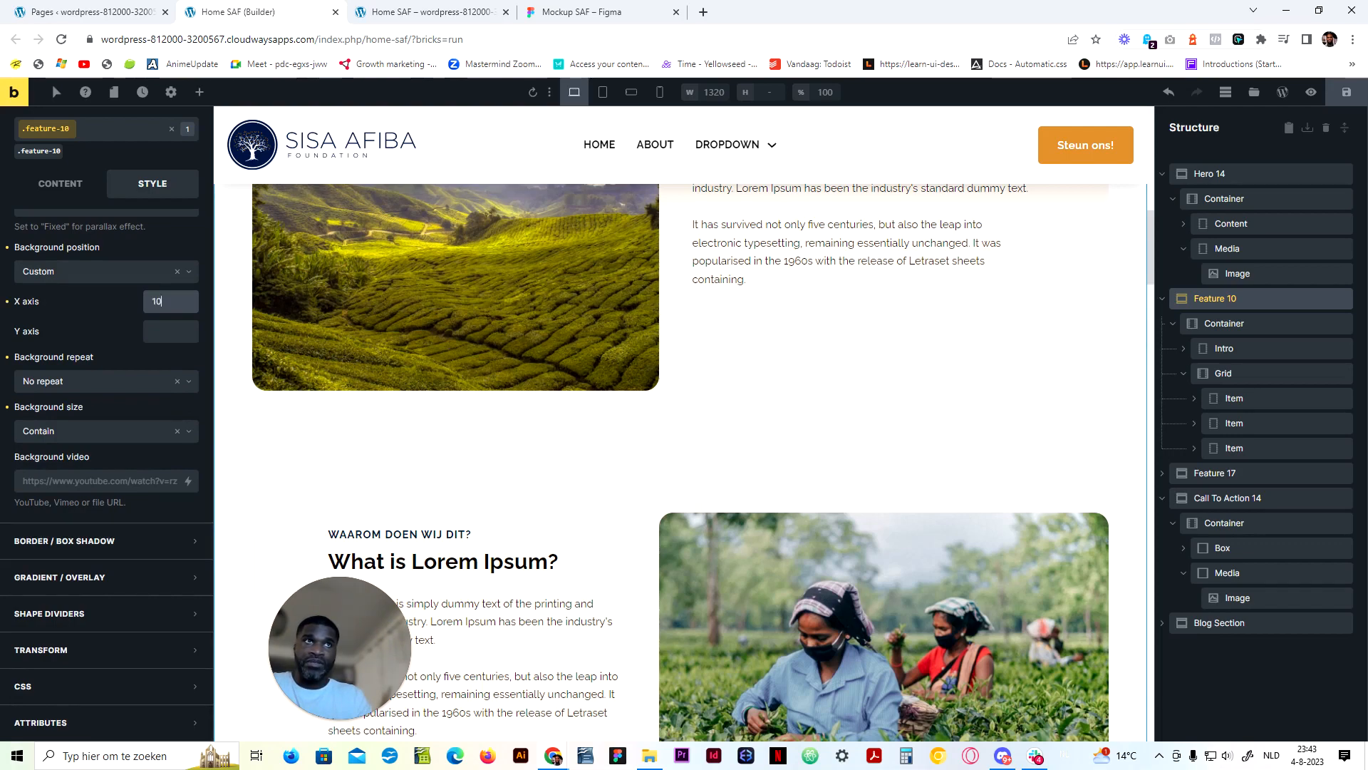
pyautogui.scroll(9, 545, 489)
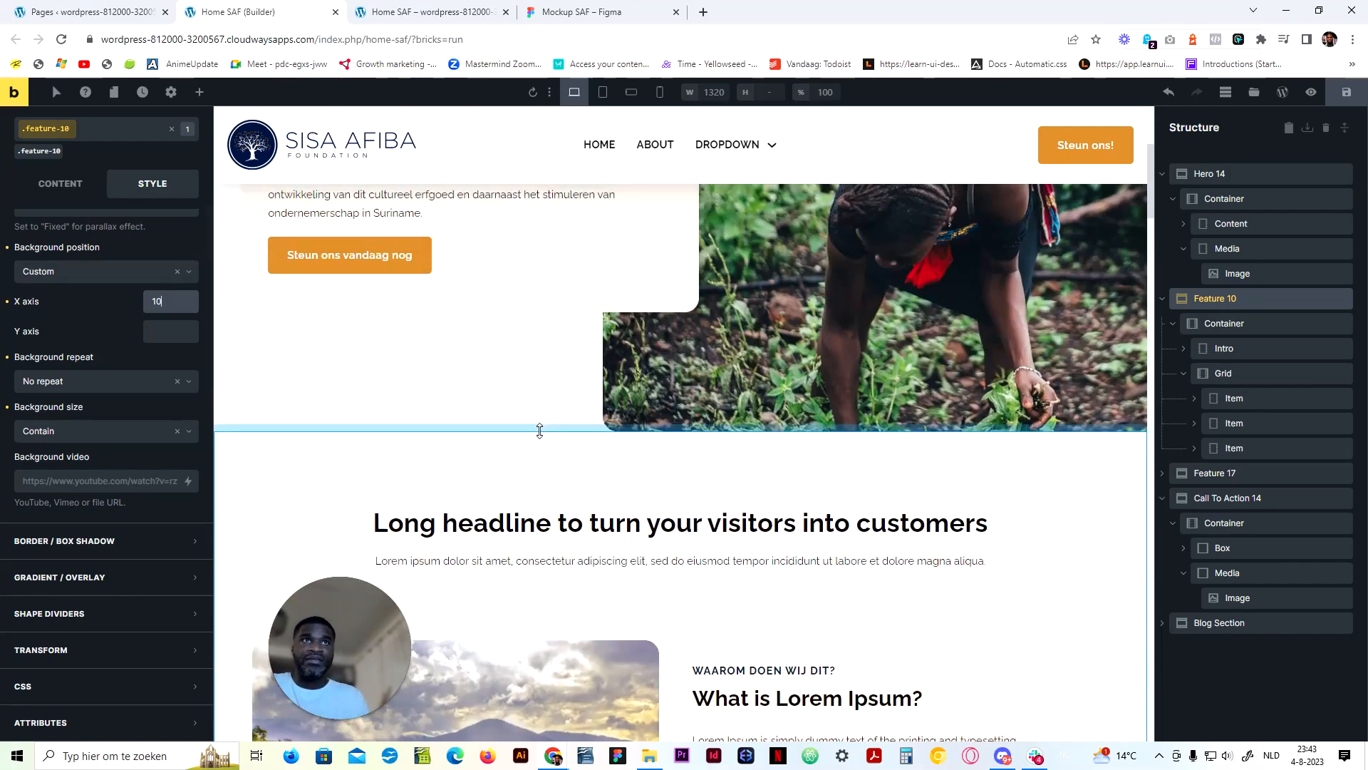
pyautogui.scroll(-1, 545, 490)
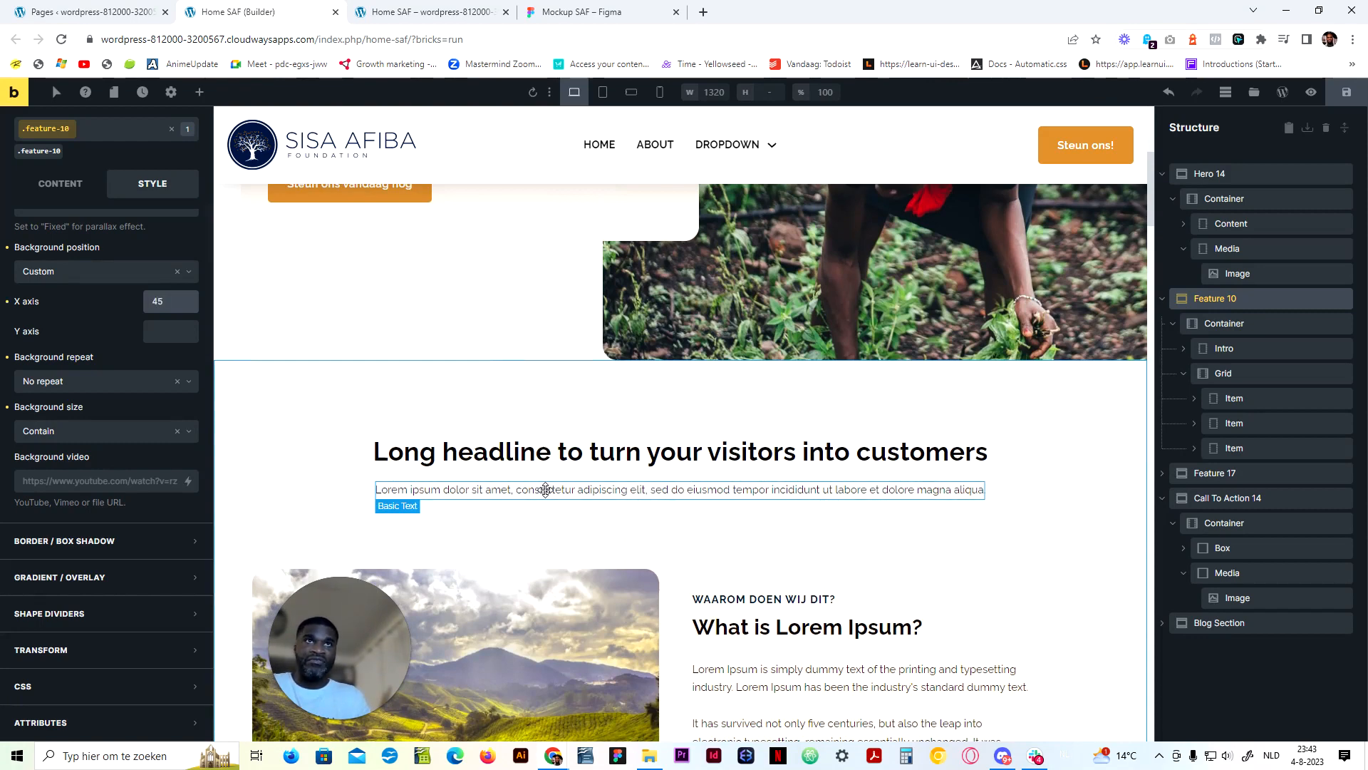
pyautogui.press('BackSpace')
pyautogui.press('BackSpace')
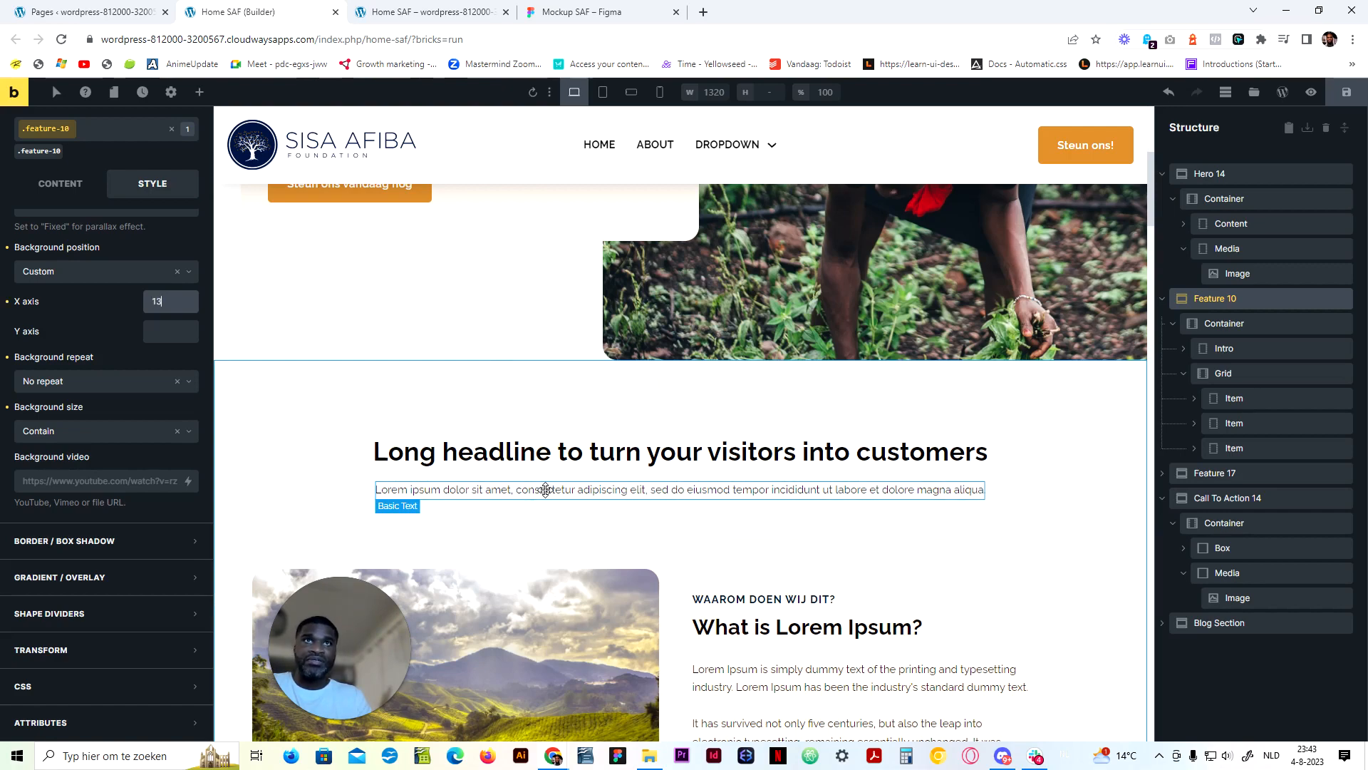
# Replace the background image's X axis offset with 300px
pyautogui.scroll(-9, 635, 436)
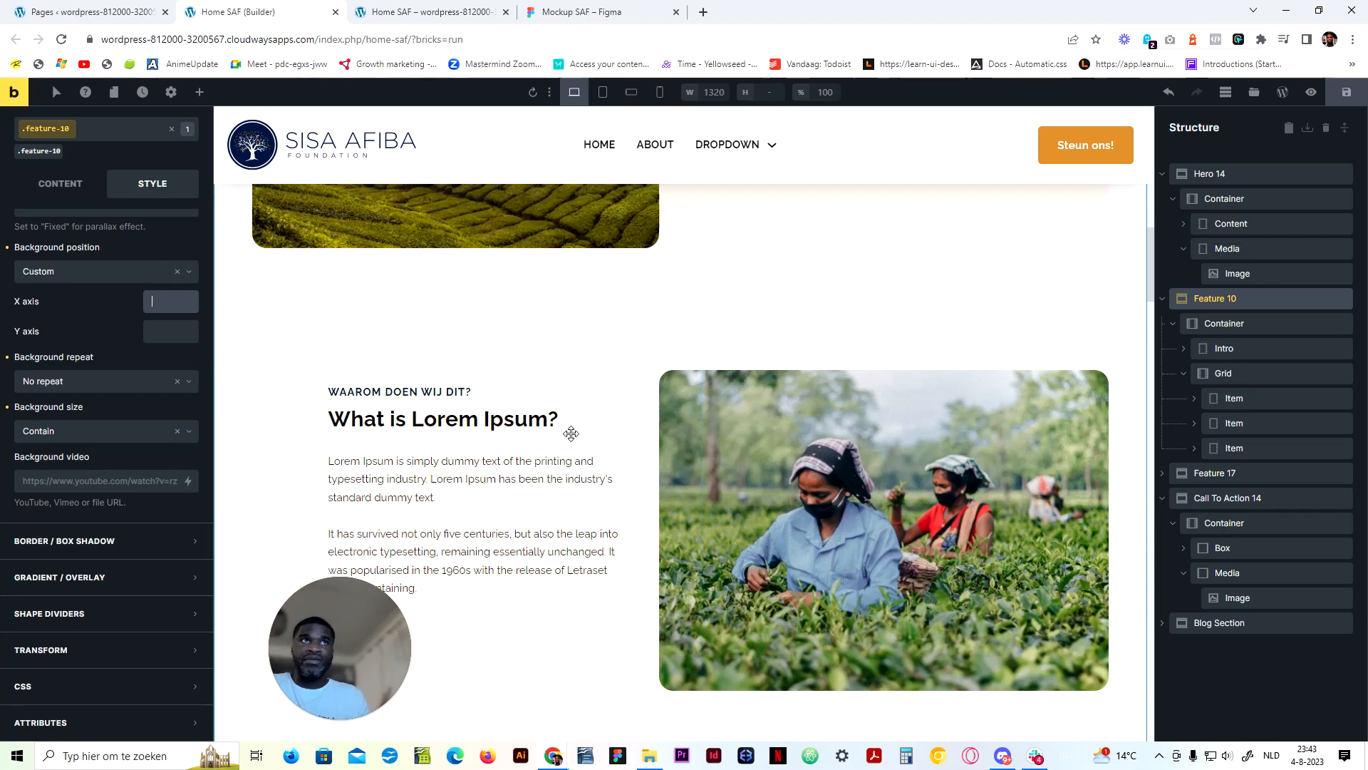
pyautogui.scroll(-6, 568, 433)
pyautogui.scroll(4, 434, 402)
pyautogui.scroll(1, 434, 402)
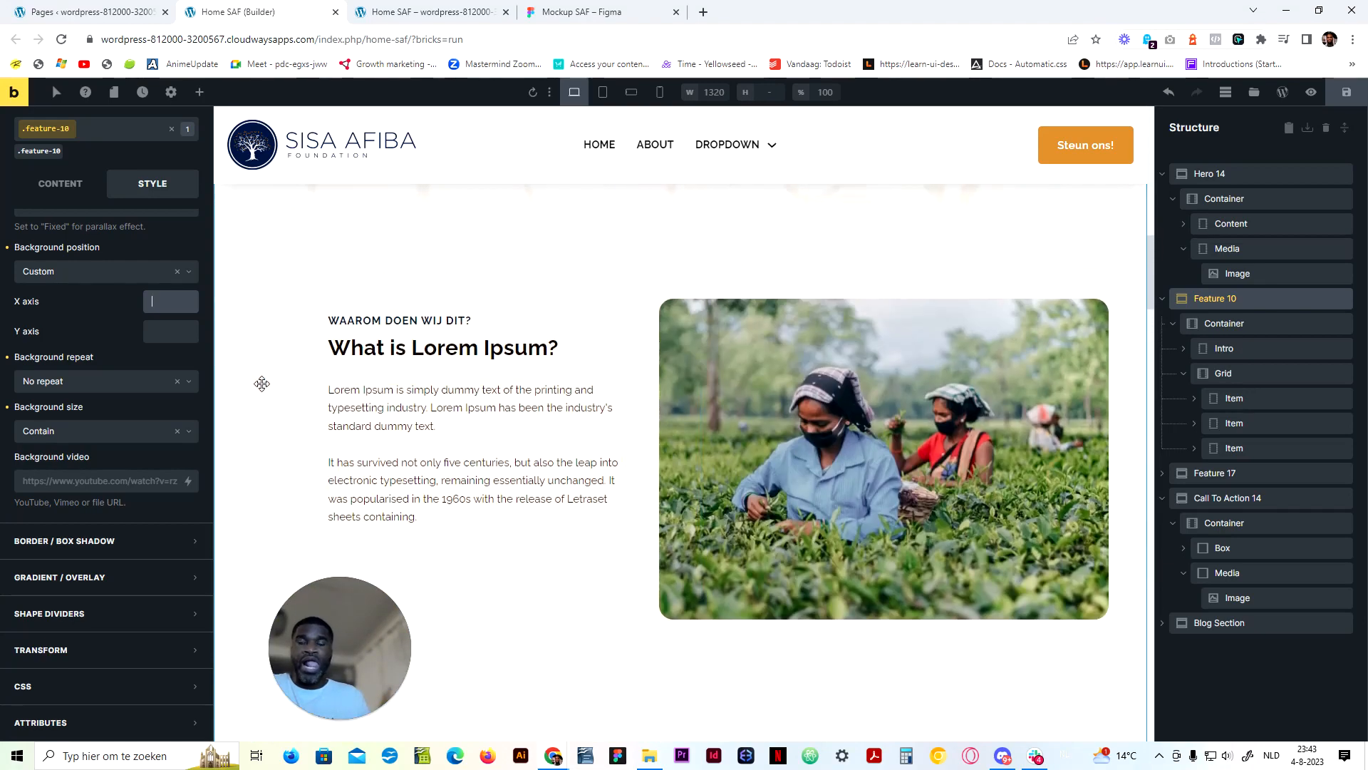
pyautogui.write('300px')
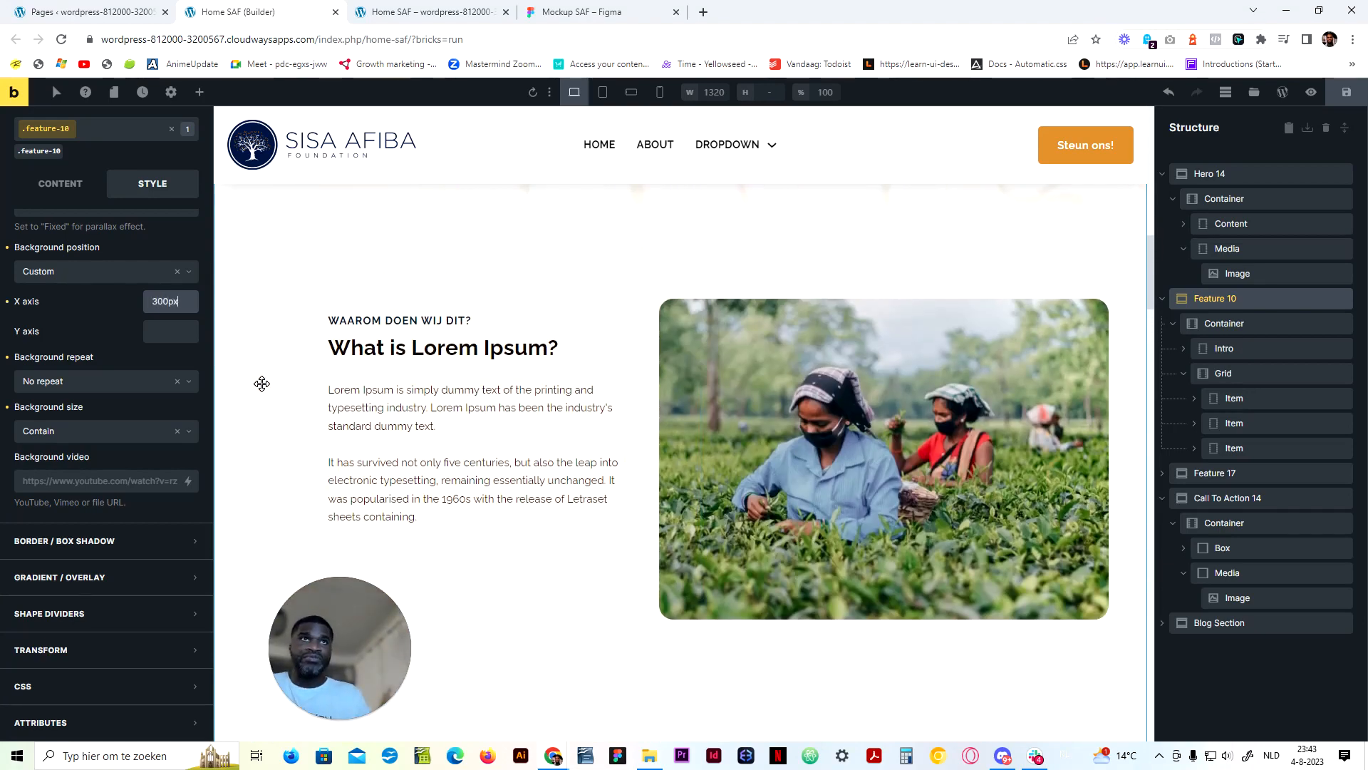
# Clear the X axis offset of the .feature-10 background image
pyautogui.scroll(5, 559, 460)
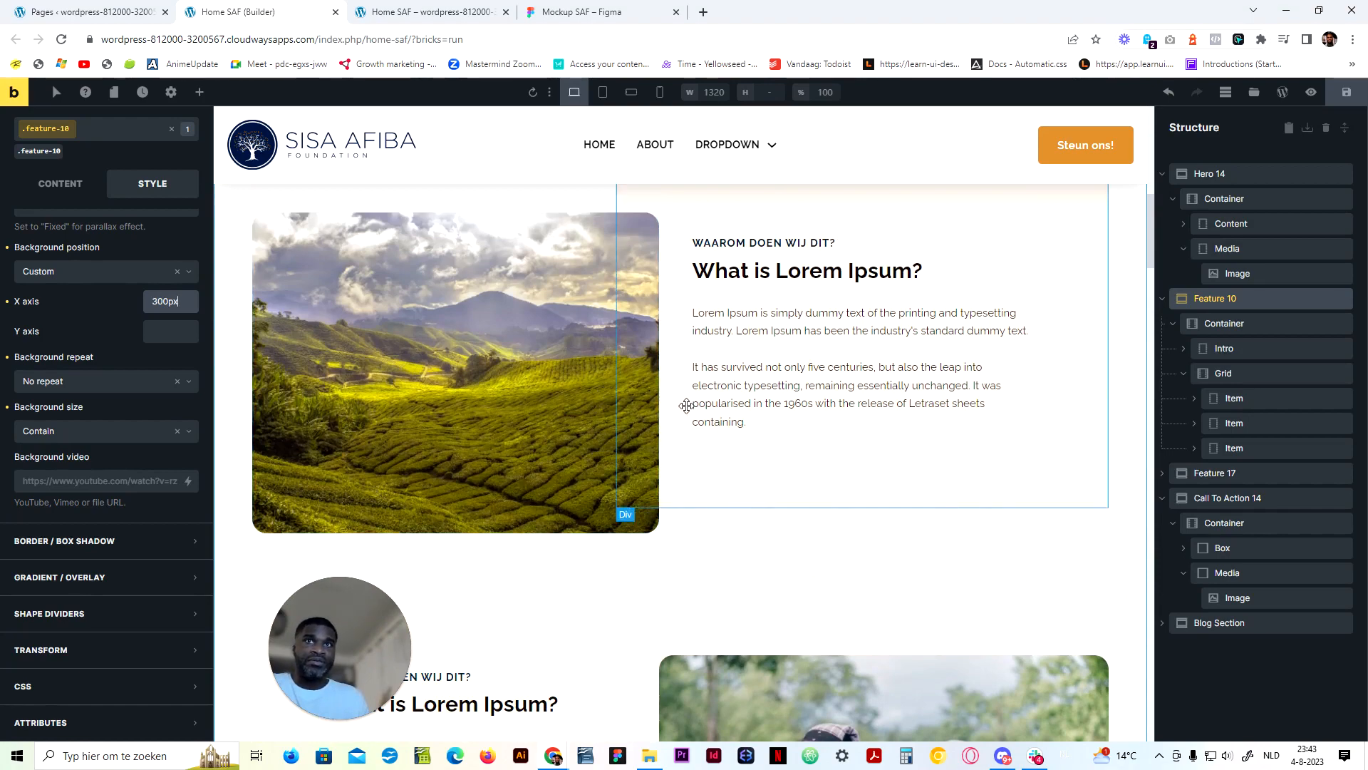
pyautogui.scroll(-4, 662, 409)
pyautogui.moveTo(180, 301); pyautogui.dragTo(108, 310)
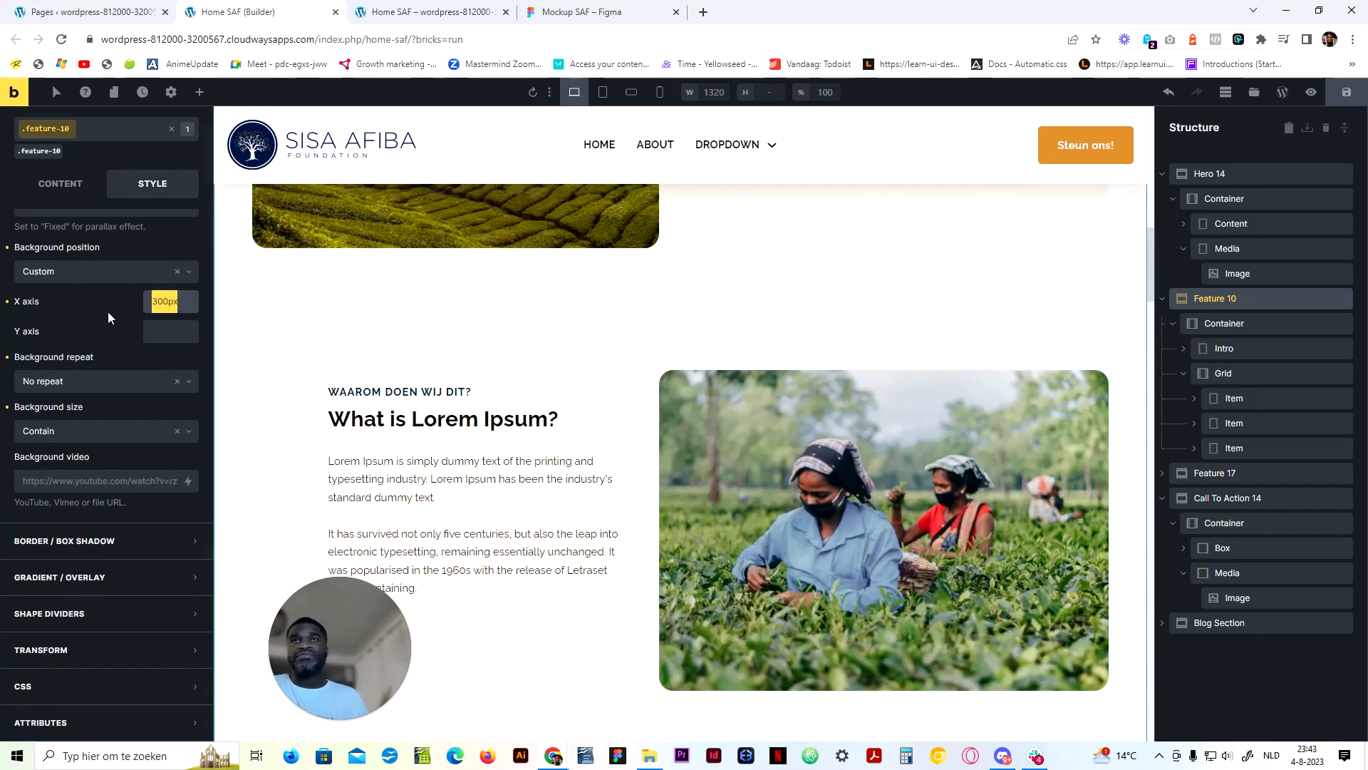
pyautogui.press('BackSpace')
# Try Y axis offsets of 450px and 850px for the .feature-10 background image
pyautogui.click(146, 335)
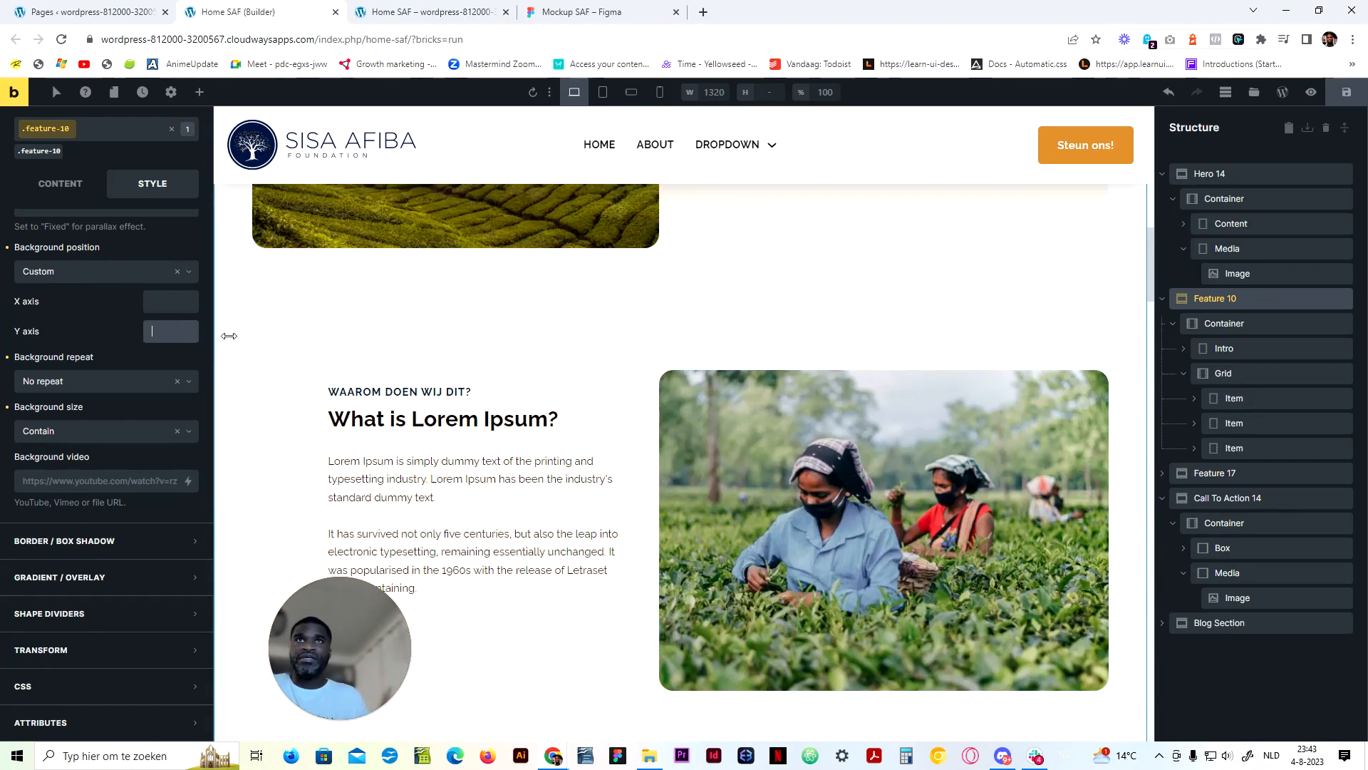
pyautogui.scroll(-5, 601, 463)
pyautogui.scroll(-5, 600, 462)
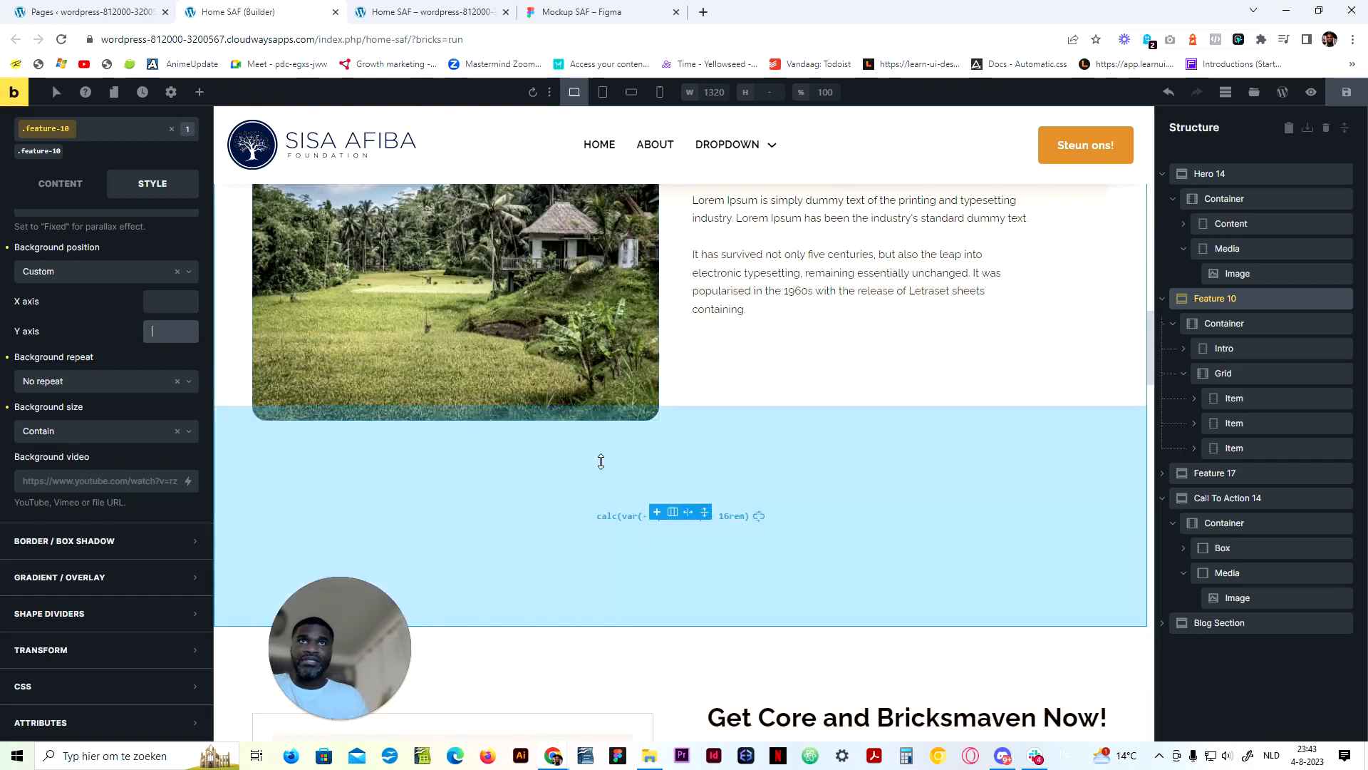
pyautogui.scroll(3, 601, 462)
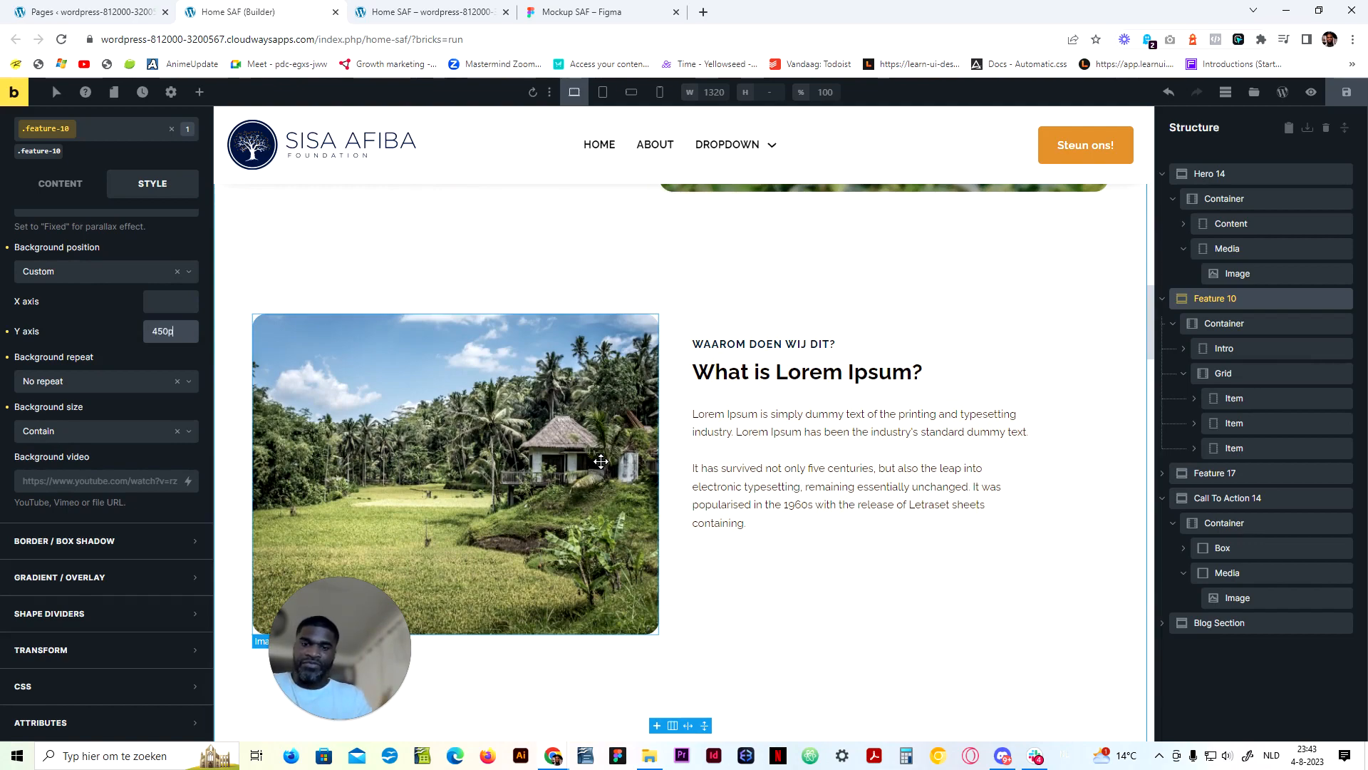
pyautogui.scroll(-5, 801, 402)
pyautogui.scroll(14, 799, 404)
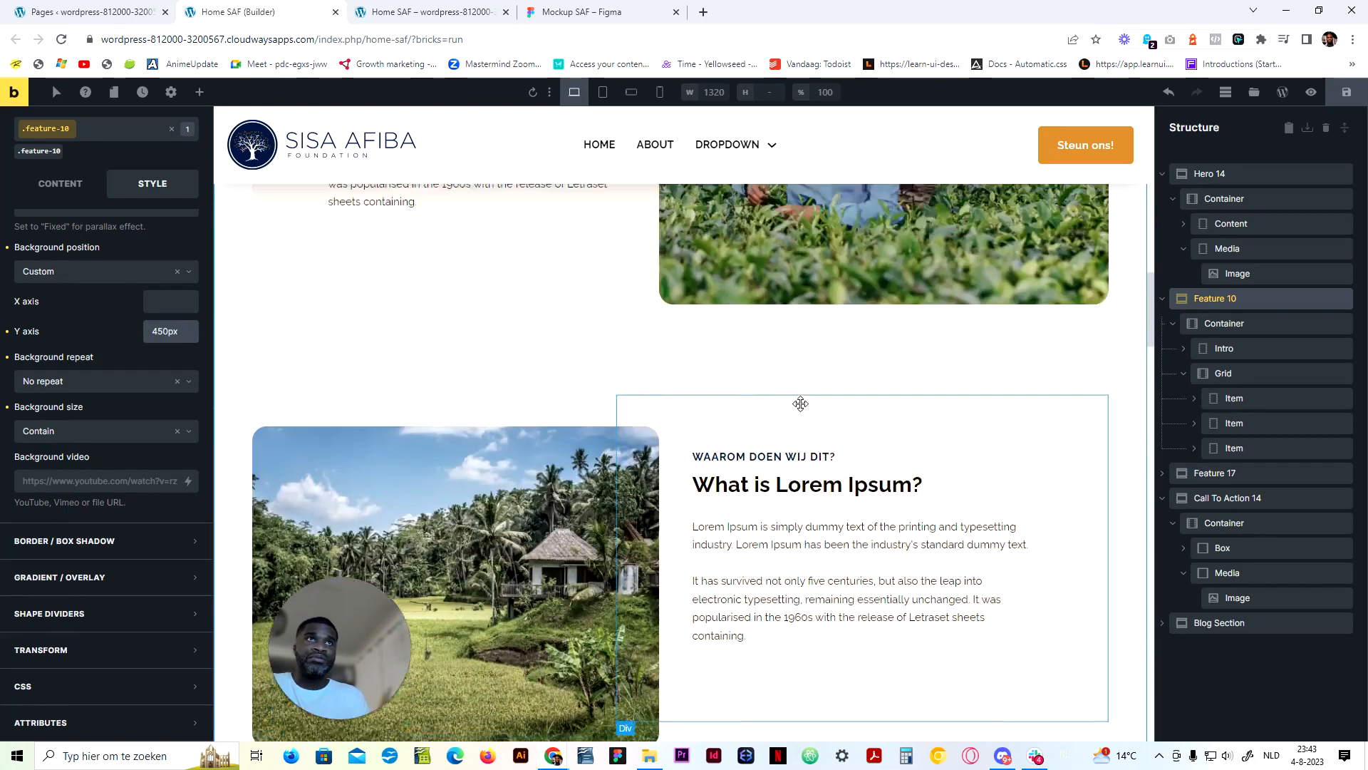
pyautogui.scroll(5, 799, 403)
pyautogui.scroll(-4, 801, 401)
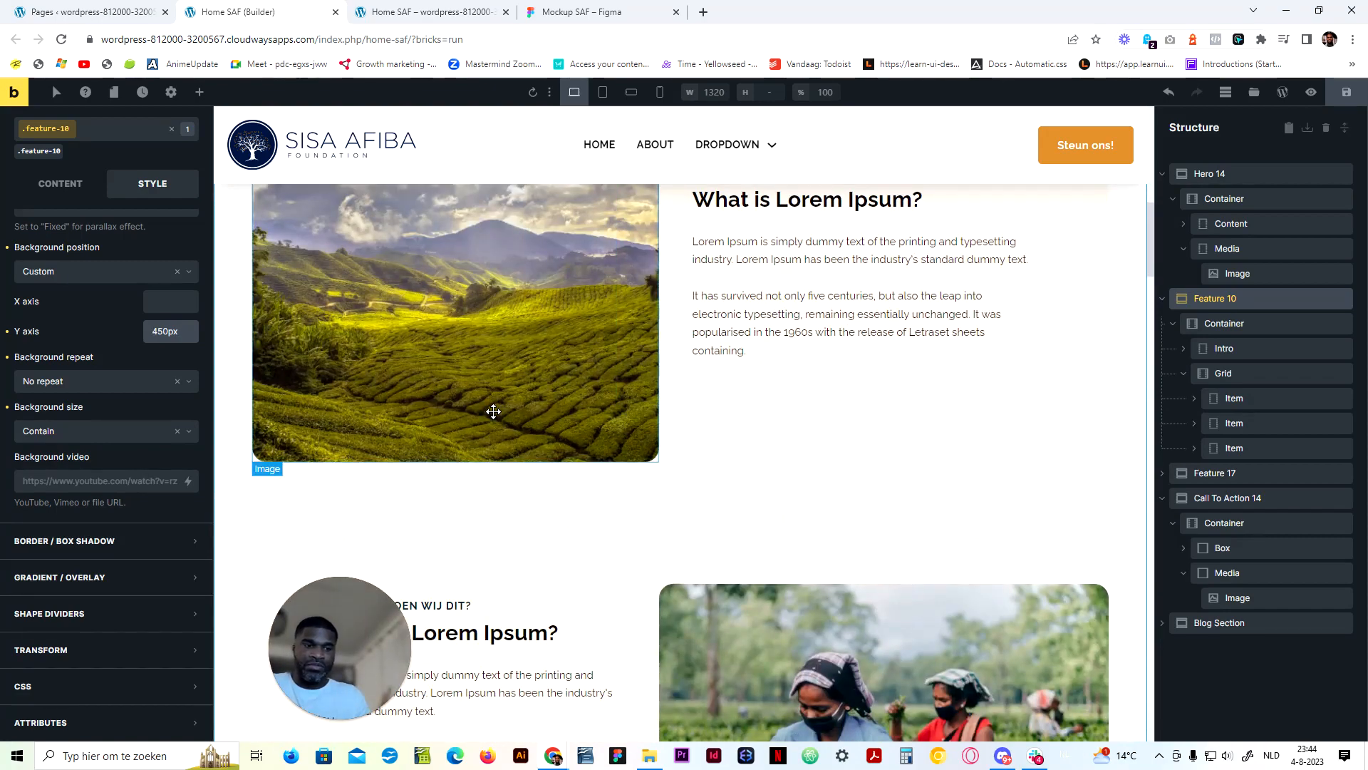
pyautogui.scroll(-10, 662, 403)
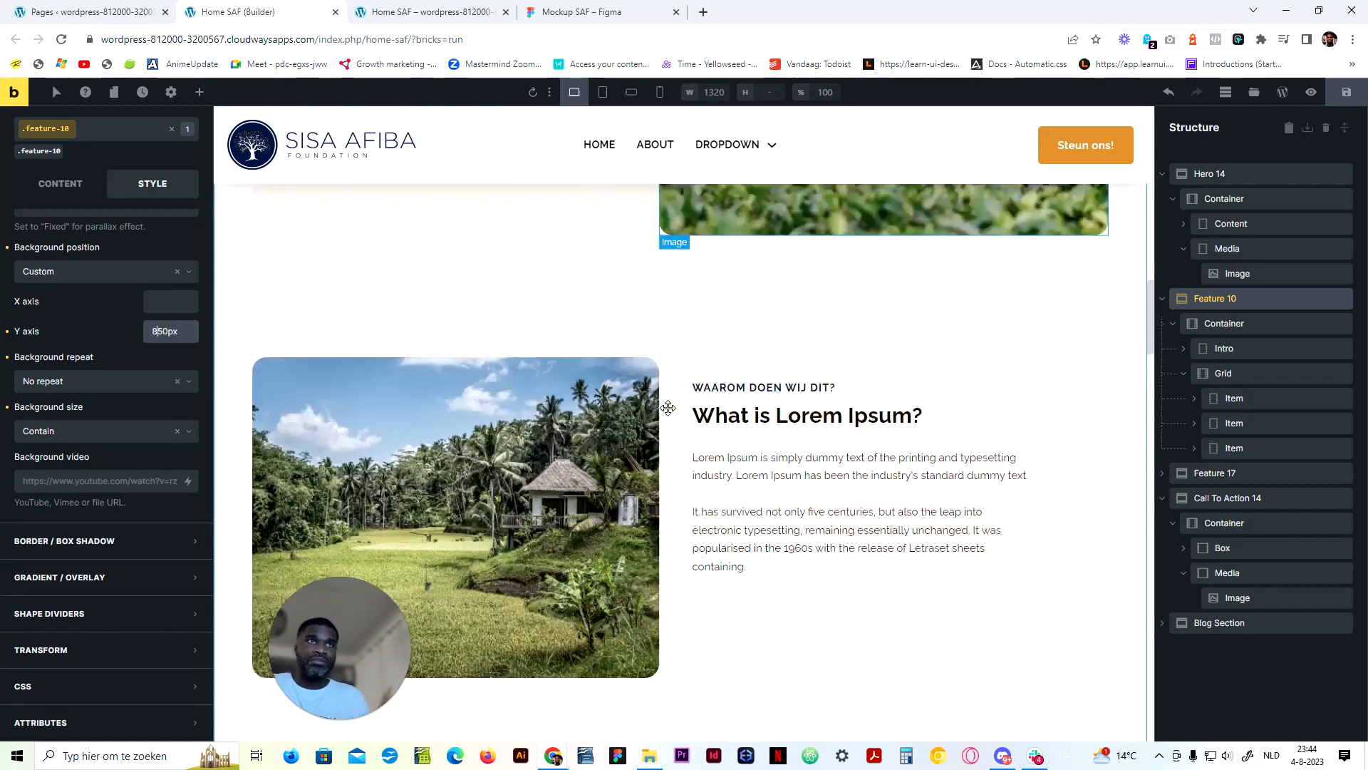
# Replace the background image's Y axis offset with 0 and change it to 100%, checking the start and end of the feature section
pyautogui.hotkey('ctrl', 'a')
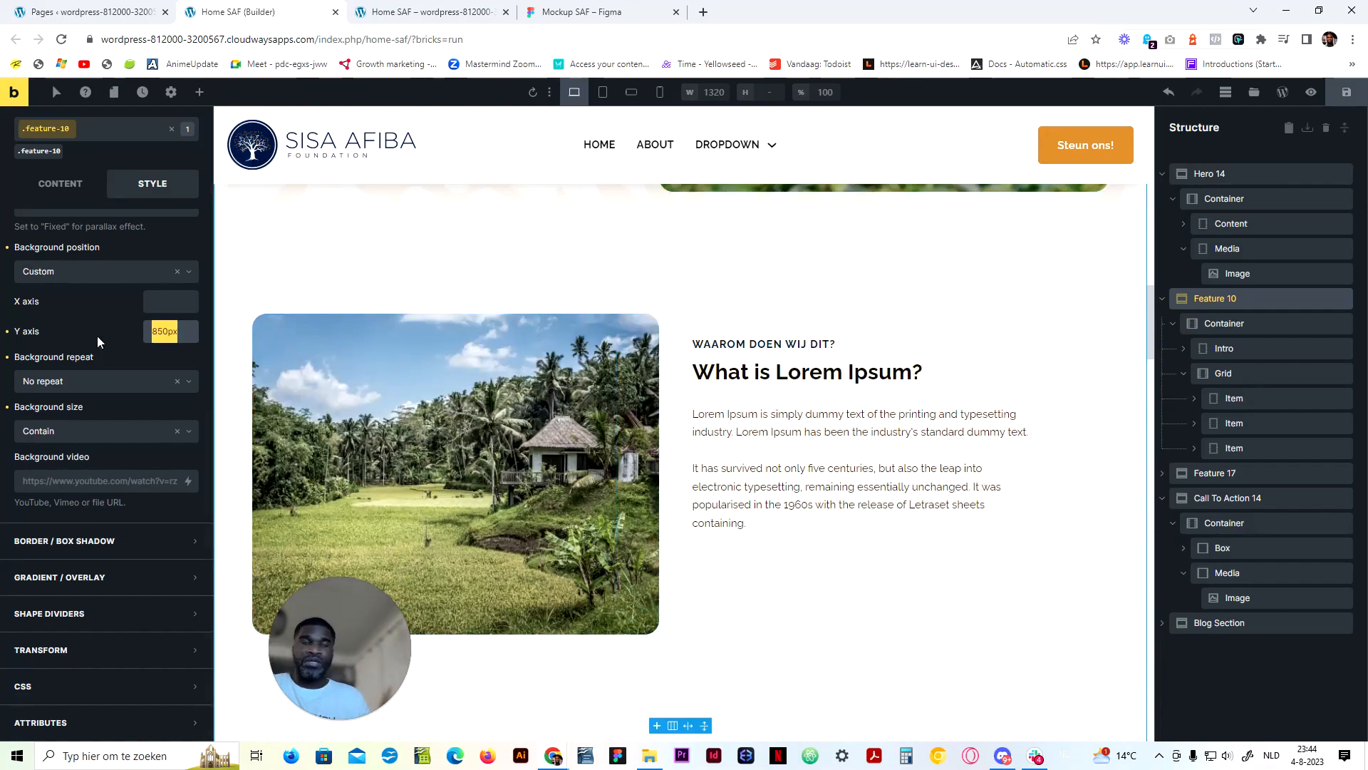
pyautogui.write('0')
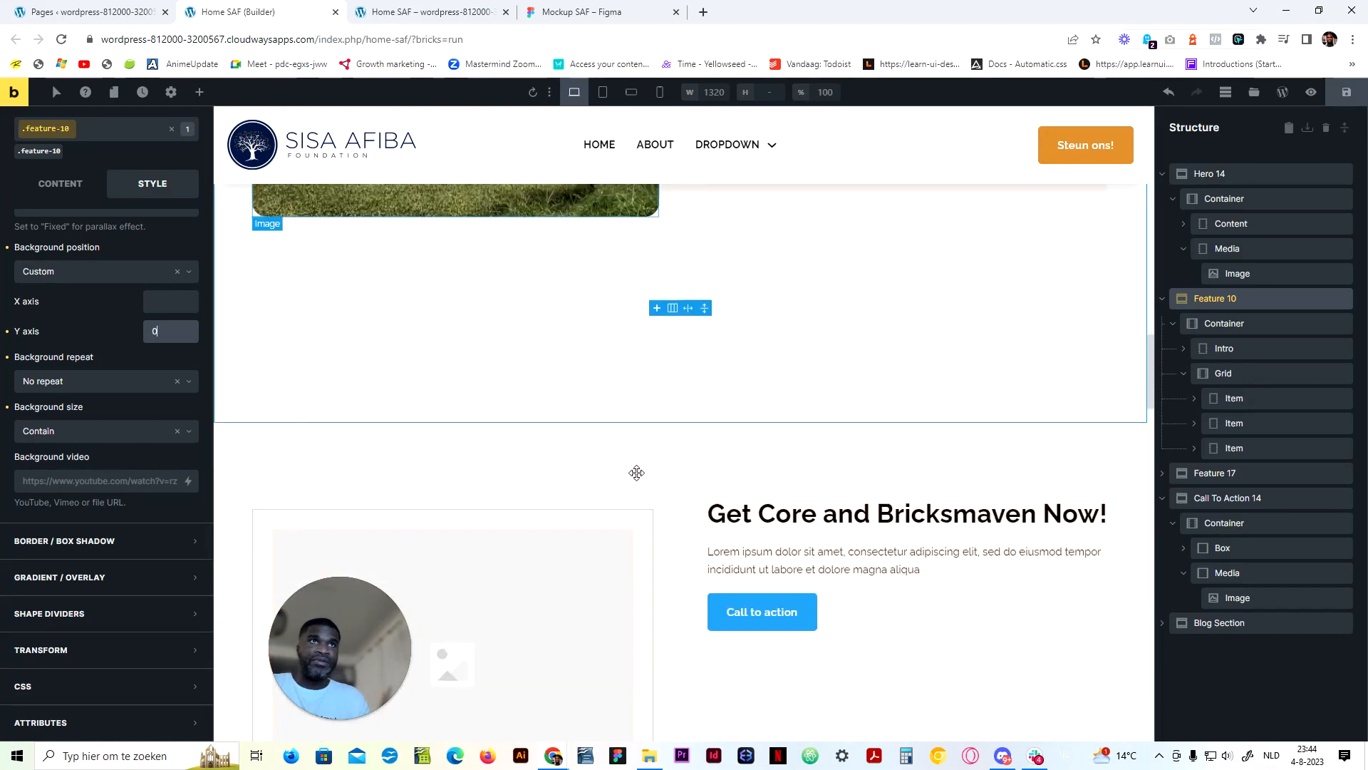
pyautogui.scroll(7, 640, 472)
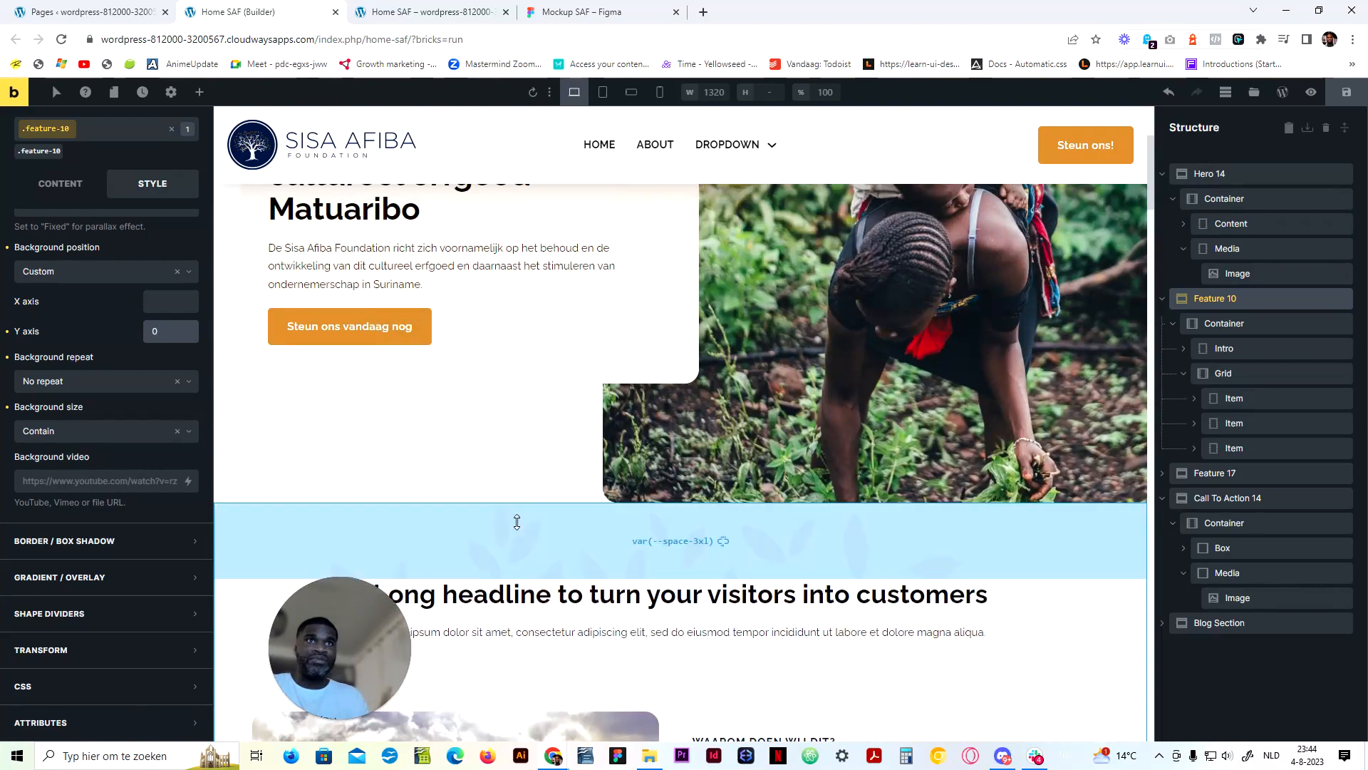
pyautogui.write('100')
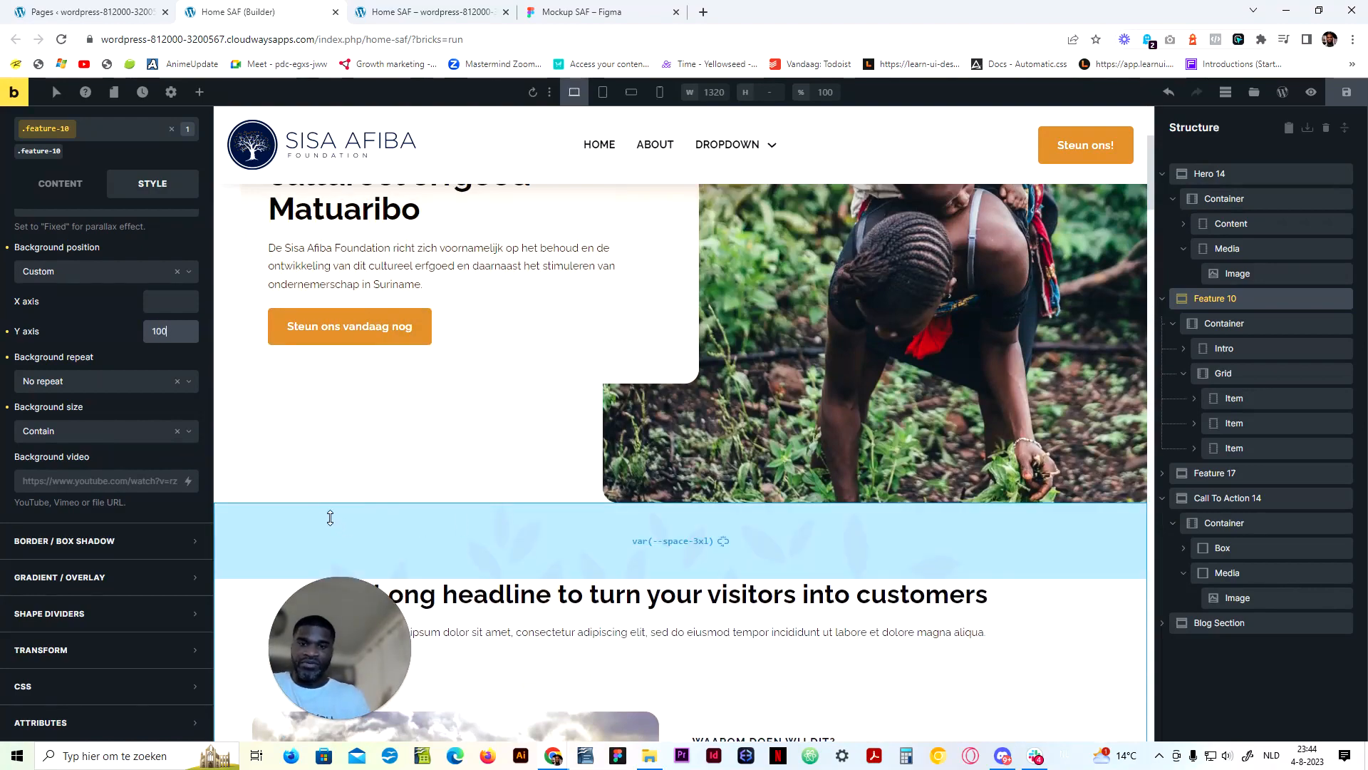
pyautogui.scroll(4, 726, 352)
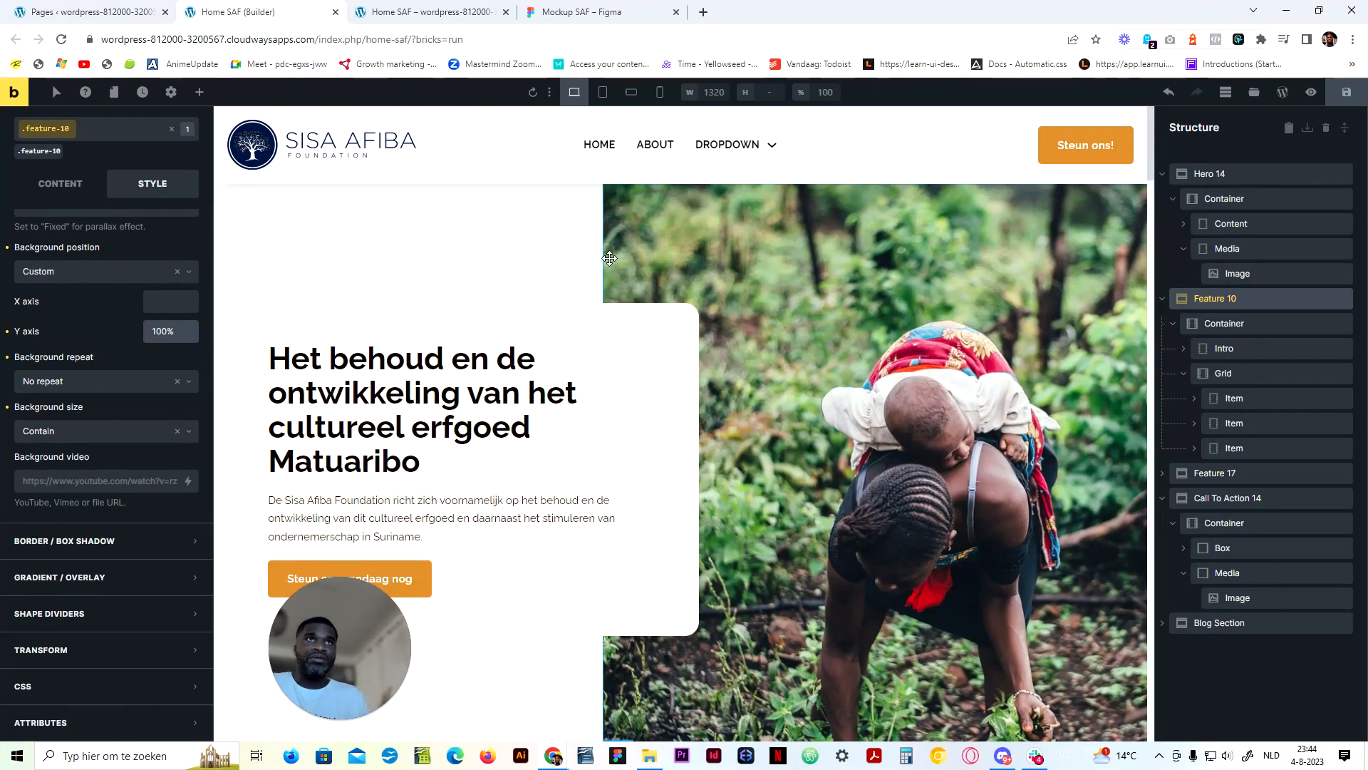
pyautogui.scroll(-3, 582, 318)
pyautogui.scroll(-10, 582, 318)
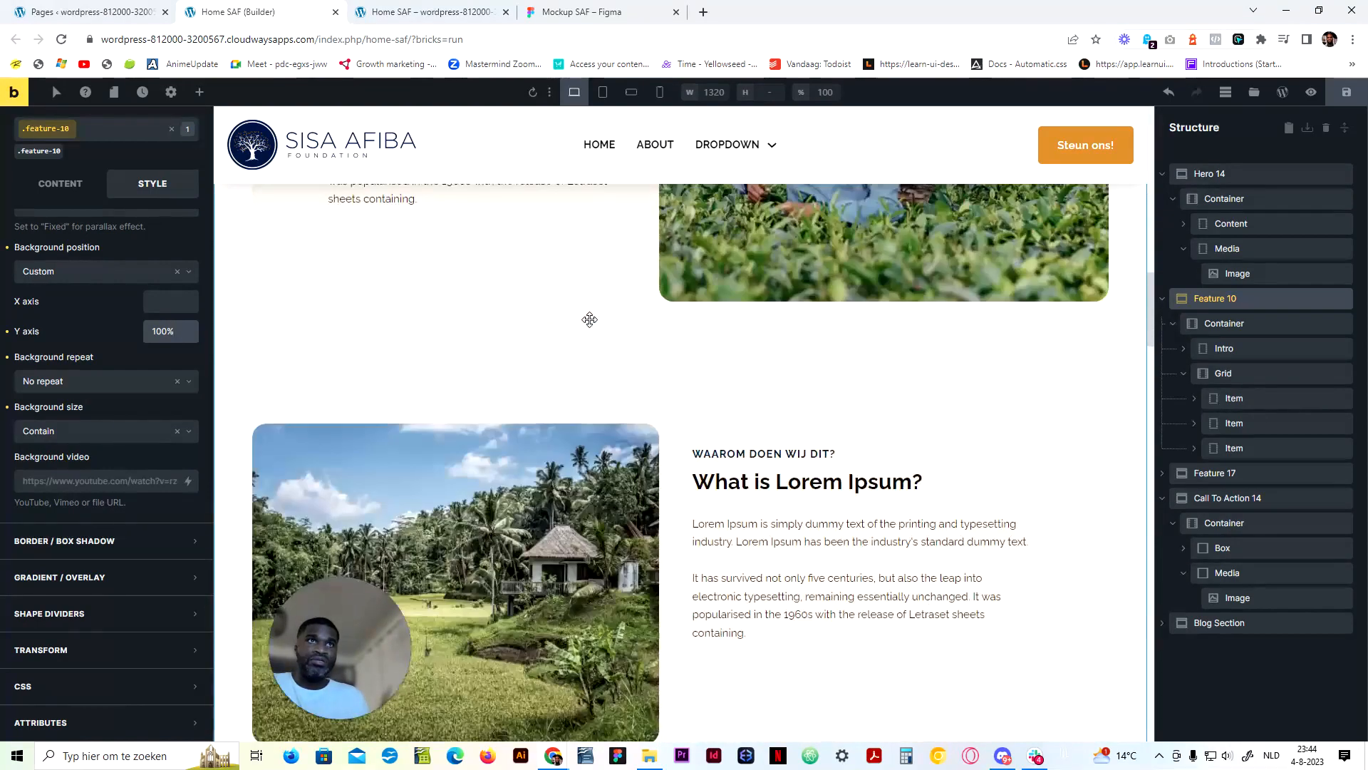
pyautogui.scroll(-2, 590, 318)
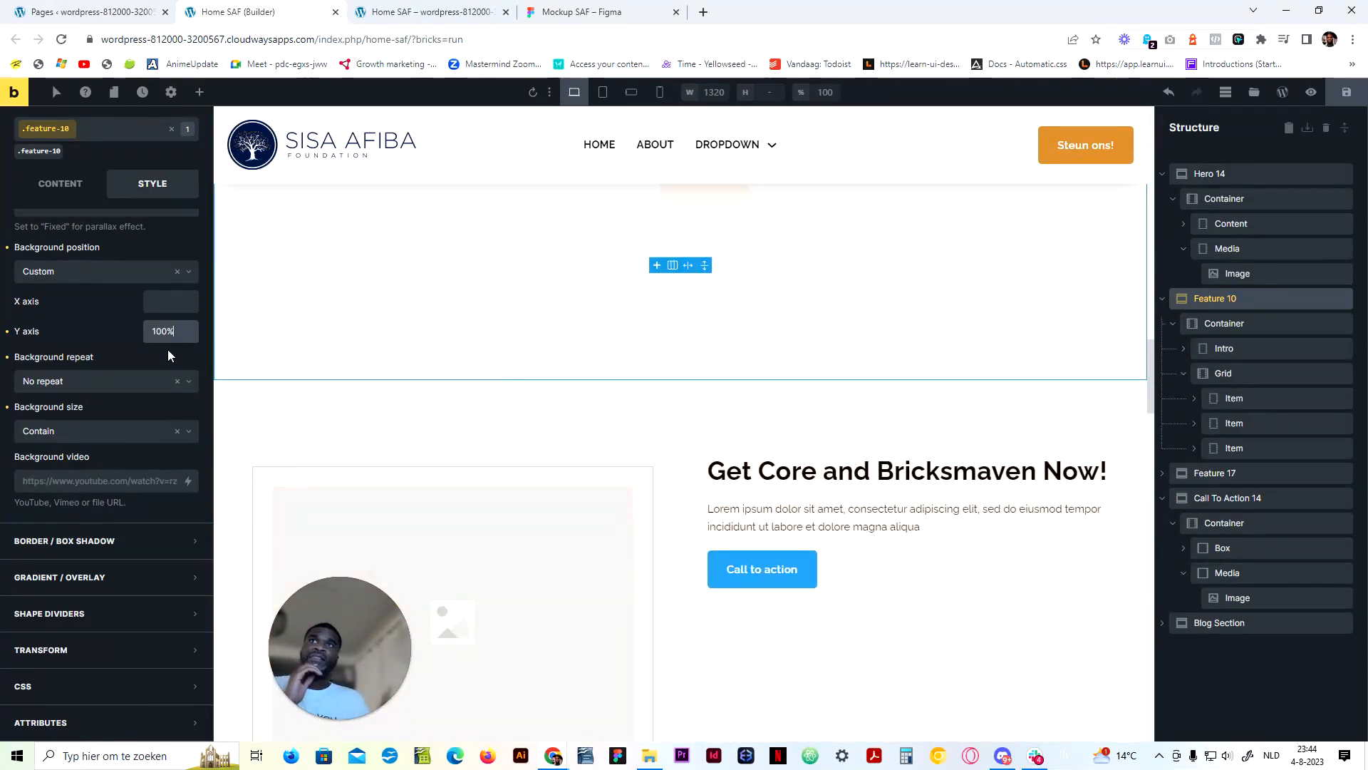
# Raise the background image's Y axis offset to 180% so the tree top sits in the feature section's lower padding
pyautogui.click(162, 331)
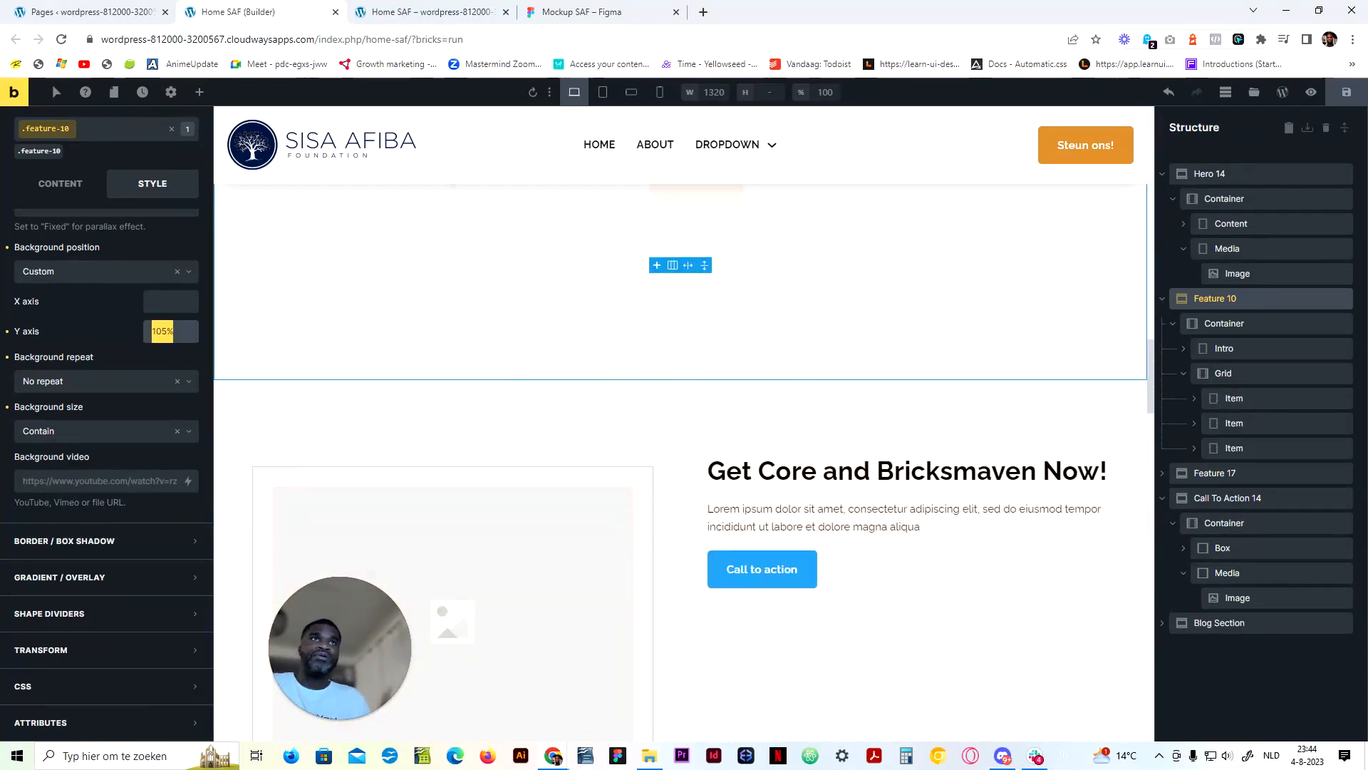
pyautogui.hotkey('shift', 'Up')
pyautogui.hotkey('shift', 'Up')
pyautogui.hotkey('shift', 'Up')
pyautogui.hotkey('shift', 'Up')
pyautogui.hotkey('shift', 'Up')
pyautogui.hotkey('shift', 'Up')
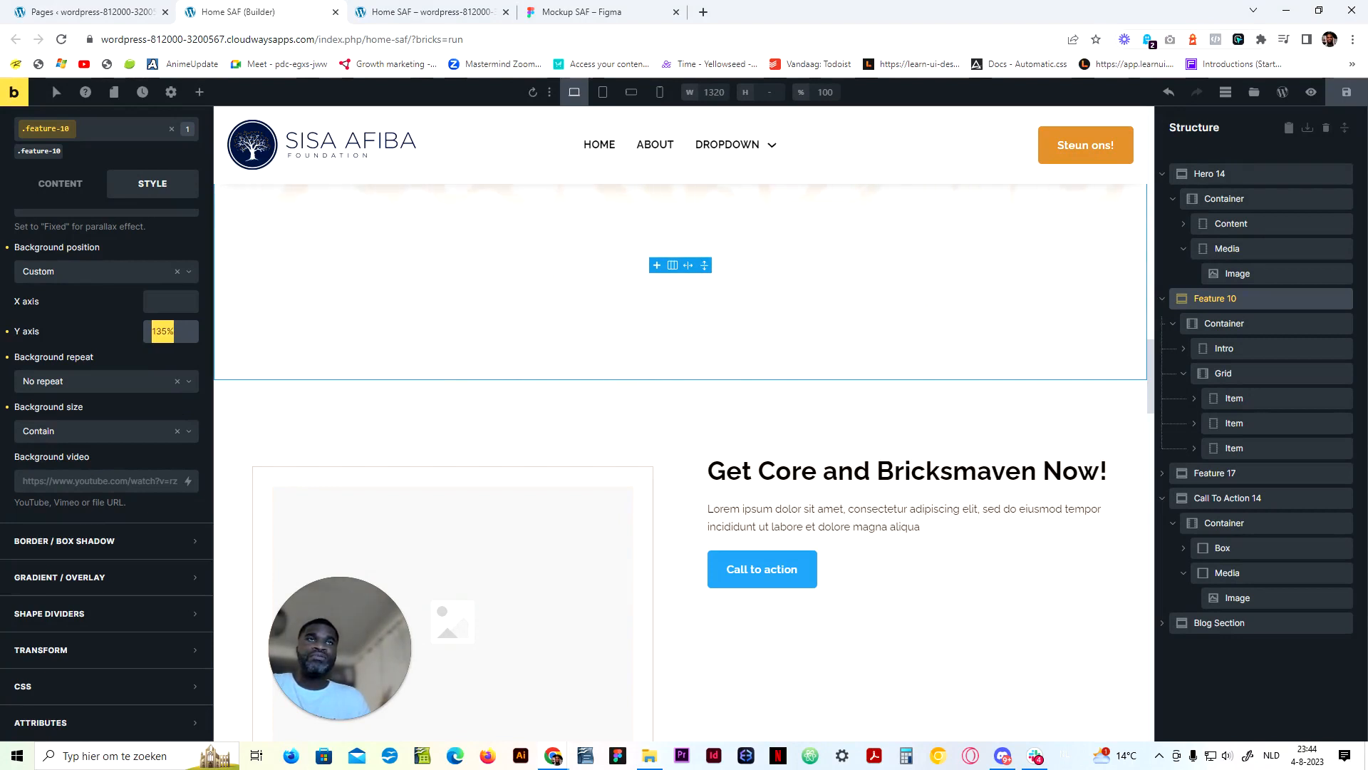
pyautogui.hotkey('shift', 'Up')
pyautogui.hotkey('shift', 'Up')
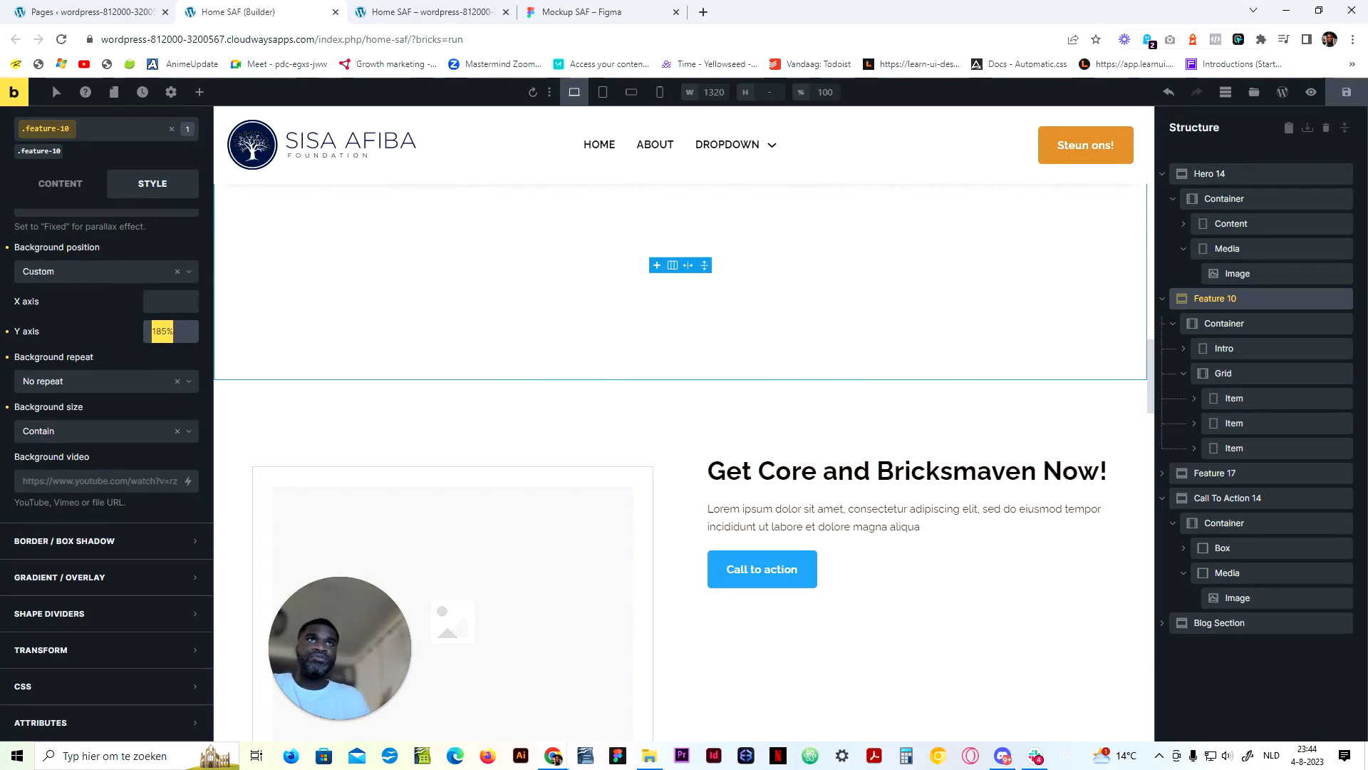
pyautogui.scroll(4, 583, 490)
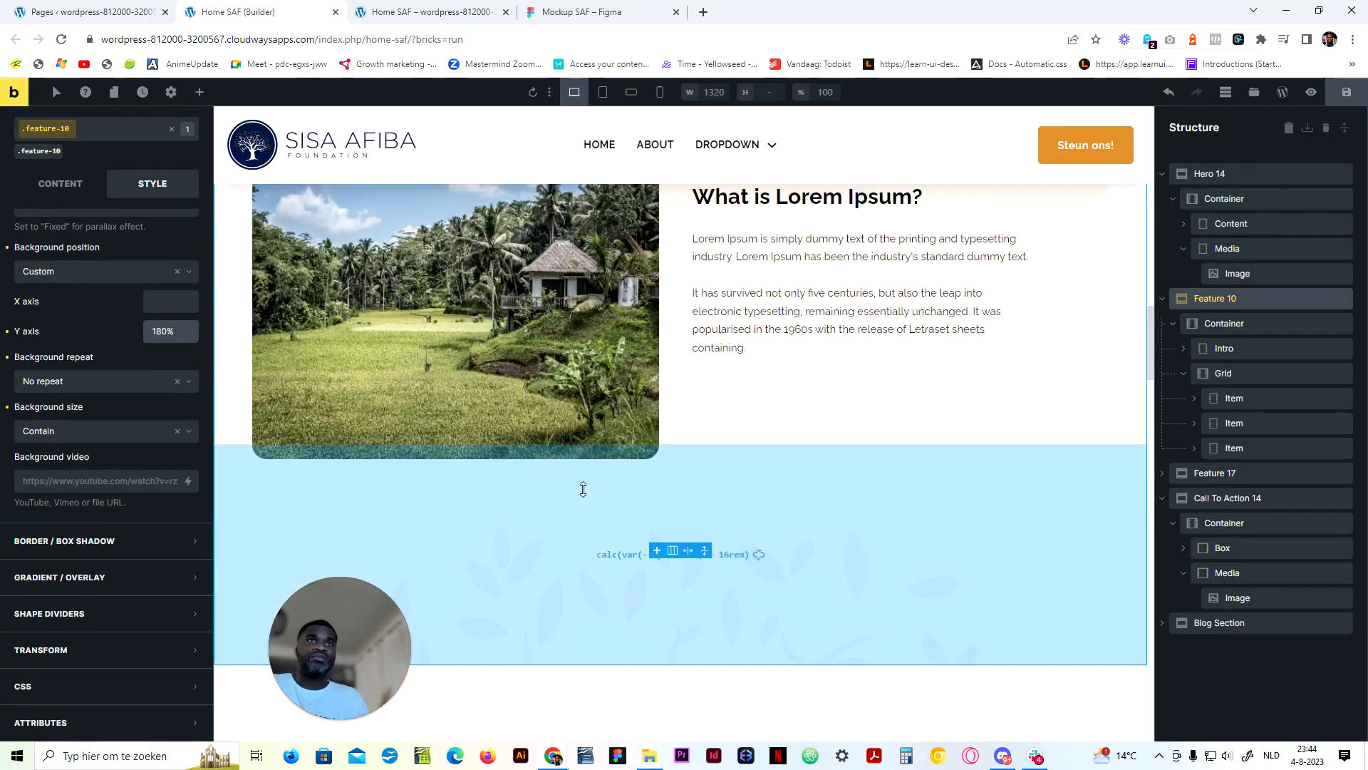
# Compare the area below the feature section with the Figma mockup and save the page in the Bricks builder
pyautogui.click(577, 12)
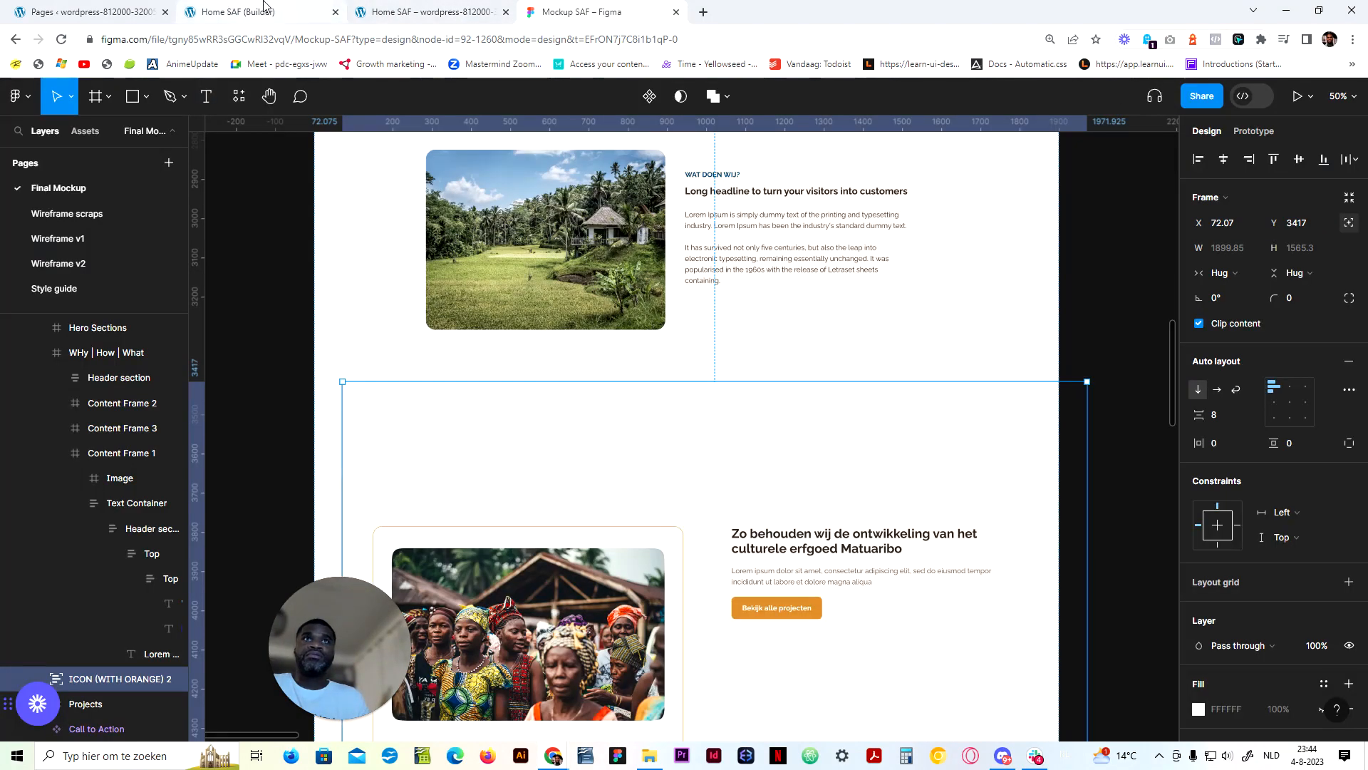
pyautogui.click(265, 9)
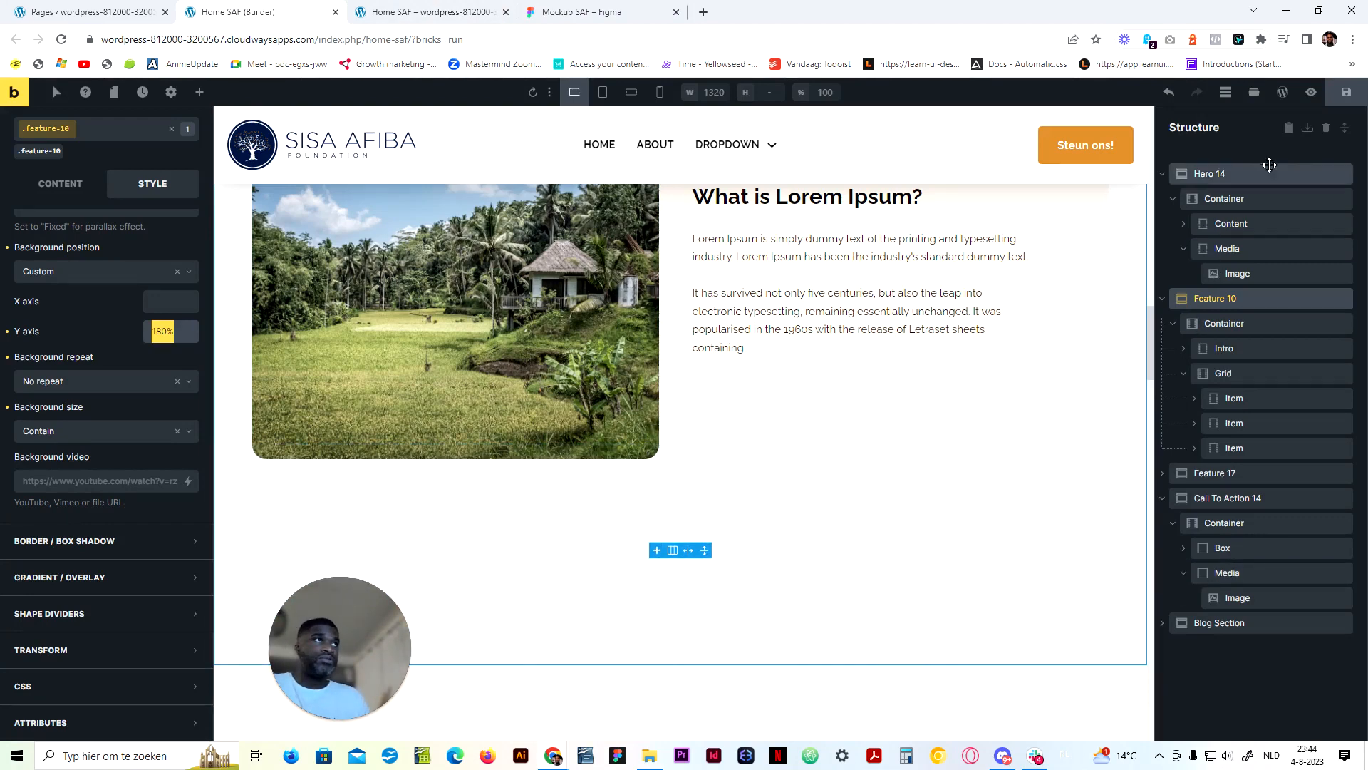
pyautogui.click(1346, 92)
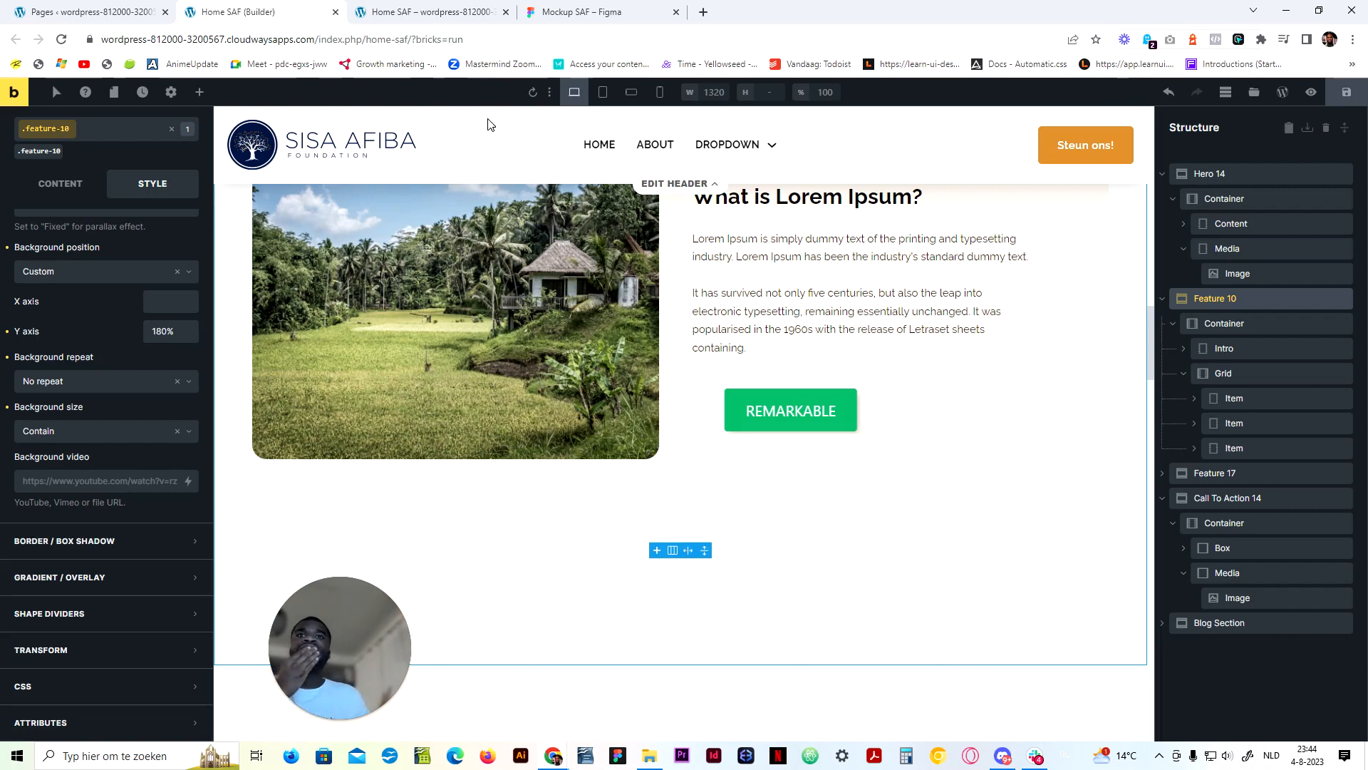
# Preview the feature section at the tablet breakpoint and check the Y axis offset back at the desktop breakpoint
pyautogui.click(604, 91)
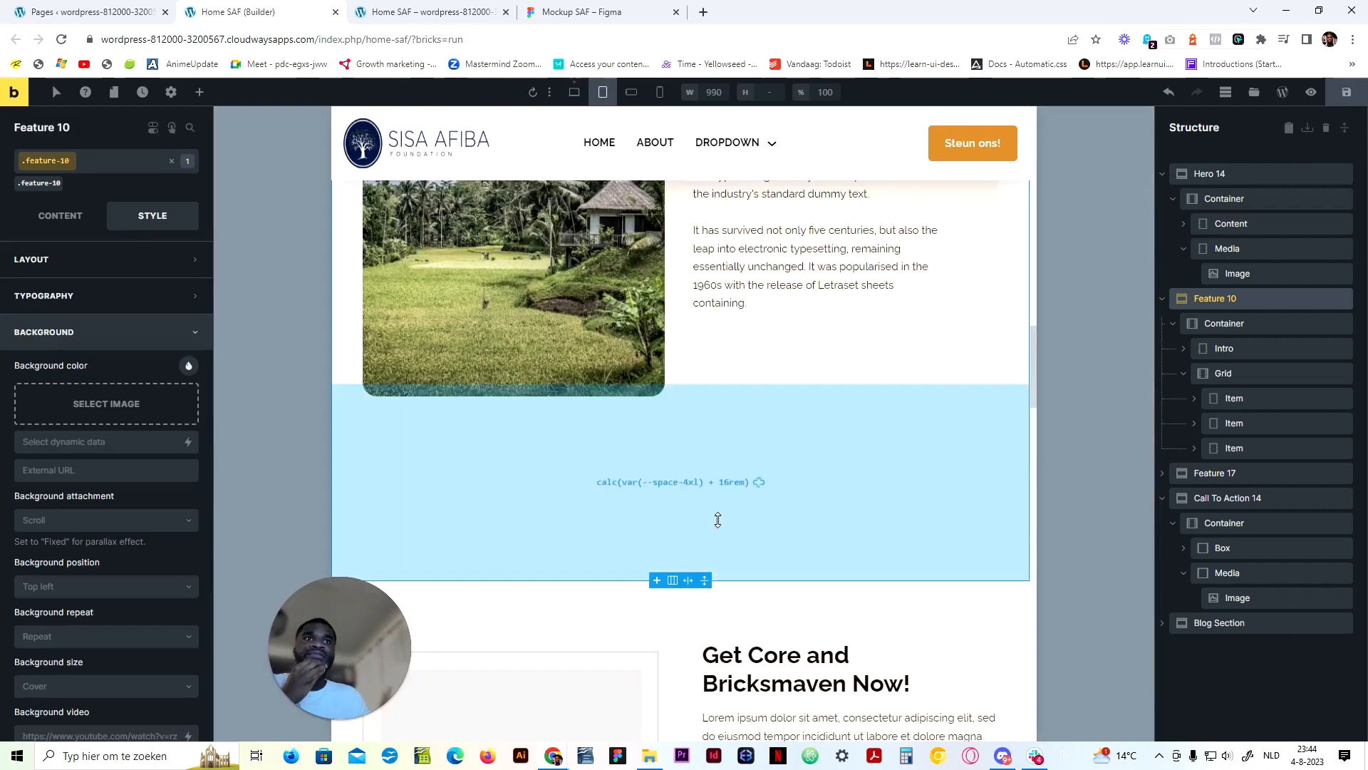
pyautogui.click(586, 95)
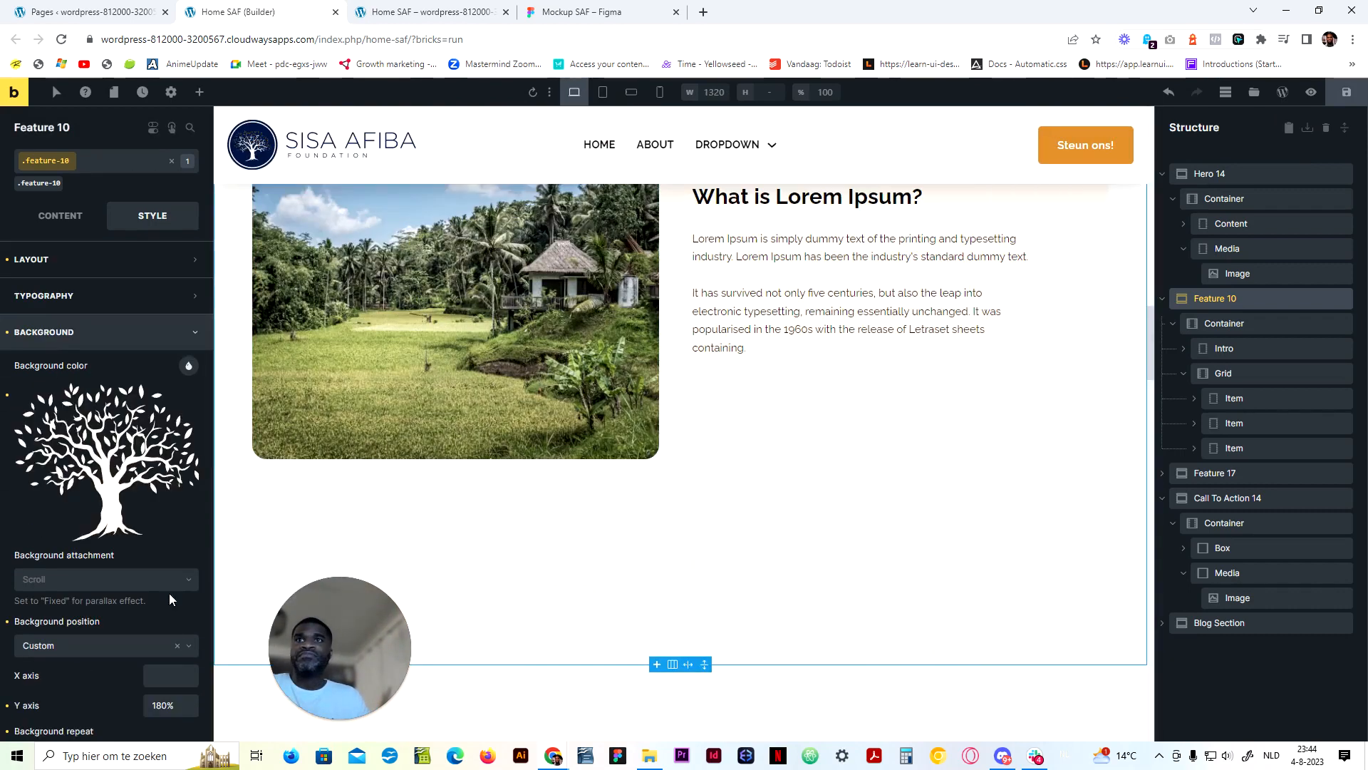
pyautogui.click(169, 705)
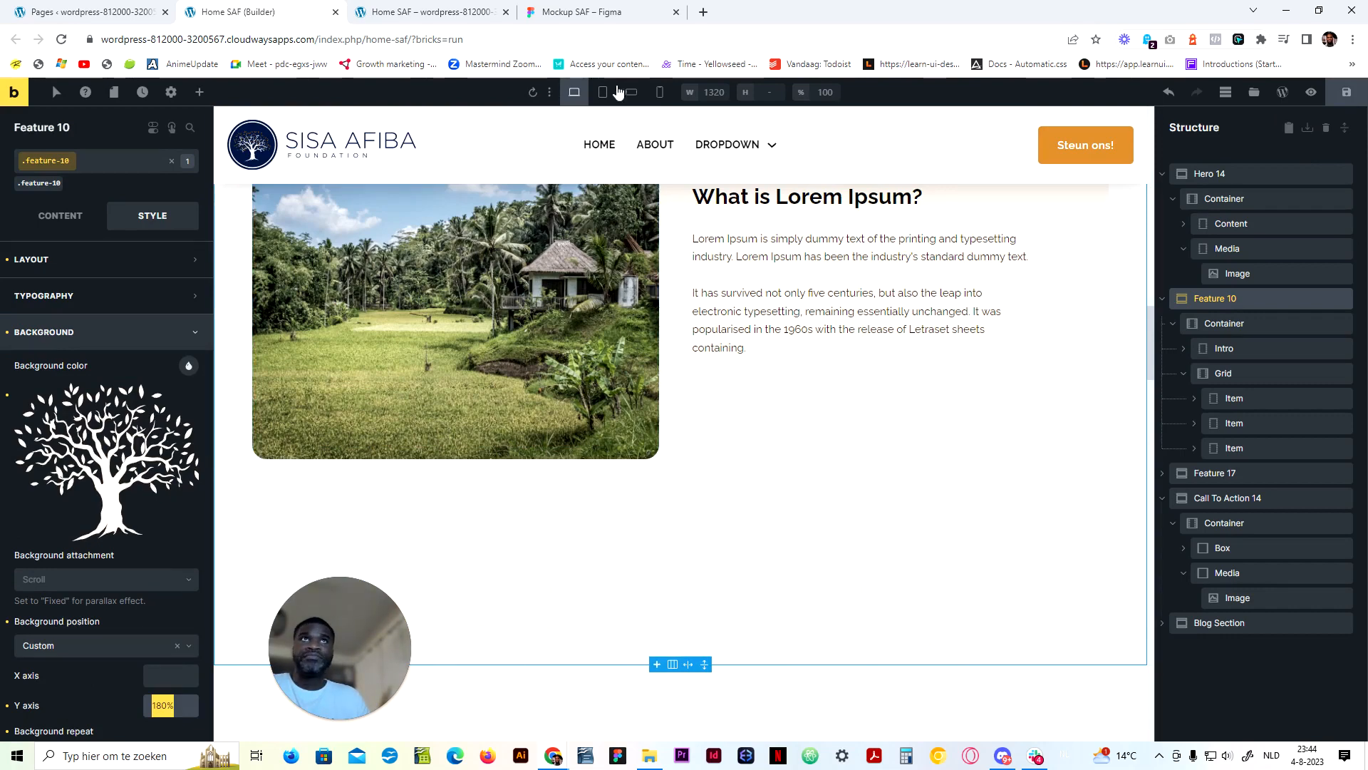
# At the tablet breakpoint, set the .feature-10 background position to Custom with a Y axis offset of 175%
pyautogui.click(597, 95)
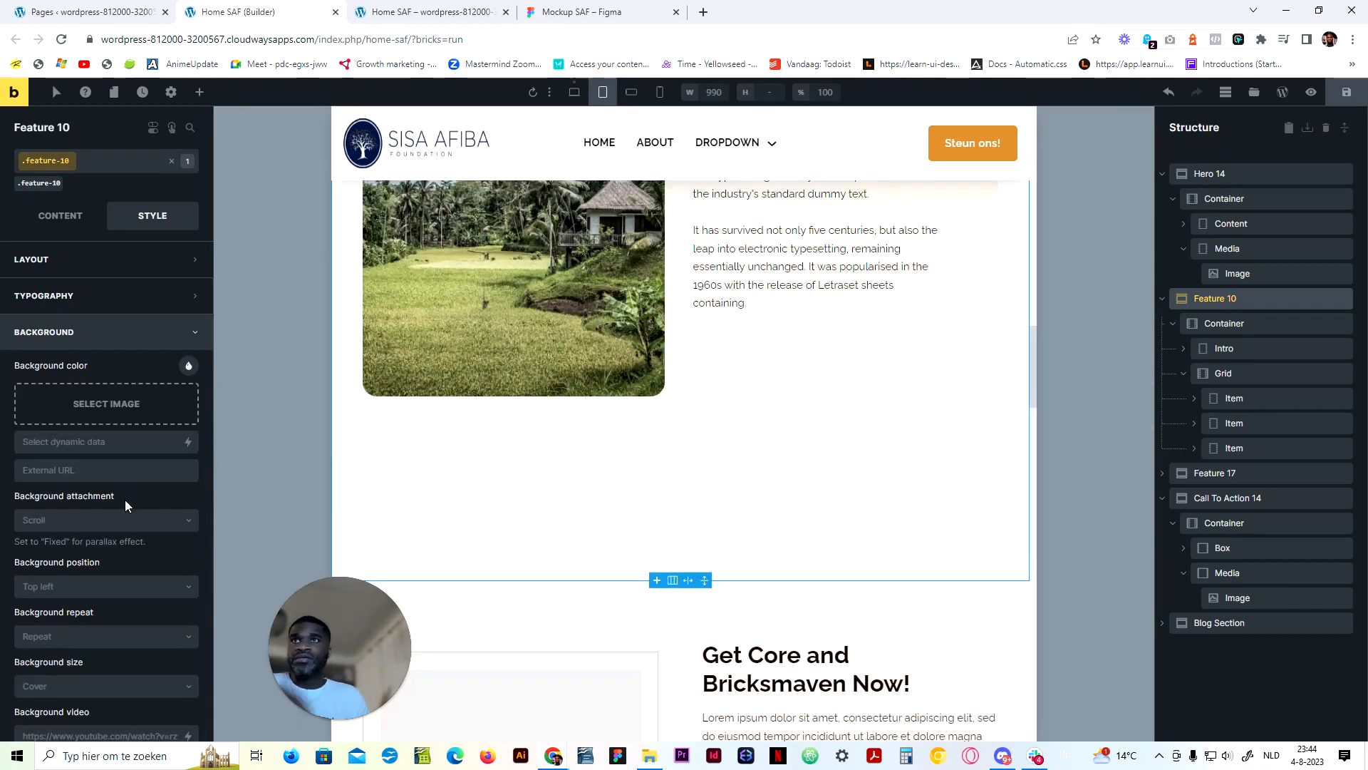
pyautogui.scroll(-2, 161, 600)
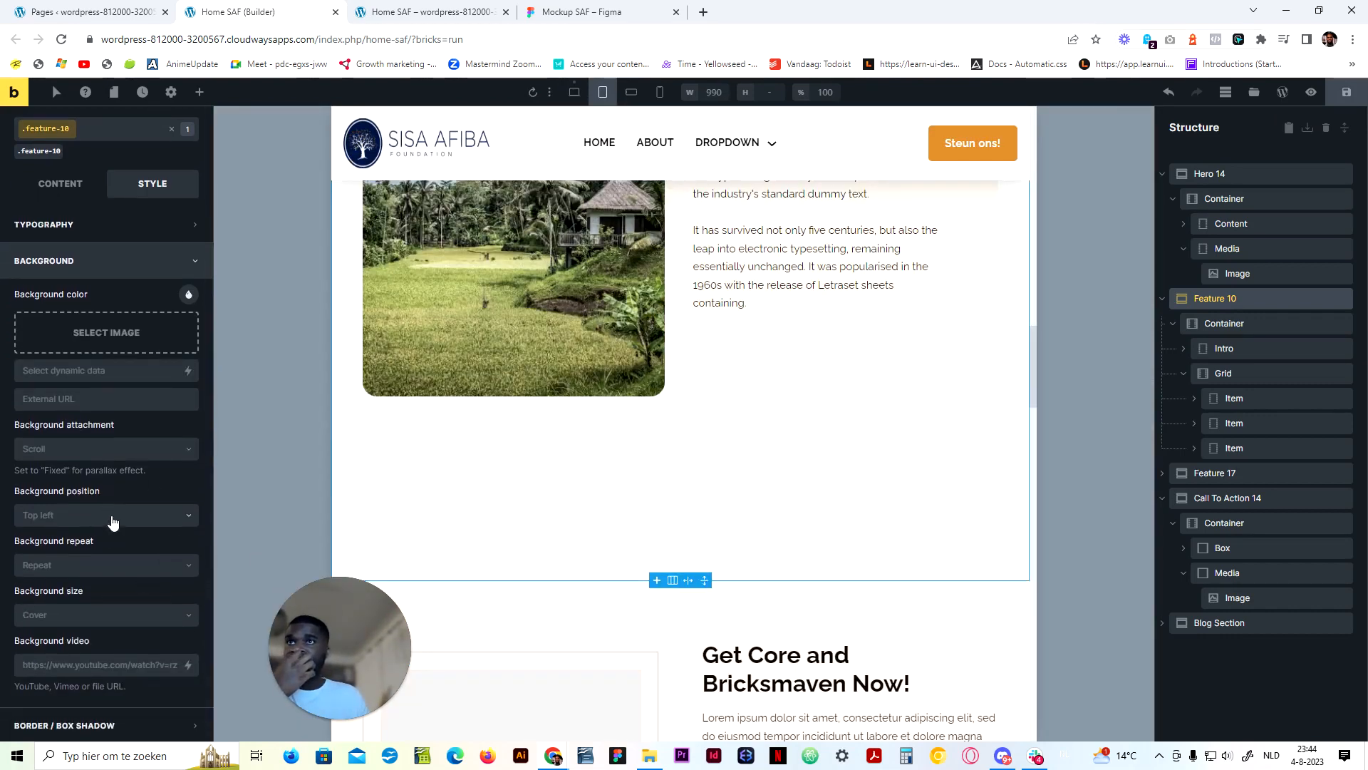
pyautogui.click(104, 481)
pyautogui.scroll(-3, 88, 643)
pyautogui.click(91, 560)
pyautogui.click(152, 390)
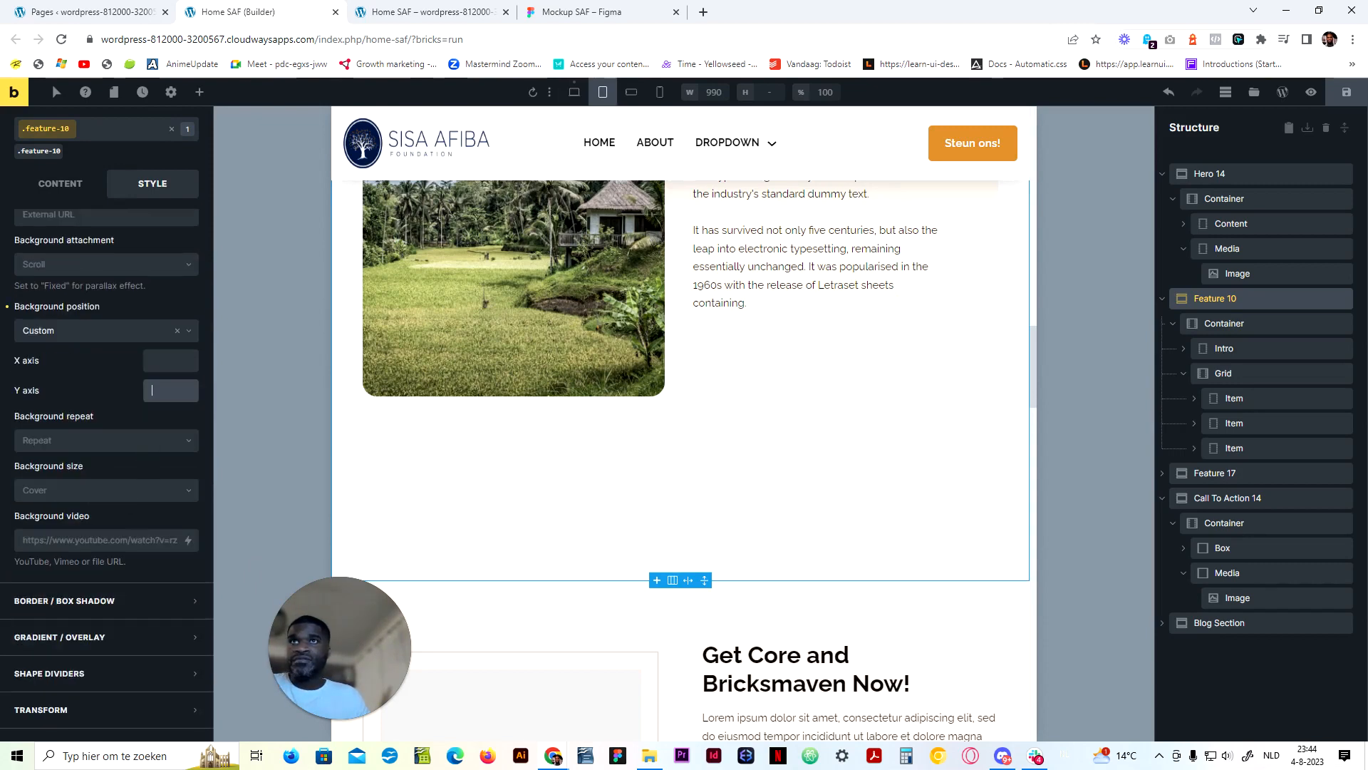
pyautogui.write('180%')
pyautogui.press('BackSpace')
pyautogui.press('BackSpace')
pyautogui.write('5%')
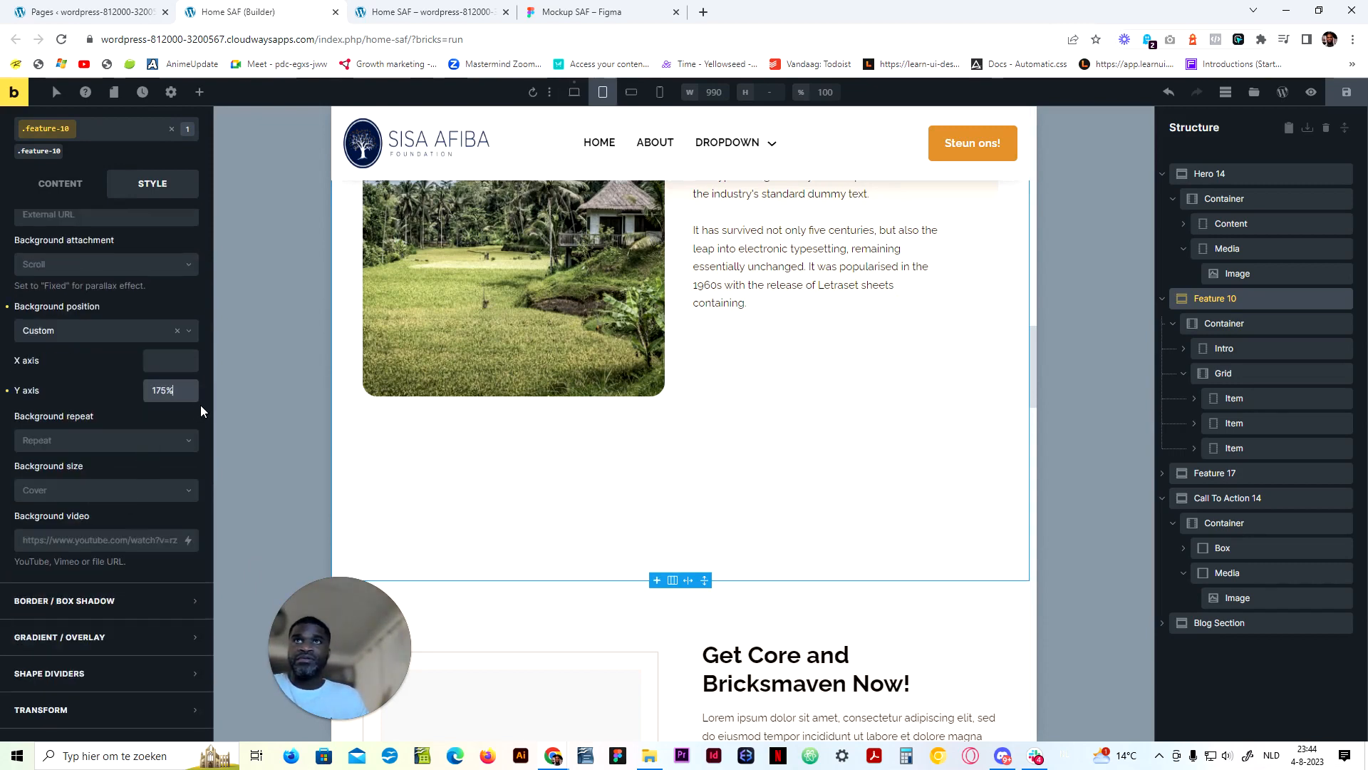
# Lower the background image's Y axis offset at the tablet breakpoint to 160%
pyautogui.hotkey('ctrl', 'a')
pyautogui.press('Right')
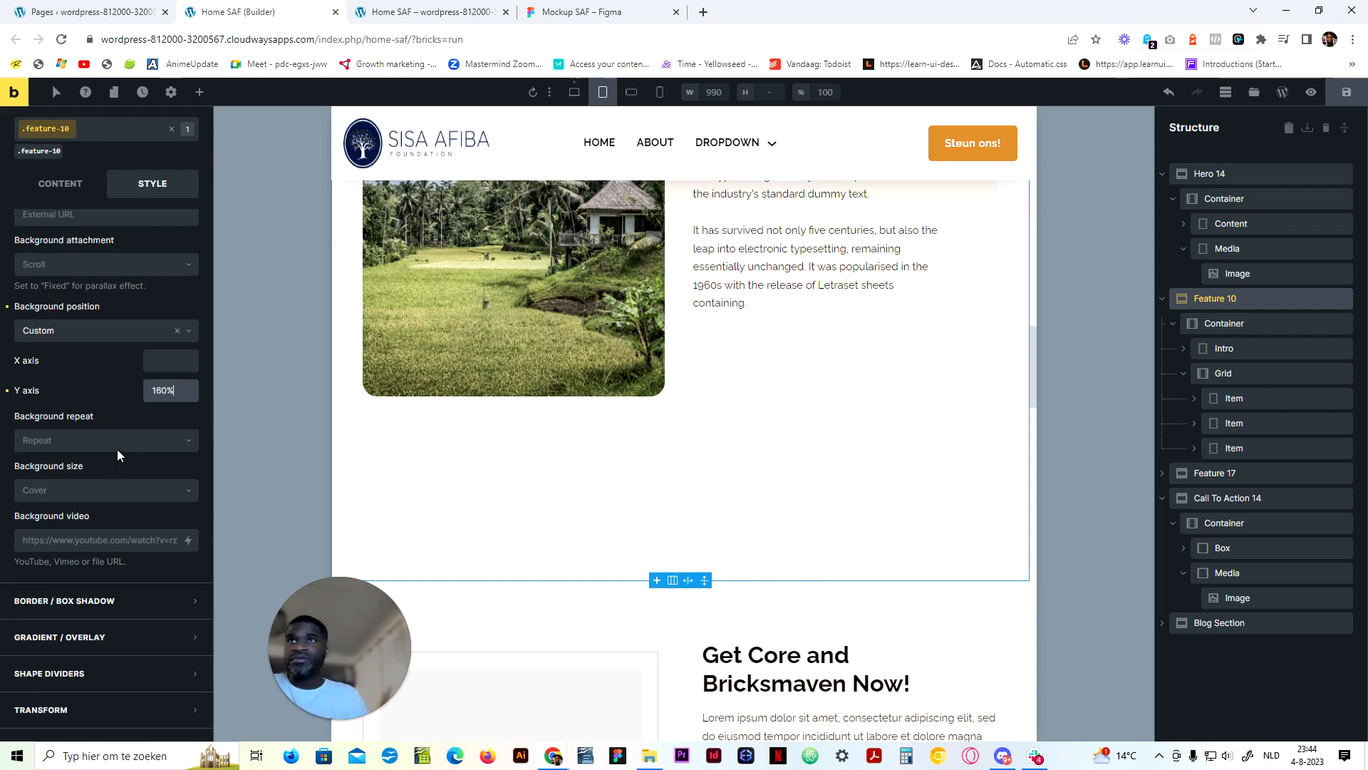
pyautogui.click(118, 441)
pyautogui.click(170, 389)
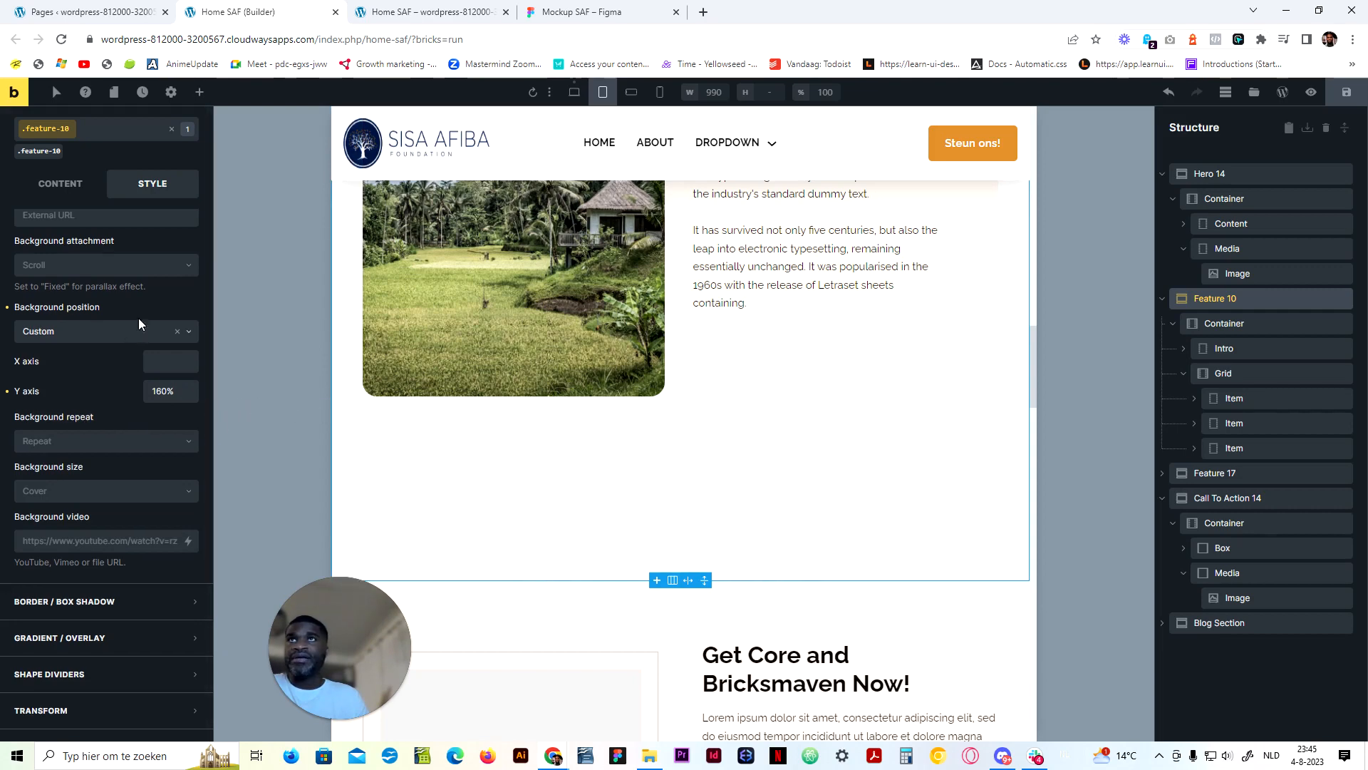
# Reduce the tablet breakpoint's background Y axis offset to 150%, undoing the extra decrease to 145%
pyautogui.scroll(3, 129, 319)
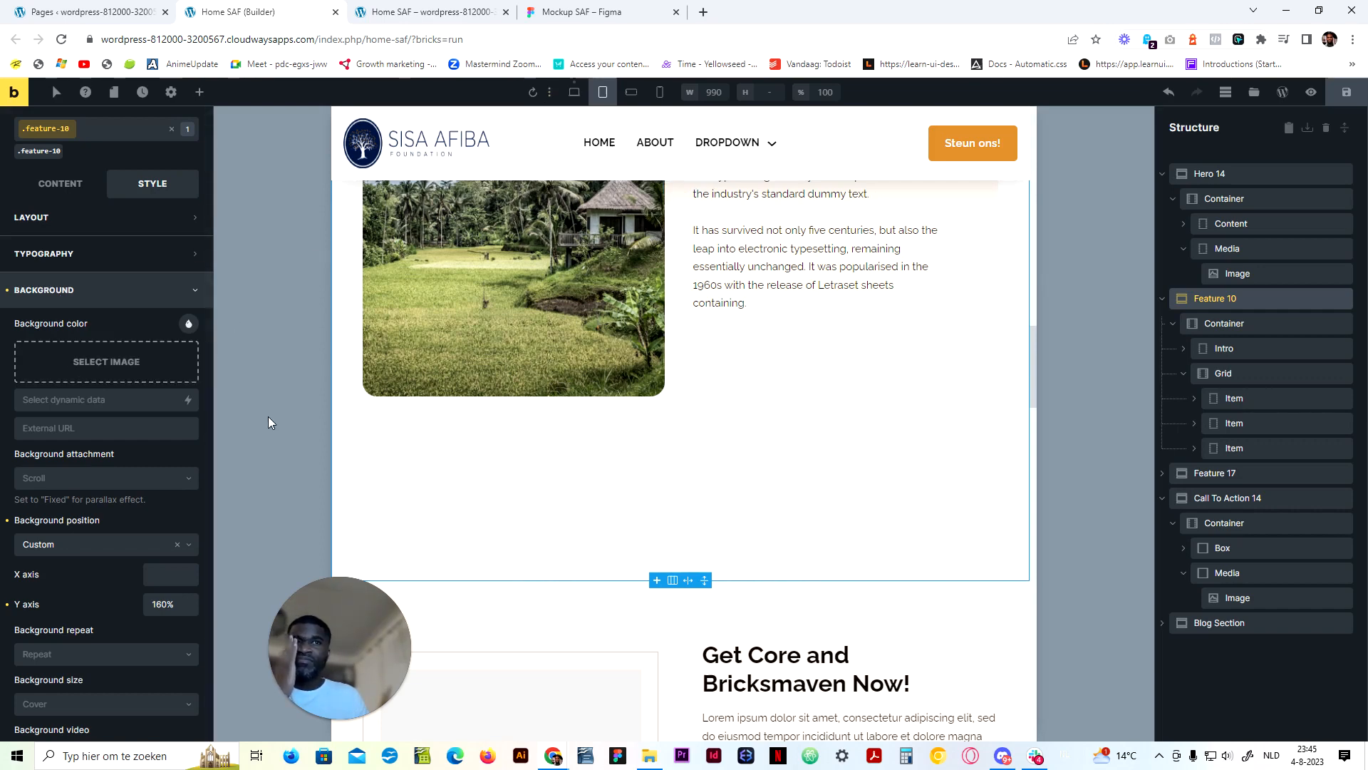
pyautogui.click(172, 604)
pyautogui.press('Down')
pyautogui.press('Down')
pyautogui.press('Down')
pyautogui.press('Down')
pyautogui.press('Down')
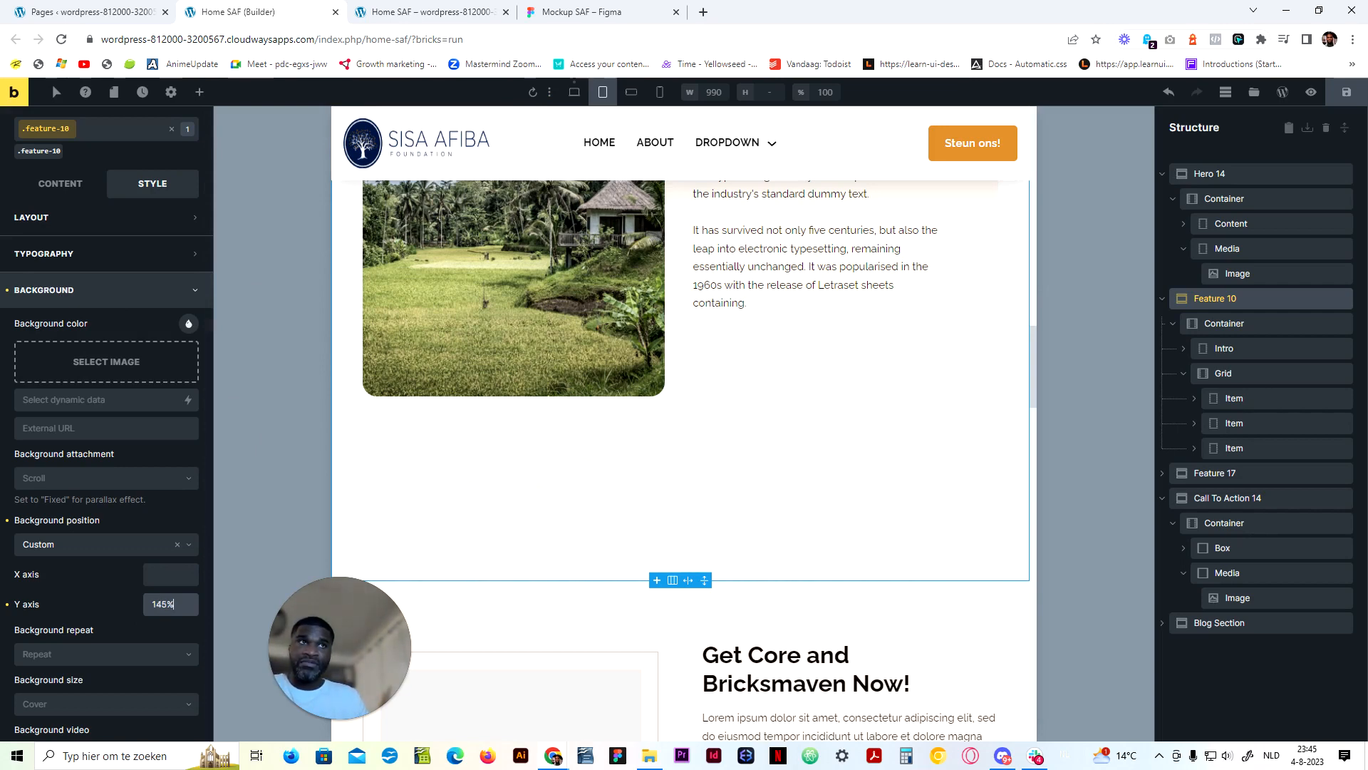
pyautogui.hotkey('ctrl', 'z')
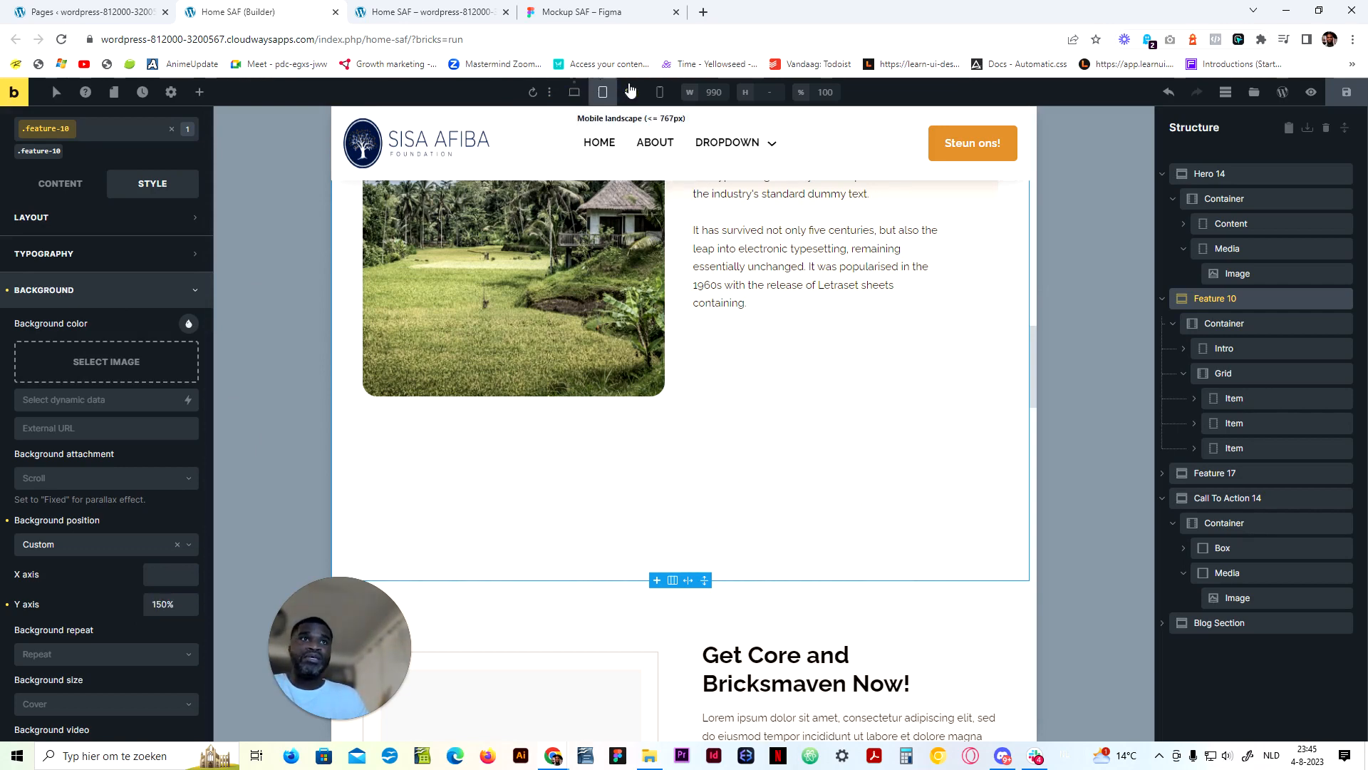
# At the mobile landscape breakpoint, set the .feature-10 background position to Custom with a Y axis offset of 120%
pyautogui.click(631, 92)
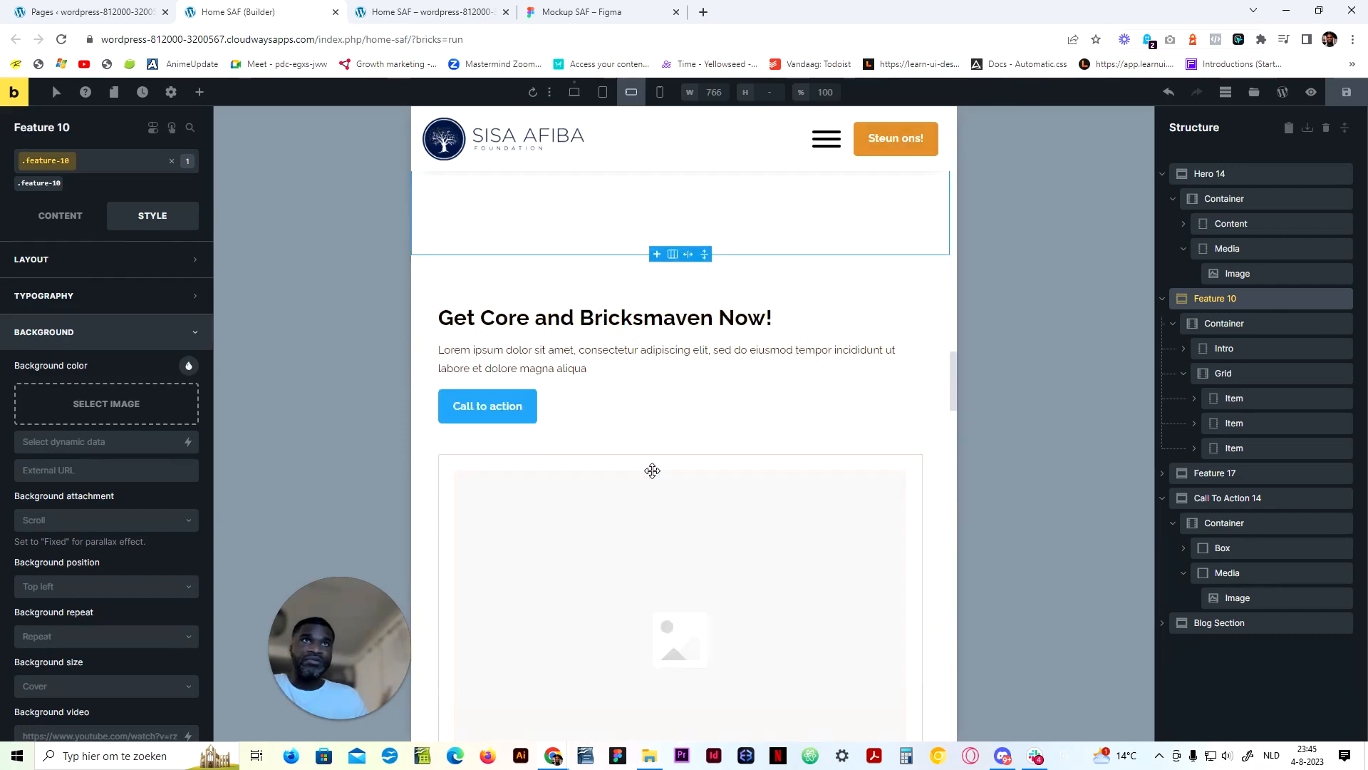
pyautogui.click(126, 595)
pyautogui.scroll(-4, 102, 578)
pyautogui.click(100, 559)
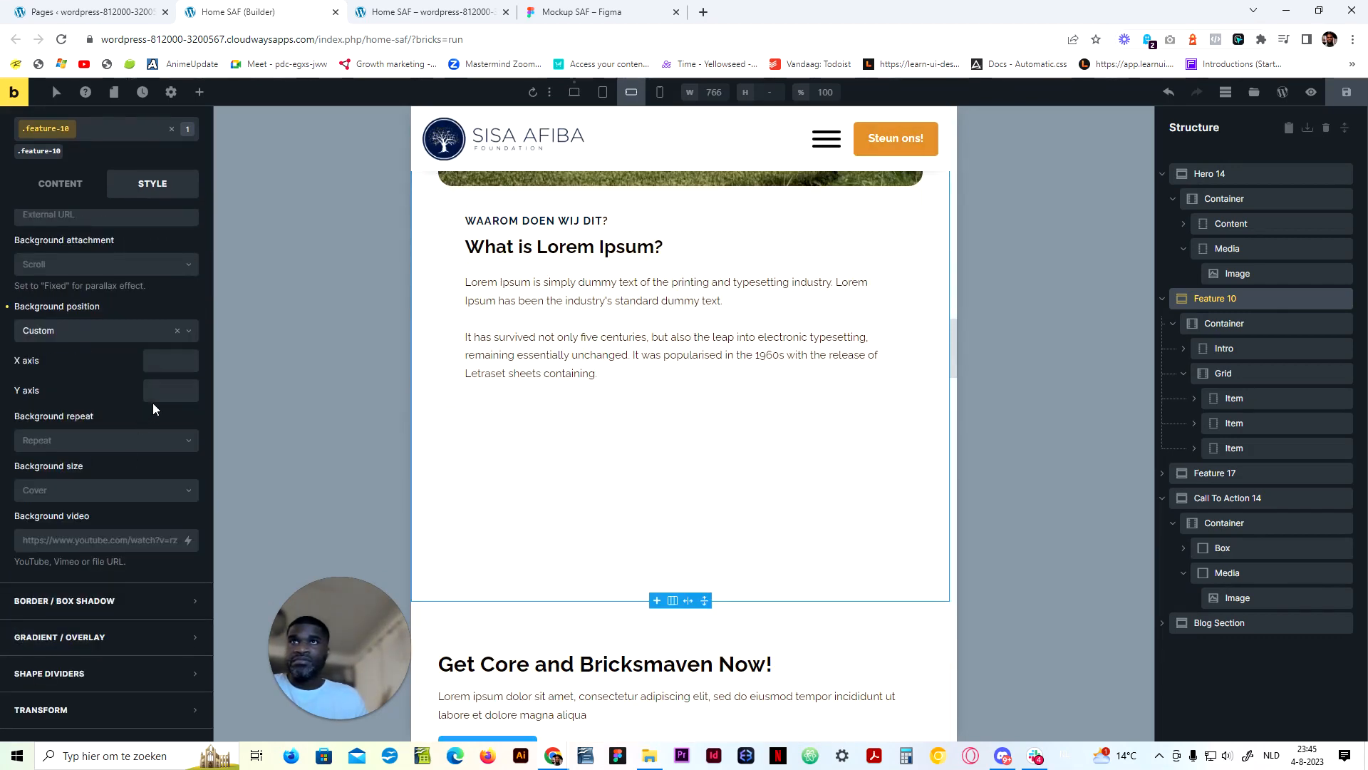
pyautogui.click(153, 390)
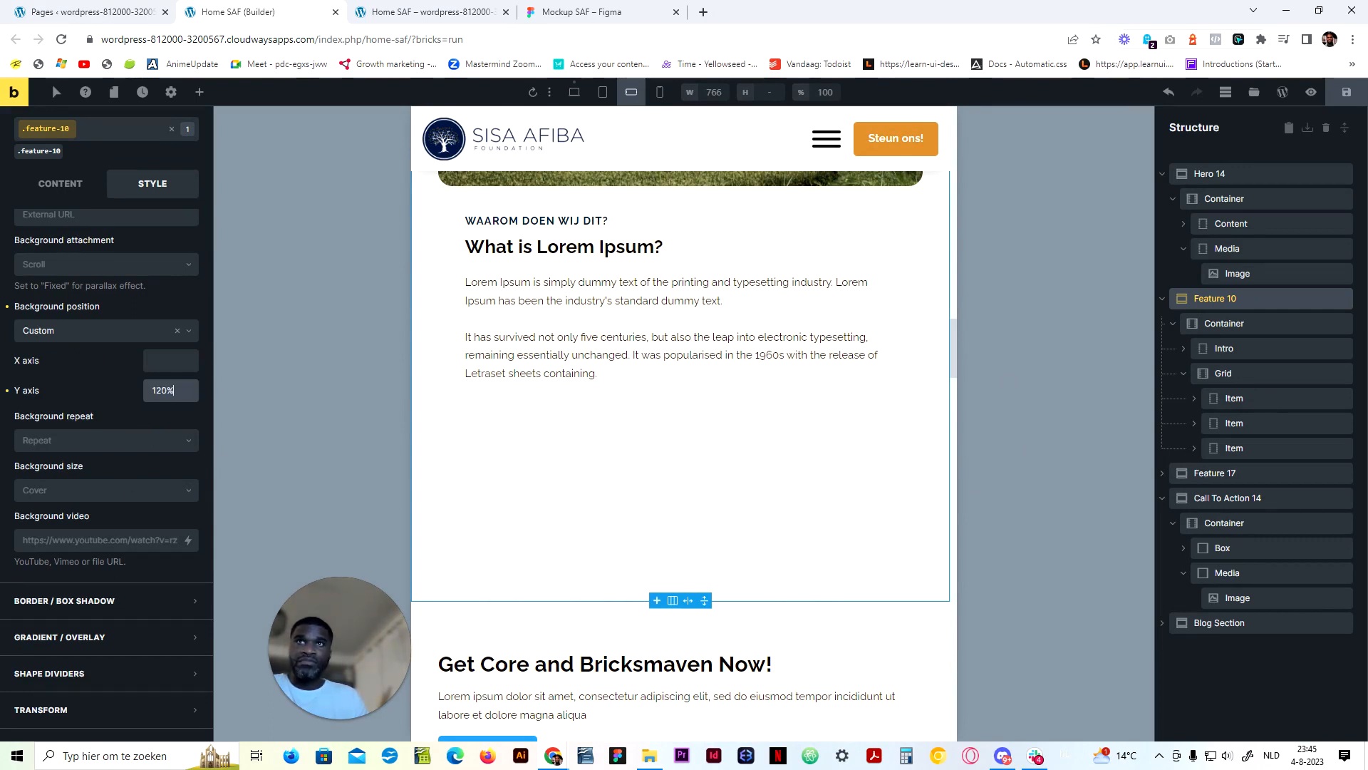
pyautogui.hotkey('ctrl', 'a')
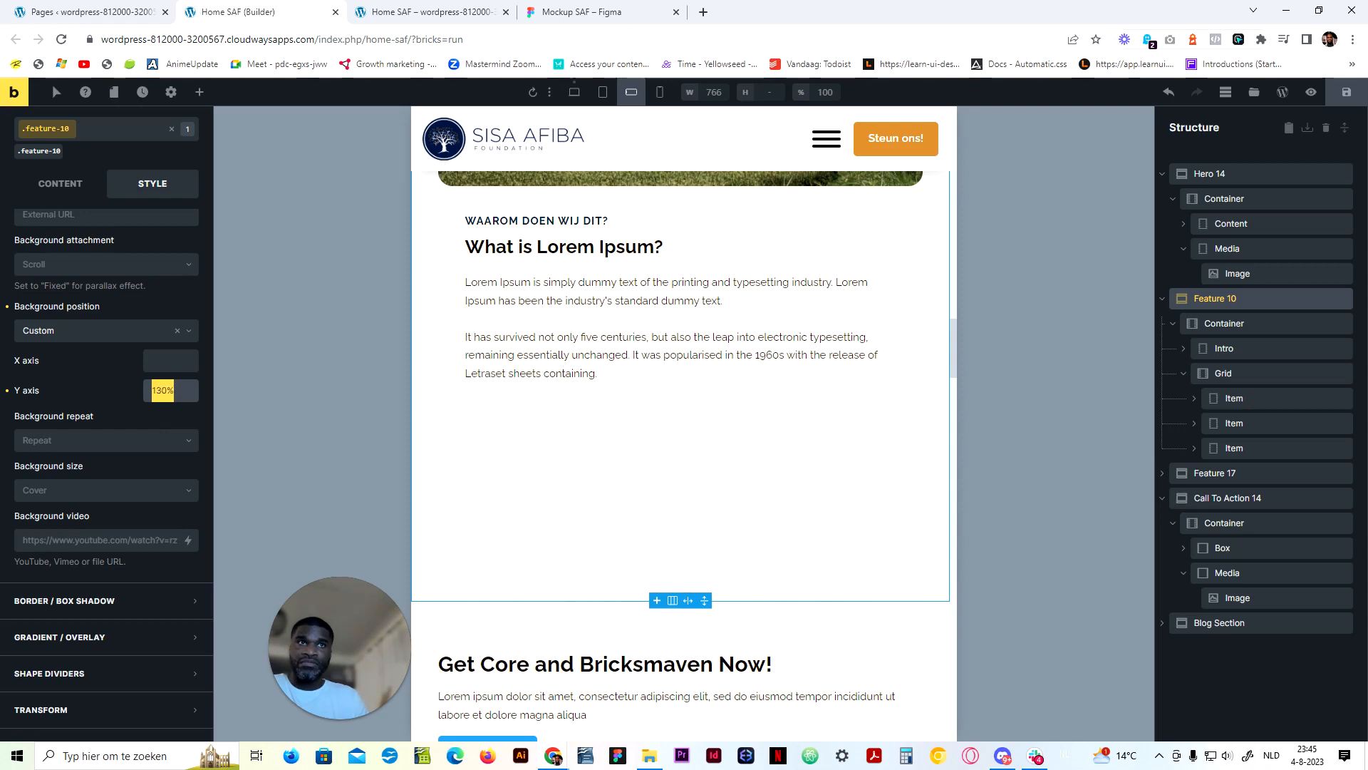
pyautogui.write('125%')
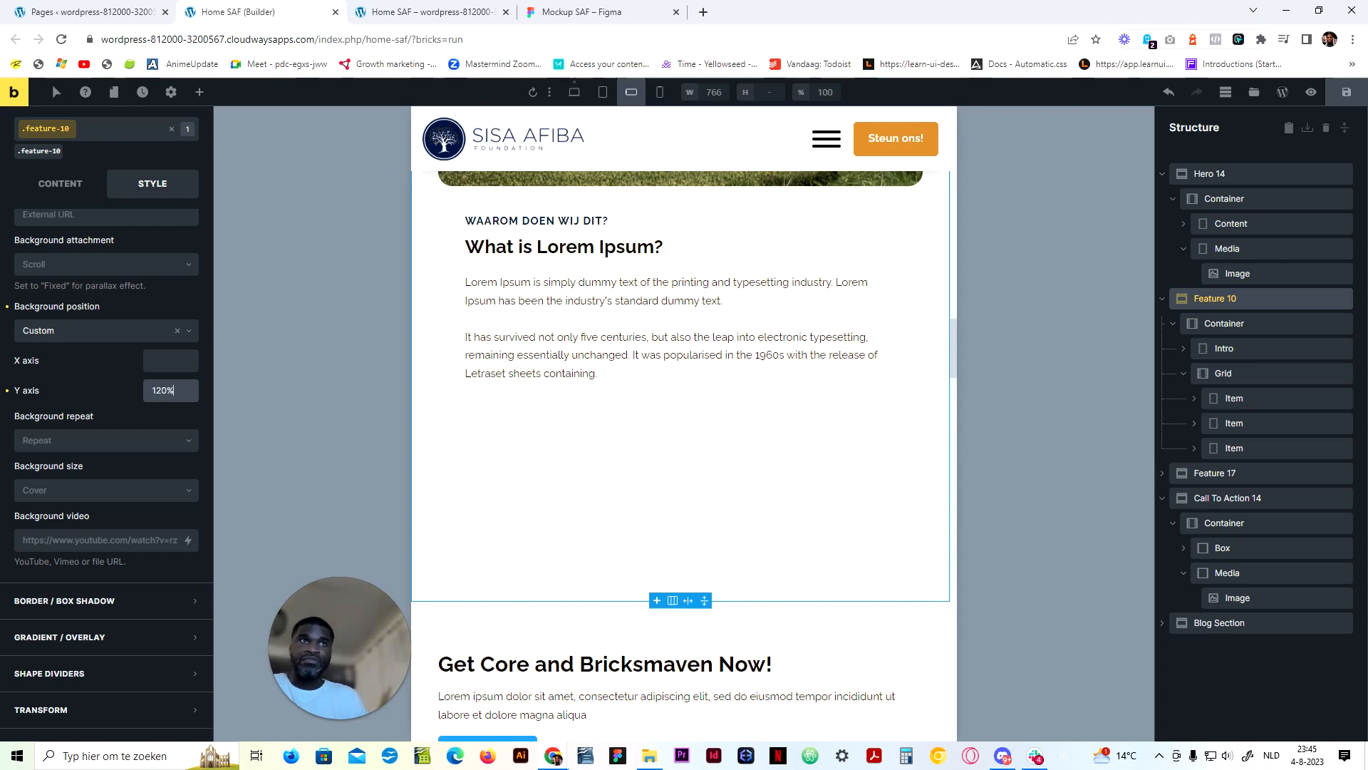
# At the mobile portrait breakpoint, set the .feature-10 background position to Custom
pyautogui.scroll(8, 122, 299)
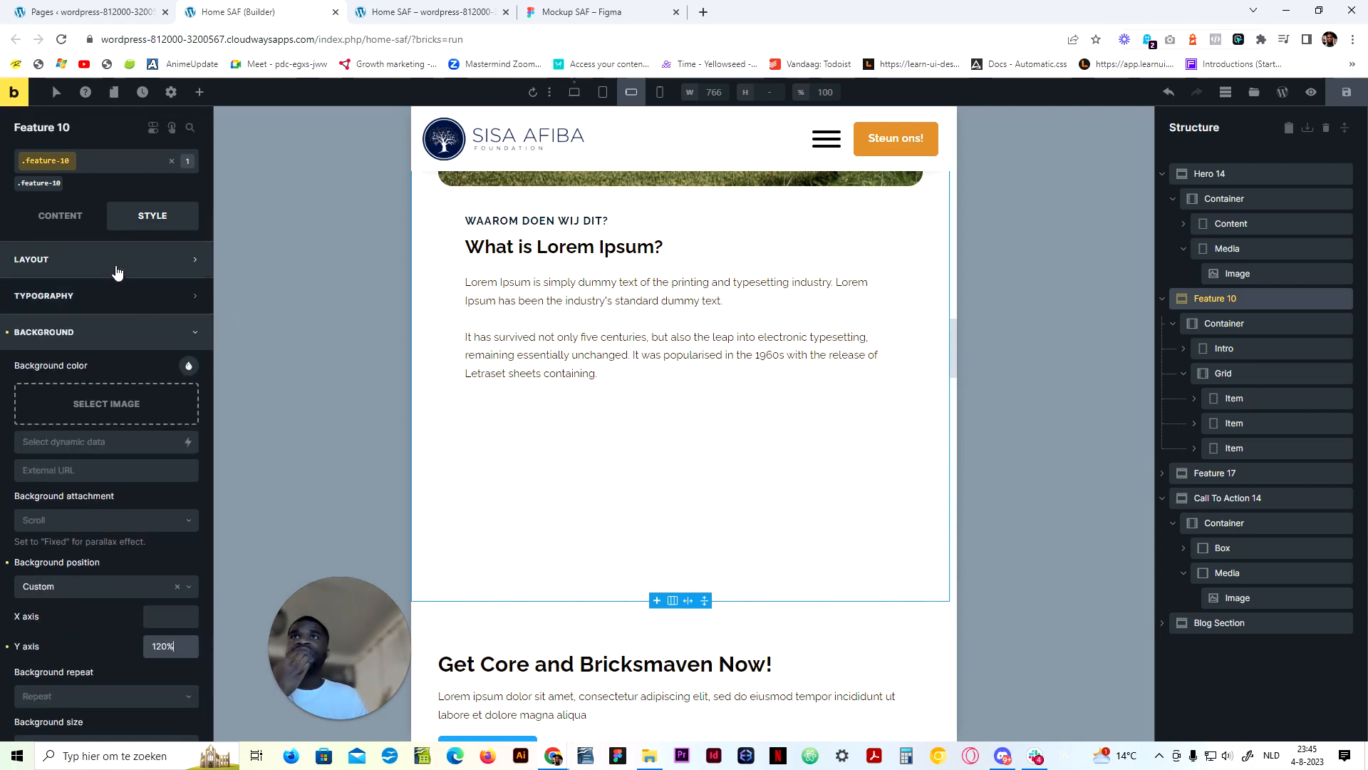
pyautogui.click(118, 263)
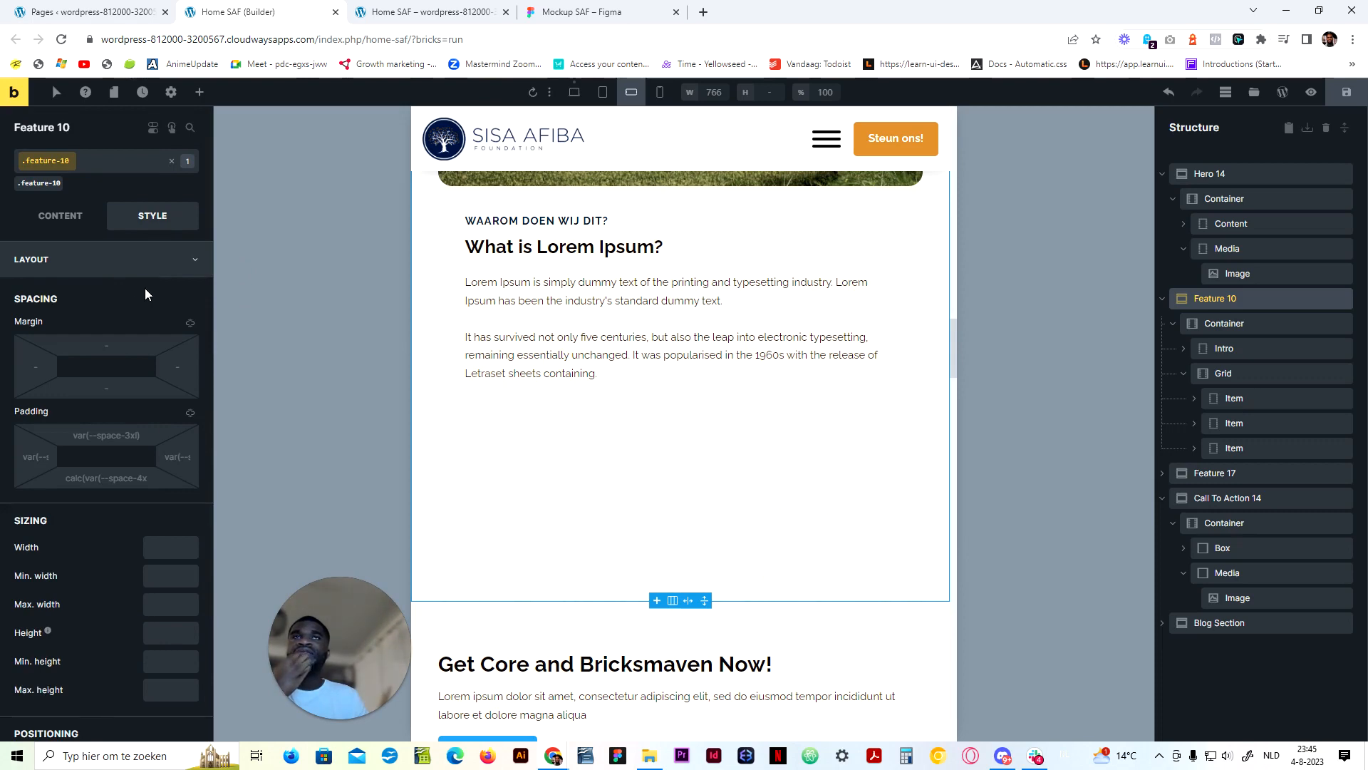
pyautogui.click(660, 92)
pyautogui.scroll(-5, 647, 370)
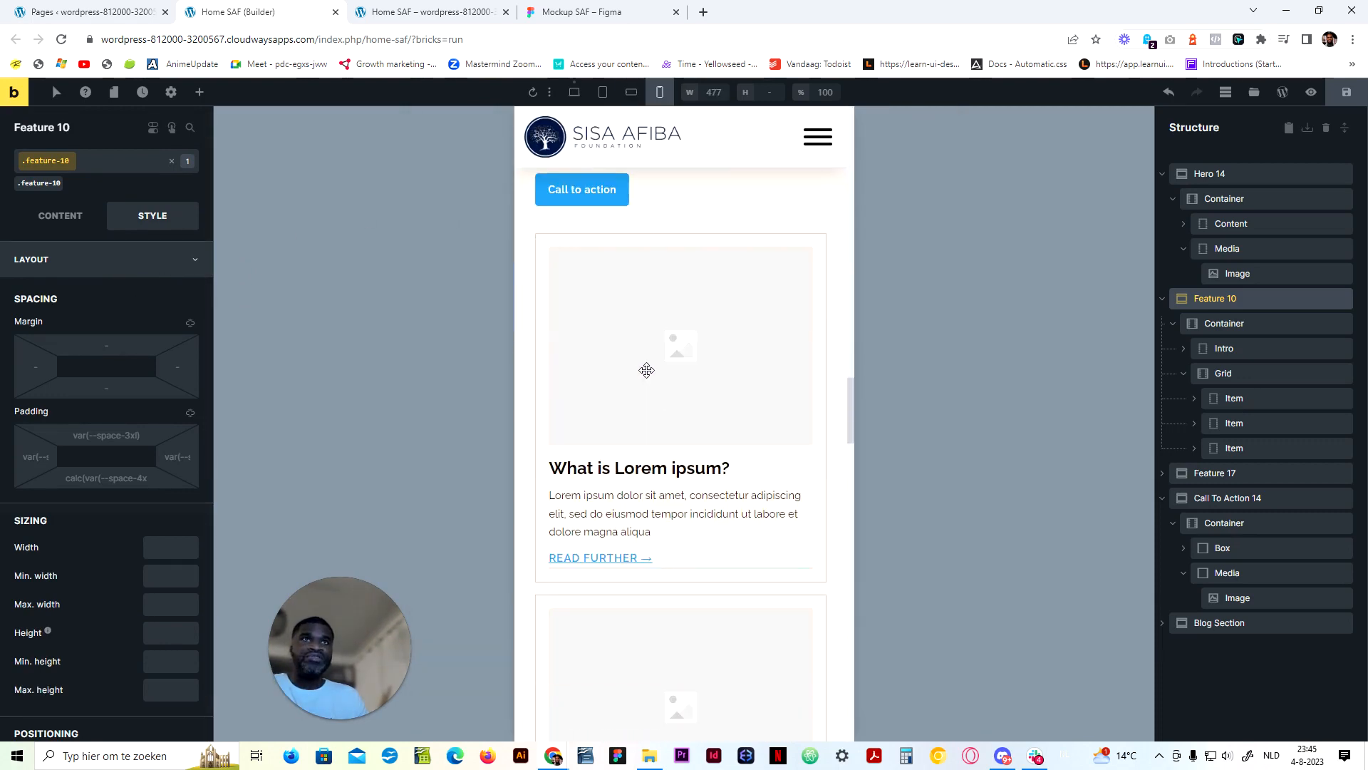
pyautogui.scroll(7, 648, 428)
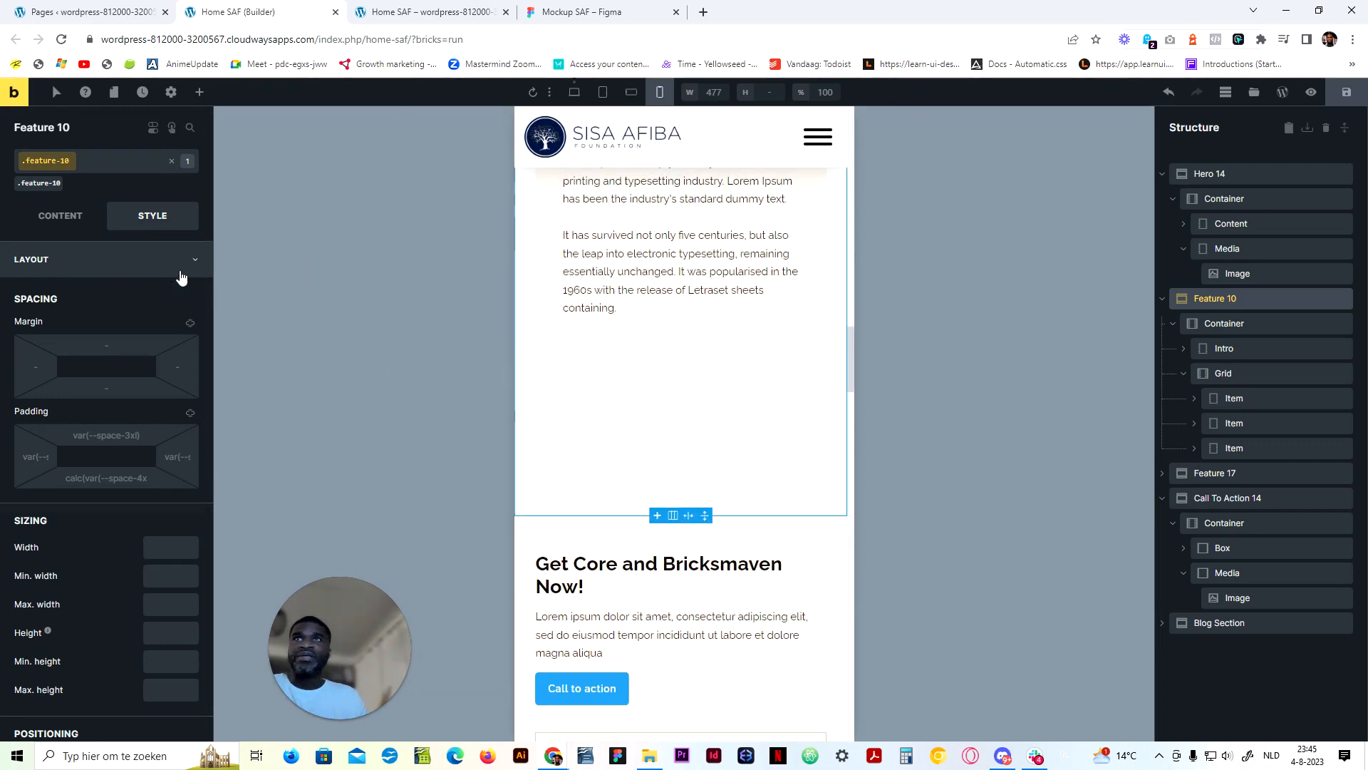
pyautogui.click(80, 257)
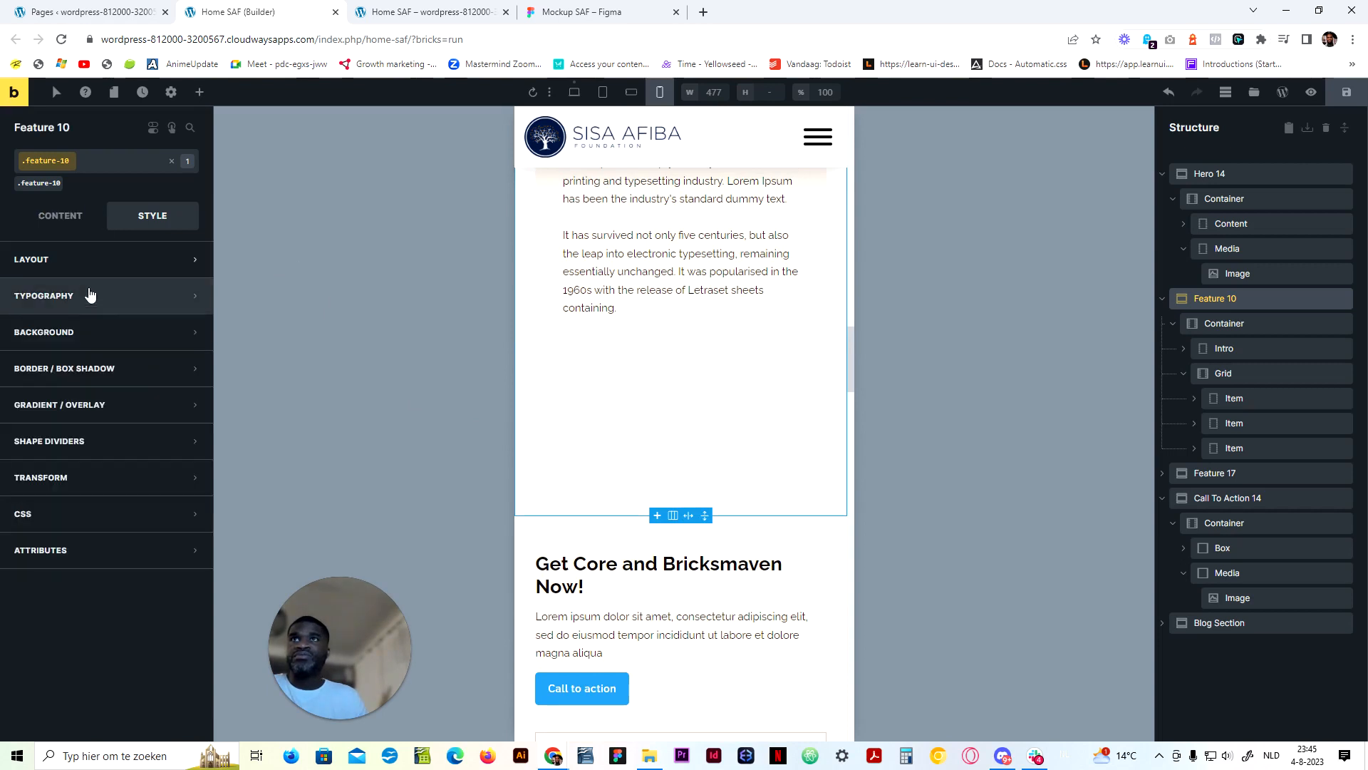
pyautogui.click(107, 332)
pyautogui.scroll(-1, 144, 498)
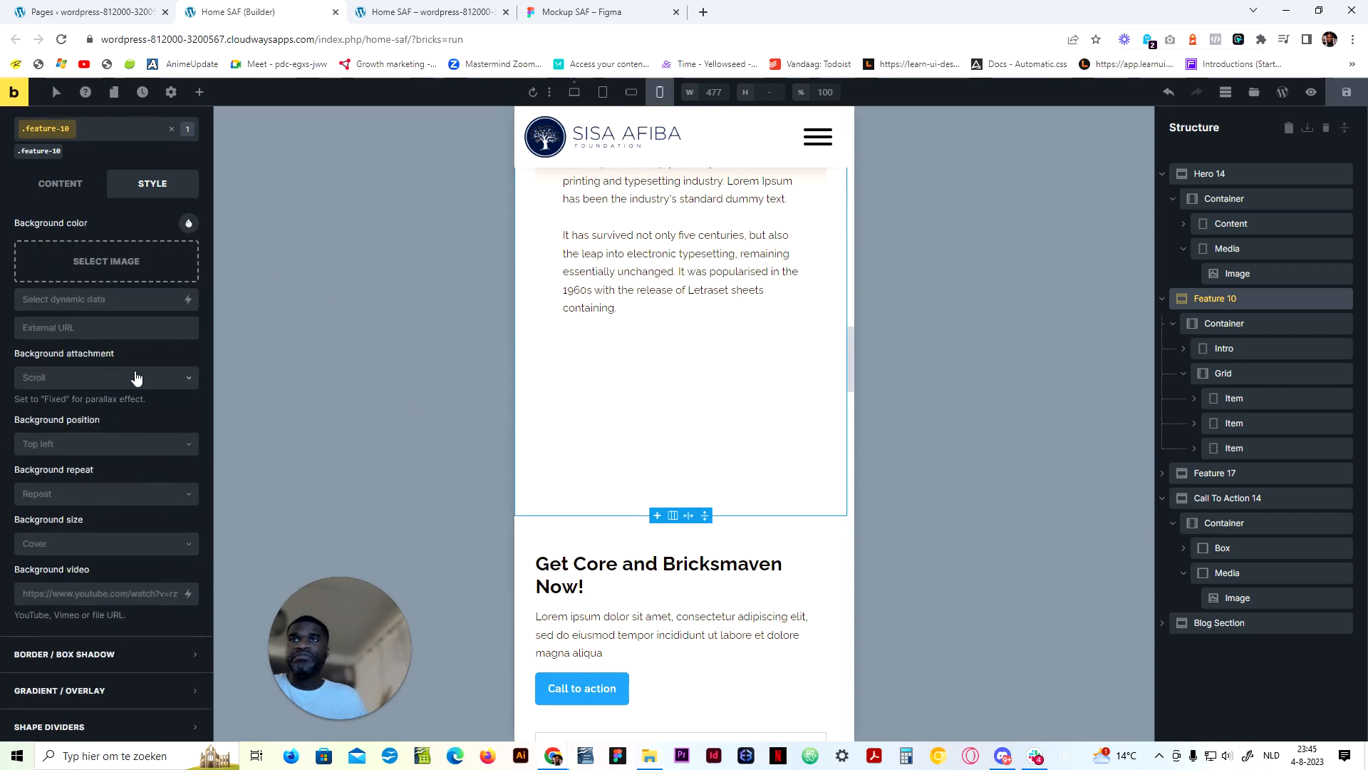
pyautogui.click(137, 441)
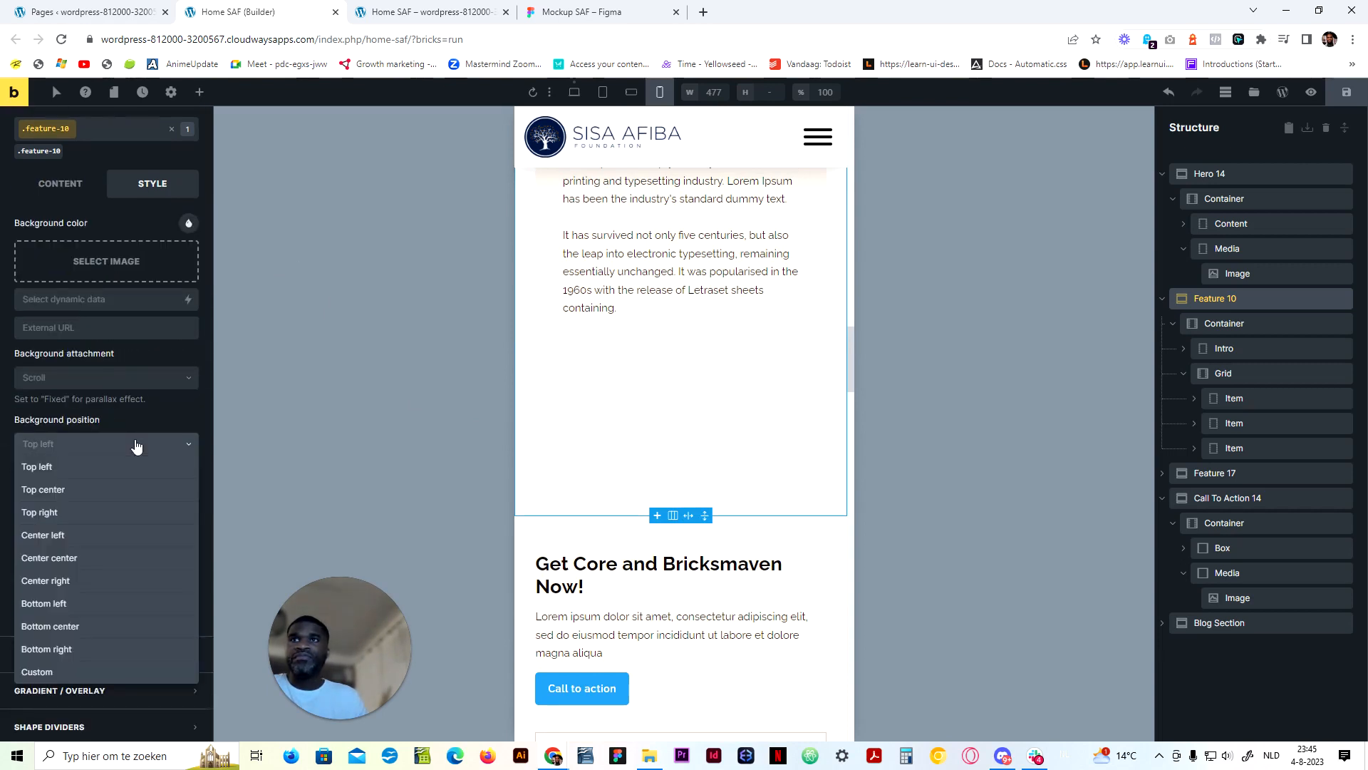
pyautogui.click(100, 674)
pyautogui.click(152, 503)
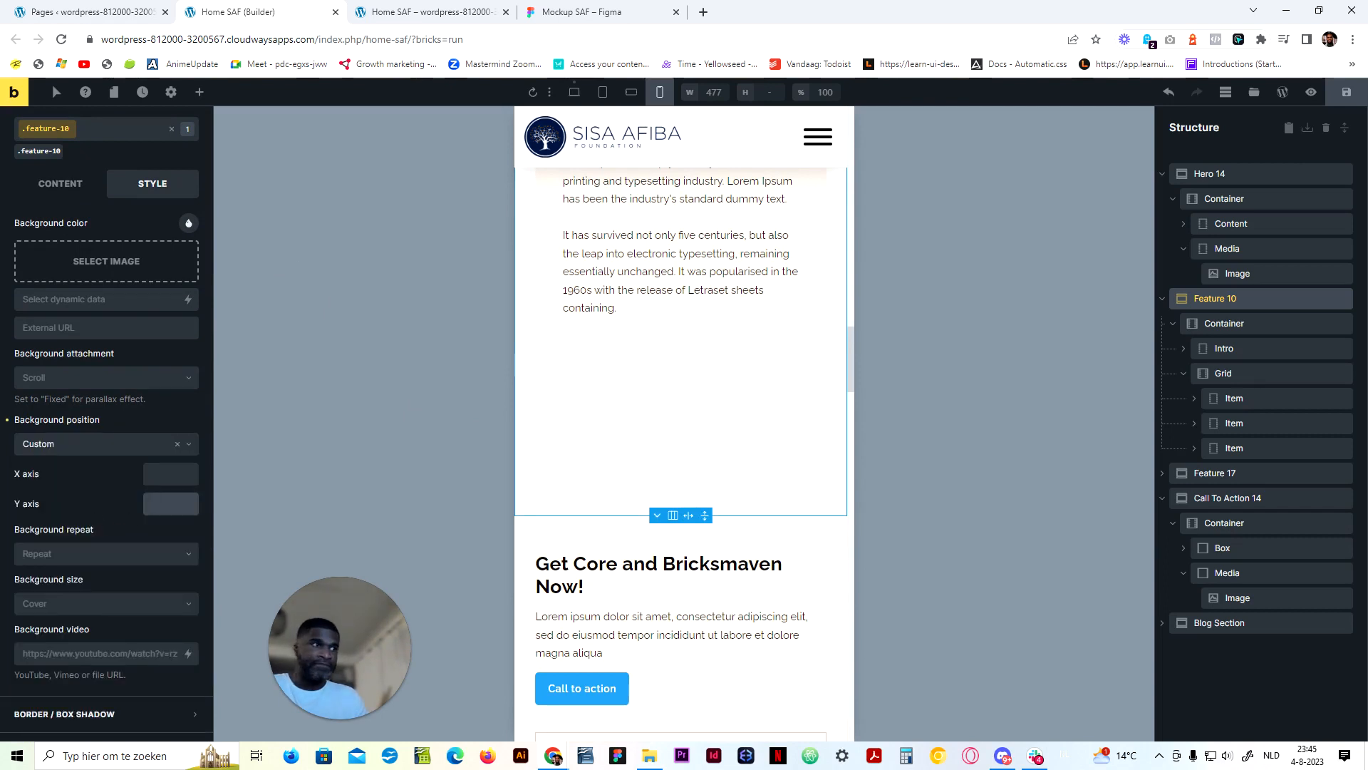
# Try background Y axis offsets of 50% and 65% at the mobile portrait breakpoint and clear the value
pyautogui.write('180%')
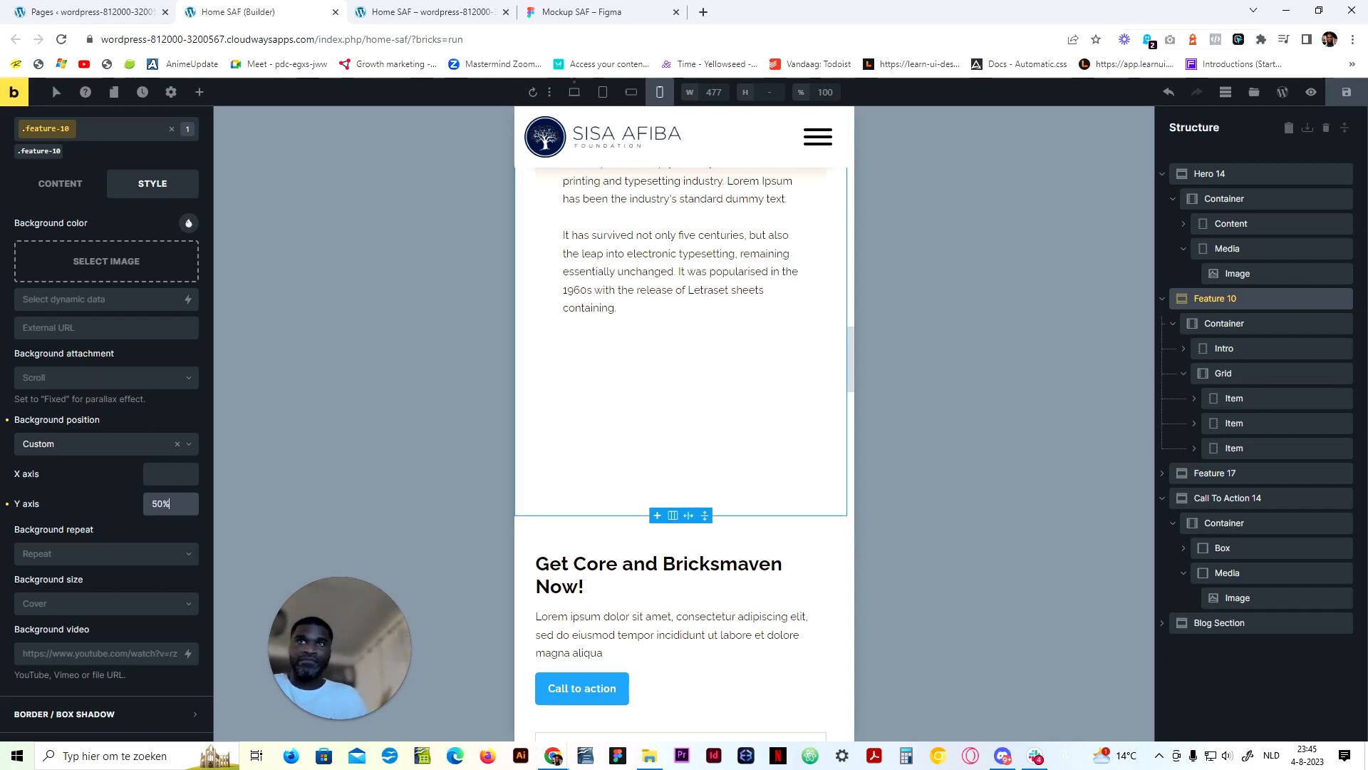
pyautogui.hotkey('shift', 'Up')
pyautogui.press('BackSpace')
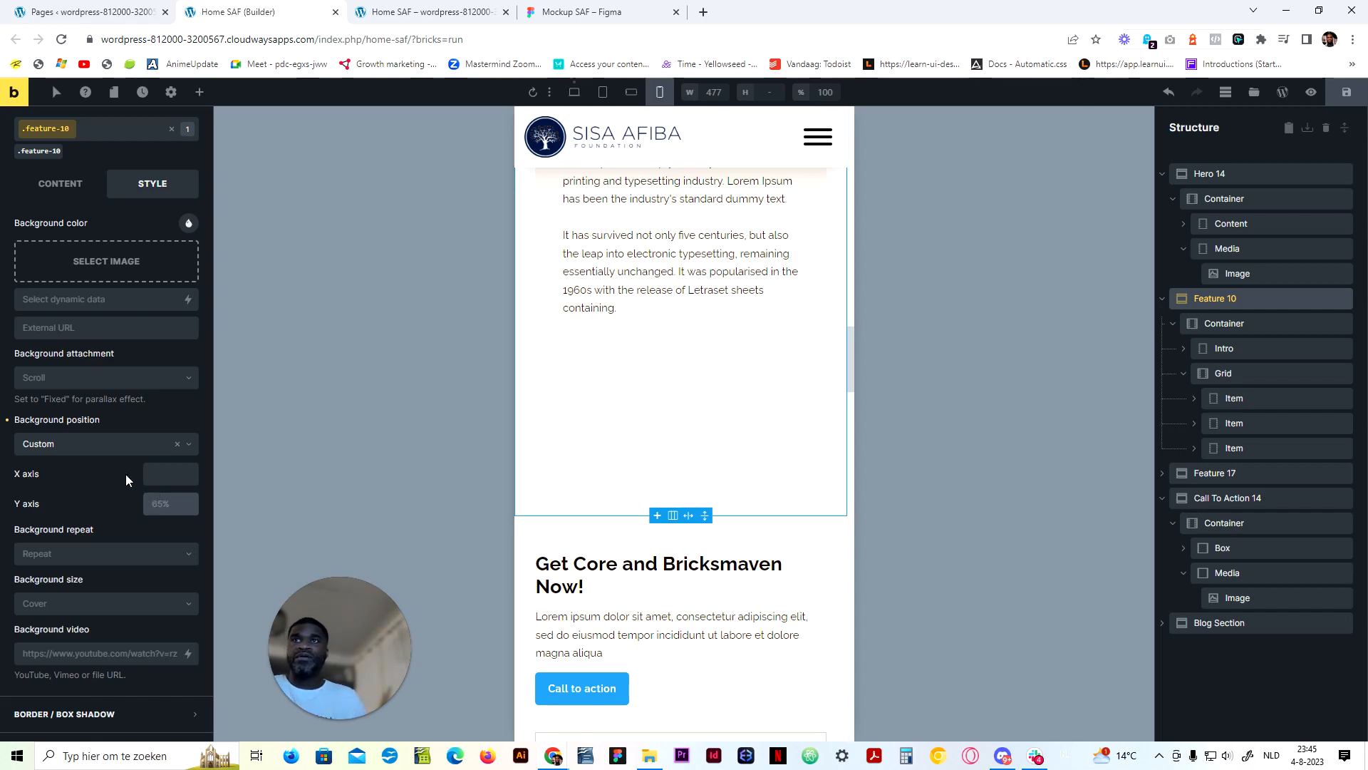
# Try the Bottom left background position at the mobile portrait breakpoint and switch back to Custom
pyautogui.click(110, 447)
pyautogui.click(84, 602)
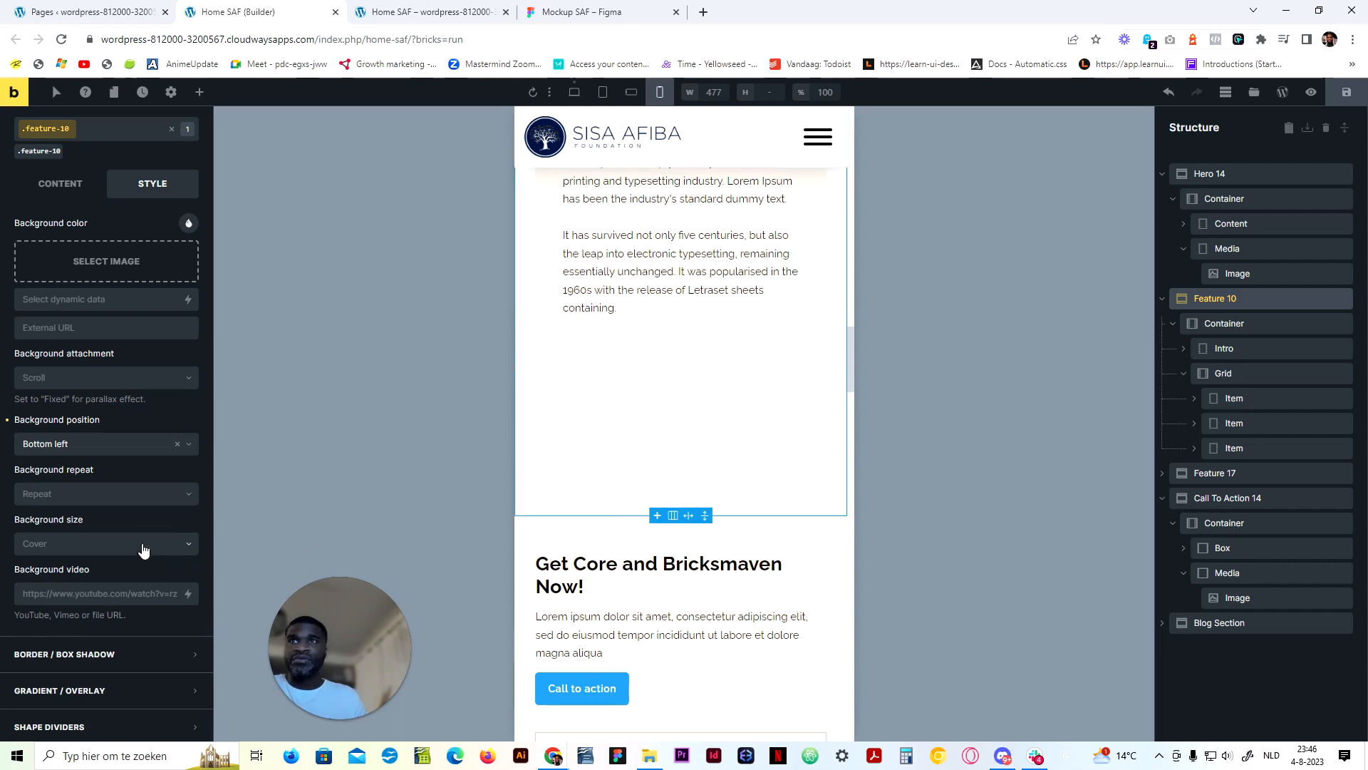
pyautogui.click(91, 447)
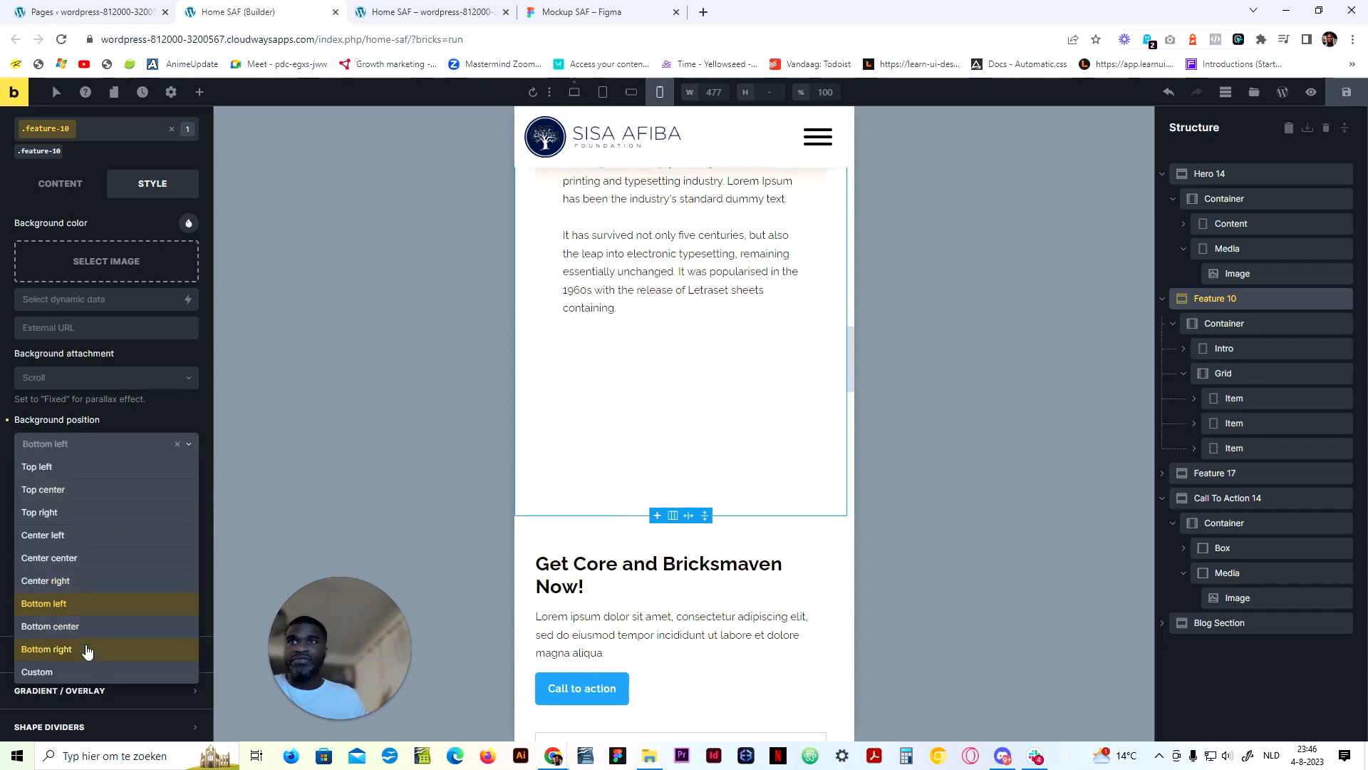
pyautogui.click(84, 673)
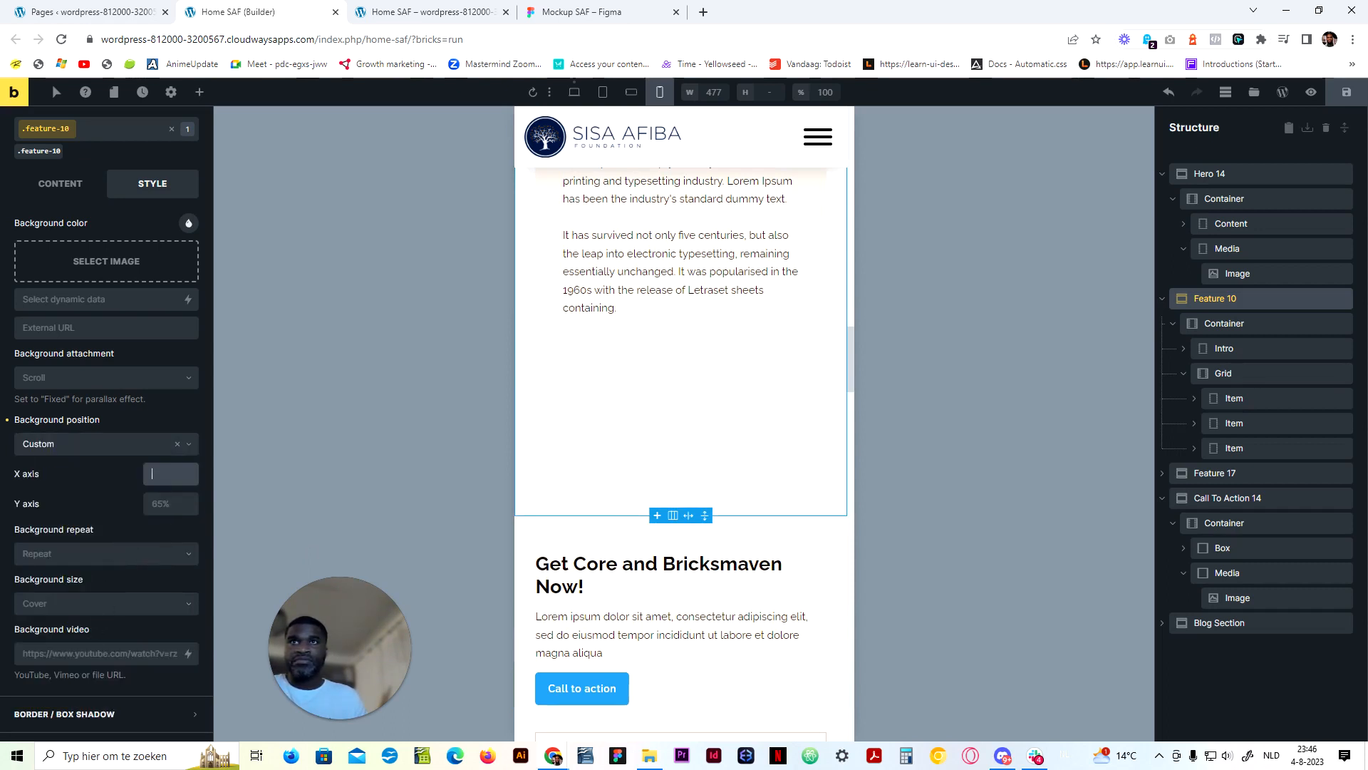
# Try a background Y axis offset of 0 at the mobile portrait breakpoint and inspect the whole feature section
pyautogui.click(170, 503)
pyautogui.write('0')
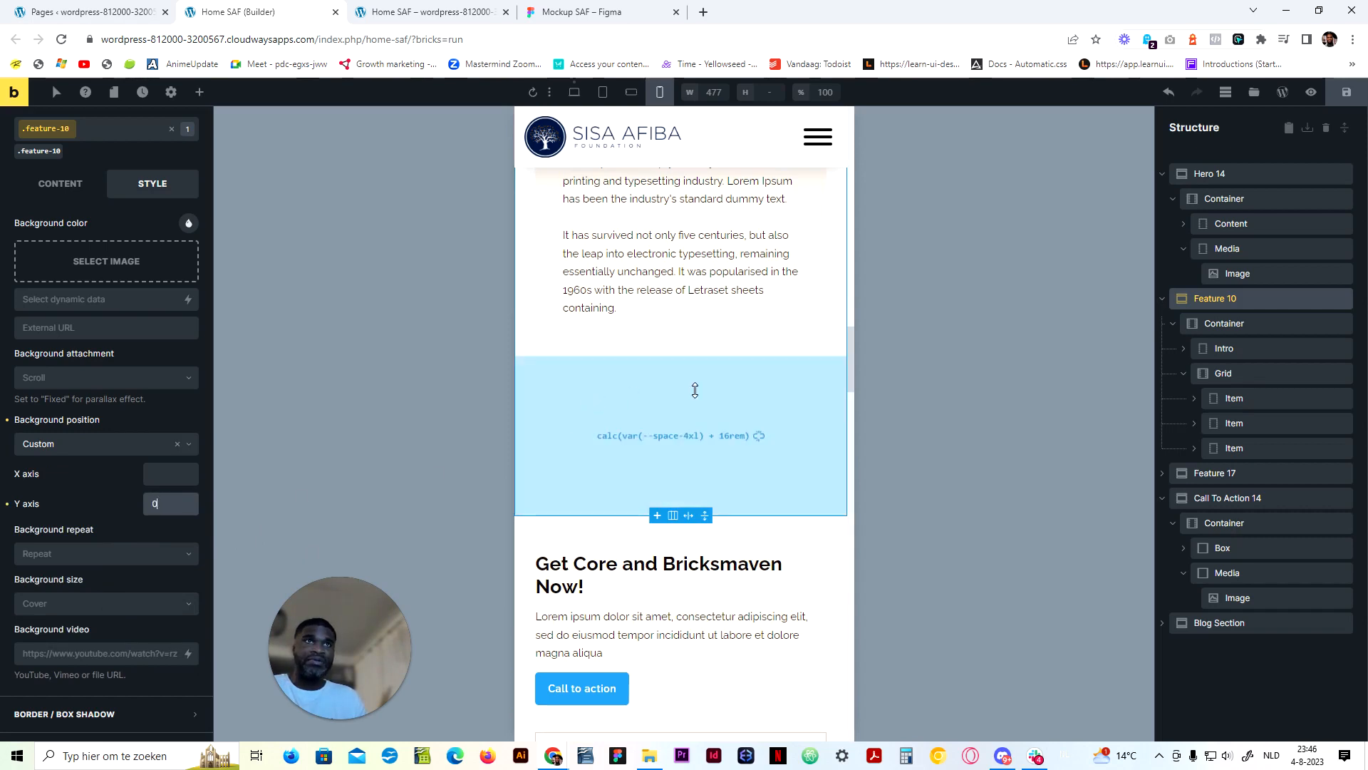
pyautogui.scroll(-10, 697, 388)
pyautogui.scroll(7, 715, 414)
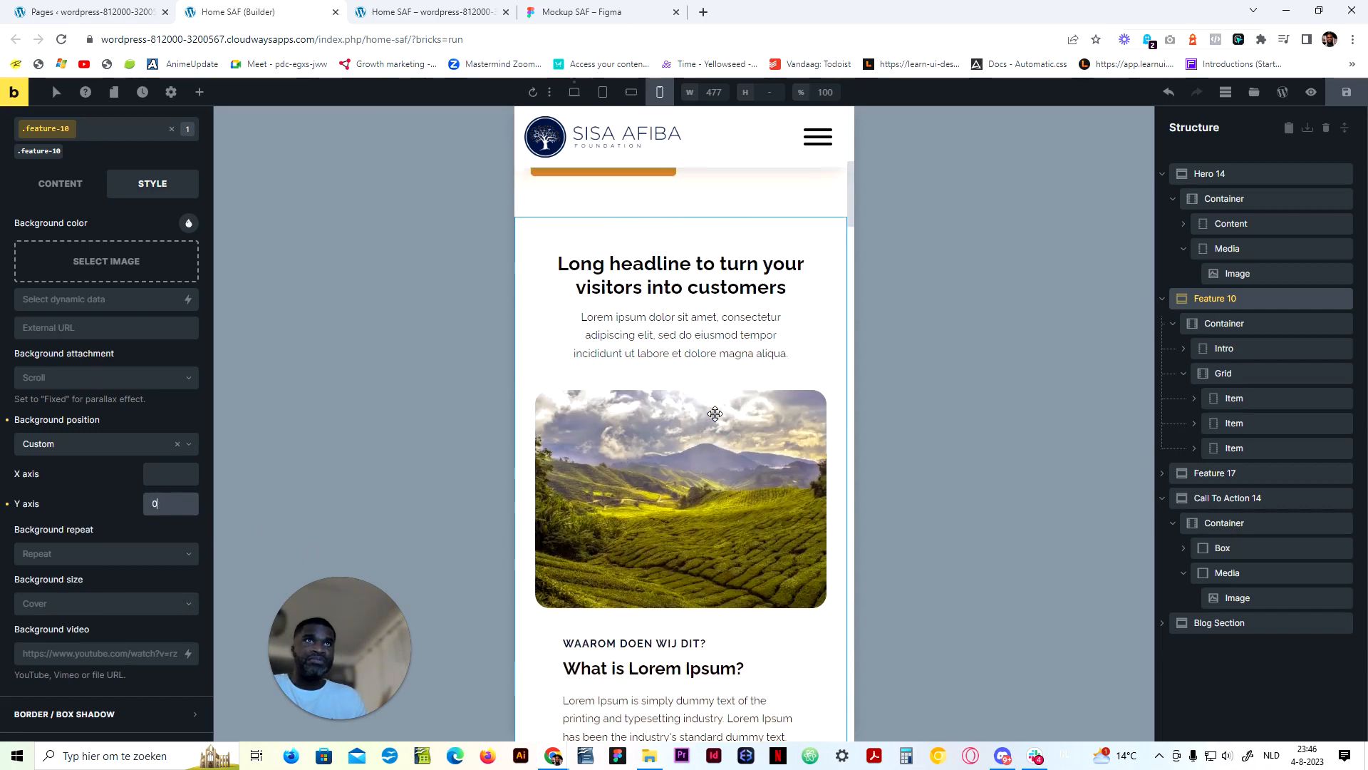
pyautogui.scroll(-3, 713, 409)
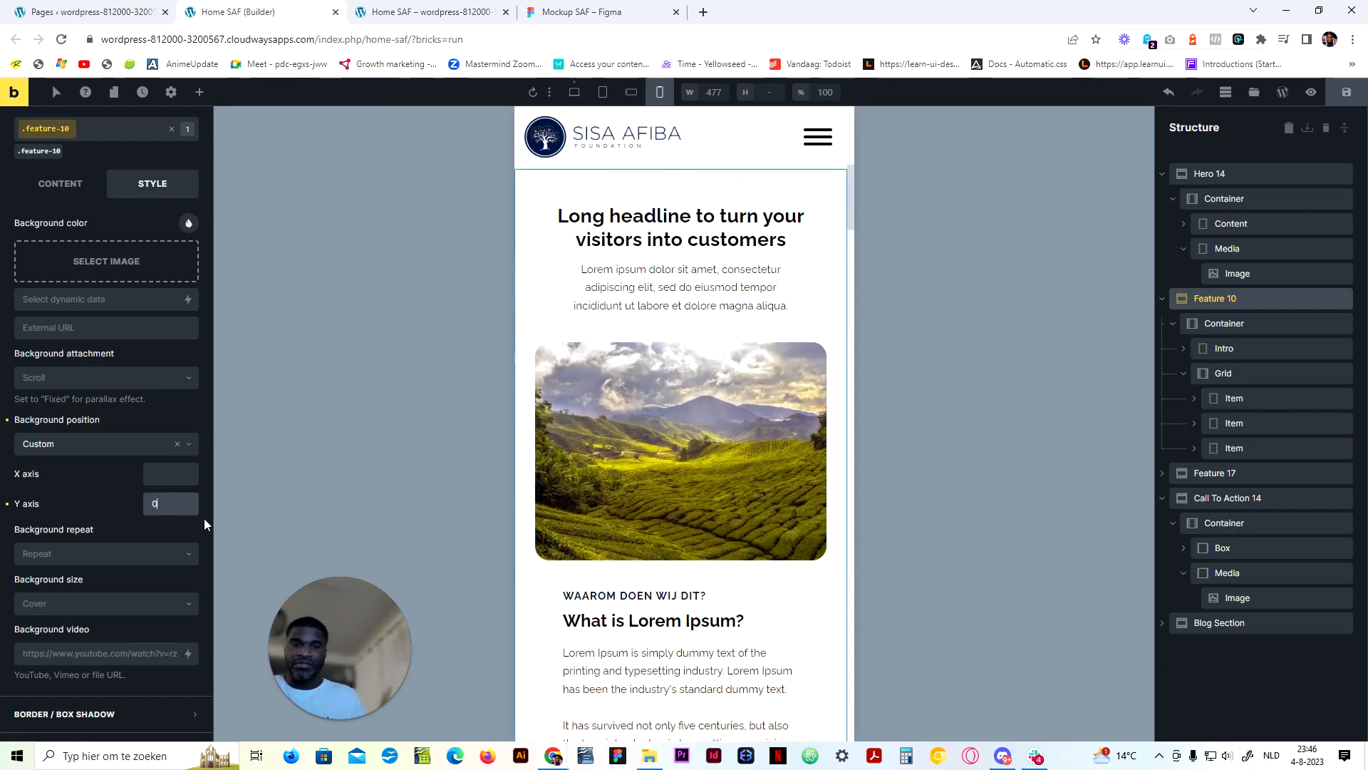
# Set the mobile portrait background Y axis offset to 100%, check the section's lower end, and fine-tune the offset to 110%
pyautogui.press('BackSpace')
pyautogui.write('100%')
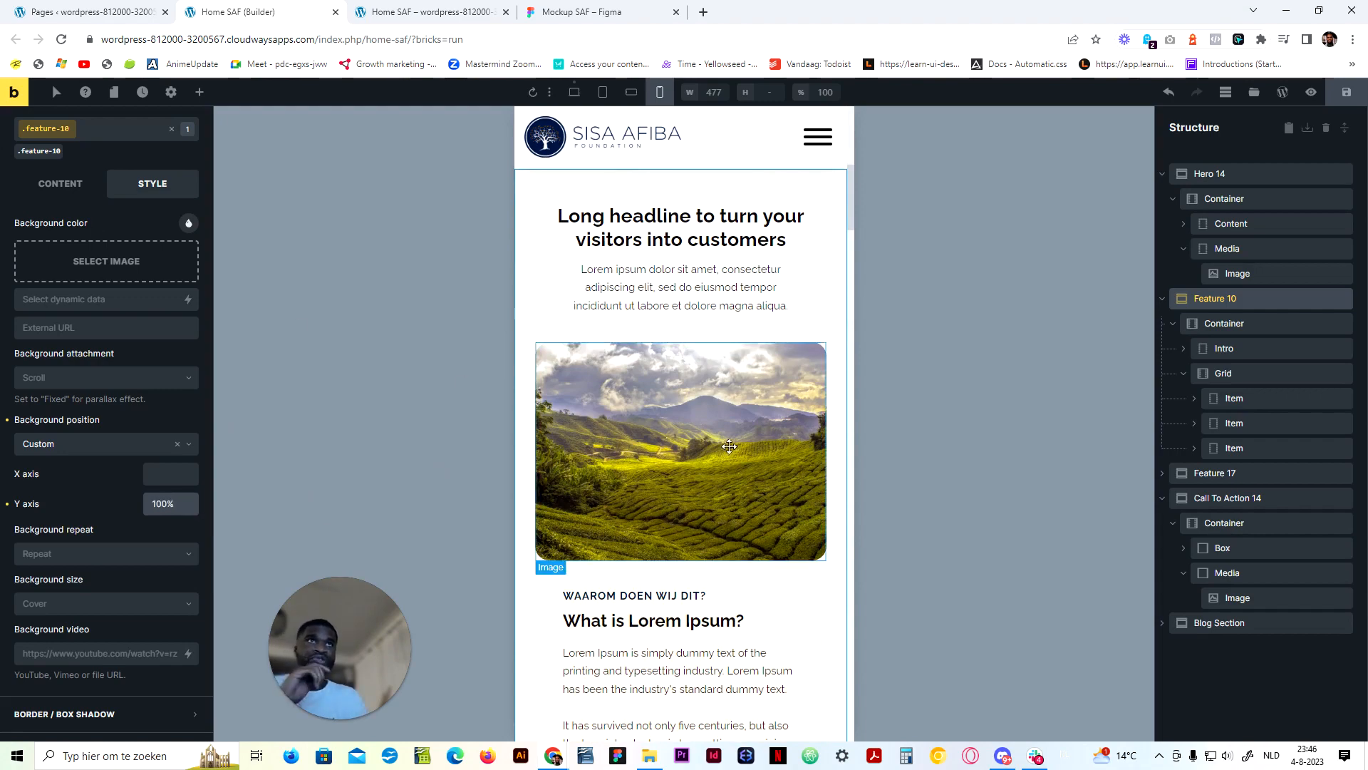
pyautogui.scroll(-19, 789, 498)
pyautogui.scroll(-5, 734, 456)
pyautogui.scroll(4, 712, 470)
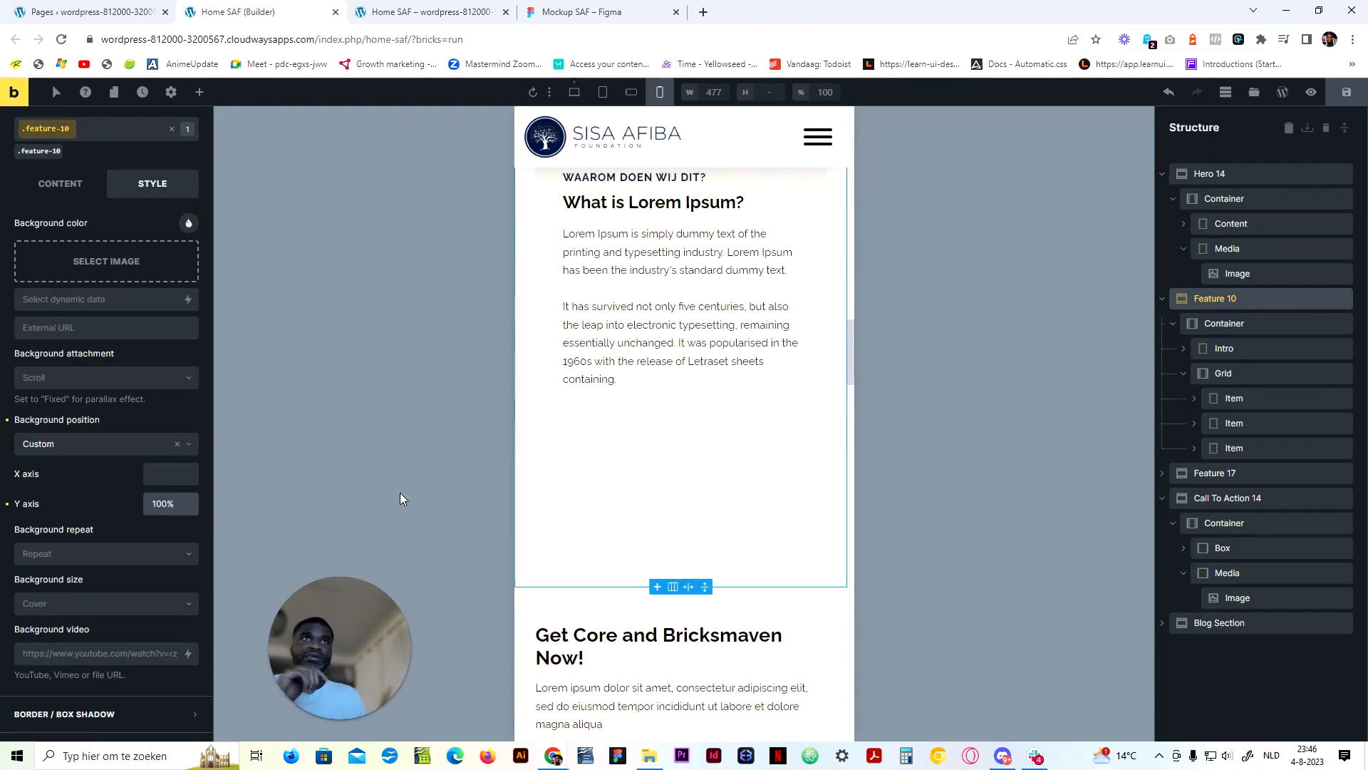
pyautogui.hotkey('shift', 'Up')
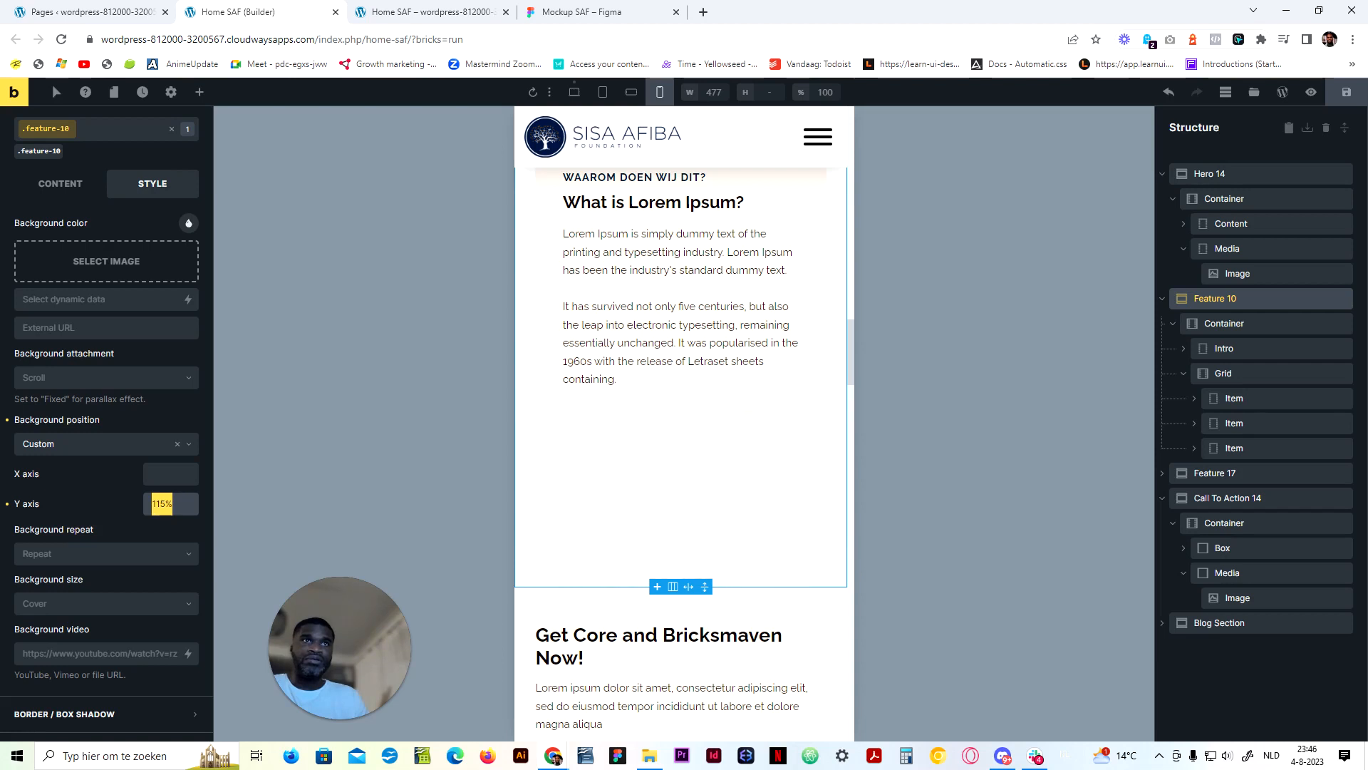
pyautogui.hotkey('shift', 'Down')
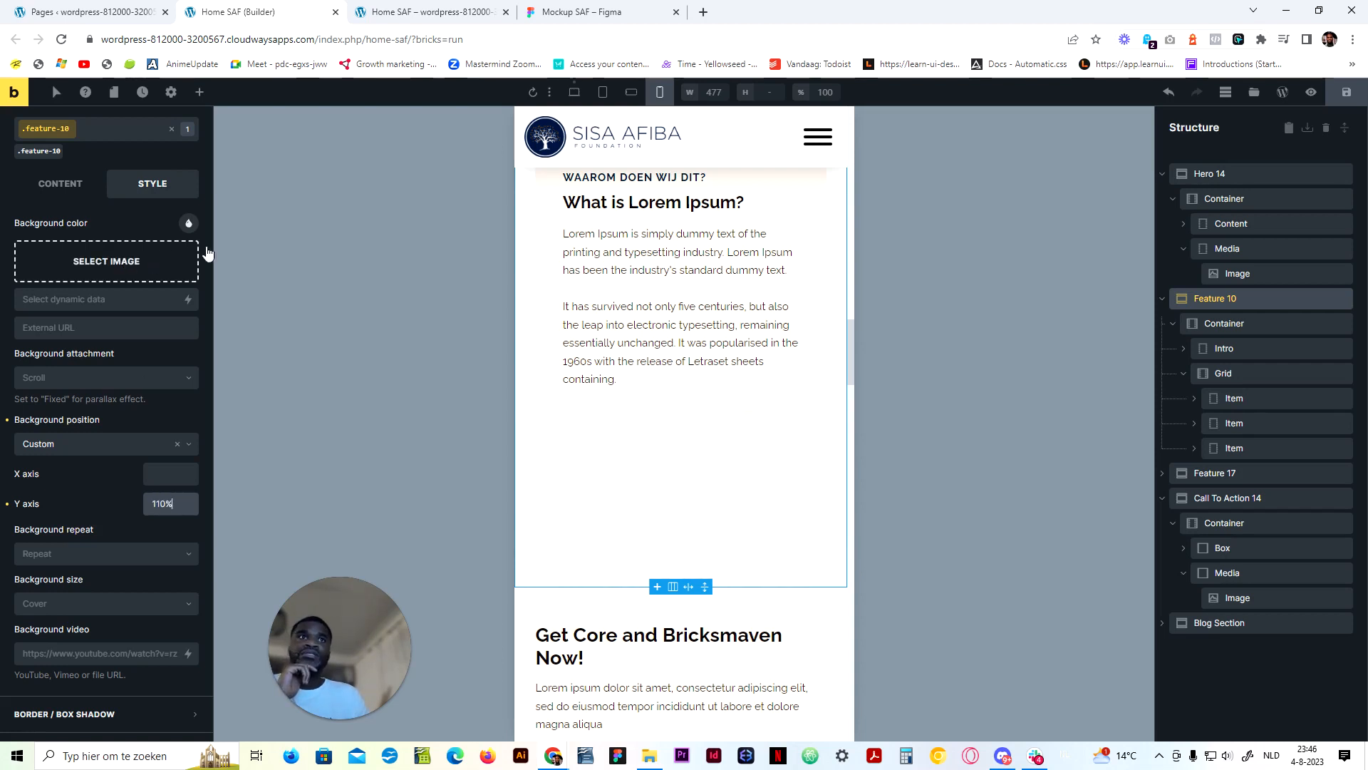
# Copy the desktop bottom padding of .feature-10 to the mobile landscape breakpoint, changing it to calc(var(--space-4xl) + 10rem)
pyautogui.click(574, 92)
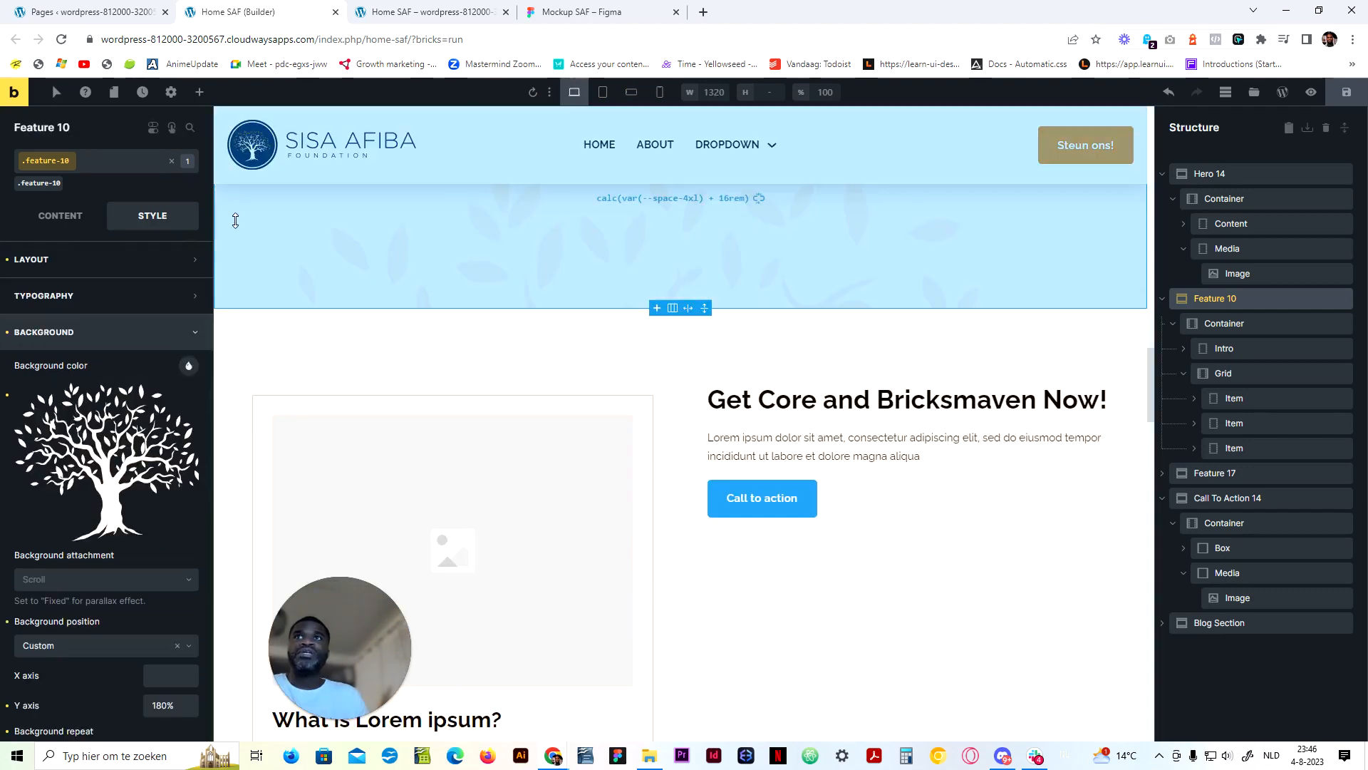
pyautogui.click(123, 259)
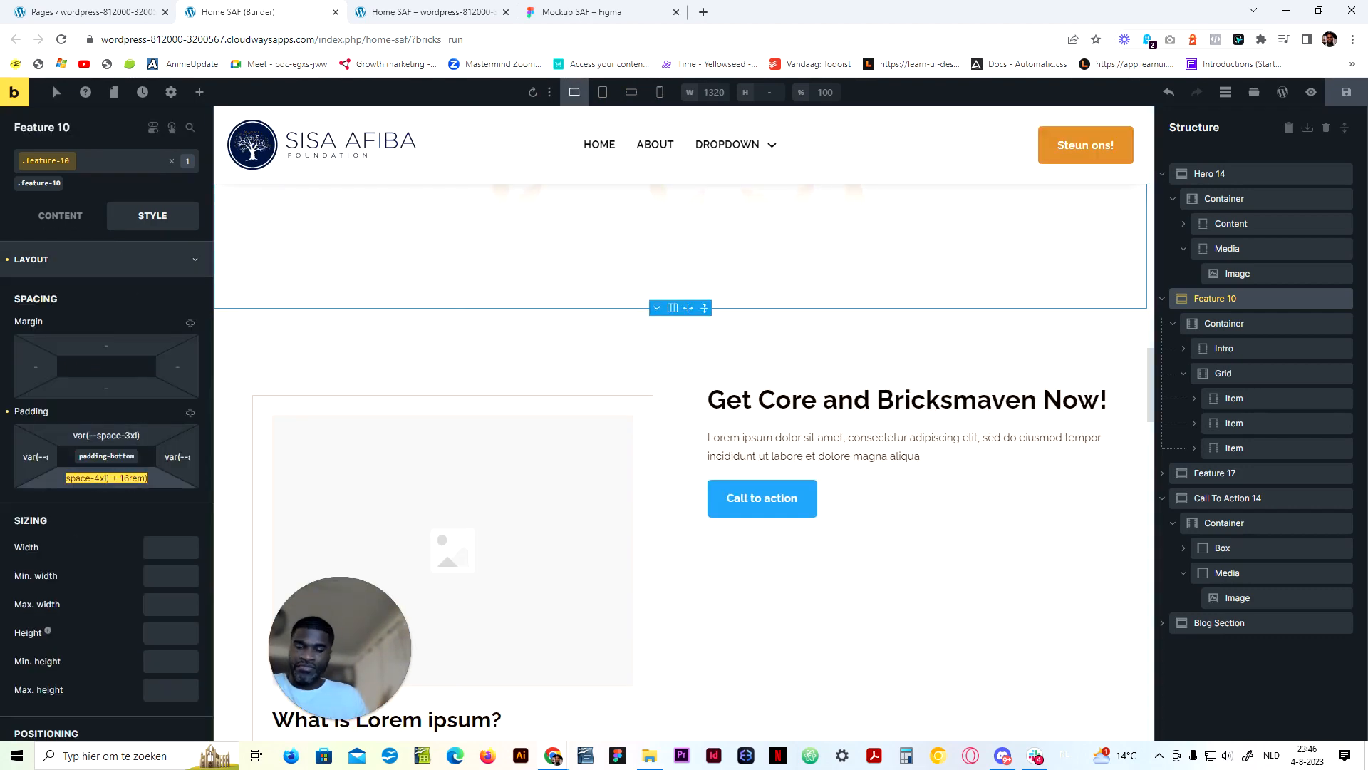
pyautogui.click(632, 92)
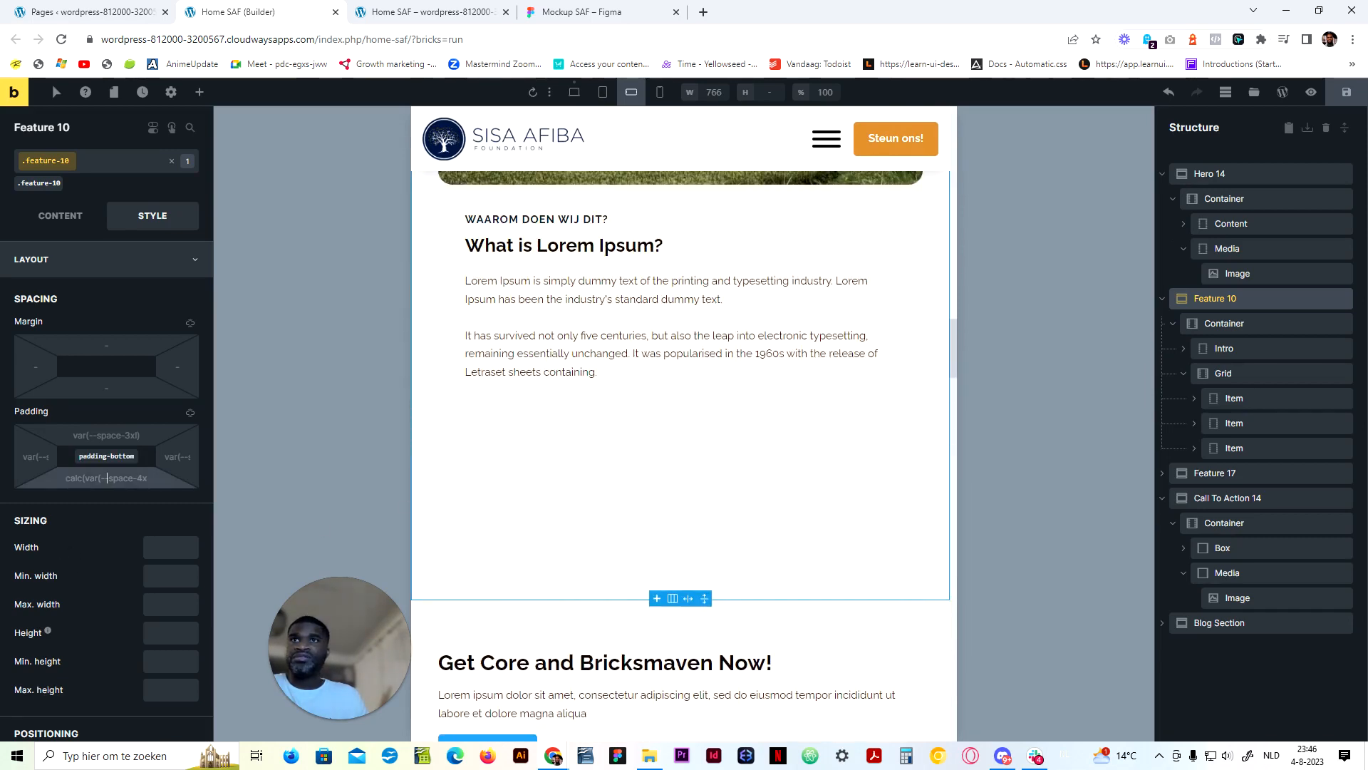
pyautogui.hotkey('ctrl', 'v')
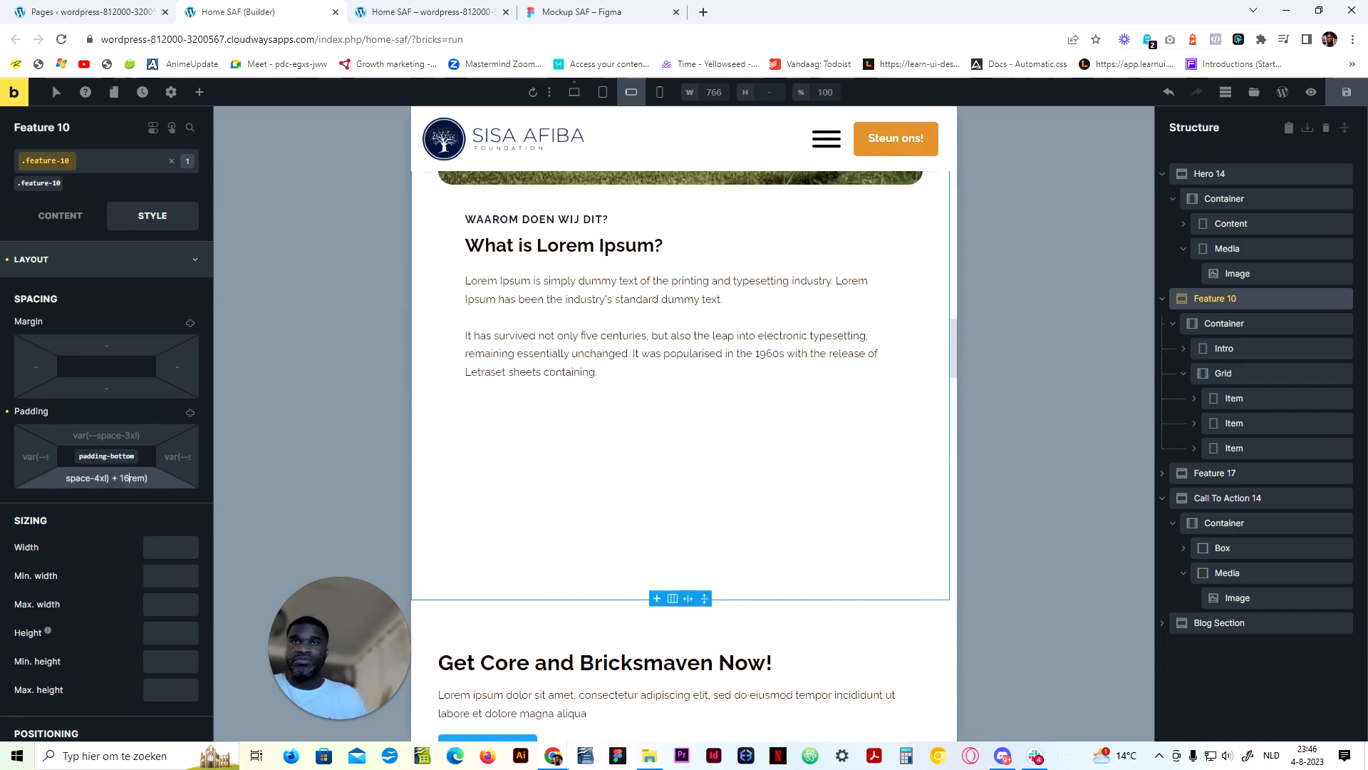
pyautogui.press('BackSpace')
pyautogui.write('0')
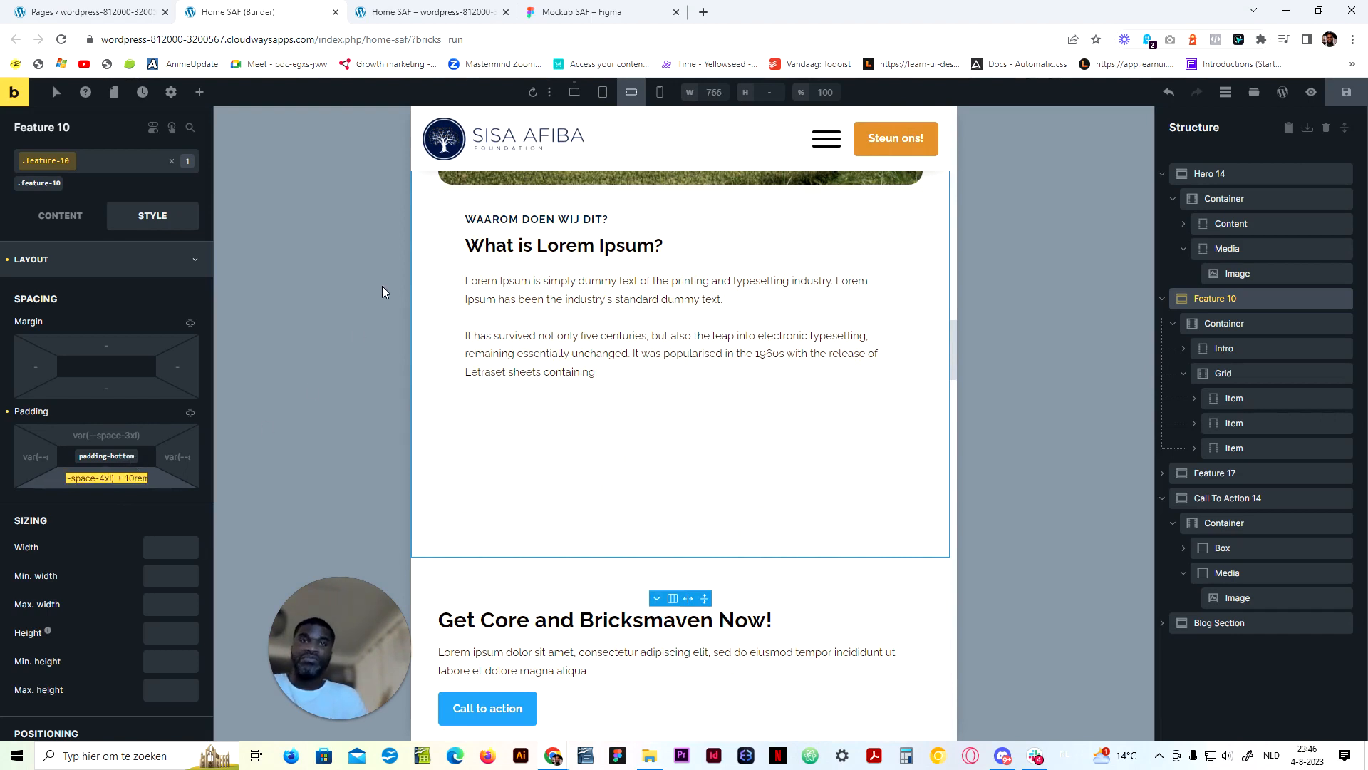
# Set the .feature-10 background Y axis offset to 113% at the mobile portrait breakpoint
pyautogui.click(660, 92)
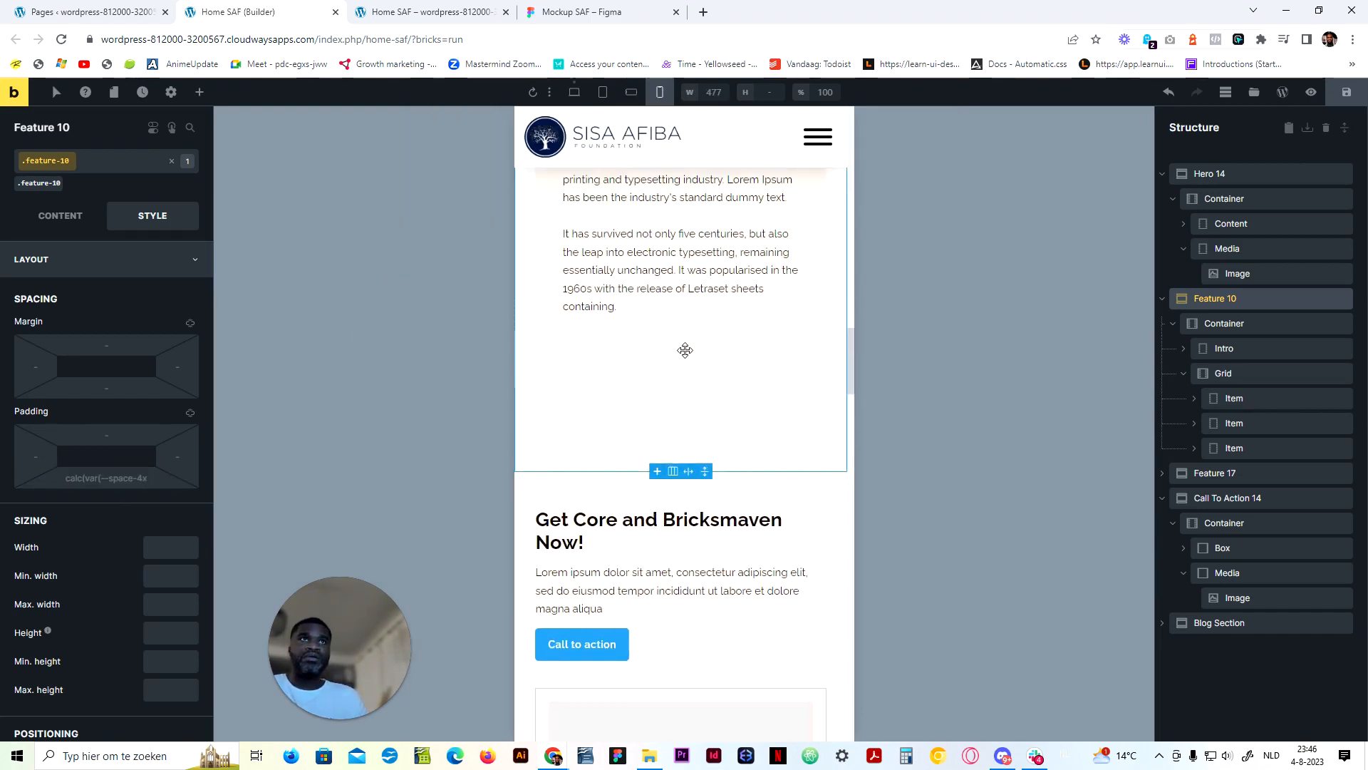
pyautogui.click(120, 275)
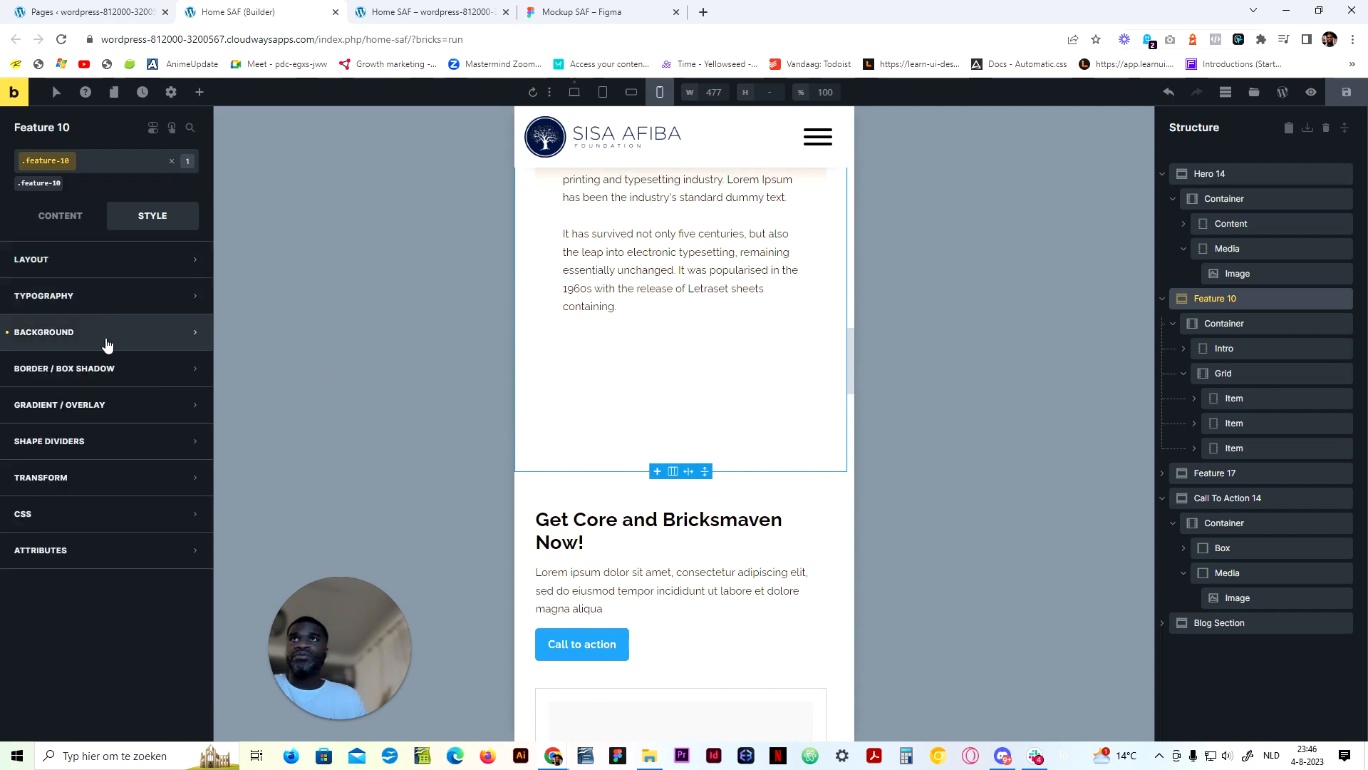
pyautogui.click(106, 333)
pyautogui.moveTo(152, 645); pyautogui.dragTo(173, 646)
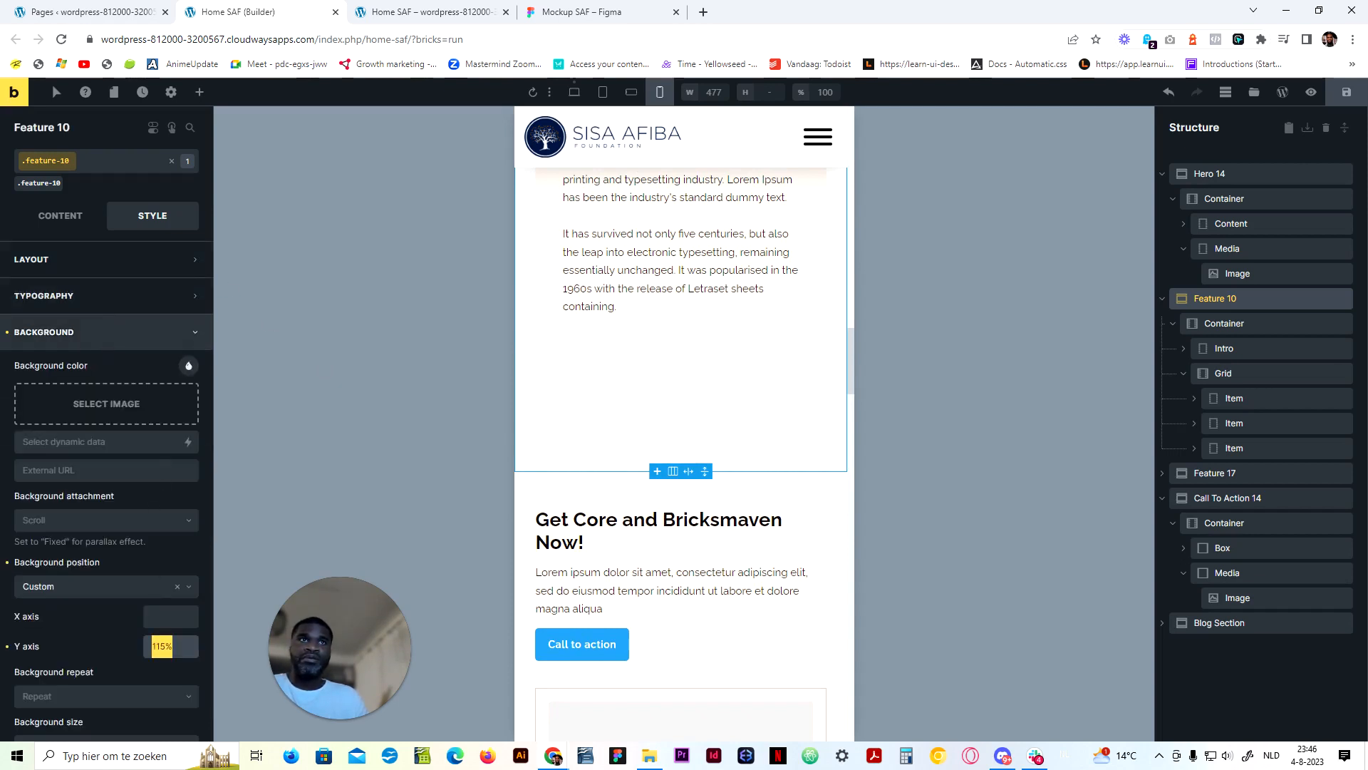
pyautogui.write('113%')
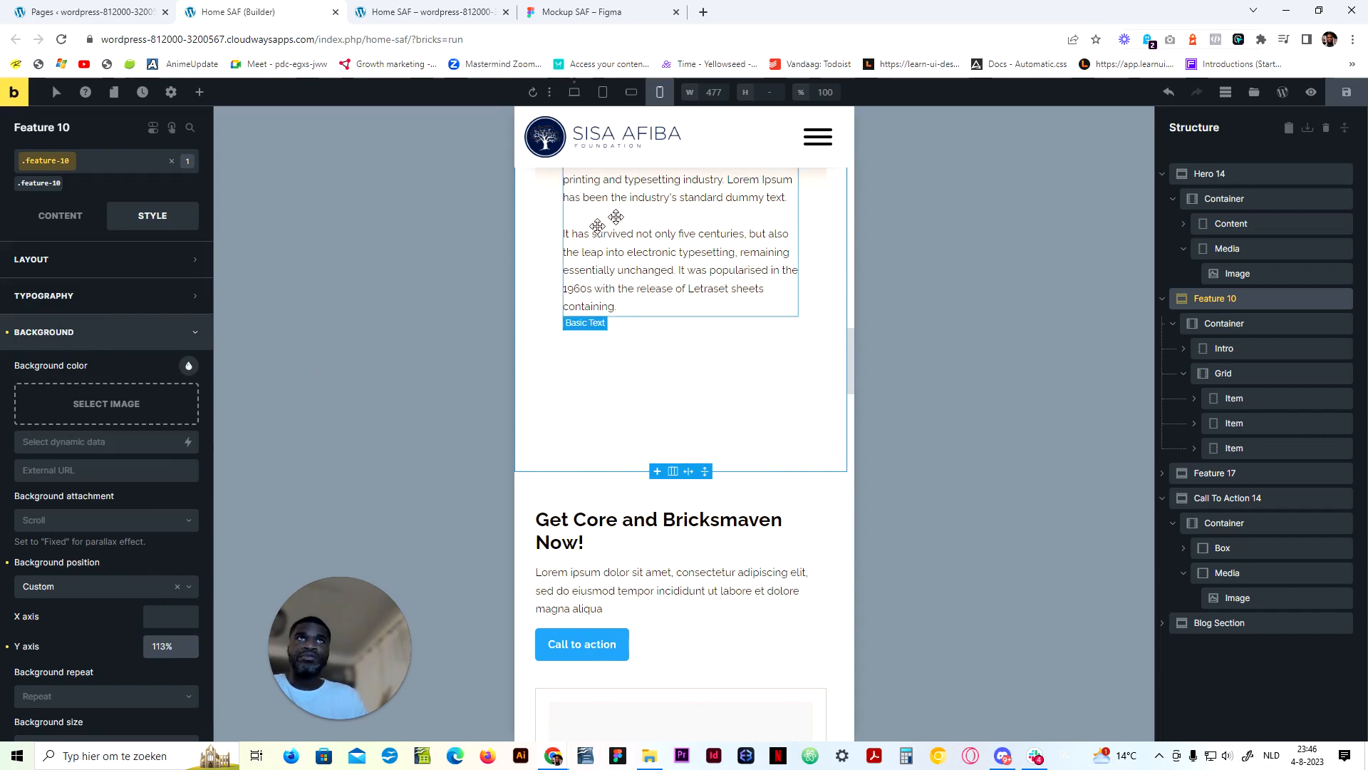
# Change the .feature-10 background Y axis offset to 115% at the mobile landscape breakpoint
pyautogui.click(631, 92)
pyautogui.click(166, 646)
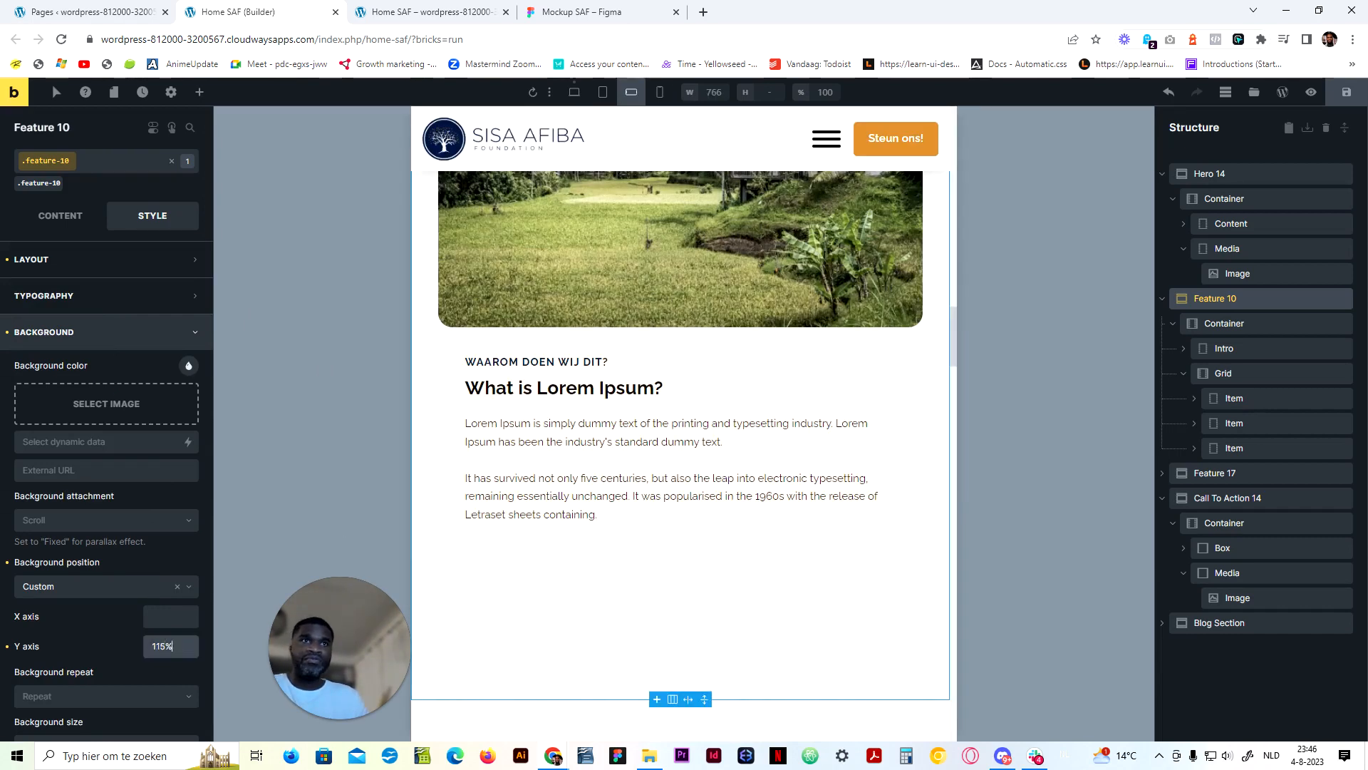
# Raise the .feature-10 background Y axis offset to 122% at the mobile landscape breakpoint
pyautogui.hotkey('ctrl', 'a')
pyautogui.press('Up')
pyautogui.press('Up')
pyautogui.press('Up')
pyautogui.press('Up')
pyautogui.press('Up')
pyautogui.press('Up')
pyautogui.press('Up')
pyautogui.press('Up')
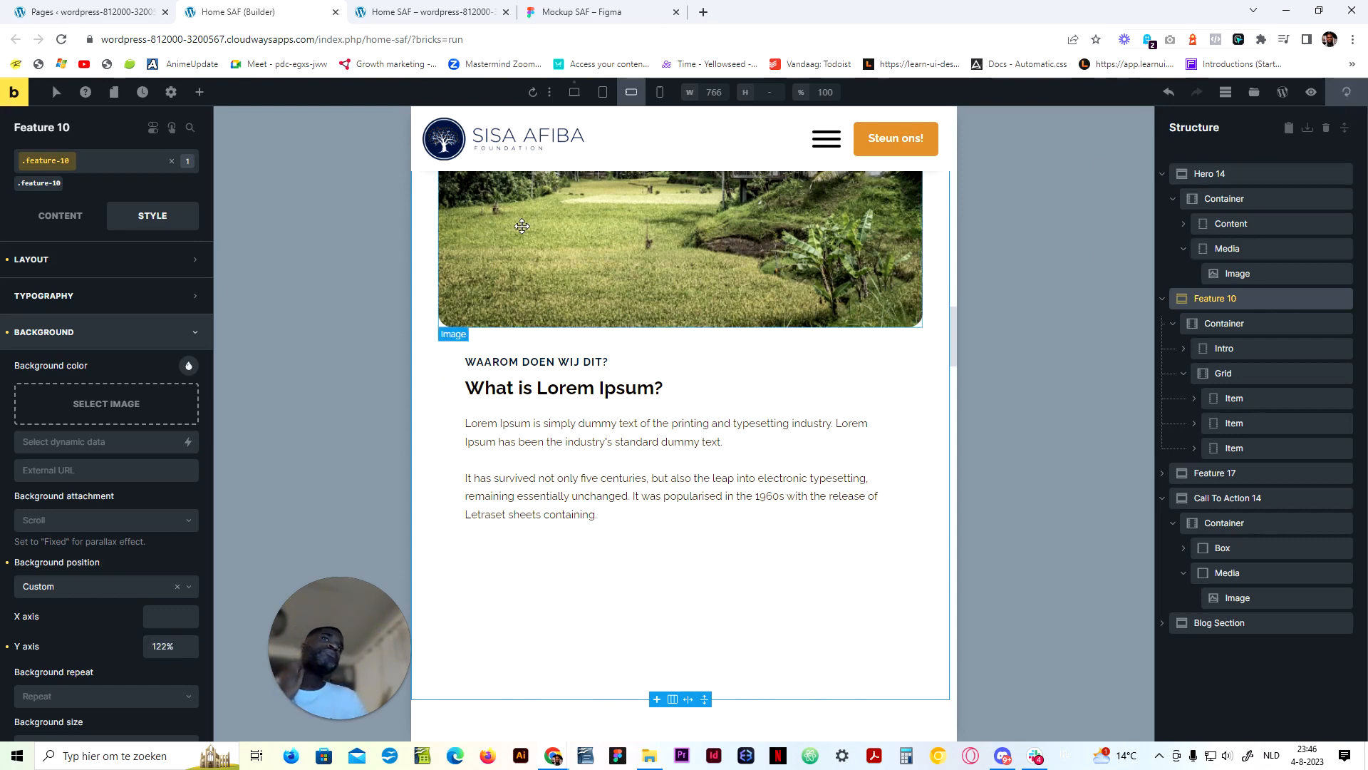
# Return to the desktop base breakpoint, review the end of the feature section and save the page
pyautogui.click(574, 92)
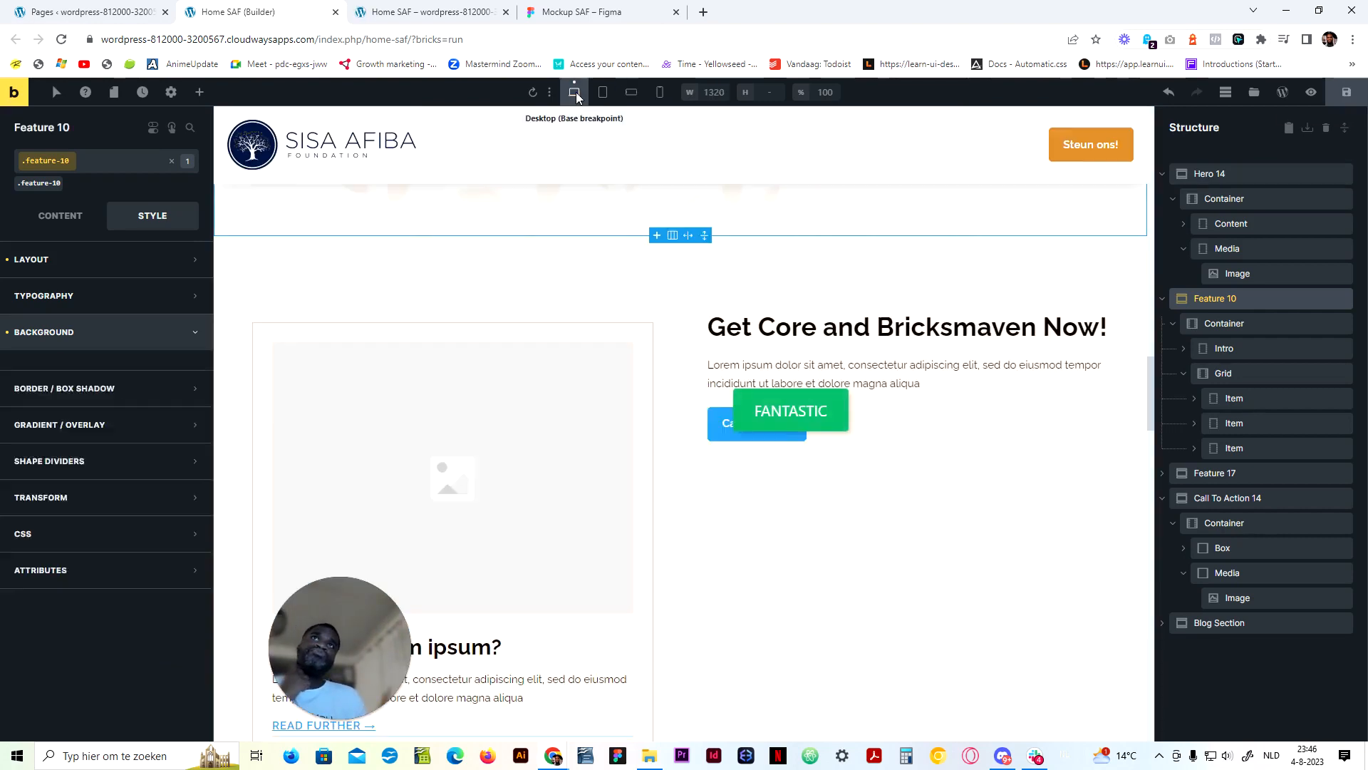
pyautogui.scroll(4, 581, 335)
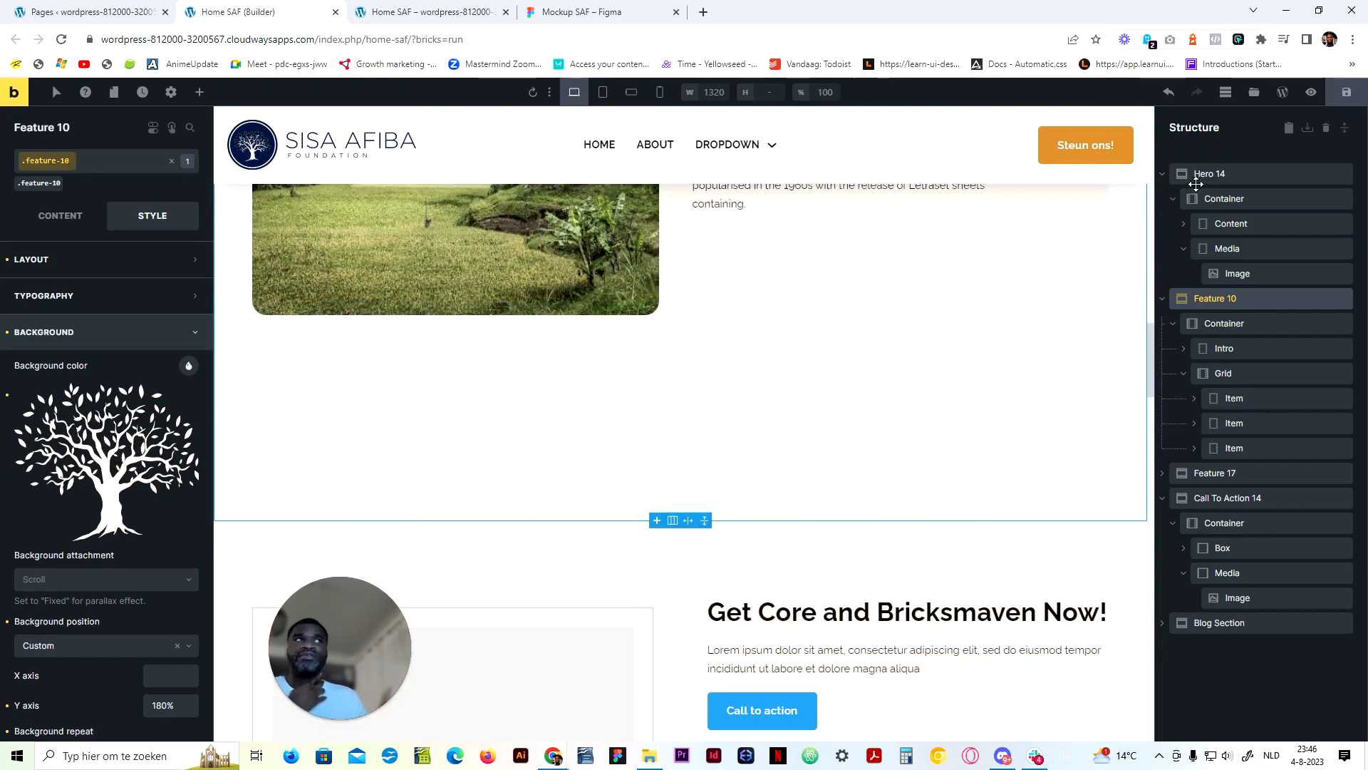
pyautogui.click(1347, 94)
# Examine the project cards, headline and button of the Projects section in the Figma mockup and return to the builder
pyautogui.scroll(-6, 563, 513)
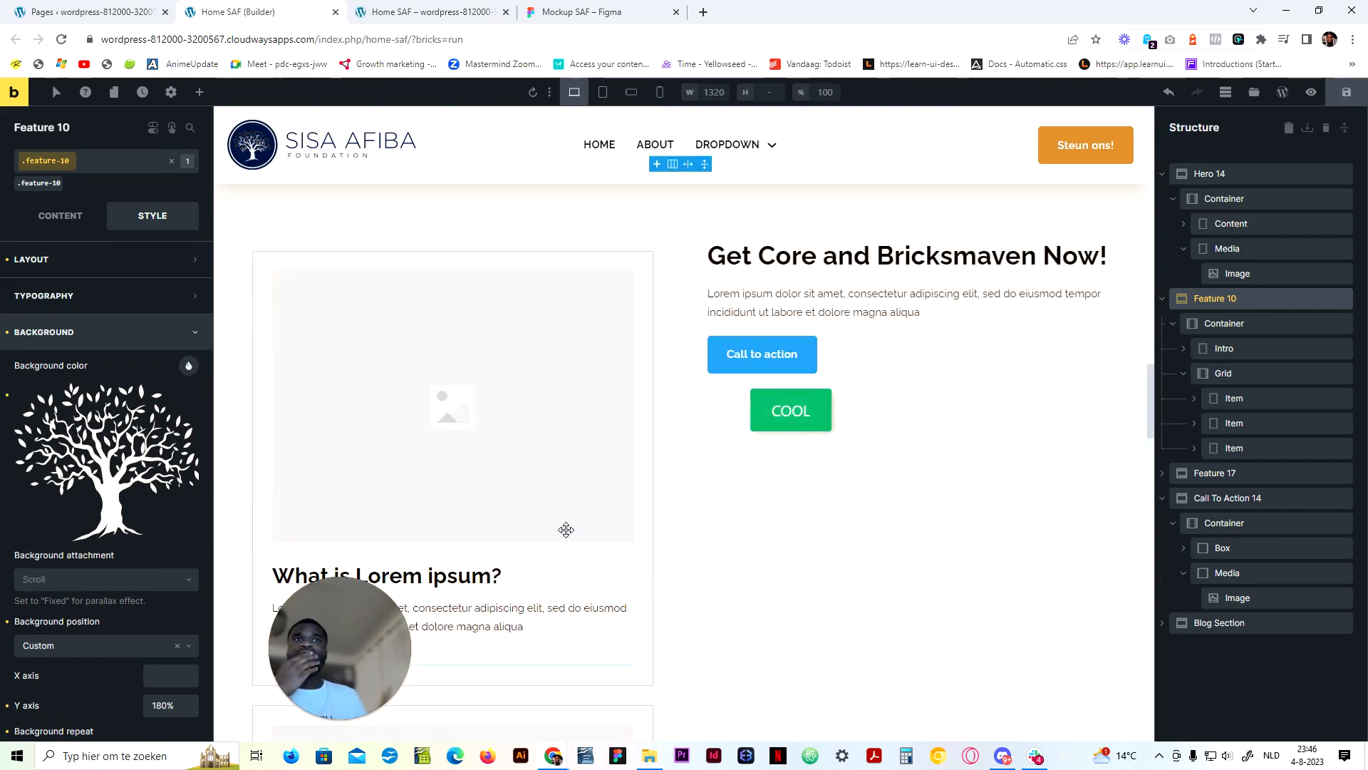
pyautogui.click(574, 12)
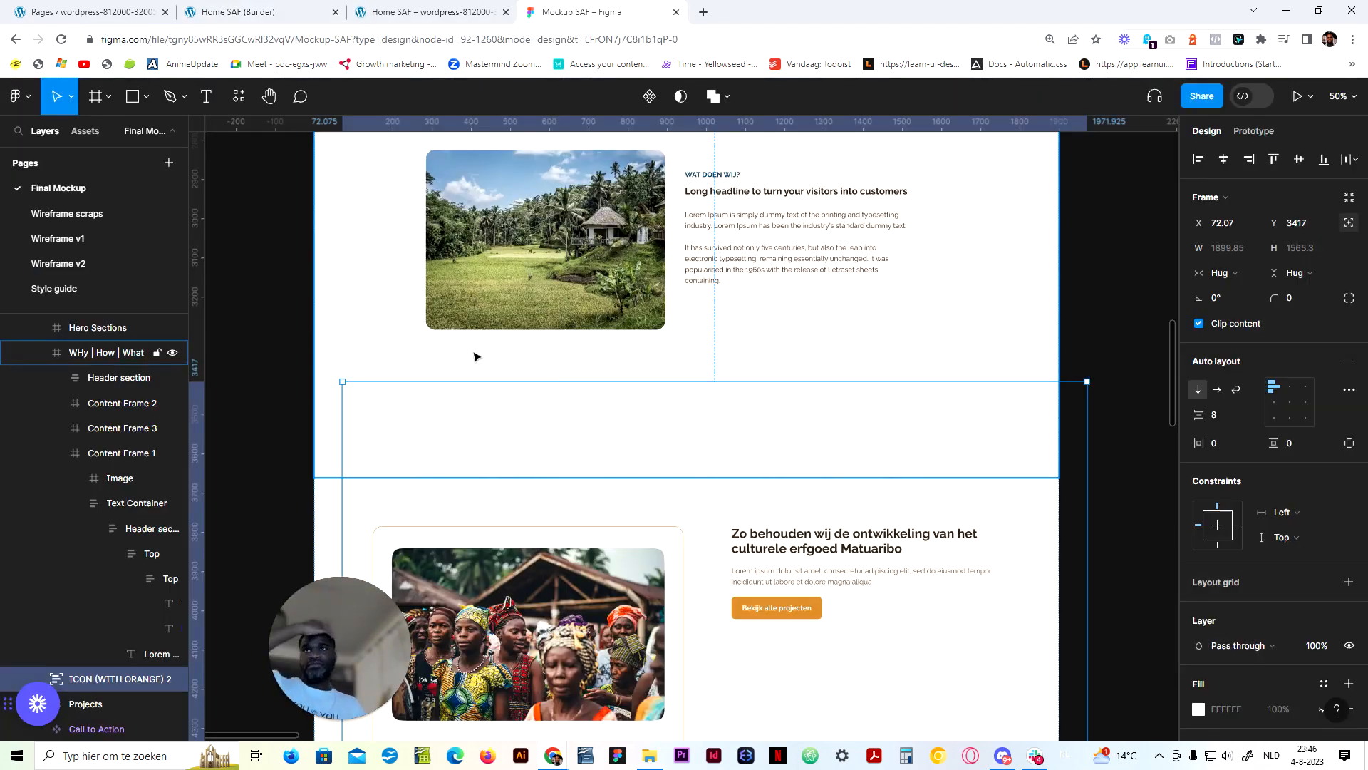
pyautogui.scroll(-1, 516, 375)
pyautogui.scroll(-2, 516, 376)
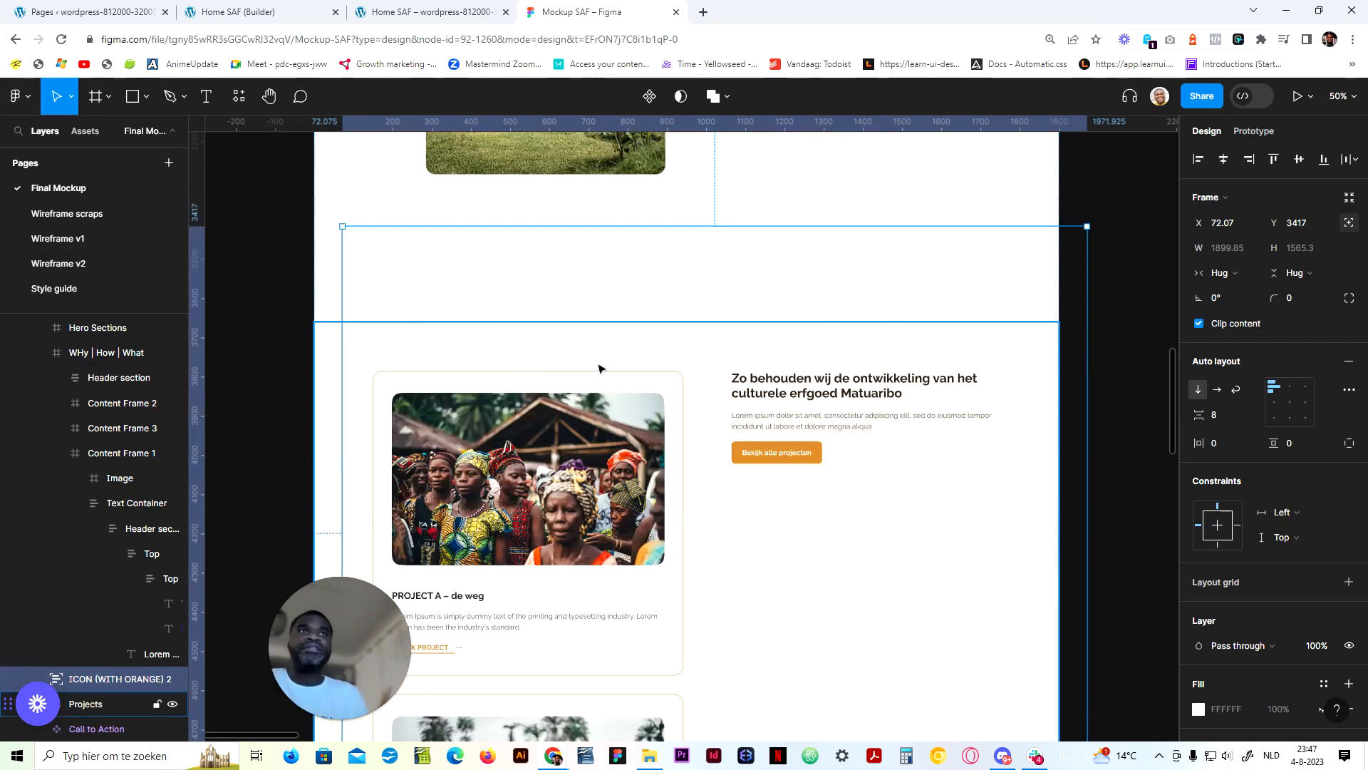
pyautogui.scroll(-1, 599, 367)
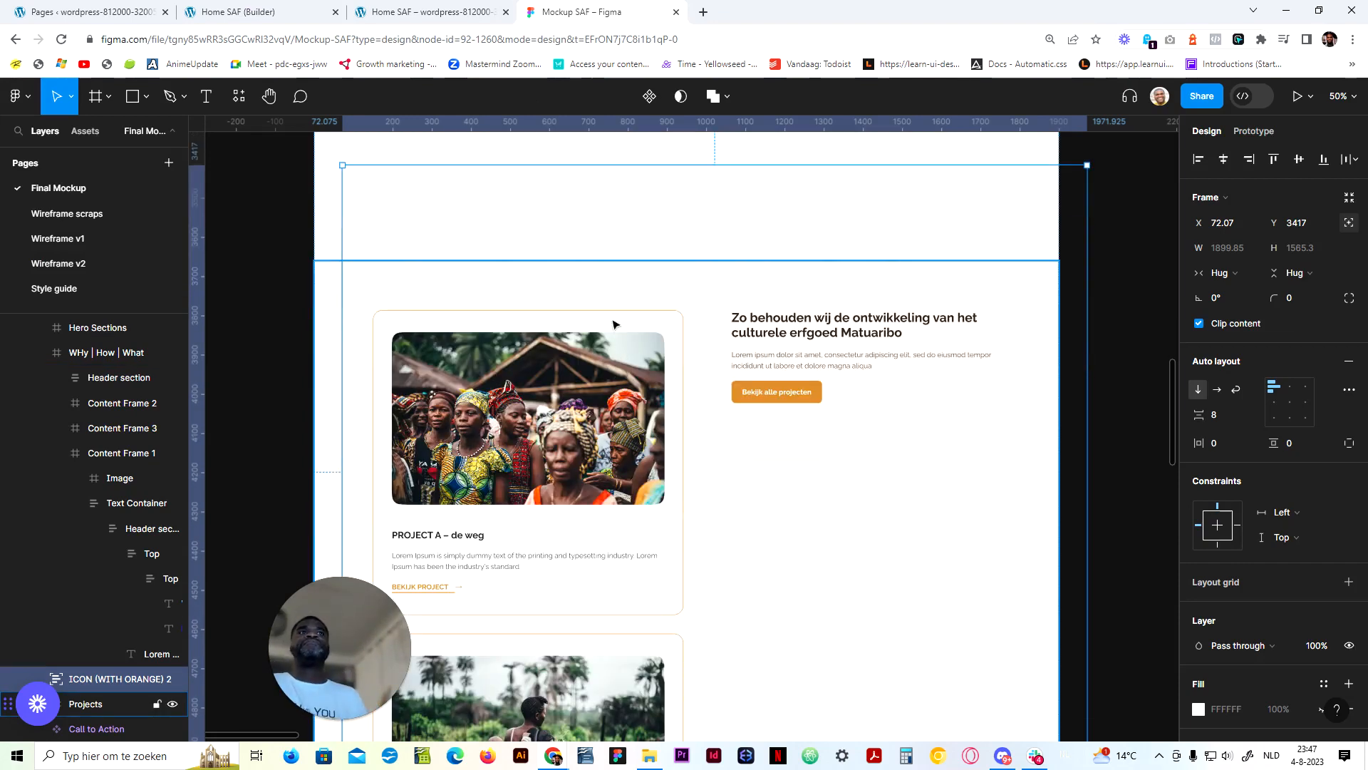
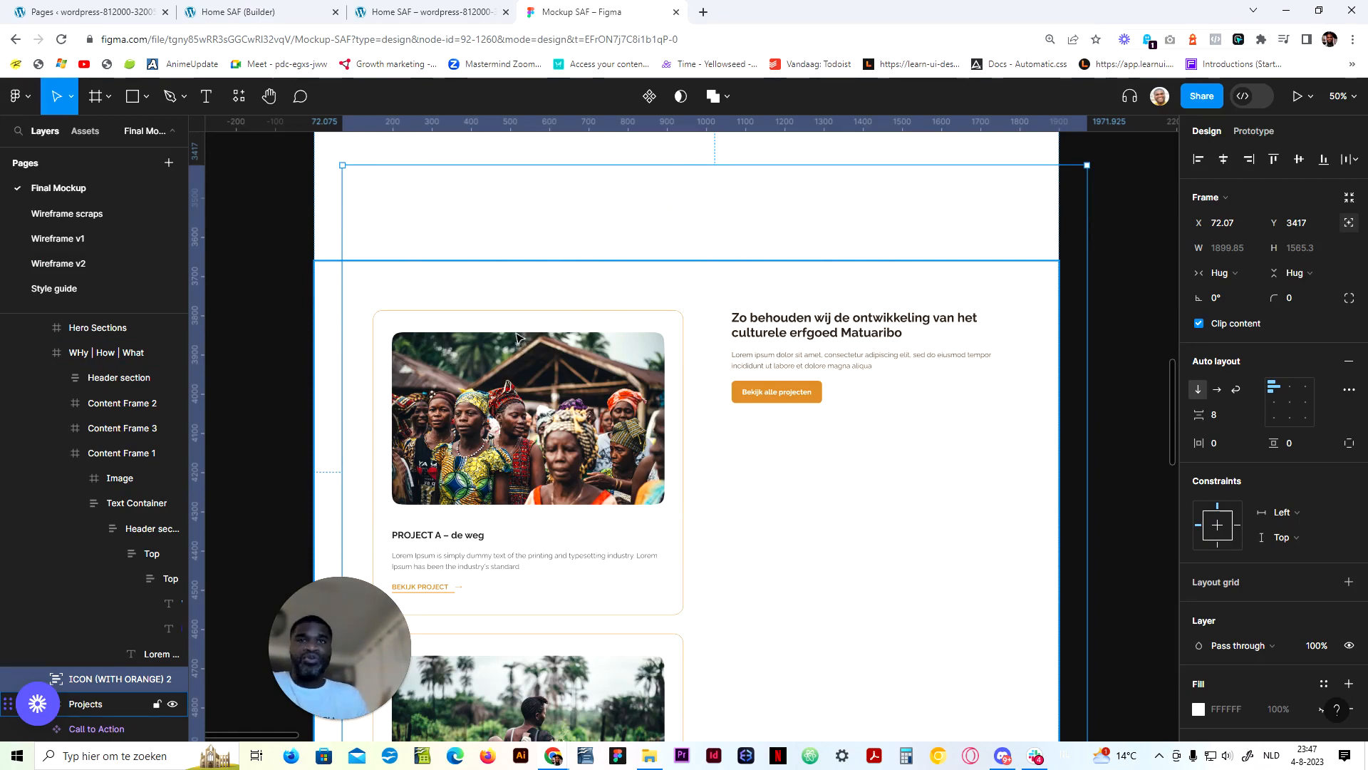
pyautogui.hotkey('ctrl', 'shift', 'Tab')
pyautogui.hotkey('ctrl', 'shift', 'Tab')
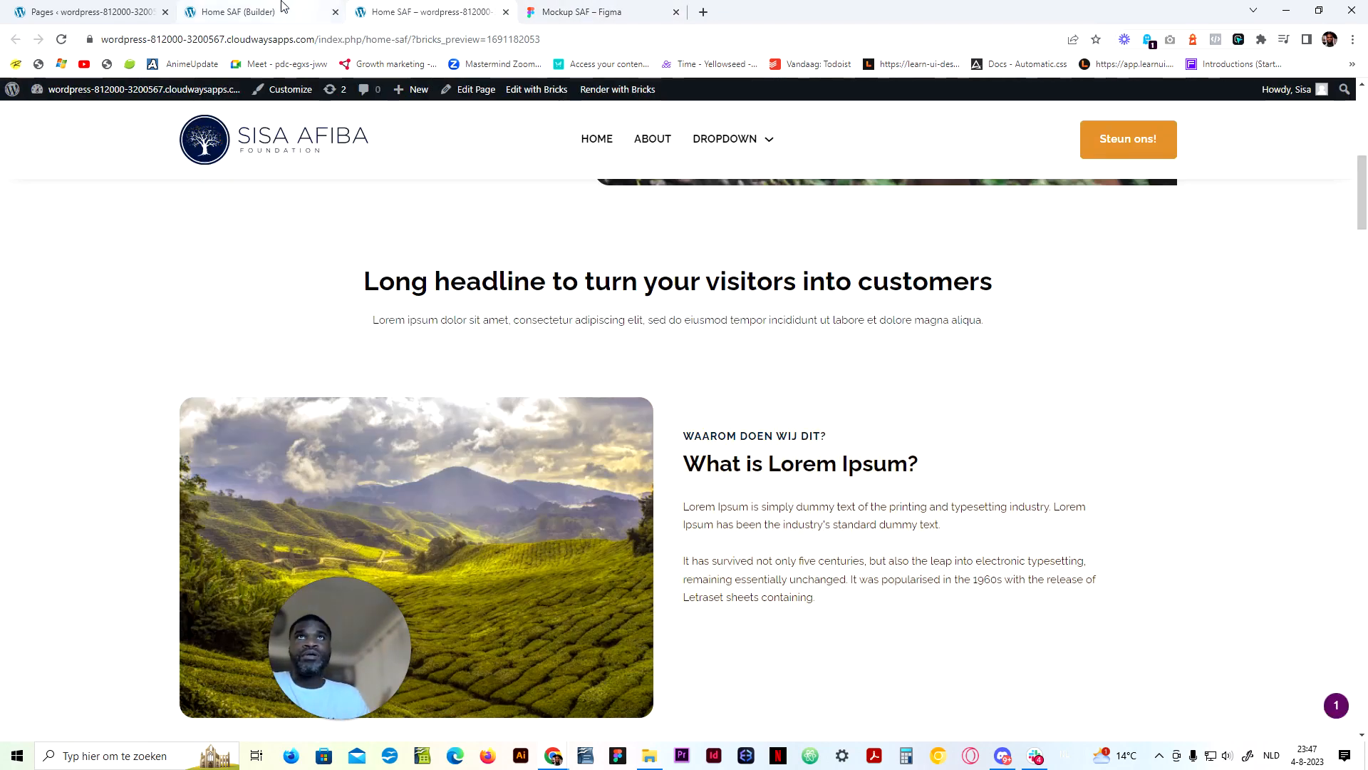
pyautogui.scroll(5, 406, 505)
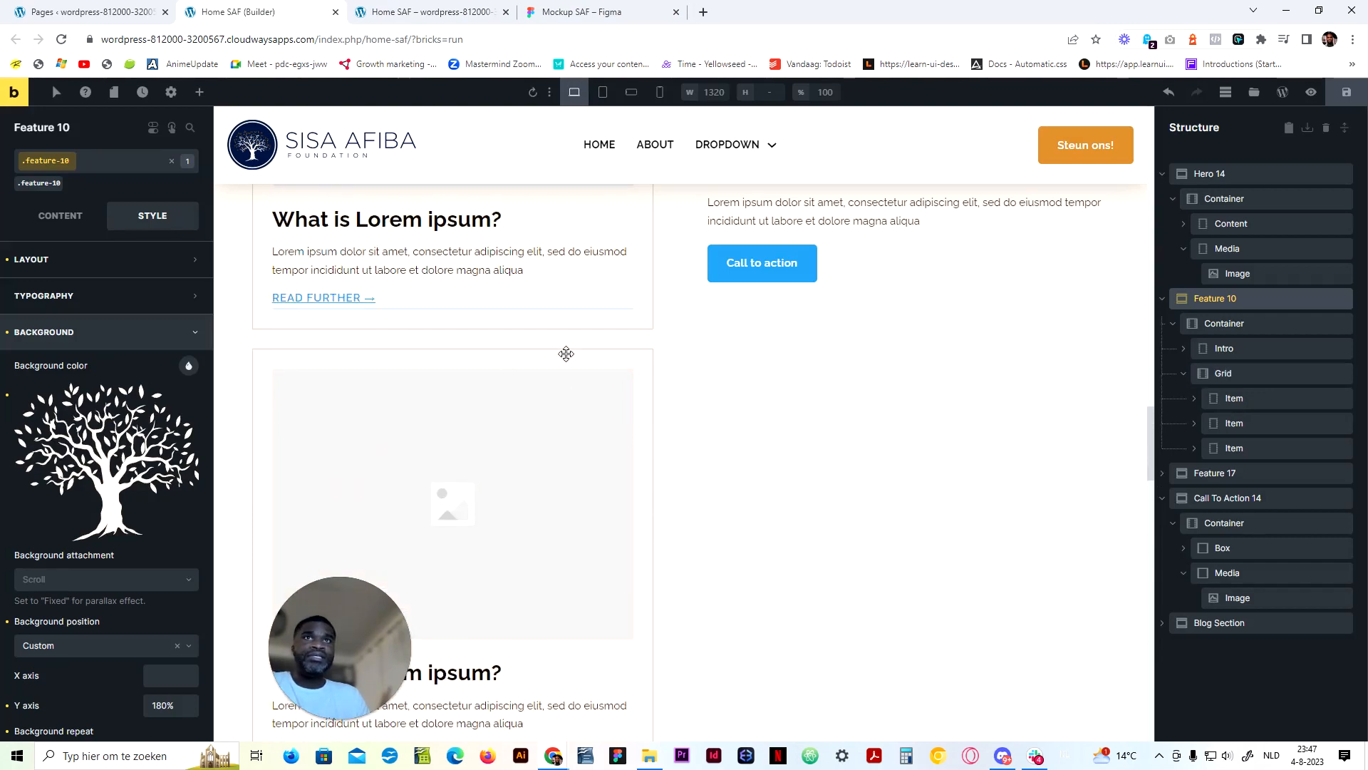
# Collapse Feature 10 in the page structure and rename the Feature 17 section as Project
pyautogui.scroll(3, 601, 382)
pyautogui.click(626, 272)
pyautogui.click(642, 256)
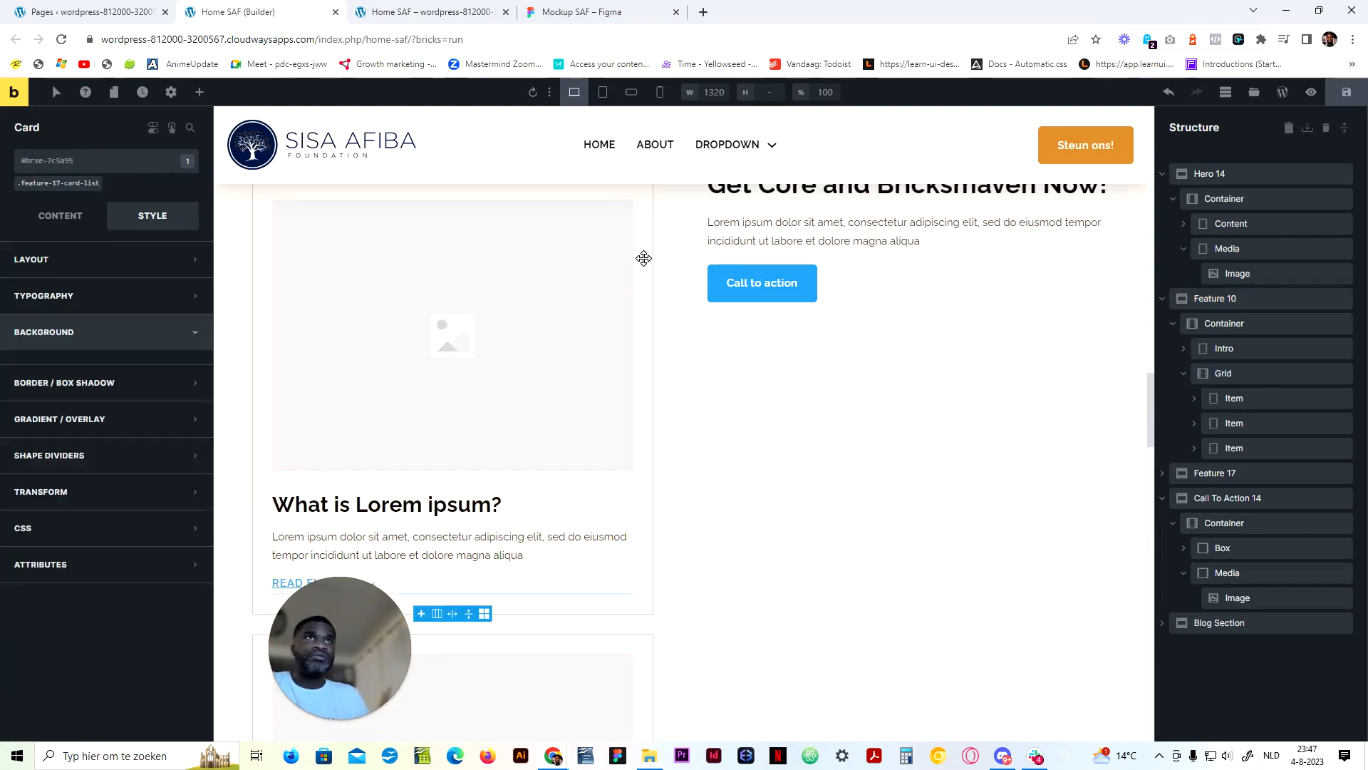
pyautogui.click(1172, 299)
pyautogui.click(1212, 324)
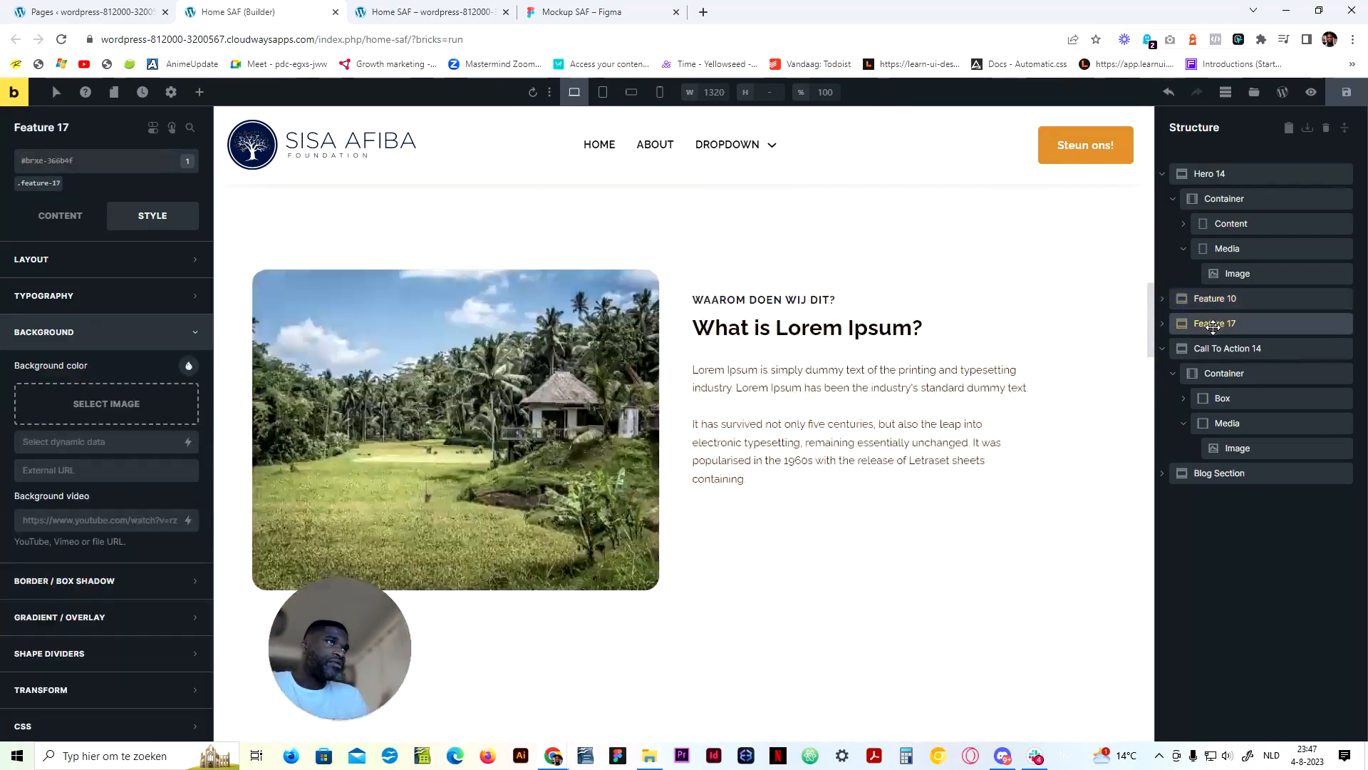
pyautogui.write('Project')
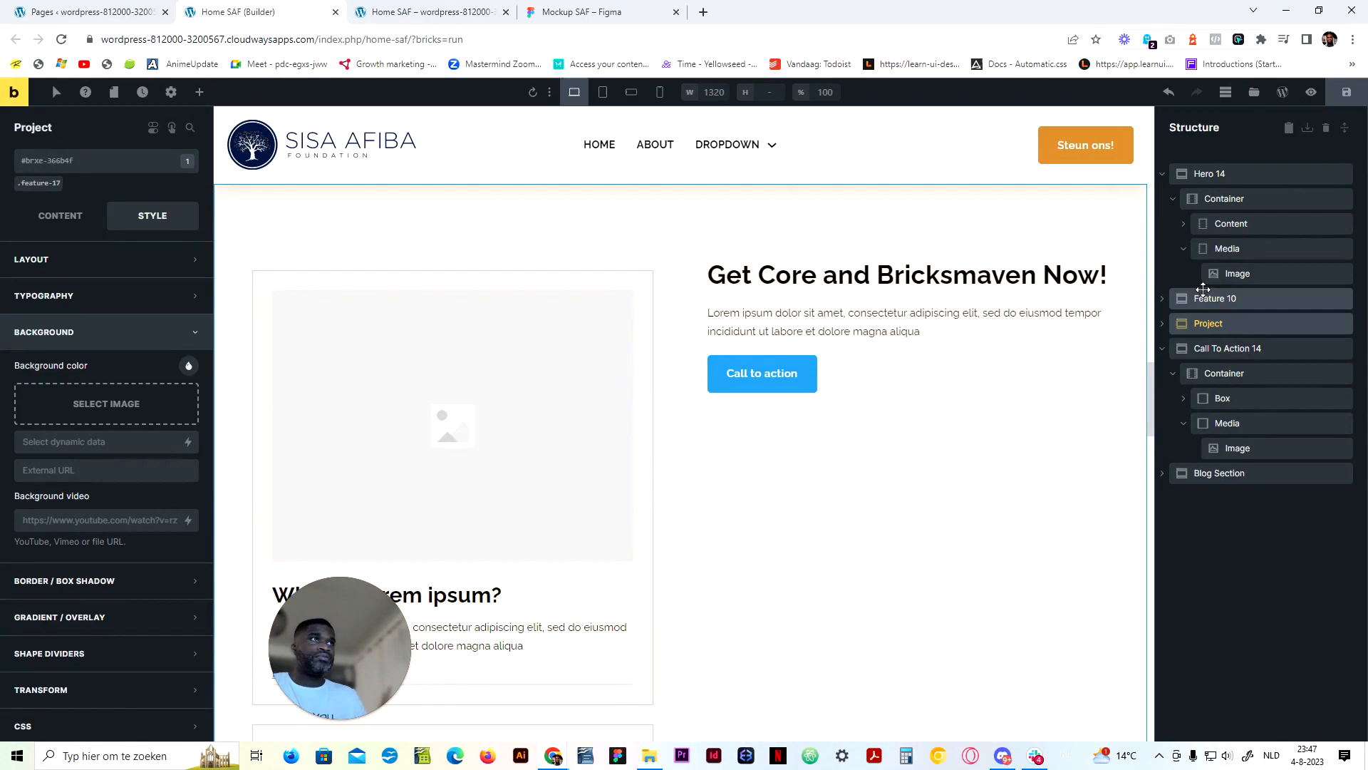
# Rename the Feature 10 section as "Why, How and what"
pyautogui.click(1218, 299)
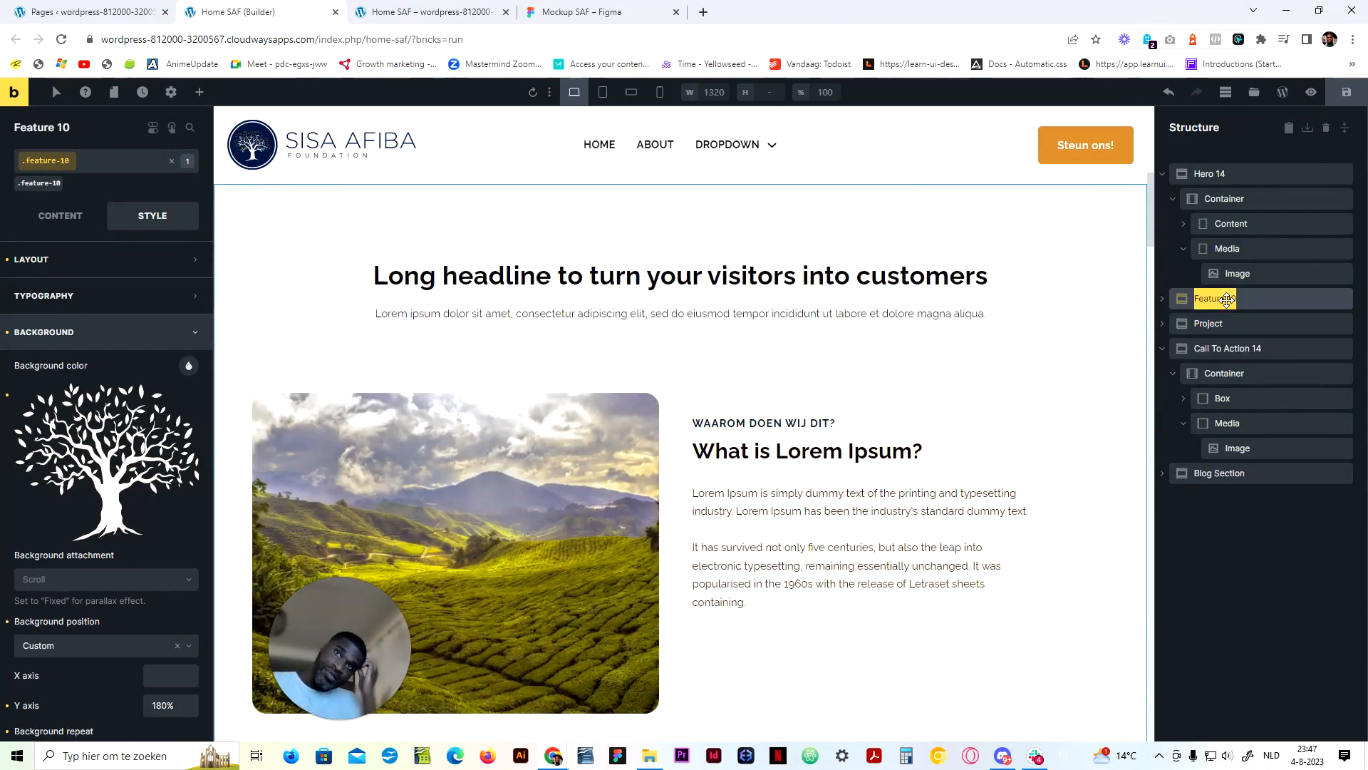
pyautogui.write('WHy')
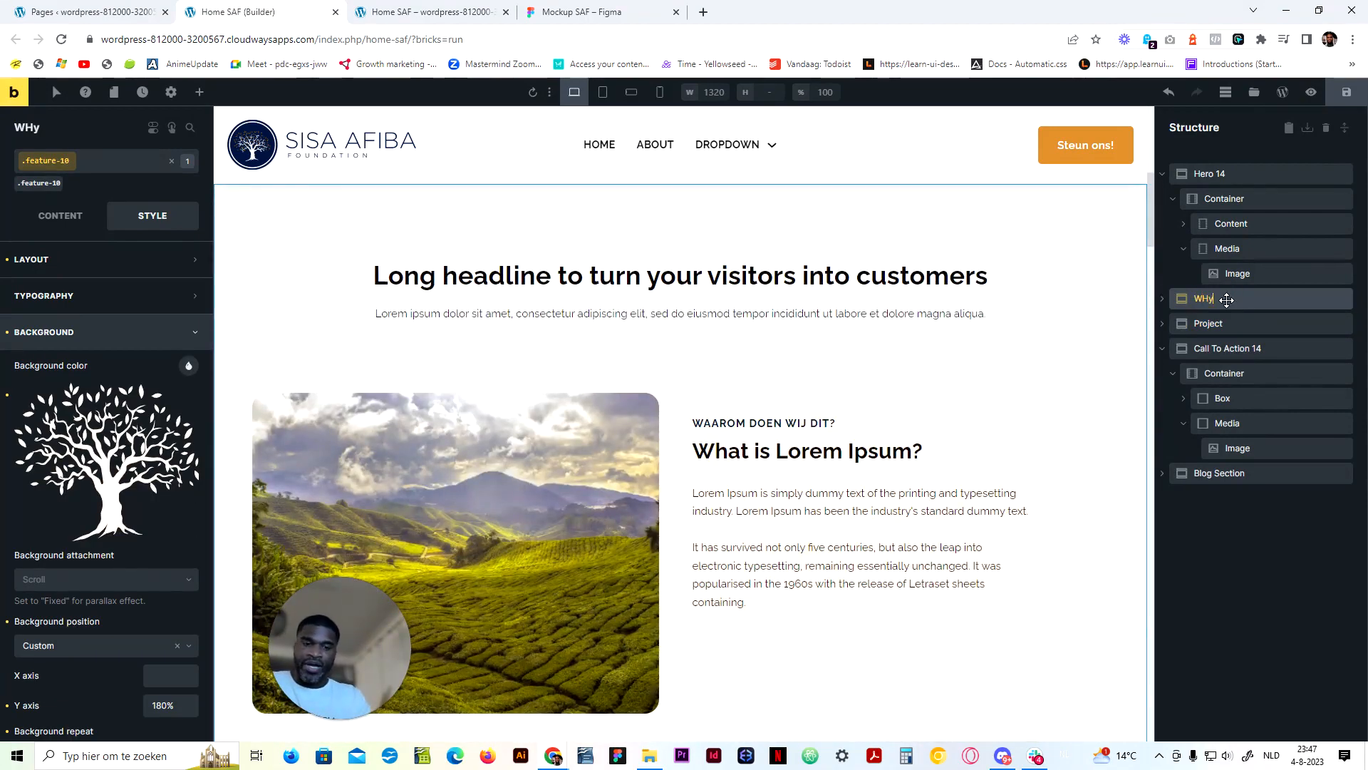
pyautogui.write(', How and what')
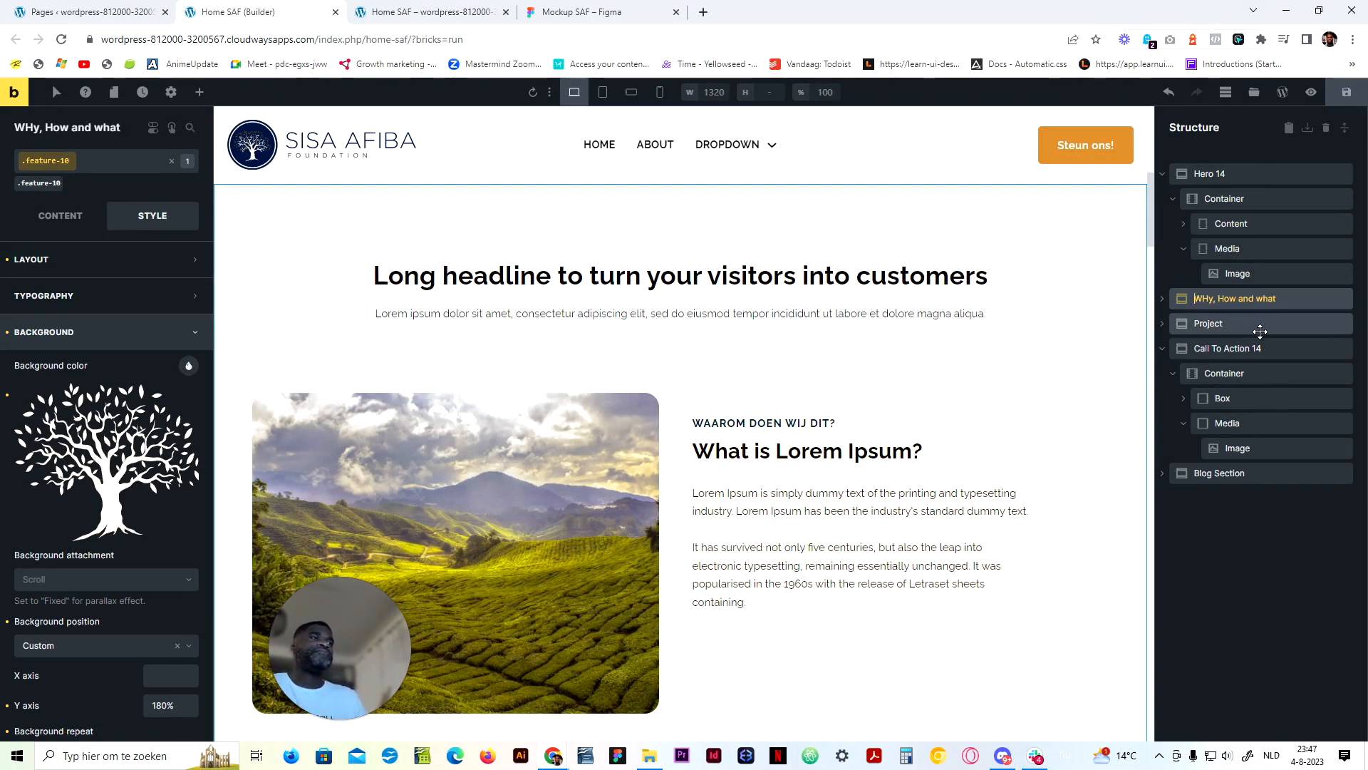
pyautogui.press('BackSpace')
pyautogui.write('h')
pyautogui.press('Return')
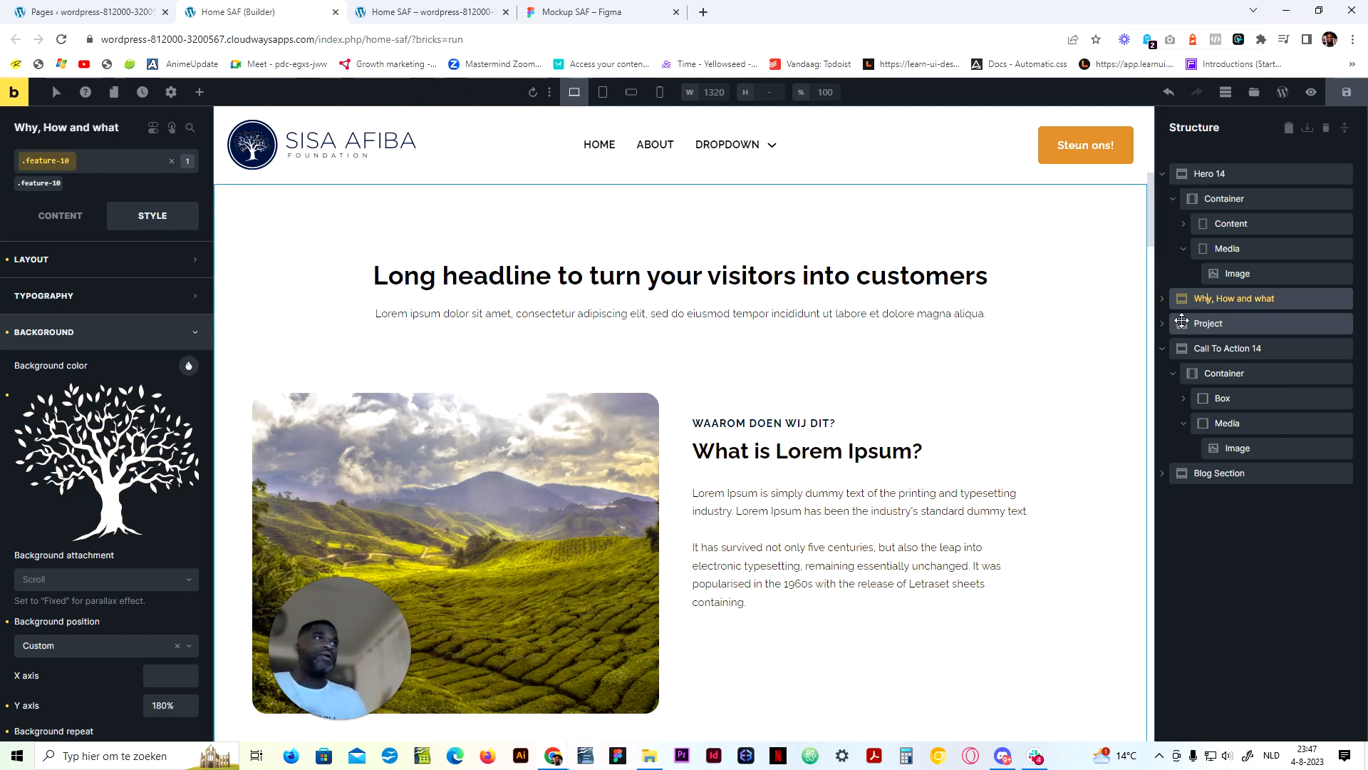
# Expand the Project section down to its Scroll block and delete three of the cards, keeping only the first
pyautogui.click(1225, 348)
pyautogui.click(1220, 324)
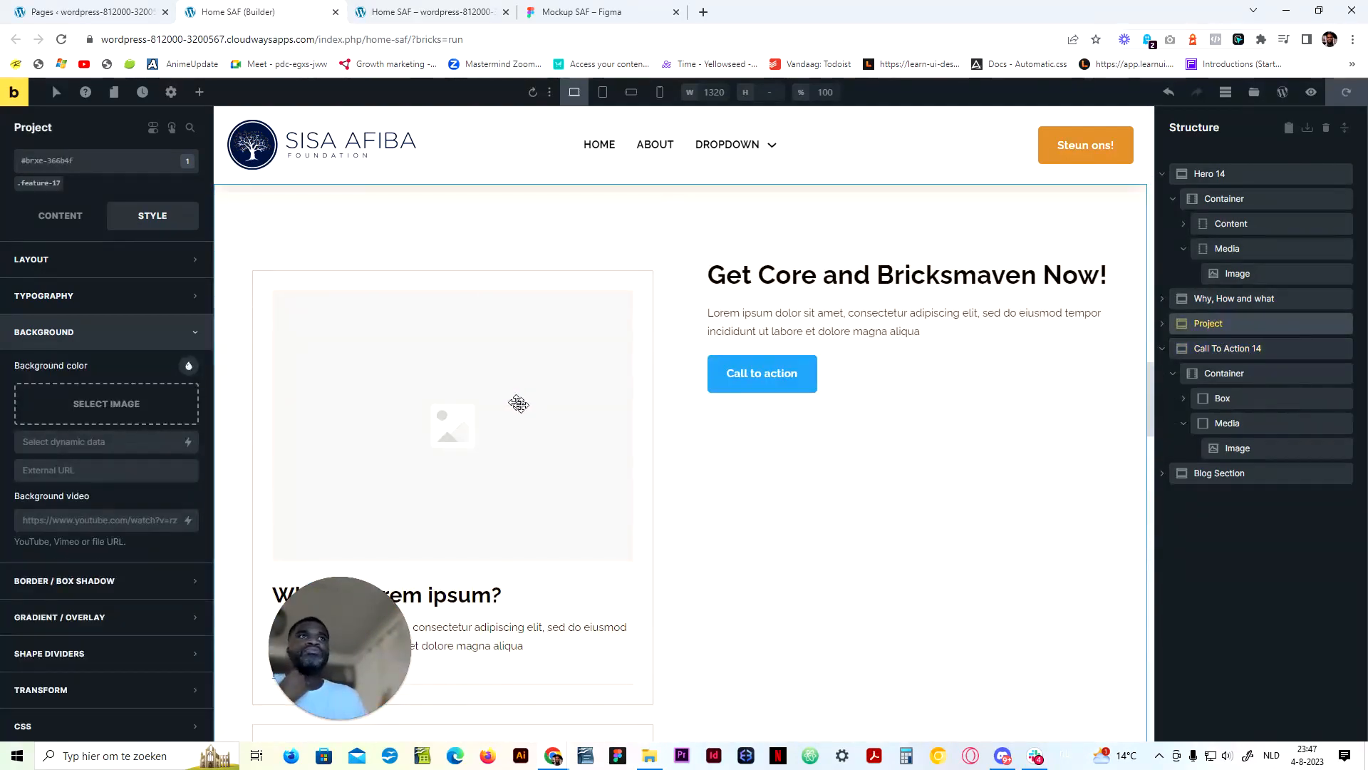
pyautogui.click(1162, 323)
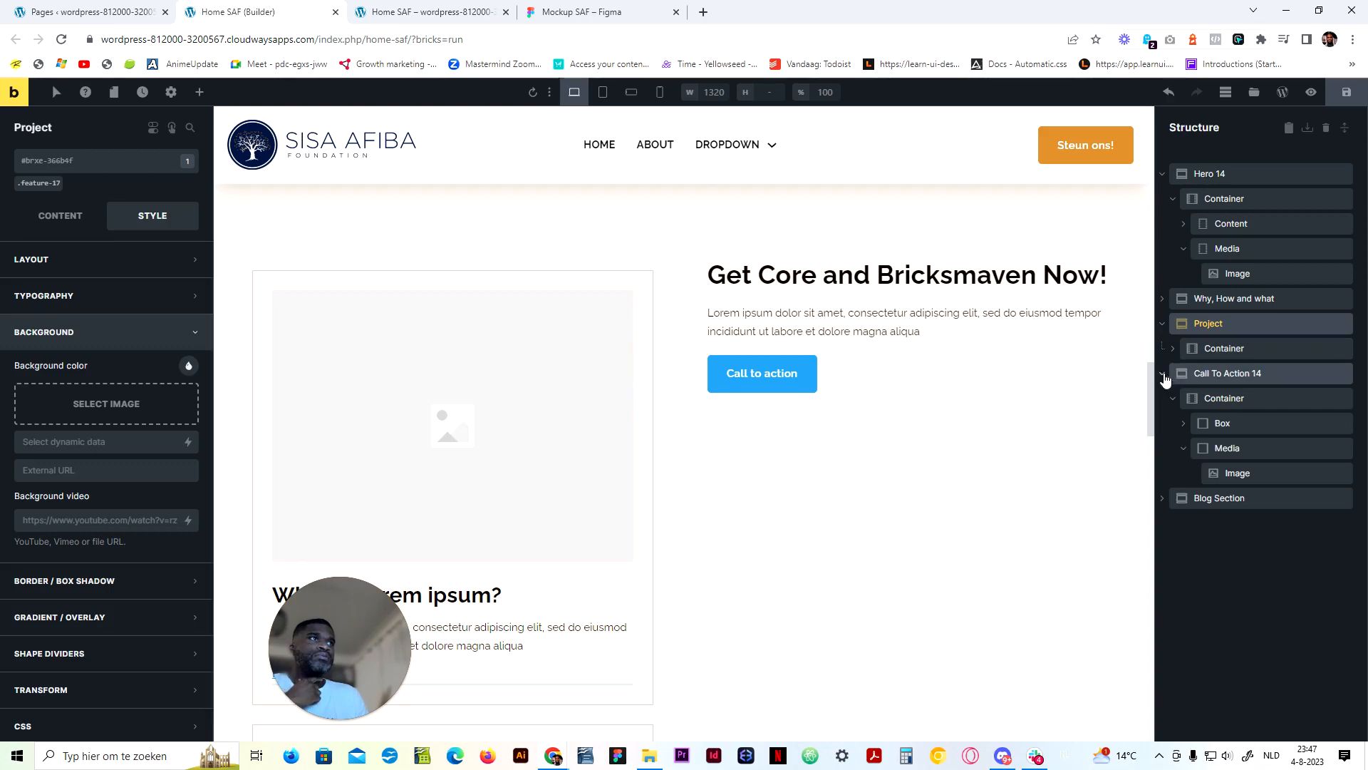
pyautogui.click(1163, 373)
pyautogui.click(1172, 348)
pyautogui.click(1183, 374)
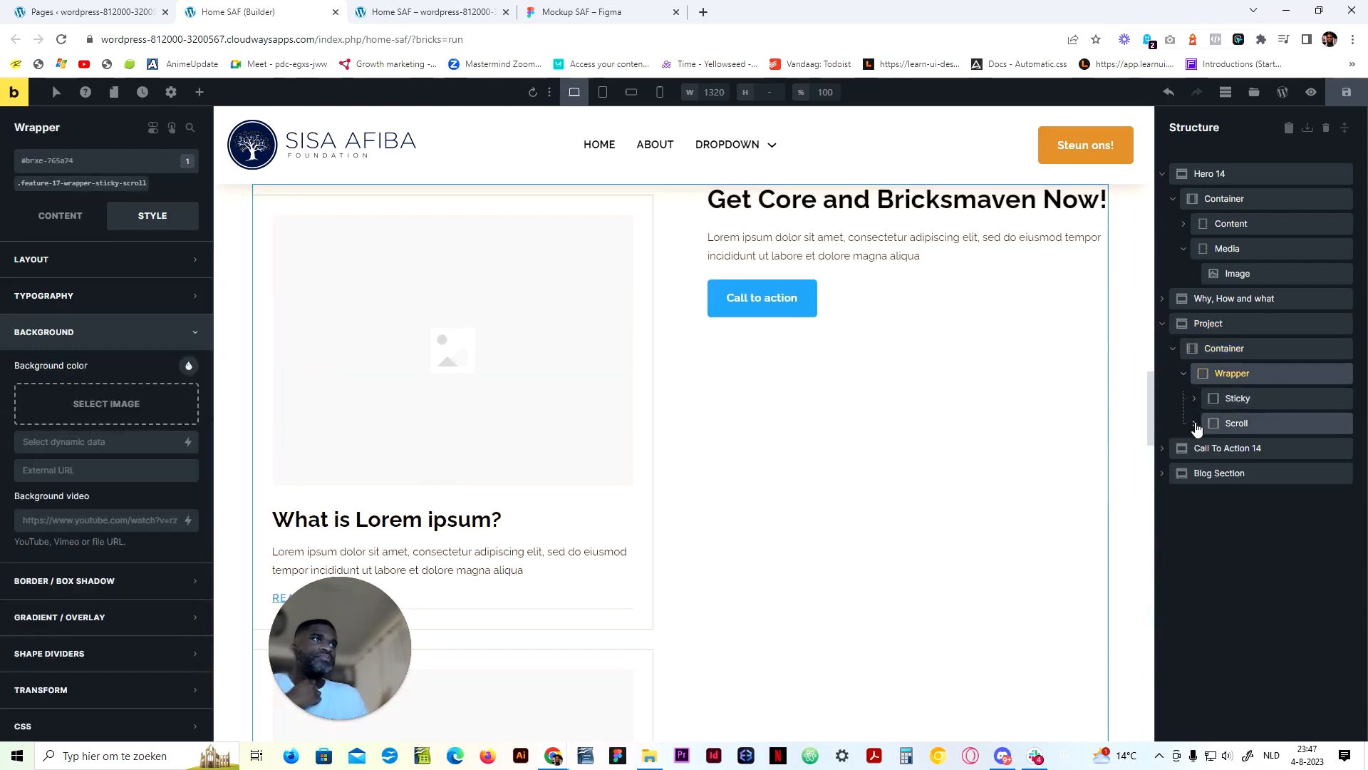
pyautogui.click(1195, 423)
pyautogui.rightClick(1243, 449)
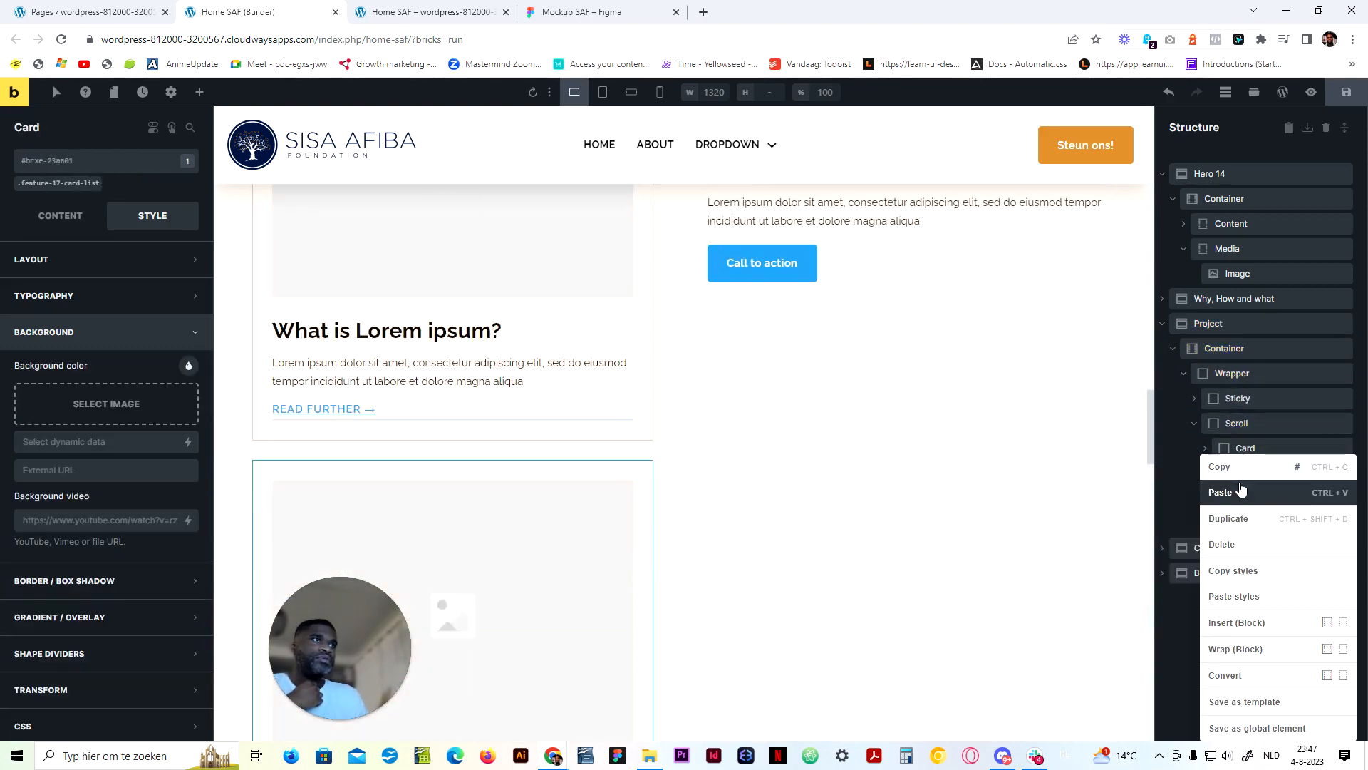
pyautogui.click(1250, 544)
pyautogui.rightClick(1247, 472)
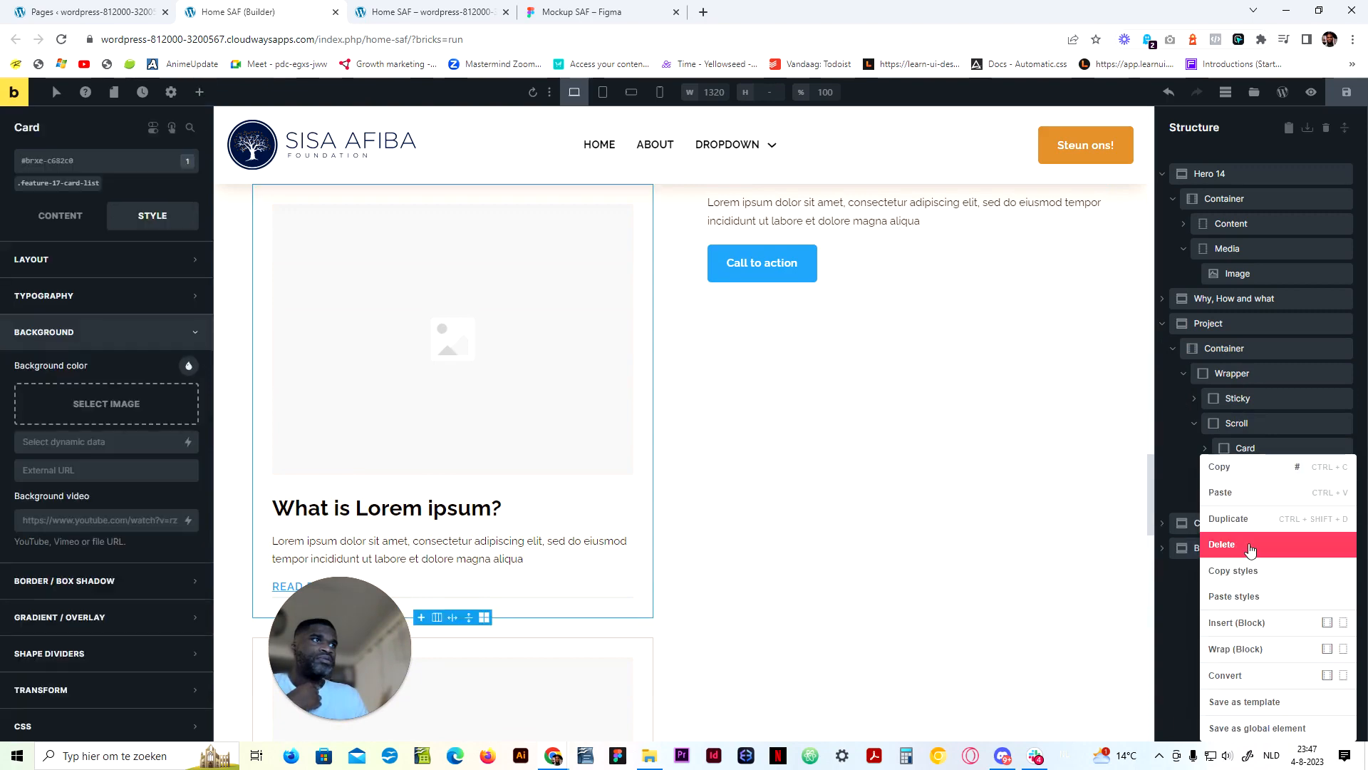
pyautogui.click(1247, 543)
pyautogui.rightClick(1257, 472)
pyautogui.click(1253, 544)
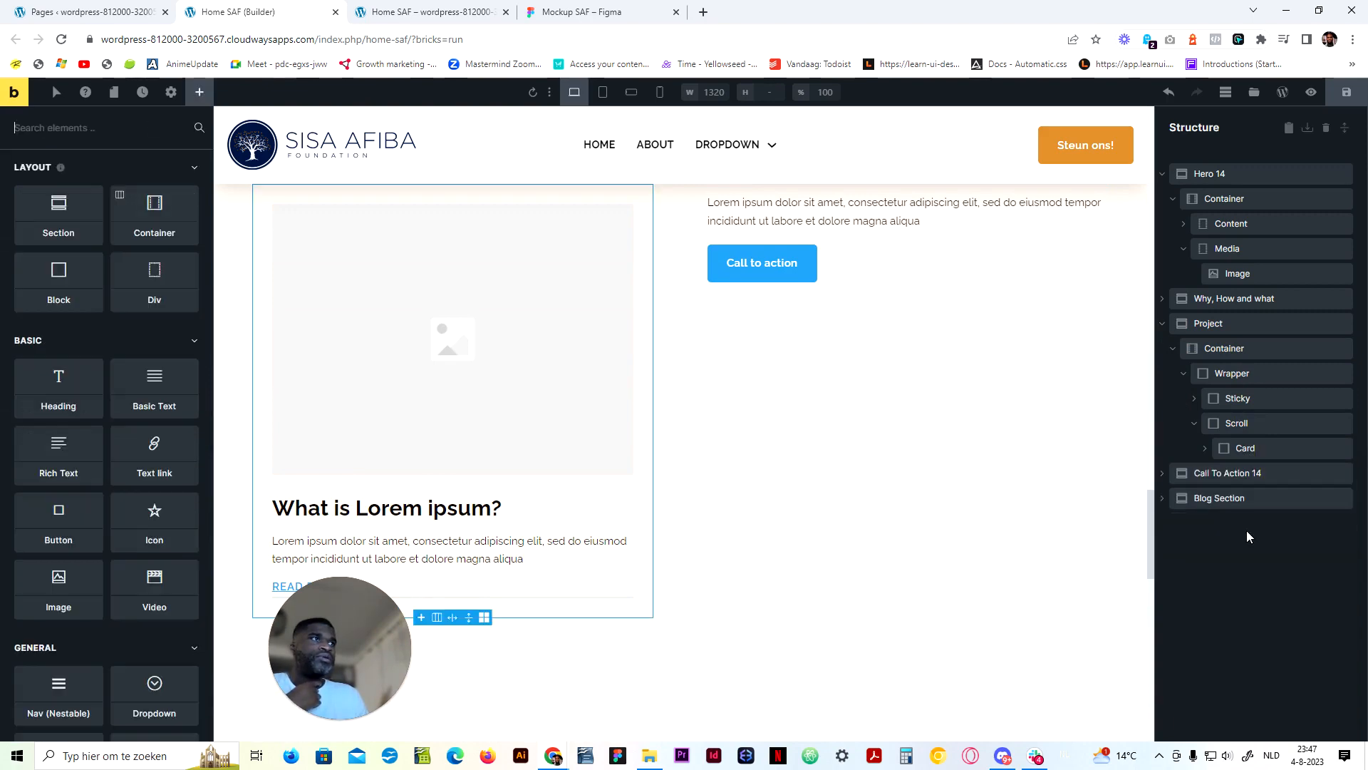
# Add the .secondary class to the Project section's Call to action button
pyautogui.scroll(7, 424, 504)
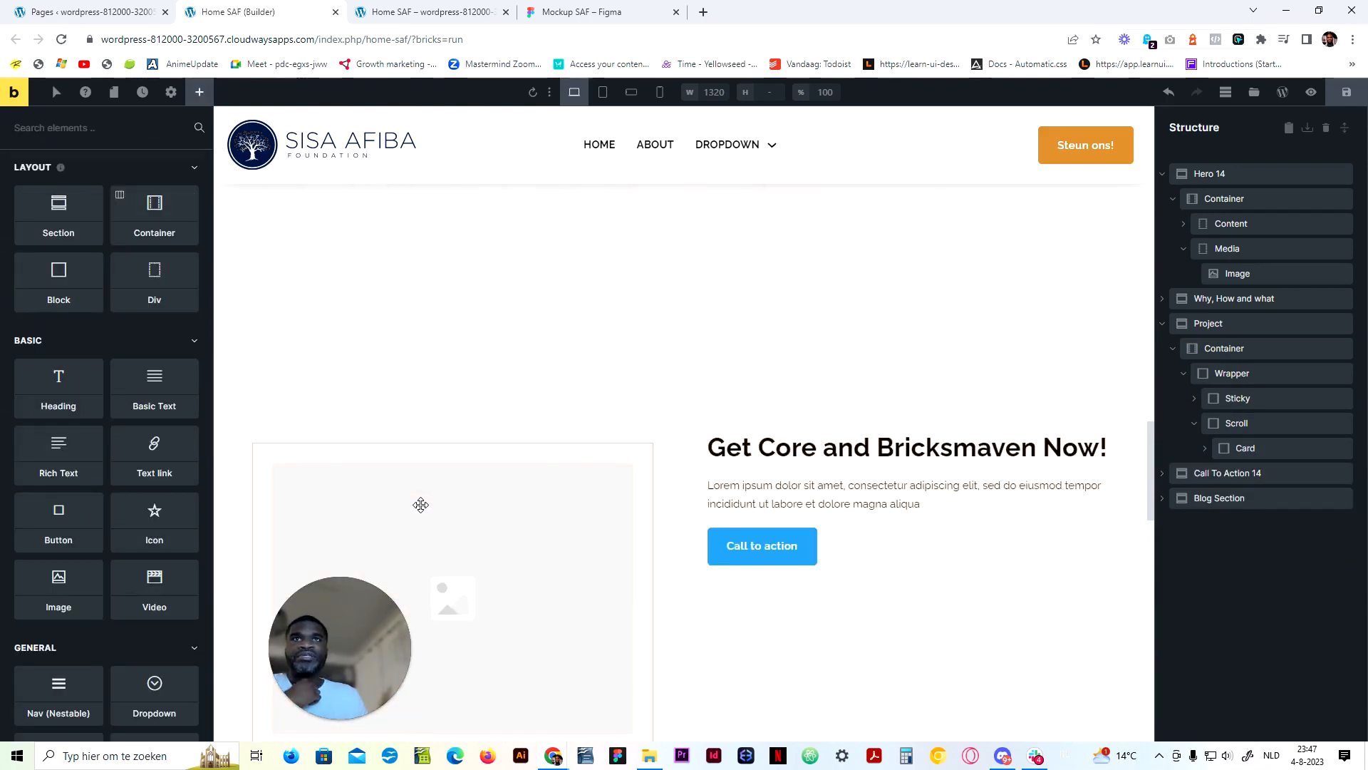
pyautogui.scroll(-8, 435, 506)
pyautogui.scroll(5, 446, 513)
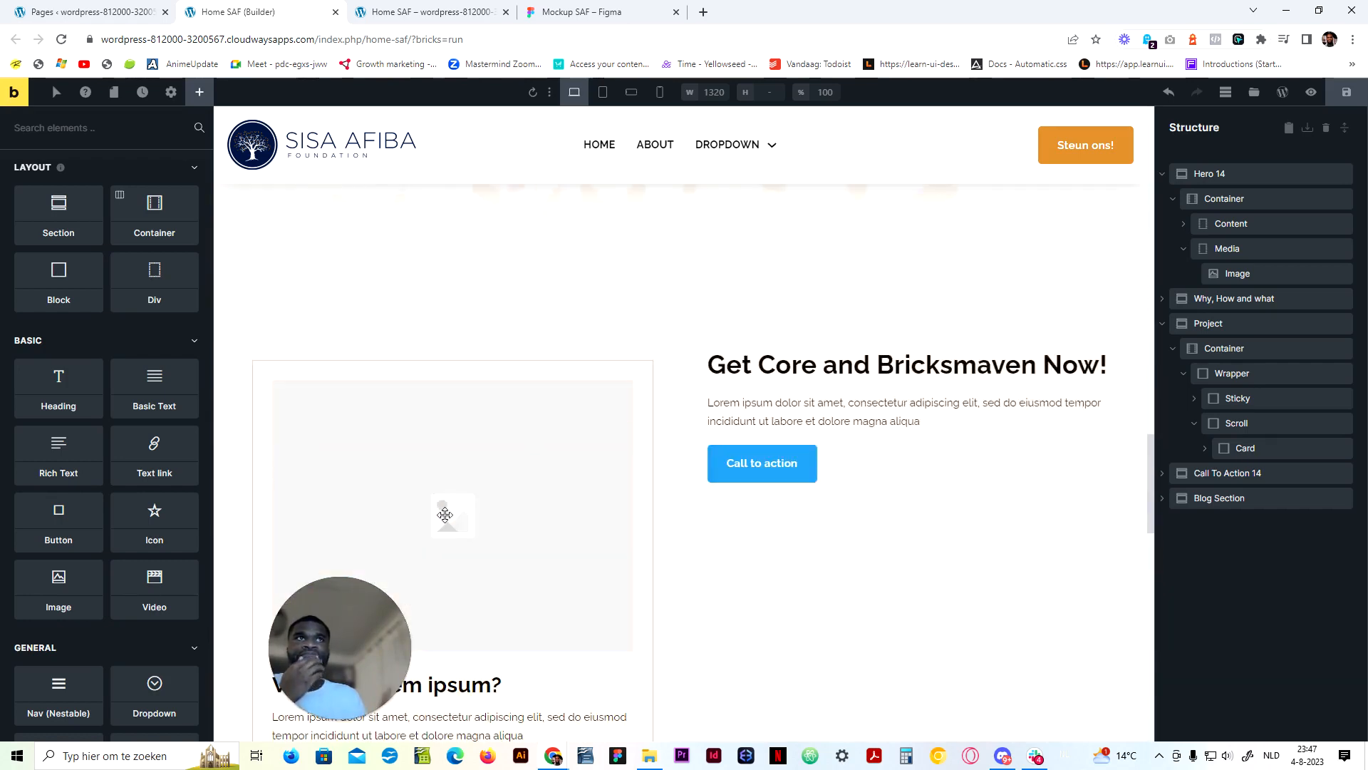
pyautogui.scroll(-2, 446, 514)
pyautogui.click(744, 268)
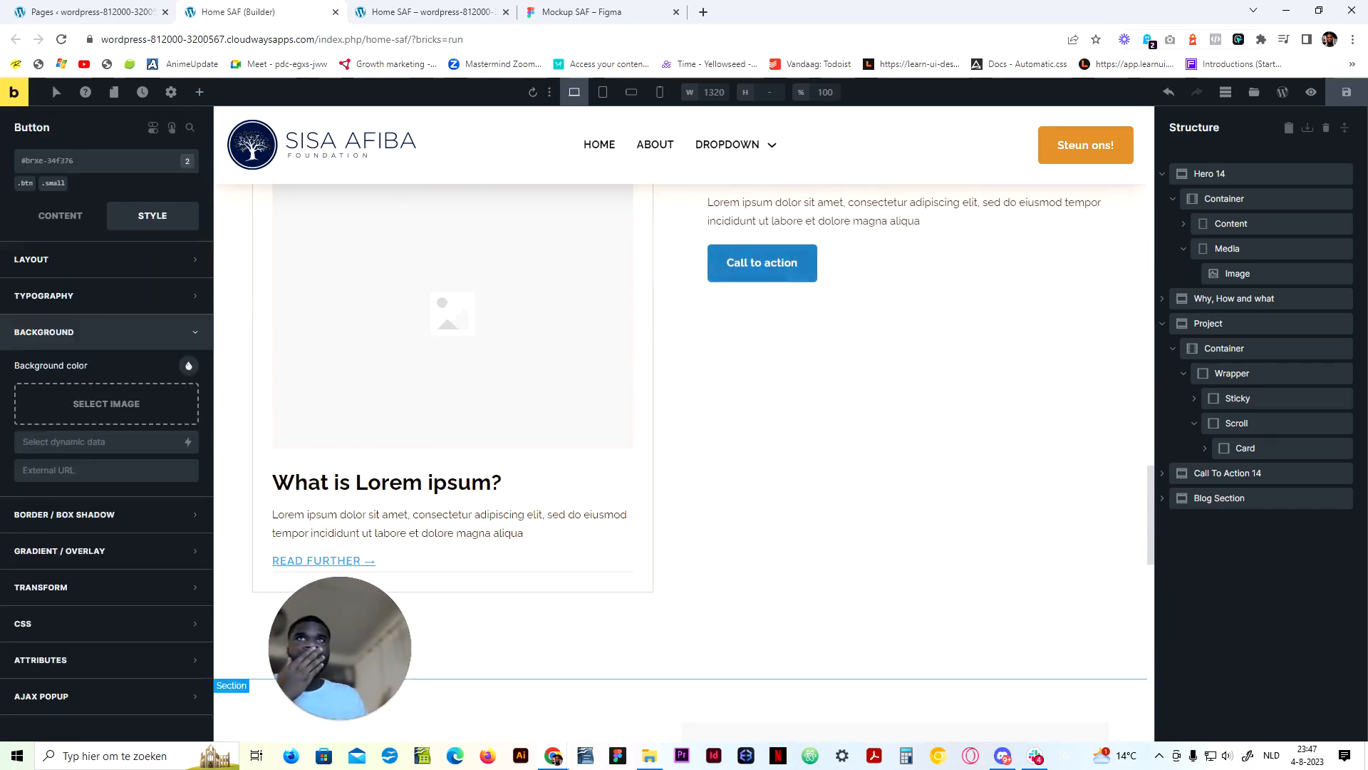
pyautogui.click(118, 162)
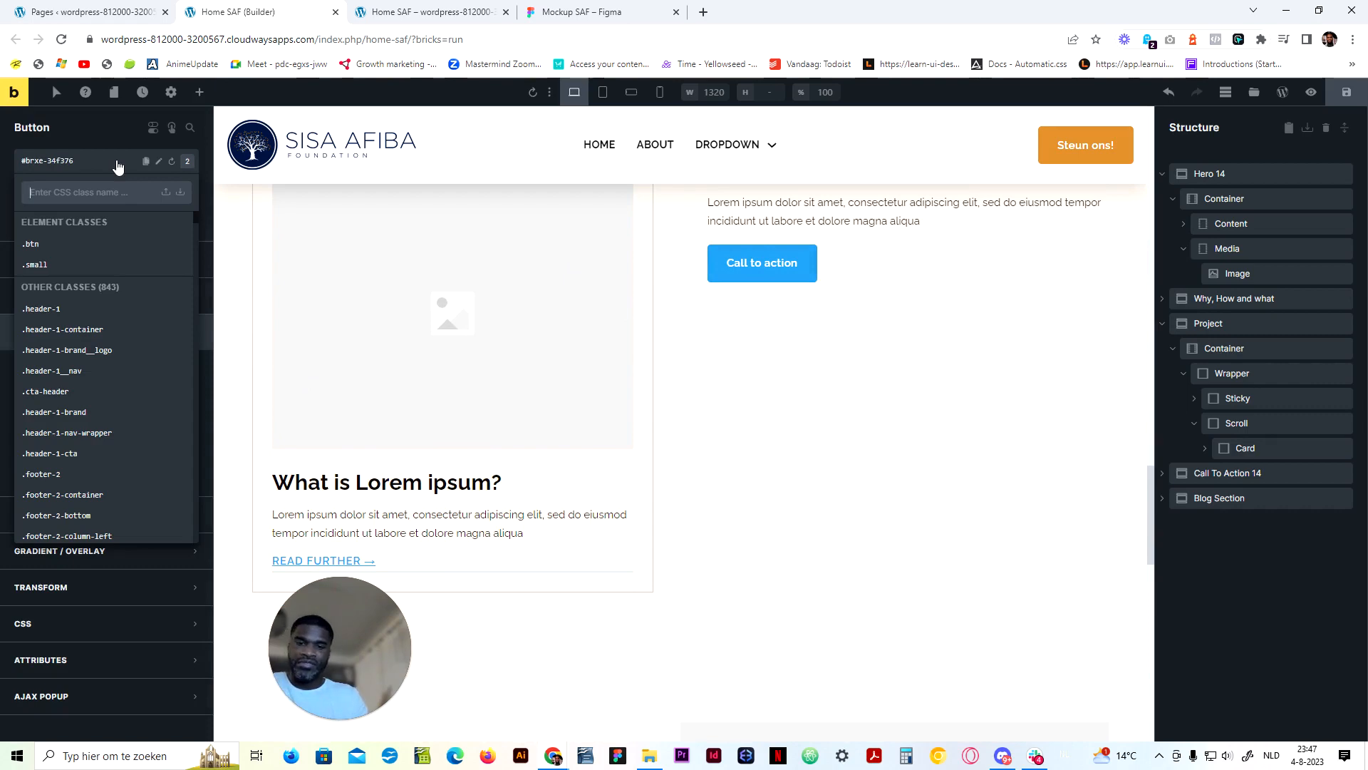
pyautogui.write('second')
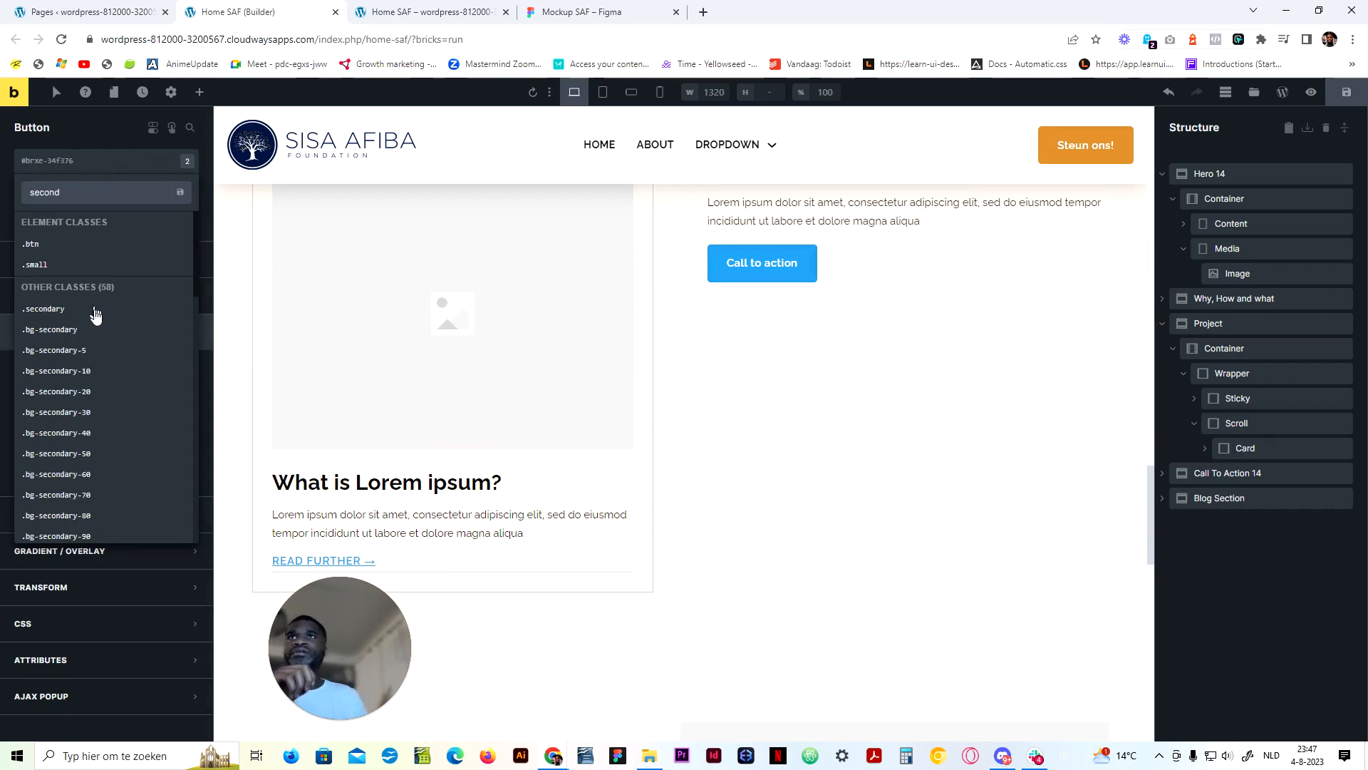
pyautogui.click(96, 311)
# Check the button text in the Figma mockup, change the Project button's label to "Bekijk alle projecten" and save the page
pyautogui.click(583, 5)
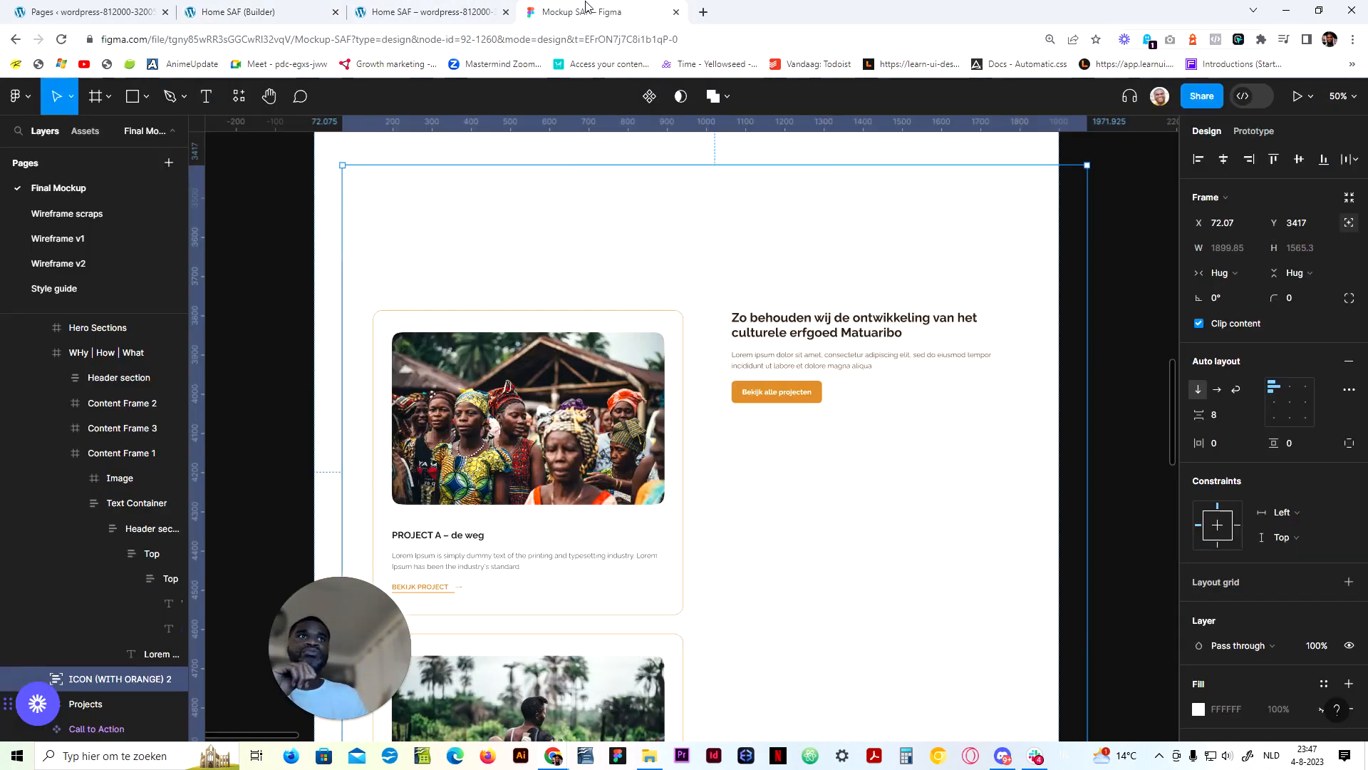
pyautogui.click(249, 11)
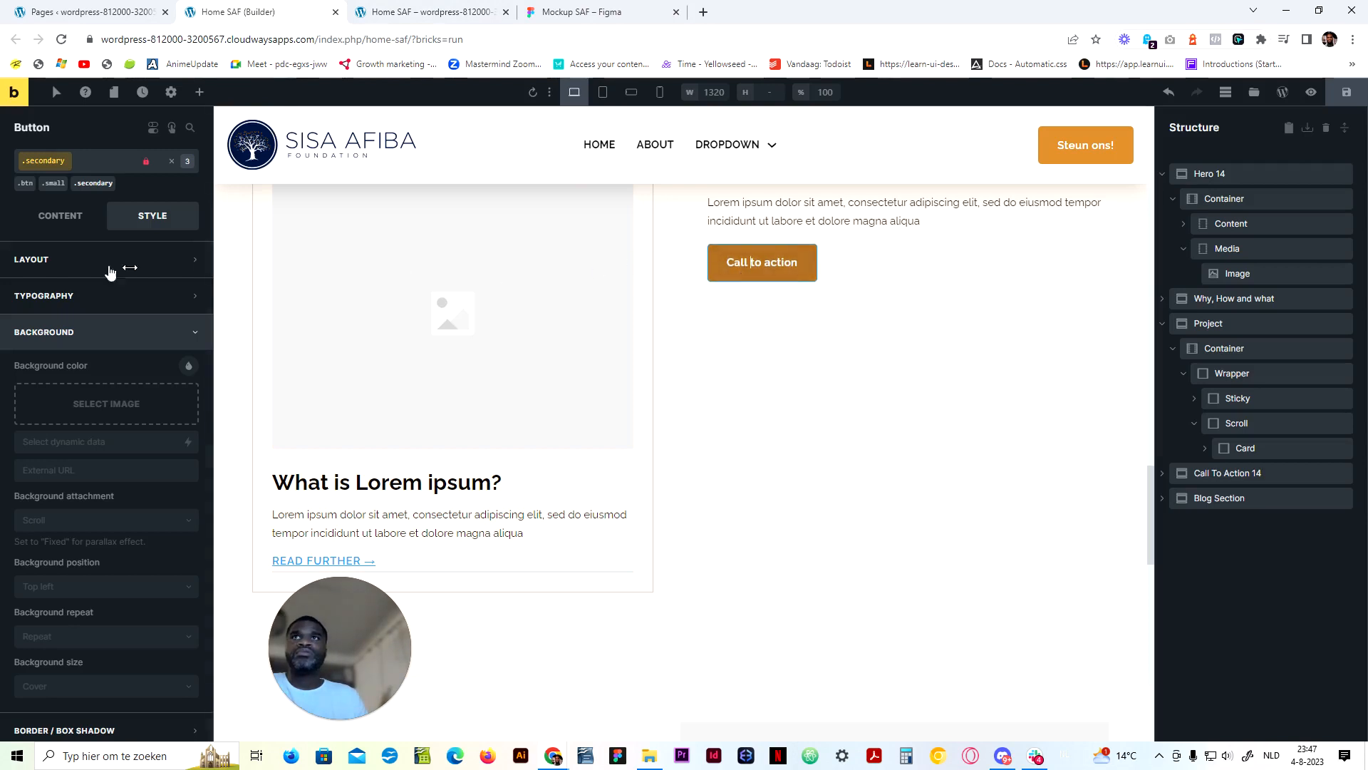
pyautogui.click(67, 225)
pyautogui.tripleClick(49, 257)
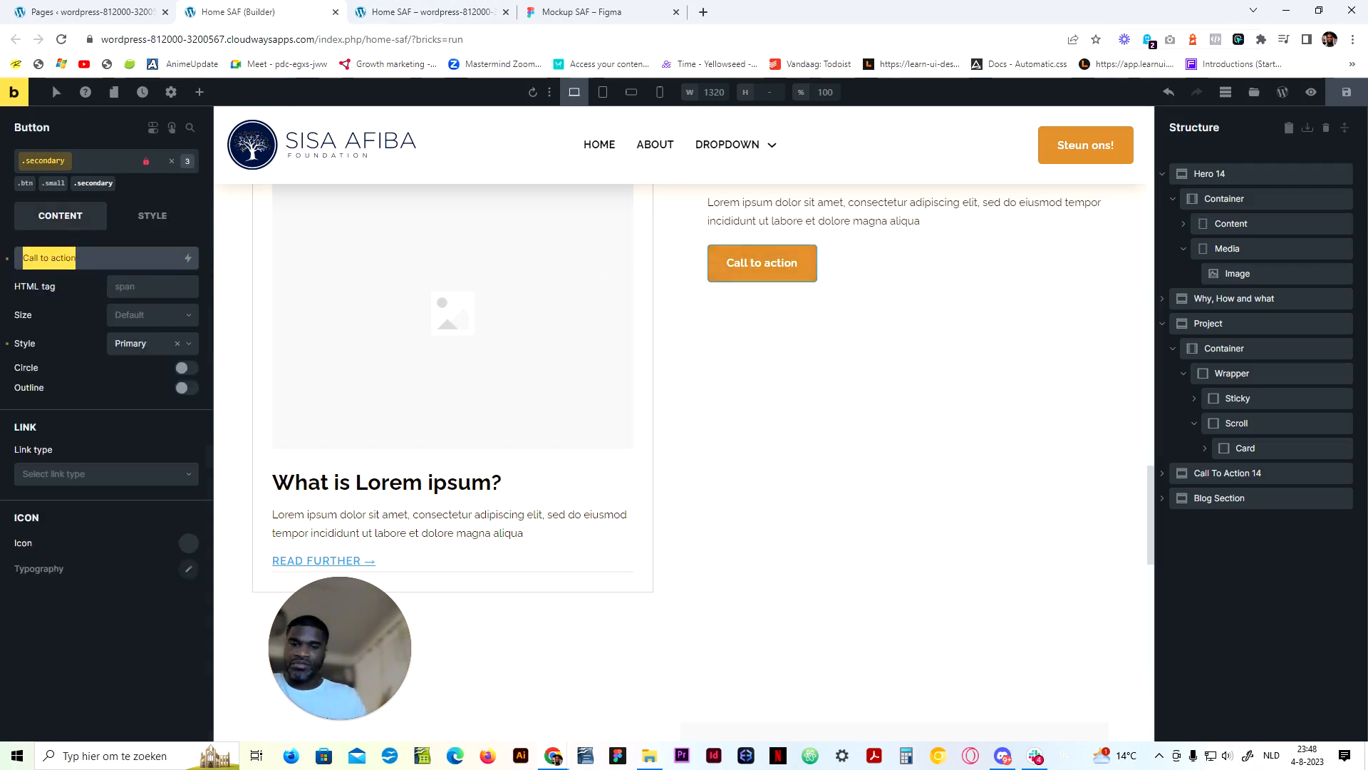
pyautogui.write('Bekijk alle proejcten')
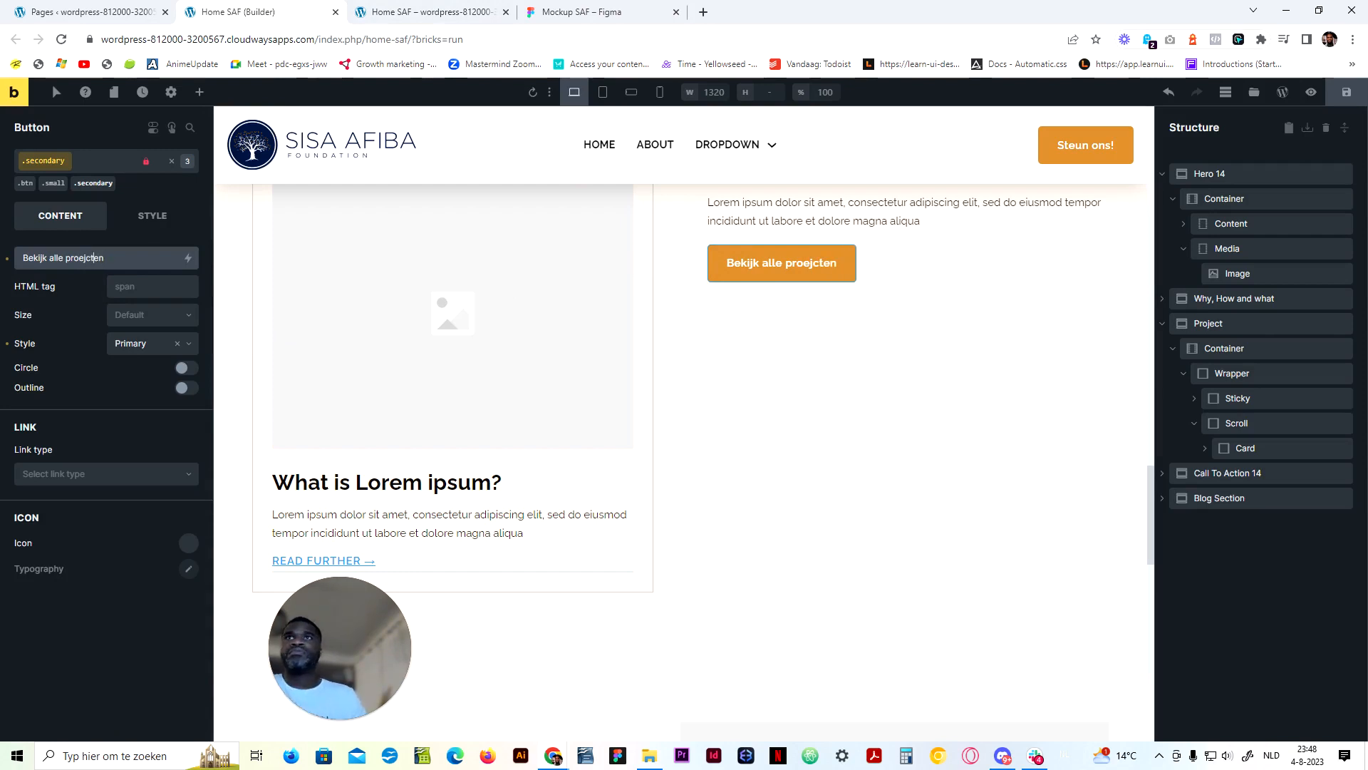
pyautogui.press('BackSpace')
pyautogui.press('BackSpace')
pyautogui.write('je')
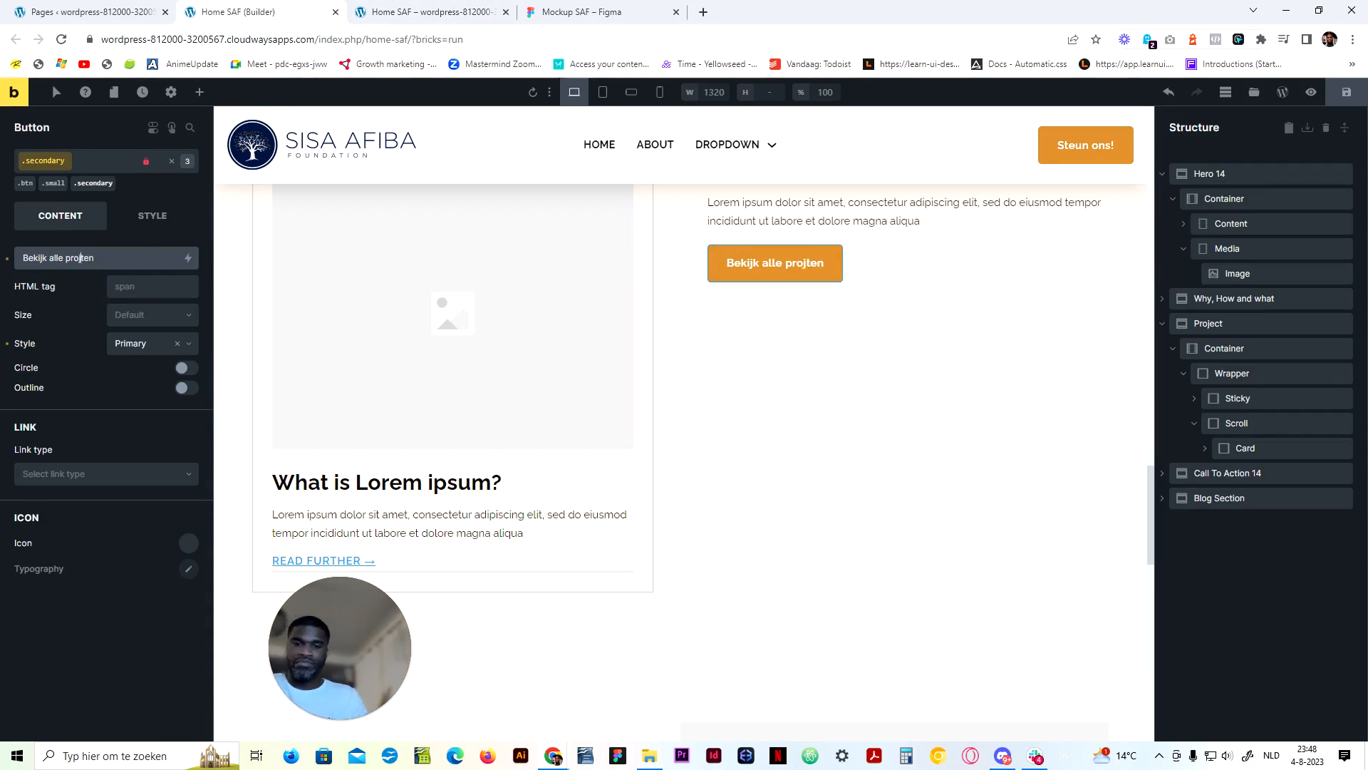
pyautogui.click(1346, 92)
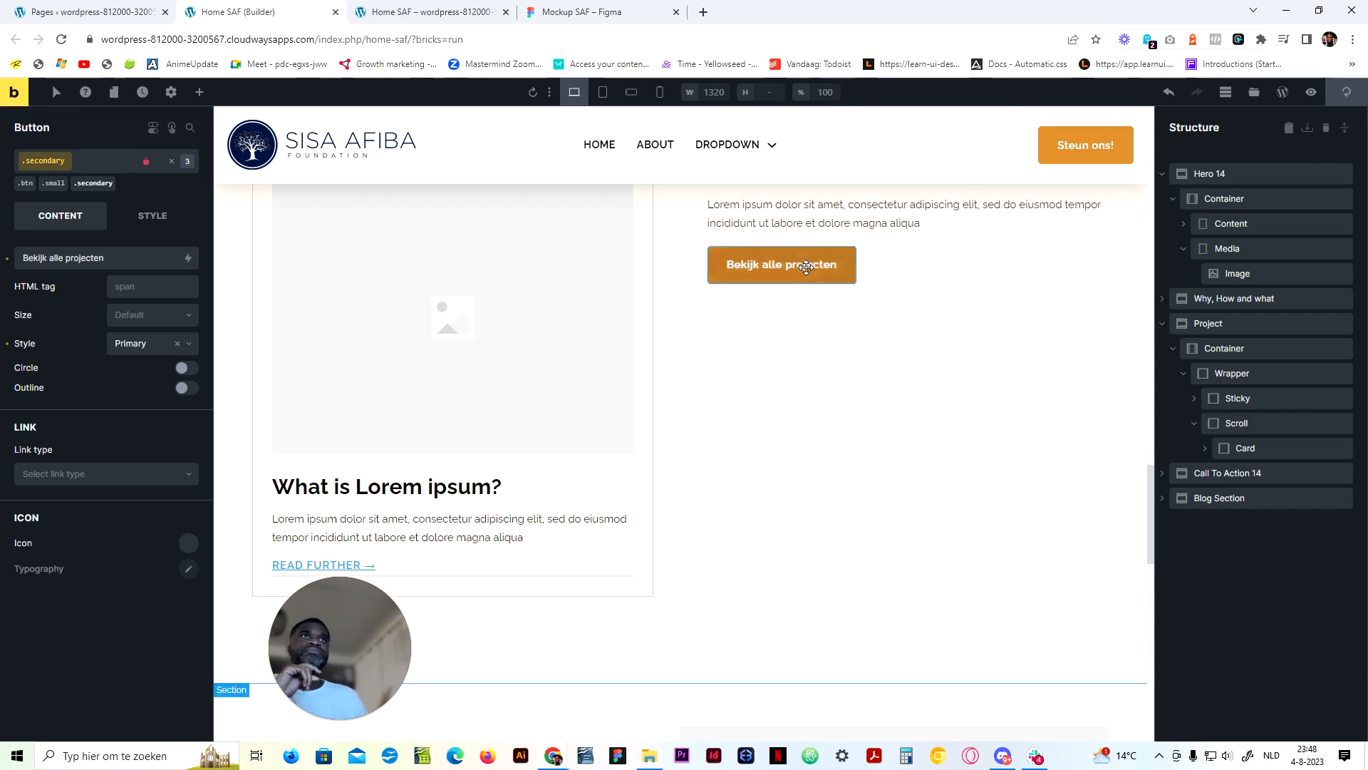
# Copy the heading text above the project intro from the Figma mockup and return to the page builder
pyautogui.scroll(4, 795, 339)
pyautogui.click(445, 12)
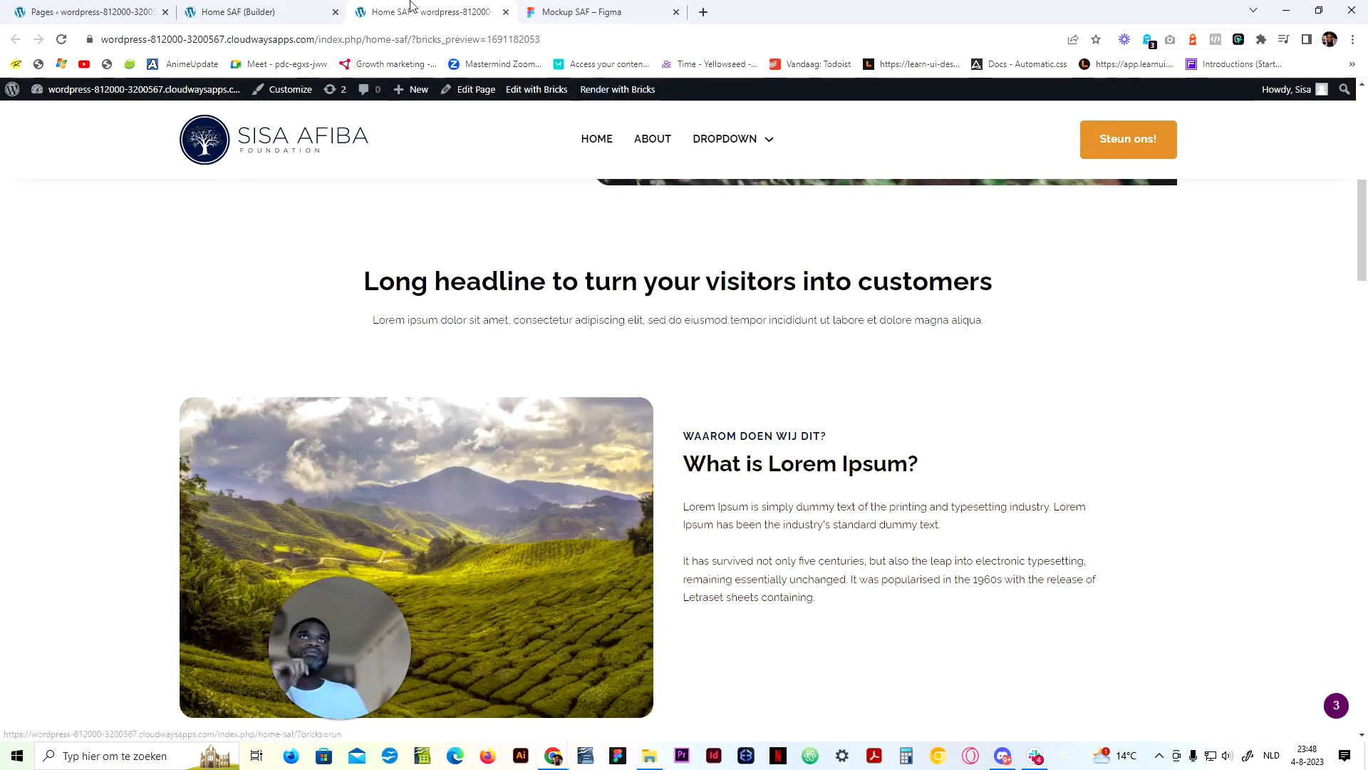
pyautogui.click(615, 7)
pyautogui.doubleClick(879, 333)
pyautogui.doubleClick(879, 332)
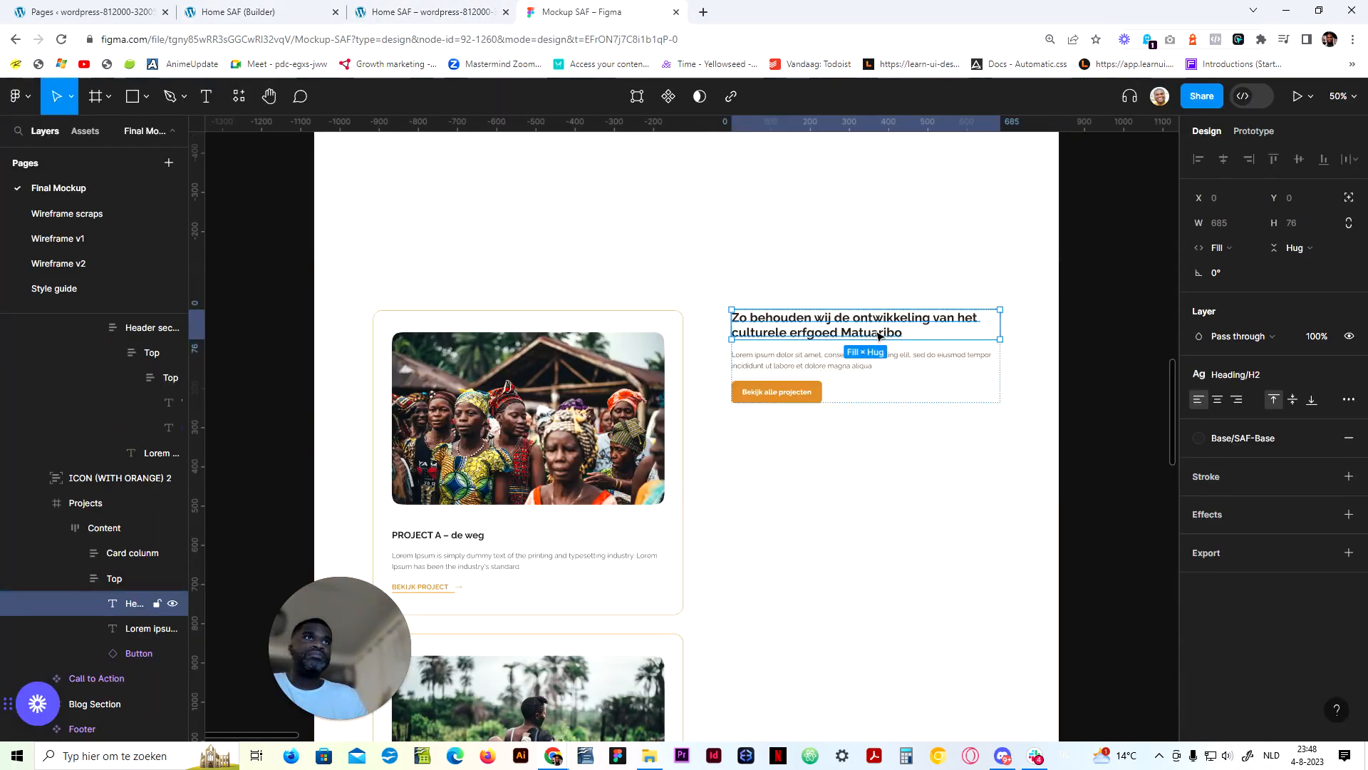
pyautogui.doubleClick(879, 333)
pyautogui.hotkey('ctrl', 'c')
pyautogui.click(239, 11)
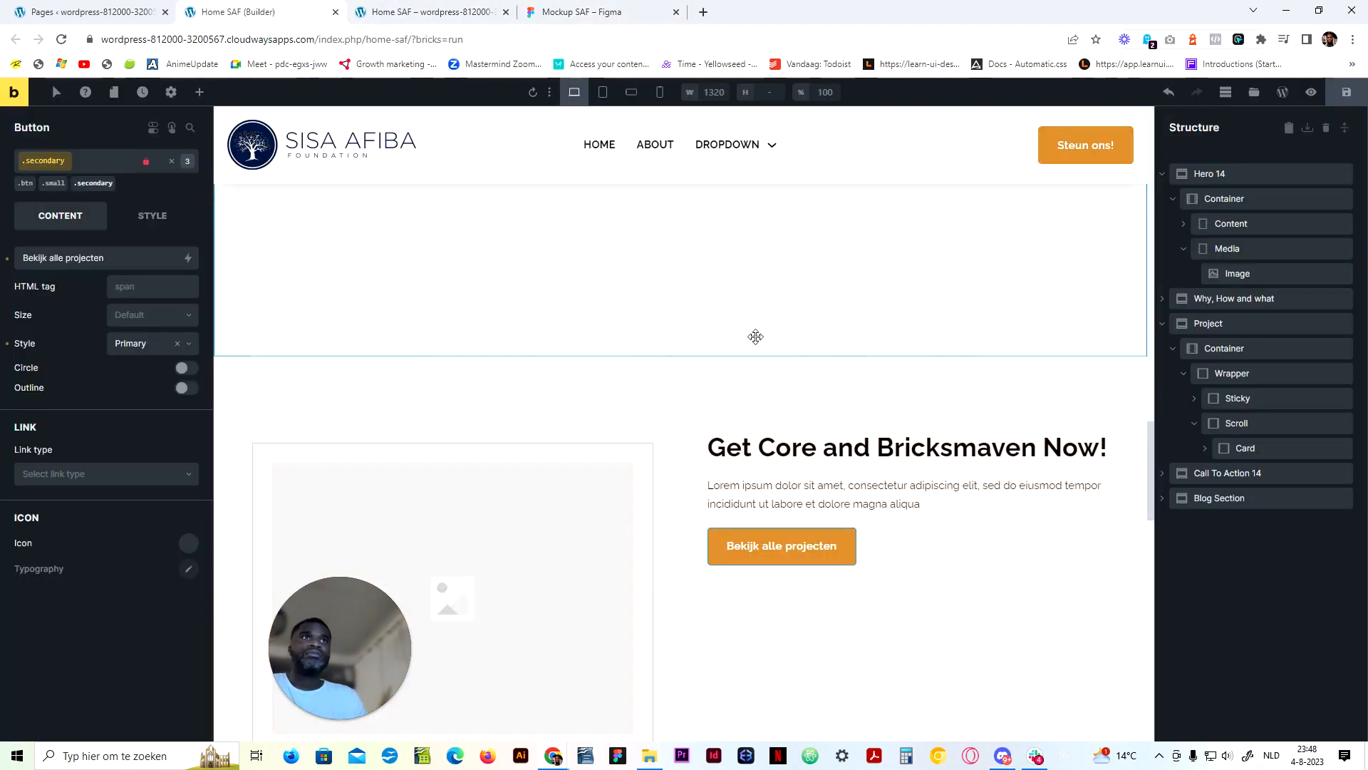
# Replace the Project section's heading with "Zo behouden wij de ontwikkeling van het culturele erfgoed Matuaribo" and save the page
pyautogui.click(907, 447)
pyautogui.tripleClick(100, 240)
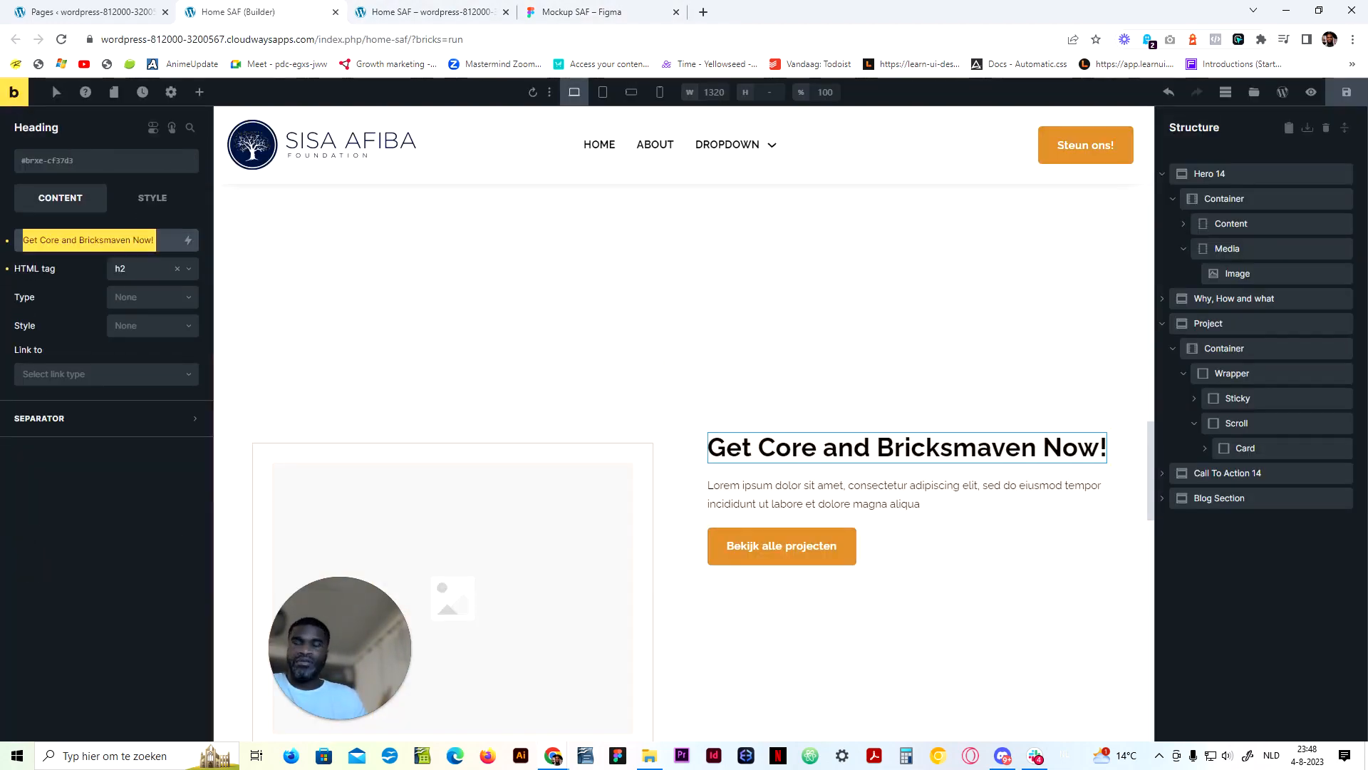
pyautogui.hotkey('ctrl', 'v')
pyautogui.hotkey('ctrl', 's')
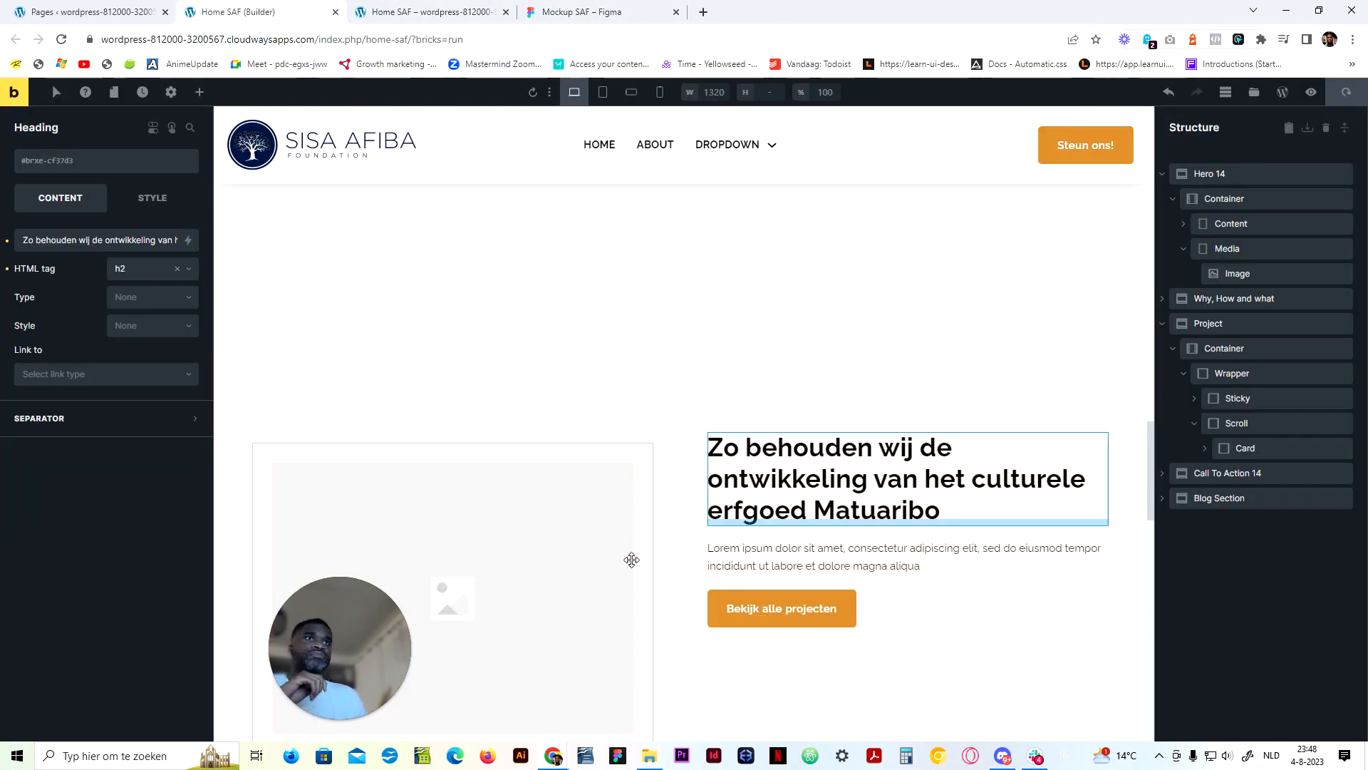
# Examine the project card layout in the Figma mockup and return to the page builder
pyautogui.click(429, 8)
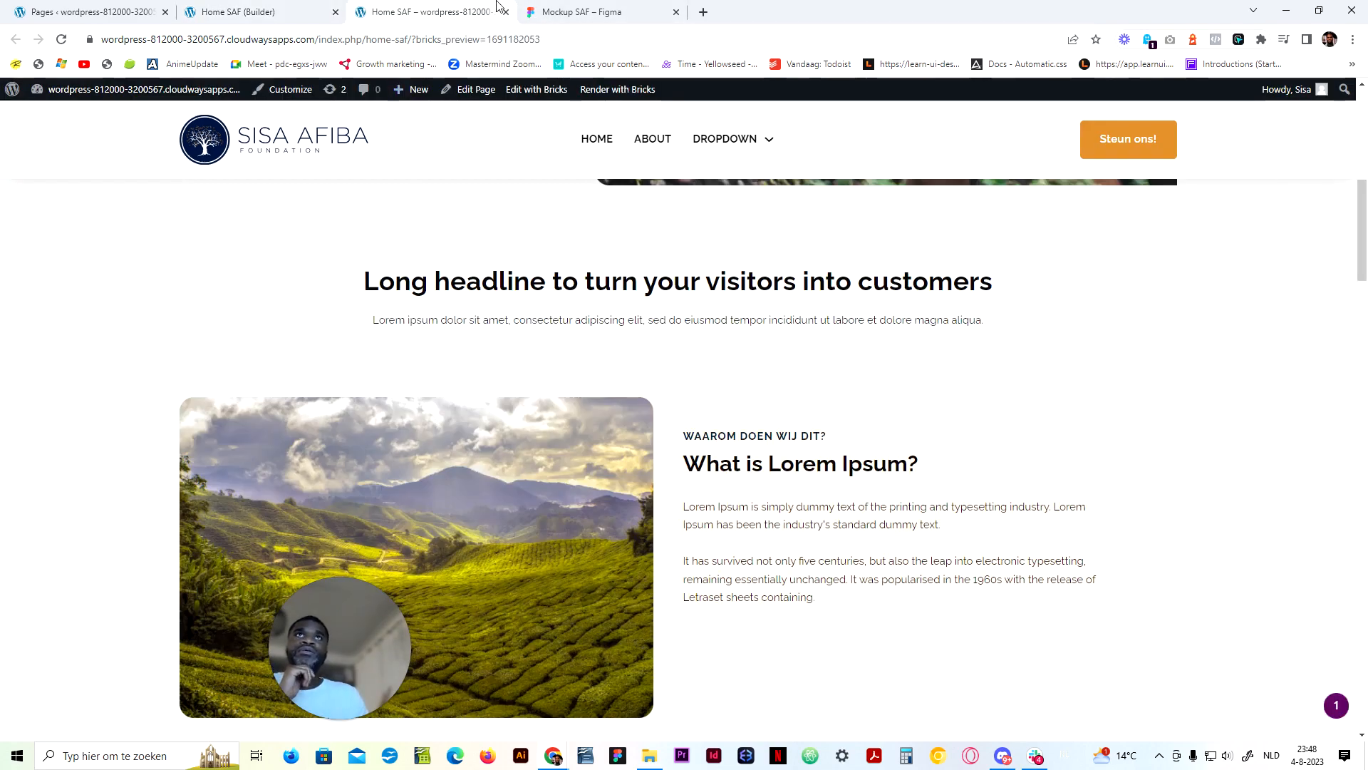
pyautogui.click(581, 11)
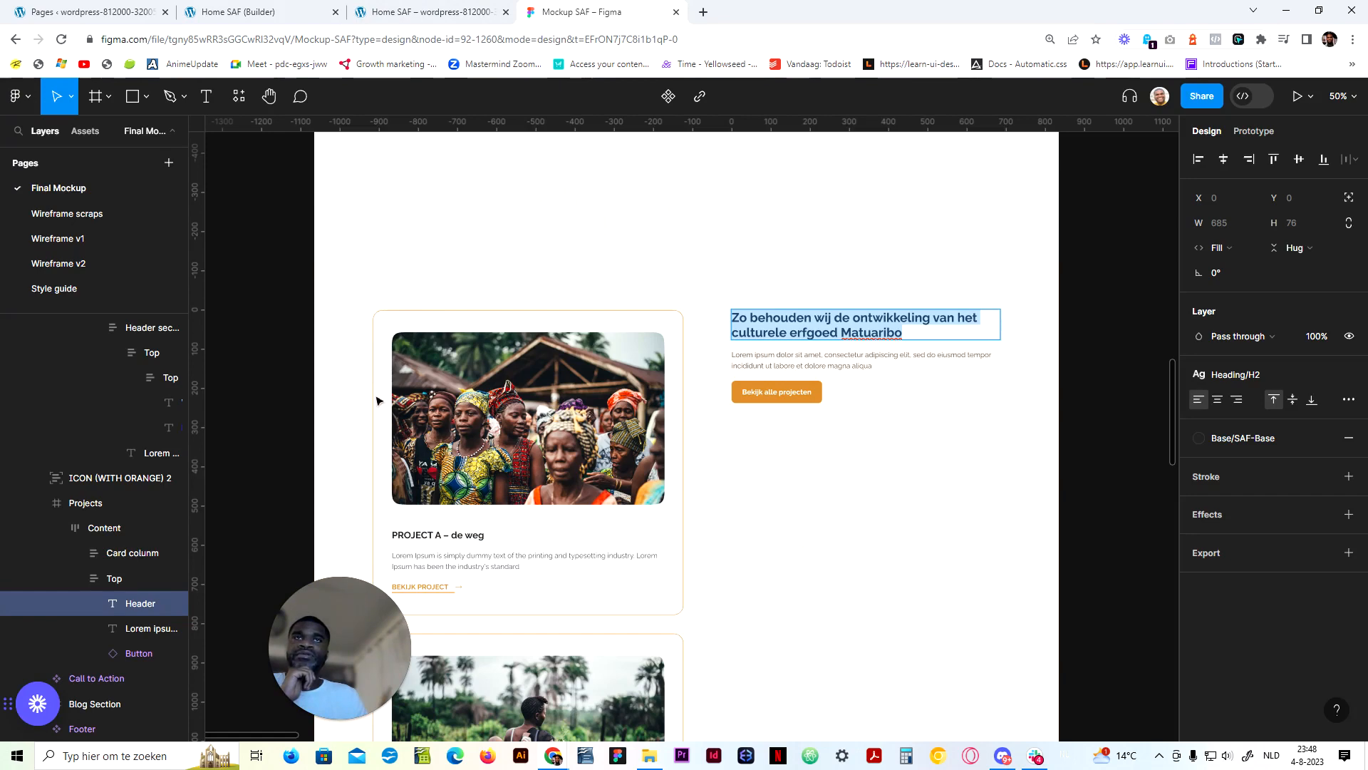
pyautogui.scroll(-1, 563, 473)
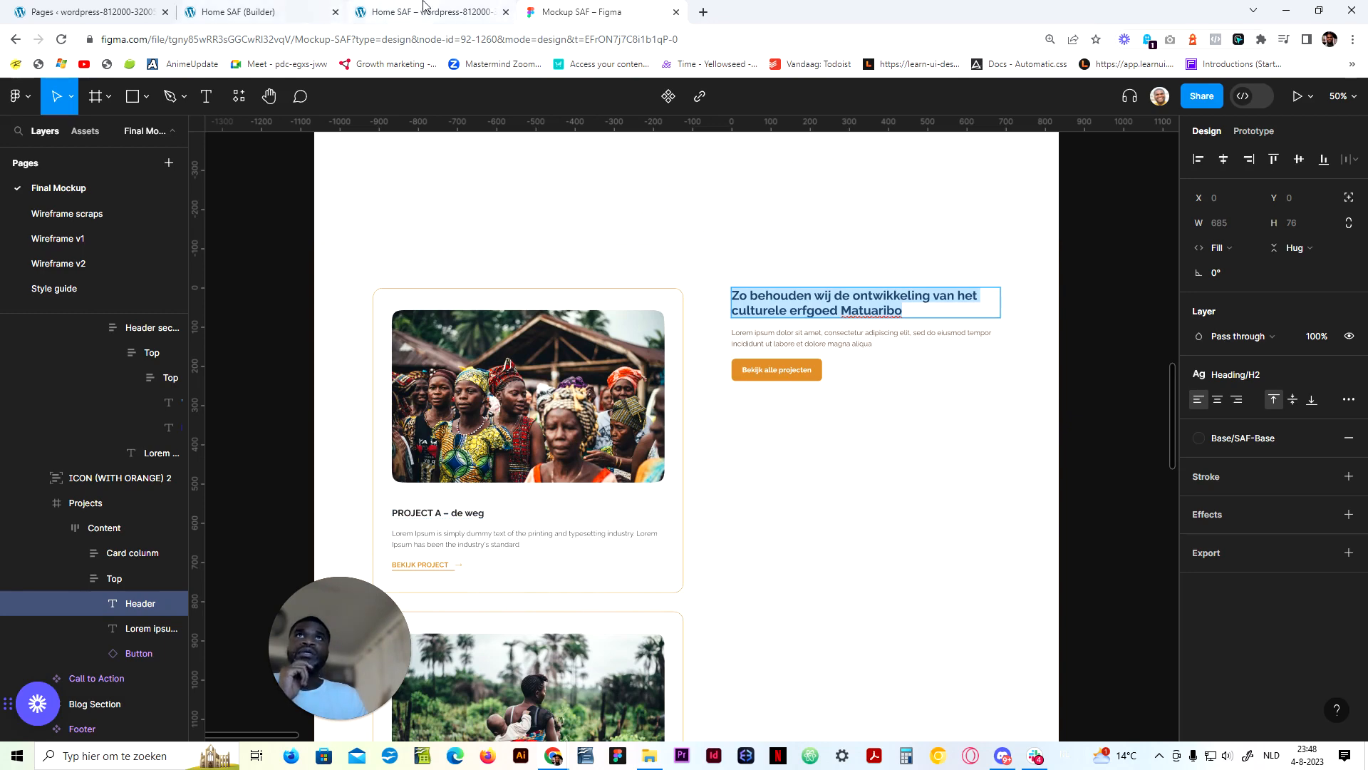
pyautogui.click(227, 10)
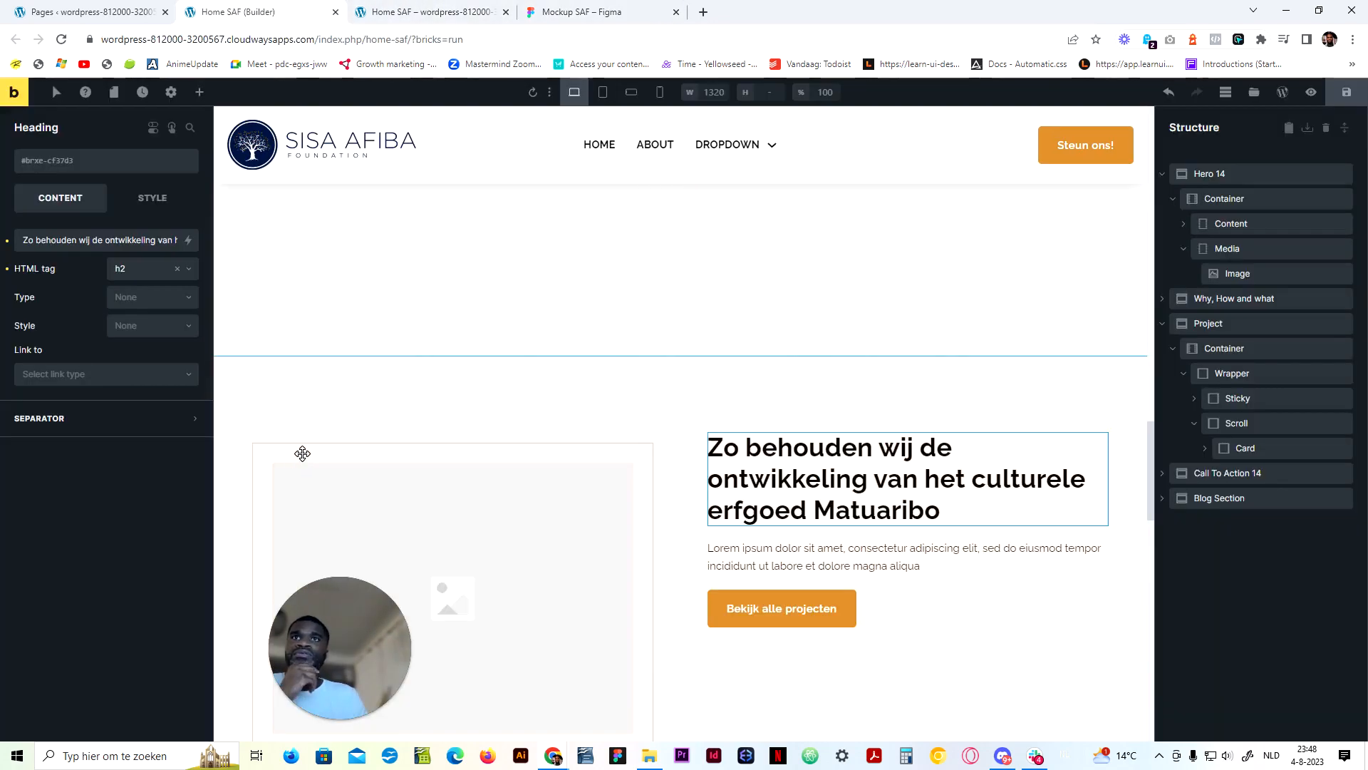
# Set the gap of the Project card's .feature-17-card-list class to var(--space-xl) and compare the spacing with the Figma mockup
pyautogui.click(318, 451)
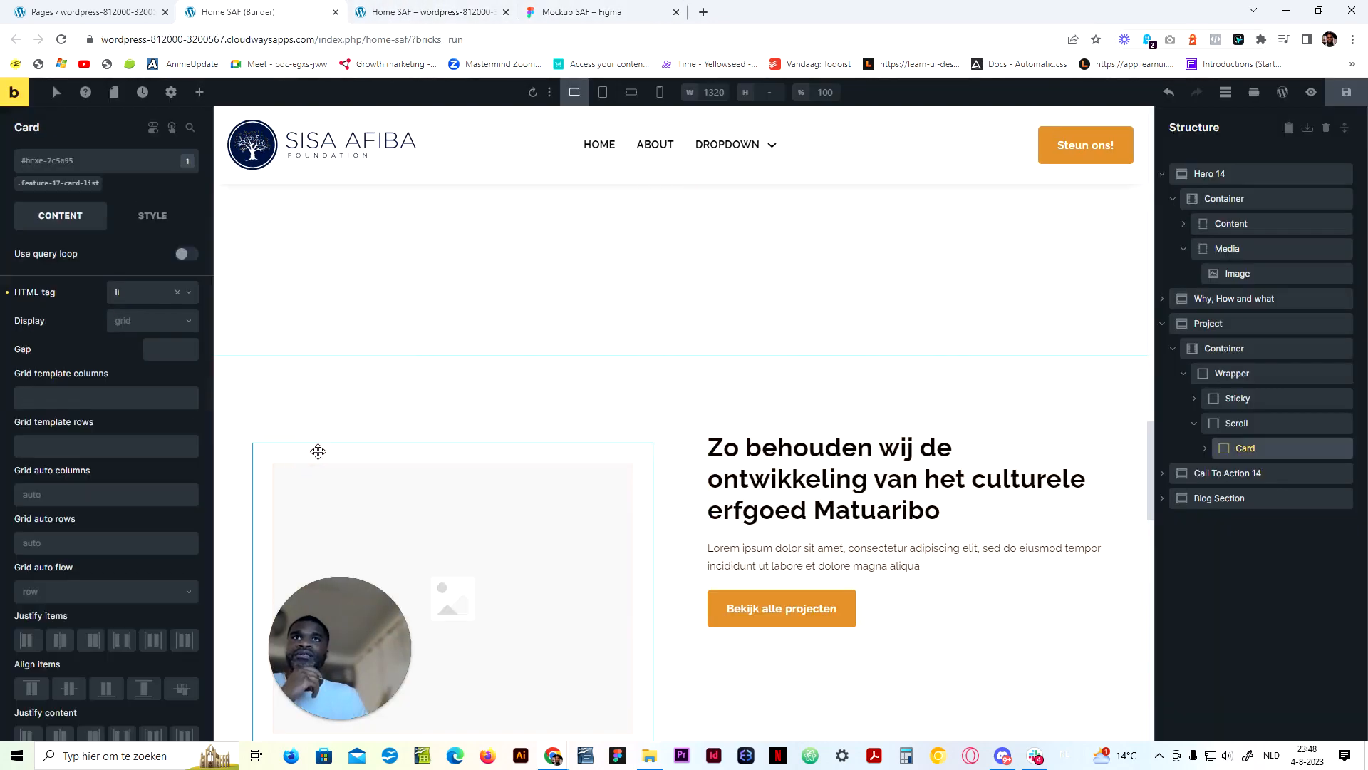
pyautogui.click(60, 183)
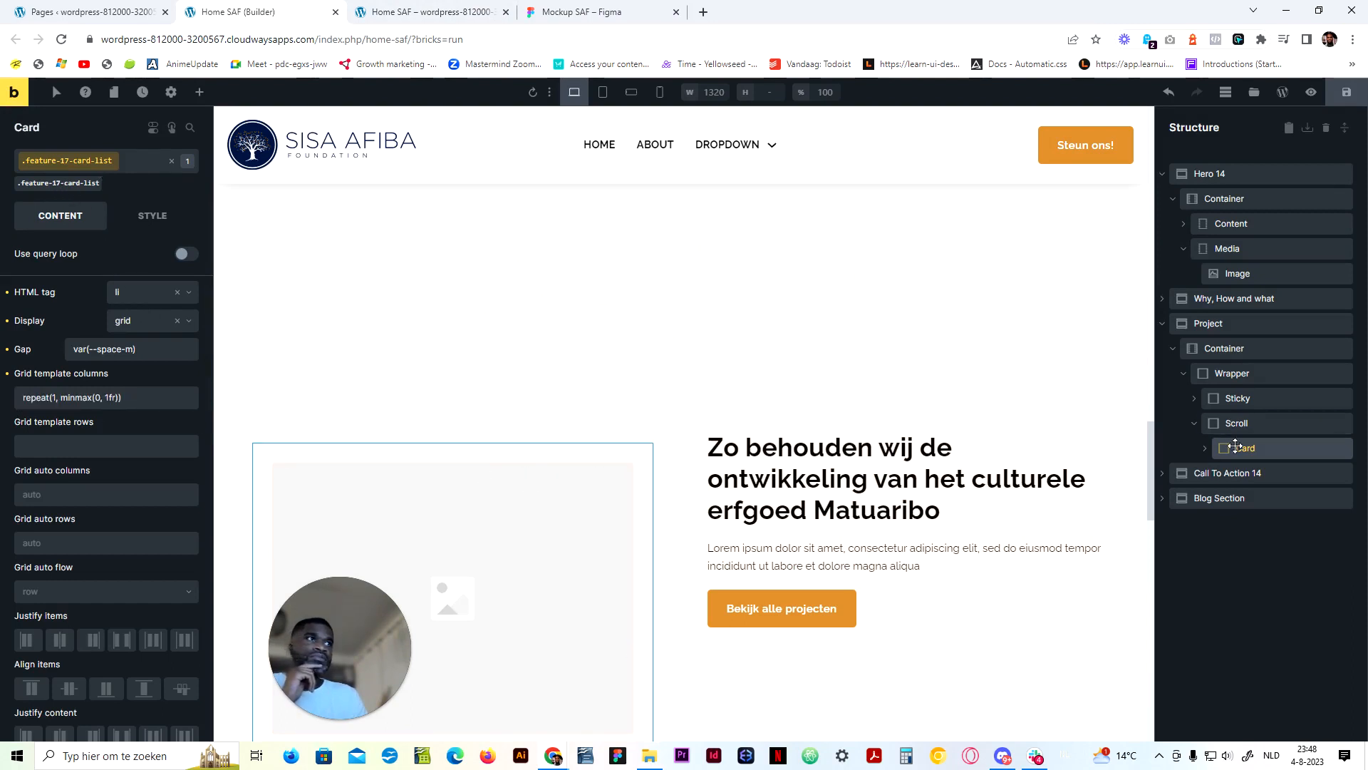
pyautogui.scroll(-2, 203, 481)
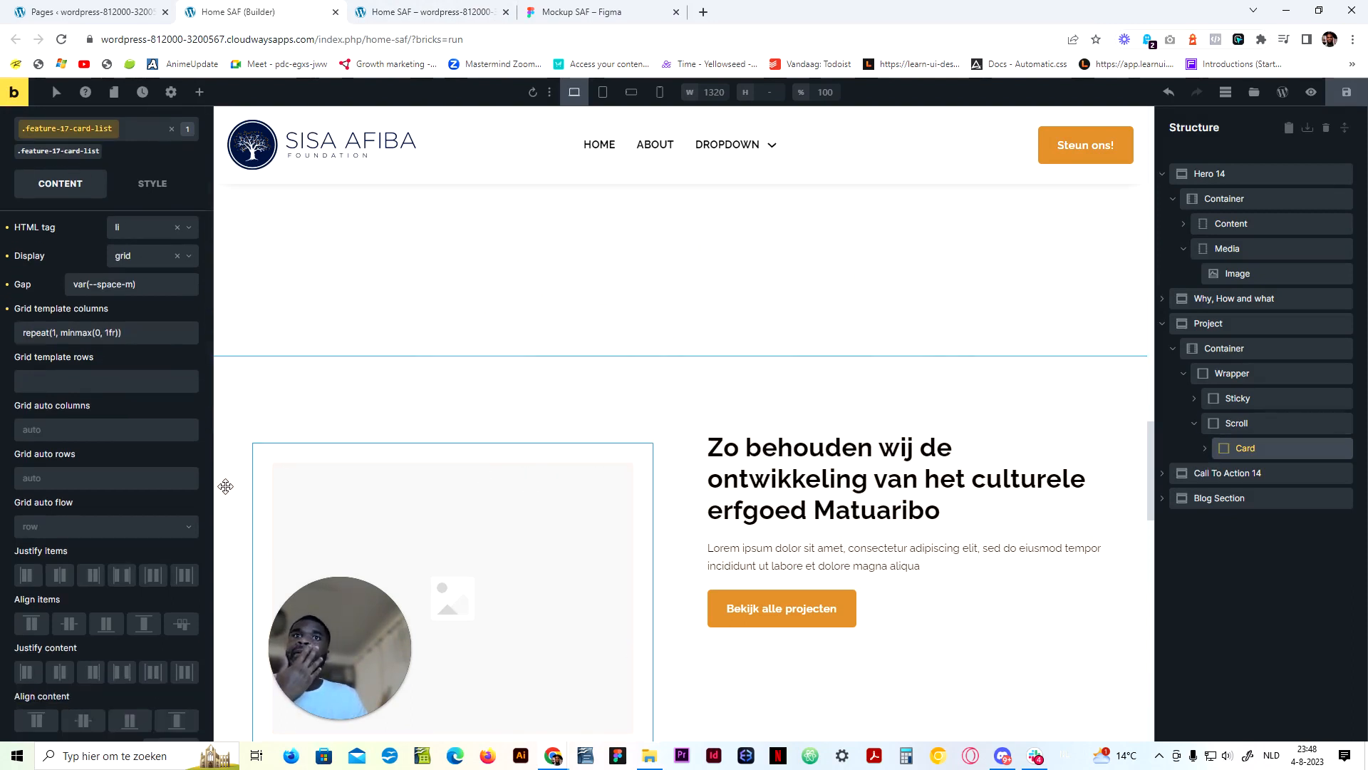
pyautogui.scroll(-3, 435, 503)
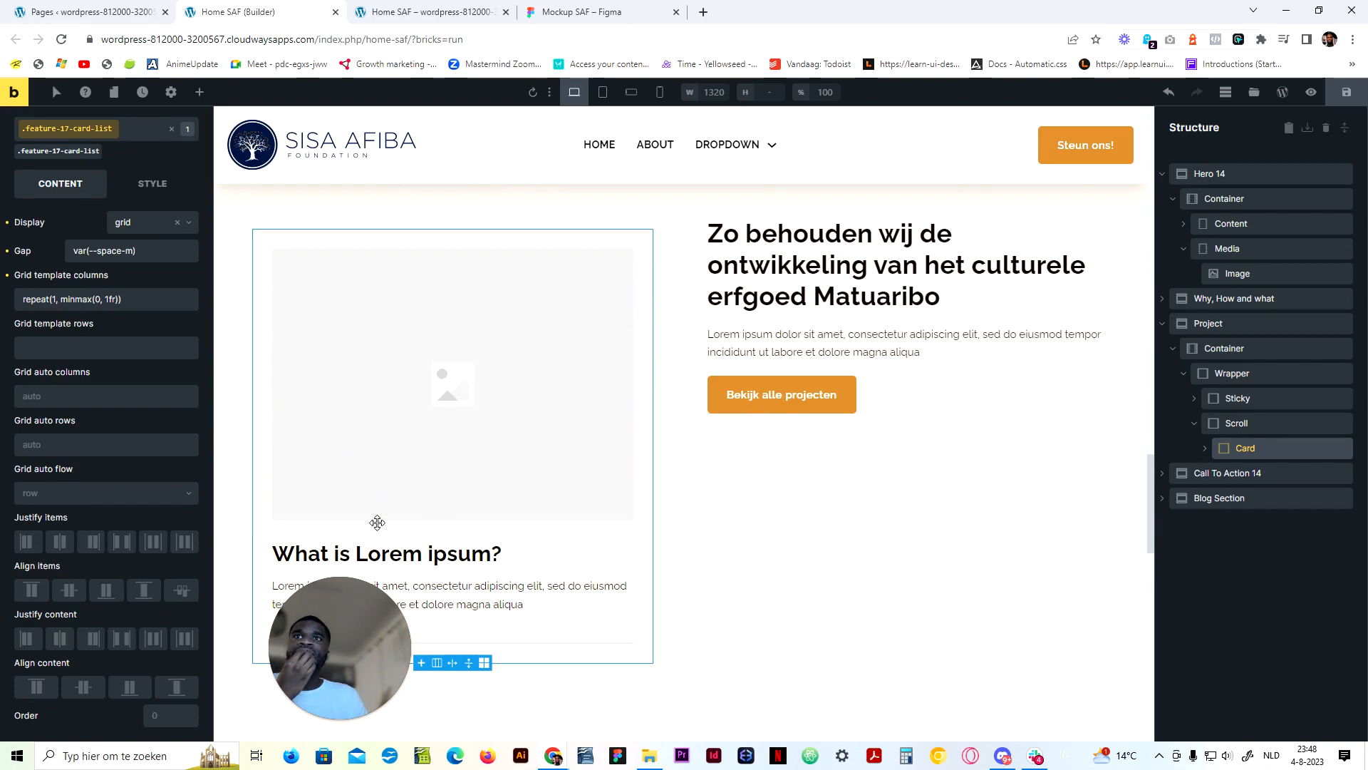
pyautogui.scroll(-1, 388, 559)
pyautogui.click(571, 11)
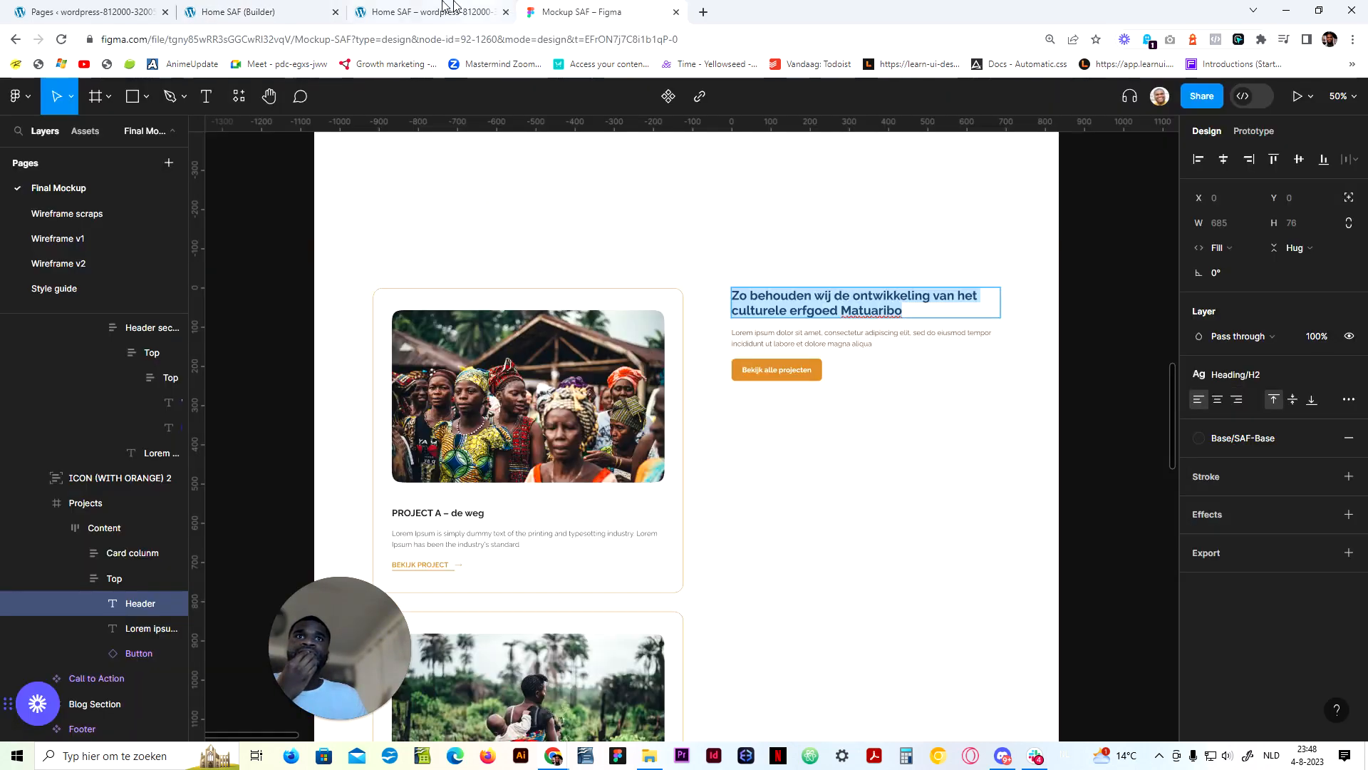
pyautogui.click(280, 8)
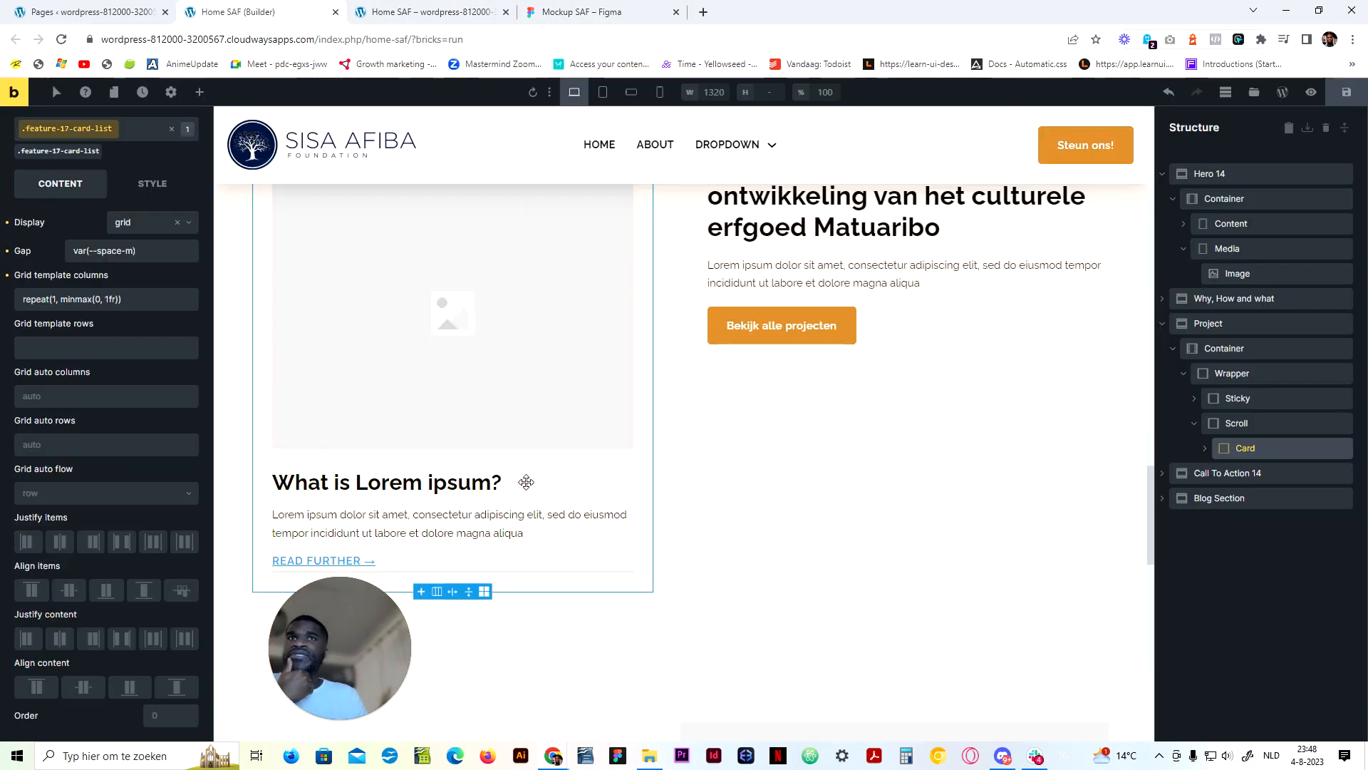
pyautogui.click(1205, 448)
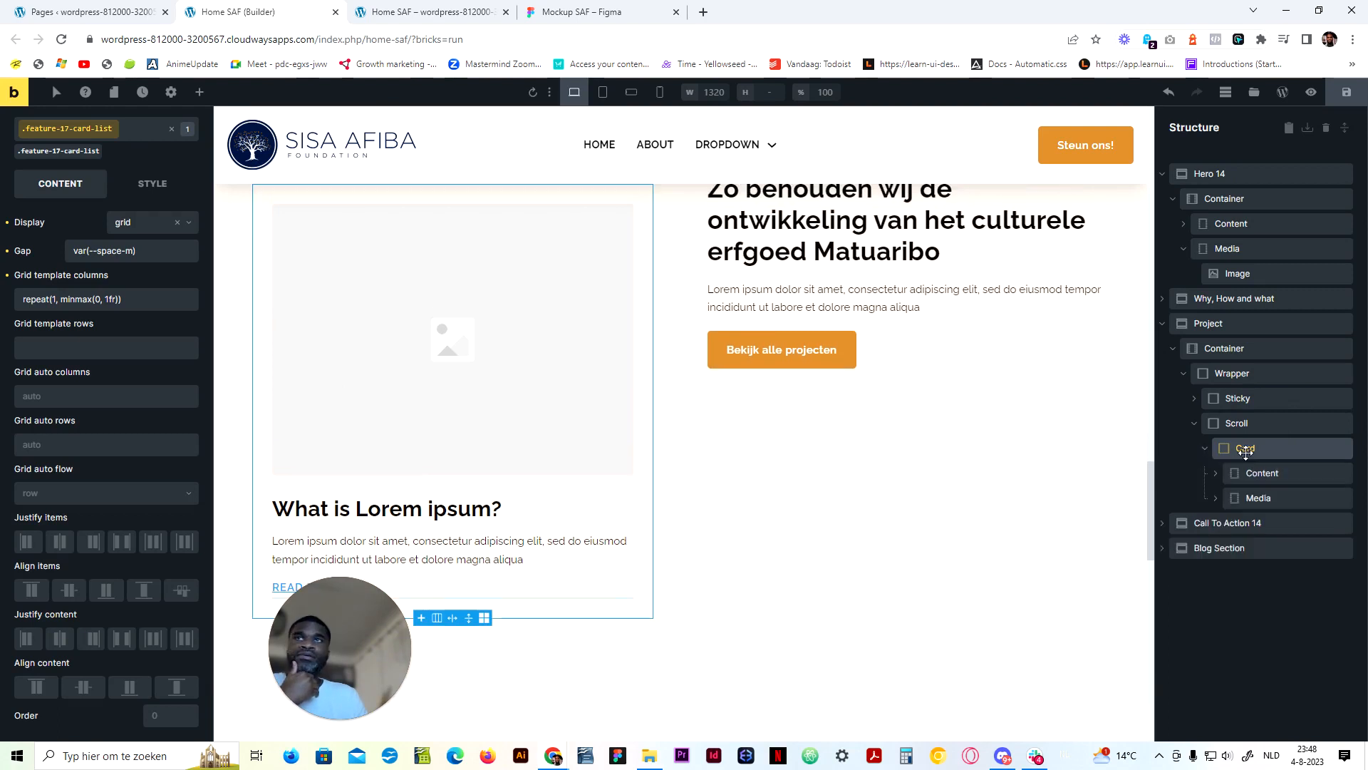
pyautogui.click(135, 250)
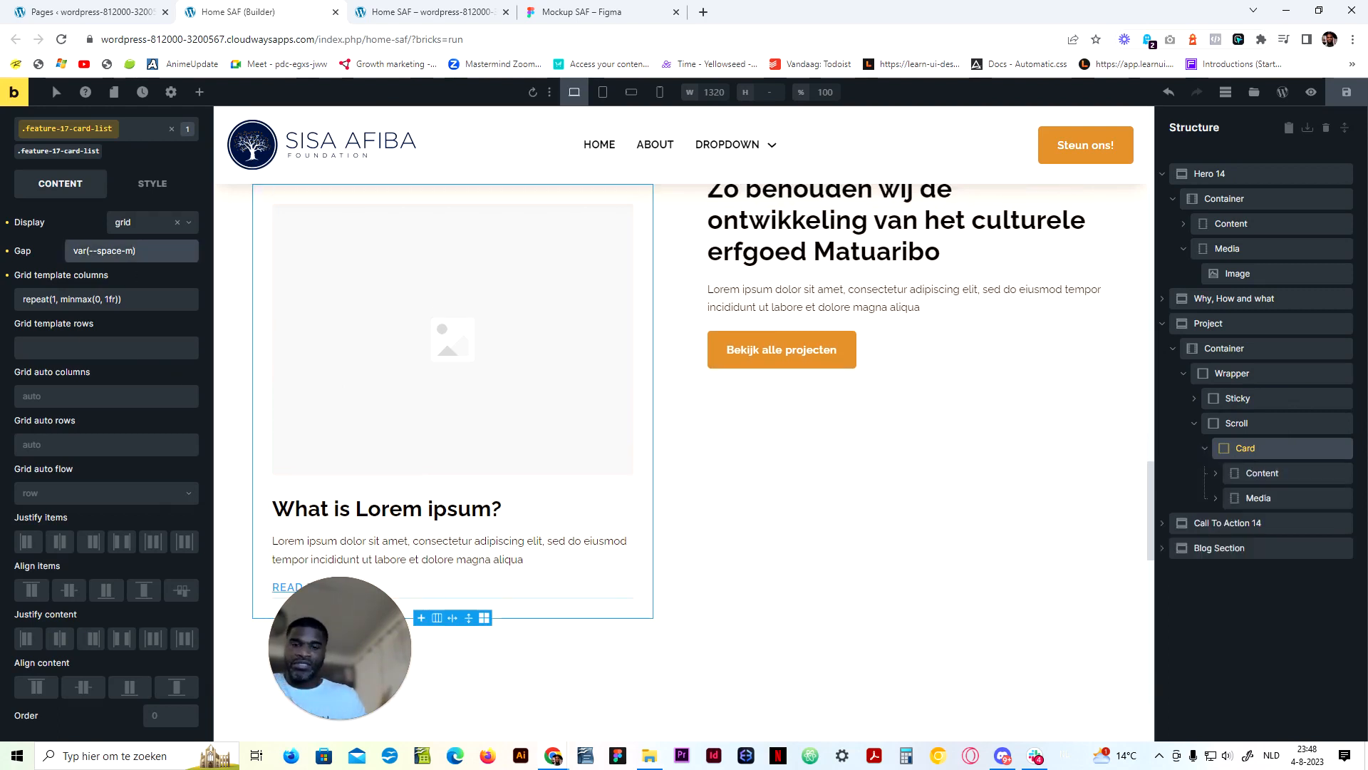
pyautogui.press('BackSpace')
pyautogui.write('l')
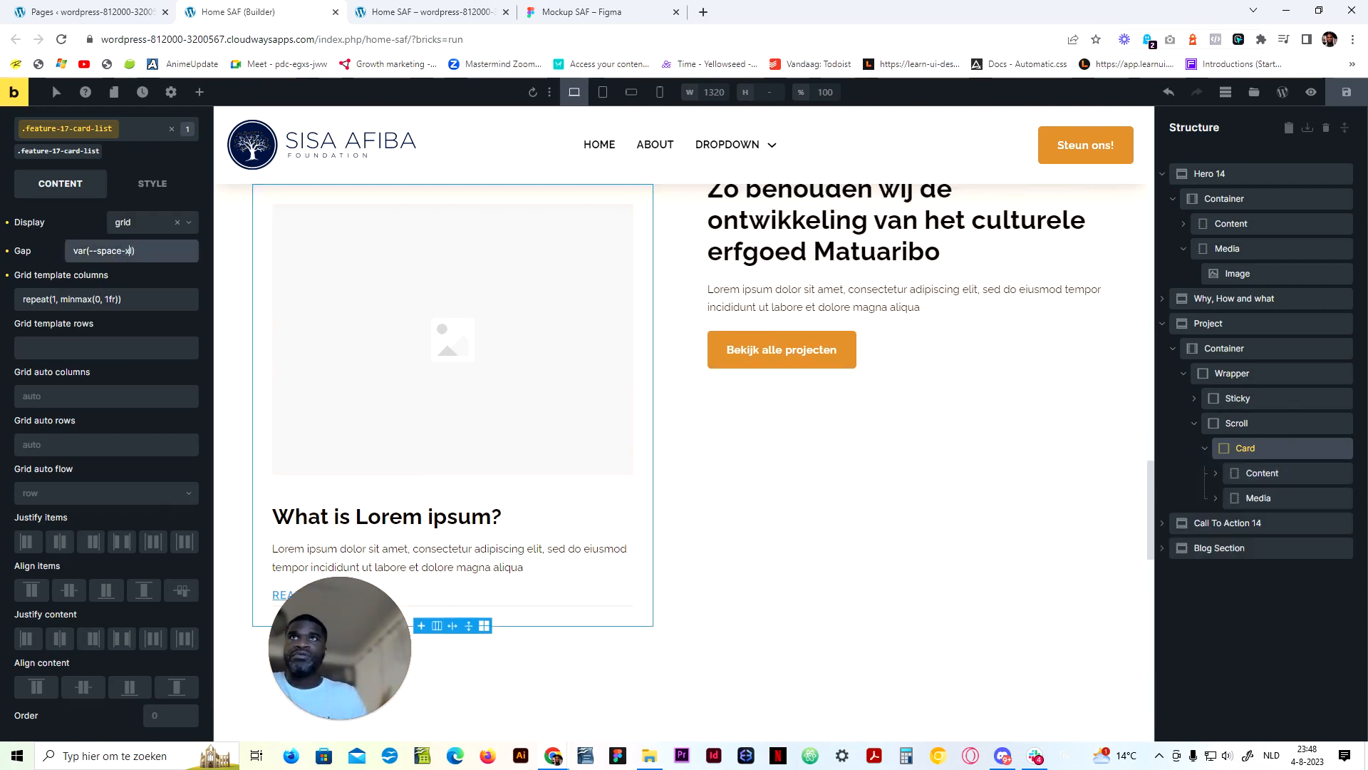
pyautogui.click(557, 6)
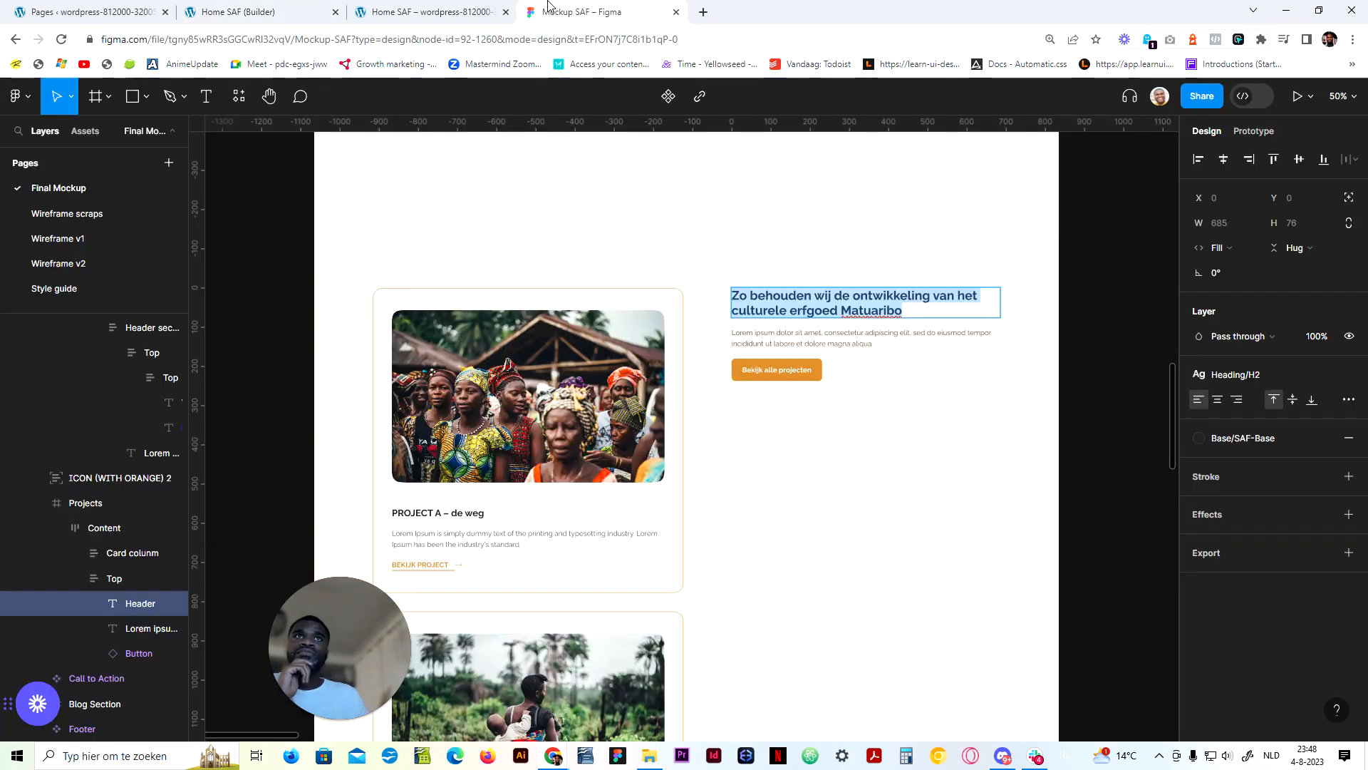
pyautogui.click(313, 7)
# Set the font size of the card heading's .feature-17-card-list__heading class to var(--text-l) and compare it with the mockup
pyautogui.click(403, 528)
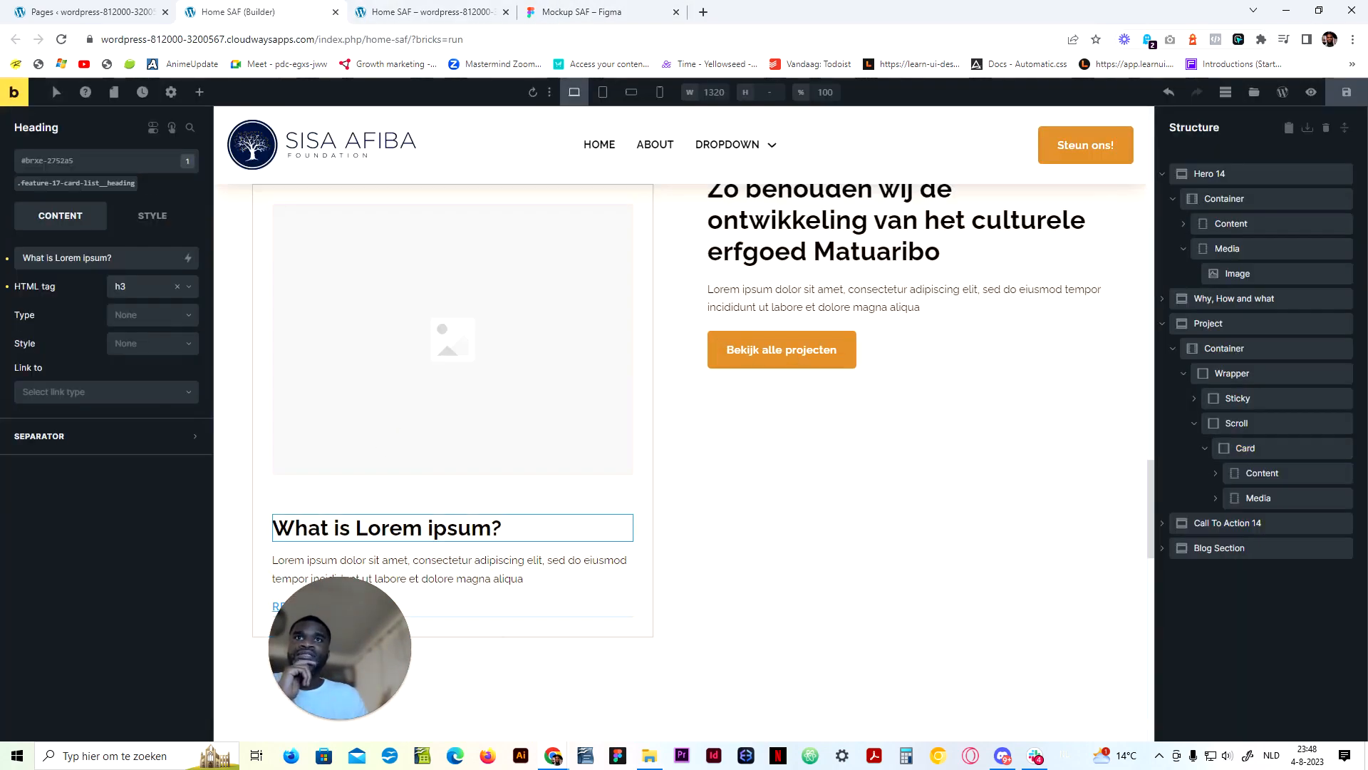
pyautogui.click(142, 215)
pyautogui.click(107, 183)
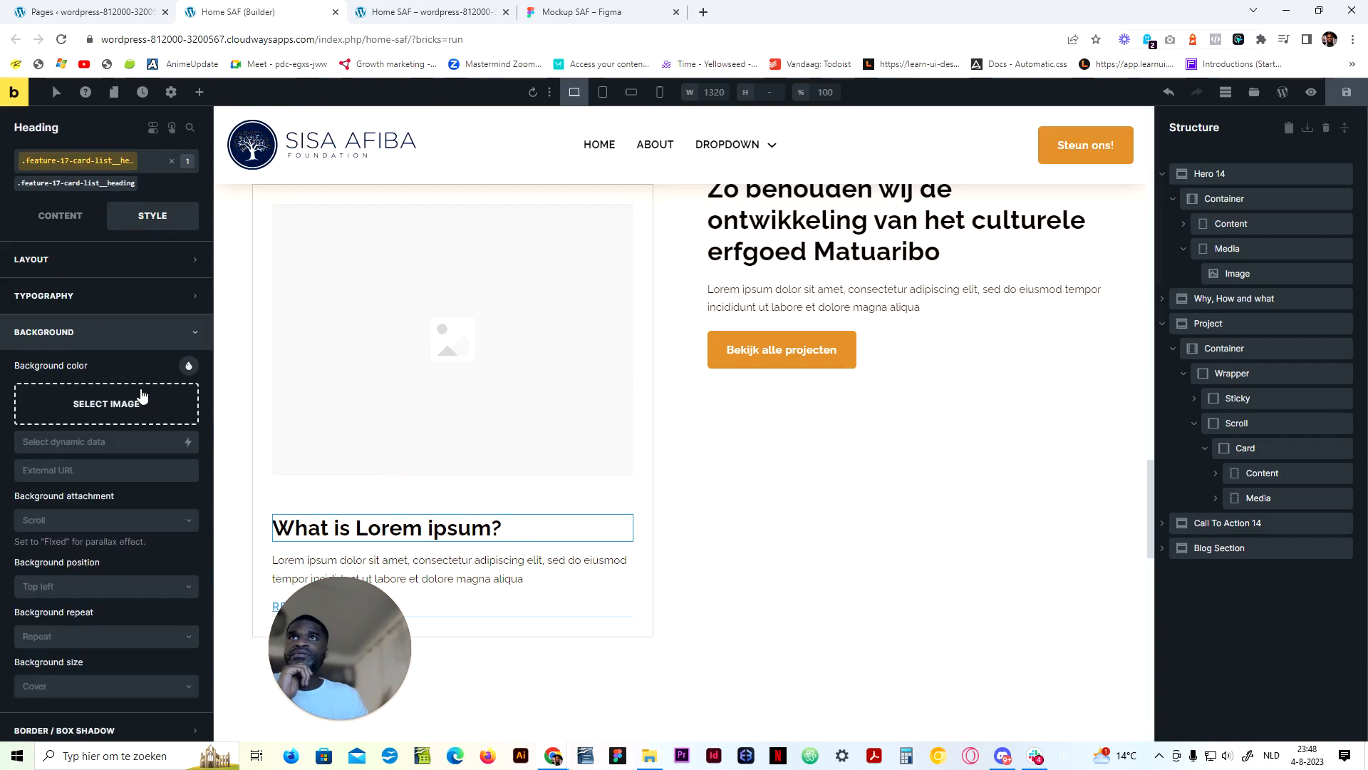
pyautogui.click(161, 295)
pyautogui.click(164, 358)
pyautogui.write('var')
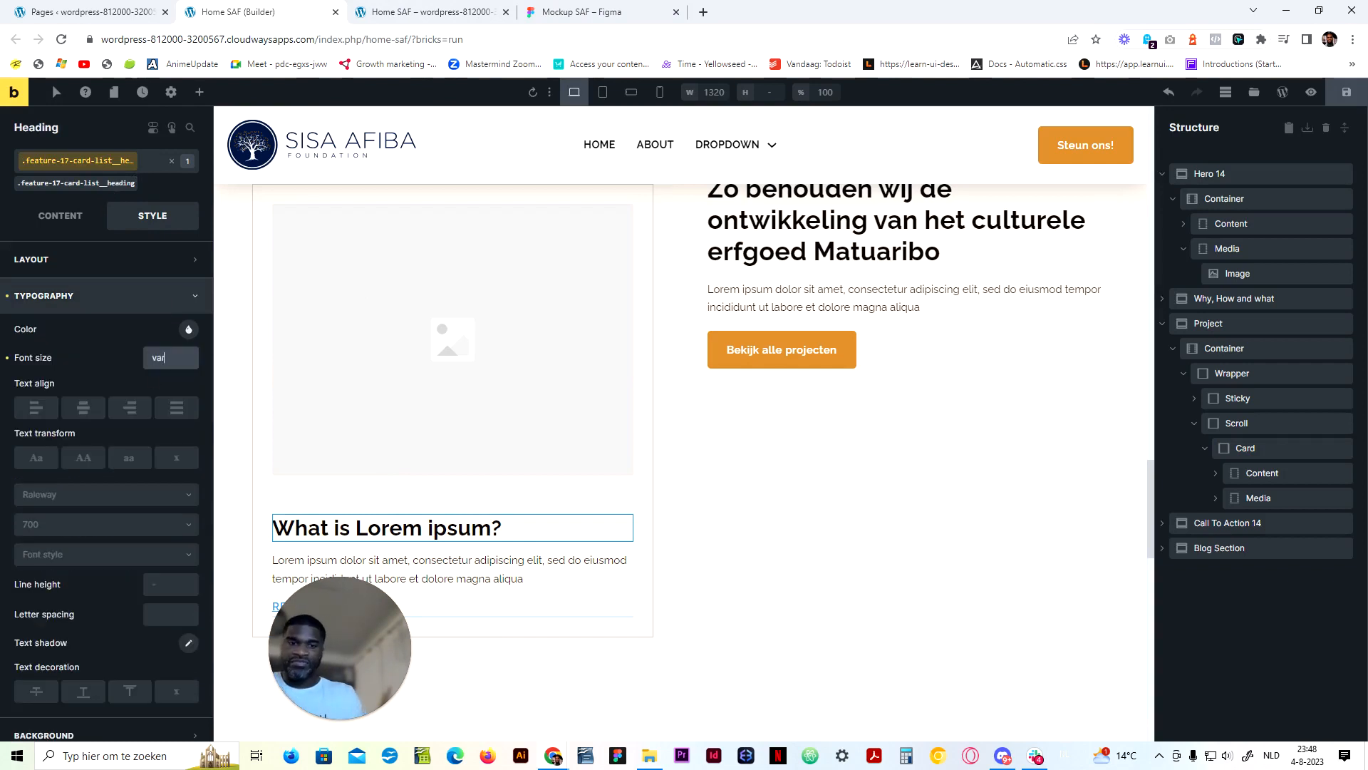
pyautogui.write('()')
pyautogui.write('--te')
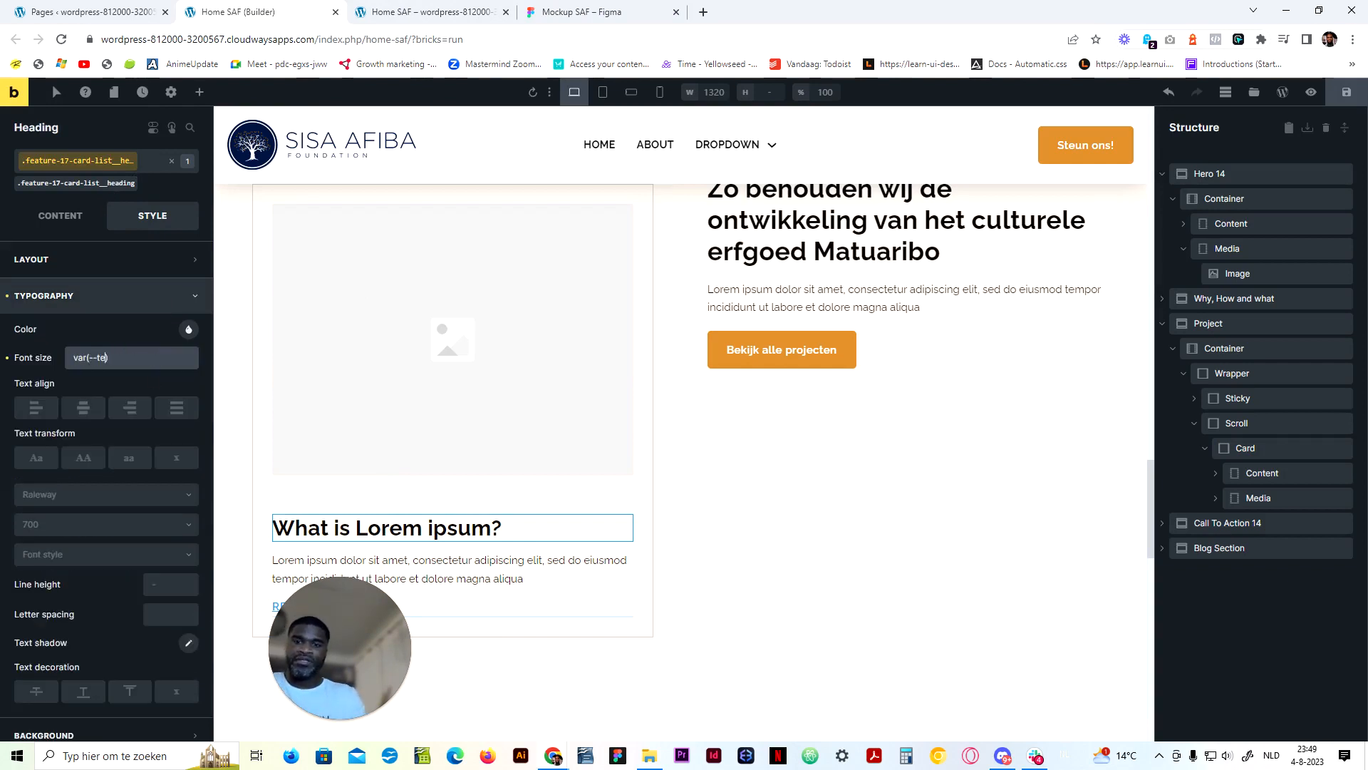
pyautogui.write('xt-m')
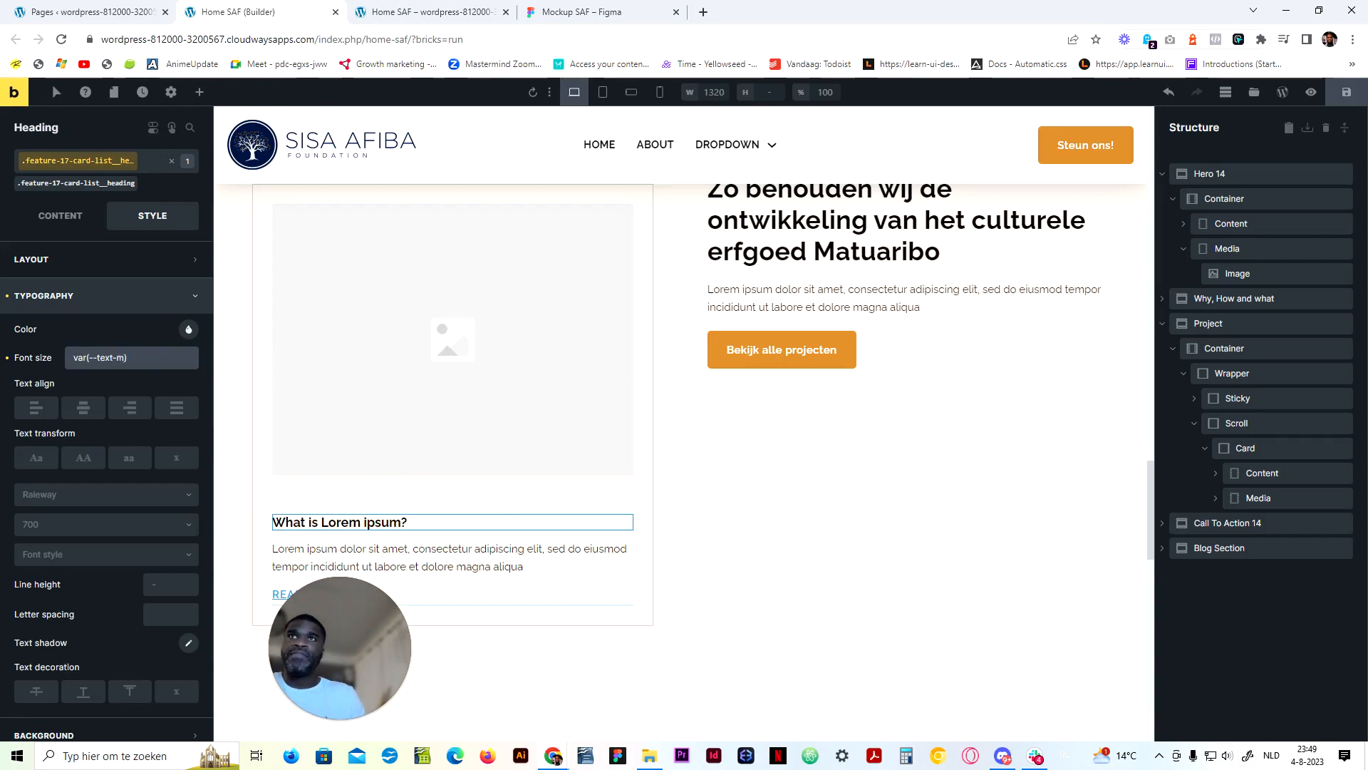
pyautogui.press('BackSpace')
pyautogui.write('l')
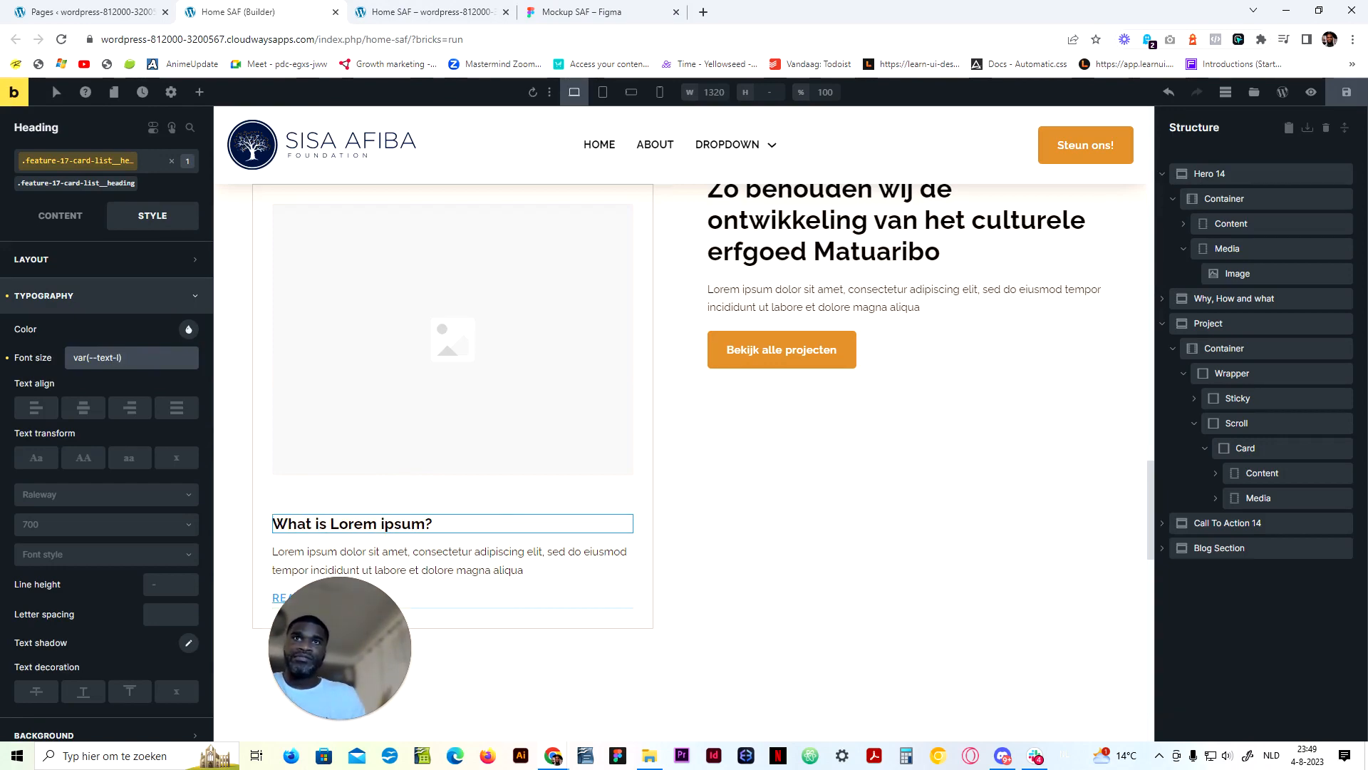
pyautogui.click(565, 9)
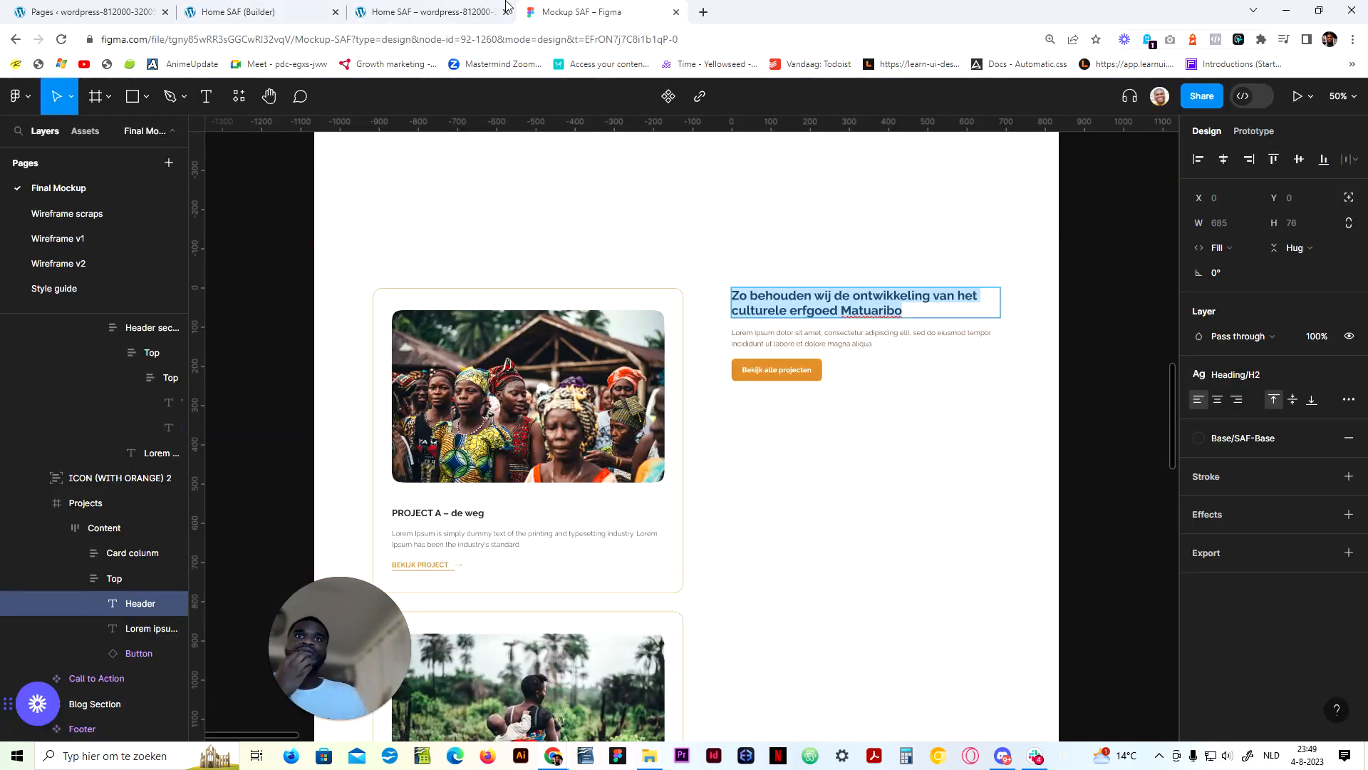
pyautogui.click(293, 14)
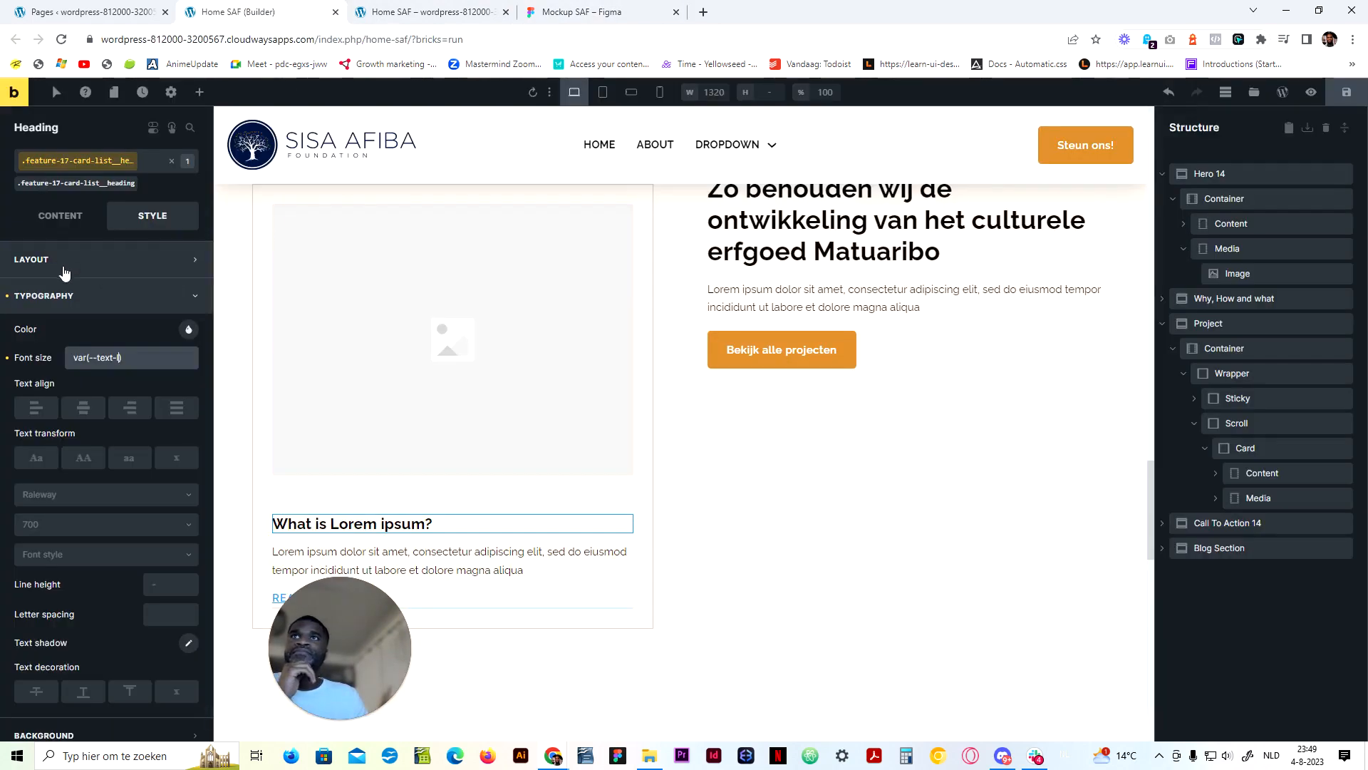
# Replace the card heading's placeholder text with the dynamic {post_title} tag
pyautogui.click(114, 262)
pyautogui.click(60, 216)
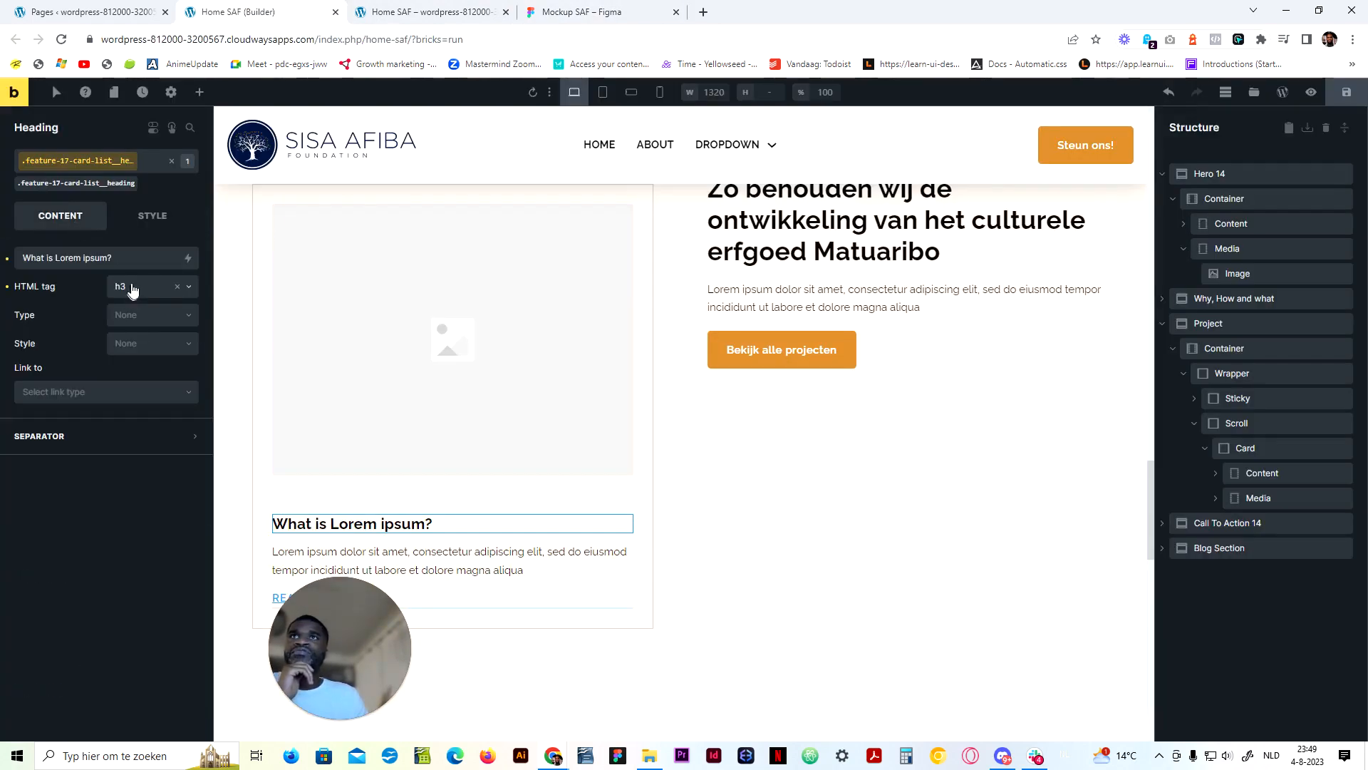
pyautogui.click(187, 258)
pyautogui.click(143, 325)
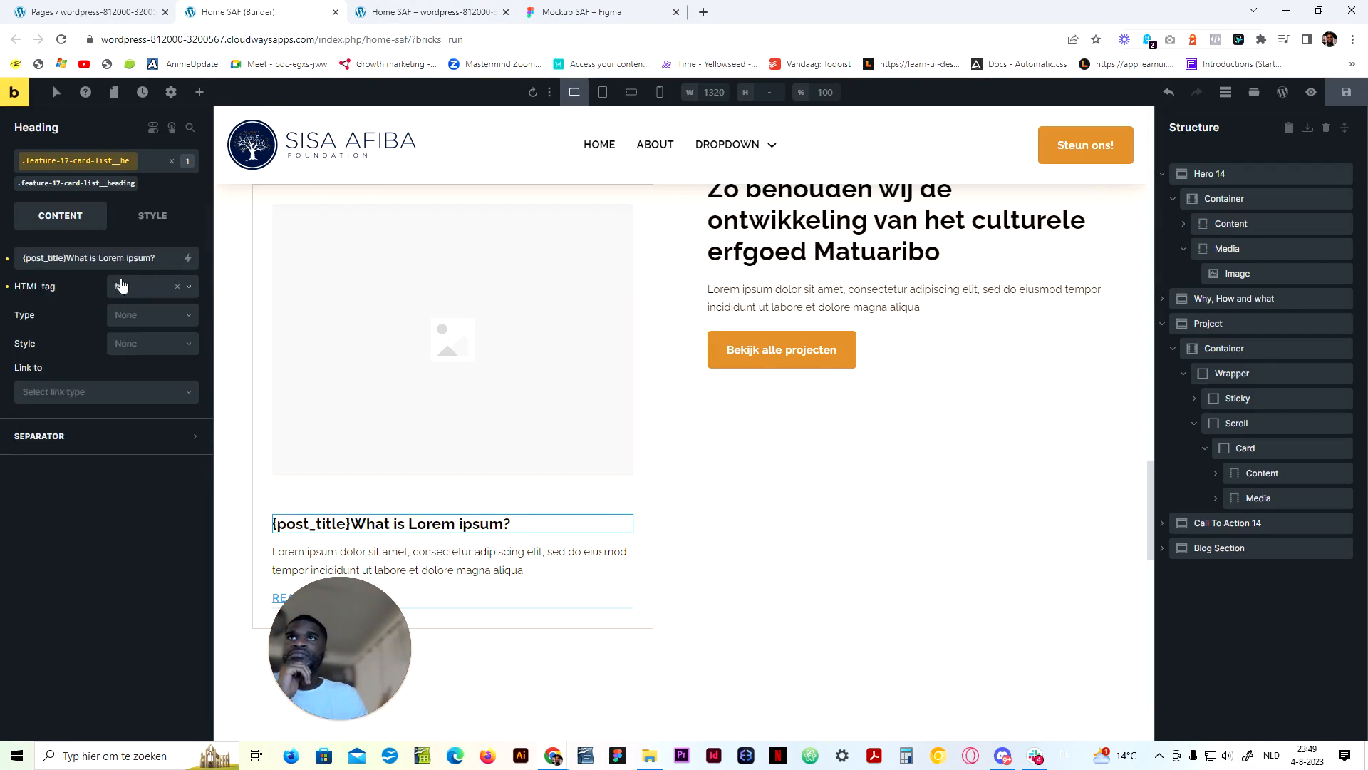
pyautogui.hotkey('shift', 'End')
pyautogui.press('BackSpace')
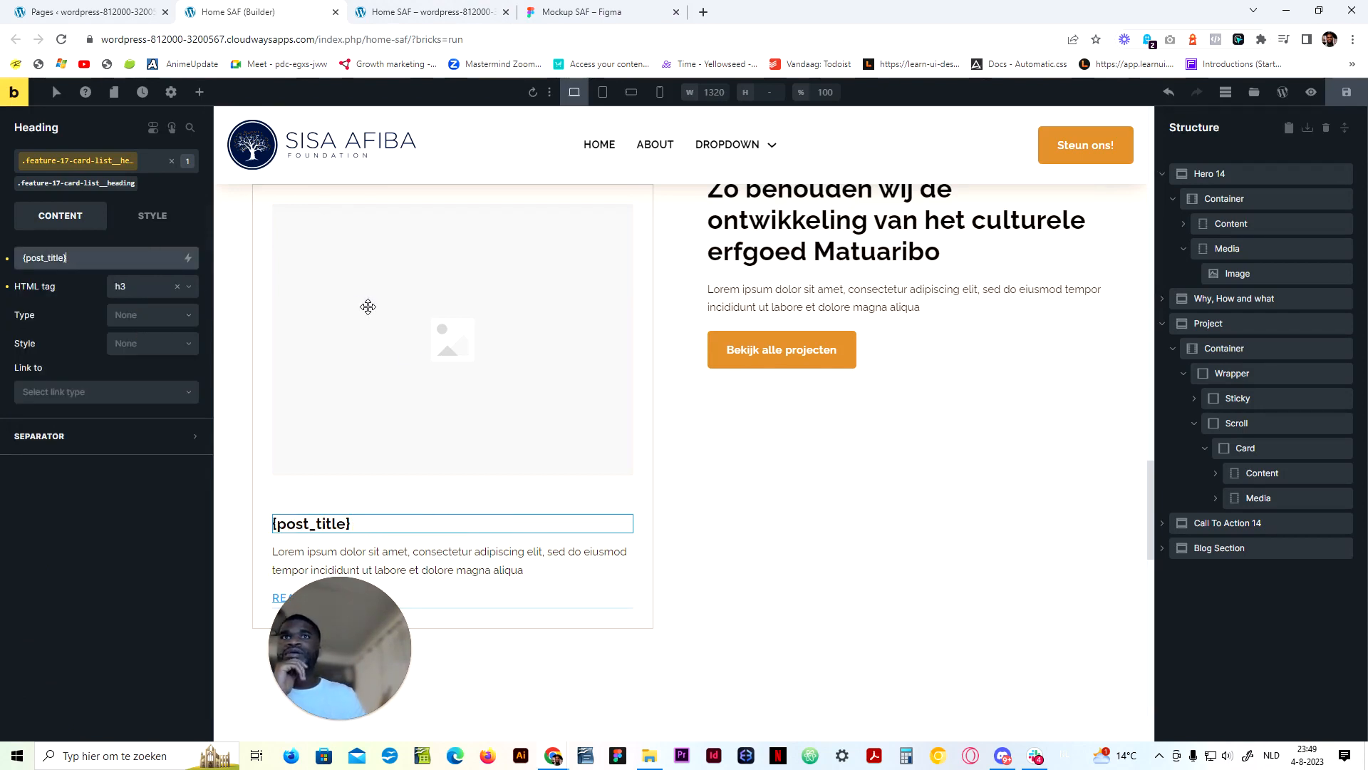
# Replace the card's placeholder description with the dynamic {post_excerpt} tag
pyautogui.click(462, 551)
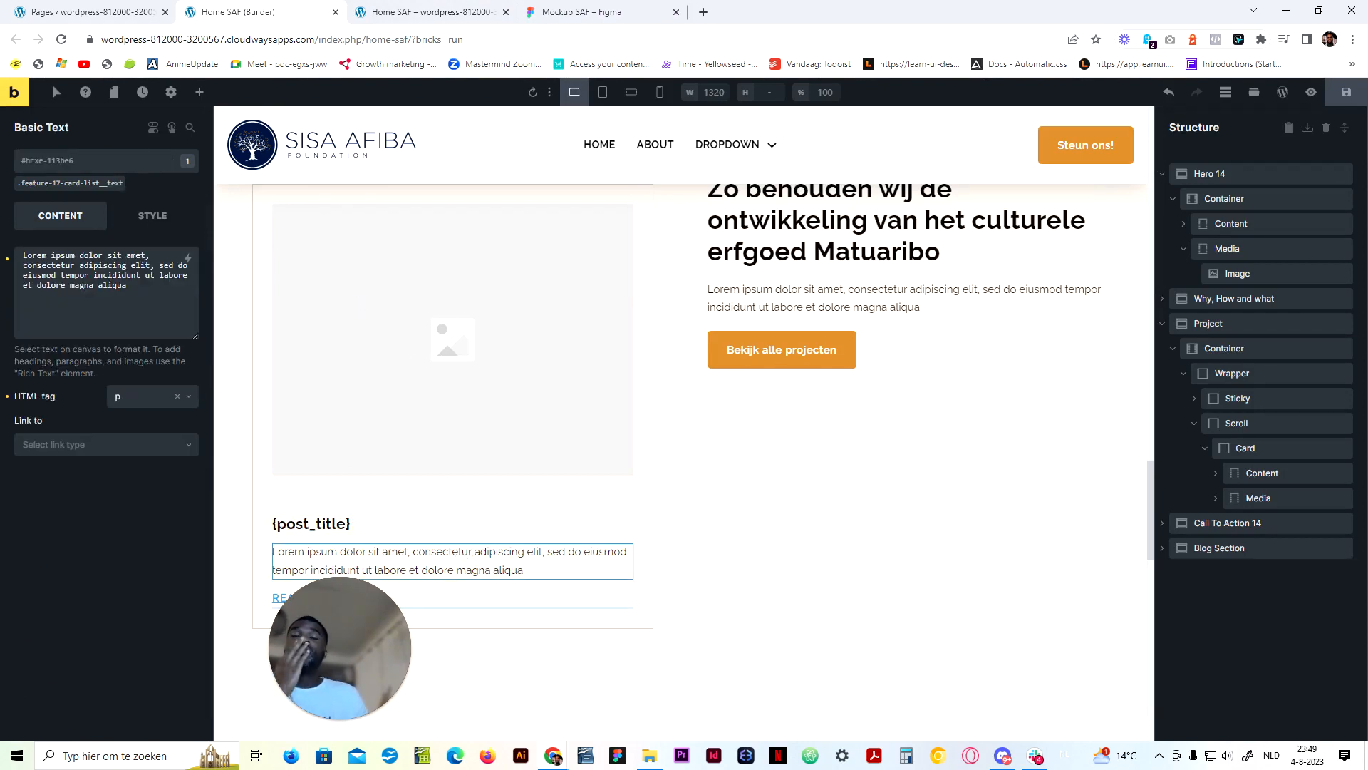
pyautogui.click(188, 257)
pyautogui.scroll(-2, 111, 537)
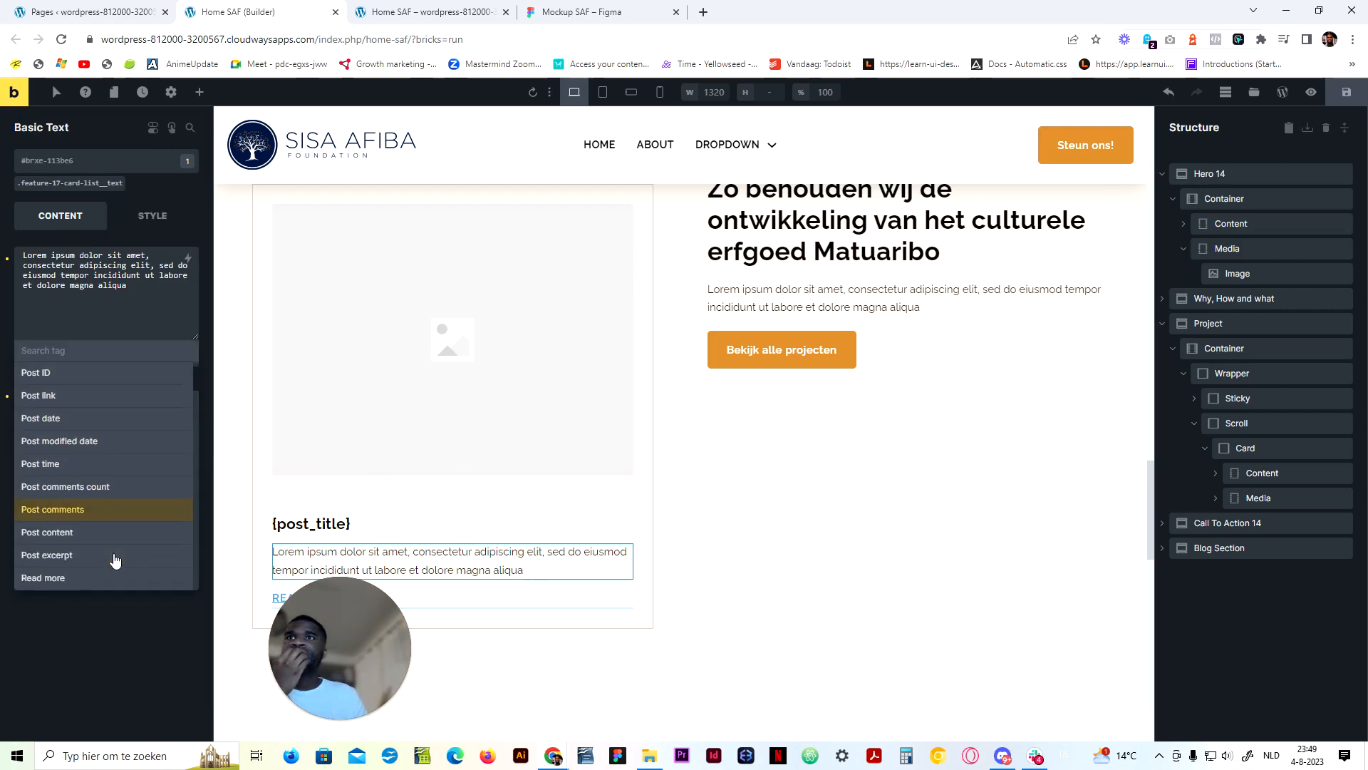
pyautogui.click(112, 553)
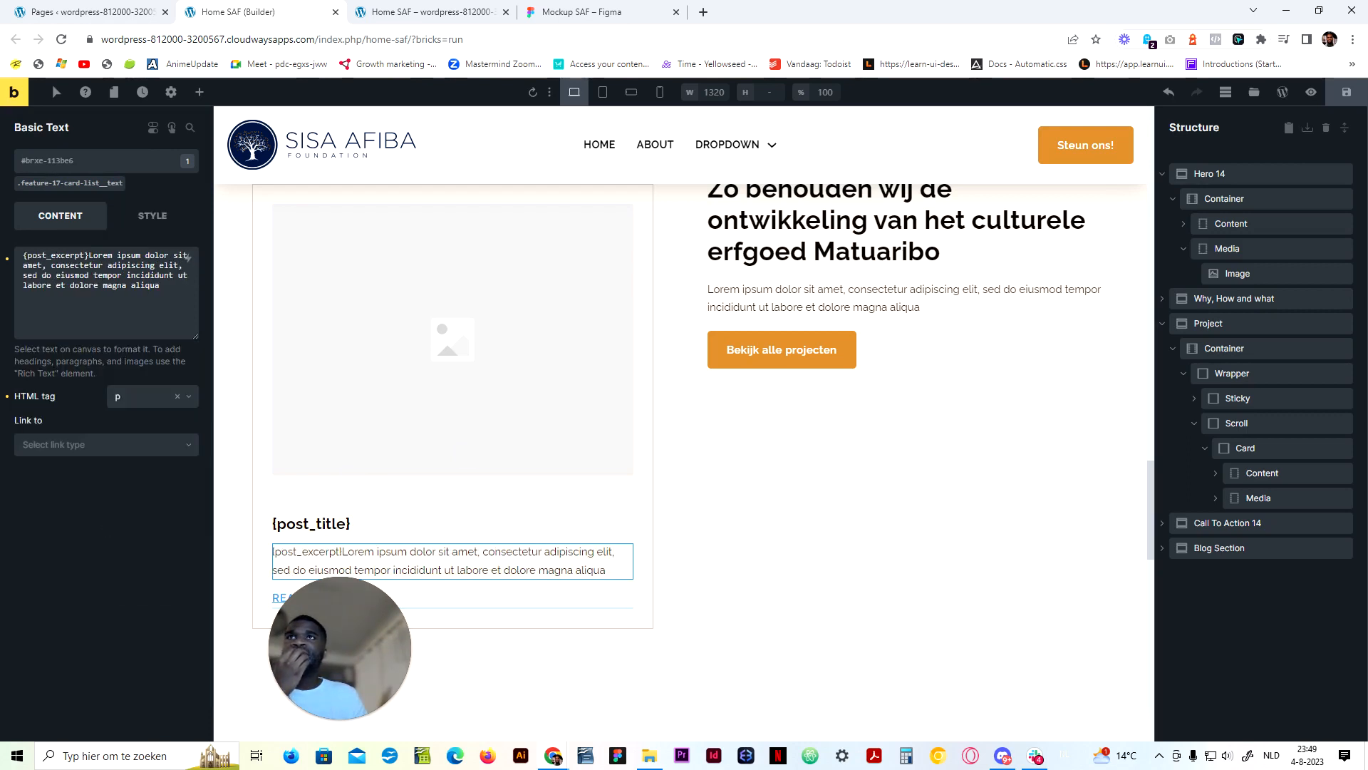
pyautogui.moveTo(159, 285); pyautogui.dragTo(89, 255)
pyautogui.press('BackSpace')
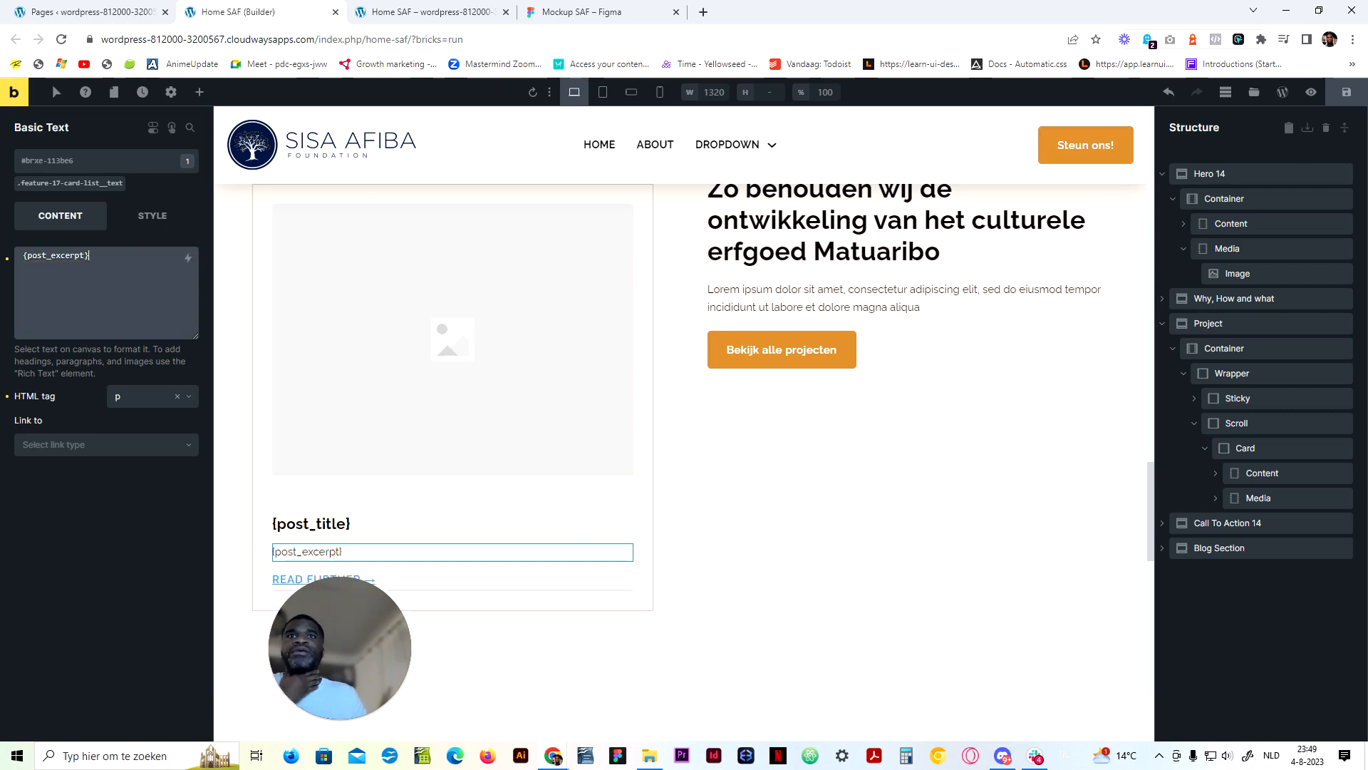
pyautogui.click(343, 523)
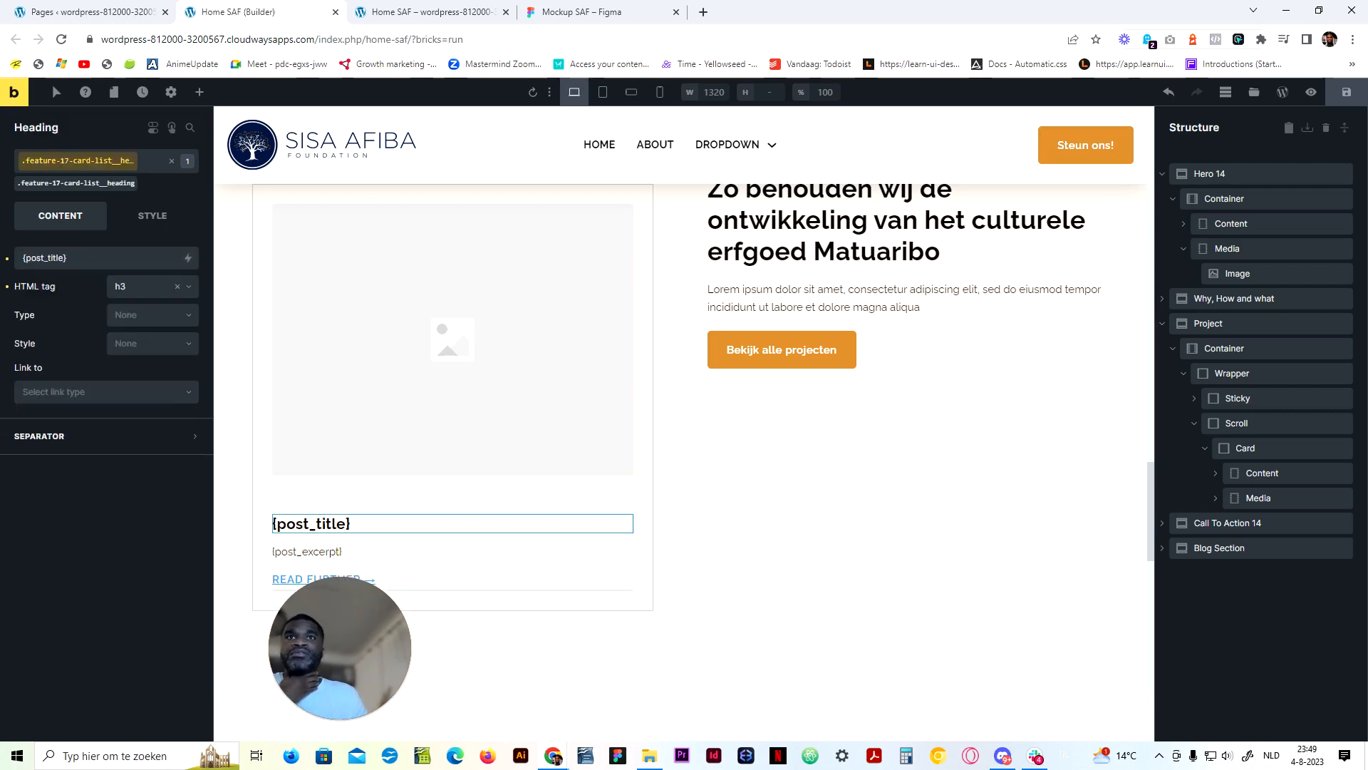
# Link the card's {post_title} heading to Dynamic Data using the post link tag {post_url}
pyautogui.click(102, 393)
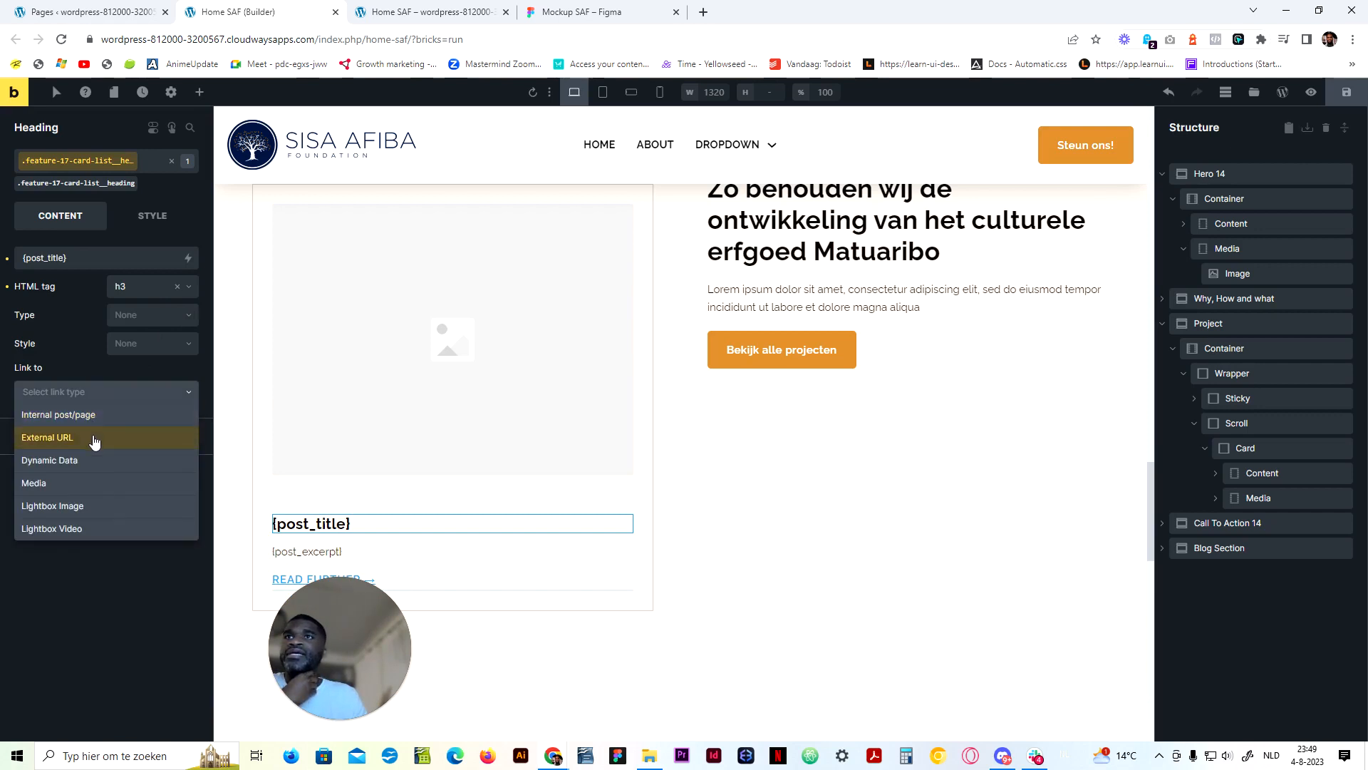
pyautogui.click(88, 365)
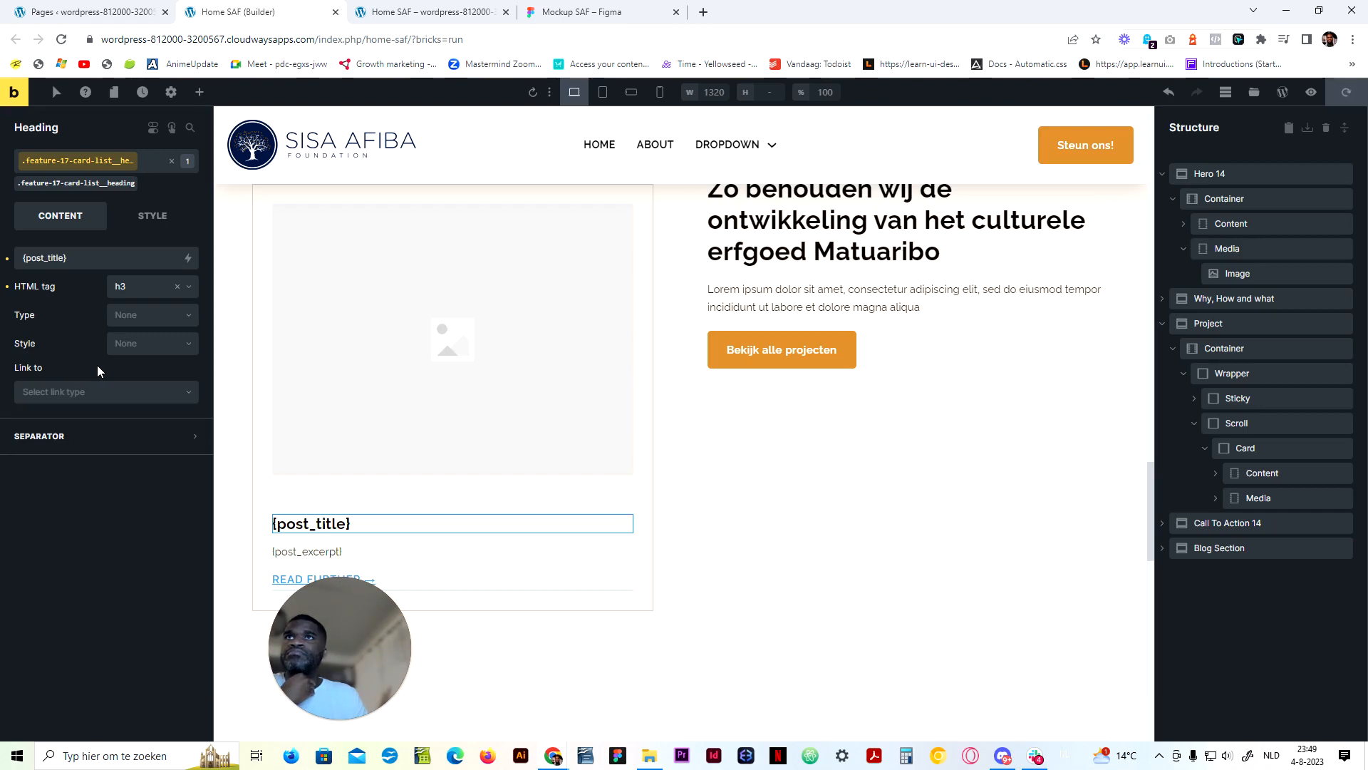
pyautogui.click(127, 318)
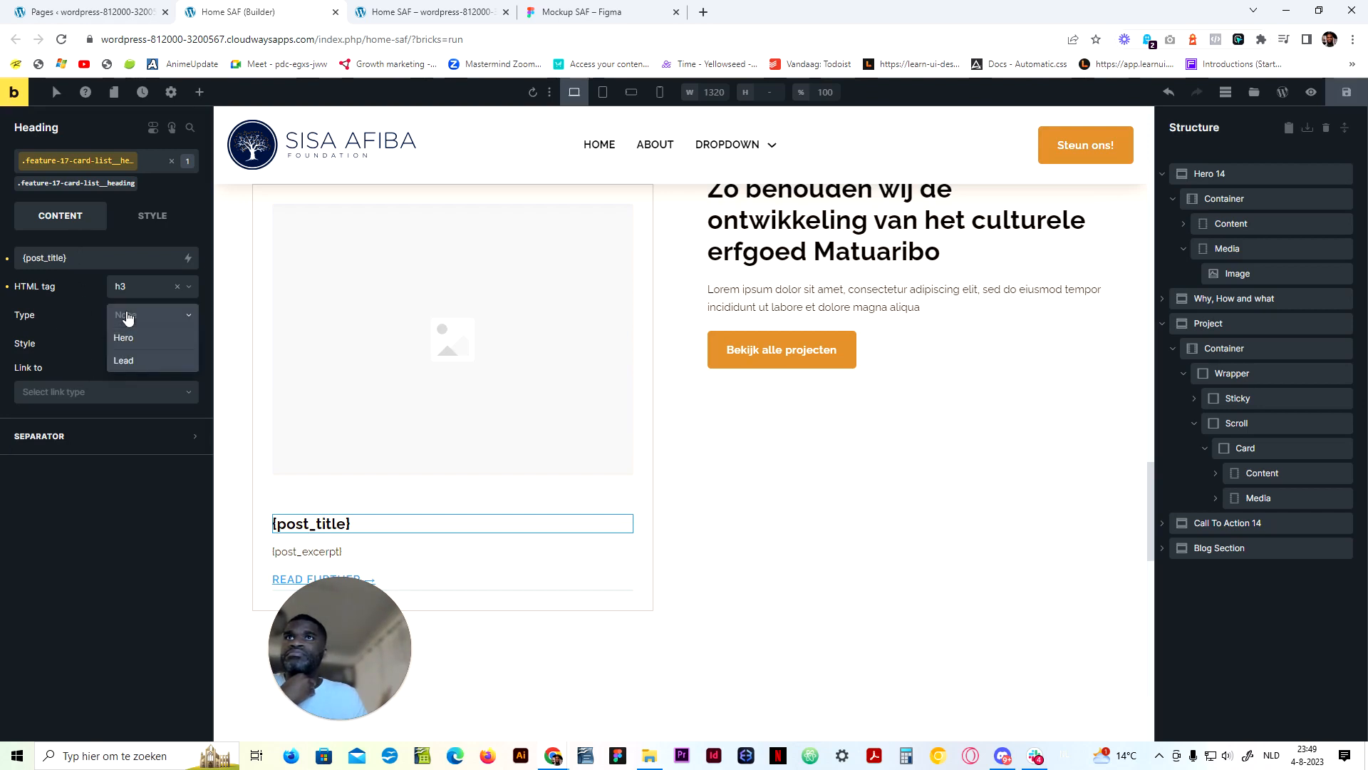
pyautogui.click(112, 397)
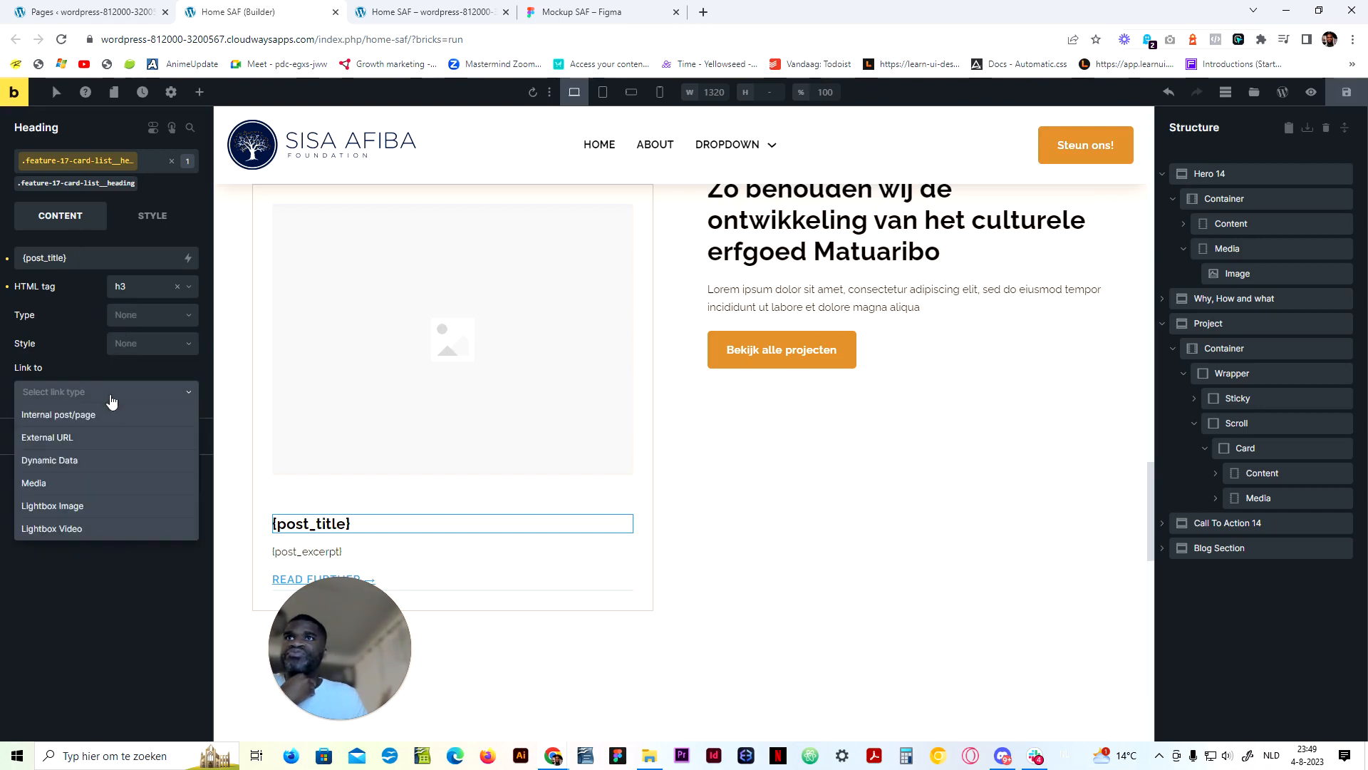
pyautogui.click(81, 460)
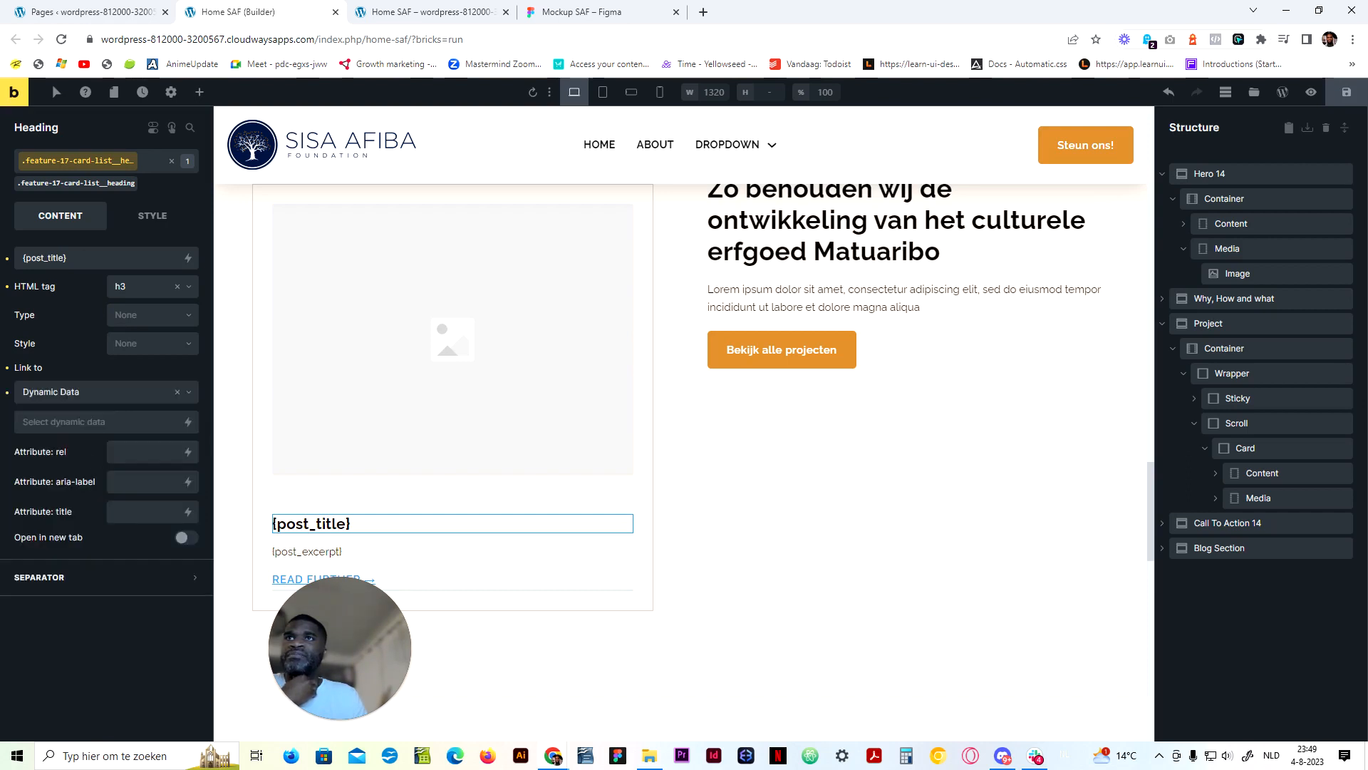
pyautogui.click(189, 423)
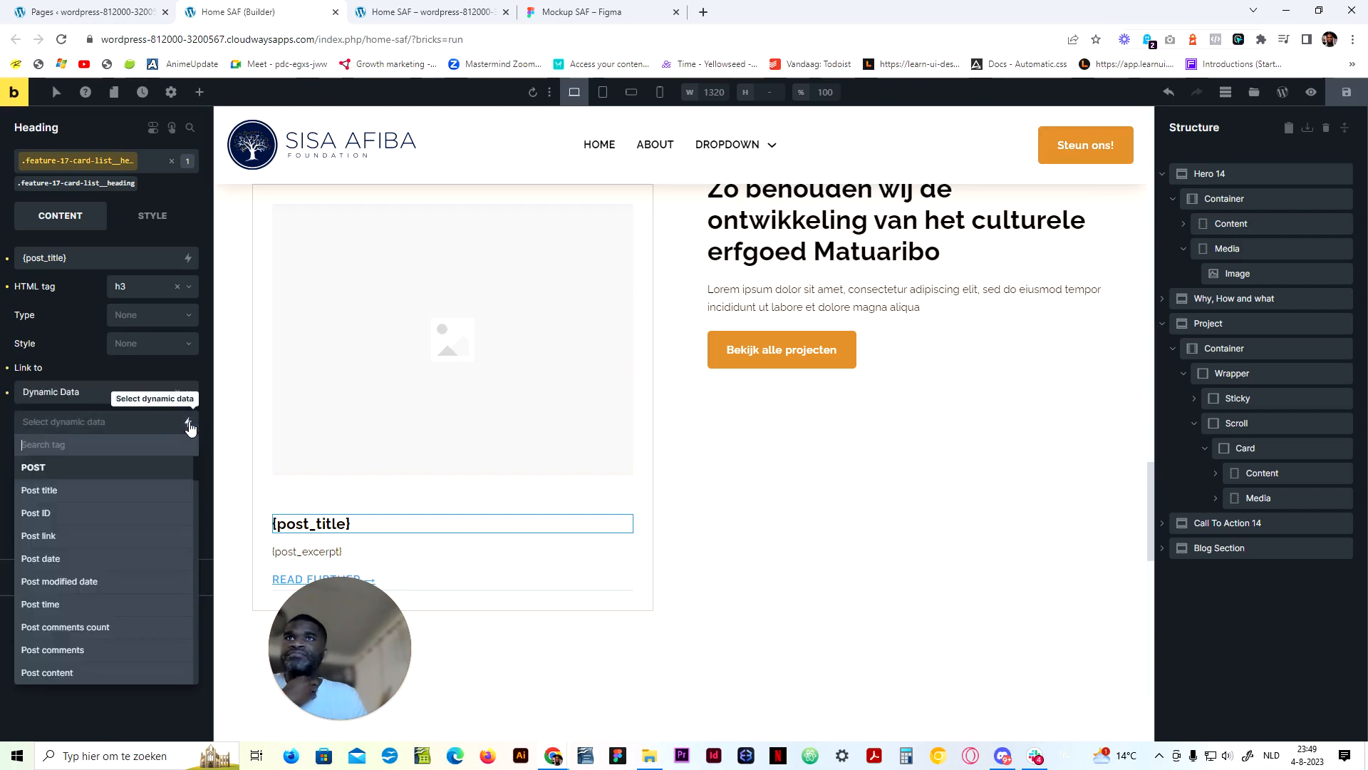
pyautogui.click(95, 535)
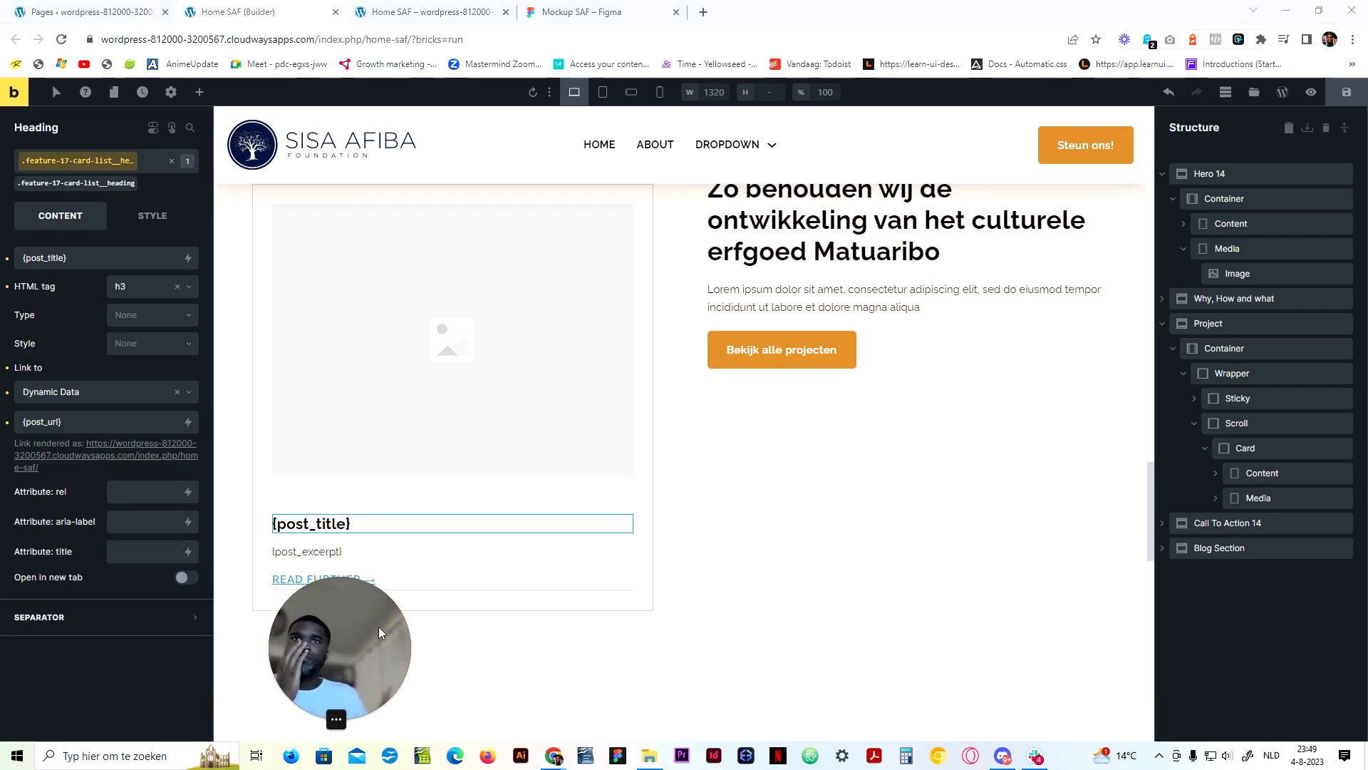
# Link the card's Read further CTA to Dynamic Data using the post link tag {post_url}
pyautogui.moveTo(379, 626); pyautogui.dragTo(730, 614)
pyautogui.click(299, 571)
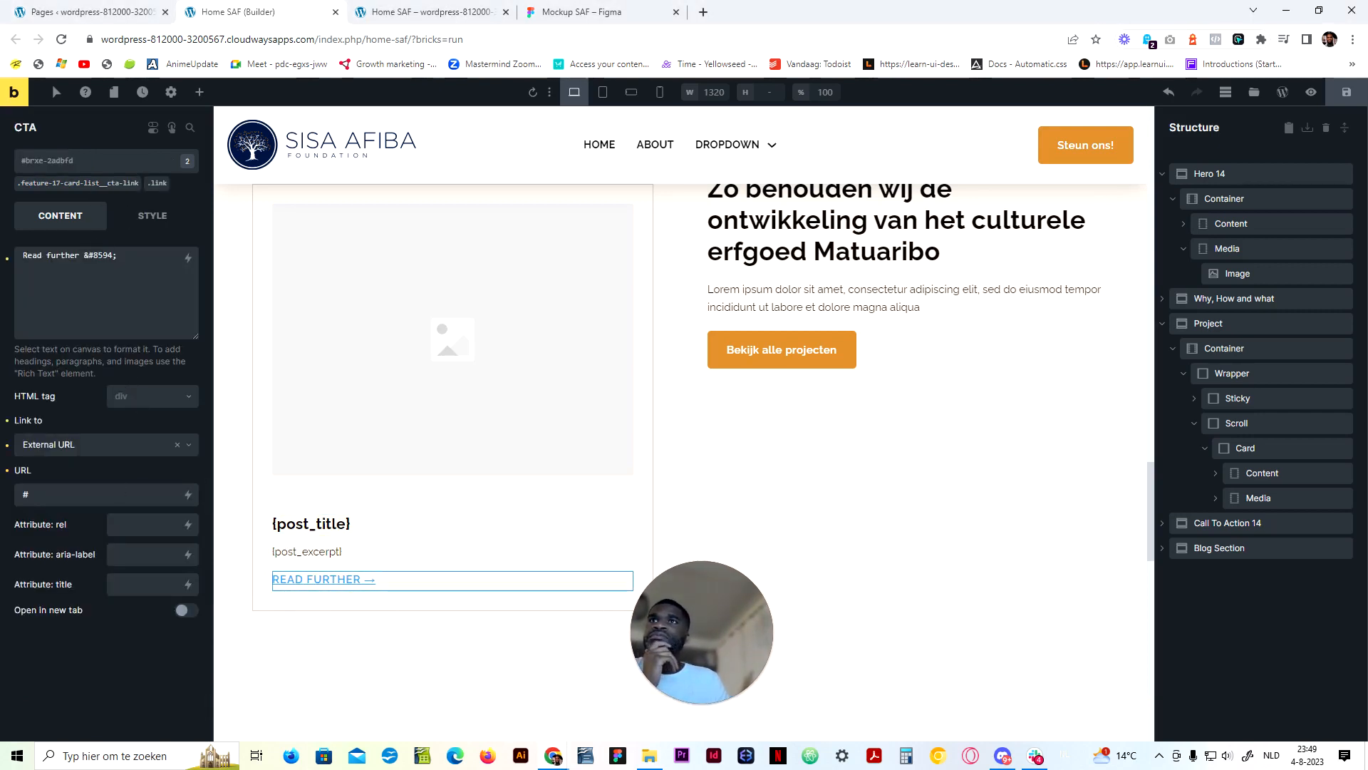
pyautogui.click(131, 444)
pyautogui.click(104, 524)
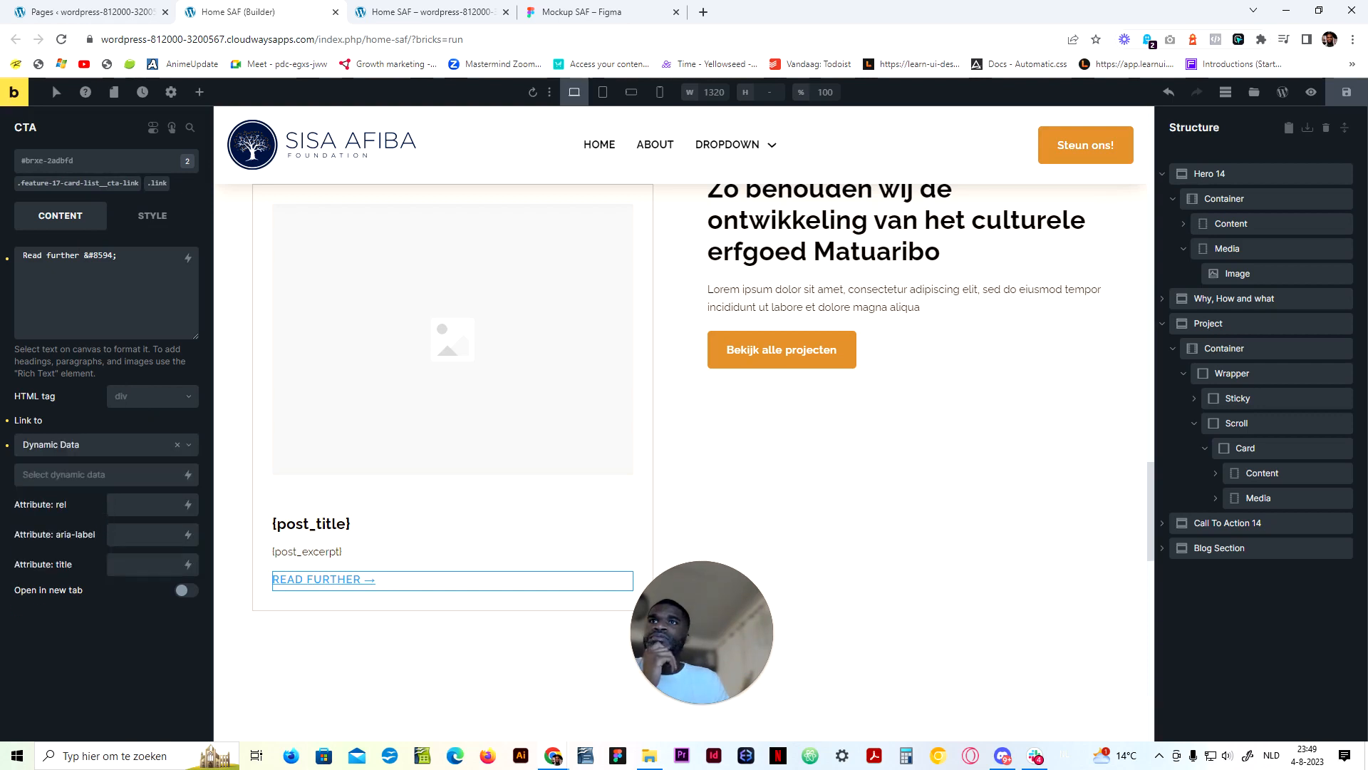
pyautogui.click(187, 474)
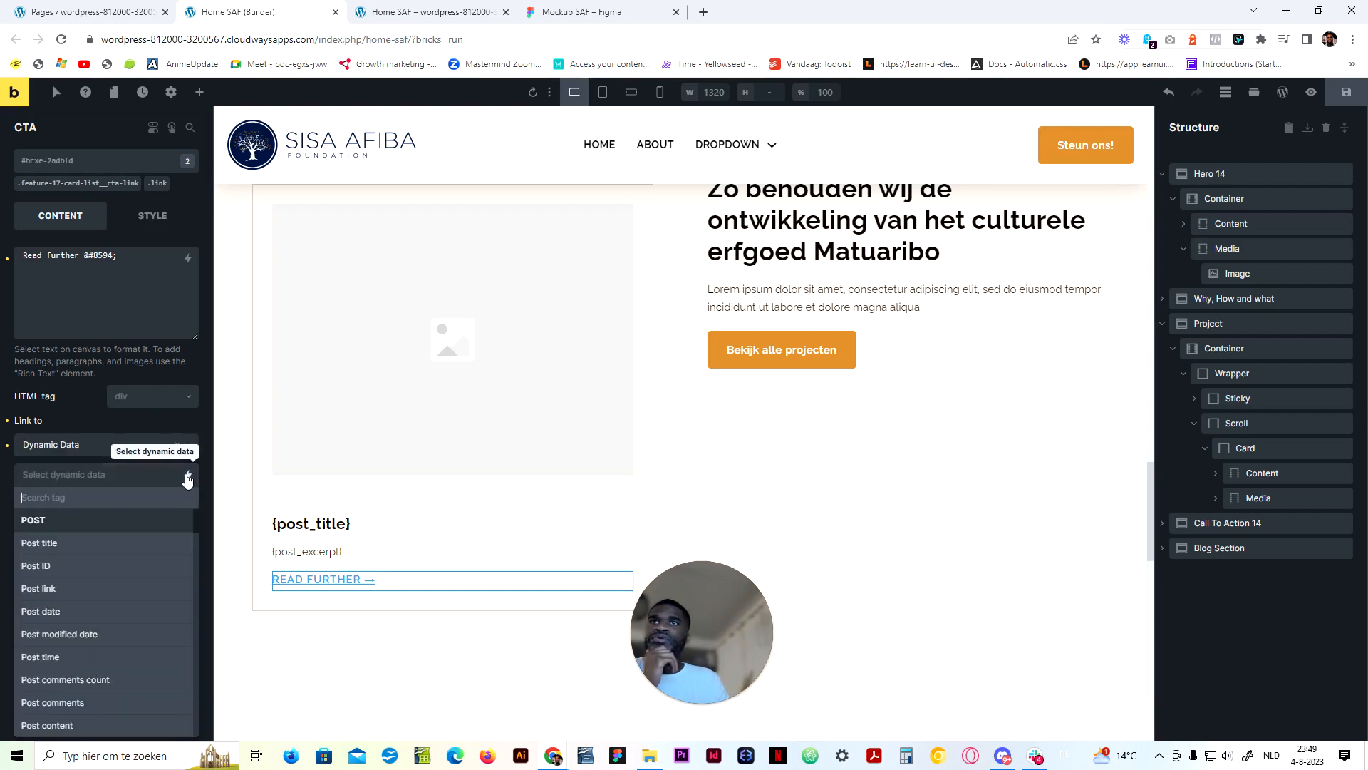
pyautogui.click(102, 597)
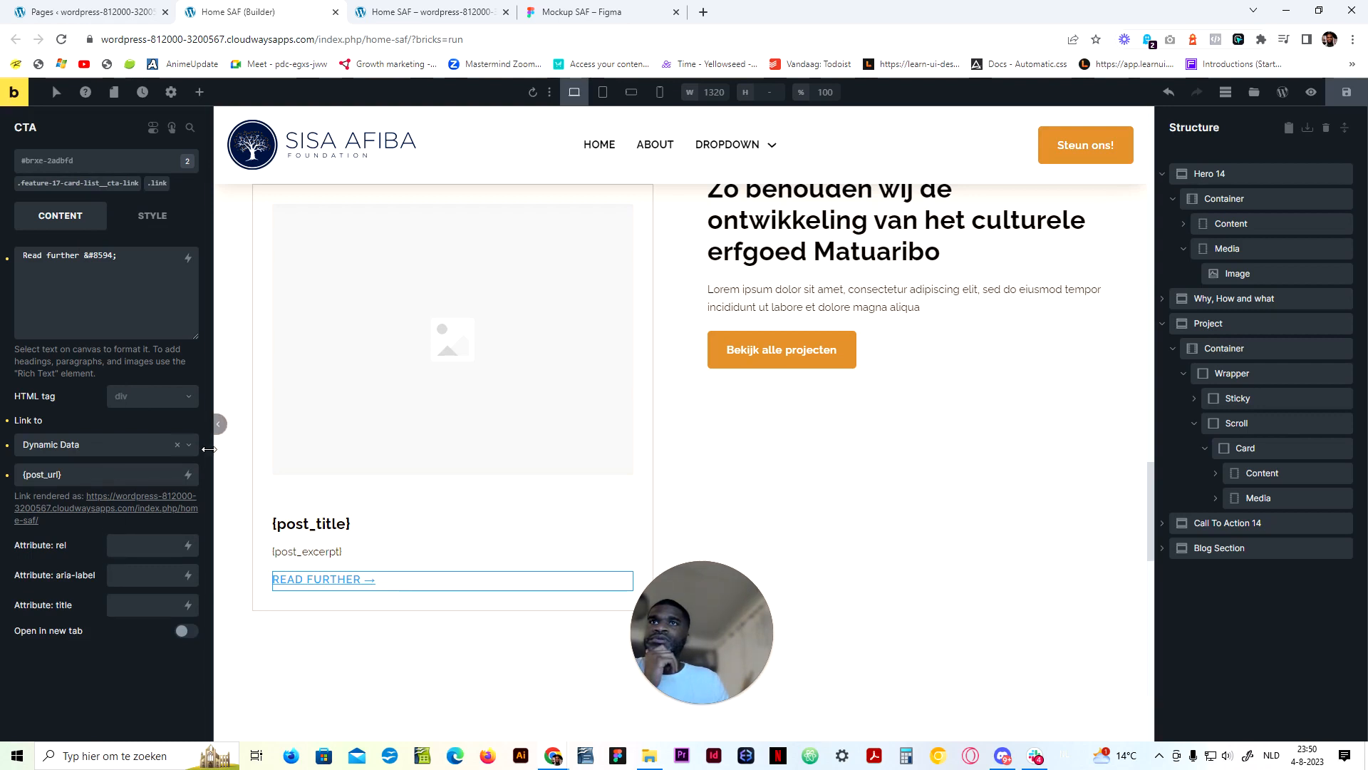
# Clear the Read further CTA's link type and choose Dynamic Data with {post_url} for it again
pyautogui.click(178, 445)
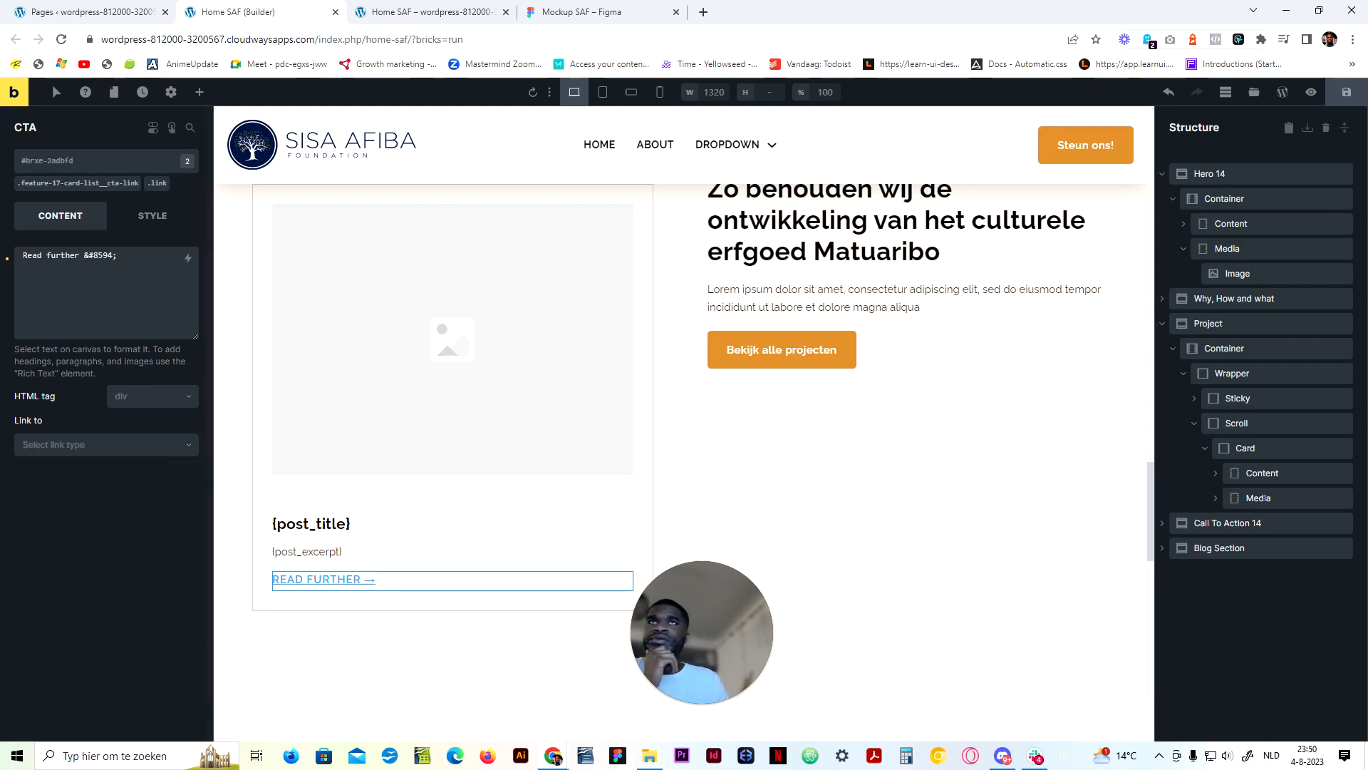
pyautogui.scroll(2, 299, 363)
pyautogui.scroll(-1, 322, 376)
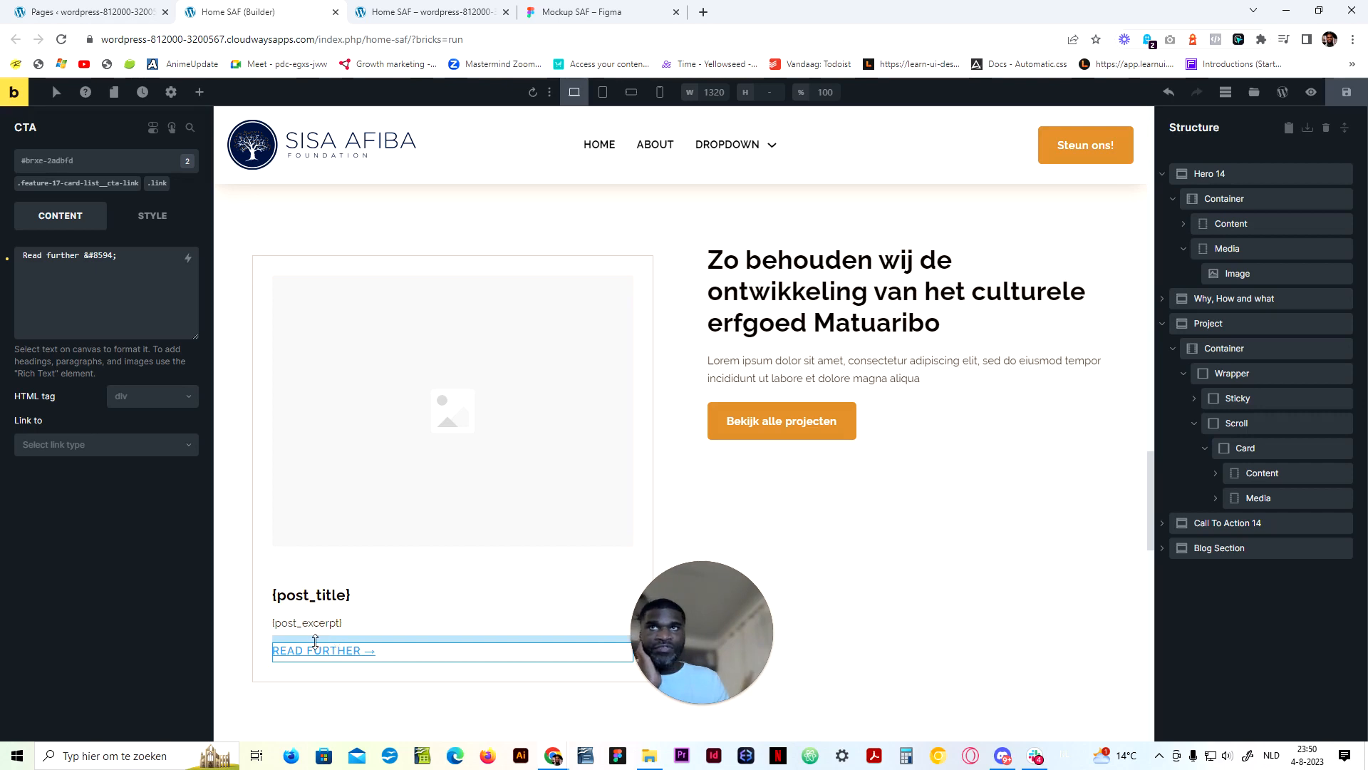
pyautogui.click(120, 446)
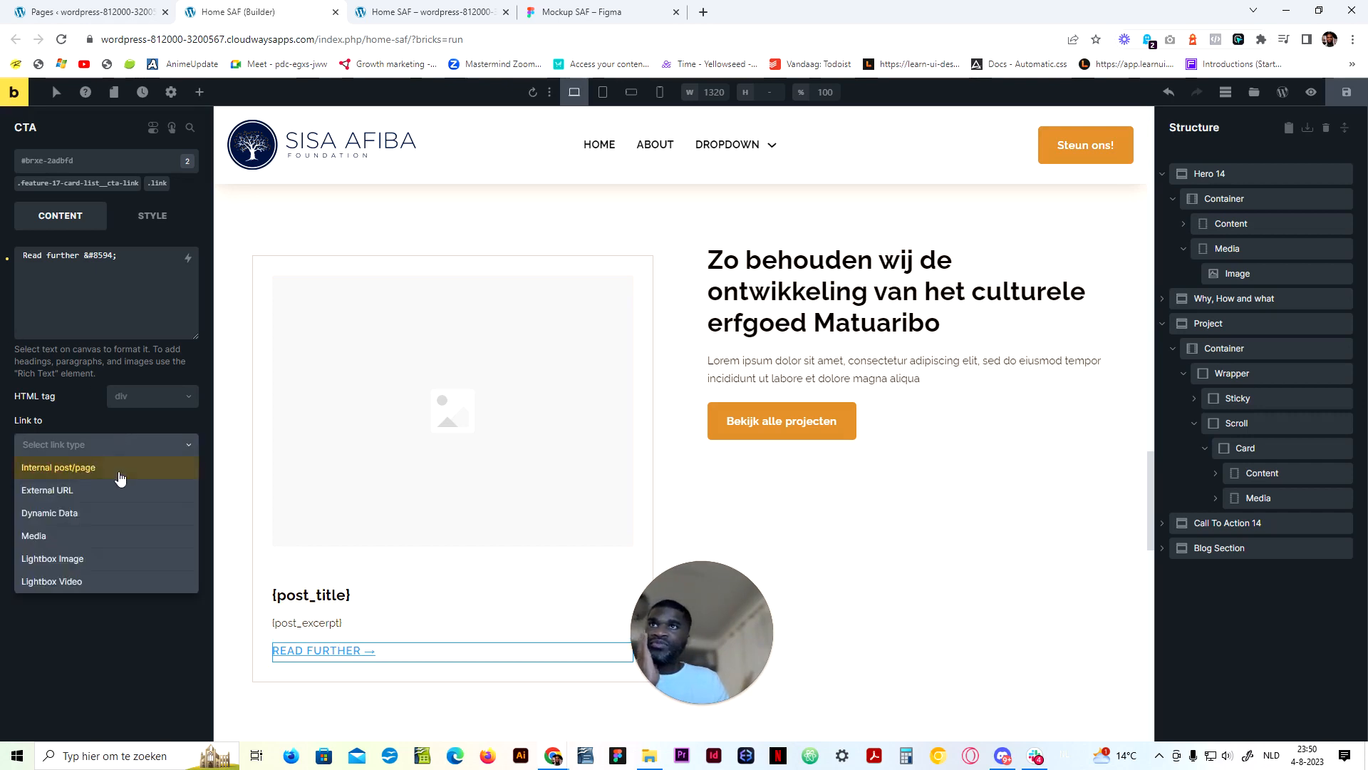
pyautogui.click(120, 513)
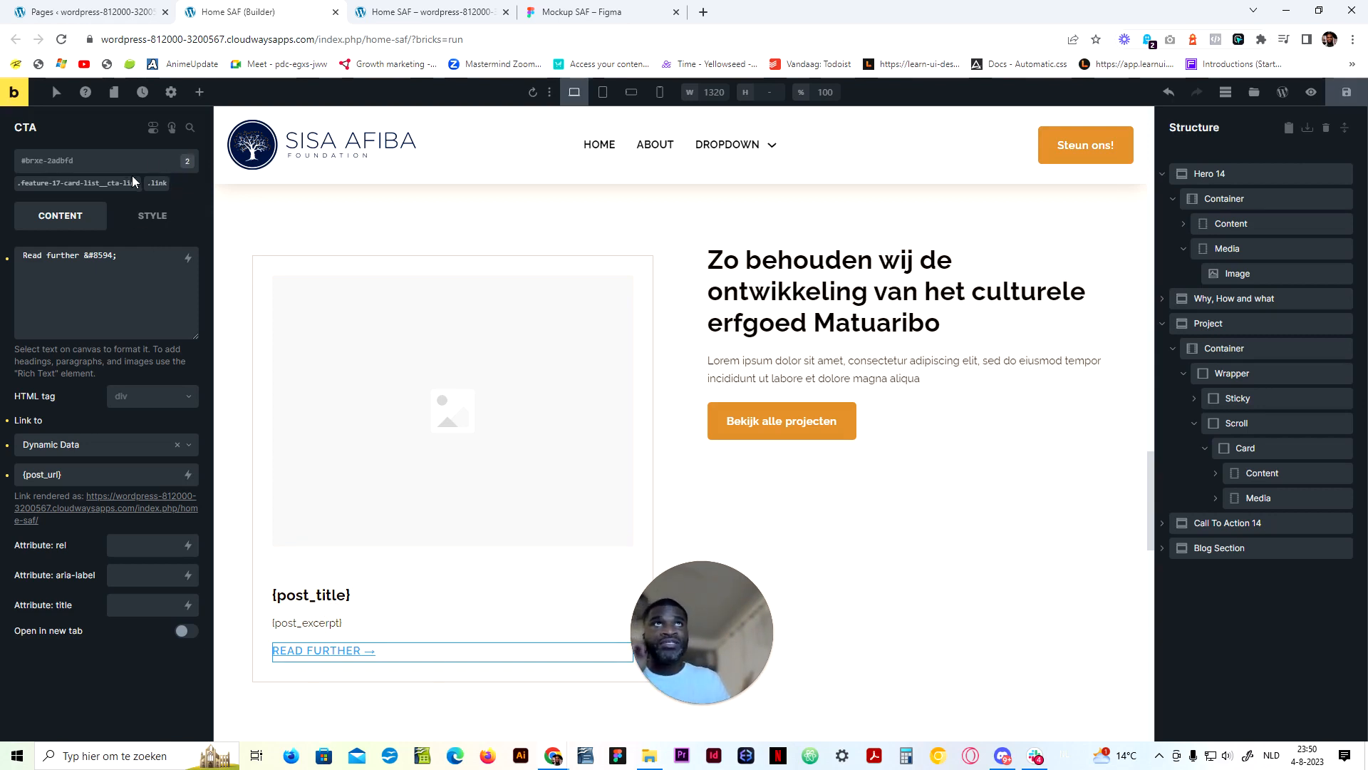
# Check the project card in the Figma mockup and set the cross-axis alignment of the .feature-17-card-list__content class to Start
pyautogui.click(627, 11)
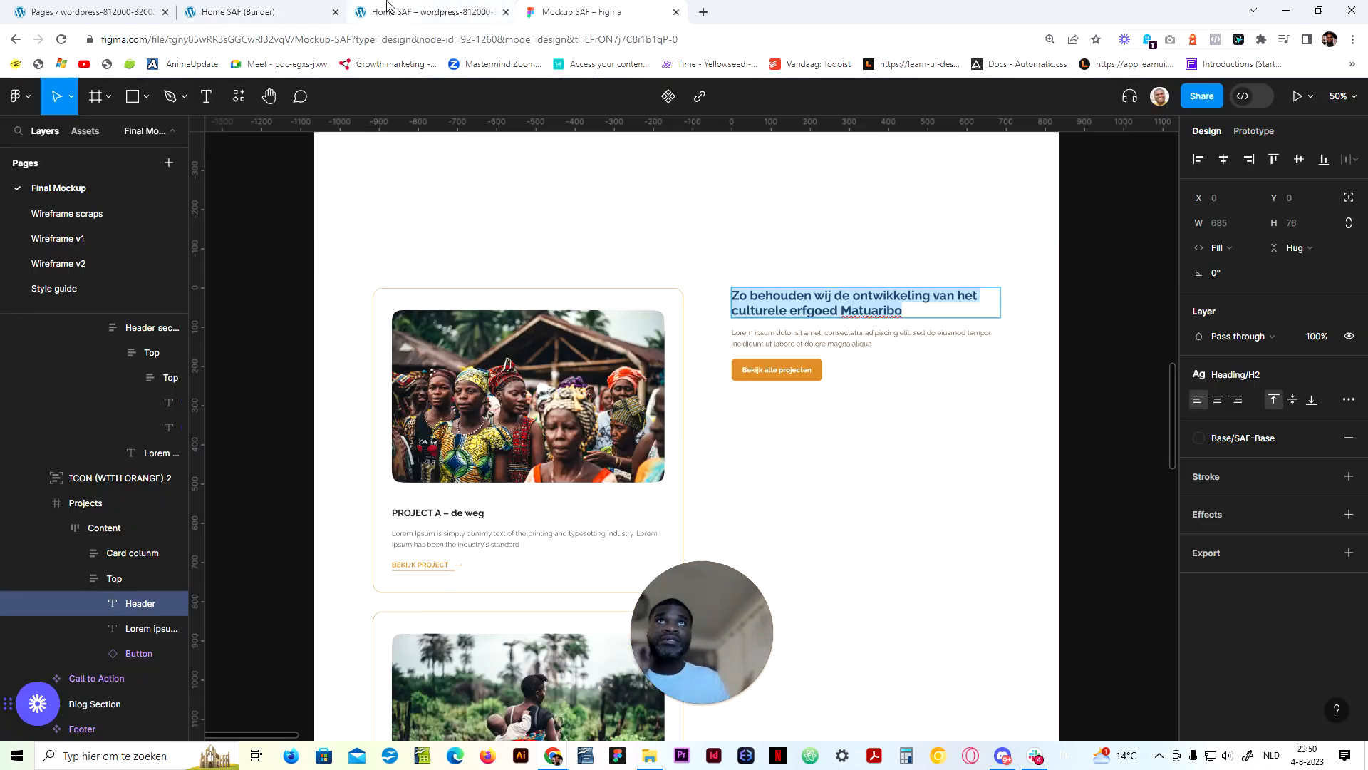
pyautogui.click(235, 11)
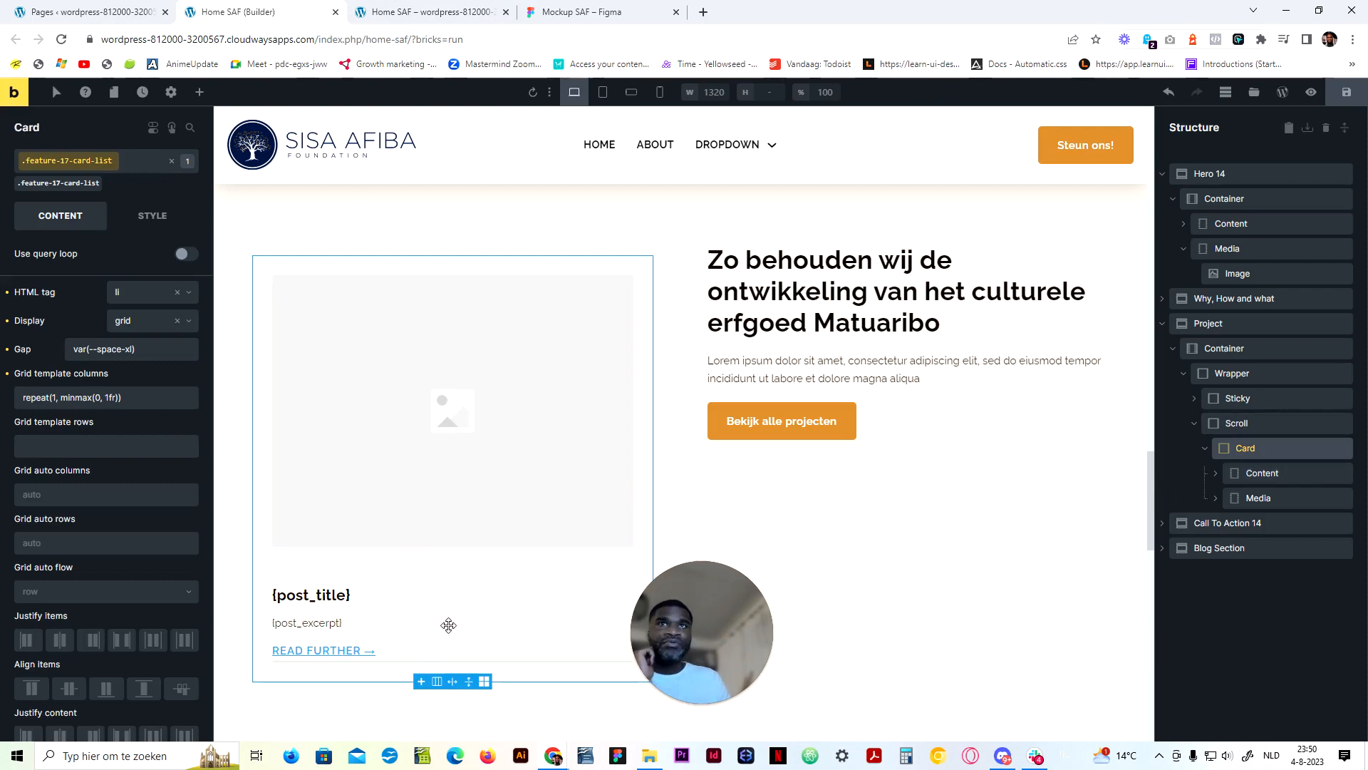
pyautogui.click(1254, 479)
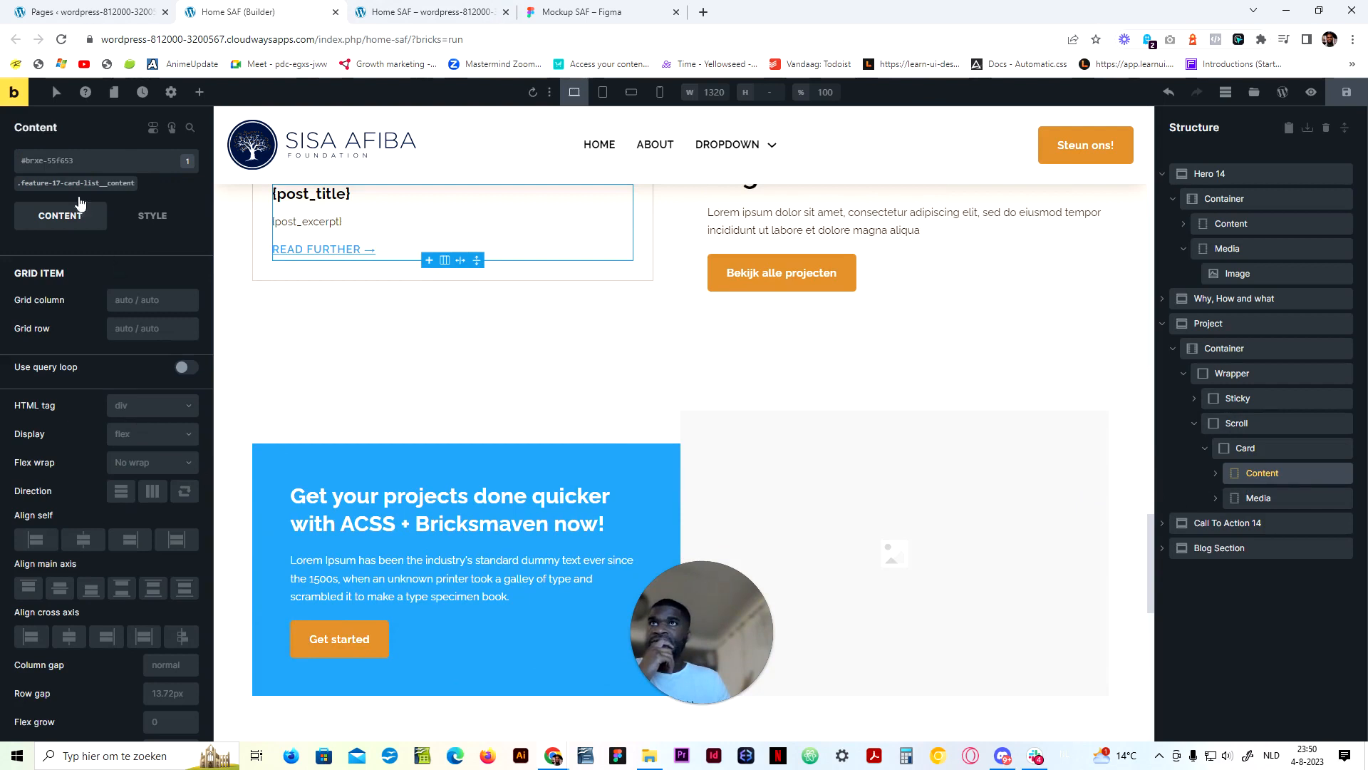
pyautogui.click(105, 185)
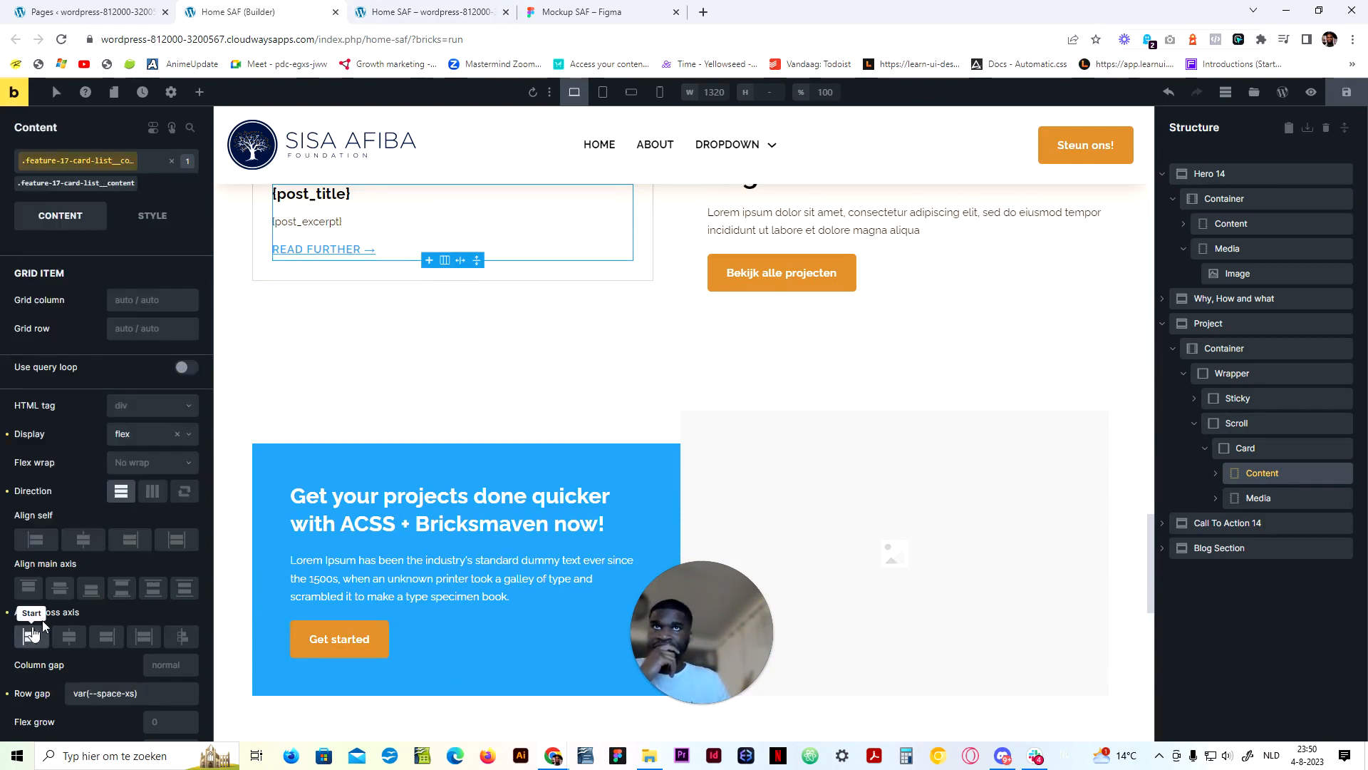
pyautogui.scroll(3, 477, 406)
pyautogui.click(544, 297)
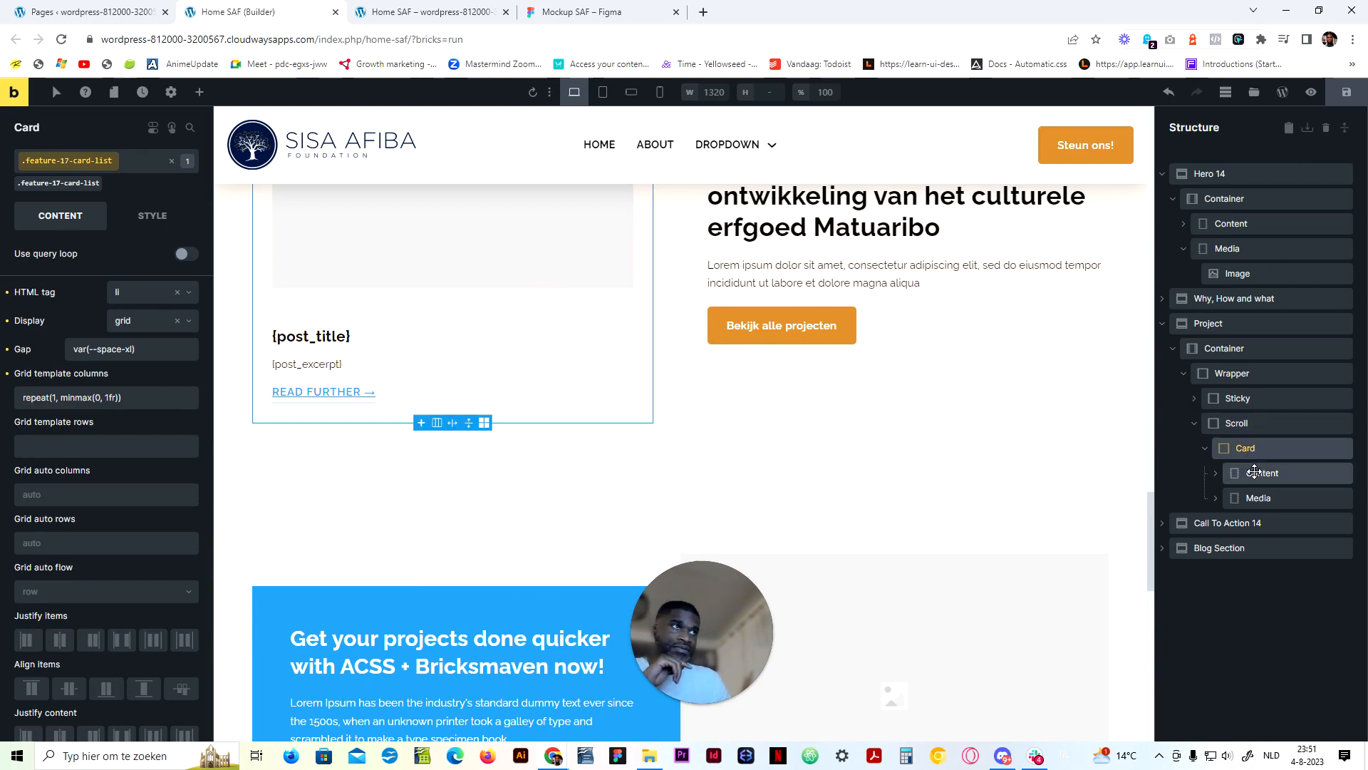
# Check the Read further CTA's classes and remove the underline text decoration from .feature-17-card-list__cta-link
pyautogui.click(346, 391)
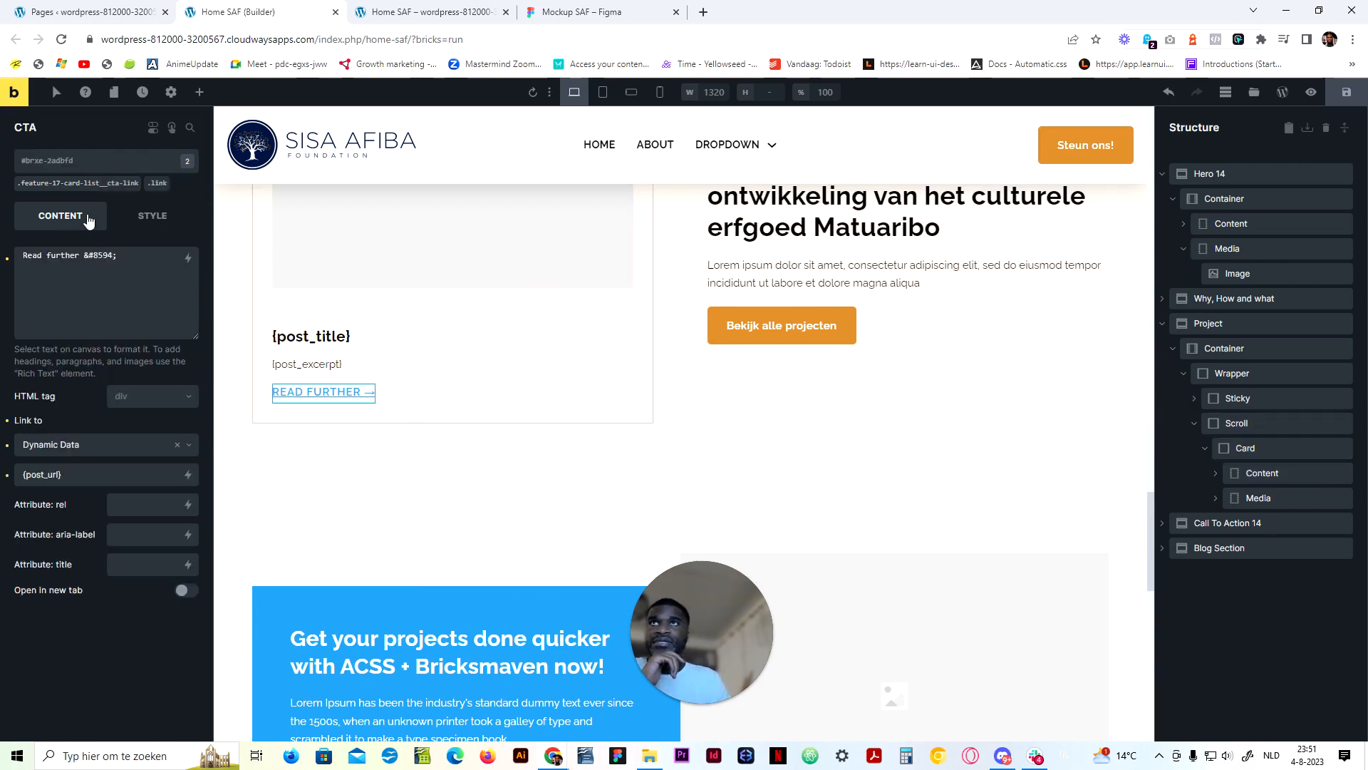
pyautogui.click(100, 183)
pyautogui.click(150, 231)
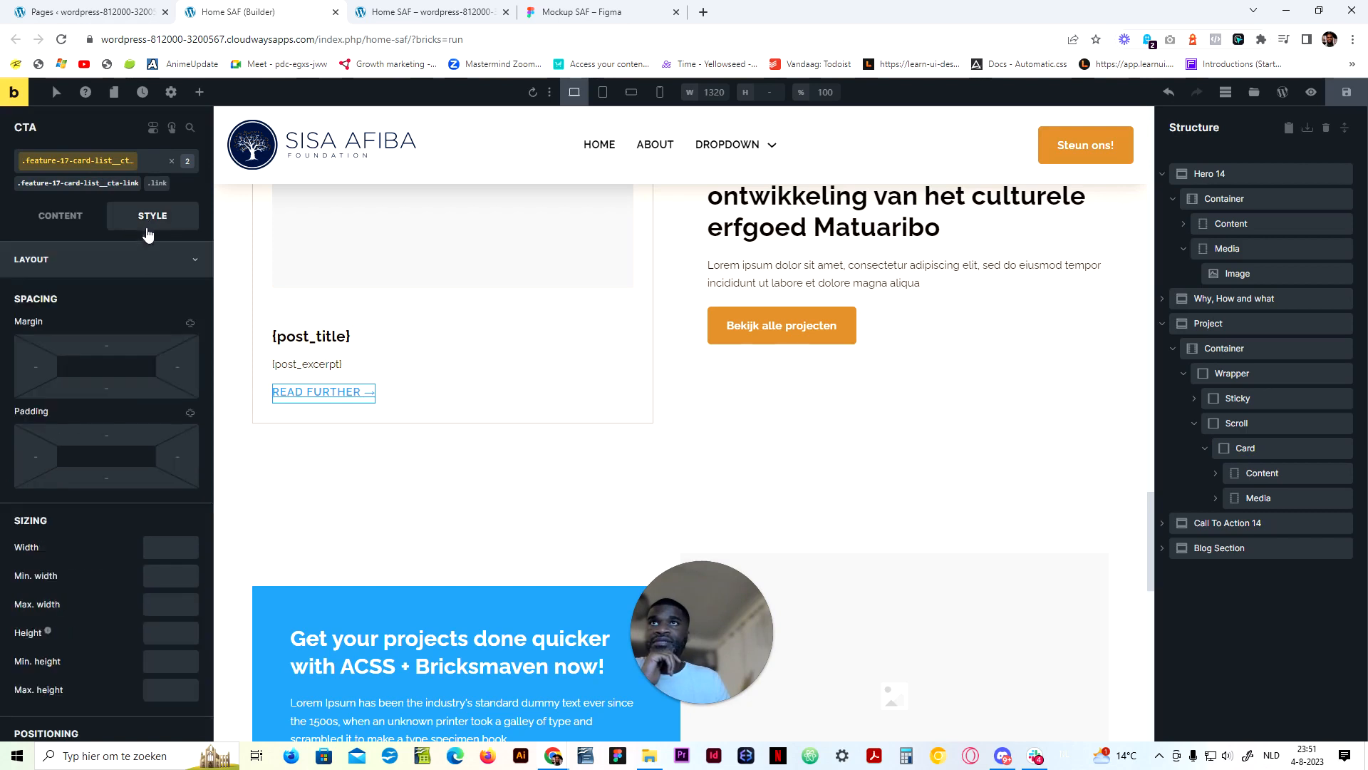
pyautogui.click(150, 261)
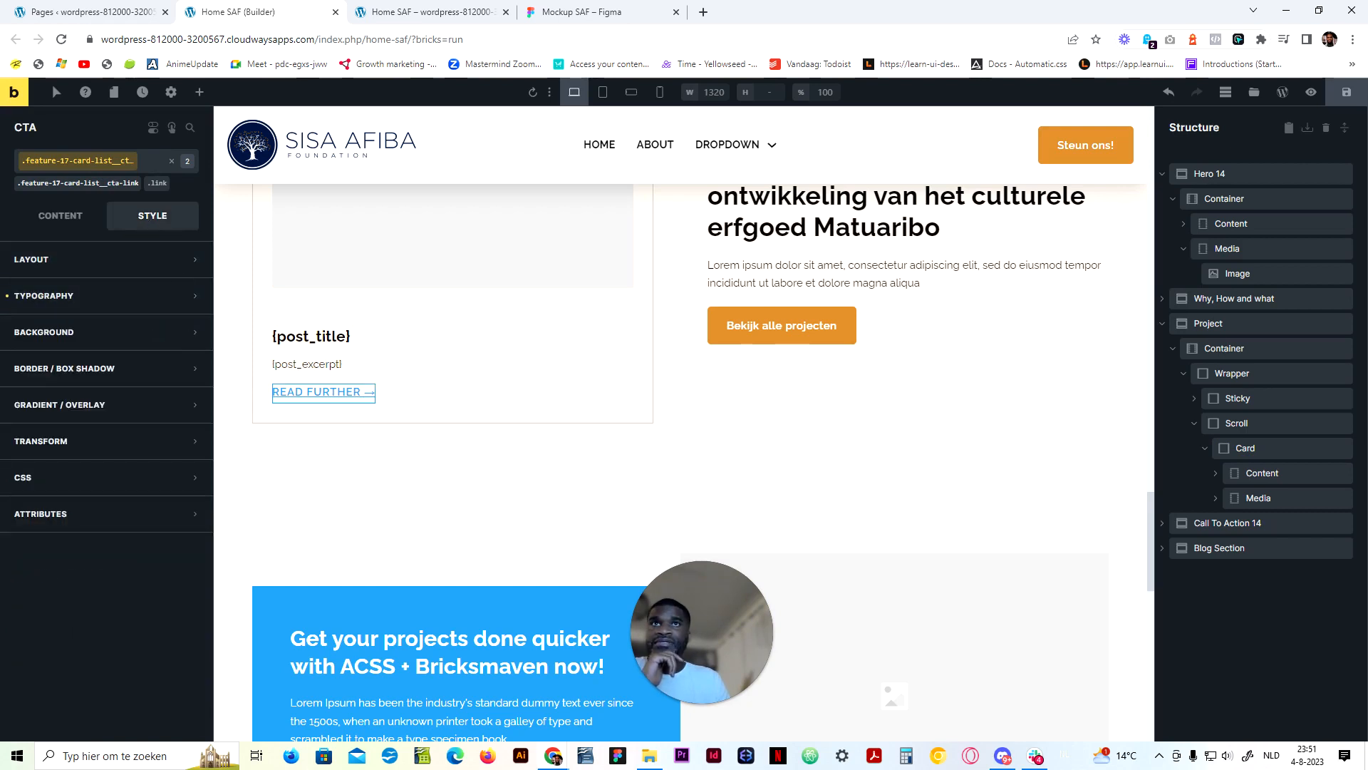
pyautogui.click(158, 184)
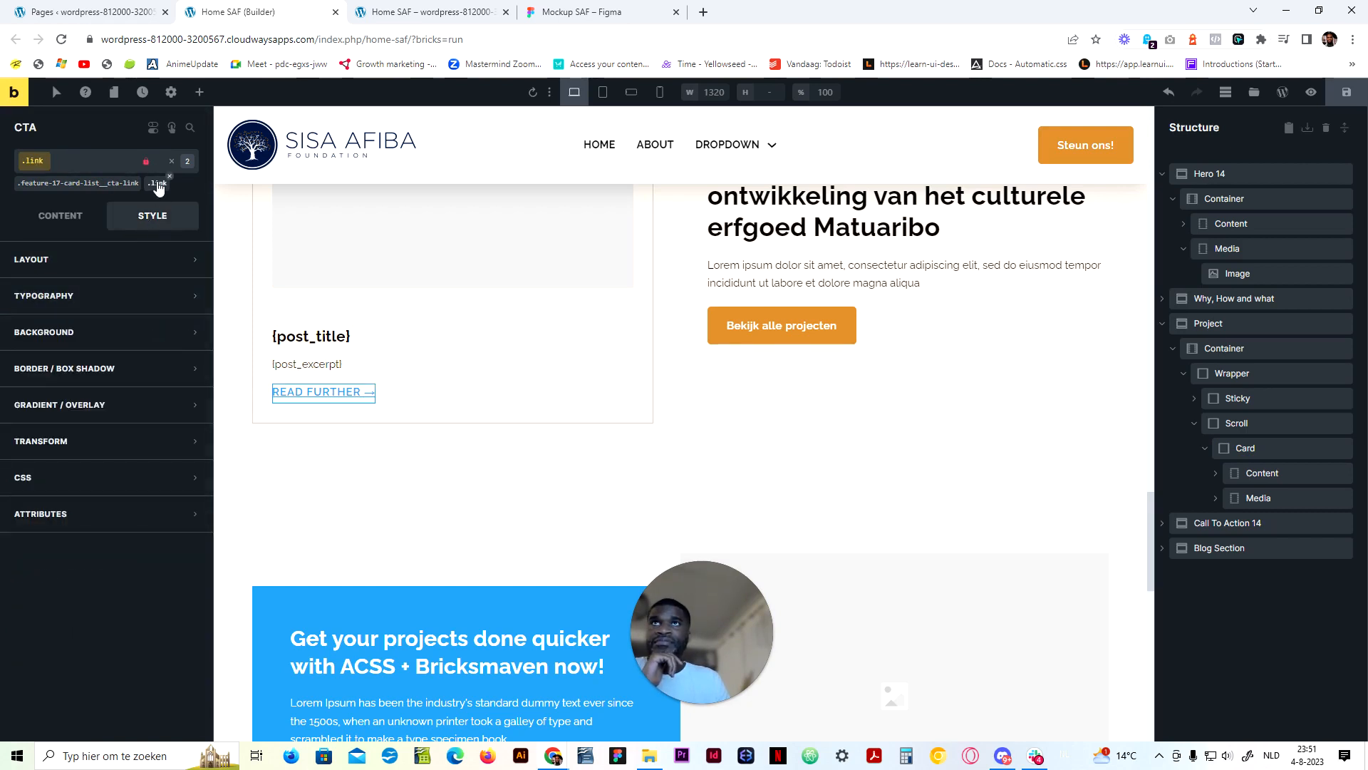
pyautogui.click(70, 226)
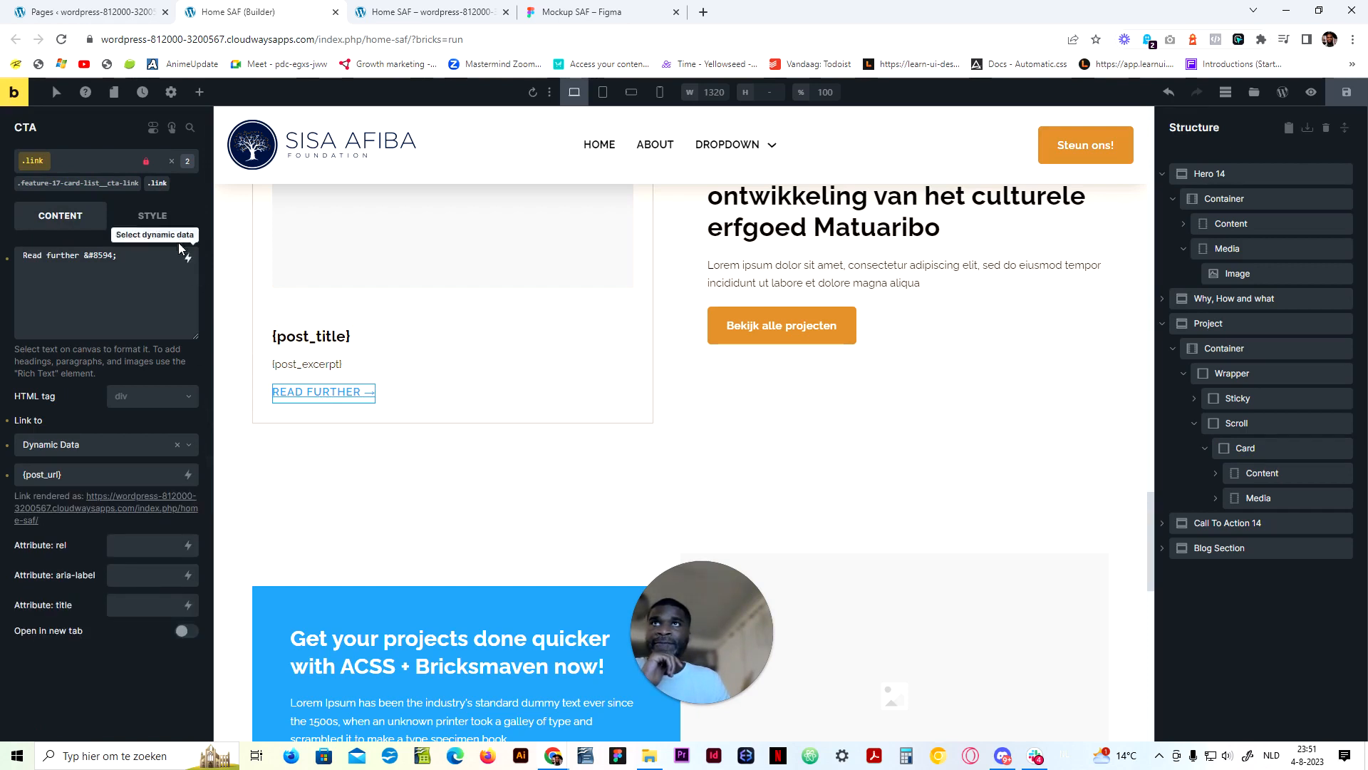
pyautogui.click(148, 225)
pyautogui.click(75, 184)
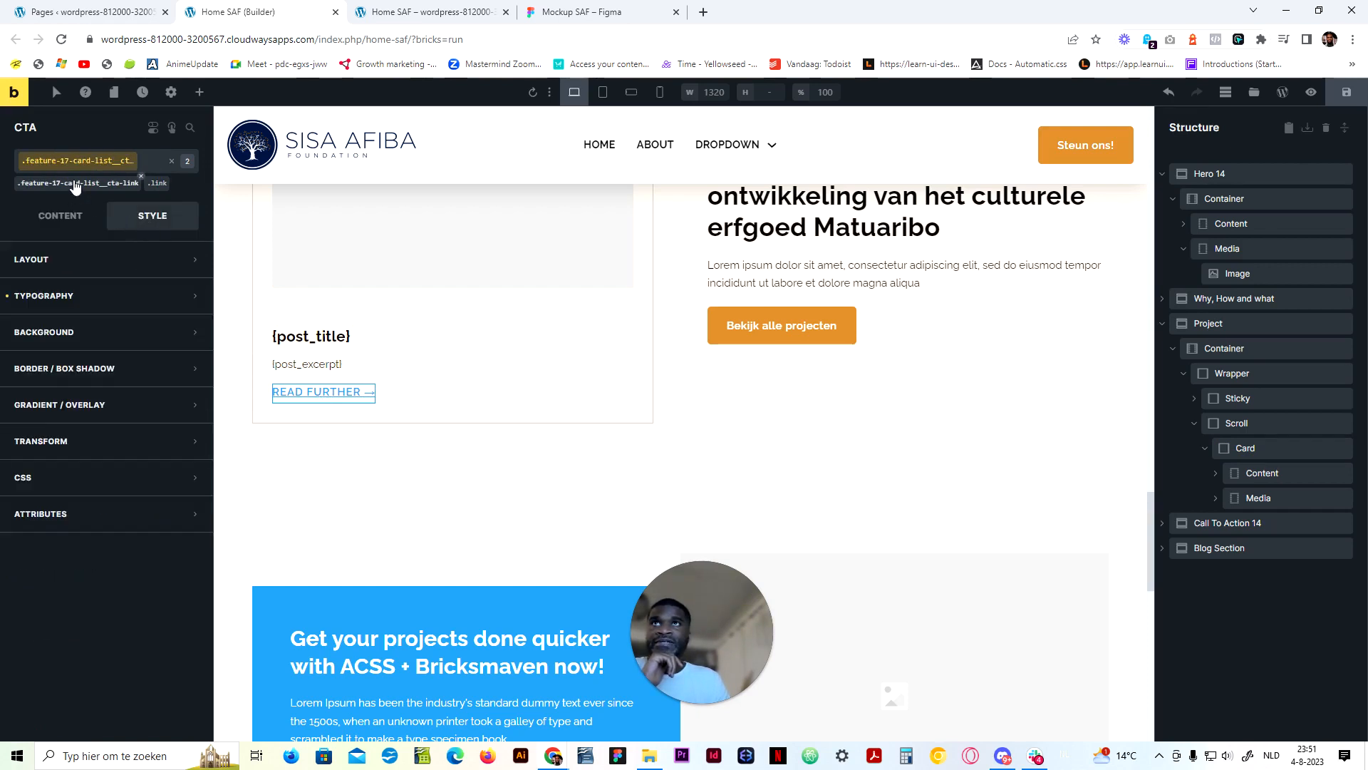
pyautogui.click(93, 303)
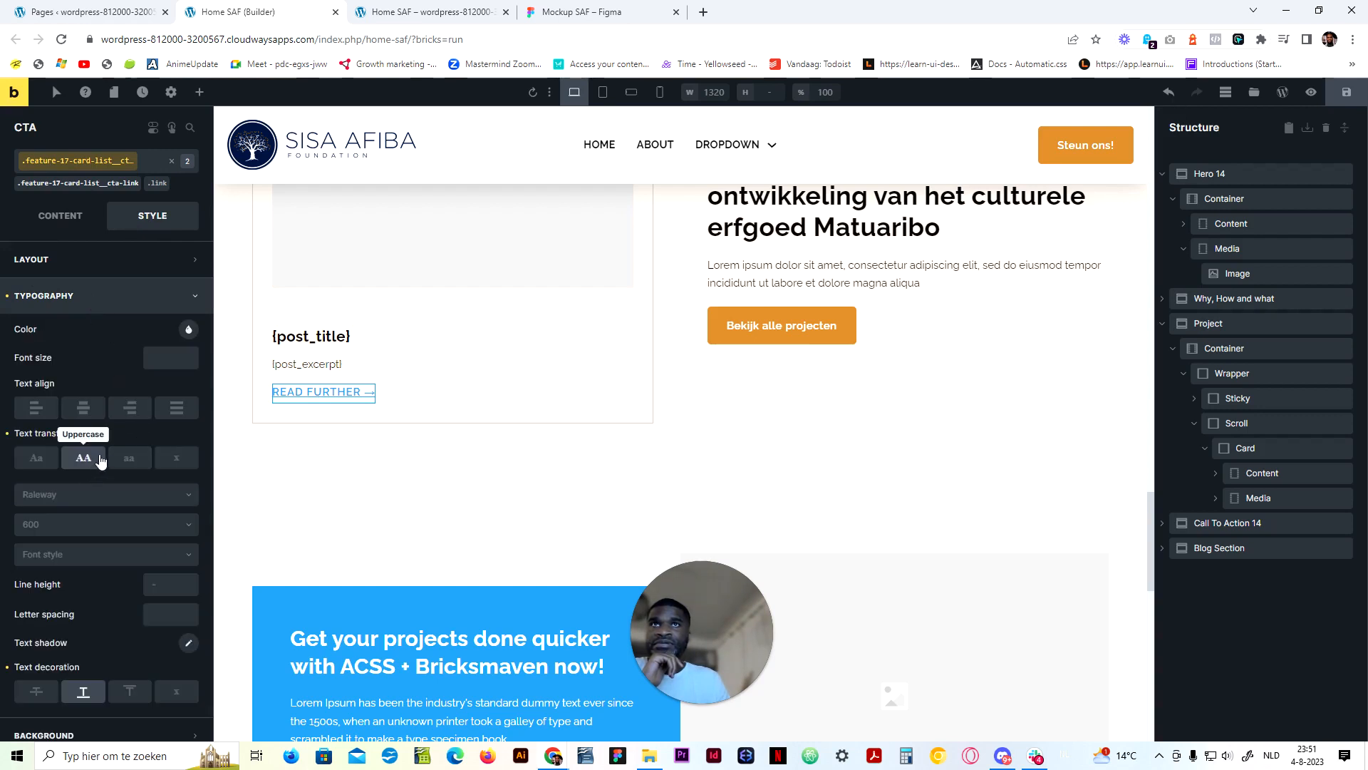
pyautogui.scroll(-1, 99, 461)
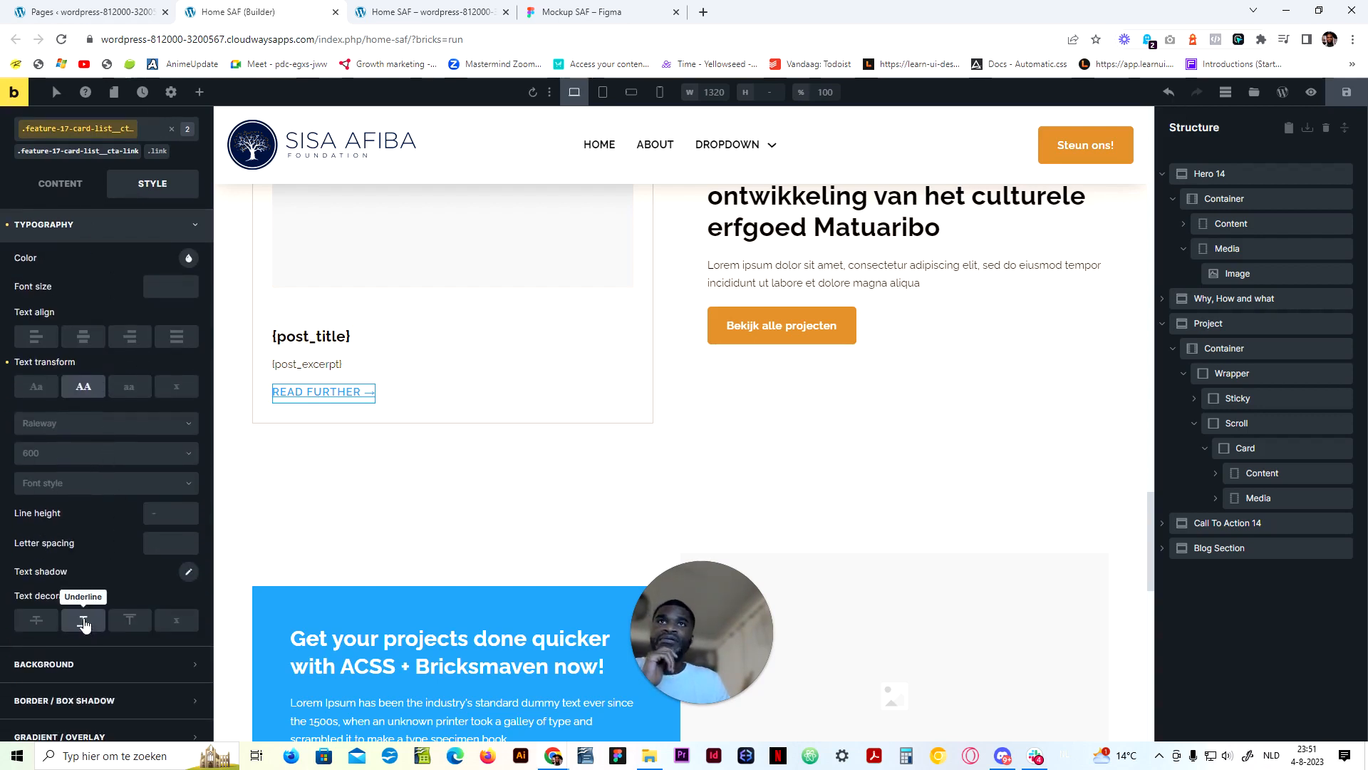
pyautogui.click(421, 379)
# Examine the custom CSS of the card image's .feature-17-card-list__image class
pyautogui.click(452, 282)
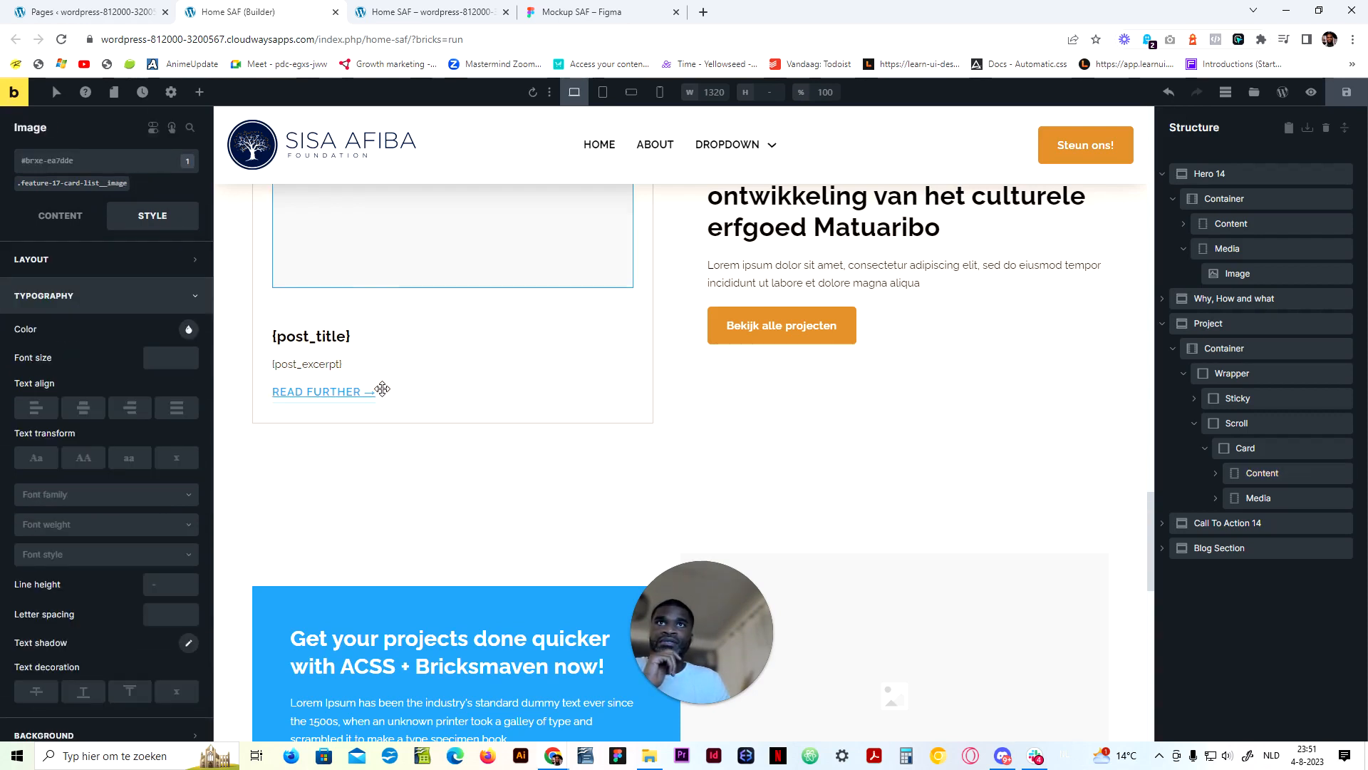
pyautogui.click(71, 183)
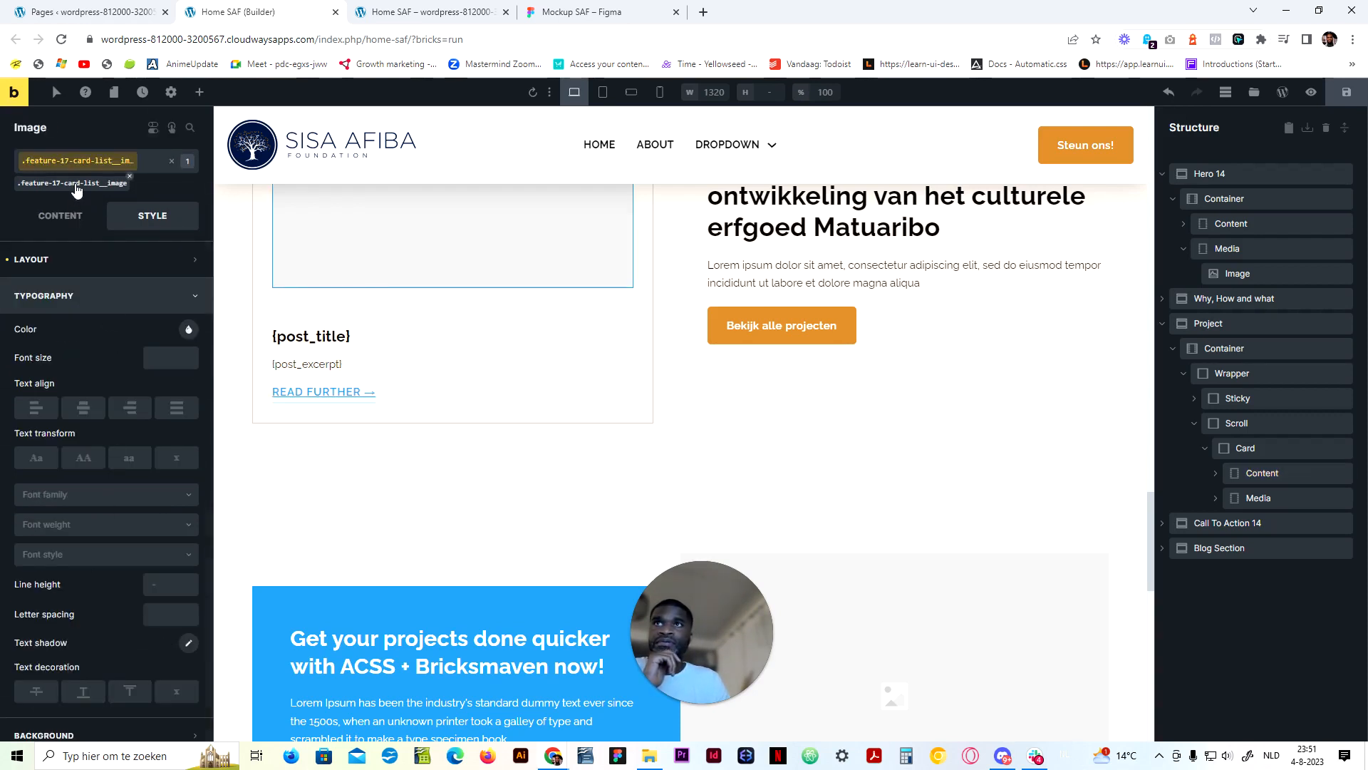
pyautogui.scroll(-3, 122, 663)
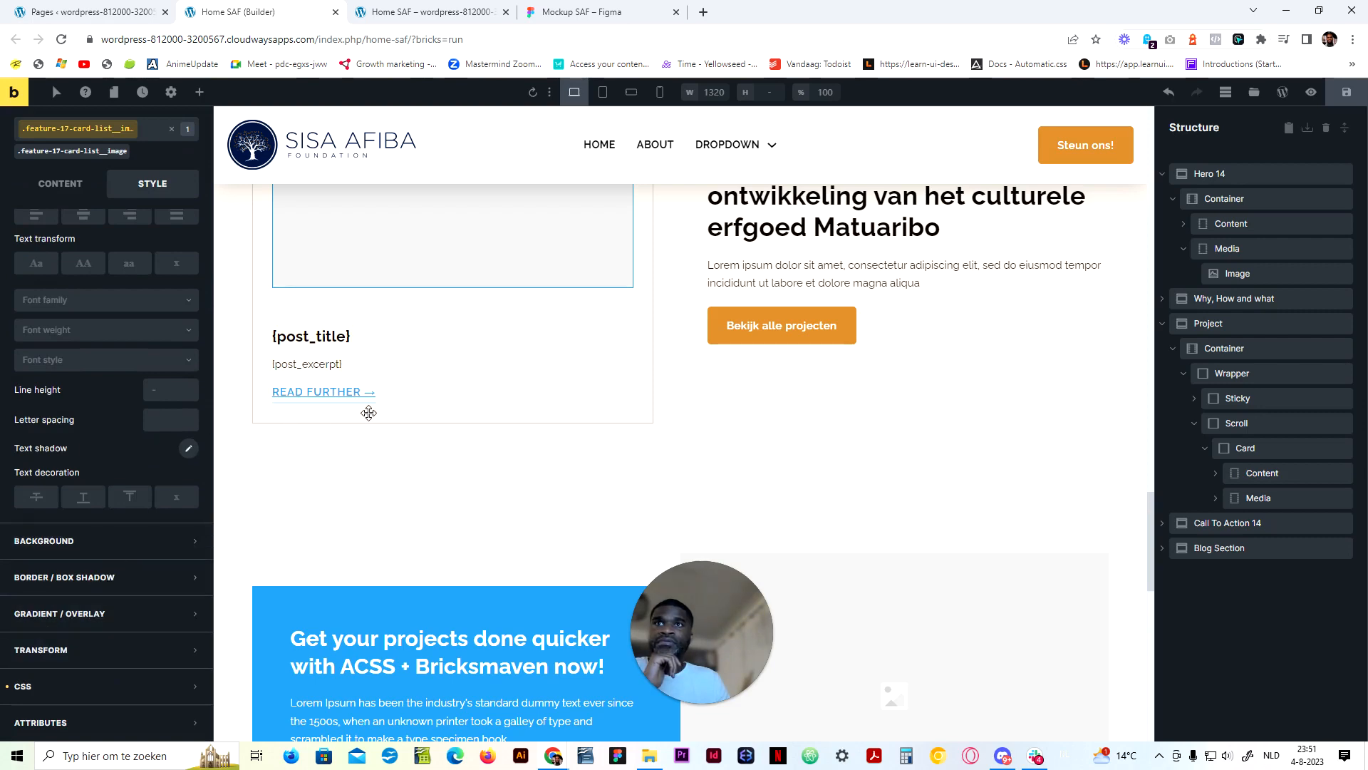
pyautogui.click(43, 686)
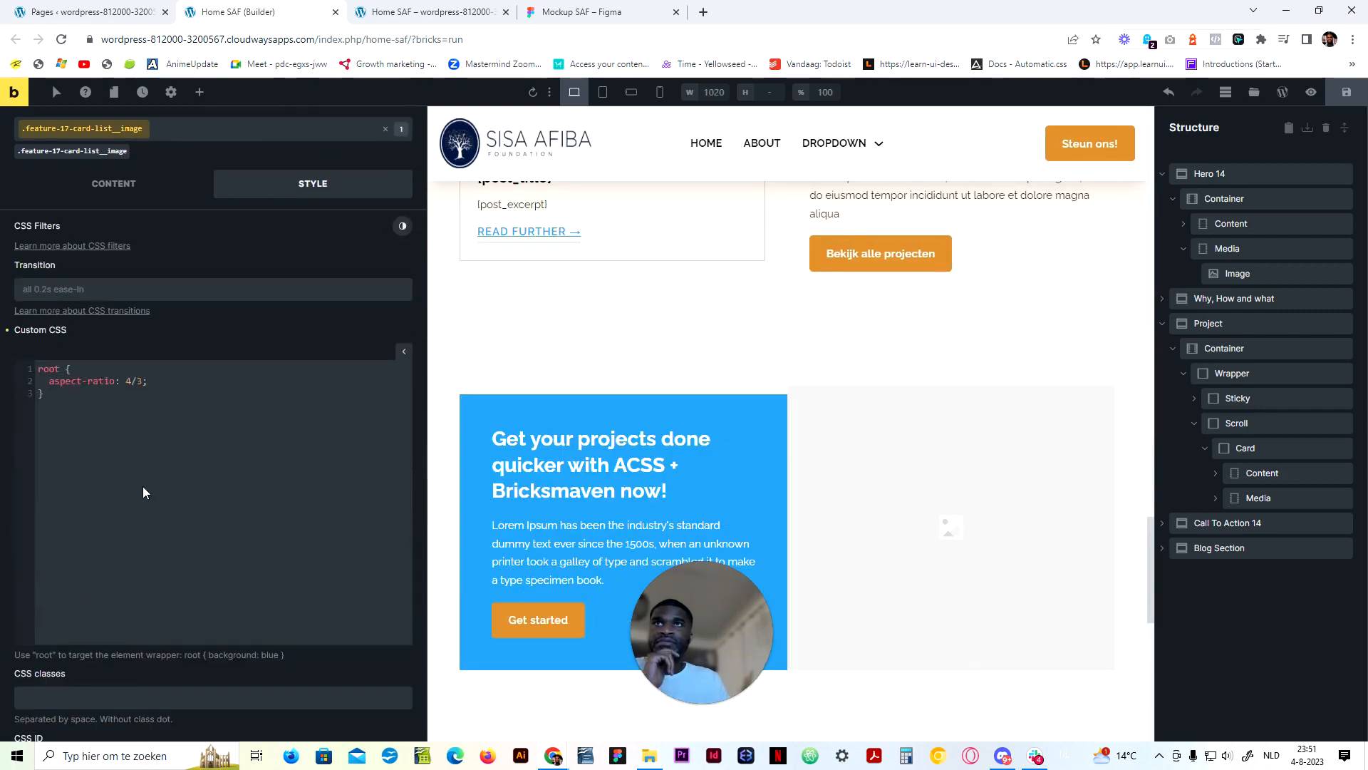
pyautogui.scroll(3, 143, 486)
# Remove the uppercase text transform from the Read further CTA's .feature-17-card-list__cta-link class
pyautogui.click(560, 232)
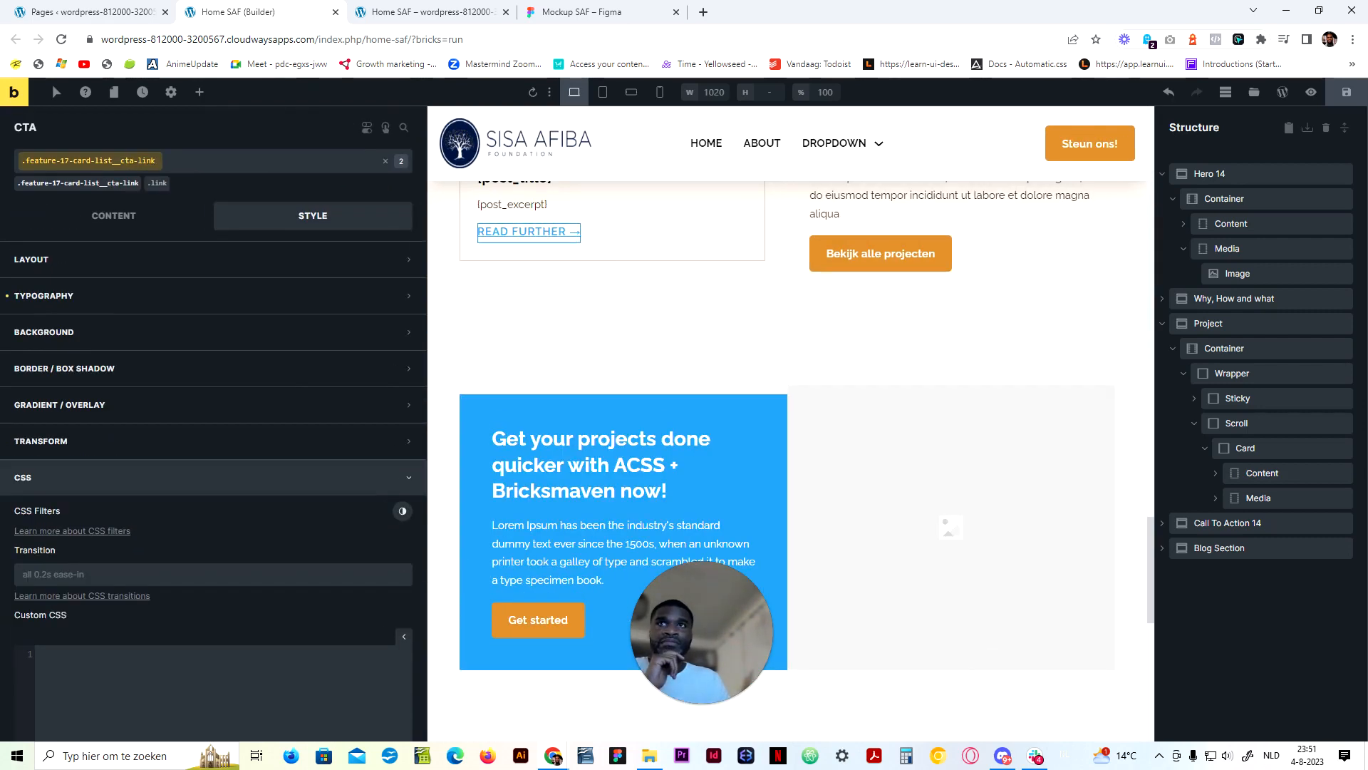
pyautogui.click(106, 481)
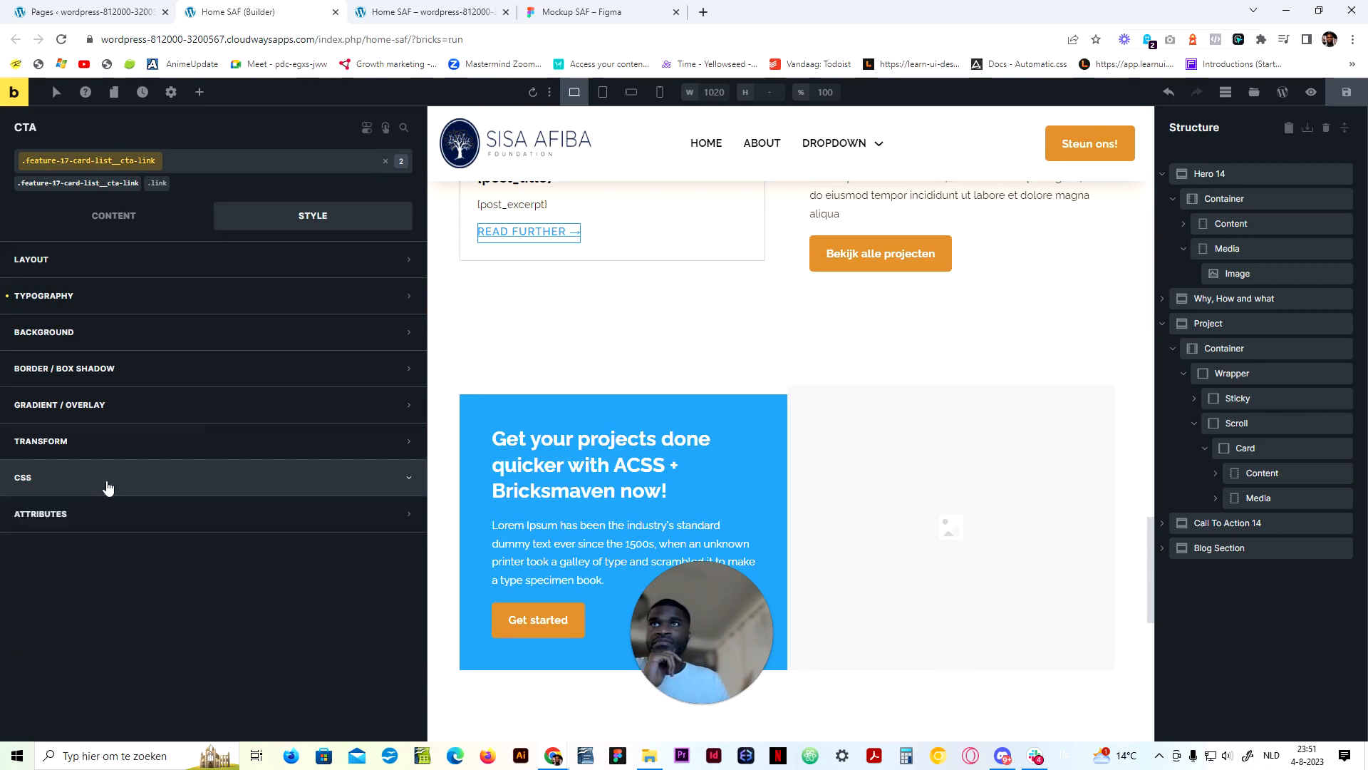
pyautogui.click(228, 295)
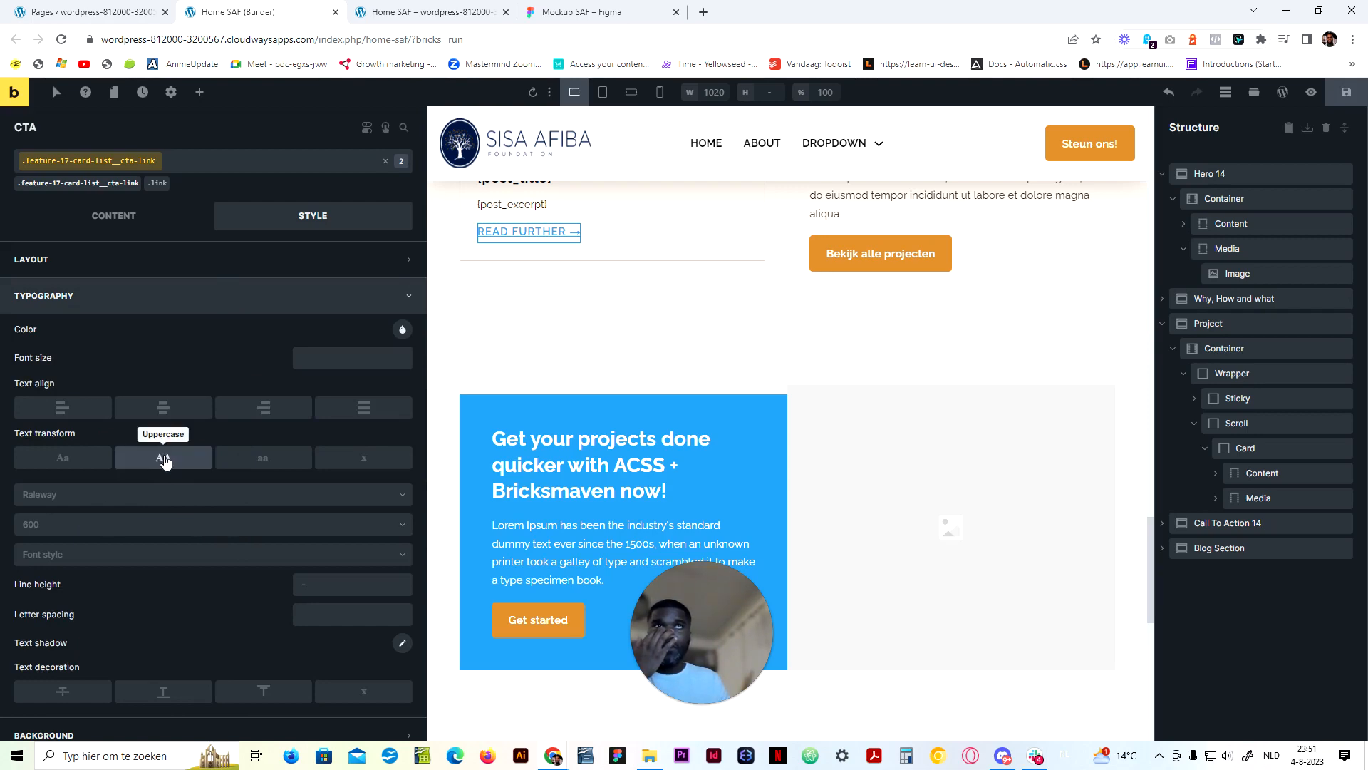
# Check the project link in the Figma mockup and reapply the uppercase text transform to the .feature-17-card-list__cta-link class
pyautogui.click(560, 11)
pyautogui.click(298, 7)
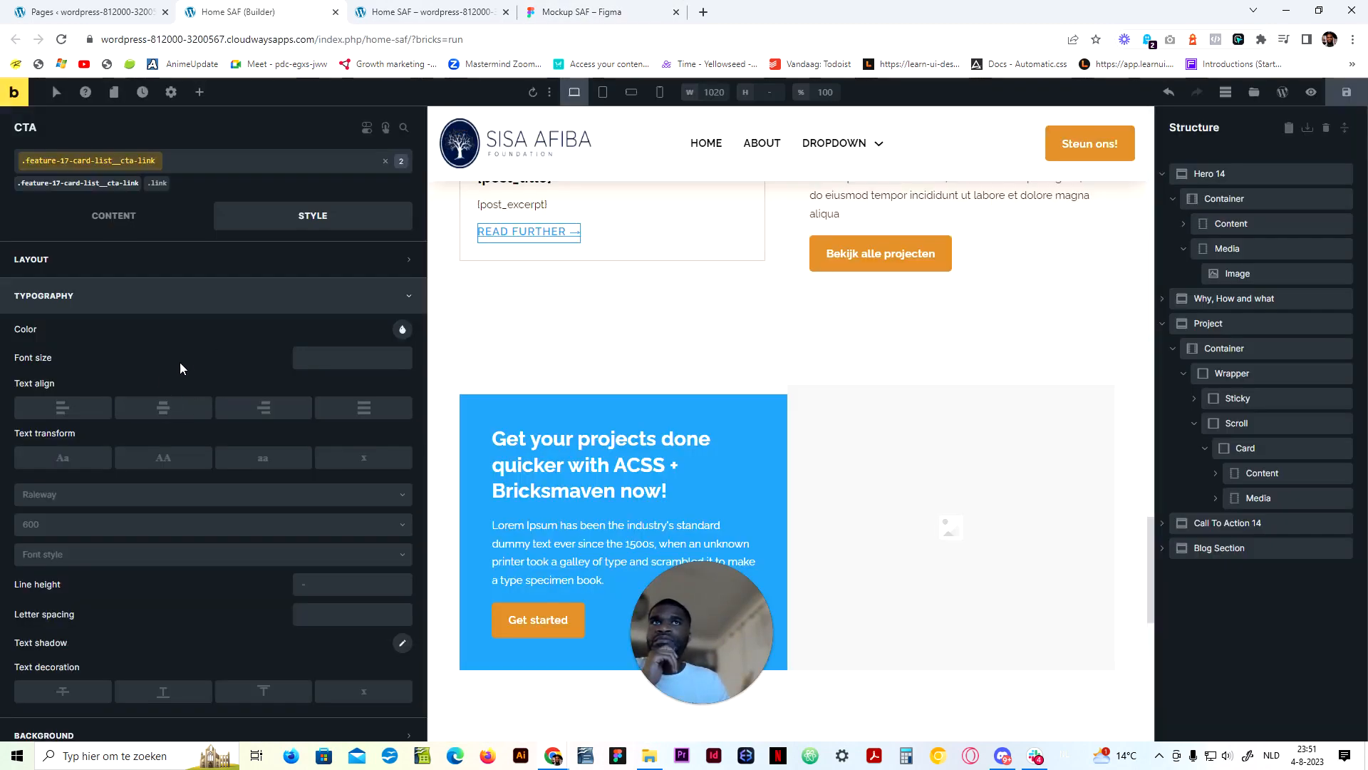
pyautogui.click(169, 458)
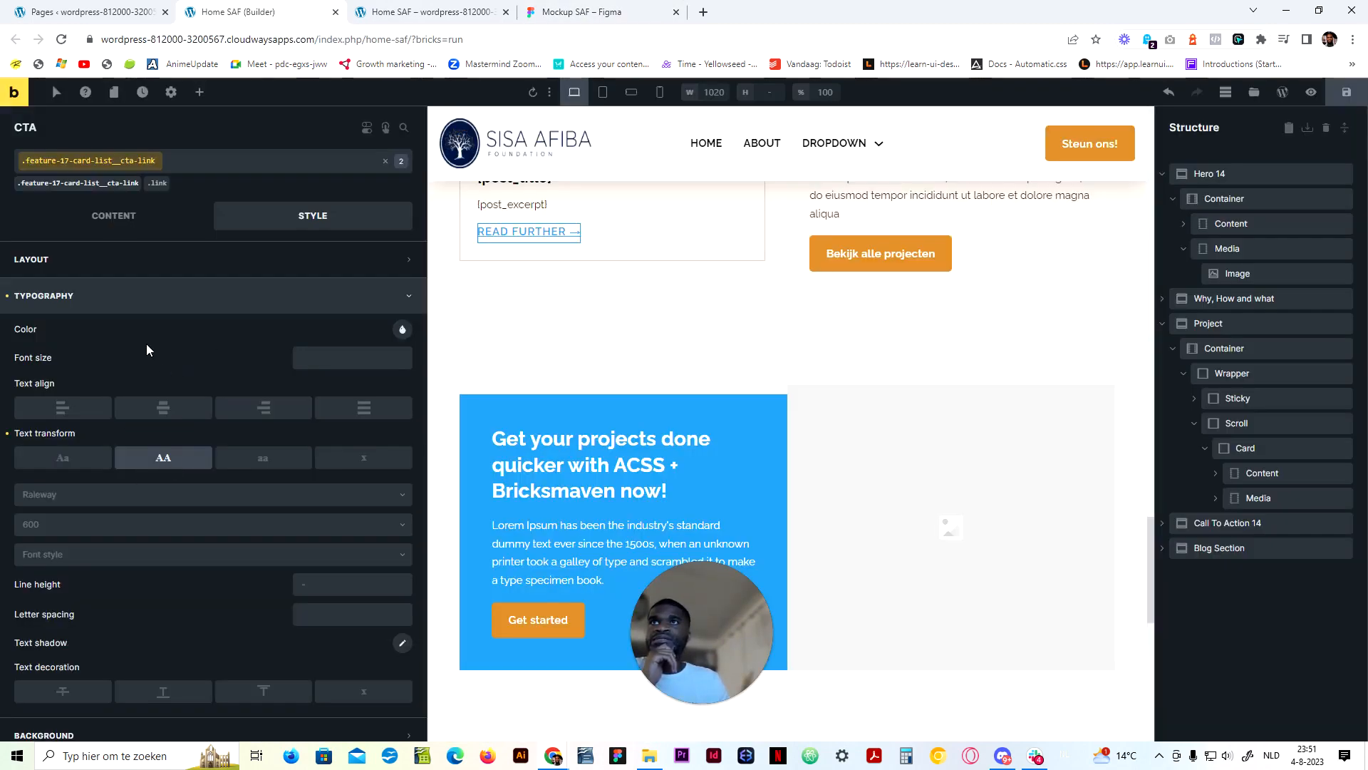
pyautogui.click(136, 300)
pyautogui.click(134, 265)
pyautogui.click(135, 260)
pyautogui.click(137, 218)
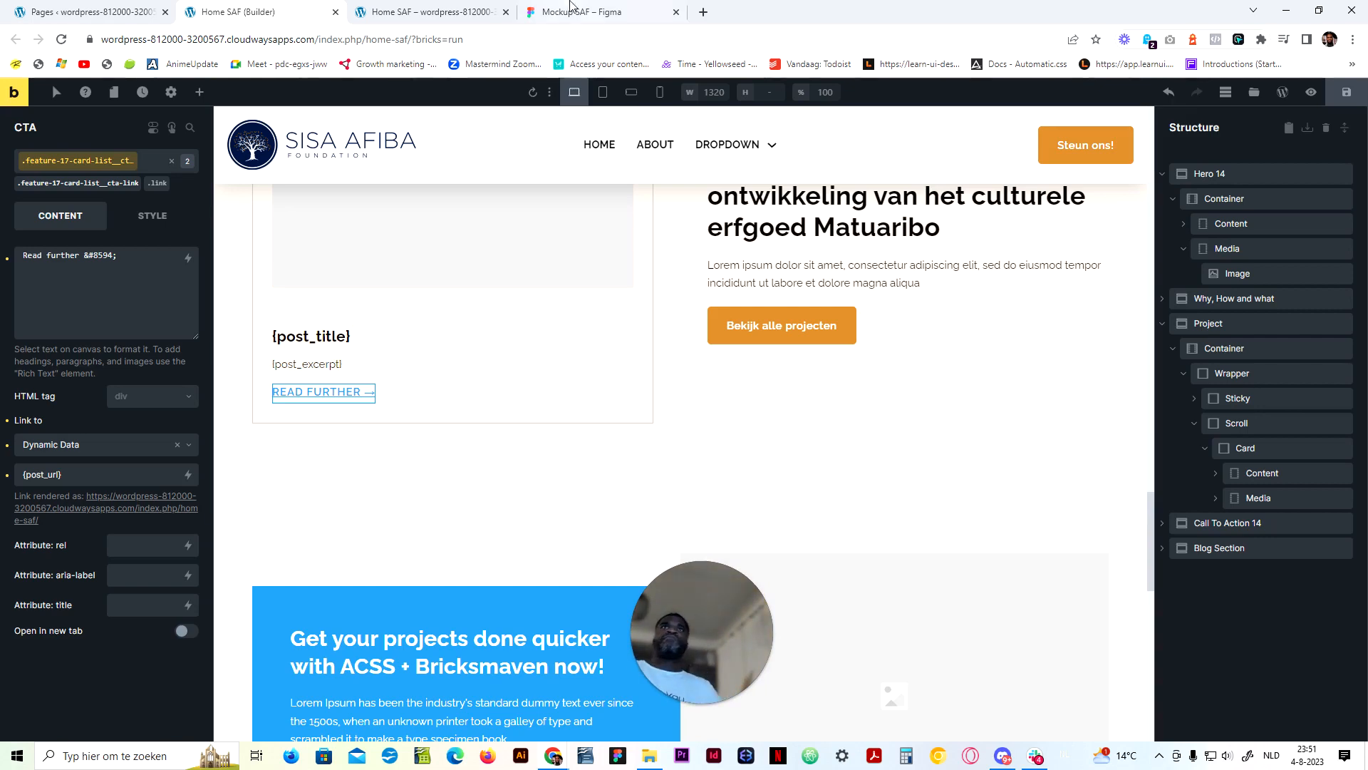
# Examine the CSS properties of the .link component in CoreFramework
pyautogui.click(100, 7)
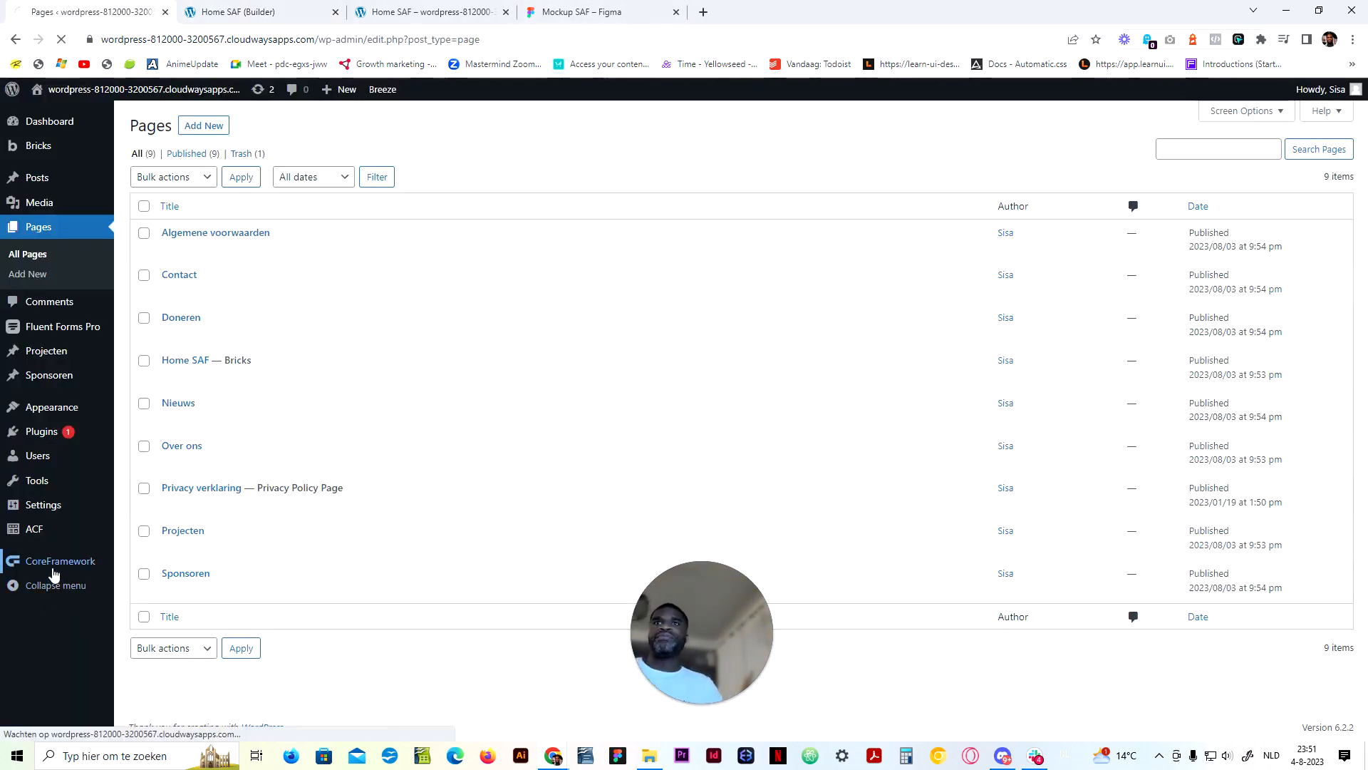
pyautogui.click(34, 529)
pyautogui.click(353, 238)
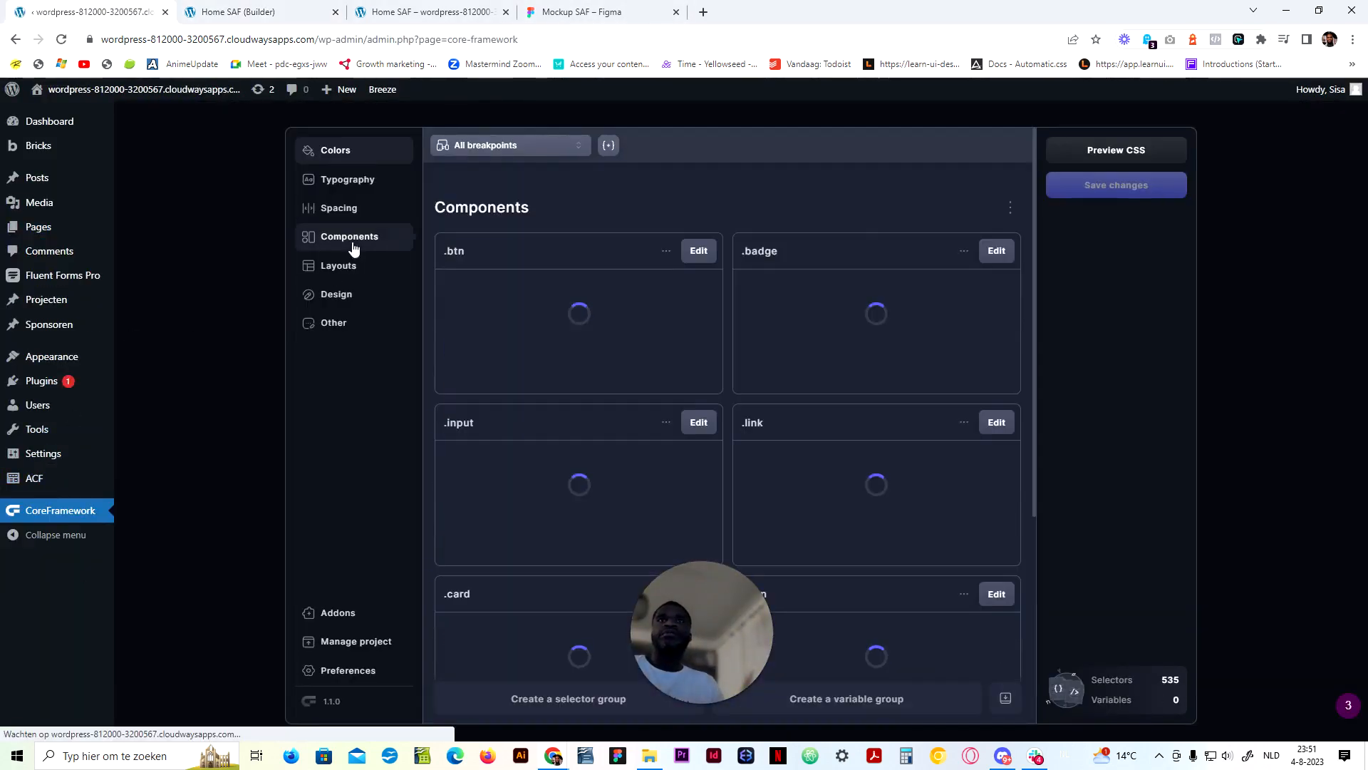
pyautogui.click(996, 423)
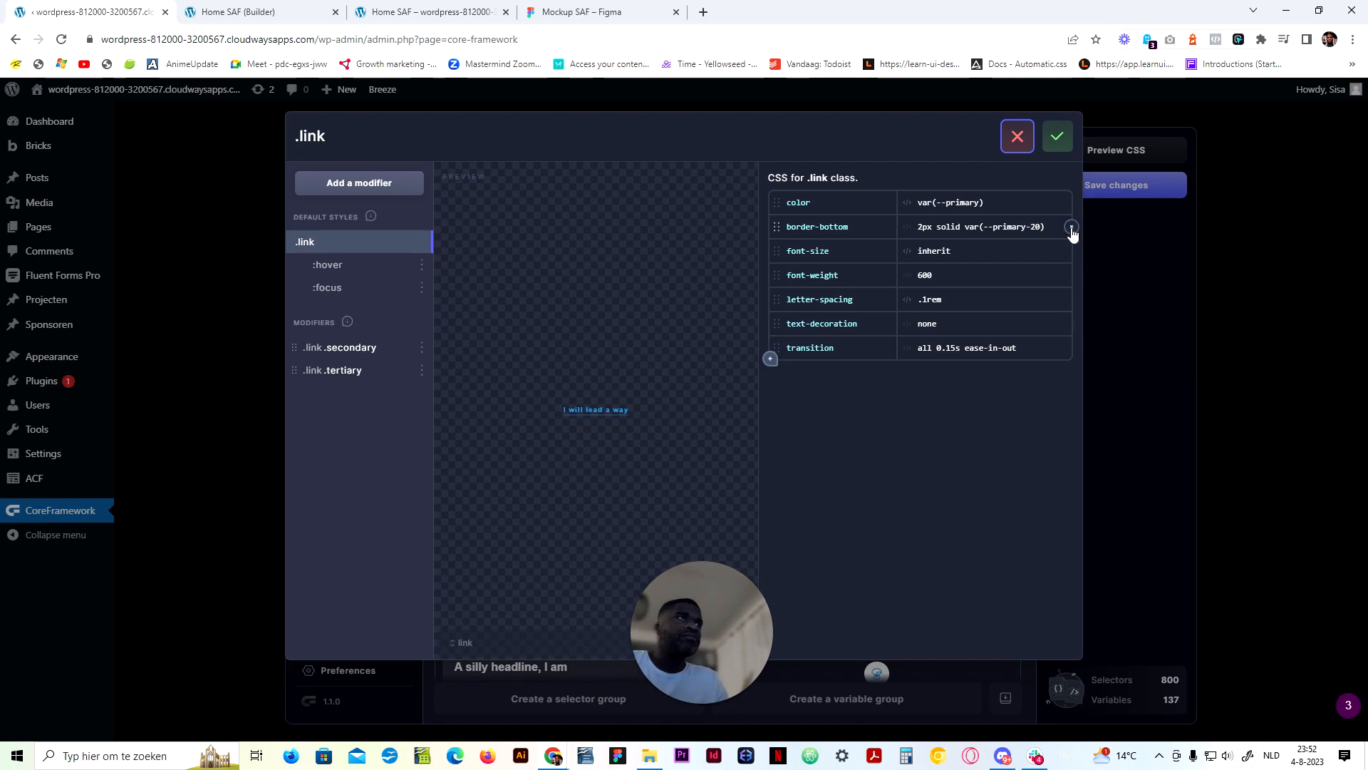
# Compare the Read further CTA's typography settings at class level and at element ID level in the builder
pyautogui.click(235, 12)
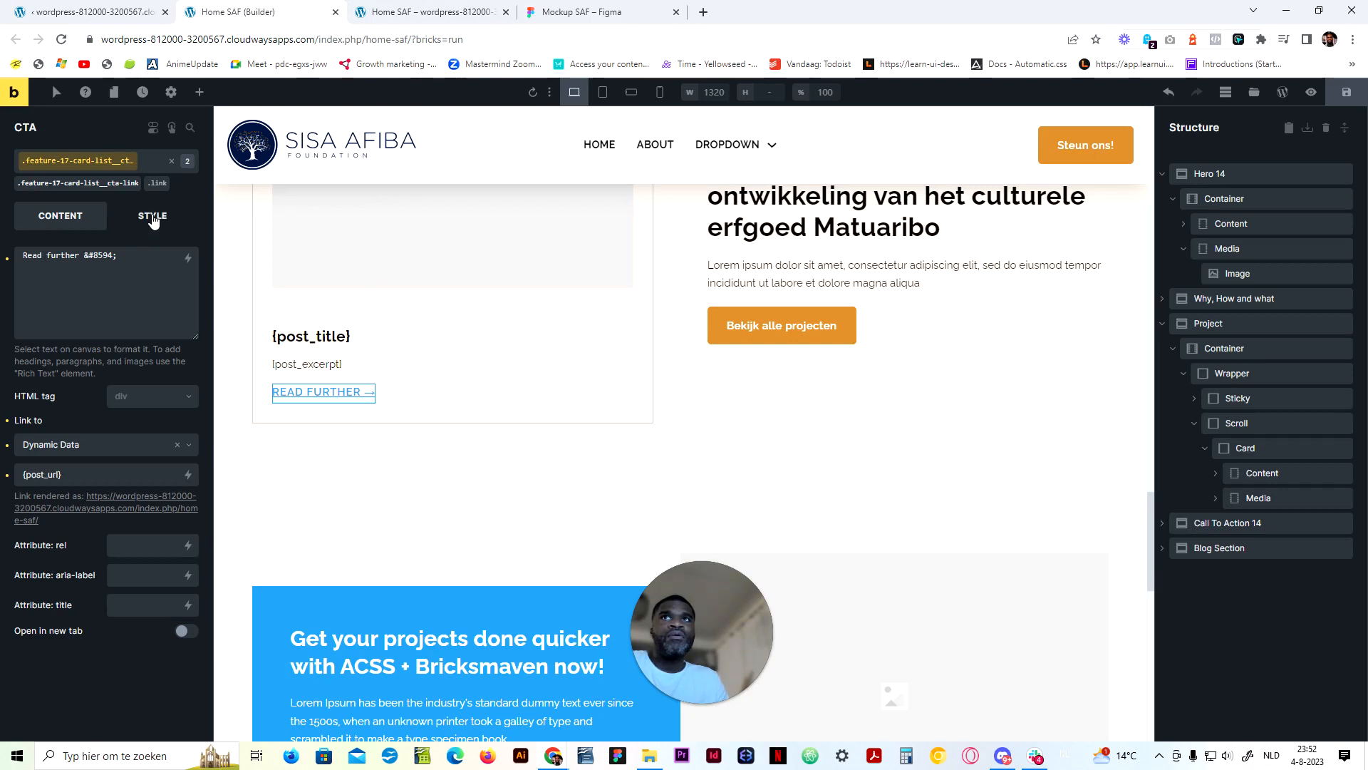
pyautogui.click(152, 218)
pyautogui.click(147, 297)
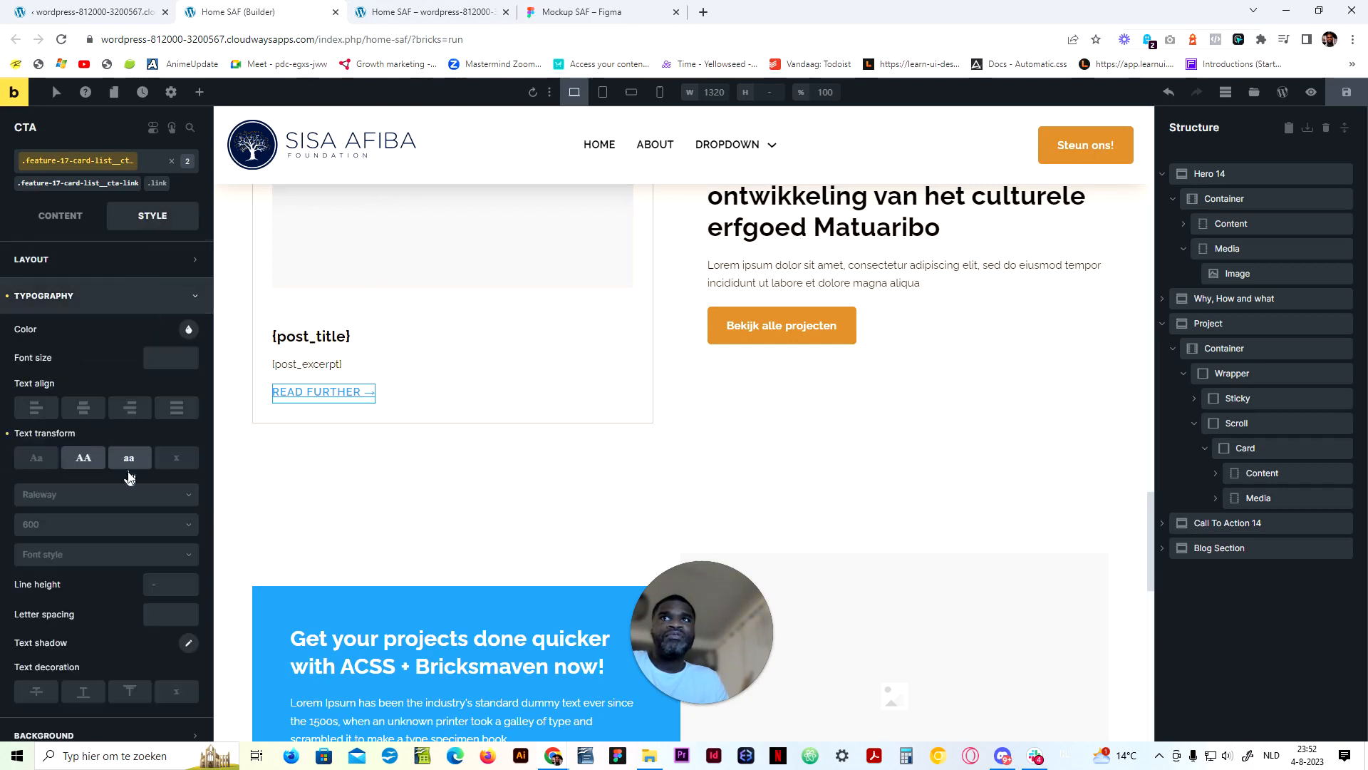
pyautogui.scroll(-3, 125, 533)
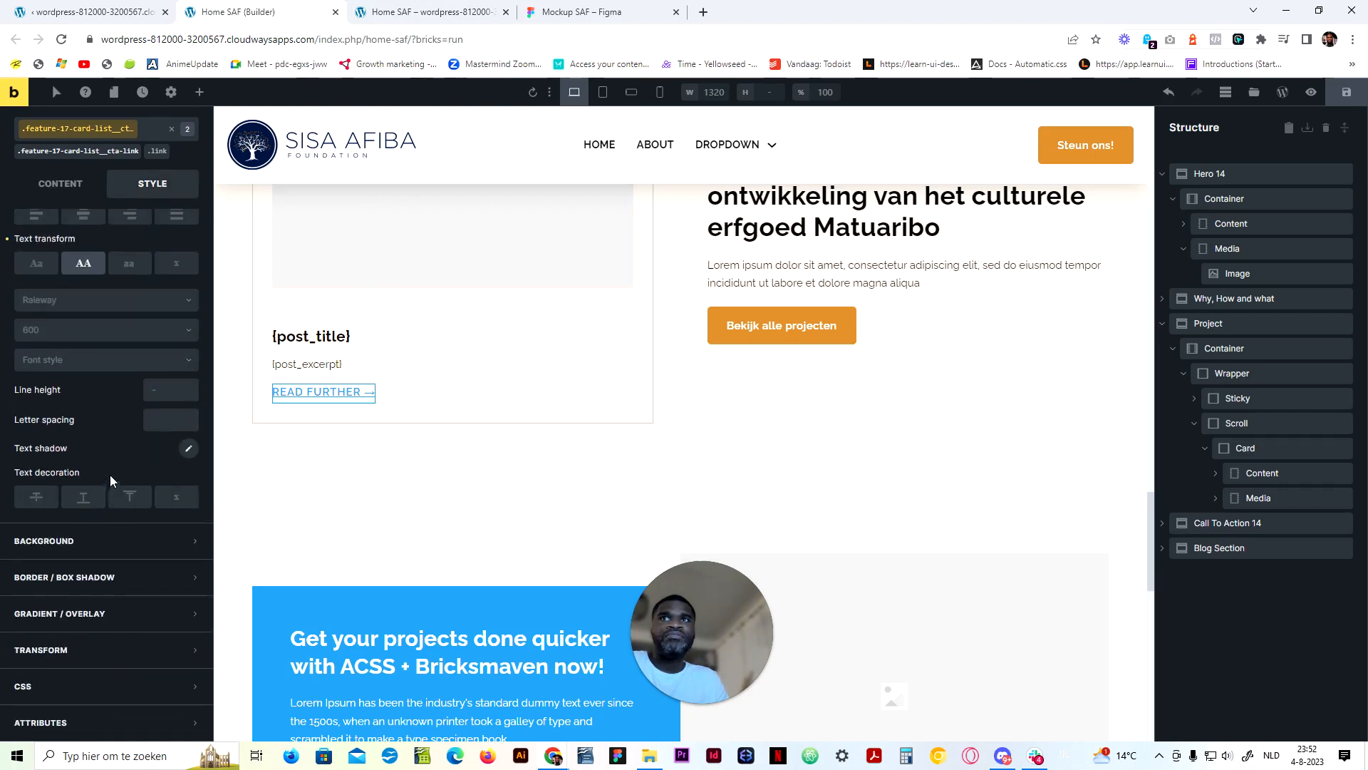
pyautogui.scroll(4, 126, 459)
pyautogui.click(116, 296)
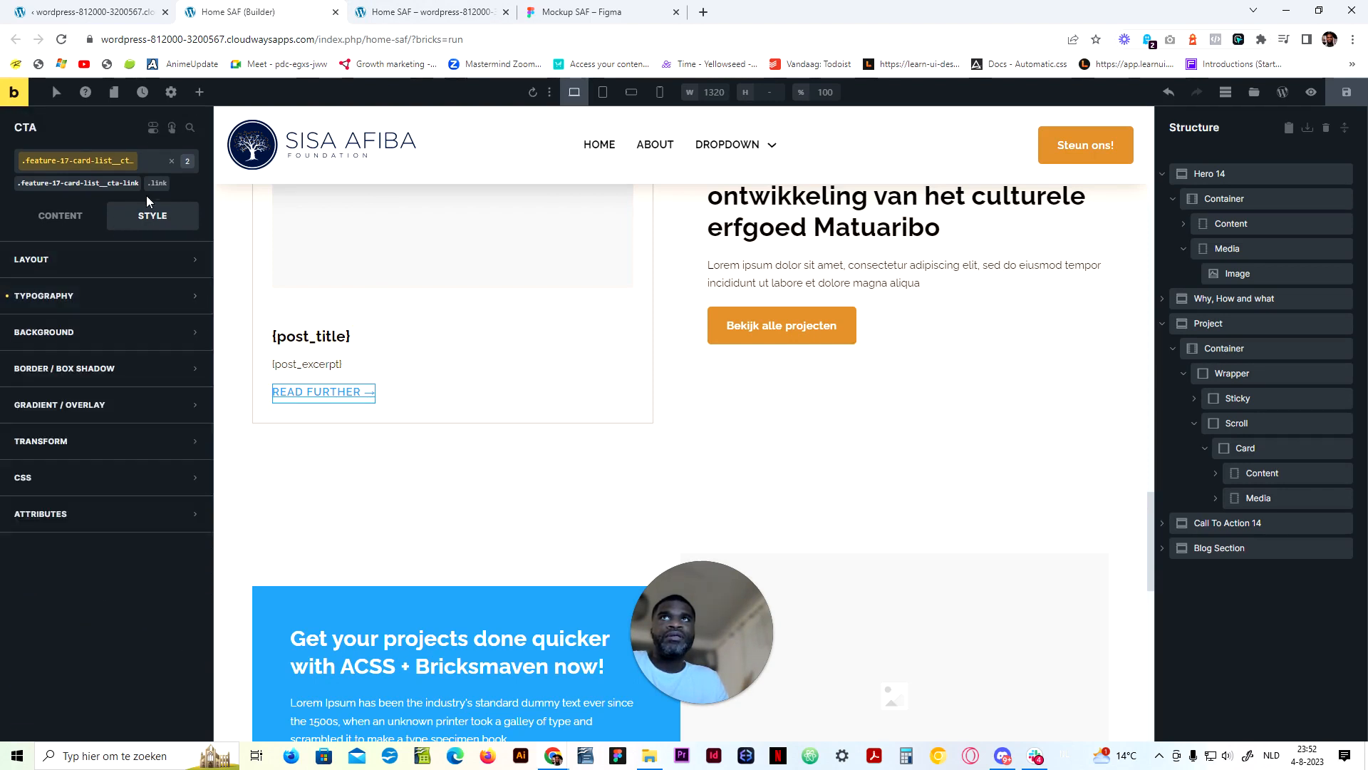
pyautogui.click(171, 161)
pyautogui.click(107, 295)
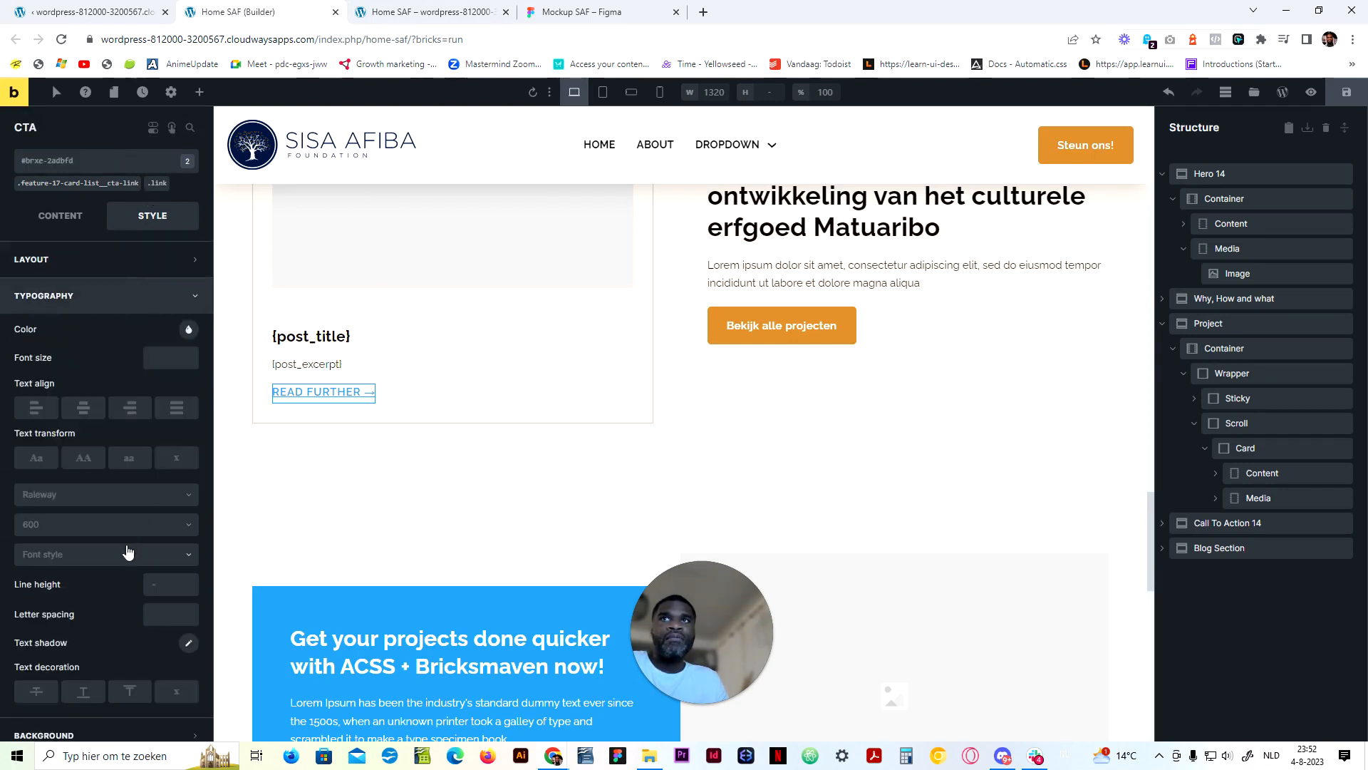
pyautogui.scroll(-3, 126, 565)
pyautogui.scroll(3, 126, 565)
pyautogui.click(106, 295)
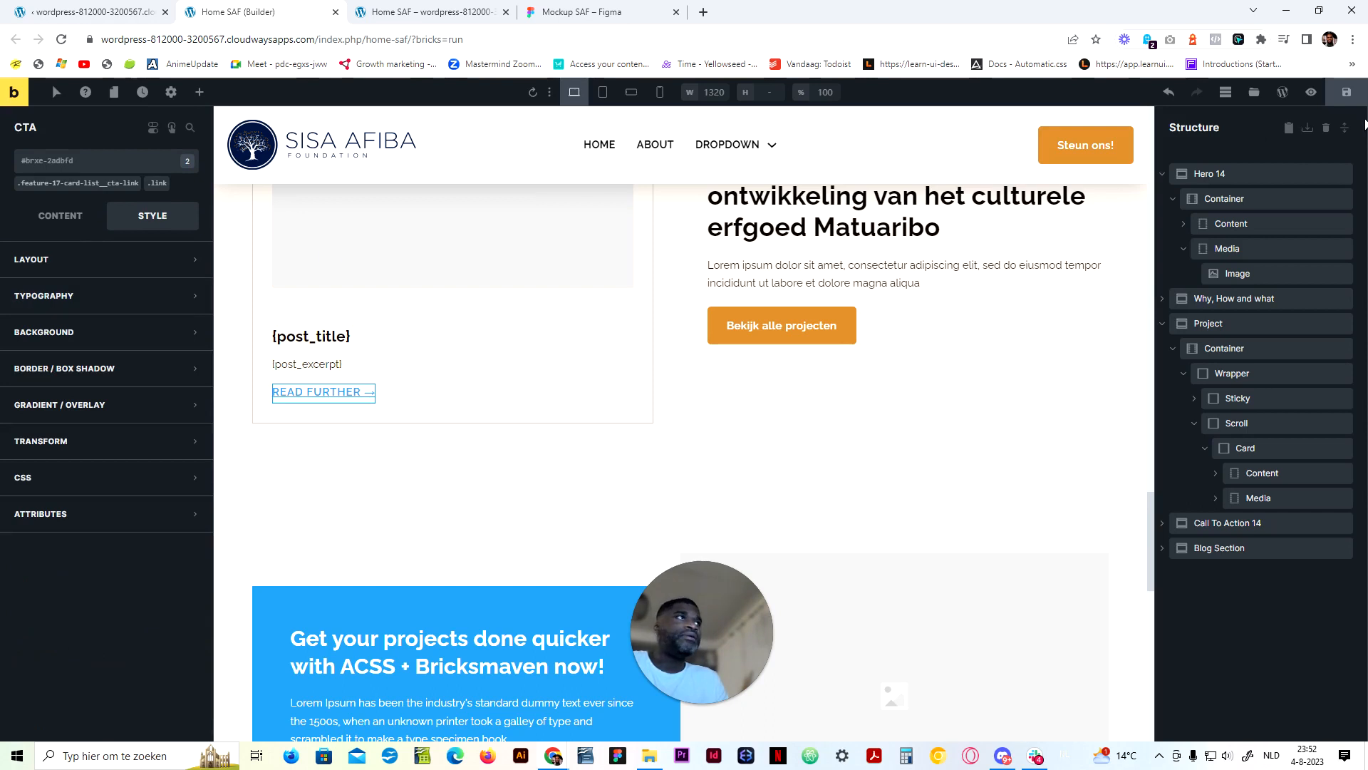
# Save the Home SAF page and reload the builder and its front-end preview
pyautogui.click(1340, 102)
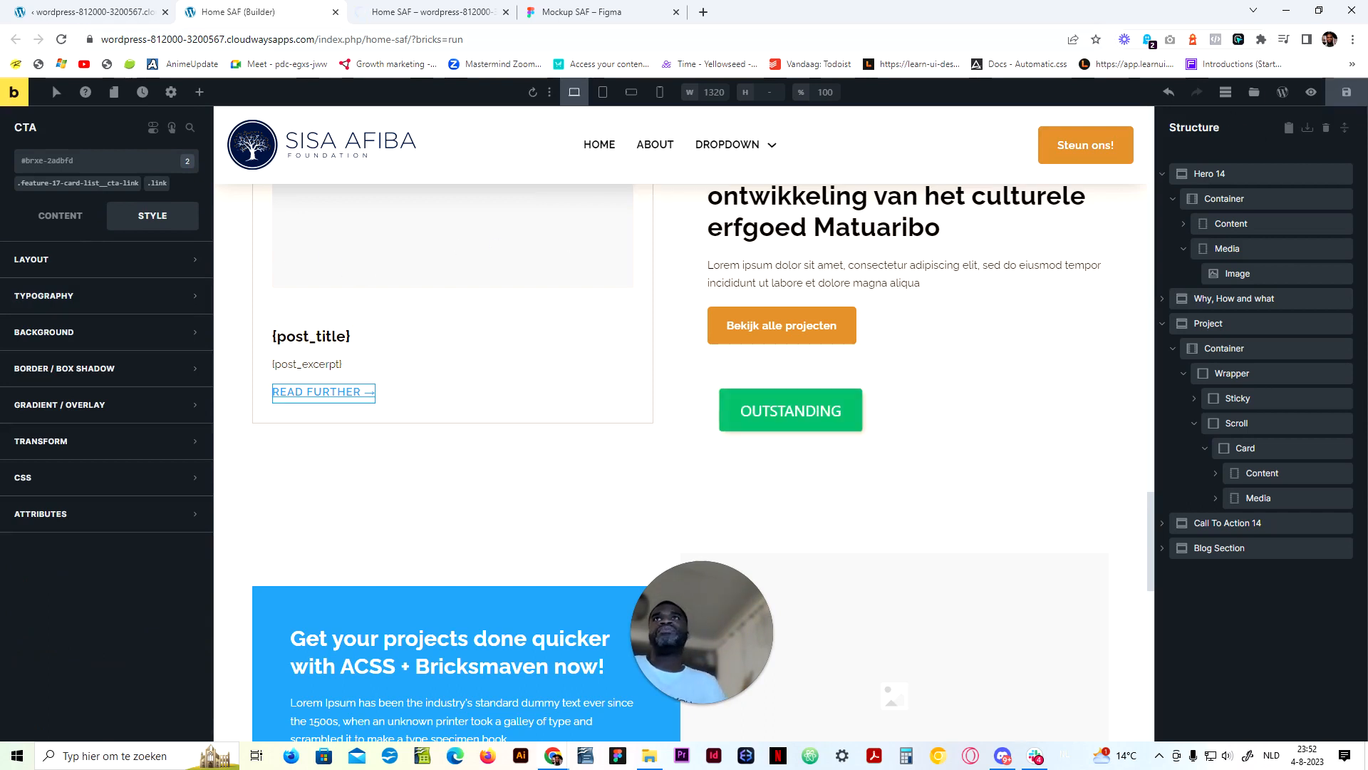
pyautogui.click(60, 41)
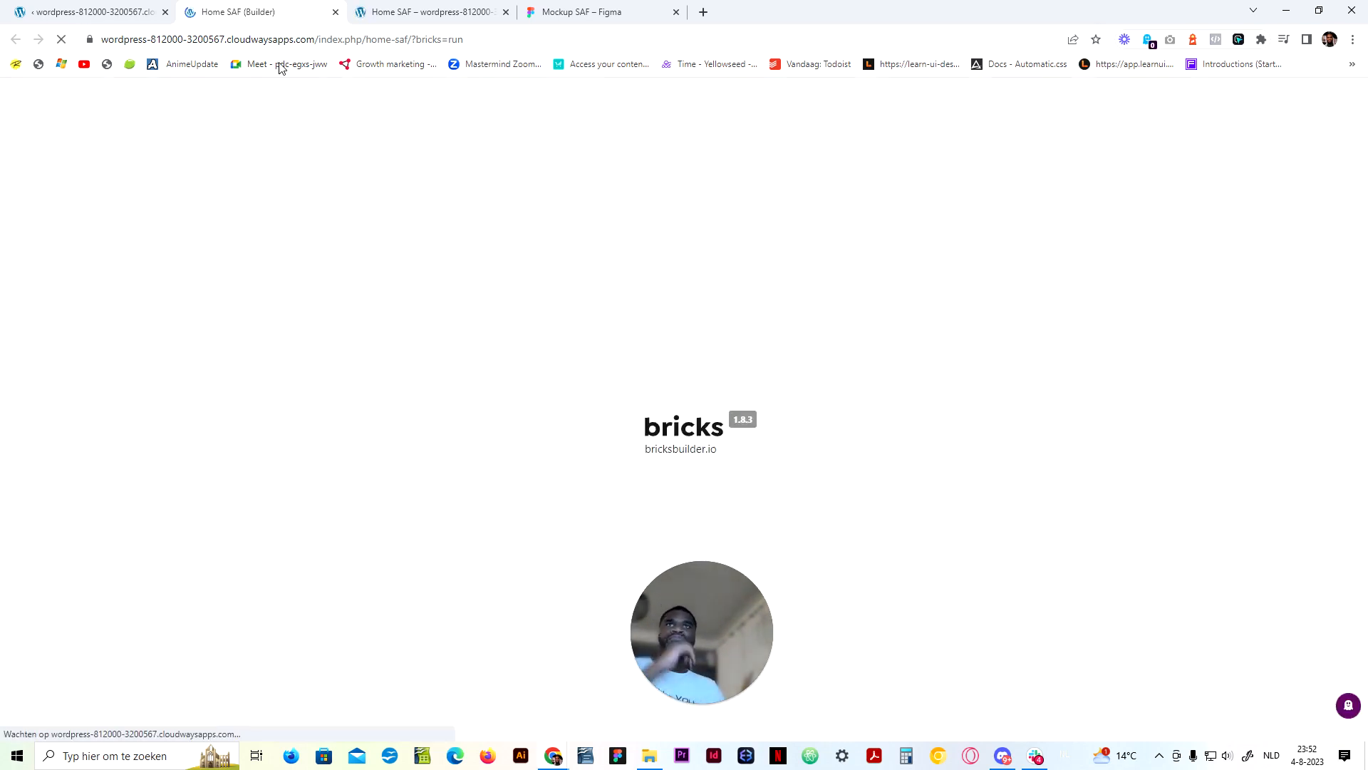
pyautogui.click(489, 8)
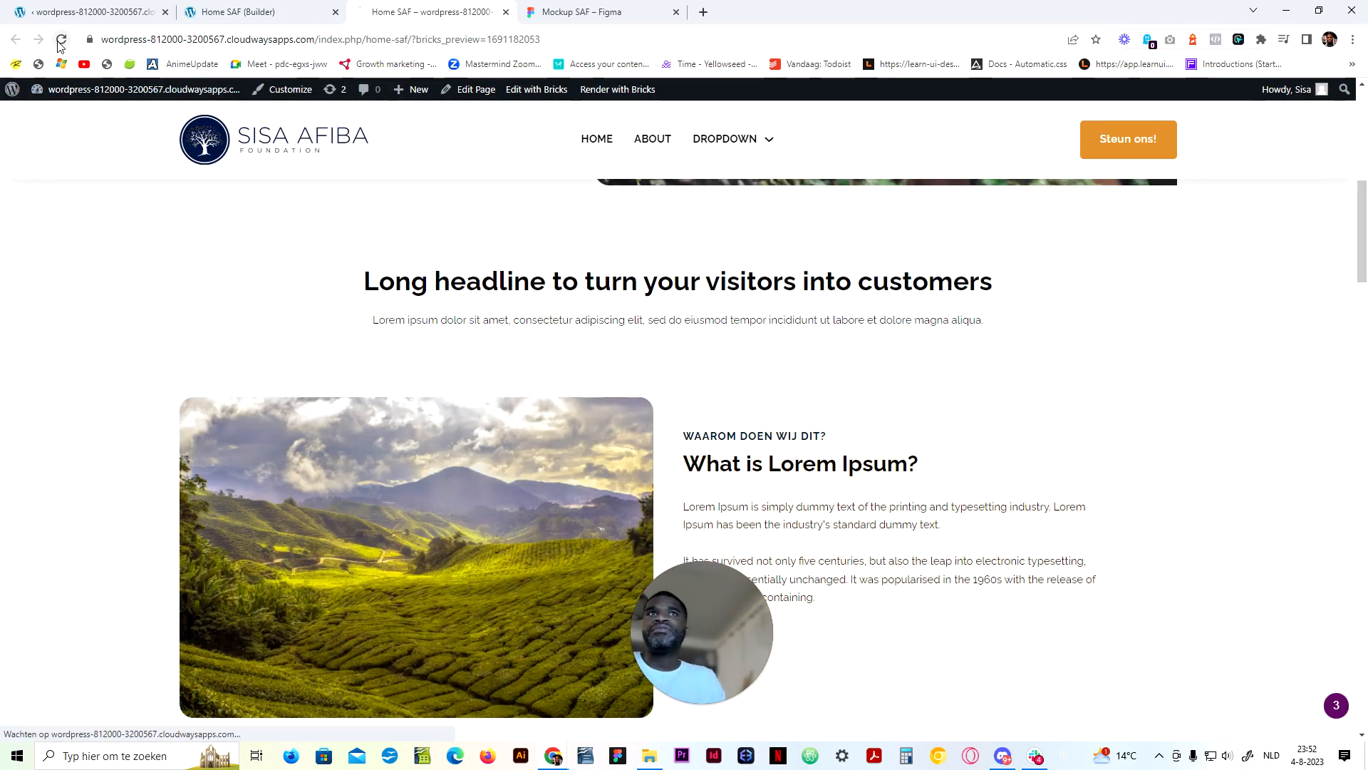
# Review the front-end preview from the Why, How and What section down to the project card and its Read further link
pyautogui.scroll(-12, 303, 345)
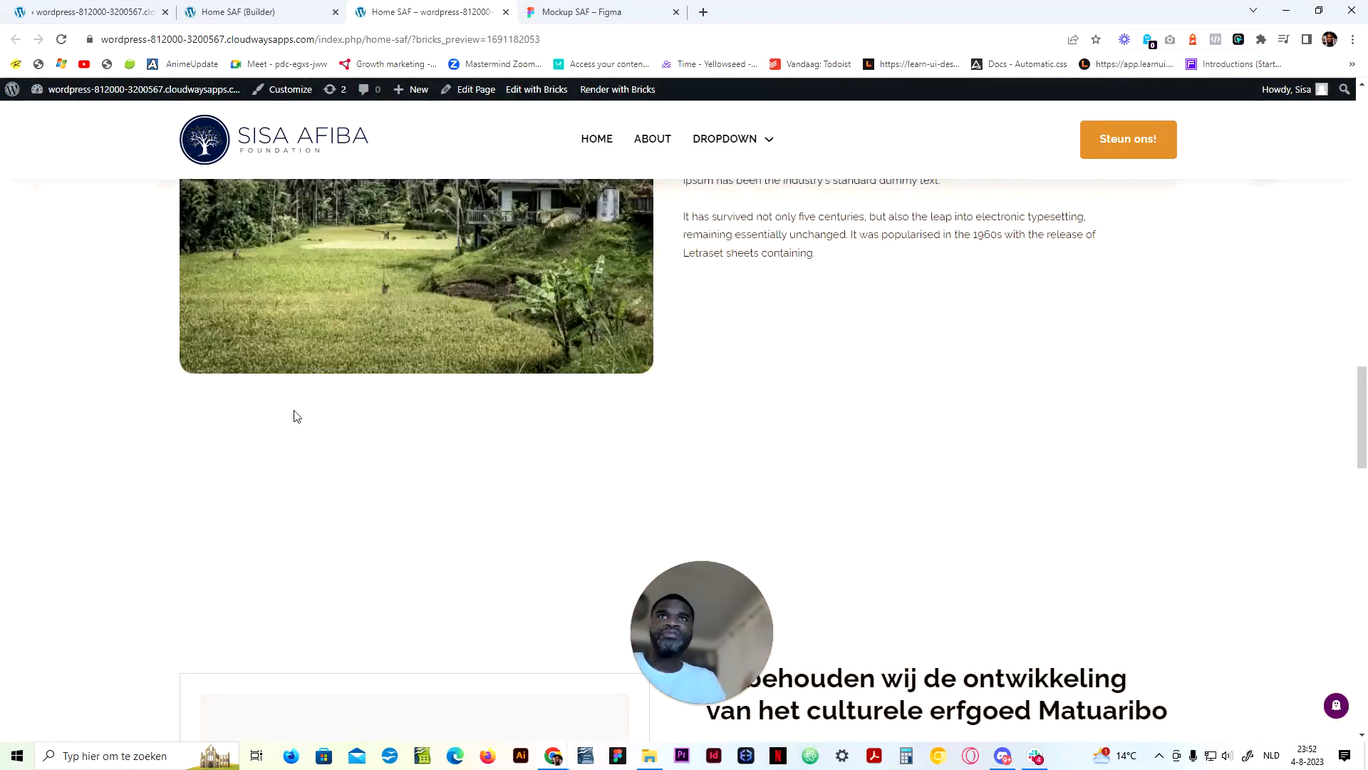
pyautogui.scroll(5, 298, 416)
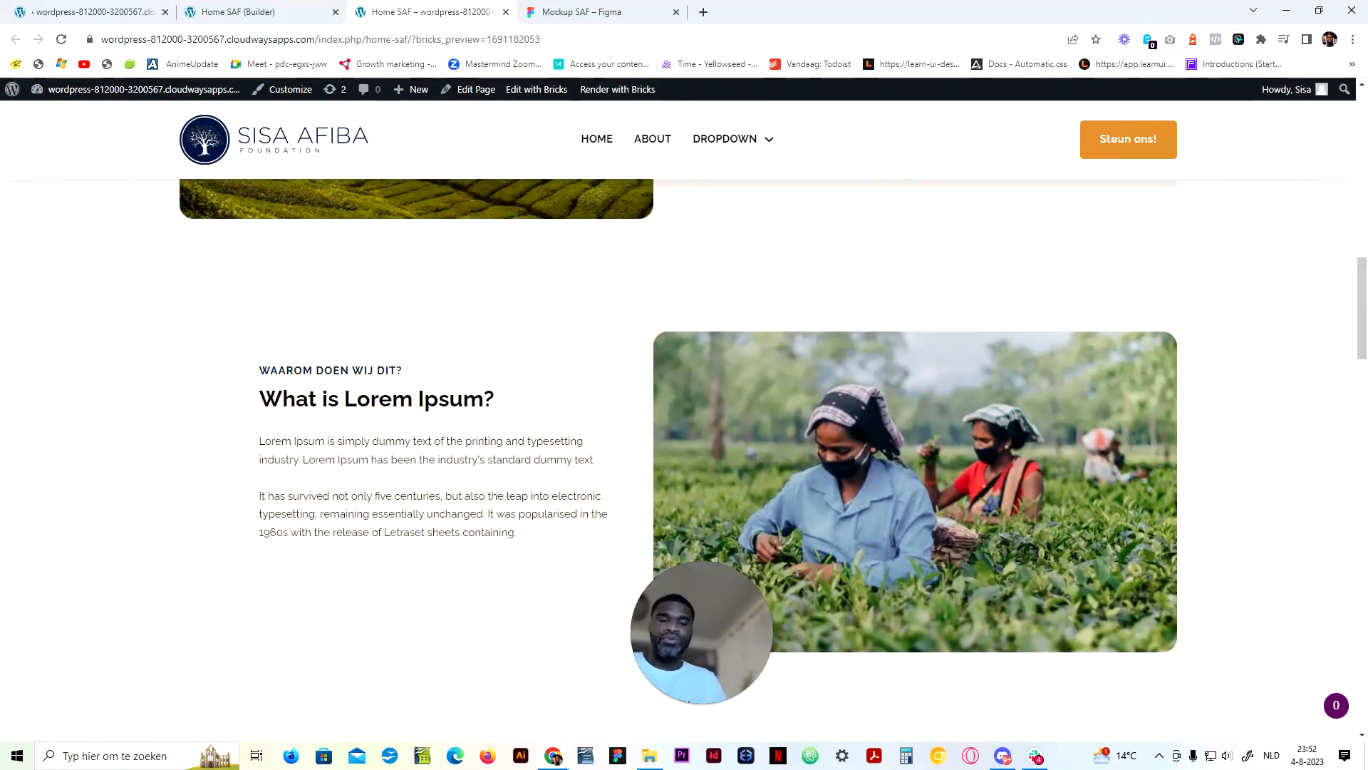
pyautogui.scroll(-8, 327, 397)
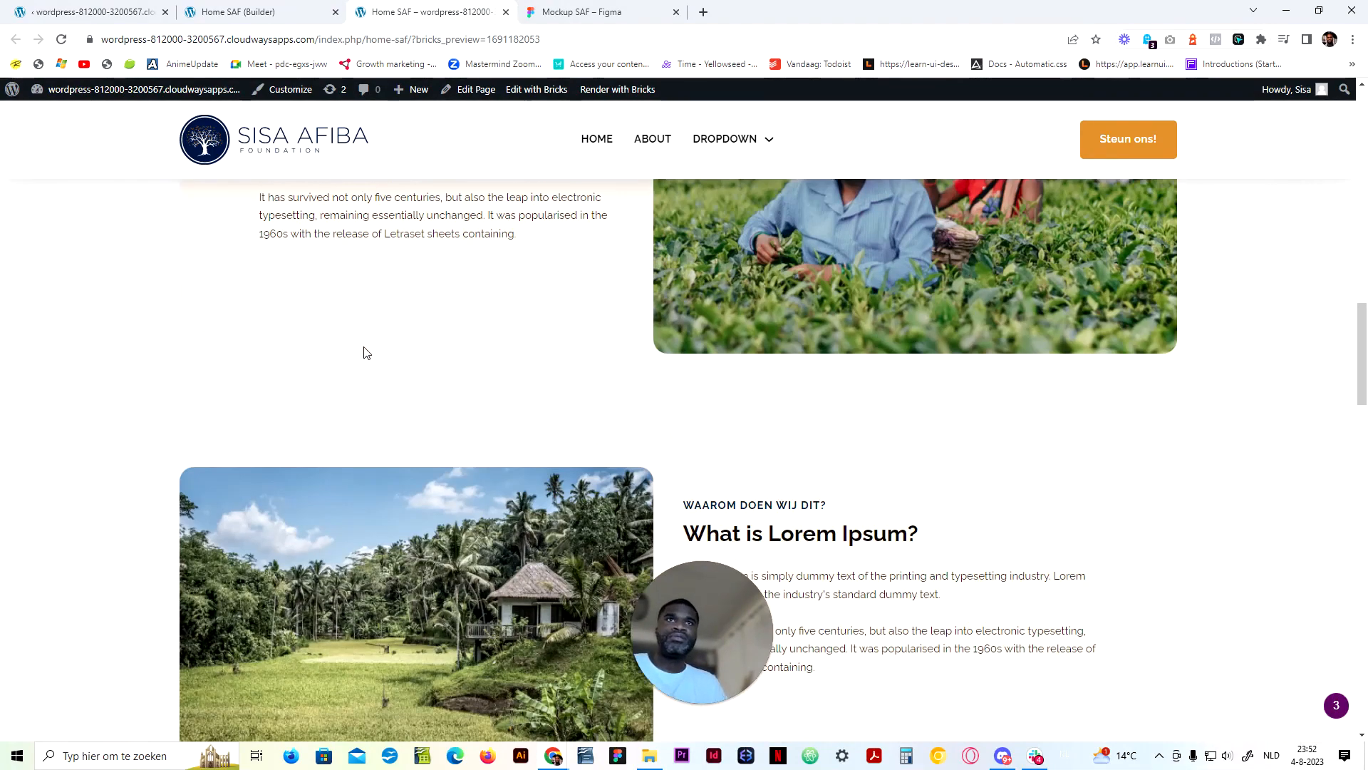
pyautogui.scroll(-4, 359, 365)
pyautogui.scroll(-5, 359, 364)
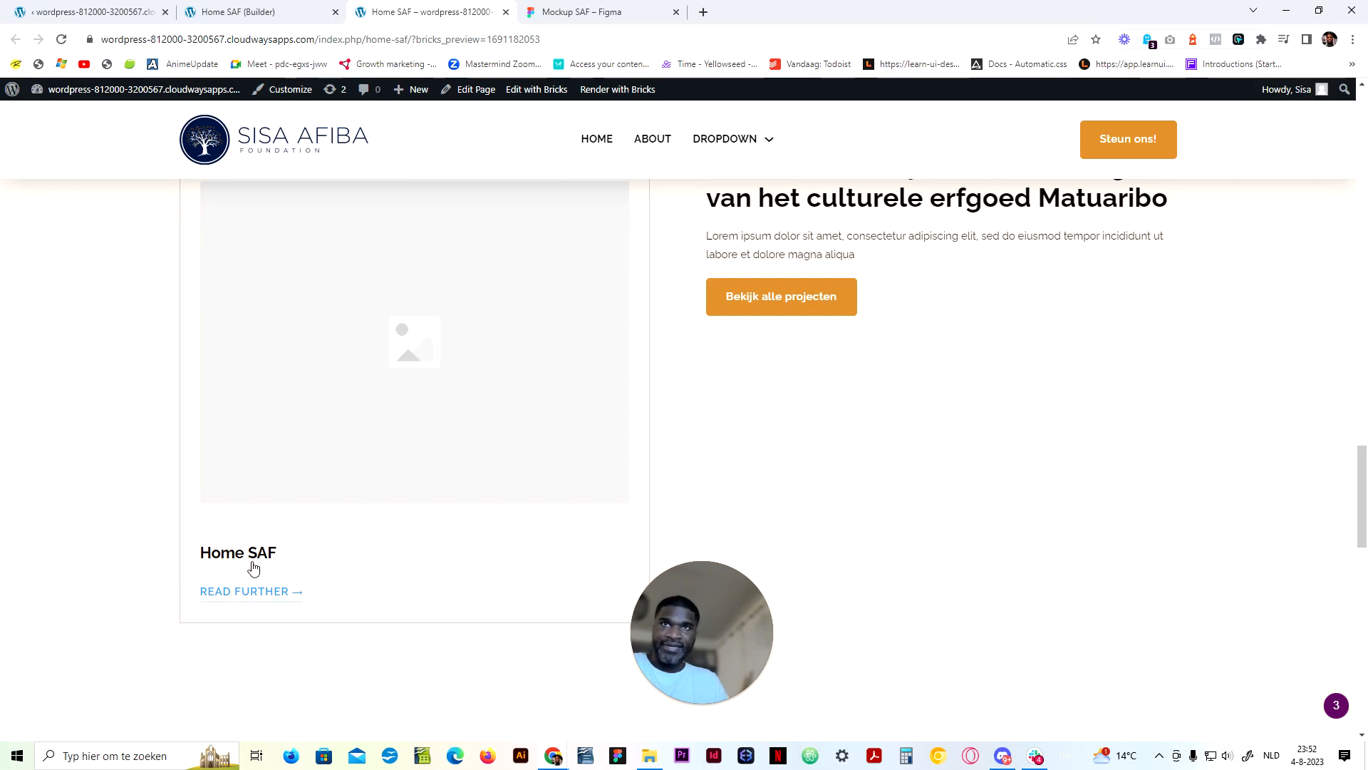
pyautogui.scroll(7, 349, 553)
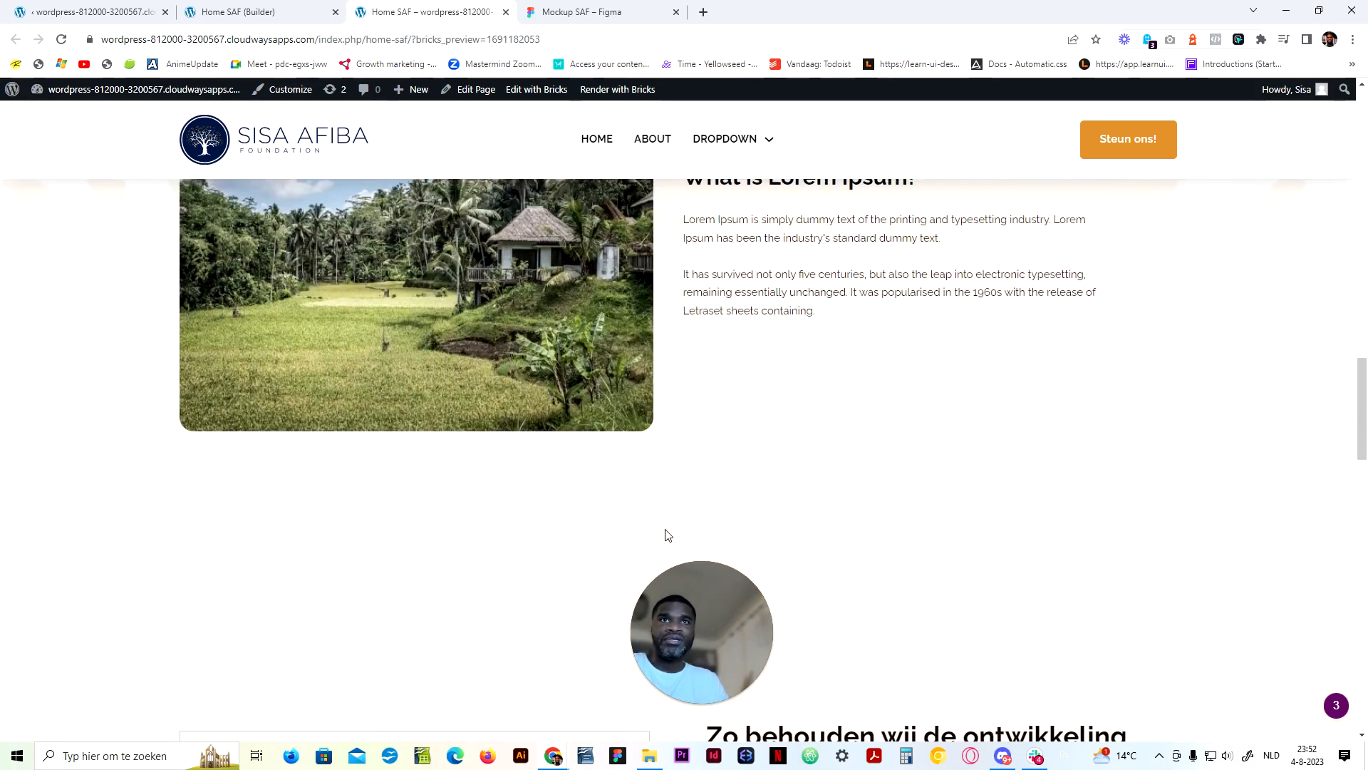
pyautogui.scroll(8, 668, 535)
pyautogui.scroll(-4, 656, 525)
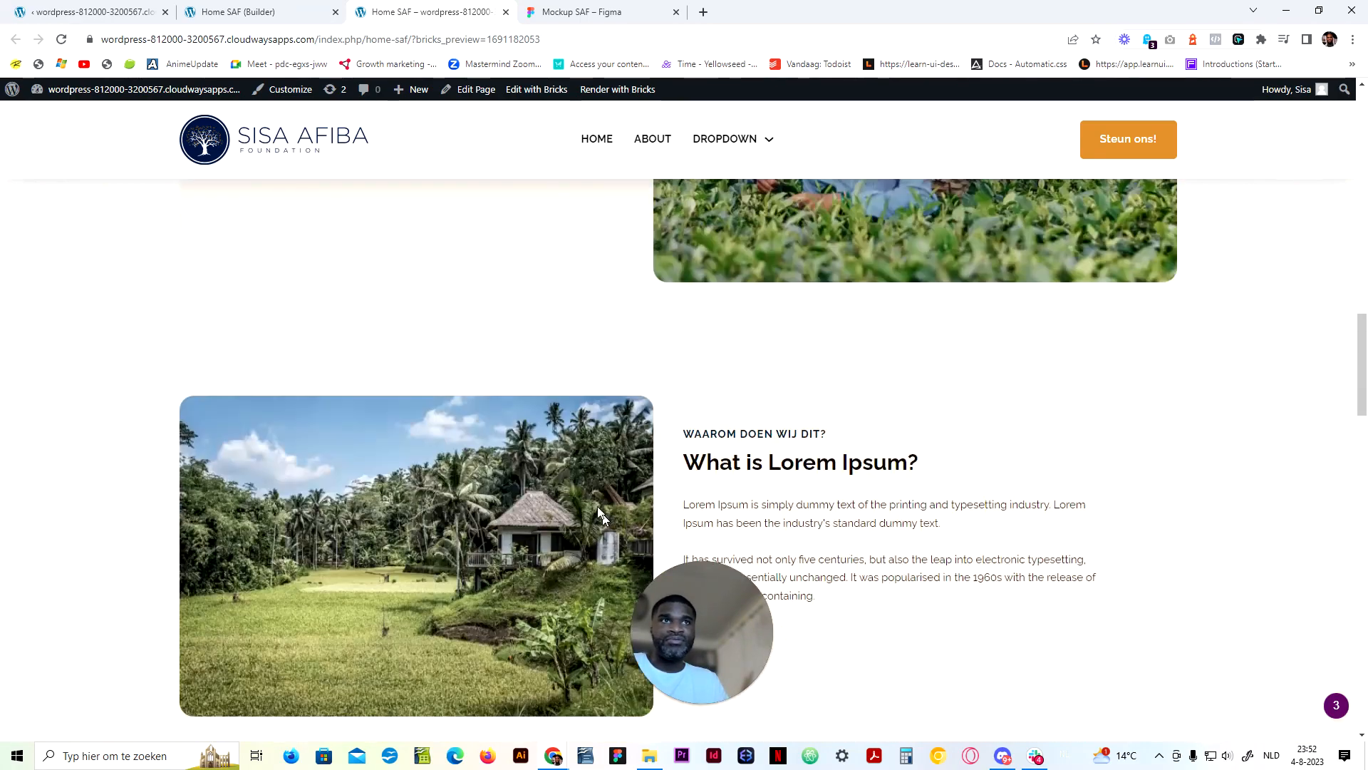
# Compare the area above the Project section in the builder with the front-end preview
pyautogui.click(231, 7)
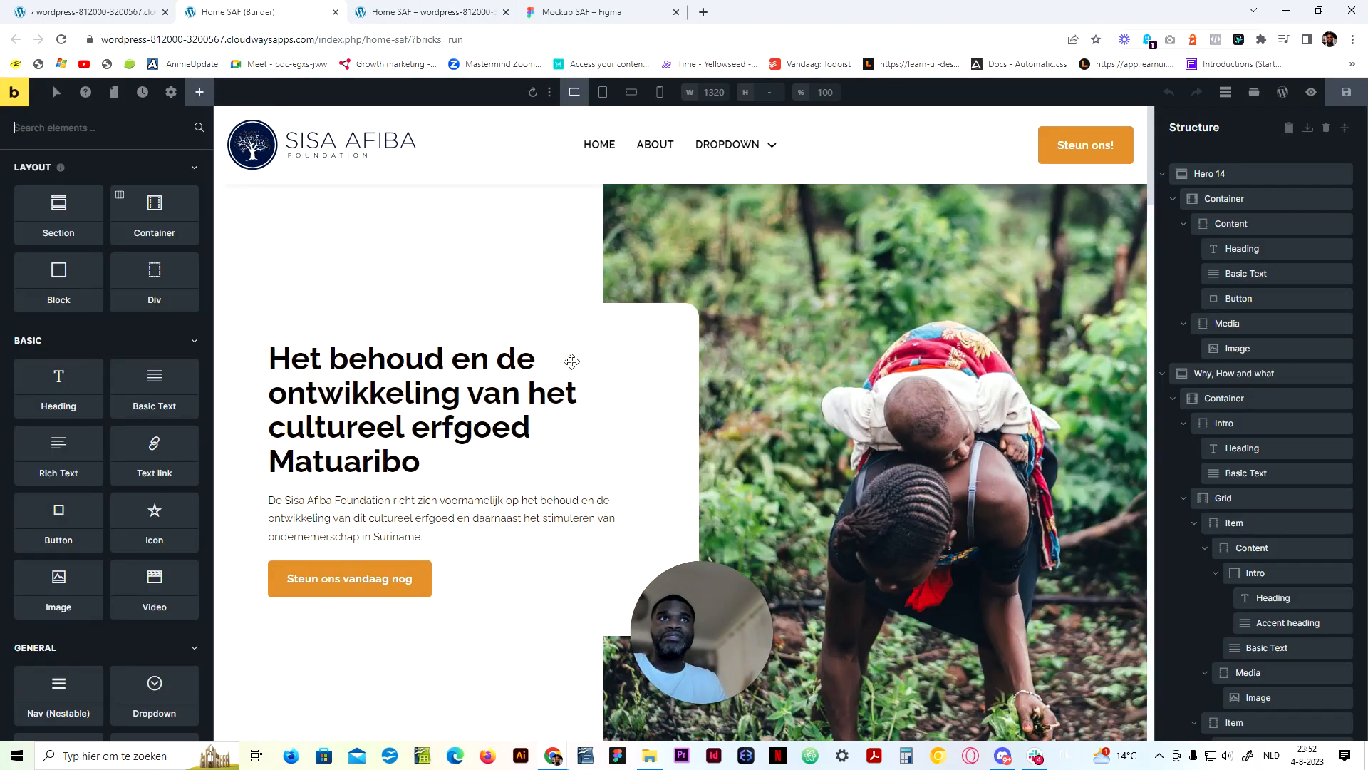
pyautogui.scroll(-20, 571, 361)
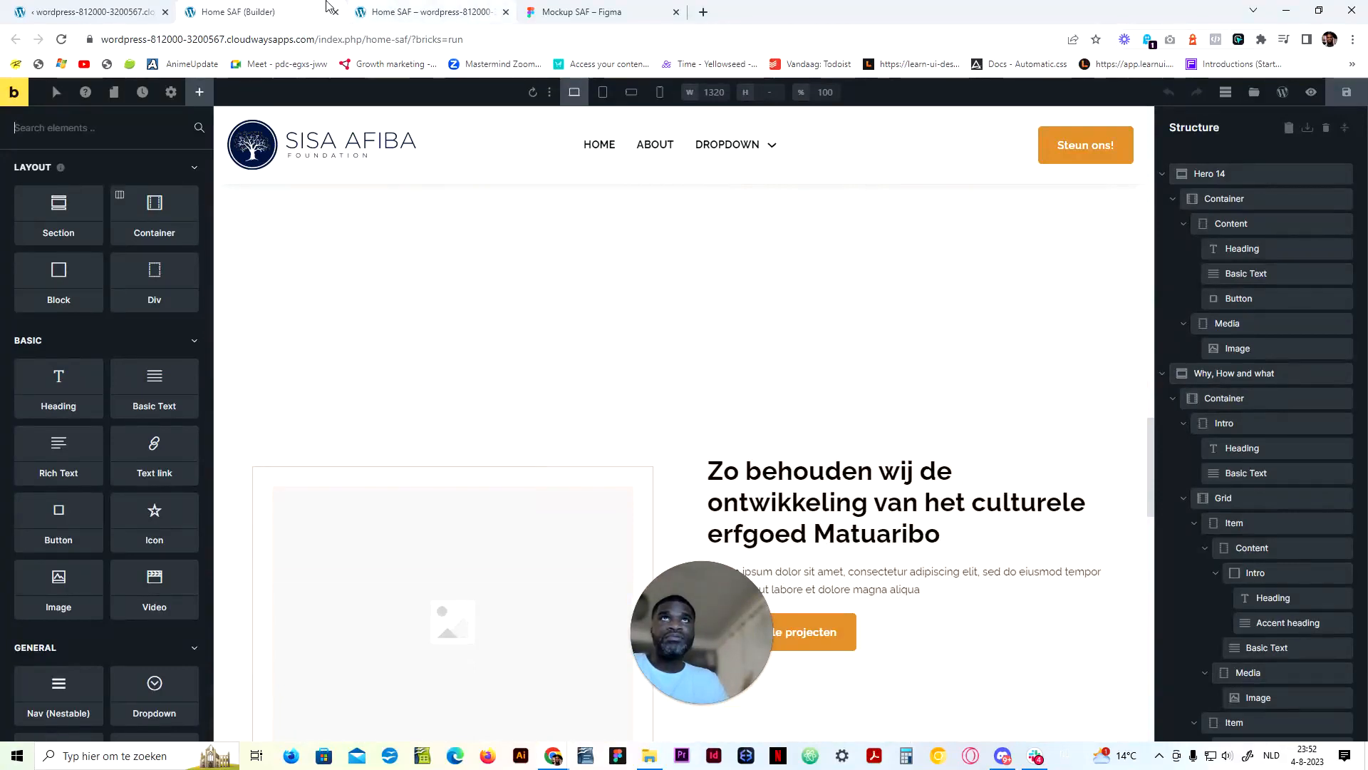
pyautogui.click(399, 11)
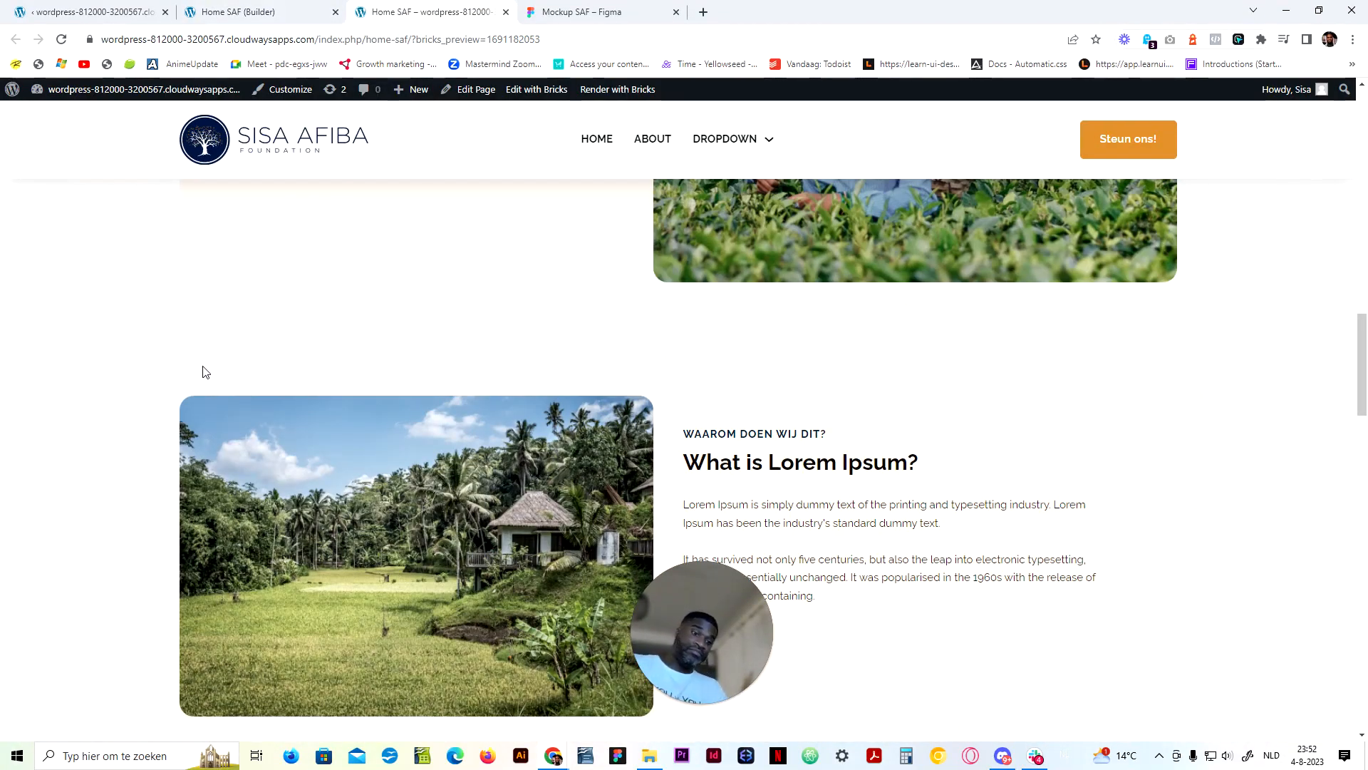
# Inspect the .feature-10 section's padding and background image CSS in the browser developer tools and close them
pyautogui.press('F12')
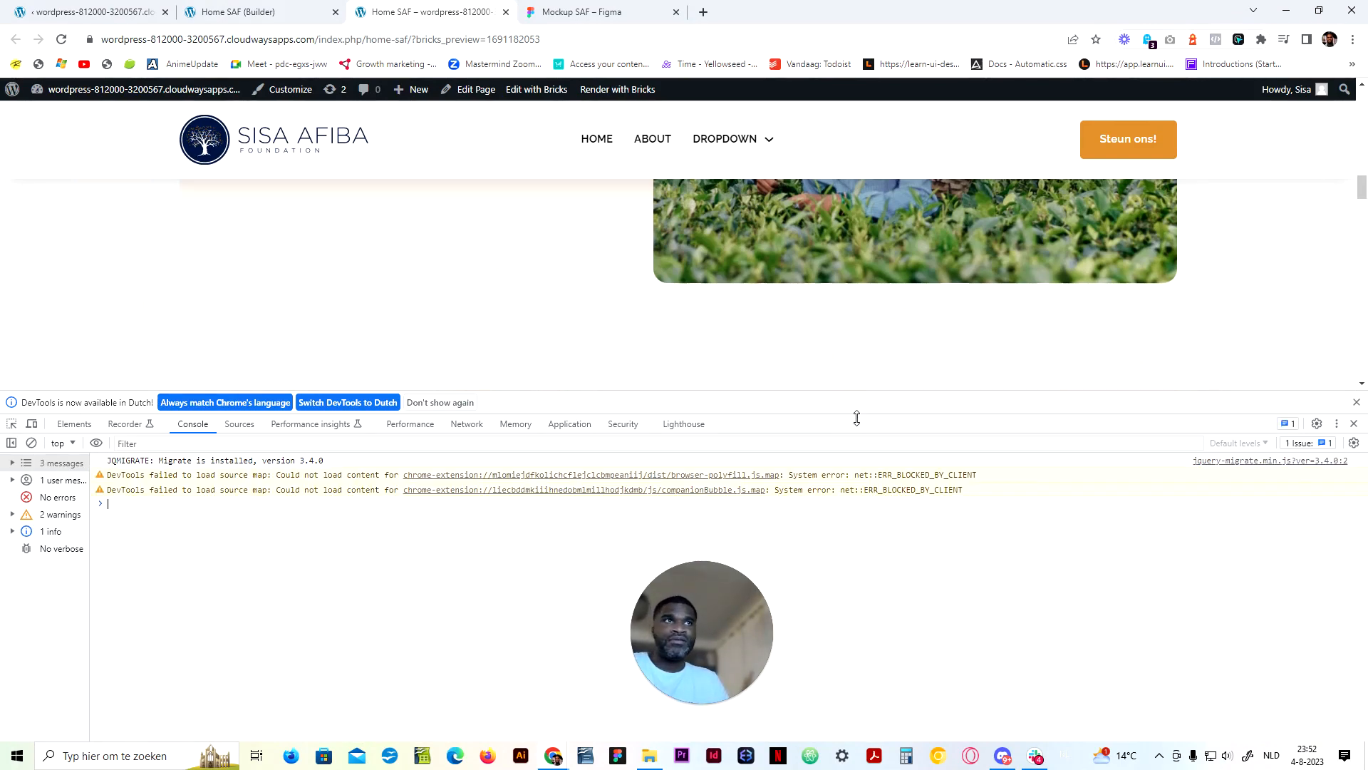
pyautogui.moveTo(855, 421); pyautogui.dragTo(842, 547)
pyautogui.click(12, 553)
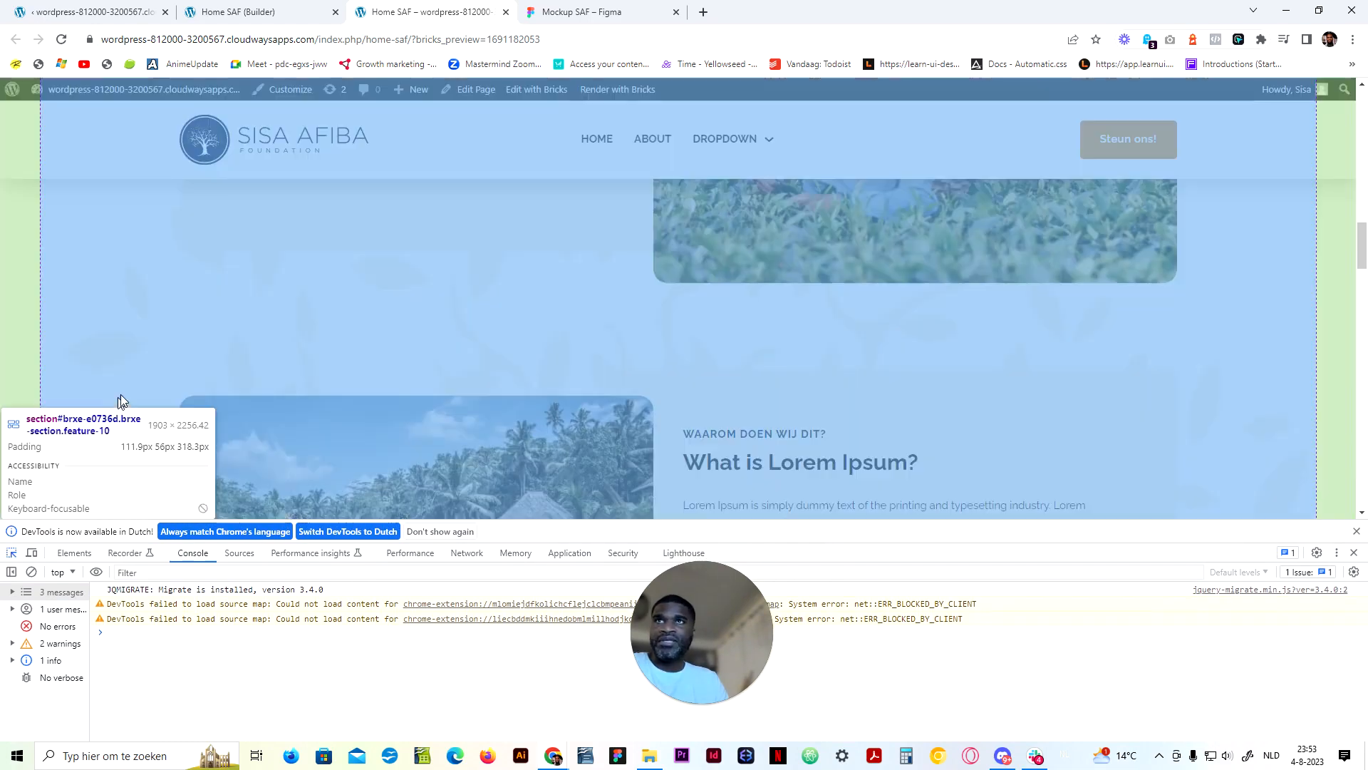
pyautogui.click(62, 378)
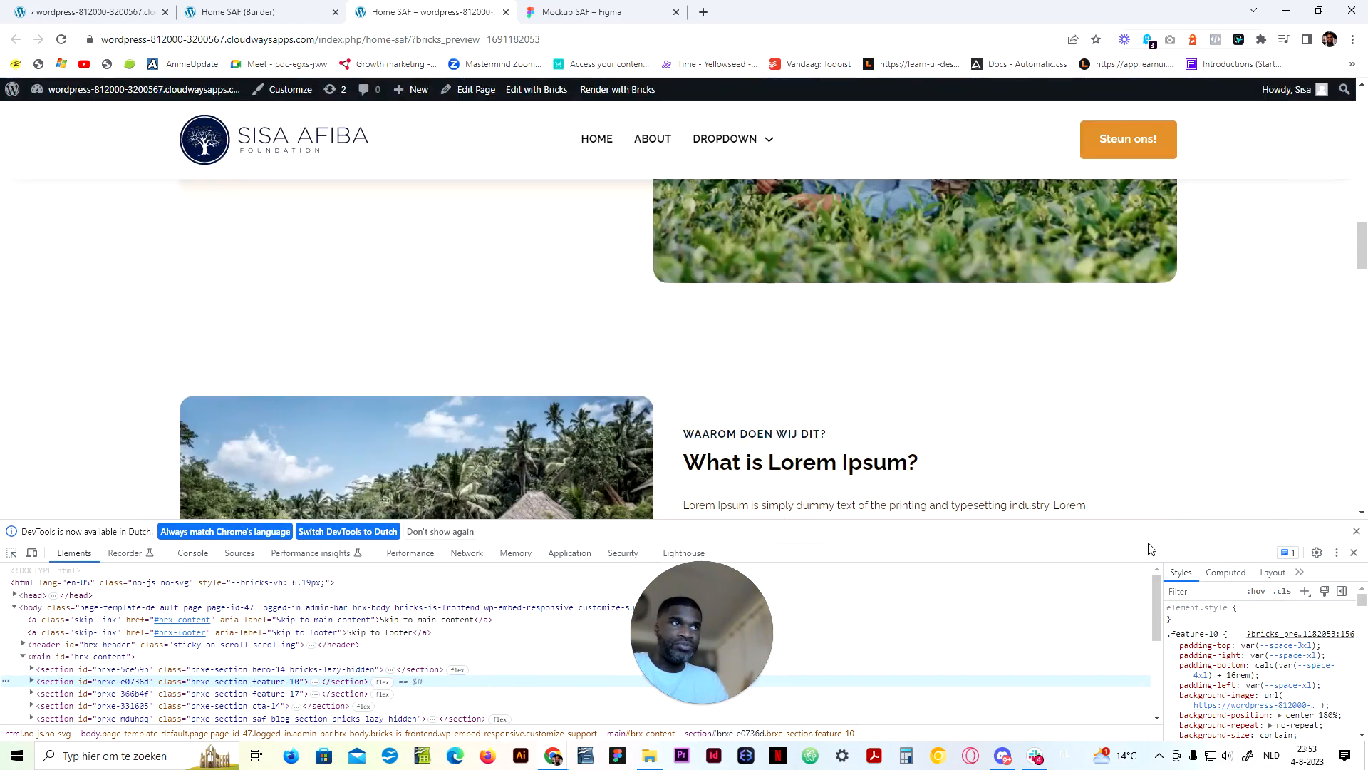
pyautogui.moveTo(1149, 523); pyautogui.dragTo(1149, 426)
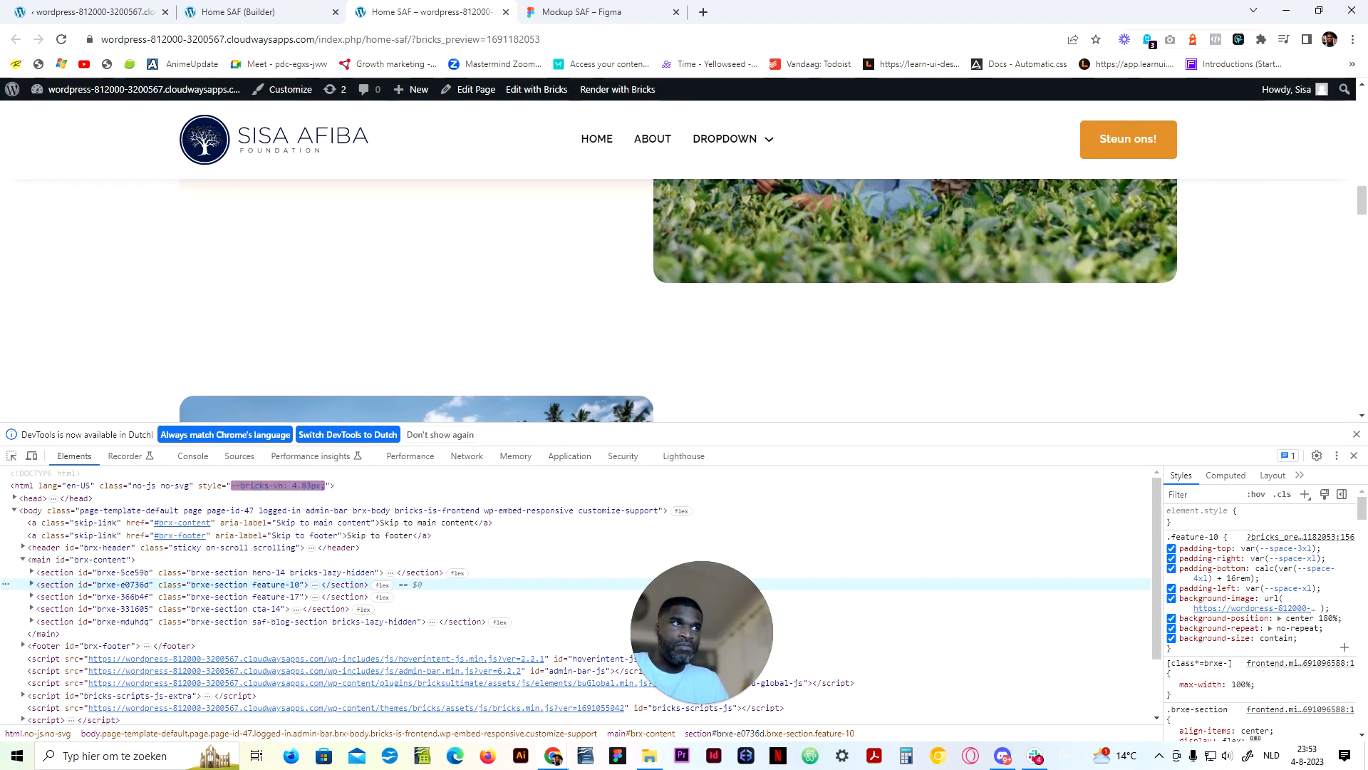
pyautogui.moveTo(1256, 612)
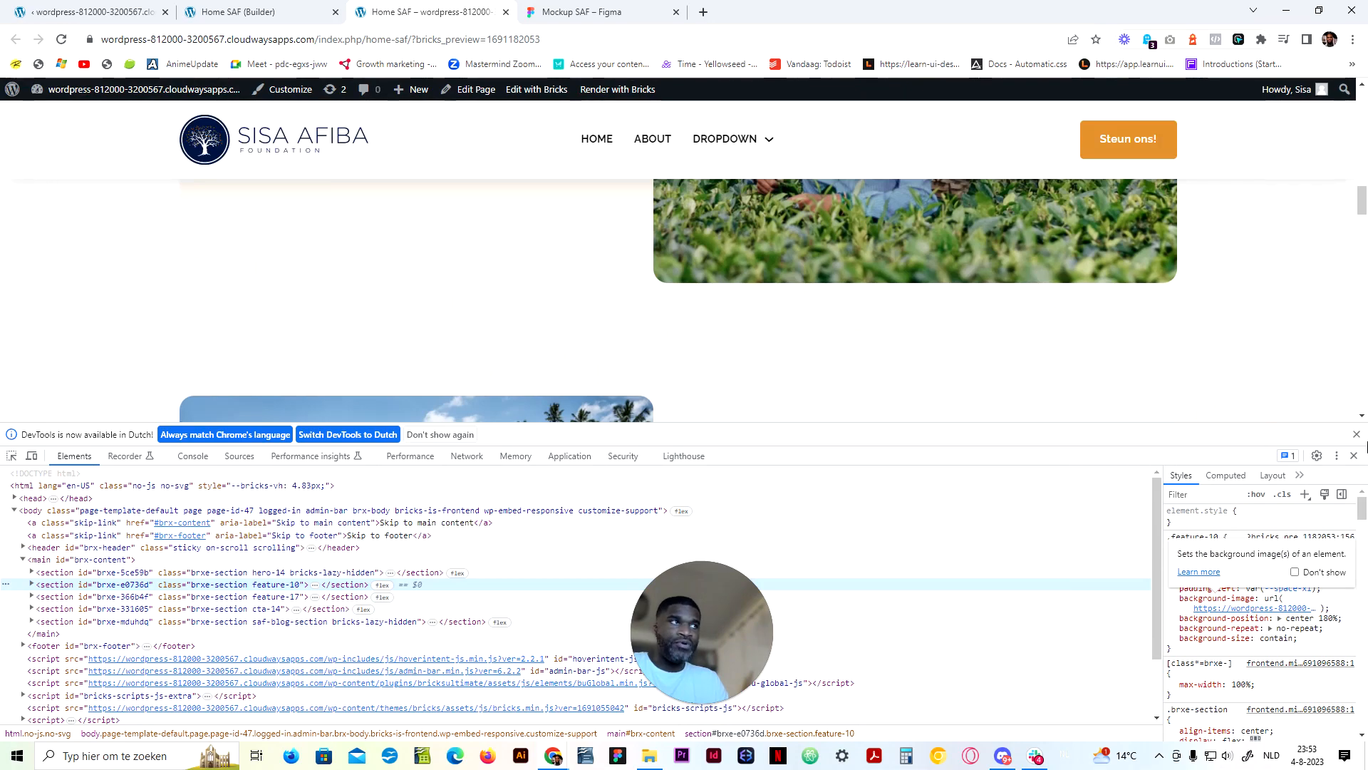
pyautogui.click(1355, 457)
# Examine the ICON (WITH ORANGE) 2 and WHy | How | What frames above the Projects section in the Figma mockup
pyautogui.scroll(-5, 992, 452)
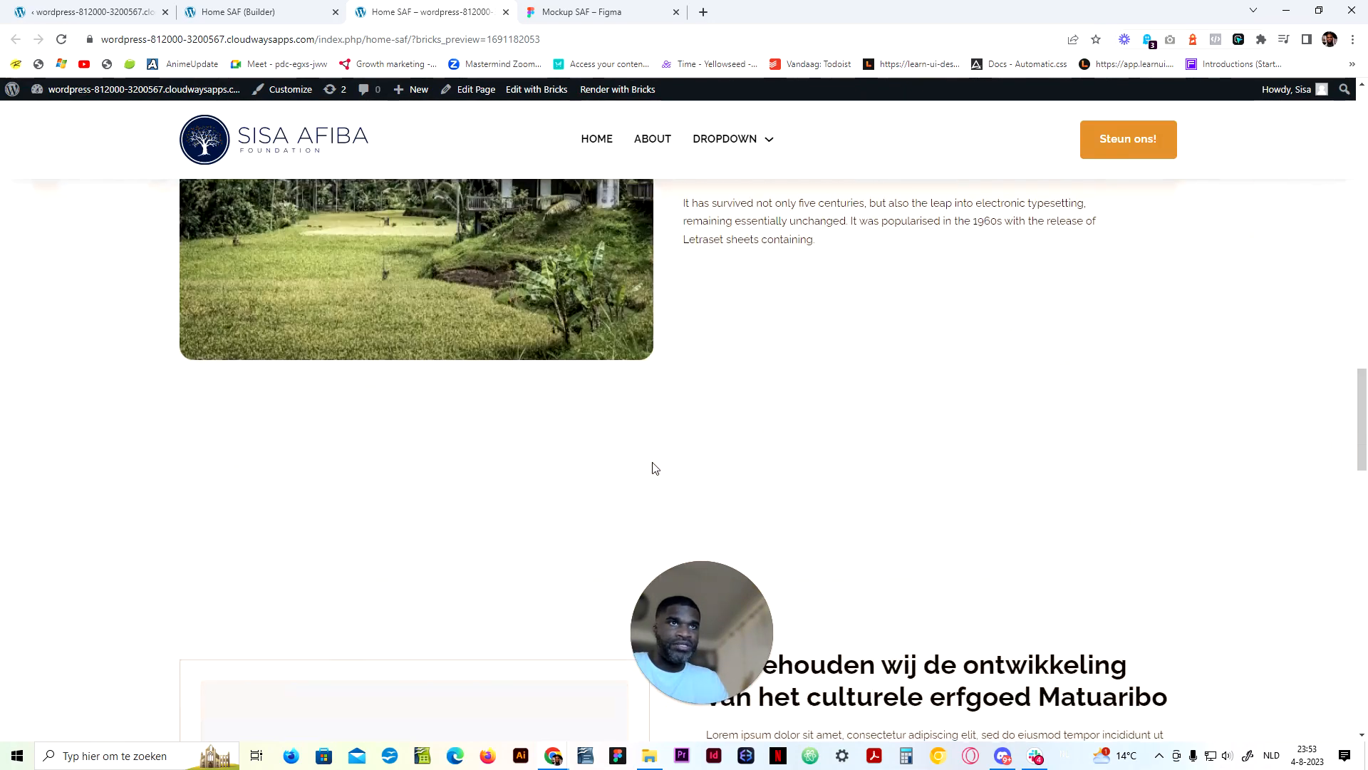
pyautogui.click(570, 12)
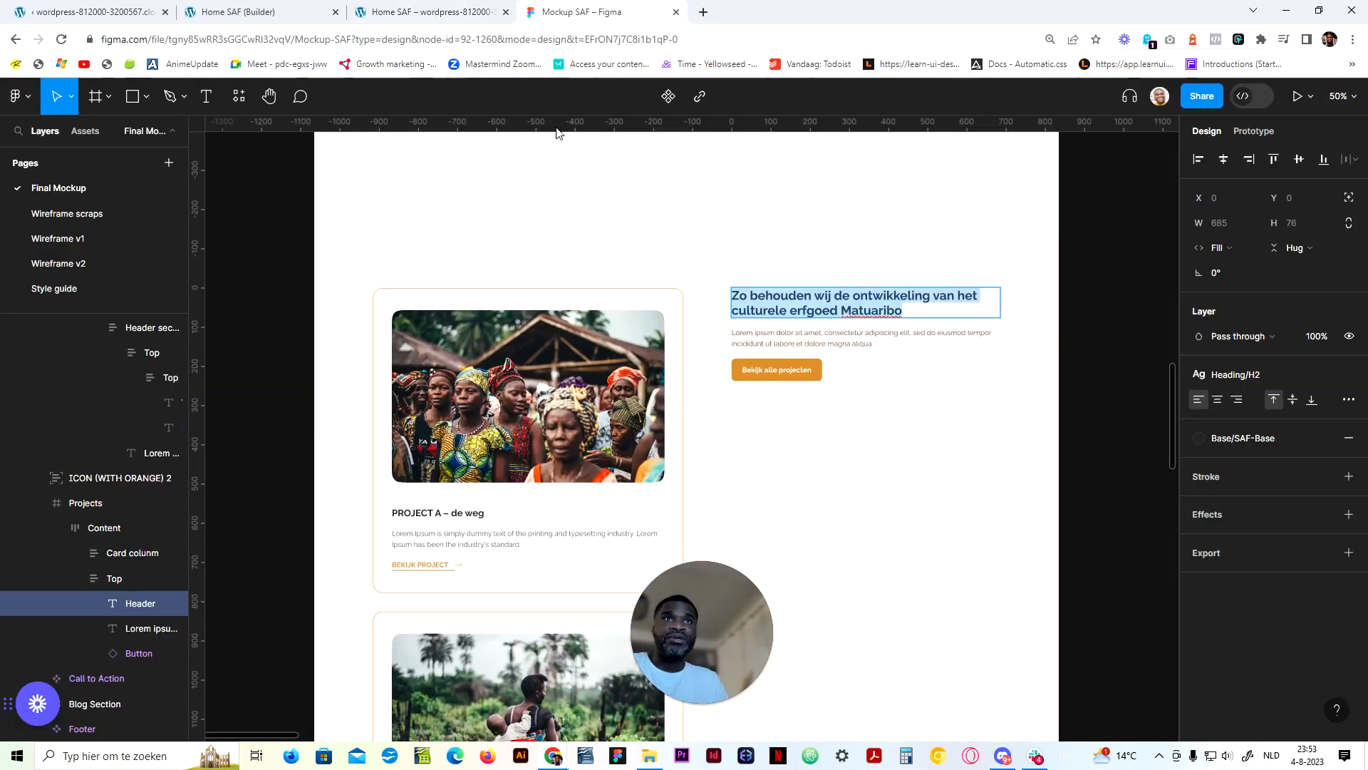
pyautogui.scroll(1, 527, 275)
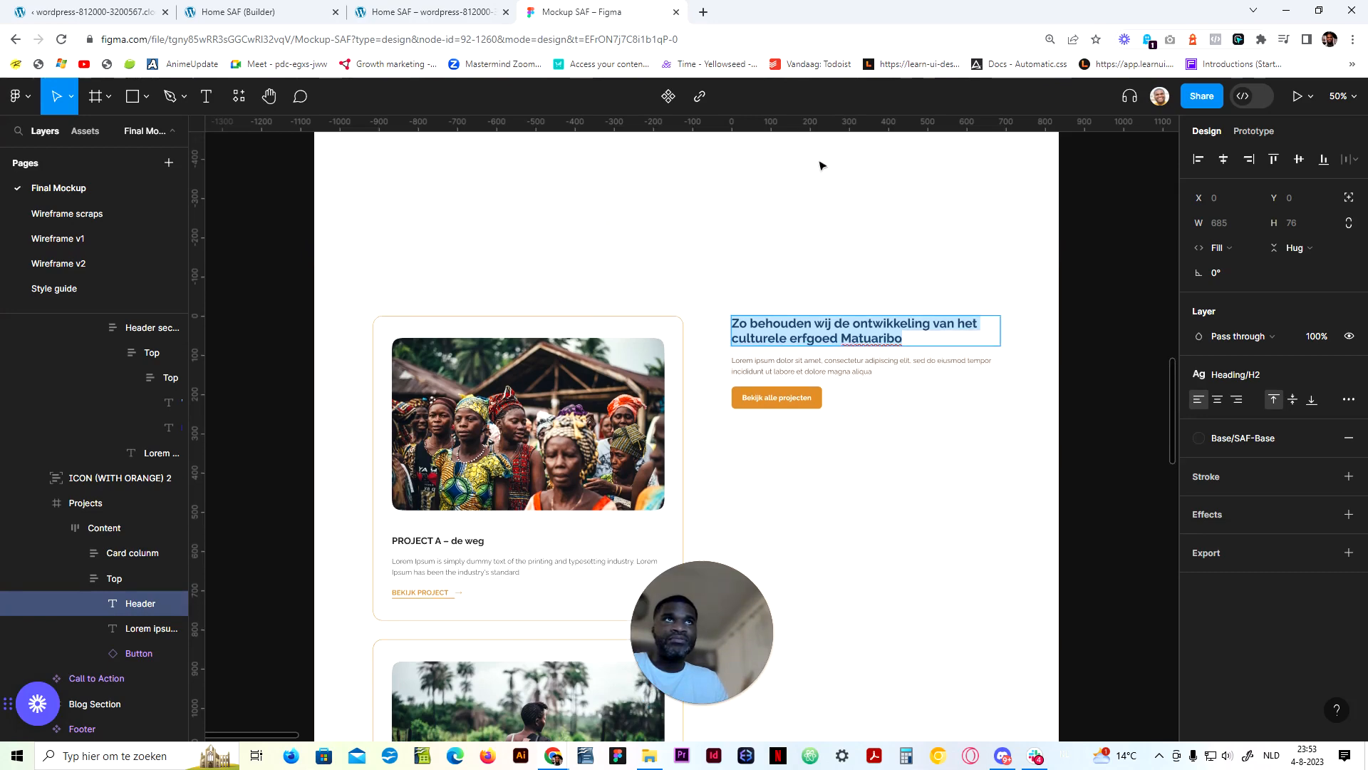
pyautogui.scroll(5, 609, 212)
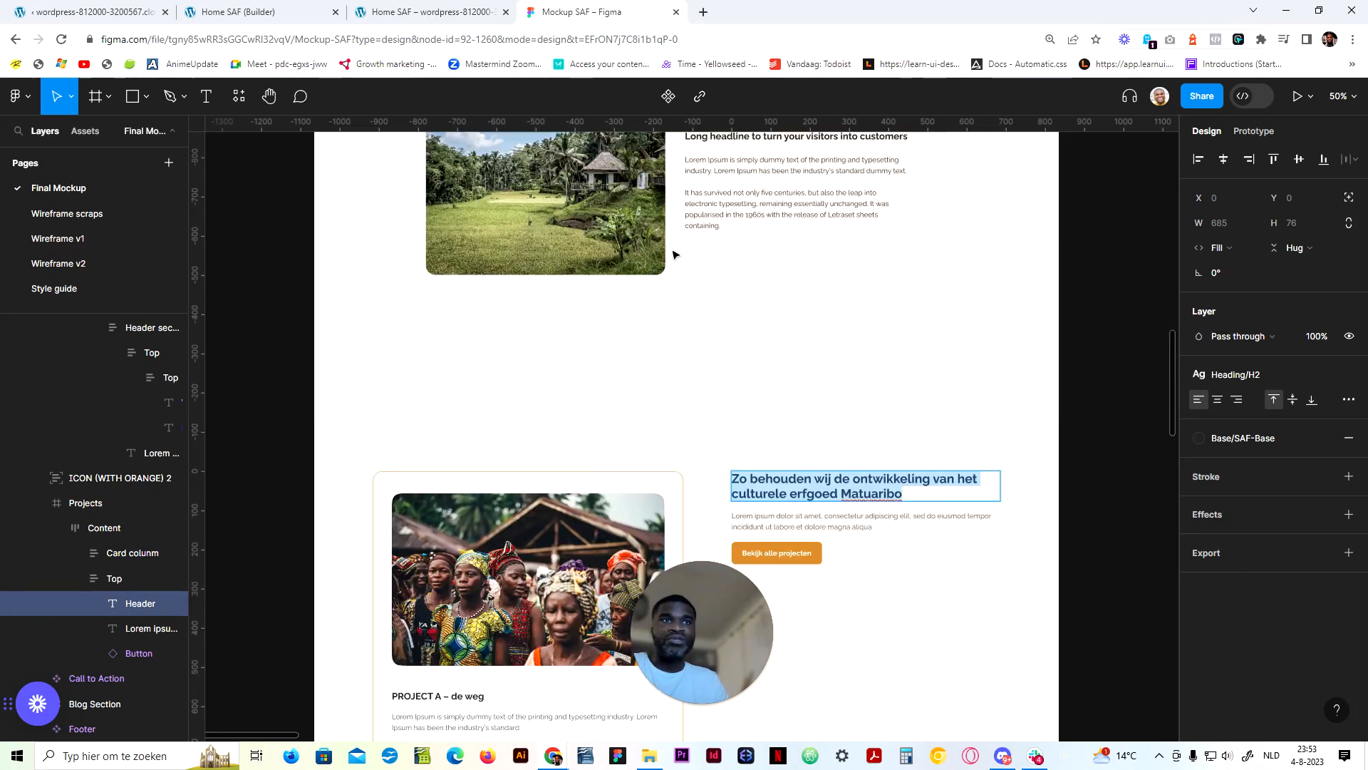
pyautogui.click(666, 385)
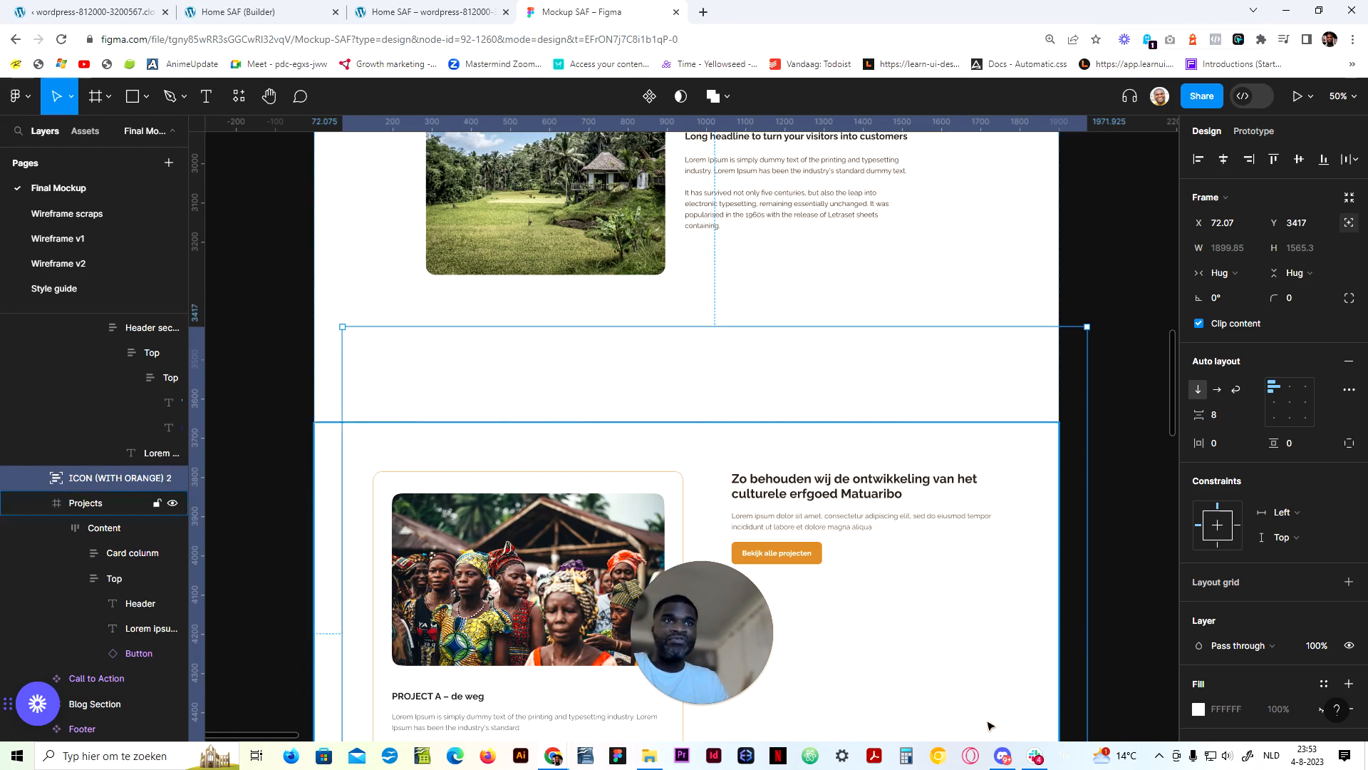
pyautogui.click(714, 316)
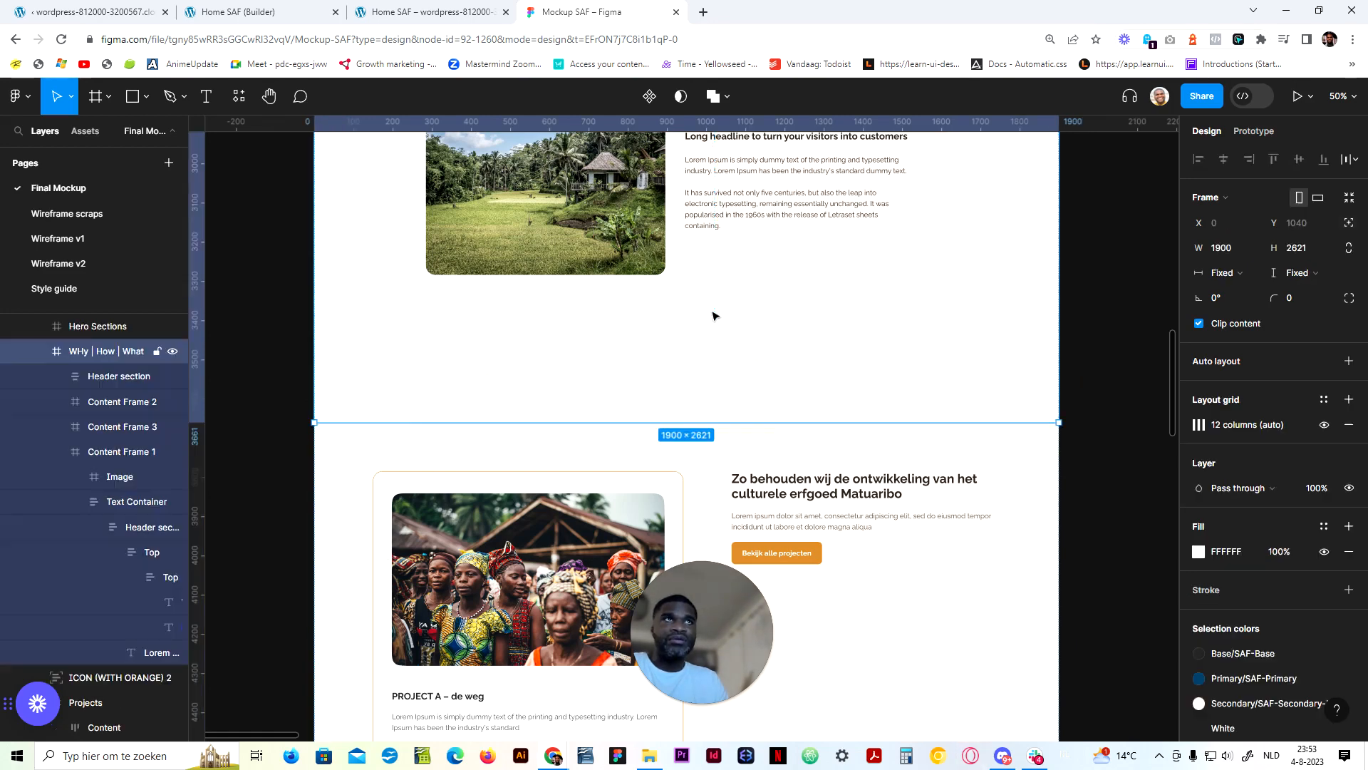
# Compare the space between the Why, How and What section and the project card in the front-end preview with the Figma mockup
pyautogui.click(505, 6)
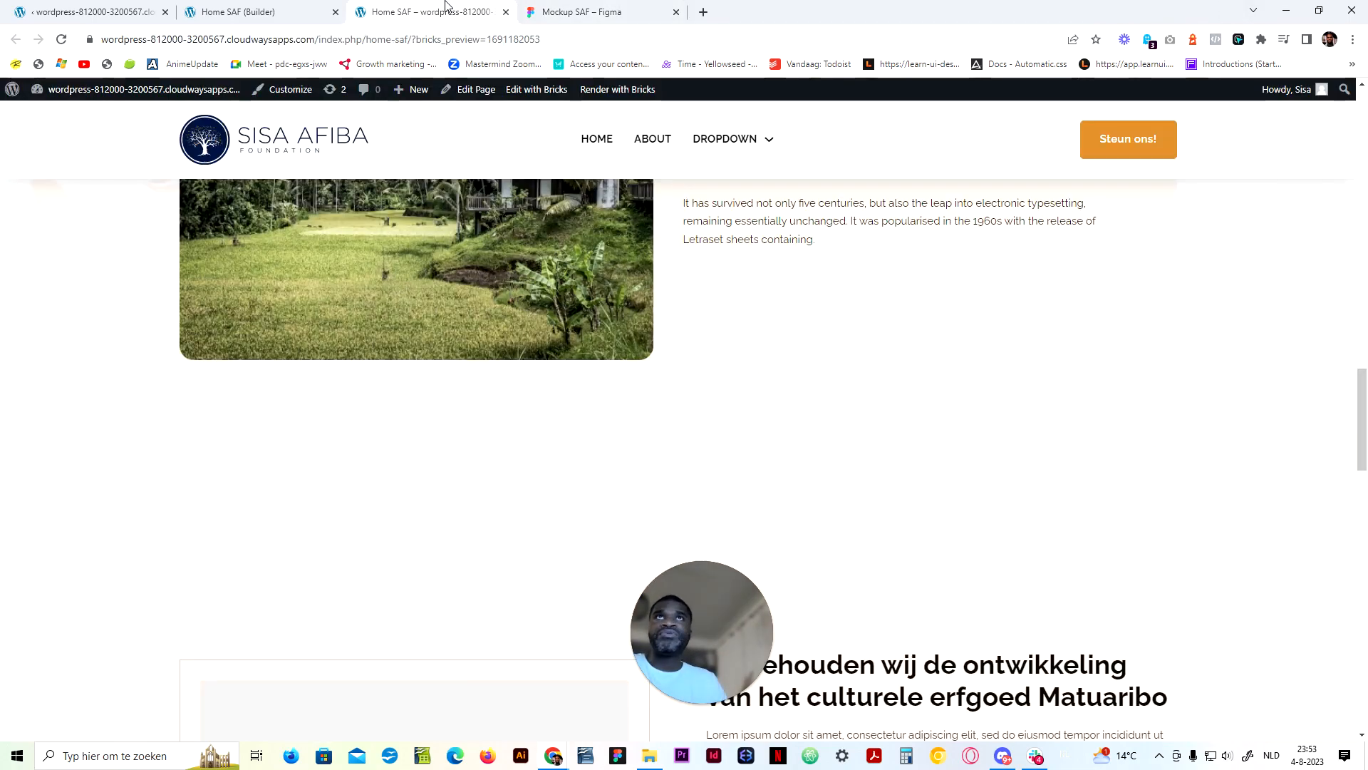
pyautogui.scroll(5, 573, 568)
pyautogui.scroll(3, 574, 568)
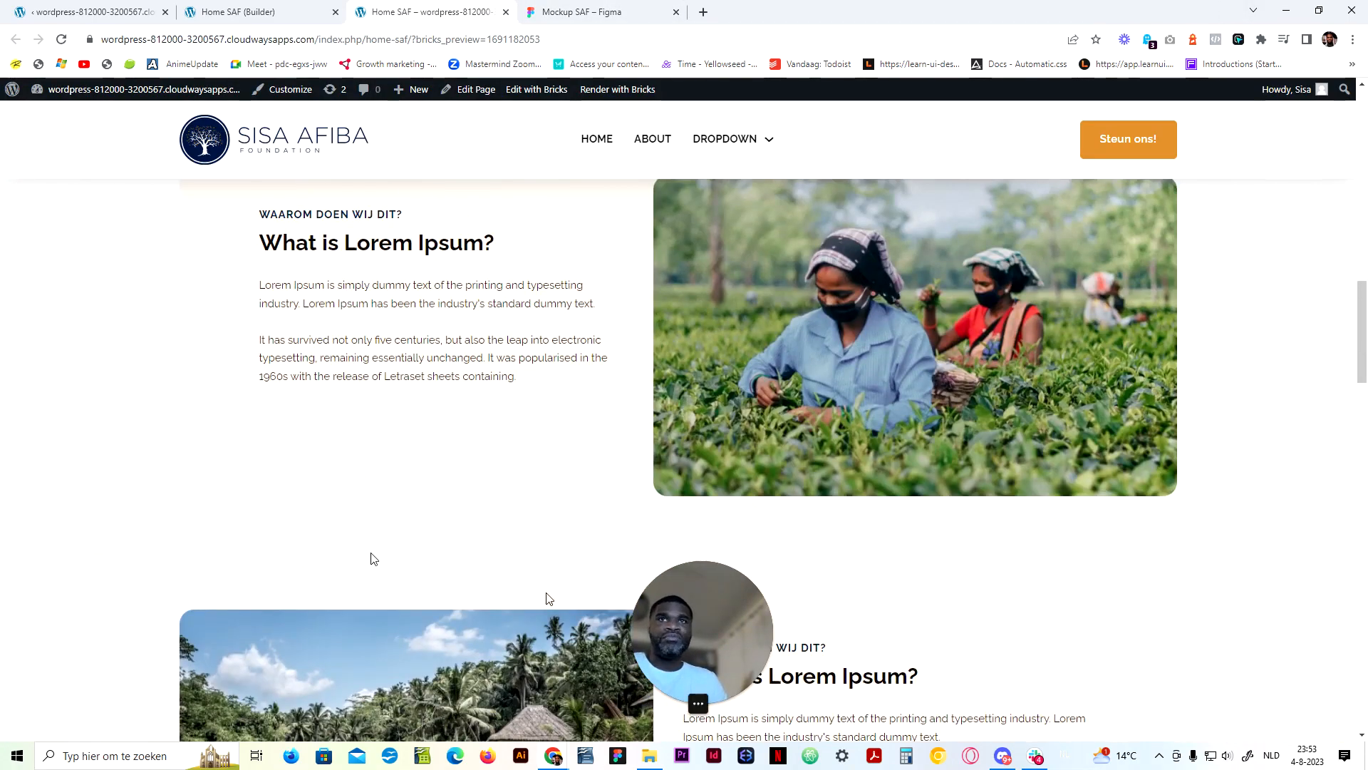
pyautogui.click(577, 8)
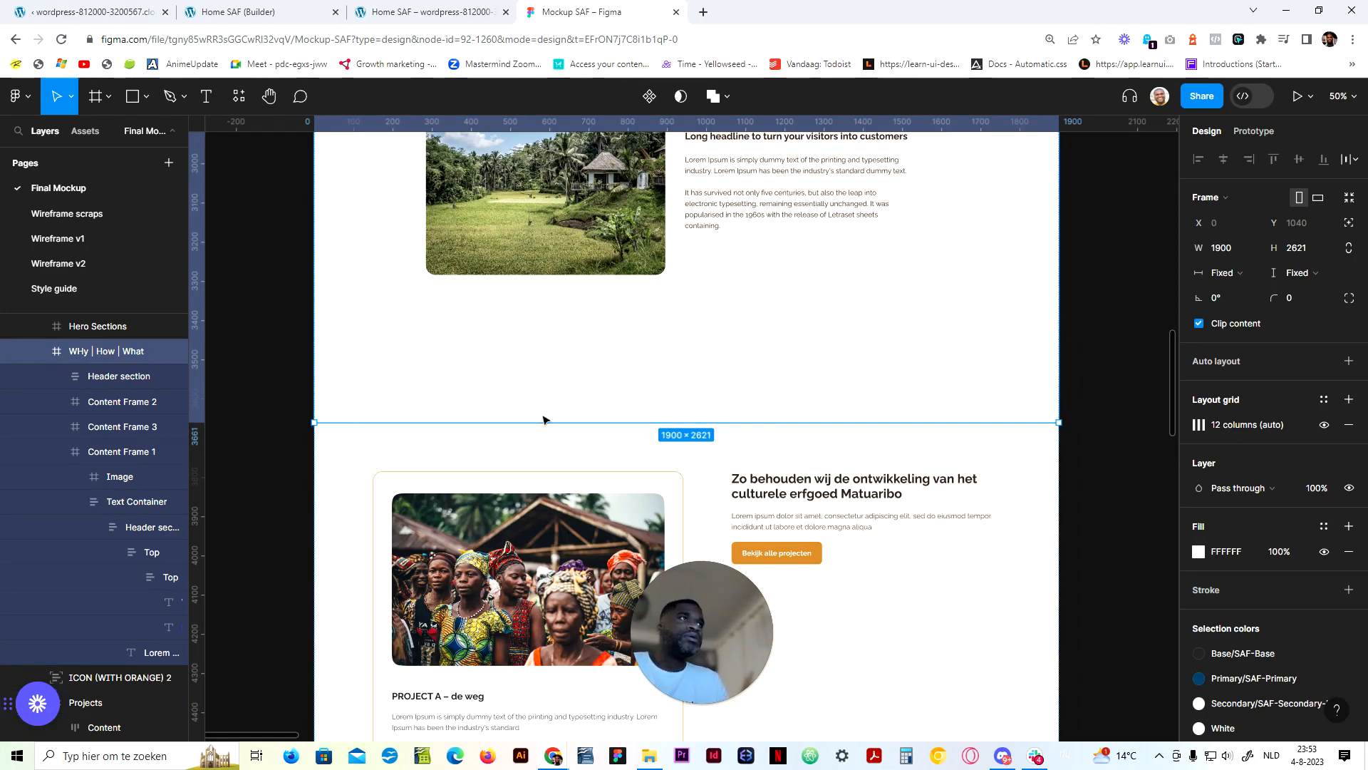
pyautogui.click(428, 11)
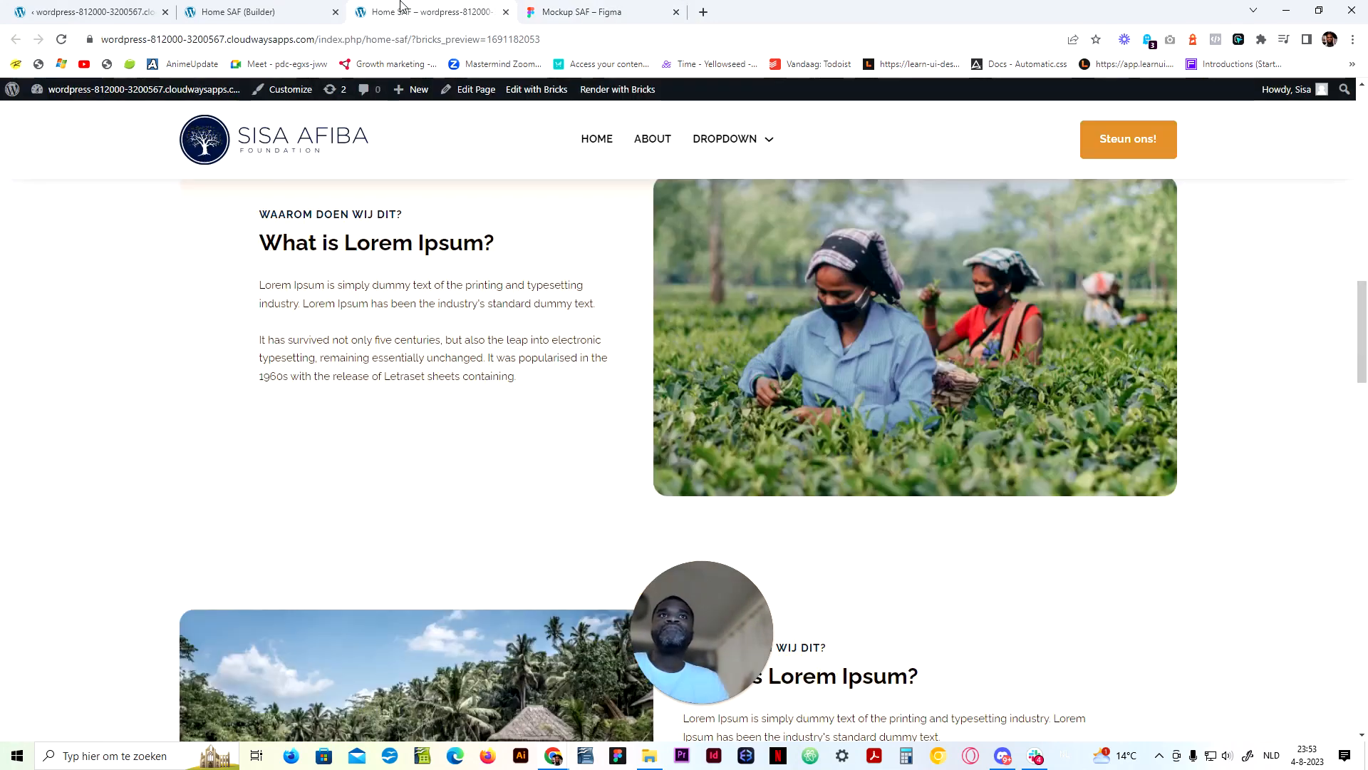
pyautogui.scroll(-3, 497, 484)
pyautogui.scroll(-10, 442, 487)
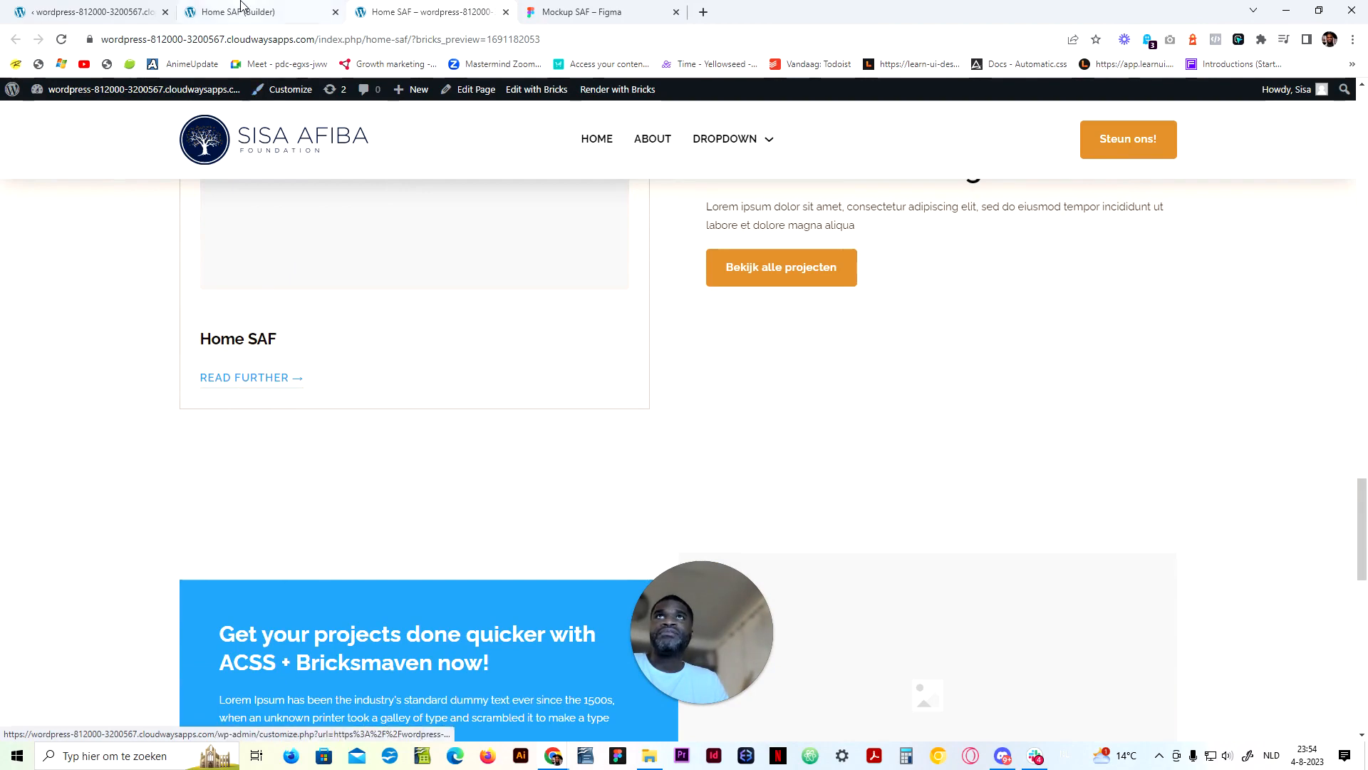
# Switch to the Bricks builder and save the Home SAF page
pyautogui.click(266, 12)
pyautogui.scroll(-3, 514, 446)
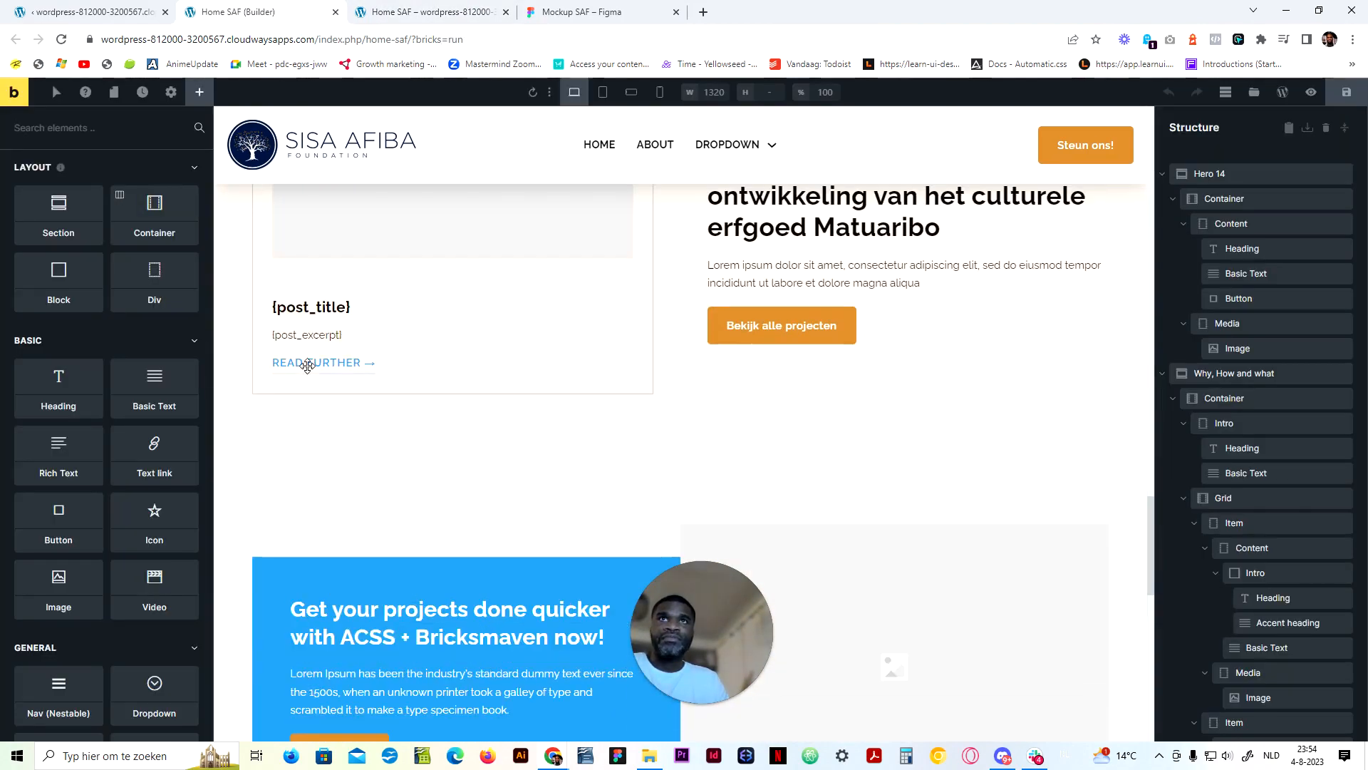
pyautogui.click(1349, 92)
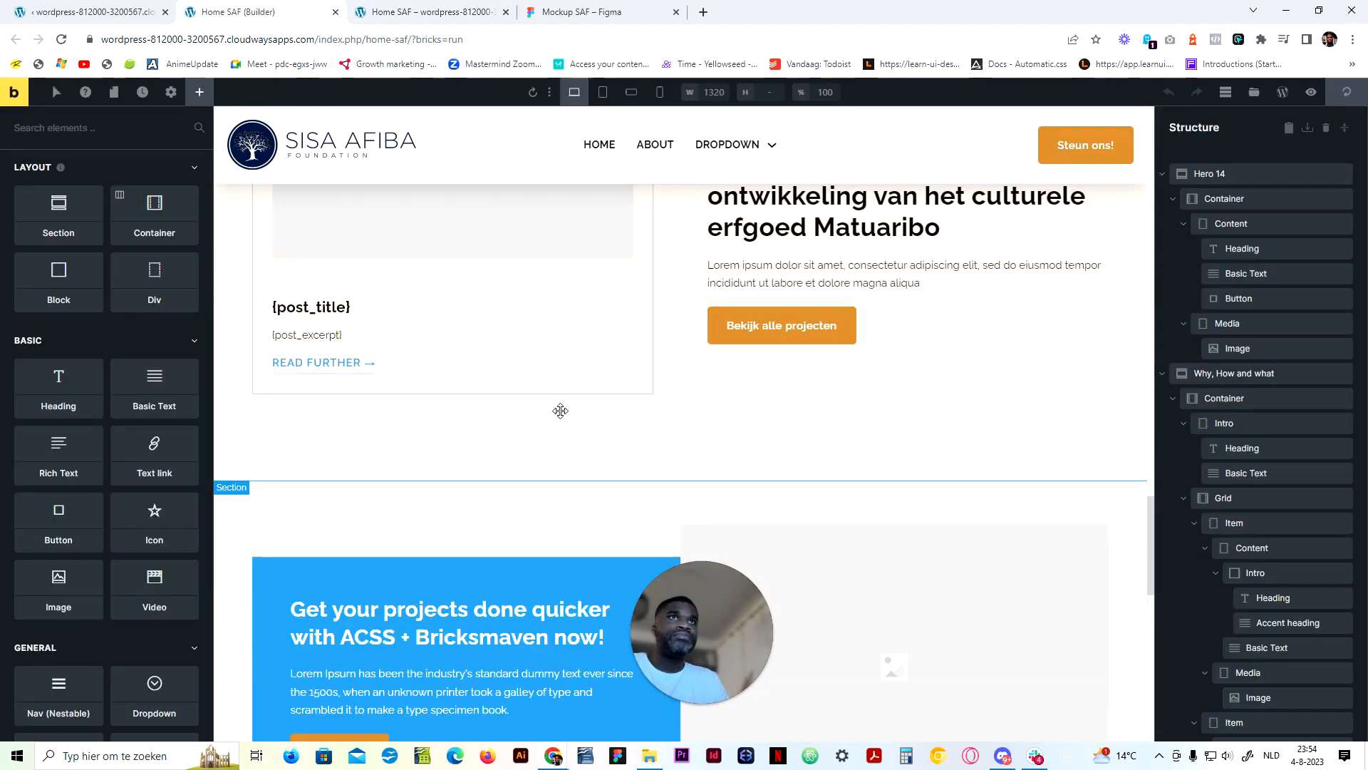
# Select the project card and open the style settings of its .feature-17-card-list class
pyautogui.scroll(5, 547, 427)
pyautogui.click(643, 334)
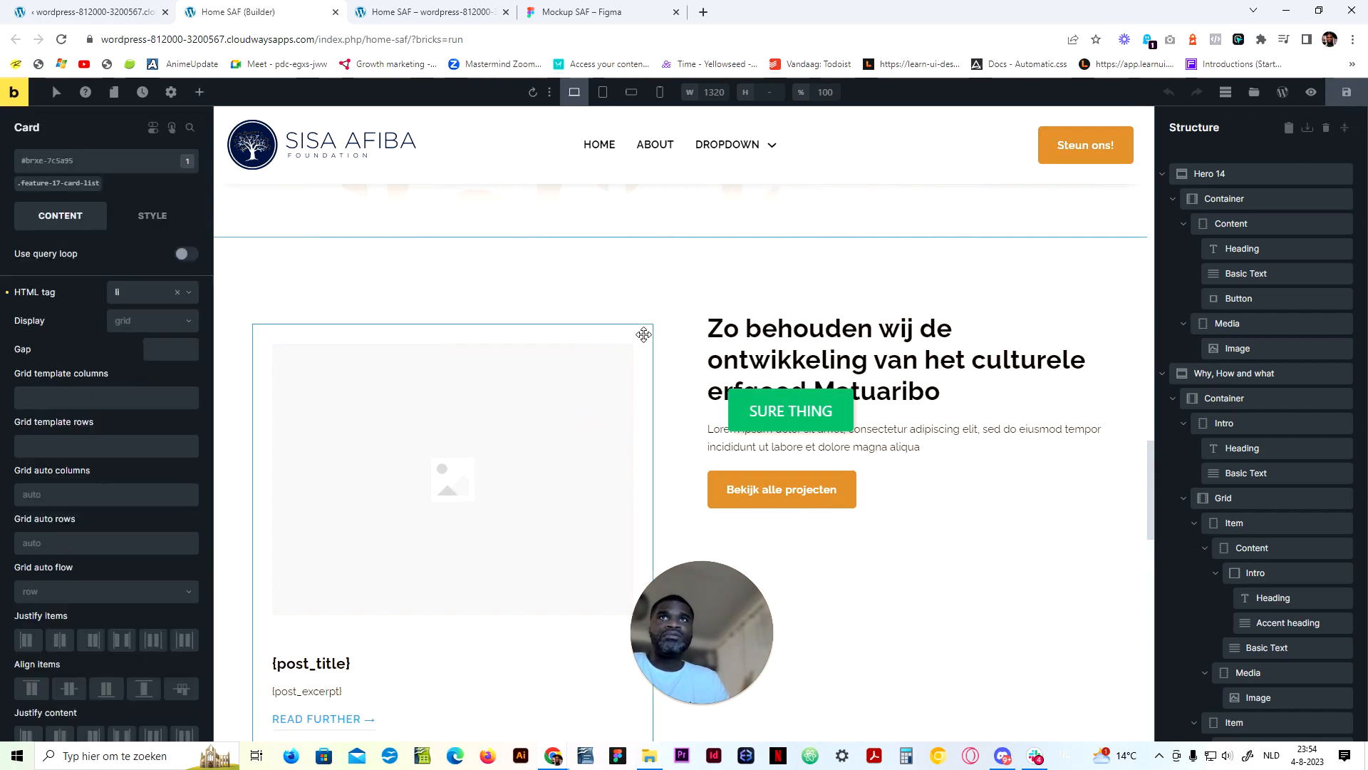
pyautogui.click(60, 184)
pyautogui.click(153, 216)
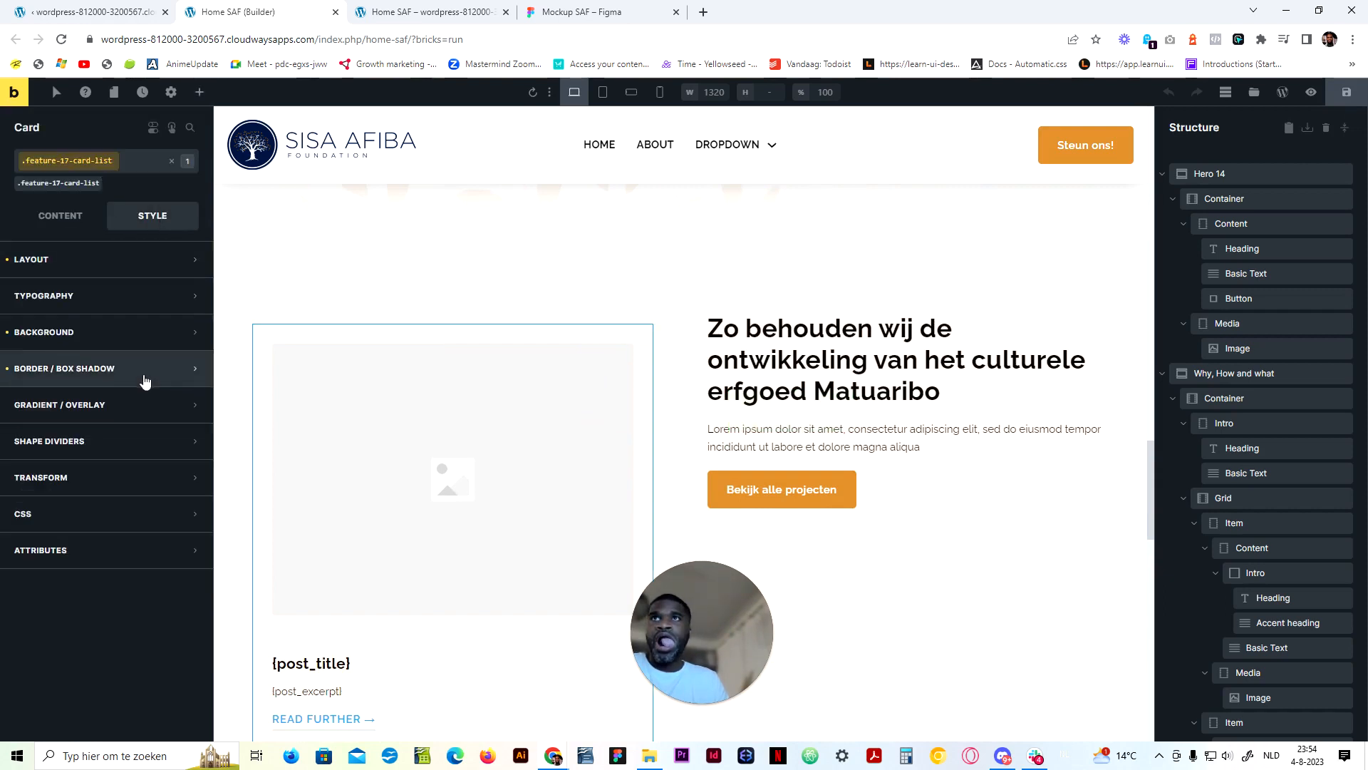
# Try var(--beige) as the background color of the project card's .feature-17-card-list class
pyautogui.click(148, 339)
pyautogui.click(189, 366)
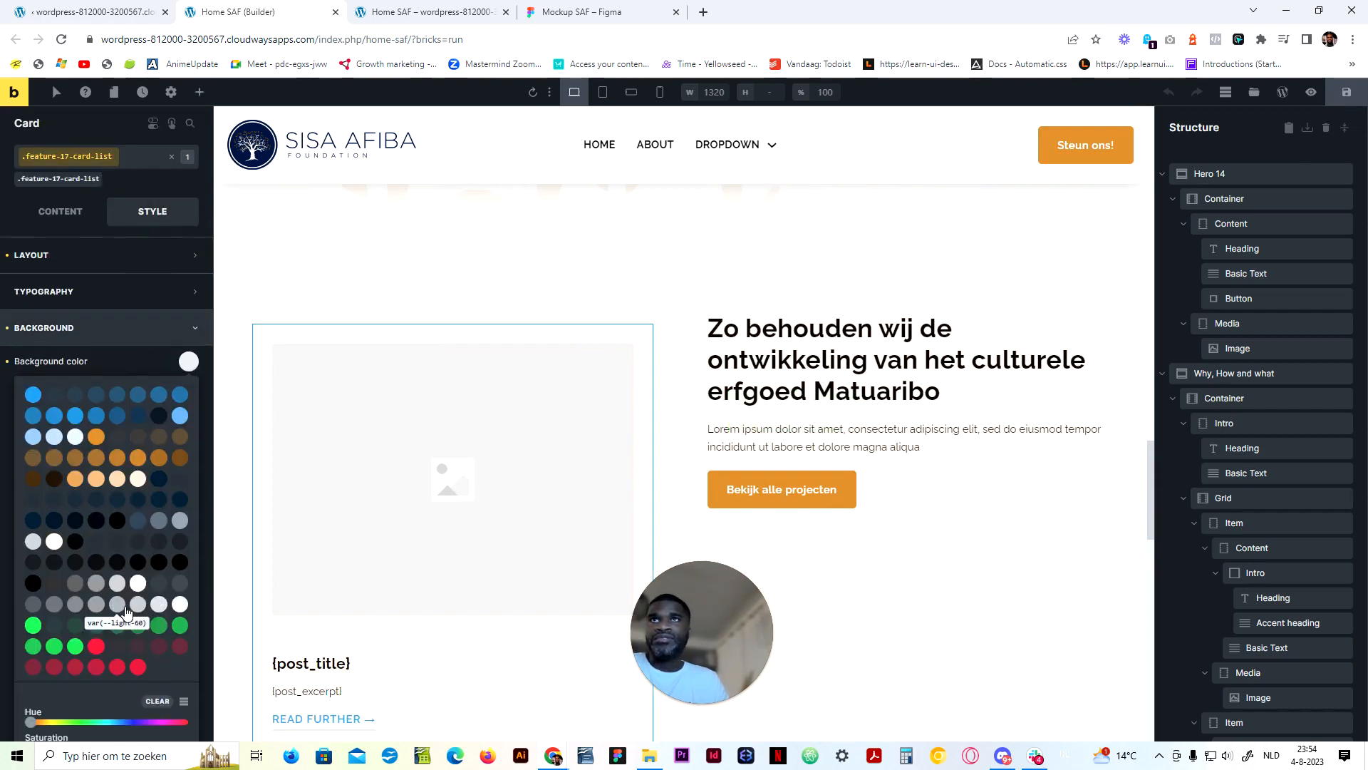
pyautogui.scroll(-5, 126, 567)
pyautogui.scroll(2, 124, 546)
pyautogui.click(54, 432)
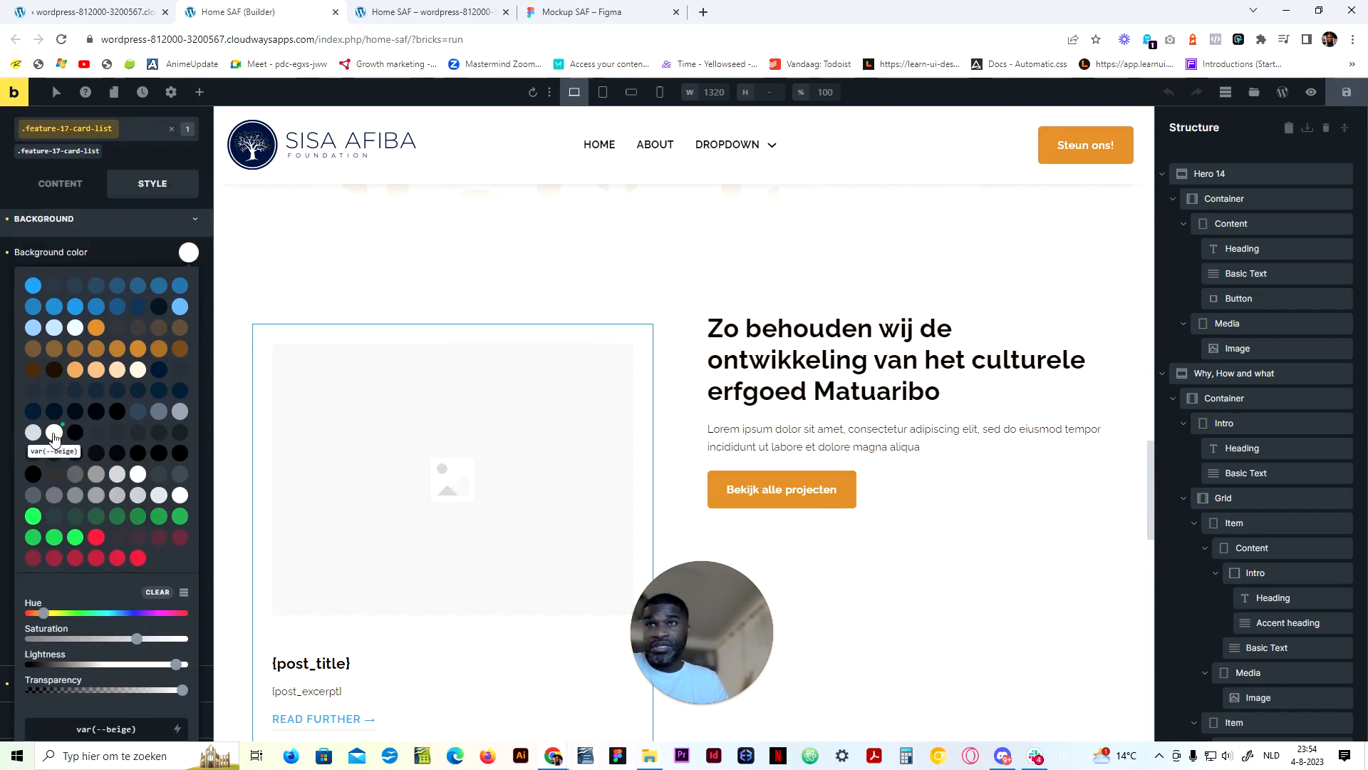
pyautogui.click(135, 253)
pyautogui.click(127, 221)
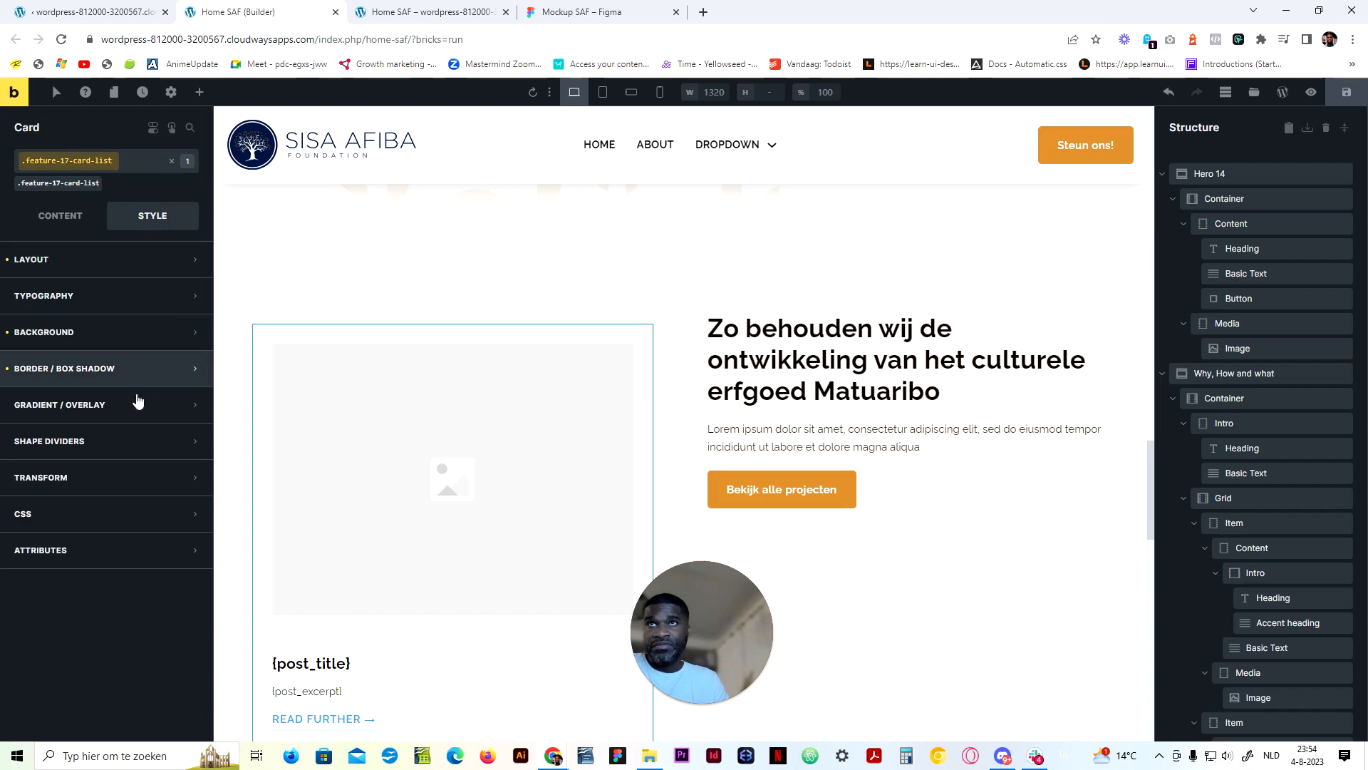
pyautogui.click(118, 341)
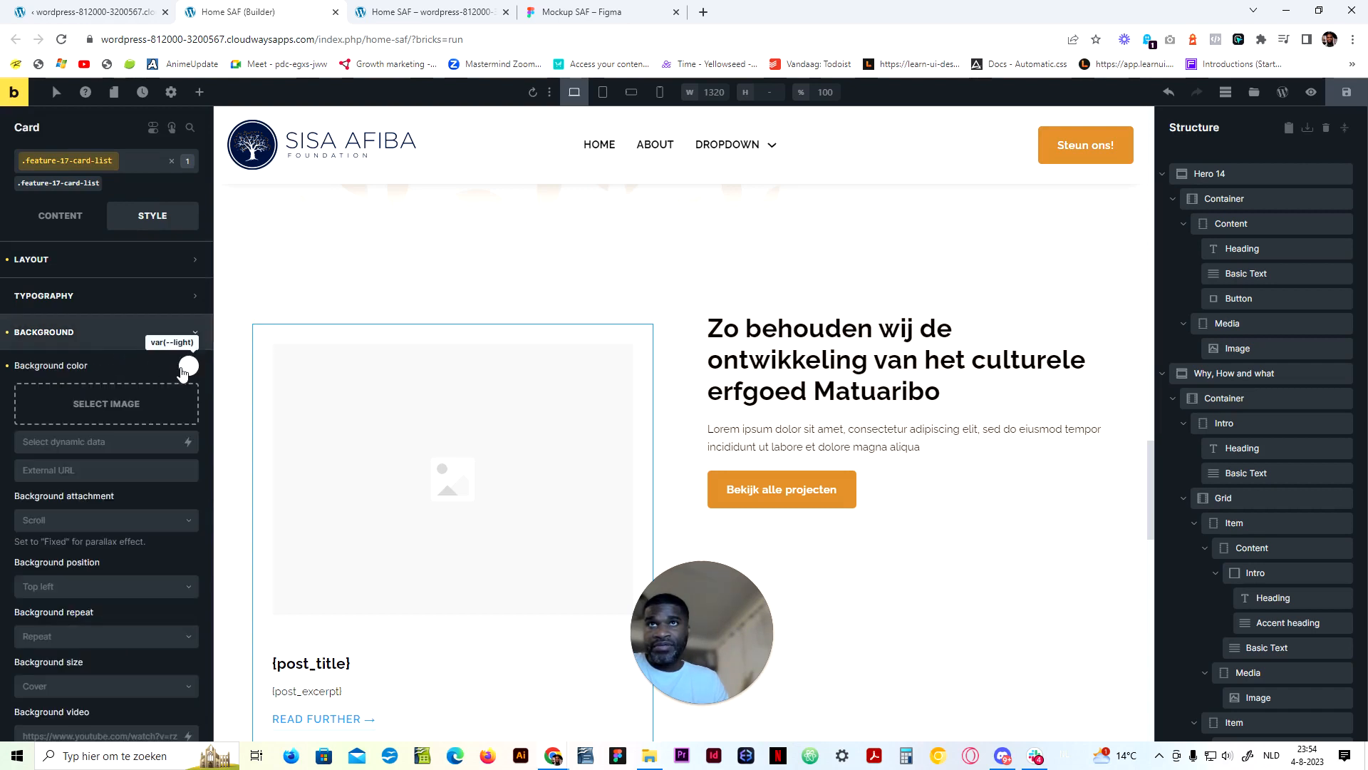
pyautogui.click(149, 335)
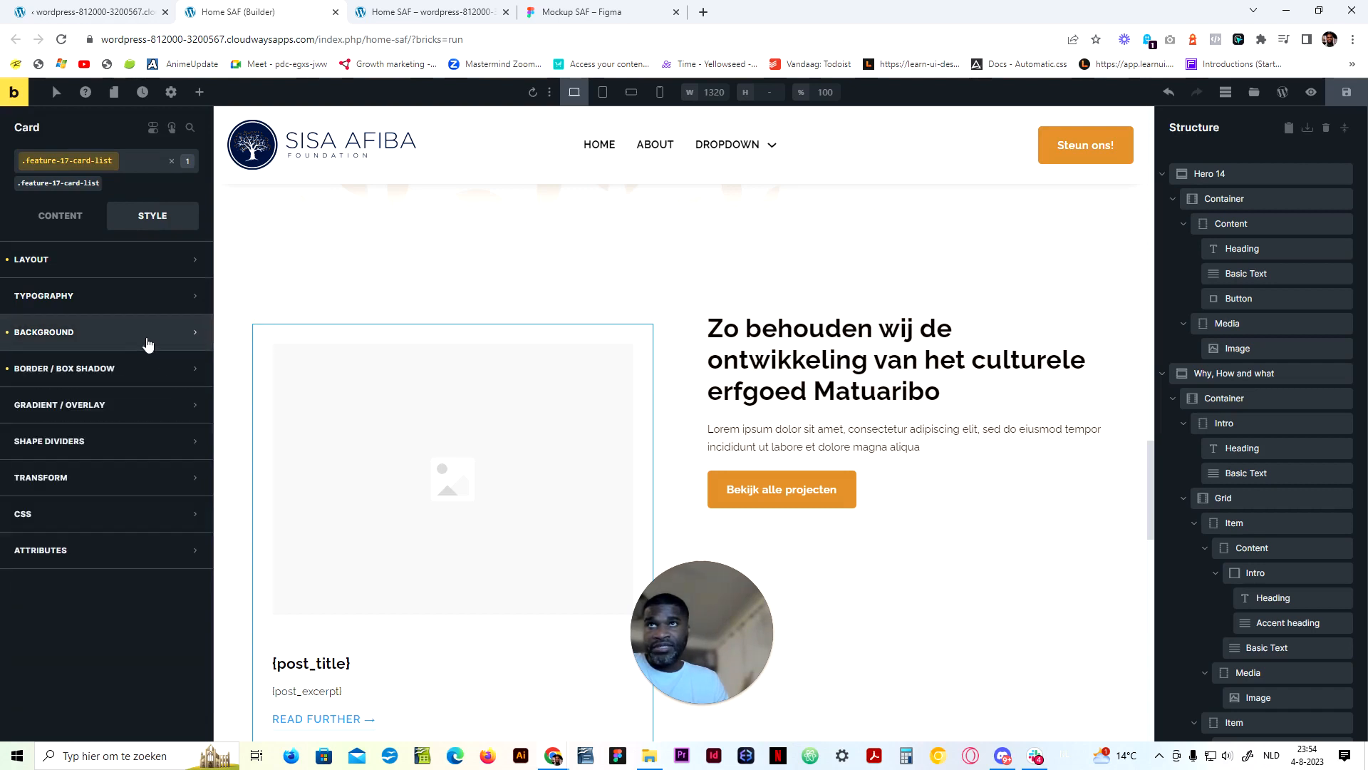
# Set the border color of the project card's .feature-17-card-list class to the solid orange palette color
pyautogui.click(161, 375)
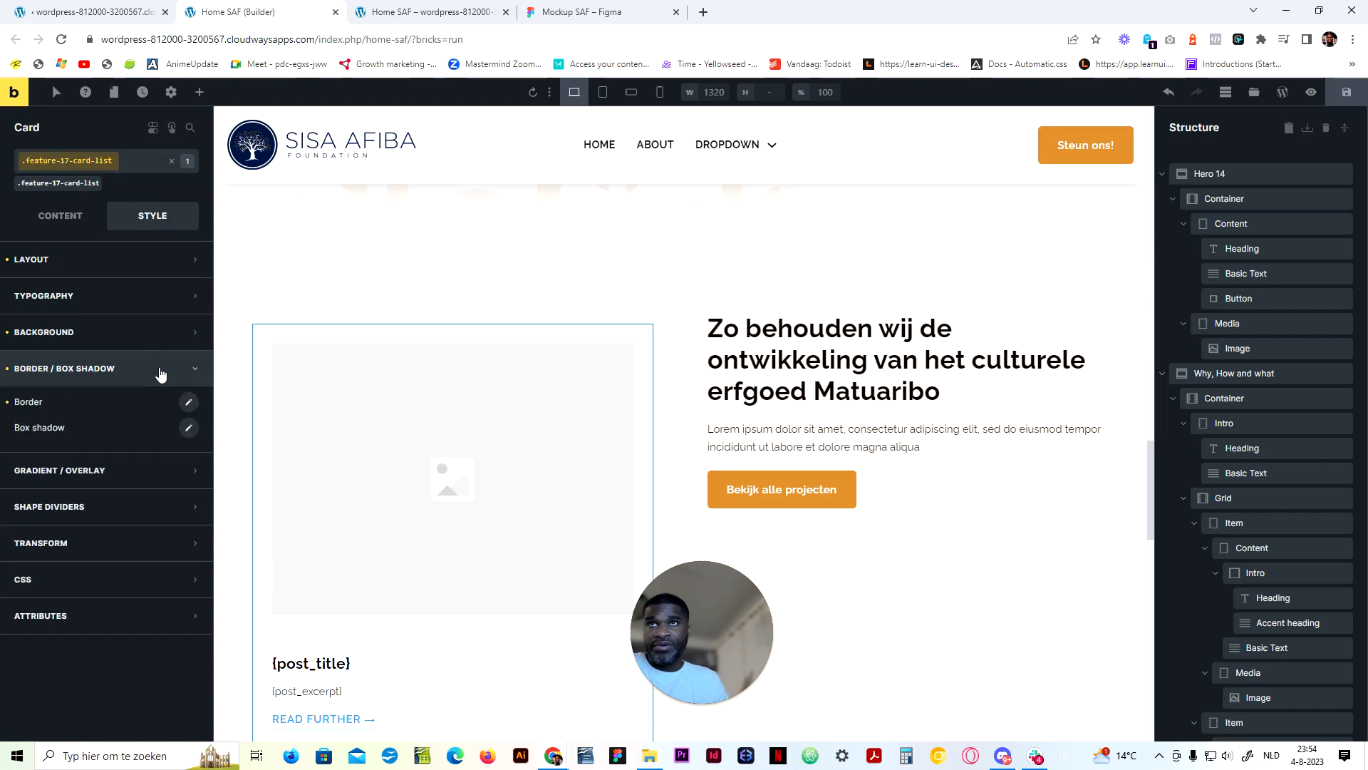
pyautogui.click(187, 403)
pyautogui.click(173, 532)
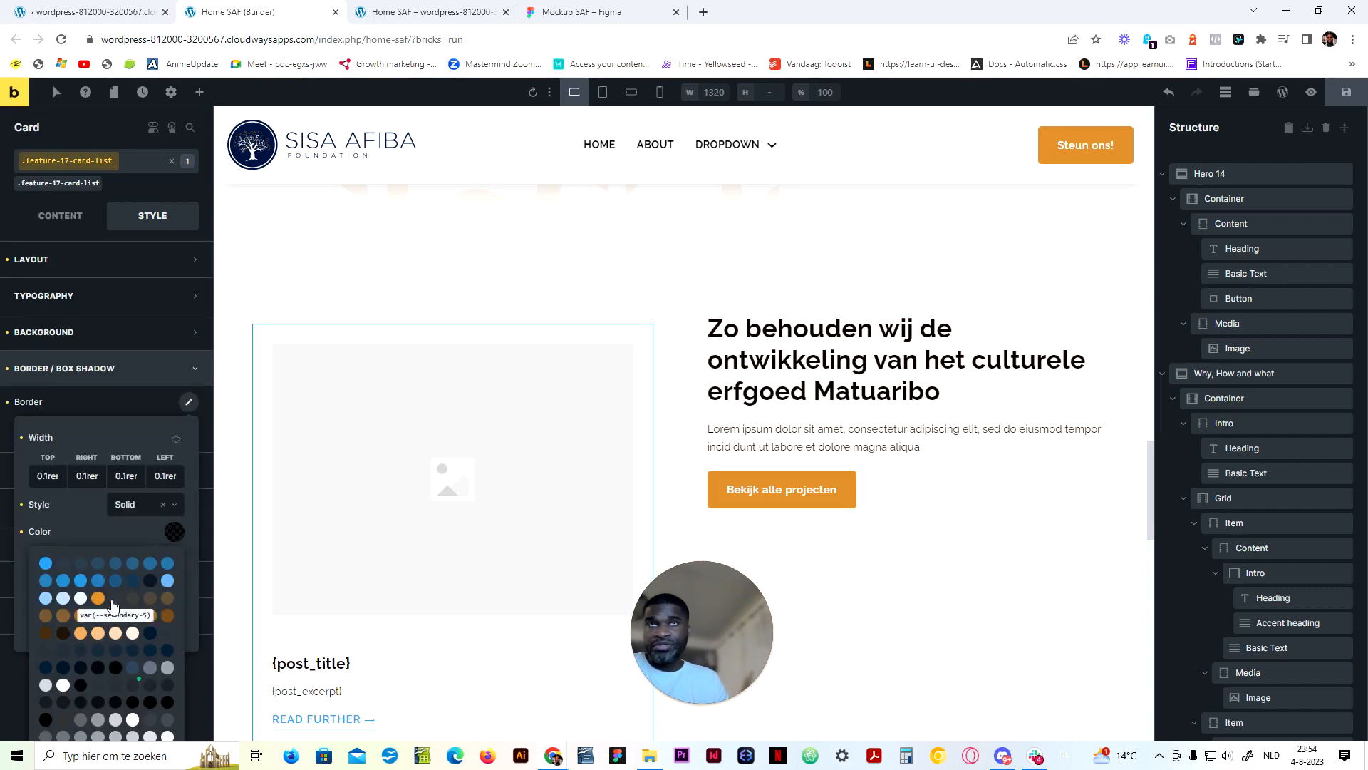
pyautogui.scroll(-2, 105, 634)
pyautogui.click(98, 455)
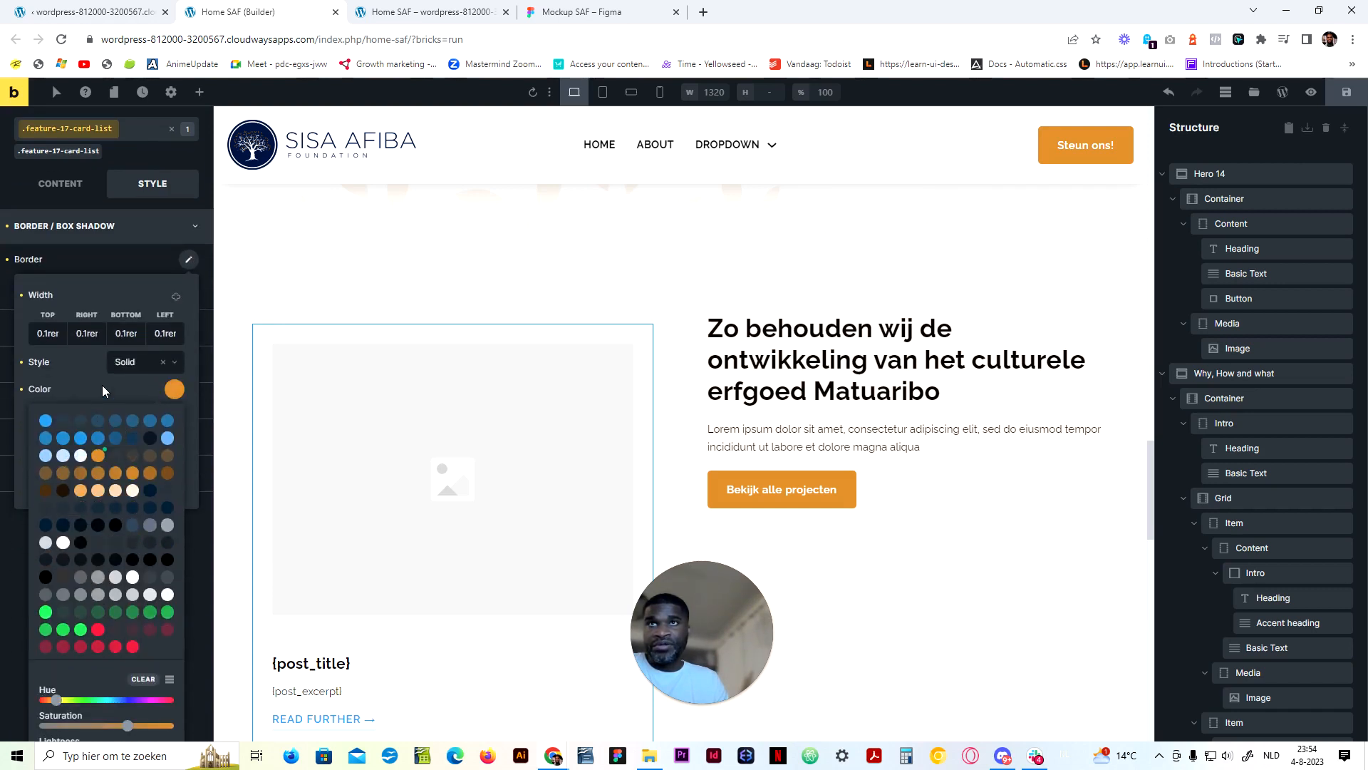
pyautogui.click(102, 386)
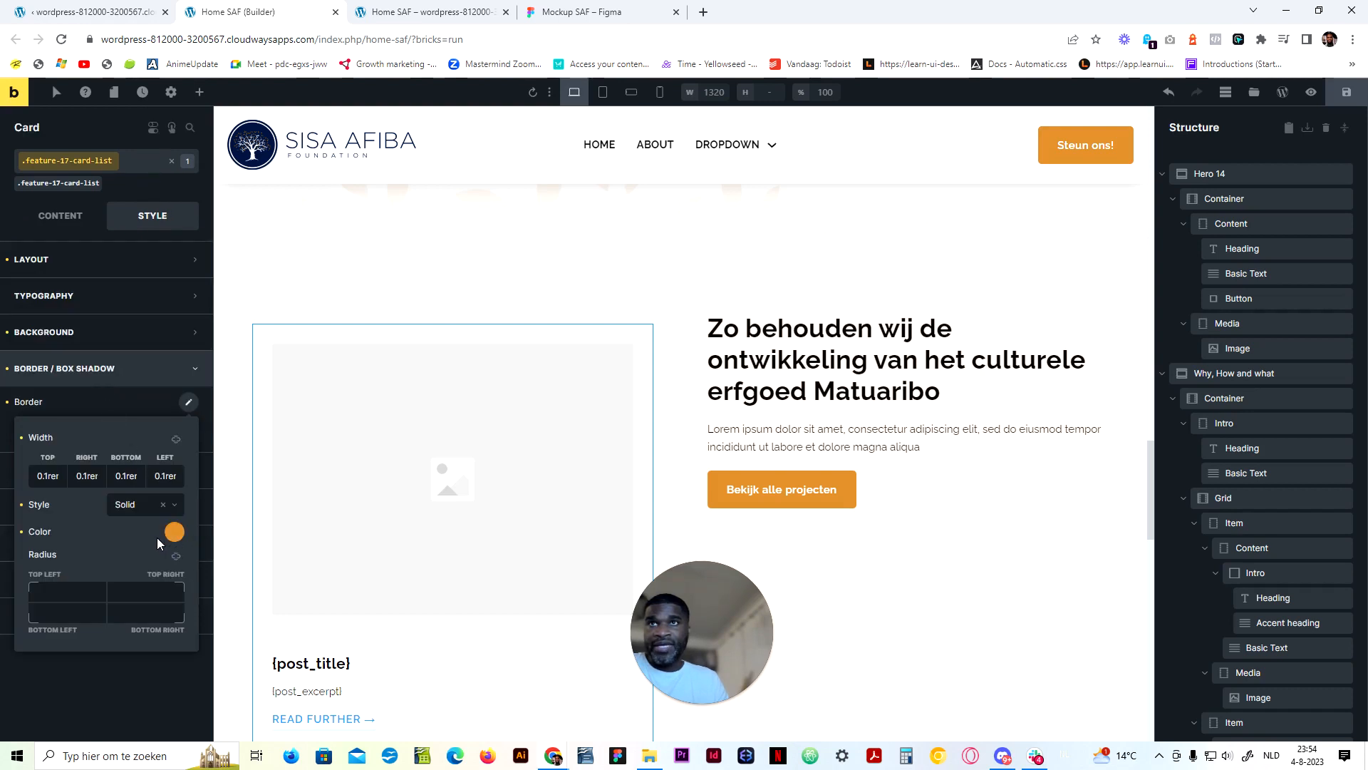
# Set the project card's border radius to var(--radius-l) on all four corners and check it against the Figma mockup
pyautogui.click(175, 556)
pyautogui.click(67, 591)
pyautogui.write('var(')
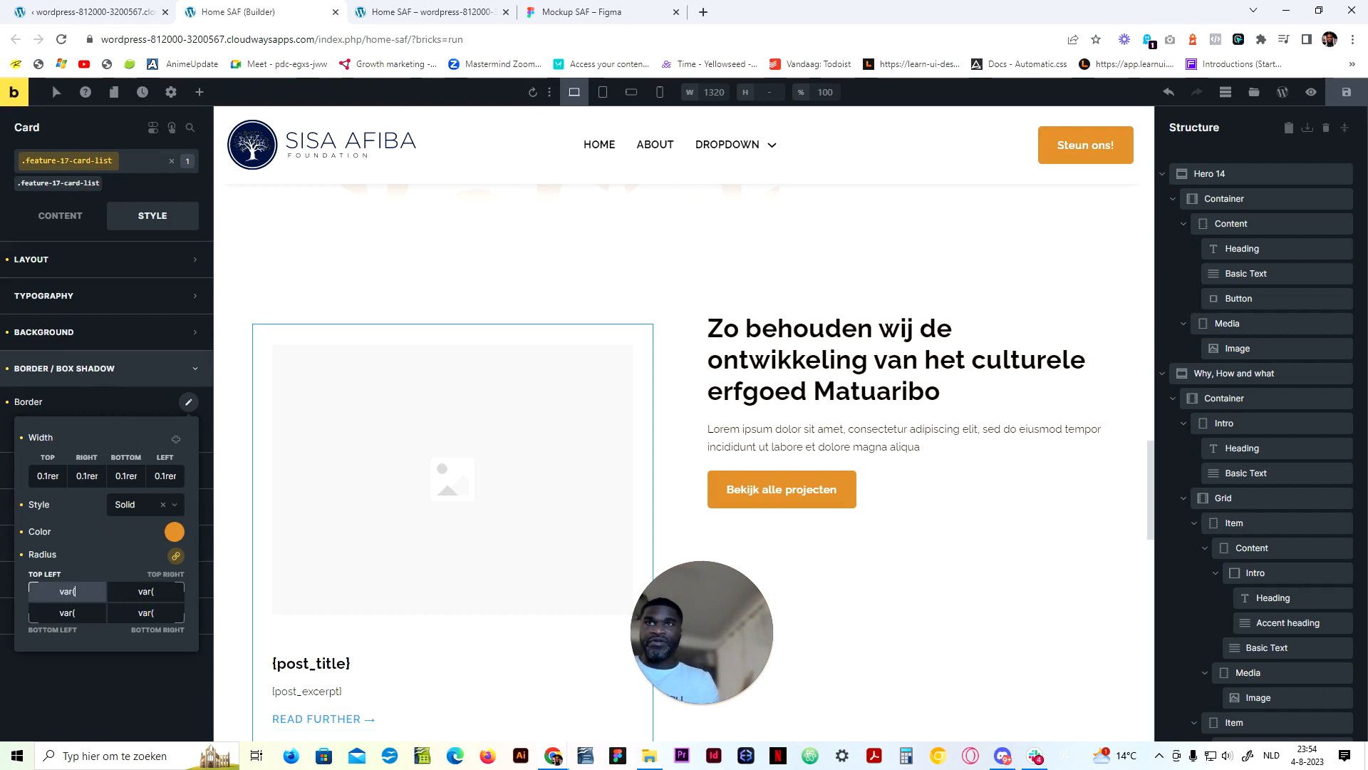
pyautogui.write(')')
pyautogui.write('--radi')
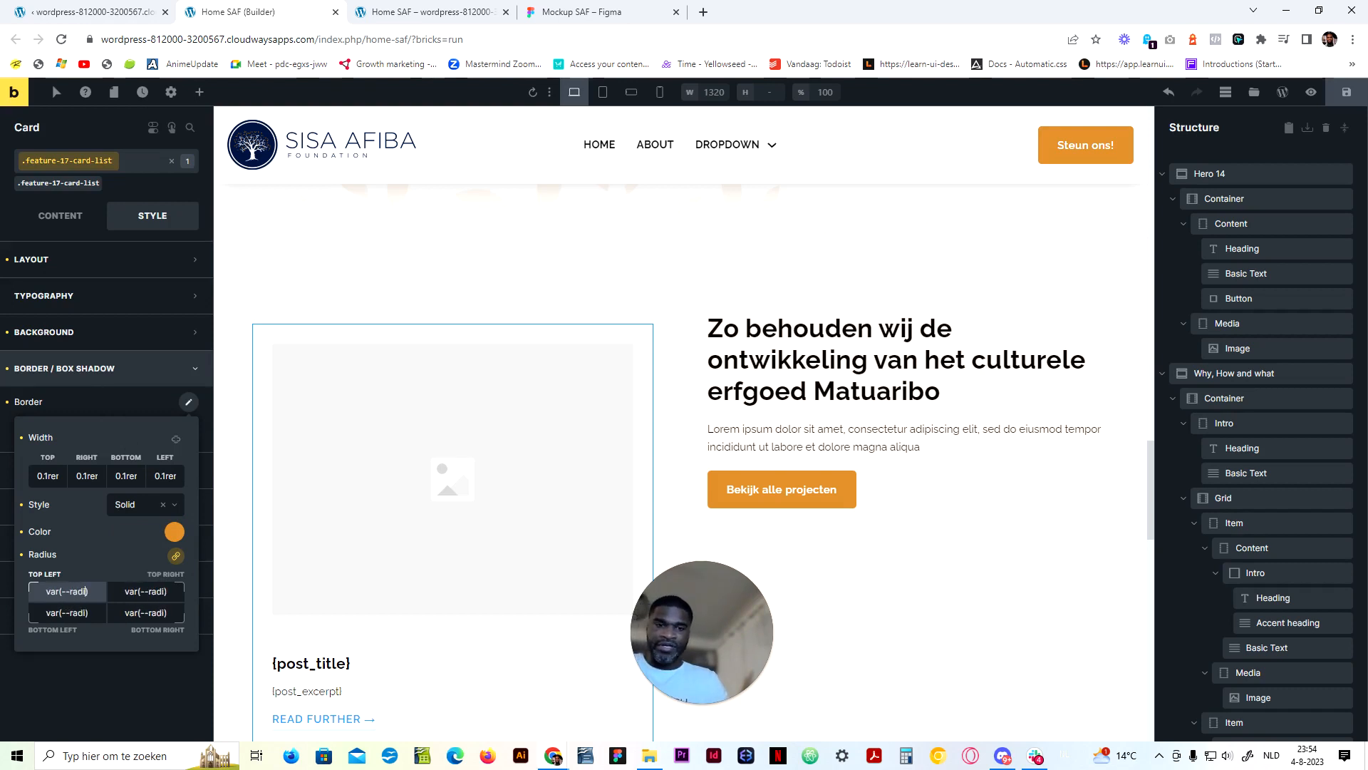
pyautogui.write('us-l')
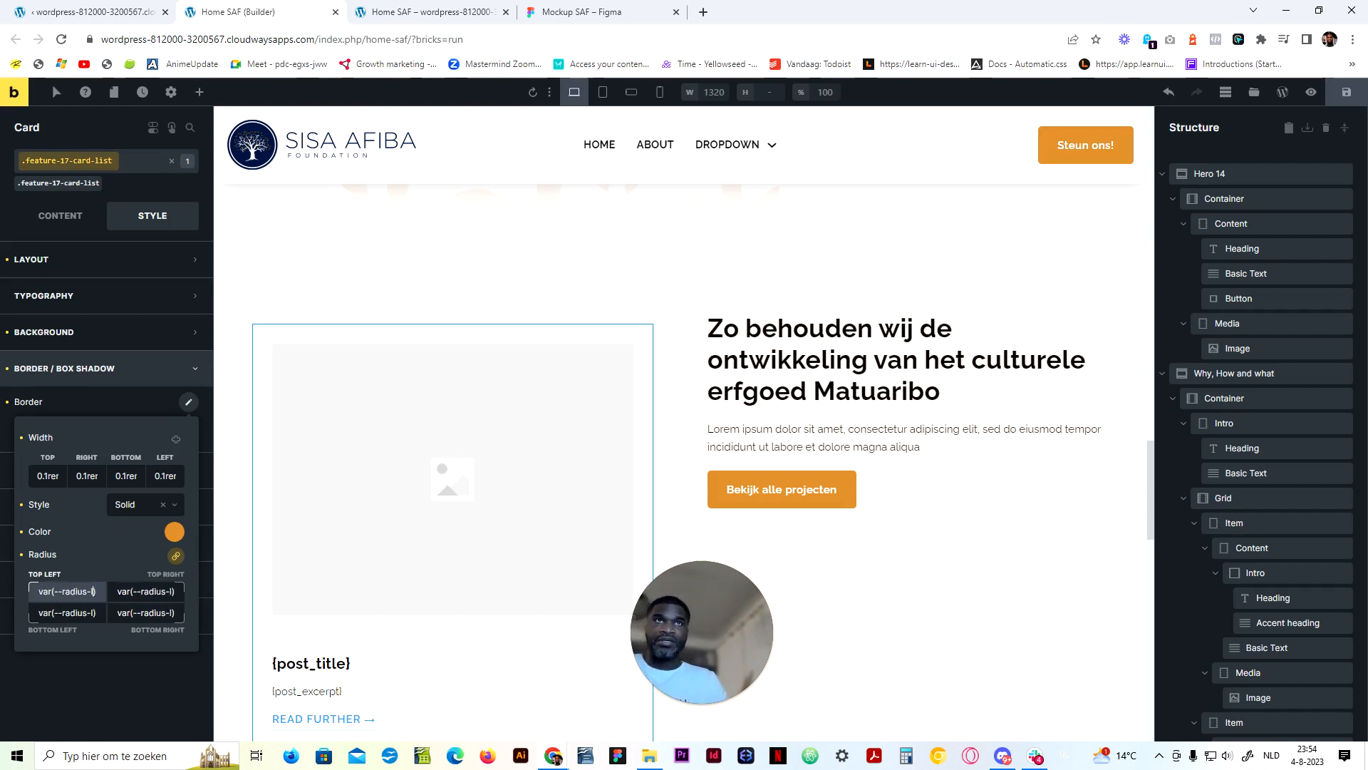
pyautogui.click(580, 13)
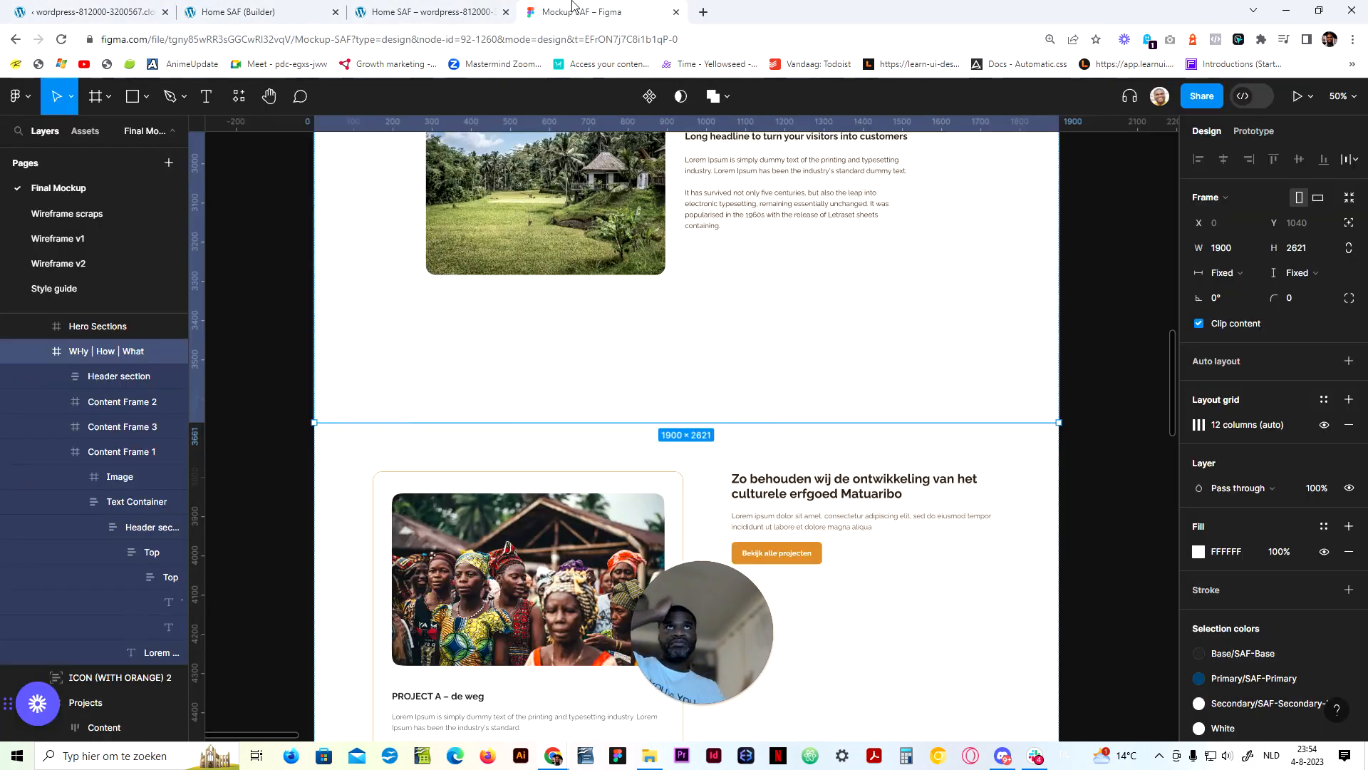
pyautogui.click(257, 12)
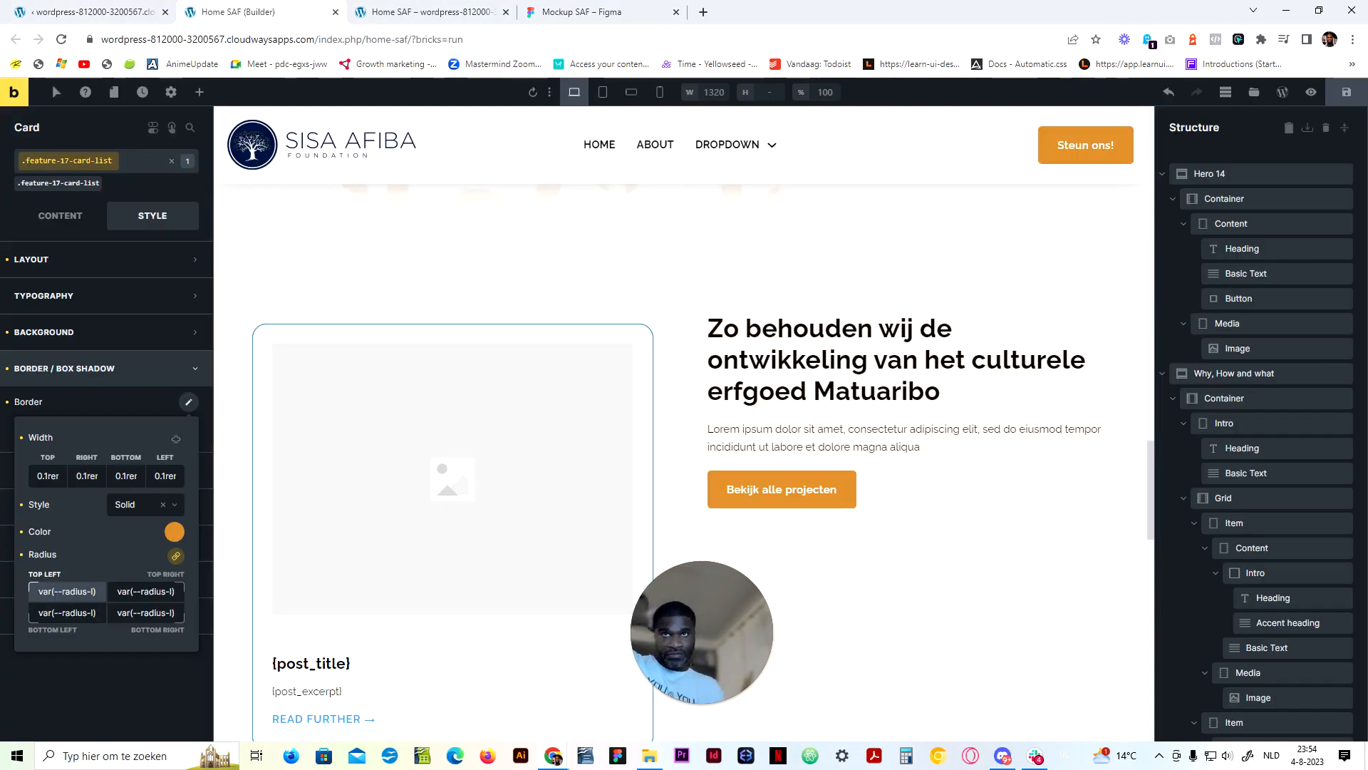
# Give the card image's .feature-17-card-list__image class a border radius of var(--radius-l) on all corners
pyautogui.click(422, 579)
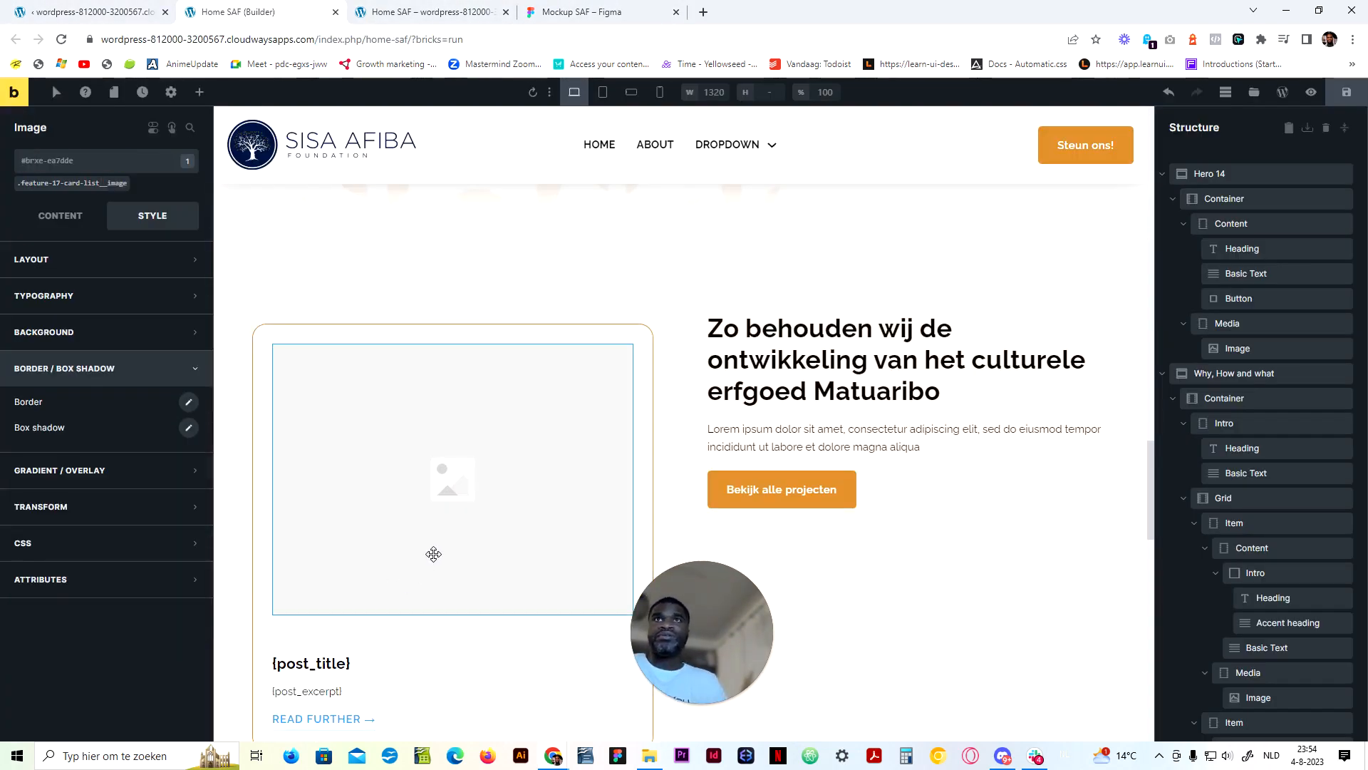
pyautogui.click(188, 401)
pyautogui.click(67, 591)
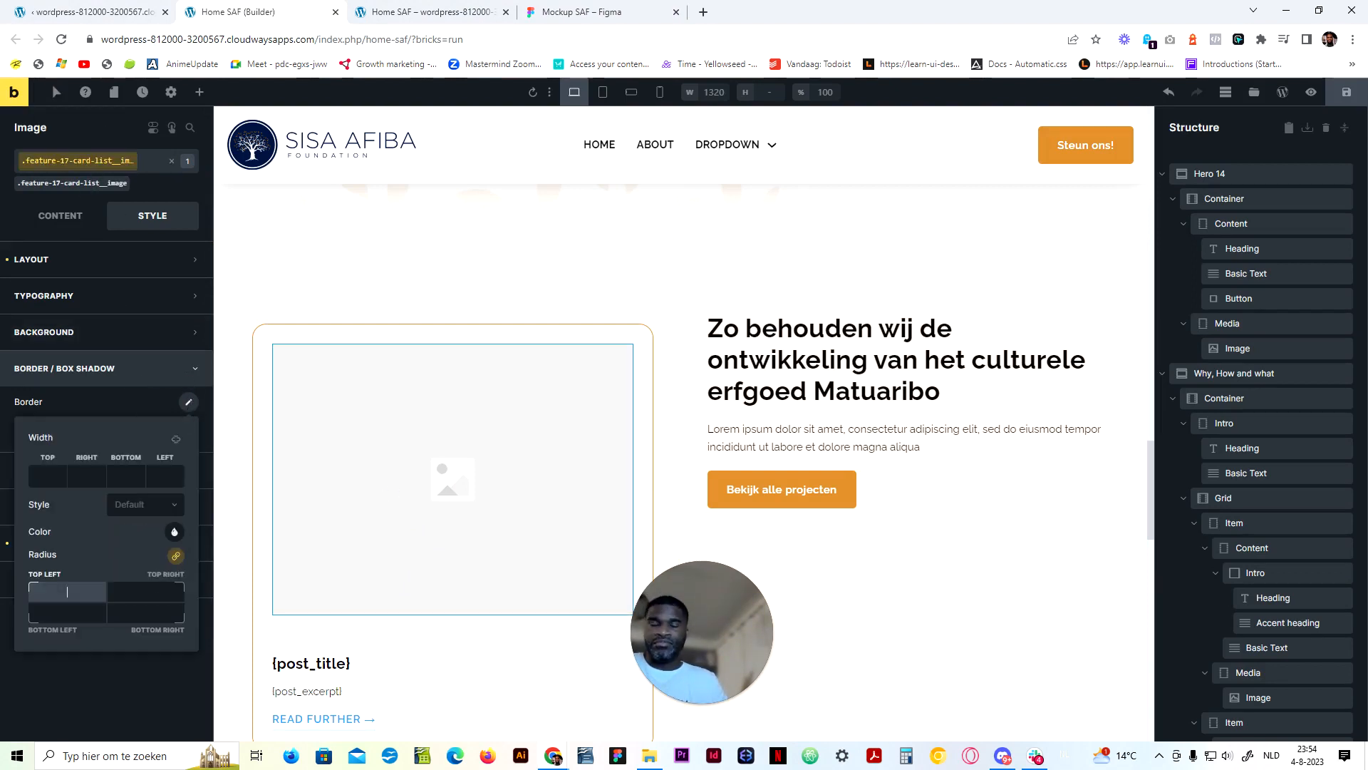
pyautogui.write('var(--radius-l)')
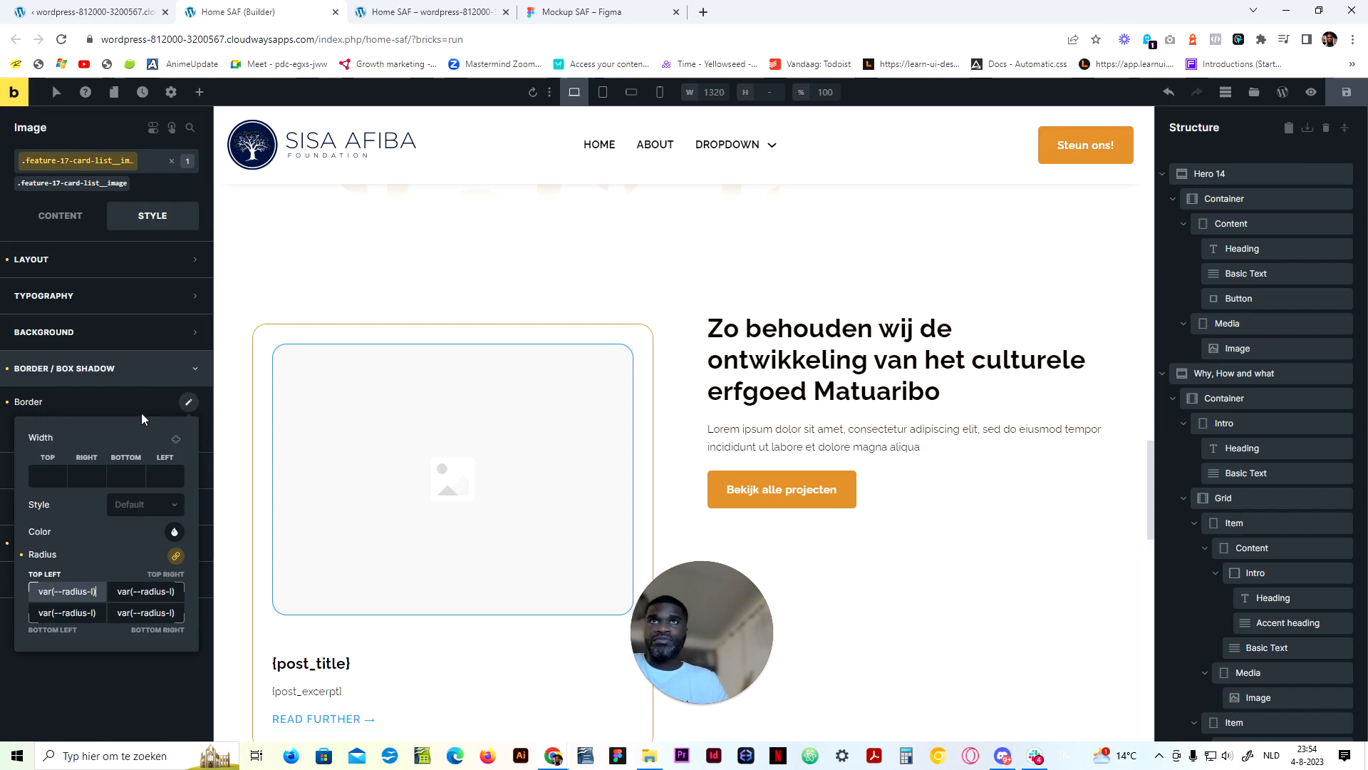
# Set the overflow of the card image's .feature-17-card-list__image class to hidden
pyautogui.click(130, 259)
pyautogui.scroll(-5, 124, 570)
pyautogui.click(119, 489)
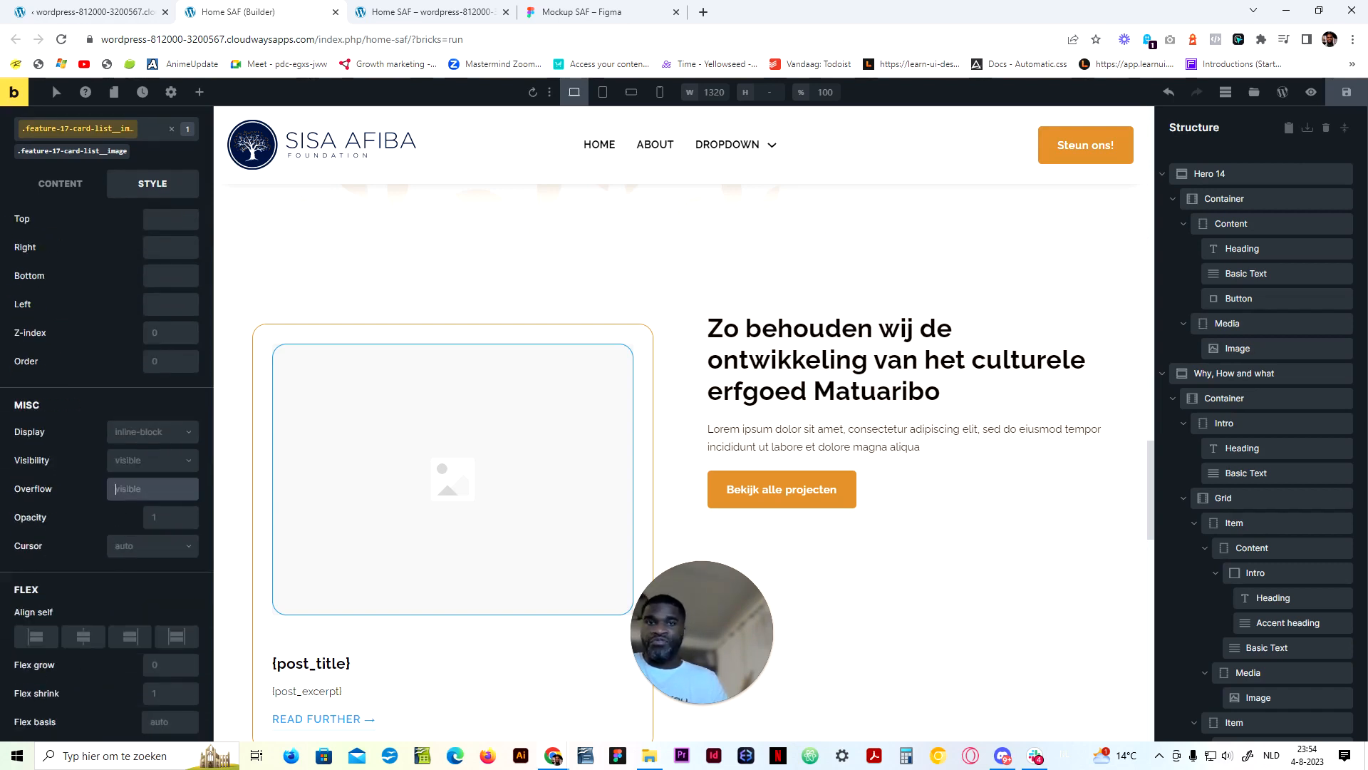
pyautogui.write('hidden')
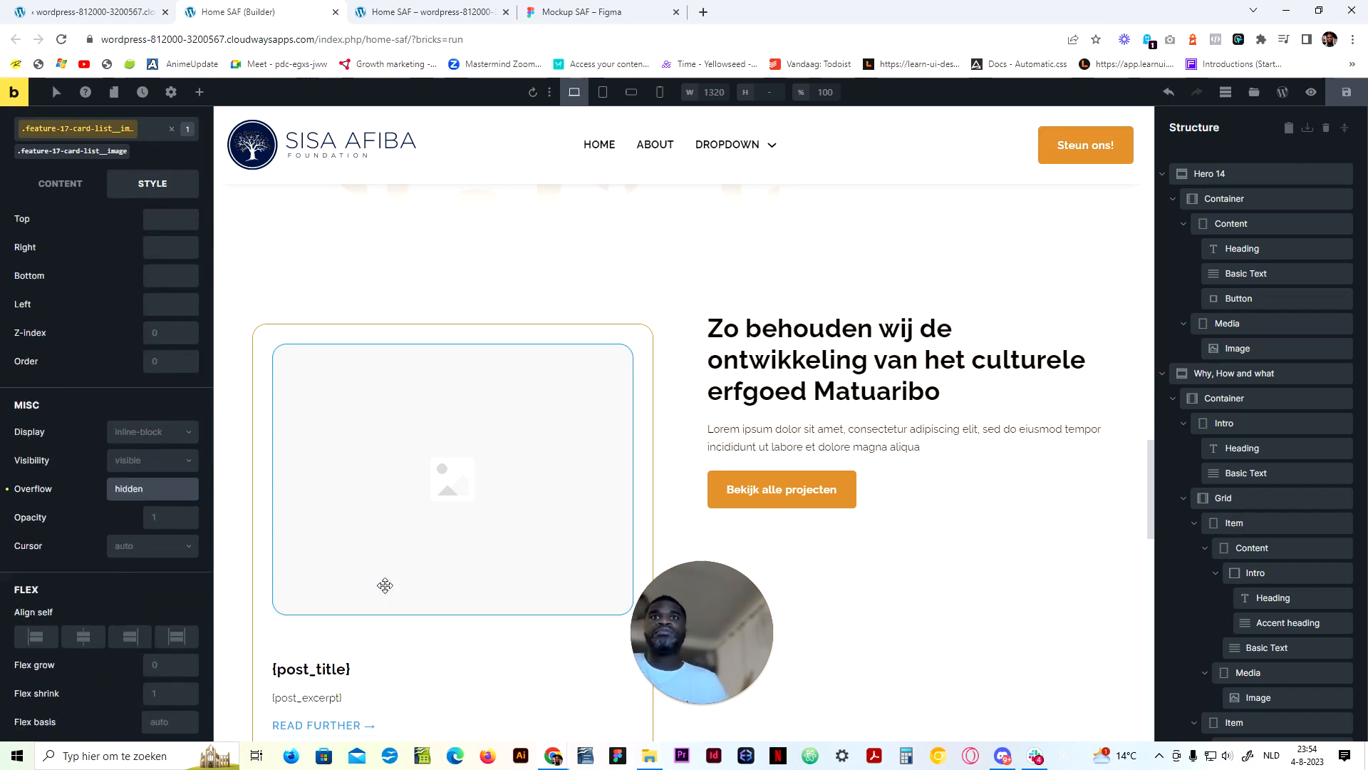
# Remove the placeholder from the project card's image and use the Featured image dynamic data as its source
pyautogui.click(656, 487)
pyautogui.scroll(-2, 498, 452)
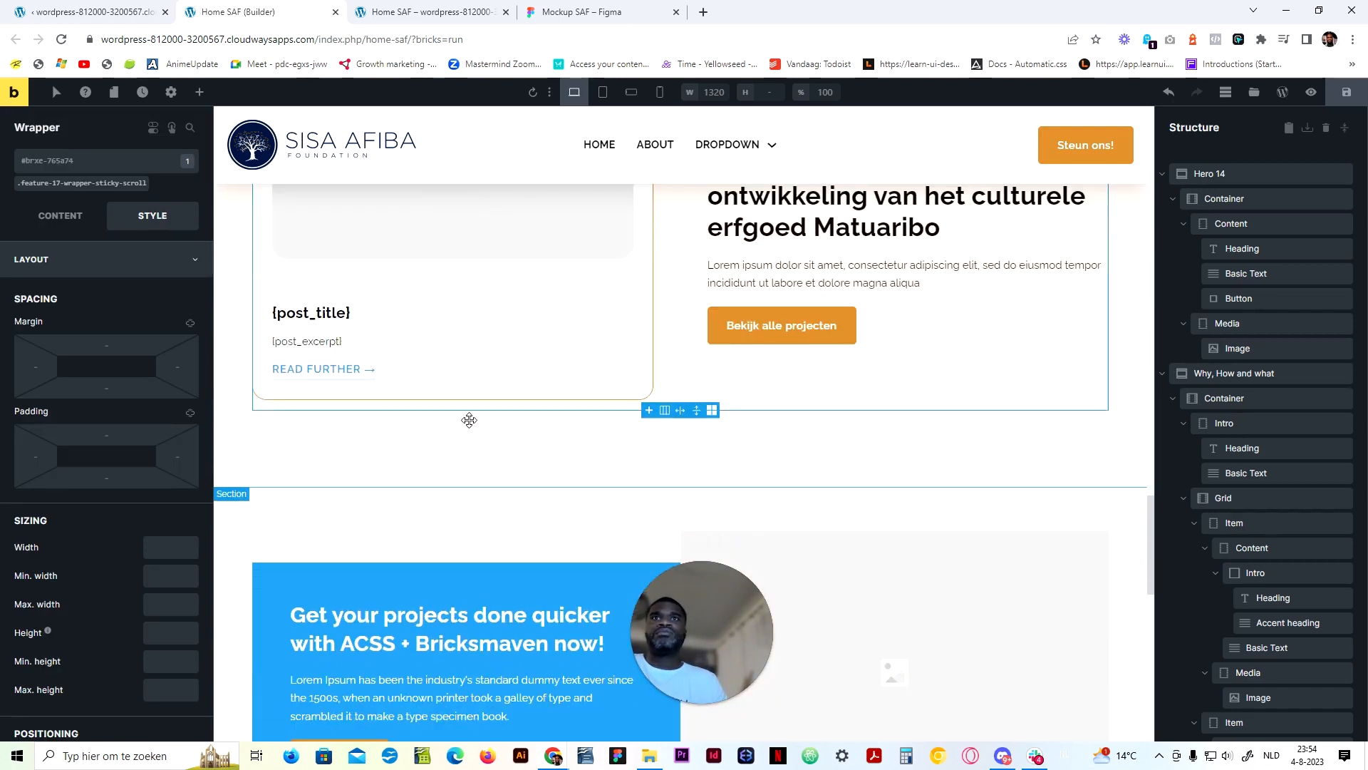
pyautogui.click(466, 363)
pyautogui.click(35, 225)
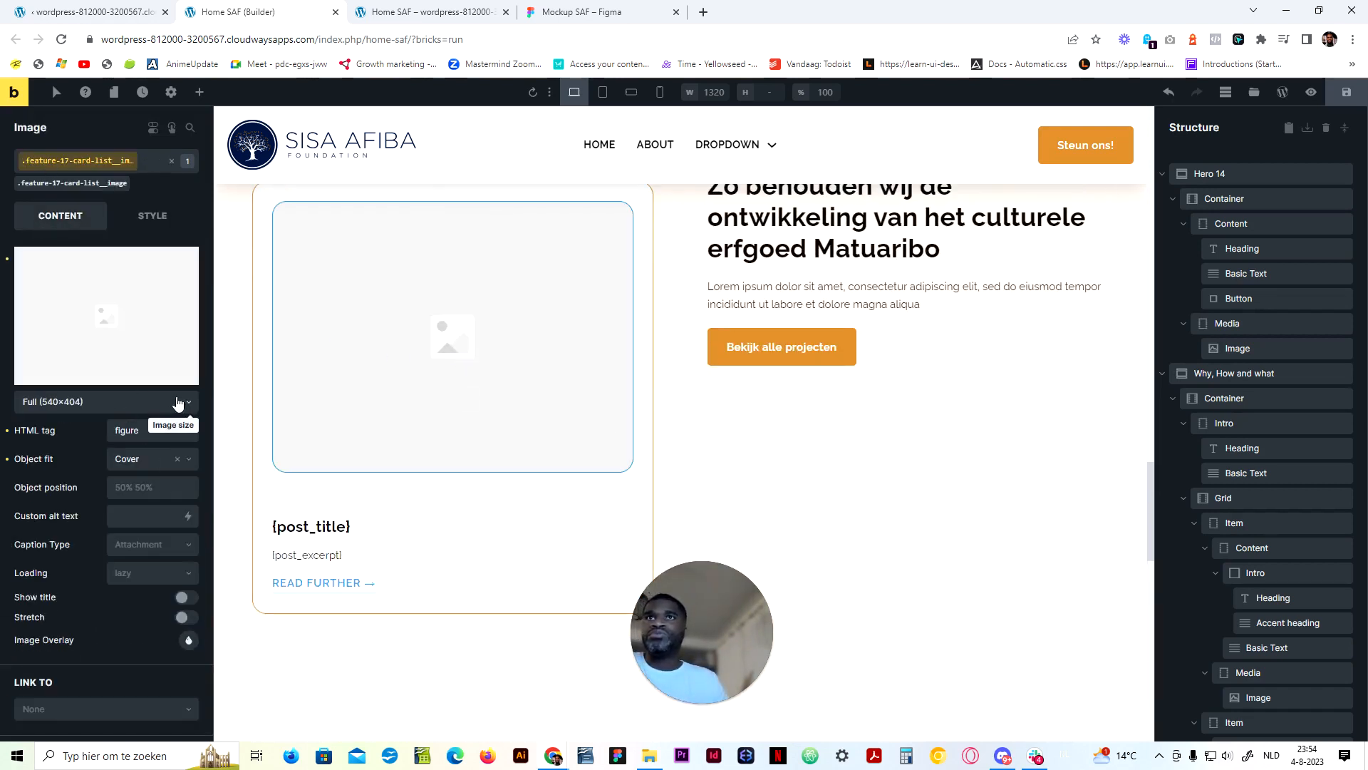
pyautogui.click(191, 274)
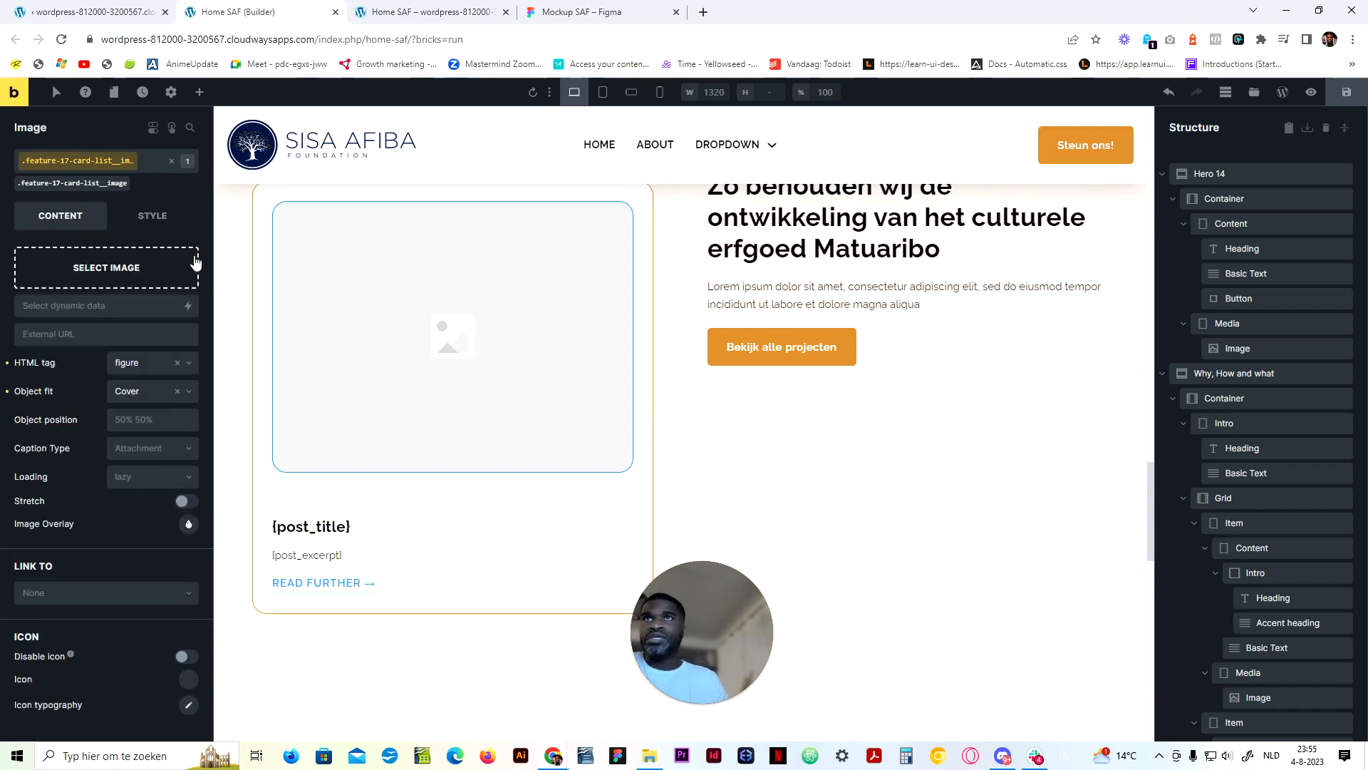
pyautogui.click(190, 308)
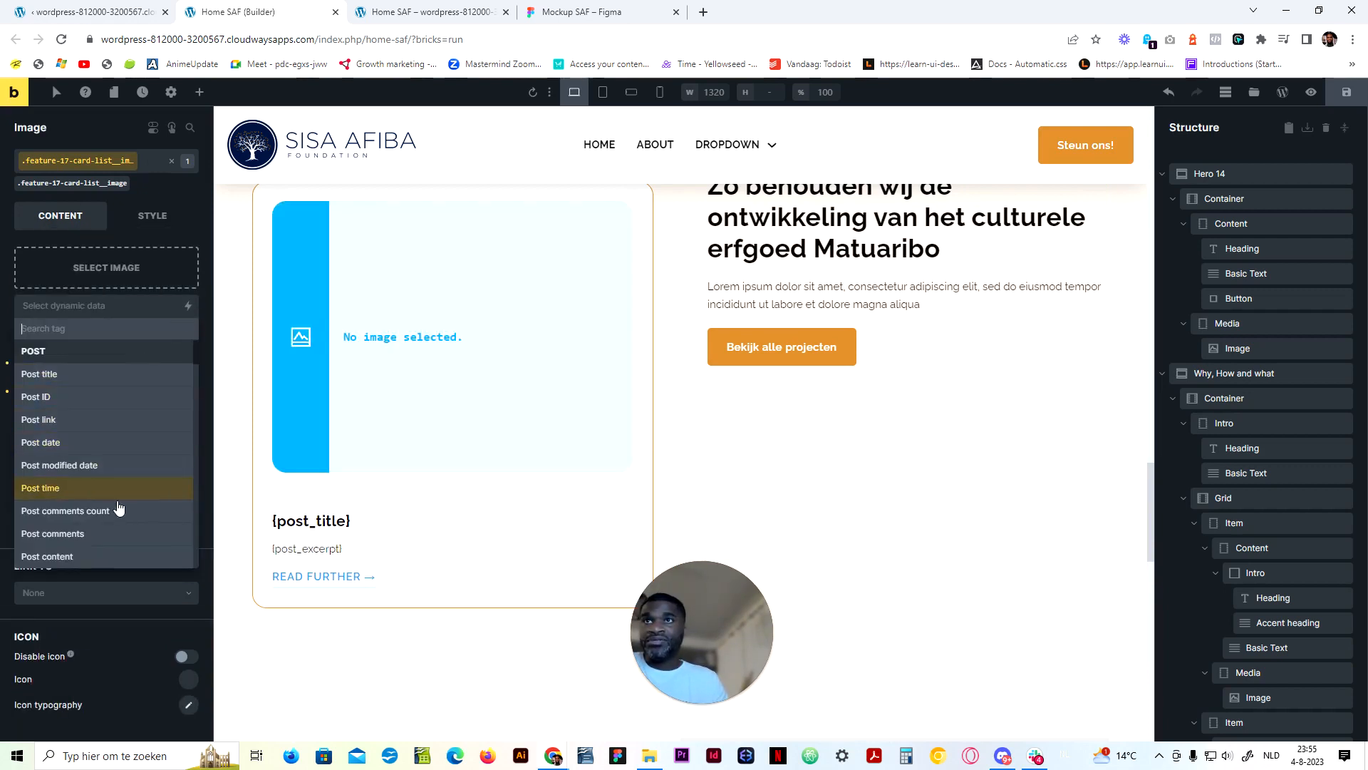
pyautogui.scroll(-2, 97, 533)
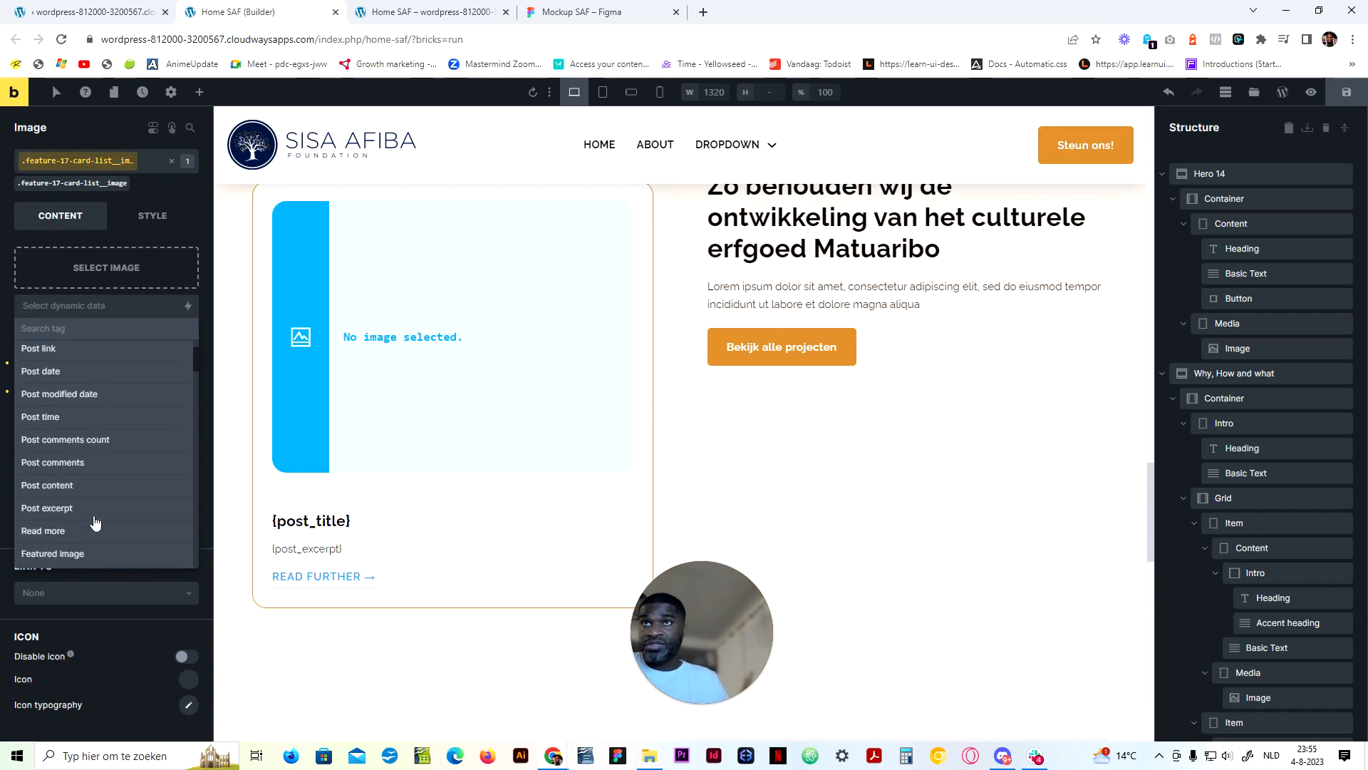
pyautogui.click(62, 554)
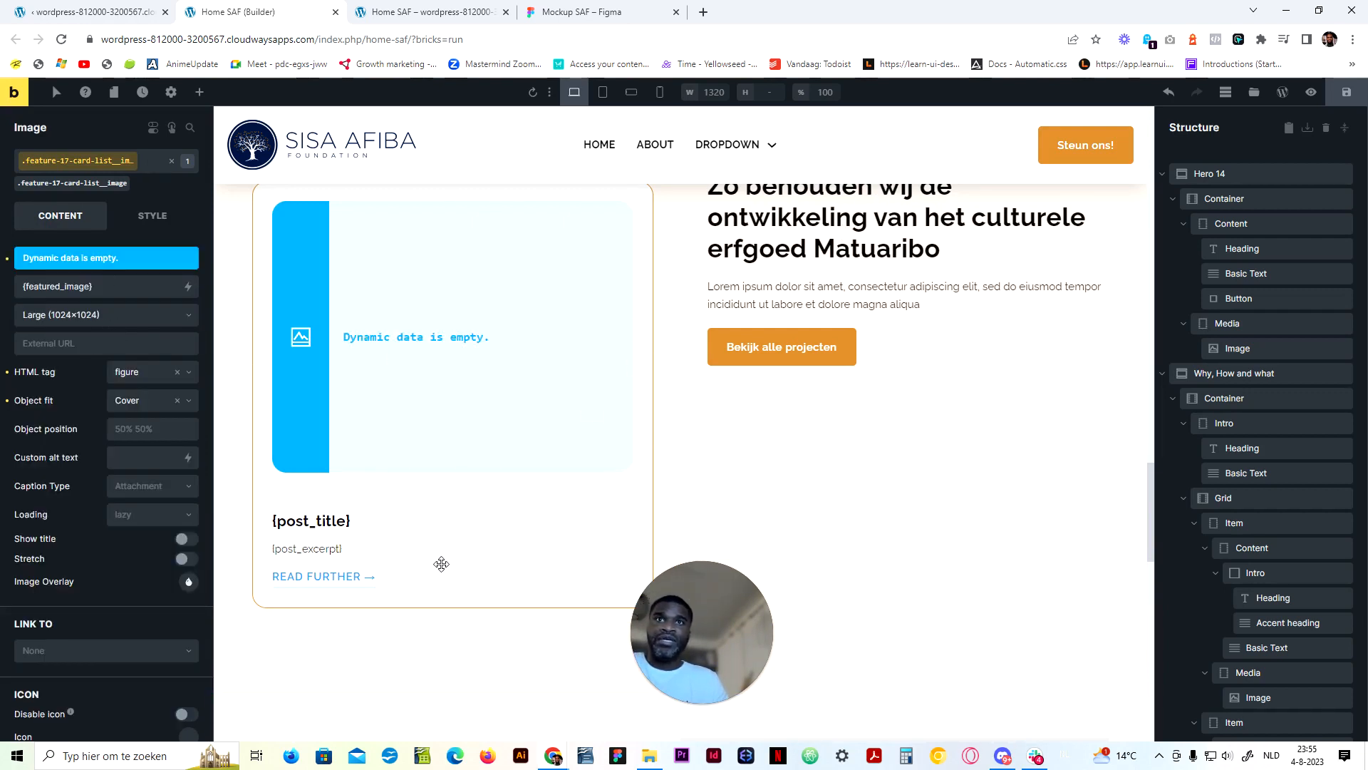
# Compare the project card's link with the Figma mockup and check the .link component's modifiers in CoreFramework
pyautogui.click(427, 11)
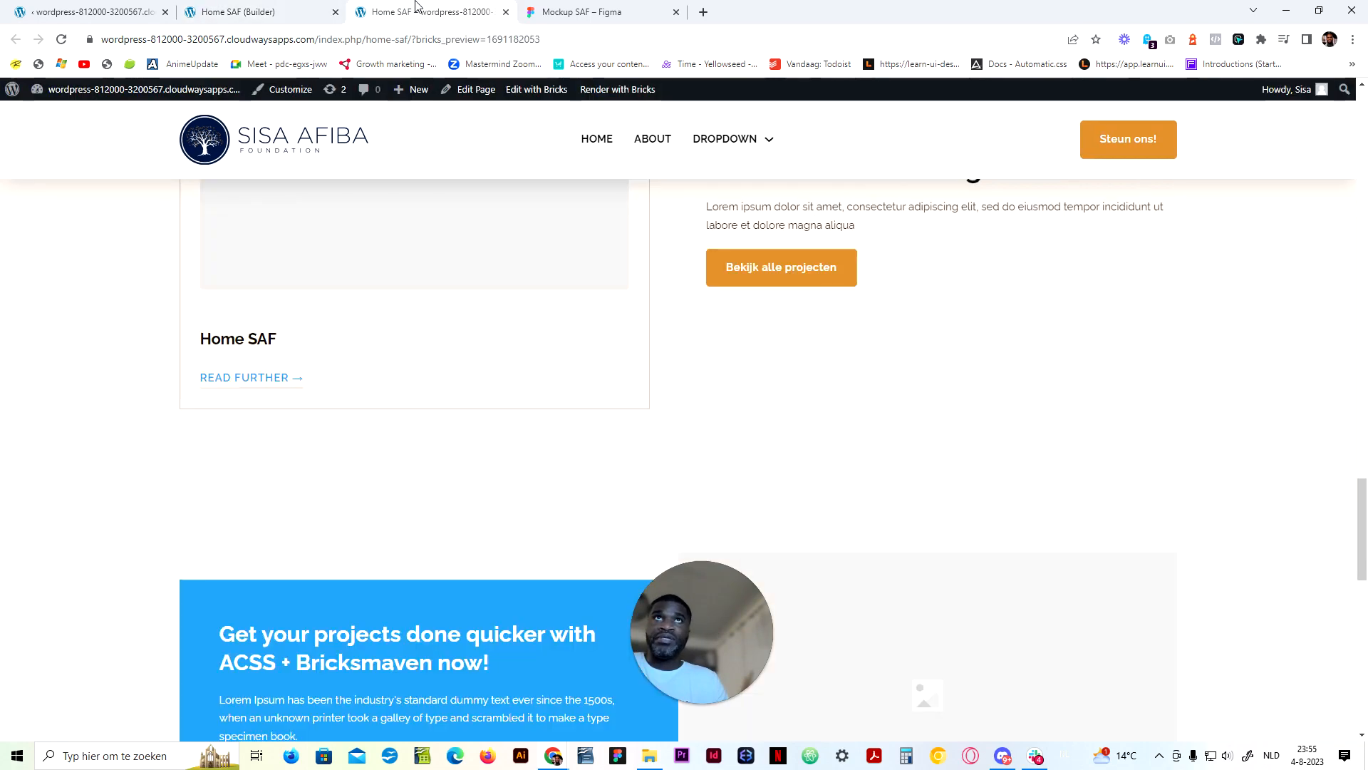
pyautogui.click(557, 8)
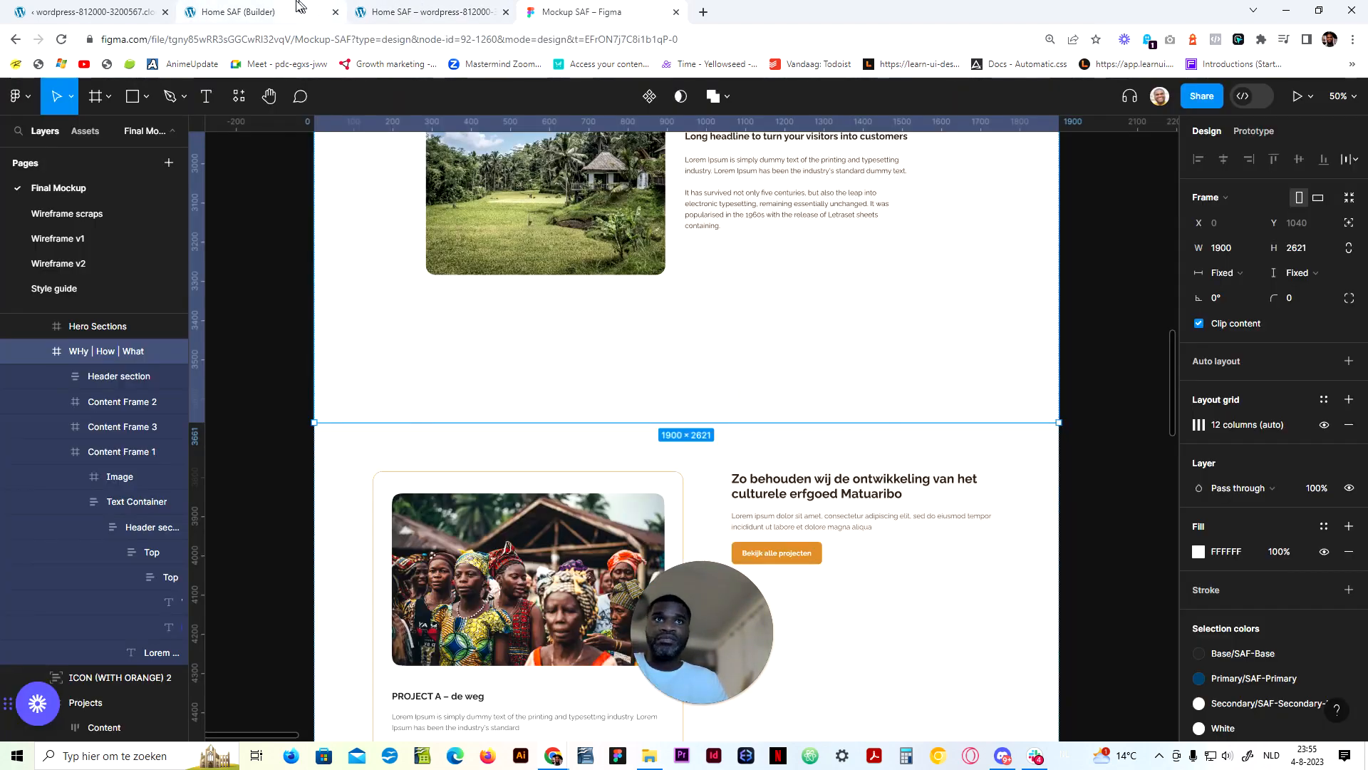
pyautogui.scroll(-4, 620, 365)
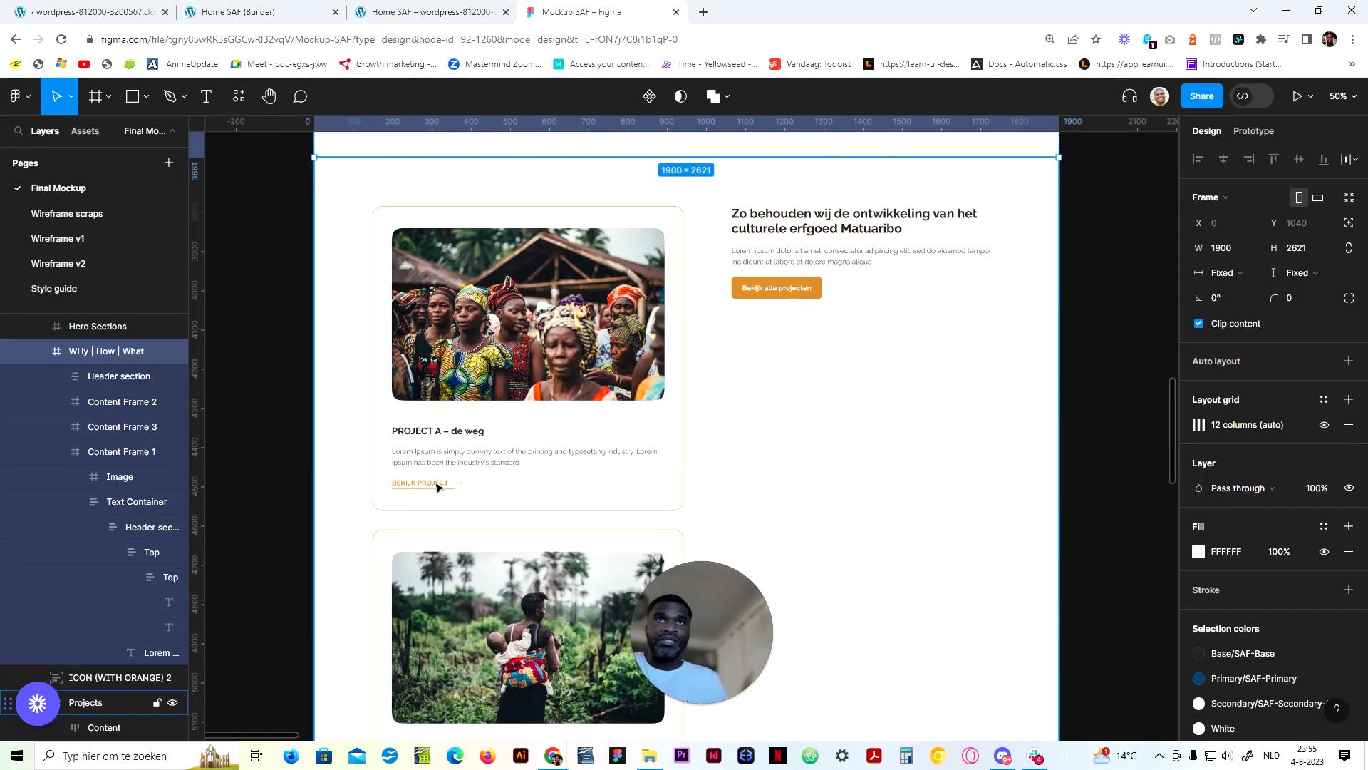
pyautogui.click(107, 8)
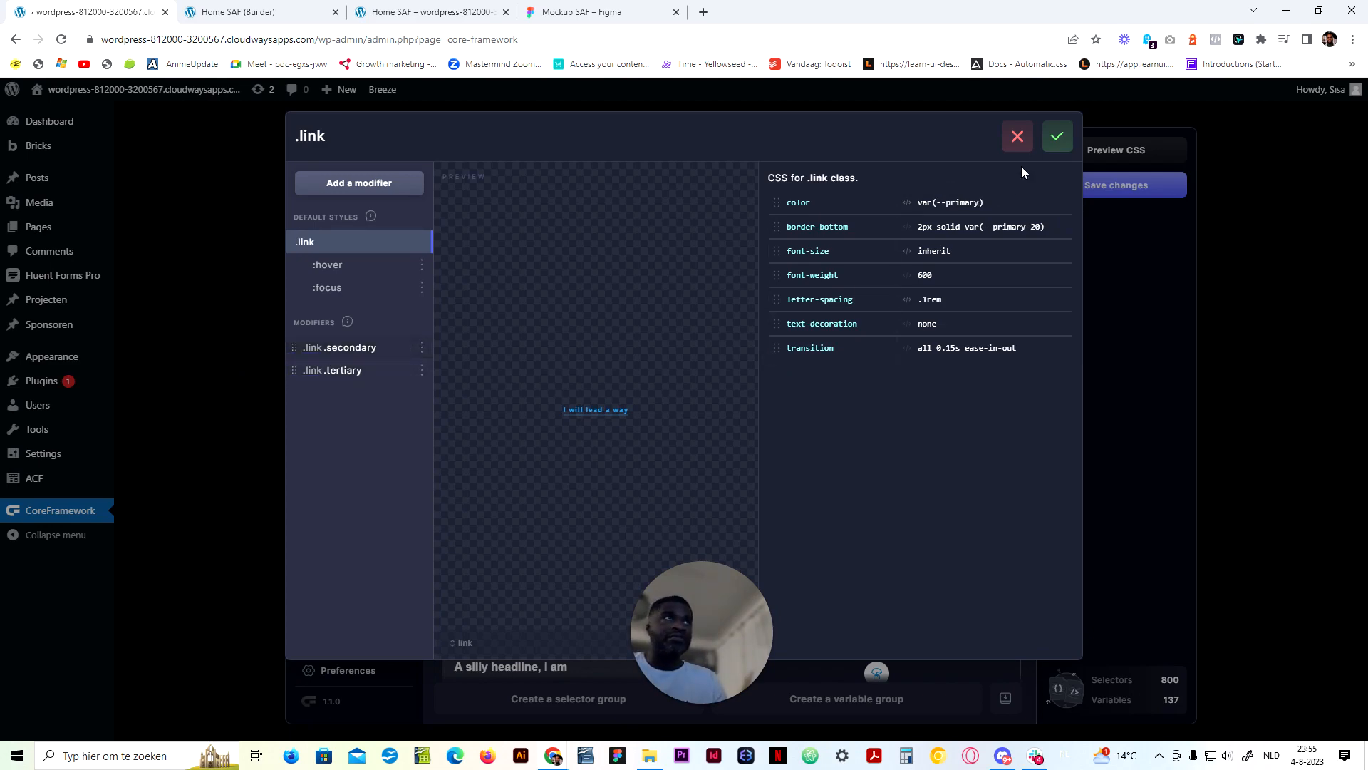
pyautogui.click(1057, 136)
# Switch to the Bricks builder and add the .secondary class to the project card's Read further link
pyautogui.click(268, 8)
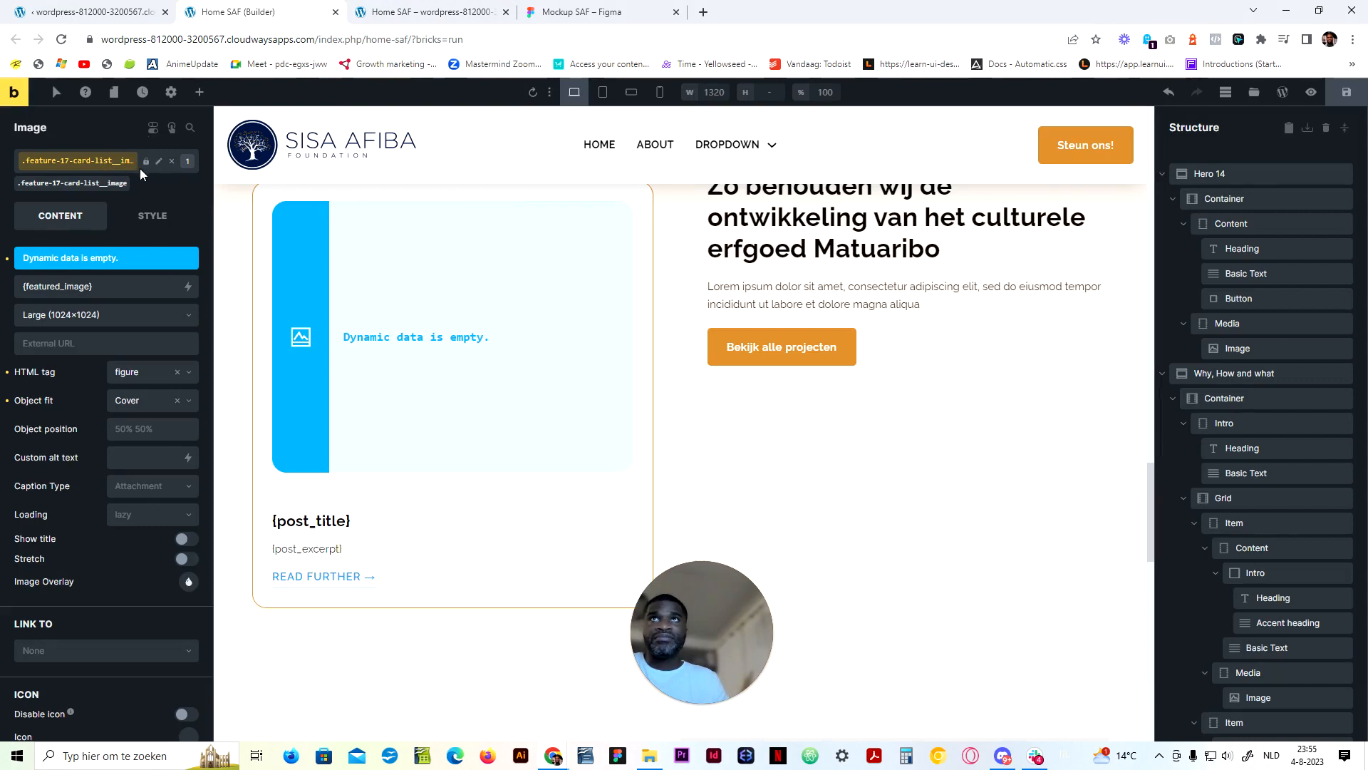
pyautogui.click(328, 578)
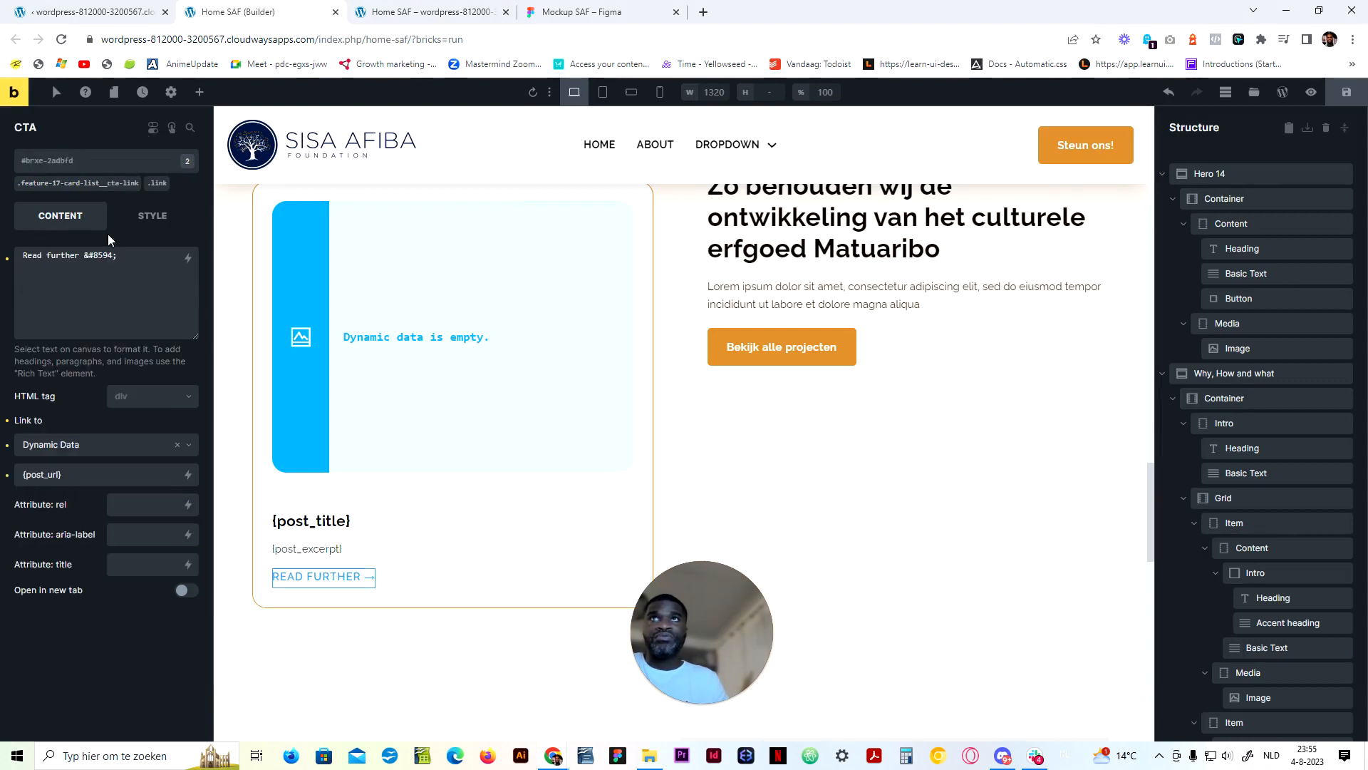
pyautogui.click(103, 168)
pyautogui.write('second')
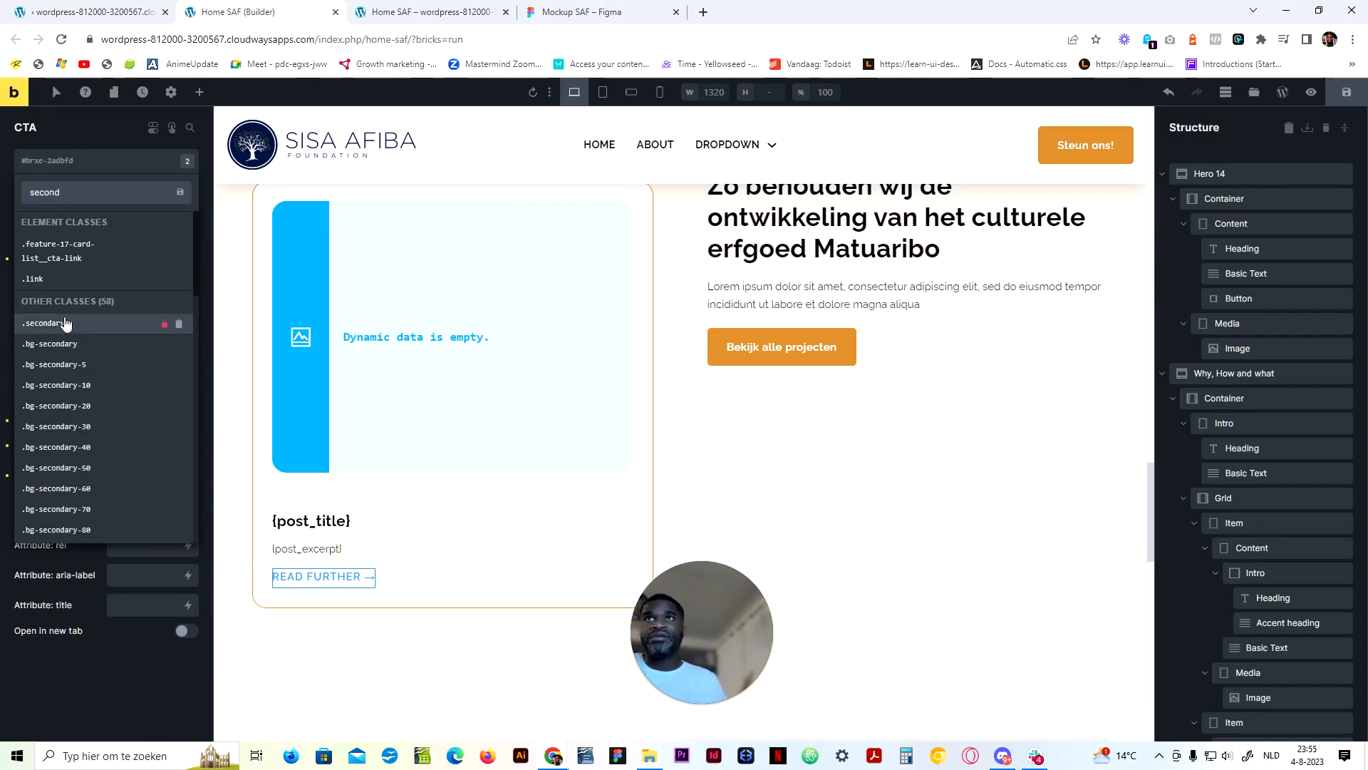
pyautogui.click(32, 322)
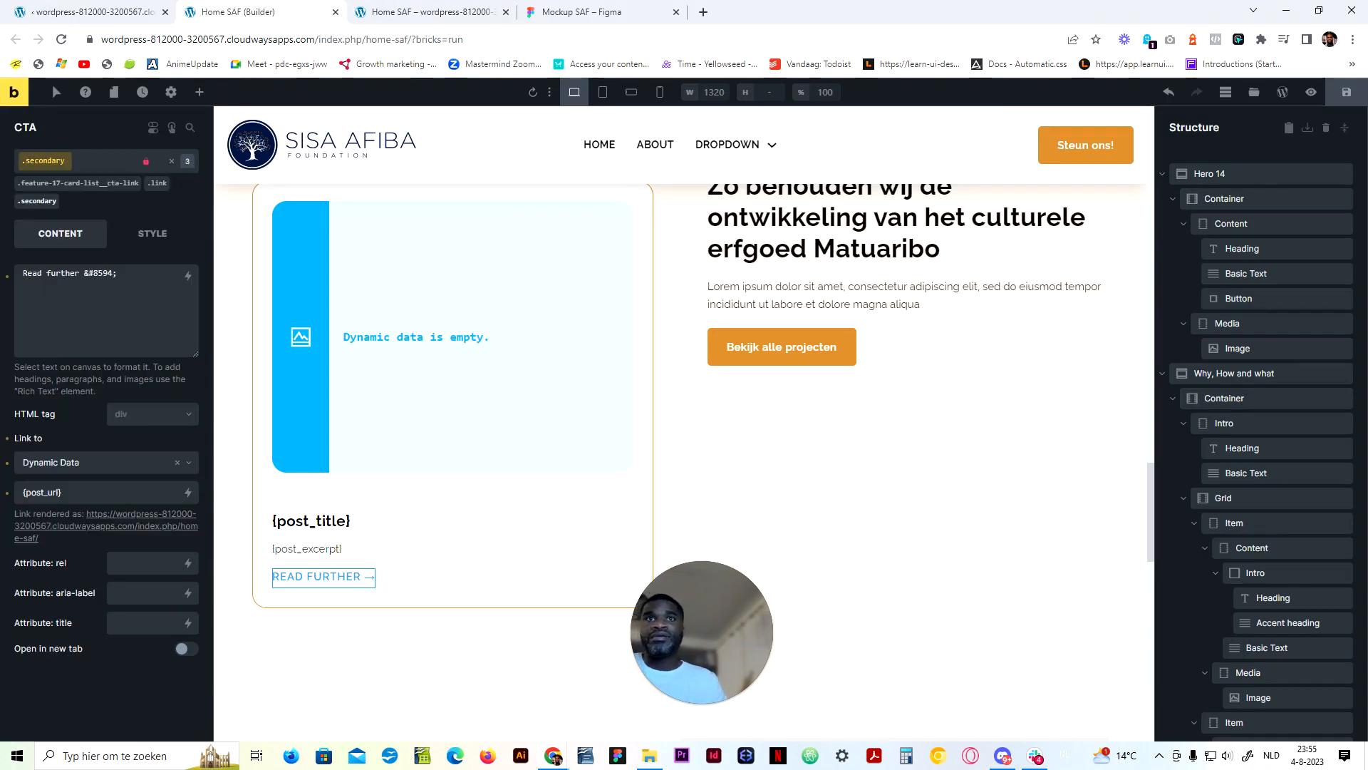
pyautogui.click(452, 571)
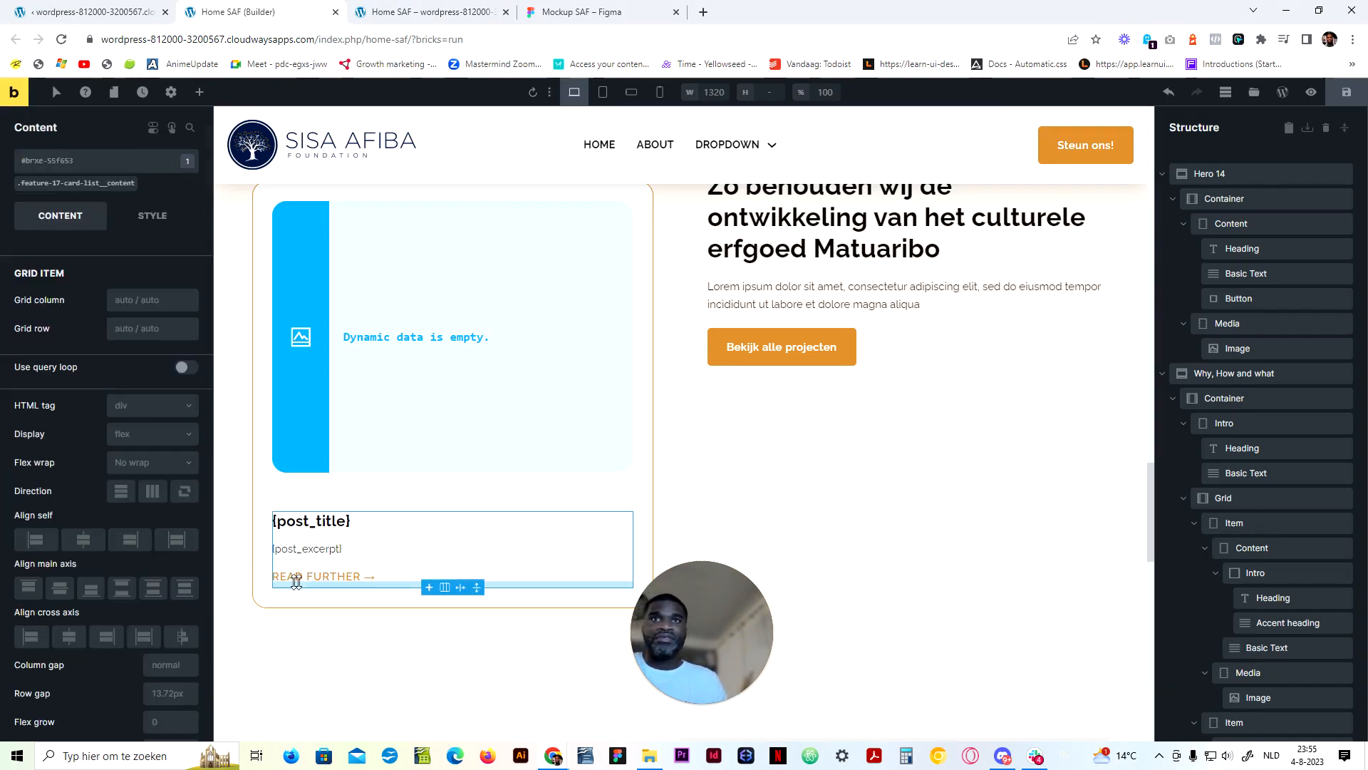
# Save the page and reload the live preview to check the project card's link color
pyautogui.click(1355, 97)
pyautogui.click(482, 10)
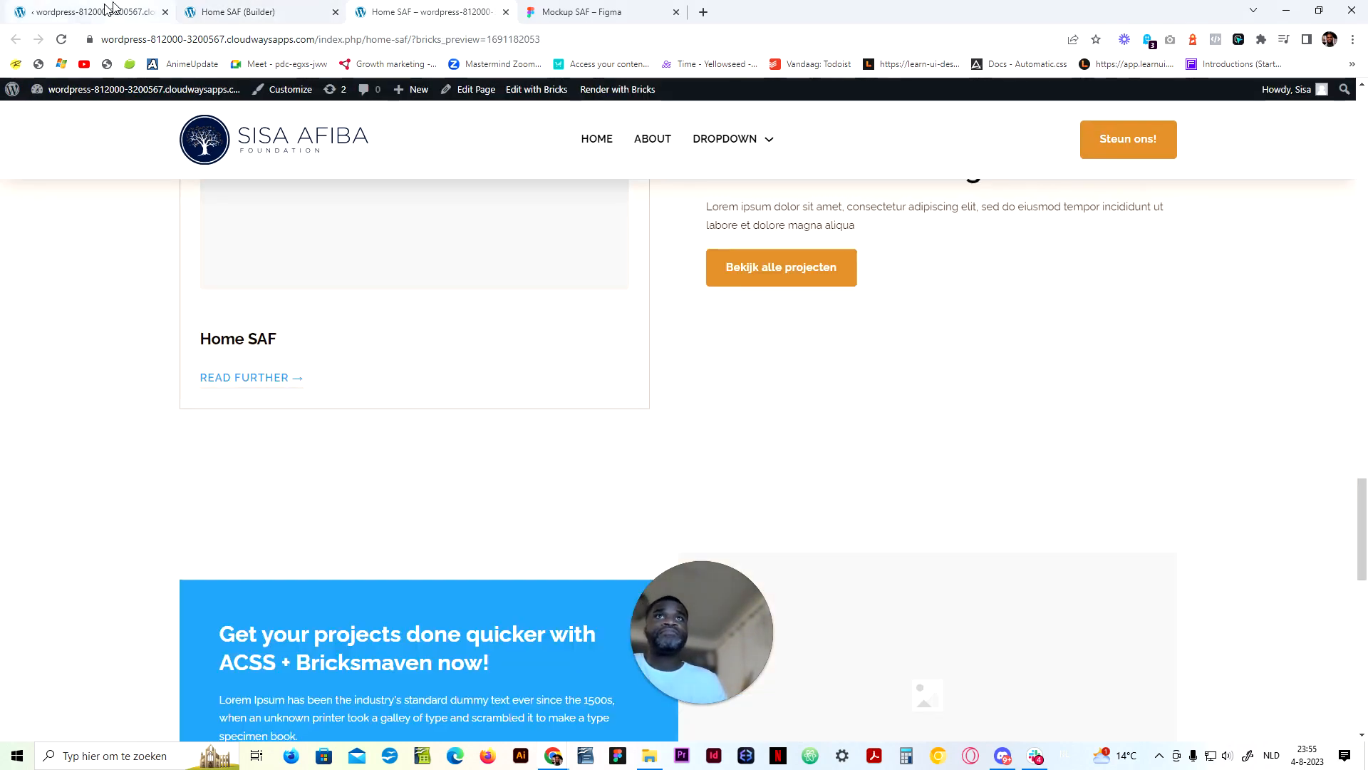
pyautogui.click(62, 39)
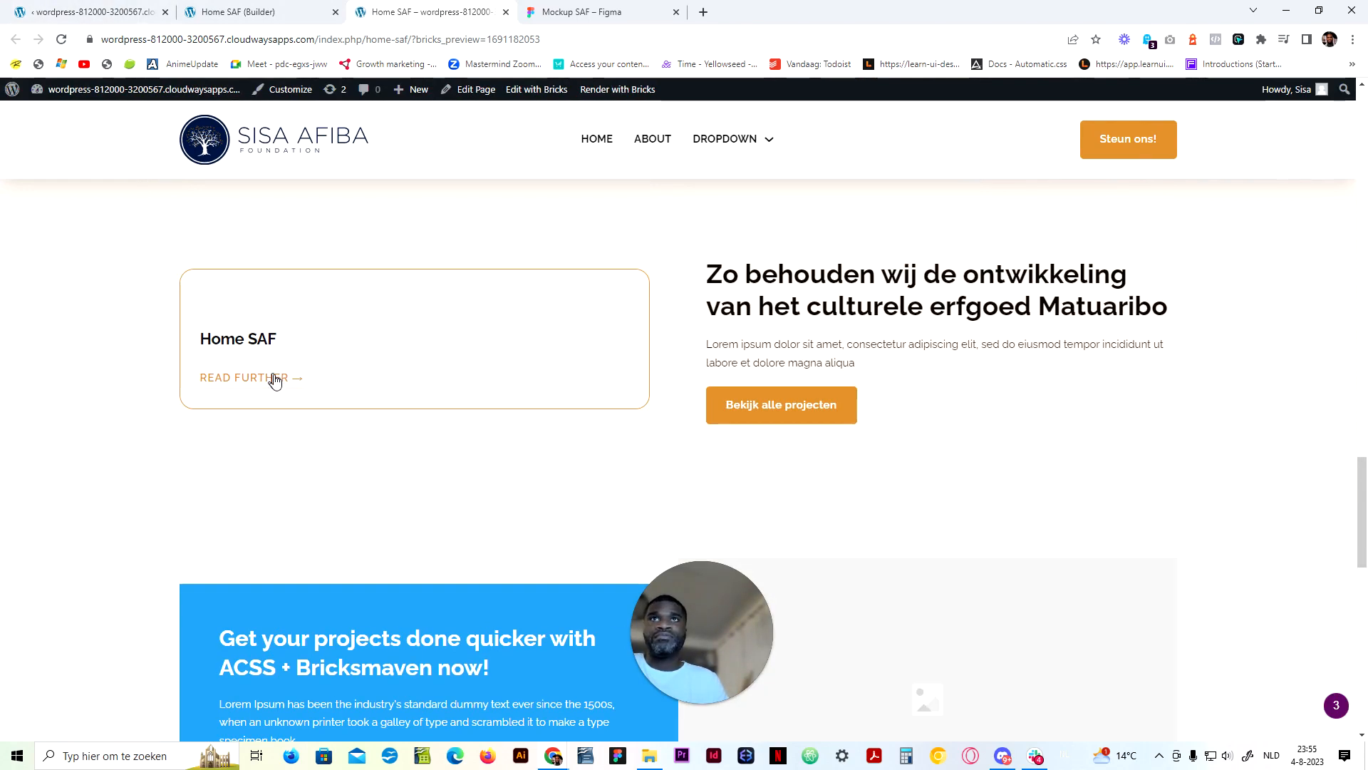
# Collapse the structure tree, expand Project down to the Card inside Scroll, and enable the query loop on that Card
pyautogui.click(324, 12)
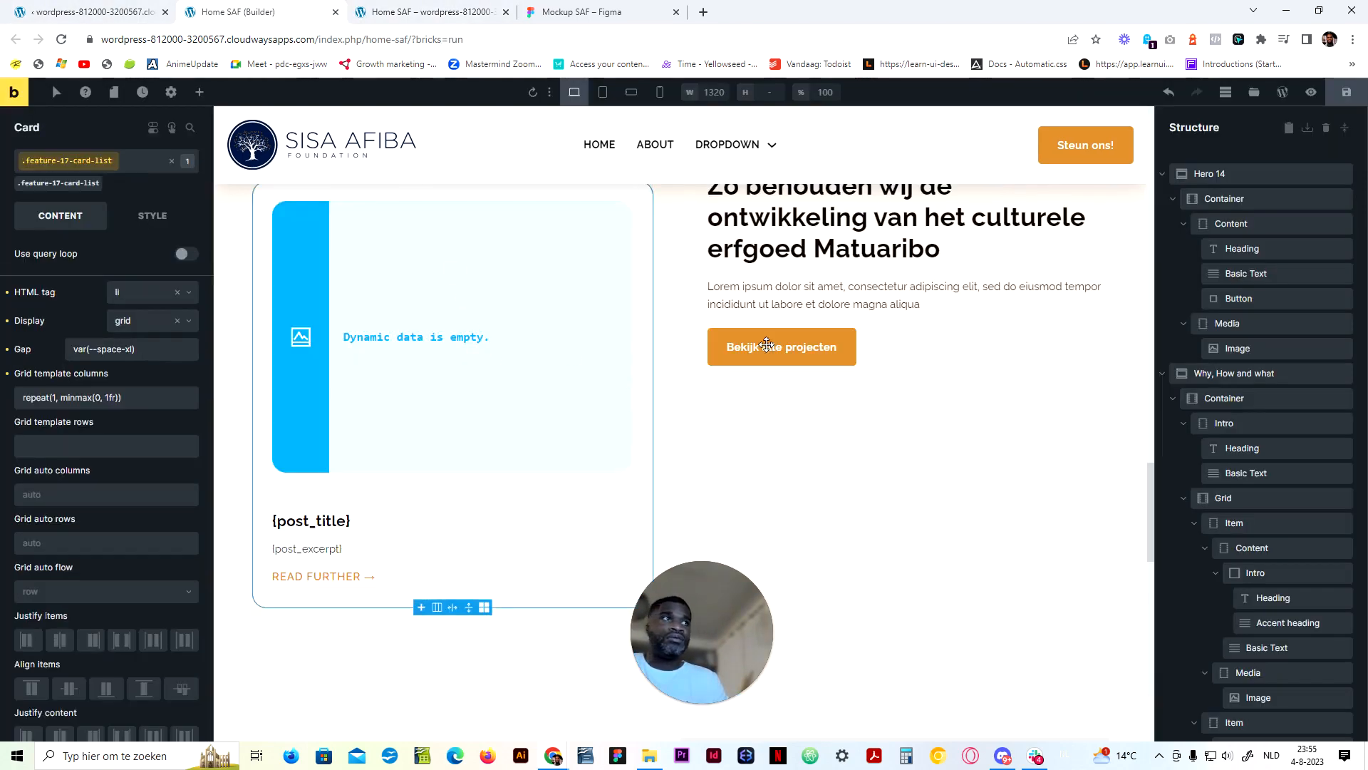
pyautogui.click(1344, 128)
pyautogui.click(1174, 224)
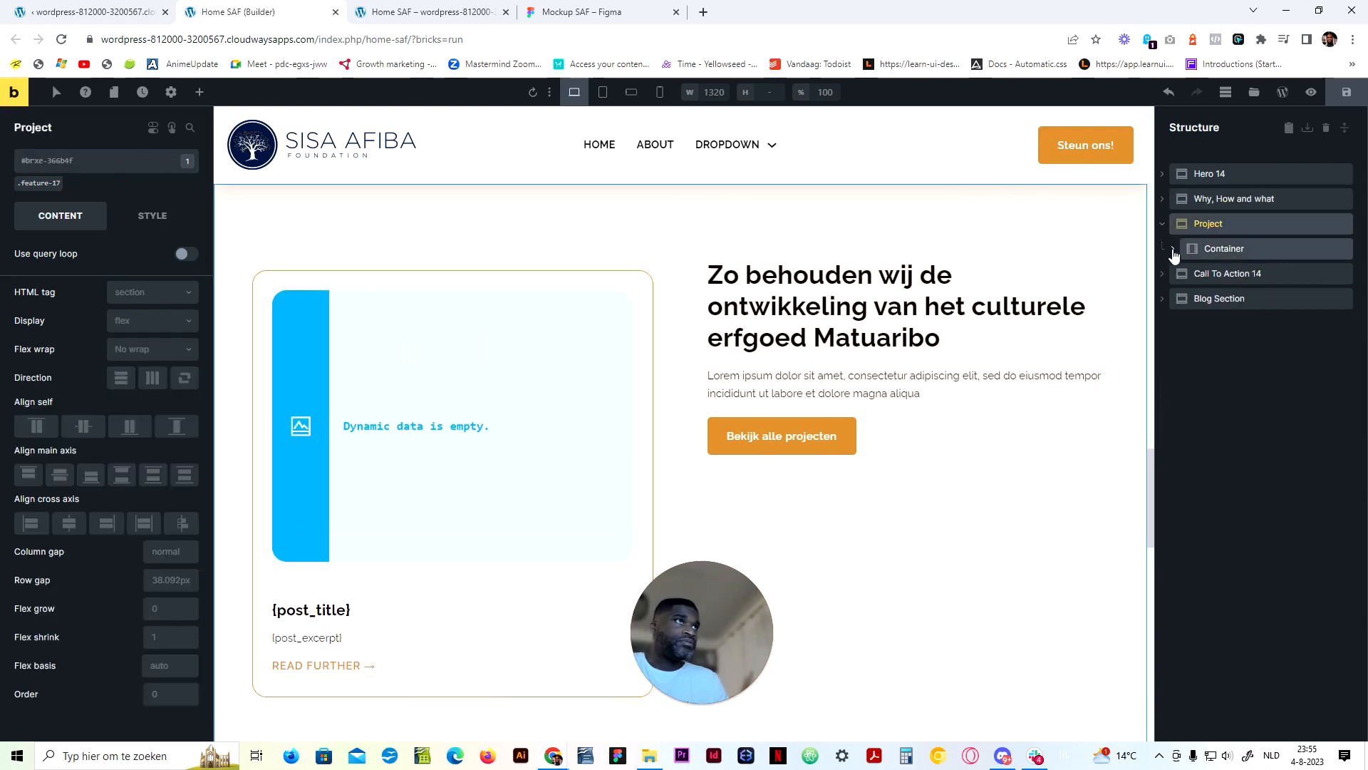
pyautogui.click(1180, 250)
pyautogui.click(1184, 274)
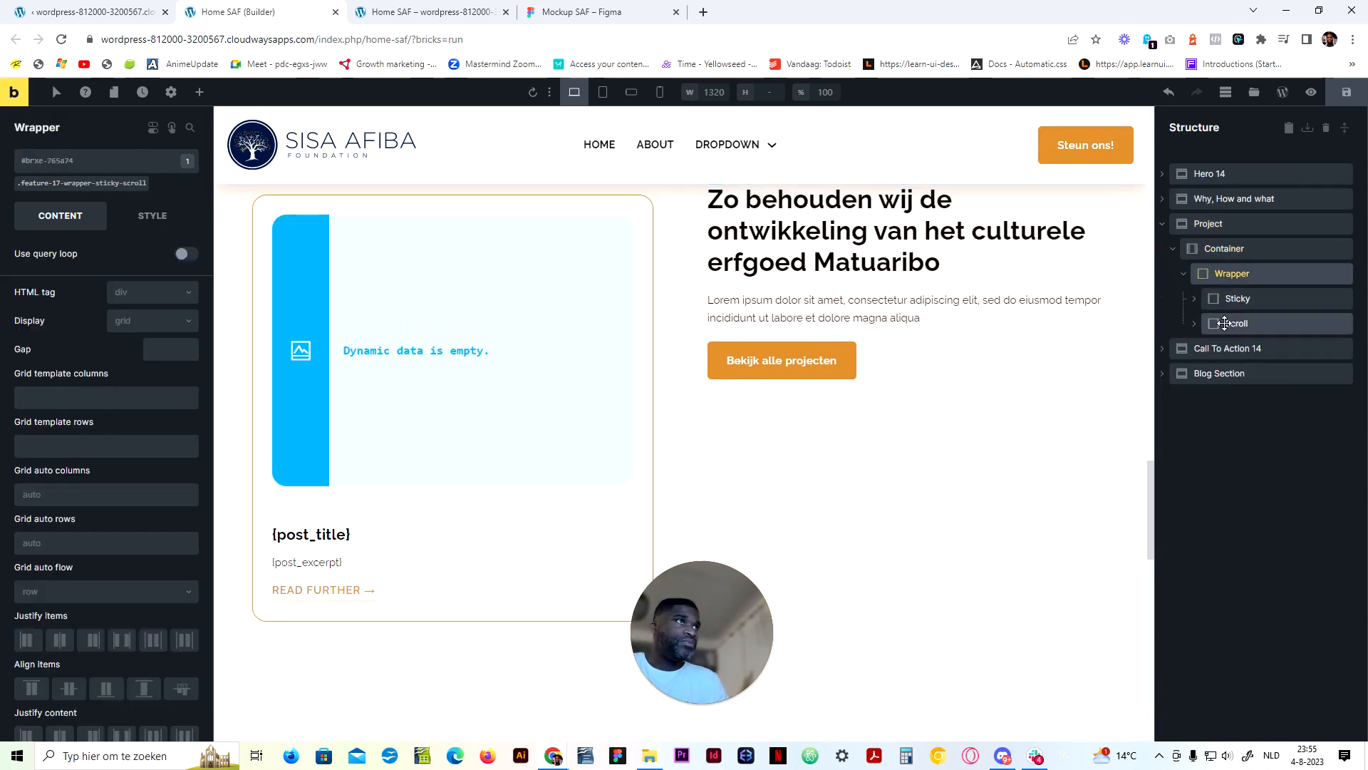
pyautogui.click(1224, 323)
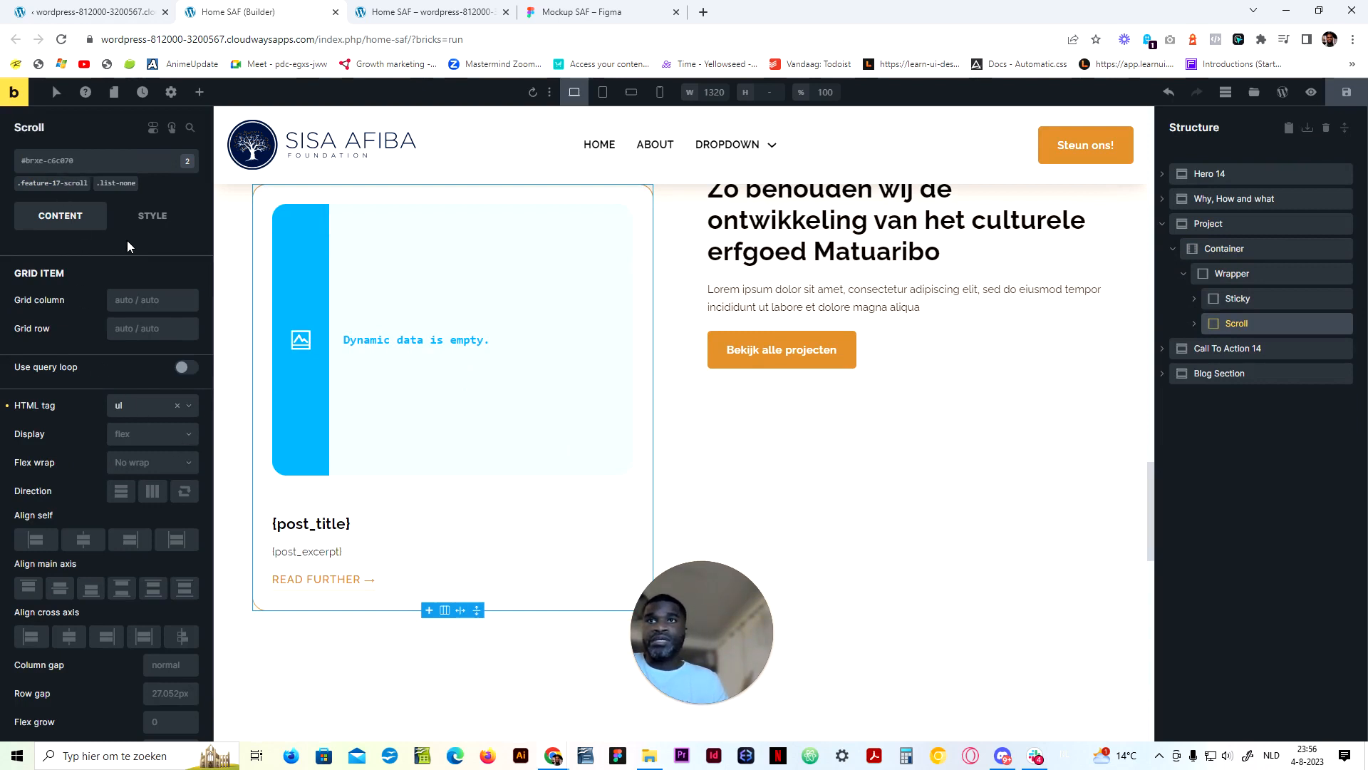
pyautogui.click(1194, 323)
pyautogui.click(1245, 348)
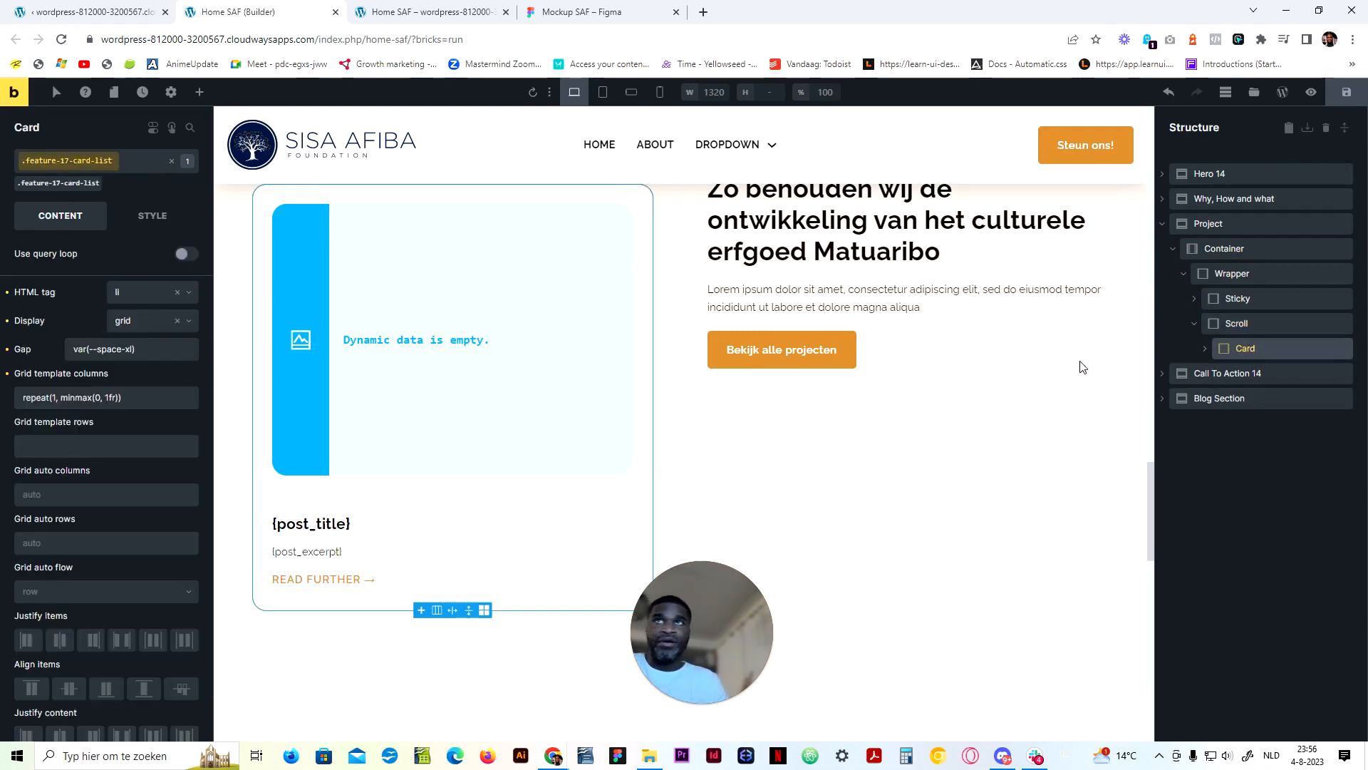
pyautogui.click(186, 253)
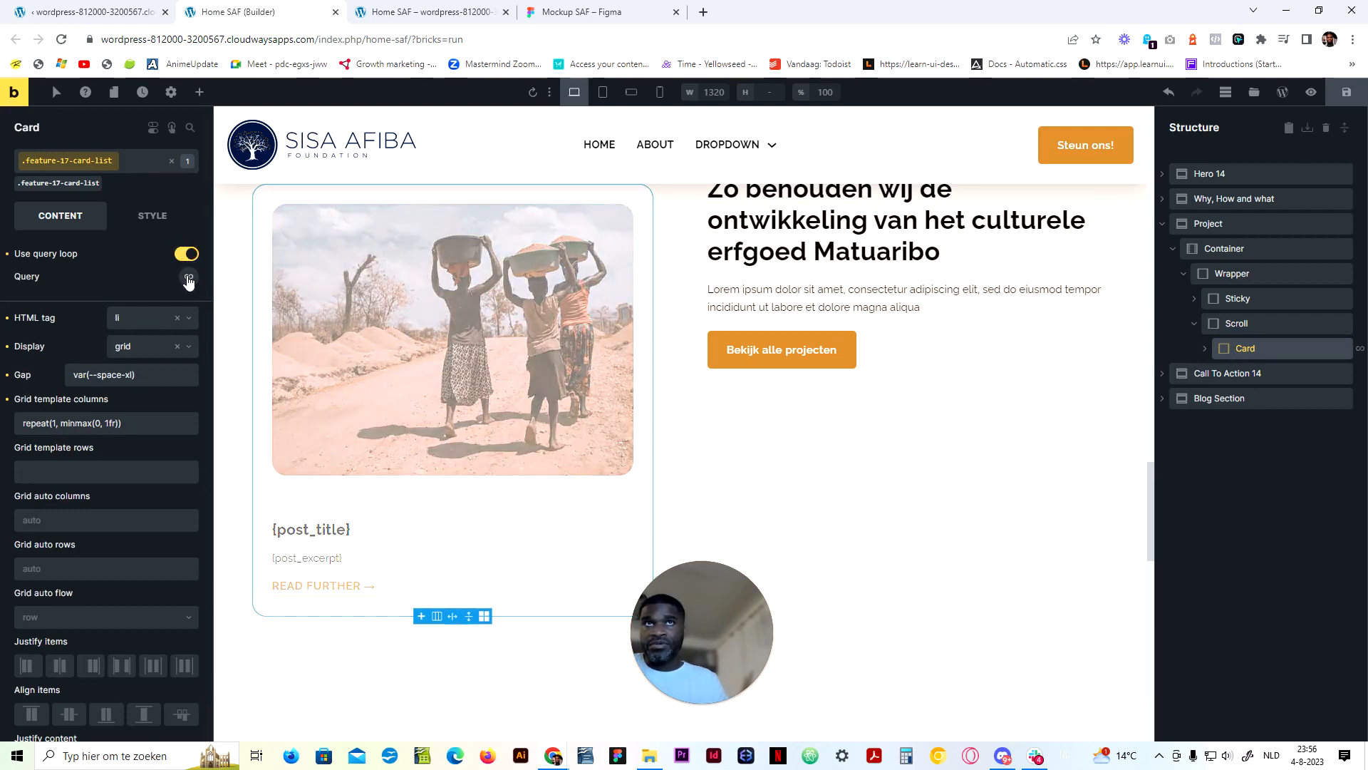
# Set the card's query type to Posts and its post type to Projecten
pyautogui.click(189, 277)
pyautogui.click(164, 319)
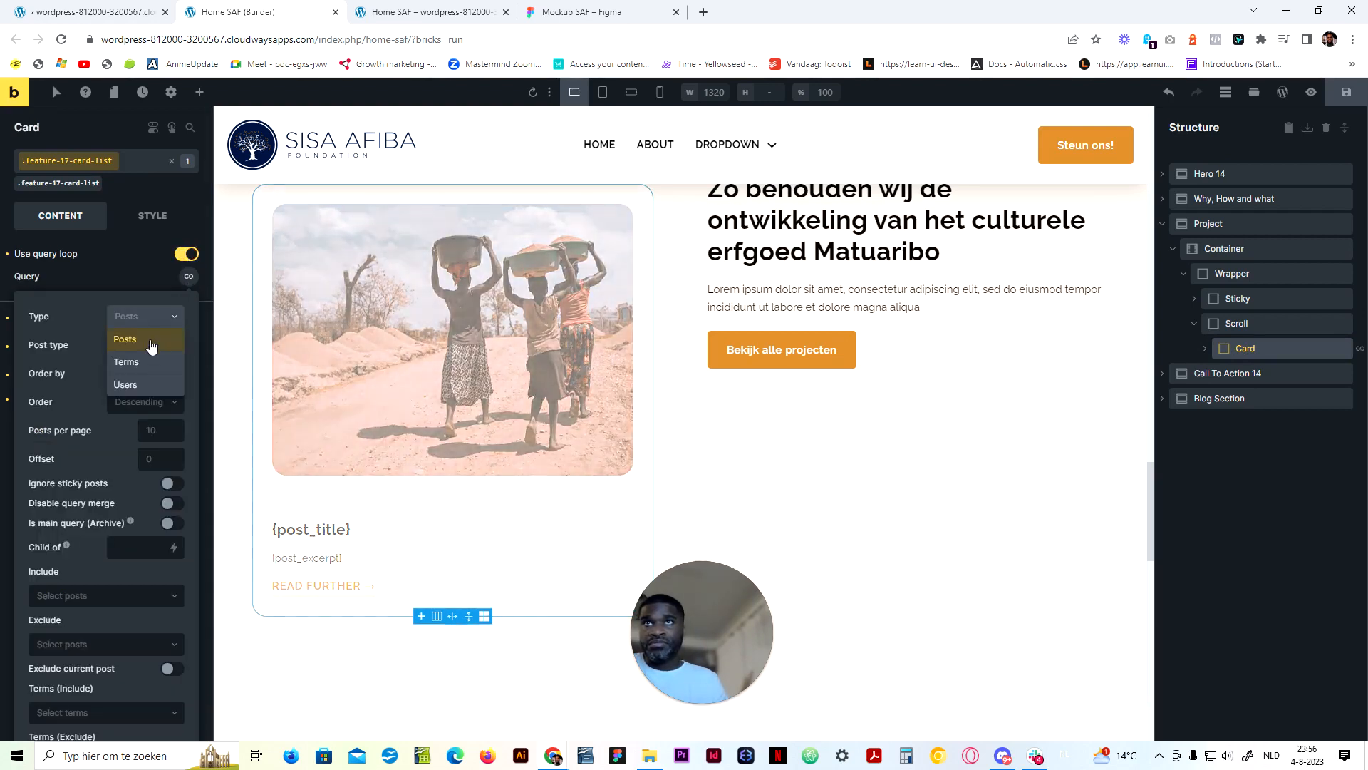
pyautogui.click(142, 340)
pyautogui.click(151, 359)
pyautogui.click(135, 434)
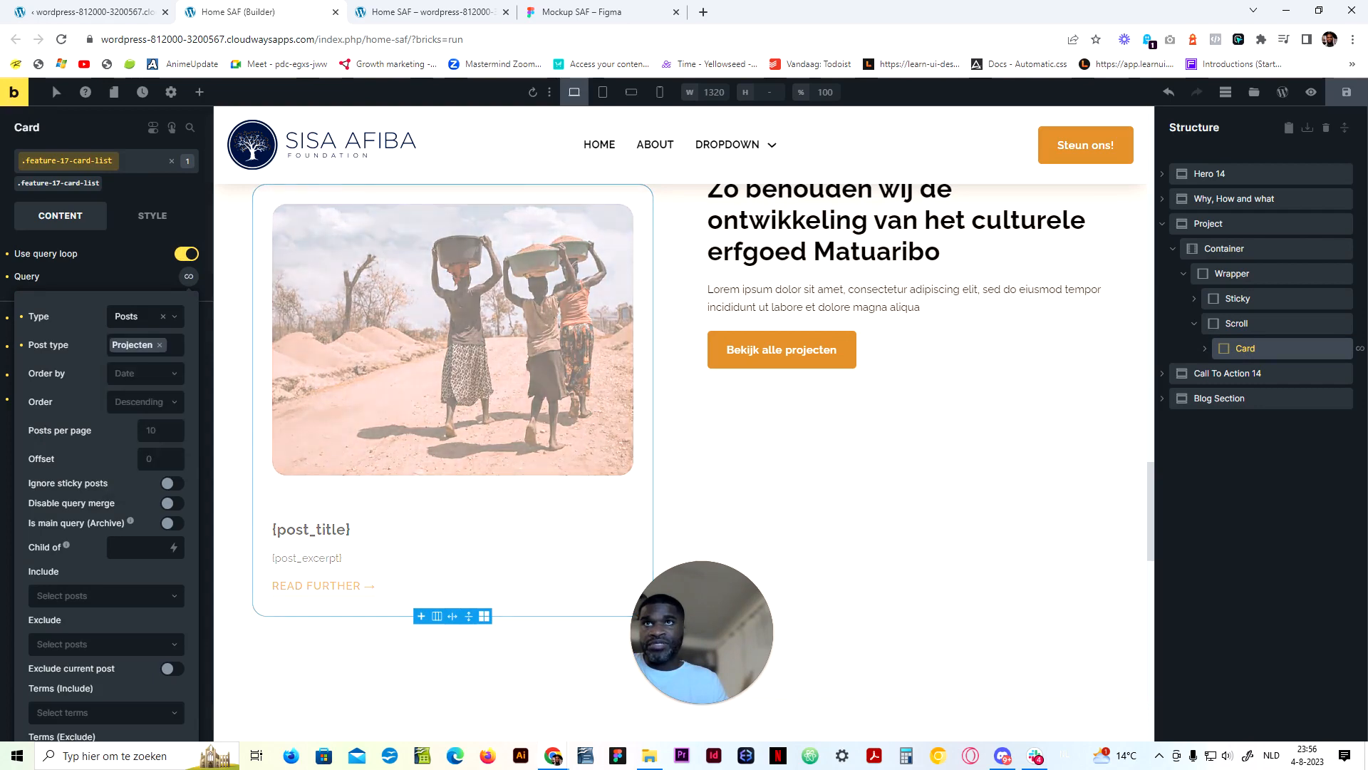
# Limit the card's query to 3 posts per page and set its order to Ascending
pyautogui.scroll(-2, 91, 472)
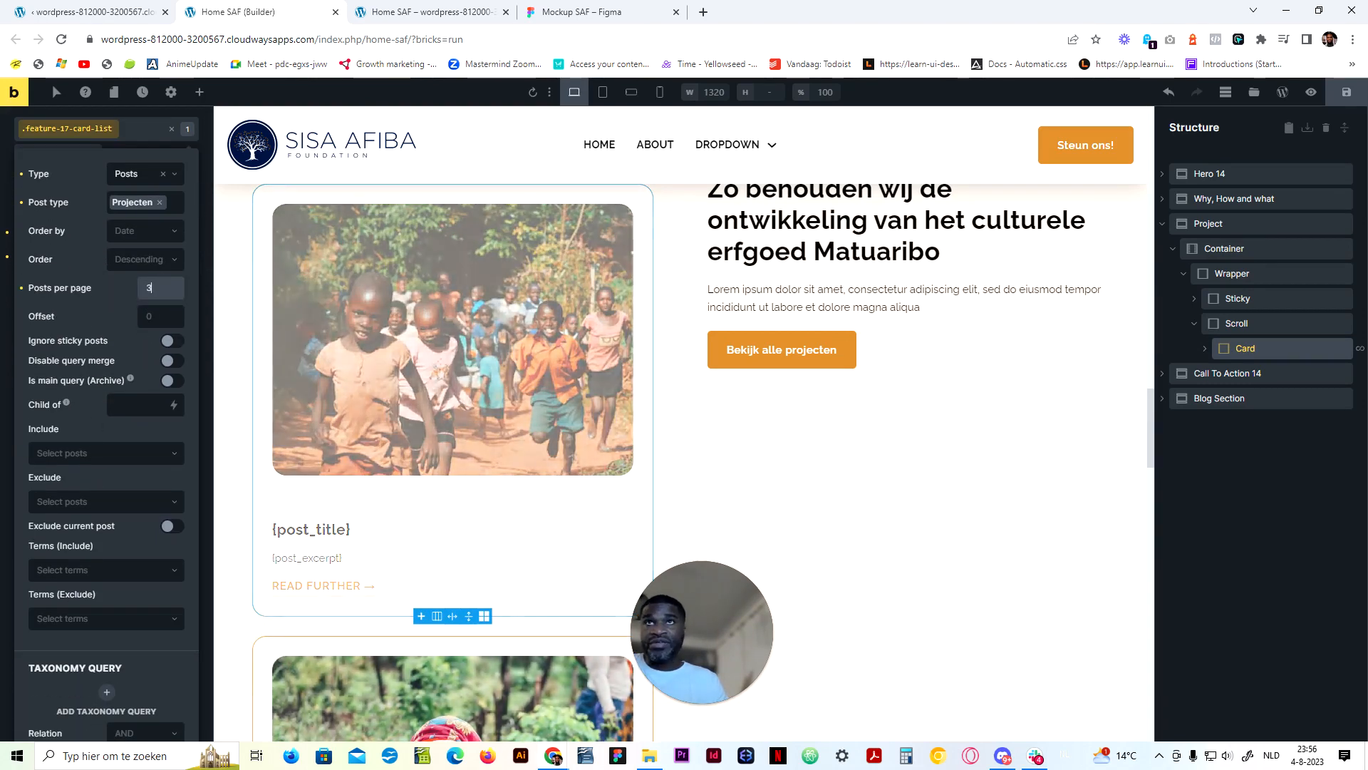
pyautogui.click(145, 260)
pyautogui.click(145, 288)
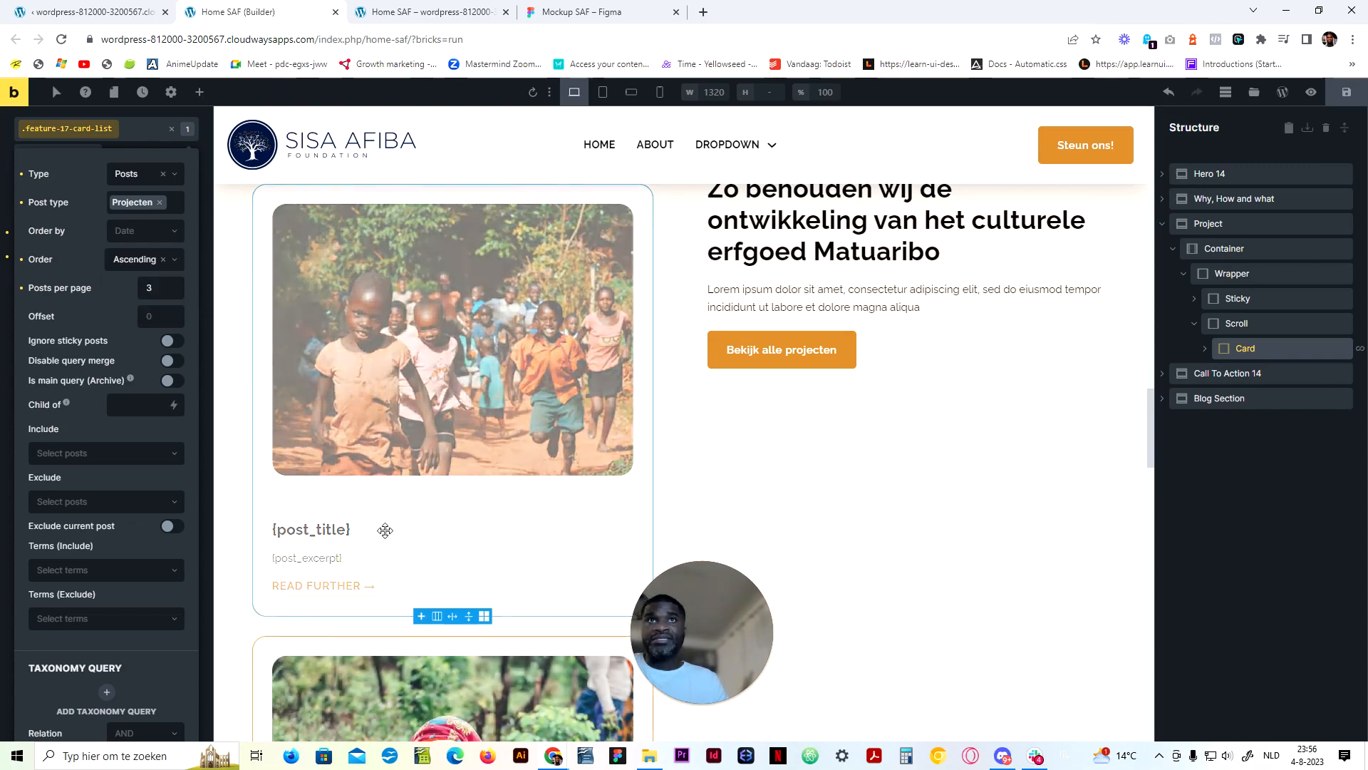
# Review the looped project cards on the builder canvas and save the page
pyautogui.scroll(-10, 386, 571)
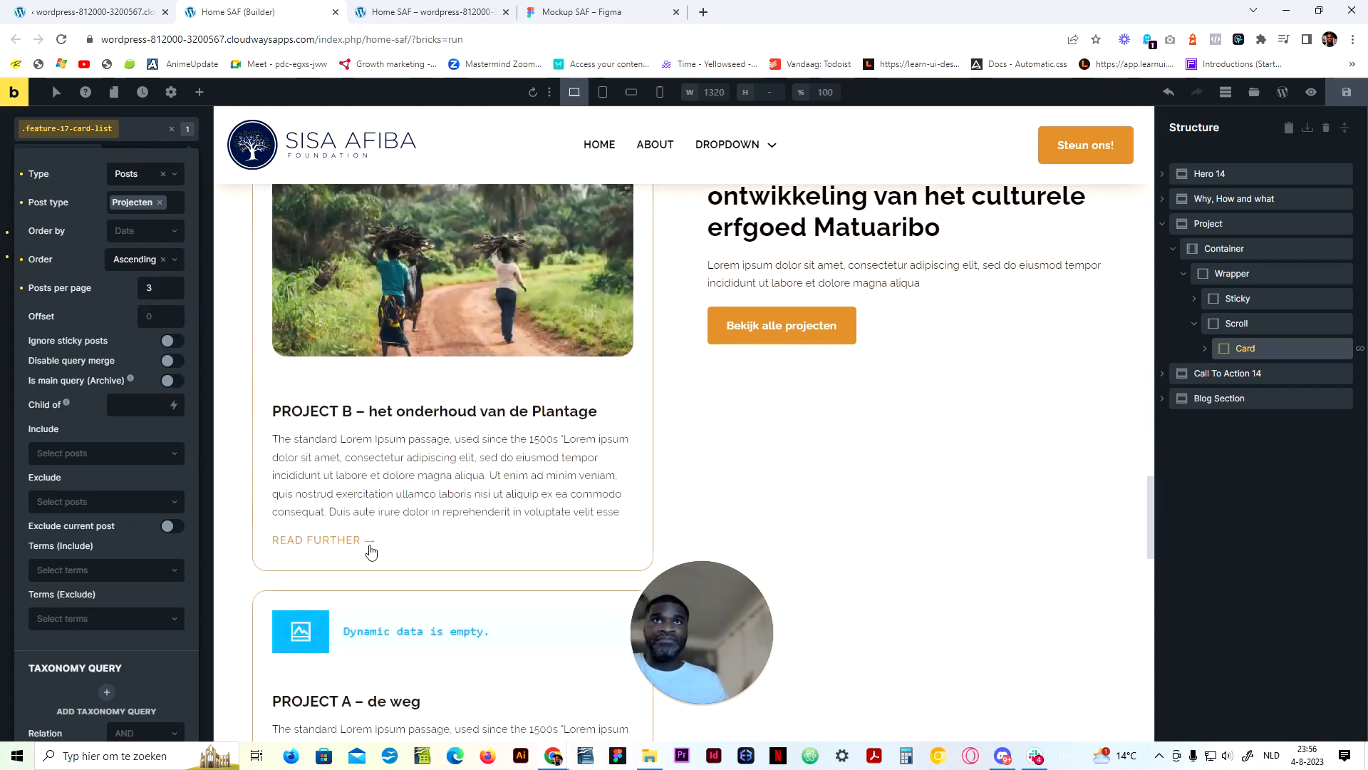
pyautogui.scroll(-4, 372, 546)
pyautogui.scroll(20, 369, 544)
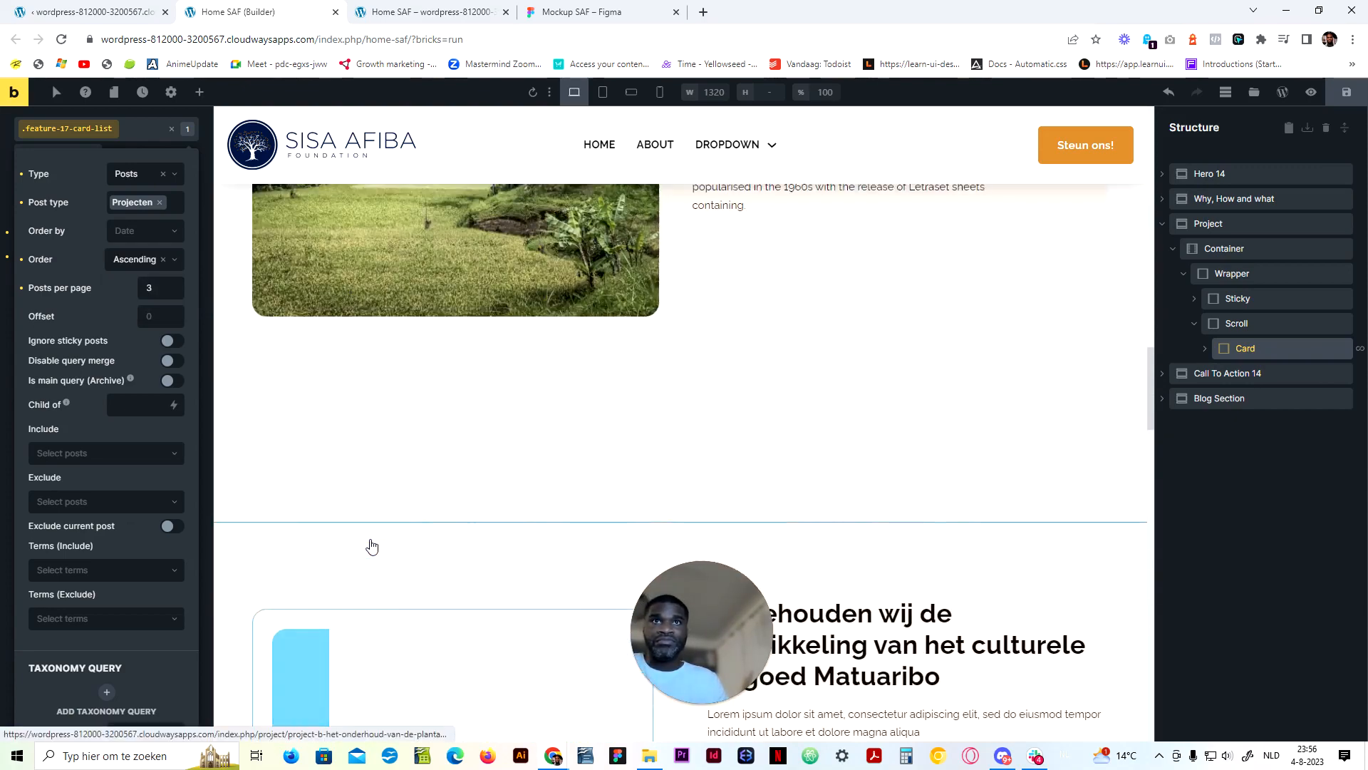
pyautogui.scroll(-6, 370, 542)
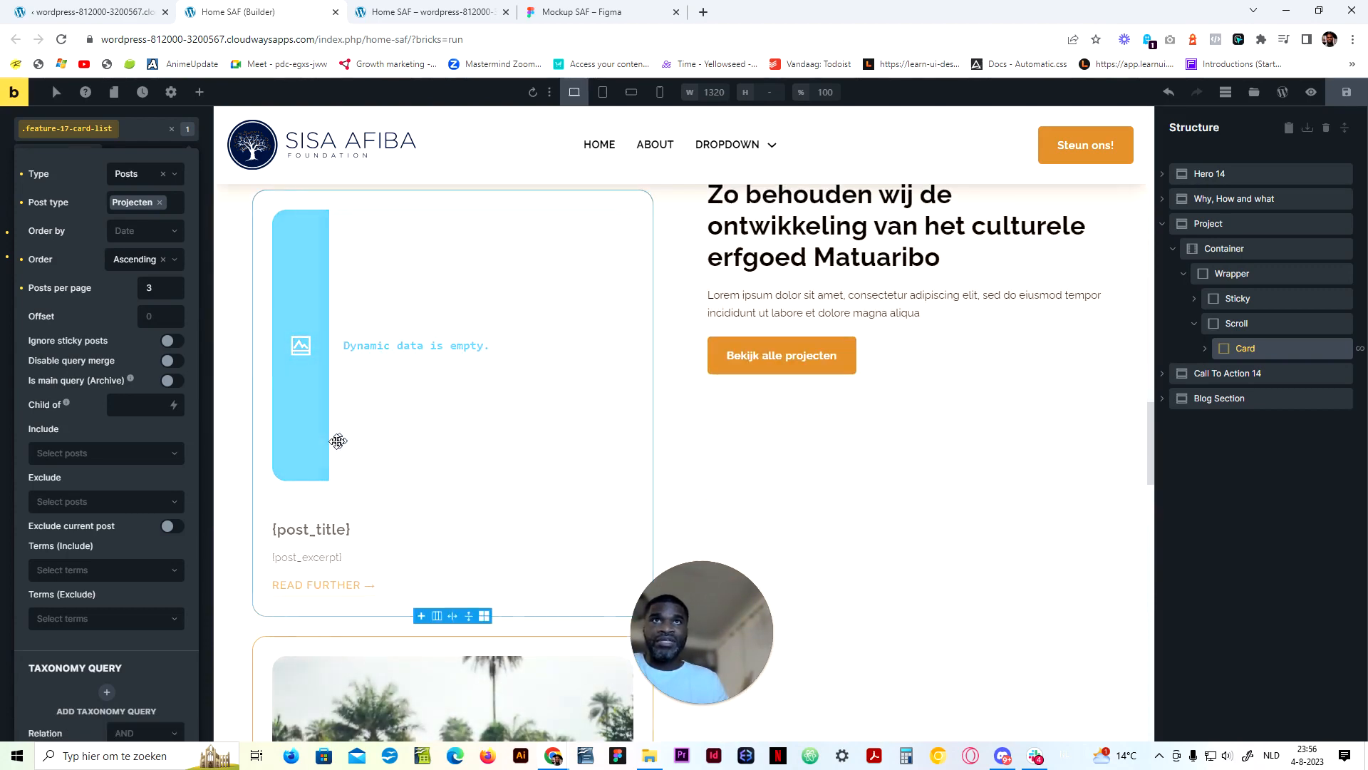
pyautogui.scroll(-5, 323, 469)
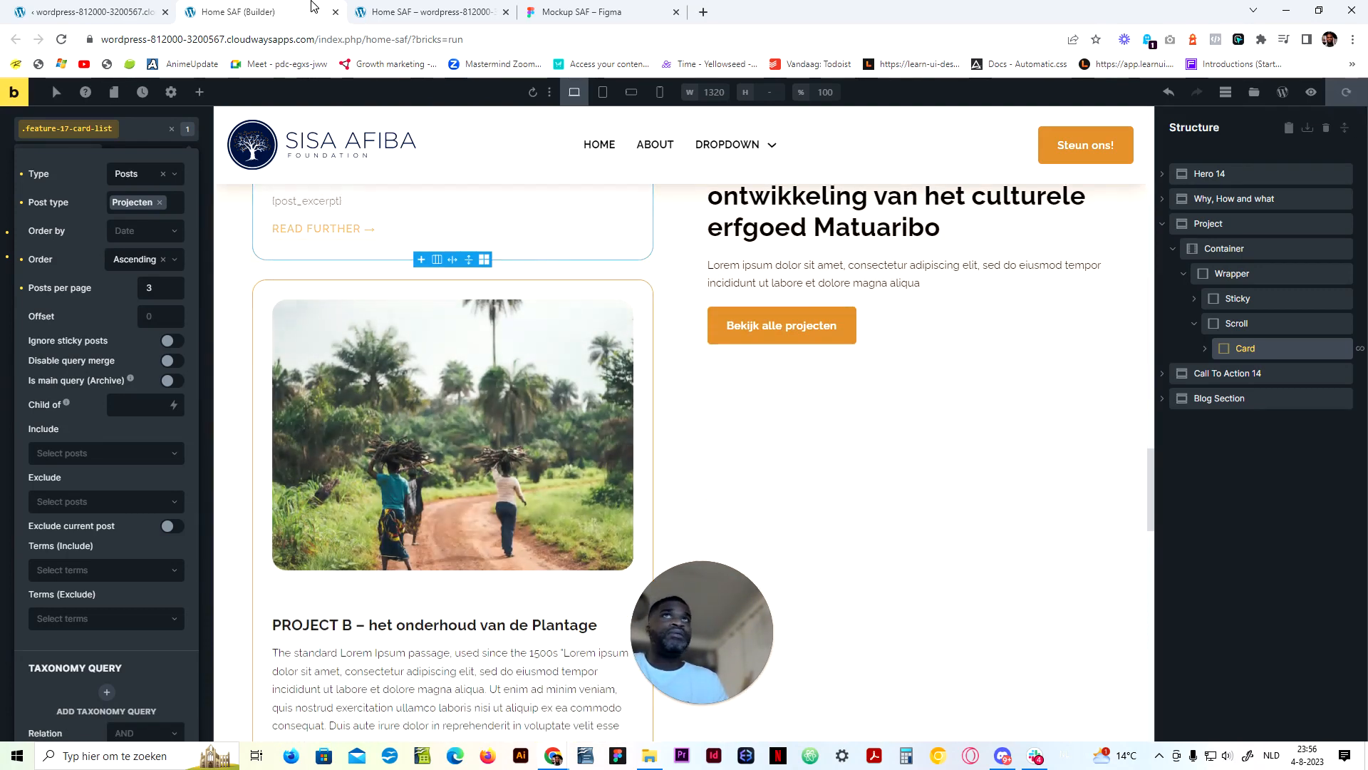
# Reload the live preview and examine the order, images and excerpts of the looped project cards
pyautogui.click(440, 10)
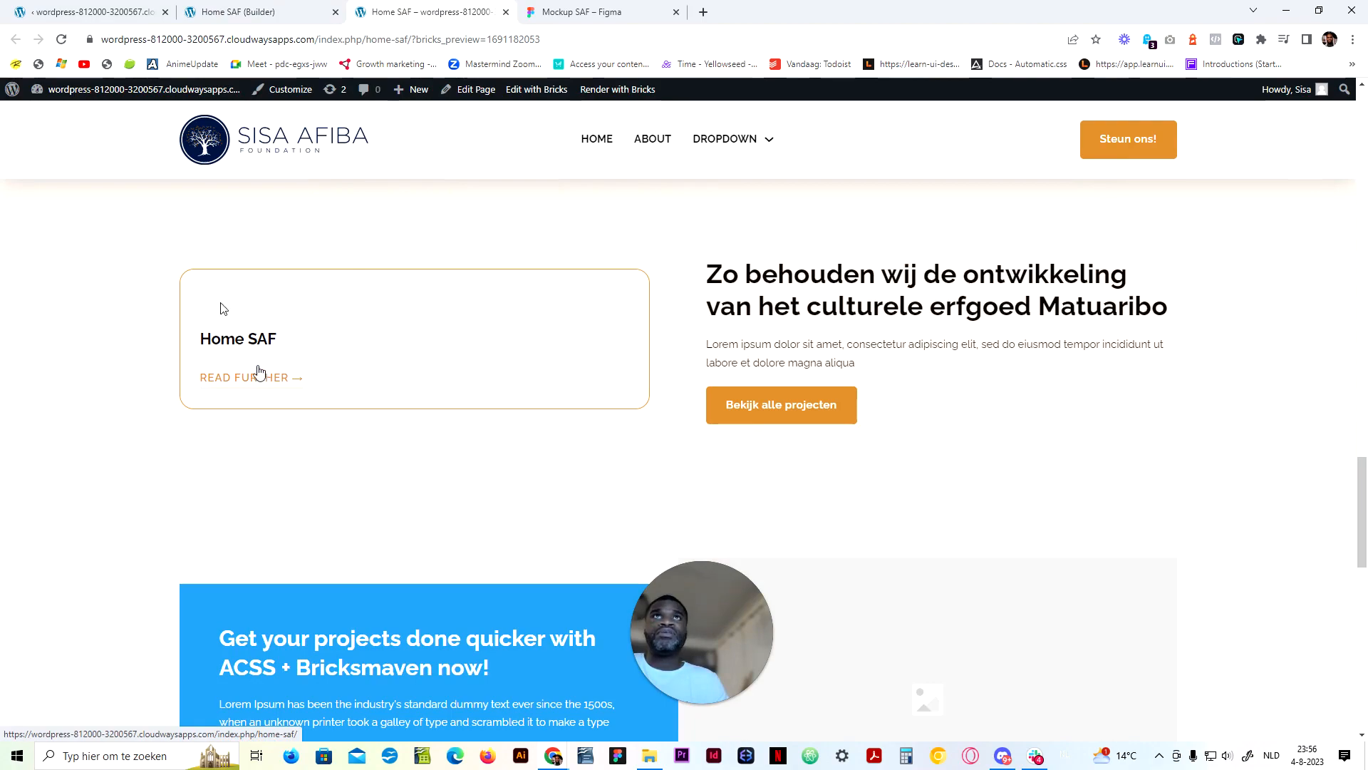
pyautogui.click(61, 40)
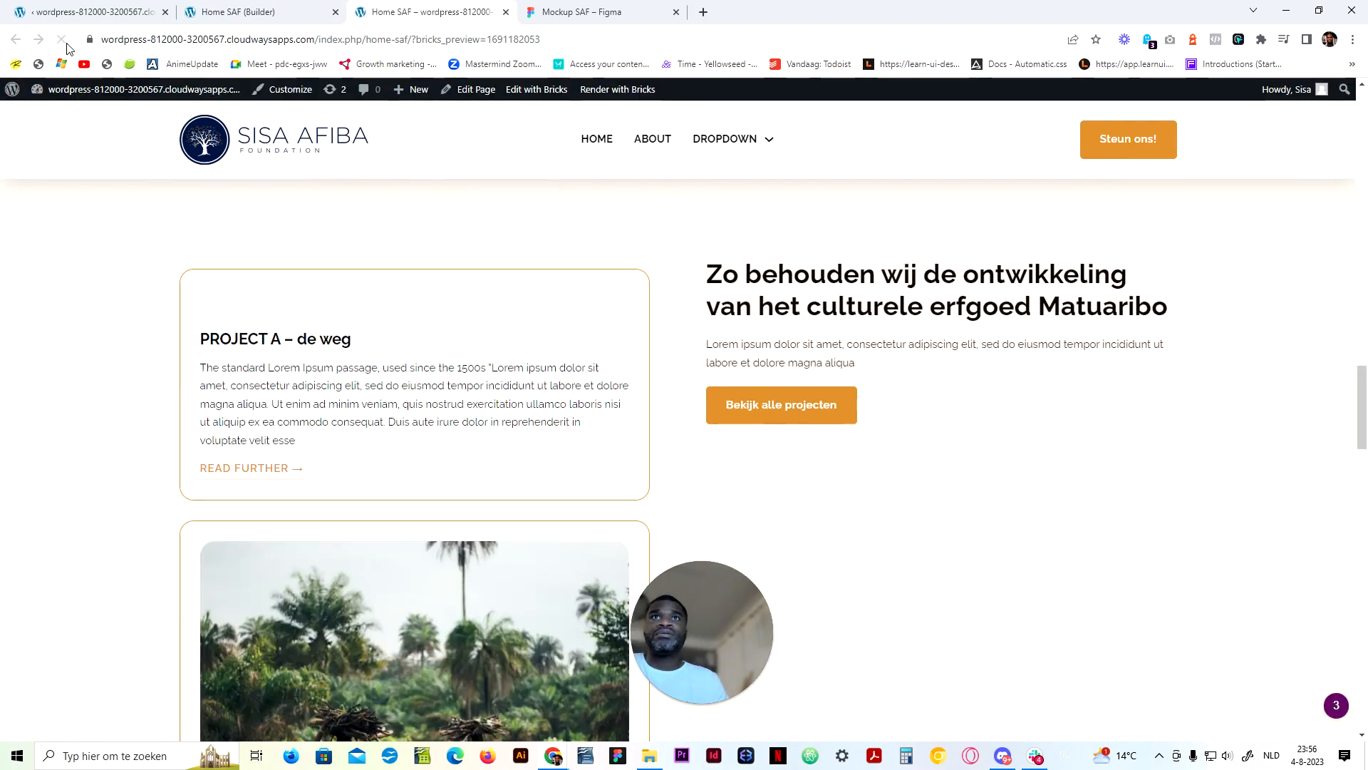
pyautogui.scroll(-15, 268, 404)
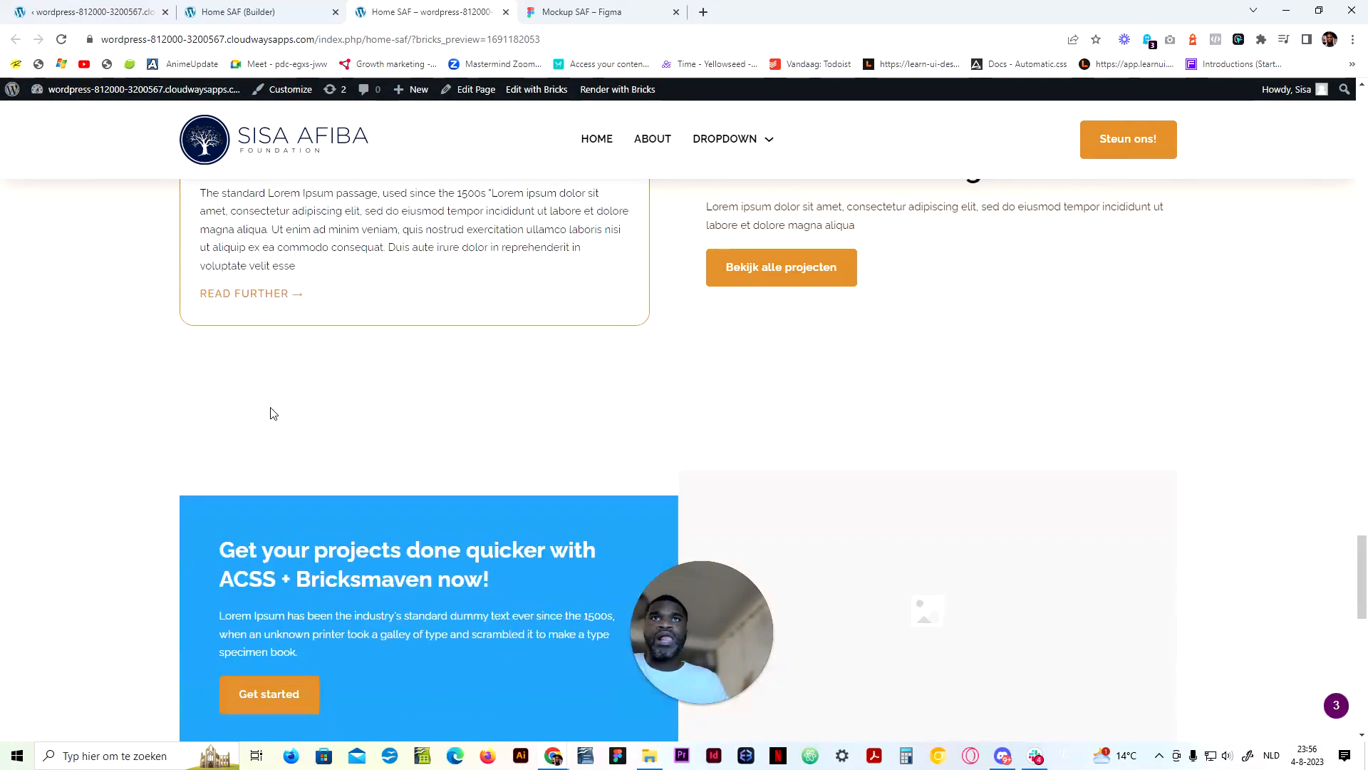
pyautogui.scroll(7, 271, 407)
pyautogui.scroll(10, 271, 413)
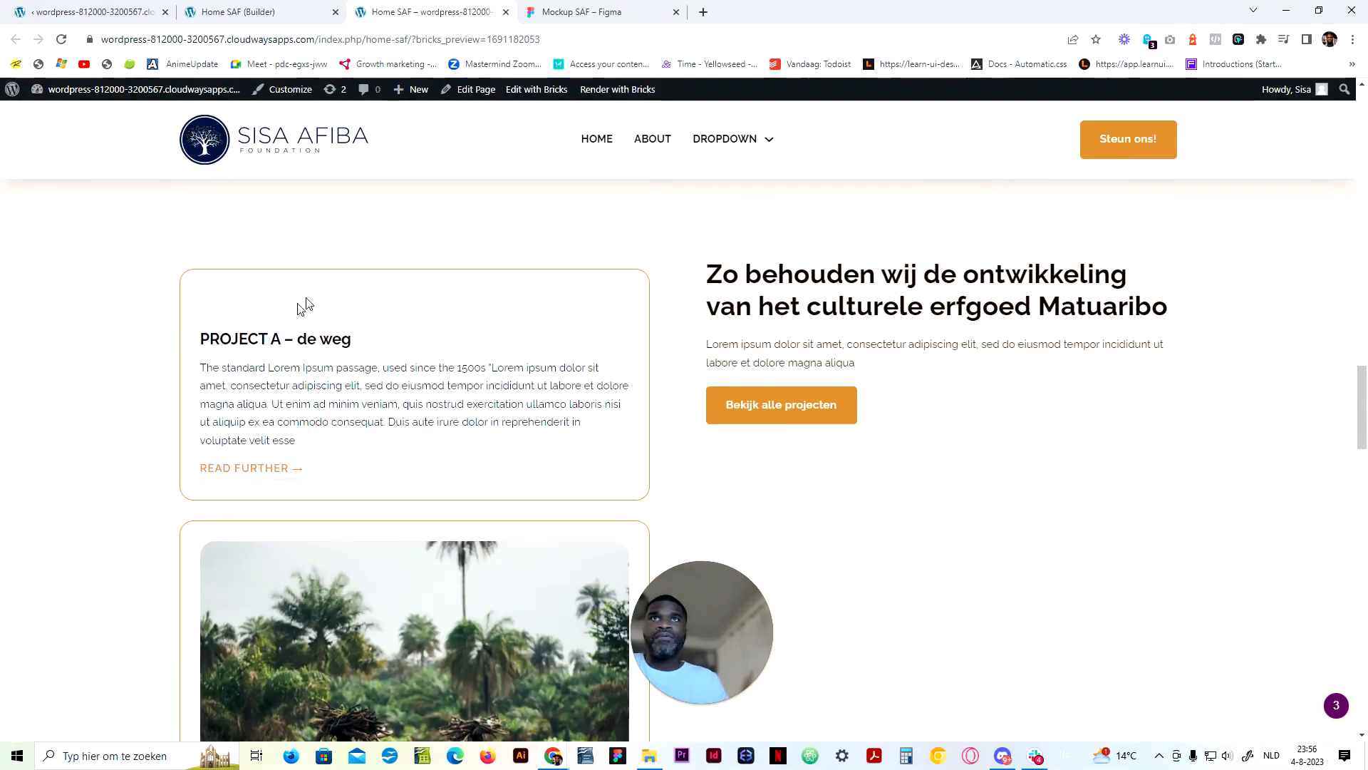
pyautogui.scroll(-4, 302, 370)
pyautogui.scroll(8, 302, 370)
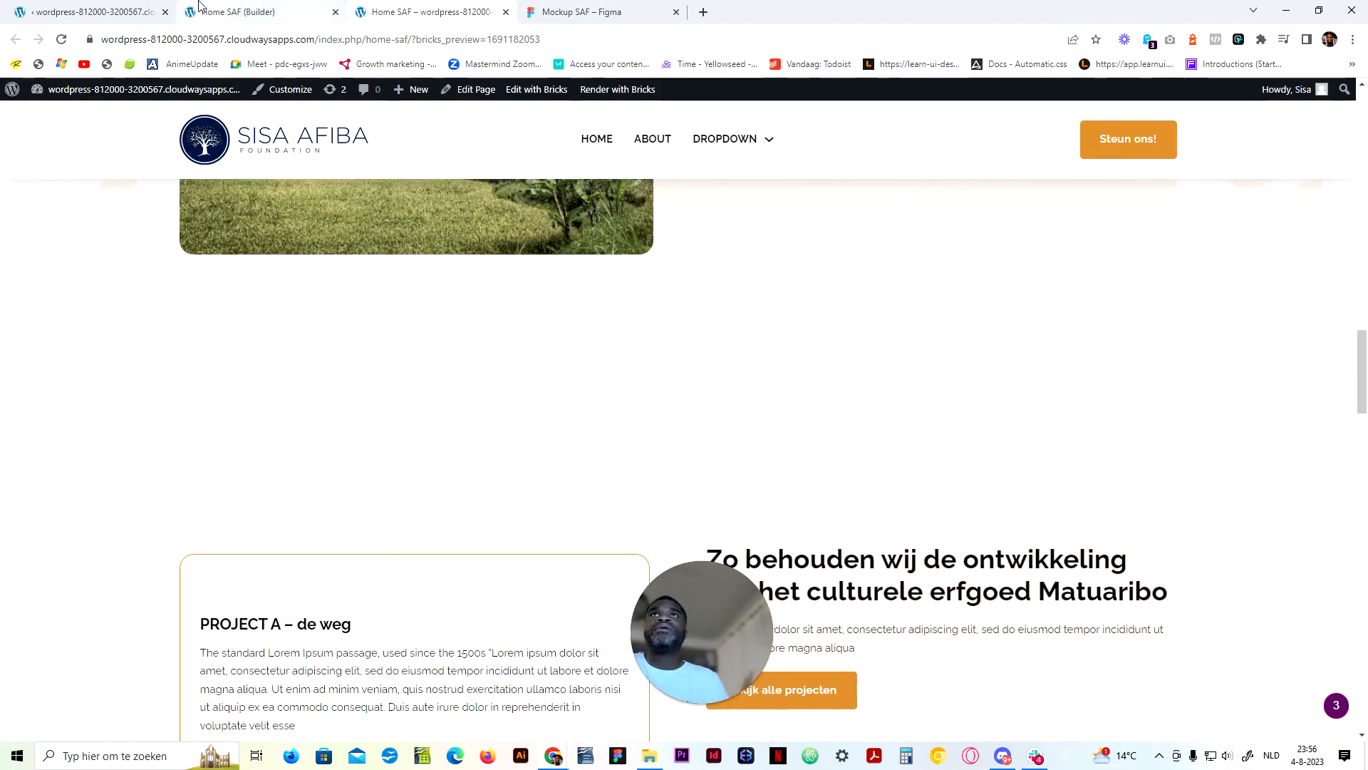
# Switch to the WordPress admin and open the list of all Projecten entries
pyautogui.click(121, 10)
pyautogui.moveTo(40, 180)
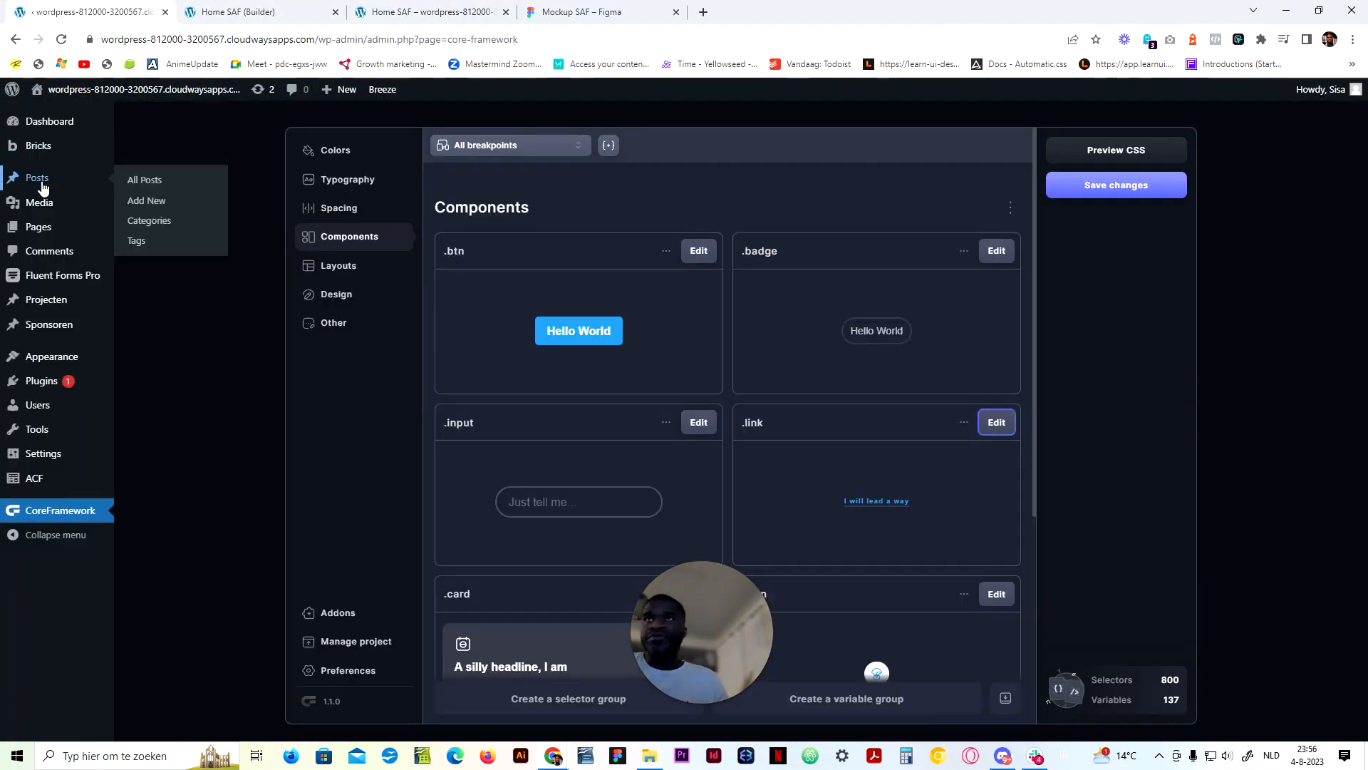
pyautogui.click(146, 181)
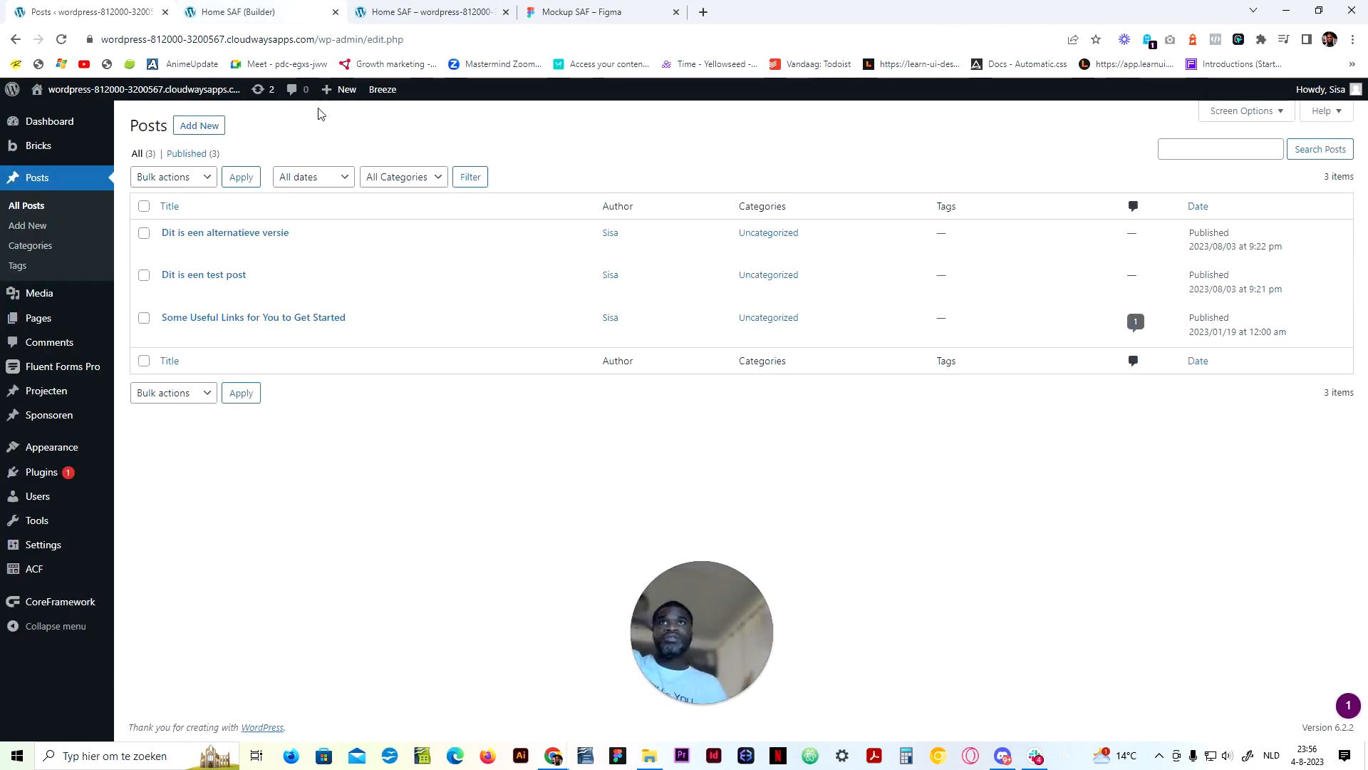
pyautogui.moveTo(78, 394)
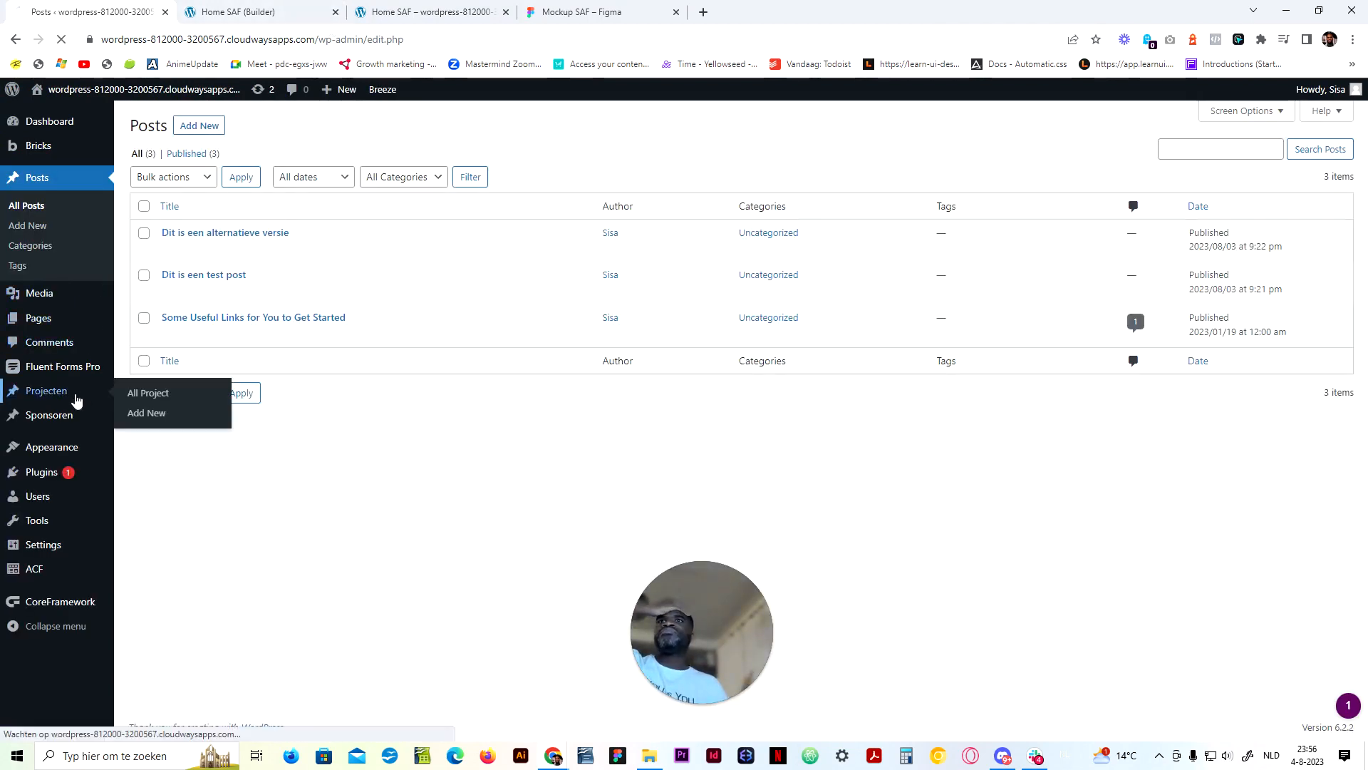
pyautogui.click(184, 393)
# Recheck the project cards in the live preview and return to the Bricks builder
pyautogui.click(389, 8)
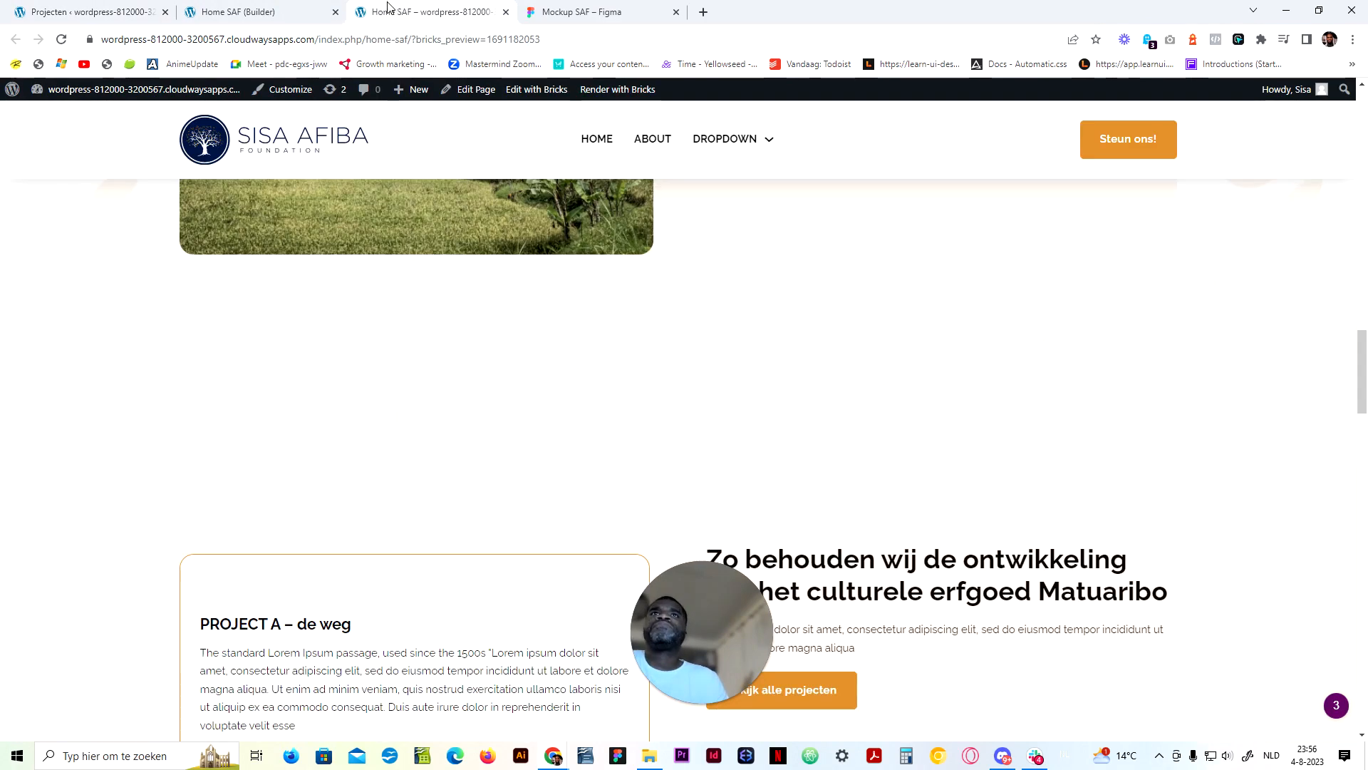
pyautogui.scroll(6, 349, 223)
pyautogui.click(257, 12)
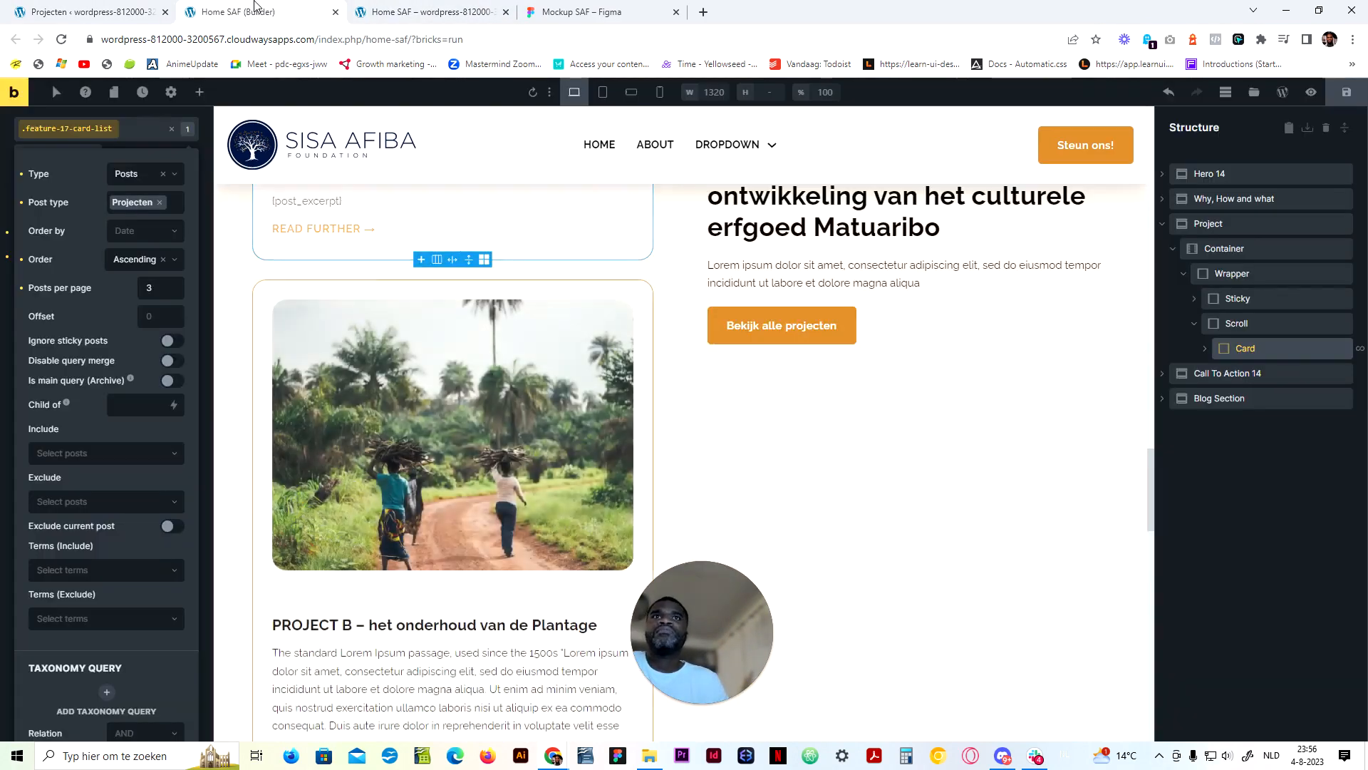
# Compare the first project card on the builder canvas with the project section of the live preview
pyautogui.scroll(1, 423, 369)
pyautogui.scroll(4, 423, 370)
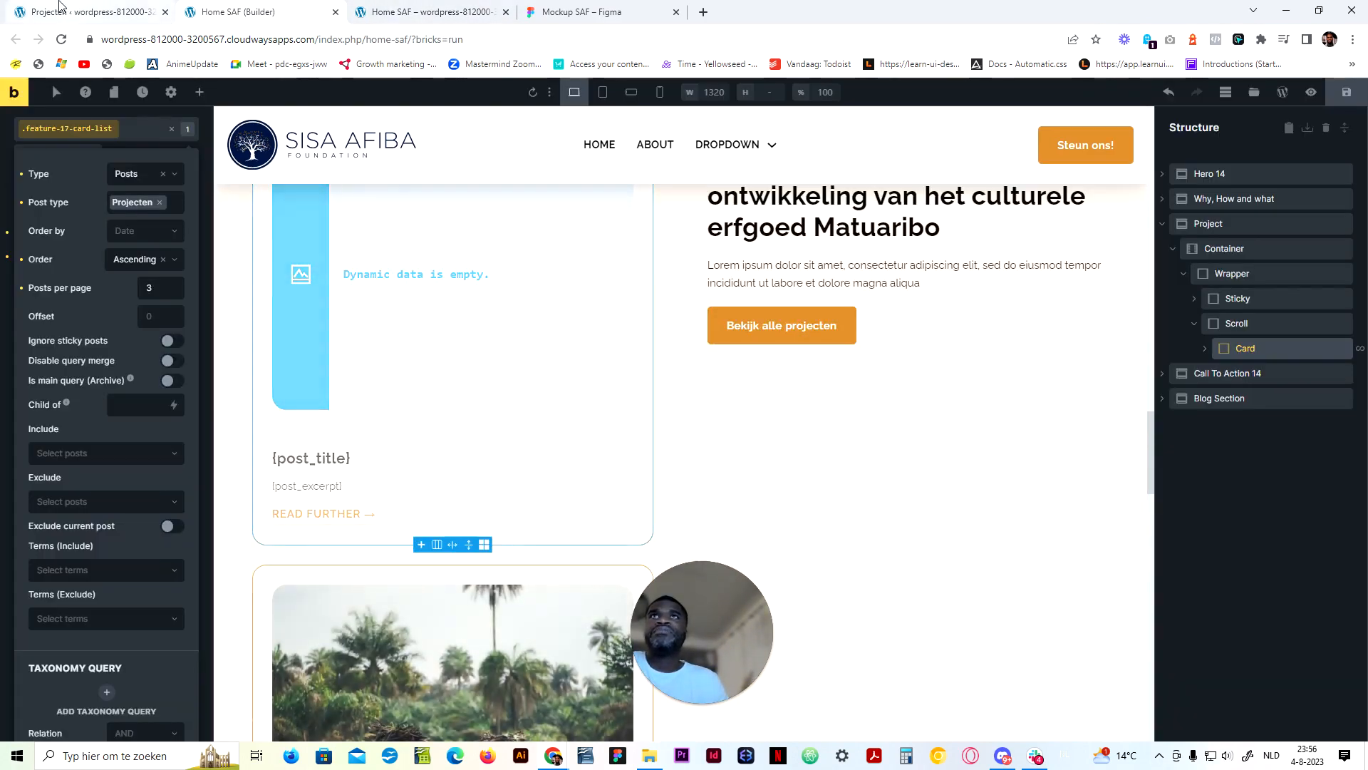
pyautogui.click(428, 12)
pyautogui.scroll(-5, 403, 452)
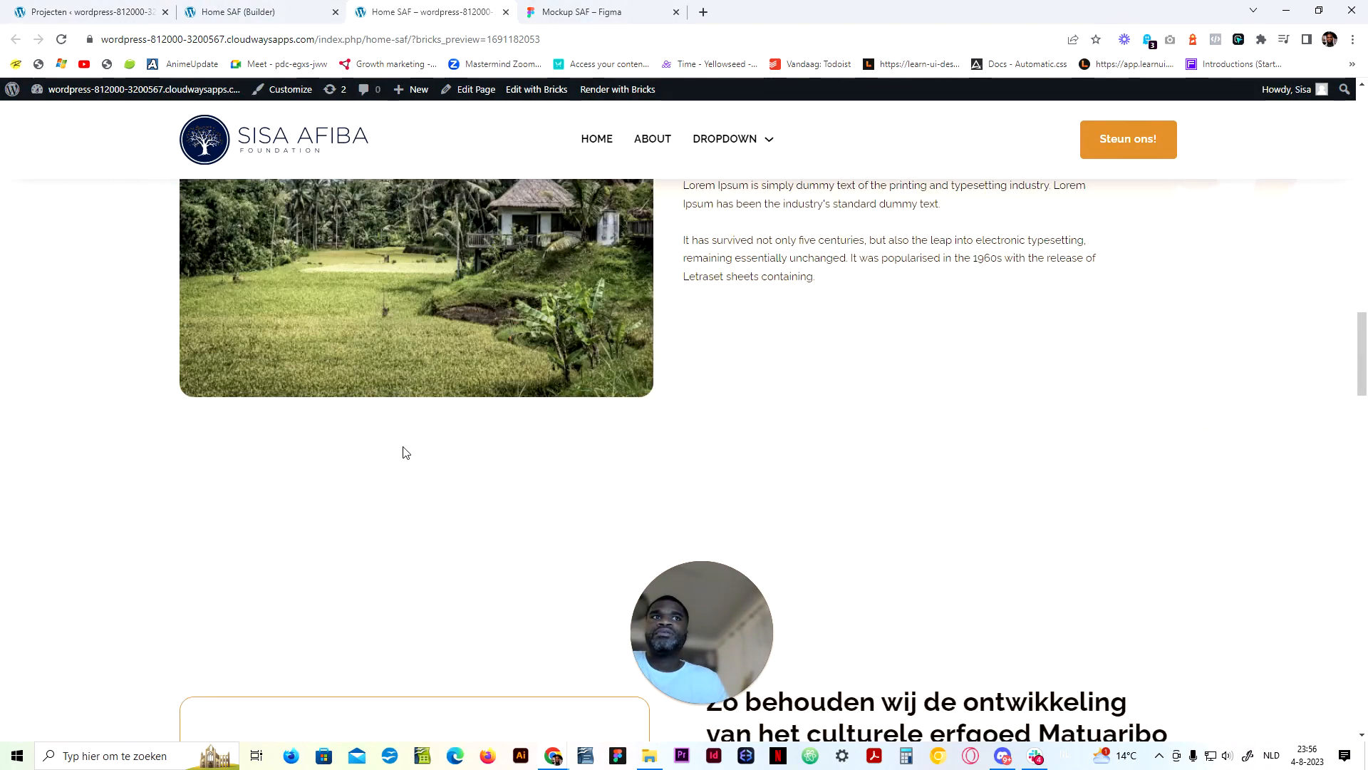
pyautogui.scroll(-4, 403, 451)
# Open the PROJECT A – de weg entry and select the mockup's photo of village women in the featured image library
pyautogui.click(107, 8)
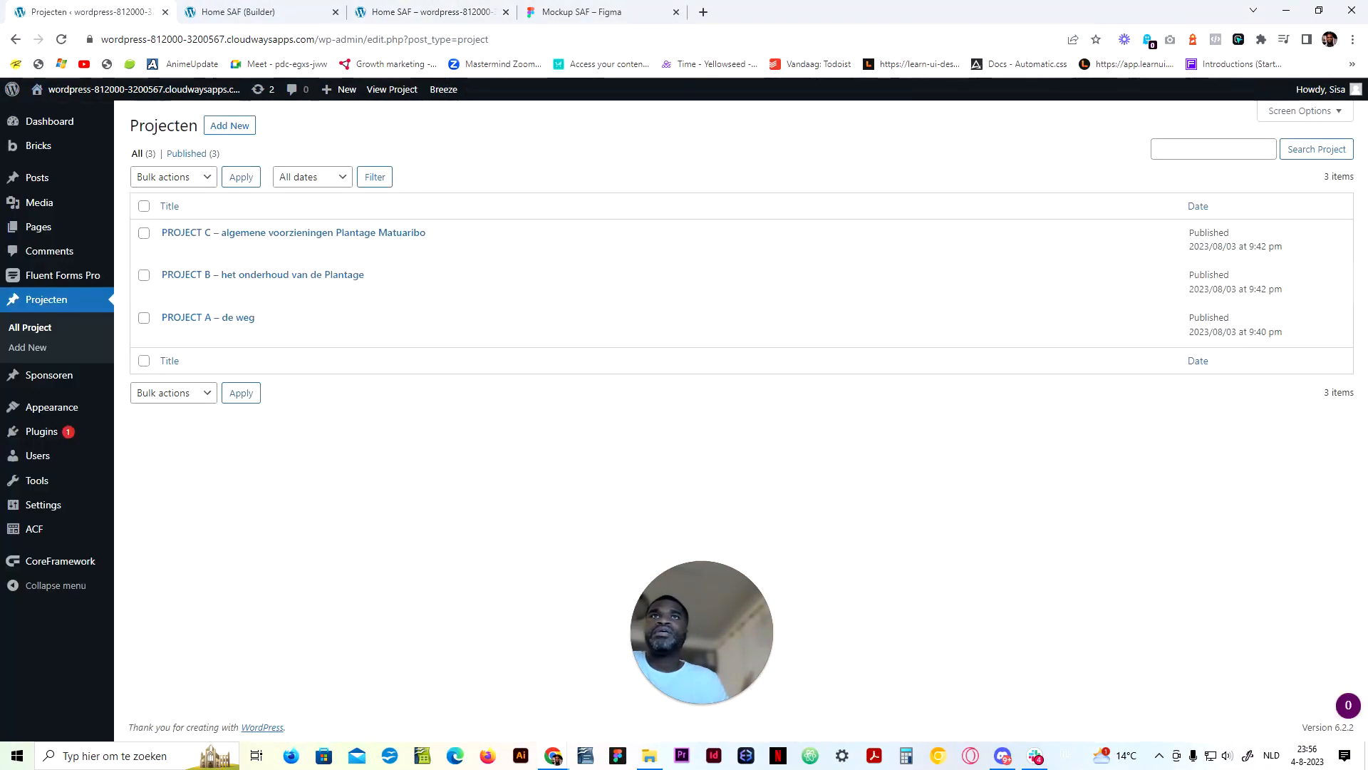
pyautogui.click(203, 317)
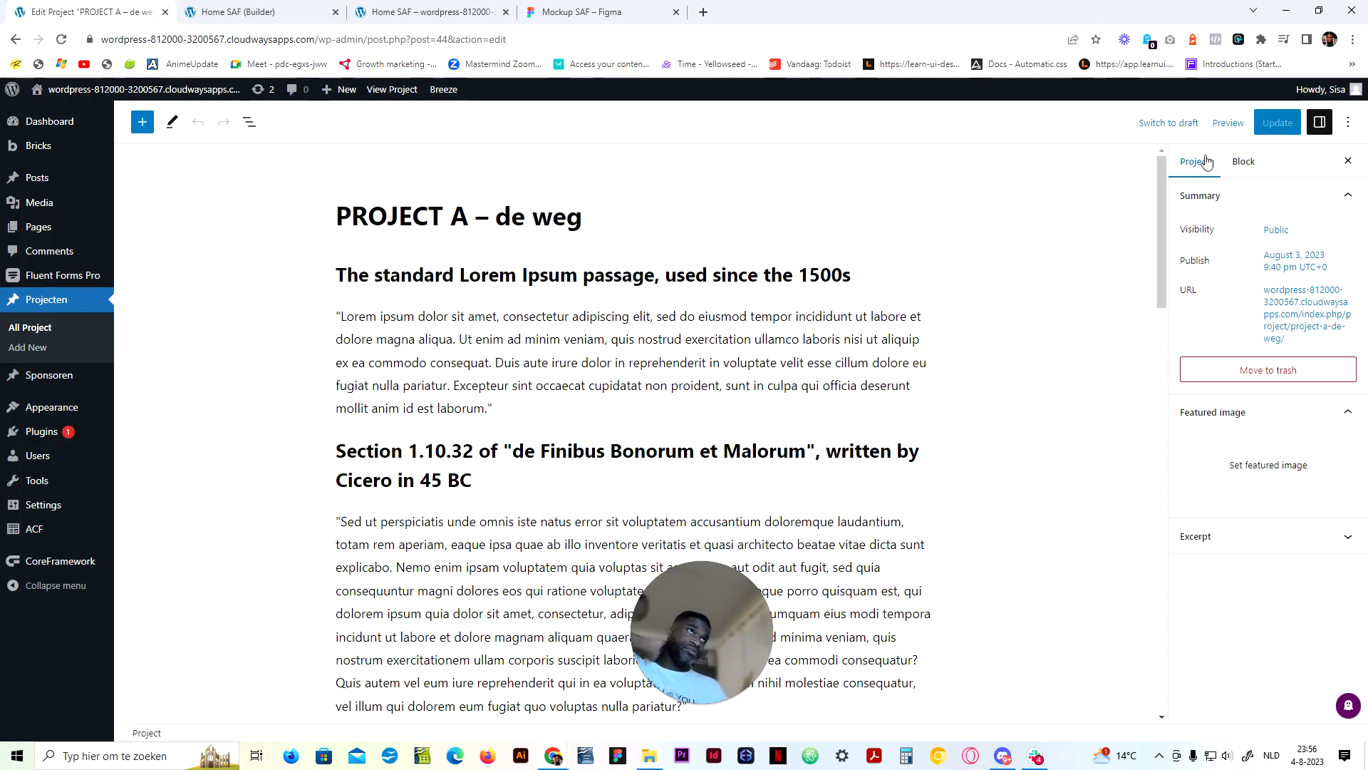
pyautogui.click(1270, 458)
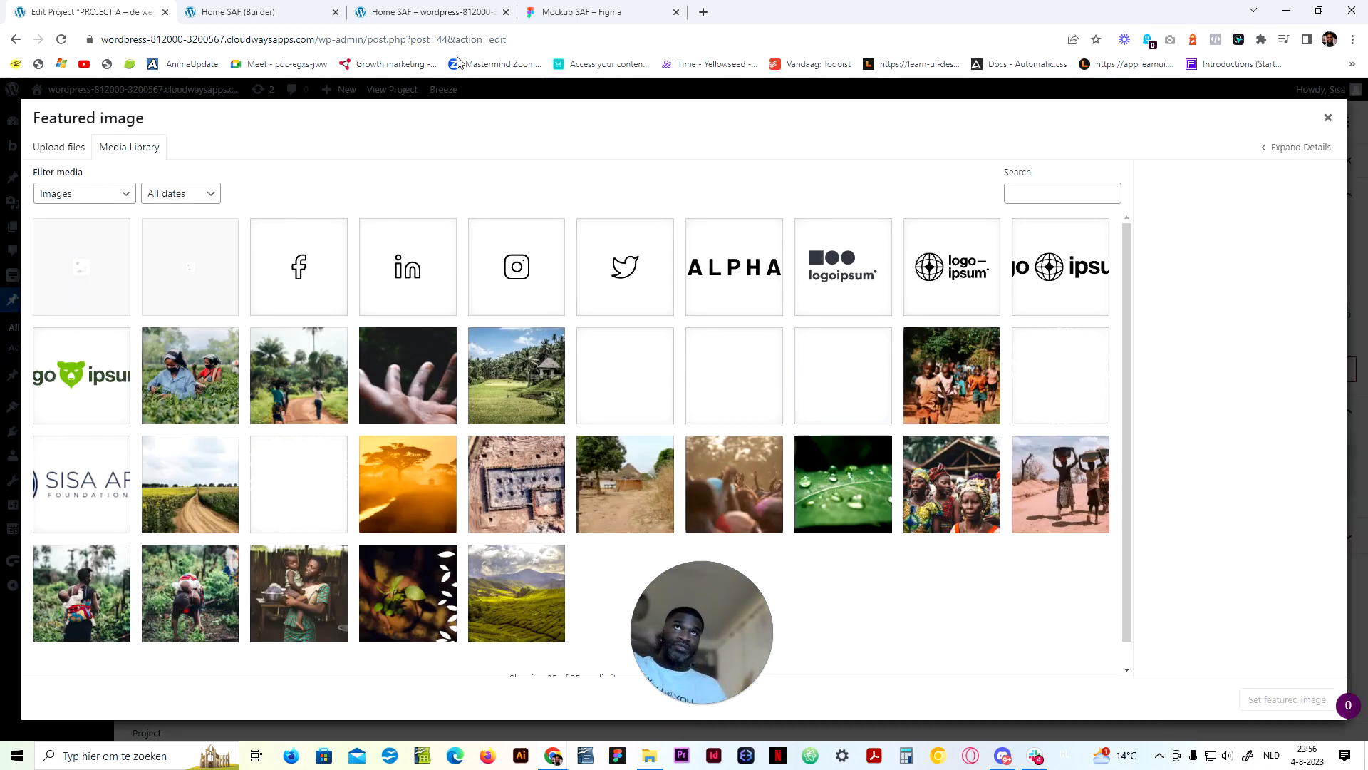
pyautogui.click(581, 12)
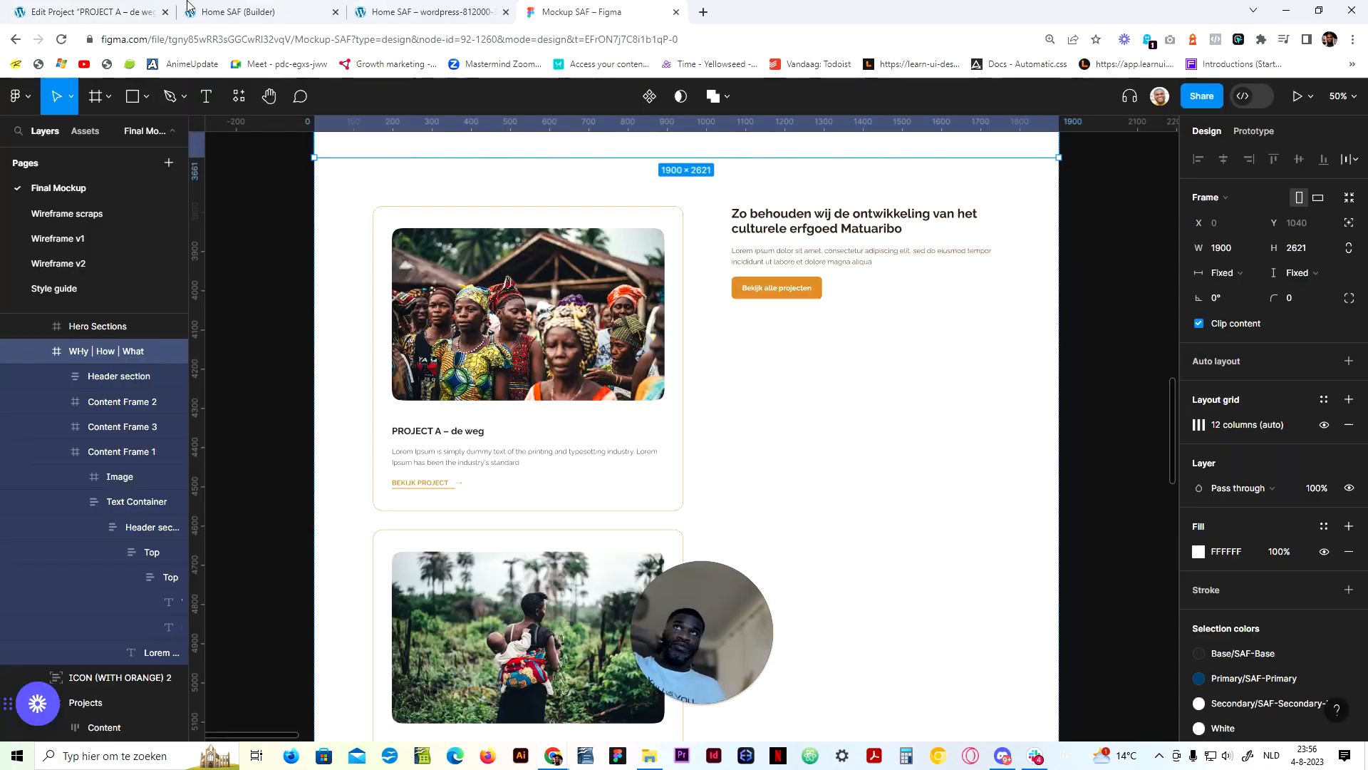
pyautogui.click(132, 9)
pyautogui.click(921, 449)
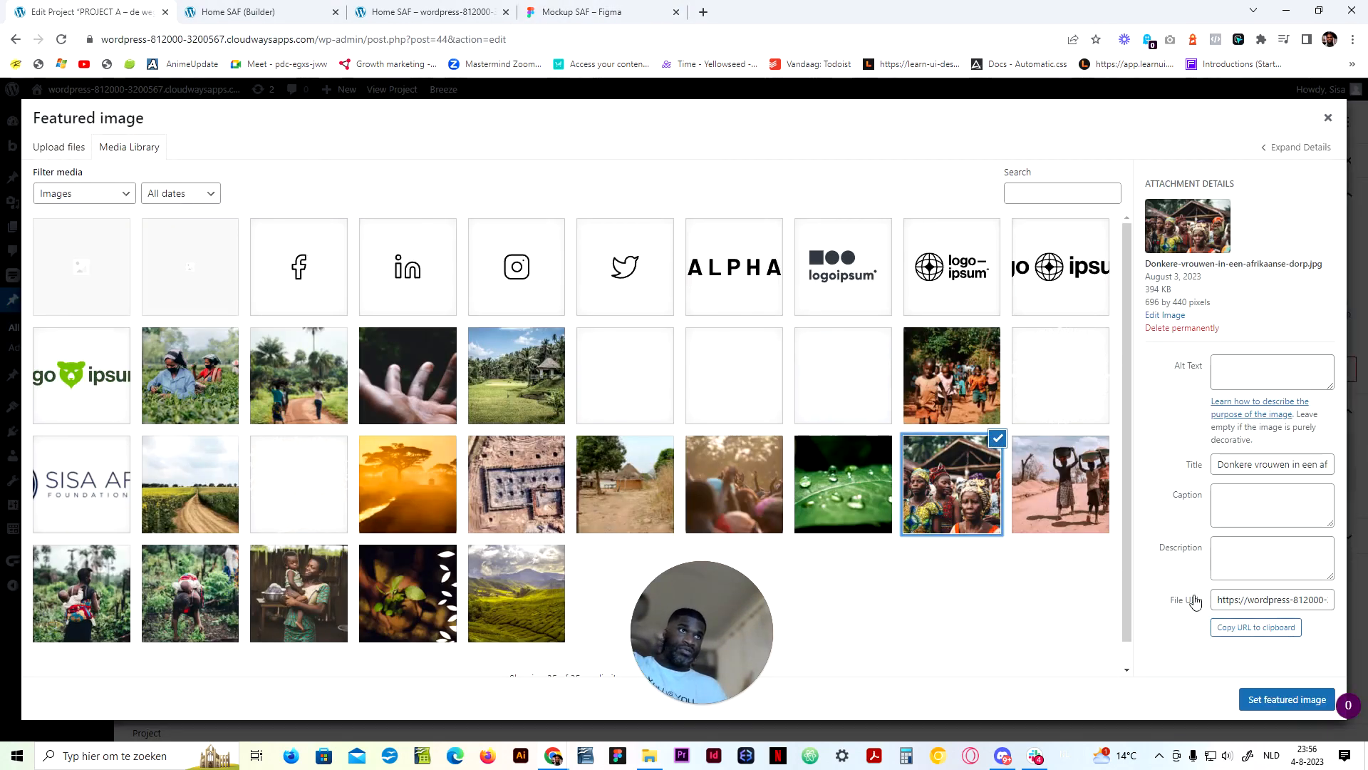
# Copy the photo's title into its alt text, set it as the featured image and update the project
pyautogui.click(1272, 464)
pyautogui.hotkey('ctrl', 'a')
pyautogui.hotkey('ctrl', 'c')
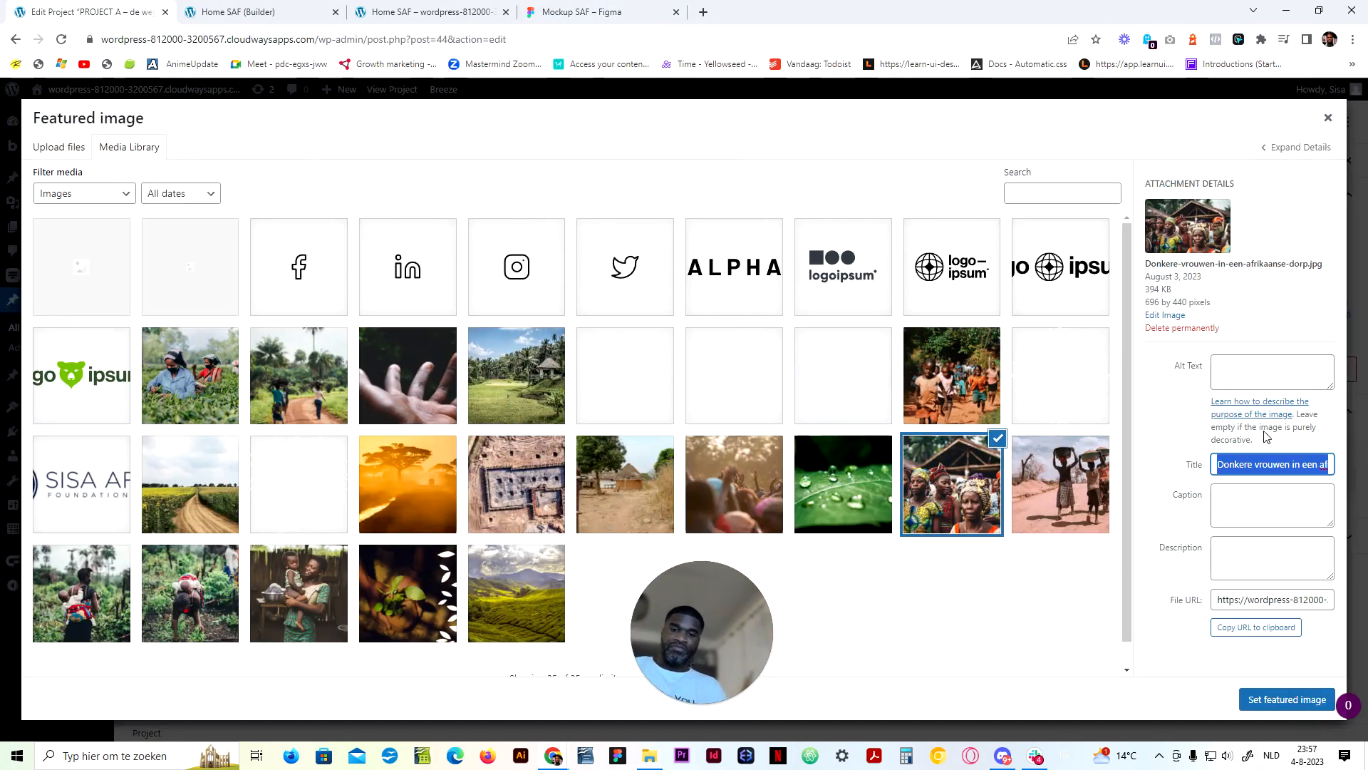
pyautogui.click(1272, 371)
pyautogui.hotkey('ctrl', 'v')
pyautogui.click(1287, 699)
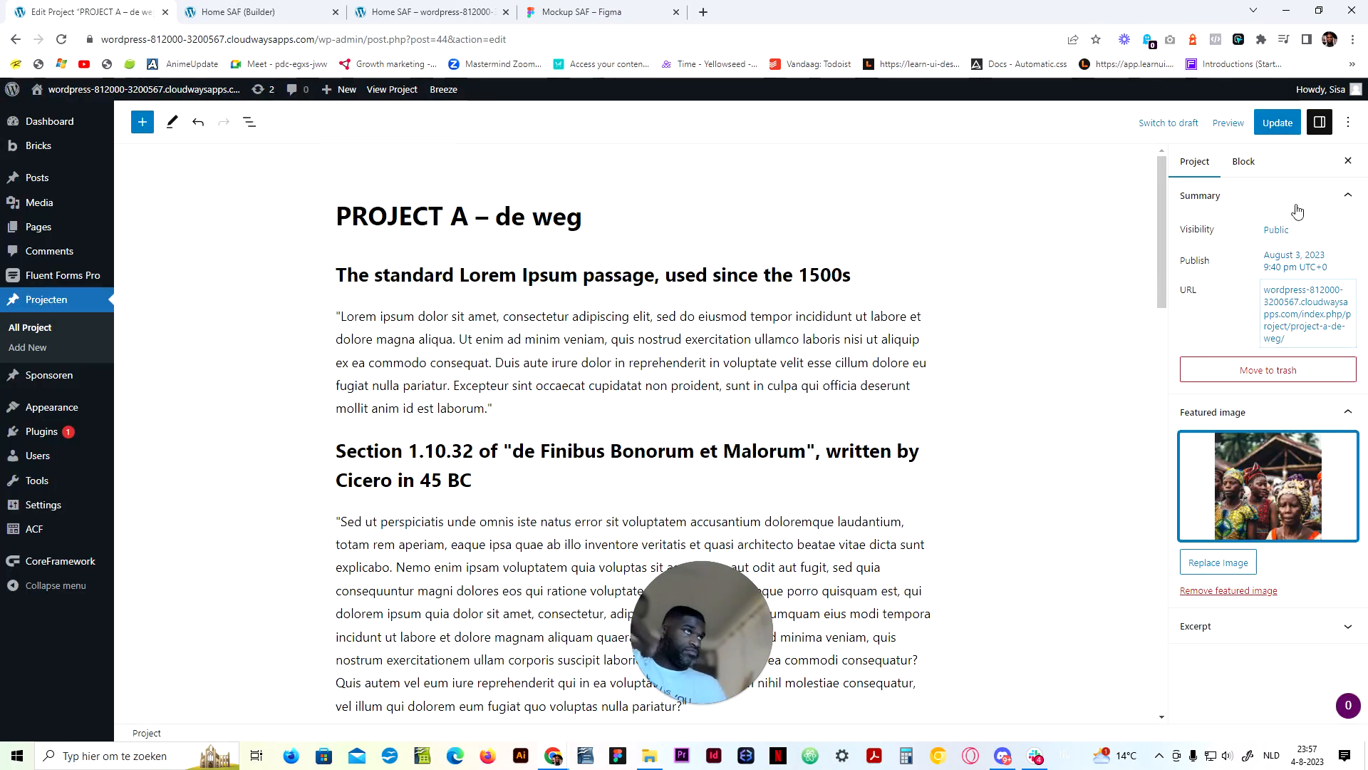
pyautogui.click(1270, 122)
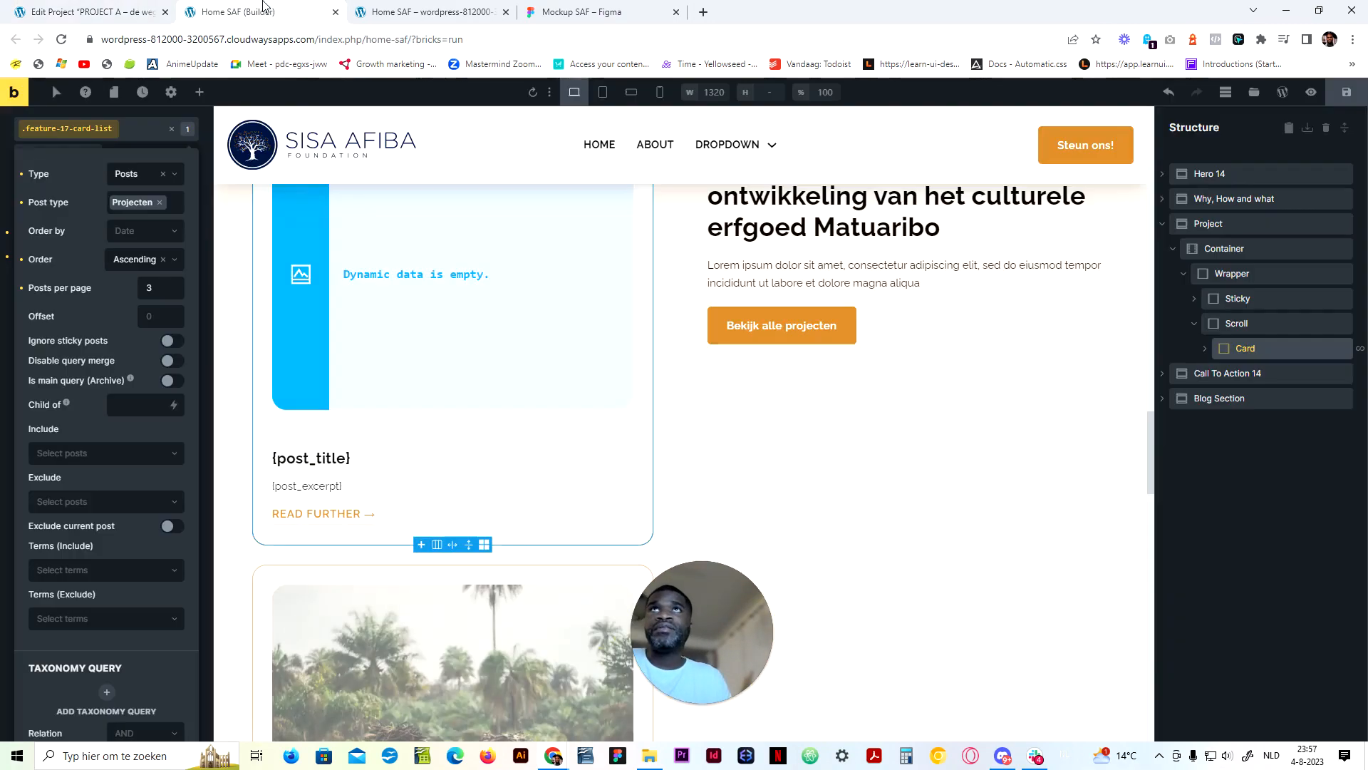
# Switch back to the Bricks builder, save the page and reload the live preview
pyautogui.click(239, 12)
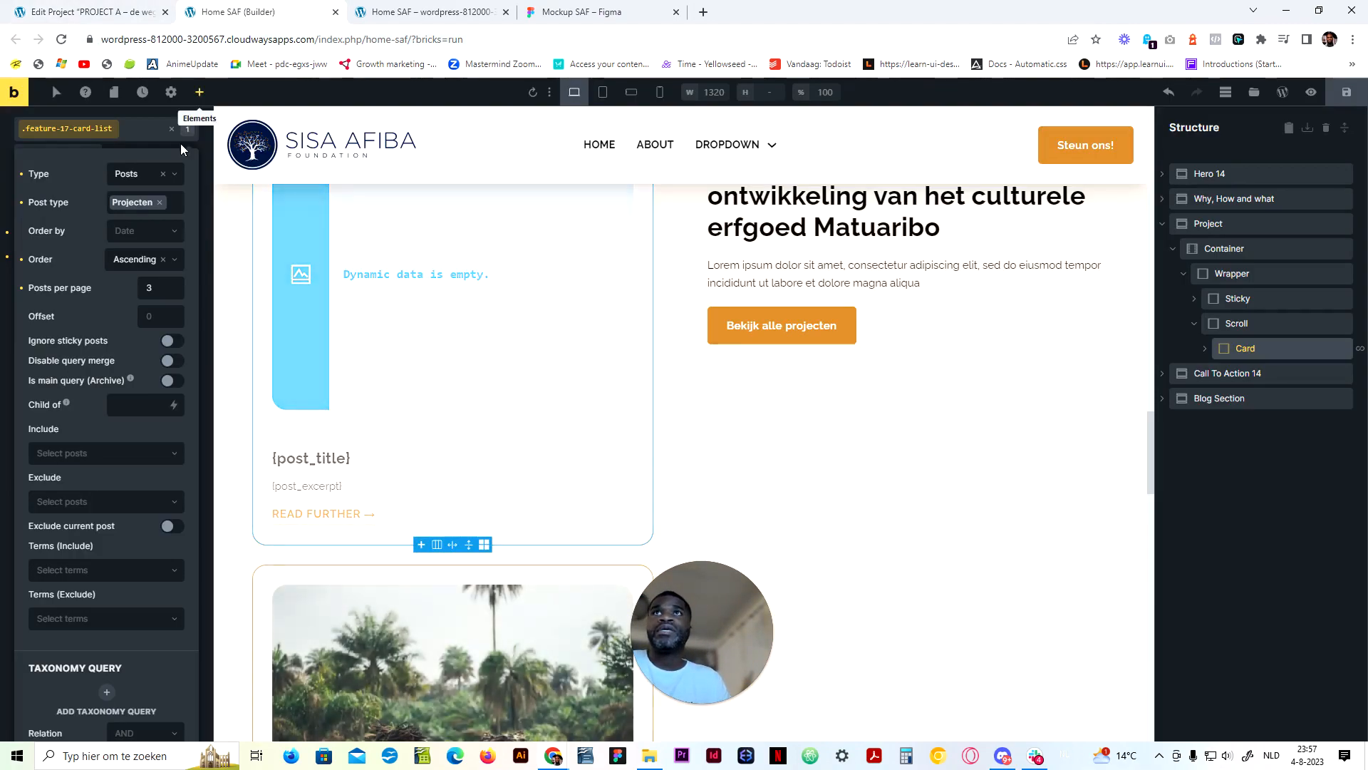
pyautogui.moveTo(137, 375)
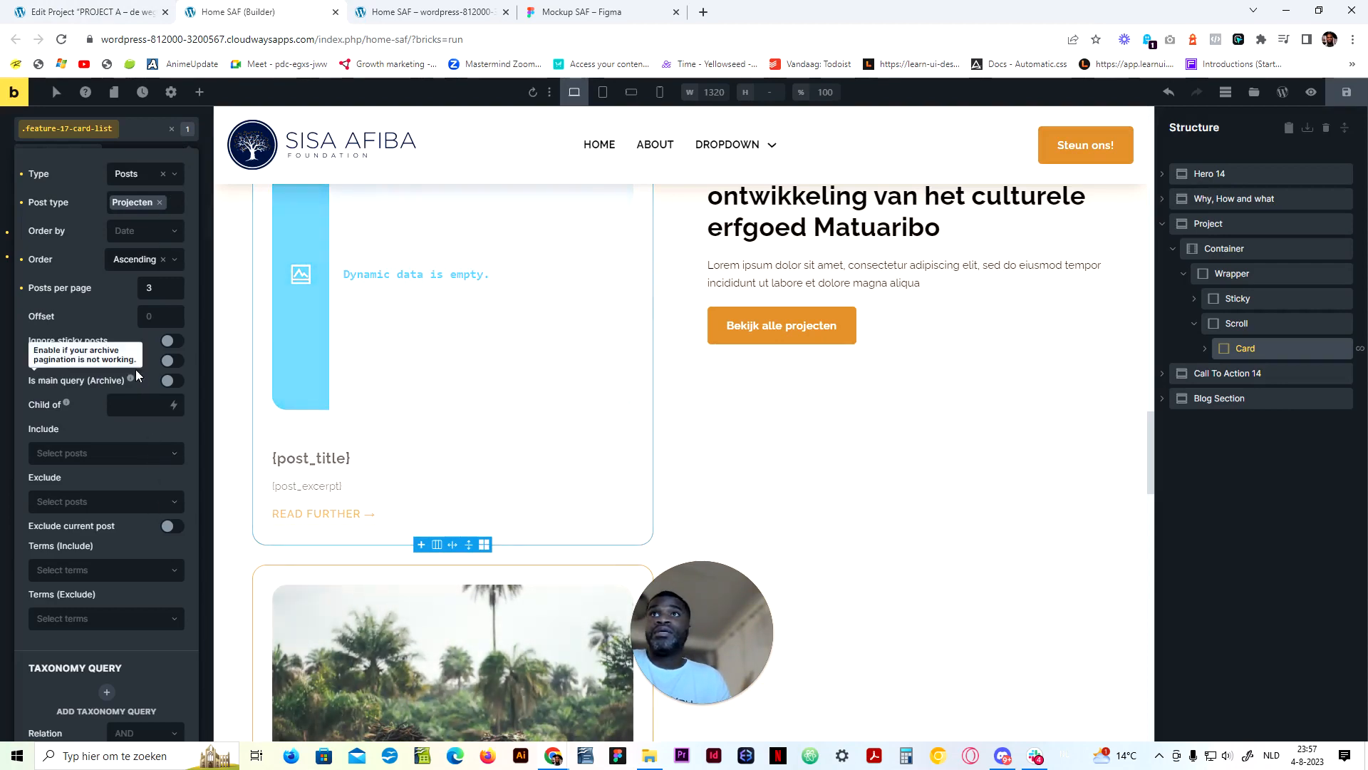
pyautogui.scroll(-3, 107, 428)
pyautogui.click(471, 429)
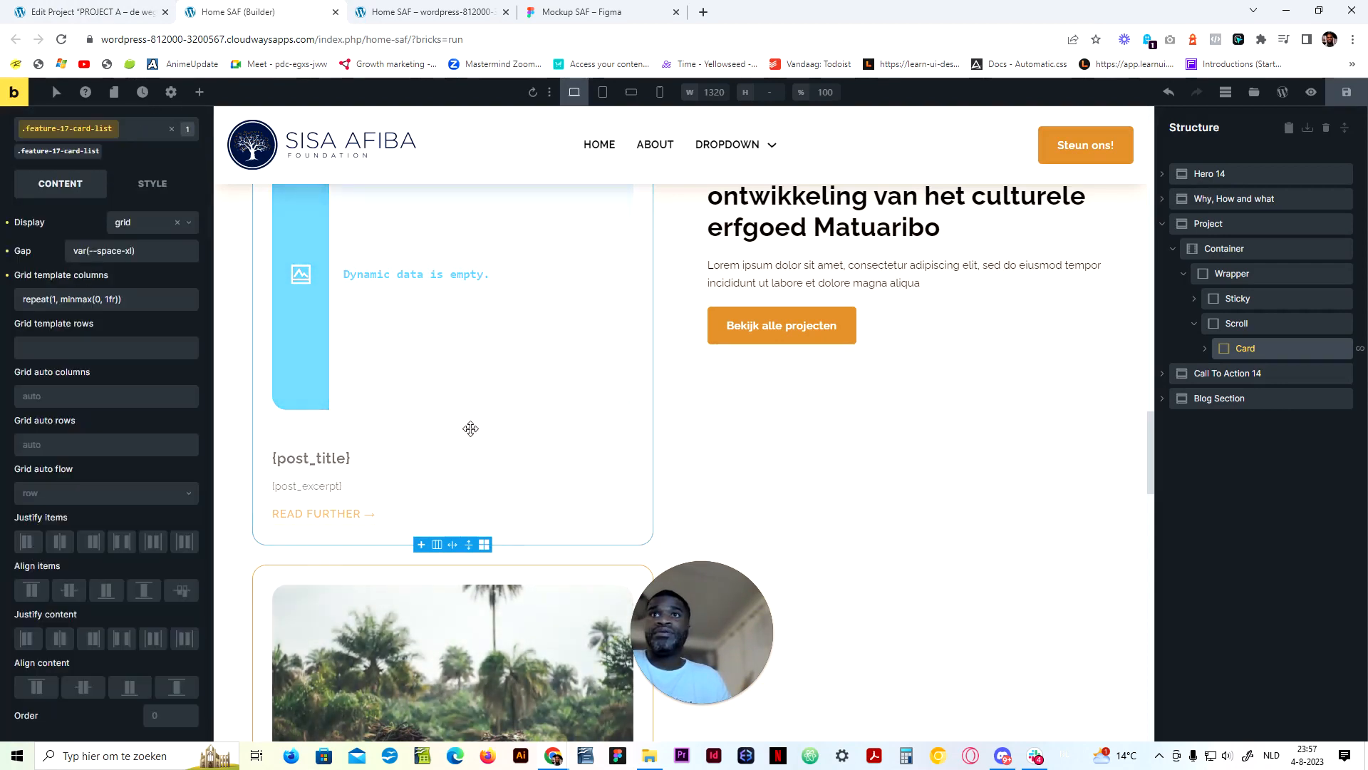
pyautogui.click(1345, 92)
pyautogui.click(428, 12)
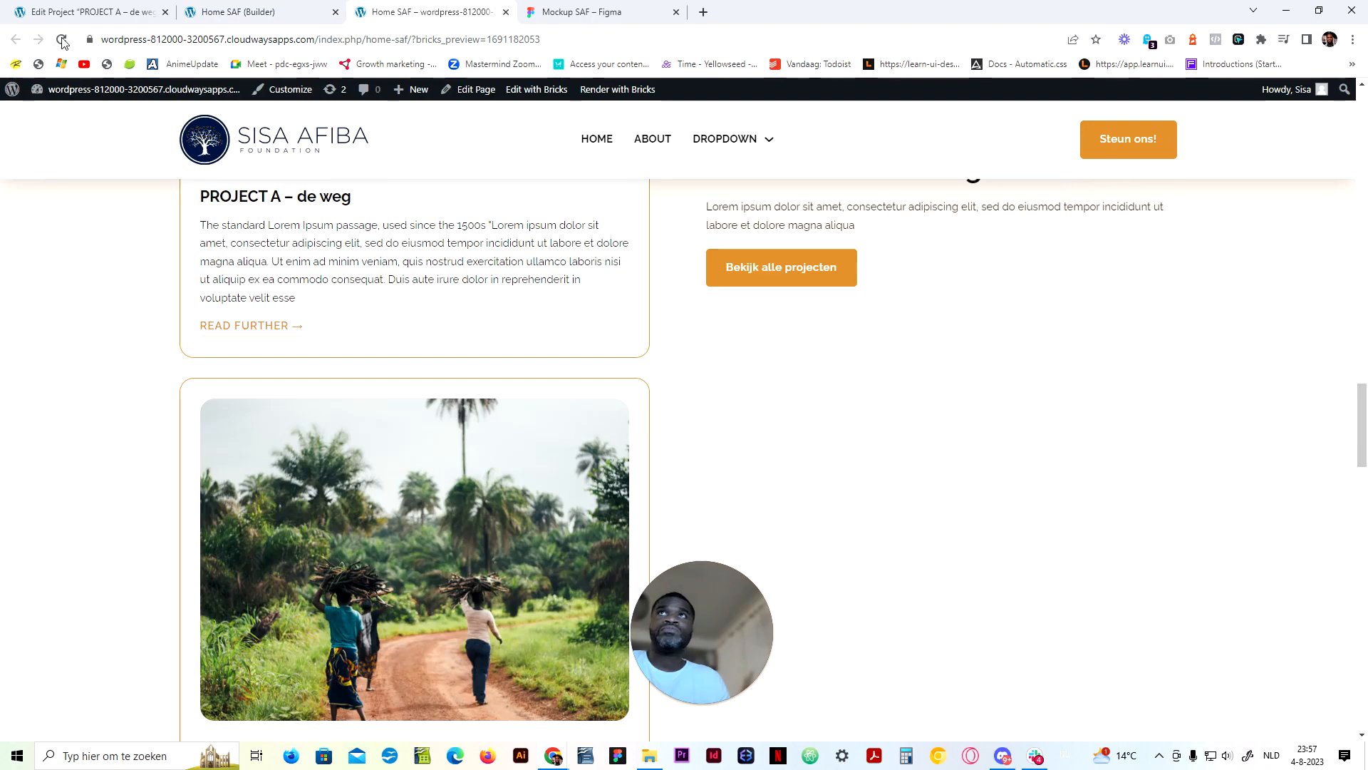
# Examine the images, titles and excerpts of the three project cards in the live preview
pyautogui.scroll(-4, 301, 420)
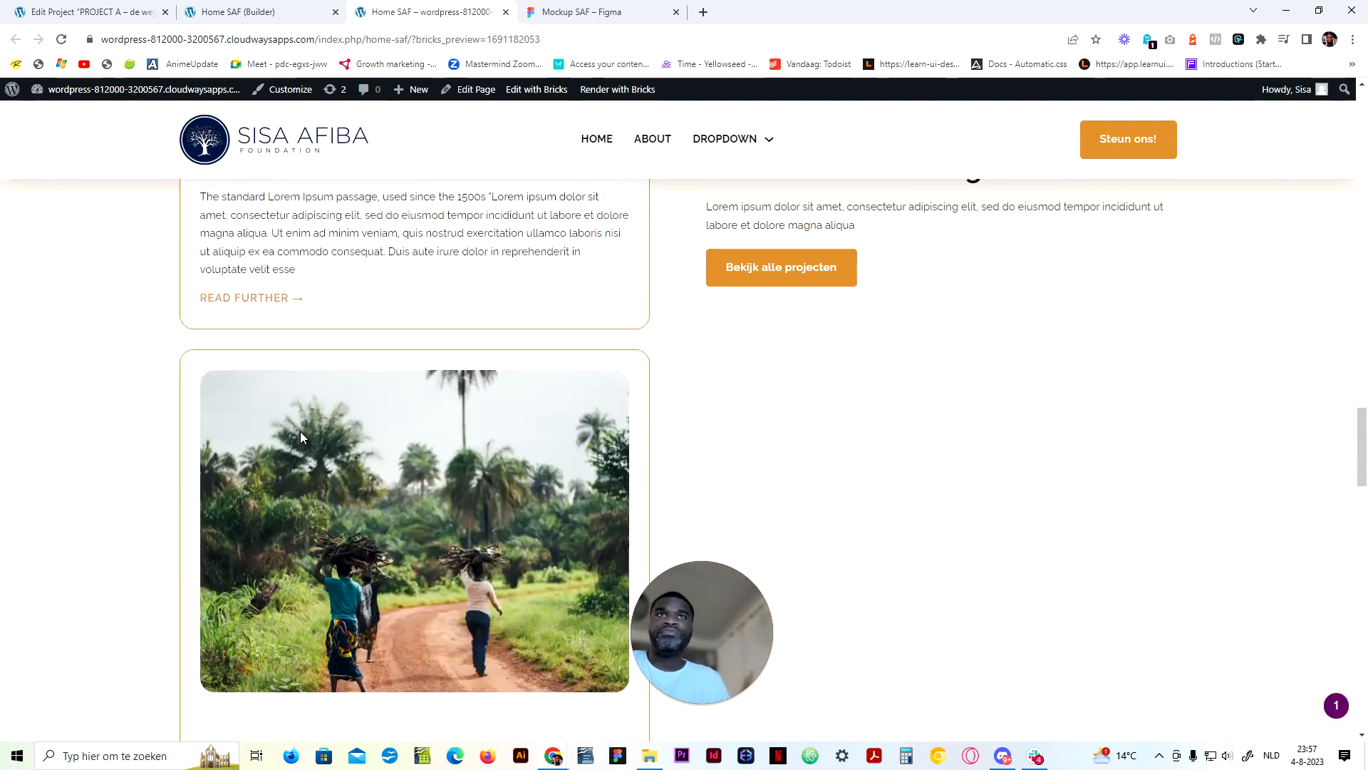
pyautogui.scroll(4, 300, 431)
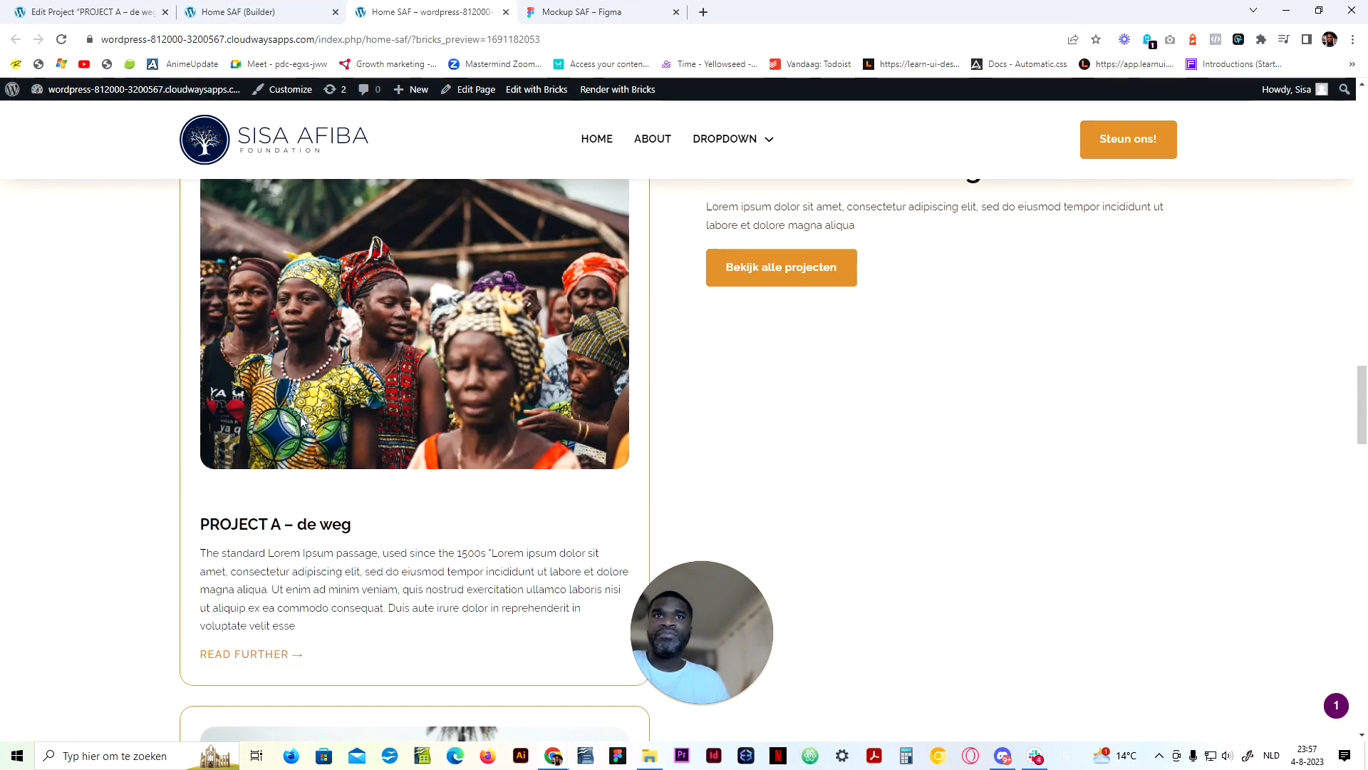
pyautogui.scroll(-8, 300, 421)
pyautogui.scroll(-4, 305, 412)
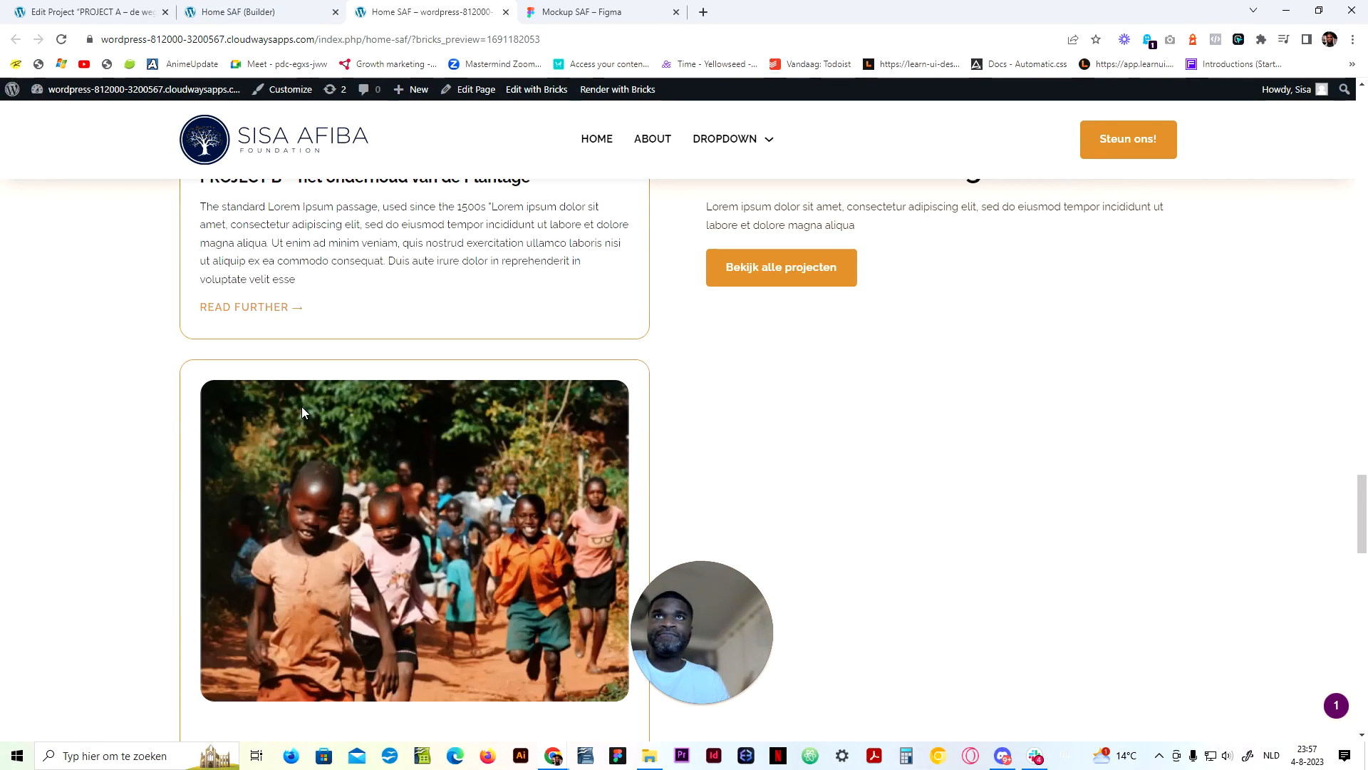
pyautogui.scroll(4, 305, 412)
# Check the three project cards in the Figma mockup against the cards in the live preview
pyautogui.click(581, 9)
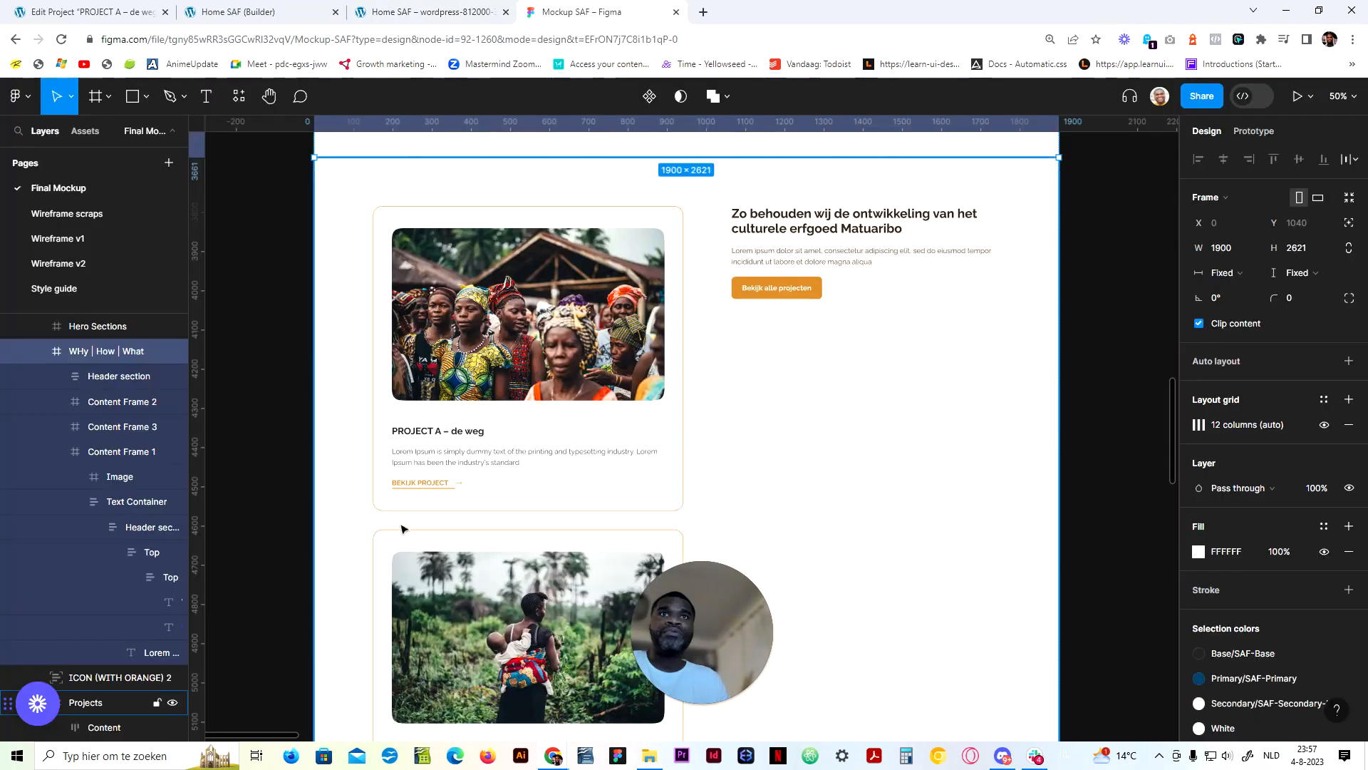
pyautogui.scroll(-8, 413, 493)
pyautogui.scroll(-8, 414, 493)
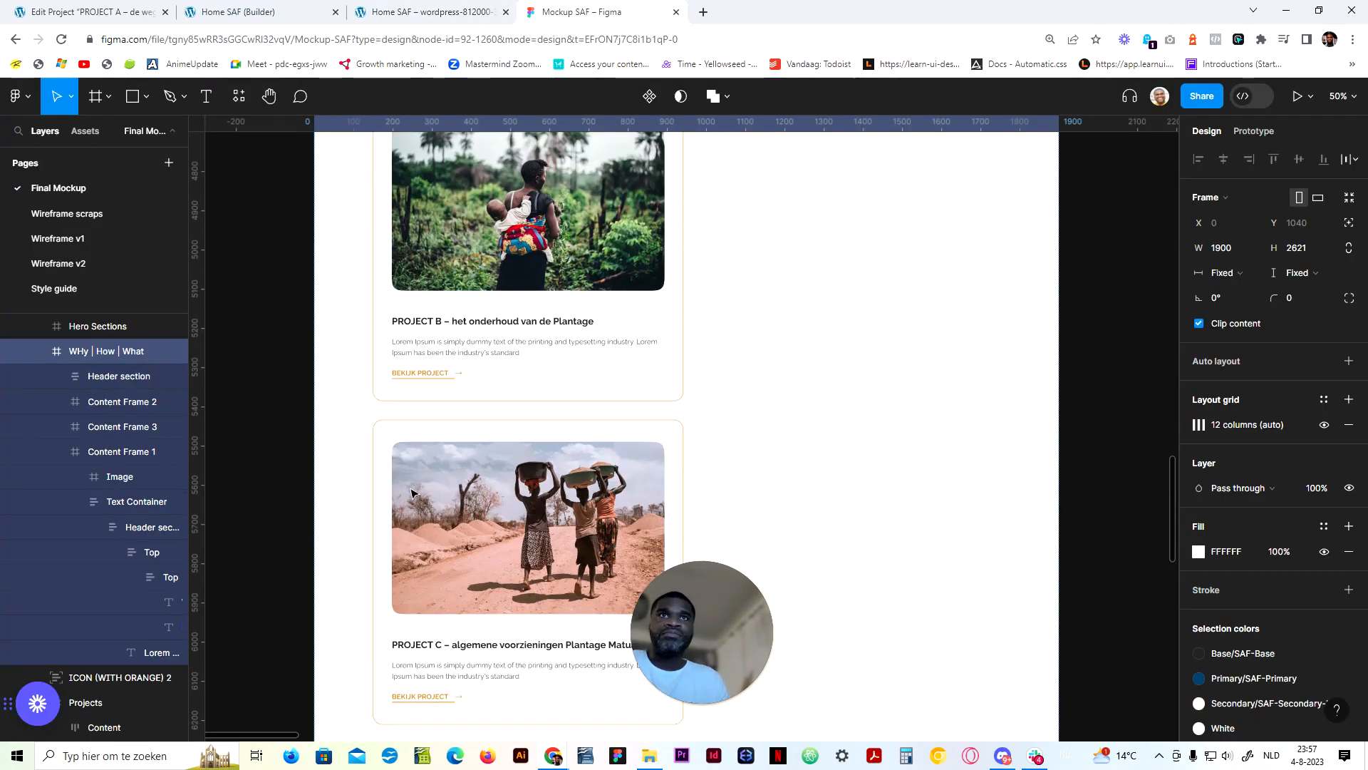
pyautogui.scroll(-2, 427, 446)
pyautogui.scroll(6, 429, 443)
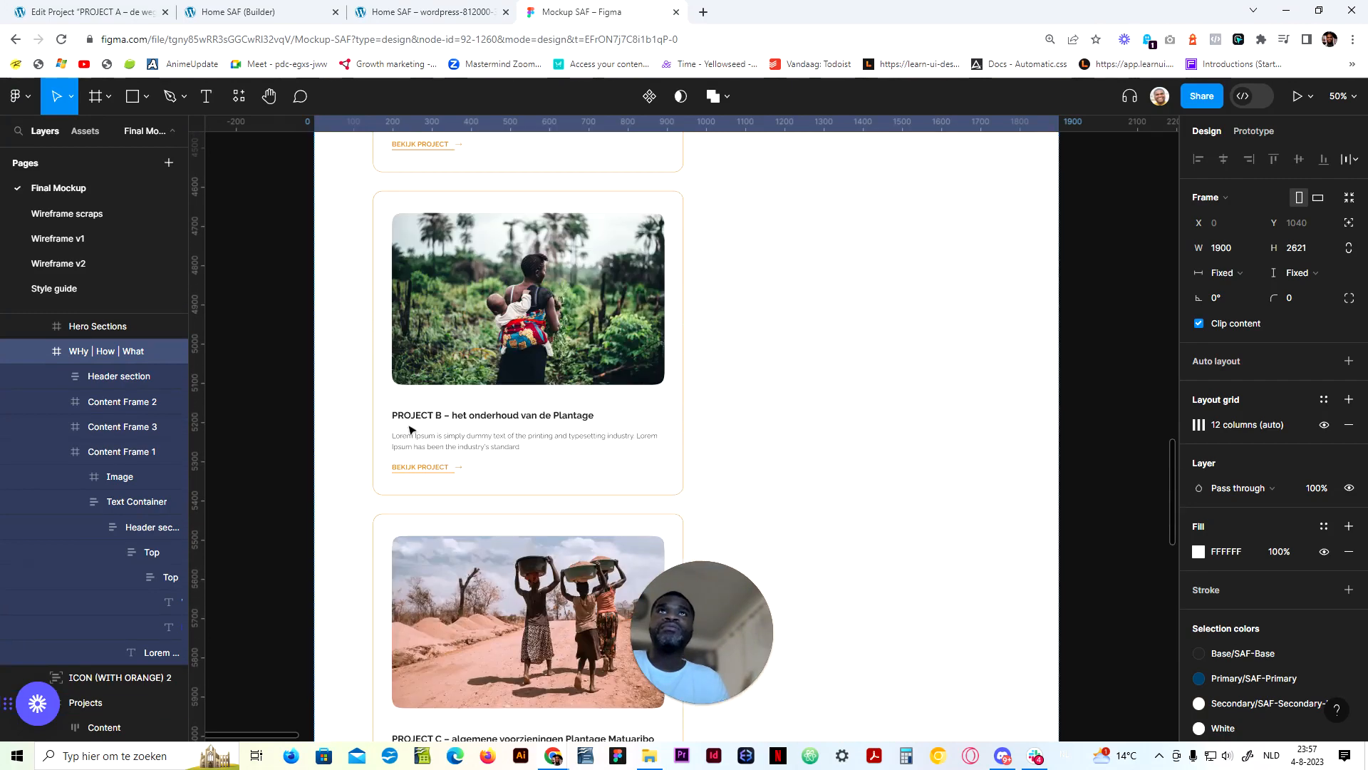
pyautogui.click(256, 11)
pyautogui.click(437, 8)
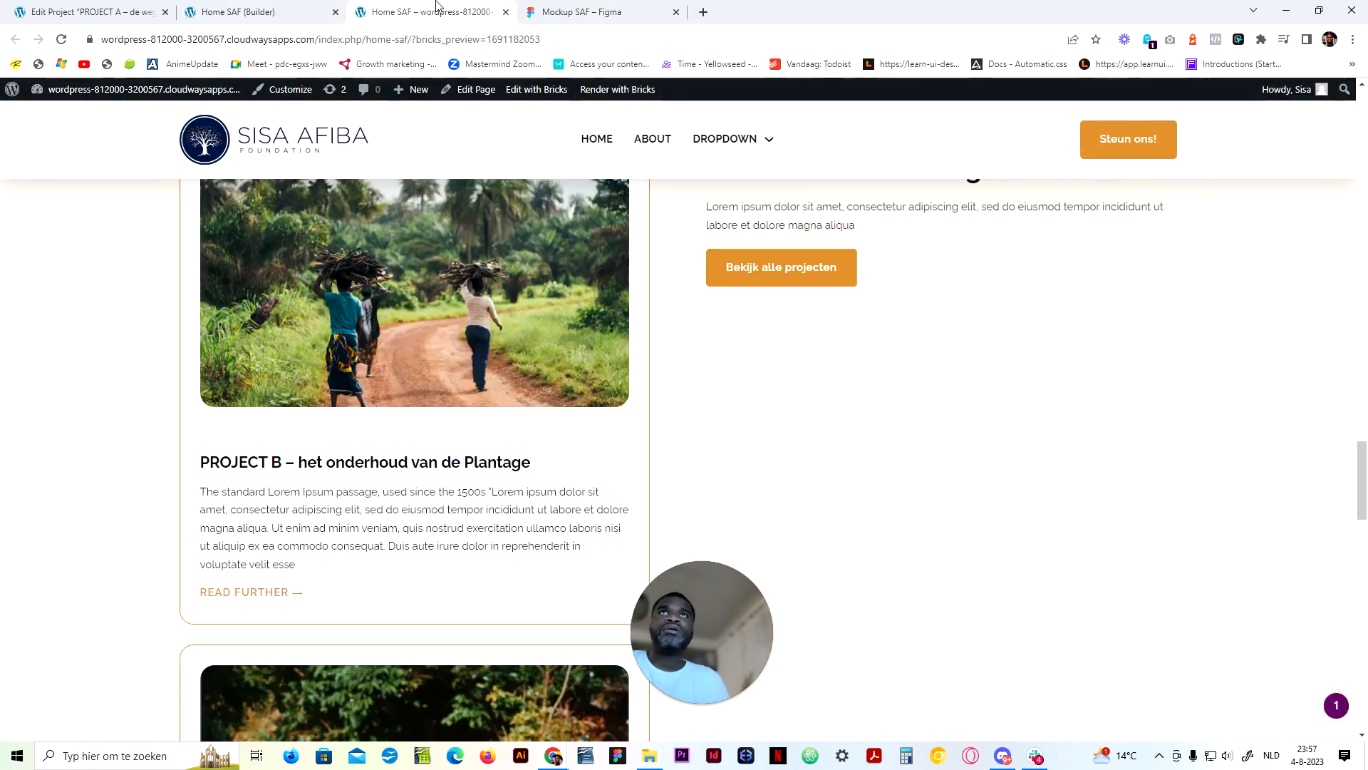
# Return to the PROJECT A – de weg editor and look through the whole post content
pyautogui.click(92, 11)
pyautogui.scroll(-10, 642, 428)
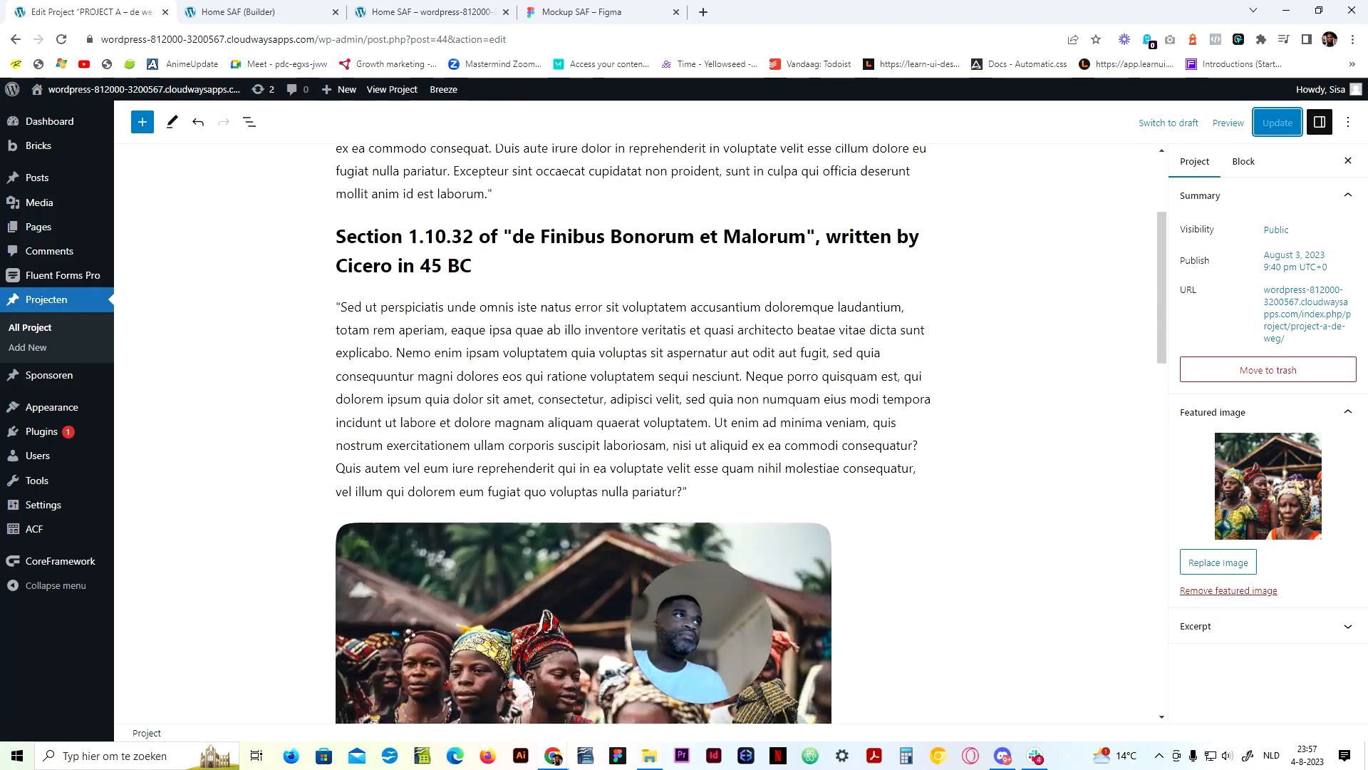
pyautogui.scroll(-10, 641, 428)
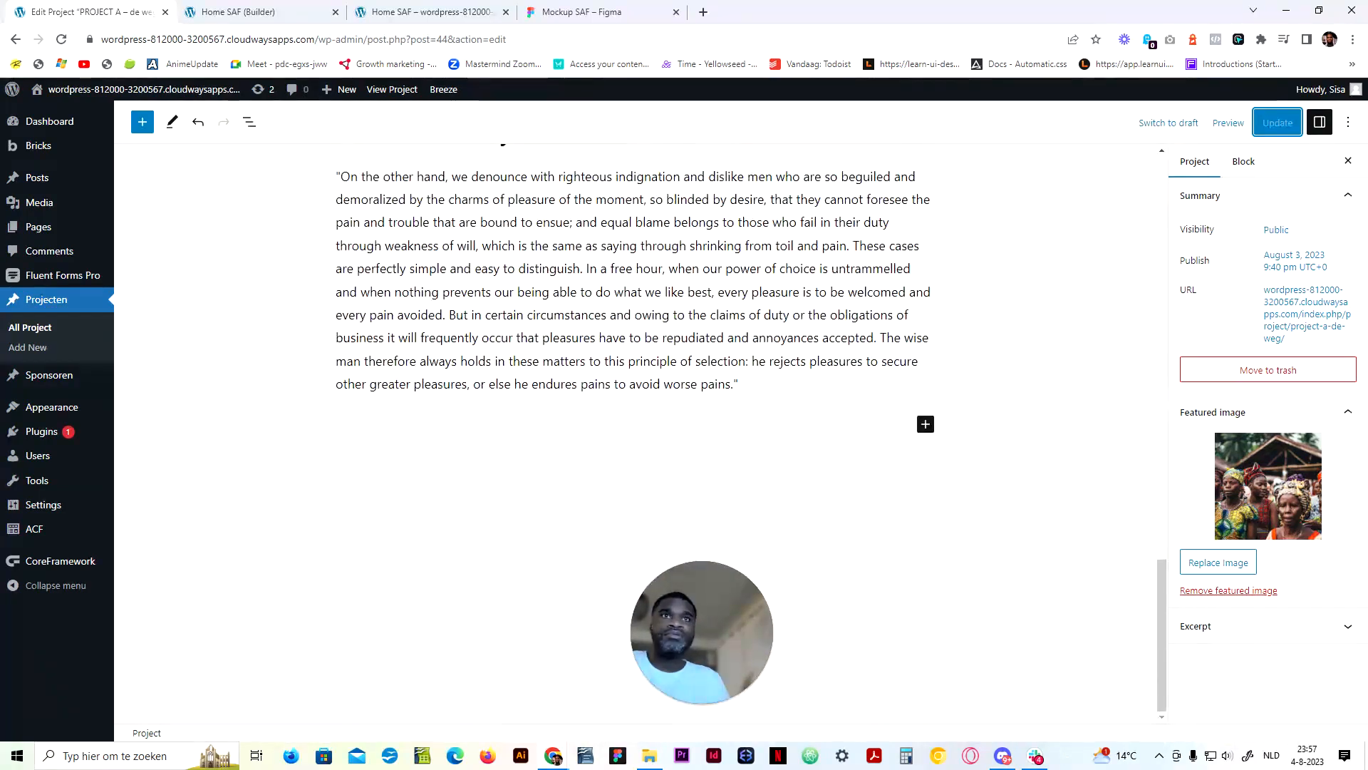
pyautogui.scroll(15, 642, 427)
pyautogui.scroll(7, 642, 428)
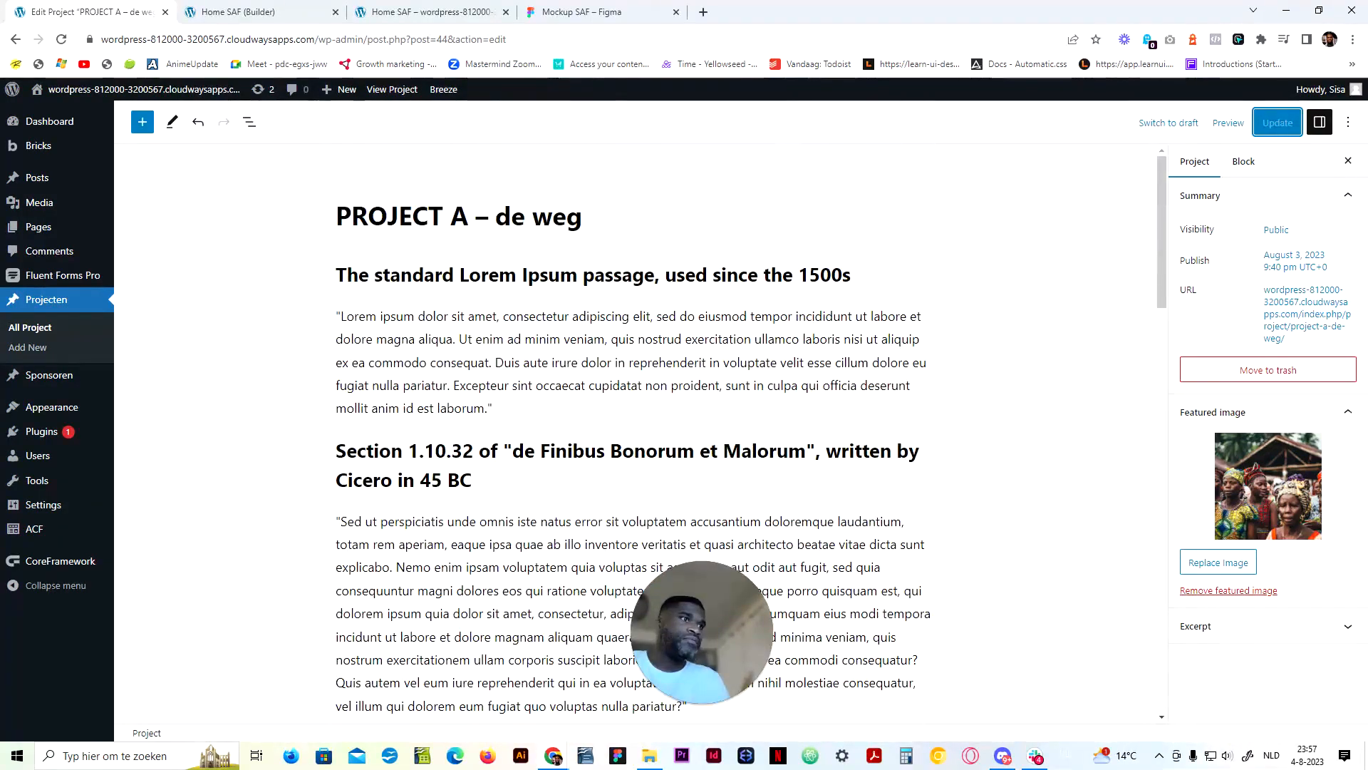
# Open the block editor preferences and search the visible blocks for "exce"
pyautogui.click(1346, 124)
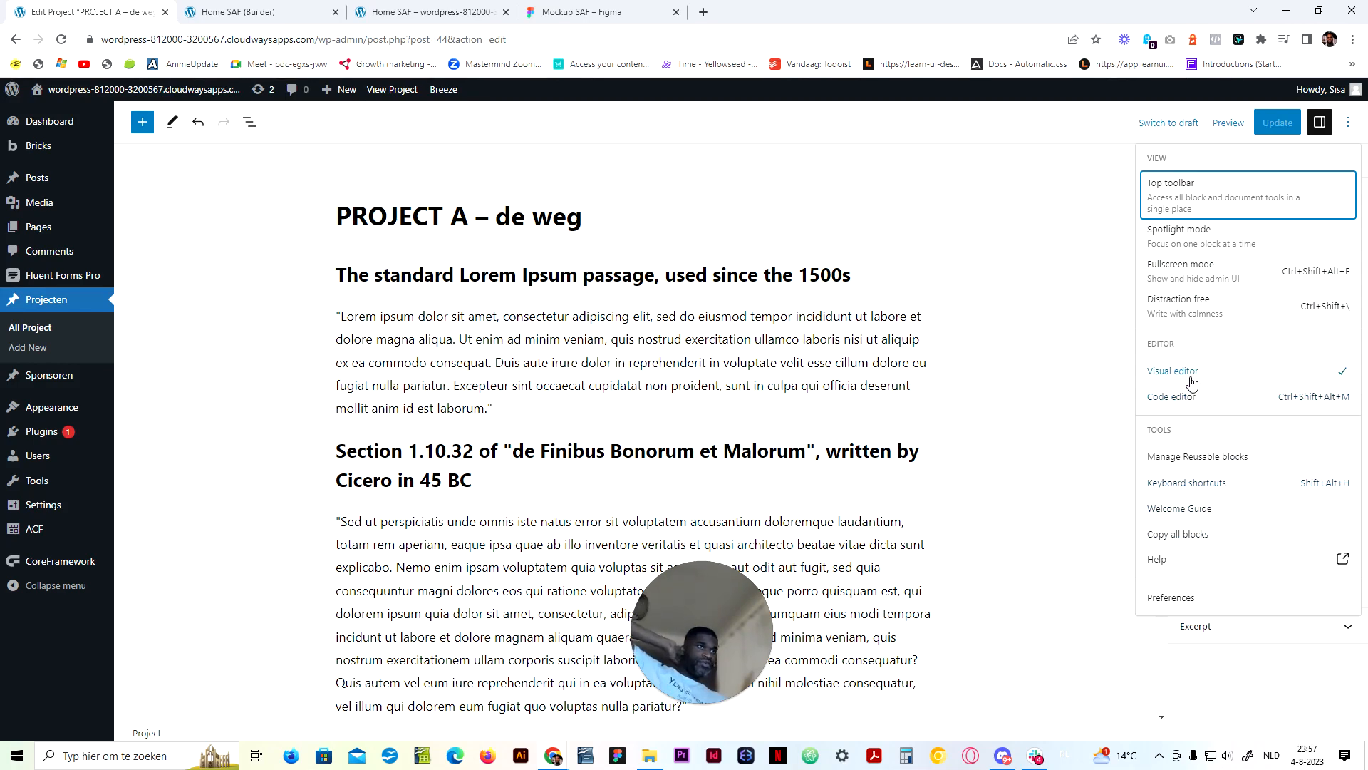
pyautogui.click(1211, 597)
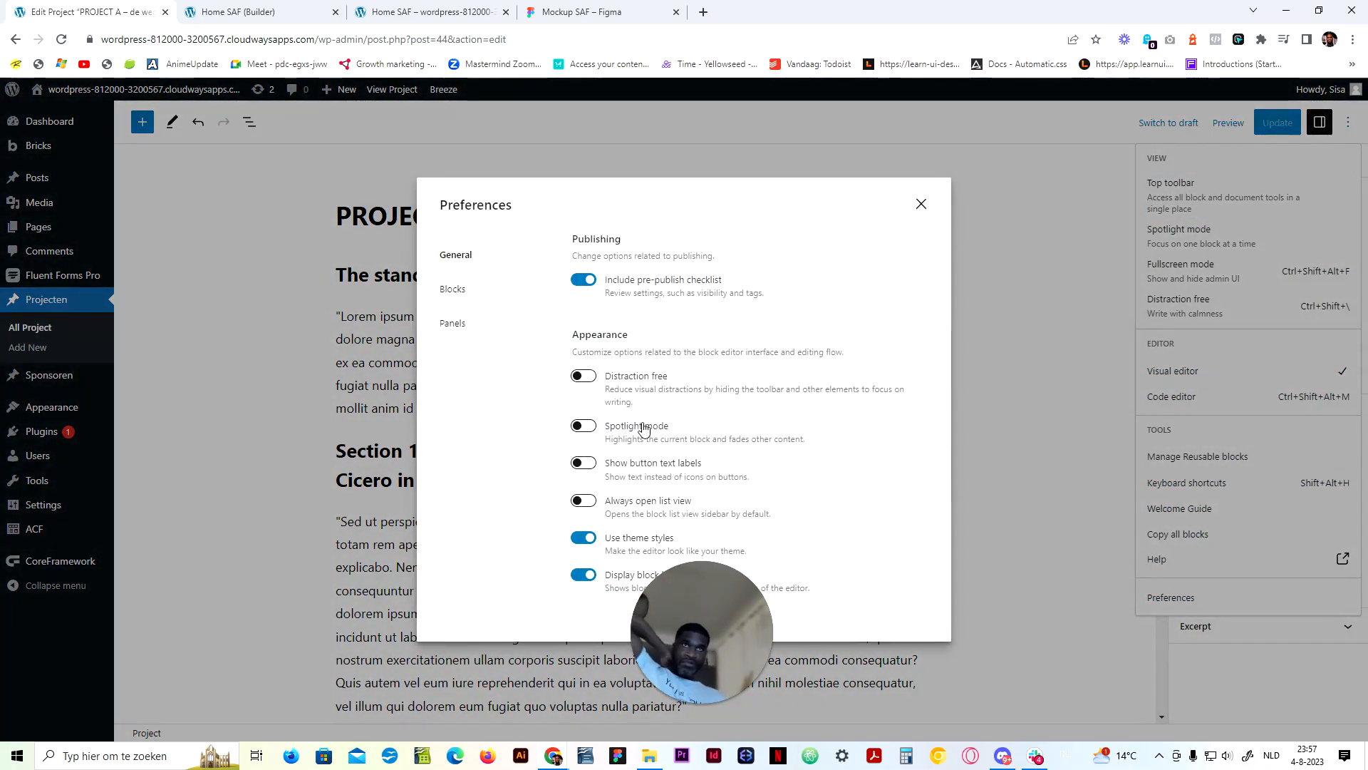
pyautogui.click(462, 294)
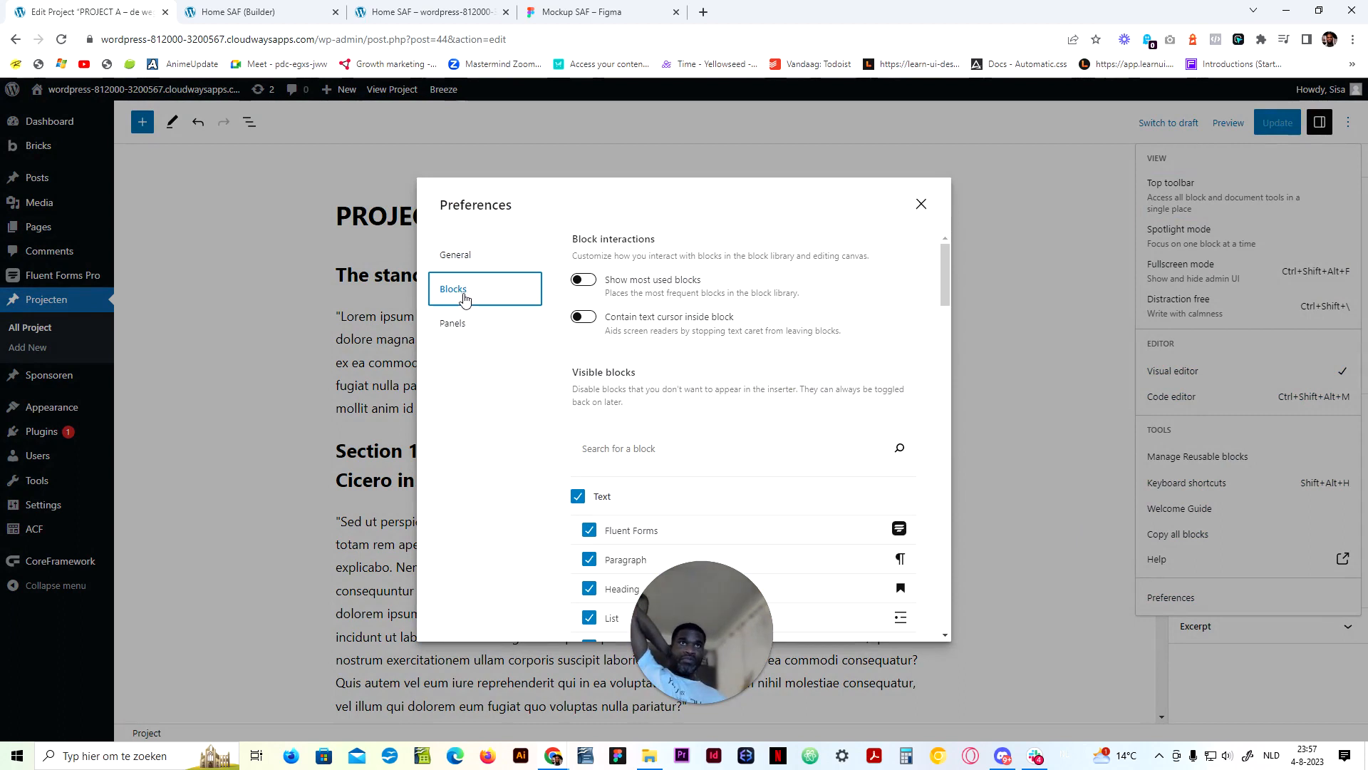
pyautogui.scroll(-6, 669, 413)
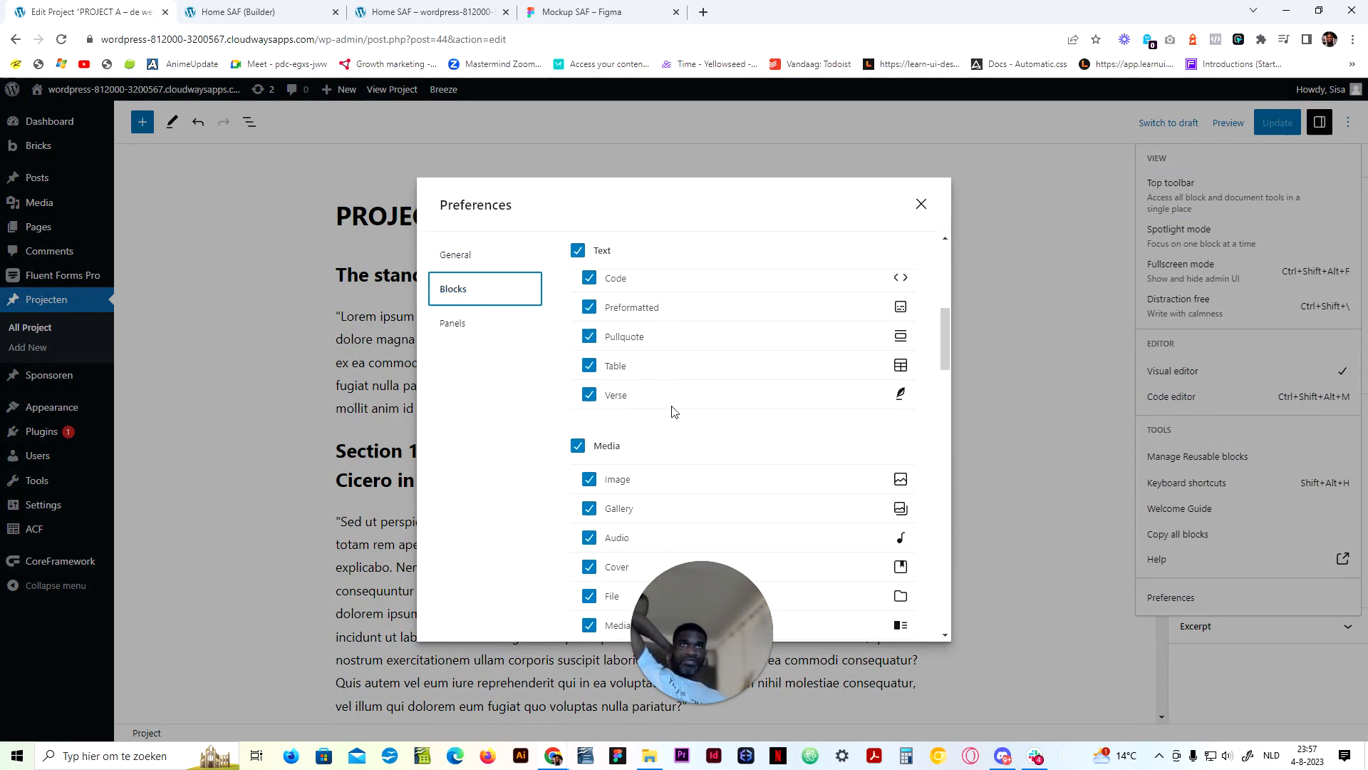
pyautogui.scroll(6, 672, 411)
pyautogui.click(672, 448)
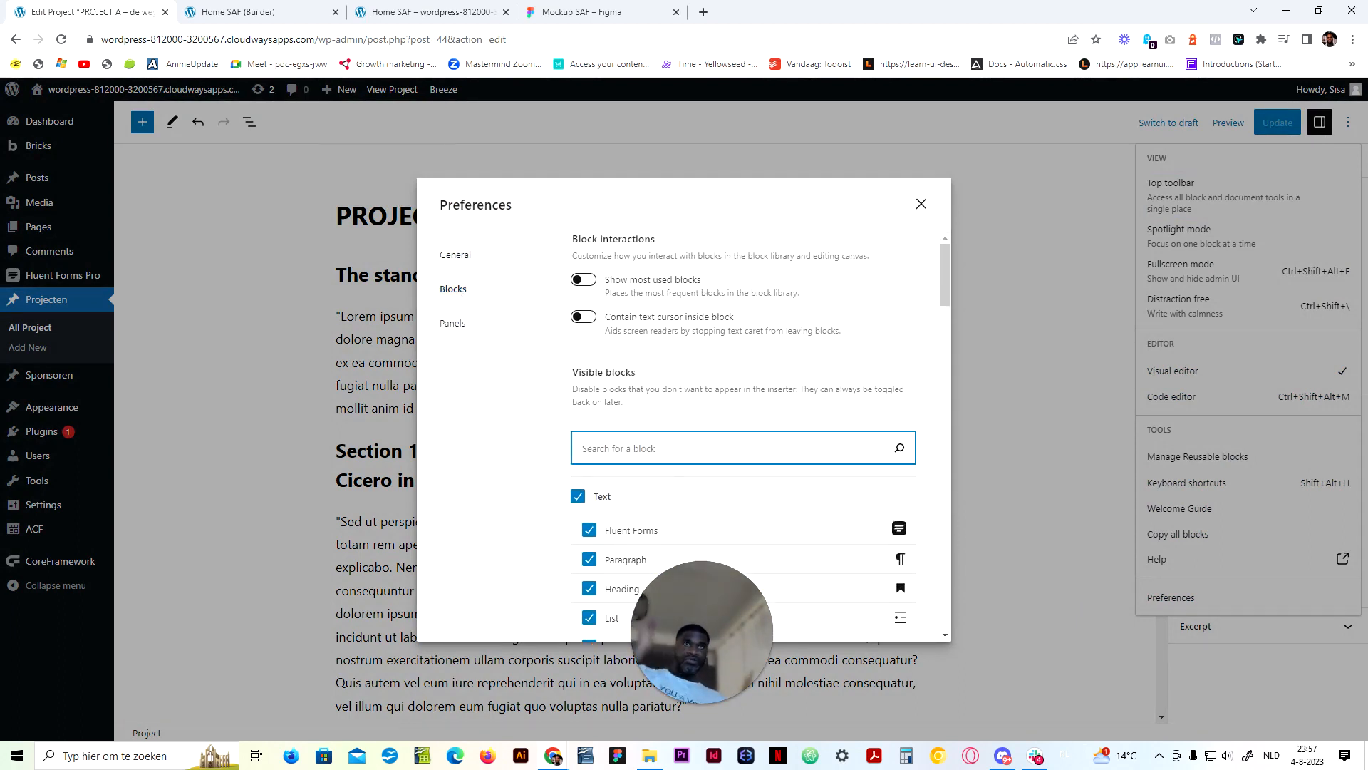
pyautogui.write('exce')
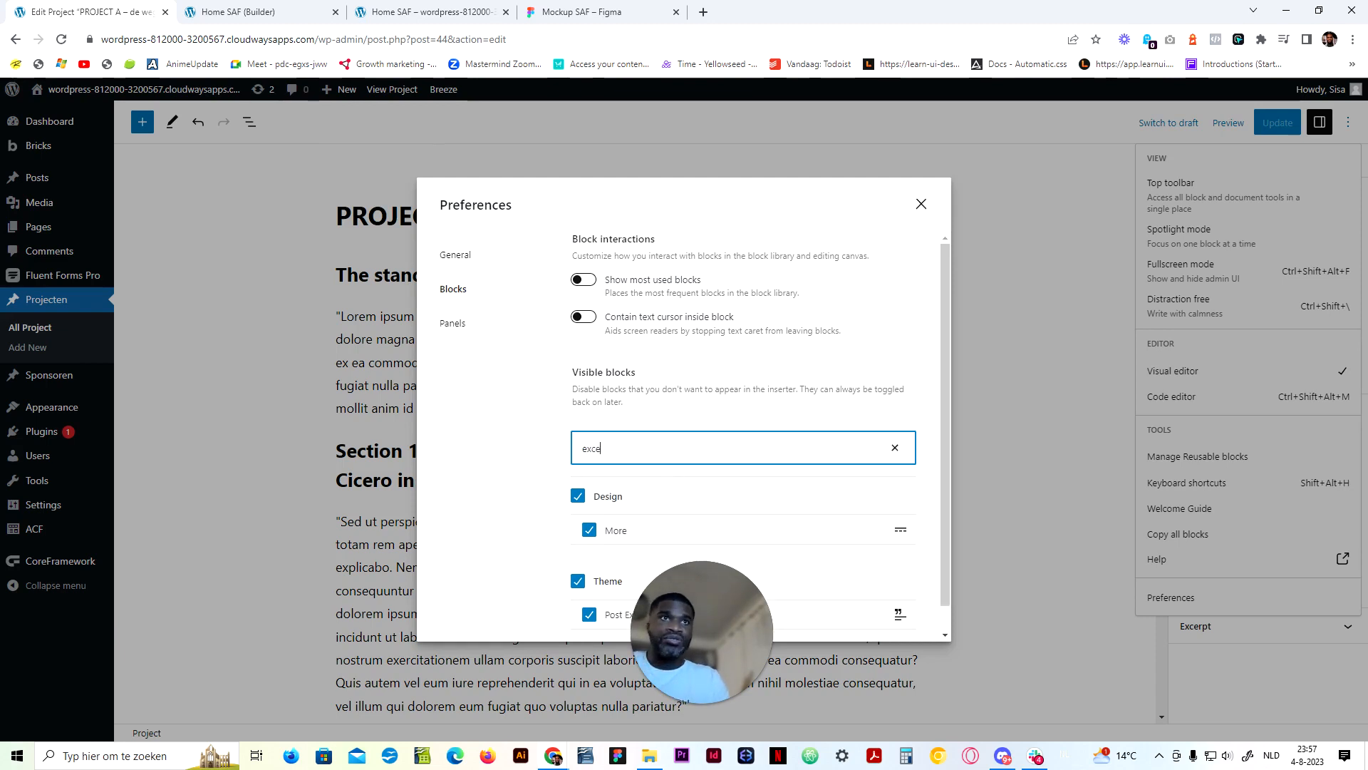
# Search the visible blocks for "excerp" in the editor preferences, and close the preferences
pyautogui.write('rp')
pyautogui.scroll(-1, 652, 460)
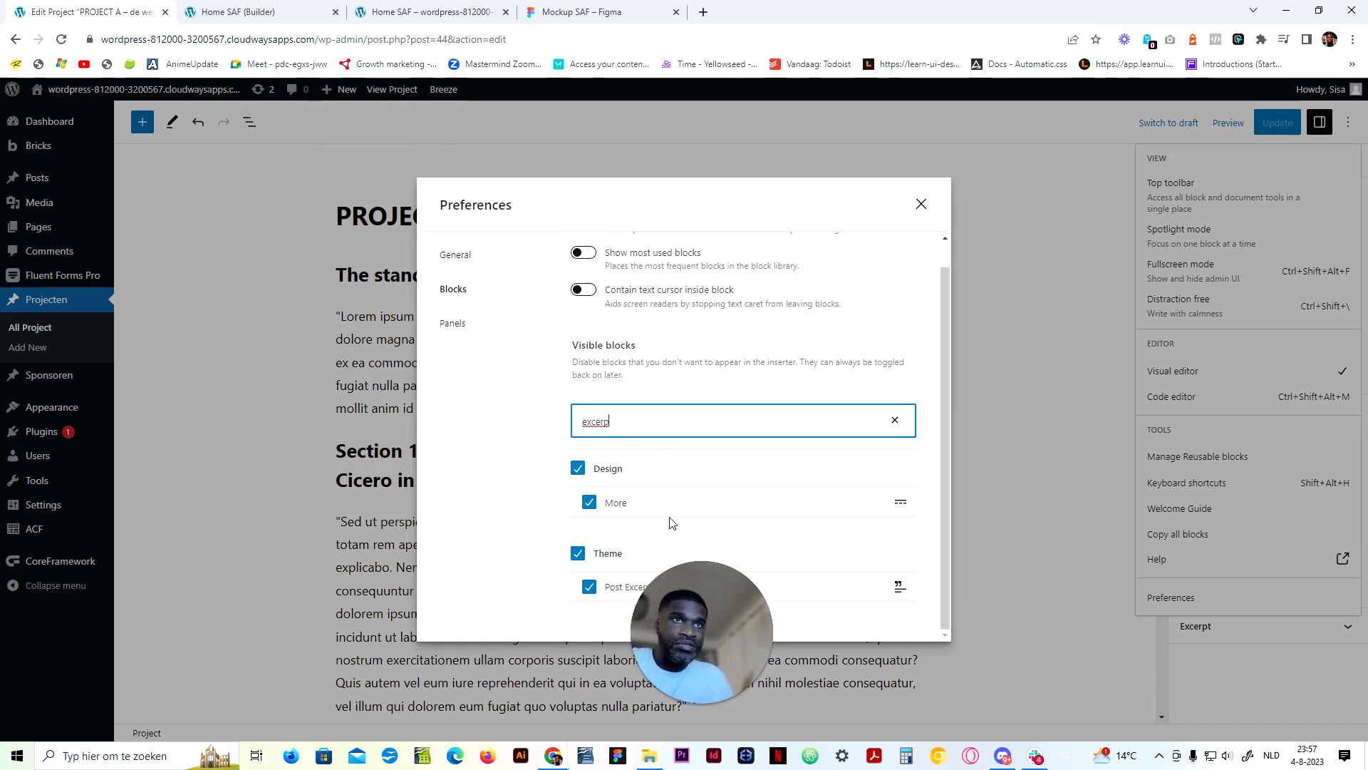
pyautogui.click(921, 204)
pyautogui.click(1100, 447)
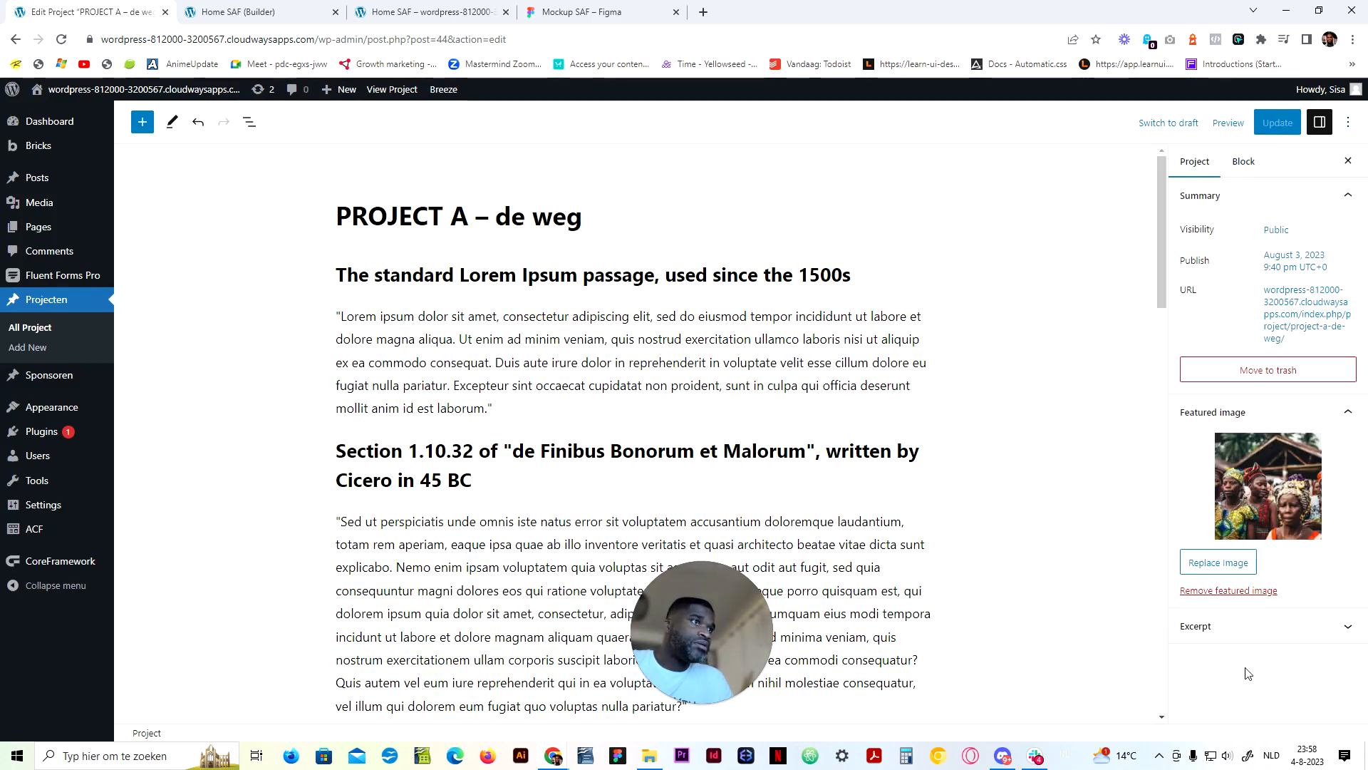
# Expand PROJECT A's excerpt settings and select the first paragraph's text from "Lorem ipsum" through "ex ea commodo consequat." for copying
pyautogui.click(1245, 626)
pyautogui.click(1175, 639)
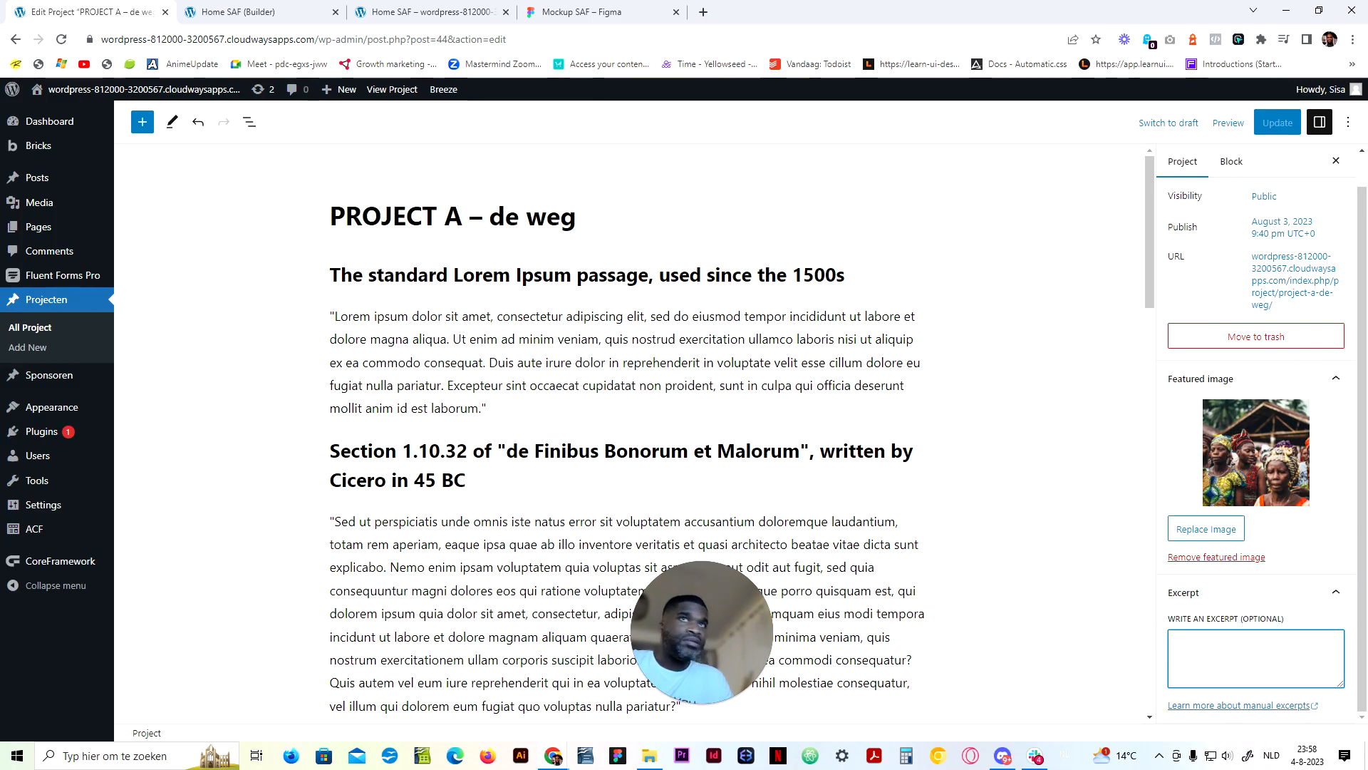
pyautogui.moveTo(332, 316); pyautogui.dragTo(452, 339)
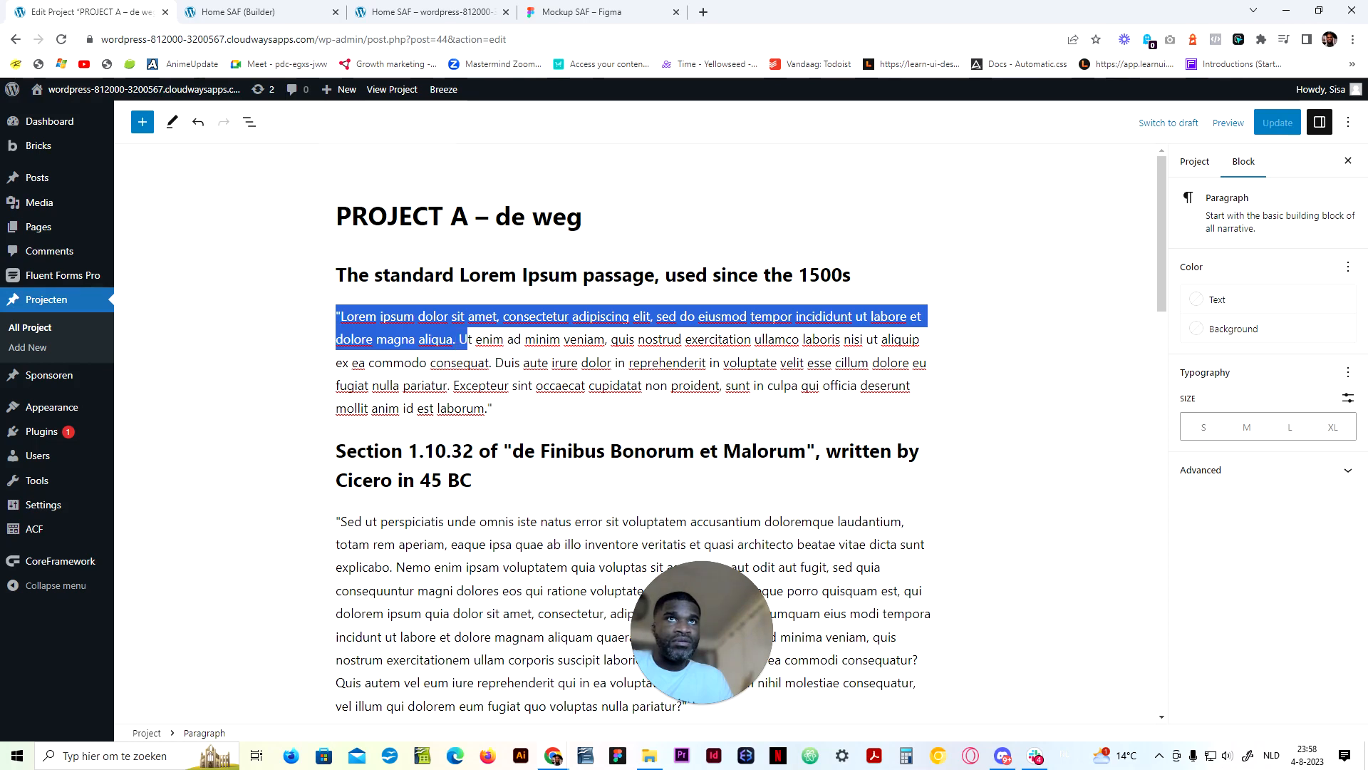
pyautogui.moveTo(466, 339); pyautogui.dragTo(492, 363)
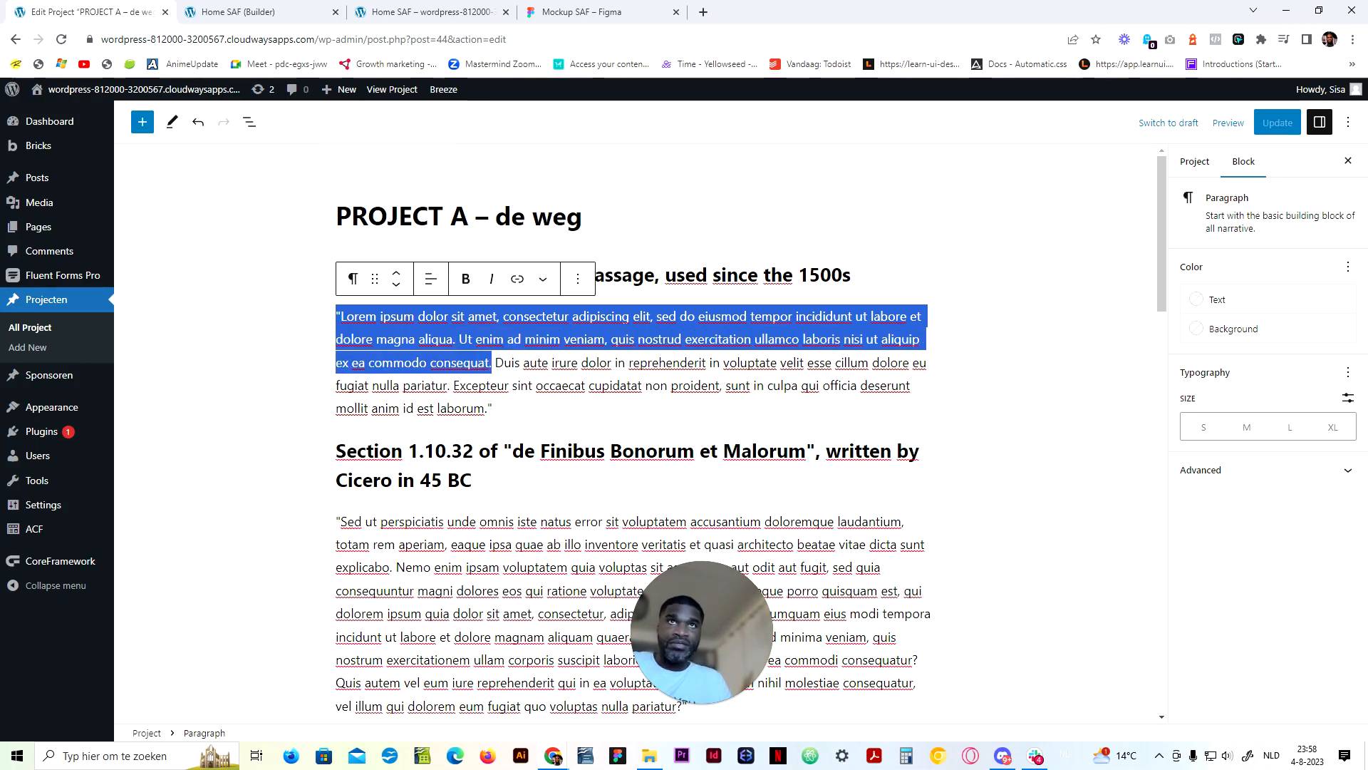
# Check the excerpt text on the project cards in the home page preview, and return to the PROJECT A editor
pyautogui.click(345, 9)
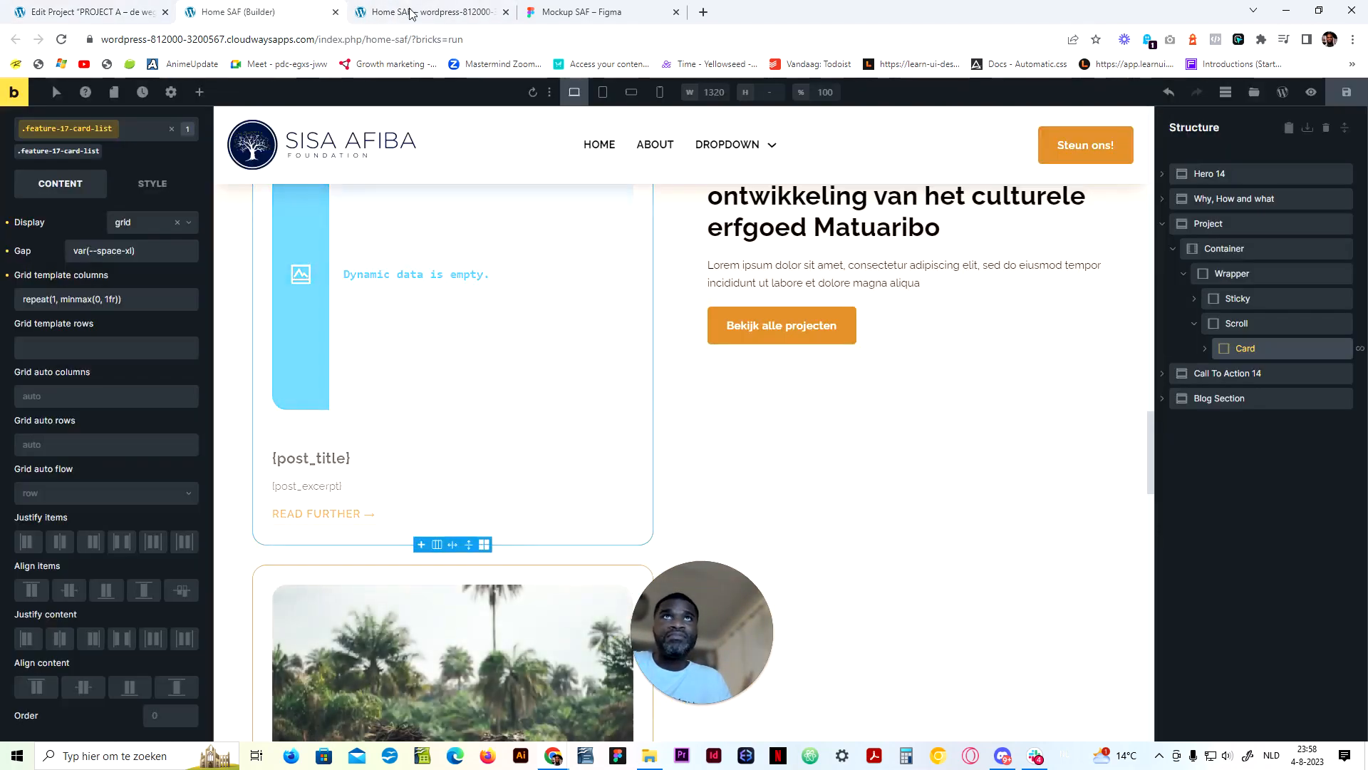
pyautogui.click(428, 12)
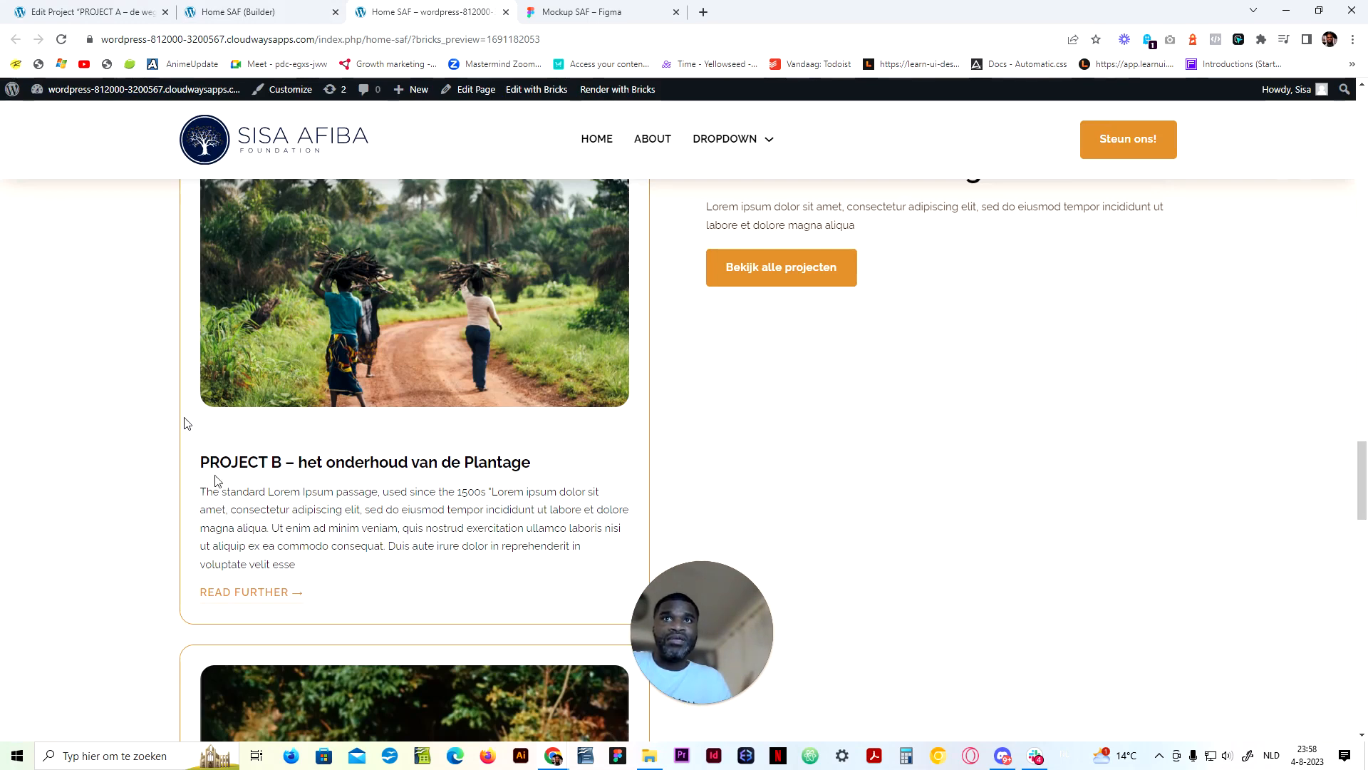
pyautogui.click(63, 9)
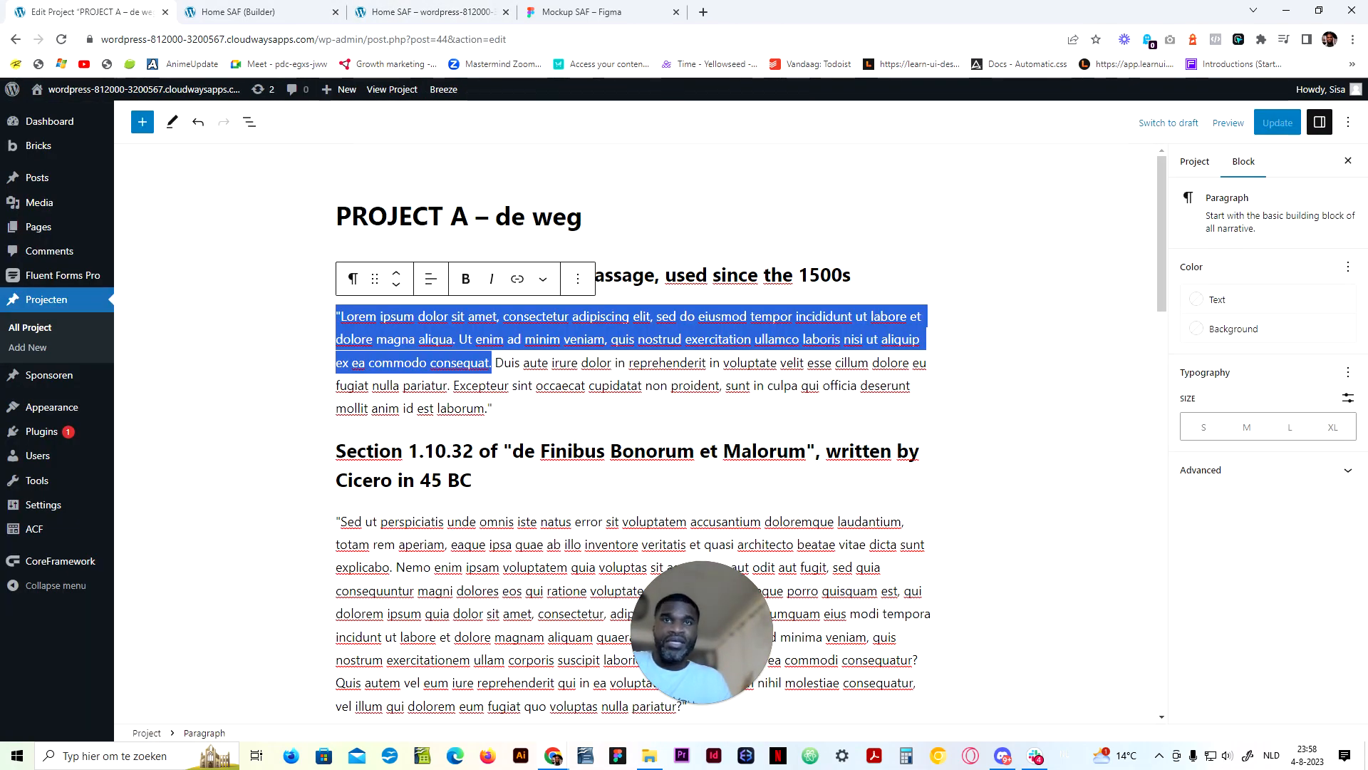
# Fill PROJECT A's excerpt with the copied text from "Lorem ipsum" through "ex ea commodo consequat." and update the project
pyautogui.click(1195, 161)
pyautogui.click(1176, 675)
pyautogui.write('Lorem ipsum dolor sit amet, consectetur adipiscing elit, sed do eiusmod tempor incididunt ut labore et dolore magna aliqua. Ut enim ad minim veniam, quis nostrud exercitation ullamco laboris nisi ut aliquip ex ea commodo consequat. Duis aute irure dolor in reprehenderit in voluptate velit esse cillum dolore eu fugiat nulla pariatur. Excepteur sint occaecat cupidatat non proident, sunt in culpa qui officia deserunt mollit anim id est laborum.')
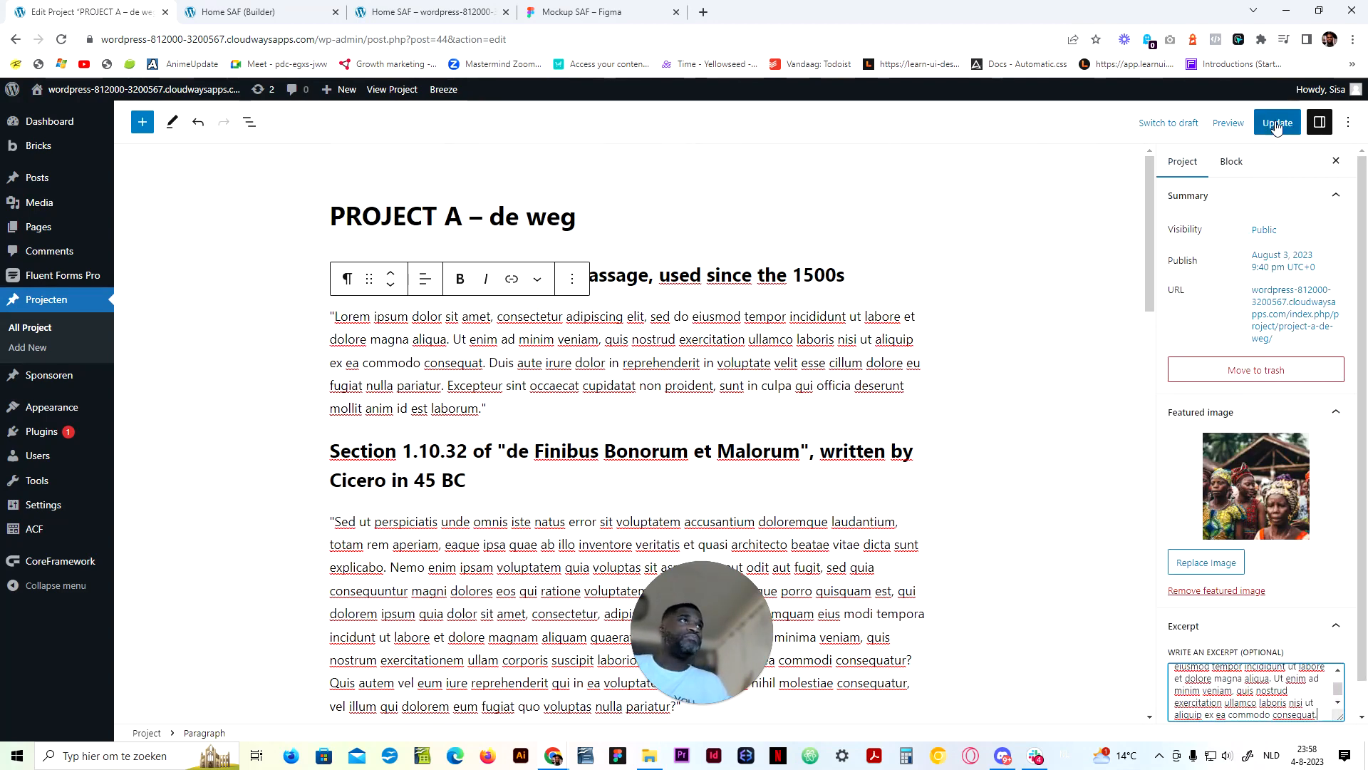
pyautogui.click(1277, 123)
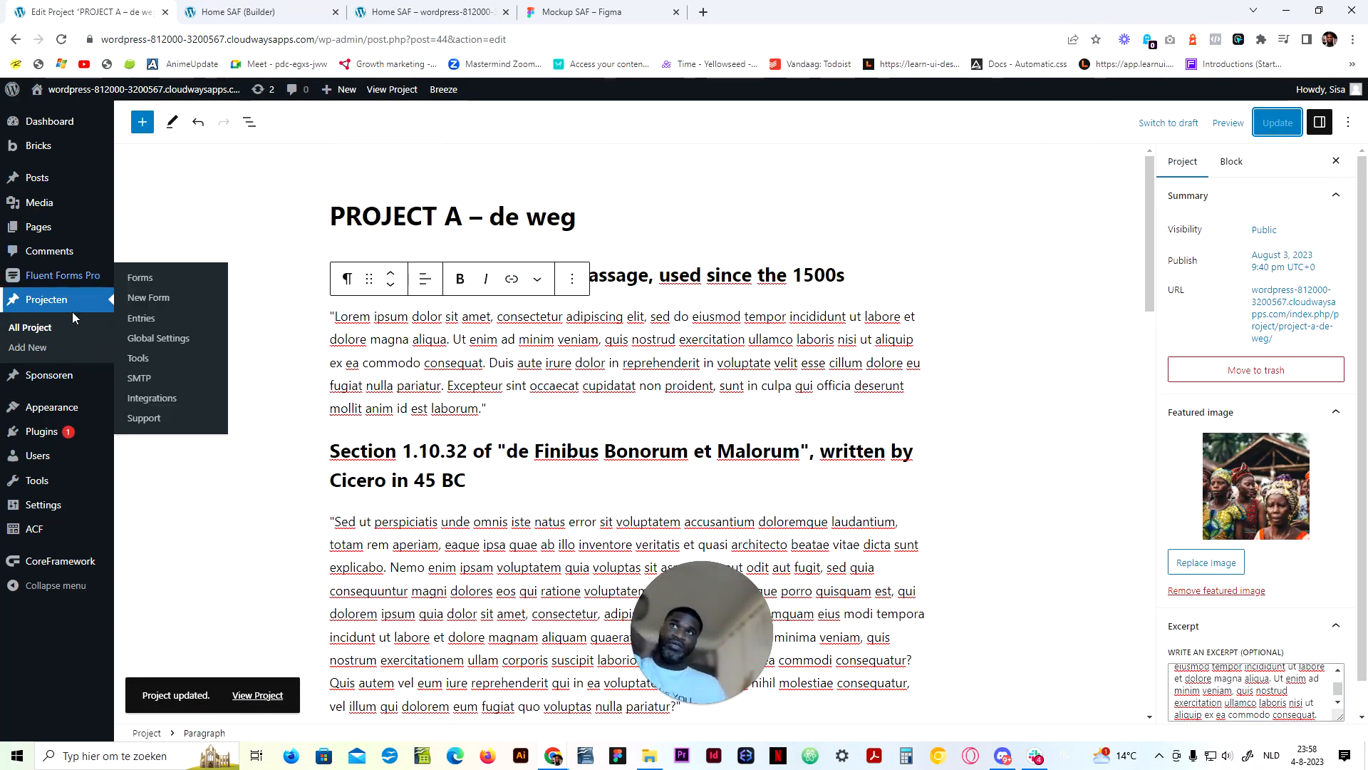
# Open PROJECT B – het onderhoud van de Plantage, paste the copied Lorem ipsum text as its excerpt, and update it
pyautogui.click(106, 327)
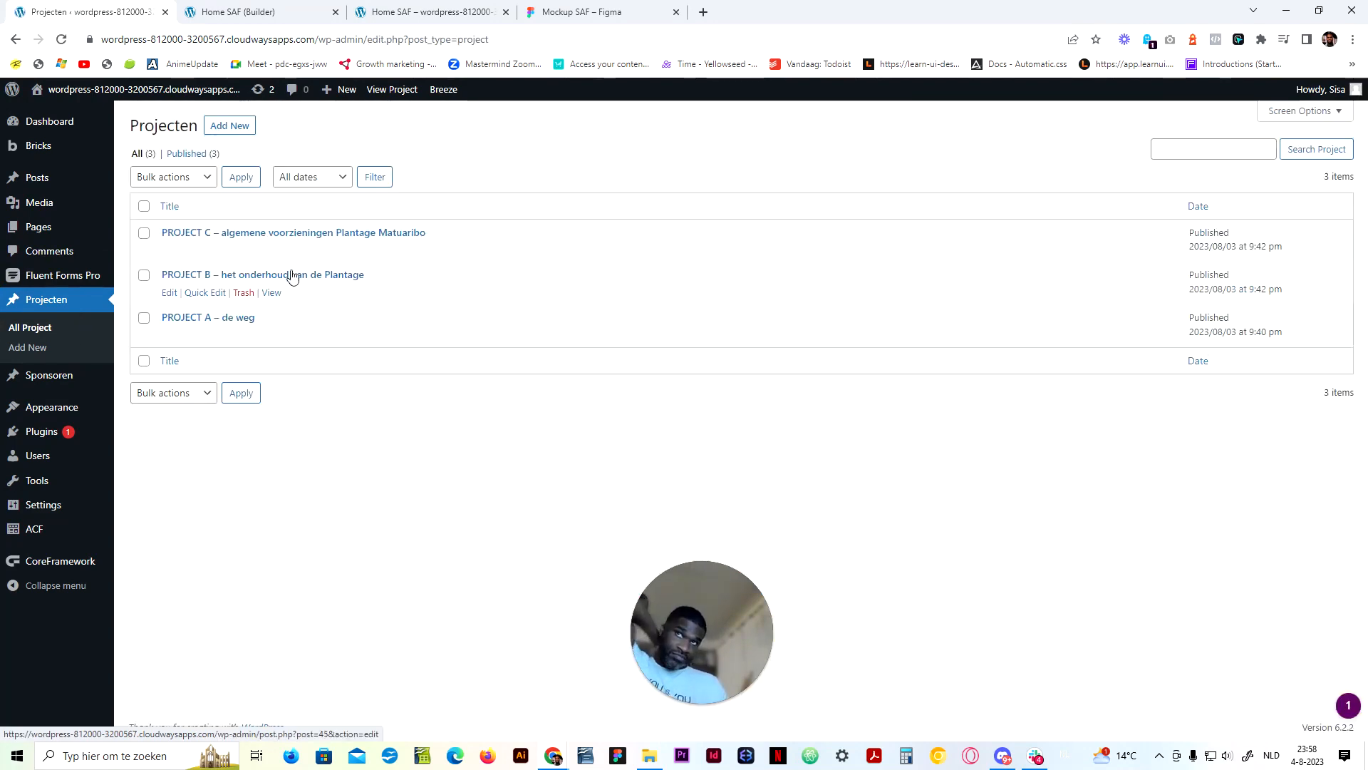
pyautogui.click(246, 278)
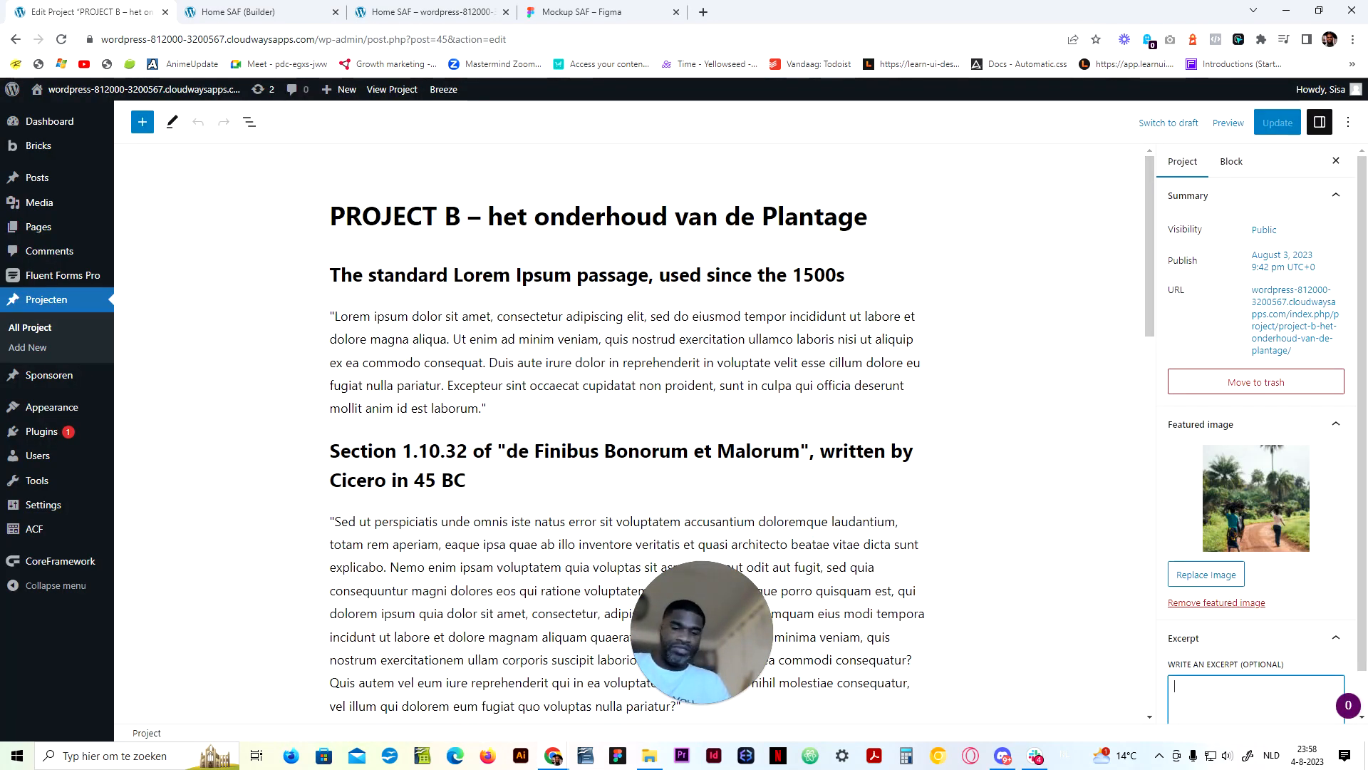
pyautogui.hotkey('ctrl', 'v')
pyautogui.click(1277, 122)
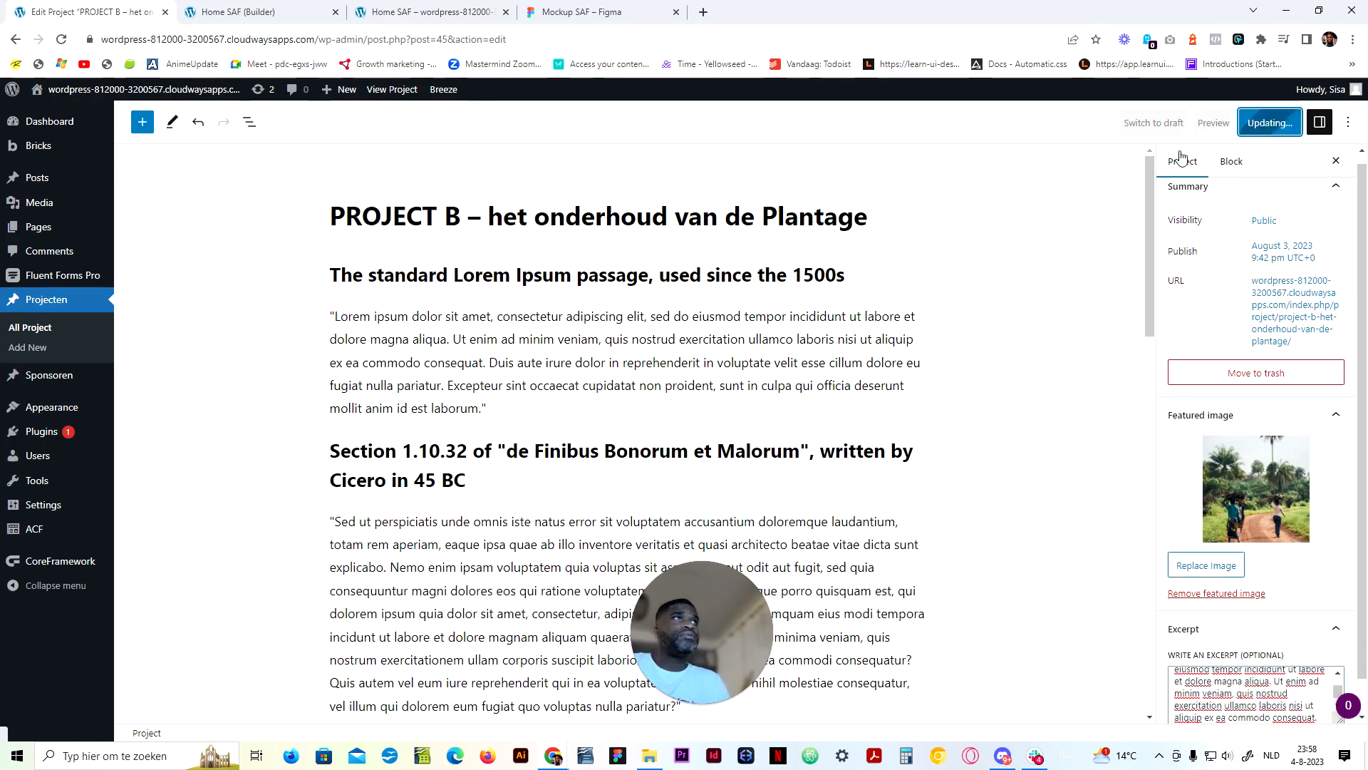
# Open PROJECT C – algemene voorzieningen Plantage Matuaribo, paste the same Lorem ipsum text as its excerpt, and update it
pyautogui.click(57, 334)
pyautogui.click(262, 238)
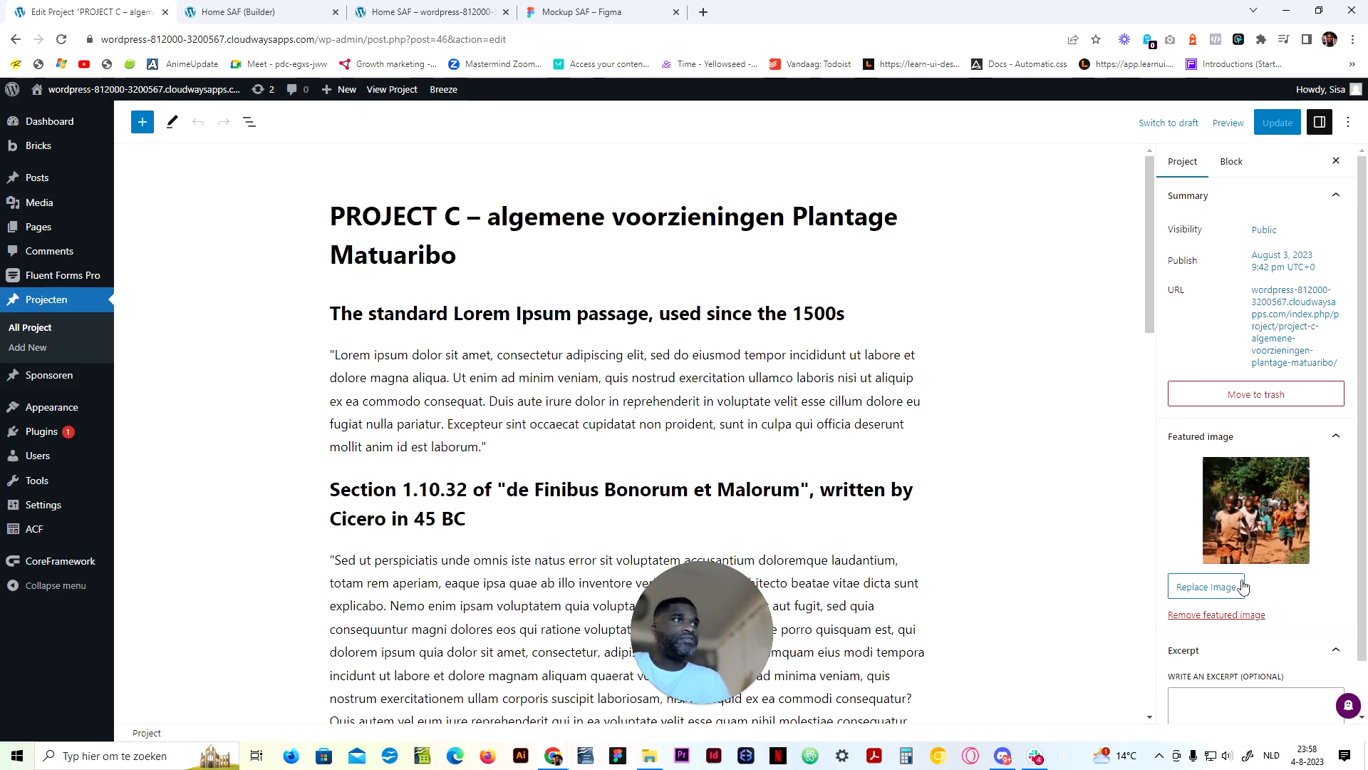
pyautogui.write('Lorem ipsum dolor sit amet, consectetur adipiscing elit, sed do eiusmod tempor incididunt ut labore et dolore magna aliqua. Ut enim ad minim veniam, quis nostrud exercitation ullamco laboris nisi ut aliquip ex ea commodo consequat')
pyautogui.click(1280, 124)
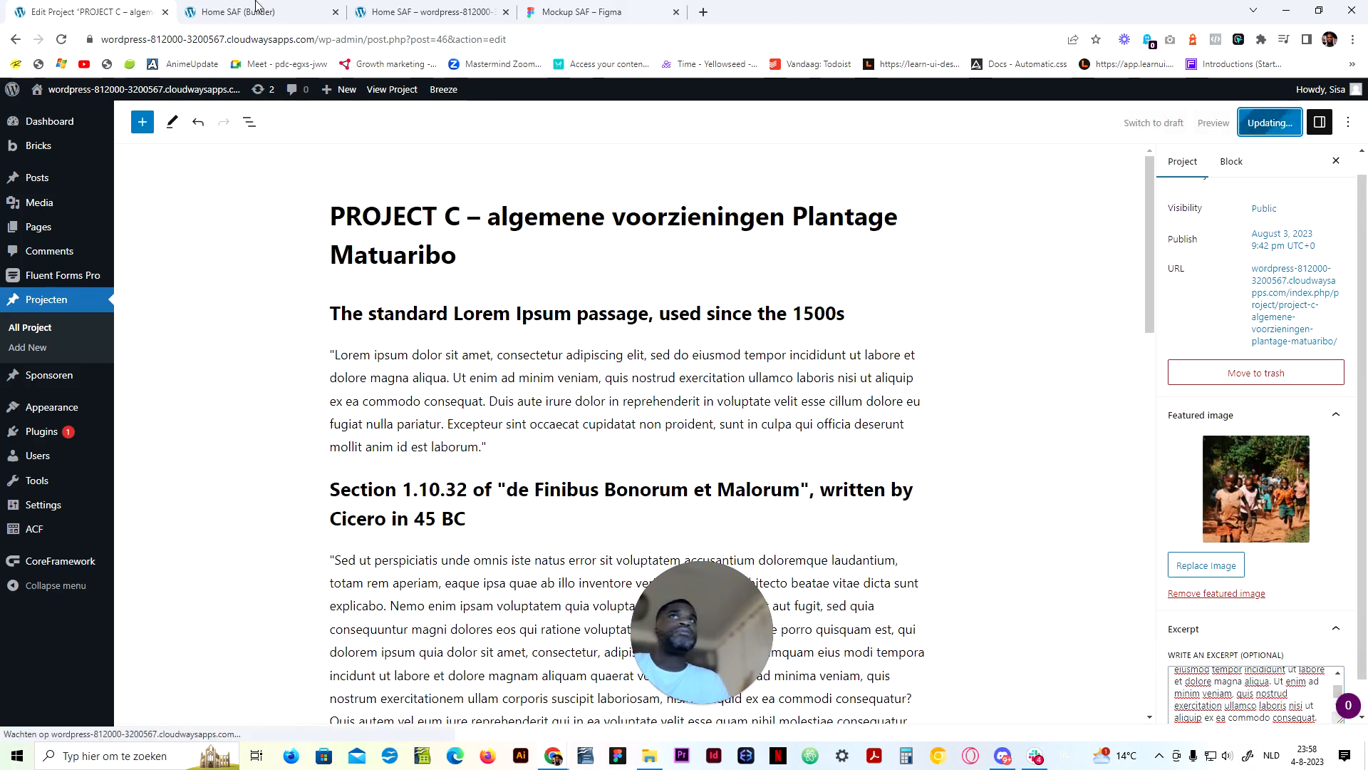
# Reload the home page preview and check the excerpts on the PROJECT B and PROJECT C cards
pyautogui.click(399, 12)
pyautogui.click(63, 39)
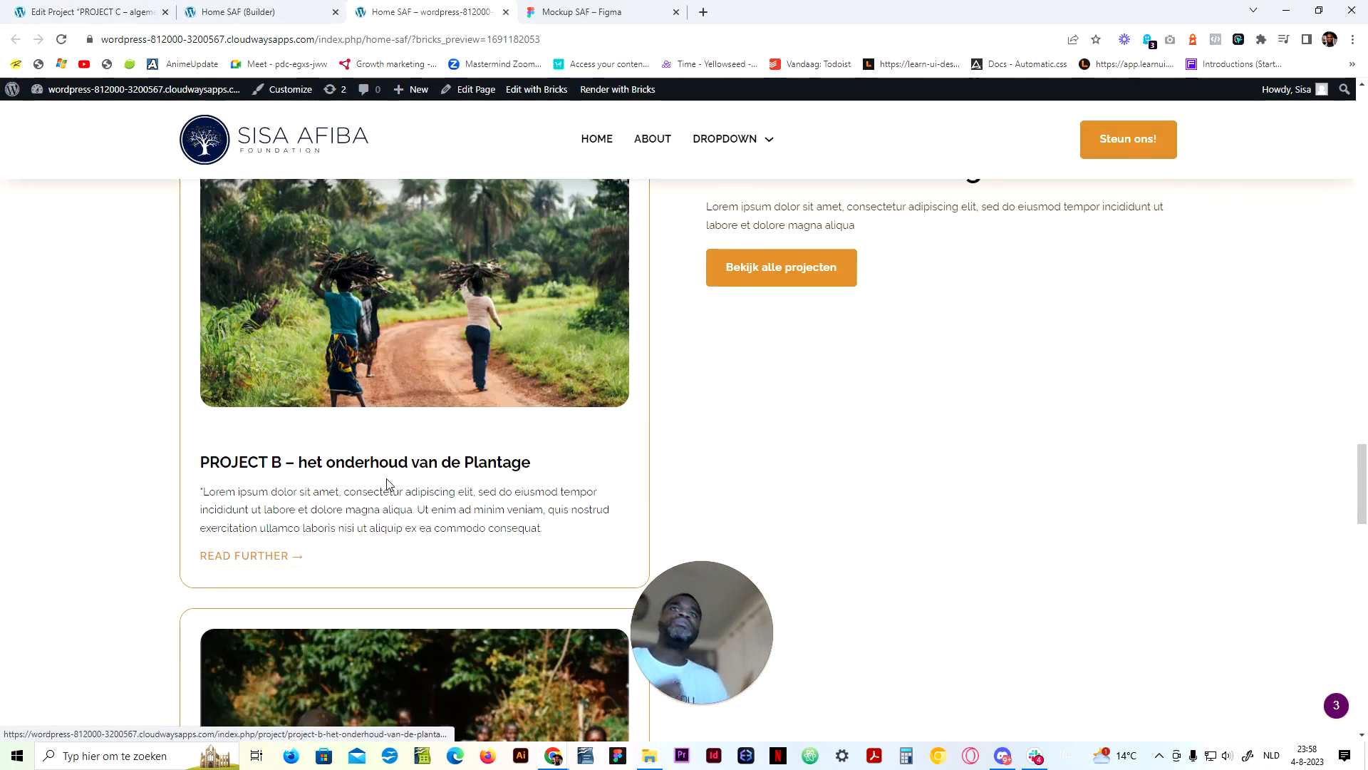
pyautogui.scroll(-4, 334, 524)
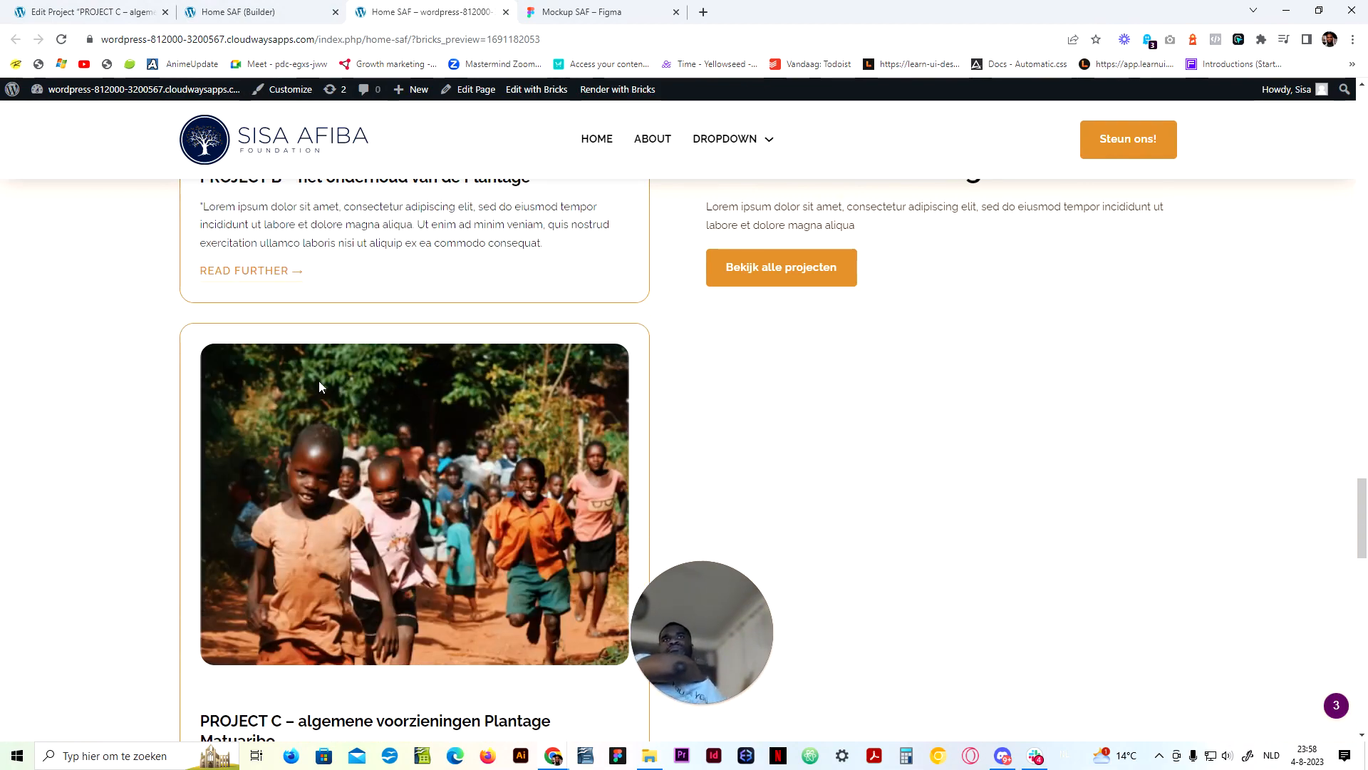
pyautogui.scroll(-4, 294, 427)
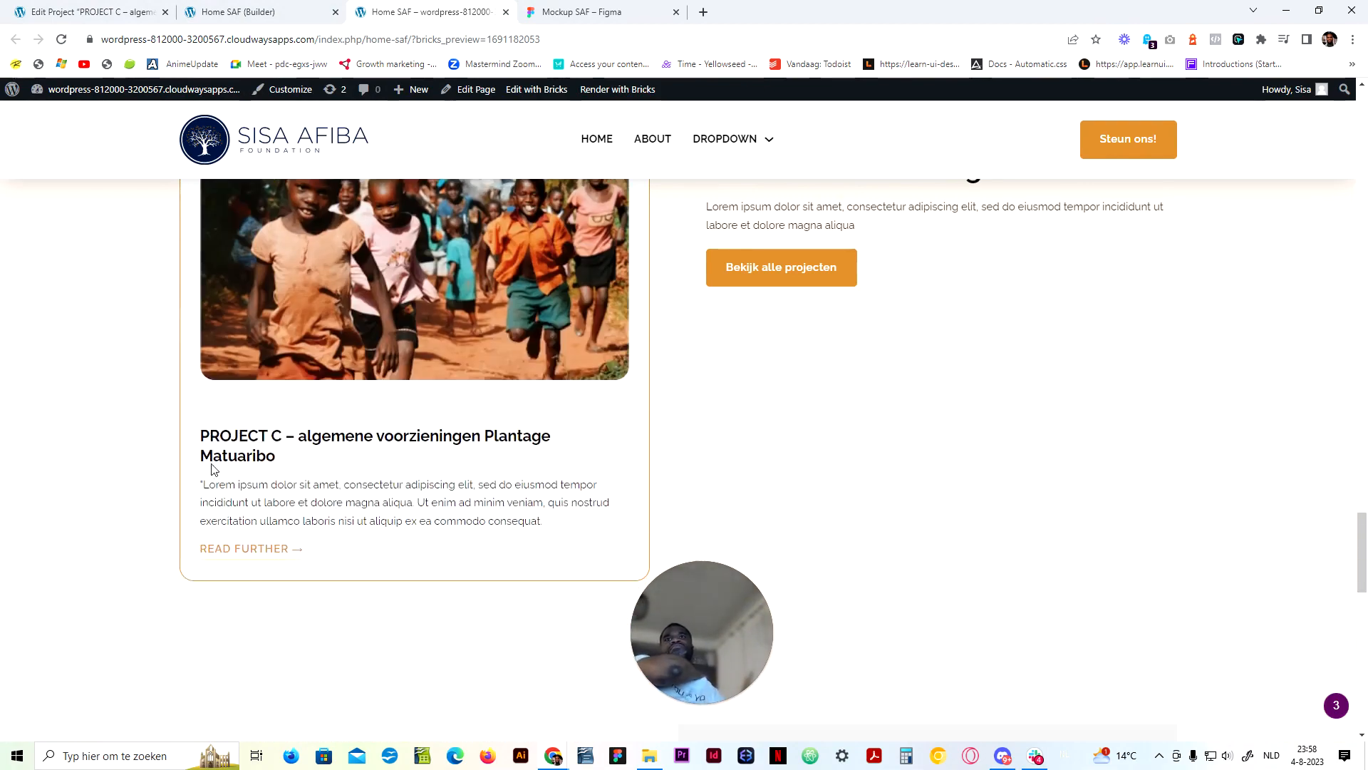
pyautogui.scroll(7, 242, 472)
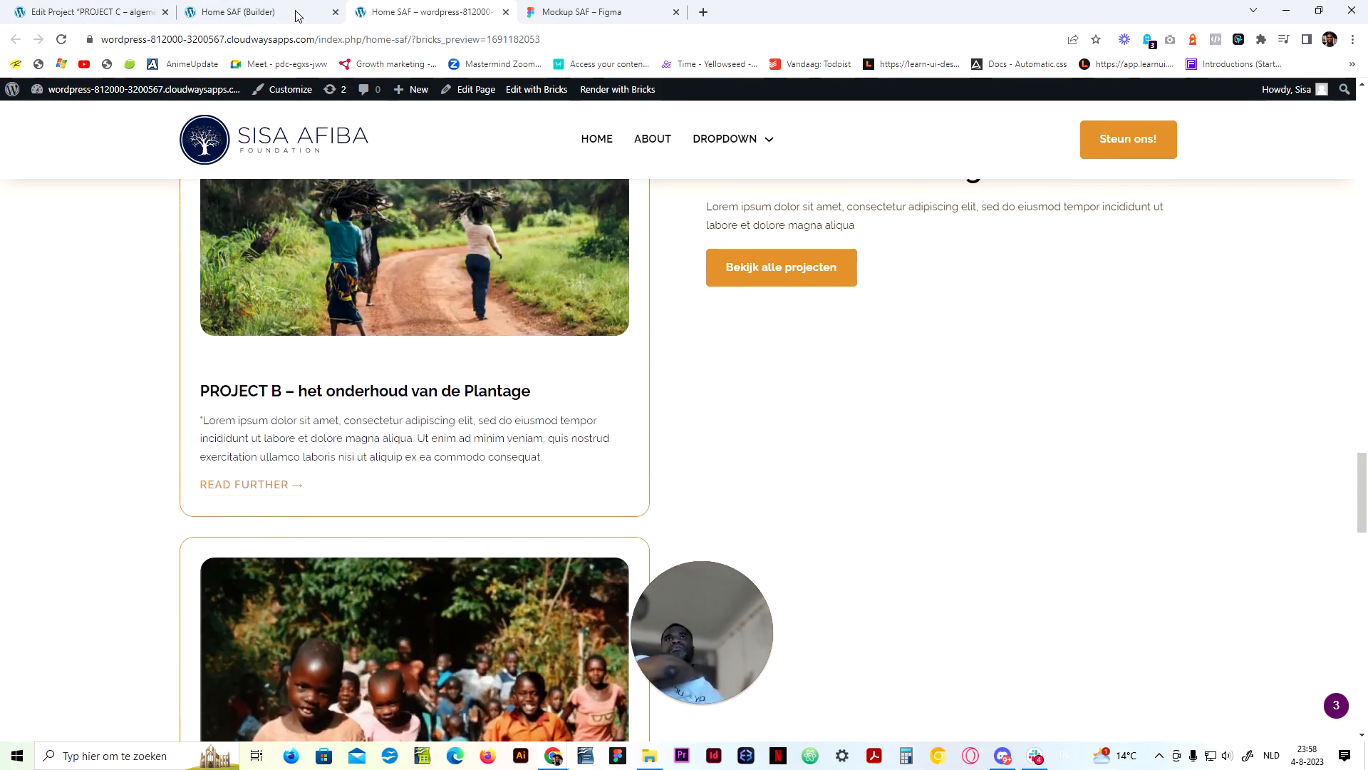
# In the Bricks builder, set the gap of the Card's .feature-17-card-list class to var(--space-l) and save the page
pyautogui.click(298, 16)
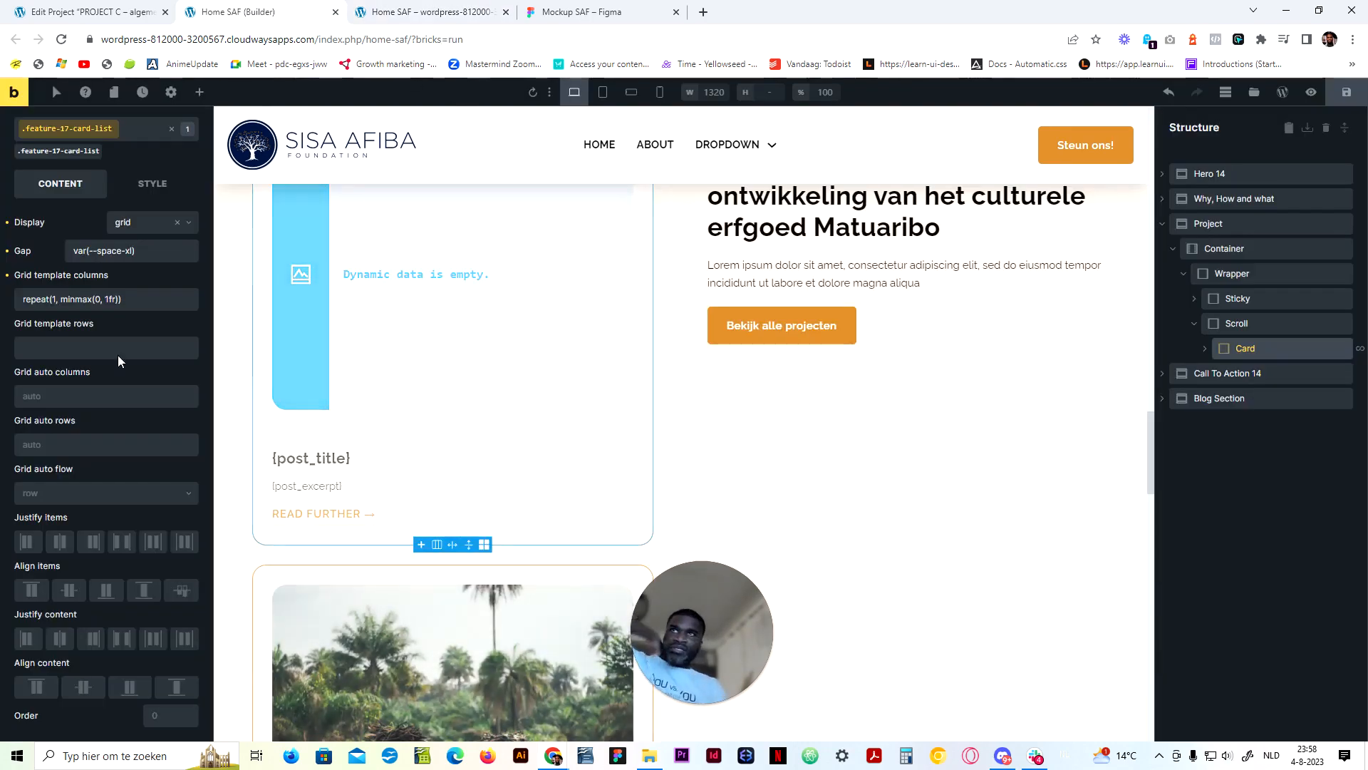
pyautogui.click(129, 251)
pyautogui.press('BackSpace')
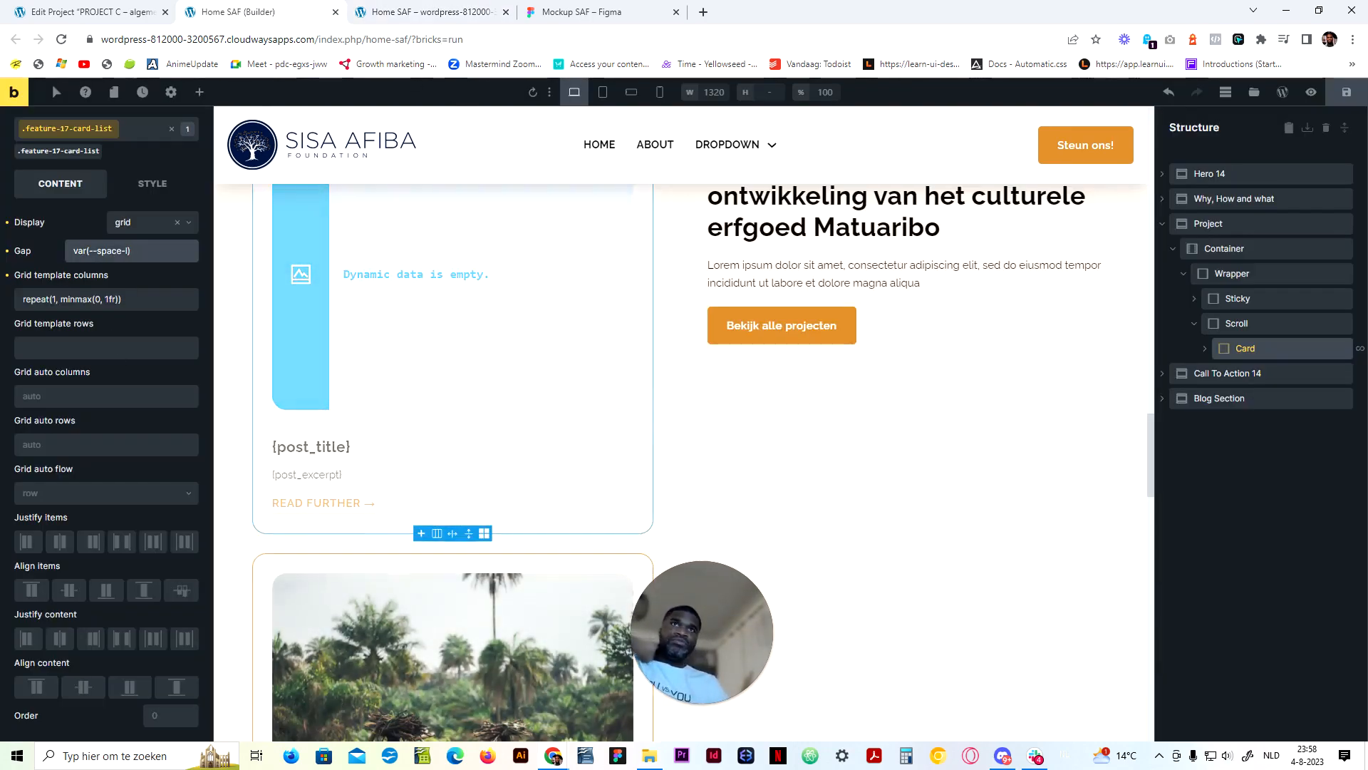
pyautogui.click(1346, 92)
# Reload the home page preview and inspect the spacing between image and text on all project cards
pyautogui.click(411, 11)
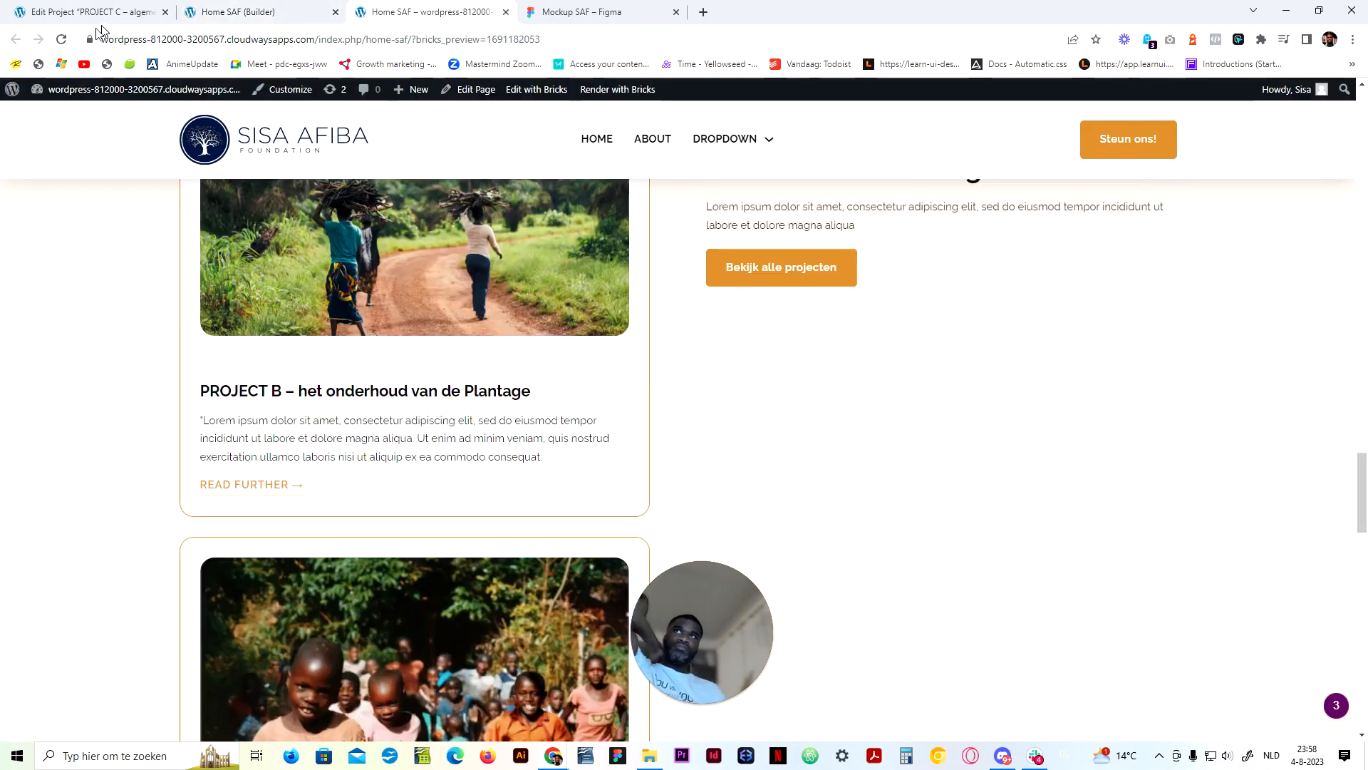
pyautogui.click(61, 39)
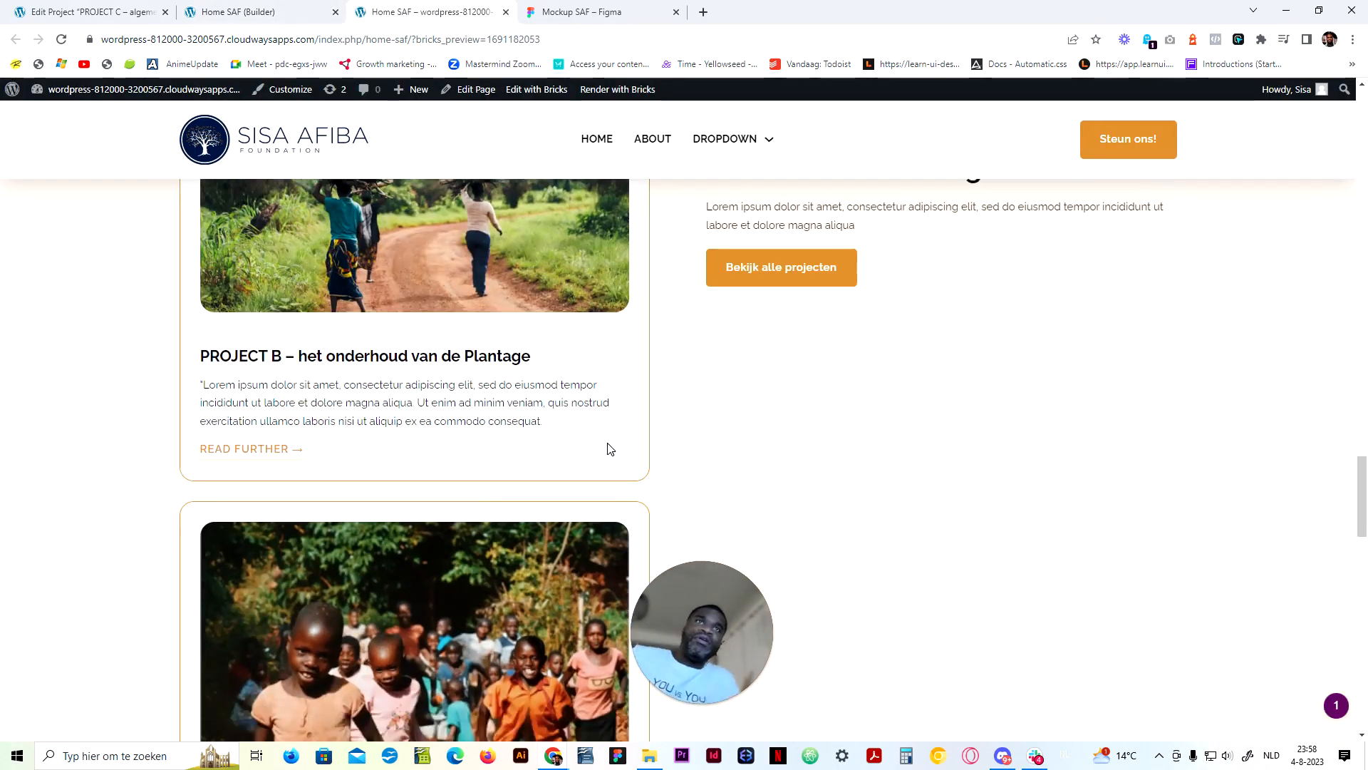
pyautogui.scroll(-12, 632, 415)
pyautogui.scroll(6, 634, 415)
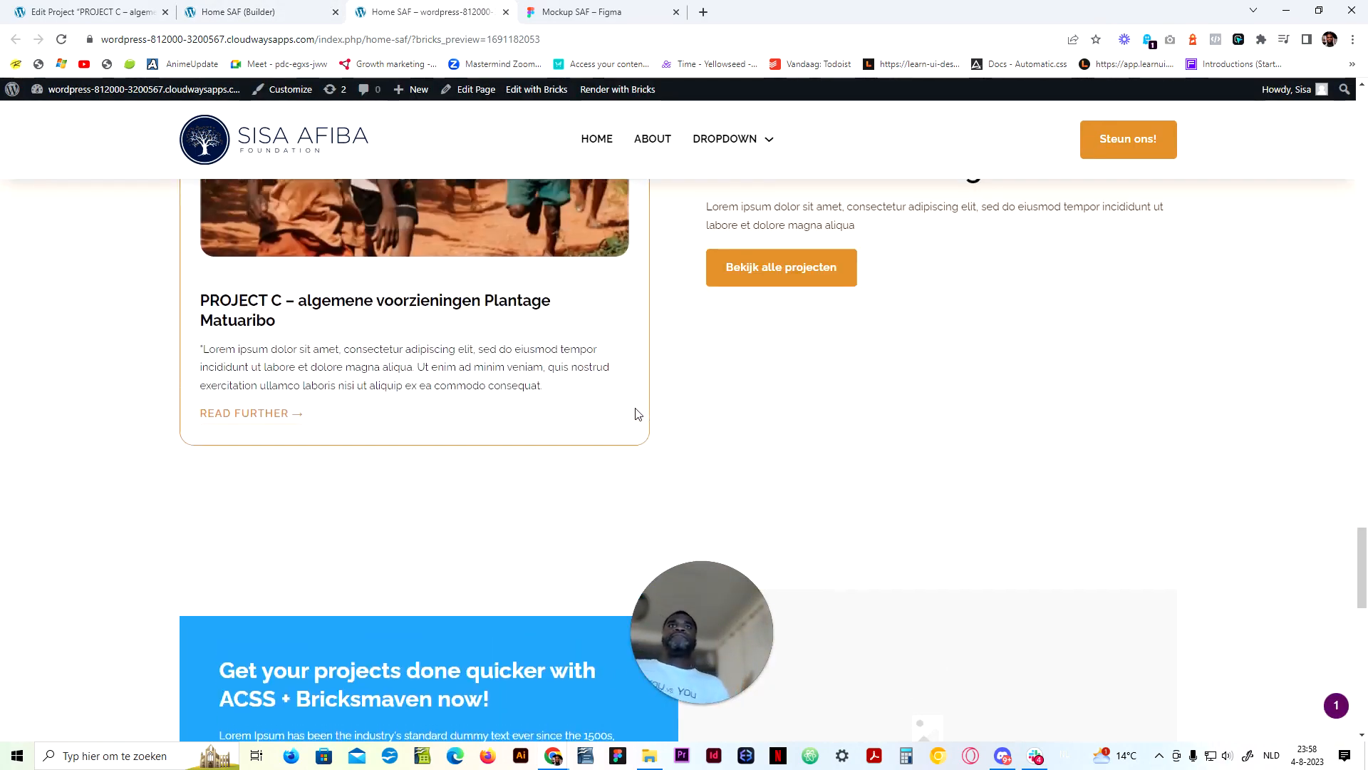
pyautogui.scroll(12, 638, 414)
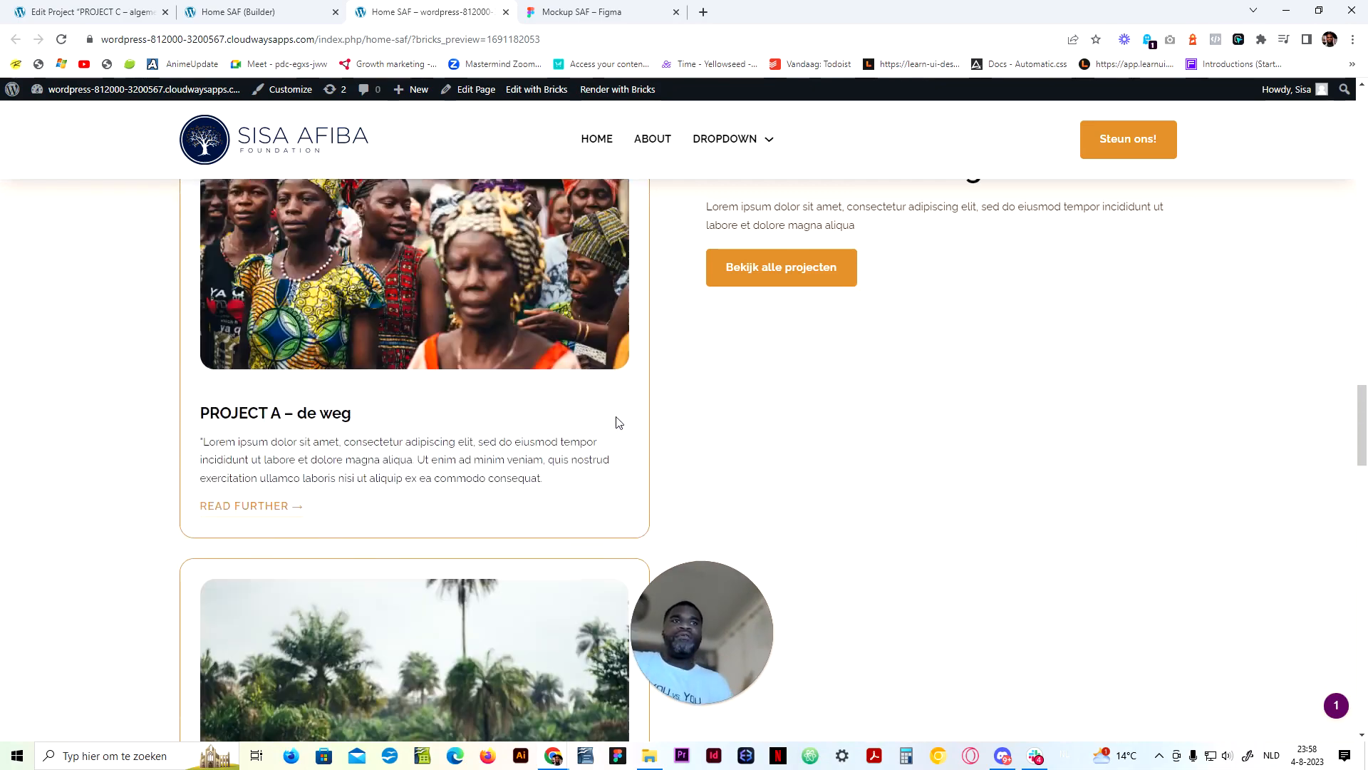
# Examine how the heading column beside the project cards sticks below the site header while the page moves
pyautogui.scroll(5, 682, 268)
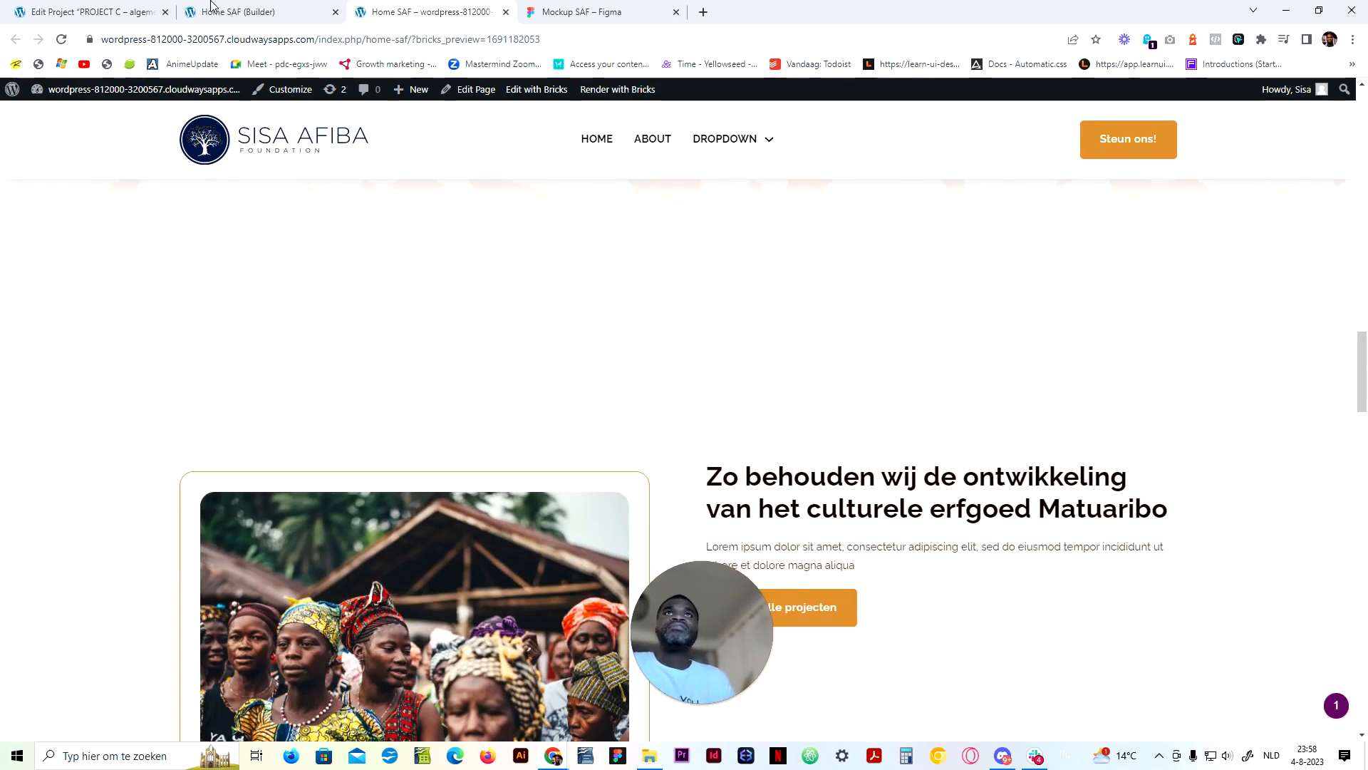
pyautogui.scroll(-5, 770, 357)
pyautogui.scroll(8, 741, 299)
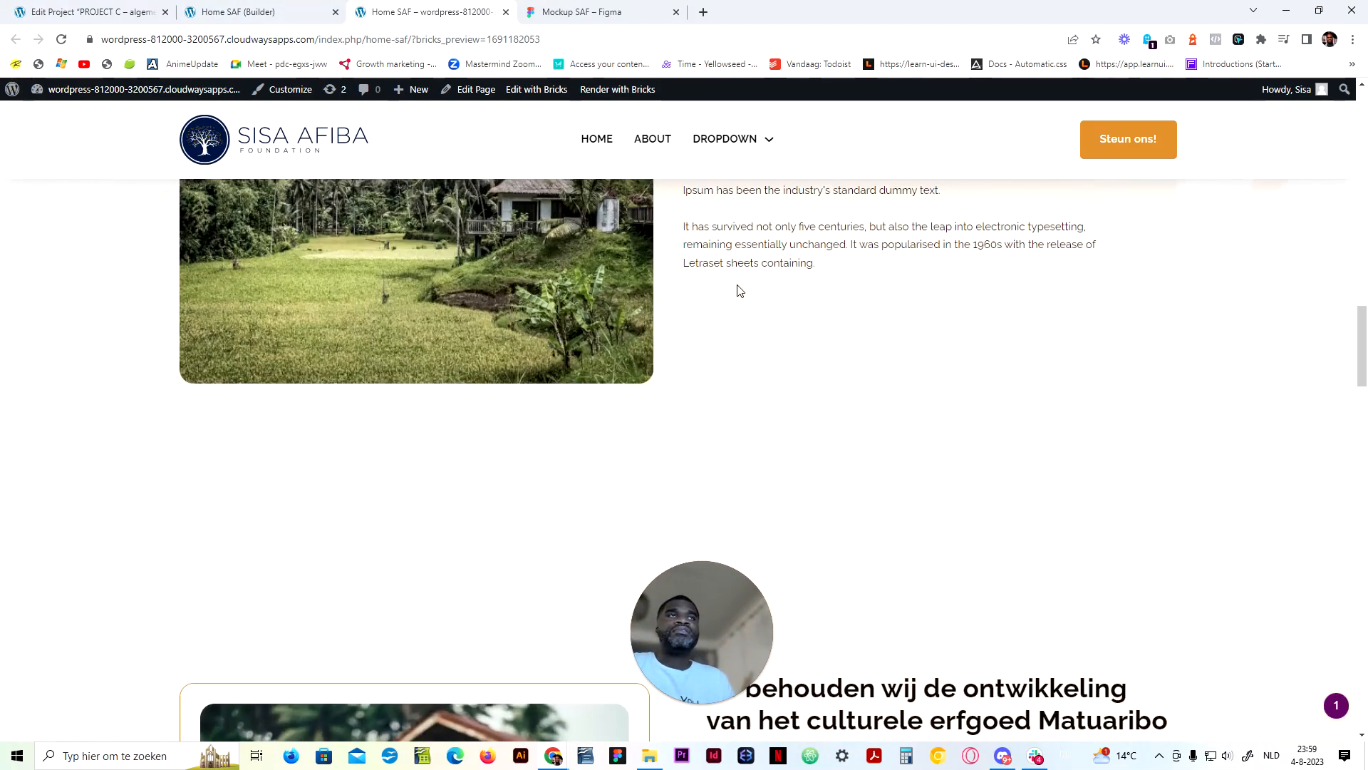
pyautogui.scroll(-10, 738, 285)
pyautogui.scroll(5, 739, 275)
pyautogui.scroll(-1, 757, 208)
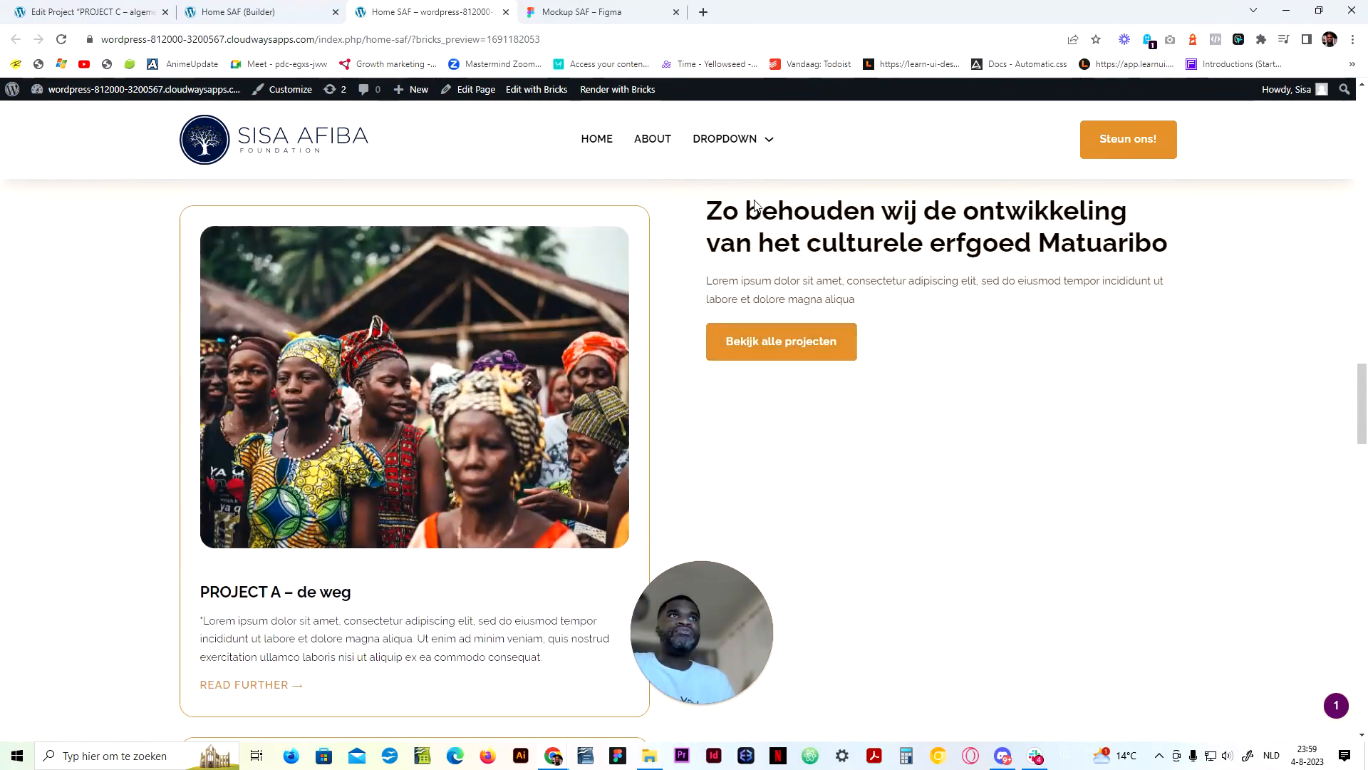
pyautogui.scroll(-3, 752, 214)
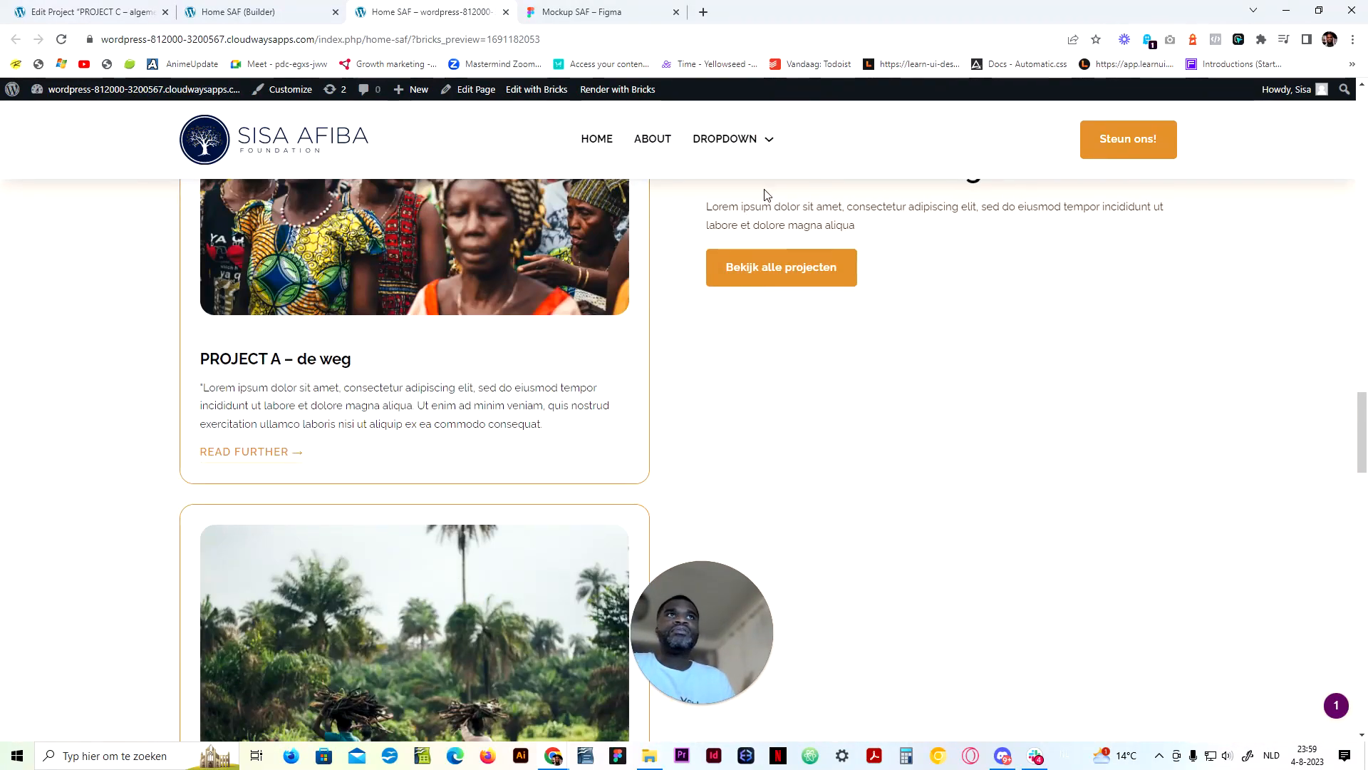
pyautogui.scroll(5, 763, 235)
pyautogui.scroll(-5, 733, 238)
pyautogui.scroll(3, 732, 237)
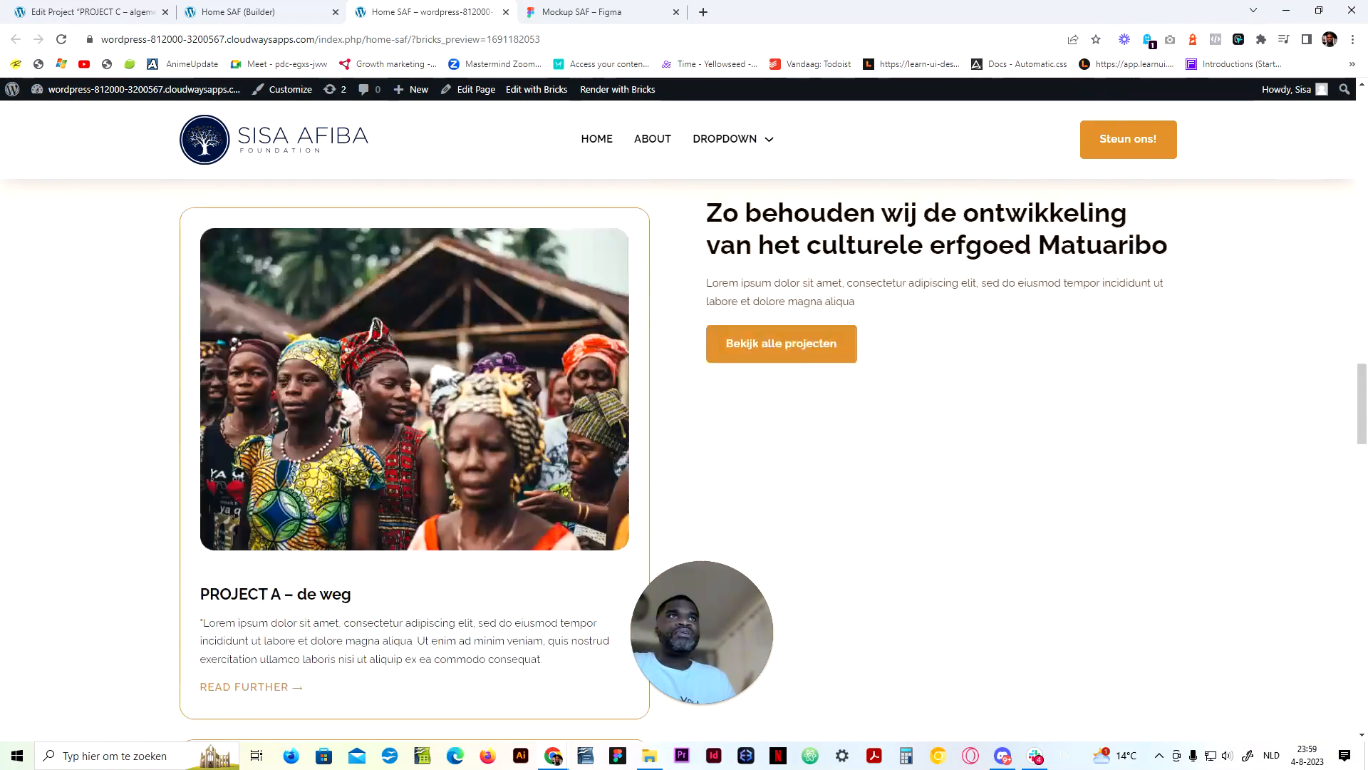
pyautogui.scroll(4, 733, 237)
# In the Bricks builder, set the top position of the Sticky element's .feature-17-sticky class to 10rem and save the page
pyautogui.click(253, 12)
pyautogui.scroll(1, 793, 186)
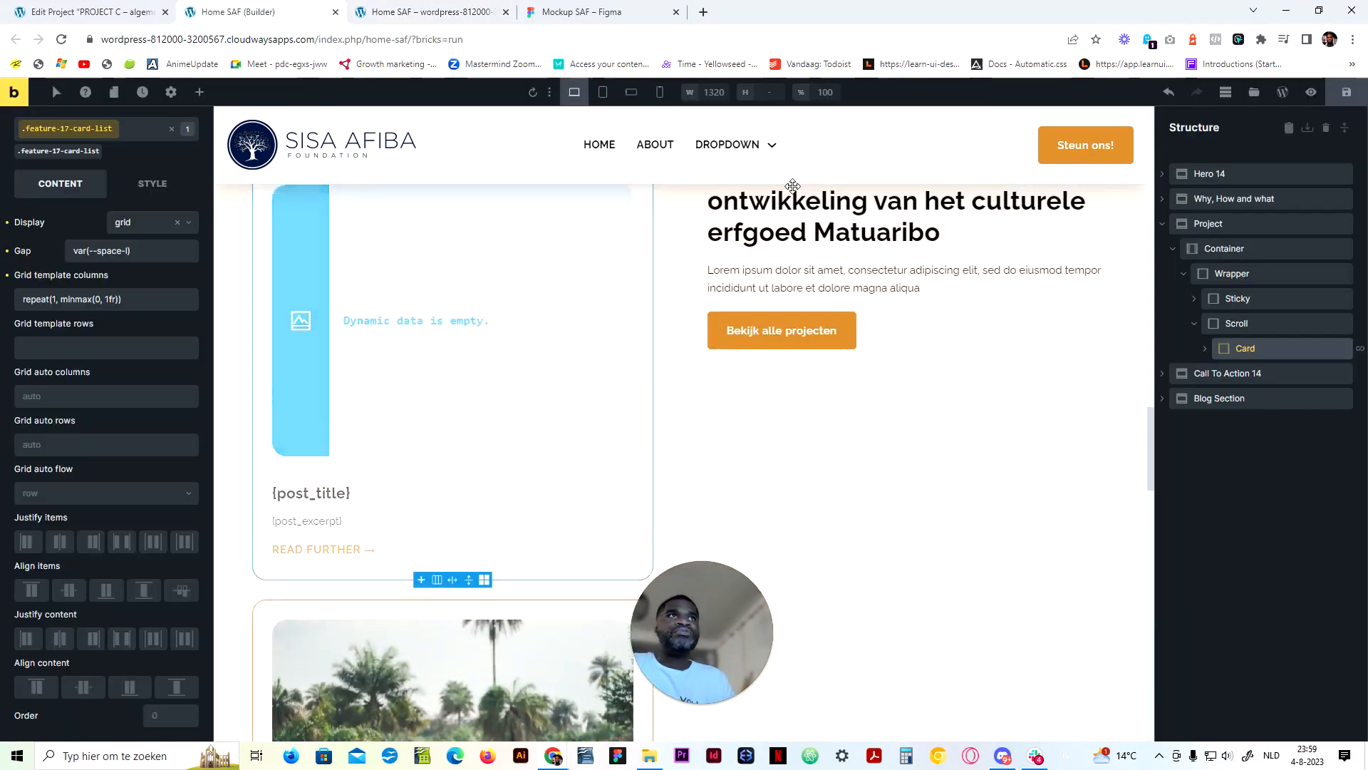
pyautogui.scroll(3, 792, 186)
pyautogui.click(1286, 298)
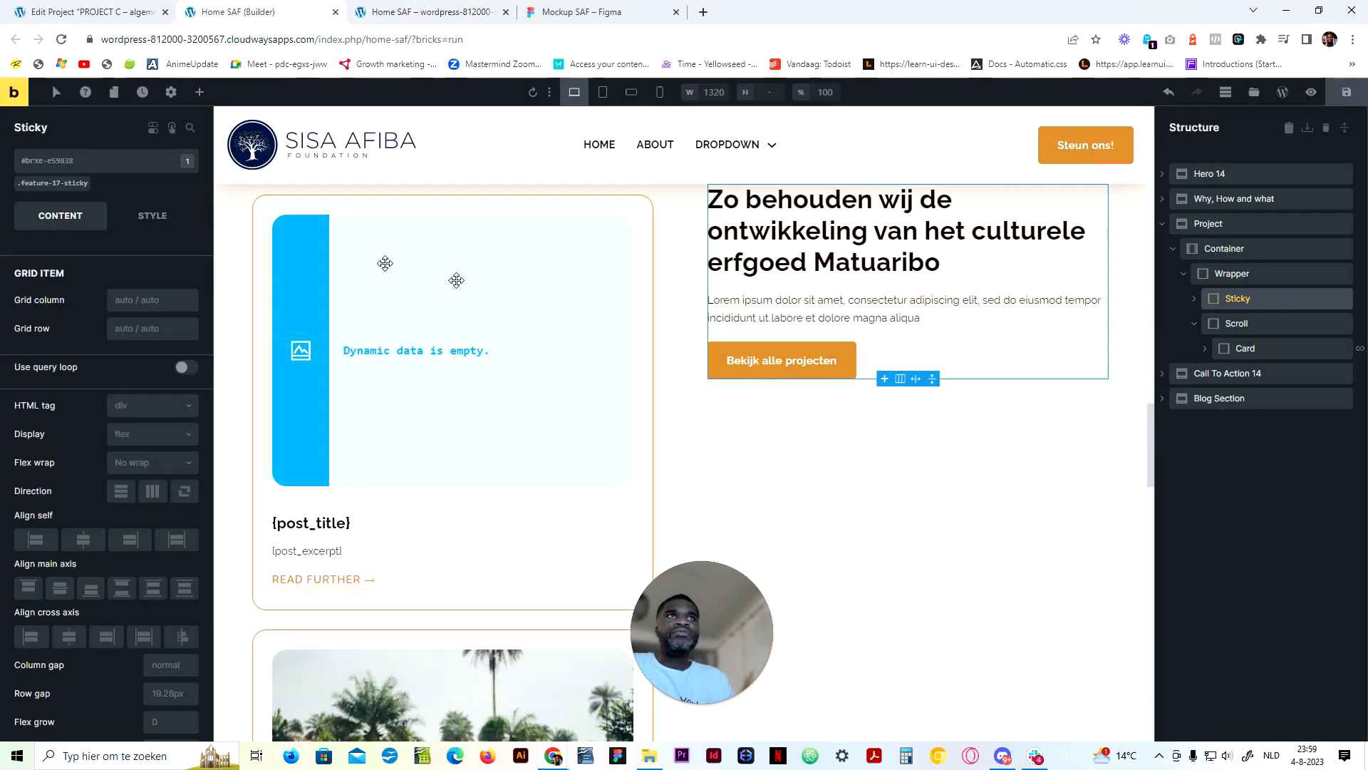
pyautogui.click(58, 184)
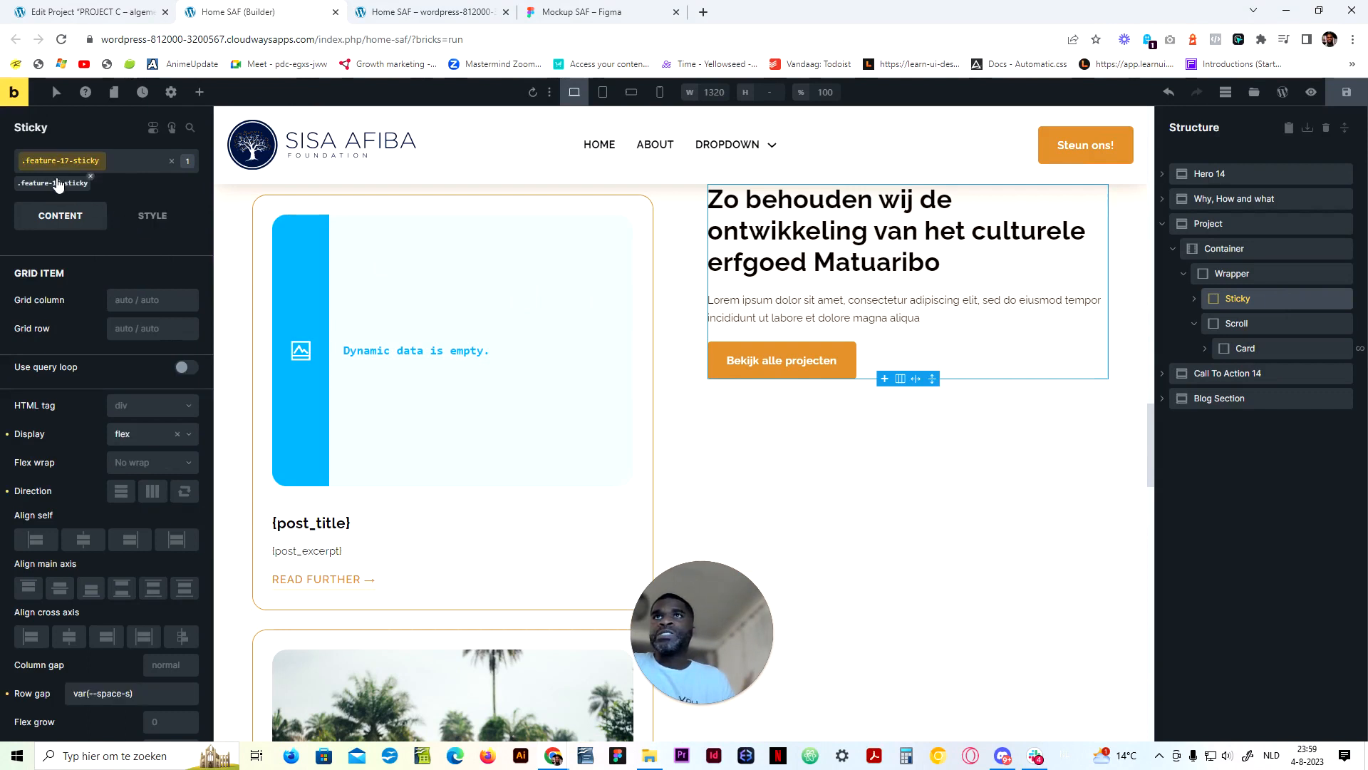
pyautogui.click(153, 217)
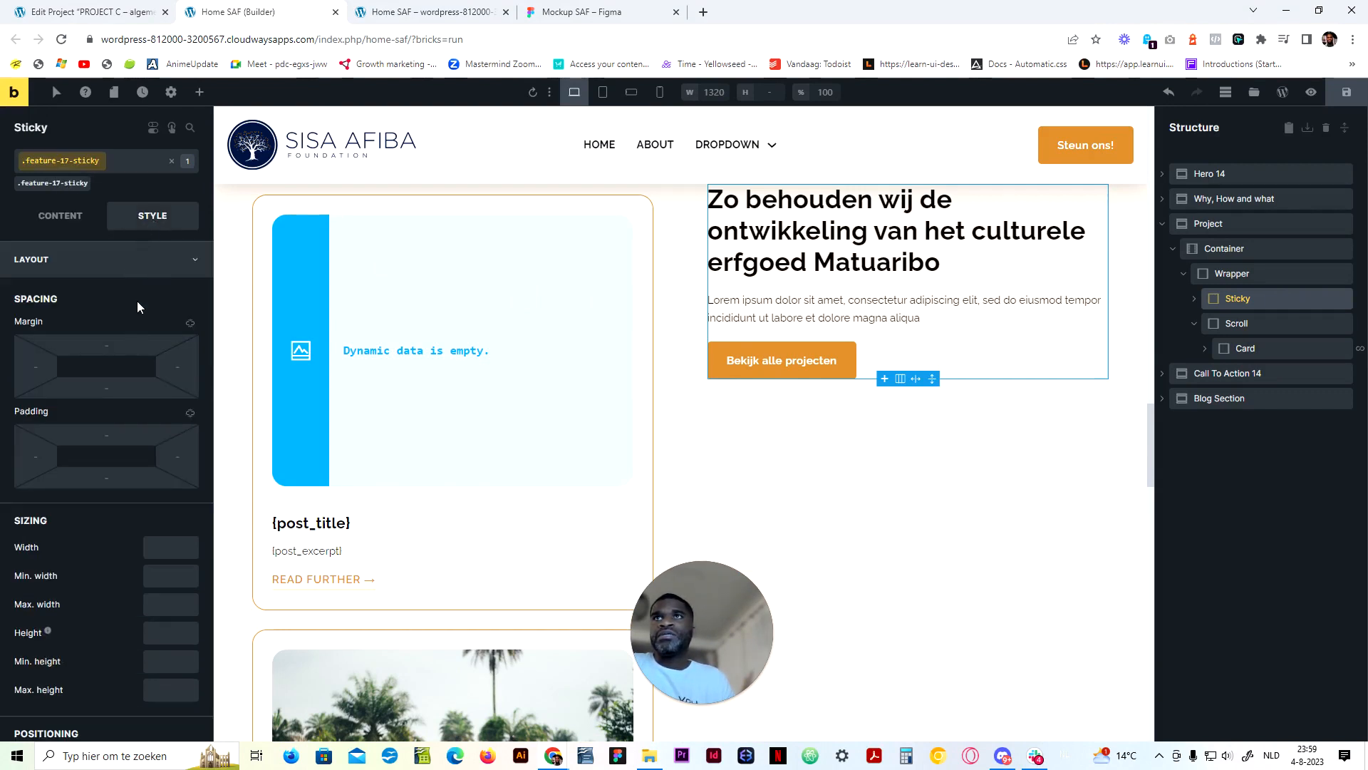
pyautogui.scroll(-8, 134, 360)
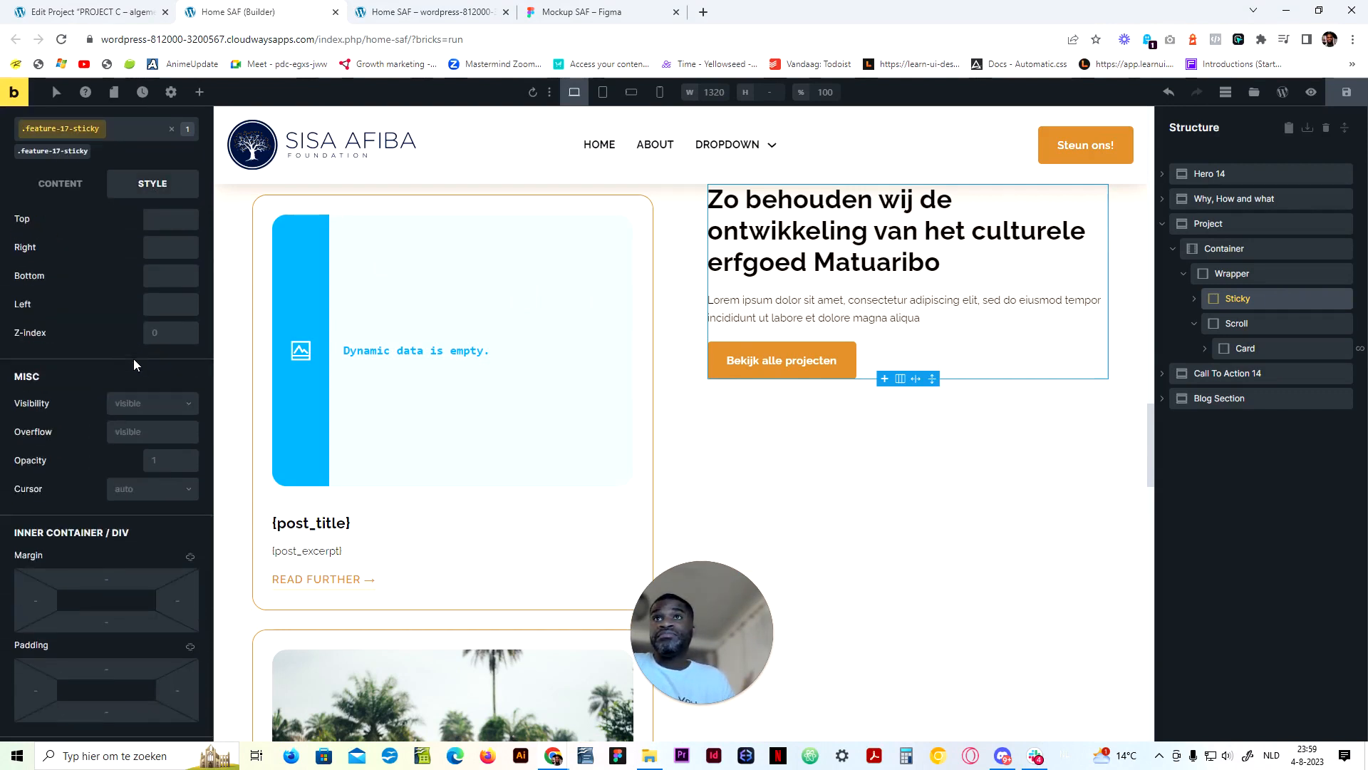
pyautogui.scroll(2, 135, 357)
pyautogui.scroll(1, 136, 357)
pyautogui.click(170, 432)
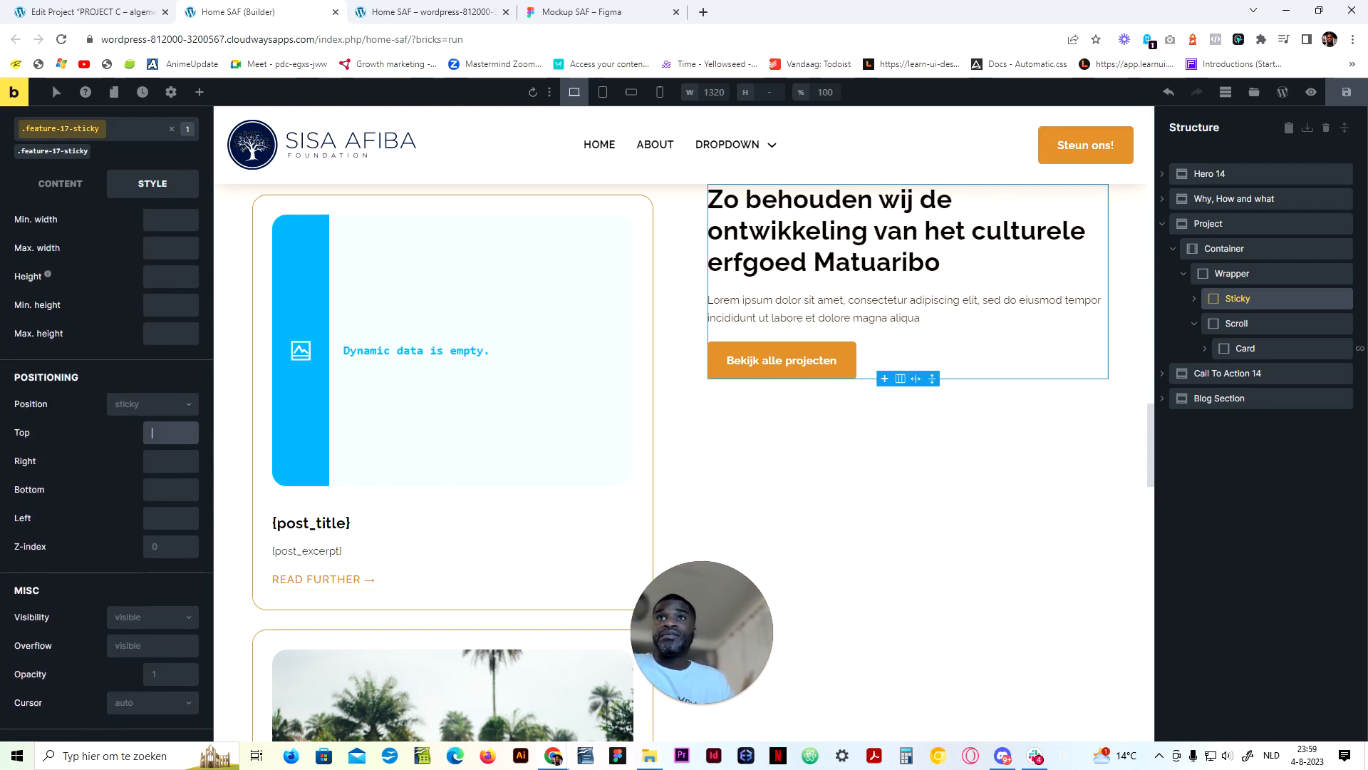
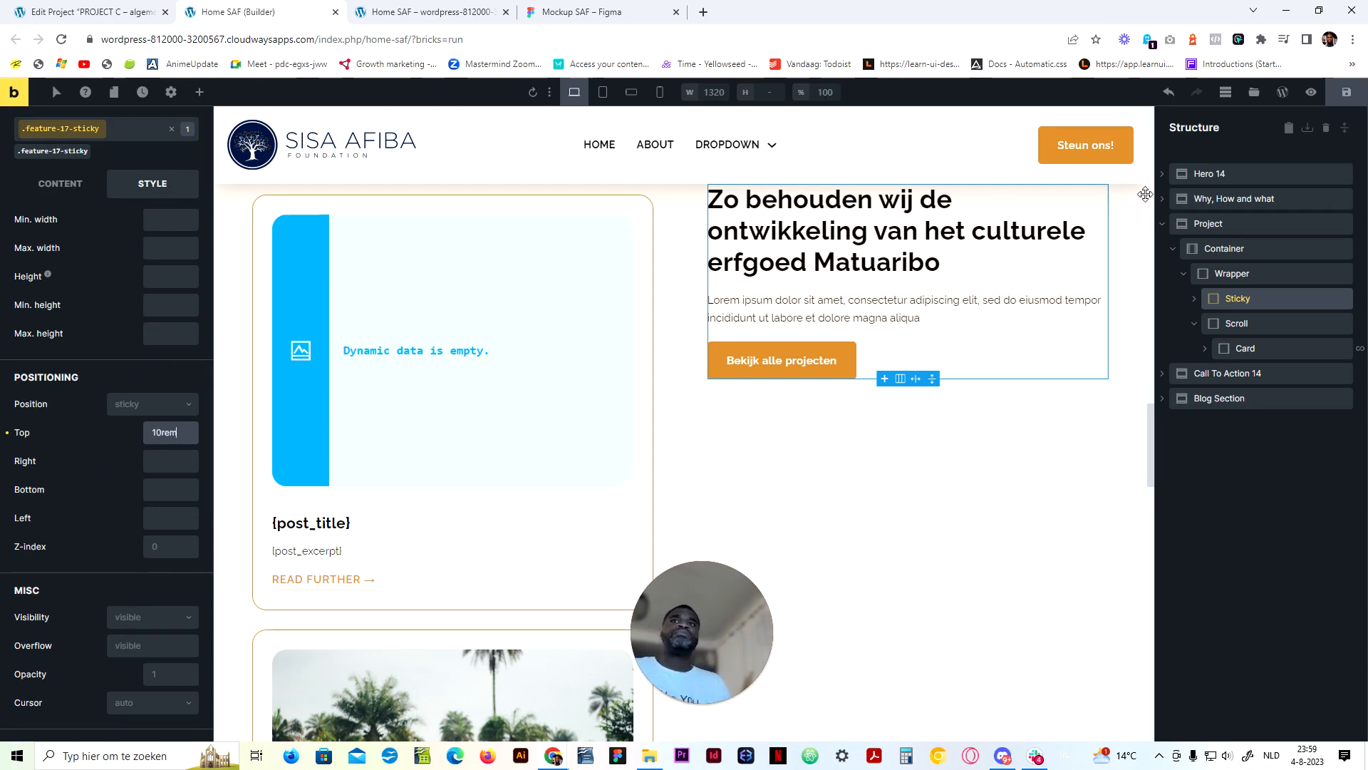
pyautogui.click(1346, 91)
# Reload the home page preview and check where the heading column sticks below the site header
pyautogui.click(428, 12)
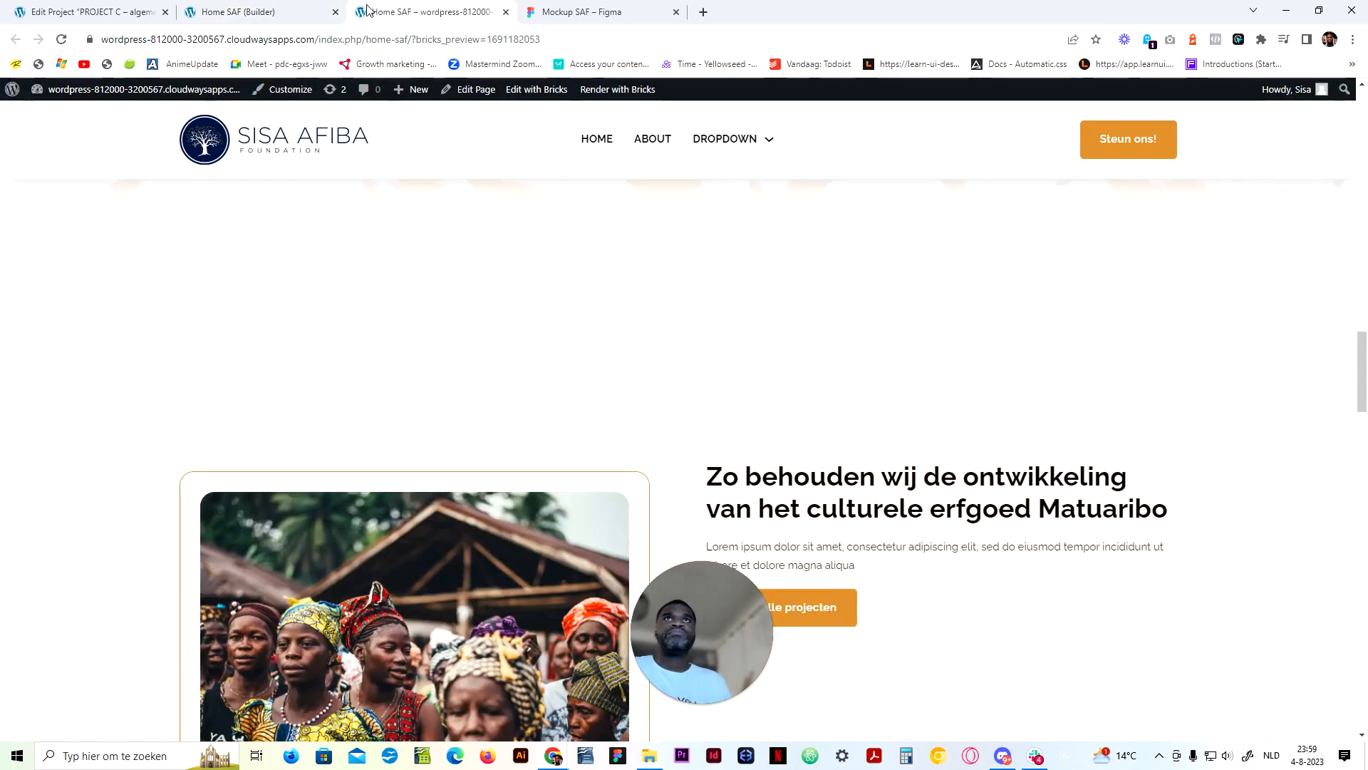
pyautogui.click(63, 39)
pyautogui.scroll(-5, 591, 456)
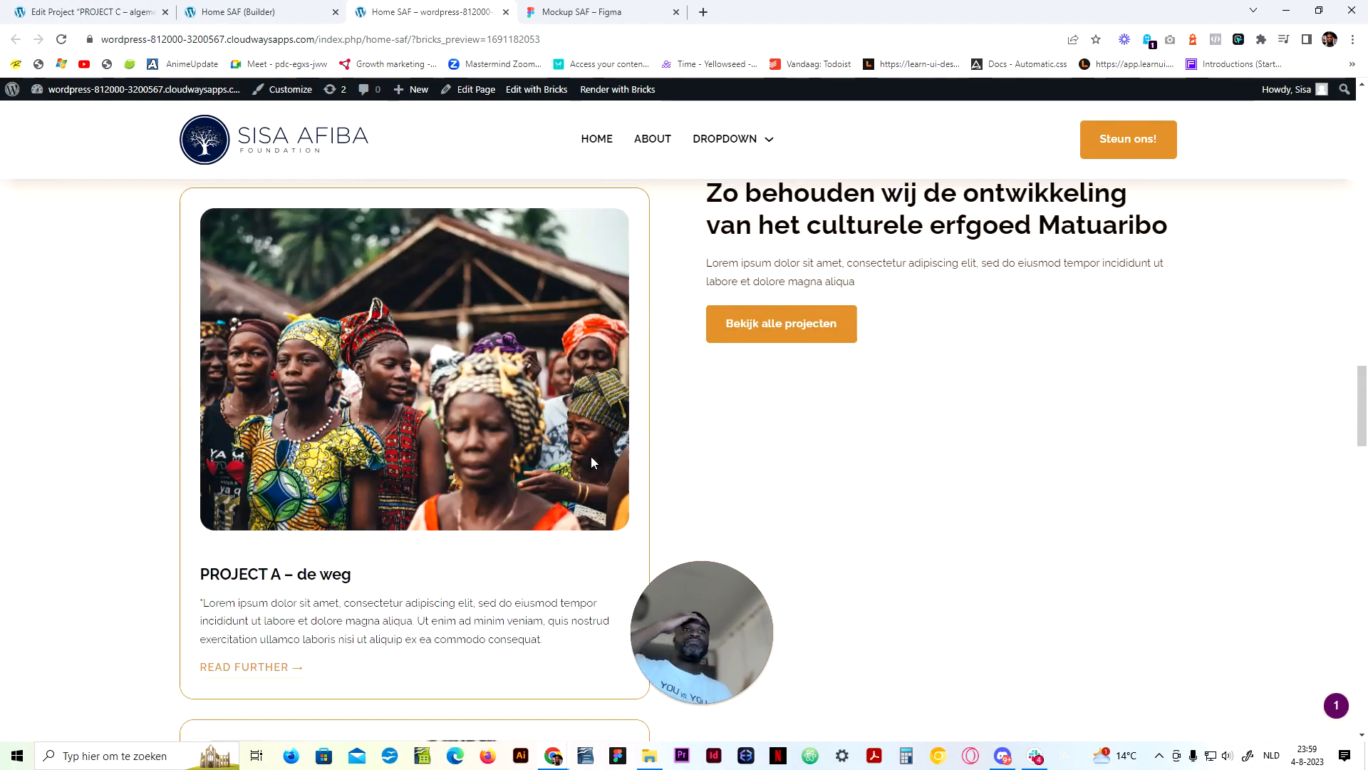
pyautogui.scroll(5, 591, 463)
# Back in the Bricks builder, raise the top position of the .feature-17-sticky class to 20rem, then 30rem, and save the page
pyautogui.click(235, 11)
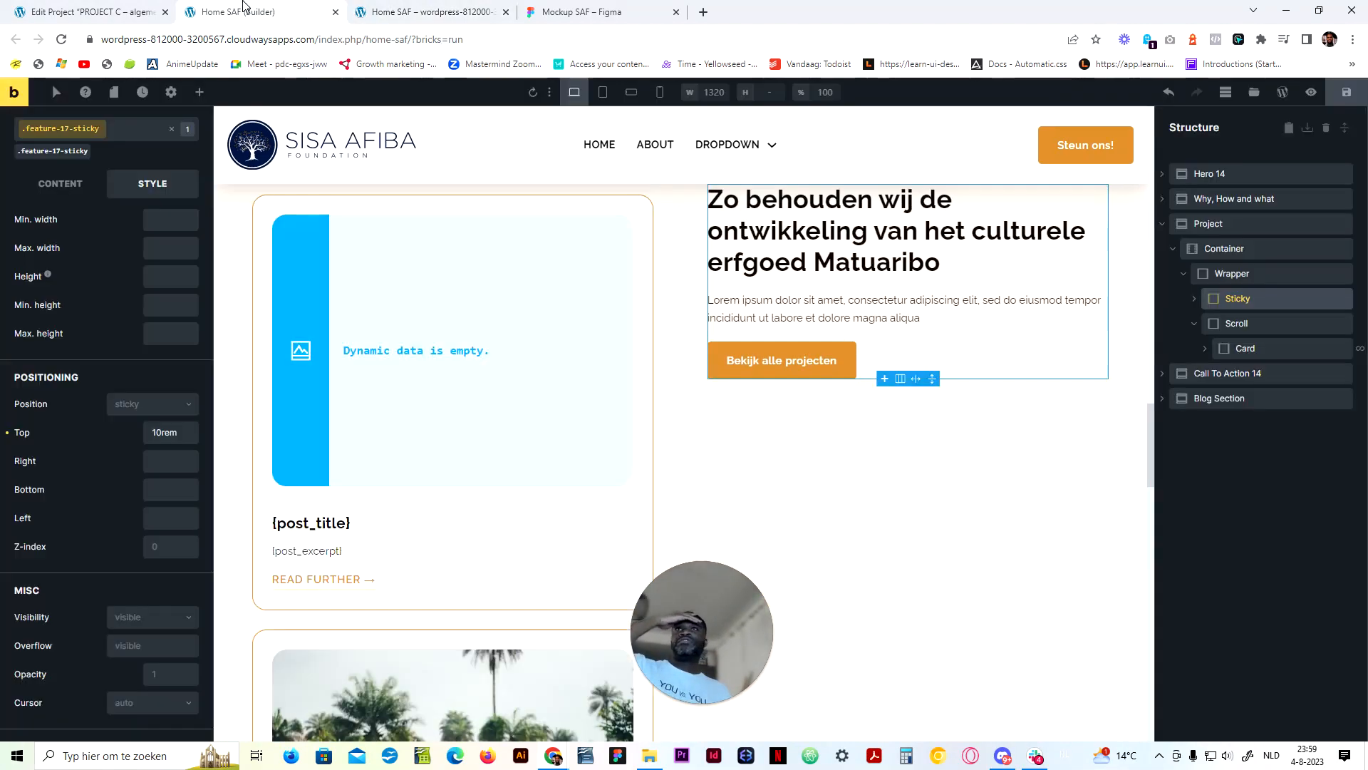
pyautogui.scroll(4, 678, 426)
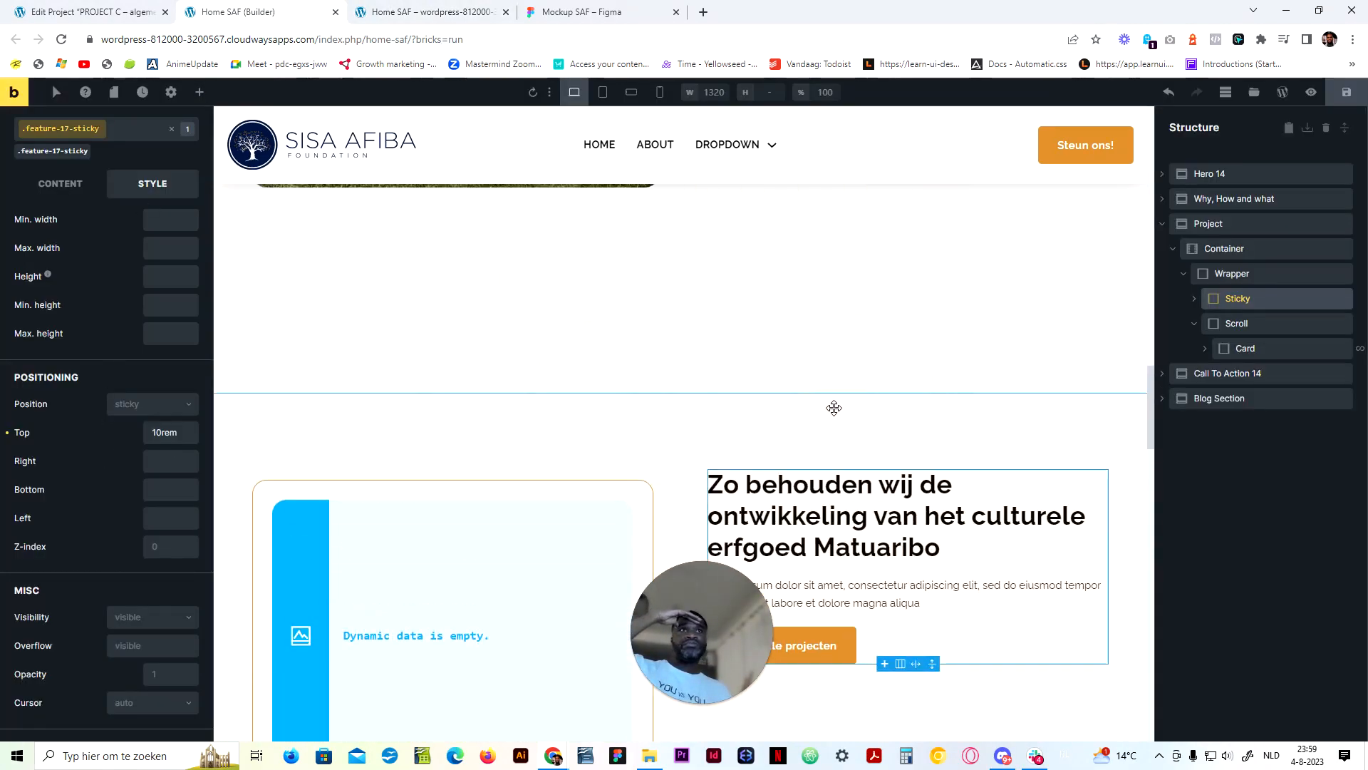
pyautogui.scroll(-2, 791, 399)
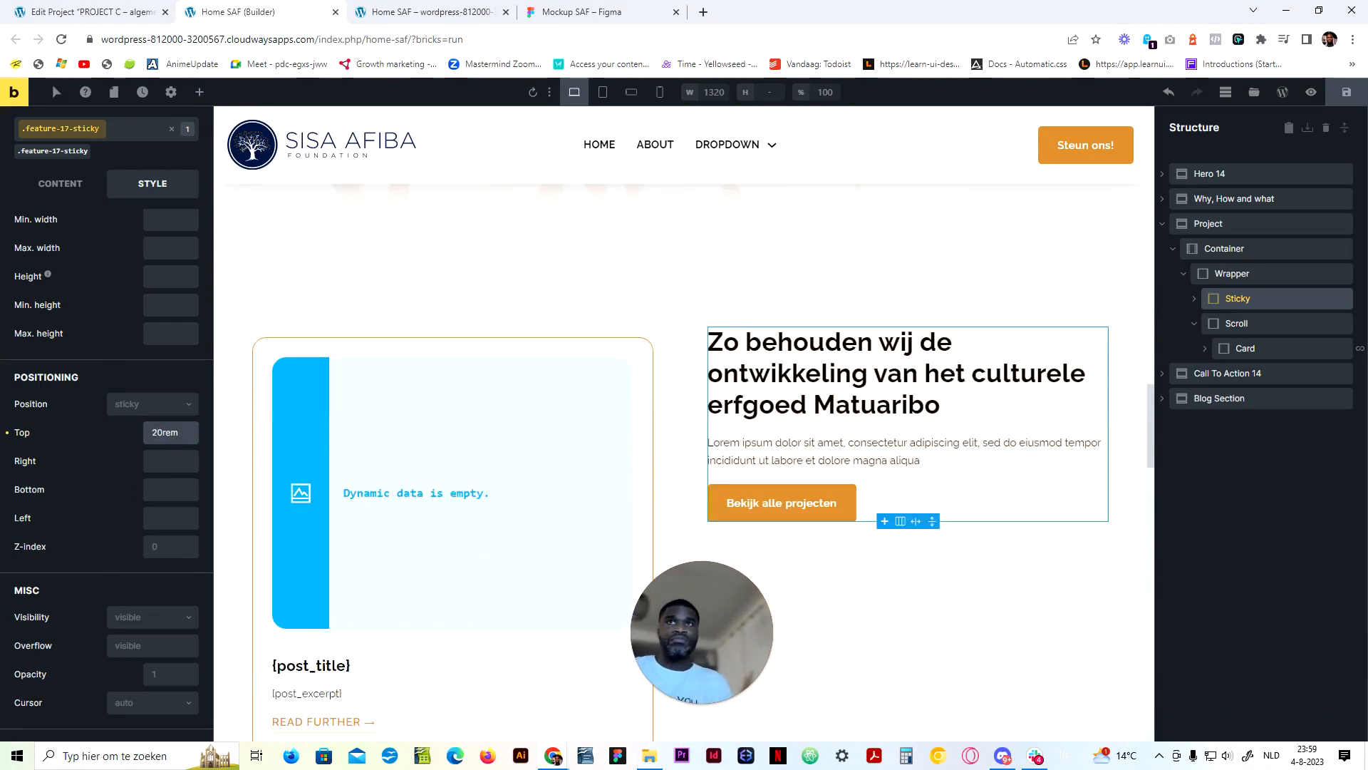
pyautogui.hotkey('ctrl', 's')
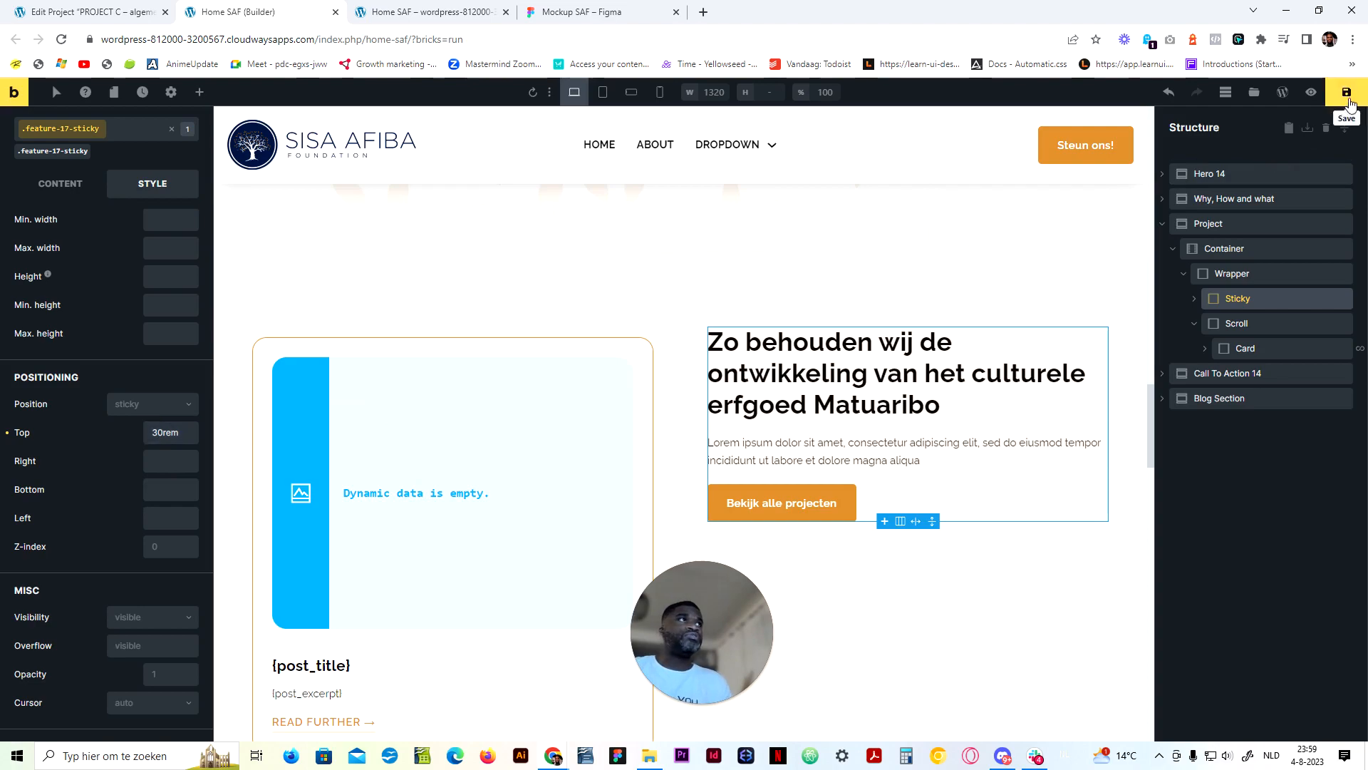
# Reload the home page preview and check the heading column's offset beside the PROJECT A and PROJECT B cards
pyautogui.hotkey('ctrl', 'Tab')
pyautogui.click(61, 40)
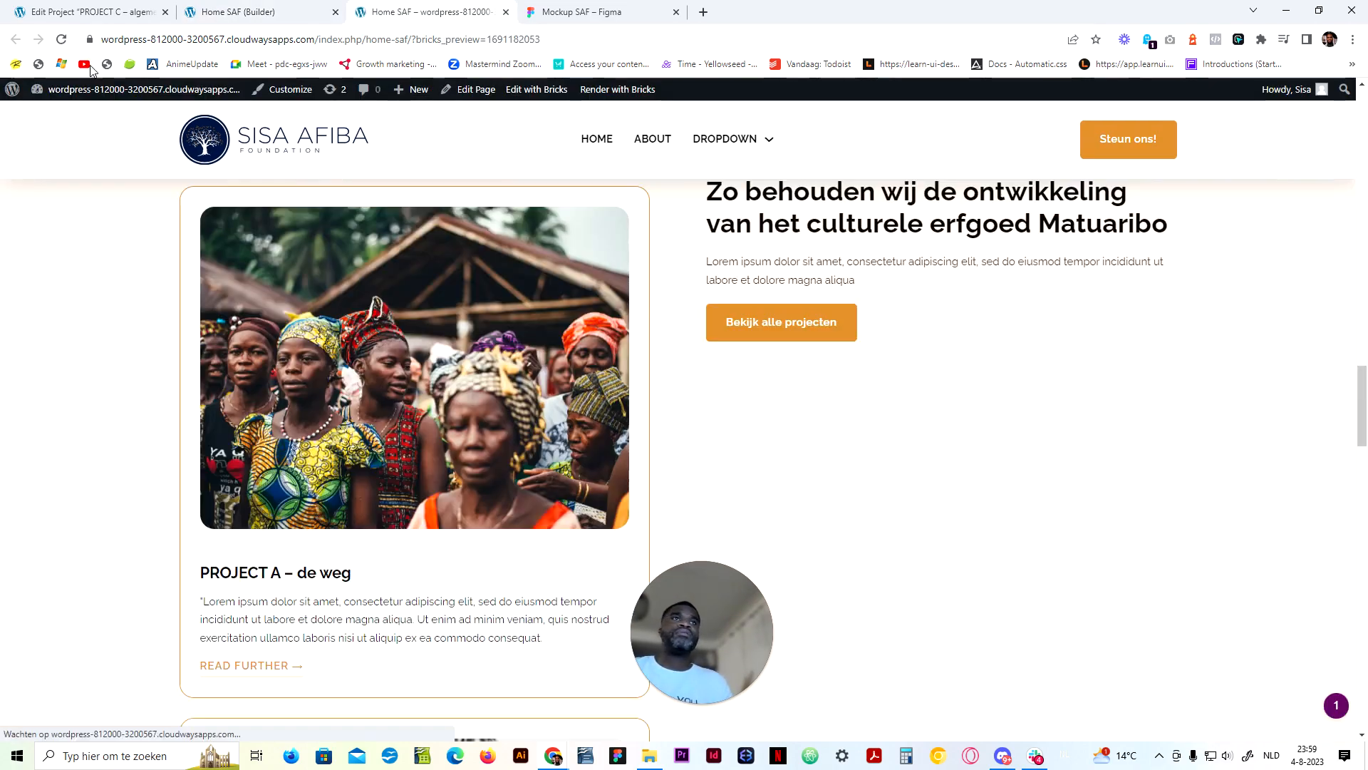
pyautogui.scroll(-10, 225, 221)
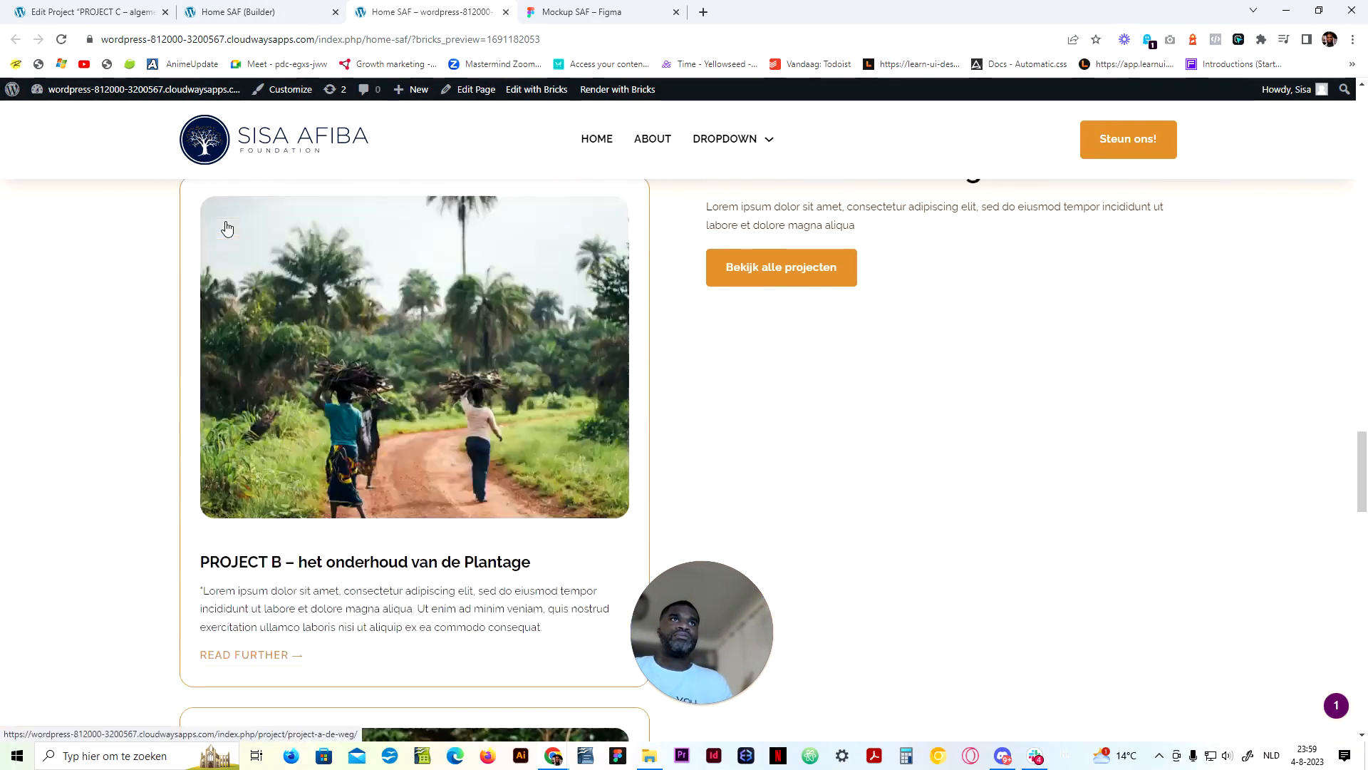
pyautogui.scroll(10, 226, 228)
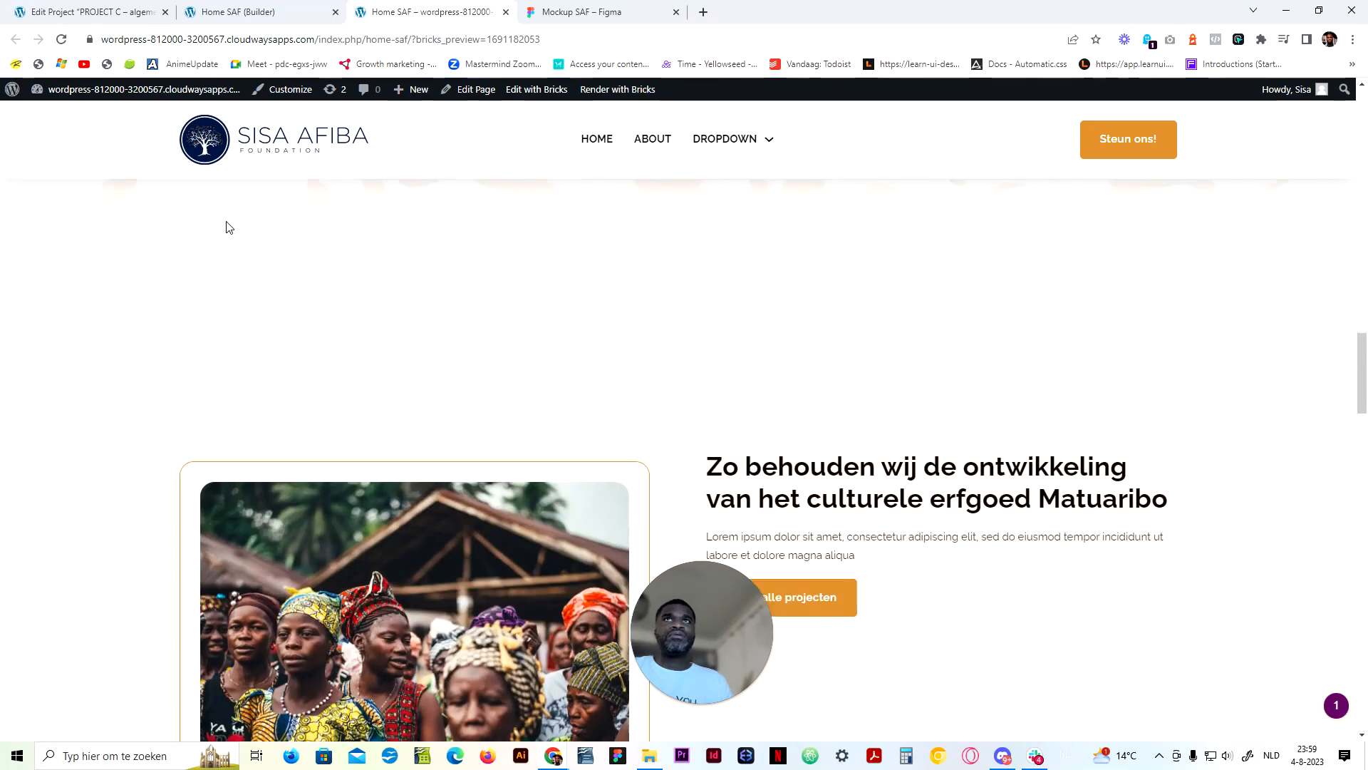
# In the Bricks builder, set the .feature-17-sticky class to sticky positioning with a top of 100rem and save the page
pyautogui.click(295, 8)
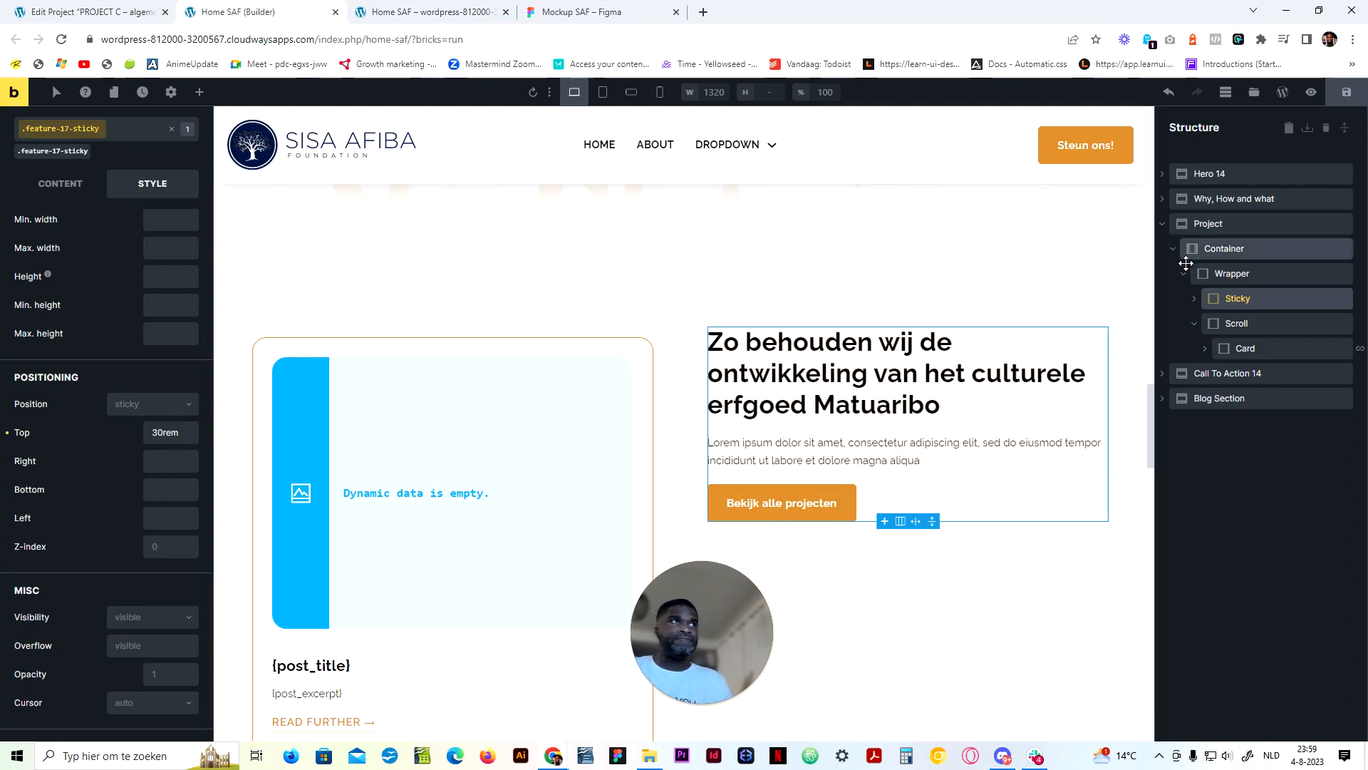
pyautogui.click(1195, 299)
pyautogui.click(1195, 300)
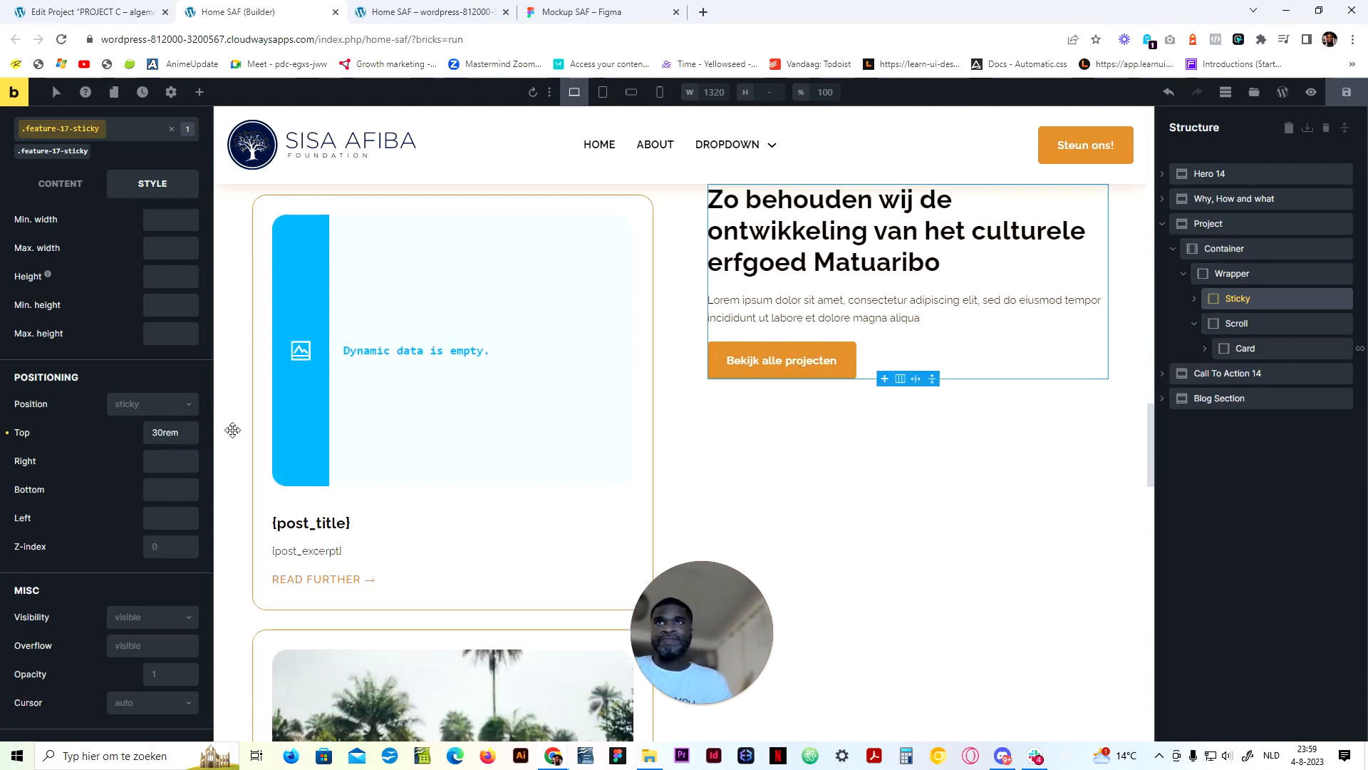
pyautogui.click(171, 128)
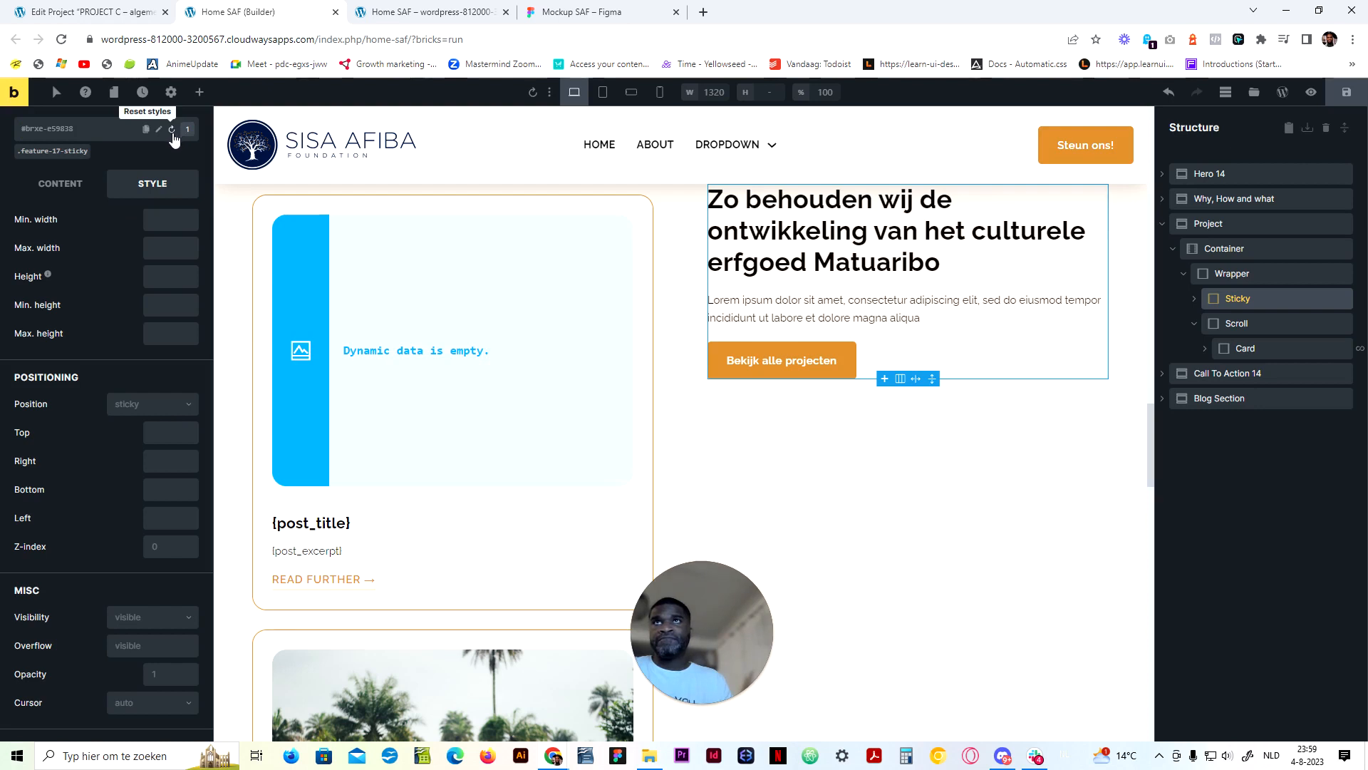
pyautogui.click(57, 151)
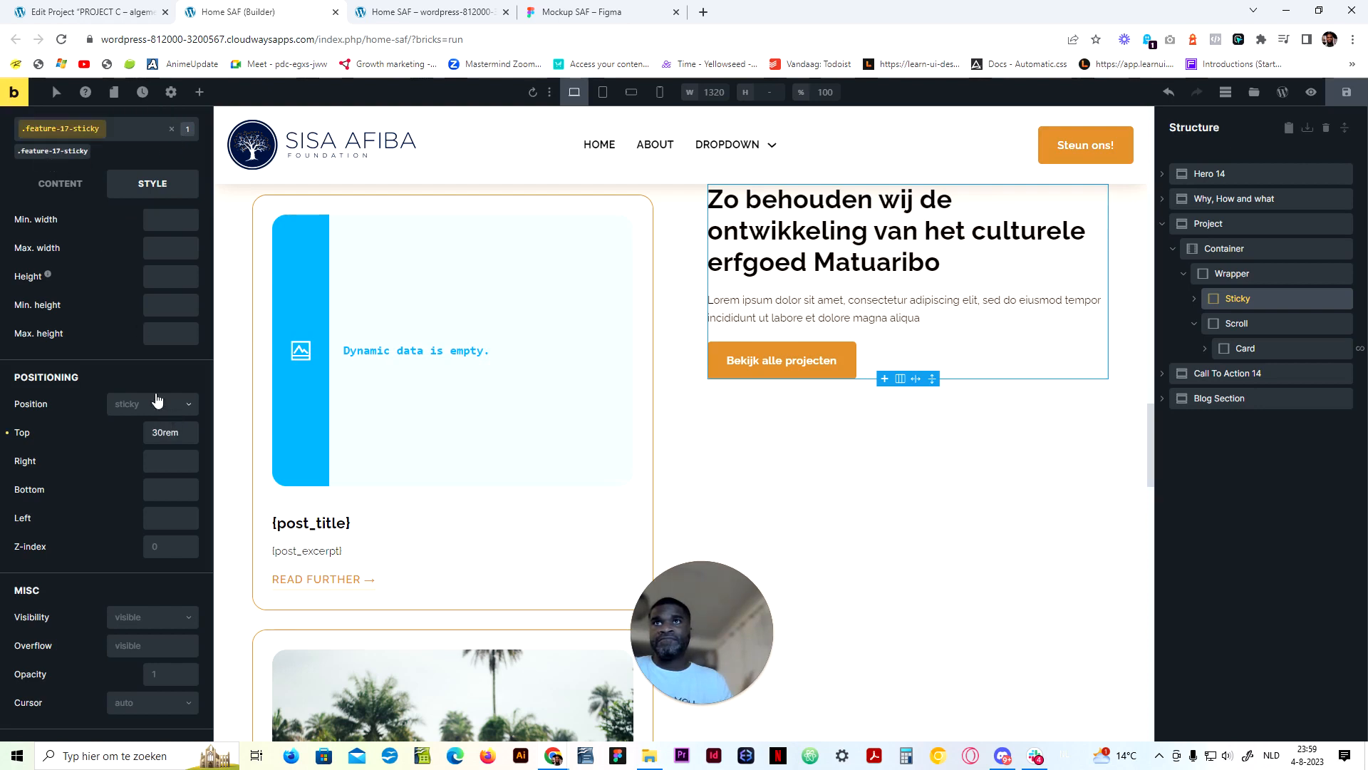
pyautogui.click(158, 401)
pyautogui.click(148, 518)
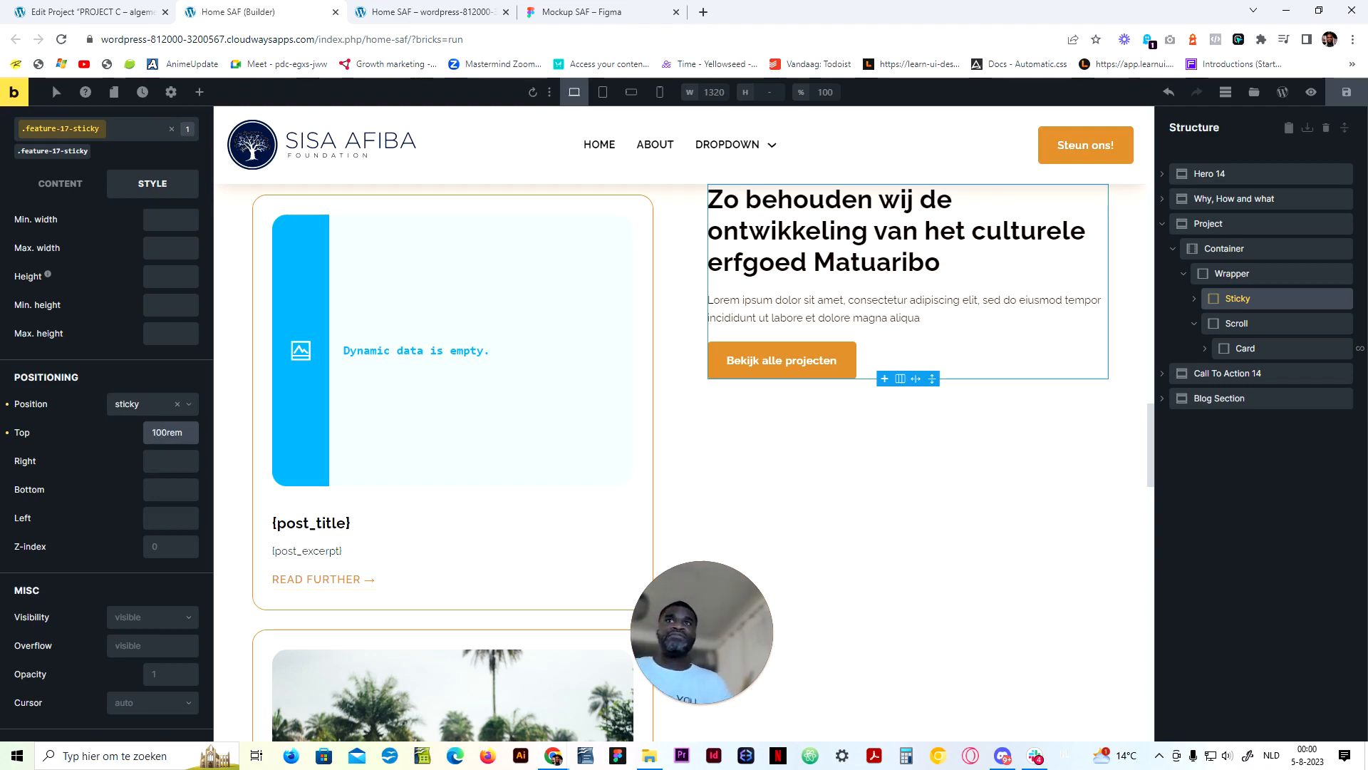
pyautogui.click(1344, 94)
# Reload the home page preview and examine the sticky behaviour of the heading column while moving past the project cards
pyautogui.click(373, 6)
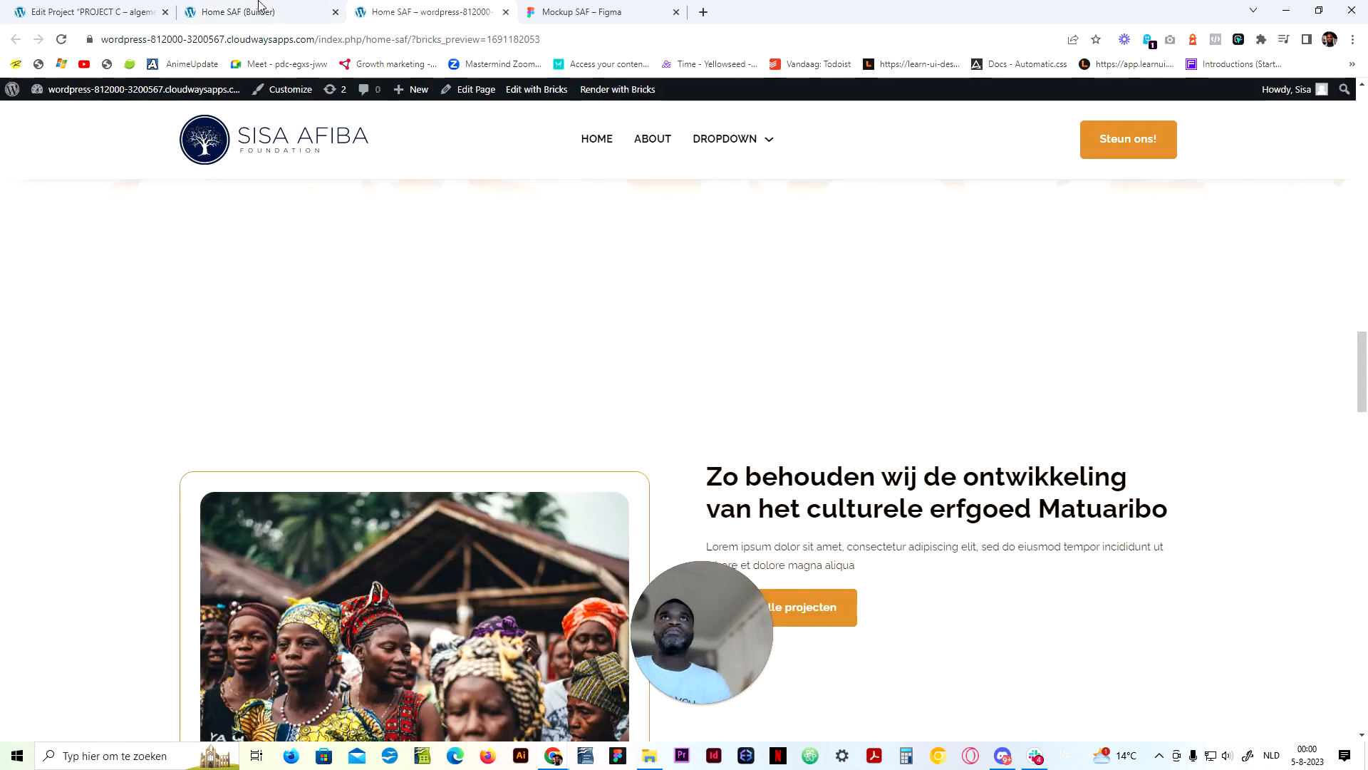
pyautogui.click(62, 39)
pyautogui.scroll(-5, 495, 380)
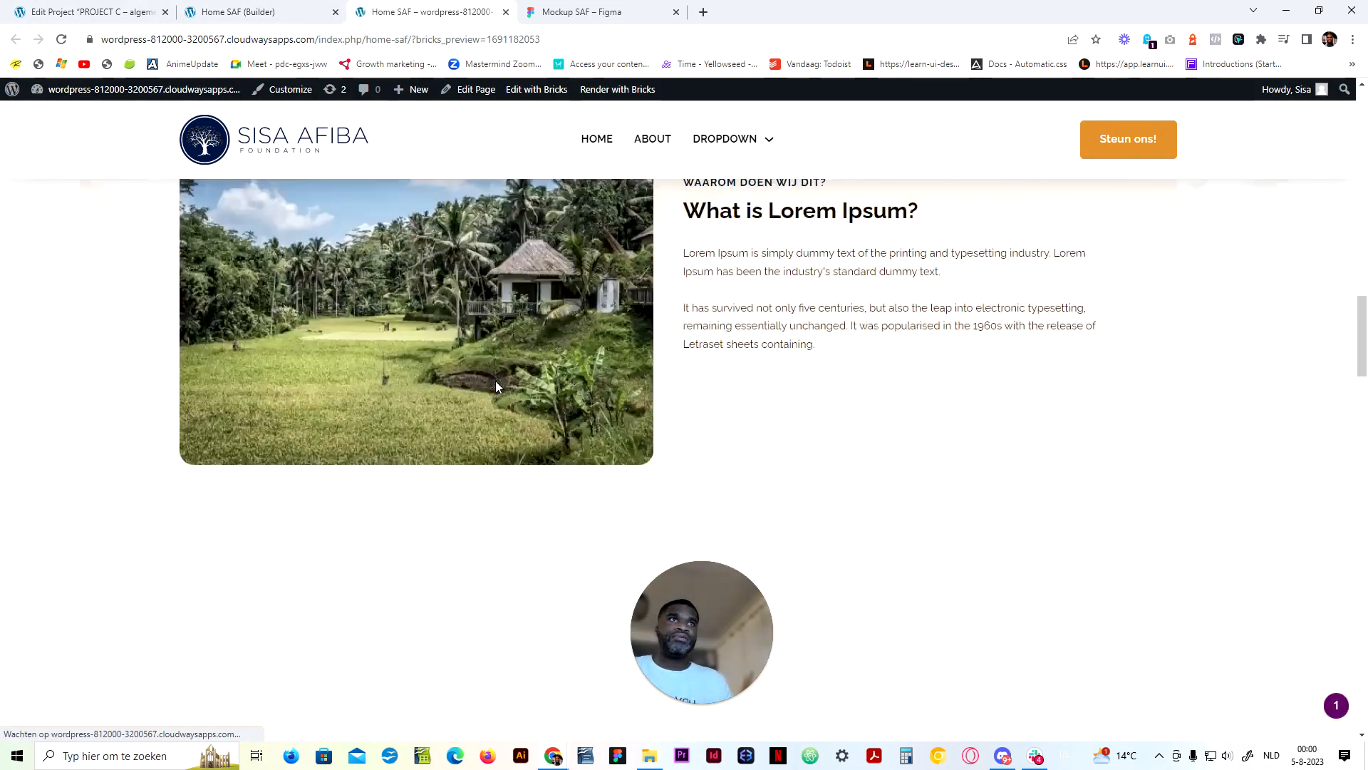
pyautogui.scroll(-6, 495, 380)
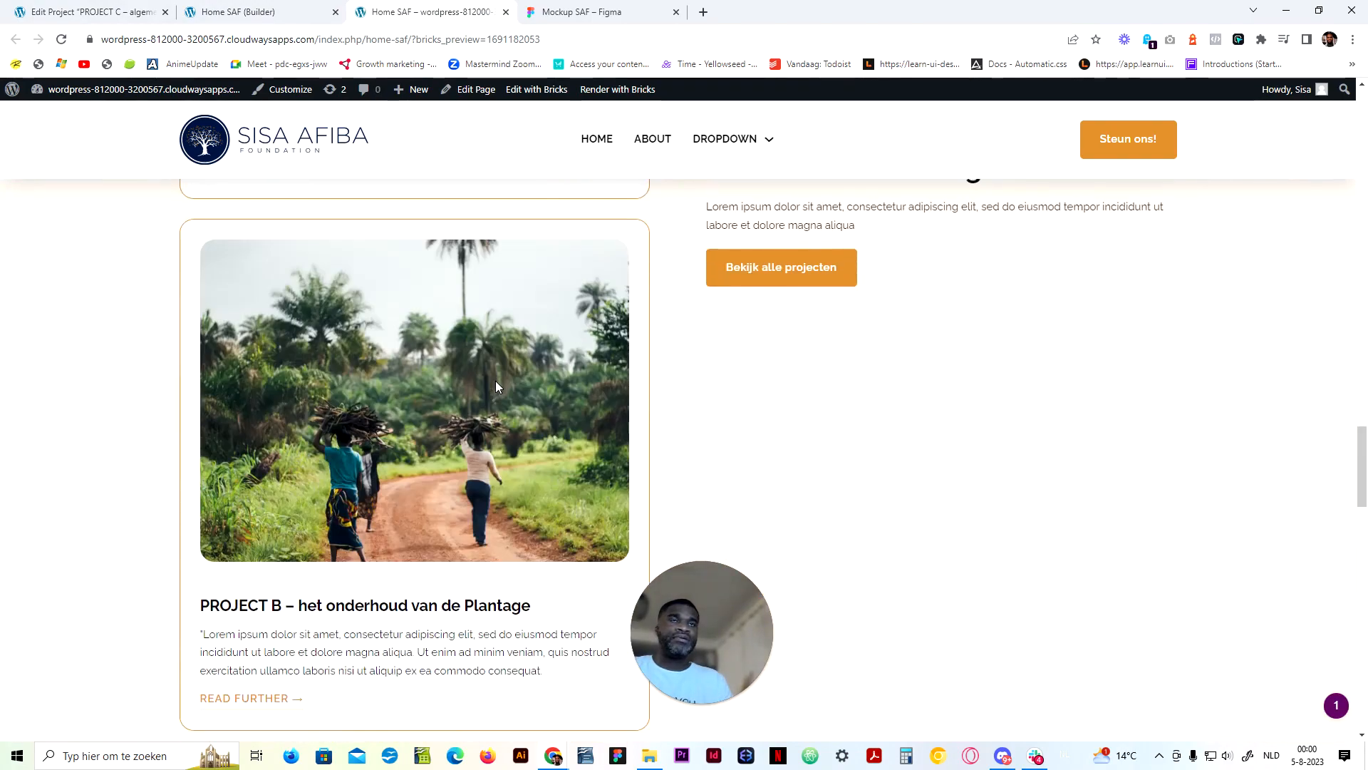
pyautogui.scroll(5, 494, 381)
pyautogui.scroll(-5, 497, 386)
pyautogui.scroll(8, 387, 202)
pyautogui.scroll(-3, 357, 279)
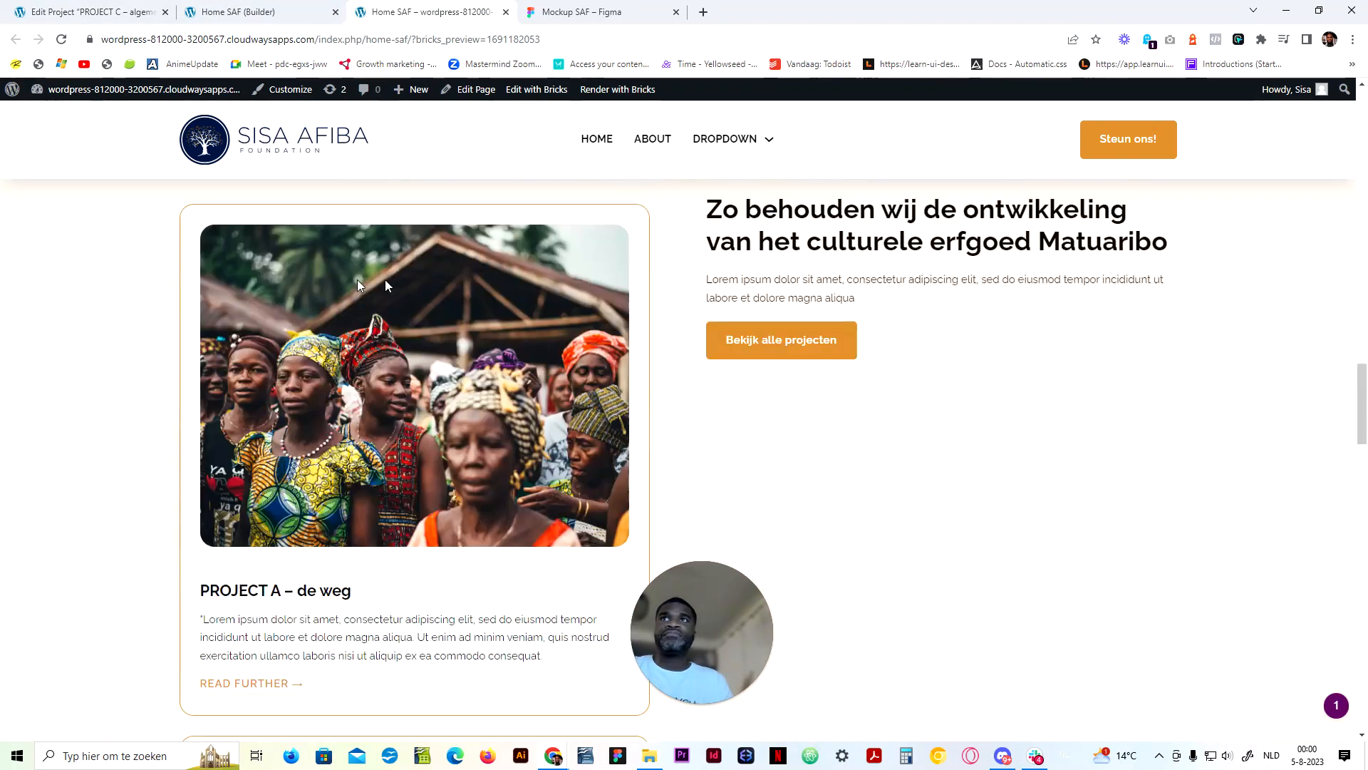
pyautogui.click(19, 369)
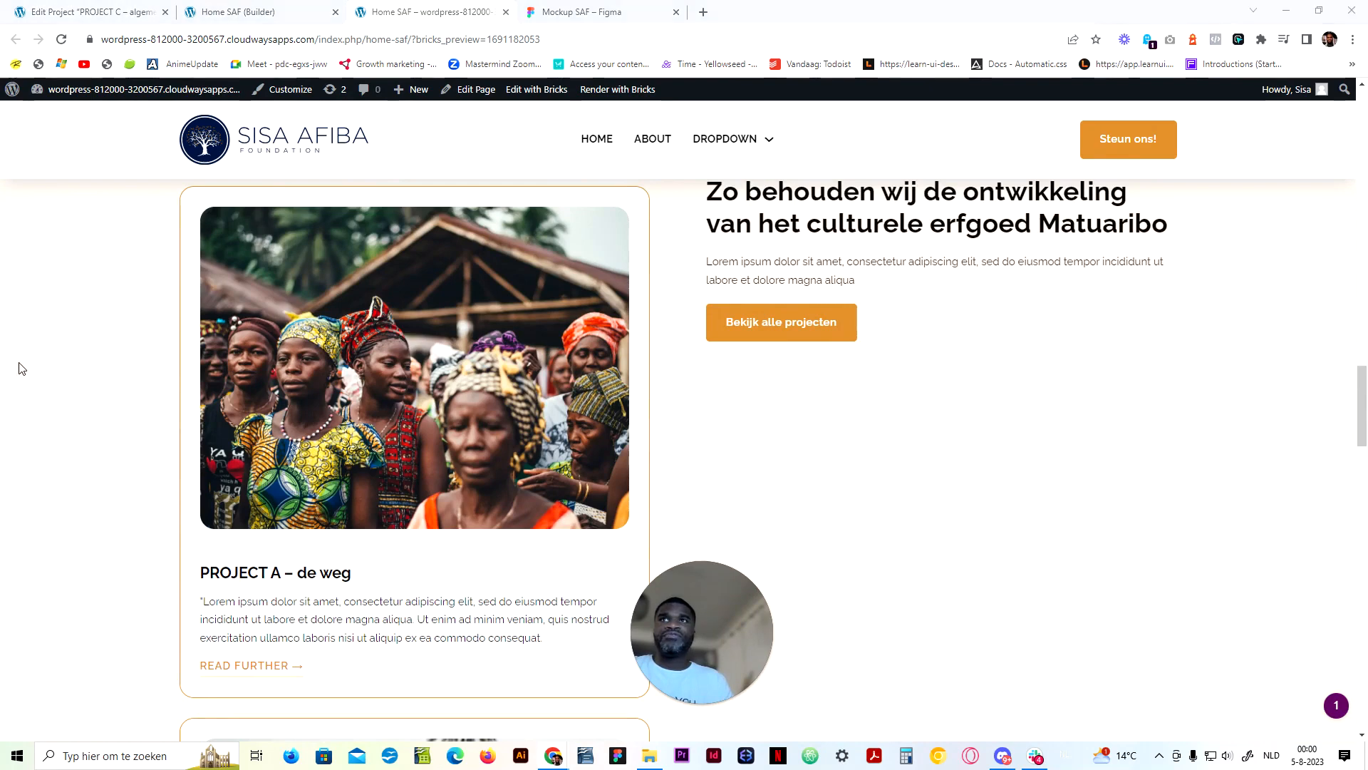
pyautogui.scroll(2, 848, 392)
pyautogui.scroll(-1, 846, 397)
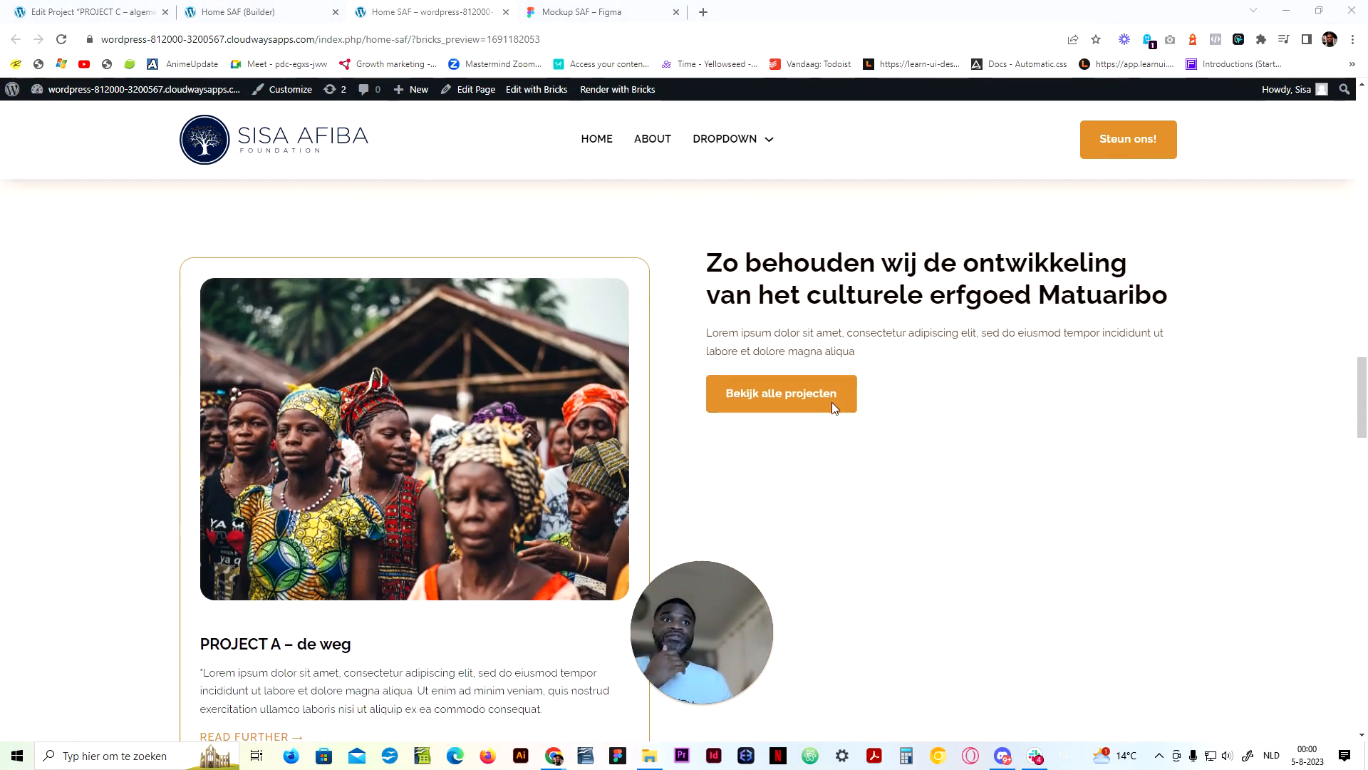
# In the Bricks builder, clear the top and position values of the .feature-17-sticky class
pyautogui.click(281, 7)
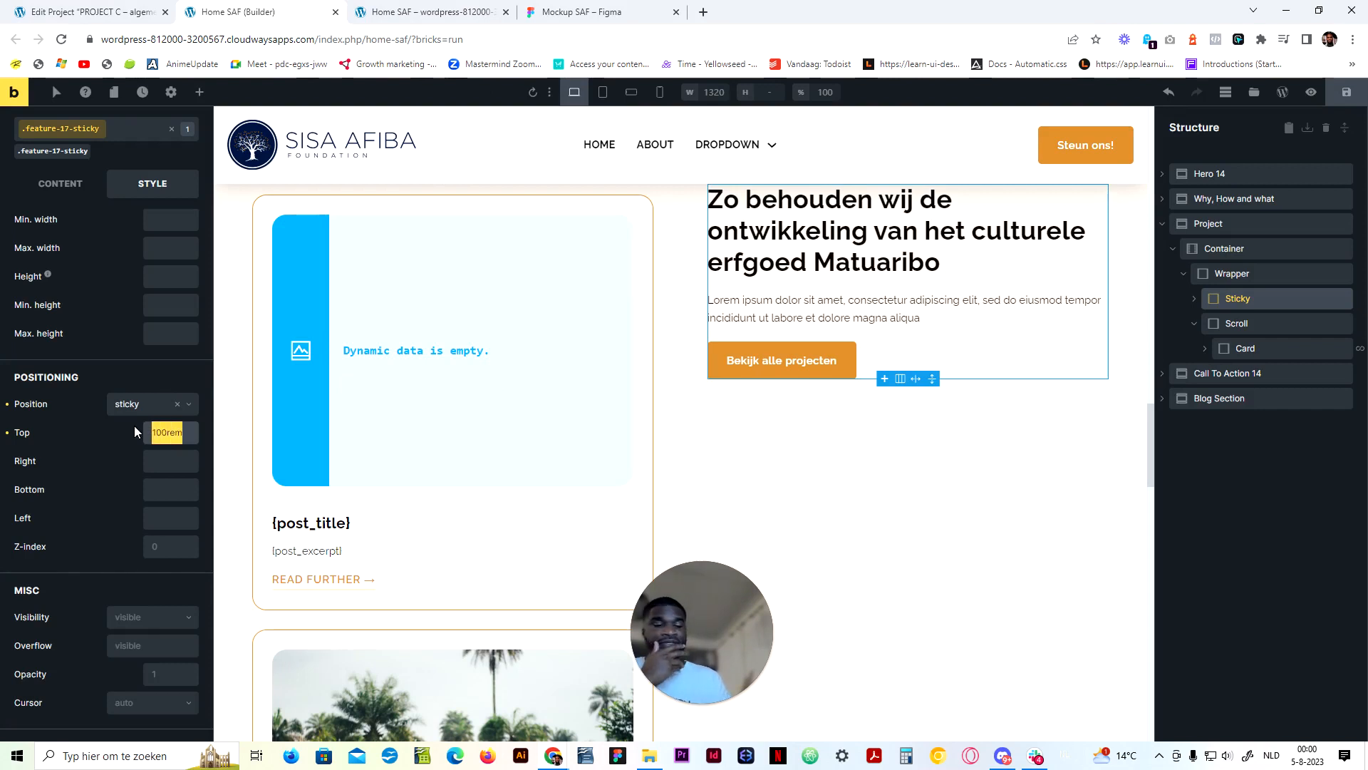
pyautogui.press('BackSpace')
pyautogui.click(178, 403)
# In the custom CSS of the .feature-17-sticky class, change the first root rule's top value to 16rem
pyautogui.scroll(1, 178, 403)
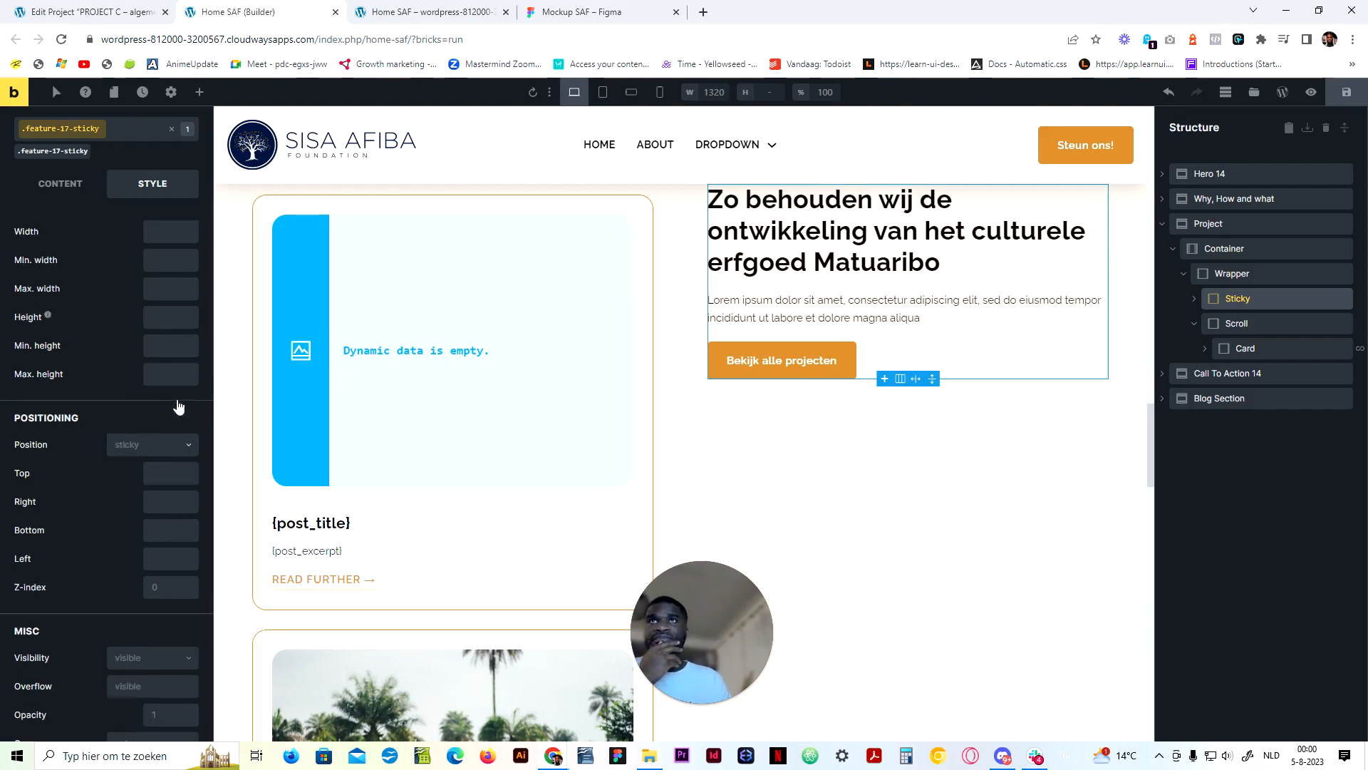
pyautogui.scroll(4, 142, 356)
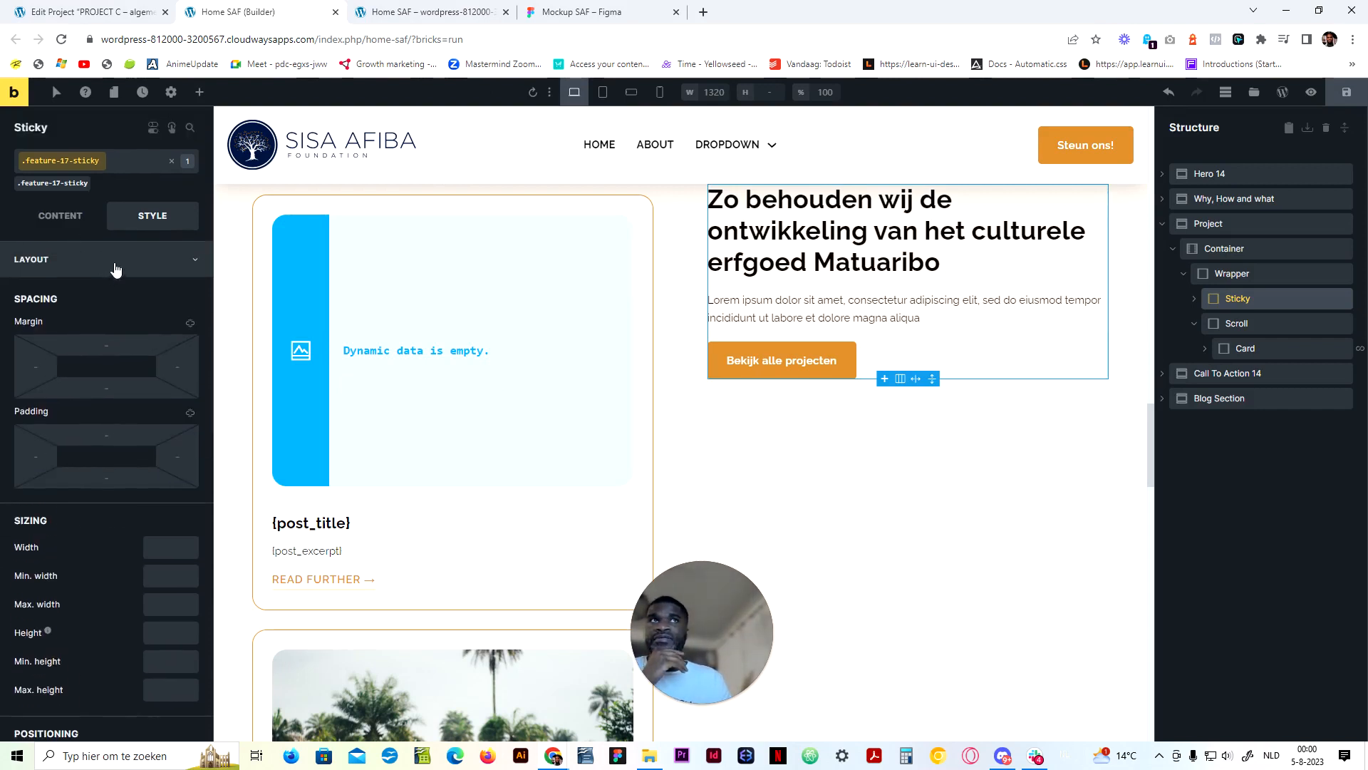
pyautogui.click(116, 265)
pyautogui.click(149, 514)
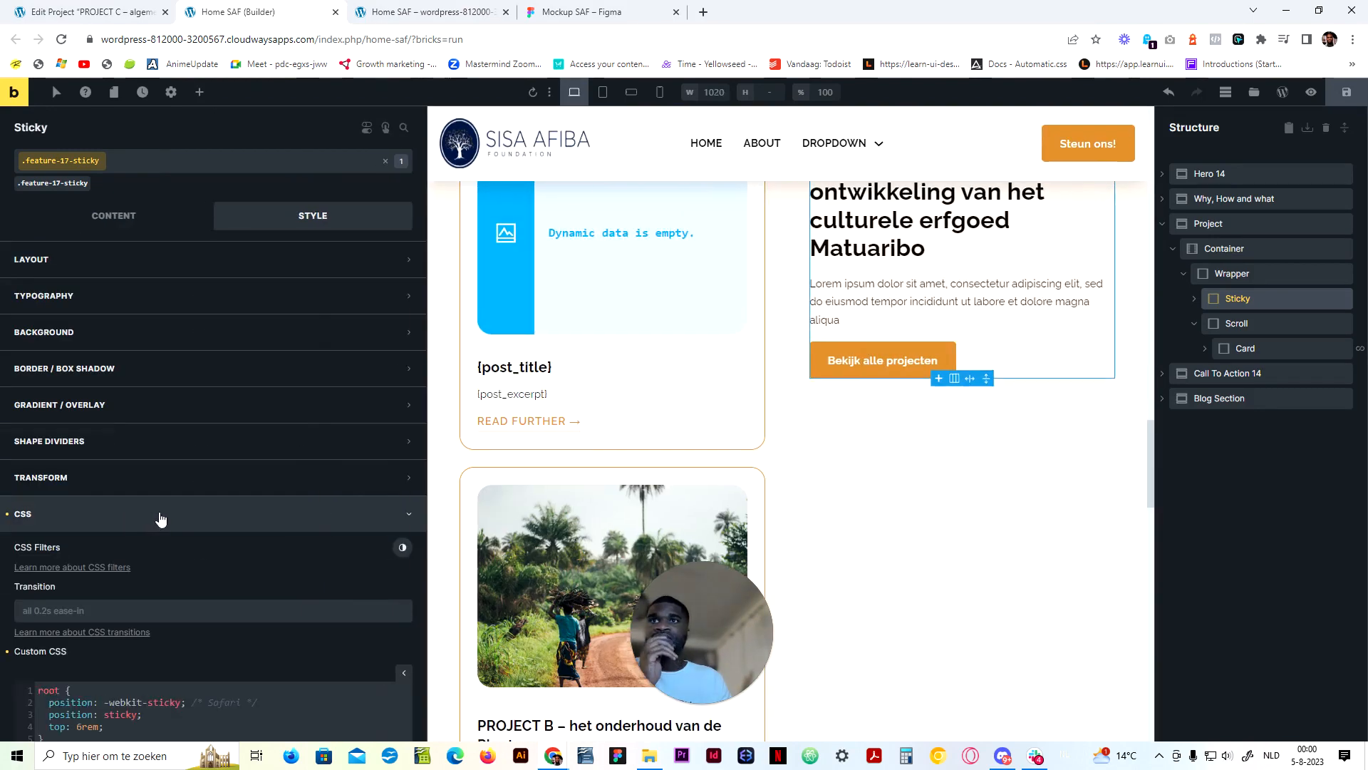
pyautogui.scroll(-4, 161, 520)
pyautogui.click(80, 441)
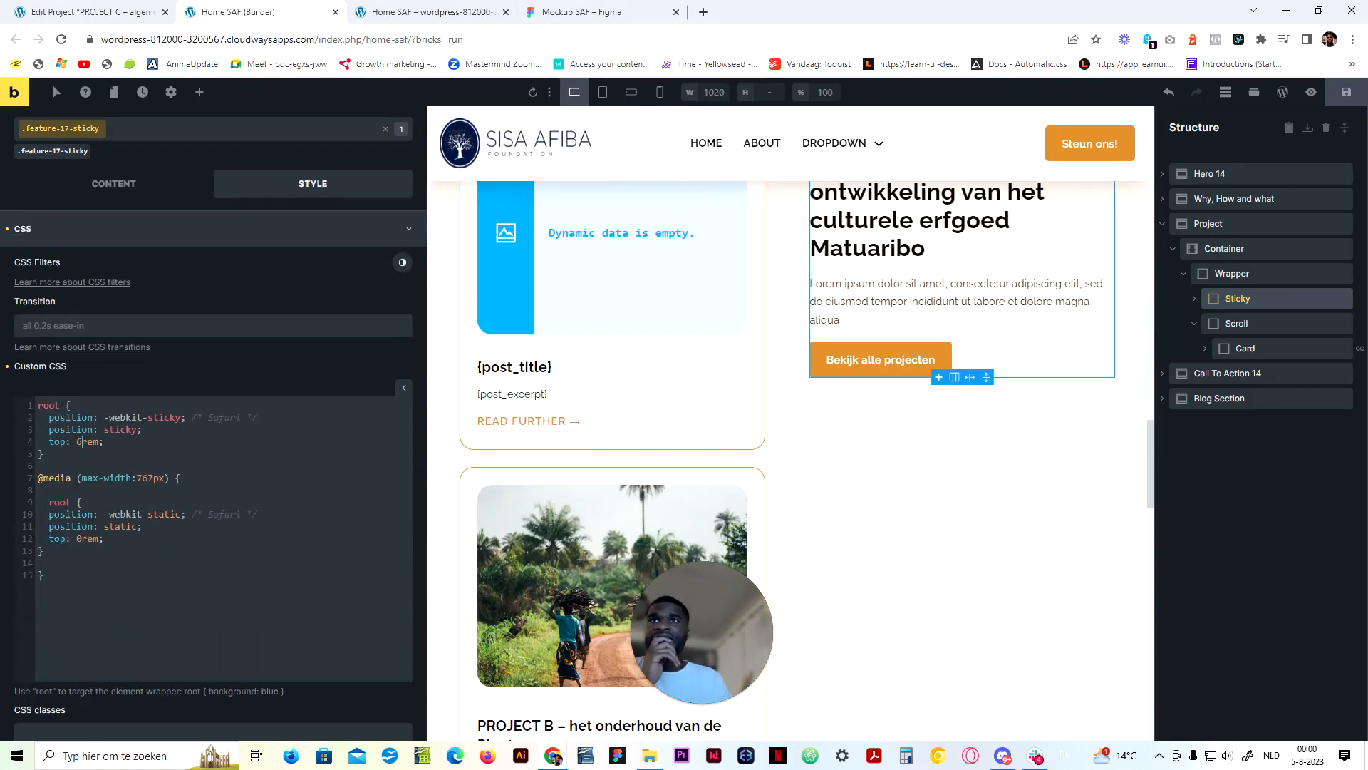
pyautogui.press('BackSpace')
pyautogui.write('1')
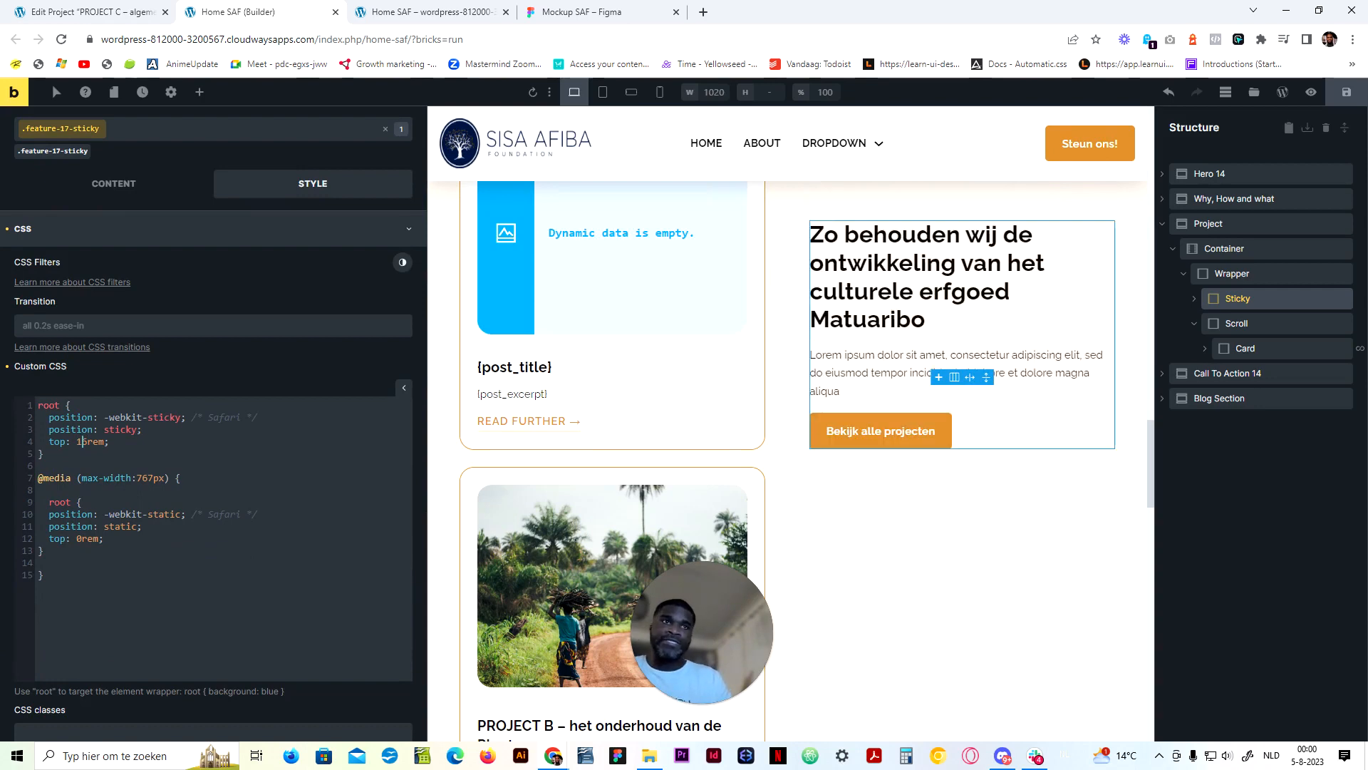
# Check in the builder canvas how far below the site header the heading column sticks beside the cards
pyautogui.scroll(5, 825, 280)
pyautogui.scroll(-5, 824, 279)
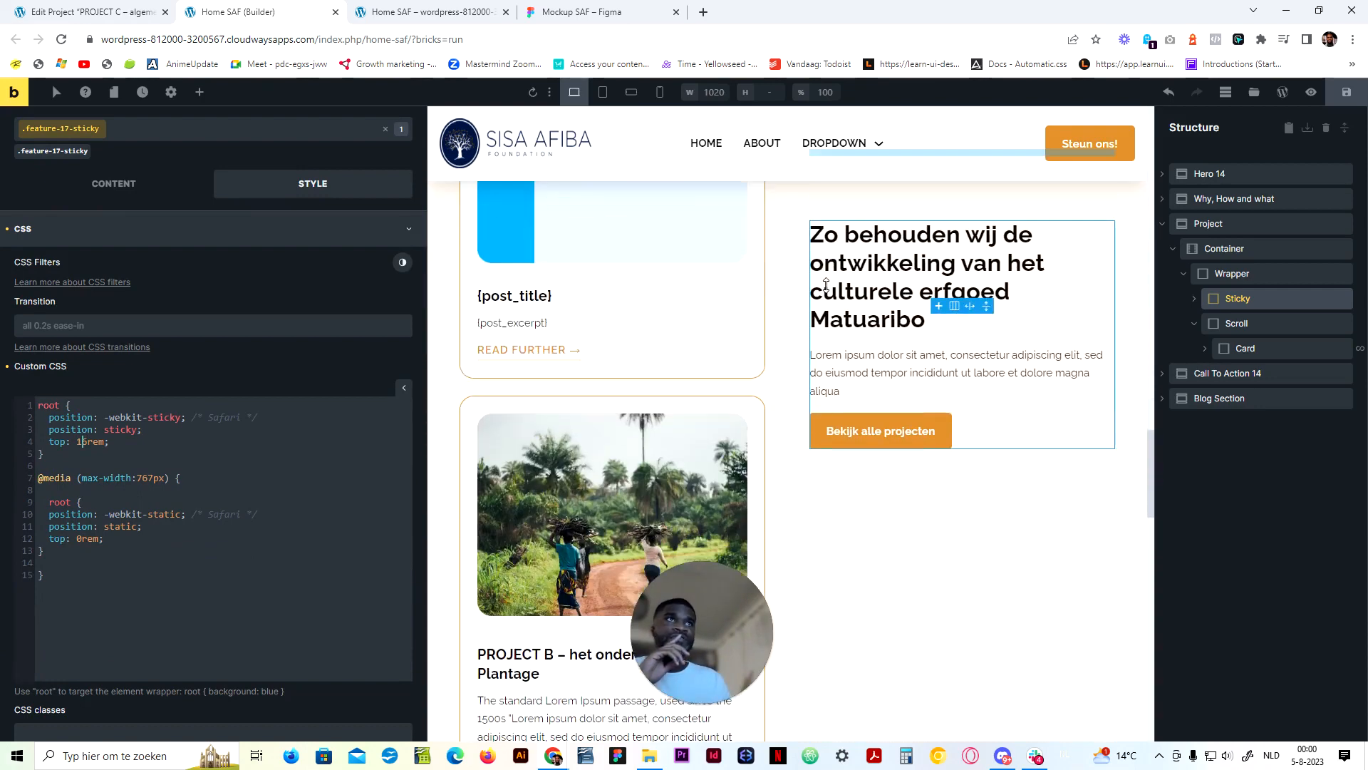
pyautogui.scroll(1, 826, 285)
pyautogui.scroll(4, 825, 285)
pyautogui.scroll(-5, 825, 286)
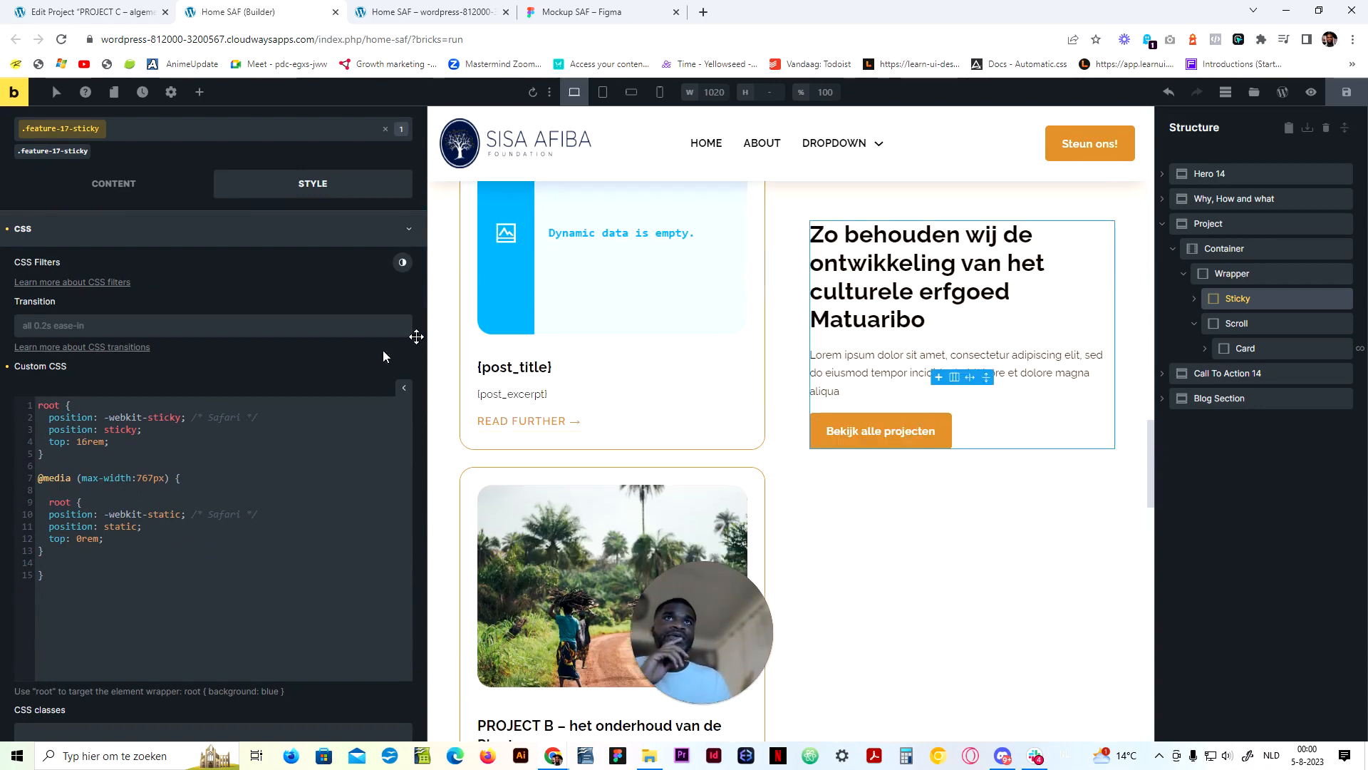
# Save the page and examine the heading column's sticky position beside the project cards in the reloaded home page preview
pyautogui.click(407, 390)
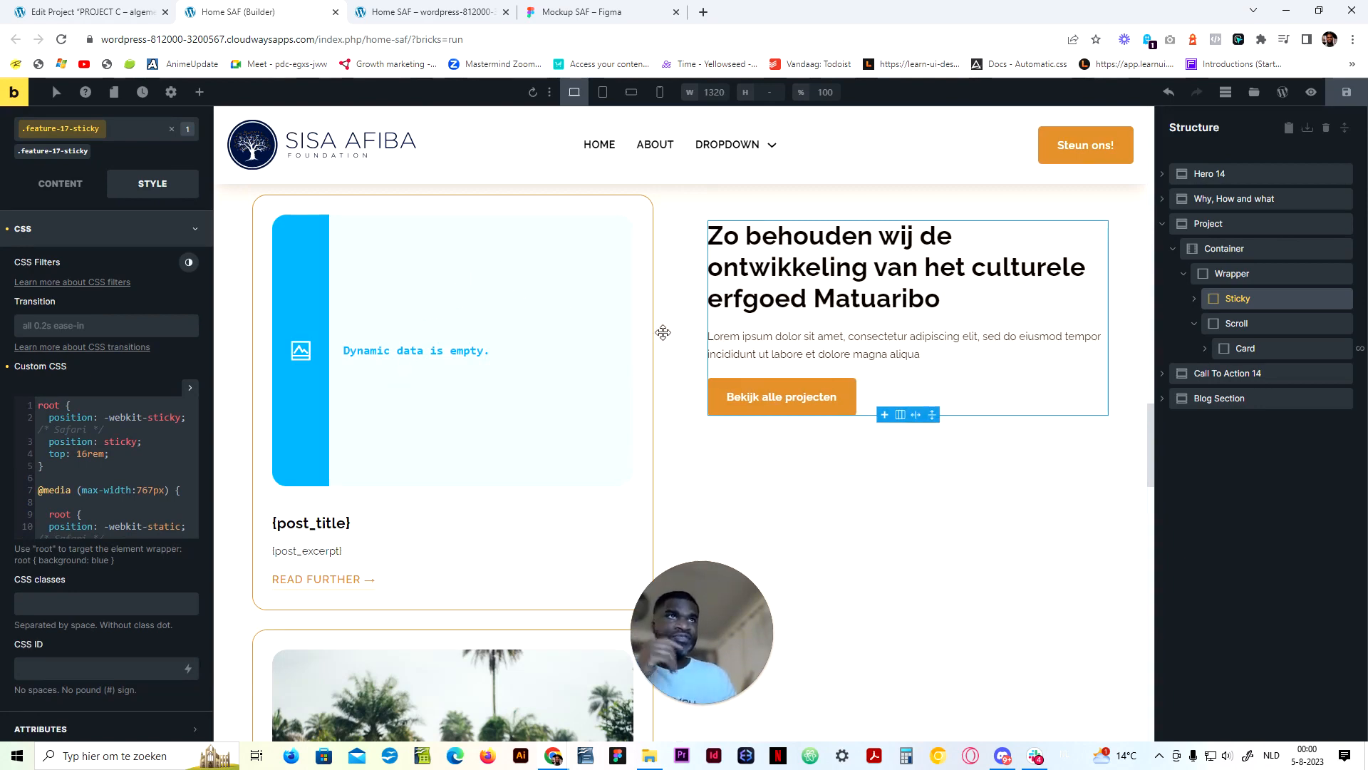
pyautogui.scroll(-2, 663, 332)
pyautogui.scroll(5, 702, 356)
pyautogui.scroll(-3, 703, 360)
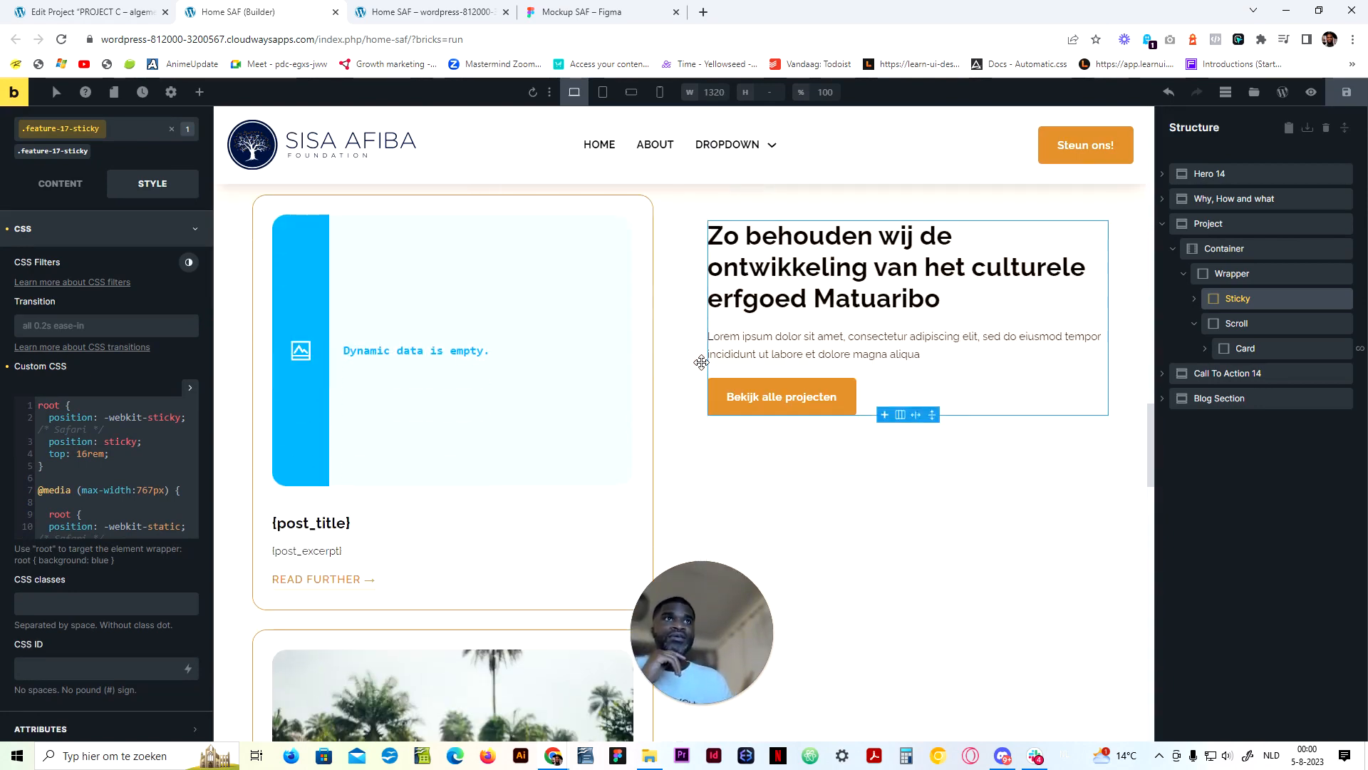
pyautogui.click(1326, 92)
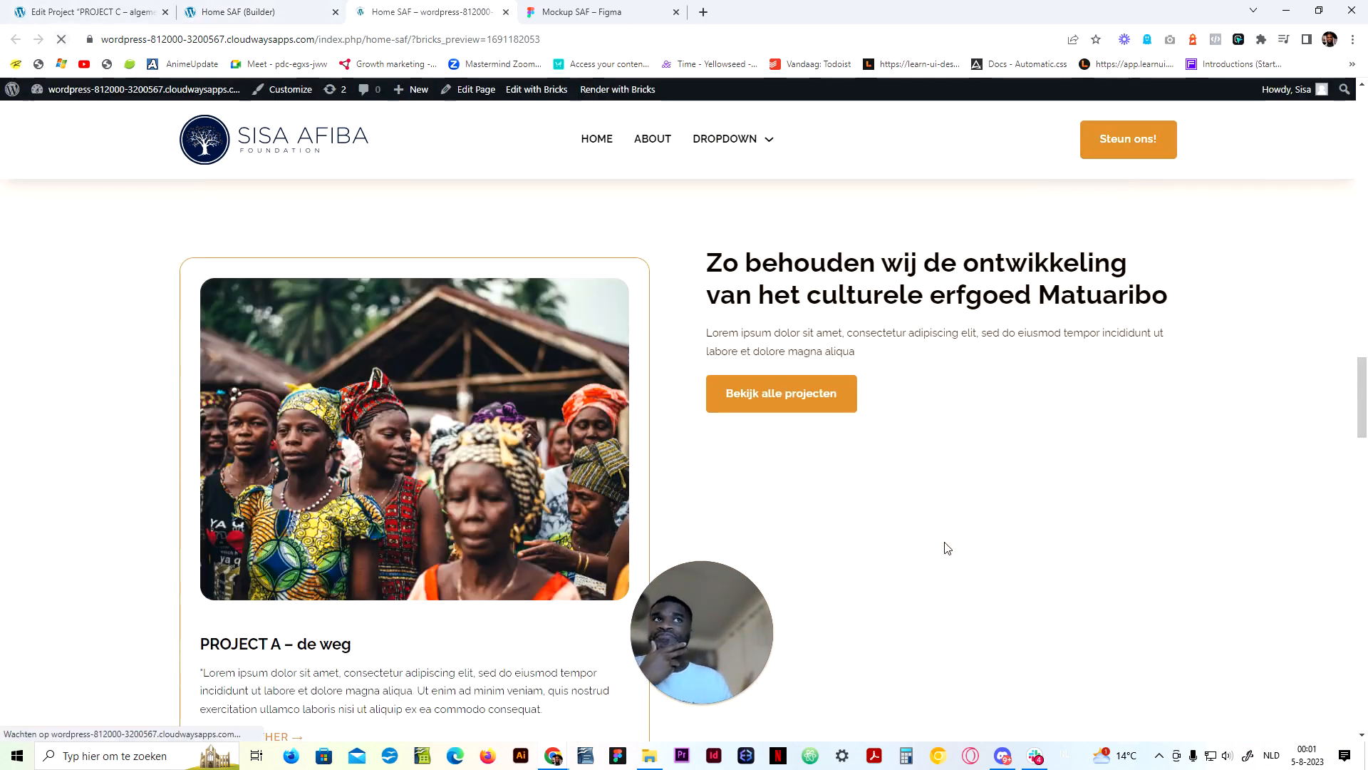
pyautogui.scroll(-4, 741, 512)
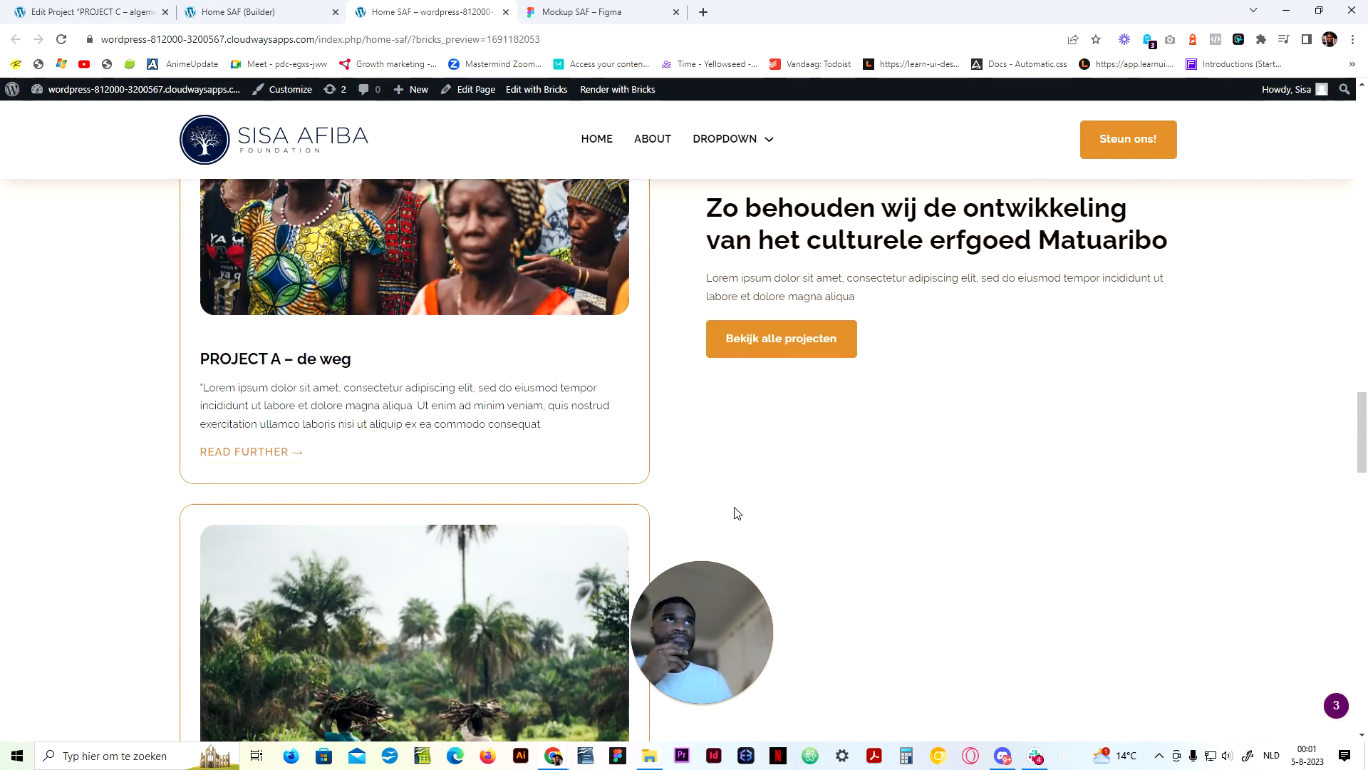
pyautogui.scroll(5, 736, 513)
pyautogui.scroll(-7, 715, 319)
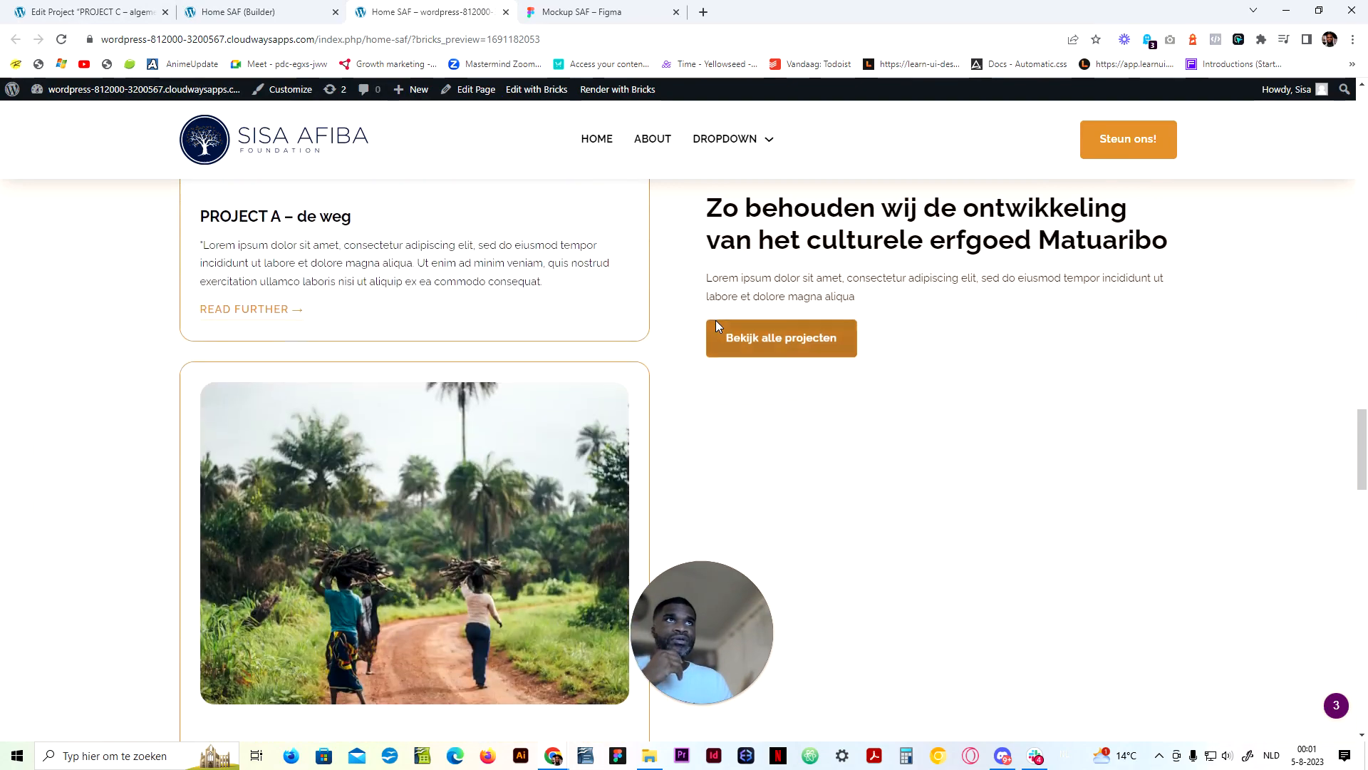
pyautogui.scroll(-1, 716, 319)
pyautogui.scroll(7, 716, 320)
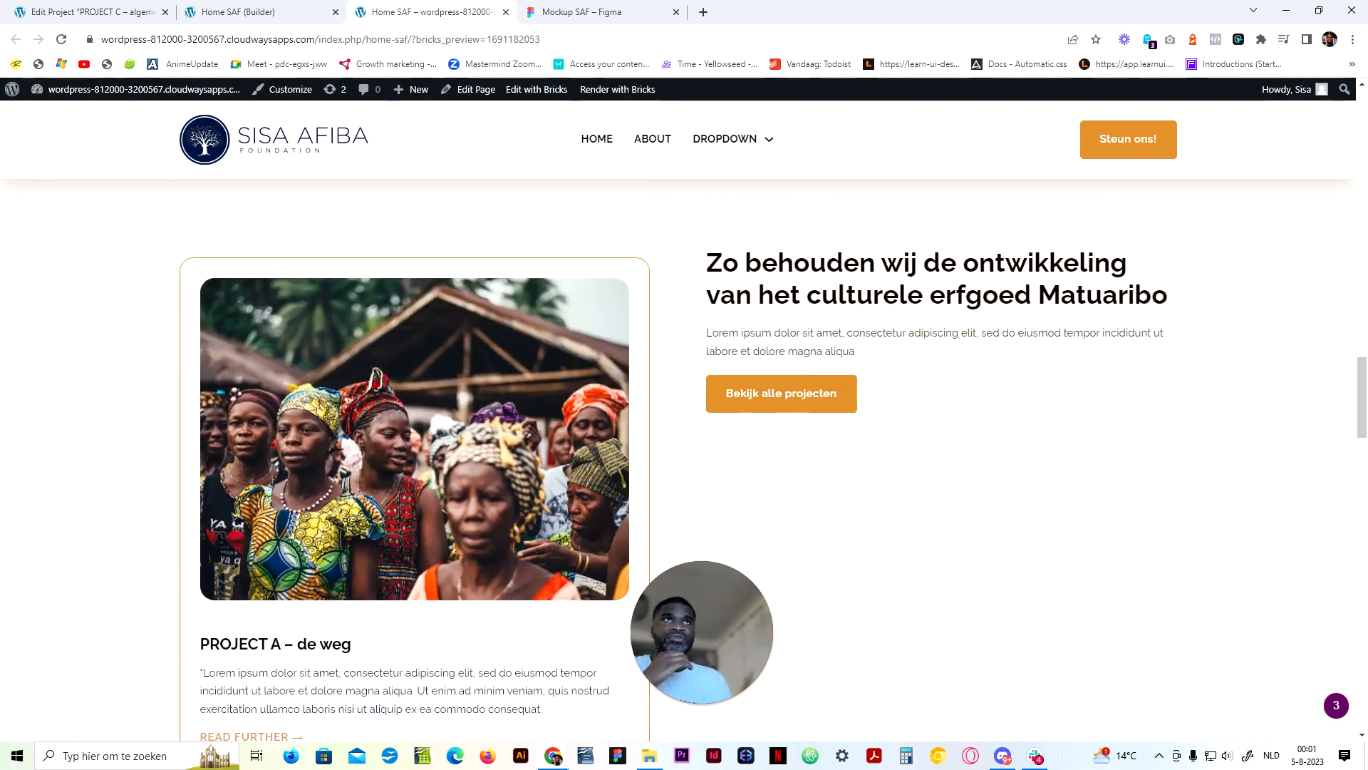
pyautogui.scroll(-3, 650, 263)
# In the builder, change the top value of the first root rule in the .feature-17-sticky custom CSS to 18rem
pyautogui.click(320, 8)
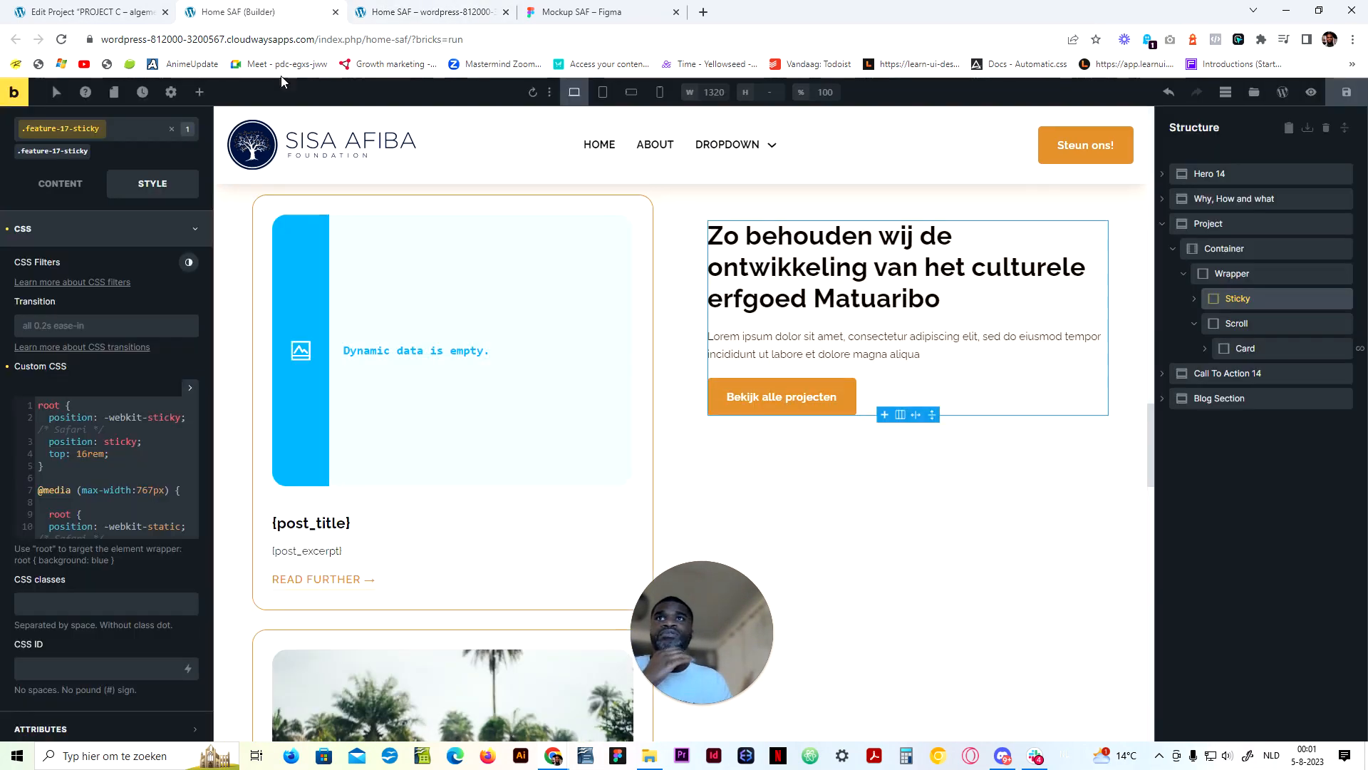
pyautogui.click(44, 466)
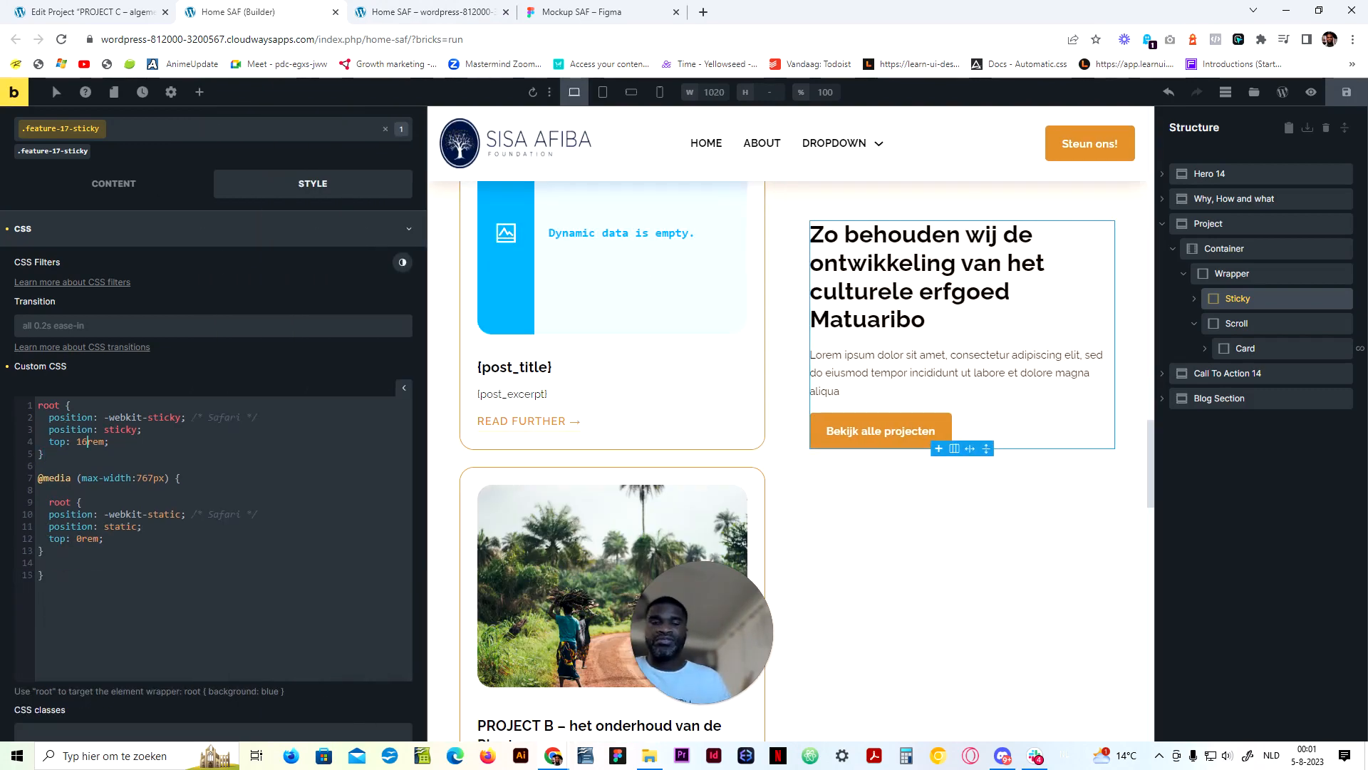
pyautogui.press('BackSpace')
pyautogui.write('8')
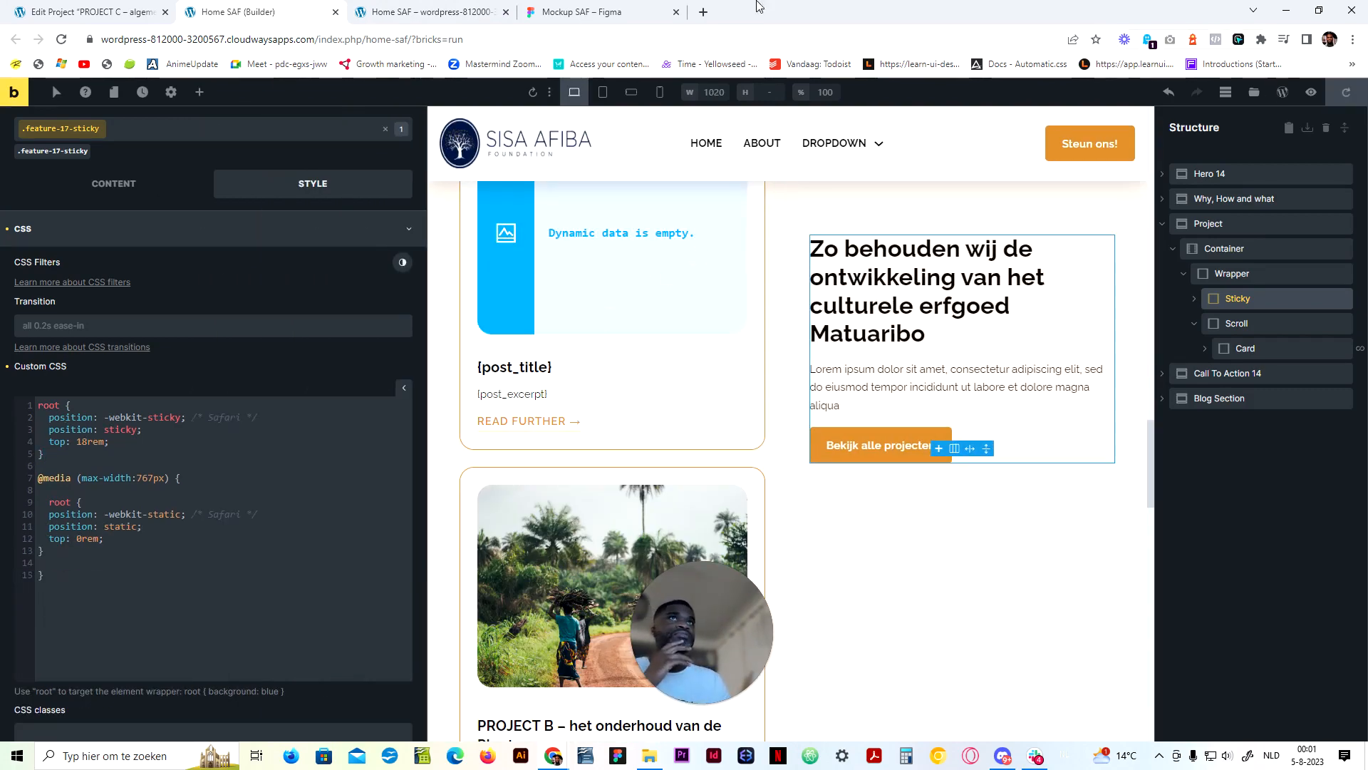
# Reload the home page preview and check the heading column's stickiness from the first project card down to the call to action
pyautogui.click(431, 11)
pyautogui.click(61, 39)
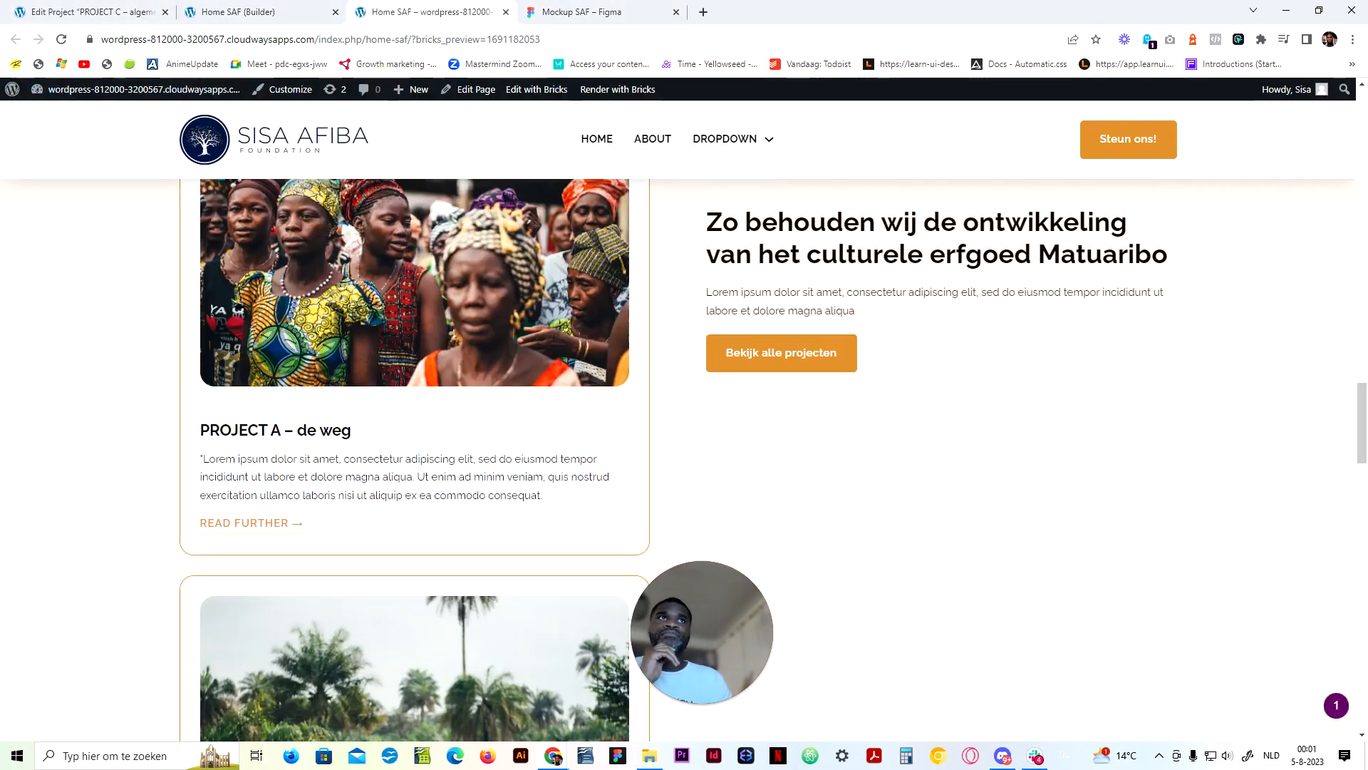
pyautogui.scroll(-15, 670, 257)
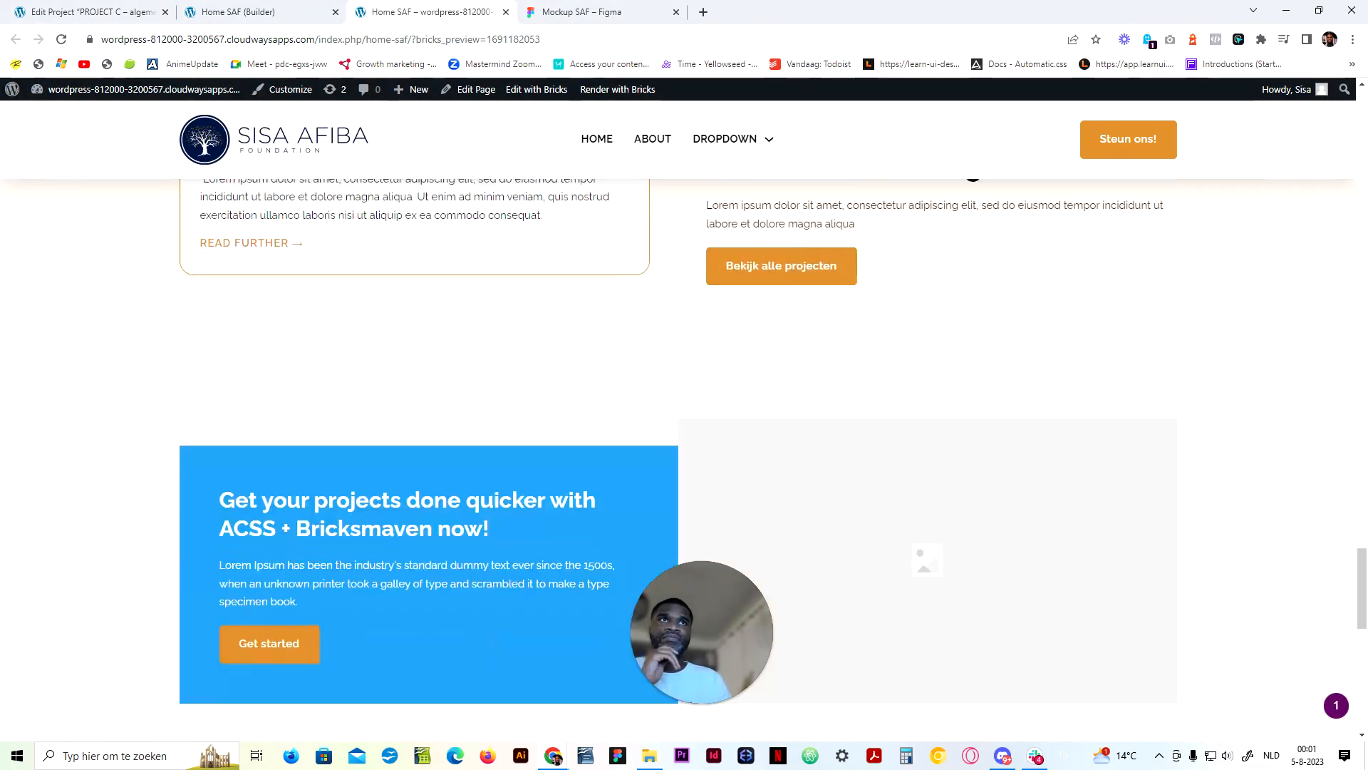
pyautogui.scroll(5, 713, 313)
pyautogui.scroll(-6, 711, 305)
pyautogui.scroll(18, 712, 305)
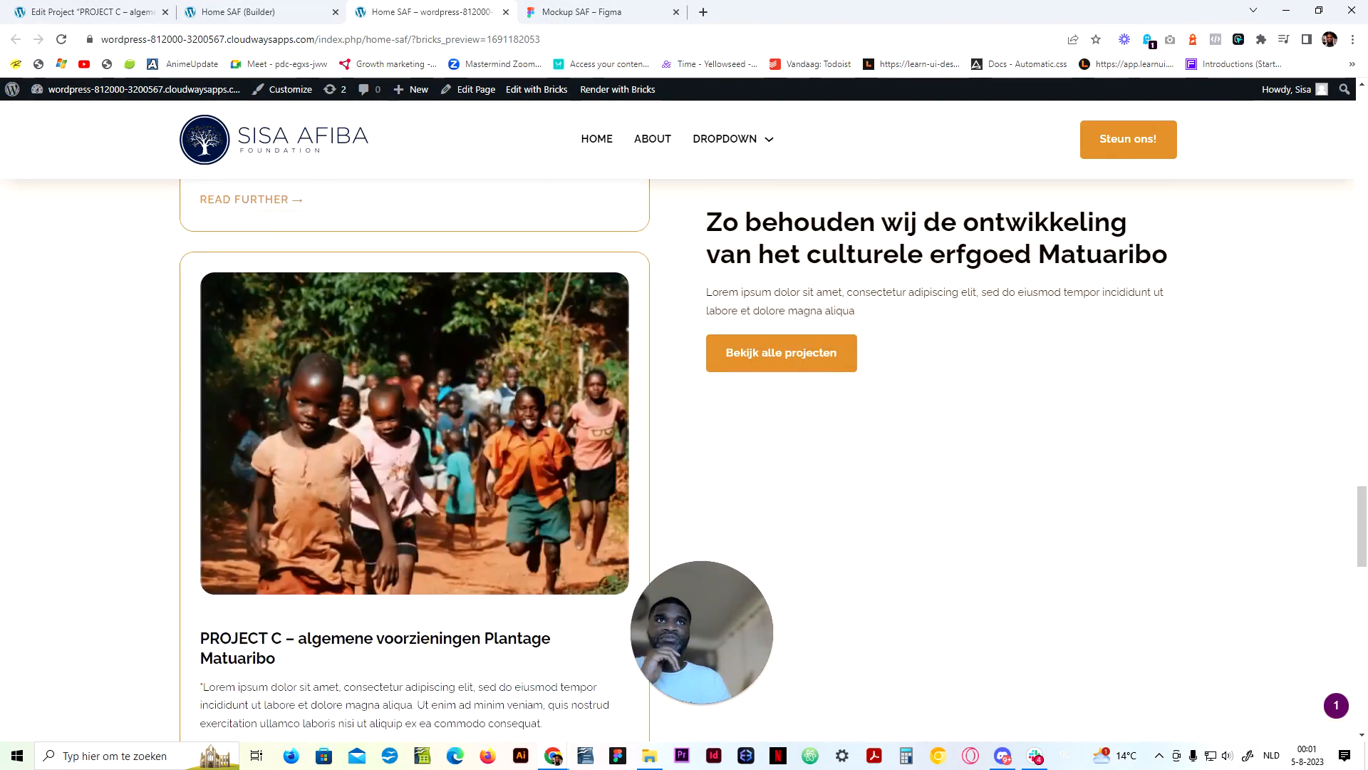
pyautogui.scroll(5, 684, 277)
# Back in the builder, inspect the project section at the tablet portrait, mobile portrait and mobile landscape breakpoints
pyautogui.hotkey('ctrl', 'shift', 'Tab')
pyautogui.scroll(4, 613, 282)
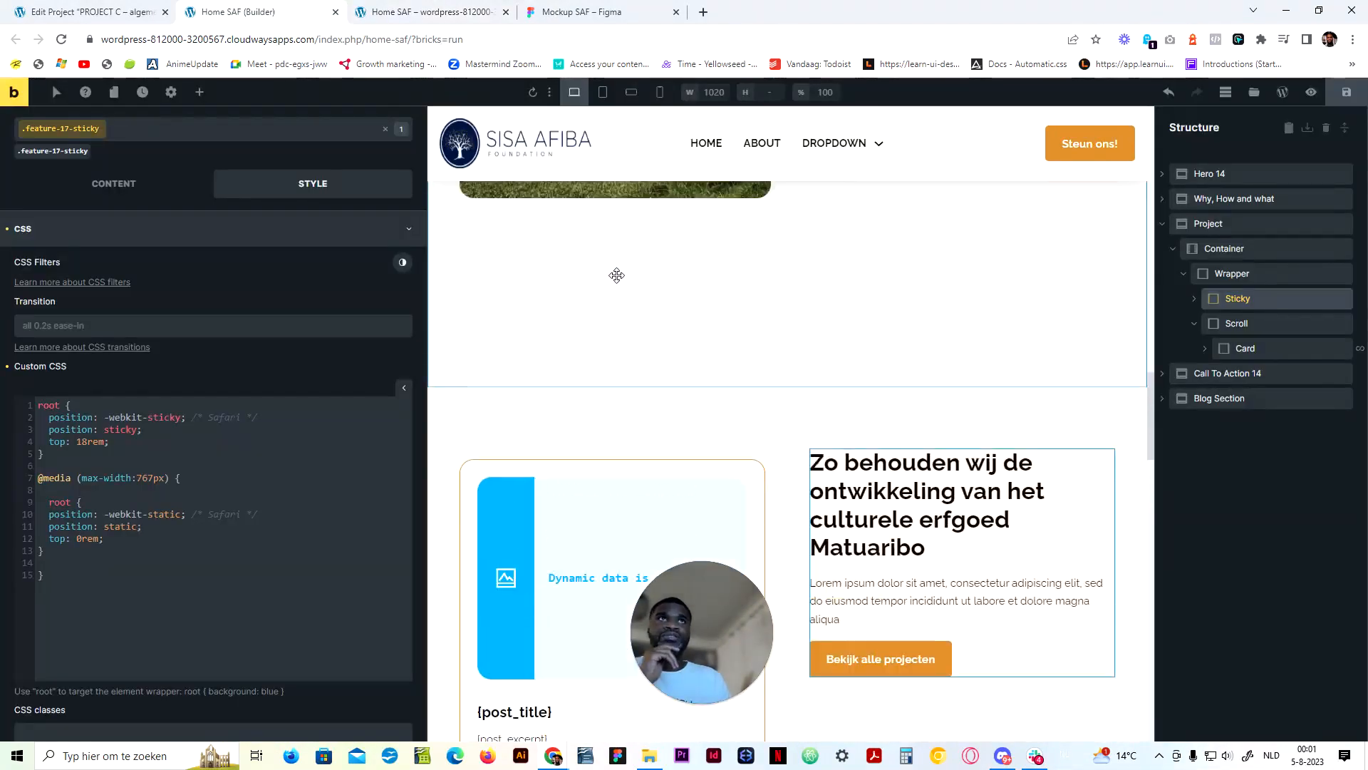
pyautogui.click(404, 388)
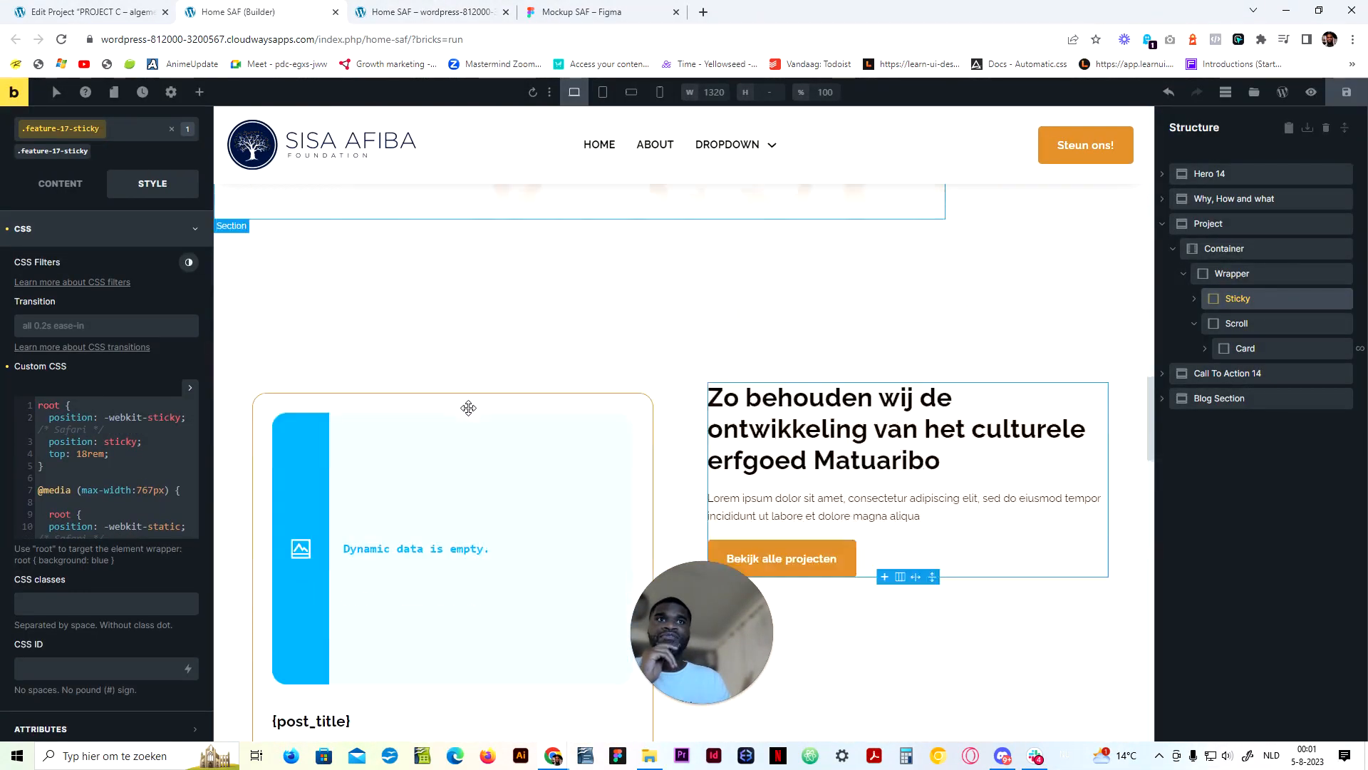
pyautogui.scroll(3, 477, 409)
pyautogui.click(602, 96)
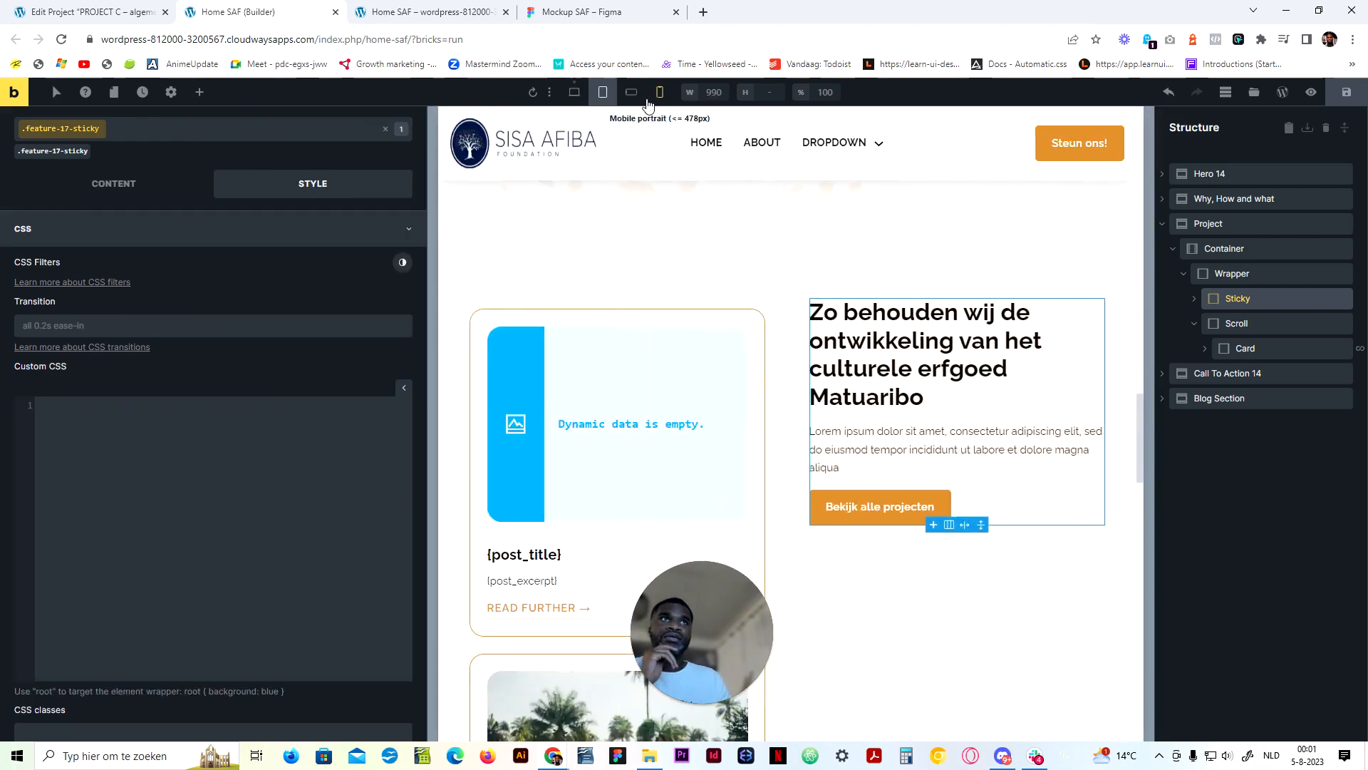
pyautogui.click(652, 99)
pyautogui.scroll(-5, 766, 385)
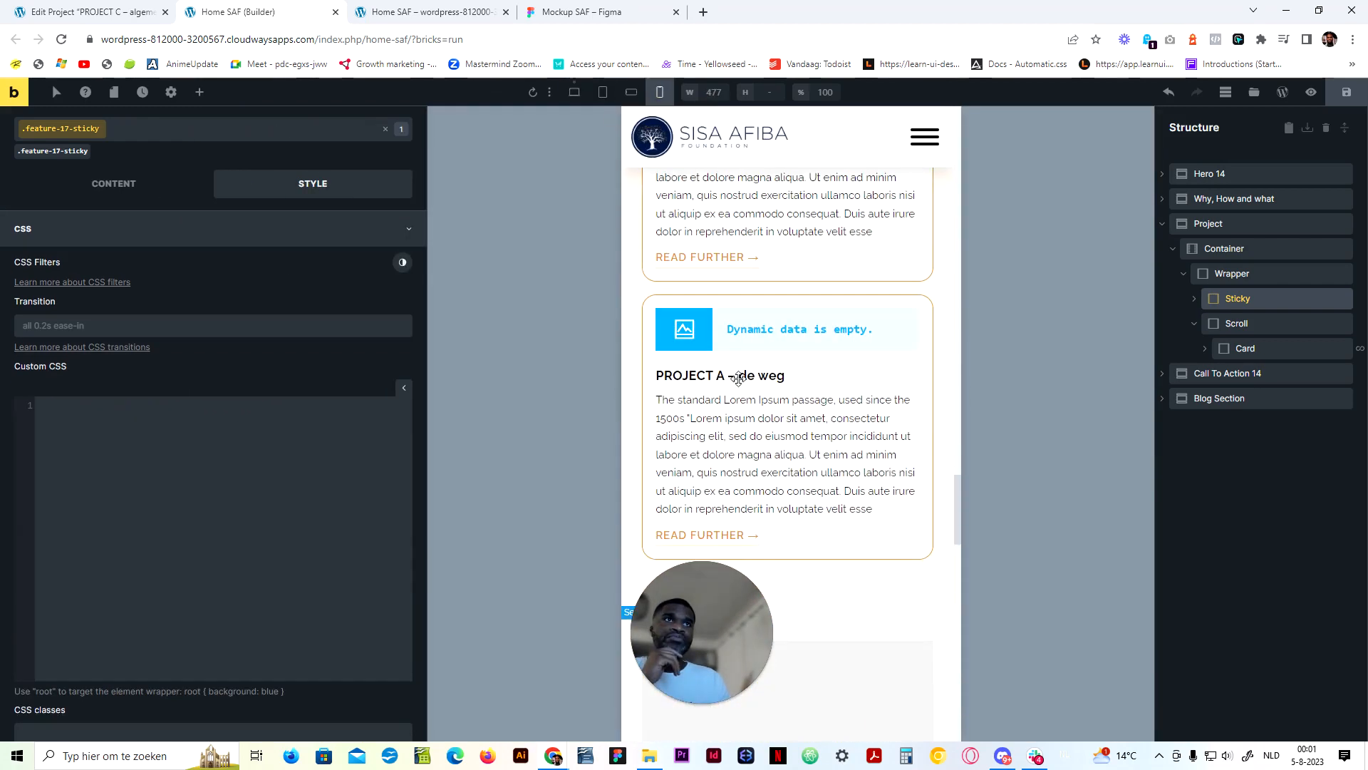
pyautogui.click(631, 93)
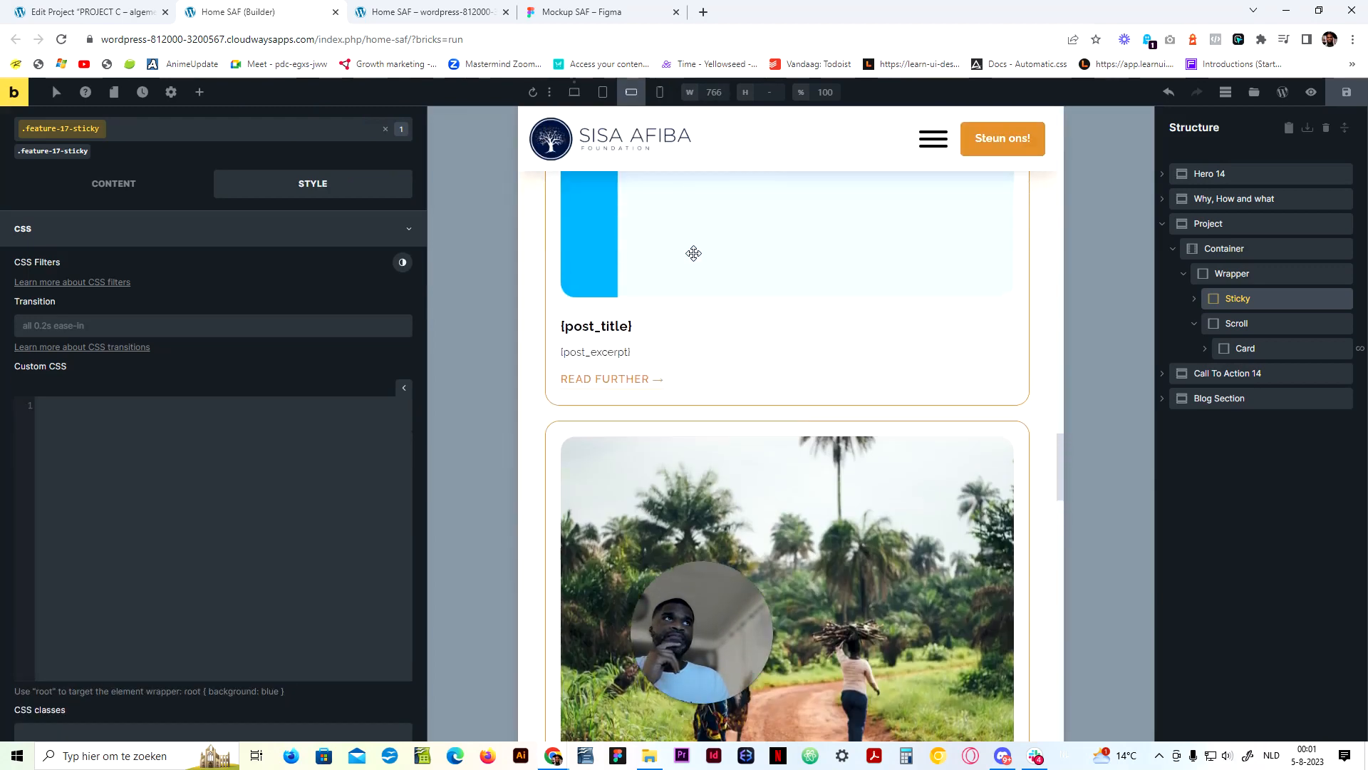
# Return the builder canvas to the desktop breakpoint and save the page
pyautogui.click(574, 92)
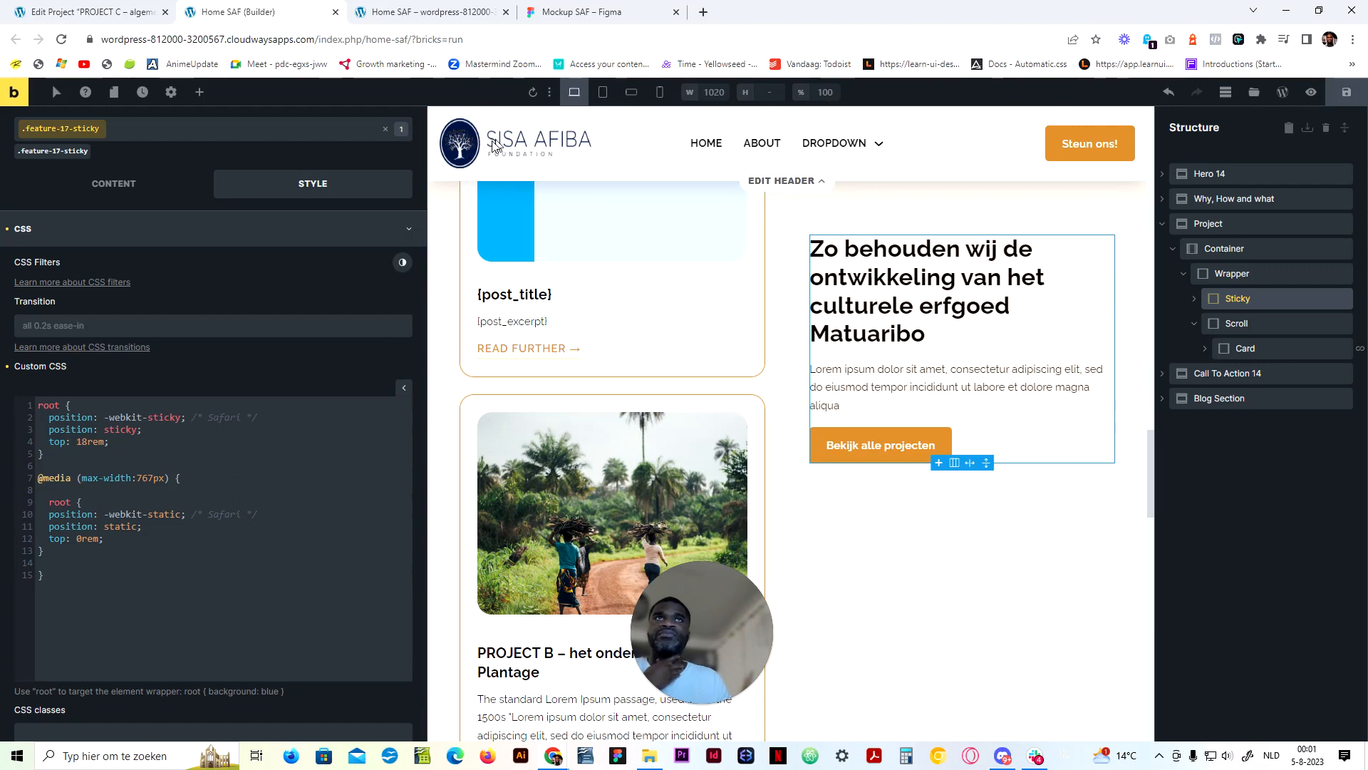
pyautogui.click(404, 392)
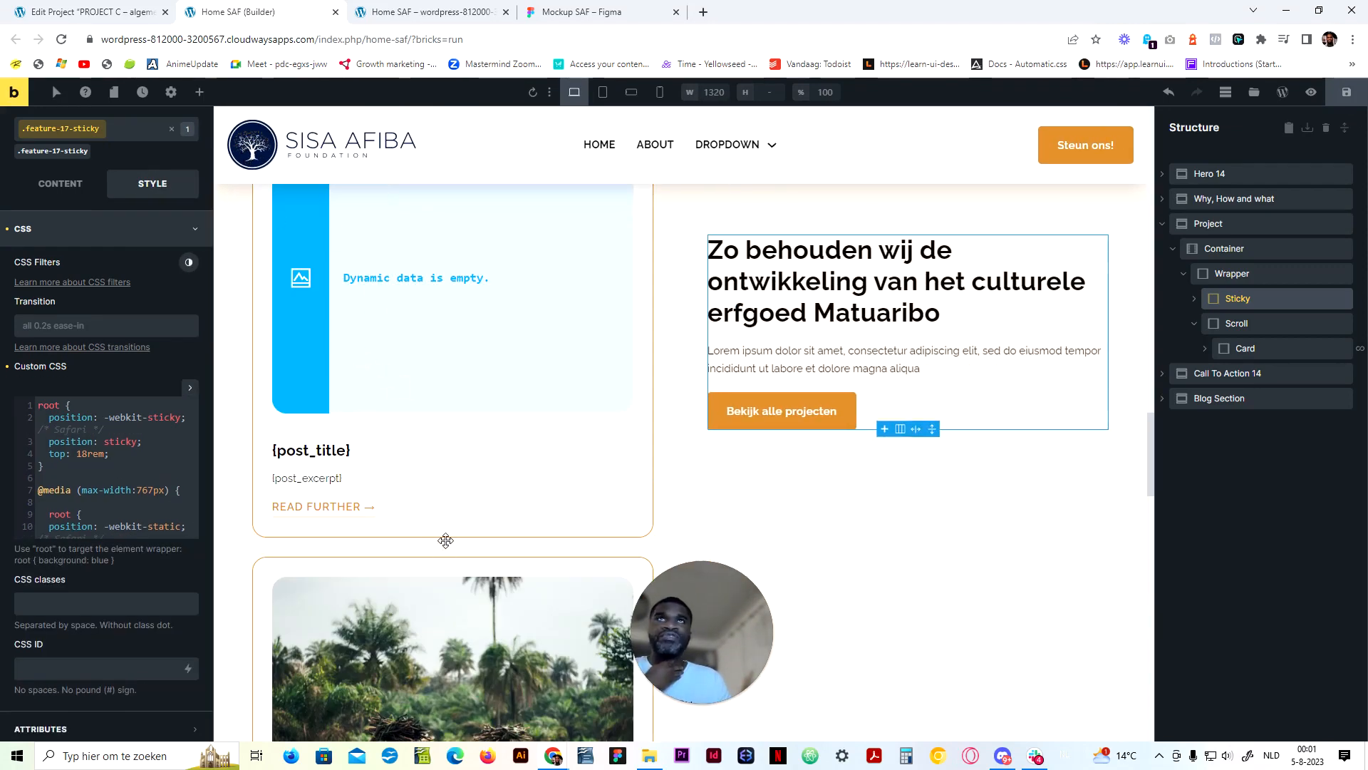
pyautogui.hotkey('ctrl', 's')
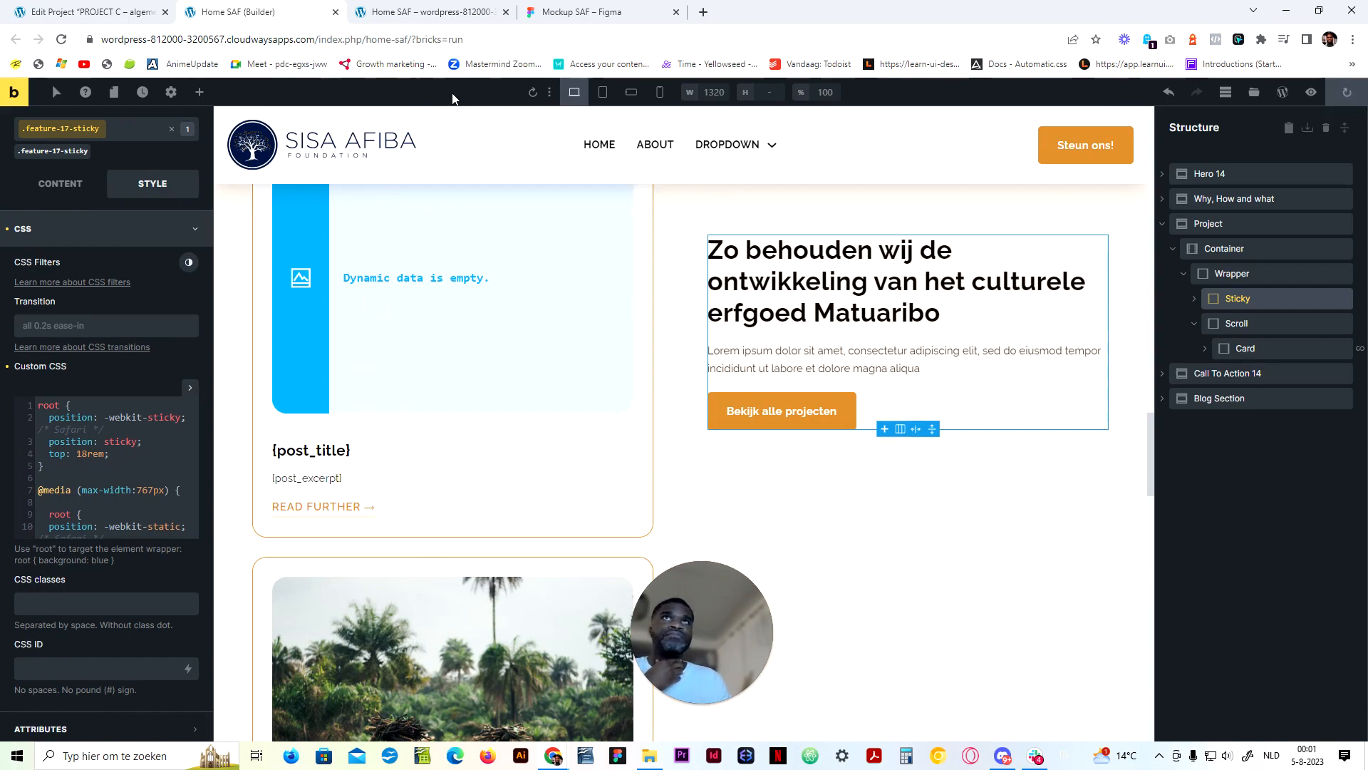
# Look over the sections below the projects and open the content settings of the blue call-to-action box
pyautogui.scroll(-10, 569, 524)
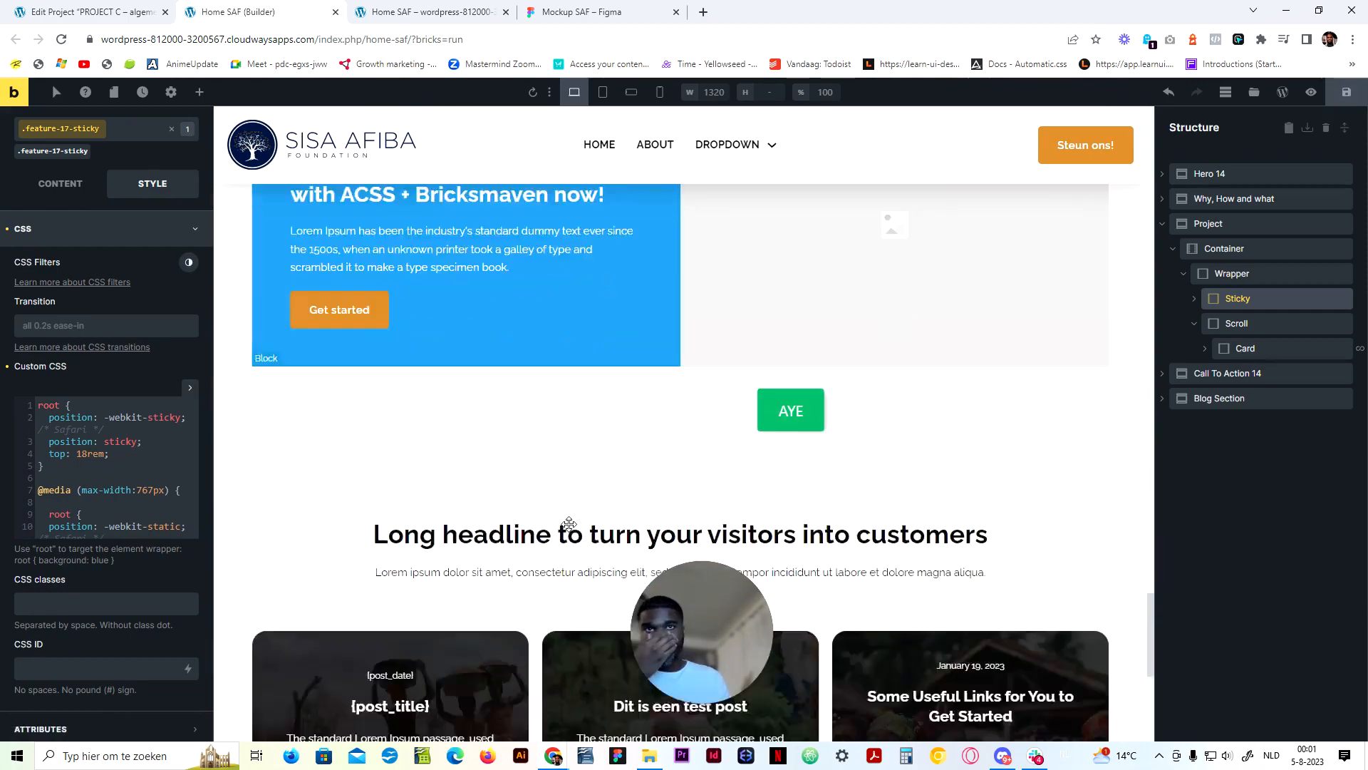
pyautogui.scroll(-6, 568, 523)
pyautogui.scroll(8, 550, 506)
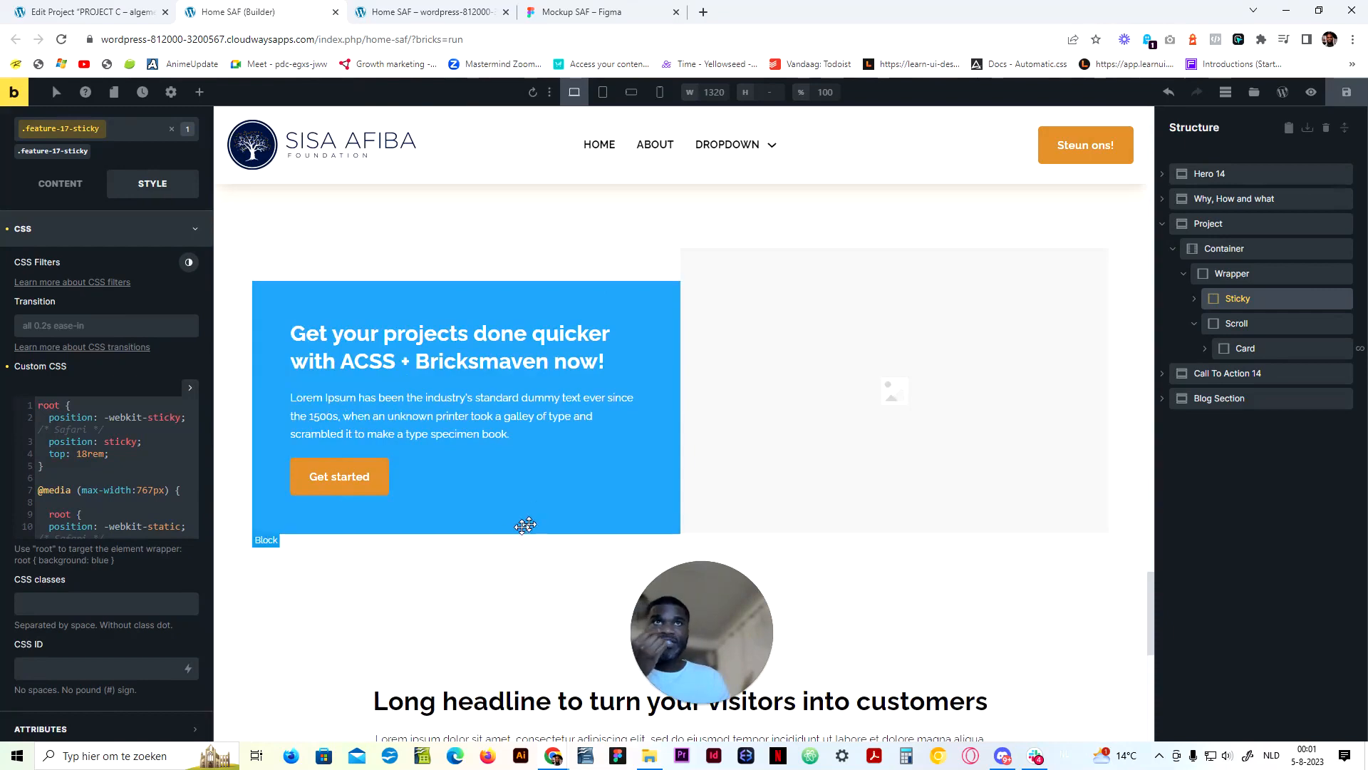
pyautogui.click(477, 319)
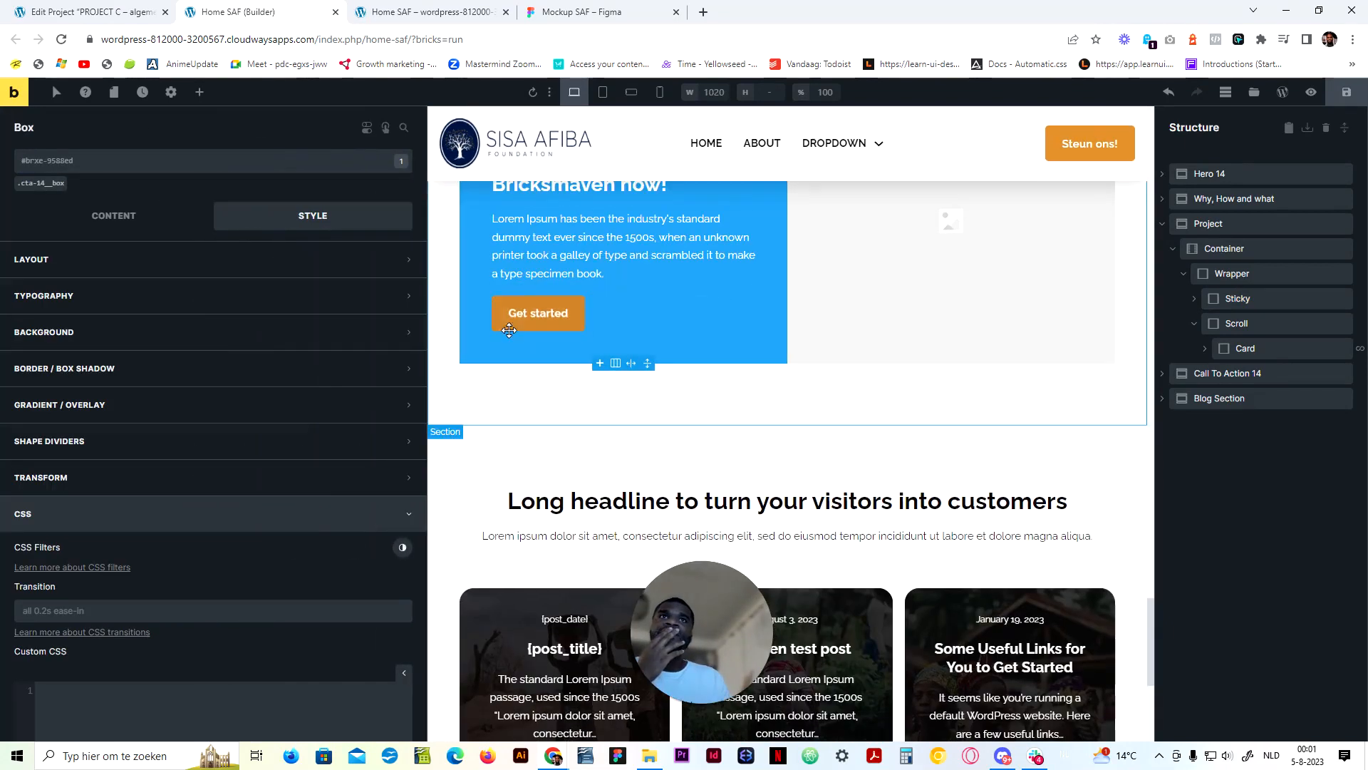
pyautogui.click(113, 215)
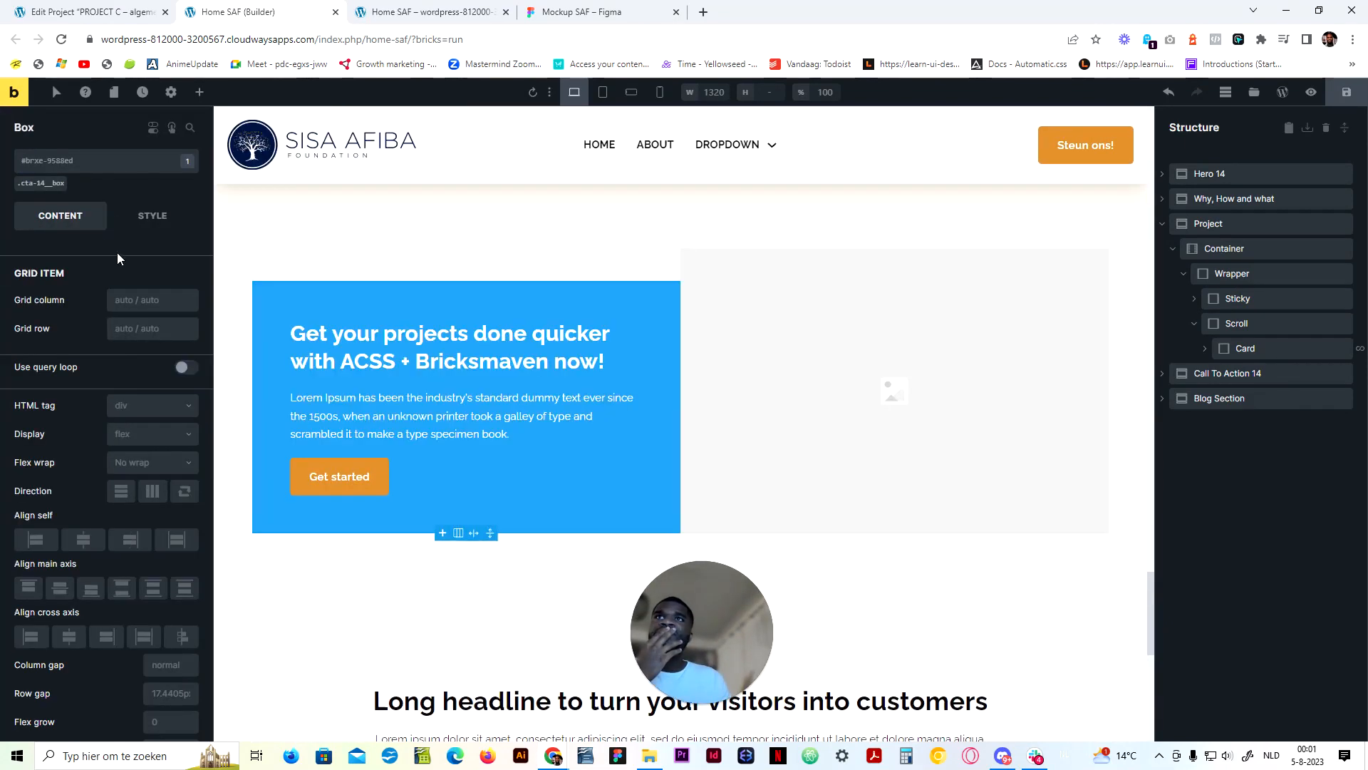
# Compare the spacing between the projects and the call to action in the Figma mockup with the home page preview
pyautogui.click(507, 6)
pyautogui.scroll(-8, 499, 428)
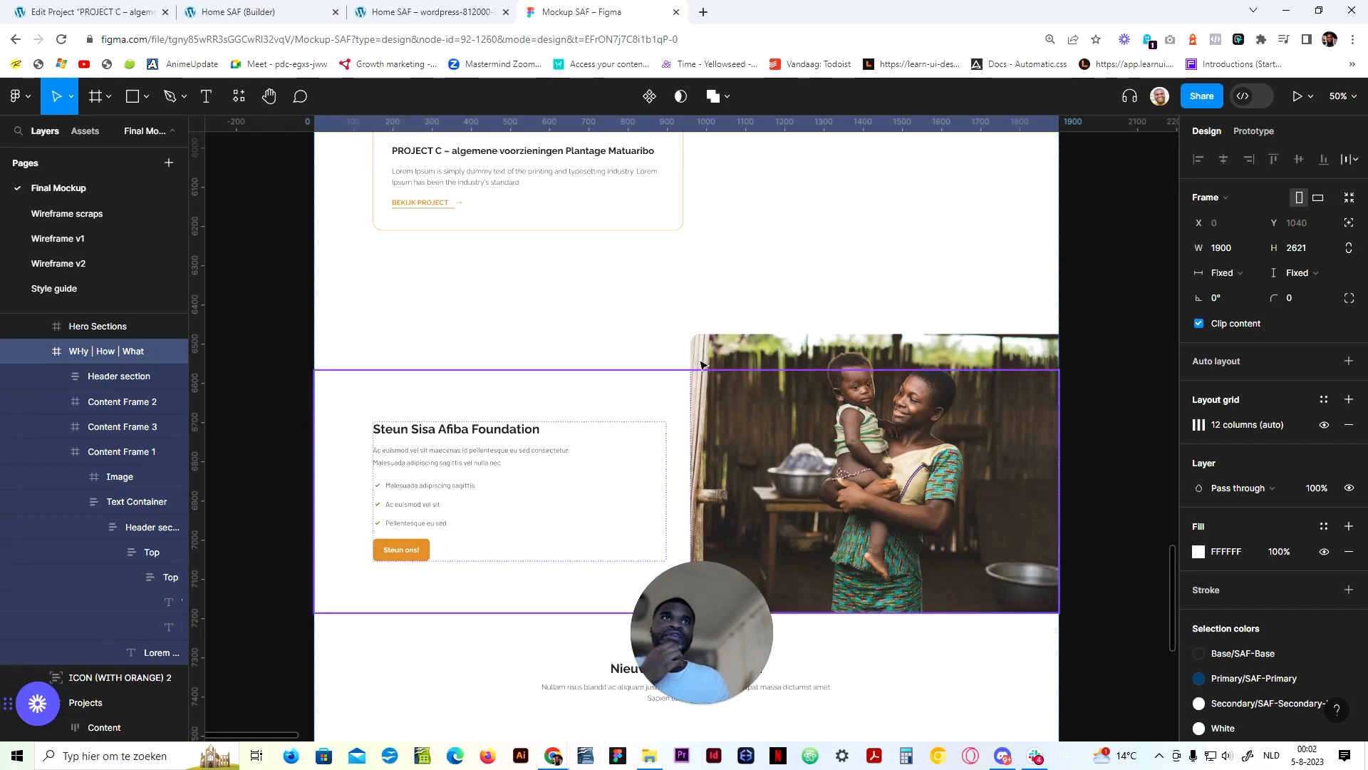
pyautogui.click(411, 11)
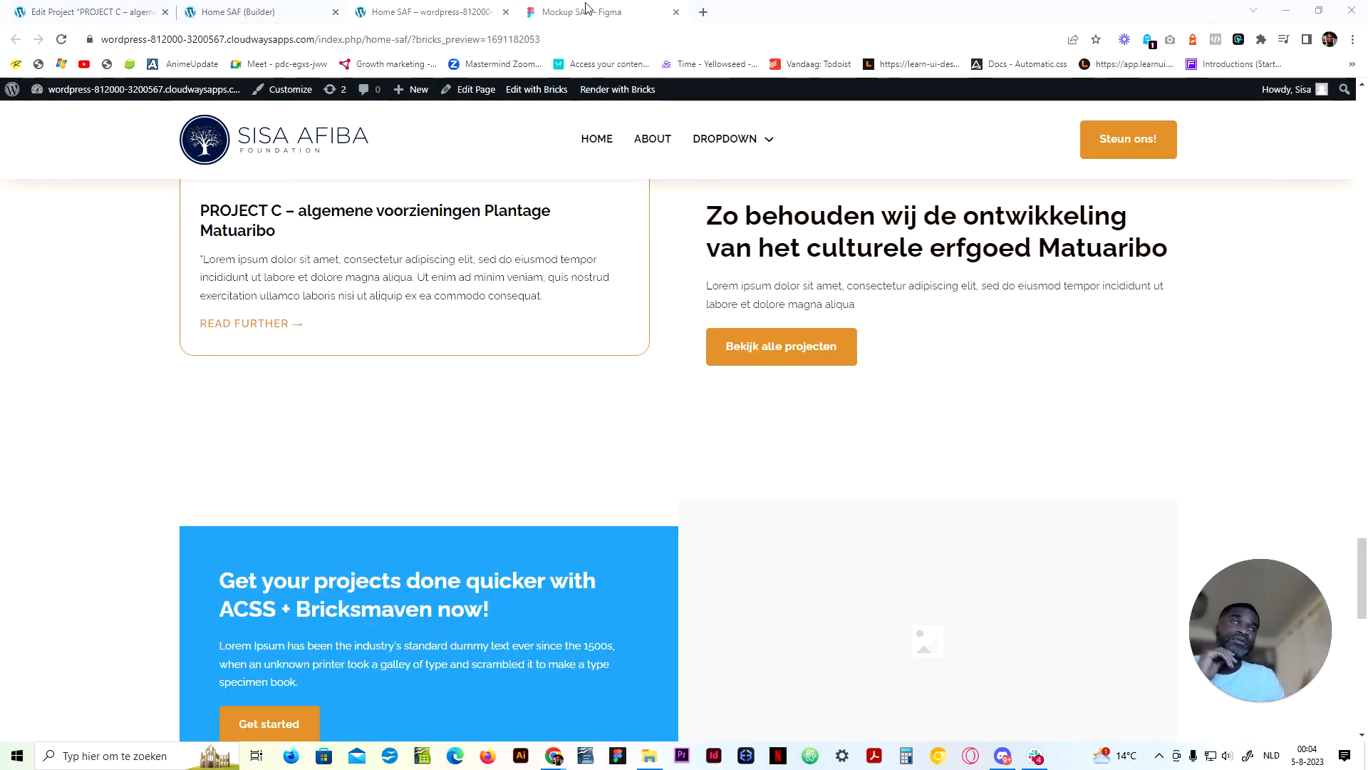
pyautogui.click(586, 10)
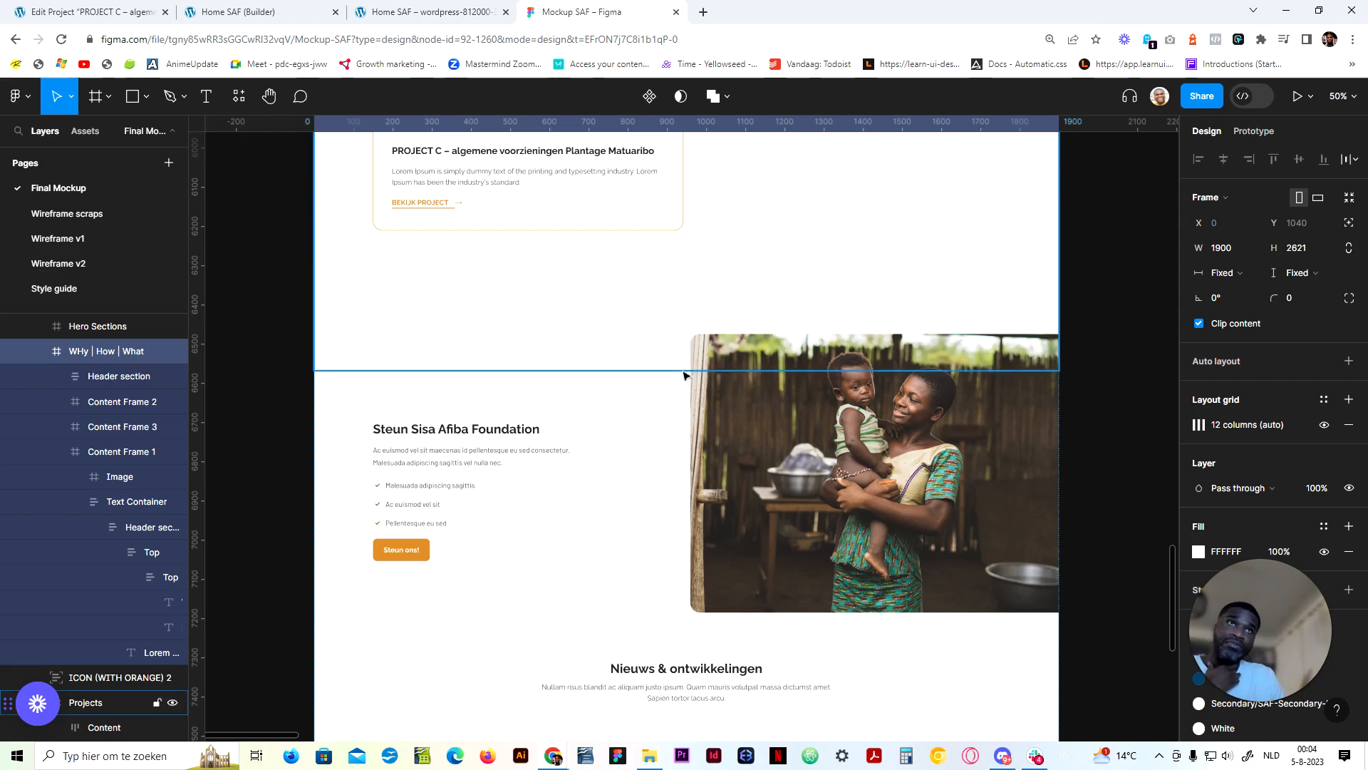
pyautogui.hotkey('ctrl', 'shift', 'Tab')
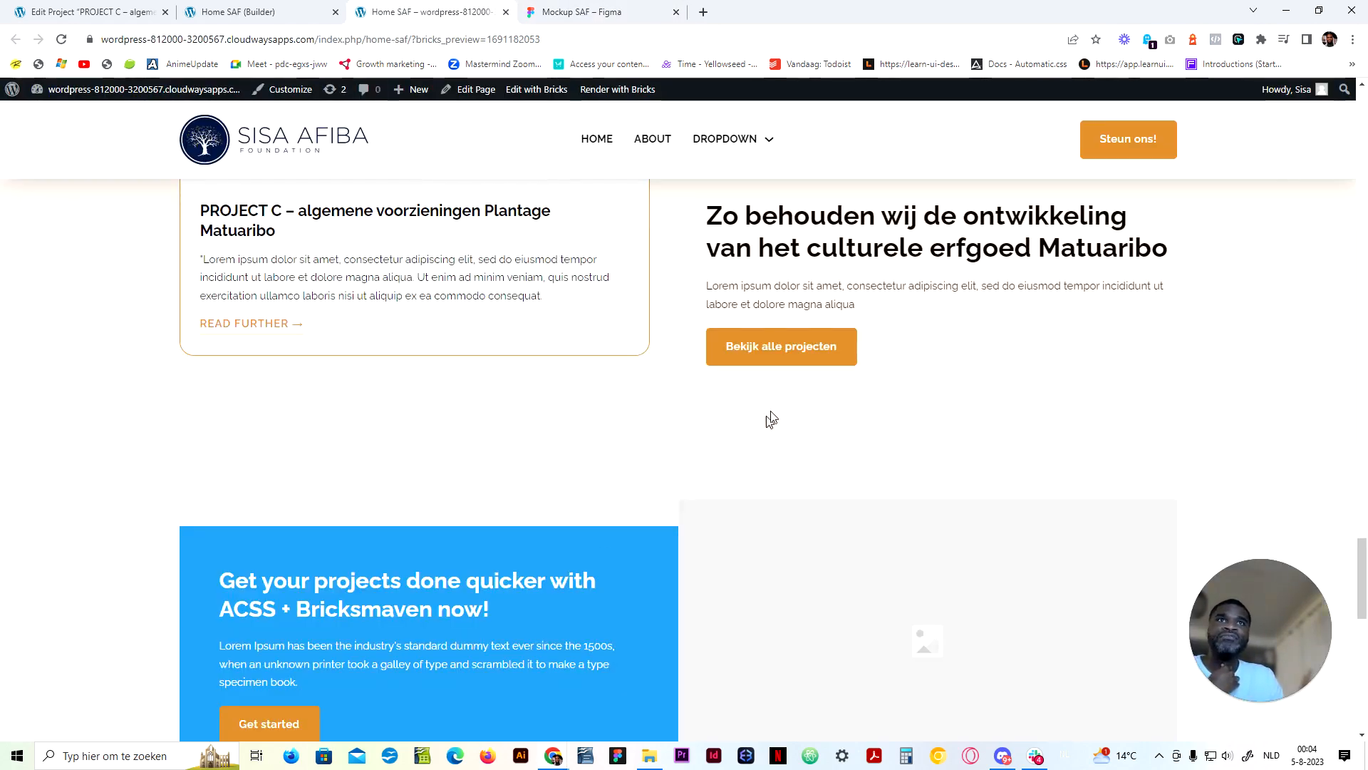
# Back in the builder, set the bottom padding of the Project section's .feature-17 class to calc(var(--space-4xl) + 10rem)
pyautogui.click(314, 12)
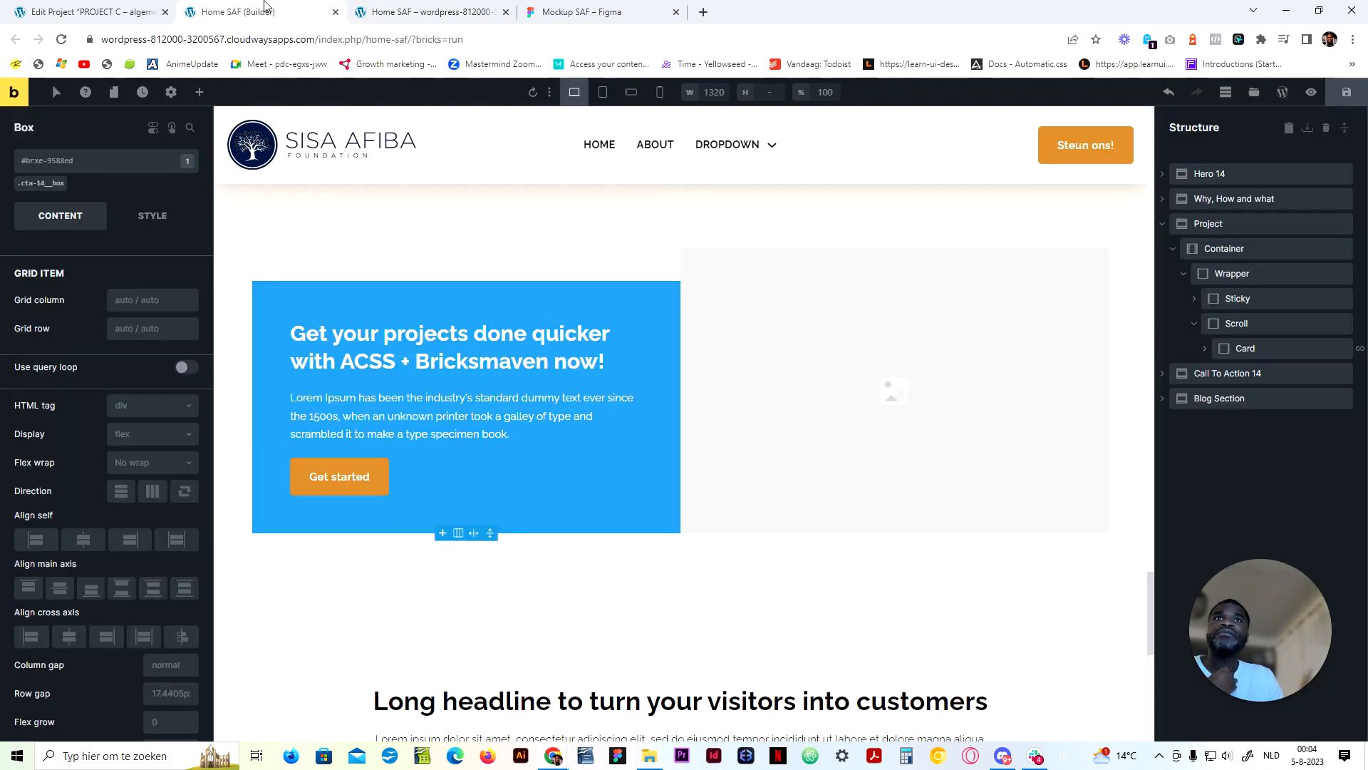
pyautogui.scroll(4, 603, 465)
pyautogui.click(601, 464)
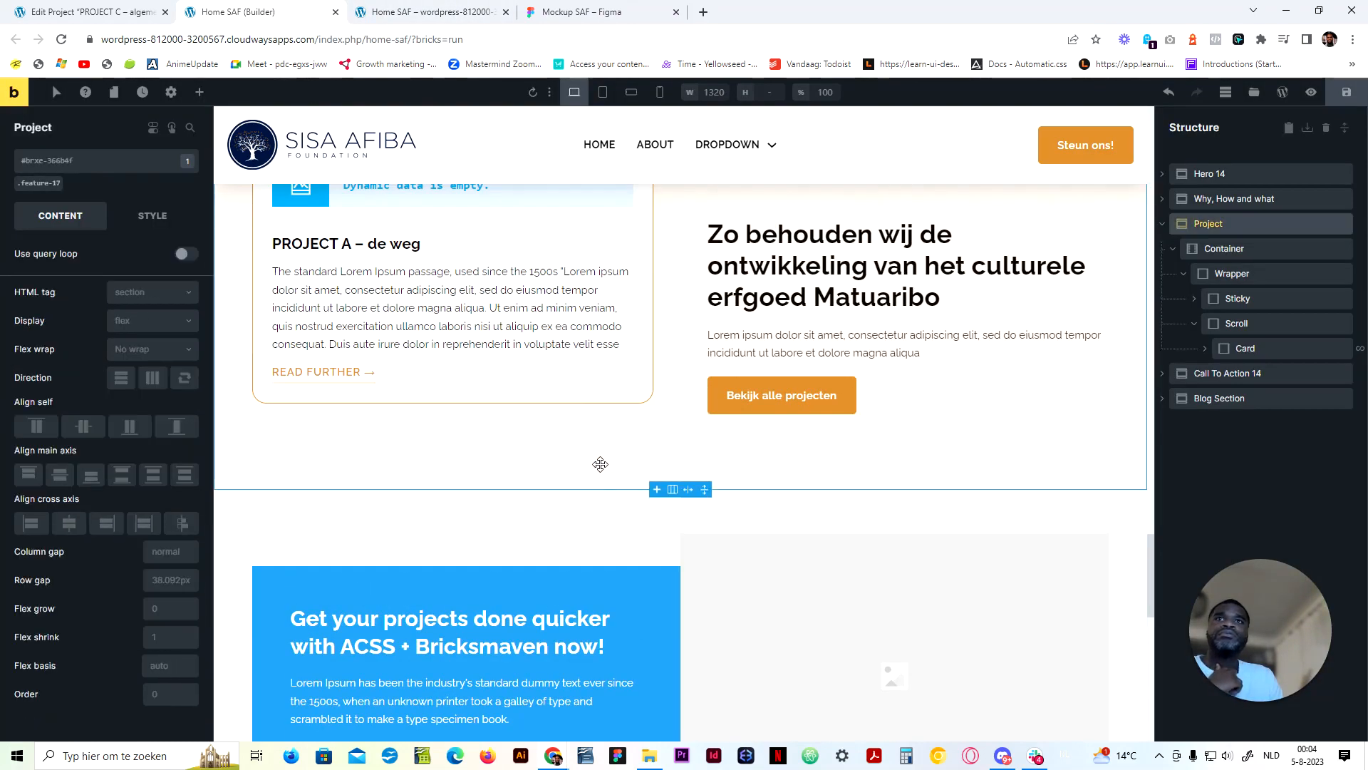
pyautogui.click(40, 186)
pyautogui.click(157, 215)
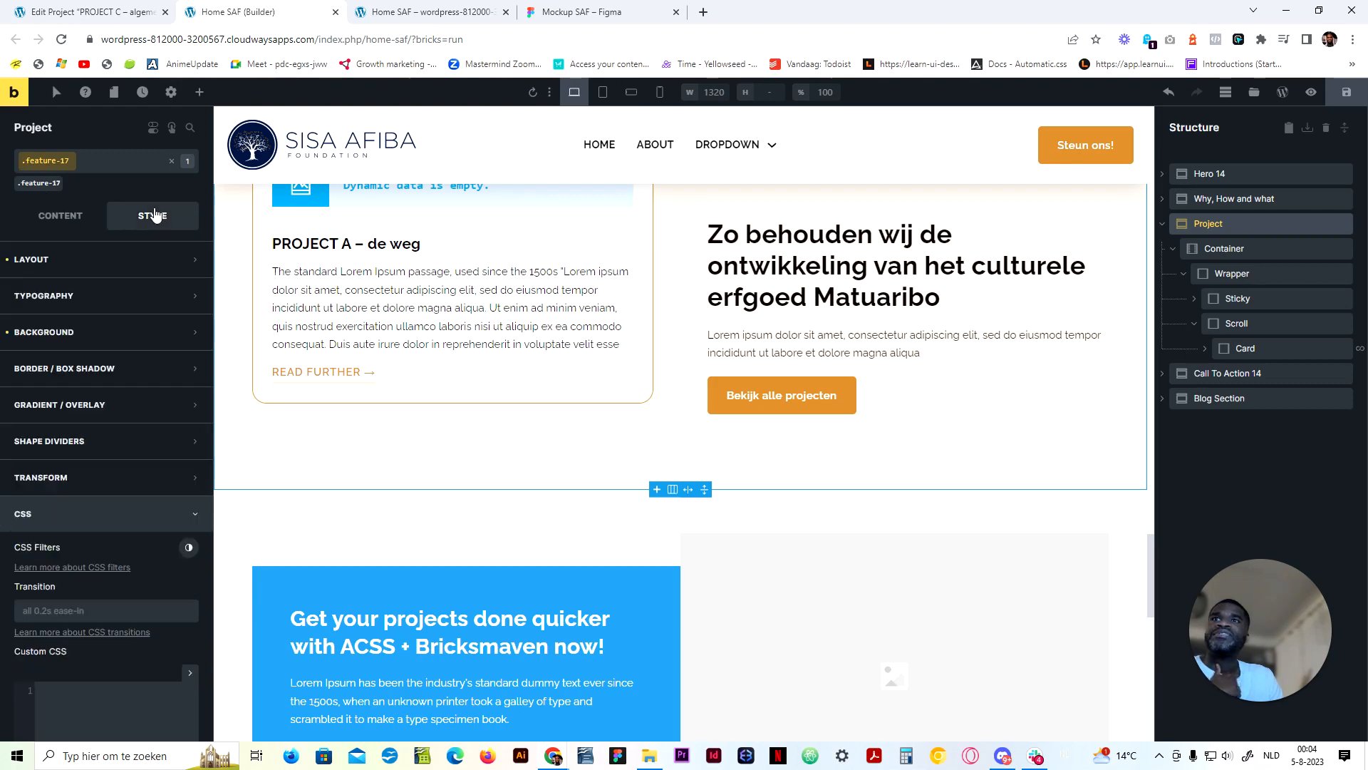
pyautogui.click(107, 262)
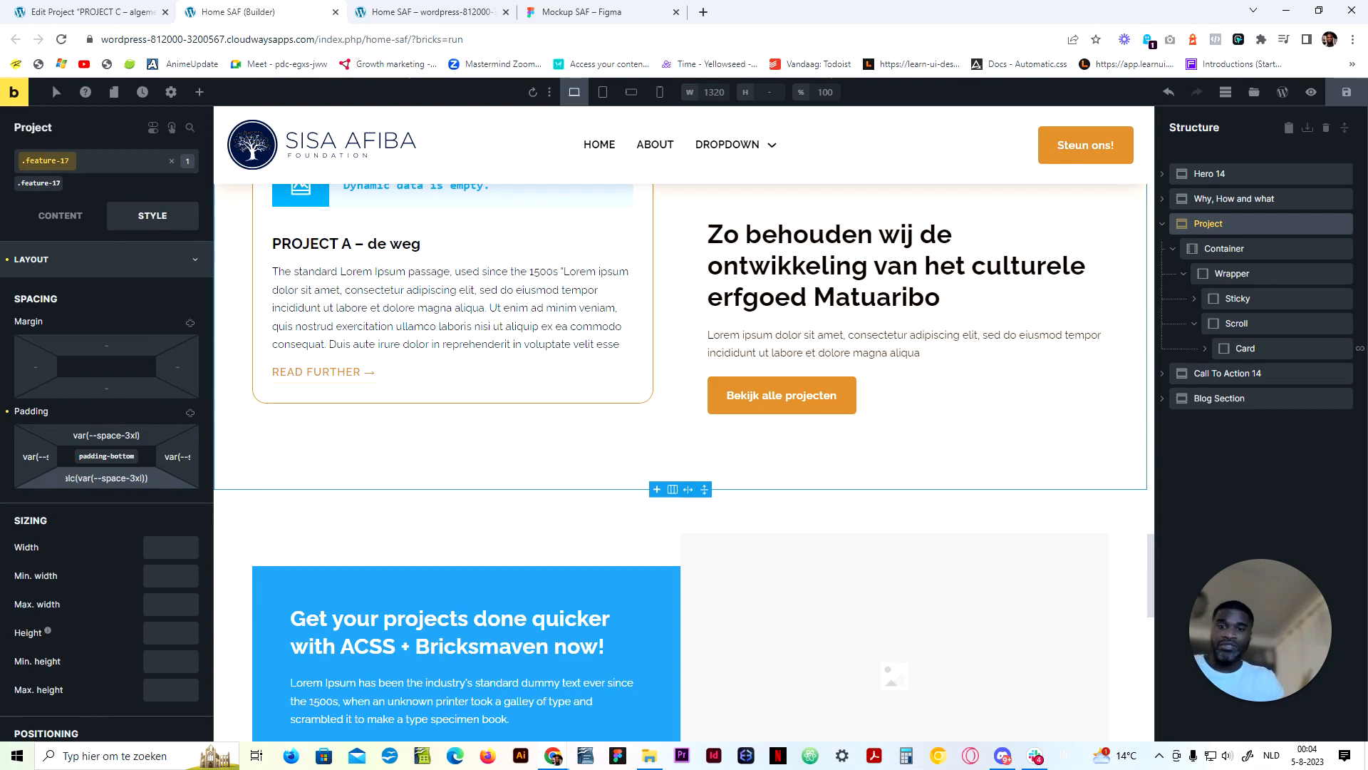
pyautogui.press('BackSpace')
pyautogui.write('4')
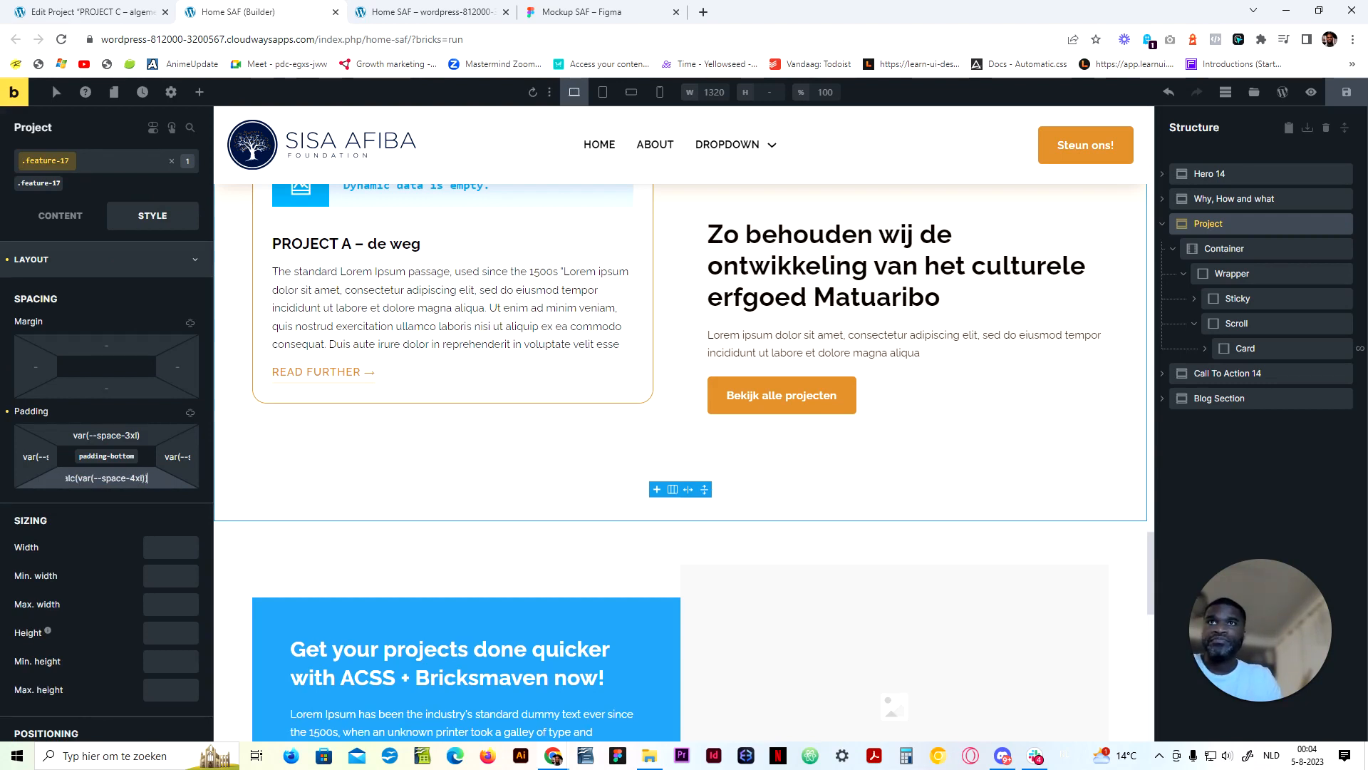
pyautogui.write(' + 20')
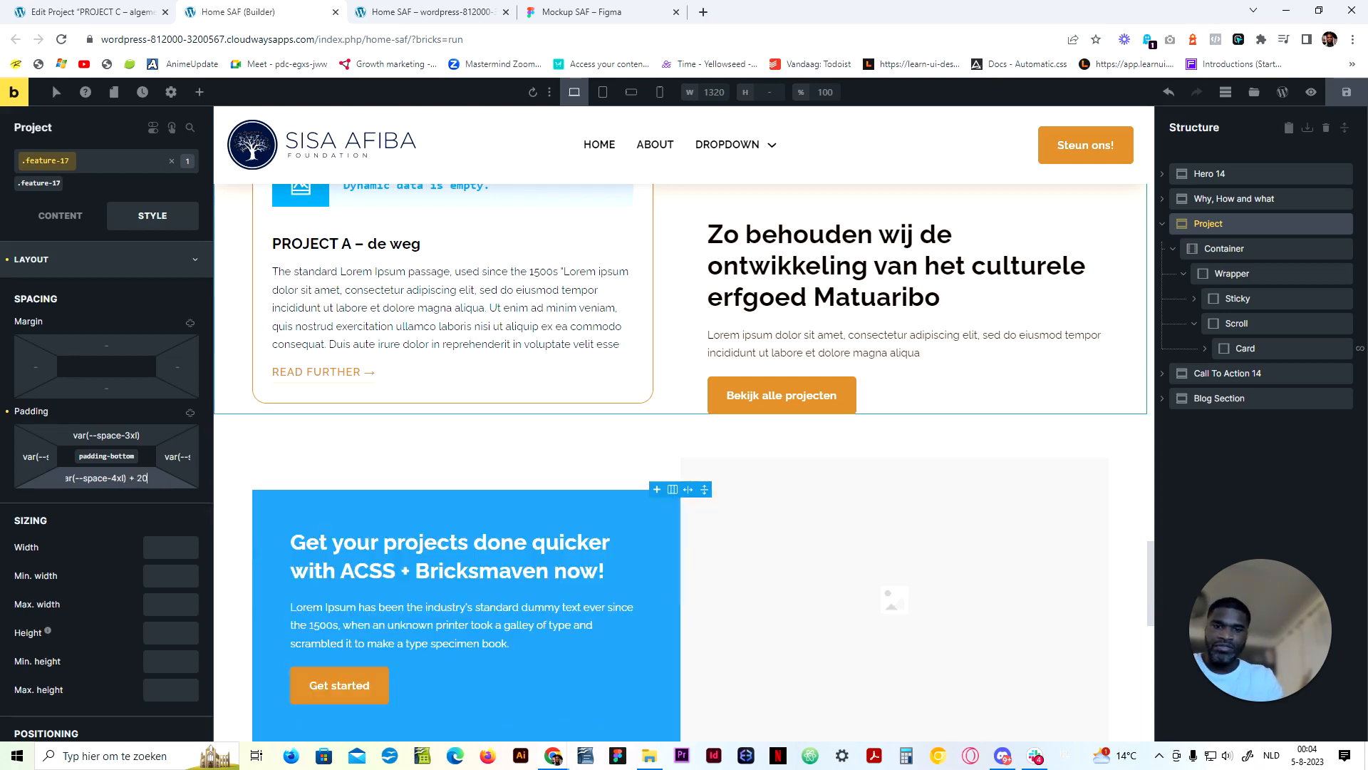
pyautogui.write('rem')
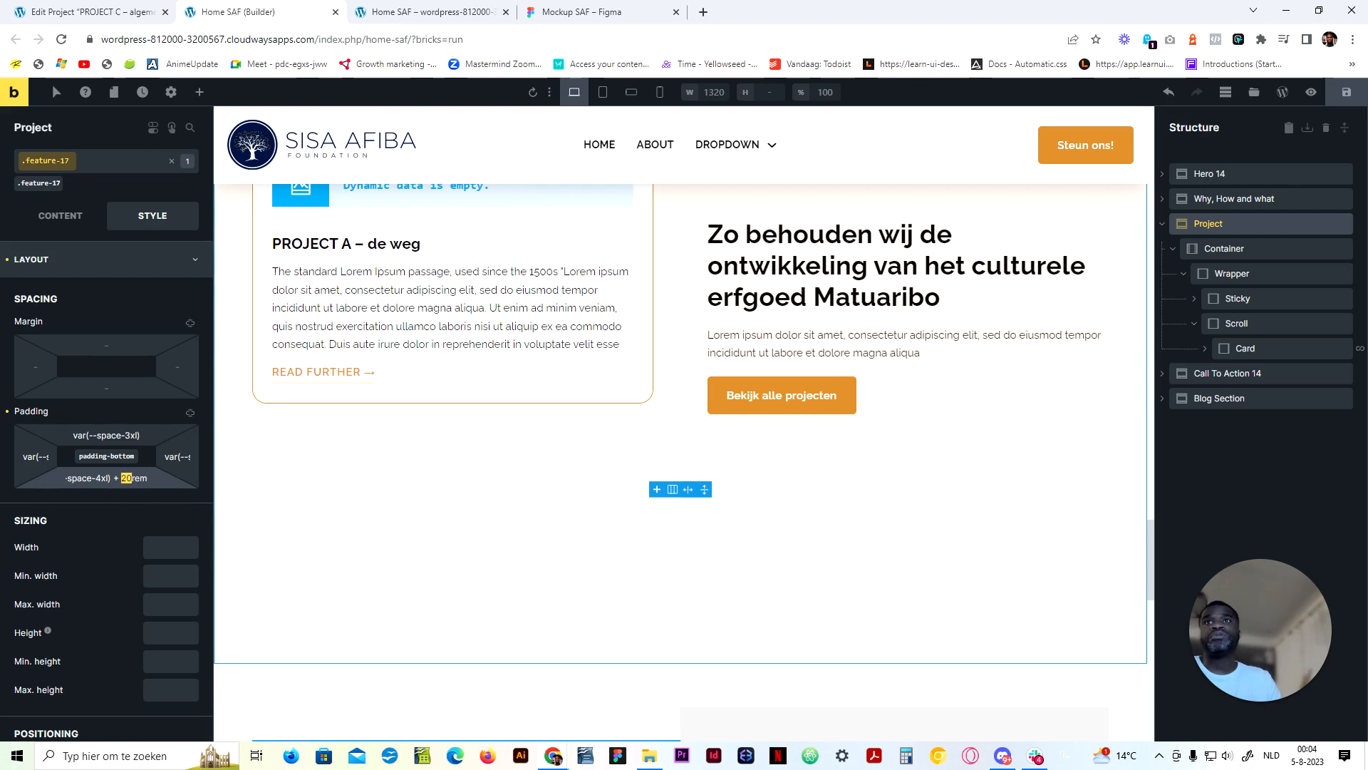
pyautogui.write('10')
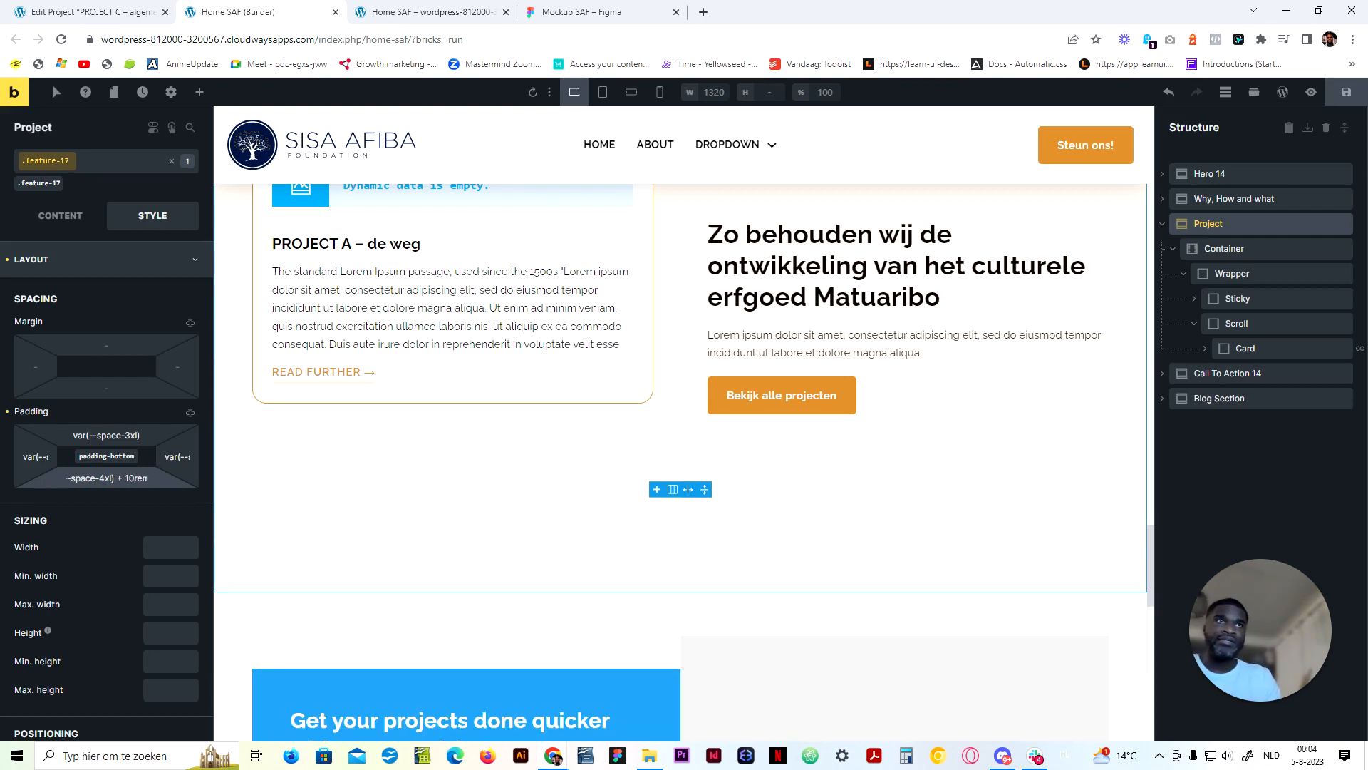
pyautogui.scroll(-5, 694, 635)
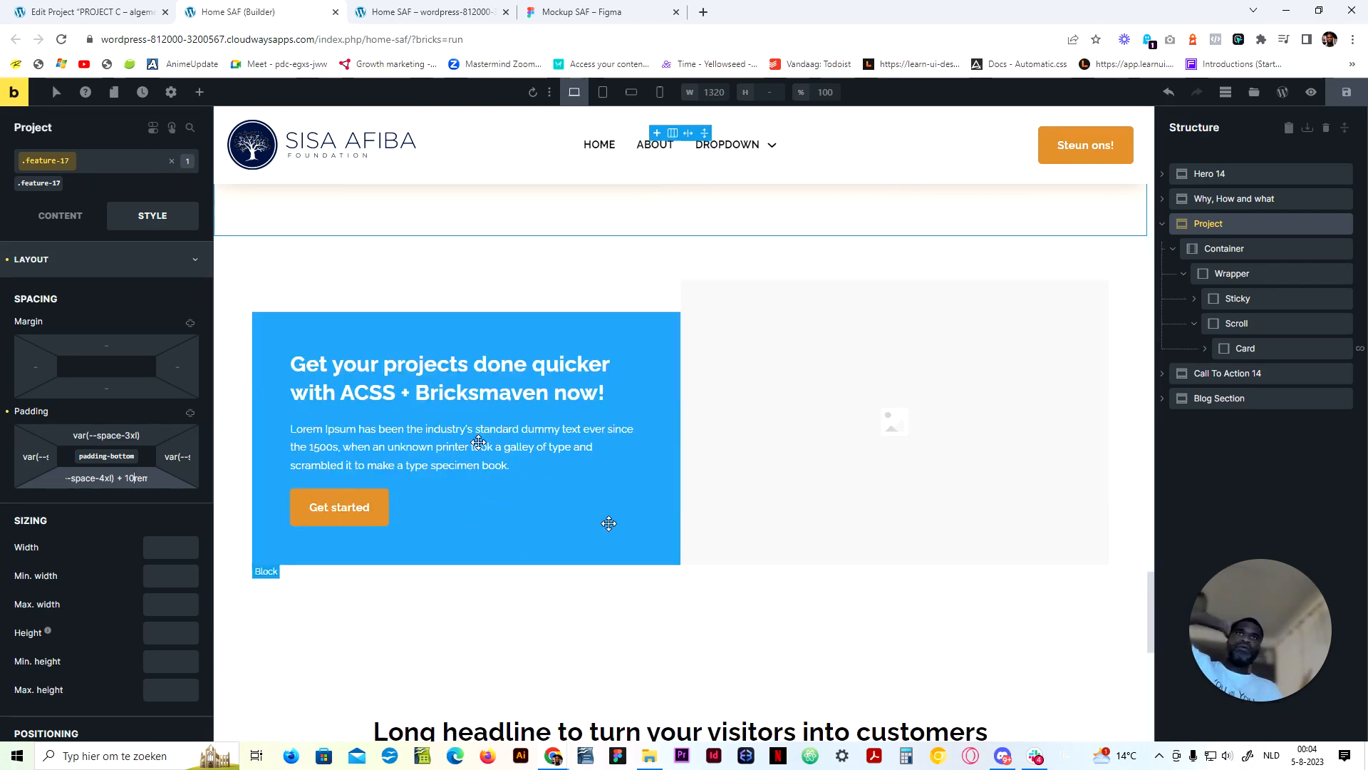
# For the call-to-action image placeholder, pick the photo of the woman holding her child from the media library, as in the Figma mockup
pyautogui.click(819, 289)
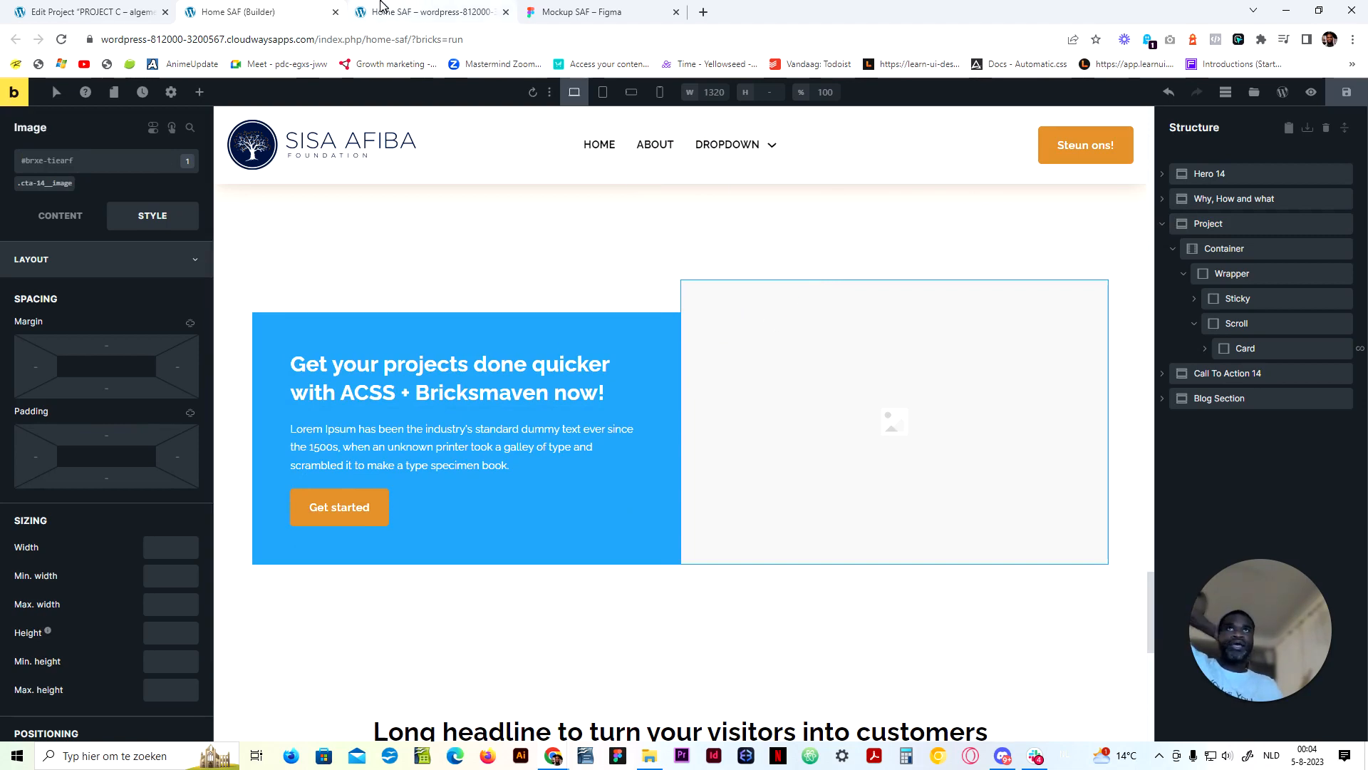
pyautogui.click(574, 5)
pyautogui.click(235, 12)
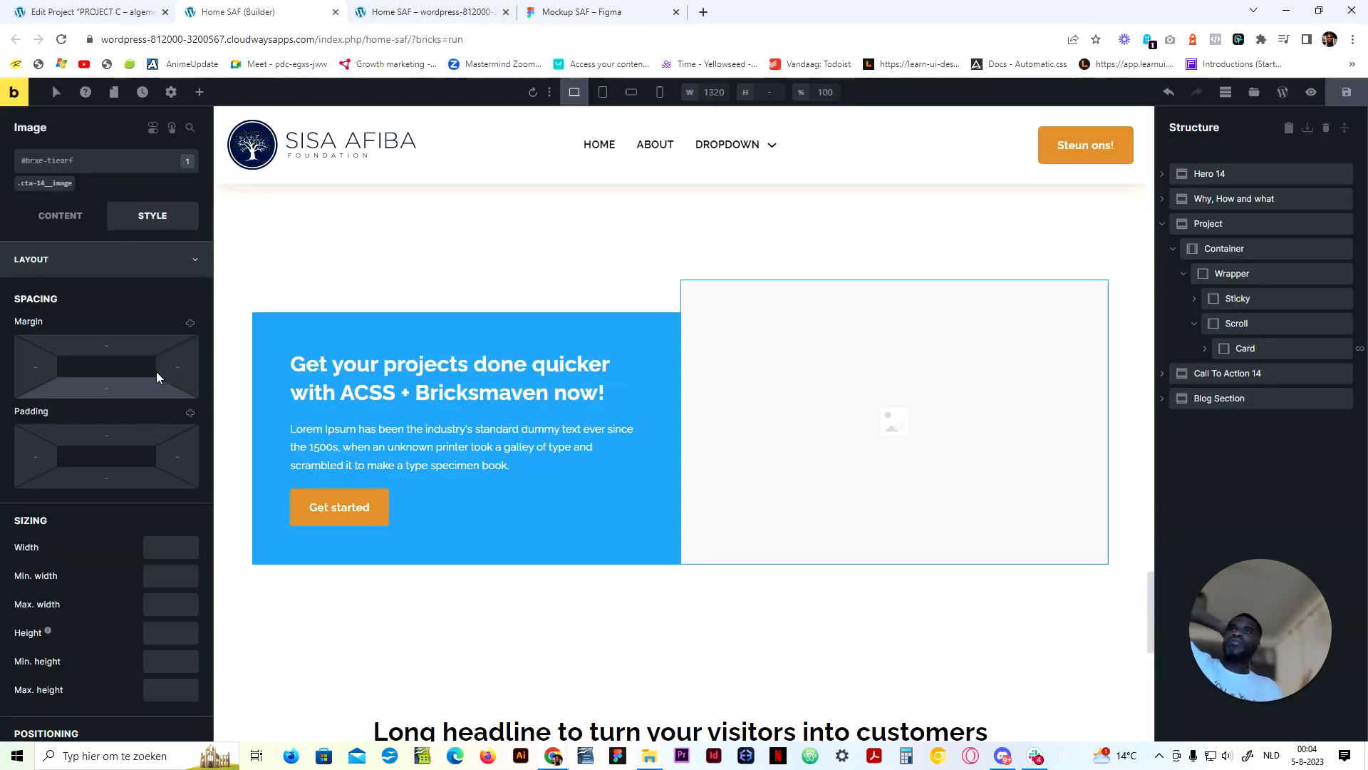
pyautogui.click(74, 226)
pyautogui.click(93, 299)
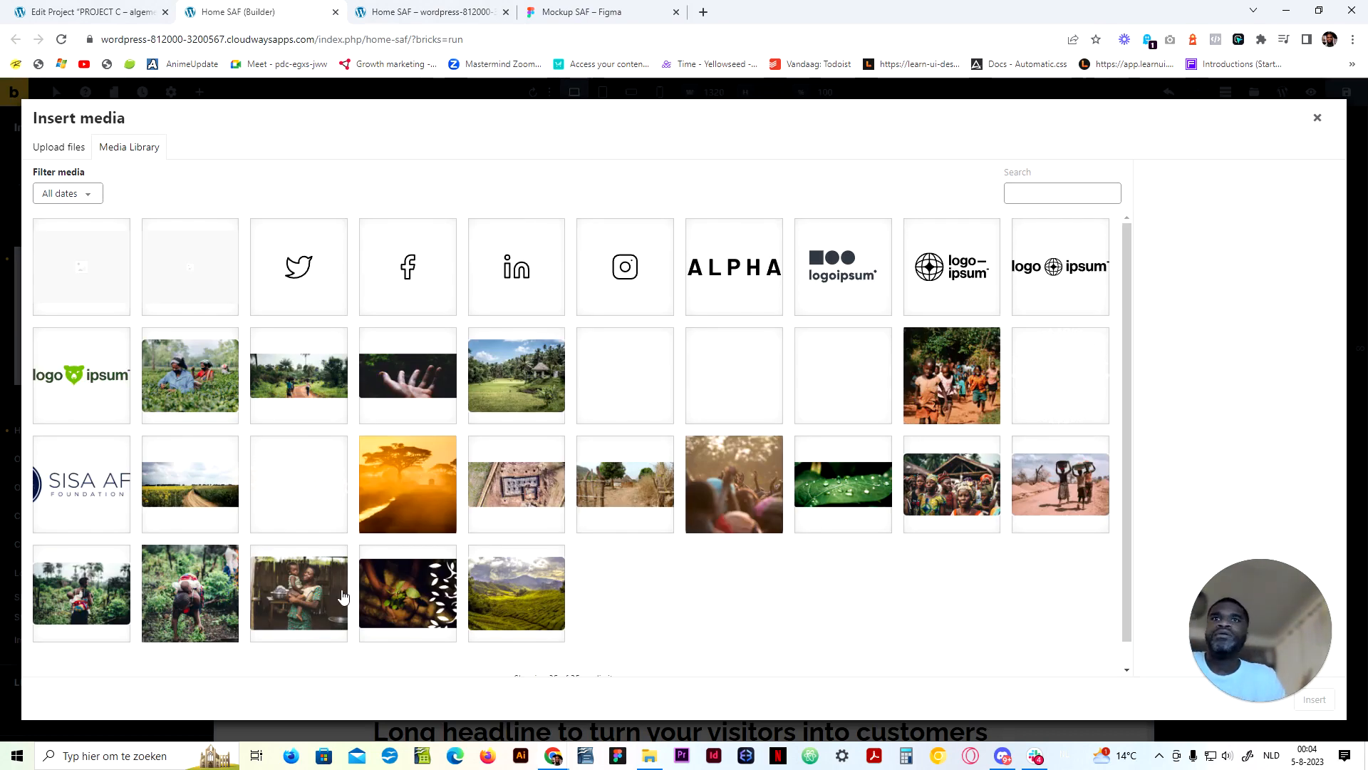
pyautogui.click(299, 593)
# Copy the photo's title into its alt text and insert the photo into the call to action
pyautogui.moveTo(1235, 600); pyautogui.dragTo(1007, 618)
pyautogui.click(1249, 522)
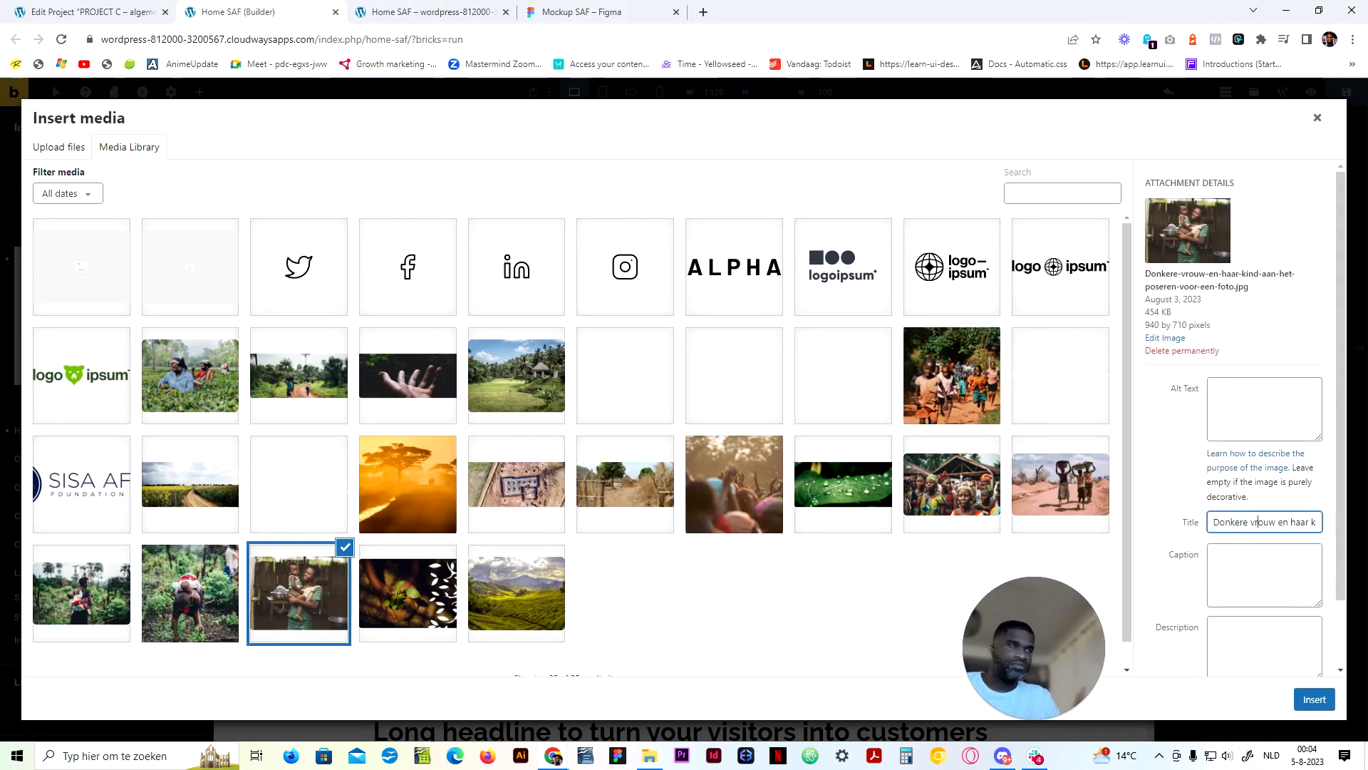
pyautogui.hotkey('ctrl', 'a')
pyautogui.hotkey('ctrl', 'c')
pyautogui.click(1264, 408)
pyautogui.hotkey('ctrl', 'v')
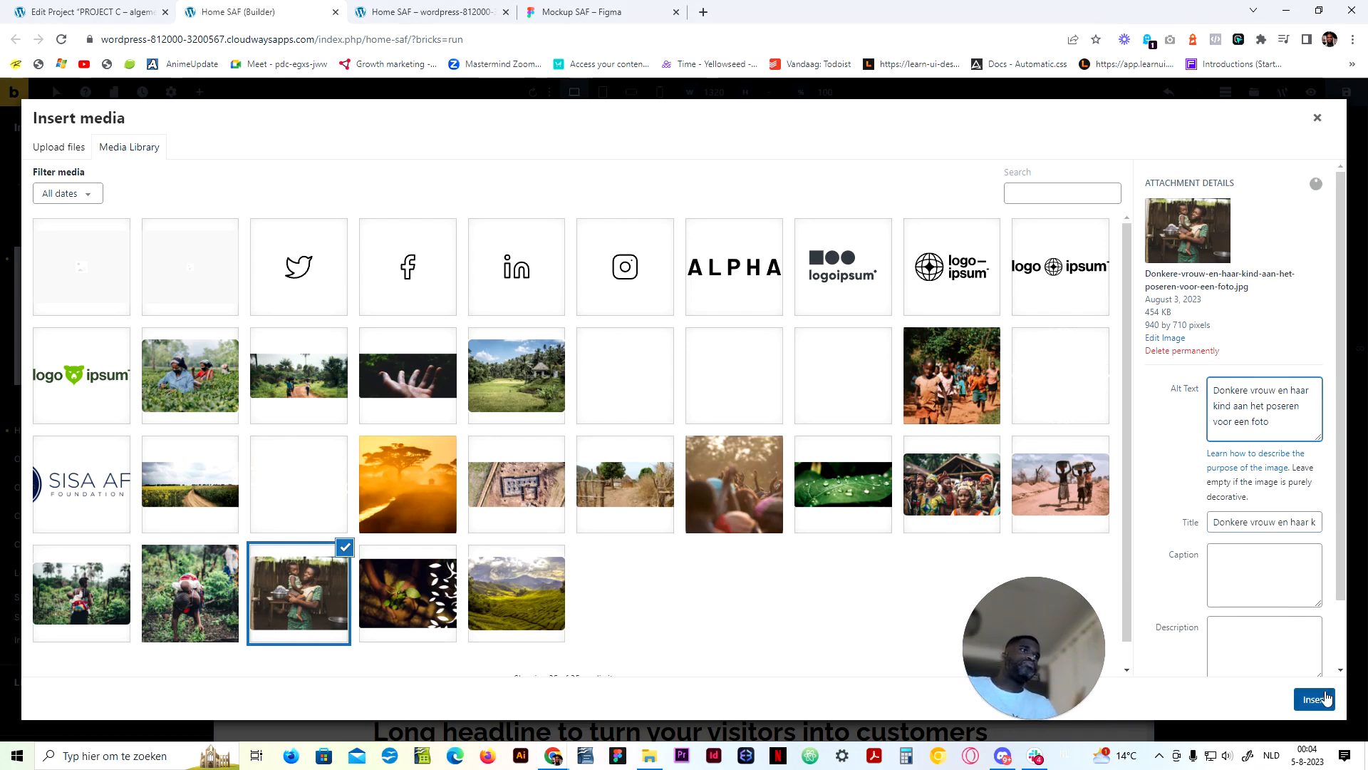
pyautogui.click(1315, 699)
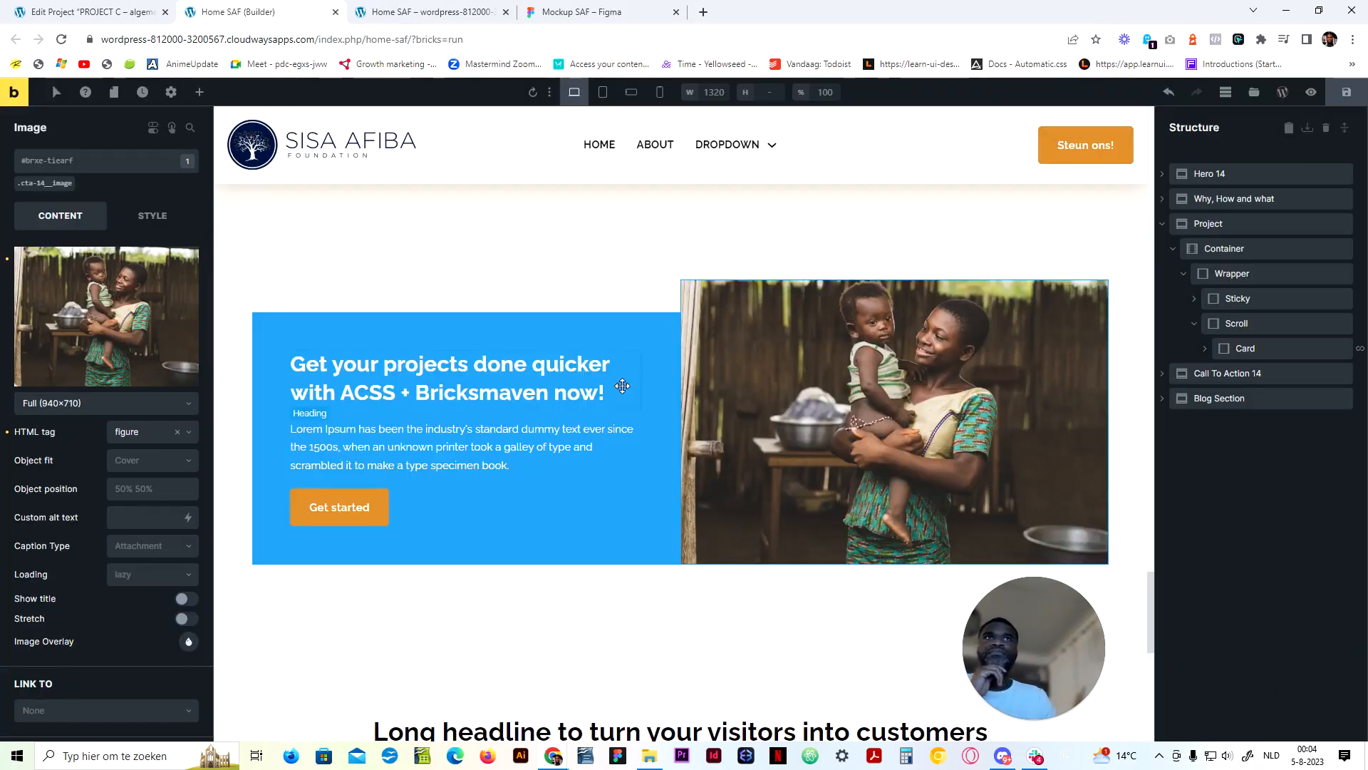
# Clear the background color from the .cta-14__box class of the call-to-action box
pyautogui.click(383, 319)
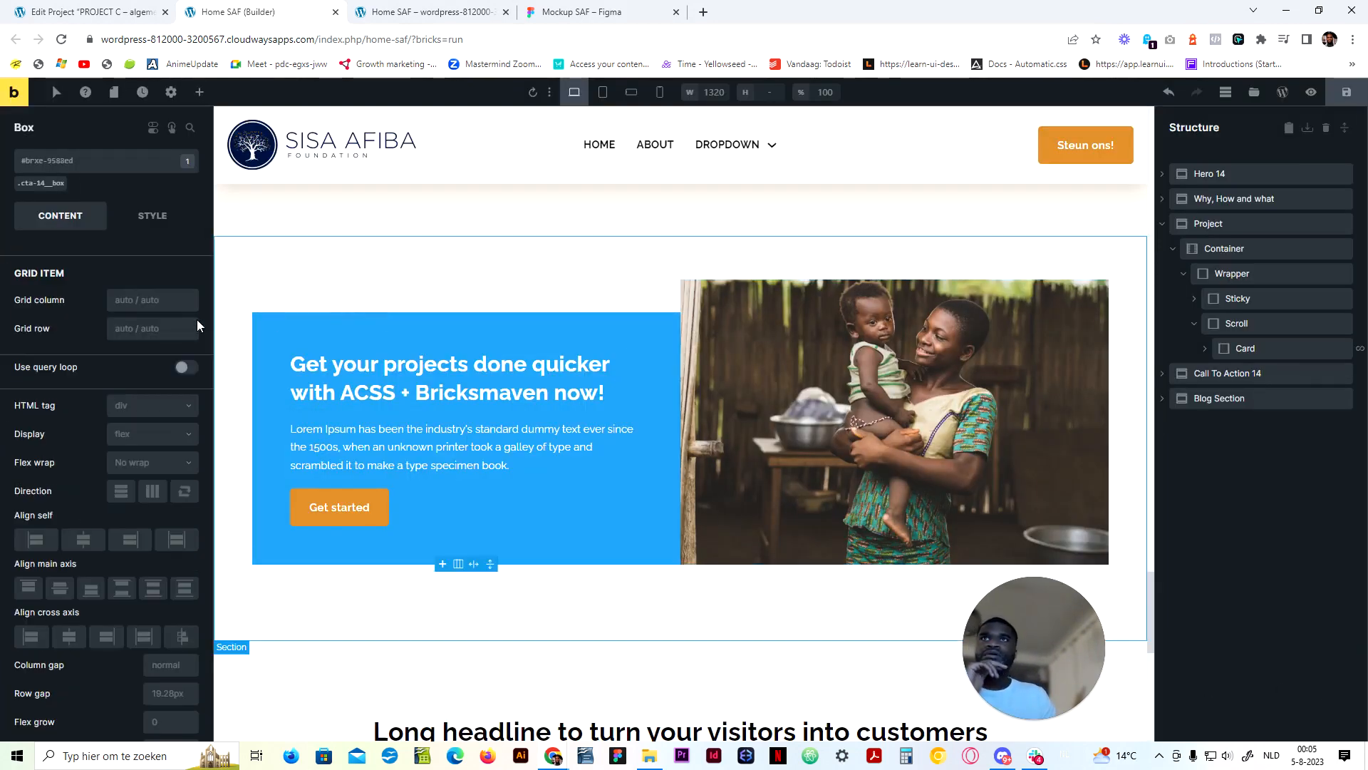
pyautogui.click(53, 187)
pyautogui.click(146, 215)
pyautogui.scroll(-4, 128, 470)
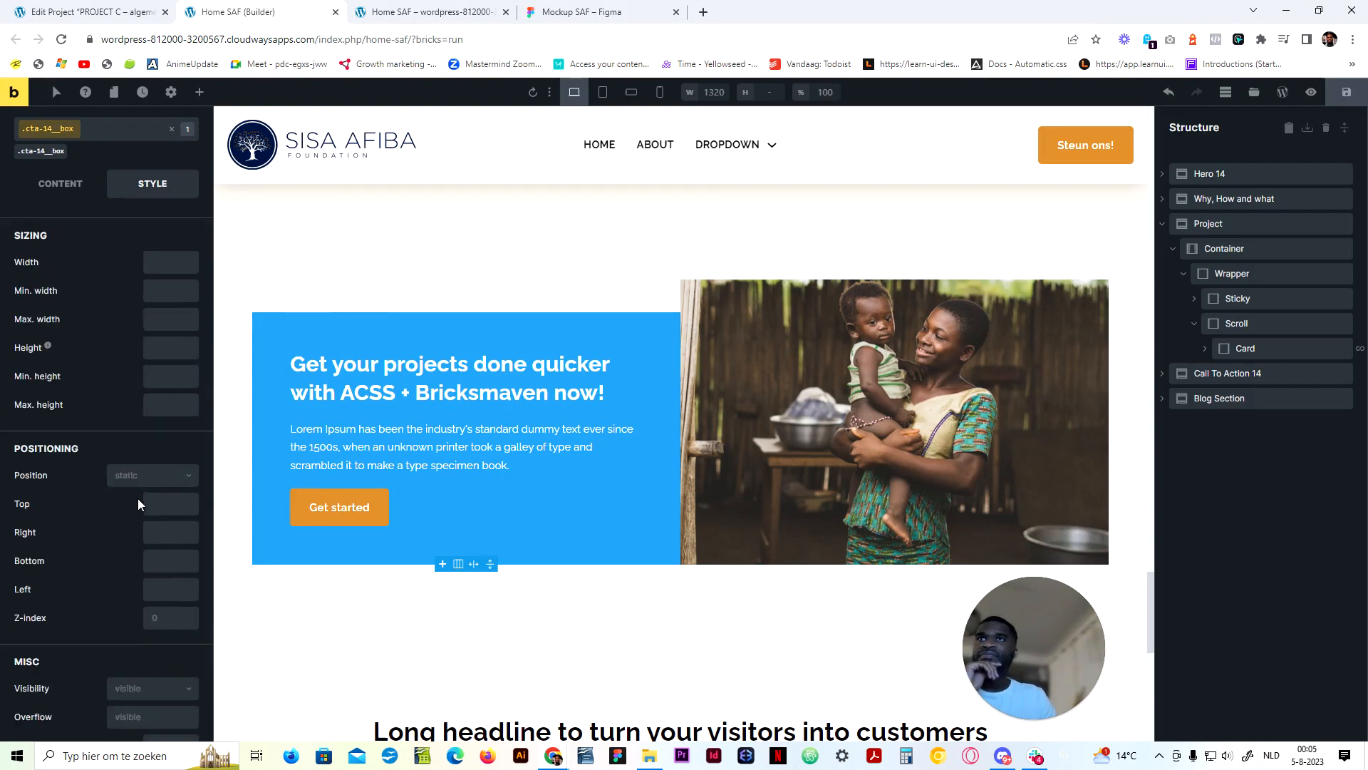
pyautogui.scroll(5, 138, 498)
pyautogui.click(128, 262)
pyautogui.click(139, 332)
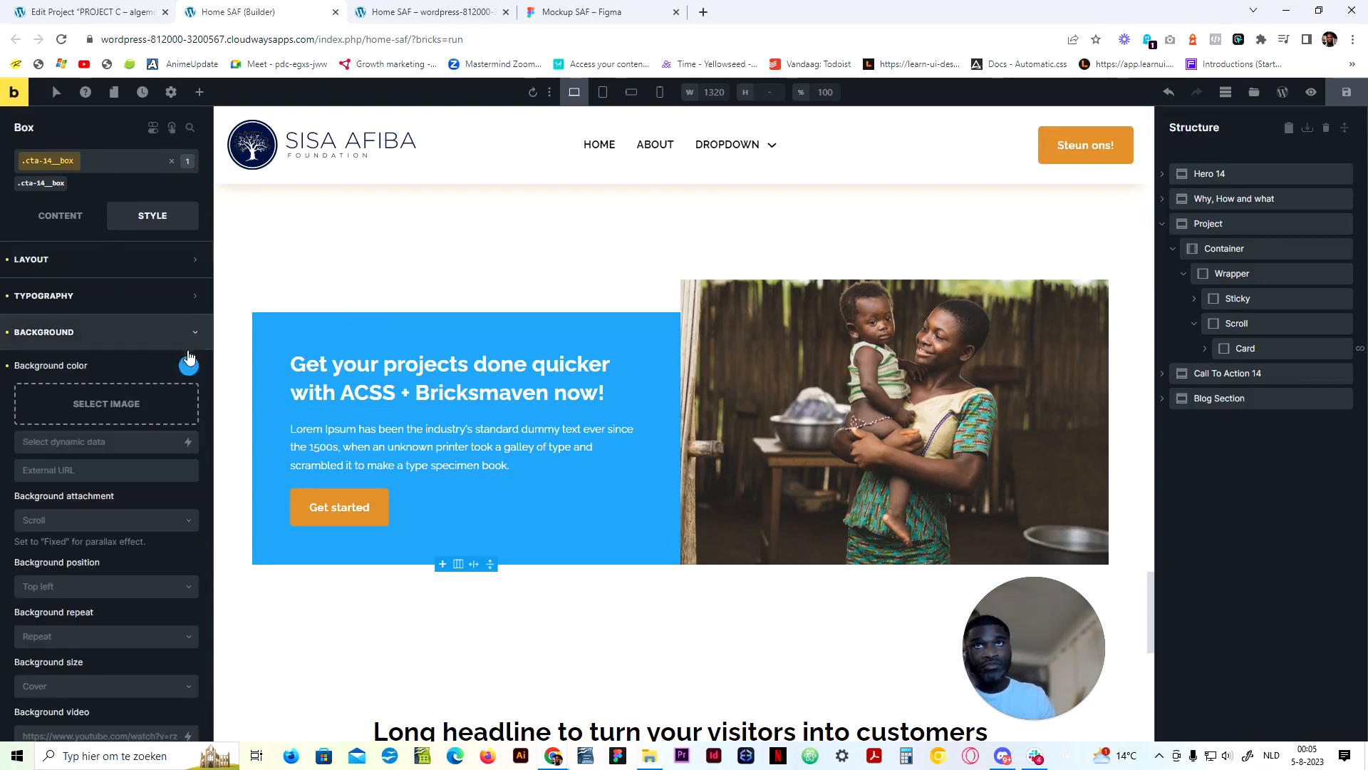
pyautogui.scroll(-3, 13, 370)
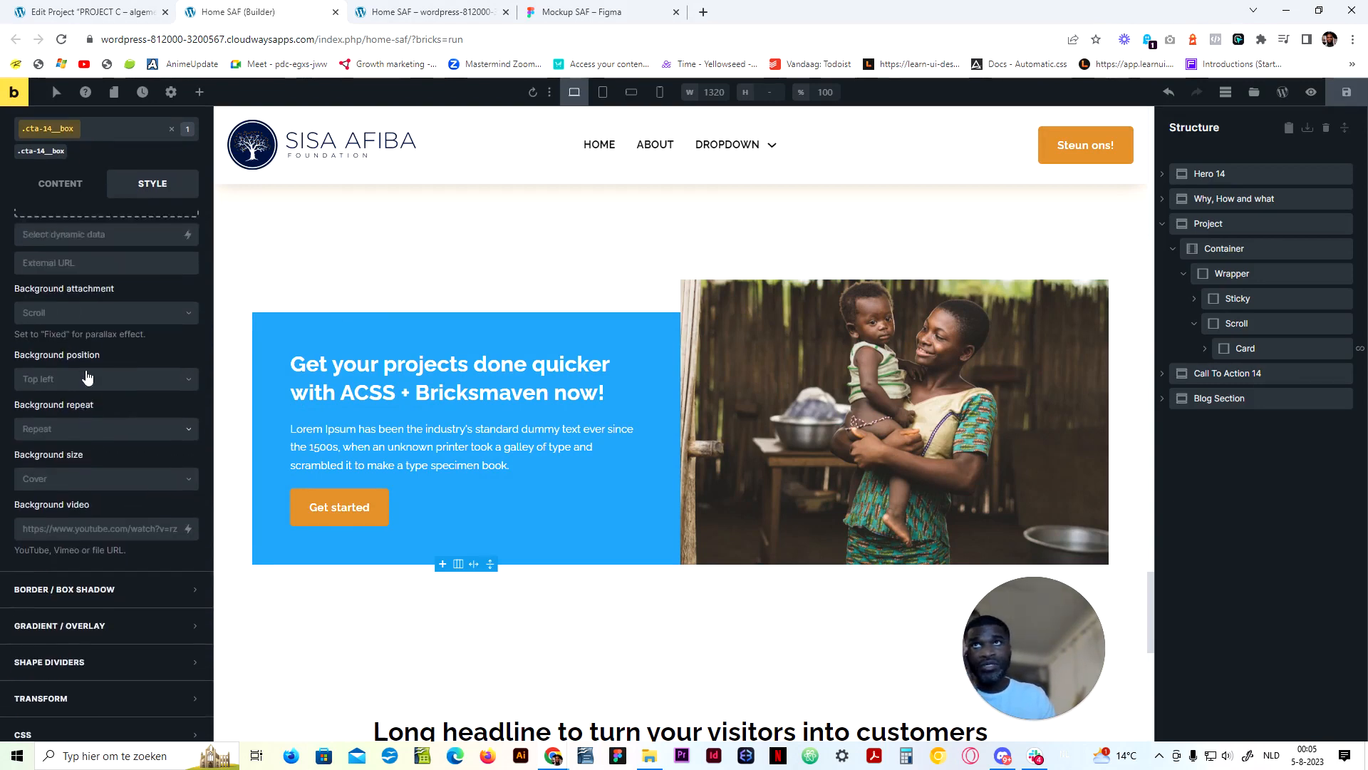
pyautogui.scroll(1, 11, 285)
pyautogui.click(6, 251)
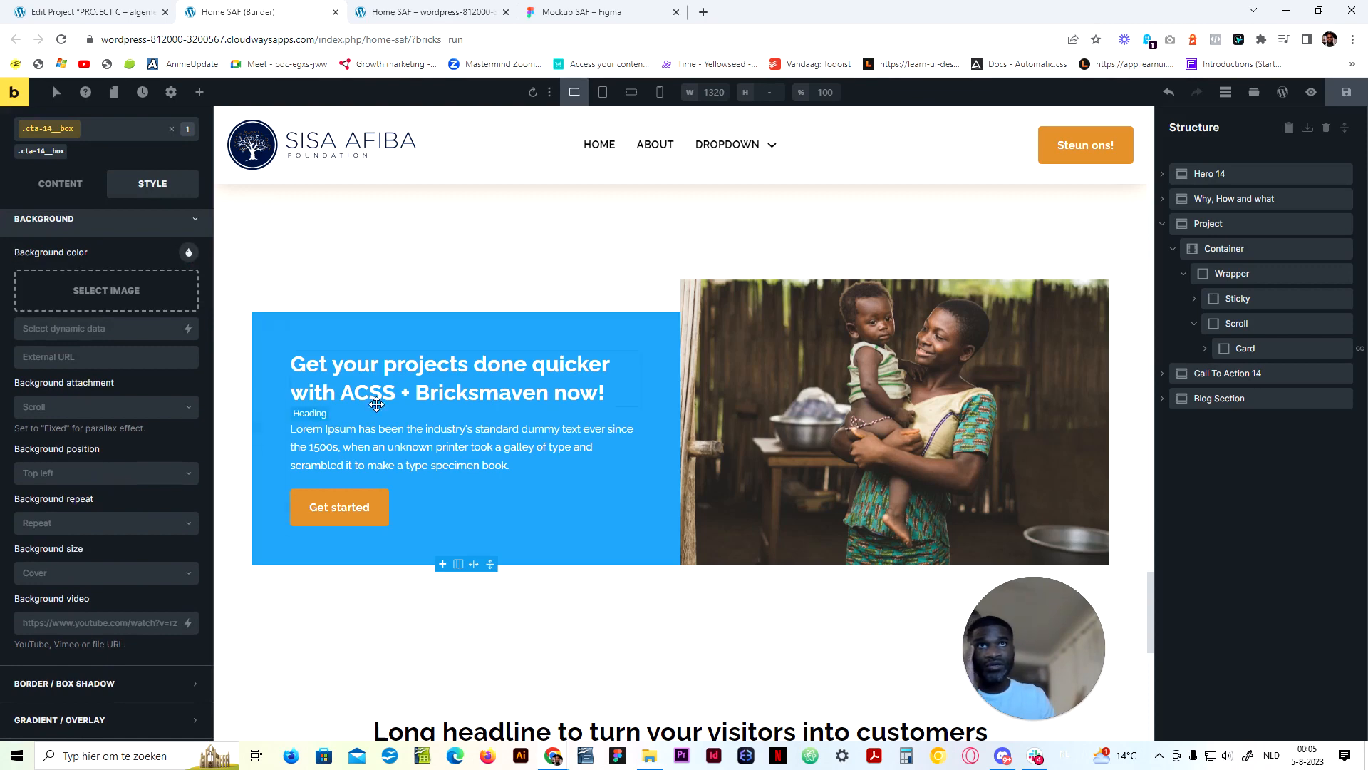
# Clear the typography color from the .cta-14__box class, leave the class and save the page
pyautogui.scroll(1, 175, 297)
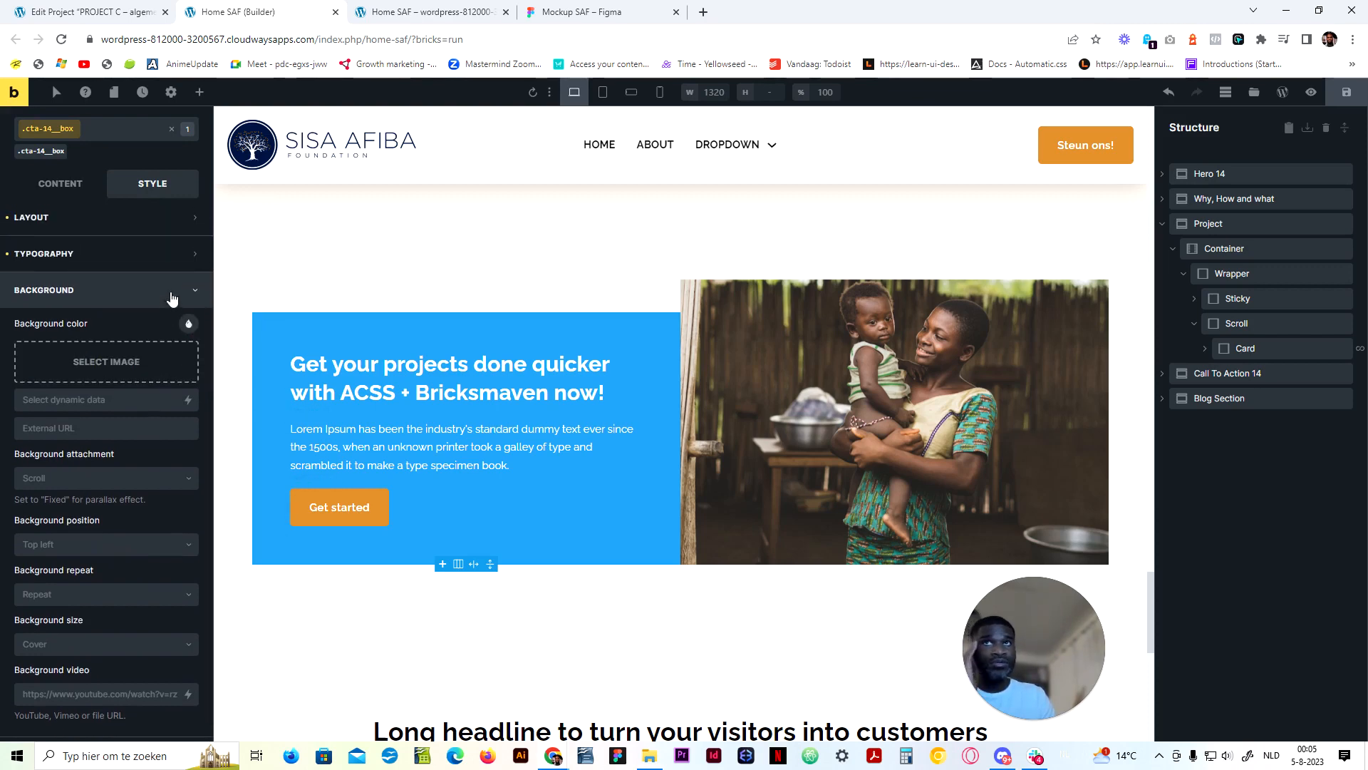
pyautogui.scroll(1, 132, 356)
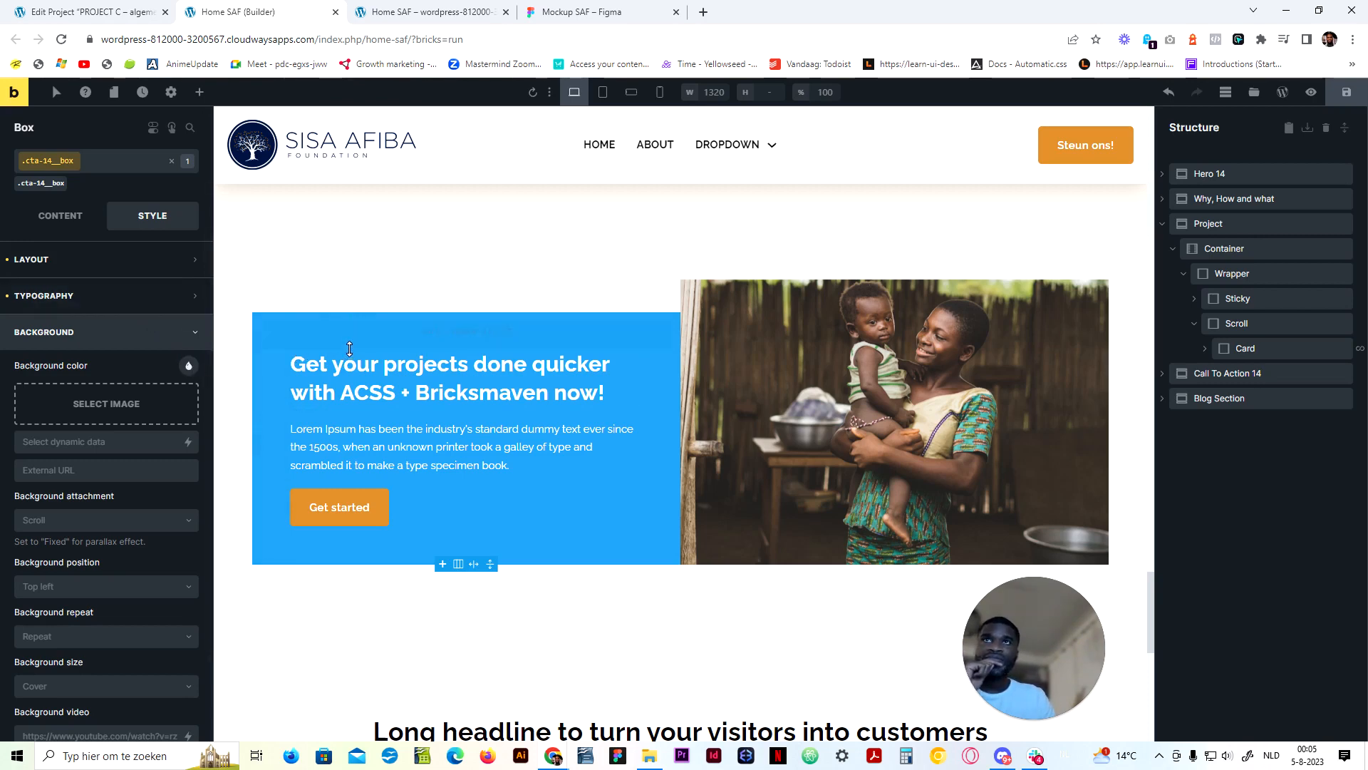
pyautogui.scroll(-2, 152, 346)
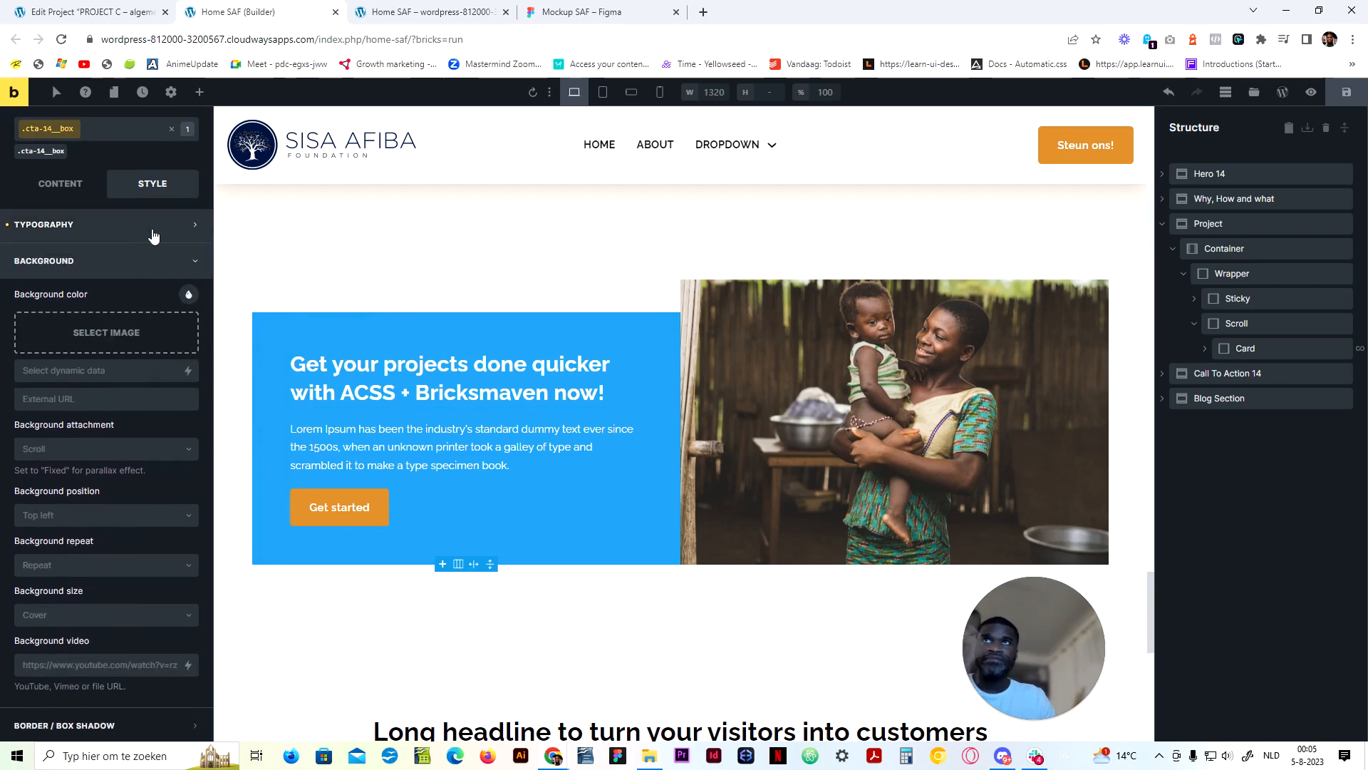
pyautogui.click(153, 233)
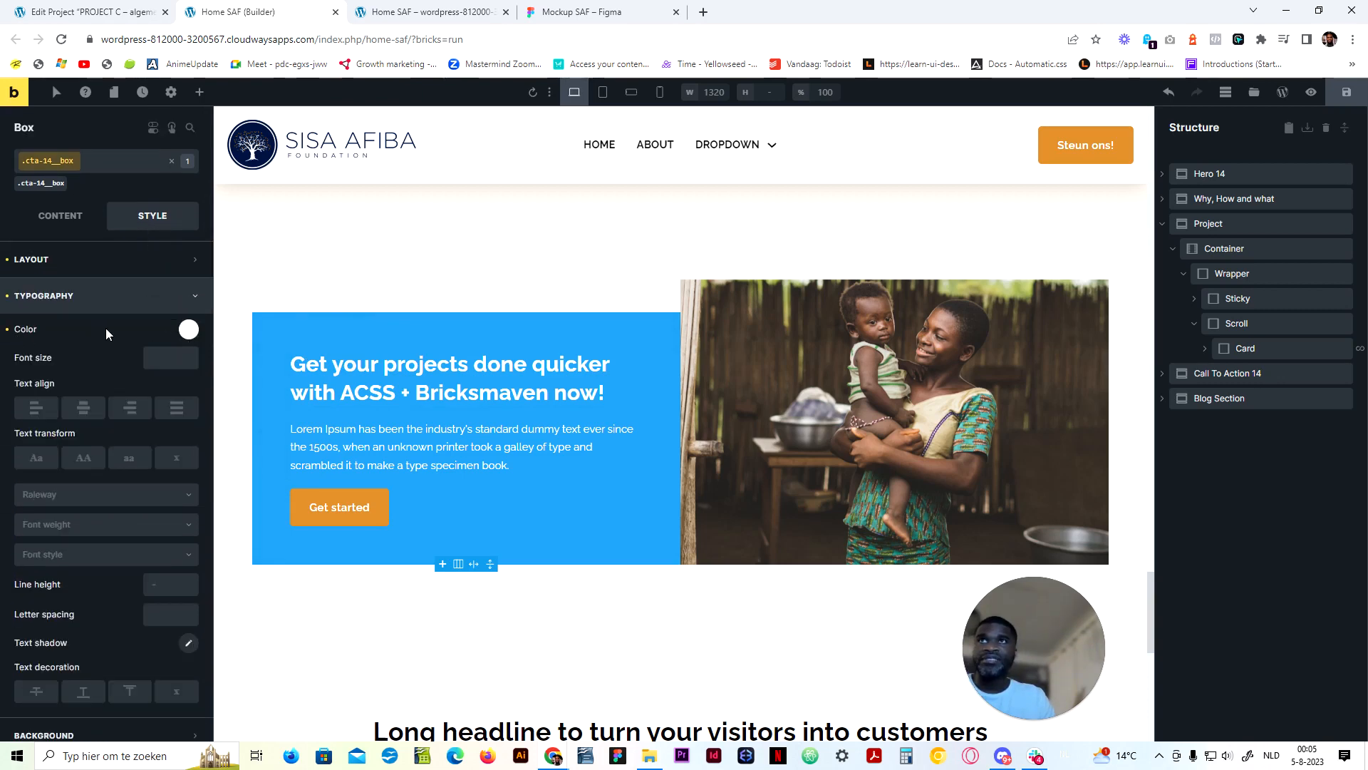
pyautogui.scroll(-2, 109, 327)
pyautogui.click(7, 259)
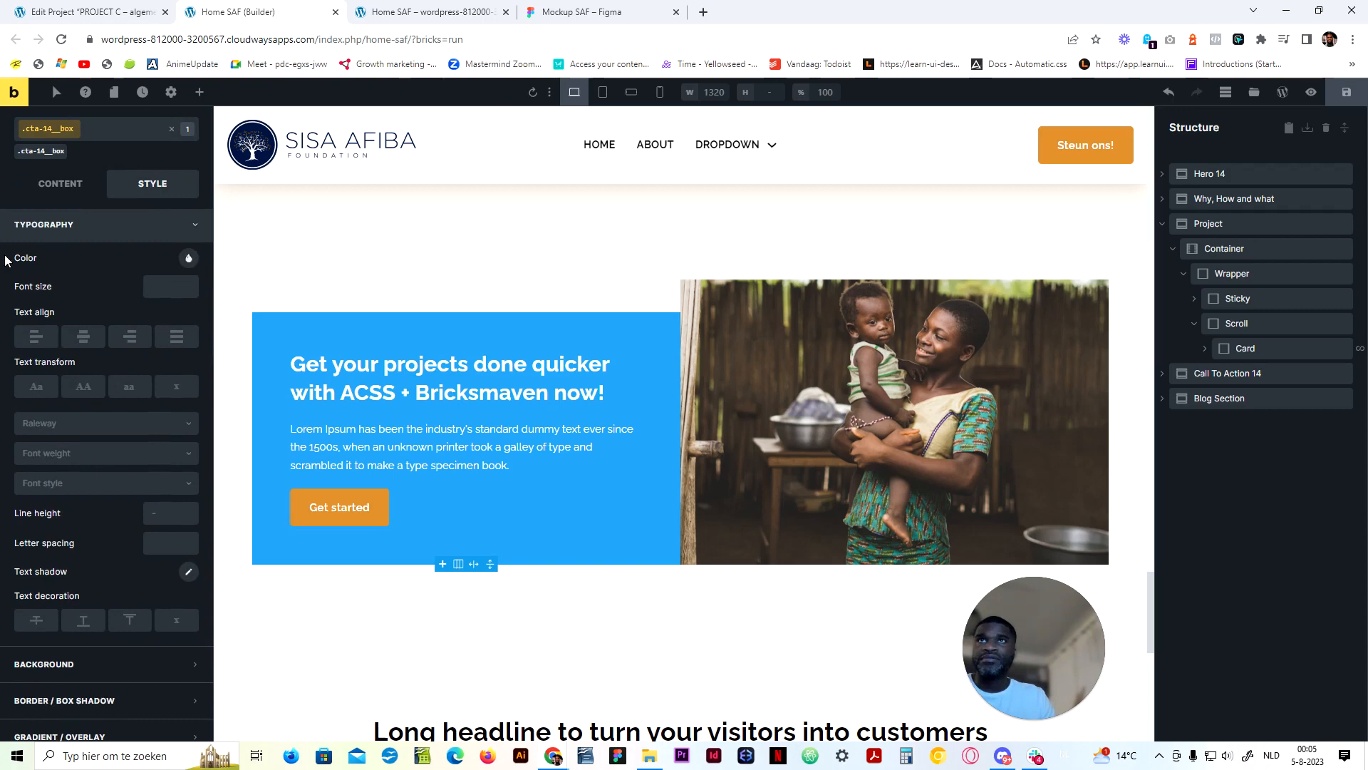
pyautogui.click(157, 228)
pyautogui.click(172, 161)
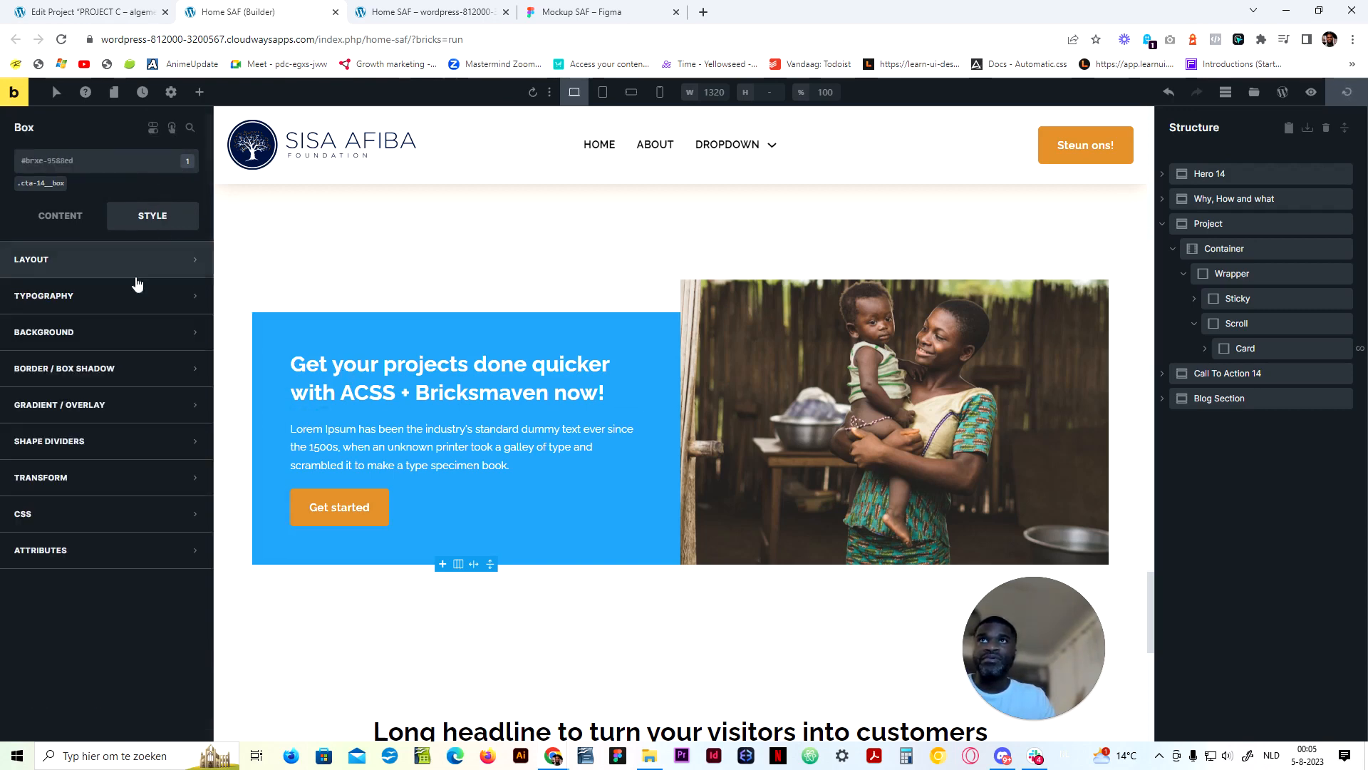
# Check the call-to-action box's own background settings, refresh the canvas and reload the builder page
pyautogui.click(146, 335)
pyautogui.click(152, 335)
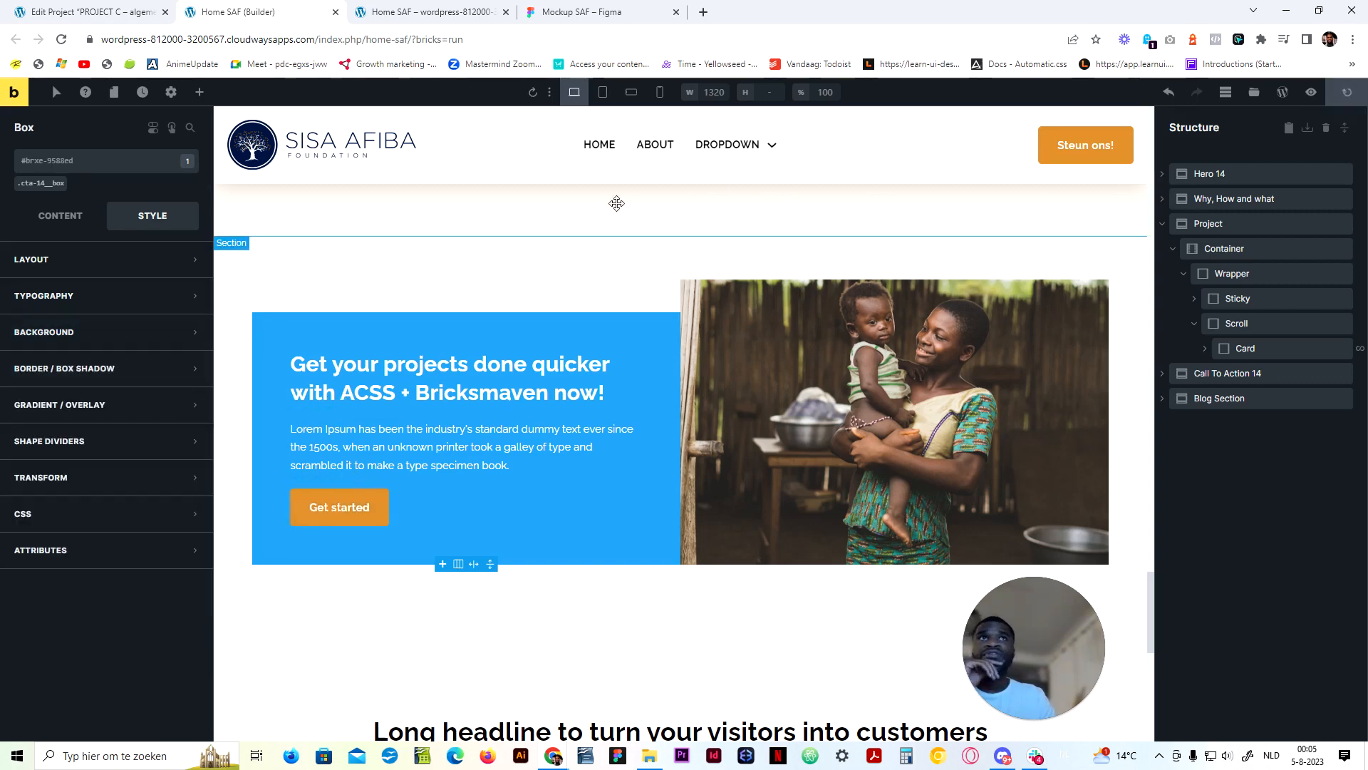
pyautogui.click(531, 93)
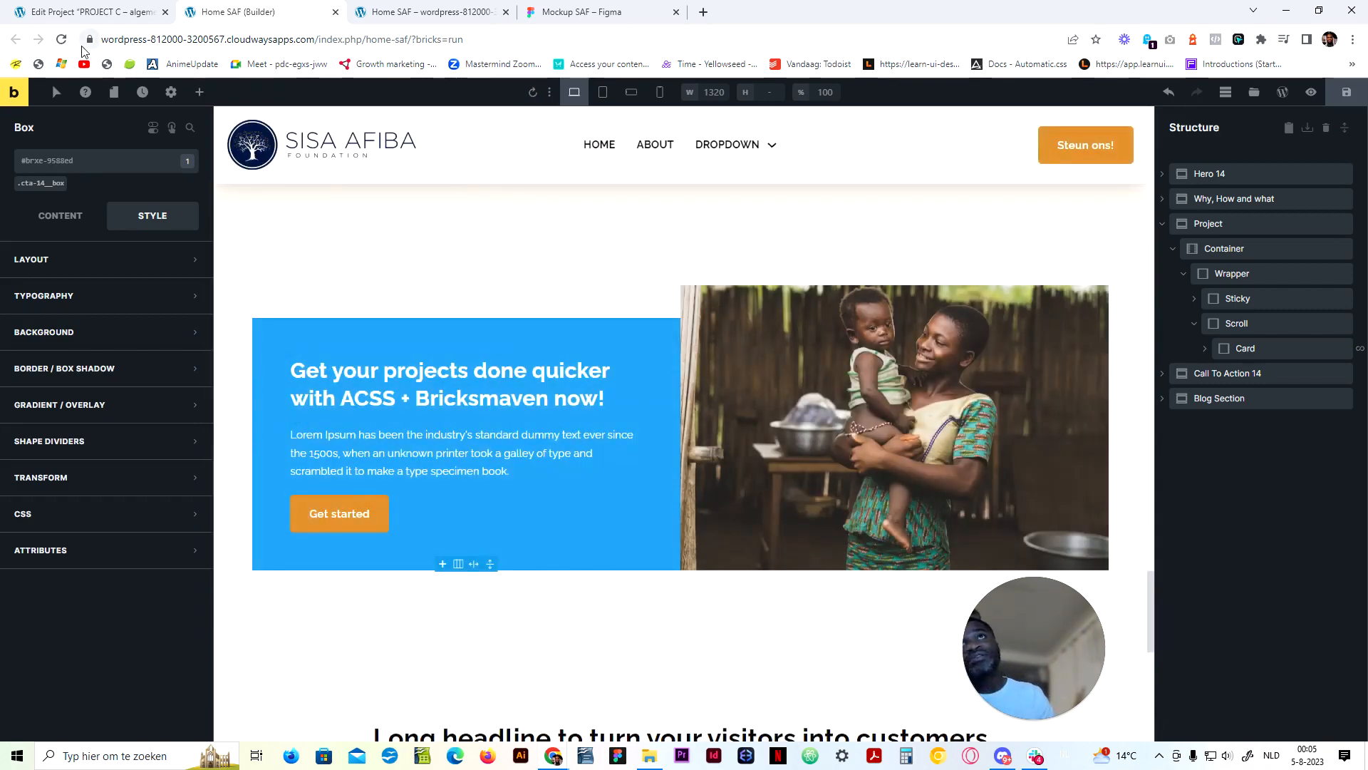
pyautogui.click(64, 40)
# Close the old home page preview, glance at the Figma mockup and open a fresh preview from the builder
pyautogui.click(462, 8)
pyautogui.click(505, 12)
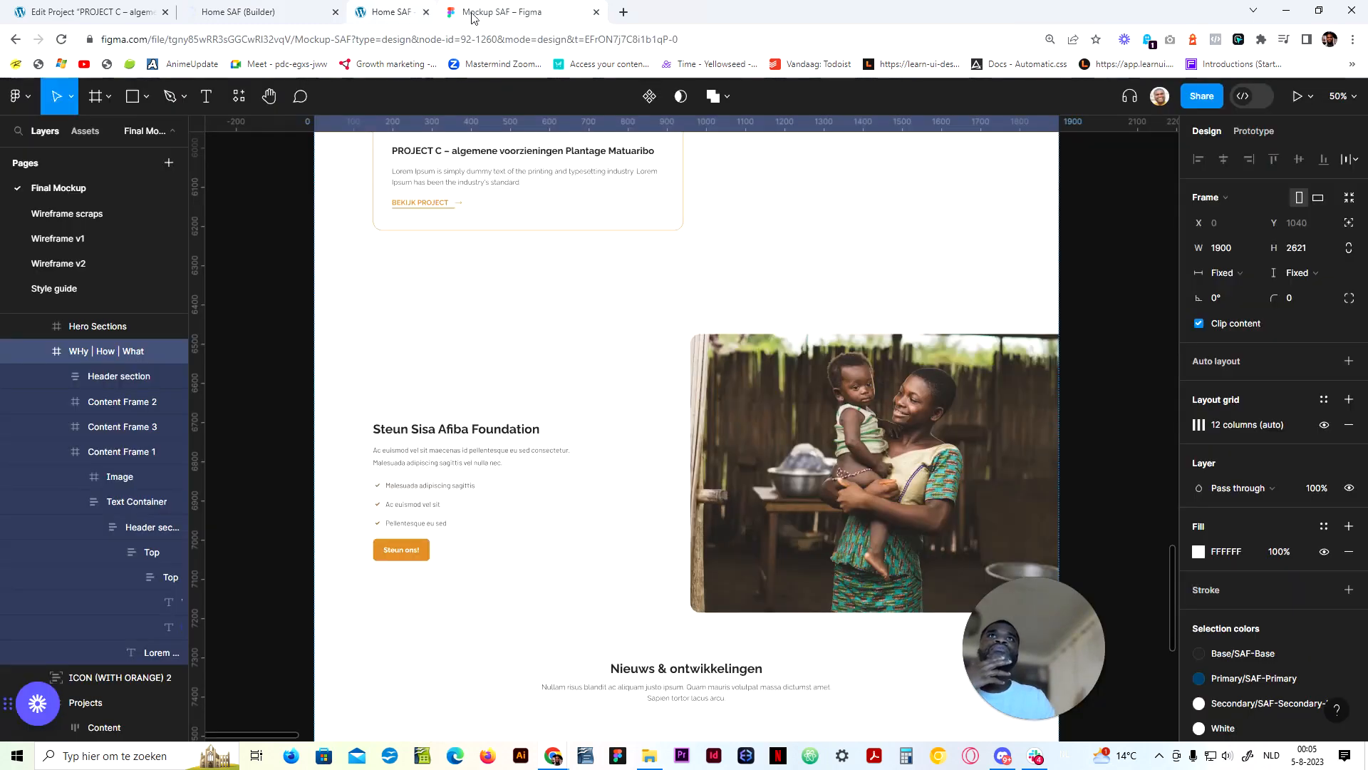
pyautogui.click(289, 7)
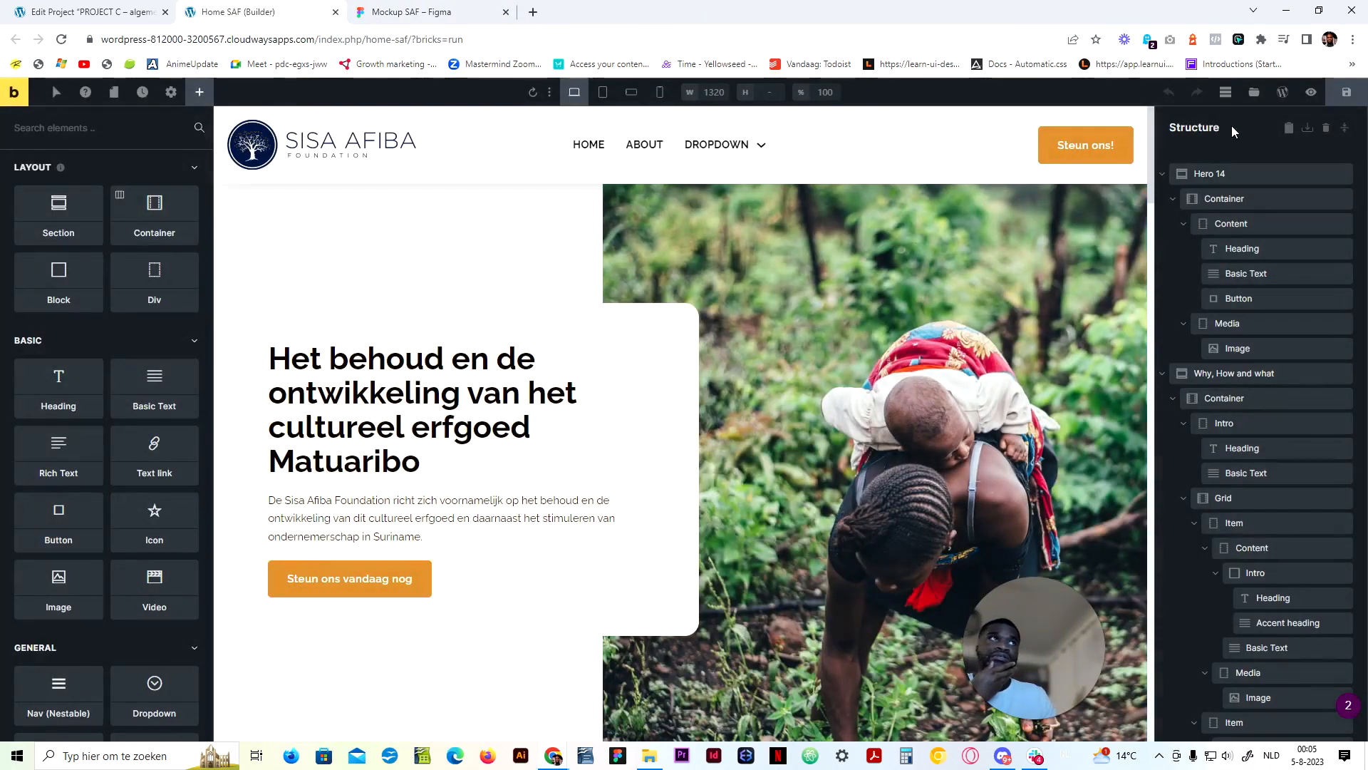
pyautogui.click(1311, 92)
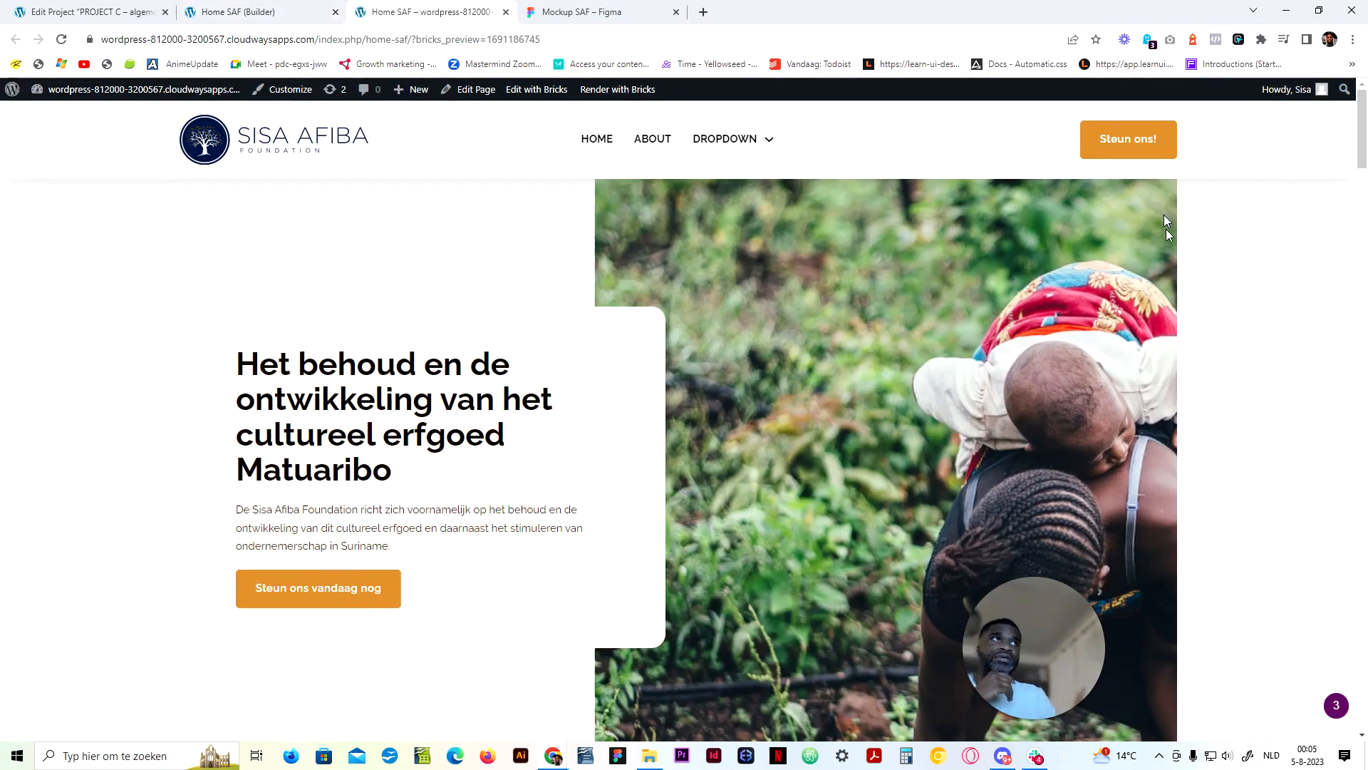
pyautogui.scroll(-4, 1161, 336)
pyautogui.scroll(4, 1169, 353)
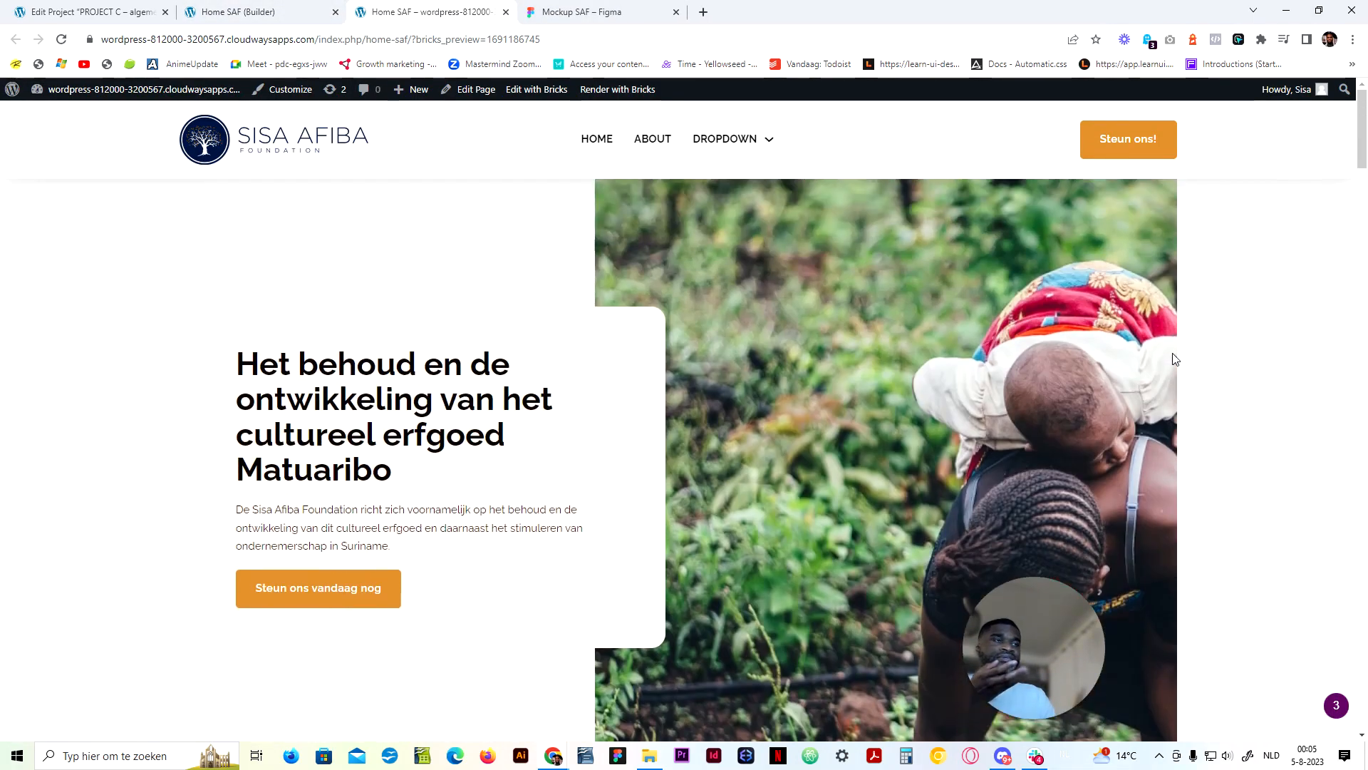
# Return to the Bricks builder, leave its preview mode and look through the home page down to the call-to-action section
pyautogui.click(312, 7)
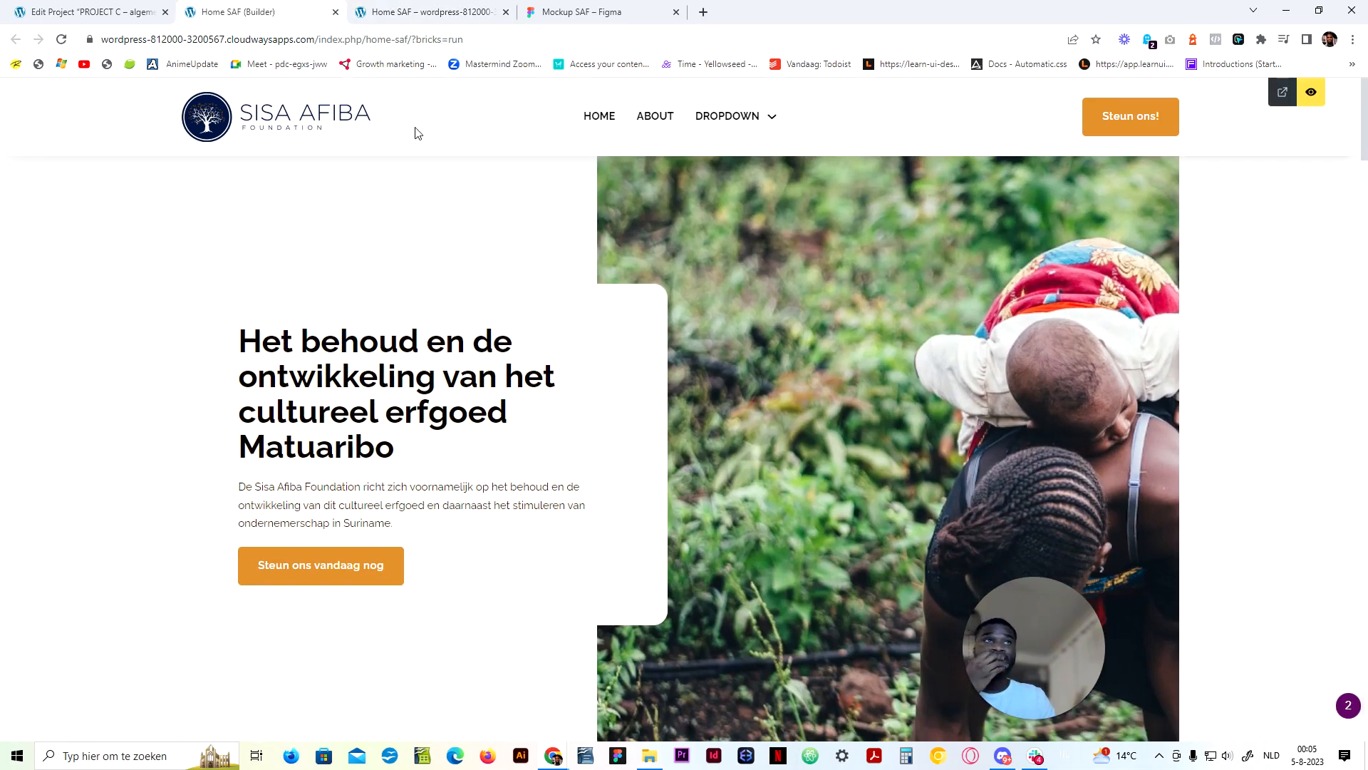
pyautogui.click(1300, 91)
pyautogui.scroll(-9, 402, 387)
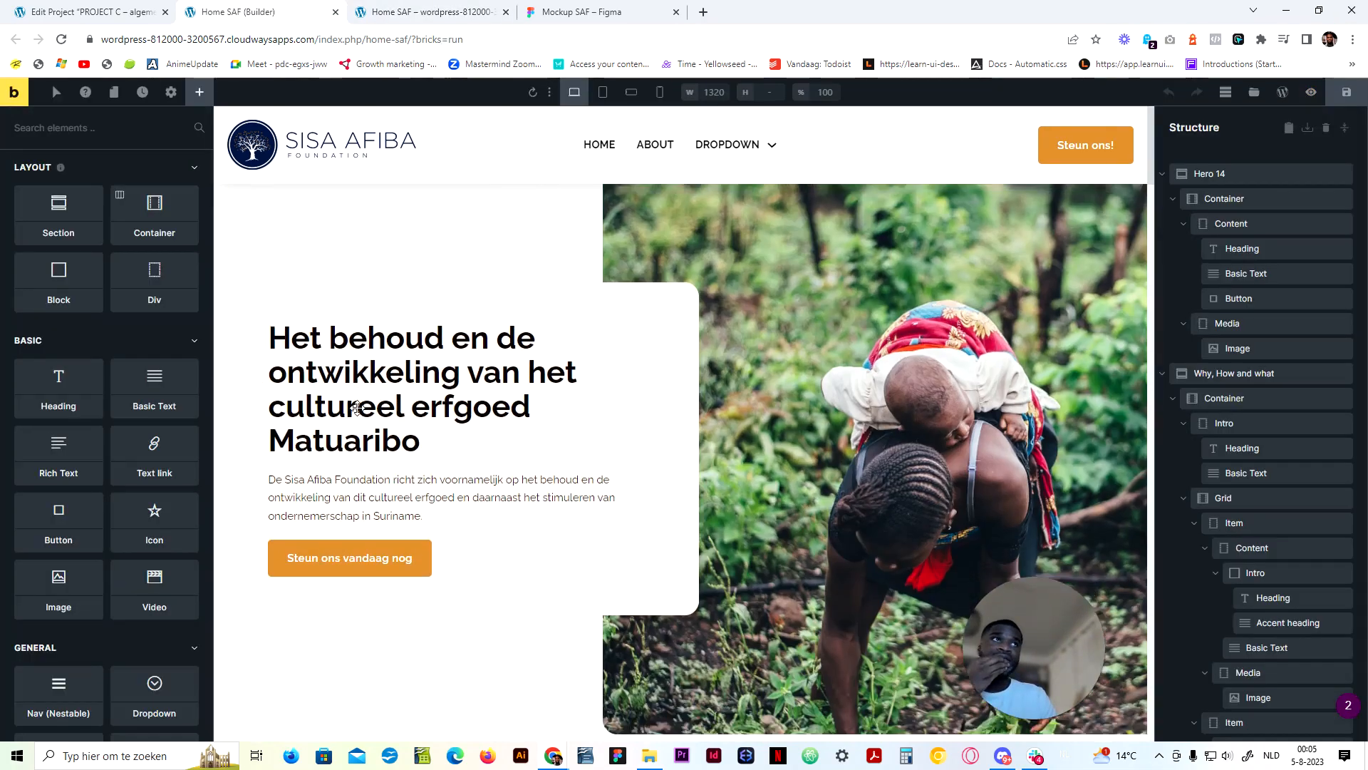
pyautogui.scroll(-15, 402, 387)
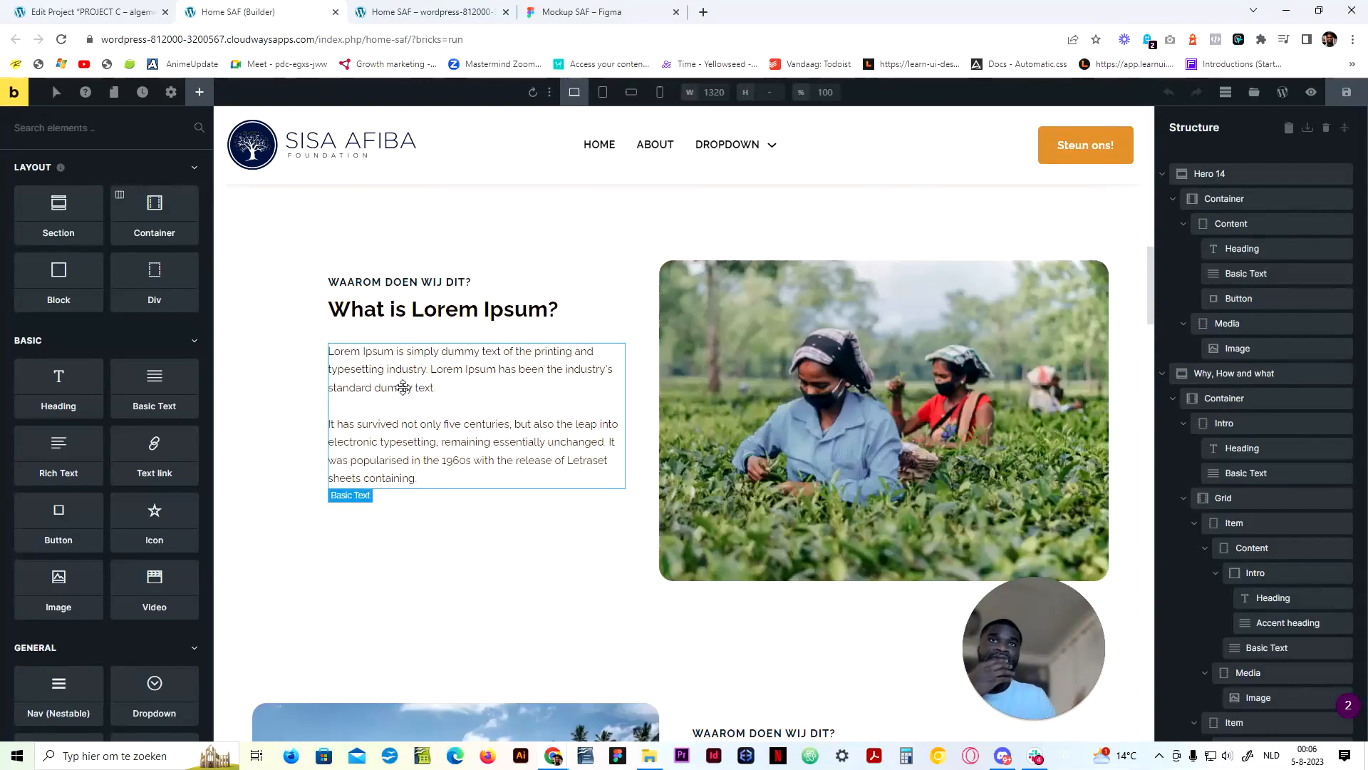
pyautogui.scroll(-10, 402, 387)
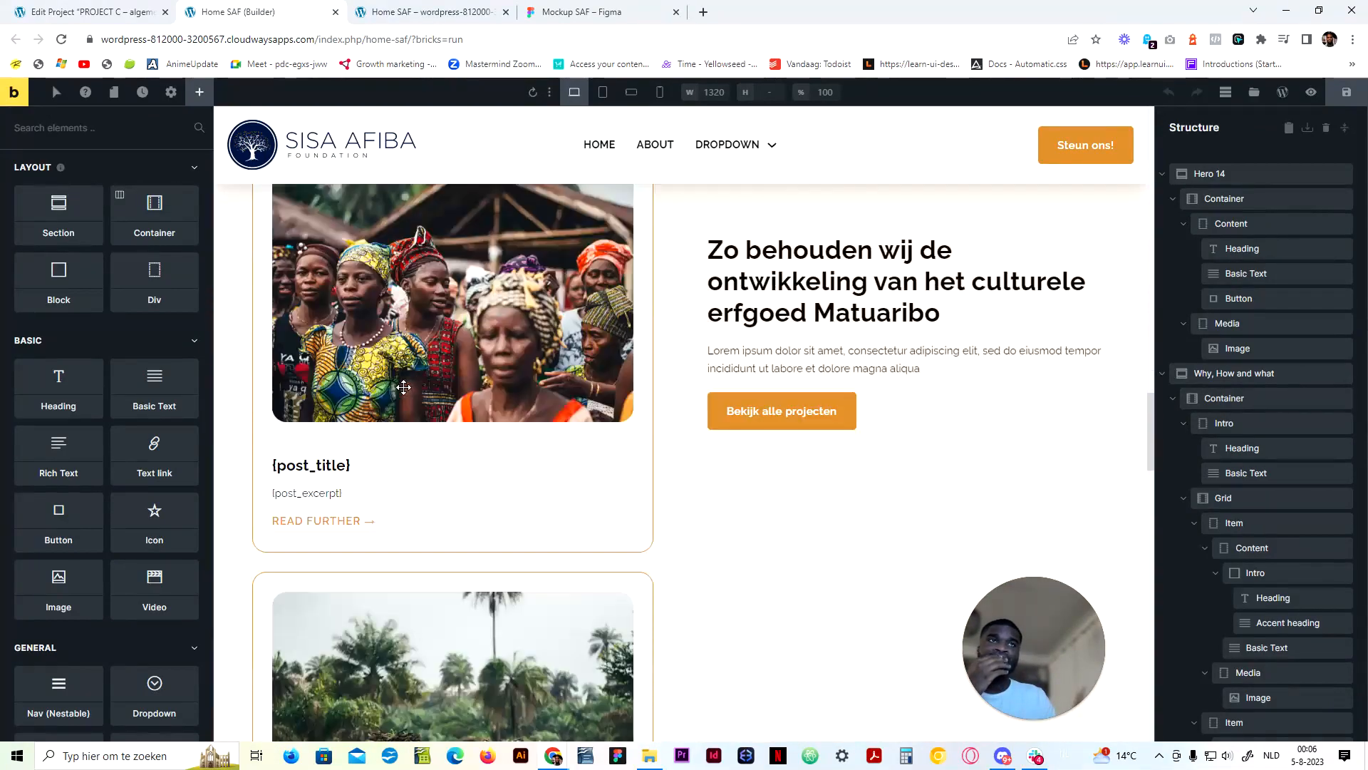
pyautogui.scroll(-8, 403, 387)
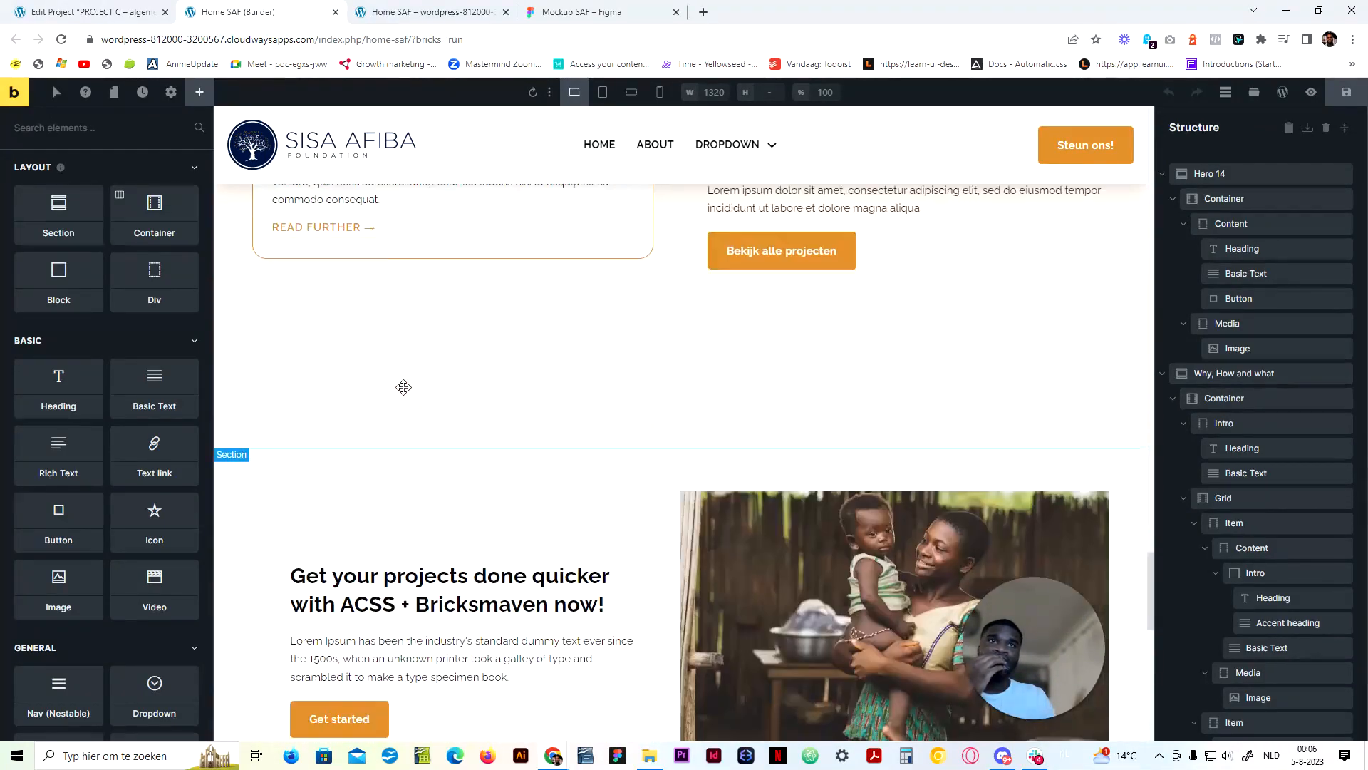
pyautogui.scroll(-4, 403, 387)
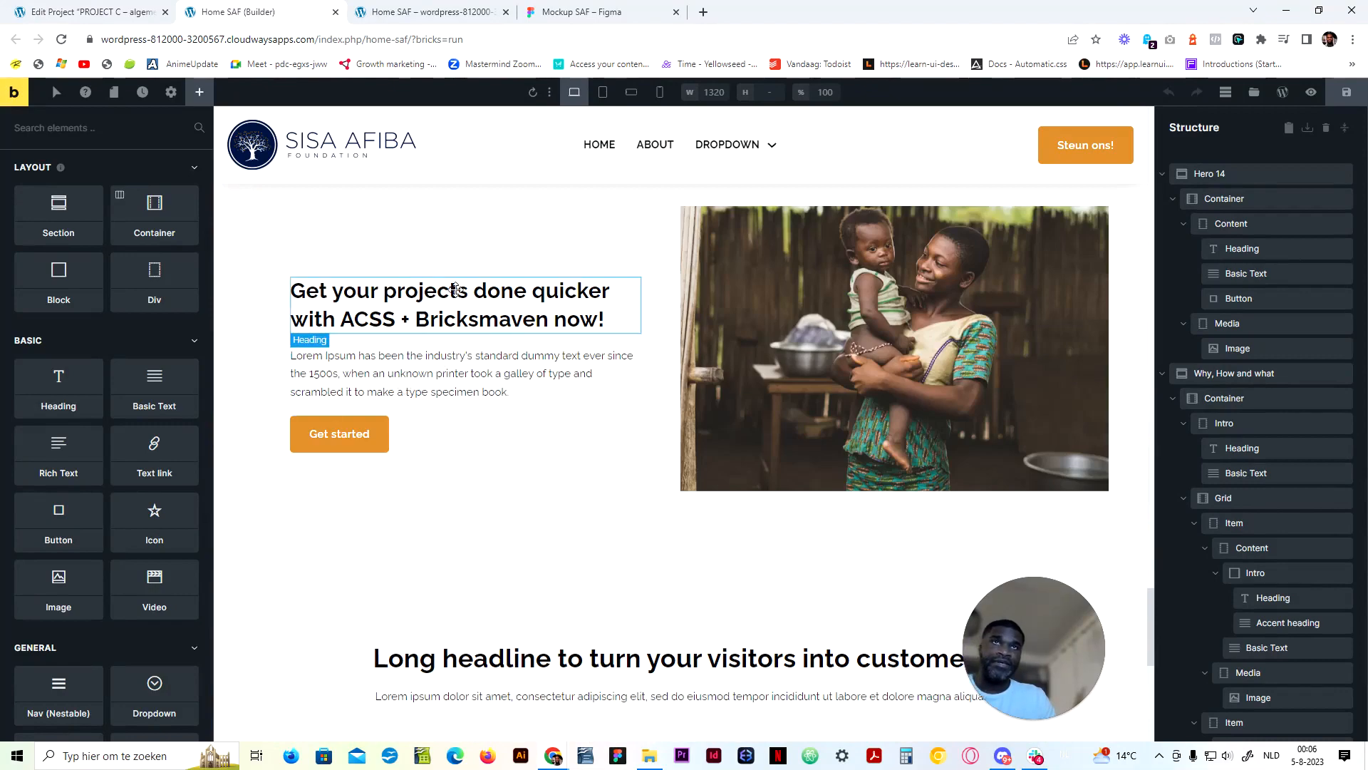
pyautogui.scroll(7, 500, 331)
pyautogui.scroll(4, 501, 331)
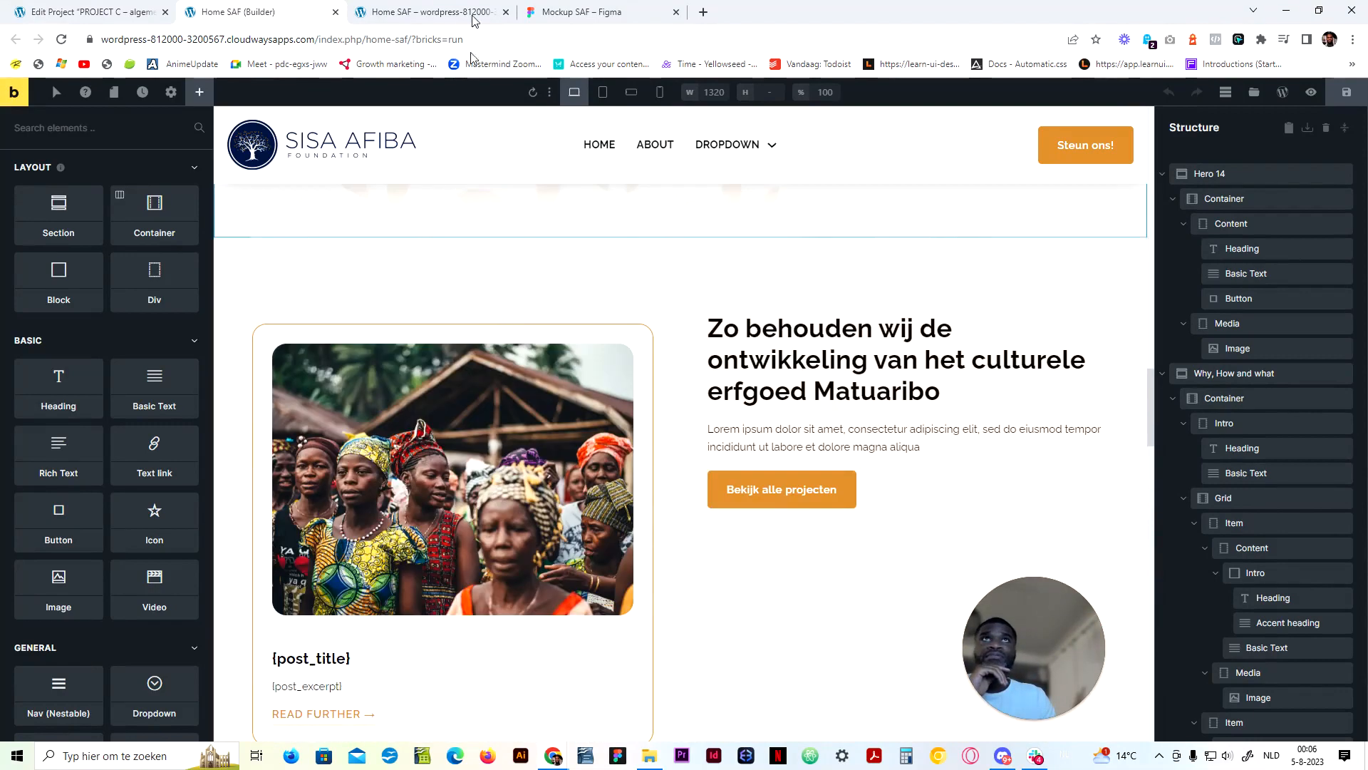
# Compare the hero section in the page preview with the hero section in the builder
pyautogui.click(494, 12)
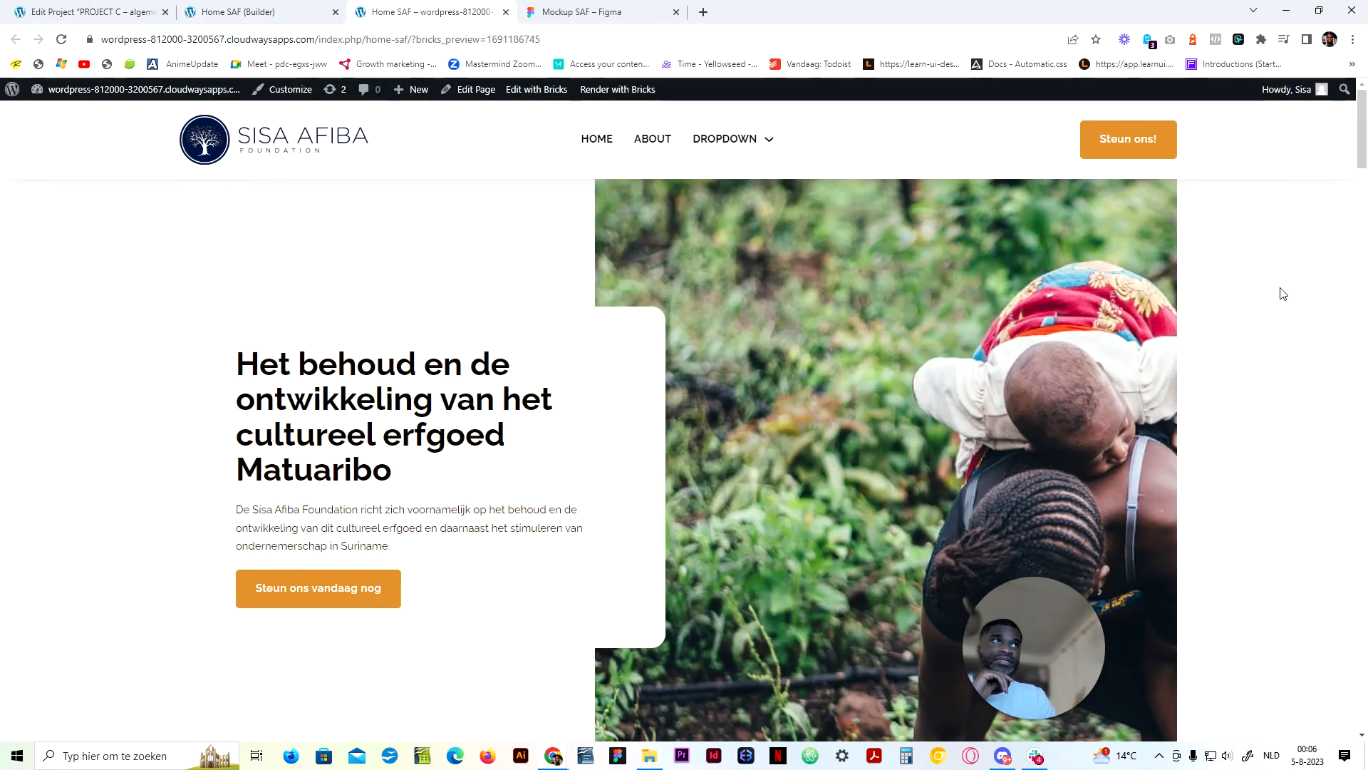
pyautogui.scroll(-3, 1283, 293)
pyautogui.scroll(3, 1136, 378)
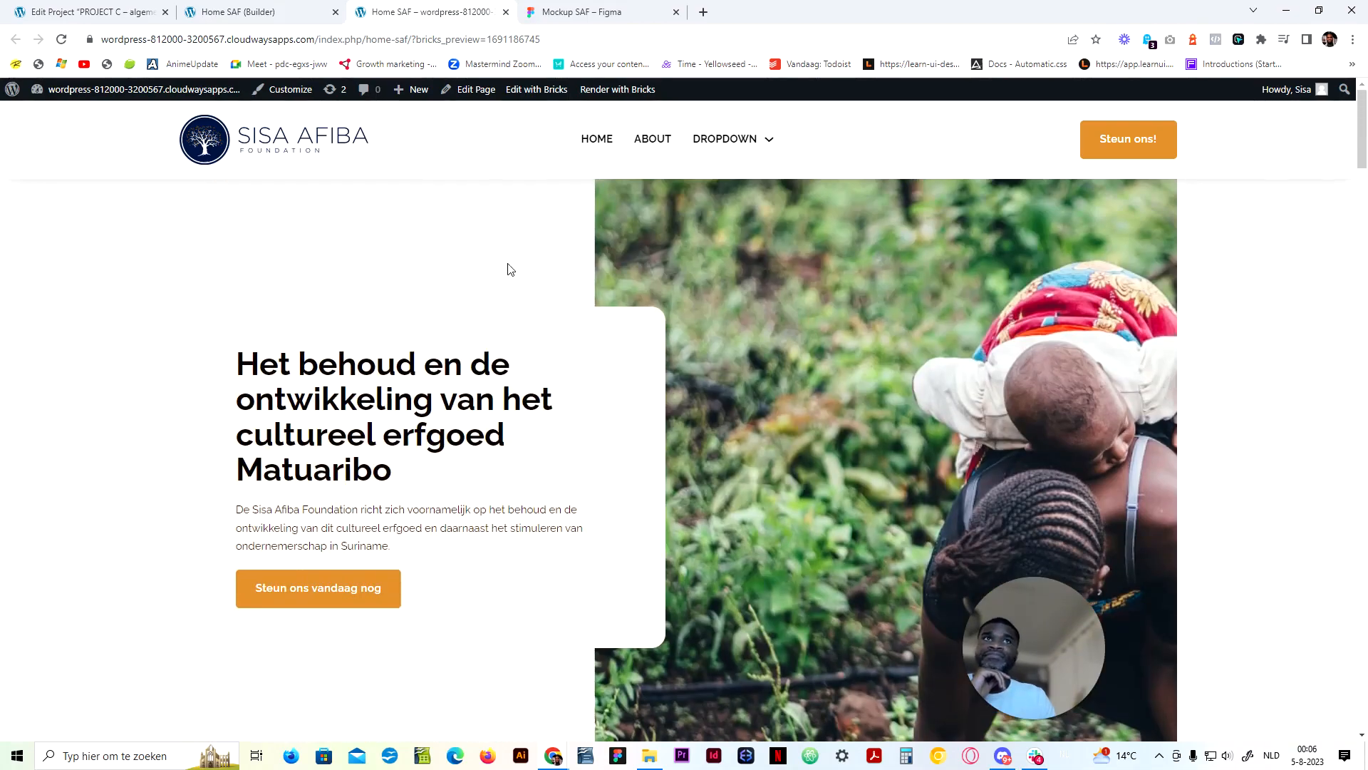
pyautogui.click(275, 7)
pyautogui.scroll(10, 898, 324)
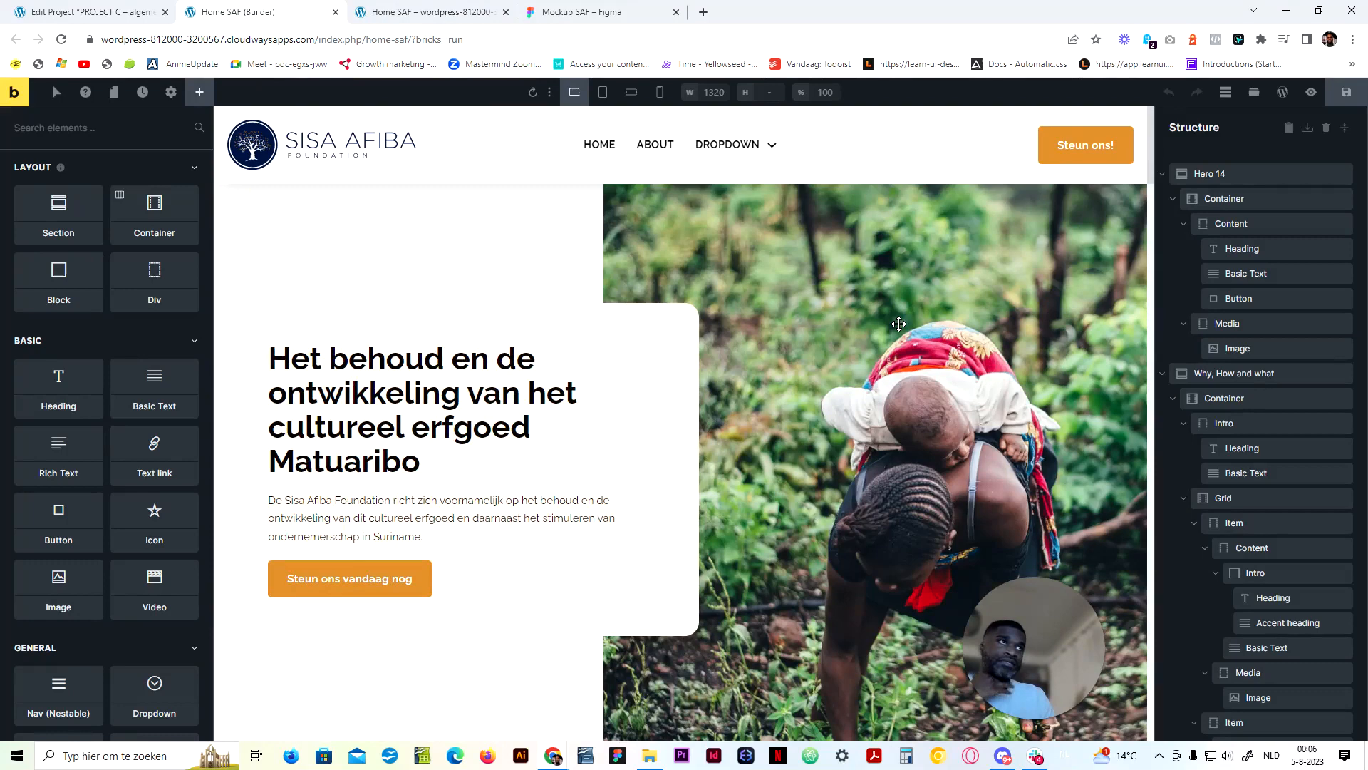
# Set the width of the hero image's .hero-14-media__img class to 75vw and save the page
pyautogui.click(898, 323)
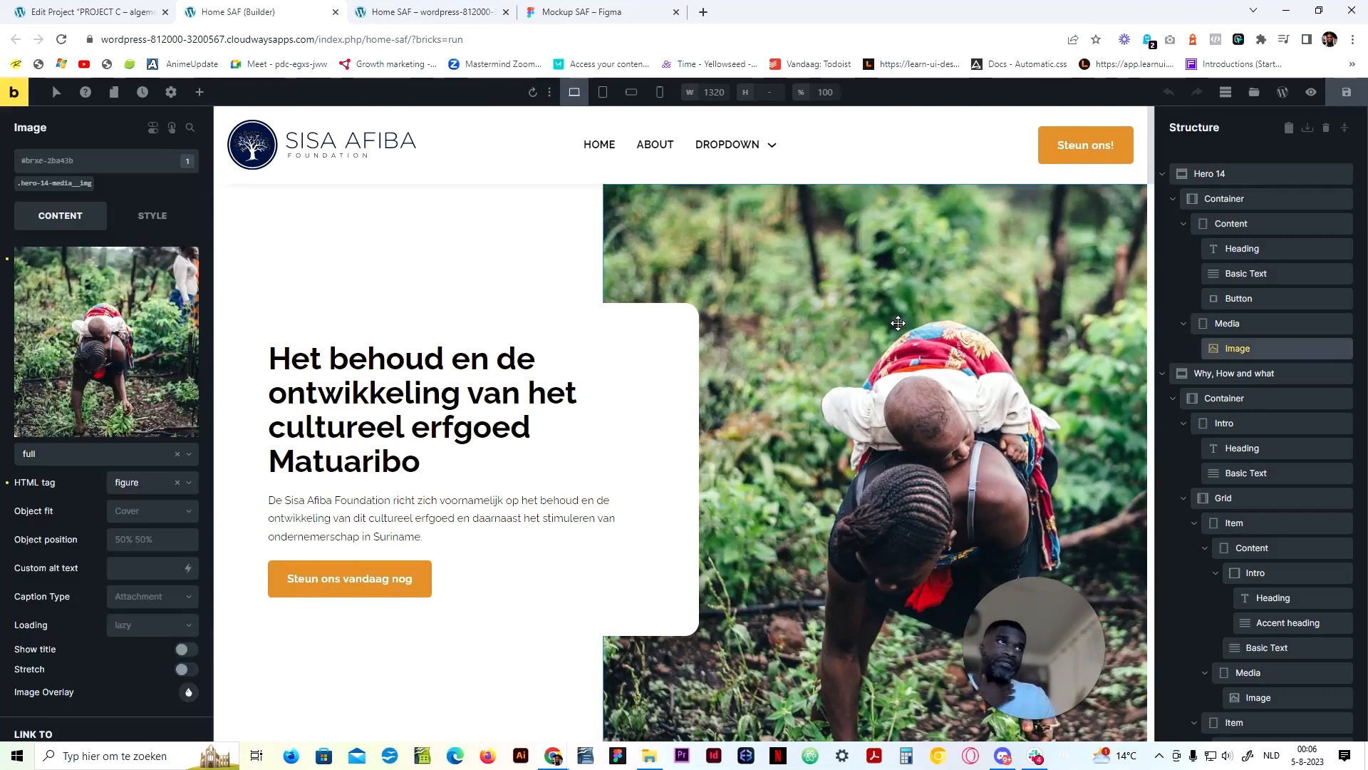
pyautogui.click(470, 7)
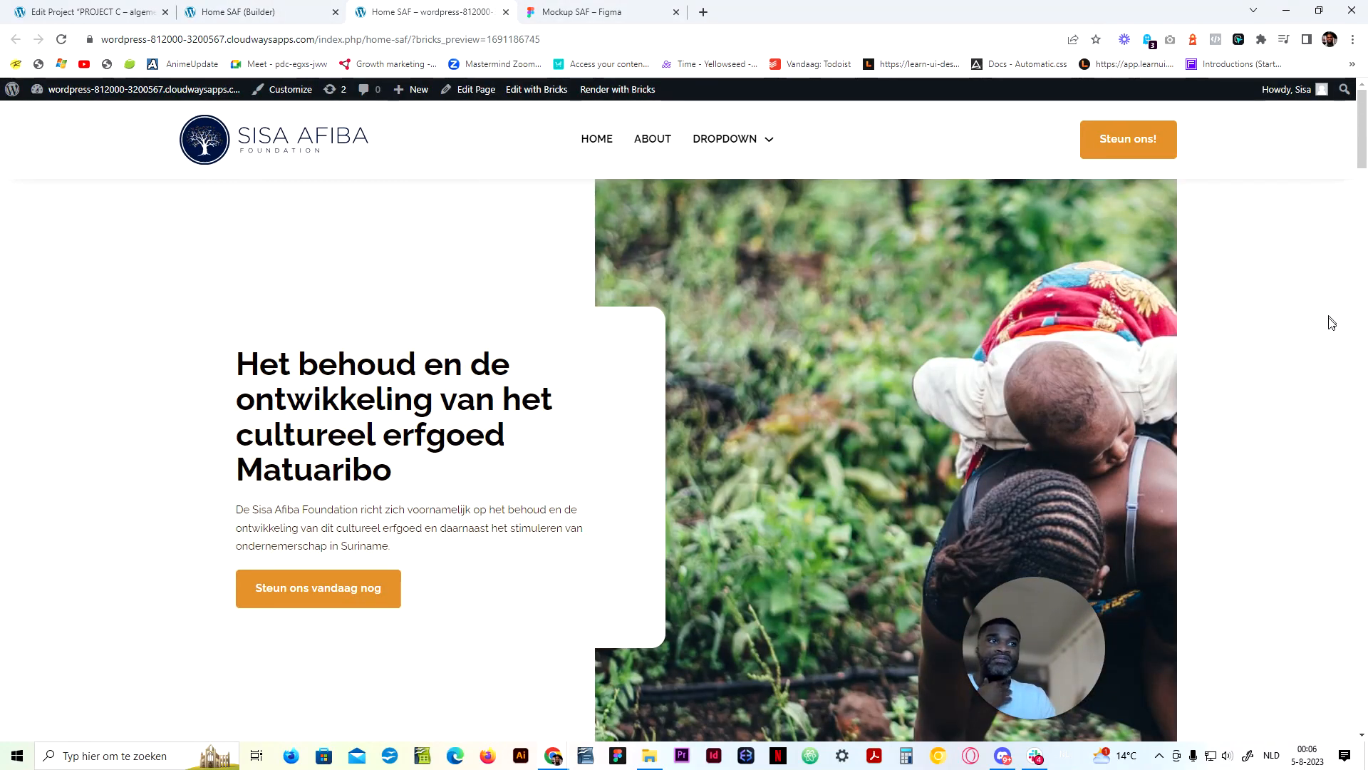
pyautogui.click(279, 7)
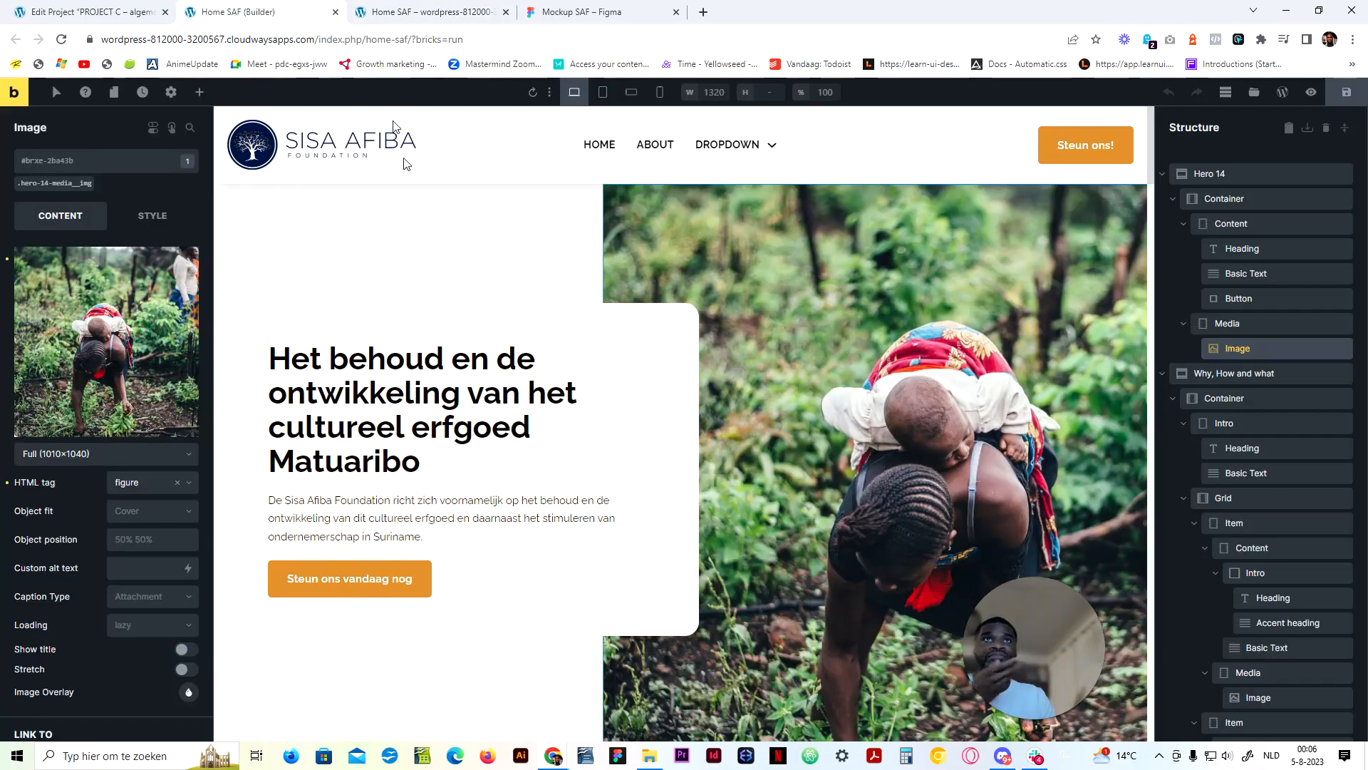
pyautogui.click(51, 185)
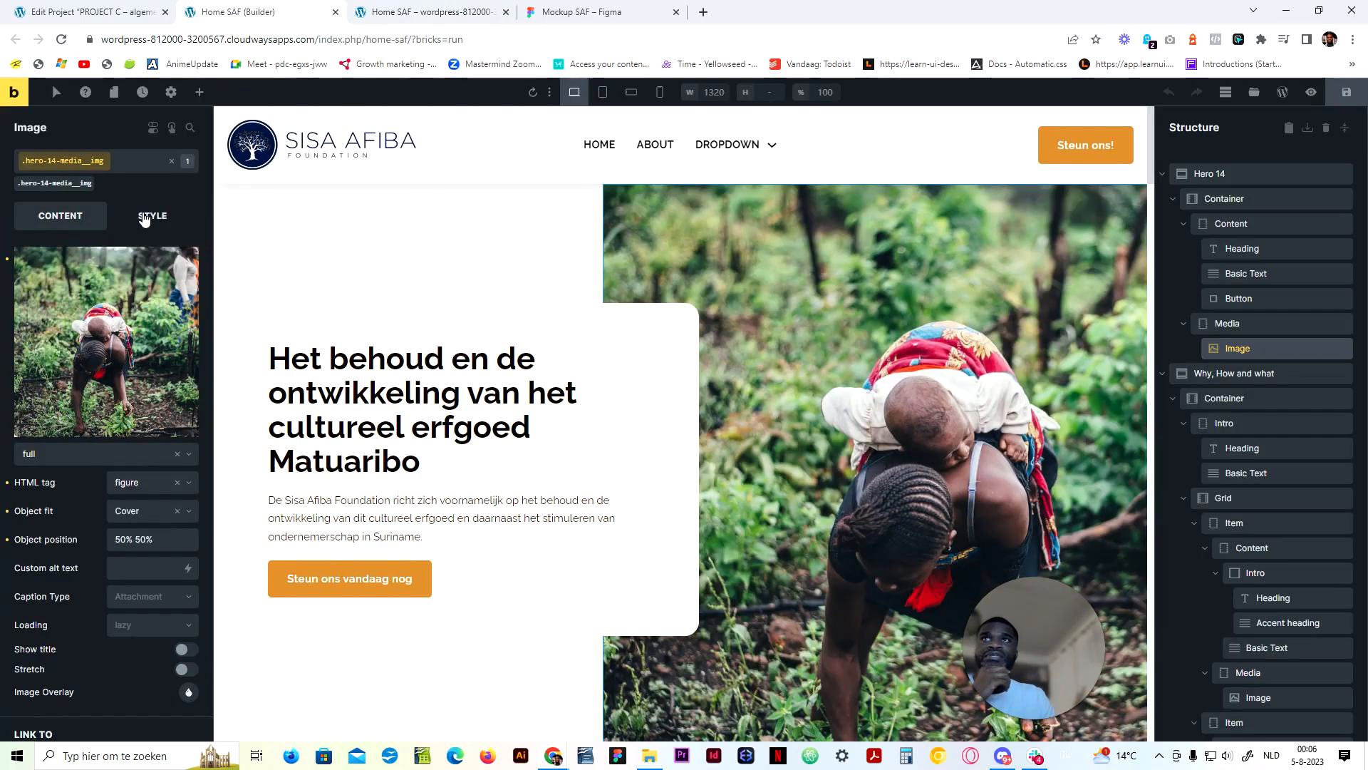
pyautogui.click(153, 215)
pyautogui.click(130, 263)
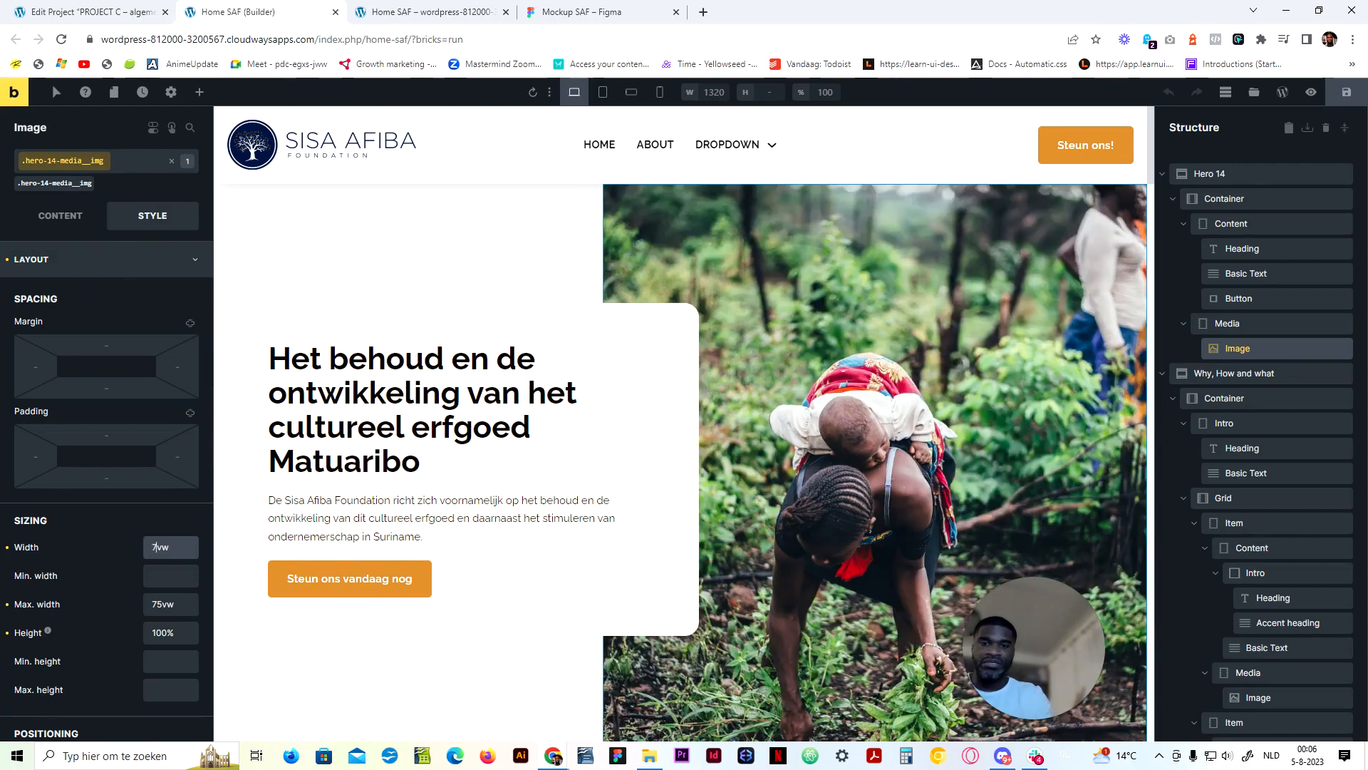
pyautogui.click(1363, 91)
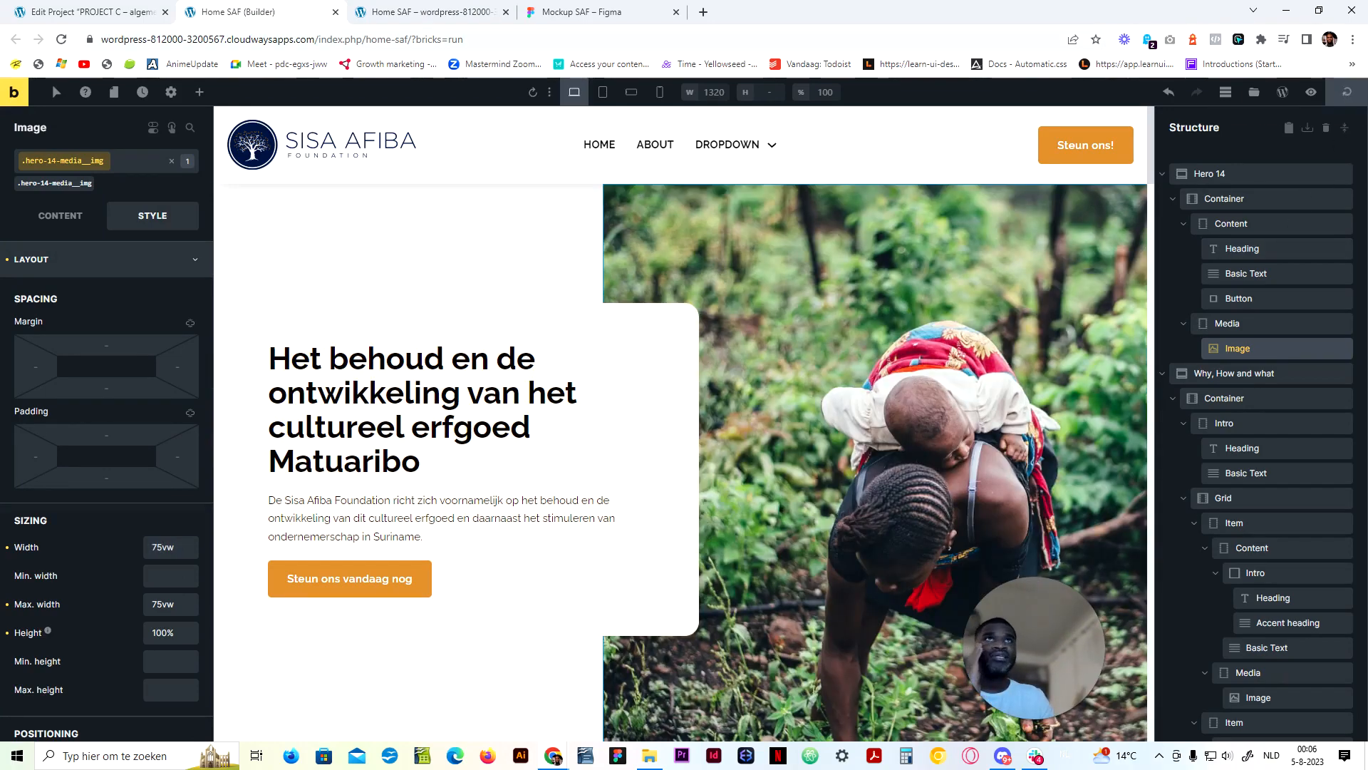
# Reload the home page preview and compare its hero image with the builder
pyautogui.click(418, 13)
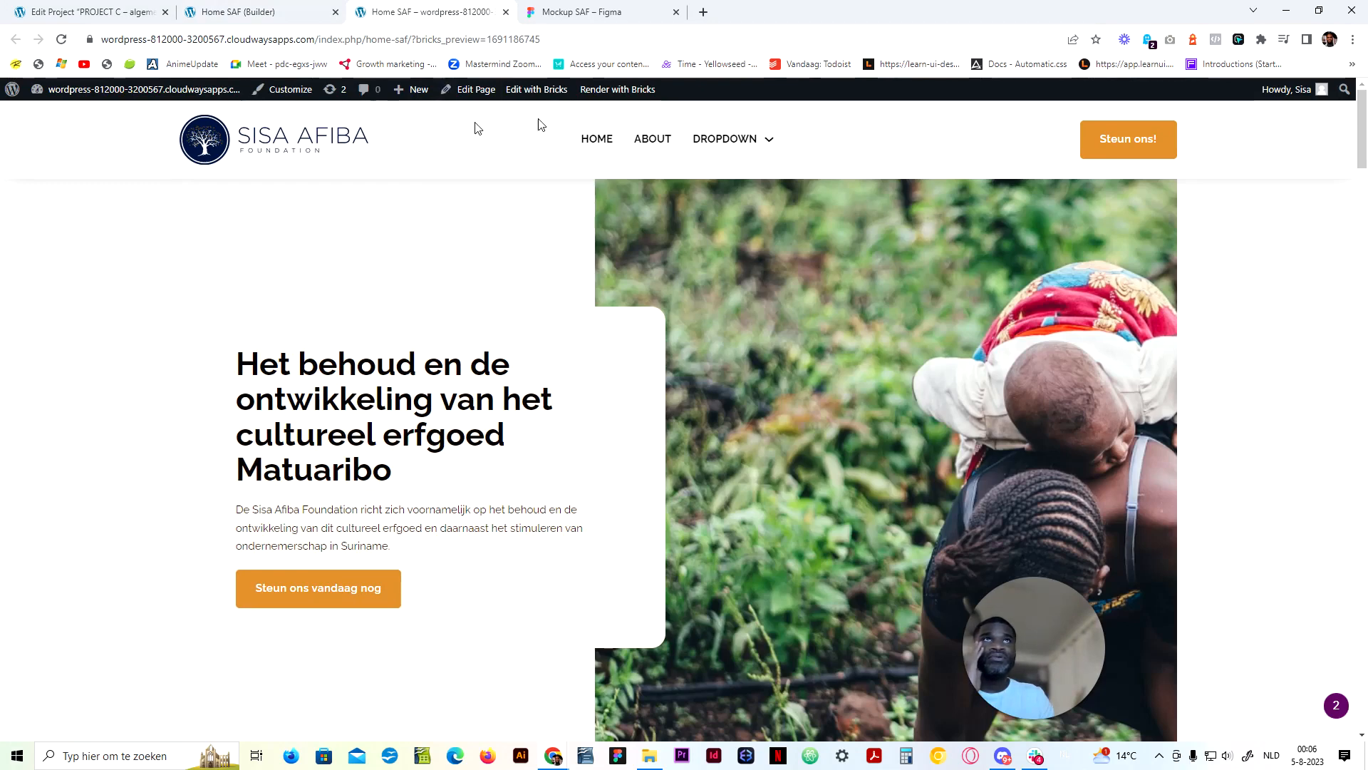
pyautogui.click(62, 39)
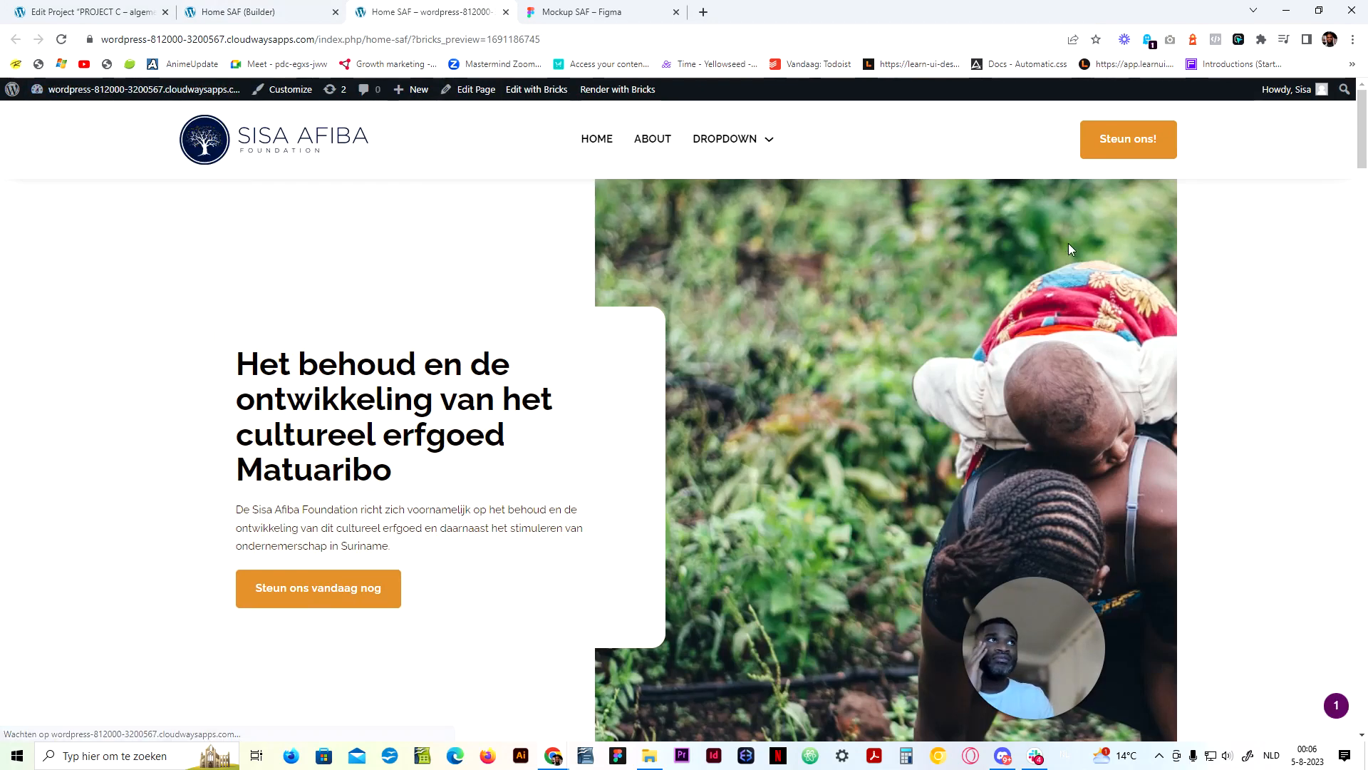
pyautogui.click(256, 12)
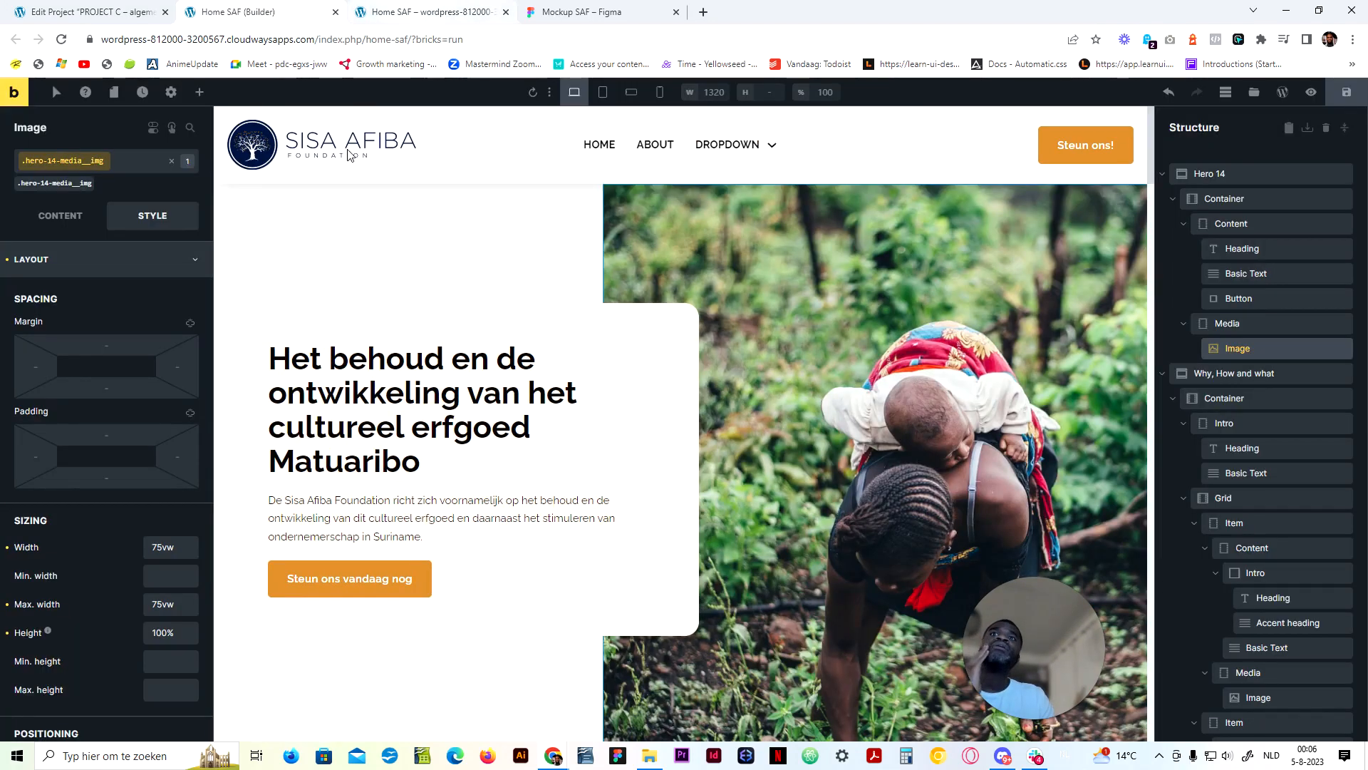
pyautogui.scroll(-4, 755, 455)
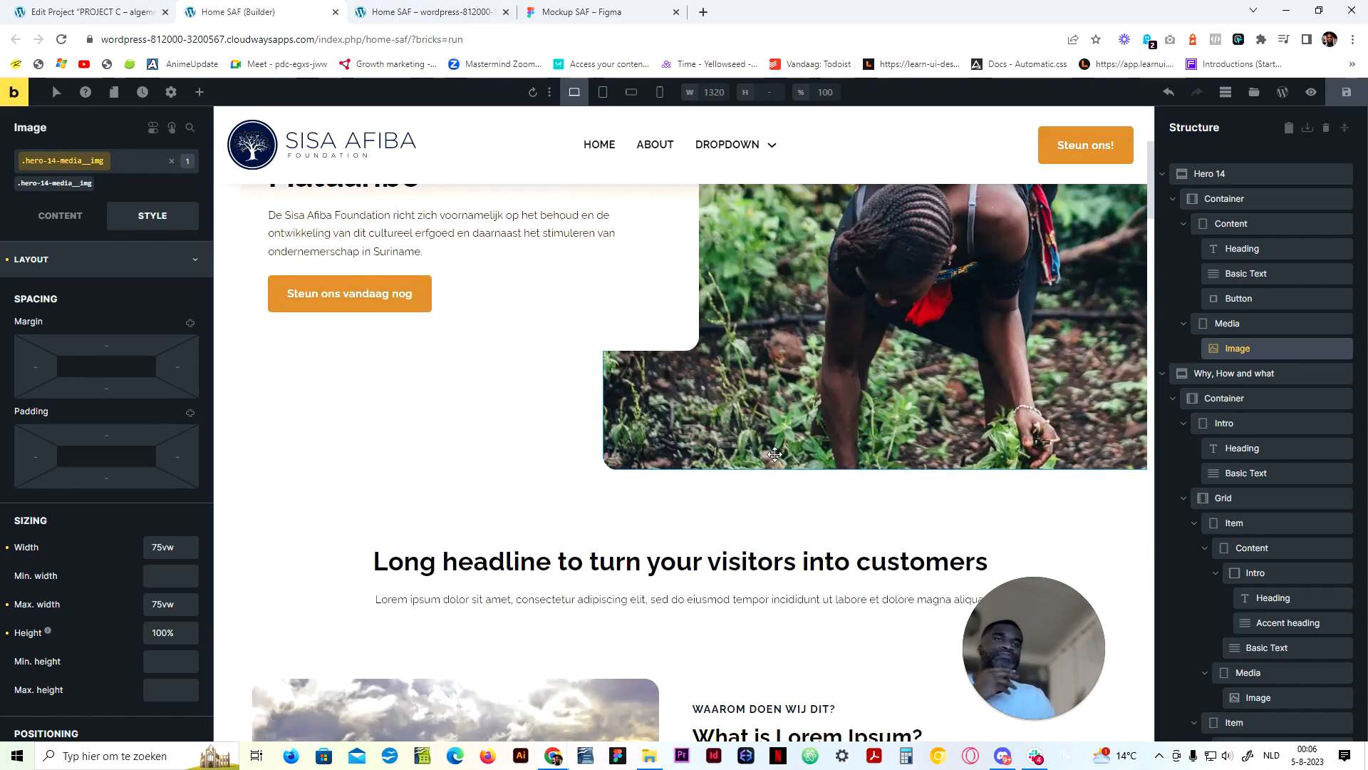
pyautogui.hotkey('ctrl', 'Tab')
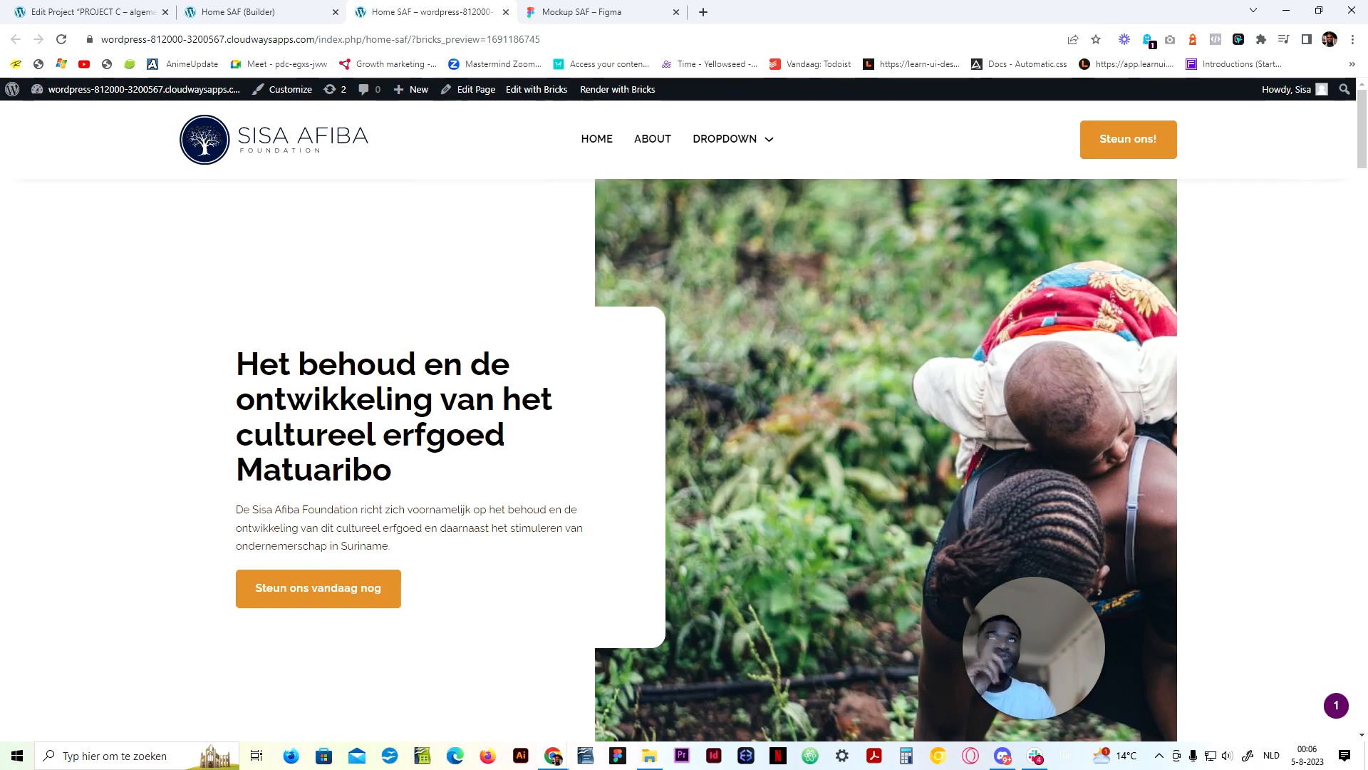
# Set the maximum width of the call-to-action image's .cta-14__image class to 48vw
pyautogui.click(271, 12)
pyautogui.scroll(-5, 664, 504)
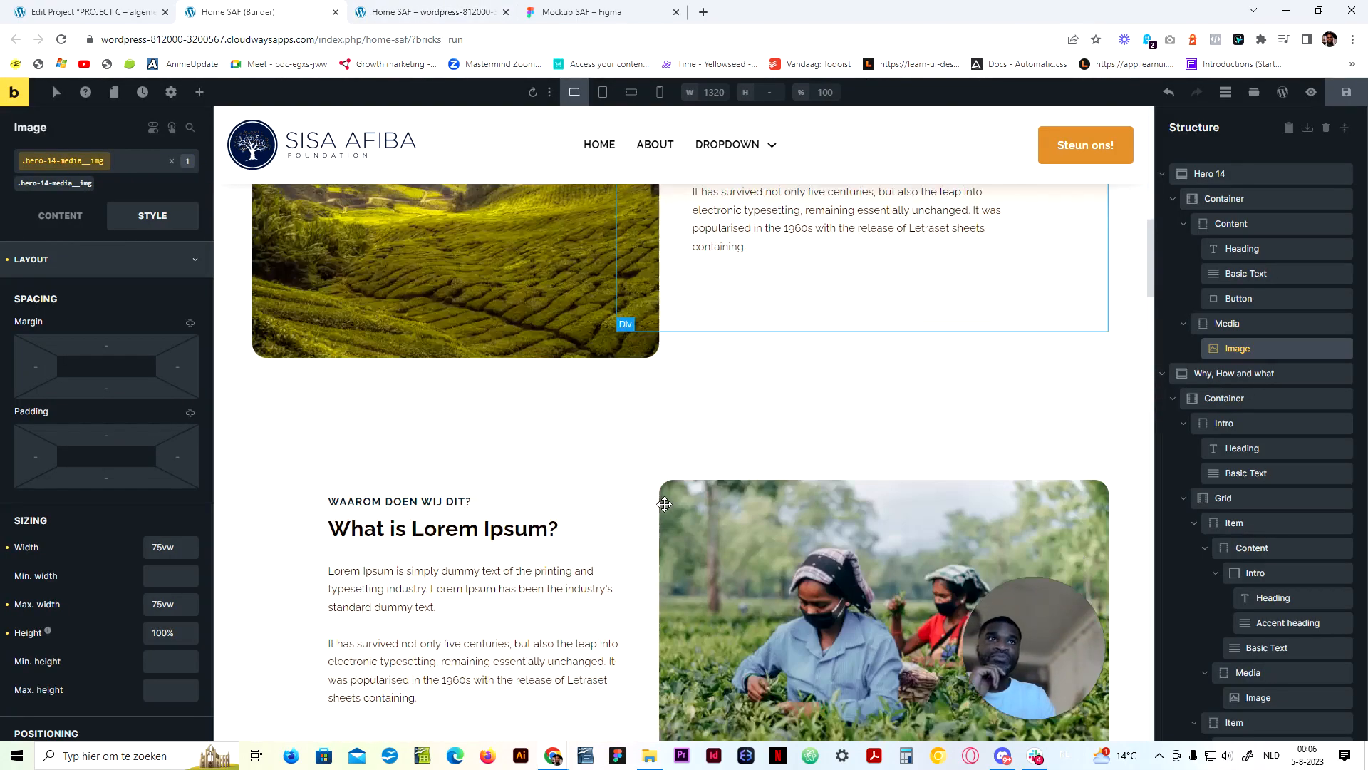
pyautogui.scroll(-15, 664, 503)
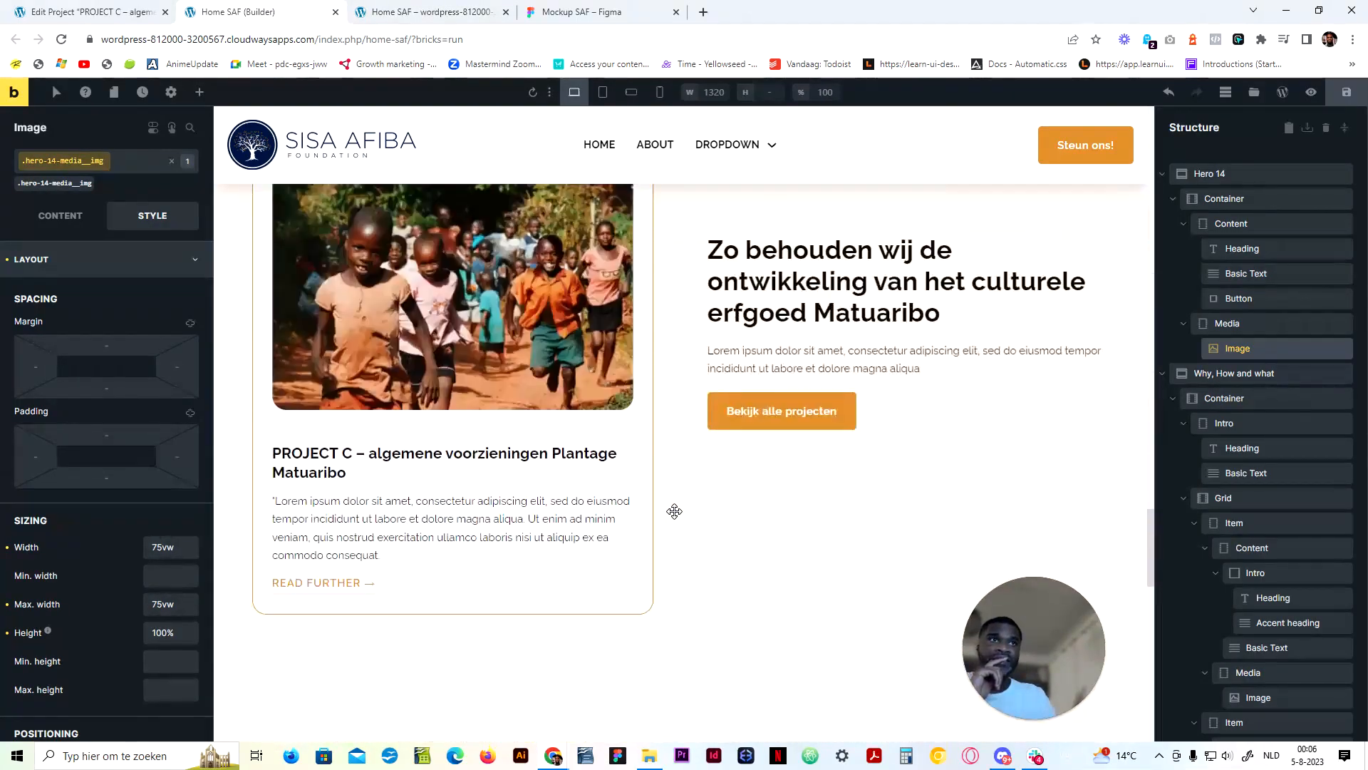
pyautogui.scroll(-10, 674, 511)
pyautogui.scroll(5, 905, 494)
pyautogui.click(905, 494)
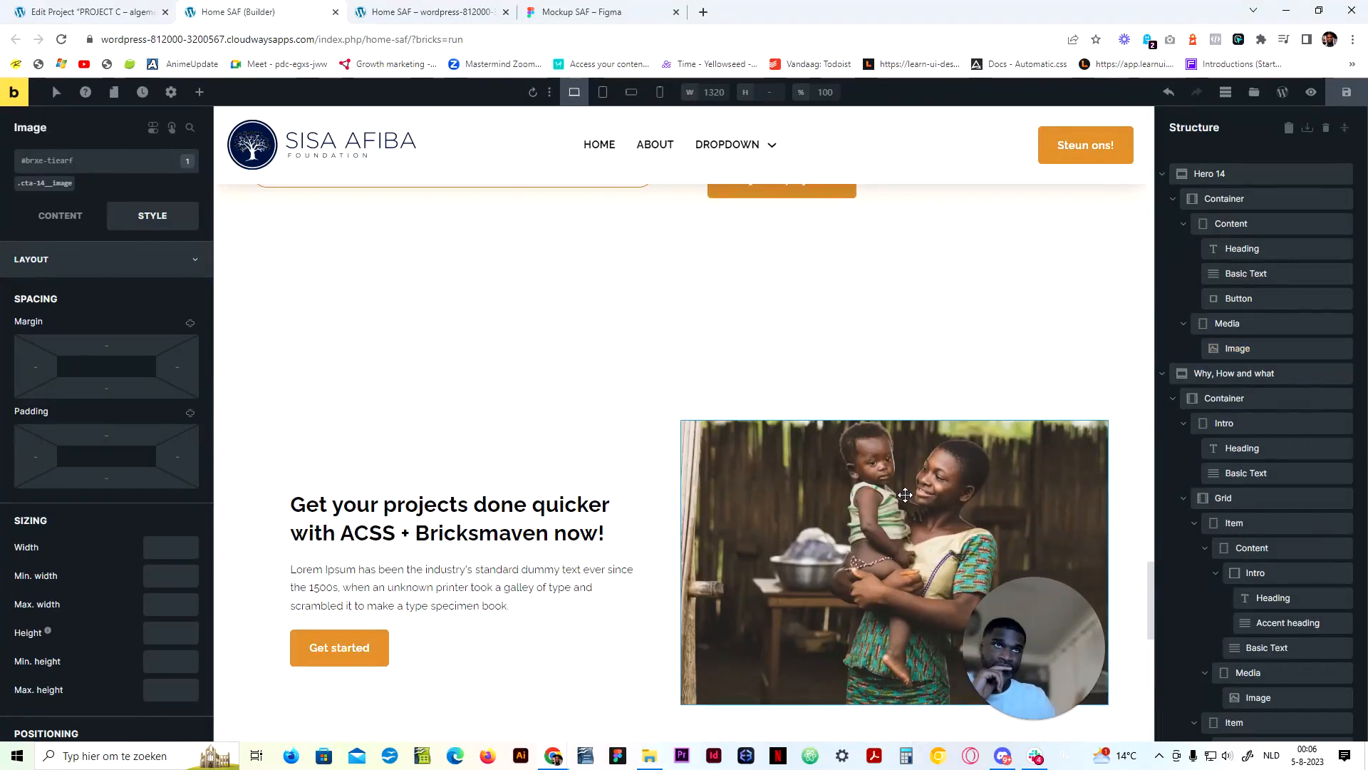
pyautogui.click(45, 183)
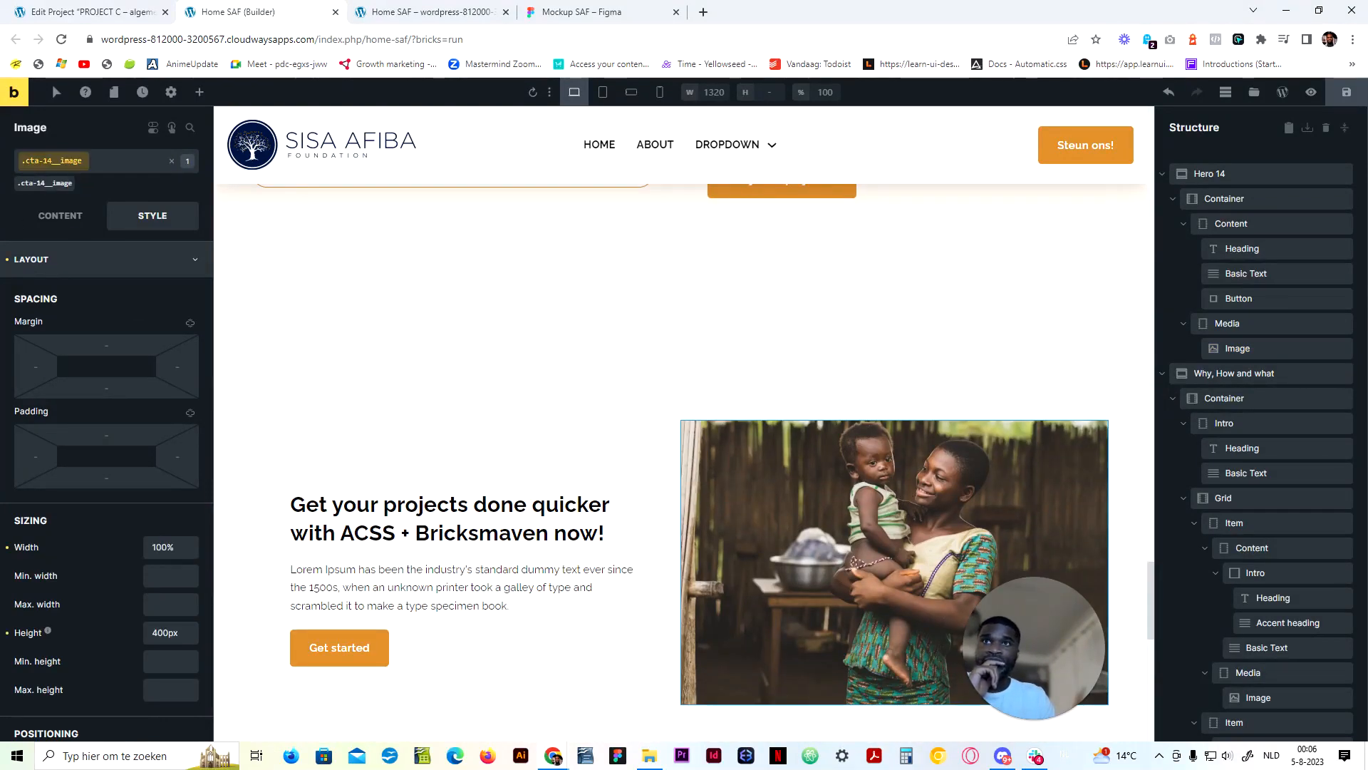
pyautogui.click(170, 604)
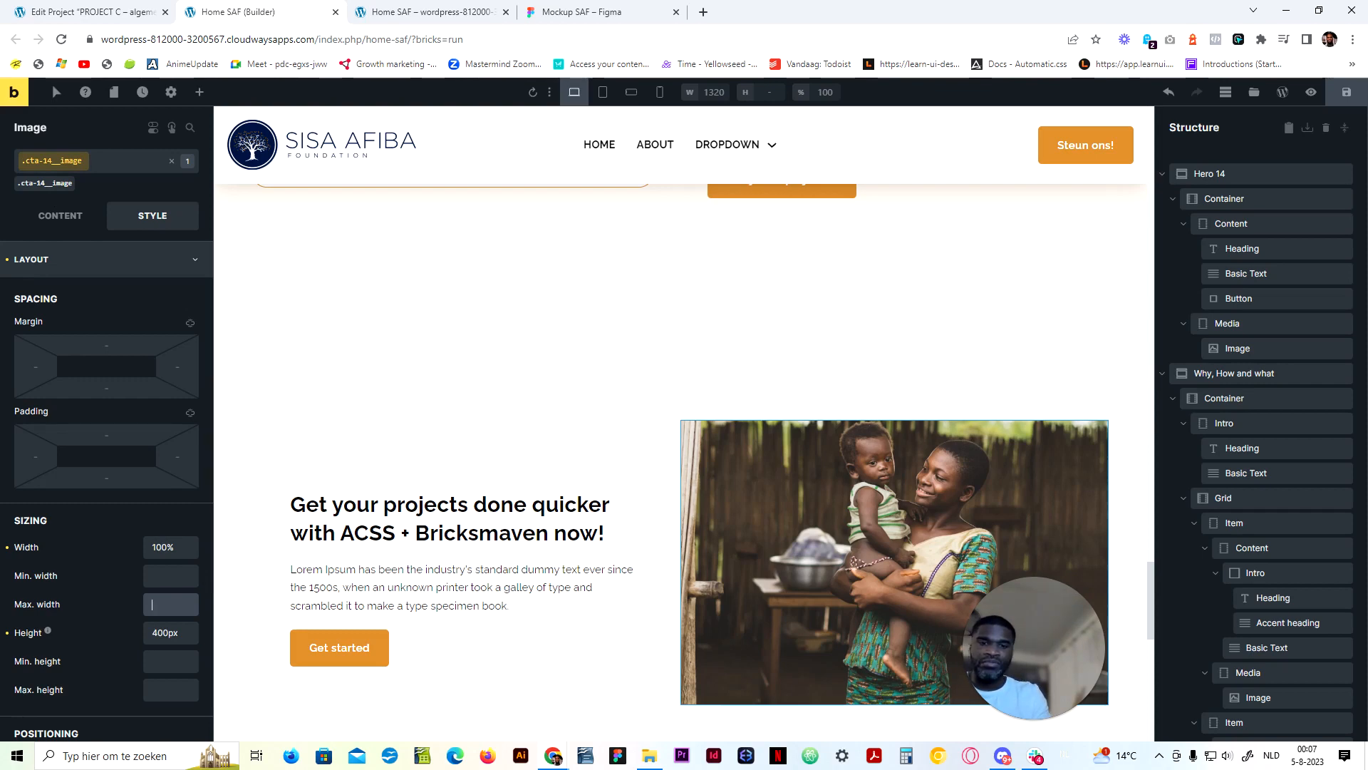
pyautogui.write('48vw')
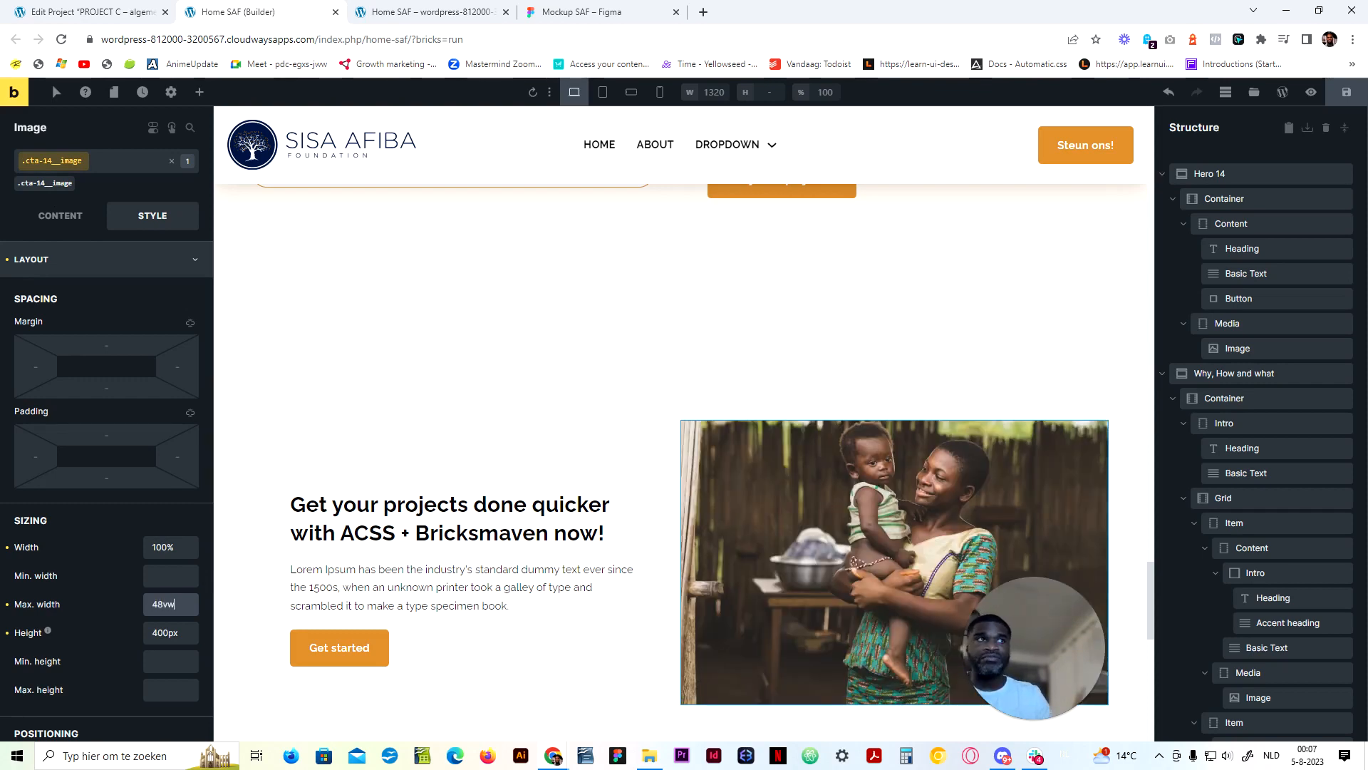
# Set the .cta-14__image class to 100vw width and 50vw maximum width, and save the page
pyautogui.click(55, 550)
pyautogui.tripleClick(163, 546)
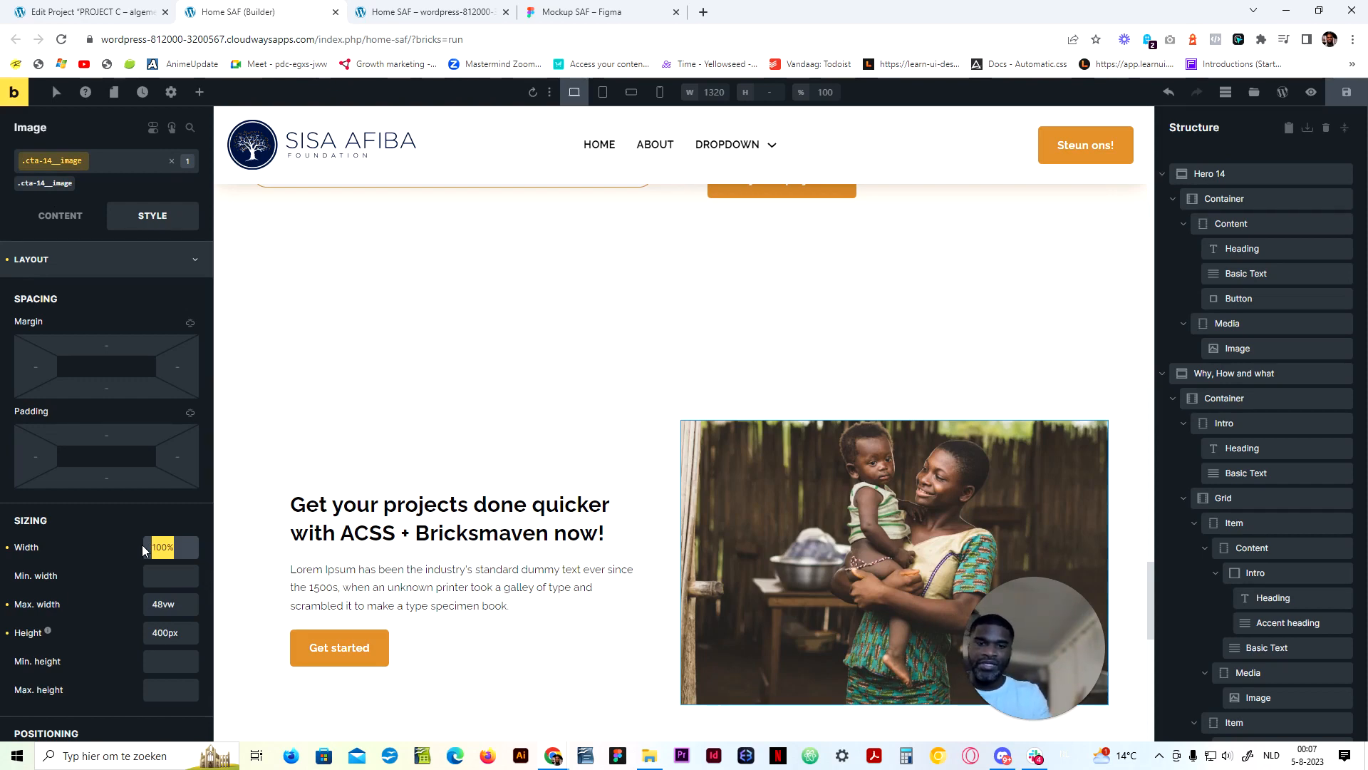
pyautogui.write('100vw')
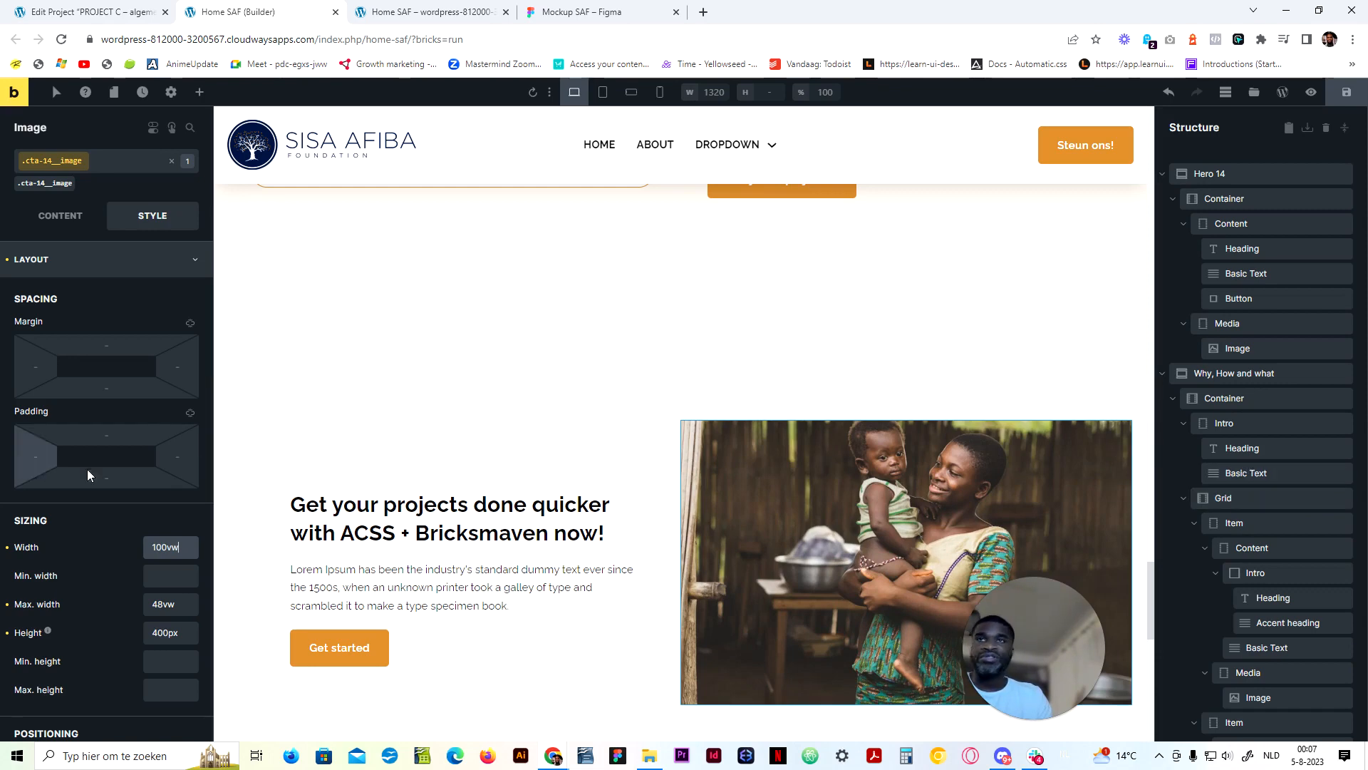
pyautogui.click(160, 604)
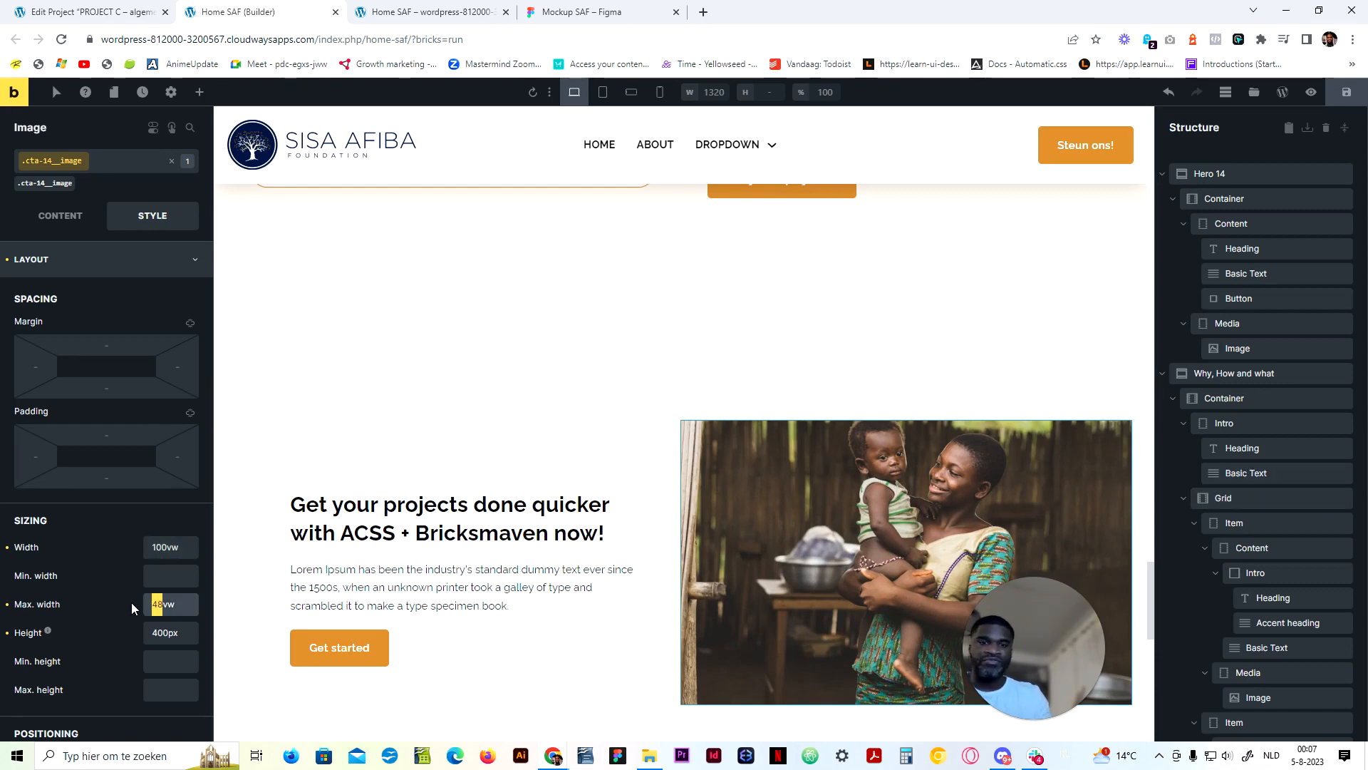
pyautogui.write('50')
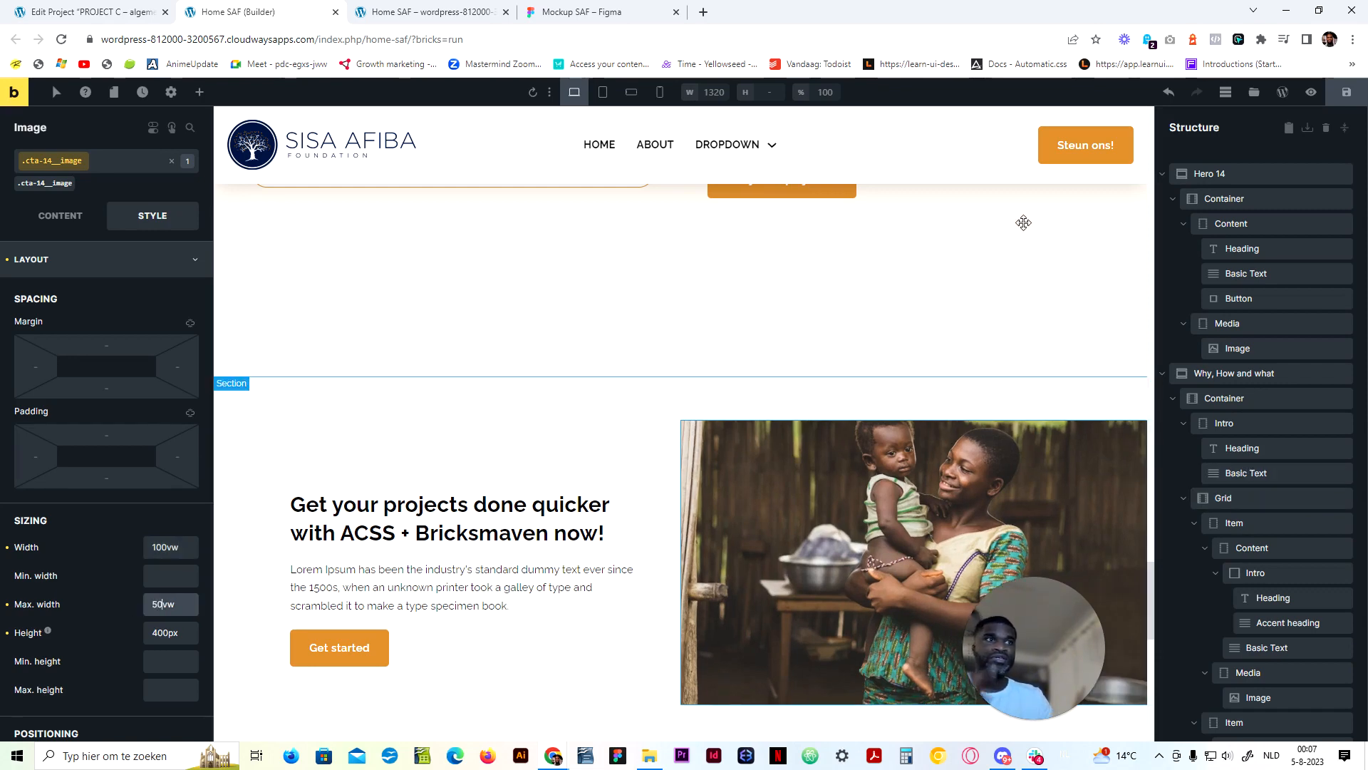
pyautogui.hotkey('ctrl', 's')
# Reload the home page preview and check how far the call-to-action image extends
pyautogui.click(400, 11)
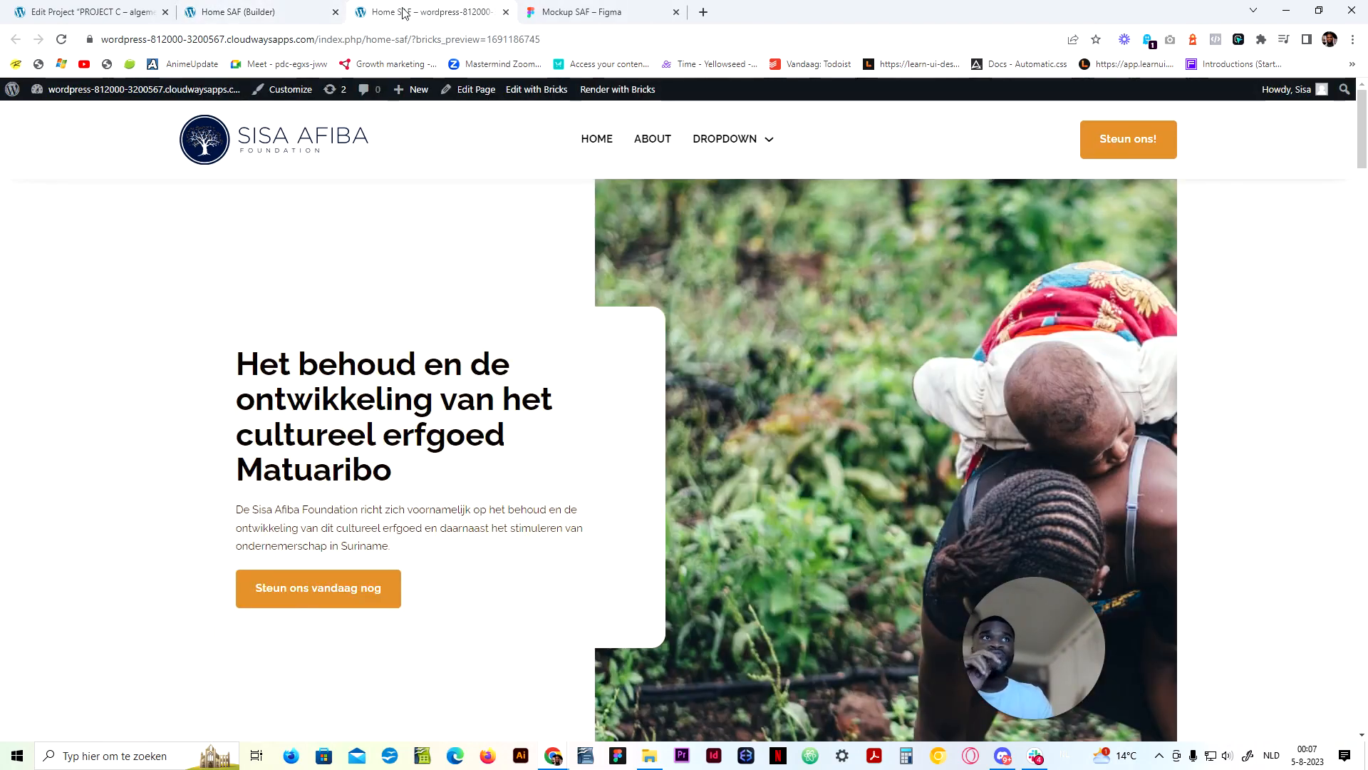
pyautogui.hotkey('ctrl', 'r')
pyautogui.scroll(-11, 1013, 556)
pyautogui.scroll(-18, 1017, 558)
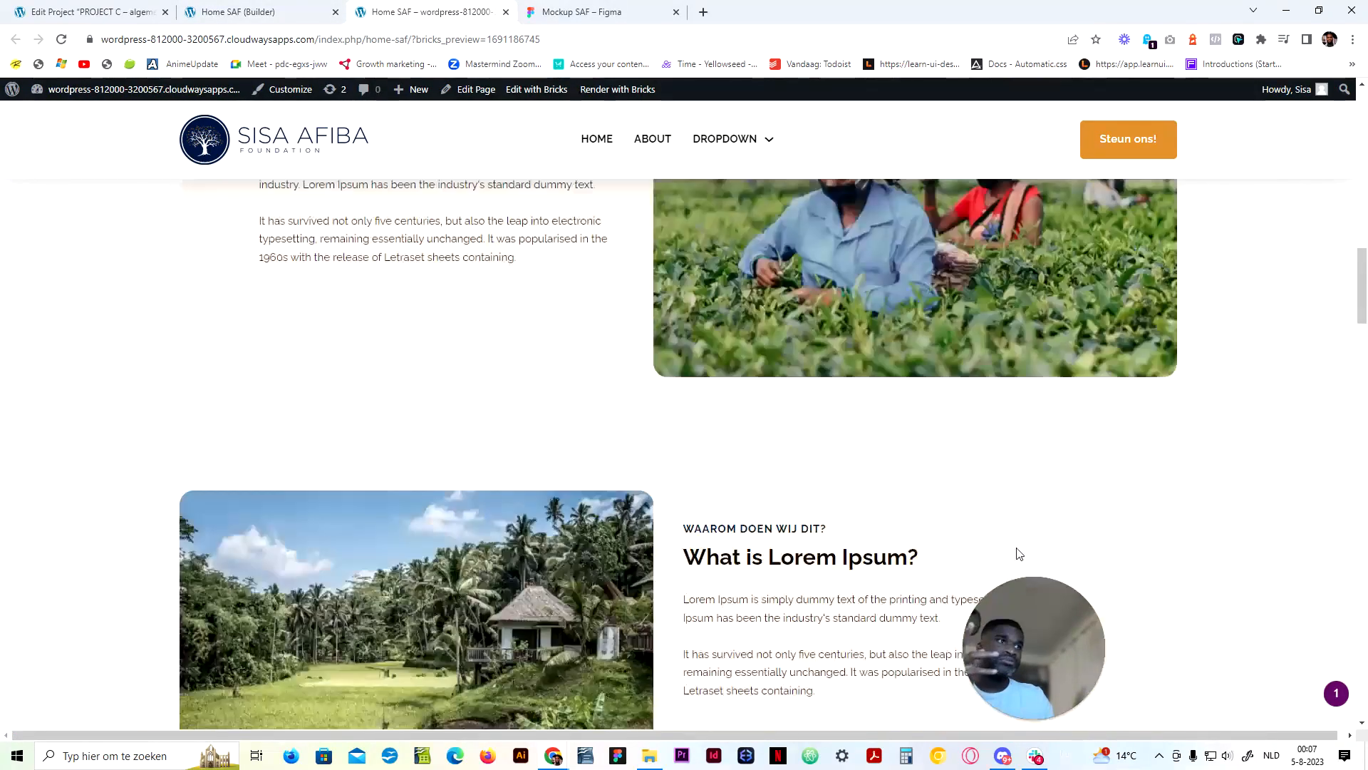
pyautogui.scroll(-8, 1019, 552)
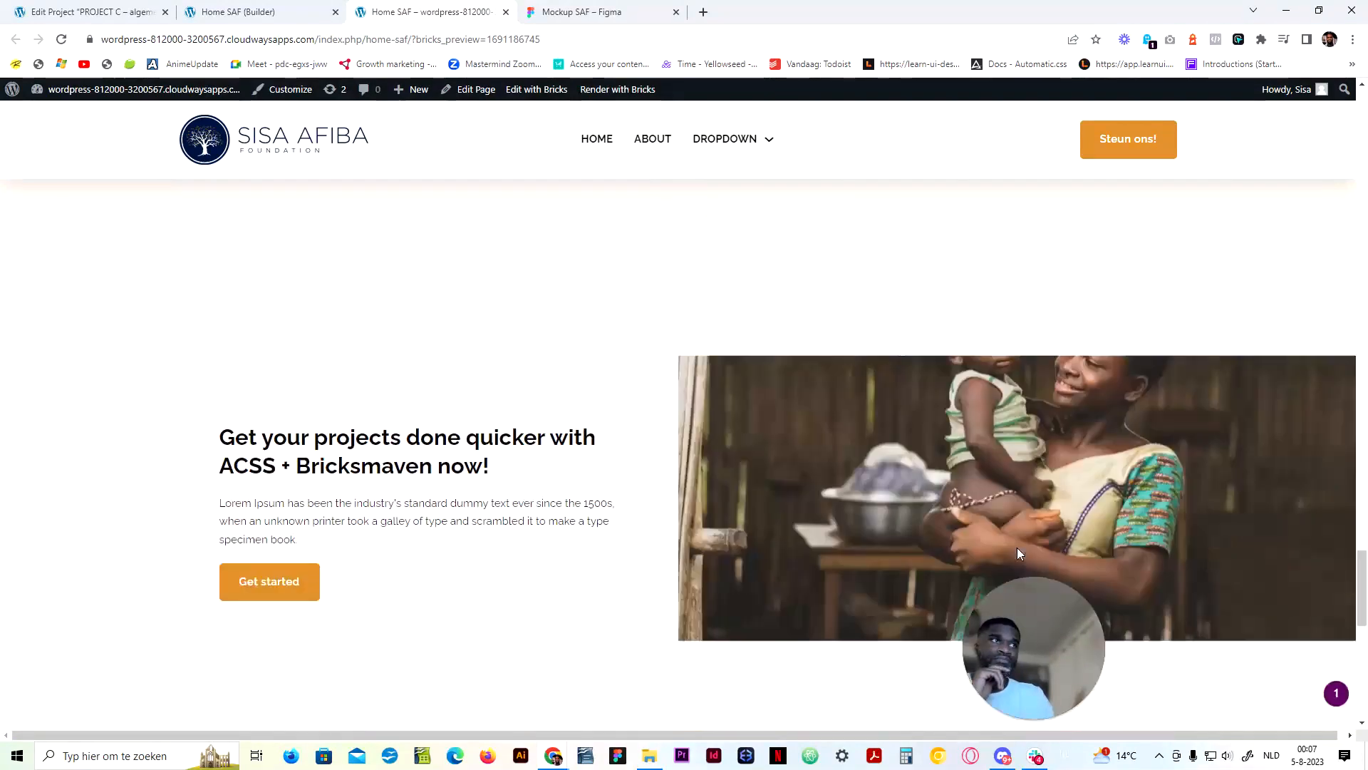
pyautogui.scroll(2, 1150, 517)
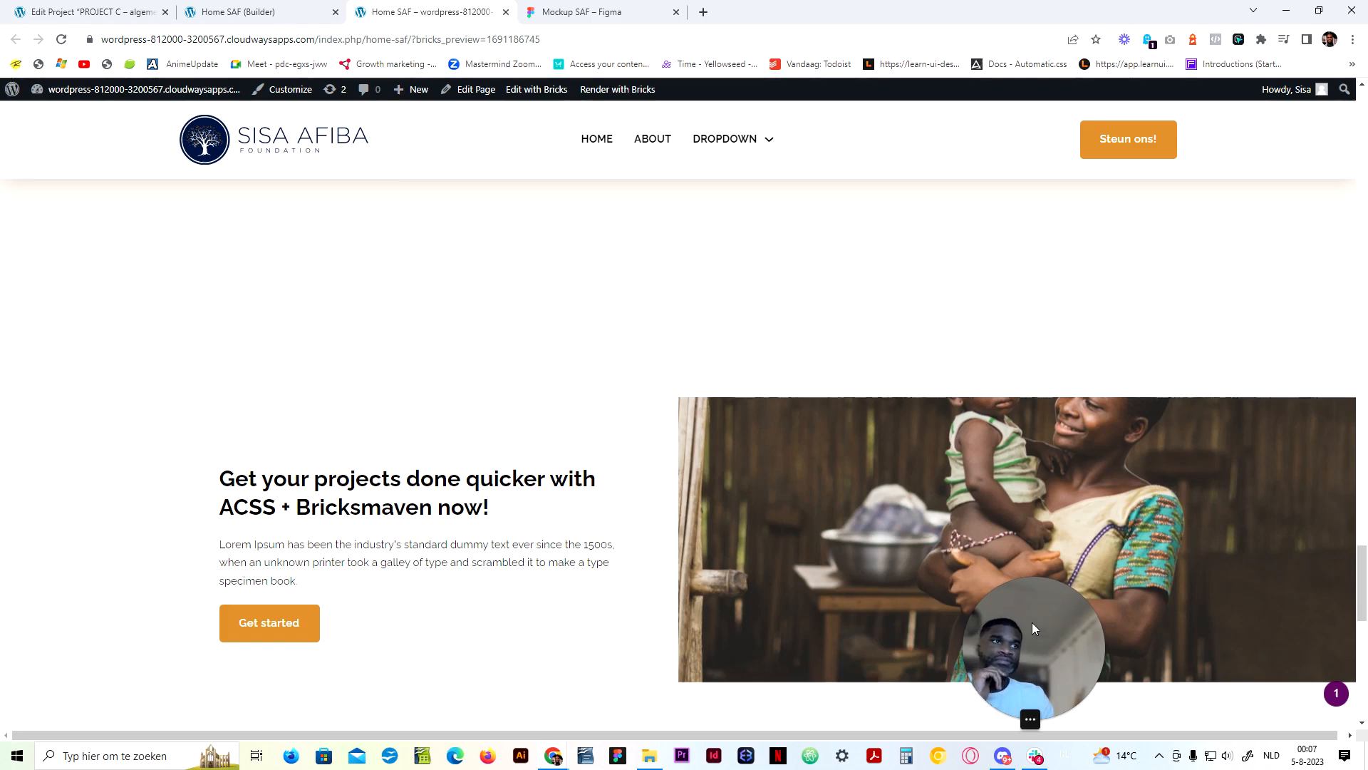
# Set the width of the .cta-14__image class to 90vw, save the page and check the image in the preview
pyautogui.click(302, 5)
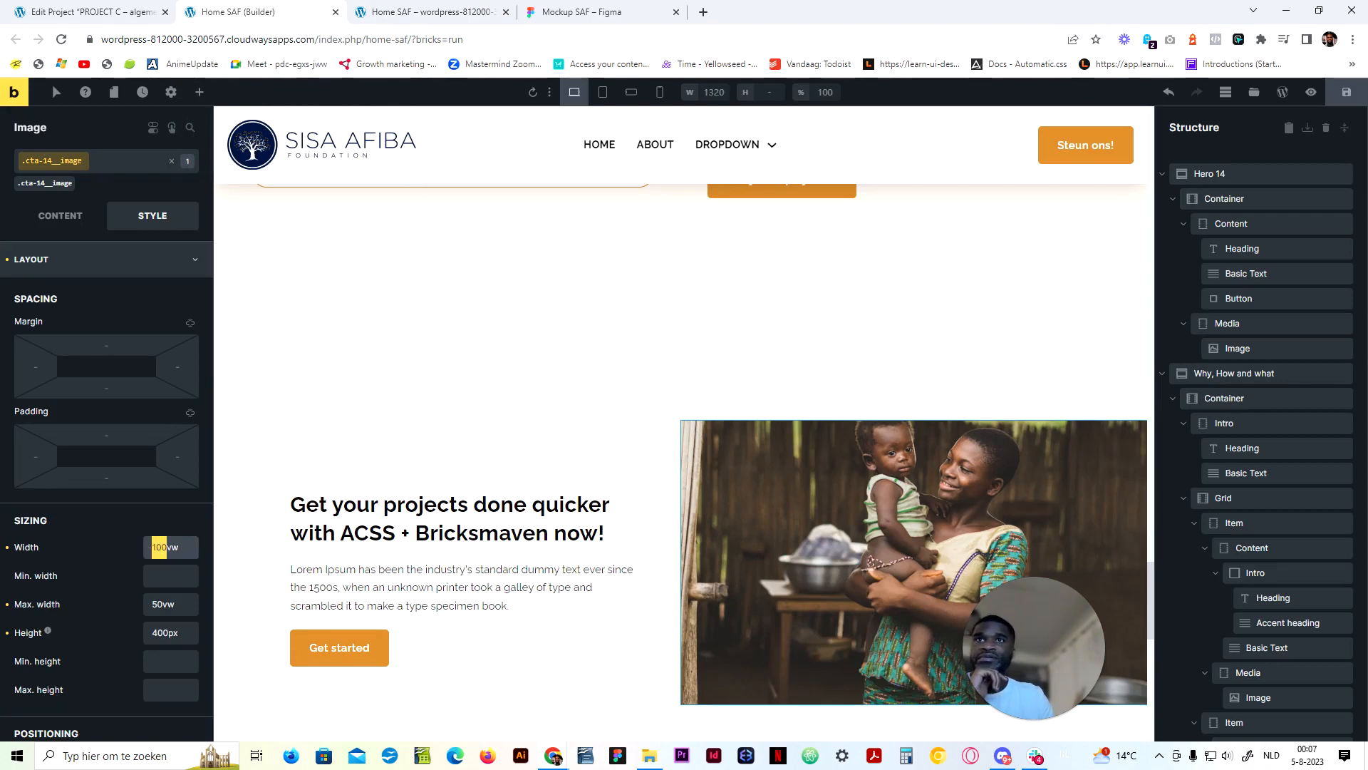
pyautogui.write('90')
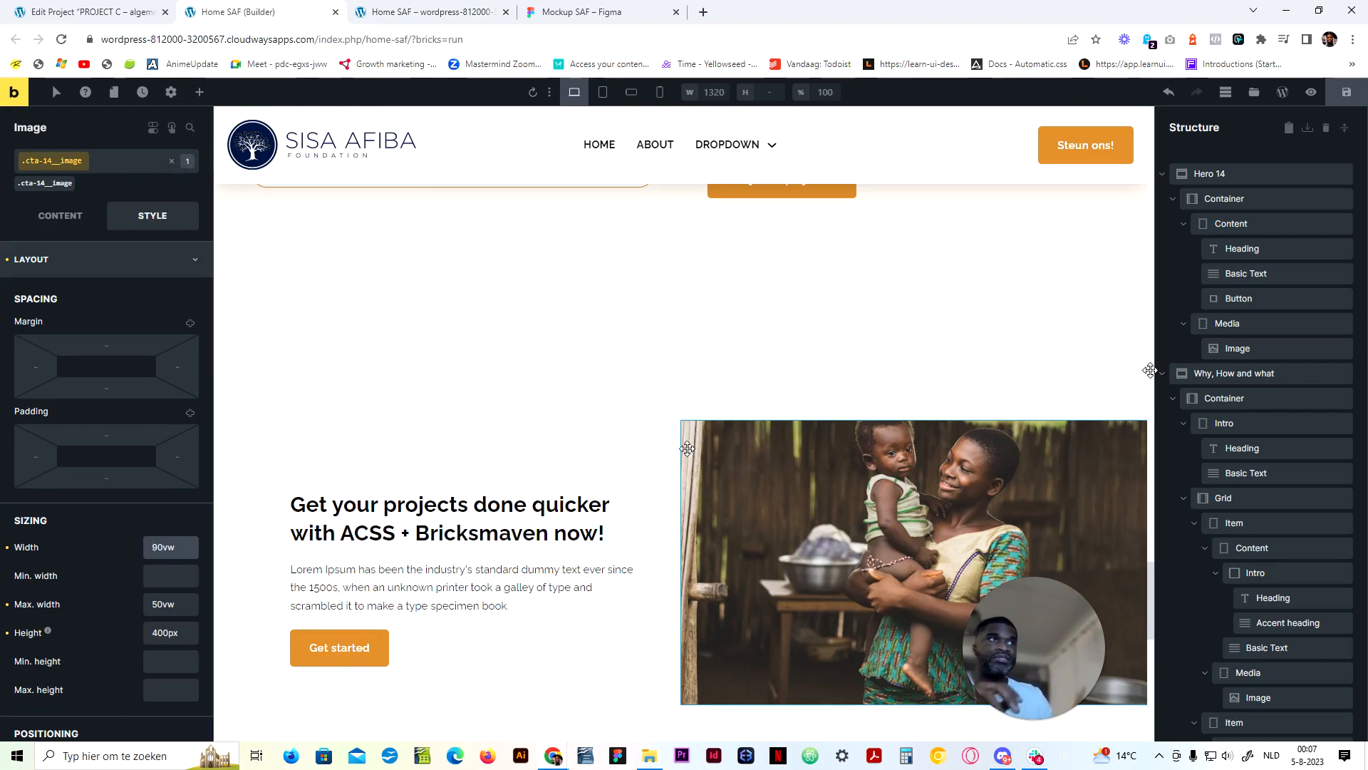
pyautogui.click(1346, 92)
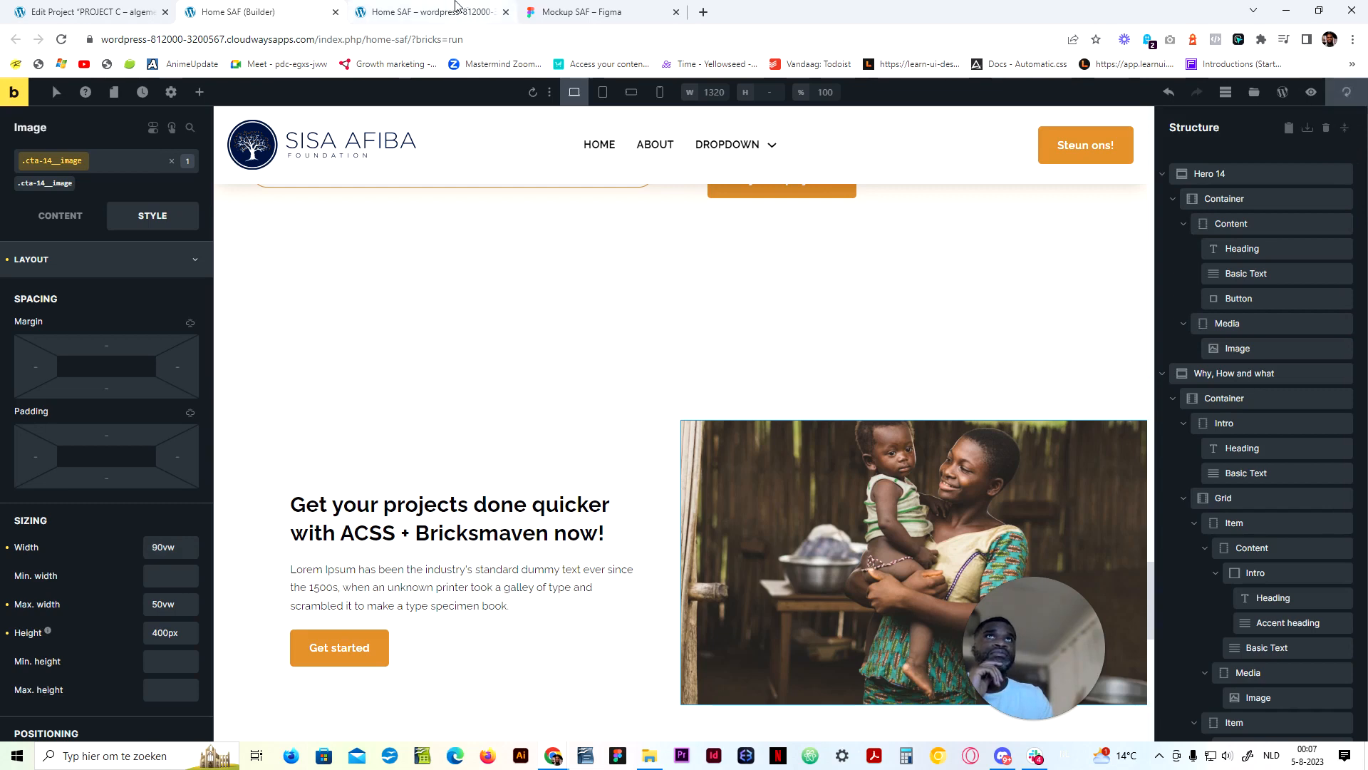
pyautogui.click(456, 5)
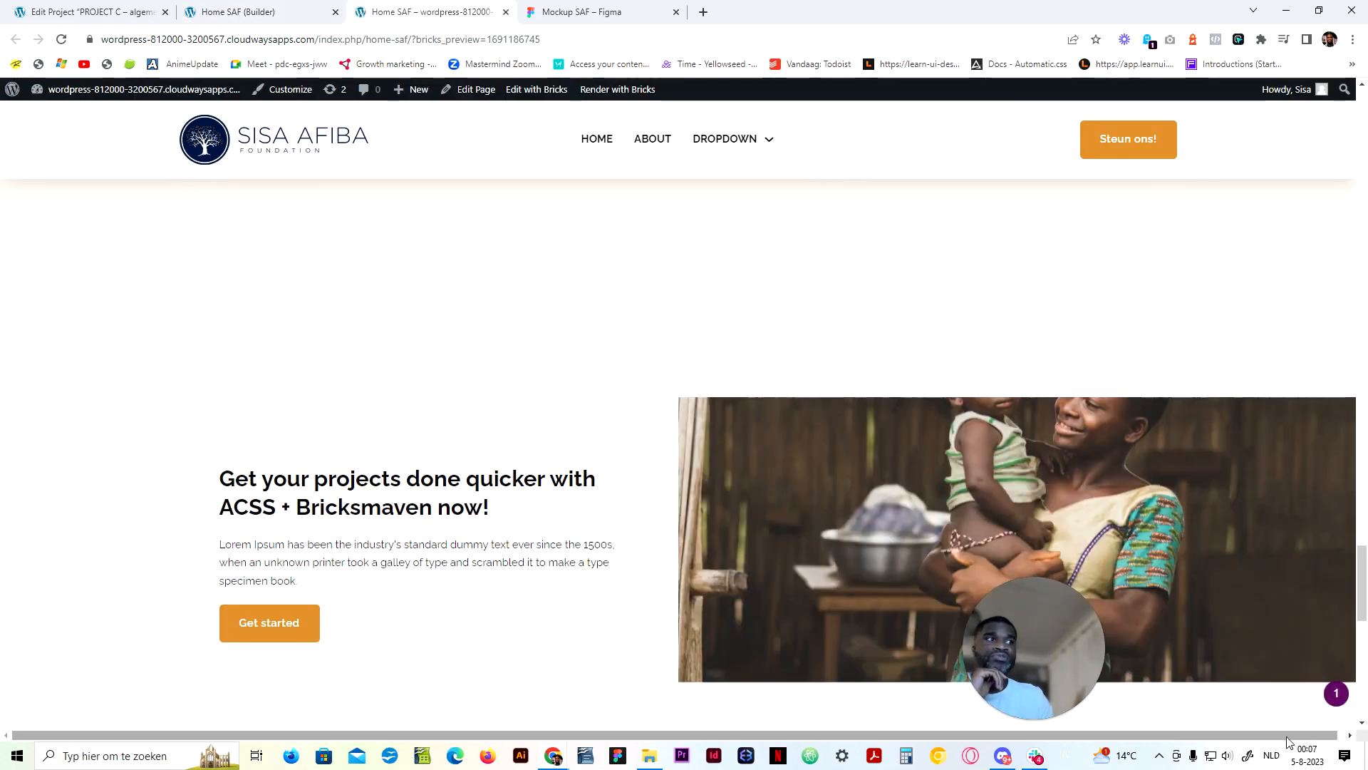
# Set the width of the .cta-14__image class to 50vw and reload the preview to check the image
pyautogui.click(249, 11)
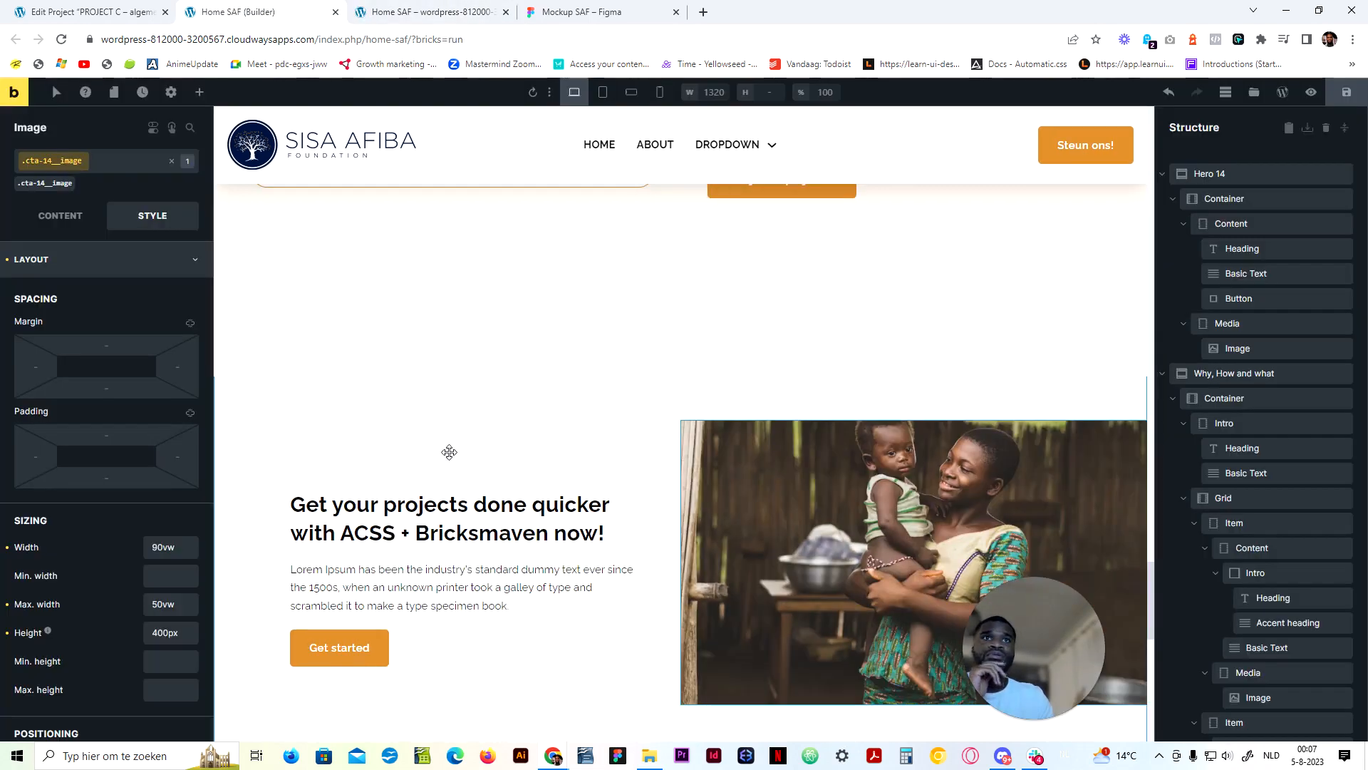
pyautogui.click(155, 547)
pyautogui.press('BackSpace')
pyautogui.write('5')
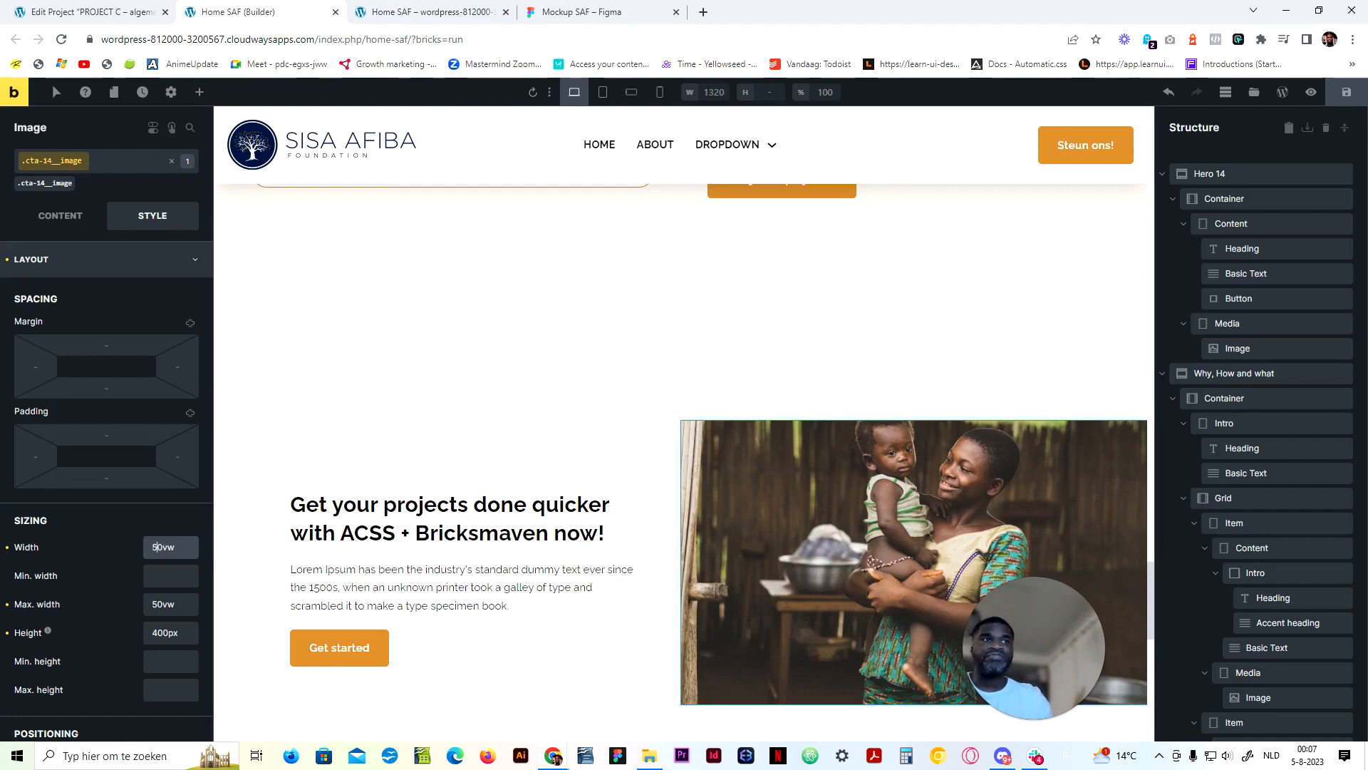
pyautogui.click(452, 7)
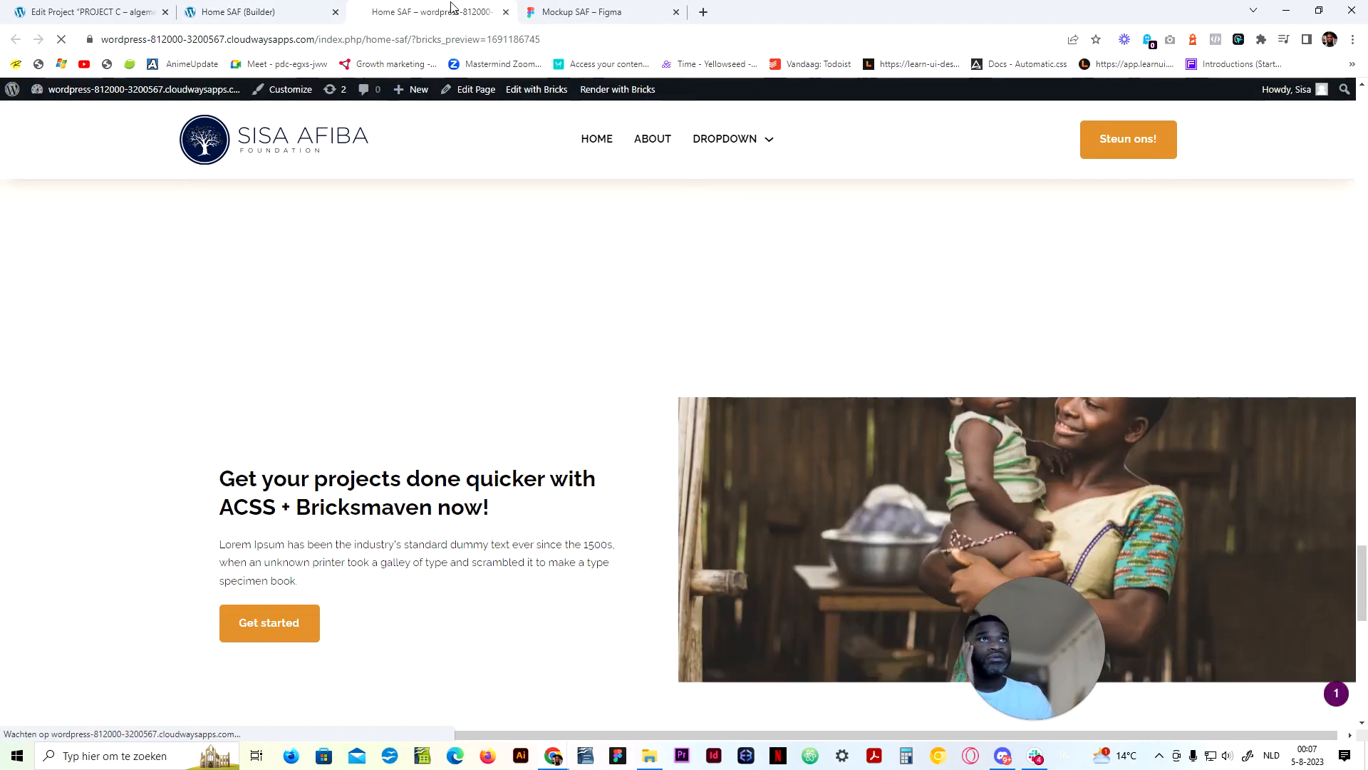
# Set the width of the .cta-14__image class to 49vw, save the page and check the preview
pyautogui.click(249, 11)
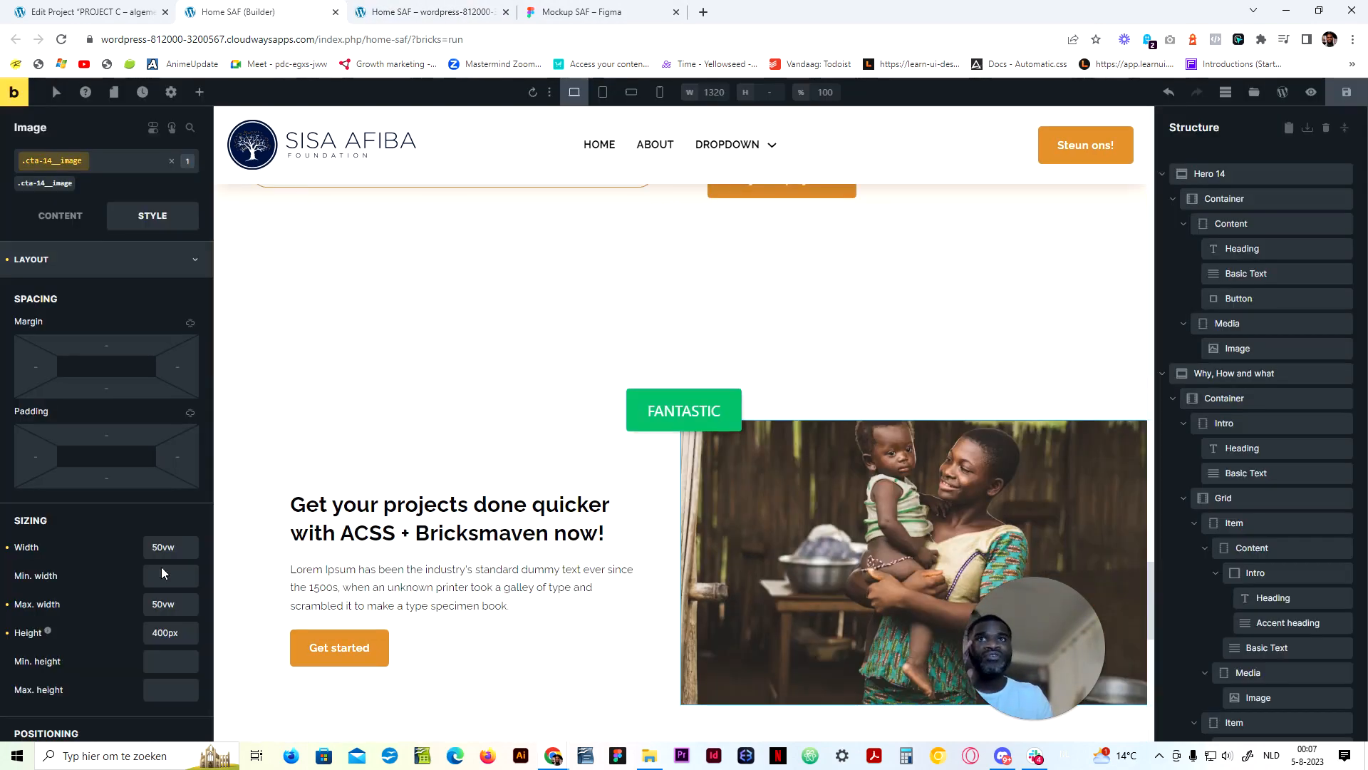
pyautogui.click(157, 546)
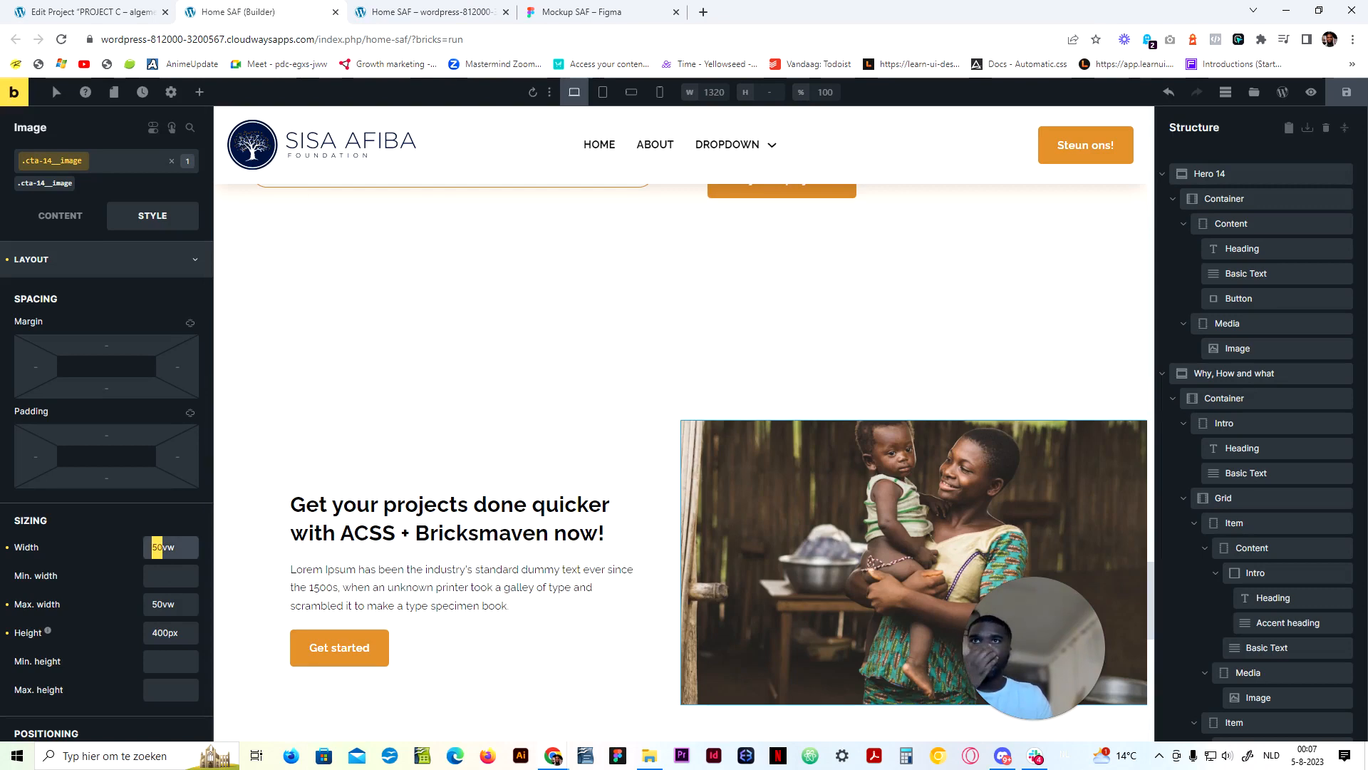
pyautogui.write('48')
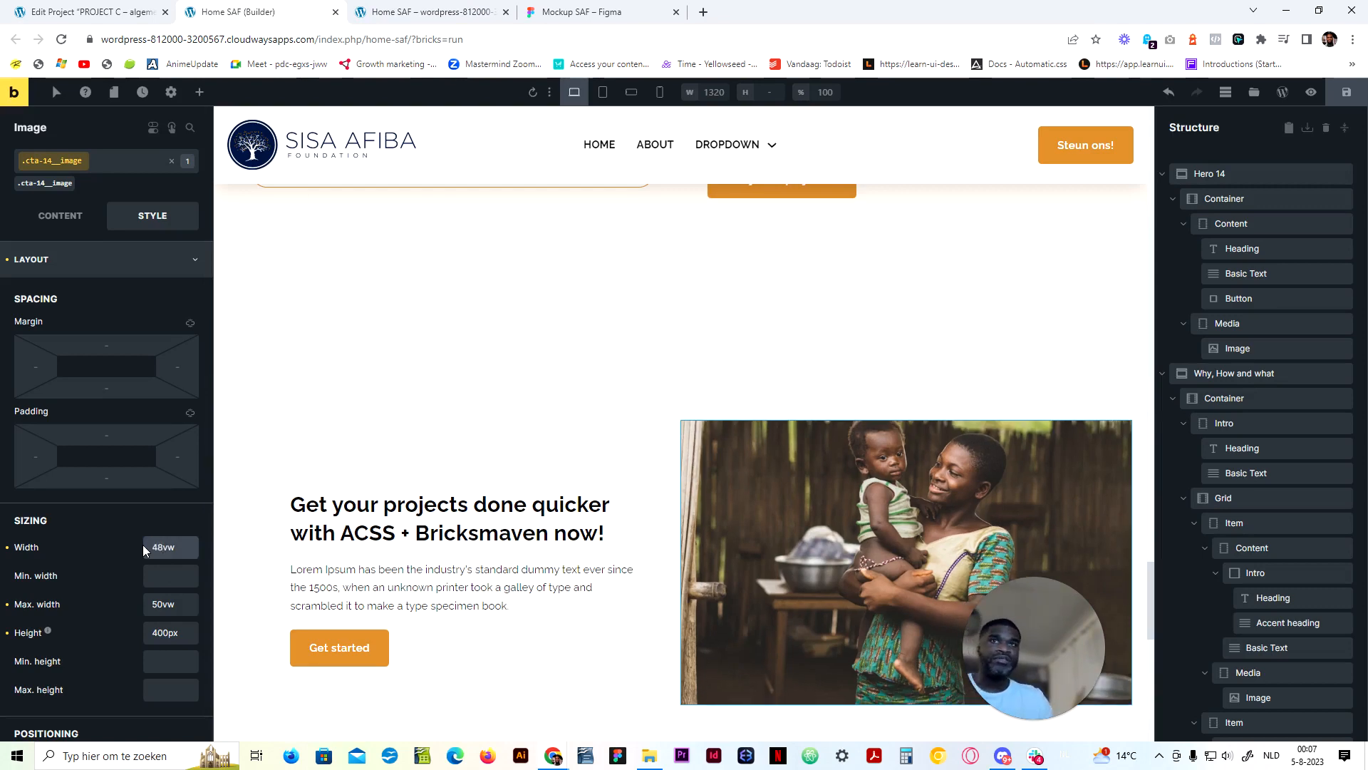
pyautogui.press('Up')
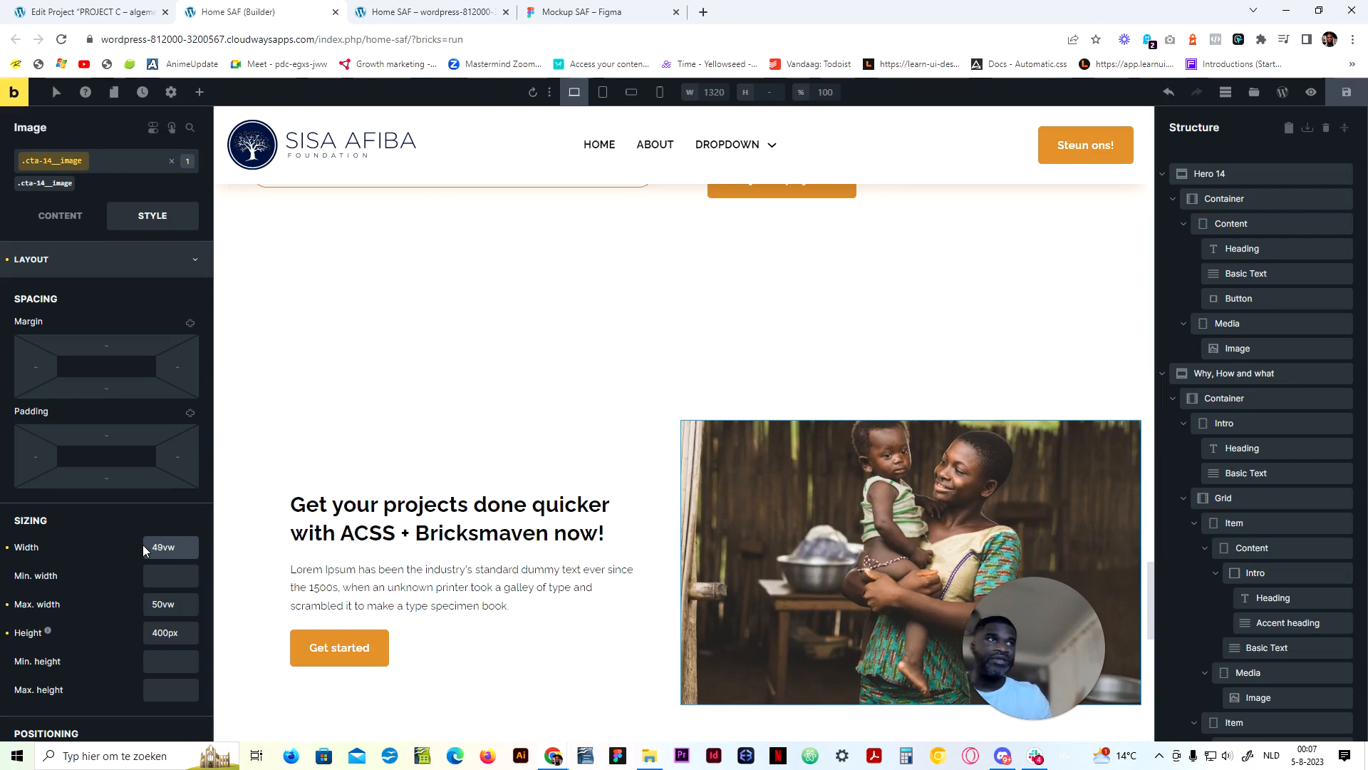
pyautogui.click(1347, 92)
pyautogui.click(428, 12)
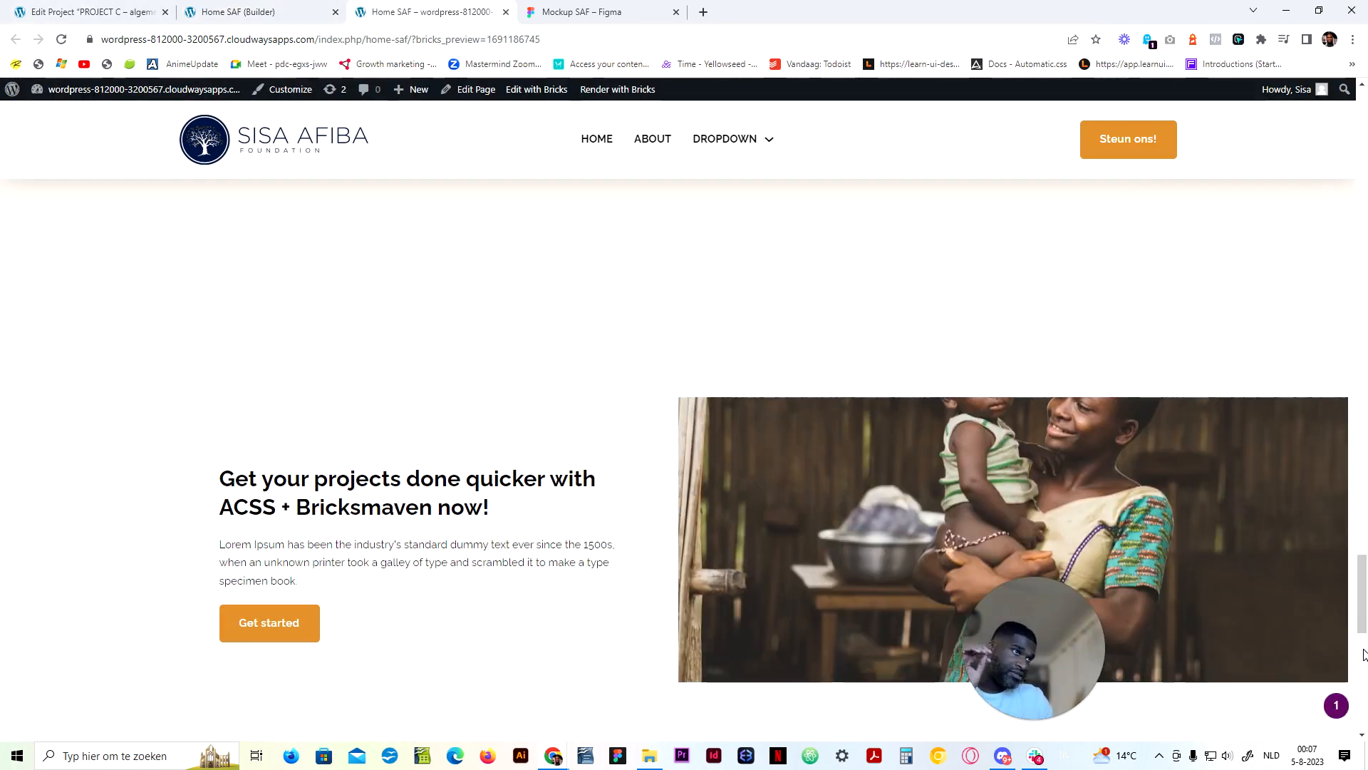
# Set the width of the .cta-14__image class to 49.5vw, save the page and reload the preview
pyautogui.click(267, 11)
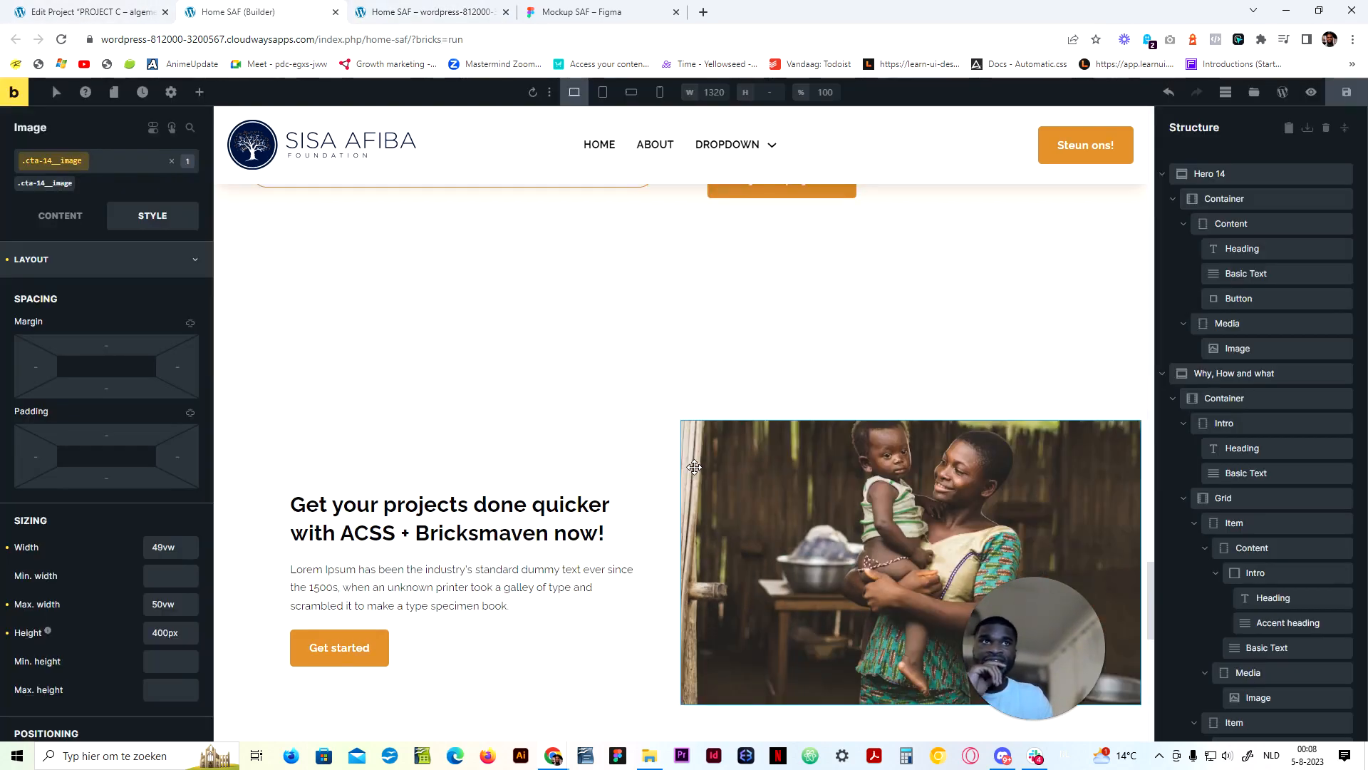
pyautogui.click(162, 547)
pyautogui.write('.5')
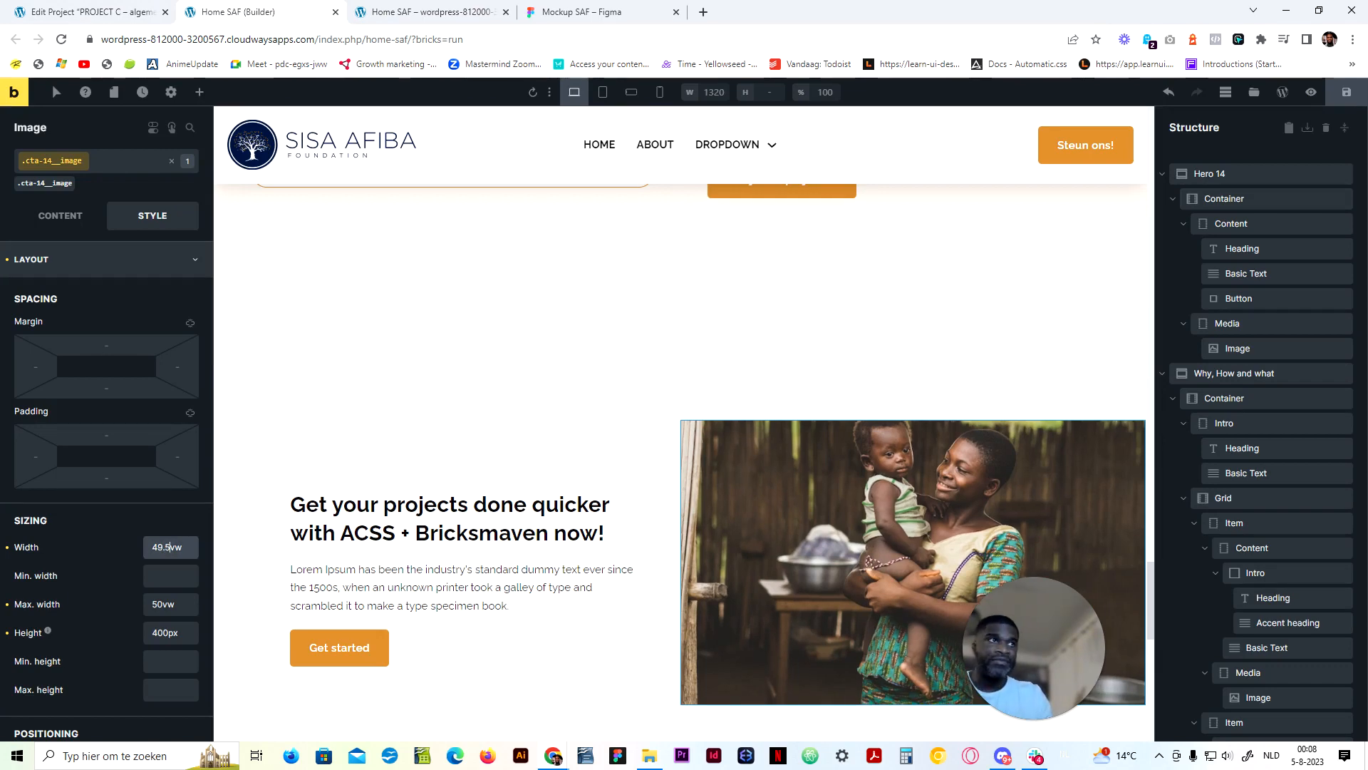
pyautogui.click(1346, 91)
pyautogui.click(399, 11)
pyautogui.click(62, 40)
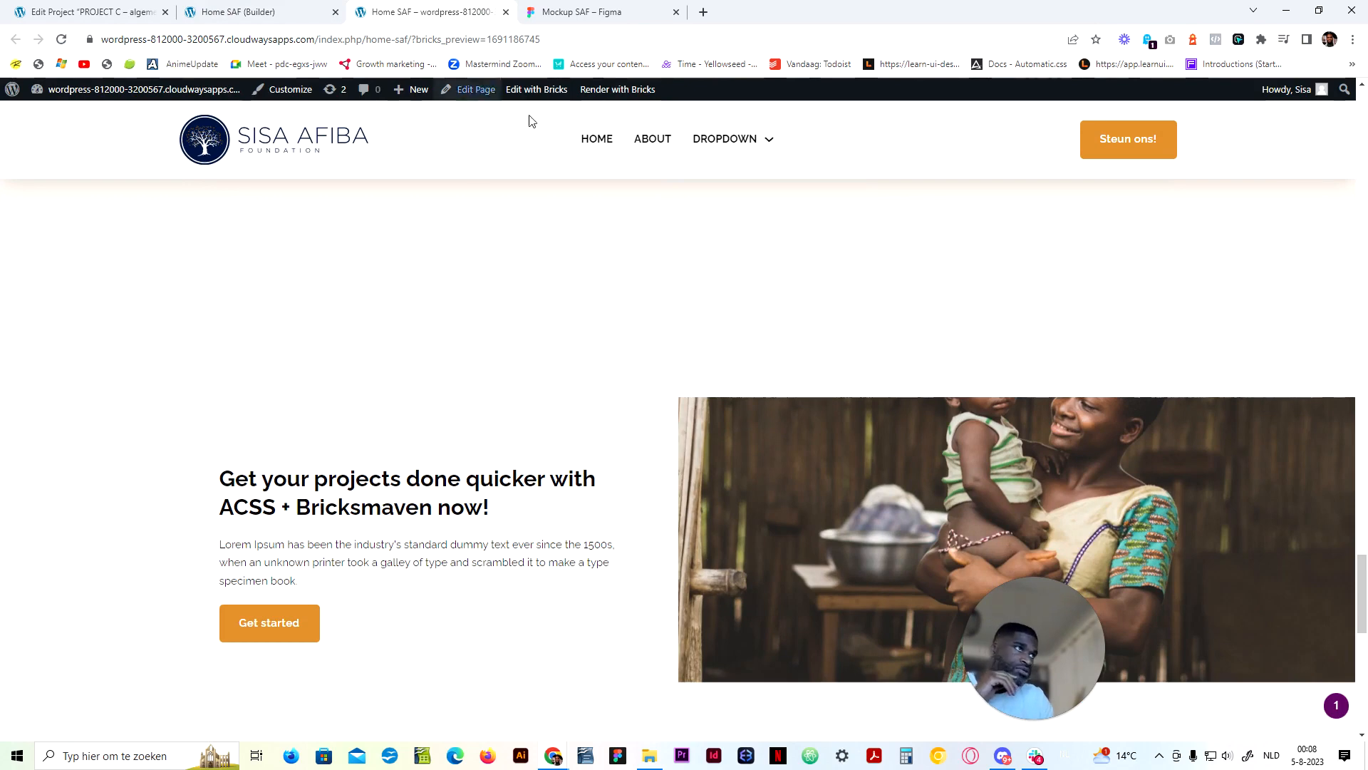
# Try a width of 49.6vw for the .cta-14__image class and check it in the preview
pyautogui.click(279, 11)
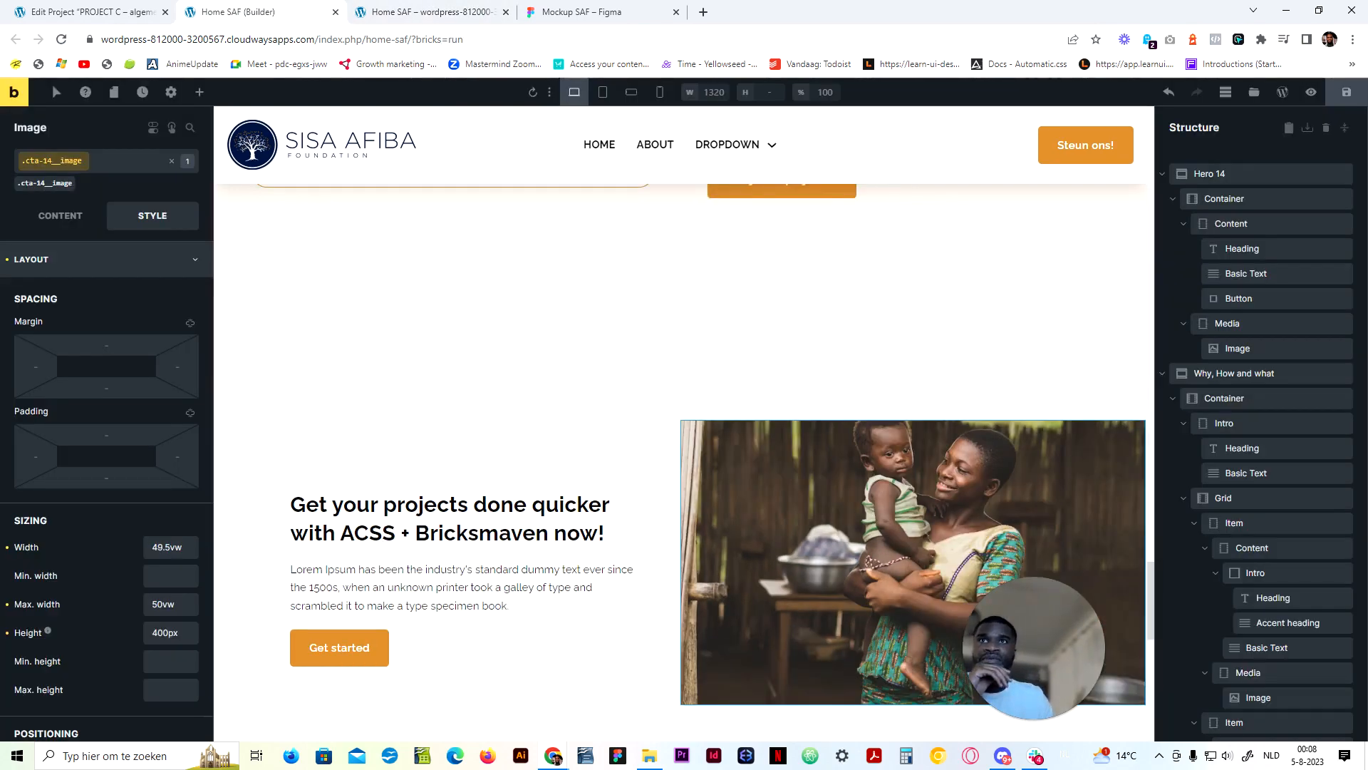
pyautogui.click(170, 546)
pyautogui.press('BackSpace')
pyautogui.write('6')
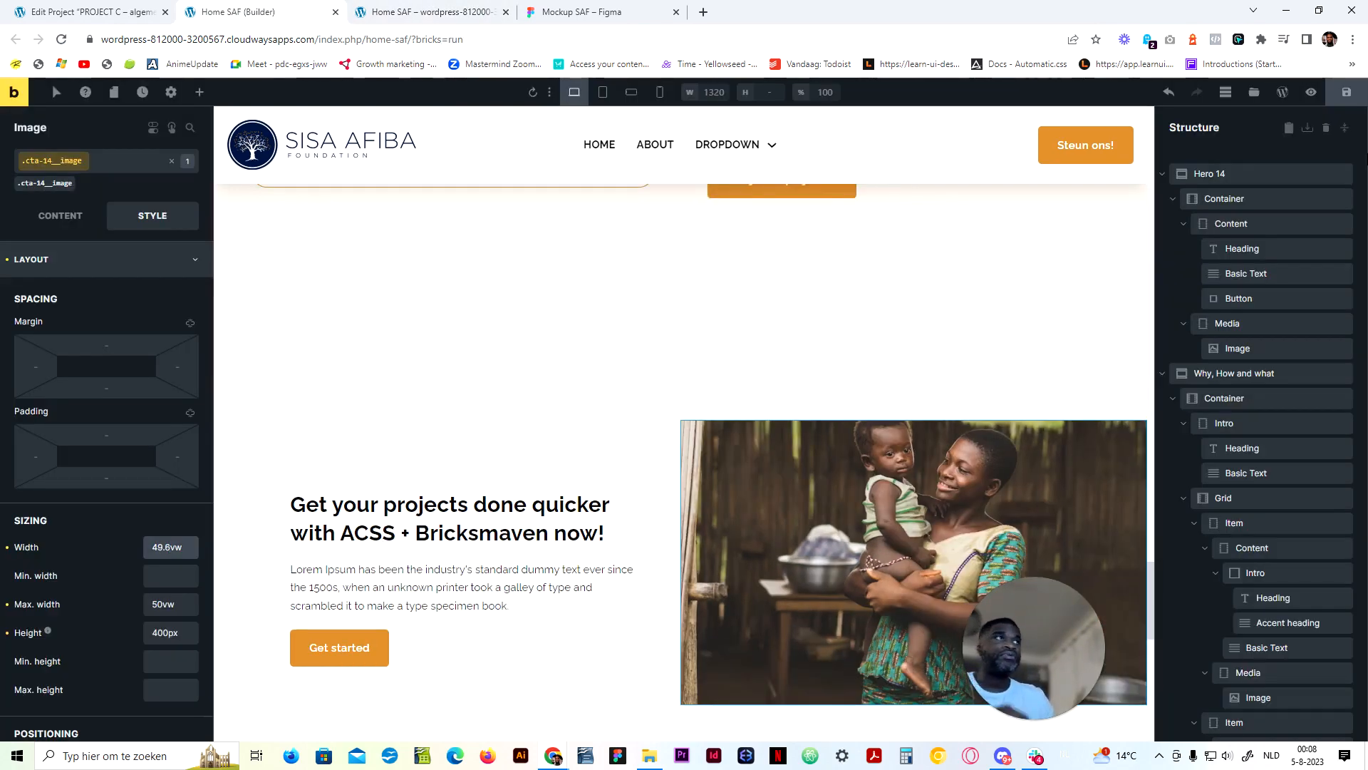
pyautogui.click(1311, 92)
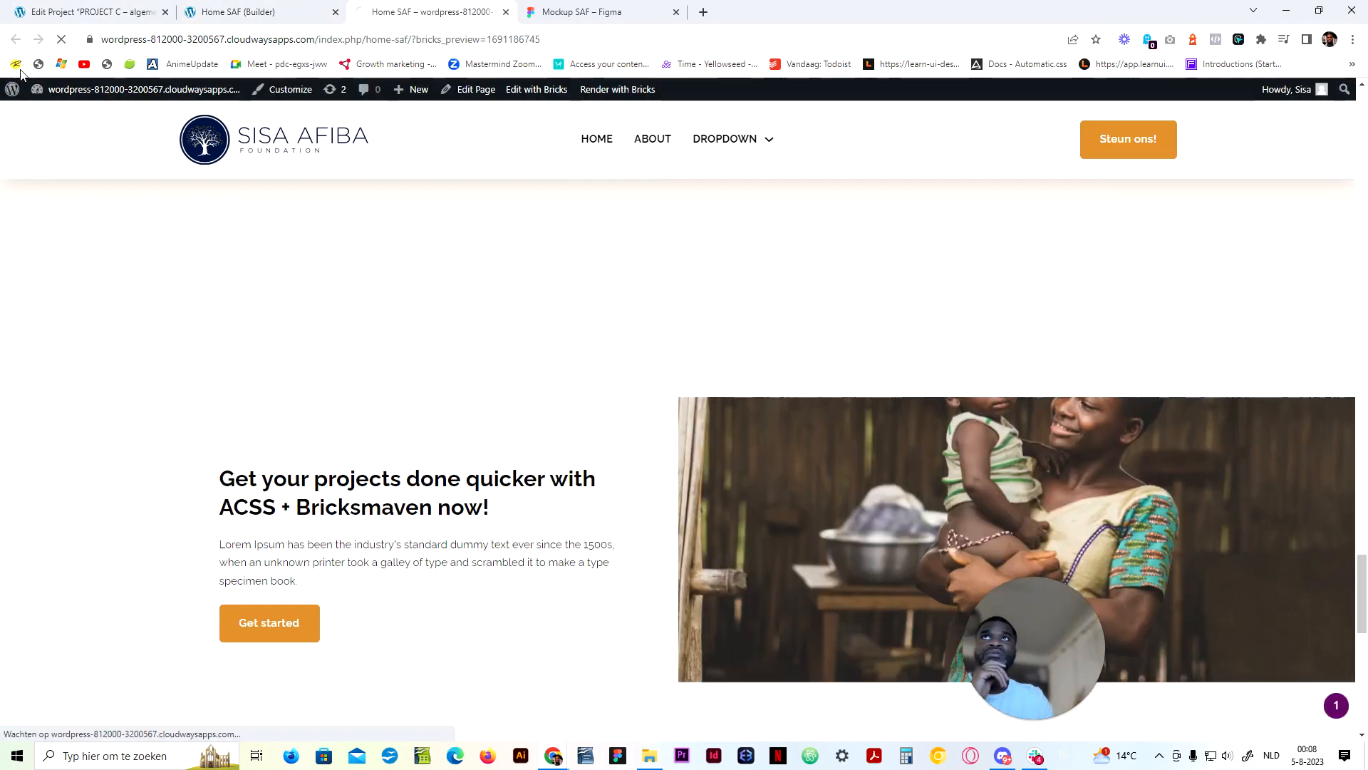
# Return the .cta-14__image width to 49.5vw, save the page and review the call-to-action section in the preview
pyautogui.click(259, 11)
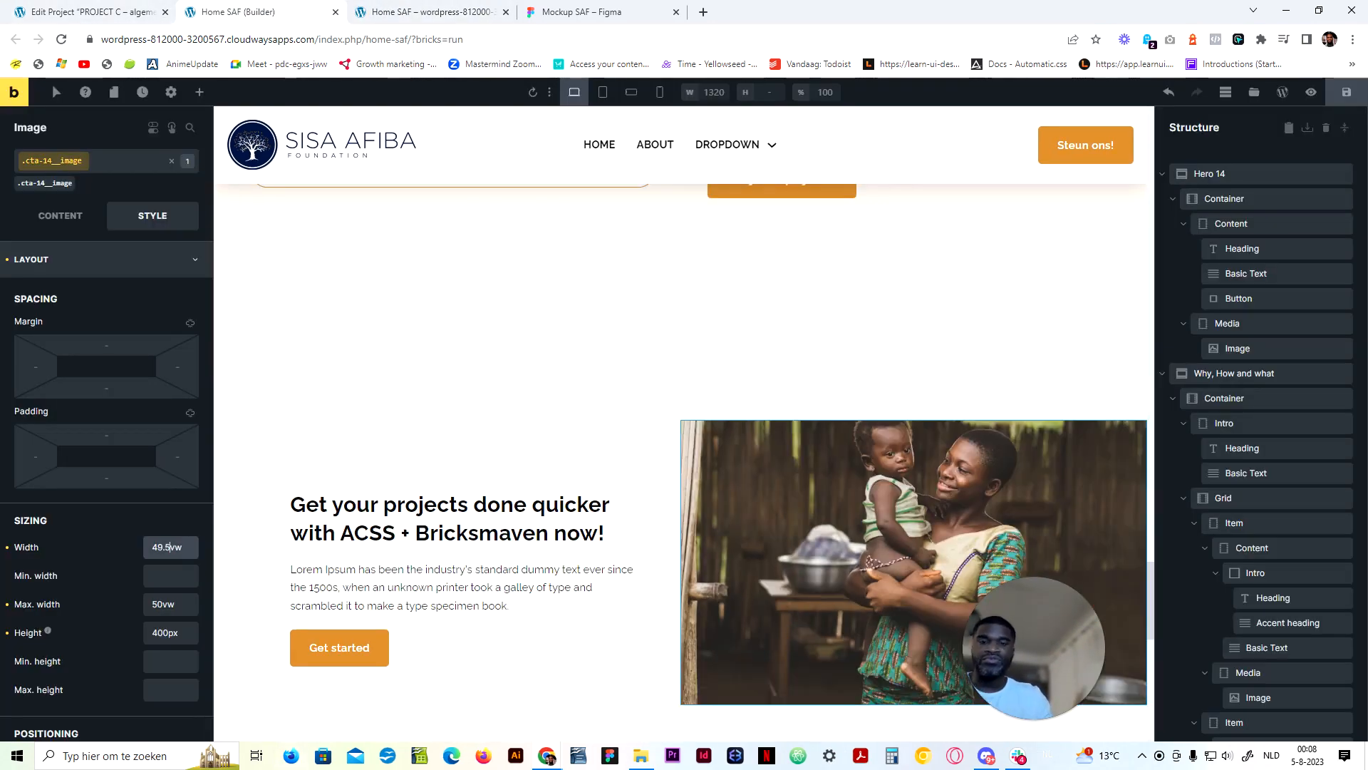
pyautogui.click(1346, 92)
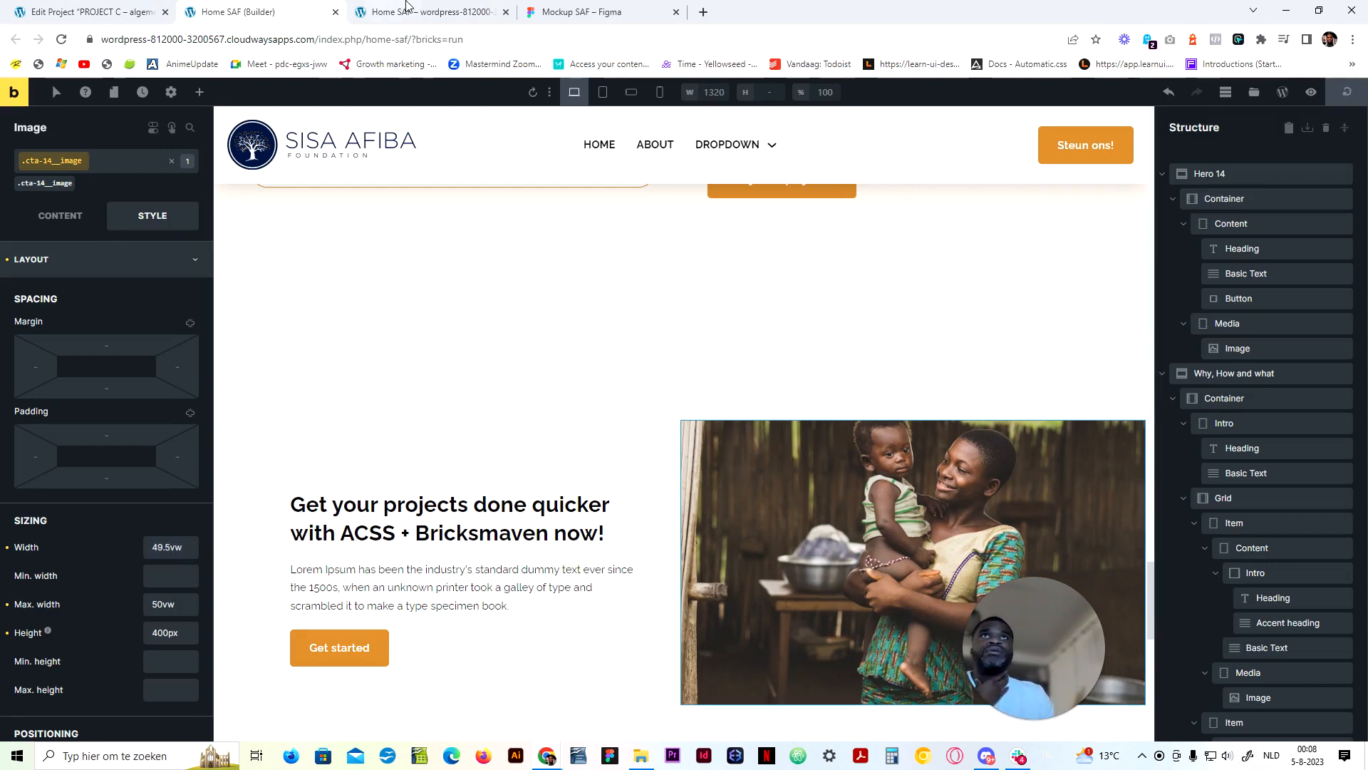
pyautogui.click(406, 8)
pyautogui.scroll(-4, 1152, 628)
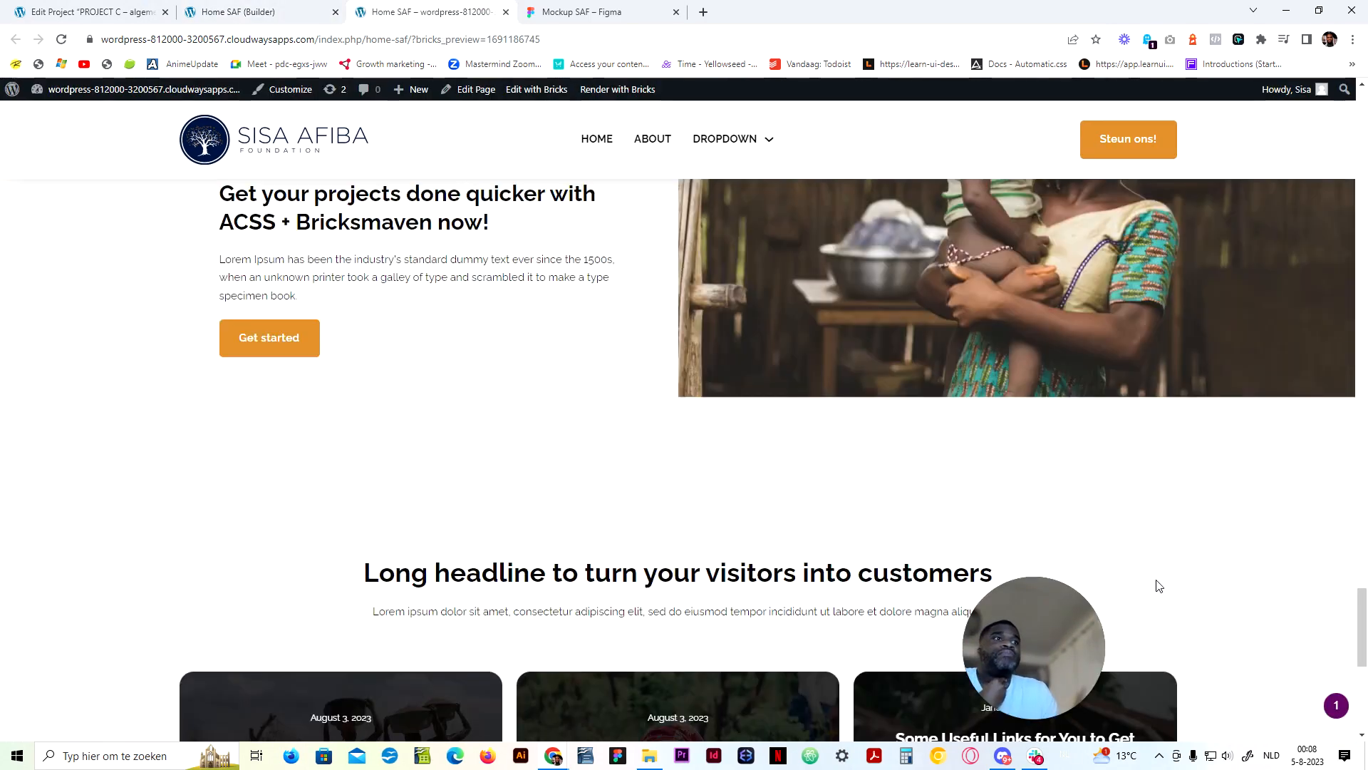
pyautogui.scroll(4, 1160, 586)
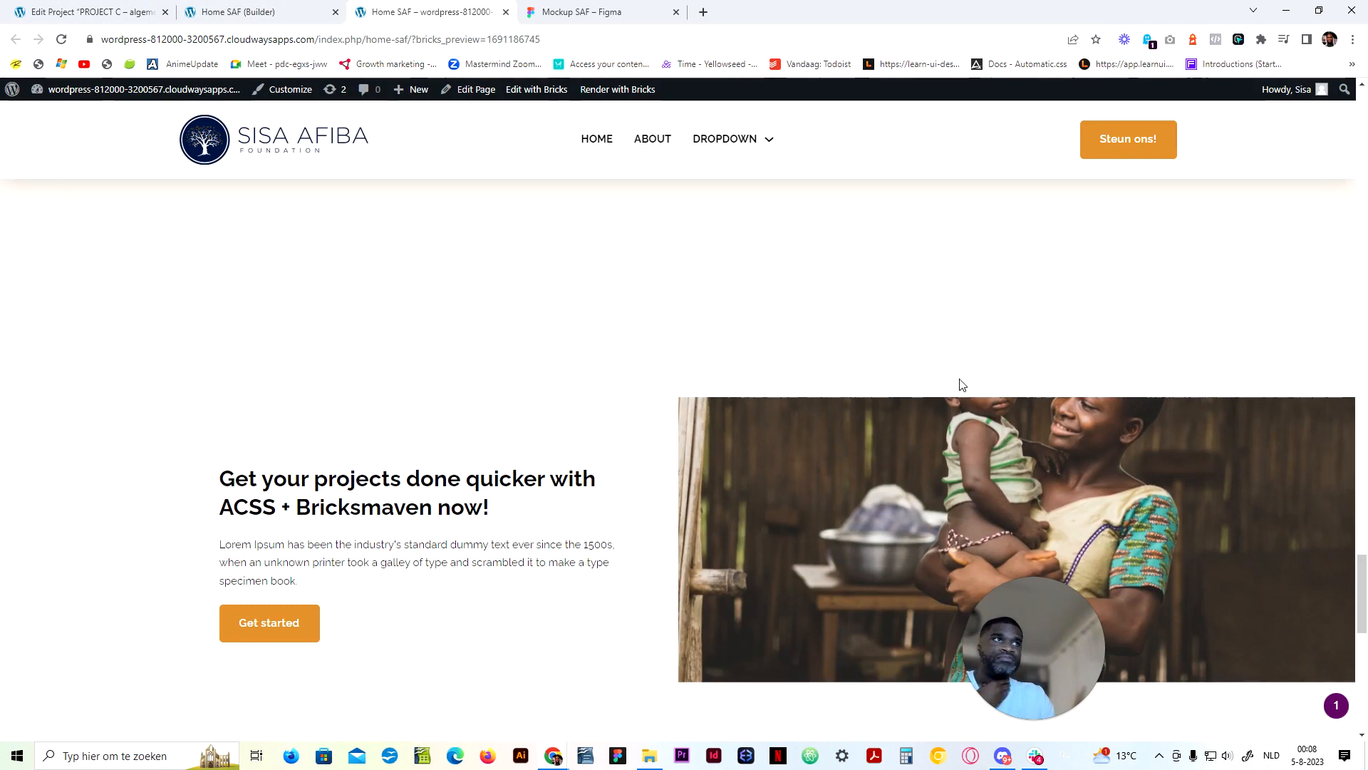
# Select the Call To Action 14 section, collapse the structure tree, and inspect the section's spacing, sizing and positioning settings
pyautogui.click(305, 8)
pyautogui.click(446, 397)
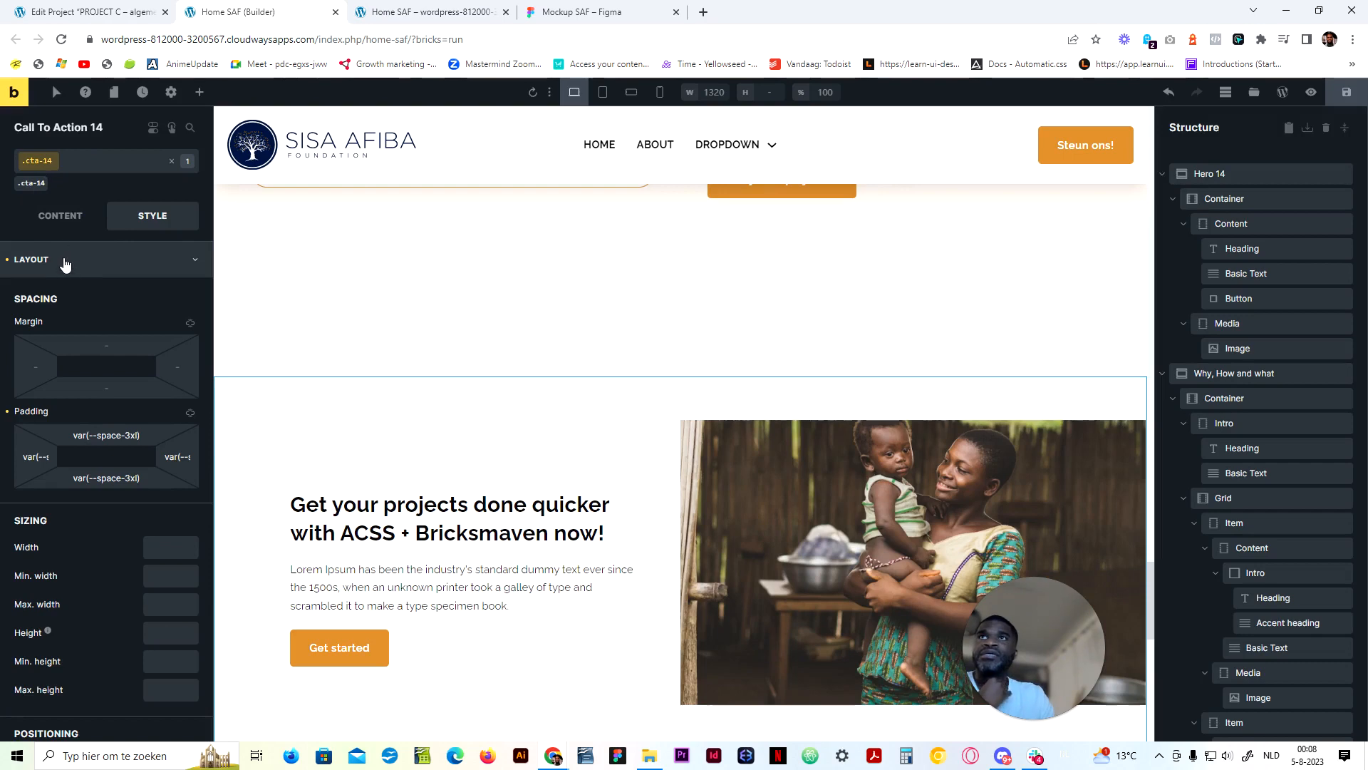
pyautogui.scroll(-3, 1290, 306)
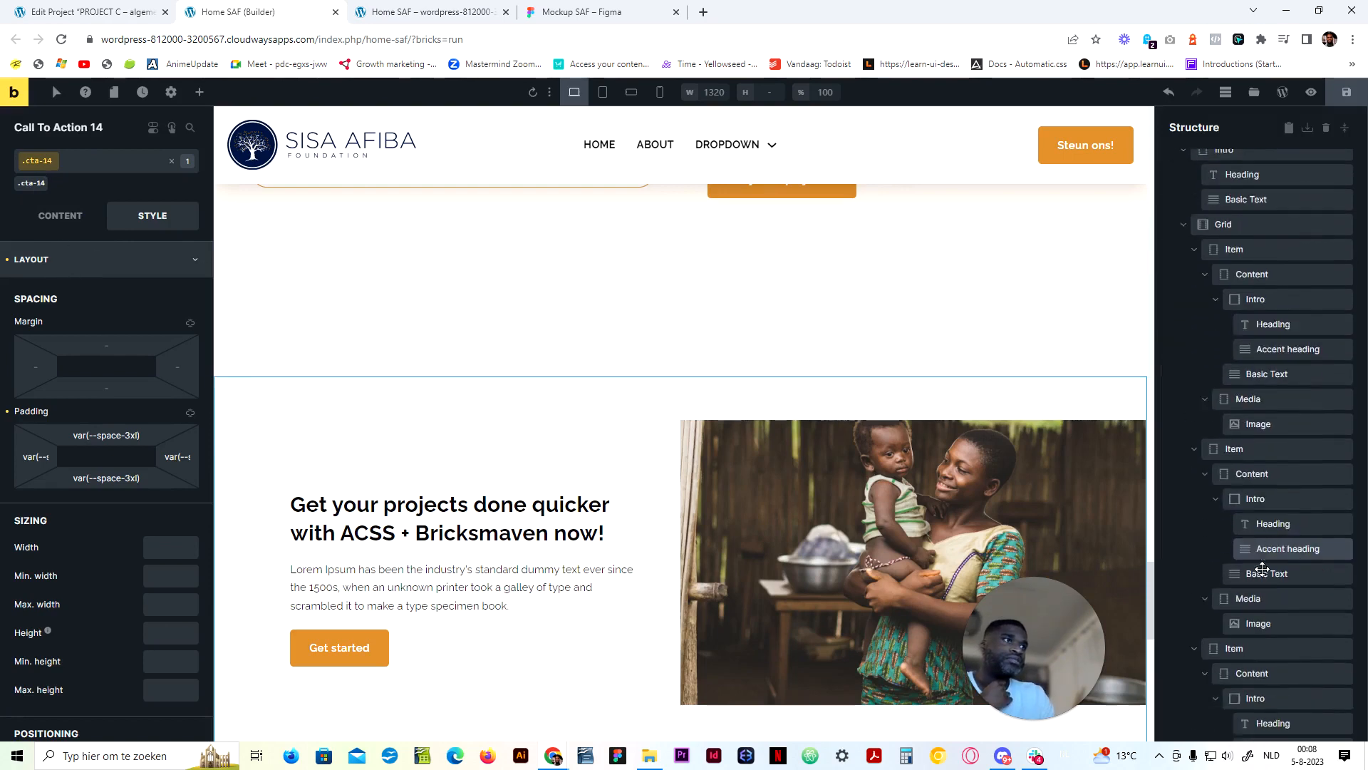
pyautogui.click(1345, 127)
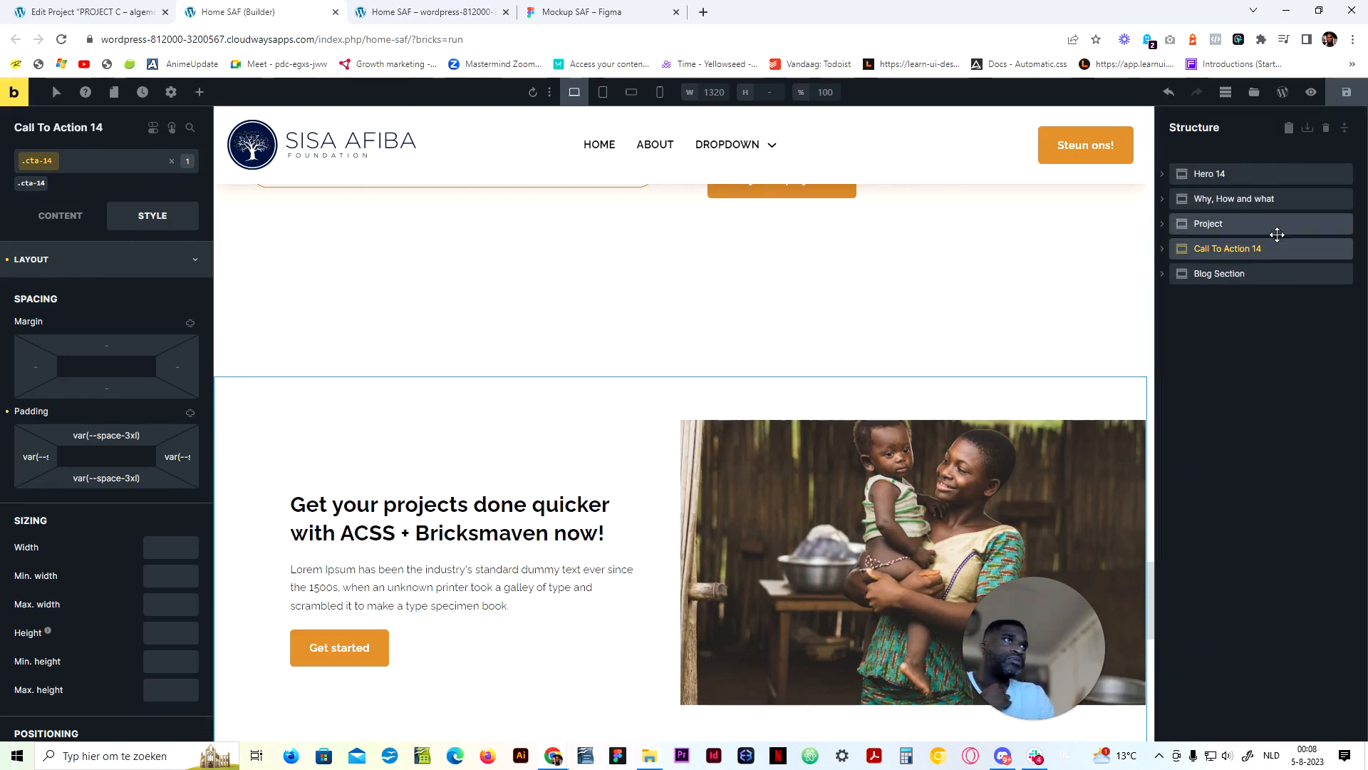
pyautogui.scroll(-10, 135, 520)
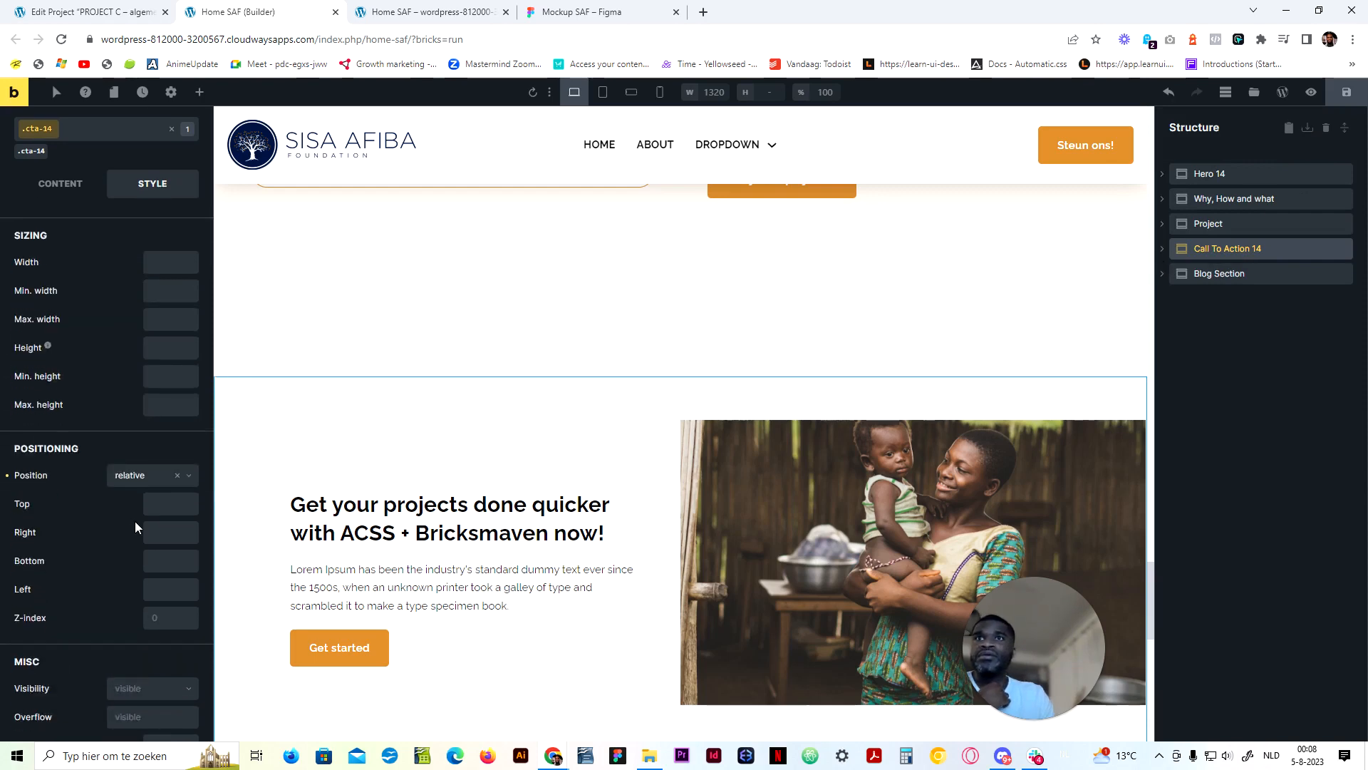
pyautogui.scroll(2, 142, 441)
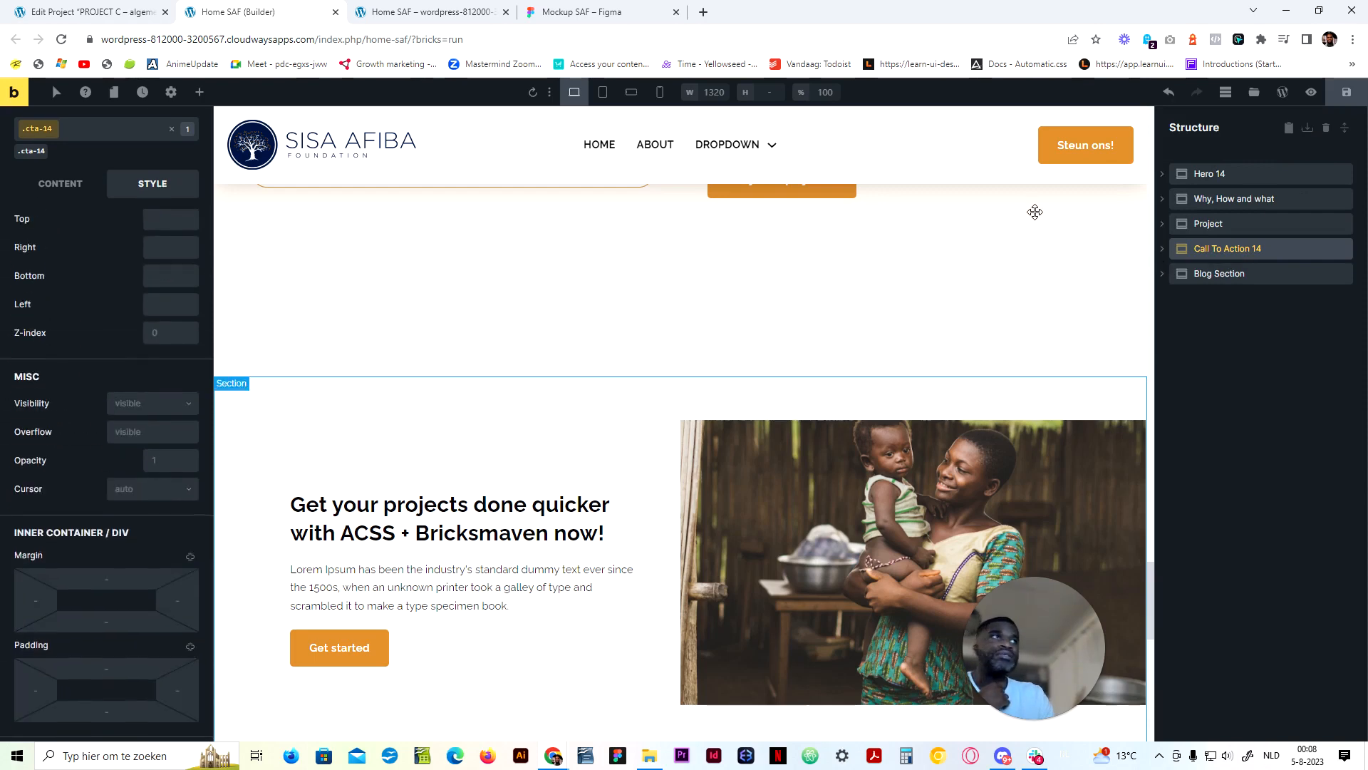
# Inspect the layout settings of the .cta-14-container class on the call-to-action section's container
pyautogui.click(1161, 249)
pyautogui.click(1224, 273)
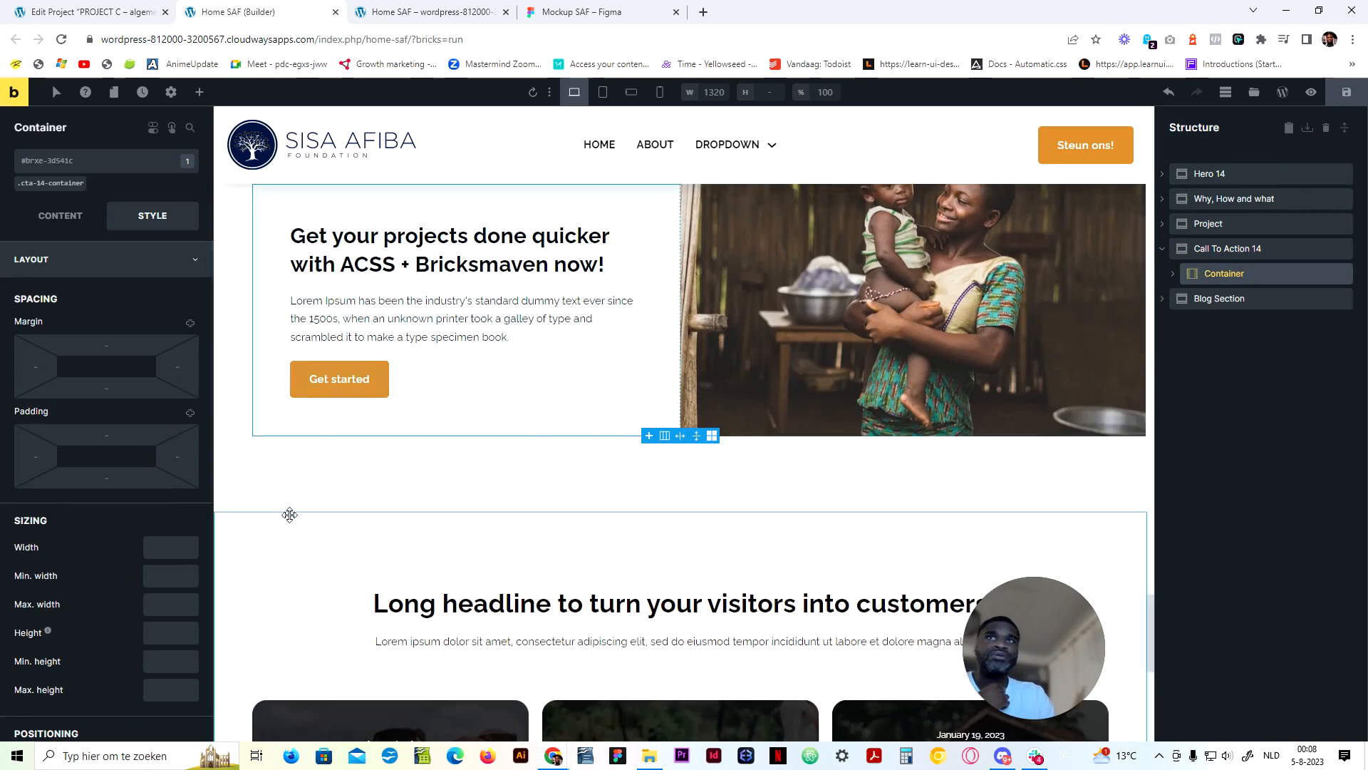
pyautogui.click(45, 184)
pyautogui.scroll(-5, 122, 550)
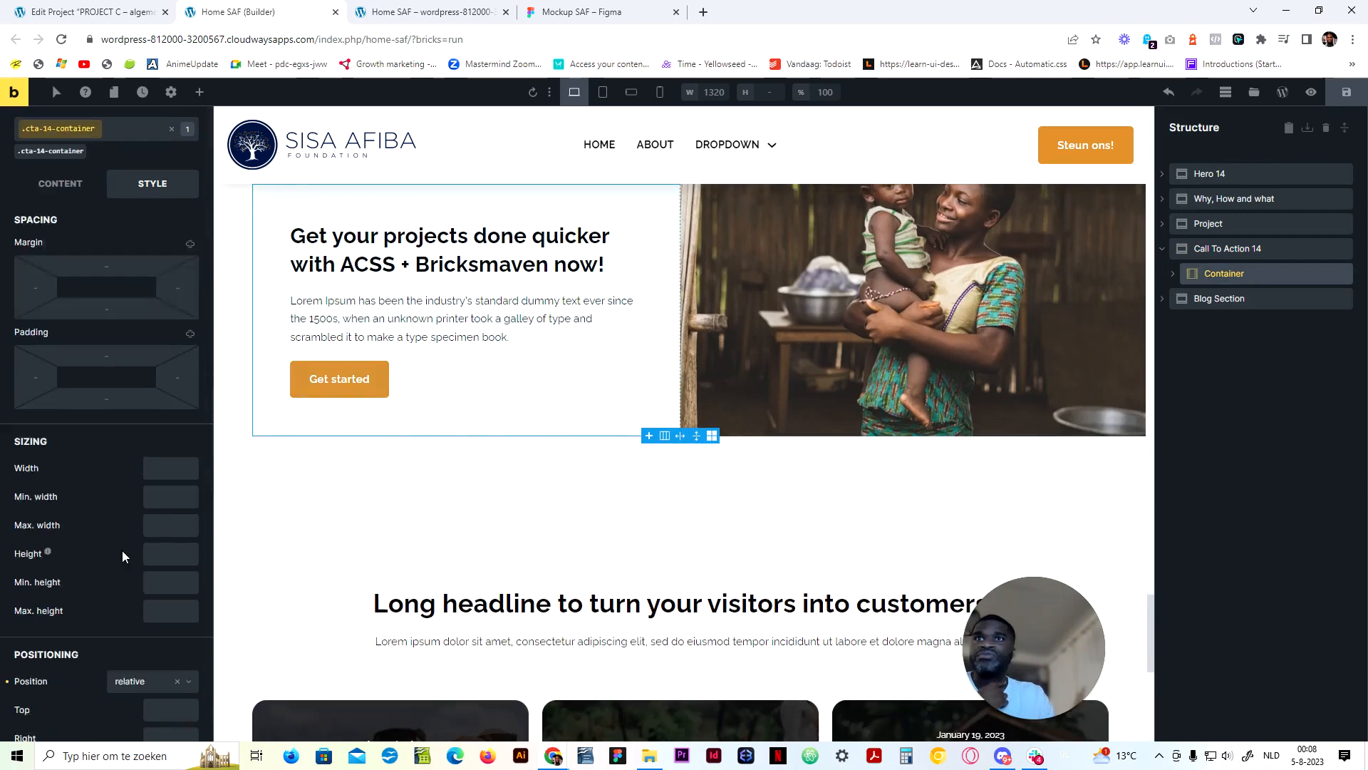
pyautogui.scroll(5, 125, 551)
pyautogui.scroll(1, 130, 536)
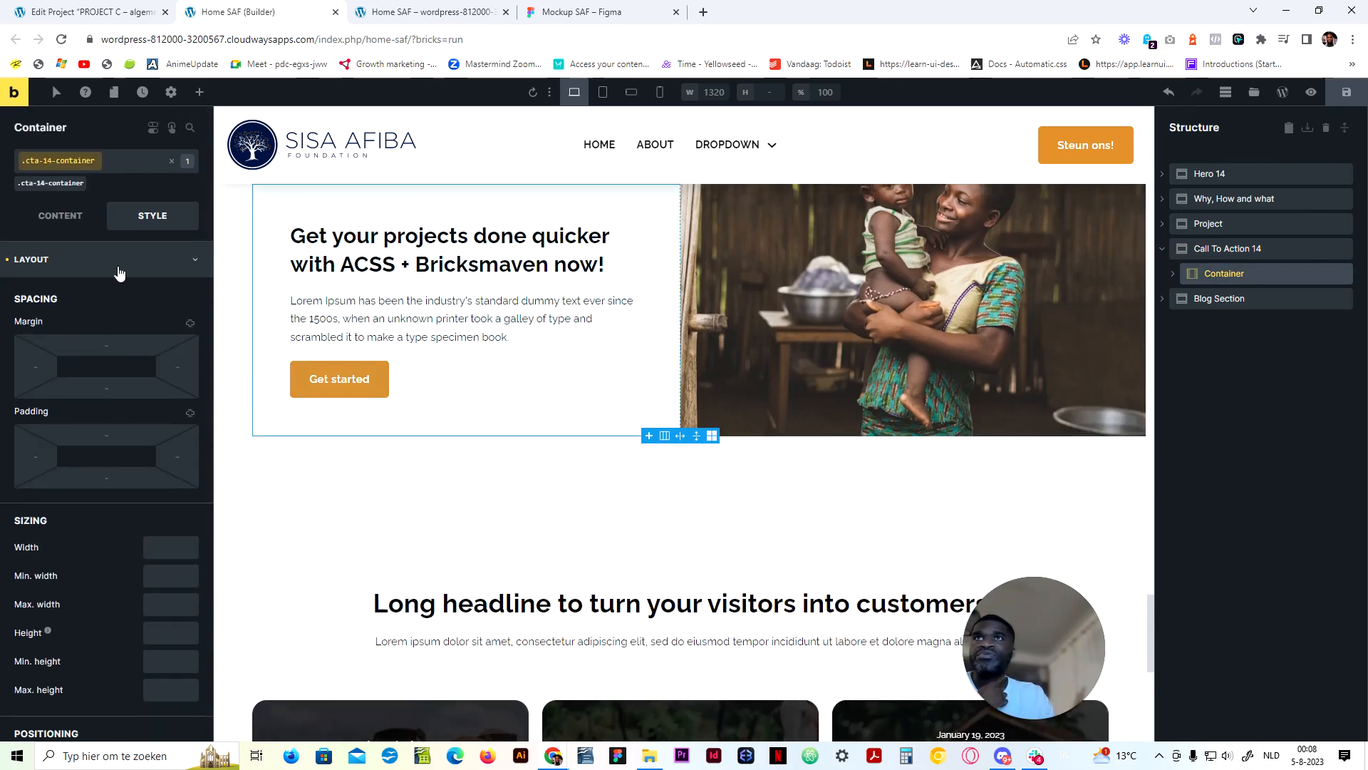
pyautogui.click(116, 259)
pyautogui.scroll(4, 690, 457)
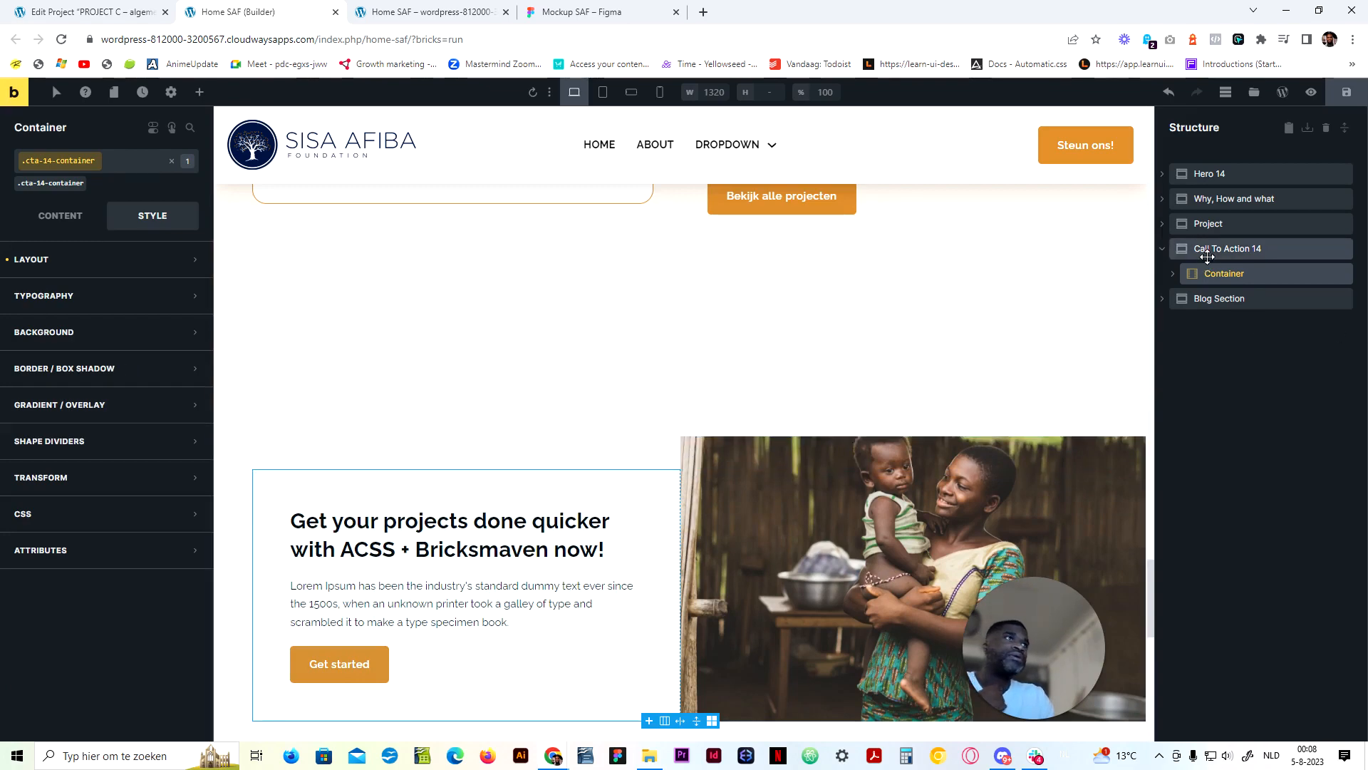
# Clear the top padding of the .cta-14 section class and compare the section's spacing with the Figma mockup
pyautogui.click(471, 418)
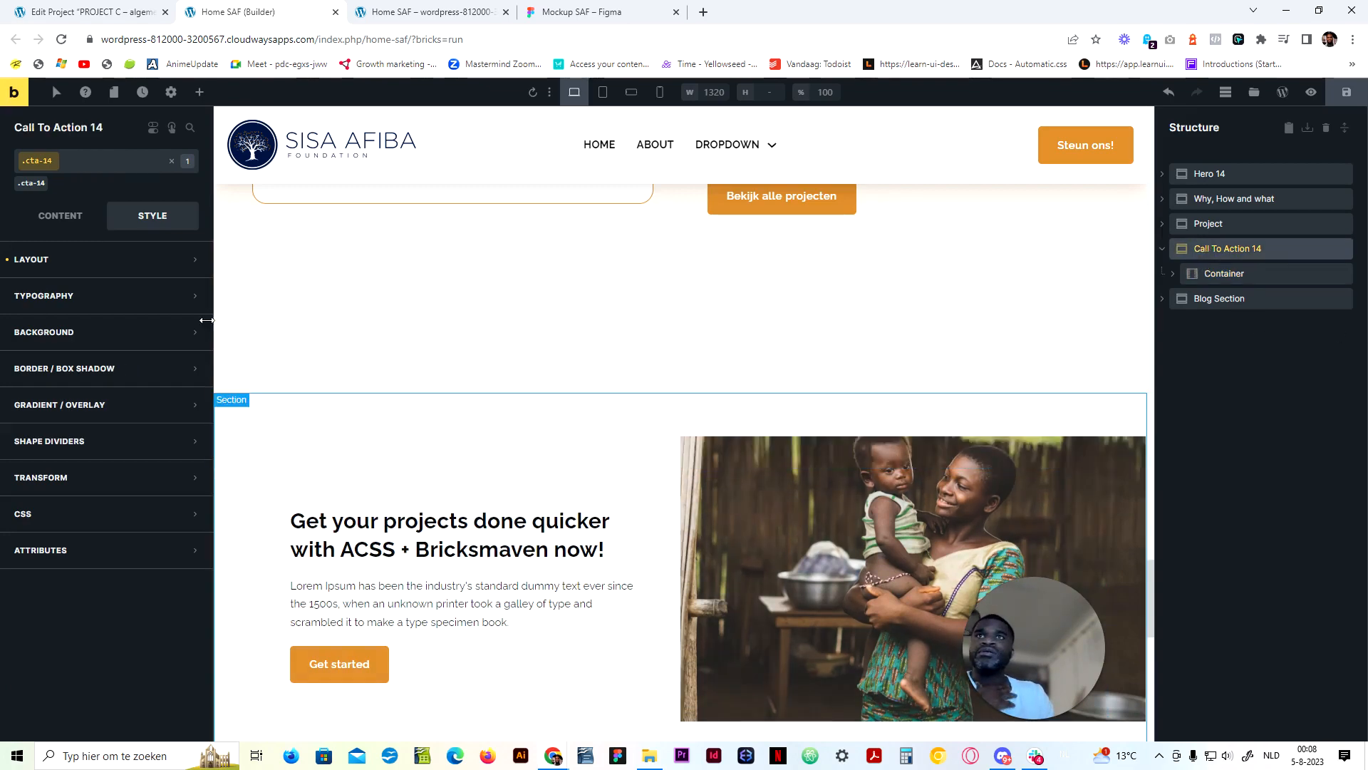
pyautogui.click(74, 258)
pyautogui.moveTo(140, 435); pyautogui.dragTo(2, 451)
pyautogui.write('=')
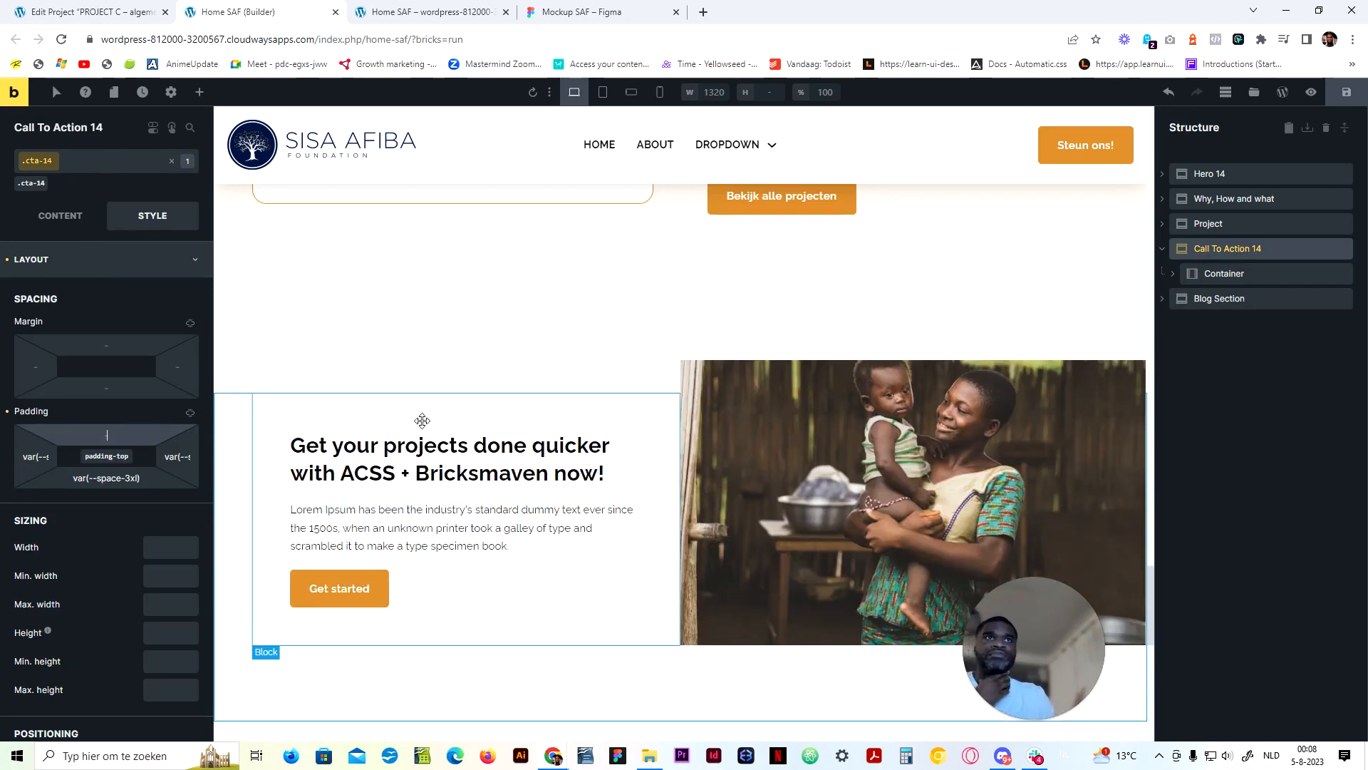
pyautogui.scroll(4, 626, 446)
pyautogui.scroll(-3, 692, 482)
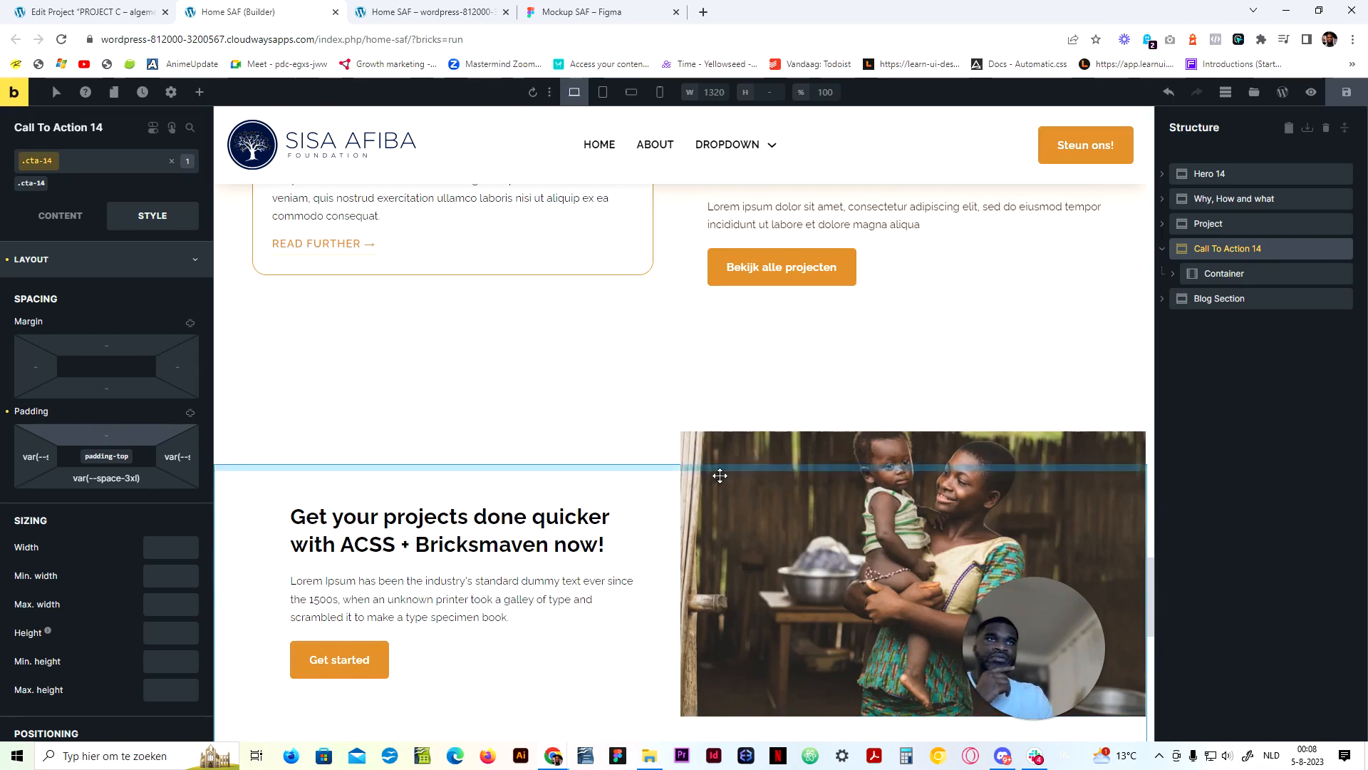
pyautogui.click(581, 12)
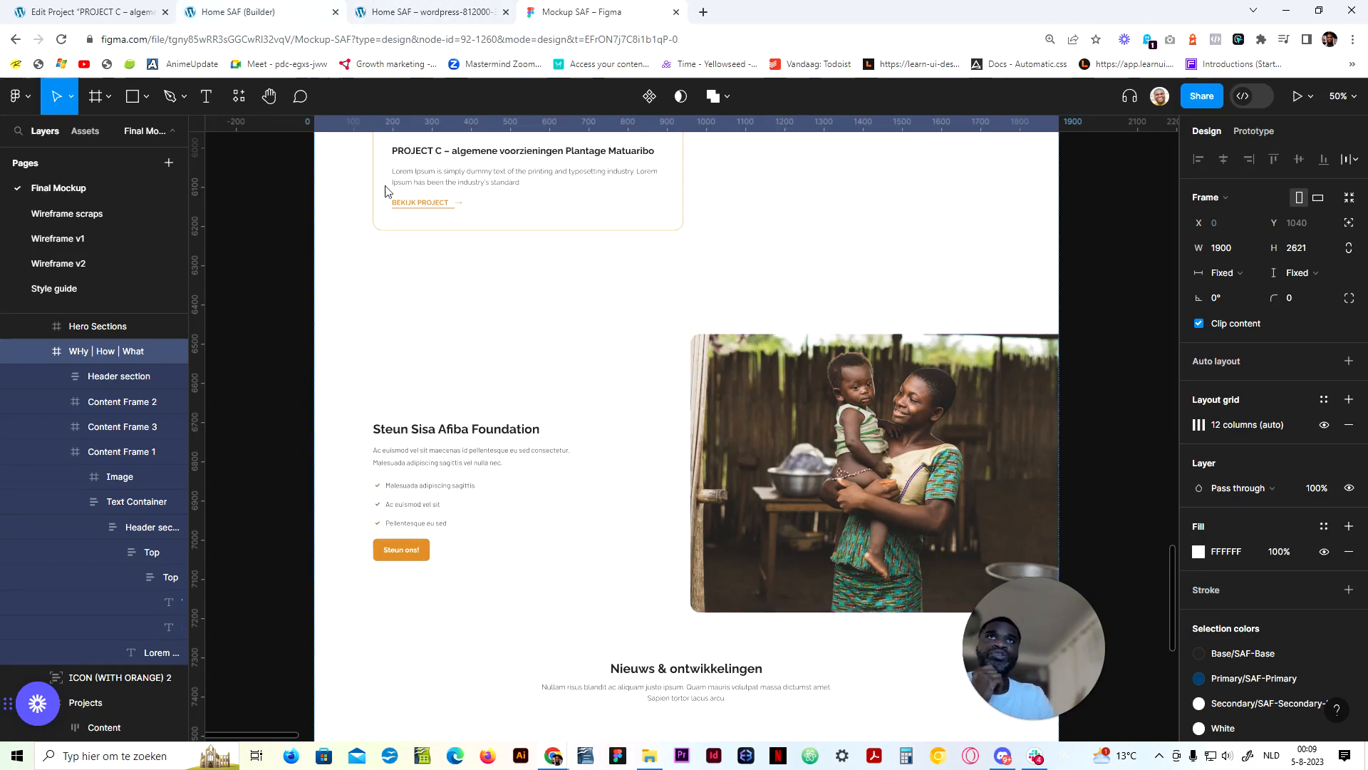
# Check the gap above the call-to-action in the Figma mockup, and select the Project section's .feature-17 class in the builder
pyautogui.scroll(5, 538, 427)
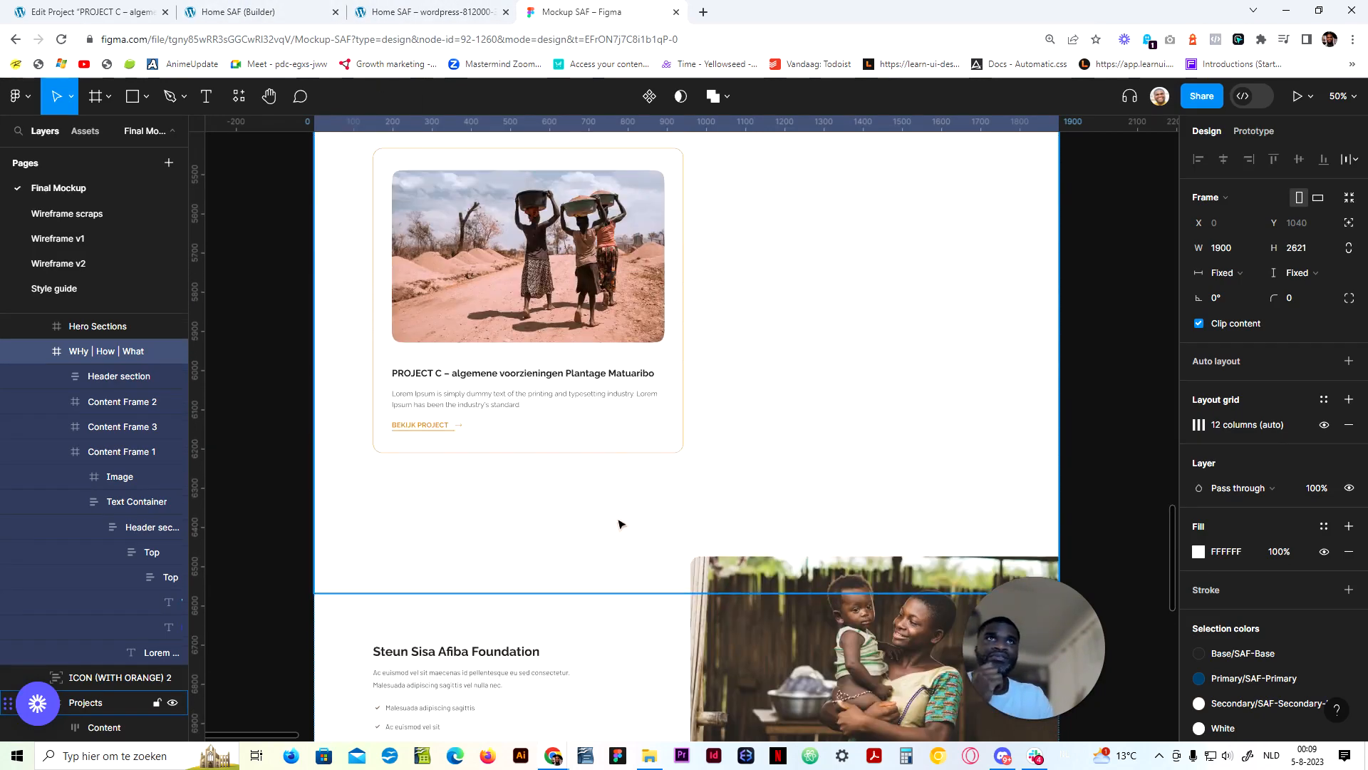
pyautogui.scroll(3, 620, 525)
pyautogui.hotkey('ctrl', '2')
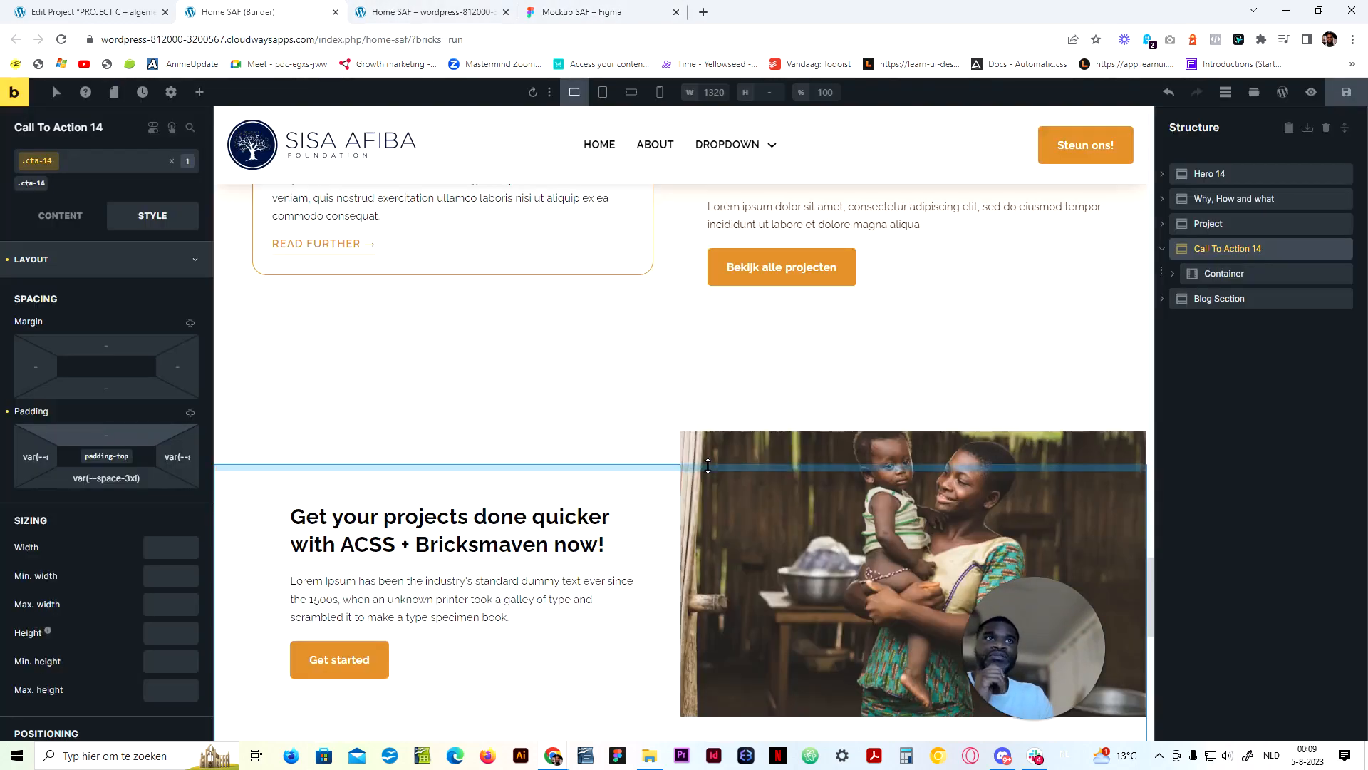
pyautogui.click(513, 354)
pyautogui.click(39, 183)
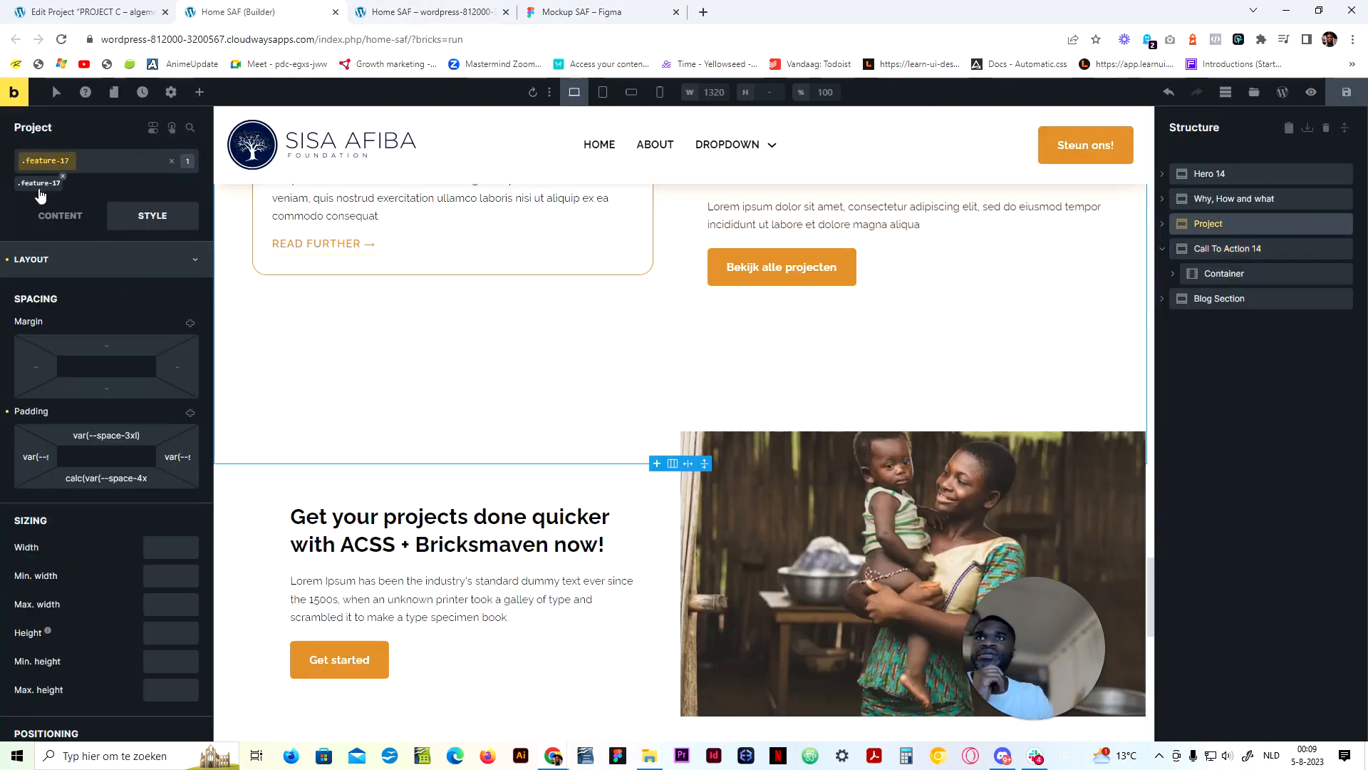
# Set the bottom padding of the .feature-17 class to calc(var(--space-4xl) + 2rem)
pyautogui.click(146, 478)
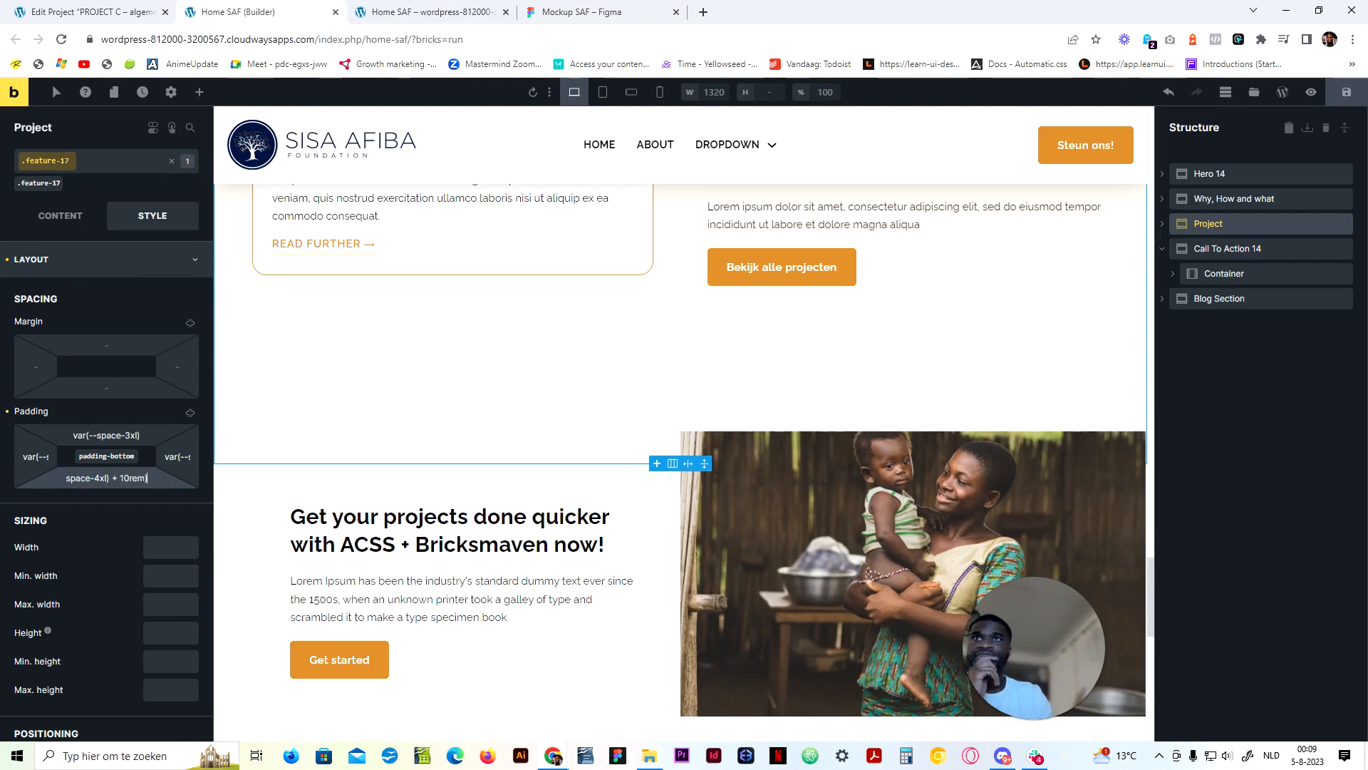
pyautogui.press('BackSpace')
pyautogui.press('BackSpace')
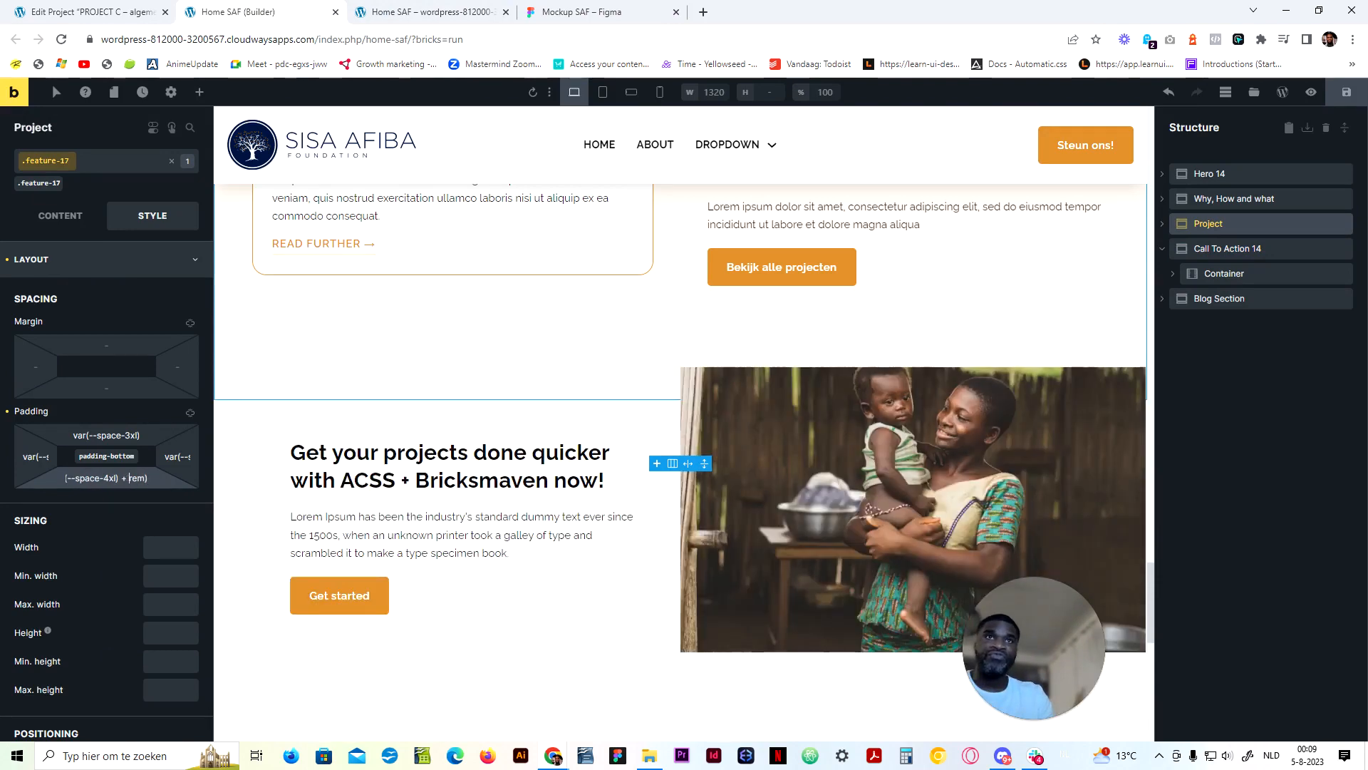
pyautogui.write('5')
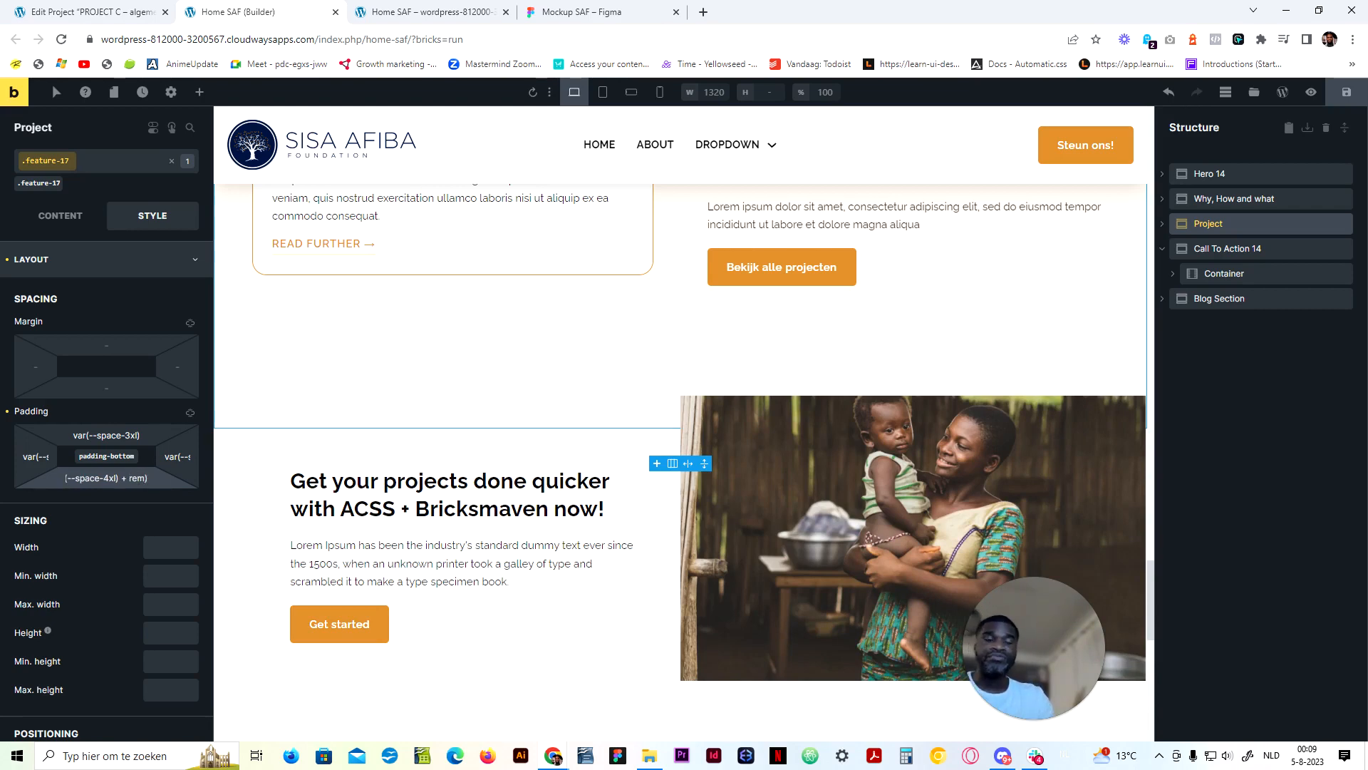
pyautogui.write('4')
pyautogui.press('BackSpace')
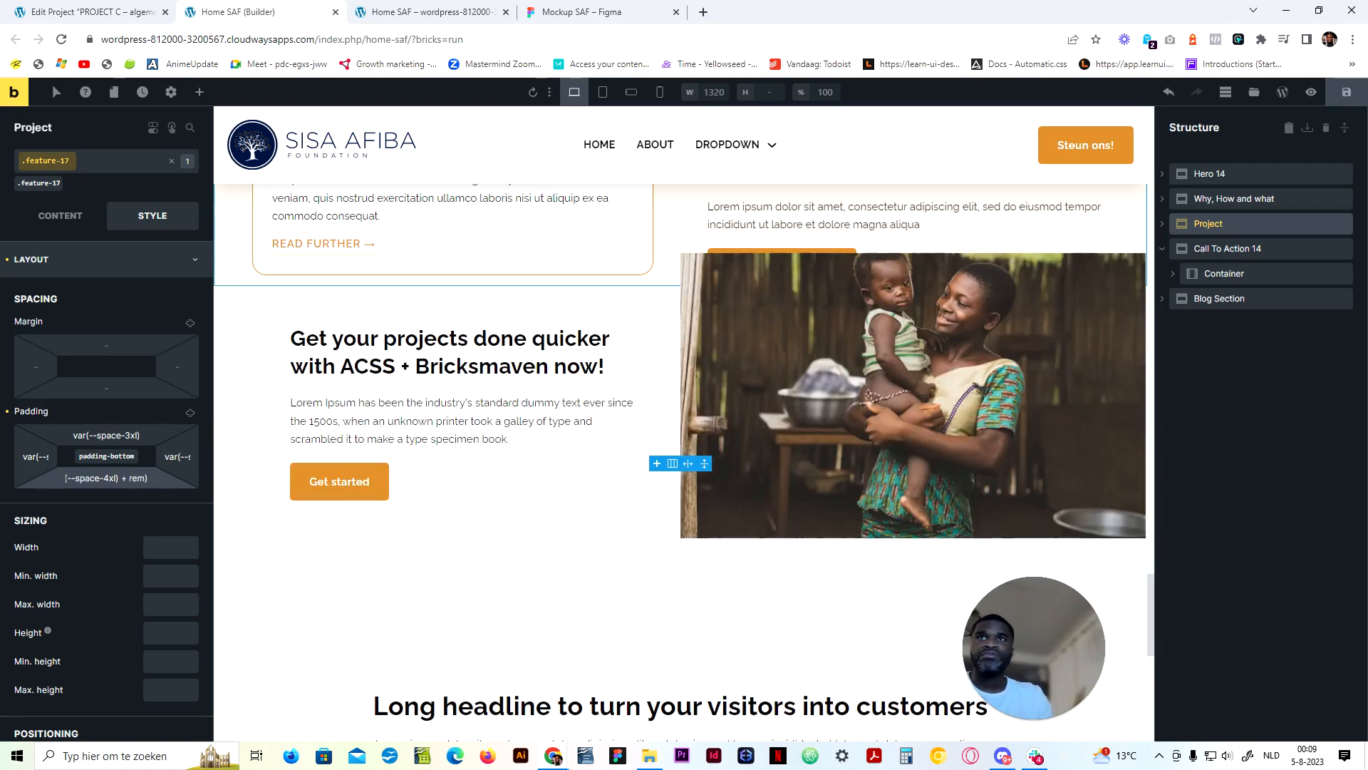
pyautogui.press('BackSpace')
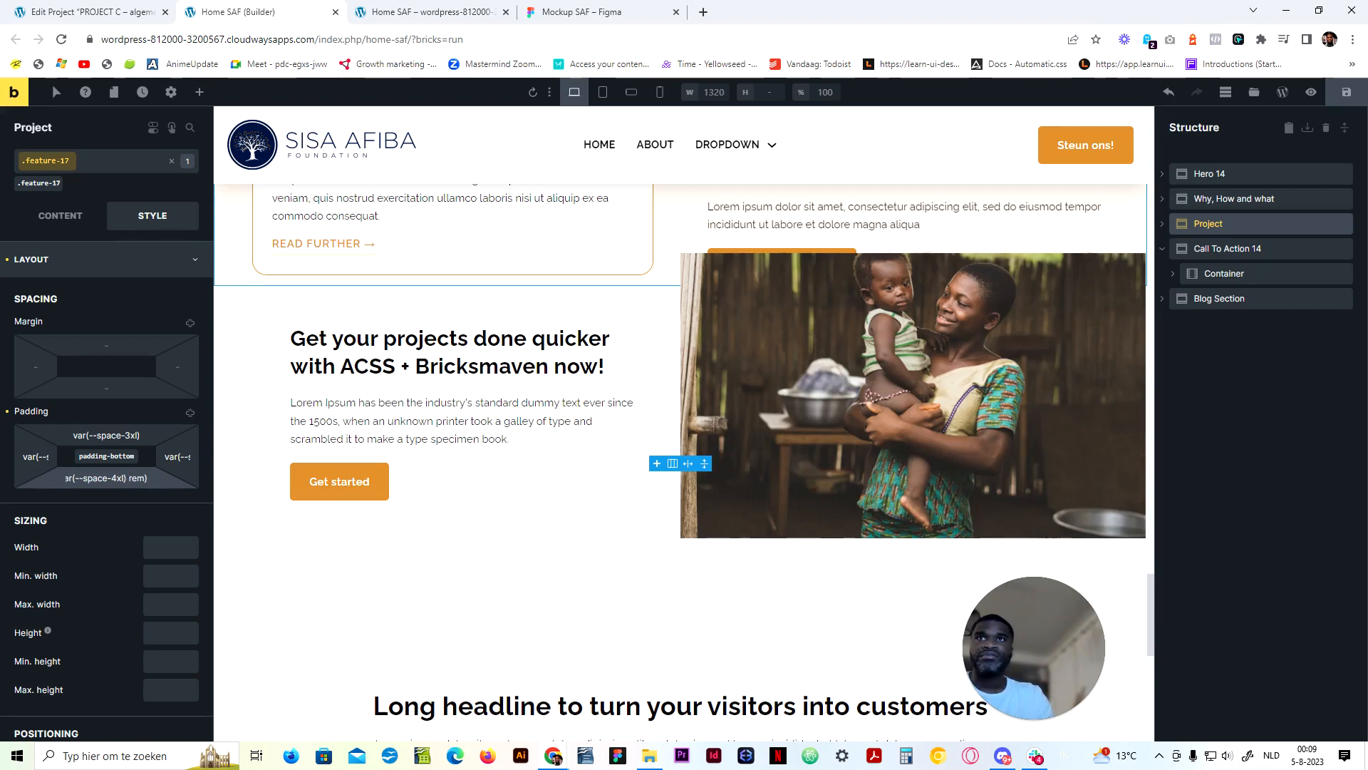
pyautogui.press('Delete')
pyautogui.press('Delete')
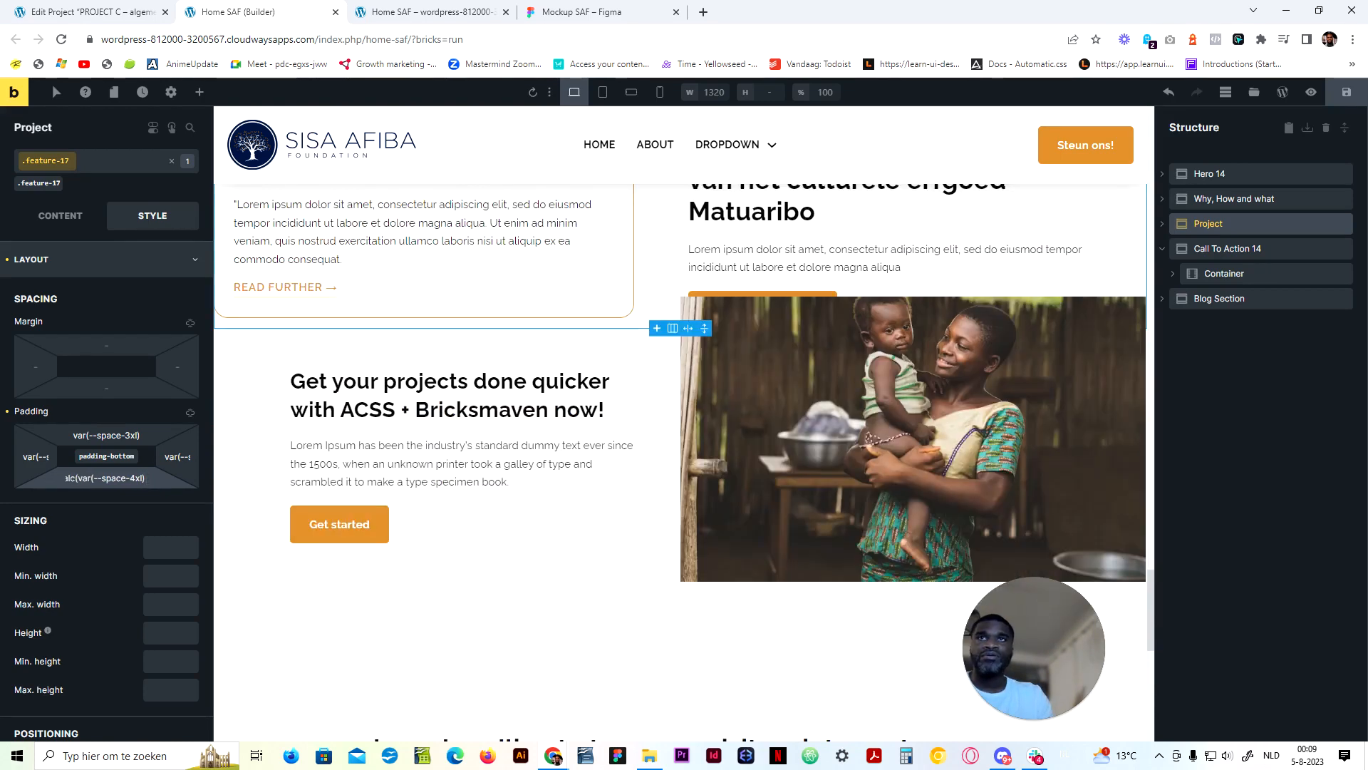
pyautogui.write(')')
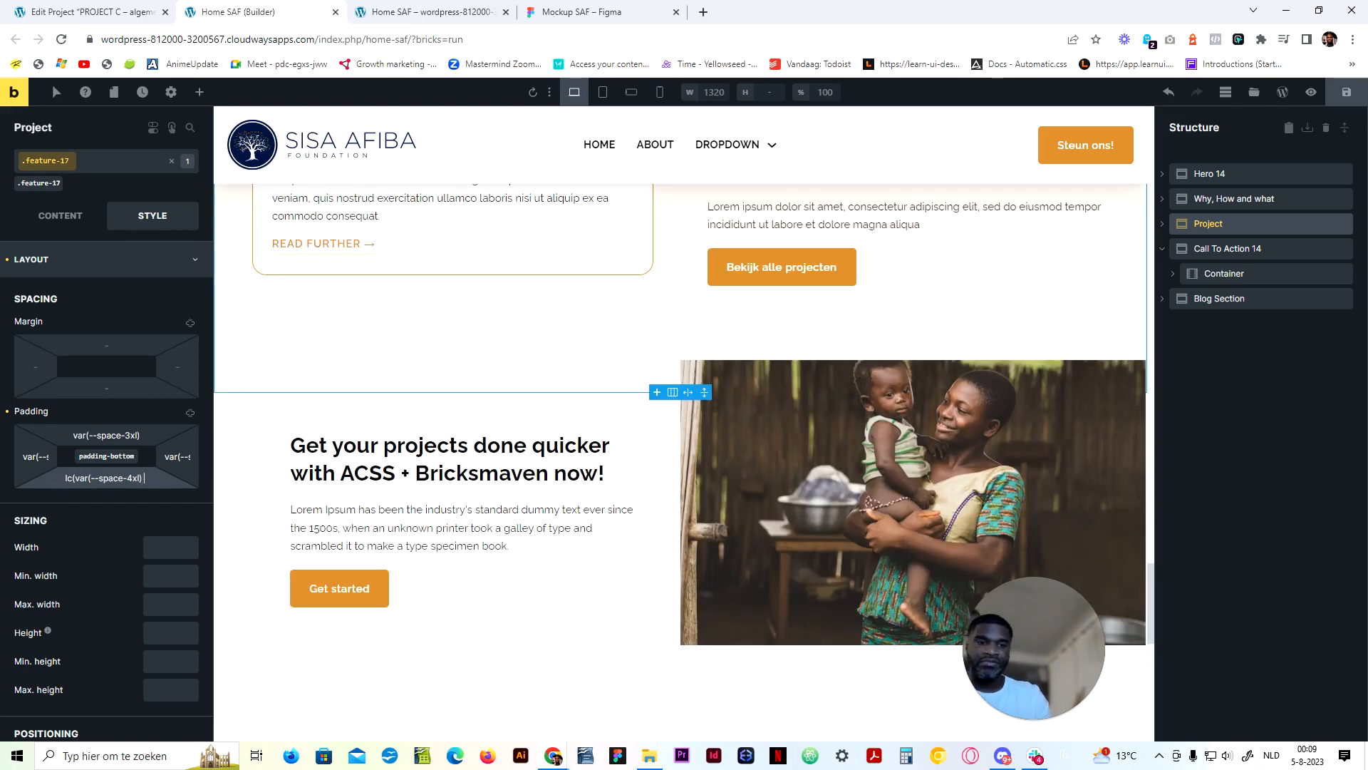
pyautogui.write(' + 2rem')
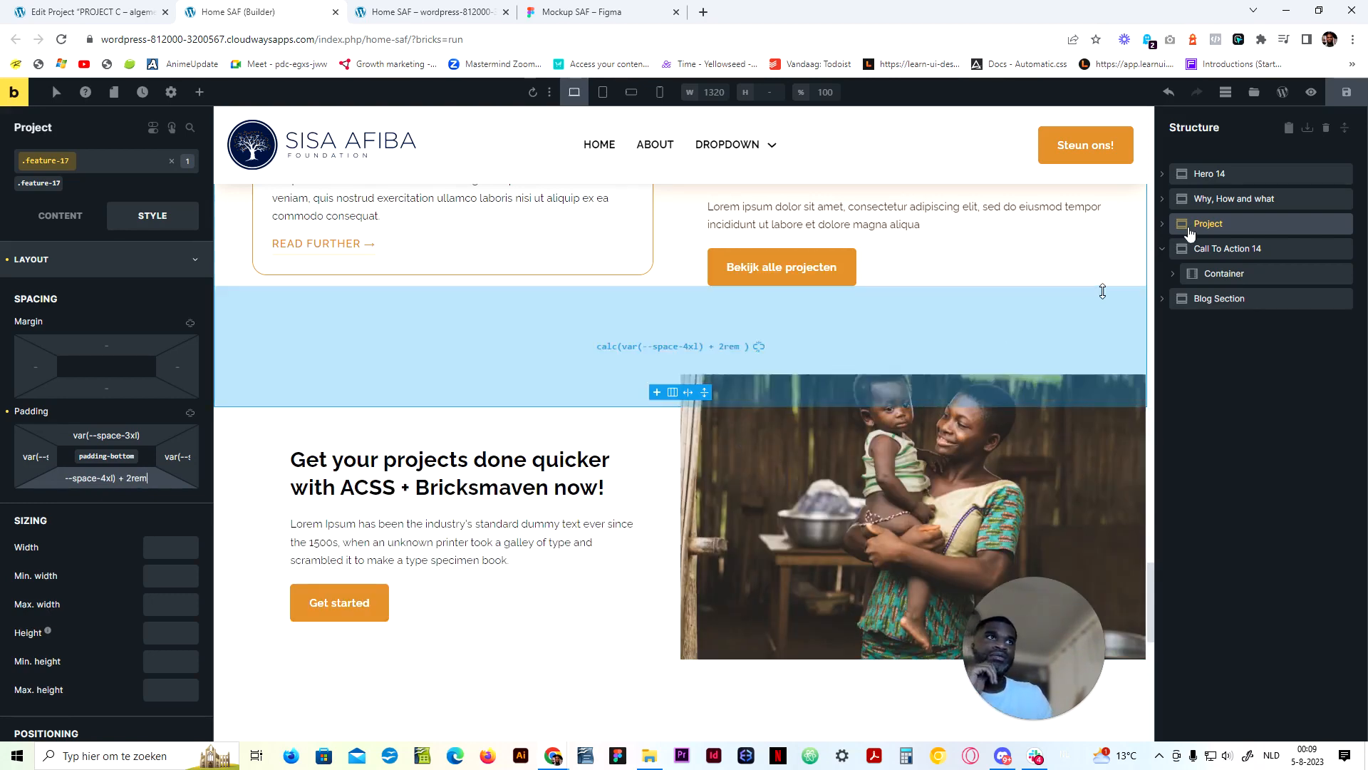
# Set the height of the call-to-action's .cta-14__image class to 424px, save the page and review the section
pyautogui.click(702, 427)
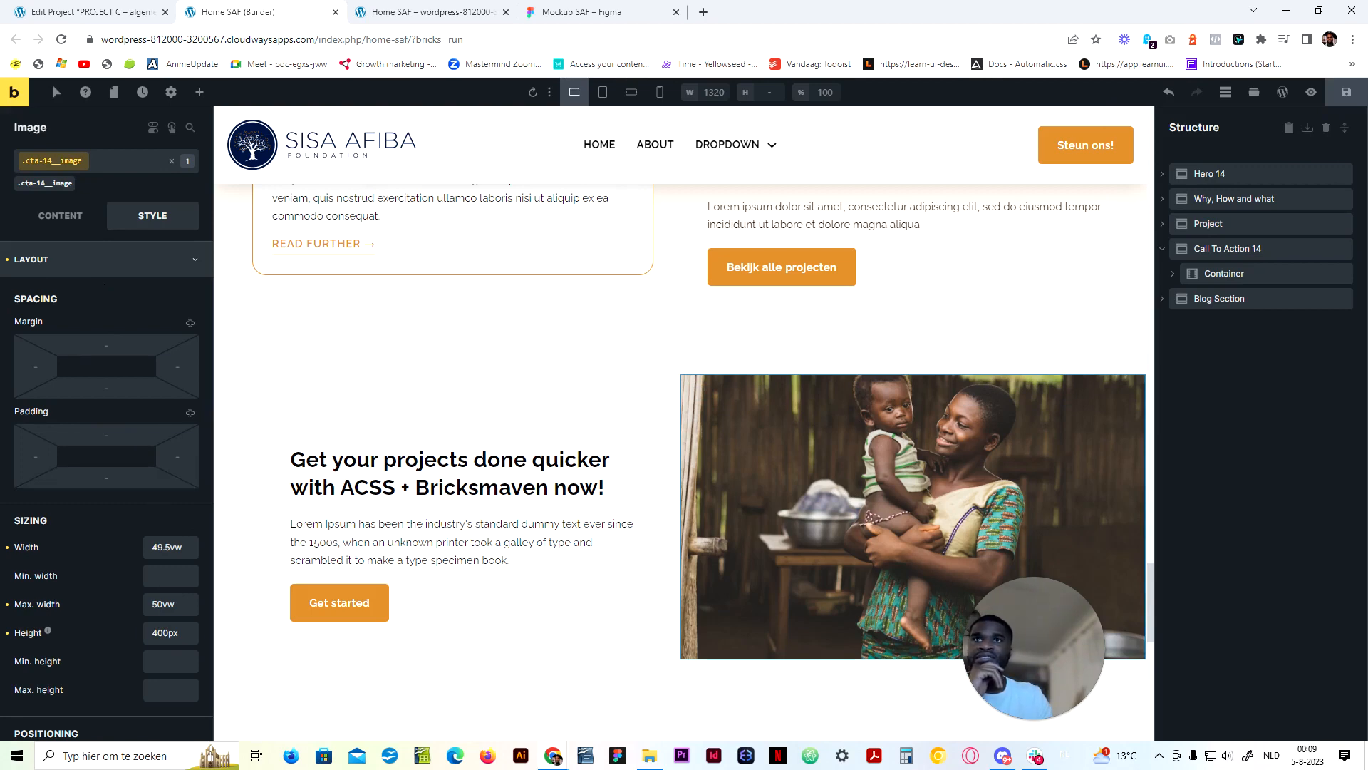
pyautogui.moveTo(151, 633); pyautogui.dragTo(157, 633)
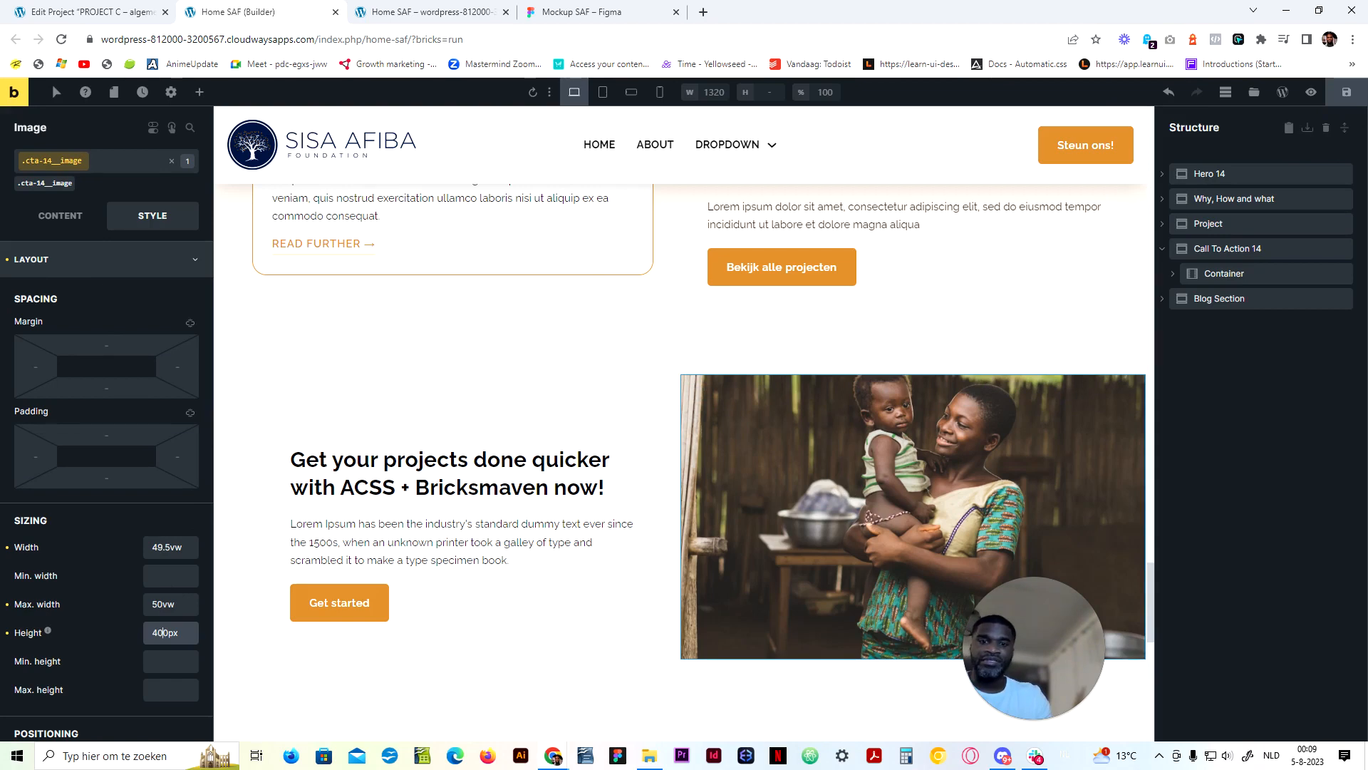
pyautogui.write('5')
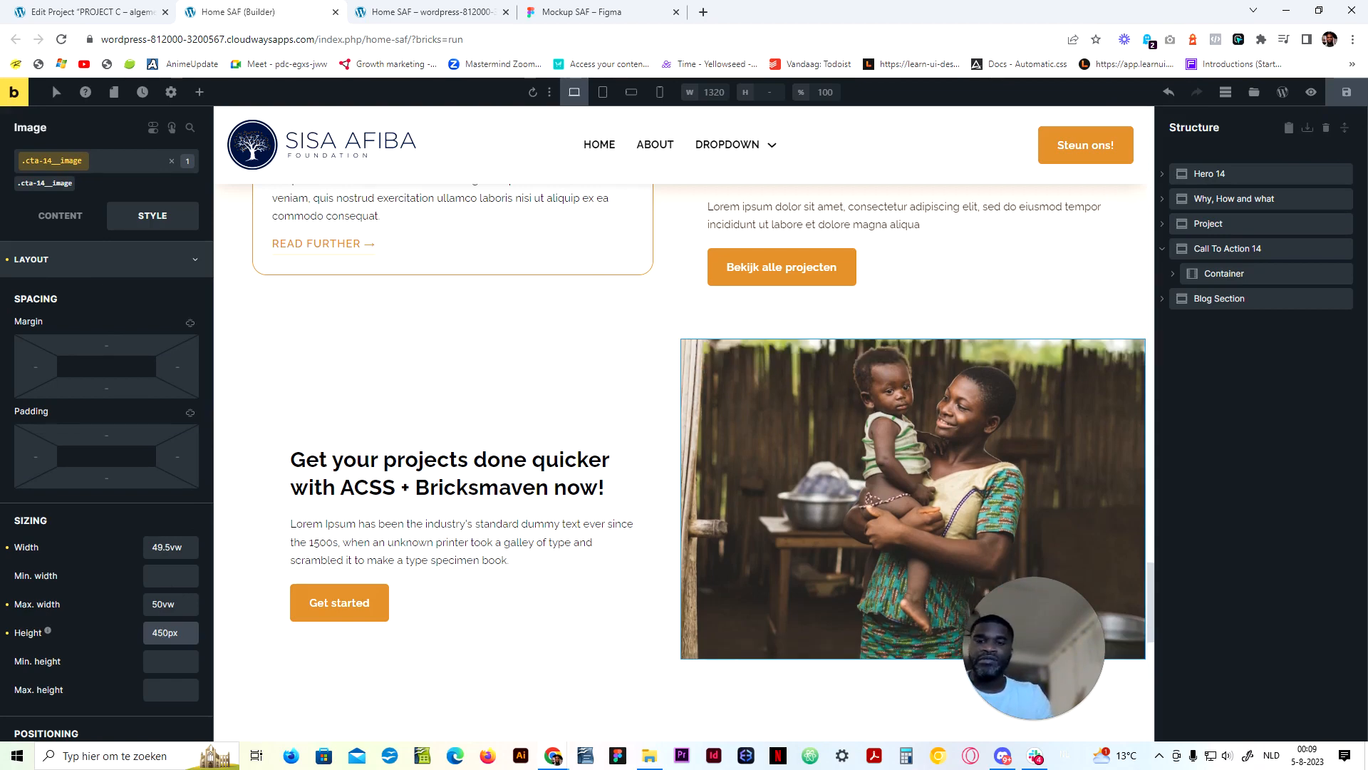
pyautogui.press('BackSpace')
pyautogui.write('2')
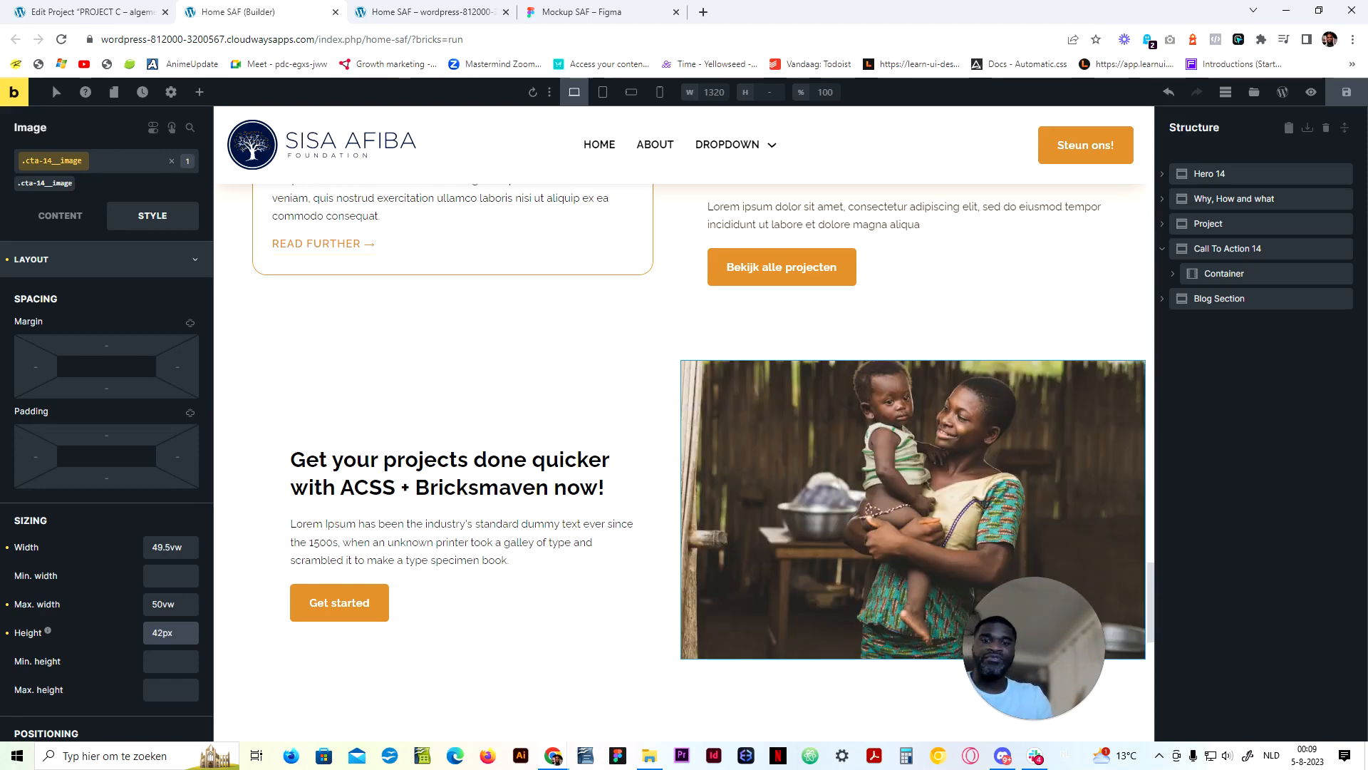
pyautogui.press('BackSpace')
pyautogui.write('4')
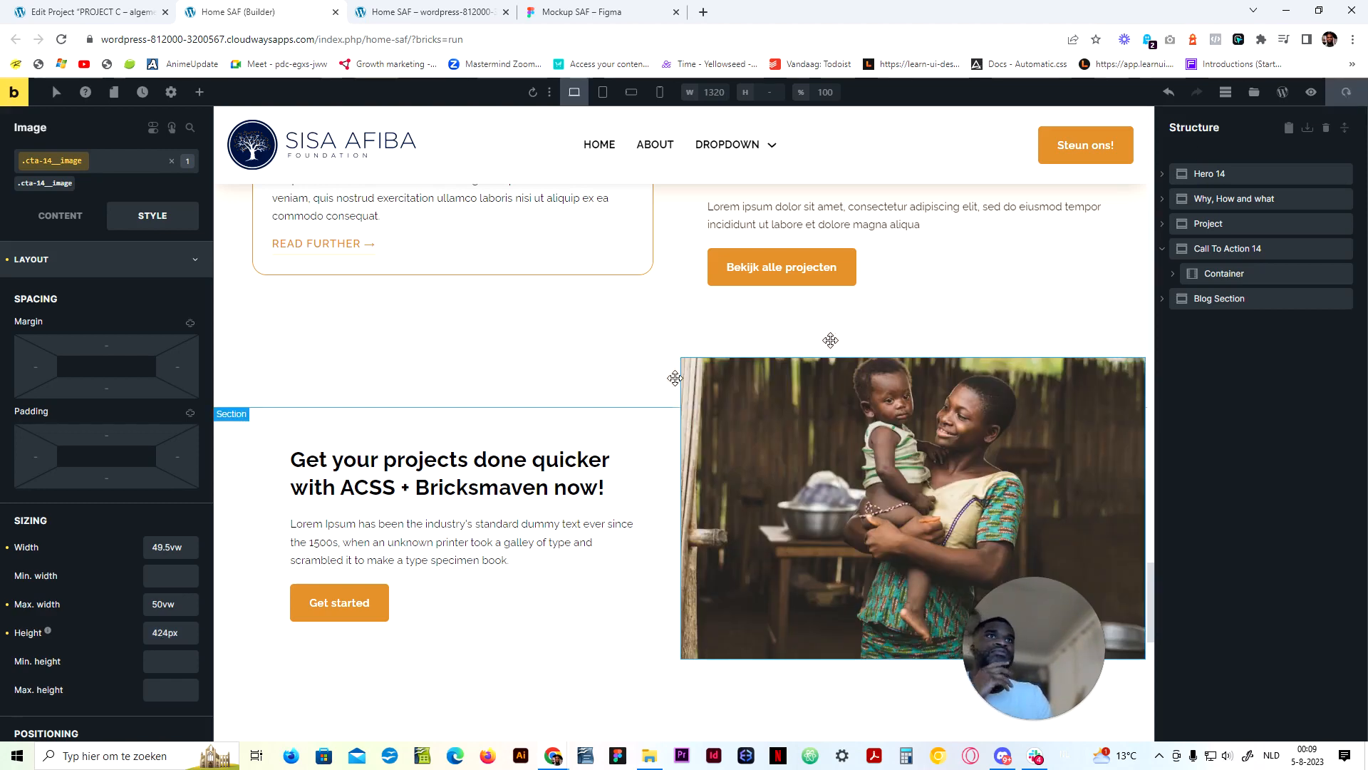
pyautogui.scroll(-4, 675, 452)
pyautogui.scroll(3, 674, 452)
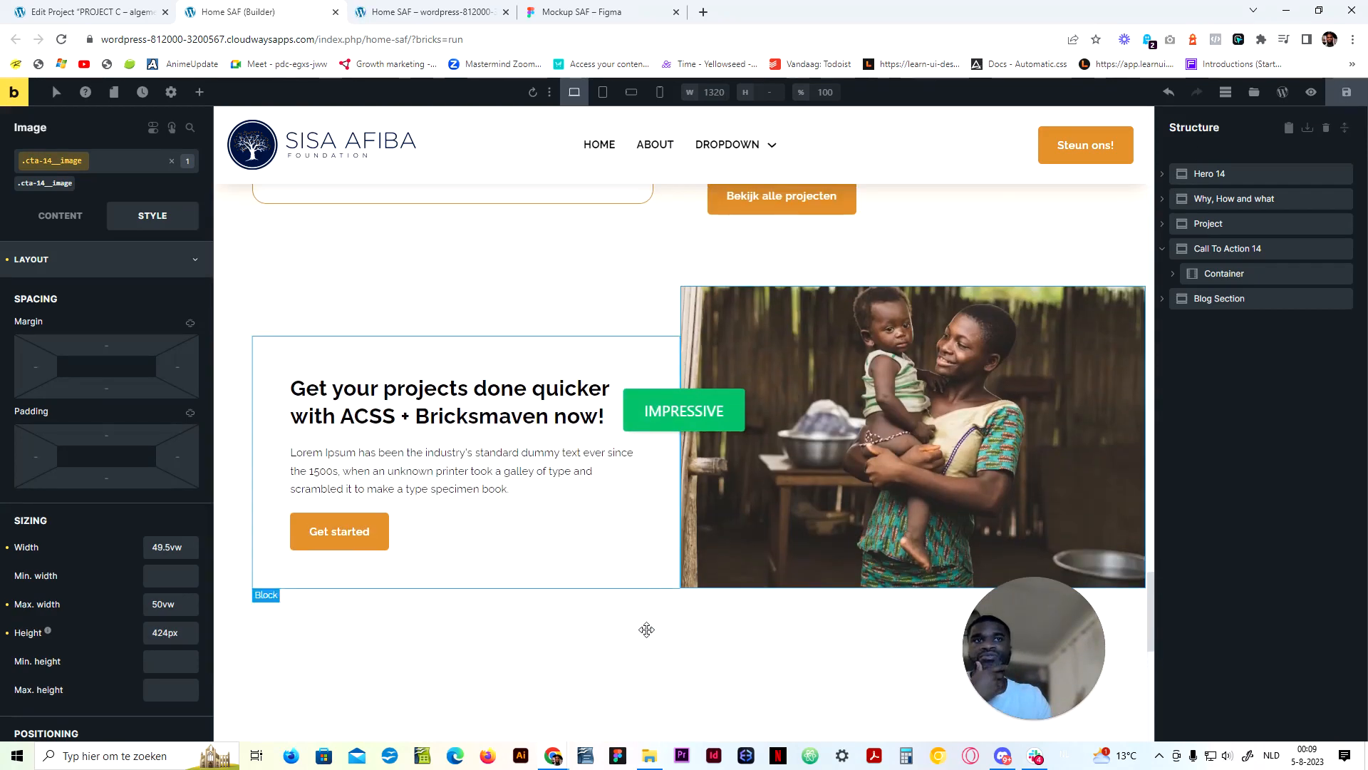
# Give the .cta-14__image class a border radius of var(--radius-l) on its top-left and bottom-left corners
pyautogui.click(101, 261)
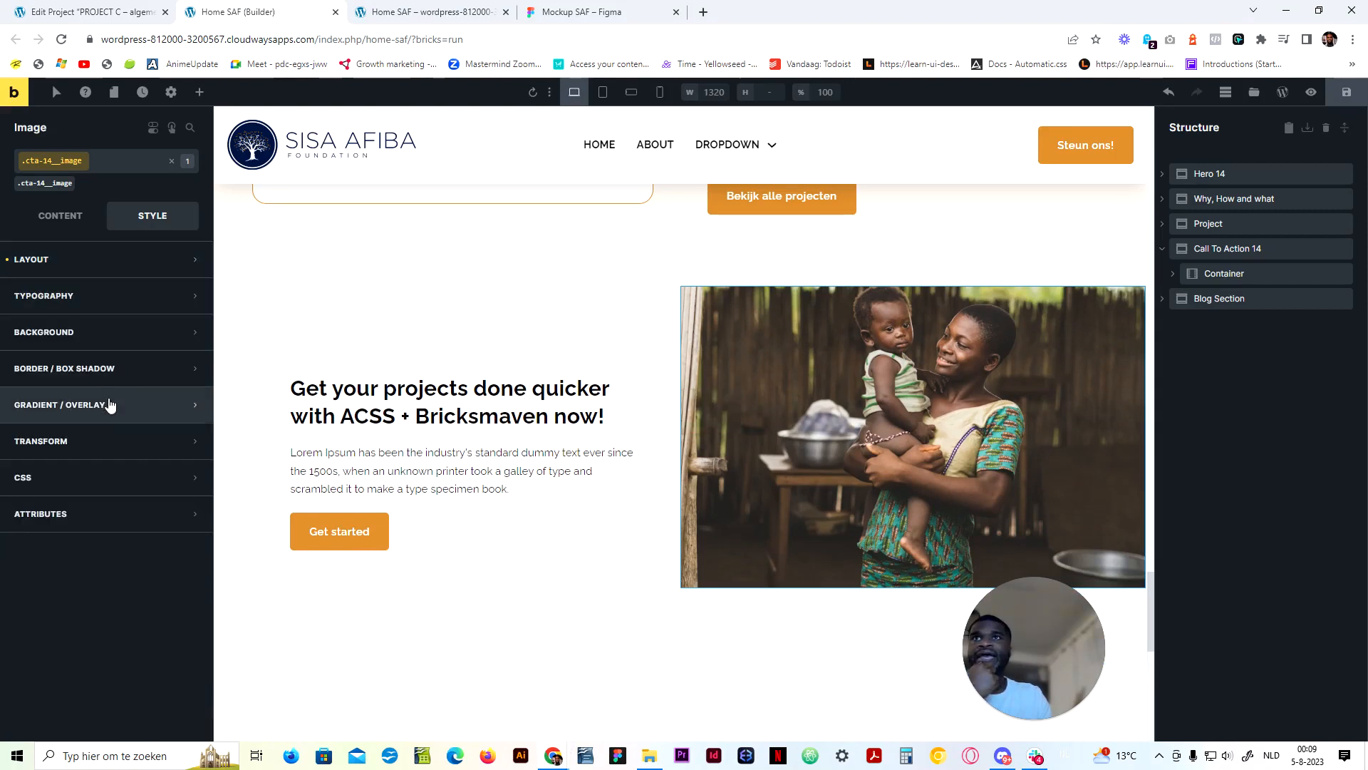
pyautogui.click(156, 370)
pyautogui.click(188, 404)
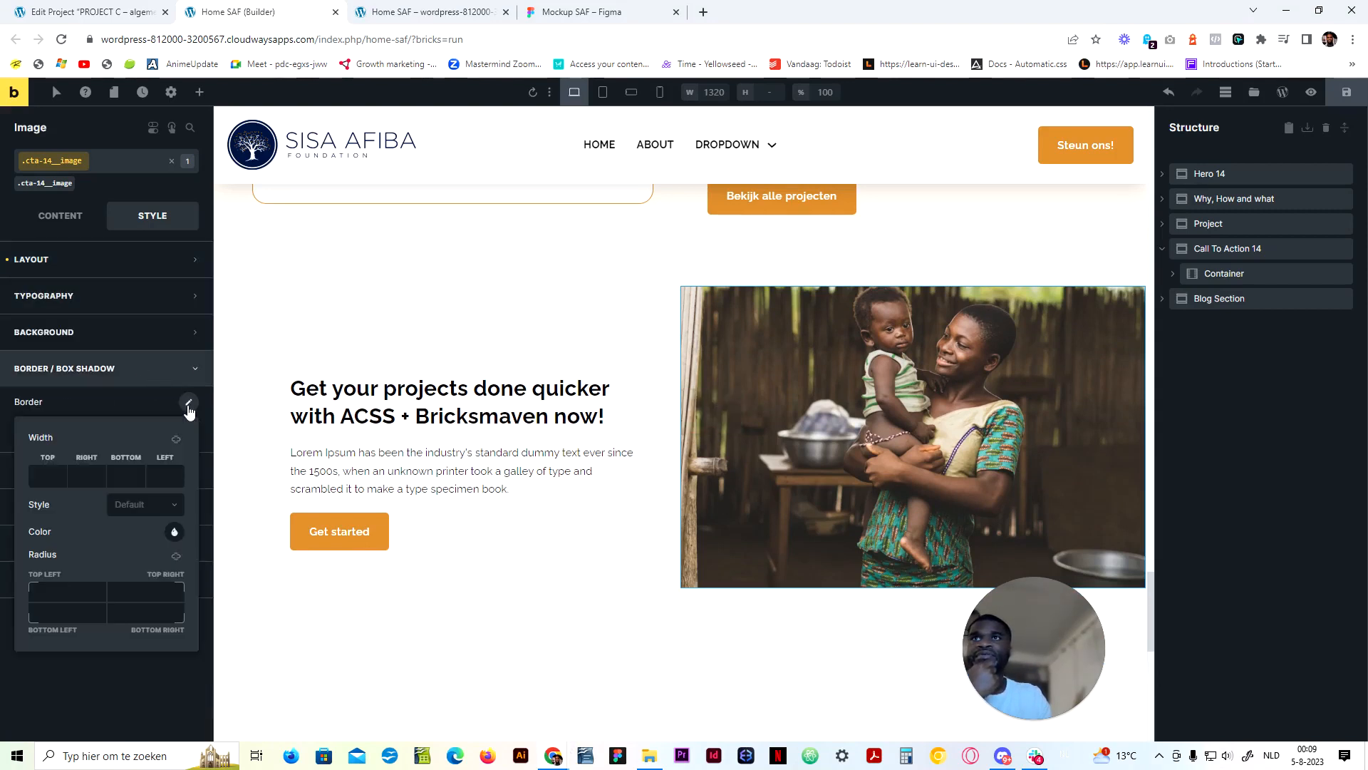
pyautogui.click(67, 591)
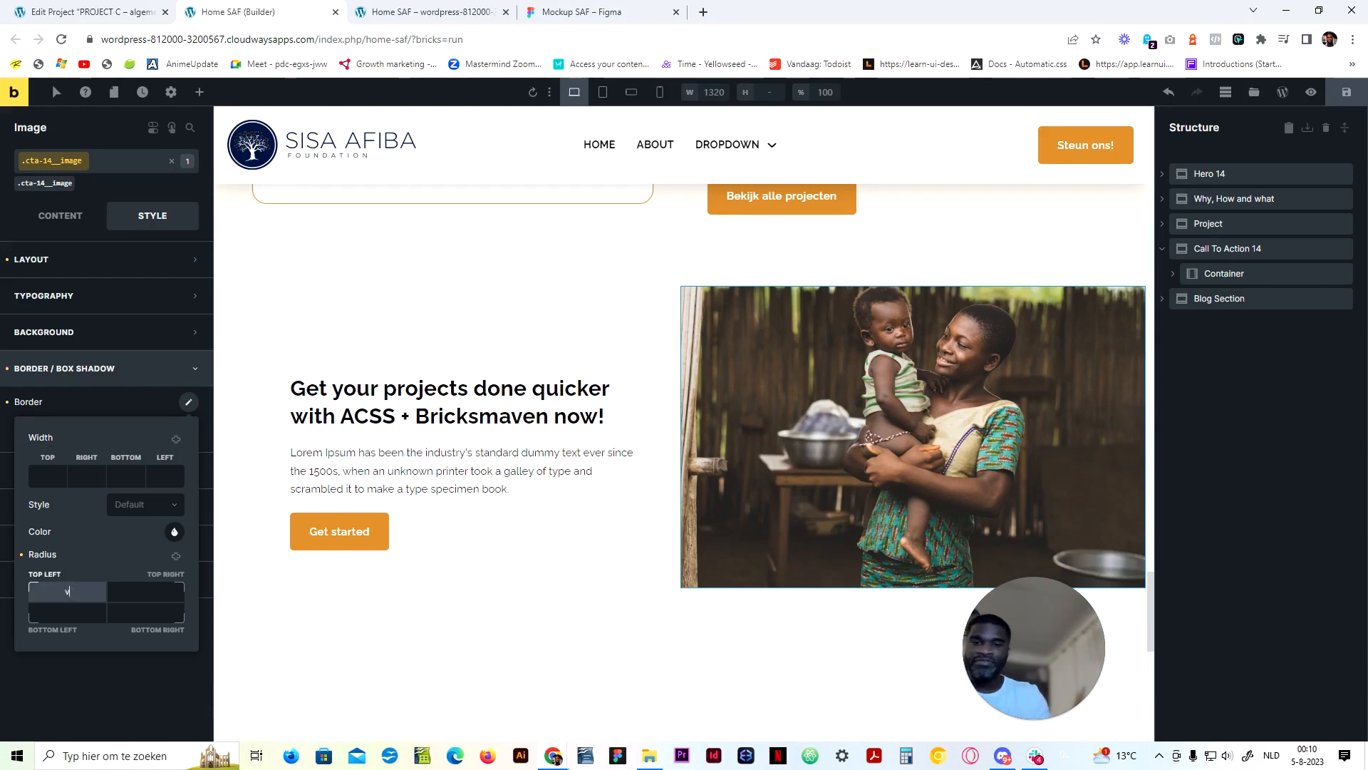
pyautogui.write('var()')
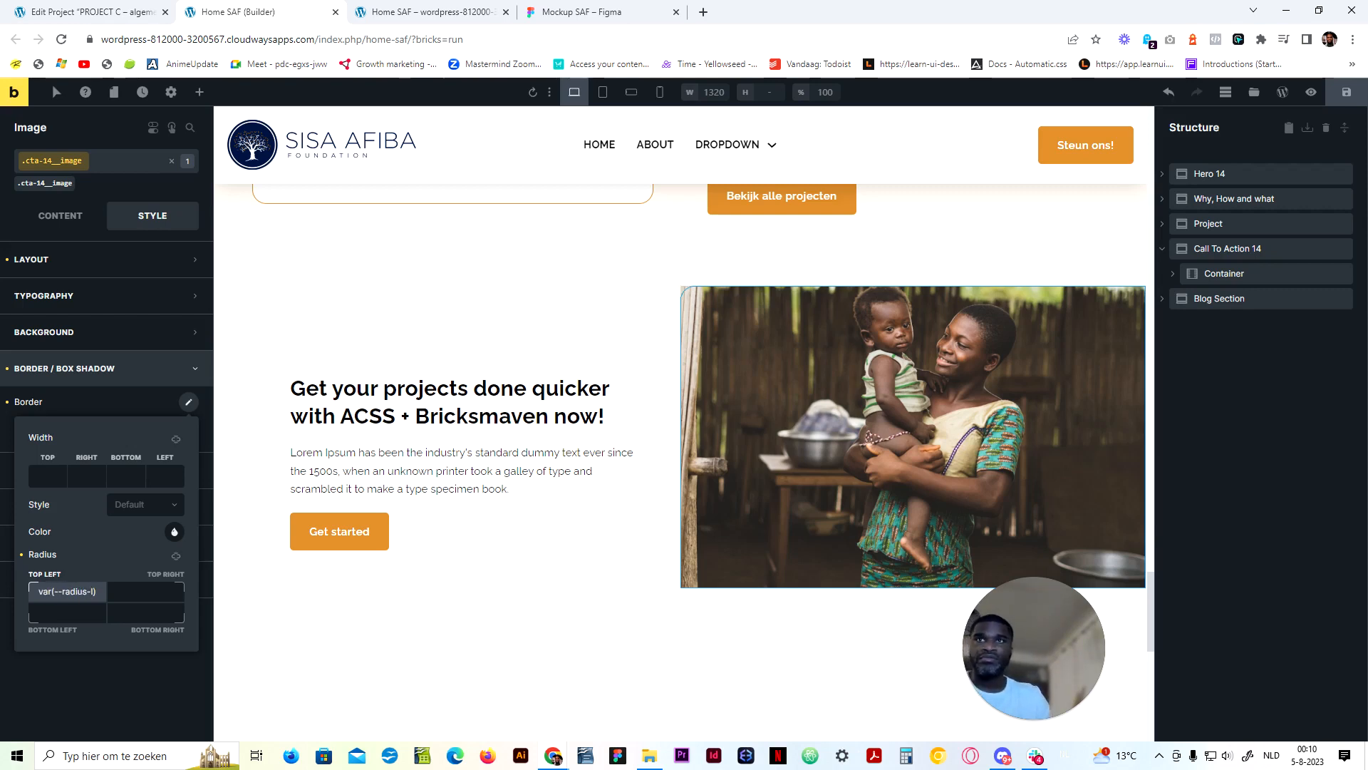
pyautogui.hotkey('ctrl', 'a')
pyautogui.click(67, 613)
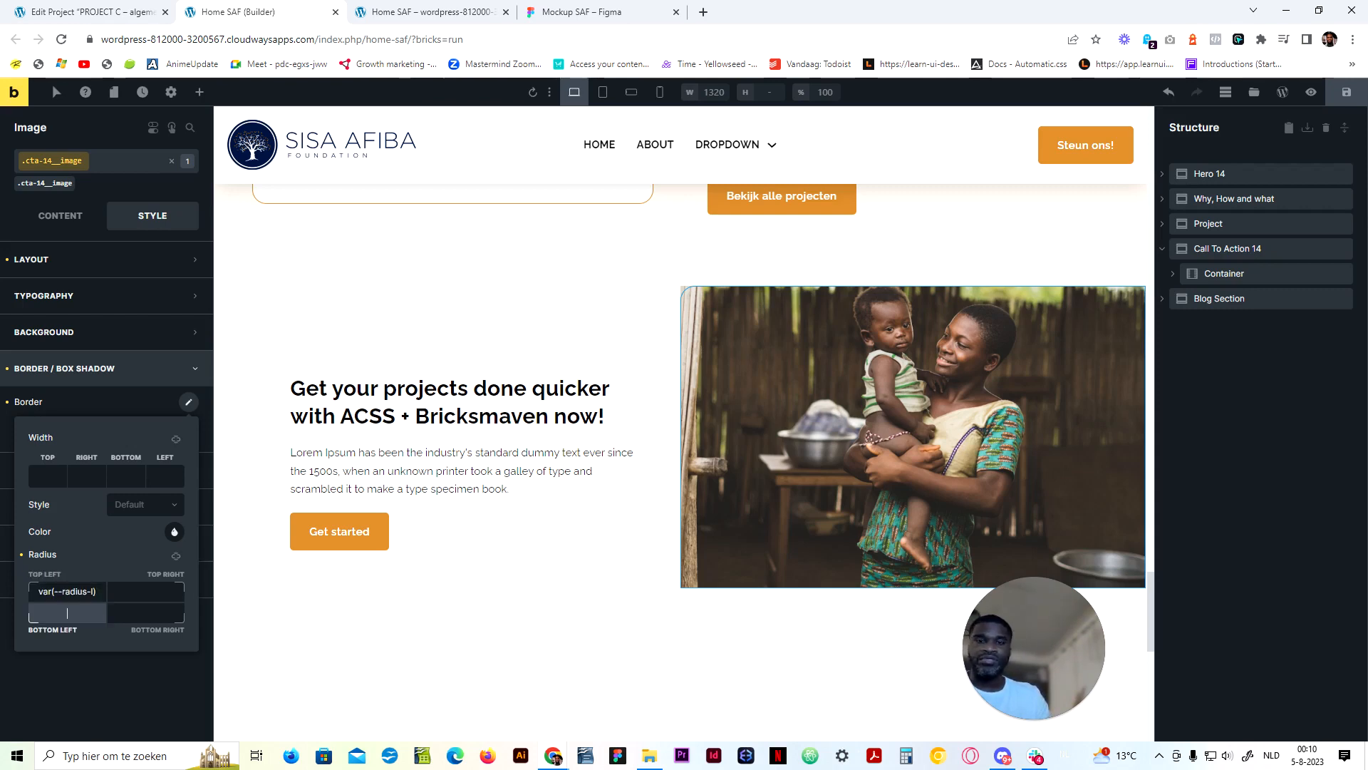
pyautogui.click(104, 383)
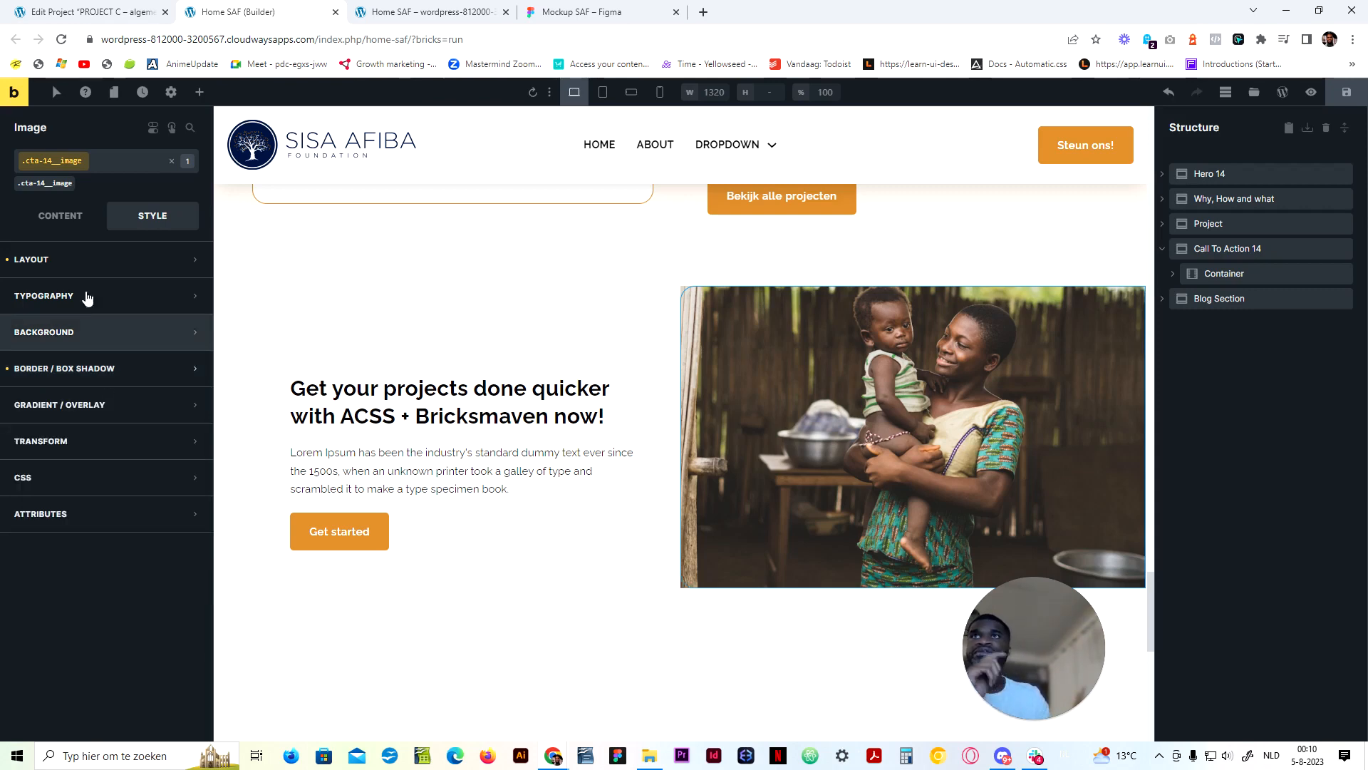
# Set the overflow of .cta-14__image to hidden, leaving its visibility setting cleared, and save the page
pyautogui.click(107, 260)
pyautogui.scroll(-5, 99, 626)
pyautogui.click(162, 537)
pyautogui.click(142, 570)
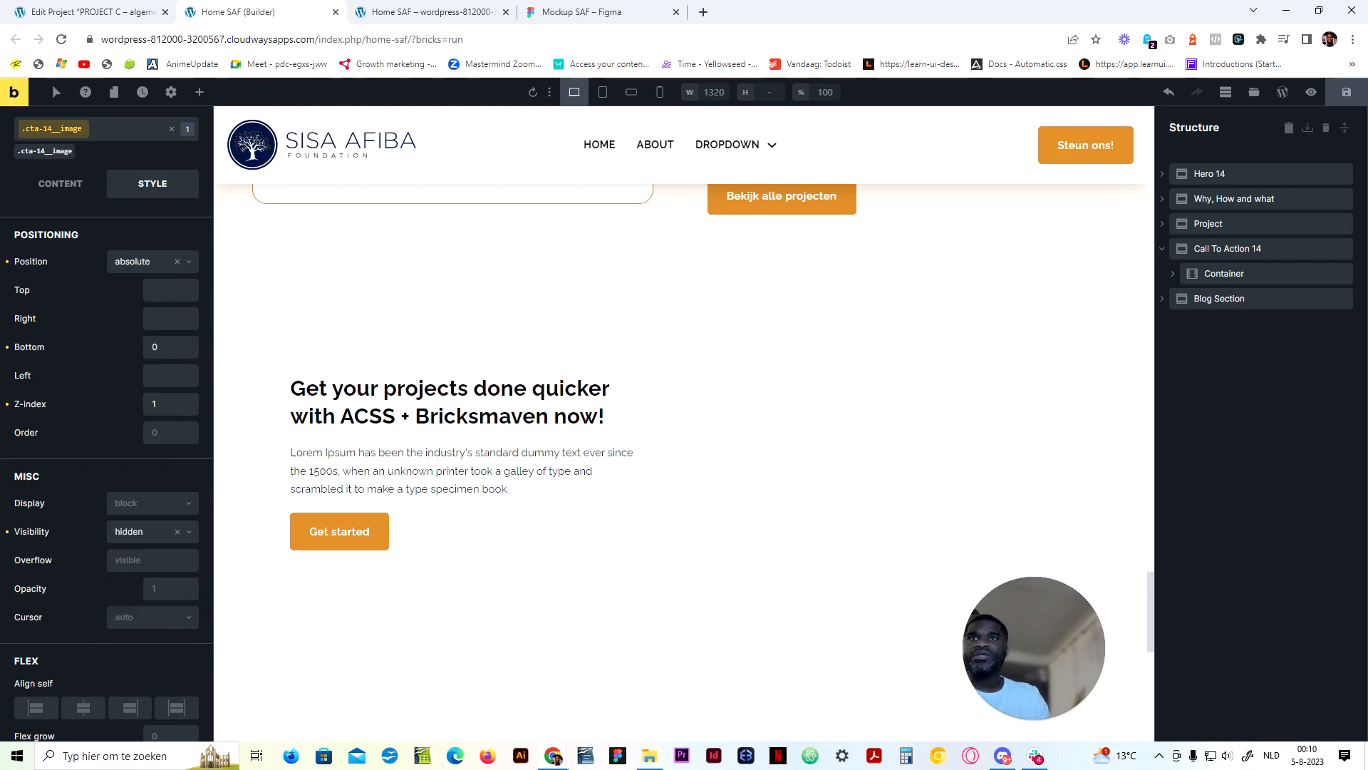
pyautogui.click(179, 532)
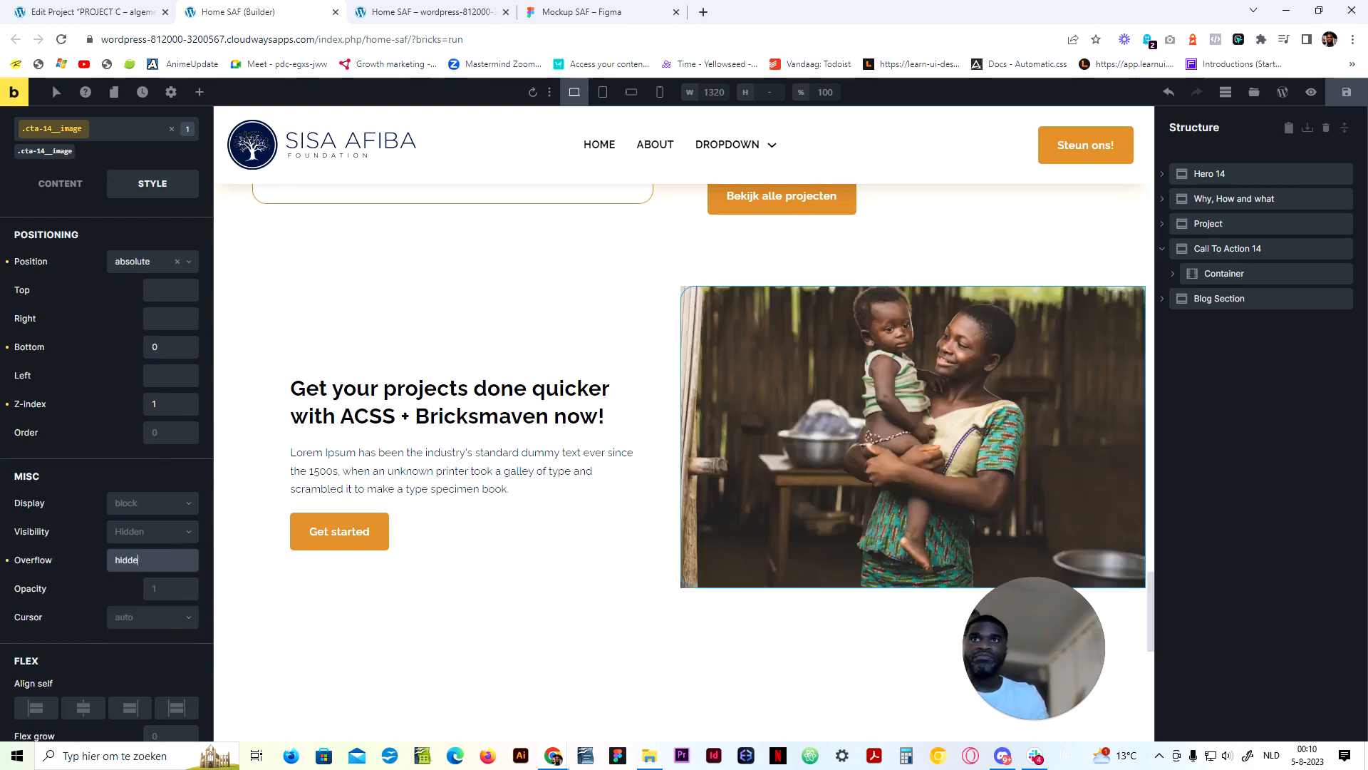
pyautogui.click(1346, 92)
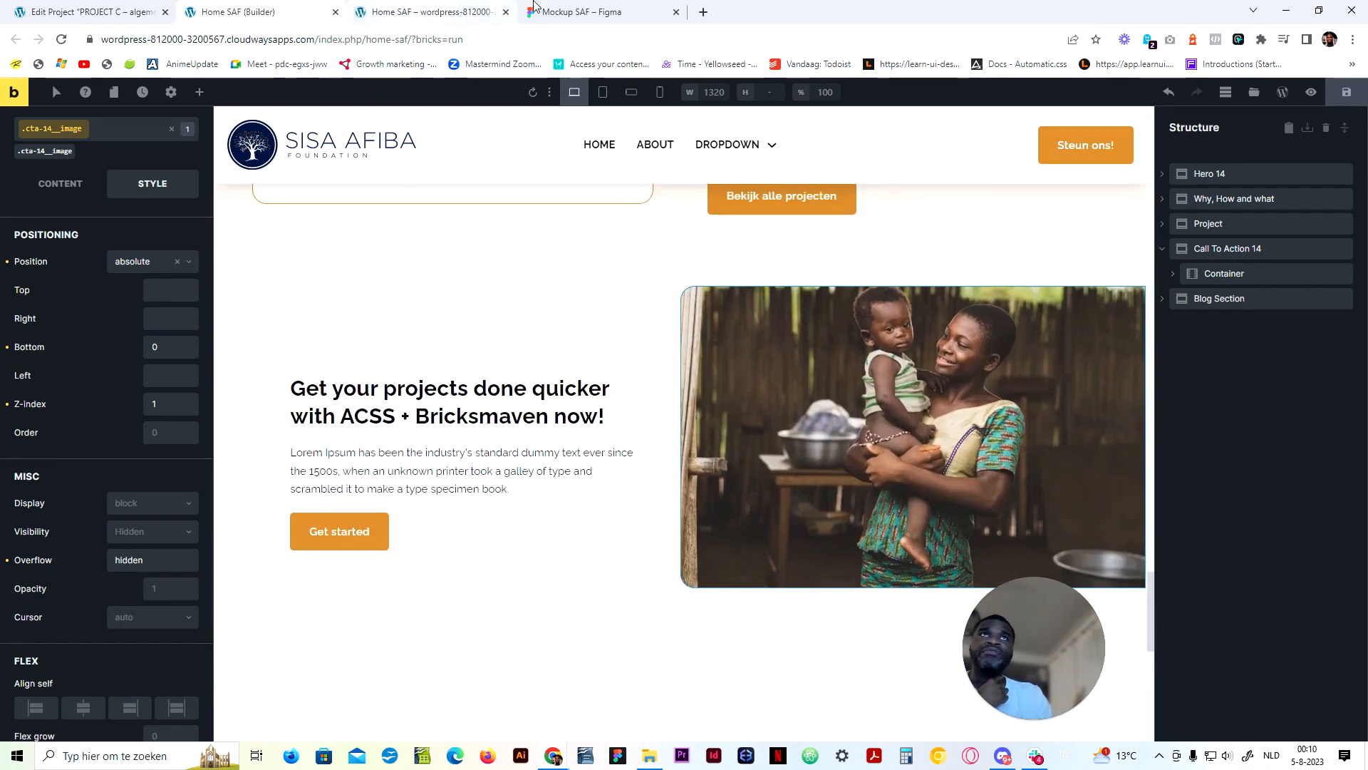
# Compare the call-to-action text placement with the Figma mockup, and select the text box's .cta-14__box class in the builder
pyautogui.click(669, 7)
pyautogui.scroll(-5, 371, 535)
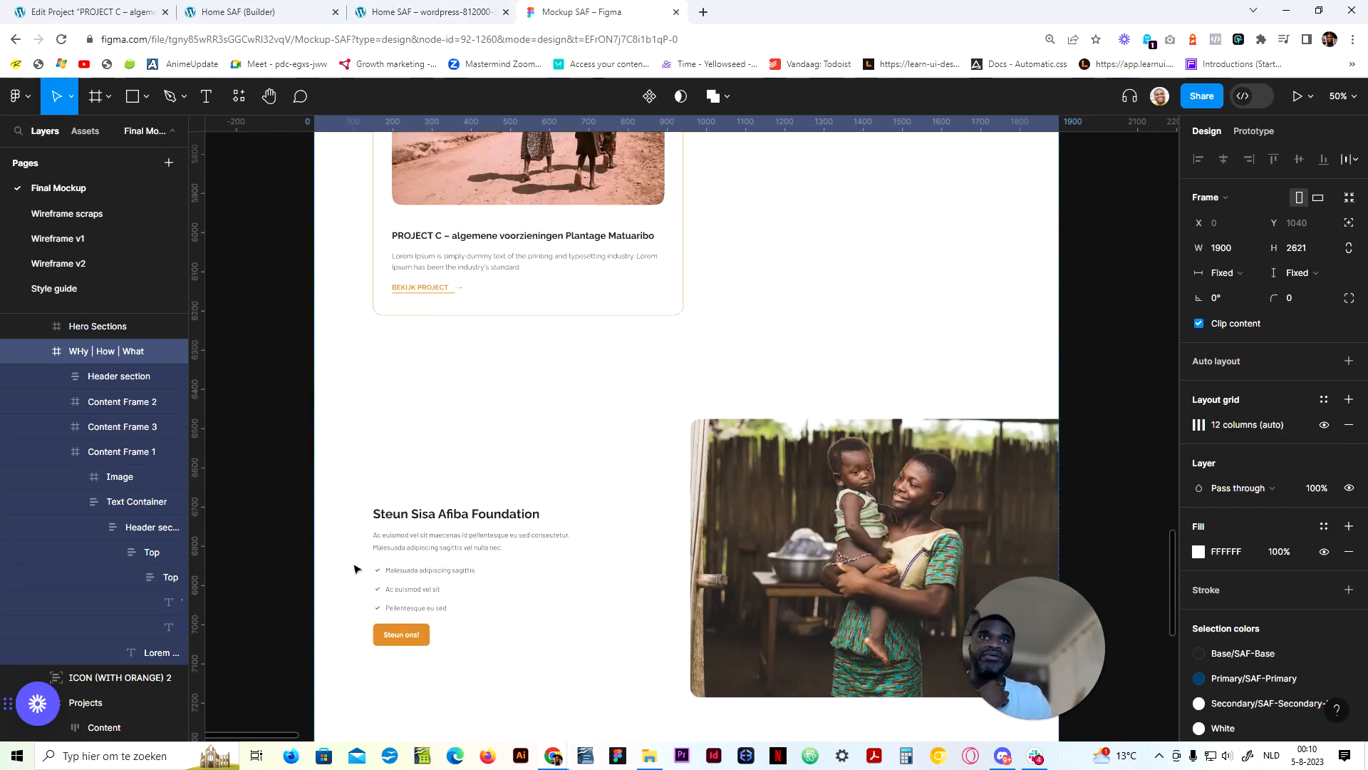
pyautogui.click(300, 12)
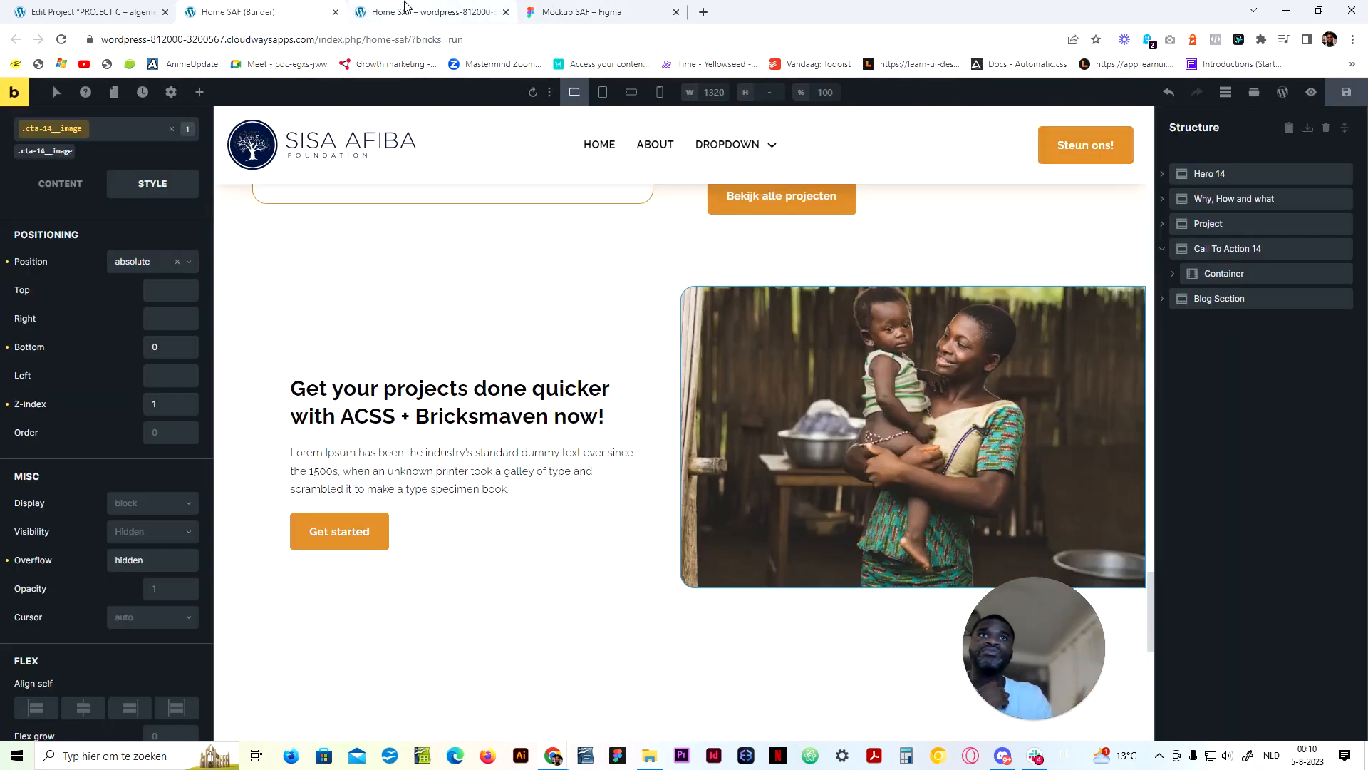
pyautogui.click(366, 370)
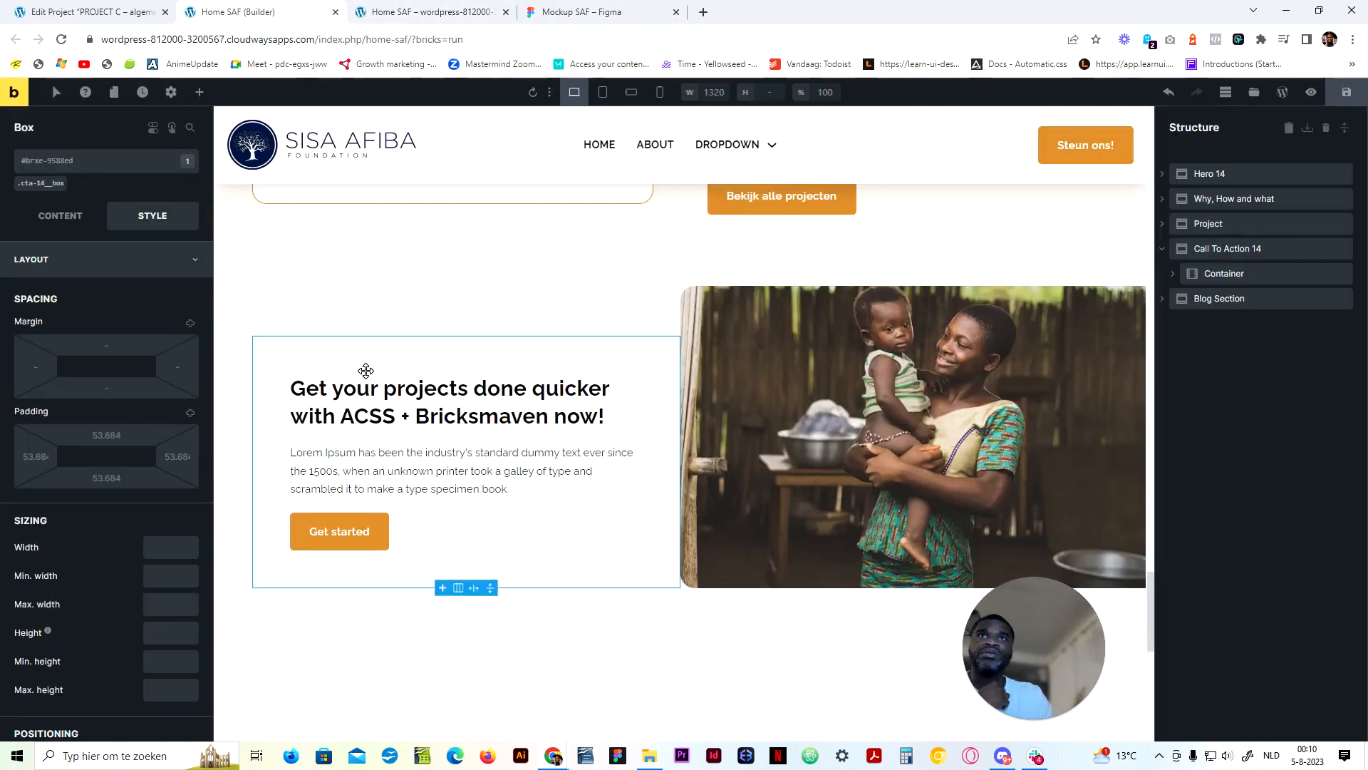
pyautogui.click(40, 183)
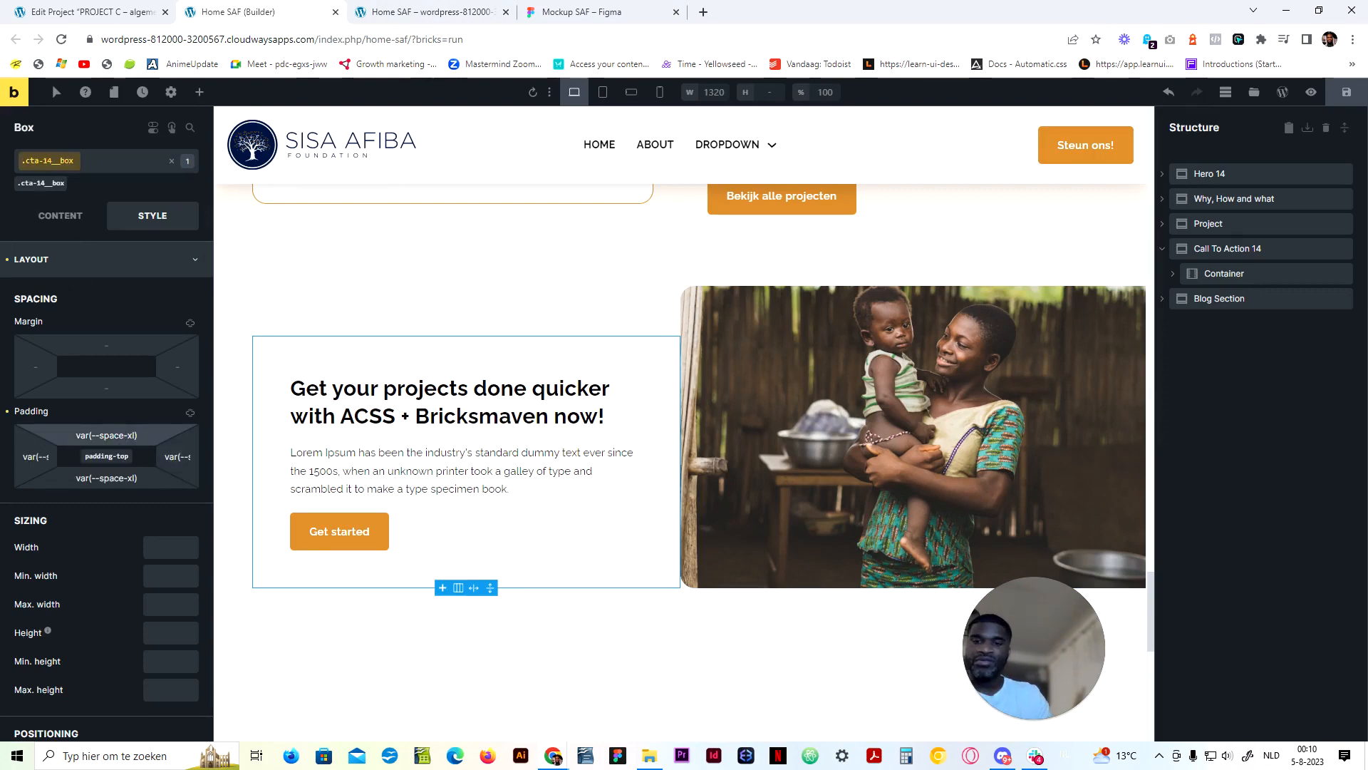
# Set the top padding of .cta-14__box to var(--space-3xl) after trying the 2xl and 4xl sizes, and check the Figma mockup
pyautogui.click(125, 435)
pyautogui.write('2')
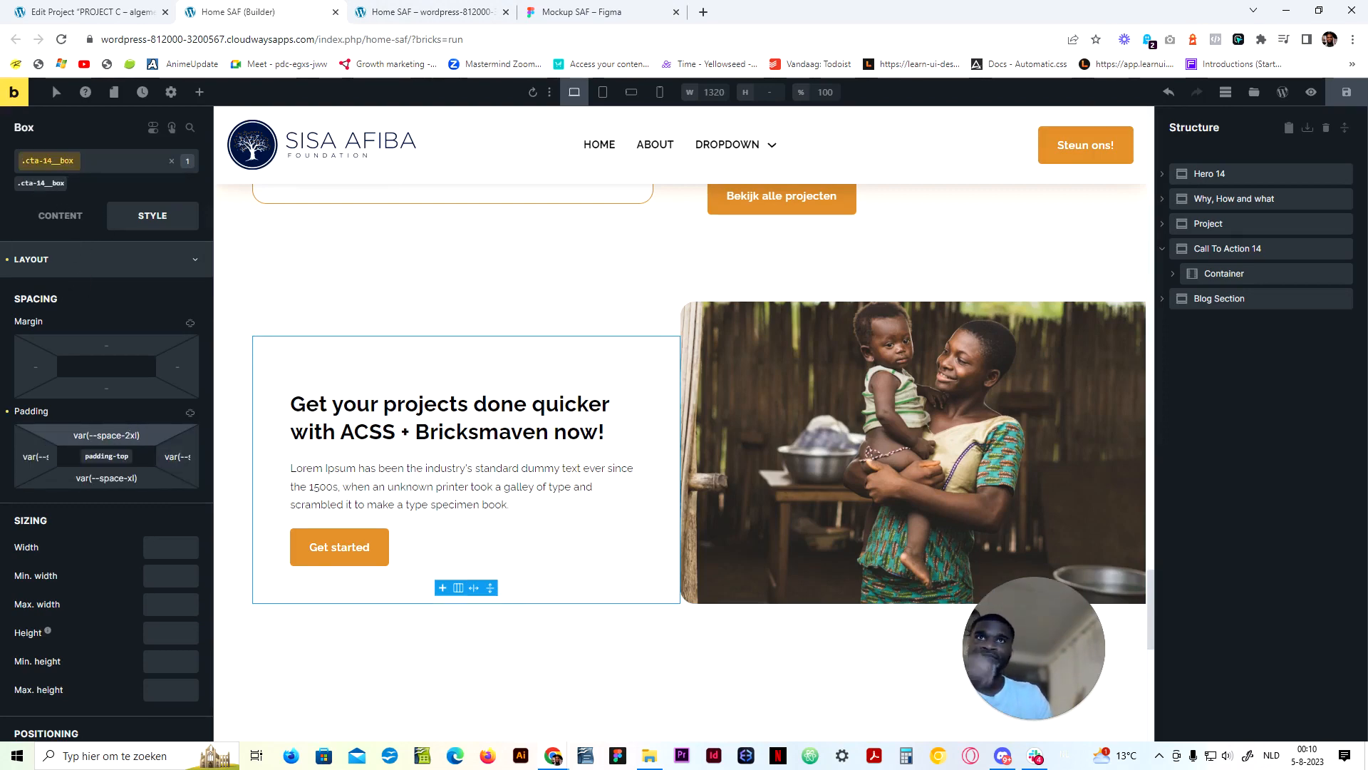
pyautogui.press('BackSpace')
pyautogui.write('4')
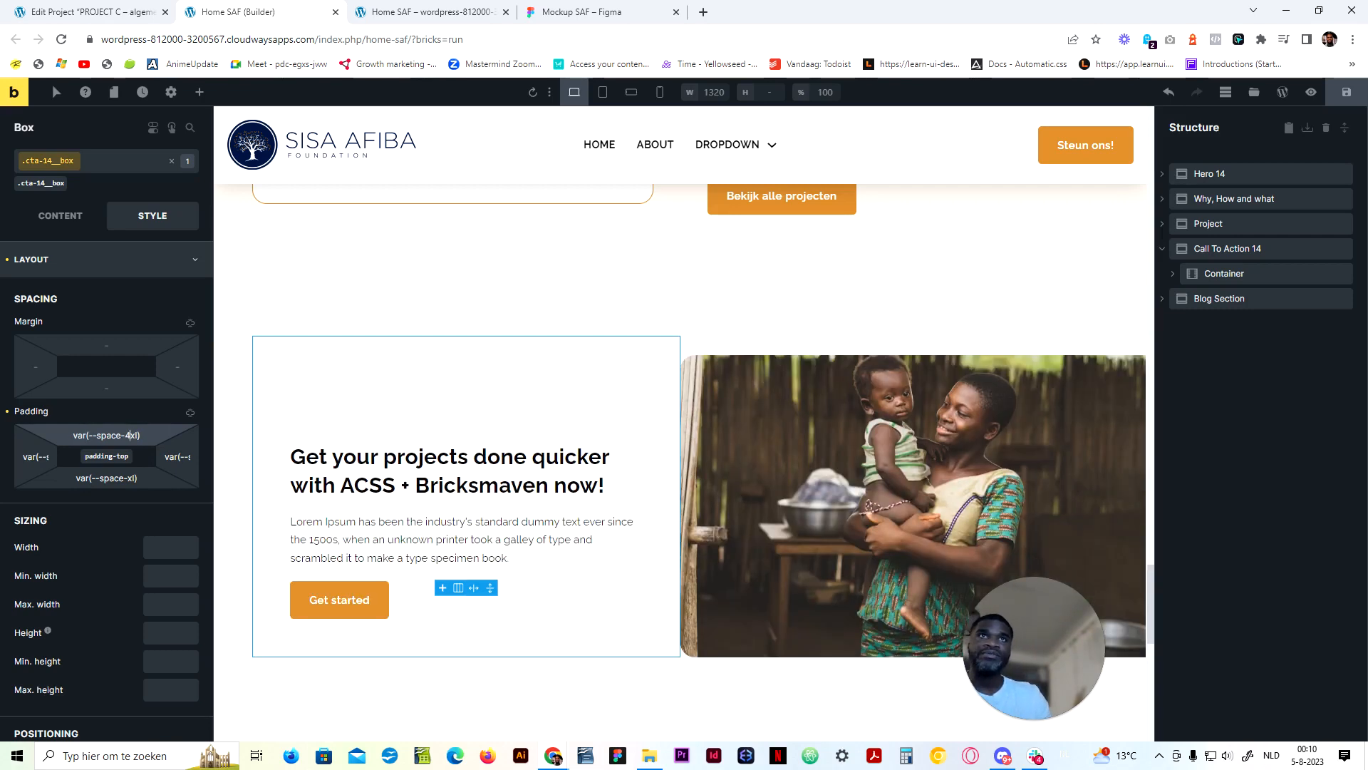
pyautogui.press('BackSpace')
pyautogui.write('2')
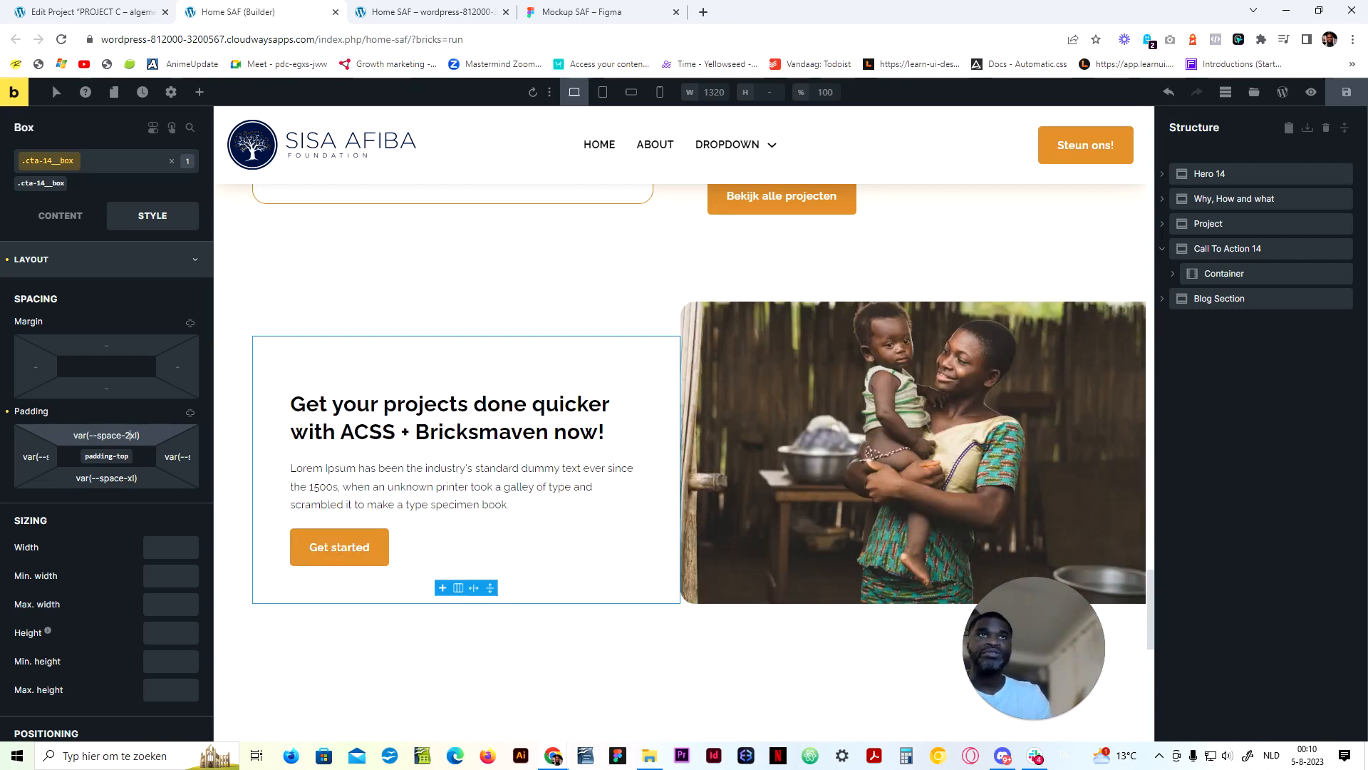
pyautogui.press('BackSpace')
pyautogui.write('3')
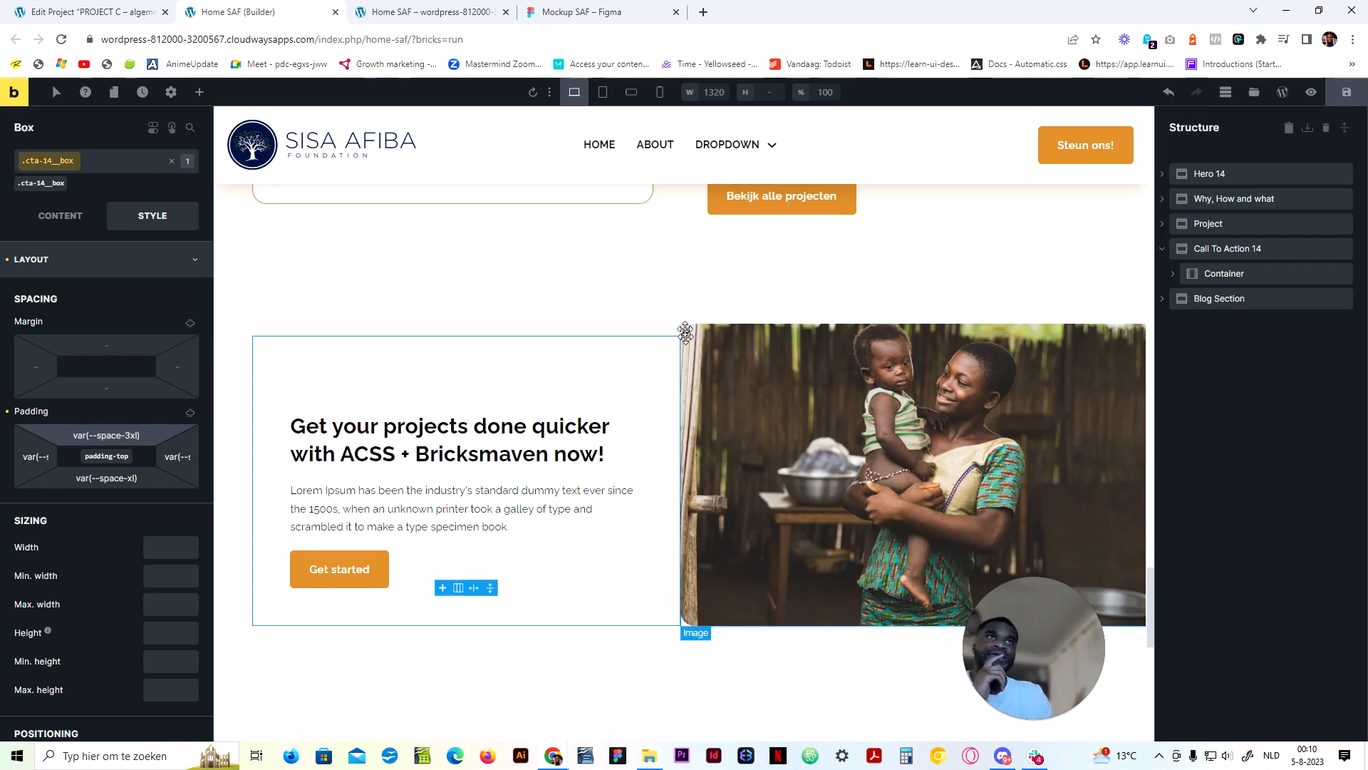
pyautogui.click(570, 9)
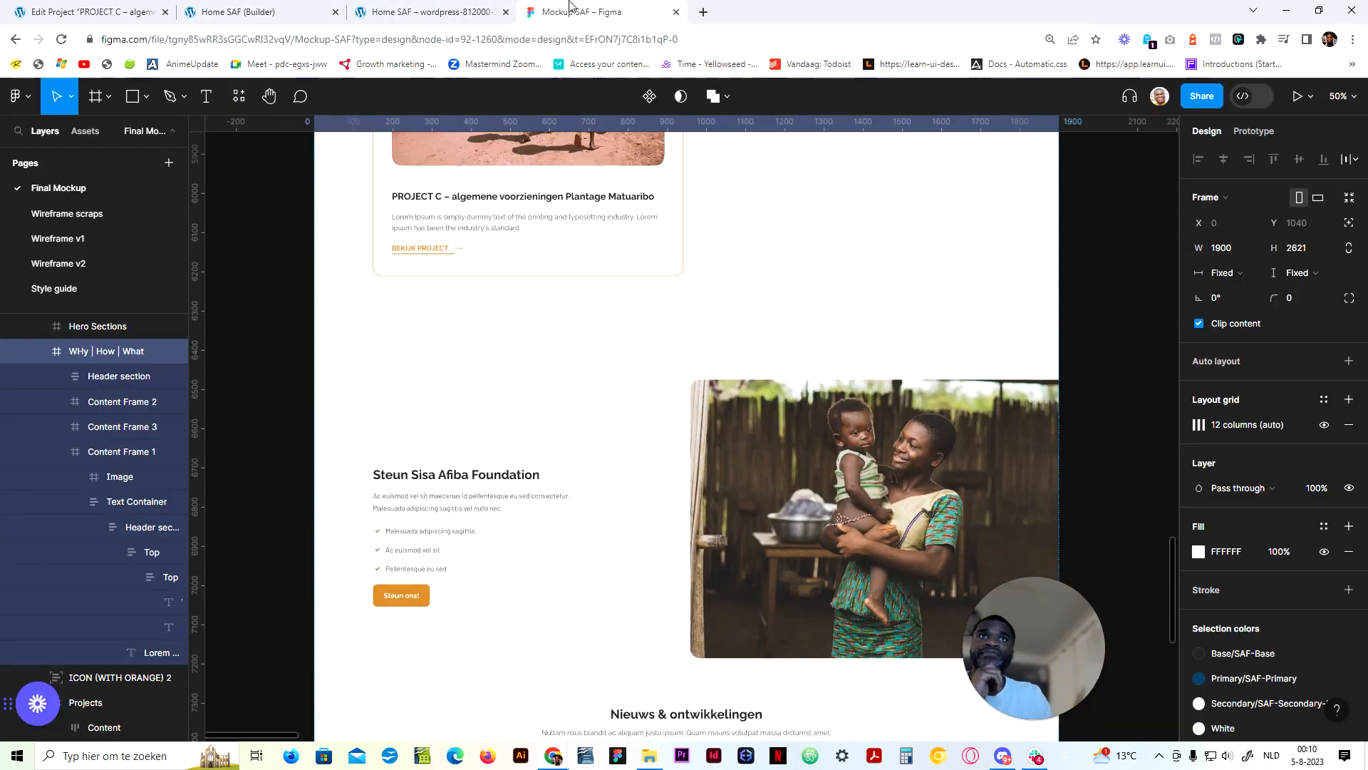
# Set the top padding of .cta-14__box to var(--space-2xl) in the builder
pyautogui.click(235, 11)
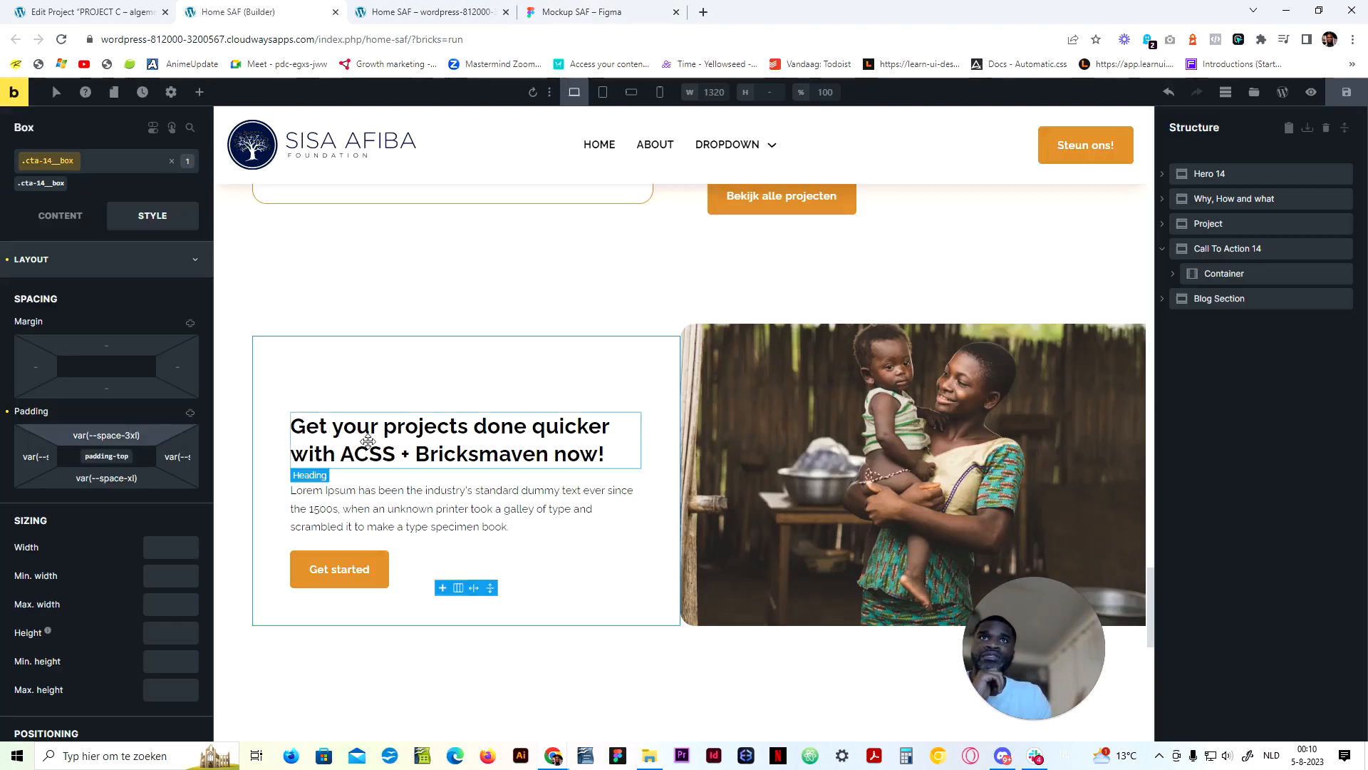
pyautogui.press('BackSpace')
pyautogui.write('2')
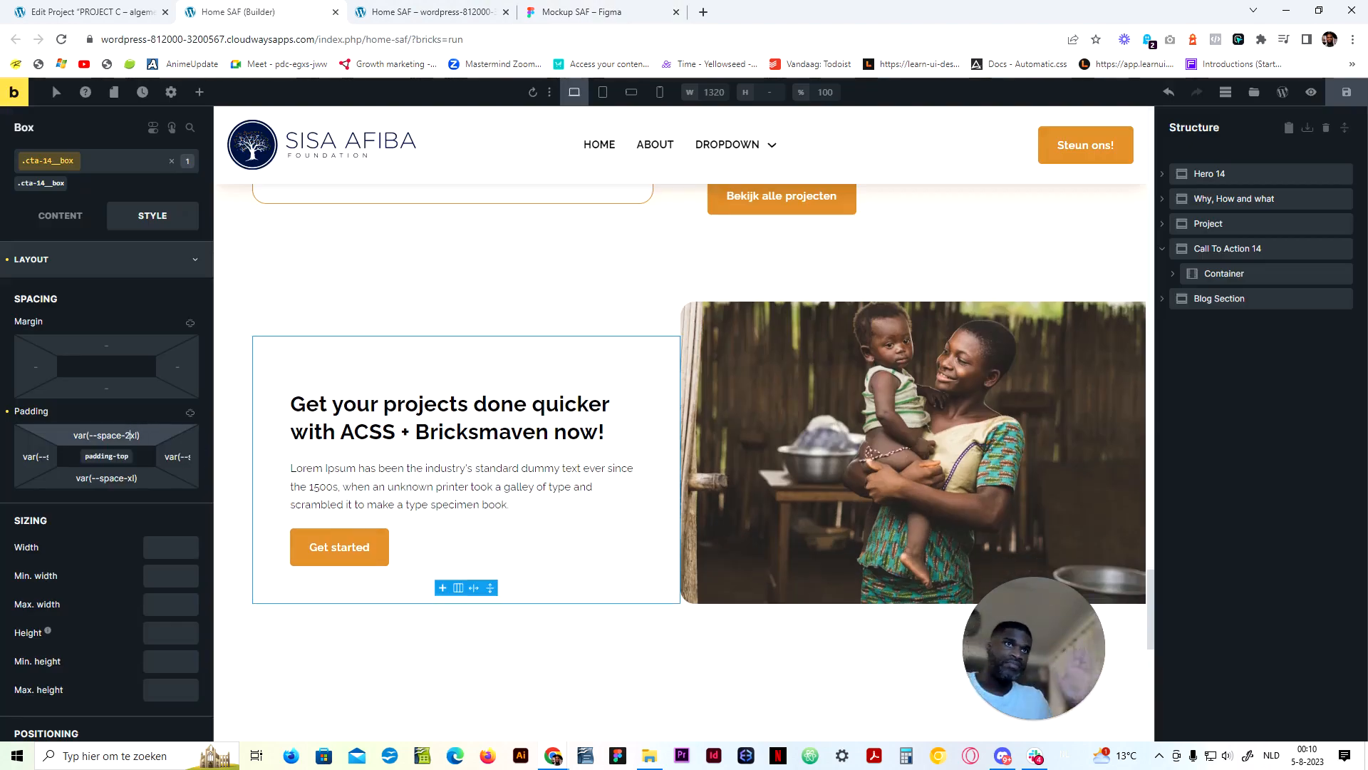
# Set the height of .cta-14__image to 450px after trying 440px, and save the page
pyautogui.click(773, 370)
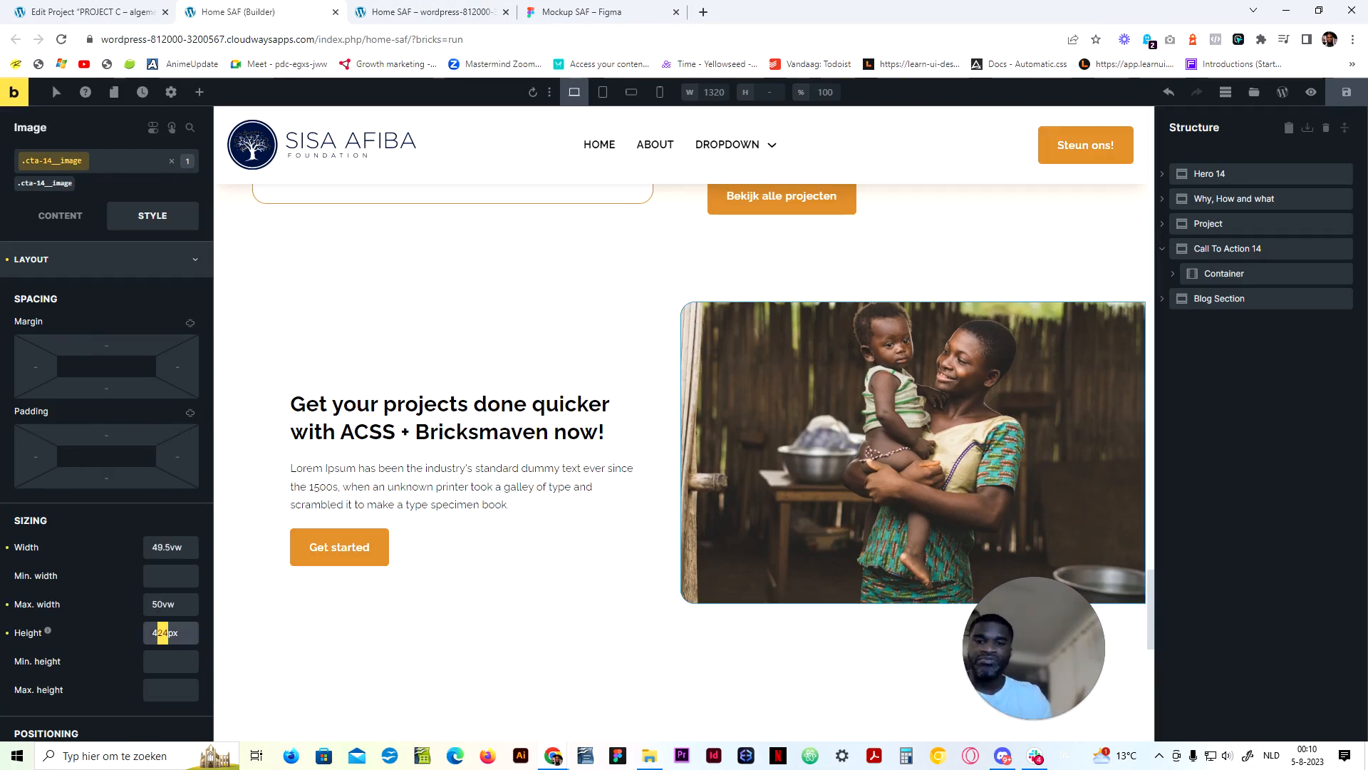
pyautogui.write('40')
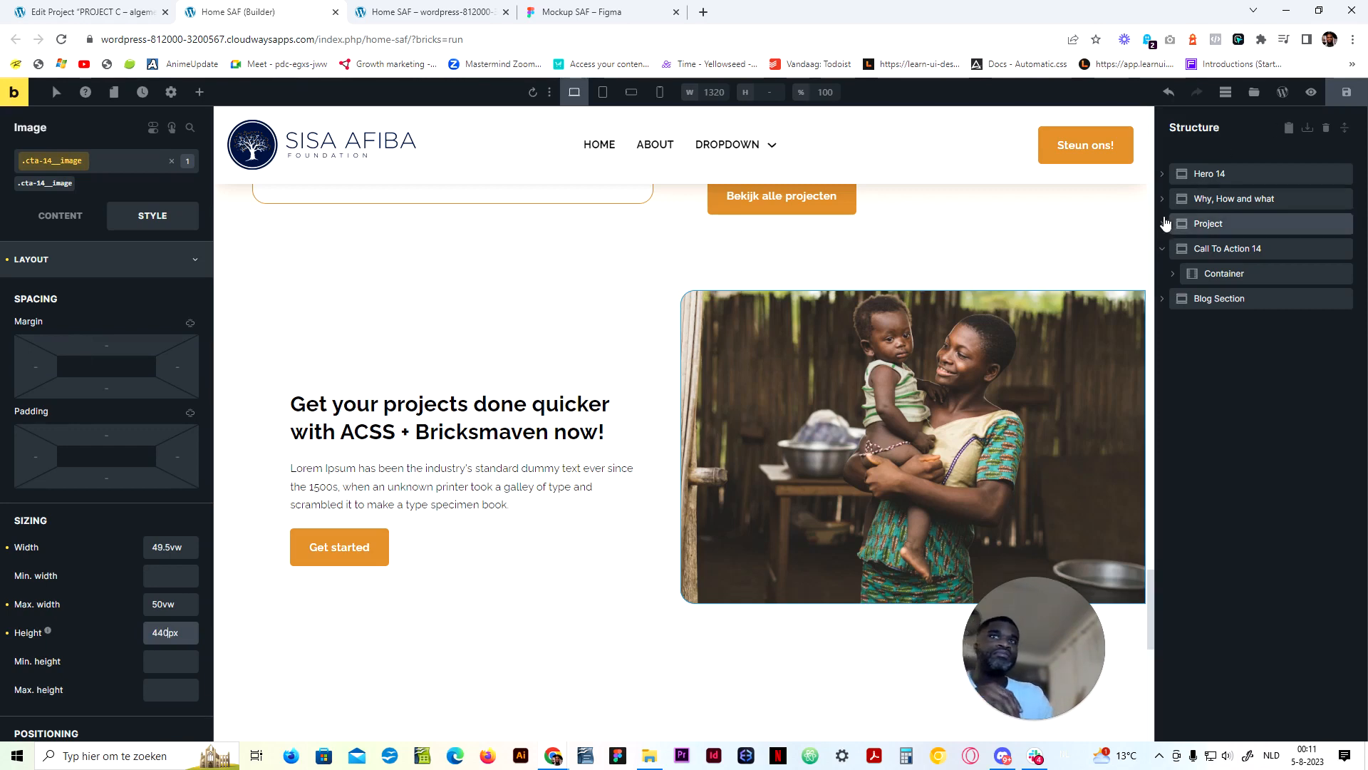
pyautogui.press('BackSpace')
pyautogui.write('5')
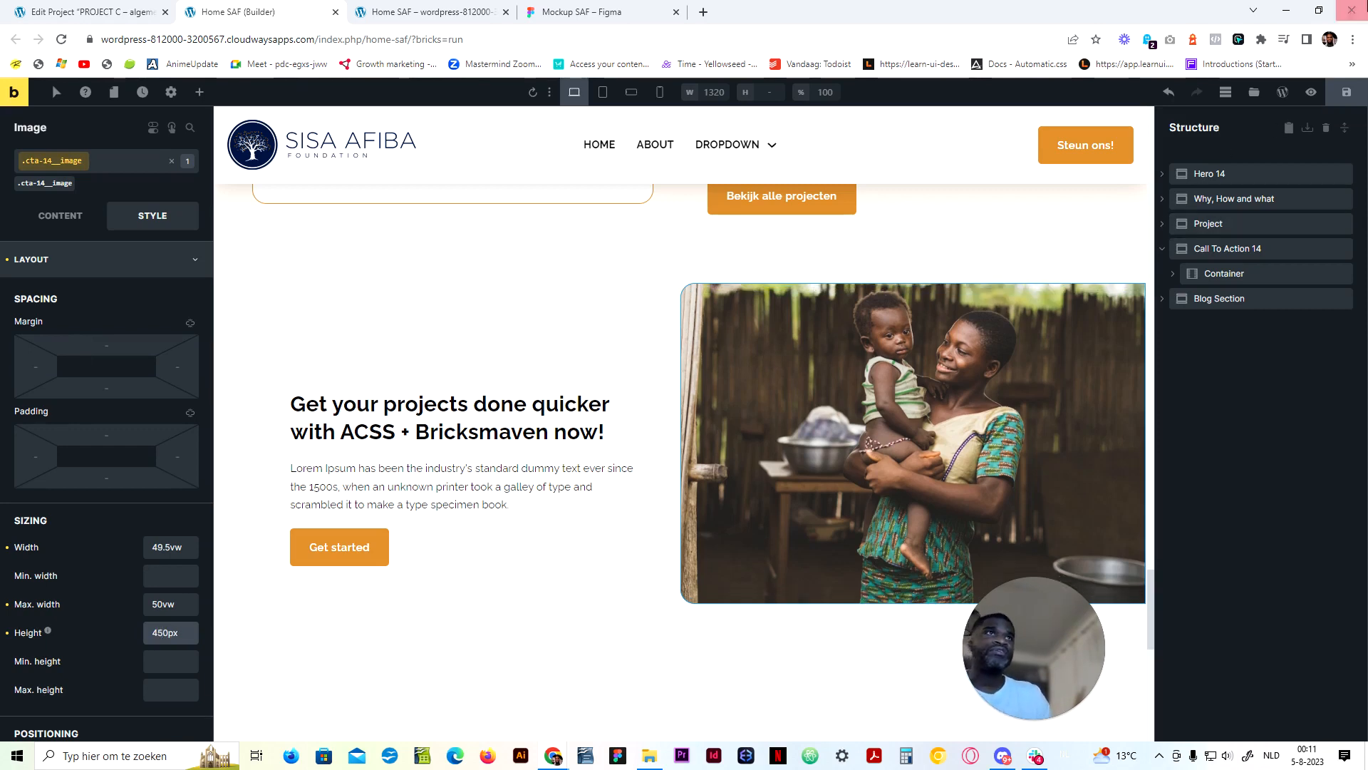
pyautogui.click(1346, 92)
# Compare the spacing around the call-to-action section in the builder and page preview with the Figma mockup
pyautogui.scroll(10, 795, 336)
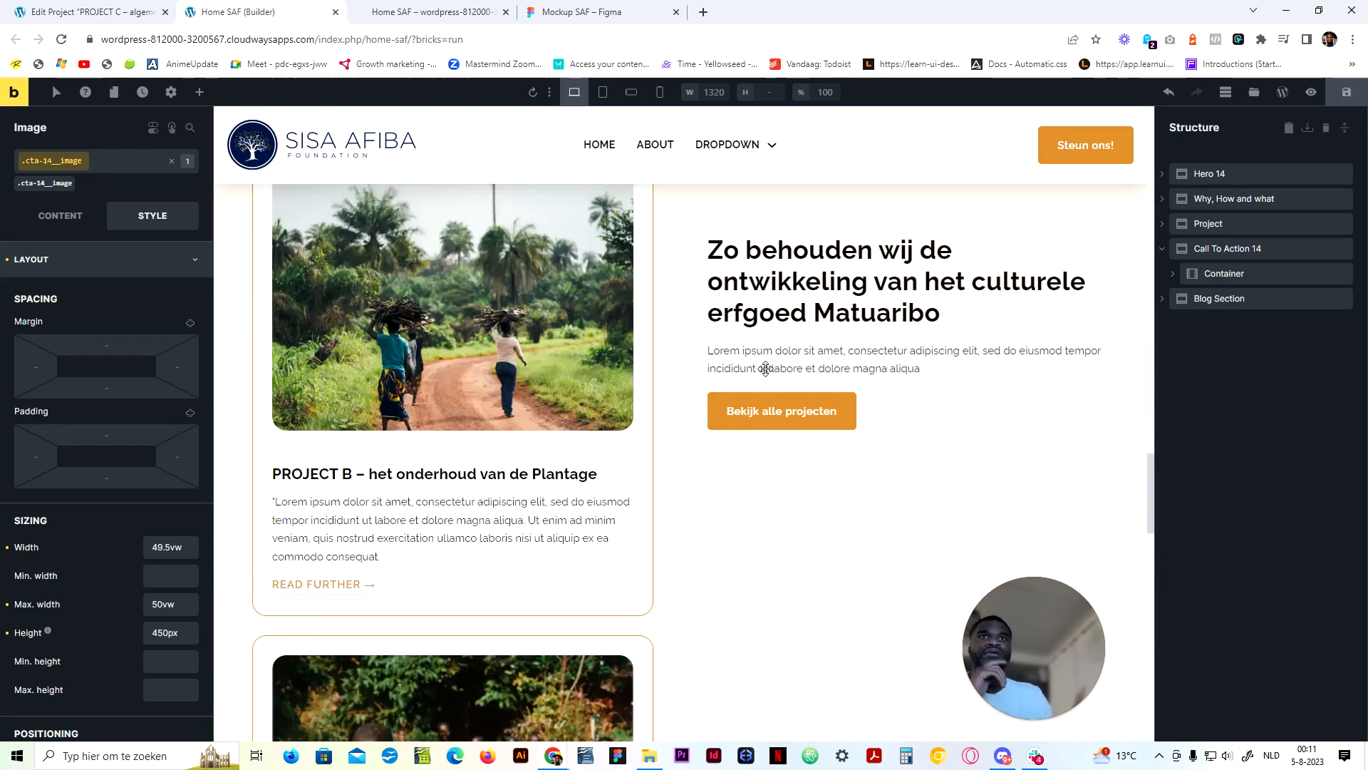
pyautogui.scroll(-15, 744, 397)
pyautogui.scroll(4, 744, 397)
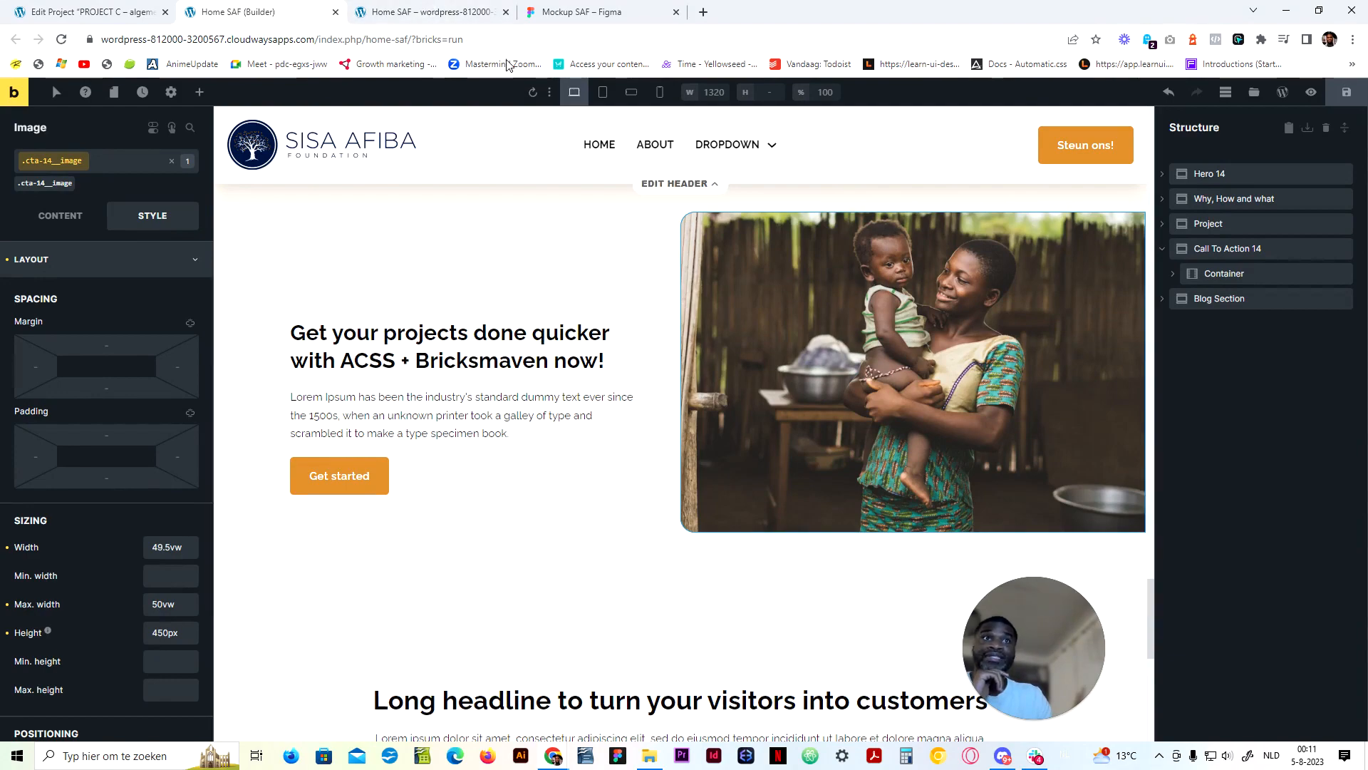
pyautogui.click(463, 12)
pyautogui.scroll(-5, 696, 275)
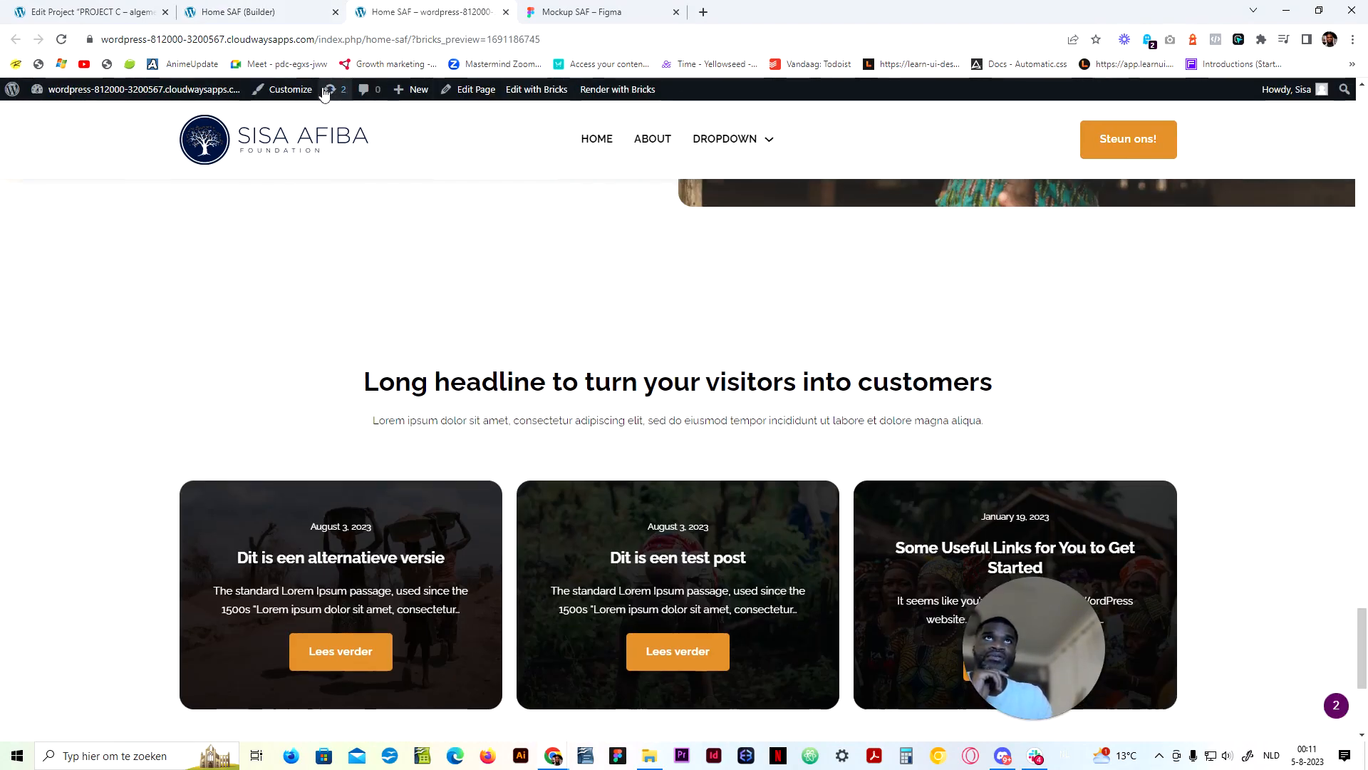
pyautogui.click(581, 13)
pyautogui.scroll(-3, 662, 584)
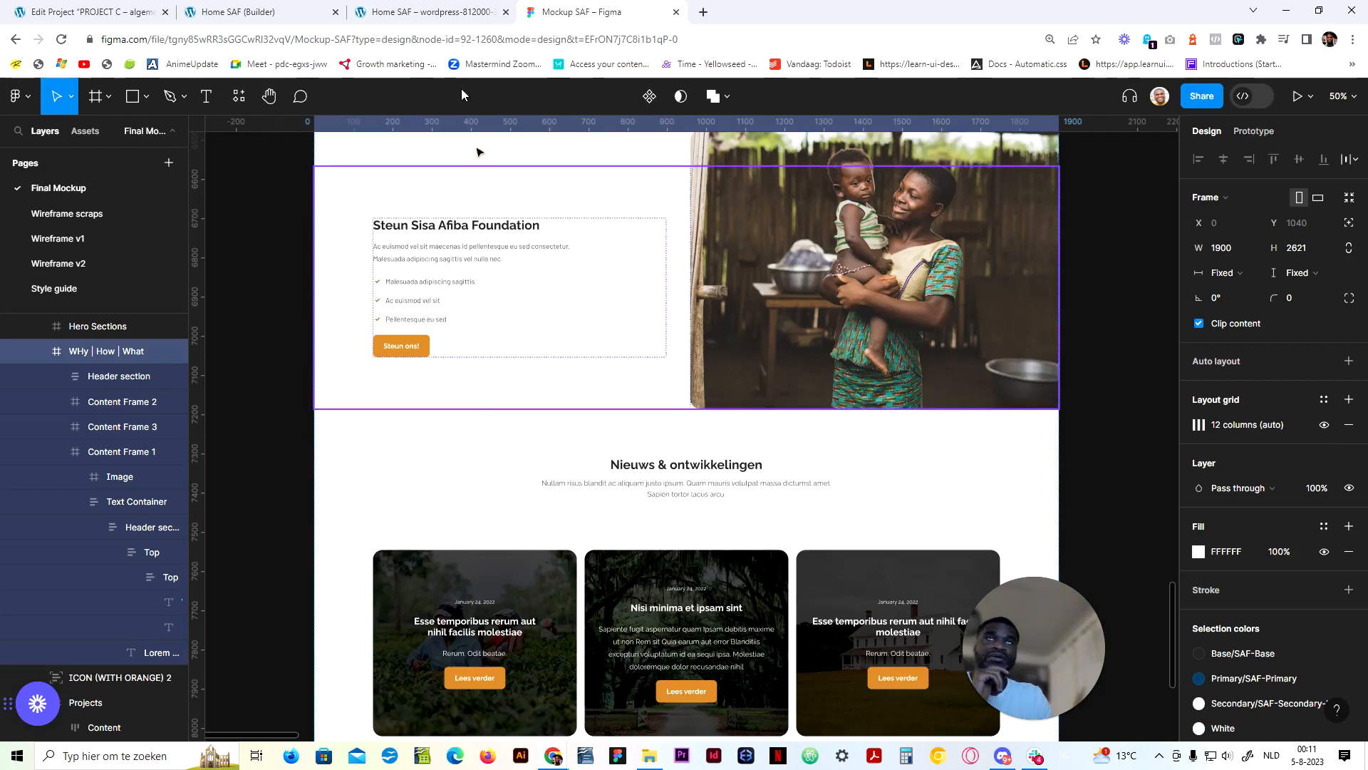
pyautogui.click(298, 10)
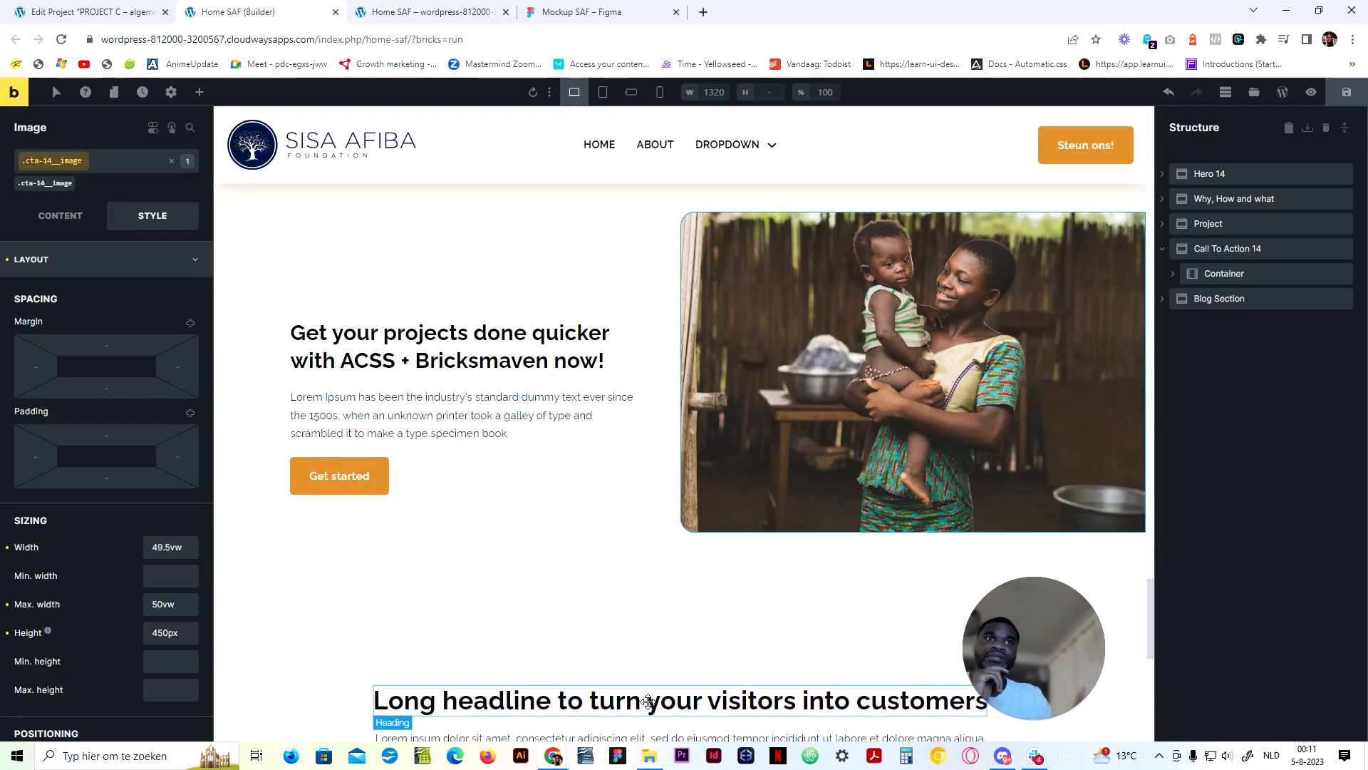
pyautogui.scroll(-3, 706, 618)
pyautogui.scroll(3, 697, 321)
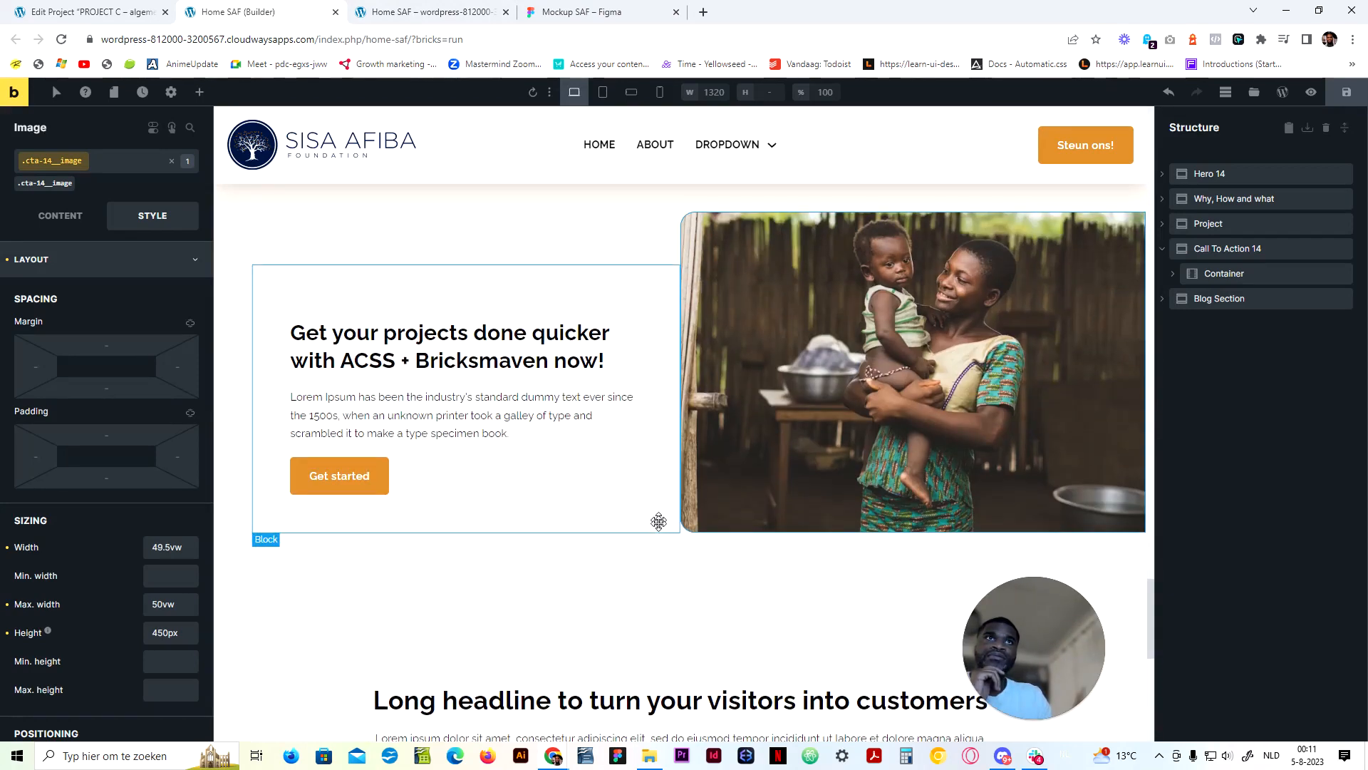
# Clear the bottom padding of the call-to-action section's .cta-14 class, checking the spacing against the Figma mockup and the page preview
pyautogui.click(434, 553)
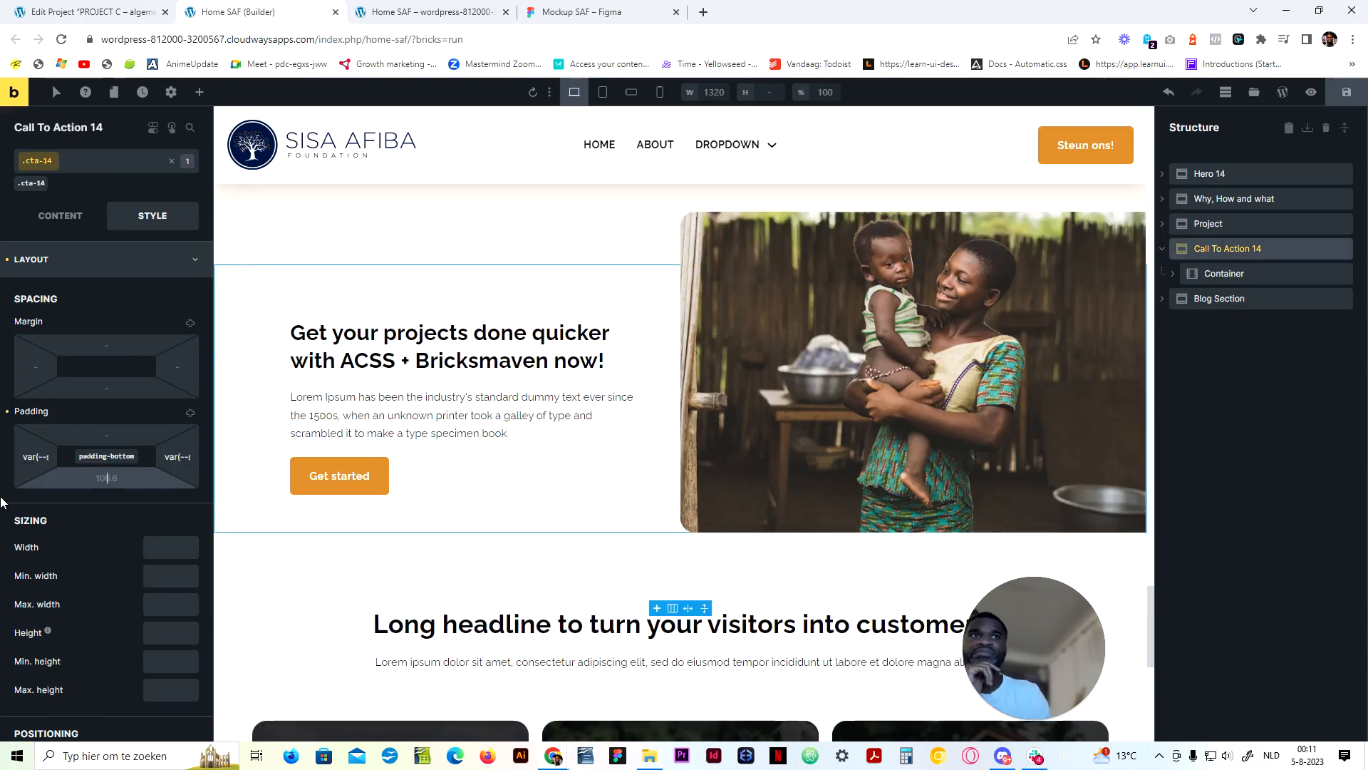
pyautogui.click(528, 6)
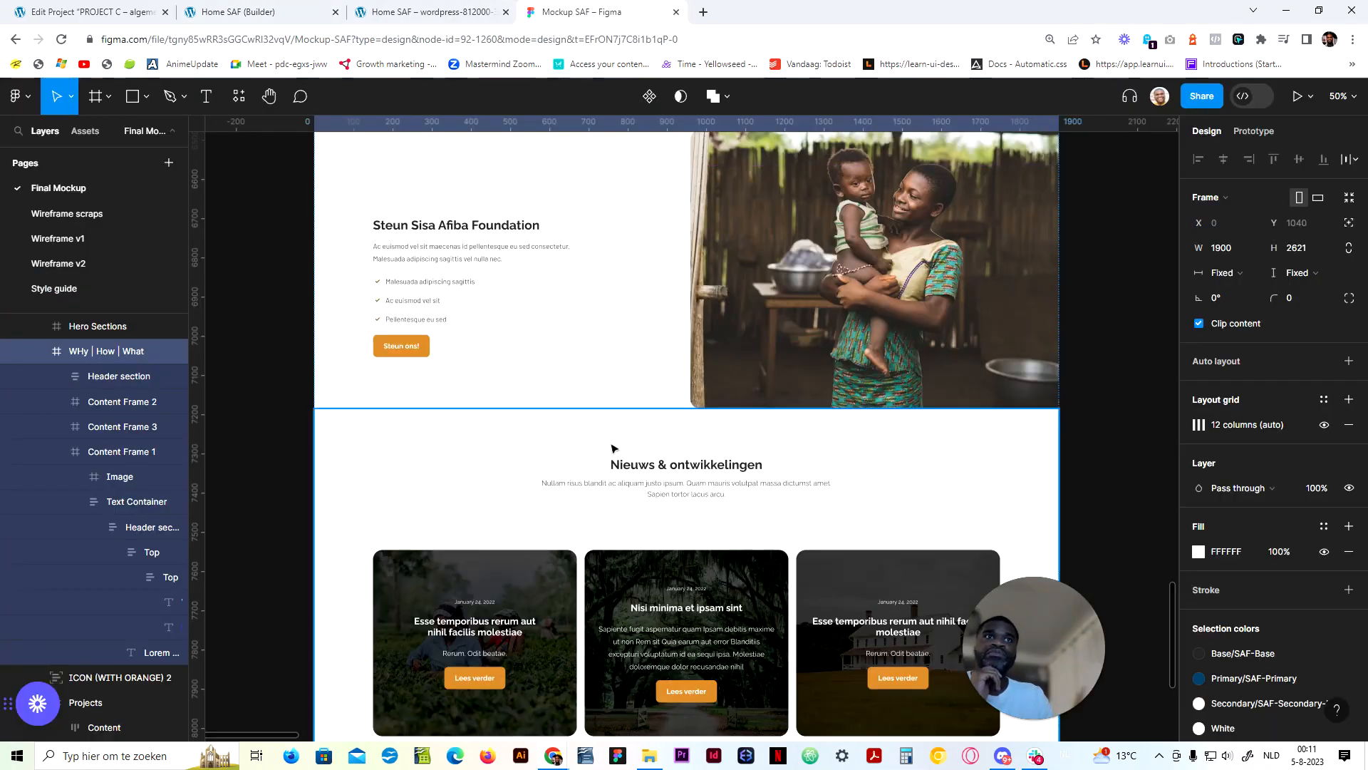
pyautogui.click(263, 11)
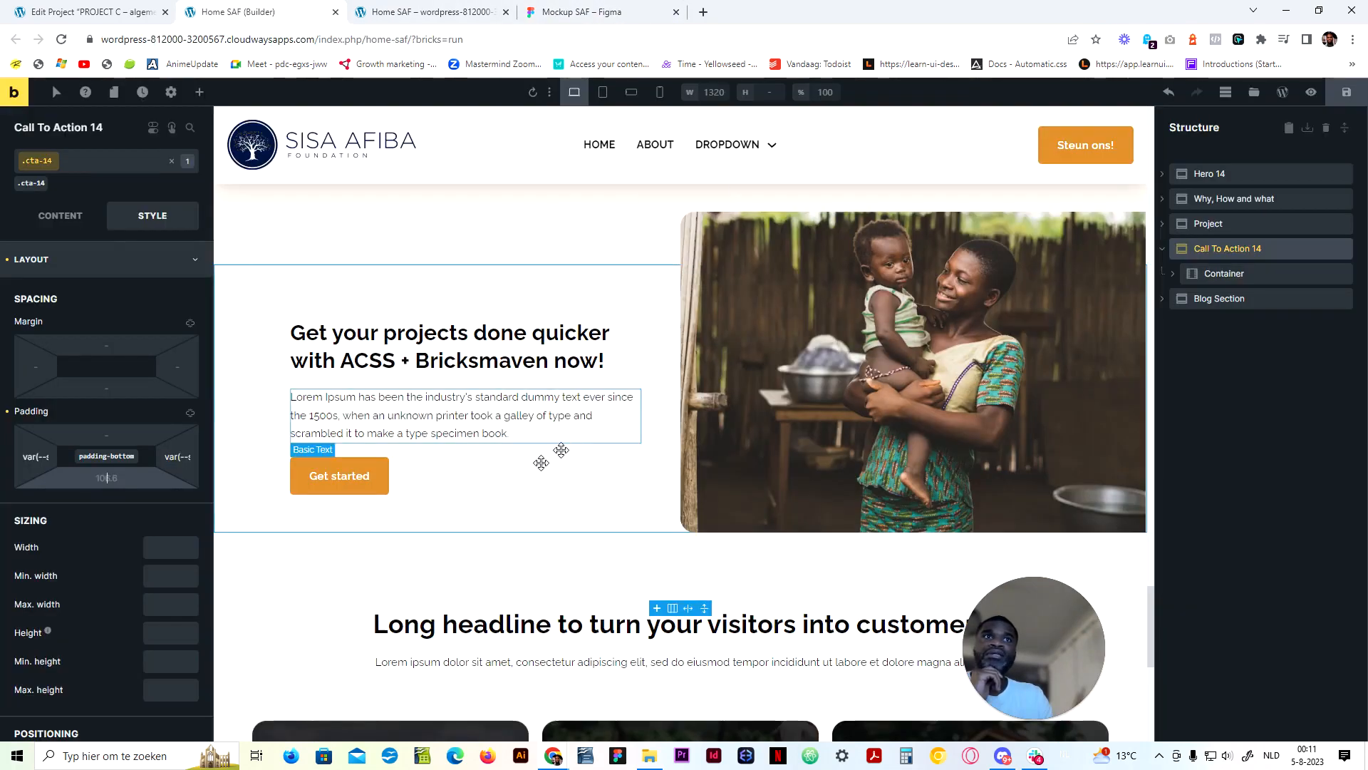
pyautogui.click(396, 10)
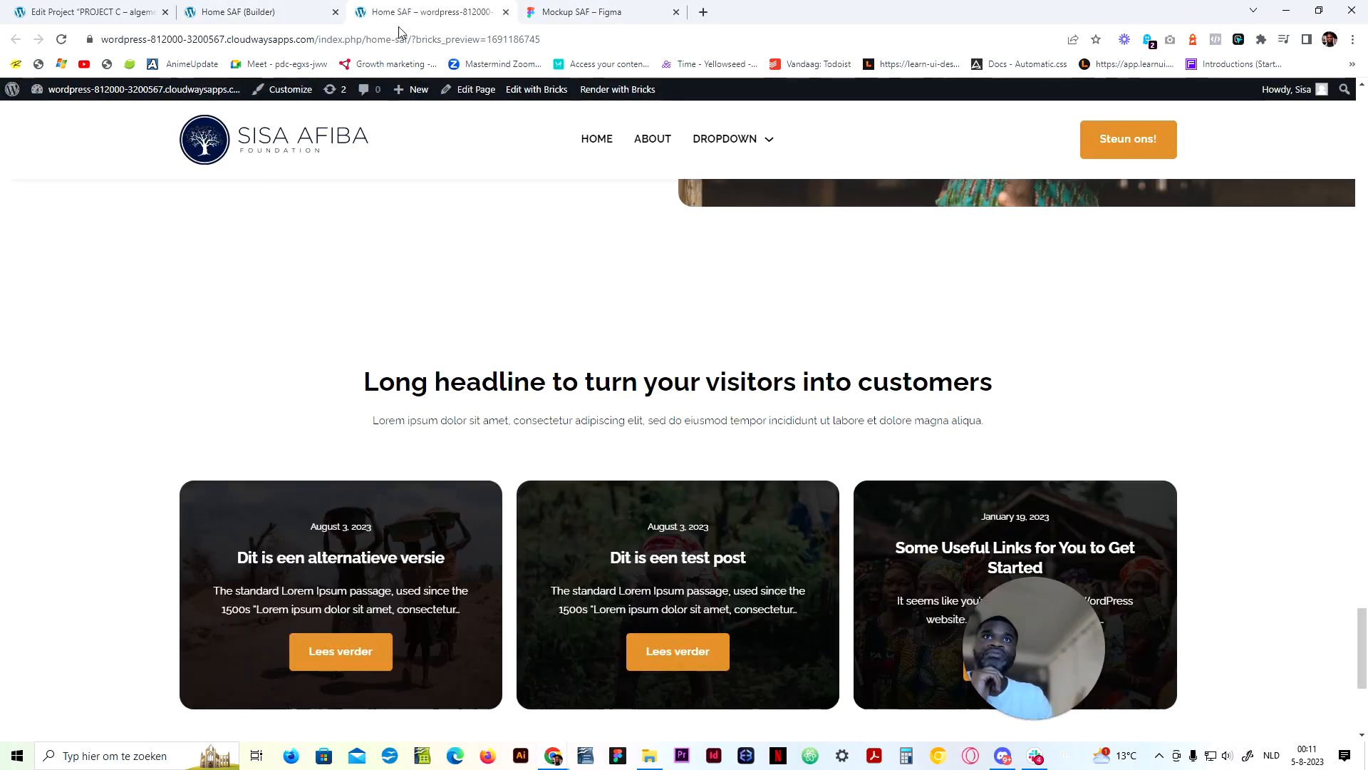
# Inspect the dimensions of the call-to-action image frame in the Figma mockup
pyautogui.click(564, 8)
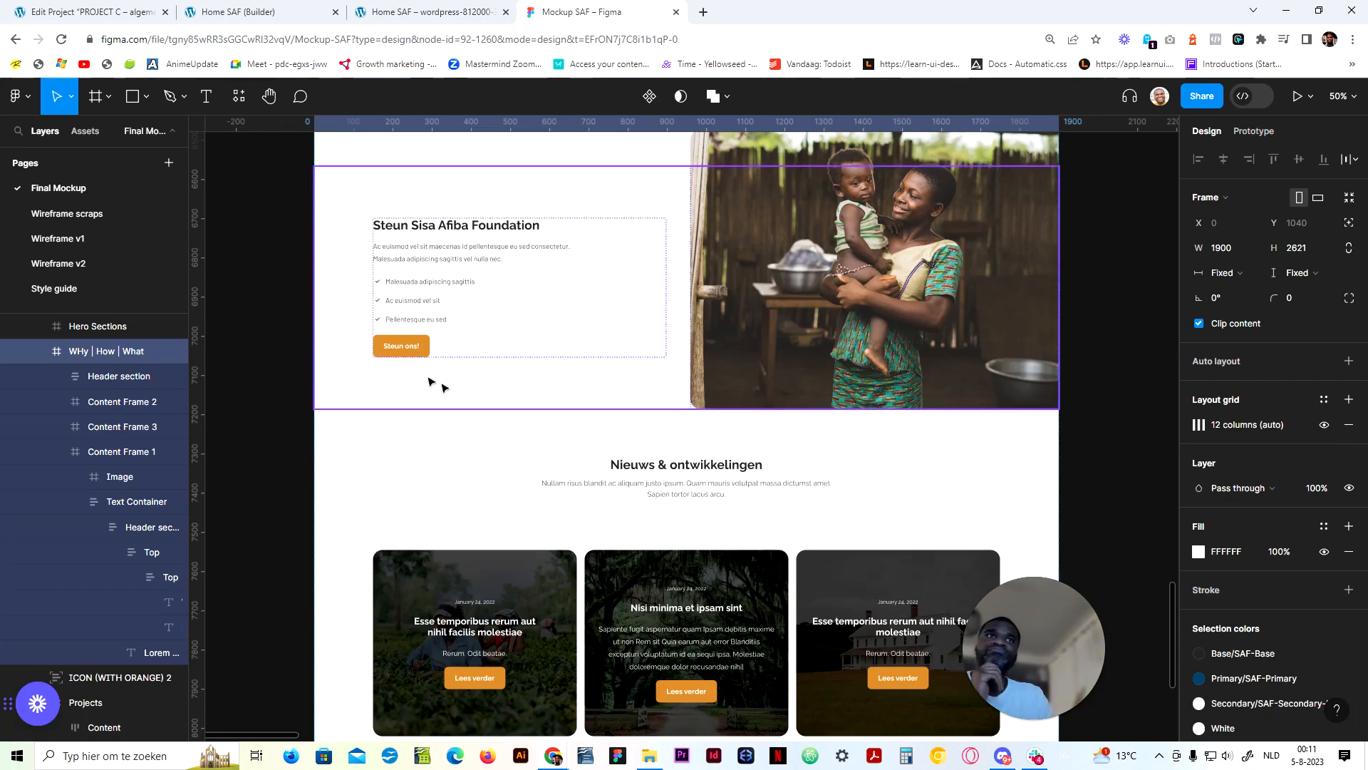
pyautogui.scroll(1, 690, 381)
pyautogui.doubleClick(798, 285)
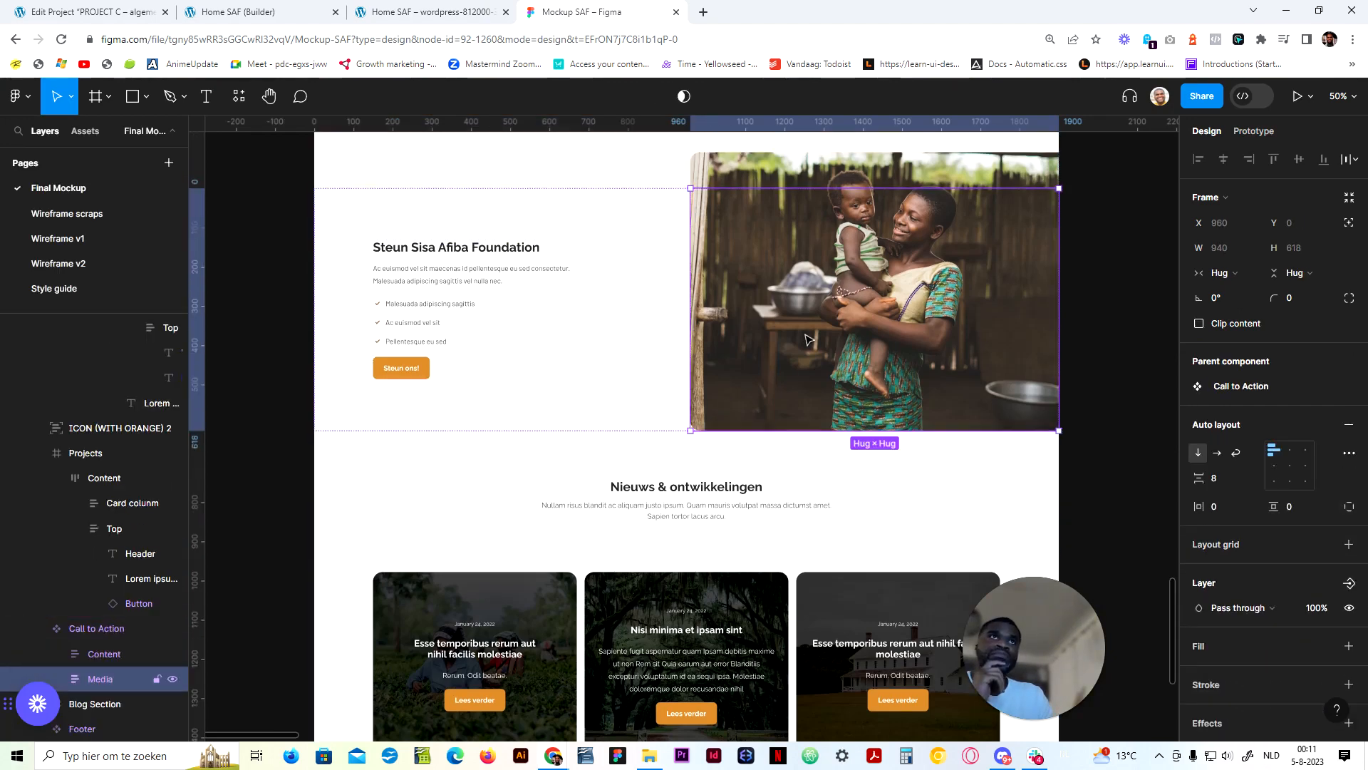
pyautogui.click(855, 157)
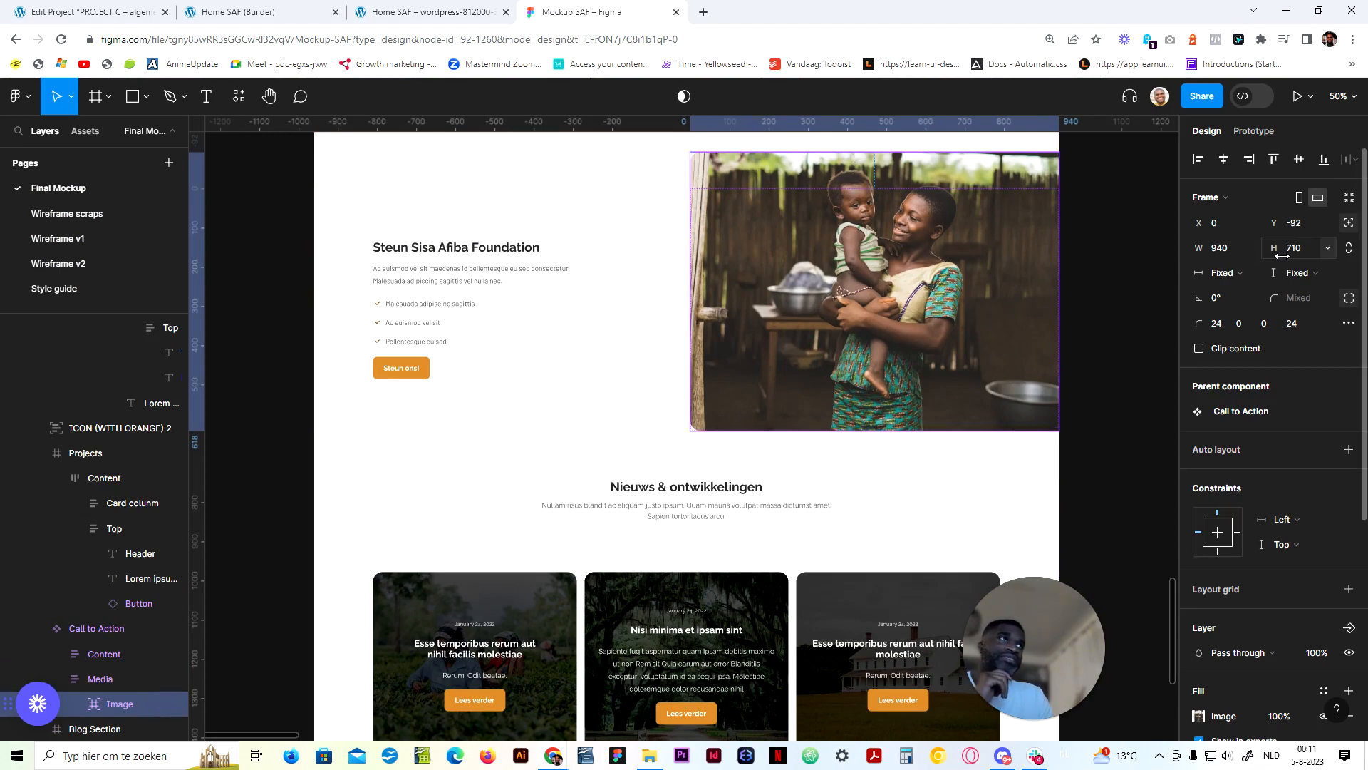
pyautogui.scroll(5, 608, 394)
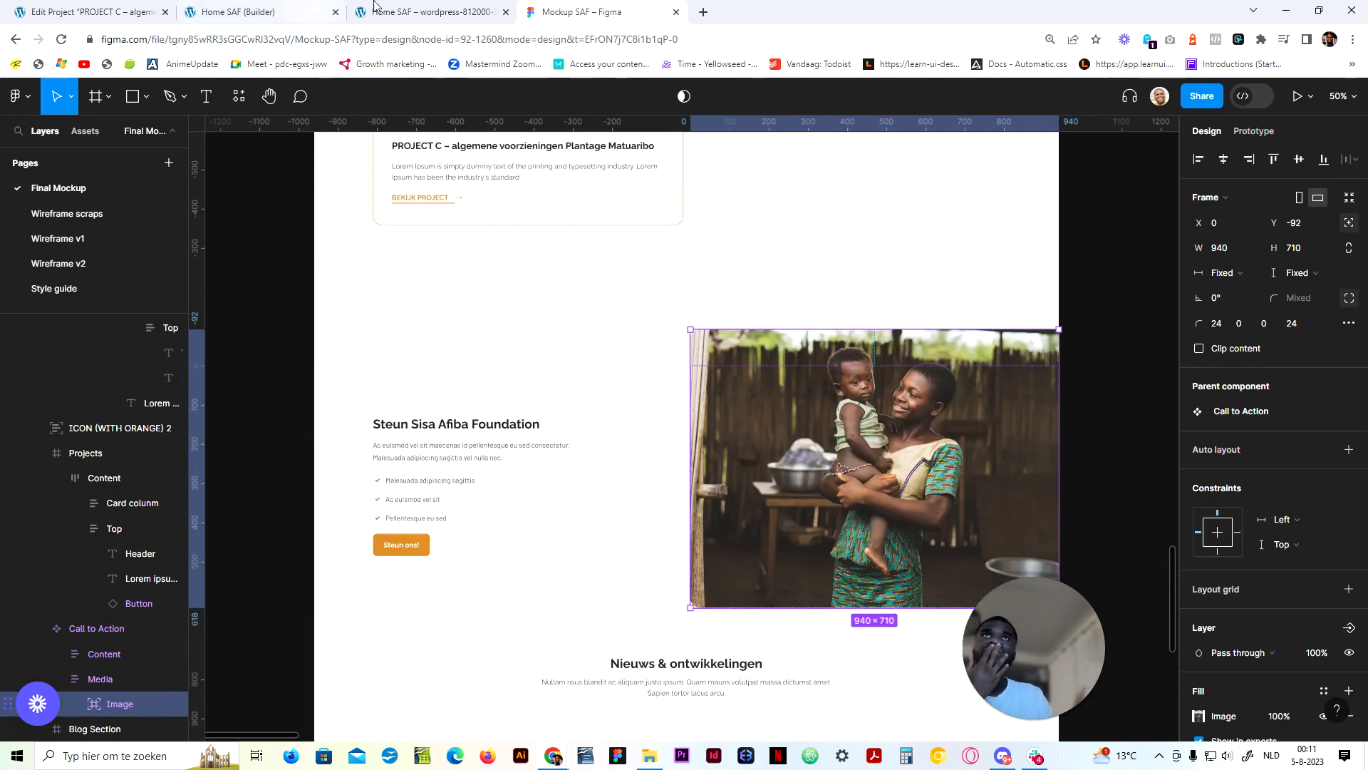
# Set the height of .cta-14__image to 710px in the builder and save the page
pyautogui.hotkey('ctrl', '2')
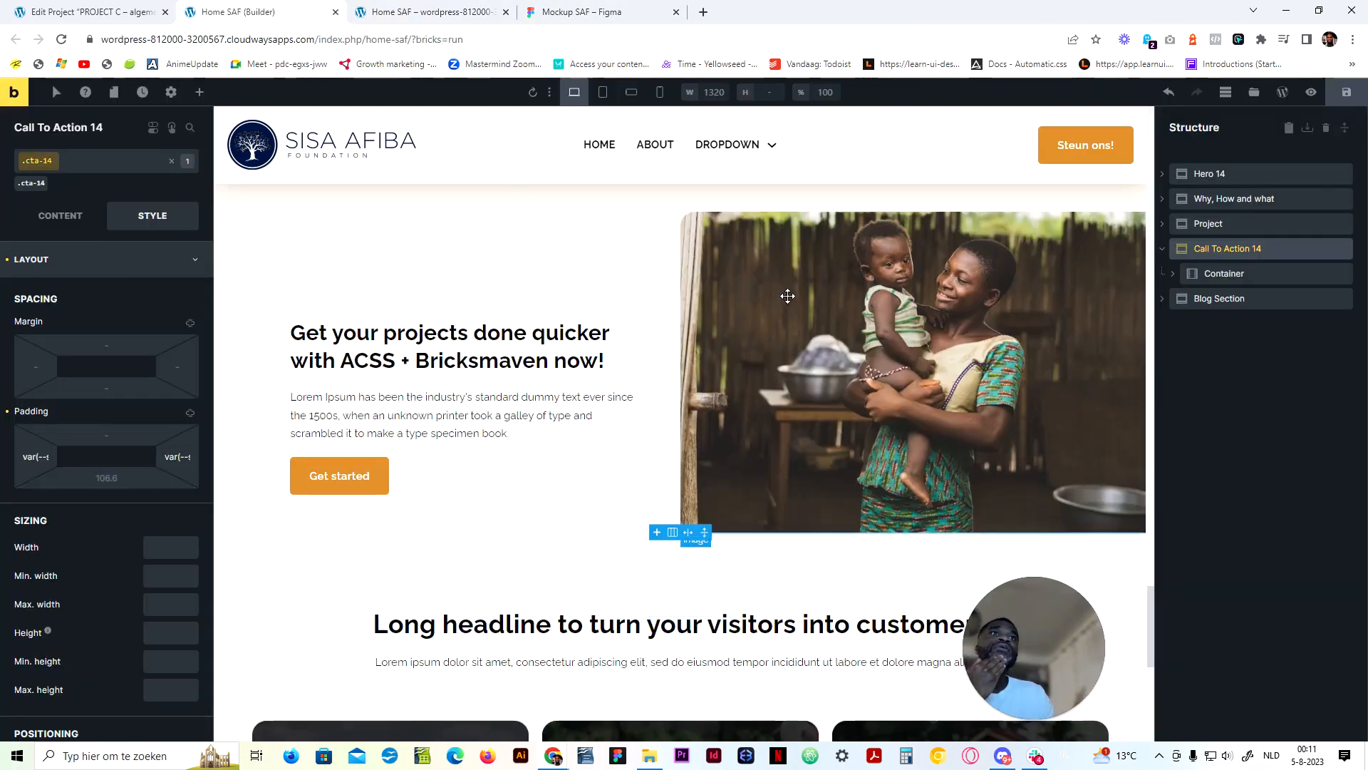
pyautogui.click(741, 296)
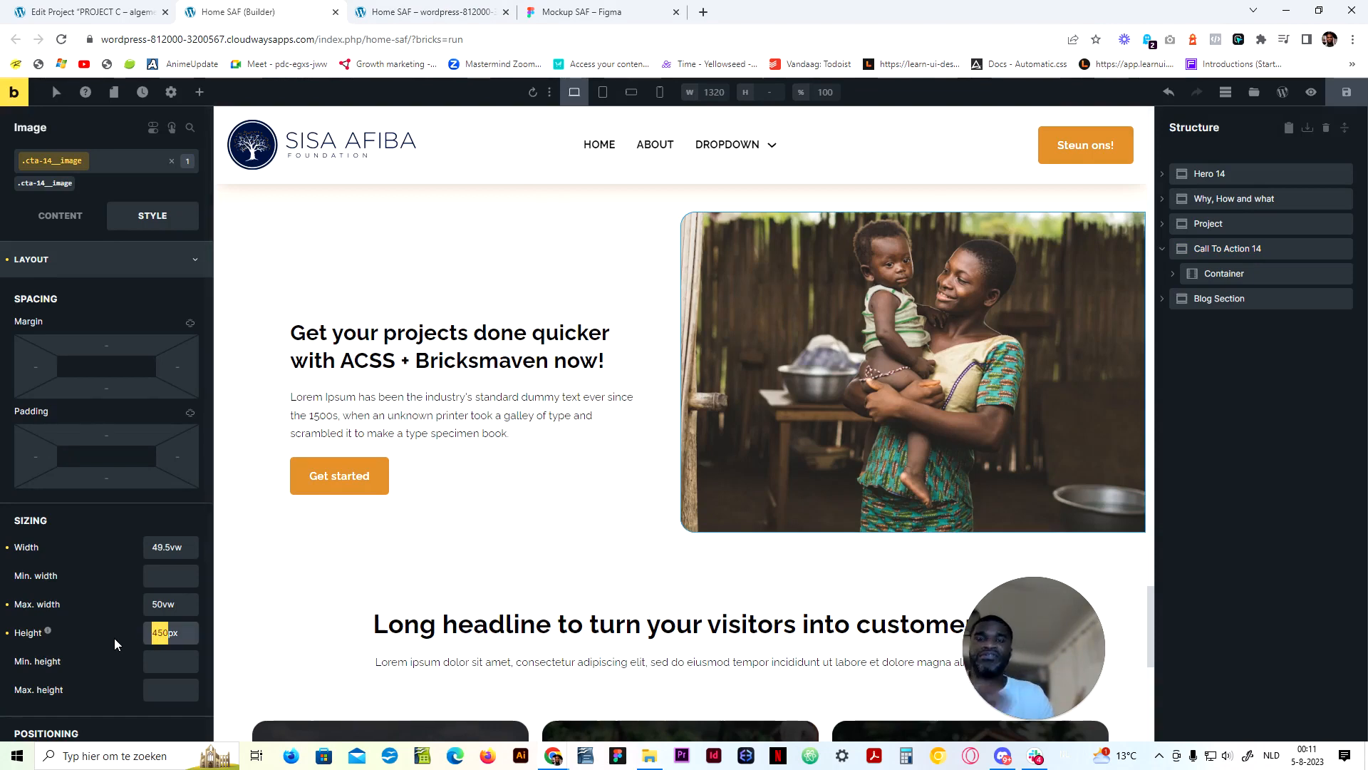
pyautogui.write('7')
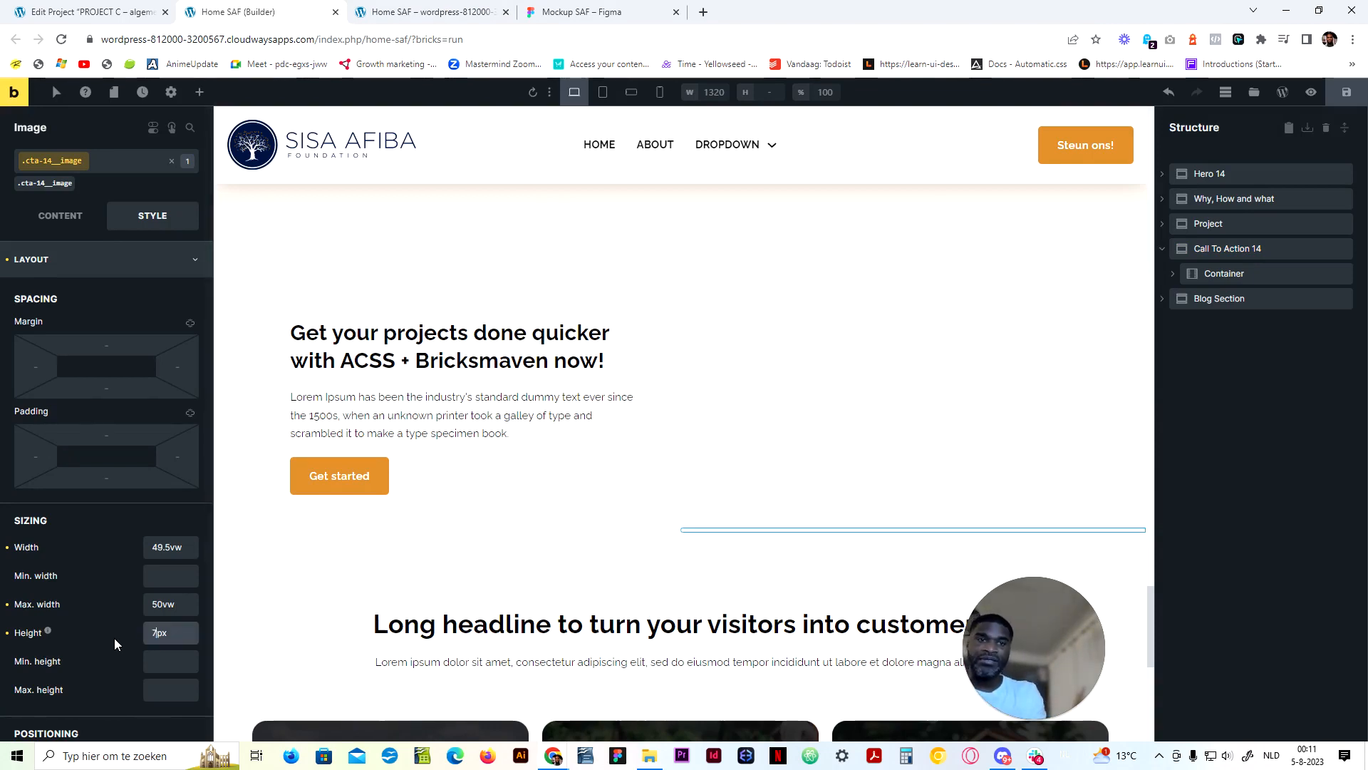
pyautogui.write('10')
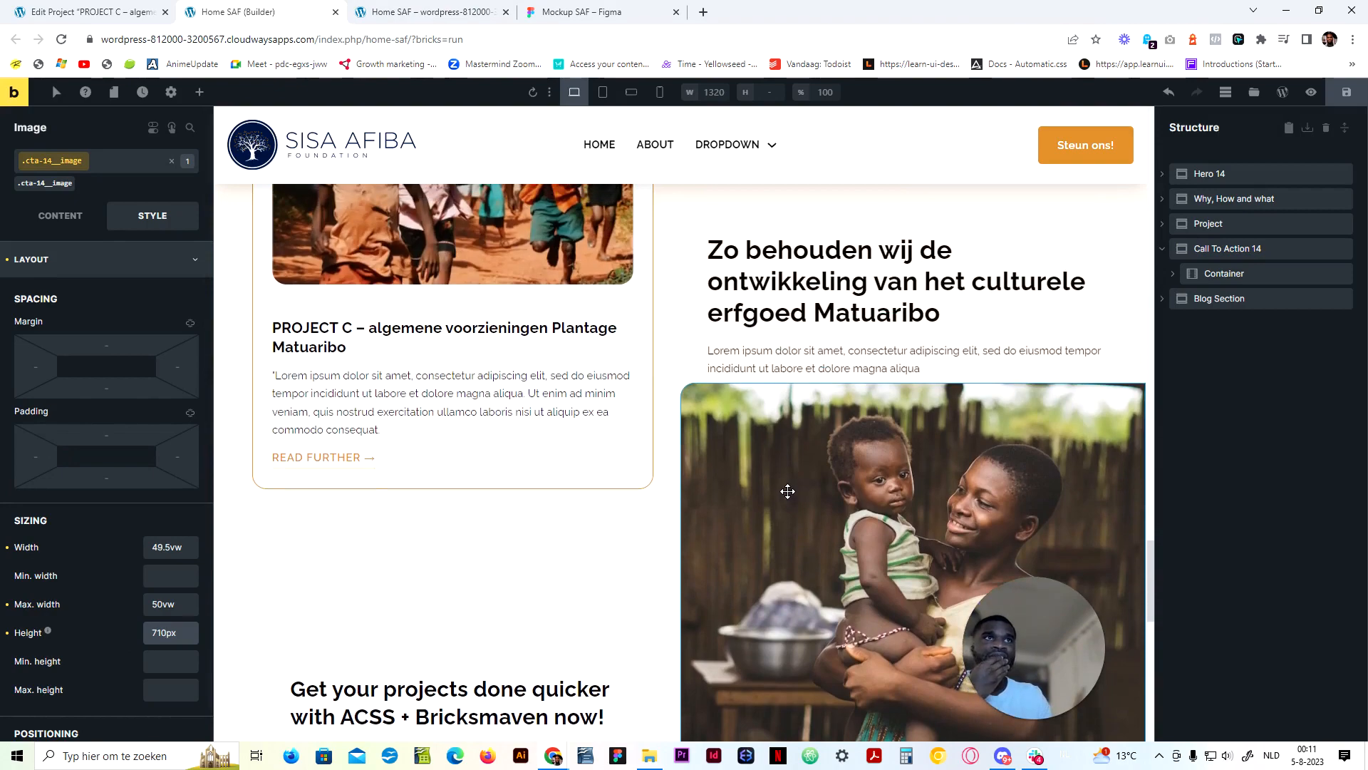
pyautogui.scroll(-5, 791, 490)
pyautogui.scroll(3, 785, 493)
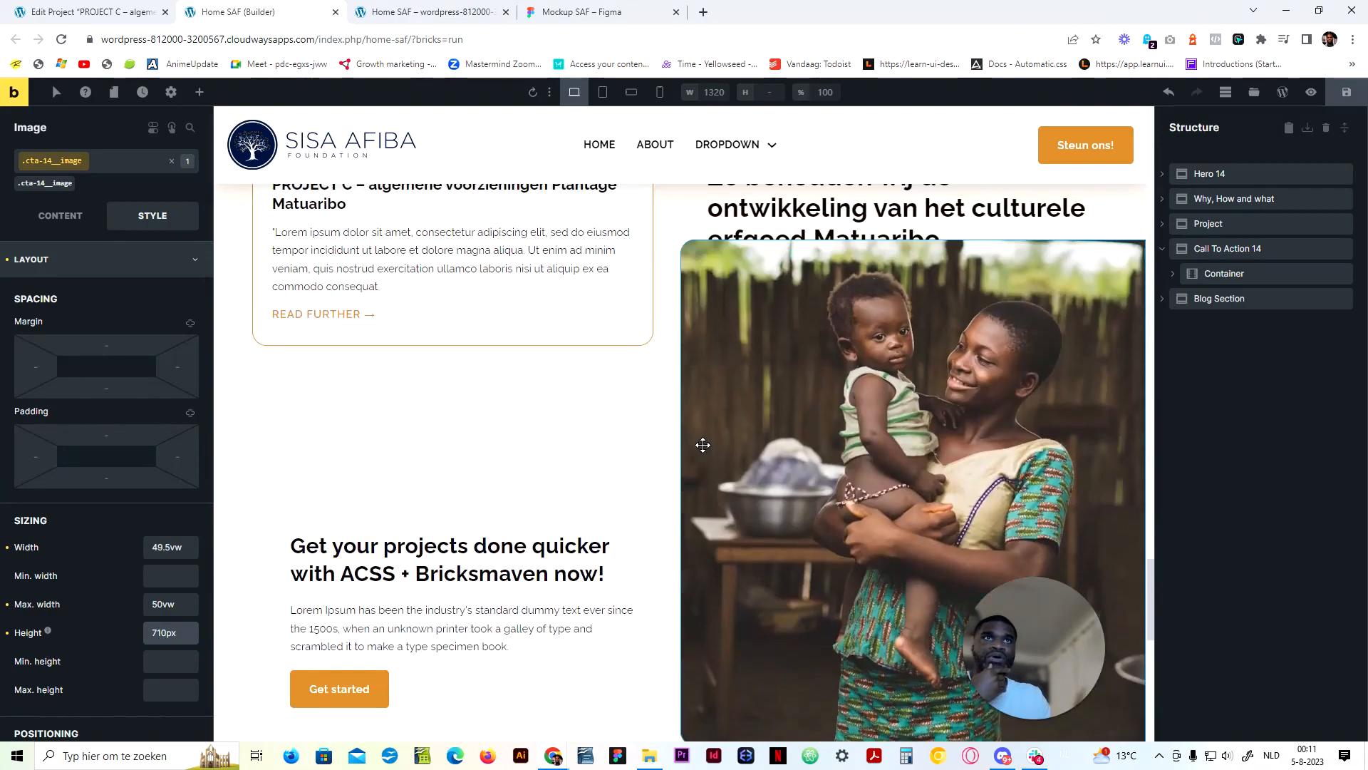
pyautogui.scroll(-3, 700, 446)
pyautogui.scroll(3, 723, 461)
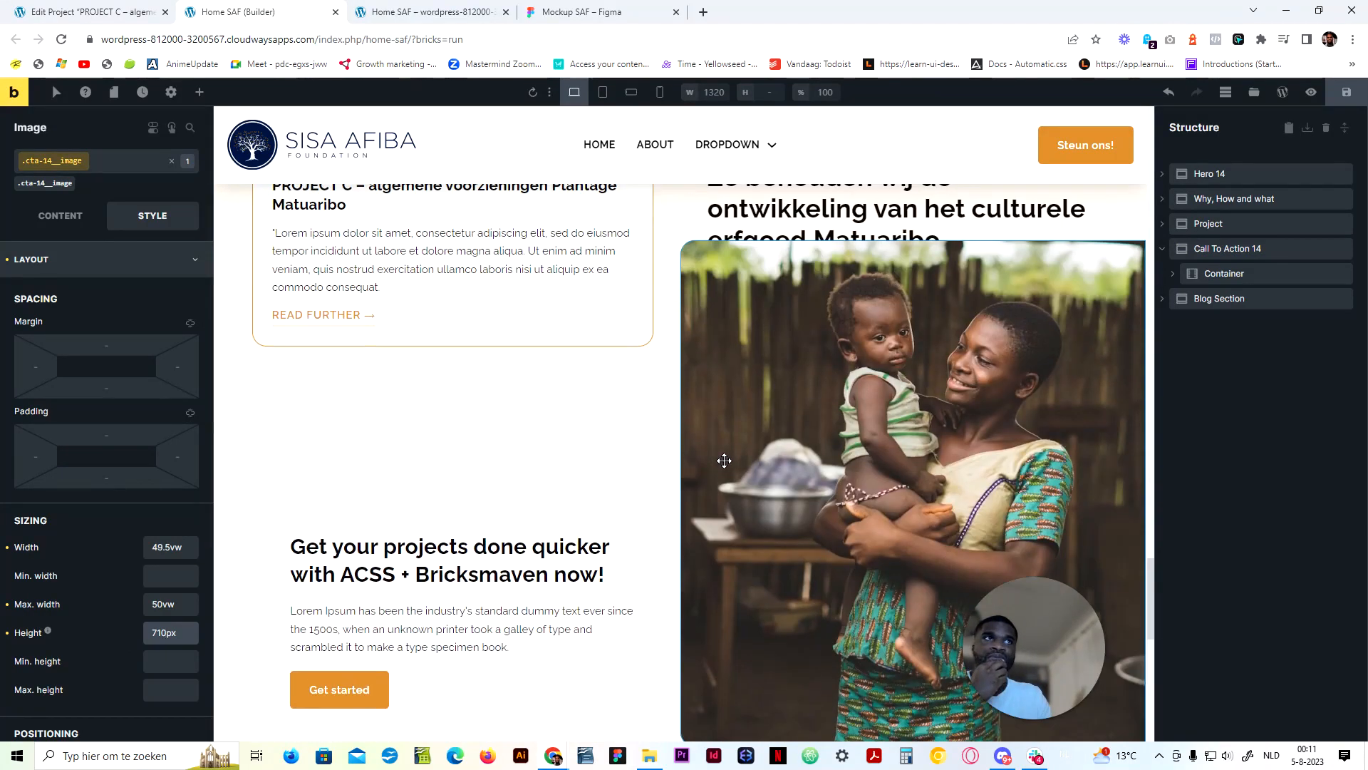
pyautogui.scroll(-2, 724, 460)
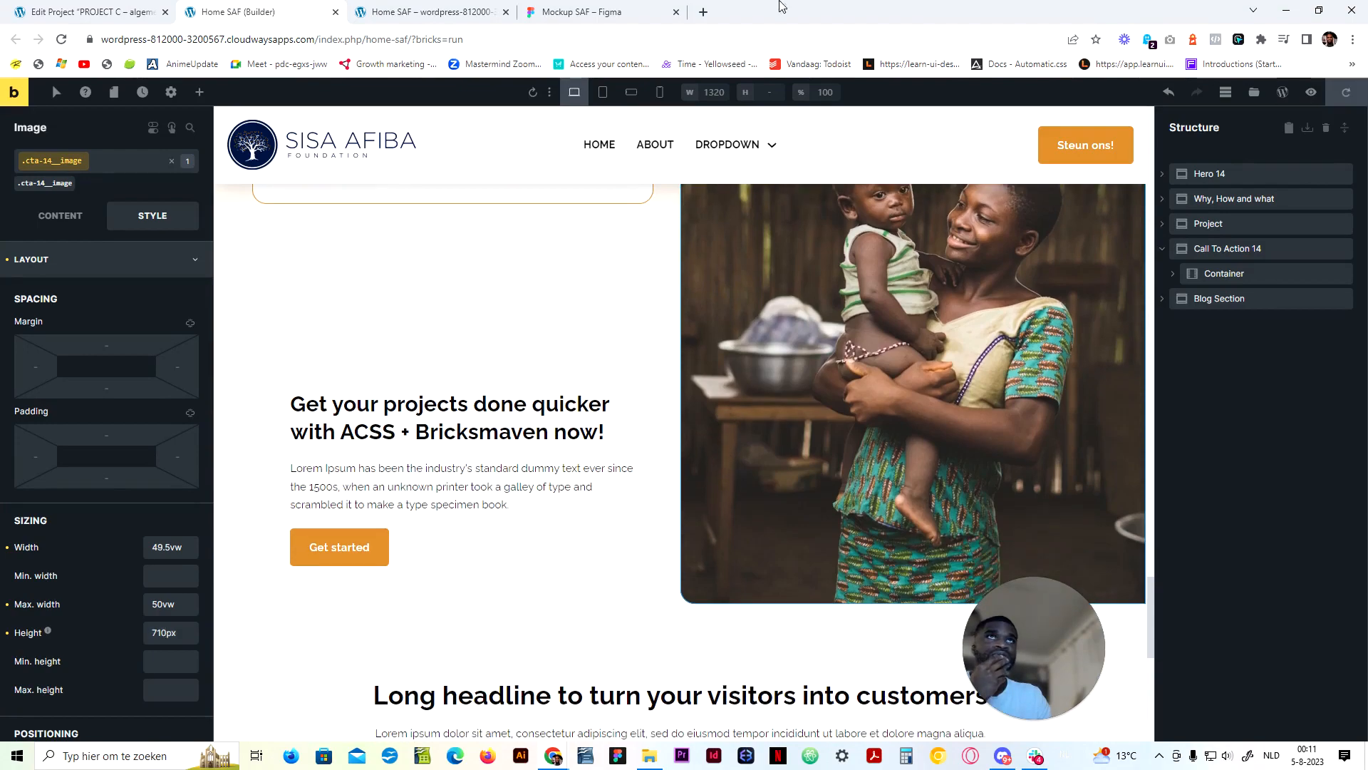
# Reload the page preview and compare the call-to-action image's size and placement with the Figma mockup
pyautogui.click(428, 13)
pyautogui.press('F5')
pyautogui.scroll(8, 584, 434)
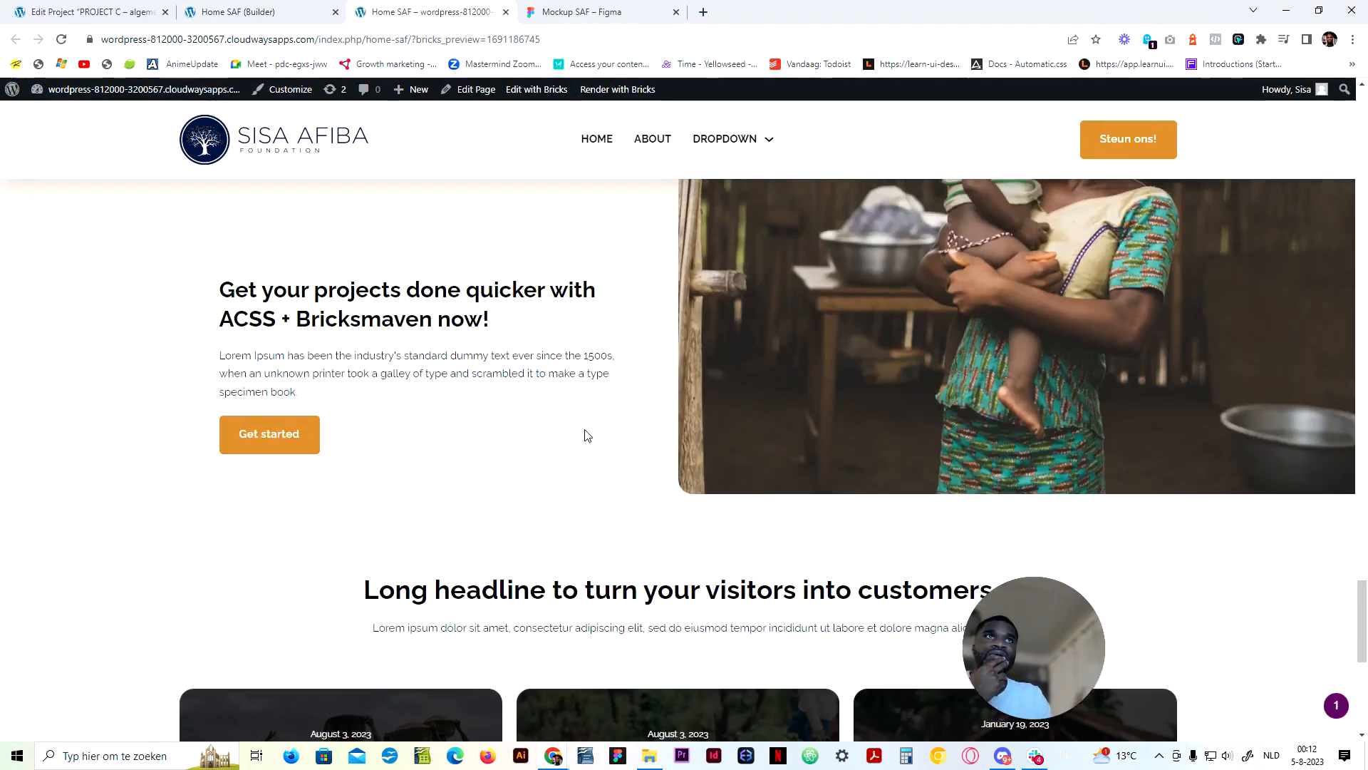
pyautogui.scroll(-3, 592, 446)
pyautogui.scroll(1, 214, 464)
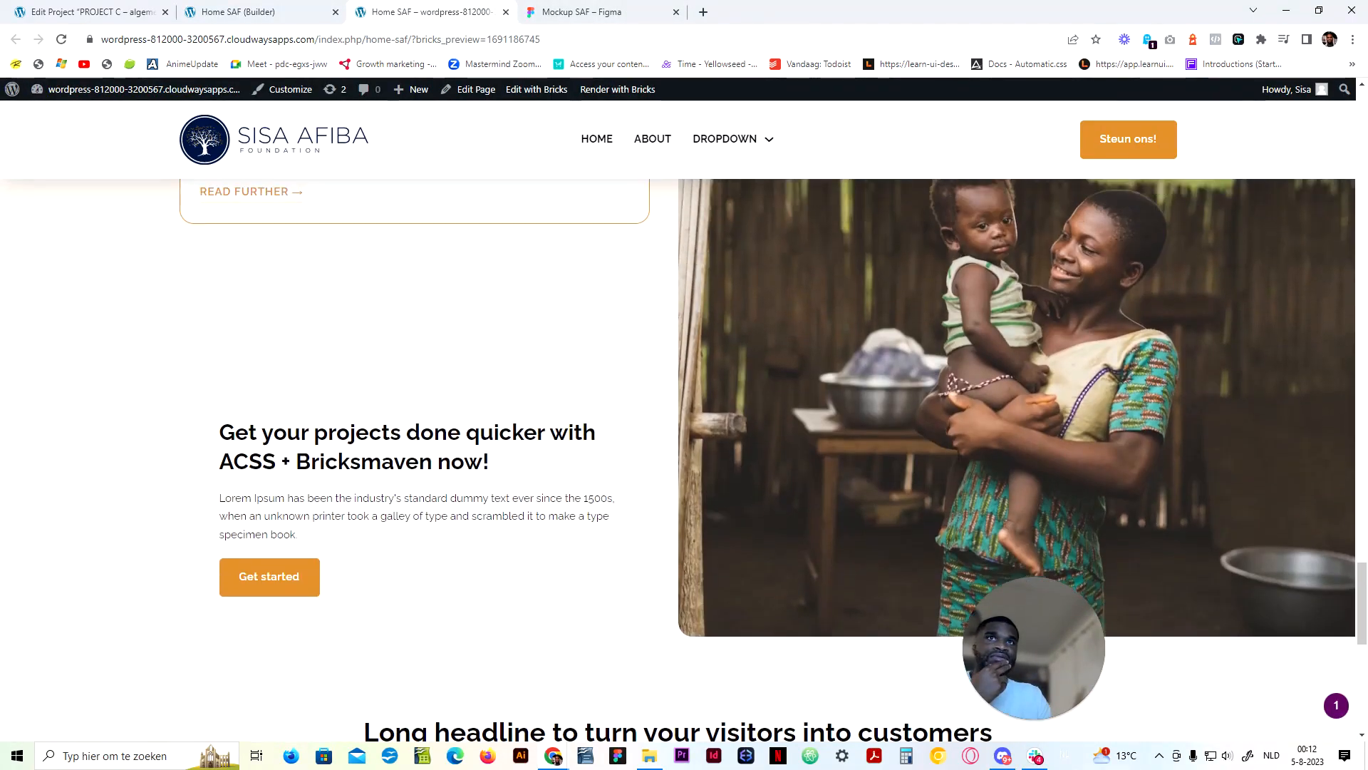
pyautogui.scroll(-3, 356, 620)
pyautogui.scroll(4, 357, 625)
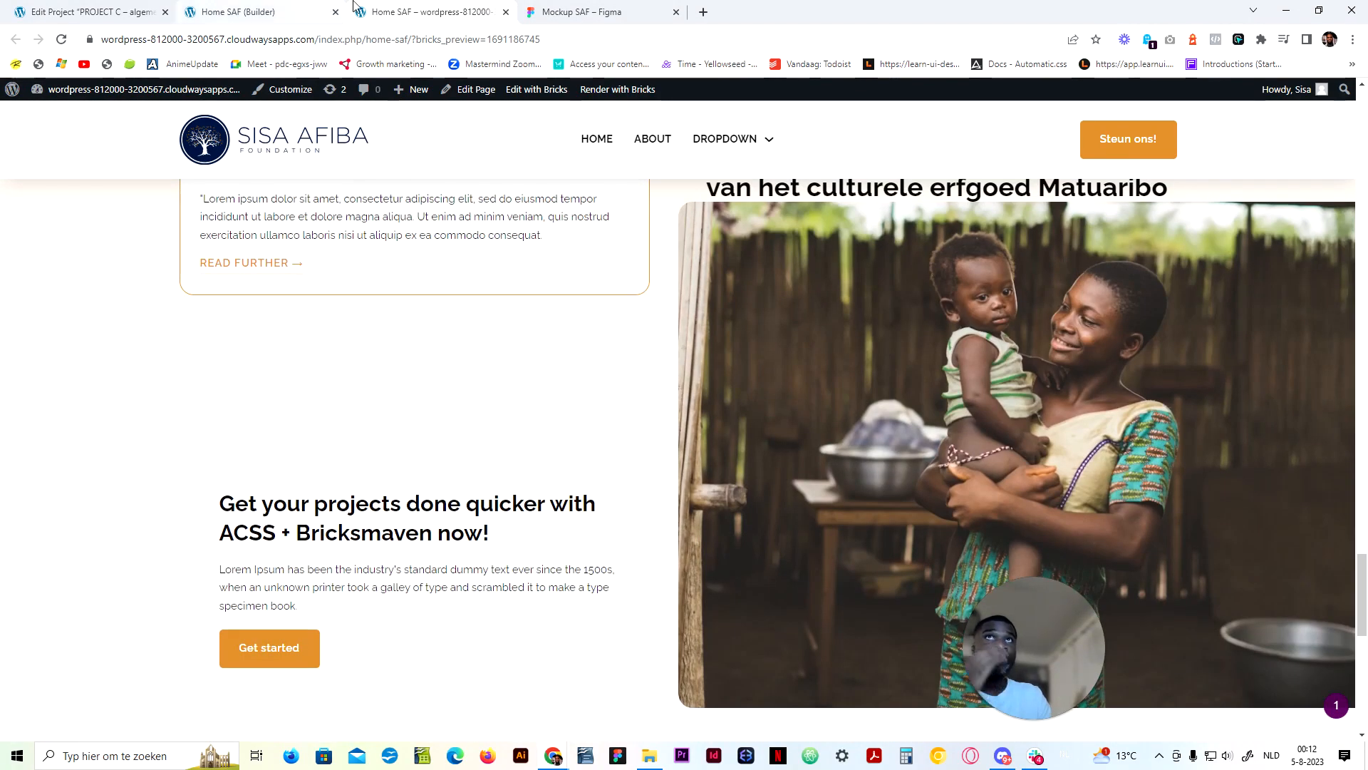
pyautogui.click(577, 12)
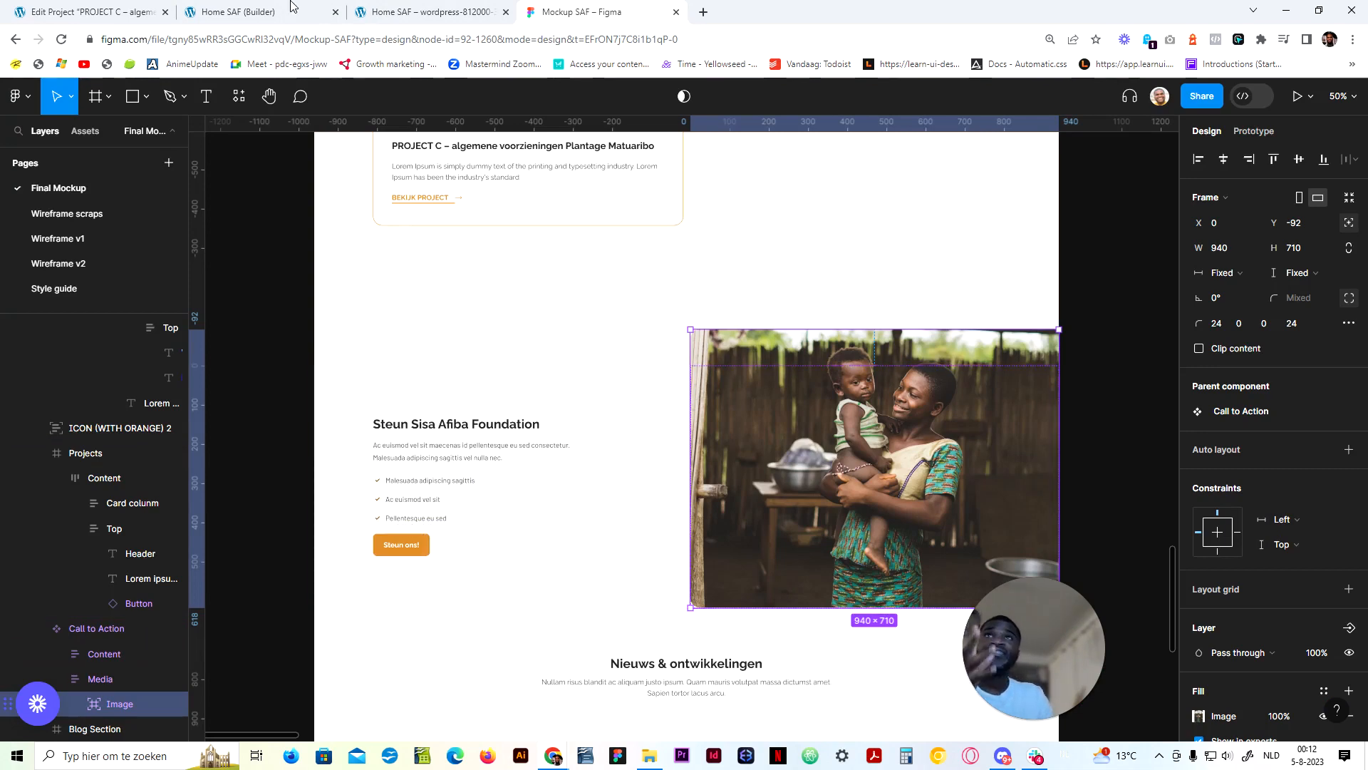
# Select the call-to-action text box in the builder and expand the section's Container in the structure
pyautogui.click(314, 12)
pyautogui.click(363, 5)
pyautogui.click(278, 12)
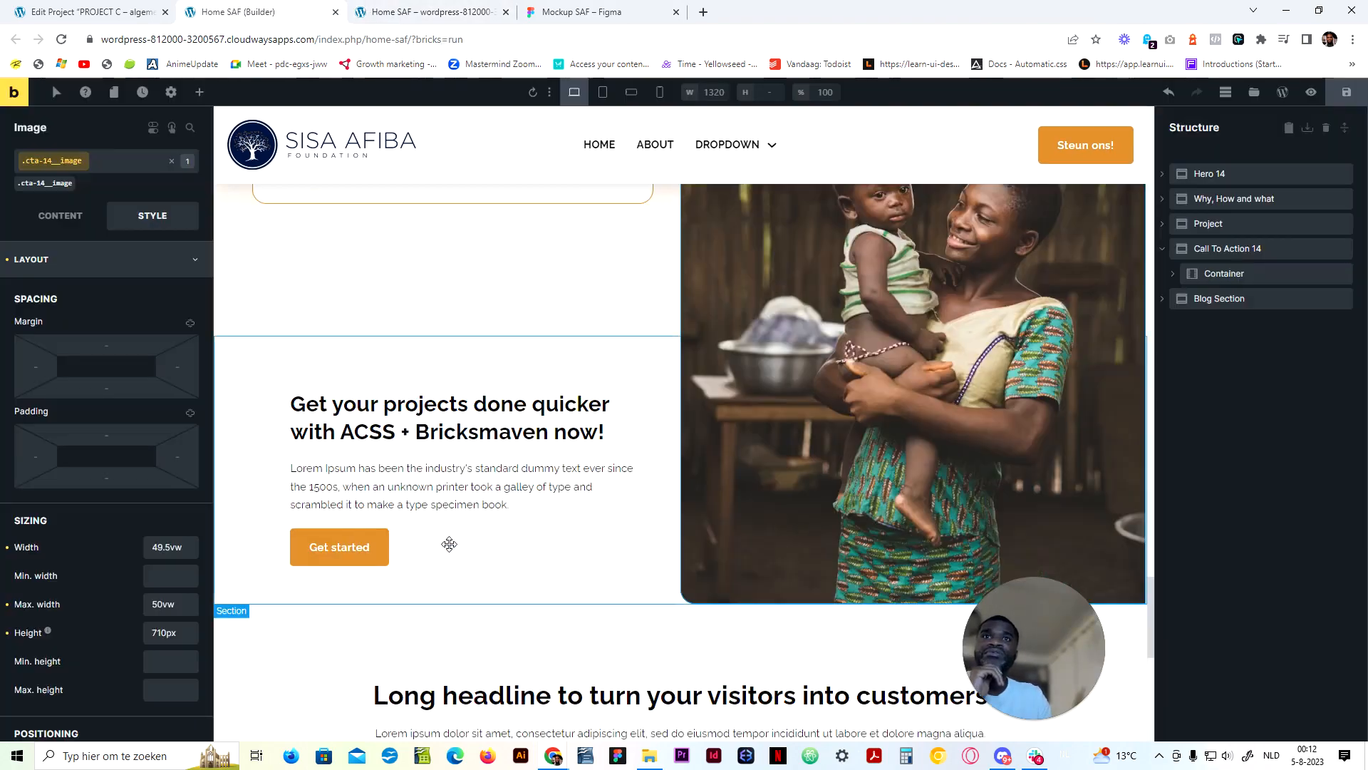
pyautogui.click(545, 536)
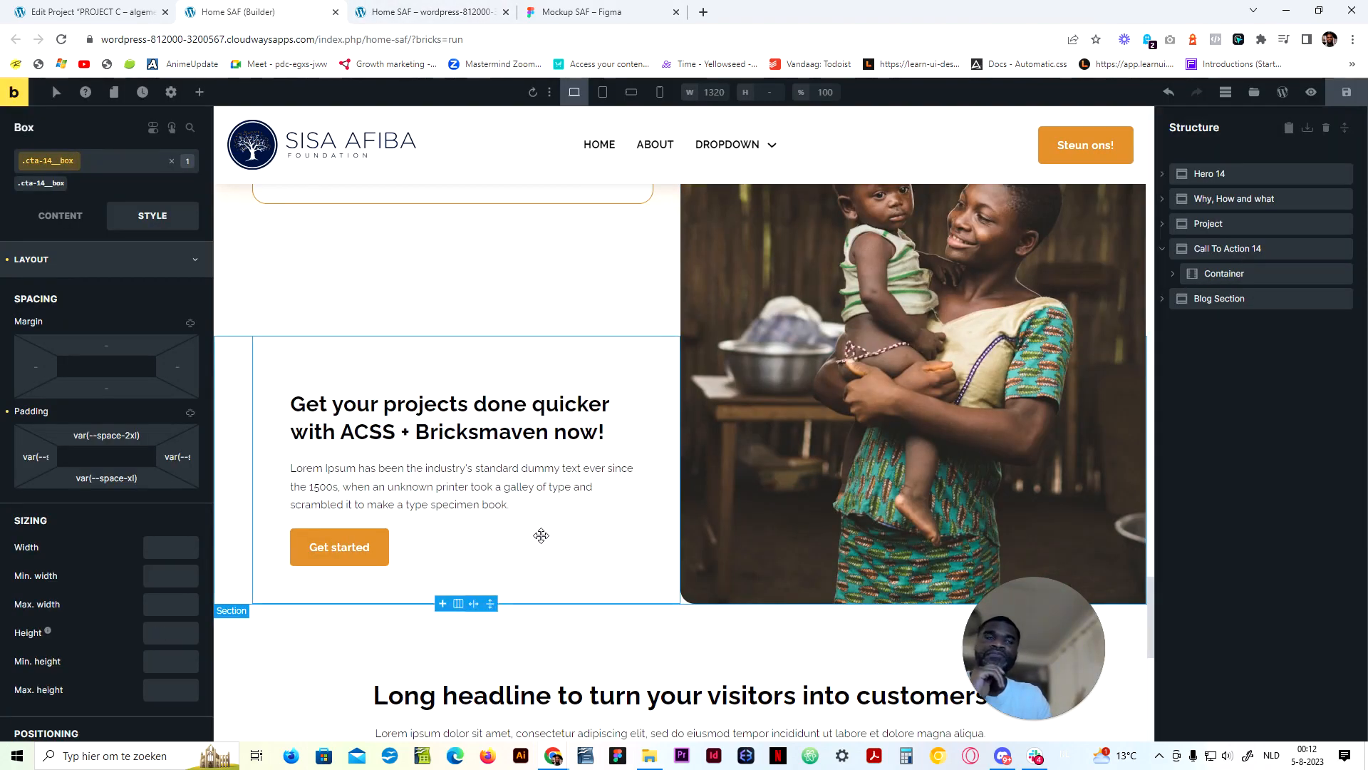
pyautogui.click(1173, 273)
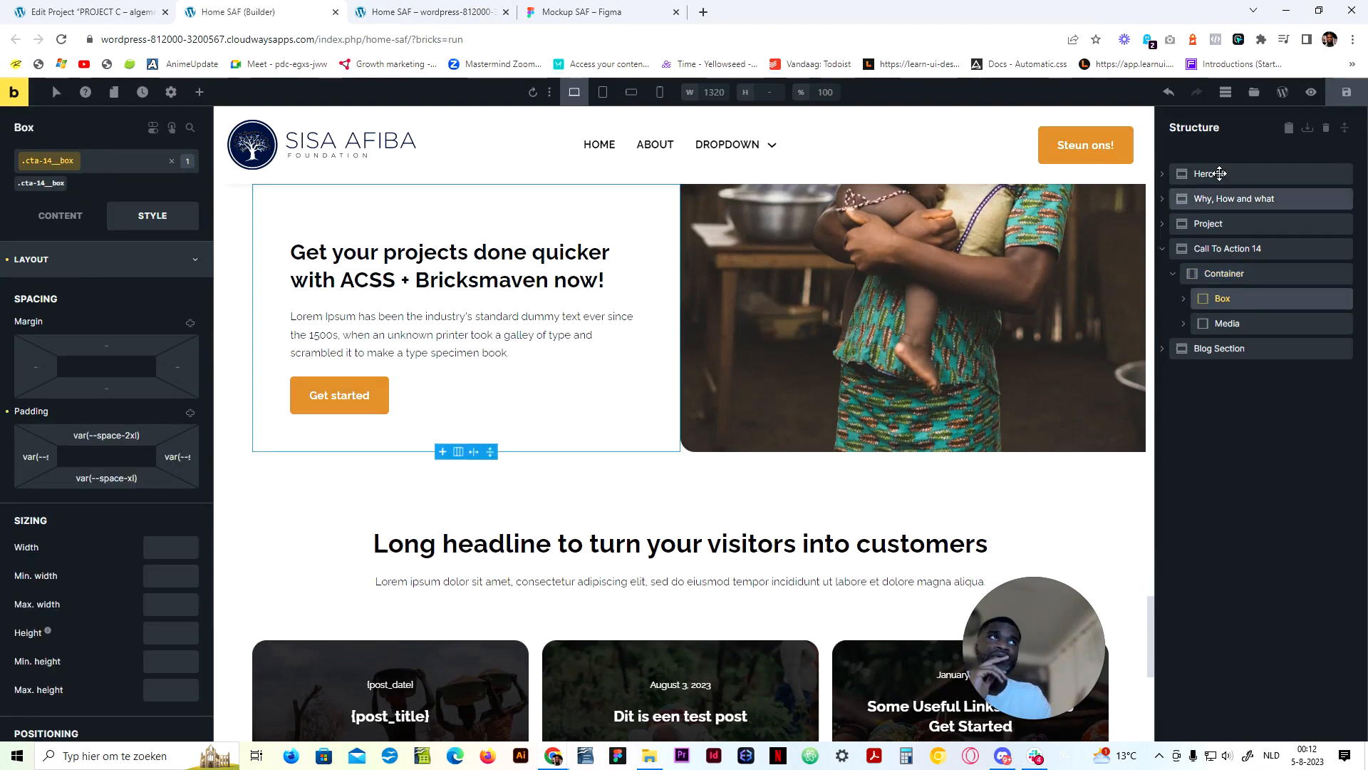
# Insert the checkmark list from the remote templates into the call-to-action section without importing its theme style
pyautogui.click(1248, 95)
pyautogui.click(507, 169)
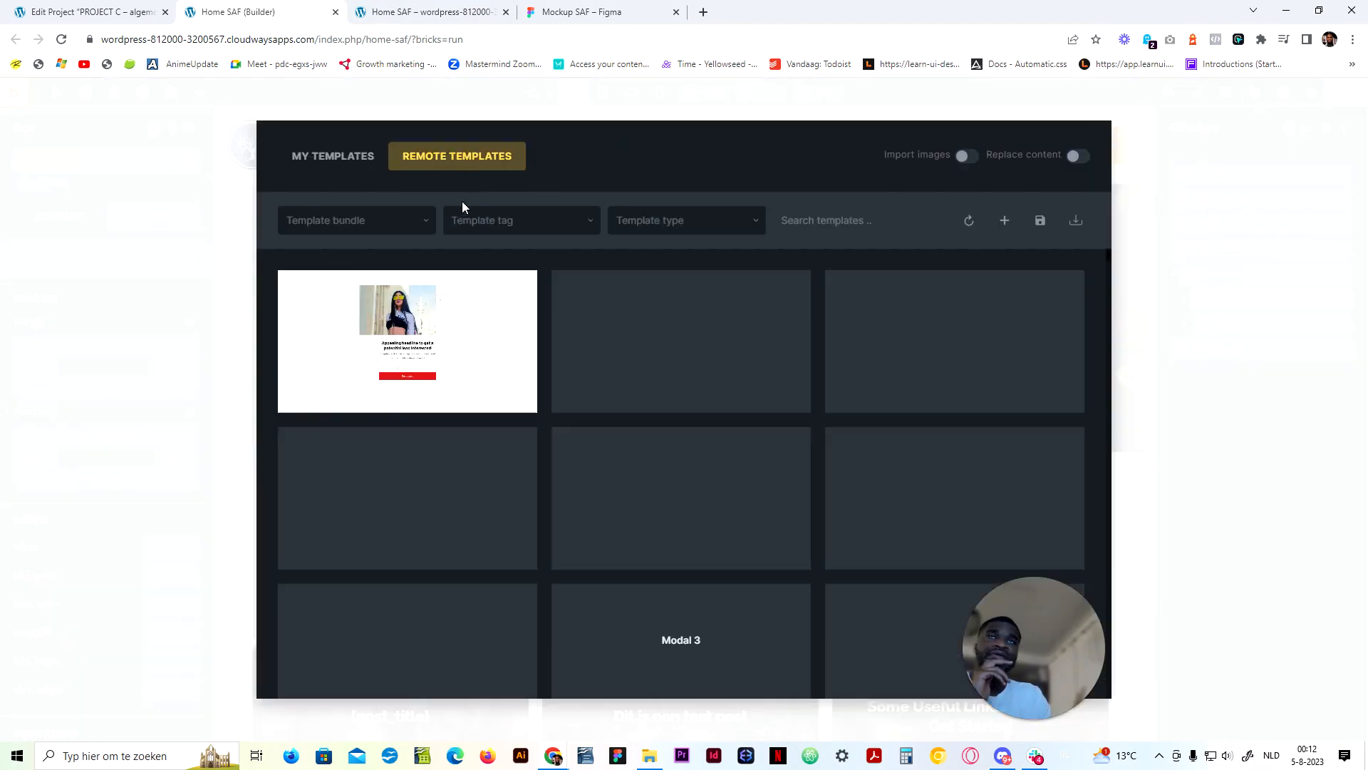
pyautogui.scroll(-1, 449, 565)
pyautogui.scroll(-7, 449, 565)
pyautogui.scroll(3, 438, 516)
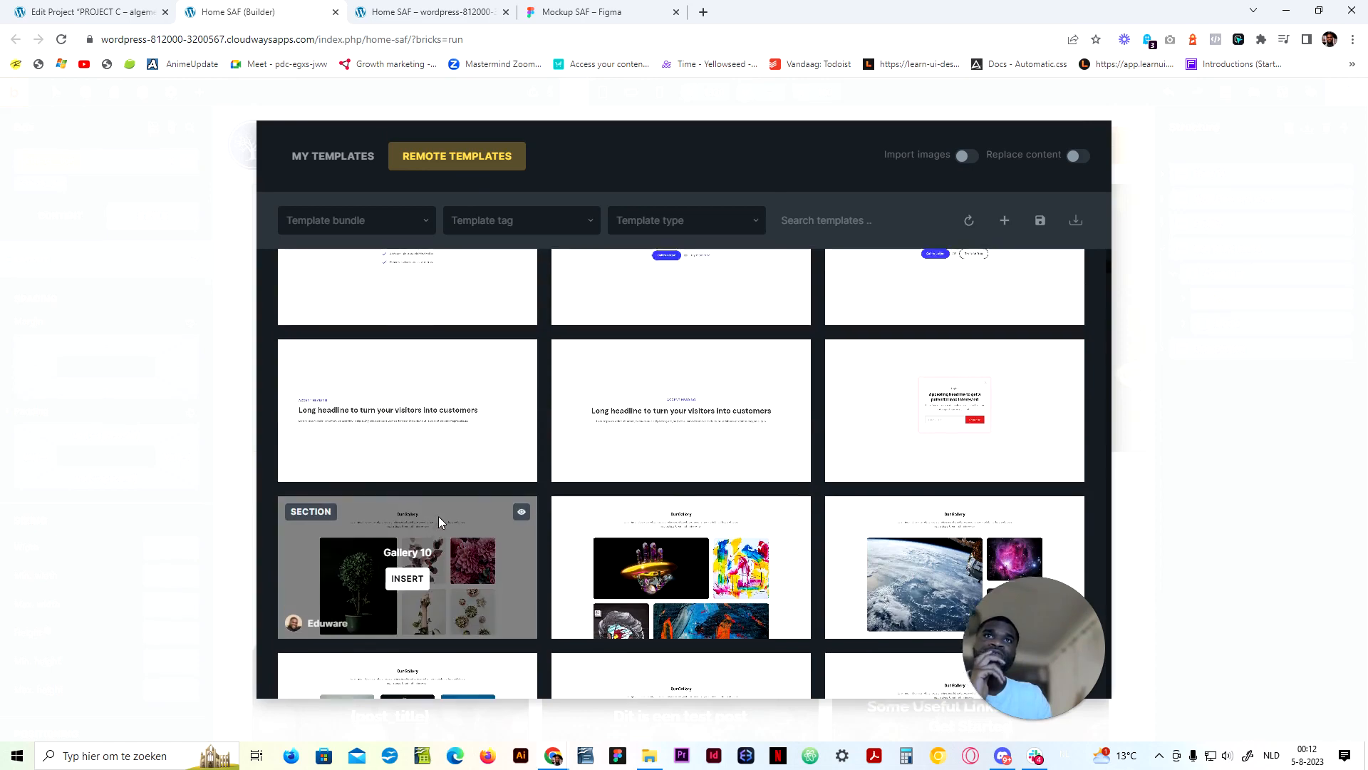
pyautogui.click(407, 466)
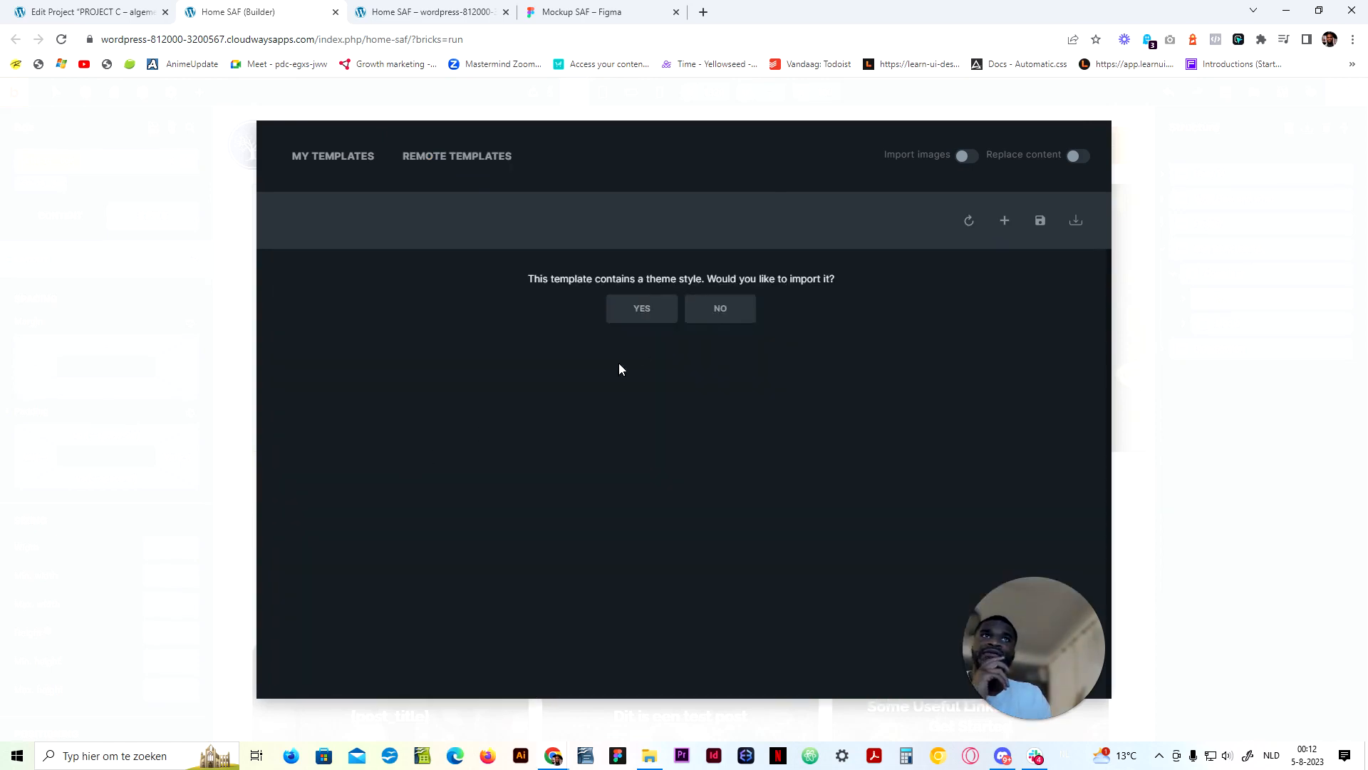
pyautogui.click(727, 308)
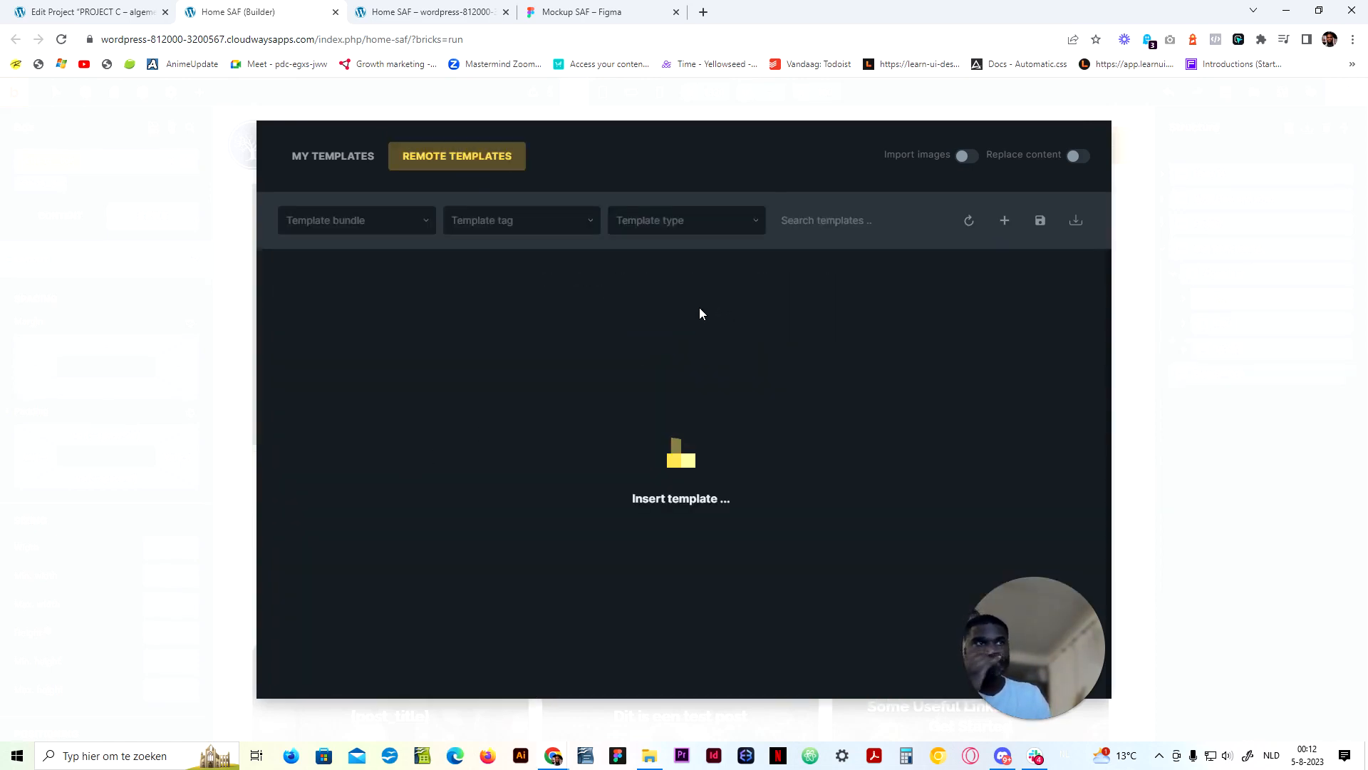
# Move the inserted List into the call-to-action Box, between the Basic Text and the Button
pyautogui.scroll(-4, 535, 487)
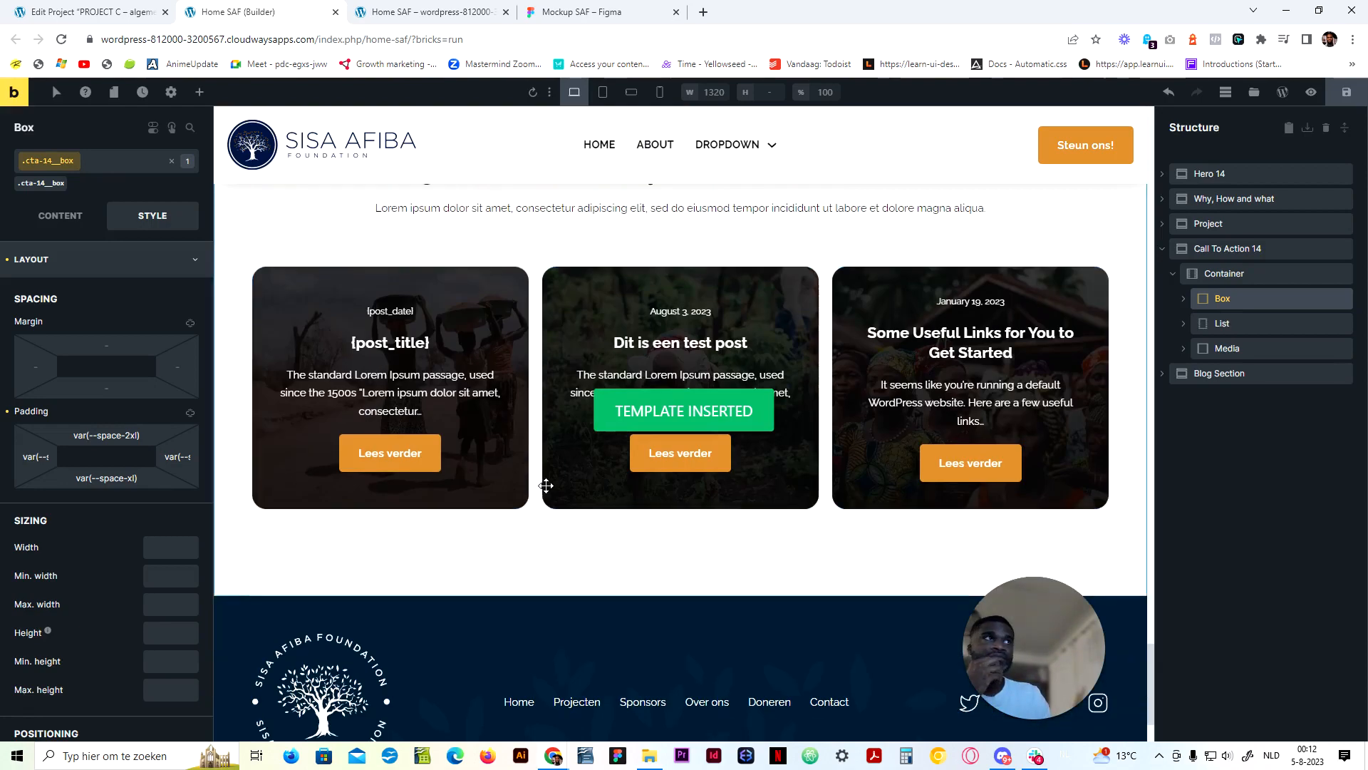
pyautogui.scroll(10, 545, 485)
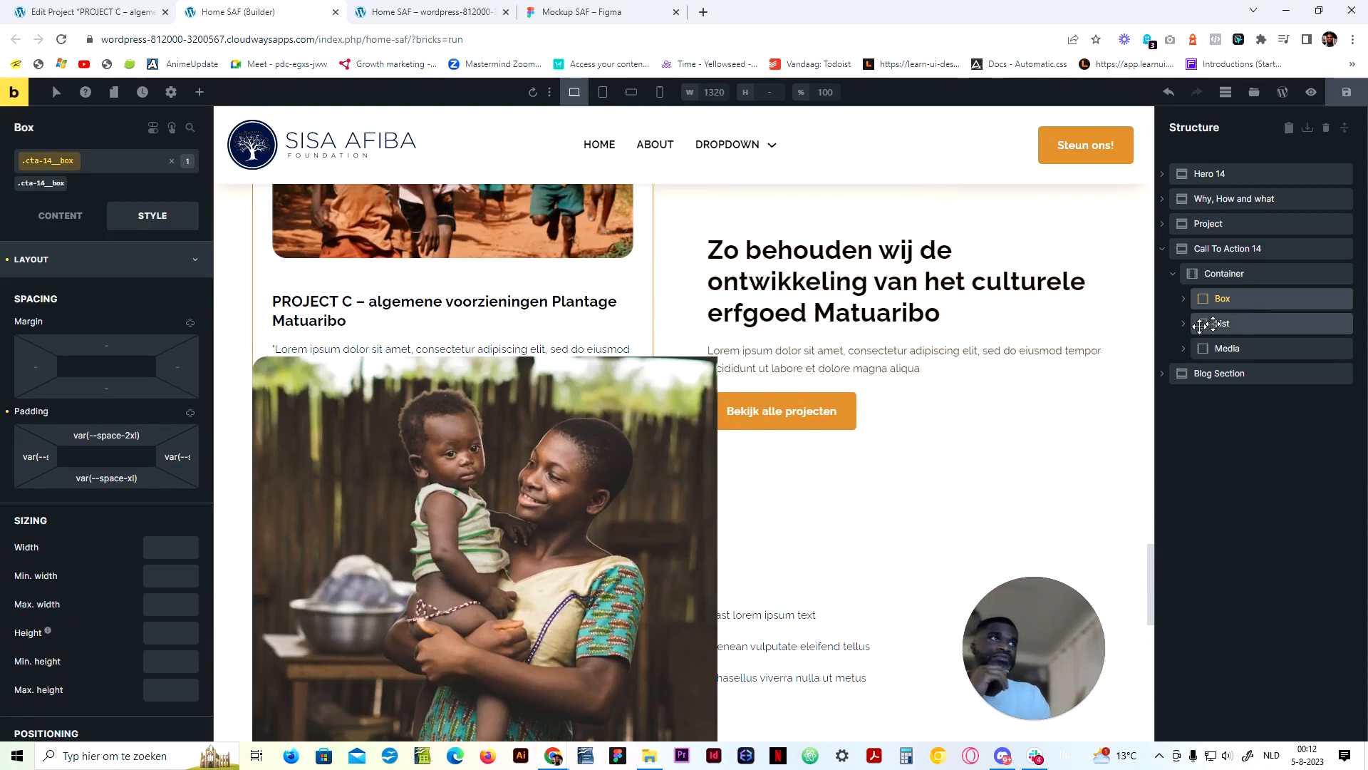
pyautogui.moveTo(1211, 325); pyautogui.dragTo(1224, 369)
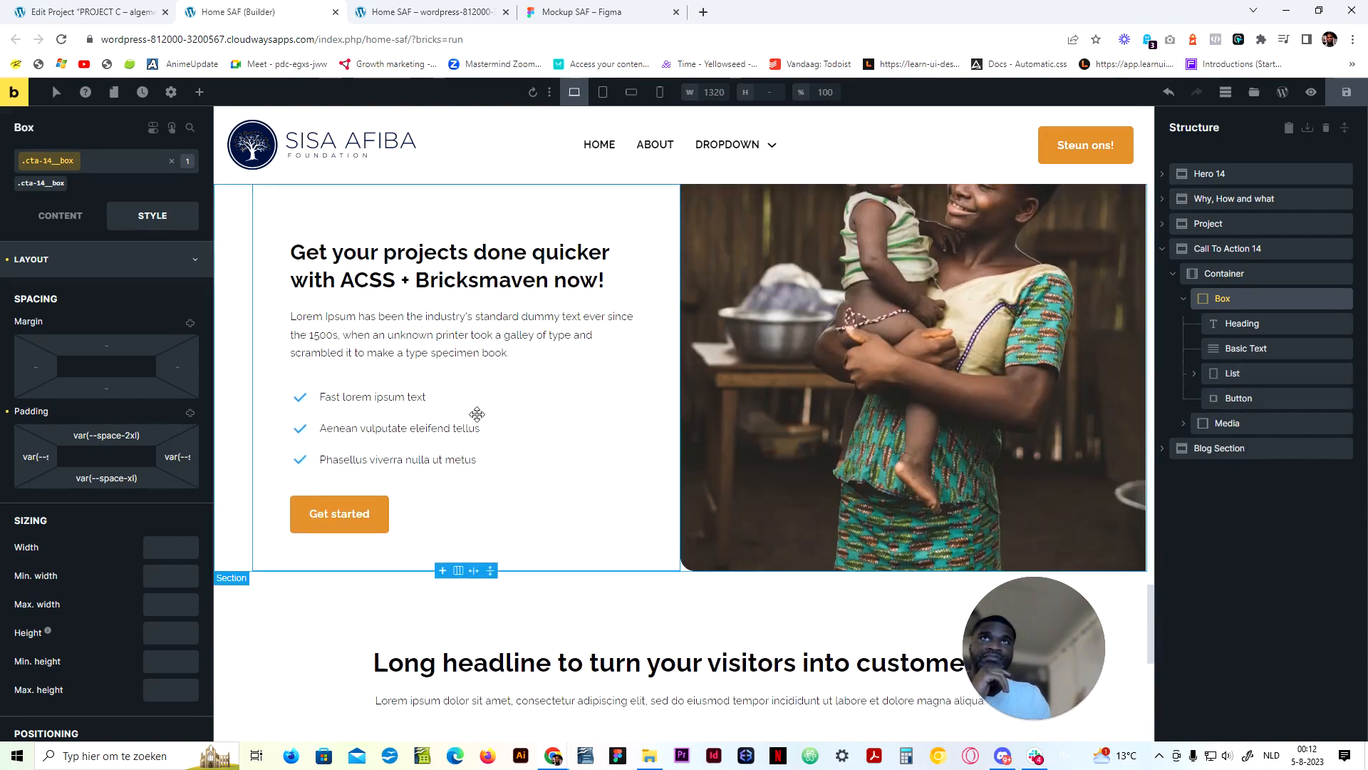
pyautogui.scroll(3, 485, 418)
pyautogui.scroll(-3, 492, 434)
pyautogui.scroll(4, 491, 436)
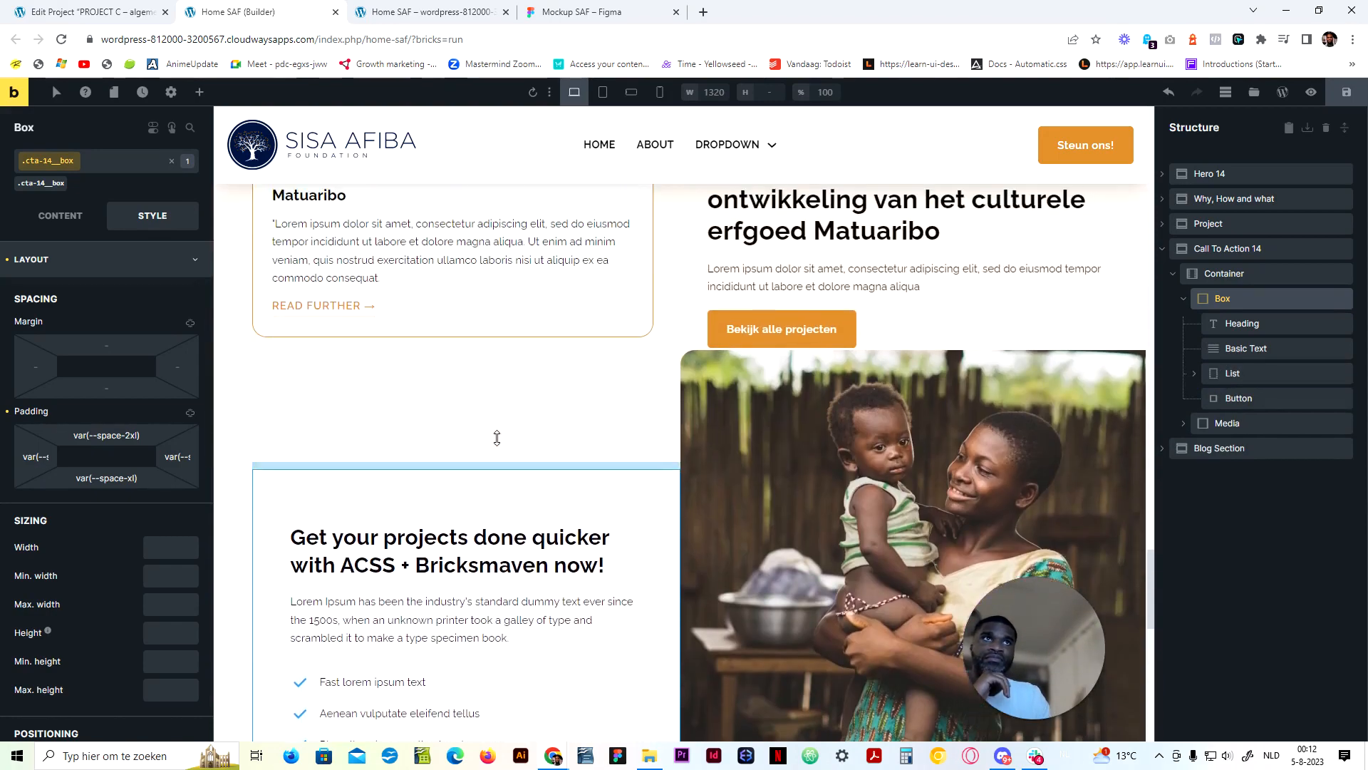
pyautogui.scroll(-4, 497, 438)
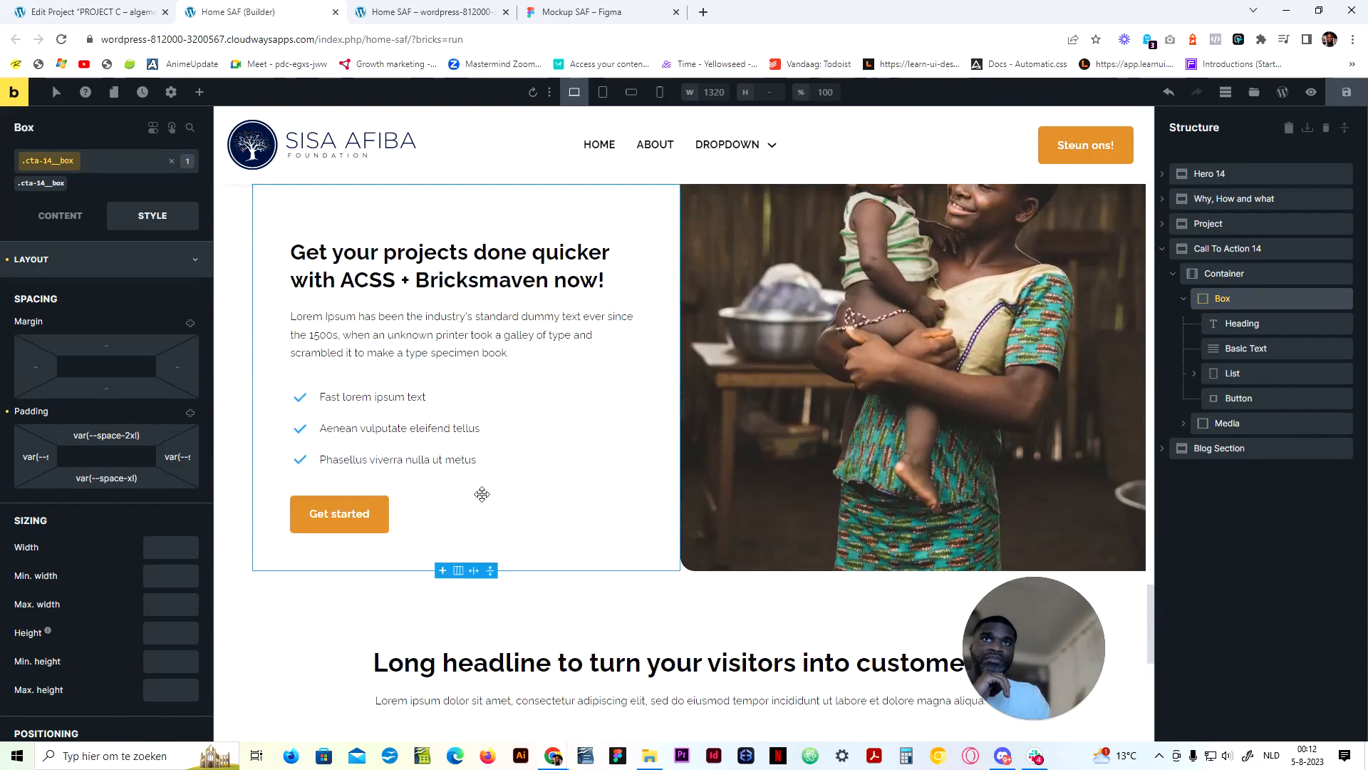
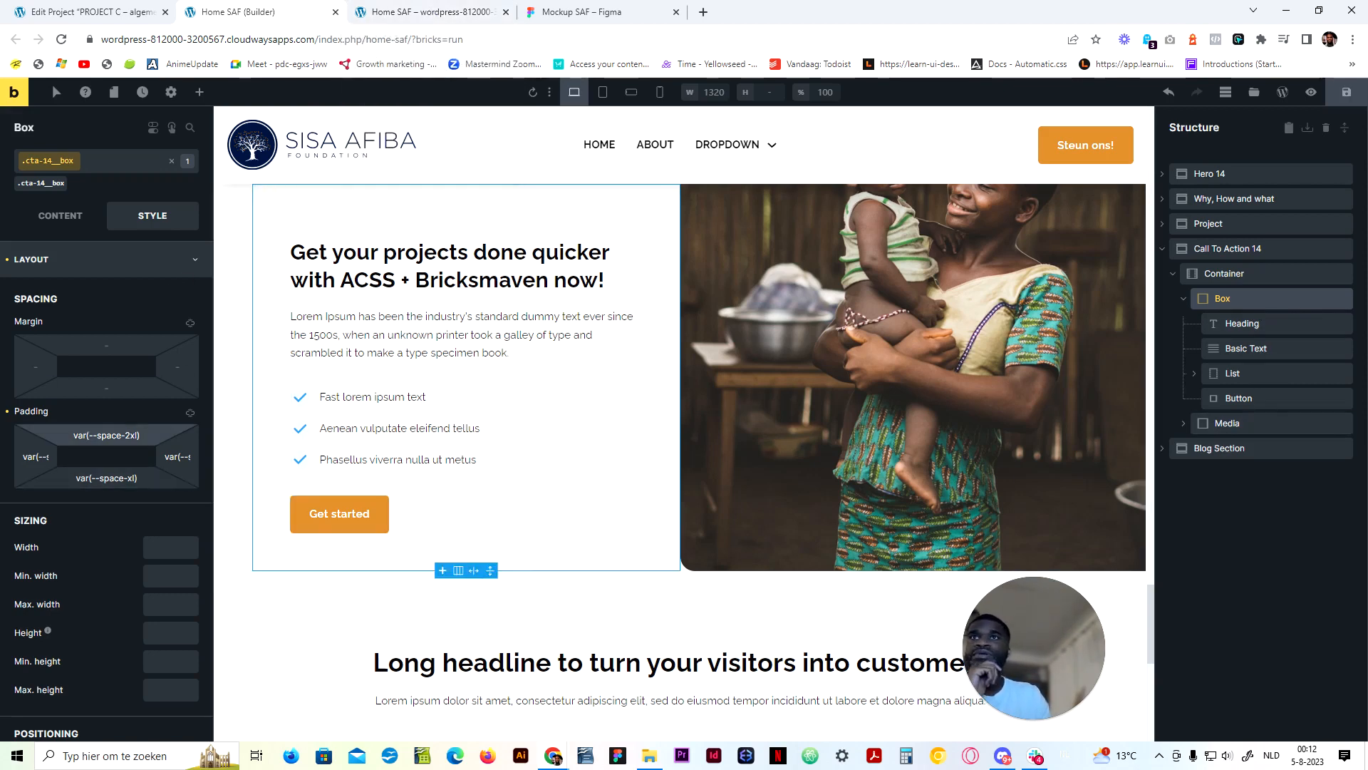
# Set the top and bottom padding of .cta-14__box to var(--space-3xl)
pyautogui.click(129, 477)
pyautogui.write('2')
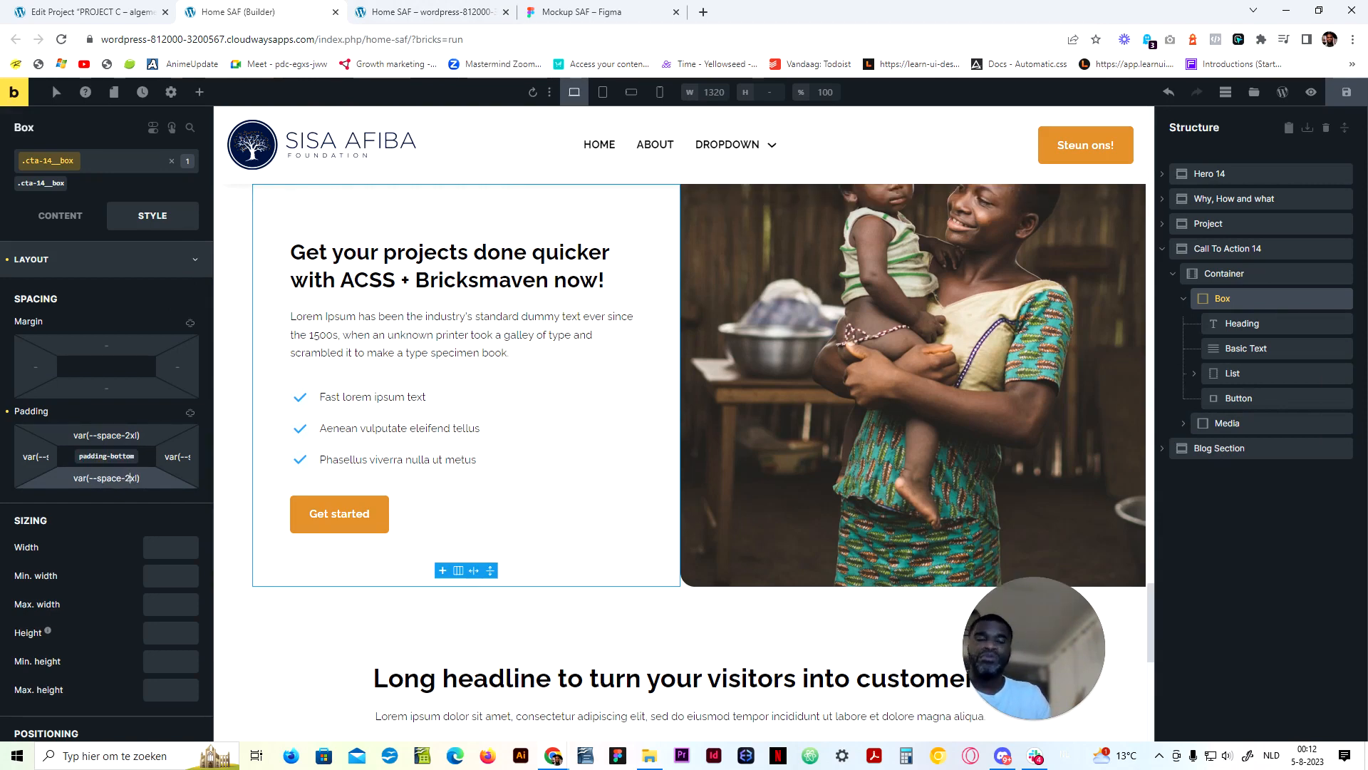
pyautogui.press('BackSpace')
pyautogui.write('3')
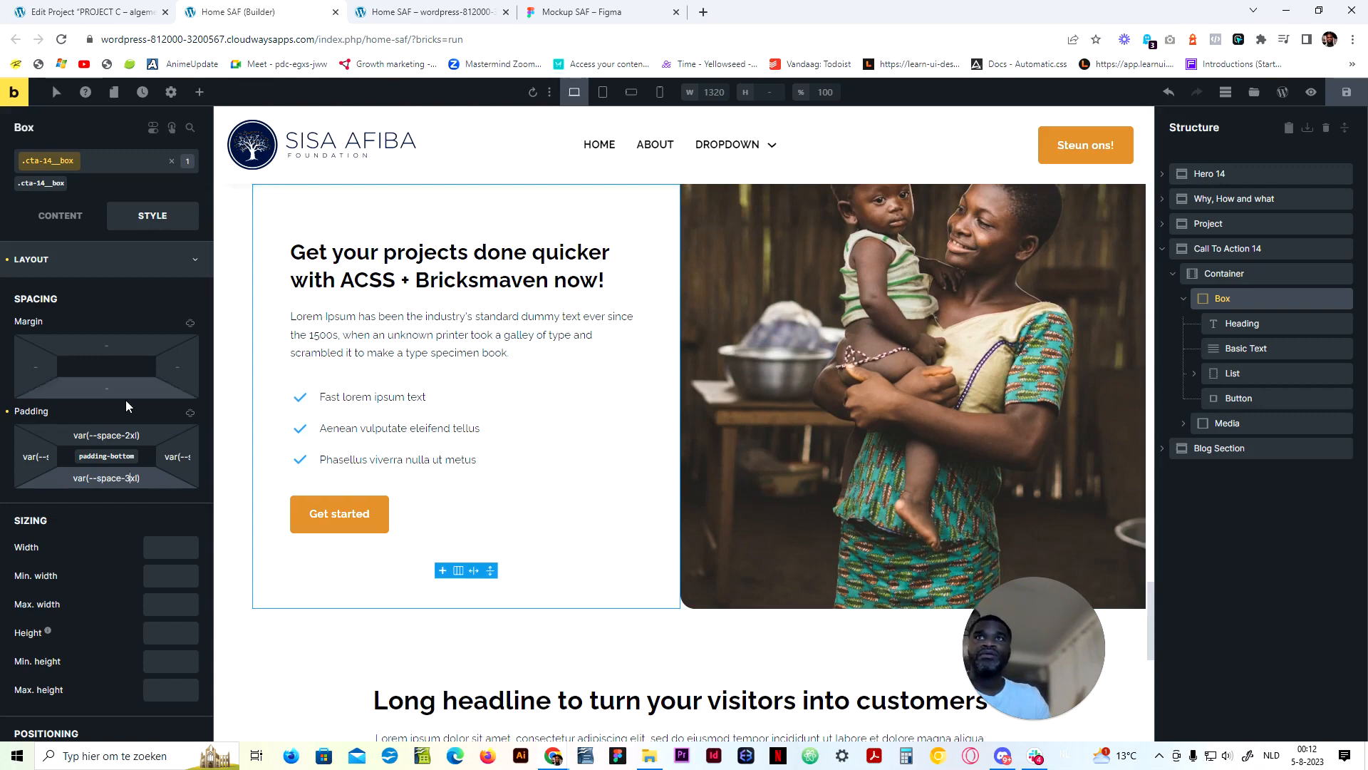
pyautogui.click(127, 435)
pyautogui.write('3')
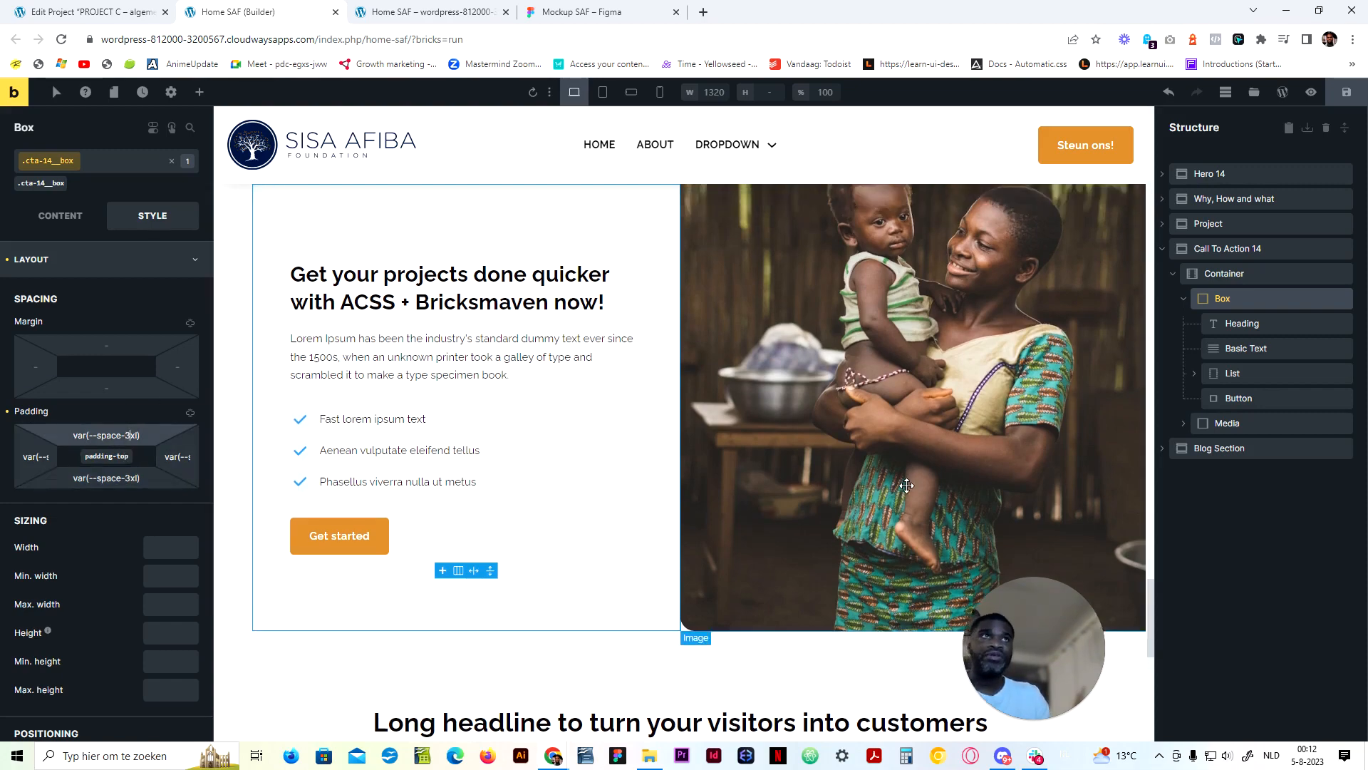
# Compare the call-to-action section with the Figma mockup and reload the page preview to review its spacing
pyautogui.scroll(4, 862, 489)
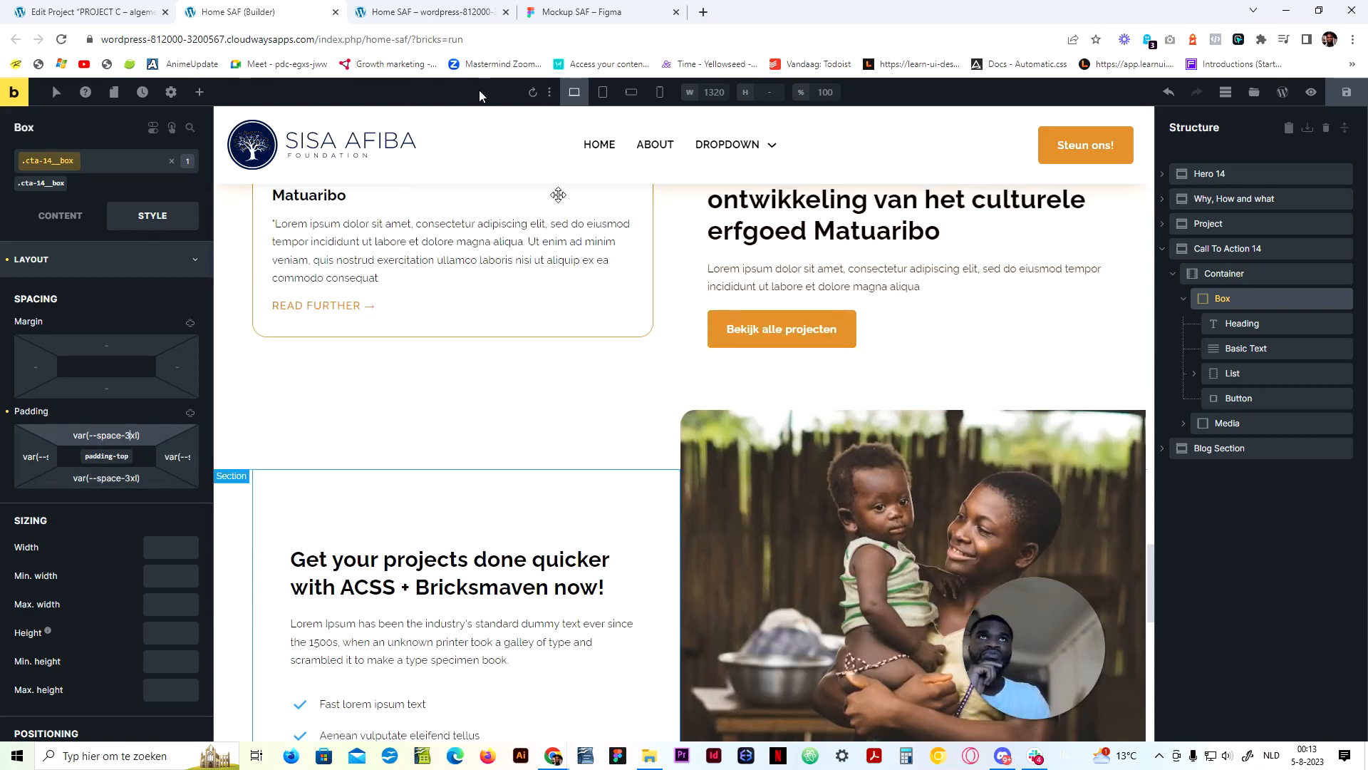
pyautogui.click(574, 12)
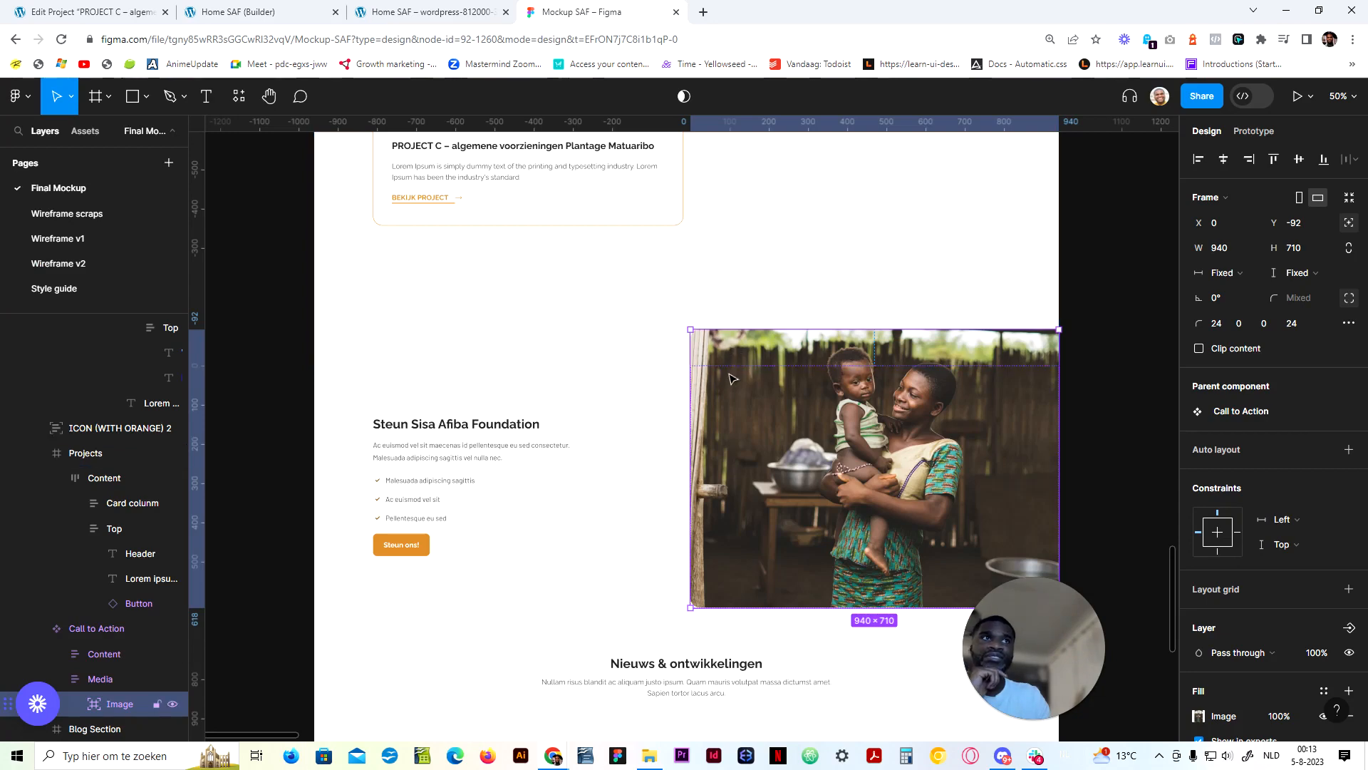
pyautogui.click(360, 8)
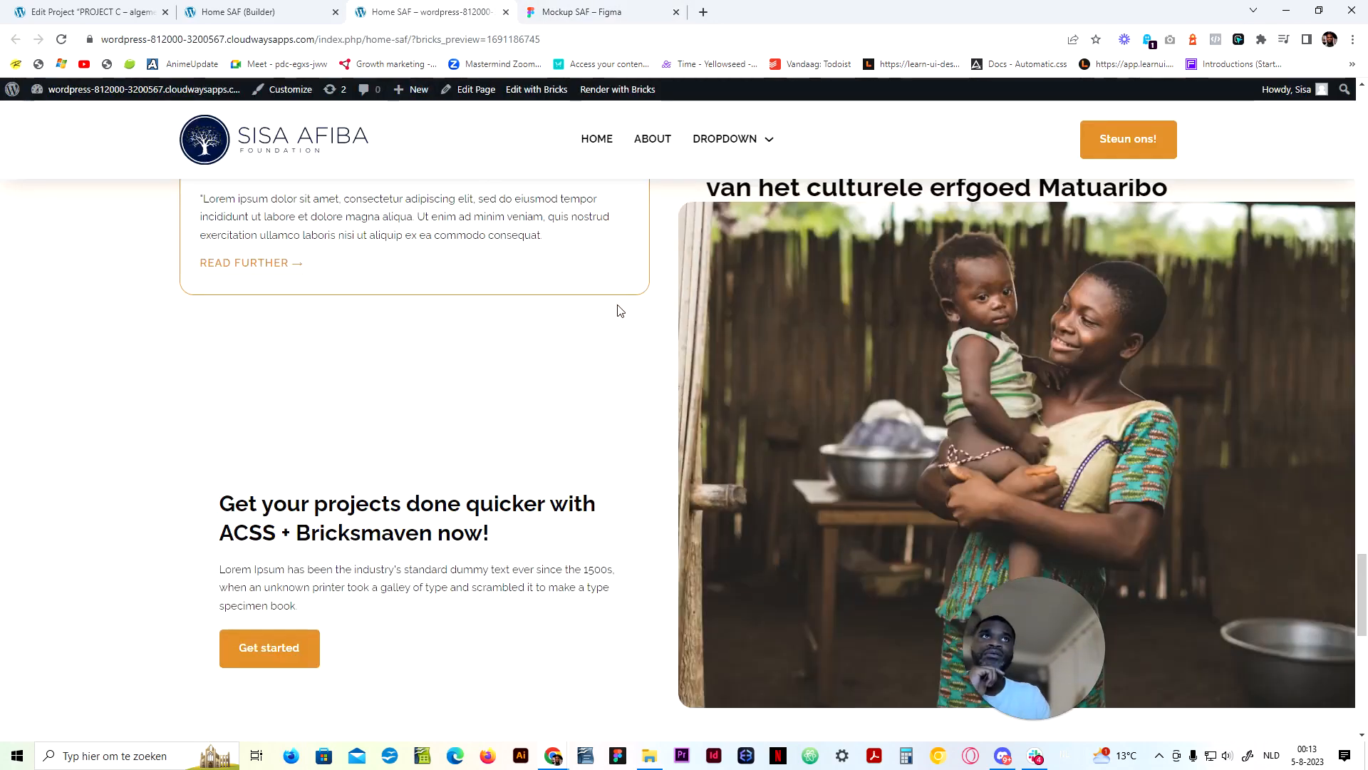
pyautogui.click(63, 40)
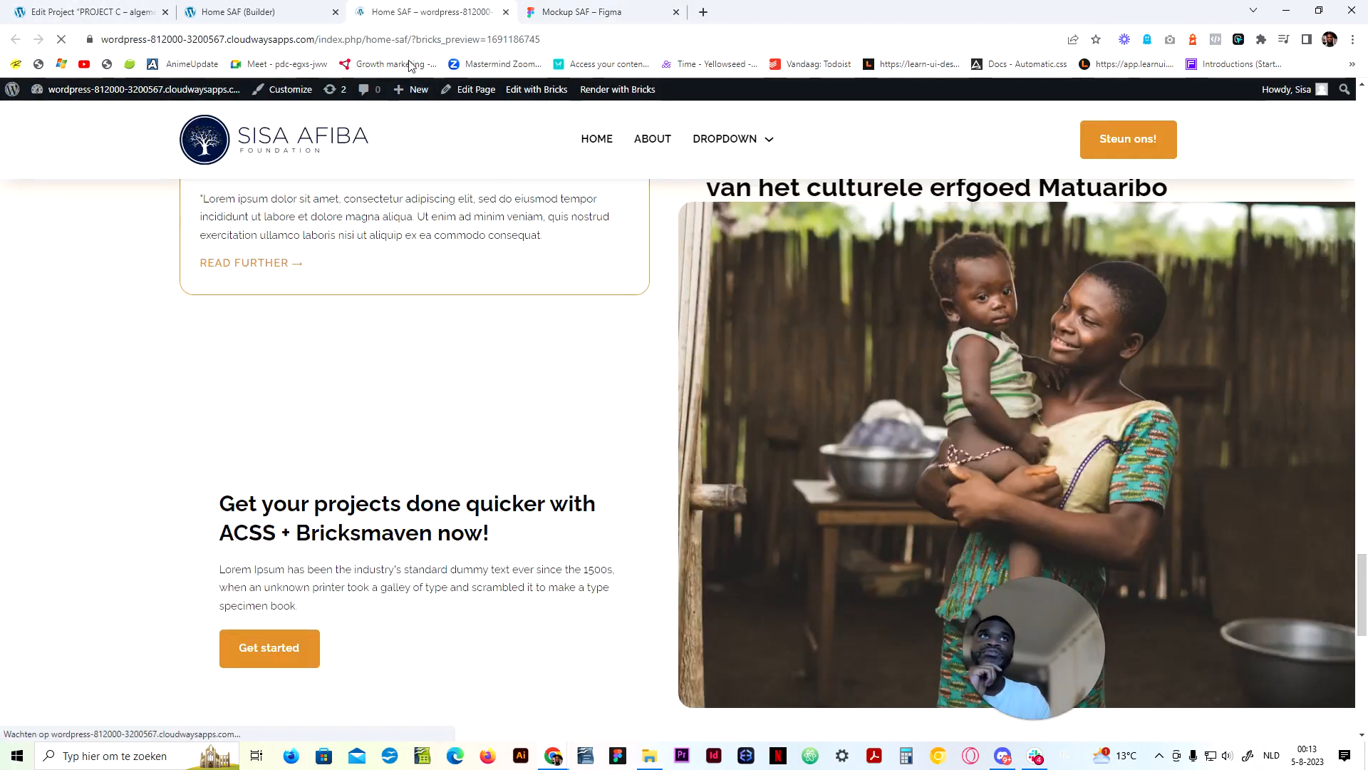
pyautogui.scroll(-3, 379, 293)
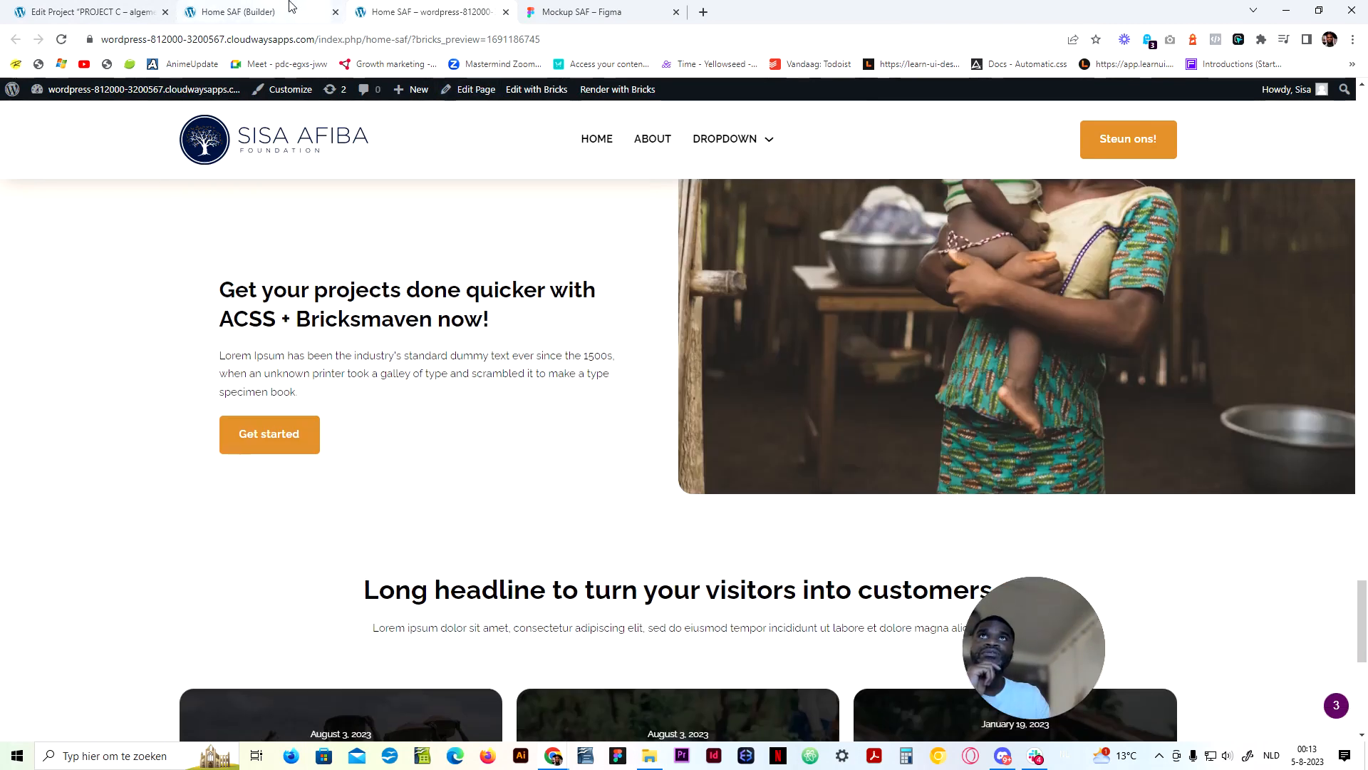
# Set the Project section's bottom padding to calc(var(--space-4xl) + 10rem) in the builder and save the page
pyautogui.click(292, 6)
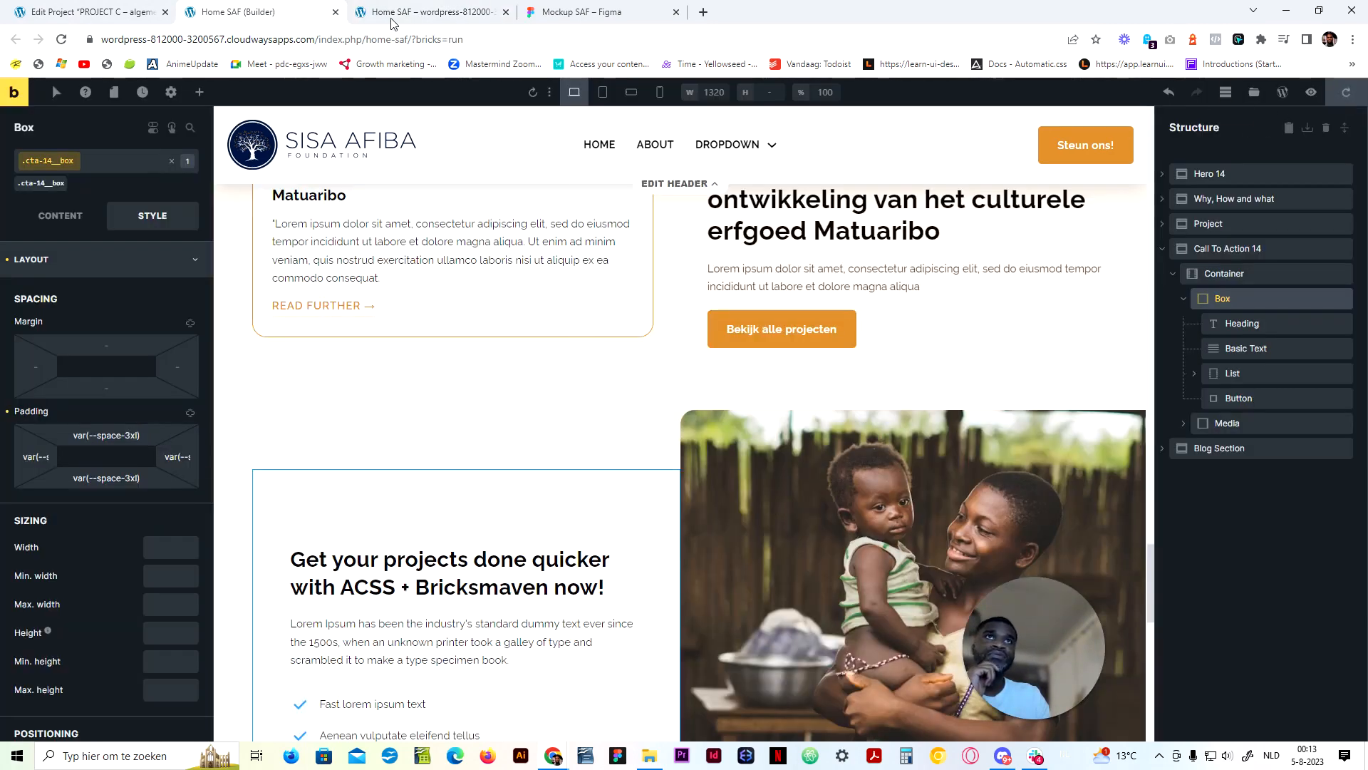
pyautogui.click(314, 388)
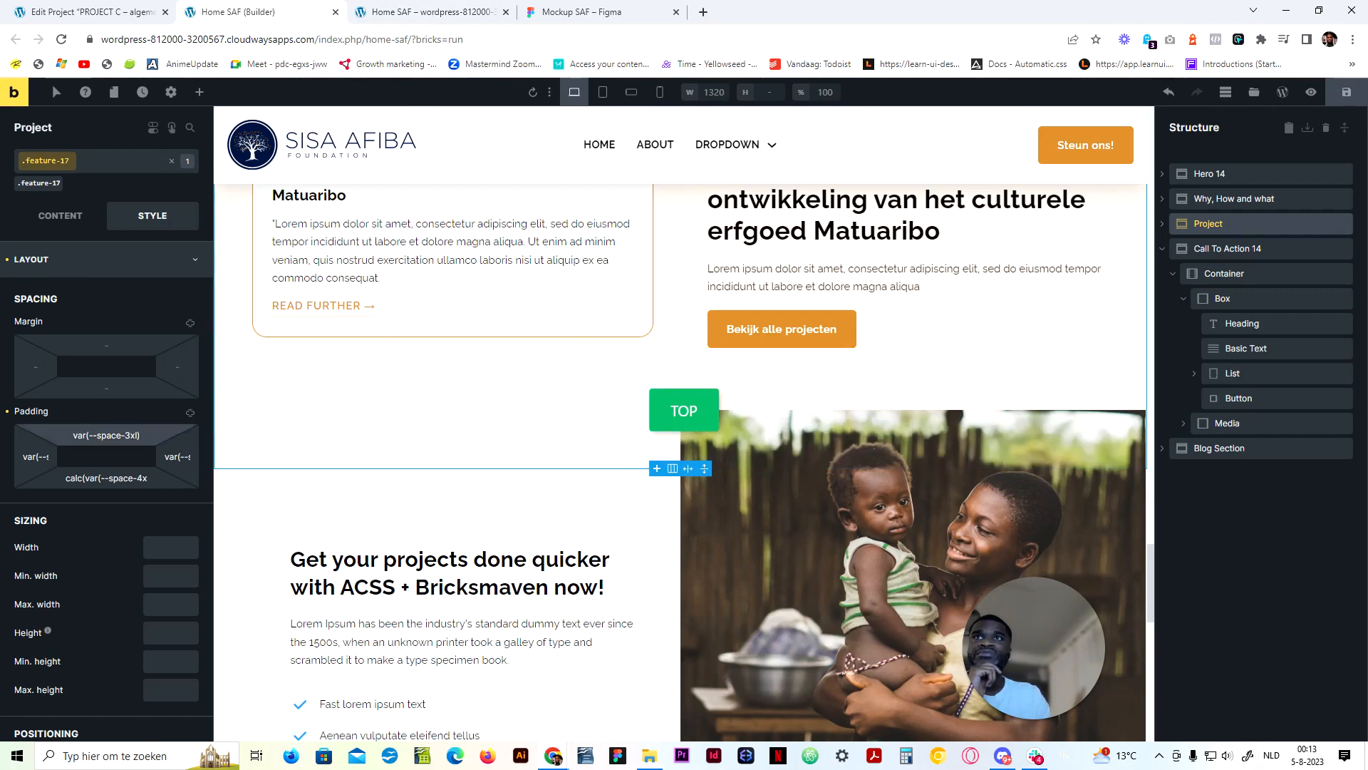
pyautogui.moveTo(141, 477); pyautogui.dragTo(164, 482)
pyautogui.click(126, 478)
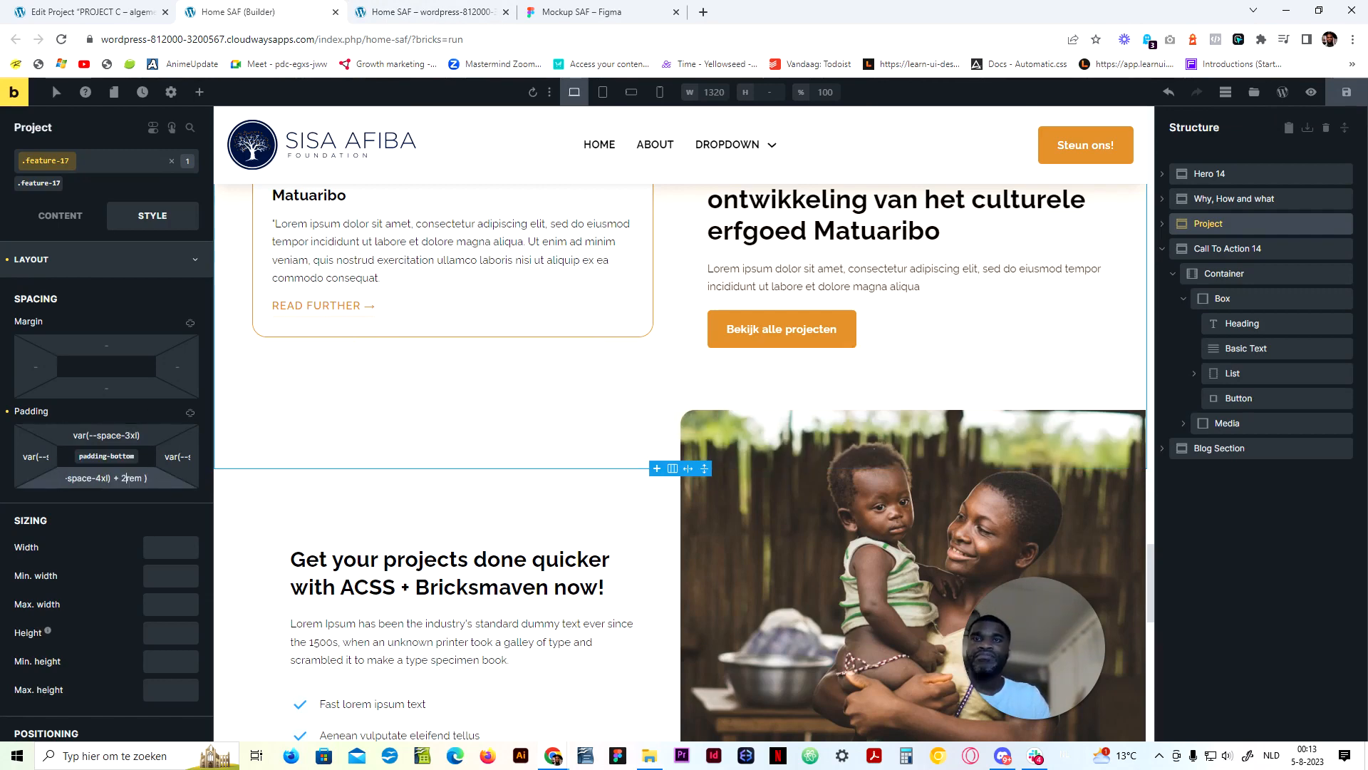
pyautogui.write('10')
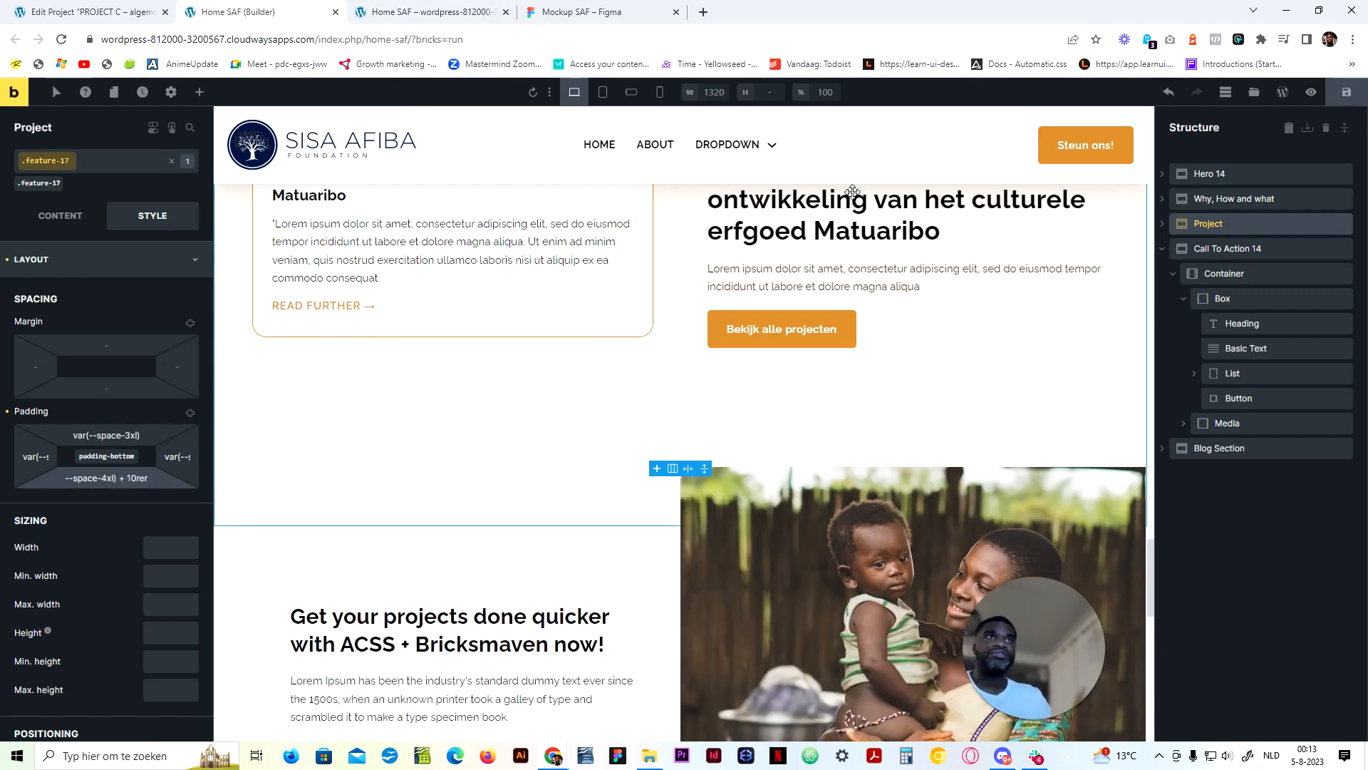
pyautogui.click(1346, 92)
# Reload the page preview and compare the gap above the call-to-action and its list with the Figma mockup
pyautogui.click(428, 12)
pyautogui.click(59, 39)
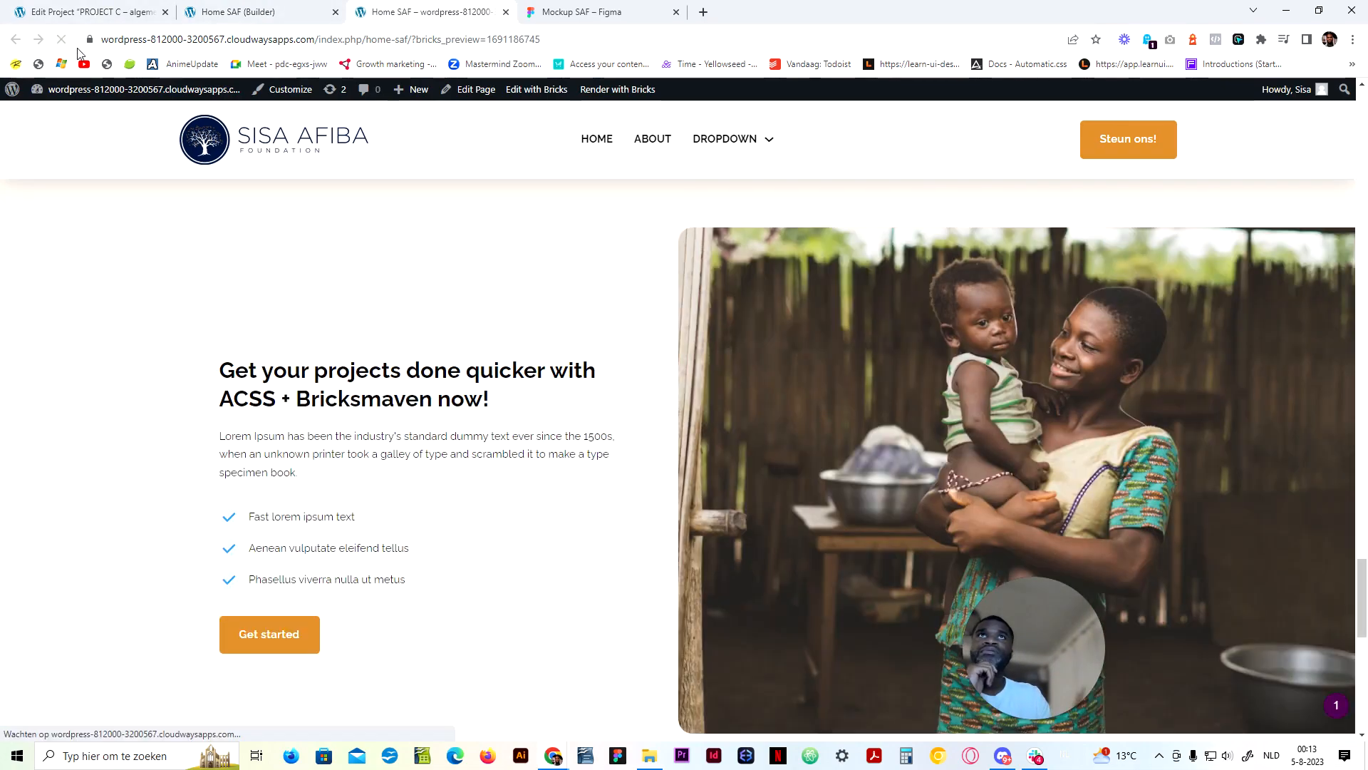
pyautogui.scroll(3, 519, 361)
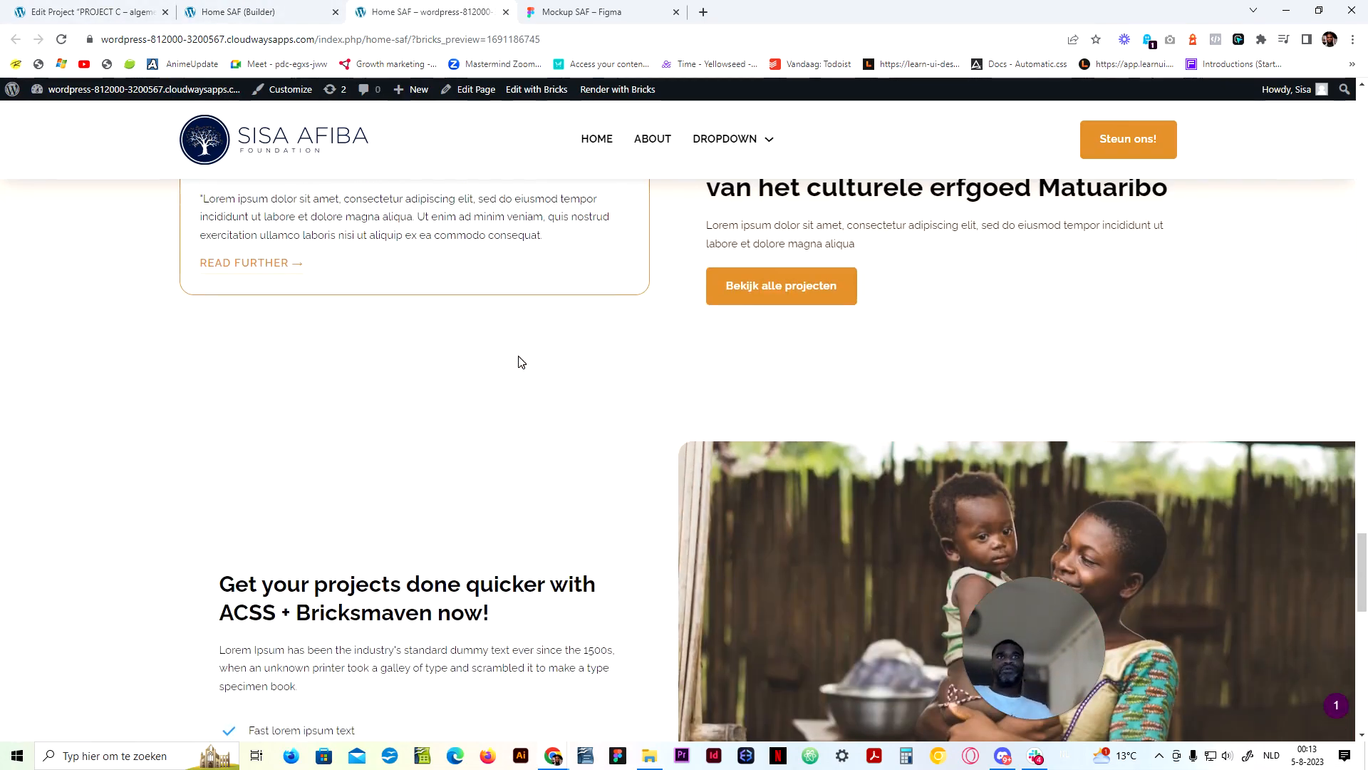
pyautogui.scroll(-5, 521, 362)
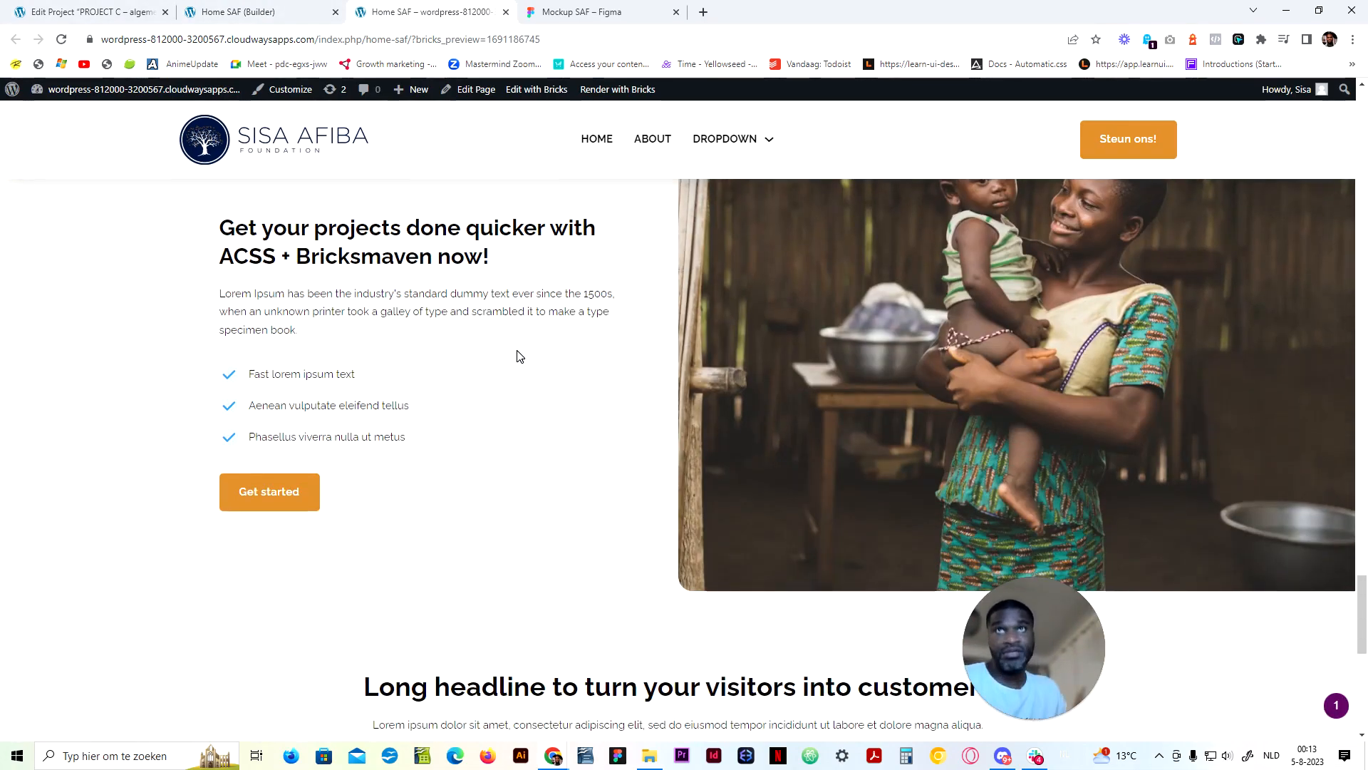
pyautogui.click(269, 8)
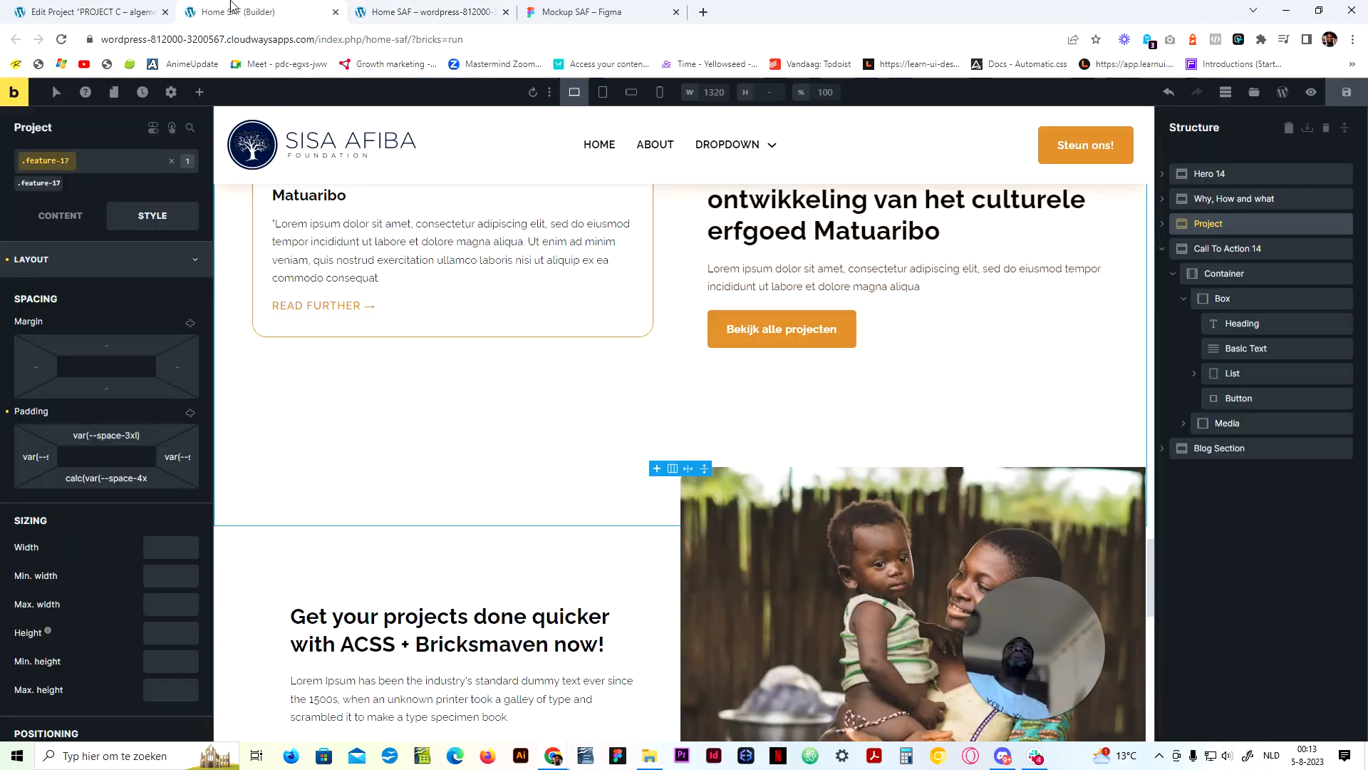
pyautogui.click(591, 12)
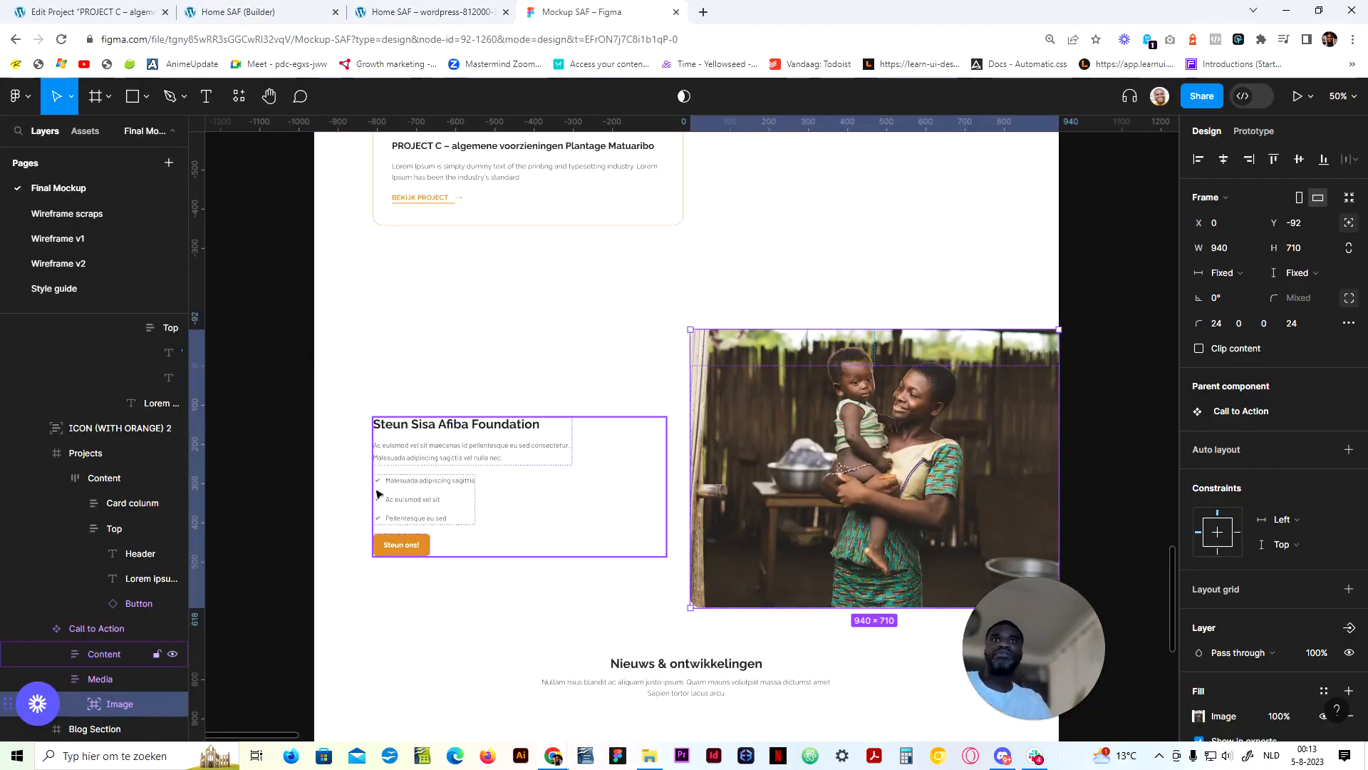
# Set the color of the call-to-action list's check icons (.bm-list__item-icon) to the palette's orange in the builder
pyautogui.click(224, 7)
pyautogui.scroll(1, 335, 321)
pyautogui.scroll(-6, 306, 385)
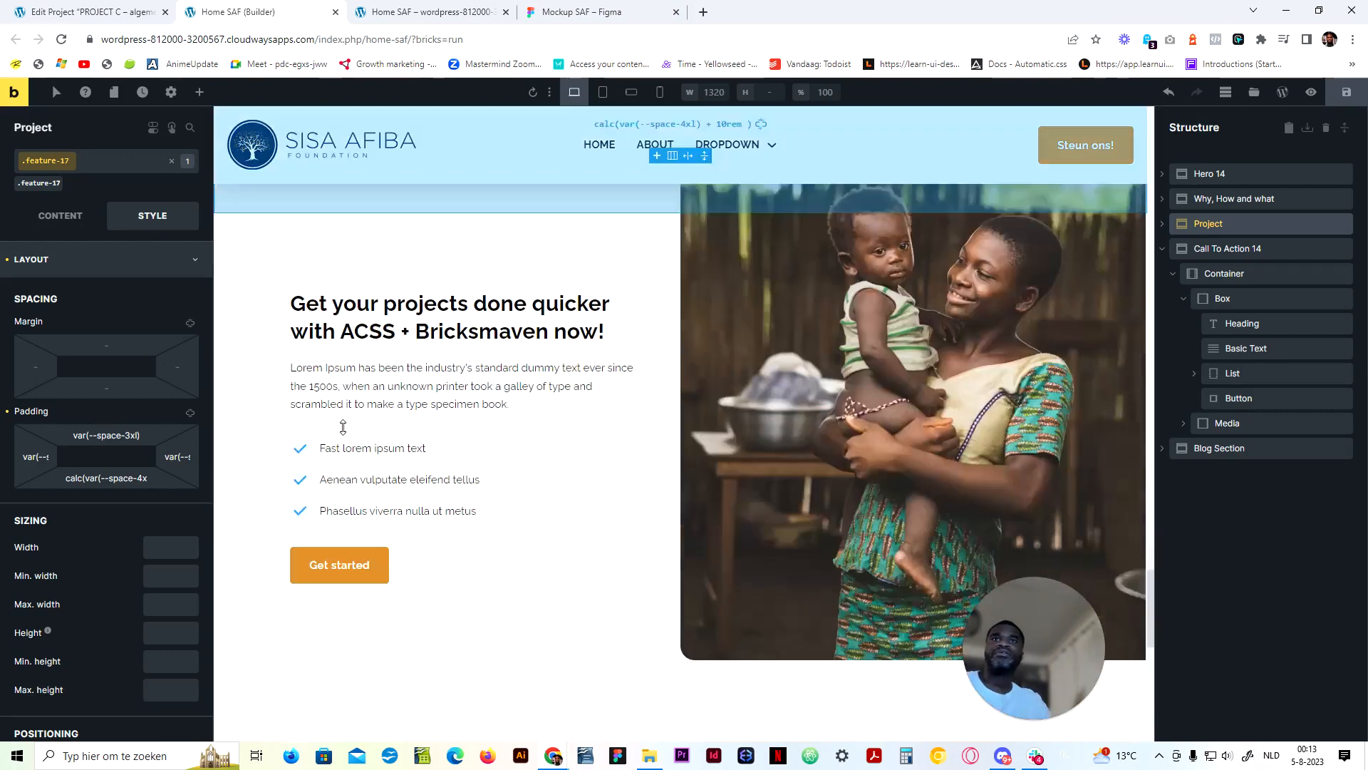
pyautogui.click(300, 407)
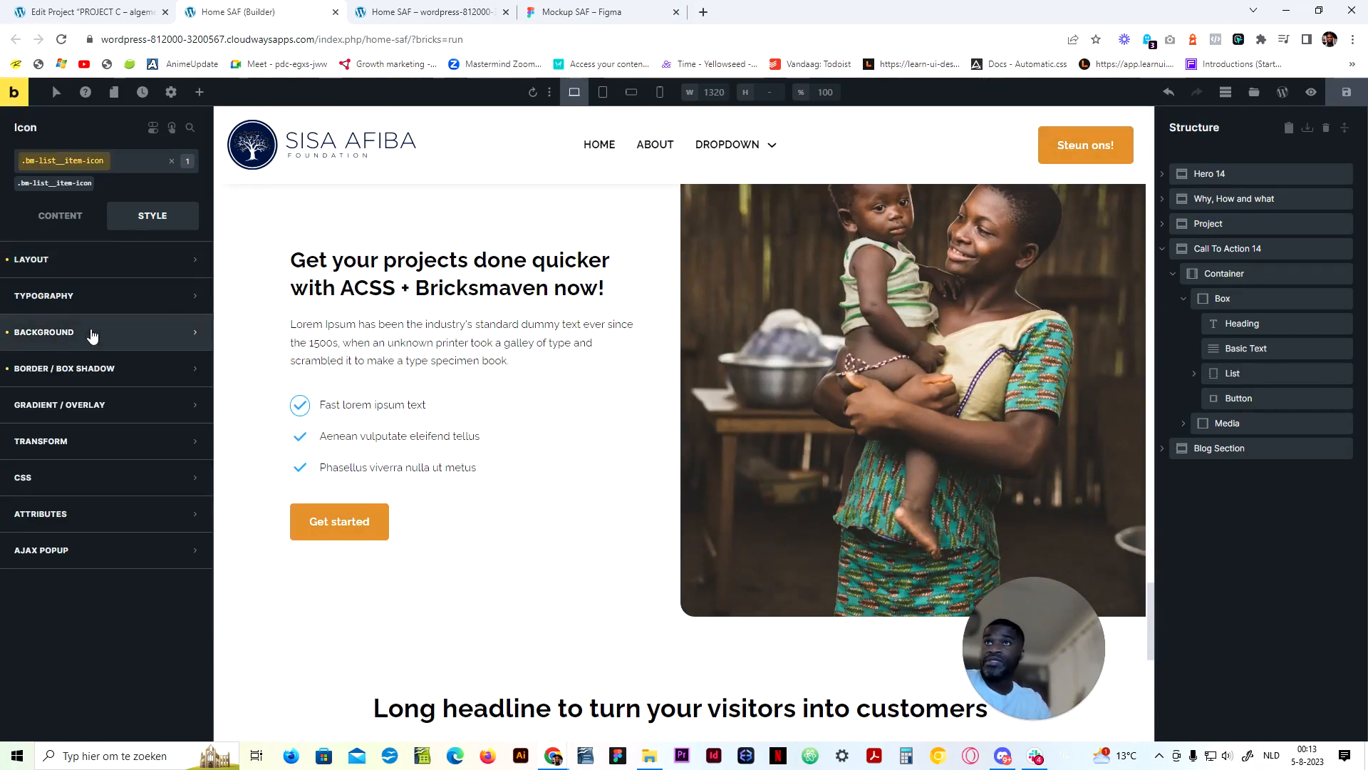
pyautogui.click(129, 334)
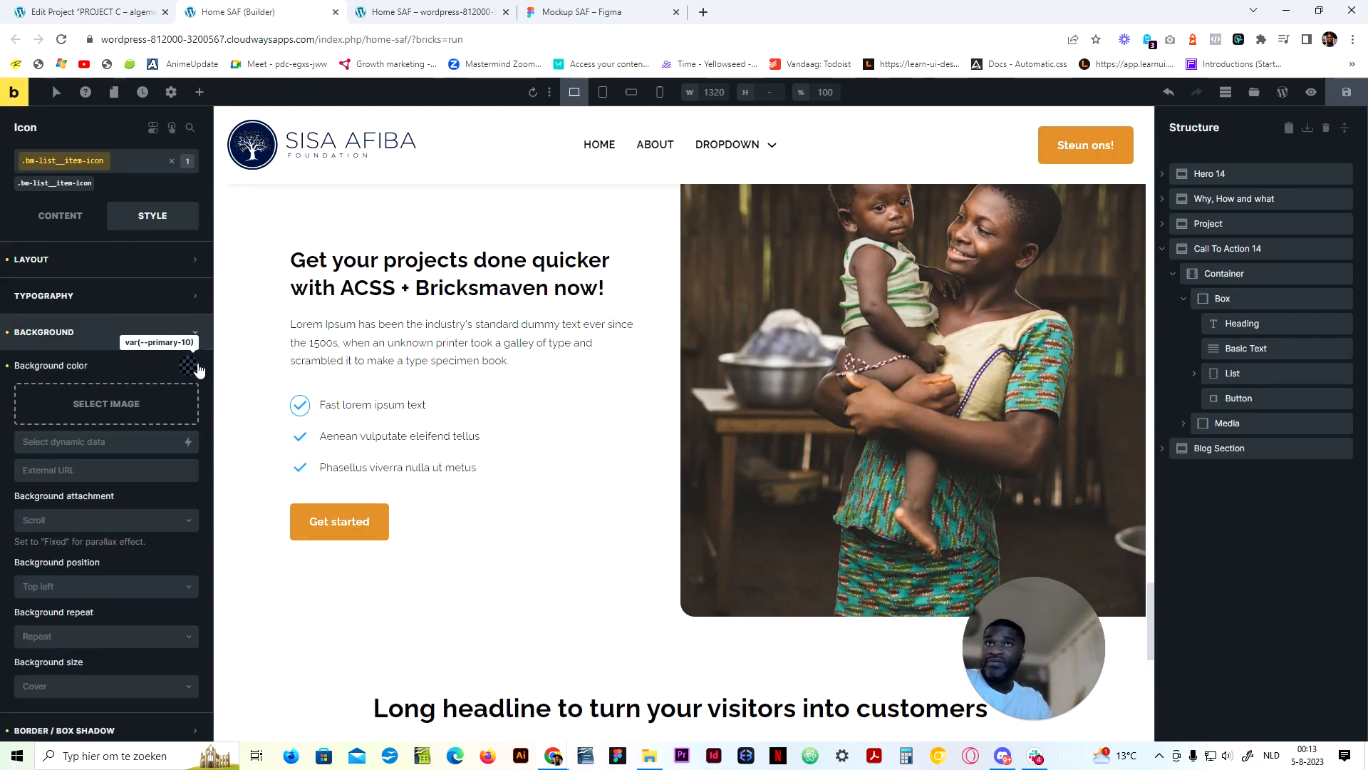
pyautogui.click(189, 367)
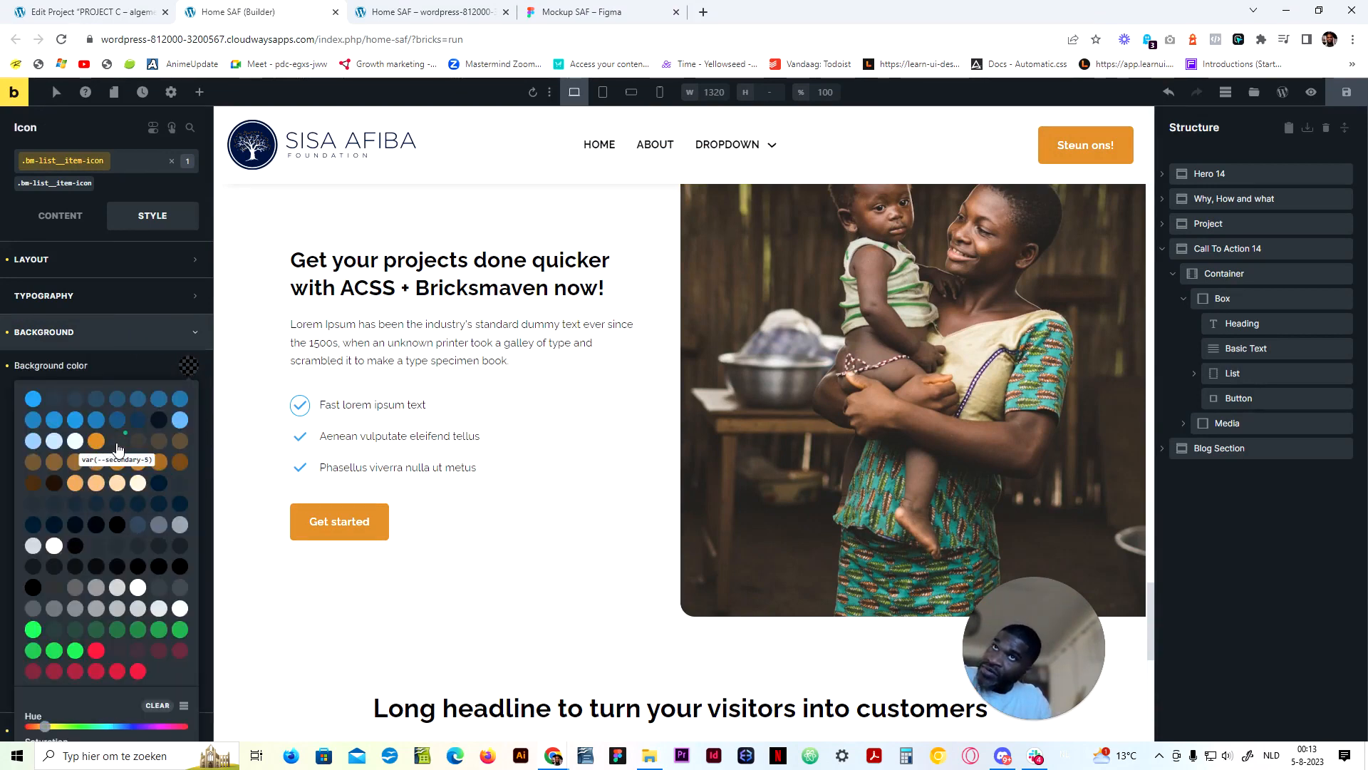
pyautogui.click(60, 218)
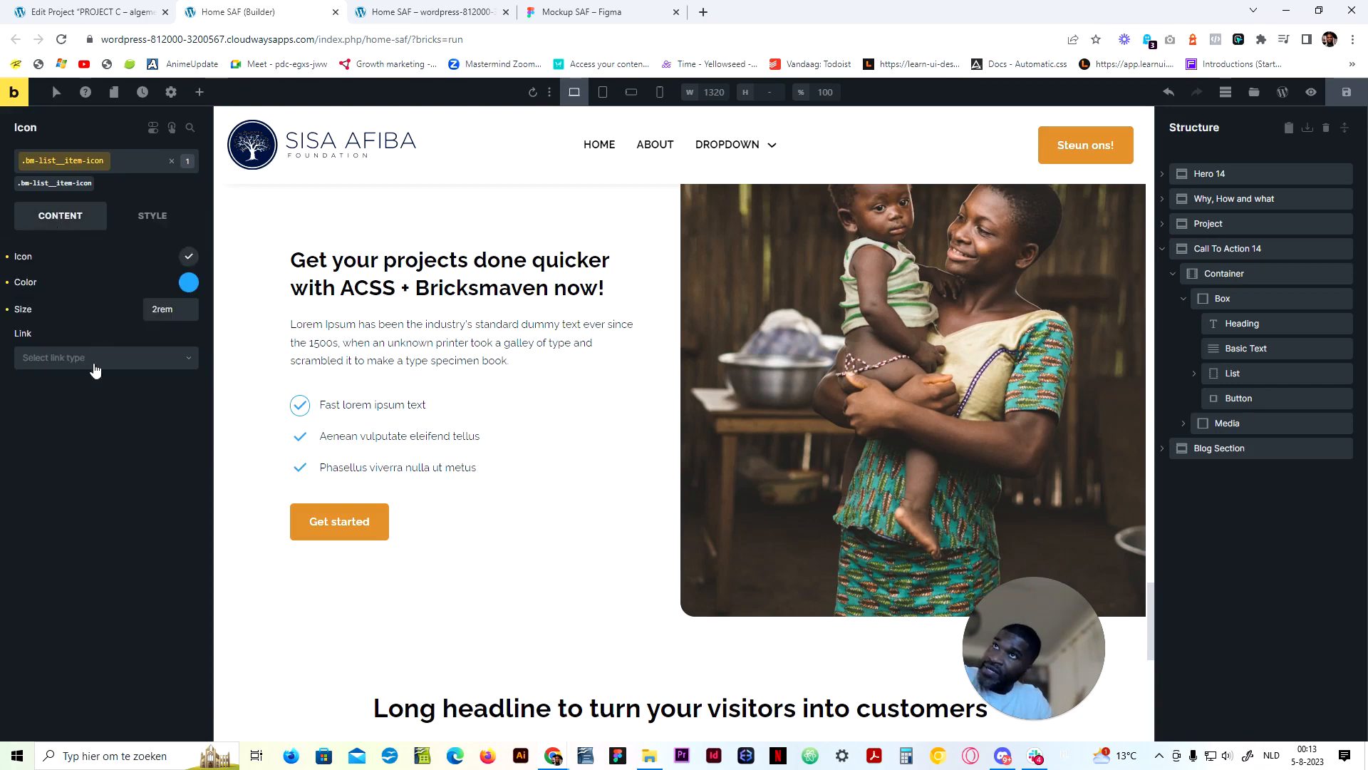
pyautogui.click(188, 284)
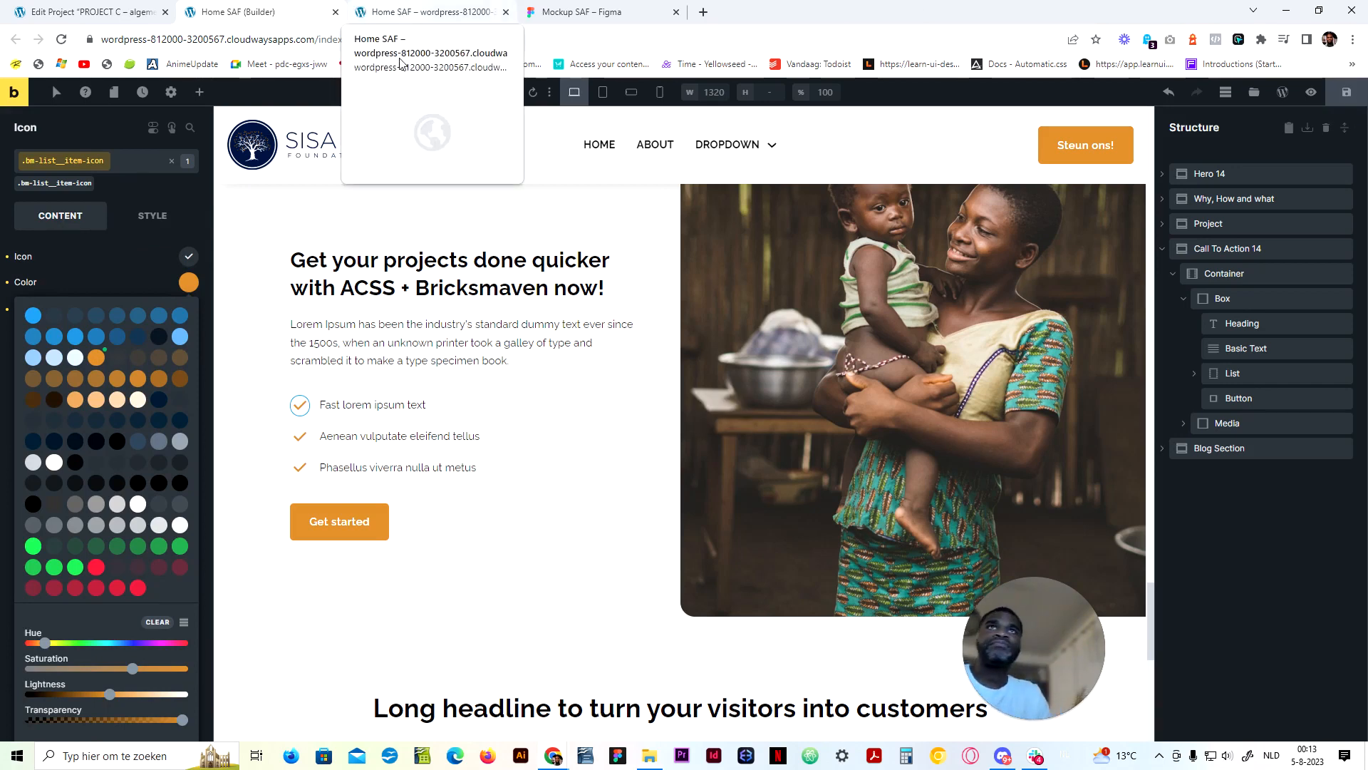
# Review the recolored list icons and the spacing around the call-to-action section in the page preview
pyautogui.click(369, 21)
pyautogui.scroll(-4, 269, 318)
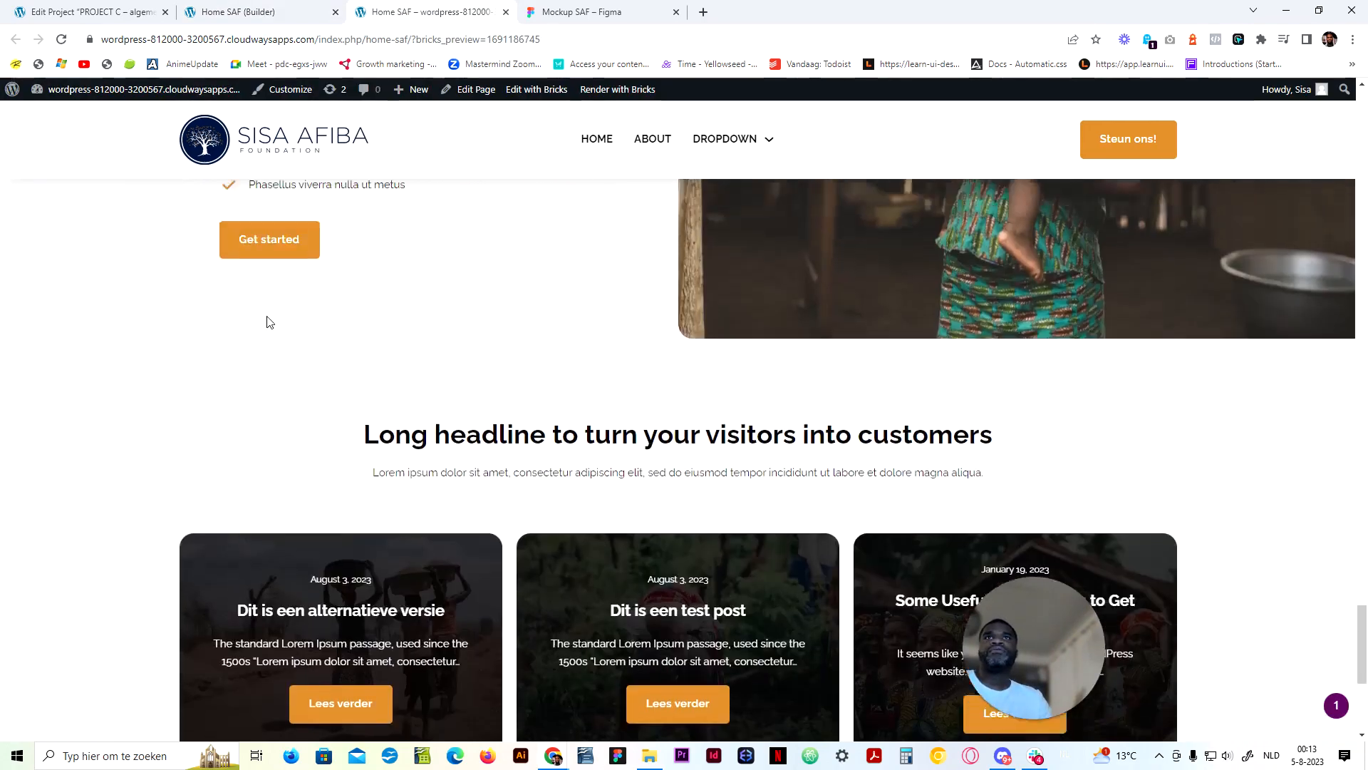
pyautogui.scroll(8, 269, 318)
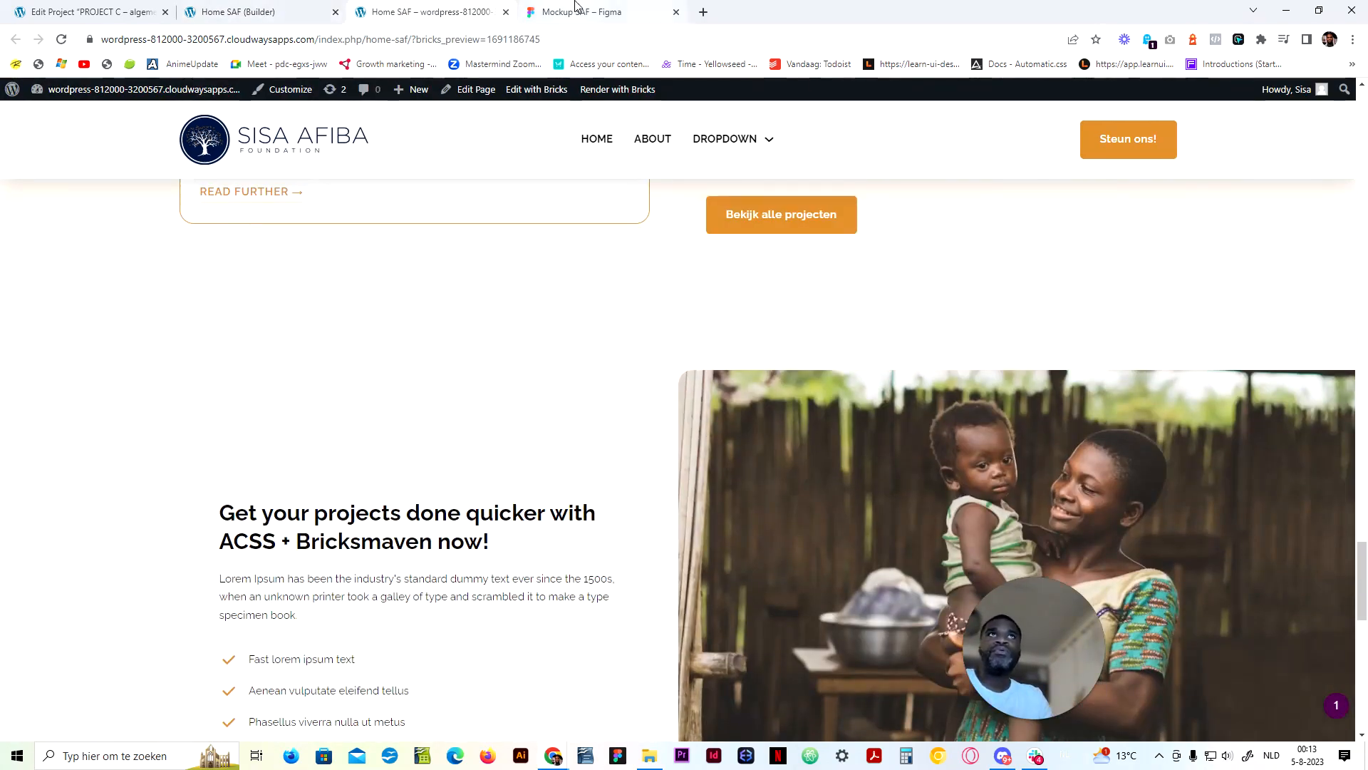
# Copy the call-to-action heading from the Figma mockup and make the builder's call-to-action heading read "Steun Sisa Afiba Foundation"
pyautogui.click(545, 12)
pyautogui.doubleClick(433, 428)
pyautogui.doubleClick(433, 428)
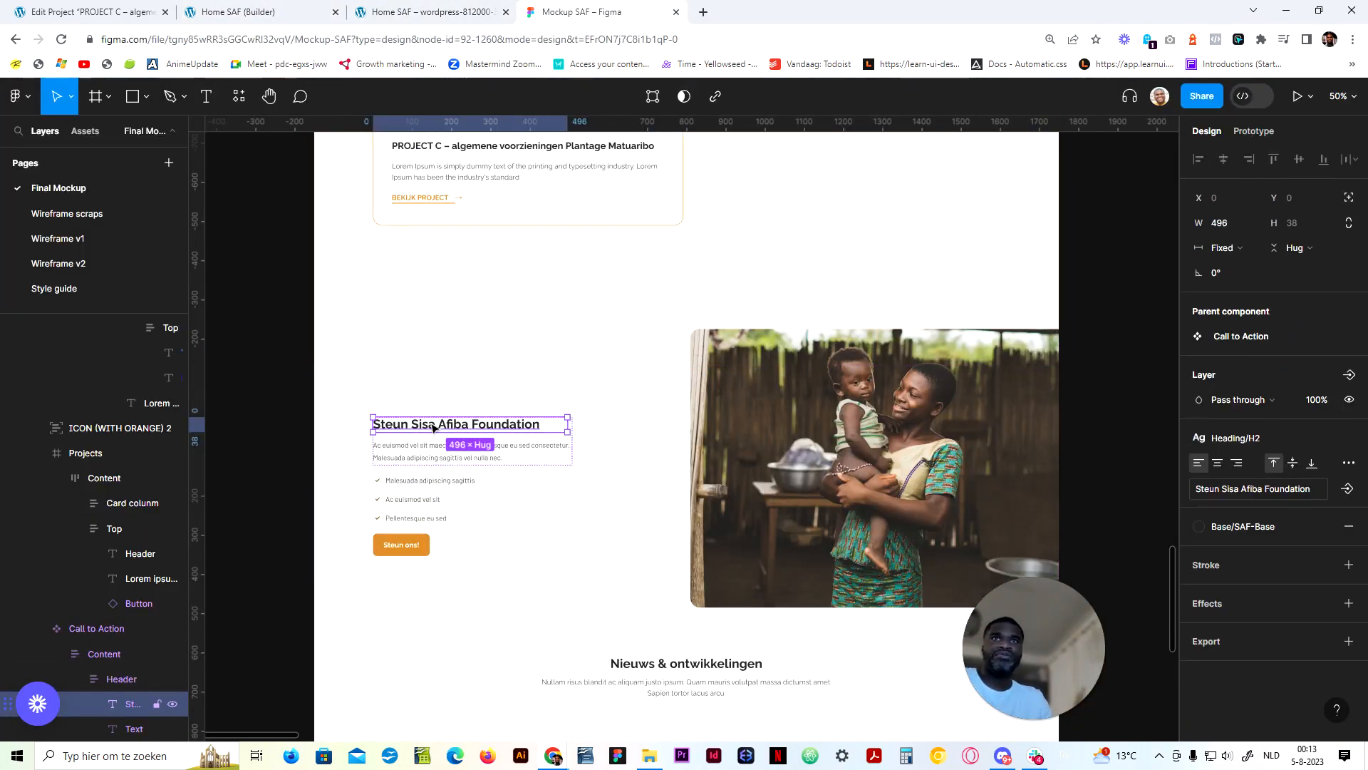
pyautogui.doubleClick(432, 426)
pyautogui.hotkey('ctrl', 'c')
pyautogui.click(274, 10)
pyautogui.click(335, 263)
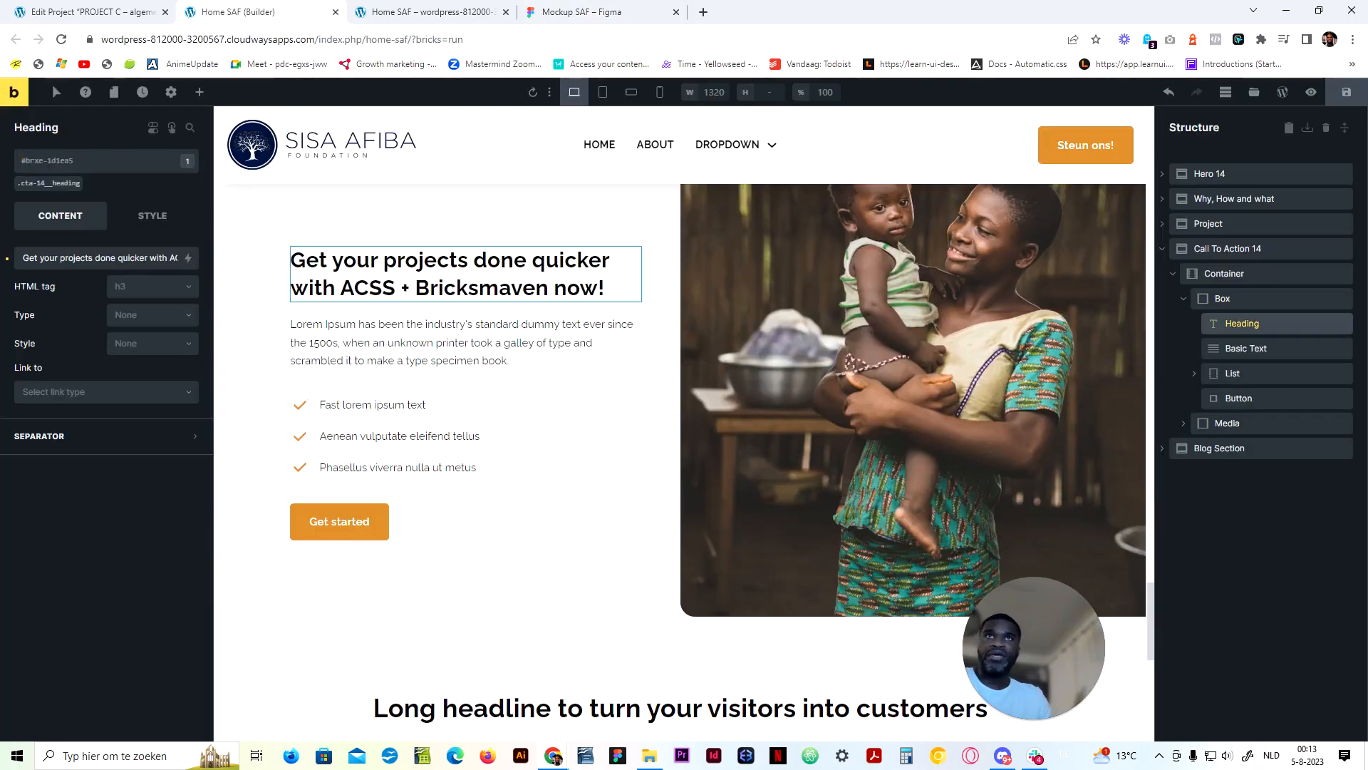
pyautogui.tripleClick(107, 258)
pyautogui.hotkey('ctrl', 'v')
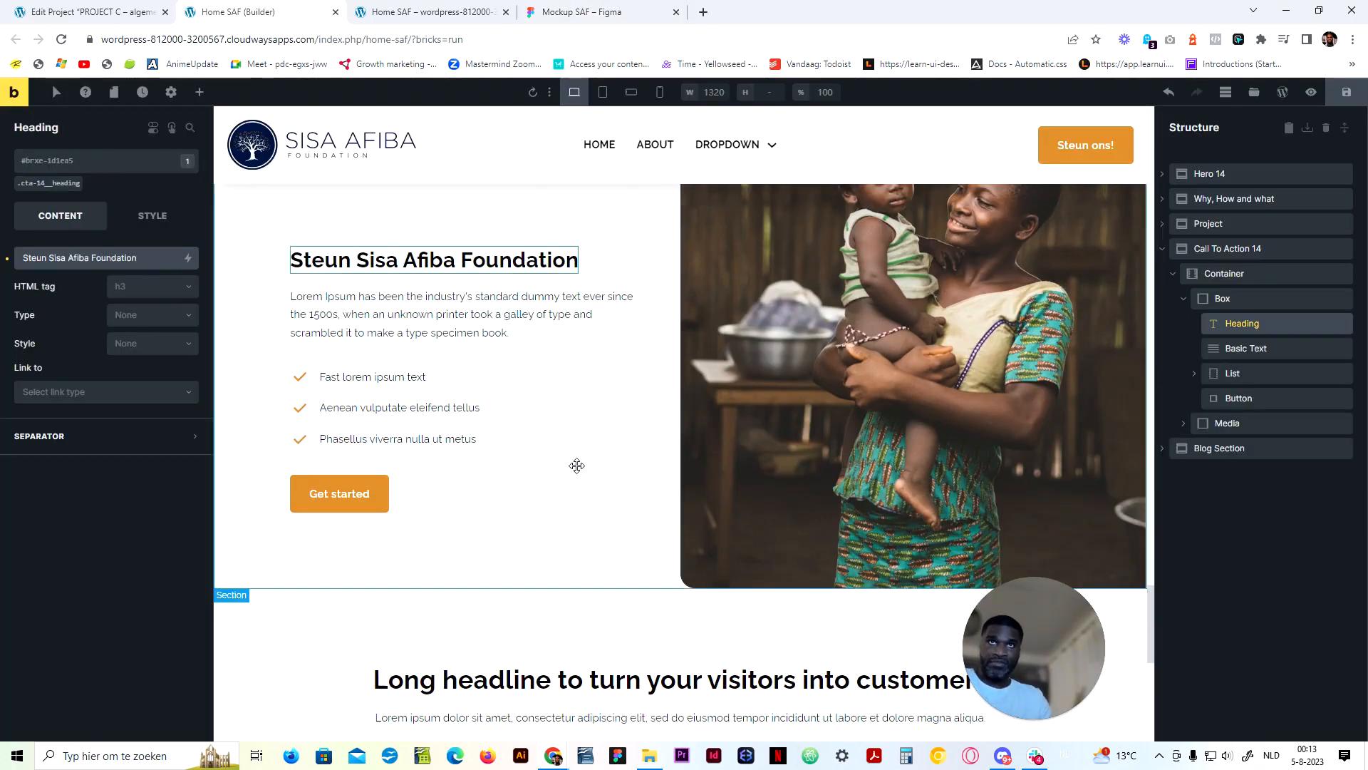
# Save the page with the new call-to-action heading and reload the page preview
pyautogui.scroll(4, 570, 470)
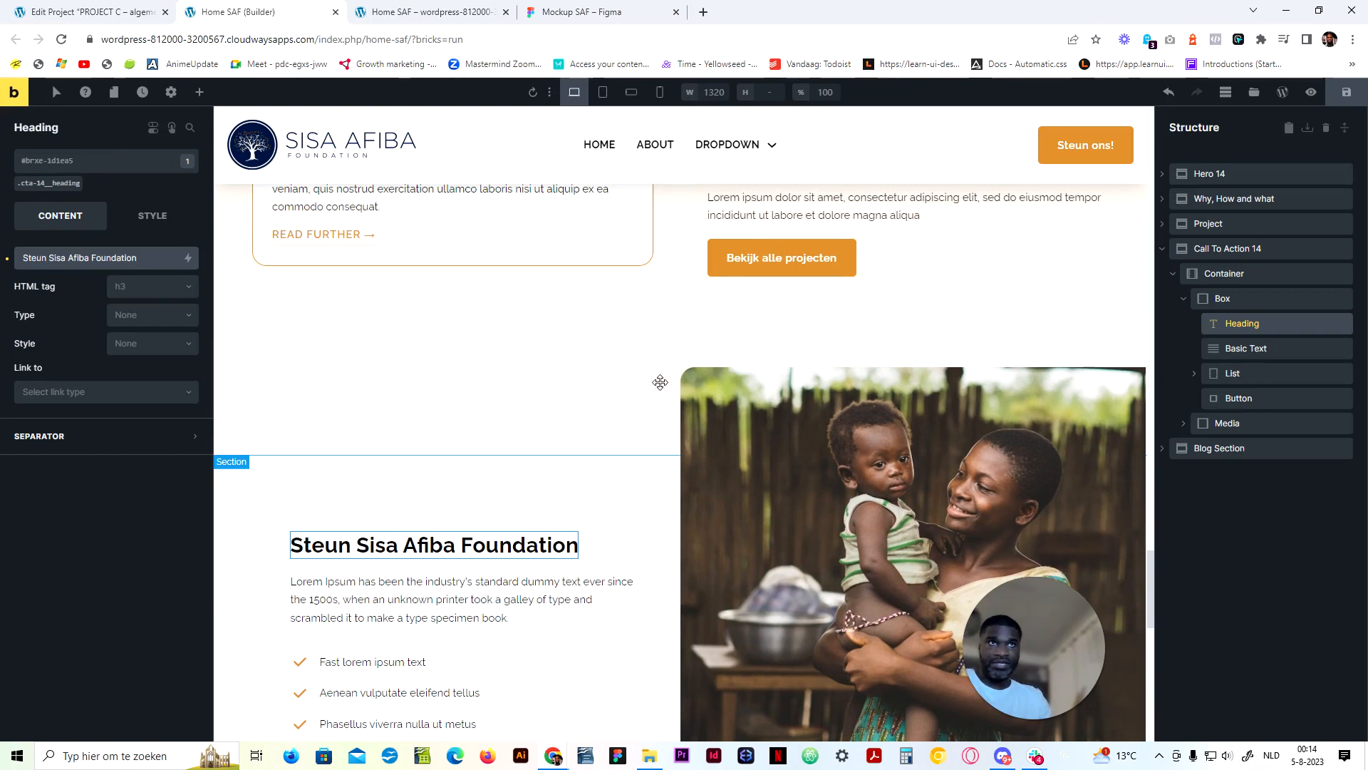
pyautogui.scroll(-4, 660, 382)
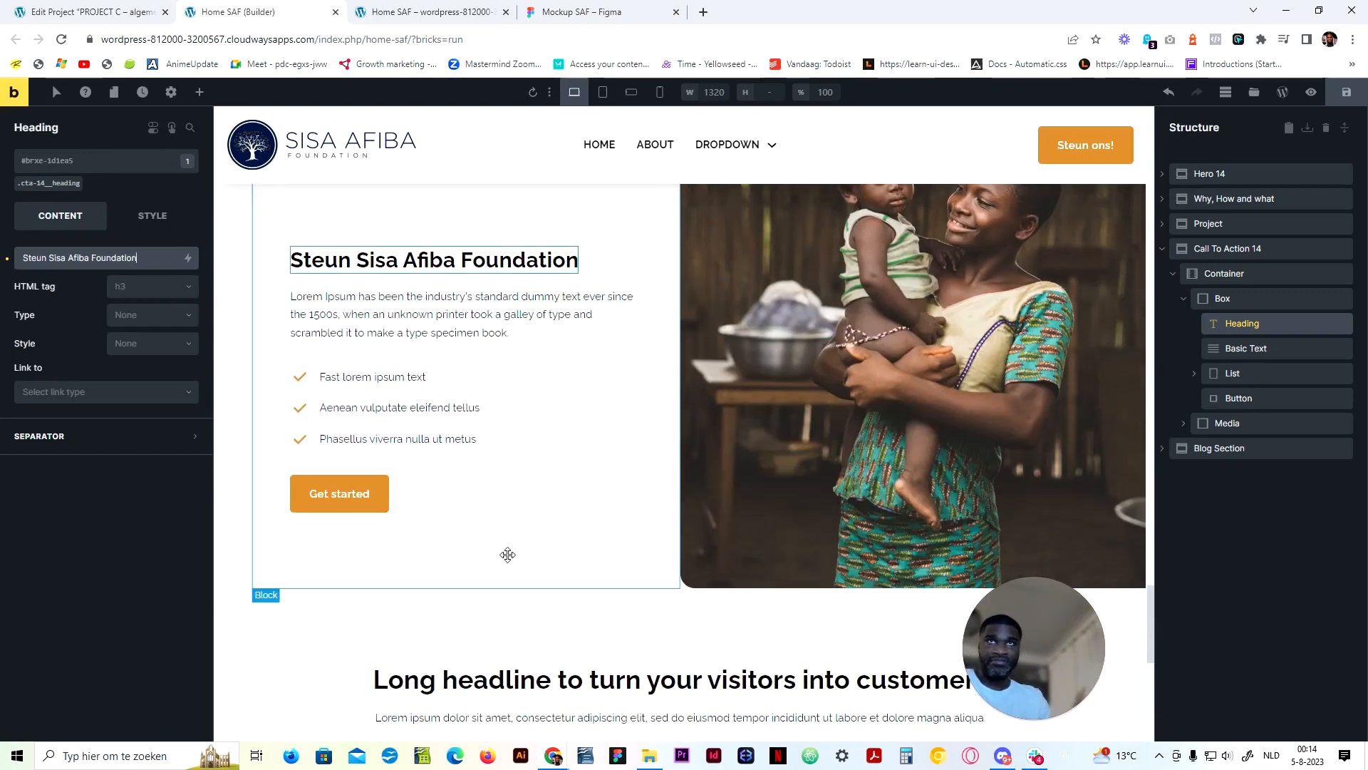
pyautogui.scroll(2, 509, 549)
pyautogui.click(491, 11)
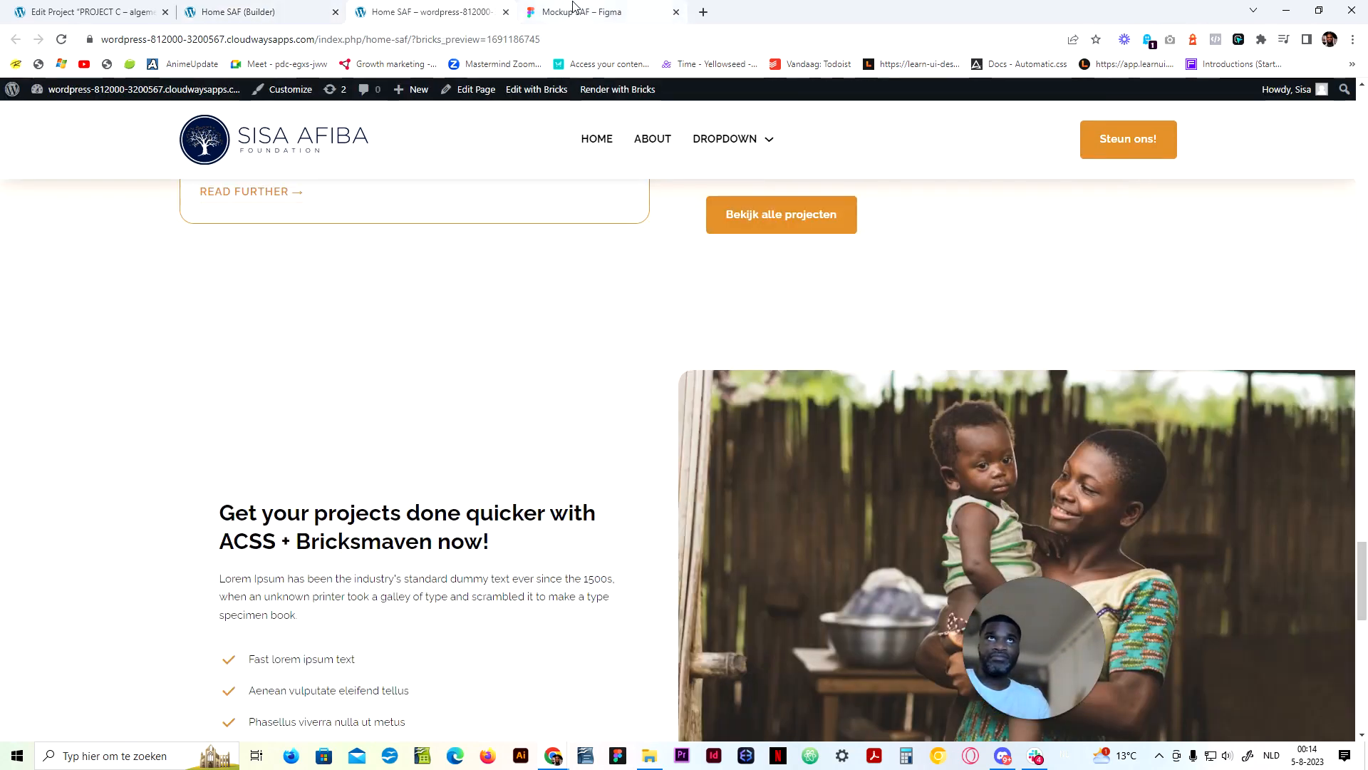
pyautogui.click(287, 9)
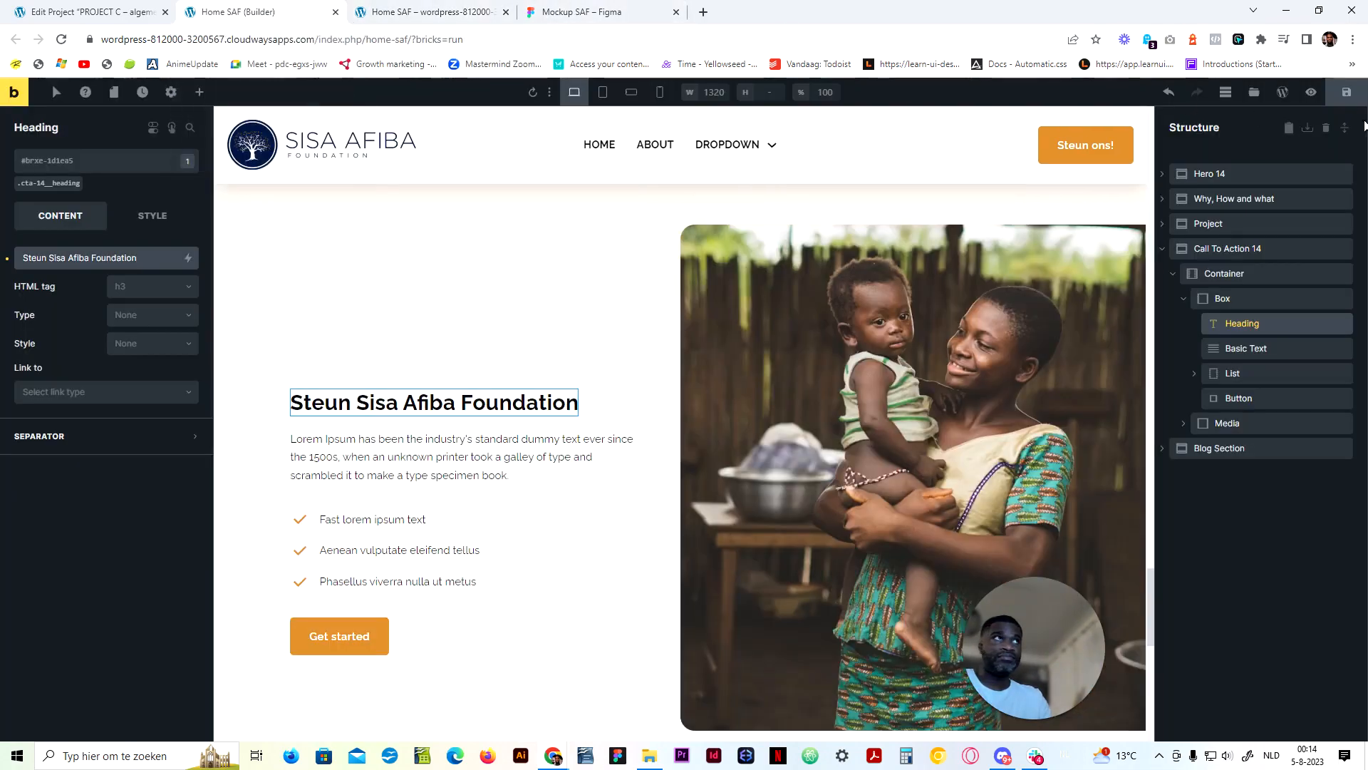
pyautogui.click(1346, 92)
pyautogui.click(374, 5)
pyautogui.press('F5')
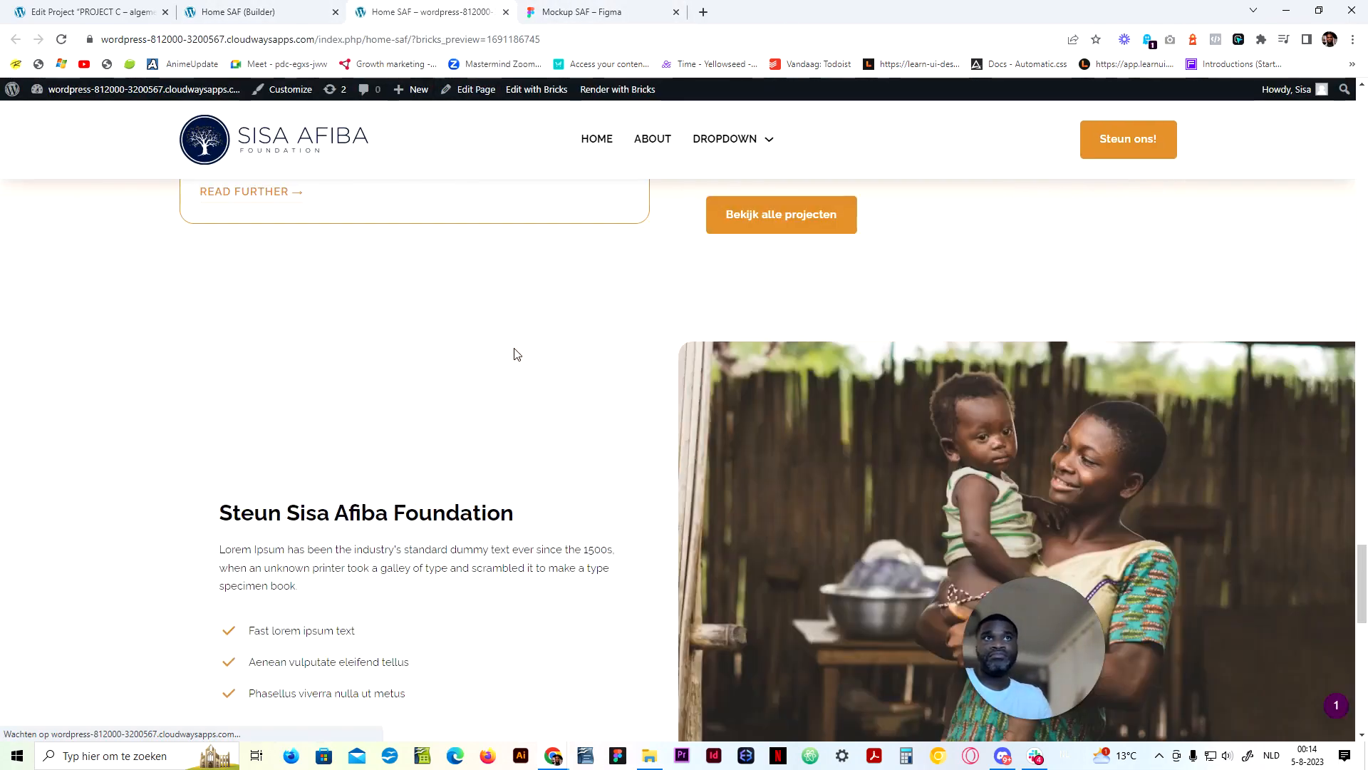
# Review the call-to-action and the blog section below it in the page preview, checking the spacing between them
pyautogui.scroll(-4, 682, 422)
pyautogui.scroll(2, 686, 422)
pyautogui.scroll(-4, 688, 423)
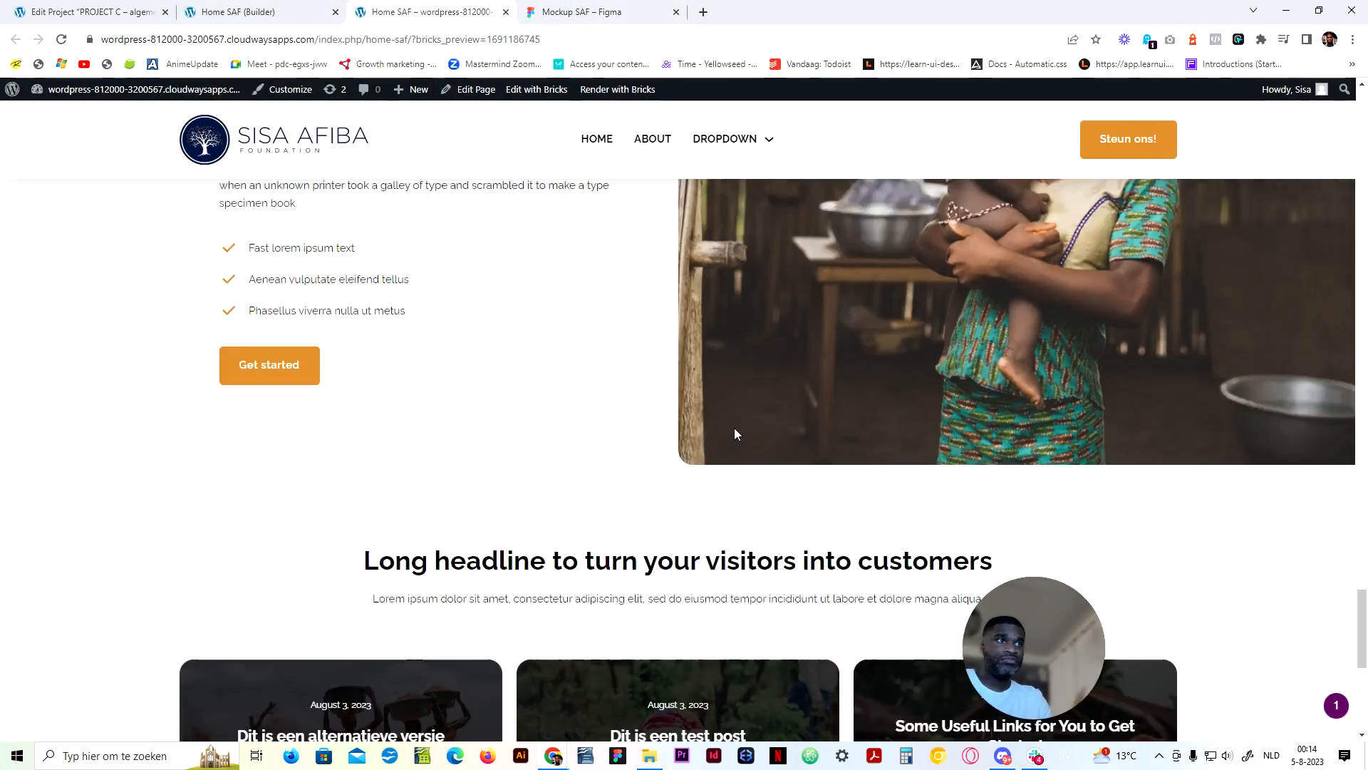
pyautogui.moveTo(1361, 607); pyautogui.dragTo(1363, 636)
pyautogui.moveTo(1031, 646); pyautogui.dragTo(1283, 630)
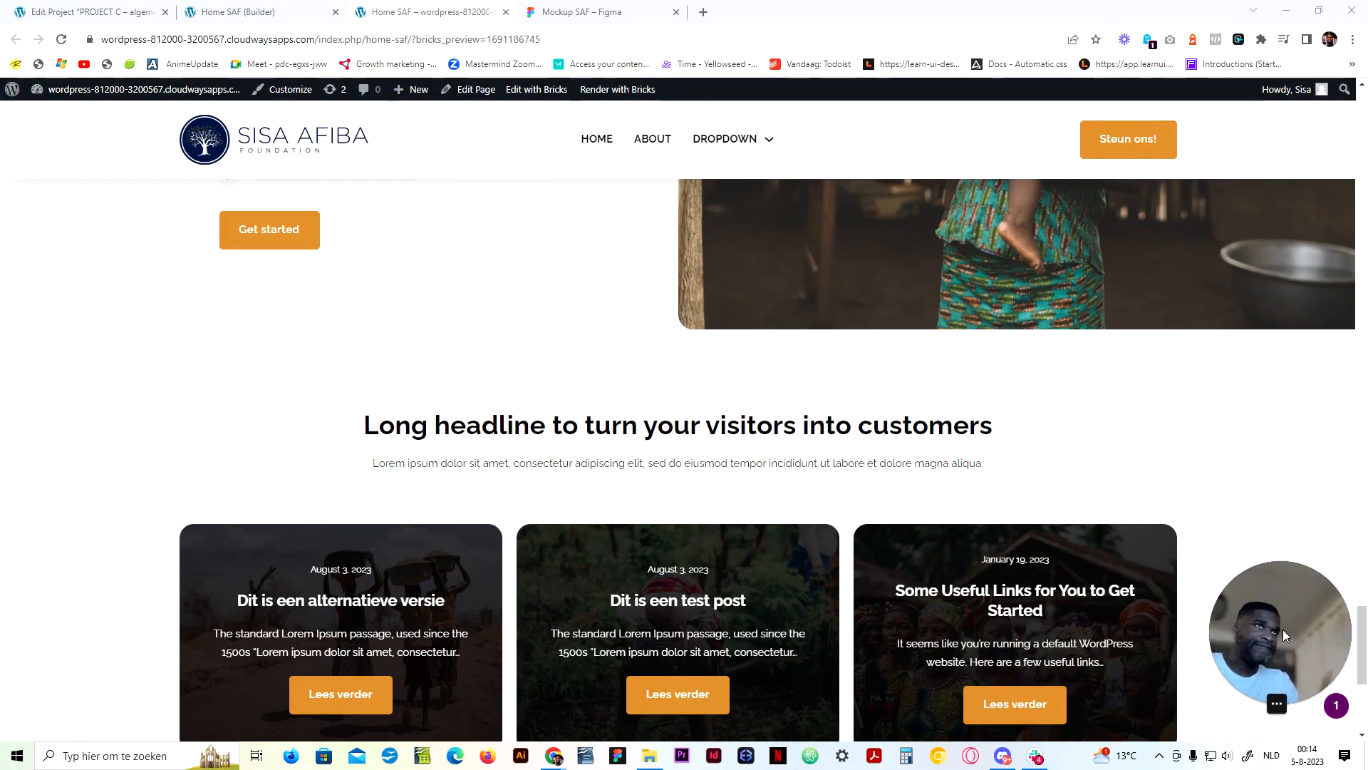
pyautogui.scroll(7, 585, 401)
pyautogui.scroll(-4, 588, 401)
pyautogui.scroll(-4, 588, 401)
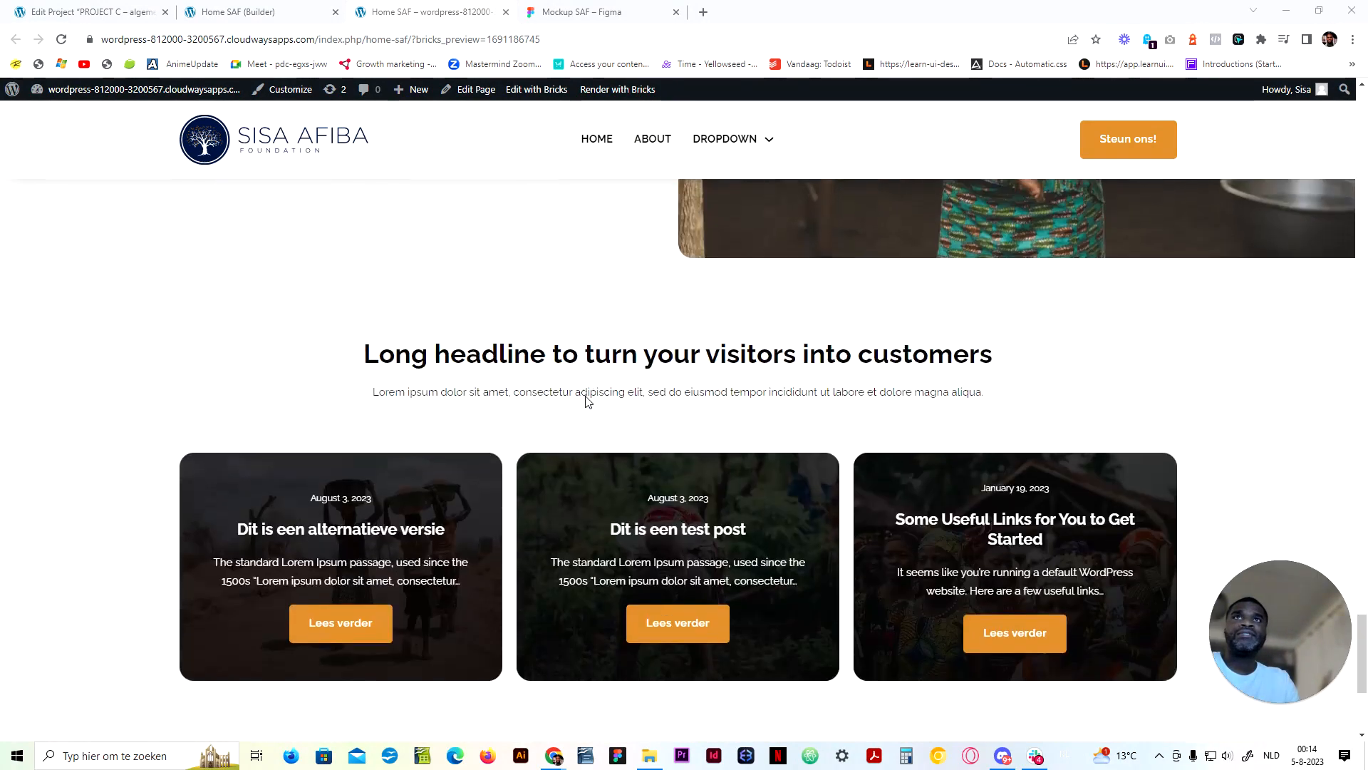
pyautogui.scroll(5, 586, 398)
# Examine the call-to-action's layout in the builder at the tablet portrait, mobile landscape and mobile portrait breakpoints
pyautogui.click(232, 8)
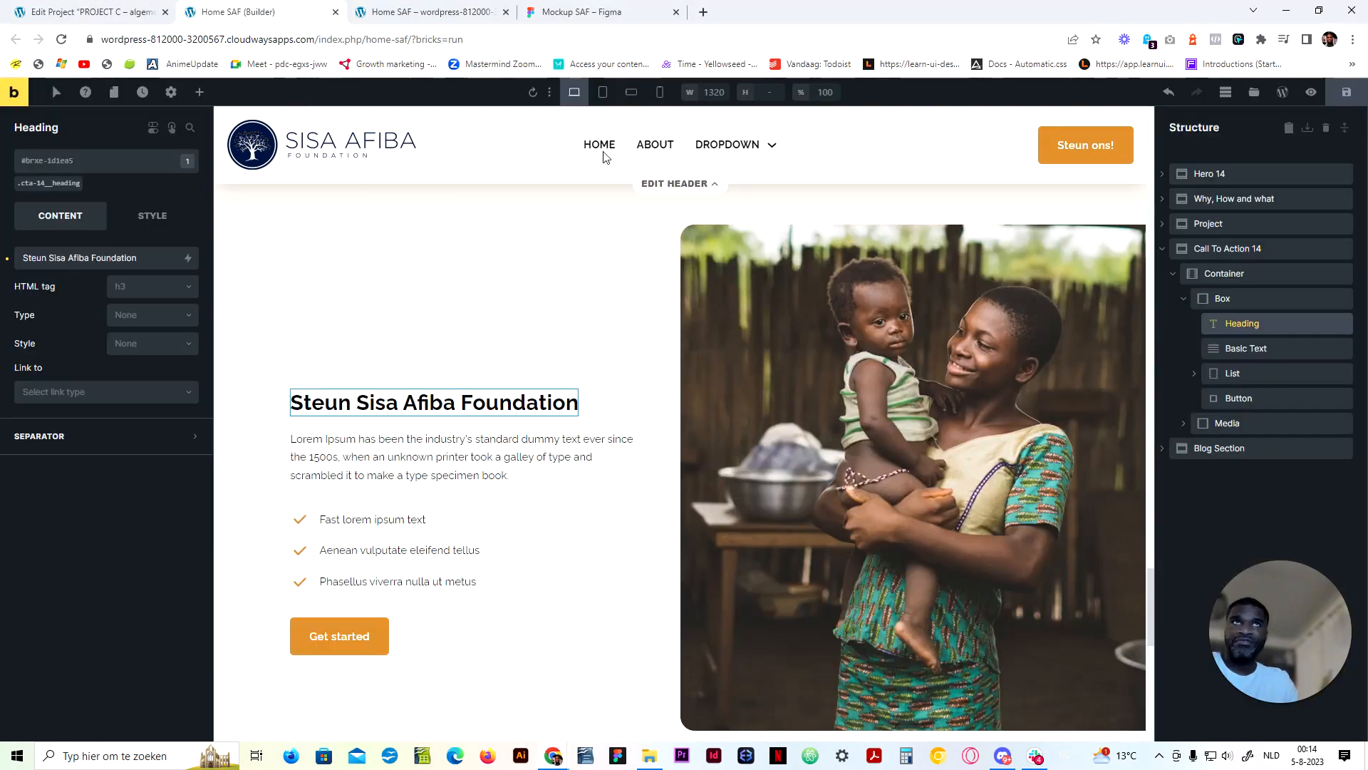
pyautogui.click(604, 92)
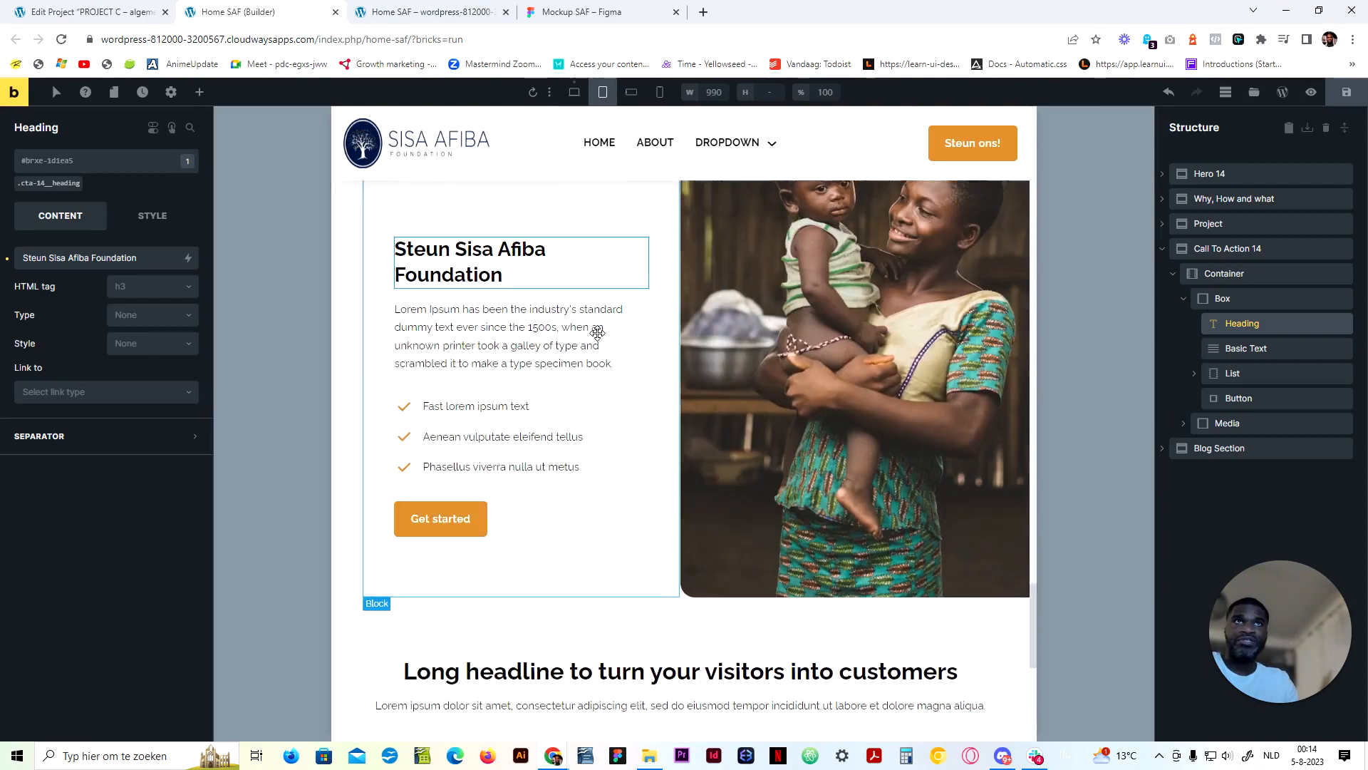
pyautogui.scroll(3, 707, 367)
pyautogui.scroll(-2, 706, 367)
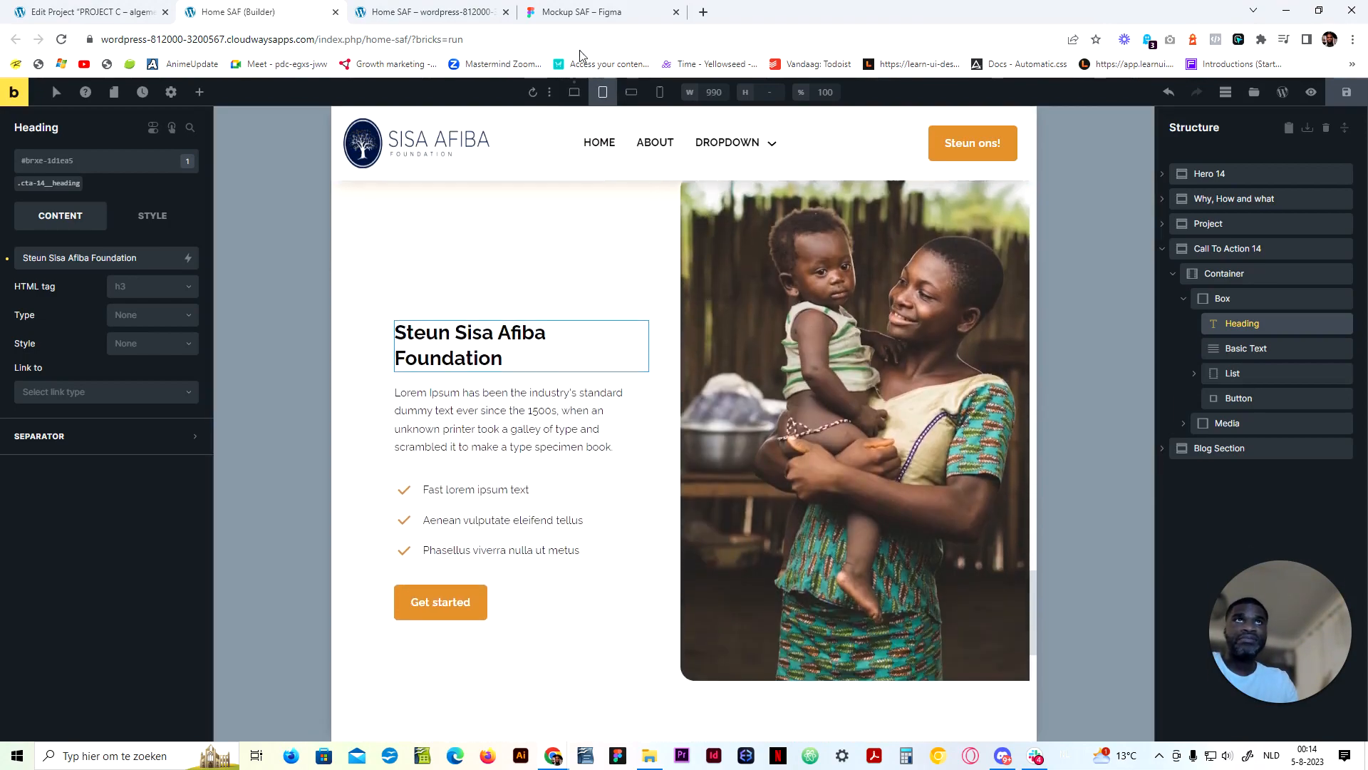
pyautogui.click(630, 88)
pyautogui.scroll(-5, 647, 371)
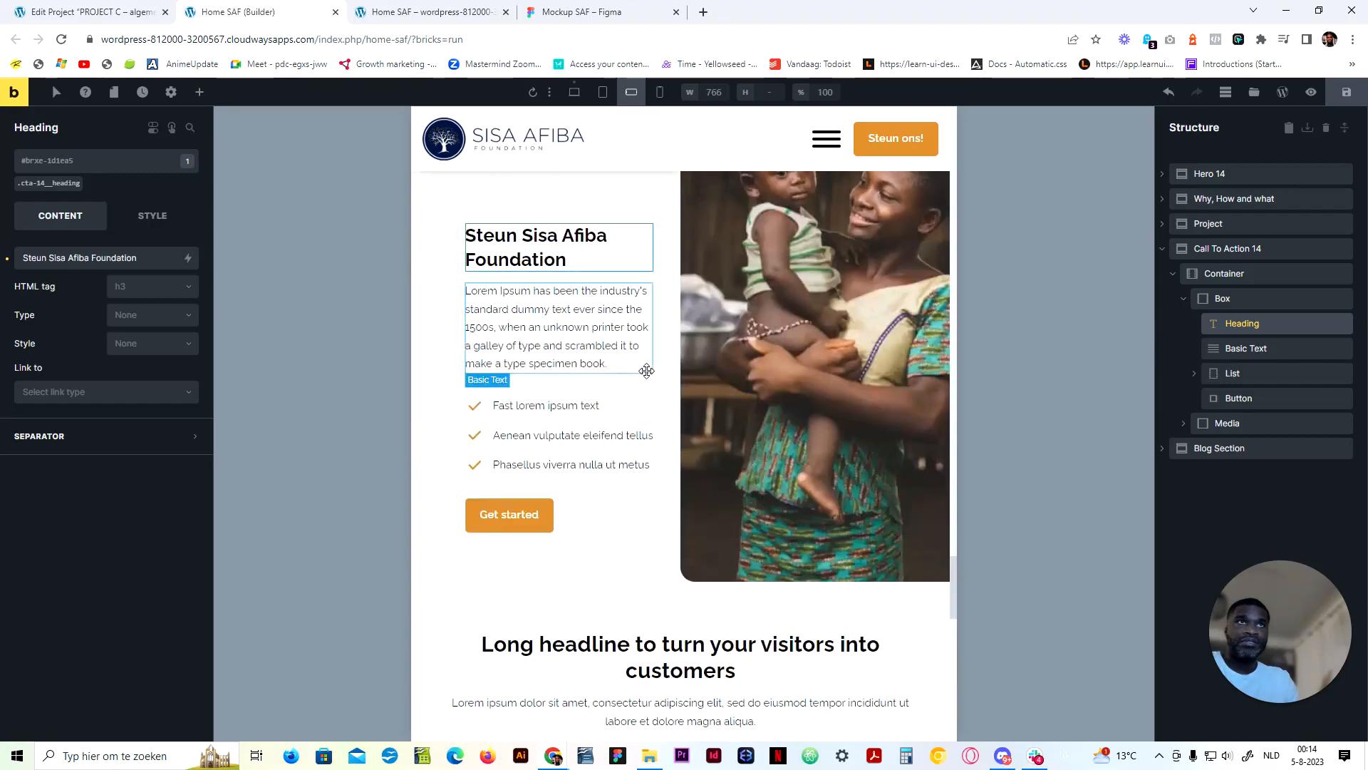
pyautogui.scroll(3, 647, 369)
pyautogui.scroll(-1, 647, 367)
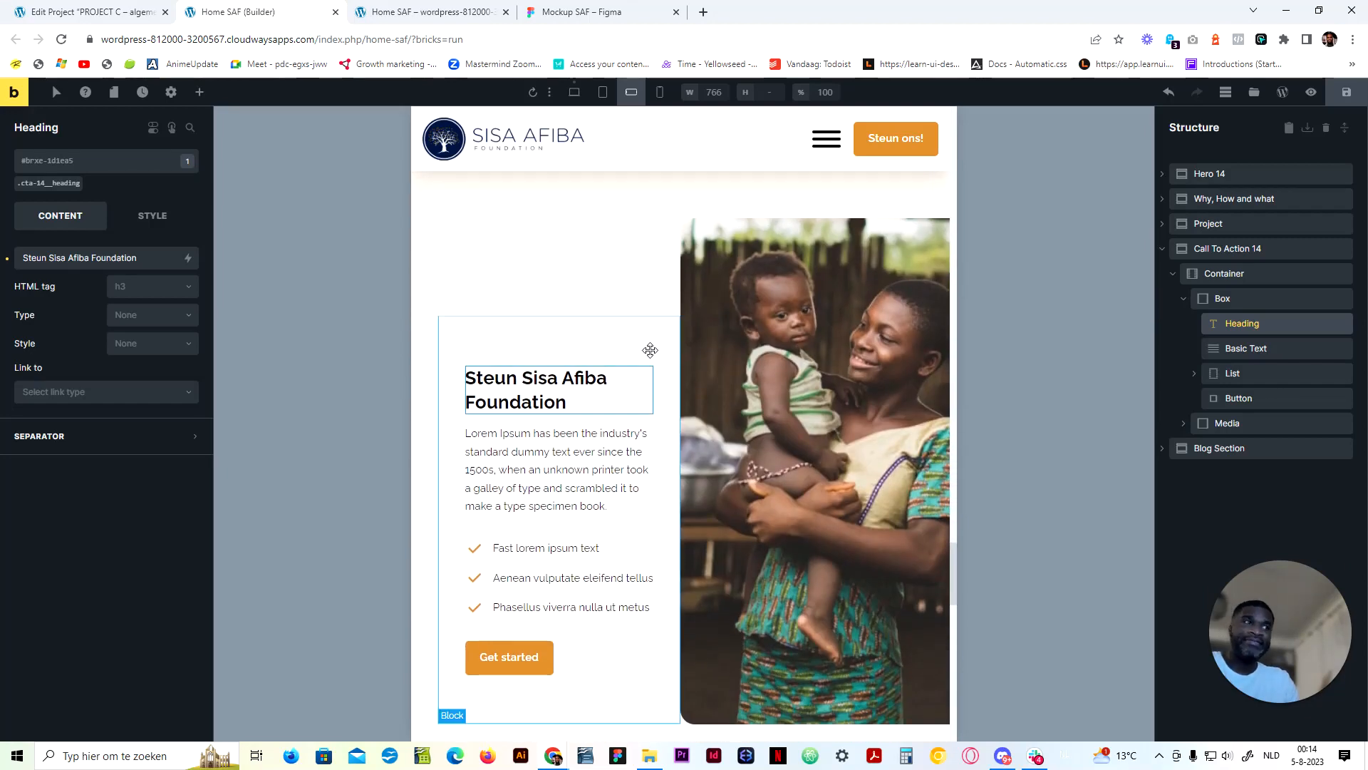
pyautogui.click(661, 96)
pyautogui.scroll(5, 704, 359)
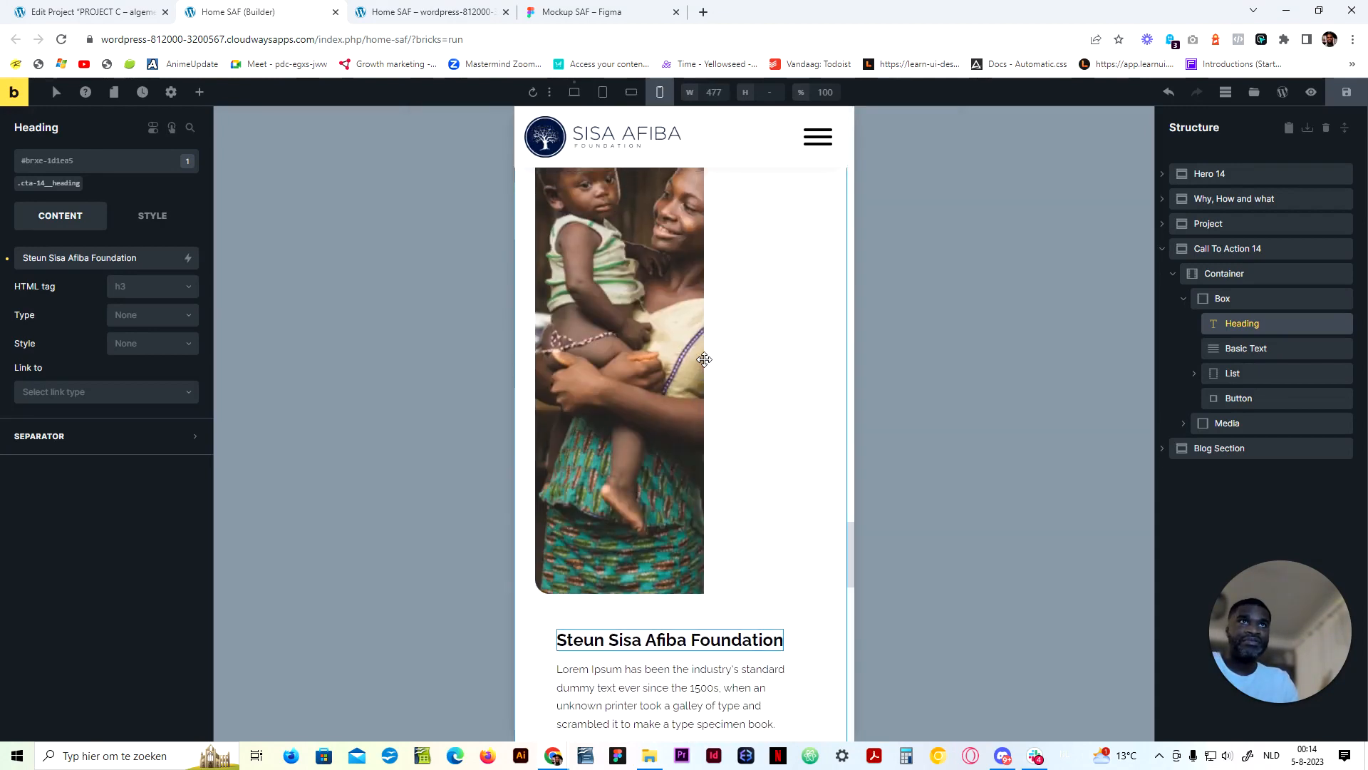
pyautogui.scroll(-7, 642, 330)
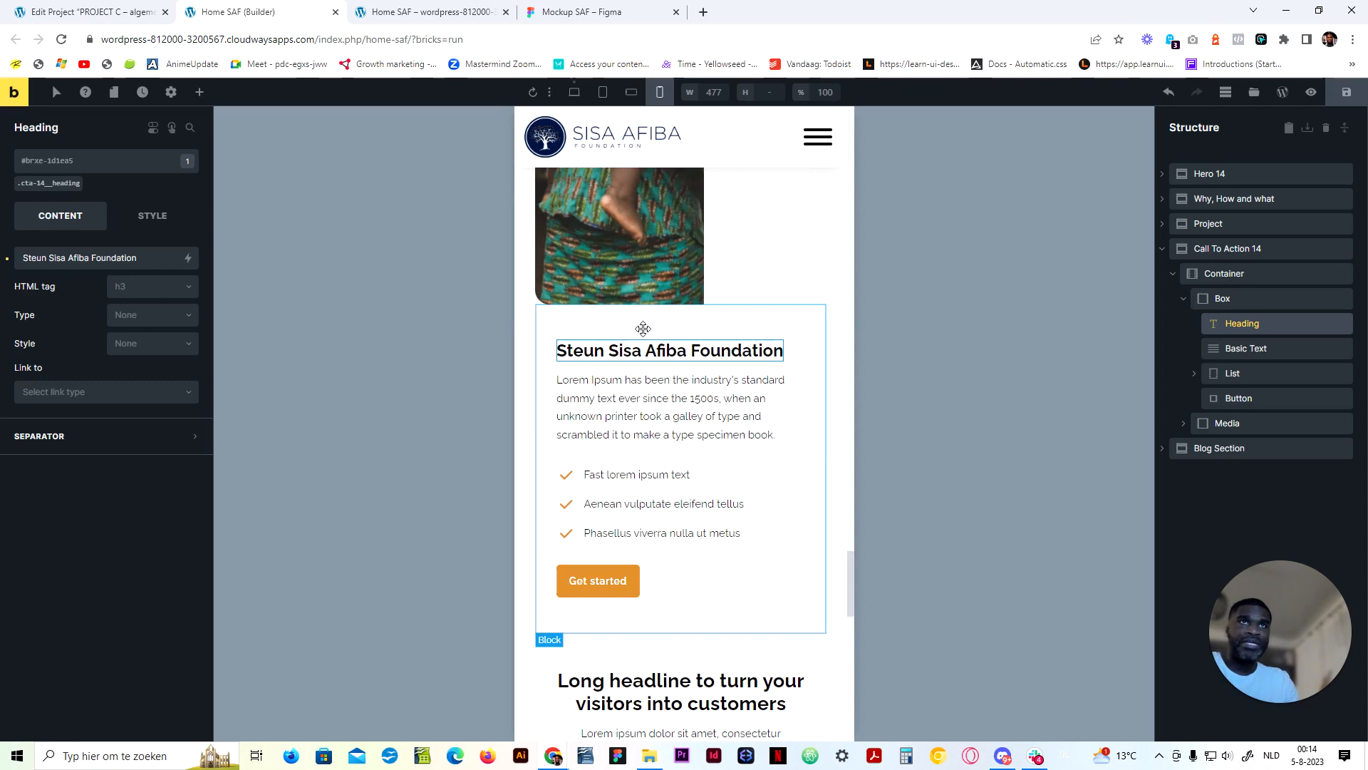
pyautogui.scroll(4, 642, 328)
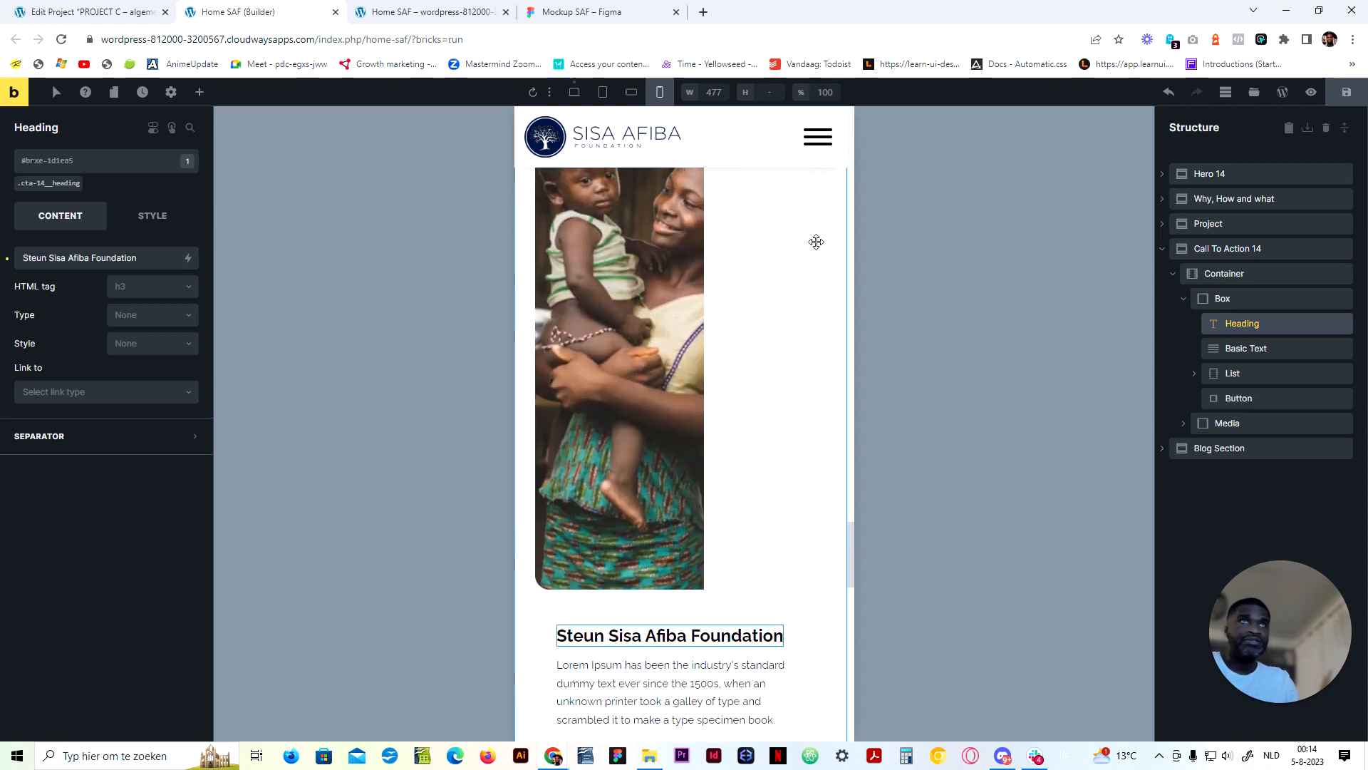
# Move the call-to-action container's grid template columns value repeat(1, minmax(0, 1fr)) from the mobile portrait to the mobile landscape breakpoint
pyautogui.click(1223, 275)
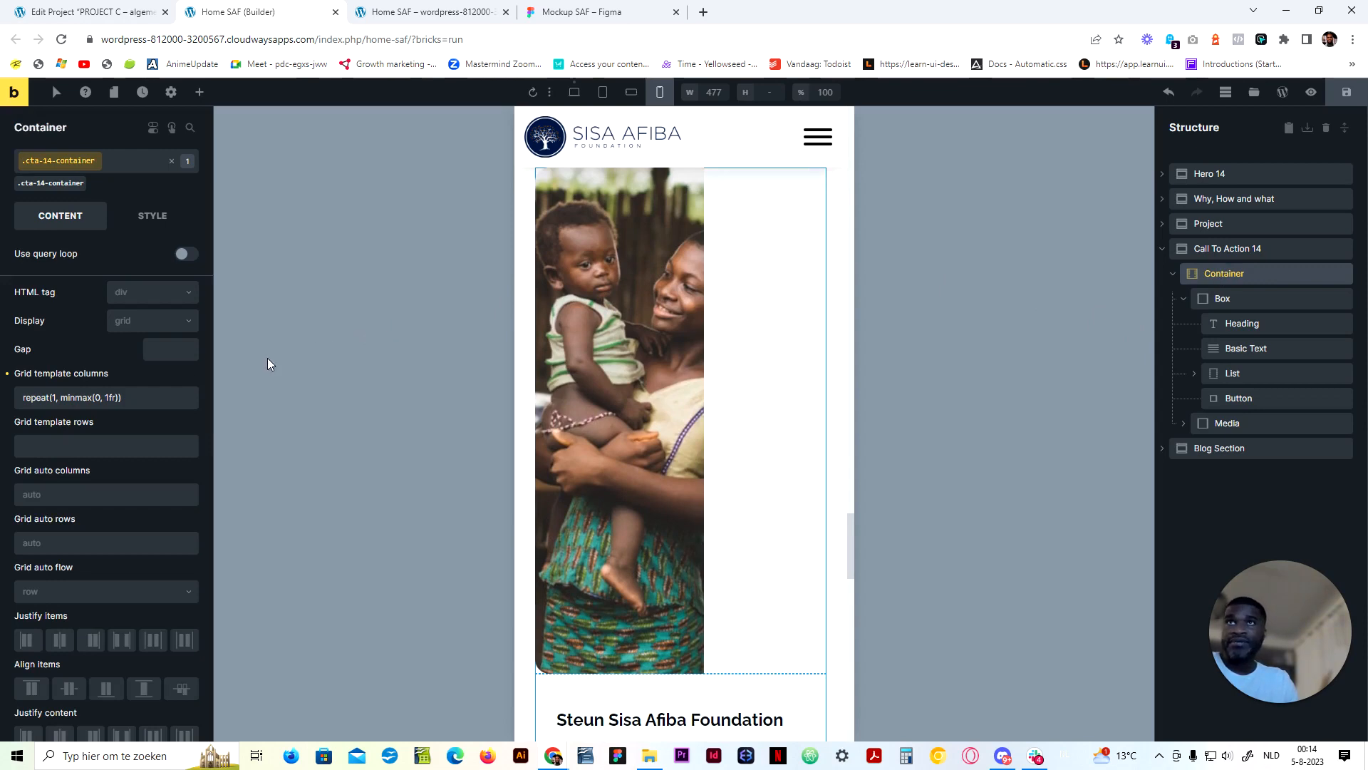
pyautogui.click(1183, 301)
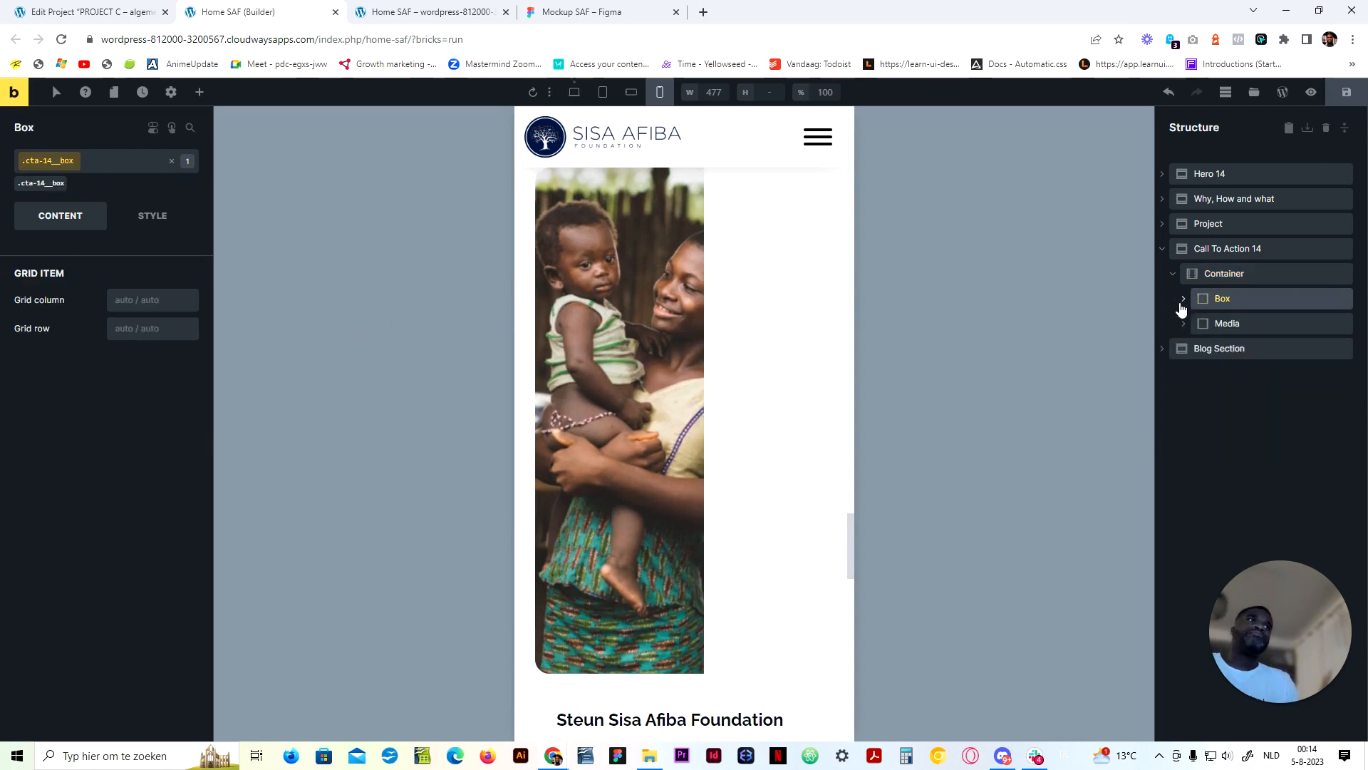
pyautogui.click(1183, 274)
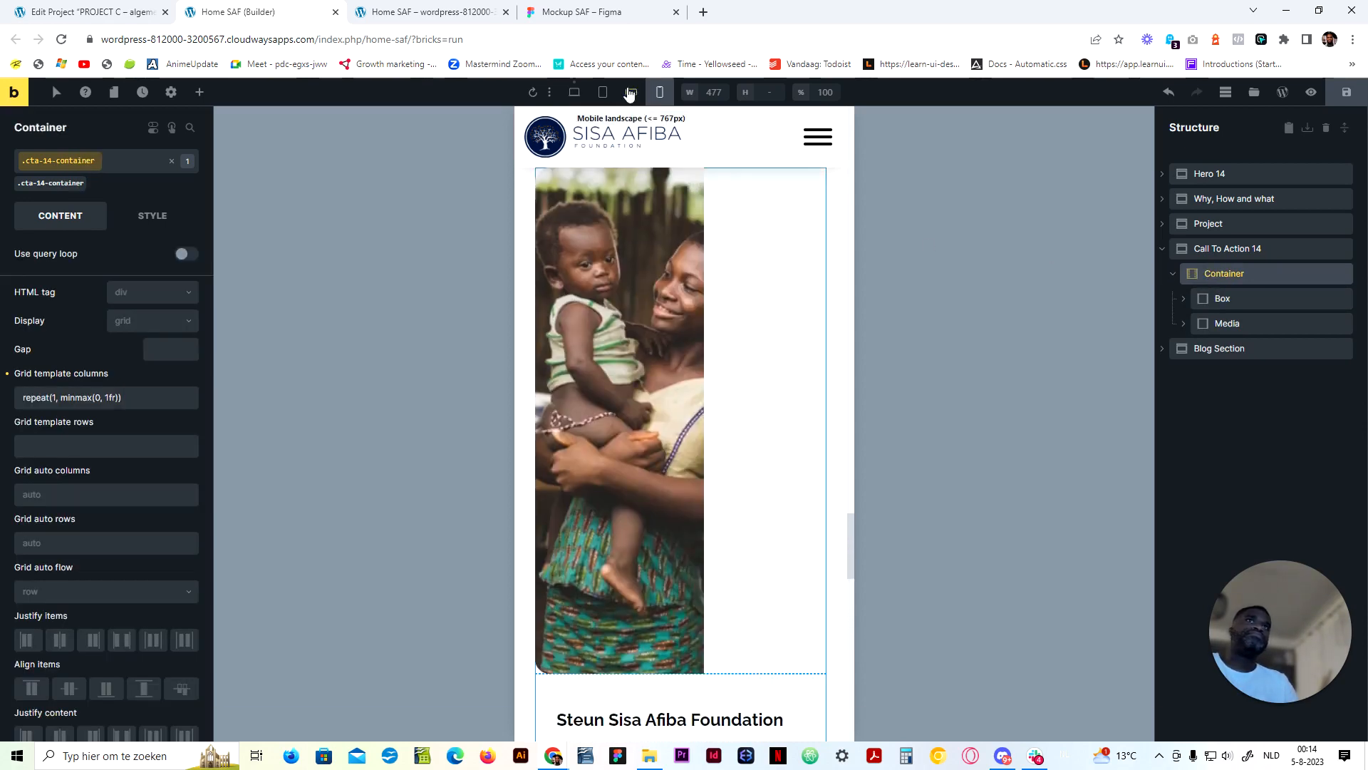
pyautogui.click(631, 92)
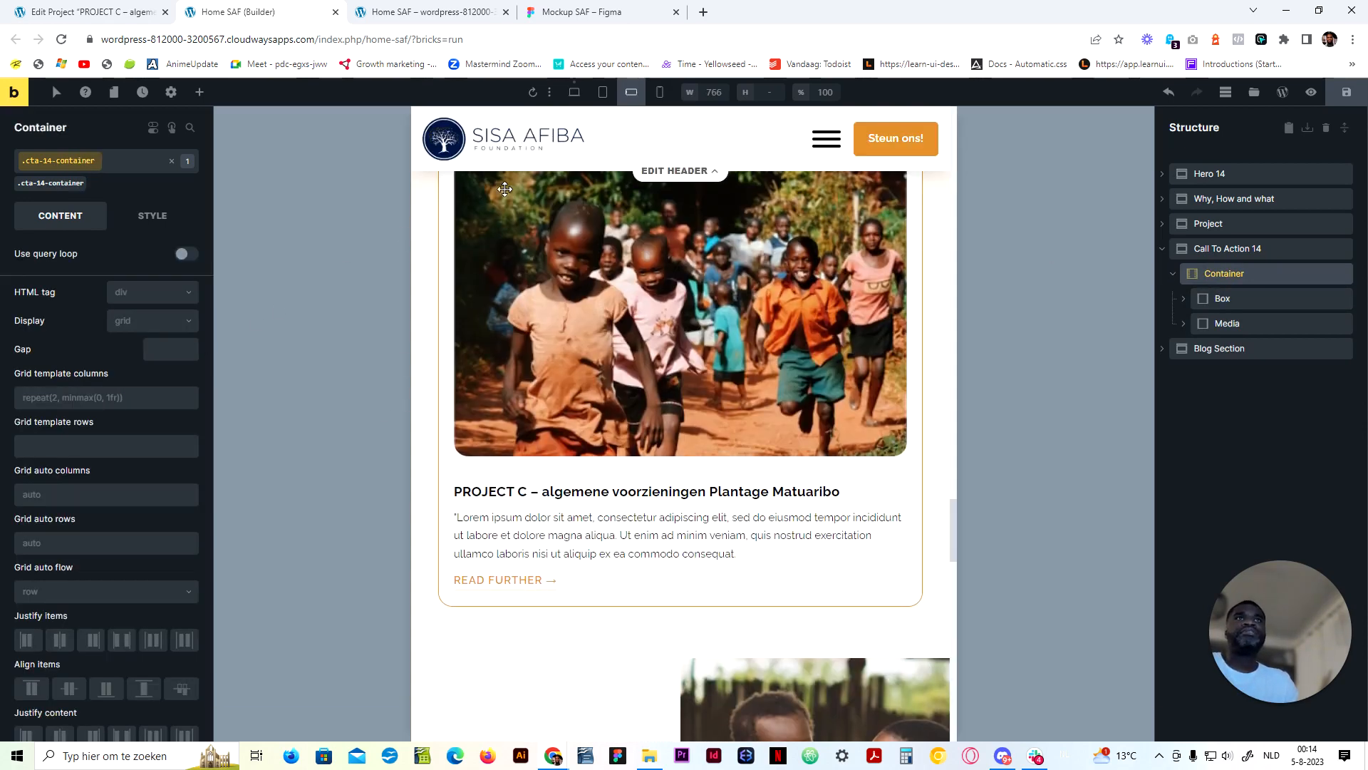
pyautogui.click(660, 91)
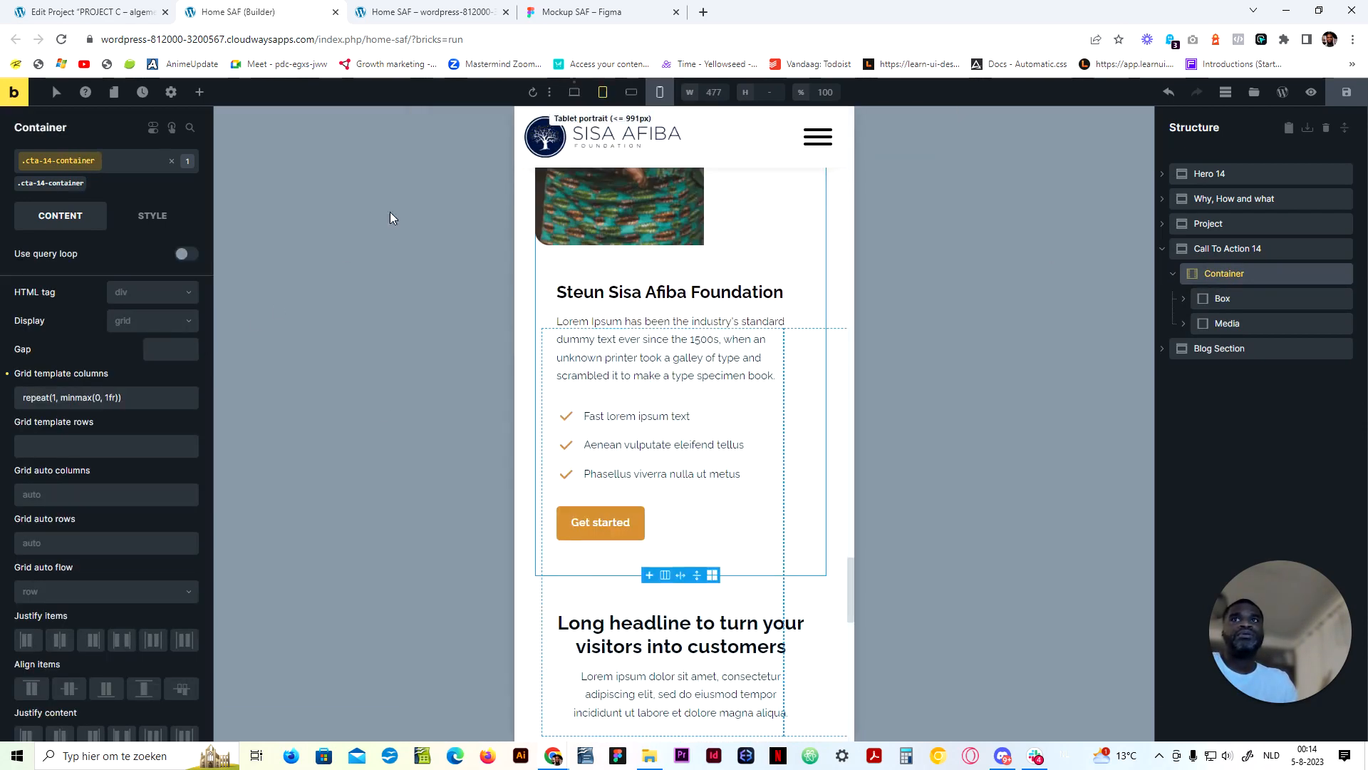
pyautogui.moveTo(149, 409); pyautogui.dragTo(2, 404)
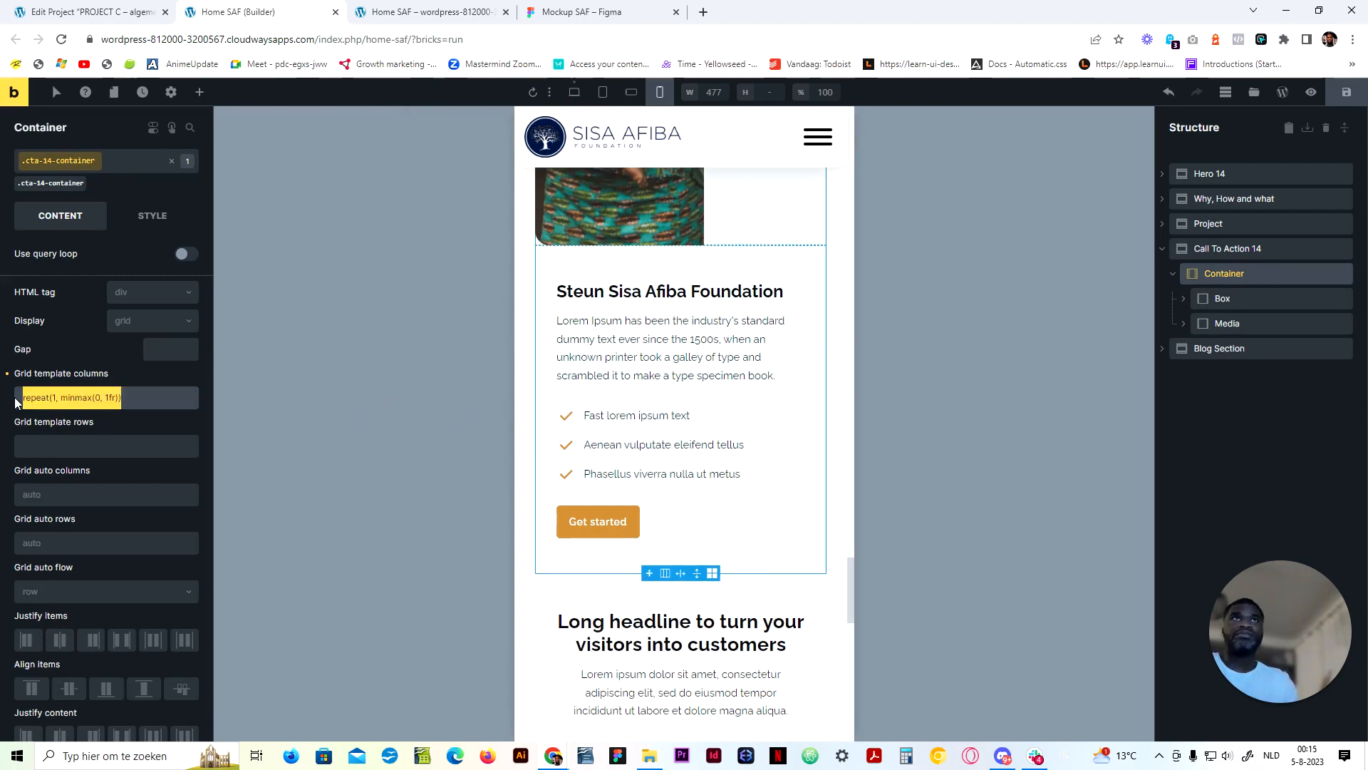
pyautogui.press('BackSpace')
pyautogui.click(640, 93)
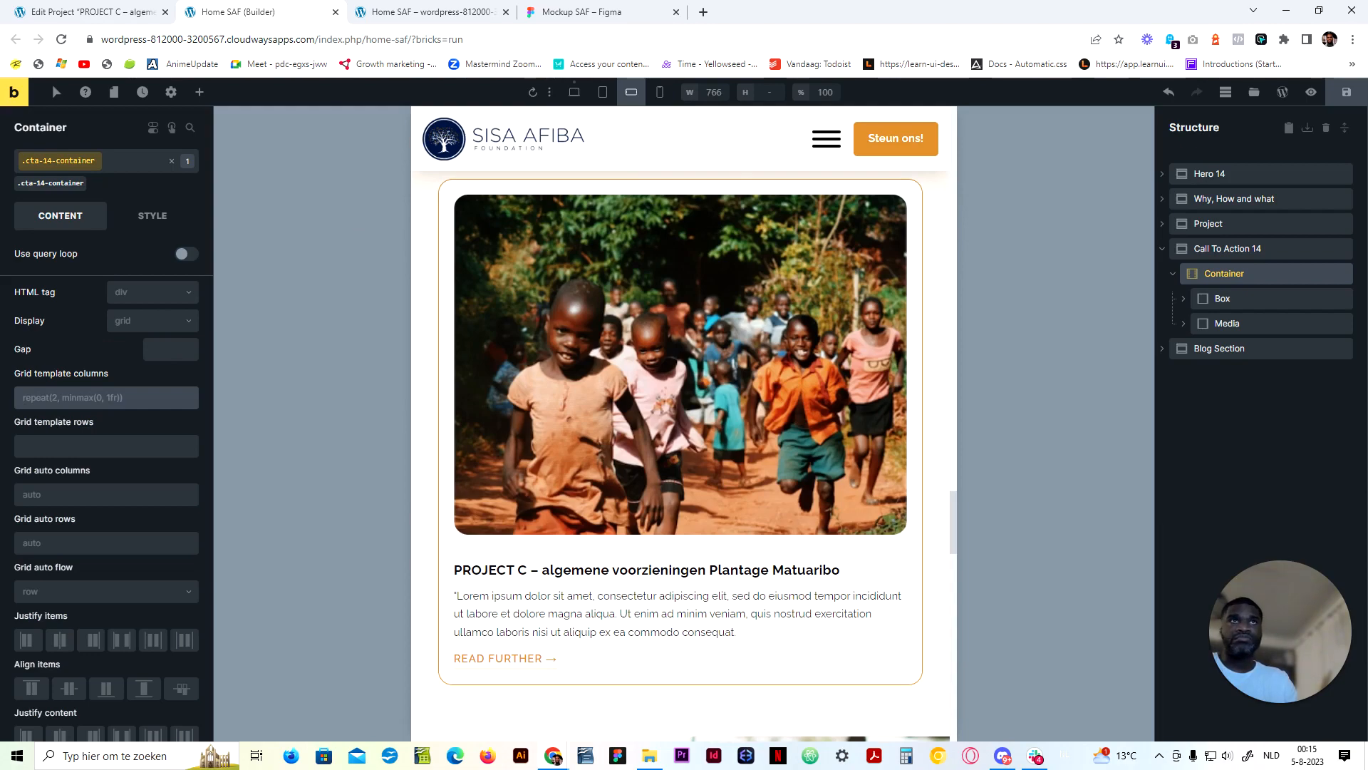
pyautogui.scroll(-5, 628, 541)
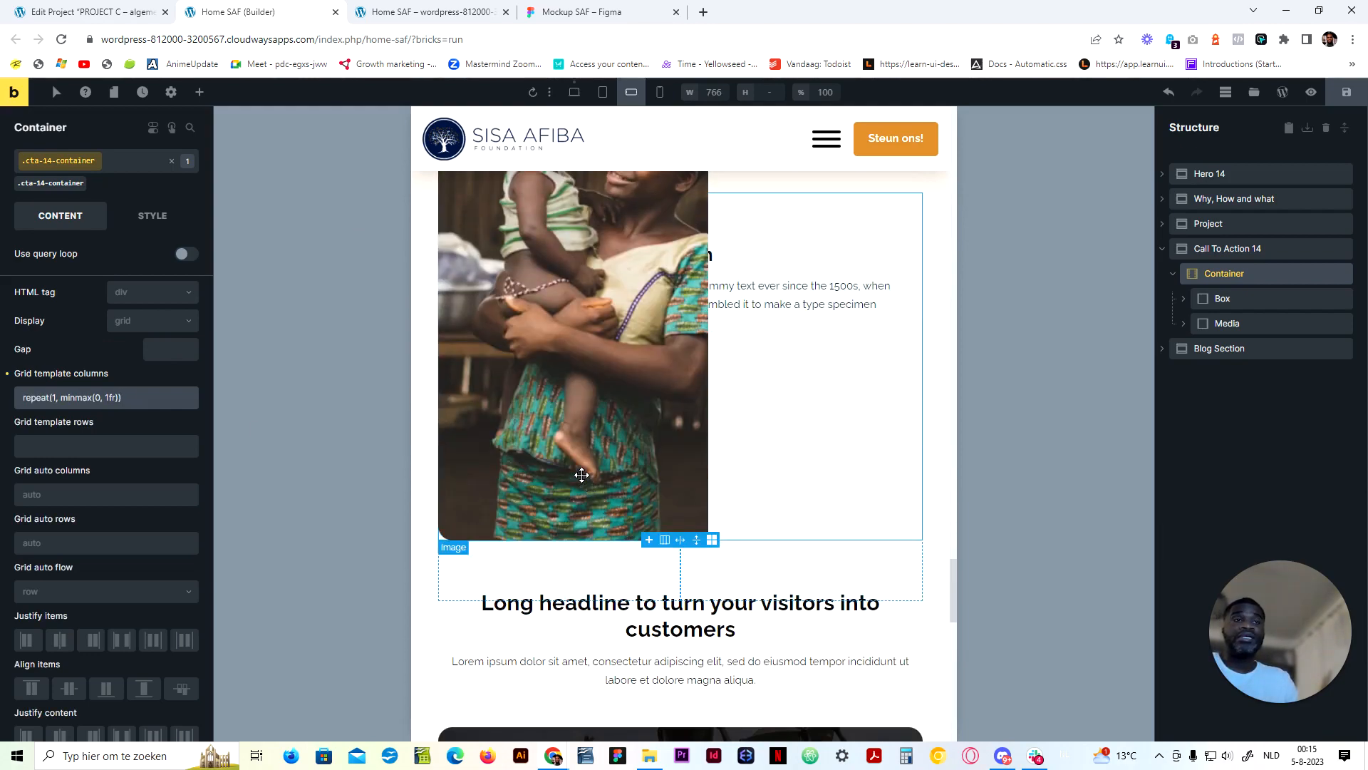
pyautogui.scroll(-1, 581, 476)
pyautogui.scroll(3, 580, 474)
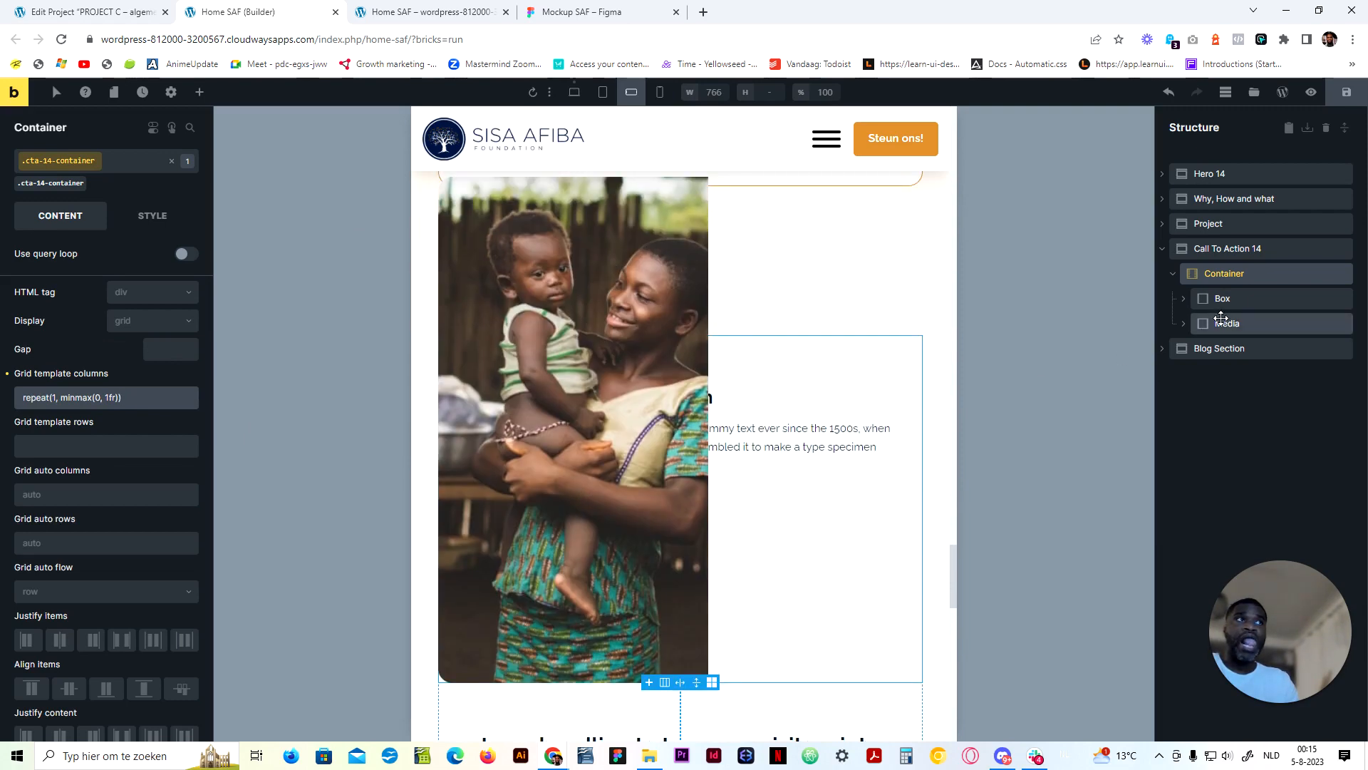
# Set the call-to-action image's position to relative at the mobile landscape breakpoint and check the section at mobile portrait
pyautogui.click(1221, 318)
pyautogui.click(1183, 322)
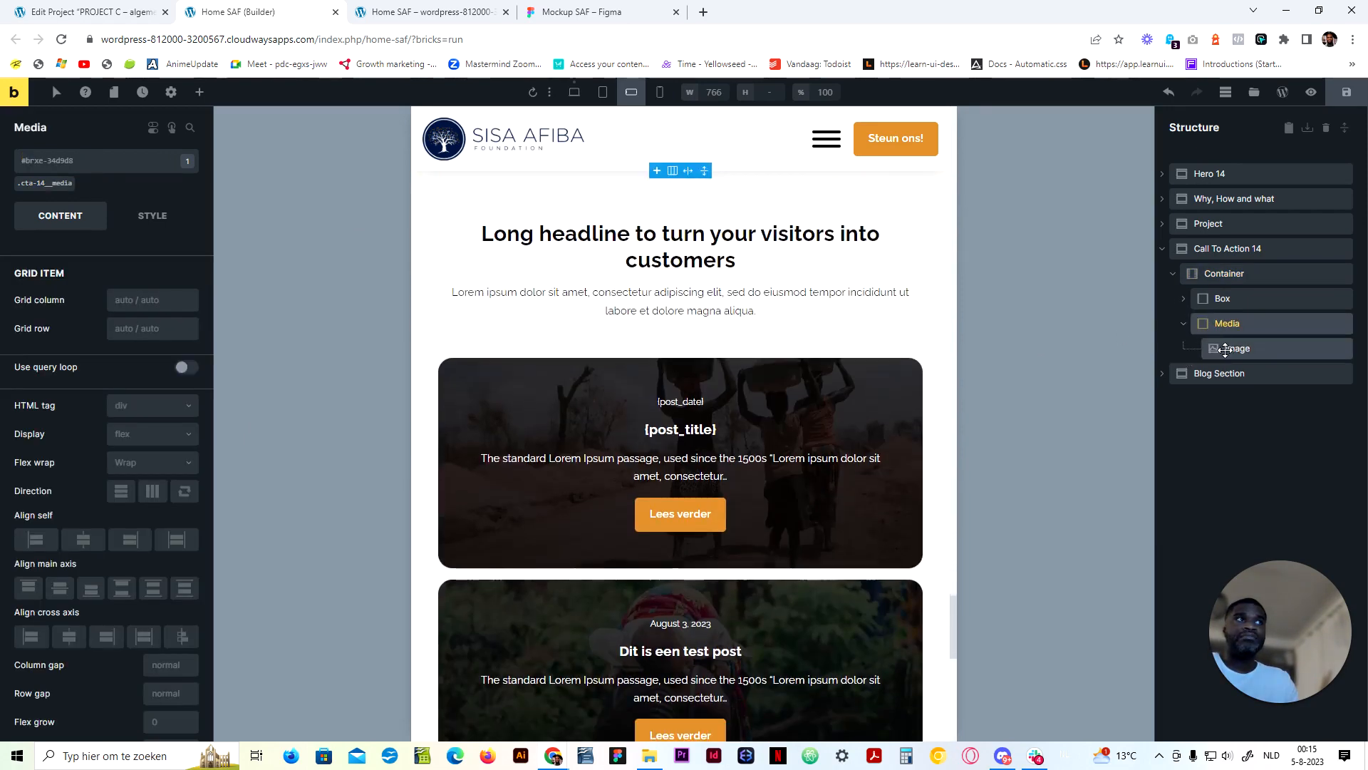
pyautogui.click(1238, 347)
pyautogui.click(152, 215)
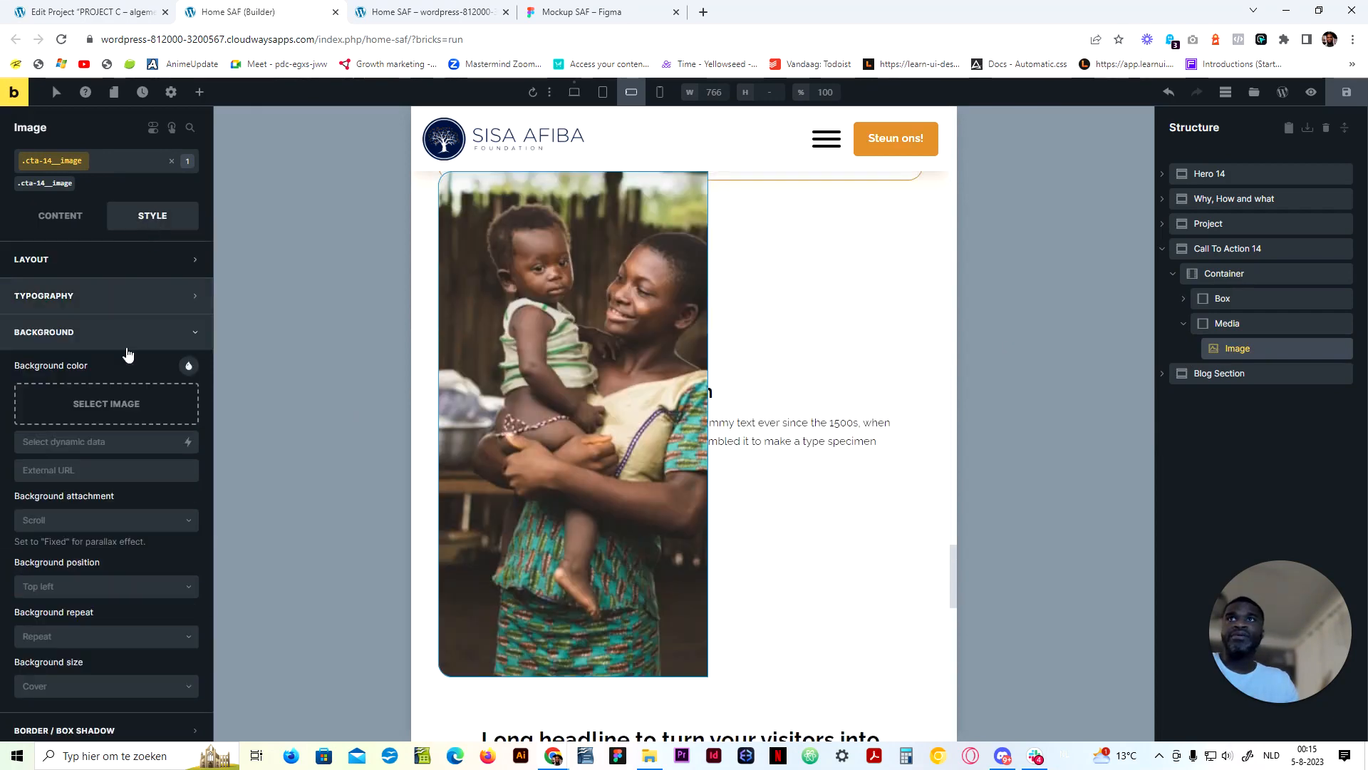
pyautogui.scroll(-1, 107, 357)
pyautogui.scroll(1, 138, 400)
pyautogui.click(146, 263)
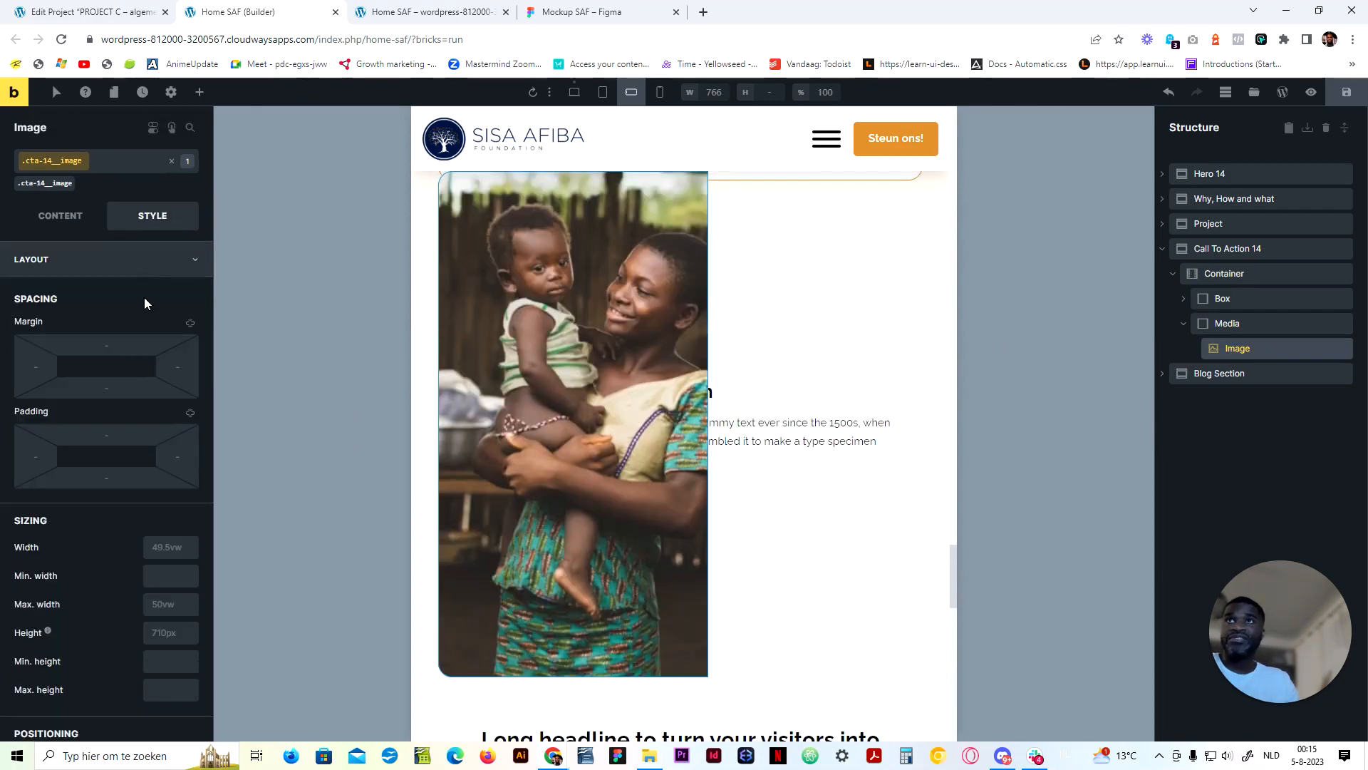
pyautogui.scroll(-3, 144, 299)
pyautogui.scroll(-3, 153, 460)
pyautogui.click(177, 341)
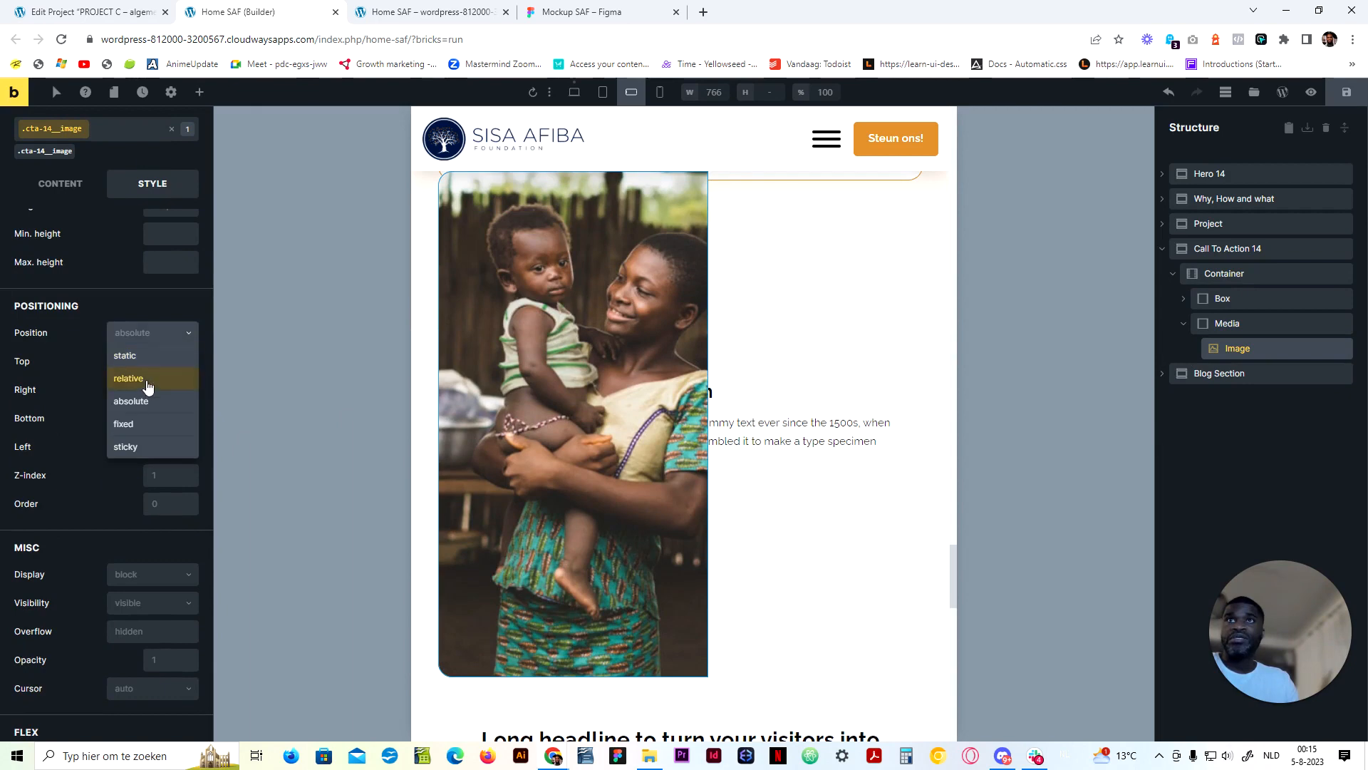
pyautogui.click(146, 385)
pyautogui.scroll(-4, 607, 478)
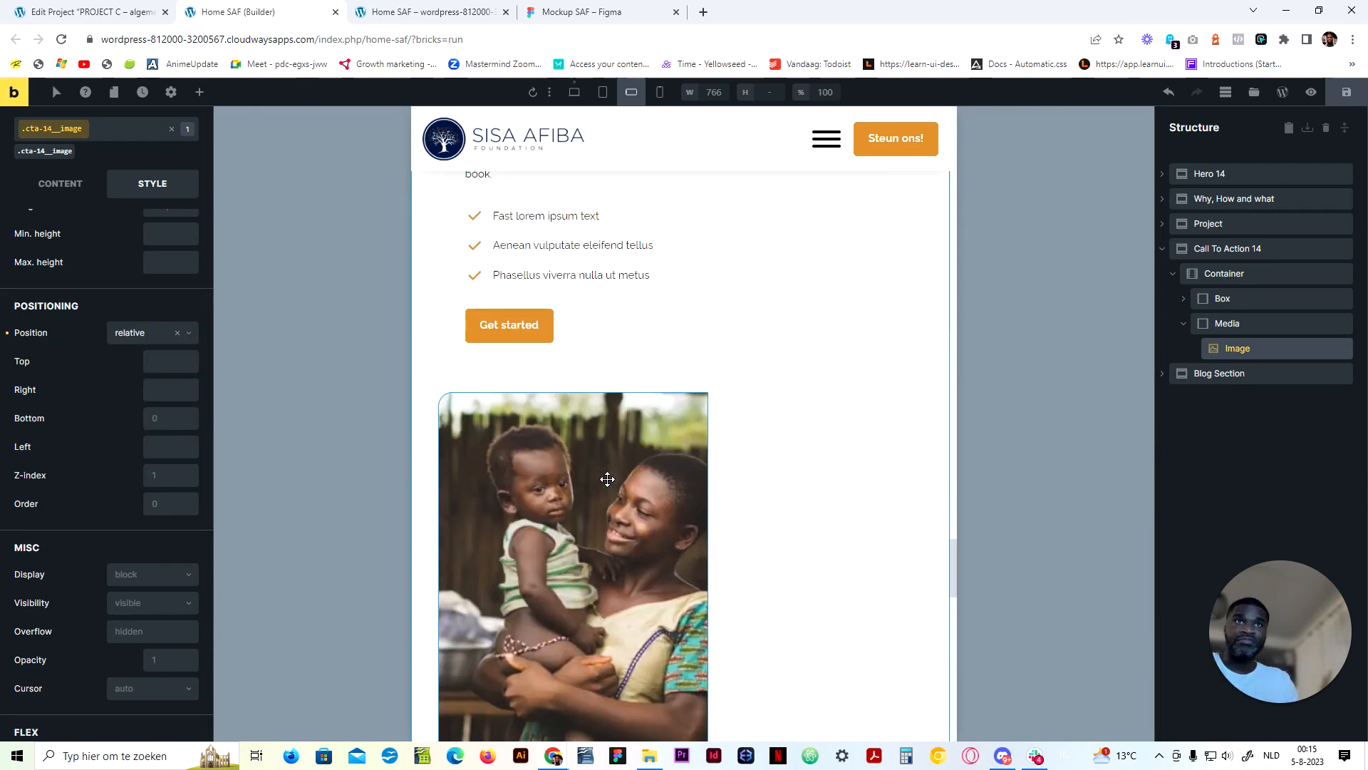
pyautogui.scroll(5, 607, 479)
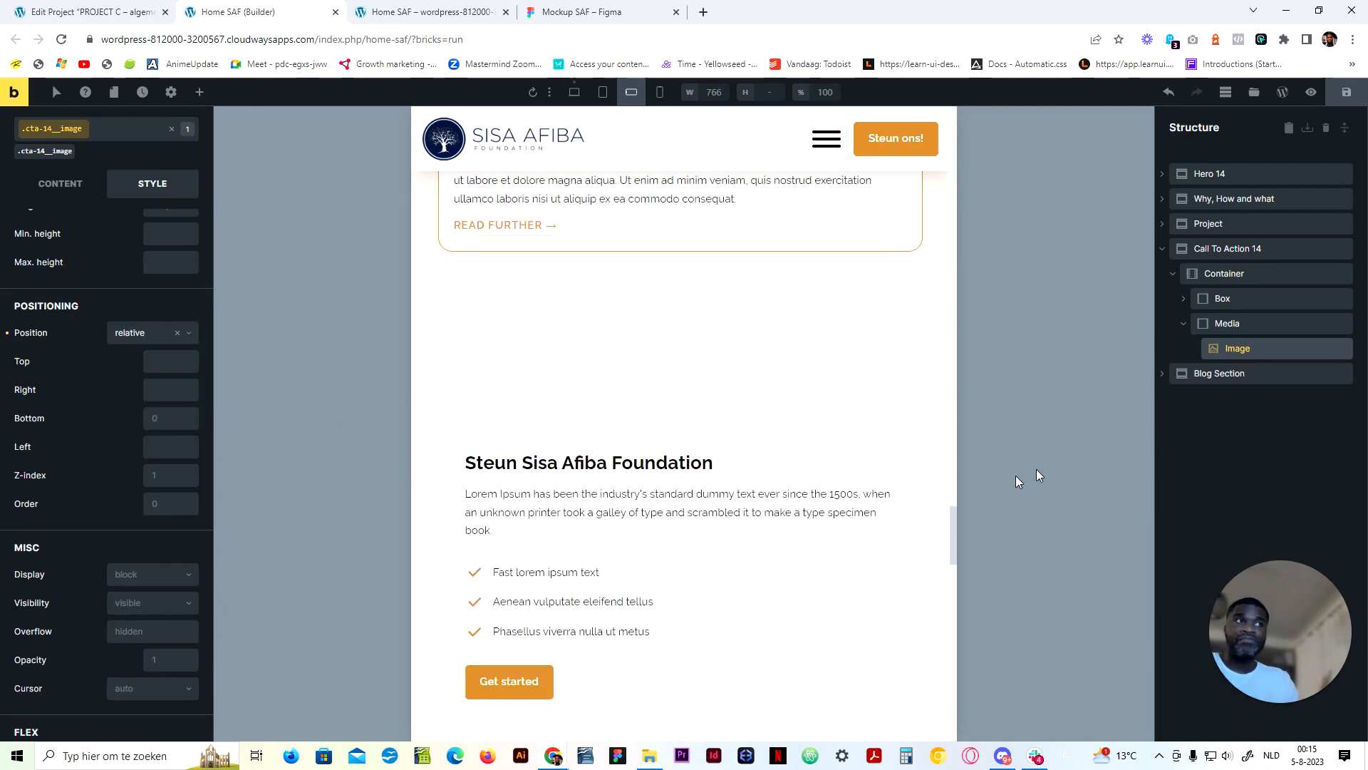
pyautogui.click(660, 92)
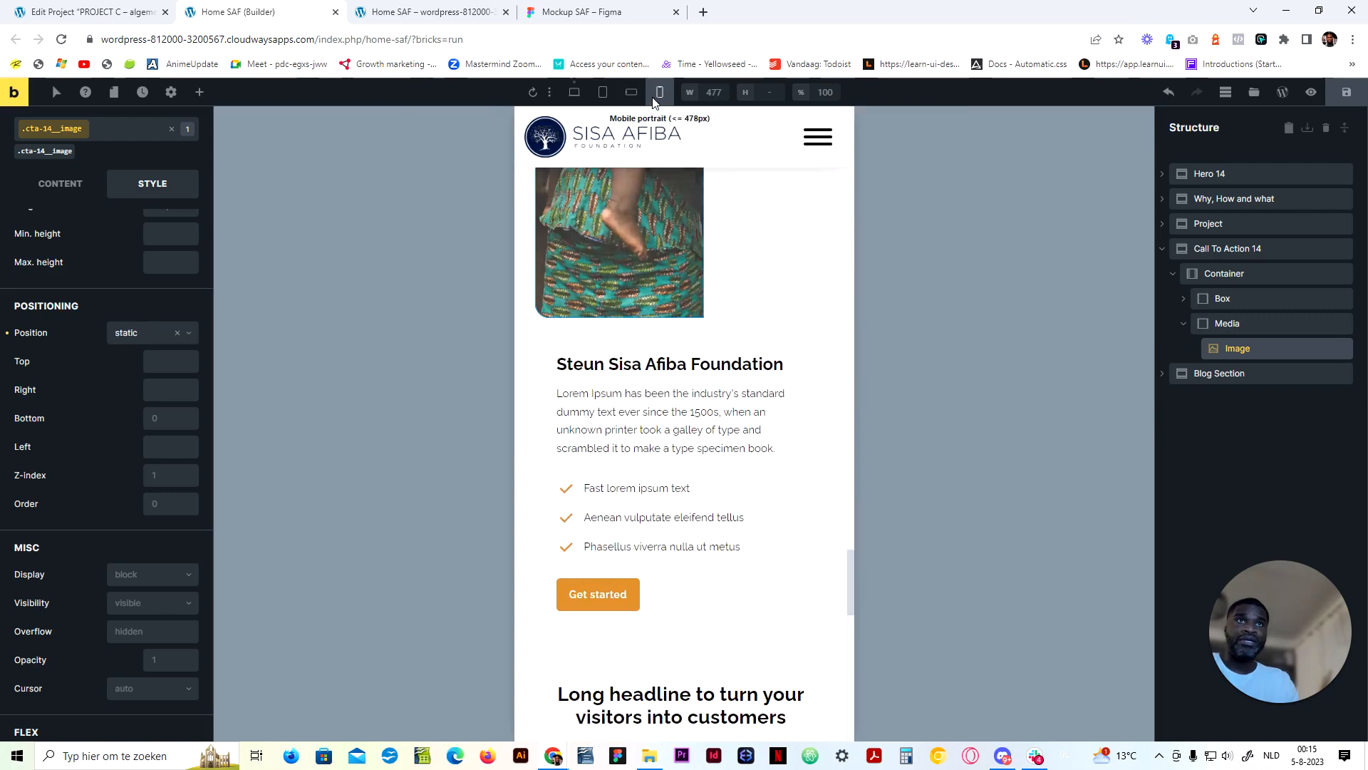
# Clear the call-to-action Media block's order at mobile portrait and set it to -1 at mobile landscape
pyautogui.scroll(3, 616, 285)
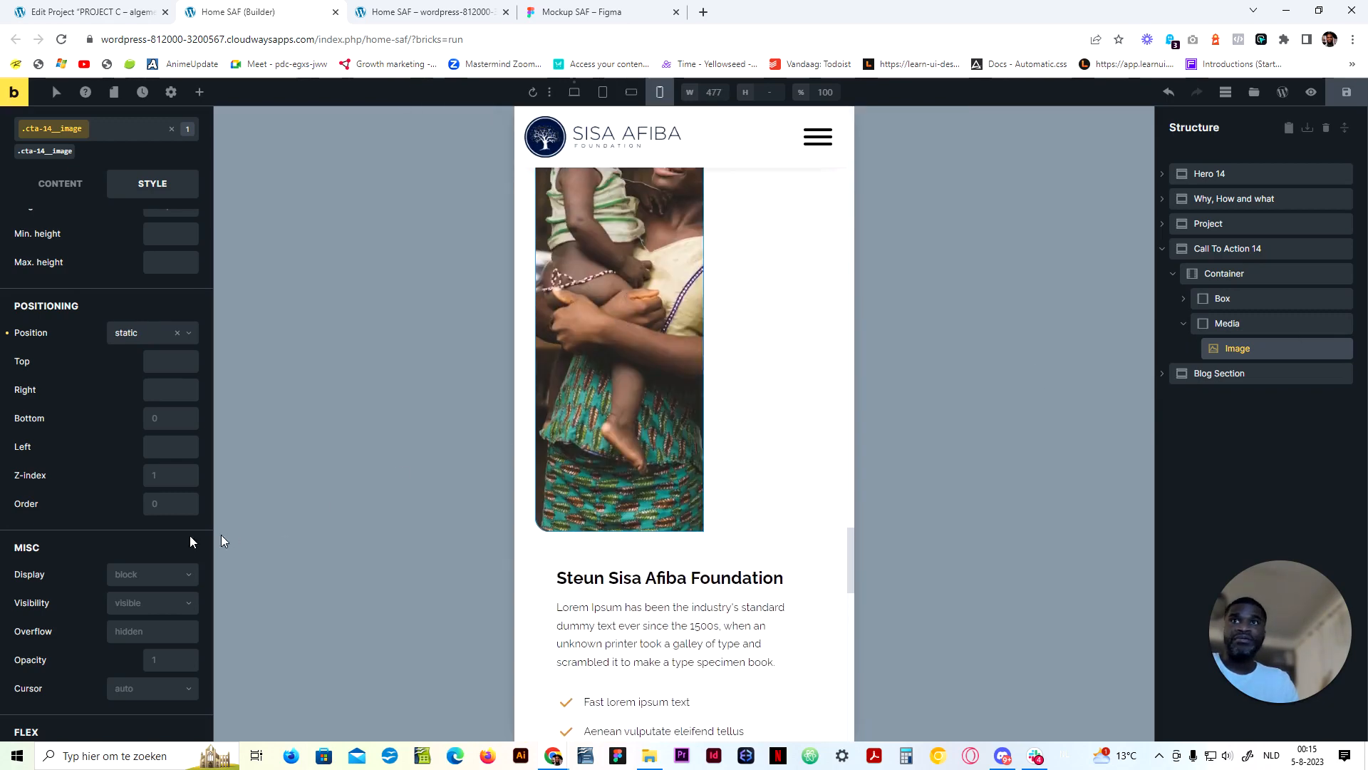
pyautogui.click(1227, 323)
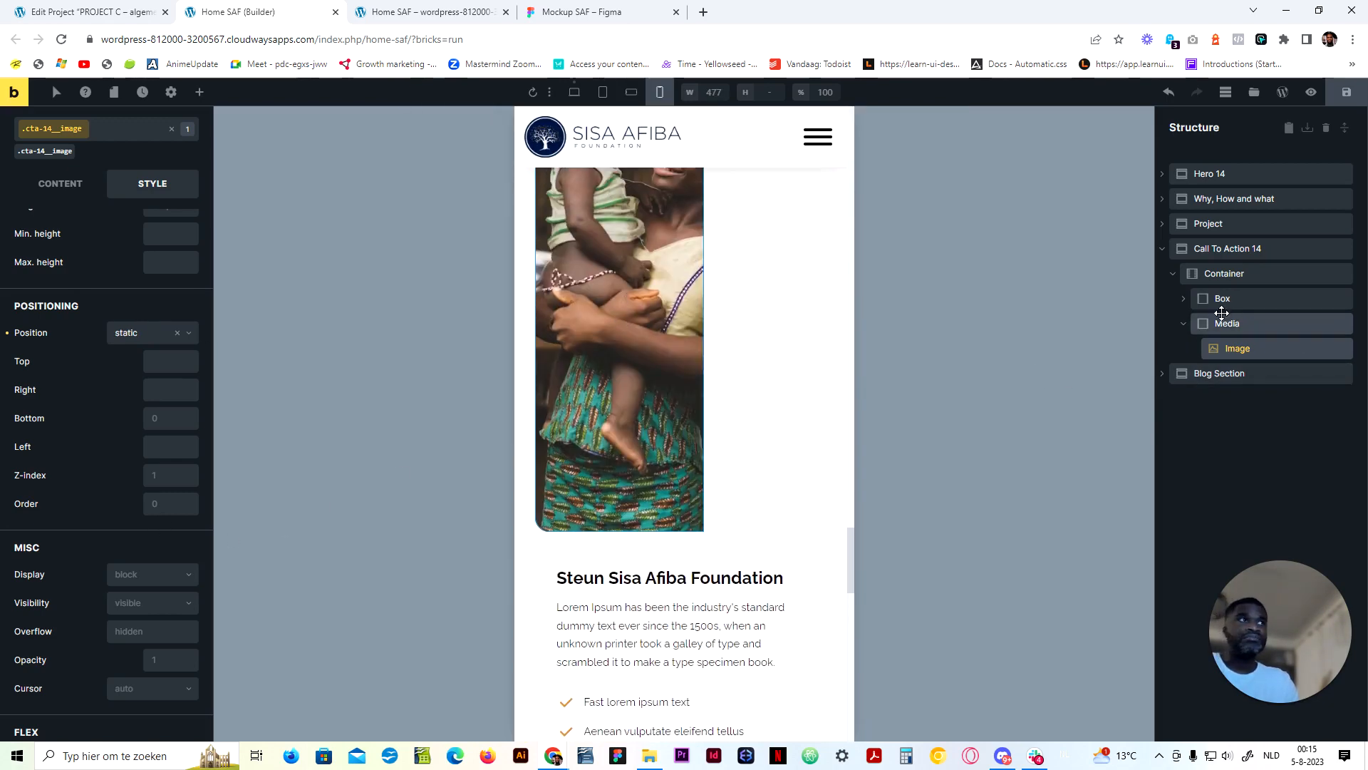
pyautogui.click(45, 218)
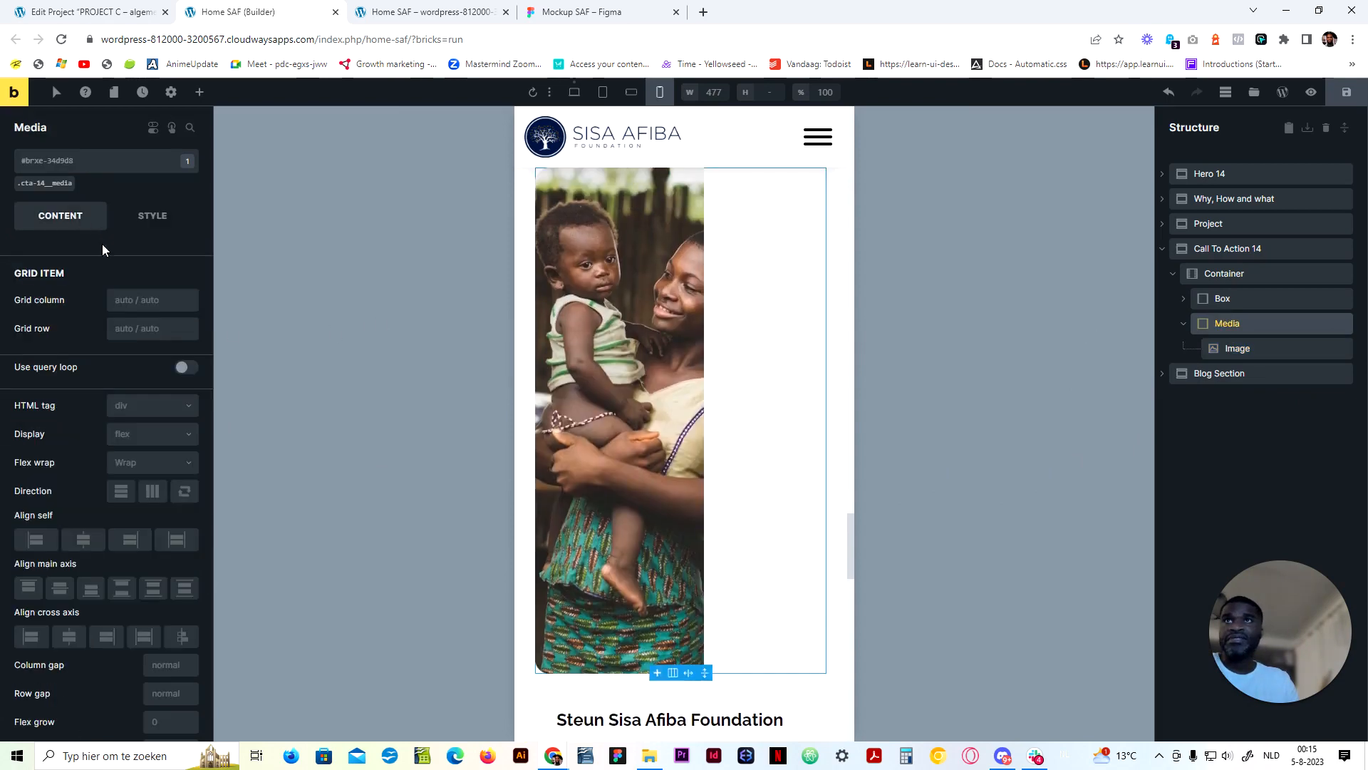
pyautogui.click(41, 183)
pyautogui.scroll(-1, 170, 548)
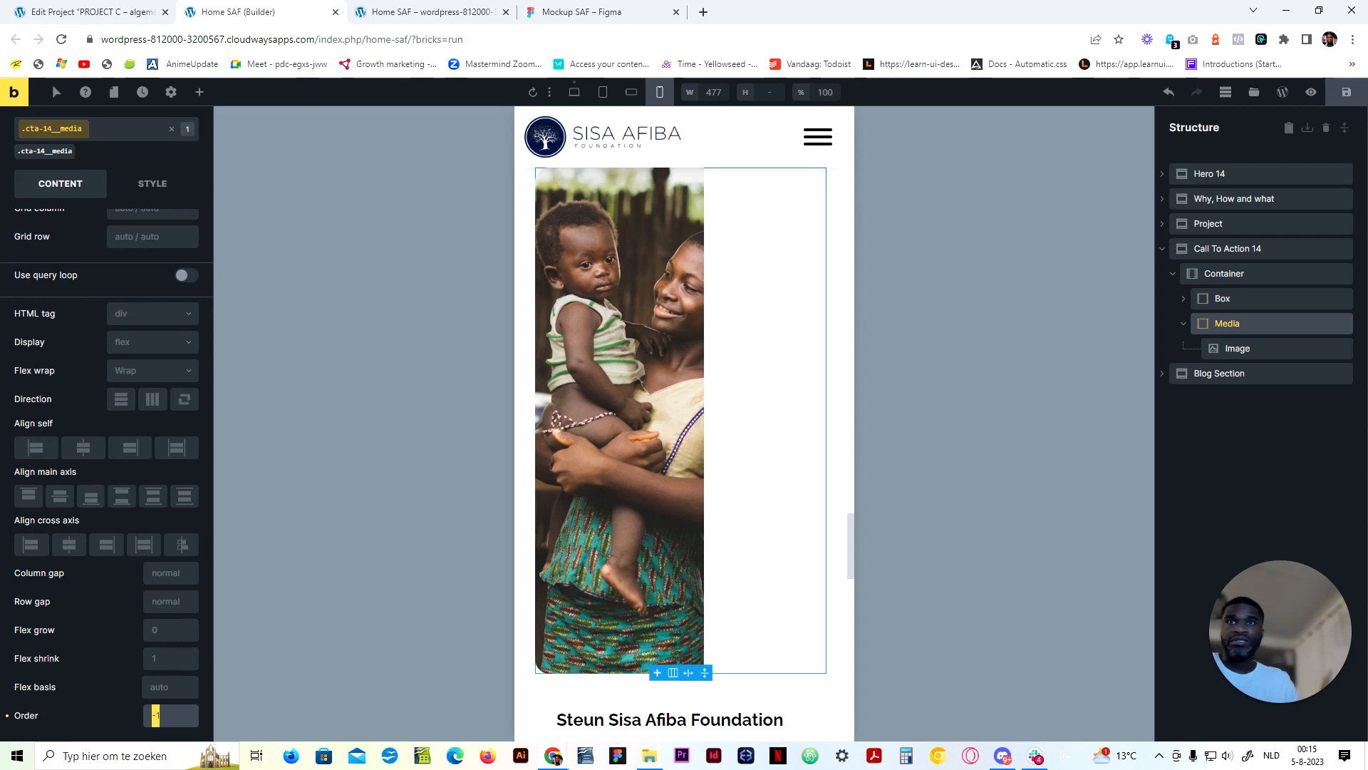
pyautogui.press('BackSpace')
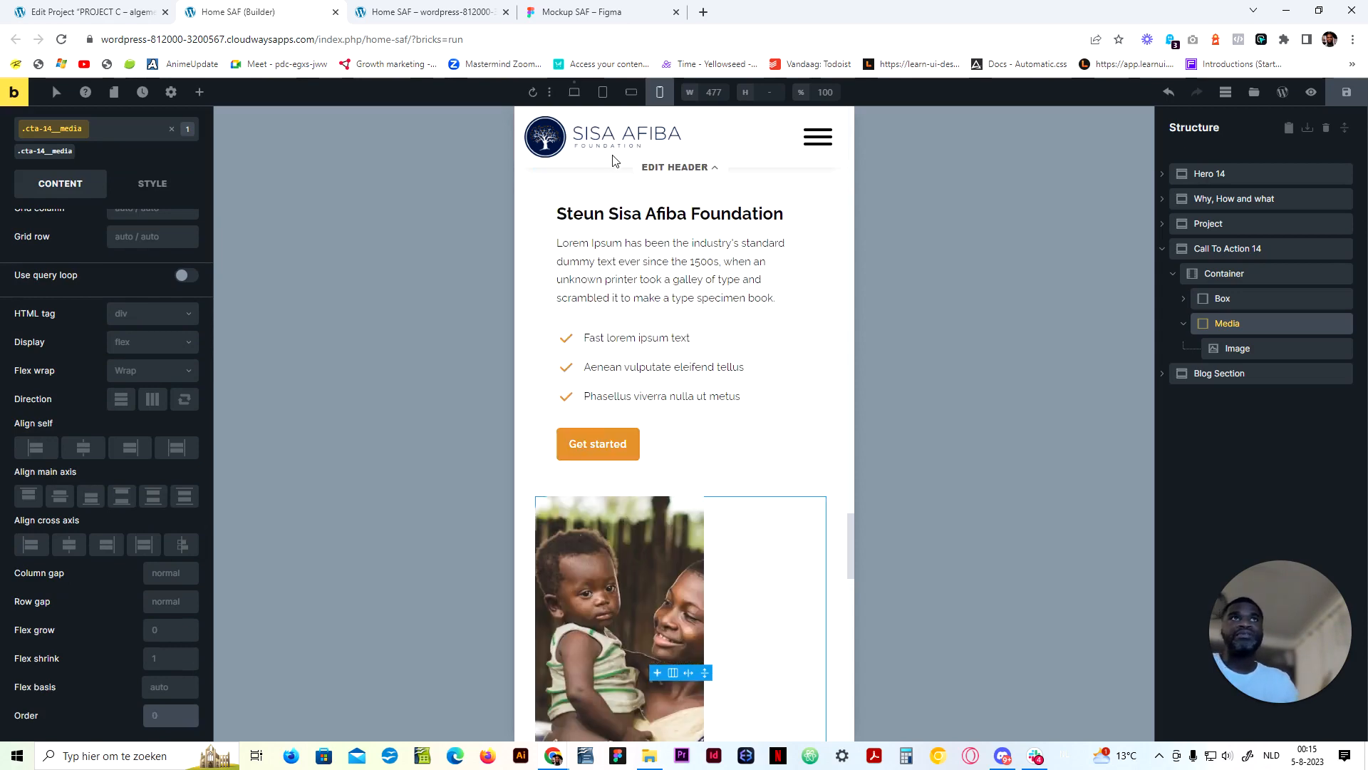
pyautogui.click(631, 92)
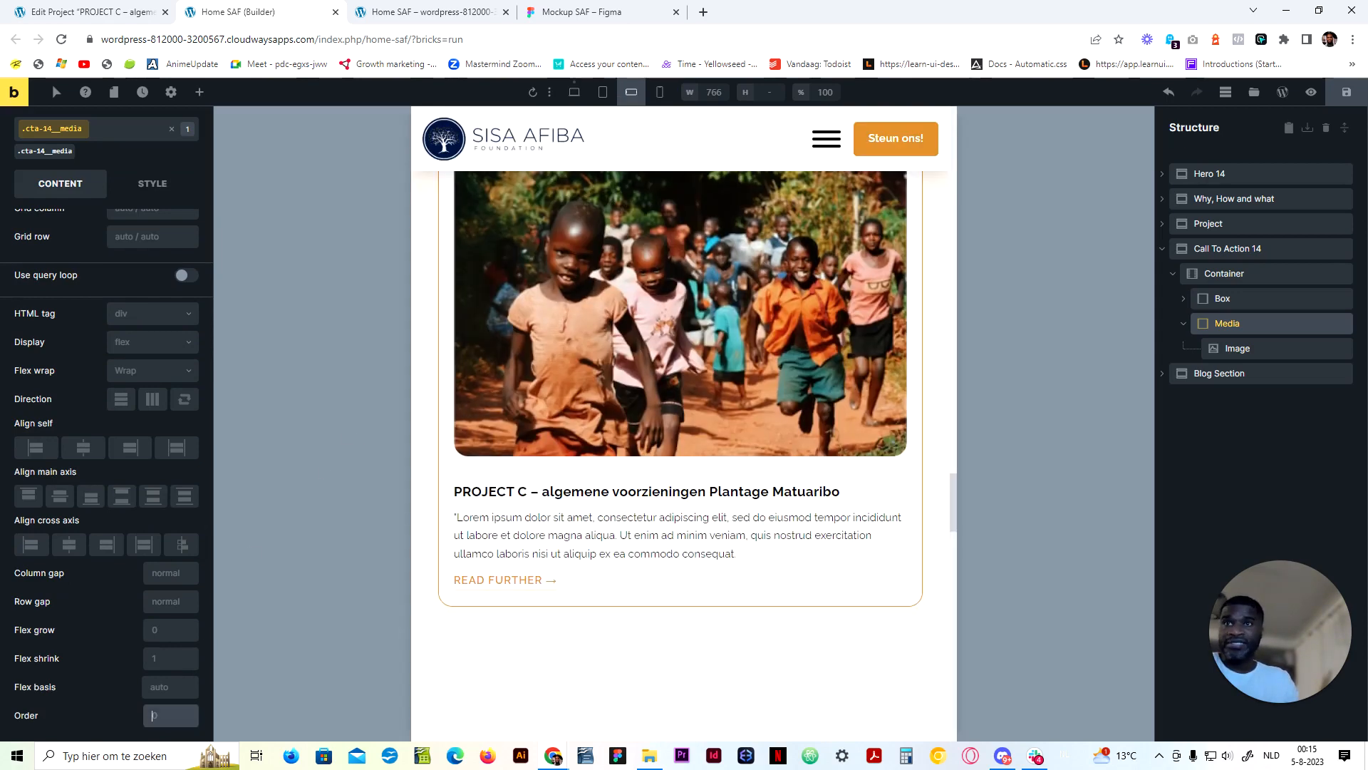
pyautogui.scroll(-7, 378, 662)
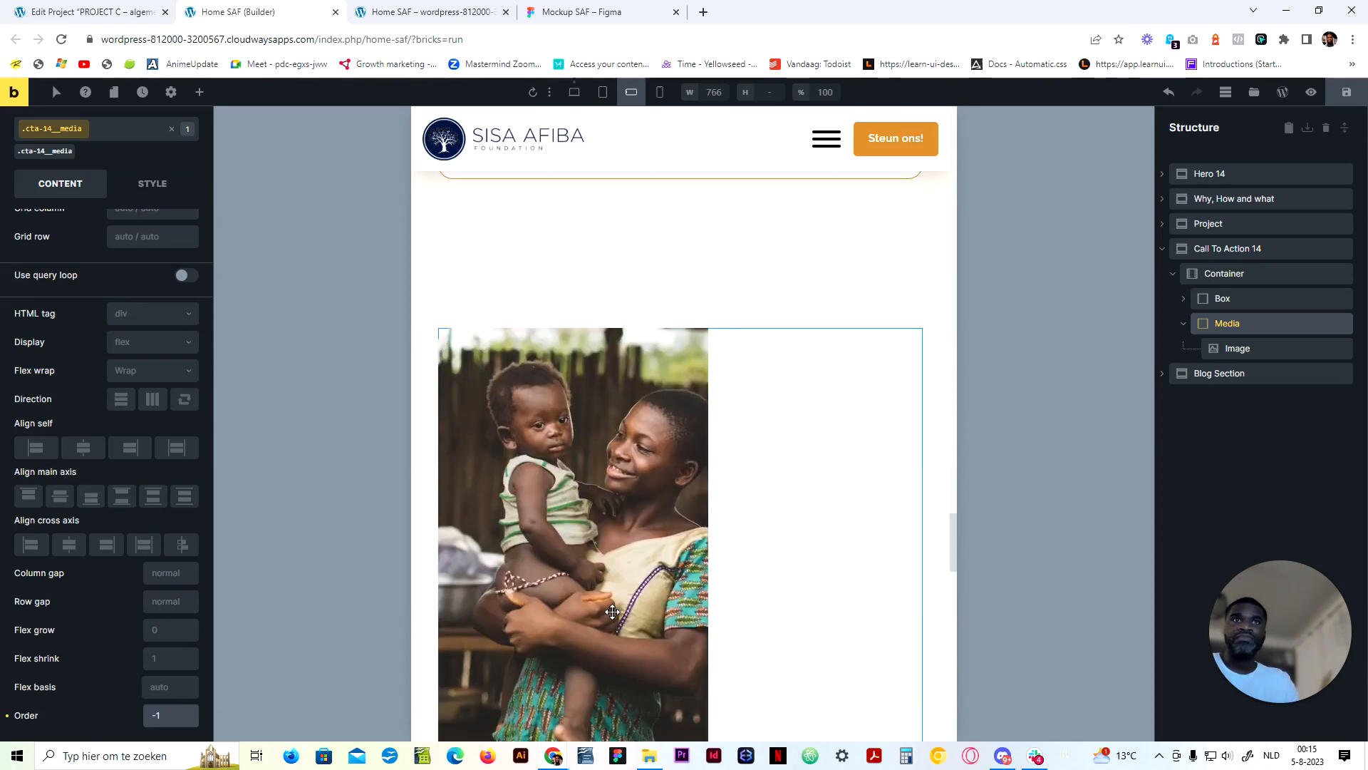
# Set the call-to-action image's width and maximum width to 100% at the mobile landscape breakpoint
pyautogui.click(1266, 346)
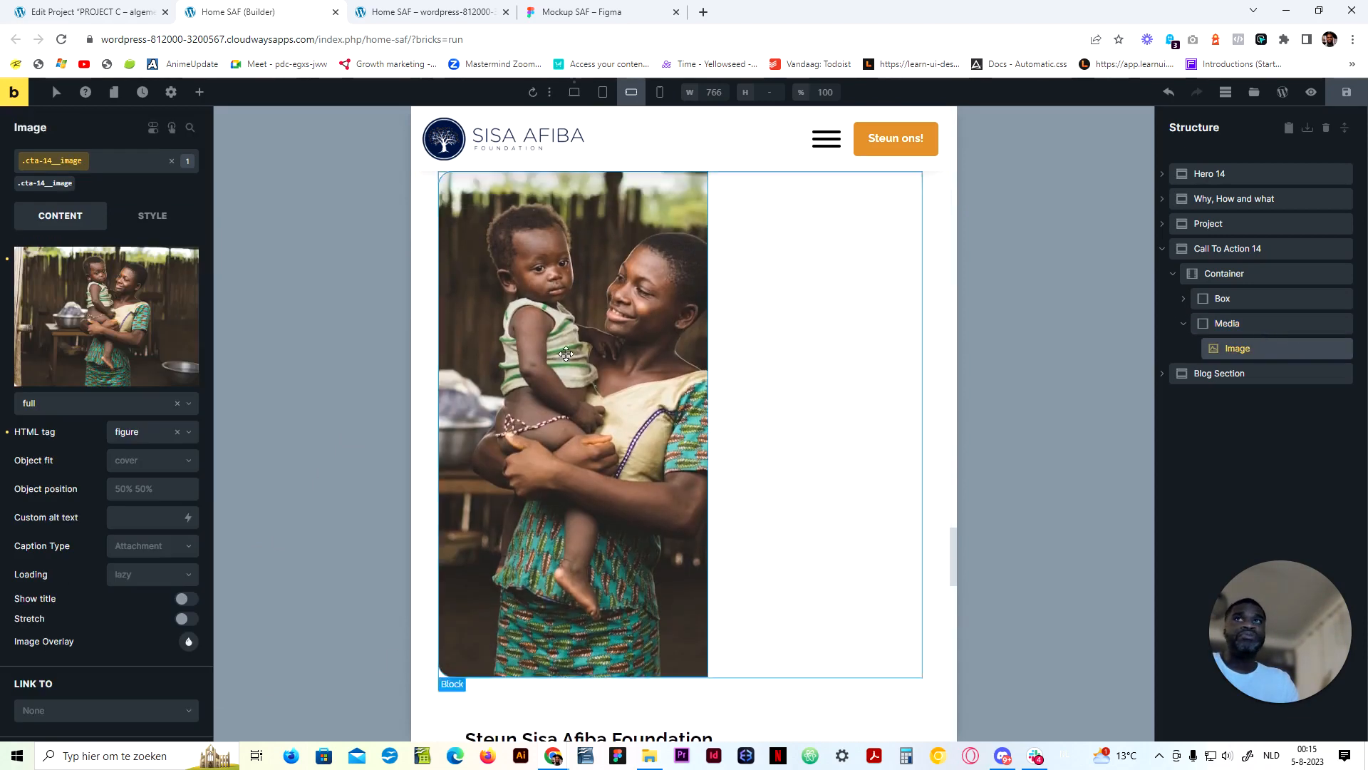
pyautogui.click(150, 218)
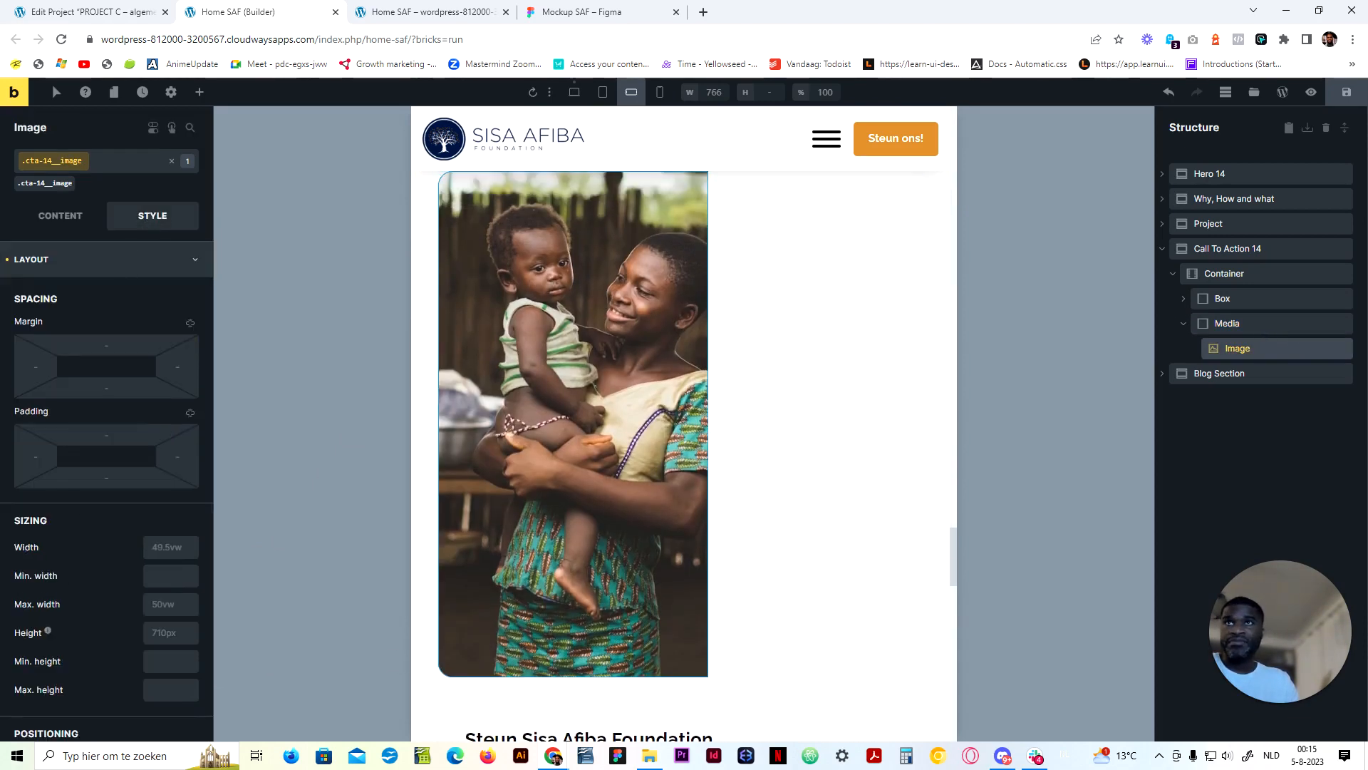
pyautogui.write('100')
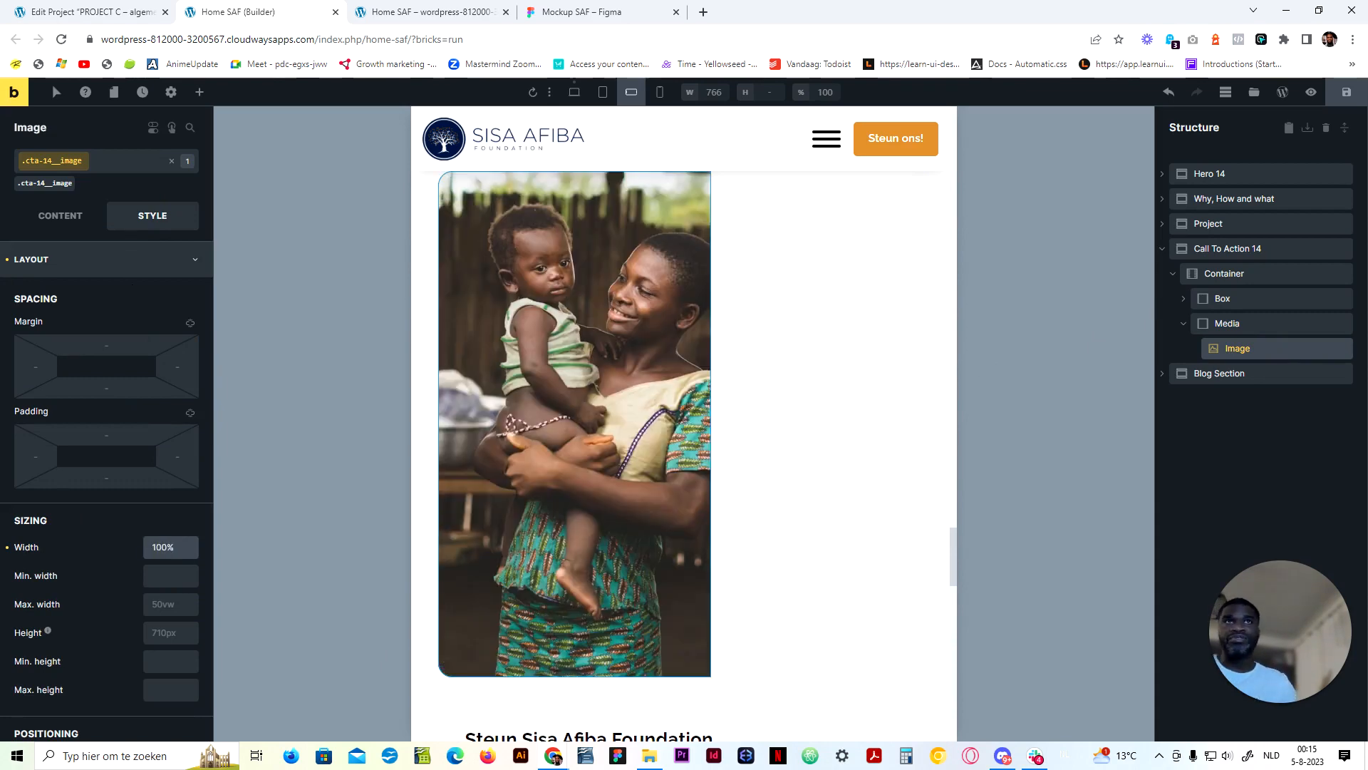
pyautogui.click(171, 604)
pyautogui.write('100%')
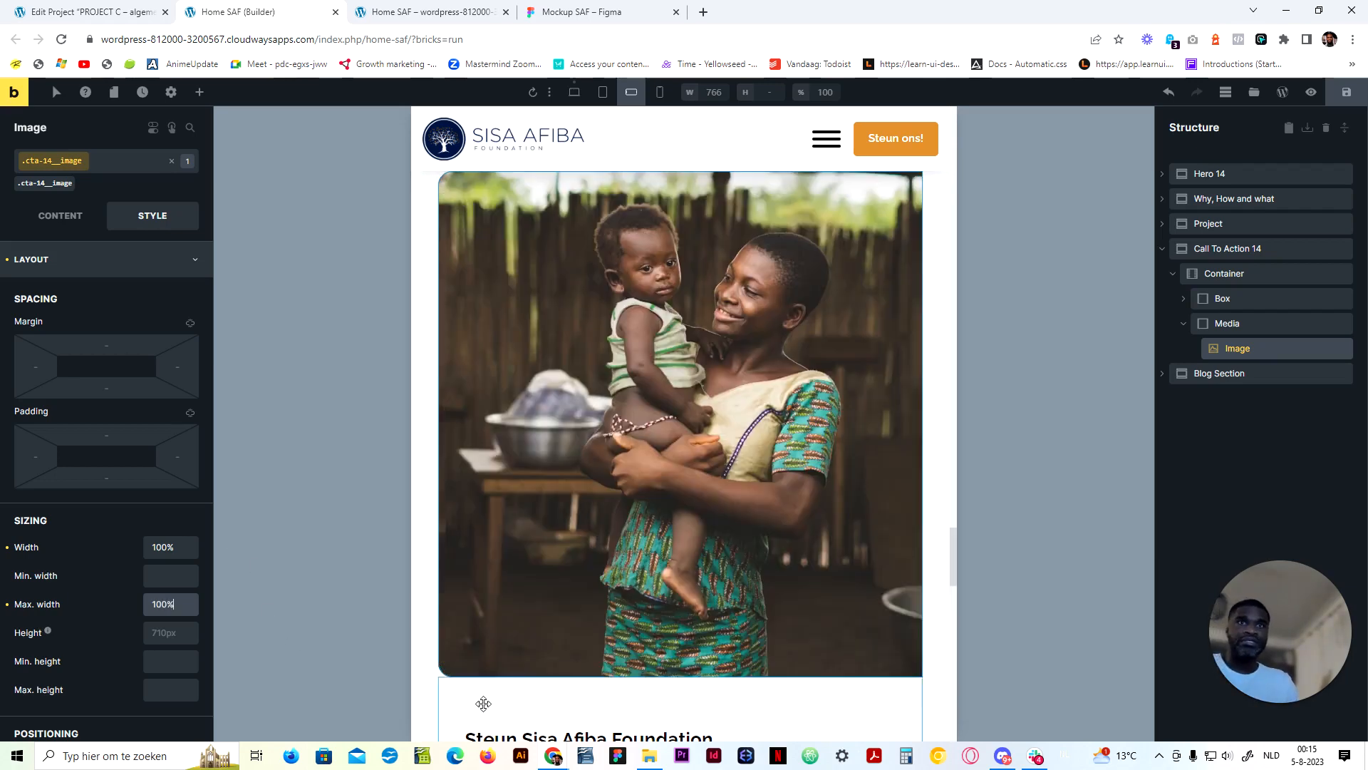
pyautogui.scroll(3, 555, 651)
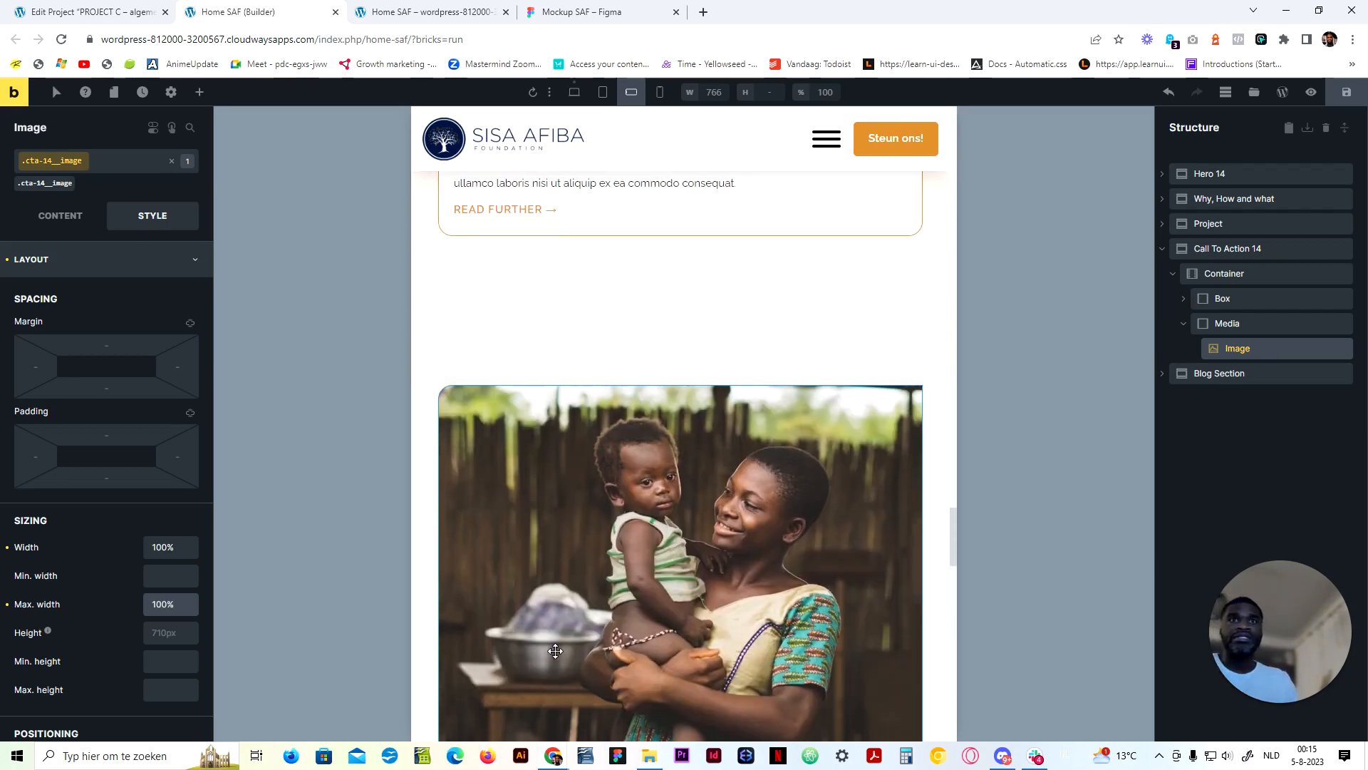
pyautogui.scroll(2, 558, 641)
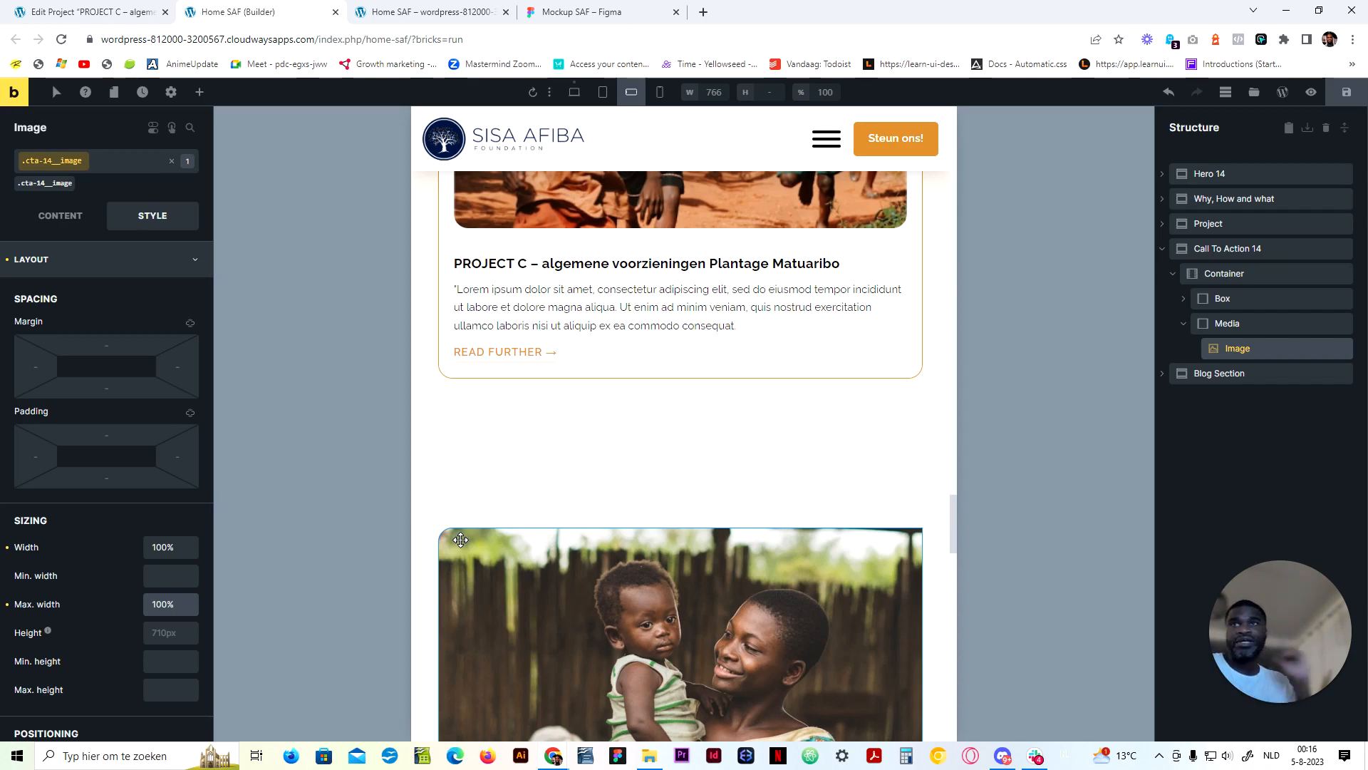
# Give the call-to-action's Media block a top margin of -8rem at the mobile landscape breakpoint
pyautogui.click(1227, 323)
pyautogui.scroll(-8, 499, 524)
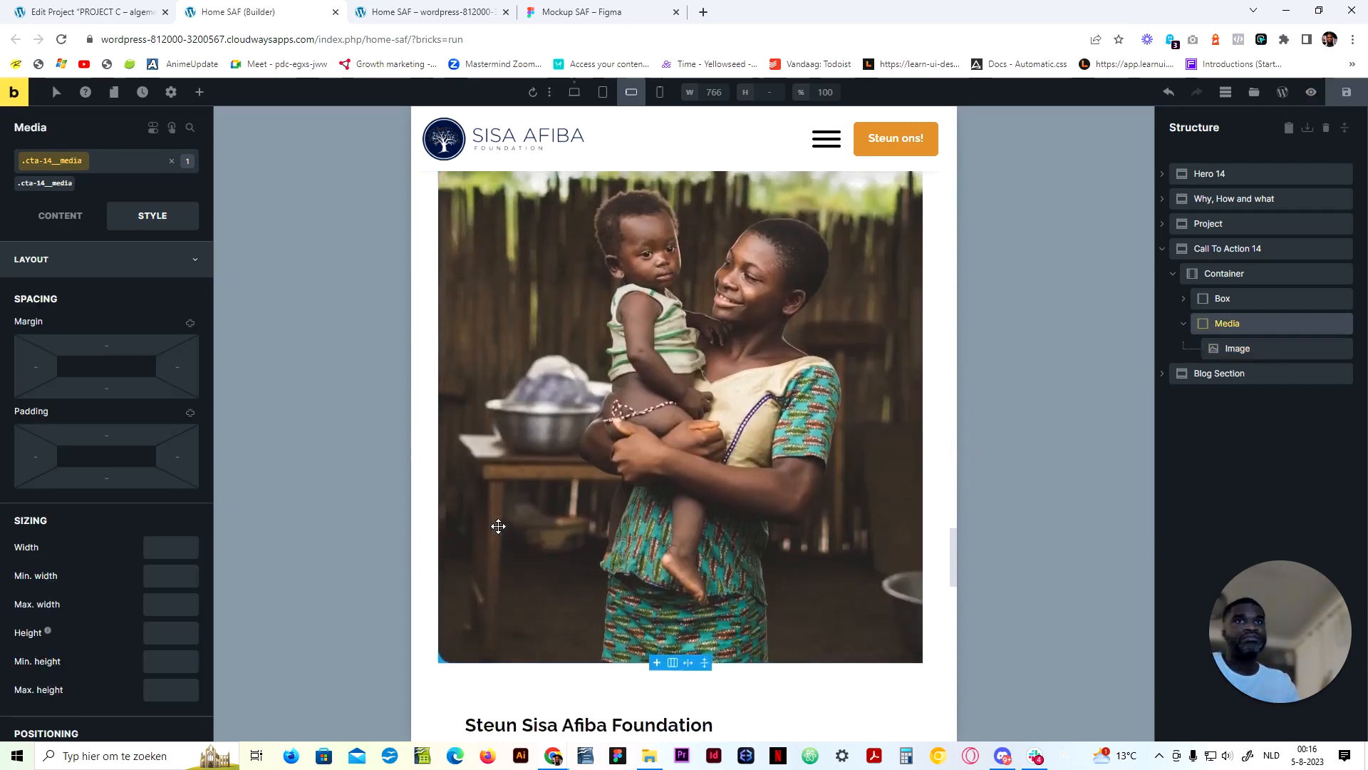
pyautogui.scroll(5, 509, 499)
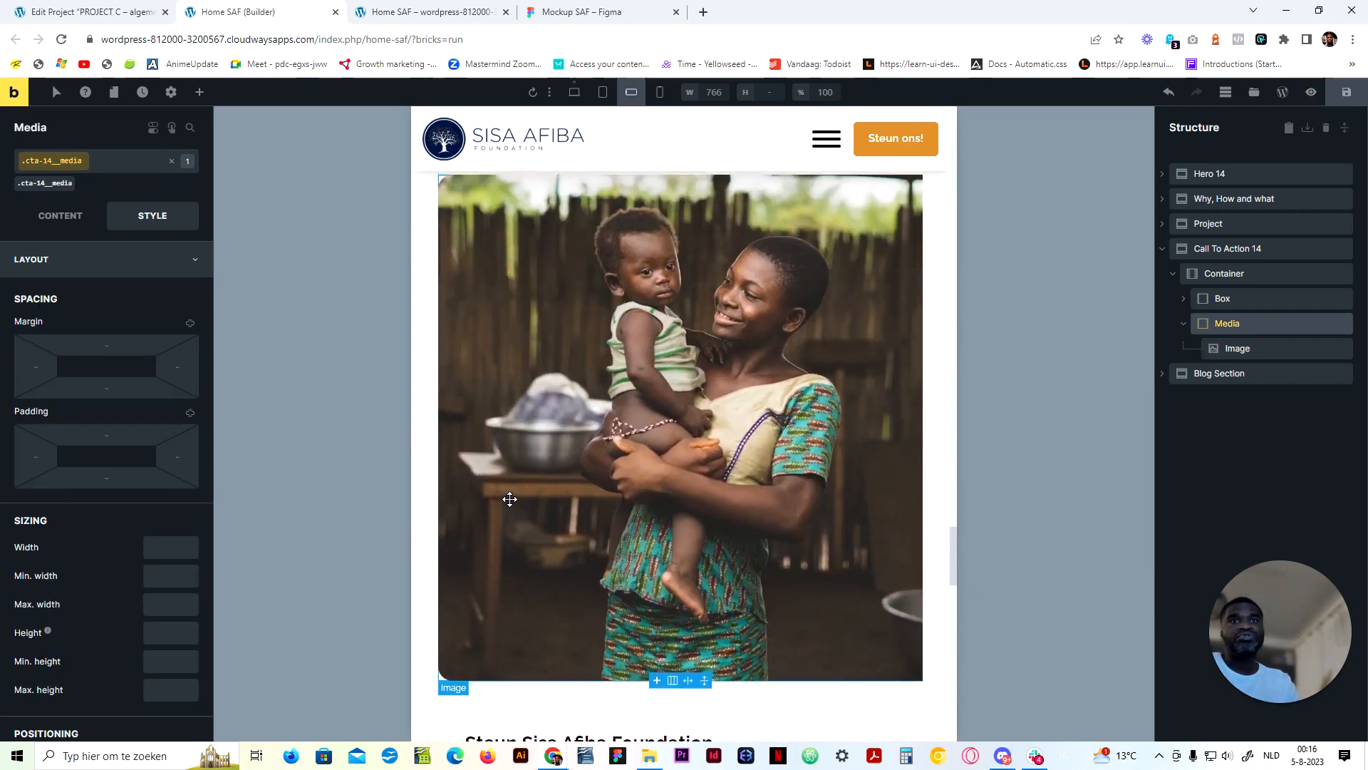
pyautogui.scroll(2, 510, 499)
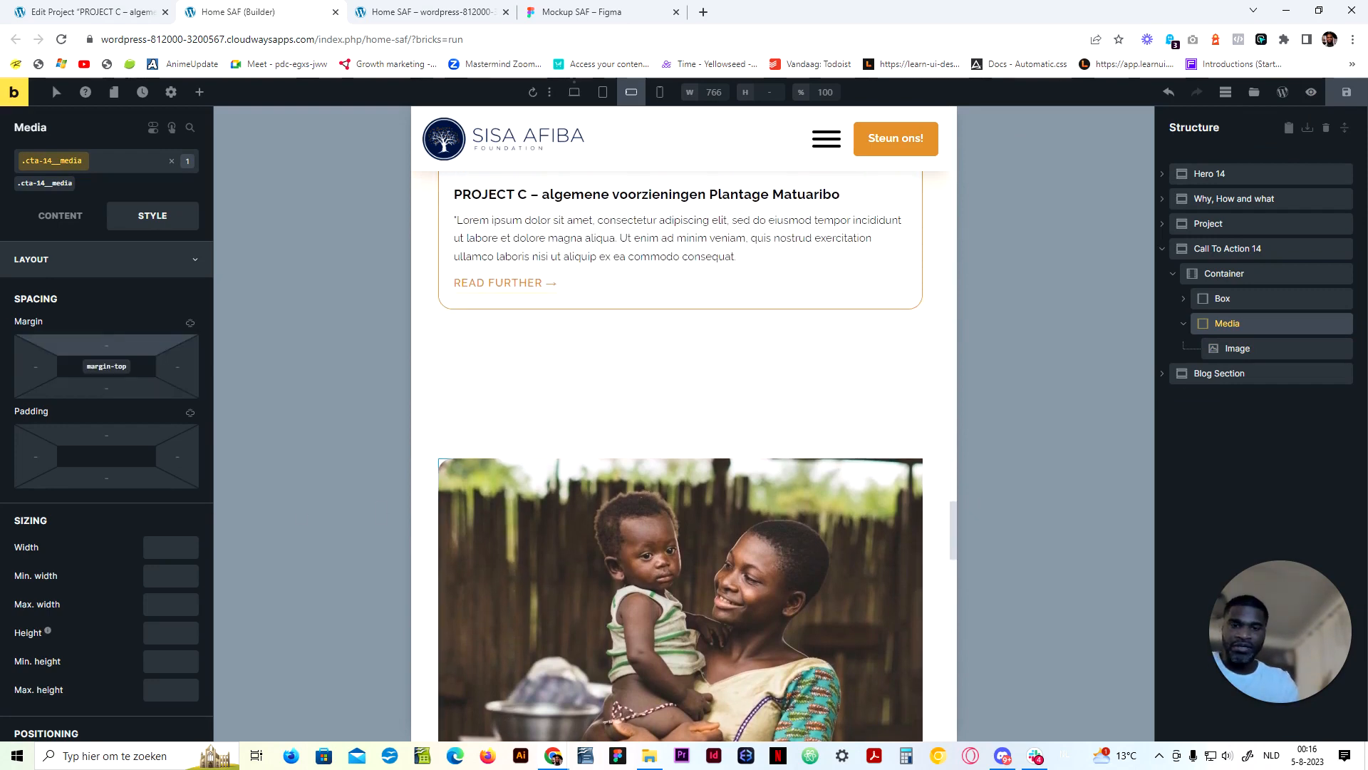
pyautogui.write('-8rem')
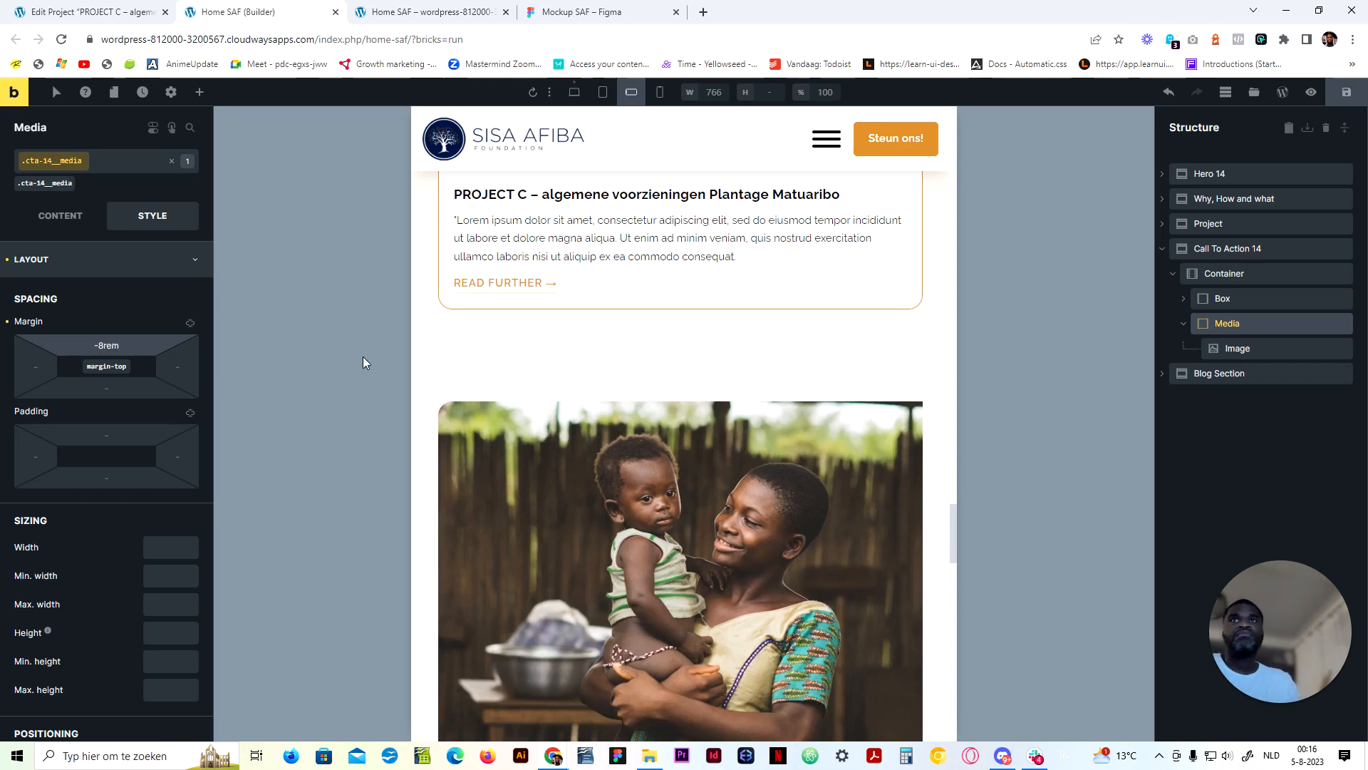
# Set the call-to-action image's bottom-left border radius to 0 at the mobile landscape breakpoint
pyautogui.click(1241, 348)
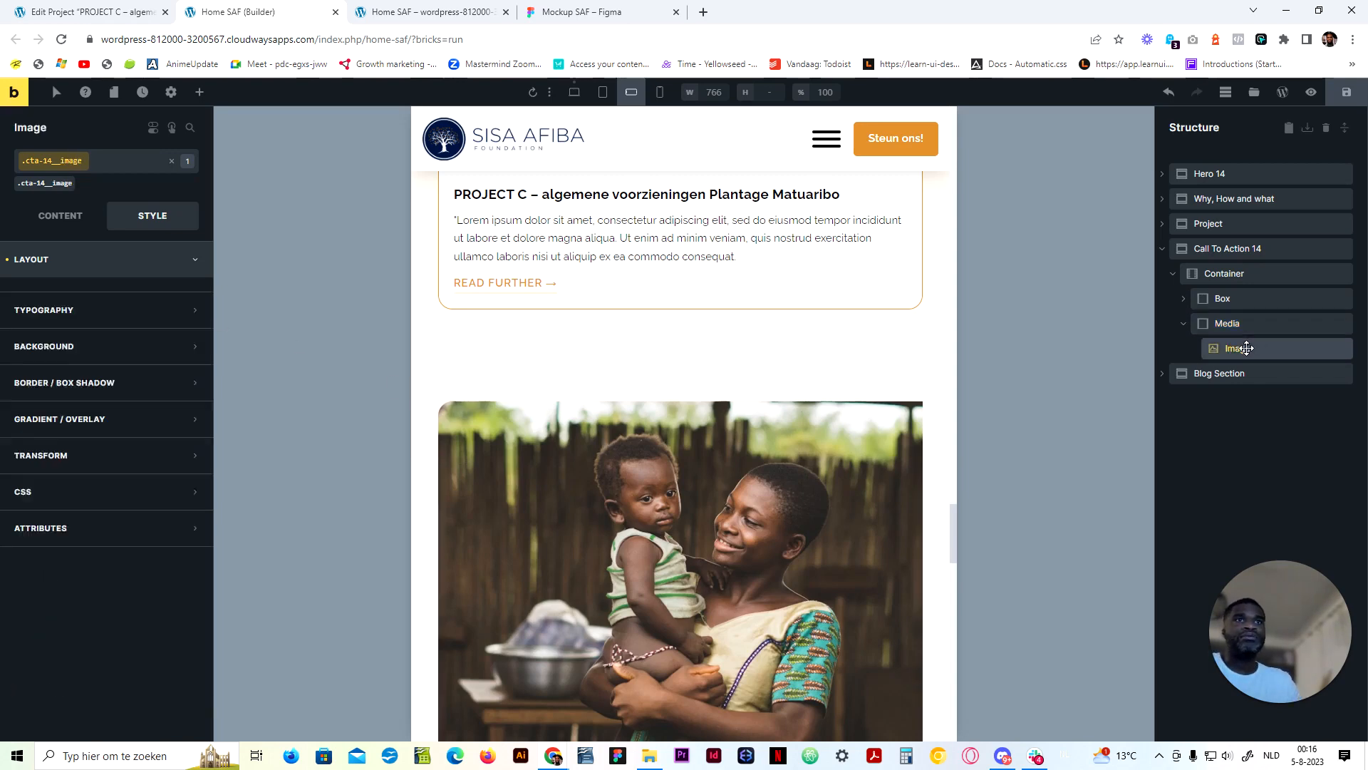
pyautogui.scroll(-3, 682, 476)
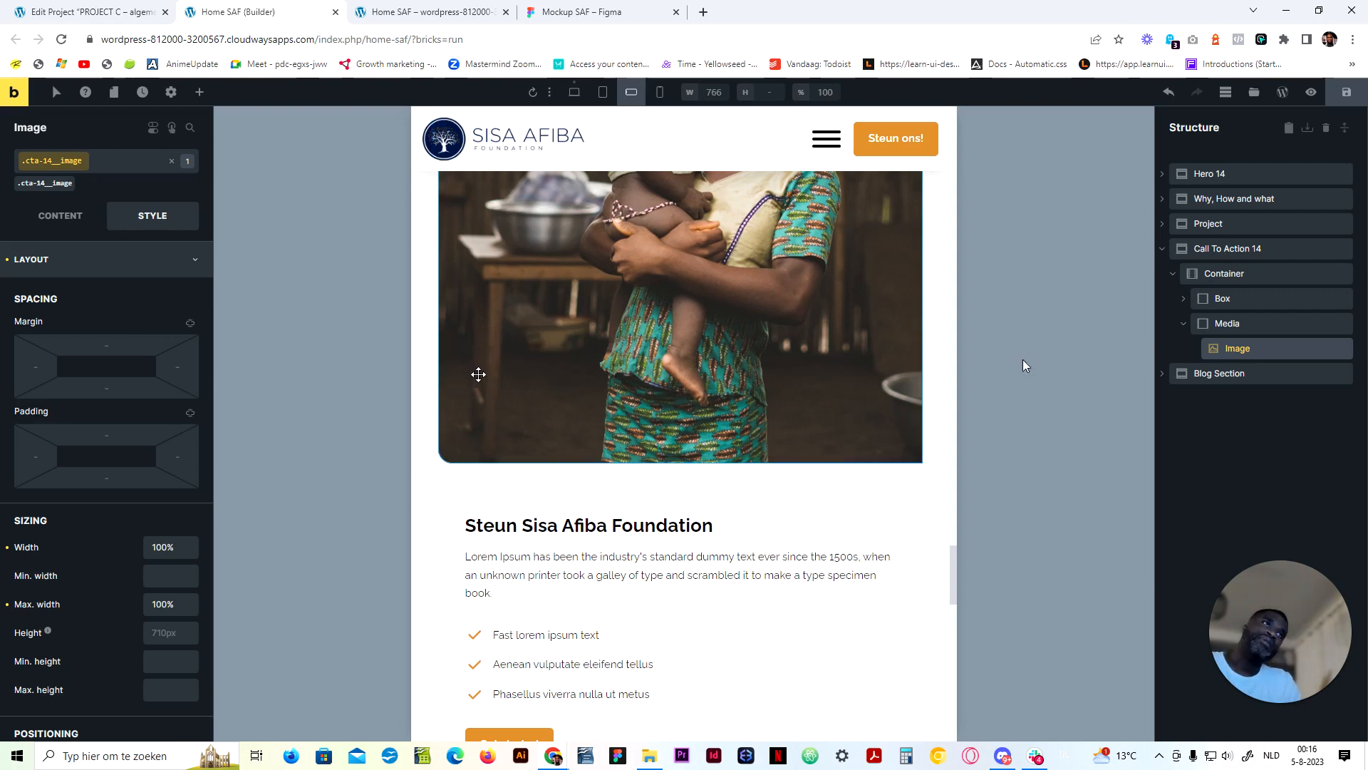
pyautogui.click(130, 268)
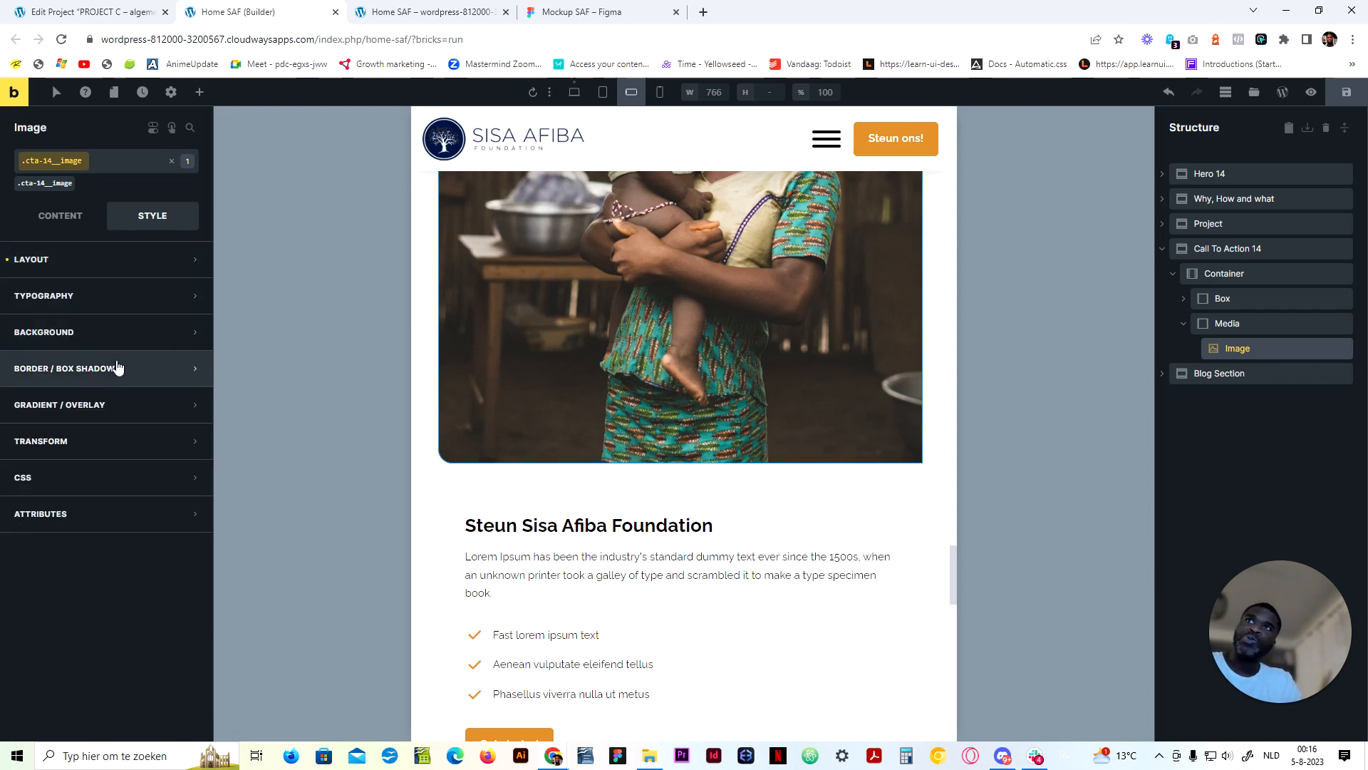
pyautogui.click(119, 368)
pyautogui.click(188, 402)
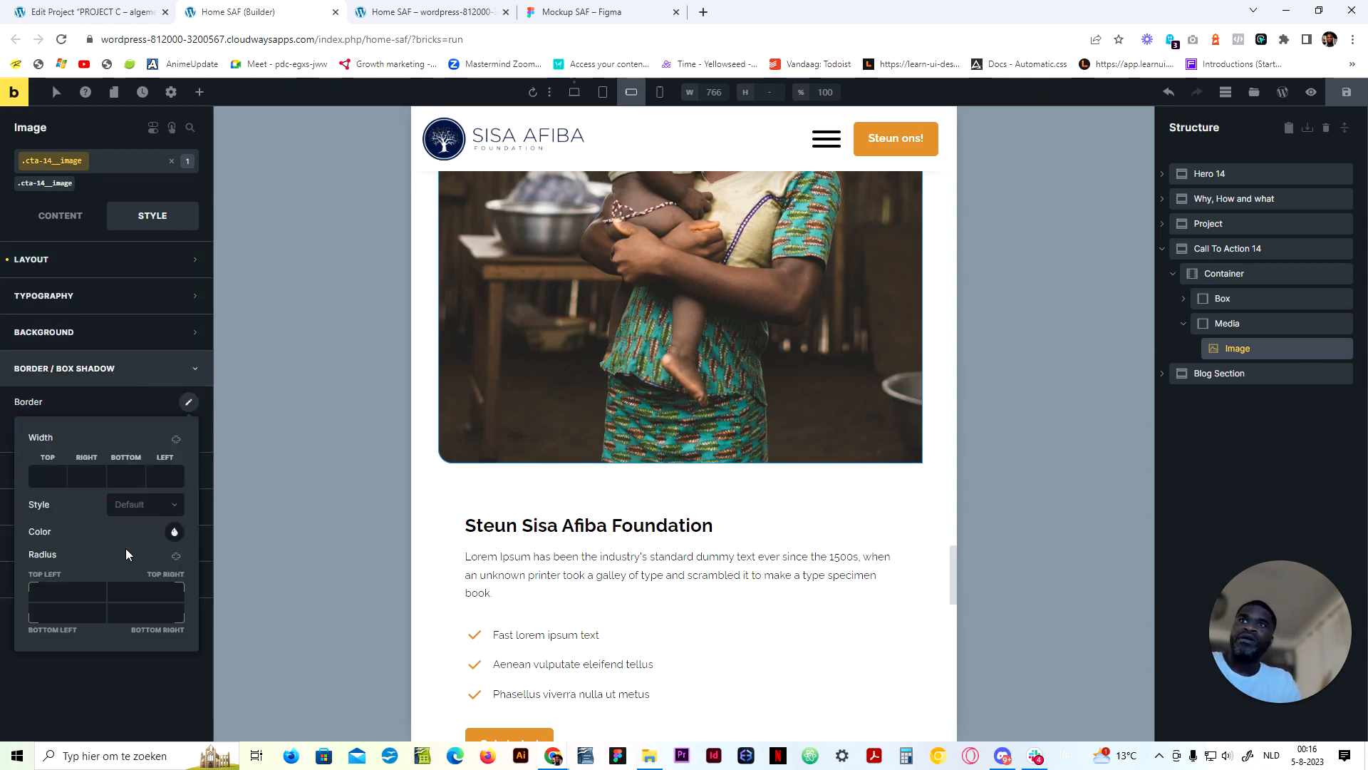
pyautogui.click(67, 613)
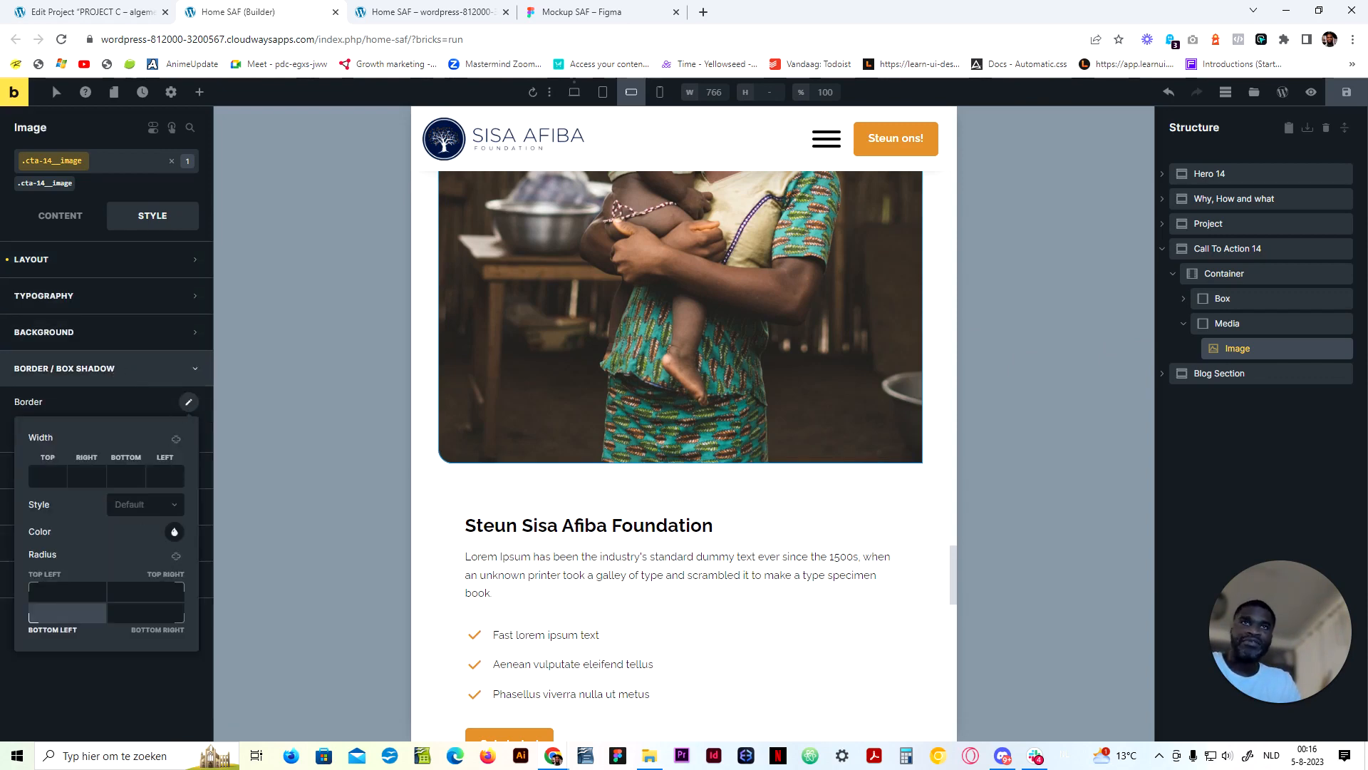
pyautogui.write('0')
pyautogui.scroll(6, 594, 422)
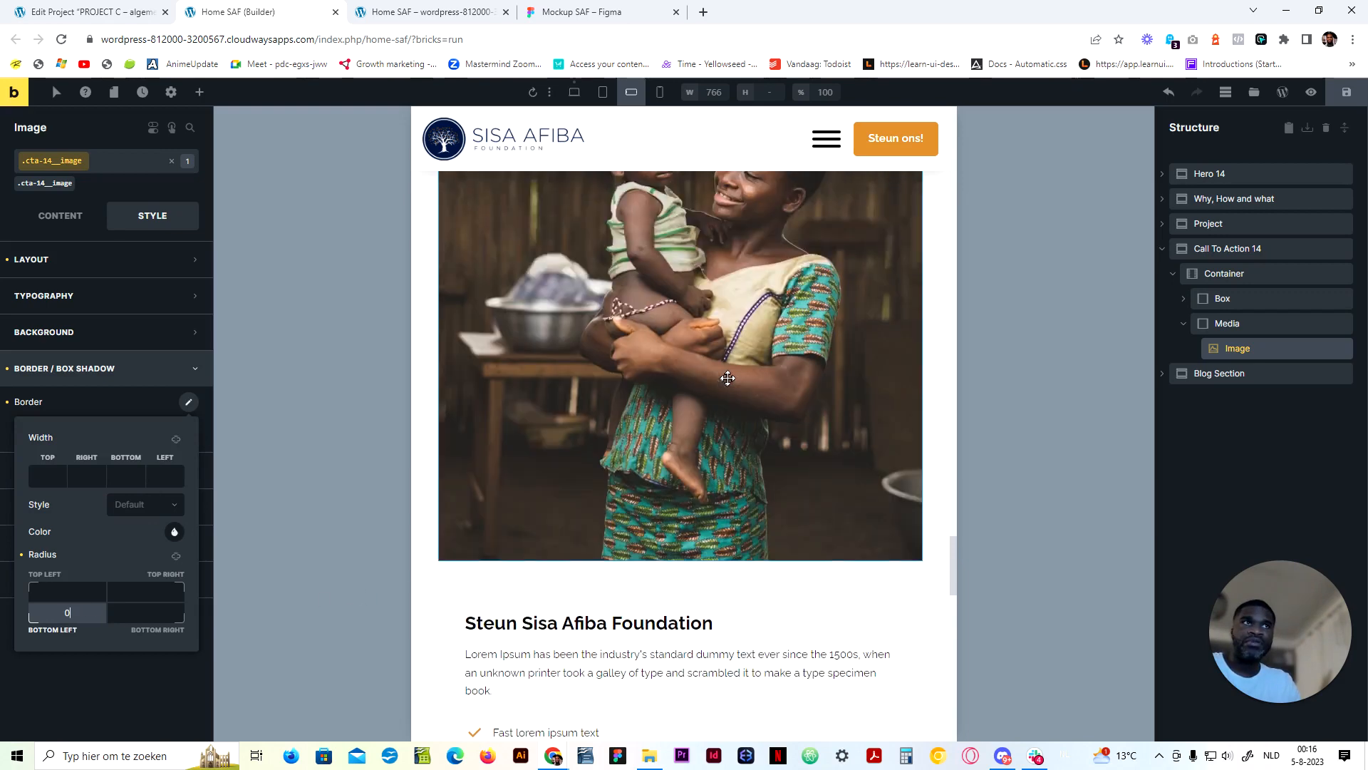
# Set the call-to-action image's top-right border radius to var(--radius-l) at the mobile landscape breakpoint
pyautogui.click(146, 591)
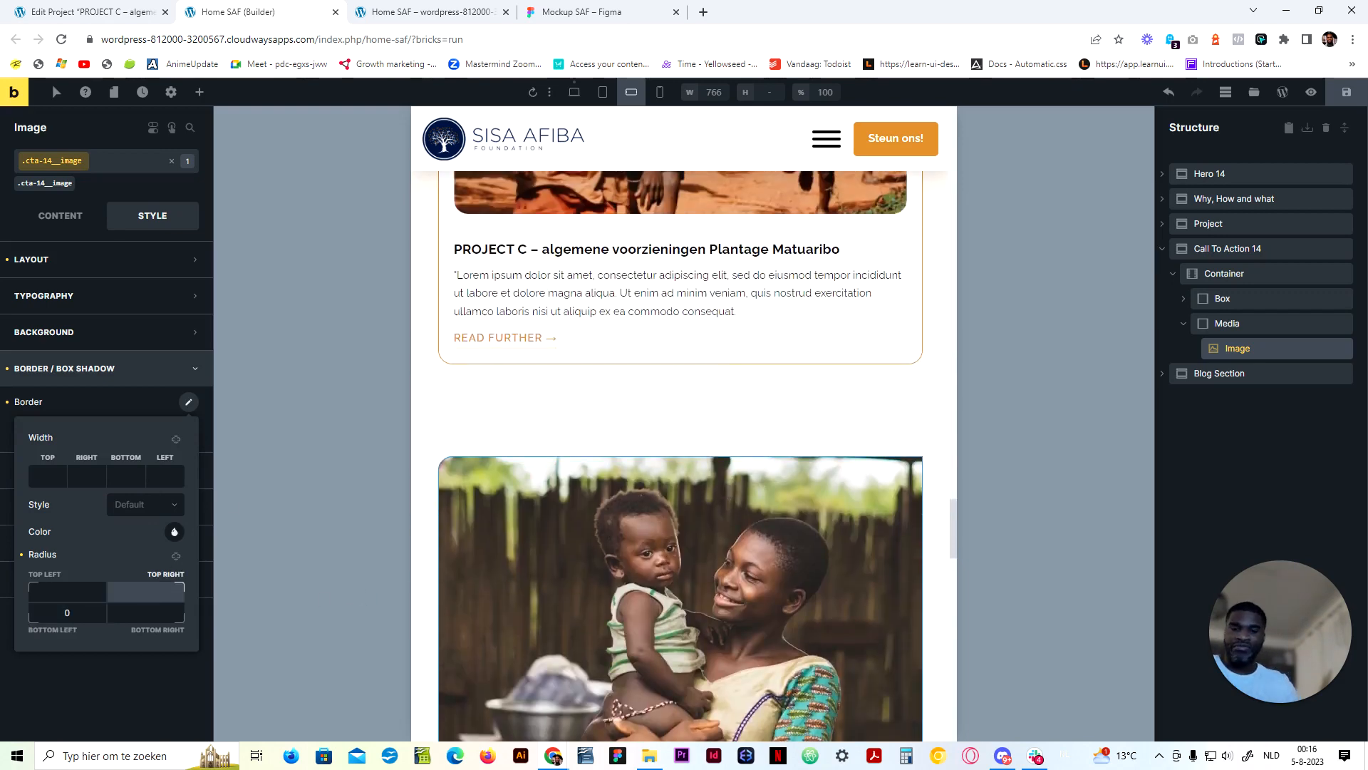
pyautogui.write('var()')
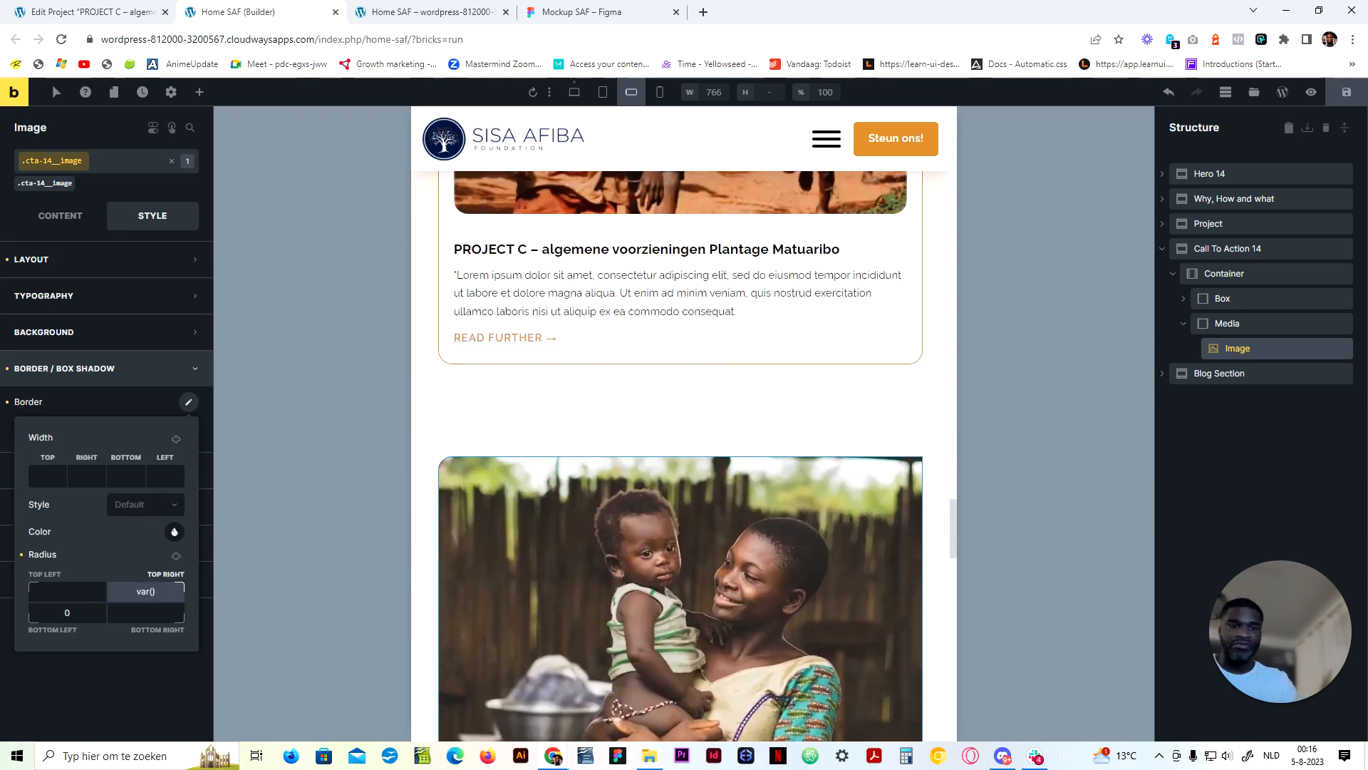
pyautogui.write('--r')
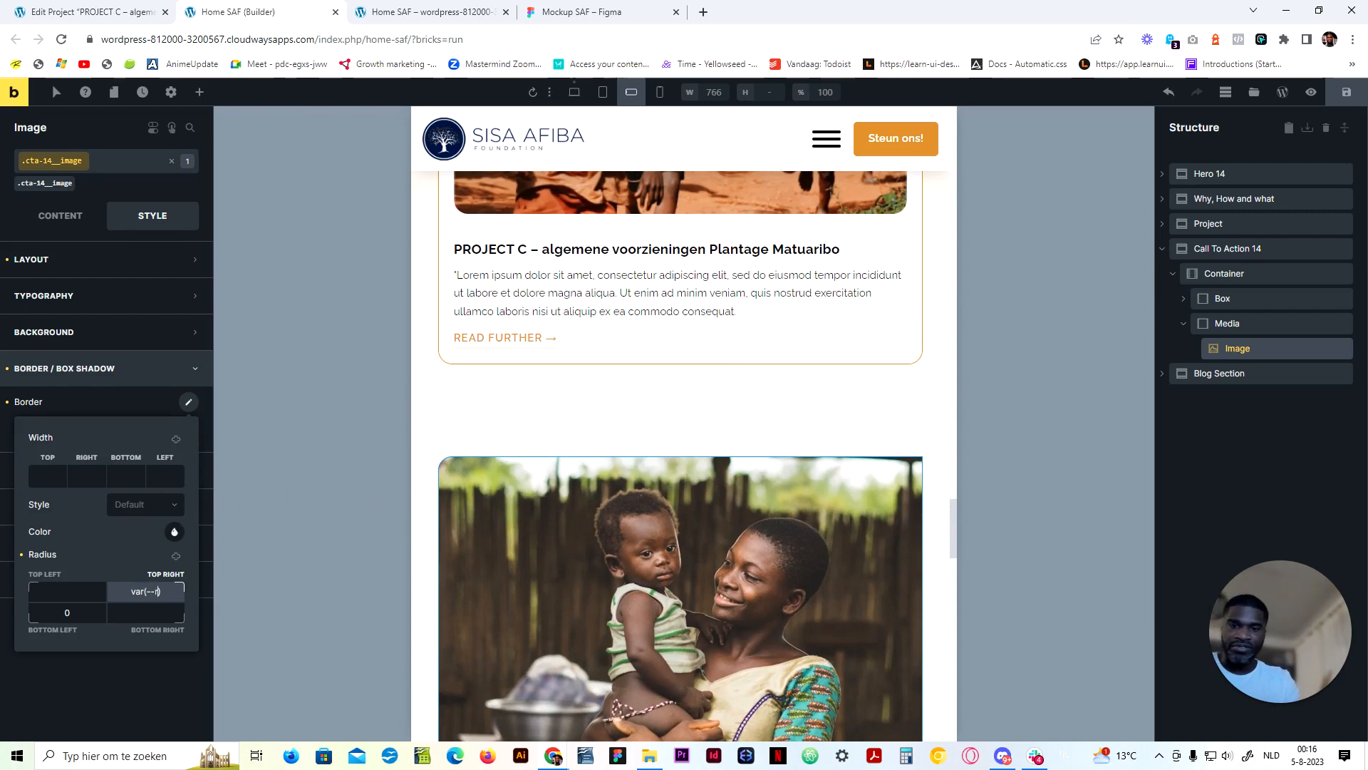
pyautogui.write('adius-l')
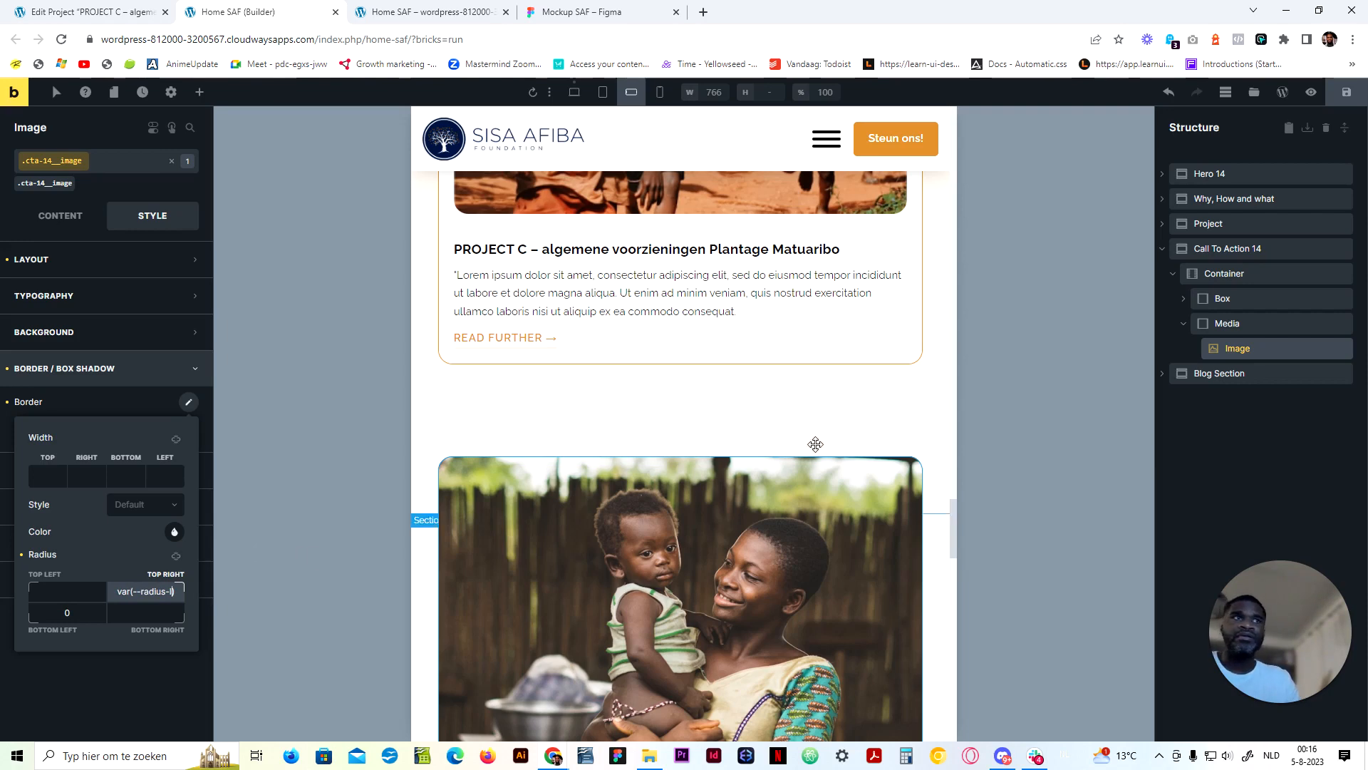
pyautogui.scroll(-4, 480, 481)
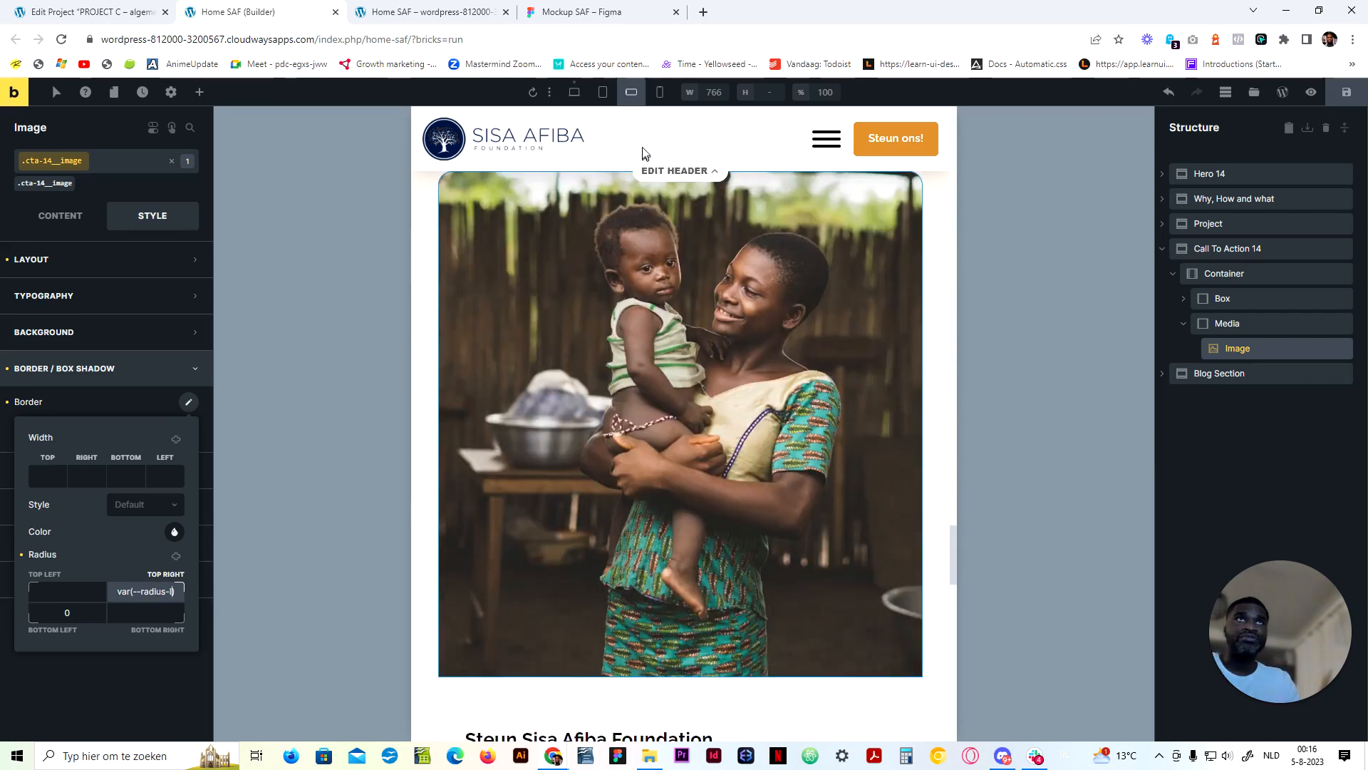
# Check the call-to-action's image, text and spacing to neighbouring sections at the mobile portrait breakpoint
pyautogui.click(658, 100)
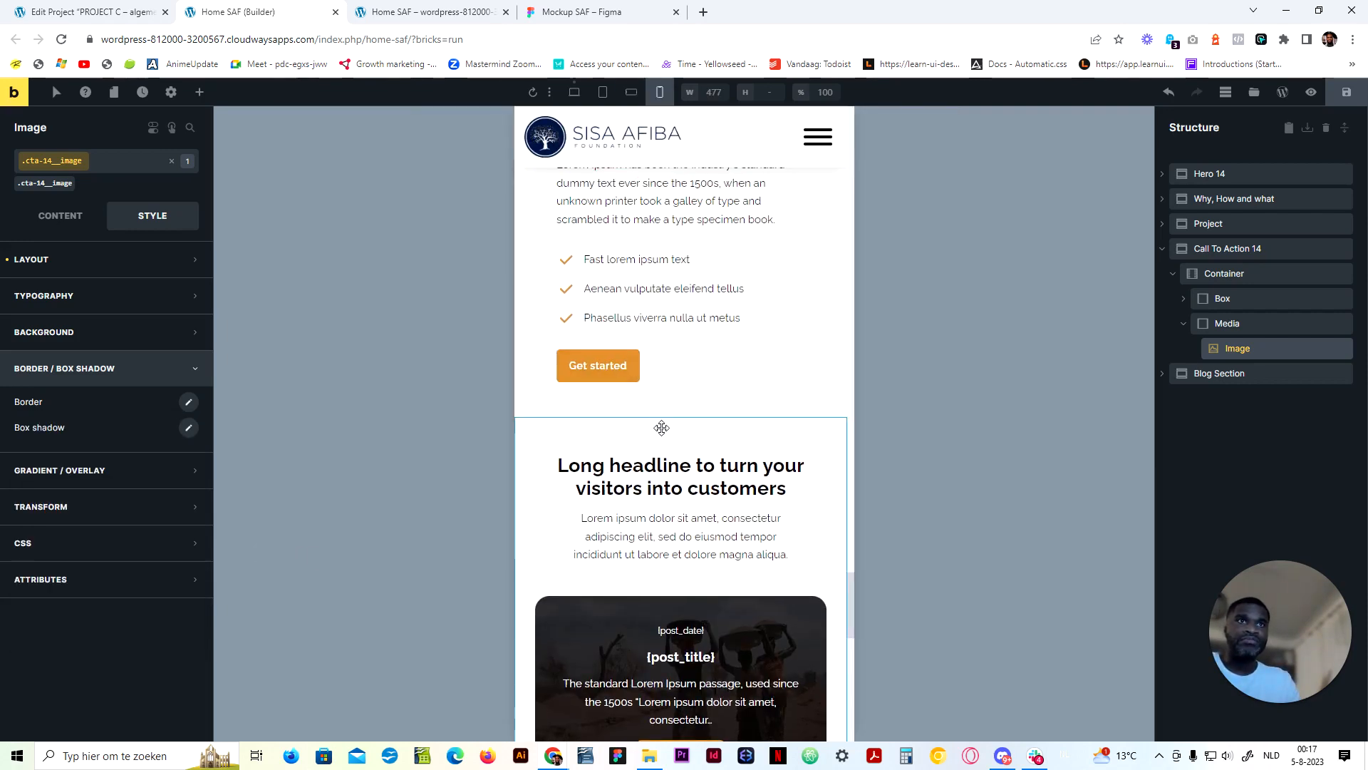
pyautogui.scroll(5, 670, 409)
pyautogui.scroll(5, 670, 409)
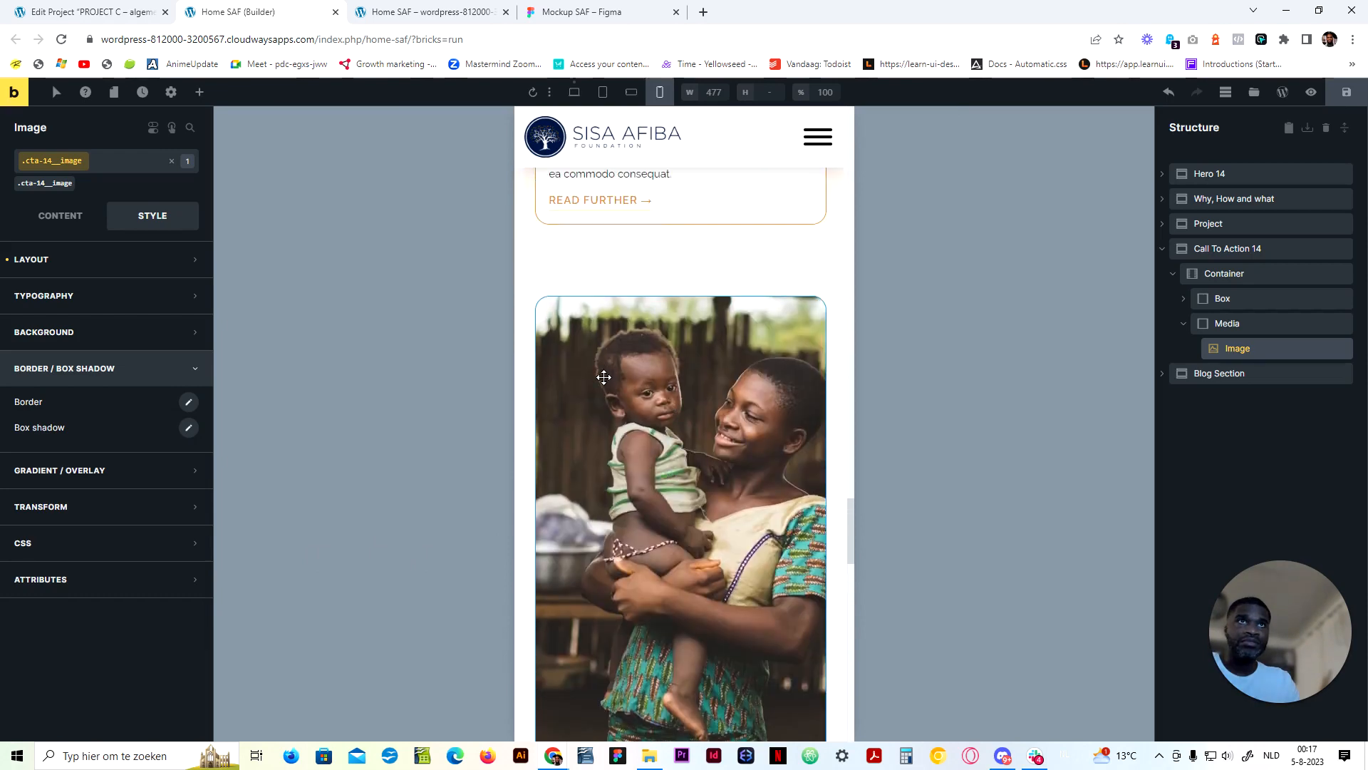
pyautogui.scroll(-4, 733, 494)
pyautogui.scroll(3, 733, 494)
pyautogui.scroll(2, 641, 299)
# Set the call-to-action image's height to 71rem at the desktop breakpoint
pyautogui.click(627, 102)
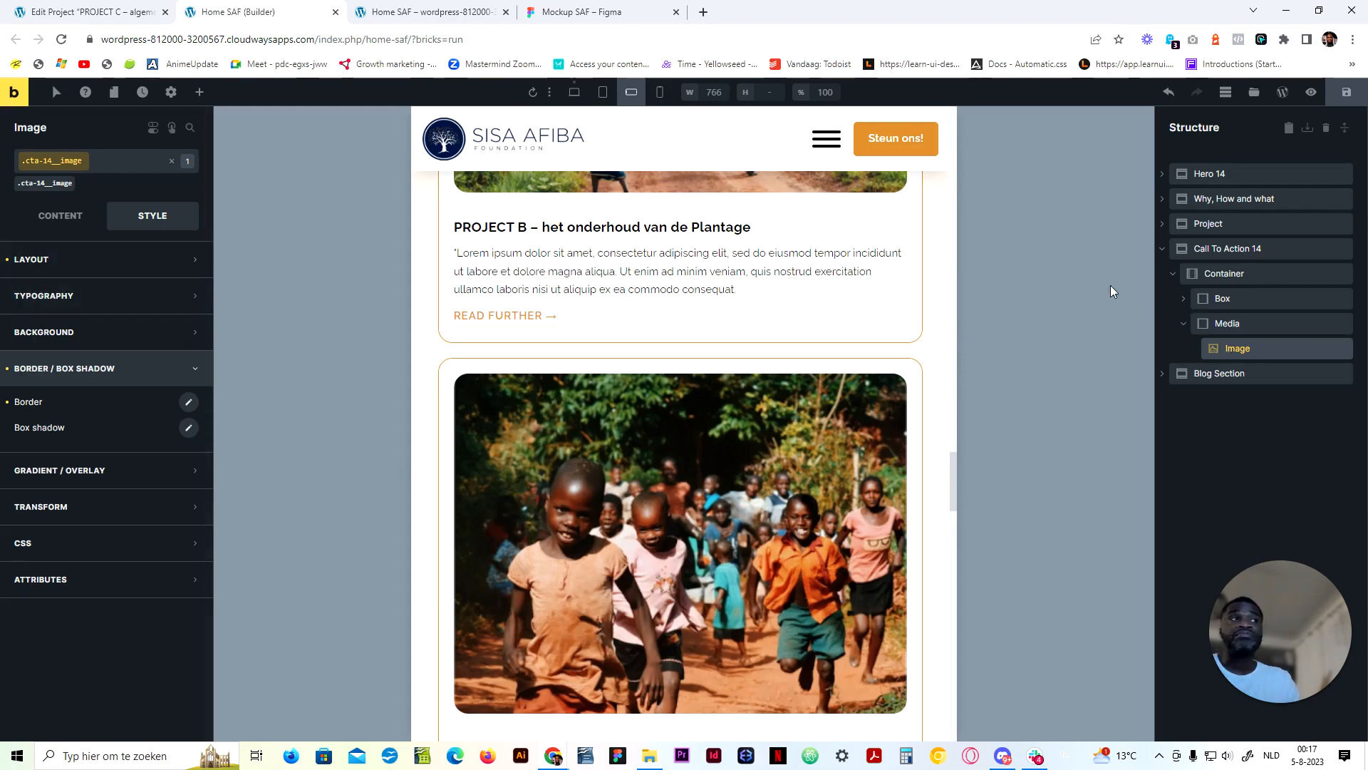
pyautogui.click(1258, 322)
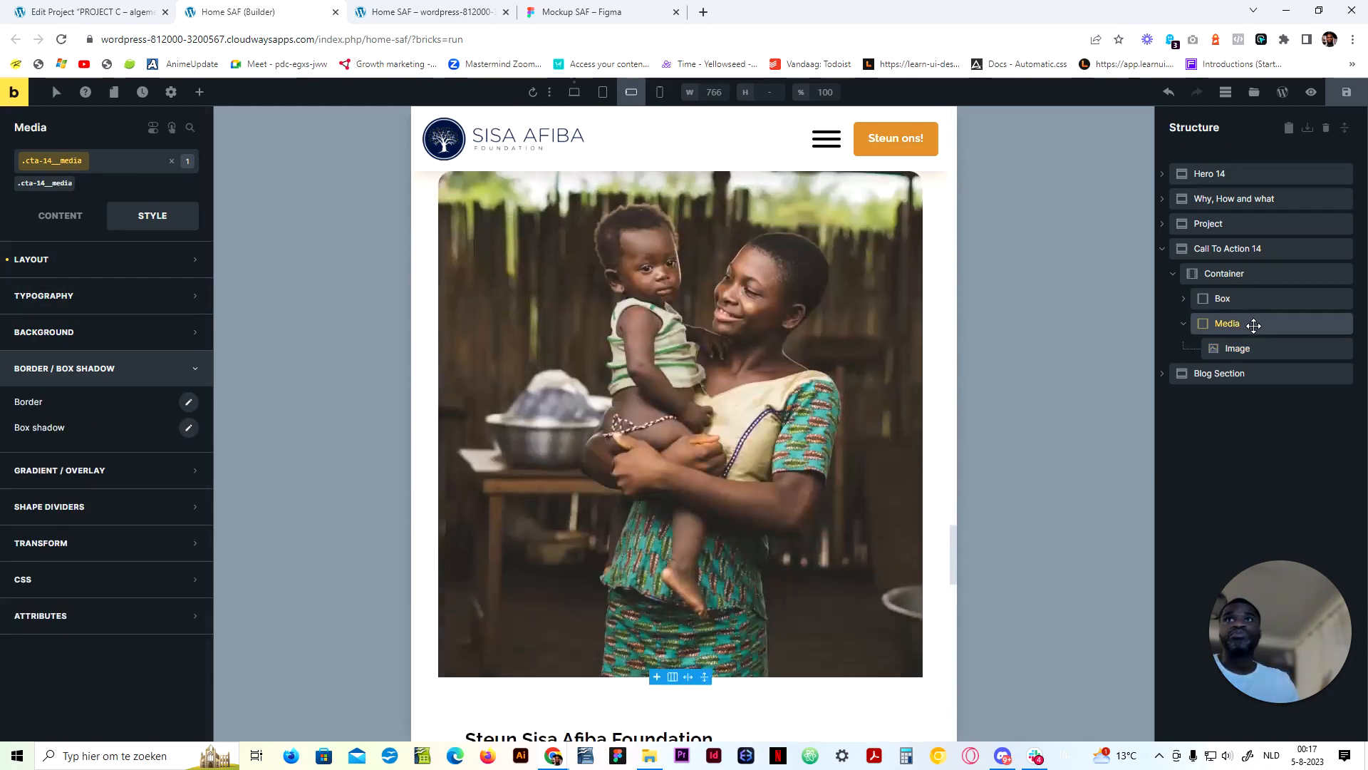
pyautogui.click(1252, 348)
pyautogui.click(574, 92)
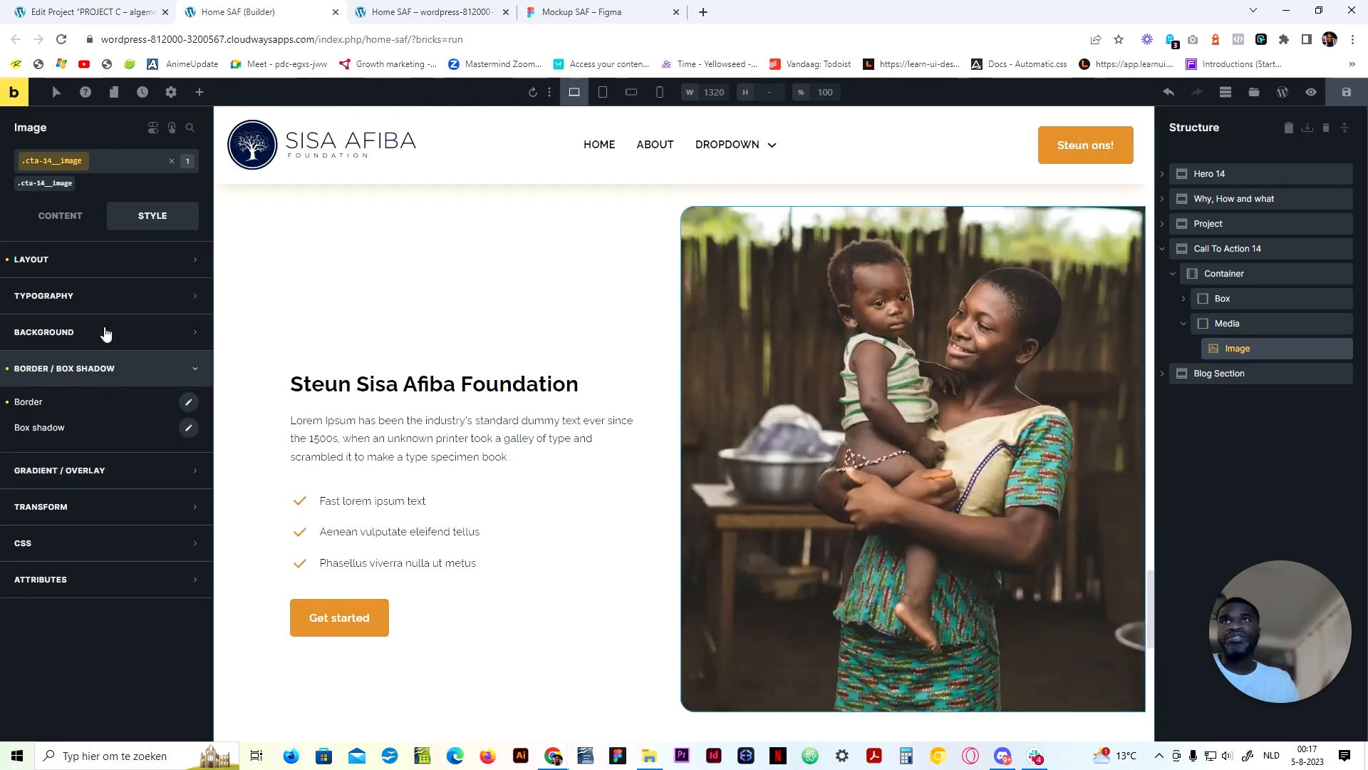
pyautogui.click(100, 261)
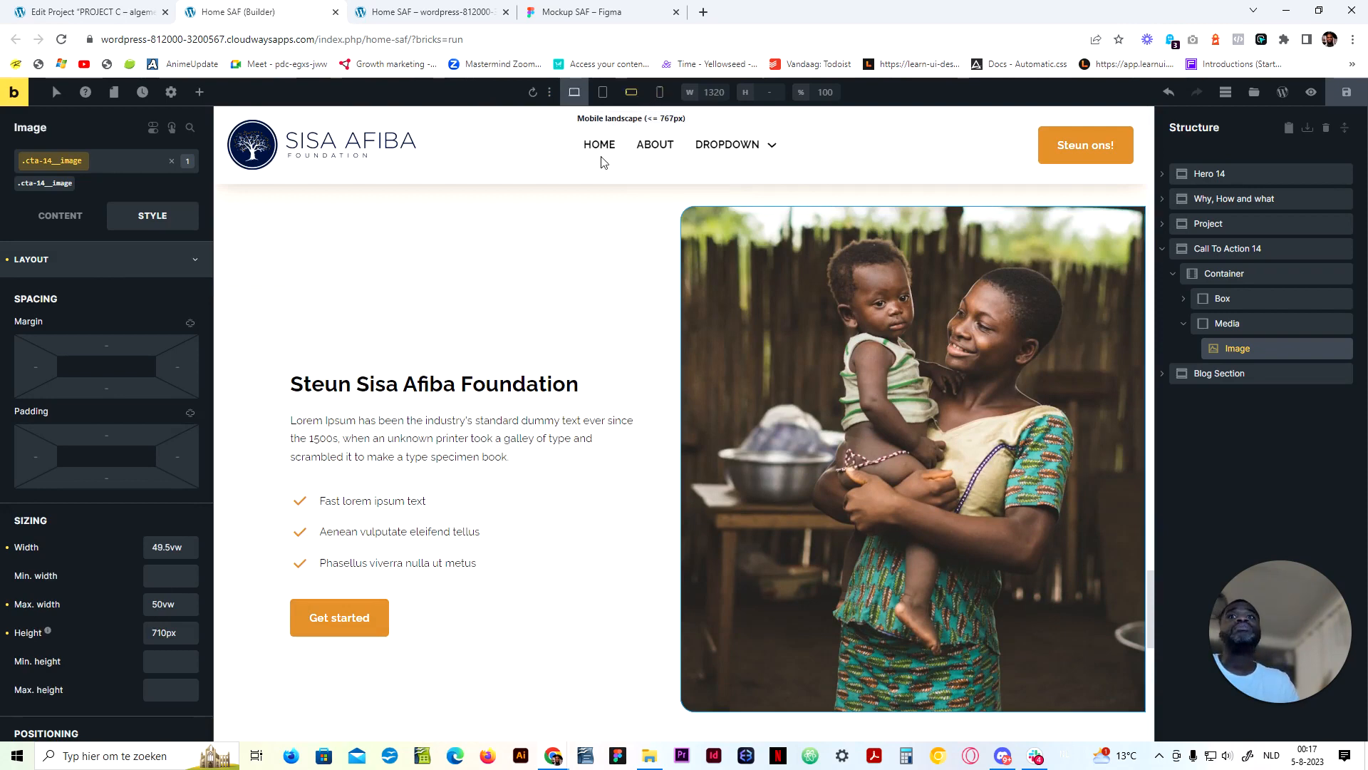
pyautogui.moveTo(176, 632); pyautogui.dragTo(161, 632)
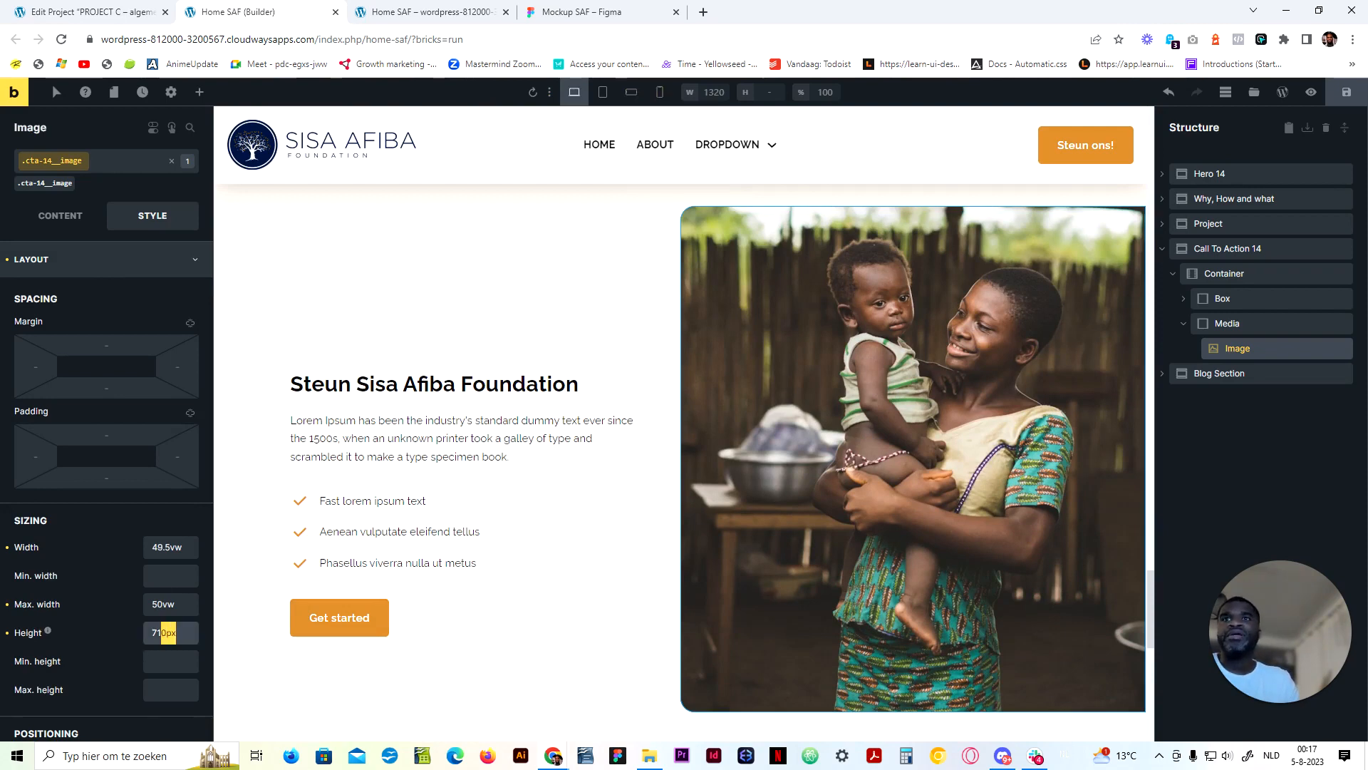
pyautogui.write('rem')
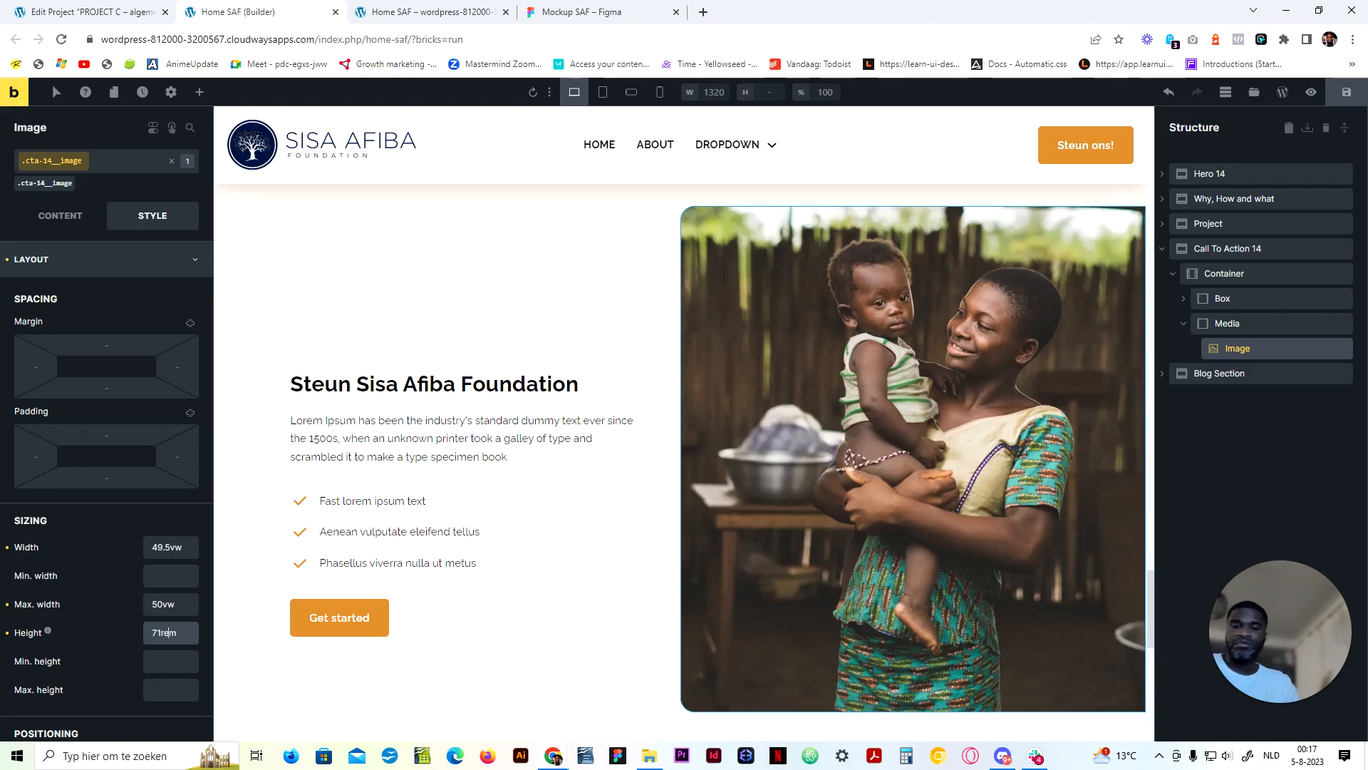
# Set the call-to-action image's height to 40rem at the mobile landscape breakpoint
pyautogui.click(631, 92)
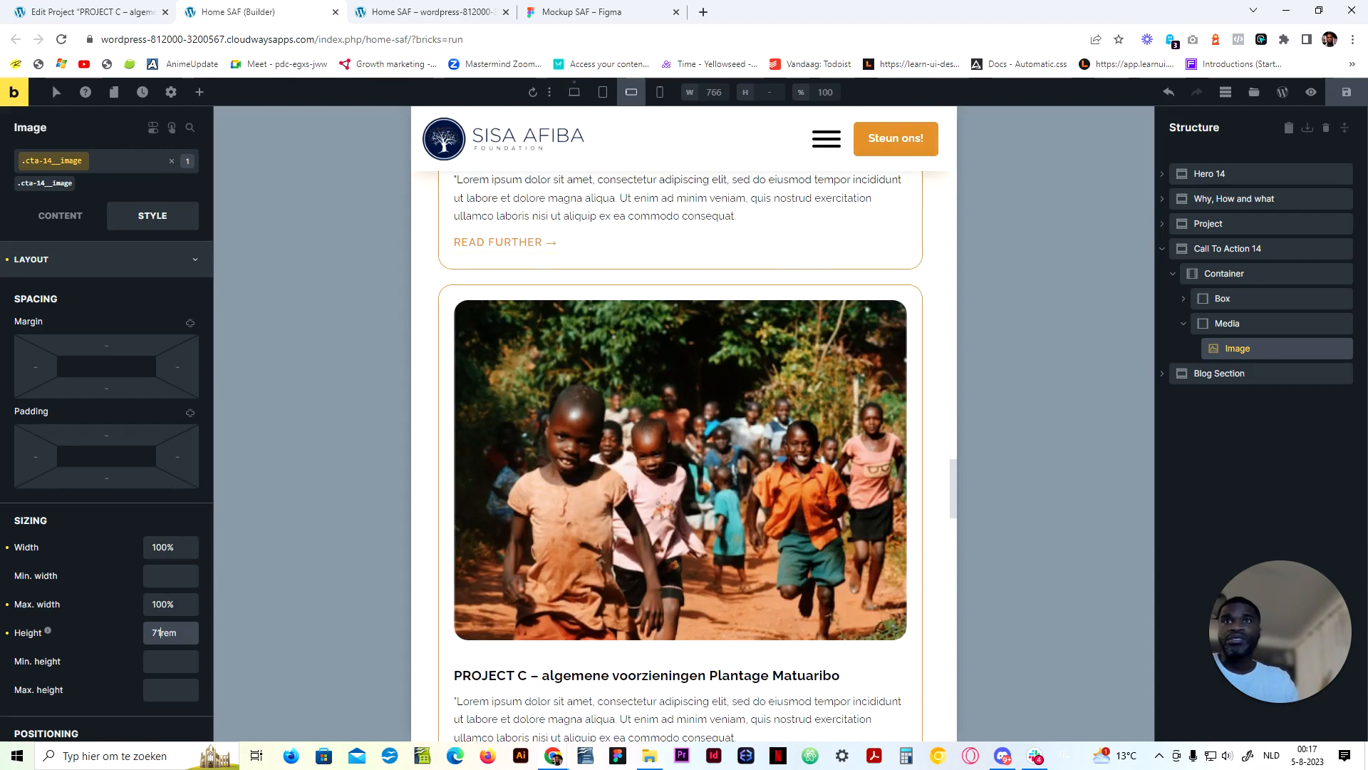
pyautogui.scroll(-10, 538, 528)
pyautogui.scroll(2, 537, 528)
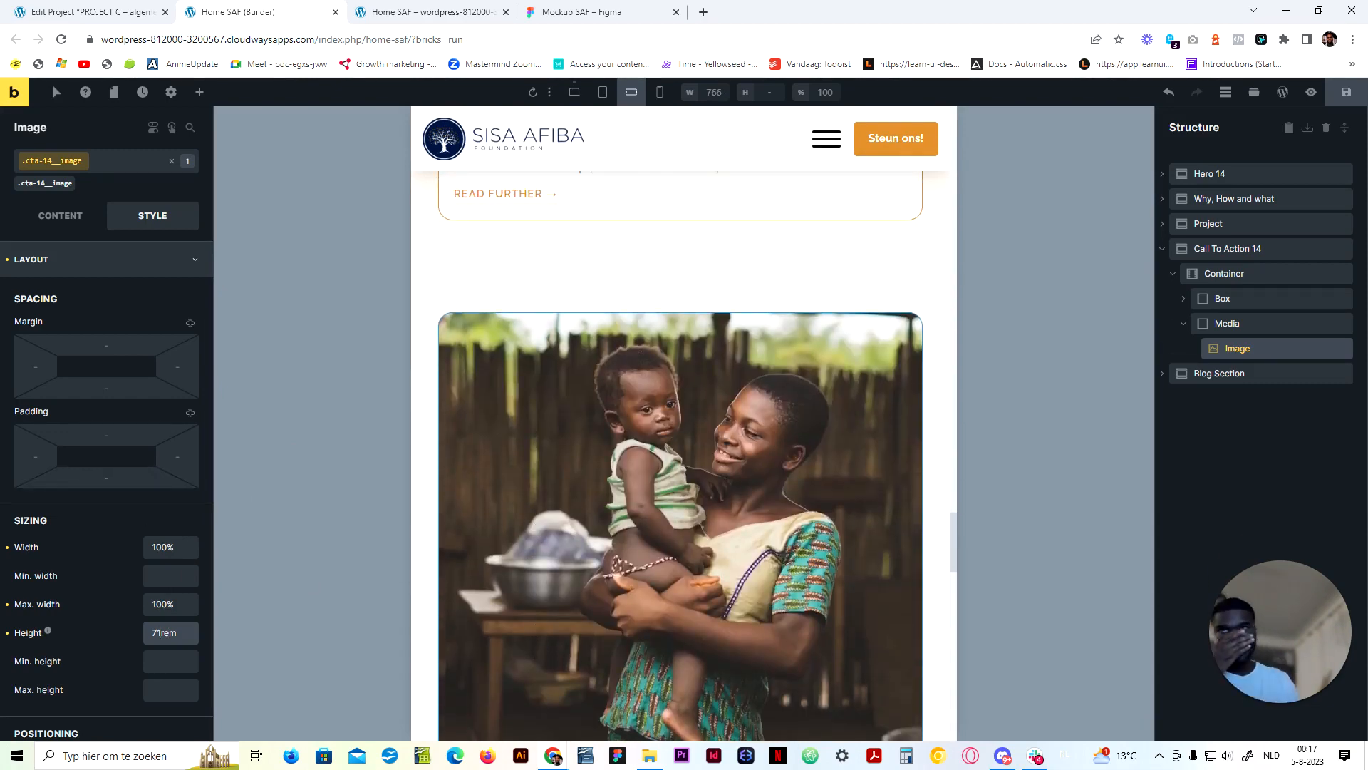
pyautogui.press('BackSpace')
pyautogui.write('40')
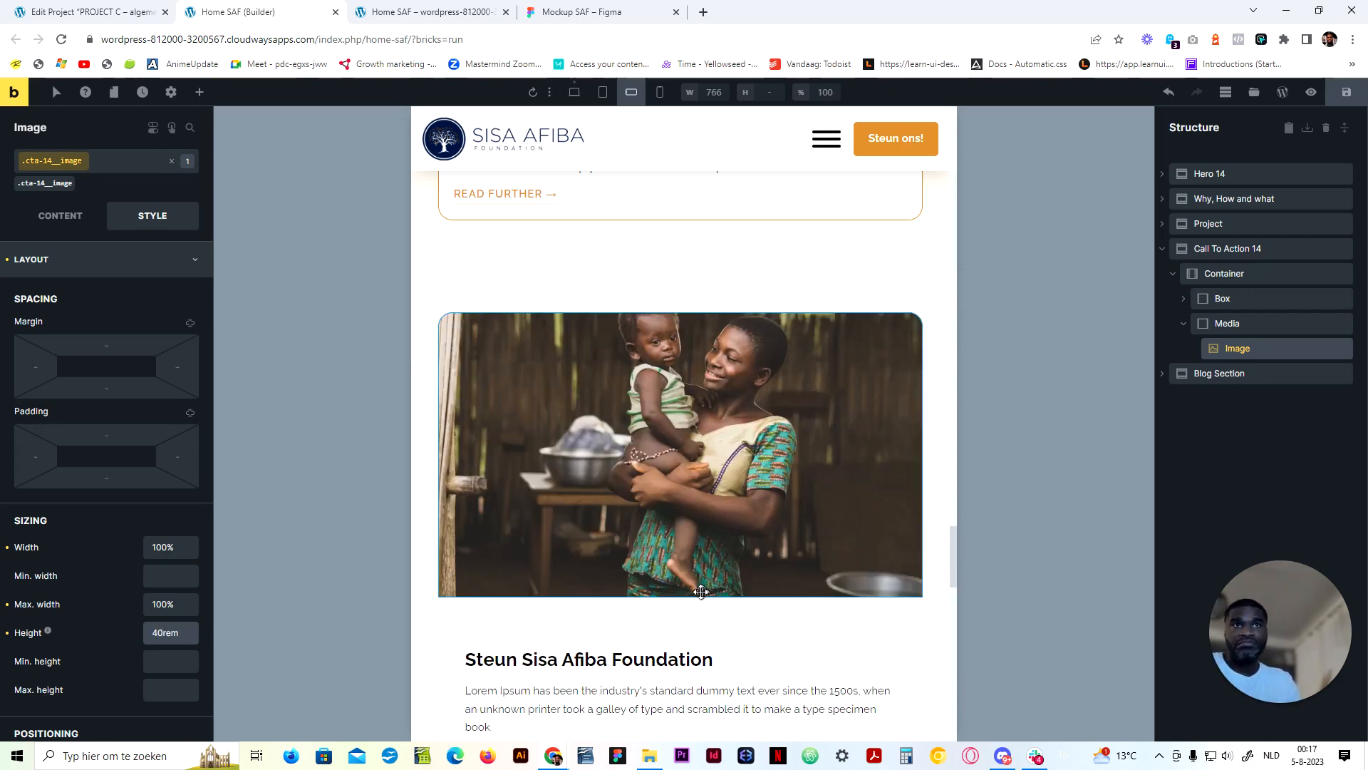
# Review the home page layout around the blog section at the mobile portrait breakpoint
pyautogui.click(660, 92)
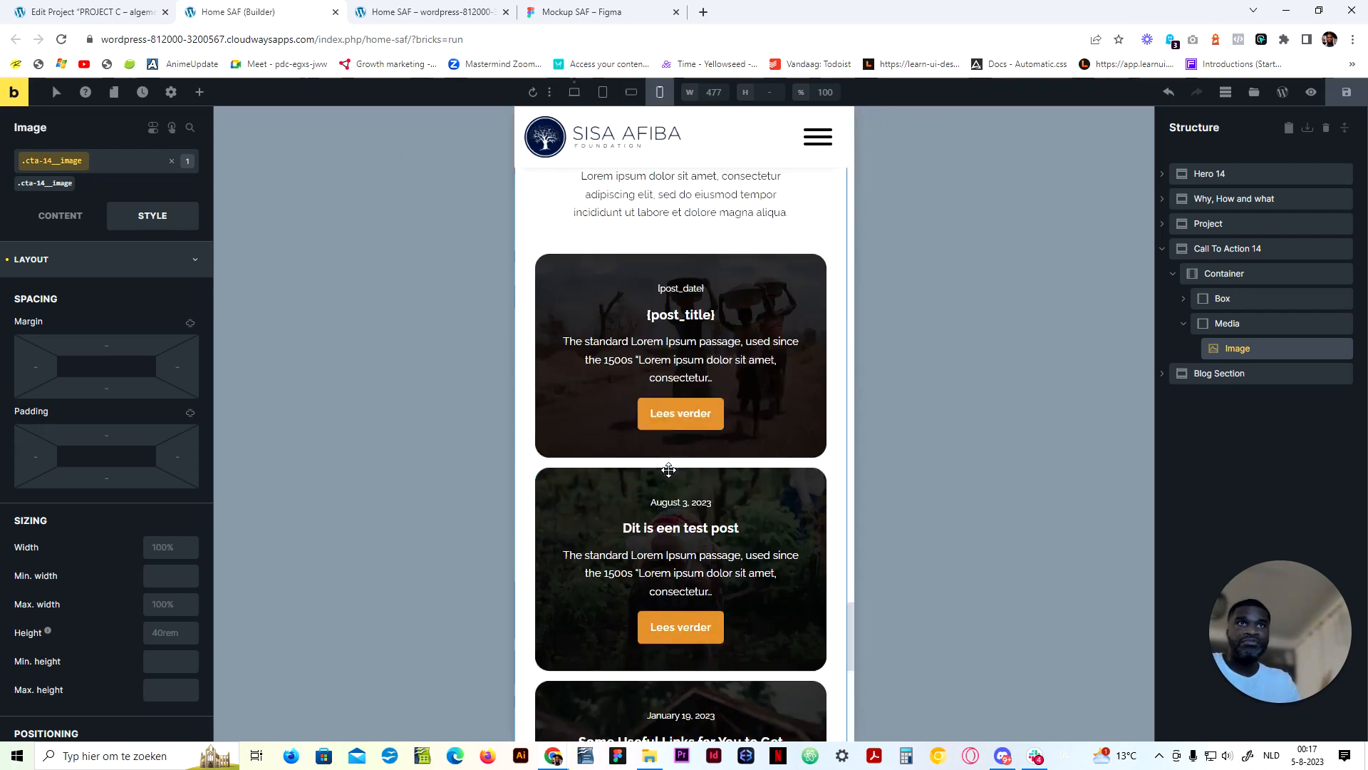
pyautogui.scroll(-1, 668, 470)
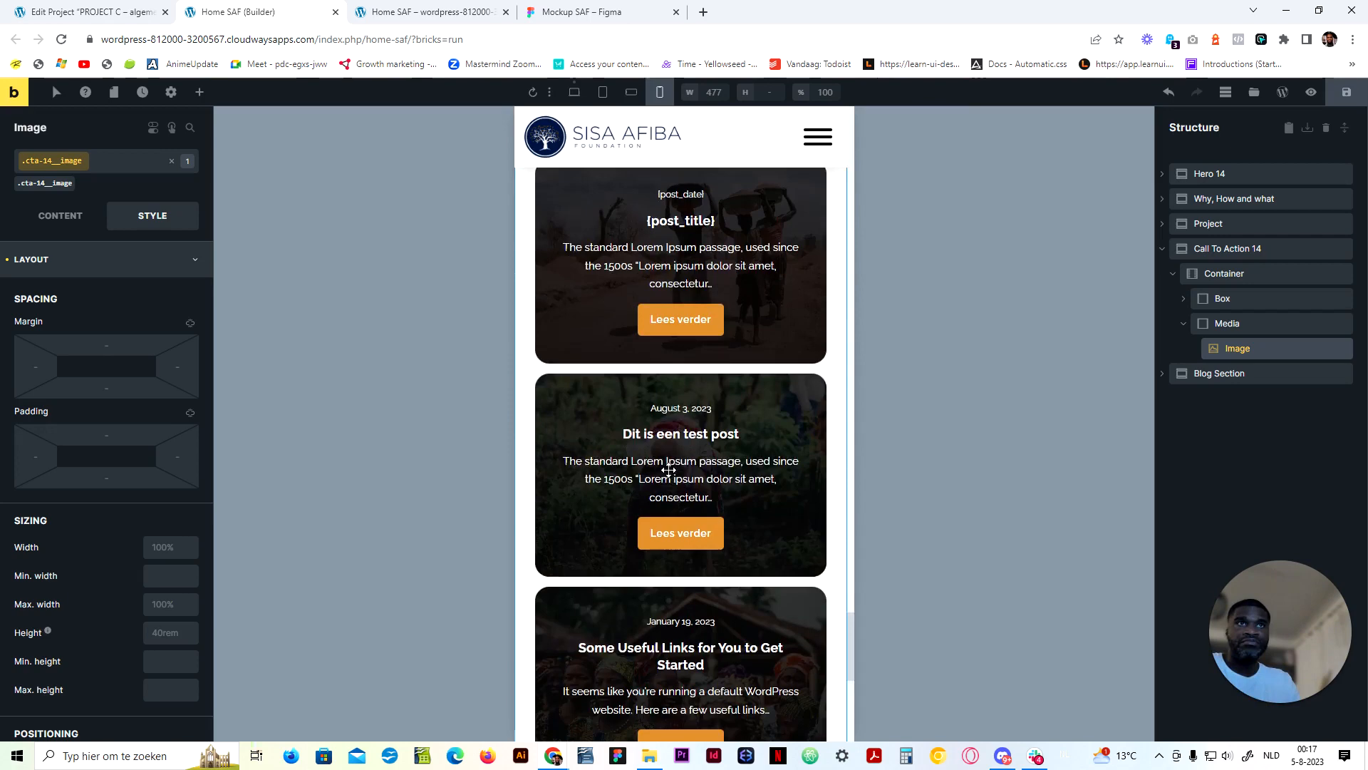